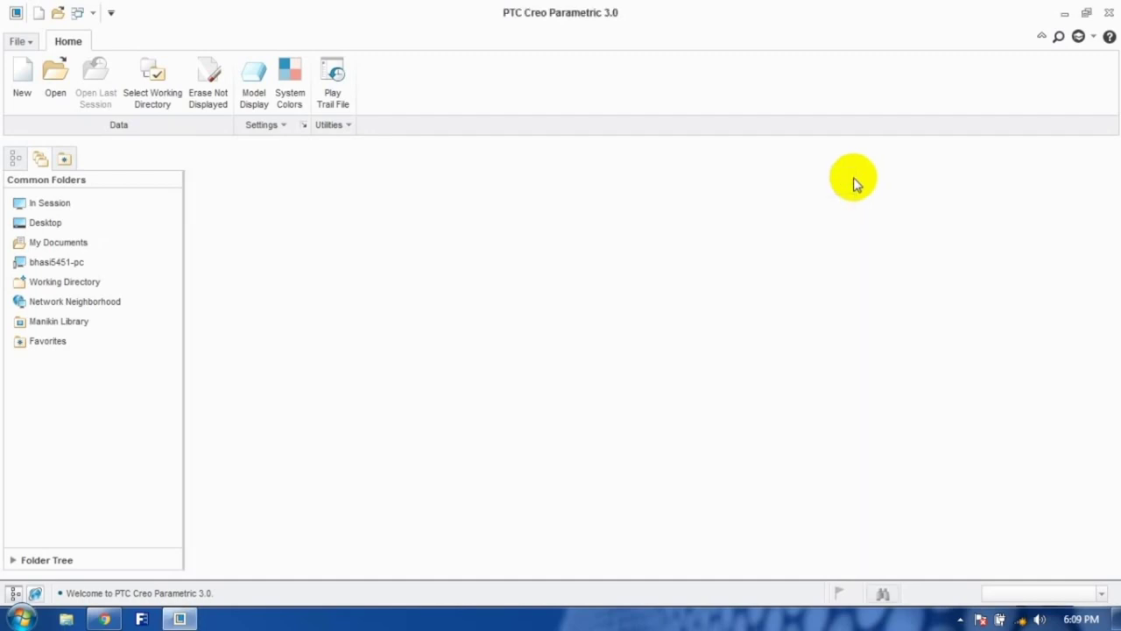
Step: Set up a new solid Part named prt0001 with Use default template turned off
click(23, 103)
drag(493, 161, 562, 136)
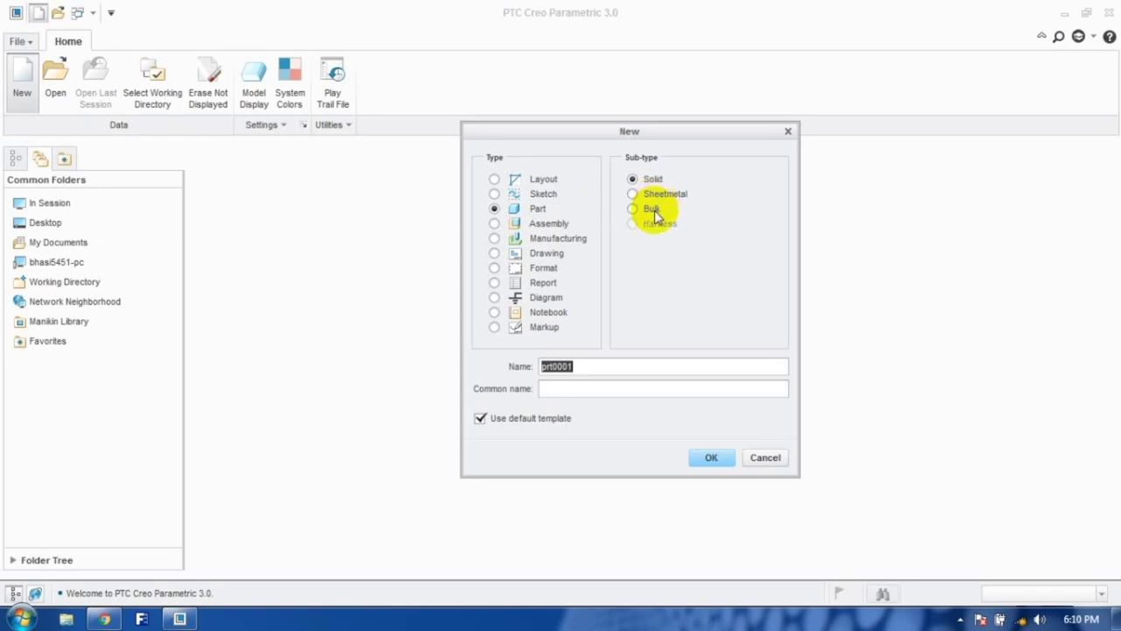
click(538, 210)
drag(574, 368, 515, 366)
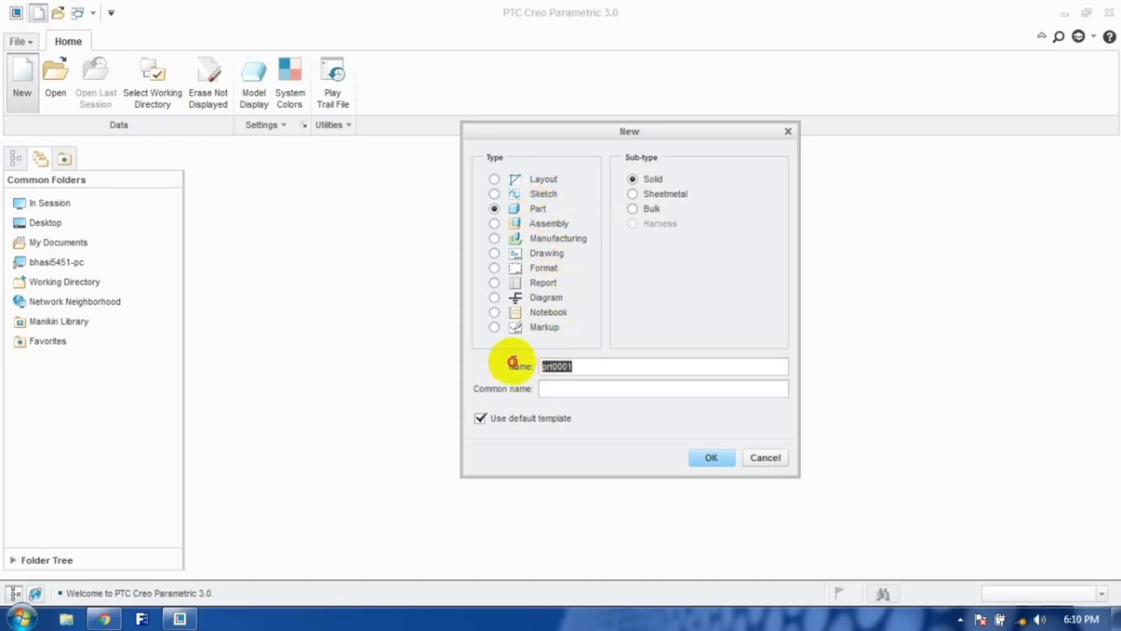
click(578, 368)
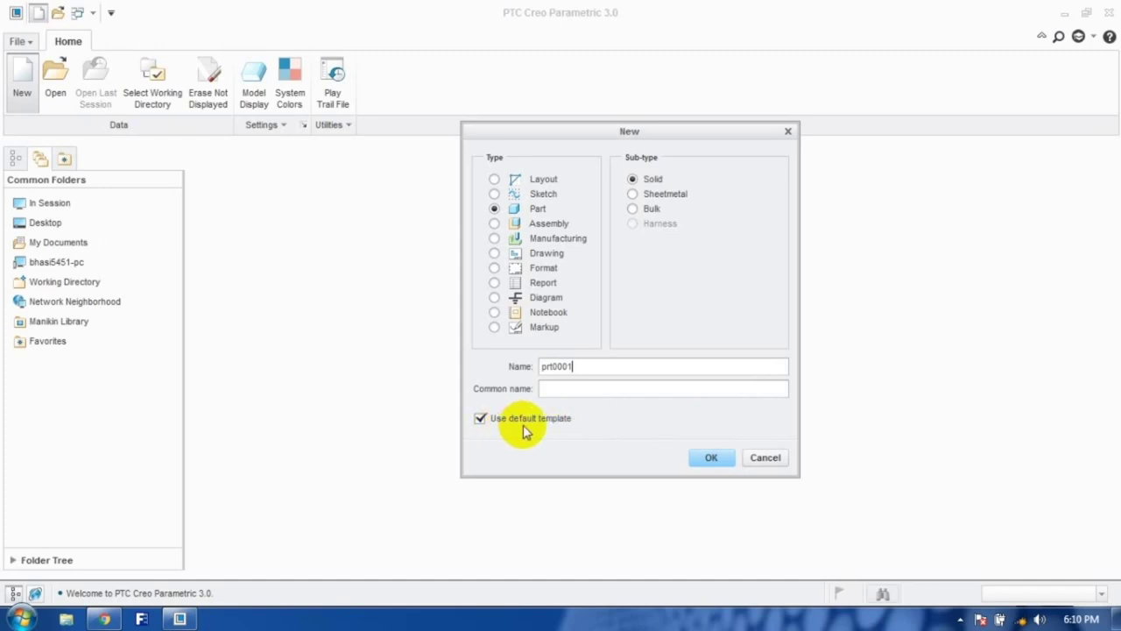
click(479, 422)
click(714, 458)
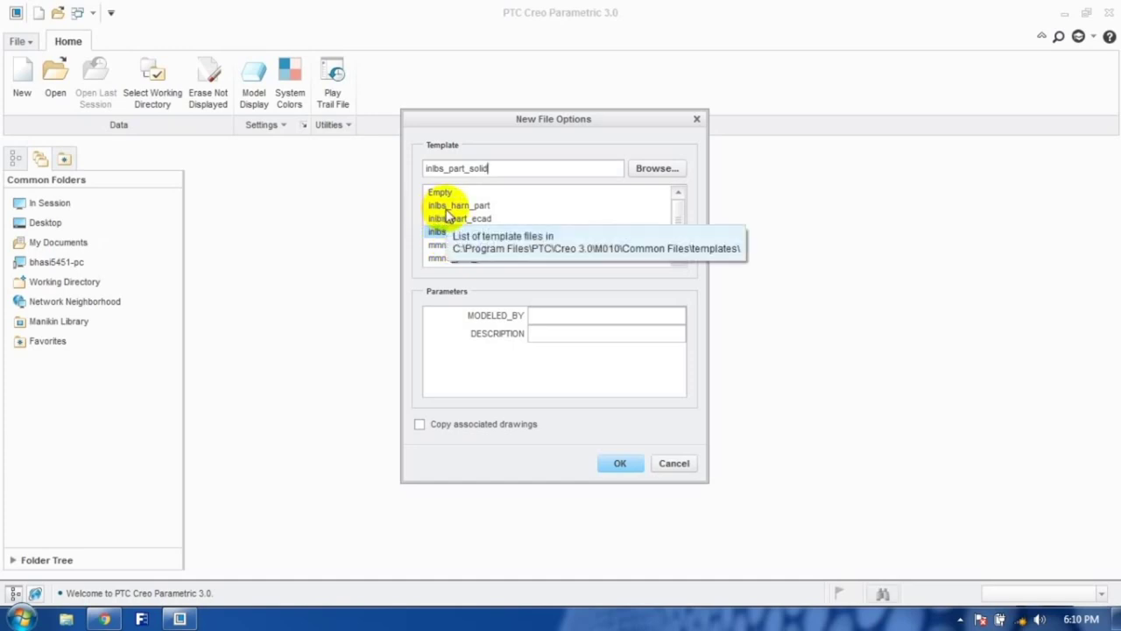
Step: Create the part from the solid_part_mmks template
scroll(675, 249, down, 1)
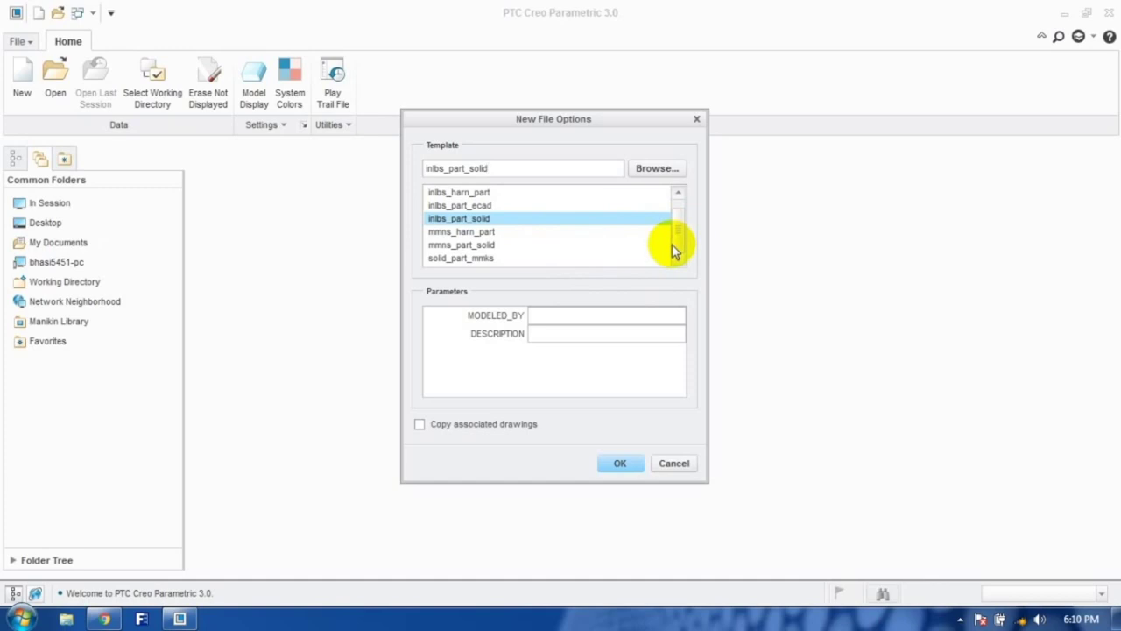
click(473, 258)
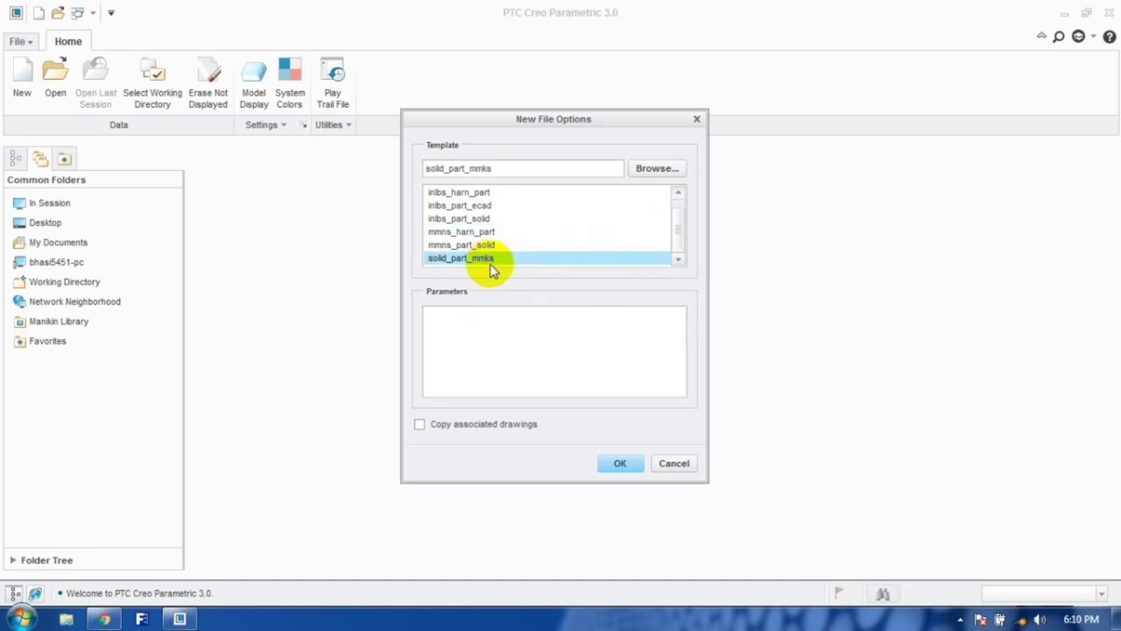
click(611, 464)
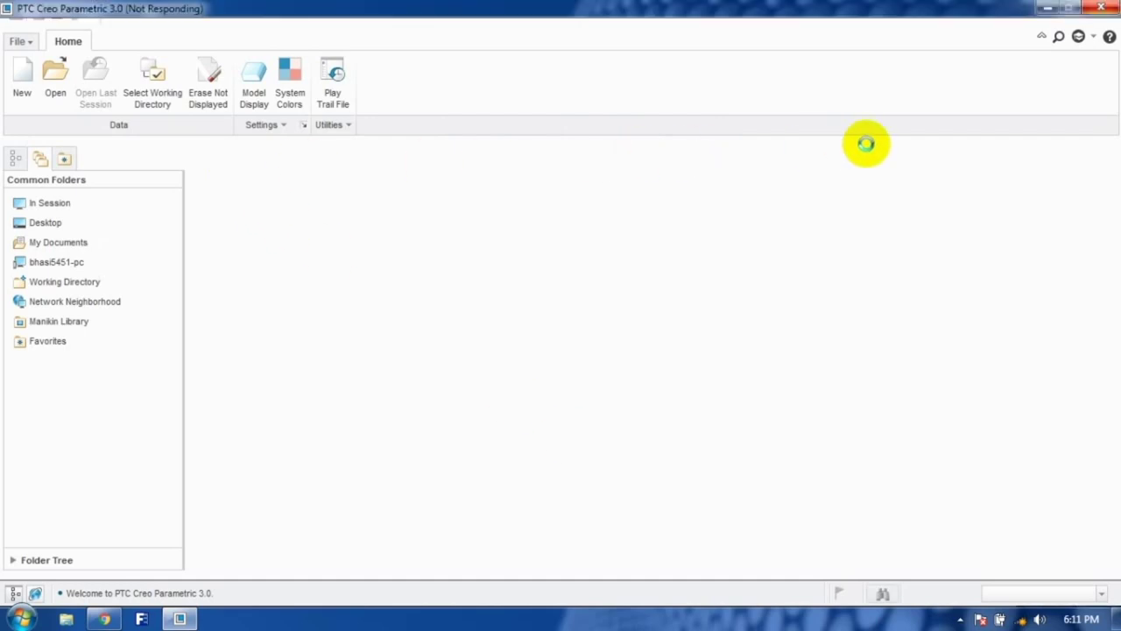
Step: Start an Extrude feature on the empty part from the Model tab
click(960, 620)
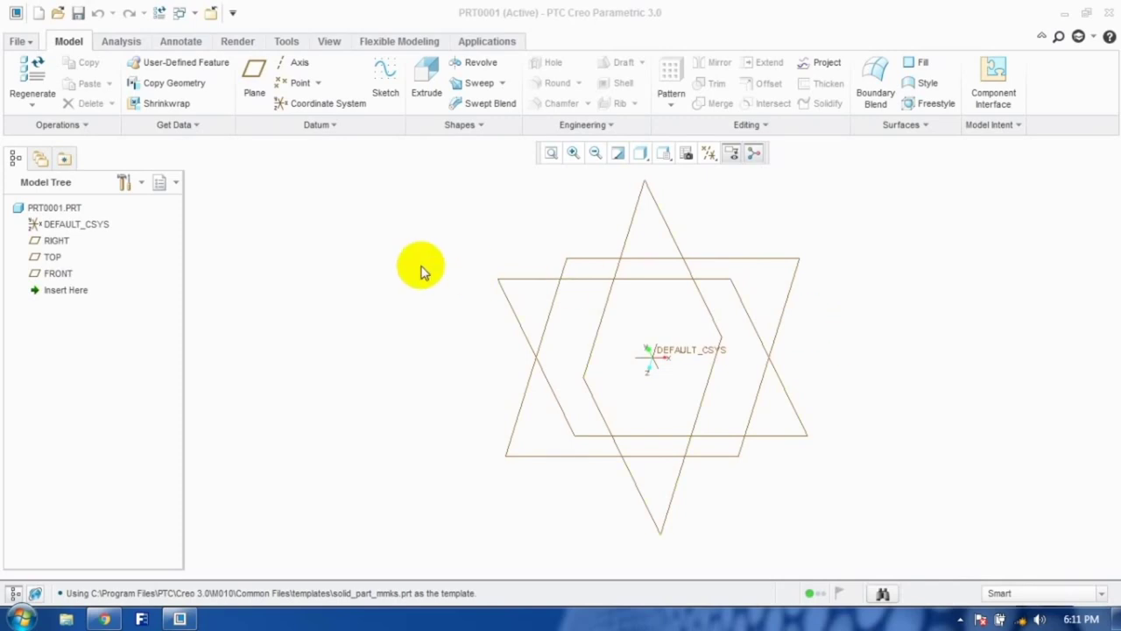
click(423, 102)
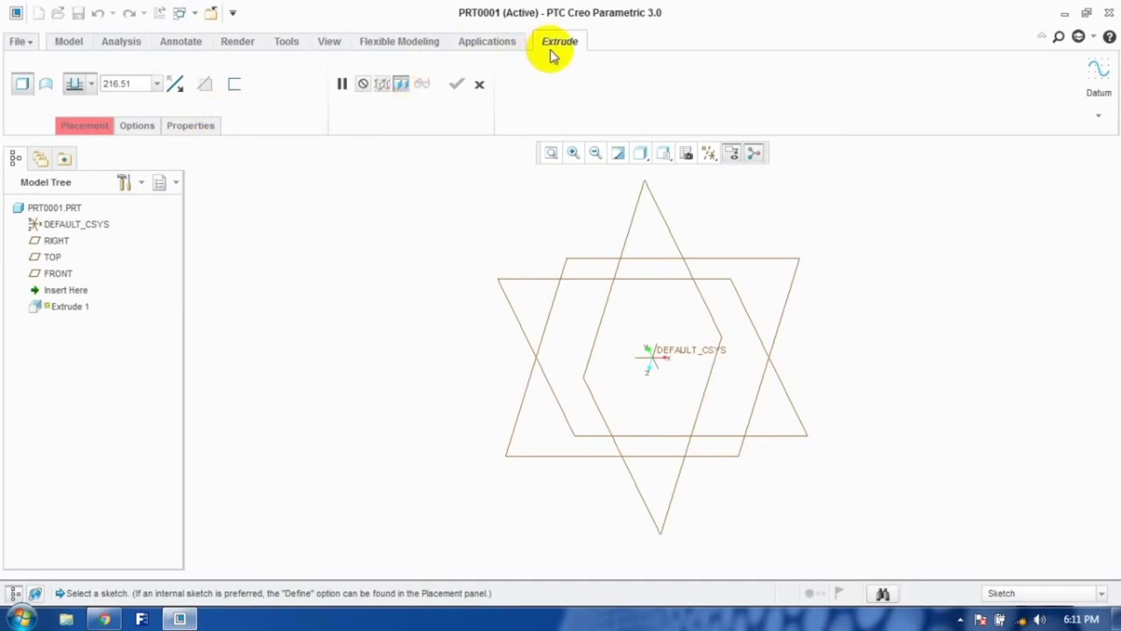
Step: Place the extrude's sketch on the TOP datum plane and enter Sketch mode
click(105, 128)
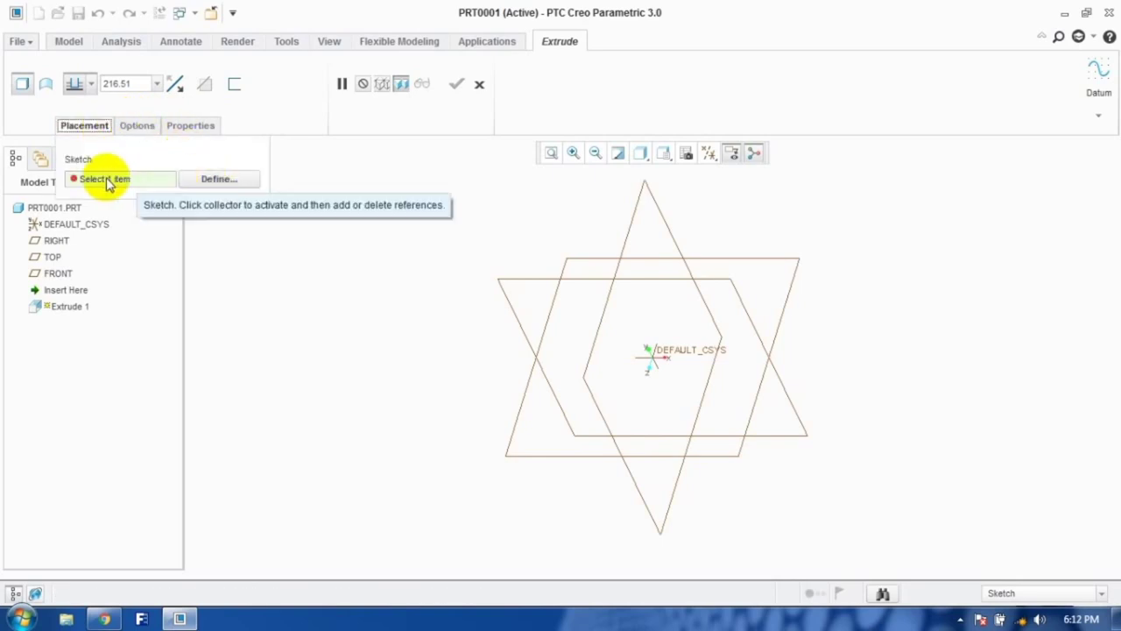
click(210, 180)
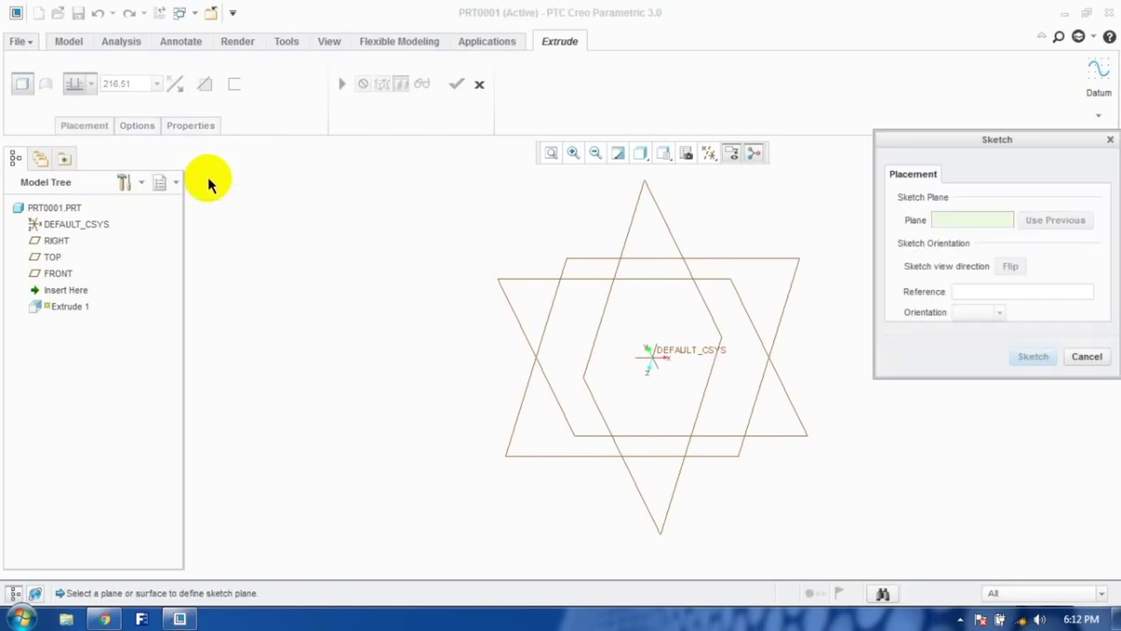
click(524, 403)
click(1023, 359)
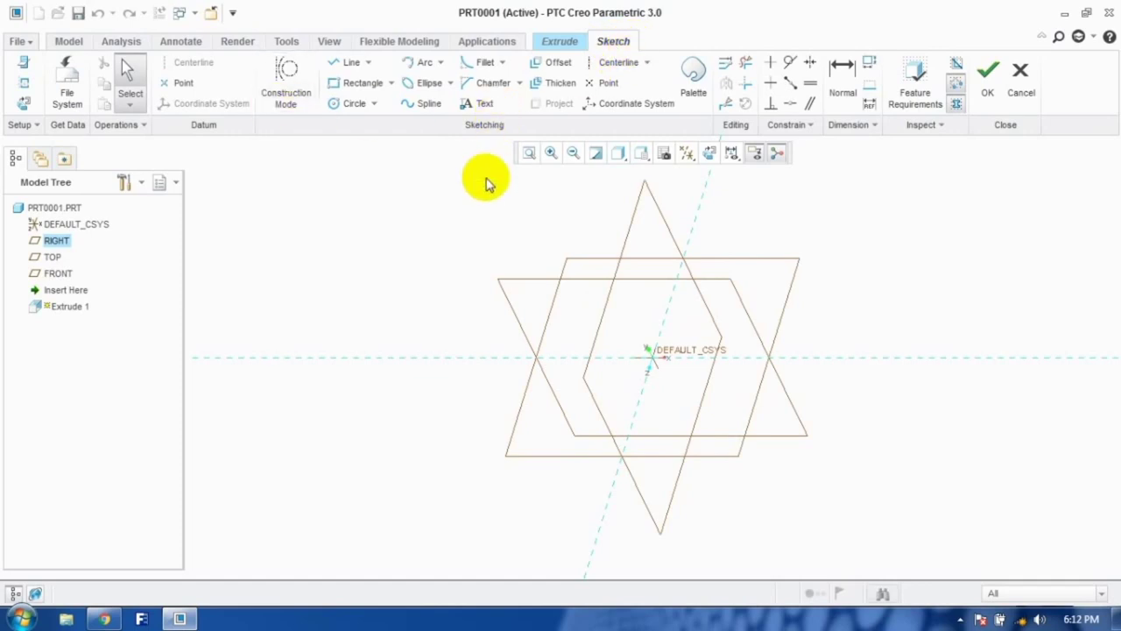
Step: In sketch view, draw a rectangle starting at the origin
click(713, 163)
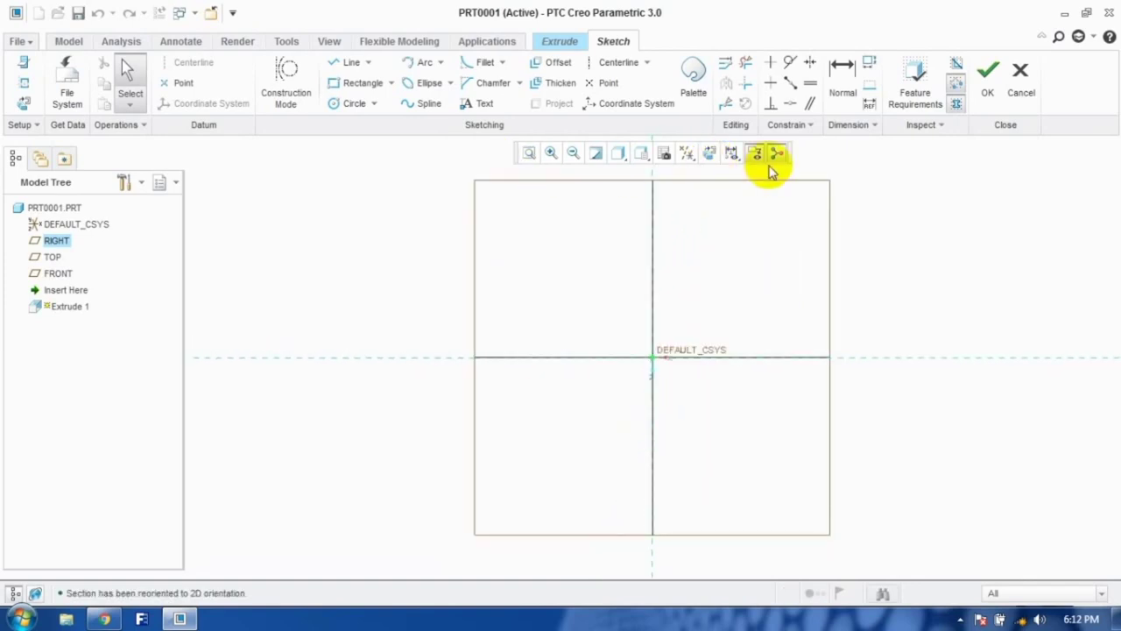
click(359, 85)
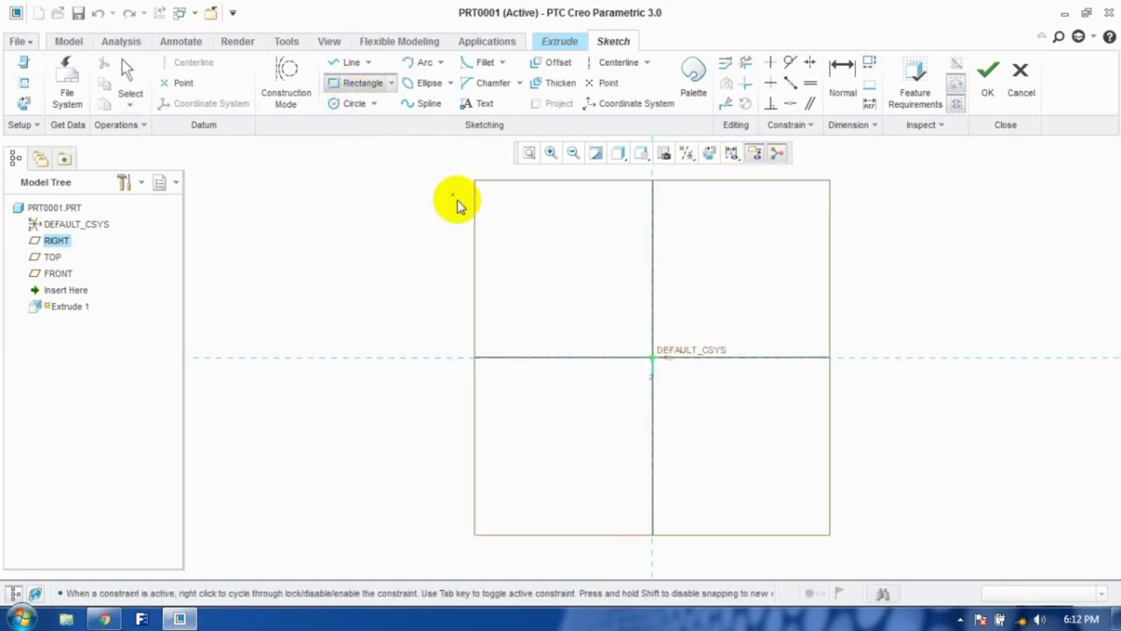
click(652, 357)
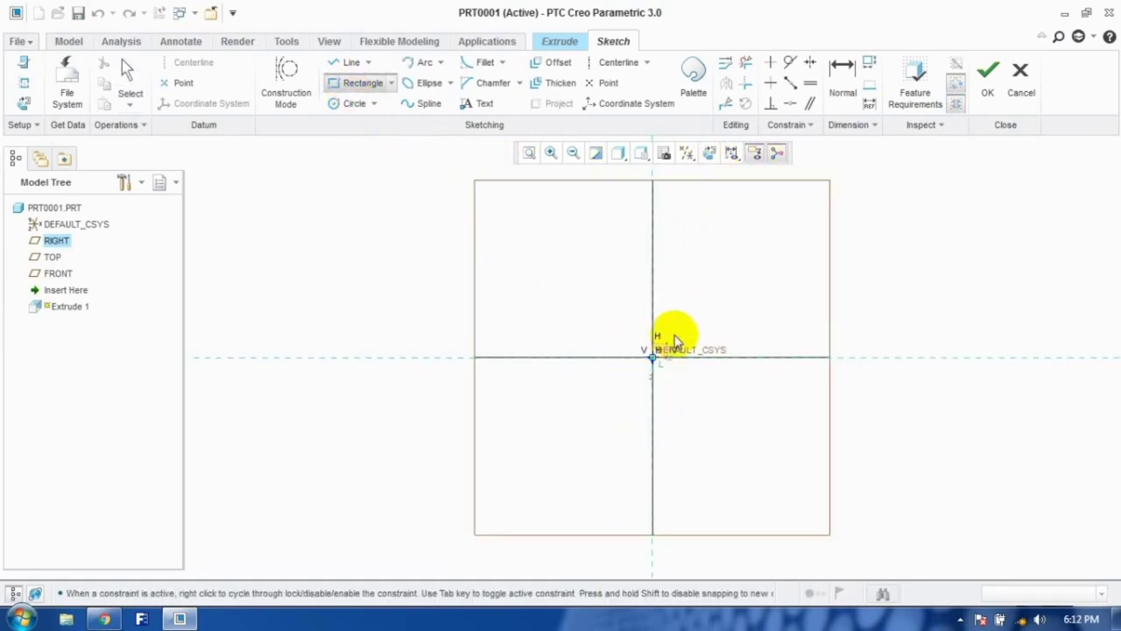
click(764, 247)
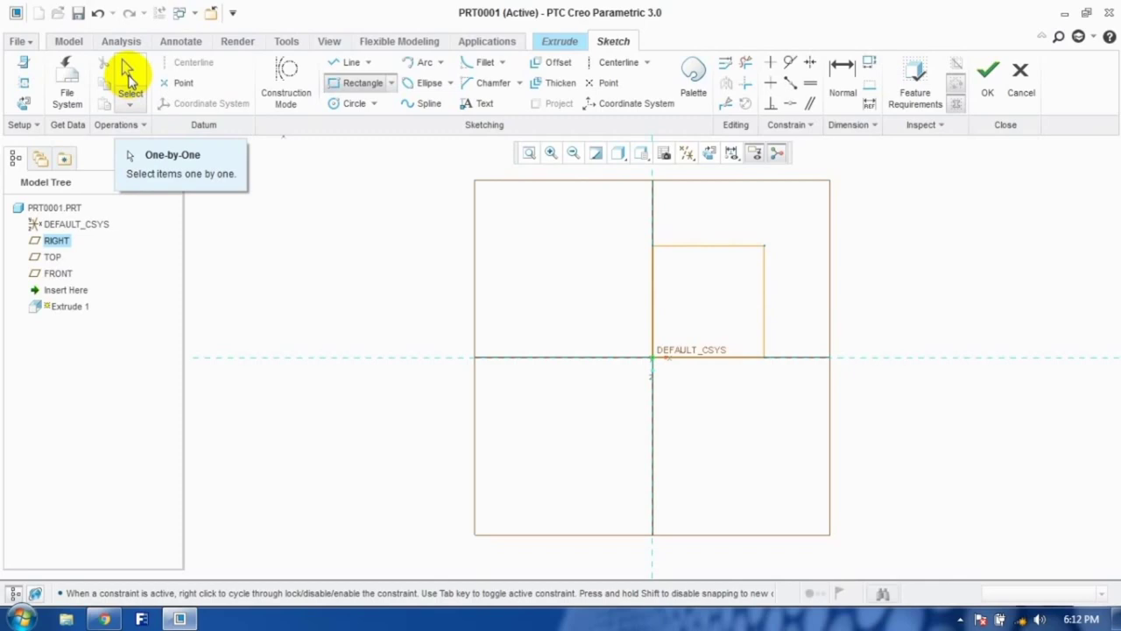
click(128, 78)
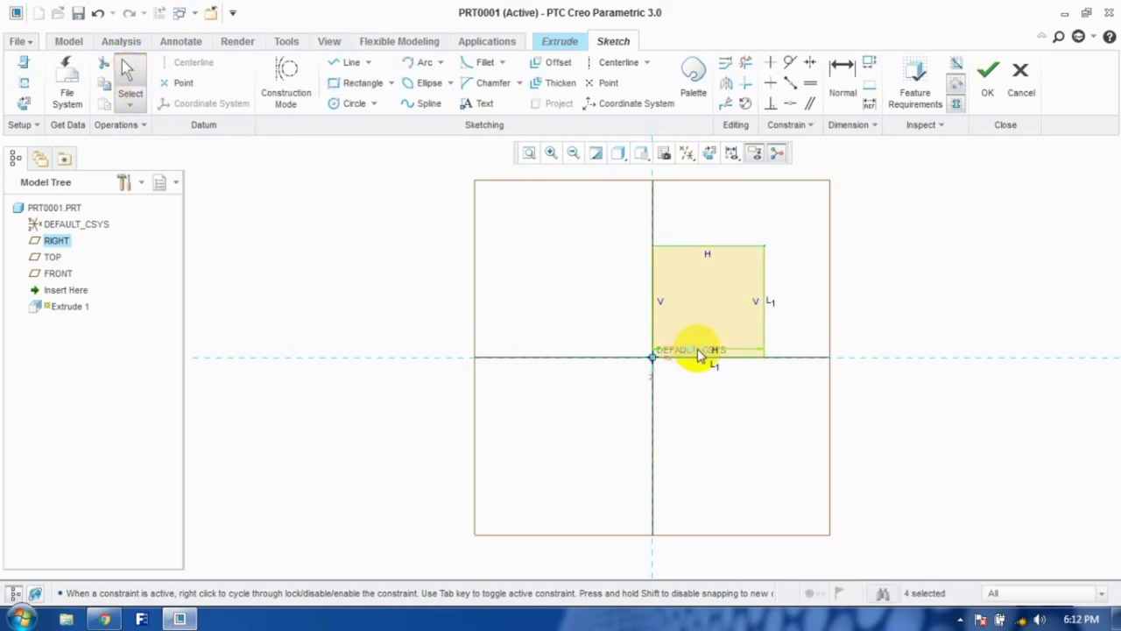
click(720, 438)
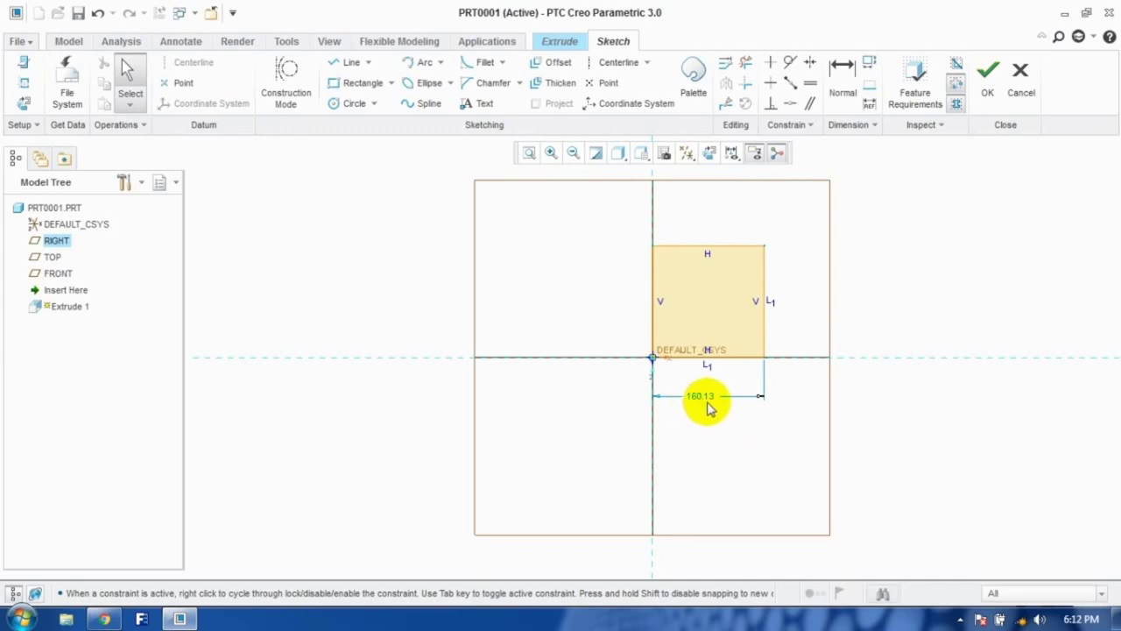
Step: Dimension the rectangle to width 100 and height 100, correcting a height of 120
double_click(707, 400)
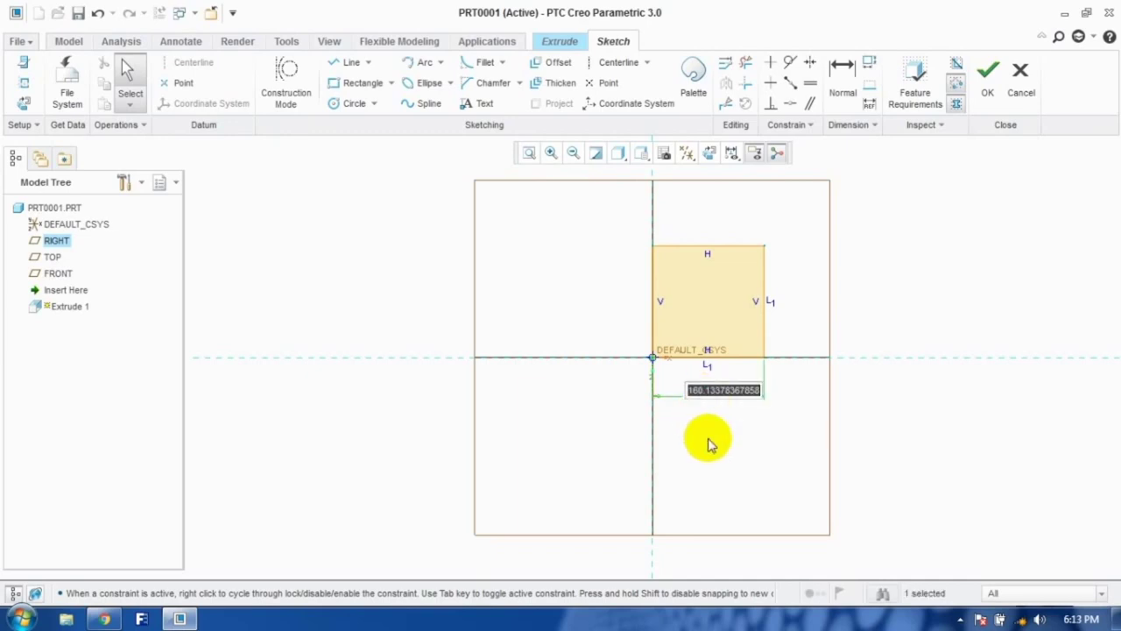
text(100)
key(Return)
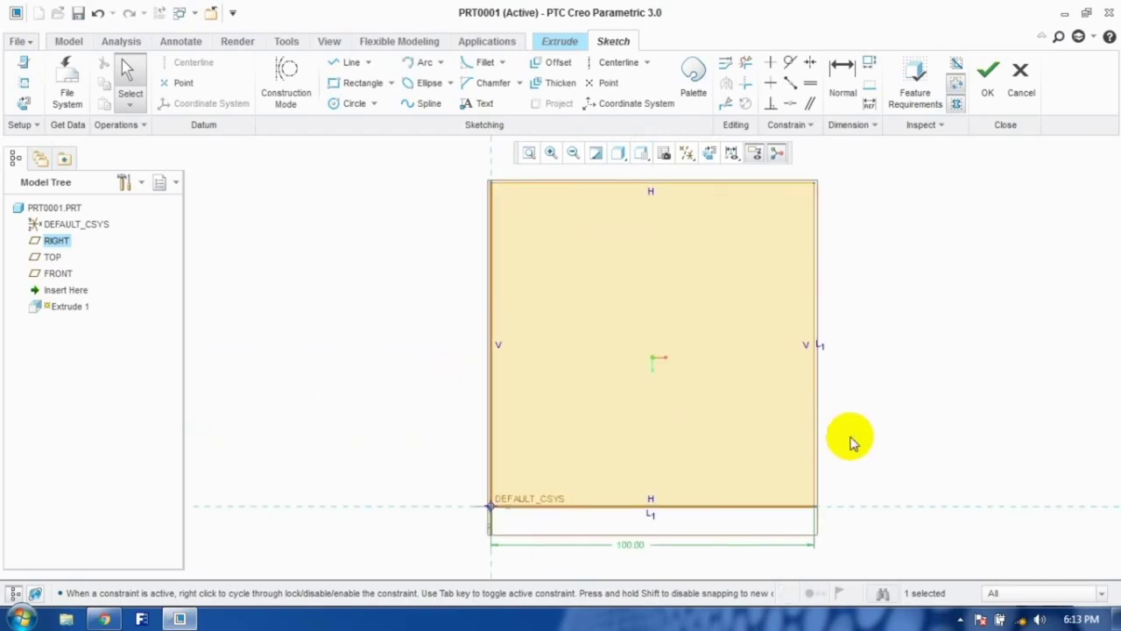
click(850, 441)
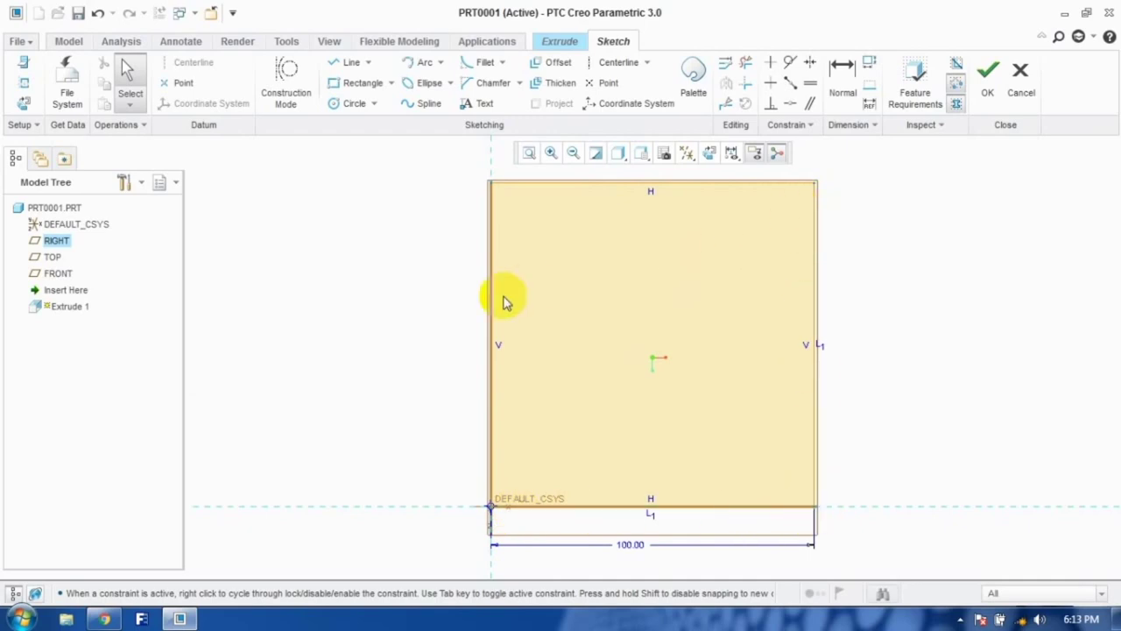
scroll(421, 341, up, 1)
scroll(390, 347, down, 3)
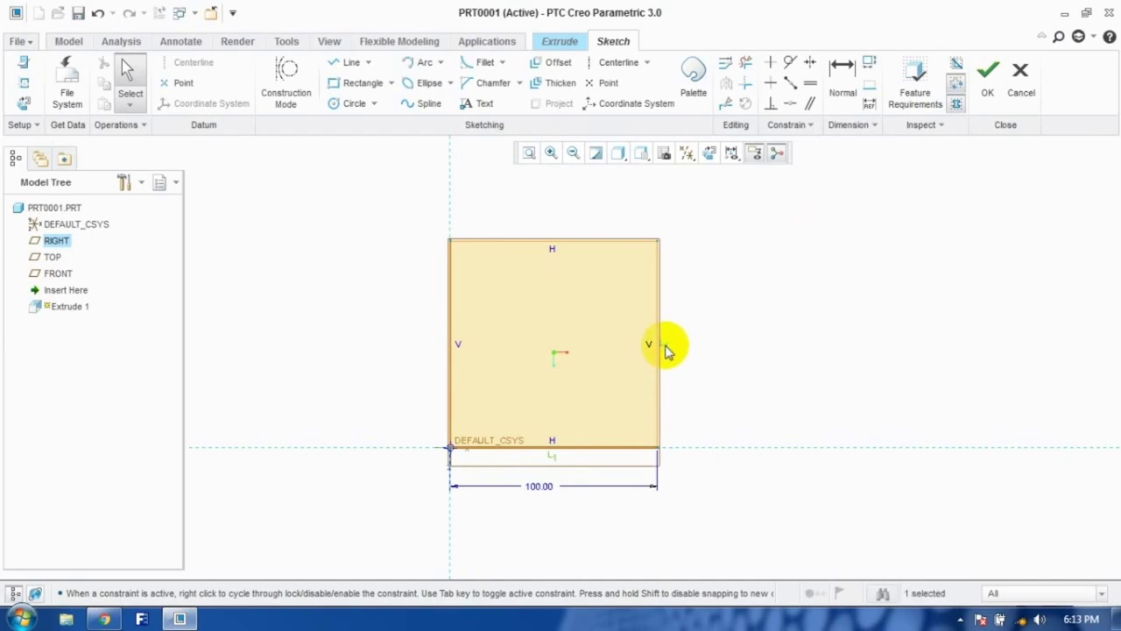
click(664, 348)
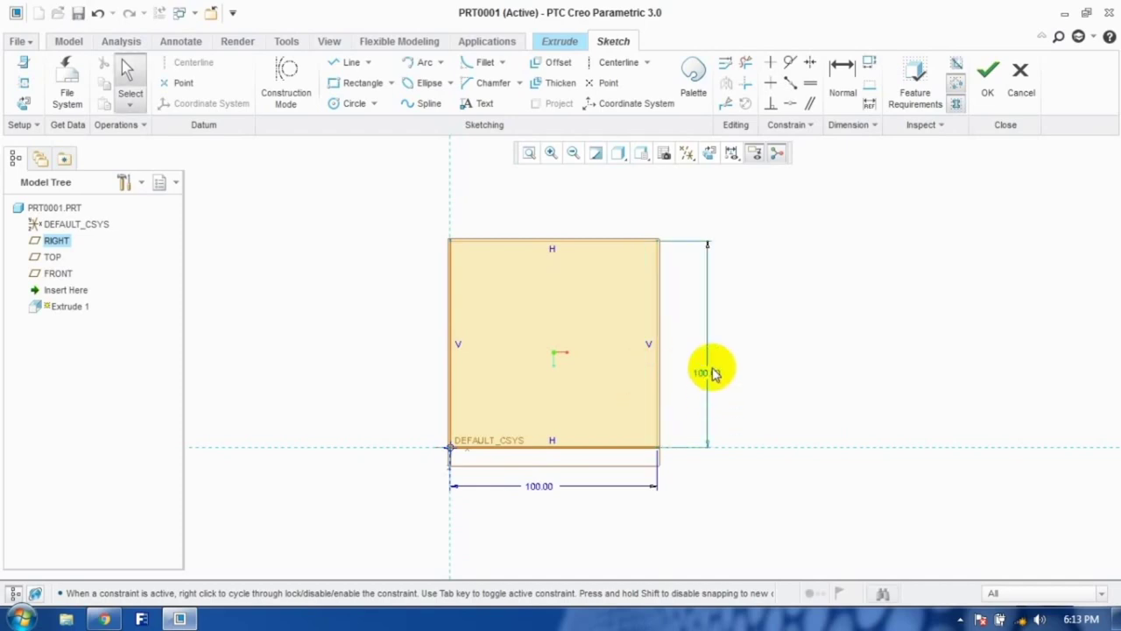
middle_click(710, 379)
text(120)
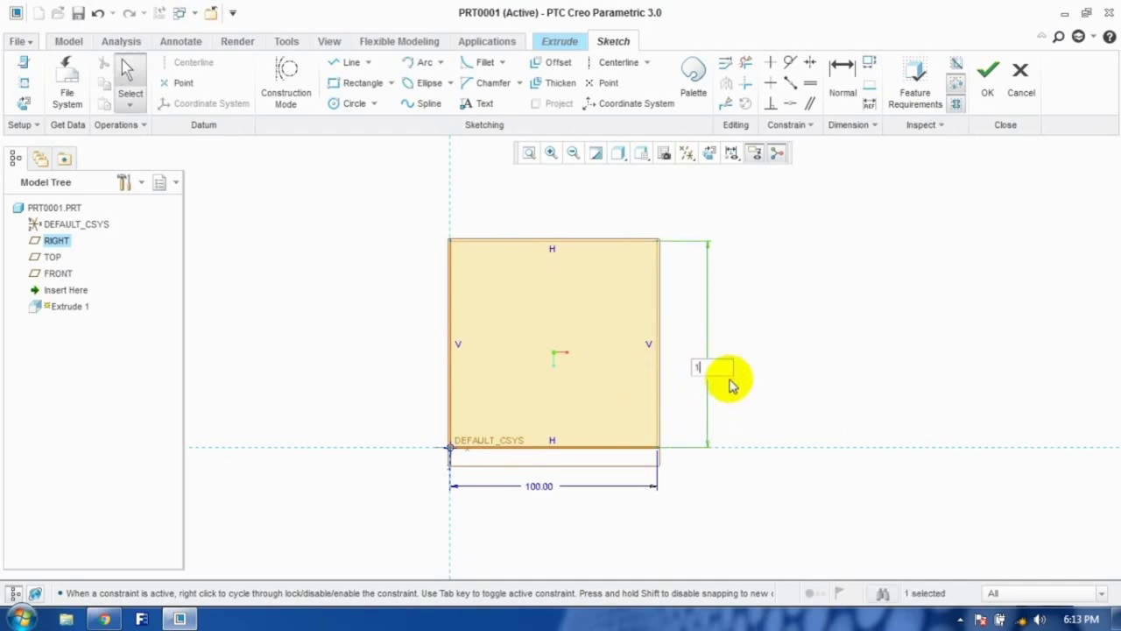
key(Return)
double_click(820, 391)
text(100)
key(Return)
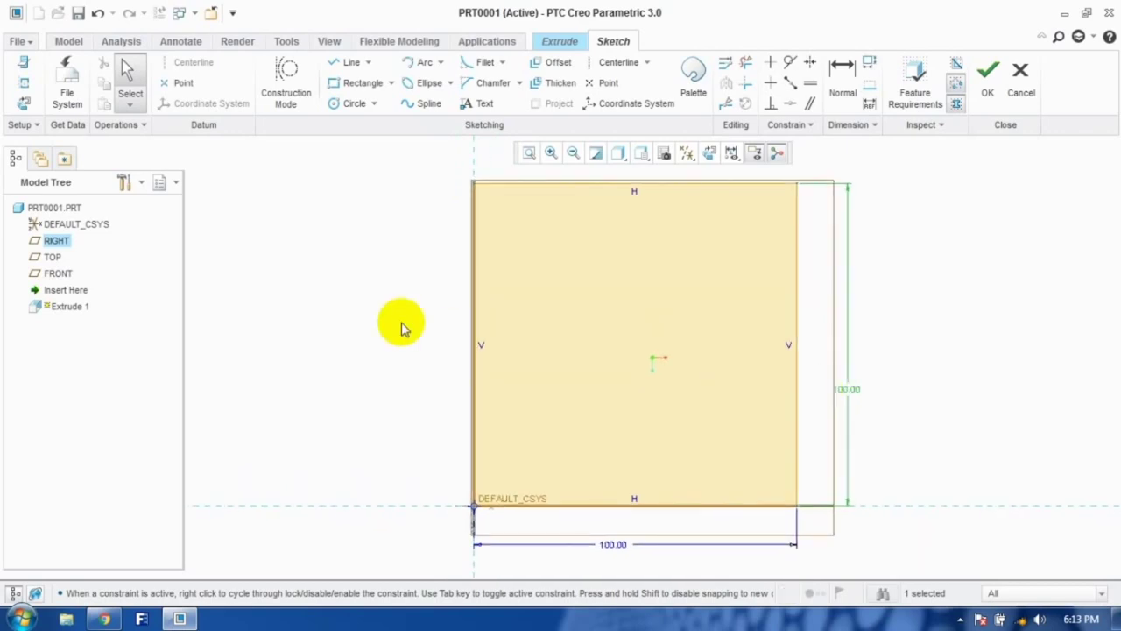
Step: Accept the 100 × 100 sketch and view the extrusion preview in 3D
click(987, 96)
mouse_move(806, 268)
middle_down()
mouse_move(628, 280)
mouse_move(625, 331)
mouse_move(656, 236)
mouse_move(583, 383)
mouse_move(562, 347)
mouse_move(568, 398)
mouse_move(584, 365)
mouse_move(578, 443)
mouse_move(575, 398)
middle_up()
scroll(625, 329, up, 5)
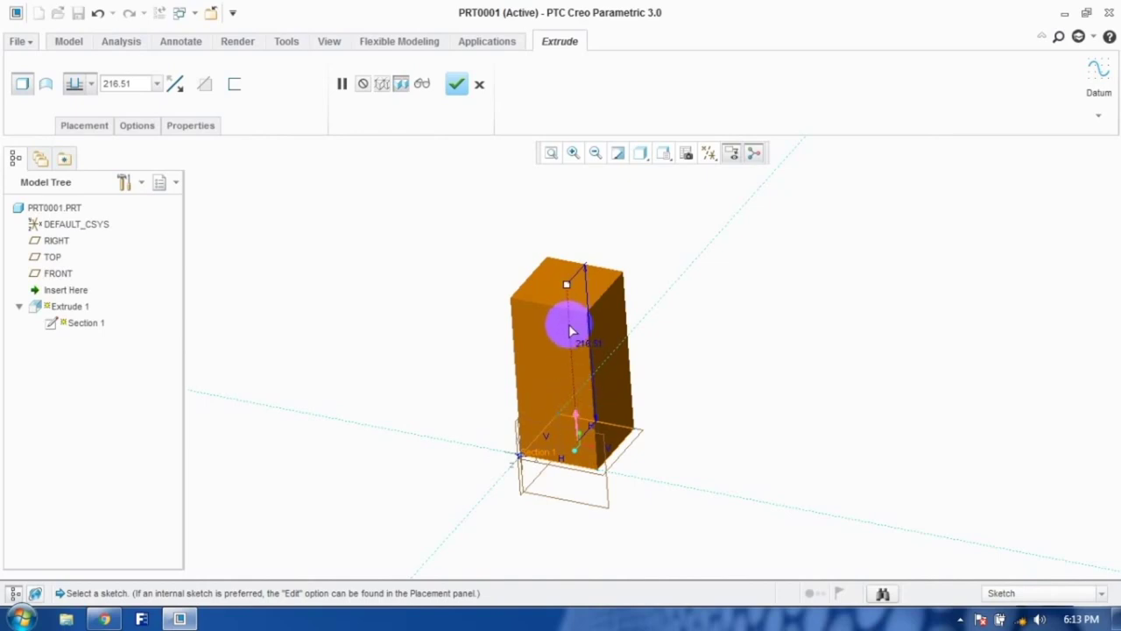
Step: Set the extrusion depth to 100 so the preview becomes a cube
double_click(132, 84)
text(10)
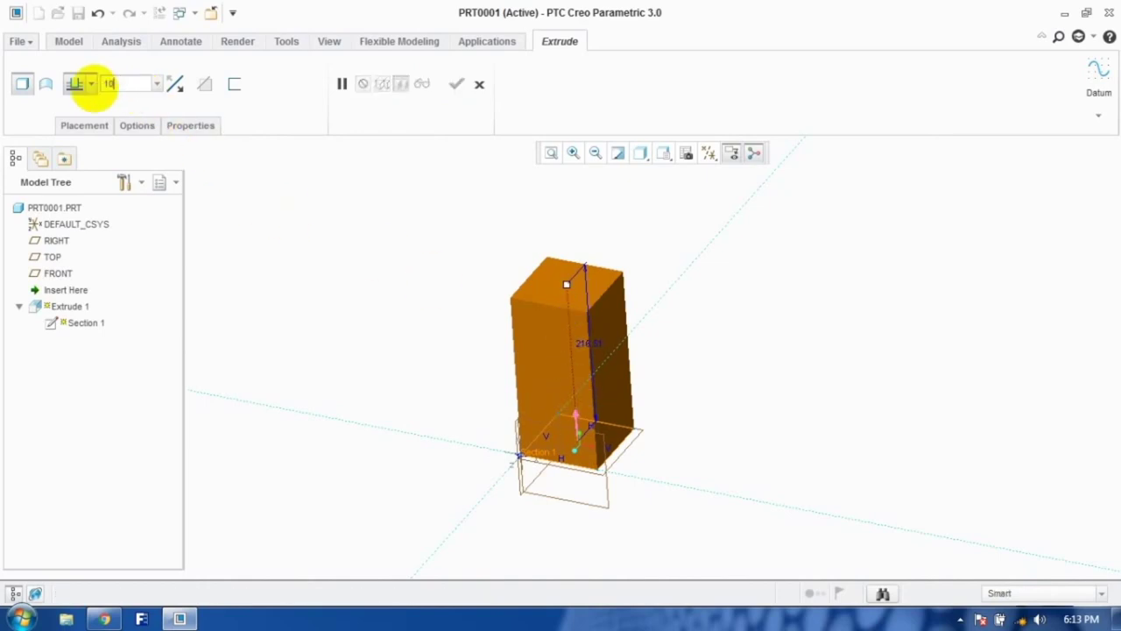
text(0)
key(Return)
click(591, 464)
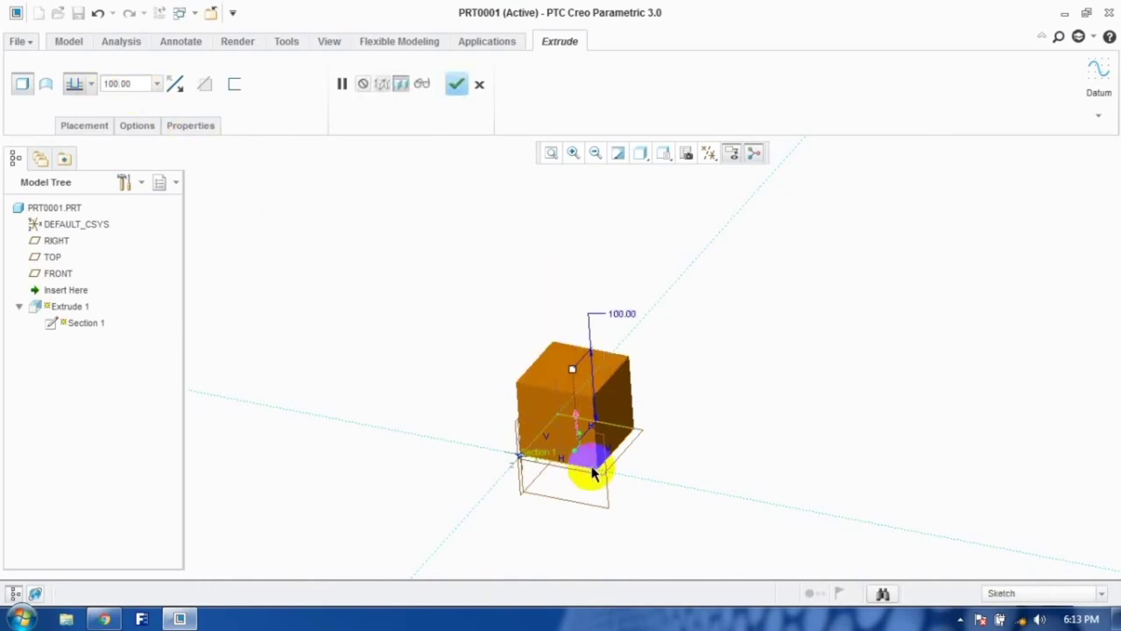
middle_drag(594, 469, 583, 377)
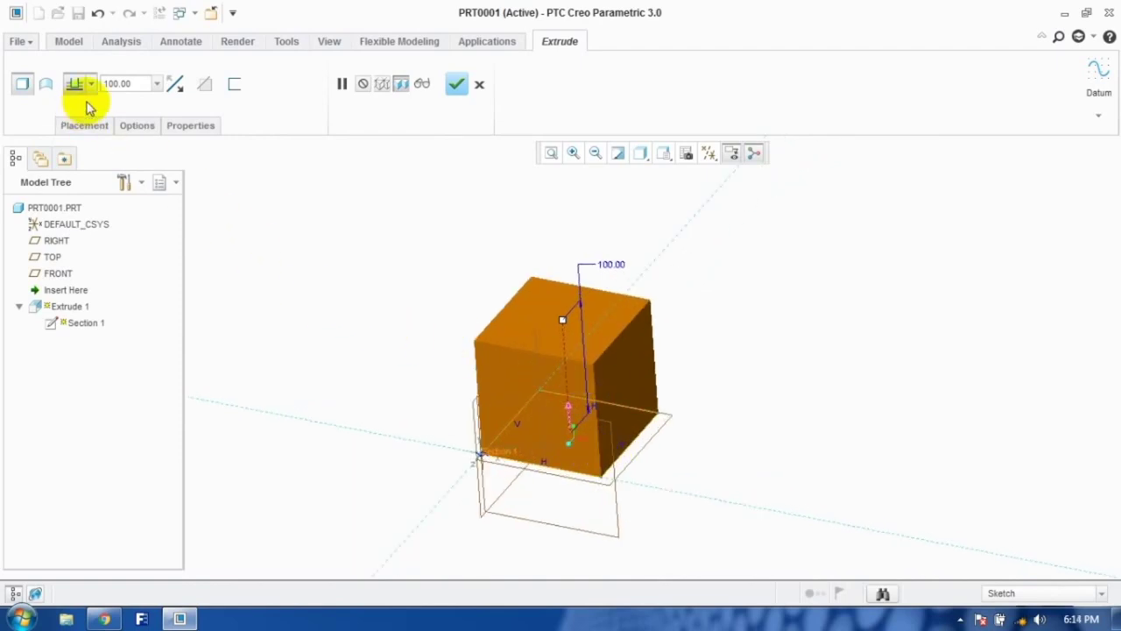
Step: Keep Blind depth and flip the extrusion direction down and back up
click(91, 85)
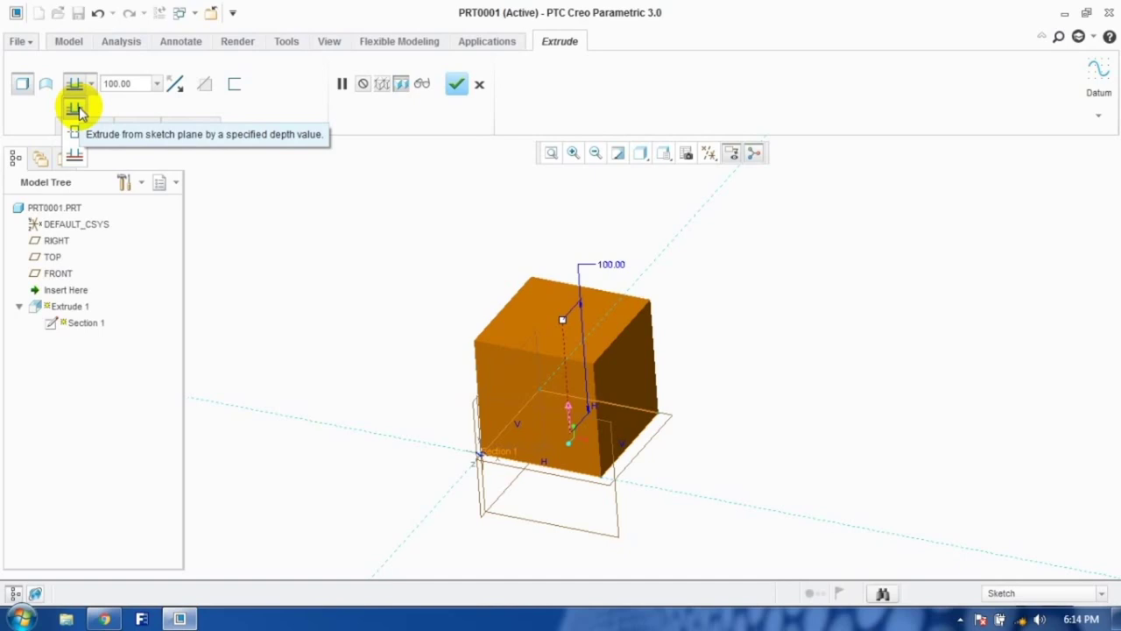
click(80, 109)
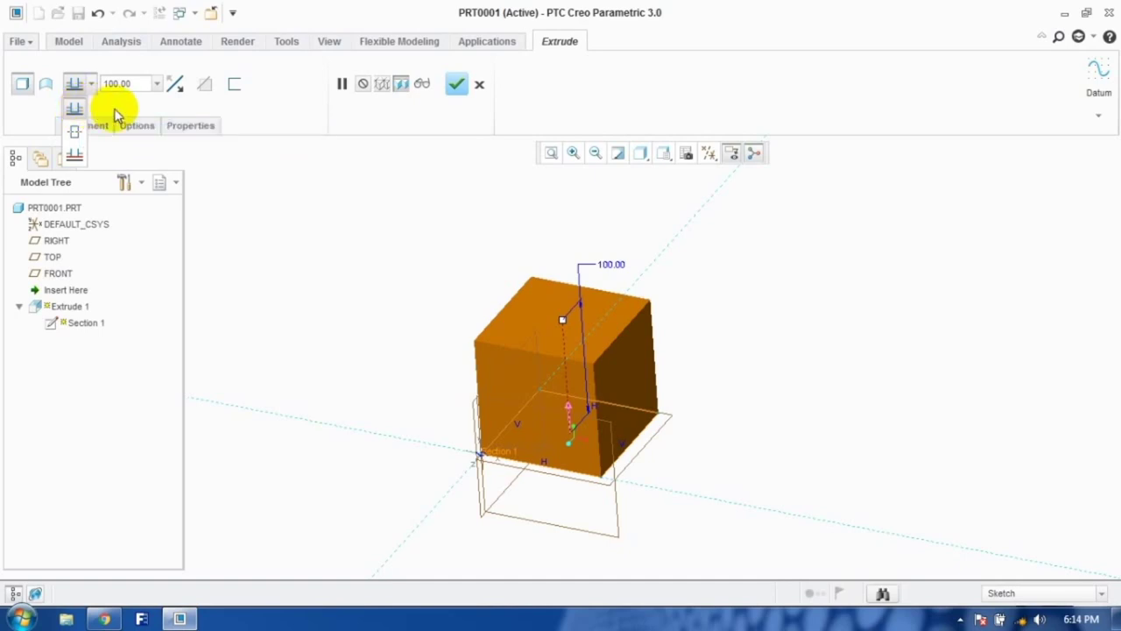
click(178, 91)
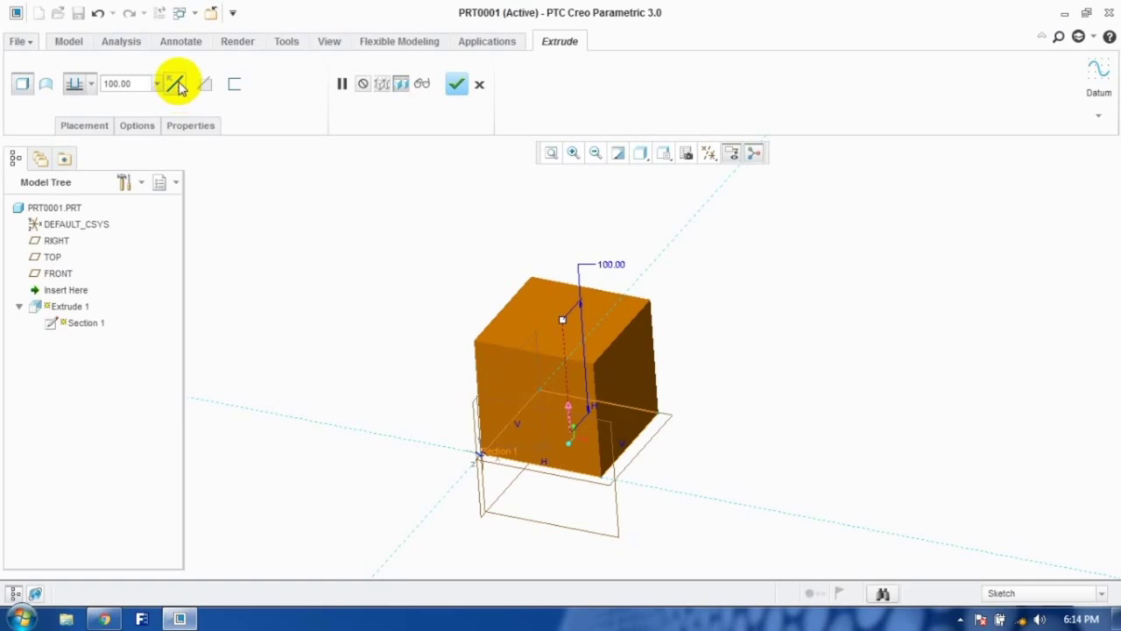
click(176, 83)
click(176, 83)
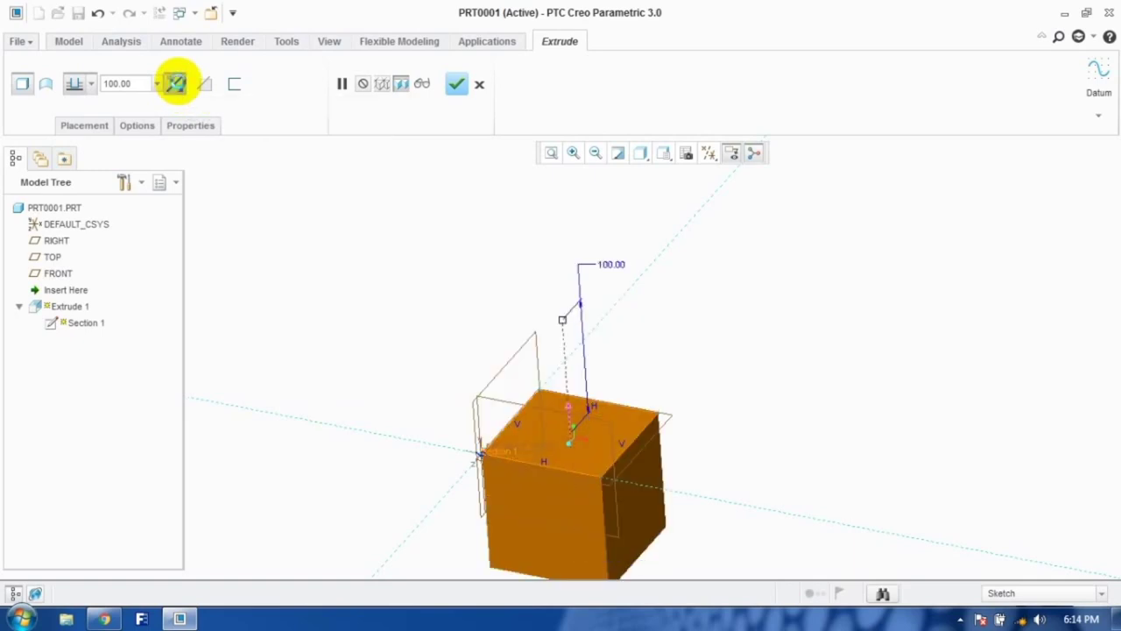
click(176, 83)
click(176, 83)
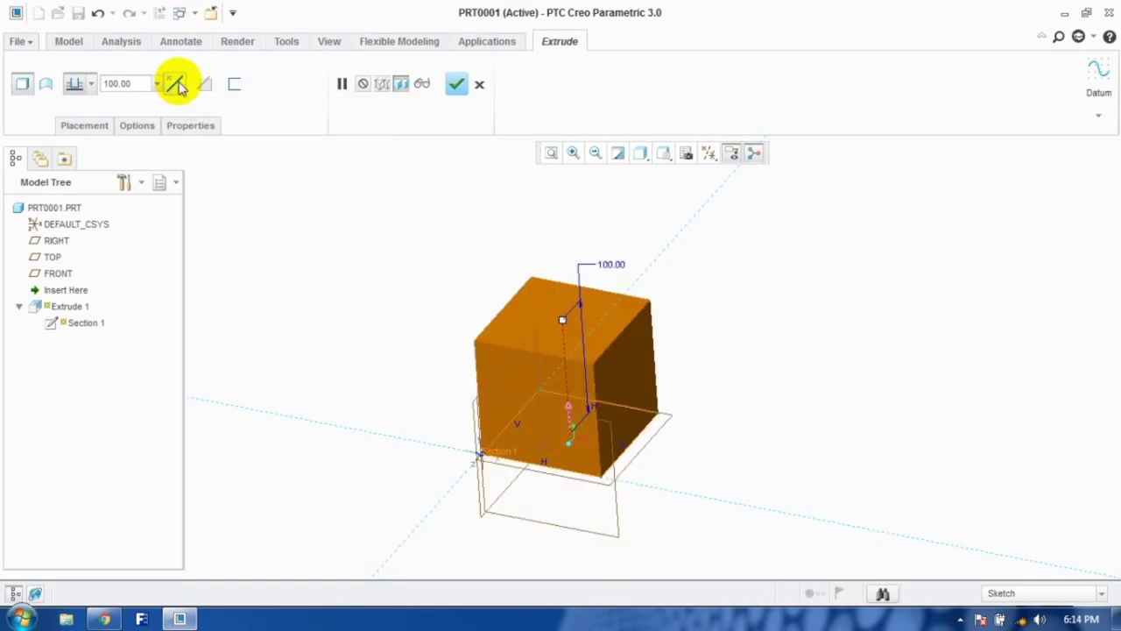
click(91, 84)
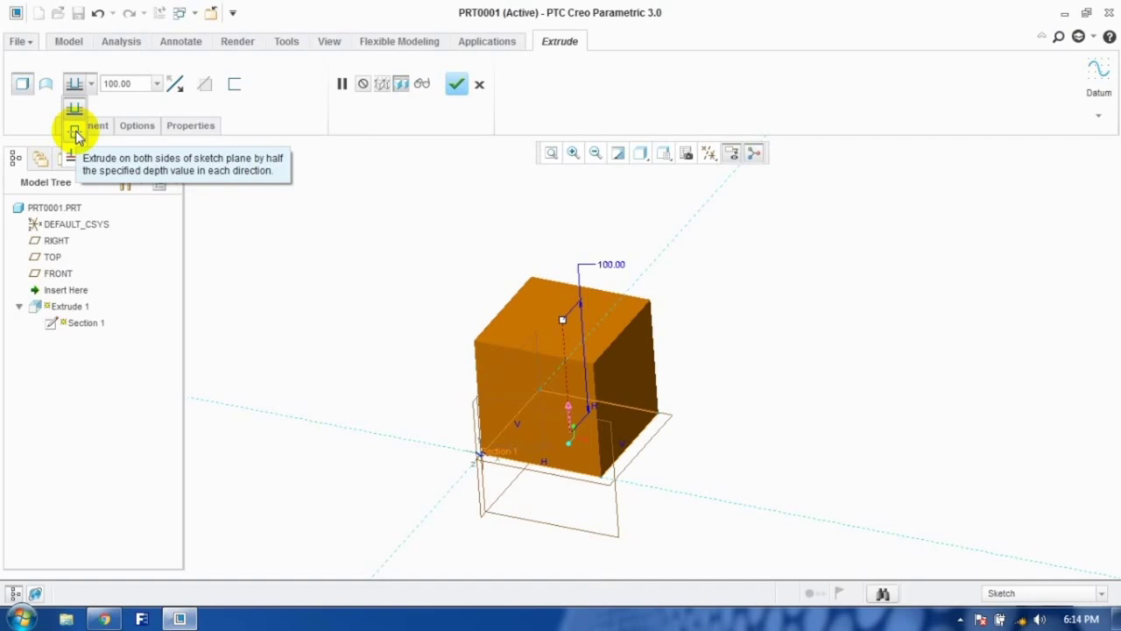
Step: Switch the extrusion to Symmetric depth, flipping the direction and back
click(75, 131)
middle_drag(623, 515, 501, 477)
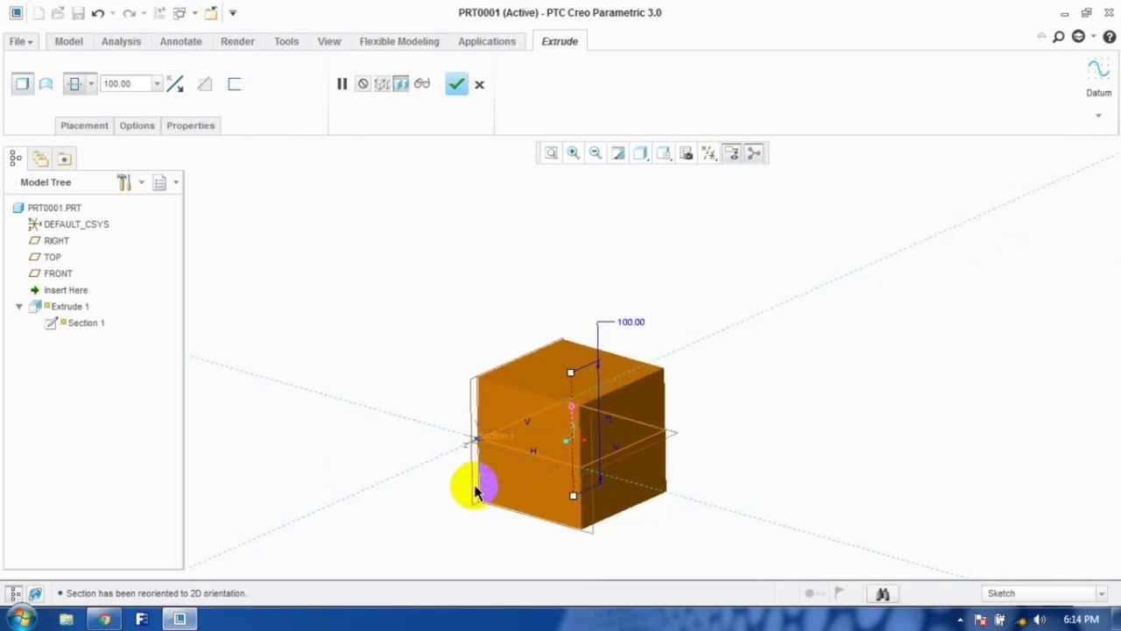
click(179, 88)
click(181, 93)
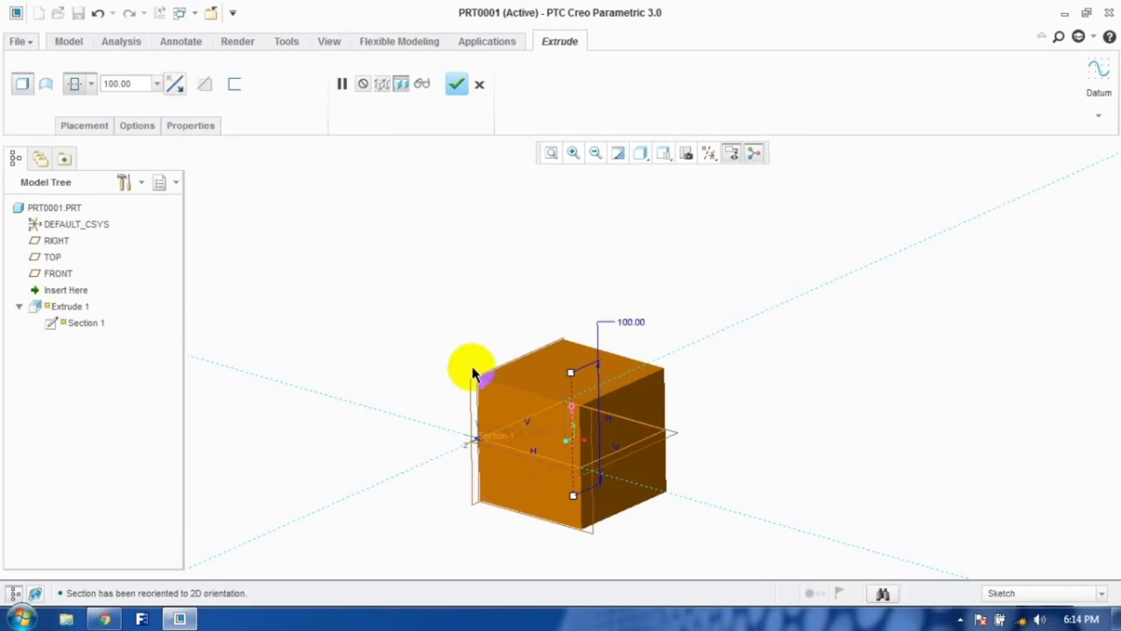
Step: Change the symmetric depth to 200, then back to 100
click(138, 88)
click(137, 87)
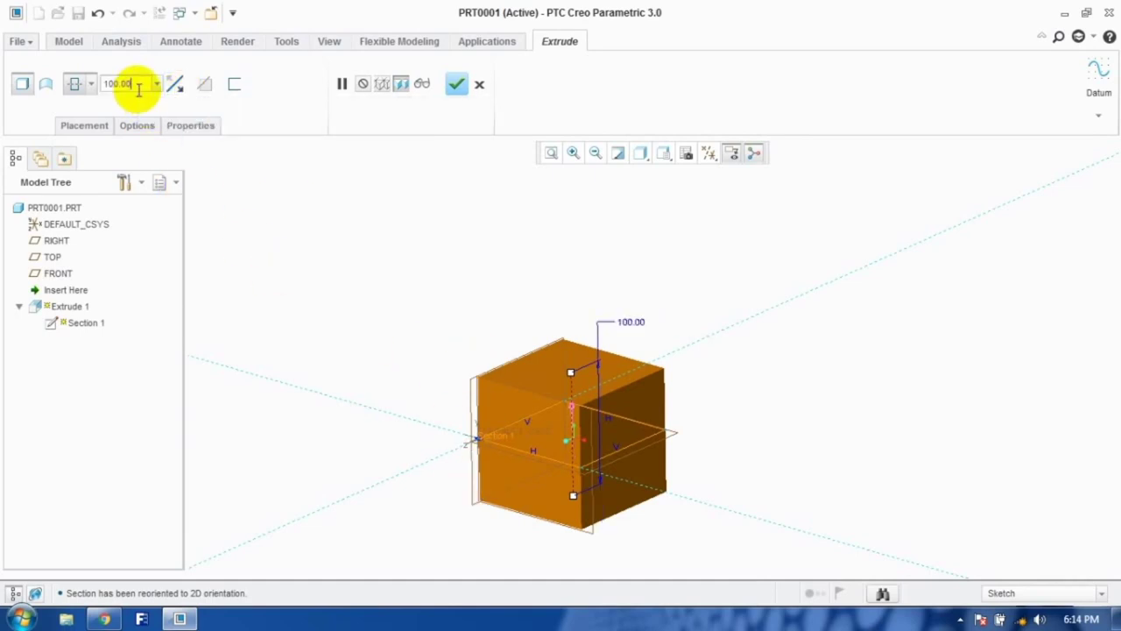
drag(138, 88, 104, 85)
text(200)
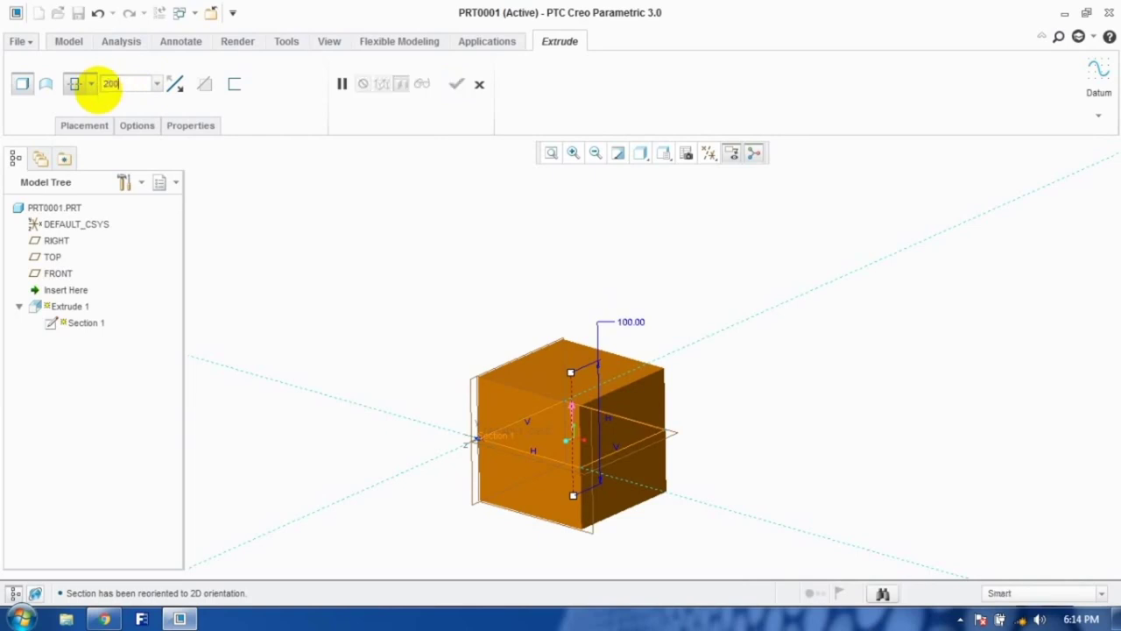
key(Return)
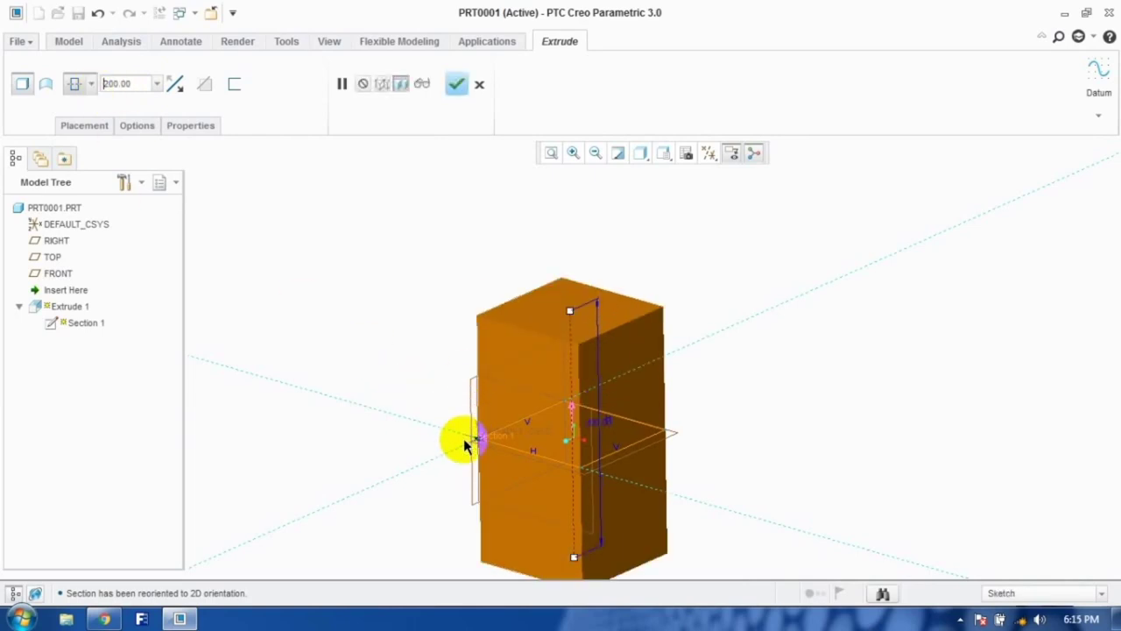
double_click(127, 84)
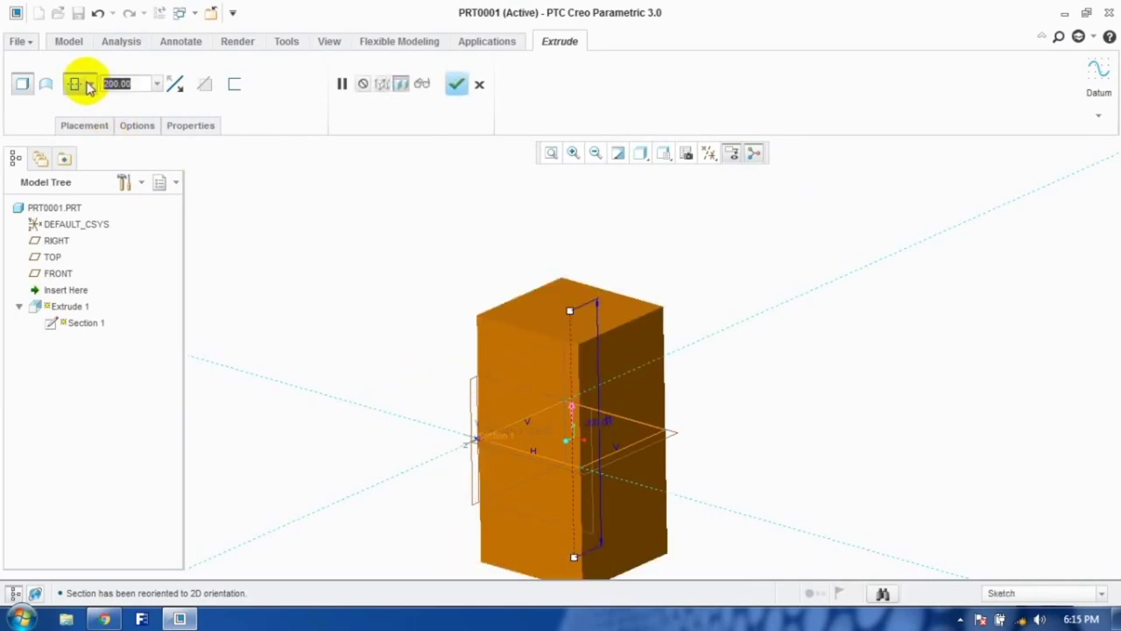
text(100)
key(Return)
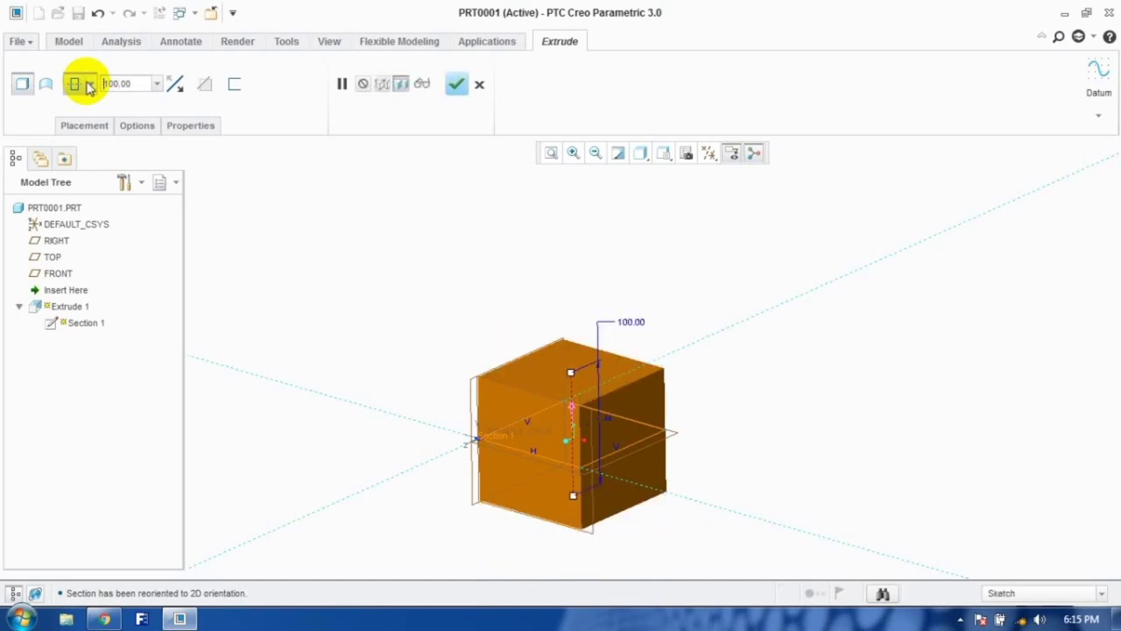
Step: Finish the 100 cube extrusion and select the part
click(457, 84)
middle_drag(384, 347, 359, 446)
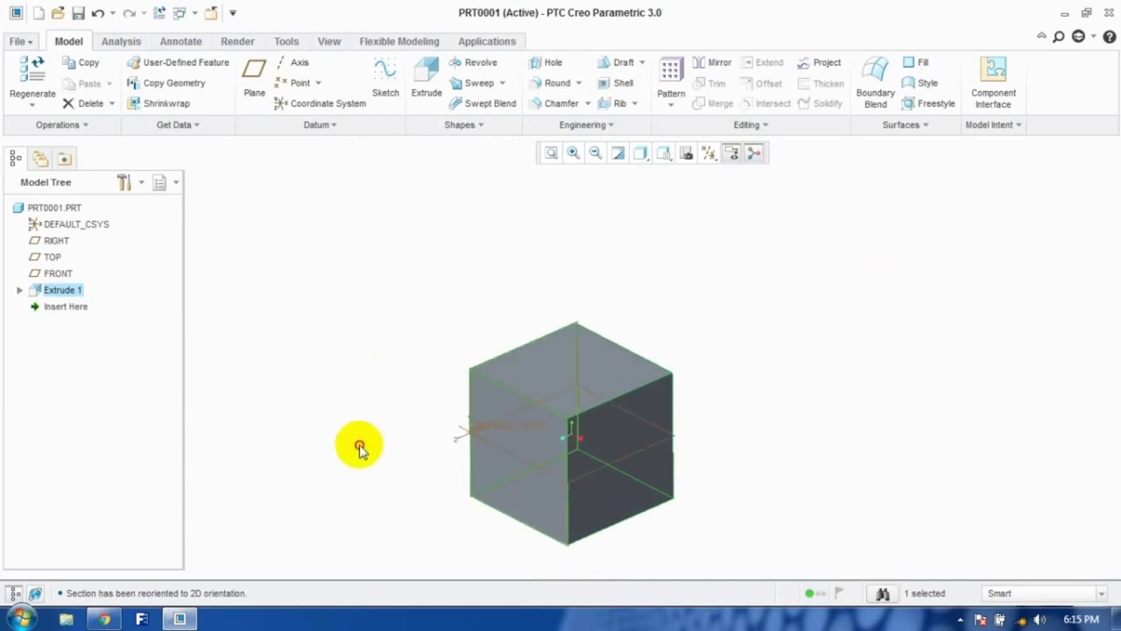
click(411, 482)
scroll(411, 483, up, 3)
scroll(531, 565, down, 5)
scroll(503, 545, up, 3)
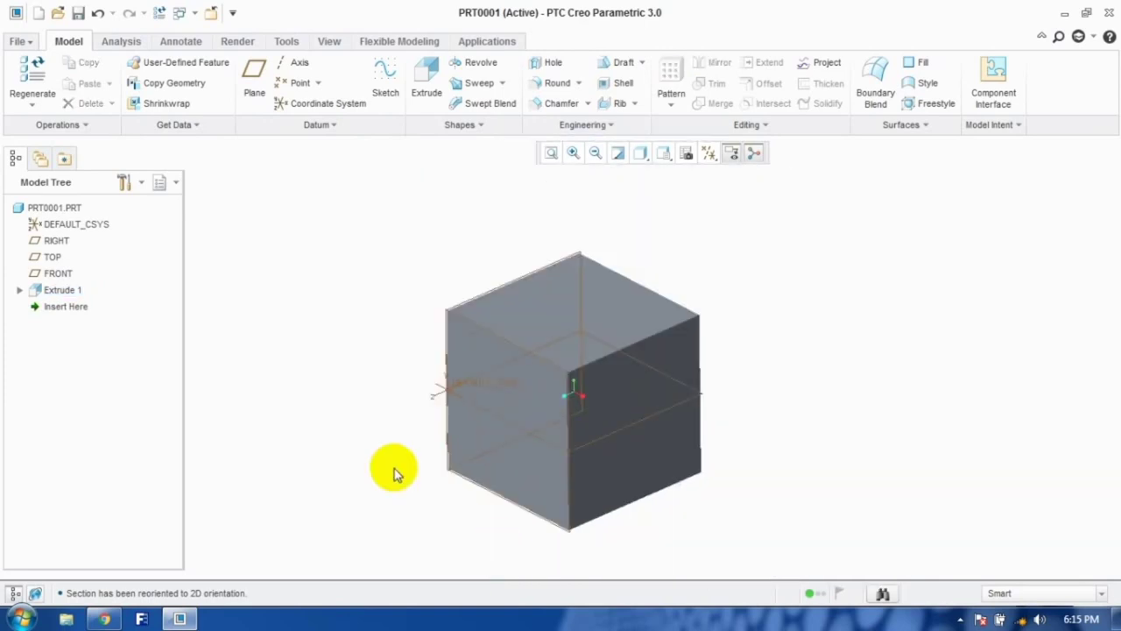
click(509, 419)
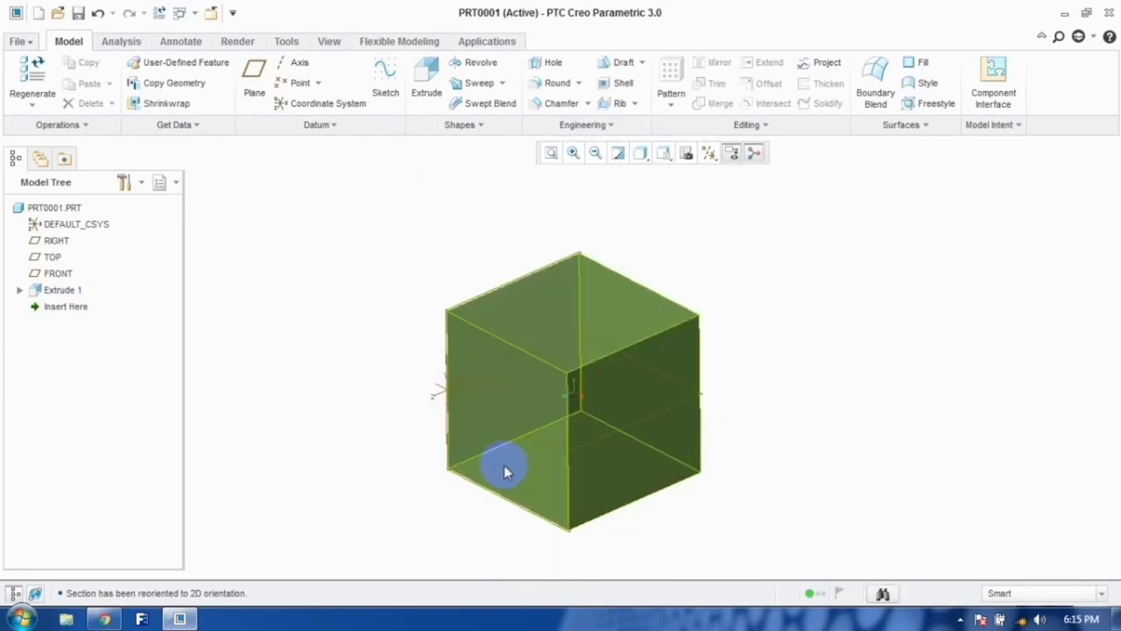
key(Escape)
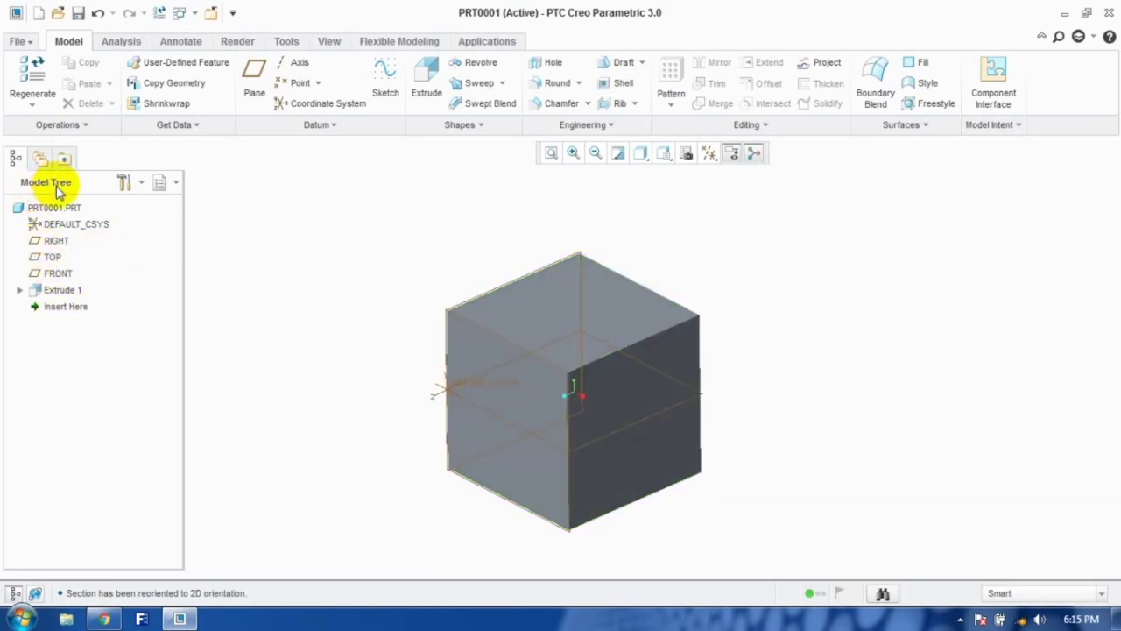
click(57, 290)
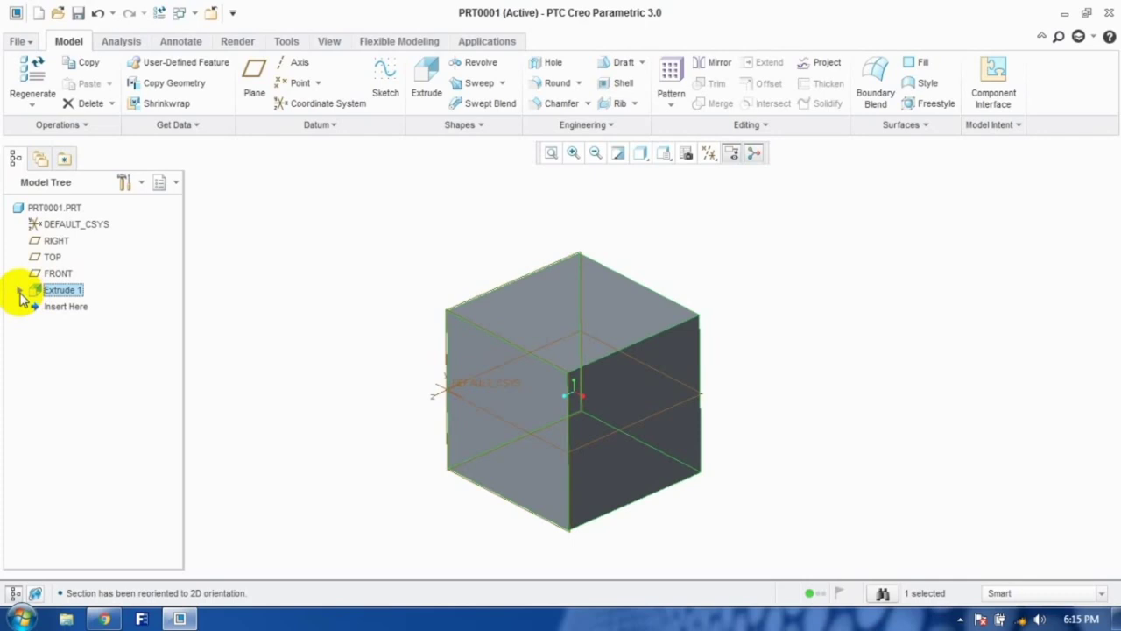
click(76, 308)
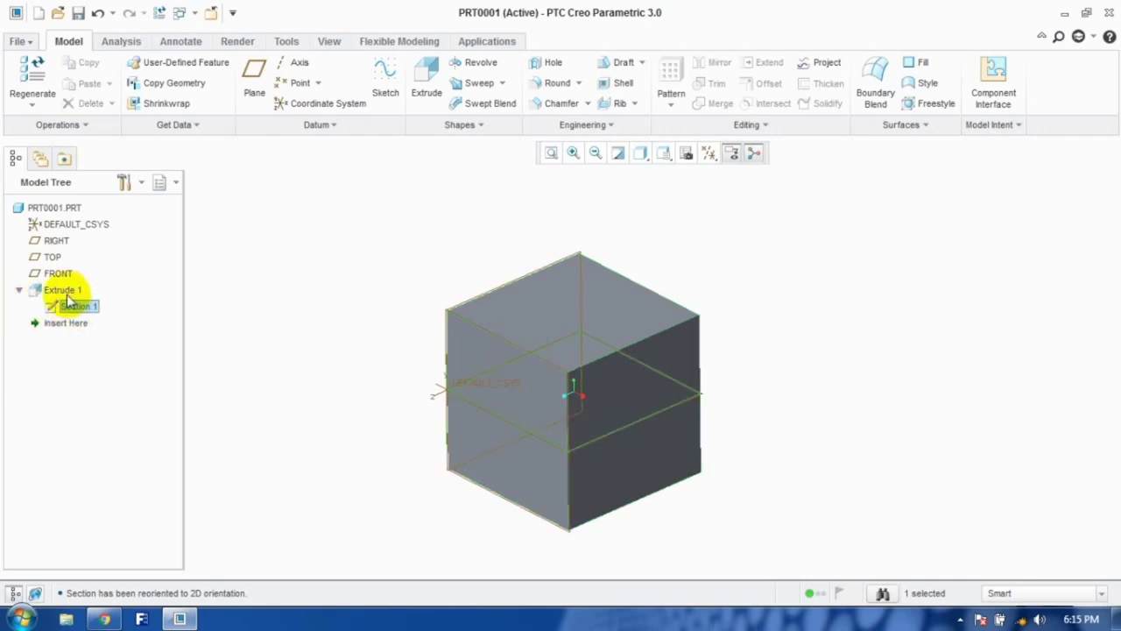
click(67, 294)
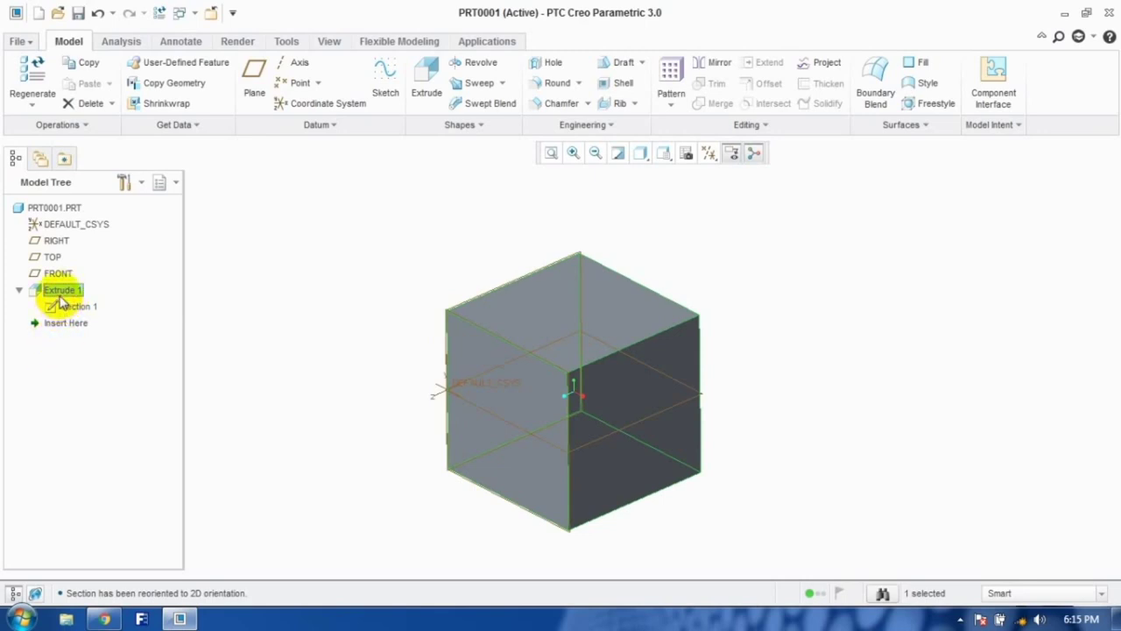
right_click(58, 292)
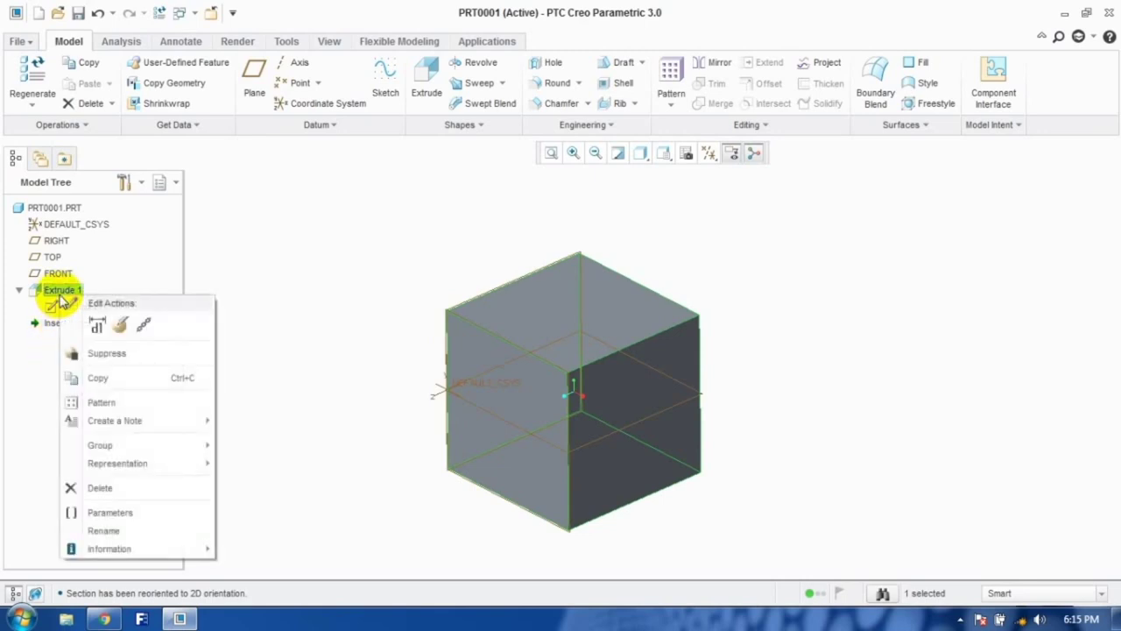
click(123, 328)
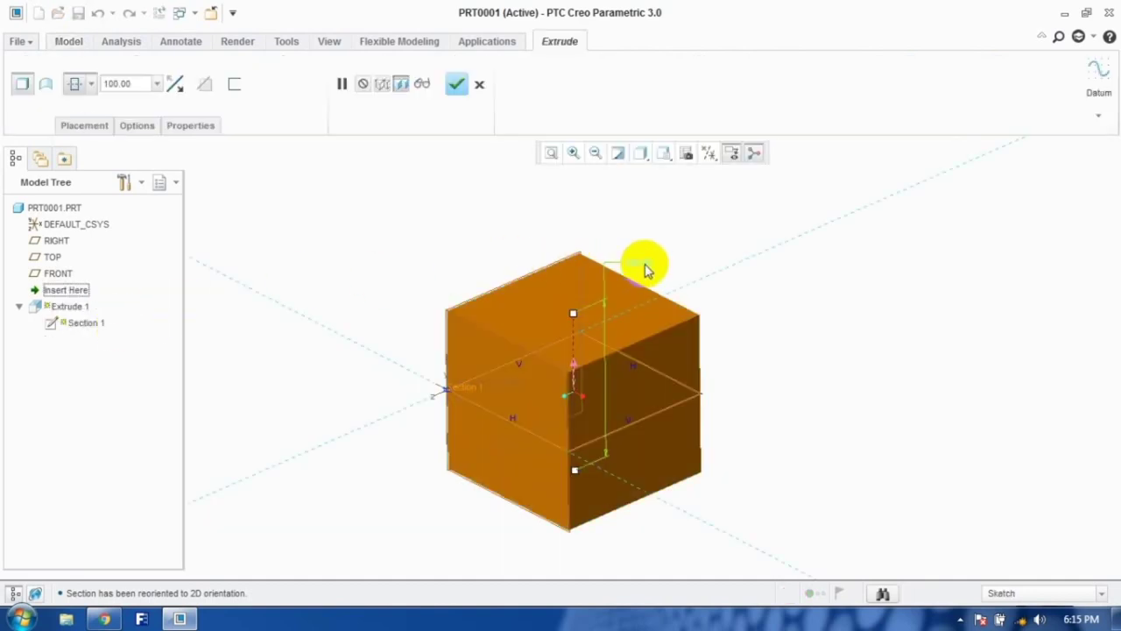
double_click(645, 267)
text(120)
key(Return)
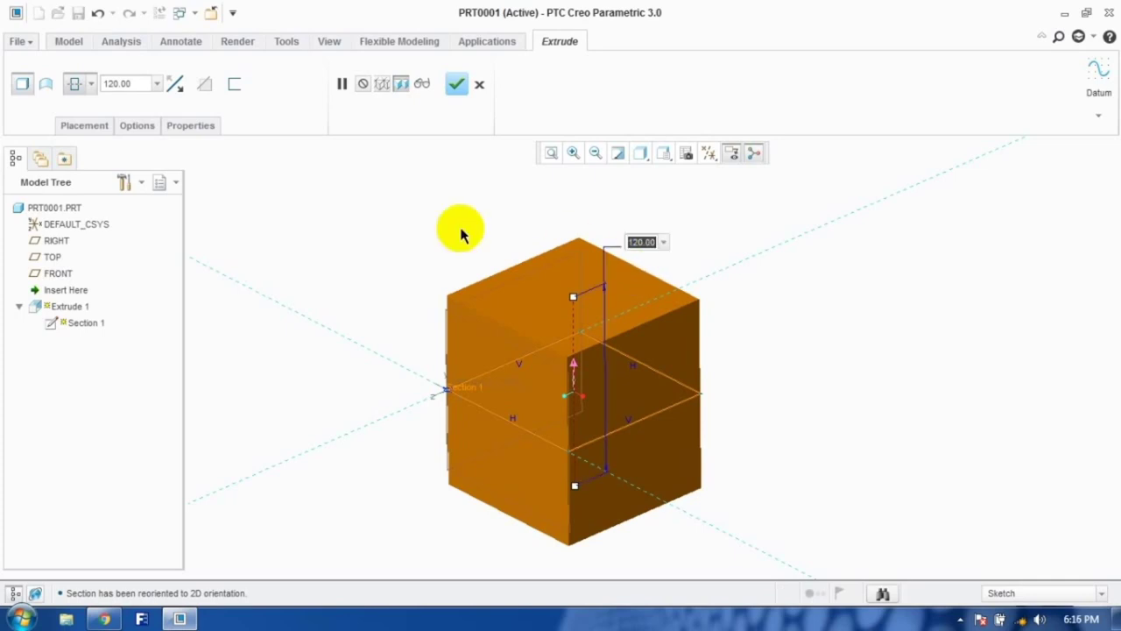
double_click(142, 83)
text(100)
key(Return)
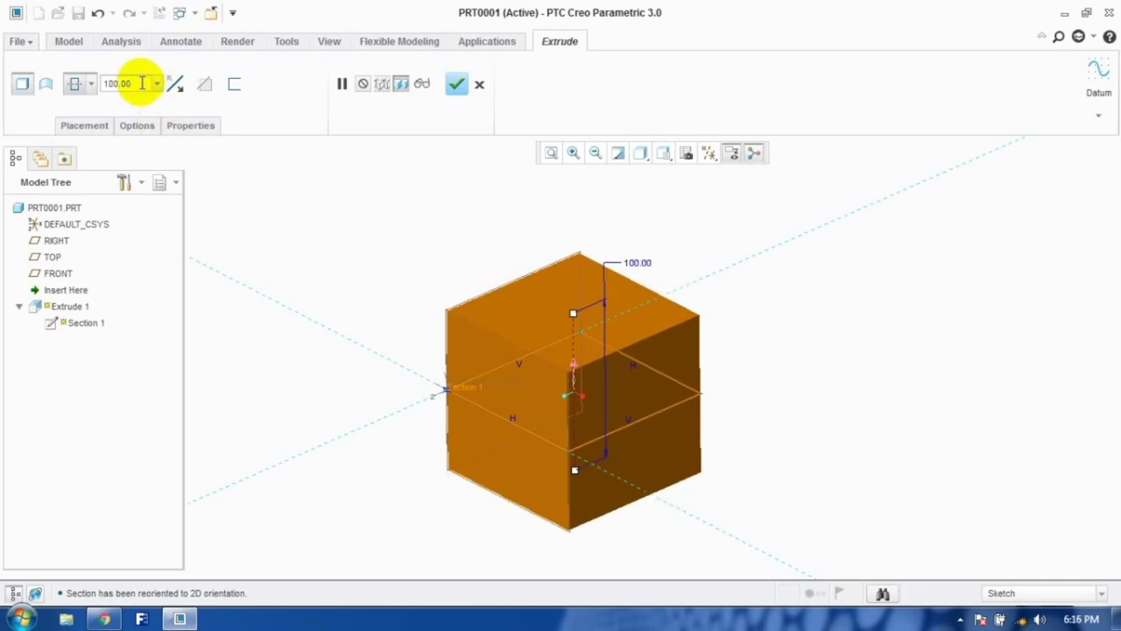
click(455, 85)
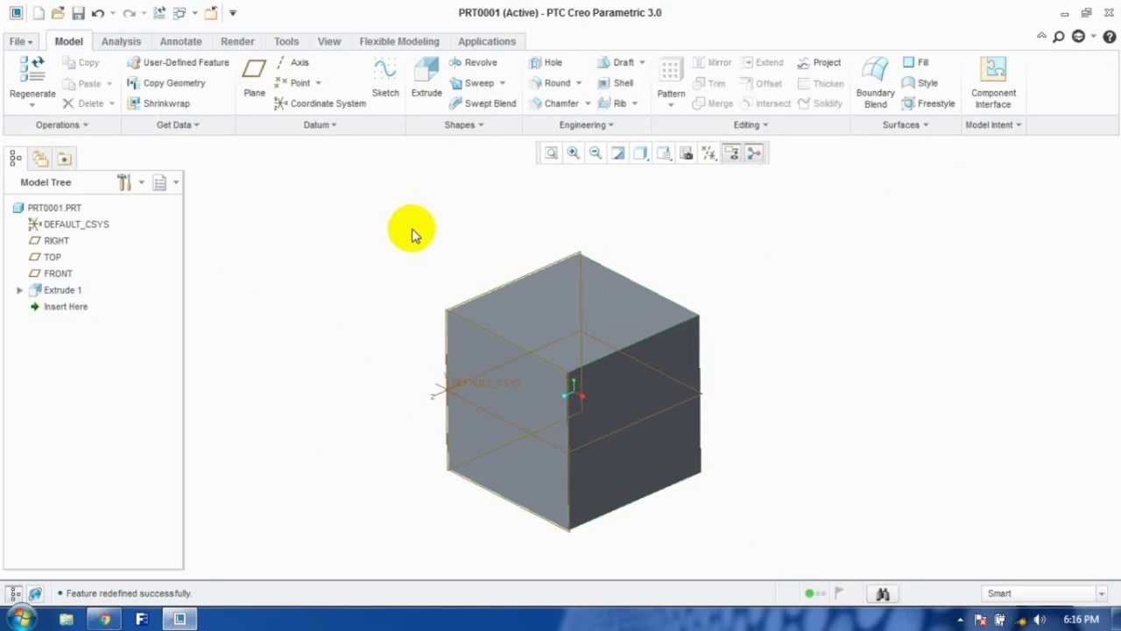
click(20, 290)
click(76, 307)
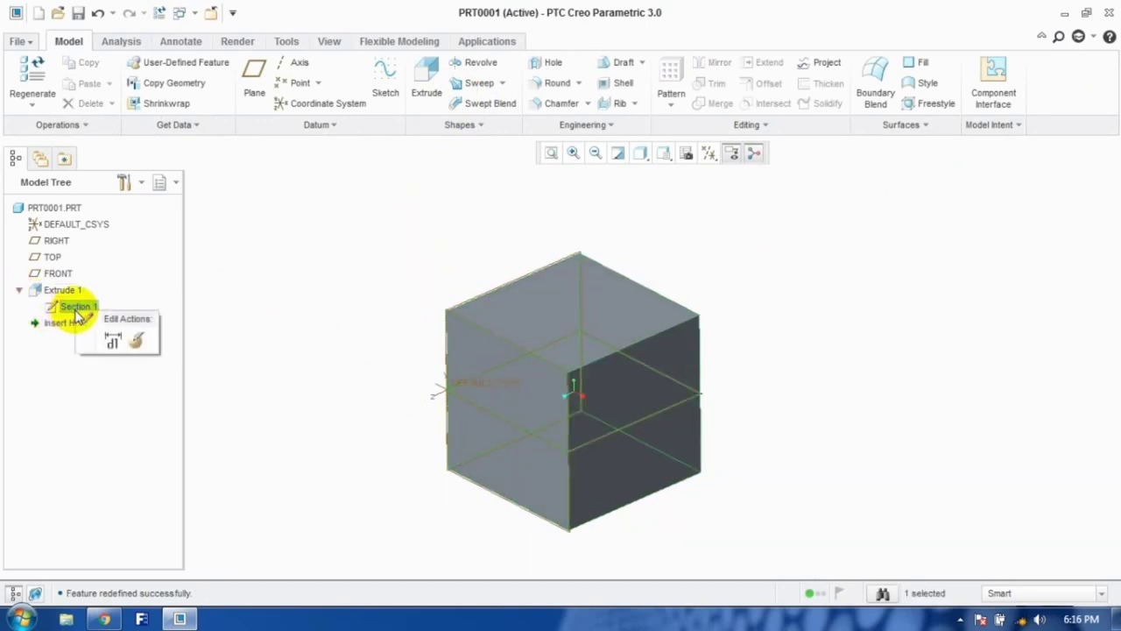
click(113, 343)
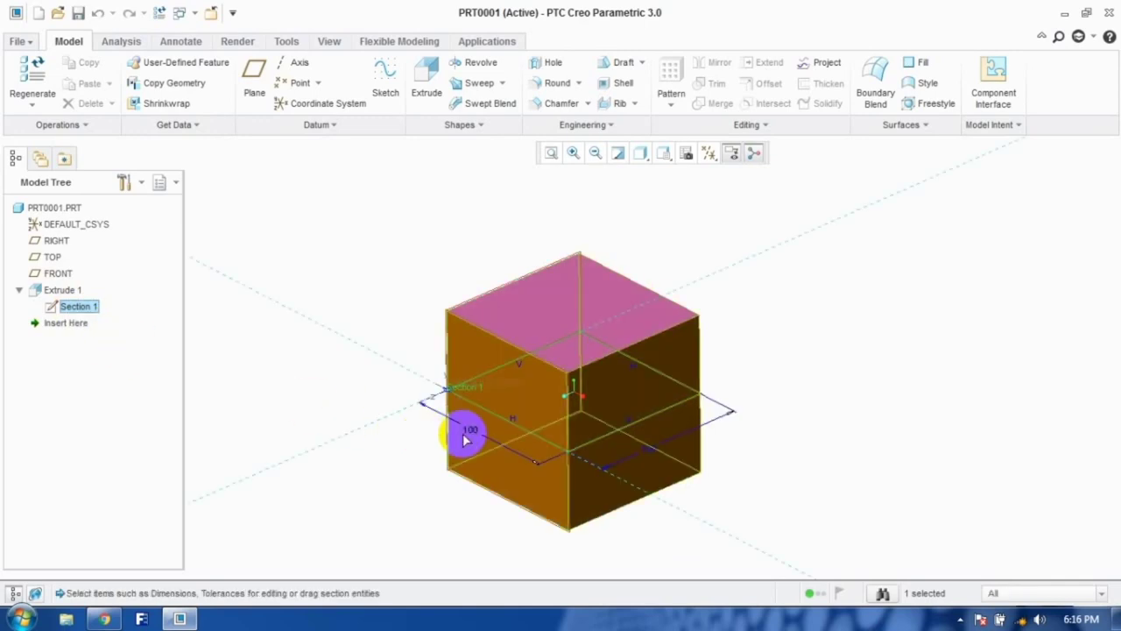
double_click(651, 448)
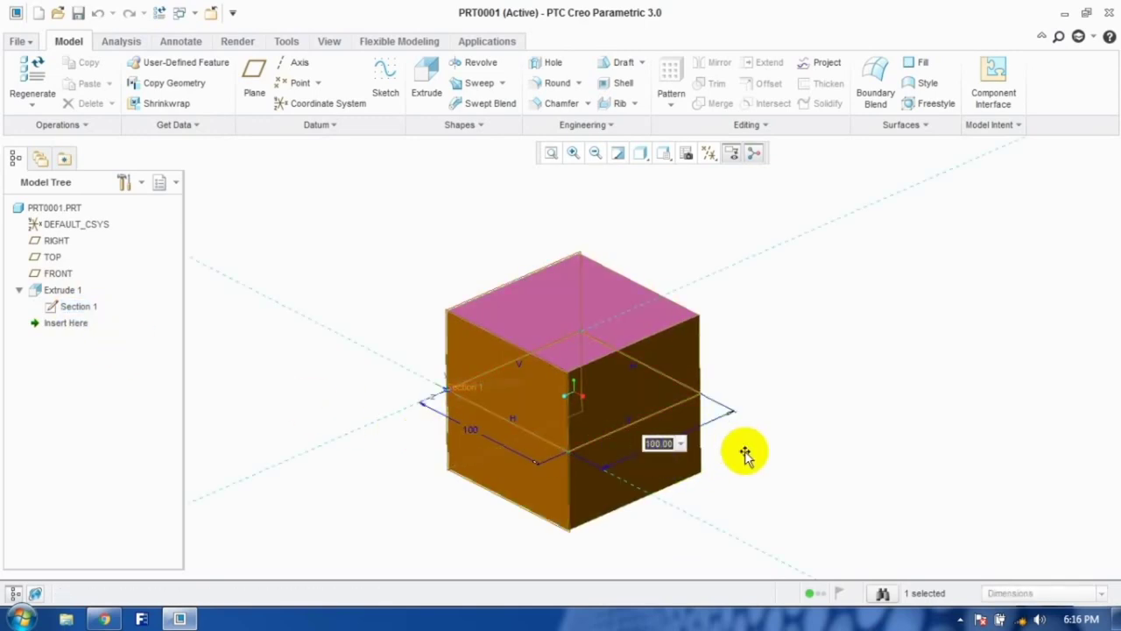
text(120)
key(Return)
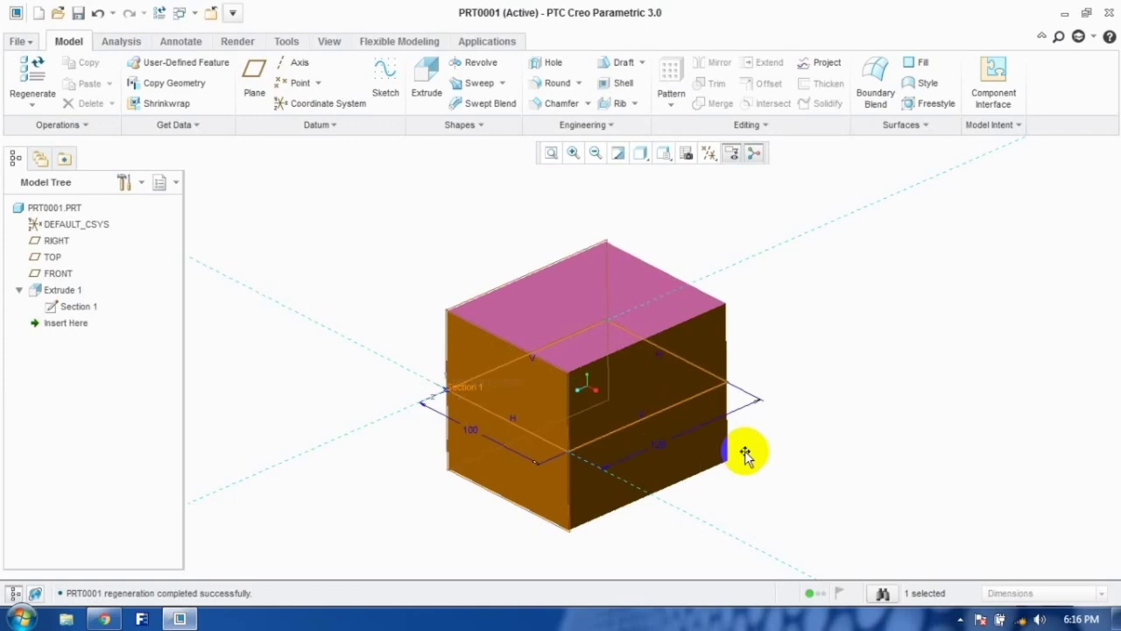
double_click(659, 442)
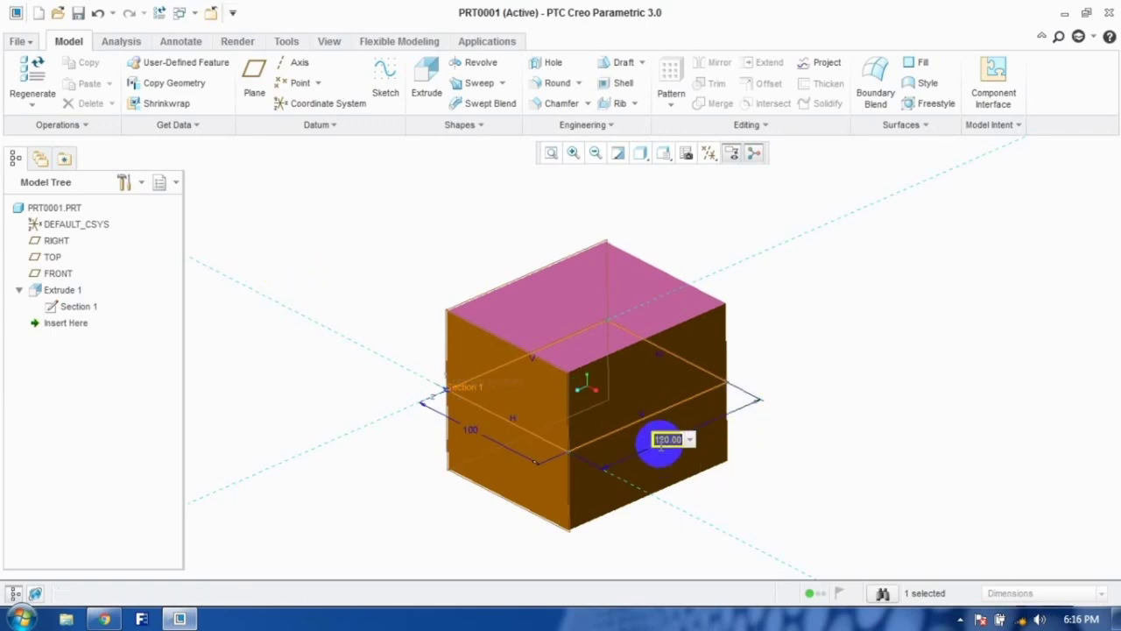
text(150)
key(Return)
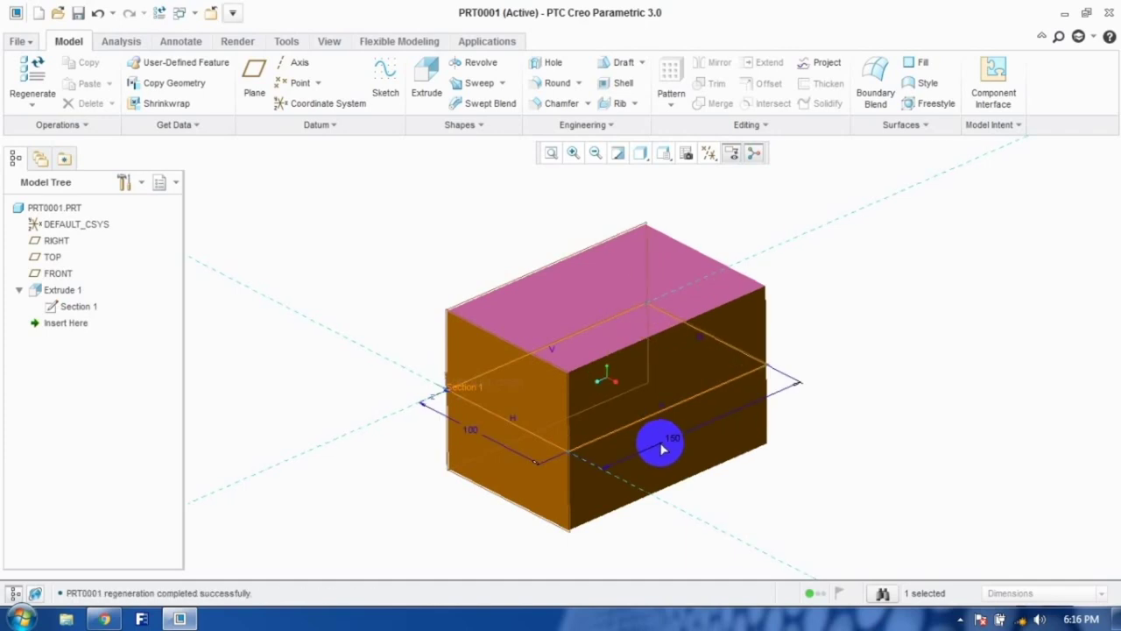
double_click(670, 436)
text(10)
key(Return)
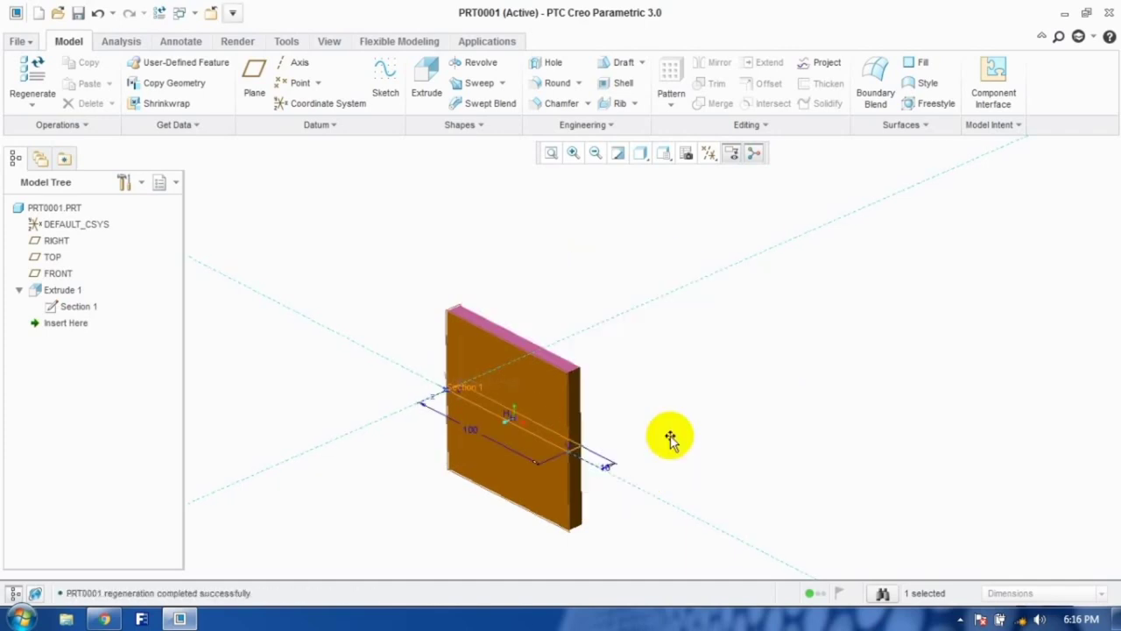
double_click(612, 467)
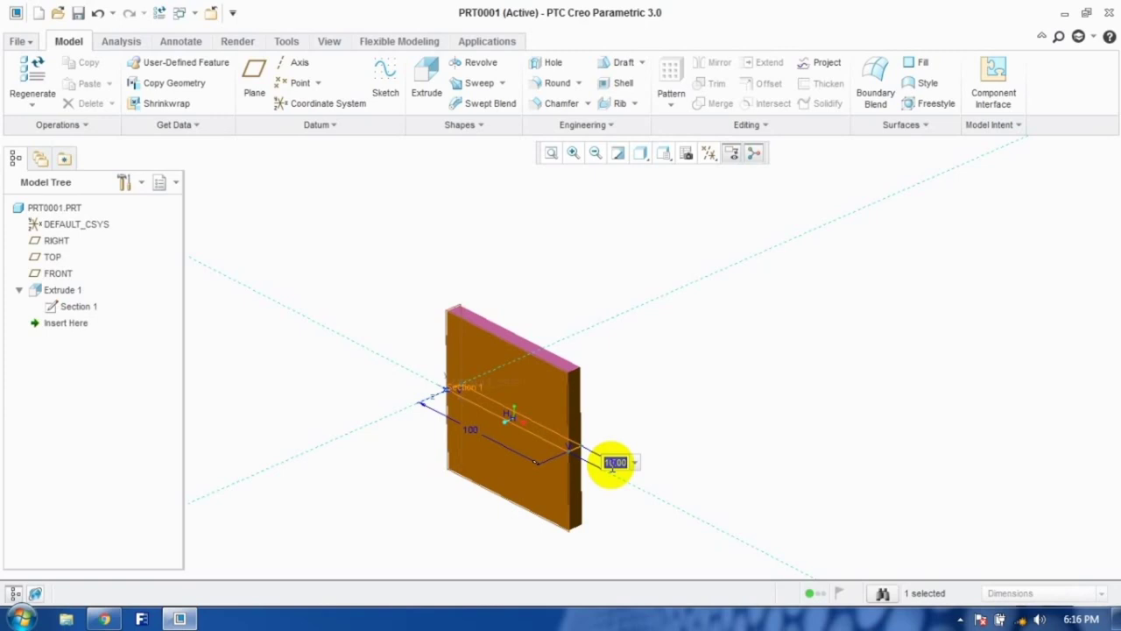
key(Return)
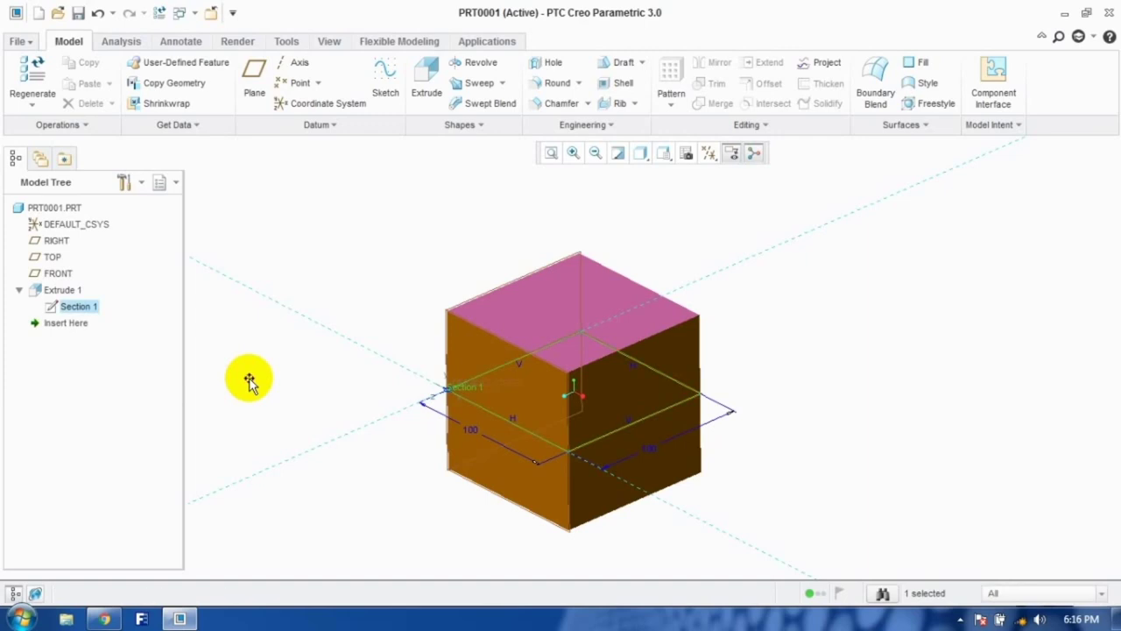
key(ctrl+g)
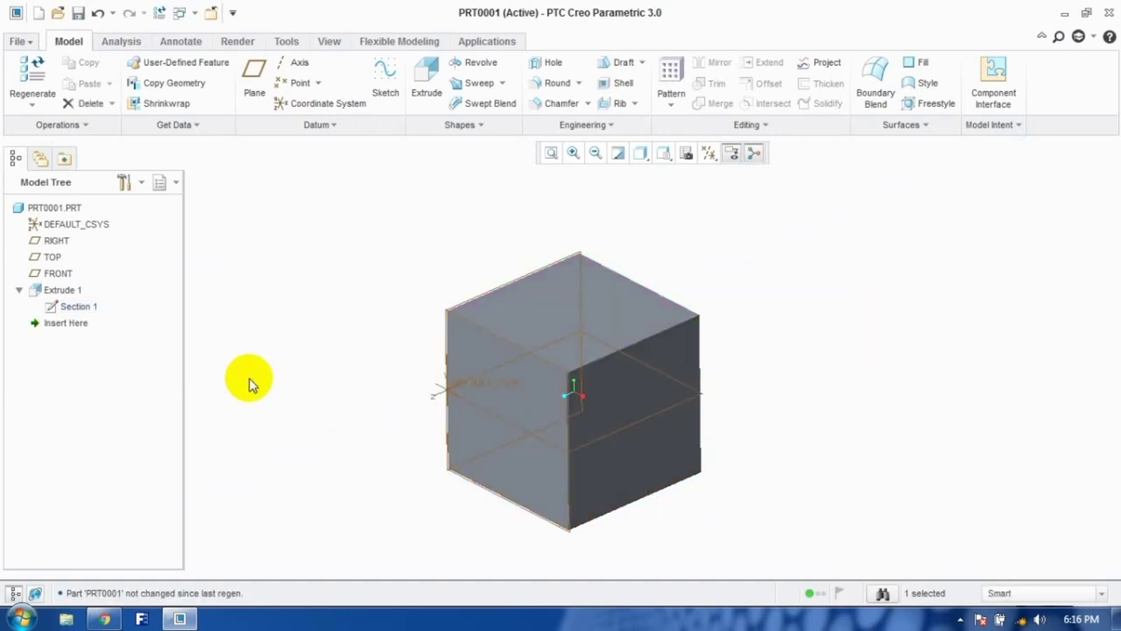
right_click(60, 301)
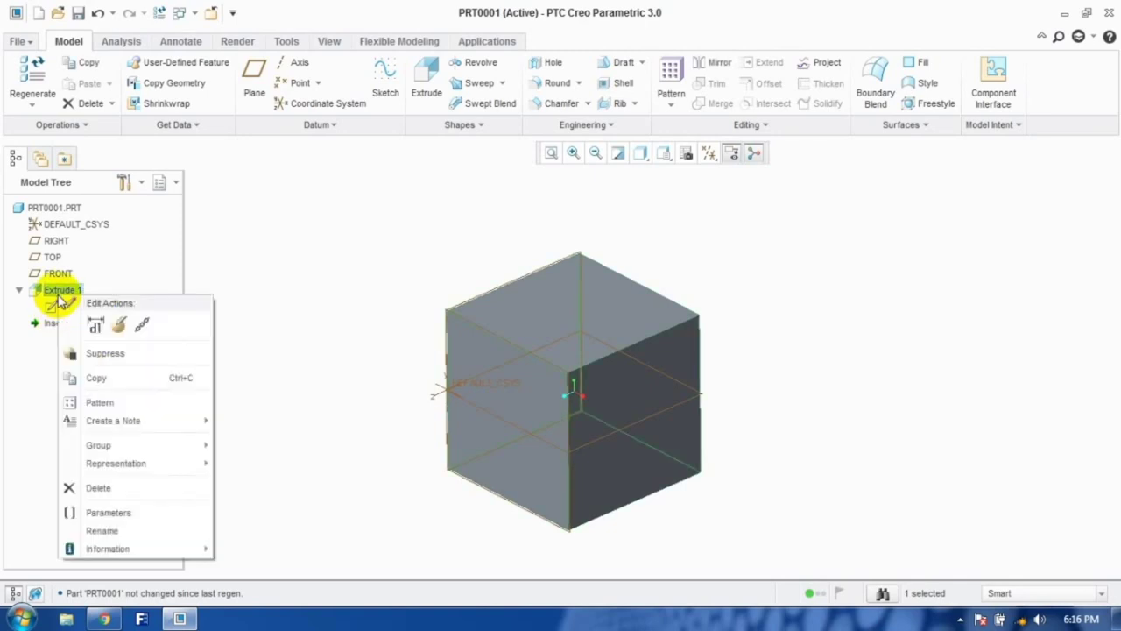
click(119, 325)
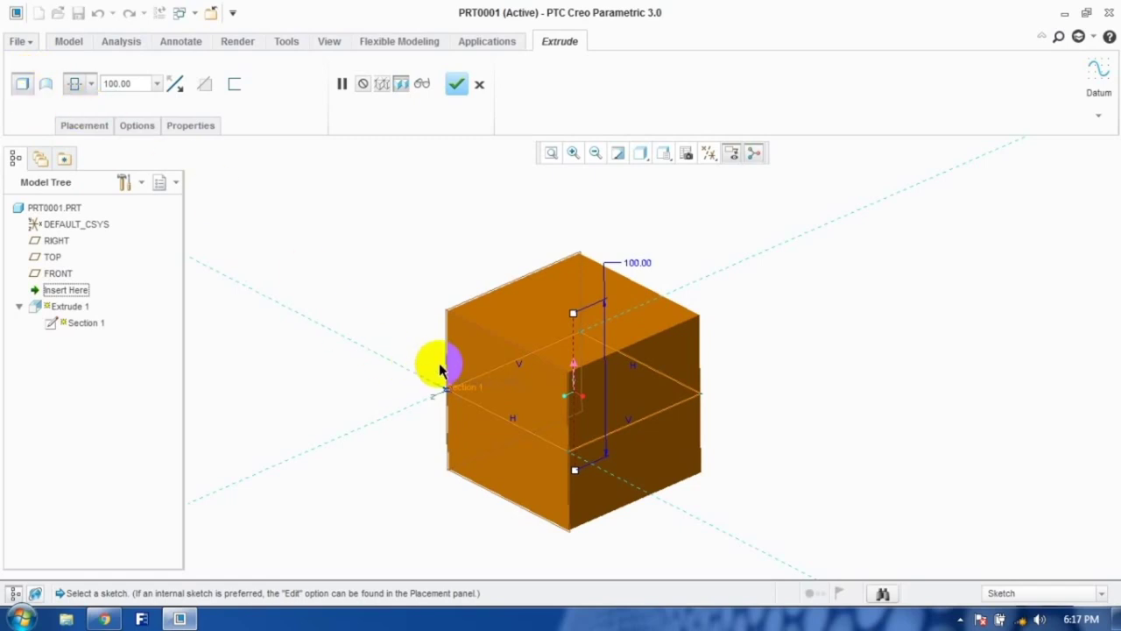
click(45, 86)
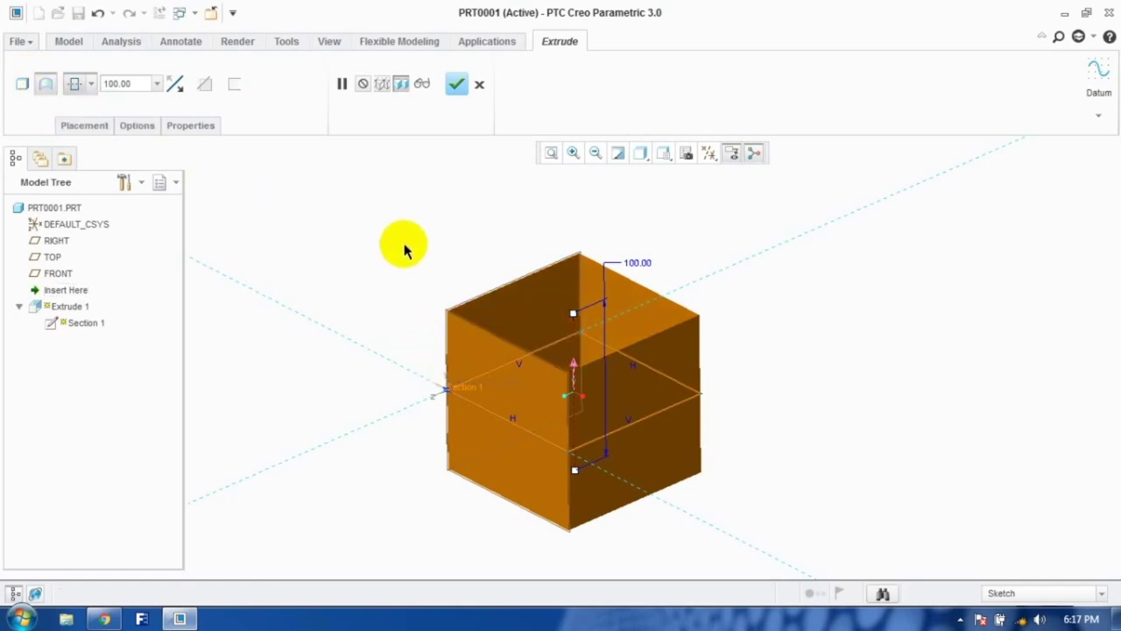
click(23, 86)
key(ctrl+d)
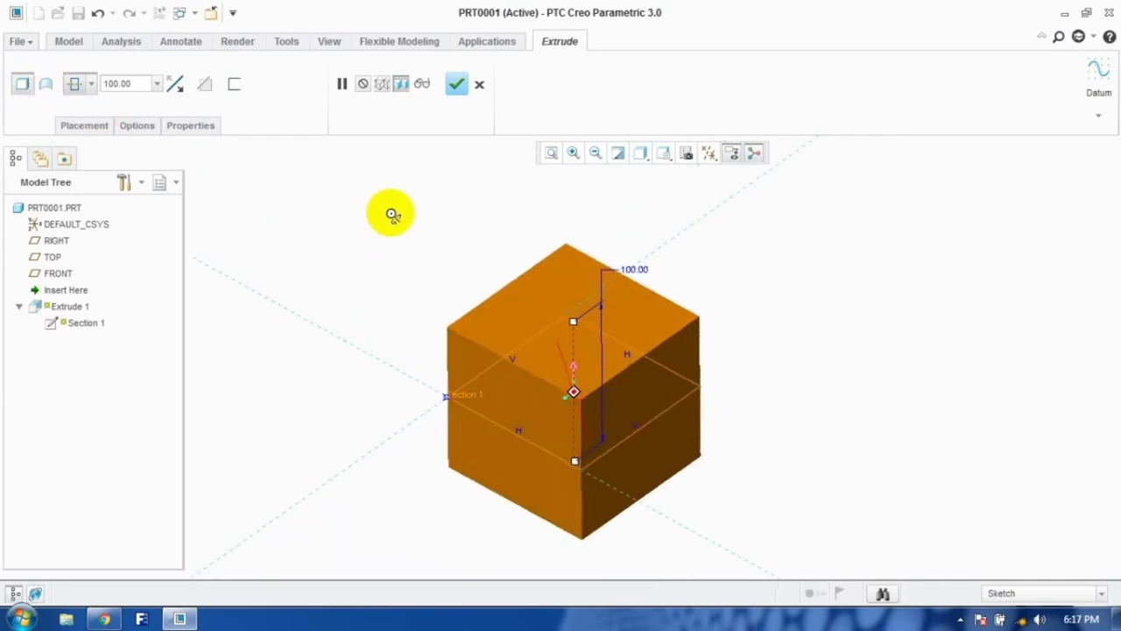
click(455, 84)
right_click(70, 290)
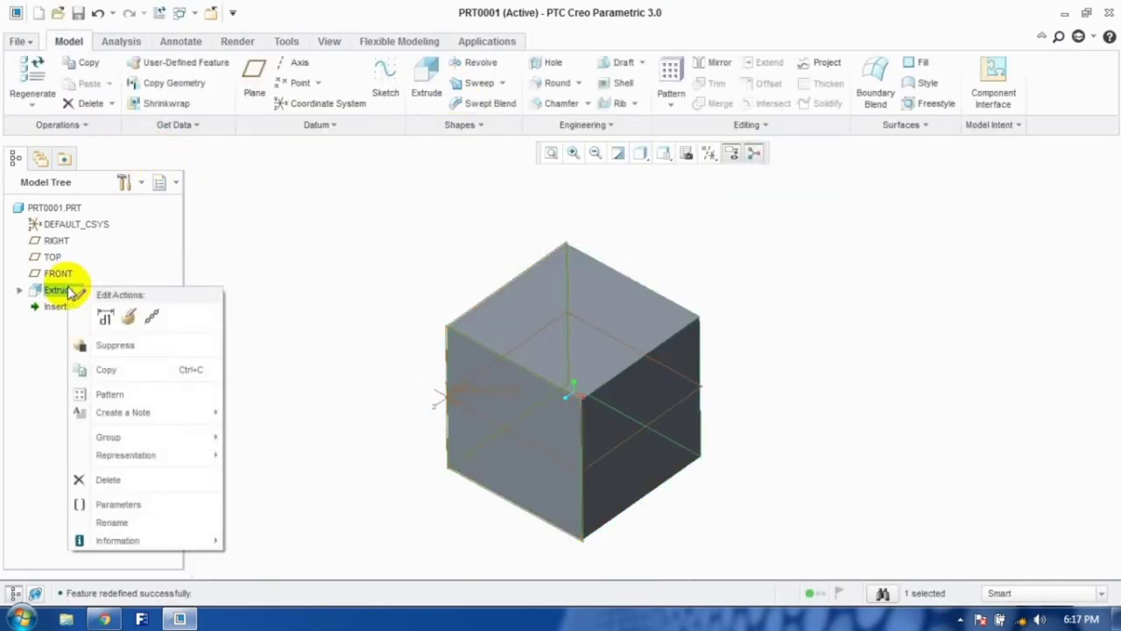
click(127, 316)
click(46, 84)
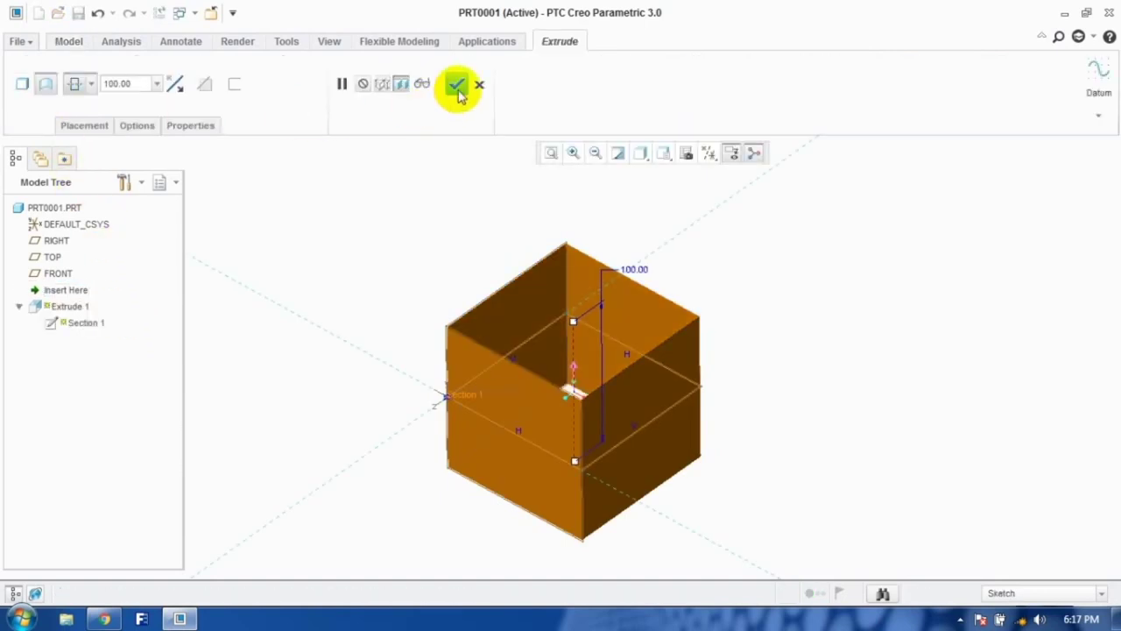
click(455, 84)
middle_drag(452, 304, 452, 354)
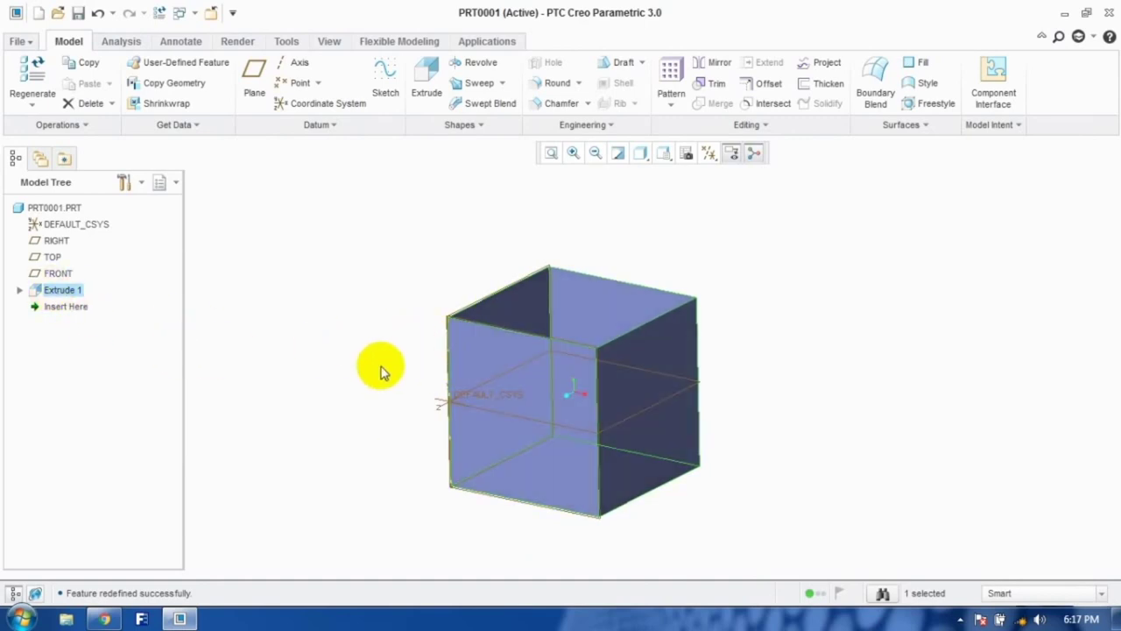
right_click(61, 290)
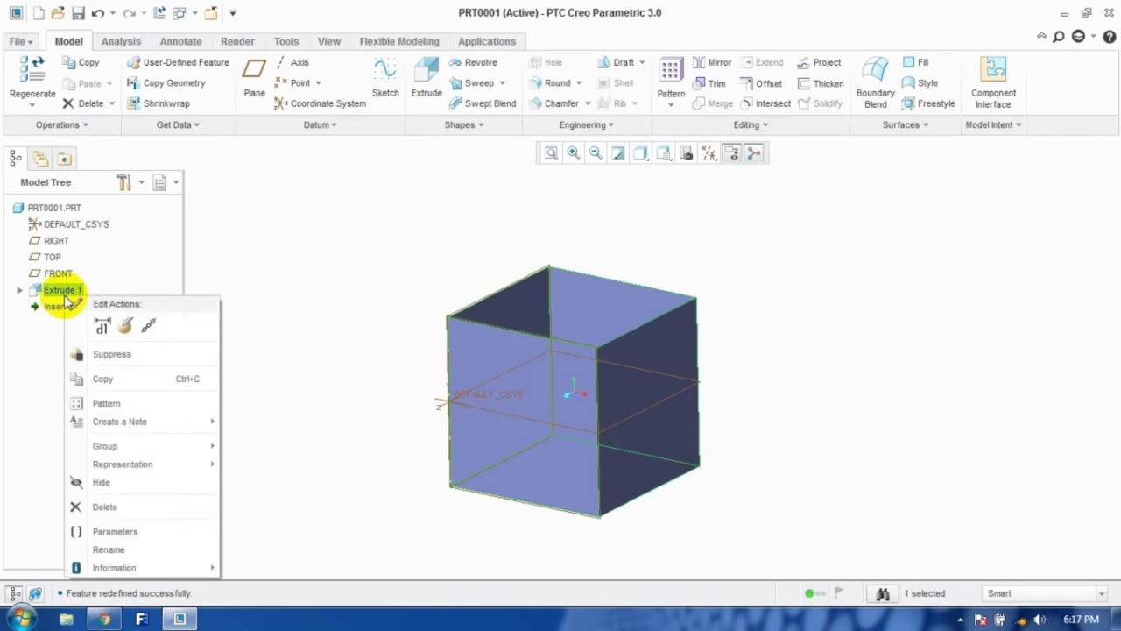
click(127, 333)
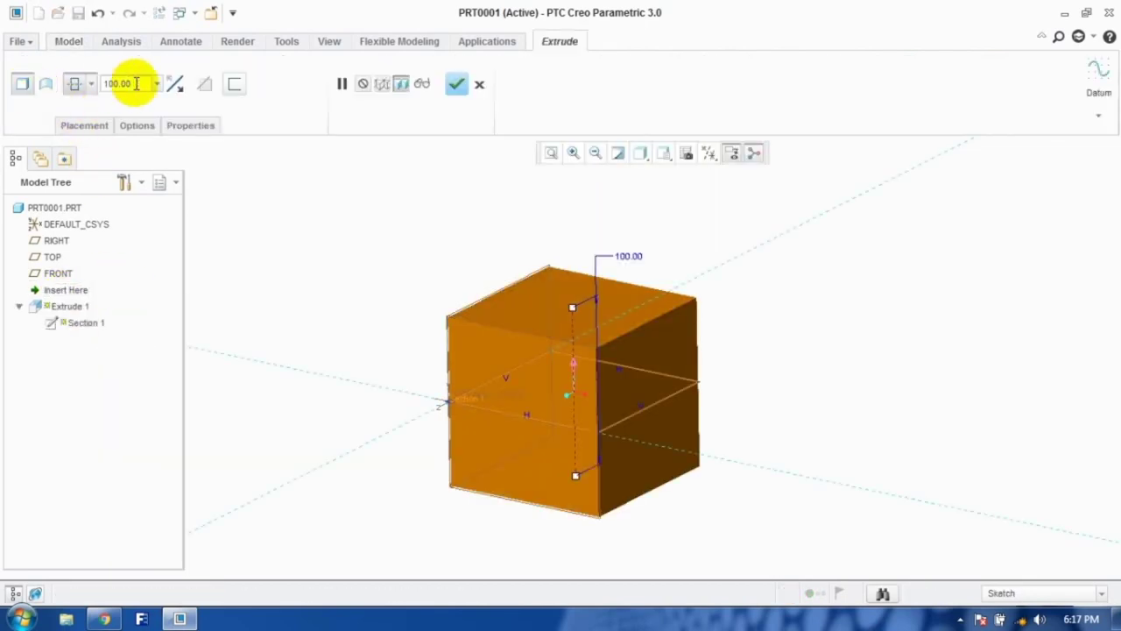
click(456, 83)
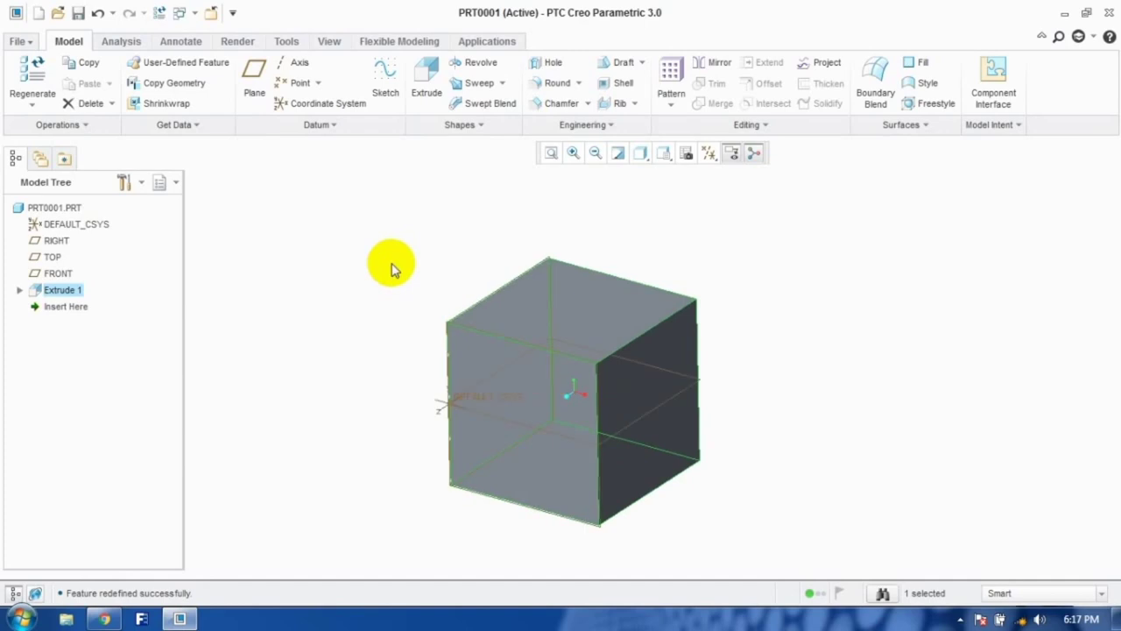
right_click(67, 291)
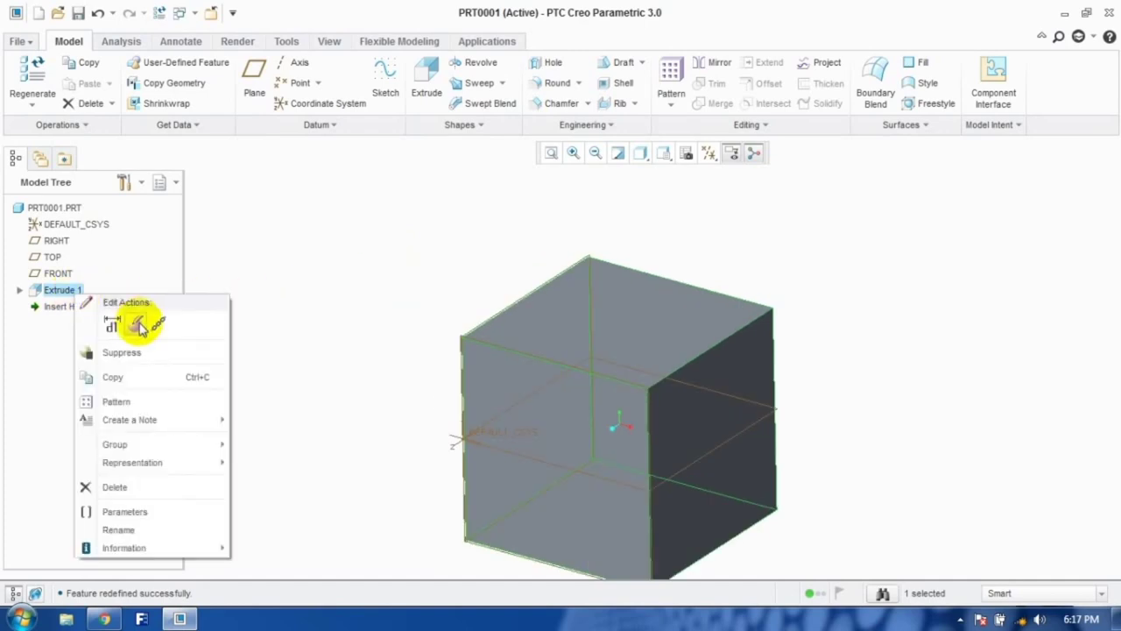
Step: Redefine Extrude 1 as a thin-walled box with 10 wall thickness
click(137, 324)
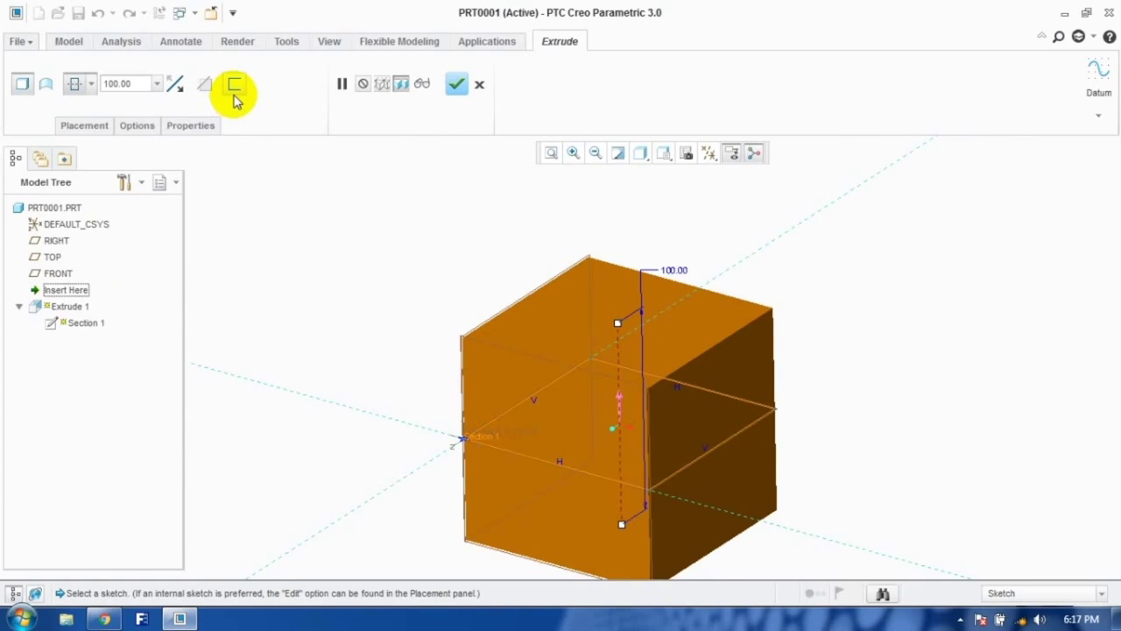
click(235, 85)
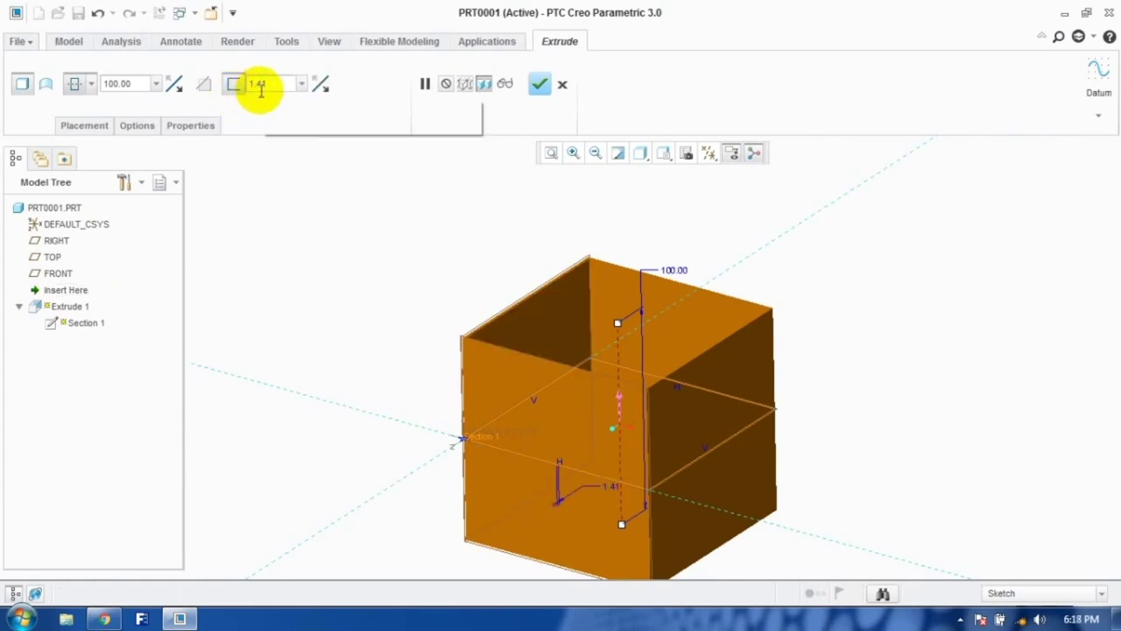
drag(262, 85, 222, 94)
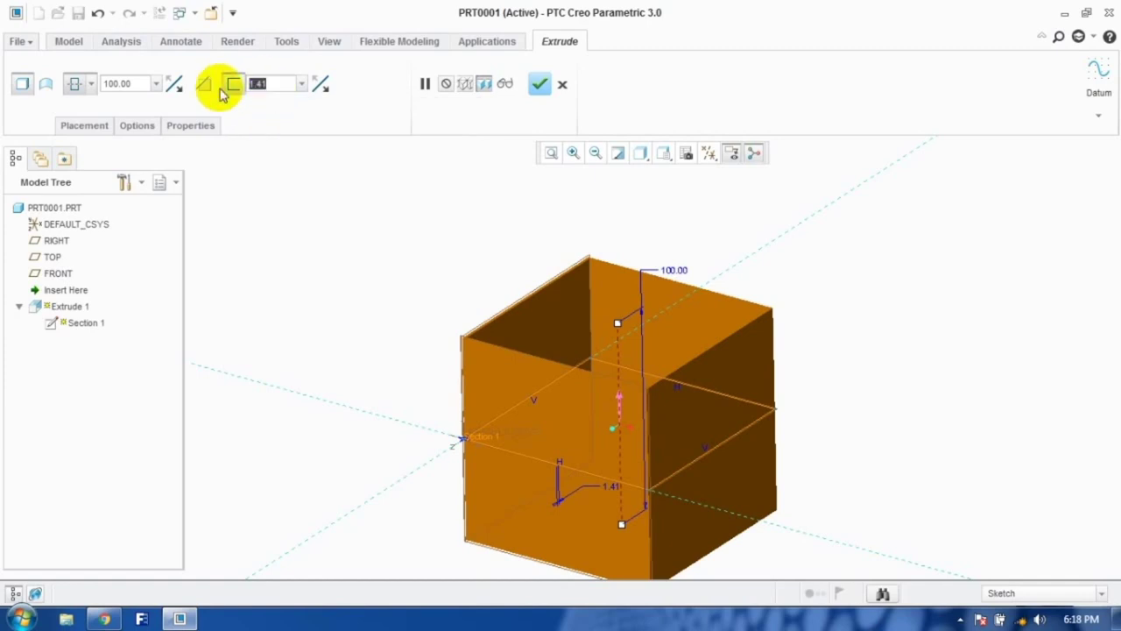
text(10)
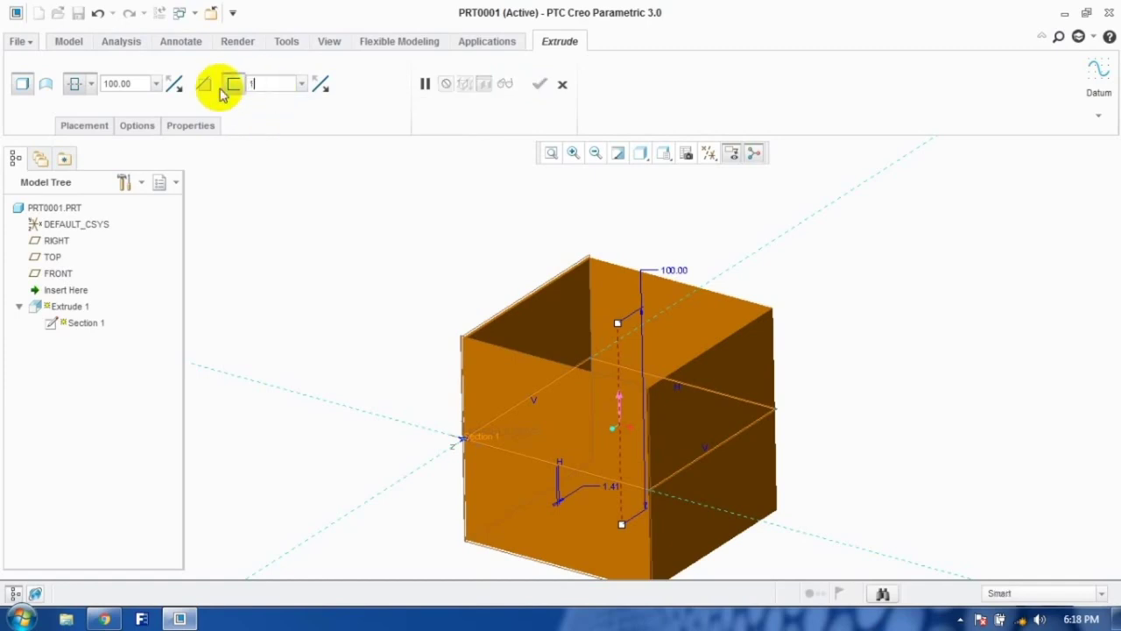
key(Return)
middle_drag(668, 341, 518, 318)
mouse_move(438, 270)
middle_down()
mouse_move(435, 330)
mouse_move(441, 268)
middle_up()
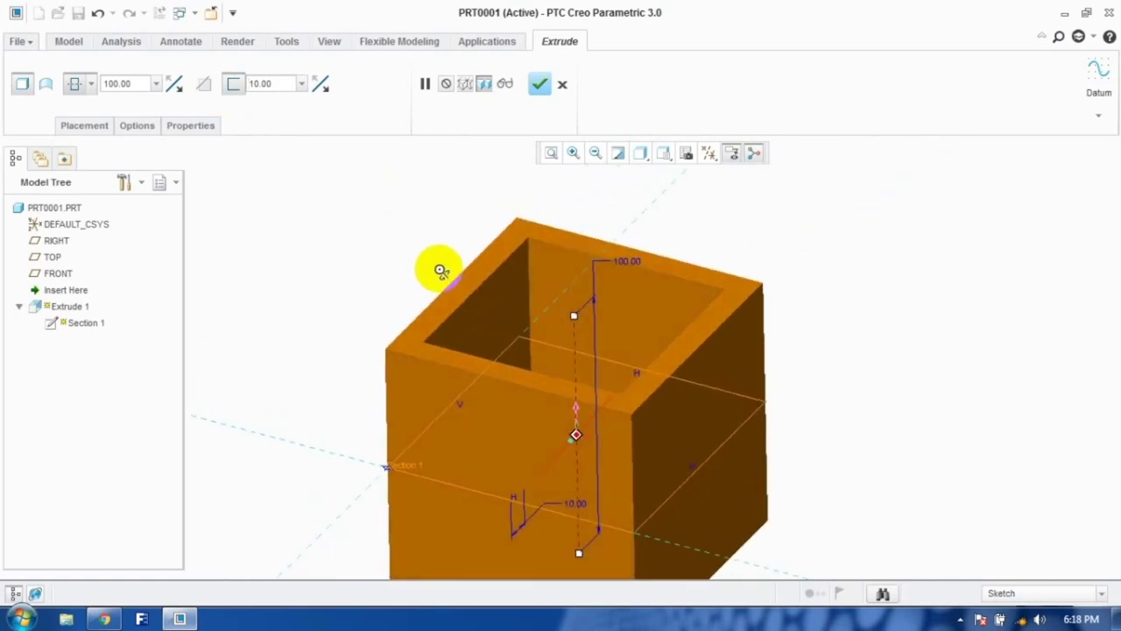
Step: Toggle the wall thickness between the outside and inside of the box
click(320, 86)
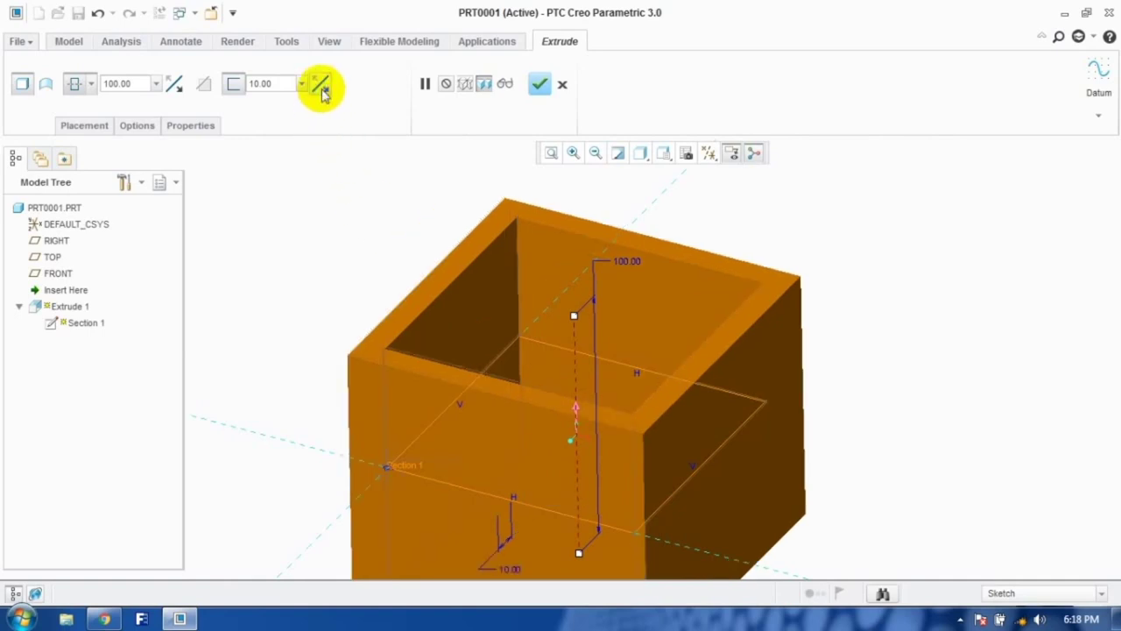
click(322, 89)
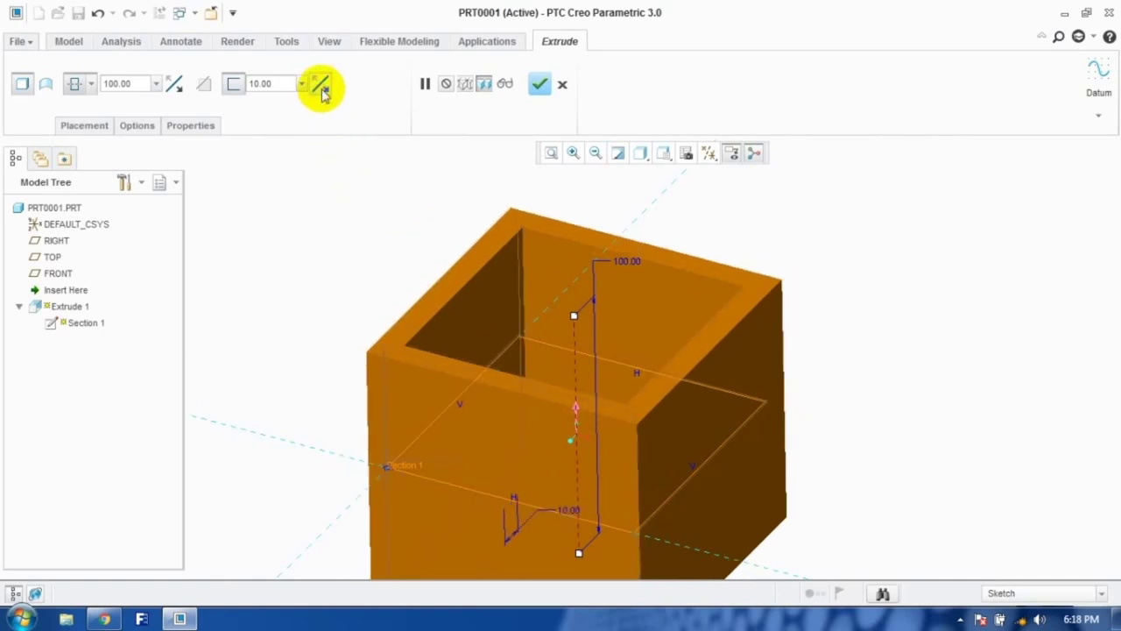
click(322, 90)
click(323, 89)
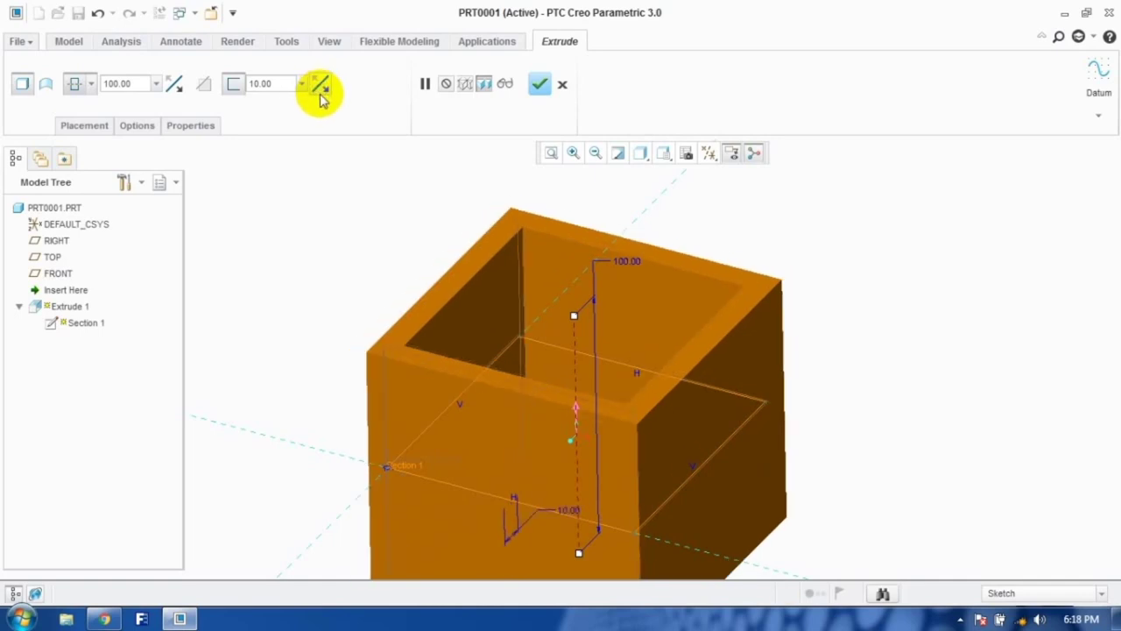
click(323, 90)
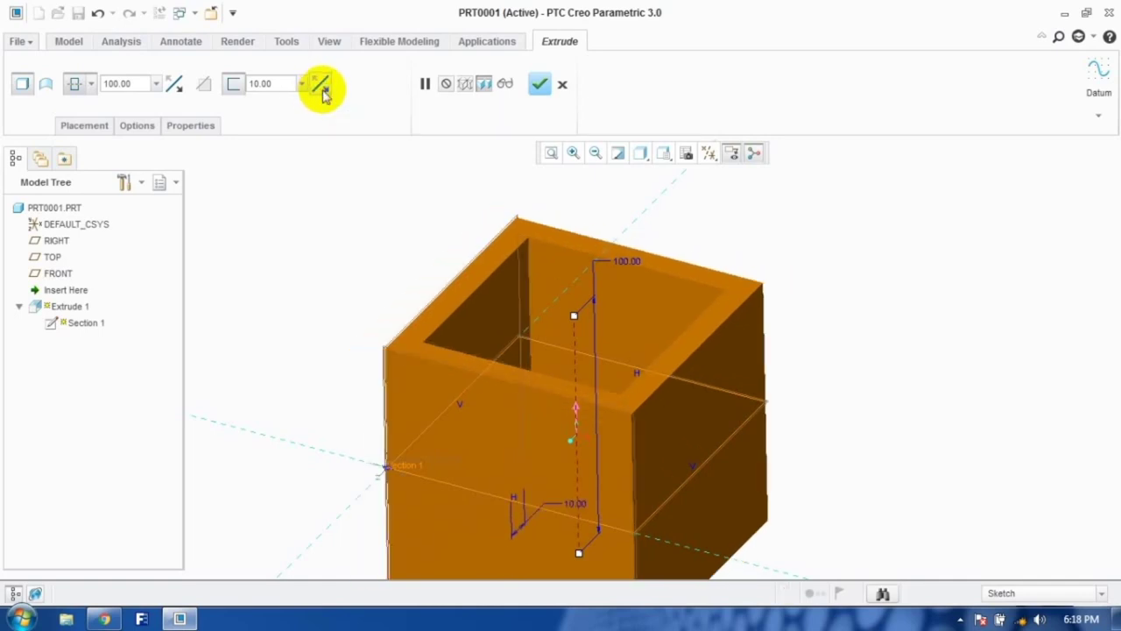
click(323, 89)
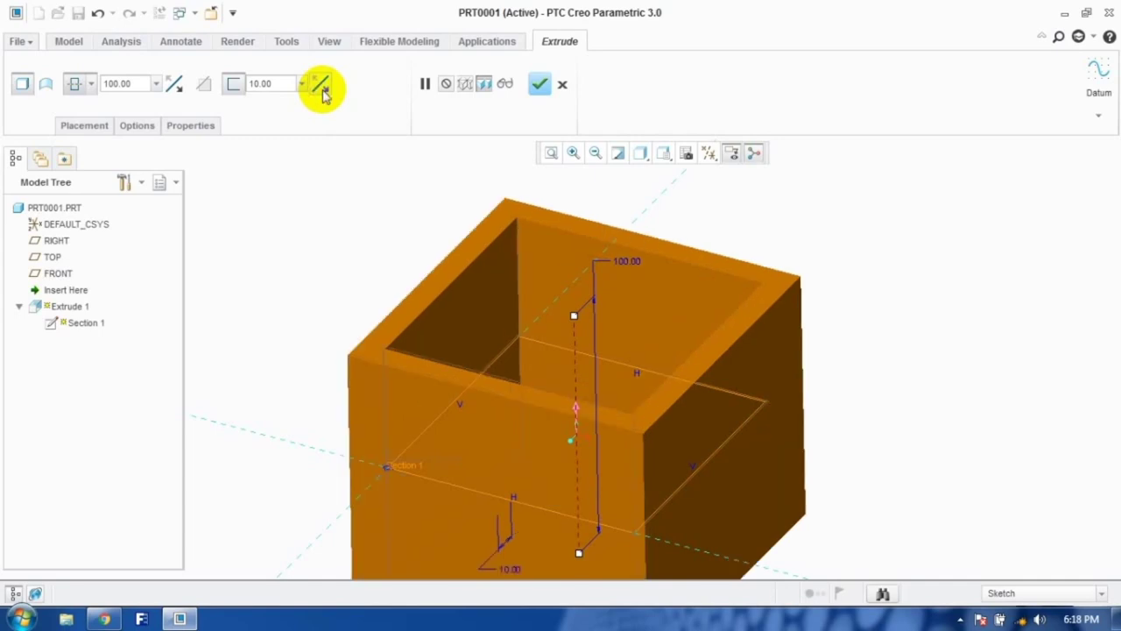
click(323, 89)
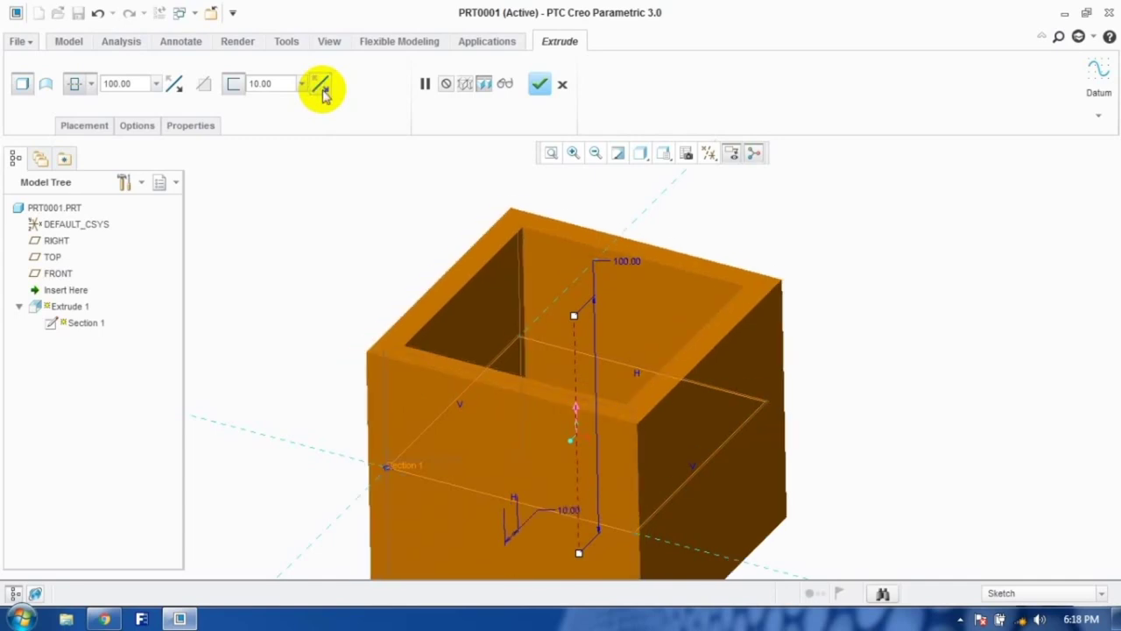
click(322, 89)
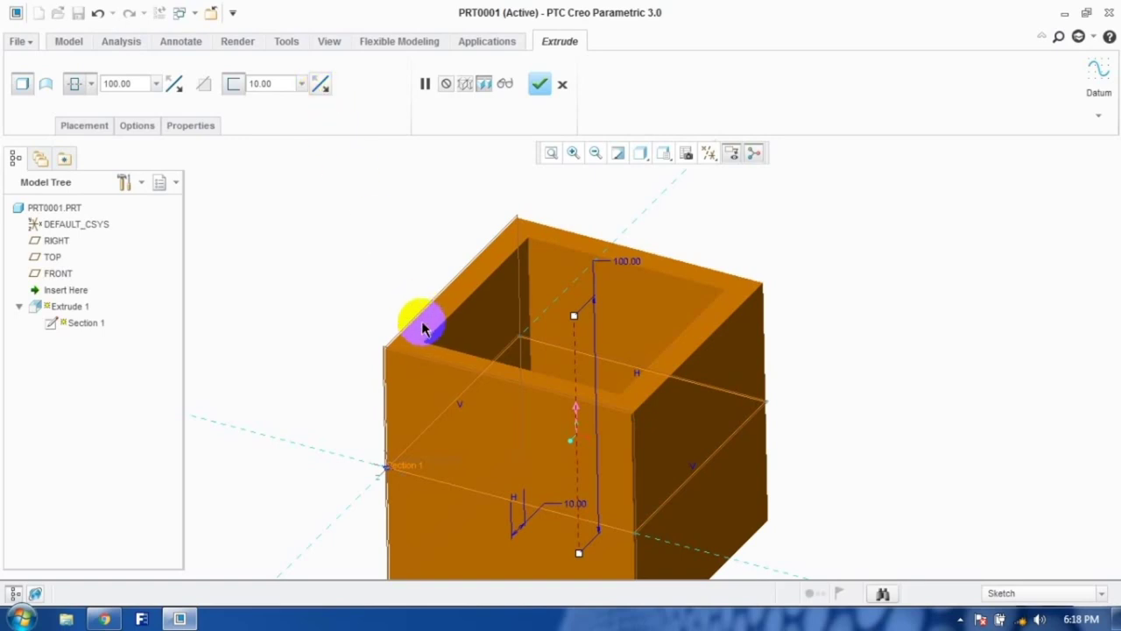
Step: Set the wall thickness to 2 and finish the thin-wall extrusion
click(262, 85)
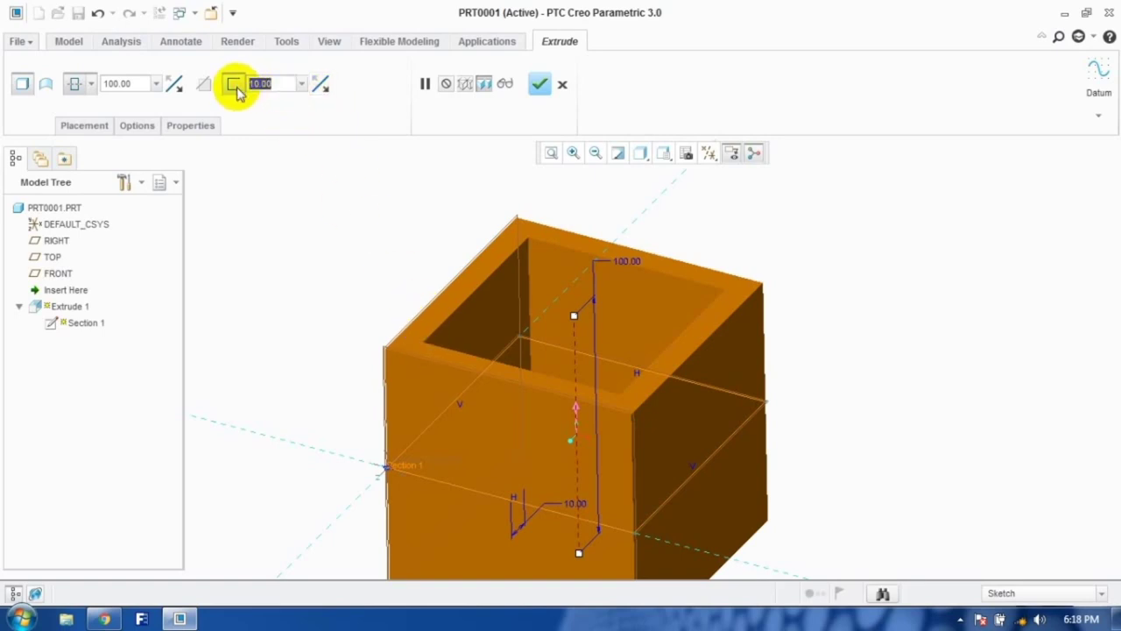
text(2)
key(Return)
click(540, 84)
mouse_move(455, 261)
middle_down()
mouse_move(444, 304)
mouse_move(451, 275)
middle_up()
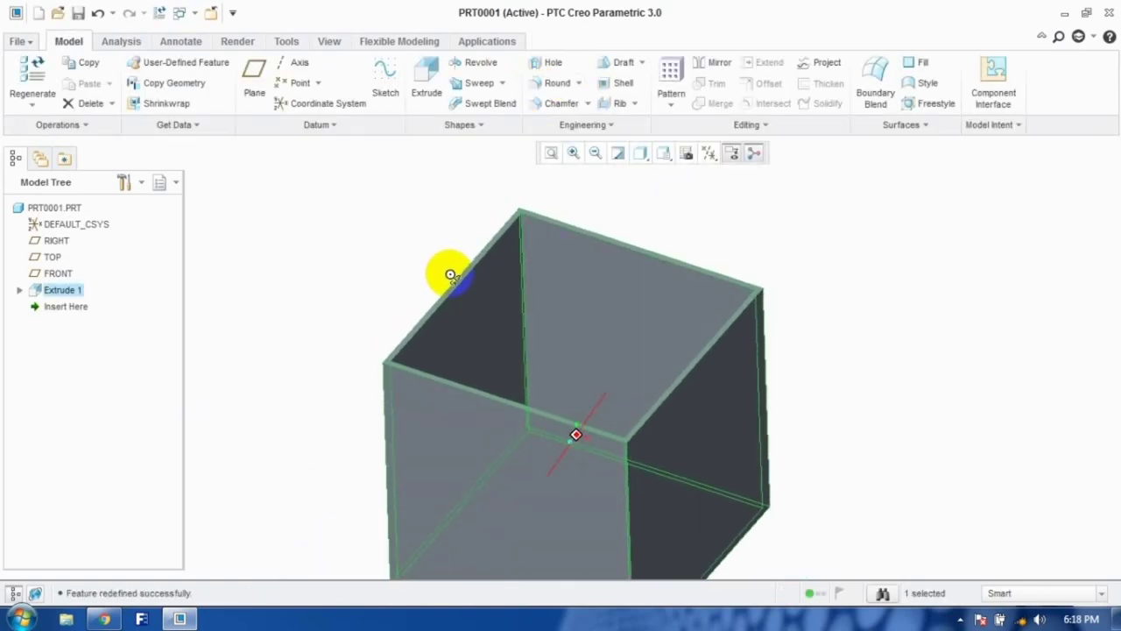
Step: Redefine Extrude 1 without Thicken Sketch so the cube is solid again
right_click(52, 290)
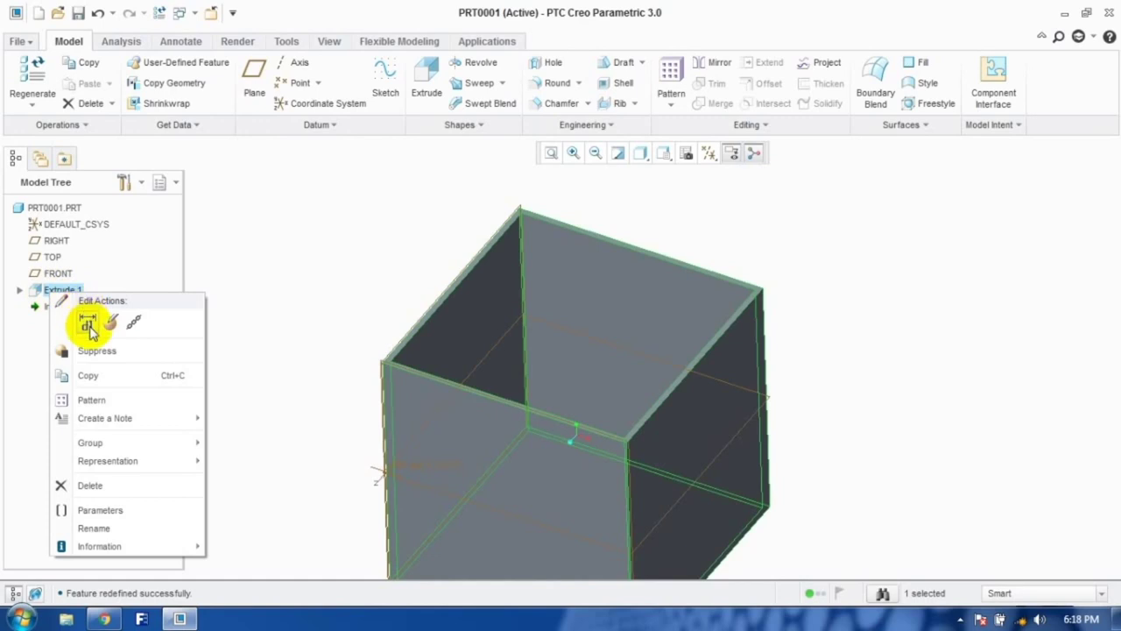
click(88, 325)
click(242, 83)
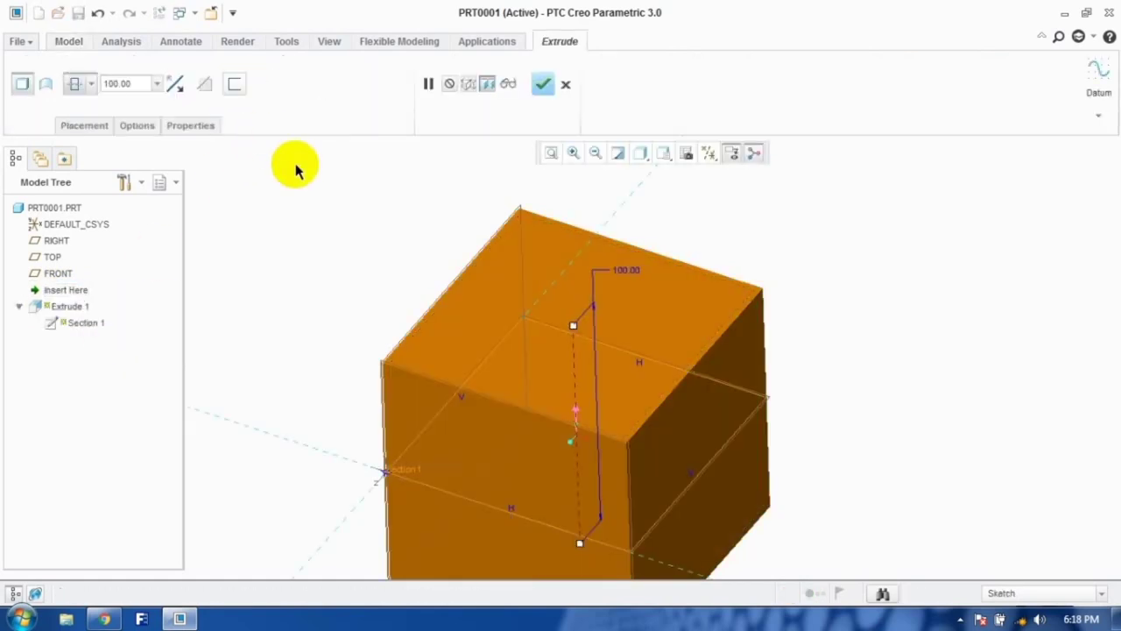
scroll(413, 237, down, 3)
click(543, 83)
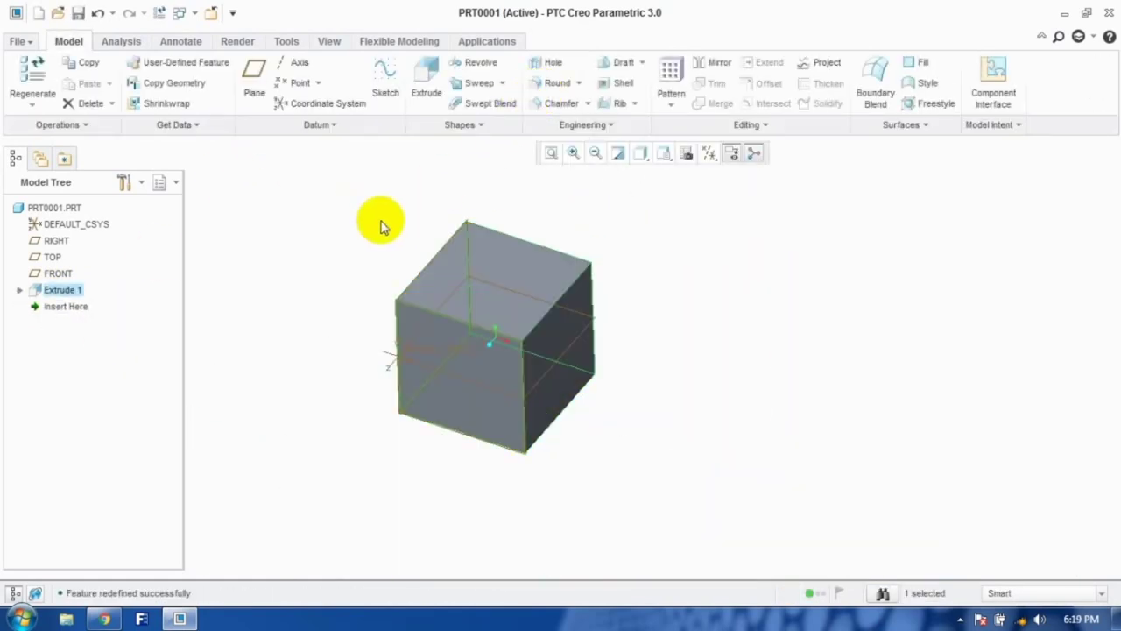
scroll(284, 331, up, 3)
Step: Reopen Extrude 1's definition and show its depth Options
right_click(71, 296)
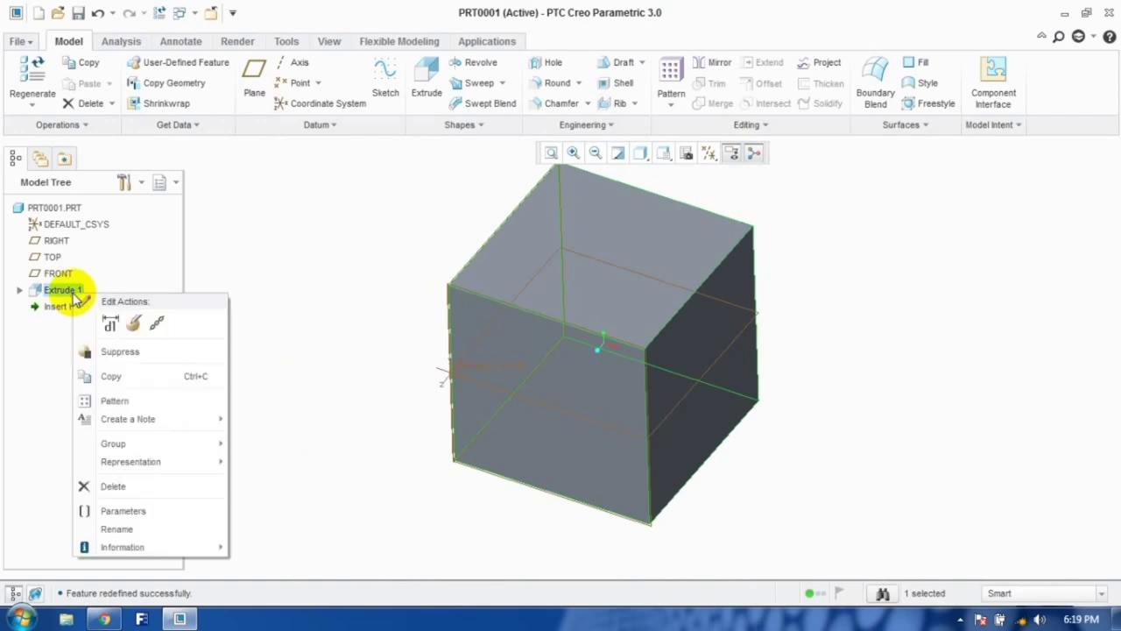
click(136, 326)
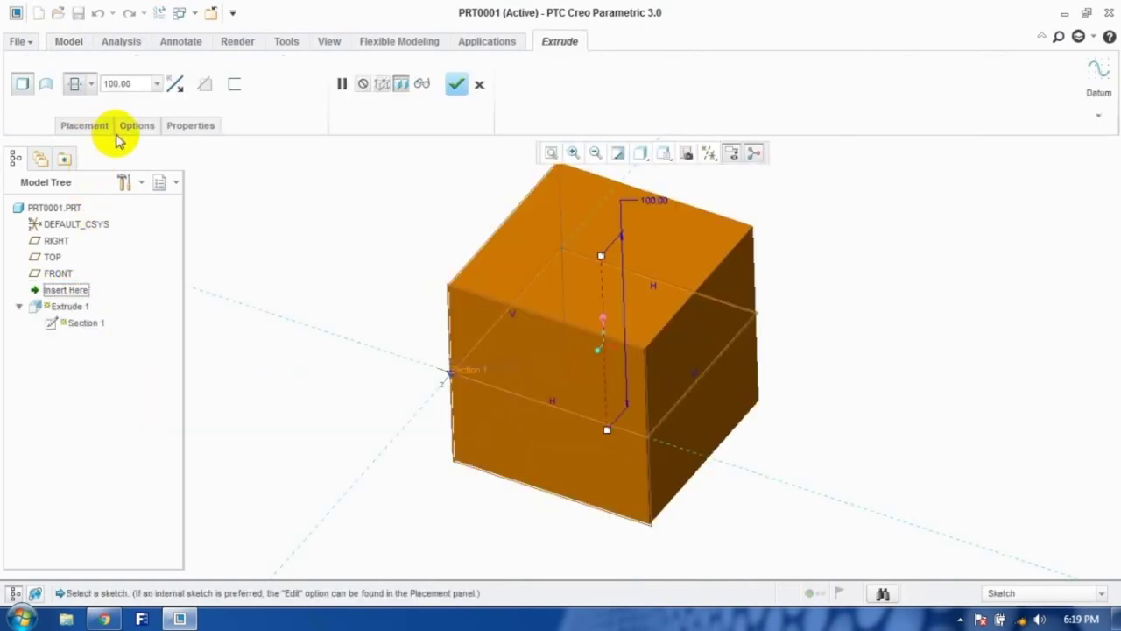
click(136, 130)
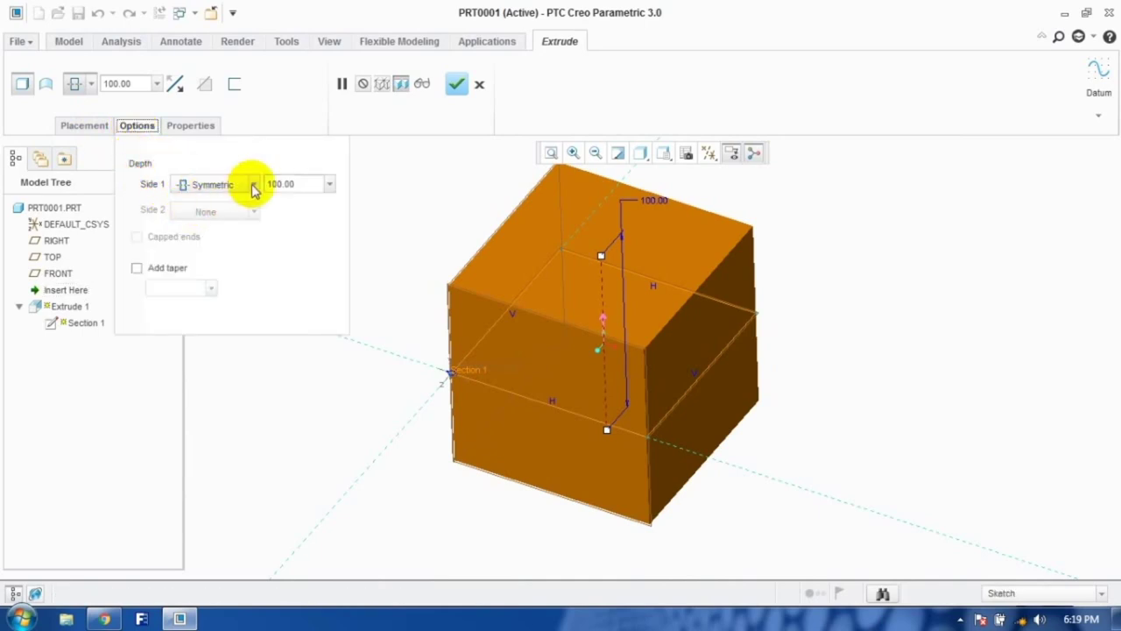
middle_drag(450, 248, 450, 223)
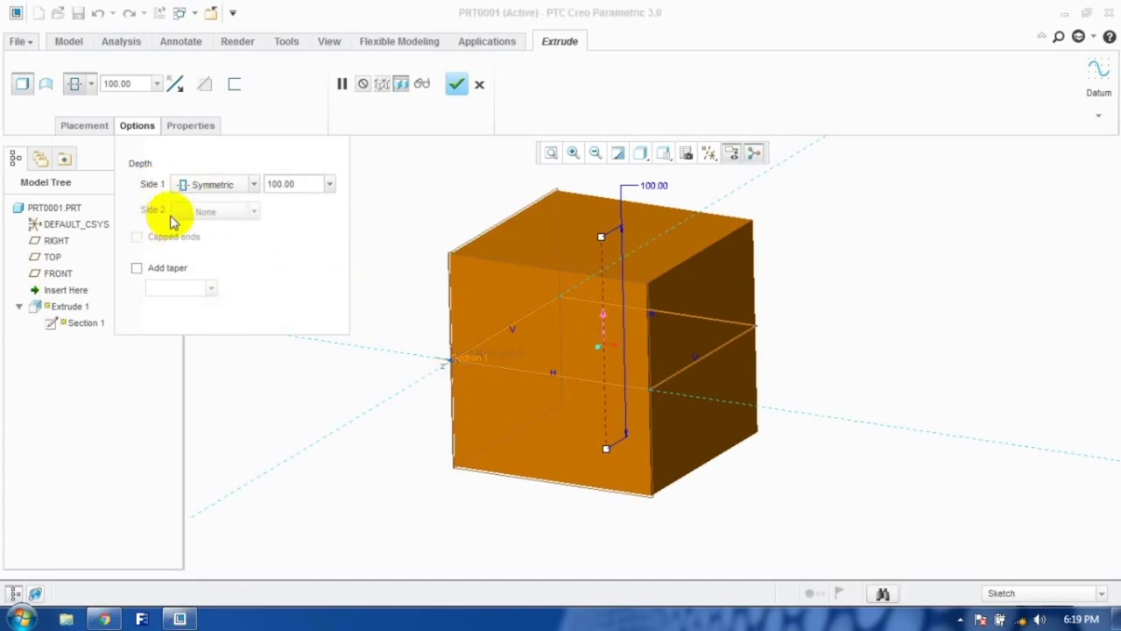
Step: Set Side 1 to Blind 50 and Side 2 to Blind 25
click(254, 185)
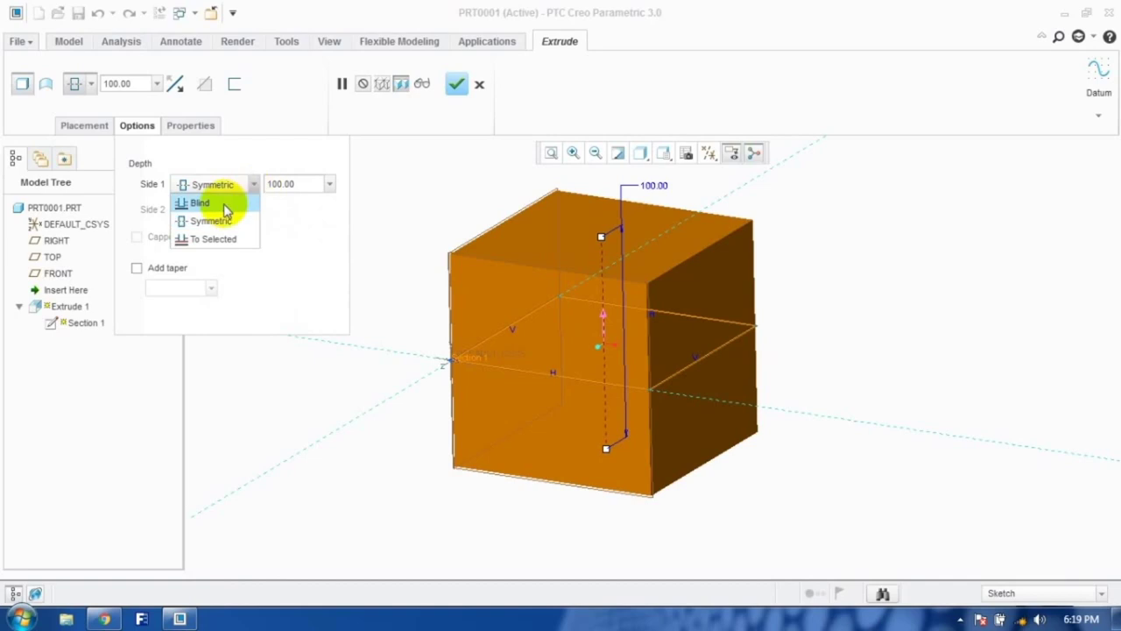
click(219, 204)
click(292, 185)
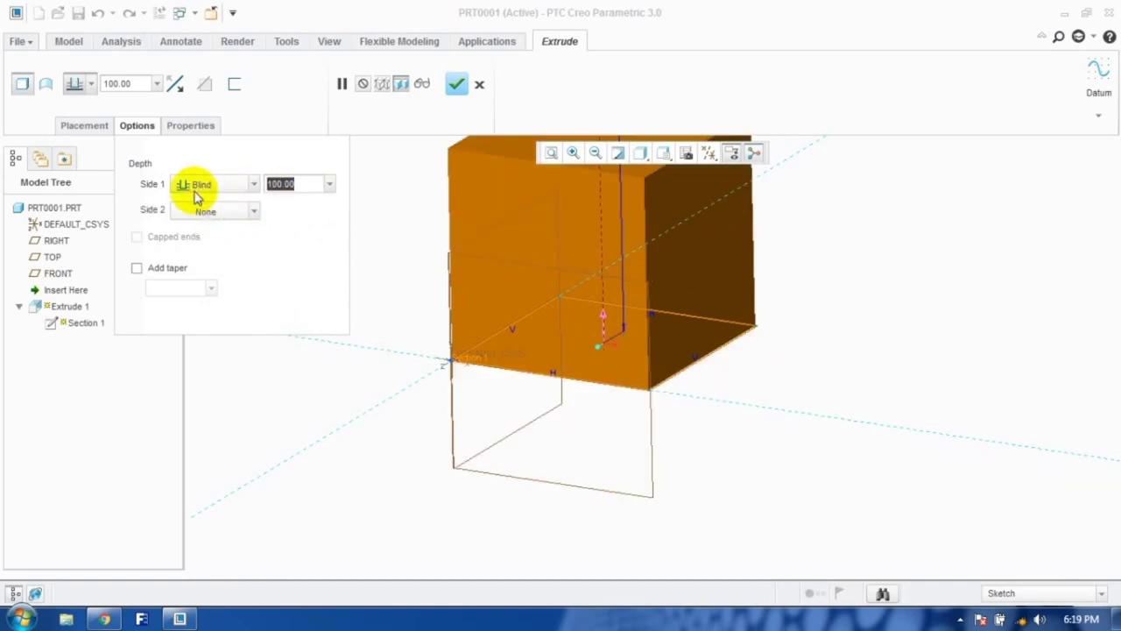
text(50)
key(Return)
click(210, 211)
click(203, 229)
click(297, 211)
text(2)
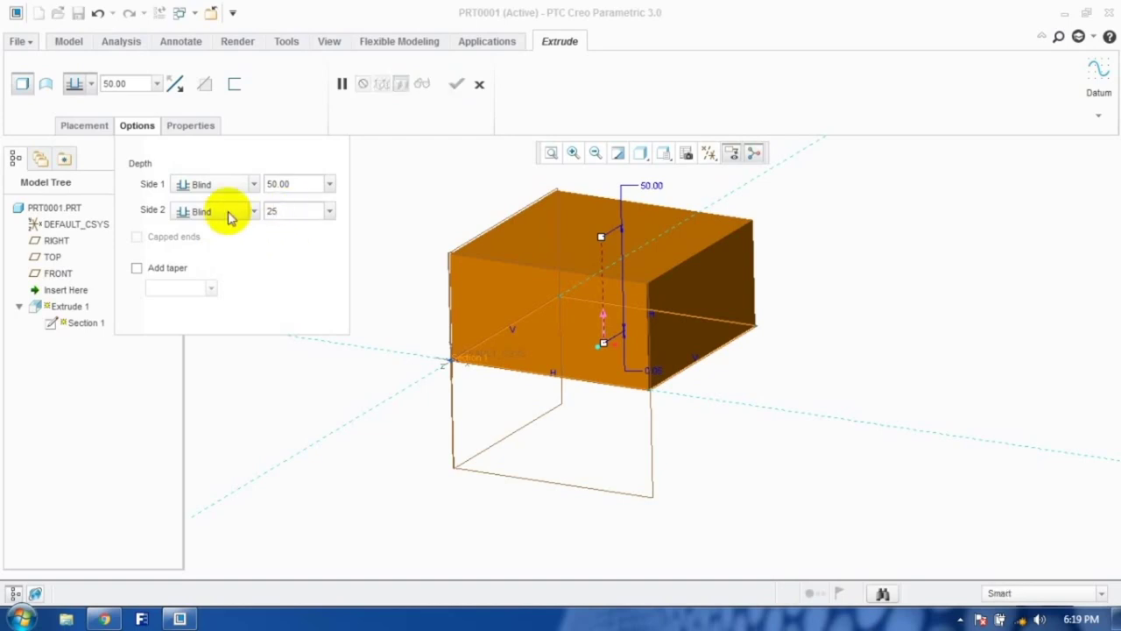
text(5)
key(Return)
click(262, 214)
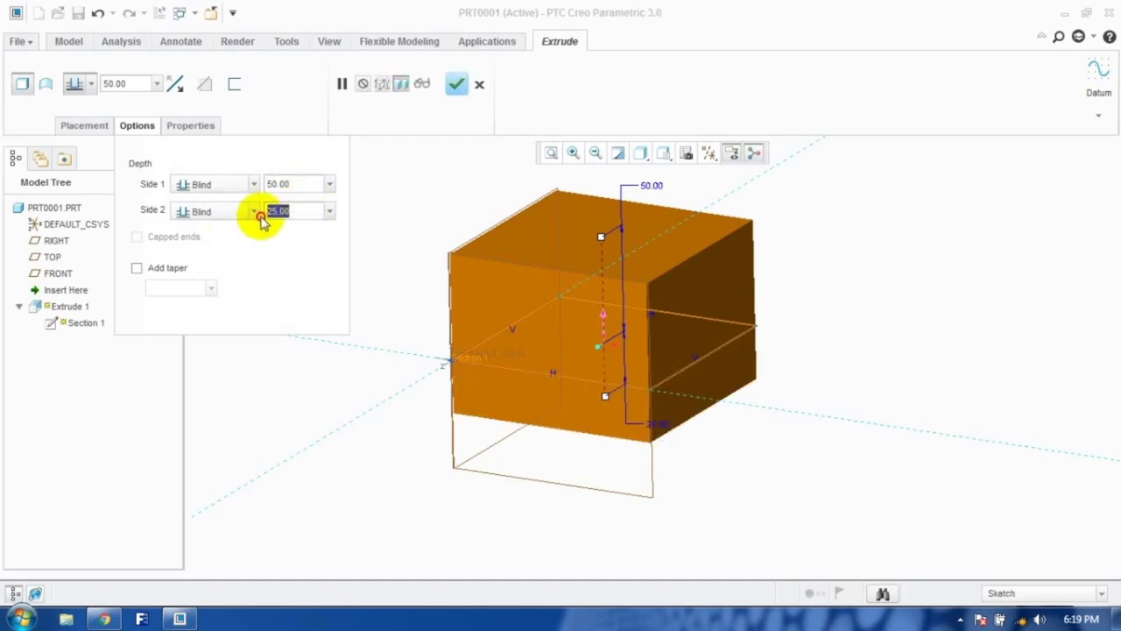
key(Return)
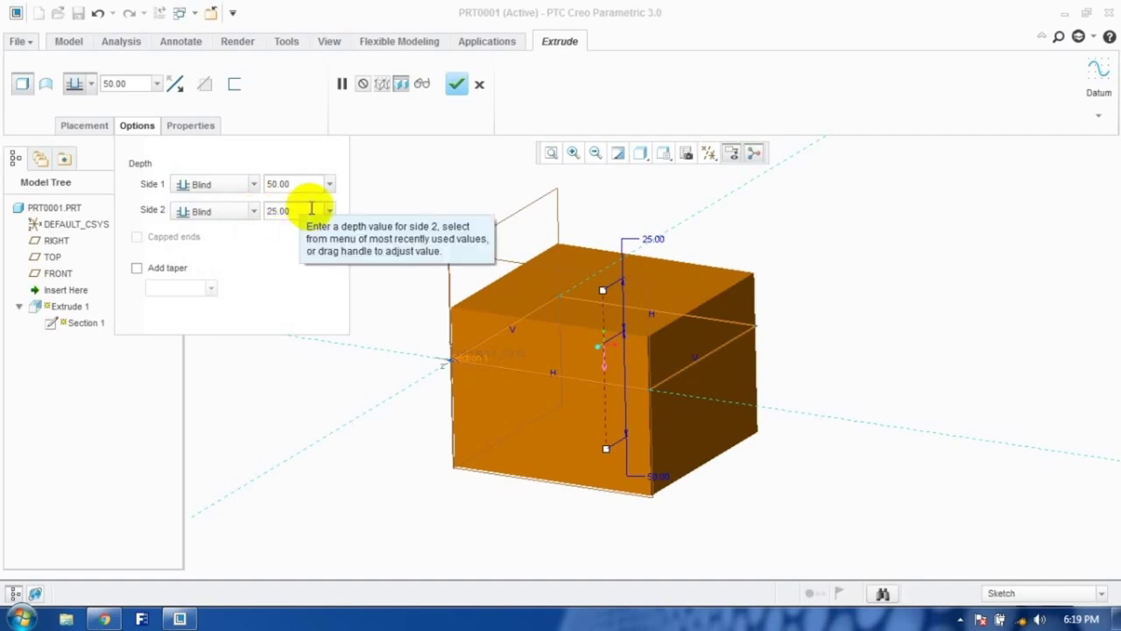
Step: Flip the extrusion direction and try a Side 2 depth of 50, then 25
click(179, 91)
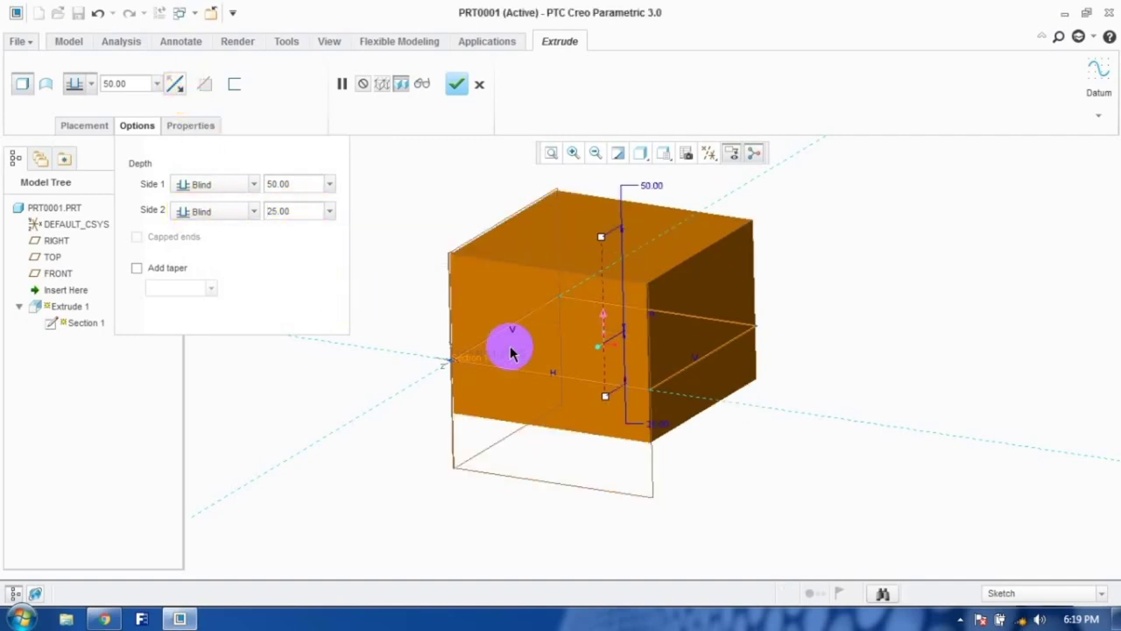
middle_drag(659, 438, 681, 426)
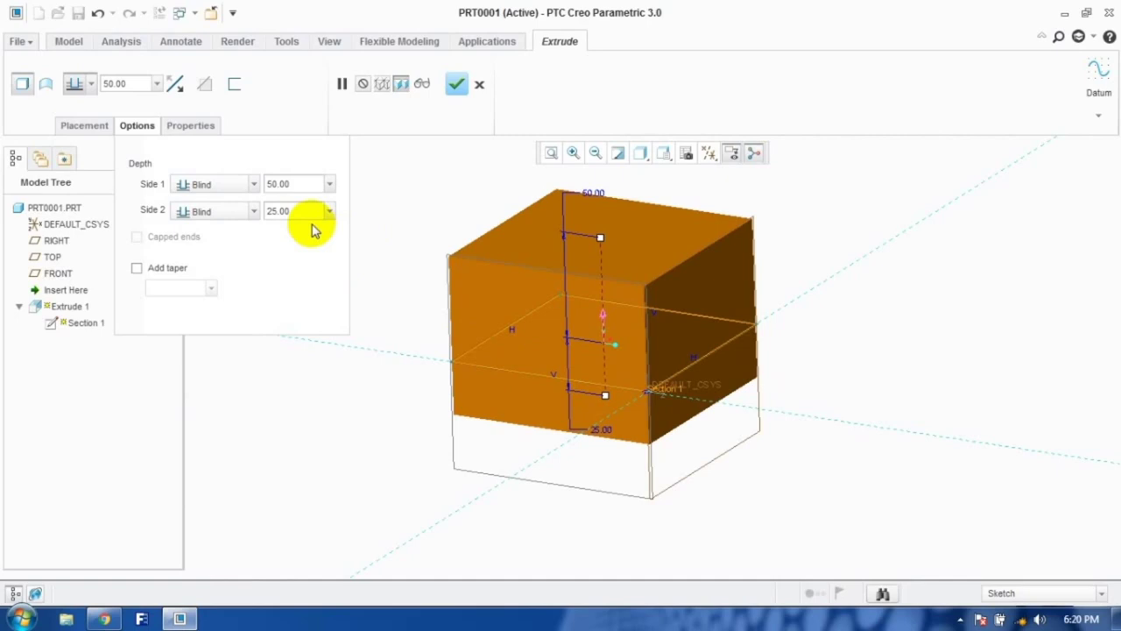
double_click(293, 210)
text(50)
key(Return)
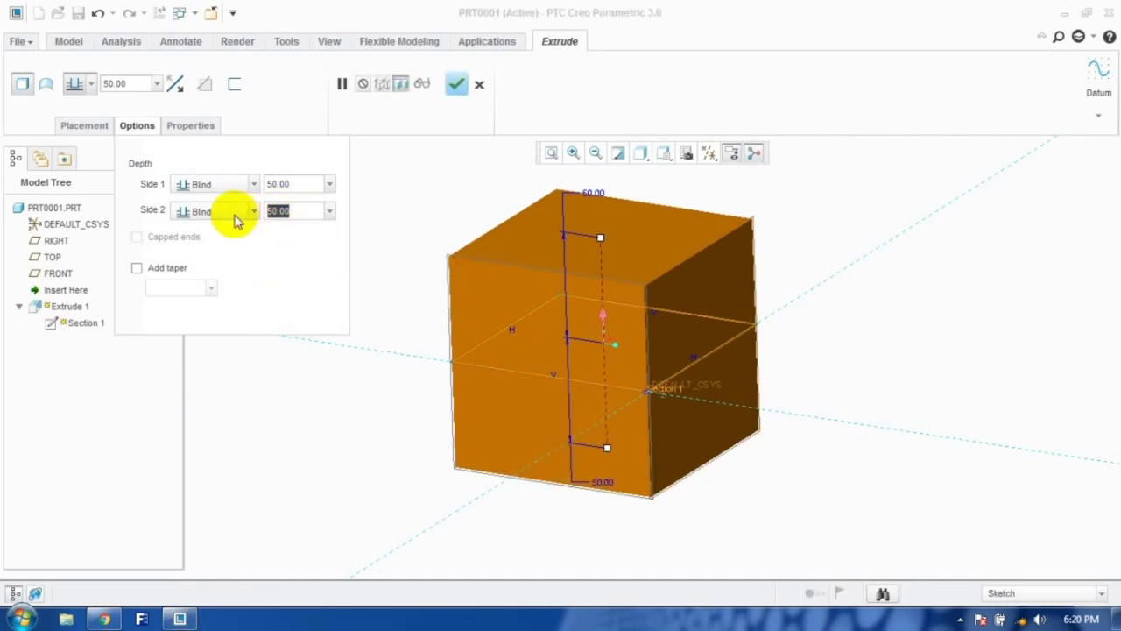
text(25)
key(Return)
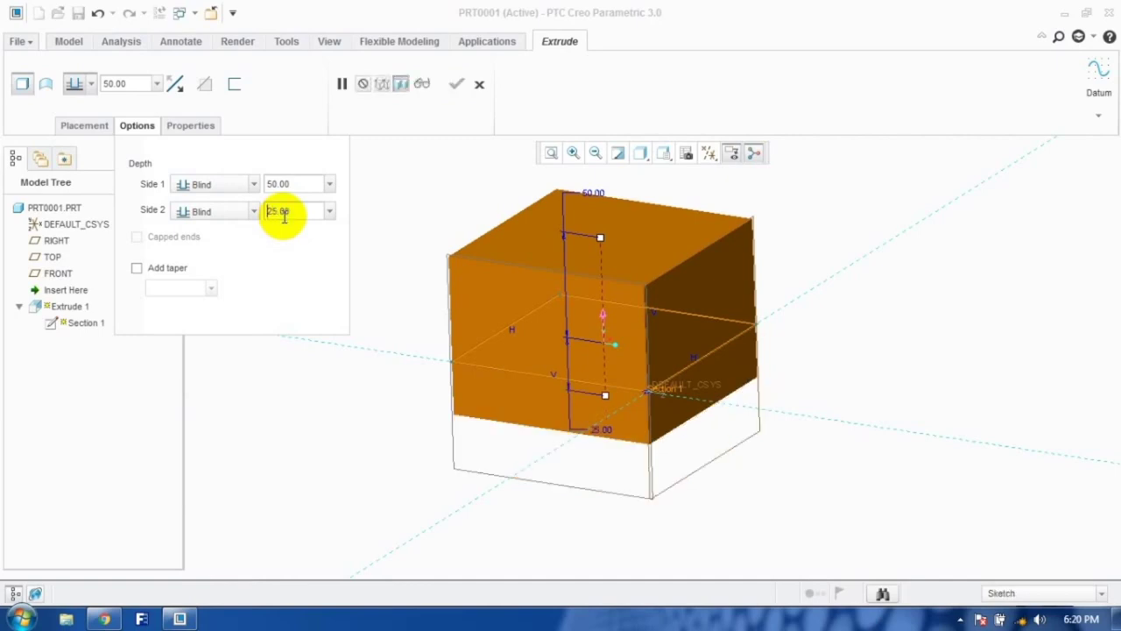
Step: Keep Side 1 Blind at 100 and set Side 2 to None
click(253, 186)
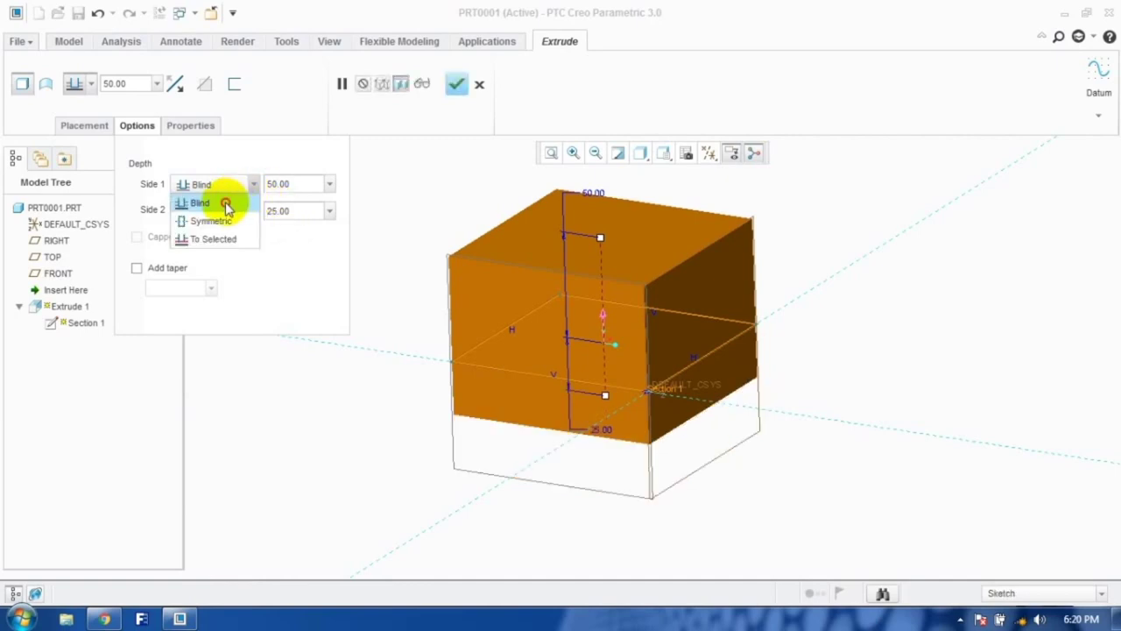
click(225, 204)
click(254, 211)
click(205, 267)
click(289, 184)
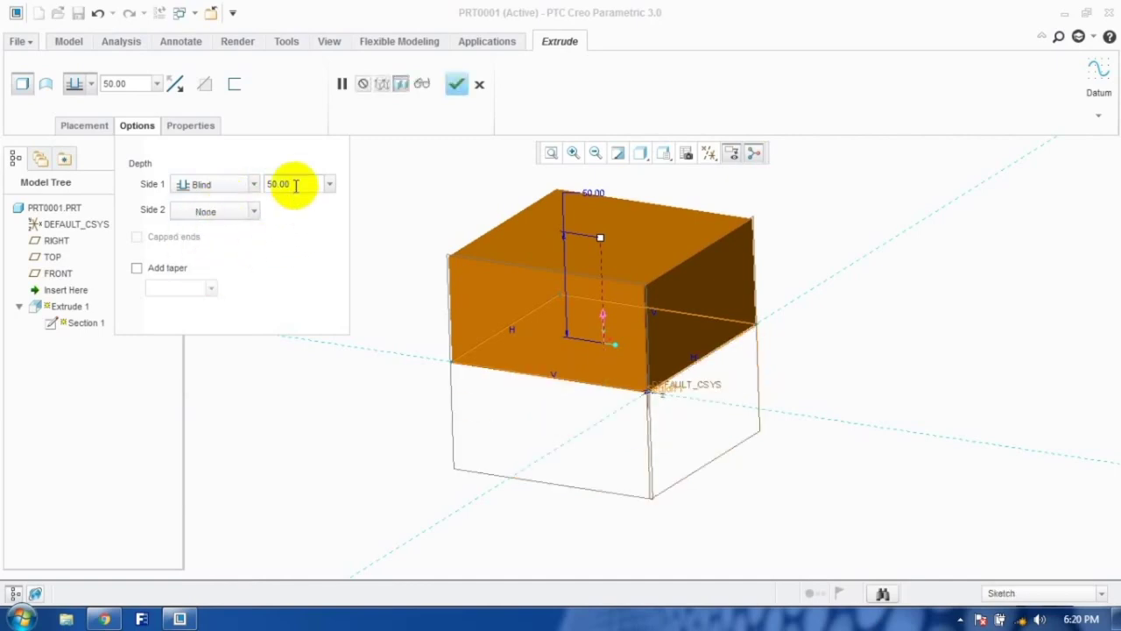
text(100)
key(Return)
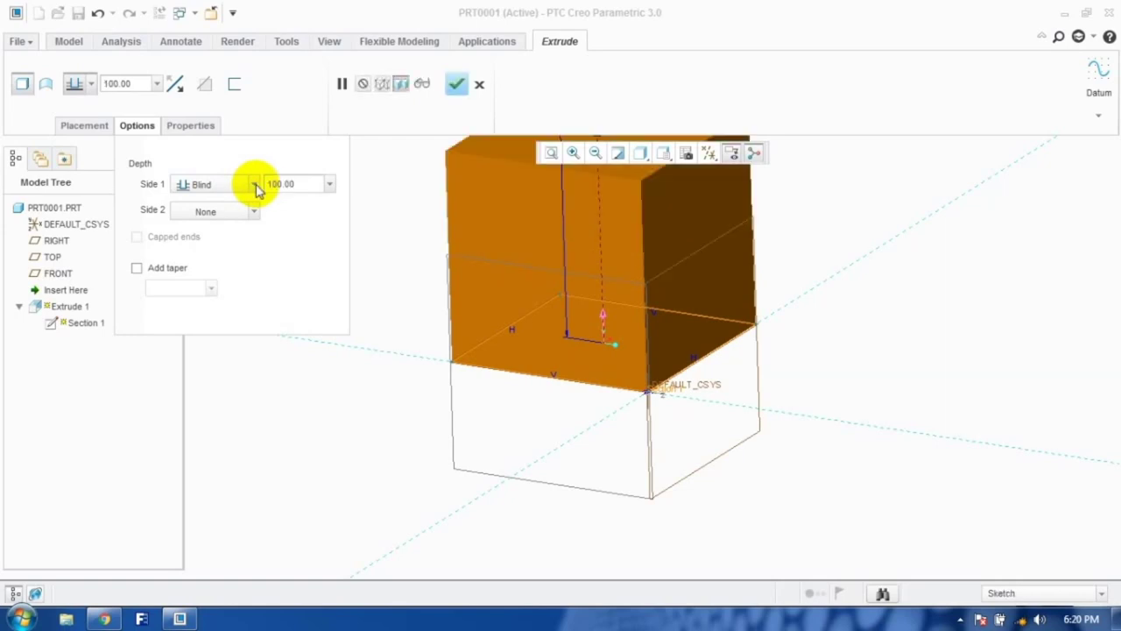
scroll(581, 412, up, 2)
scroll(606, 355, down, 4)
scroll(609, 350, up, 2)
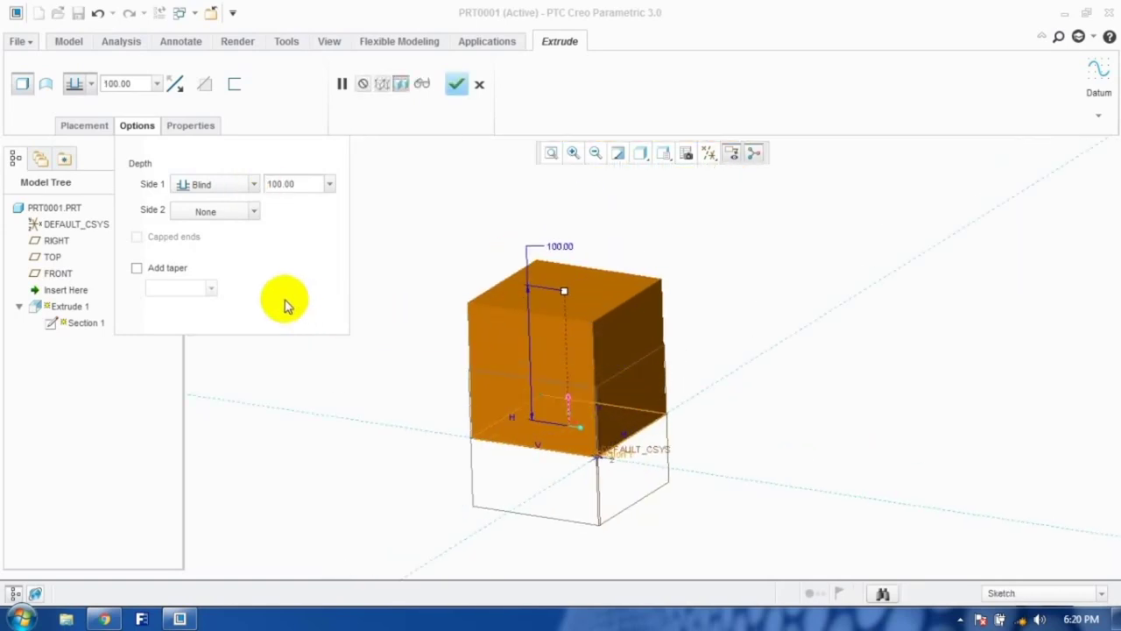
Step: Add a taper to the extrusion, trying 5 and then -5 degrees
click(150, 274)
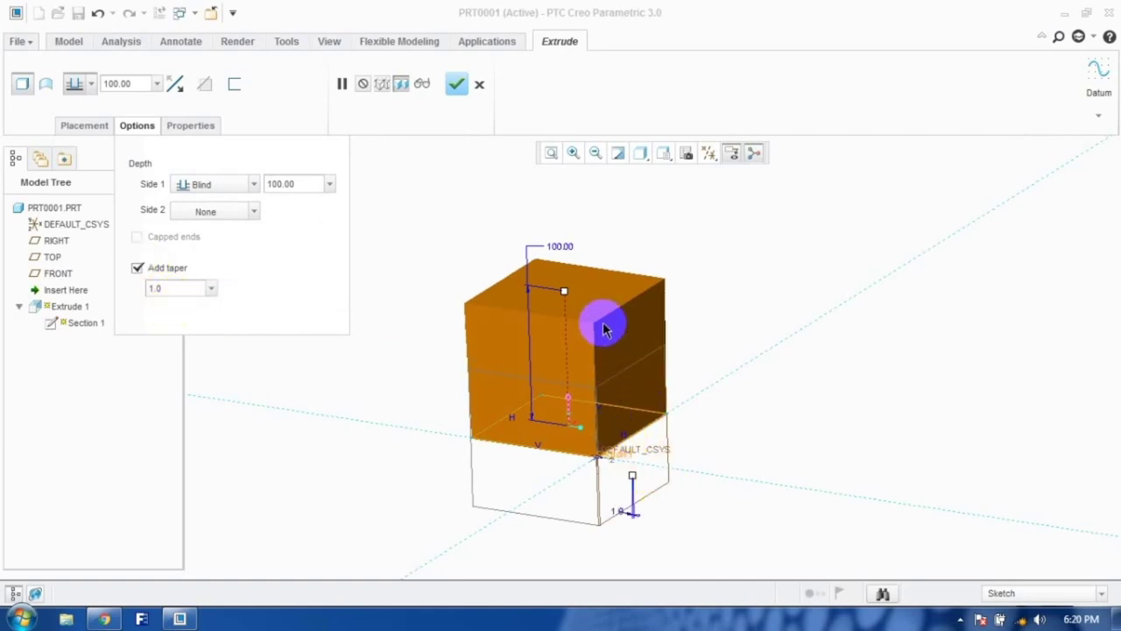
mouse_move(635, 480)
mouse_down()
mouse_move(643, 475)
mouse_move(623, 476)
mouse_move(632, 476)
mouse_up()
double_click(155, 288)
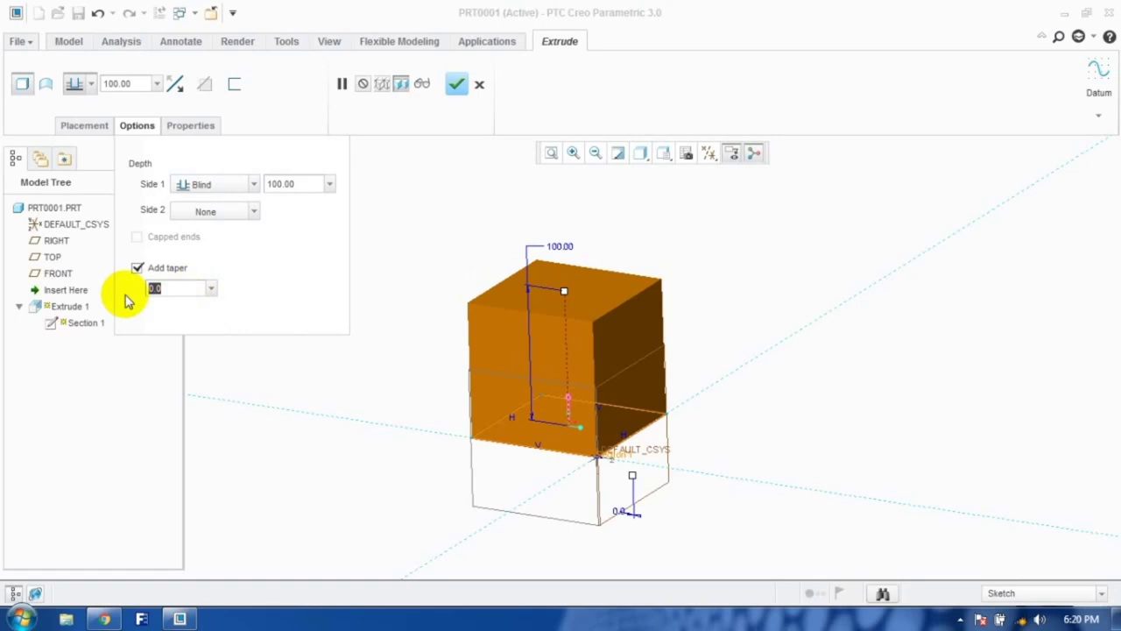
text(5)
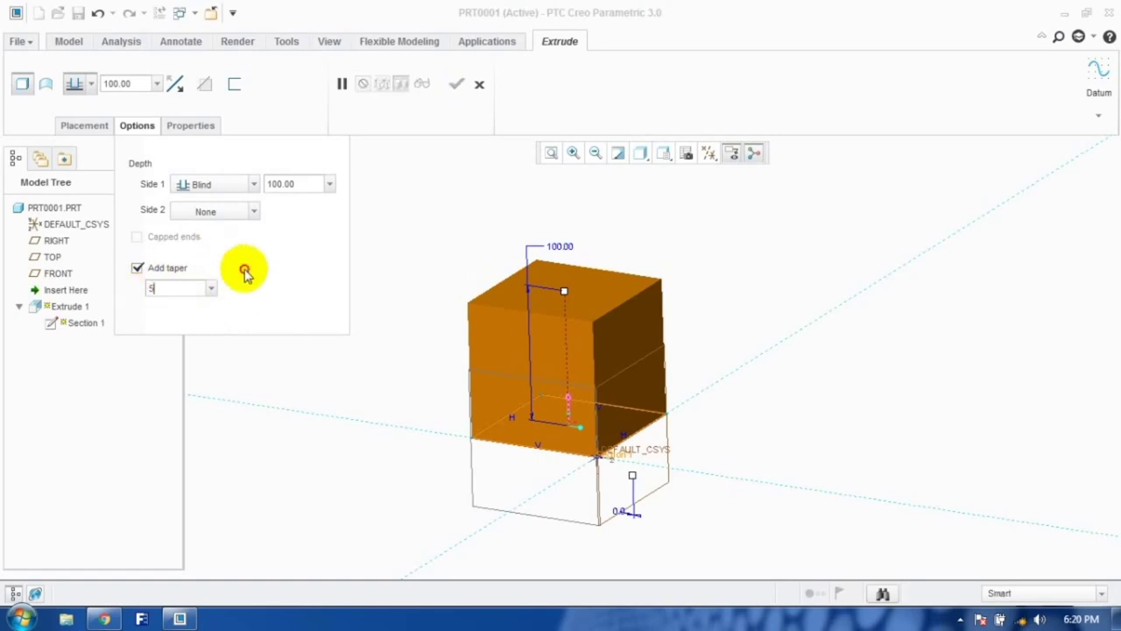
key(Return)
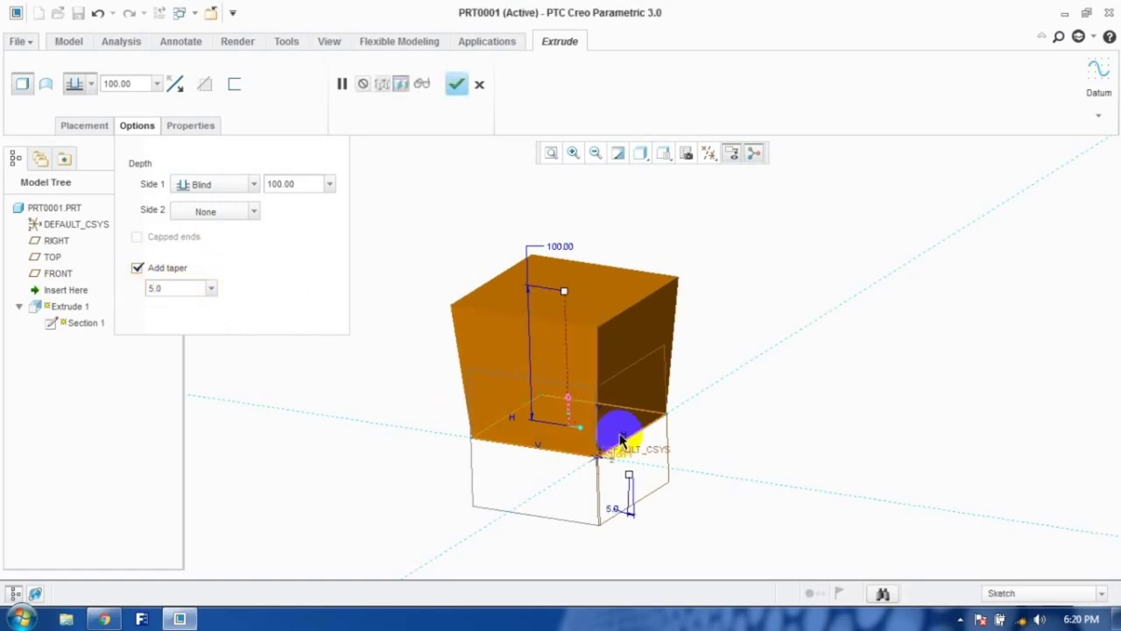
double_click(177, 288)
text(-)
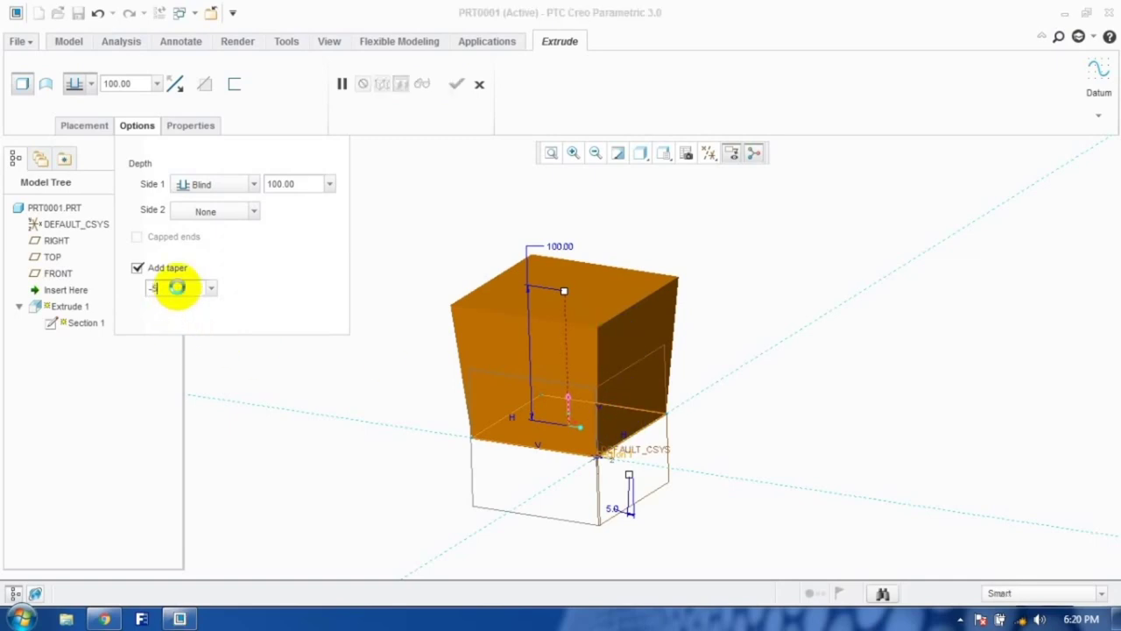
text(5)
key(Return)
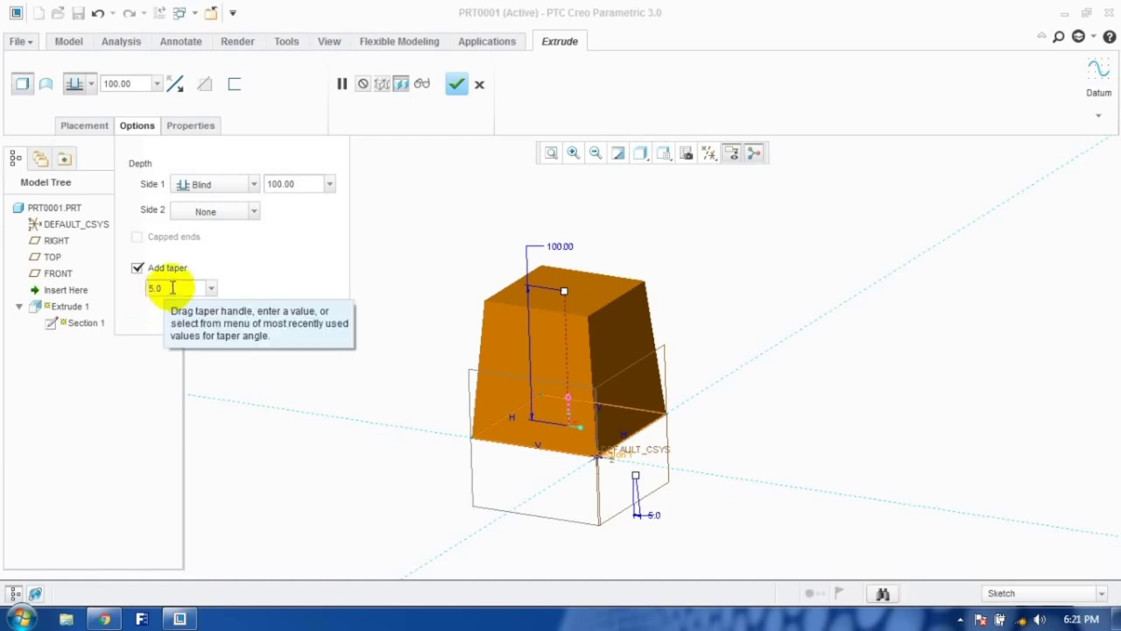
Step: Try 15 and 30 degree tapers, then settle on 10 degrees and finish the extrusion
drag(163, 289, 133, 299)
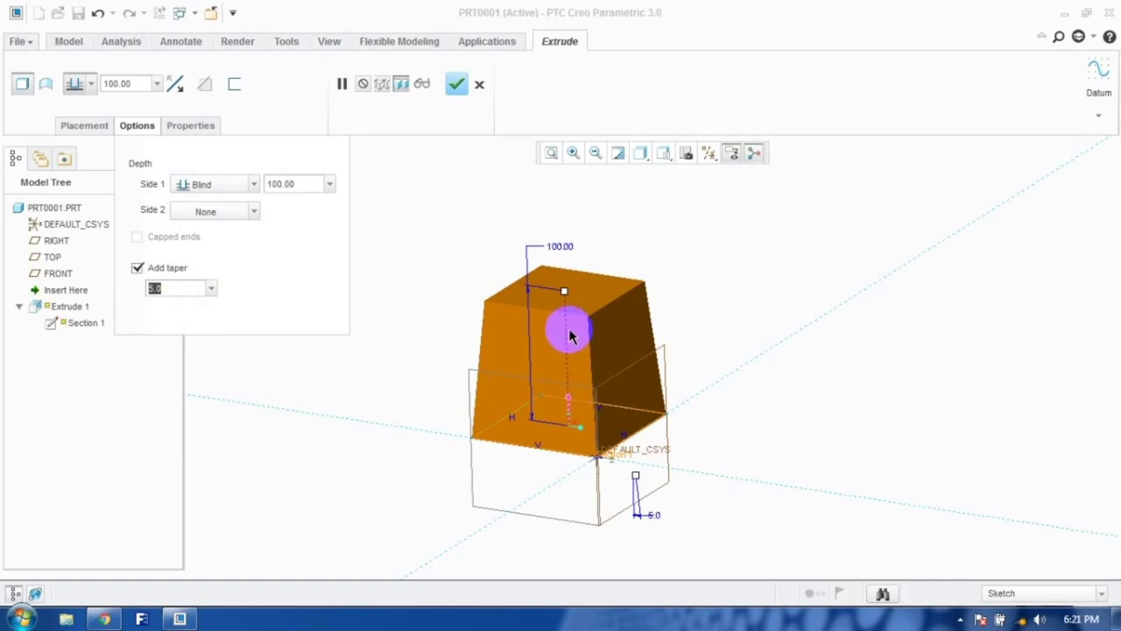
text(15)
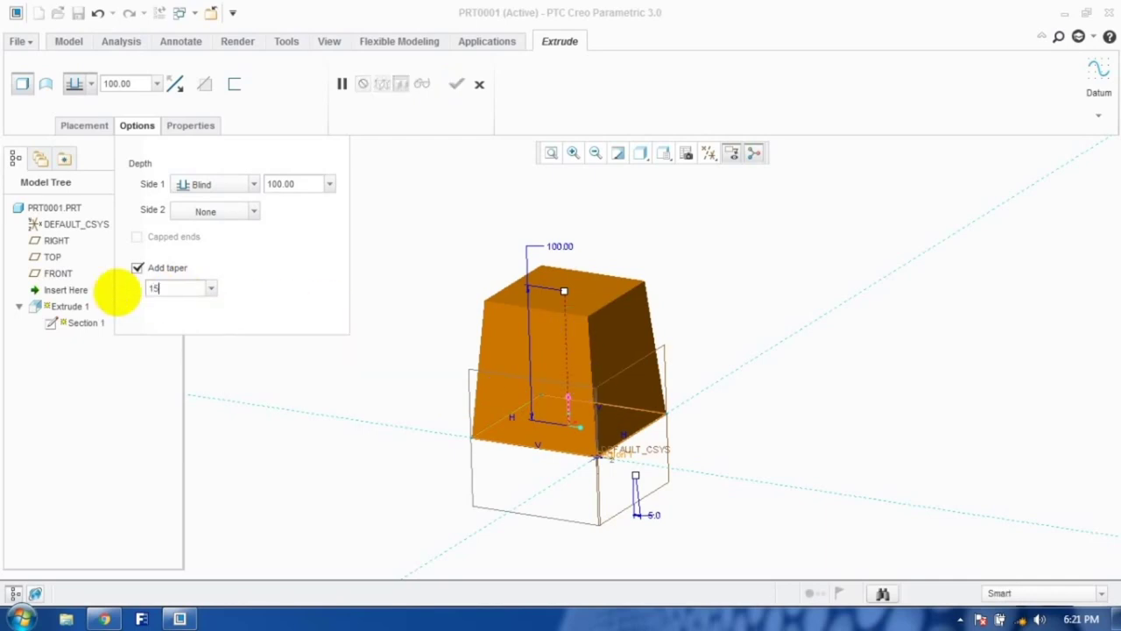
key(Return)
drag(175, 284, 121, 294)
text(30)
key(Return)
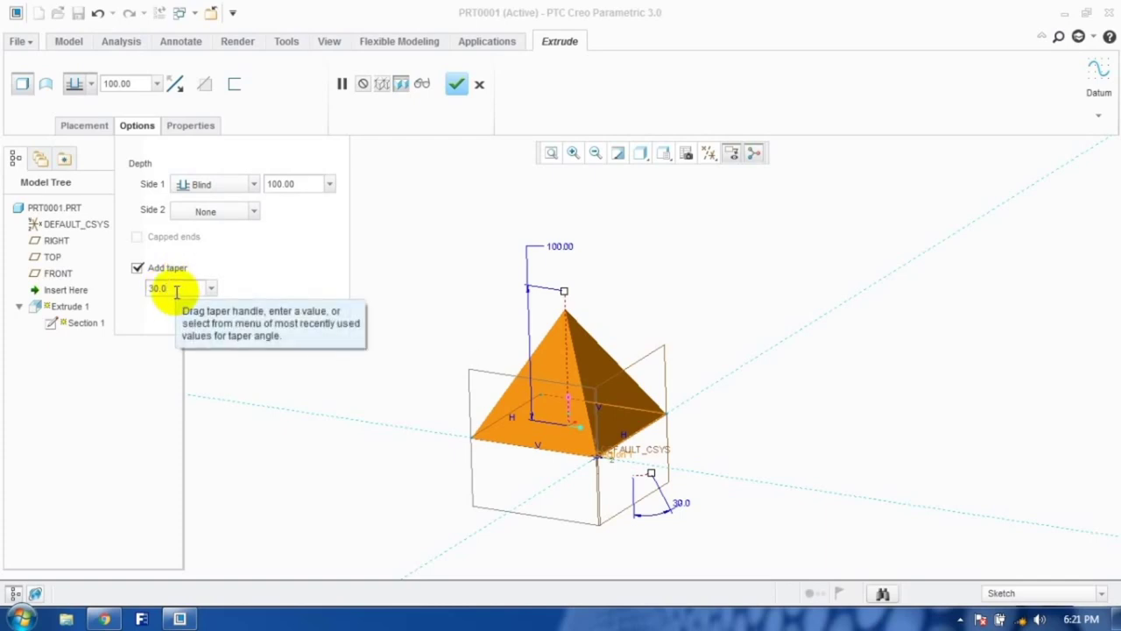
drag(171, 288, 136, 298)
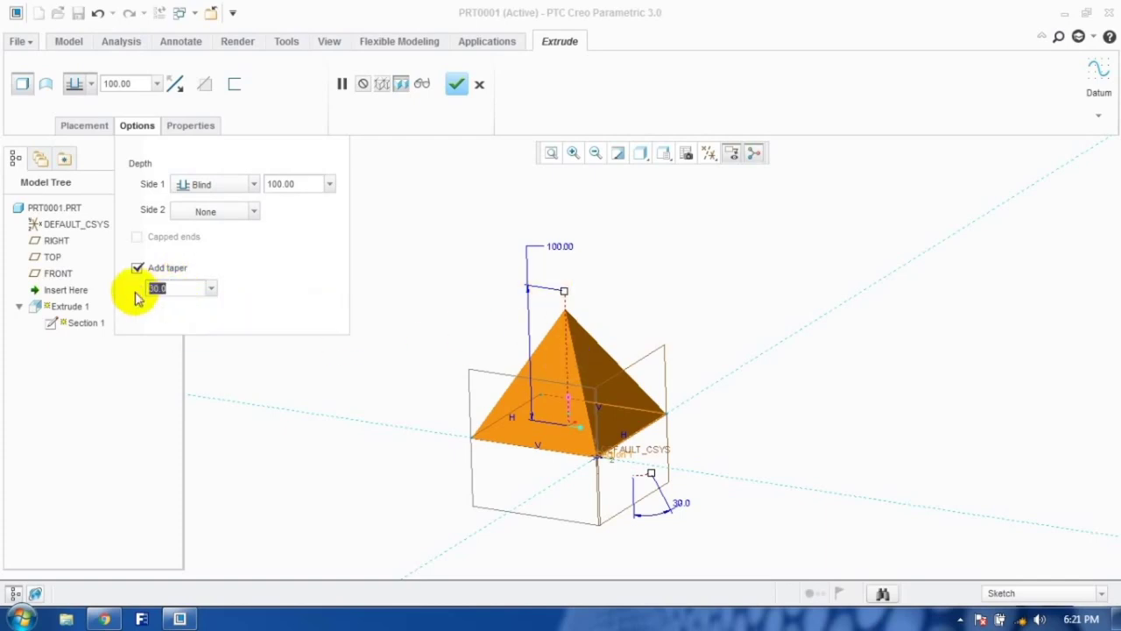
text(10)
key(Return)
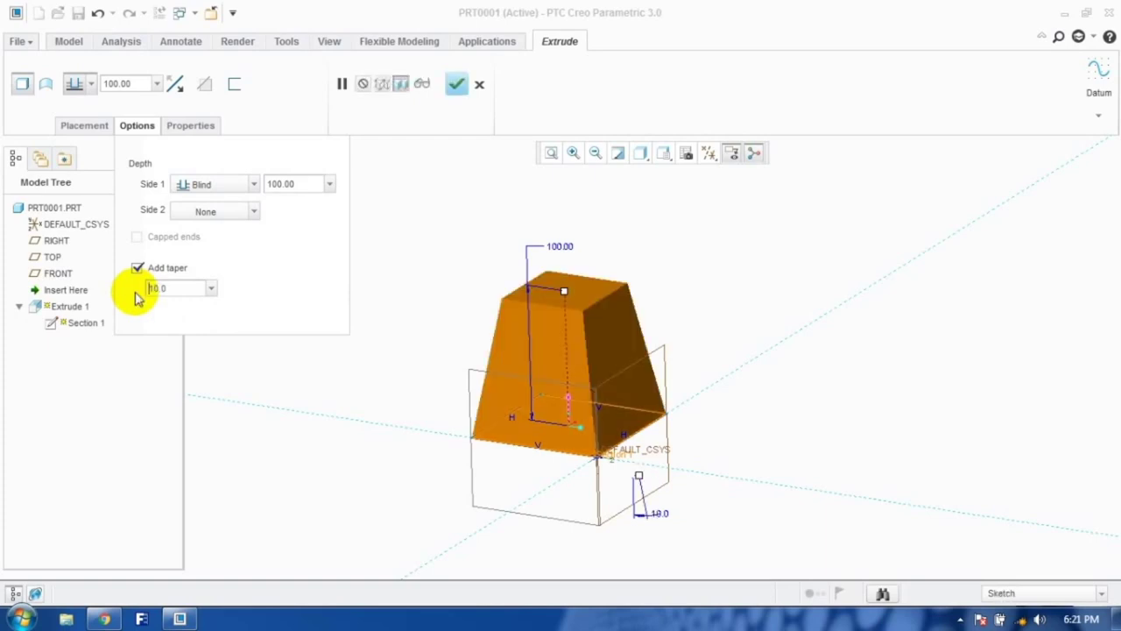
click(456, 83)
Step: Edit Extrude 1's definition with Add taper unchecked, restoring the straight-sided 100 cube
middle_drag(543, 395, 616, 382)
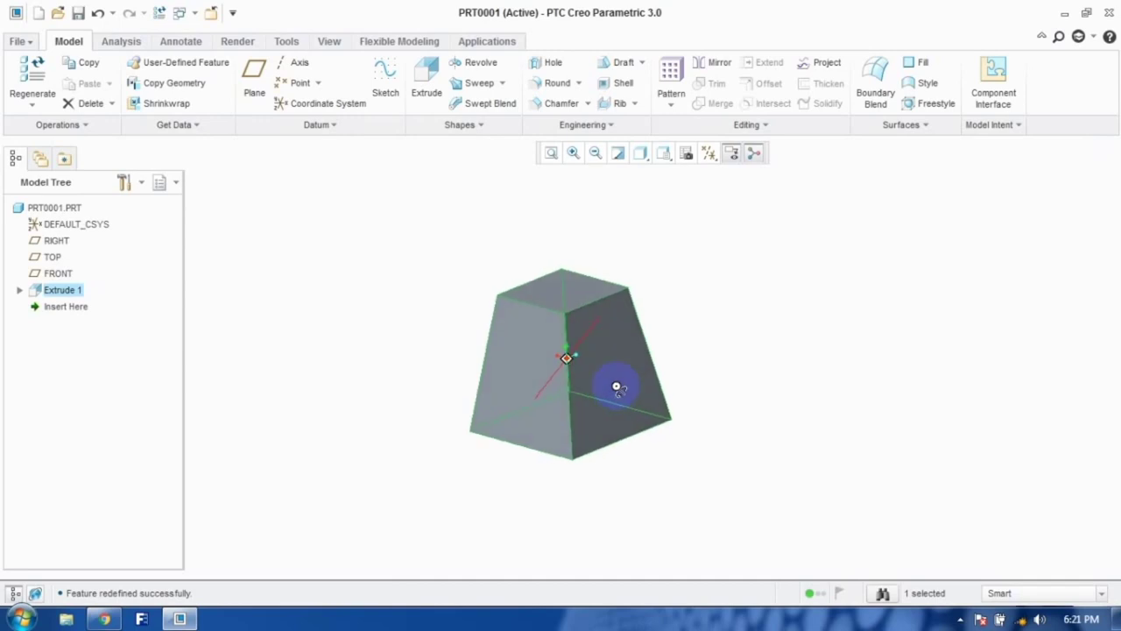
click(72, 294)
right_click(72, 296)
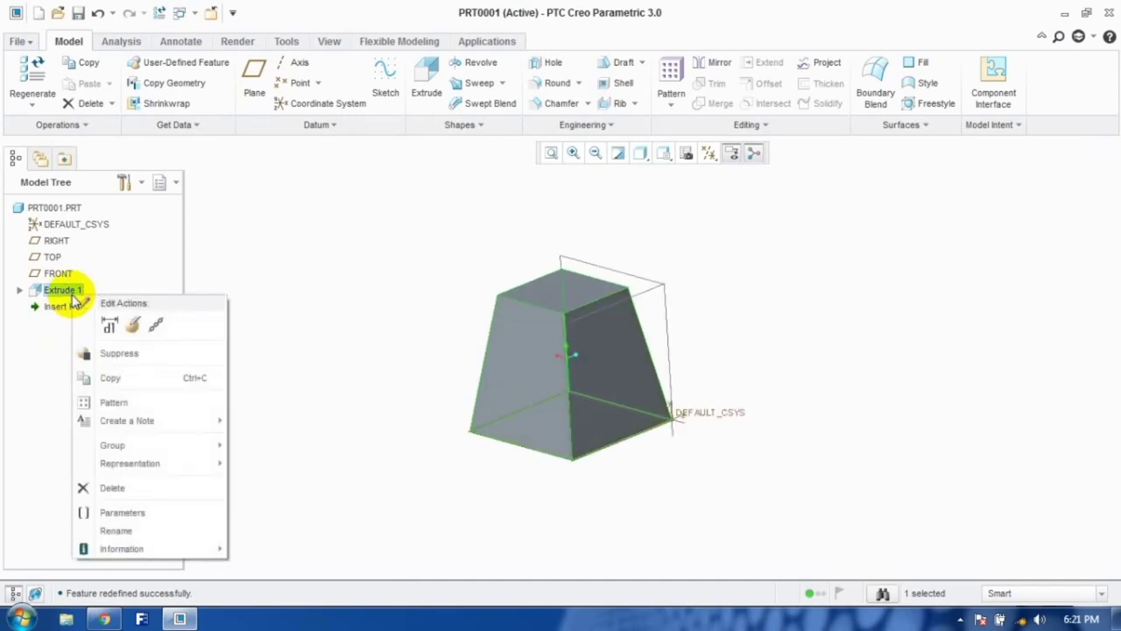
click(134, 329)
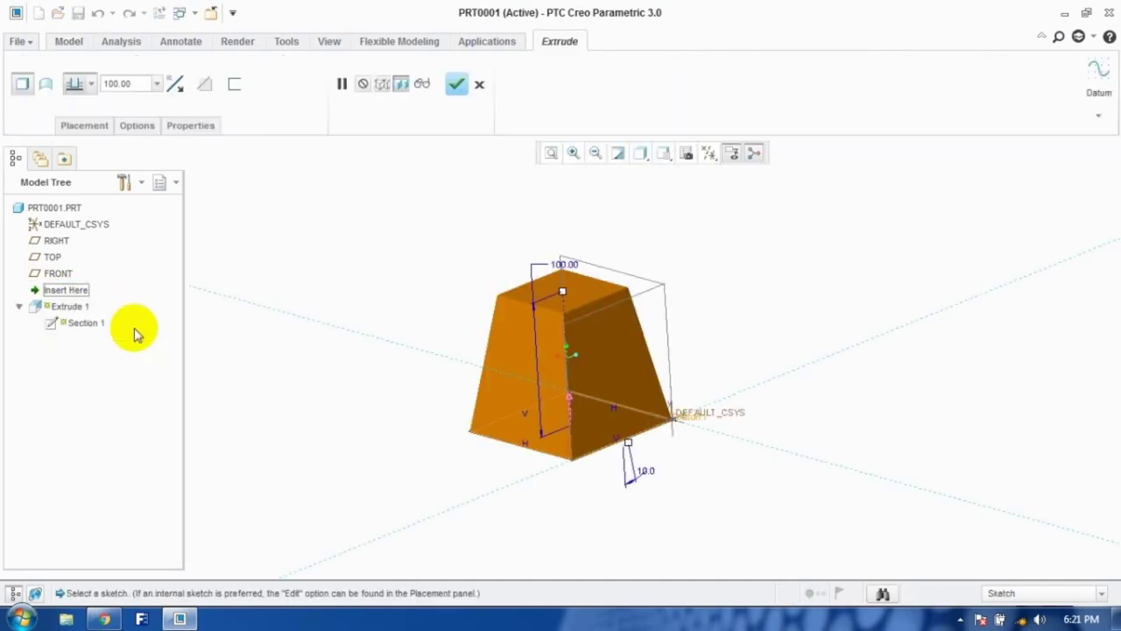
click(136, 127)
click(136, 267)
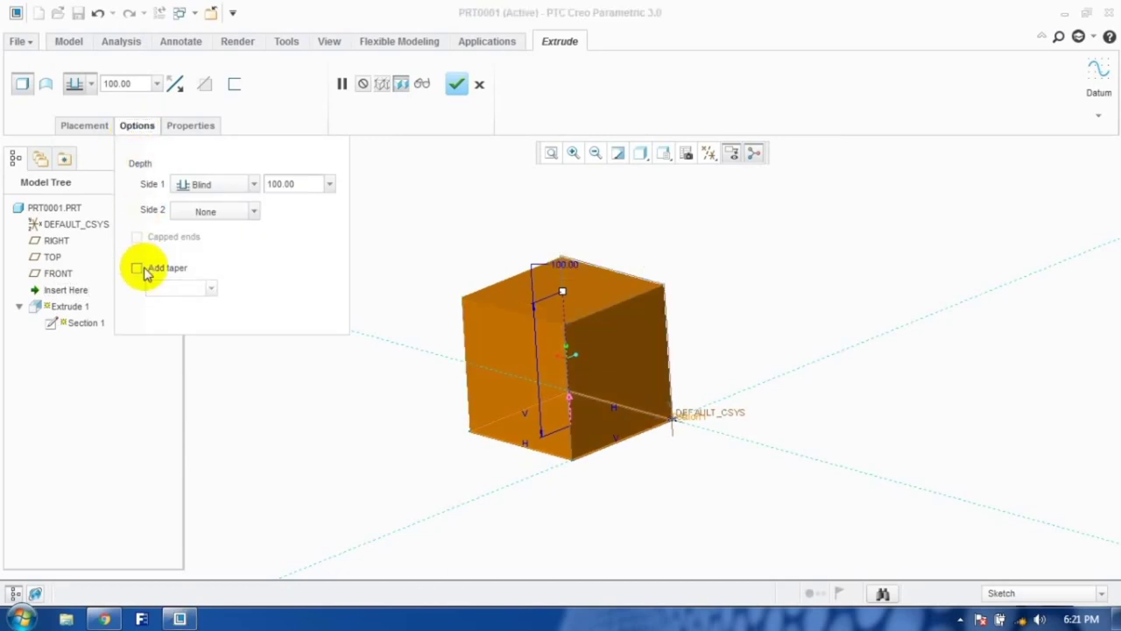
click(456, 85)
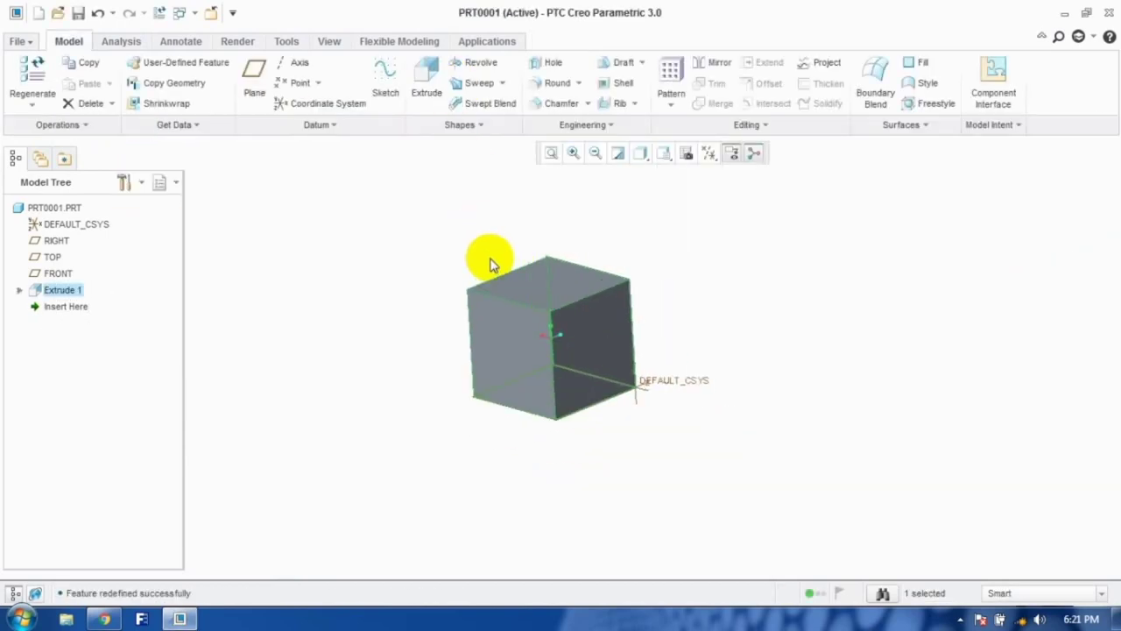
middle_drag(488, 258, 623, 274)
scroll(623, 275, down, 3)
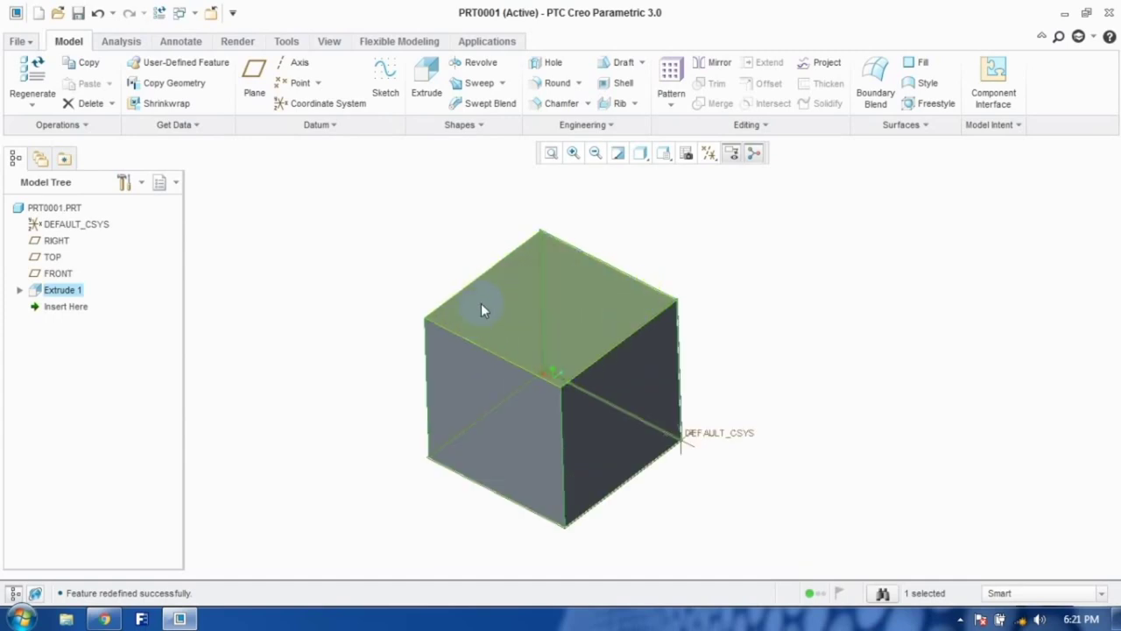
middle_drag(348, 350, 463, 325)
click(386, 334)
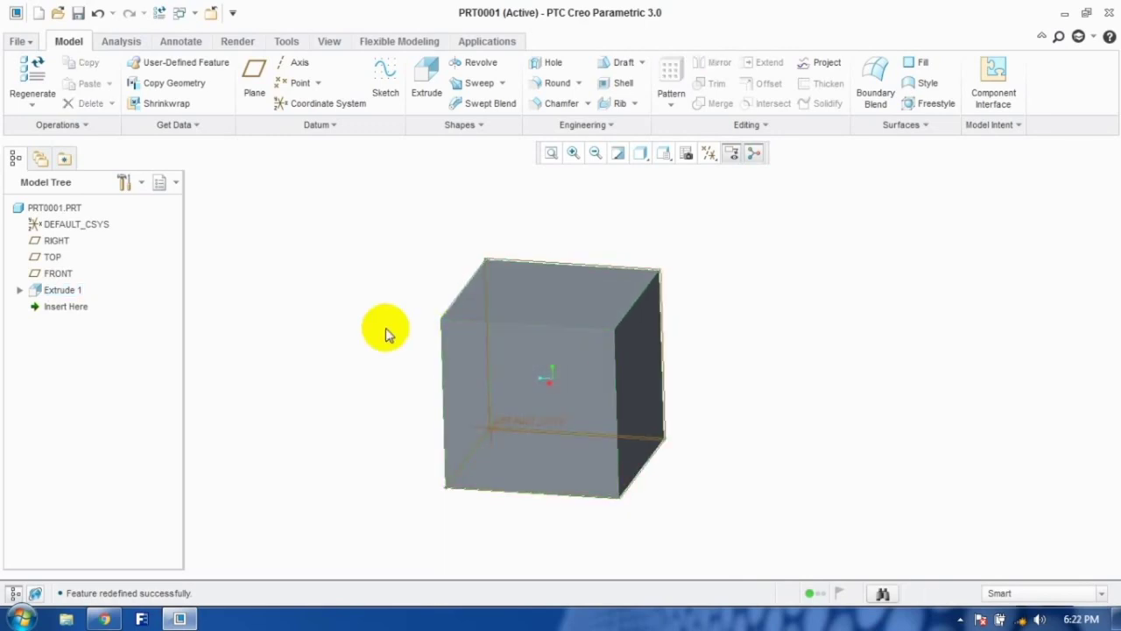
Step: Start a new extrusion sketched on the cube's top face and draw a rectangle
click(428, 88)
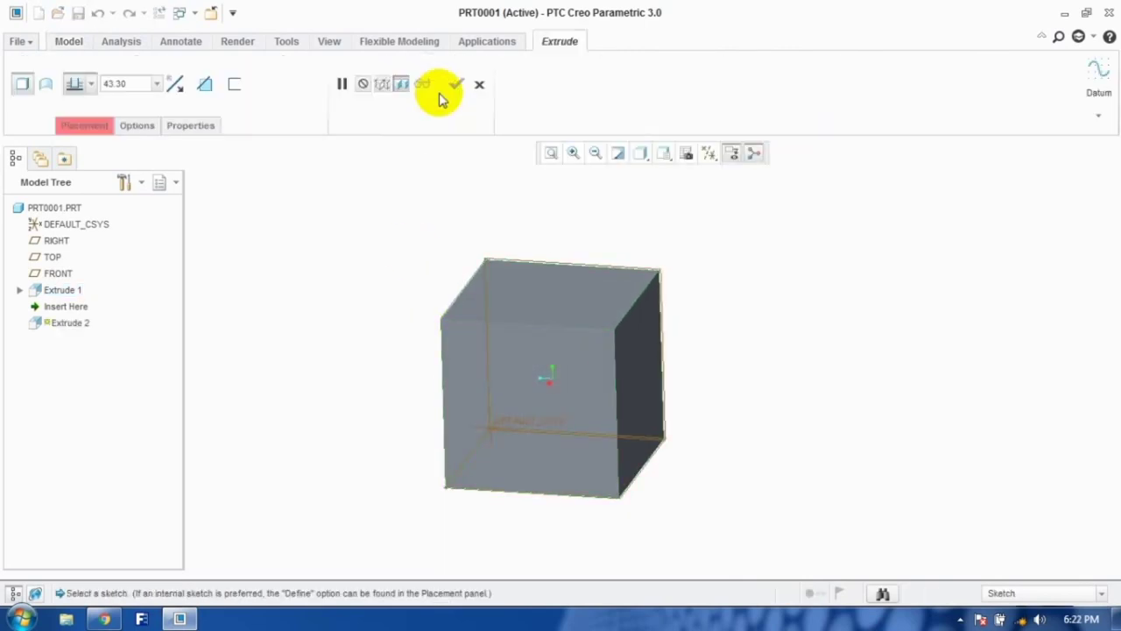
click(92, 127)
click(220, 178)
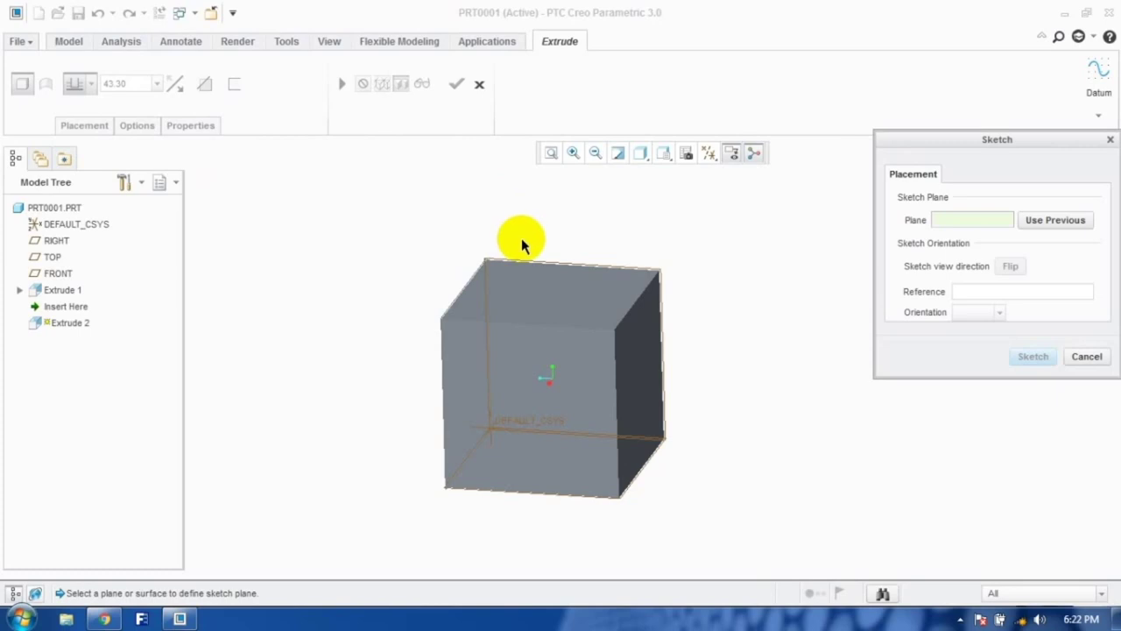
click(528, 289)
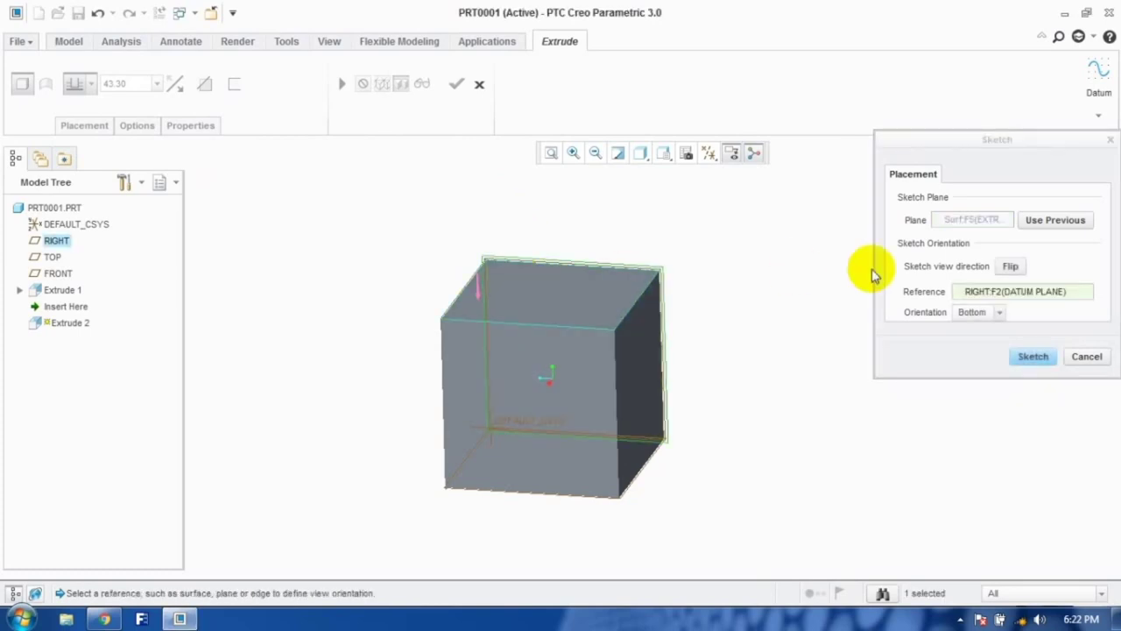
click(1031, 356)
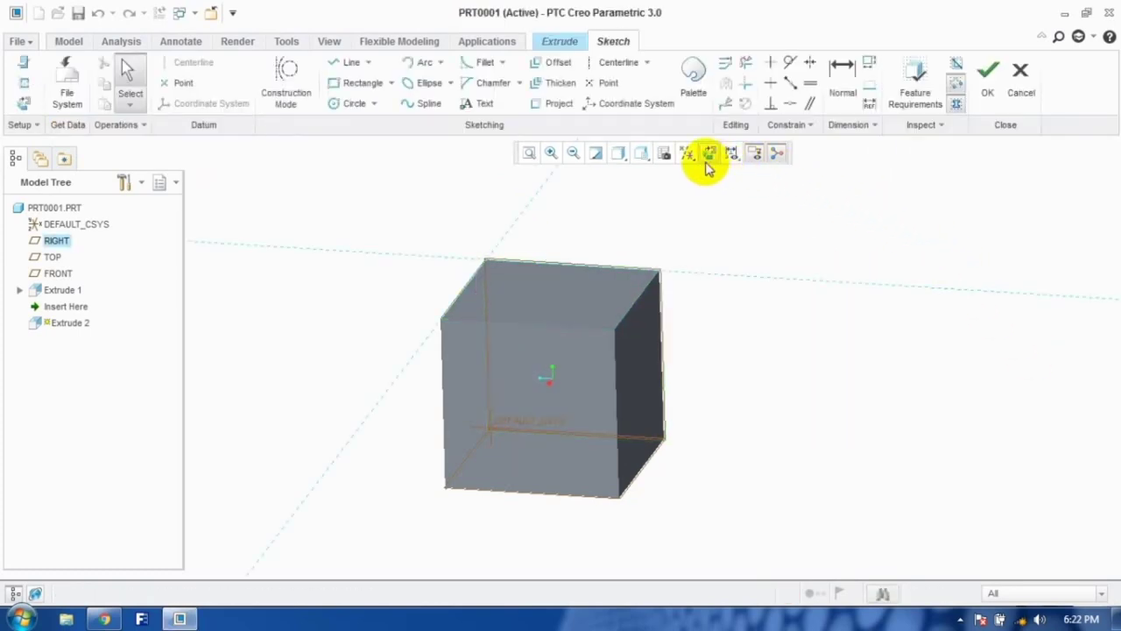
click(709, 155)
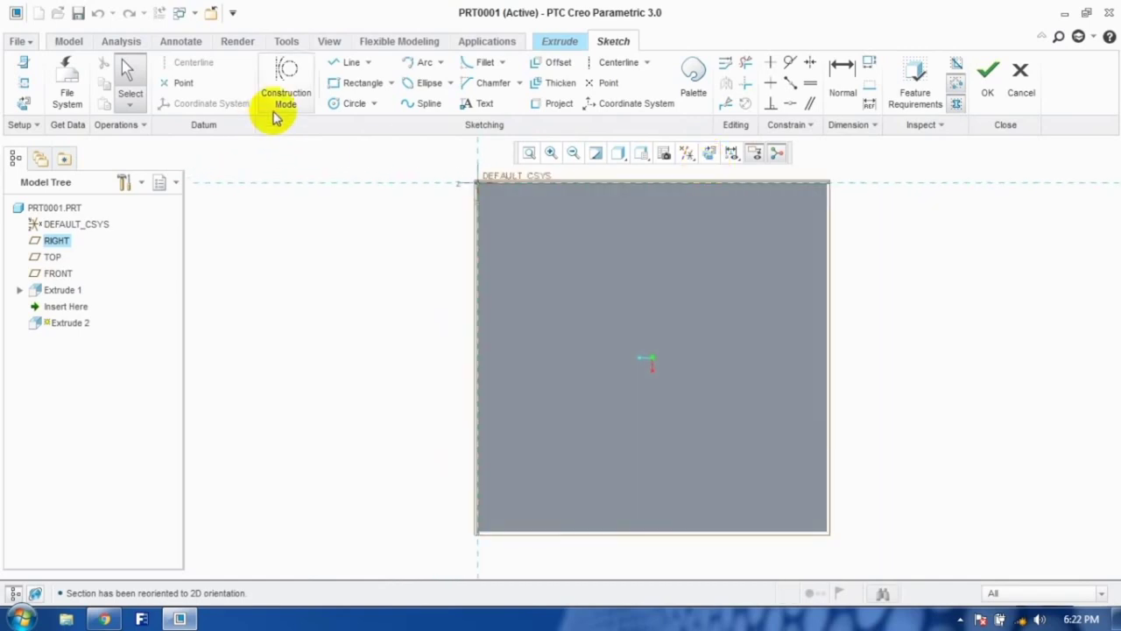
click(363, 82)
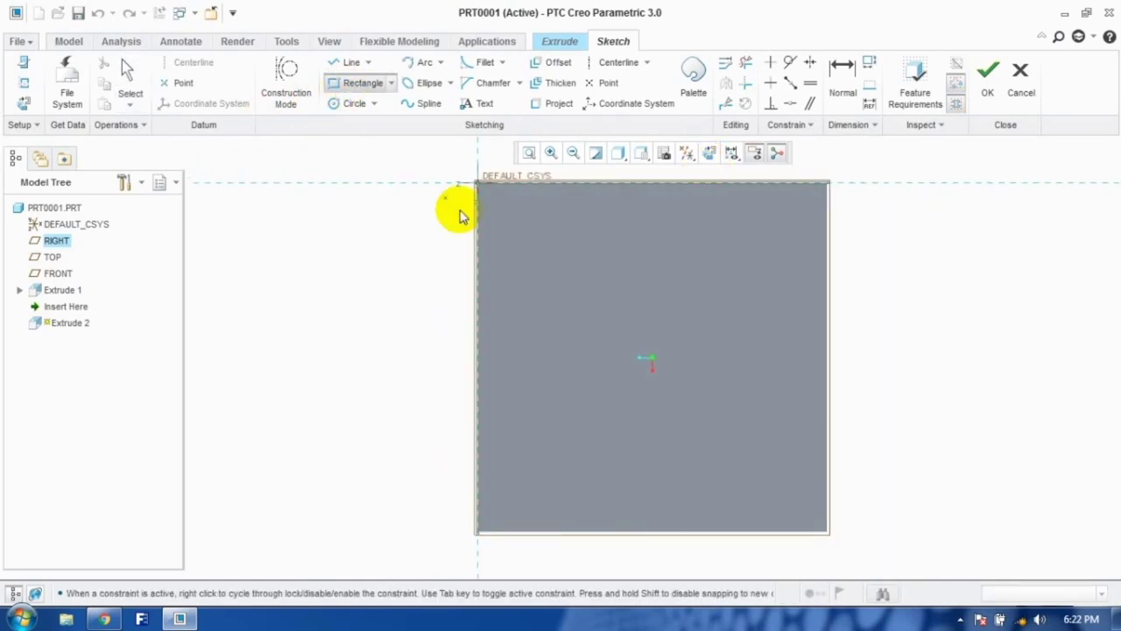
click(763, 457)
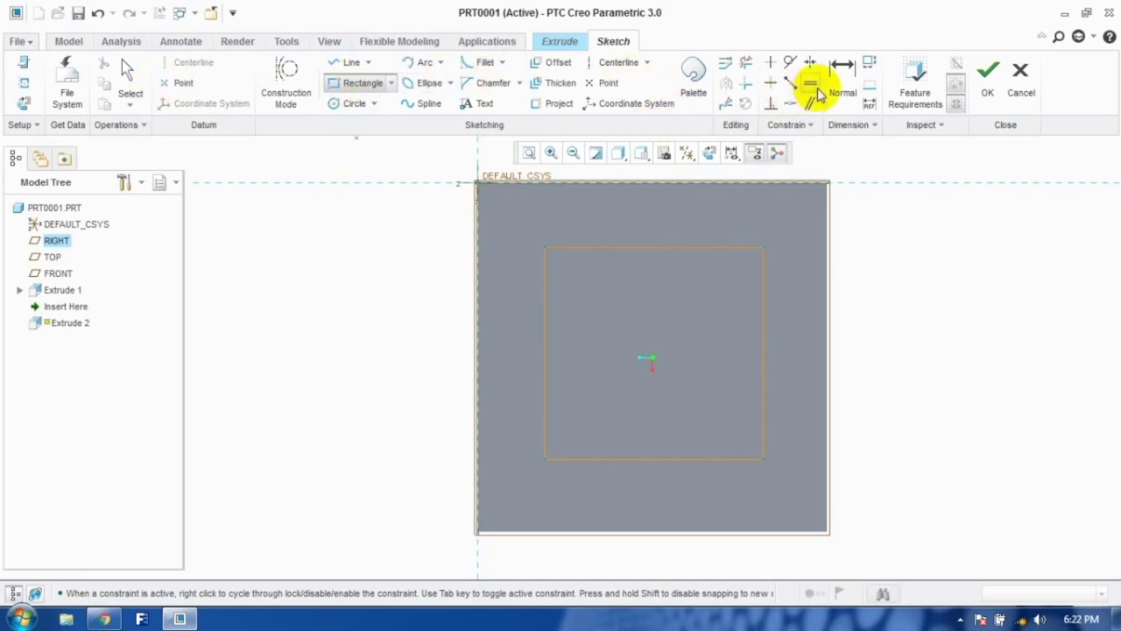
Step: Dimension the rectangle's top and bottom edges 20 from the face borders
click(846, 88)
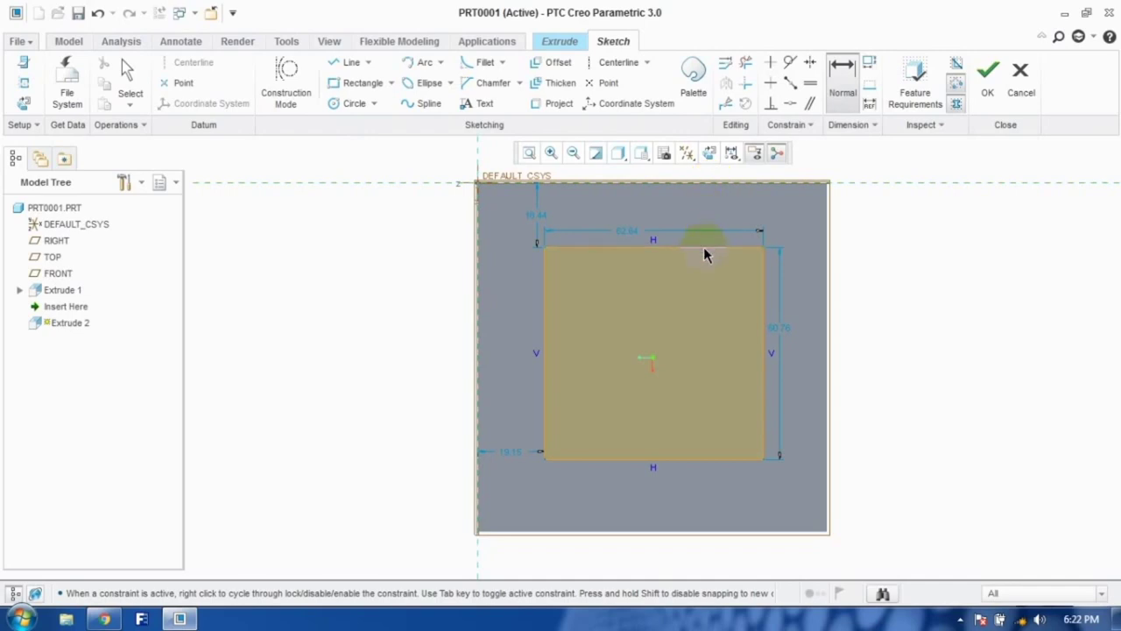
click(881, 225)
middle_click(861, 216)
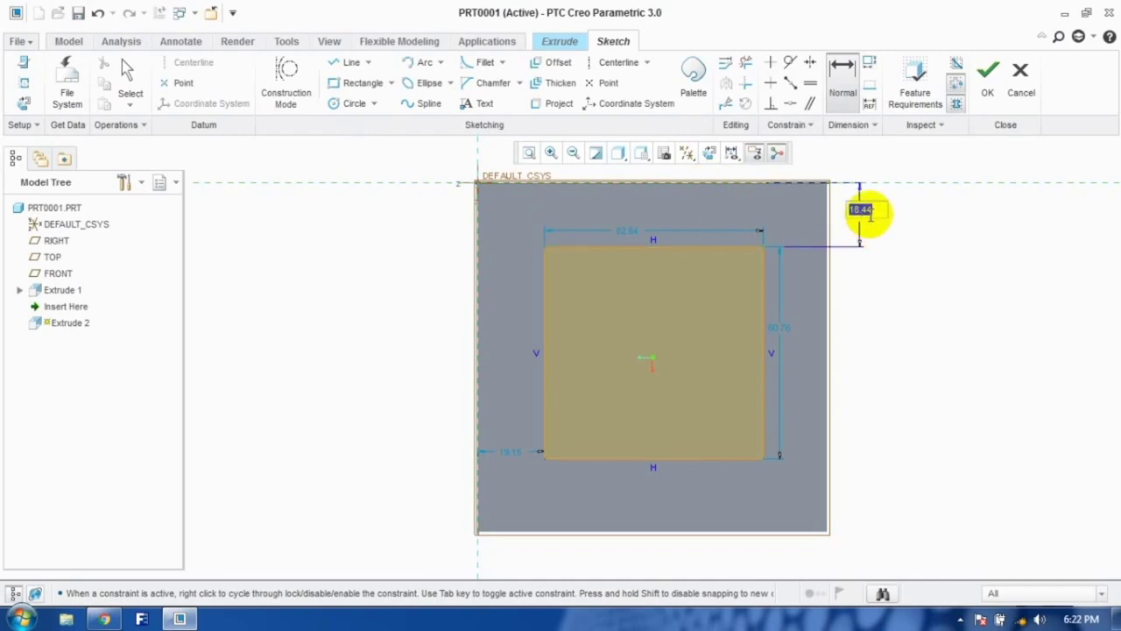
text(20)
key(Return)
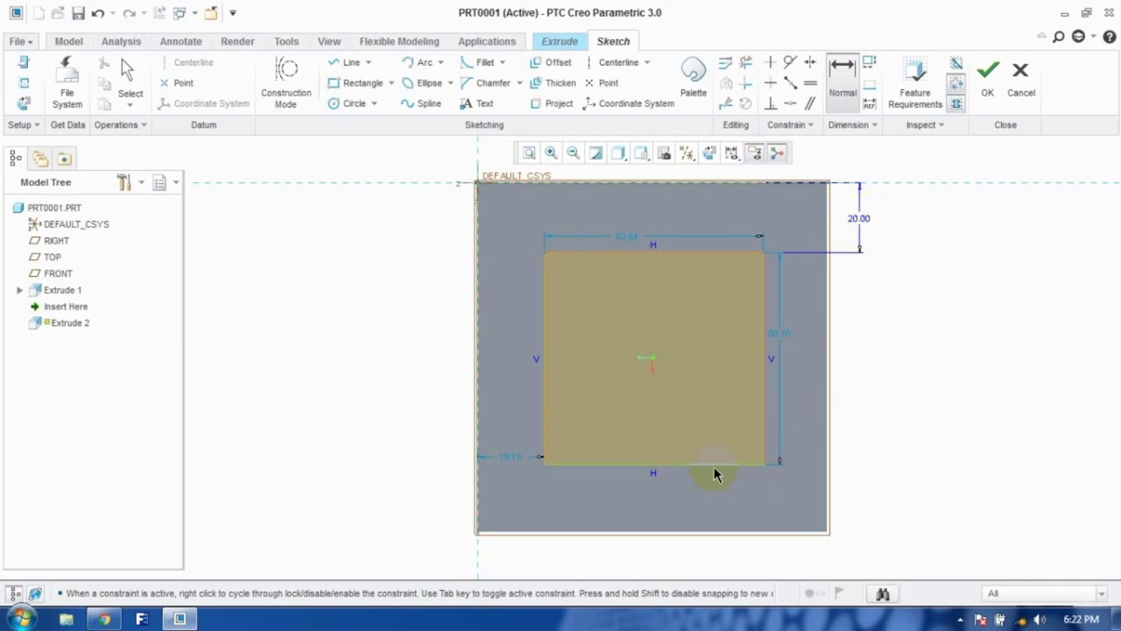
click(714, 530)
middle_click(880, 503)
text(20)
key(Return)
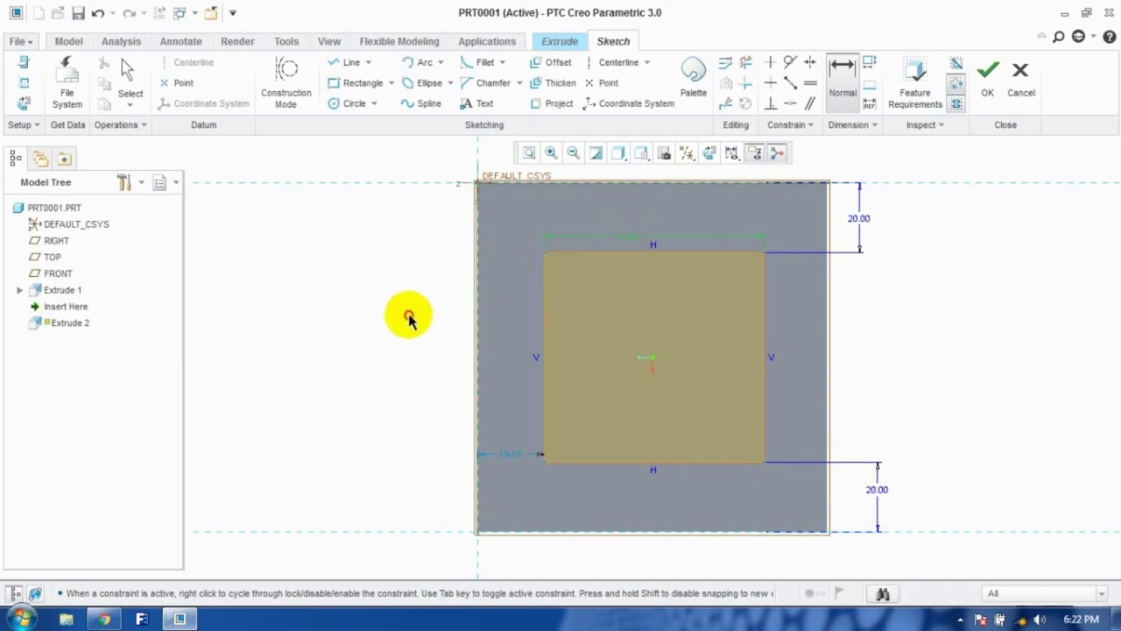
Step: Dimension the left and right offsets to 20 as well and finish the sketch
click(478, 340)
click(545, 351)
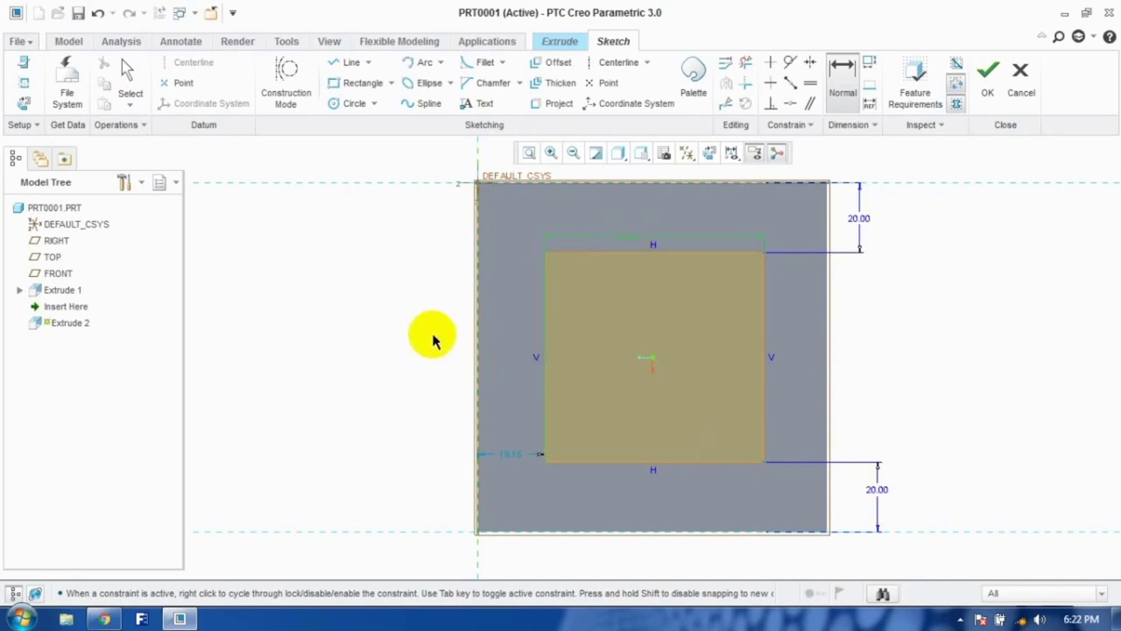
middle_click(430, 333)
text(20)
key(Return)
click(635, 235)
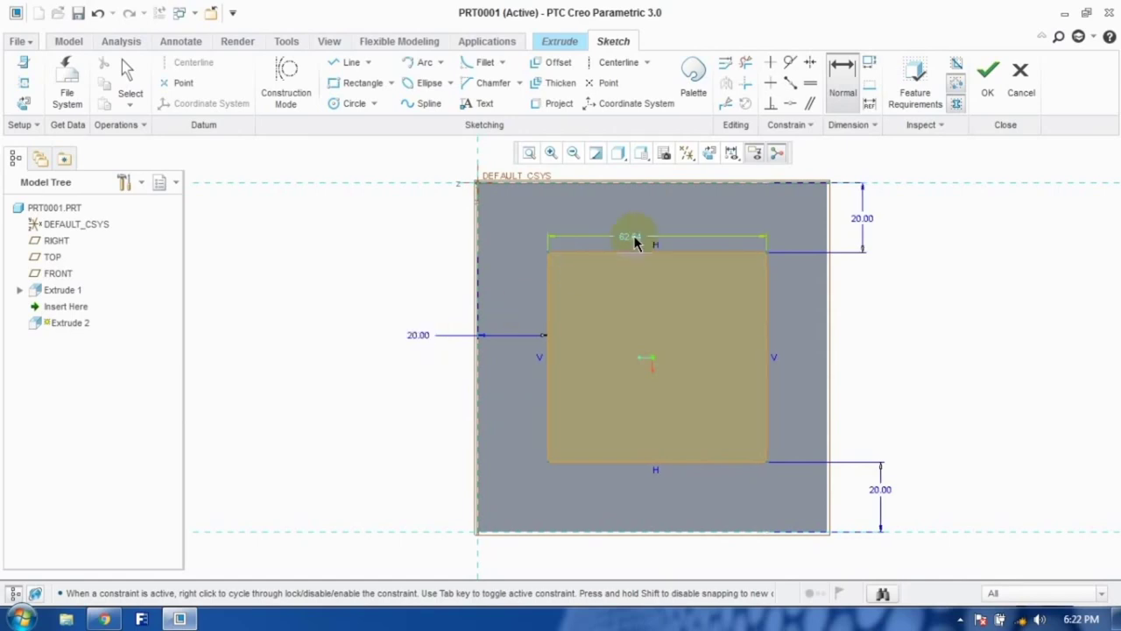
click(829, 322)
middle_click(876, 328)
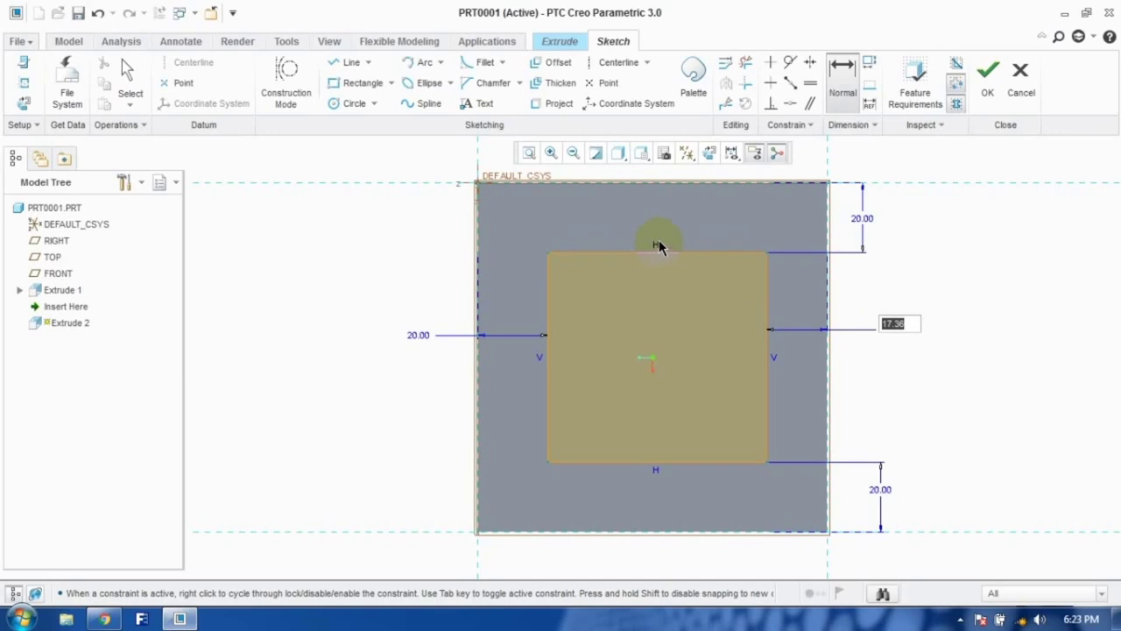
text(20)
key(Return)
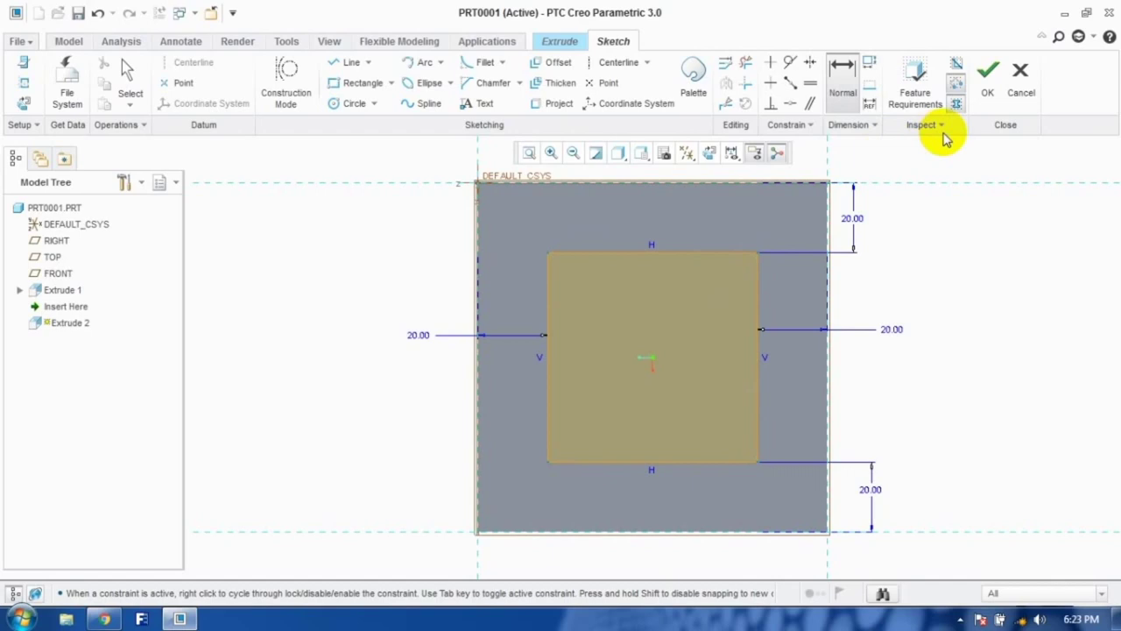
click(987, 88)
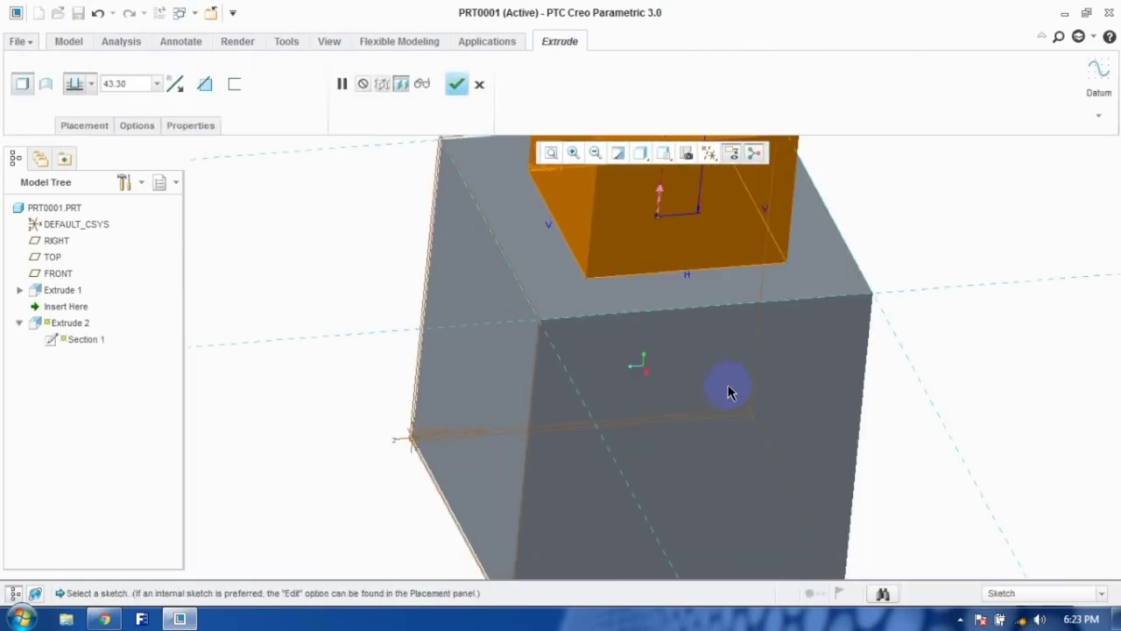
Step: Set the extrude depth to 50 and flip it into the block as a cut
double_click(113, 83)
text(50)
key(Return)
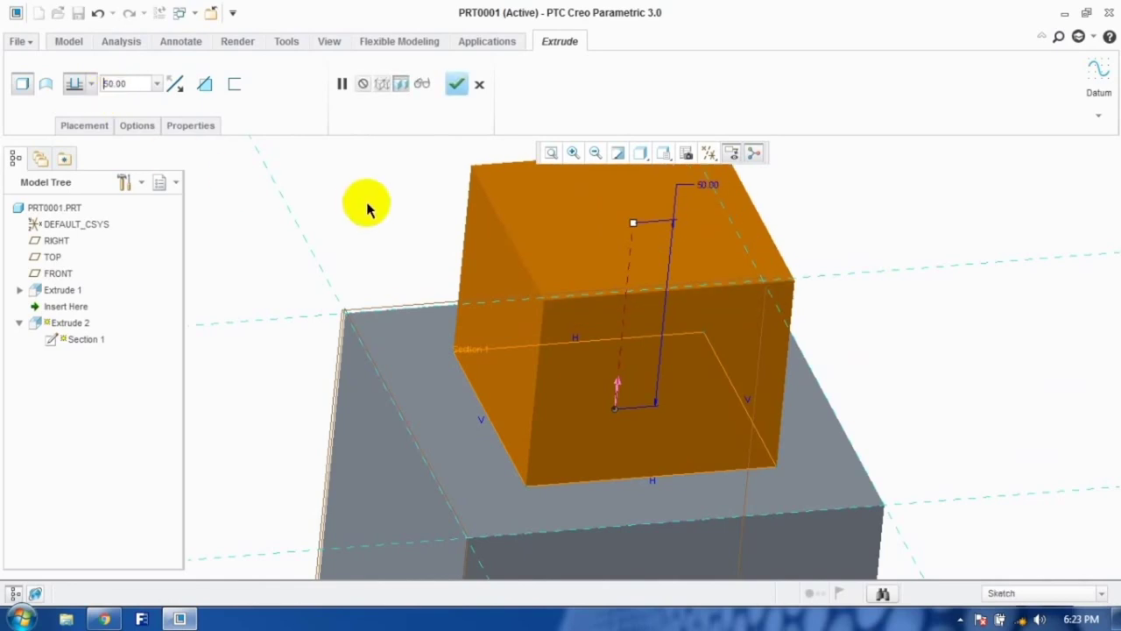
scroll(372, 206, down, 3)
scroll(256, 235, up, 2)
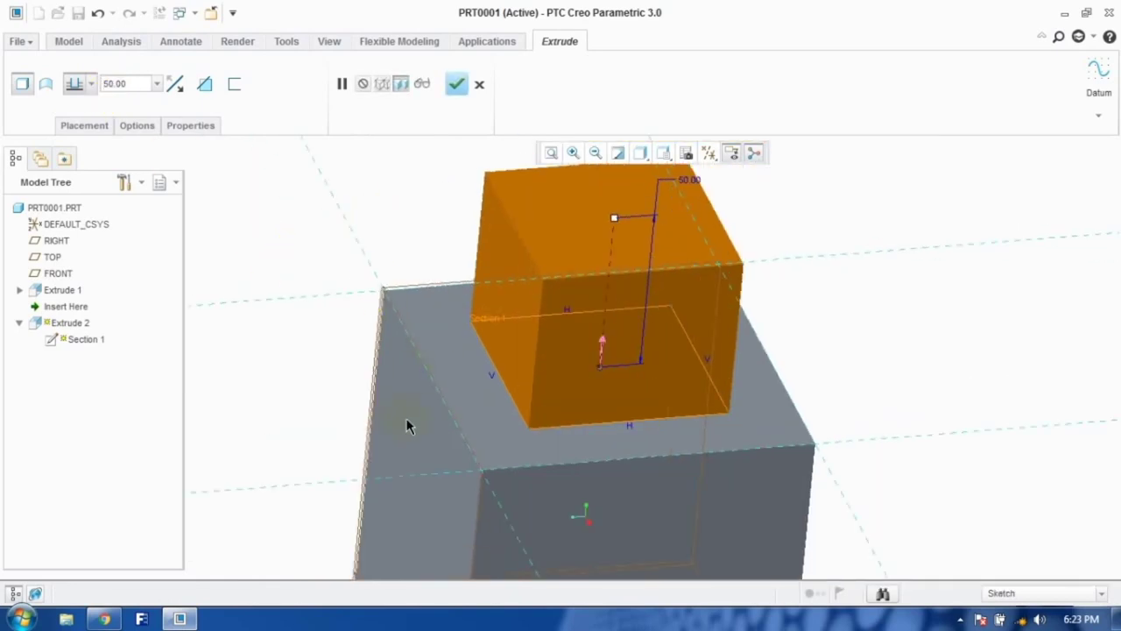
click(174, 87)
click(561, 128)
middle_drag(506, 233, 507, 260)
Step: Toggle direction and material side until the cut removes material around the section, leaving a raised block
click(176, 86)
click(180, 94)
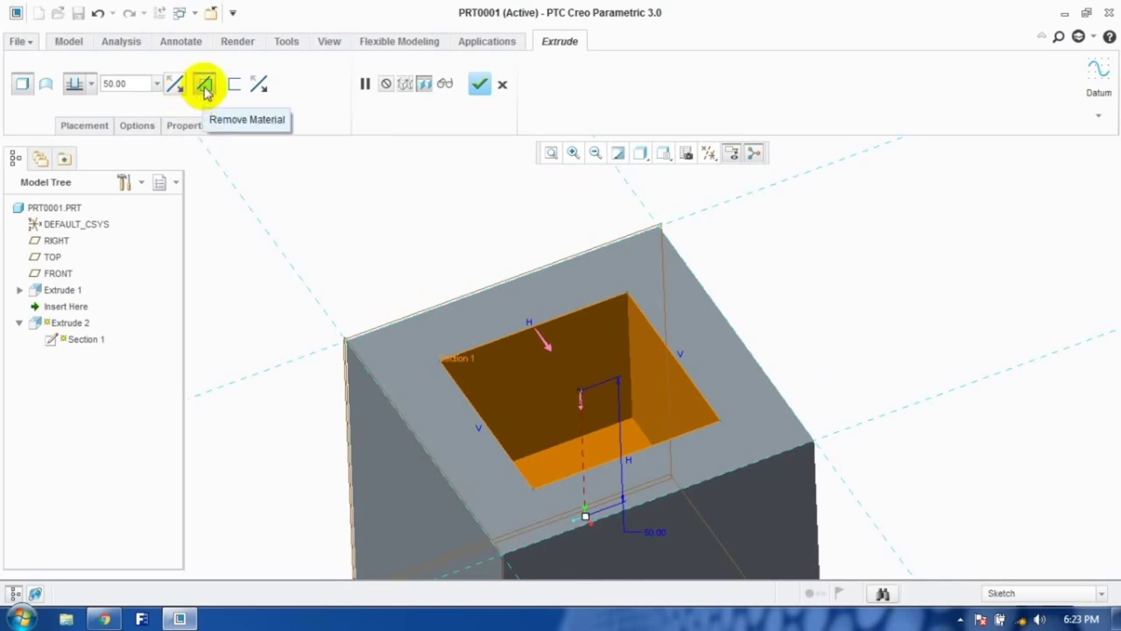
click(204, 88)
click(204, 88)
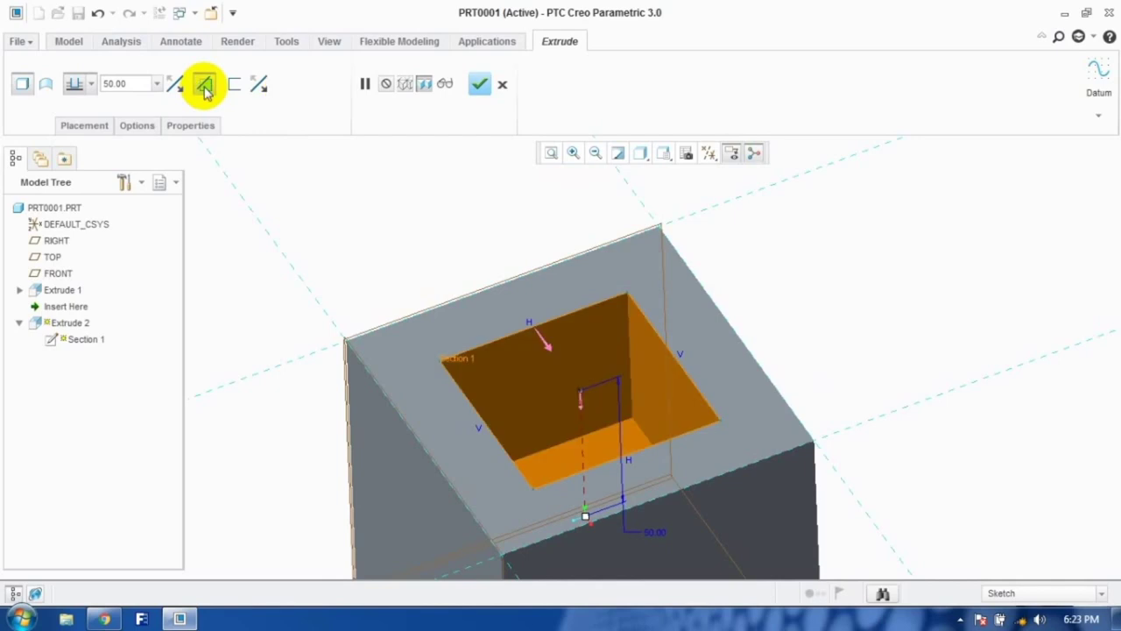
click(260, 91)
click(259, 91)
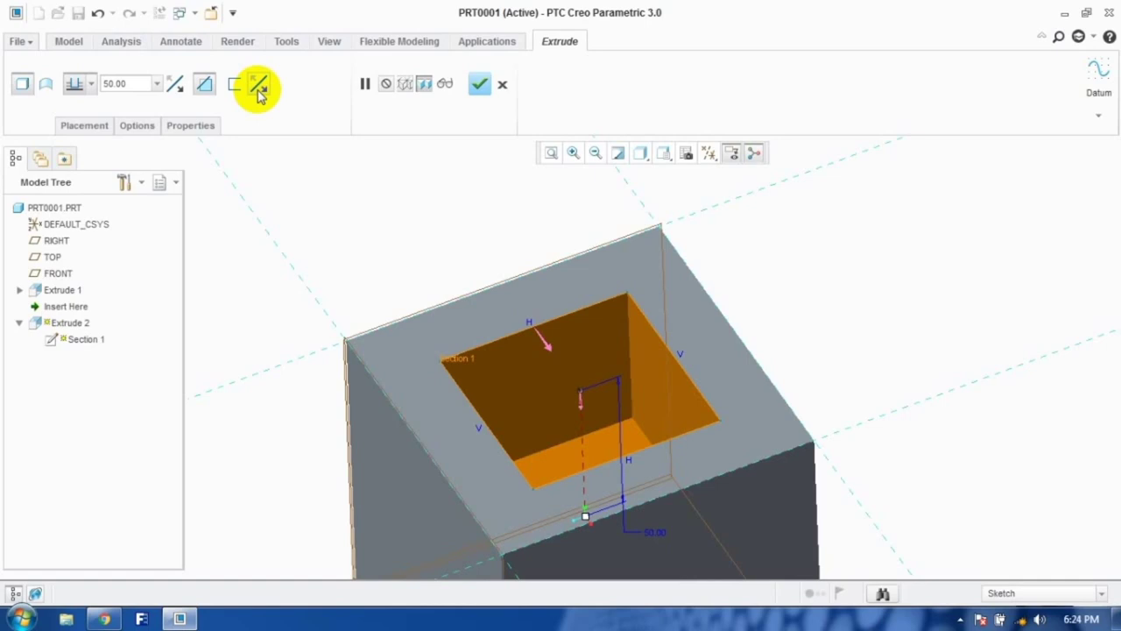
click(260, 91)
scroll(386, 233, down, 3)
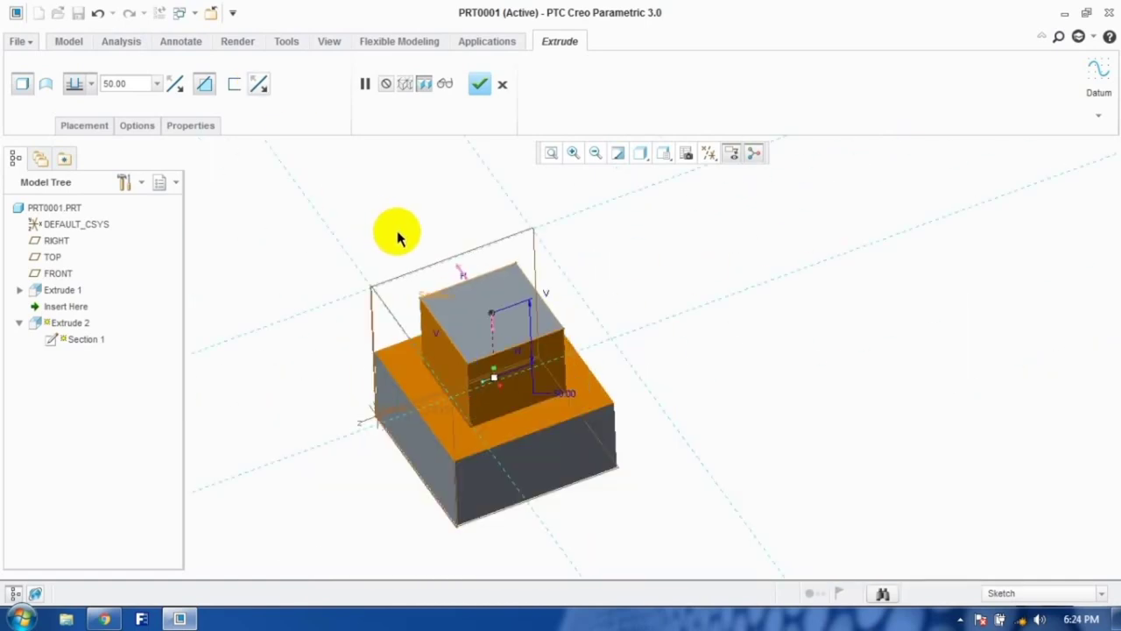
scroll(316, 331, up, 2)
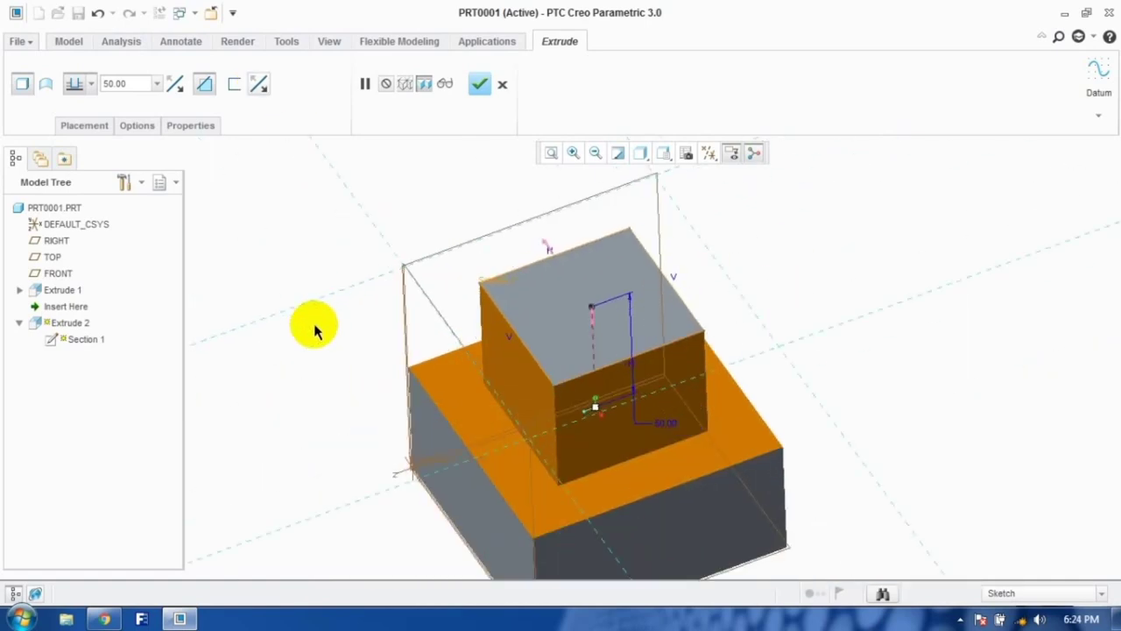
Step: Try a -10 degree taper on Extrude 2, then uncheck Add taper to keep it straight
click(137, 125)
click(140, 267)
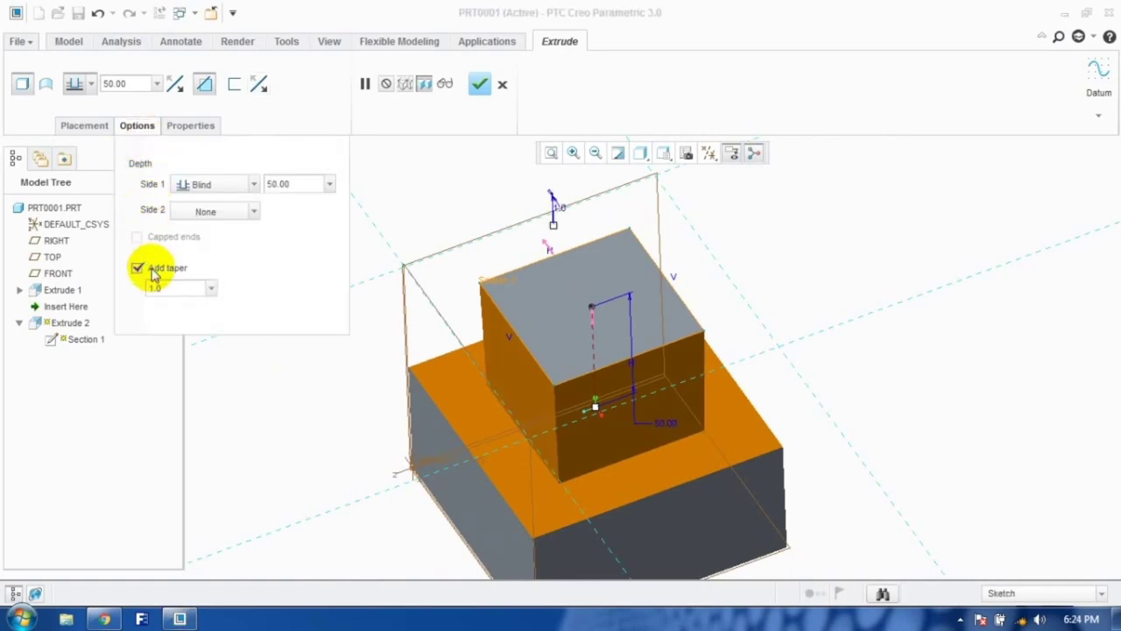
text(-)
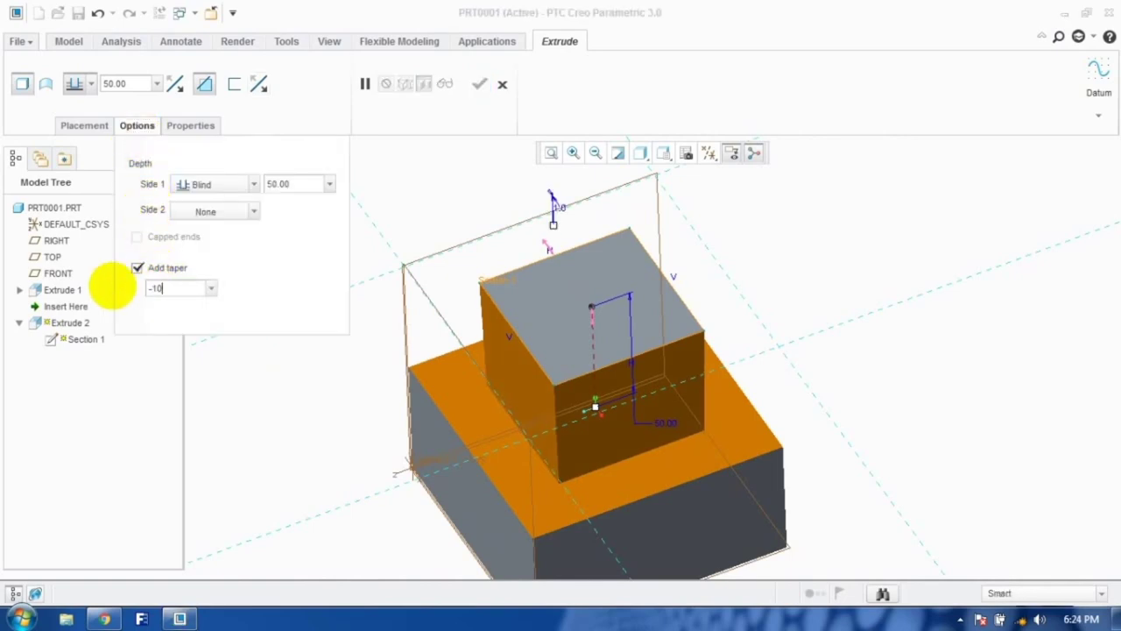
text(10)
key(Return)
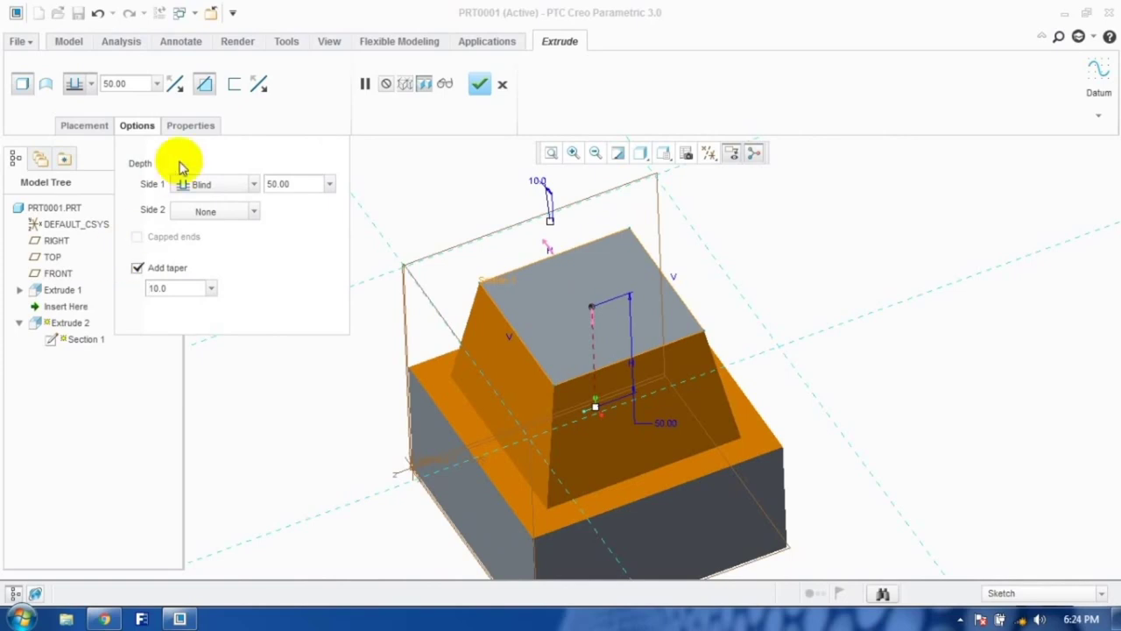
click(138, 268)
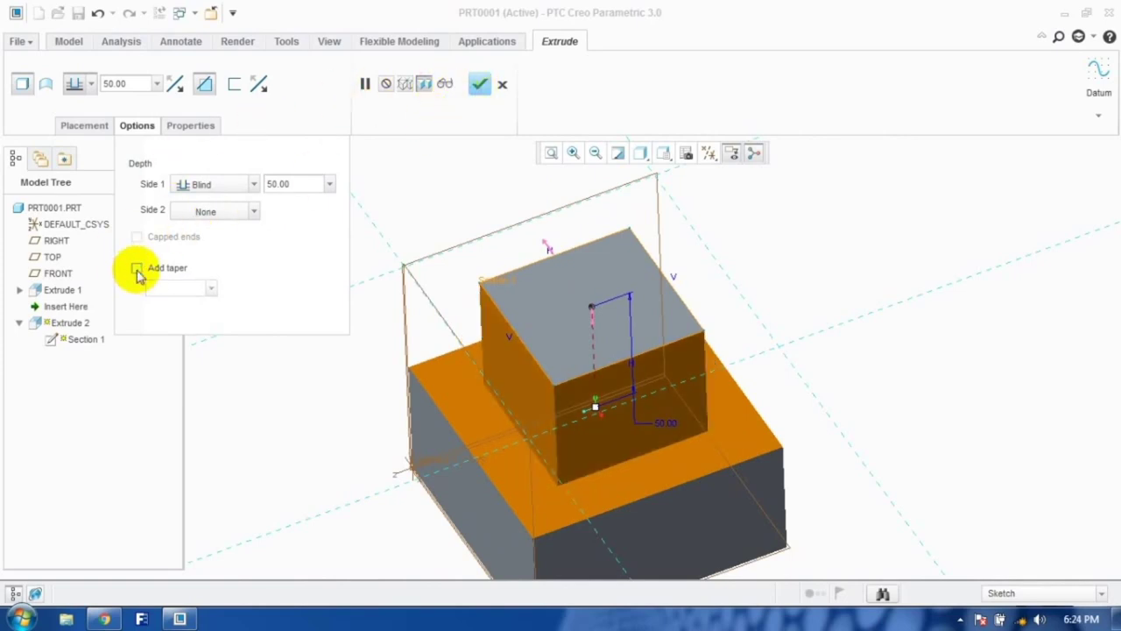
Step: Make Extrude 2 a 10-thick thin-wall cut on the sketch's inner side and finish it
click(237, 95)
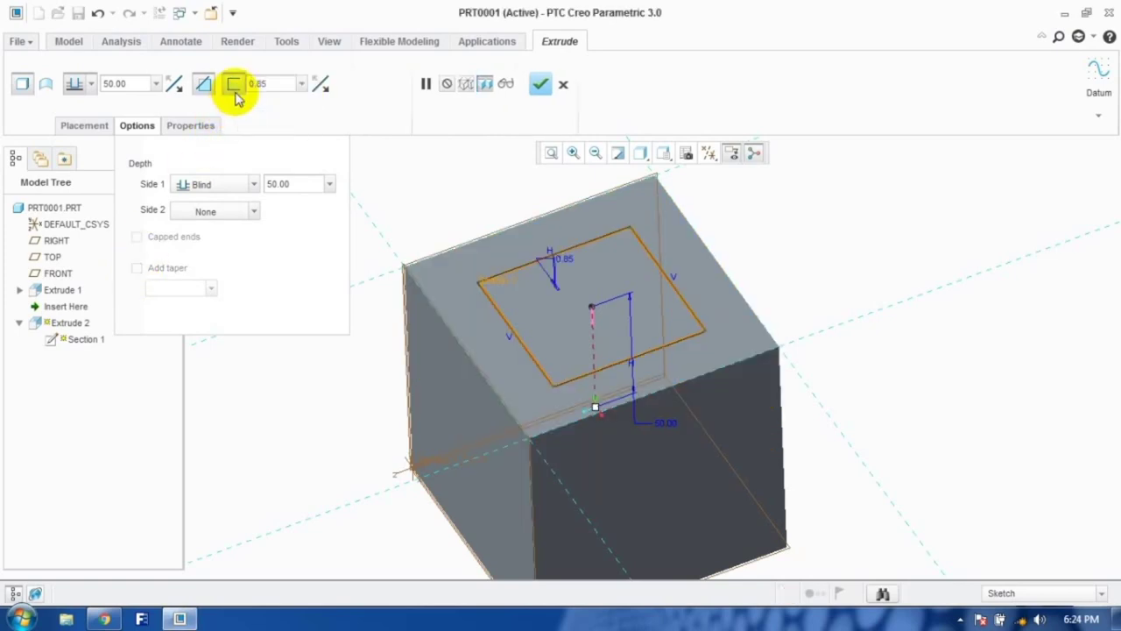
double_click(258, 83)
text(10)
key(Return)
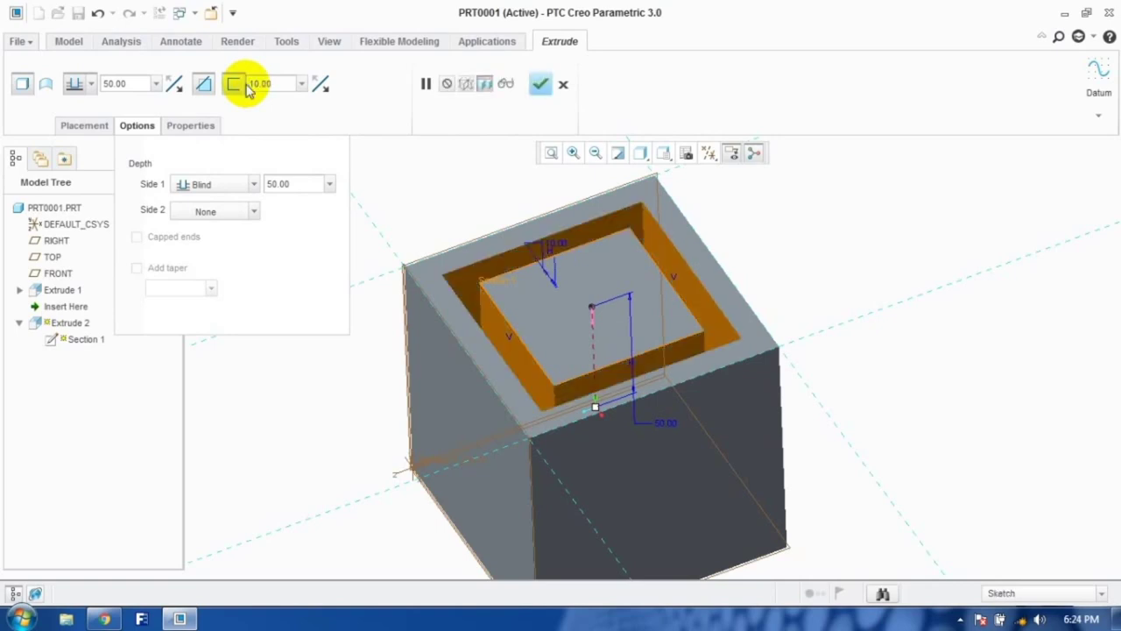
click(322, 86)
click(322, 86)
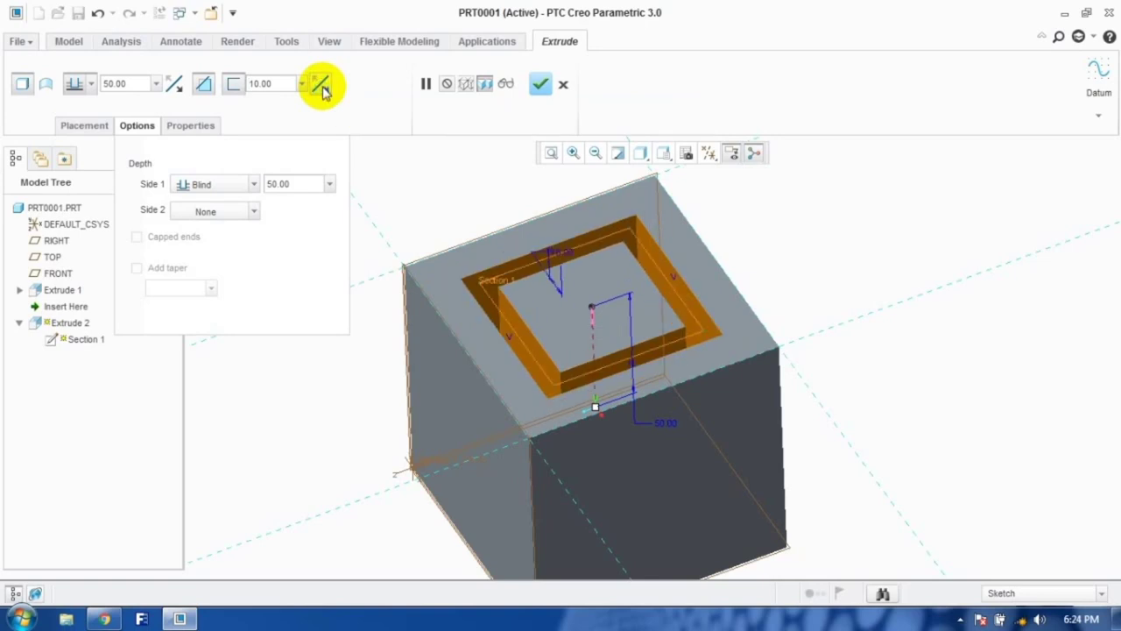
click(321, 86)
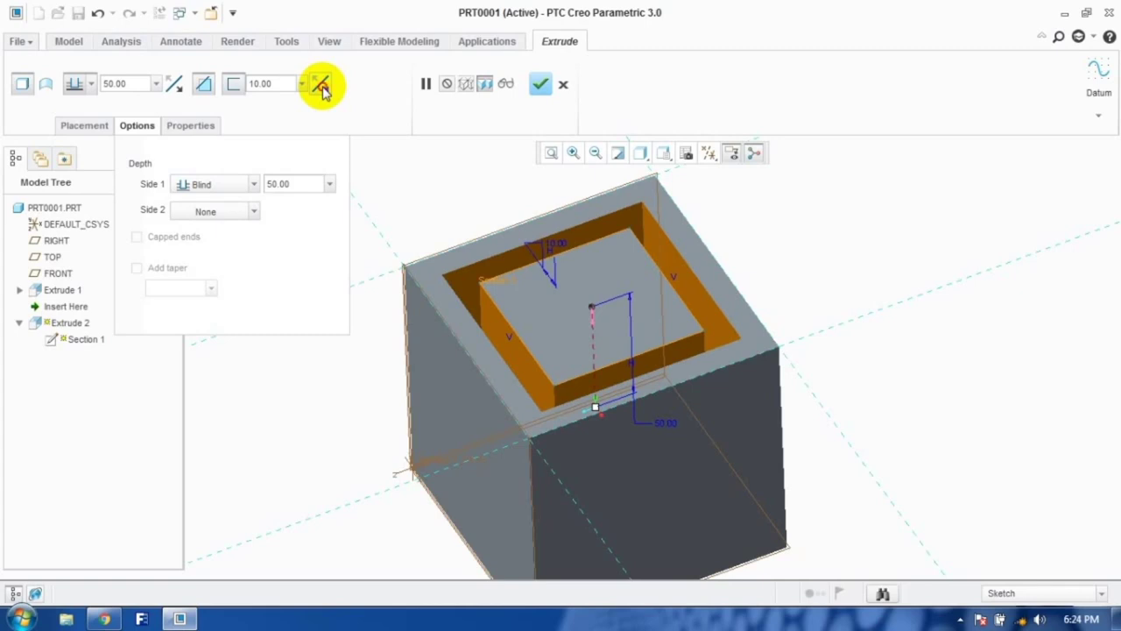
click(321, 86)
click(322, 86)
click(322, 86)
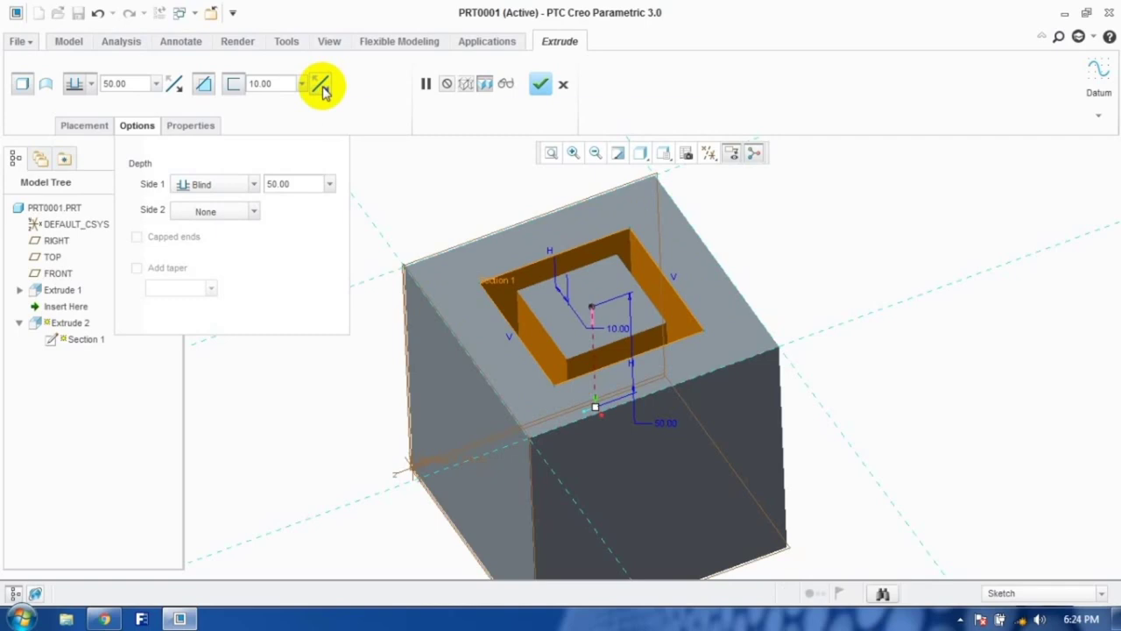
click(536, 83)
middle_drag(522, 289, 513, 220)
Step: Rename the Extrude 2 feature to EXTRUDE_CUT in the Model Tree
click(65, 296)
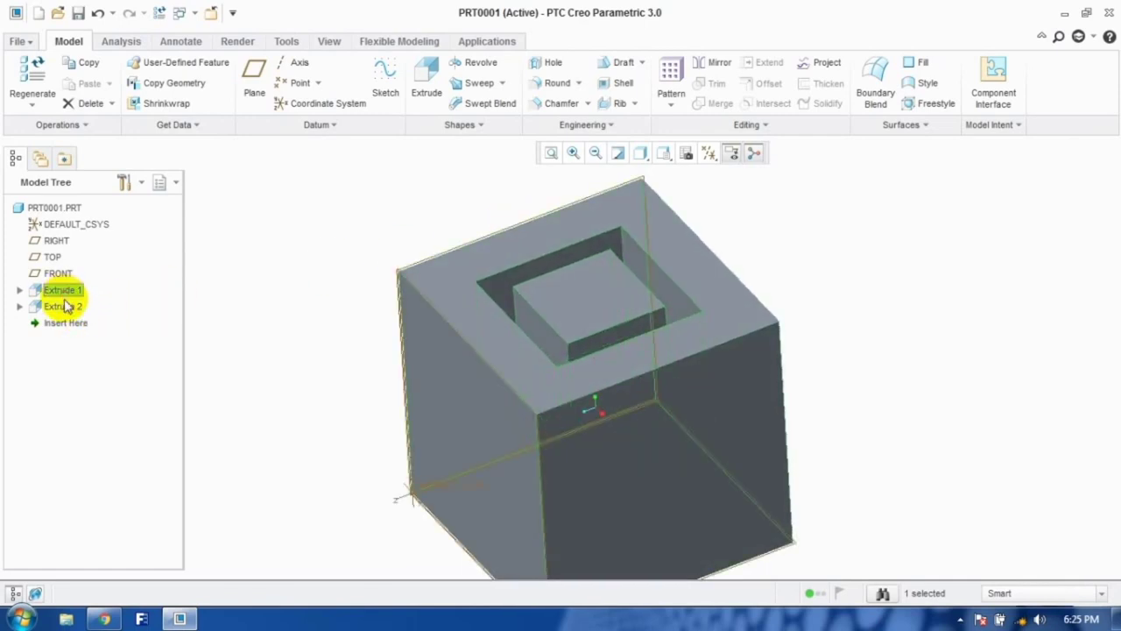
right_click(67, 305)
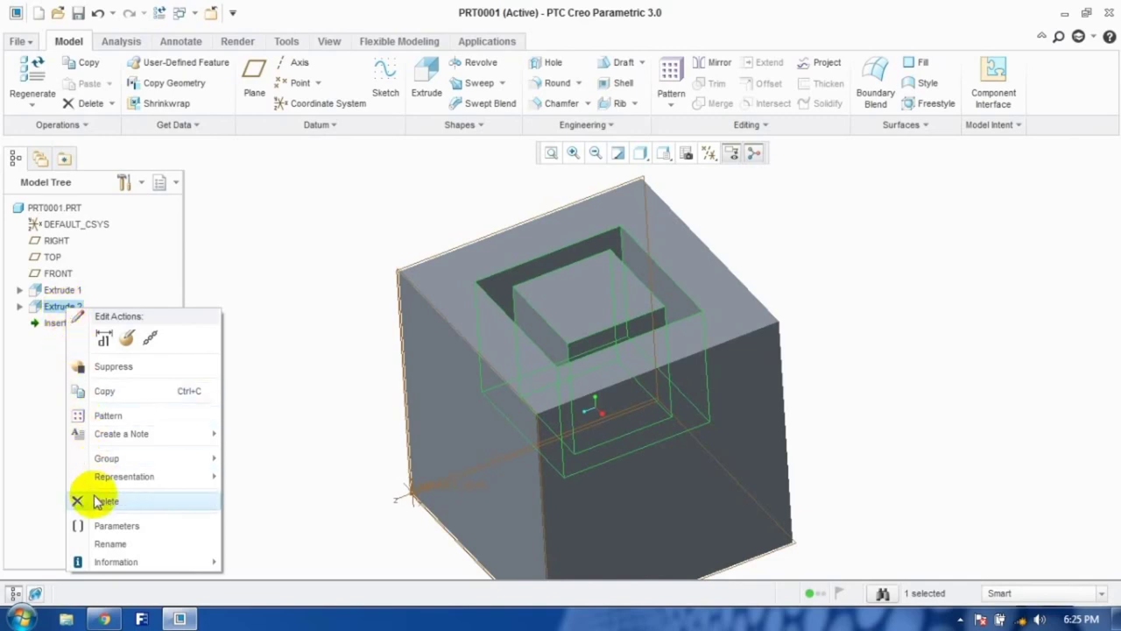
click(109, 543)
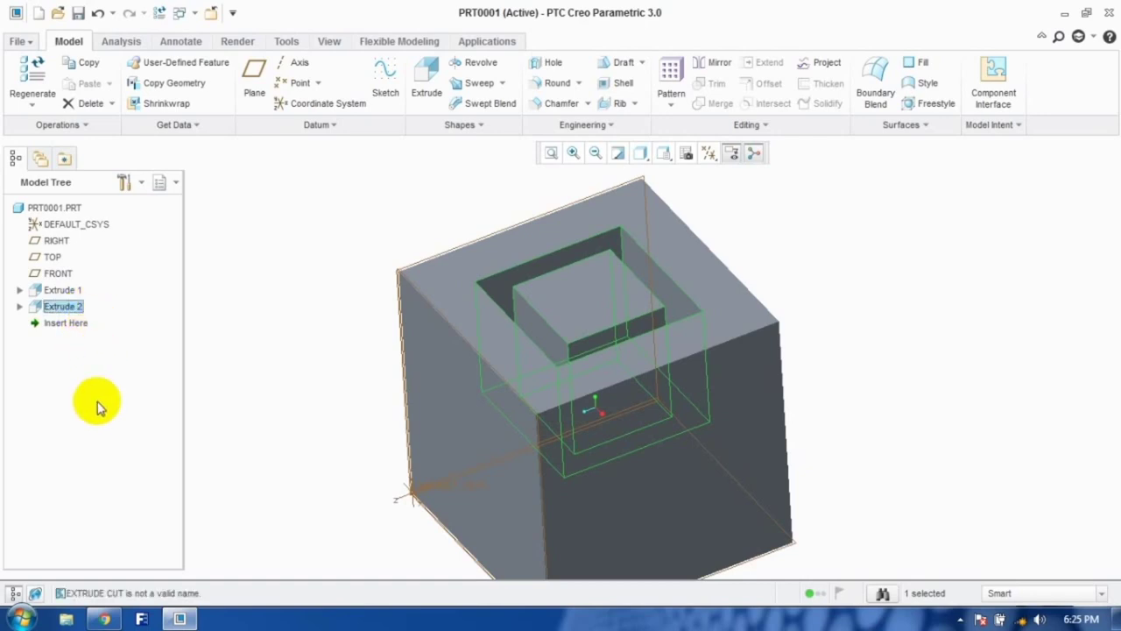
right_click(44, 305)
click(108, 543)
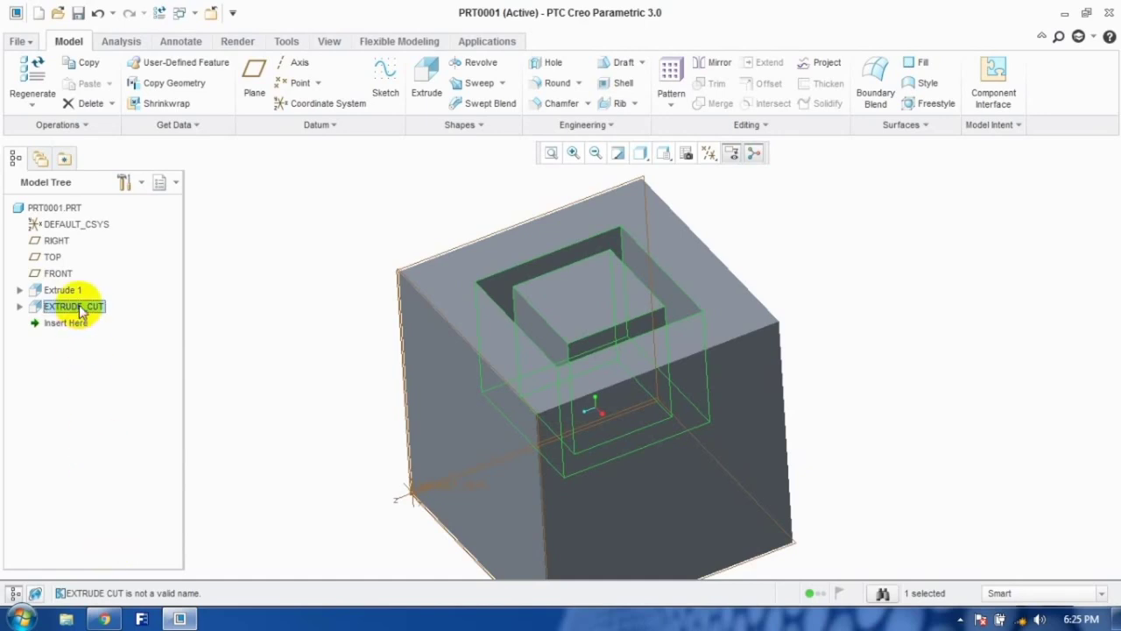
click(66, 291)
click(69, 308)
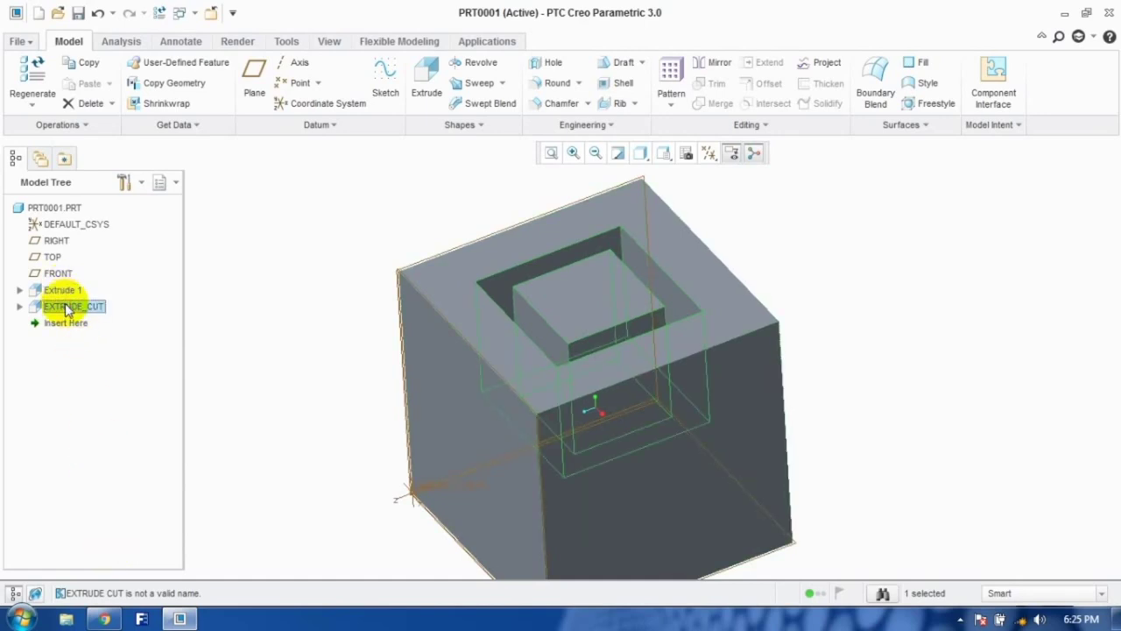
click(219, 376)
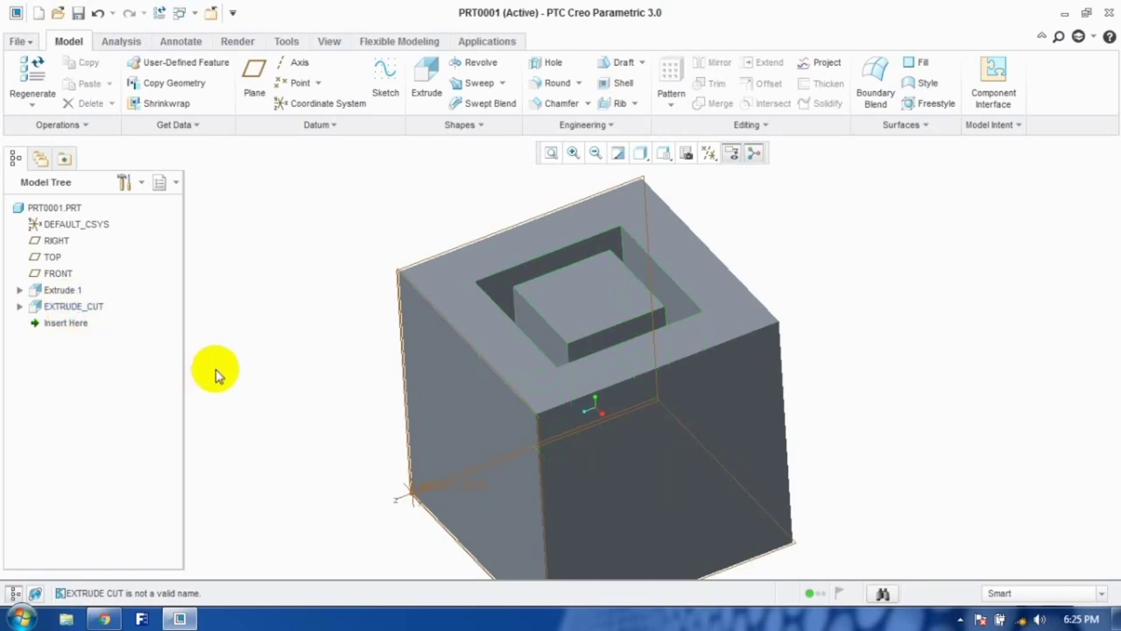
Step: Display the part with the Shading With Edges style
scroll(350, 347, down, 3)
mouse_move(349, 351)
middle_down()
mouse_move(345, 327)
mouse_move(338, 348)
middle_up()
scroll(285, 364, up, 2)
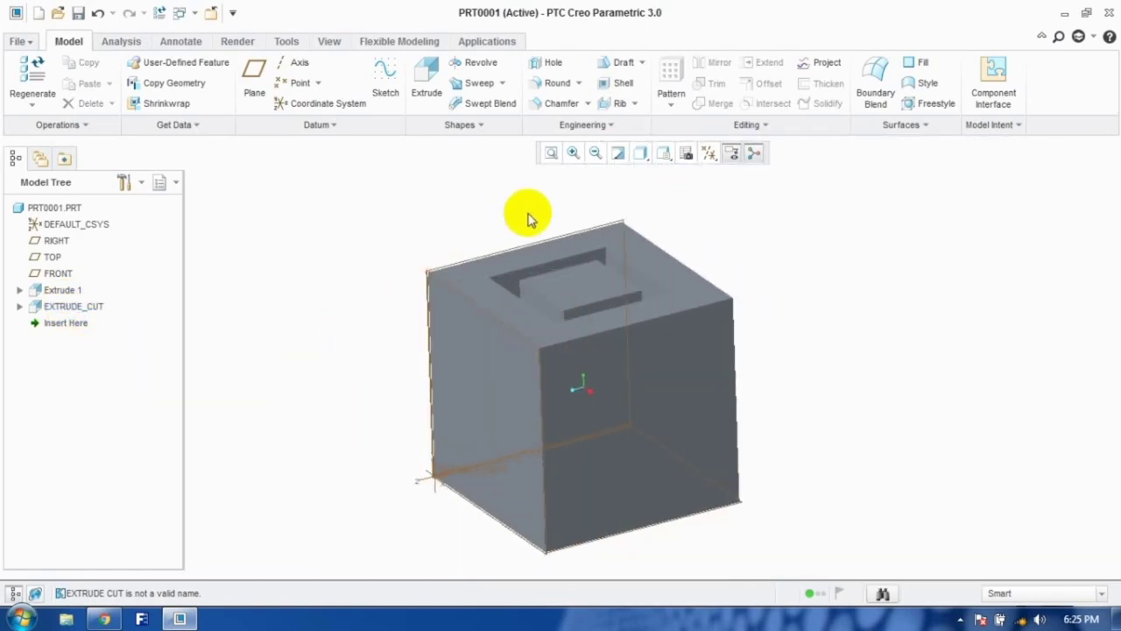
click(643, 155)
click(658, 191)
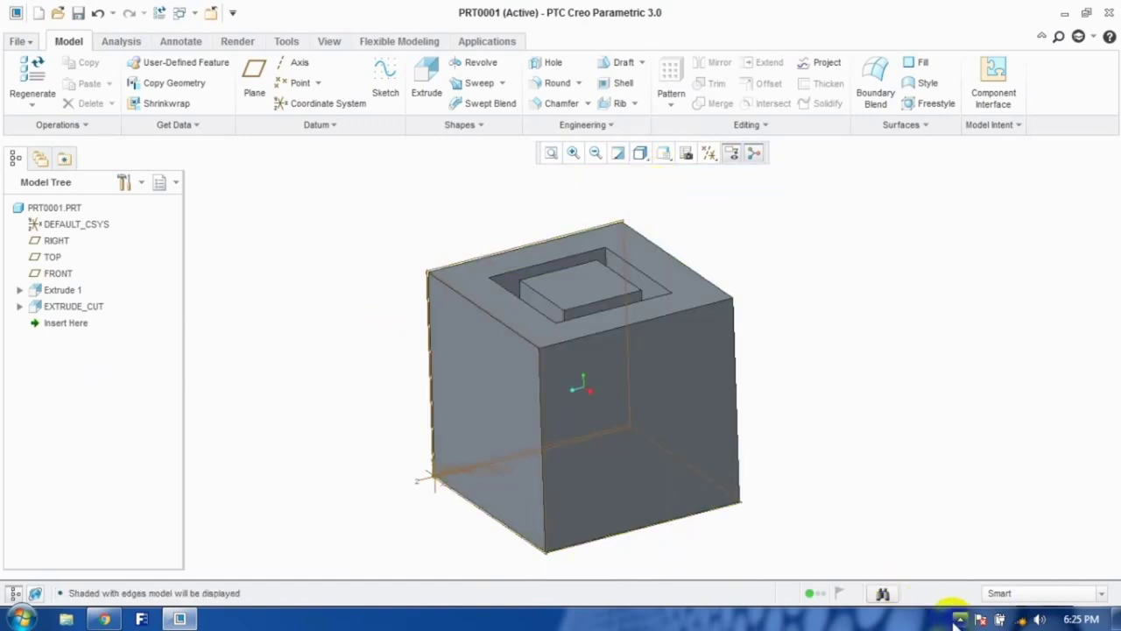
click(960, 618)
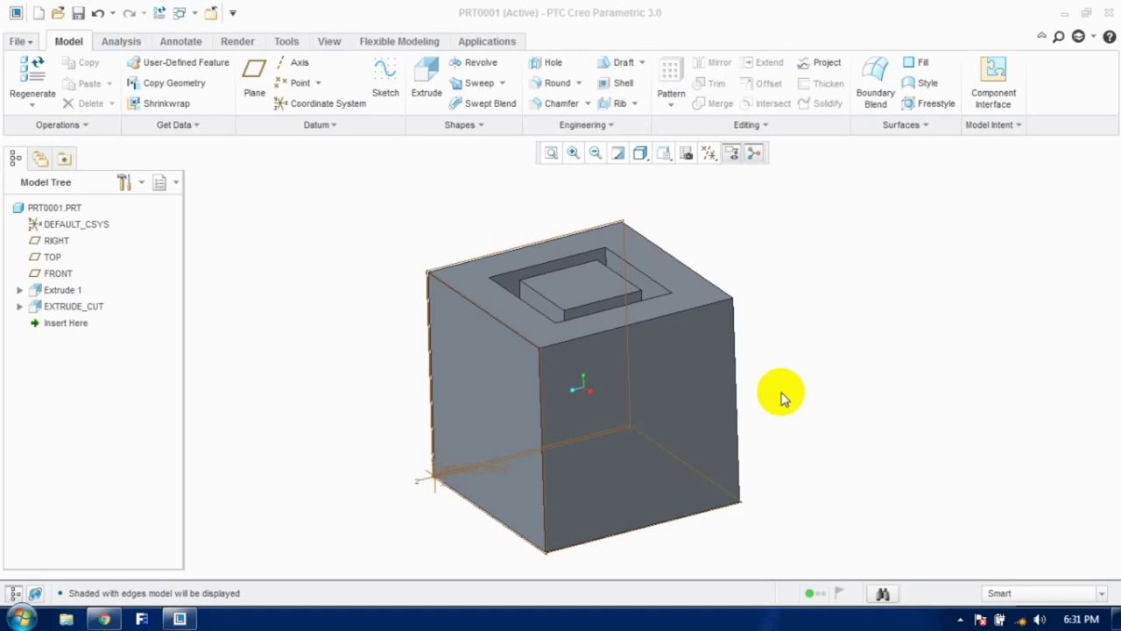
Step: Delete both Extrude 1 and EXTRUDE_CUT from the Model Tree
click(63, 292)
ctrl+click(63, 308)
right_click(66, 305)
click(98, 443)
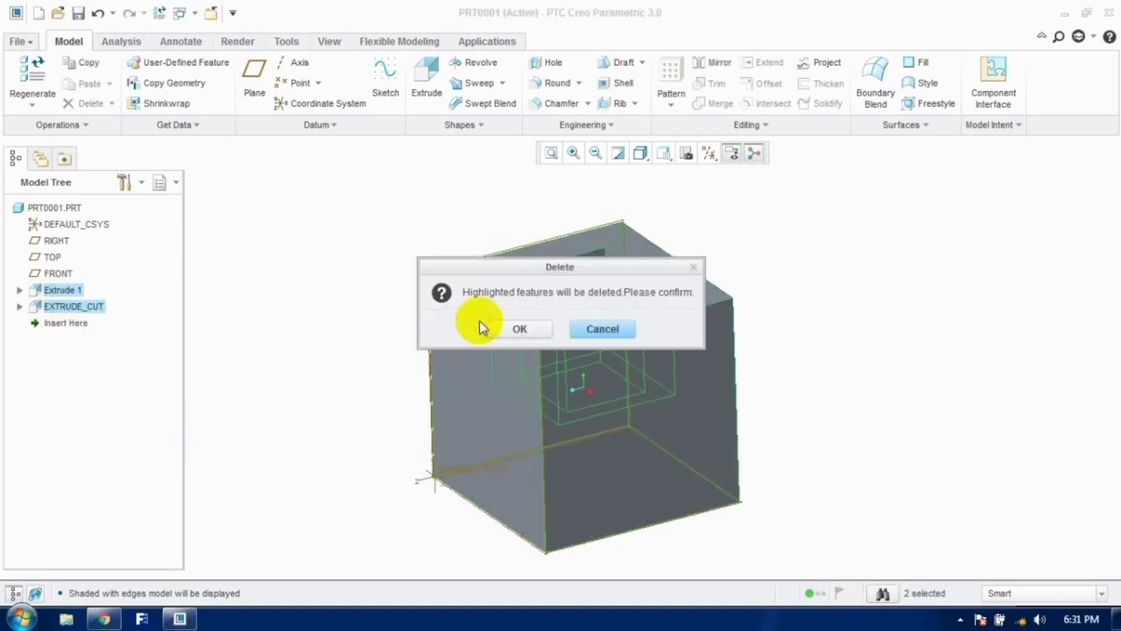
click(489, 328)
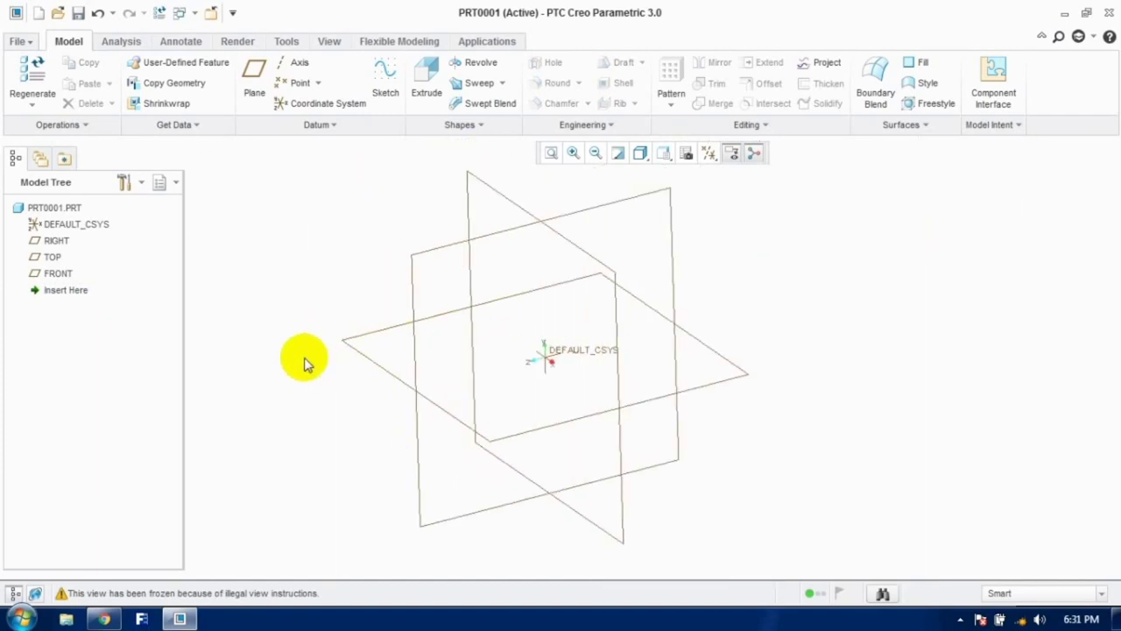
Step: Delete the FRONT and TOP datum planes, then undo to restore them
click(57, 273)
ctrl+click(53, 257)
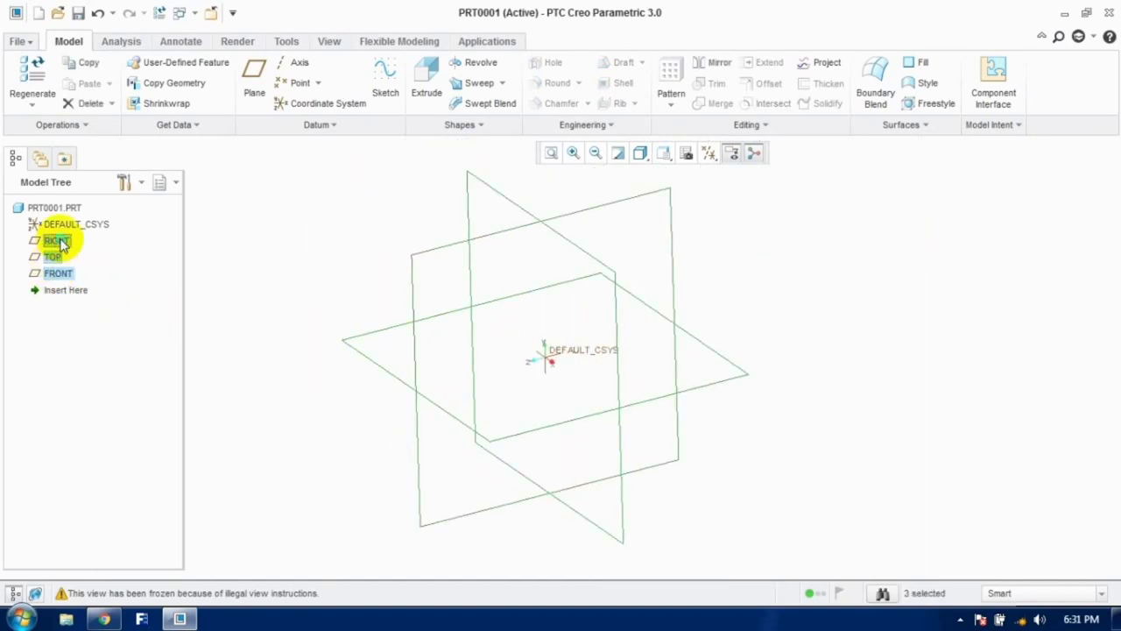
right_click(62, 243)
click(105, 409)
click(518, 330)
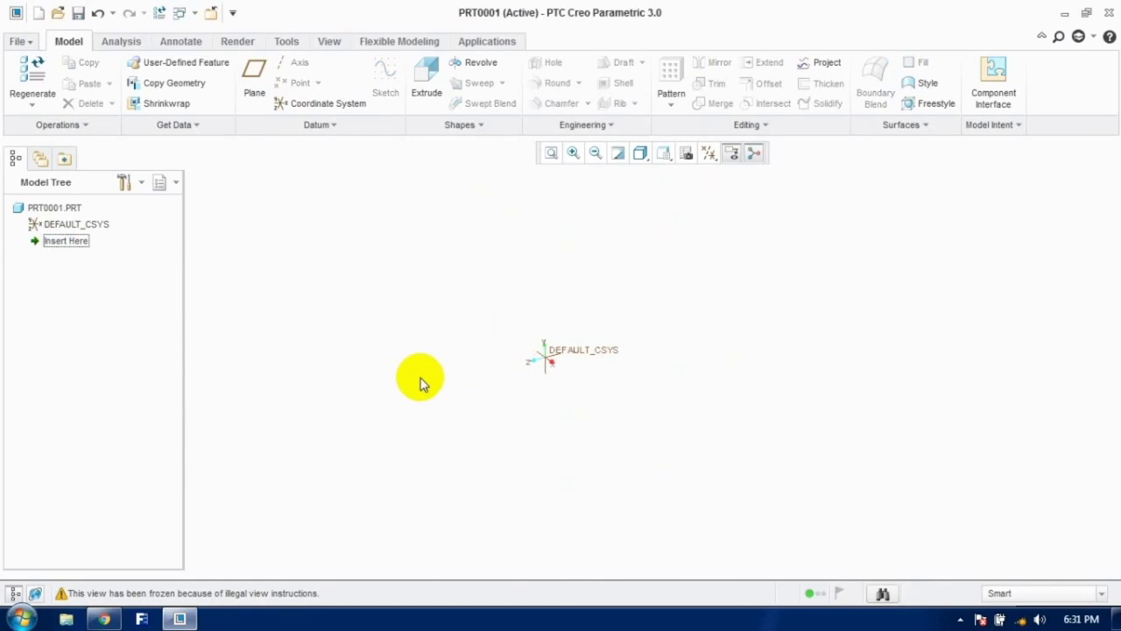
key(ctrl+z)
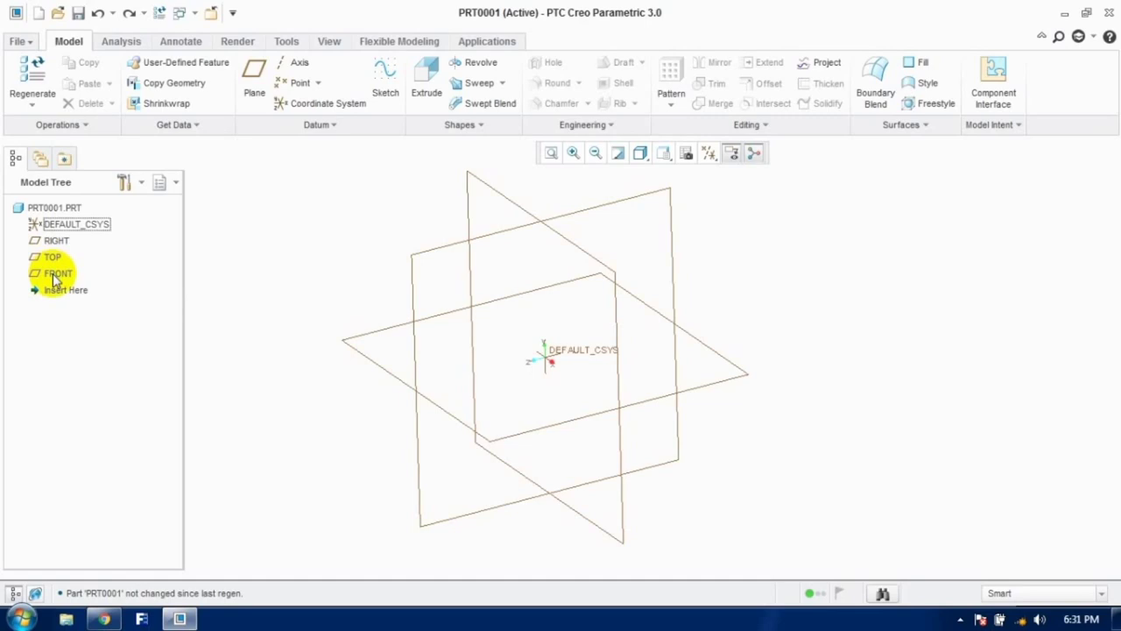
Step: Start a datum plane offset 147.20 from FRONT, then cancel it and clear the selection
click(246, 105)
click(483, 181)
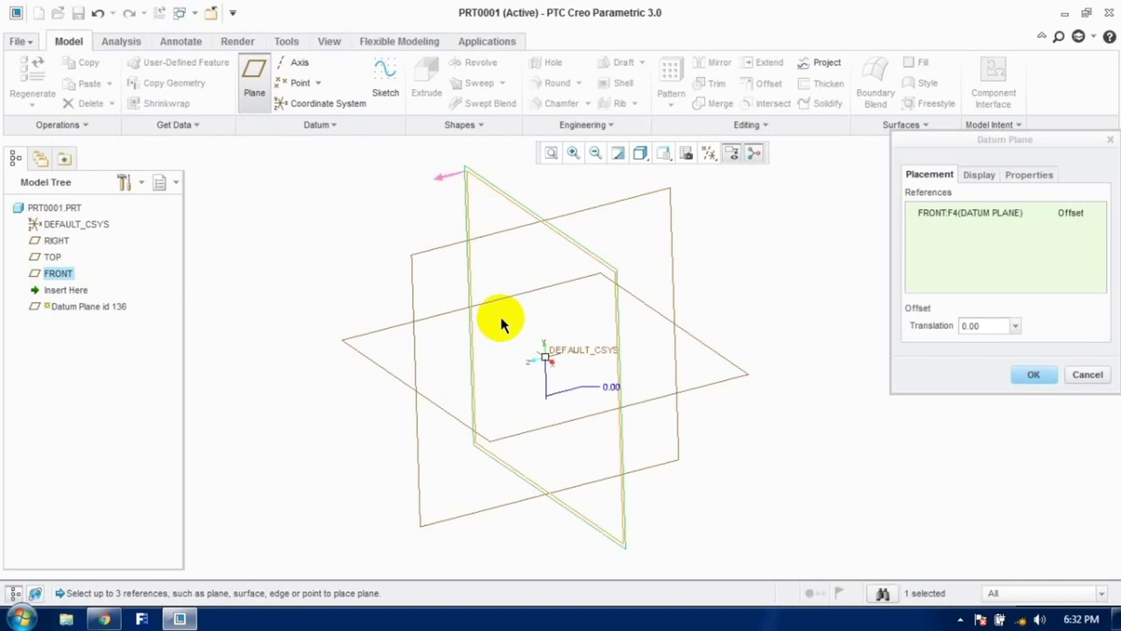
drag(540, 359, 468, 375)
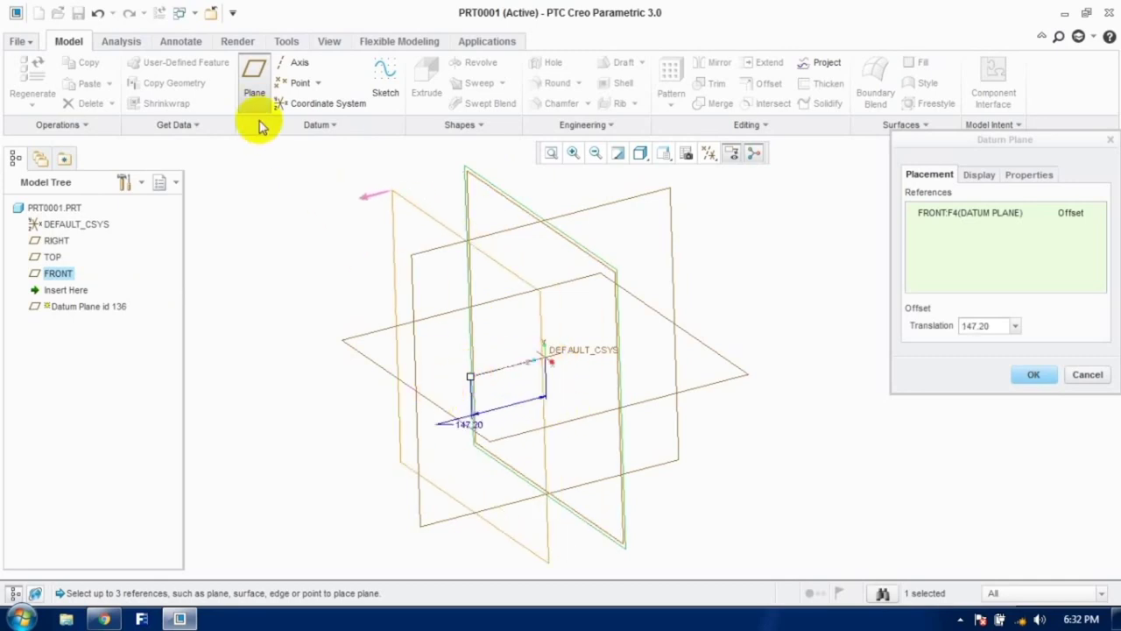
click(1087, 374)
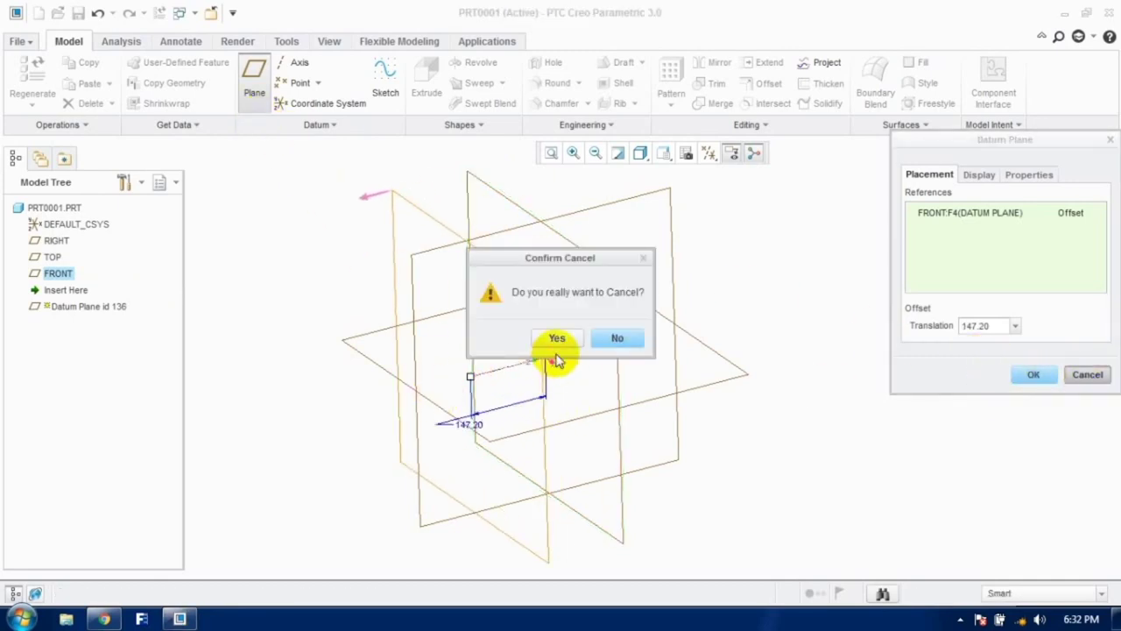
click(554, 342)
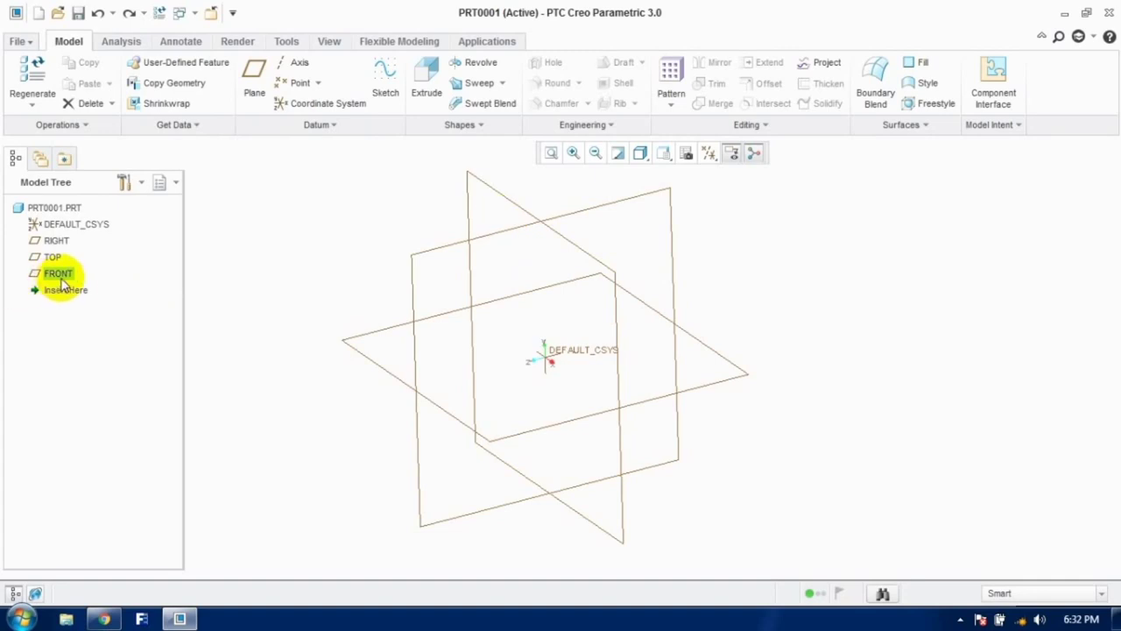
click(340, 370)
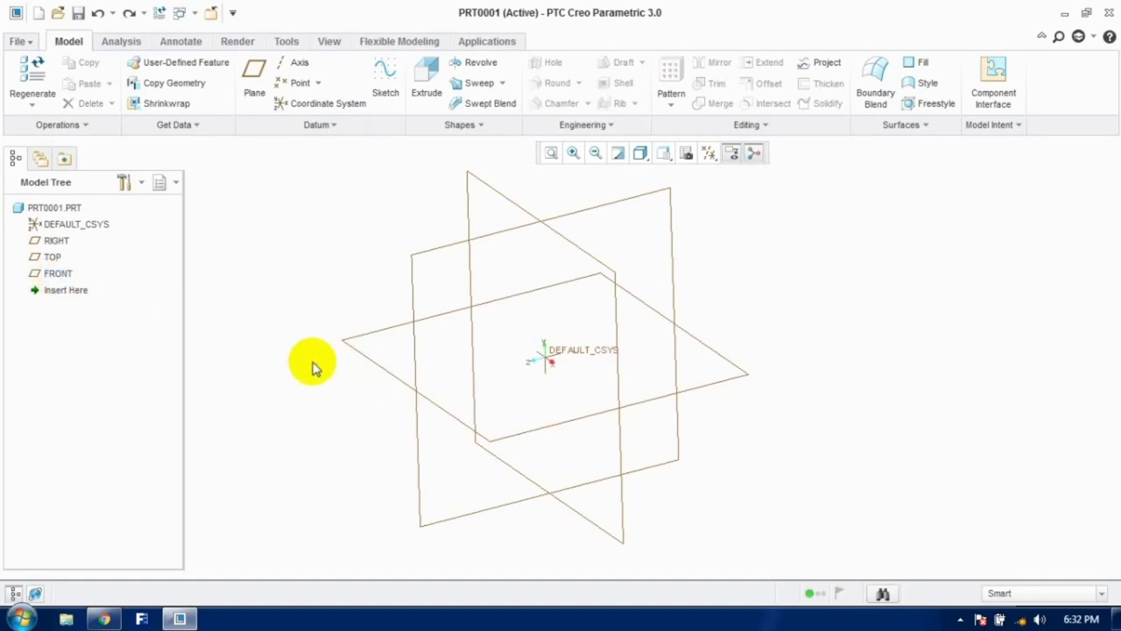
click(467, 63)
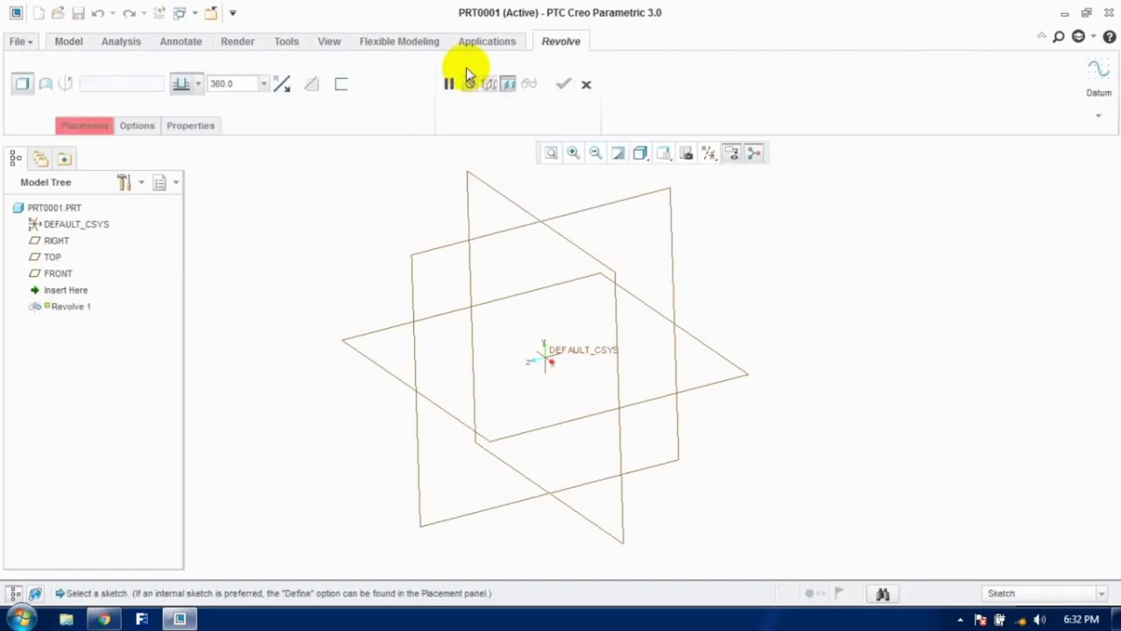
click(104, 127)
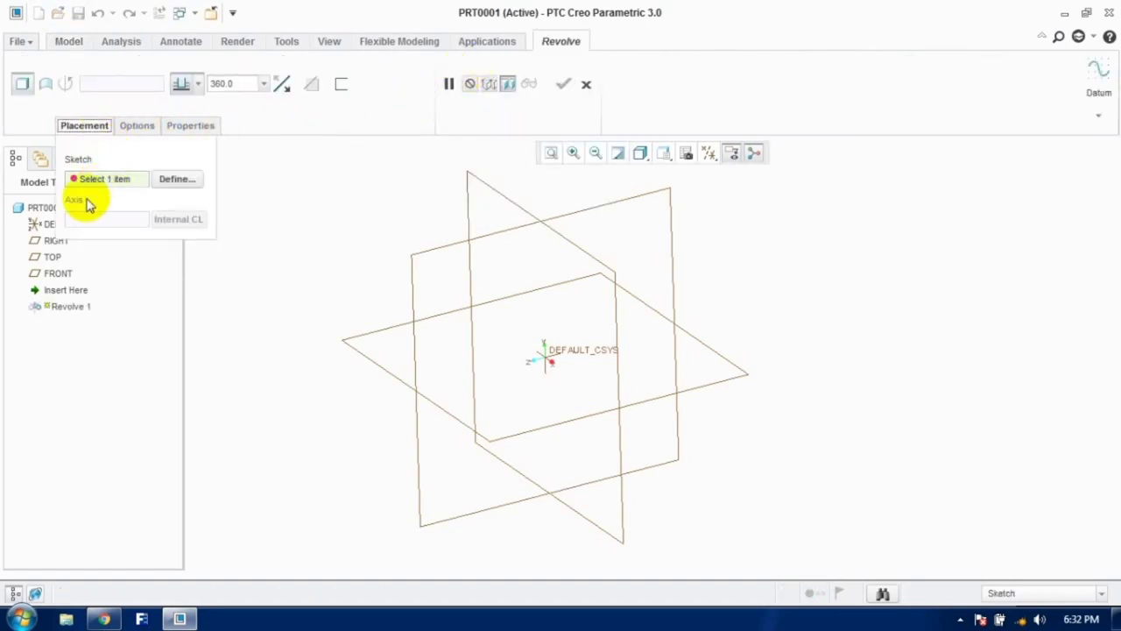
click(166, 181)
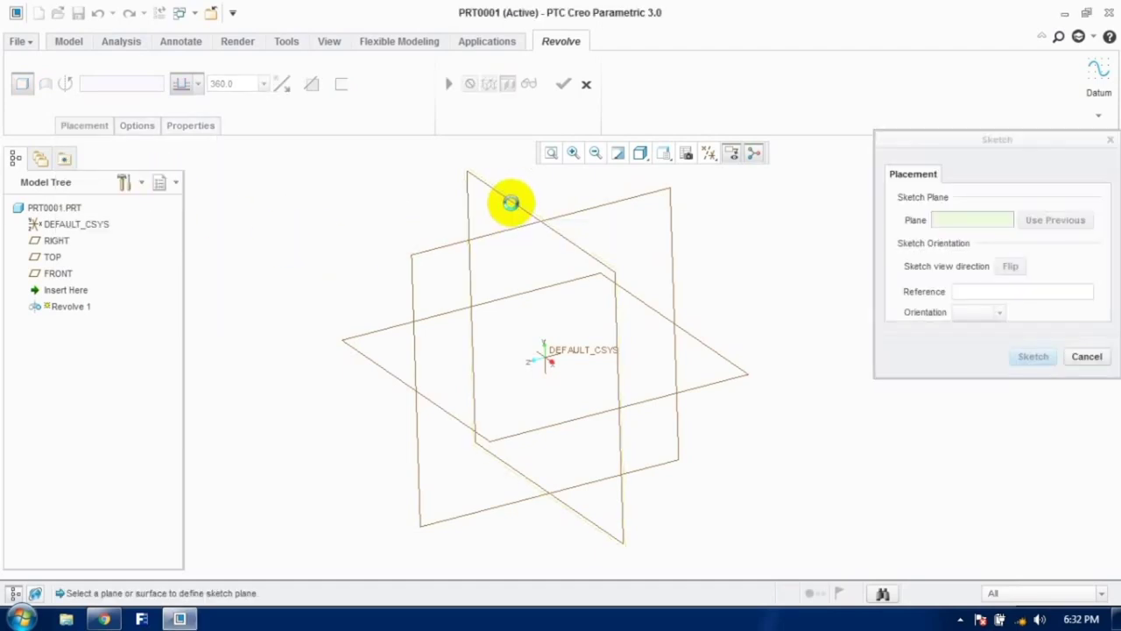
click(513, 209)
click(1032, 356)
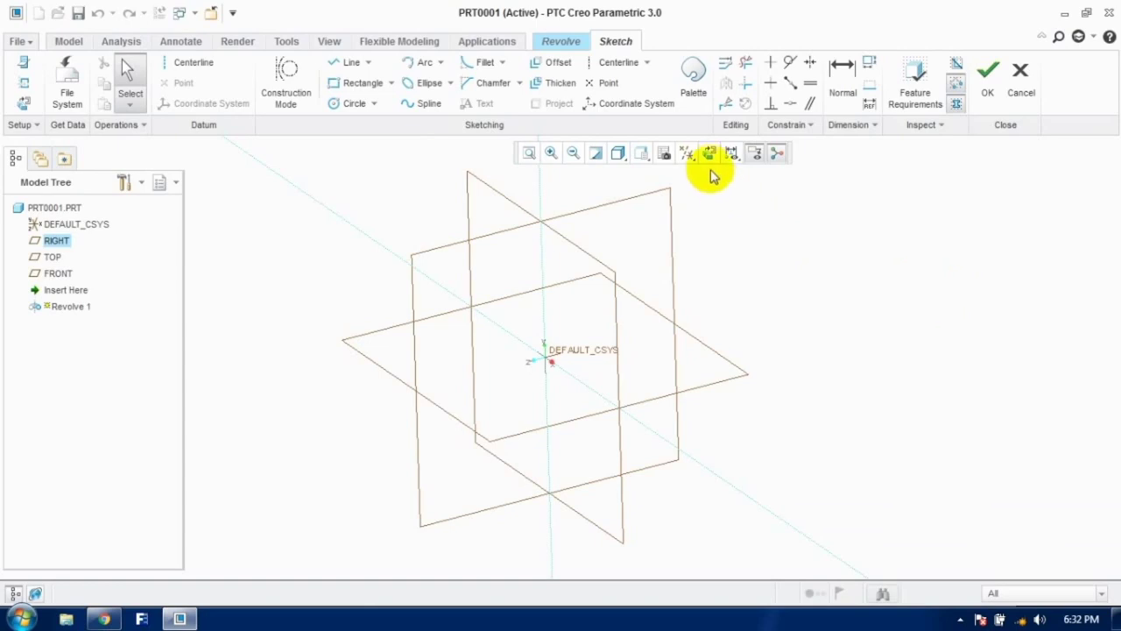
click(709, 156)
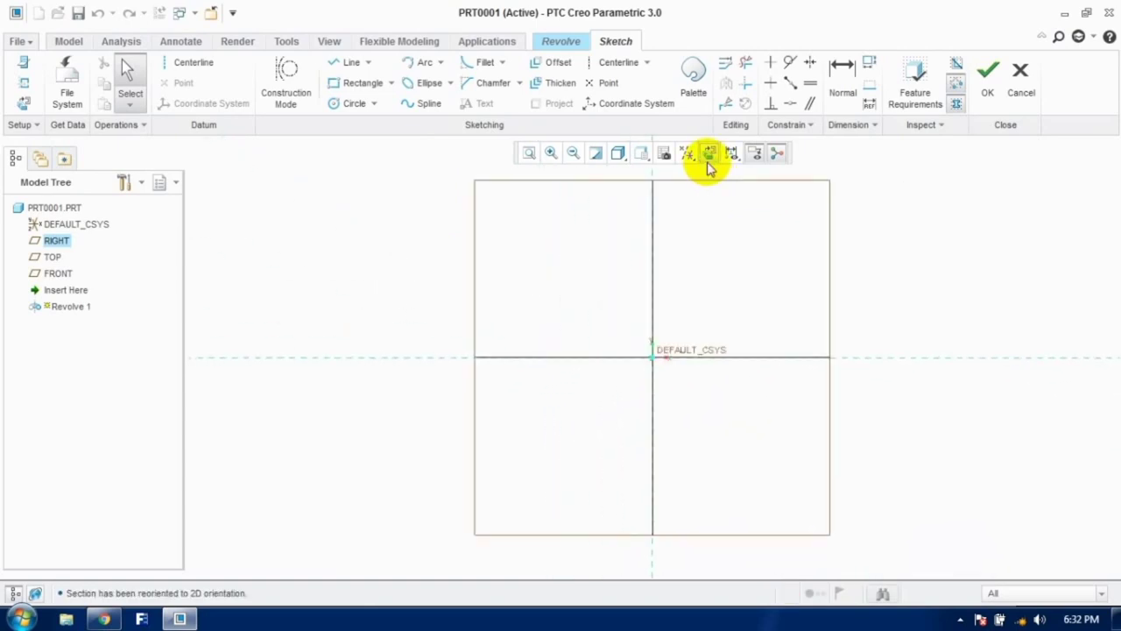
click(338, 84)
click(511, 264)
click(583, 403)
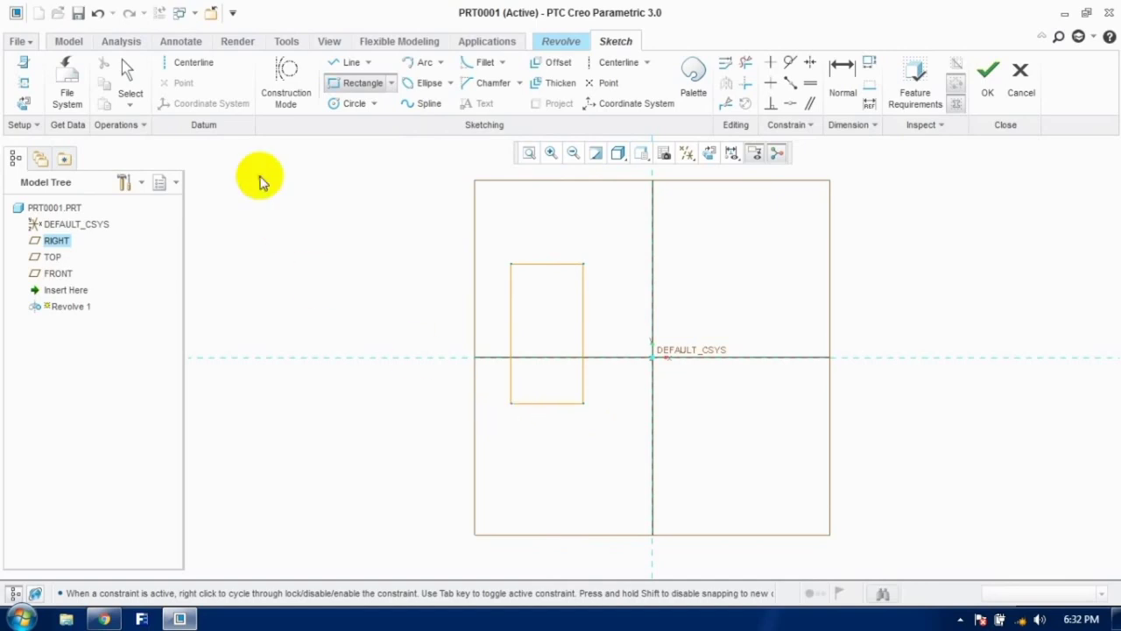
click(194, 70)
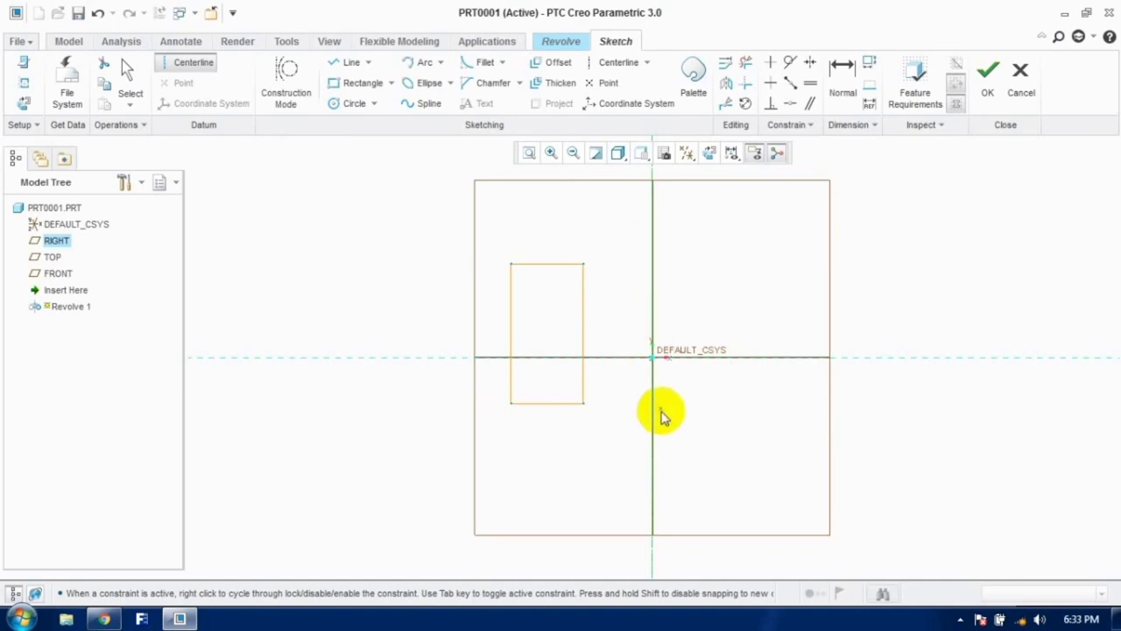
click(988, 93)
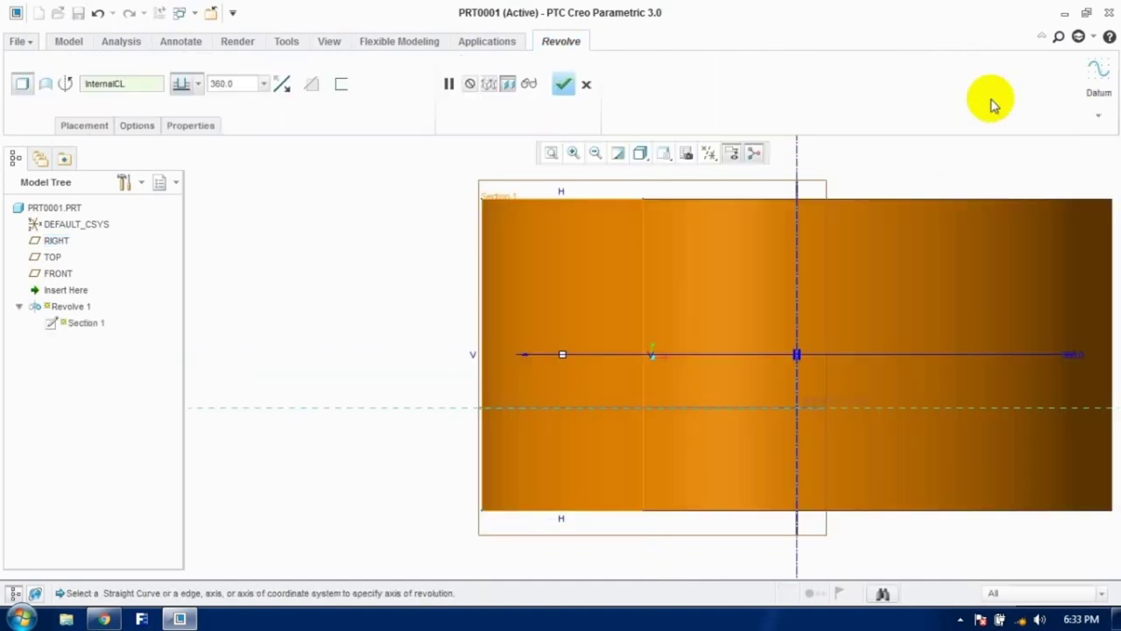
scroll(709, 366, up, 3)
scroll(720, 345, down, 4)
mouse_move(721, 345)
middle_down()
mouse_move(708, 382)
mouse_move(634, 373)
mouse_move(668, 379)
mouse_move(664, 390)
middle_up()
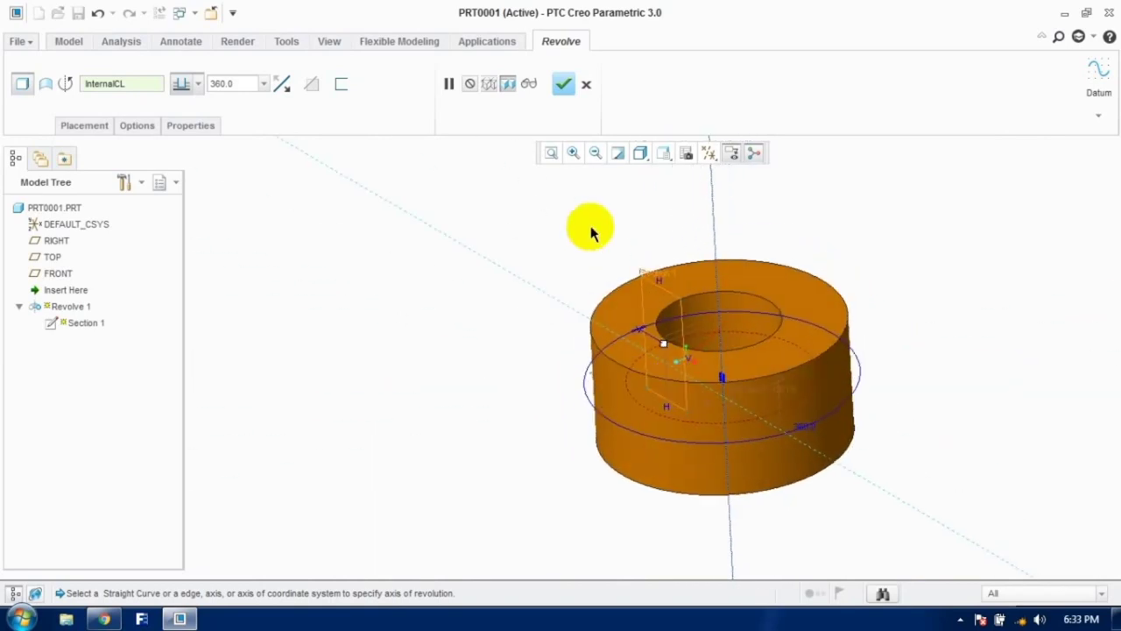
click(588, 91)
click(543, 337)
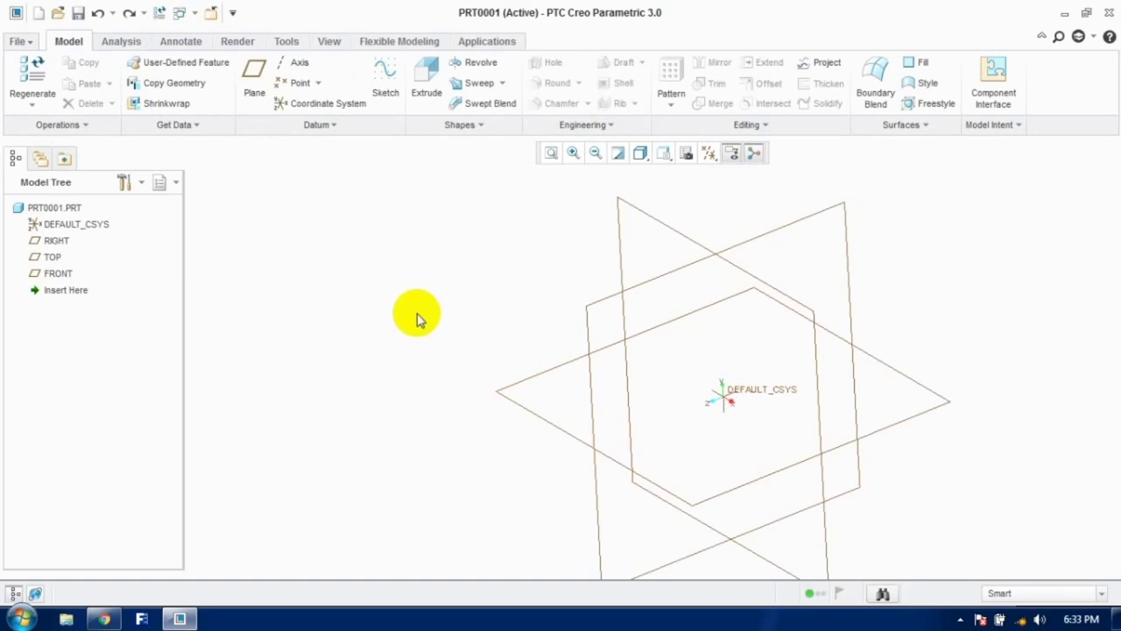
click(470, 63)
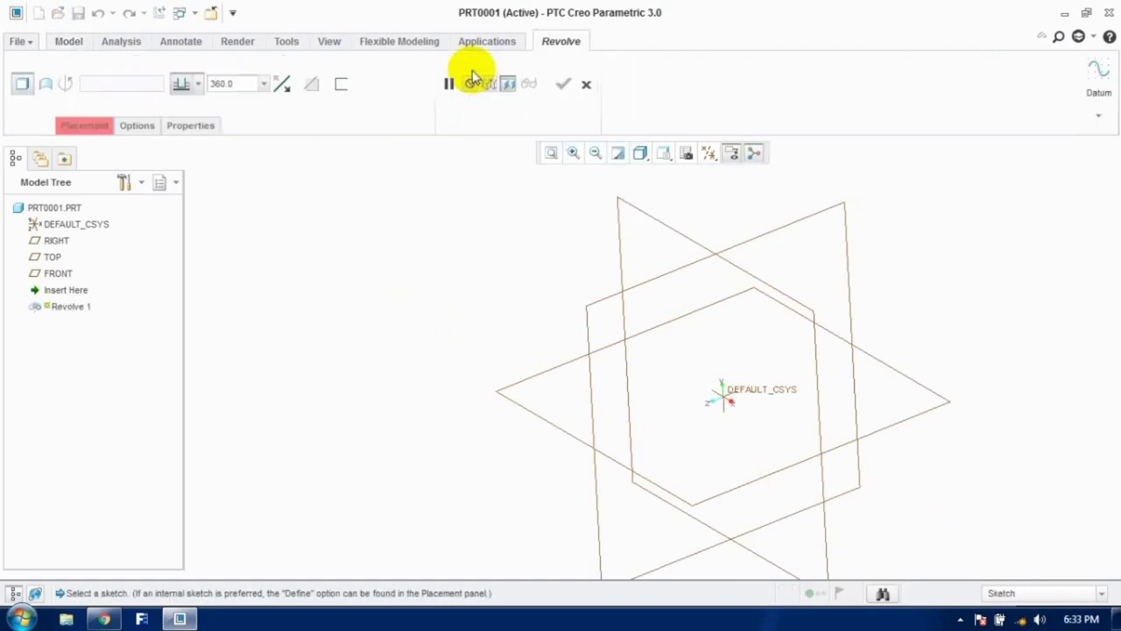
click(640, 213)
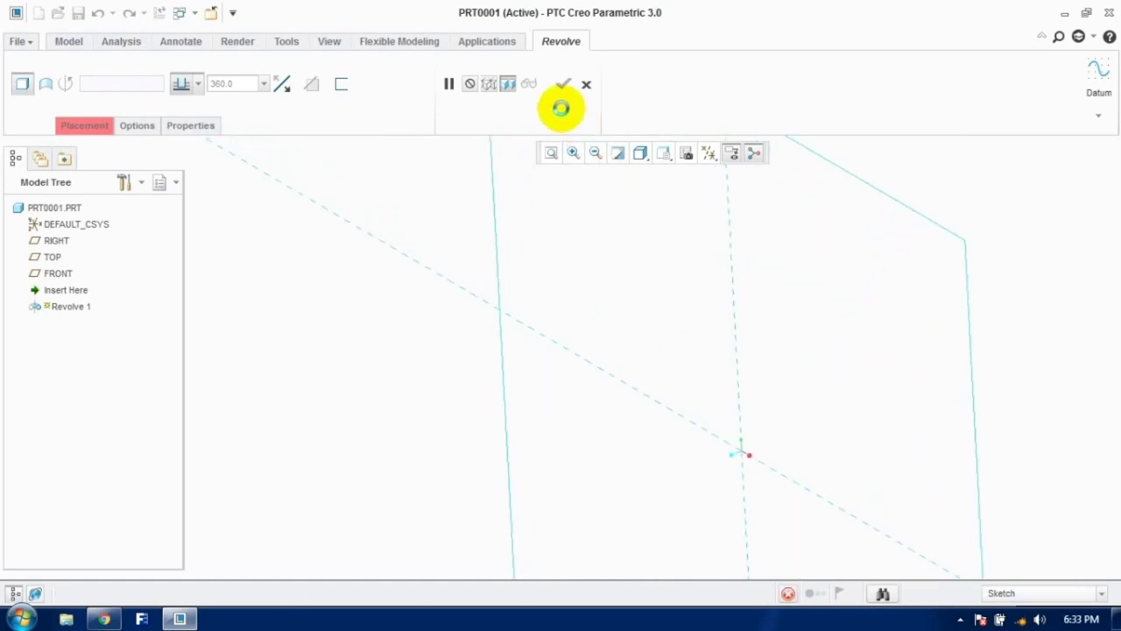
click(710, 154)
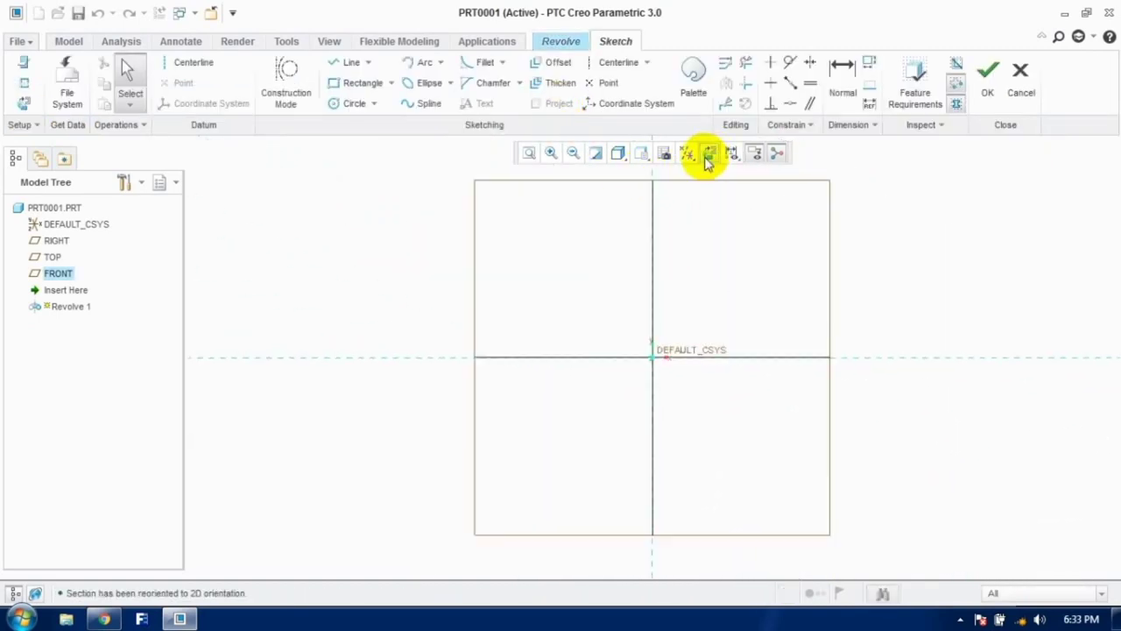
click(363, 82)
click(467, 249)
click(574, 451)
click(188, 63)
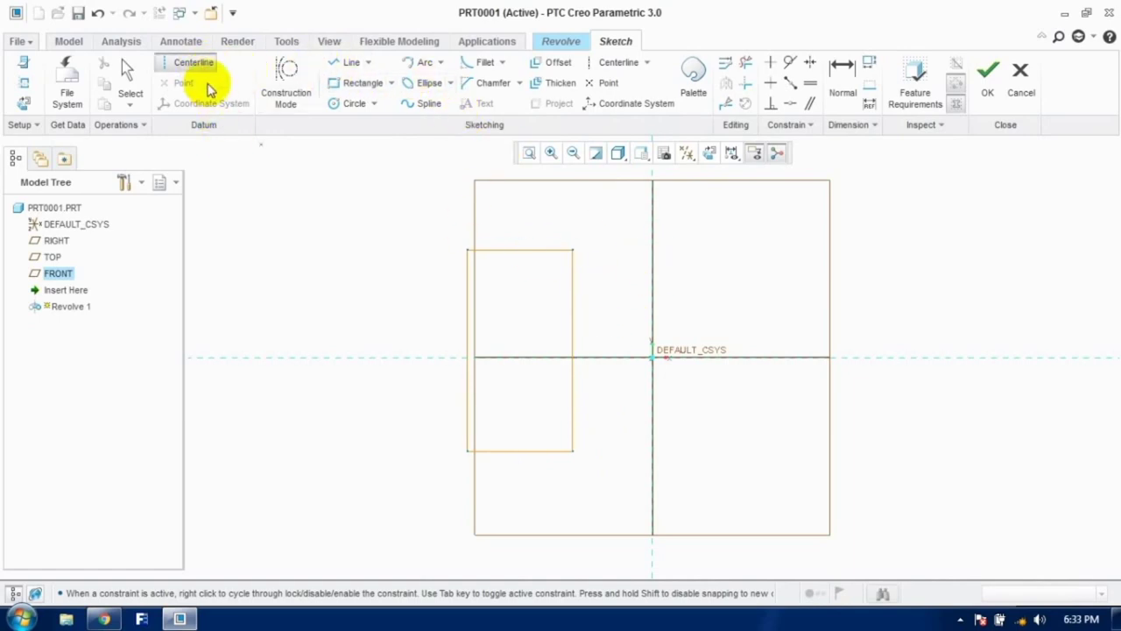
click(573, 249)
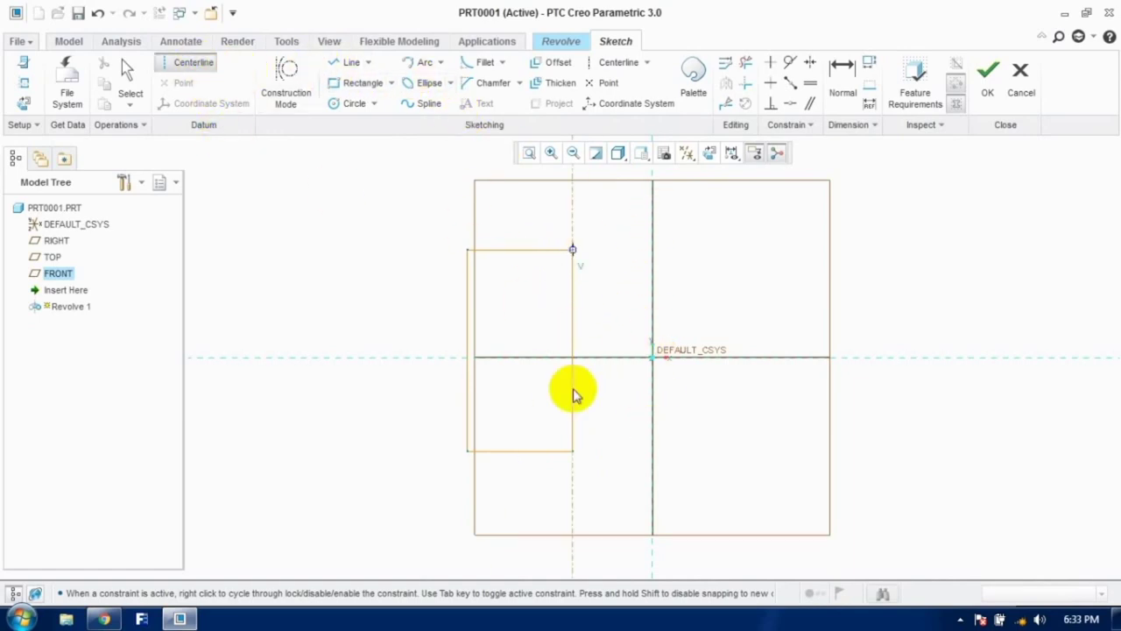
click(574, 451)
click(987, 79)
middle_drag(729, 314, 701, 342)
scroll(671, 360, down, 4)
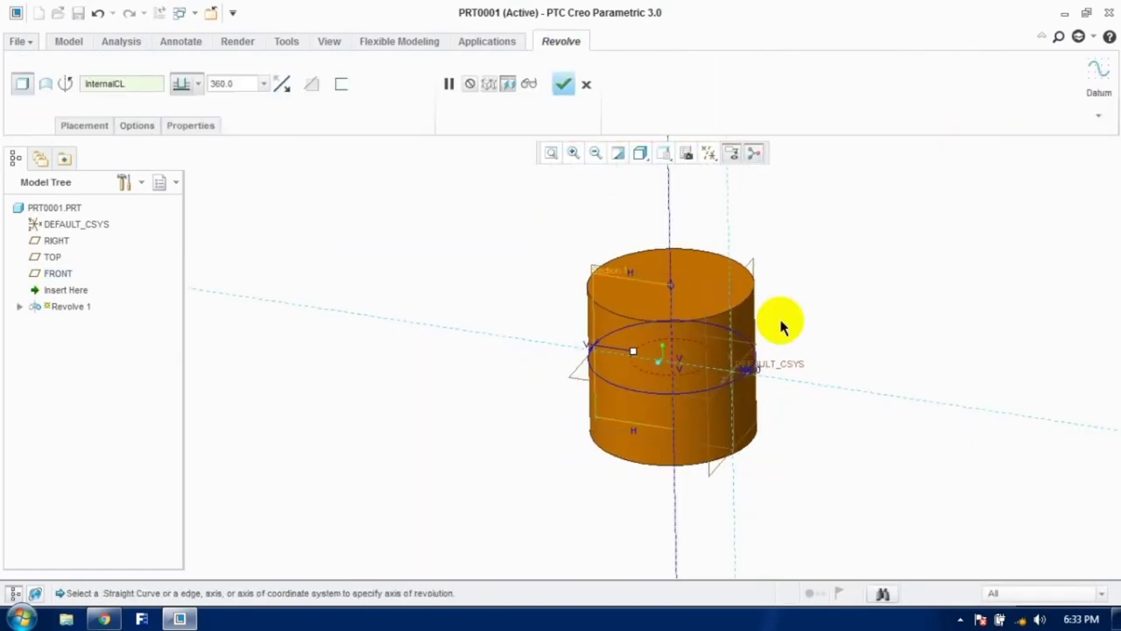
scroll(788, 319, up, 2)
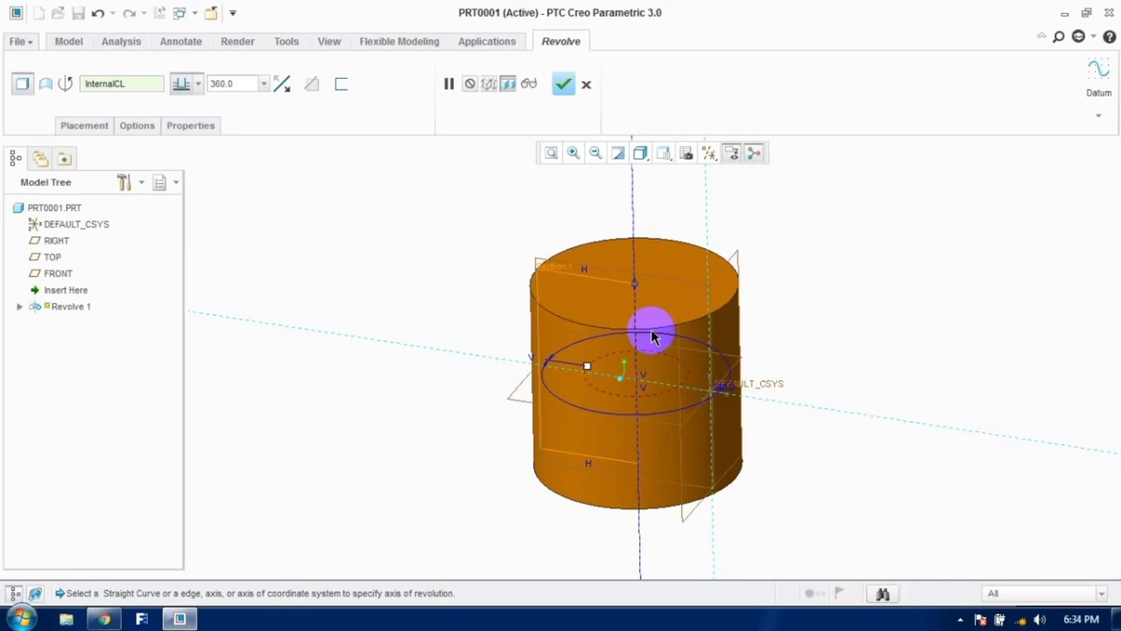
click(586, 84)
click(557, 337)
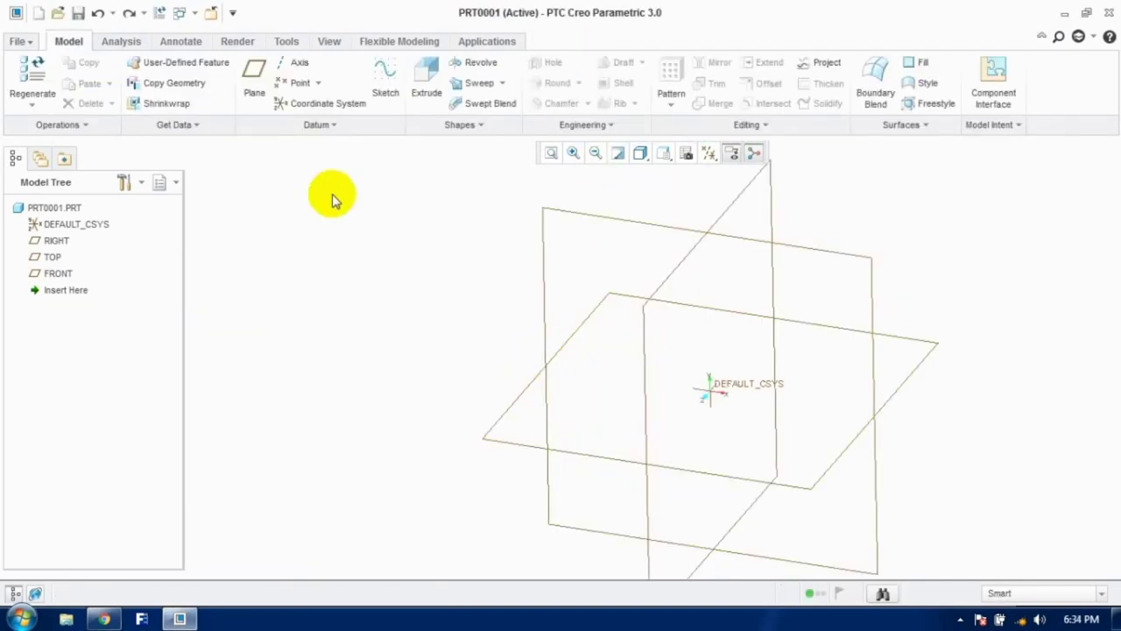
Step: Start a revolve on the FRONT plane and sketch a tall rectangle topped by a smaller one
click(473, 64)
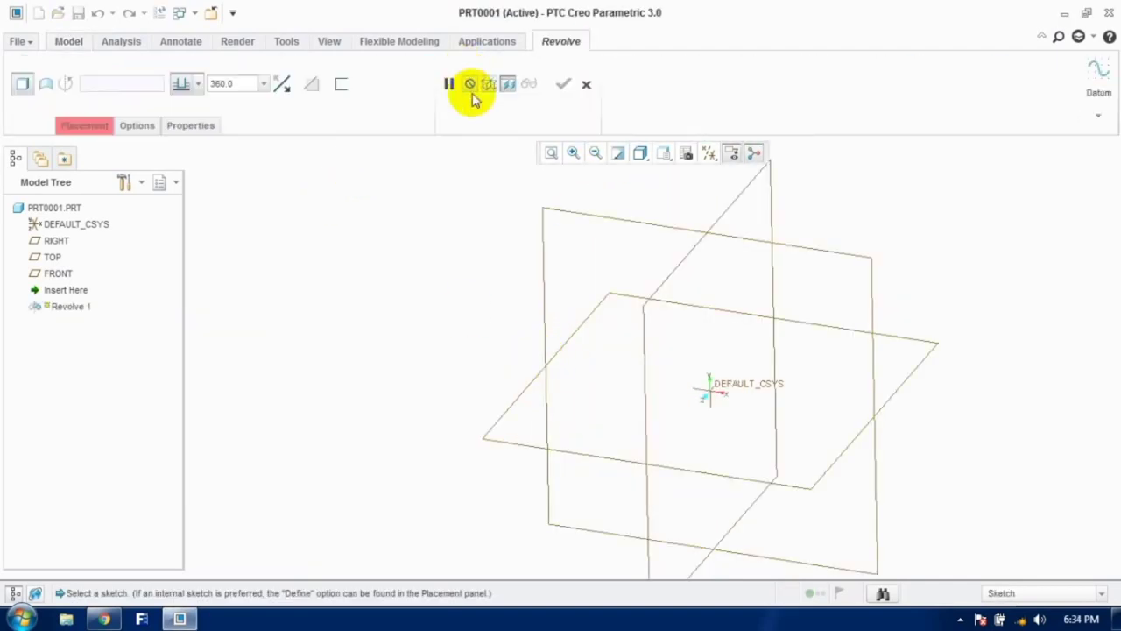
click(555, 212)
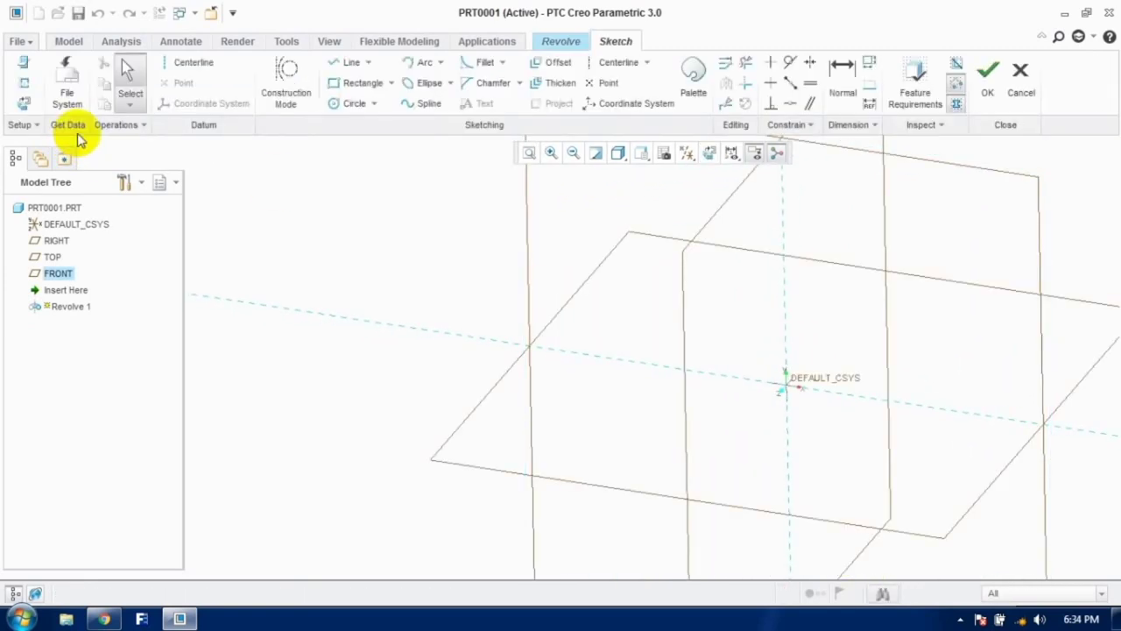
click(710, 156)
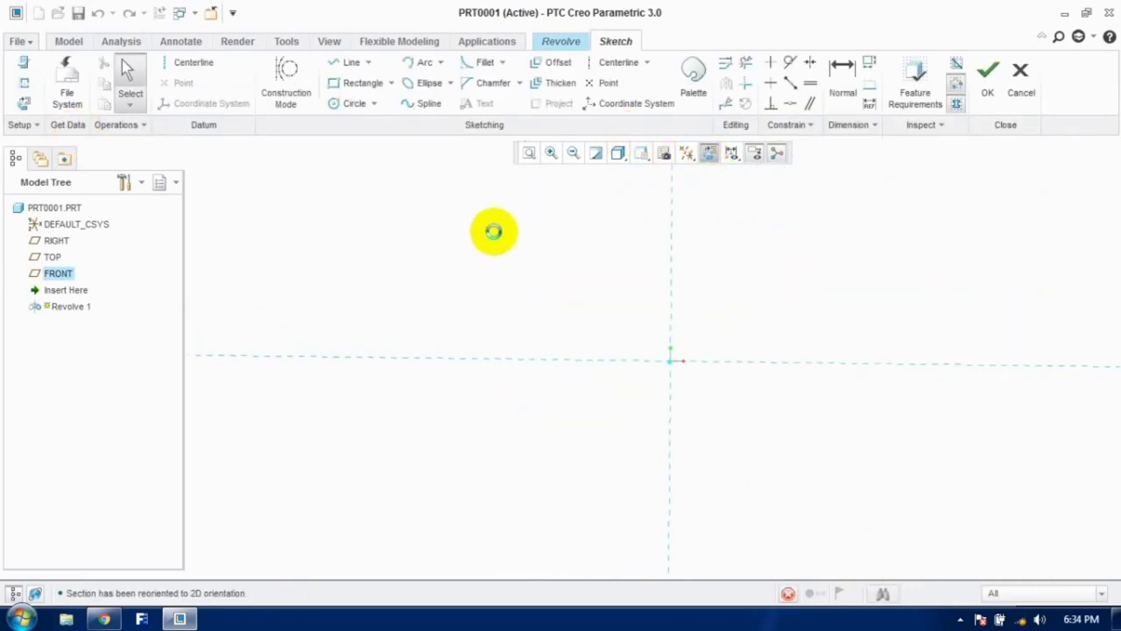
click(360, 83)
click(500, 264)
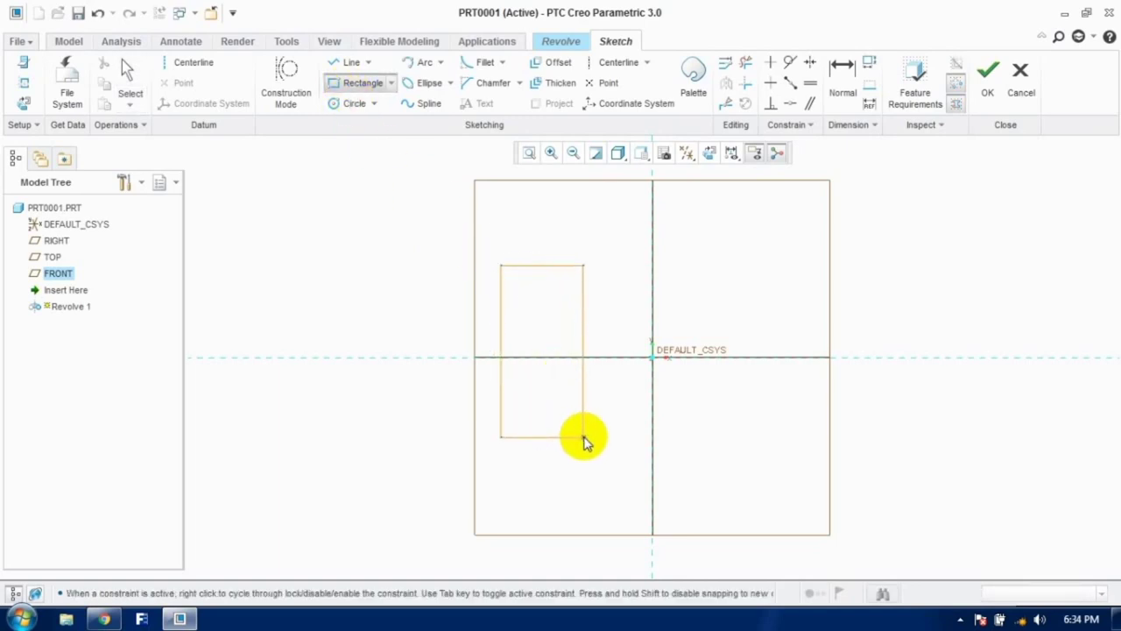
click(583, 437)
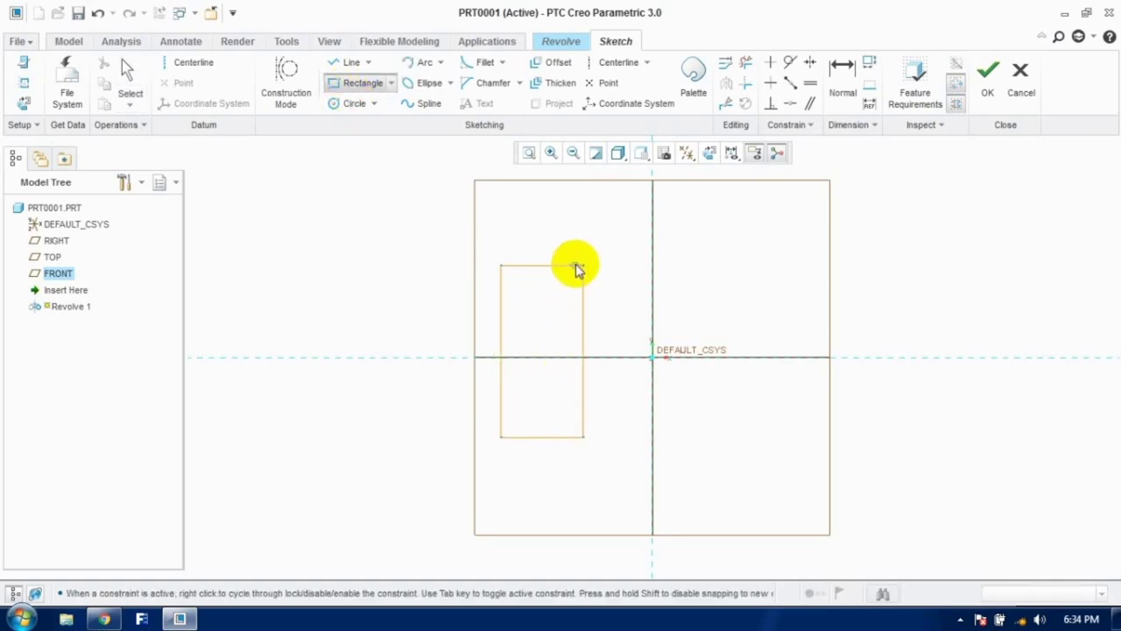
click(583, 264)
click(541, 216)
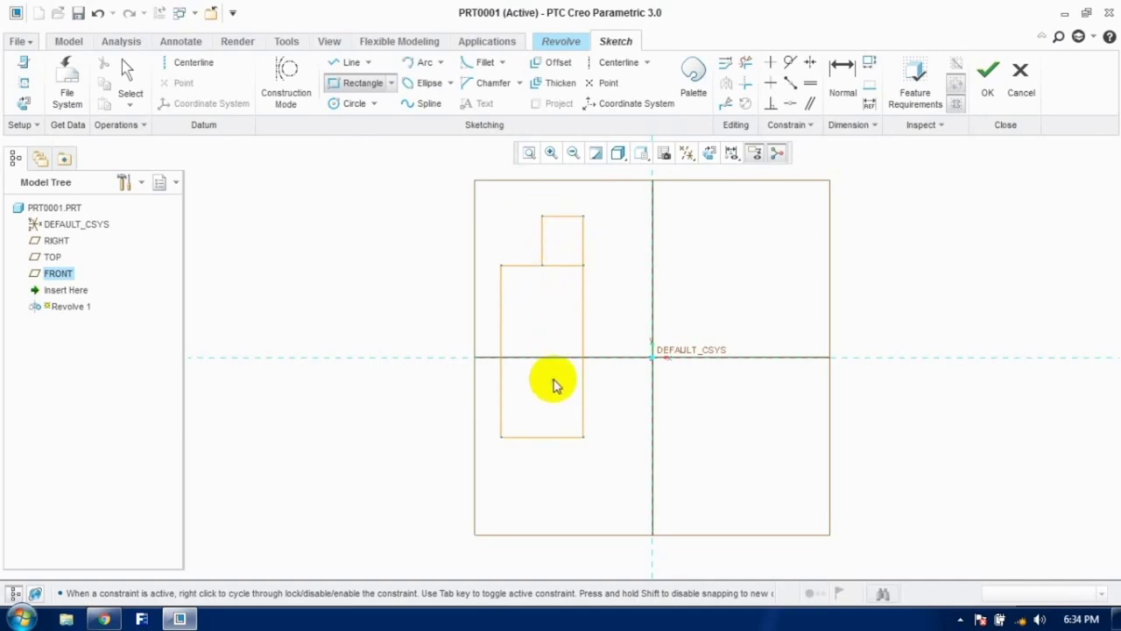
Step: Draw a vertical centerline along the reference through the origin and try finishing the sketch
click(190, 62)
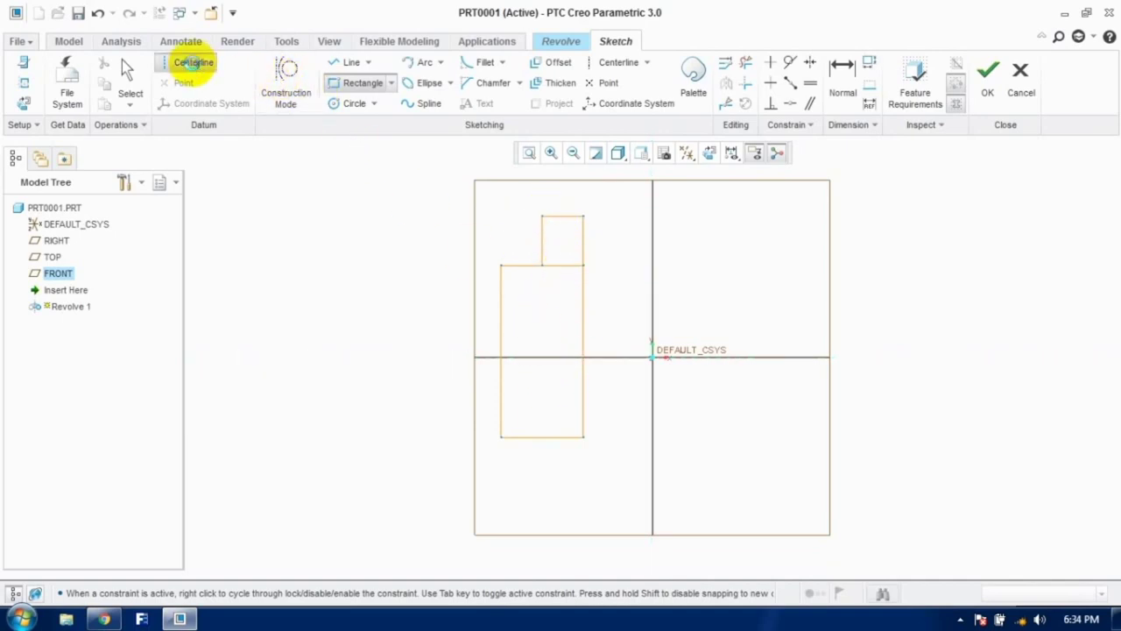
click(652, 253)
click(653, 400)
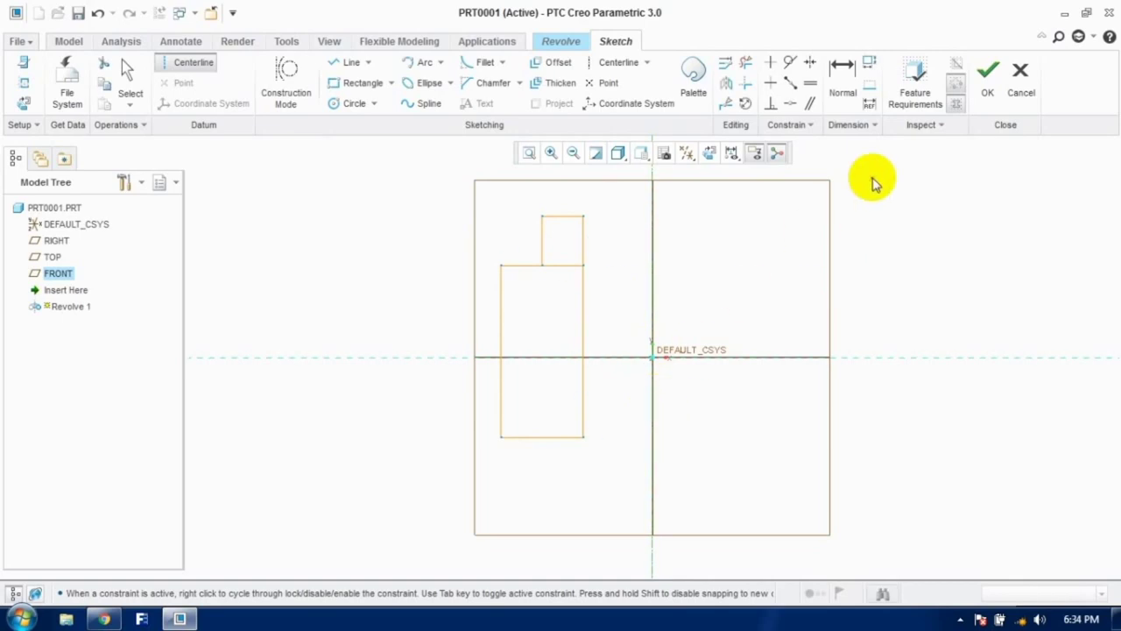
click(987, 83)
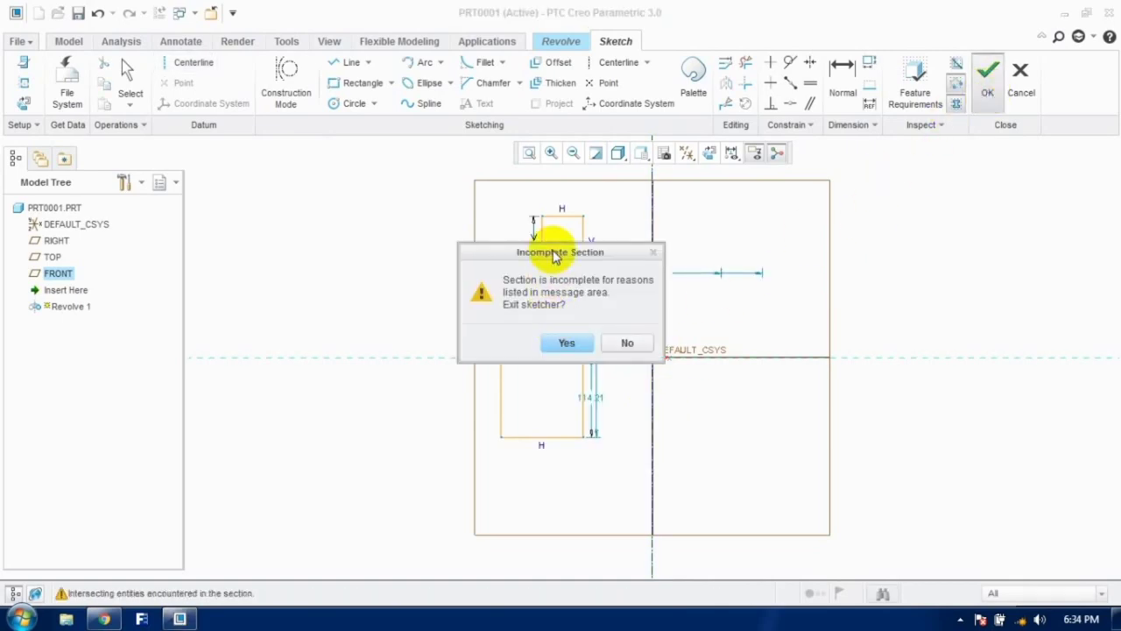
Step: Stay in the sketch, trim the overlapping line between the two steps, then finish the revolve
drag(556, 251, 821, 236)
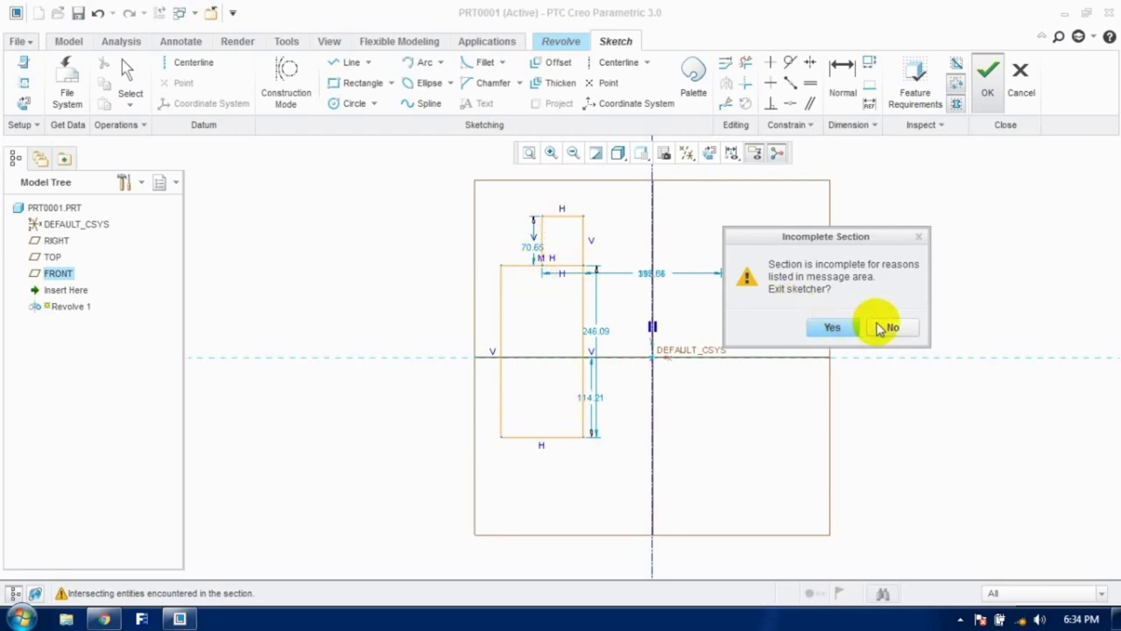
click(886, 327)
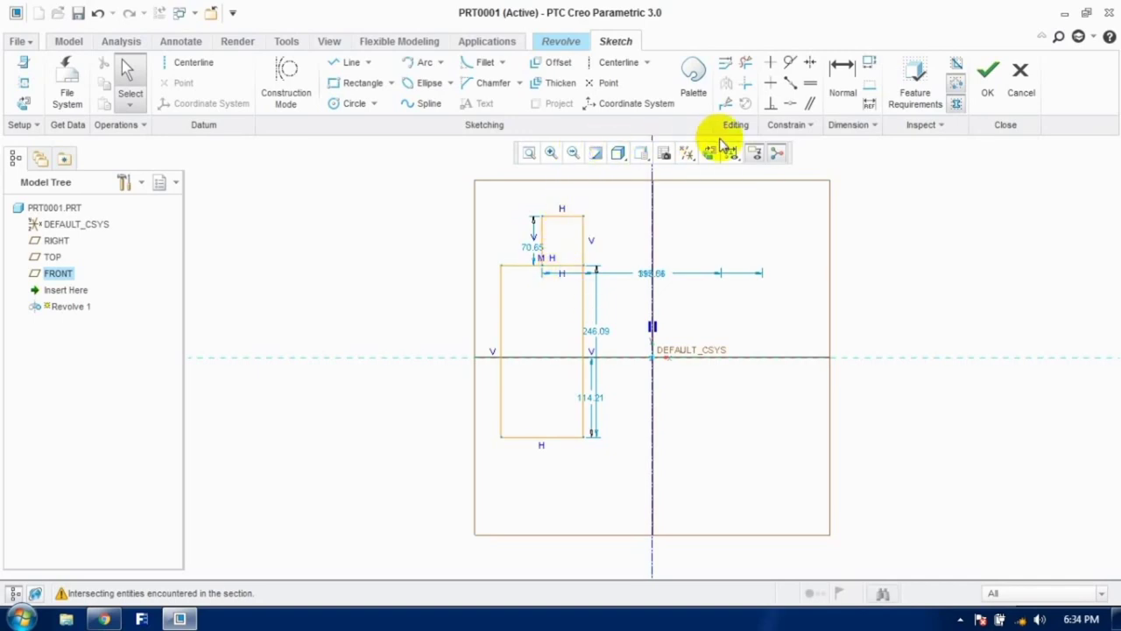
click(745, 70)
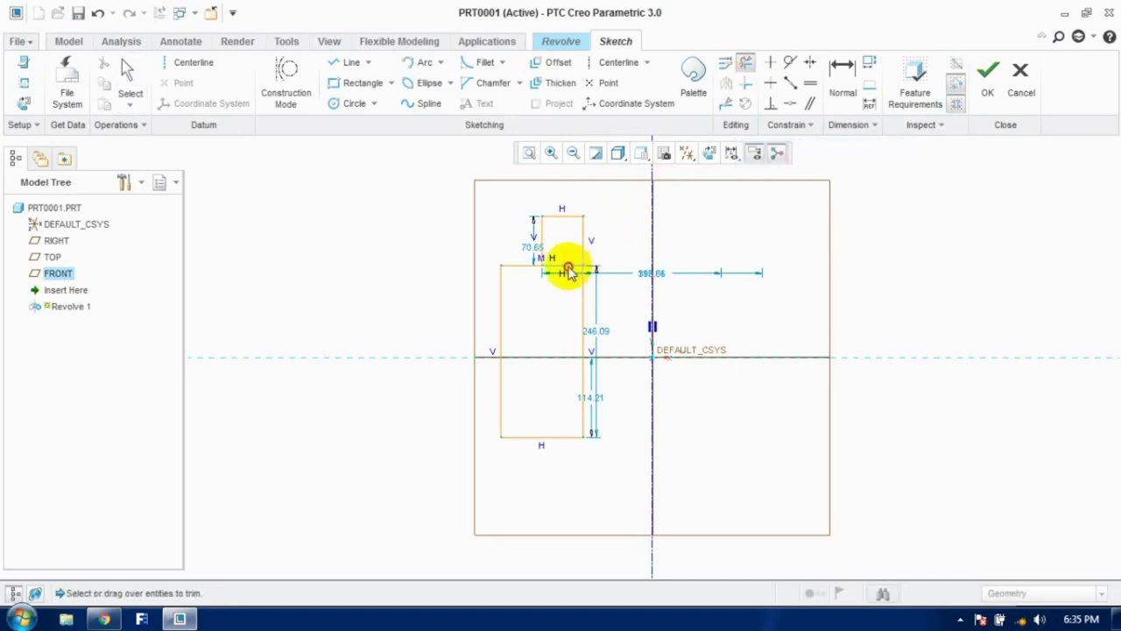
click(568, 274)
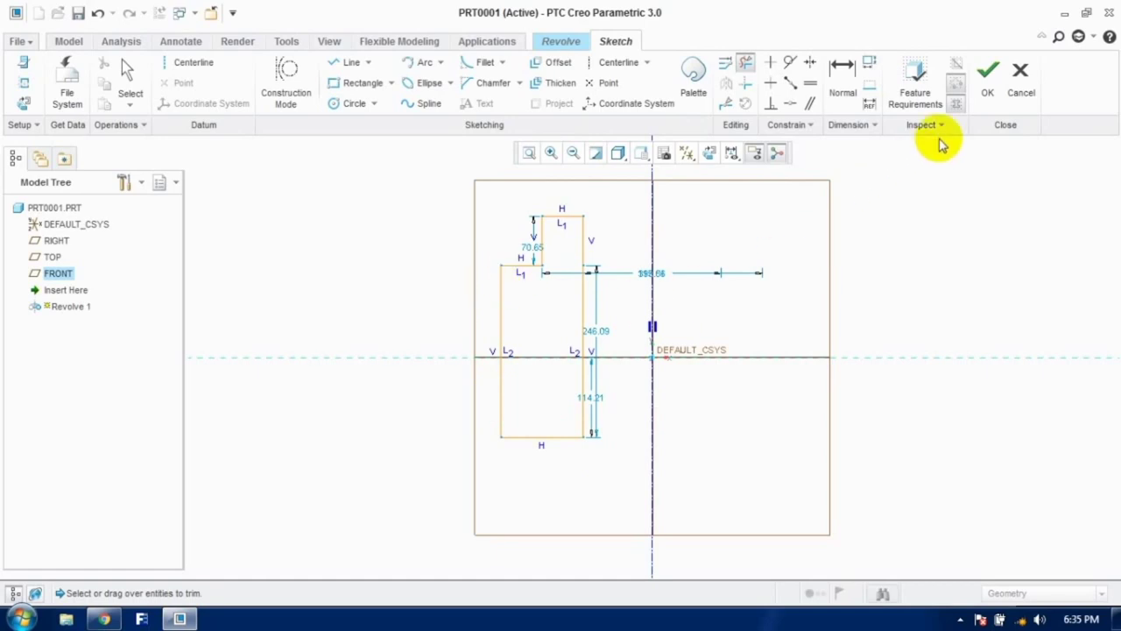
click(987, 96)
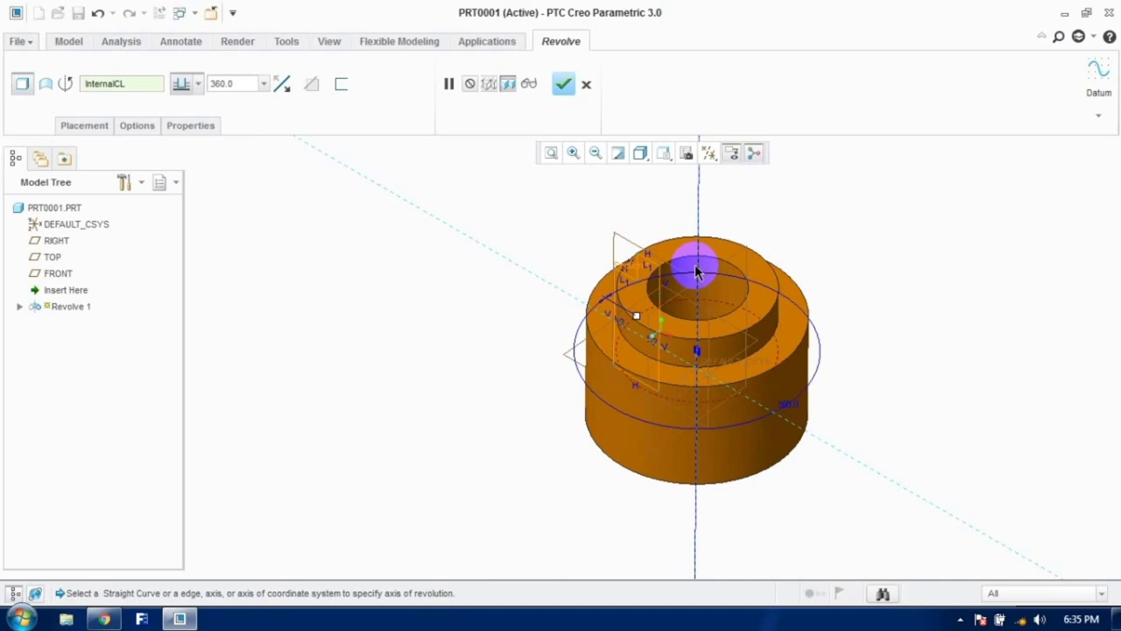
click(563, 84)
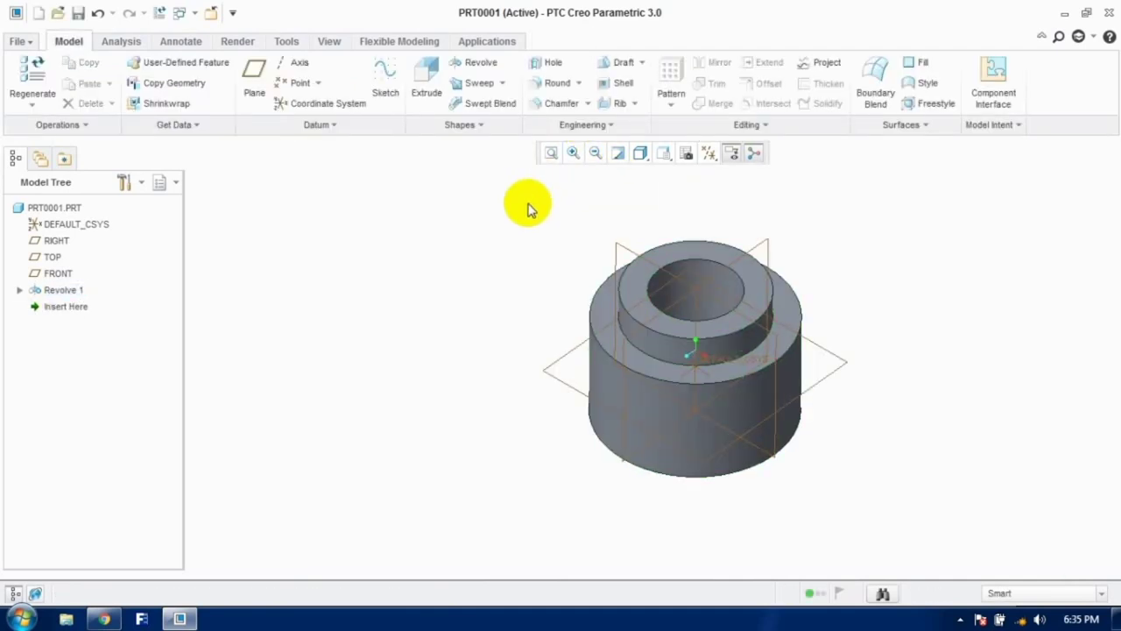
Step: Undo the bushing and start a new revolve sketch on the RIGHT plane, viewed straight on
key(ctrl+z)
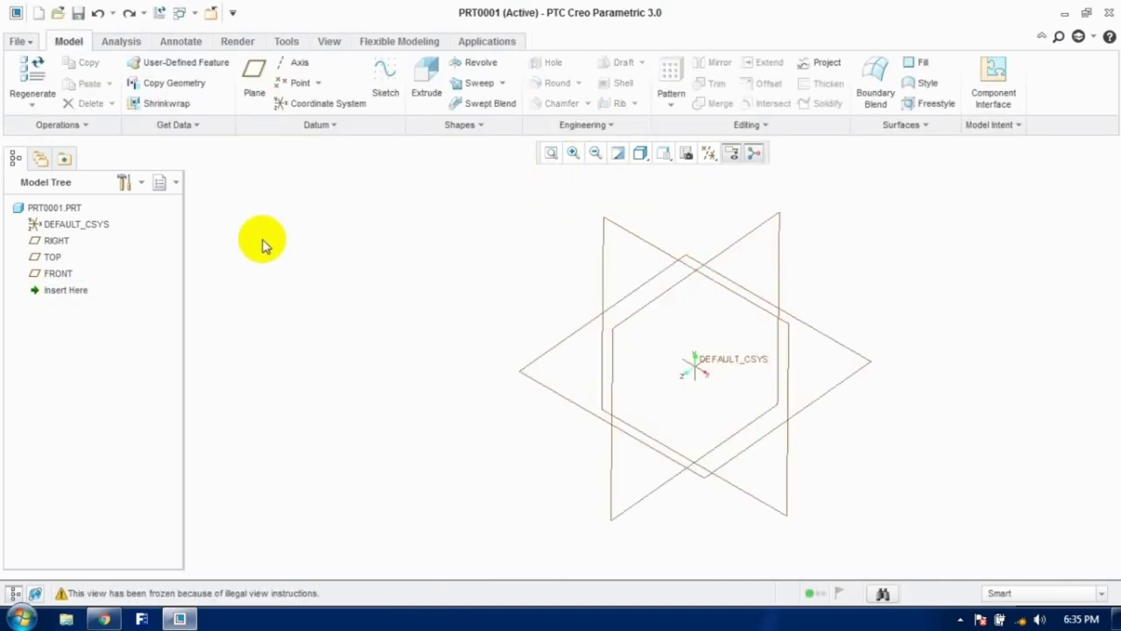
click(477, 65)
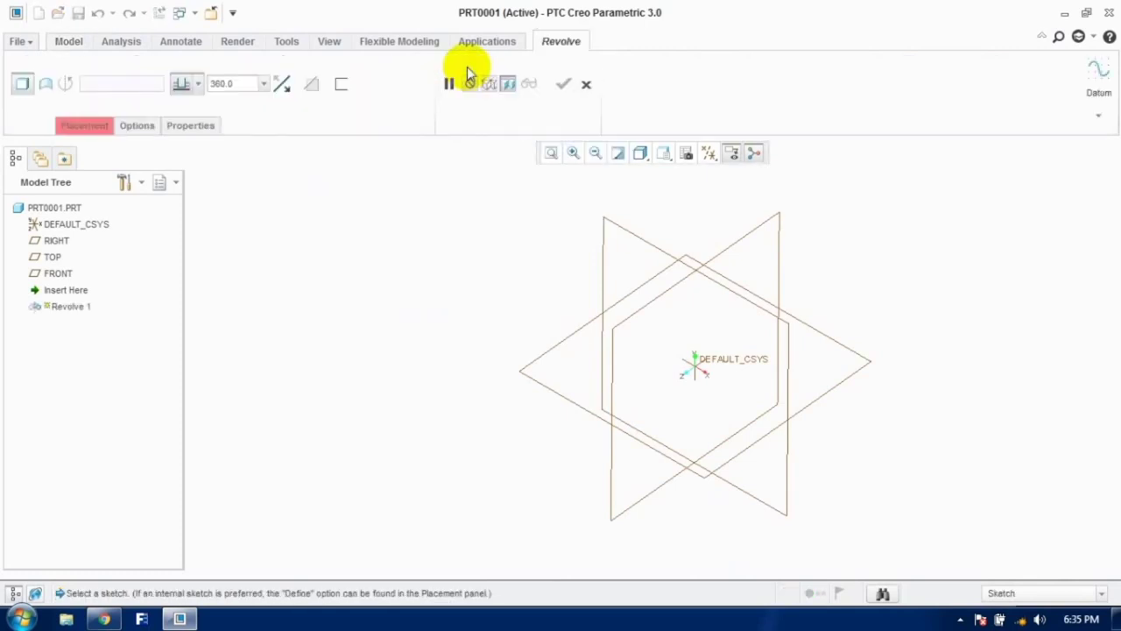
click(106, 127)
click(175, 179)
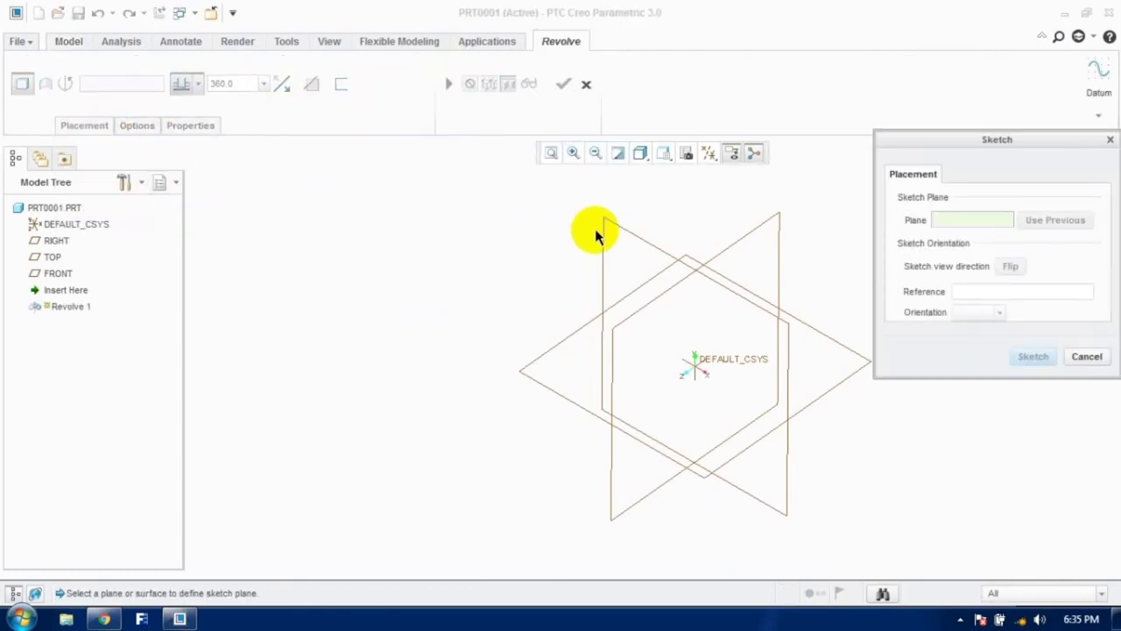
click(602, 229)
click(1031, 356)
click(709, 152)
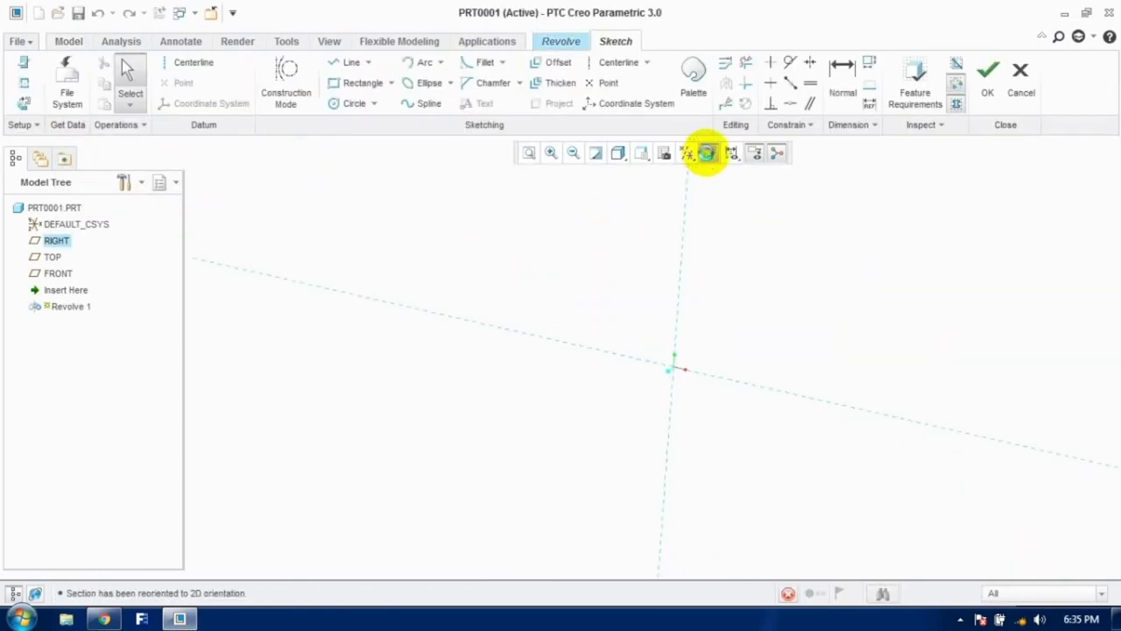
Step: Draw a rectangle and a circle centred on its left edge
click(609, 234)
click(513, 476)
click(354, 103)
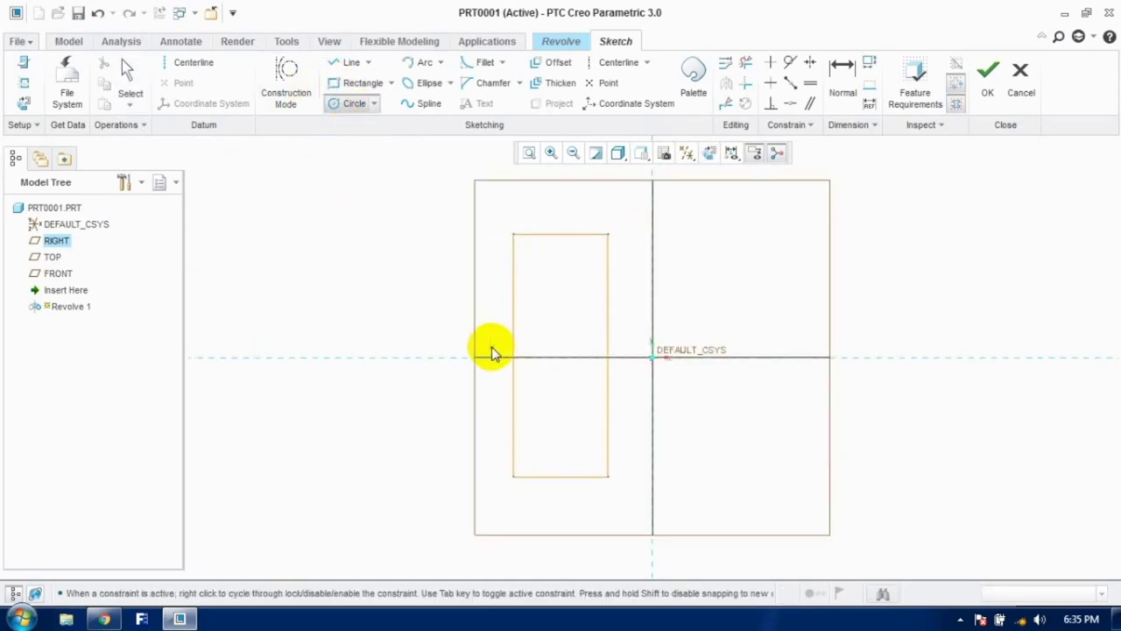
click(513, 358)
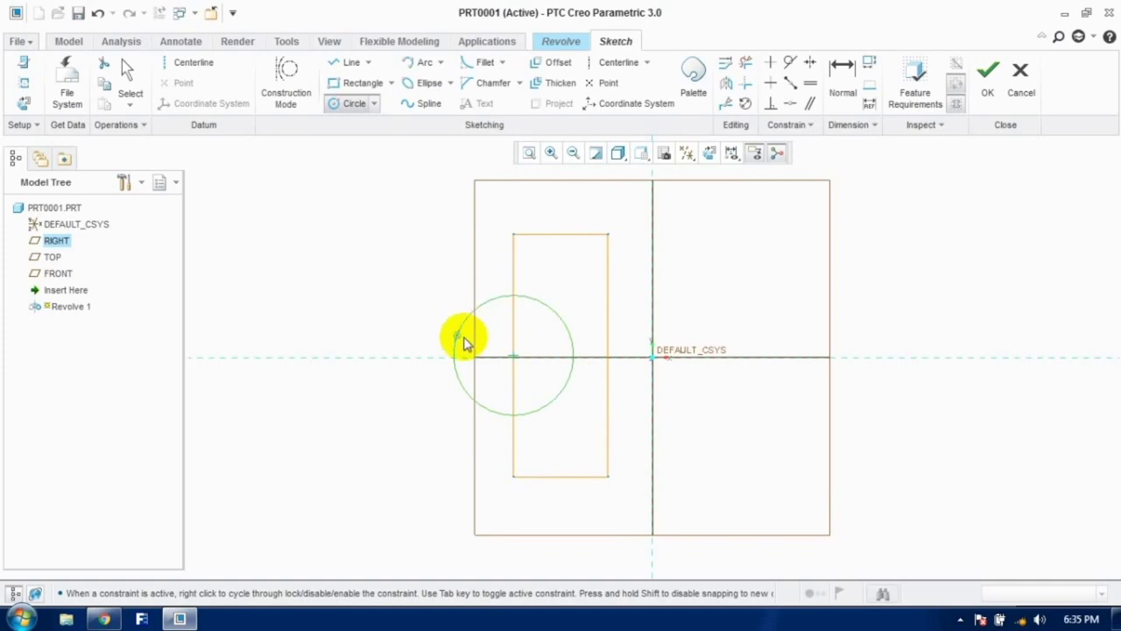
Step: Trim the circle and the rectangle edge to leave a semicircular notch, then finish the sketch
click(746, 69)
drag(493, 259, 488, 446)
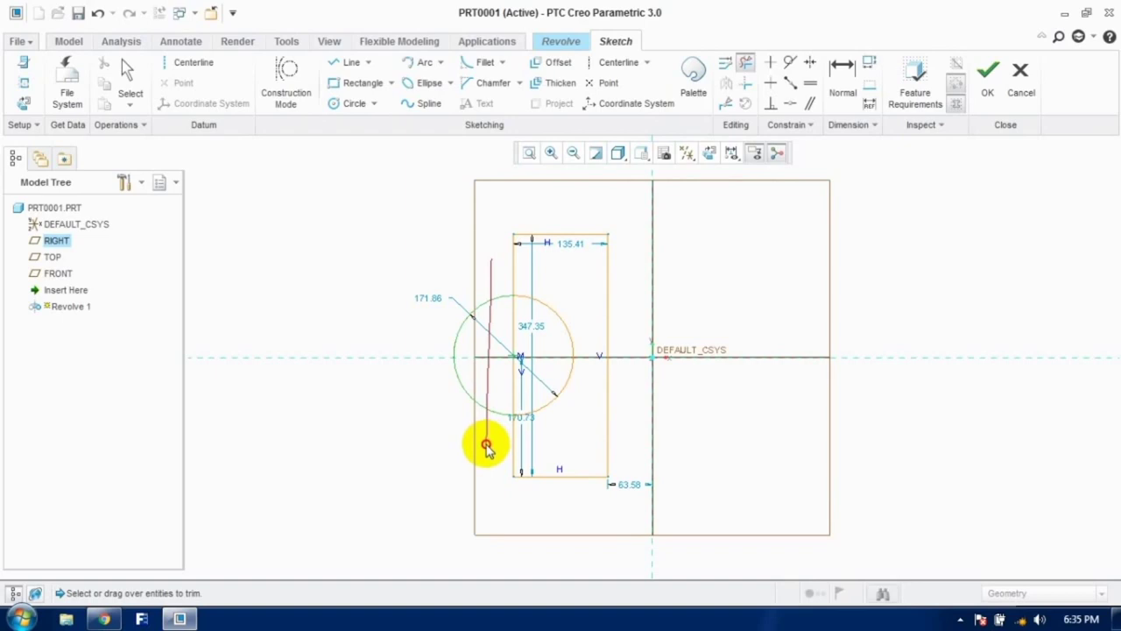
drag(488, 447, 487, 446)
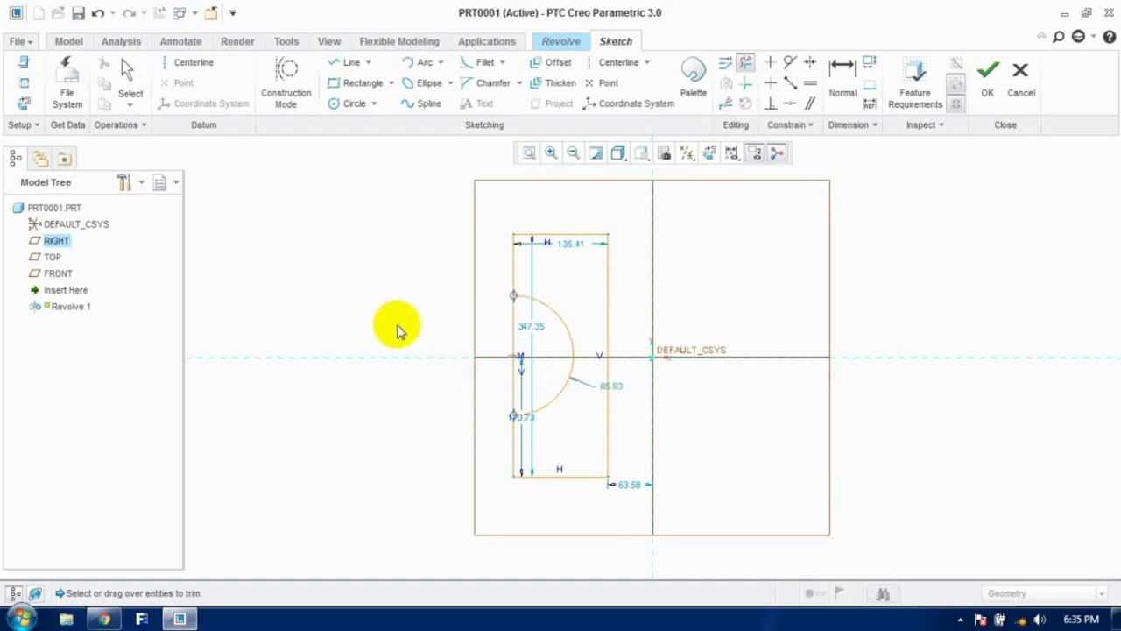
mouse_move(398, 327)
mouse_down()
mouse_move(519, 328)
mouse_move(530, 360)
mouse_move(509, 383)
mouse_move(218, 399)
mouse_up()
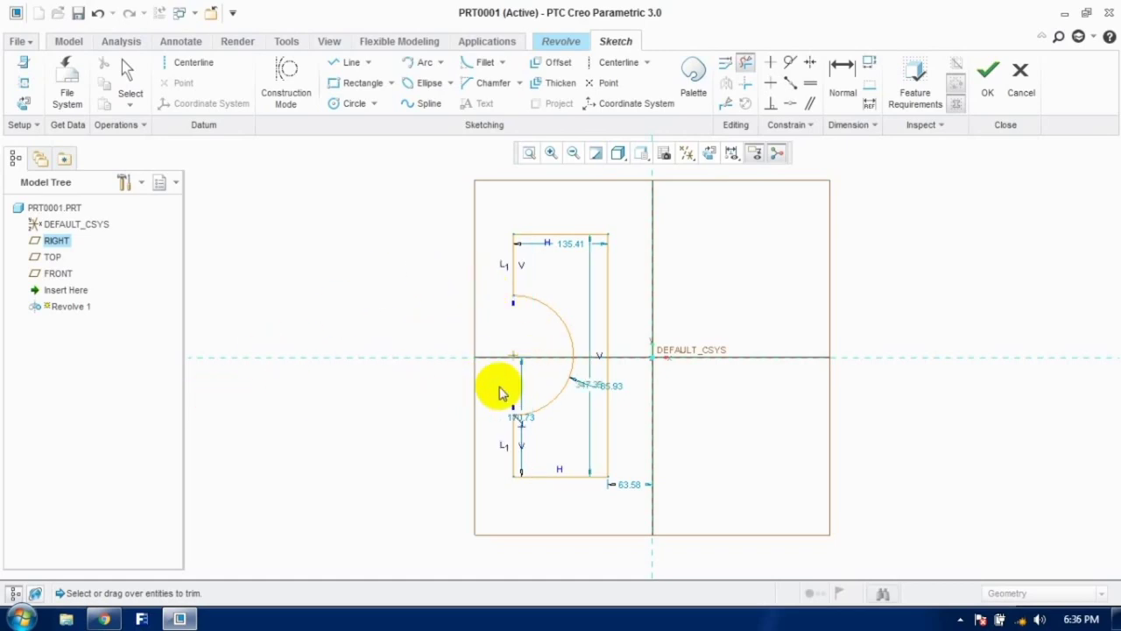
click(984, 80)
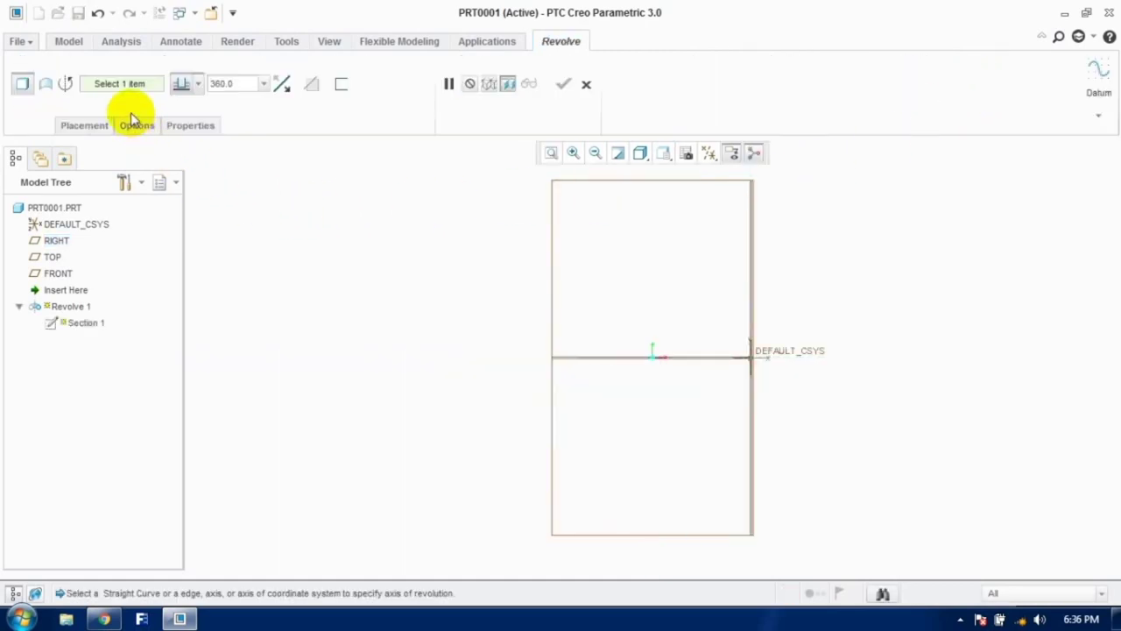
Step: Reopen the section and add a centerline along the profile's right edge as the axis
click(85, 125)
click(172, 180)
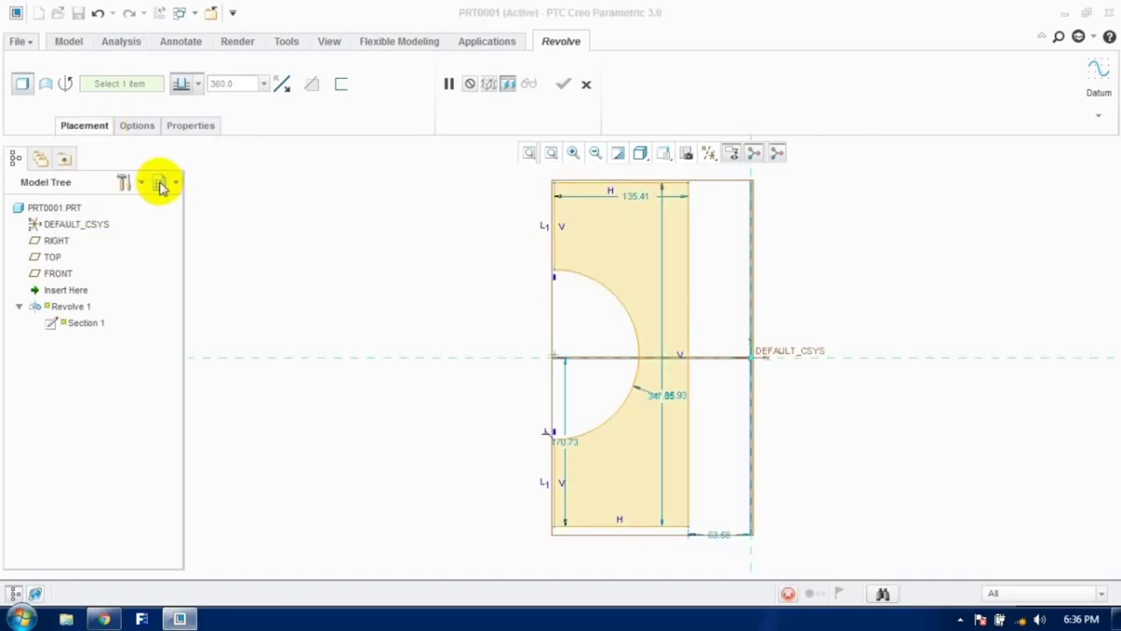
click(188, 63)
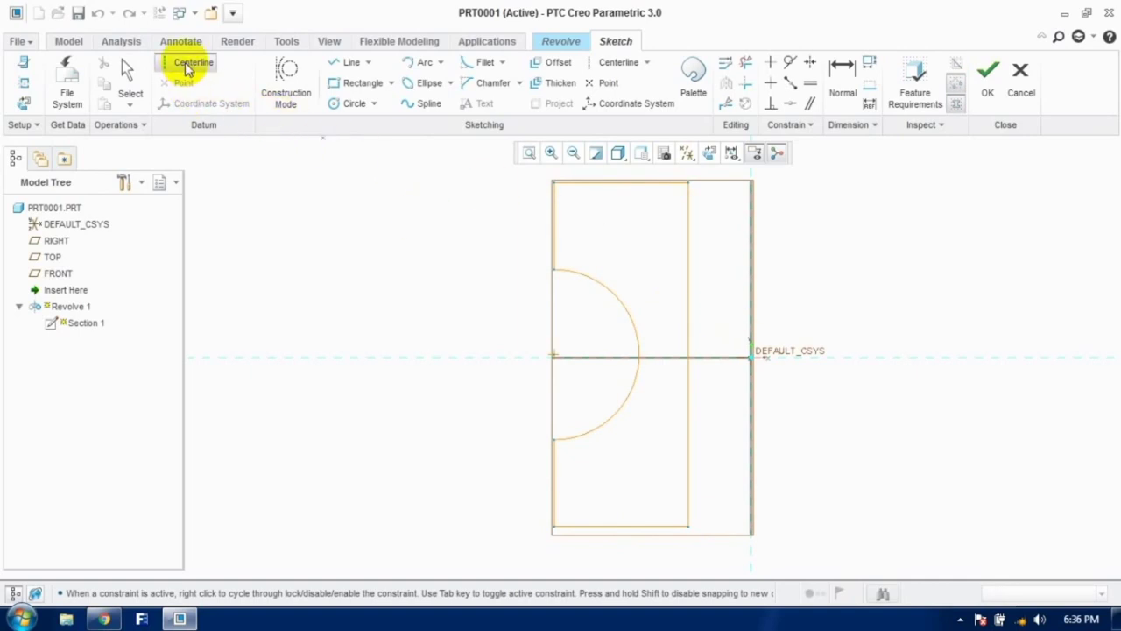
click(751, 284)
click(751, 418)
click(987, 83)
Step: Complete the revolved spool, orbit to inspect it, then undo it
scroll(519, 375, up, 4)
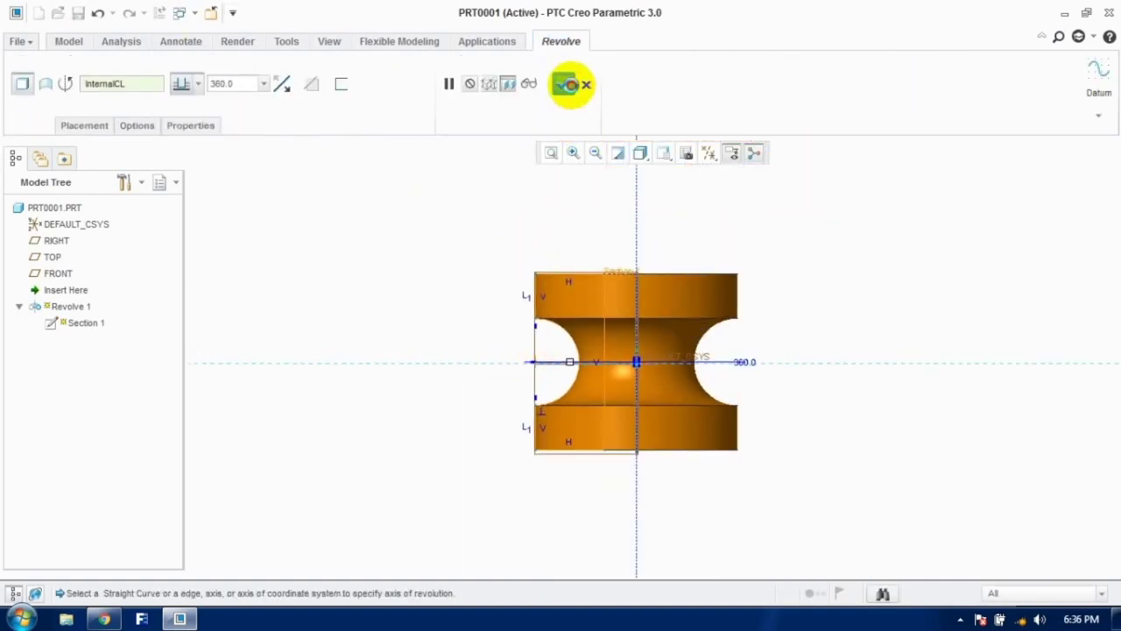
click(563, 83)
middle_drag(650, 274, 621, 280)
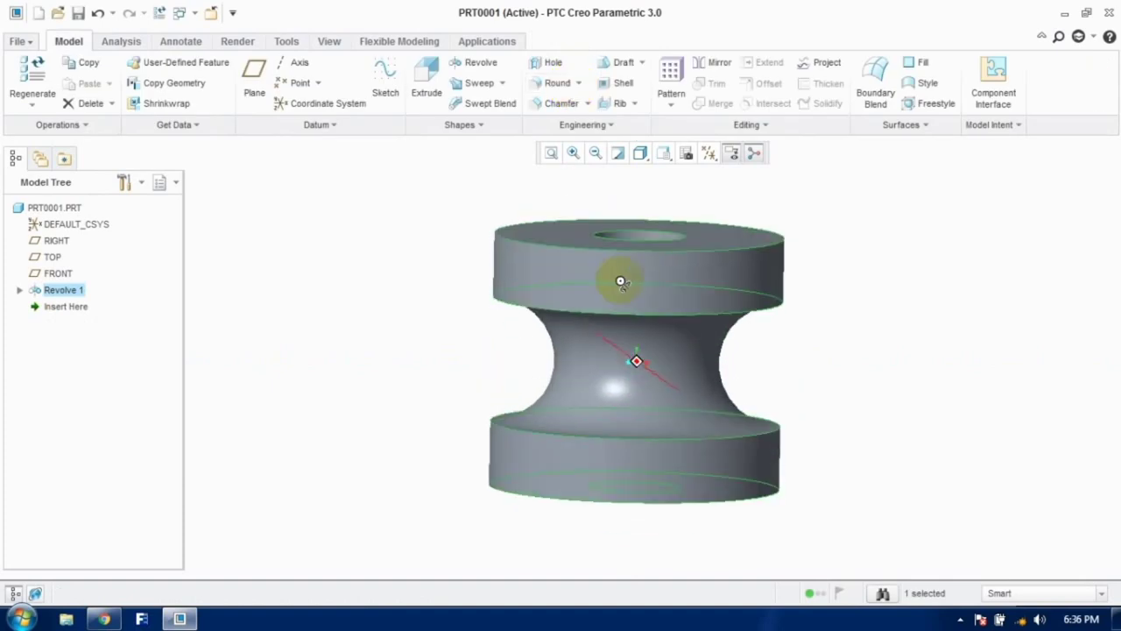
key(ctrl+z)
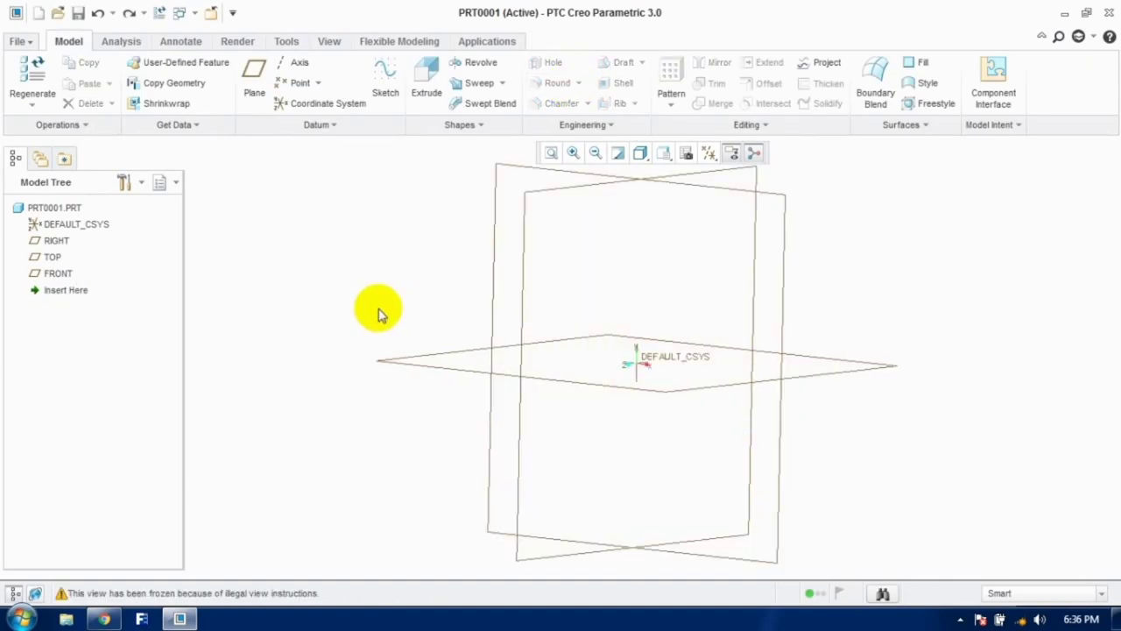
scroll(433, 359, up, 2)
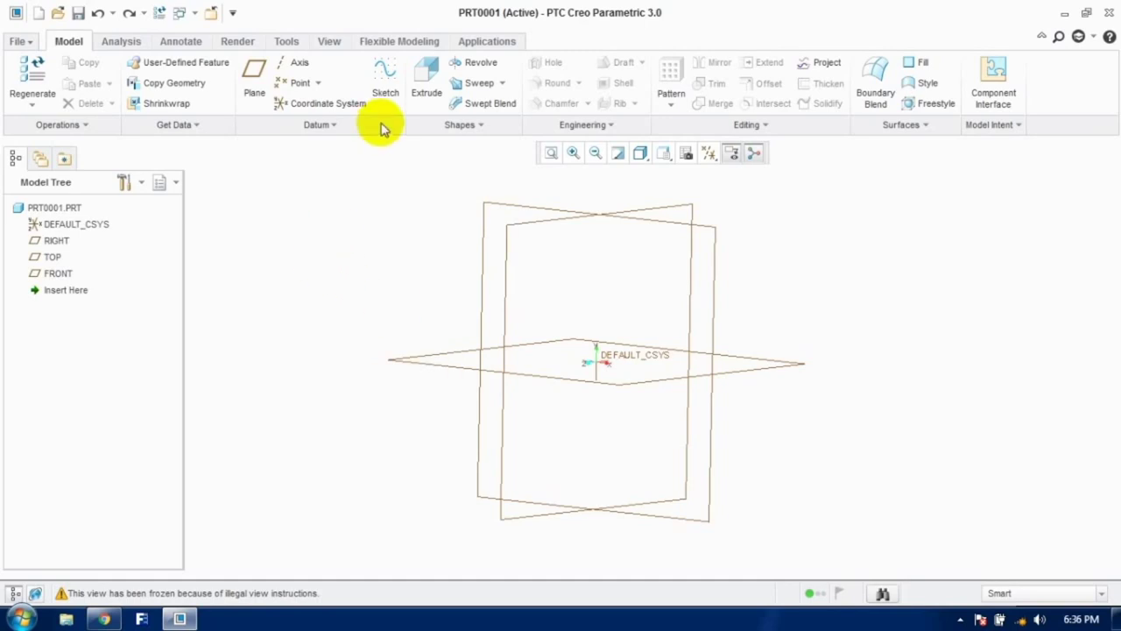
key(ctrl+d)
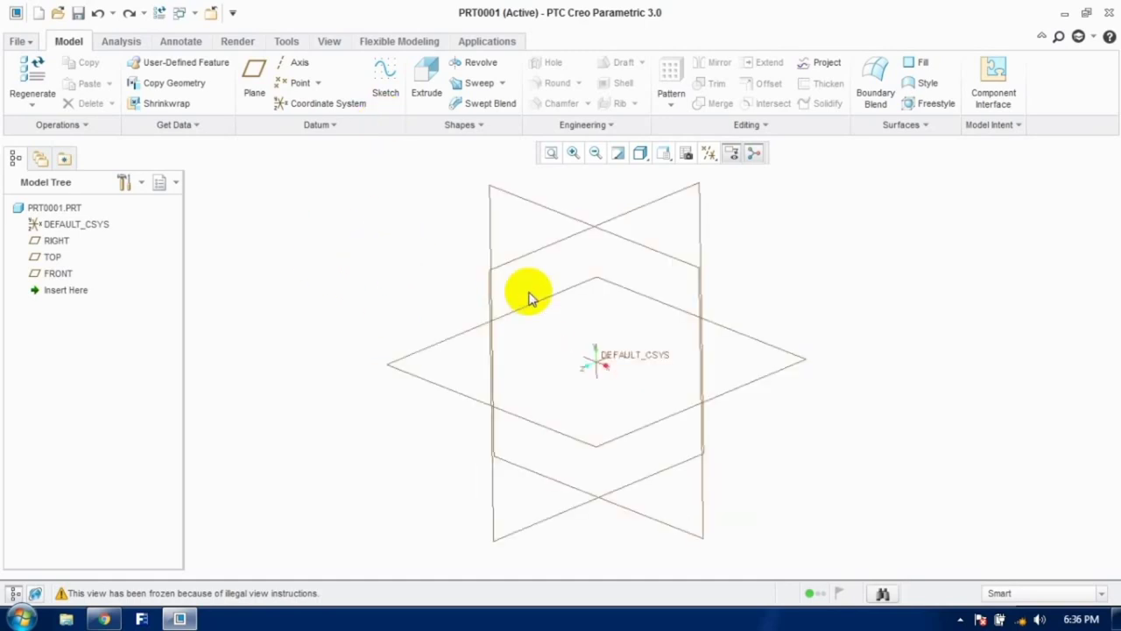
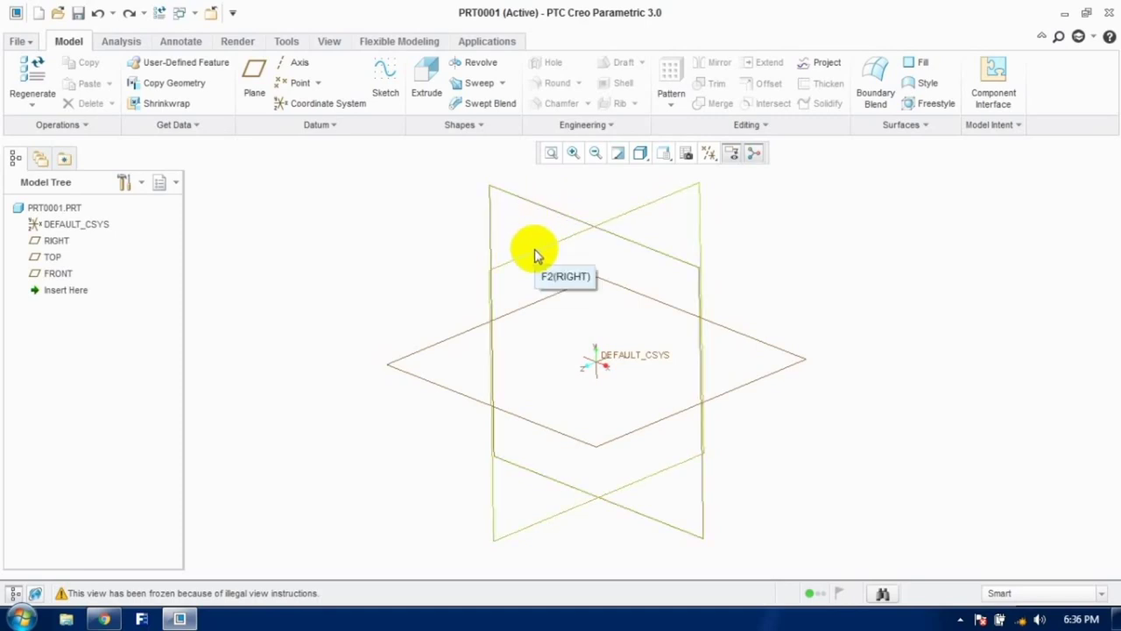
Step: Start a revolve and set up its internal sketch on the RIGHT plane, viewed flat
click(476, 63)
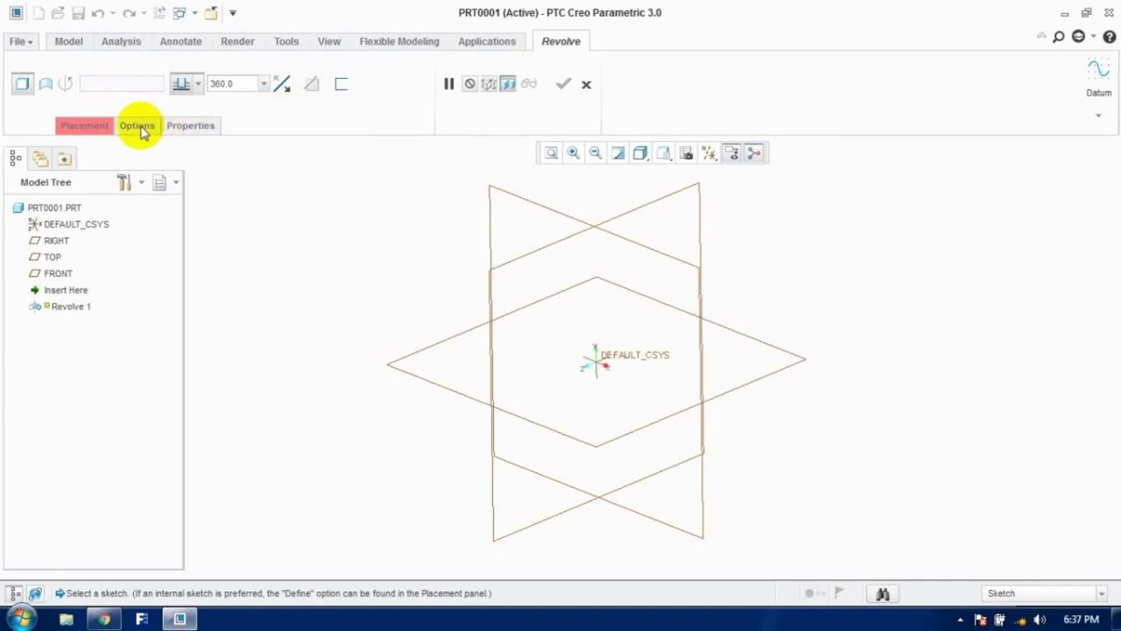
click(89, 127)
click(172, 179)
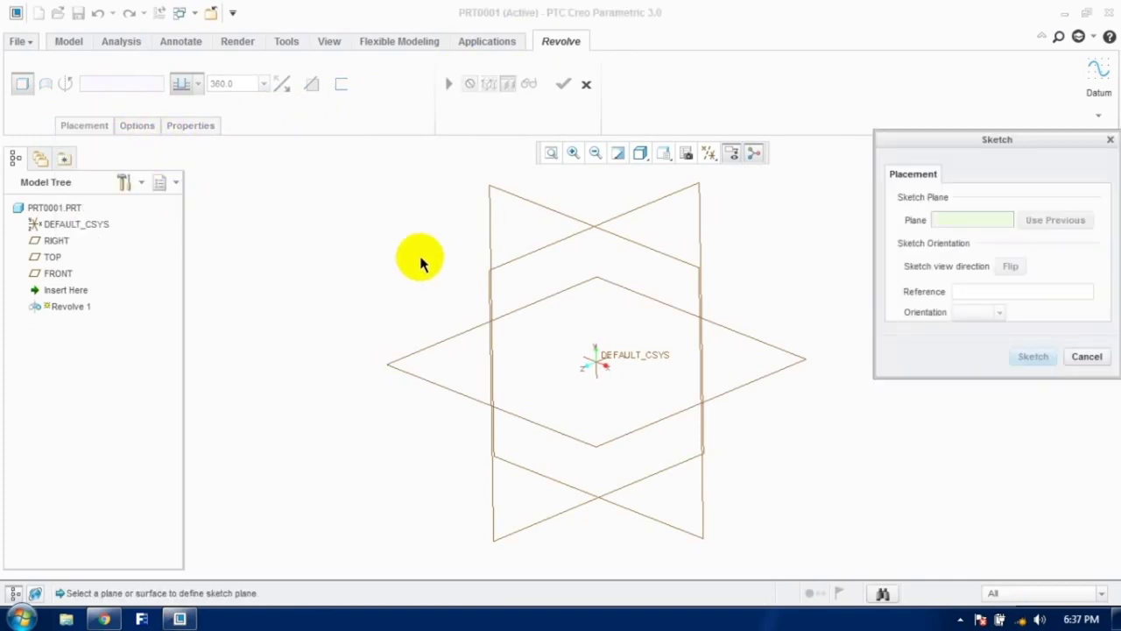
click(513, 200)
click(1030, 355)
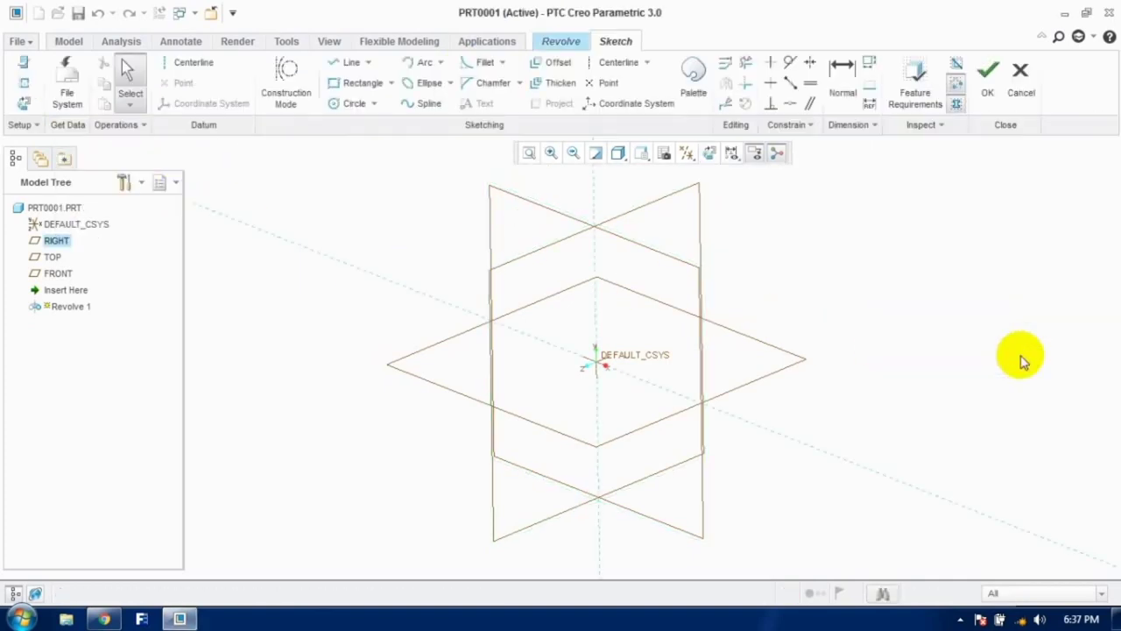
click(708, 152)
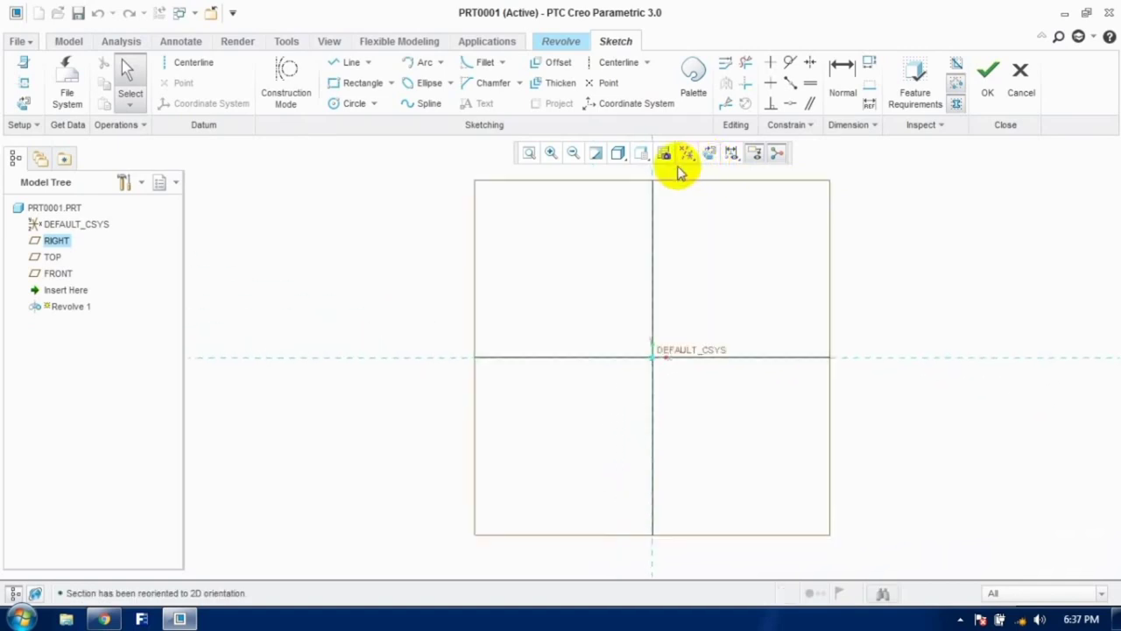
Step: Draw a vertical centreline through the origin and a tall rectangle to its left
click(191, 64)
click(653, 260)
click(653, 386)
click(361, 82)
click(513, 251)
click(583, 442)
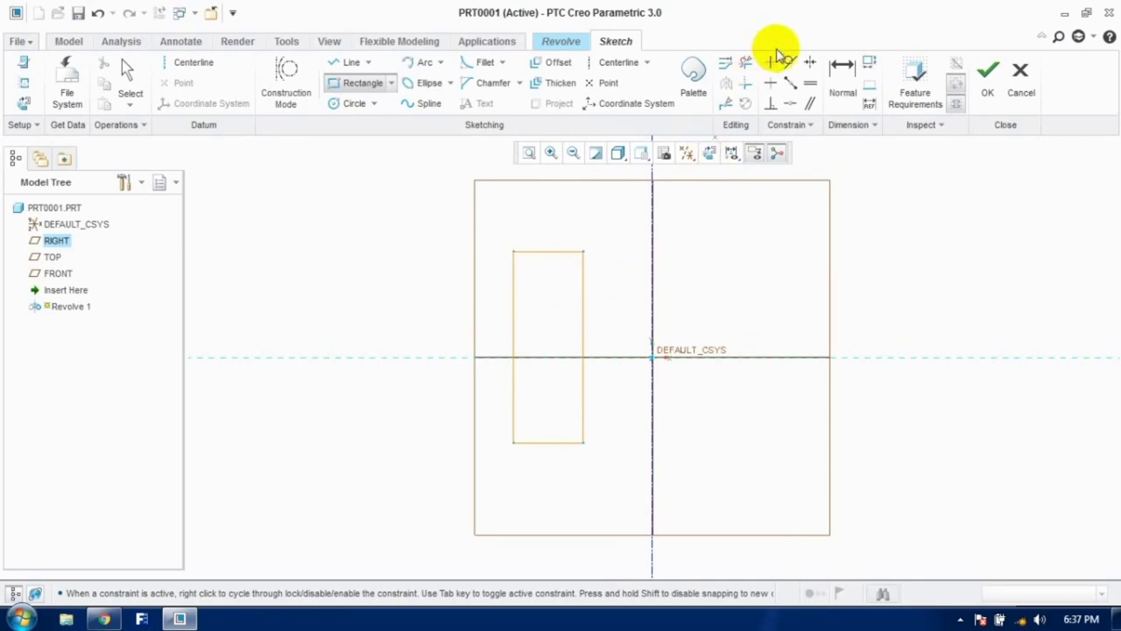
Step: Dimension the rectangle 50 from the centreline and 100 on its sides, then finish the sketch
click(843, 79)
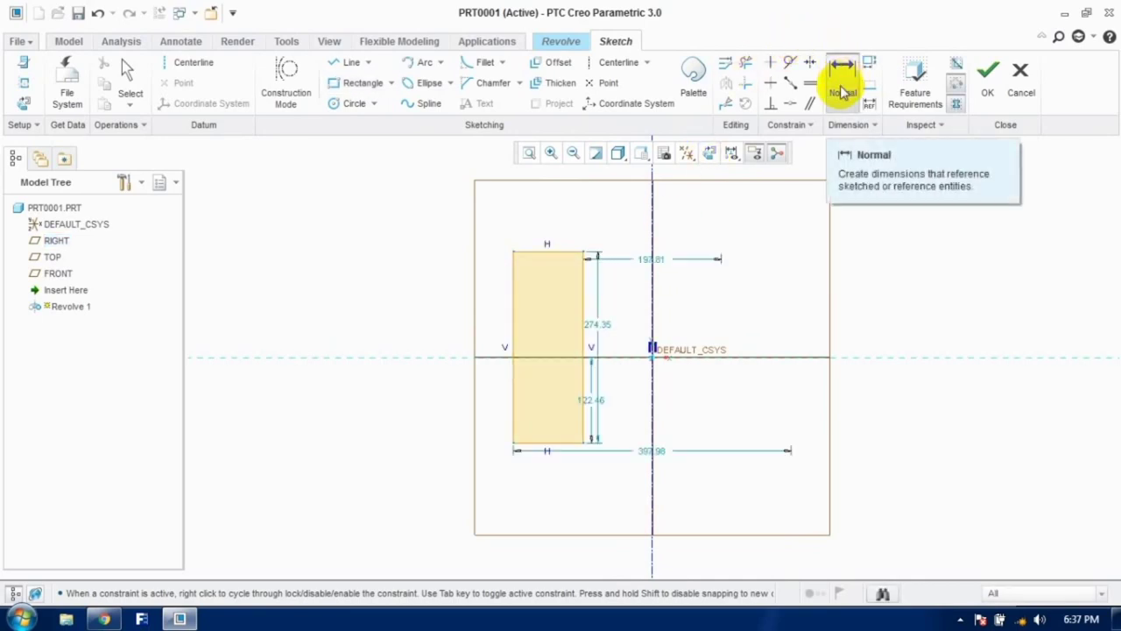
double_click(645, 258)
text(50)
key(Return)
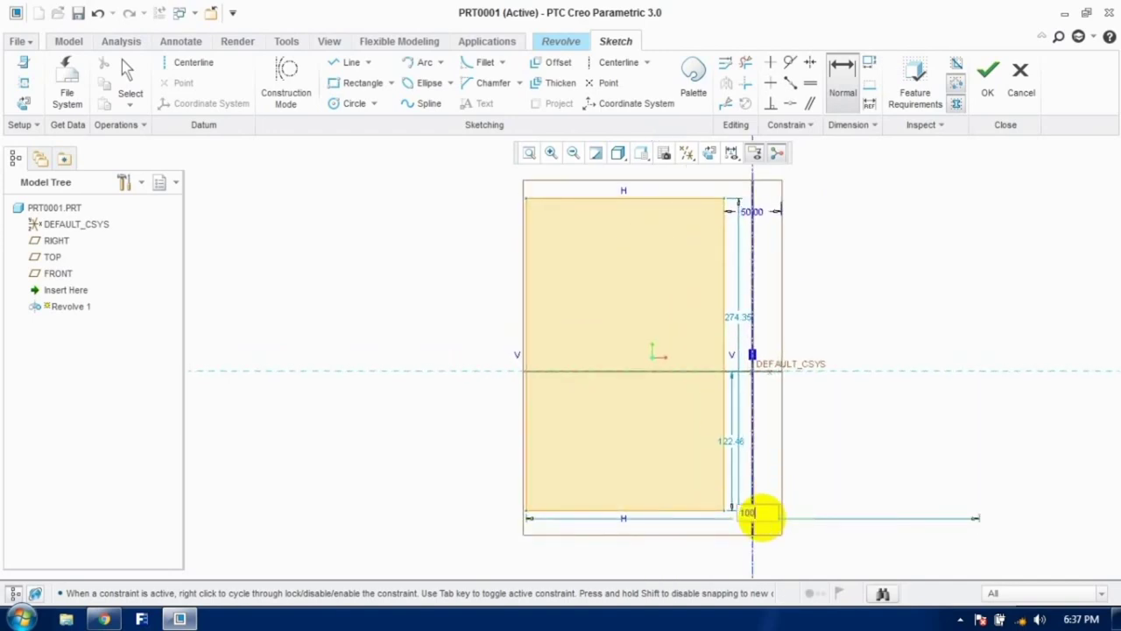
key(Return)
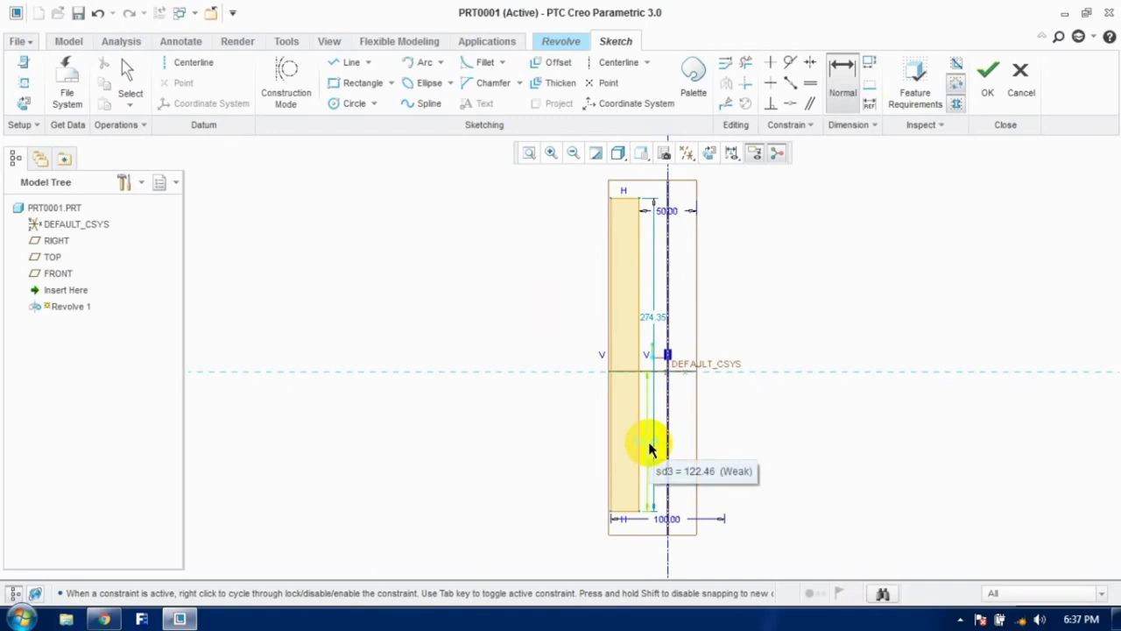
double_click(649, 317)
text(100)
key(Return)
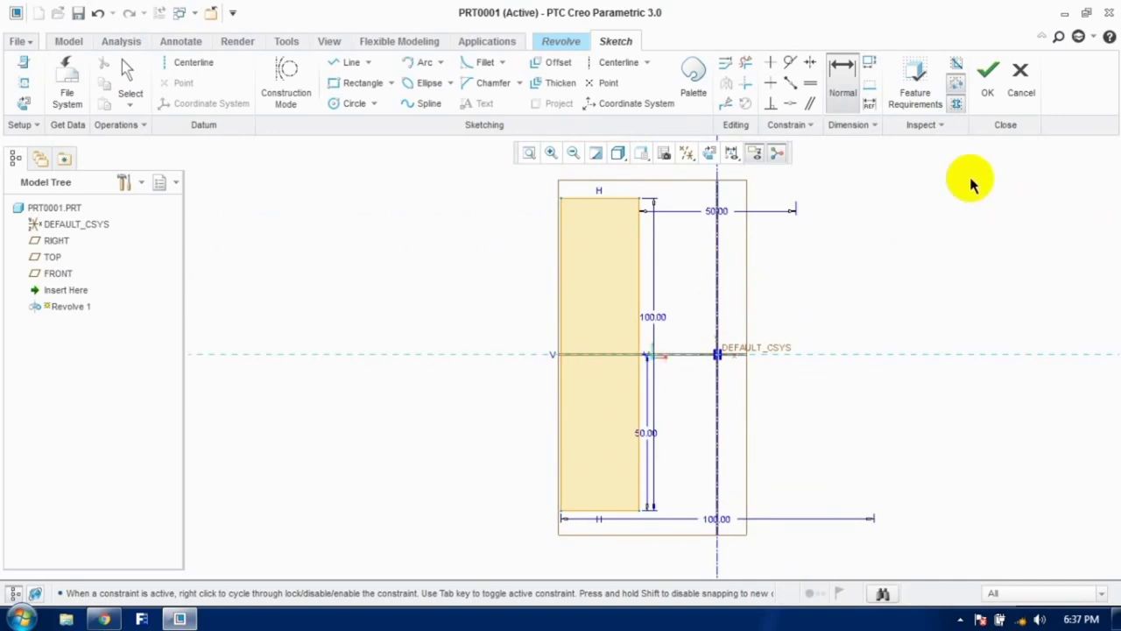
click(987, 77)
middle_drag(728, 286, 684, 319)
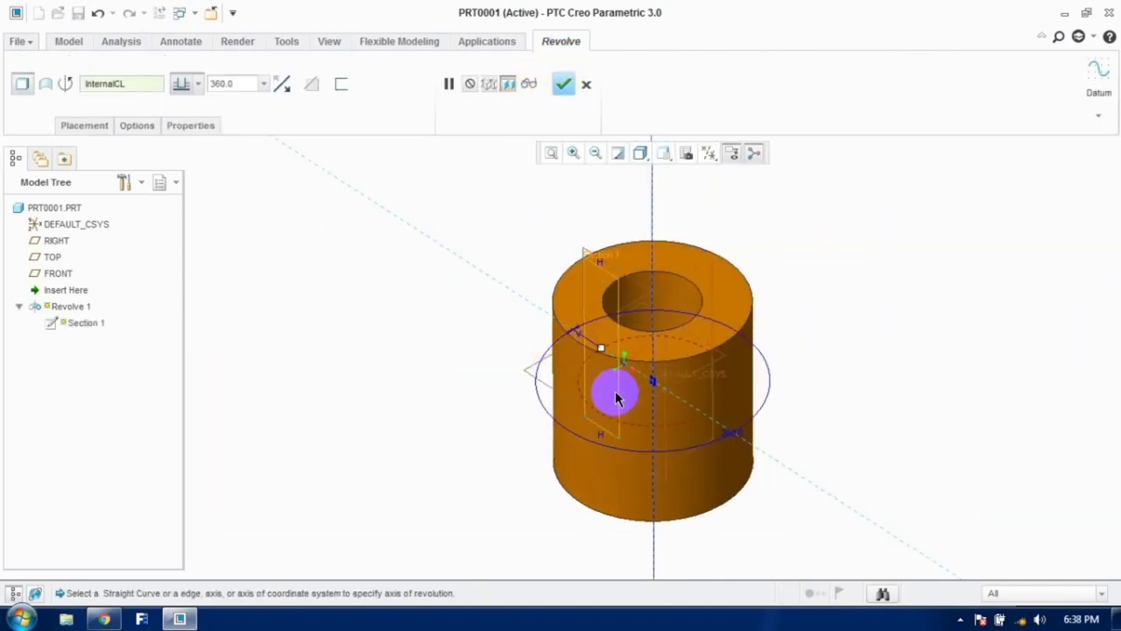
Step: Use the vertical centreline as the revolve axis with a 90° angle
click(614, 282)
double_click(243, 82)
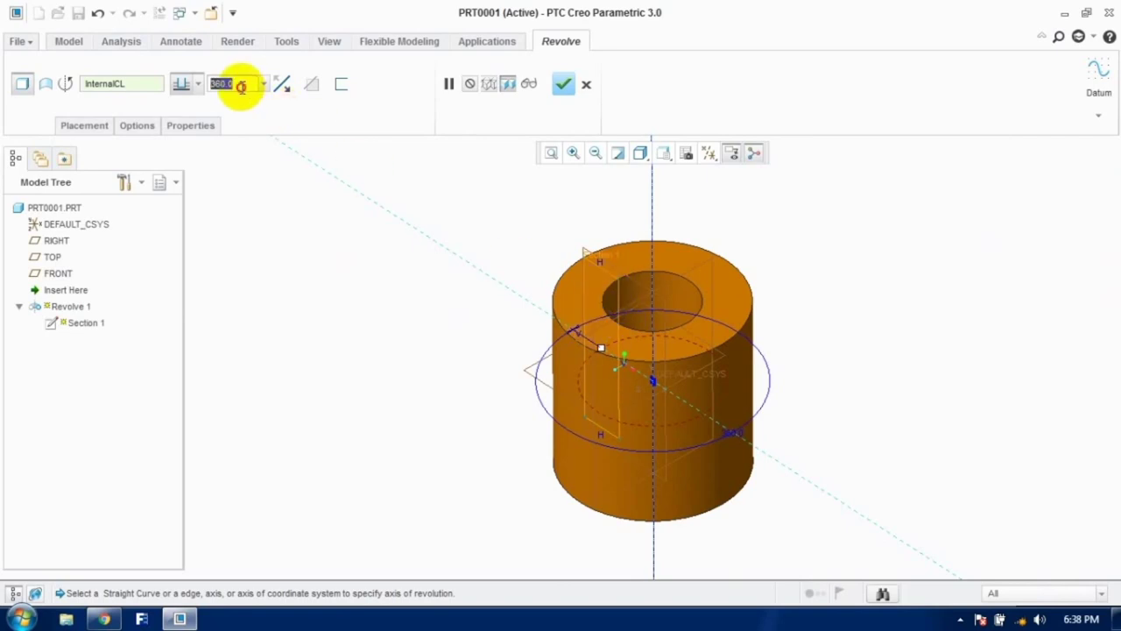
text(90)
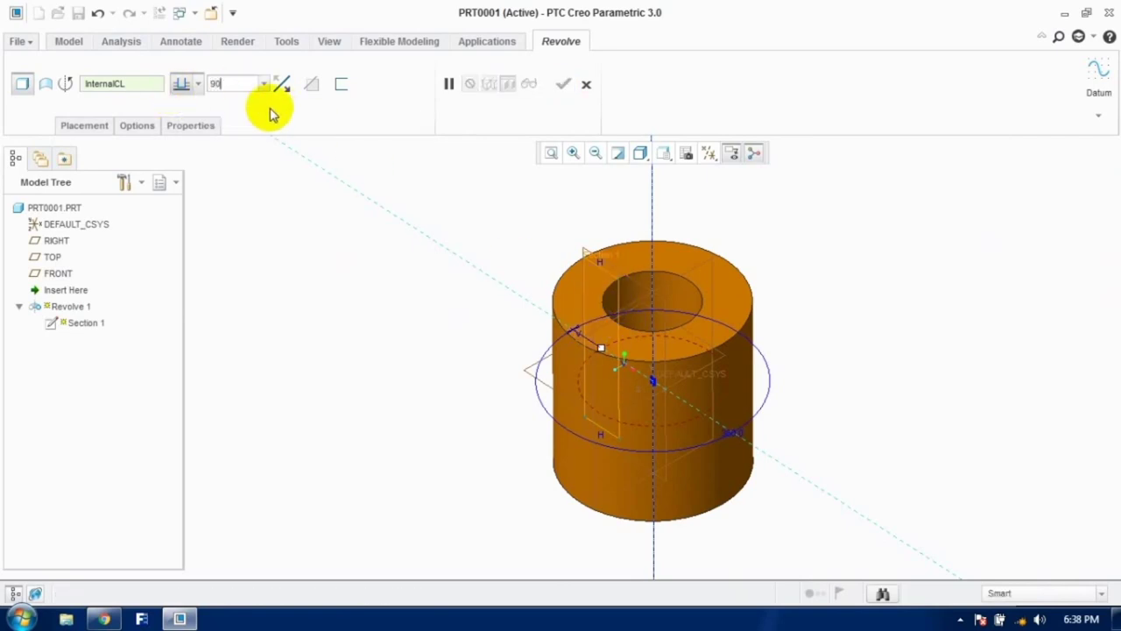
key(Return)
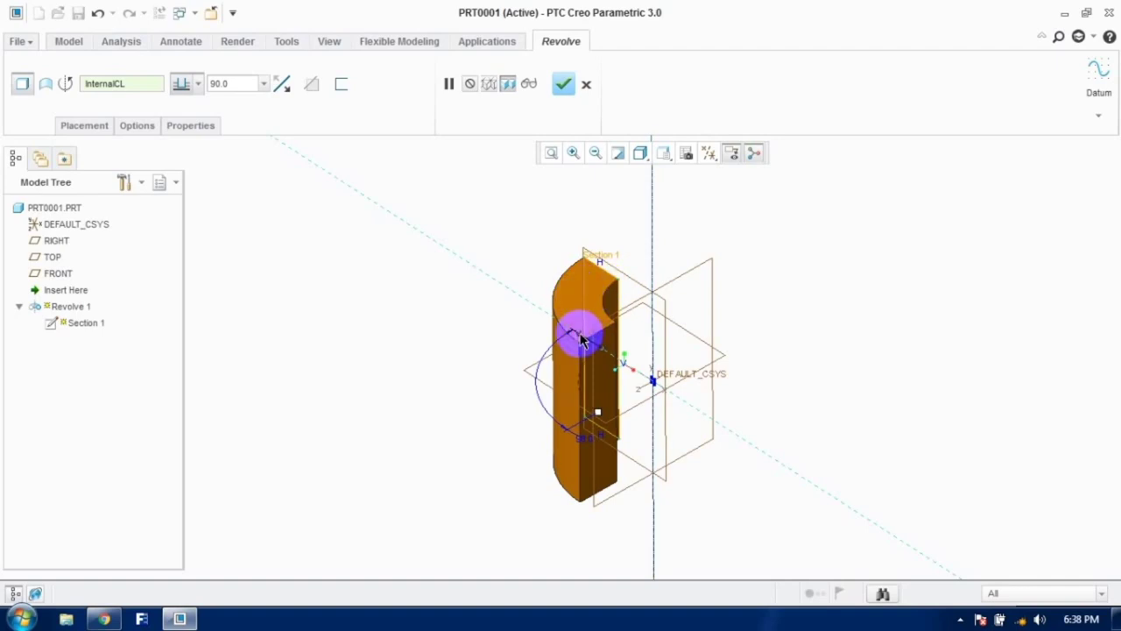
Step: Try the Flip, Thicken and Remove Material toggles, leaving the revolve a plain solid
click(281, 85)
click(281, 85)
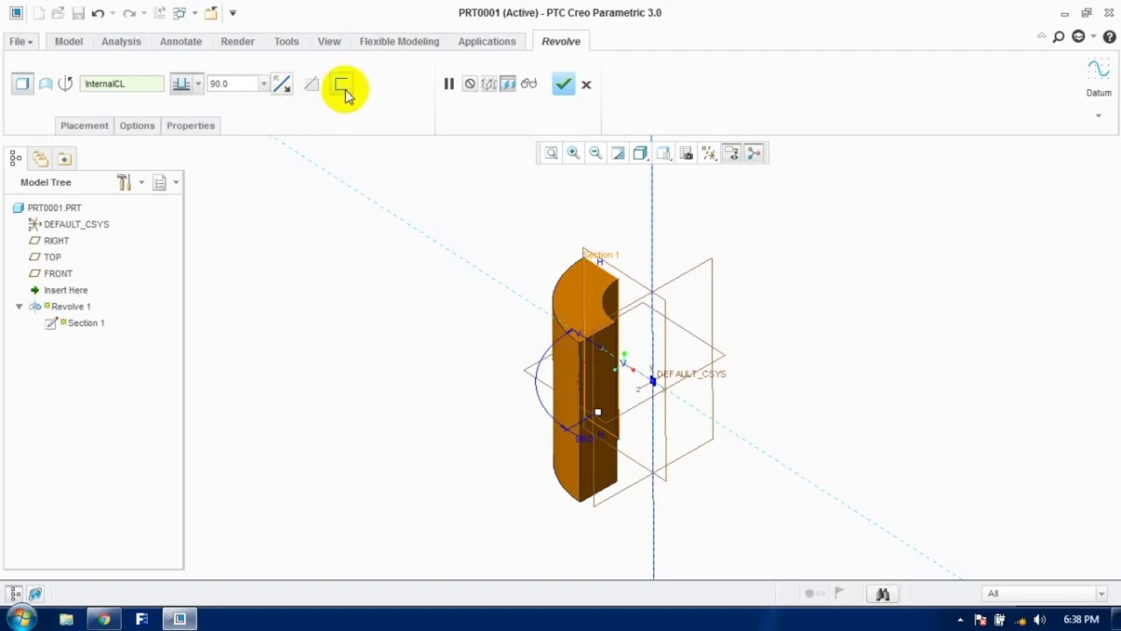
click(343, 89)
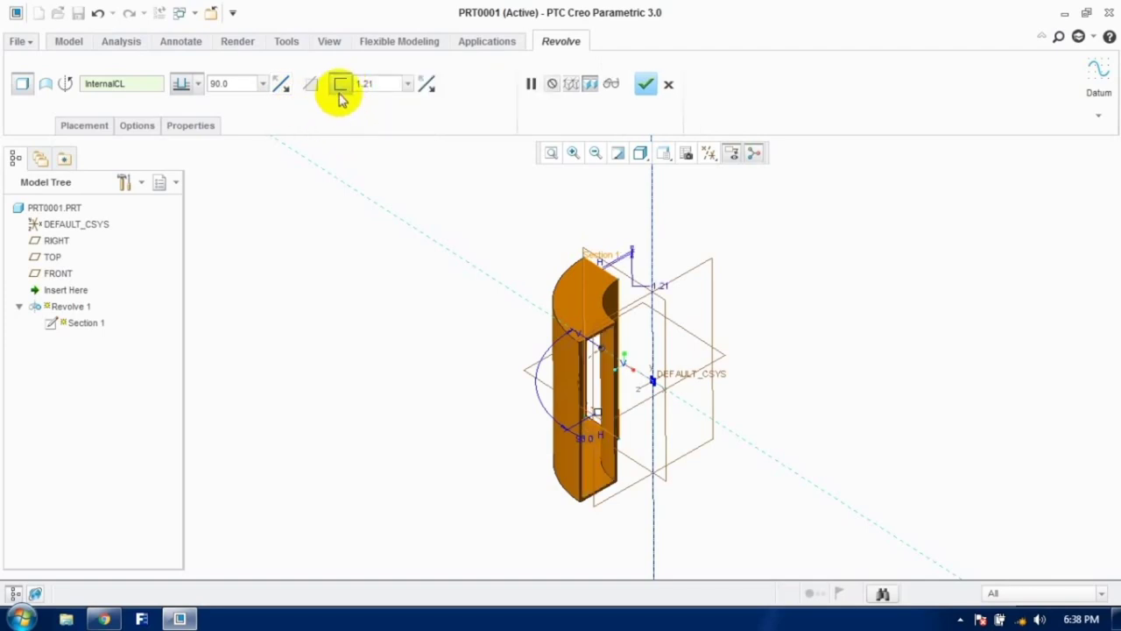
click(340, 91)
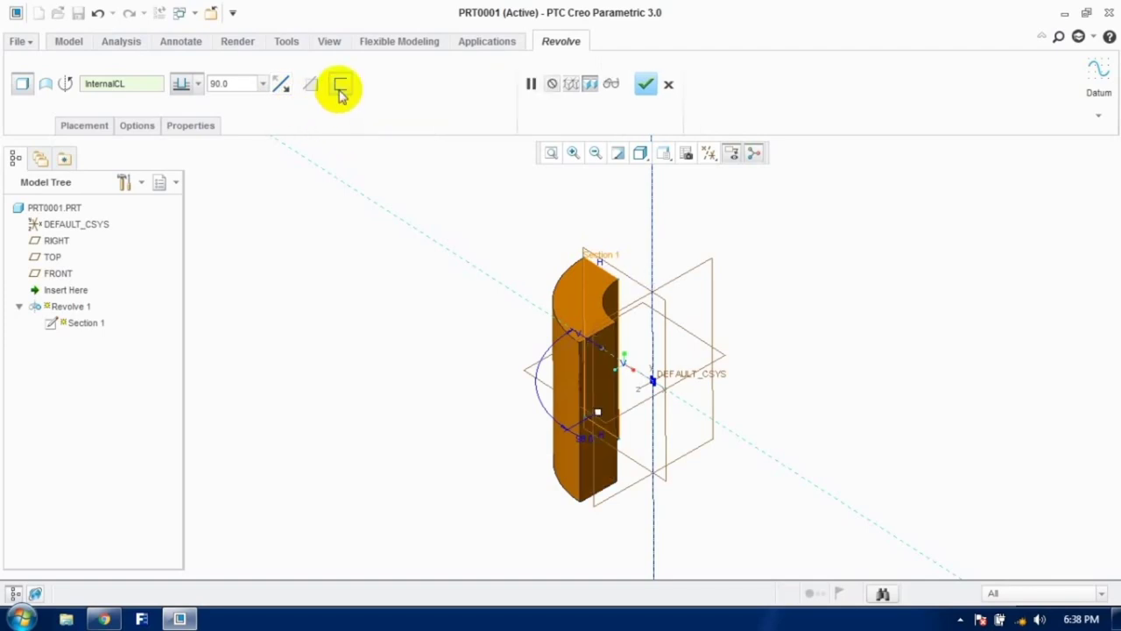
click(48, 90)
click(25, 90)
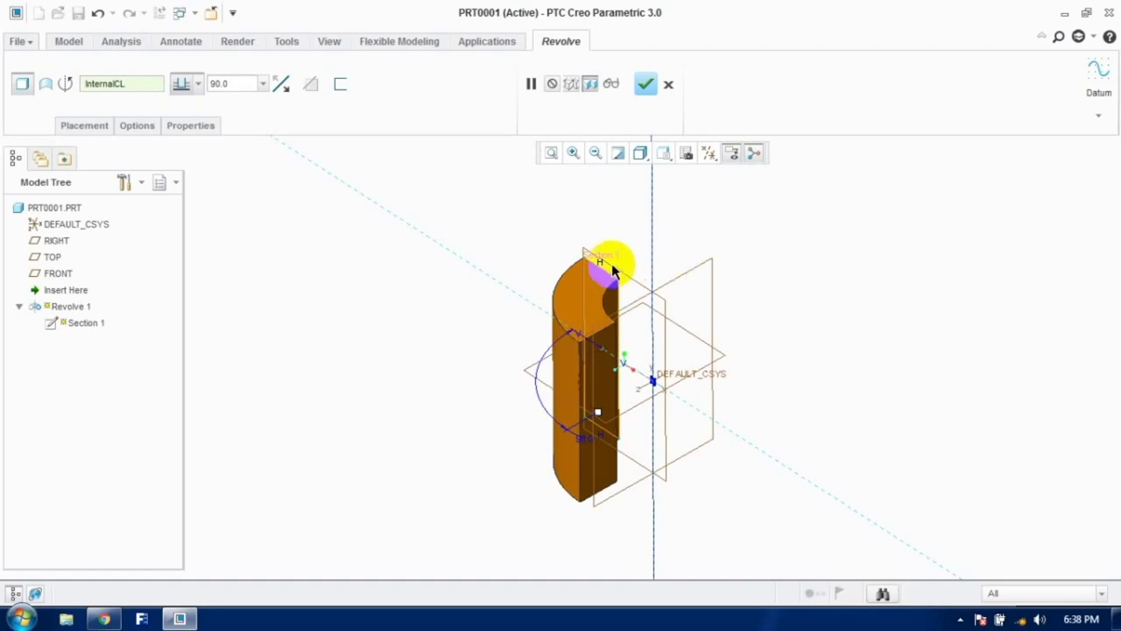
Step: In revolve Options make Side 2 a variable angle and test values, dismissing the 181° out-of-range warning
click(131, 127)
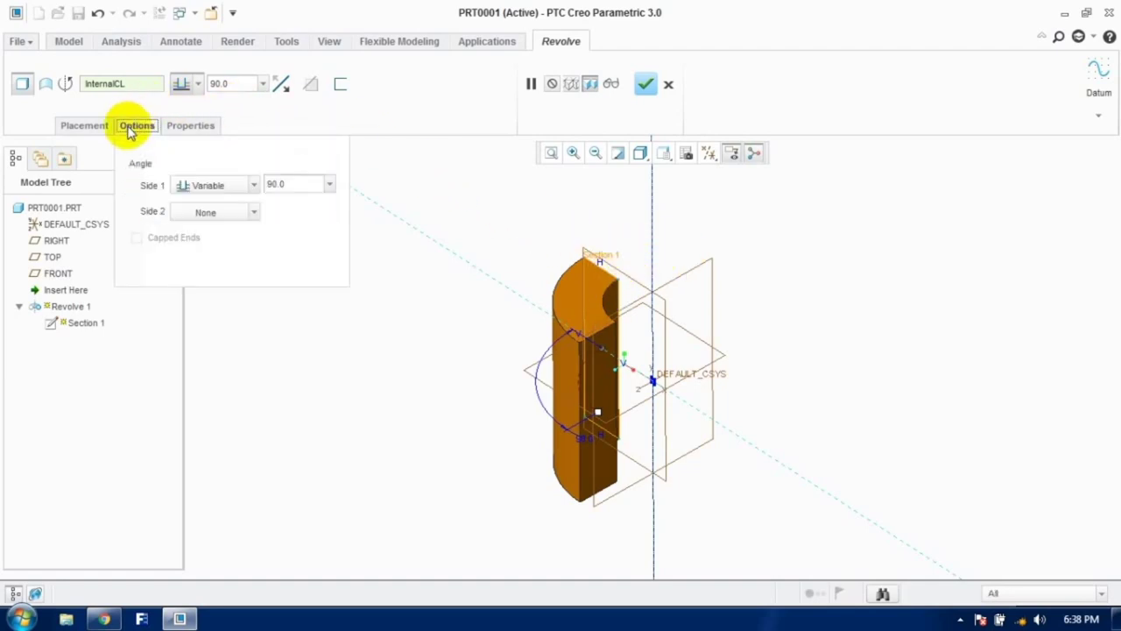
click(215, 212)
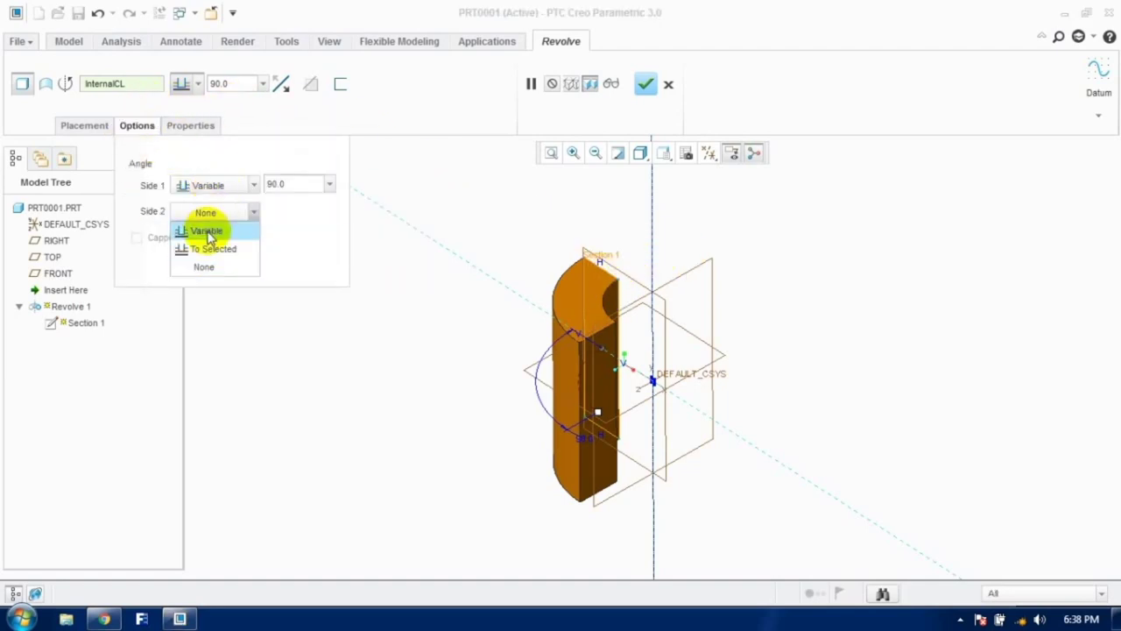
click(207, 231)
click(225, 217)
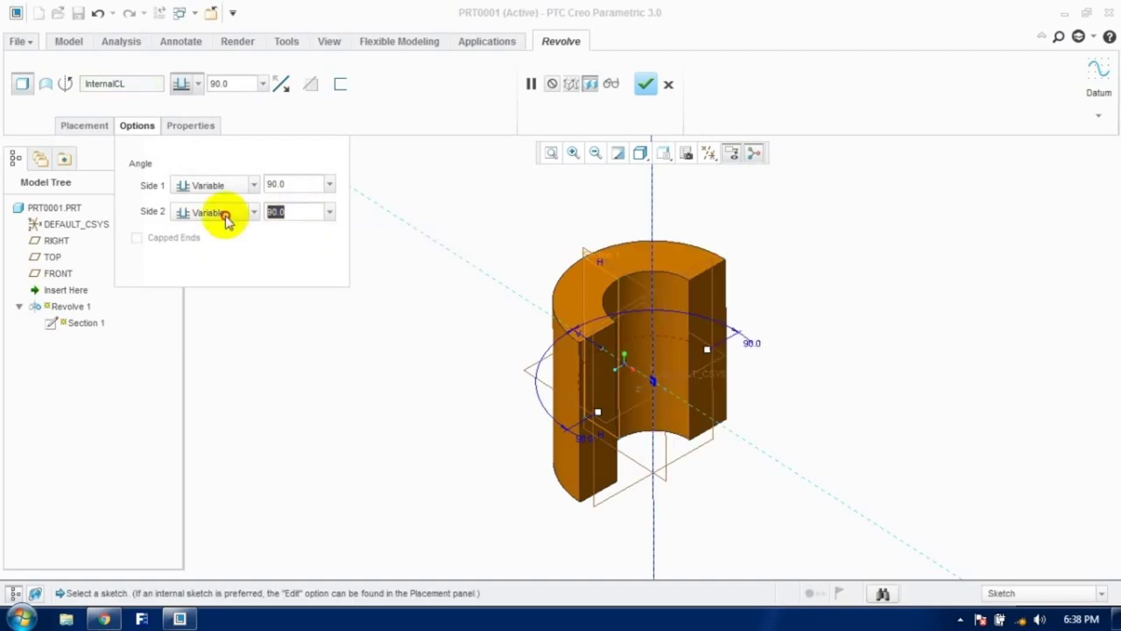
text(45)
click(289, 184)
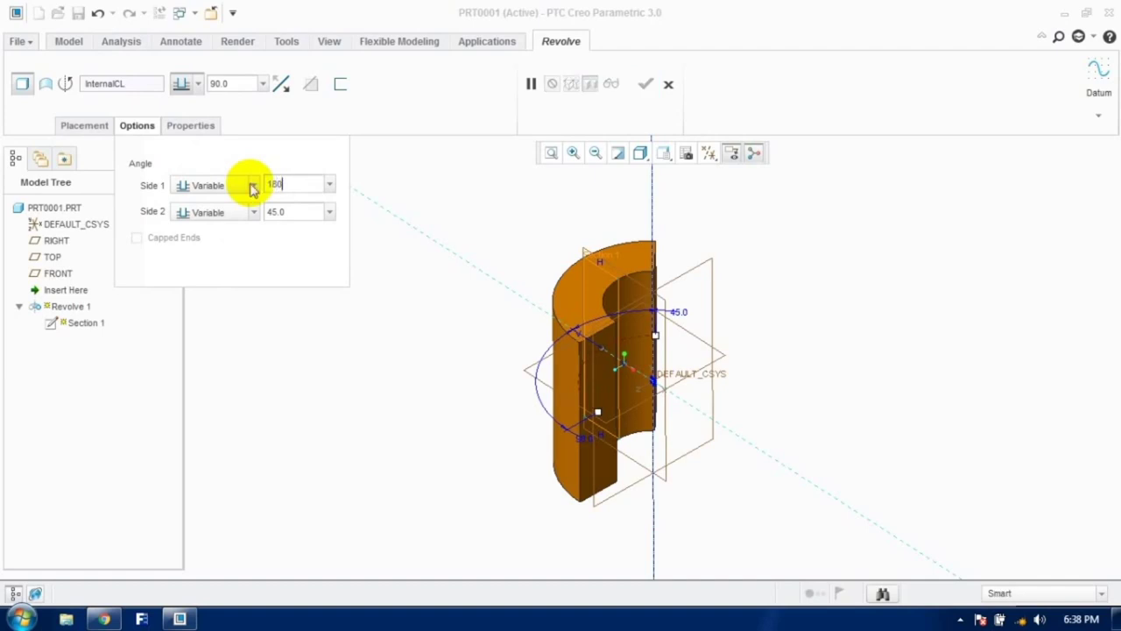
click(295, 216)
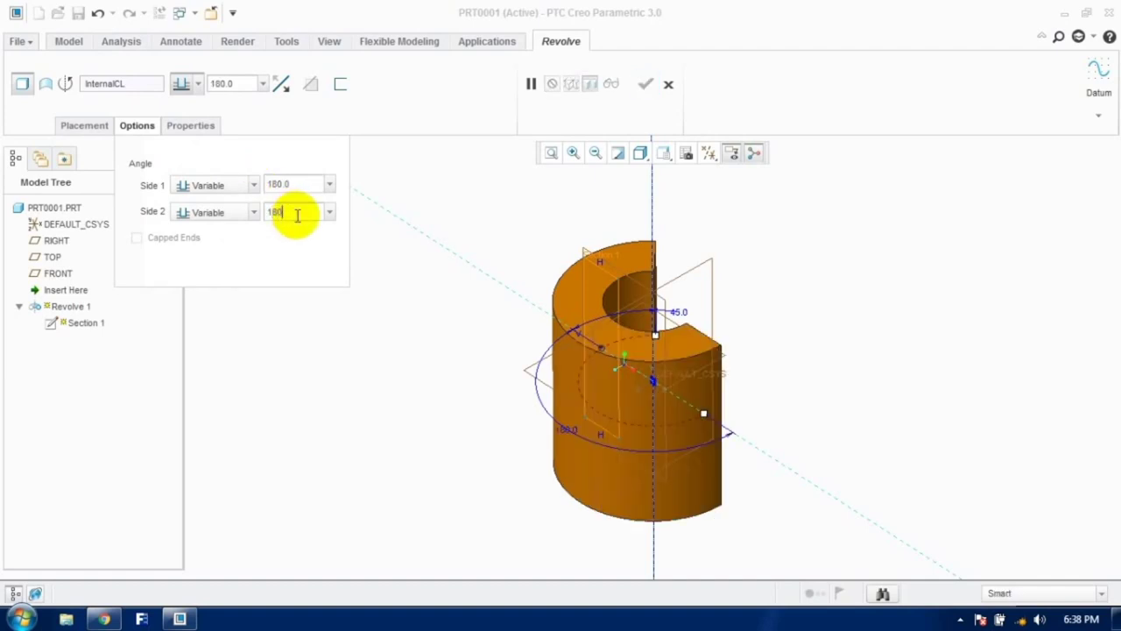
text(180)
click(295, 185)
click(292, 213)
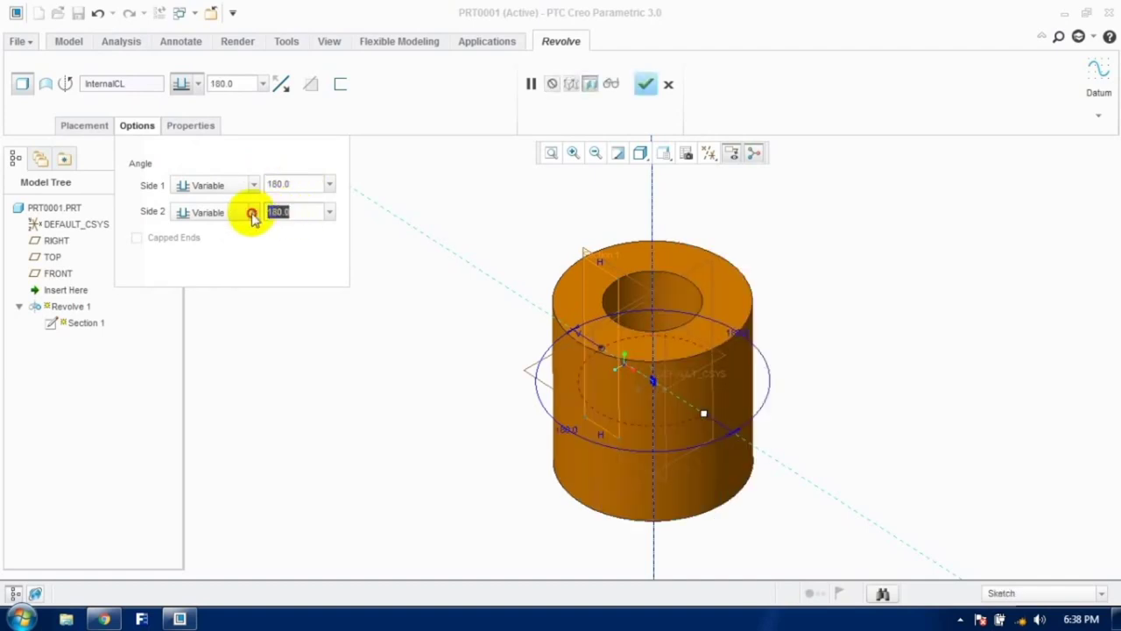
text(181)
key(Return)
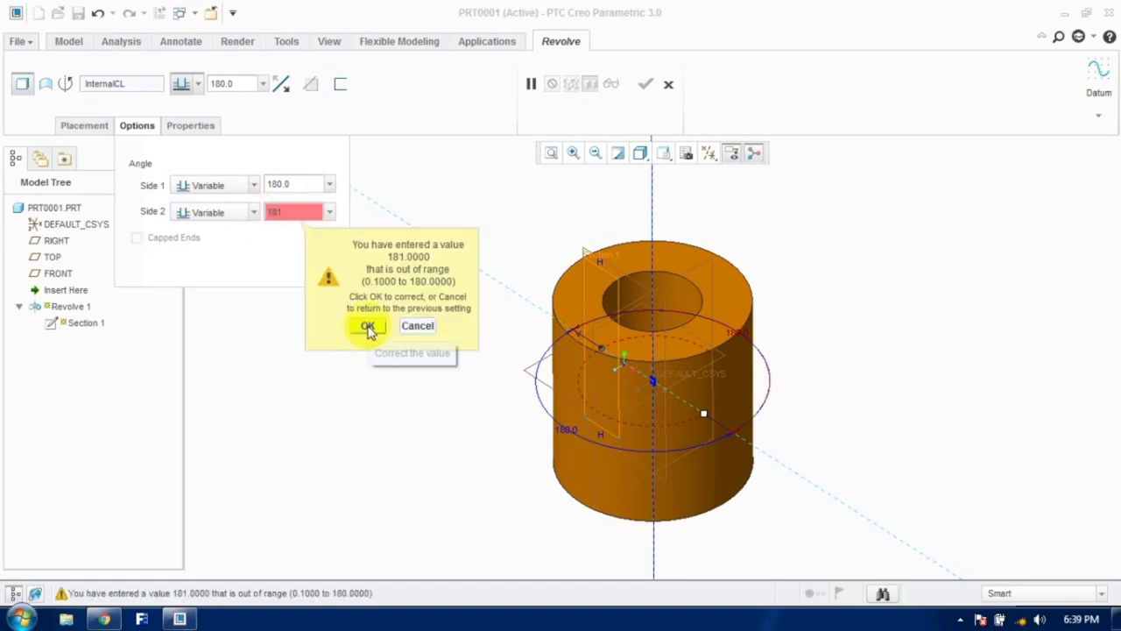
click(368, 327)
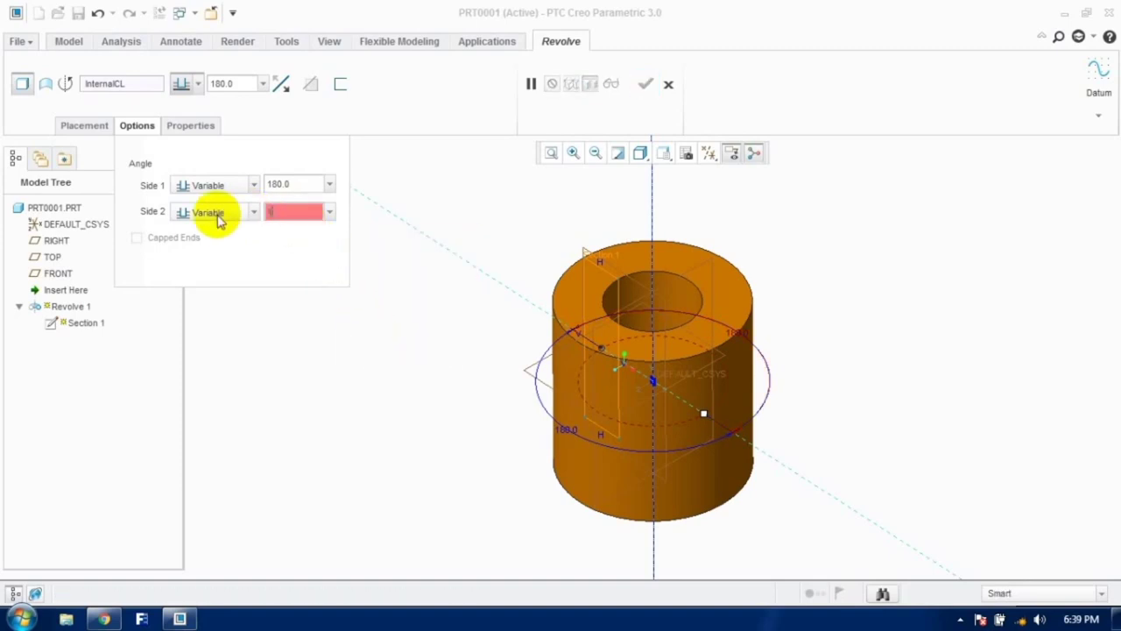
Step: Enter 45 for Side 2 and retry Side 1 values, settling on 90
click(298, 211)
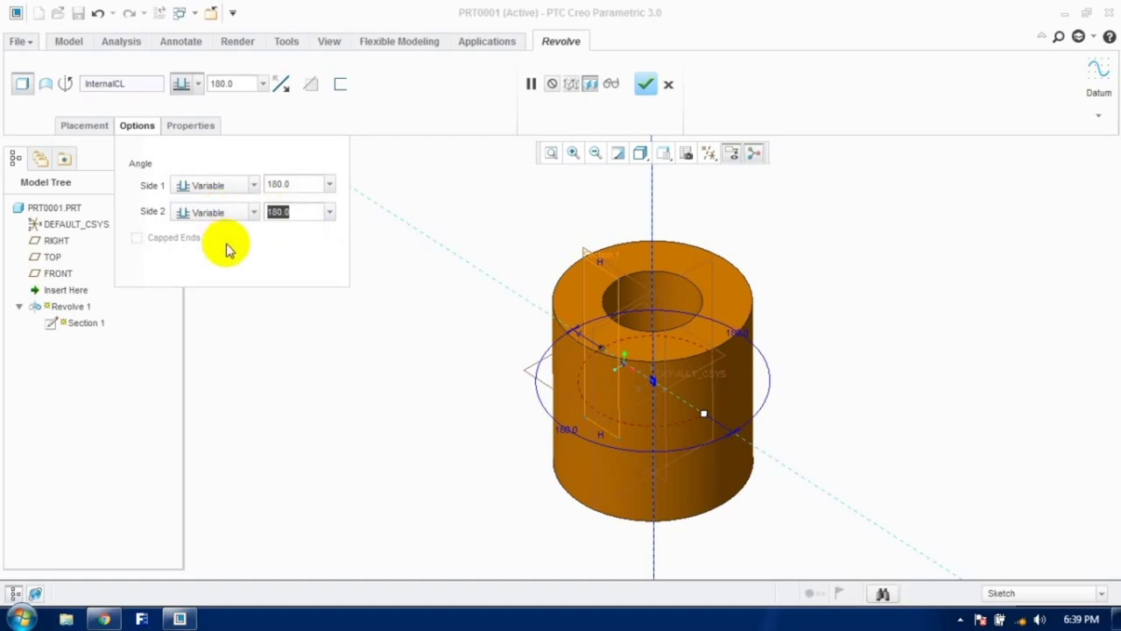
text(45)
key(Return)
click(212, 186)
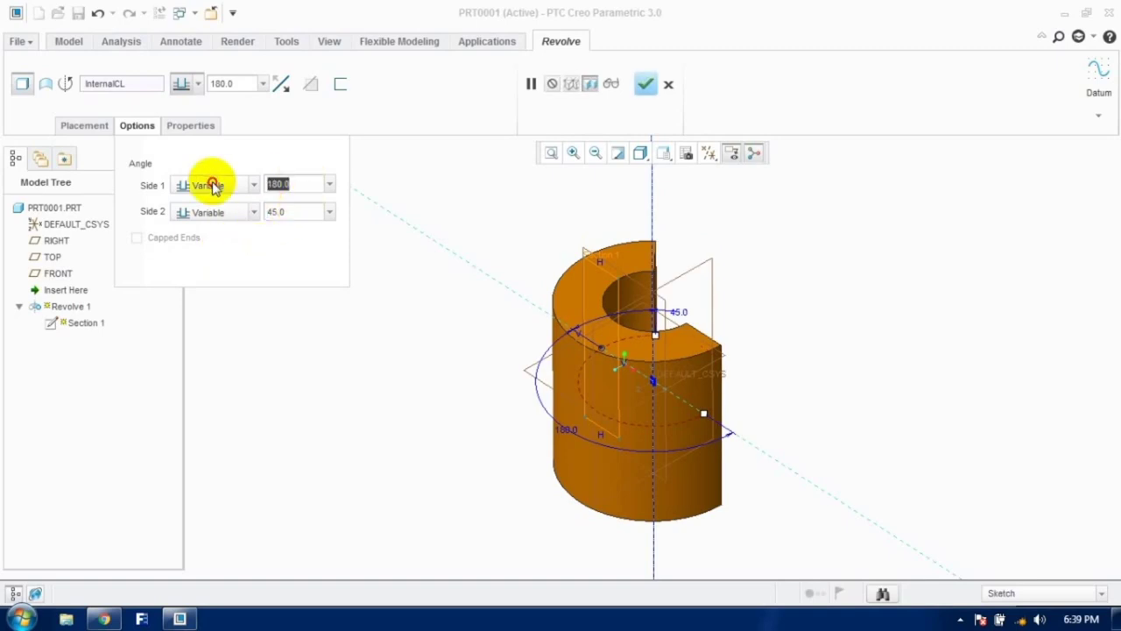
text(45)
key(Return)
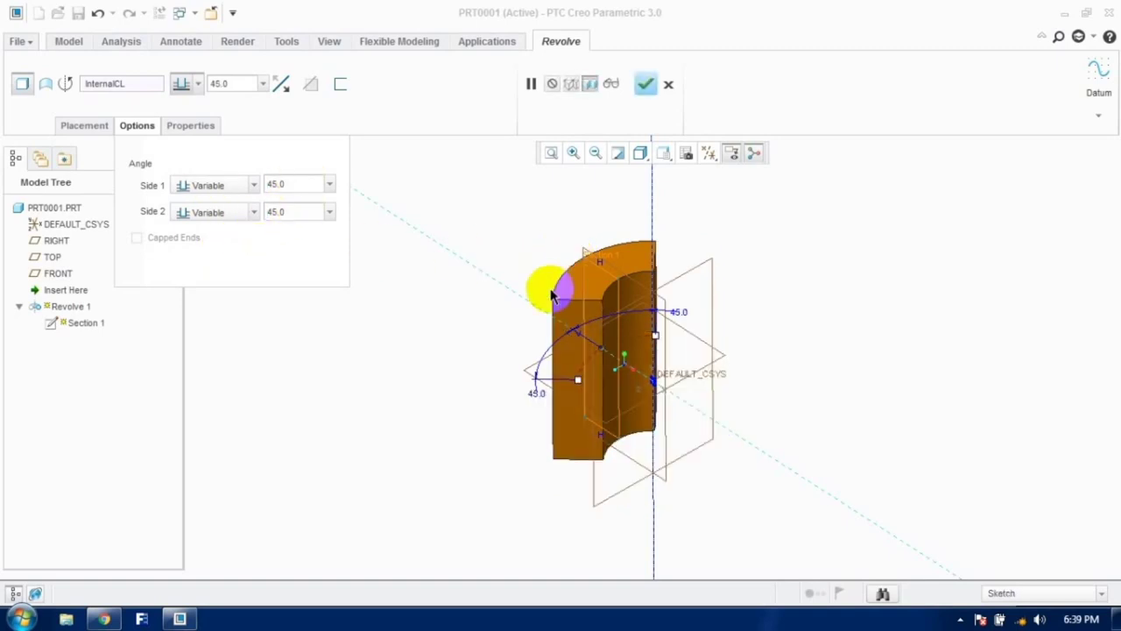
click(202, 186)
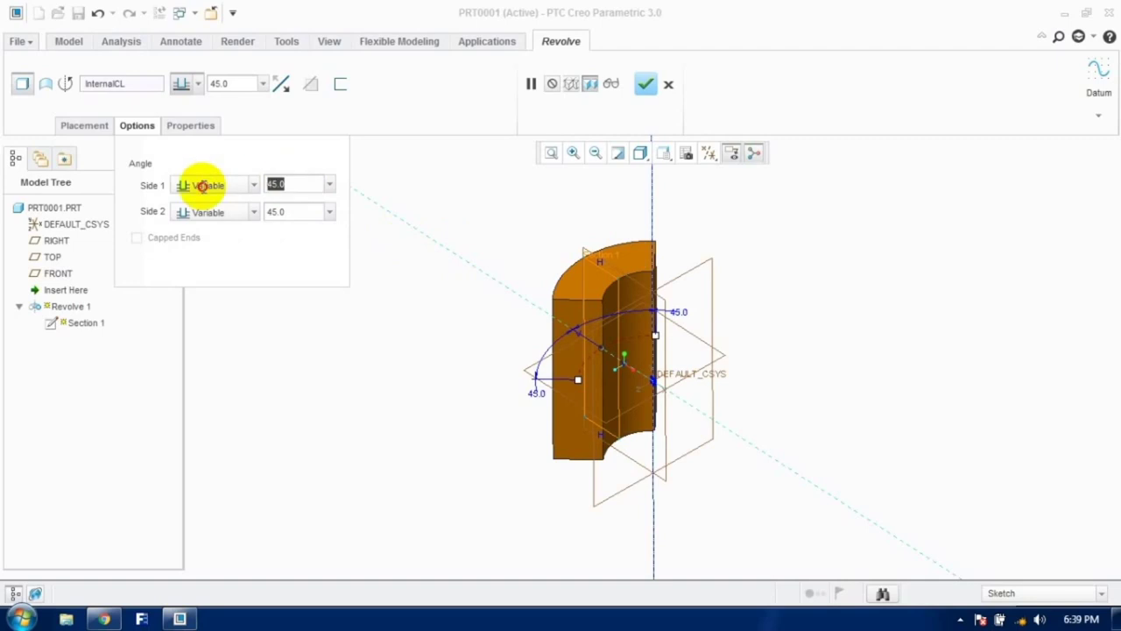
key(Return)
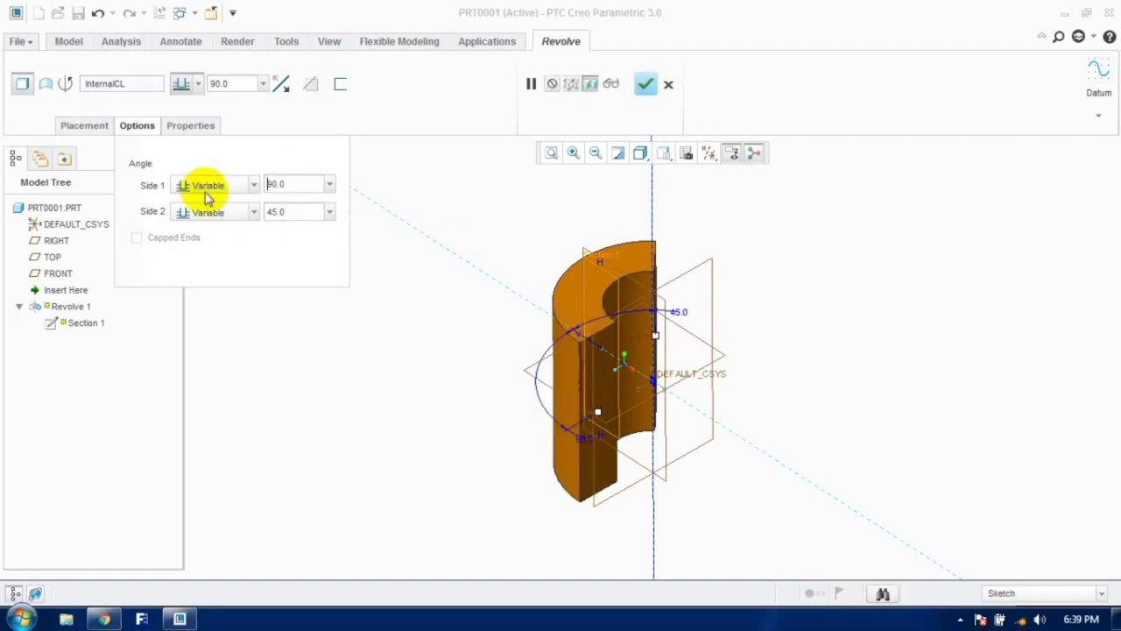
Step: Flip Side 2 to the opposite direction and drag the angle handles on both sides
click(270, 212)
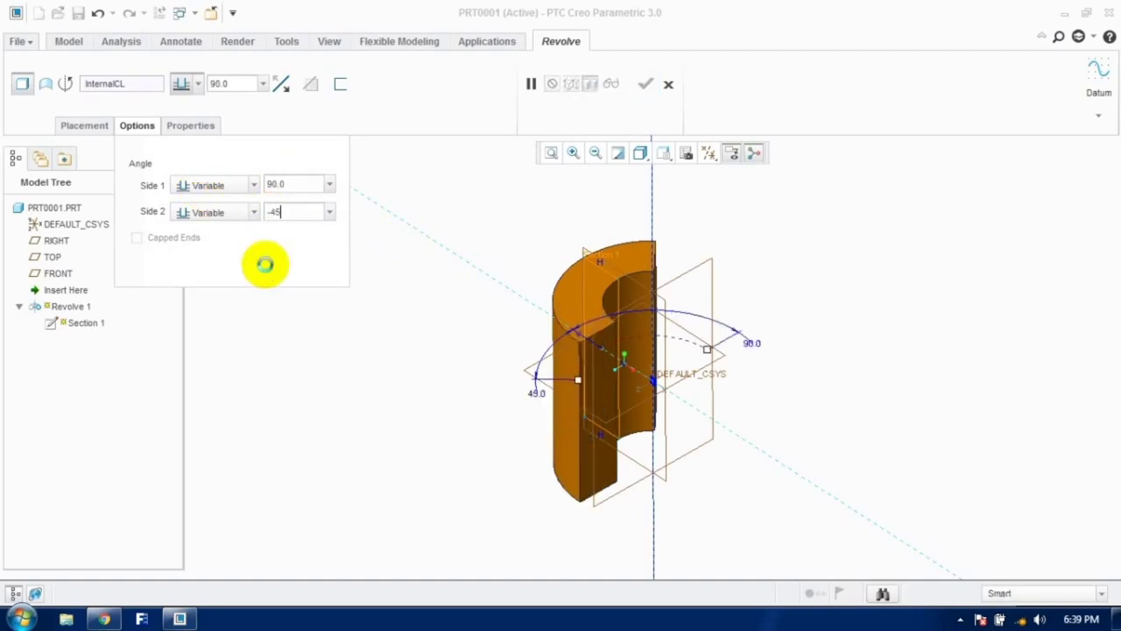
click(265, 264)
click(663, 263)
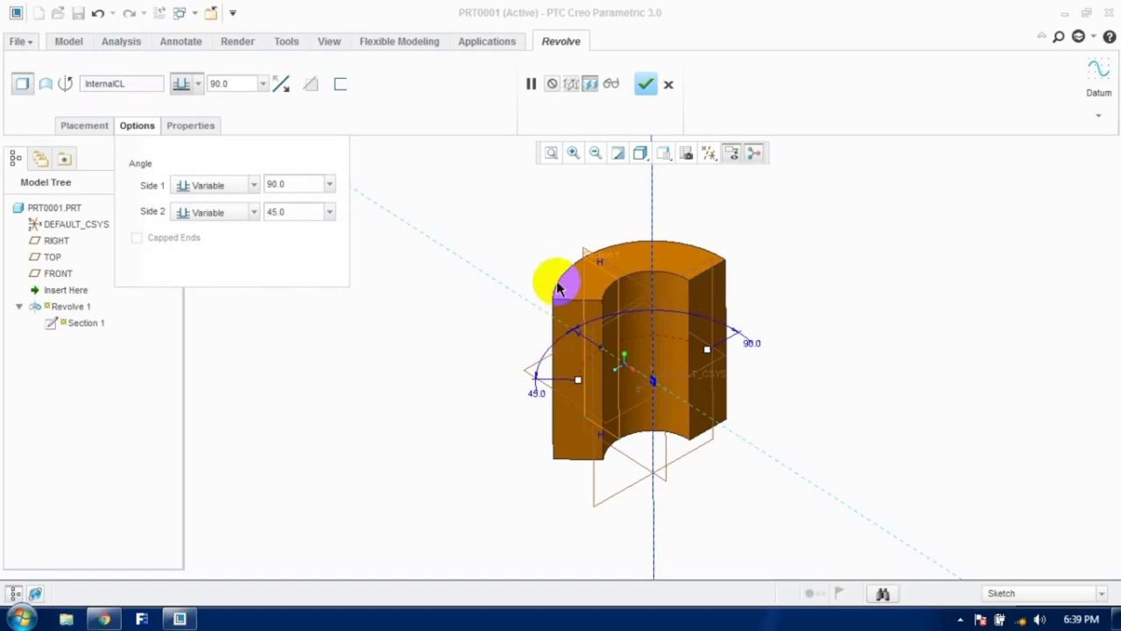
mouse_move(574, 381)
mouse_down()
mouse_move(581, 360)
mouse_move(633, 338)
mouse_move(573, 376)
mouse_move(595, 325)
mouse_move(575, 350)
mouse_move(579, 387)
mouse_up()
drag(688, 368, 513, 343)
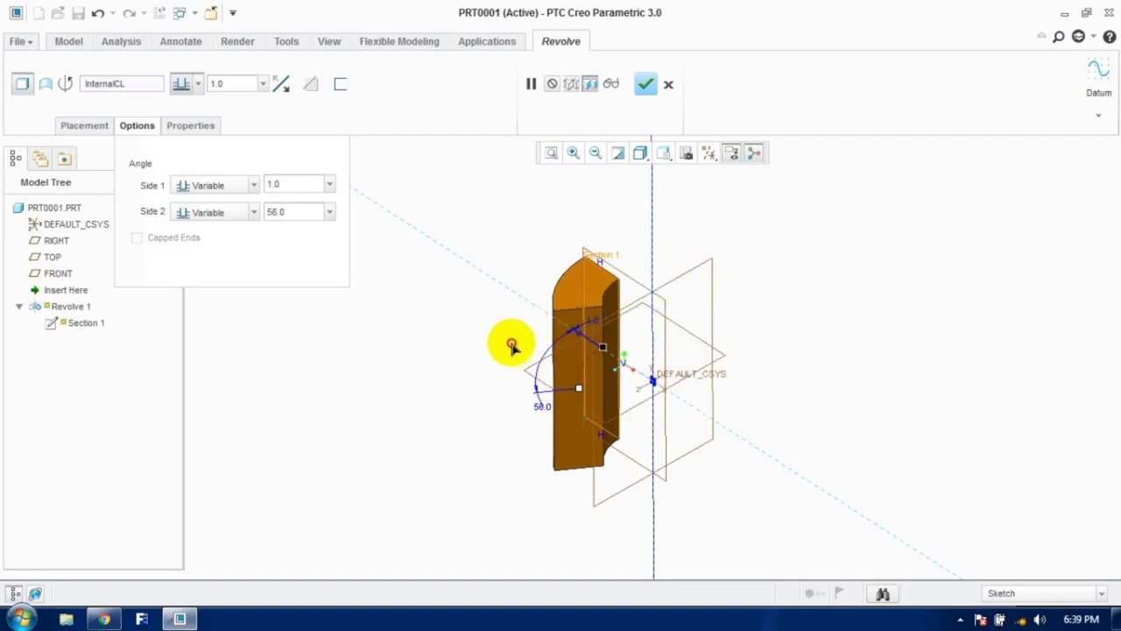
drag(670, 271, 613, 250)
Step: Retype Side 1 as 90° and Side 2 as 45°, then complete the revolve
click(307, 180)
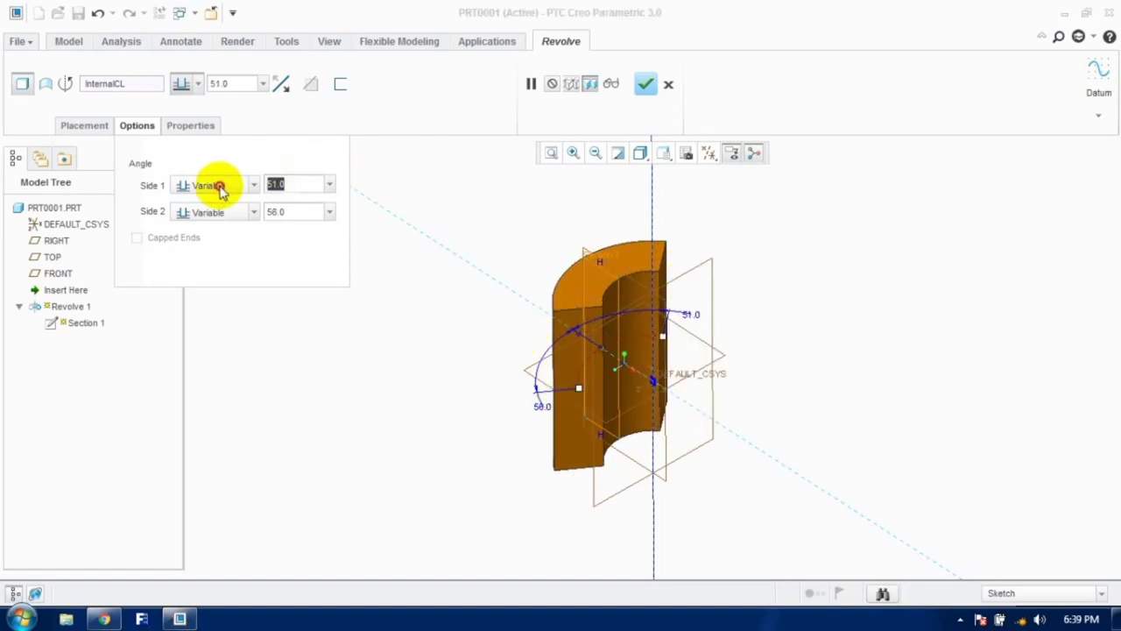
text(90)
click(294, 212)
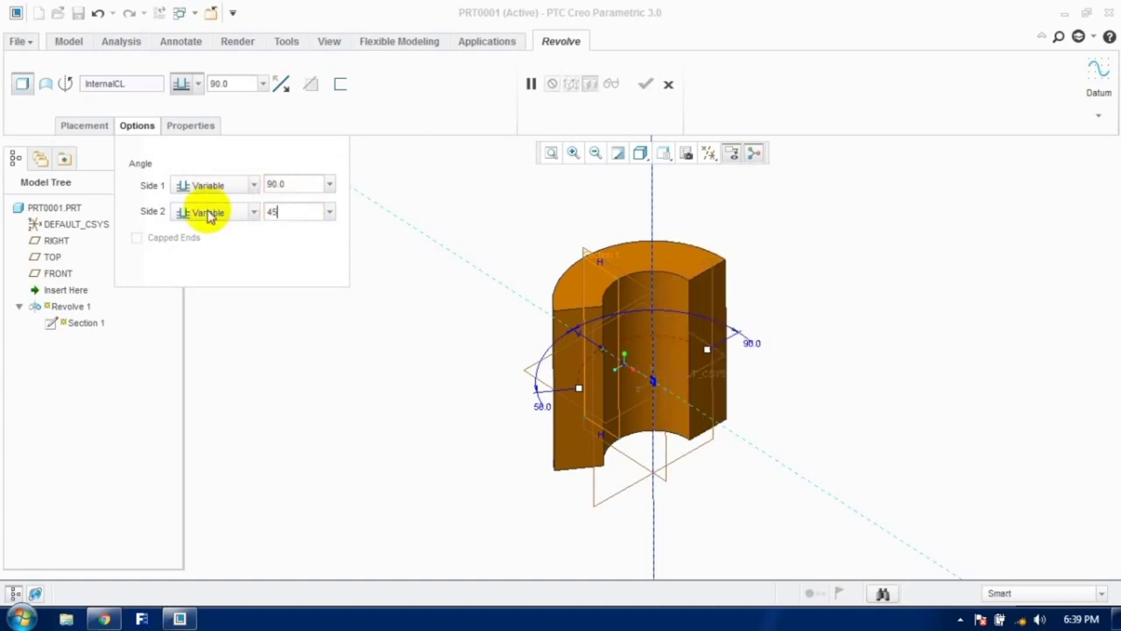
text(45)
click(282, 85)
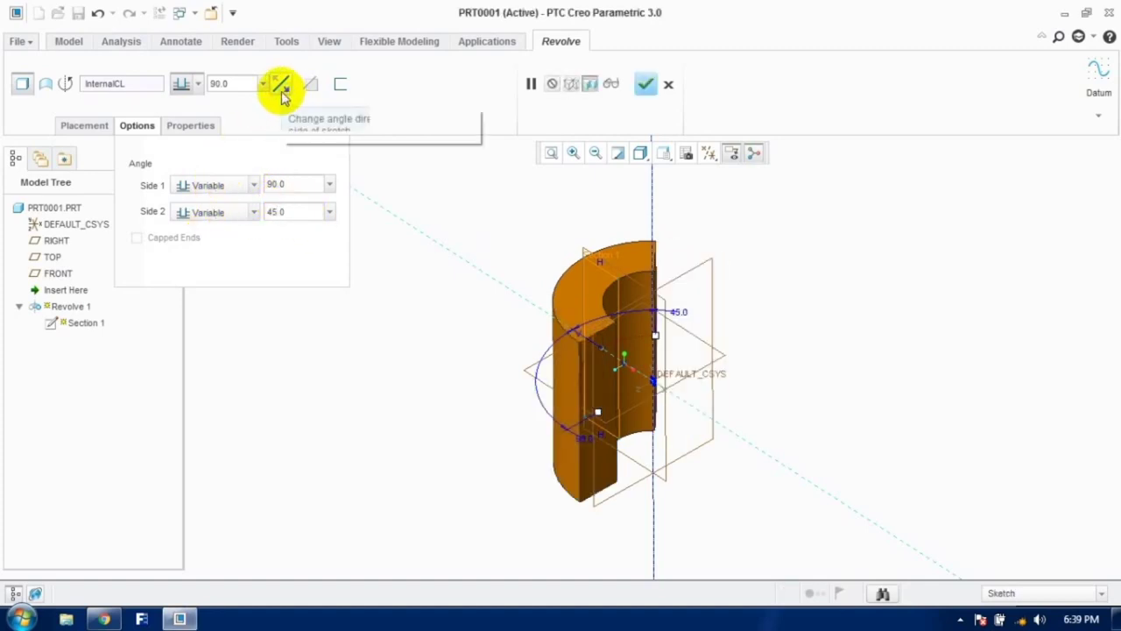
click(646, 86)
Step: Remove Revolve 1 from the part with undo and launch a new Revolve feature
scroll(634, 383, up, 3)
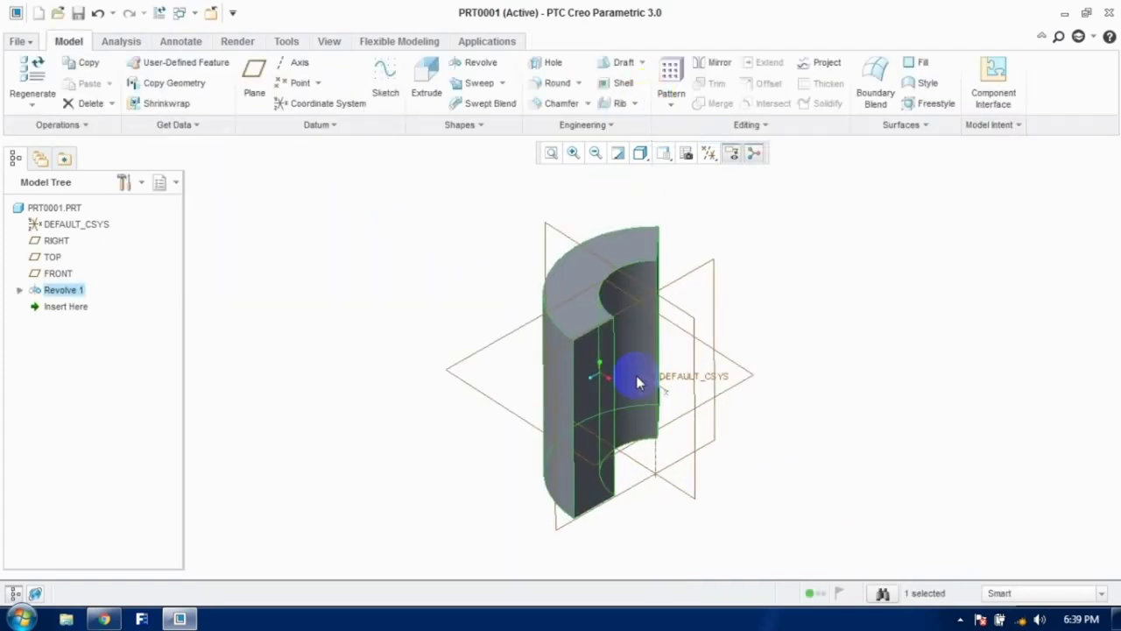
click(324, 396)
key(ctrl+z)
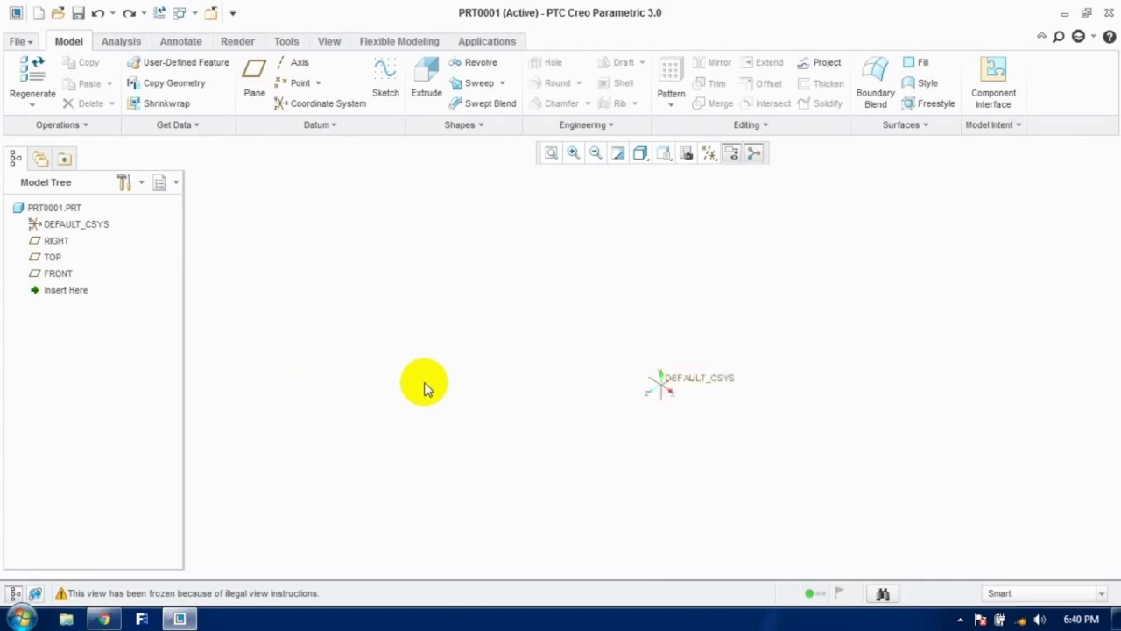
scroll(446, 389, down, 4)
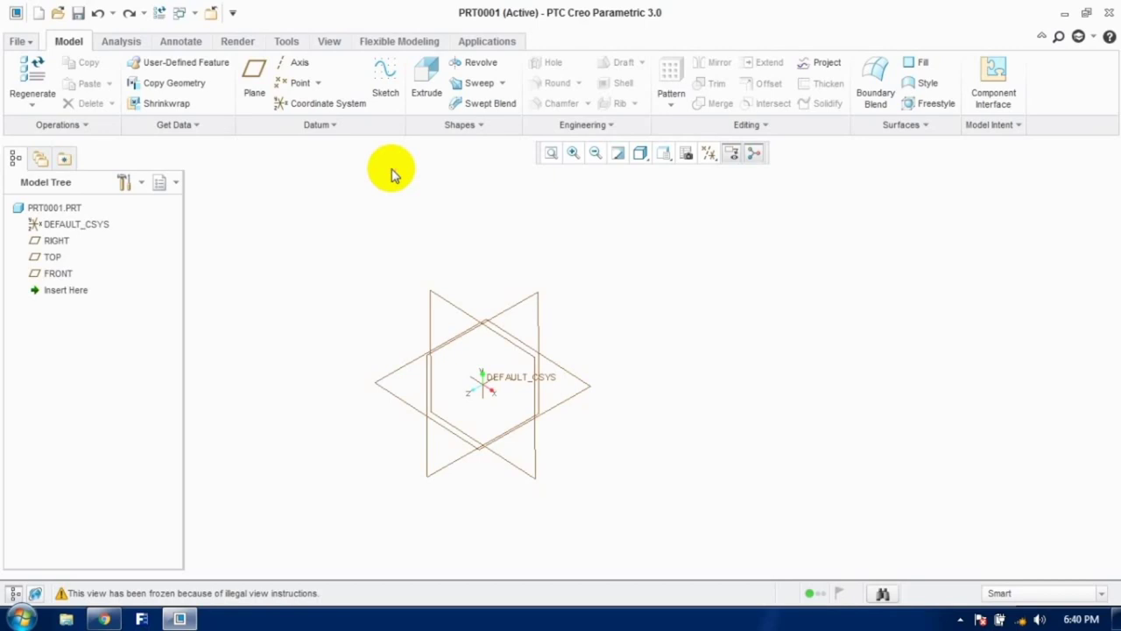
click(463, 70)
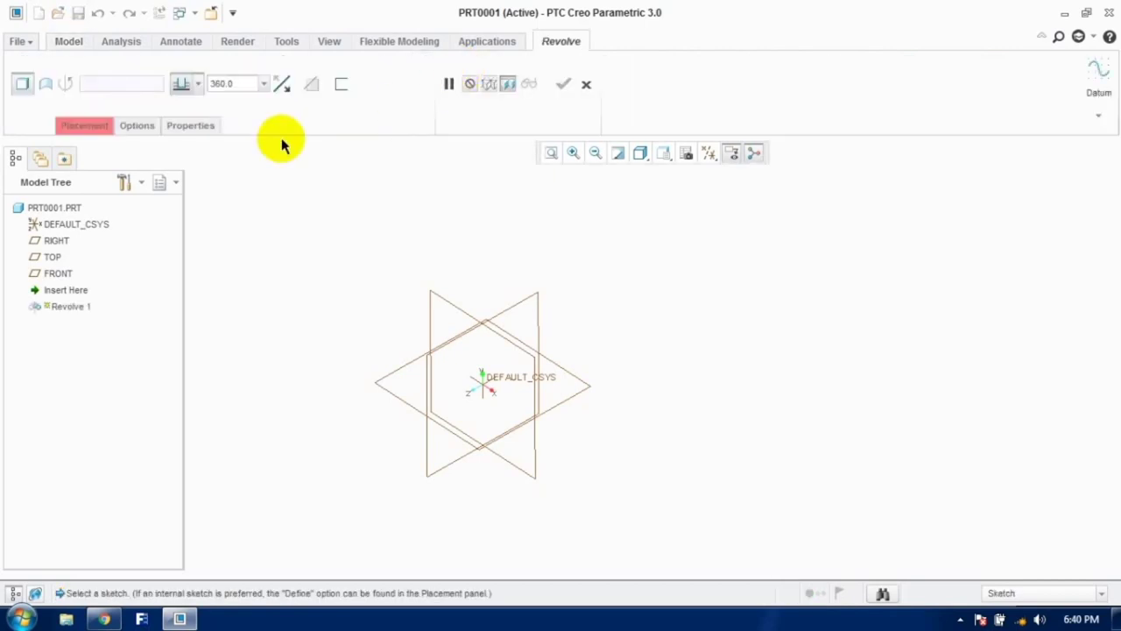
Step: Place the new revolve's sketch on the datum plane, viewed straight on
click(85, 125)
click(174, 178)
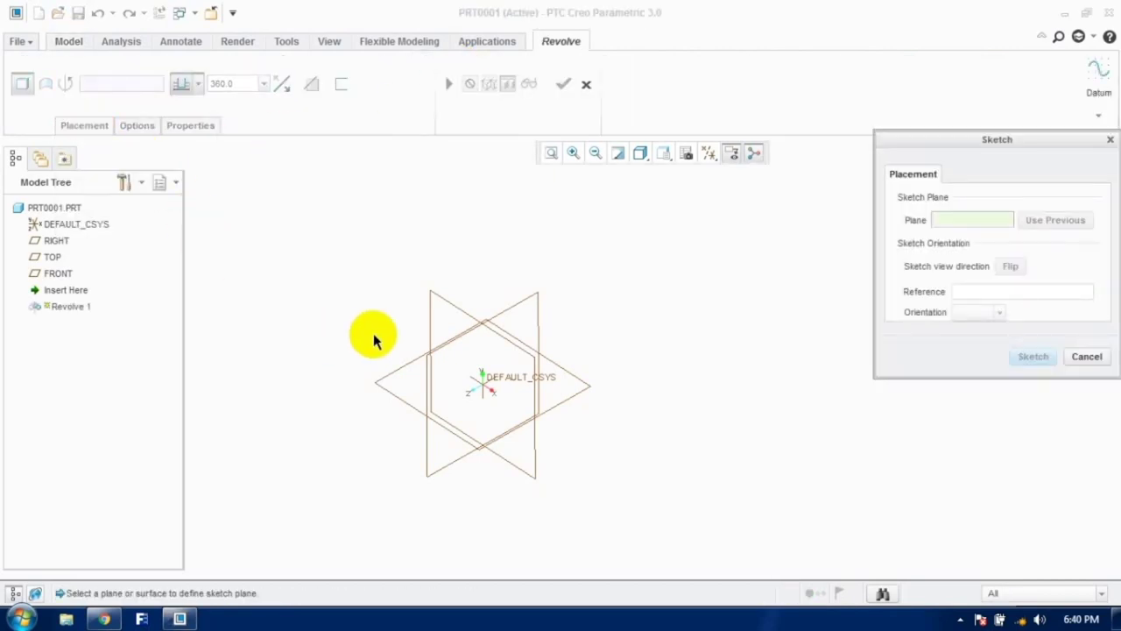
click(450, 303)
click(1032, 355)
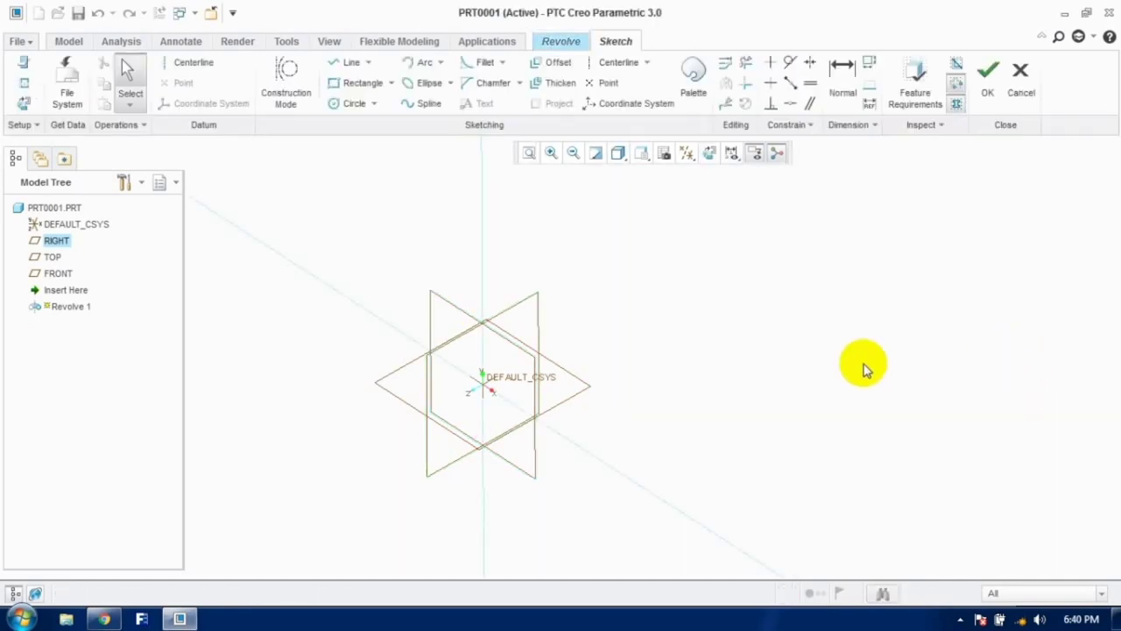
click(707, 154)
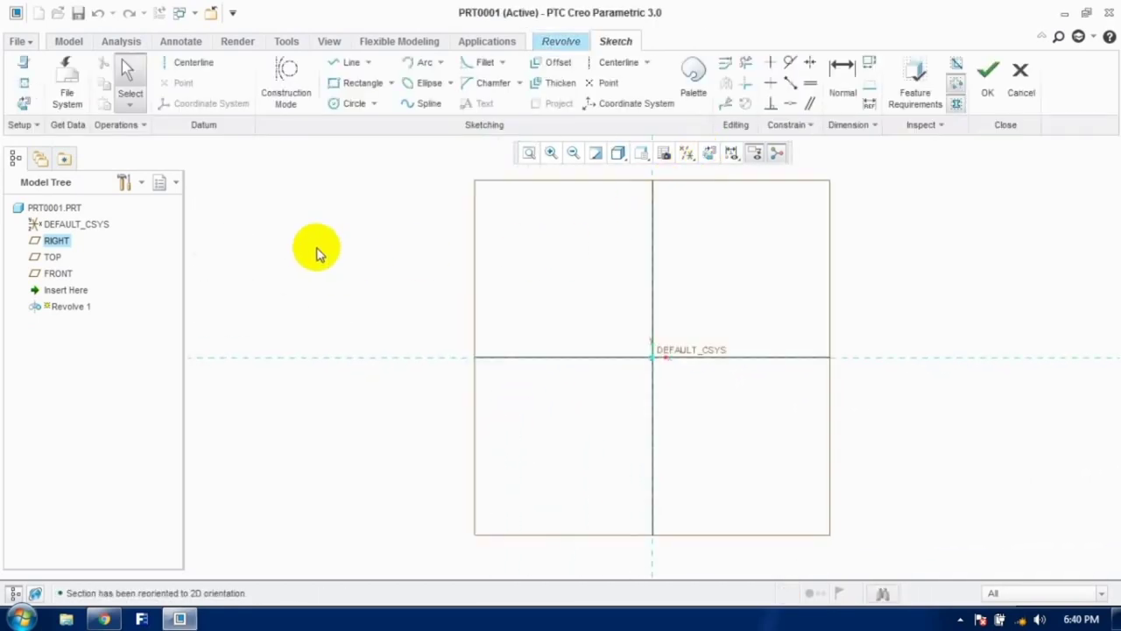
Step: Draw a closed stepped profile with lines, starting at the origin along the horizontal axis
click(337, 64)
click(655, 358)
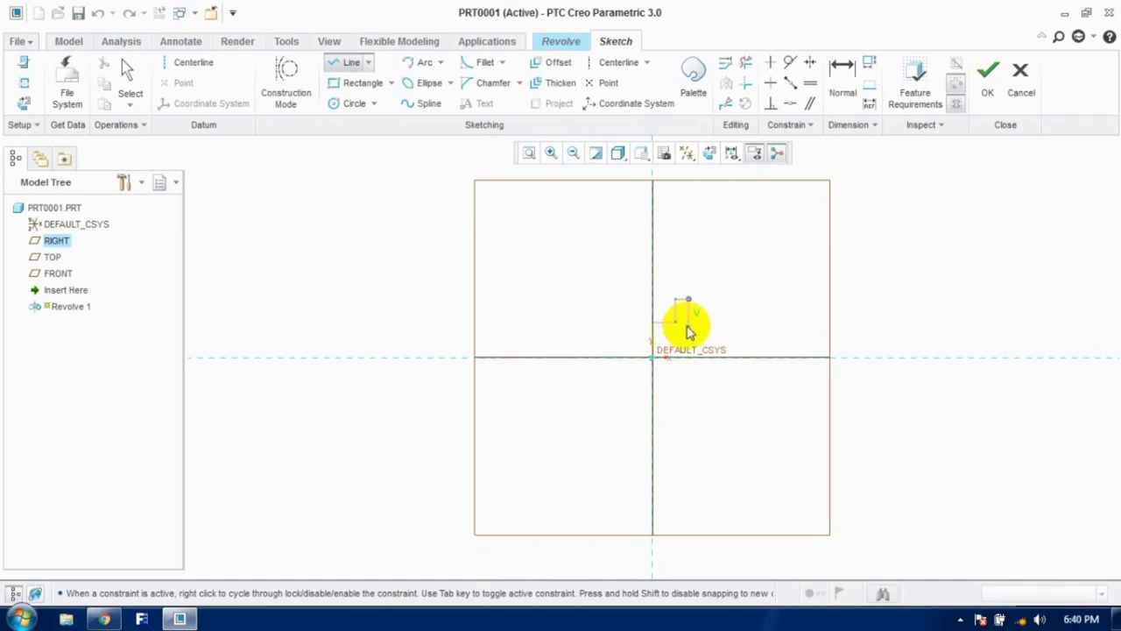
click(689, 312)
click(788, 312)
click(787, 282)
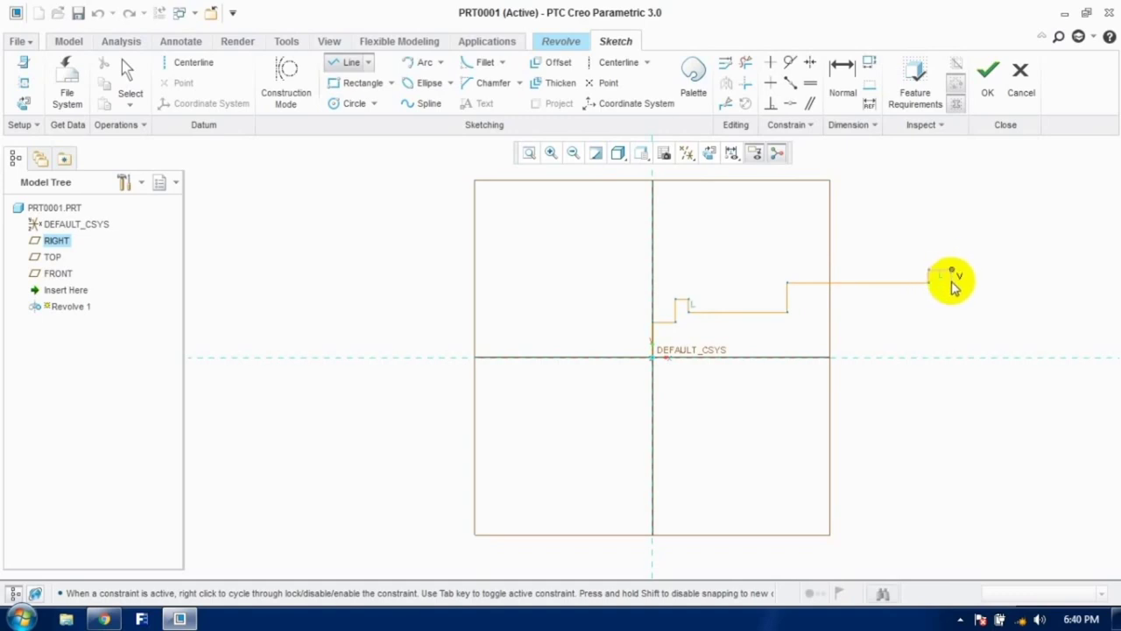
key(ctrl+z)
click(1046, 317)
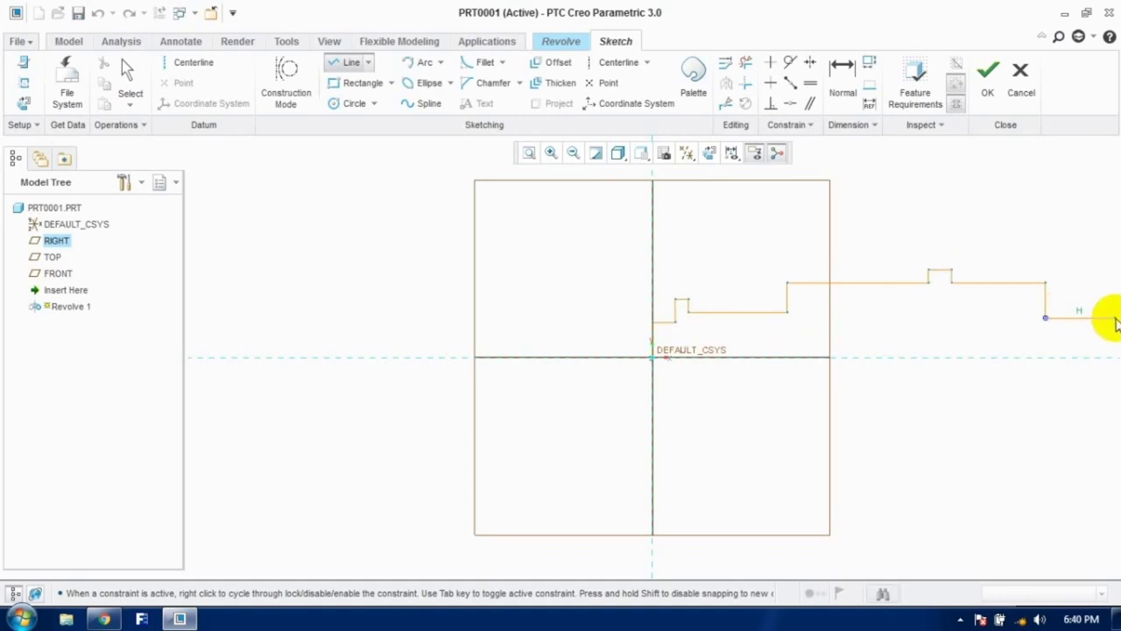
click(1114, 357)
scroll(468, 366, down, 3)
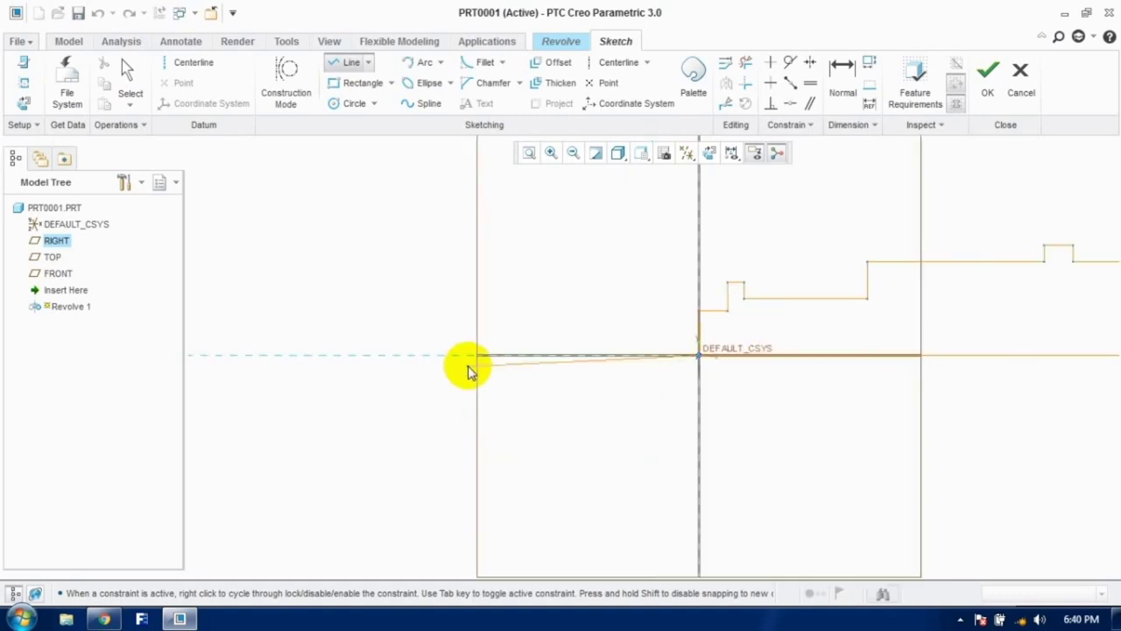
scroll(919, 353, up, 2)
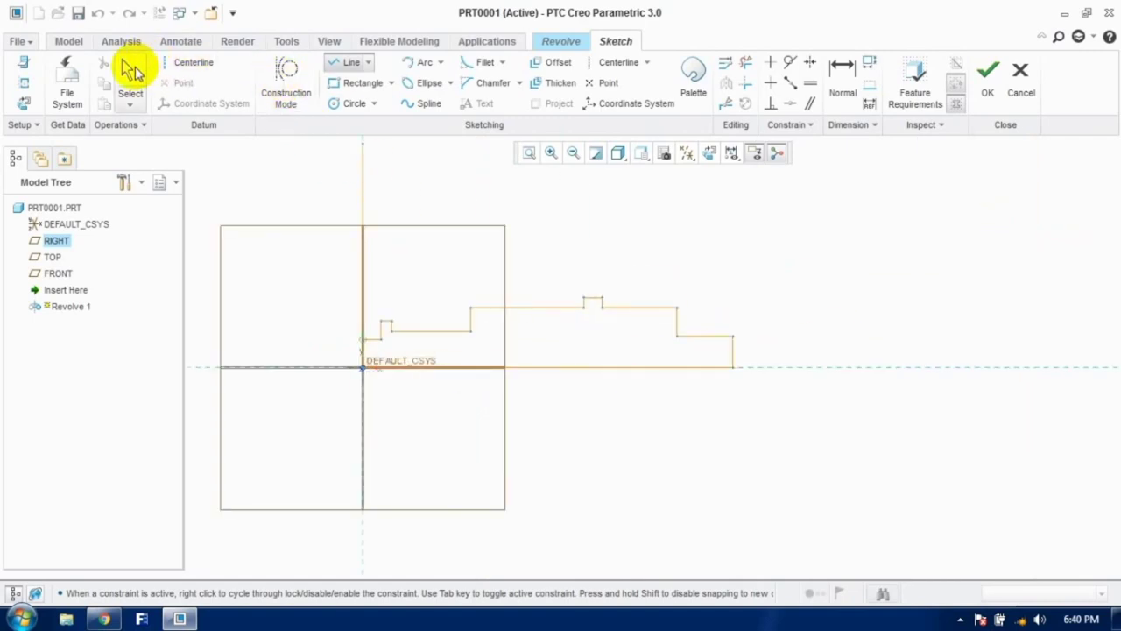
click(128, 81)
scroll(473, 329, down, 1)
scroll(469, 330, up, 3)
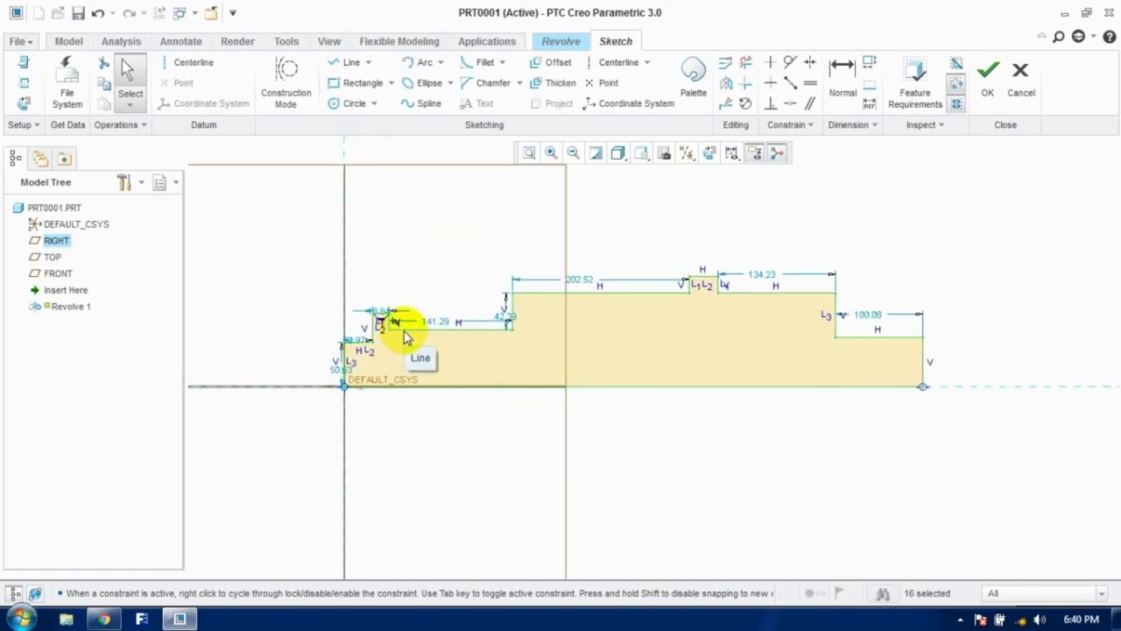
Step: Select all the profile dimensions and bring up the Modify Dimensions editor
click(724, 66)
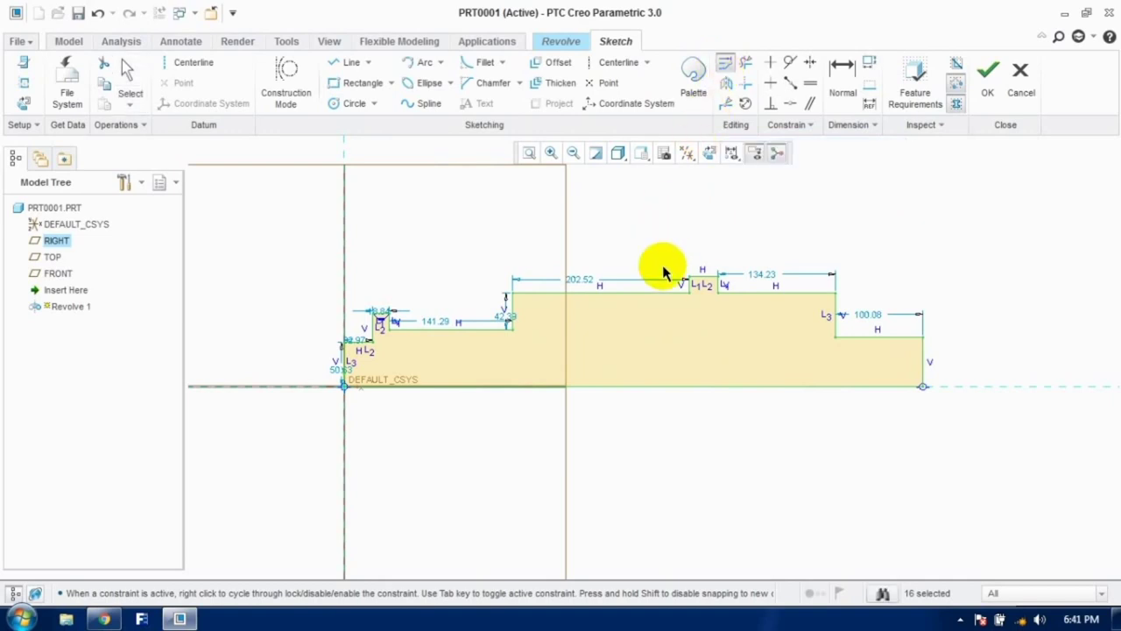
click(726, 66)
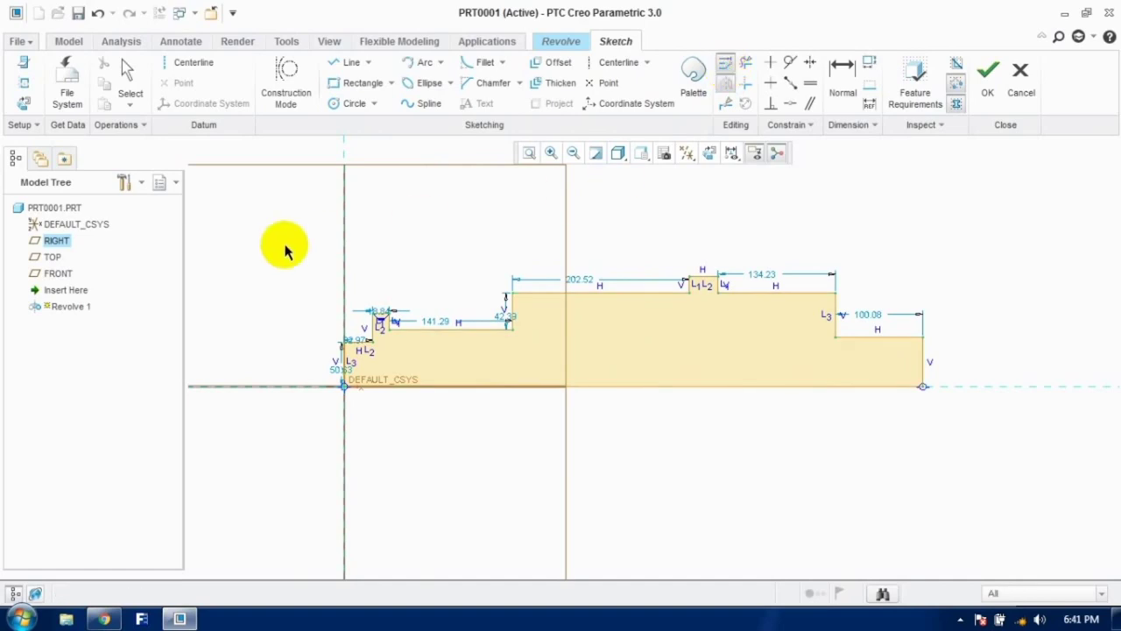
drag(240, 234, 975, 467)
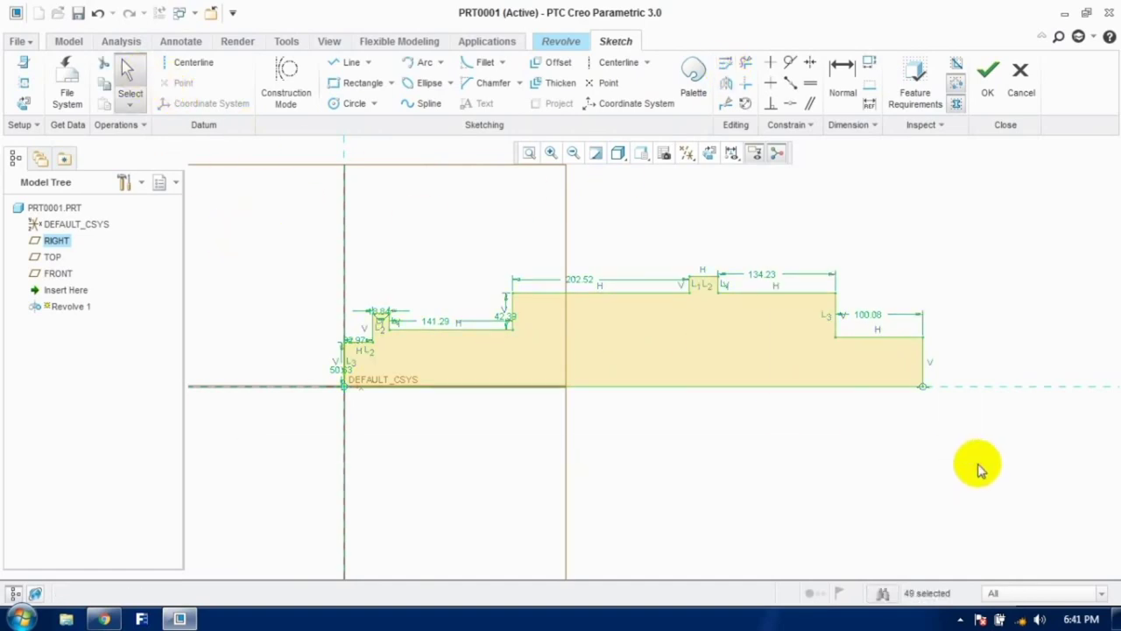
click(726, 68)
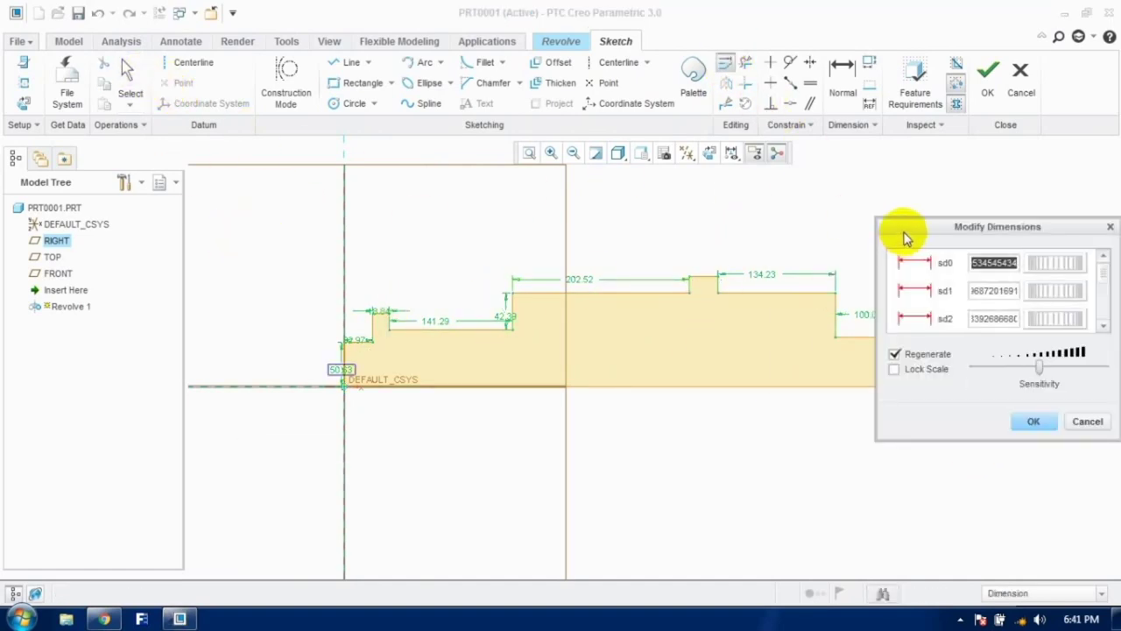
drag(907, 228, 684, 211)
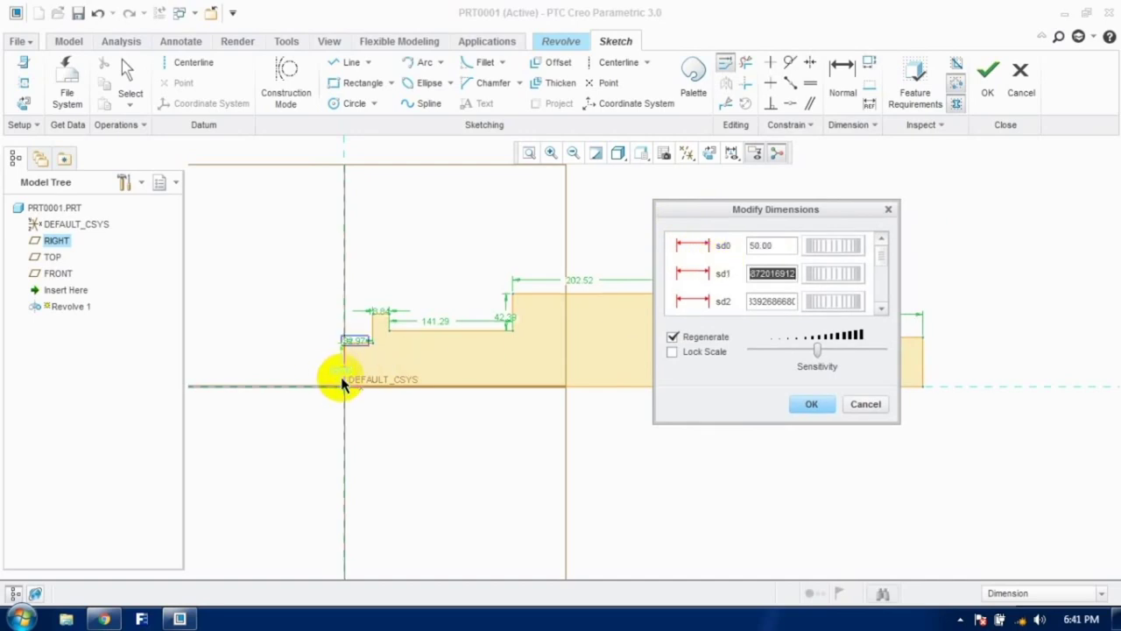
Step: Set sd1 25, sd2 10, sd3 150, sd4 50, sd6 150, sd7 100 and regenerate the profile
text(2)
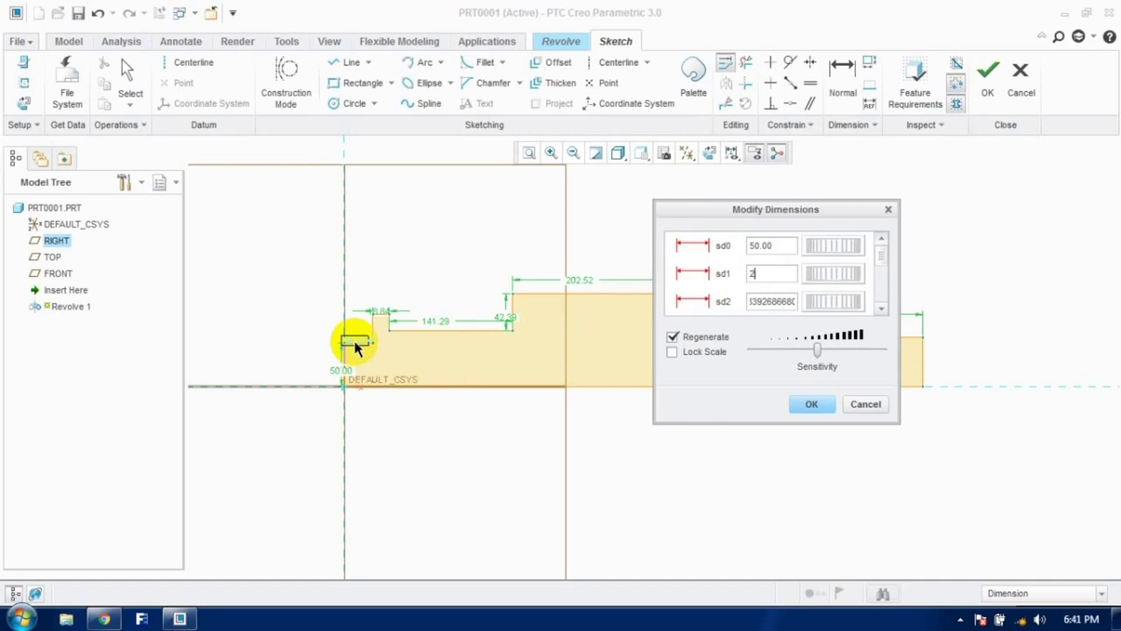
text(5)
key(Tab)
text(10)
key(Tab)
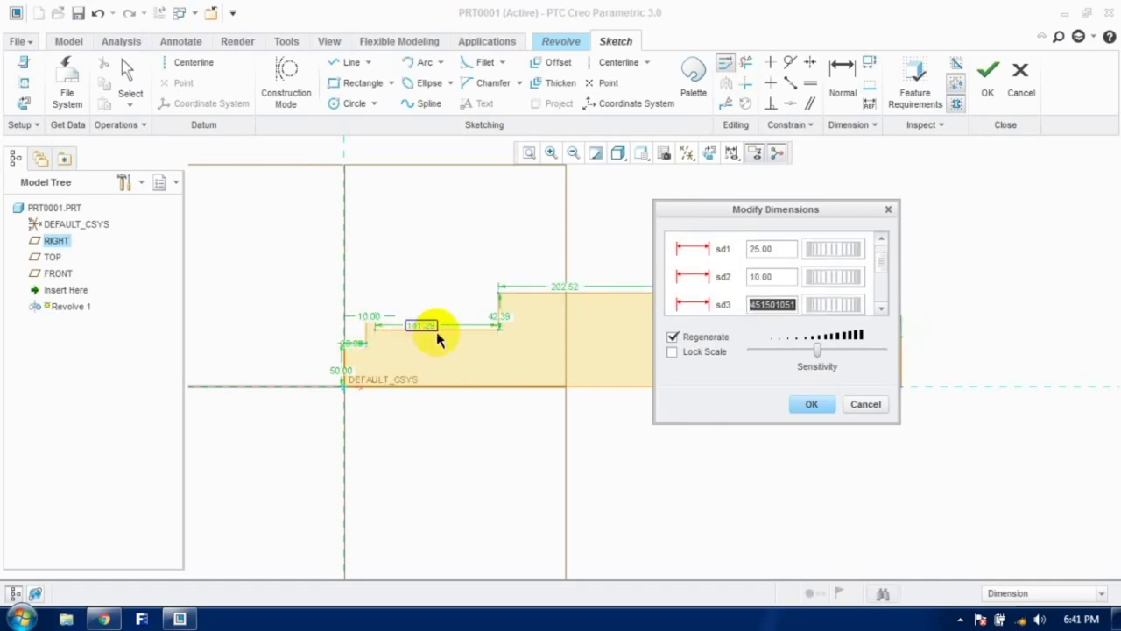
key(Tab)
text(5)
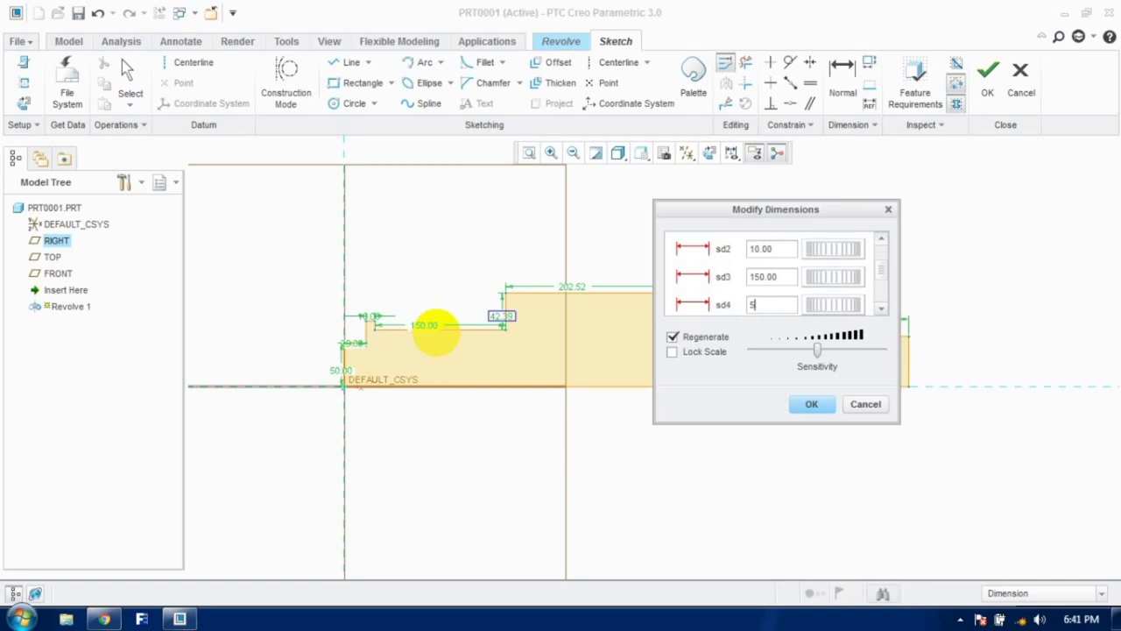
text(0)
key(Tab)
drag(727, 215, 412, 234)
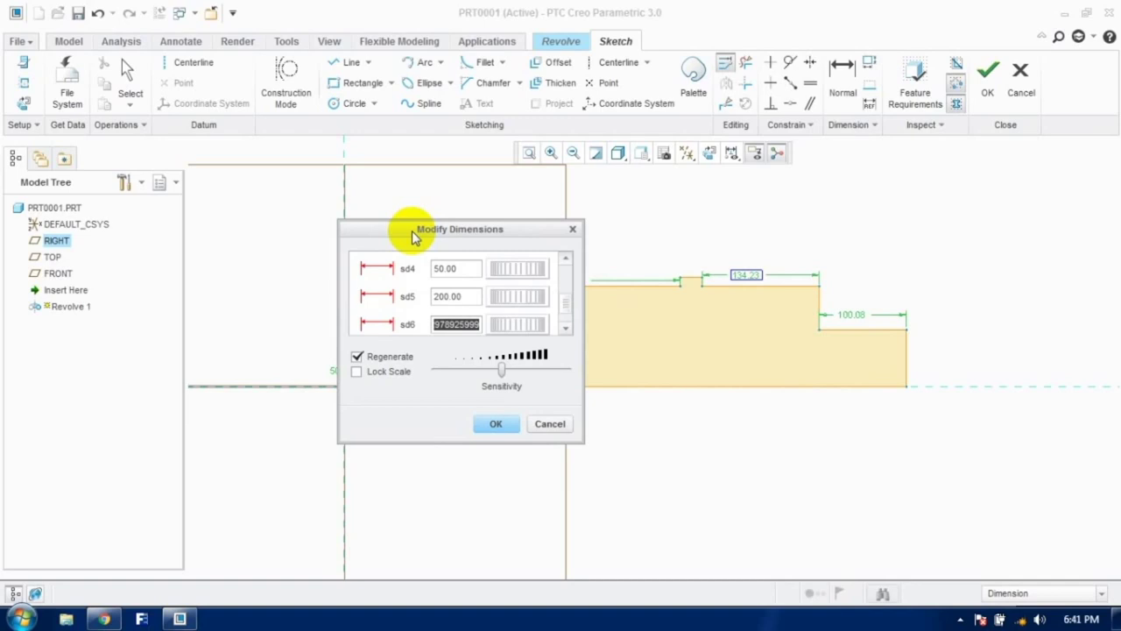
text(150)
key(Tab)
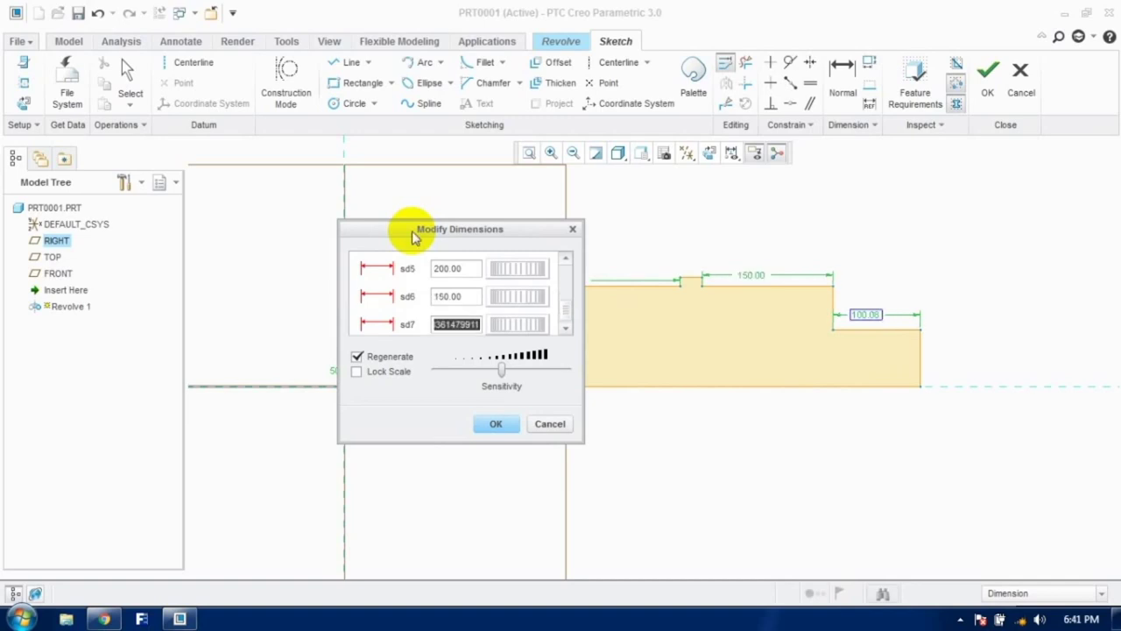
text(100)
key(Tab)
mouse_move(418, 227)
mouse_down()
mouse_move(464, 240)
mouse_move(722, 376)
mouse_move(709, 271)
mouse_move(640, 230)
mouse_up()
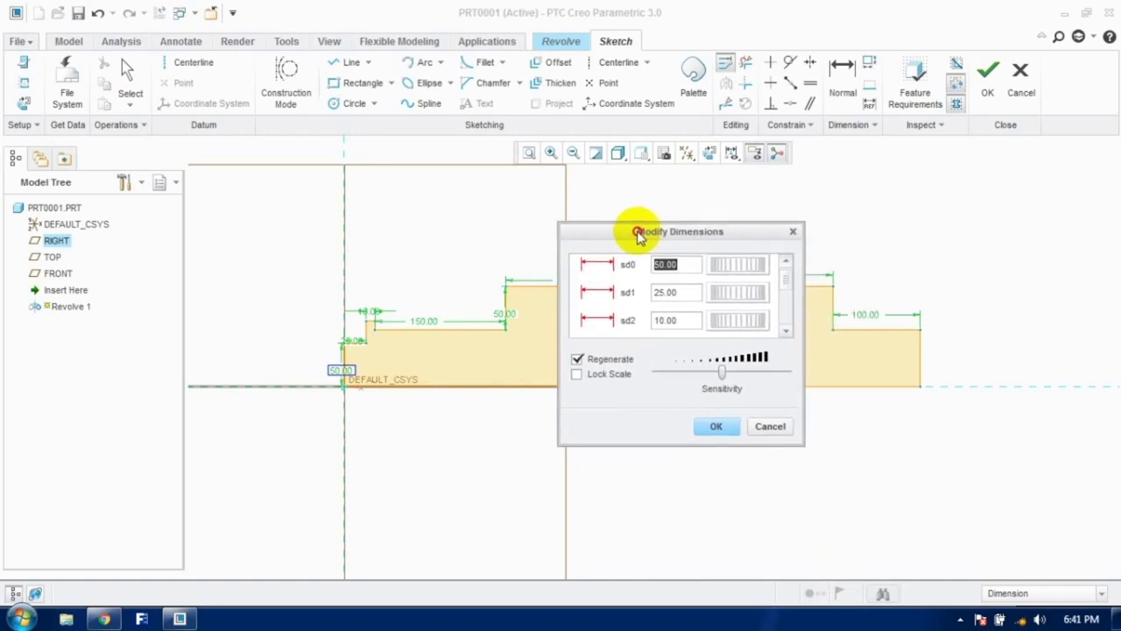
click(711, 426)
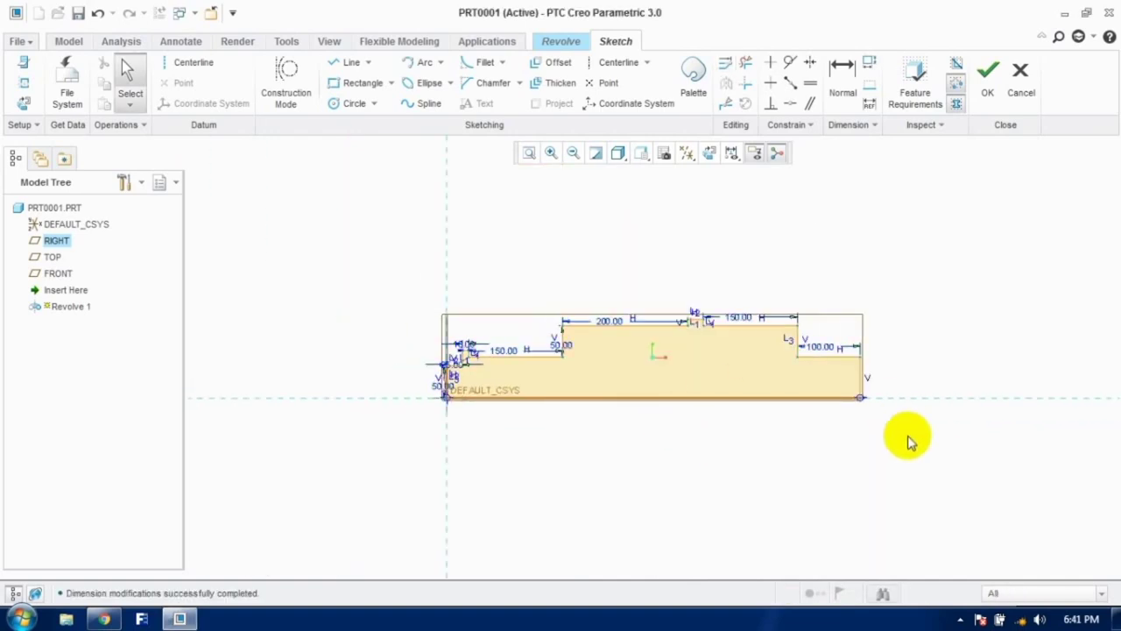
Step: Add a centreline along the profile's bottom edge and complete the revolved stepped shaft
click(186, 64)
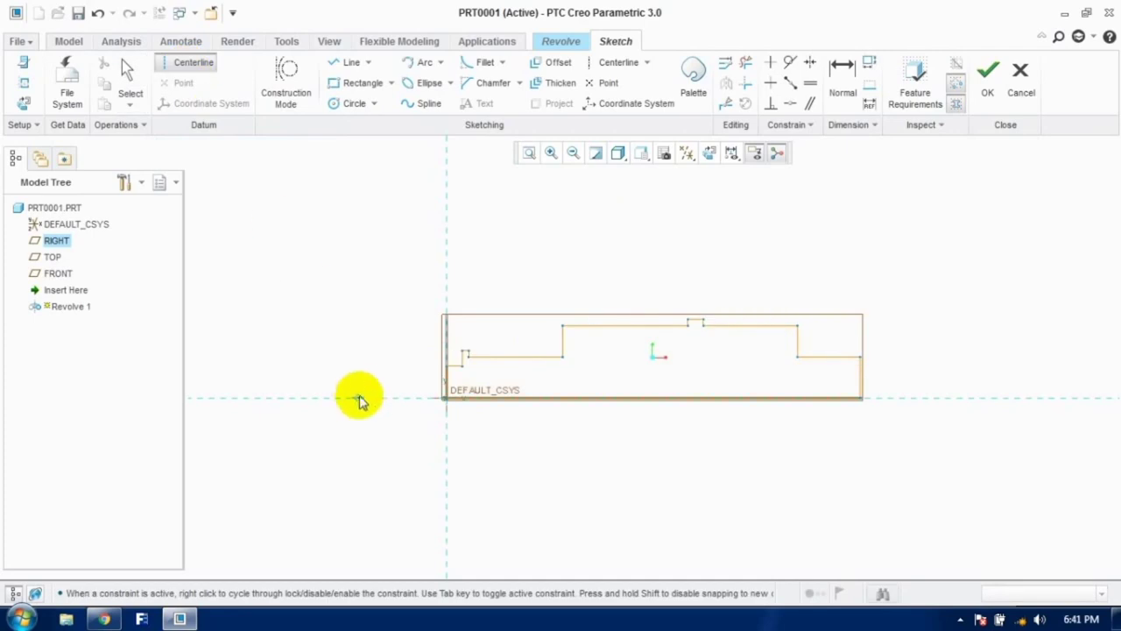
click(914, 405)
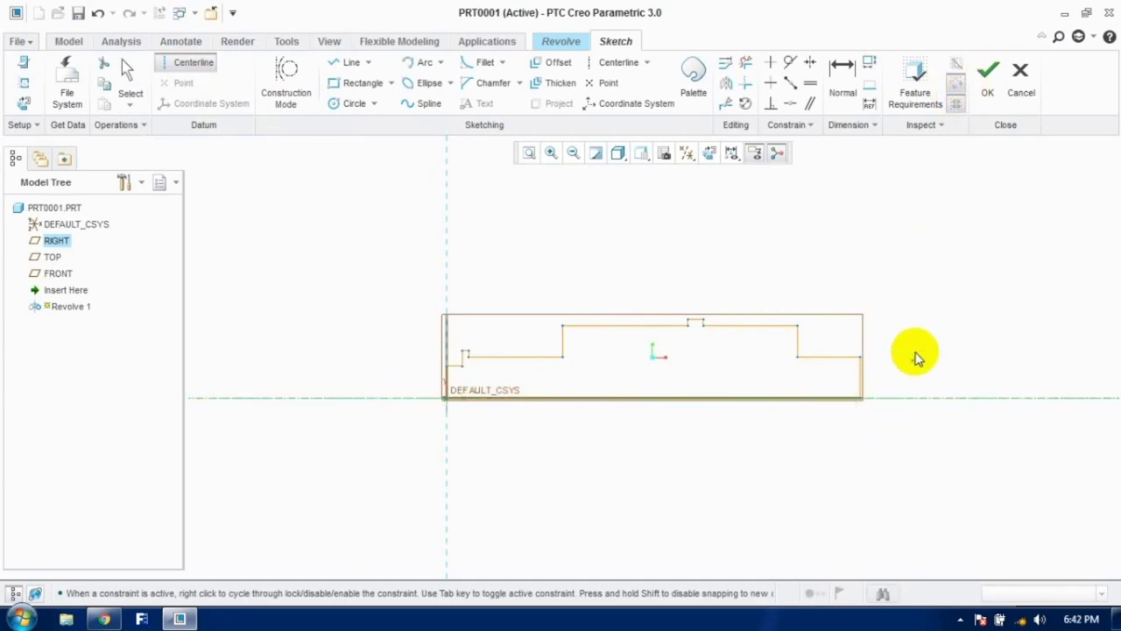
click(988, 71)
mouse_move(766, 307)
middle_down()
mouse_move(726, 321)
mouse_move(767, 306)
mouse_move(761, 295)
middle_up()
click(565, 85)
middle_drag(631, 228, 676, 333)
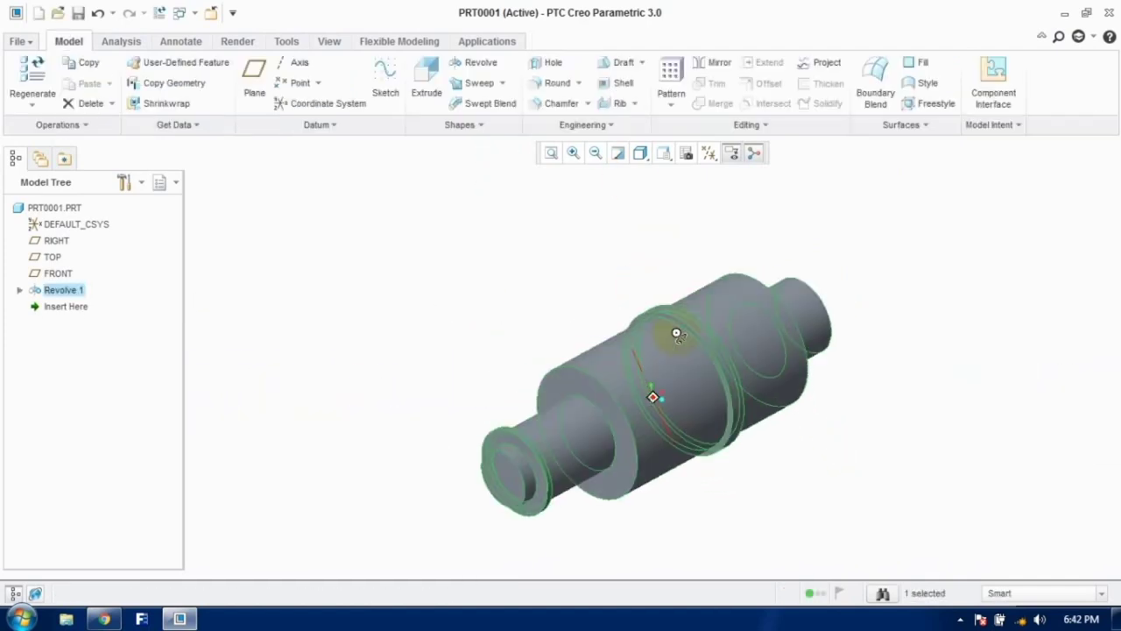
click(421, 274)
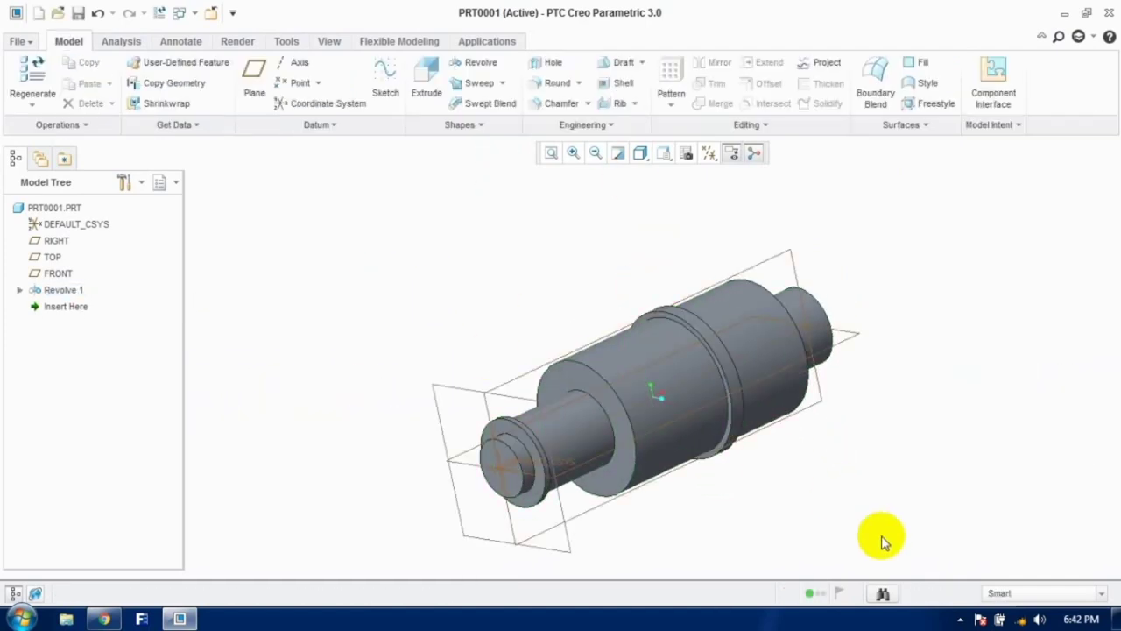
click(960, 618)
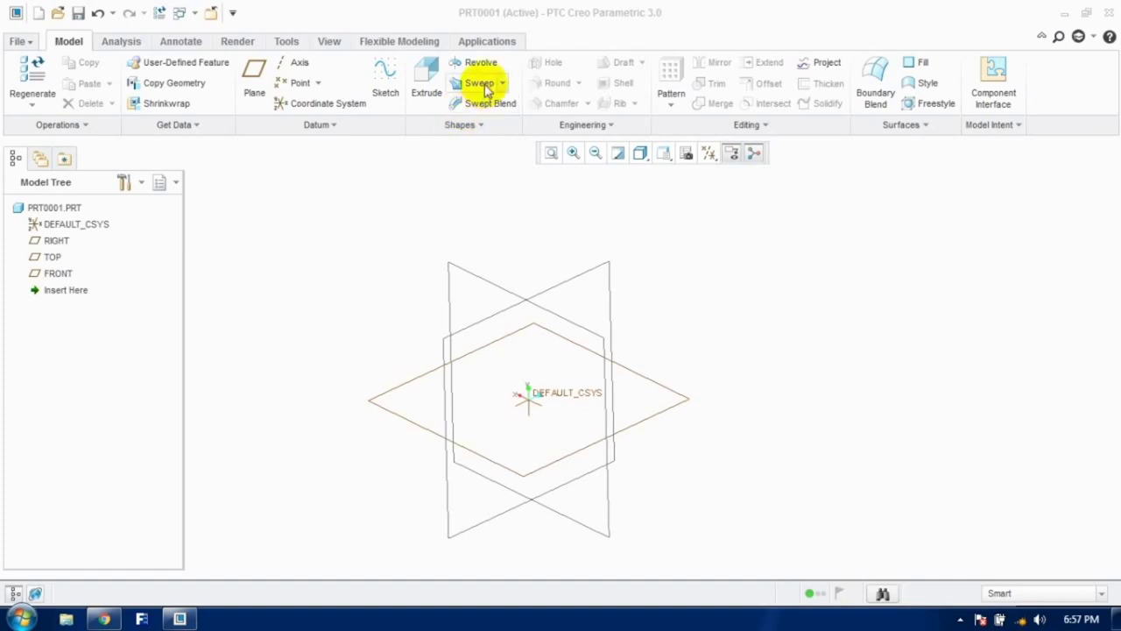
Step: Start a new sketch on the RIGHT plane, viewed straight on
click(416, 186)
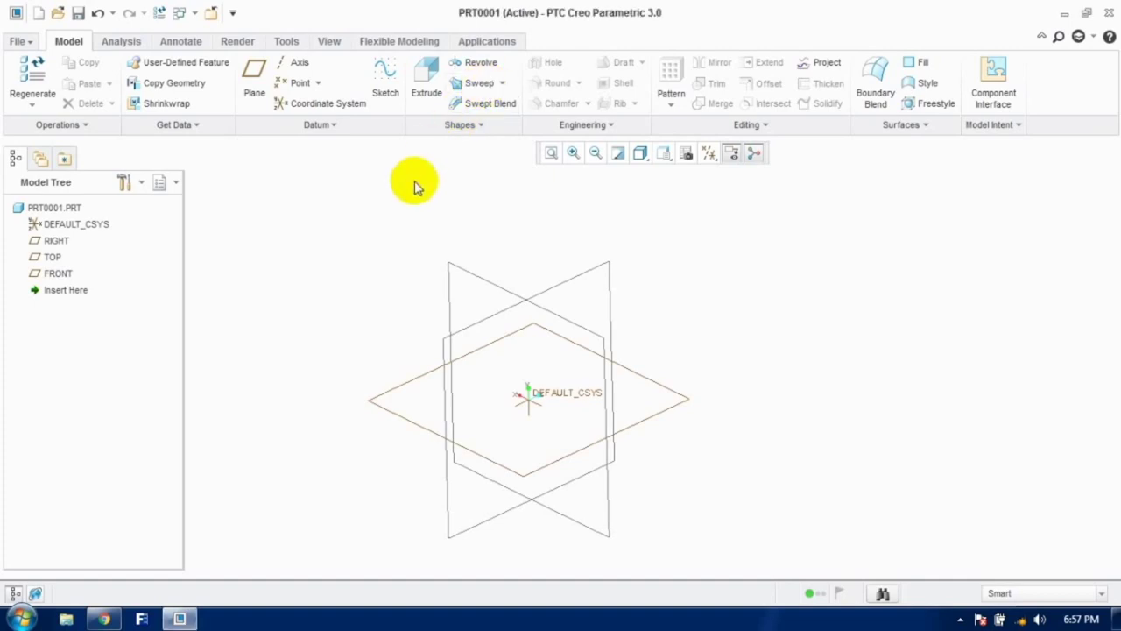
click(384, 103)
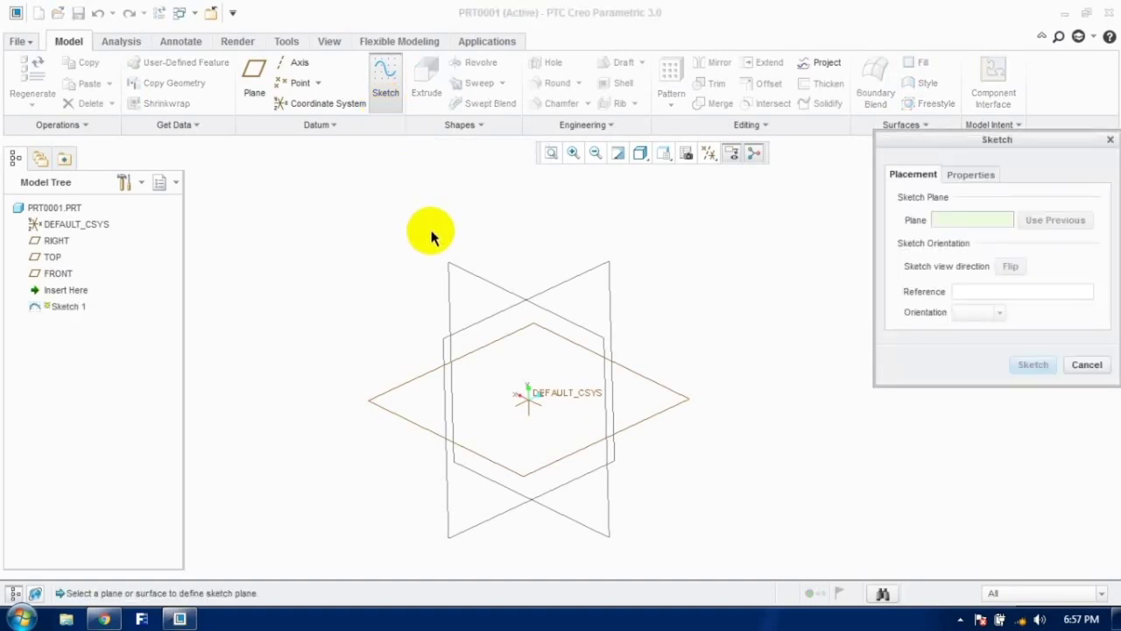
click(462, 271)
click(1028, 365)
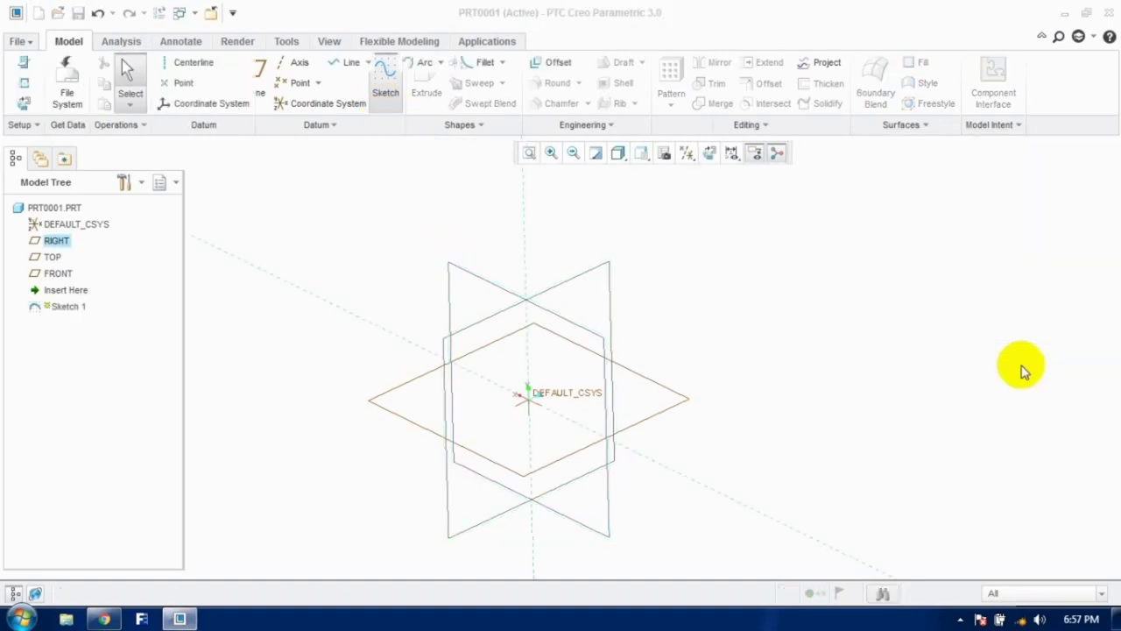
click(709, 154)
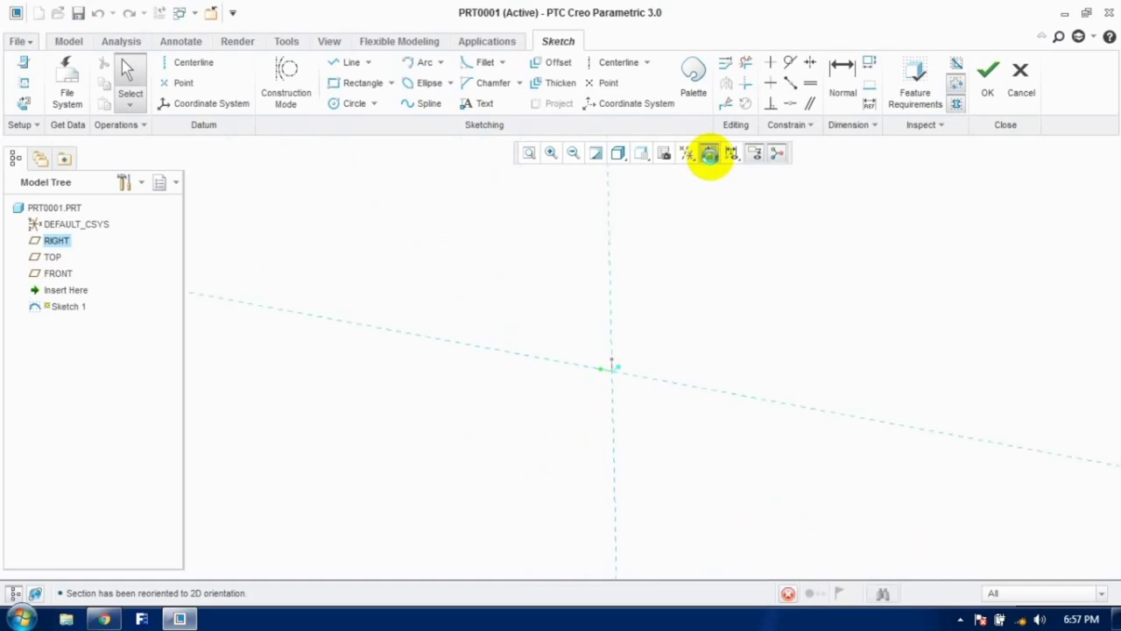
Step: Draw the trajectory: a horizontal line, an angled jog, and an upper horizontal line
click(353, 64)
click(419, 357)
click(572, 358)
click(587, 305)
click(800, 305)
click(154, 93)
Step: Set the trajectory dimensions to 0 offset, 135° angle, 50 jog and 200 length, then finish
drag(311, 230, 821, 408)
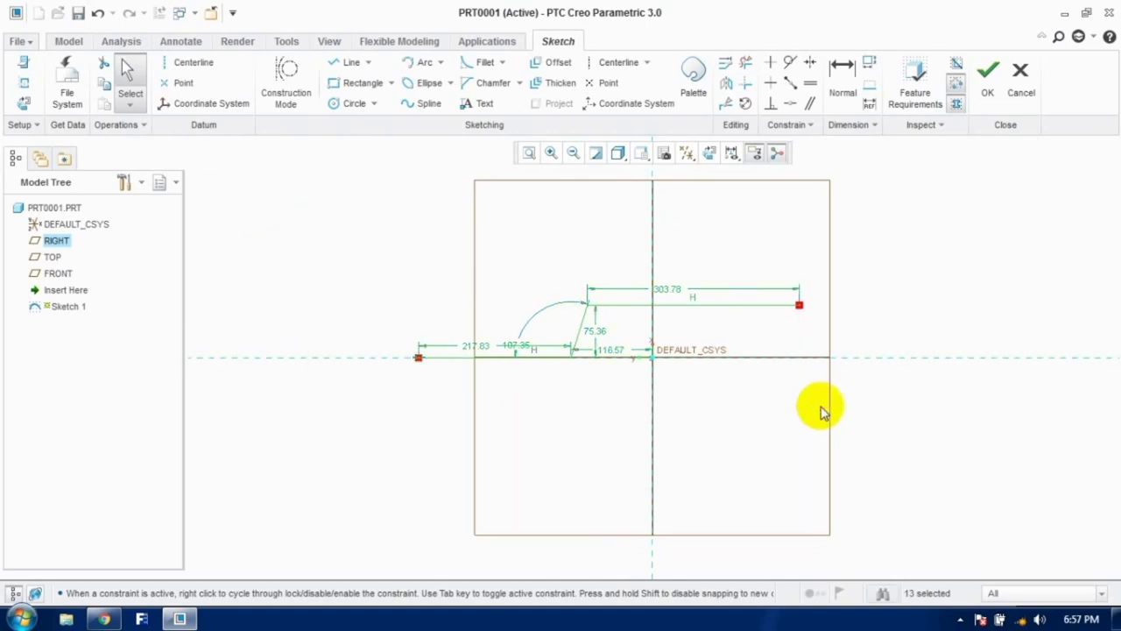
click(725, 64)
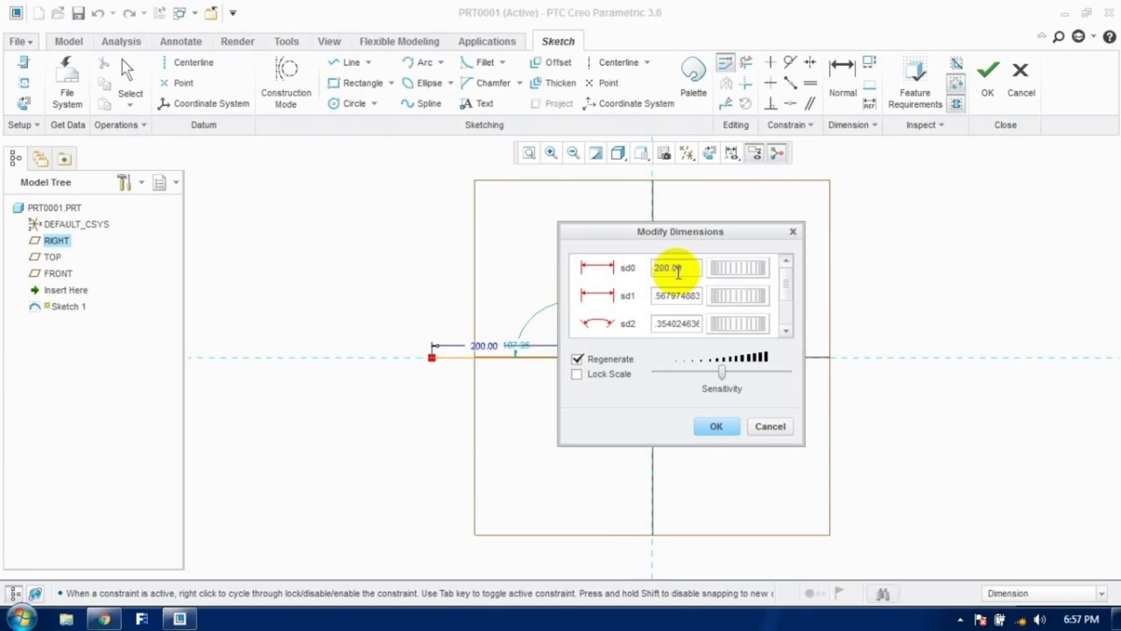
drag(680, 233, 910, 228)
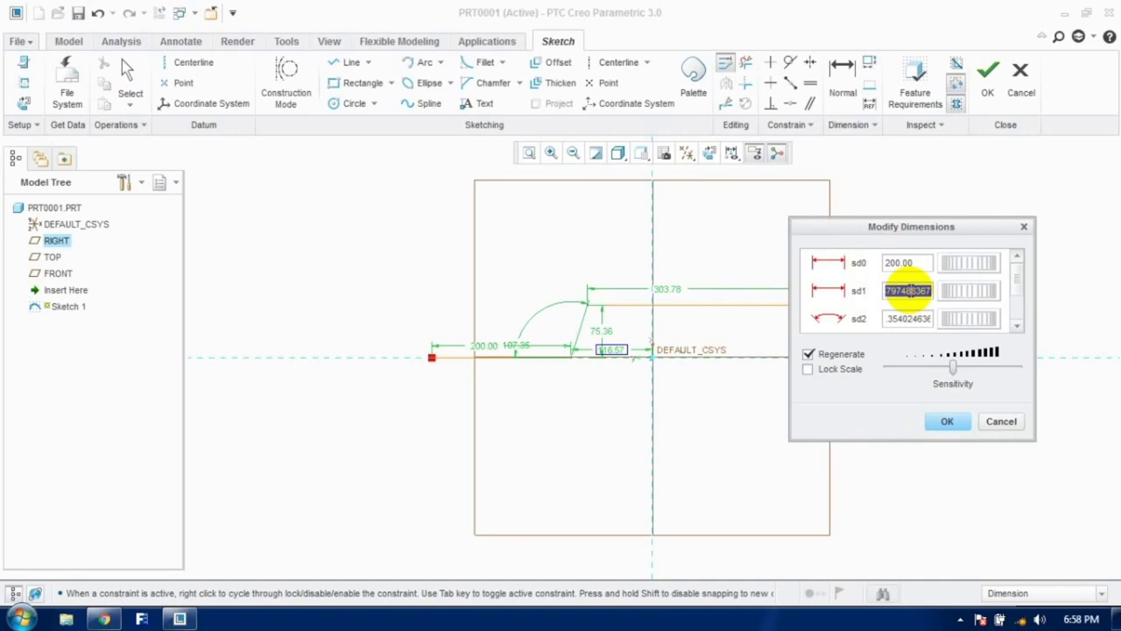
text(0)
key(Return)
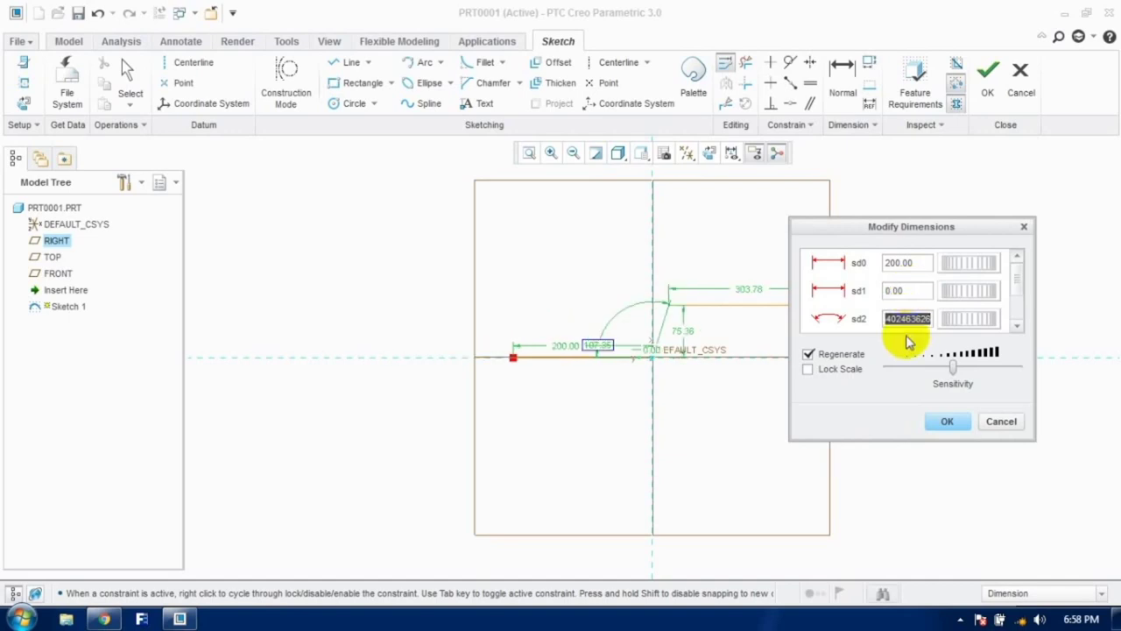
text(135)
key(Return)
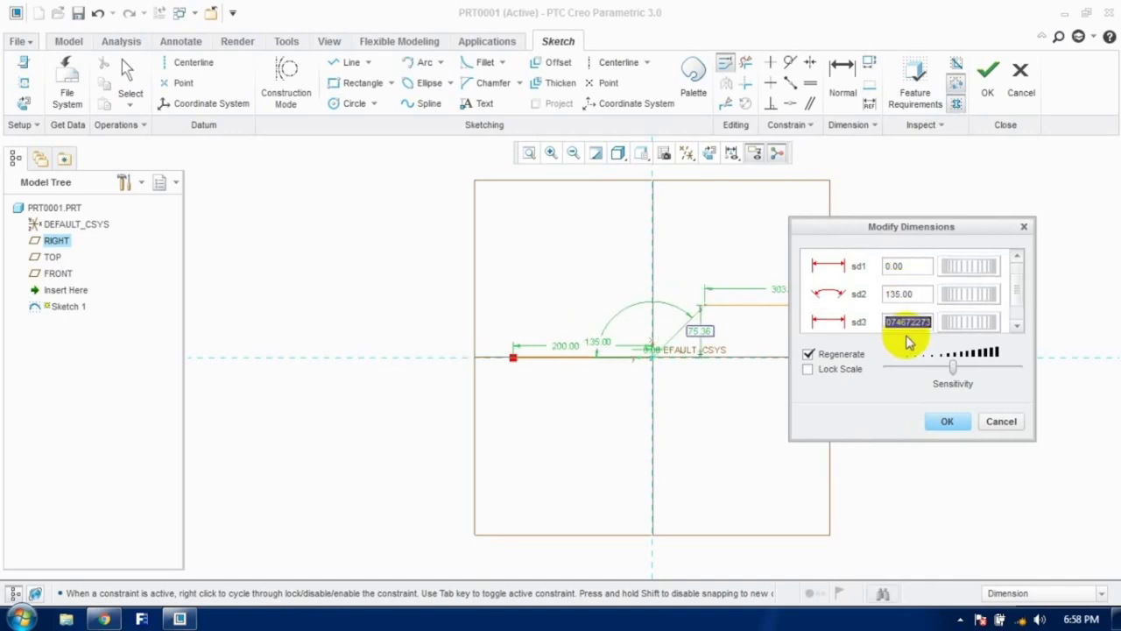
text(50)
key(Return)
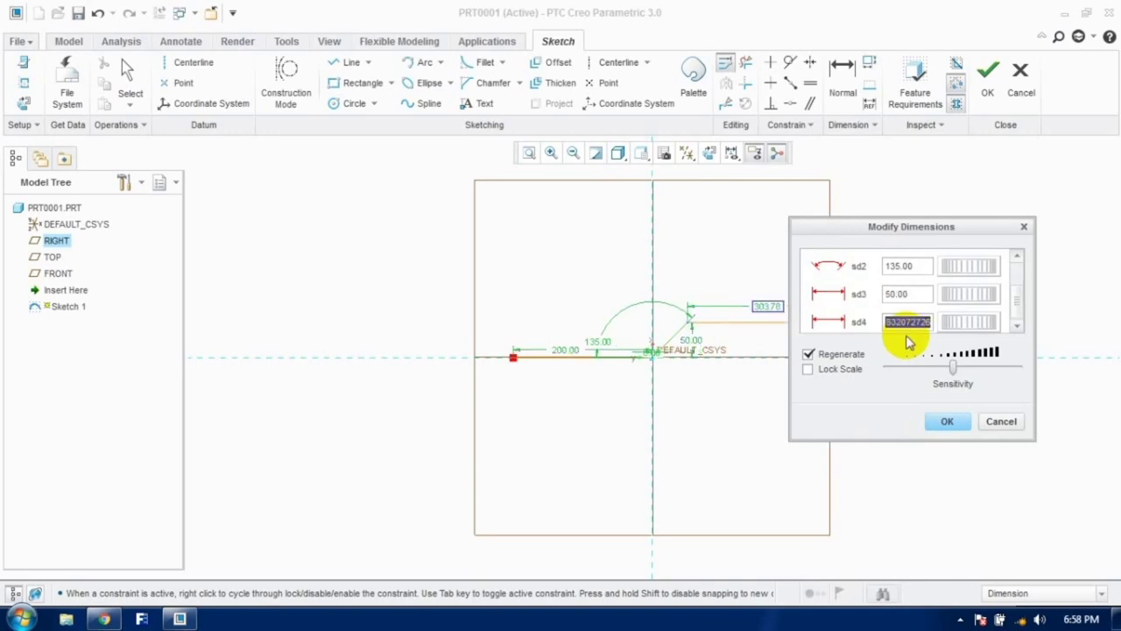
key(Return)
click(947, 422)
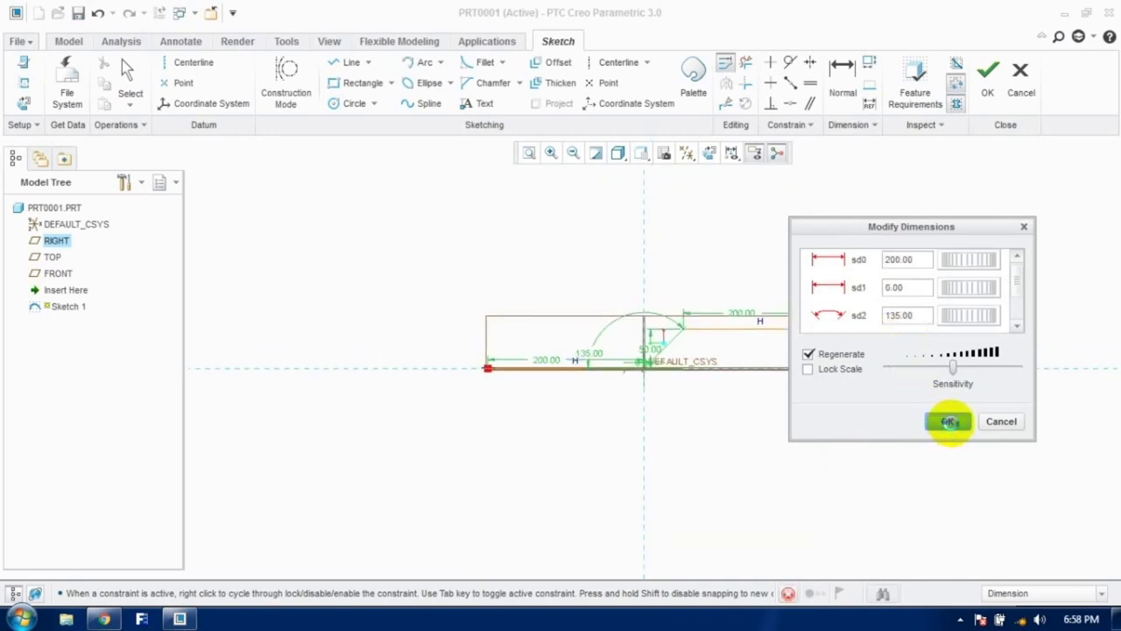
click(433, 425)
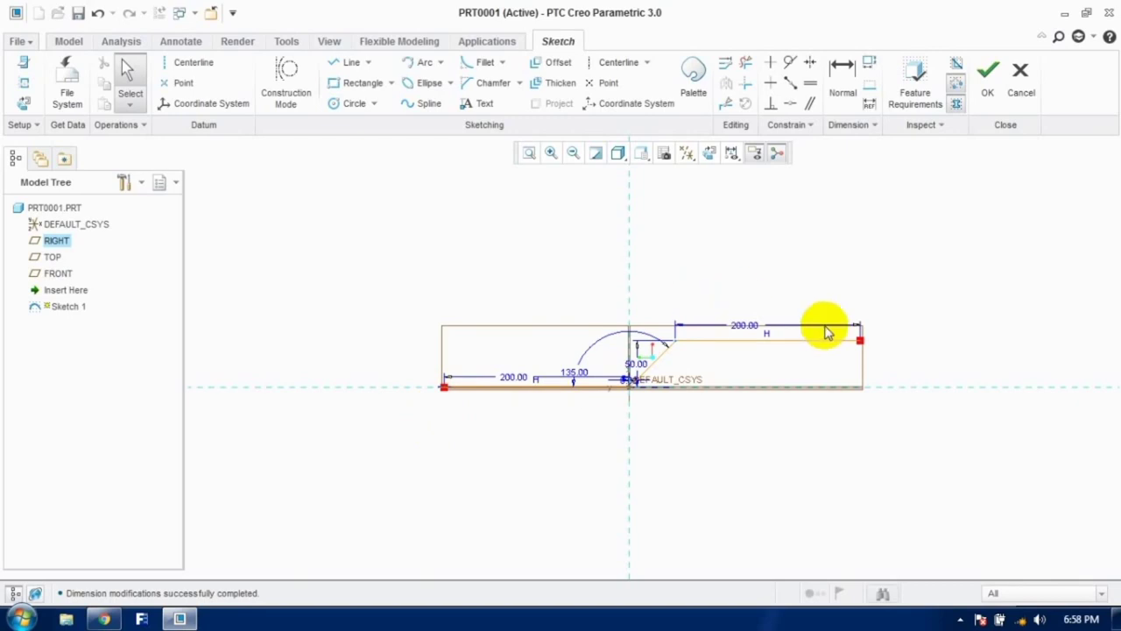
click(986, 95)
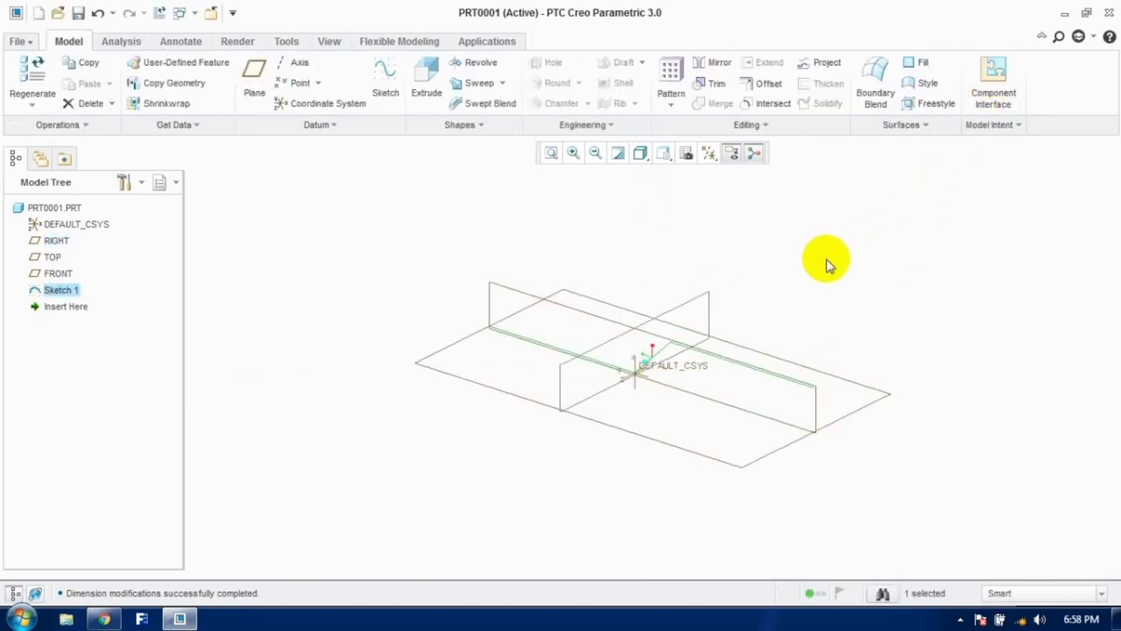
Step: Start a sweep using Sketch 1 as the trajectory
click(337, 207)
click(469, 84)
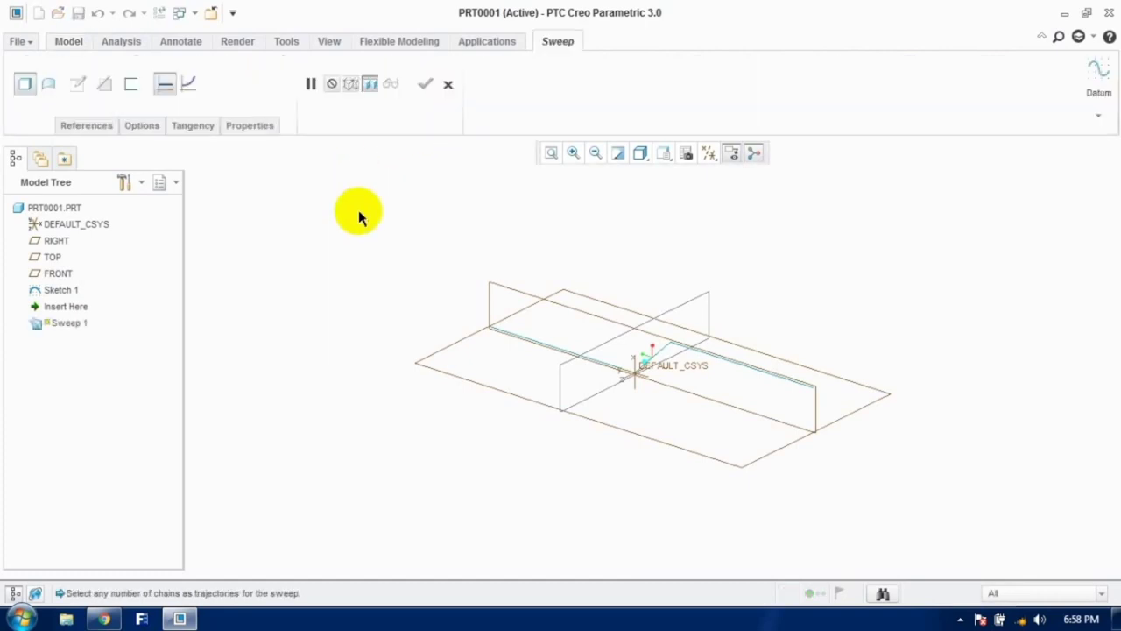
click(508, 331)
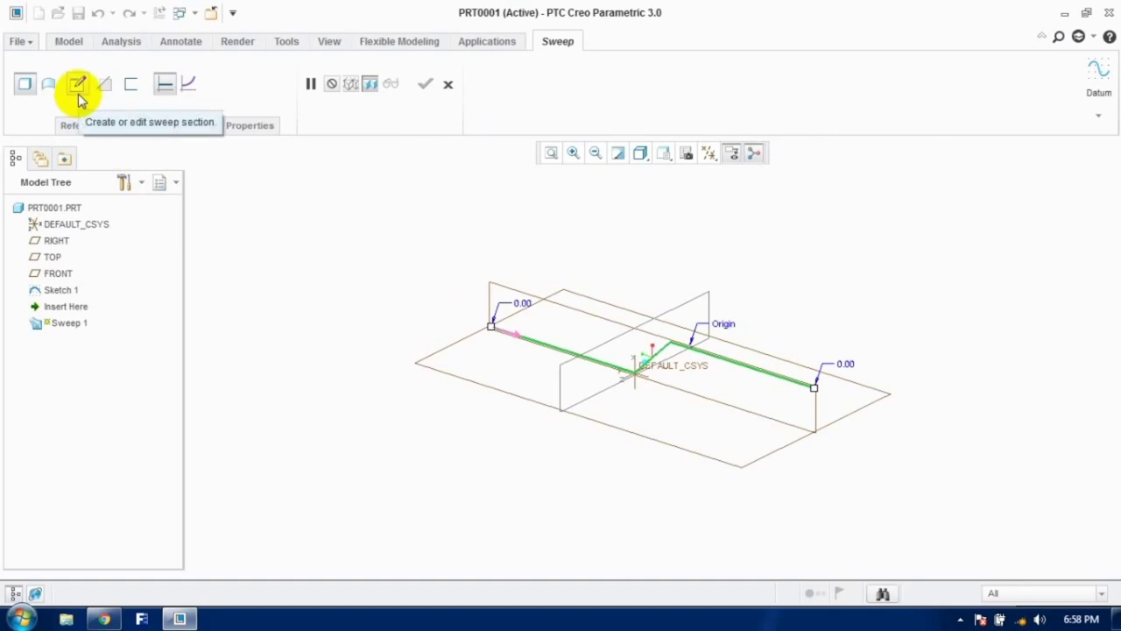
Step: Sketch a diameter-20 circle at the origin as the sweep section and finish it
click(79, 97)
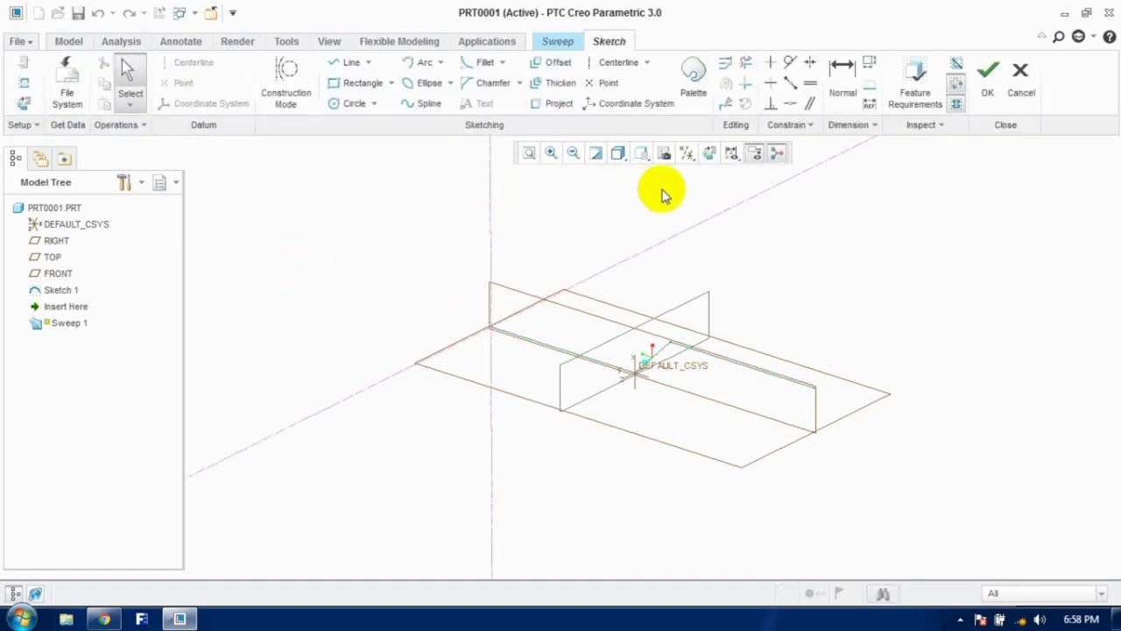
click(710, 155)
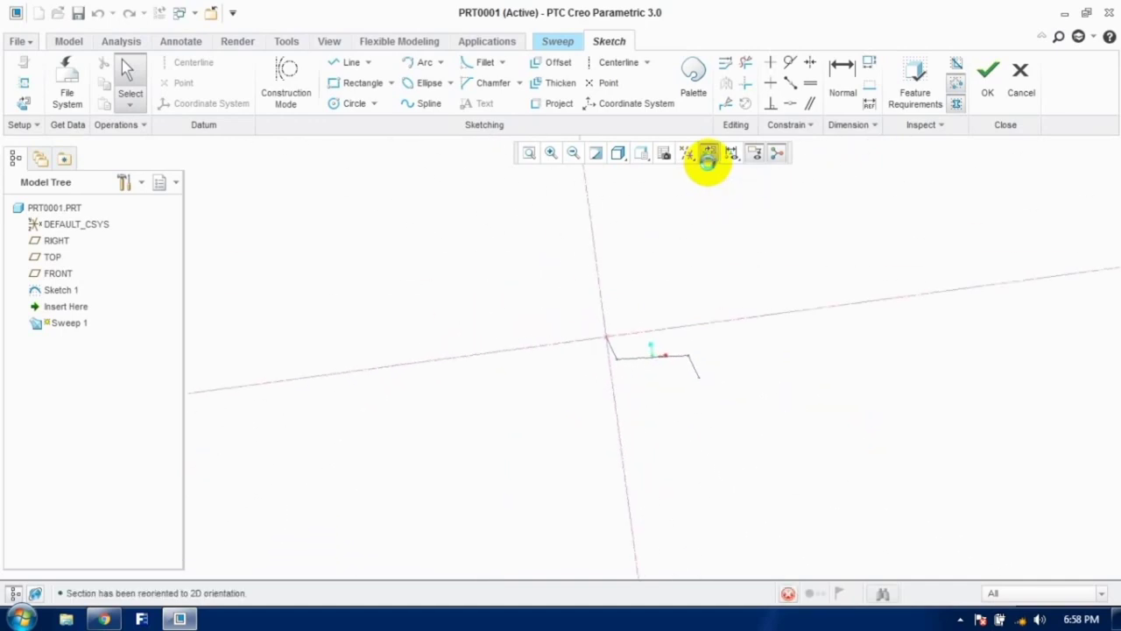
click(336, 105)
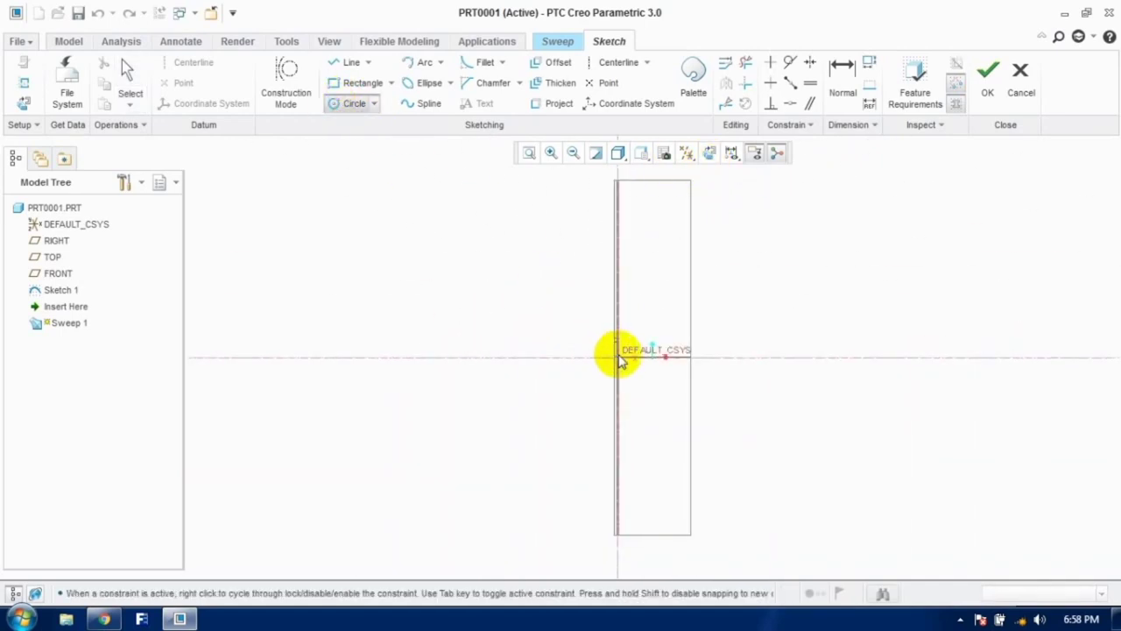
click(618, 359)
click(588, 355)
click(131, 75)
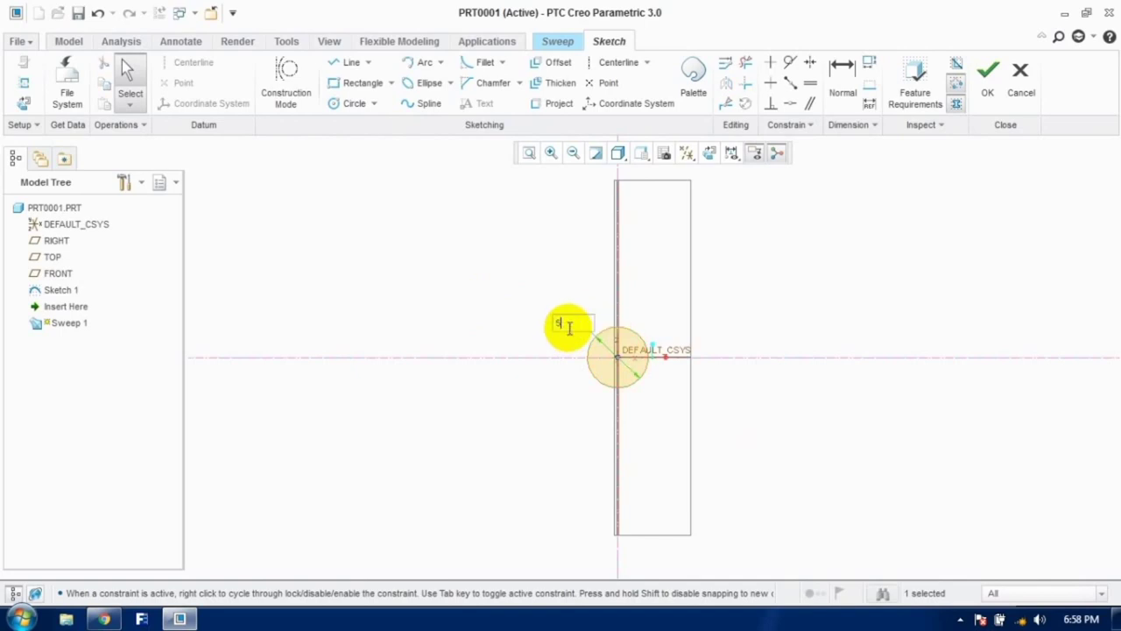
key(Return)
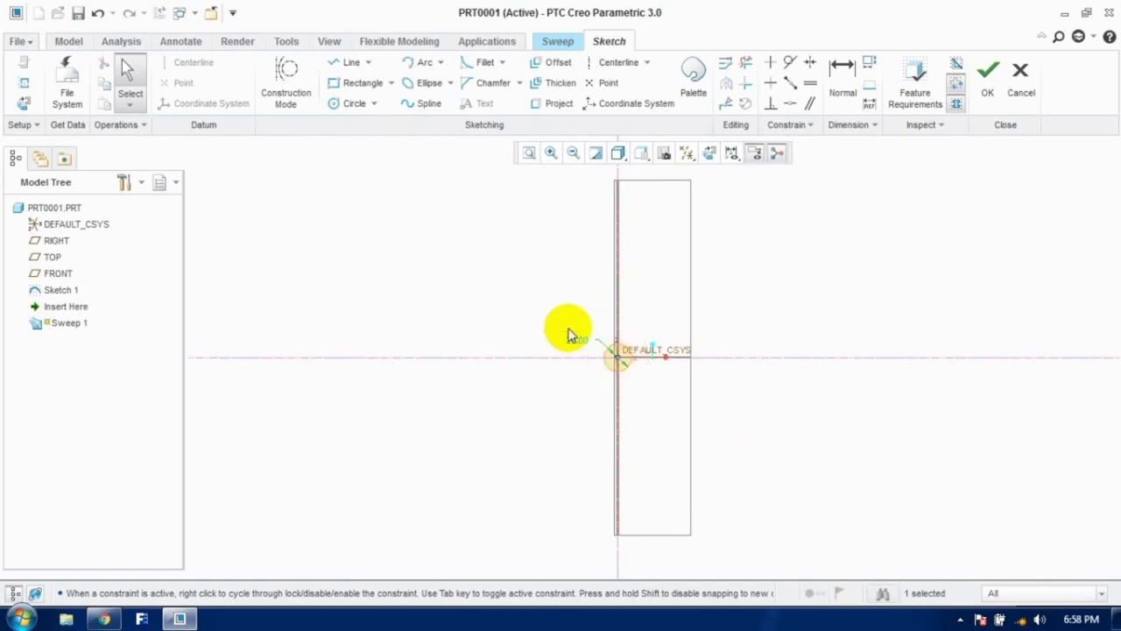
click(987, 83)
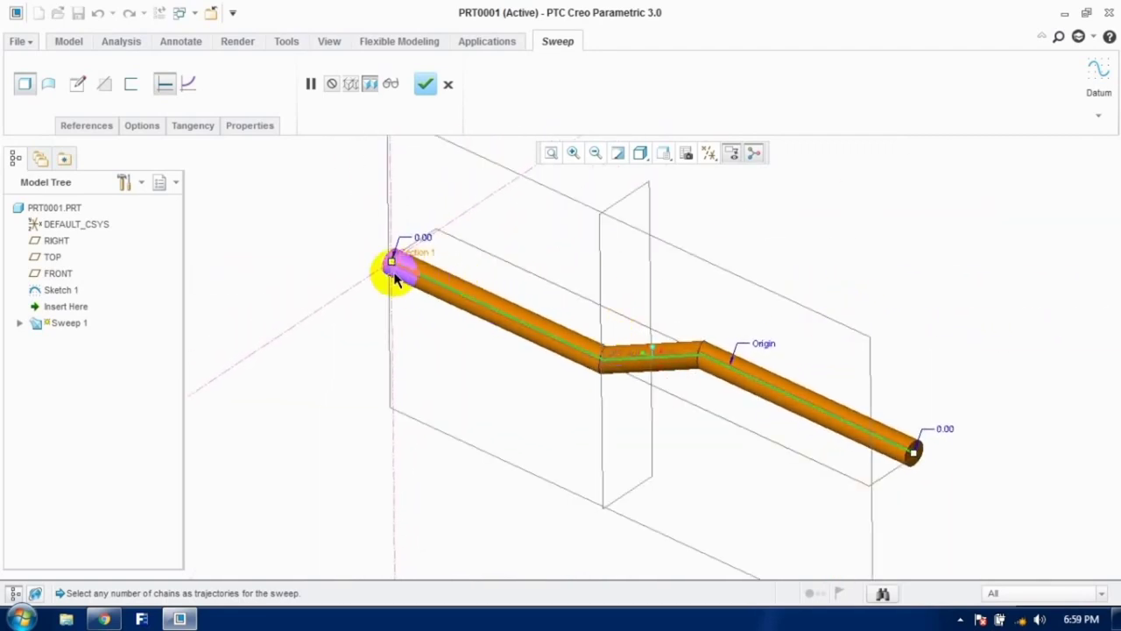
Step: Preview a thin tube with wall thickness 1, then revert to solid and finish Sweep 1
click(132, 84)
double_click(166, 83)
text(1)
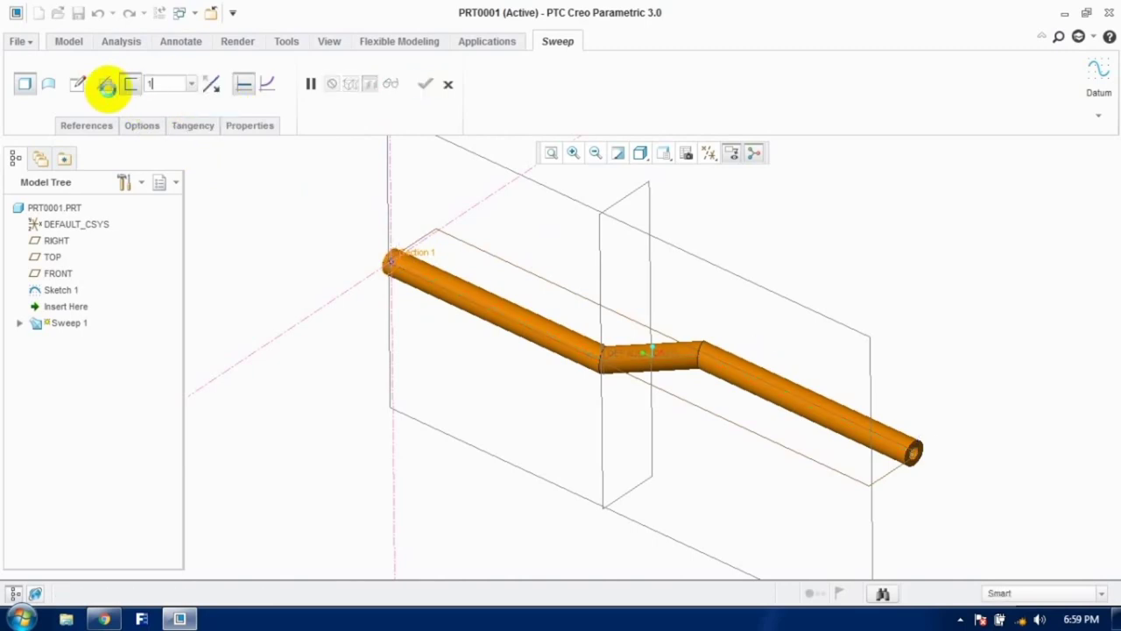
key(Return)
middle_drag(771, 421, 666, 333)
click(131, 84)
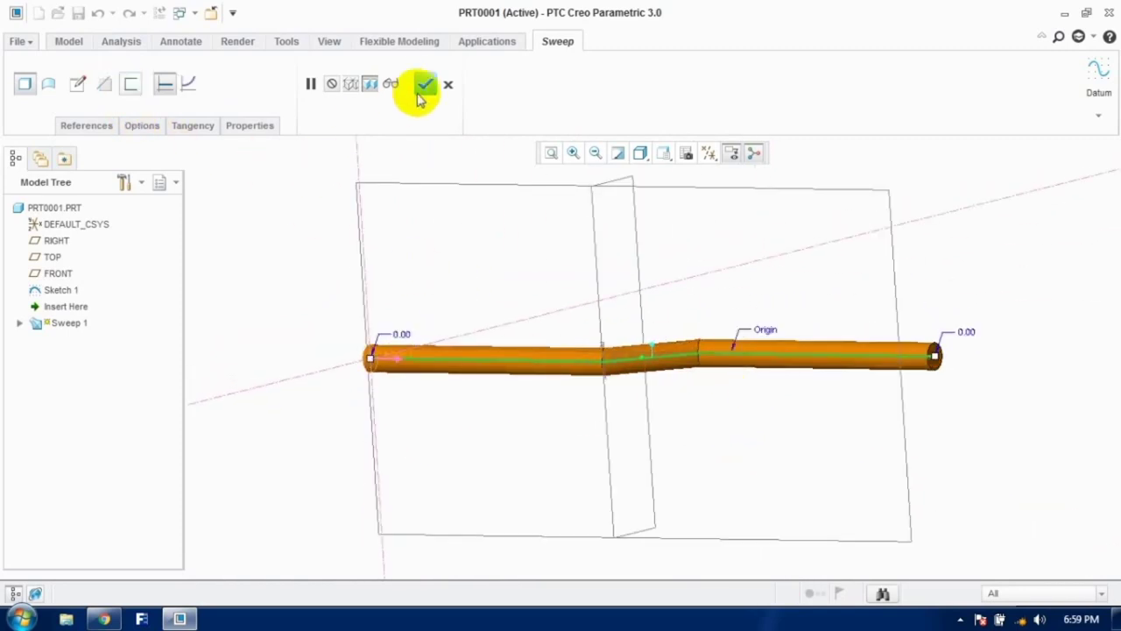
click(424, 84)
key(ctrl+d)
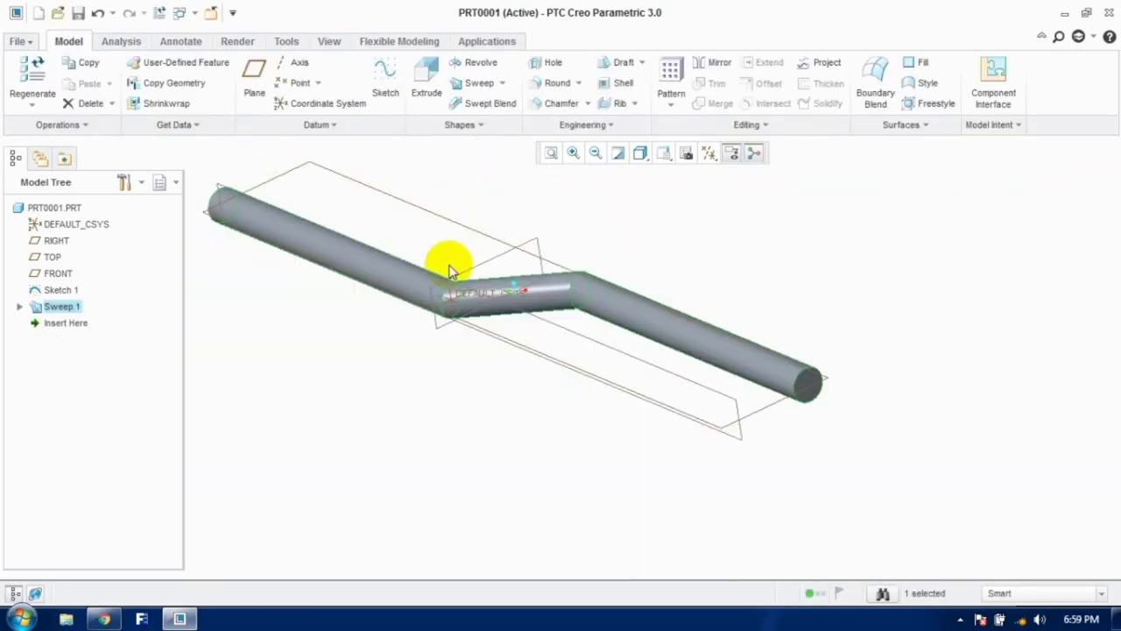
Step: Undo Sweep 1 and zoom around DEFAULT_CSYS
key(ctrl+z)
scroll(447, 268, down, 2)
scroll(420, 250, up, 6)
scroll(688, 363, down, 5)
scroll(696, 361, up, 3)
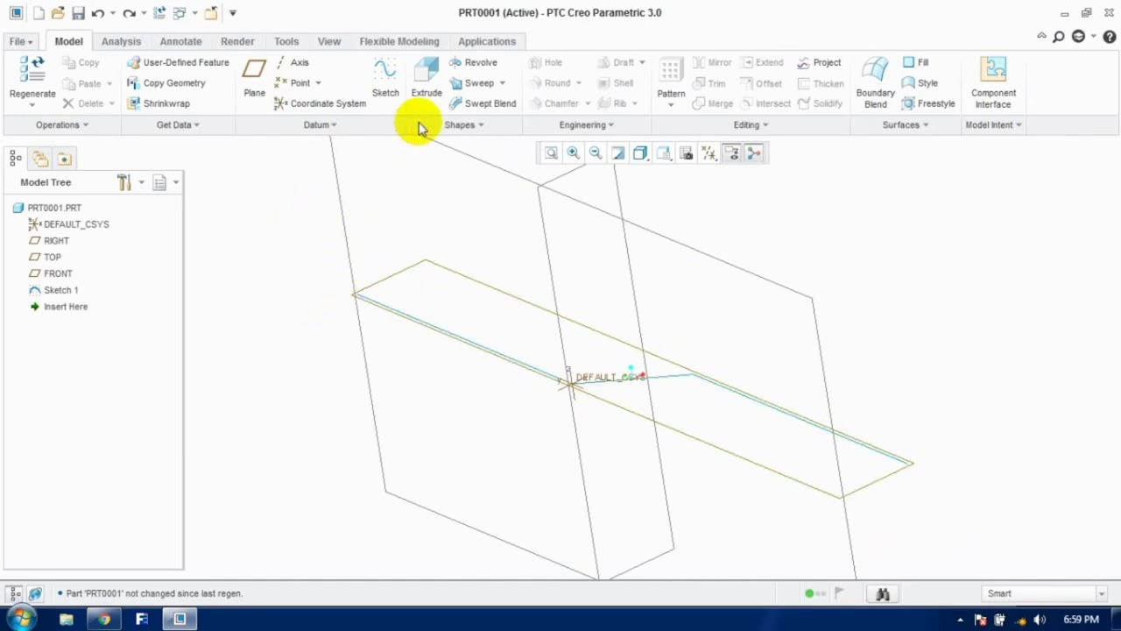
Step: Start a new sweep along the sketch and open its section sketch face-on
click(468, 83)
click(489, 356)
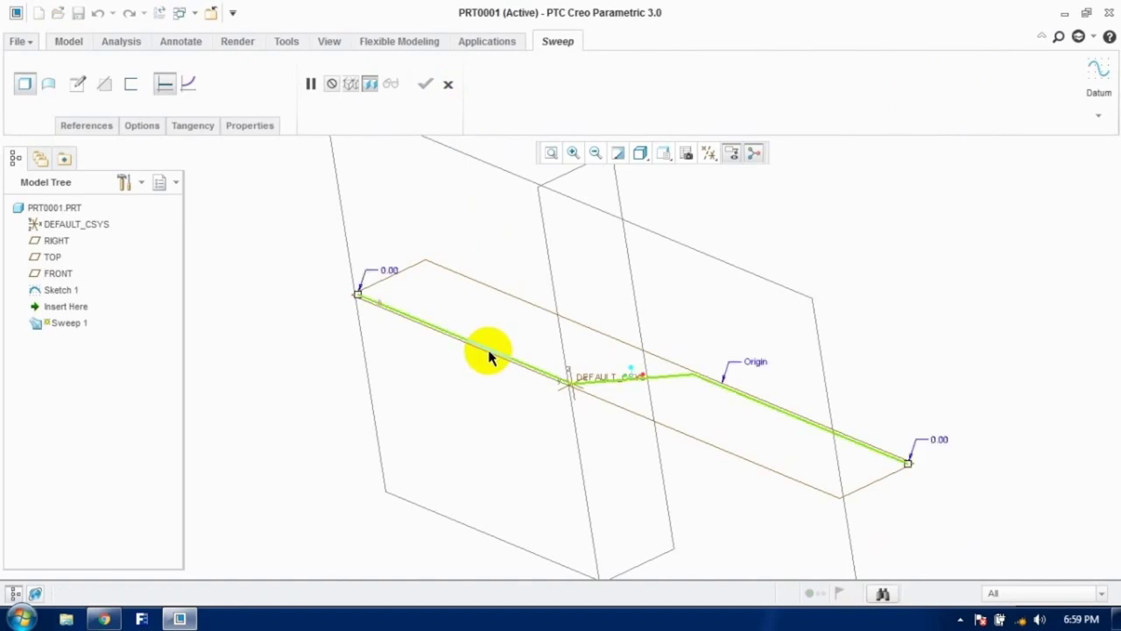
click(77, 84)
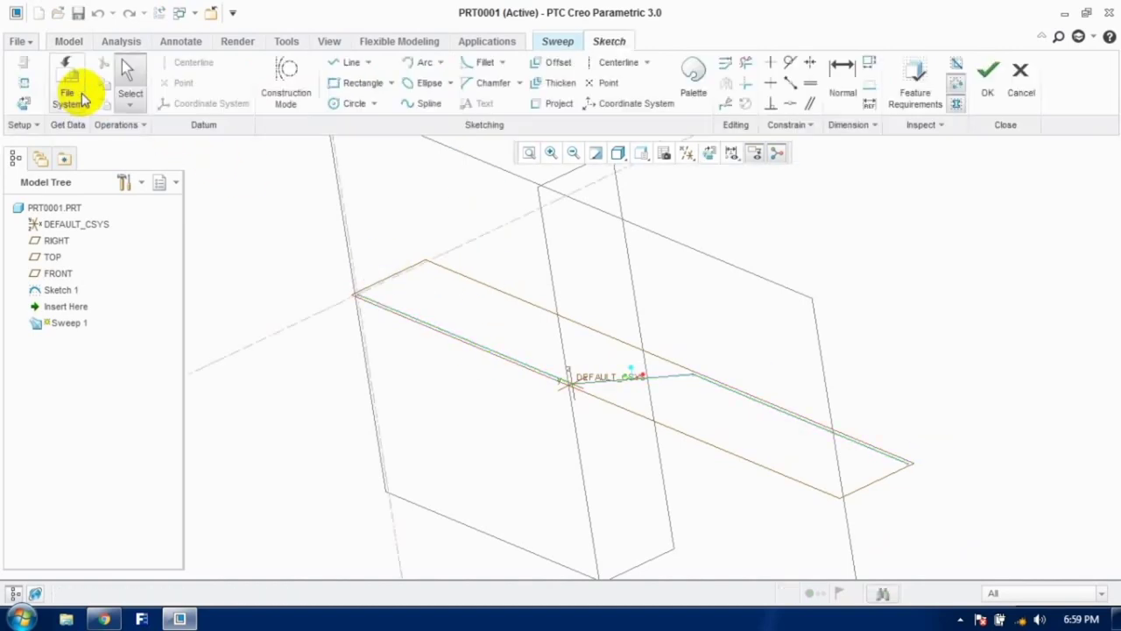
click(709, 154)
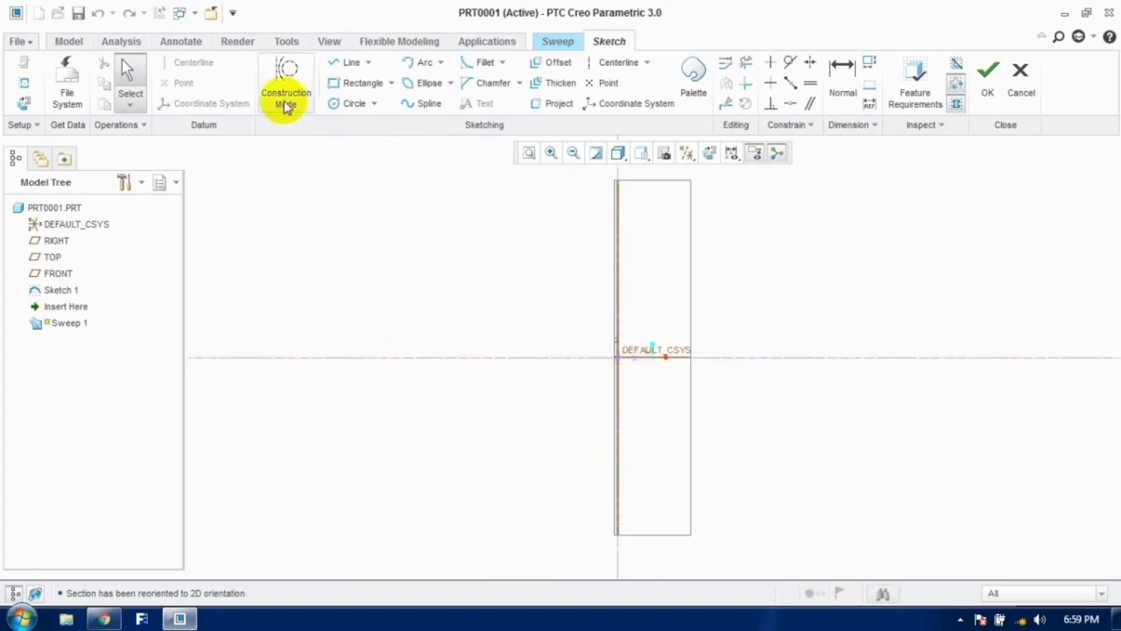
Step: Draw a radius-20 circle placed 50 and 50 from the origin and finish the section
click(346, 103)
click(553, 302)
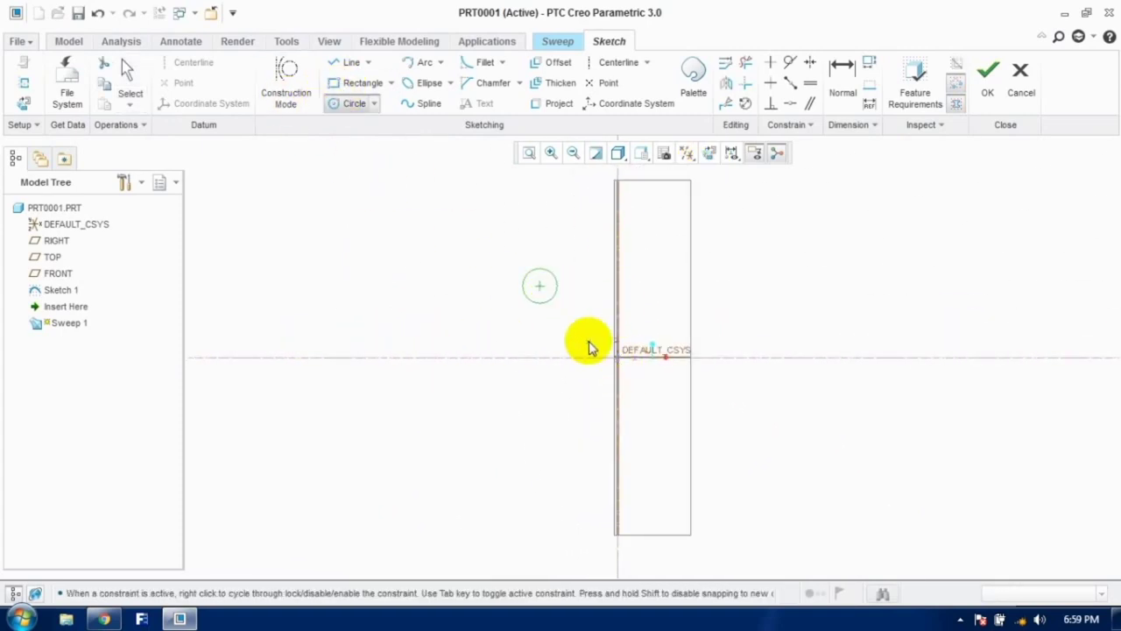
click(131, 88)
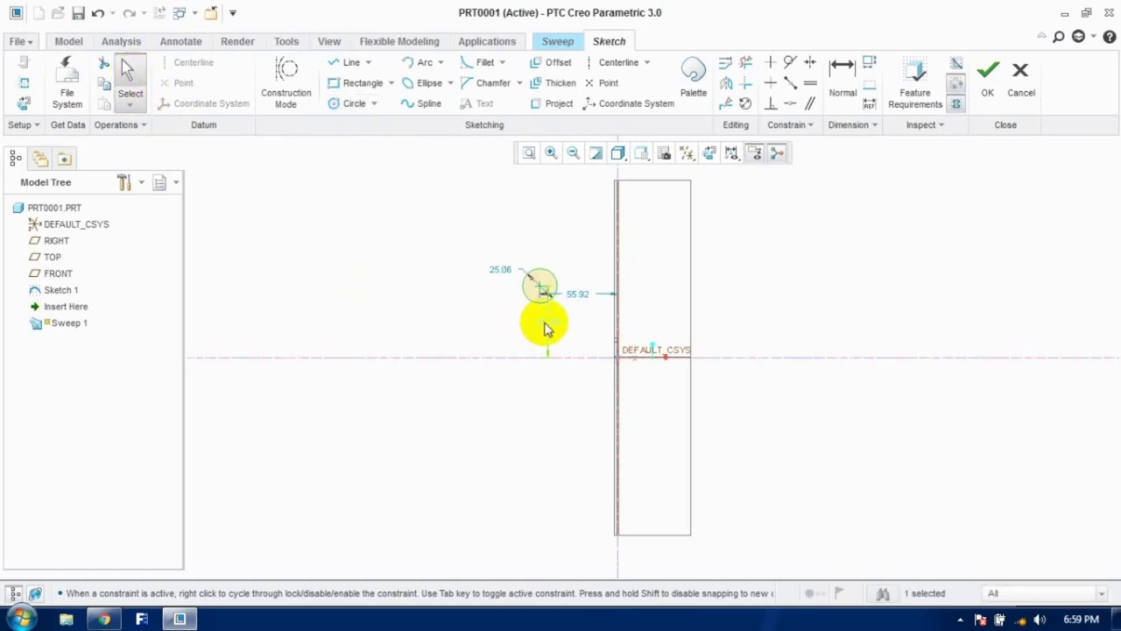
text(0)
key(Return)
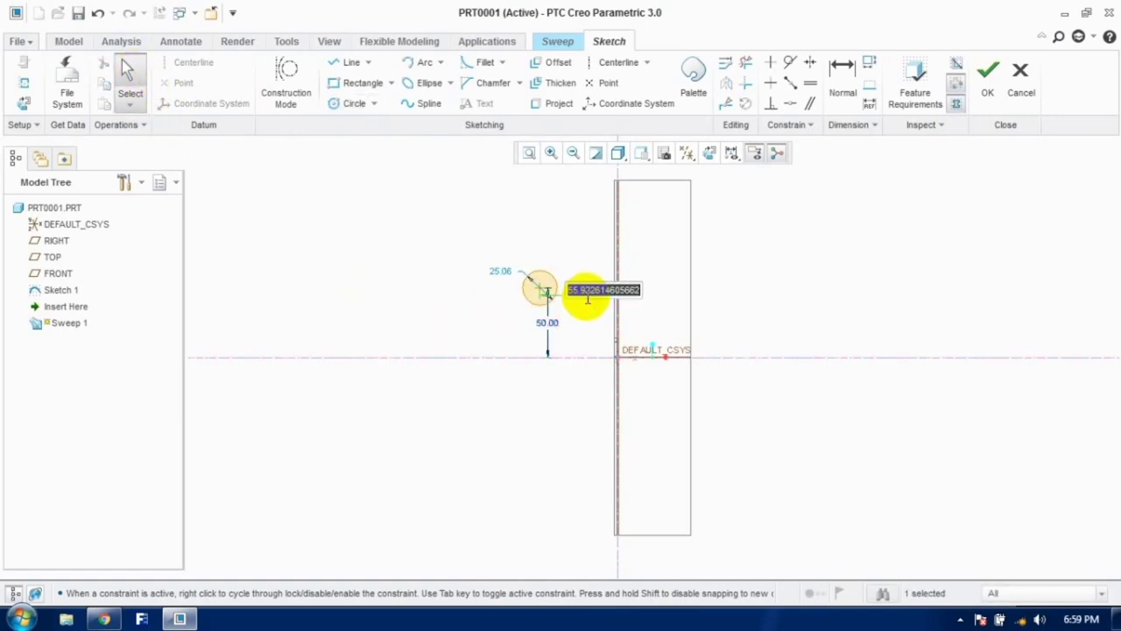
key(Return)
double_click(505, 272)
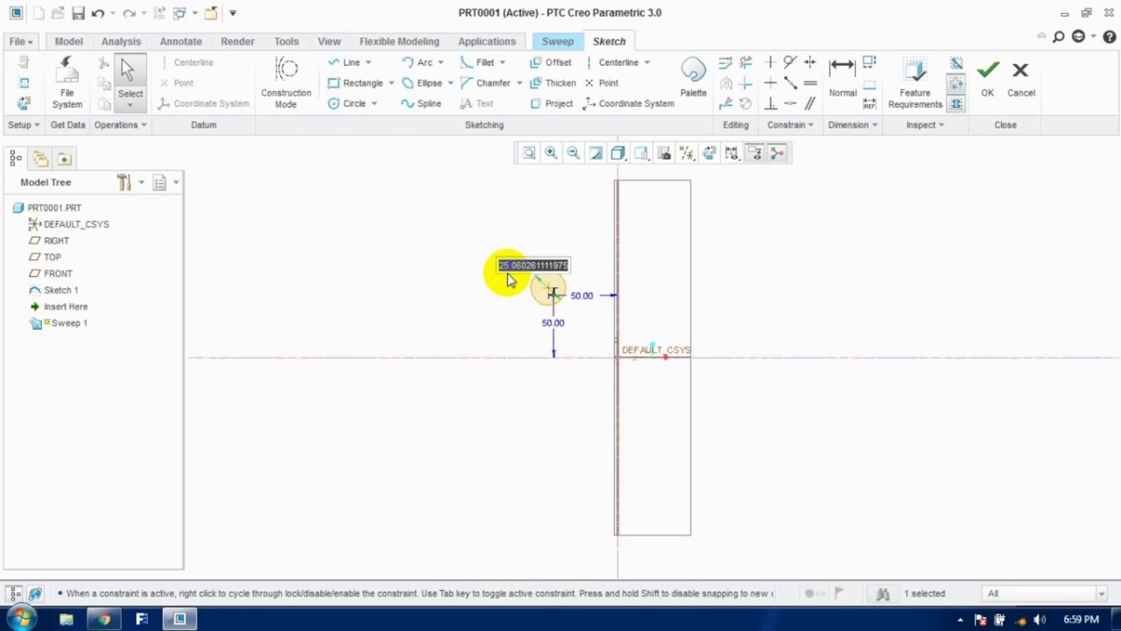
text(20)
key(Return)
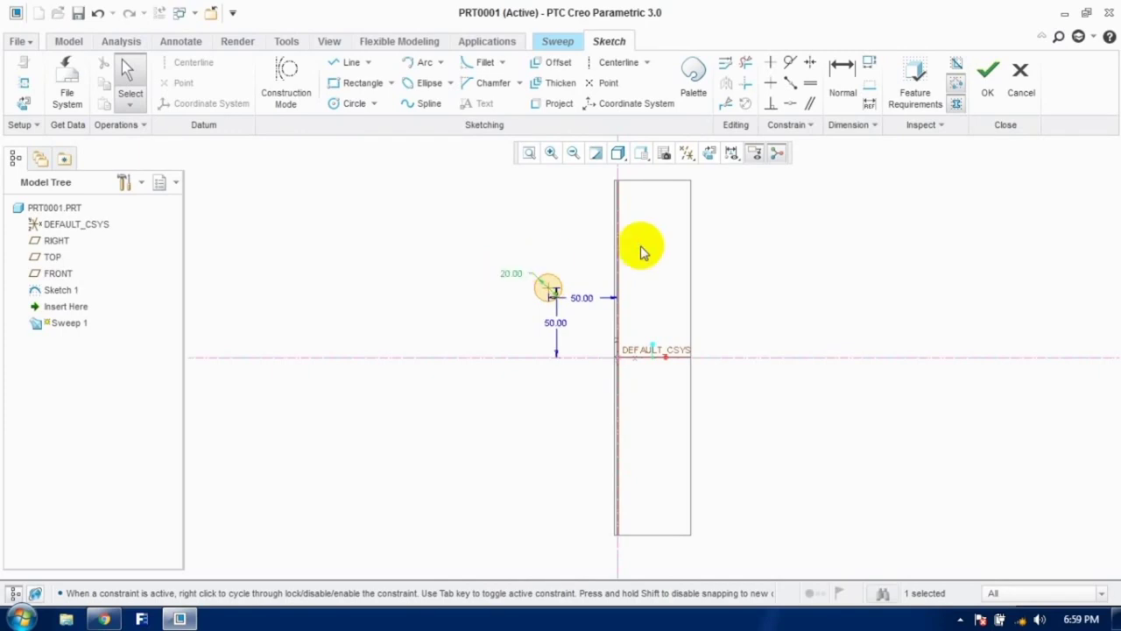
click(986, 95)
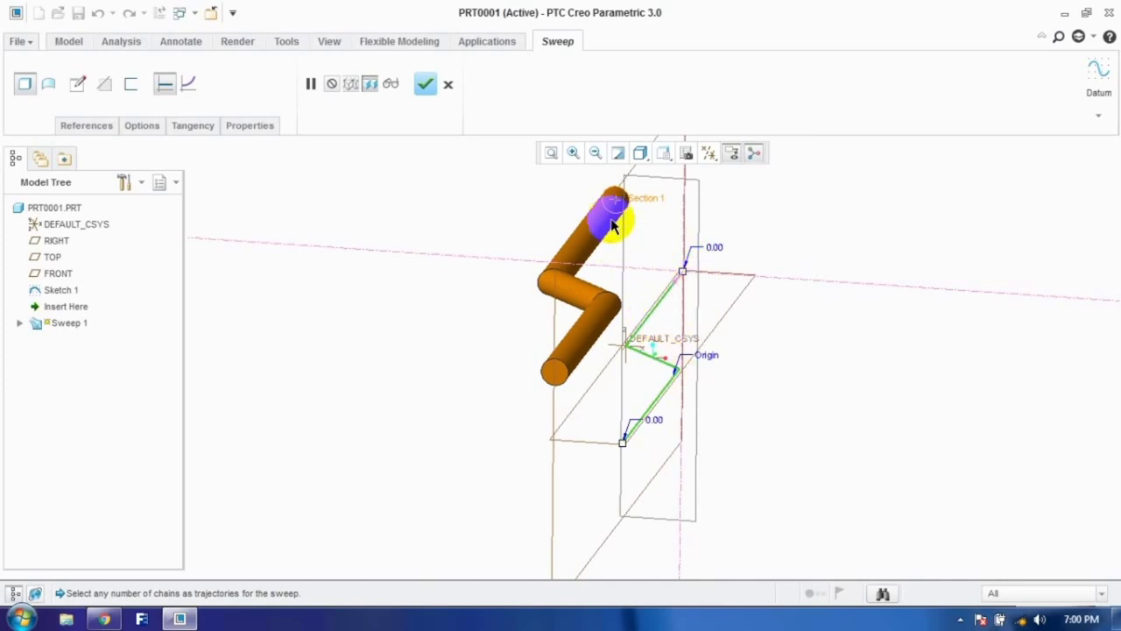
Step: Accept the sweep, then undo it
click(424, 84)
scroll(587, 271, down, 5)
scroll(578, 280, up, 6)
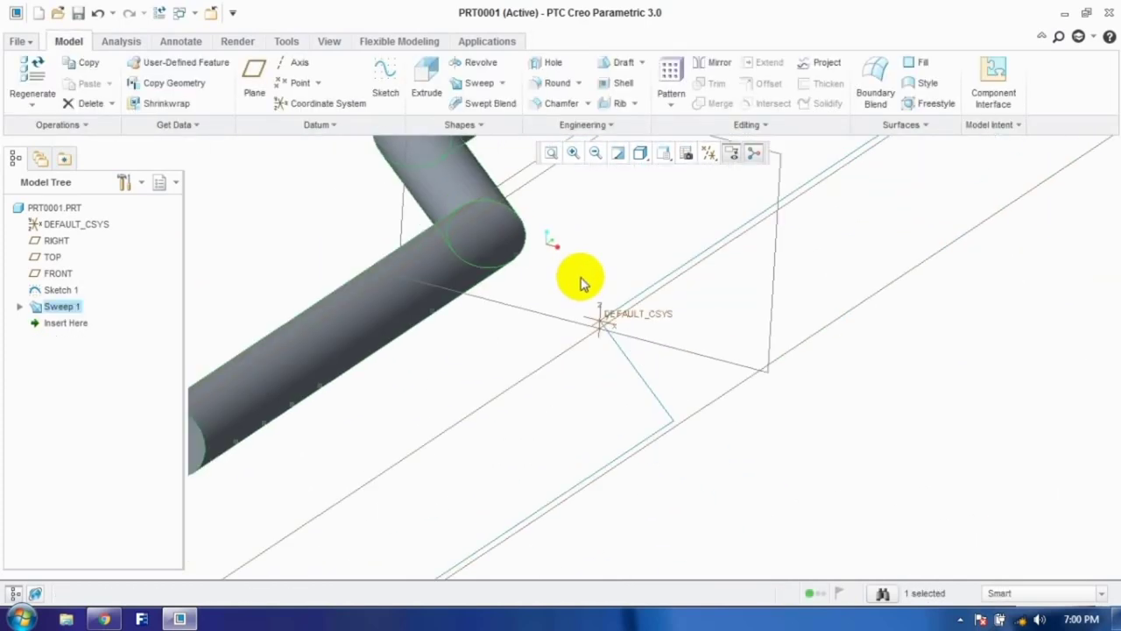
key(ctrl+z)
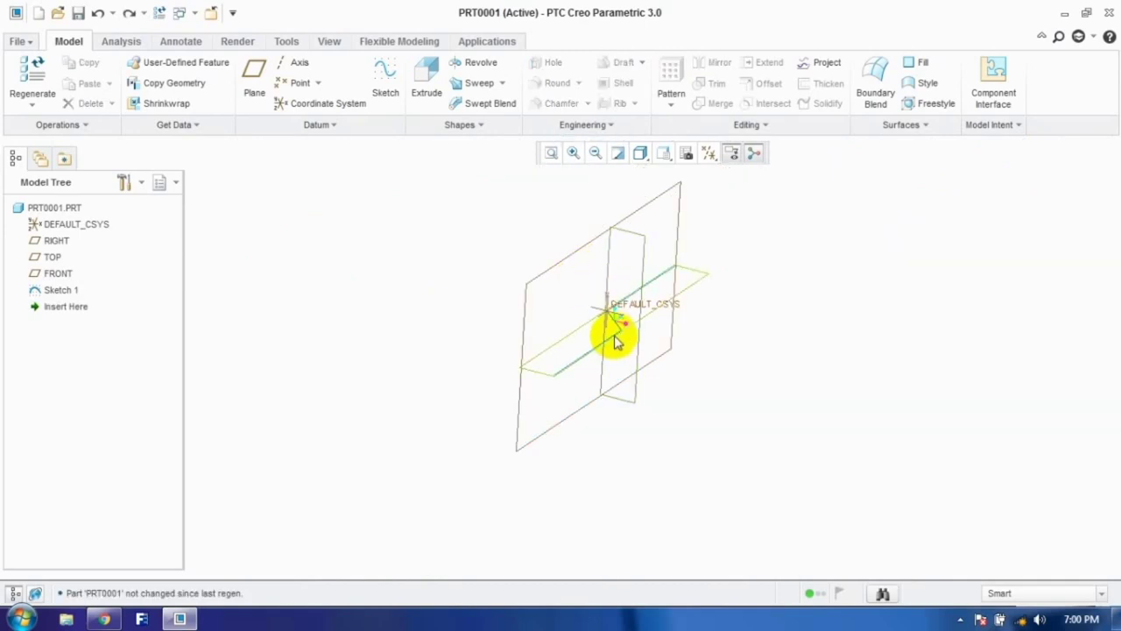
scroll(622, 333, down, 5)
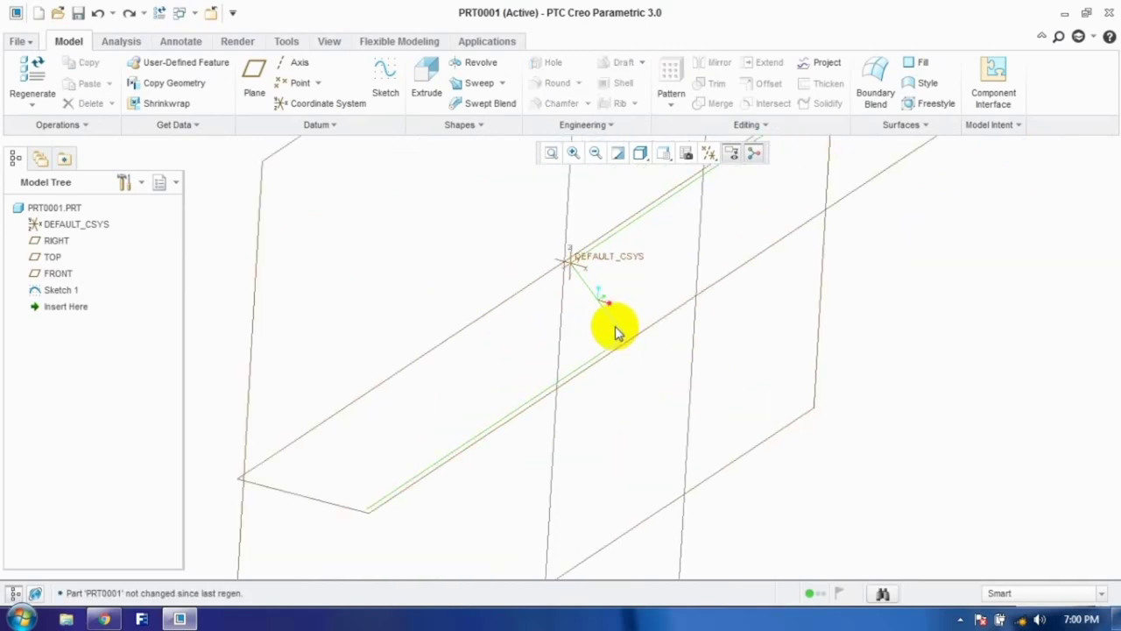
Step: Delete the trajectory Sketch 1 from the Model Tree
double_click(615, 331)
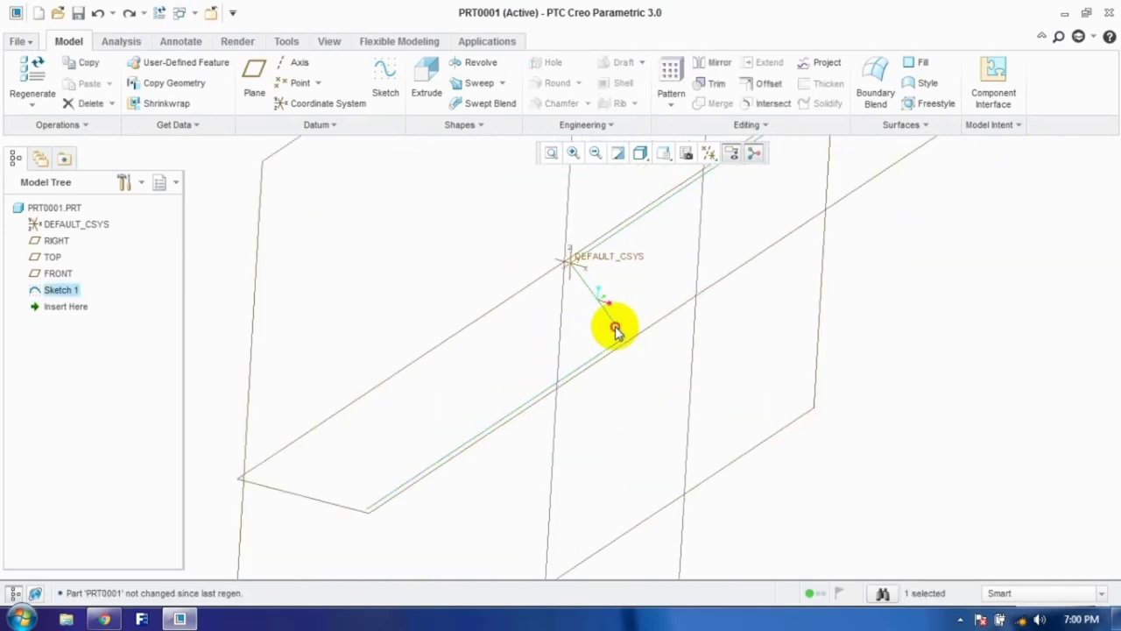
right_click(75, 289)
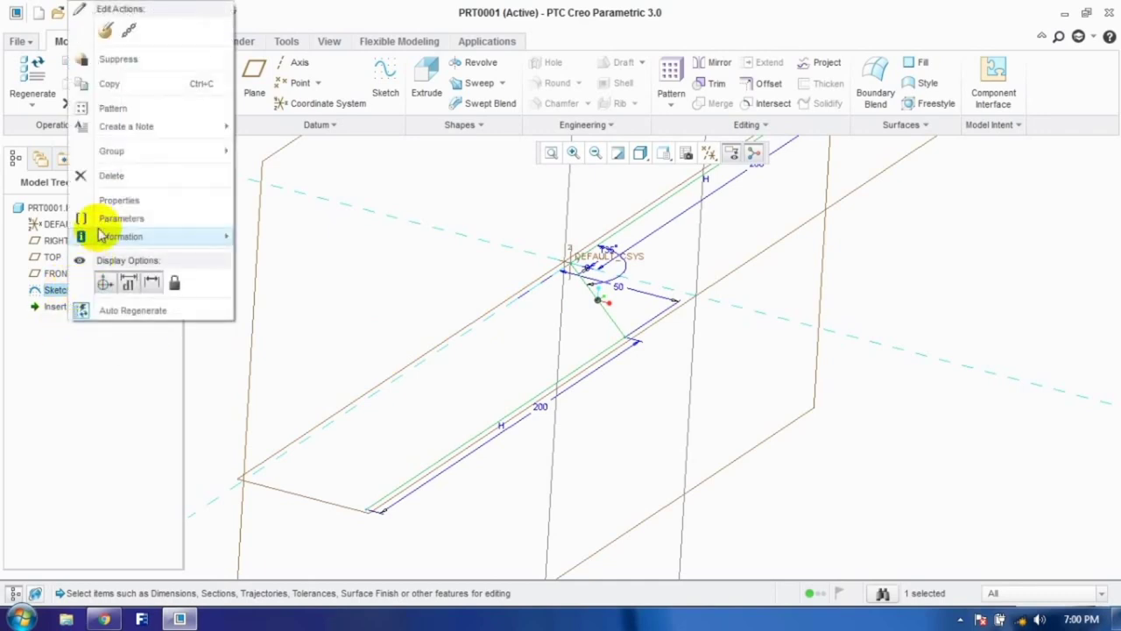
click(120, 187)
click(517, 328)
key(ctrl+d)
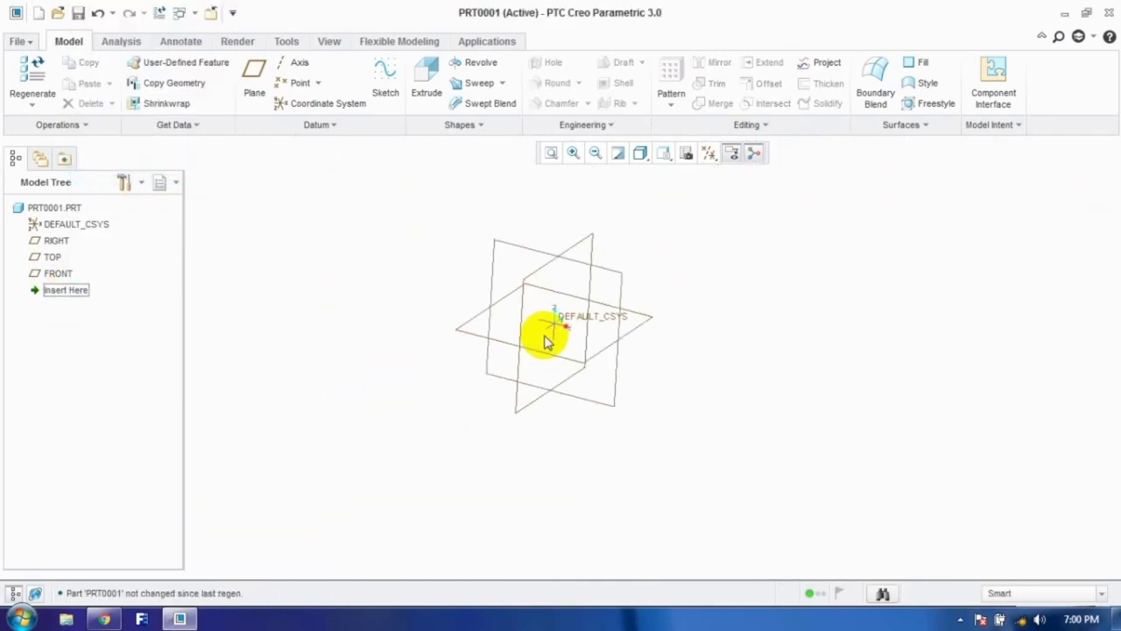
Step: Start a new sketch on the RIGHT plane
click(386, 100)
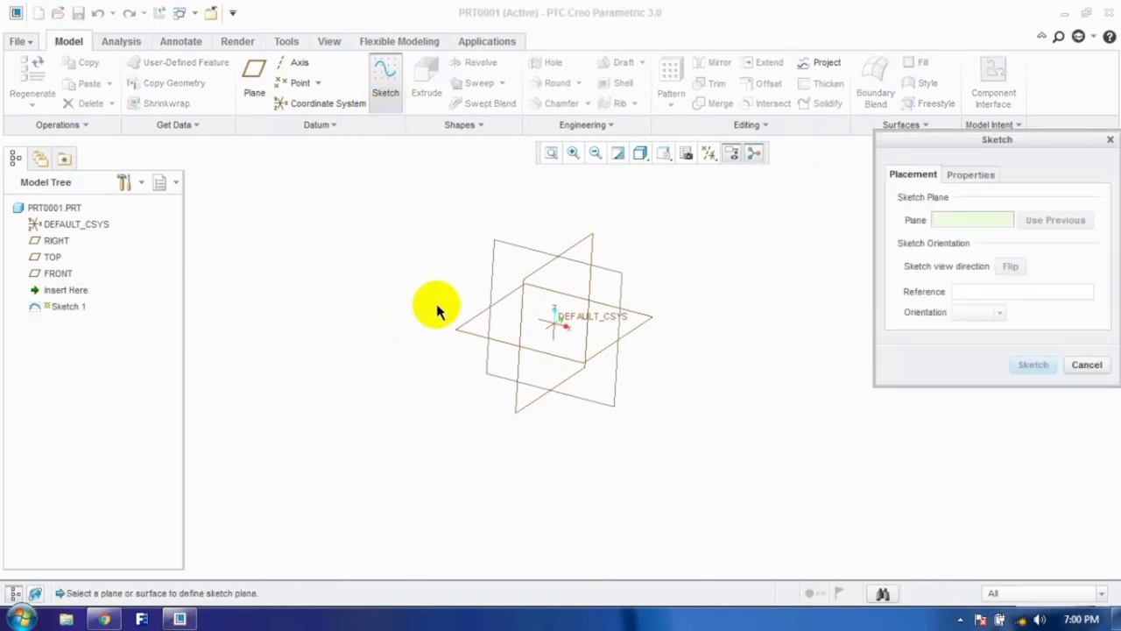
click(464, 330)
click(1026, 365)
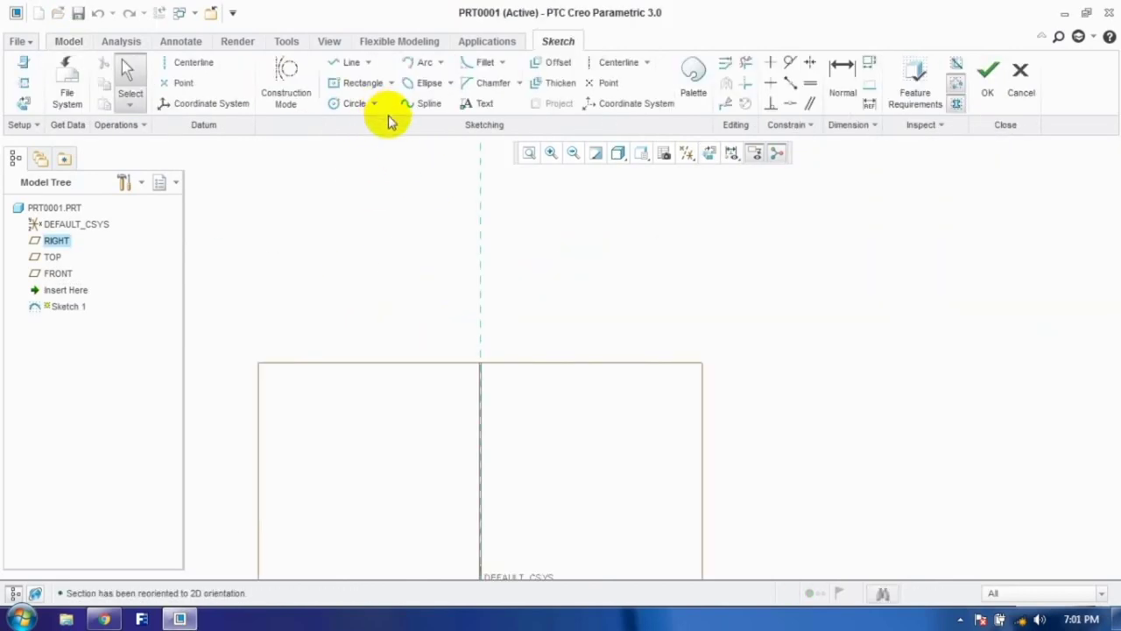
scroll(511, 270, down, 4)
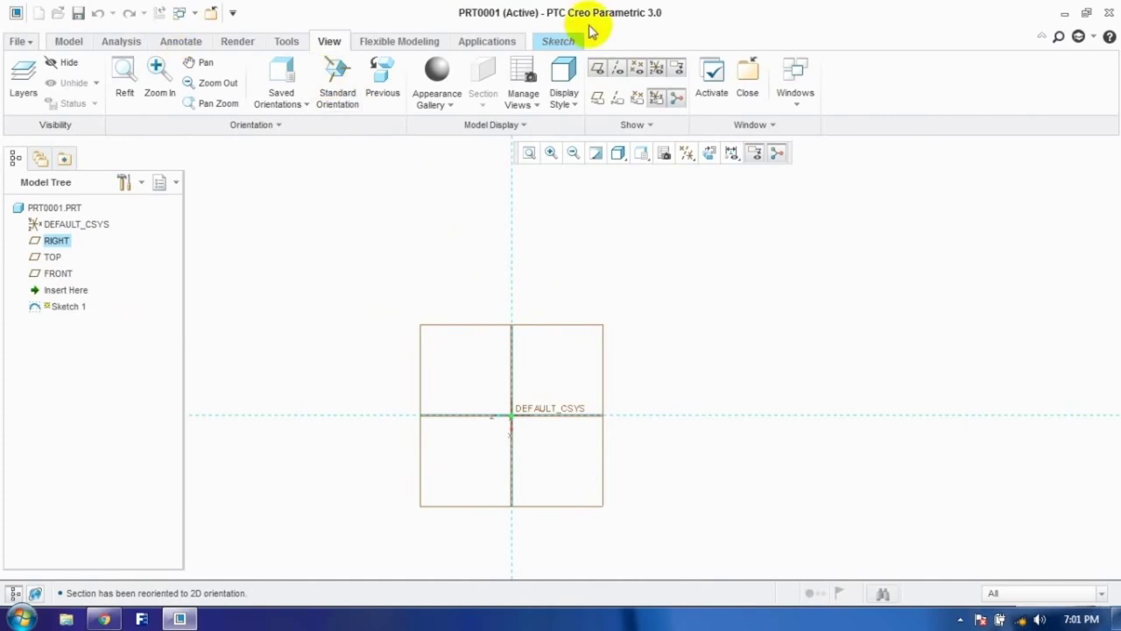
Step: Draw an arc from the origin, dimensioned 486.87 and 158.31, and finish the sketch
click(565, 41)
click(512, 414)
click(681, 360)
click(129, 88)
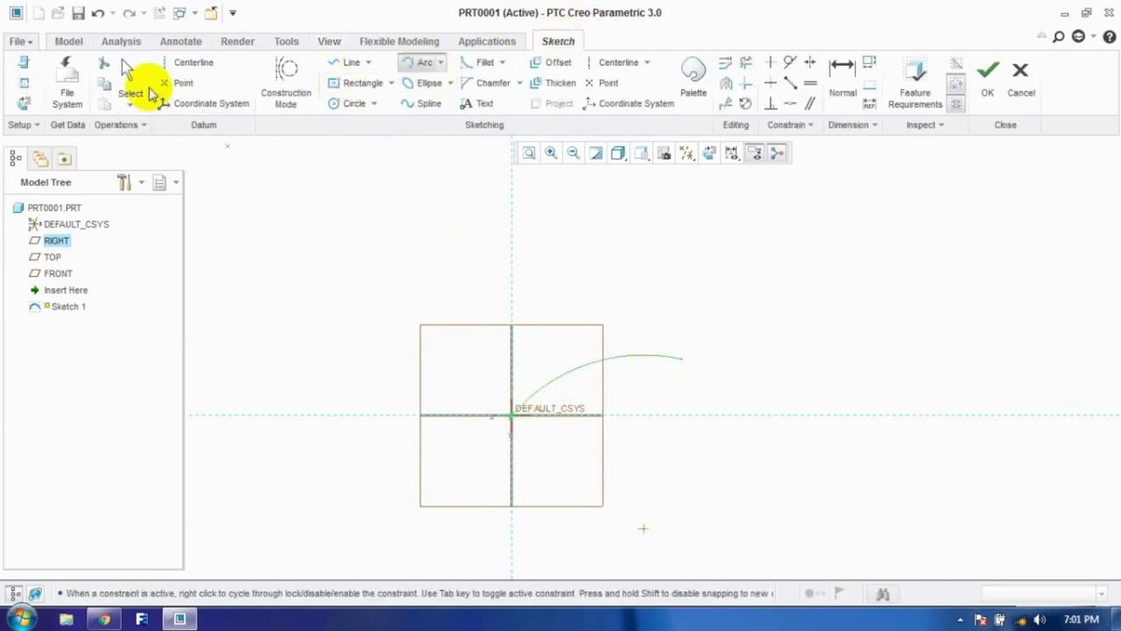
double_click(670, 384)
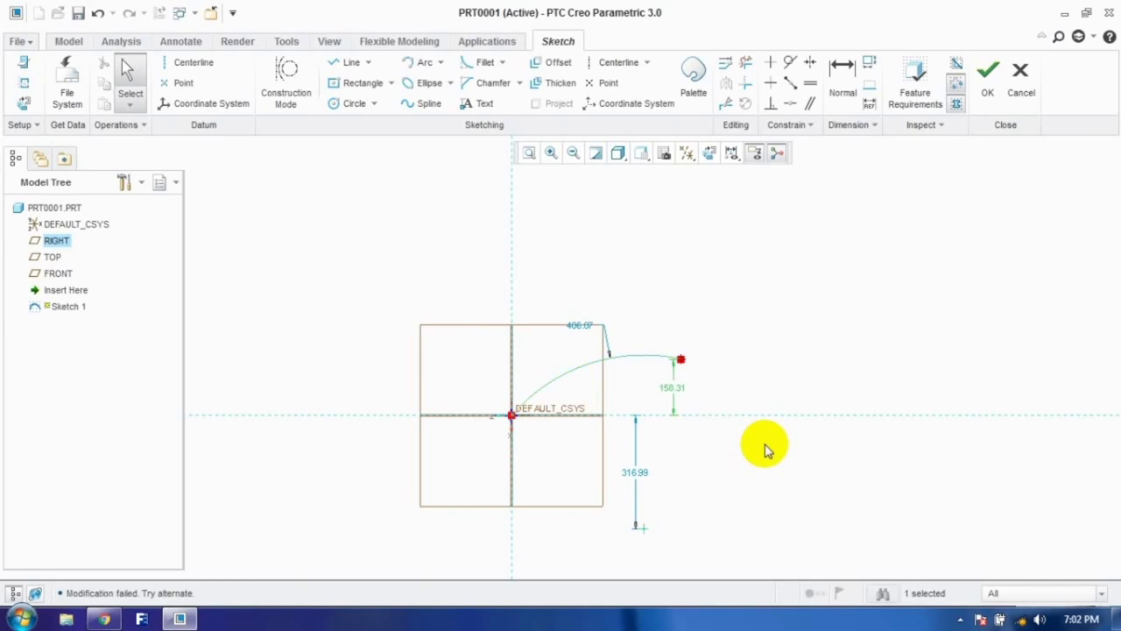
double_click(672, 387)
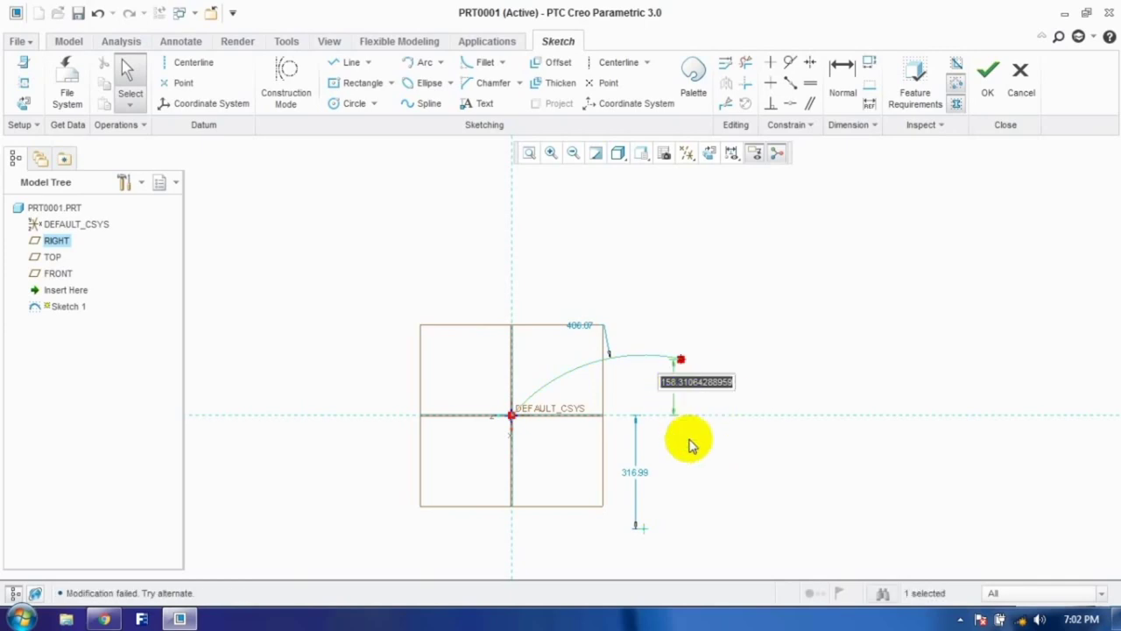
click(626, 463)
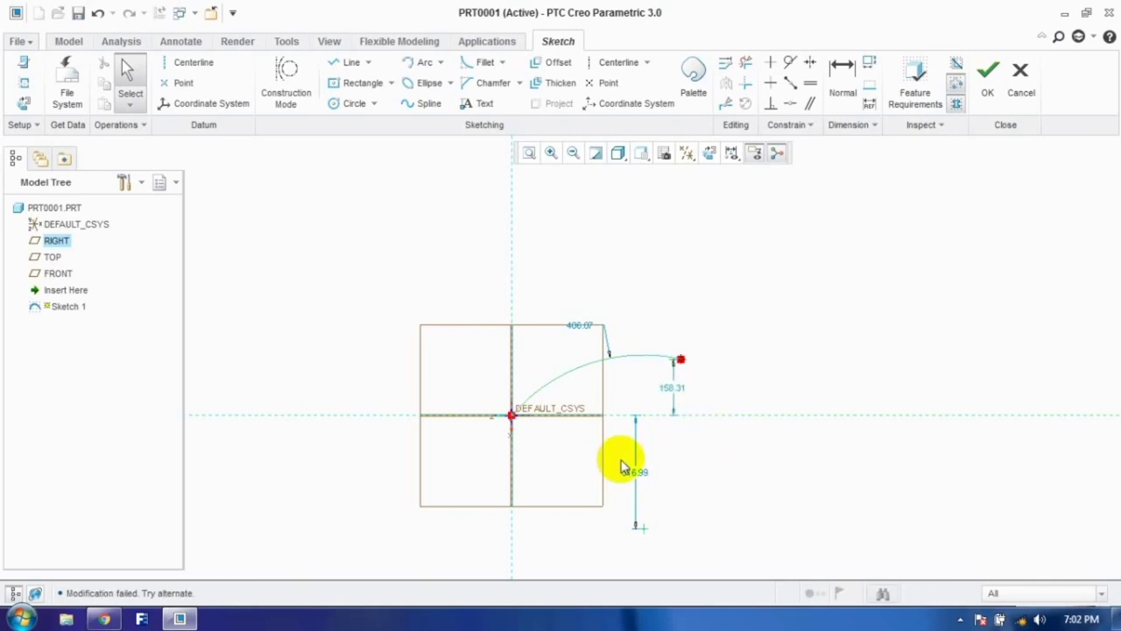
scroll(560, 426, up, 2)
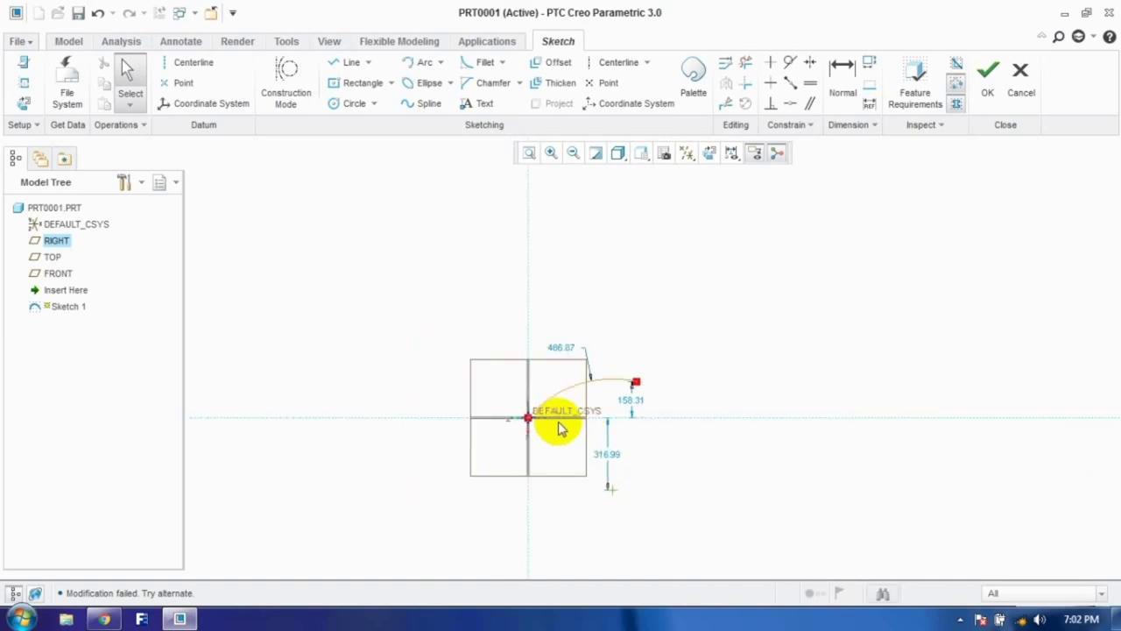
scroll(526, 394, down, 3)
click(987, 83)
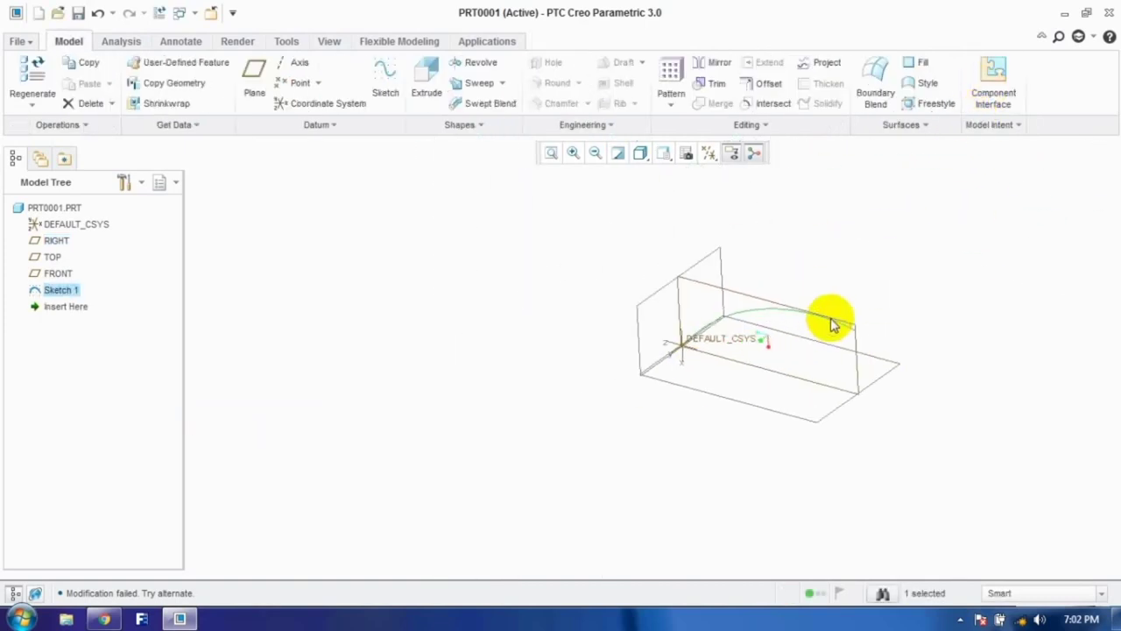
Step: Start a sweep along the arc with a small circle section at its end
click(477, 82)
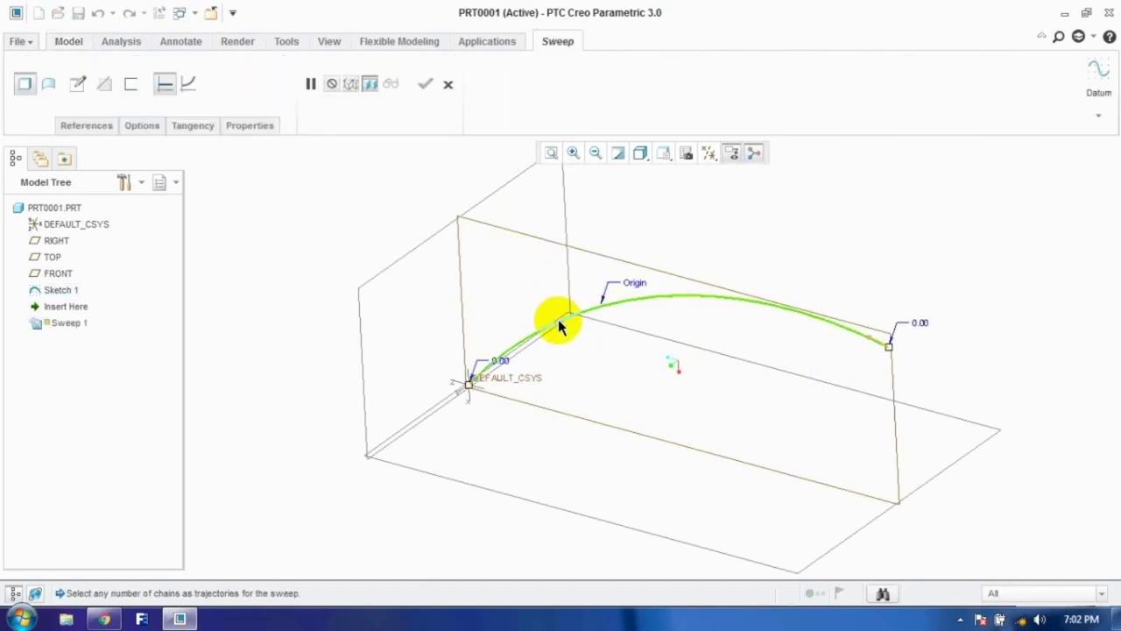
click(84, 83)
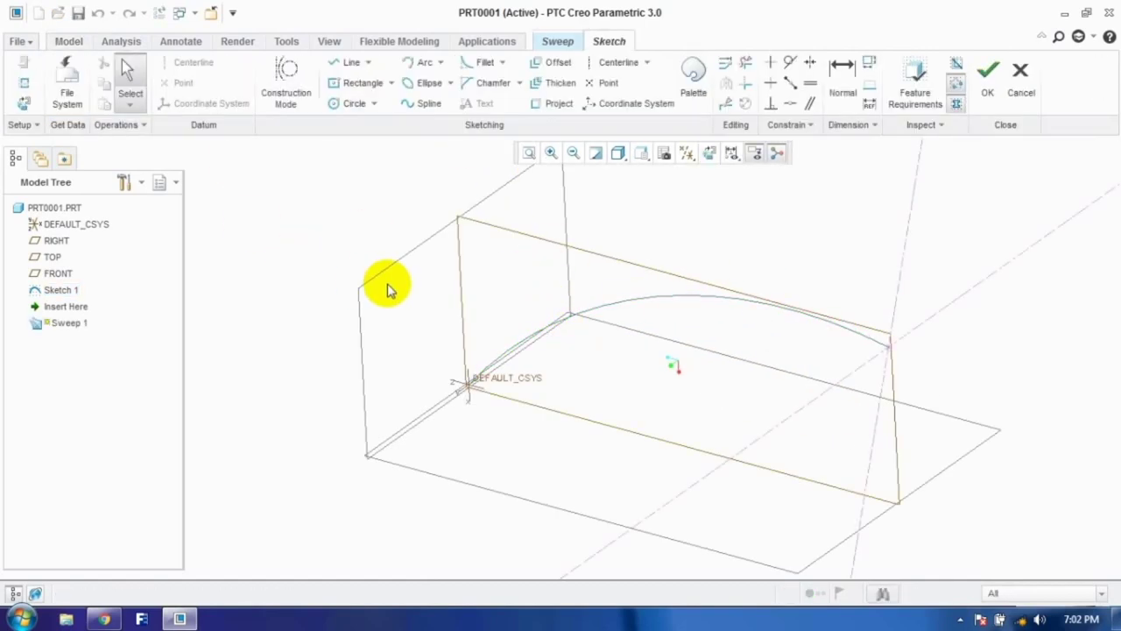
click(883, 361)
click(985, 78)
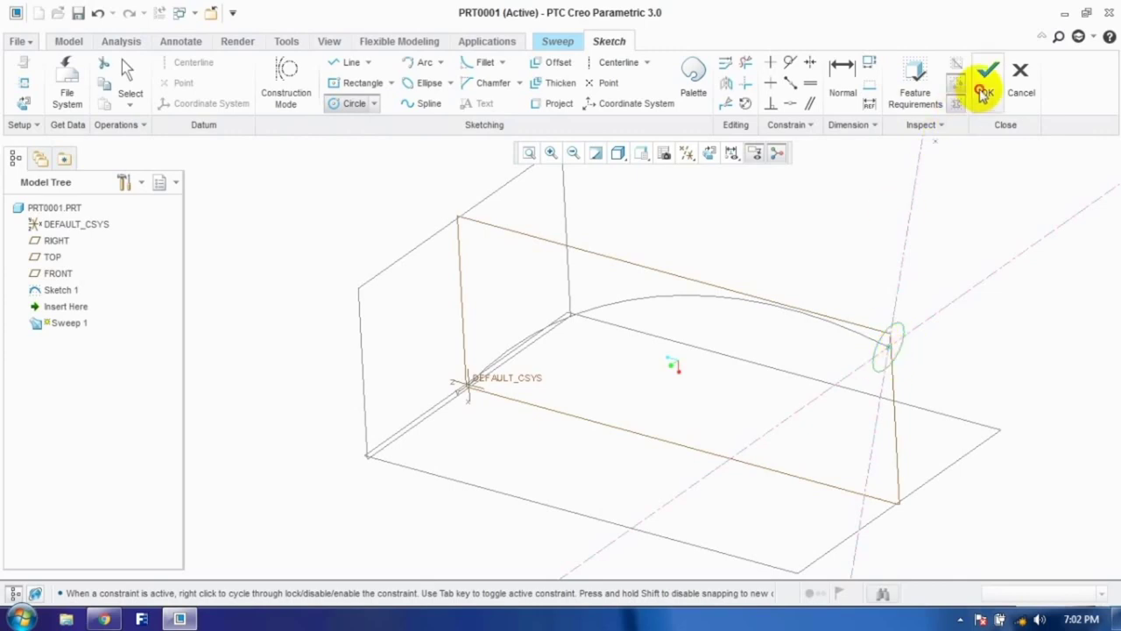
middle_drag(673, 340, 701, 320)
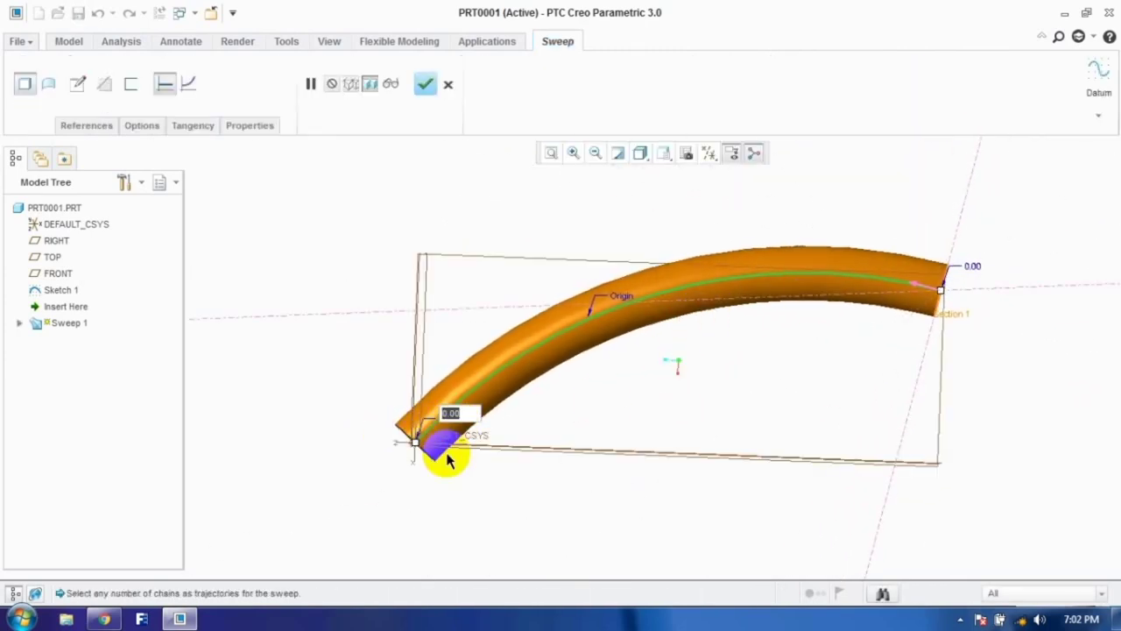
Step: Extend the tube's start by 150 and set the section end dimension to 200
key(Return)
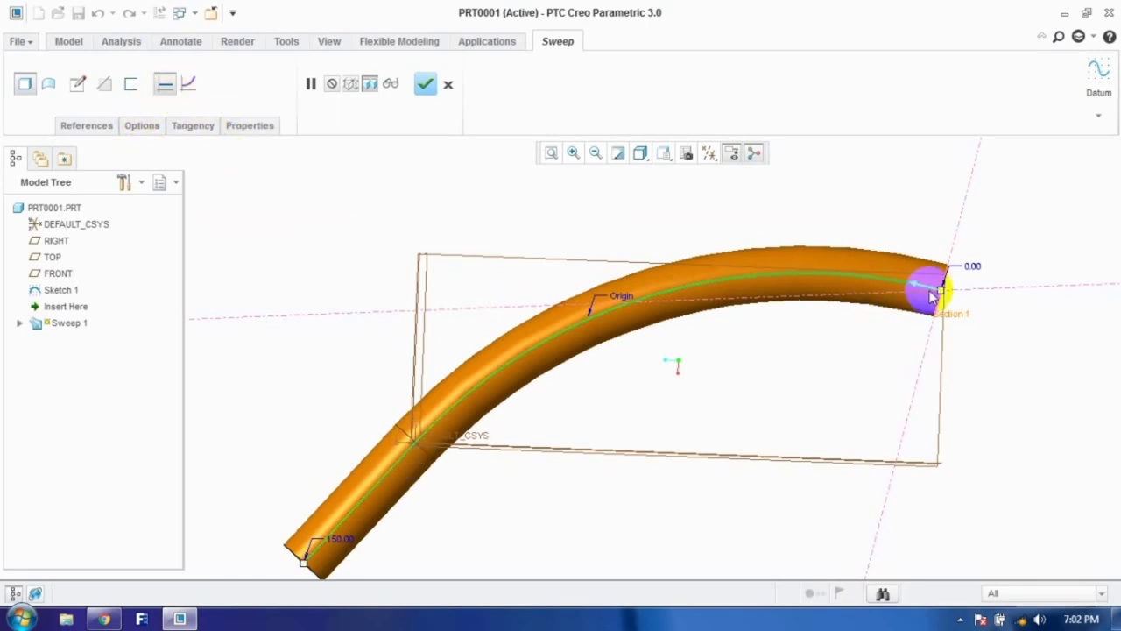
double_click(973, 267)
text(200)
key(Return)
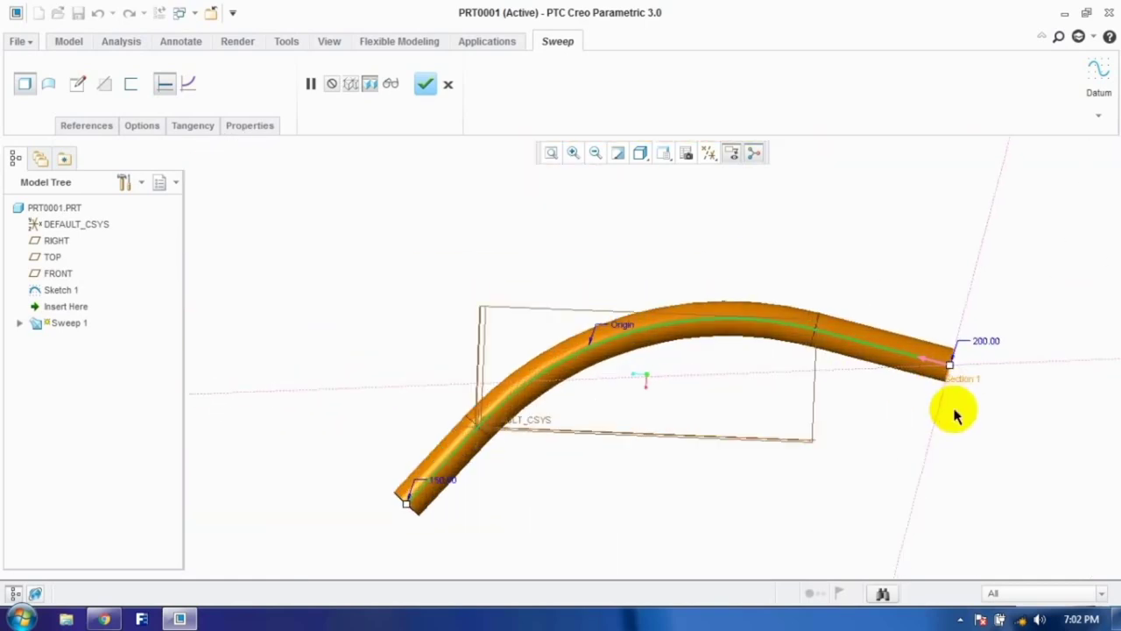
click(482, 429)
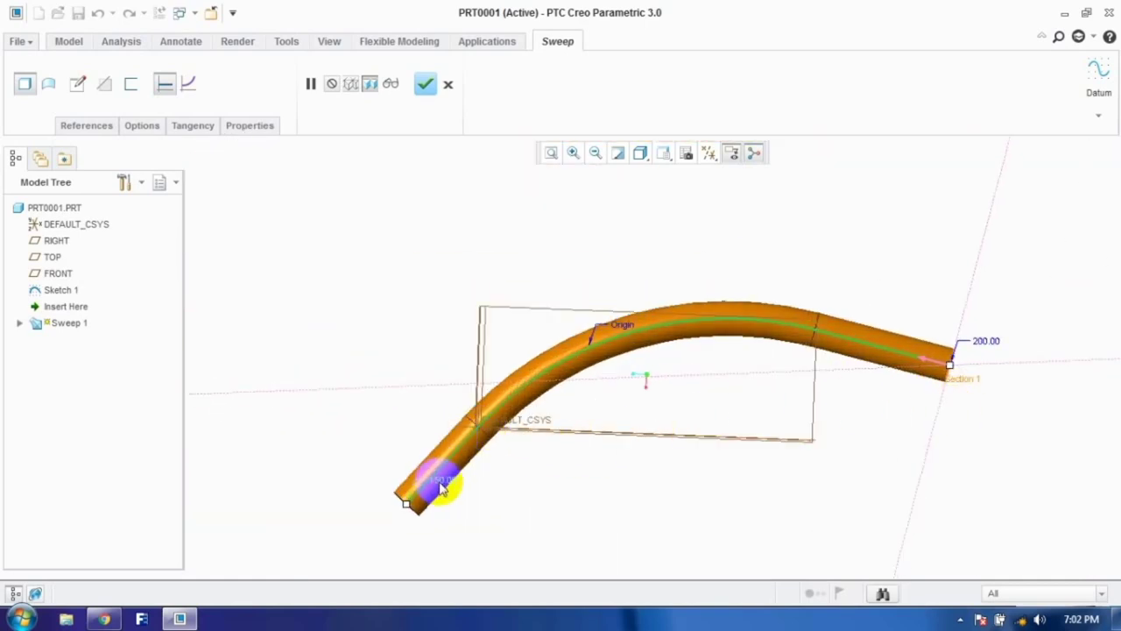
Step: Keep Constant Section and finish Sweep 1 as a solid tube
click(196, 89)
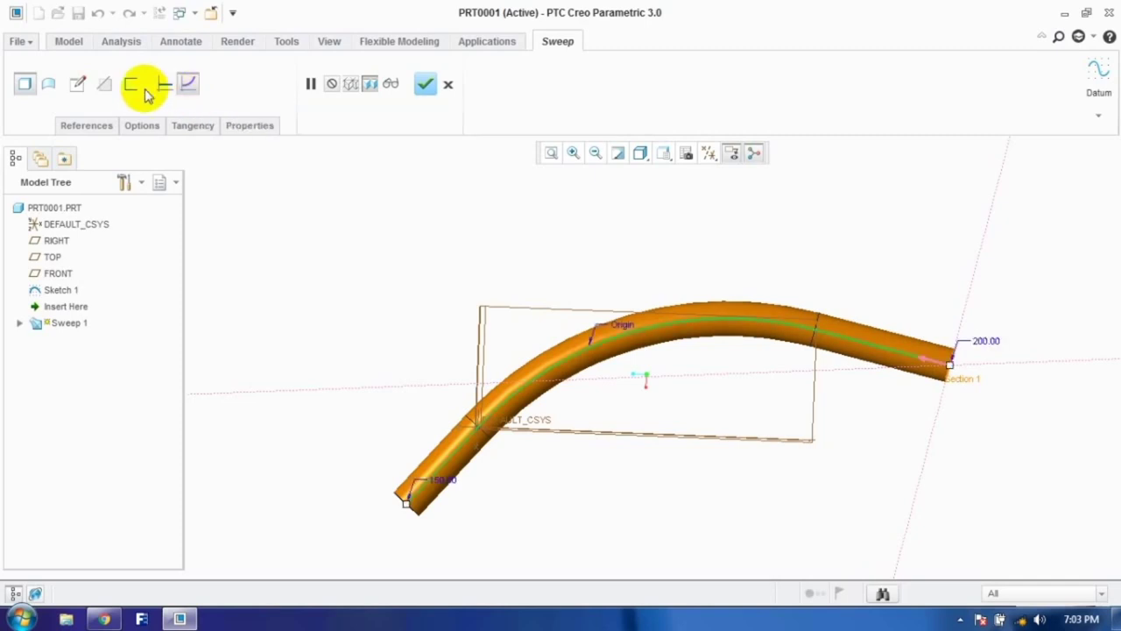
click(164, 84)
middle_drag(902, 385, 876, 403)
click(425, 84)
middle_drag(433, 233, 463, 320)
Step: Undo Sweep 1 and Sketch 1, open and cancel a Swept Blend, restore default view
key(ctrl+z)
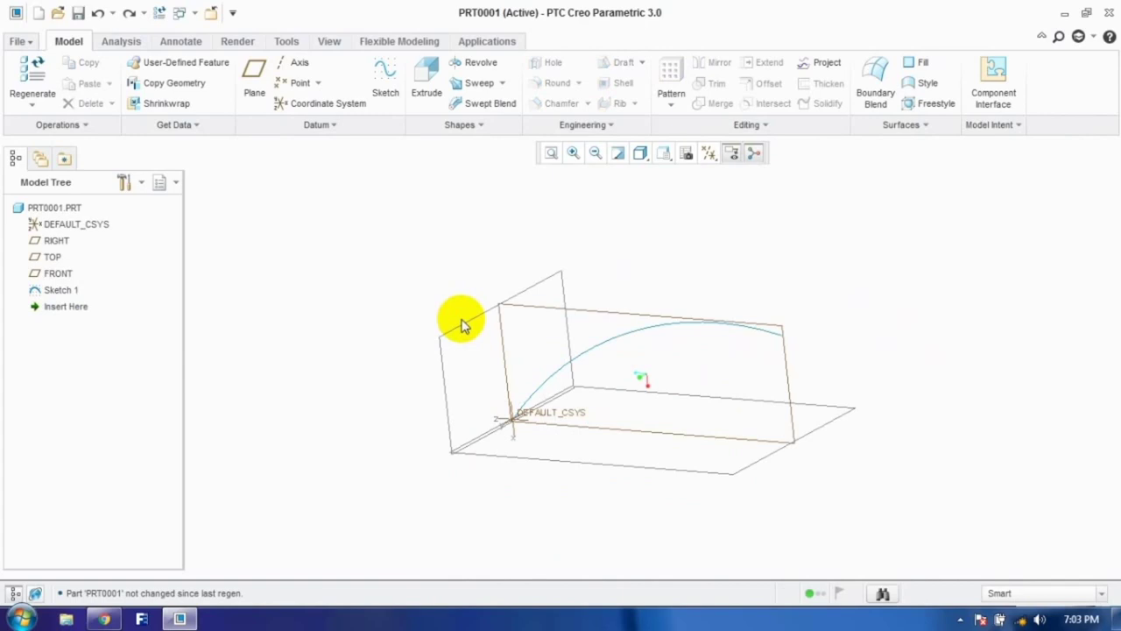
key(ctrl+z)
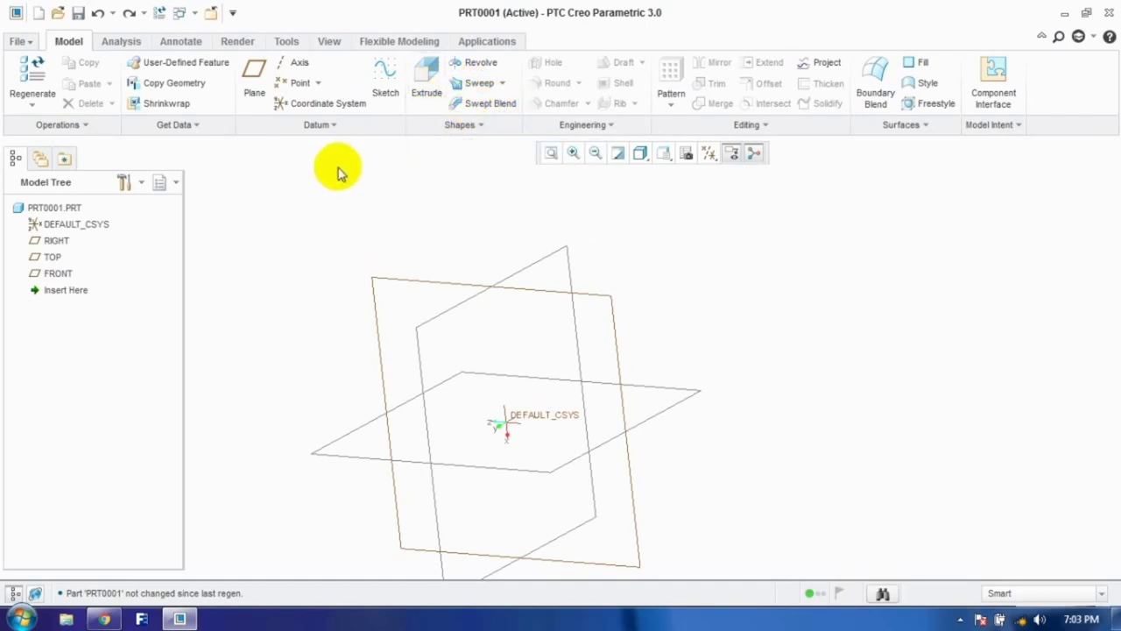
click(480, 103)
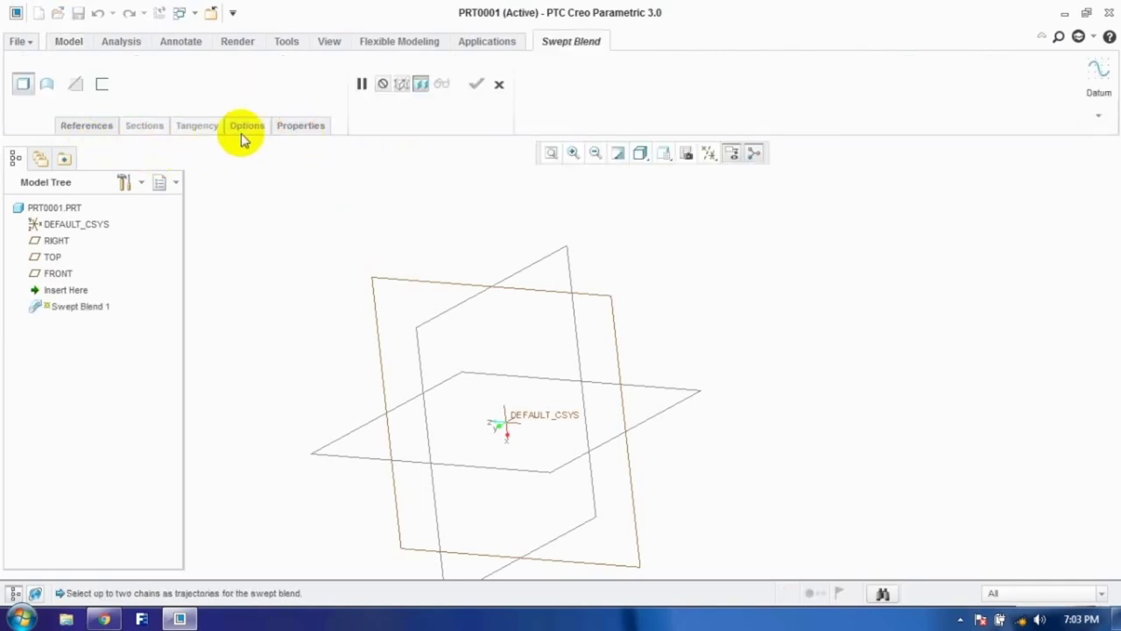
click(93, 130)
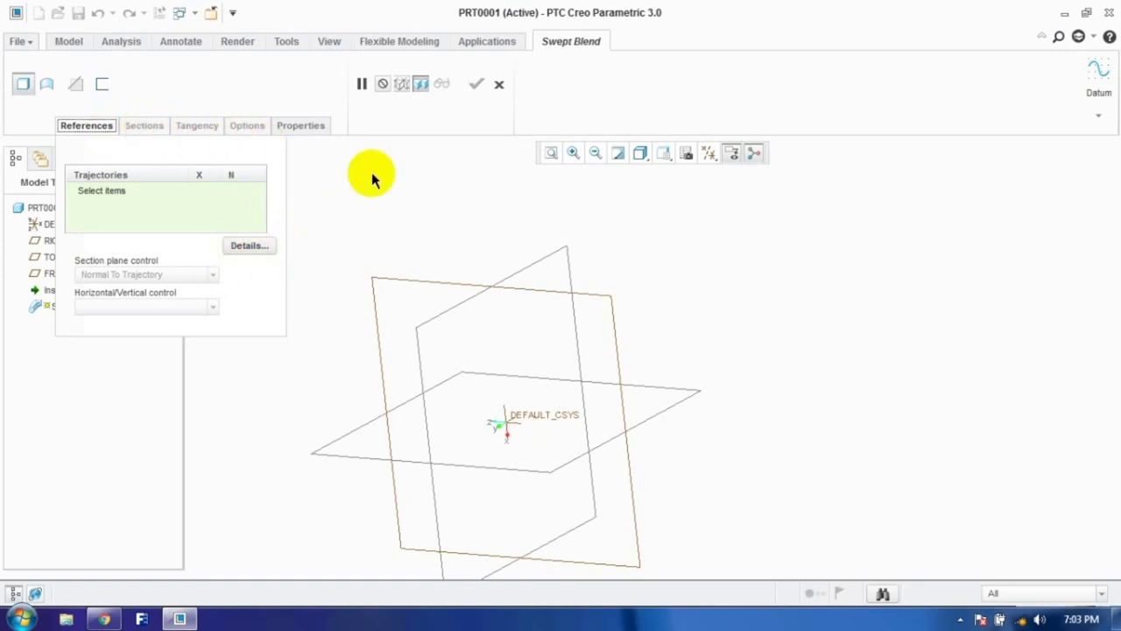
click(500, 84)
scroll(646, 275, down, 3)
middle_drag(462, 229, 483, 243)
key(ctrl+d)
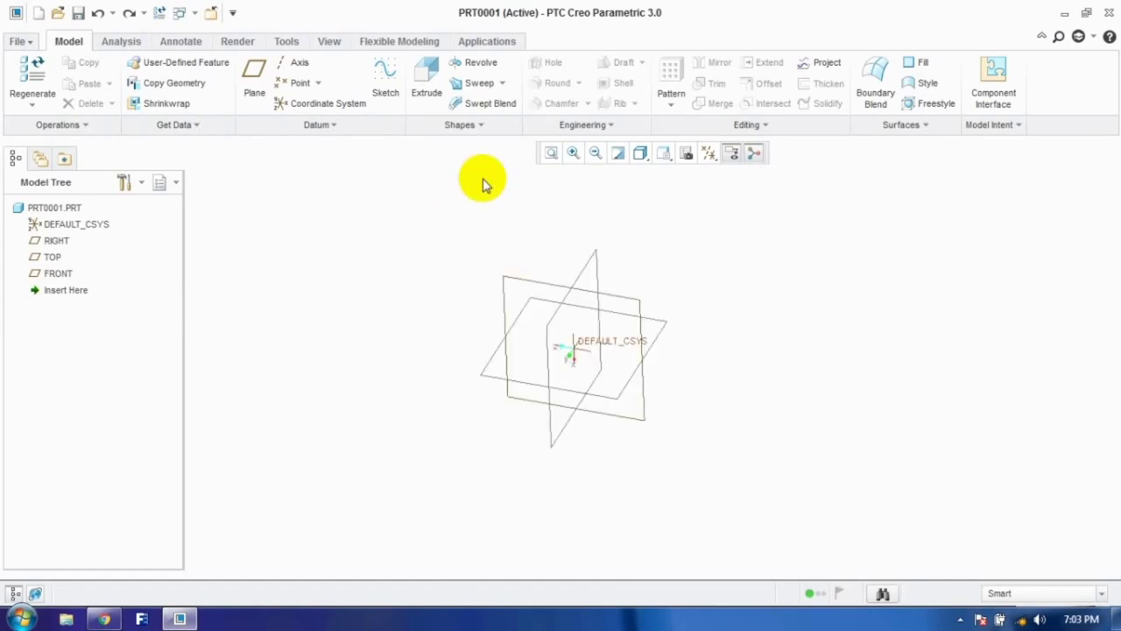
Step: Start a new sketch on the TOP plane
click(384, 80)
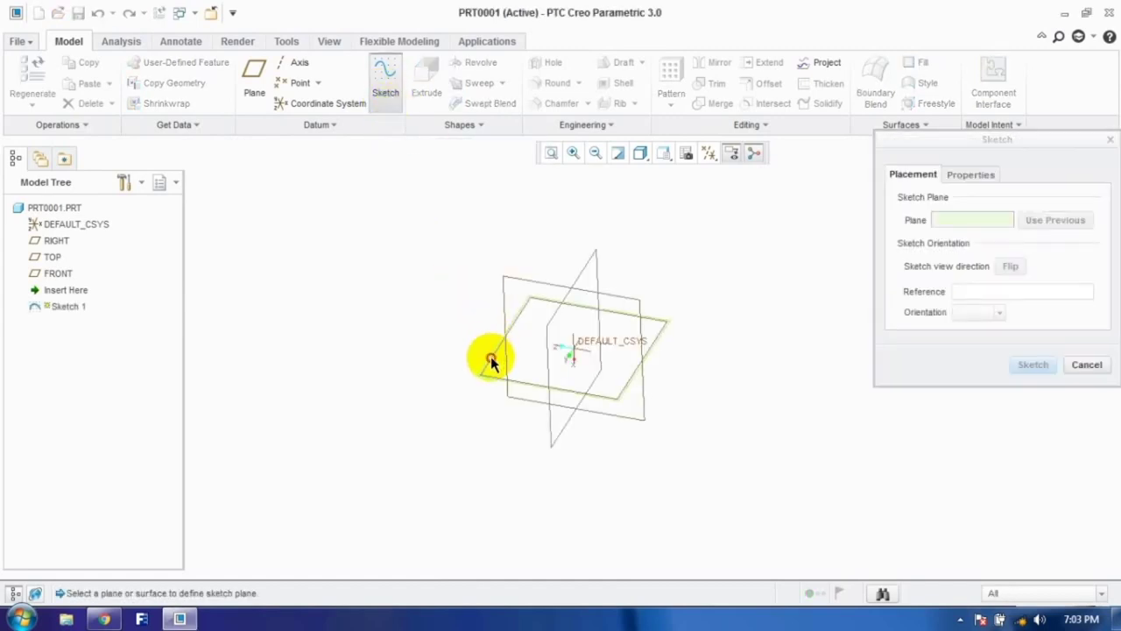
click(491, 356)
click(1033, 367)
Step: Draw a 100 by 100 square from the coordinate system and finish the sketch
click(359, 82)
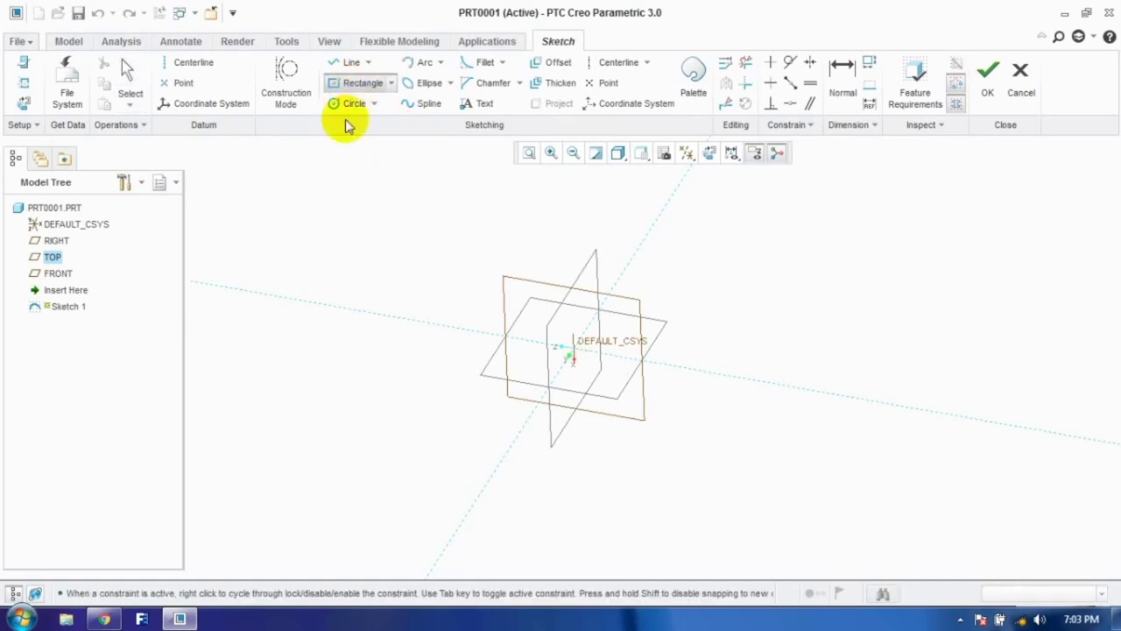
click(529, 301)
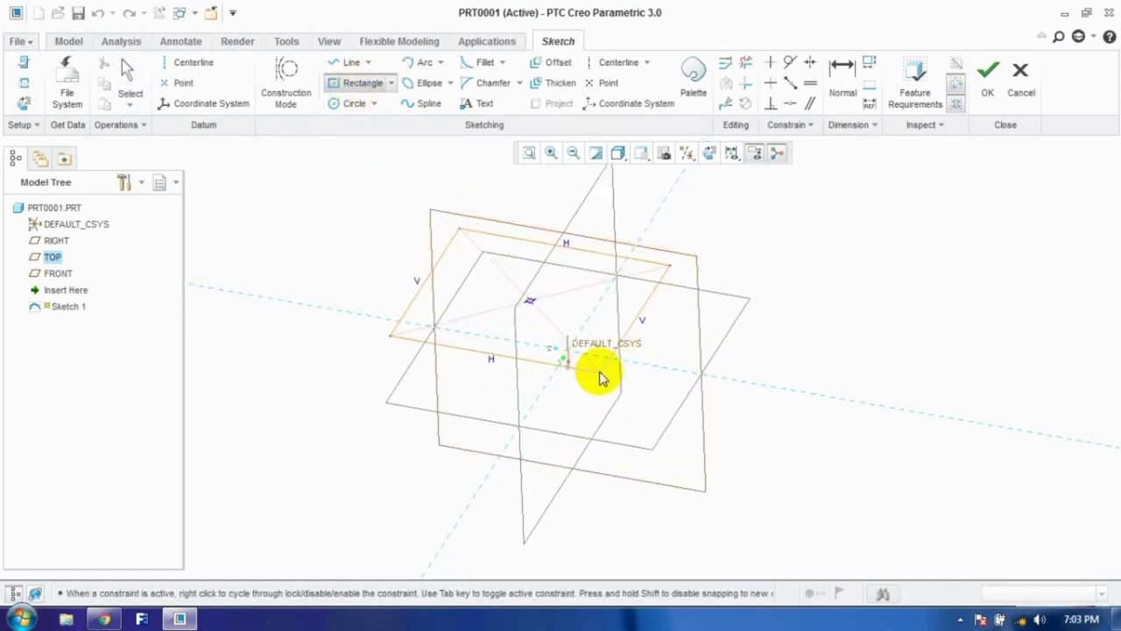
click(362, 82)
click(567, 356)
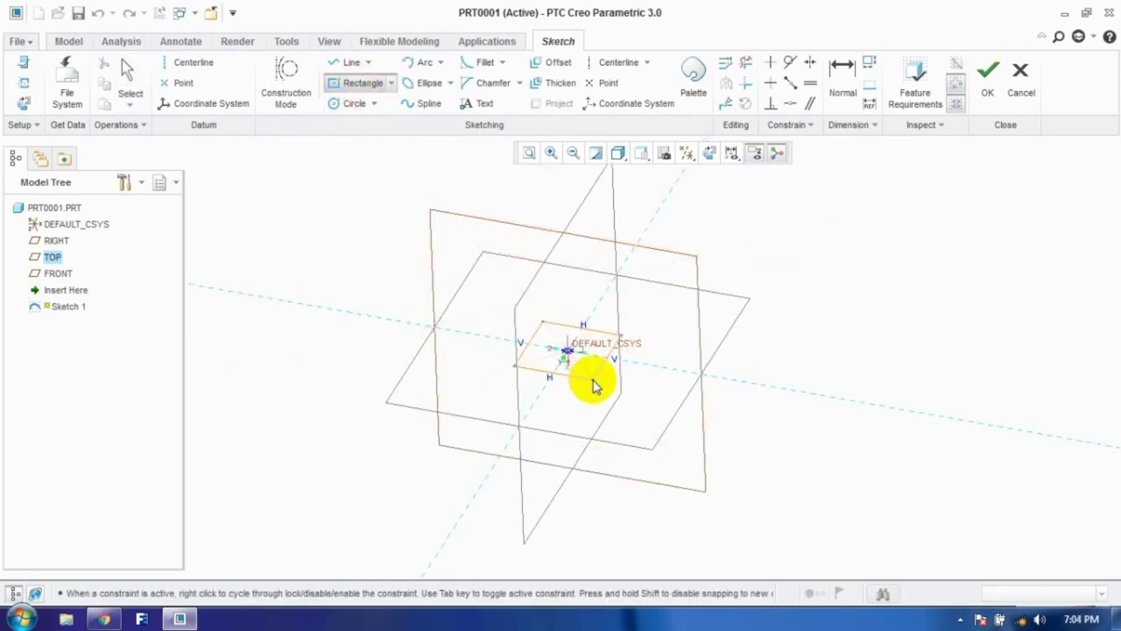
click(591, 396)
click(127, 77)
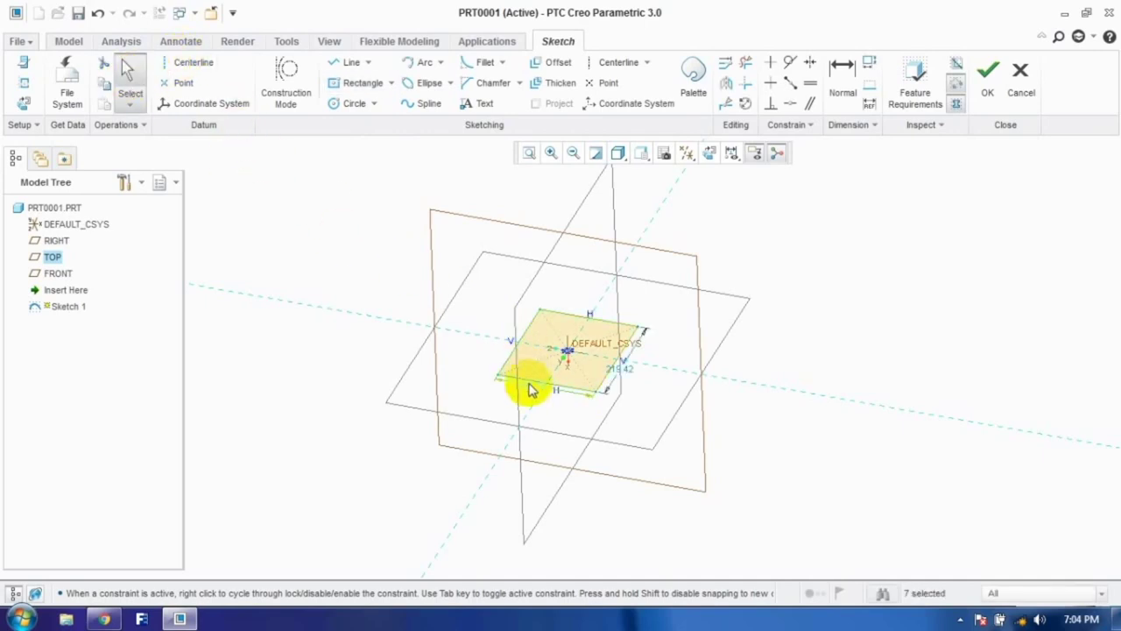
text(100)
key(Return)
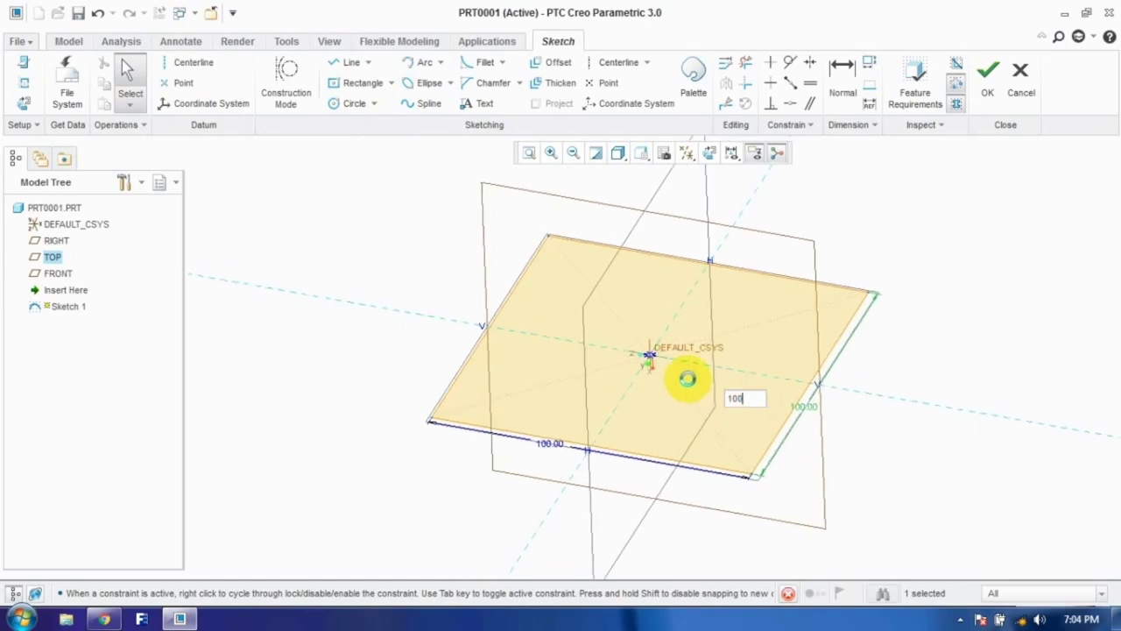
click(976, 88)
scroll(538, 377, up, 4)
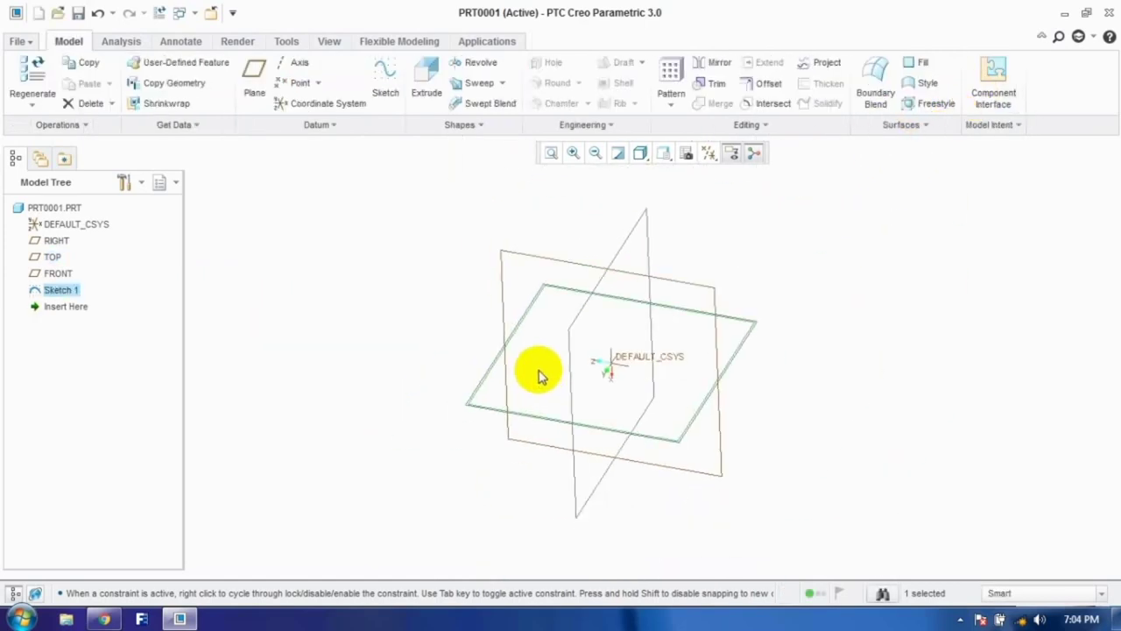
Step: Start a Swept Blend along the square Sketch 1 and select Section 1 in Sections
click(484, 105)
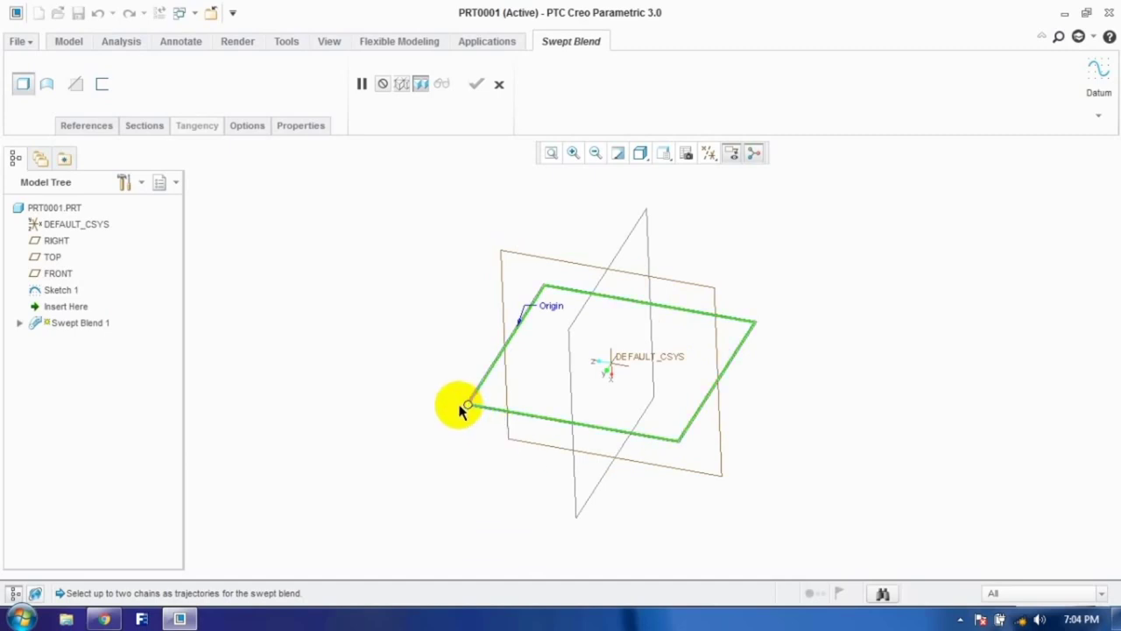
click(144, 127)
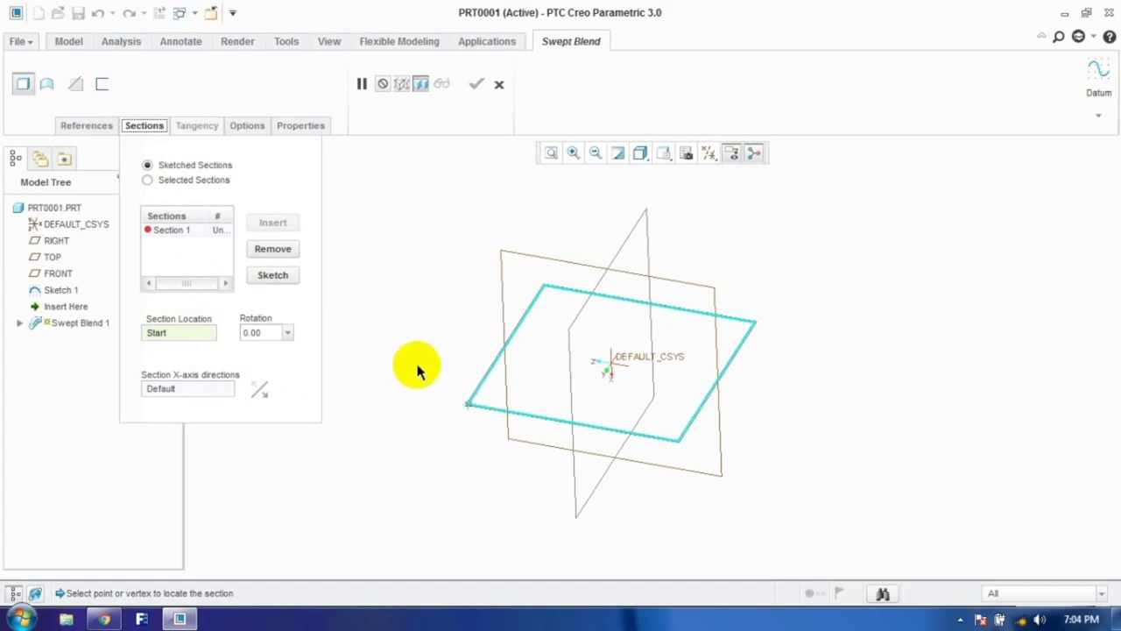
click(273, 276)
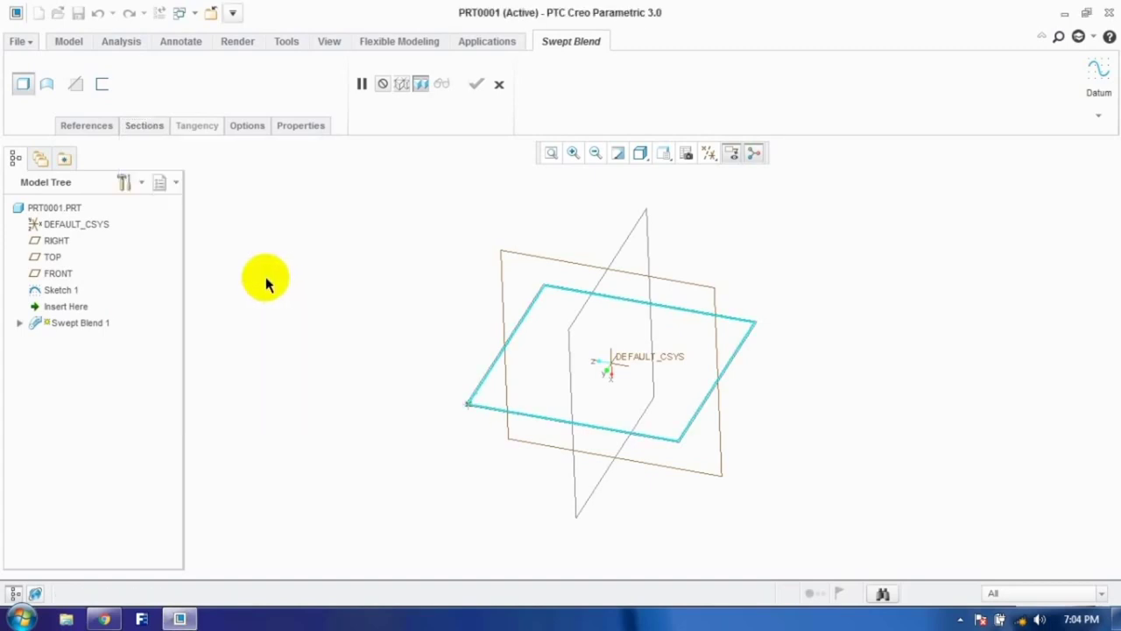
click(145, 127)
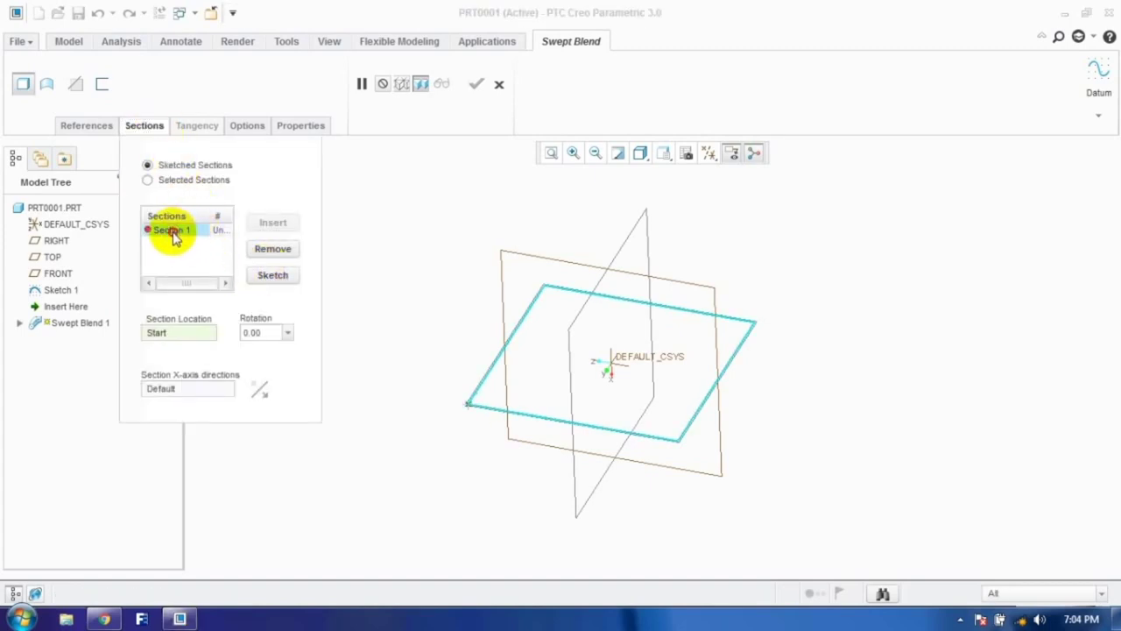
click(265, 275)
click(145, 127)
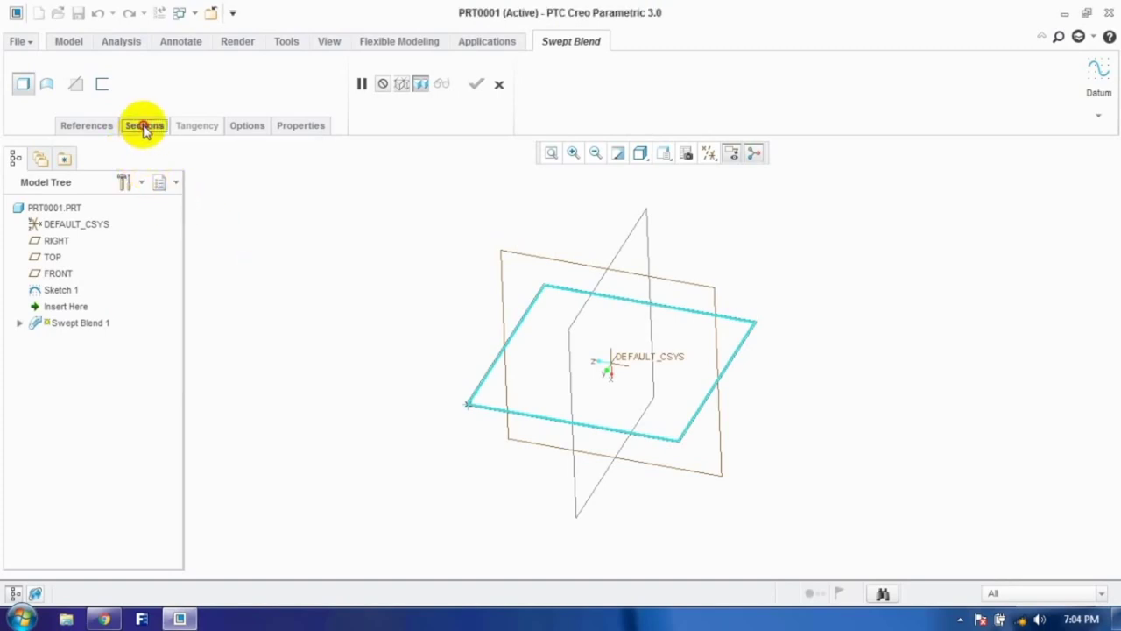
Step: Cancel the Swept Blend and confirm
click(272, 275)
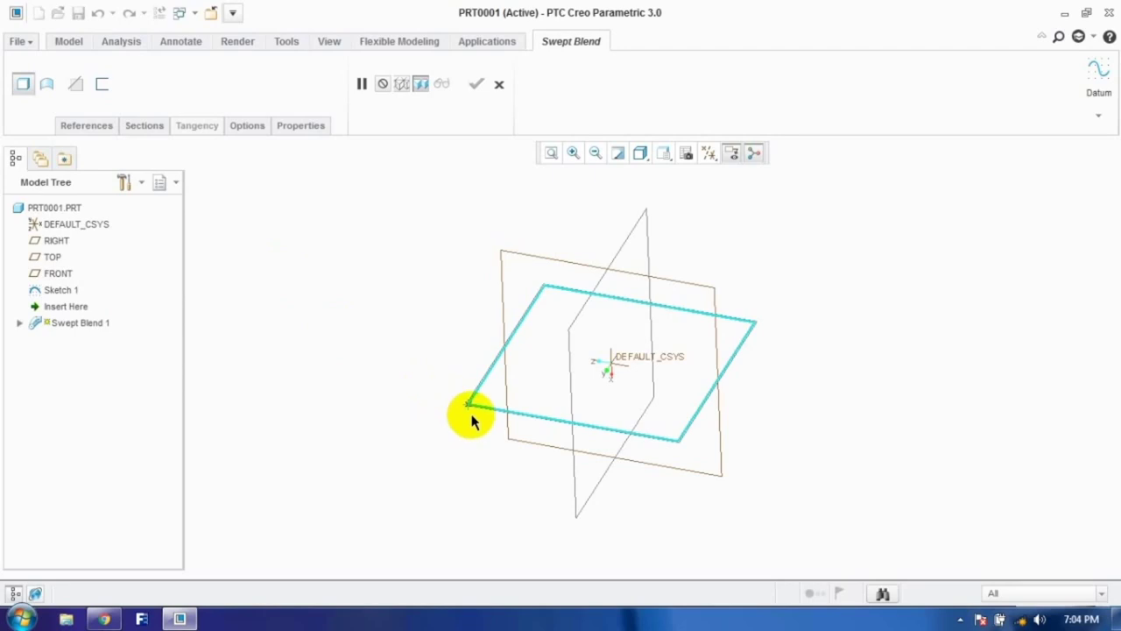
click(499, 84)
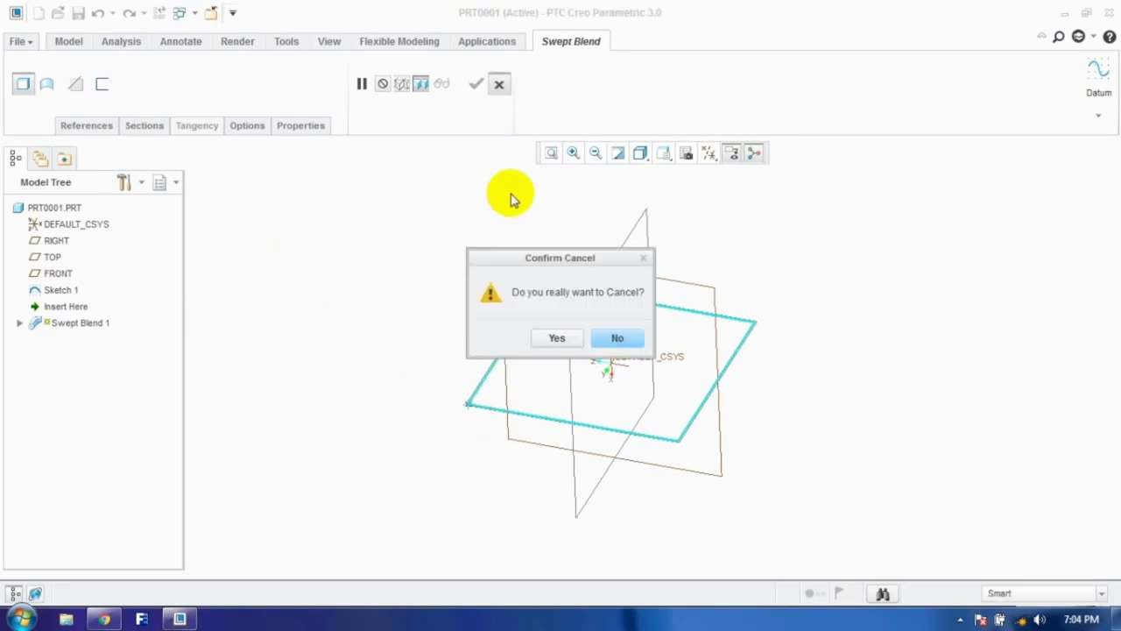
click(555, 337)
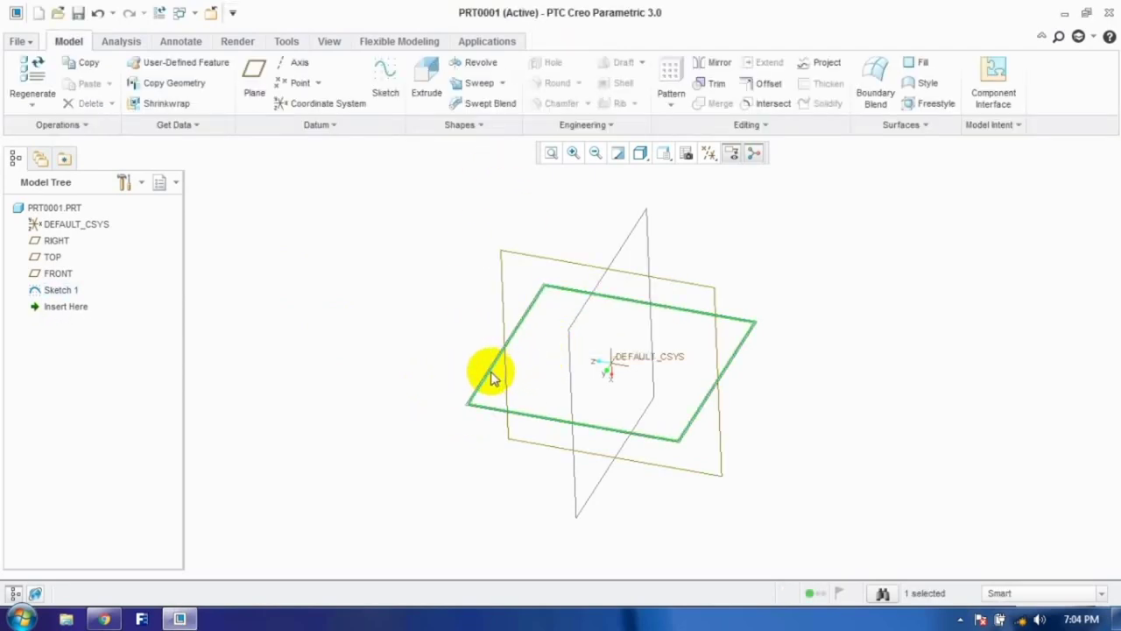
Step: Delete the square Sketch 1, then cancel a newly started sketch
right_click(61, 290)
click(114, 502)
click(522, 329)
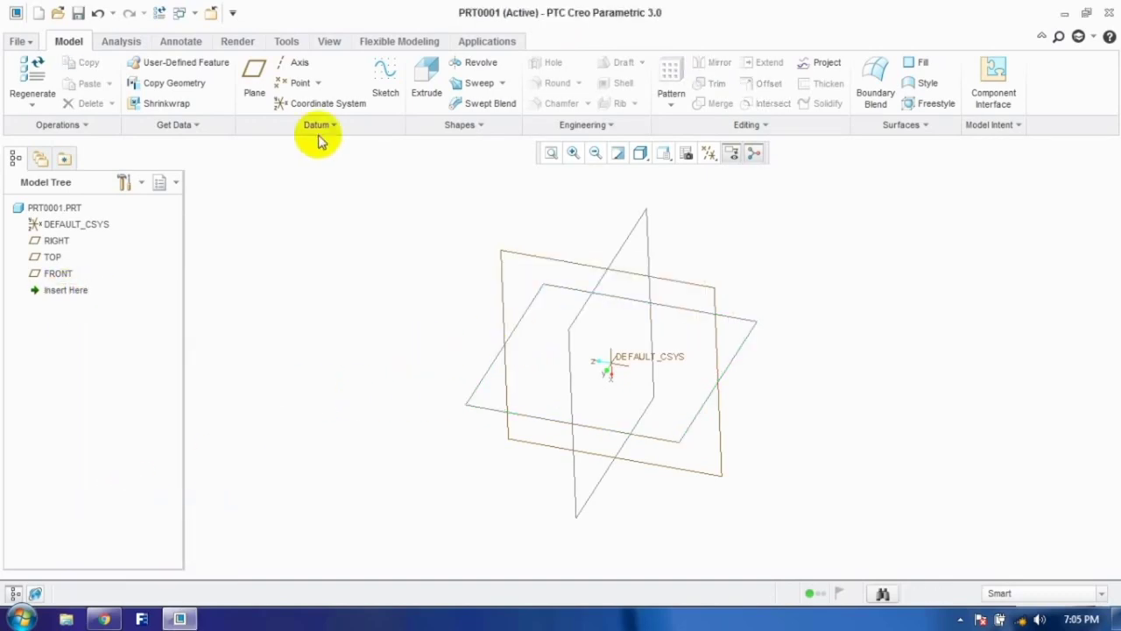
click(385, 80)
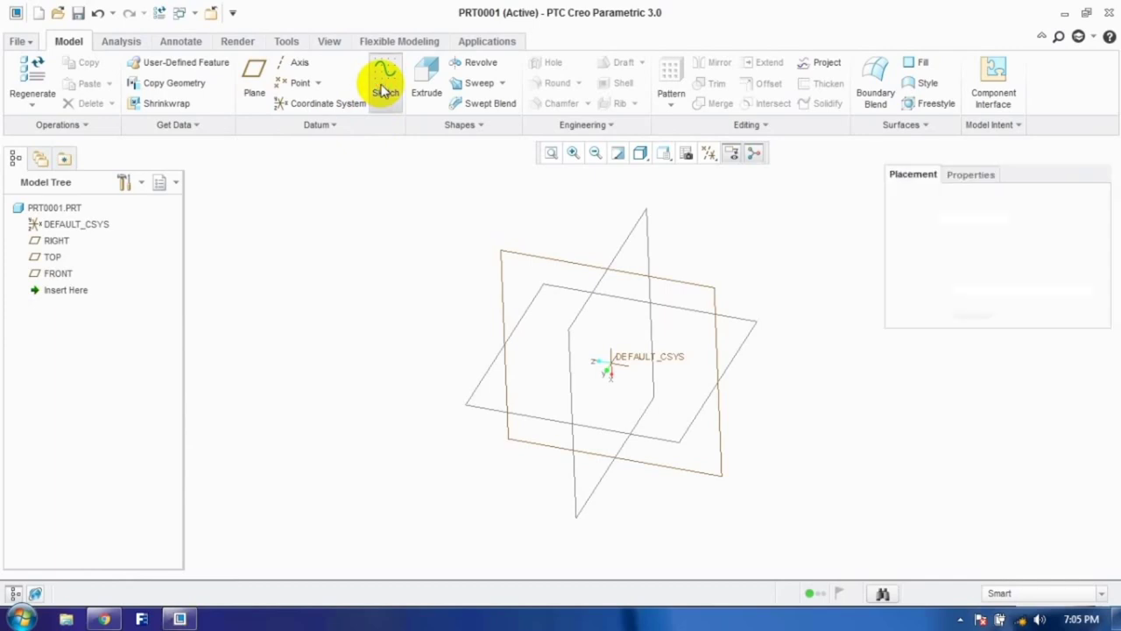
click(1086, 365)
click(960, 619)
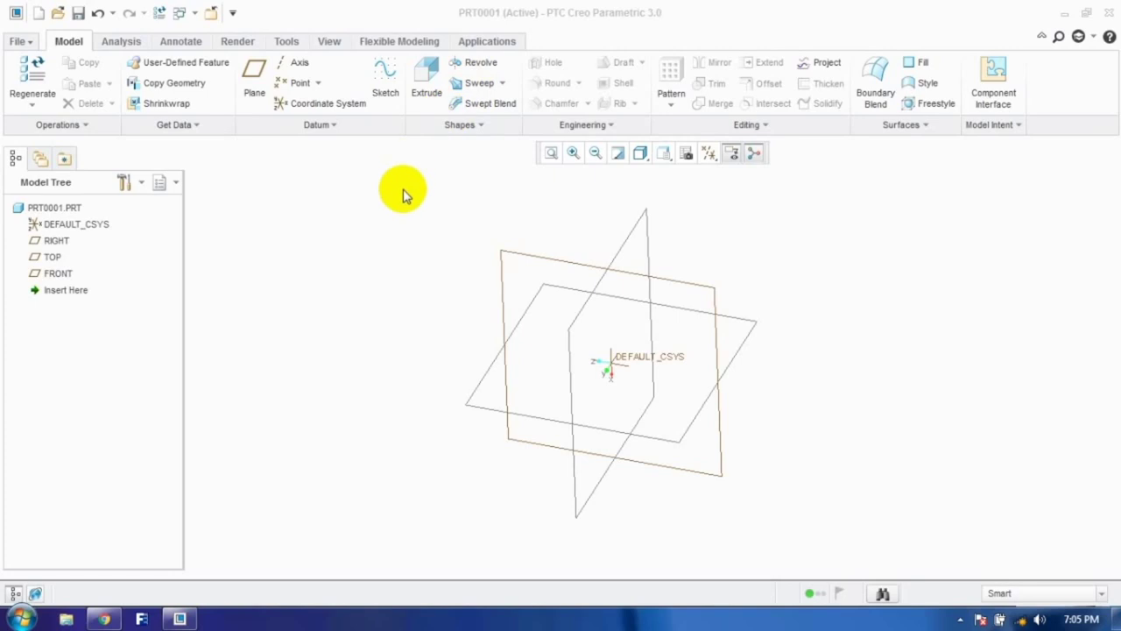
Step: Start a new sketch on the RIGHT plane, viewed flat-on
click(386, 98)
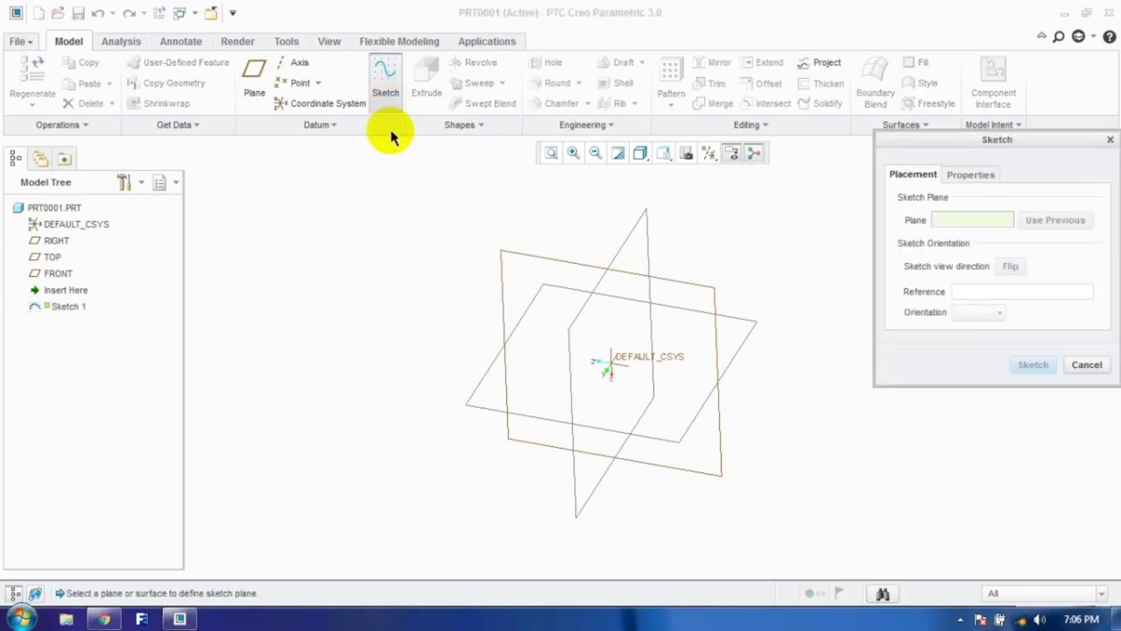
click(538, 257)
click(1020, 364)
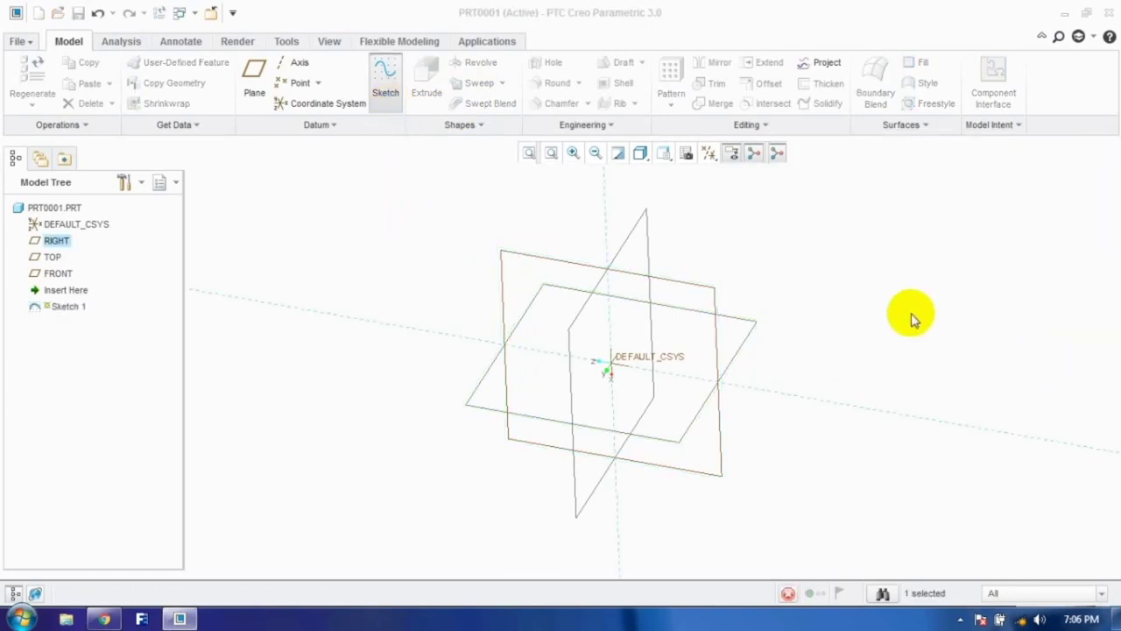
click(709, 154)
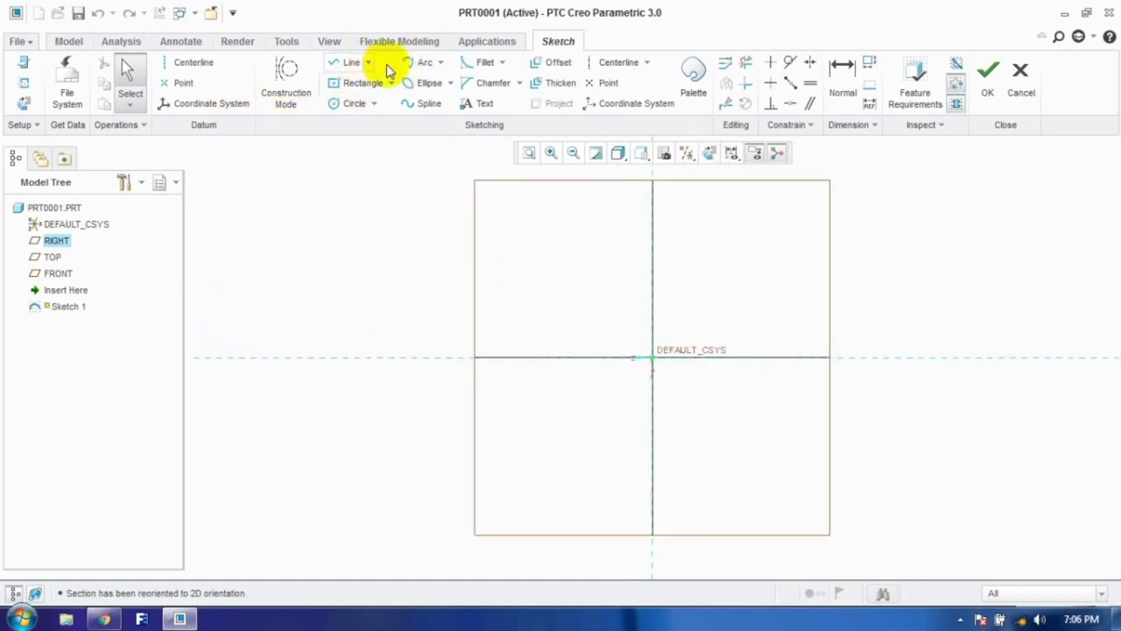
Step: Draw a horizontal line 300 long from the origin and finish Sketch 1
click(346, 62)
click(653, 358)
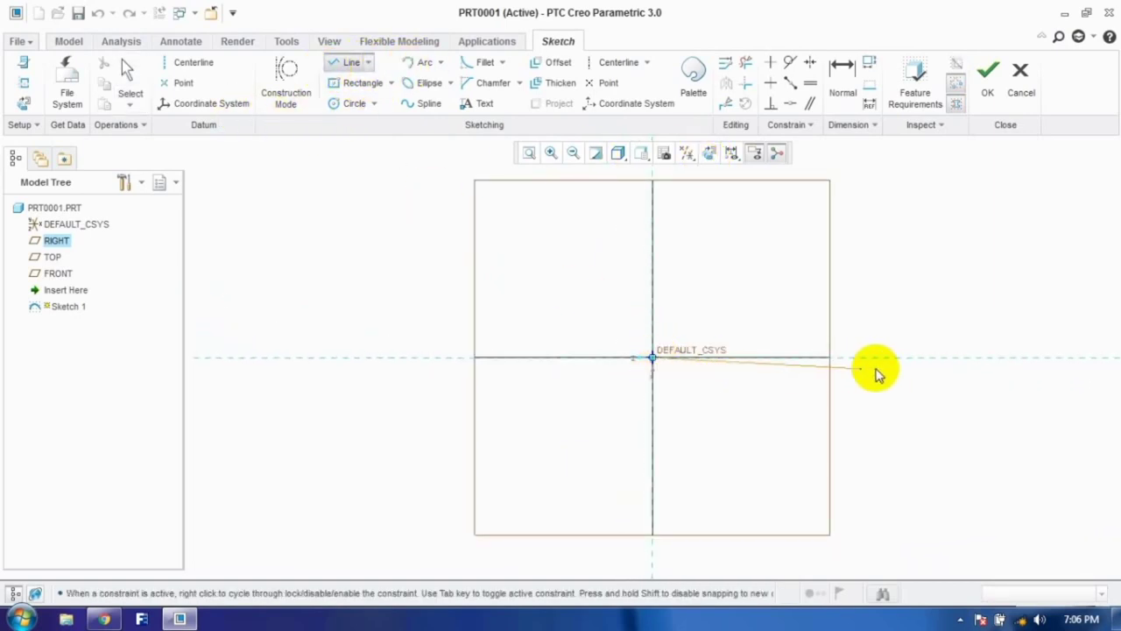
click(935, 357)
click(129, 88)
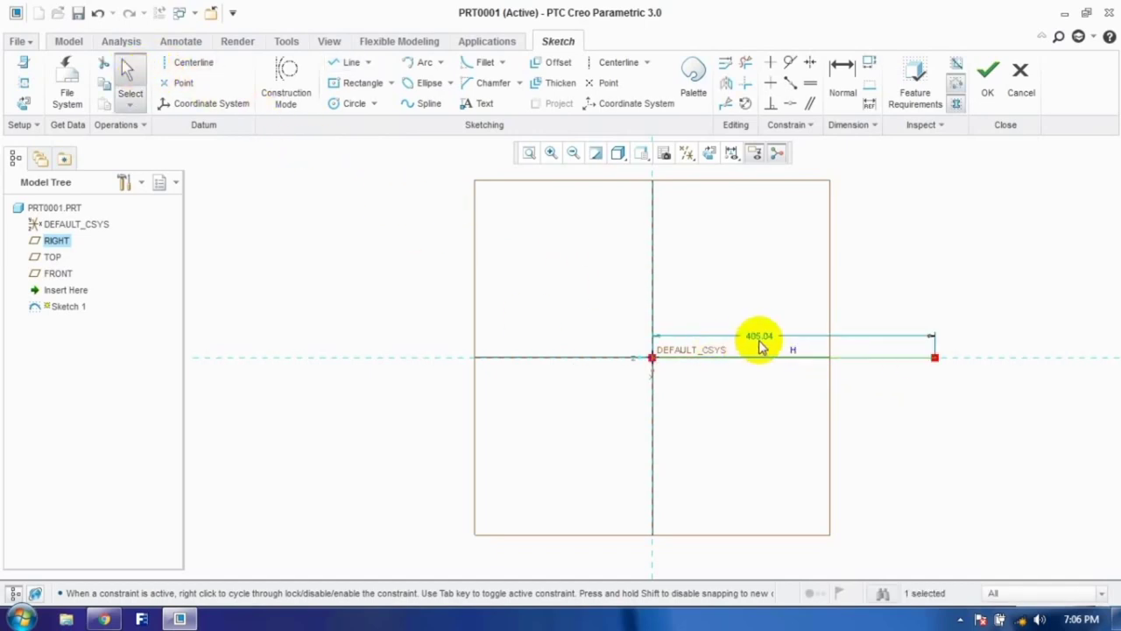
text(300)
key(Return)
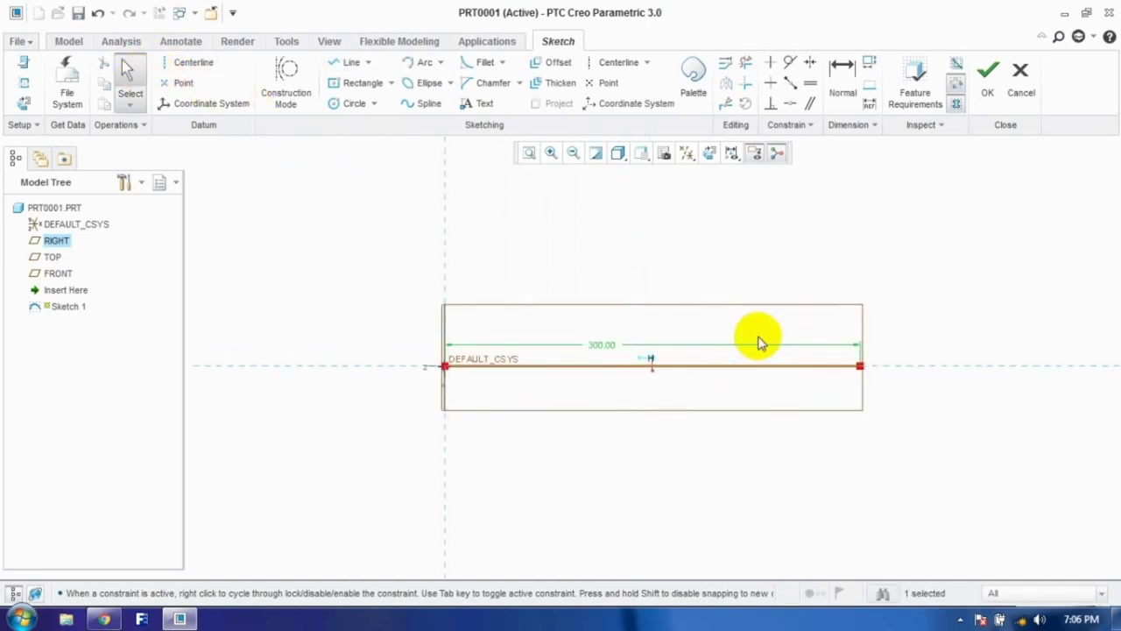
click(987, 92)
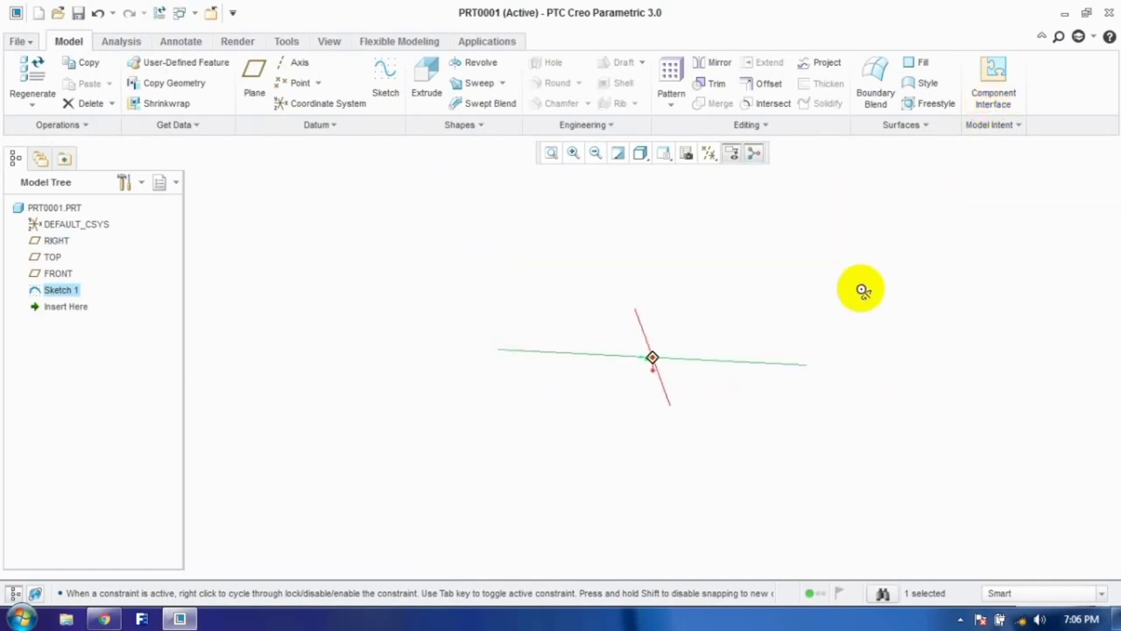
click(918, 240)
Step: Start a swept blend using the 300 line as its trajectory
click(488, 106)
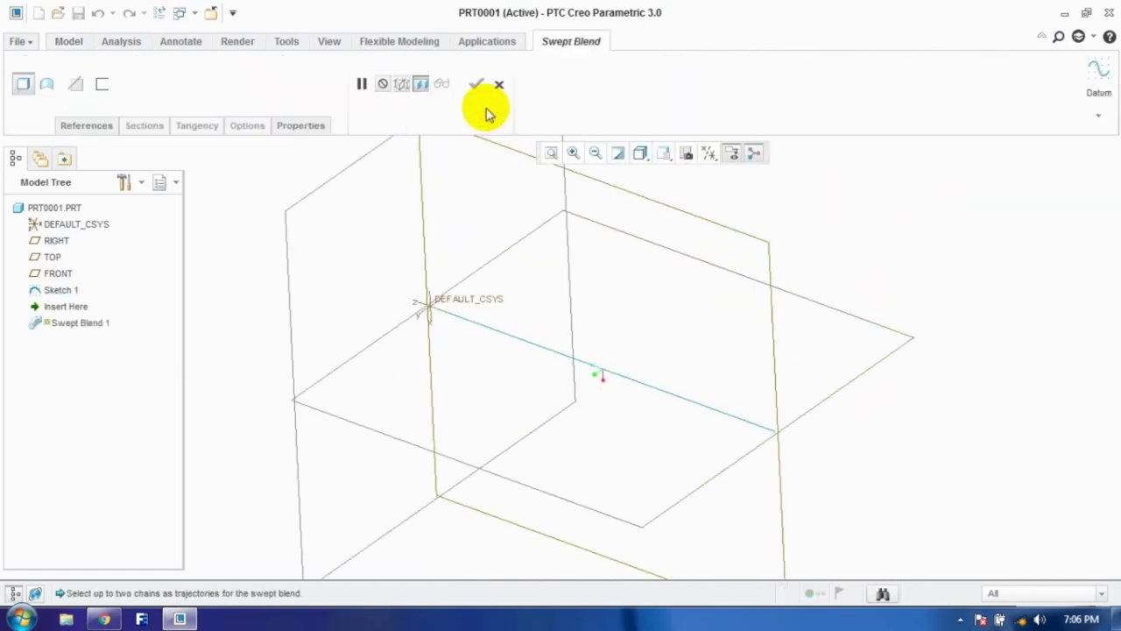
click(513, 333)
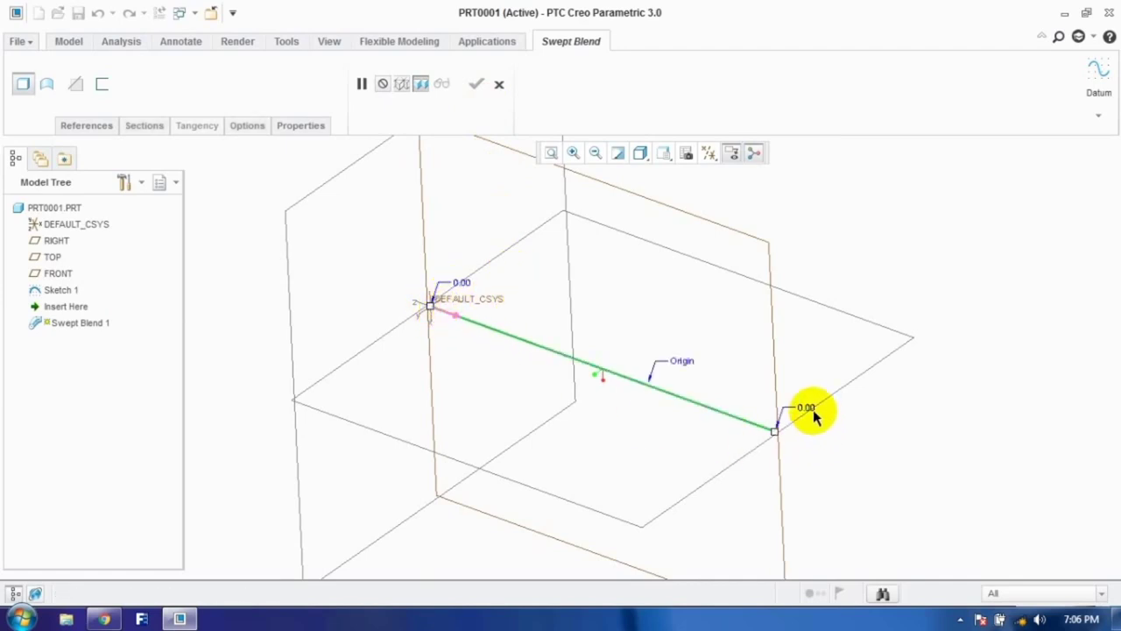
click(152, 128)
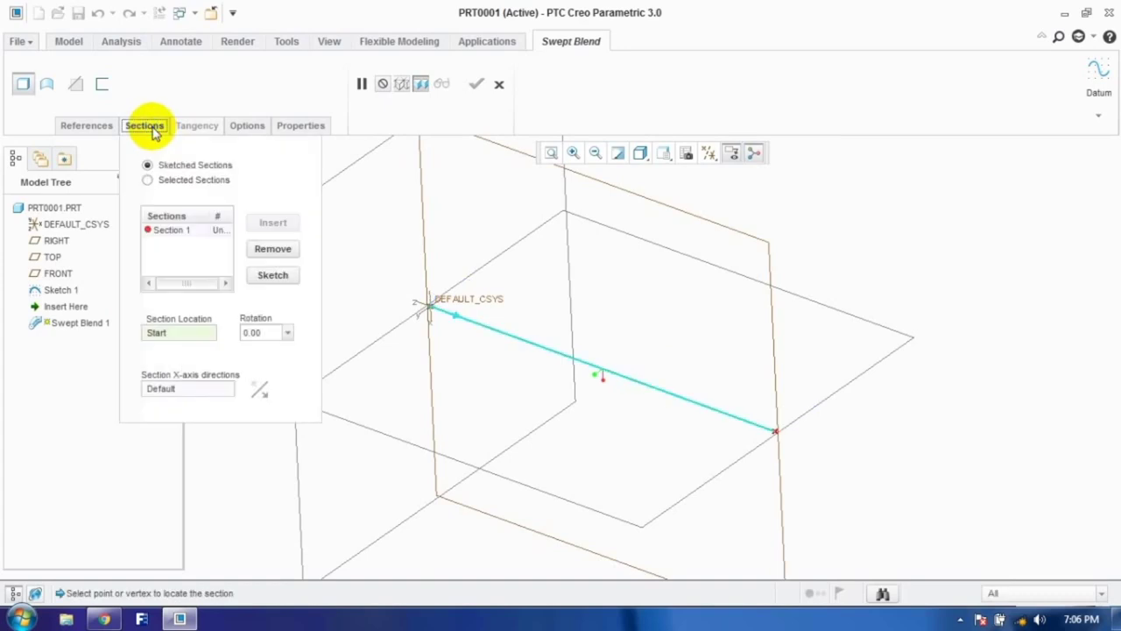
Step: Sketch Section 1 as a small rectangle centred on the origin, stretched into a square
click(272, 277)
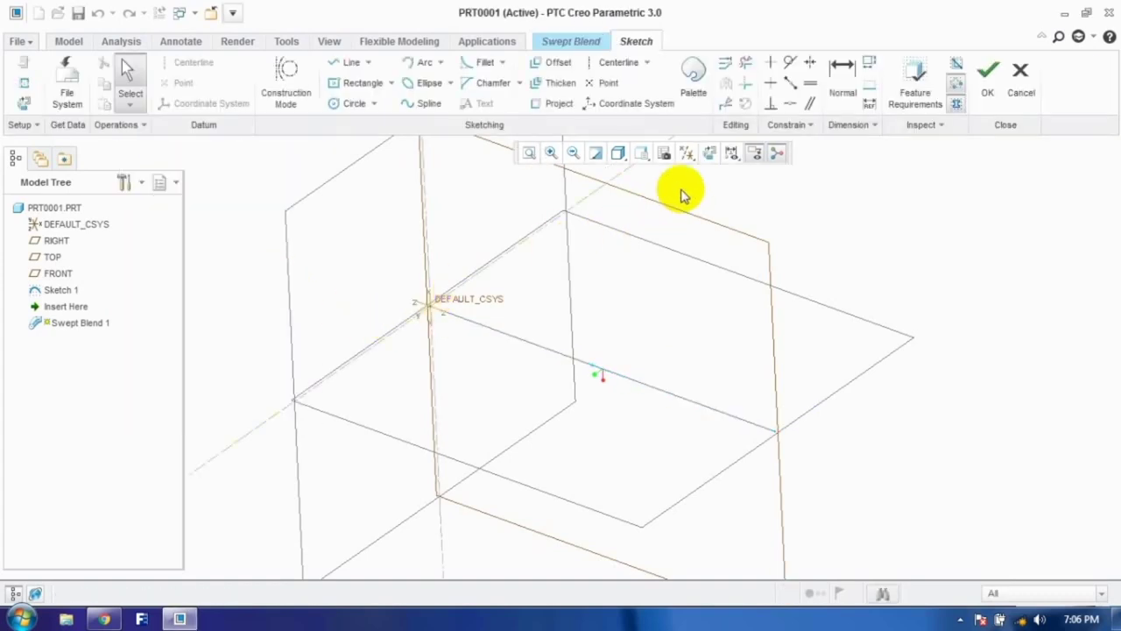
click(708, 154)
click(339, 85)
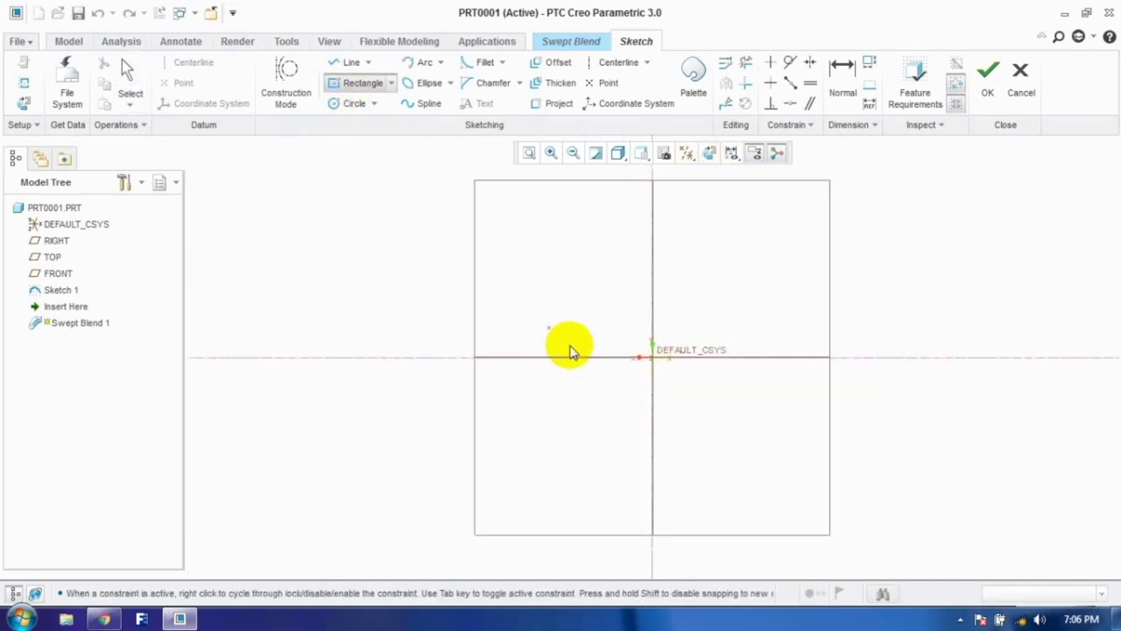
click(674, 335)
click(123, 77)
scroll(649, 339, down, 5)
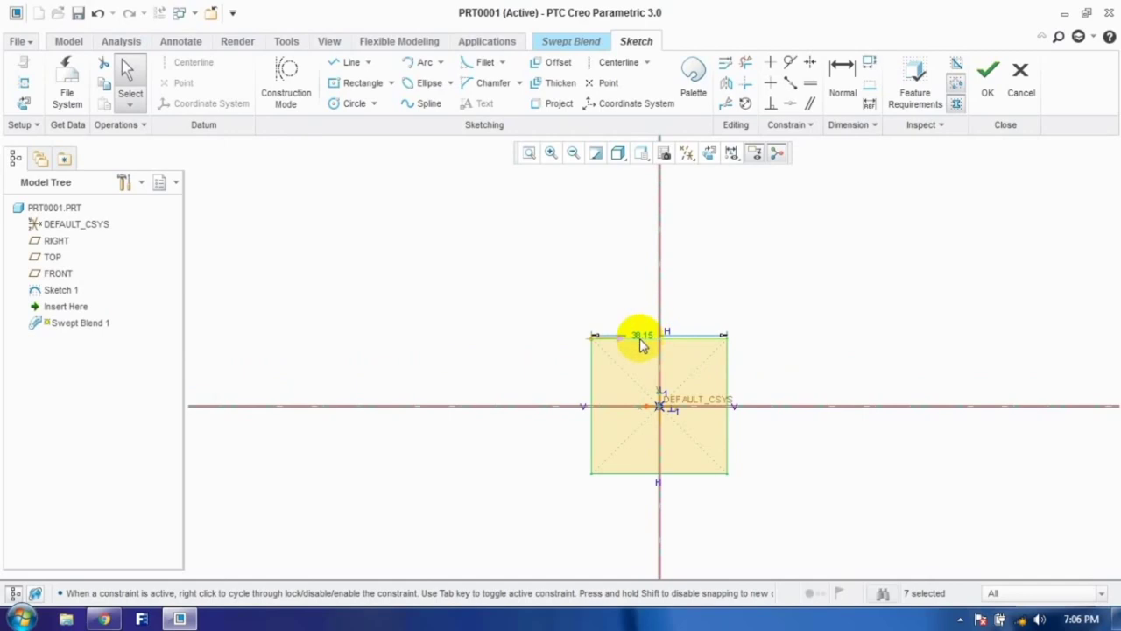
drag(641, 338, 640, 305)
click(988, 79)
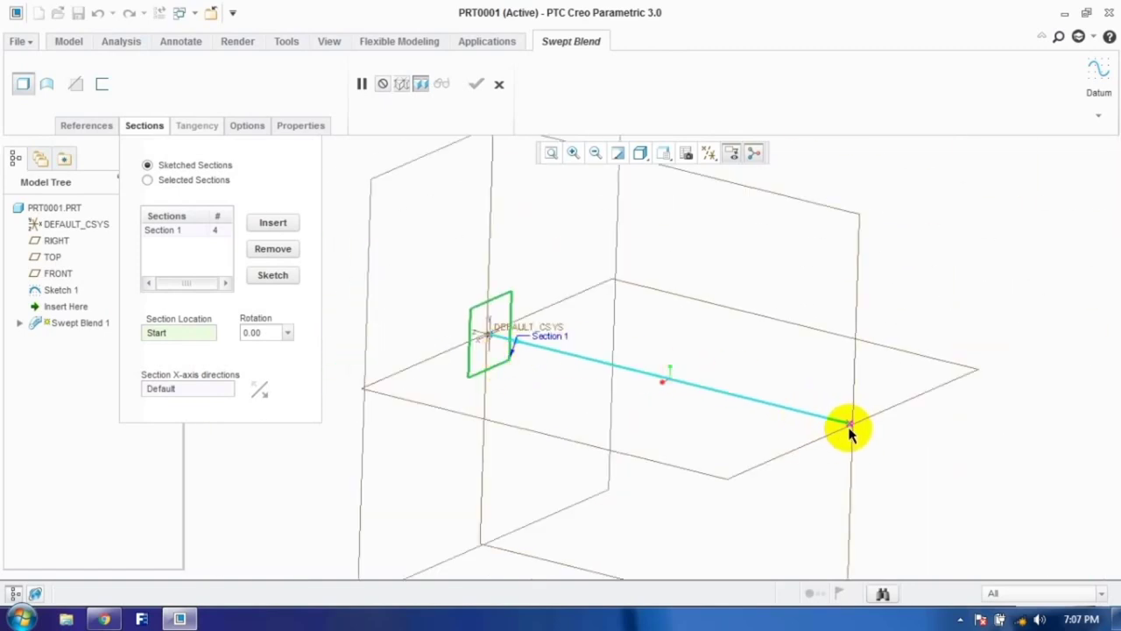
click(273, 225)
Step: Sketch Section 2 as a 100 × 100 centre rectangle at the origin
click(271, 277)
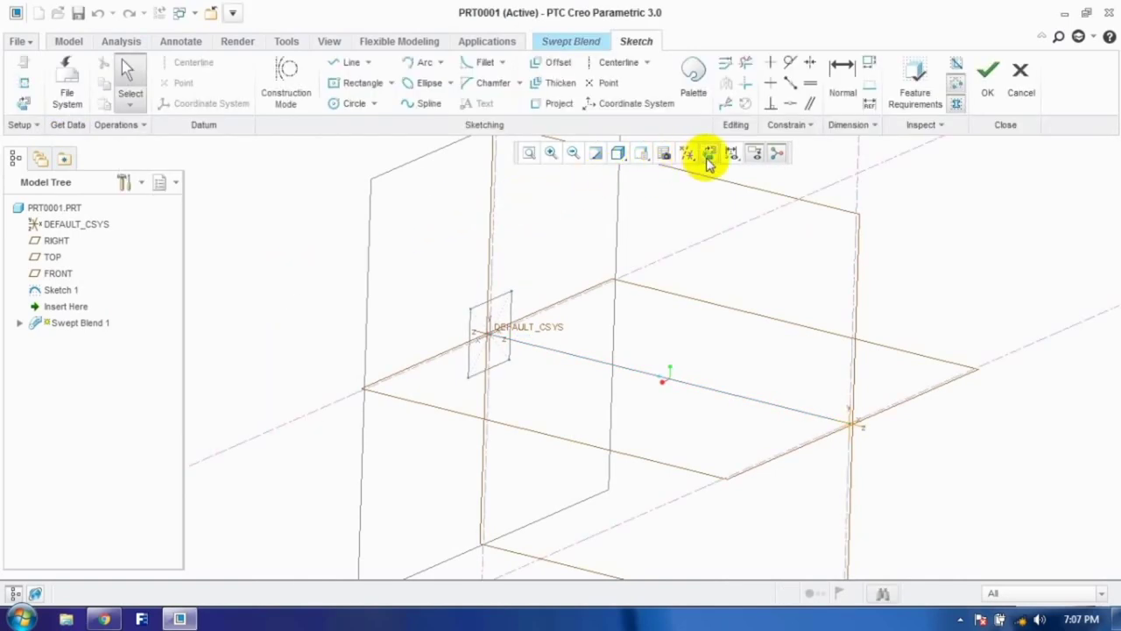
click(711, 155)
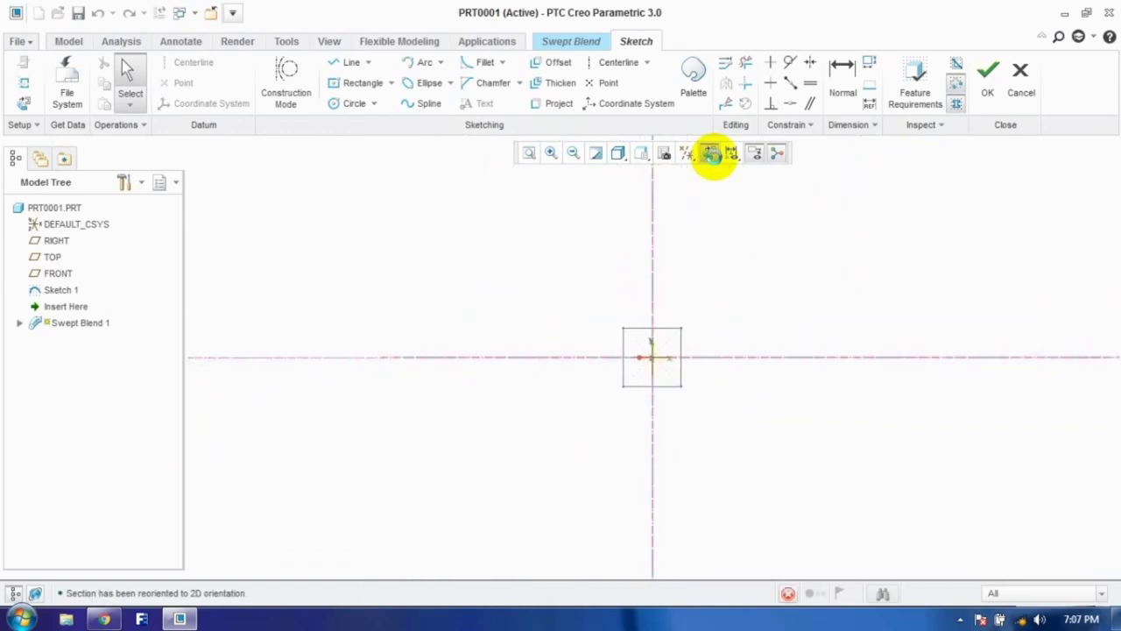
click(362, 82)
click(652, 357)
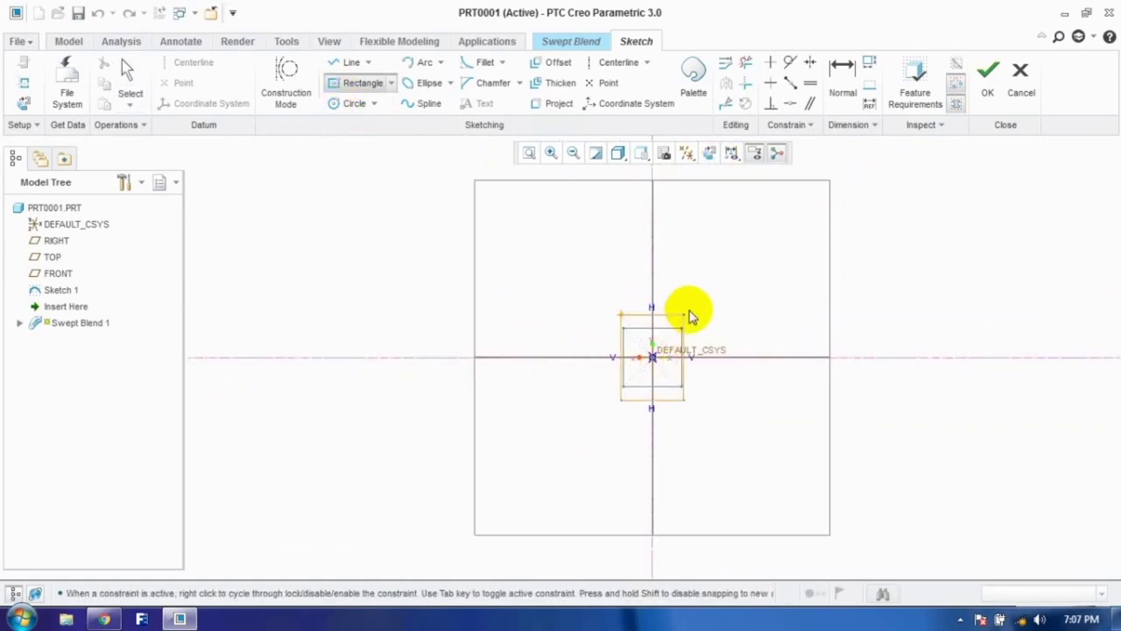
click(722, 285)
click(125, 70)
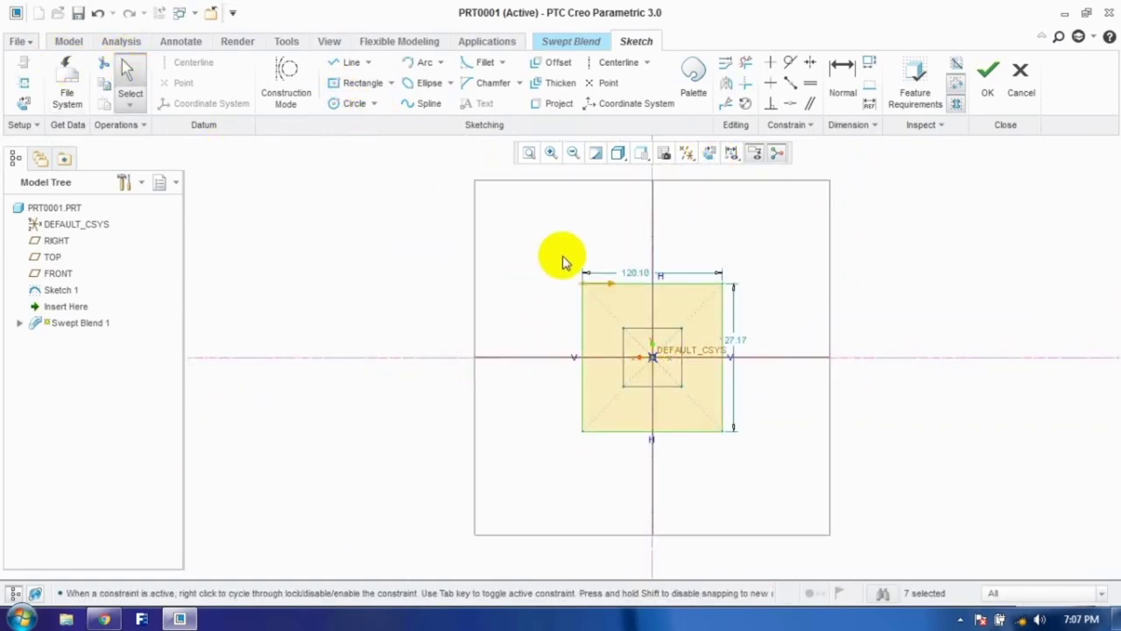
key(Return)
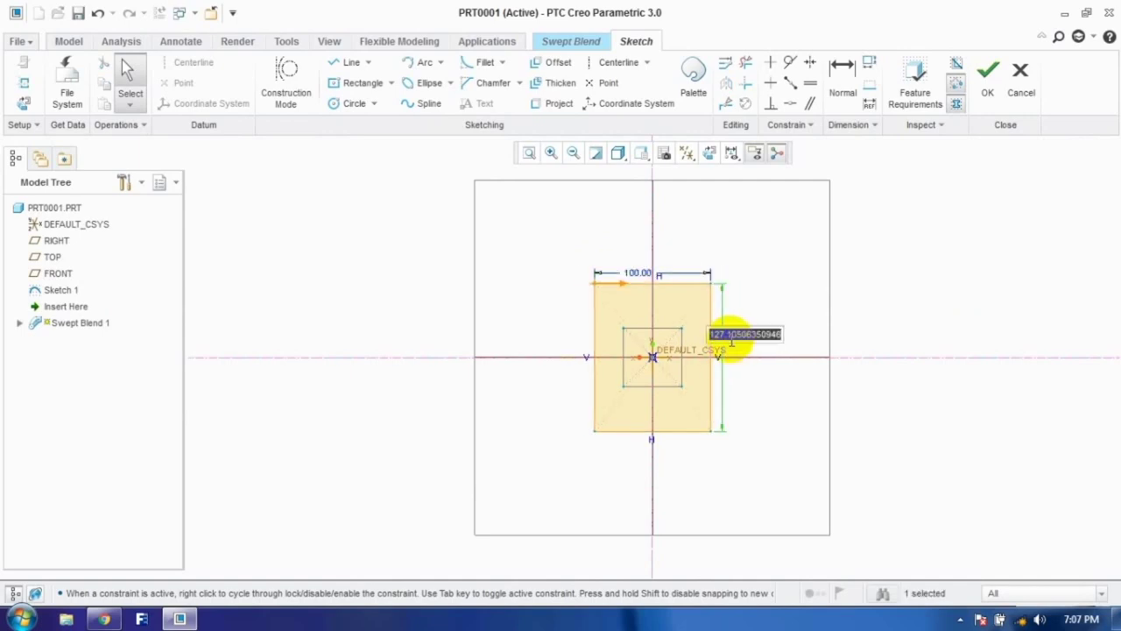
text(100)
key(Return)
Step: Complete Swept Blend 1 as a solid box tapering between the two squares
click(987, 74)
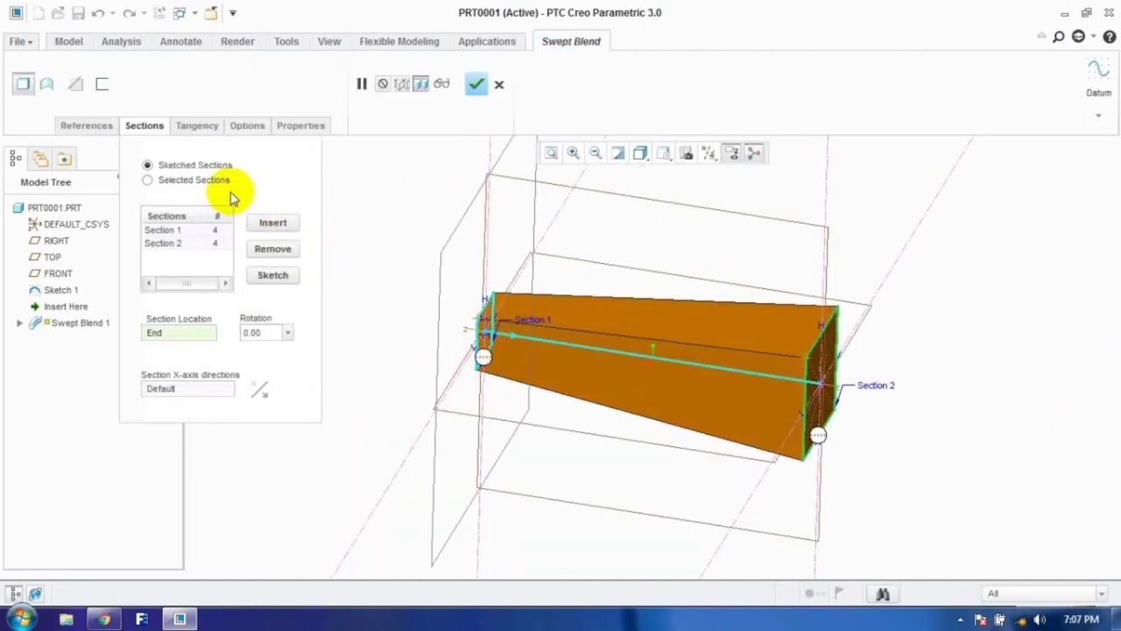
click(474, 84)
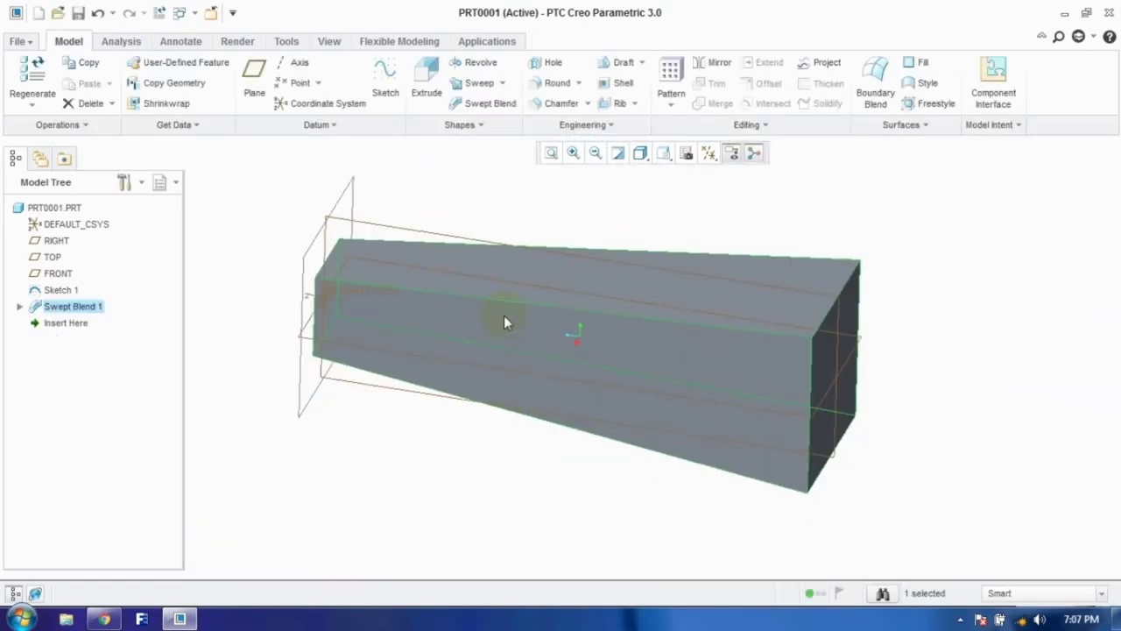
mouse_move(503, 315)
middle_down()
mouse_move(447, 298)
mouse_move(486, 318)
middle_up()
Step: Inspect the box's front face, end edge and end face, then undo Swept Blend 1
click(356, 313)
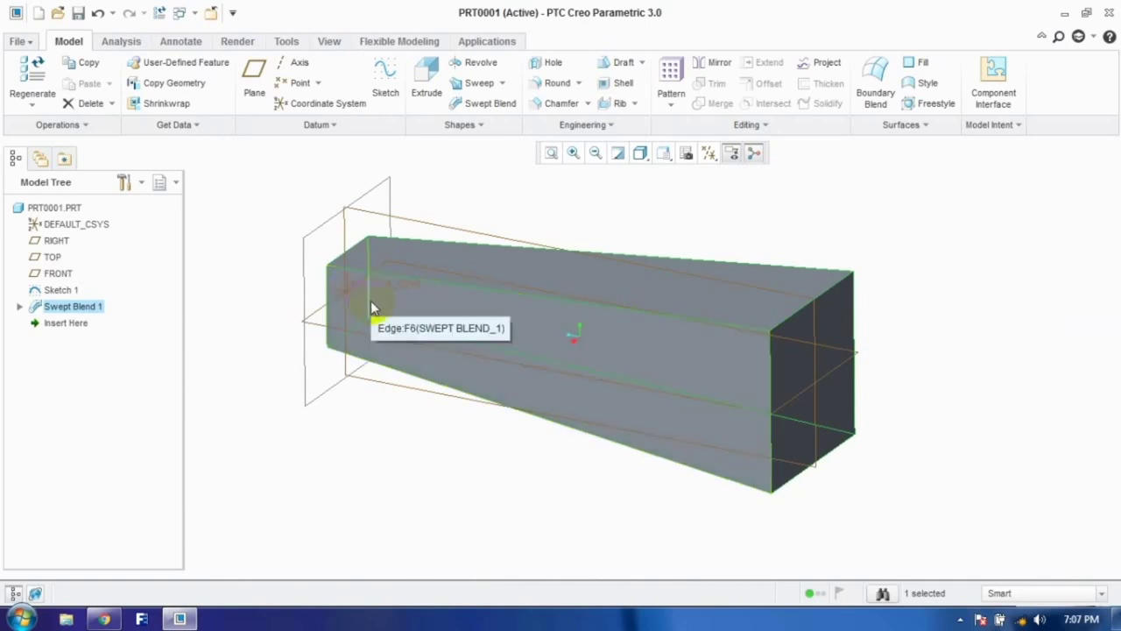
click(663, 366)
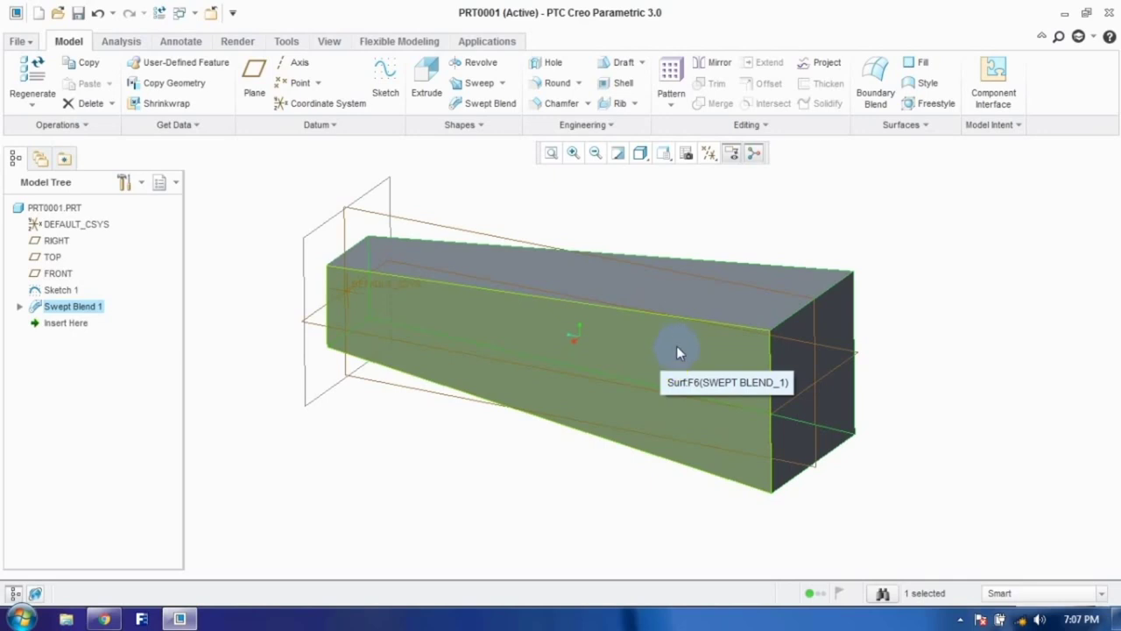
click(772, 368)
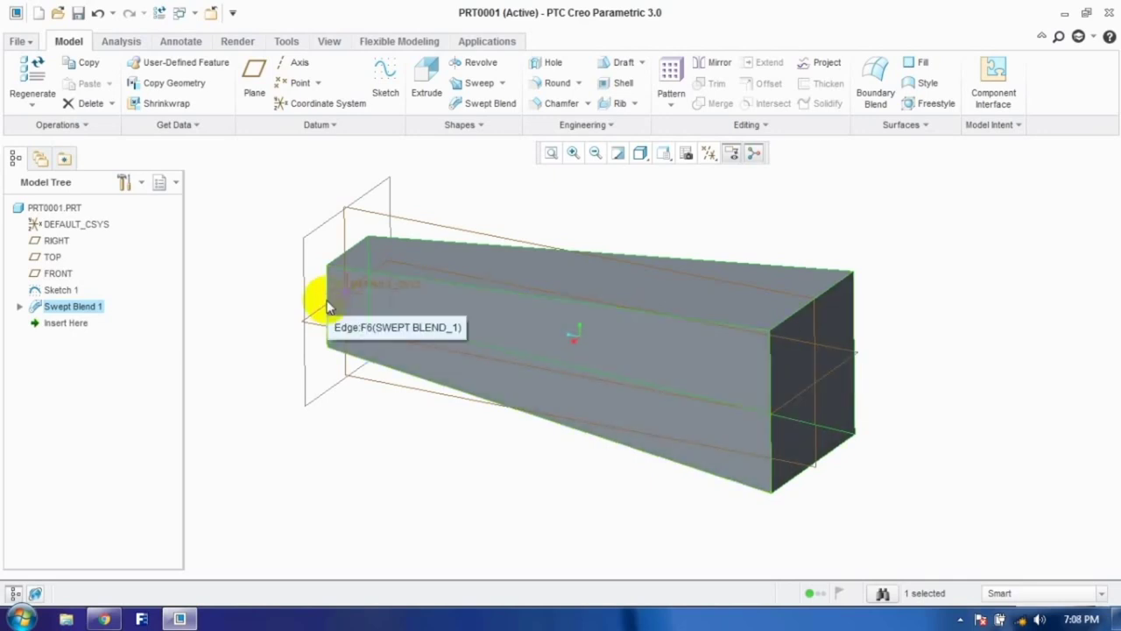
click(449, 328)
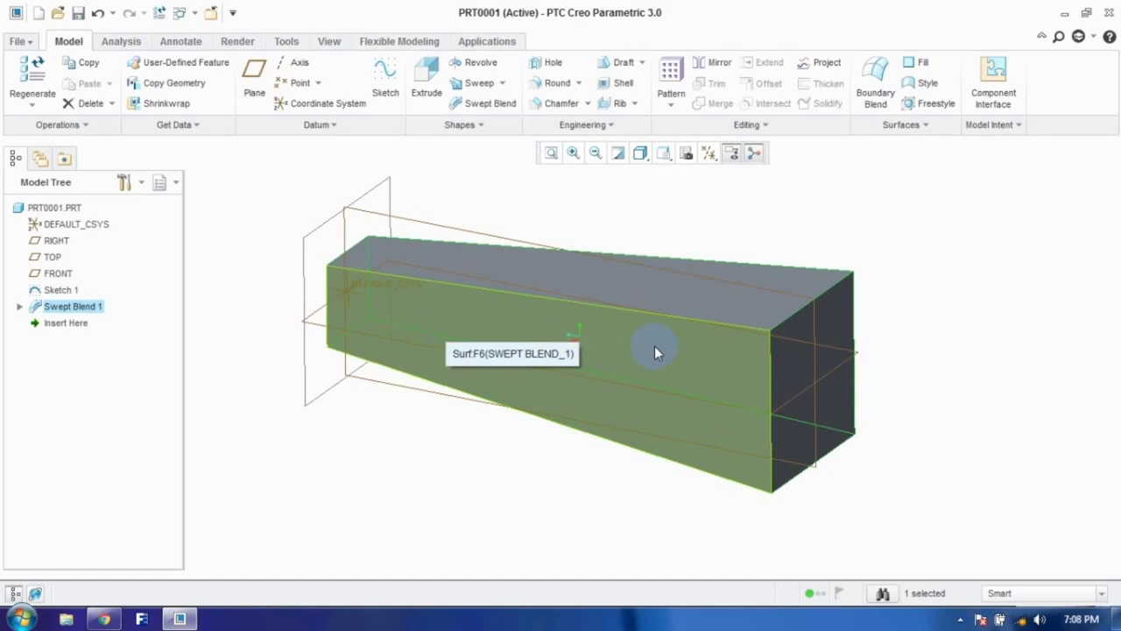
click(780, 382)
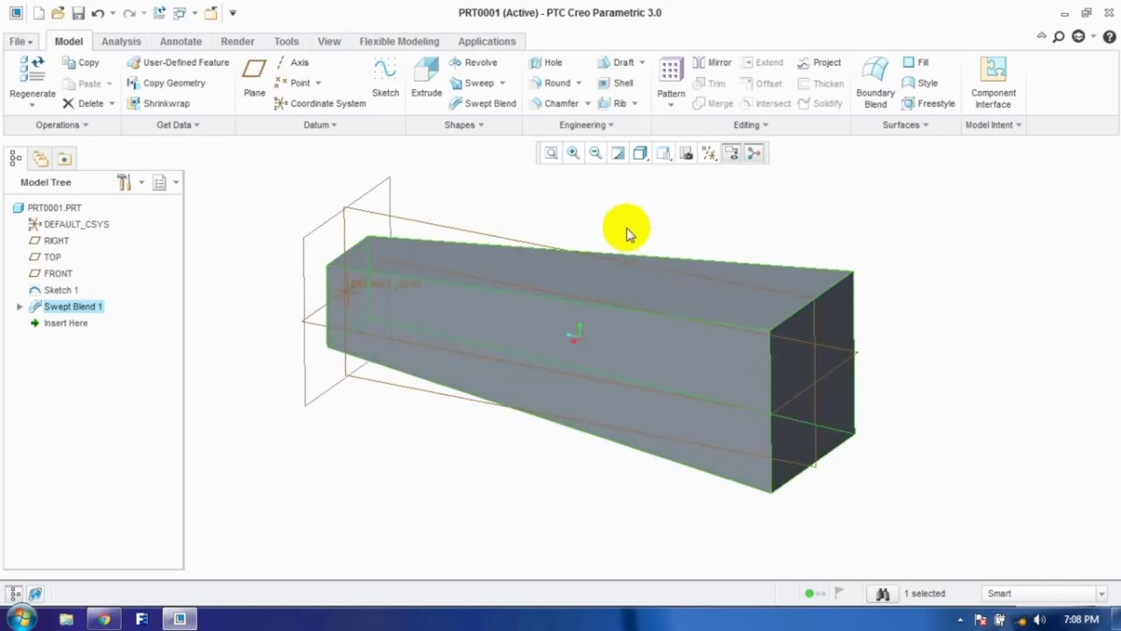
key(ctrl+z)
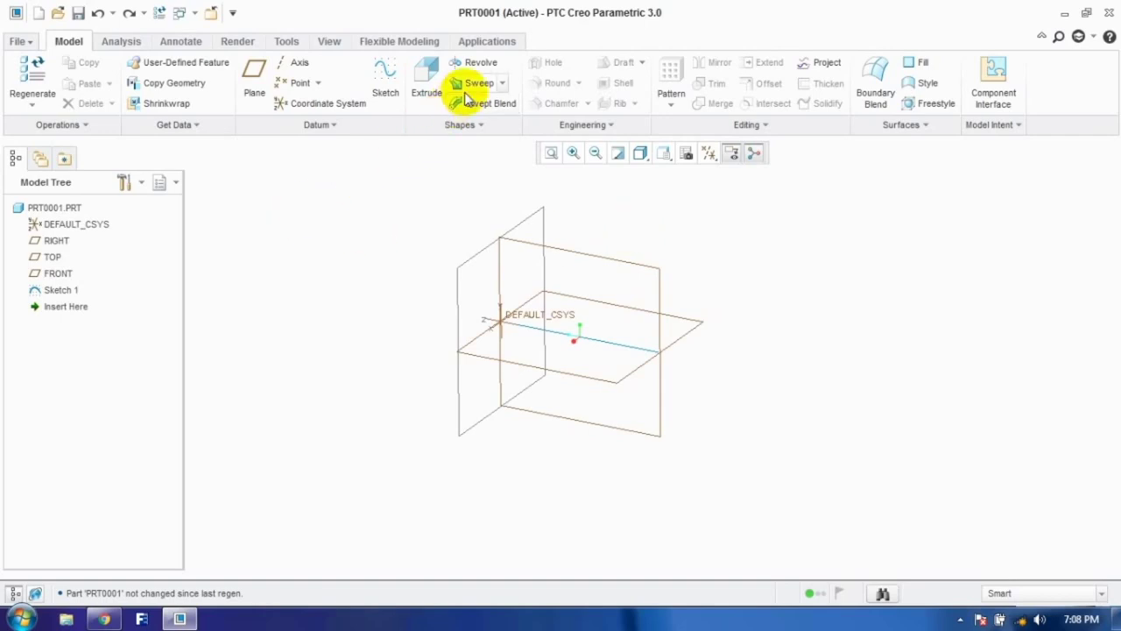
Step: Create datum point PNT0 on the 300 line at offset ratio 0.40
key(ctrl+d)
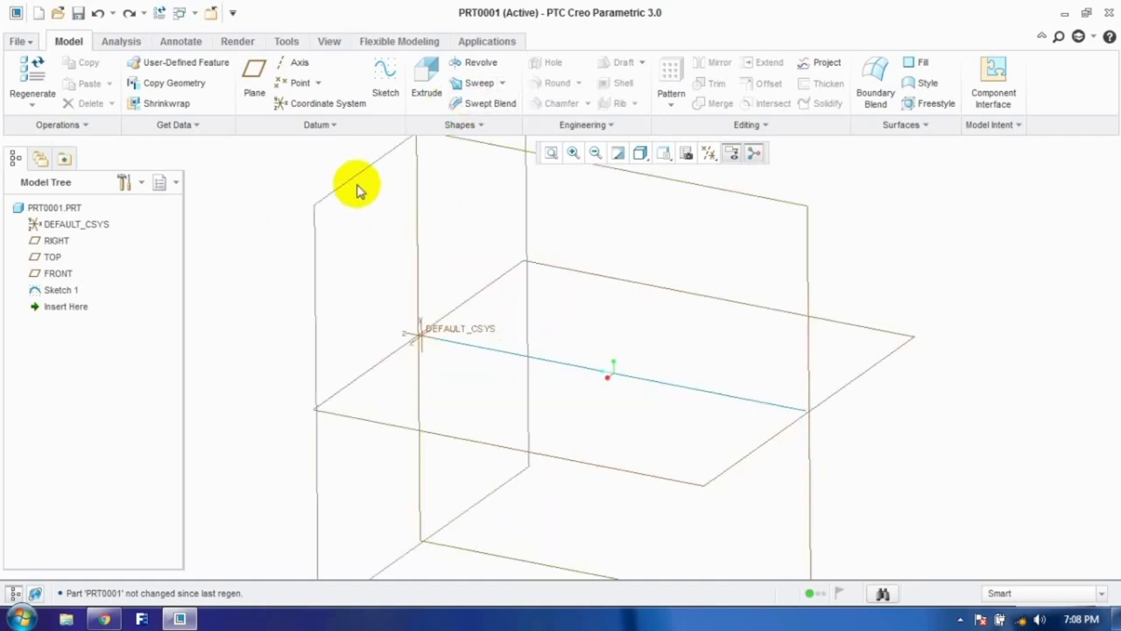
click(300, 85)
click(477, 346)
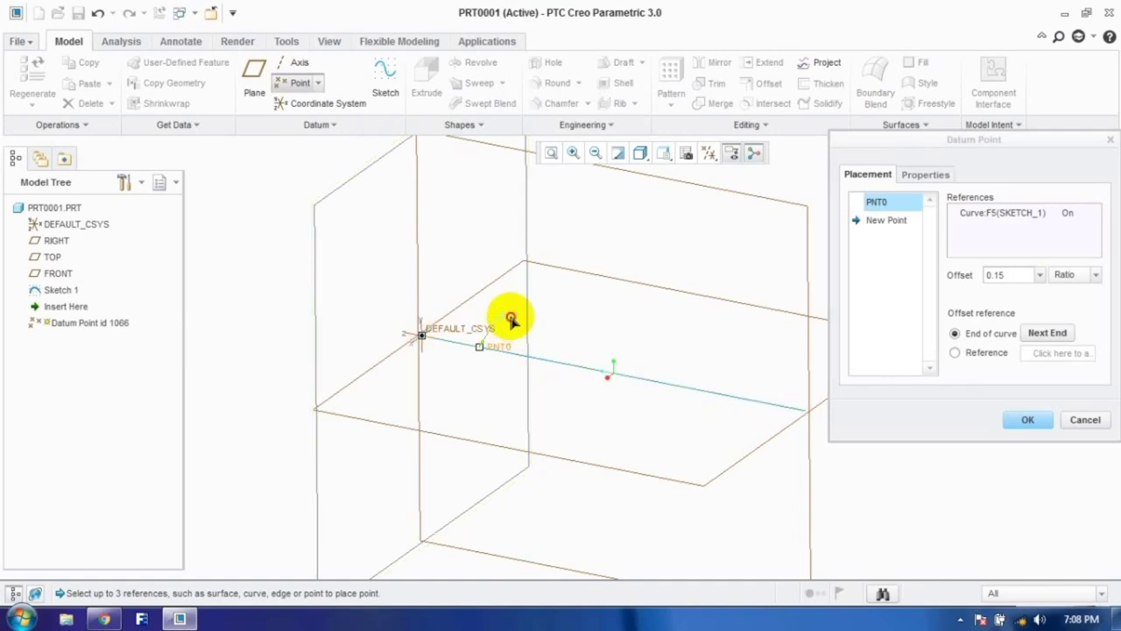
double_click(996, 274)
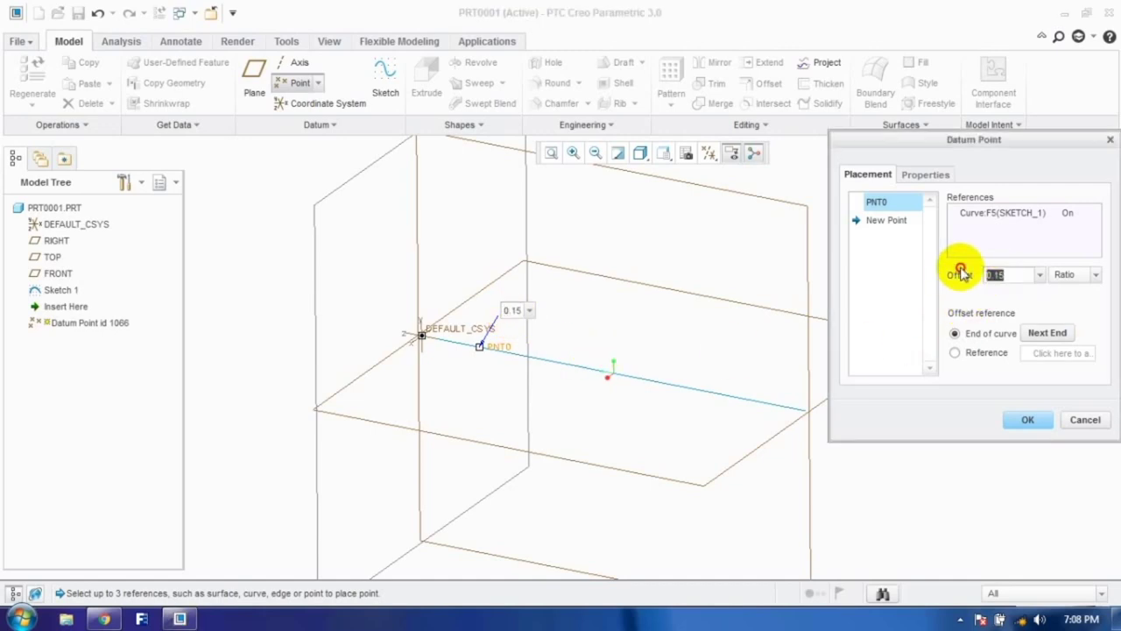
text(40)
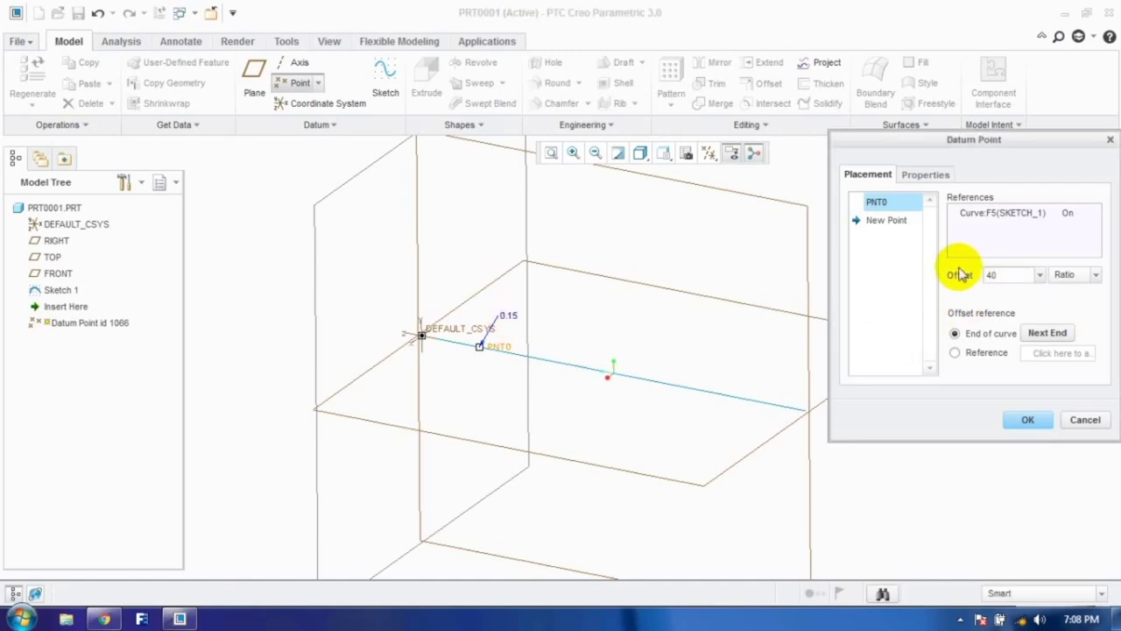
key(Return)
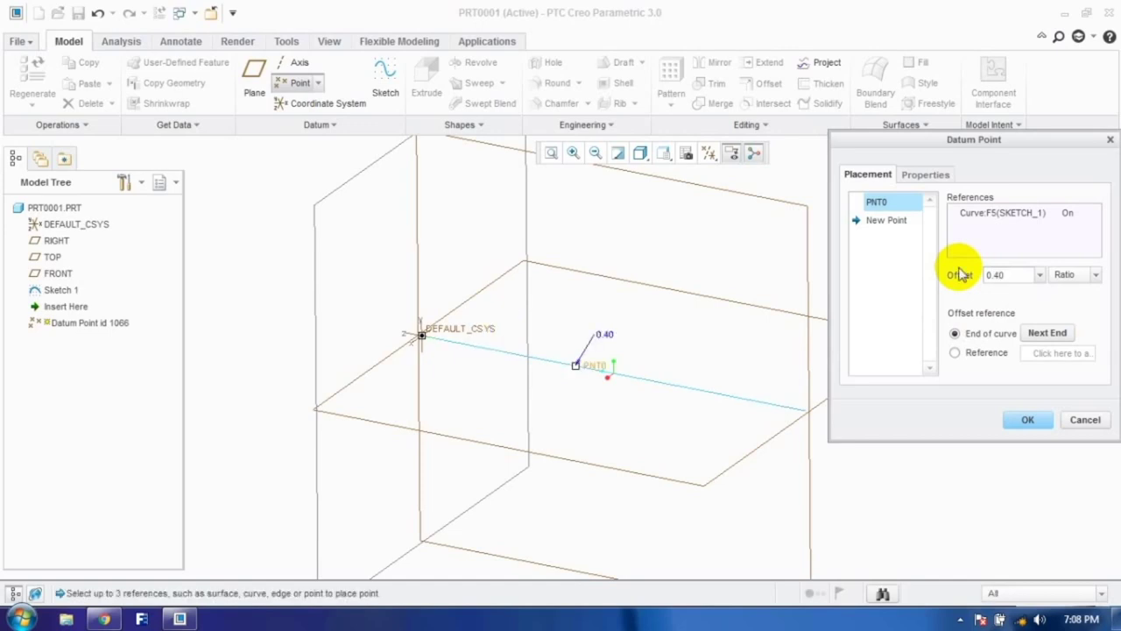
click(1025, 420)
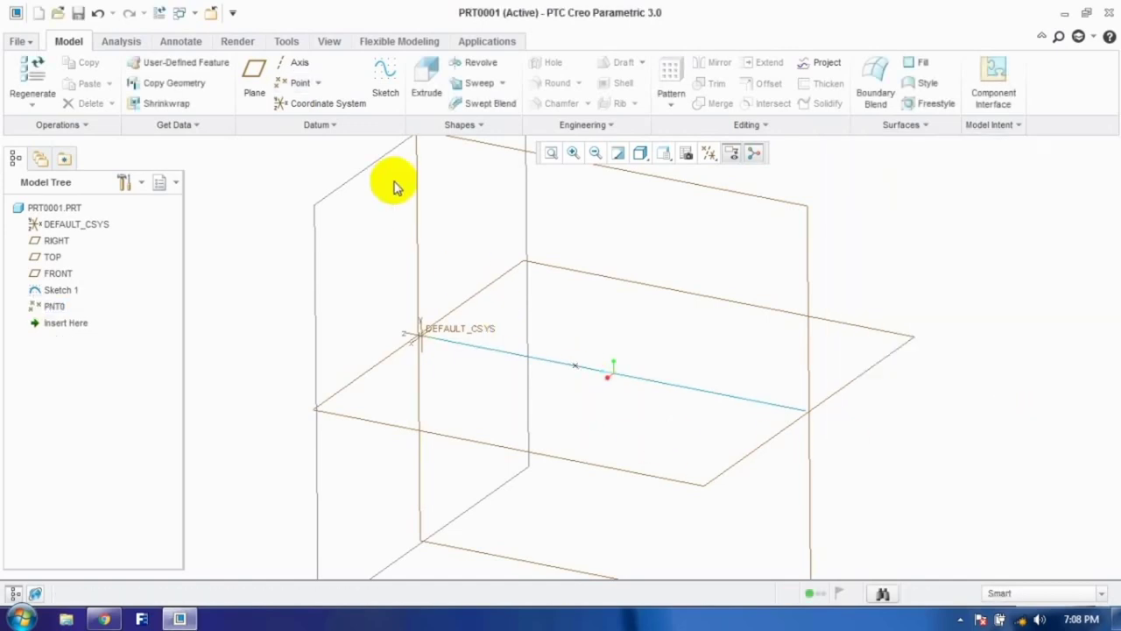
Step: Create datum point PNT1 on the same line at offset ratio 0.80
click(300, 82)
click(707, 395)
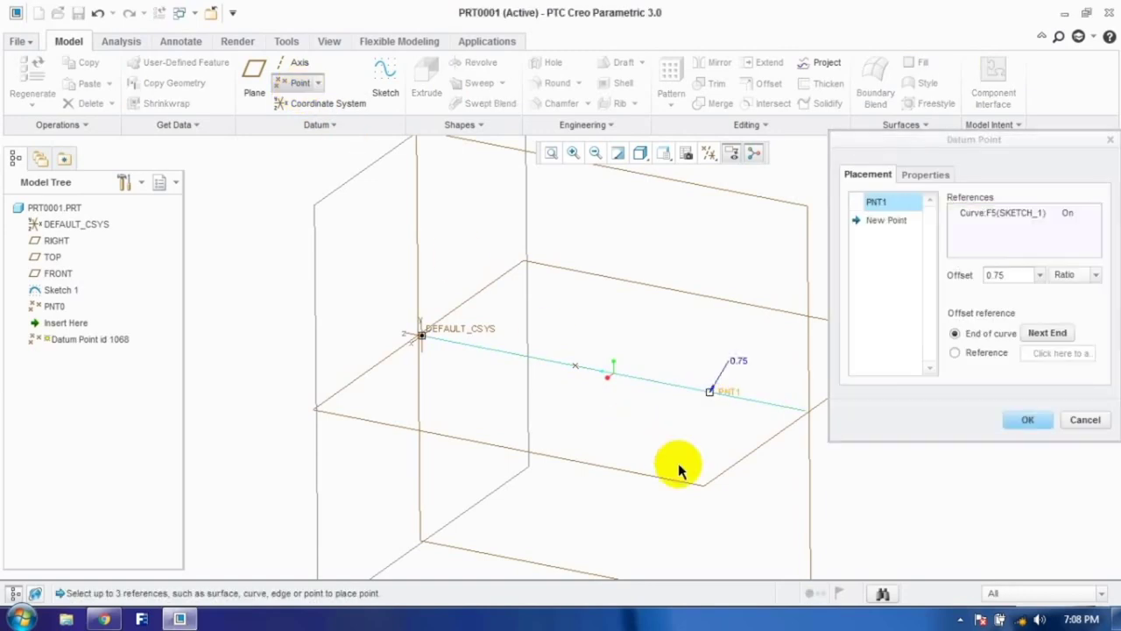
click(1012, 273)
double_click(997, 277)
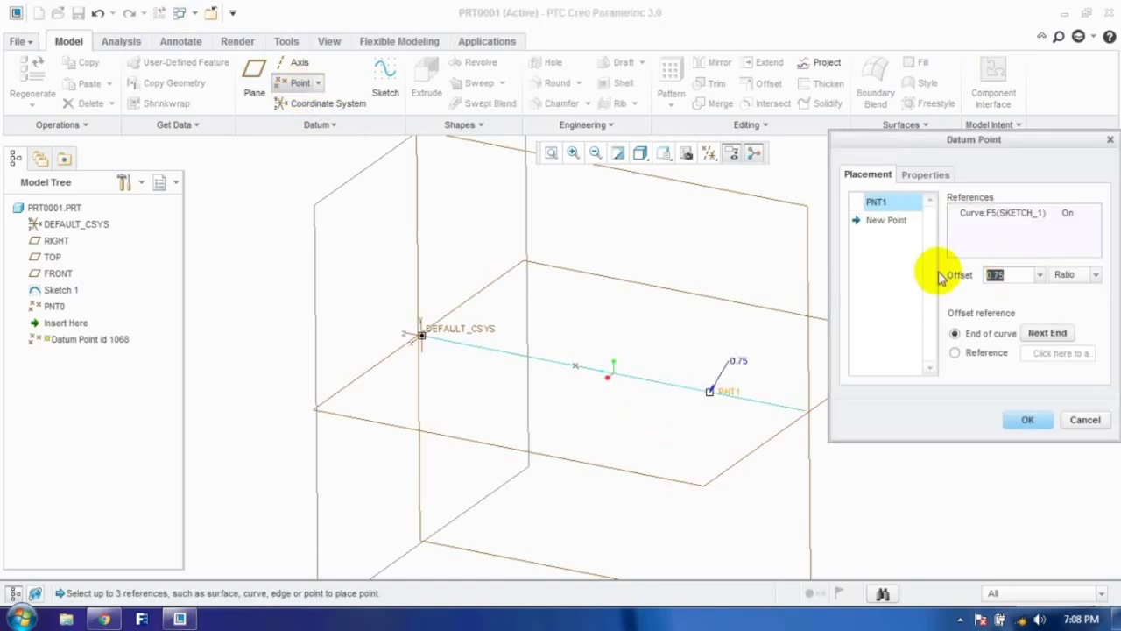
click(1028, 419)
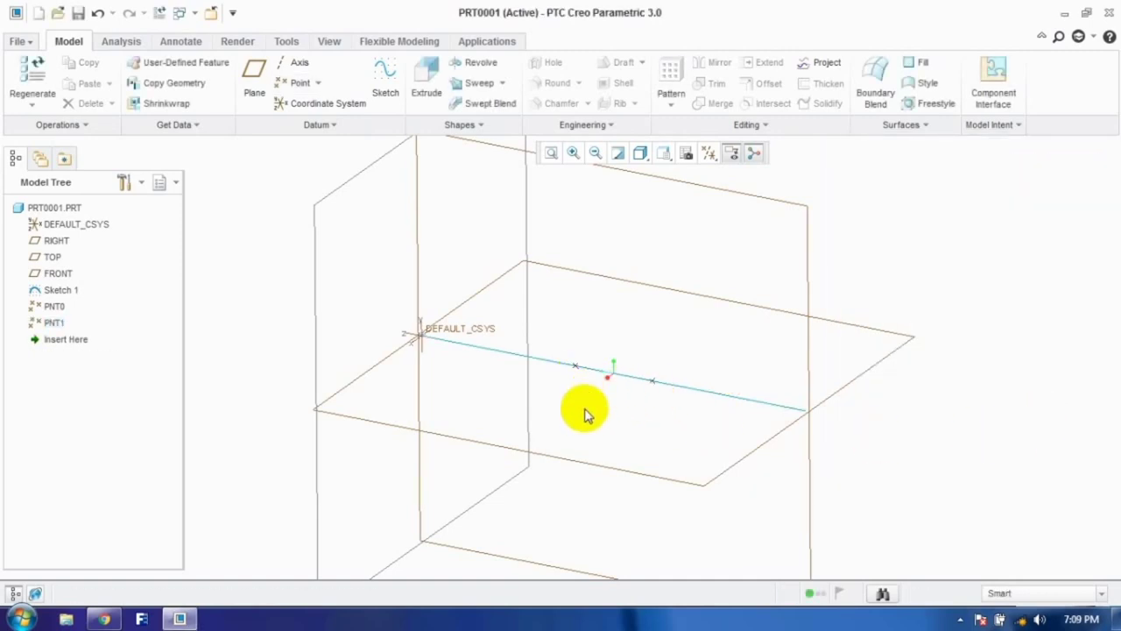
Step: Start a new swept blend with the 300 line as its trajectory
click(481, 104)
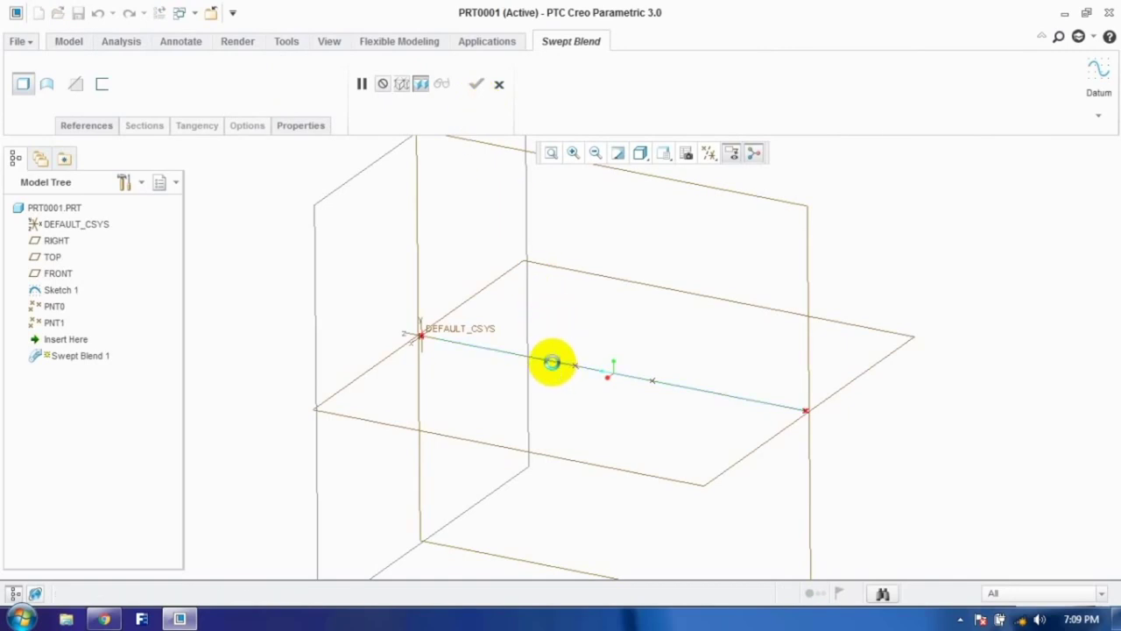
click(551, 361)
click(134, 129)
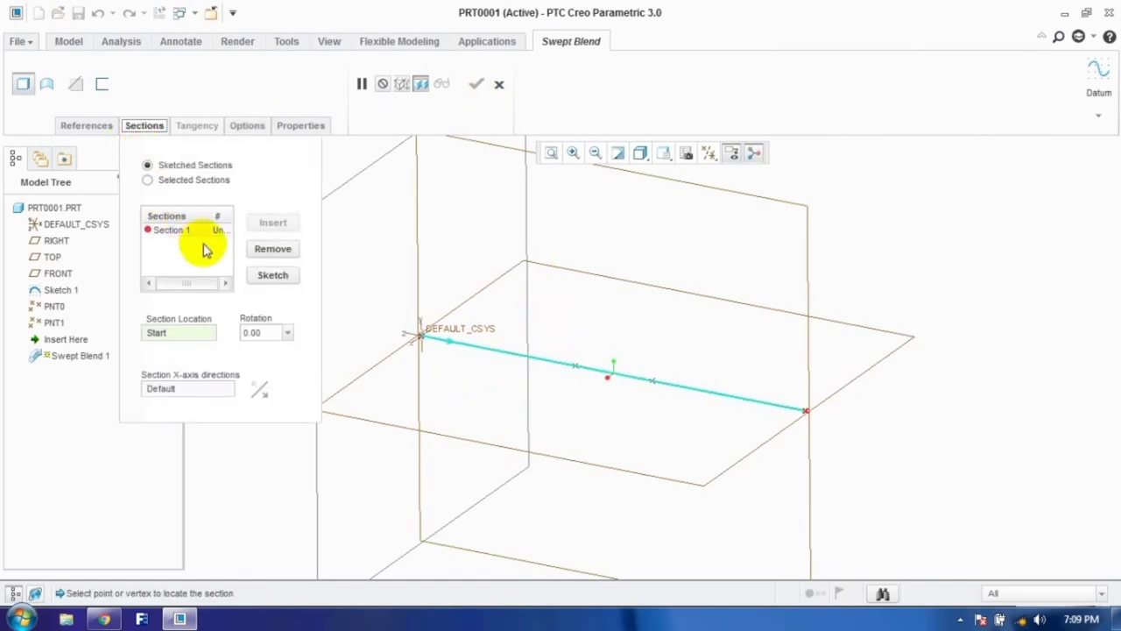
Step: Sketch Section 1 at the start as a 50 × 50 centred square
click(265, 277)
click(355, 83)
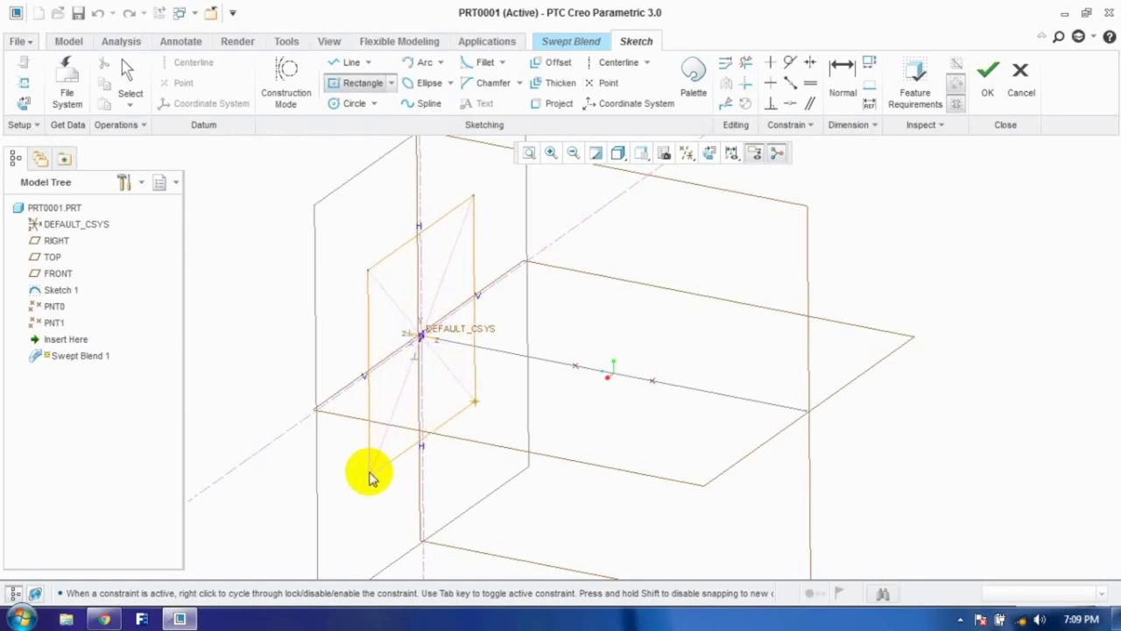
click(362, 476)
click(128, 72)
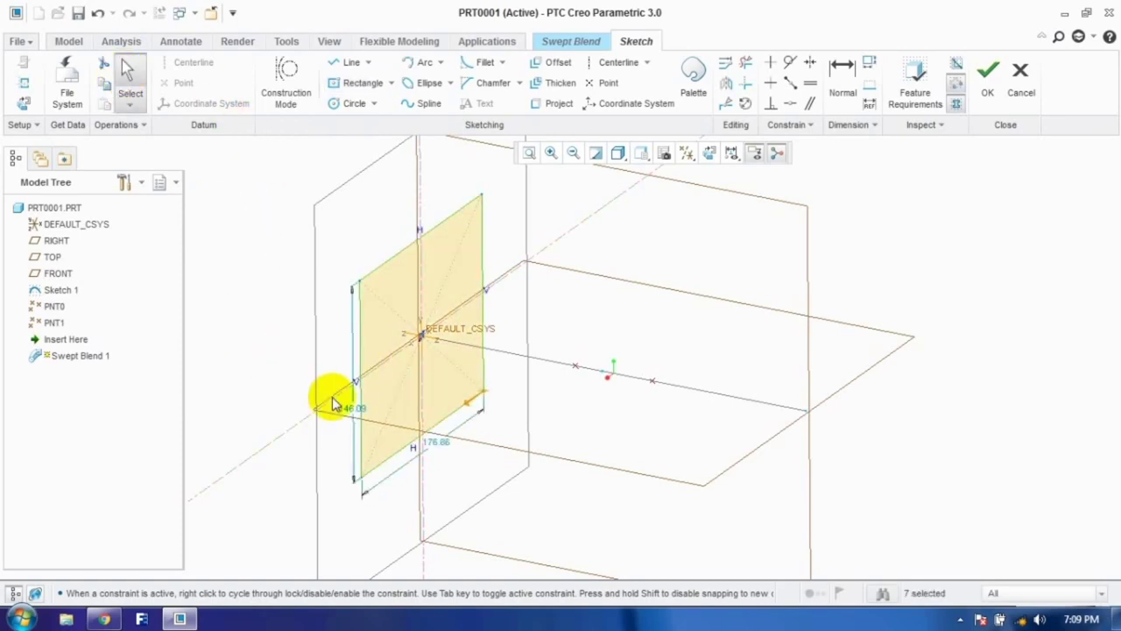
drag(347, 404, 451, 386)
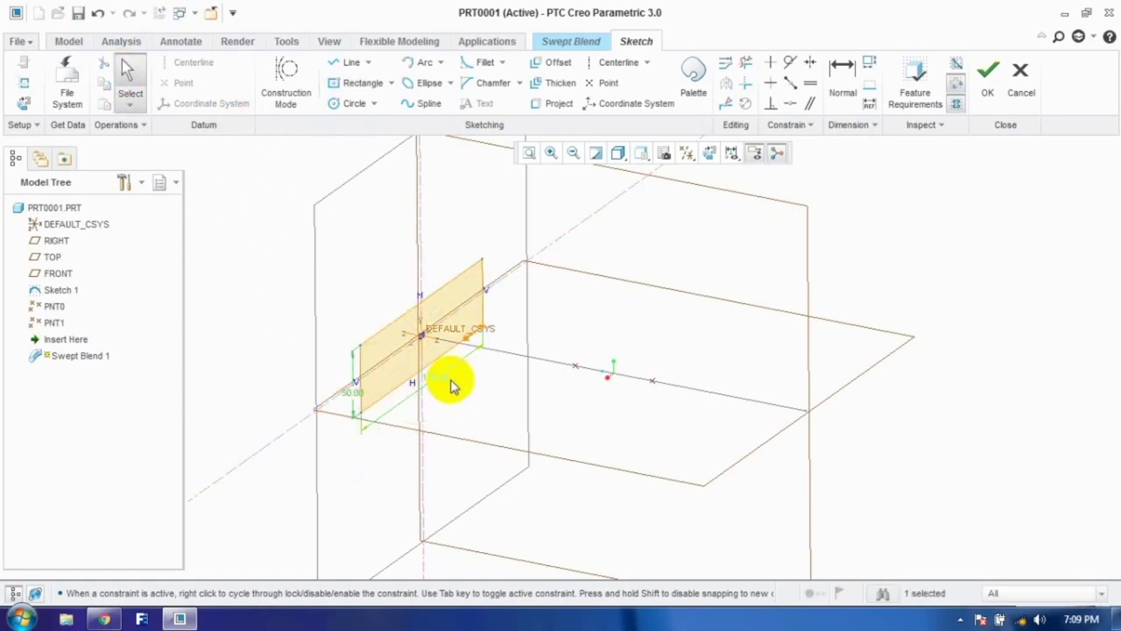
key(Return)
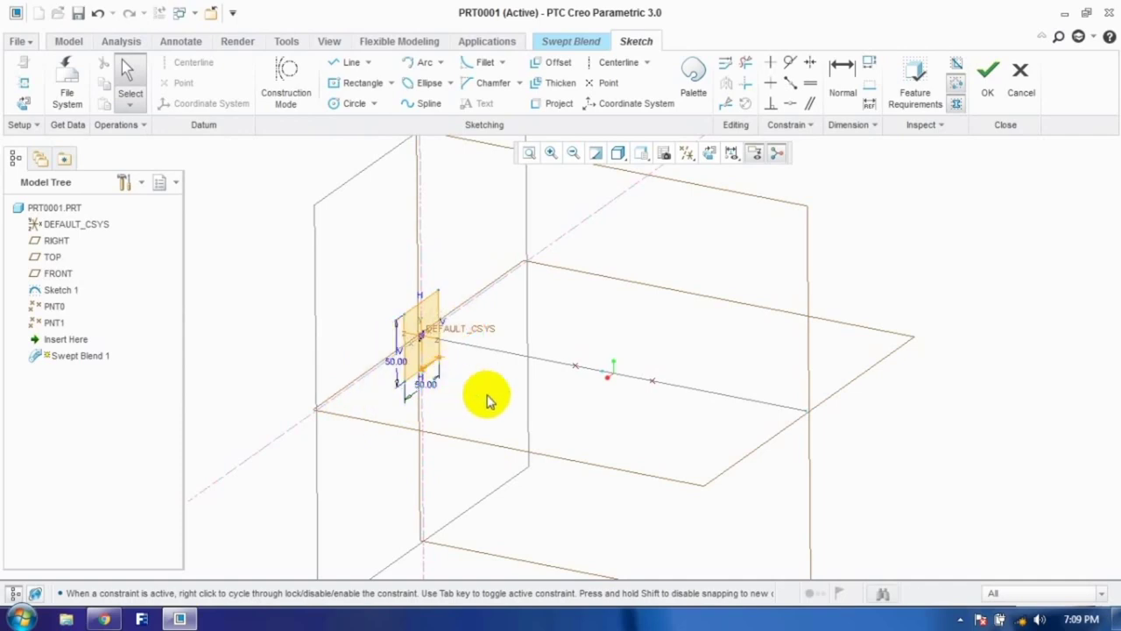
click(985, 83)
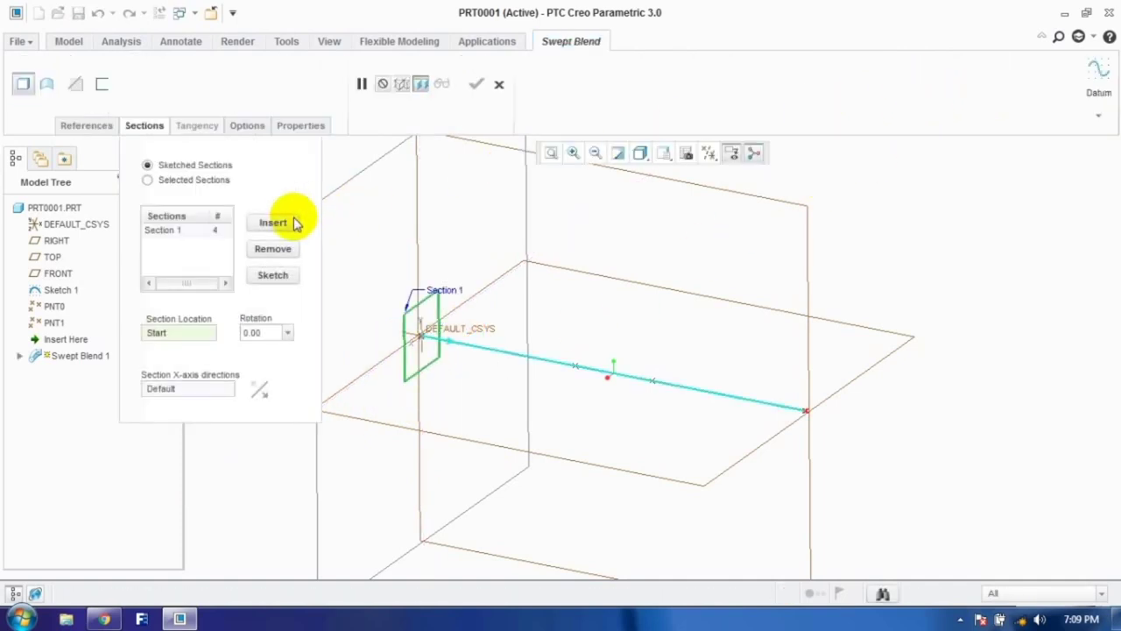
Step: Add Section 2 at PNT0 as a 25 × 25 square centred on the point
click(270, 224)
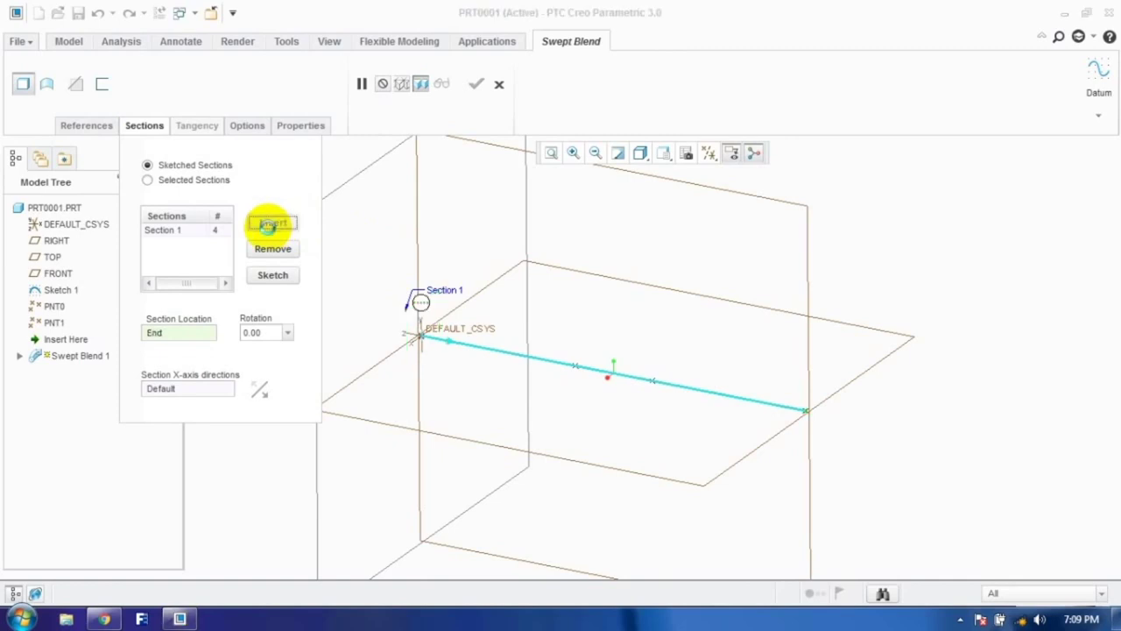
click(576, 367)
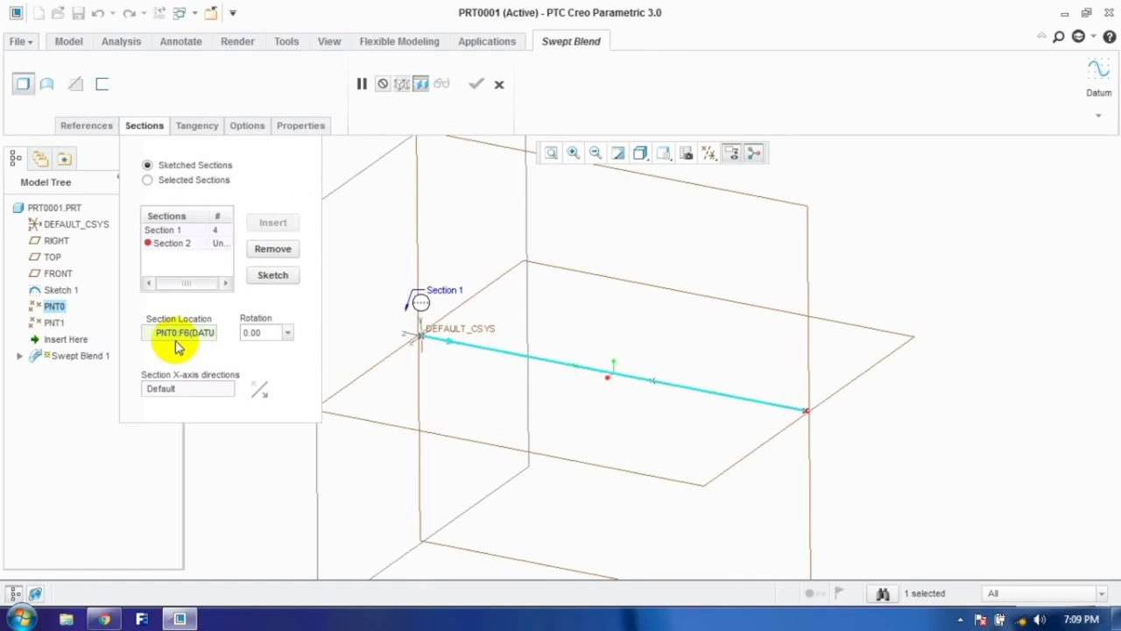
click(272, 277)
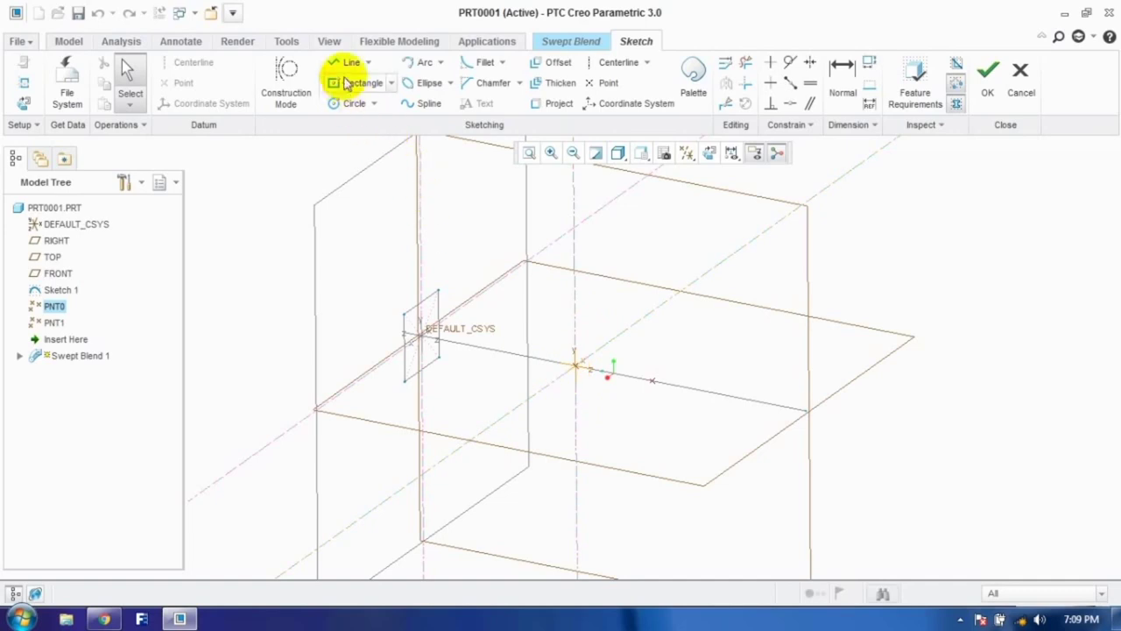
click(357, 82)
click(578, 368)
click(515, 486)
click(140, 87)
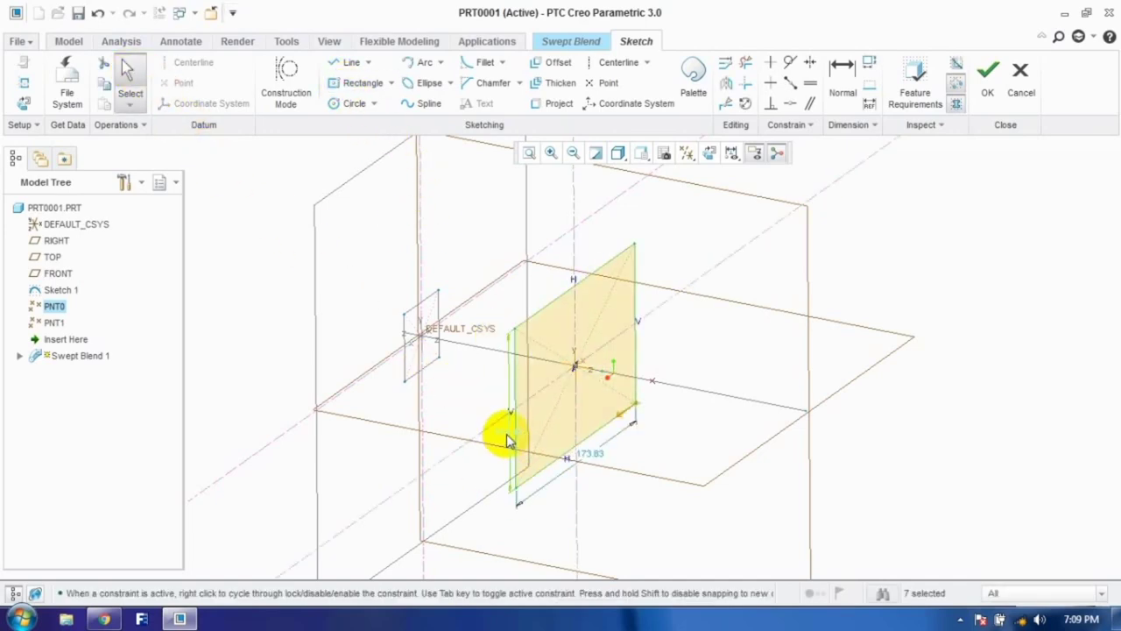
key(Return)
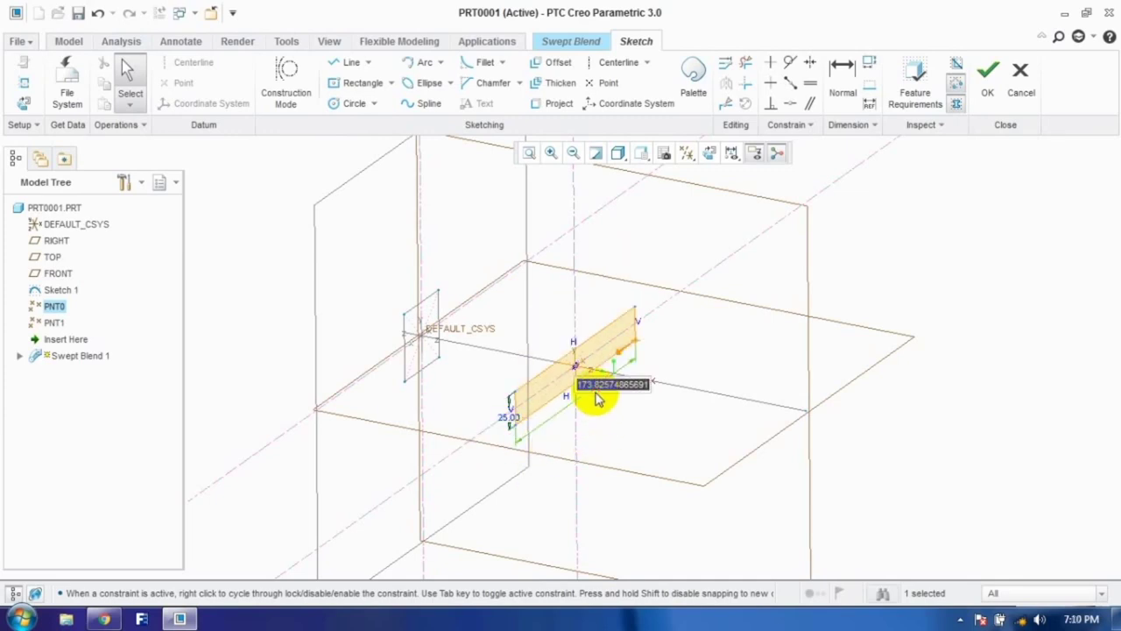
key(Return)
click(988, 77)
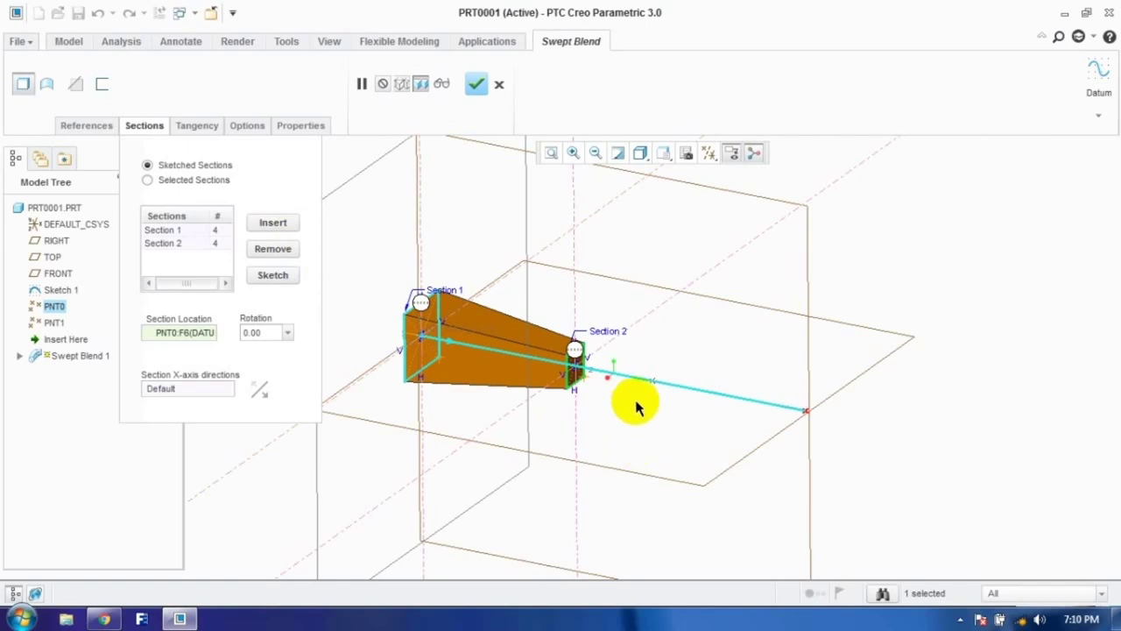
click(276, 224)
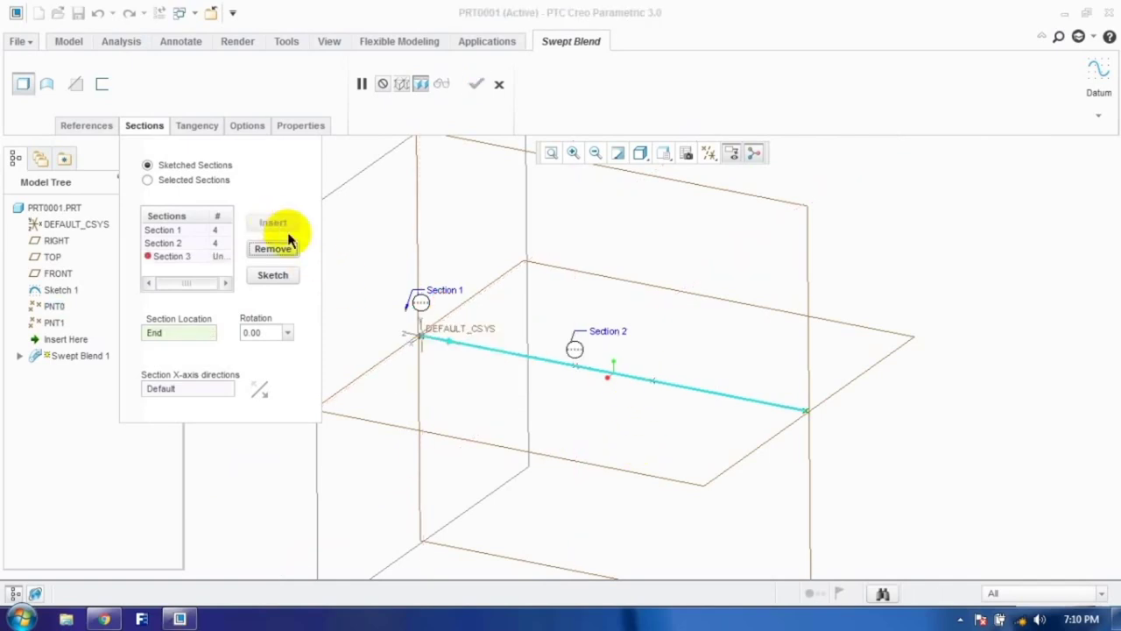
Step: Place Section 3 at PNT1 as a 200-unit square centred on the point
click(654, 382)
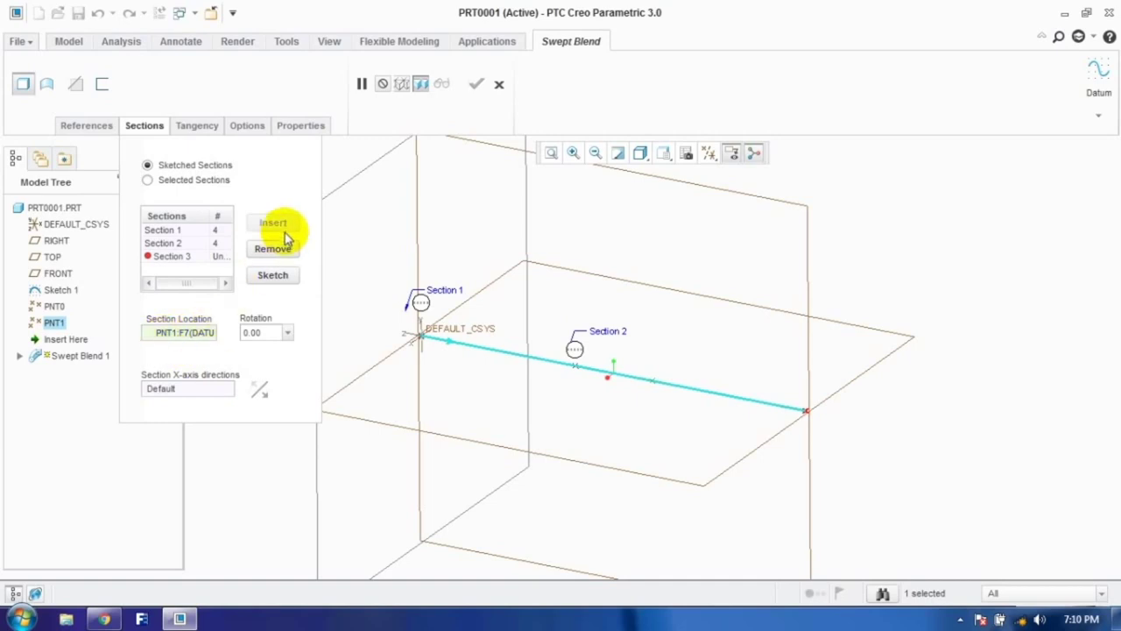
click(270, 276)
click(359, 82)
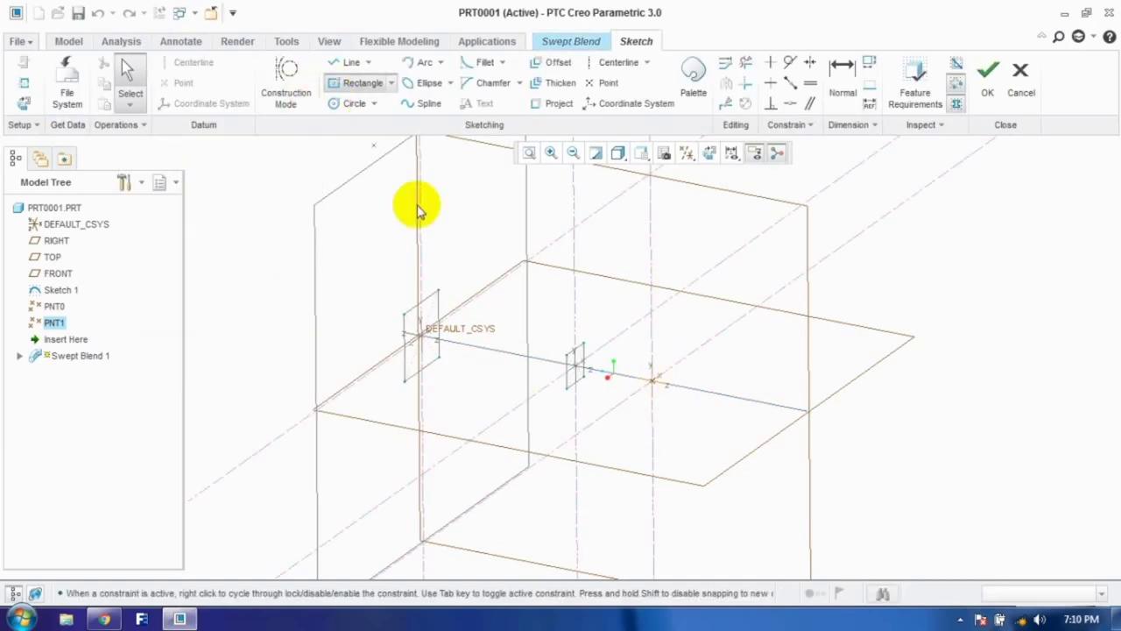
click(652, 382)
click(629, 447)
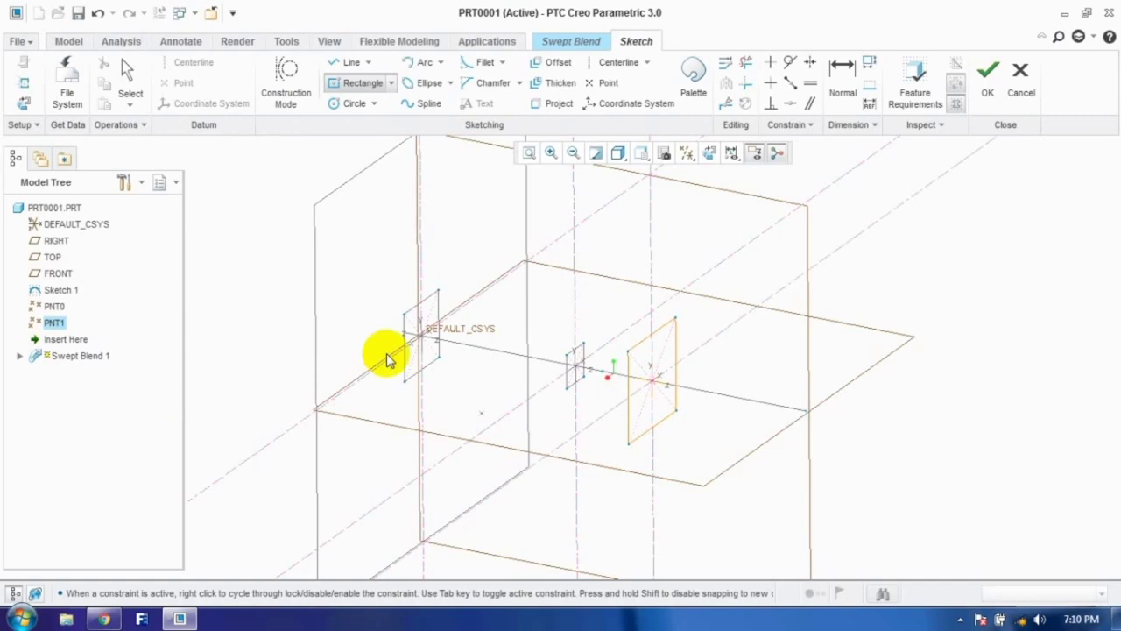
click(127, 78)
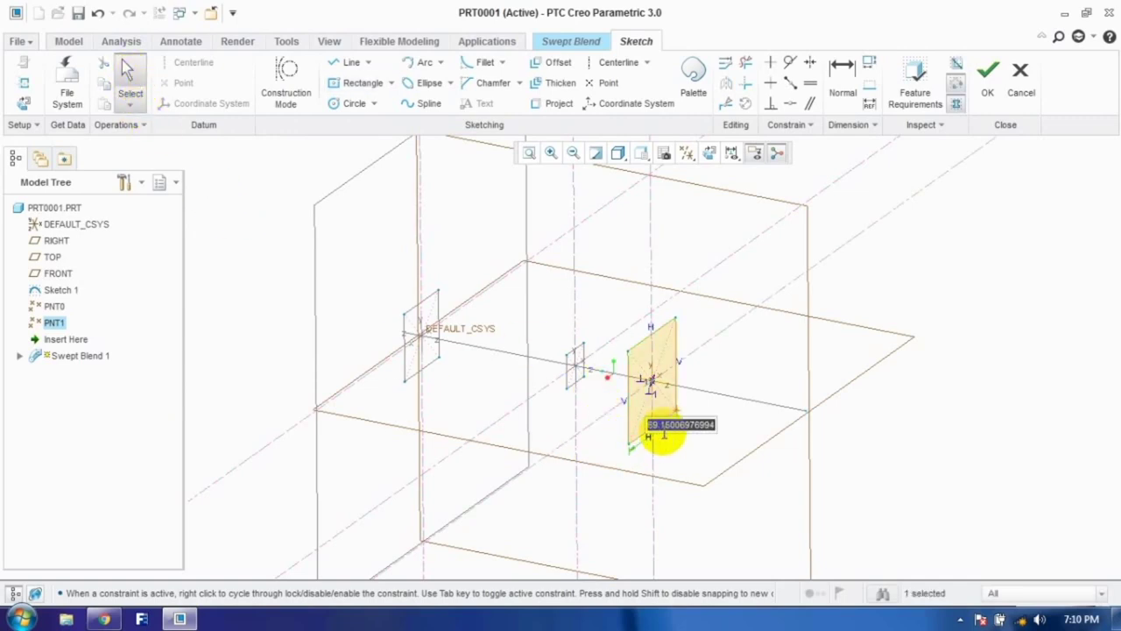
key(Return)
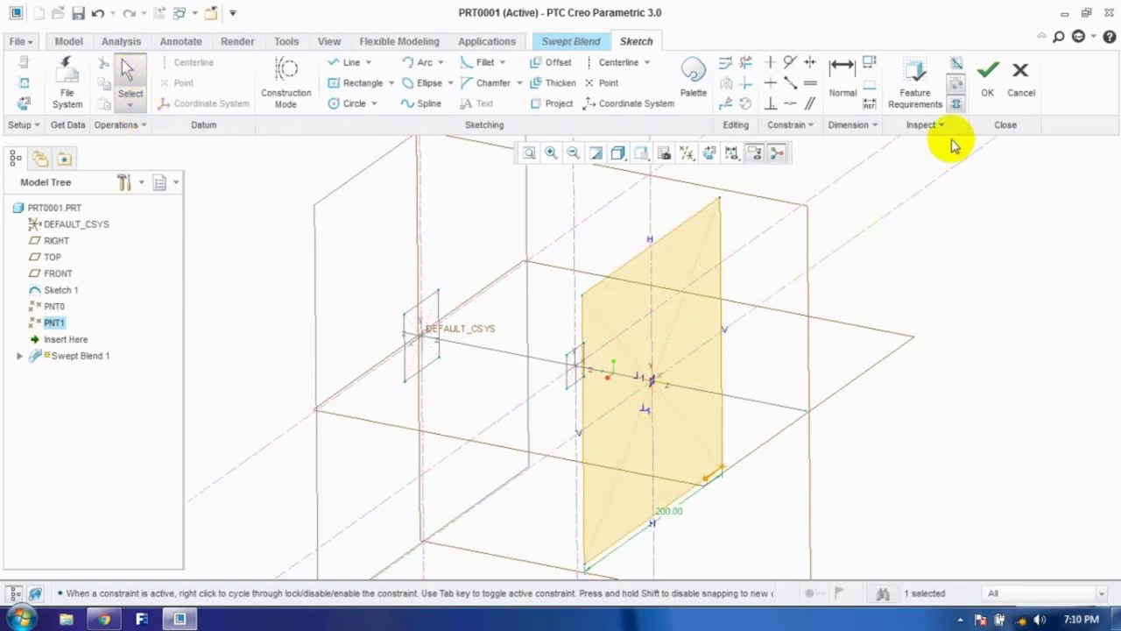
click(987, 78)
mouse_move(551, 371)
middle_down()
mouse_move(601, 359)
mouse_move(488, 380)
mouse_move(401, 371)
middle_up()
Step: Change Section 3's square size from 200 to 100
scroll(427, 376, down, 2)
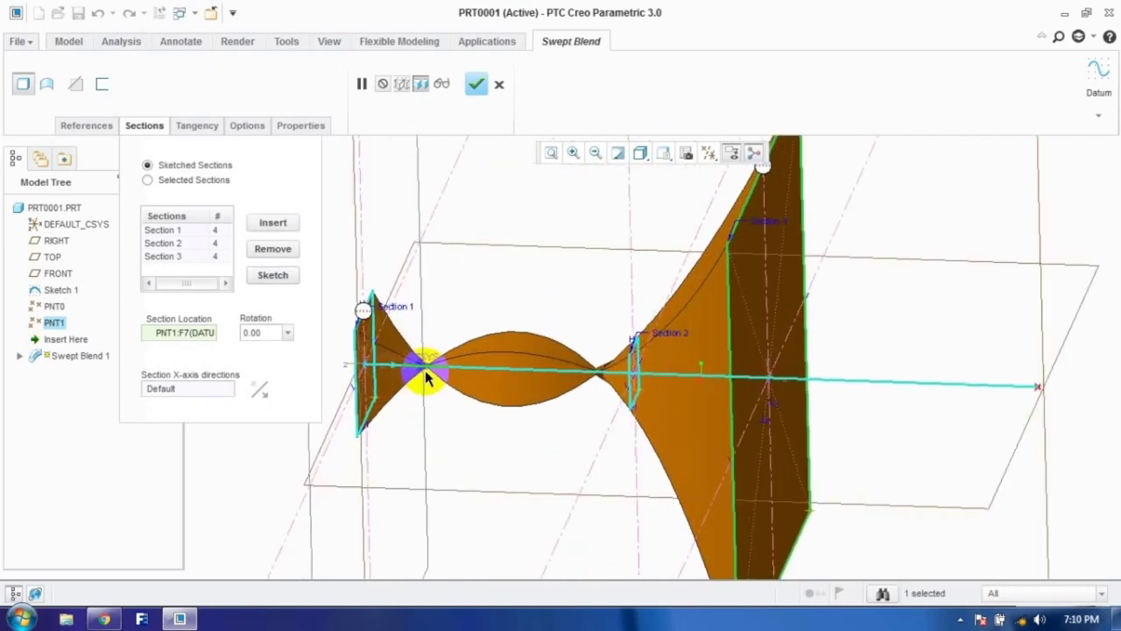
scroll(581, 400, down, 1)
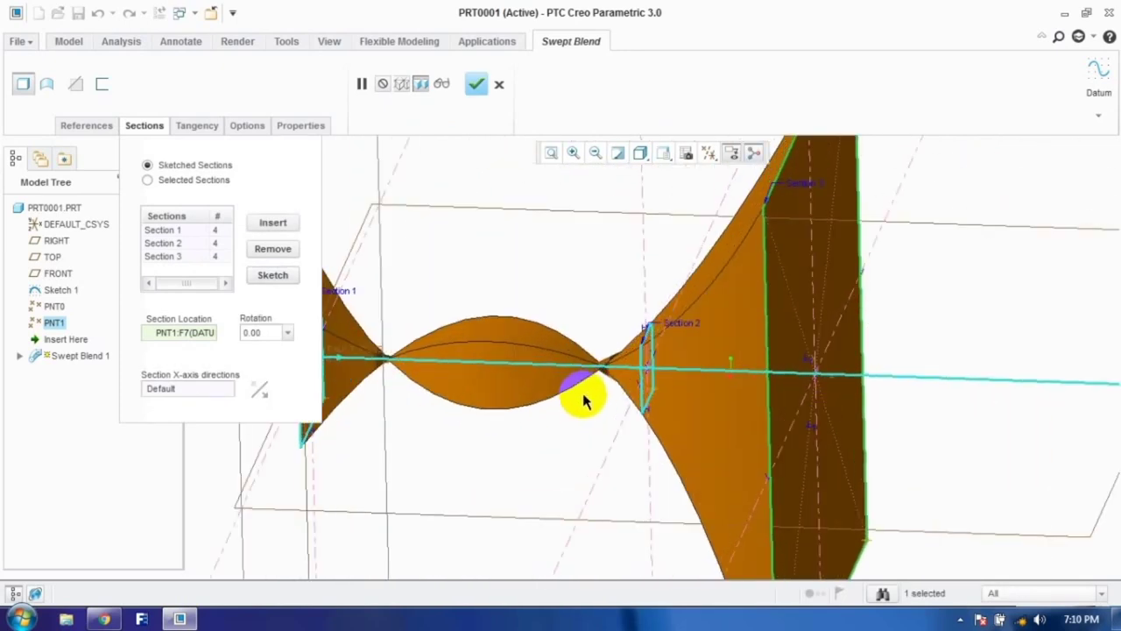
scroll(590, 408, up, 3)
mouse_move(590, 408)
middle_down()
mouse_move(565, 400)
mouse_move(579, 412)
mouse_move(575, 401)
middle_up()
click(646, 313)
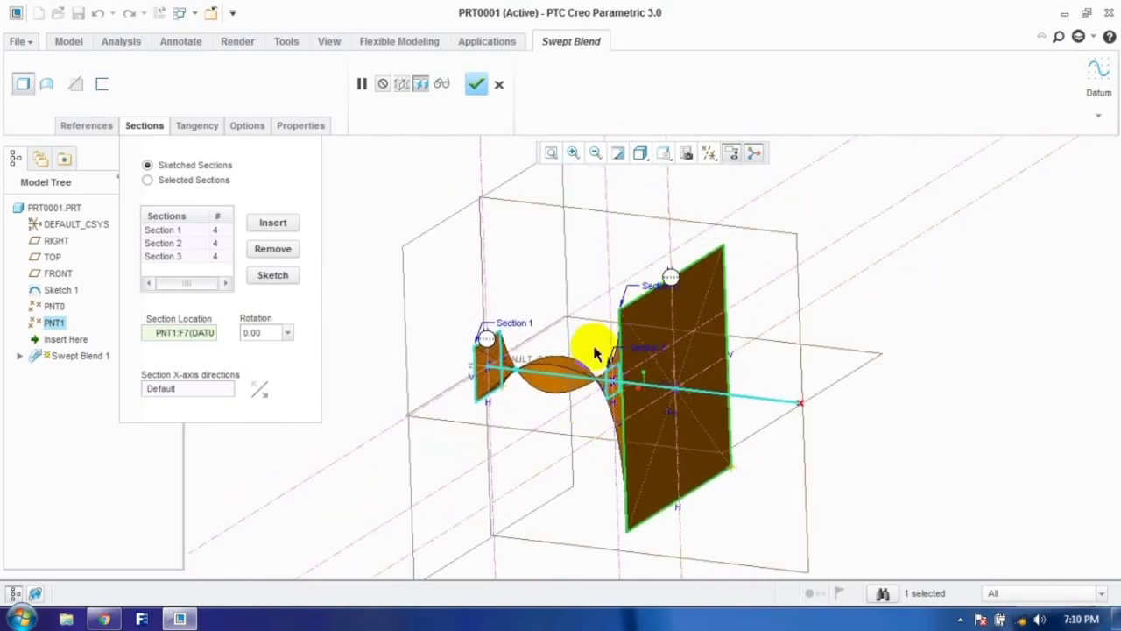
click(171, 256)
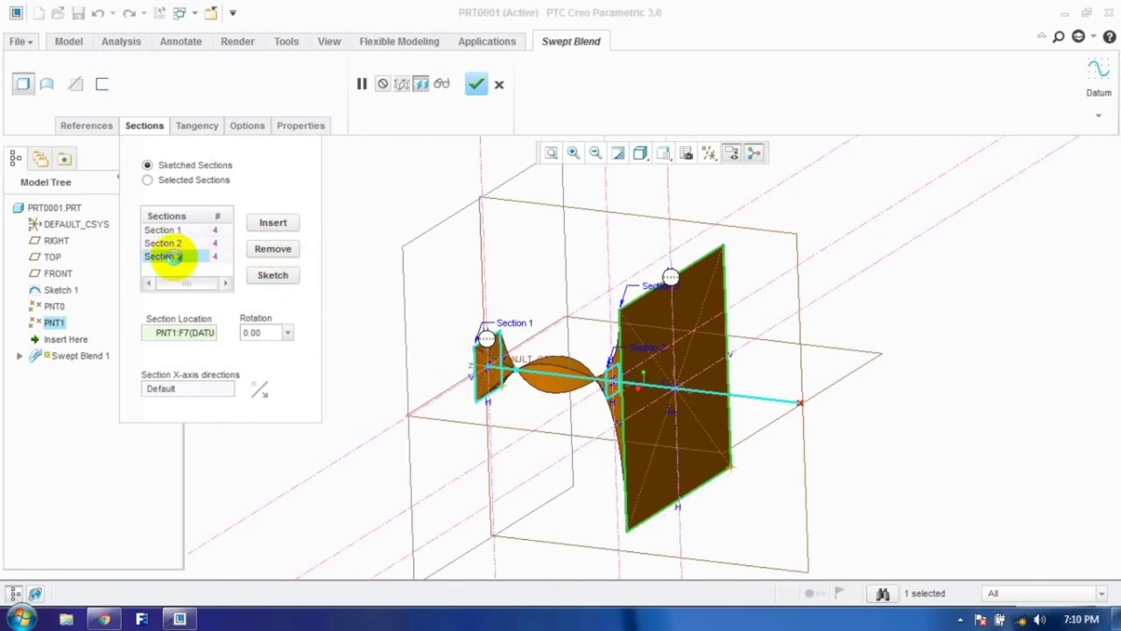
click(272, 275)
double_click(698, 501)
text(100)
key(Return)
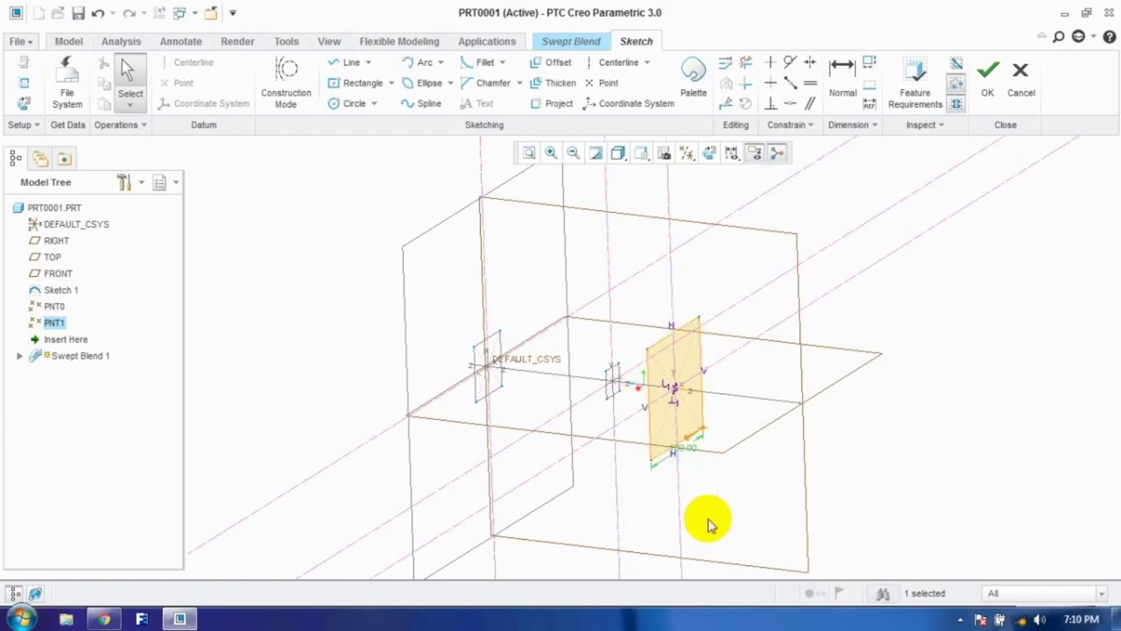
click(988, 81)
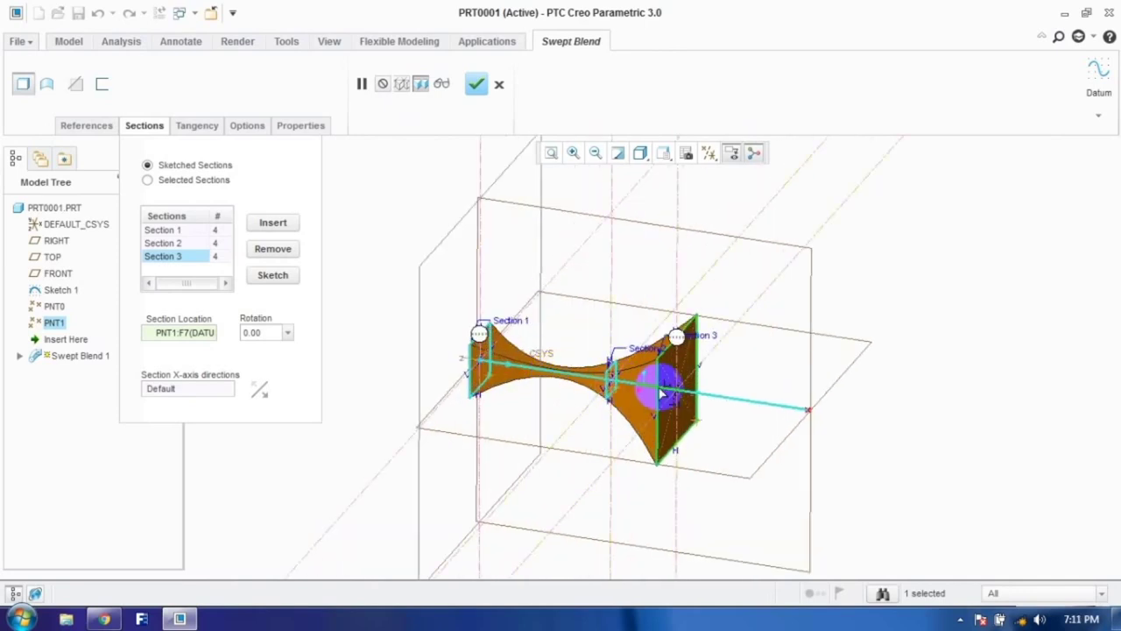
Step: Add a fourth blend section located at the trajectory End
scroll(554, 377, up, 3)
scroll(554, 376, down, 5)
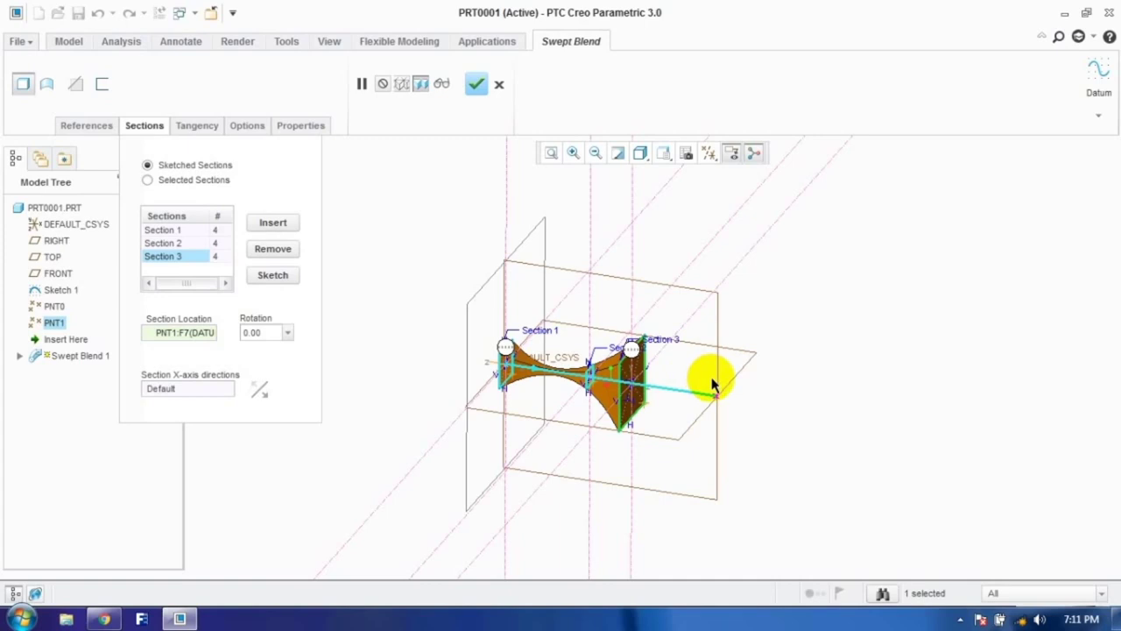
click(275, 224)
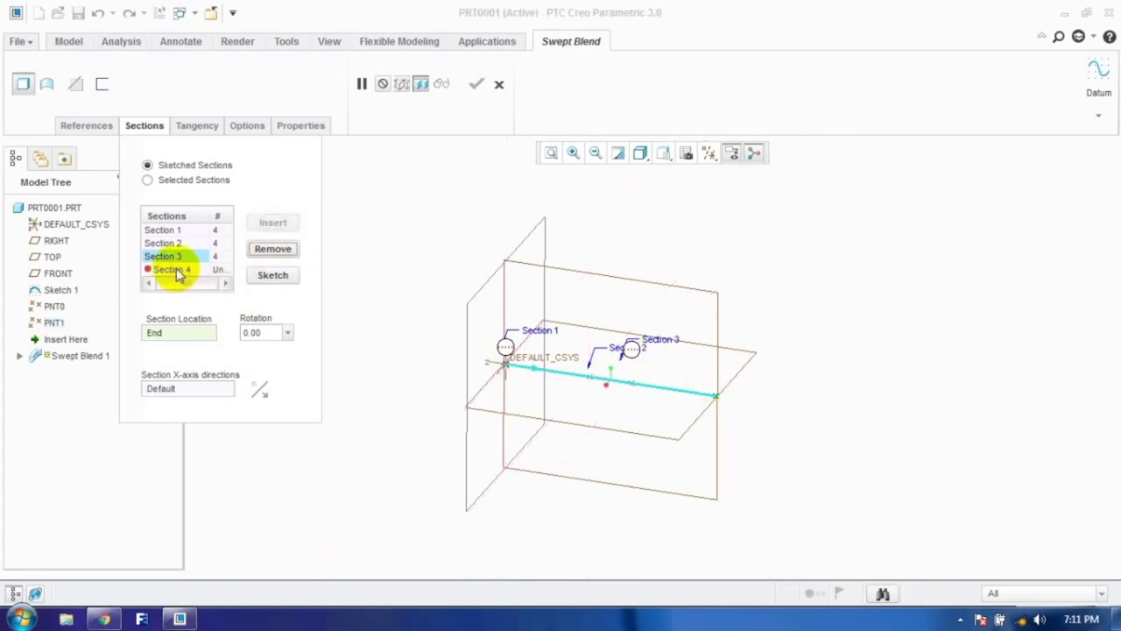
Step: Sketch Section 4 as a 150 circle centred at the trajectory end
click(176, 274)
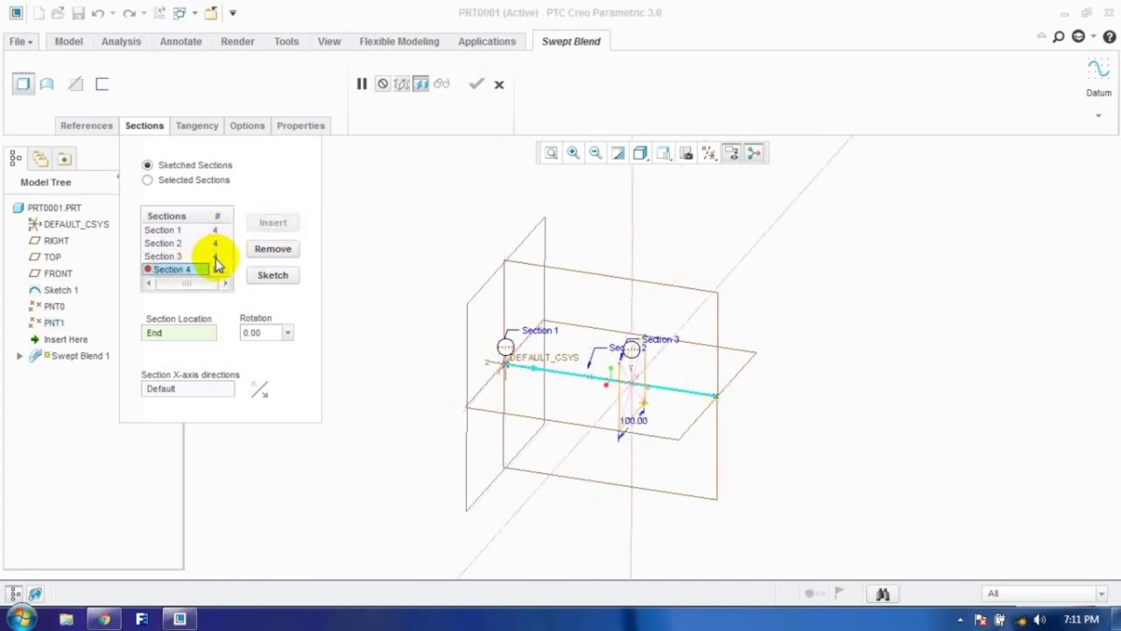
click(202, 270)
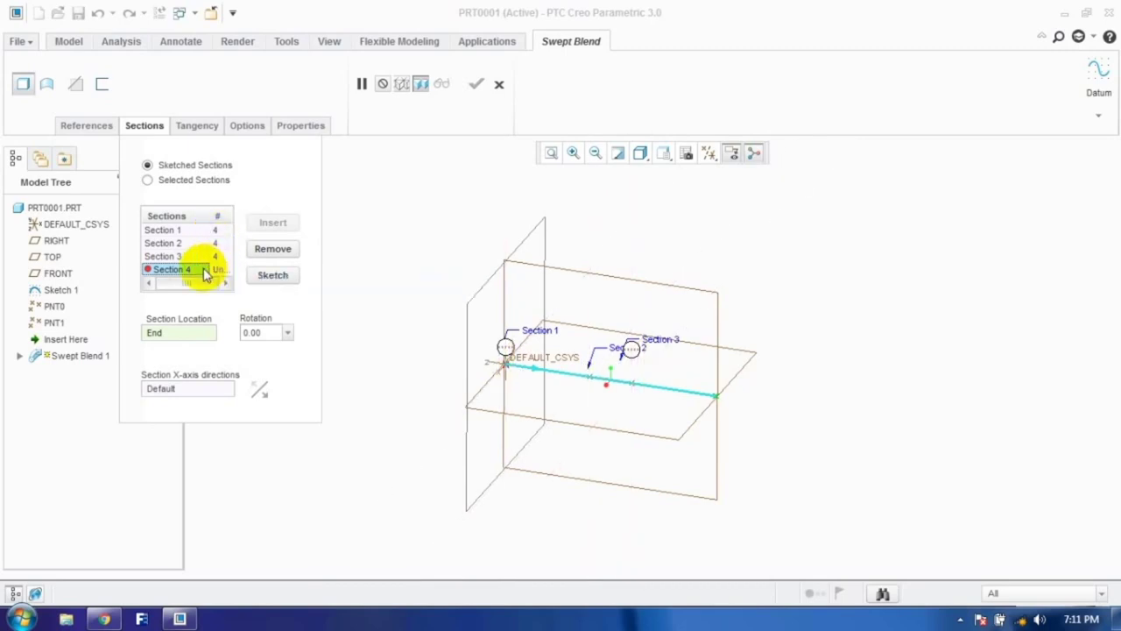
click(272, 275)
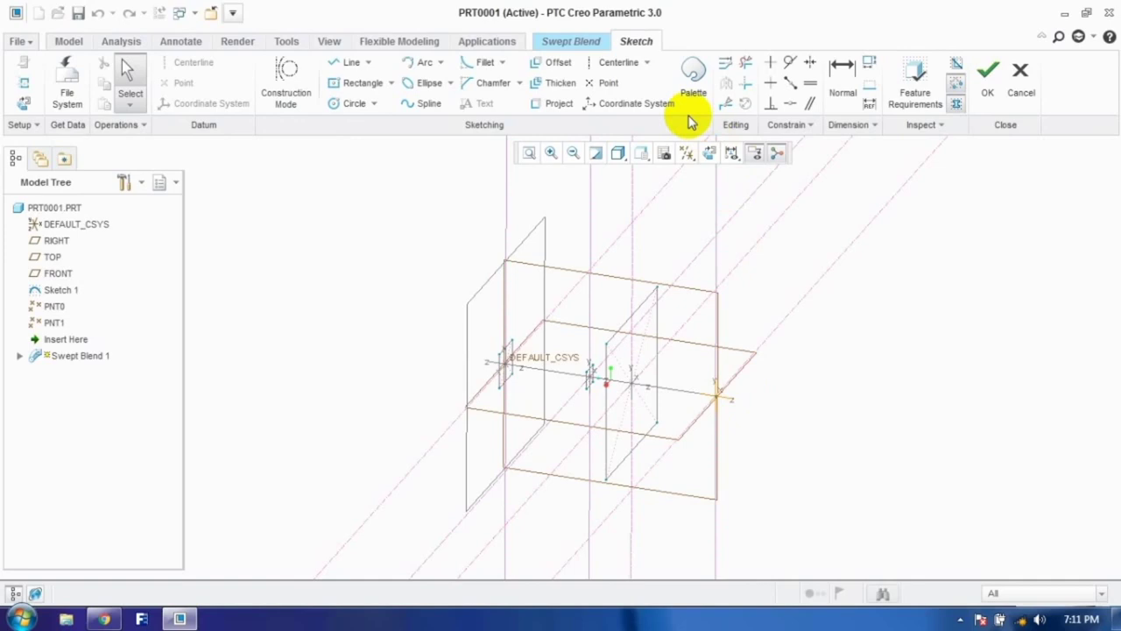
click(350, 103)
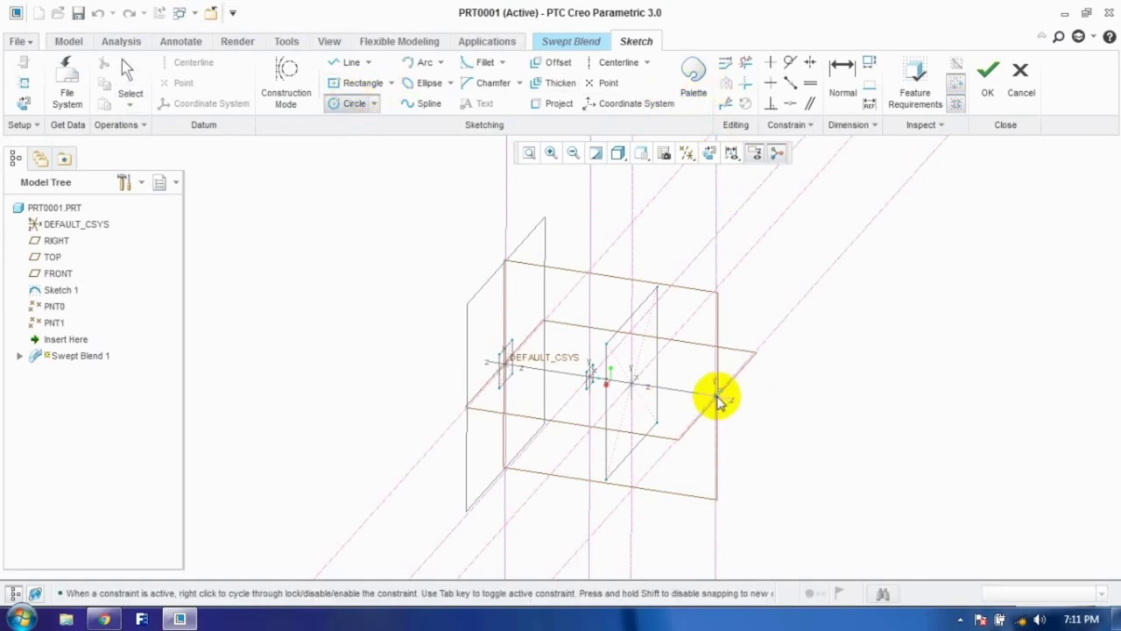
click(717, 401)
click(703, 455)
click(130, 75)
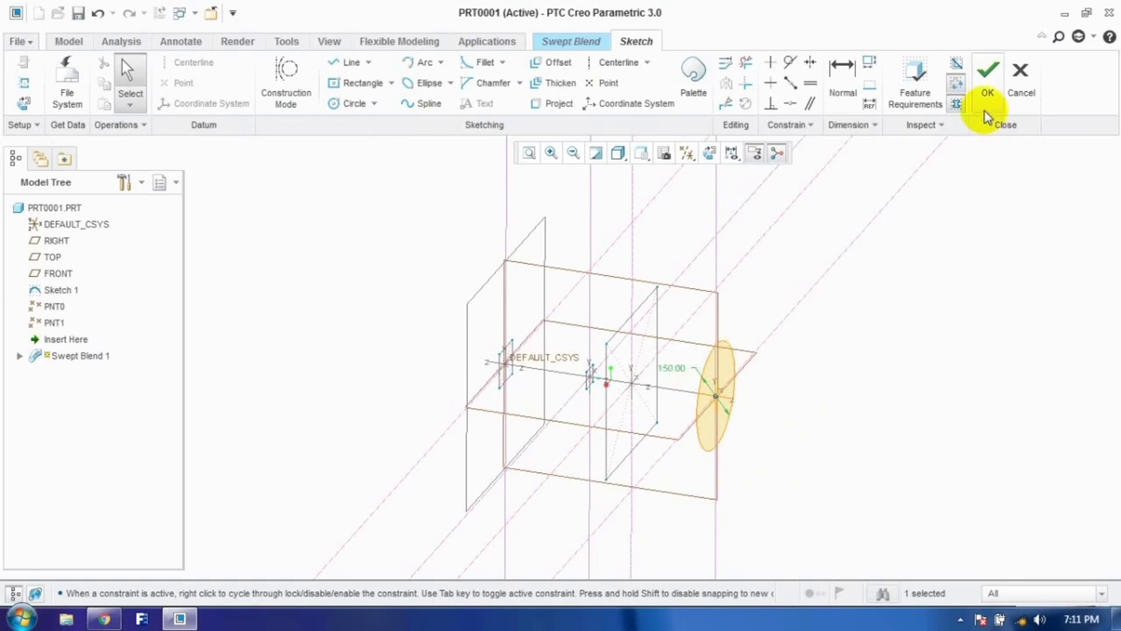
click(987, 81)
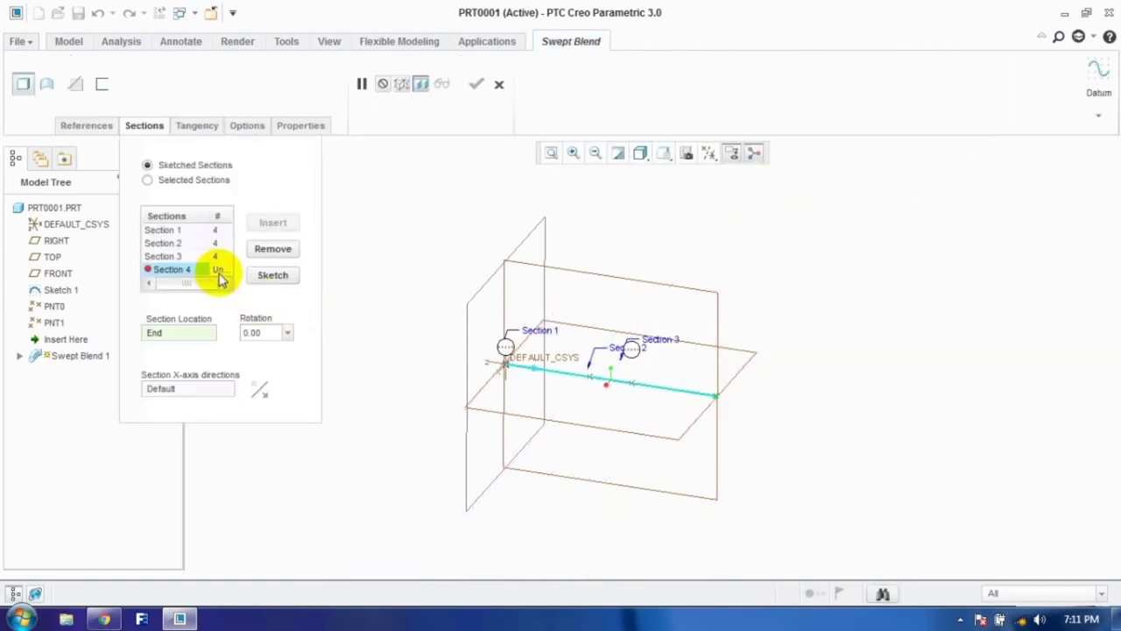
Step: Divide the Section 4 circle into four entities to match the squares
click(290, 285)
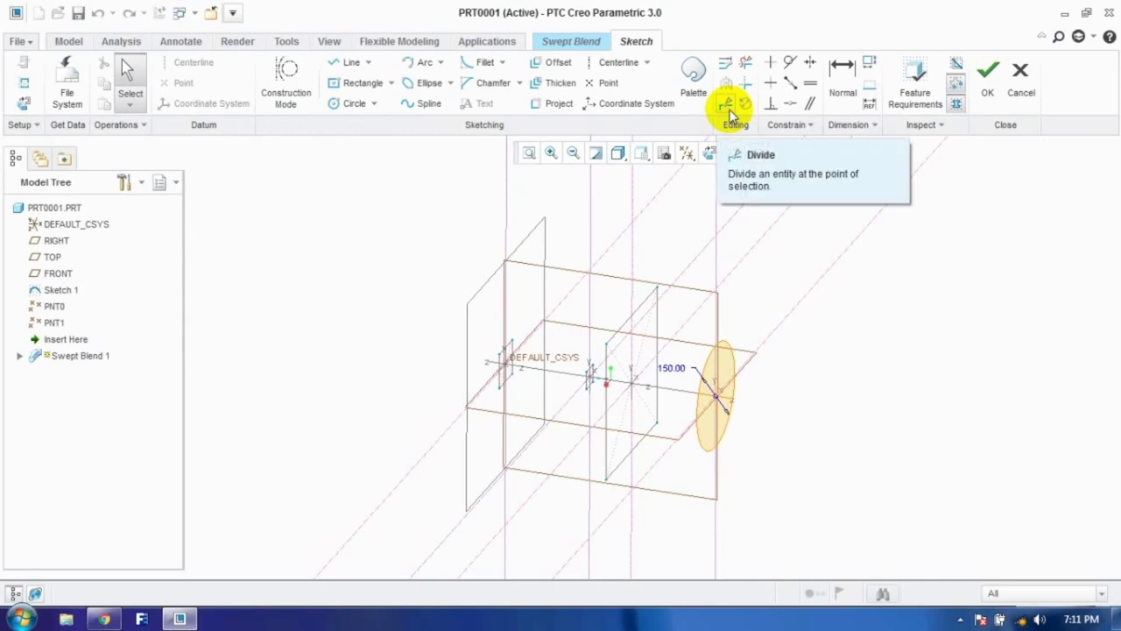
click(728, 107)
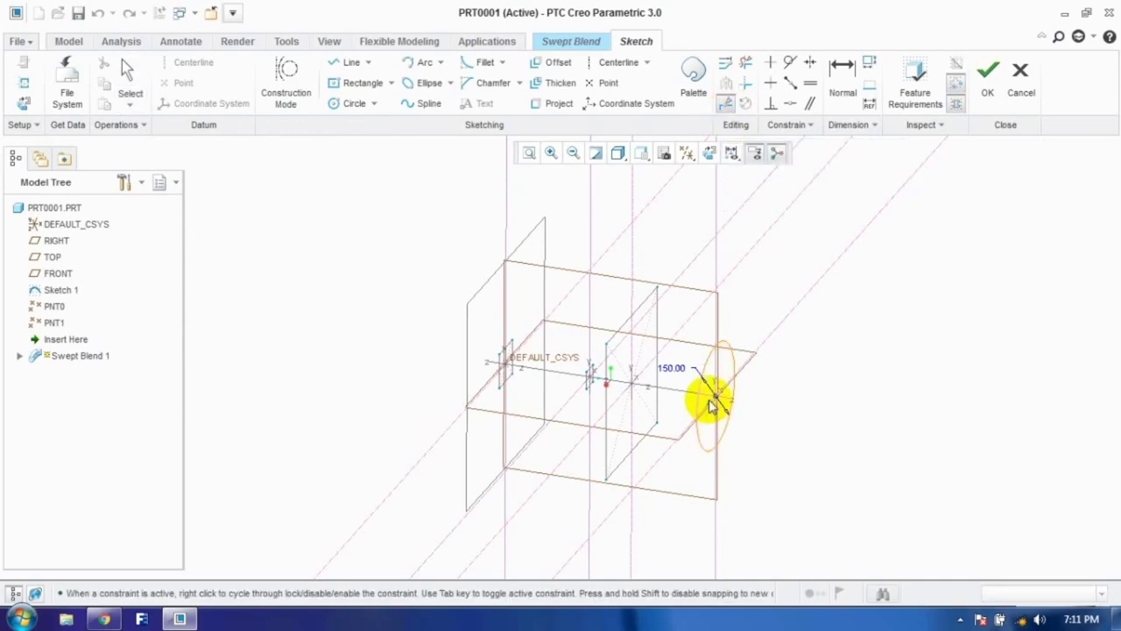
scroll(708, 389, down, 2)
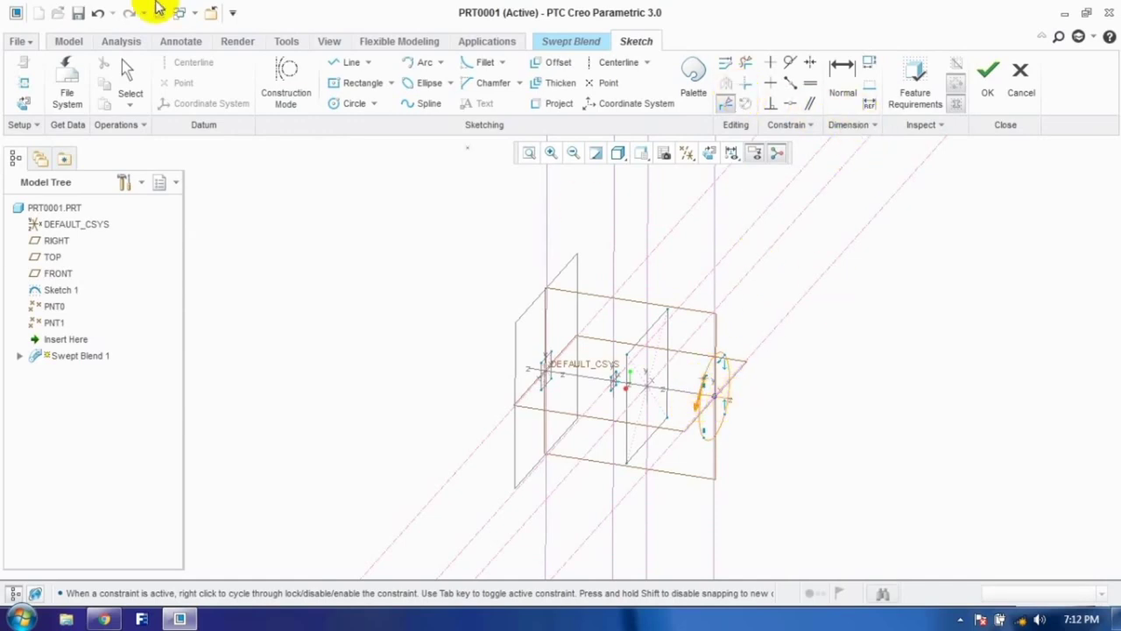
click(129, 87)
click(987, 79)
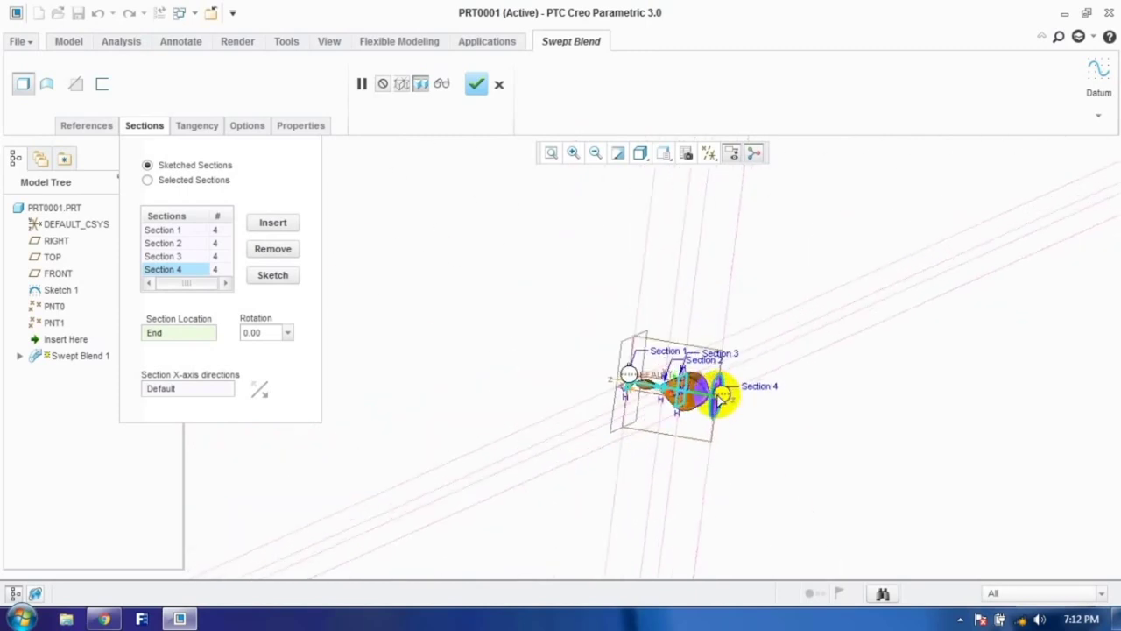
Step: Remove the circular Section 4 and insert a fresh, unsketched Section 4 at the trajectory end
scroll(718, 393, up, 8)
middle_drag(638, 425, 538, 432)
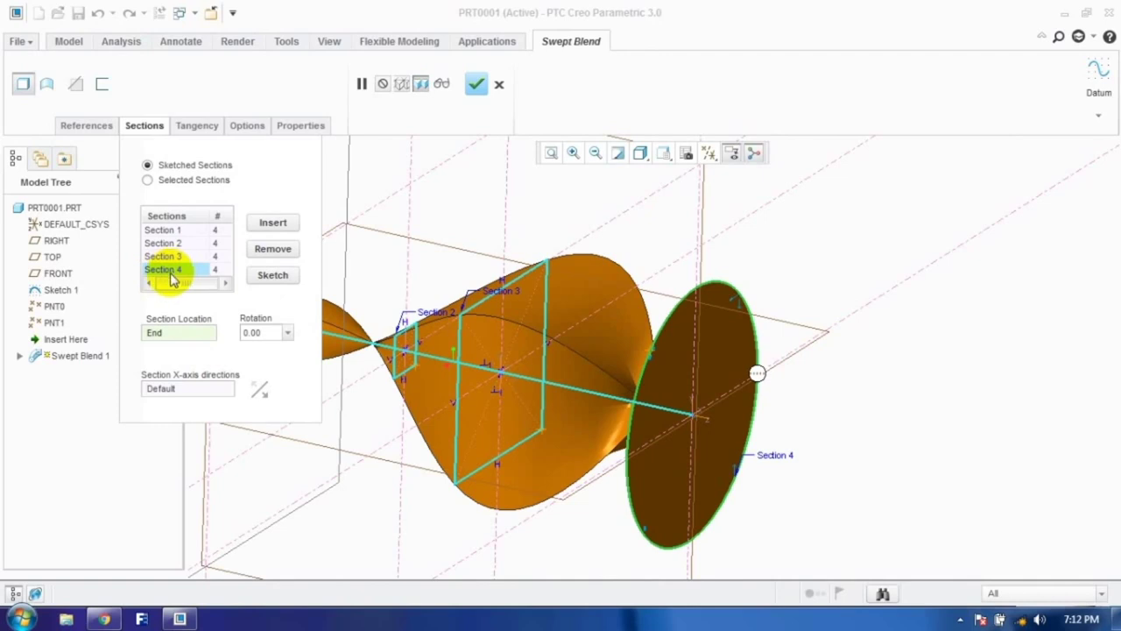
click(273, 249)
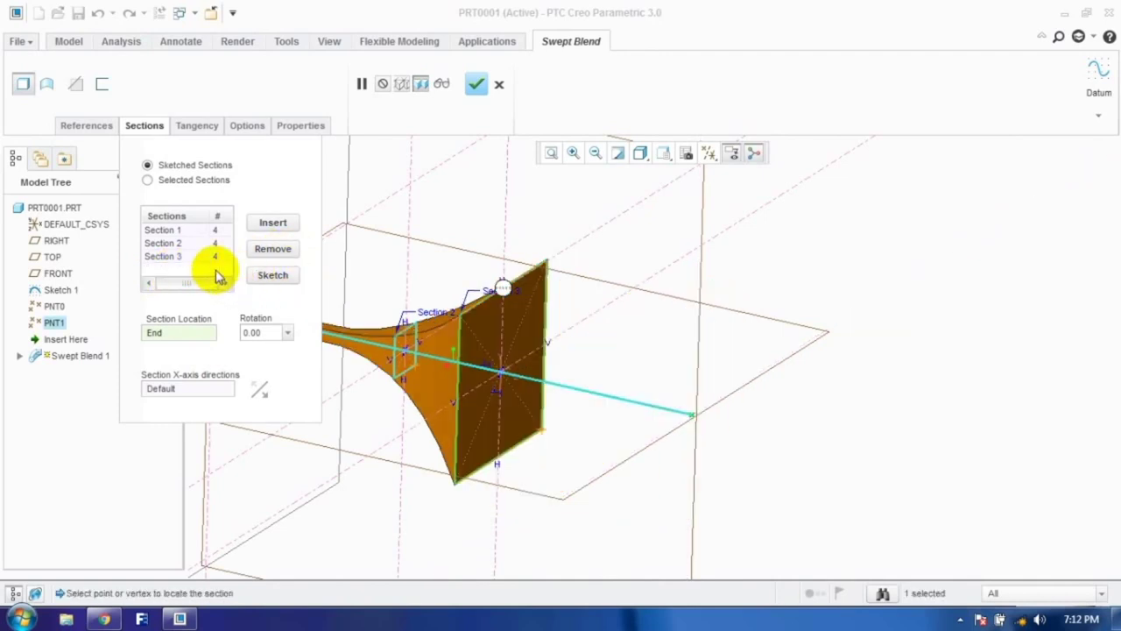
click(273, 275)
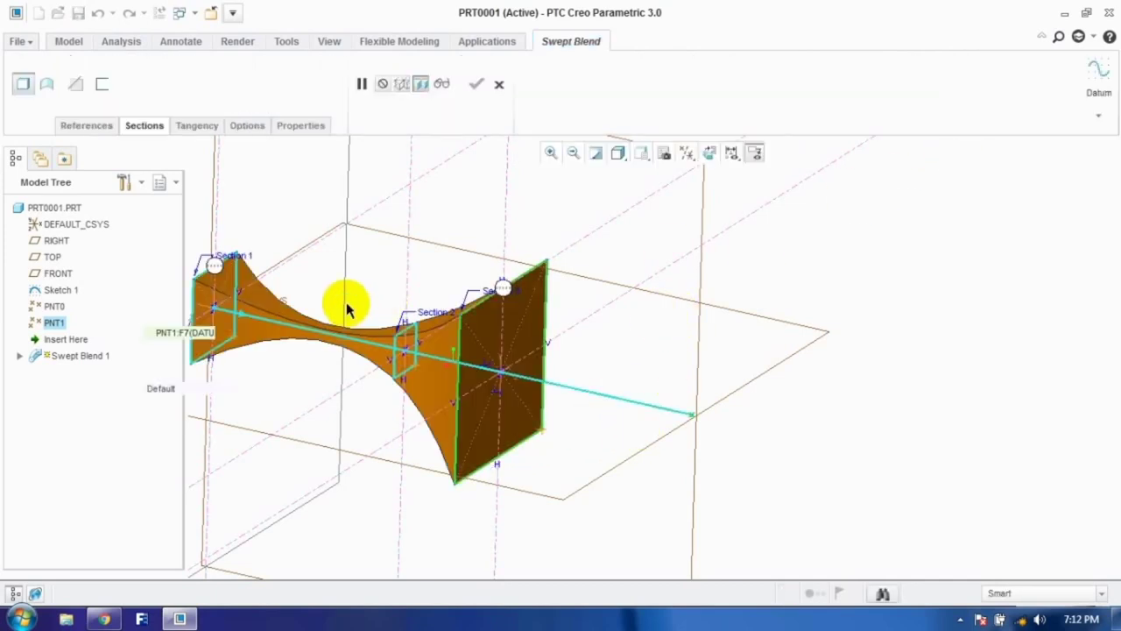
click(270, 223)
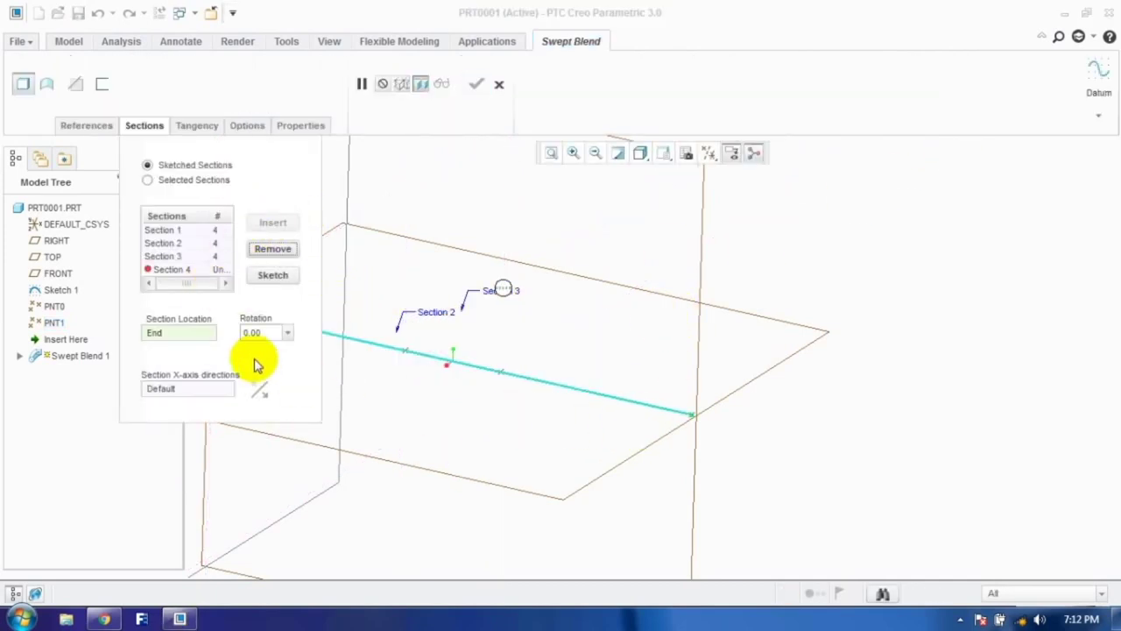
Step: Sketch Section 4 as a 150-diameter circle centred at the trajectory end
click(272, 274)
click(350, 106)
click(694, 414)
click(670, 466)
click(129, 75)
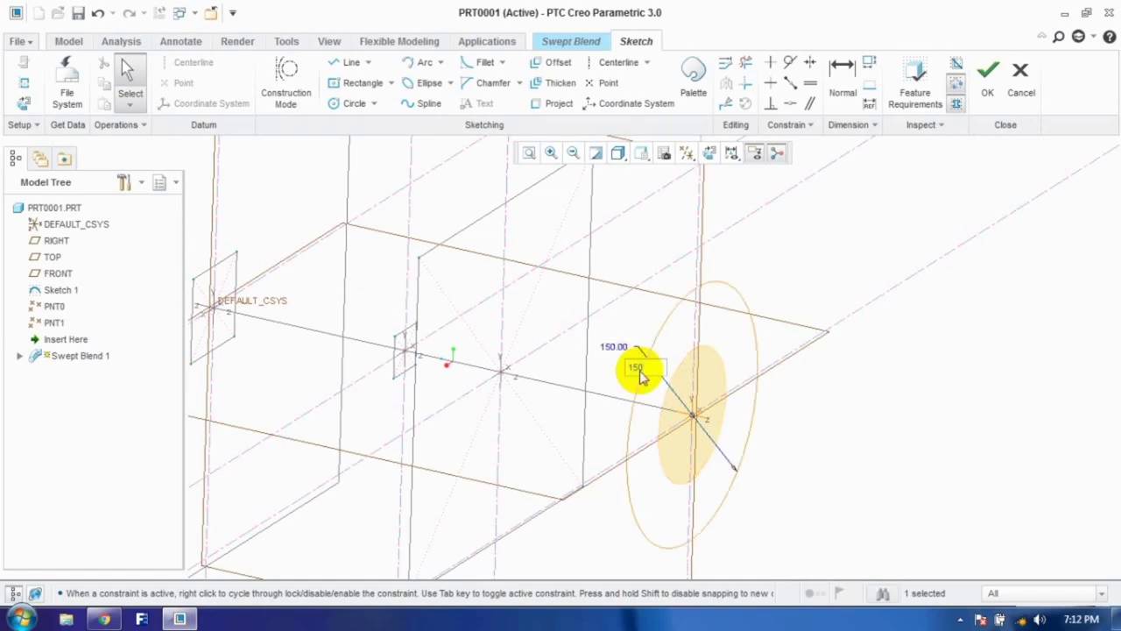
key(Return)
Step: Divide the circle into four entities, set a matching start point, and finish the sketch
click(727, 102)
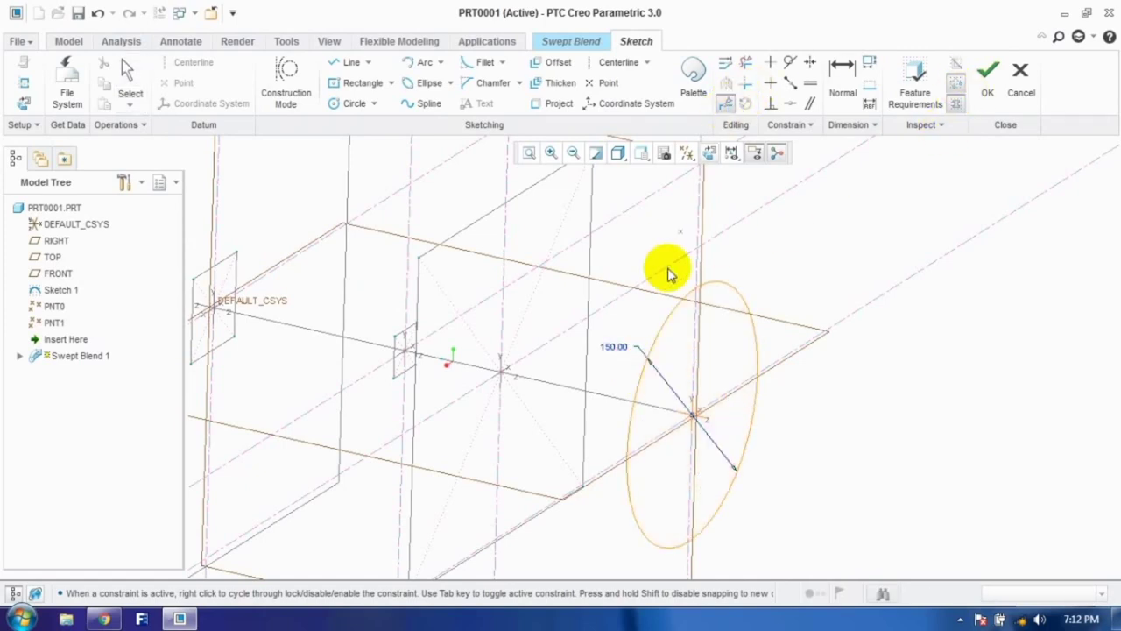
click(743, 303)
click(644, 536)
click(123, 77)
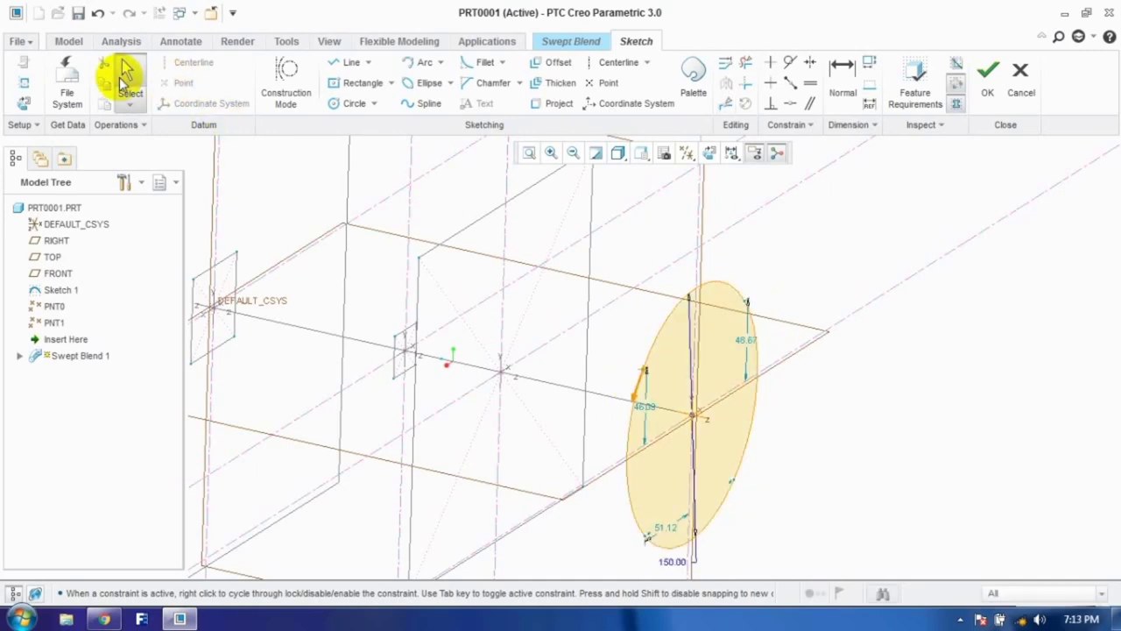
right_click(734, 482)
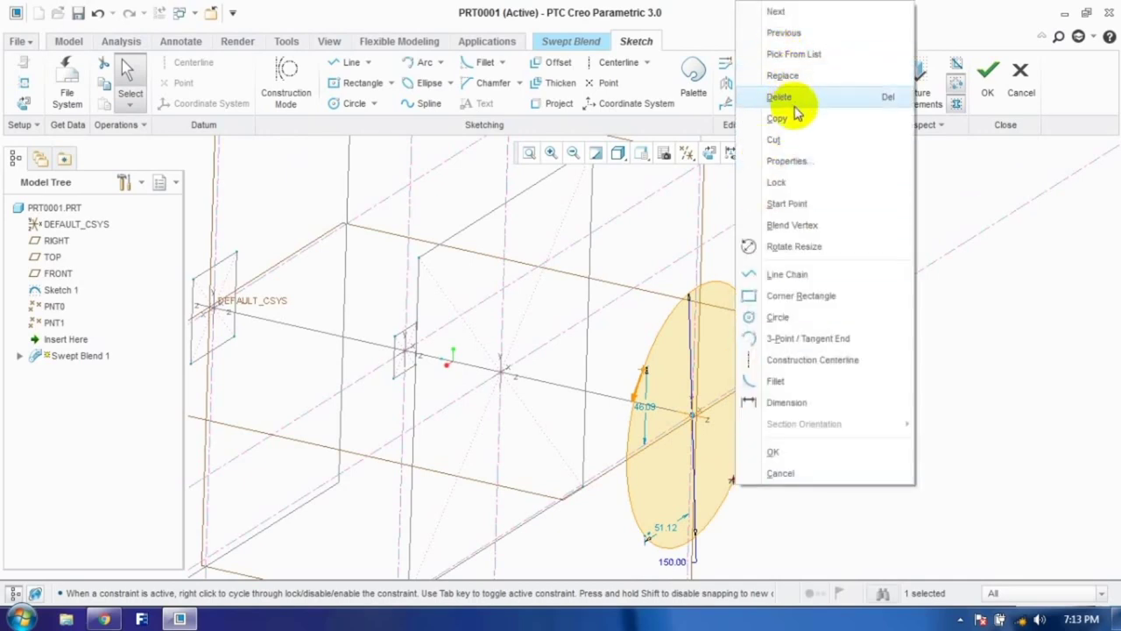
click(794, 204)
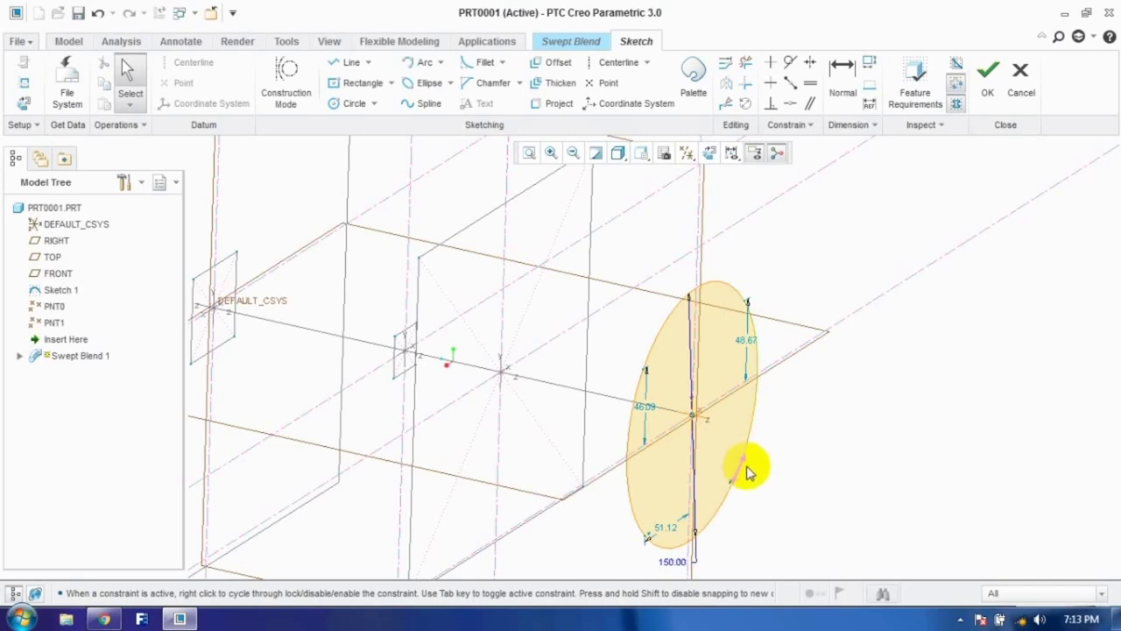
click(989, 75)
middle_drag(759, 335, 778, 278)
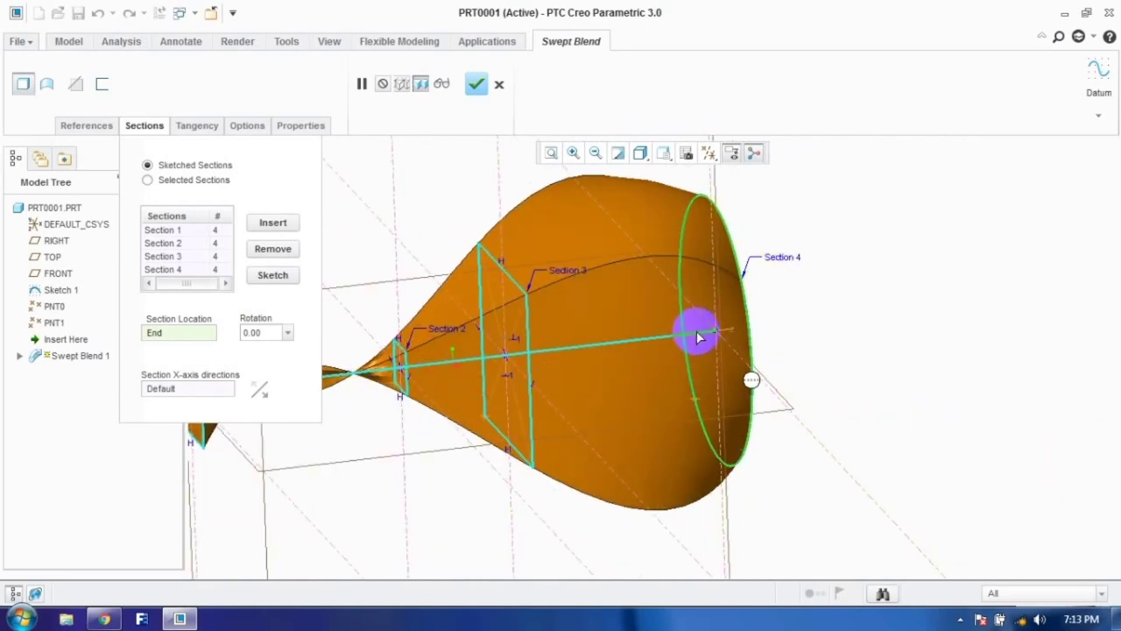
Step: Remove Section 2, complete the three-section swept blend, then undo it with Ctrl+Z
click(176, 242)
scroll(972, 307, down, 3)
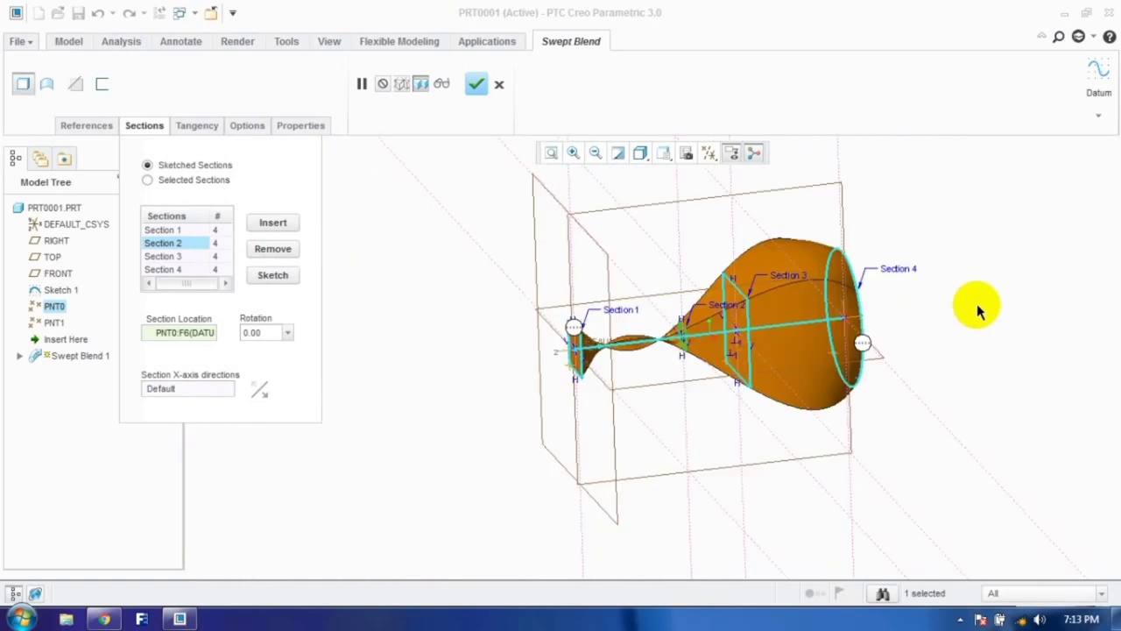
click(272, 249)
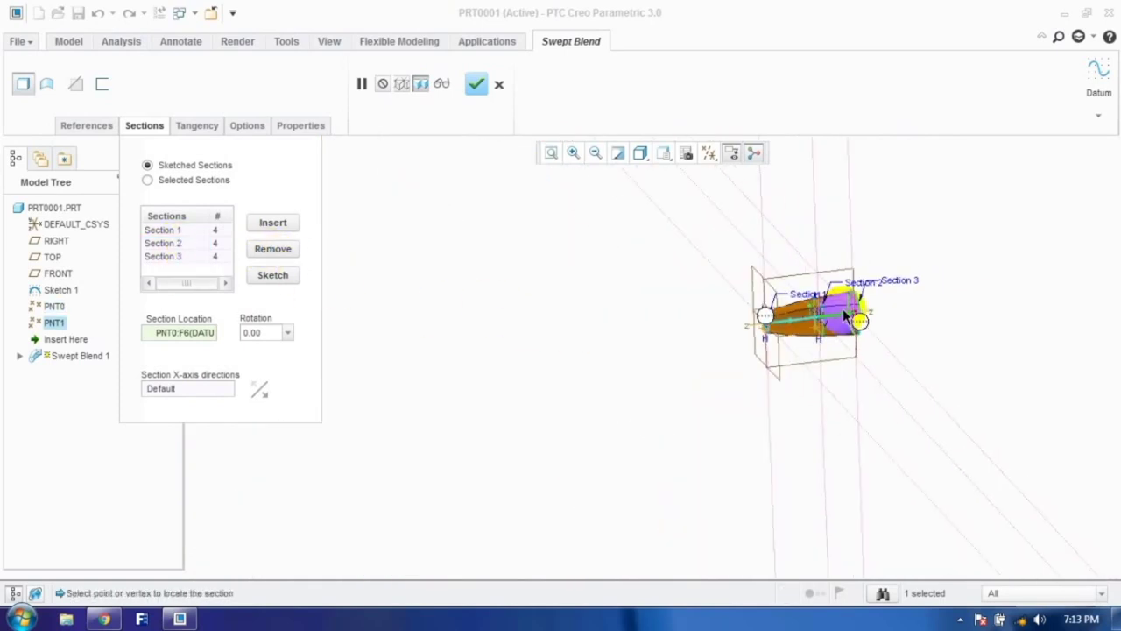
scroll(816, 289, up, 3)
middle_drag(817, 289, 219, 328)
click(475, 84)
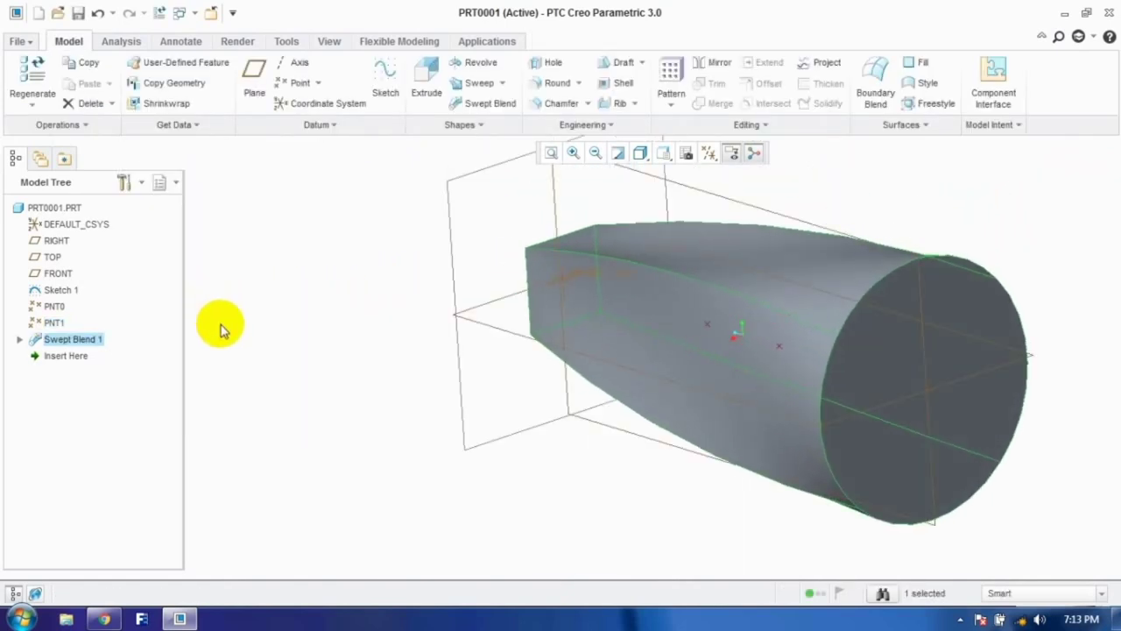
key(ctrl+z)
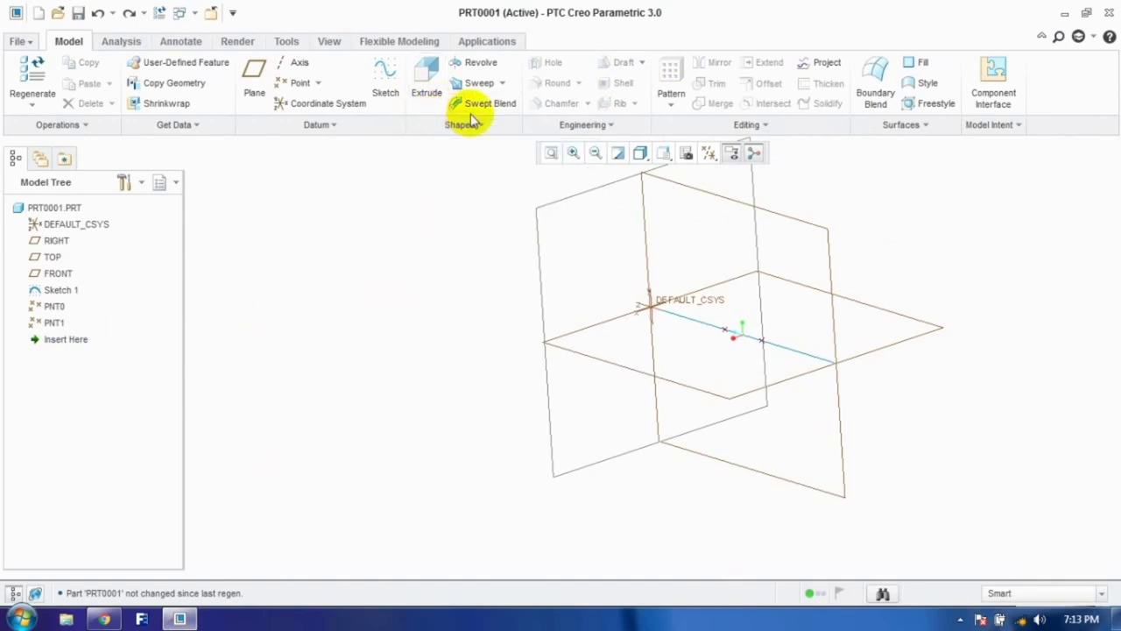
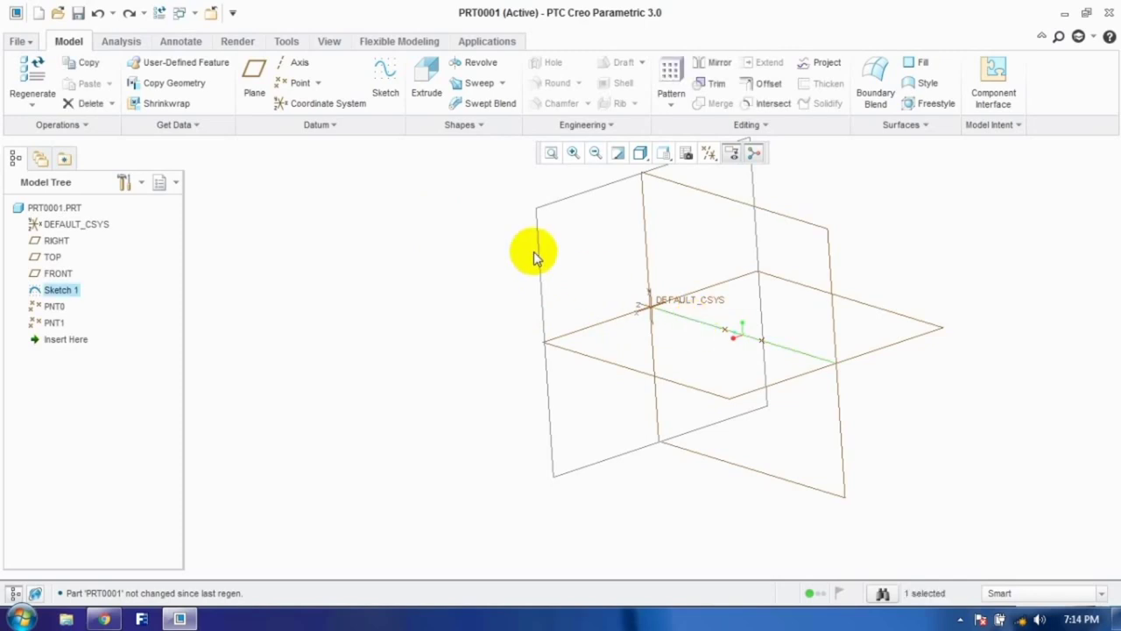
Step: Delete Sketch 1 along with its two points
right_click(61, 290)
click(101, 228)
click(478, 328)
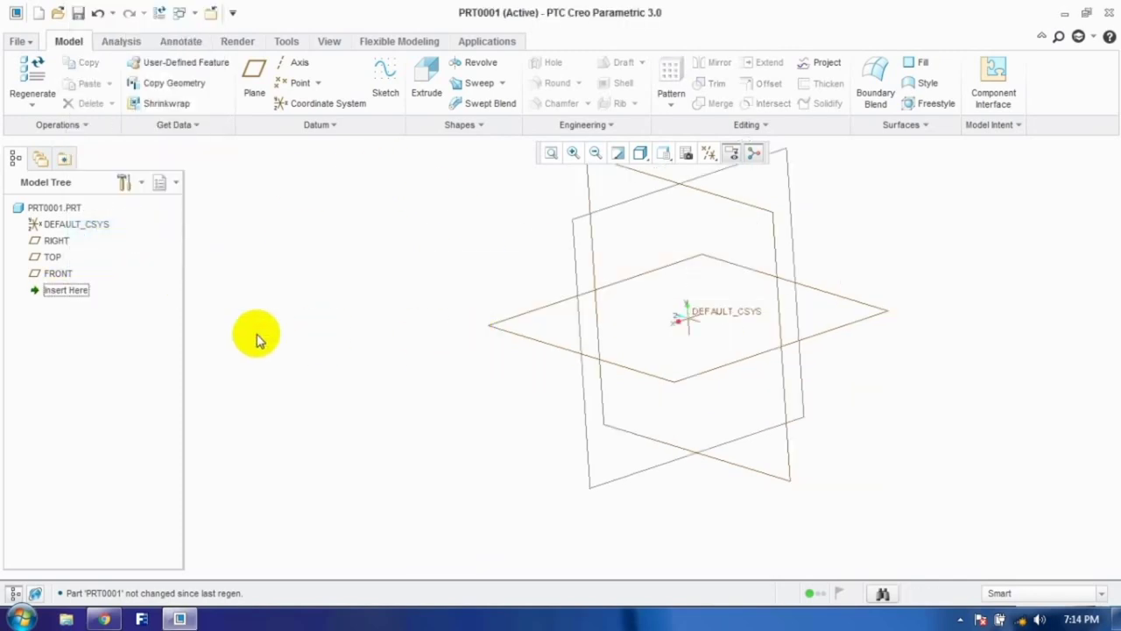
Step: Start a Blend and define its first section sketch on the RIGHT datum plane
click(458, 129)
click(444, 145)
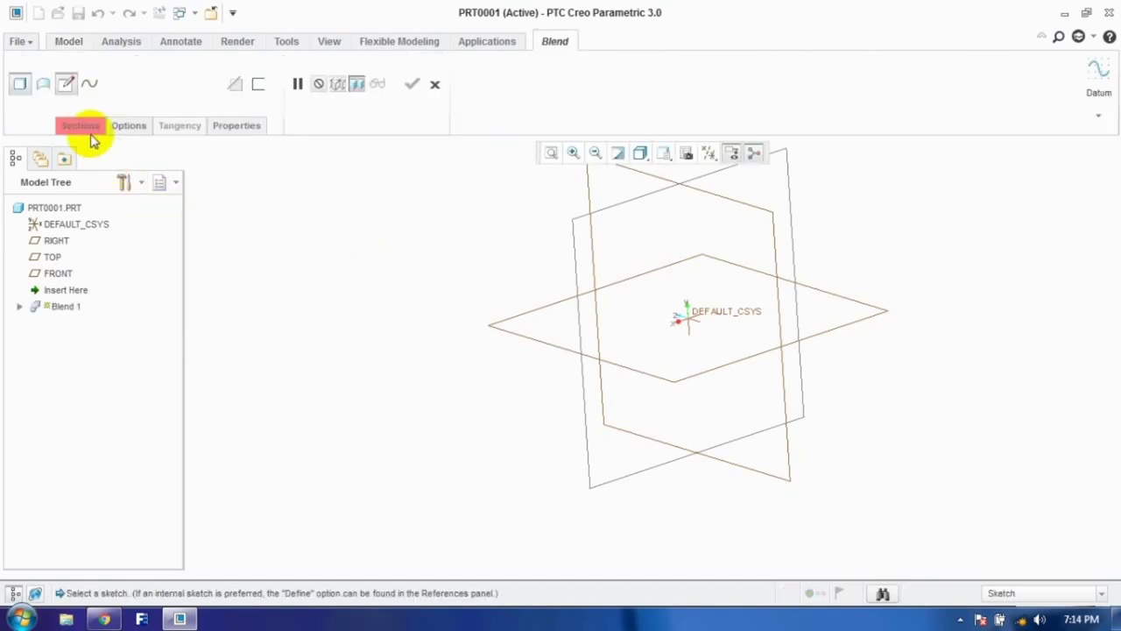
click(86, 127)
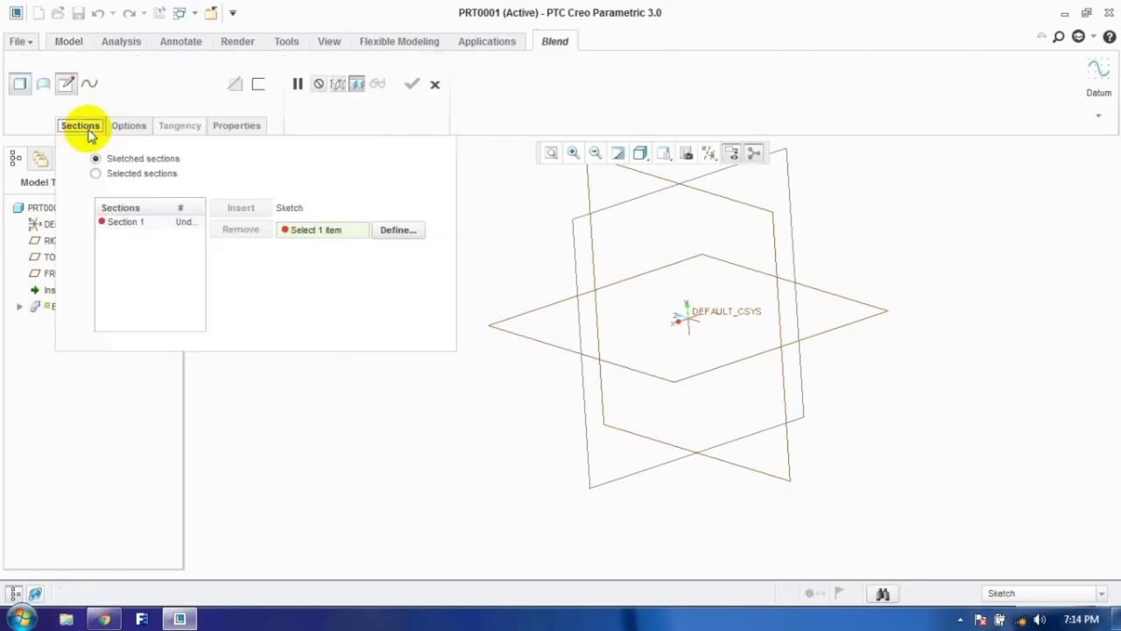
click(392, 229)
click(557, 355)
click(1030, 356)
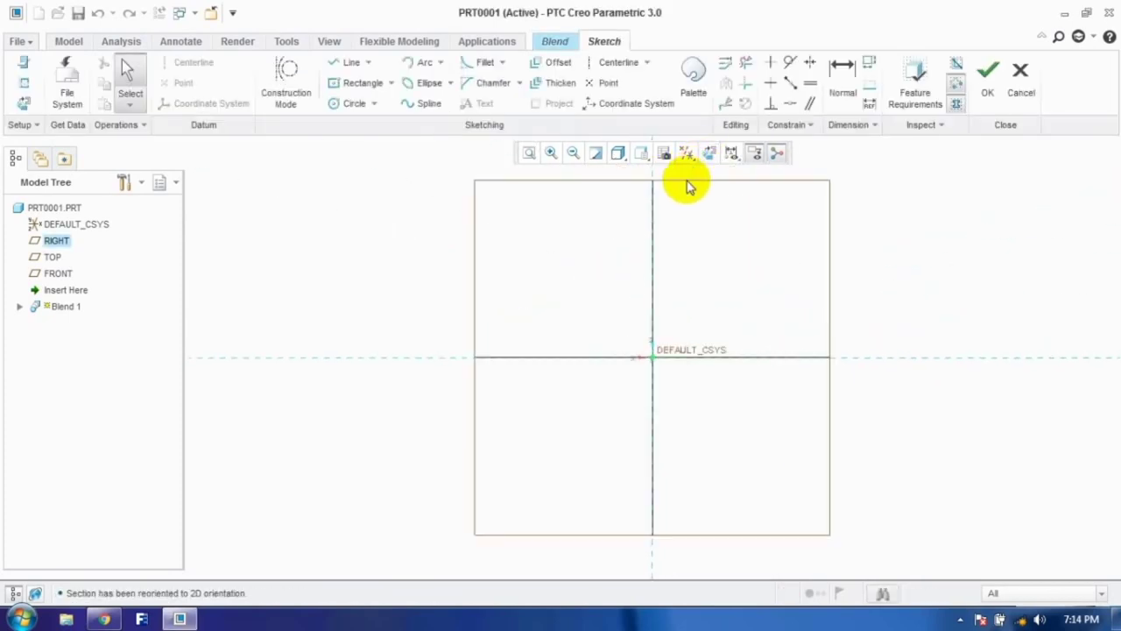
Step: Draw a centred rectangle dimensioned 100 by 100 and finish Section 1
click(359, 83)
click(652, 357)
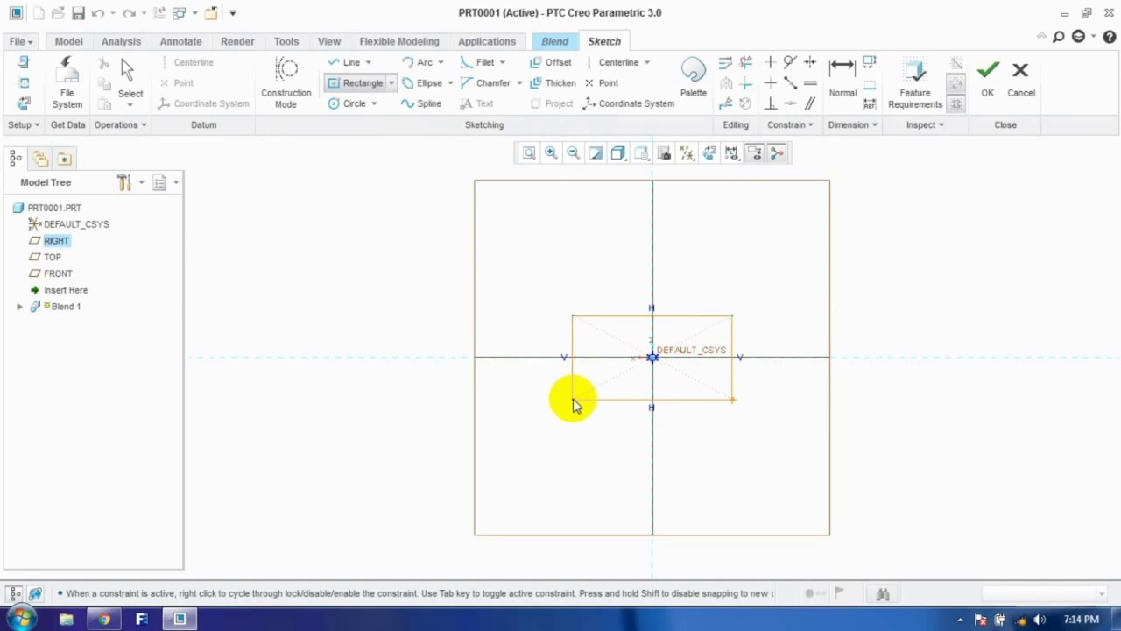
click(589, 410)
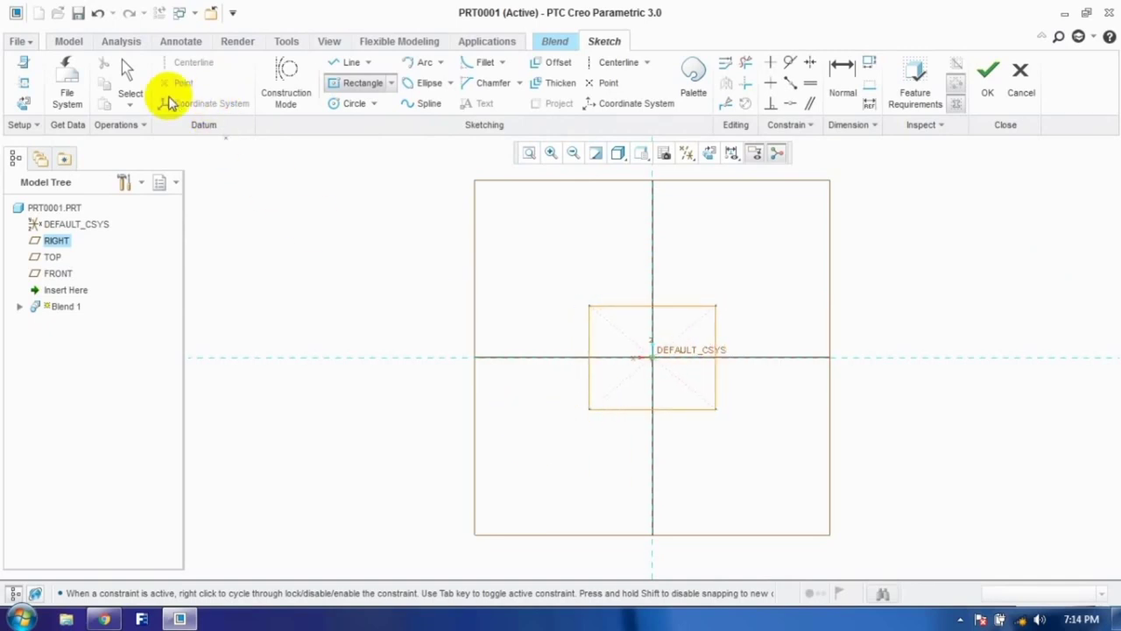
click(131, 88)
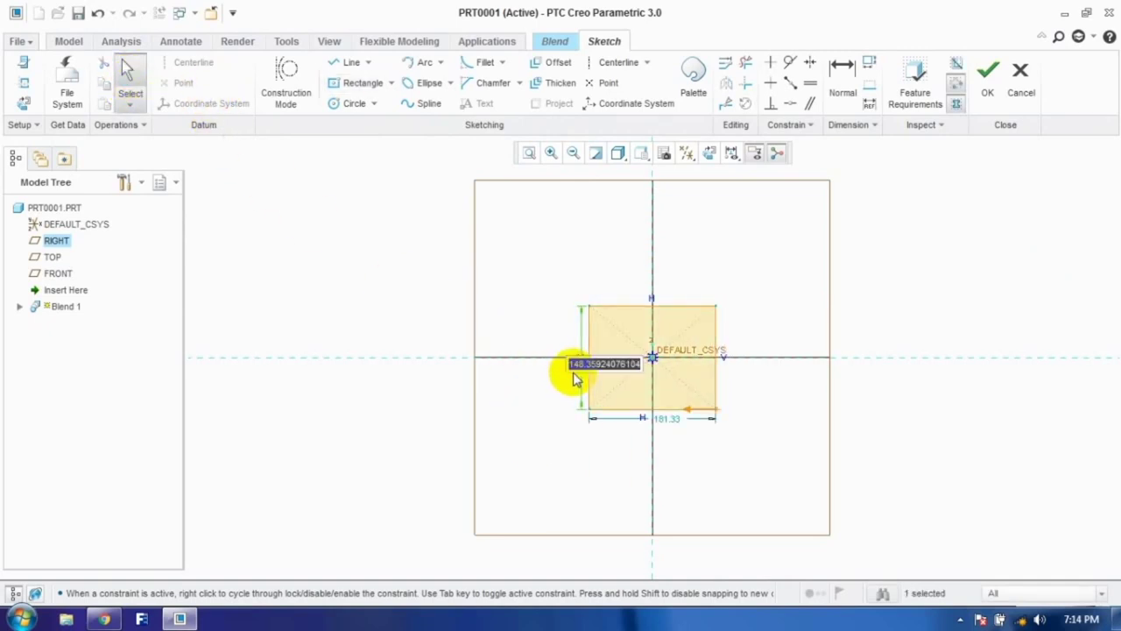
key(Return)
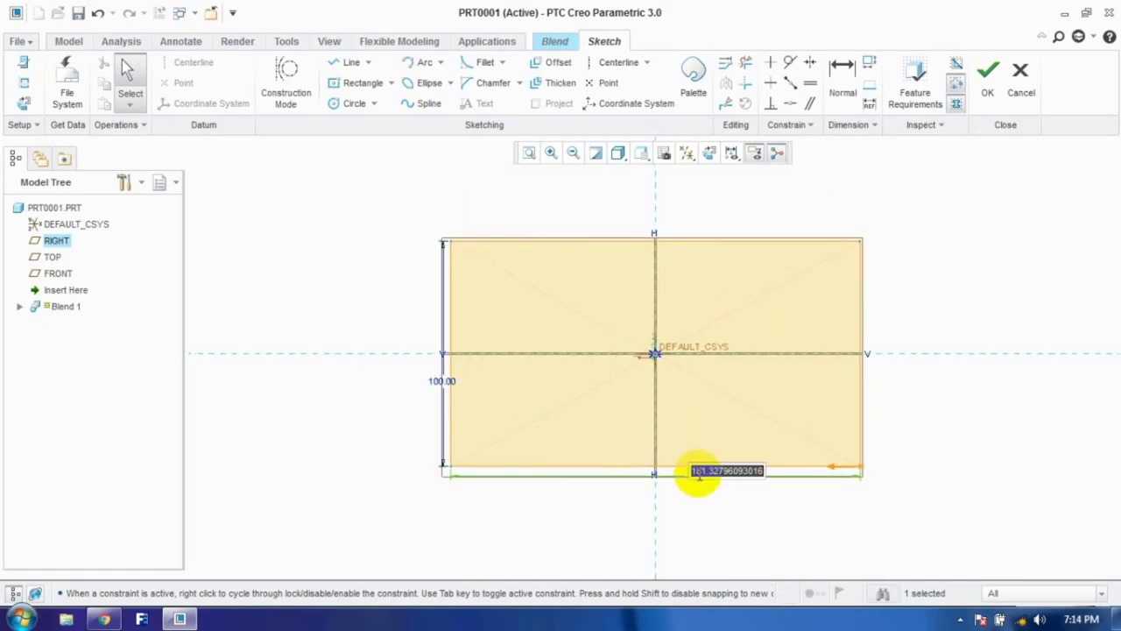
text(0)
key(Return)
click(982, 81)
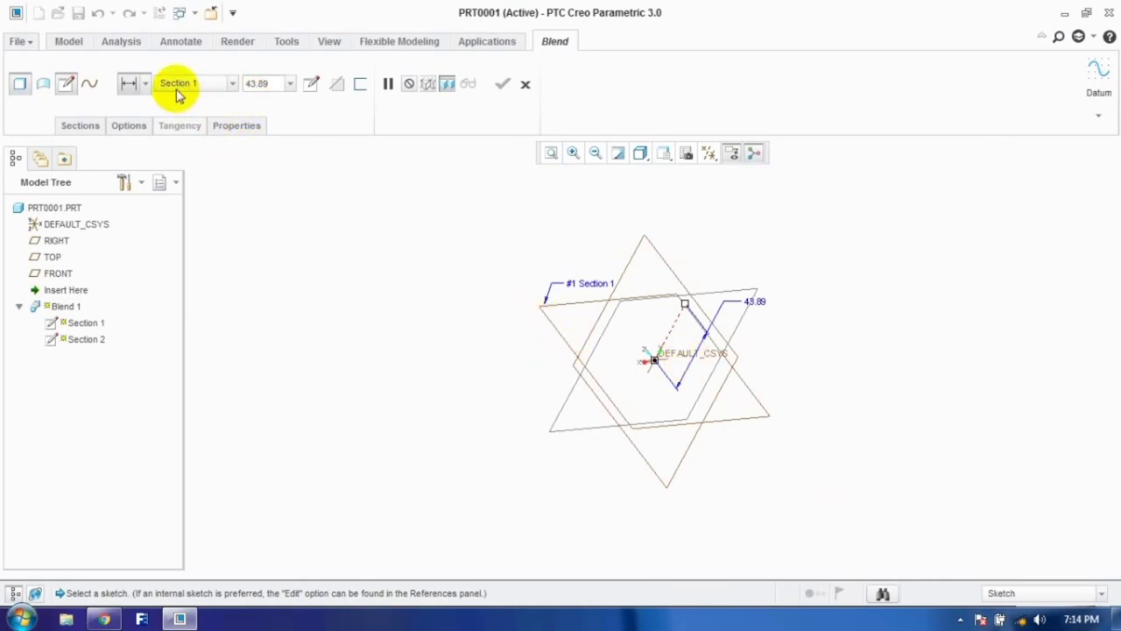
Step: Set Section 2's offset depth to 50 and begin its sketch
double_click(263, 83)
text(50.00)
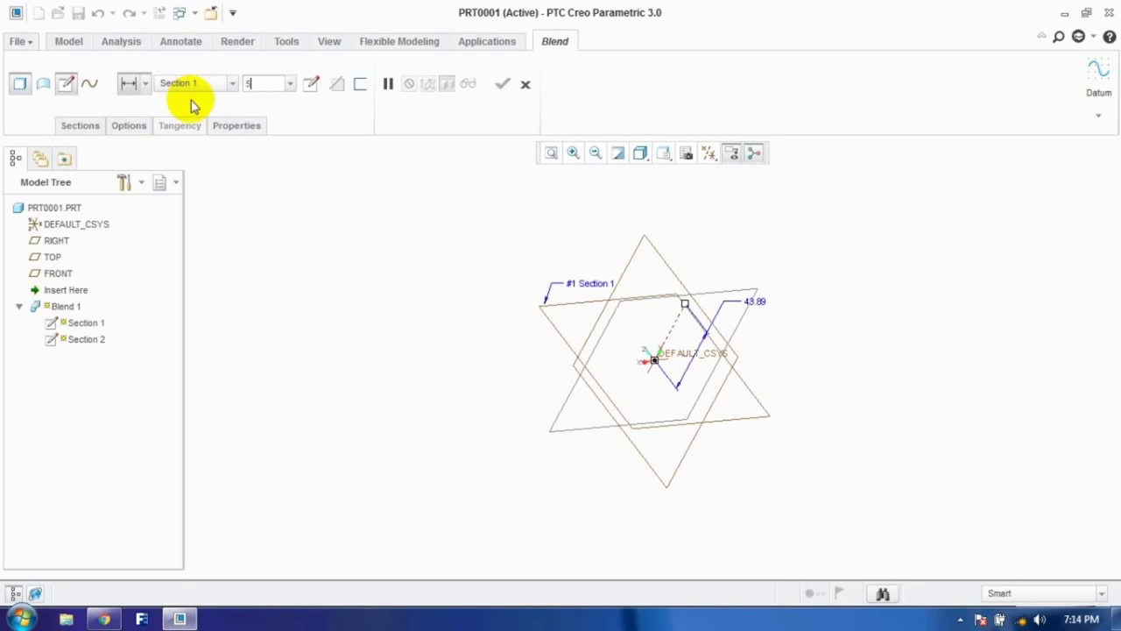
click(312, 84)
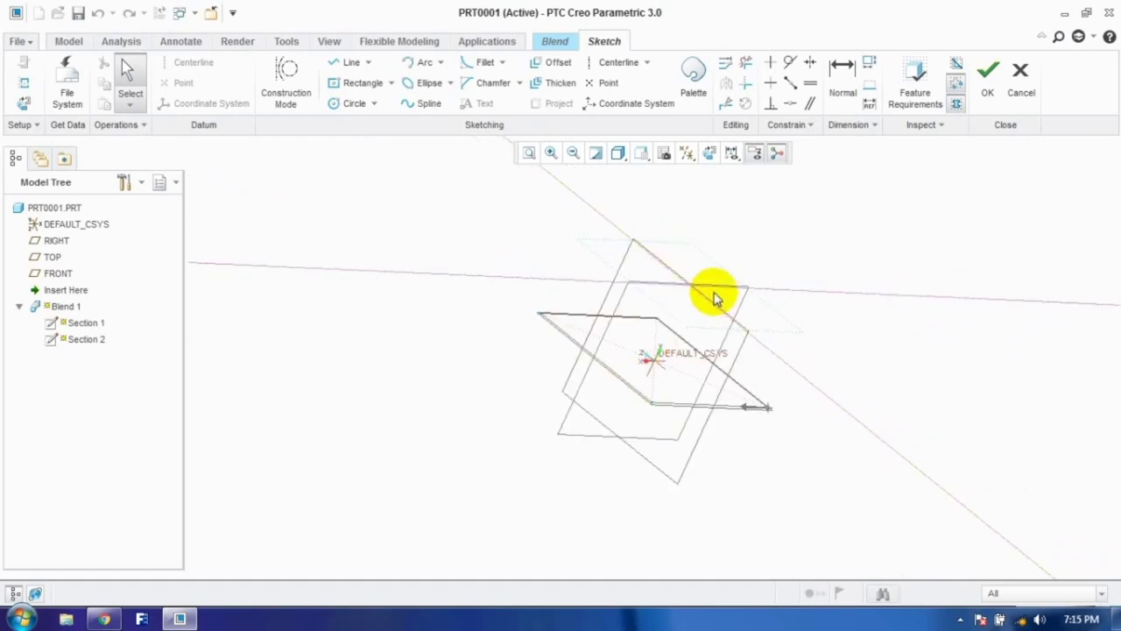
Step: Draw a centred rectangle for Section 2 and dimension it 100
click(336, 84)
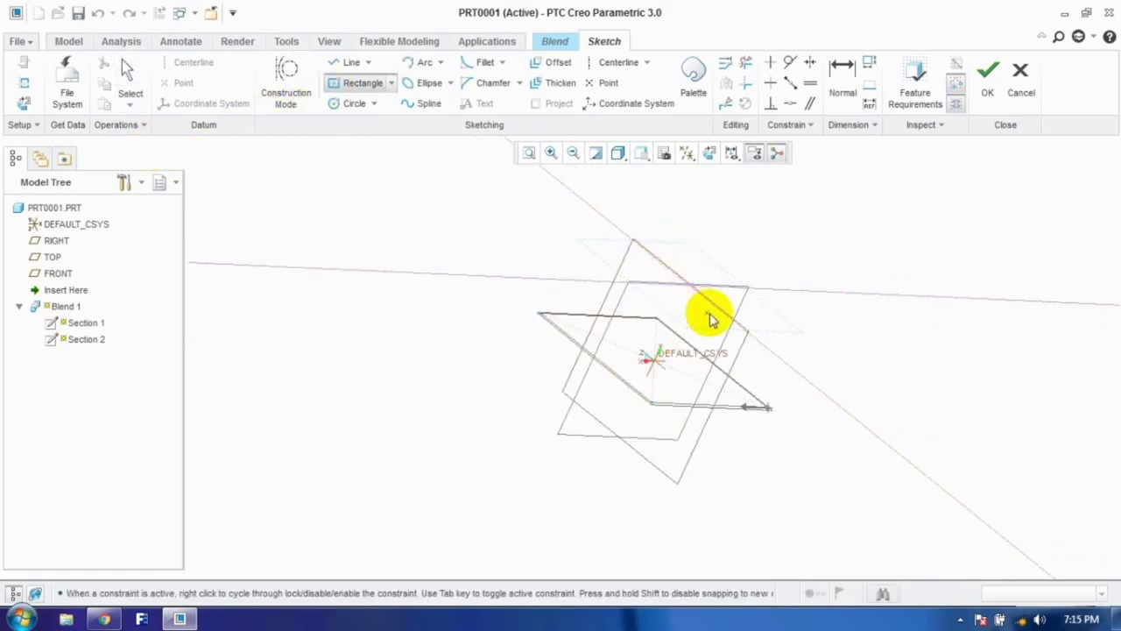
click(691, 256)
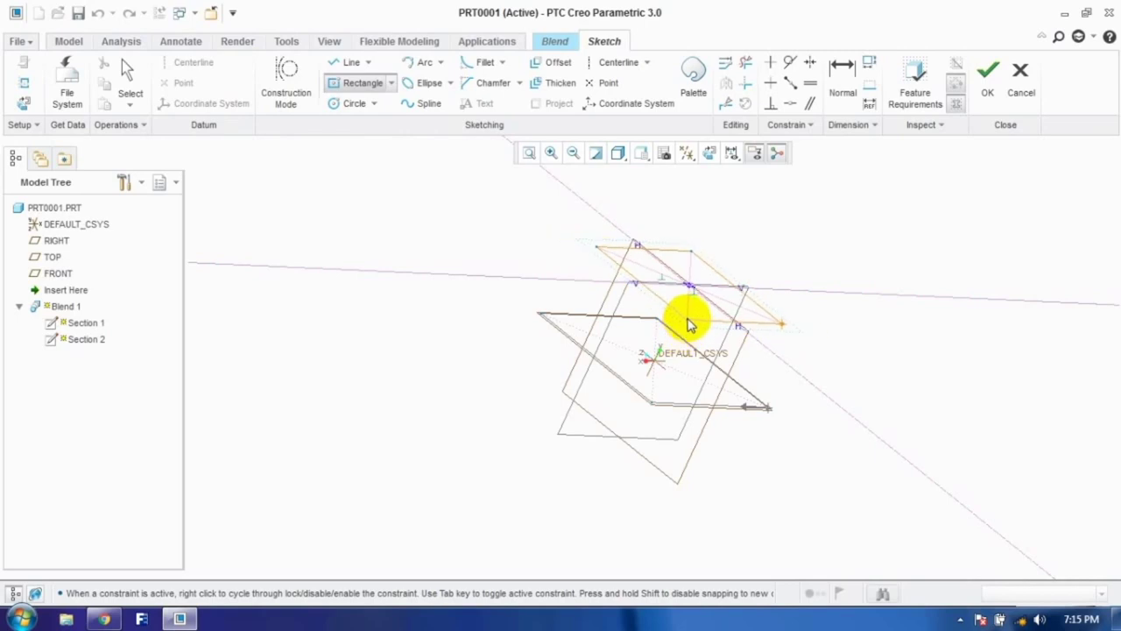
click(688, 317)
click(123, 72)
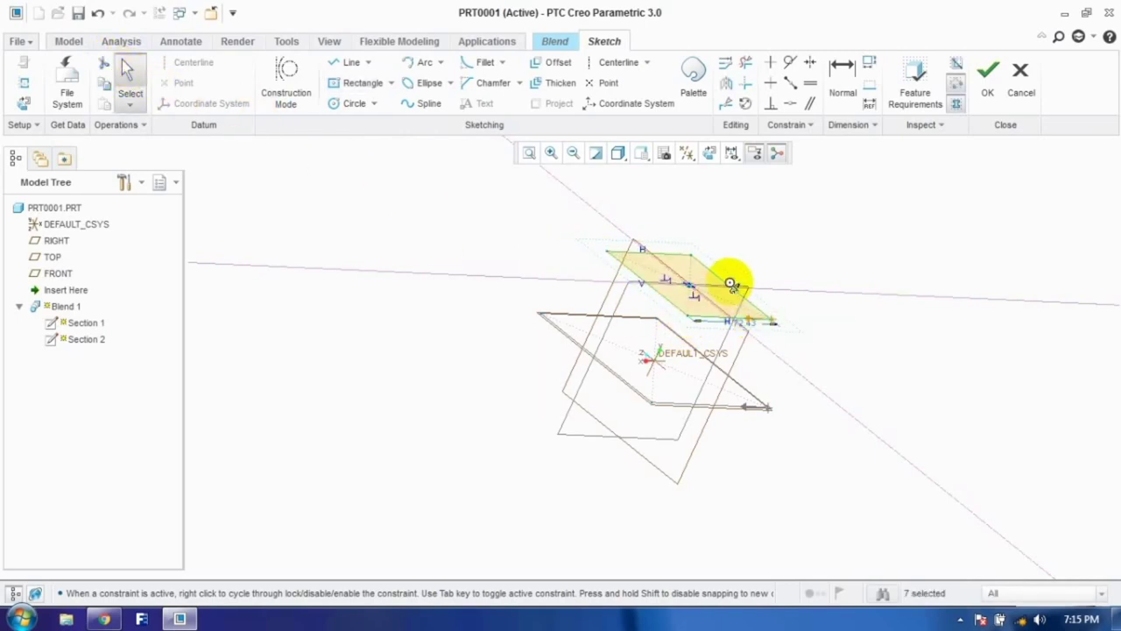
middle_drag(731, 284, 712, 377)
click(715, 350)
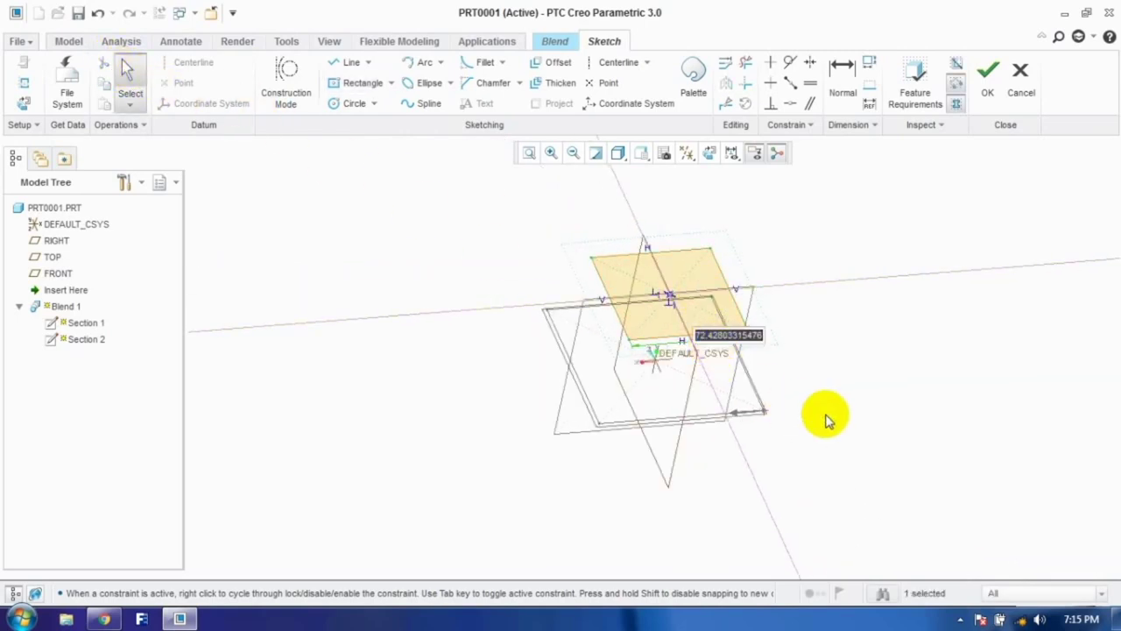
scroll(825, 414, up, 4)
key(Return)
scroll(703, 413, down, 4)
mouse_move(704, 412)
middle_down()
mouse_move(715, 376)
mouse_move(988, 94)
middle_up()
Step: Close Section 2's sketch and insert Section 3 offset 150 from Section 2
click(988, 83)
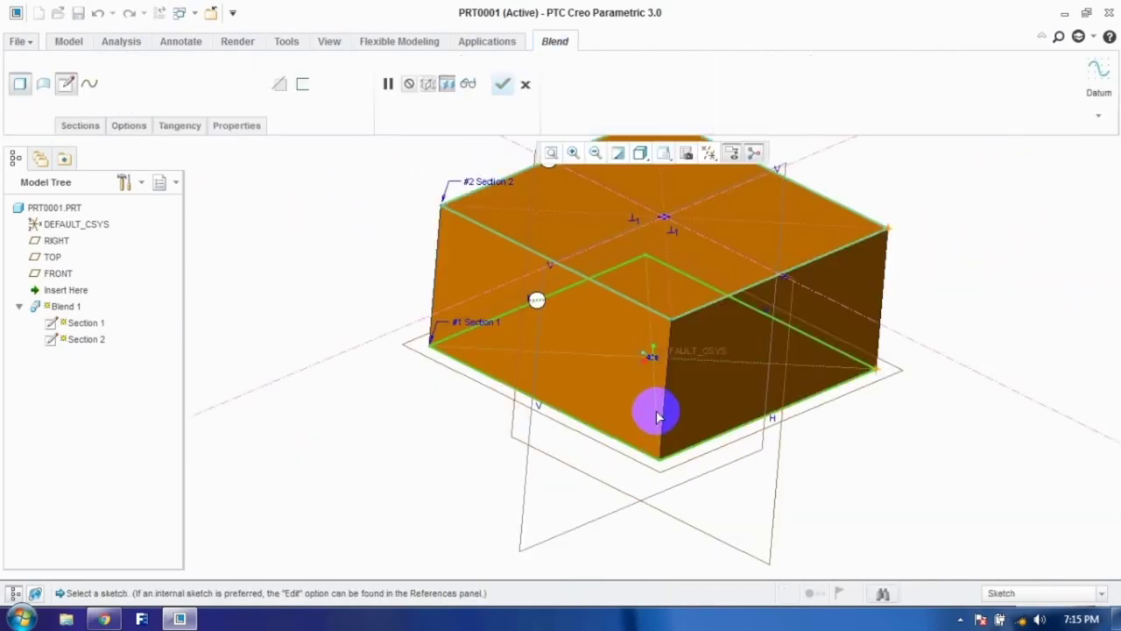
scroll(586, 286, up, 3)
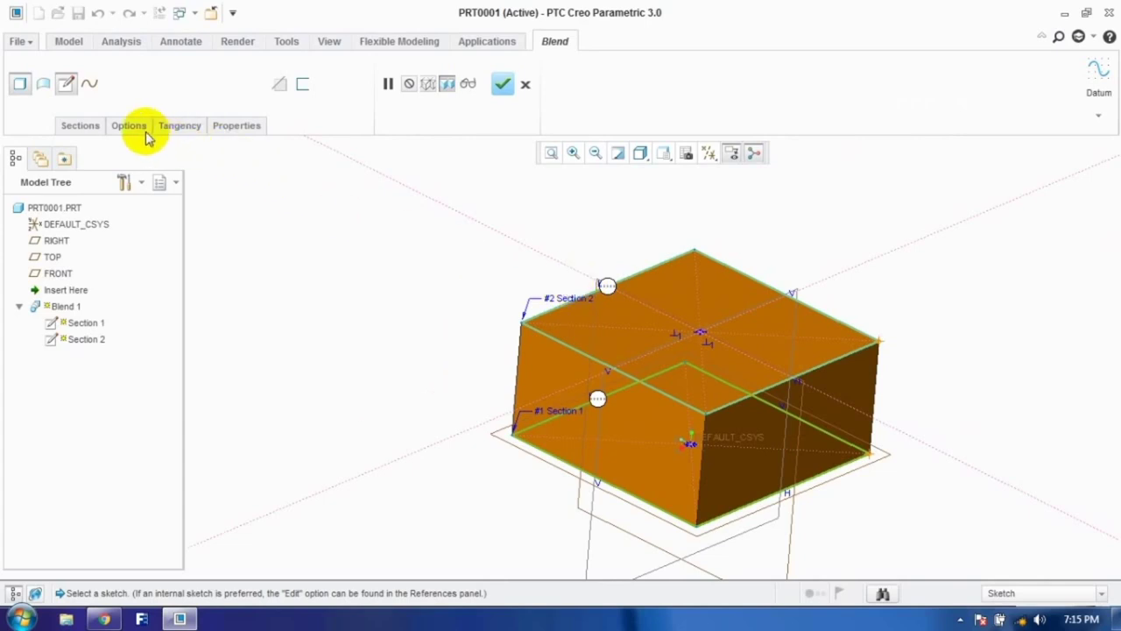
click(81, 125)
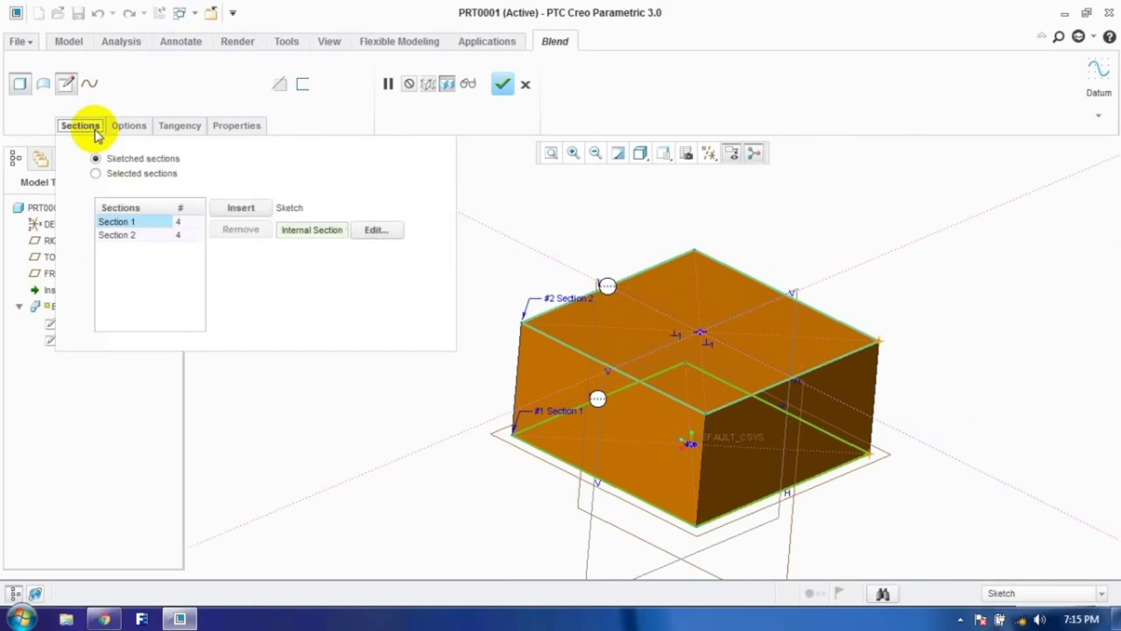
click(241, 210)
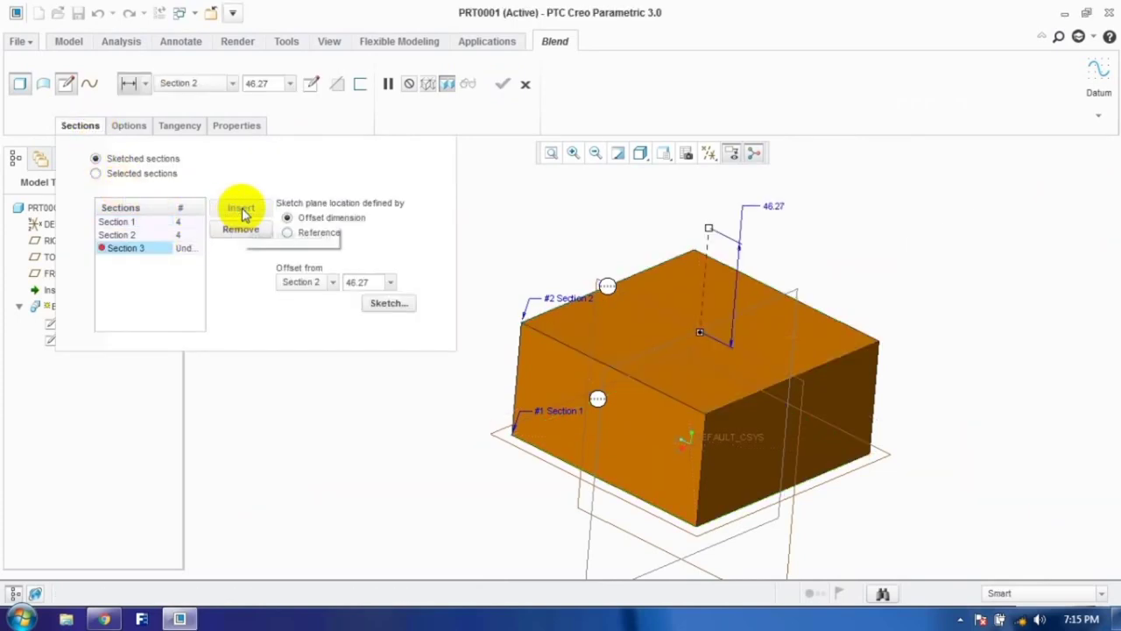
click(355, 282)
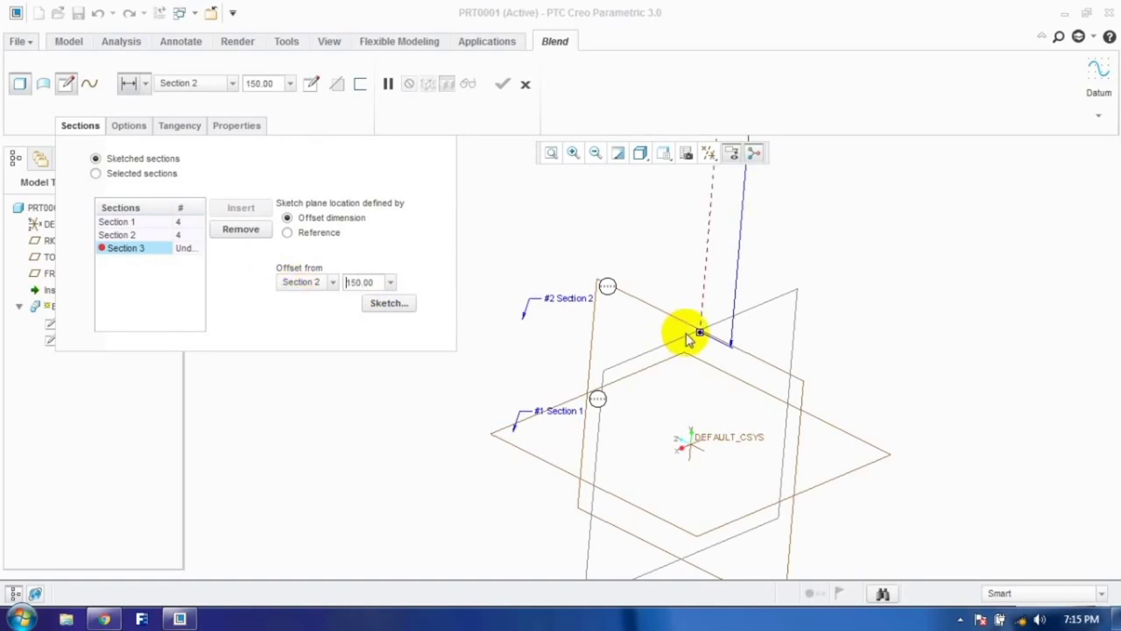
scroll(692, 333, down, 4)
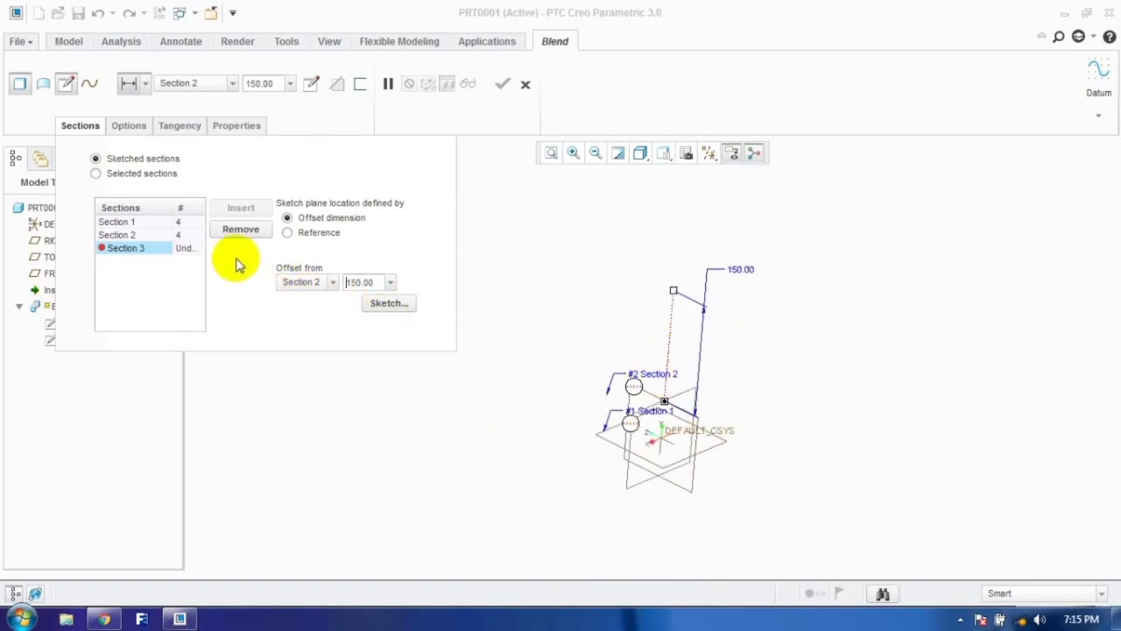
Step: Sketch Section 3 as a smaller 50 centred rectangle and finish it
click(378, 305)
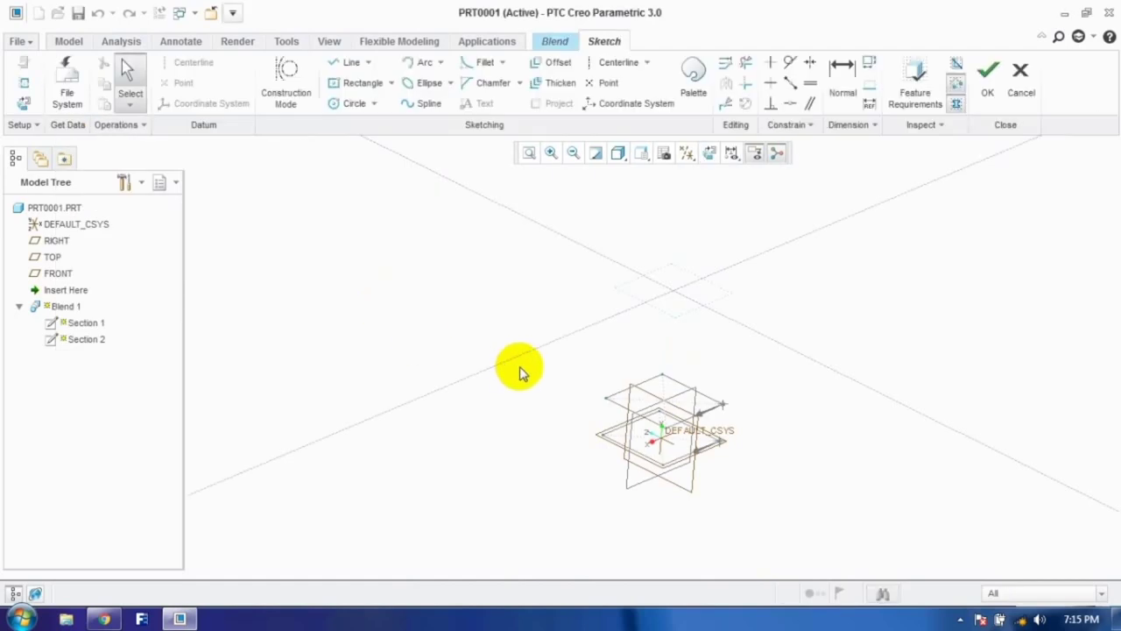
click(335, 83)
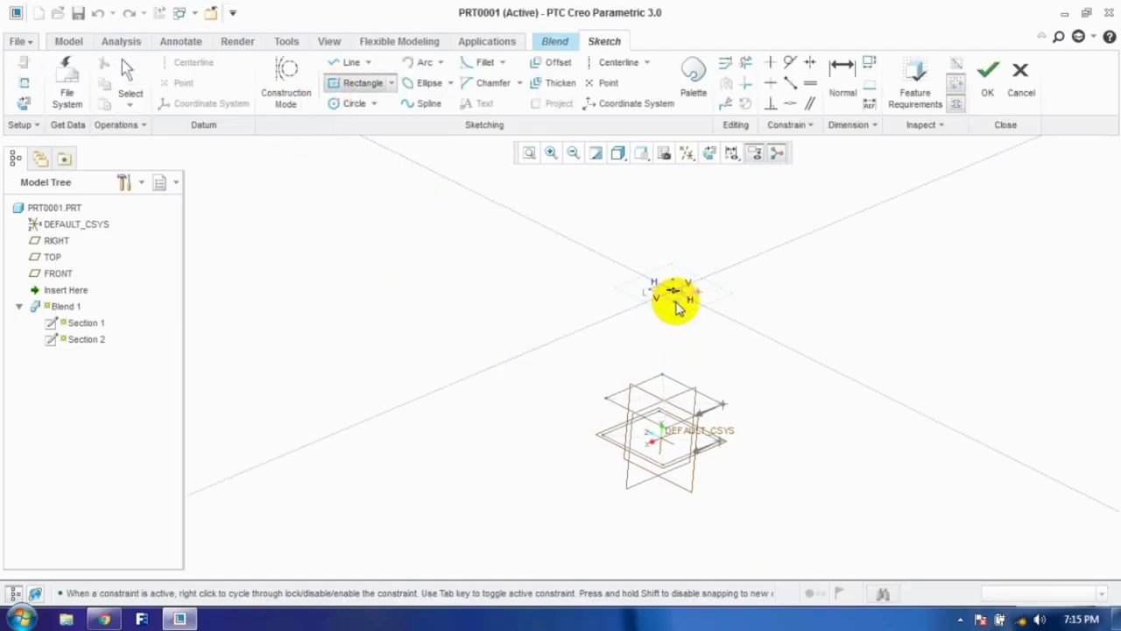
click(130, 70)
drag(633, 265, 696, 290)
scroll(692, 297, up, 2)
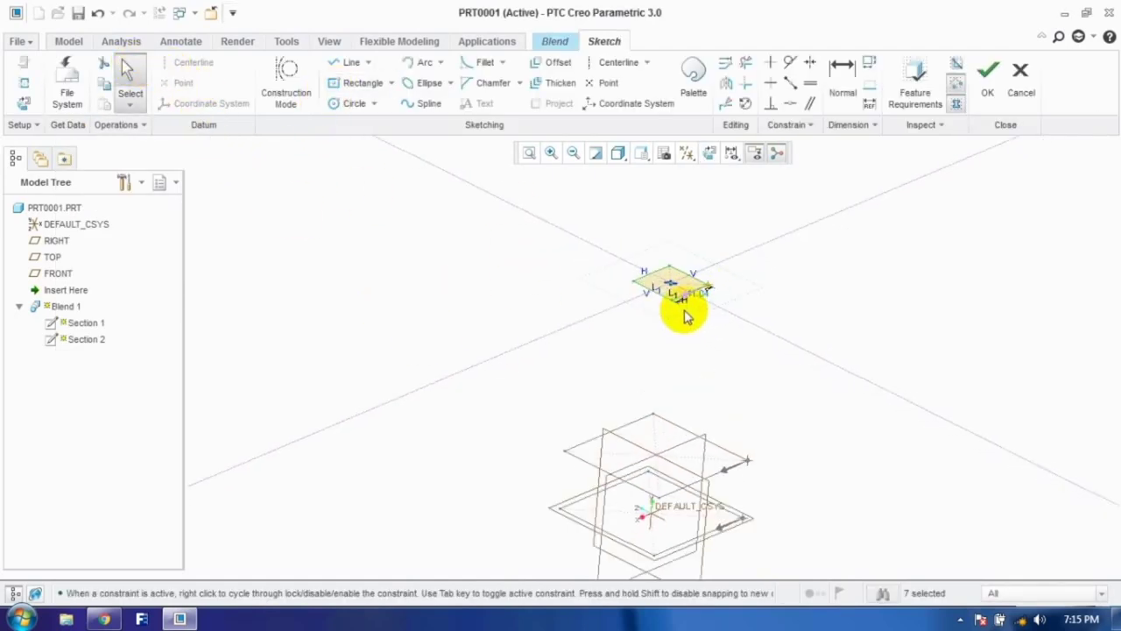
scroll(686, 317, up, 2)
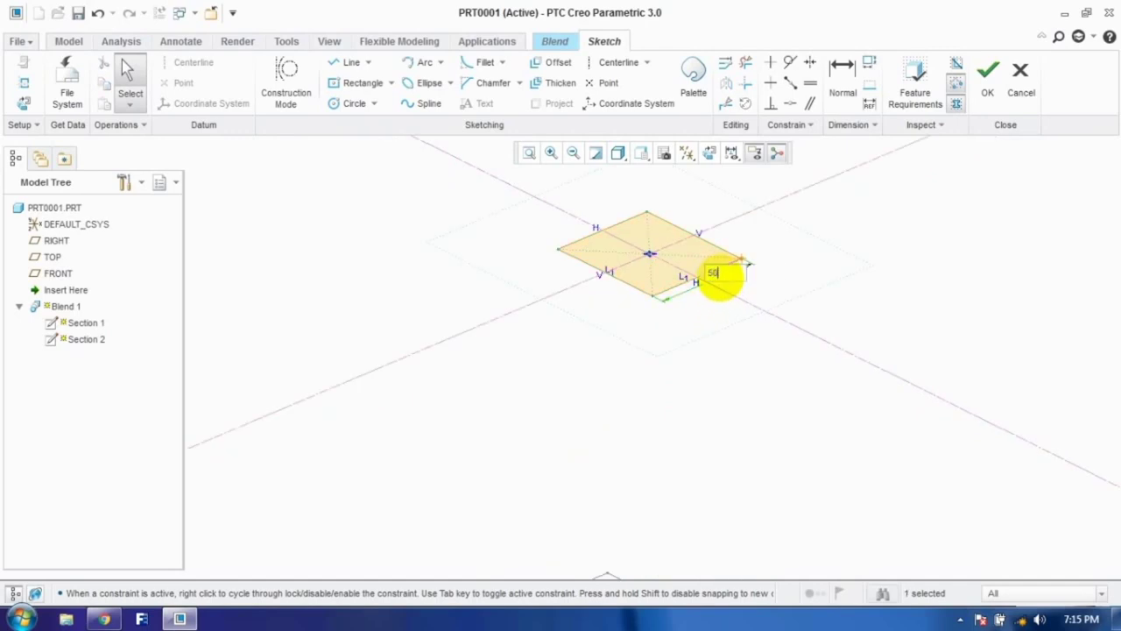
key(Return)
scroll(721, 278, down, 6)
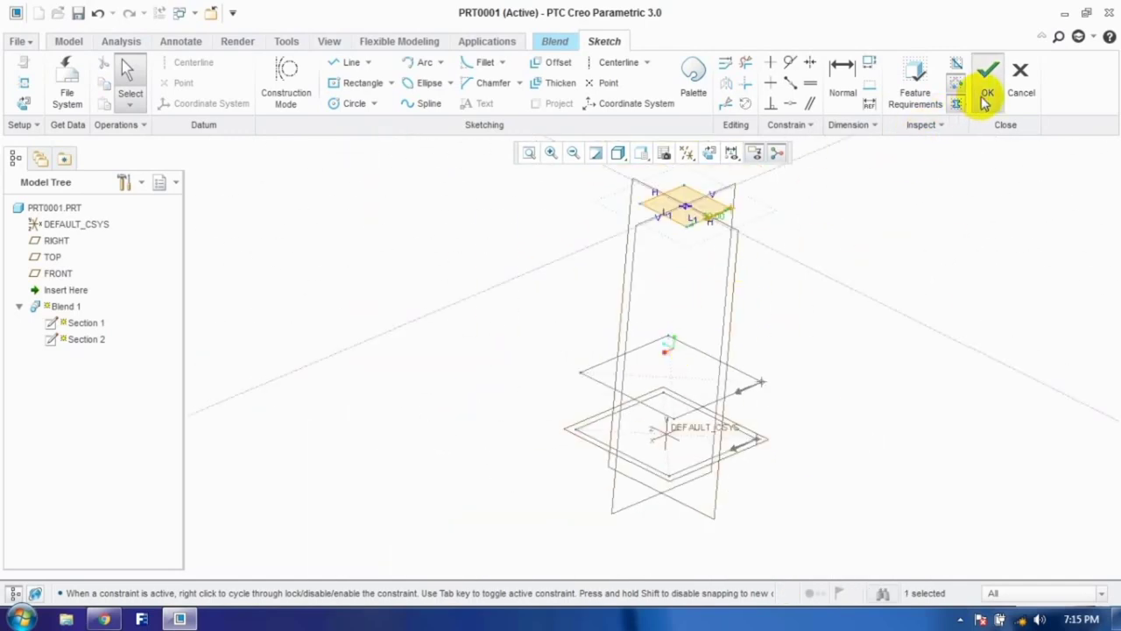
click(984, 96)
scroll(763, 337, down, 5)
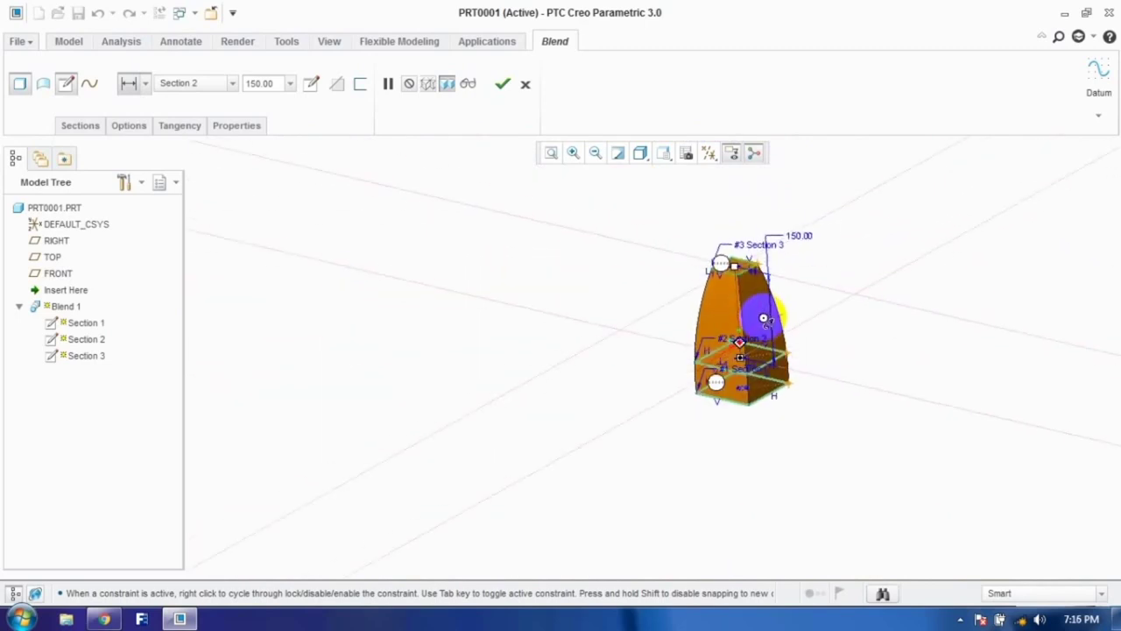
Step: Compare Straight and Smooth blend sides in Options, settling on Smooth
scroll(838, 301, up, 3)
click(130, 126)
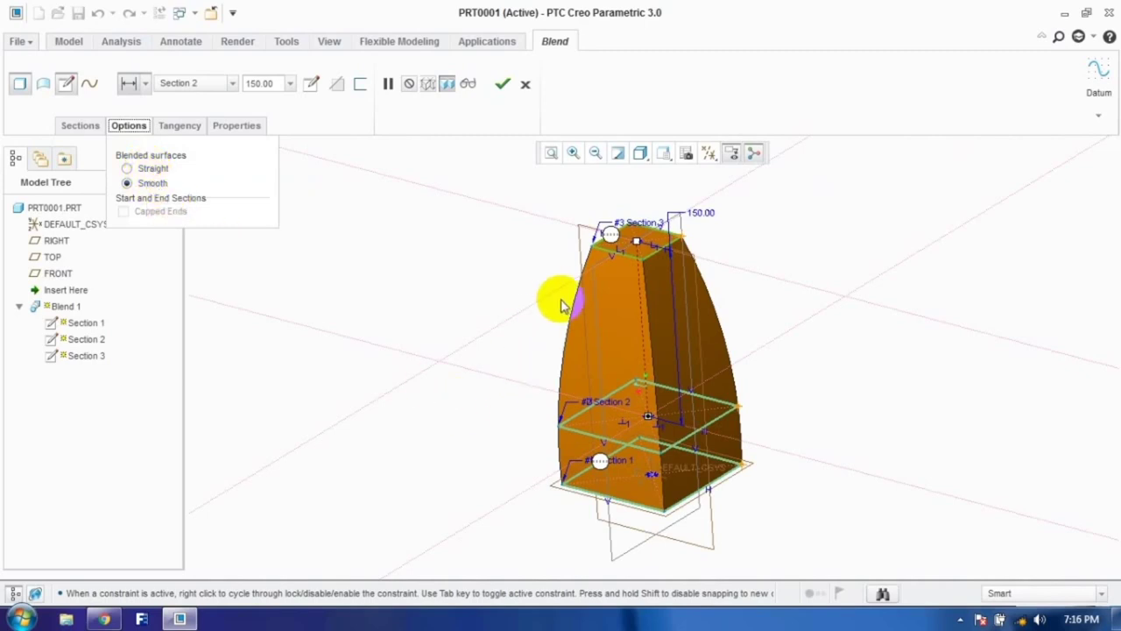
click(156, 169)
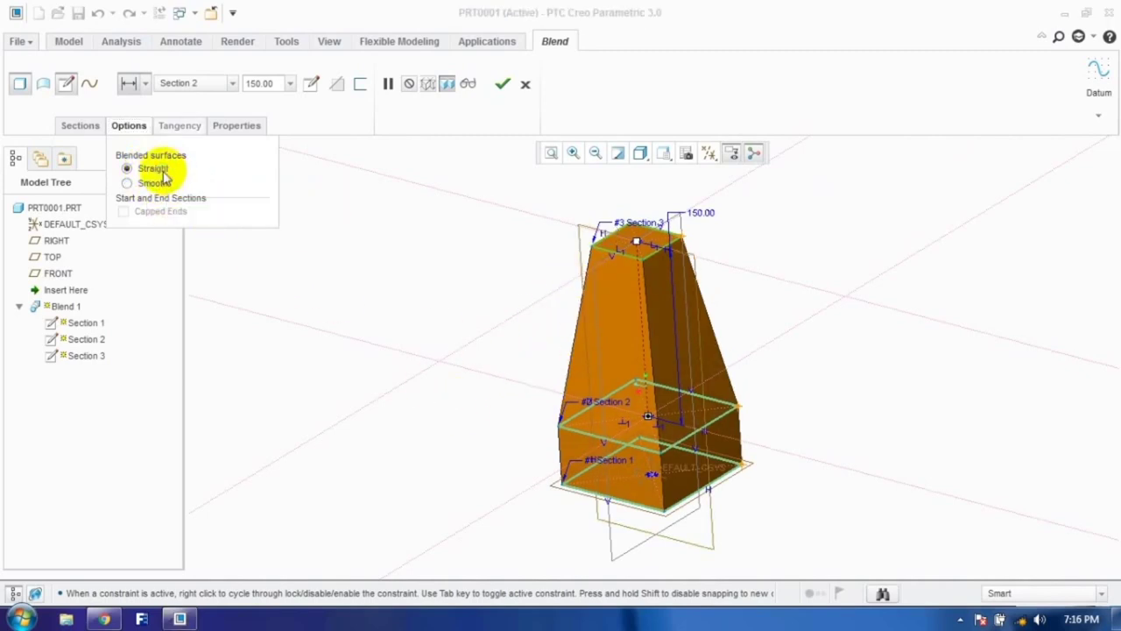
click(155, 182)
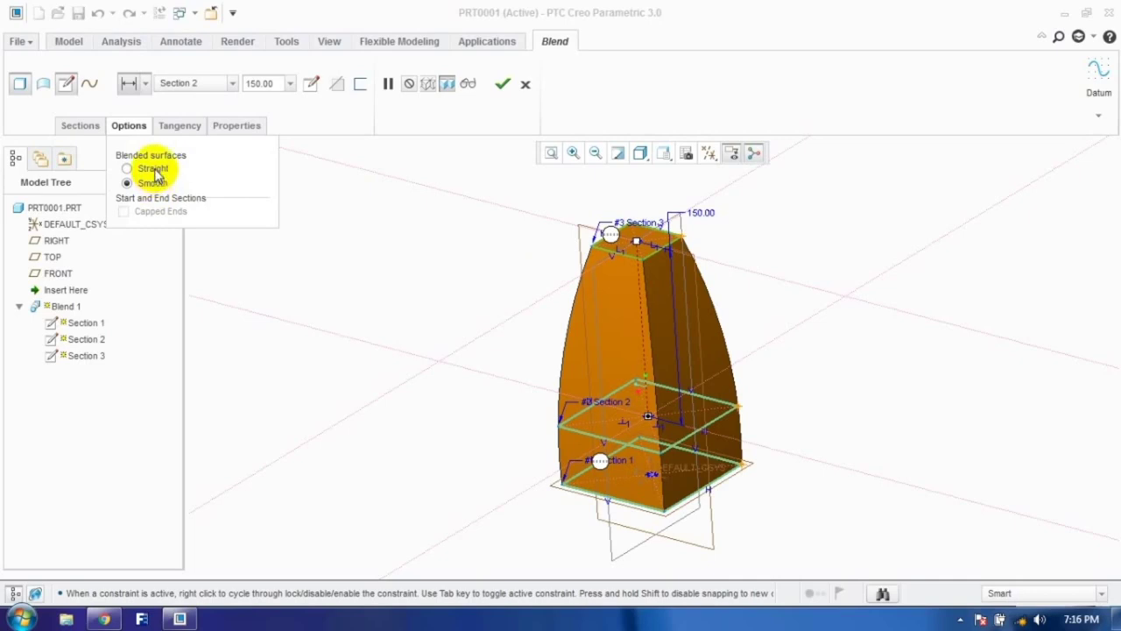
click(153, 169)
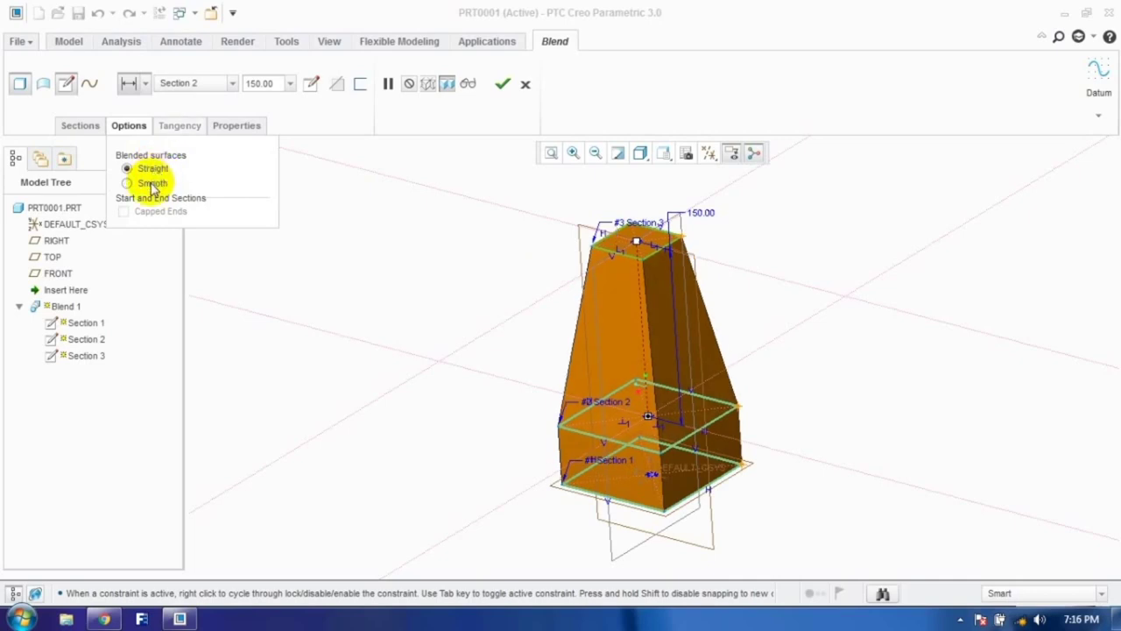
click(153, 183)
Step: Try Normal then Free tangency for the start section, and complete Blend 1
click(176, 125)
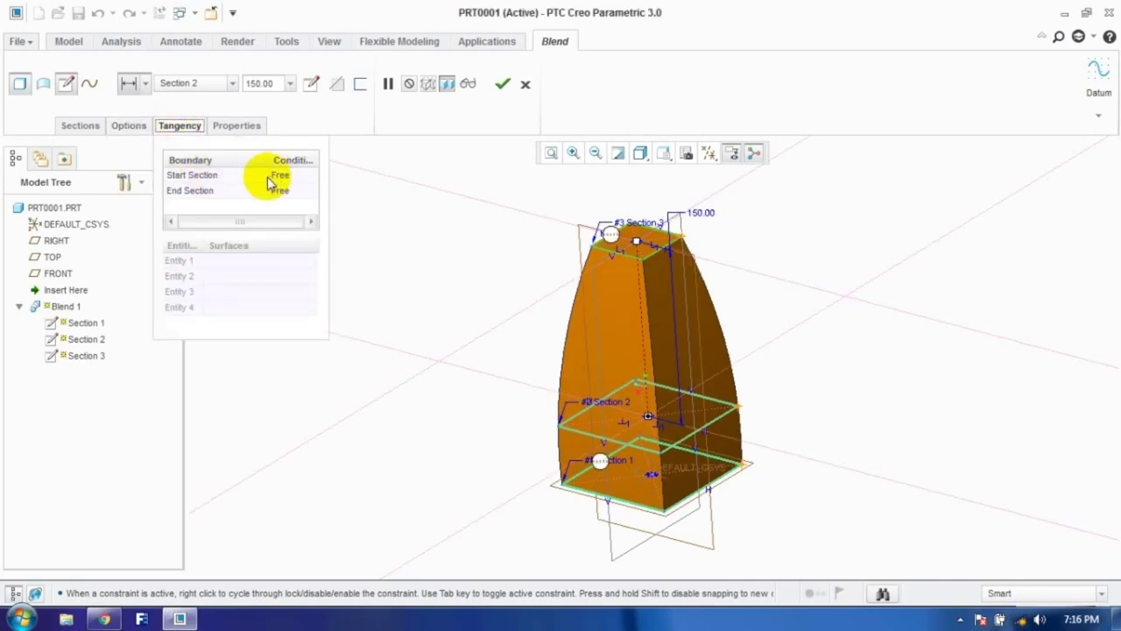
click(295, 176)
click(288, 217)
click(283, 190)
click(128, 126)
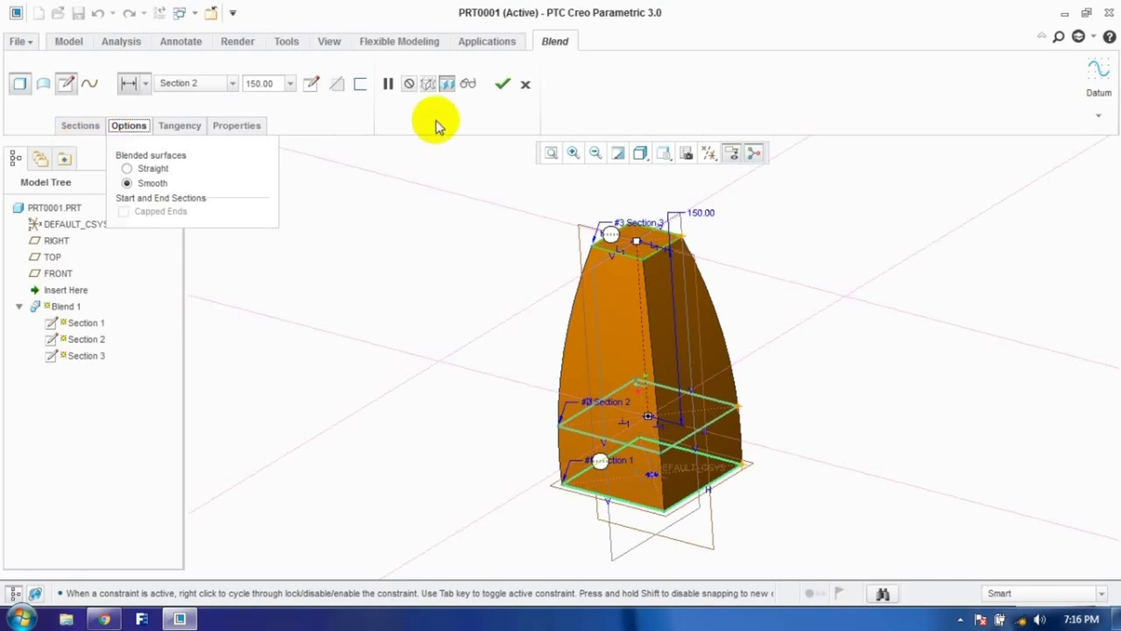
click(502, 83)
middle_drag(601, 321, 638, 350)
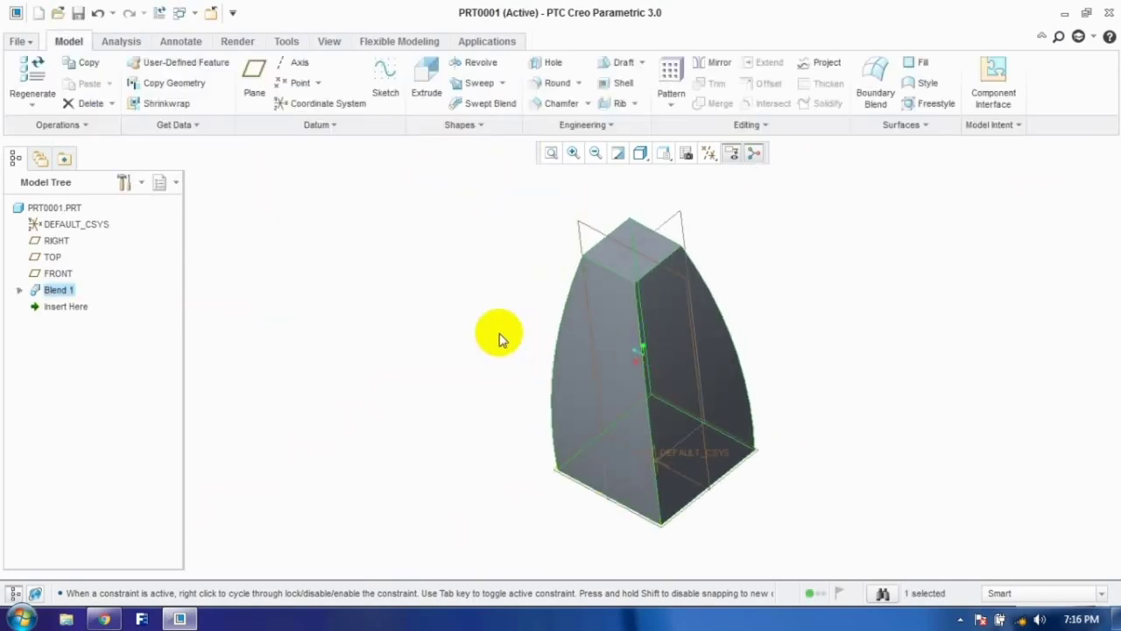
Step: Remove the finished Blend 1 with Ctrl+Z
key(ctrl+z)
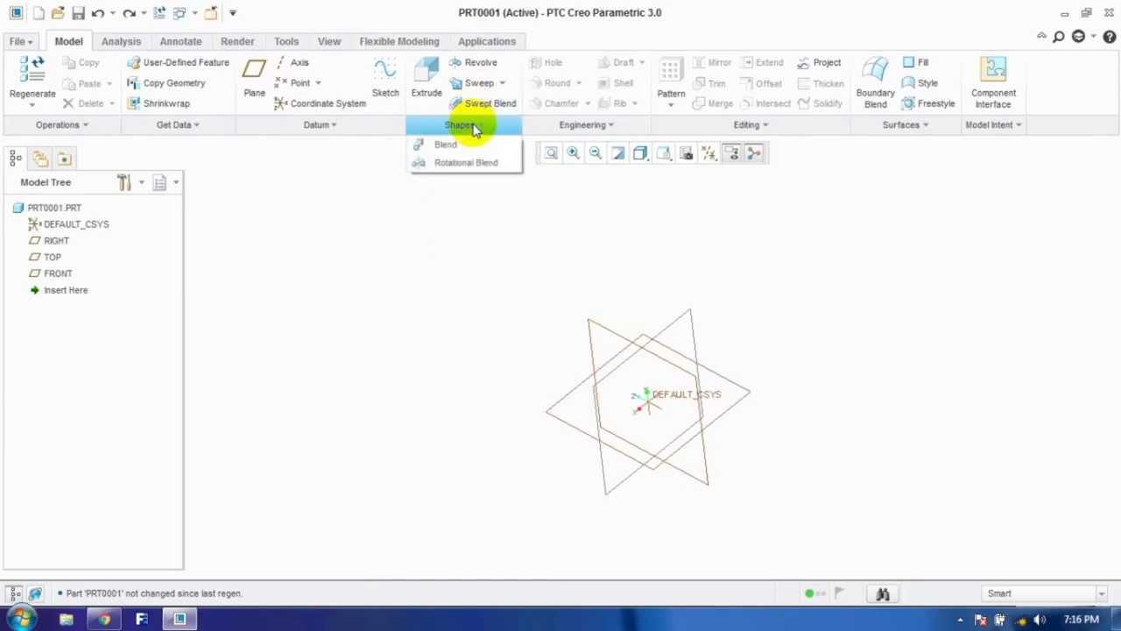
Step: Start a Rotational Blend and sketch Section 1 on RIGHT with TOP as reference
click(465, 163)
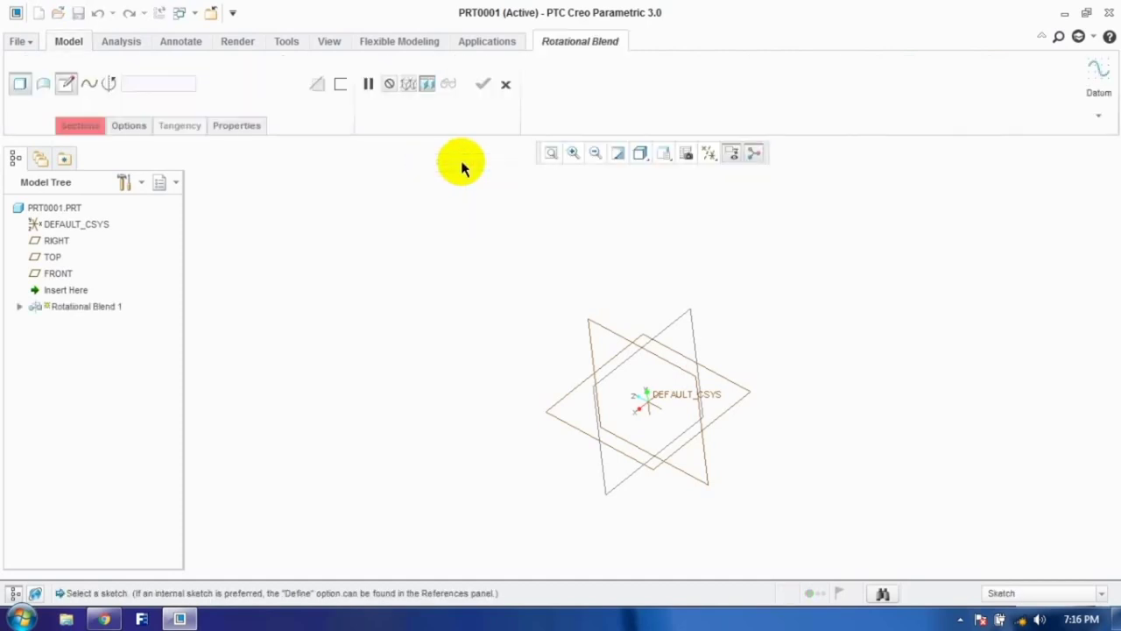
click(79, 127)
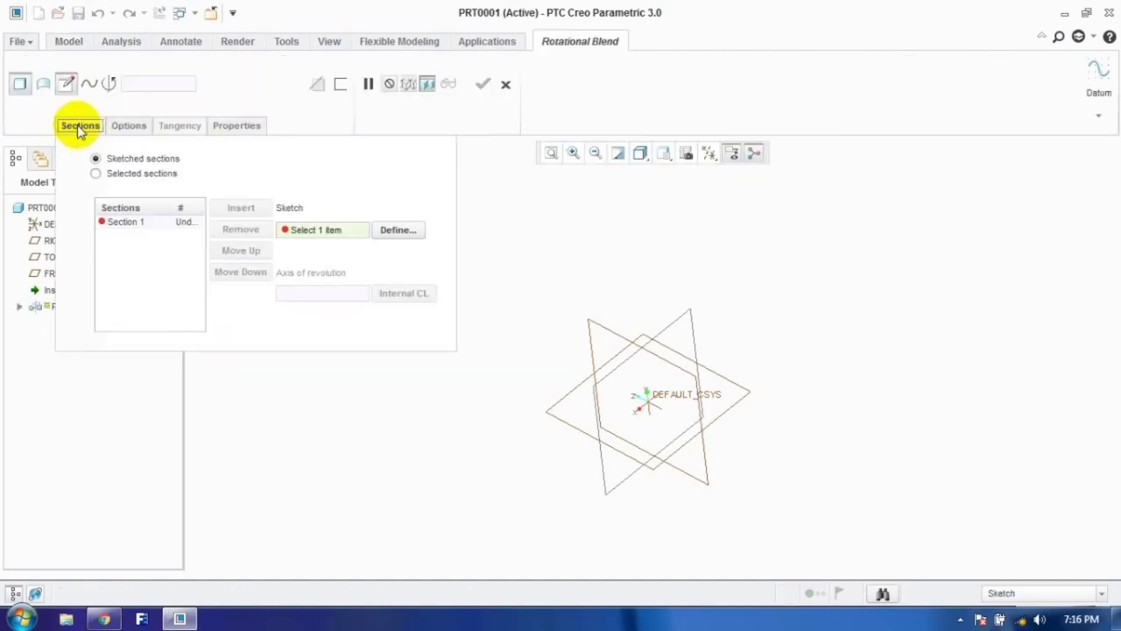
click(390, 231)
click(607, 333)
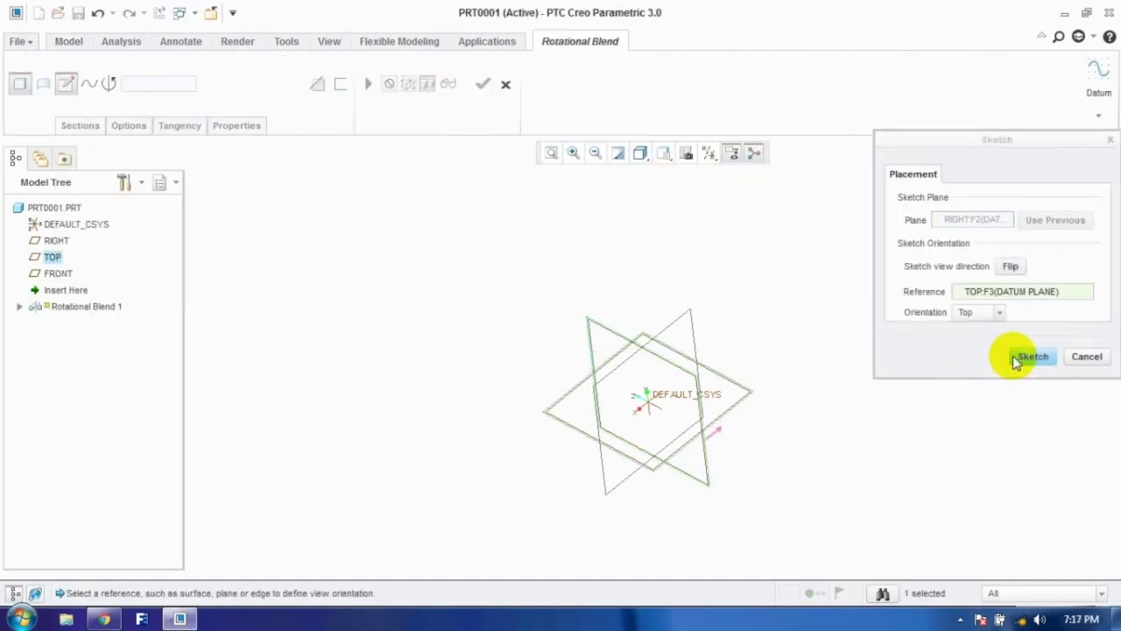
click(1033, 355)
click(706, 154)
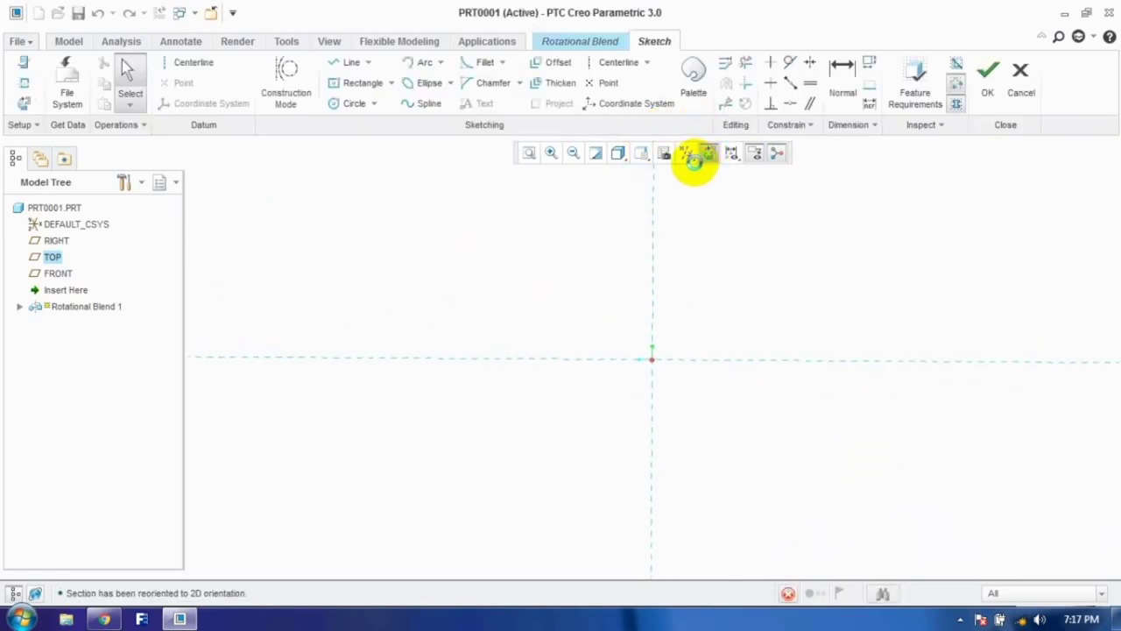
Step: Draw a vertical axis centerline through the origin and a circle left of it
click(189, 63)
click(656, 243)
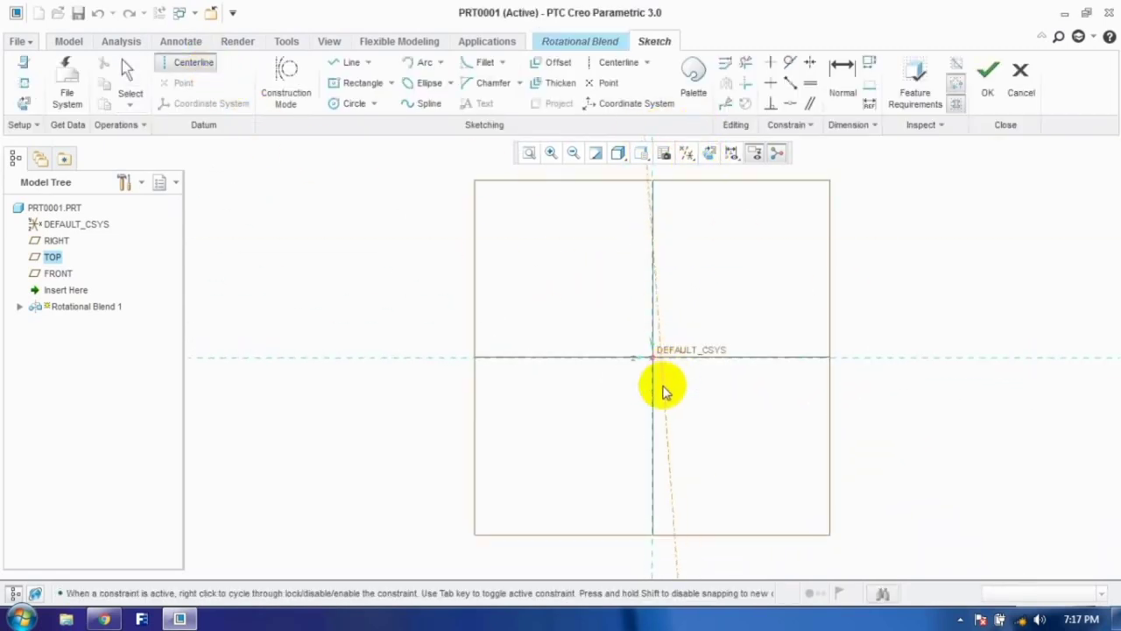
click(659, 420)
middle_click(385, 153)
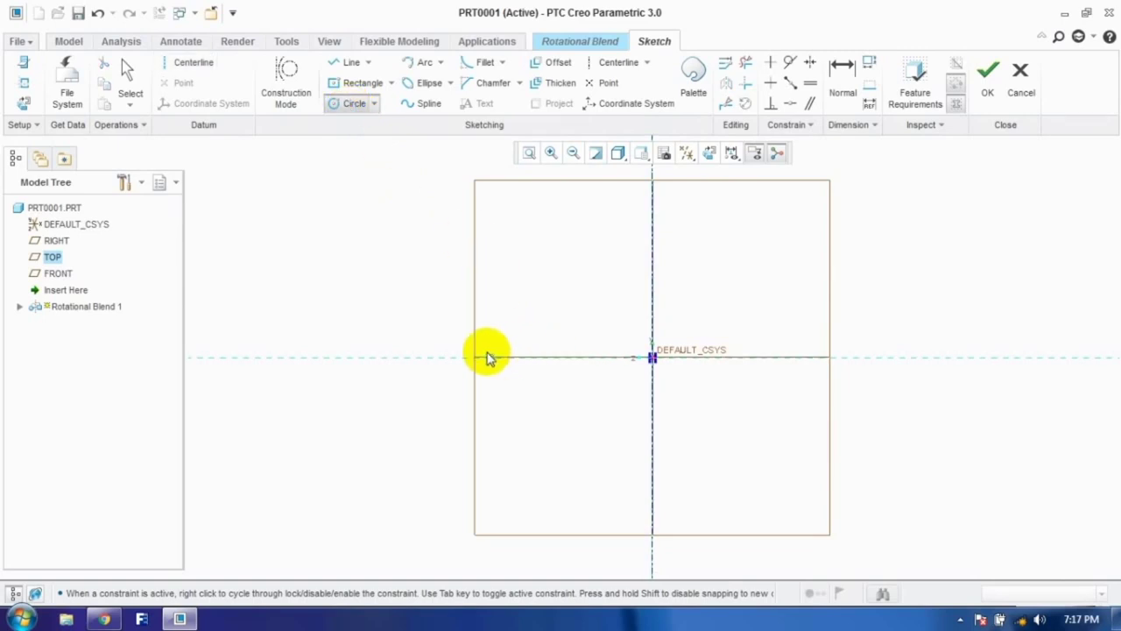
click(353, 83)
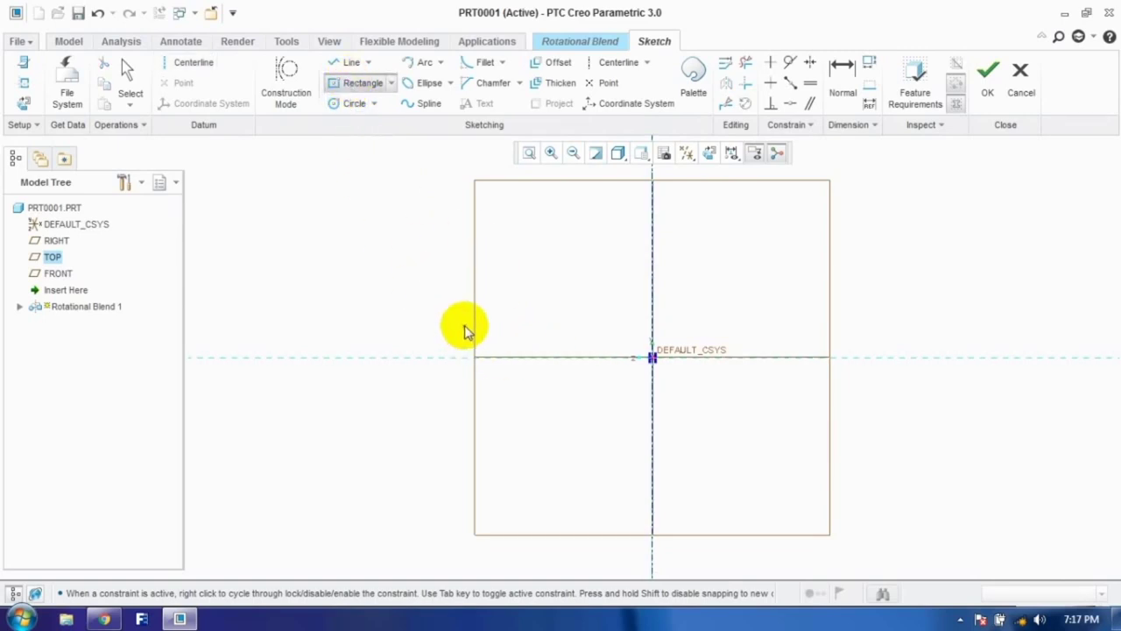
click(355, 105)
click(521, 382)
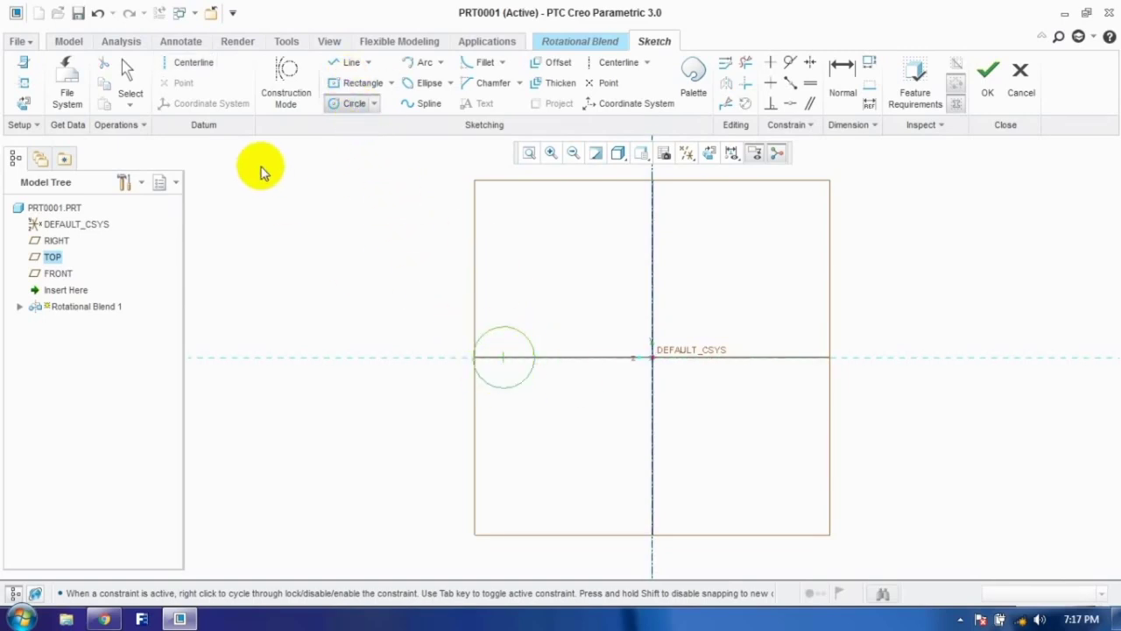
click(130, 78)
Step: Dimension the circle to 50 diameter, 500 from the axis, and finish Section 1
click(457, 329)
text(50)
key(Return)
drag(800, 384, 756, 456)
text(5)
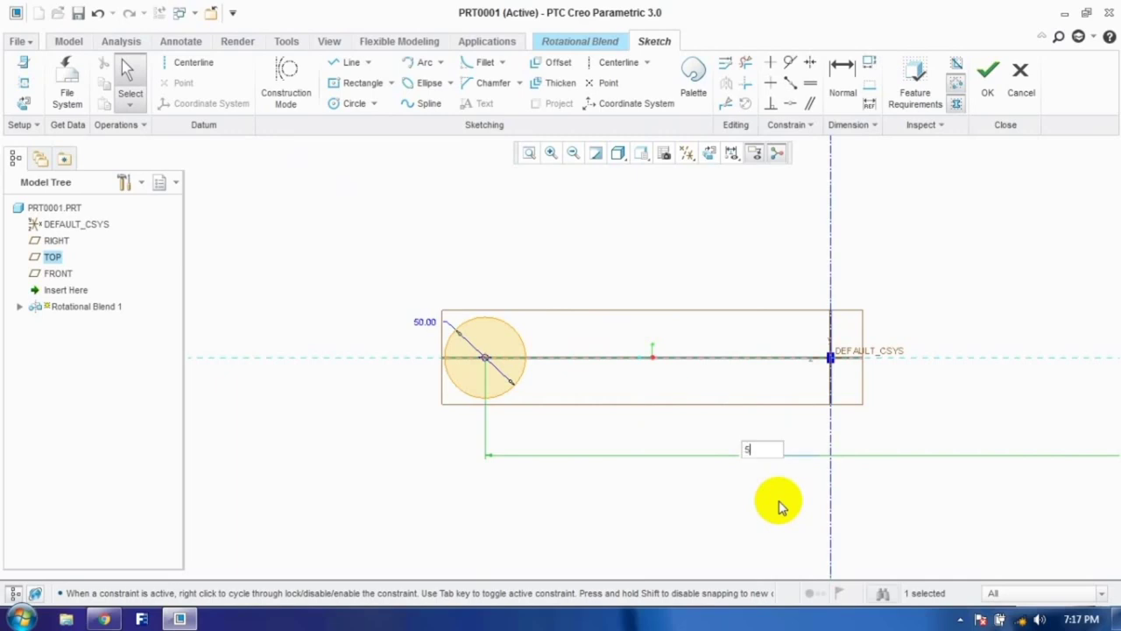
text(00)
key(Return)
click(988, 88)
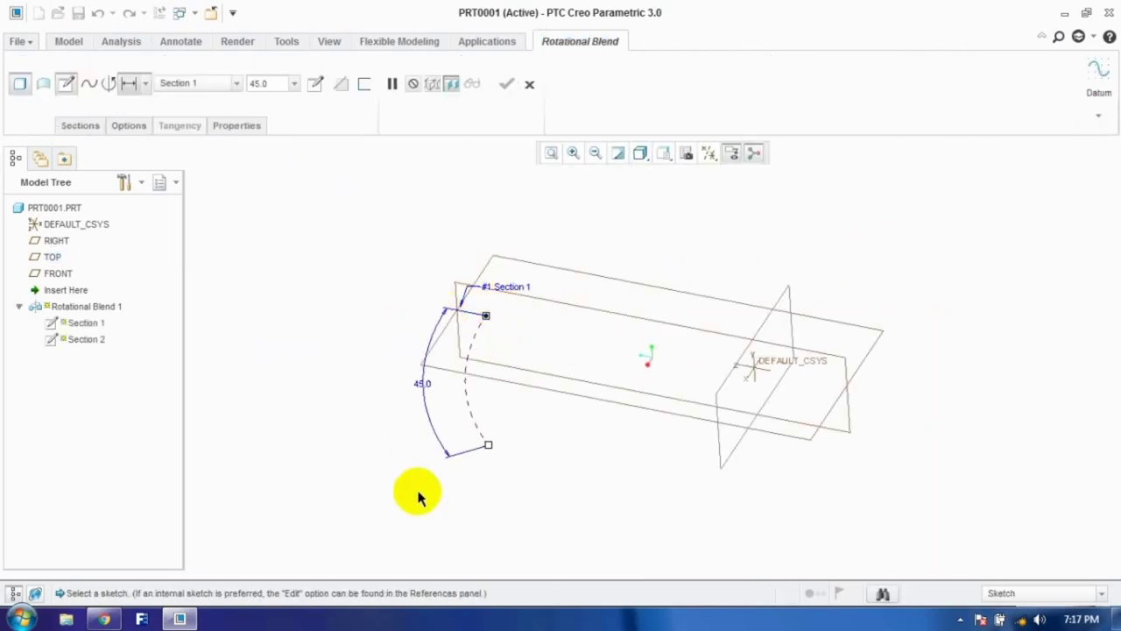
Step: At a 45.0° offset, sketch Section 2 as a 100-diameter circle 250 from the axis
click(279, 83)
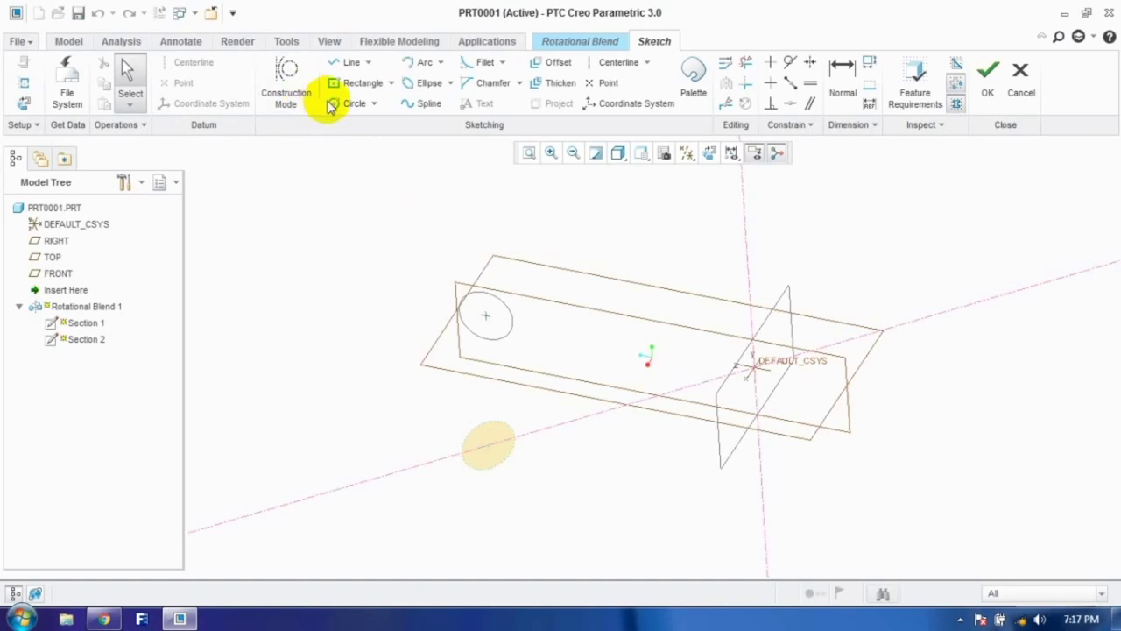
click(334, 103)
click(510, 480)
click(131, 75)
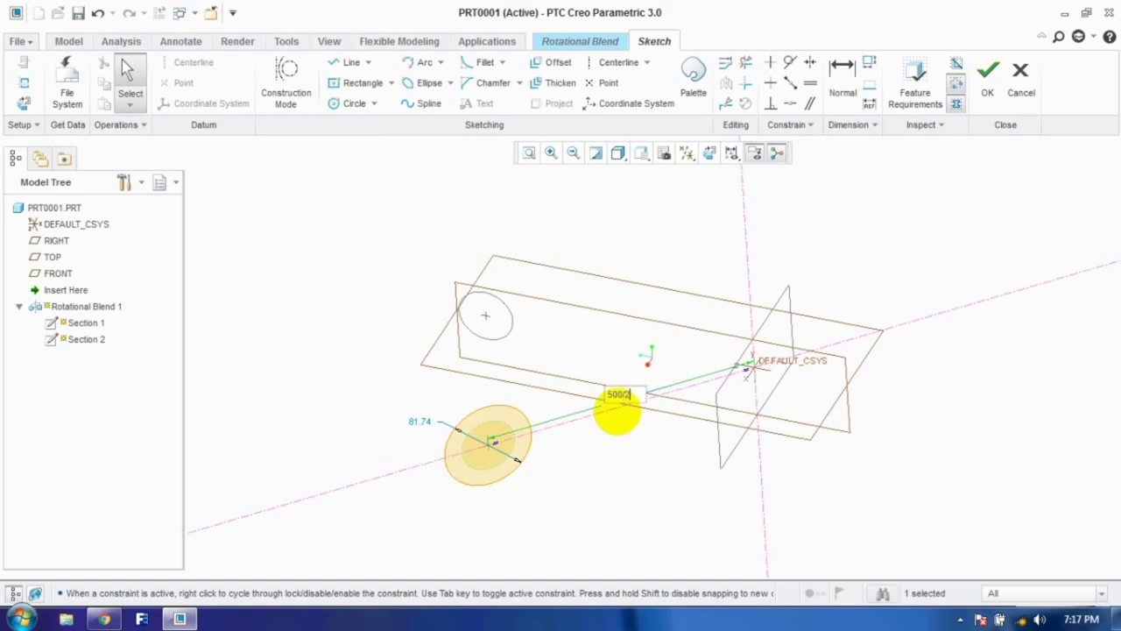
key(Return)
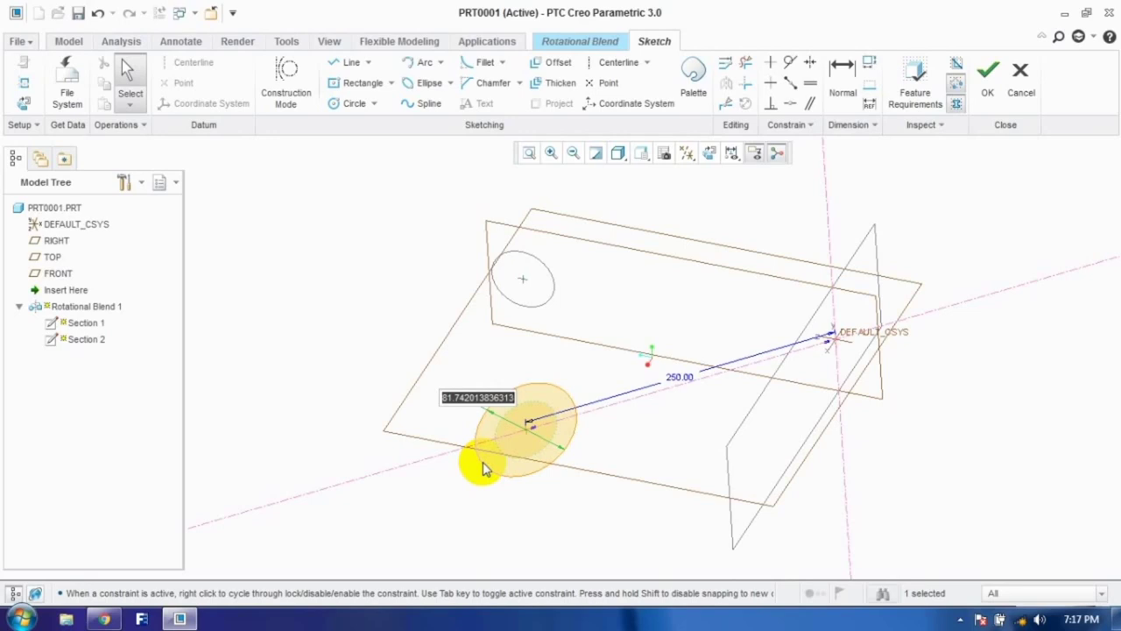
key(Return)
click(988, 78)
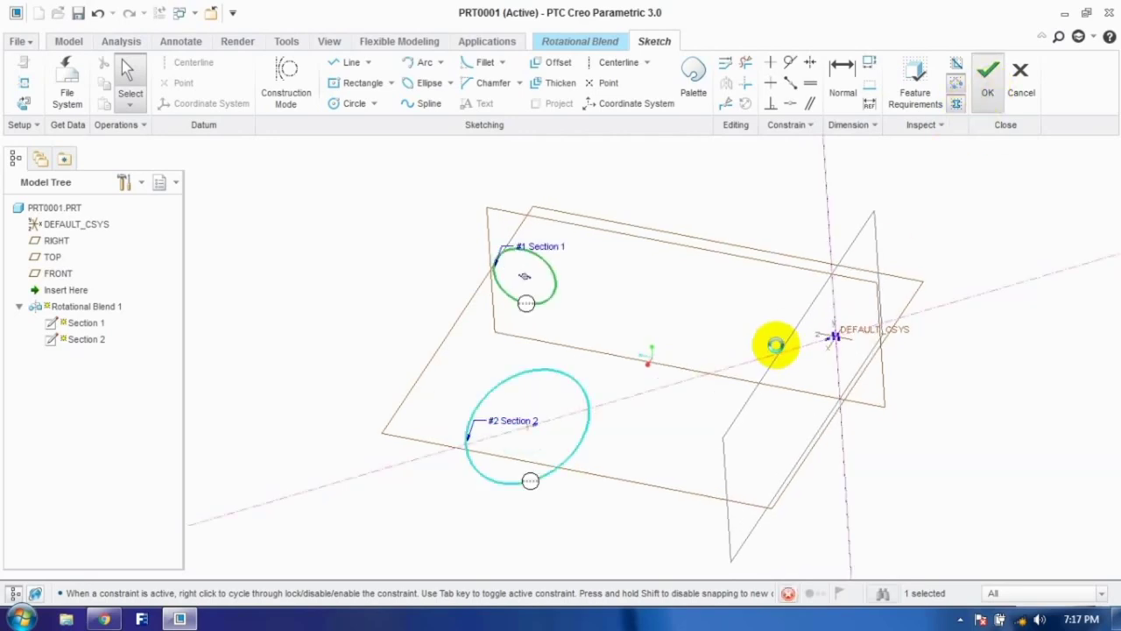
middle_drag(717, 368, 751, 391)
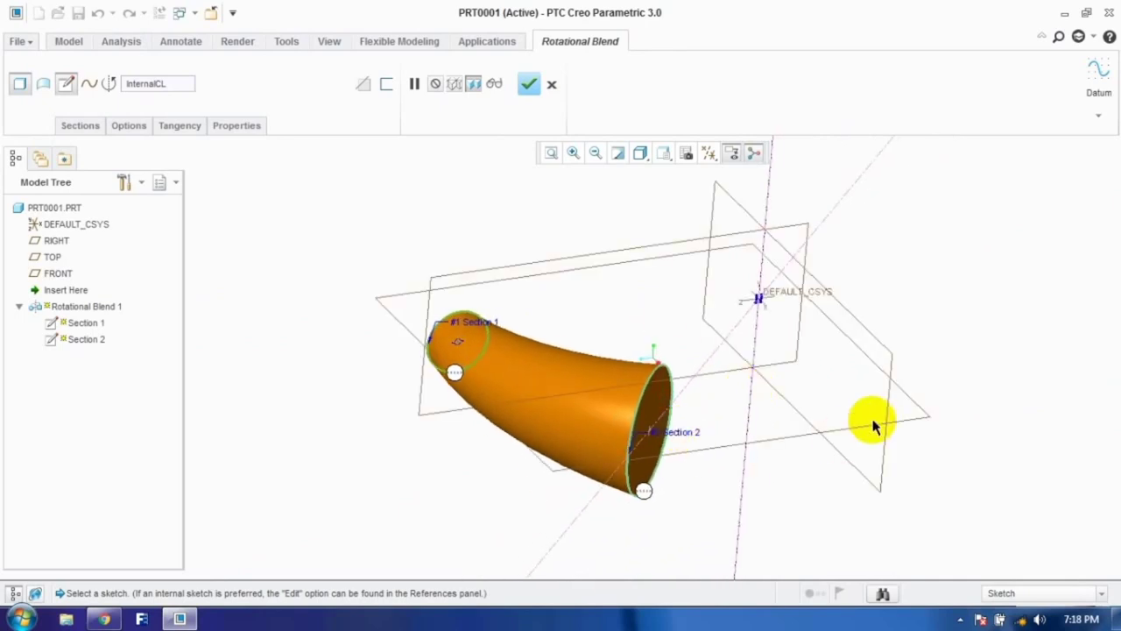
Step: Insert Section 3 as a 50-diameter circle and inspect the curved three-section preview
click(95, 126)
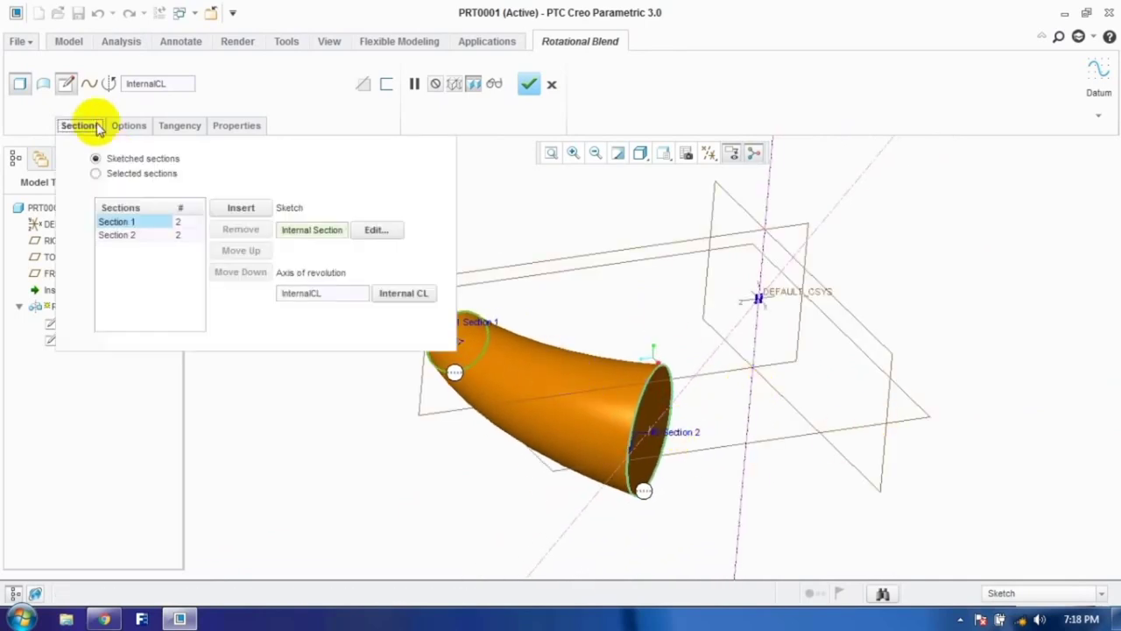
click(241, 208)
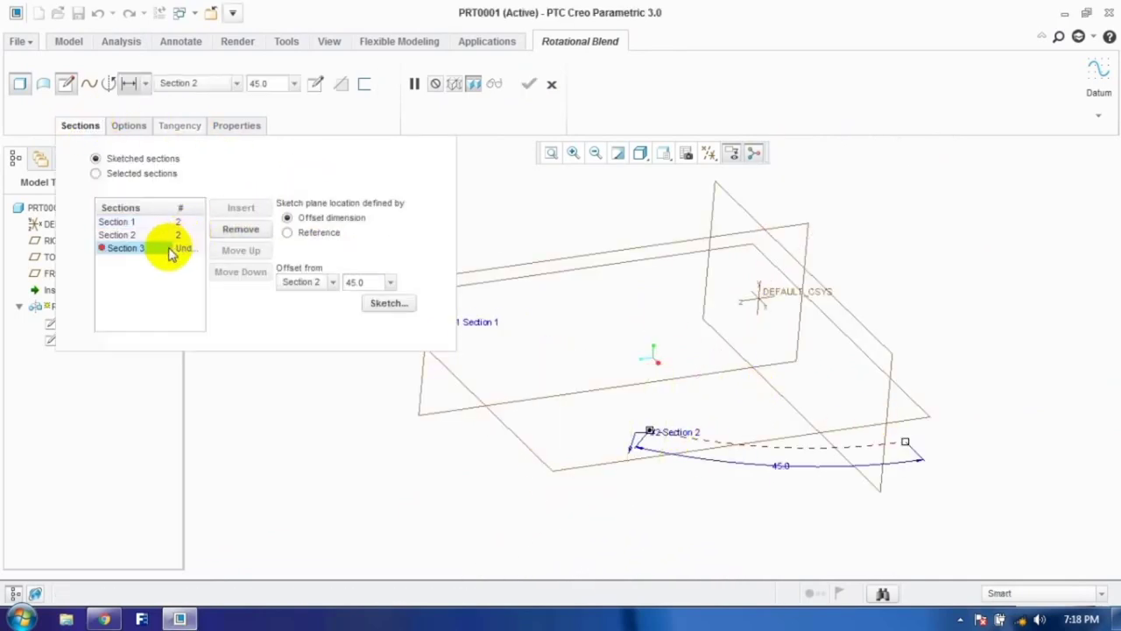
click(385, 303)
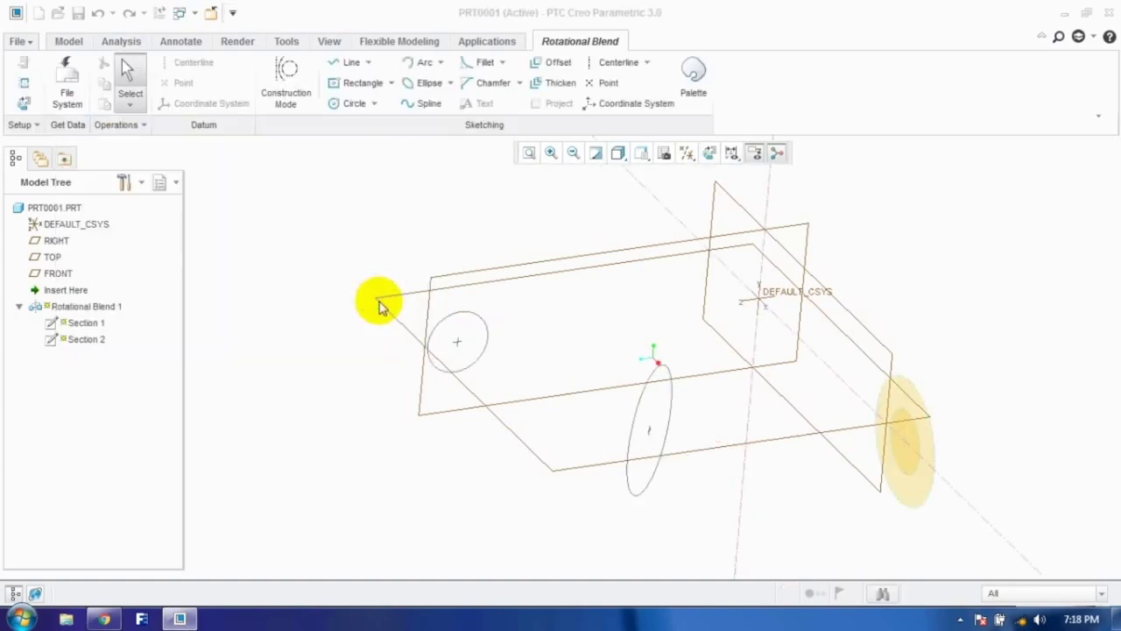
click(349, 104)
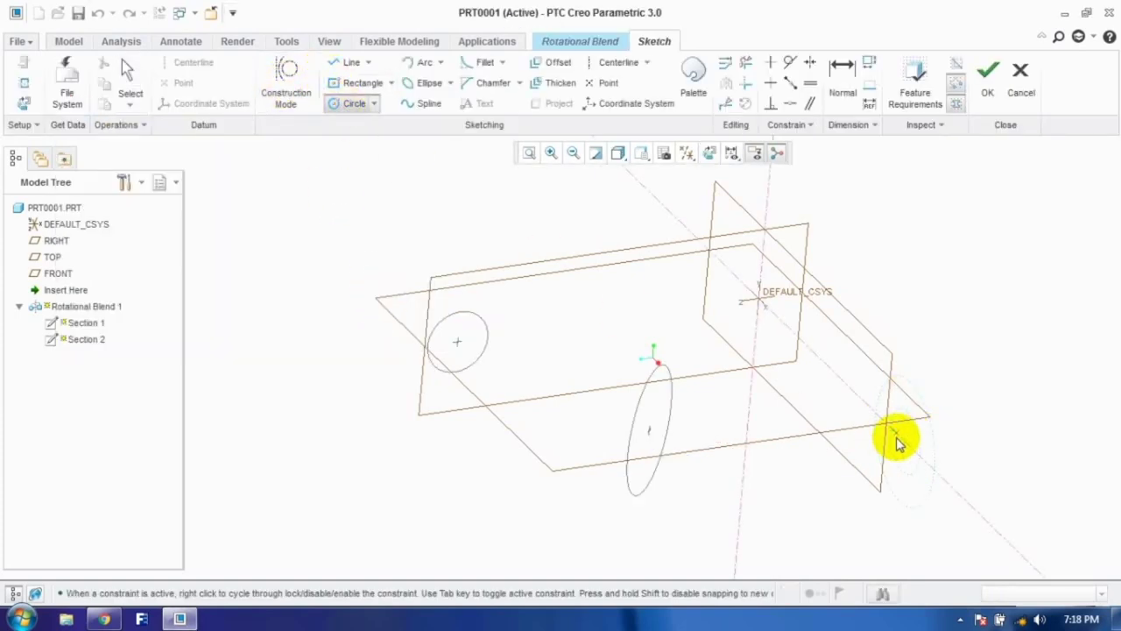
click(356, 82)
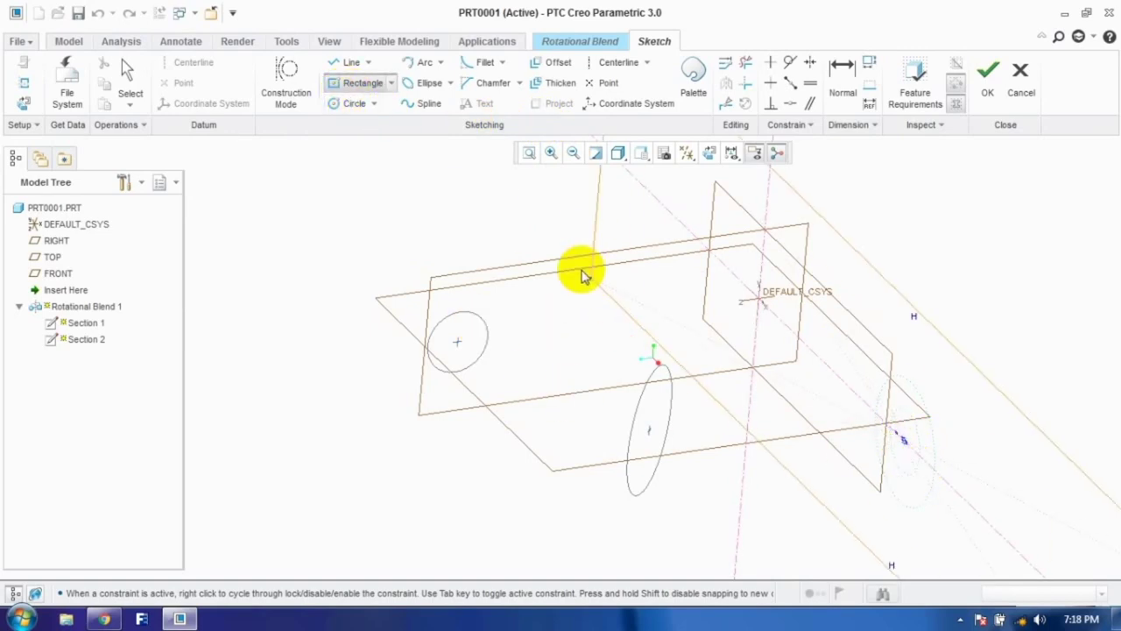
click(353, 103)
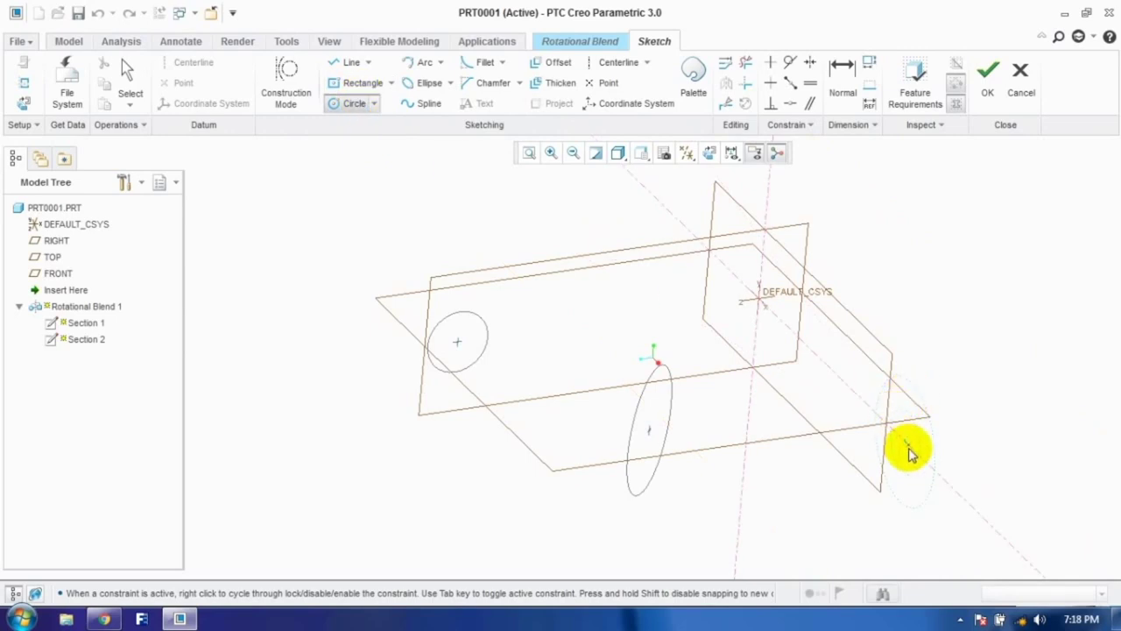
click(919, 473)
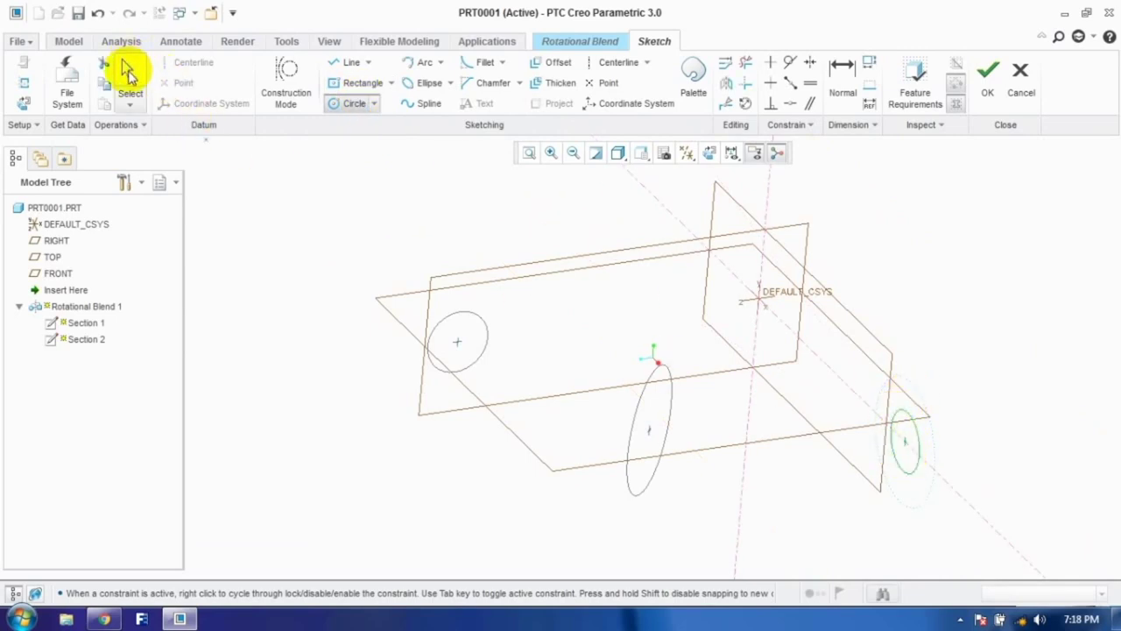
click(127, 77)
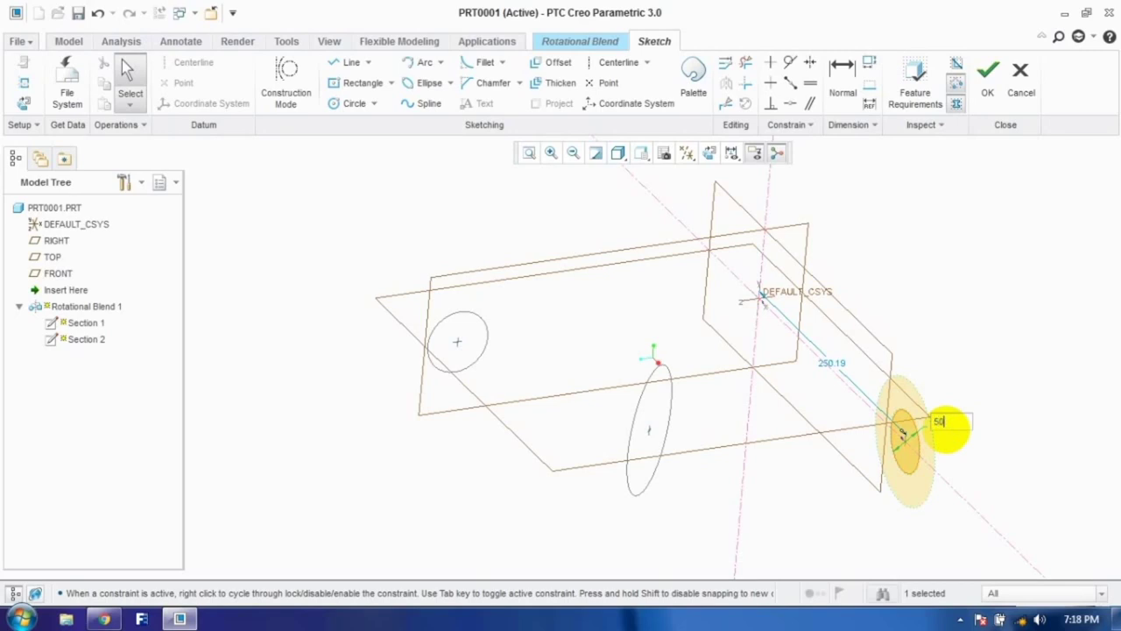
middle_drag(939, 421, 863, 344)
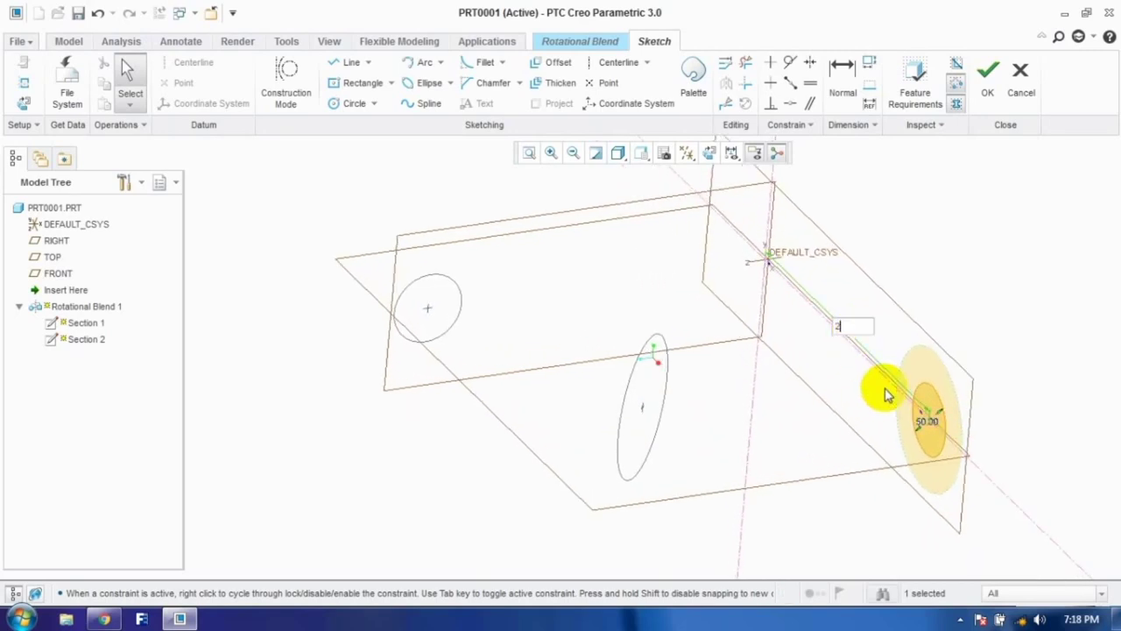
click(988, 83)
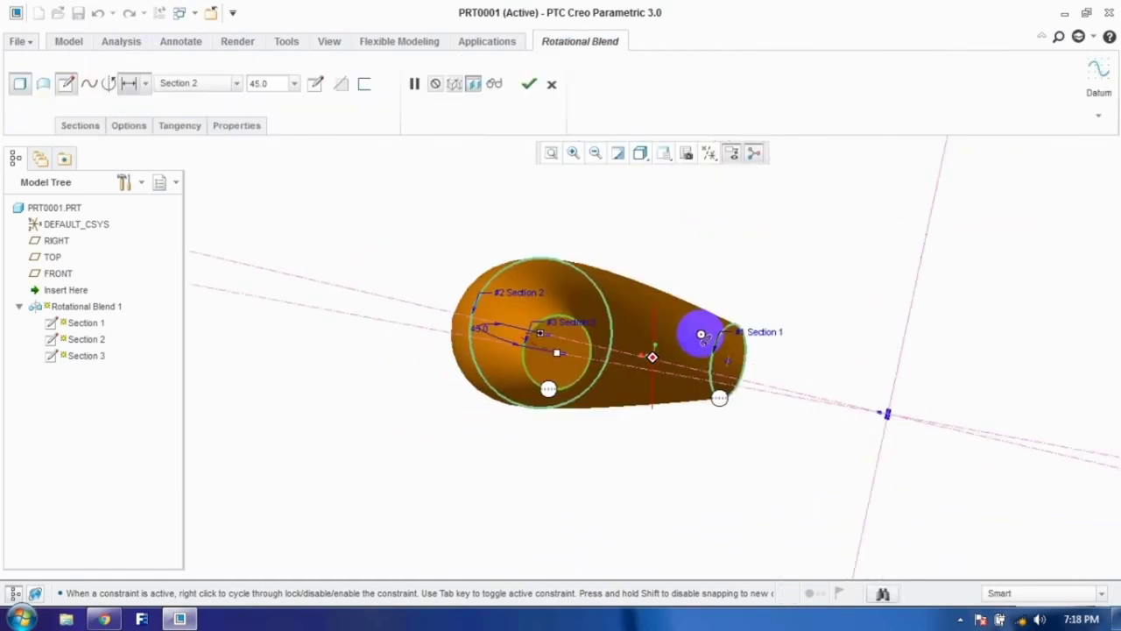
middle_drag(701, 335, 668, 350)
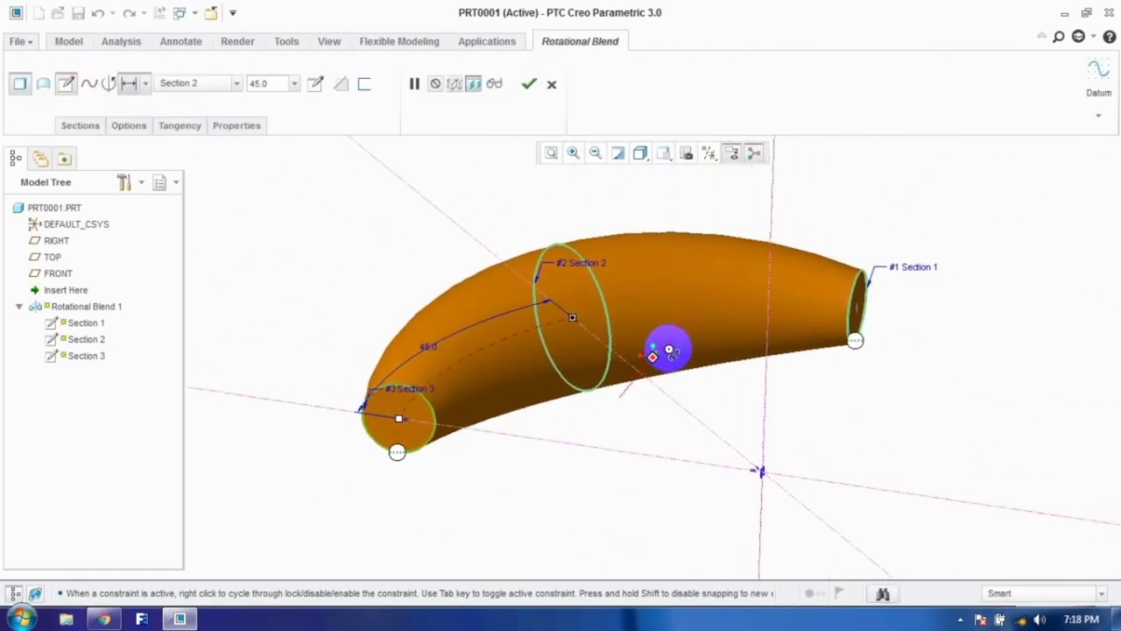
Step: Finish Rotational Blend 1 with Straight sides and unconnected end sections after testing Smooth and Connect
click(127, 127)
click(127, 168)
click(127, 182)
click(127, 168)
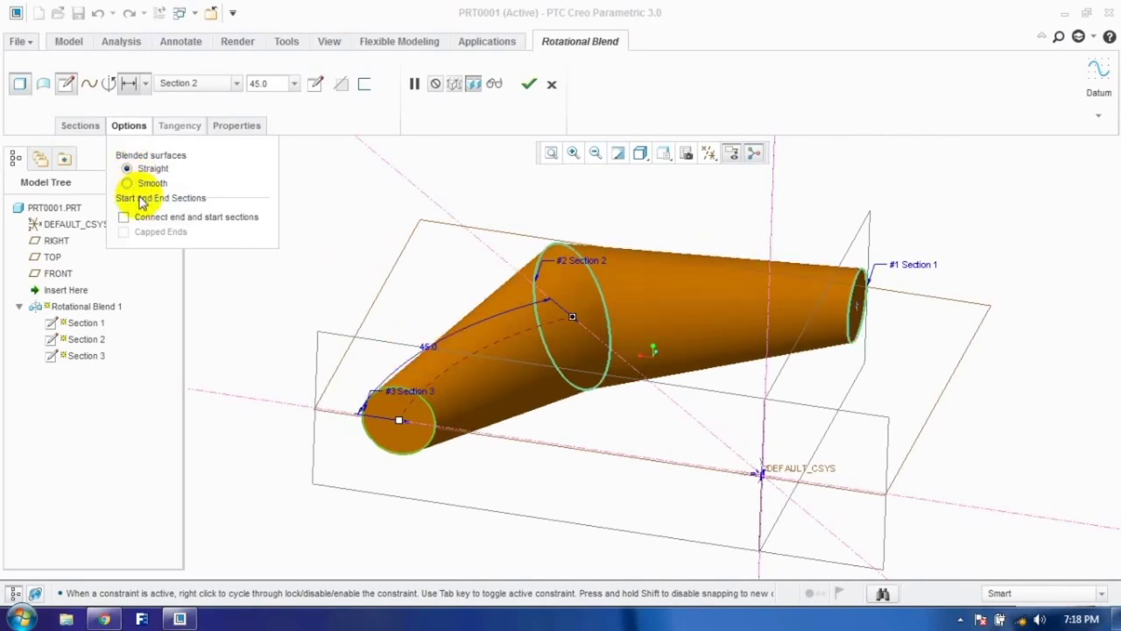
click(142, 218)
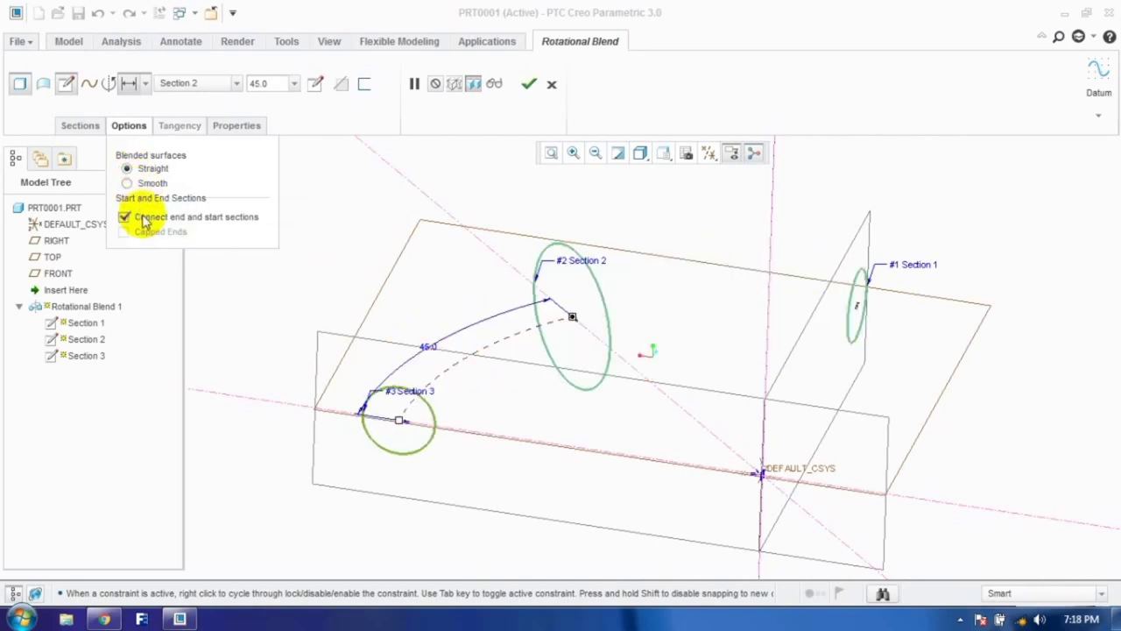
click(219, 225)
click(150, 183)
click(156, 220)
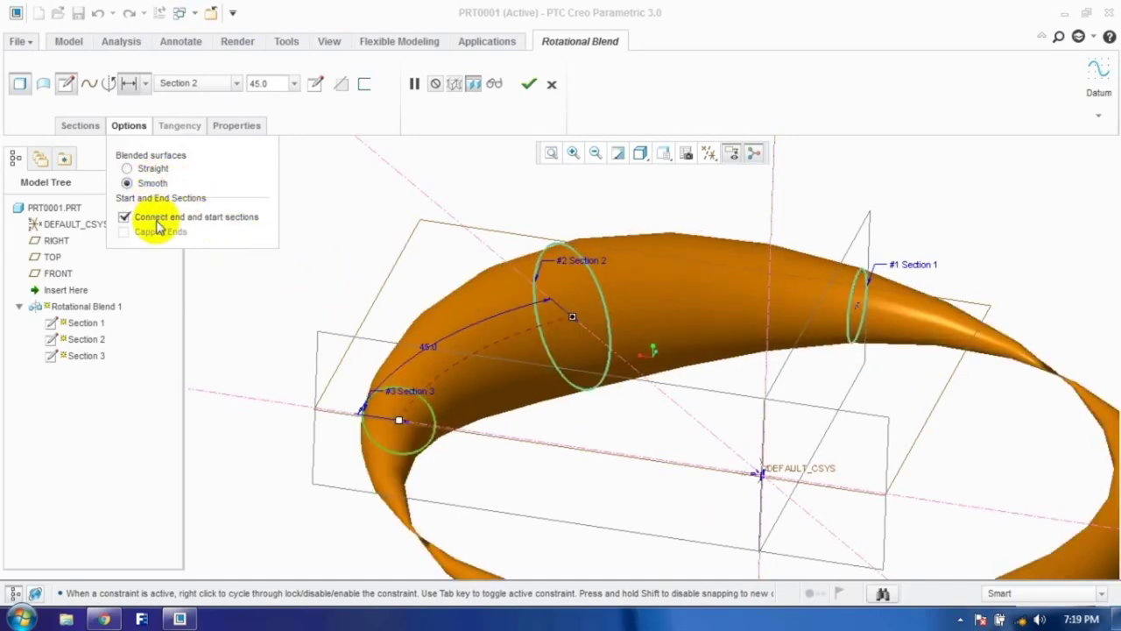
click(158, 221)
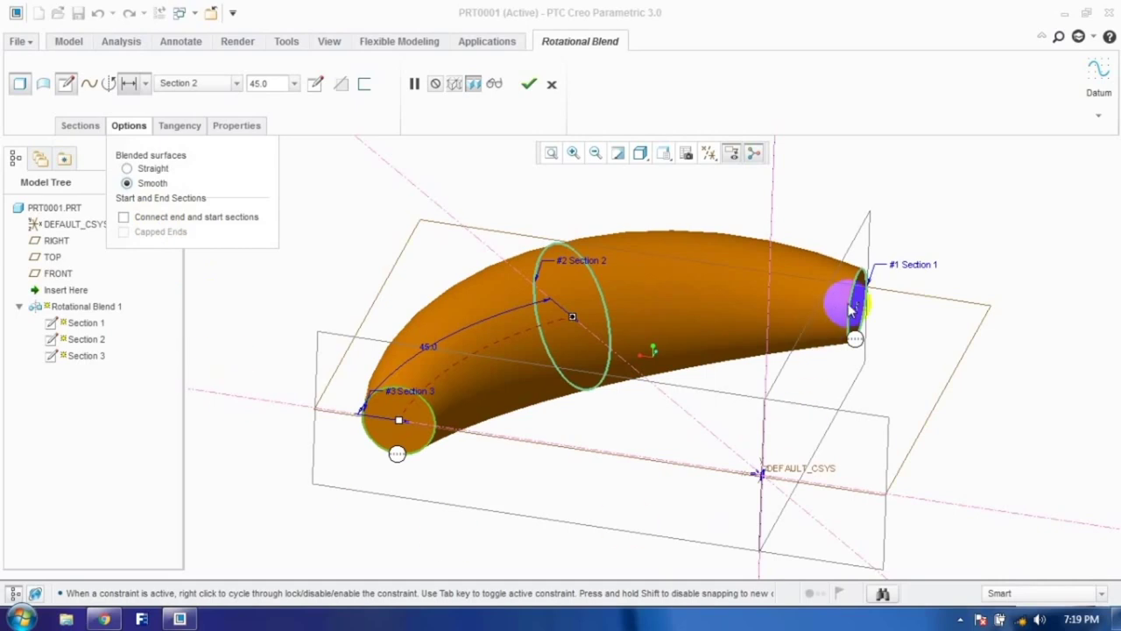
click(153, 169)
click(529, 83)
middle_drag(613, 313, 370, 333)
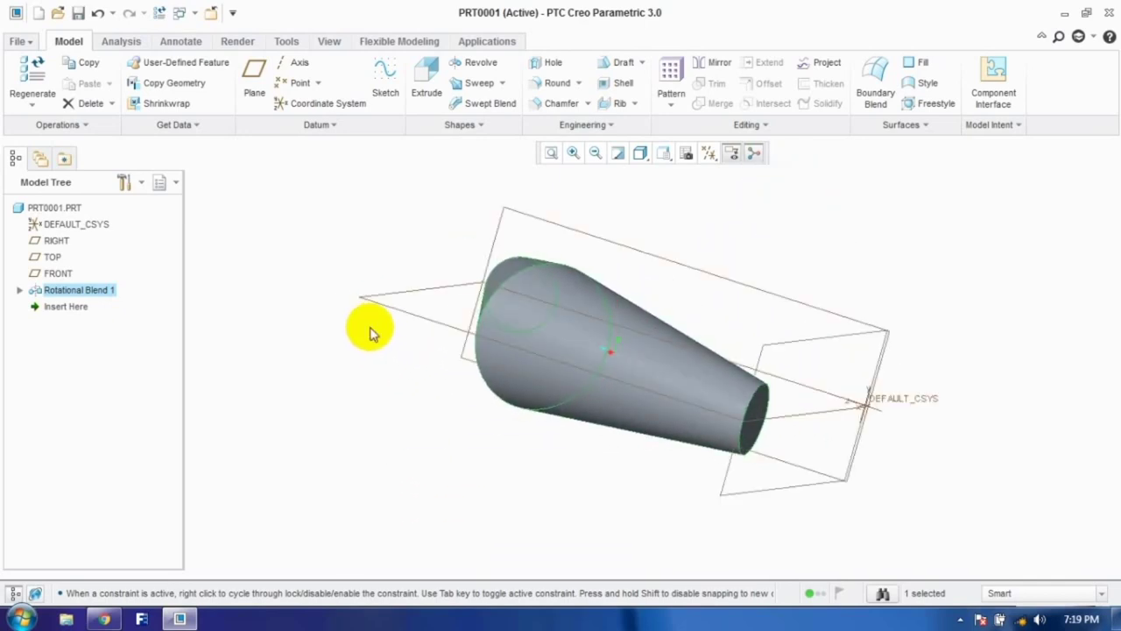
Step: Delete Rotational Blend 1 from the model tree, then begin a Helical Sweep
right_click(92, 292)
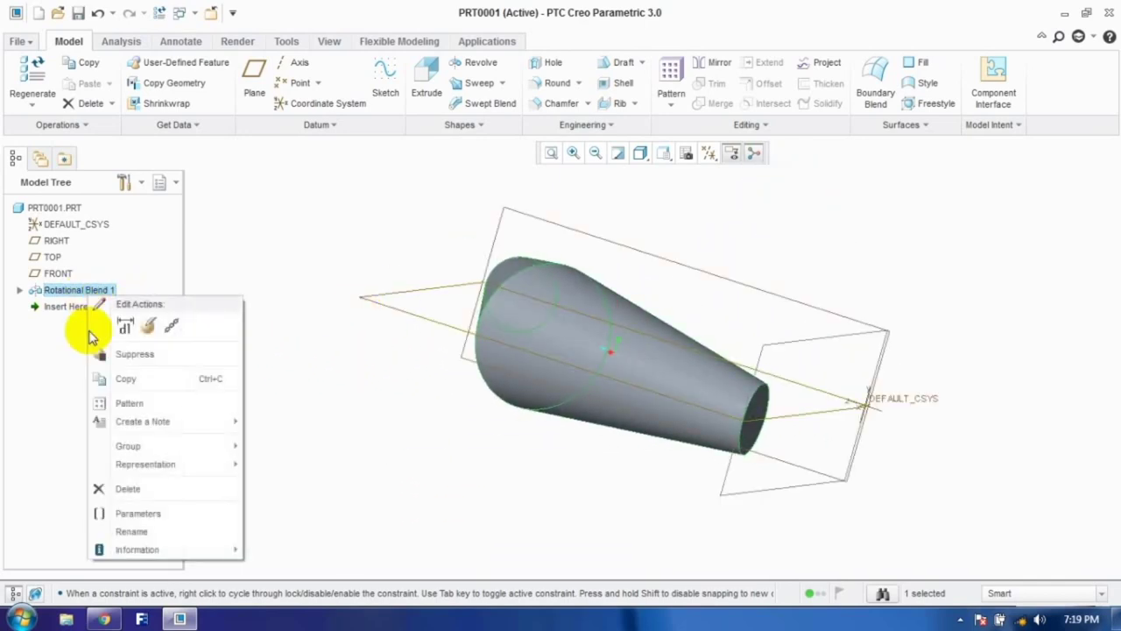
click(102, 491)
click(517, 330)
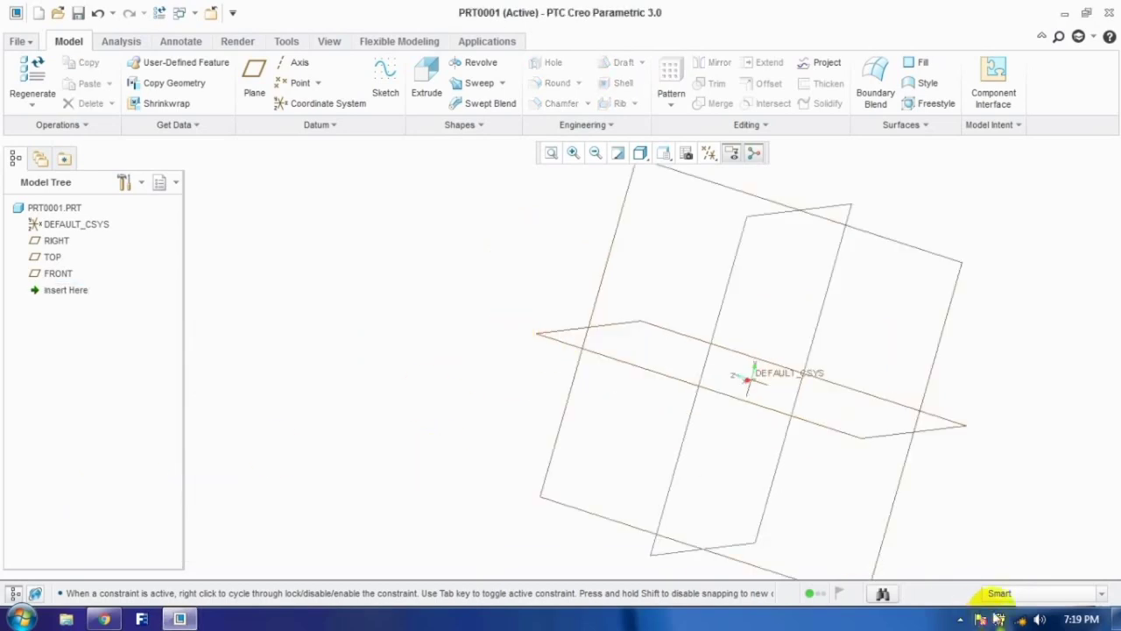
click(961, 618)
click(410, 376)
click(502, 83)
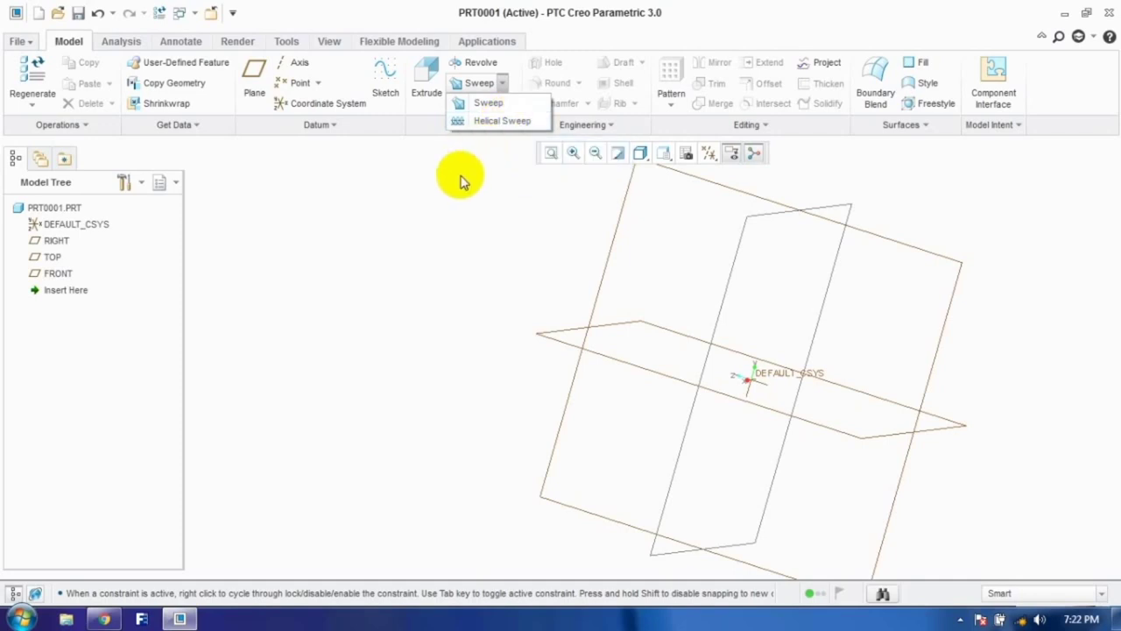
click(492, 122)
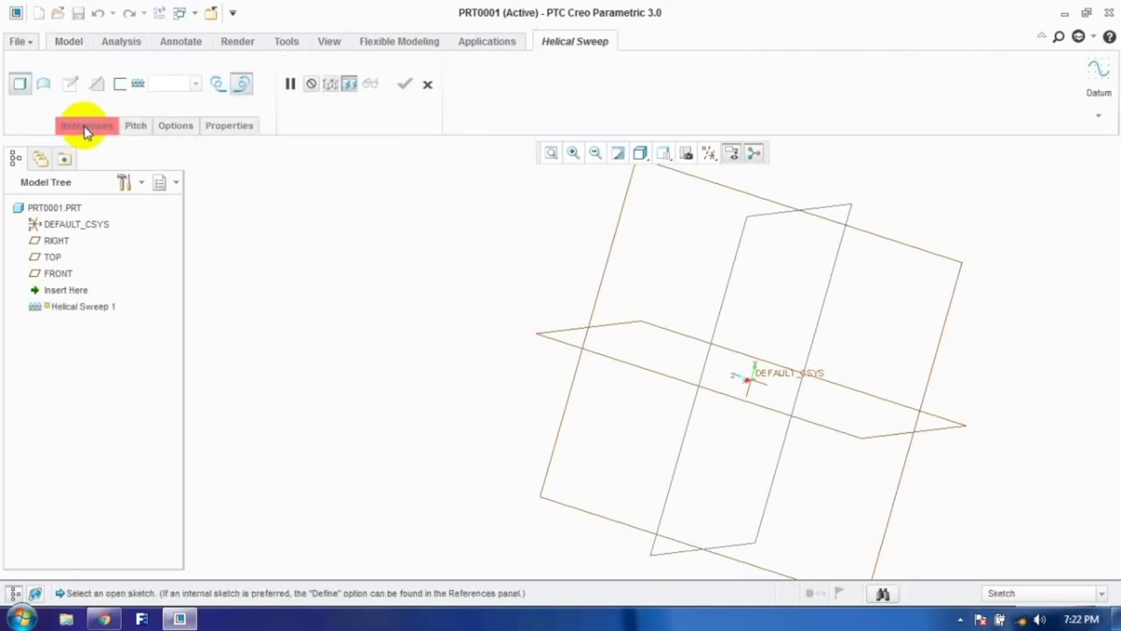
Step: Define the helical sweep profile sketch on the TOP plane and orient it to Sketch View
click(85, 127)
click(188, 173)
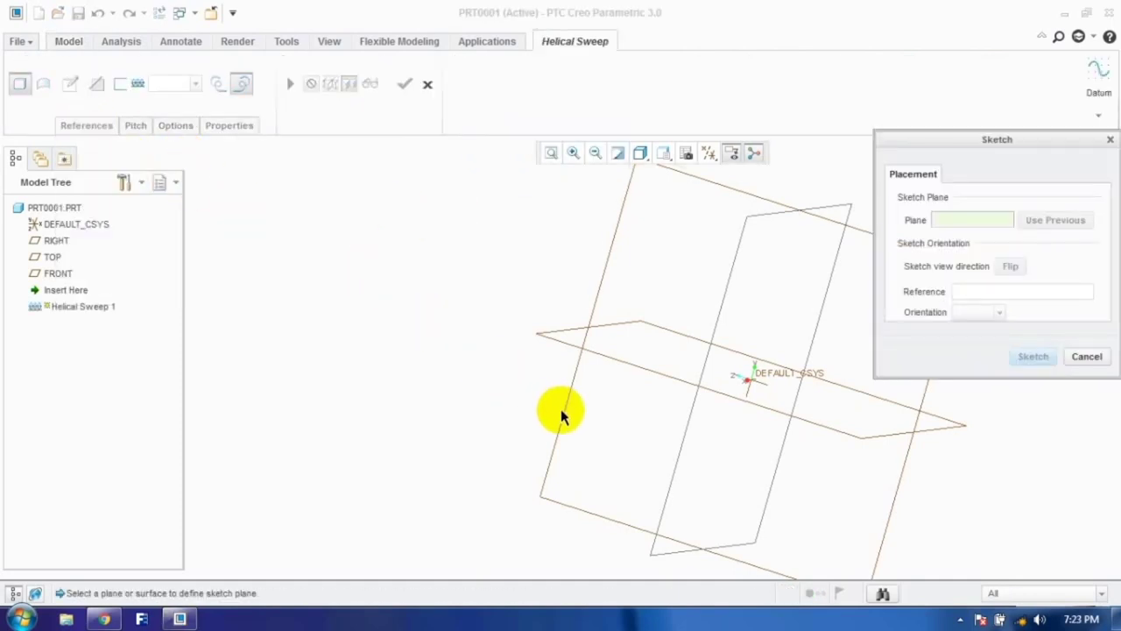
click(560, 350)
click(1033, 355)
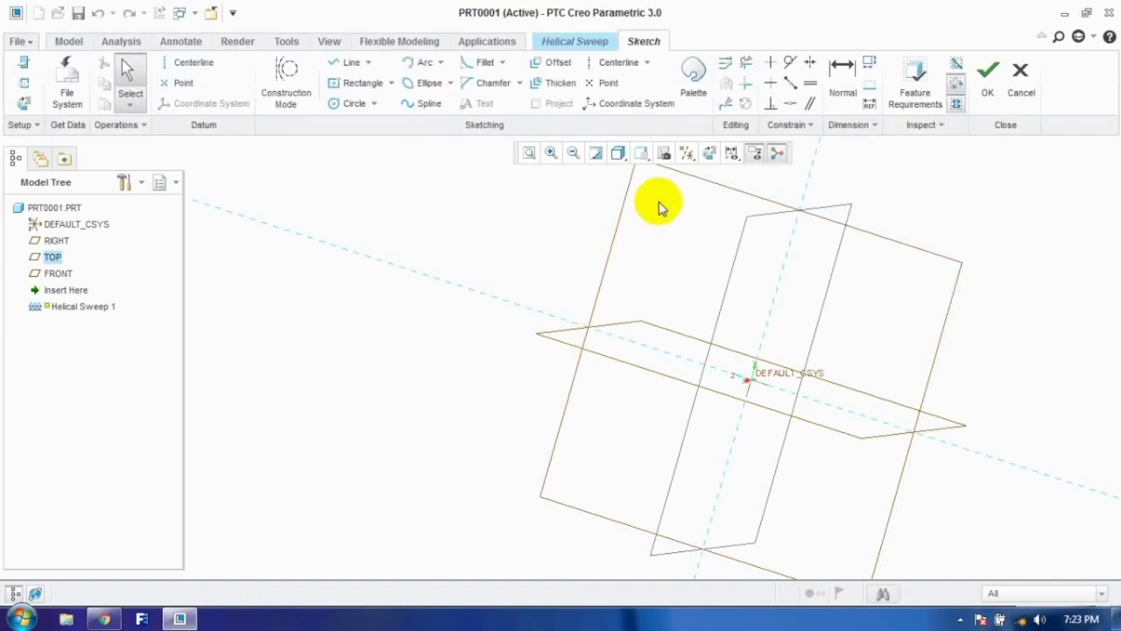
click(710, 152)
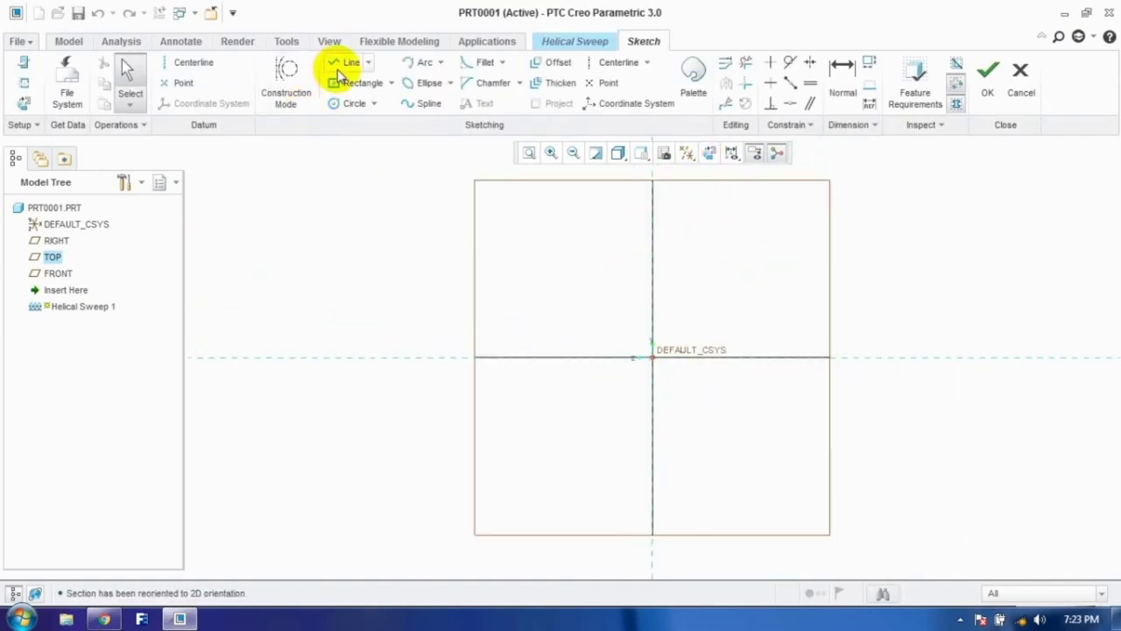
Step: Draw a vertical centerline as the helix axis and a vertical profile line beside it
click(189, 62)
click(651, 283)
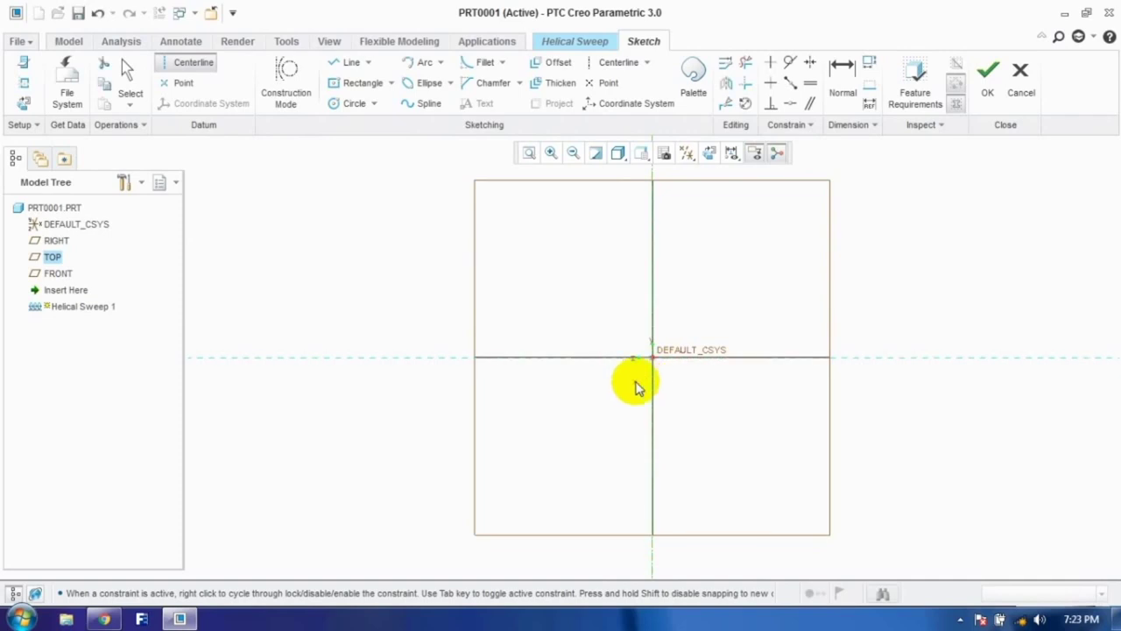
click(636, 385)
click(347, 63)
click(526, 357)
click(524, 242)
click(132, 74)
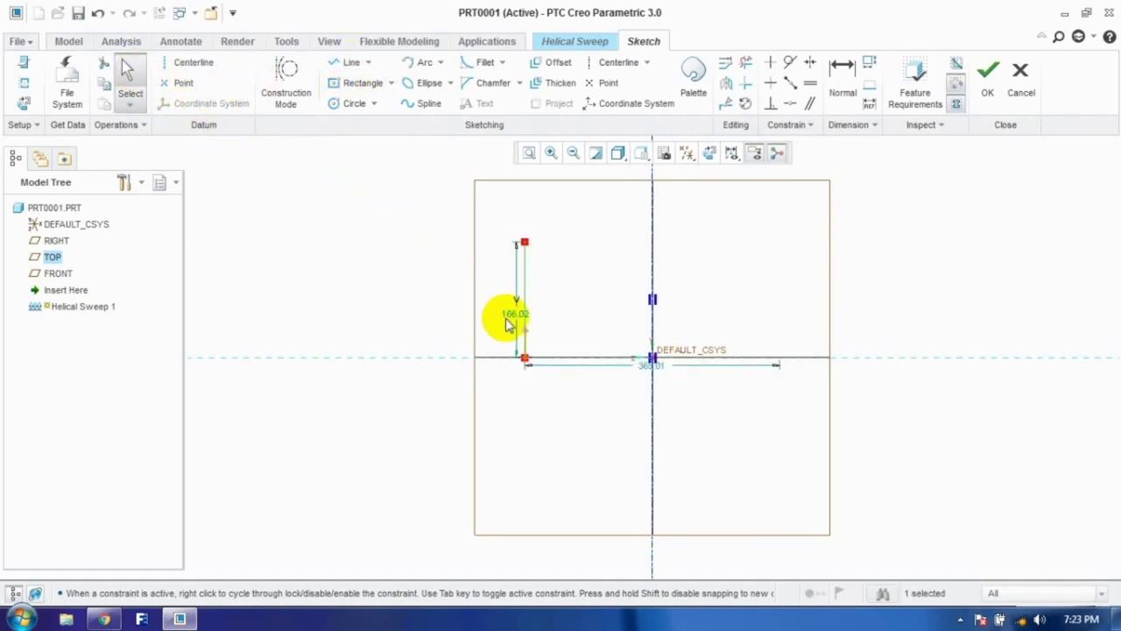
Step: Dimension the profile line to 200 long and 100 from the axis, then finish the sketch
text(00)
key(Return)
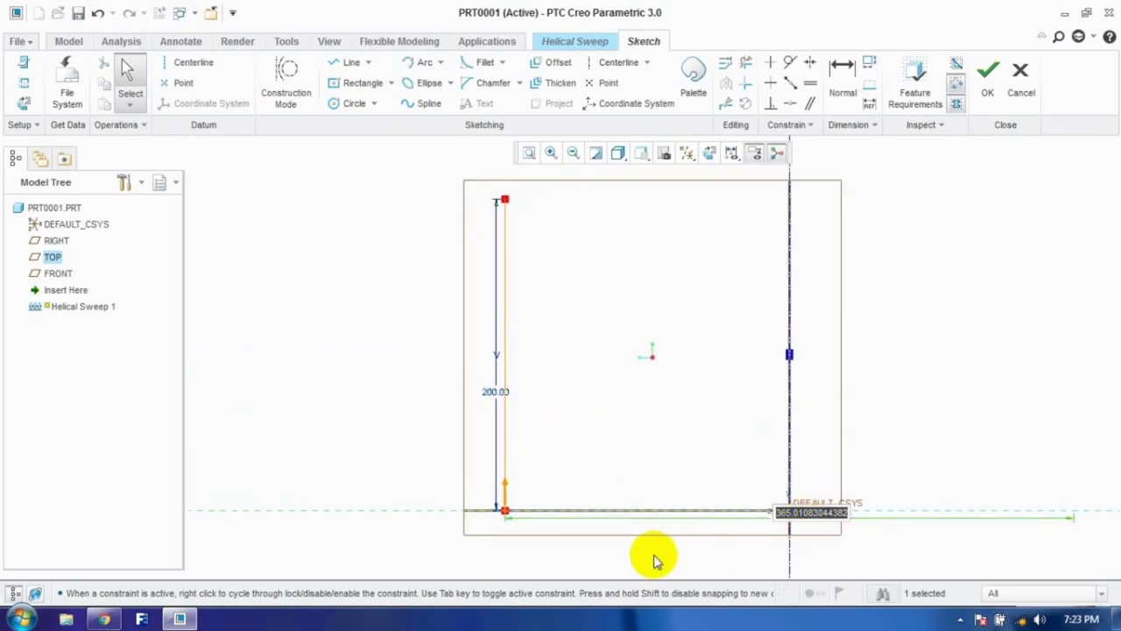
text(20)
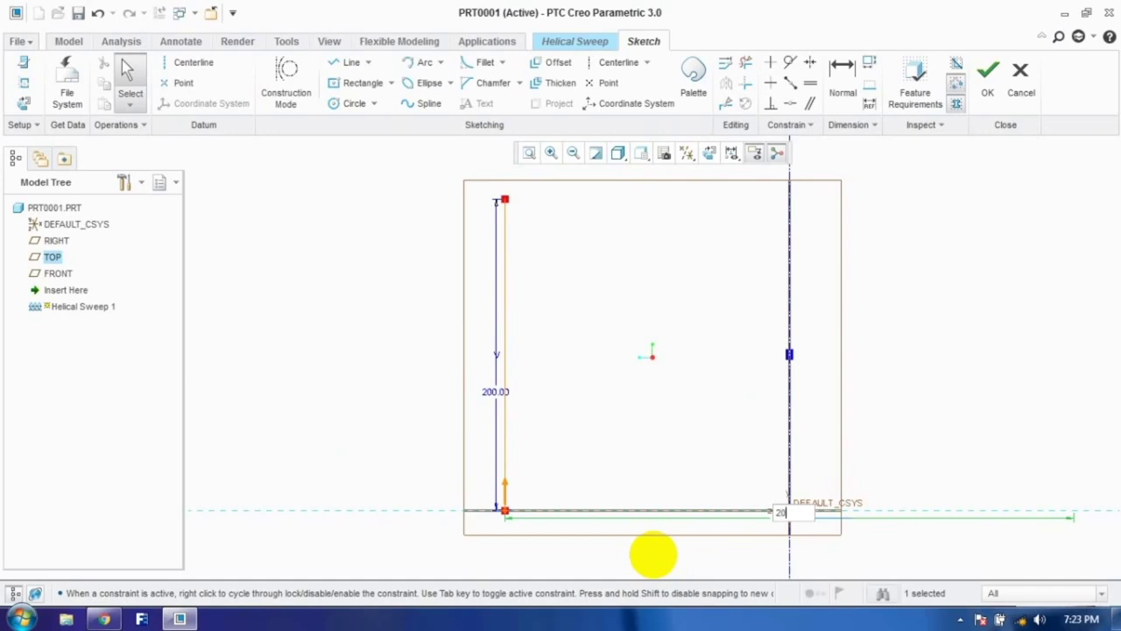
text(0)
key(Return)
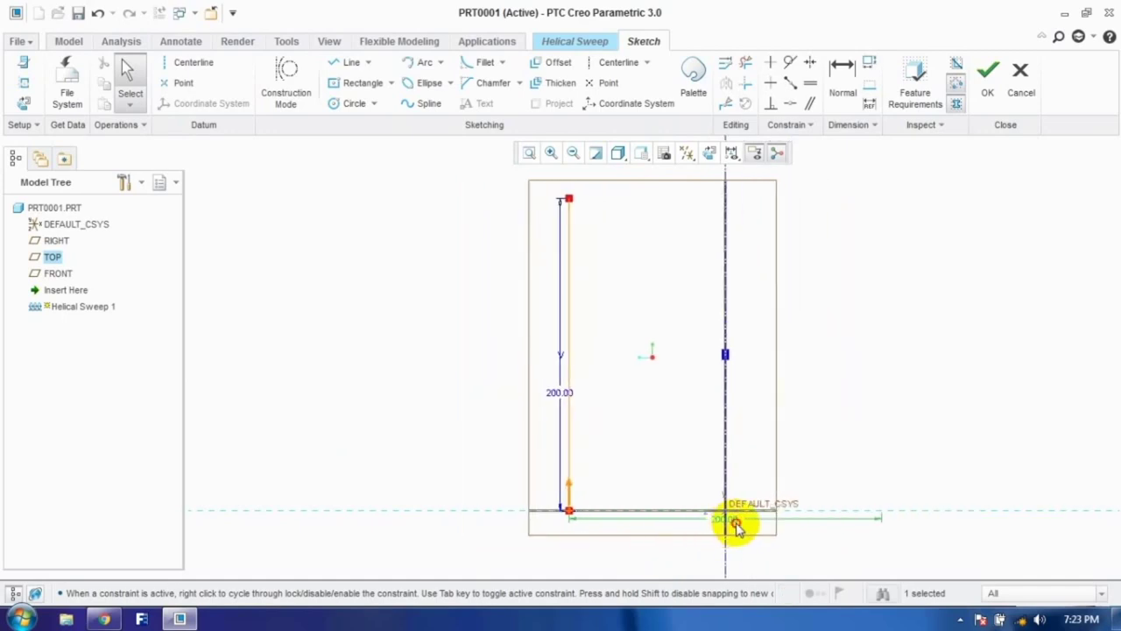
key(Return)
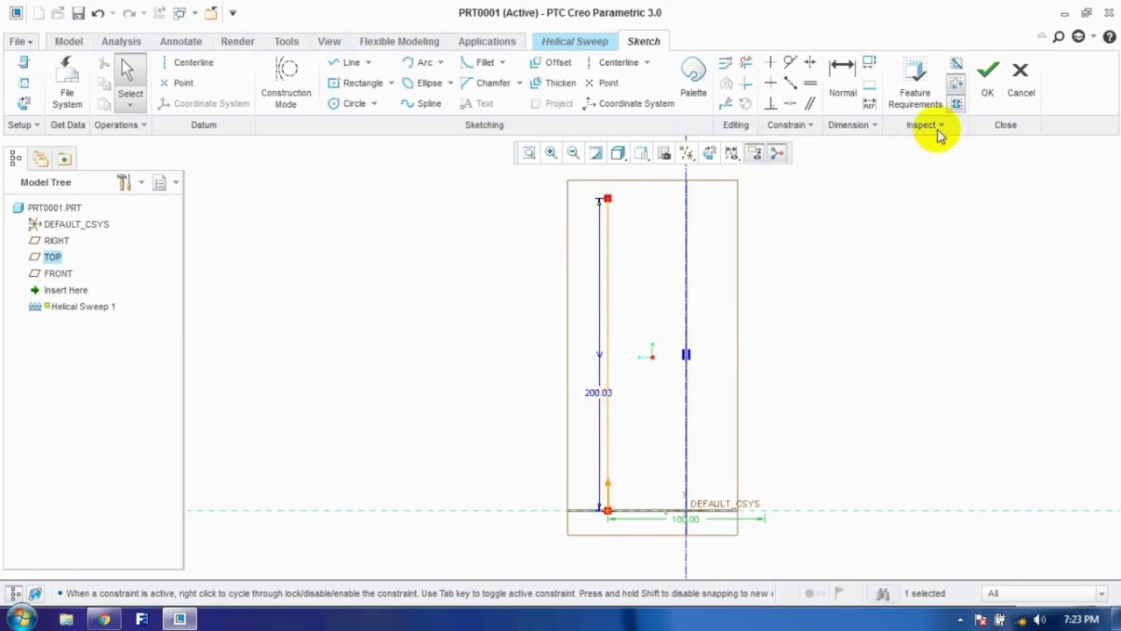
click(988, 80)
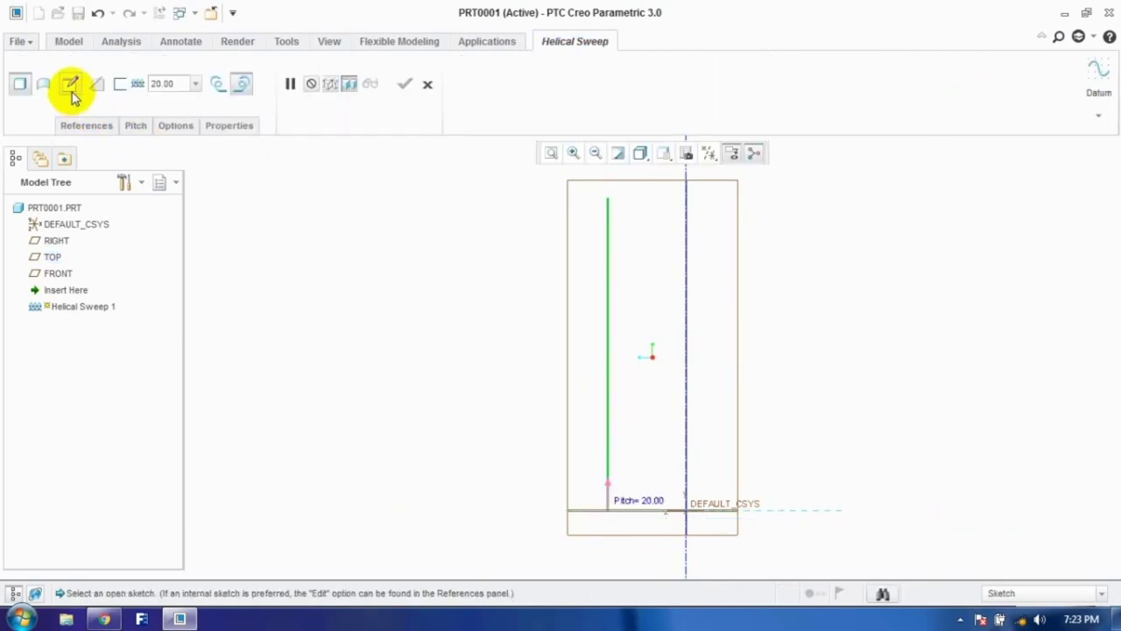
Step: Sketch the sweep cross-section as a circle dimensioned 20
click(71, 88)
click(352, 103)
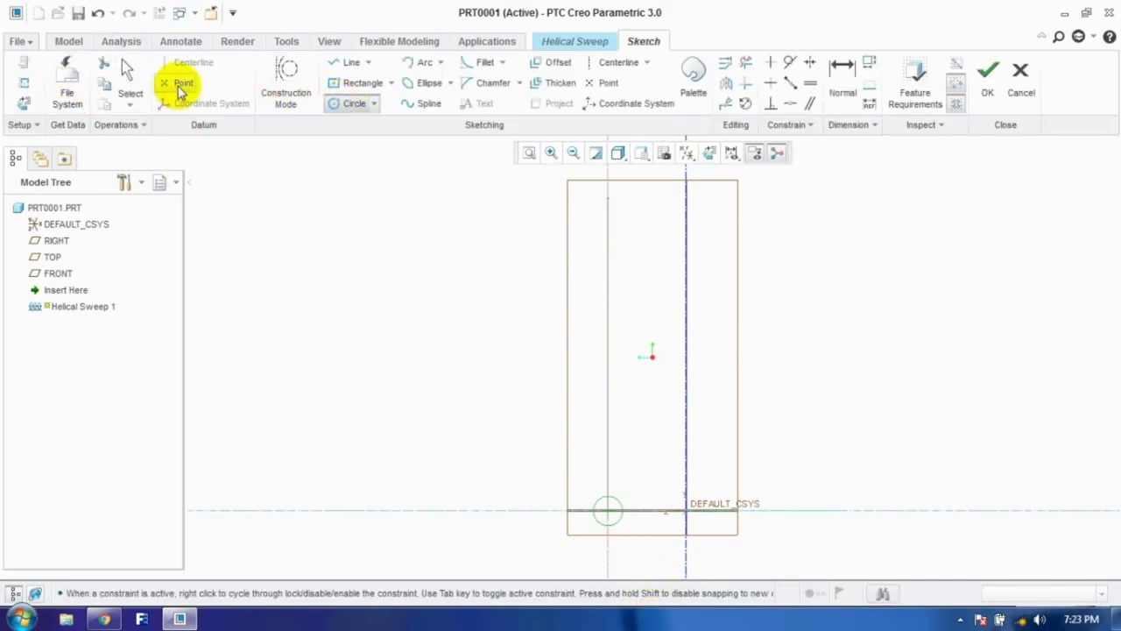
click(127, 76)
double_click(579, 499)
text(20)
key(Return)
click(985, 83)
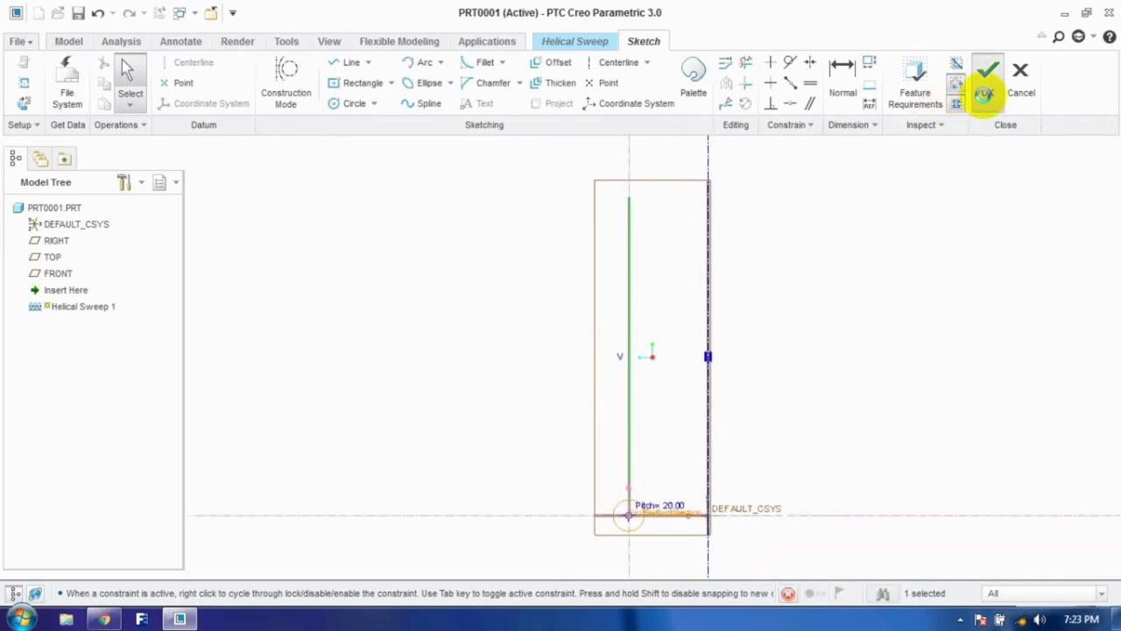
Step: Set the helix pitch to 40 and complete the spring
middle_drag(784, 307, 638, 363)
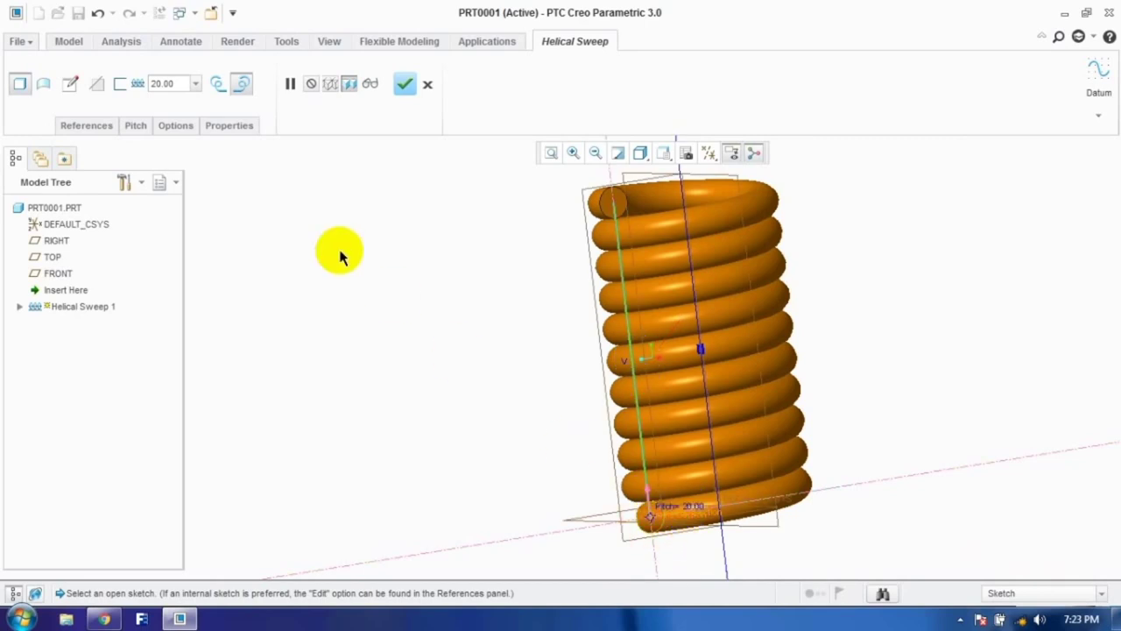
double_click(180, 83)
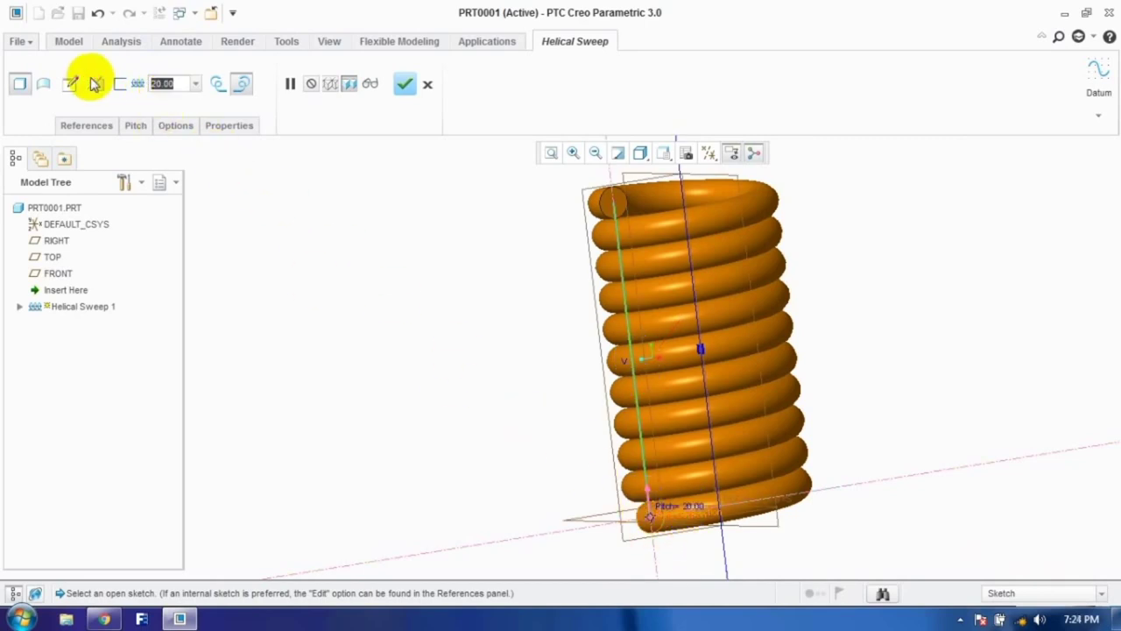
text(40)
key(Return)
middle_drag(458, 282, 458, 158)
click(403, 83)
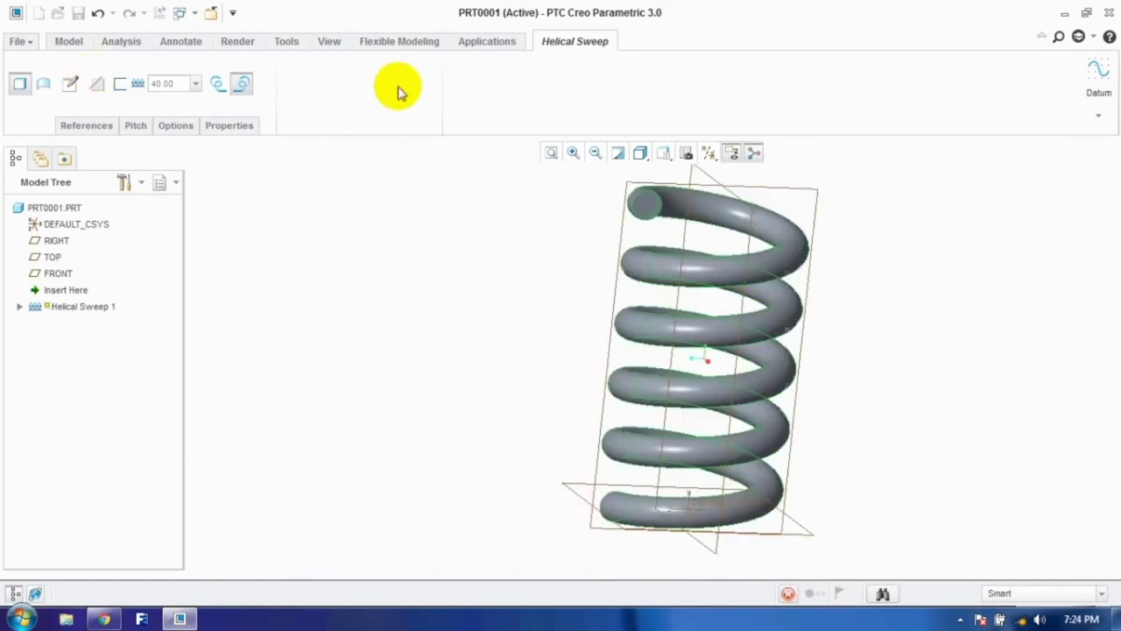
middle_drag(587, 343, 580, 348)
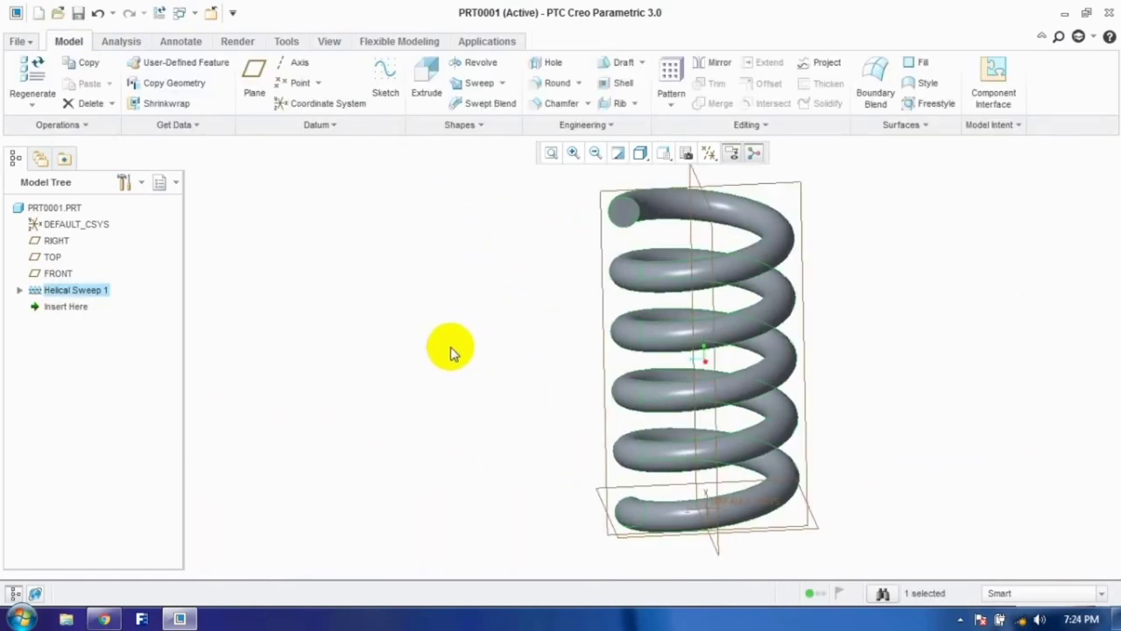
Step: Delete Helical Sweep 1 and start a new helical sweep
right_click(61, 298)
click(102, 490)
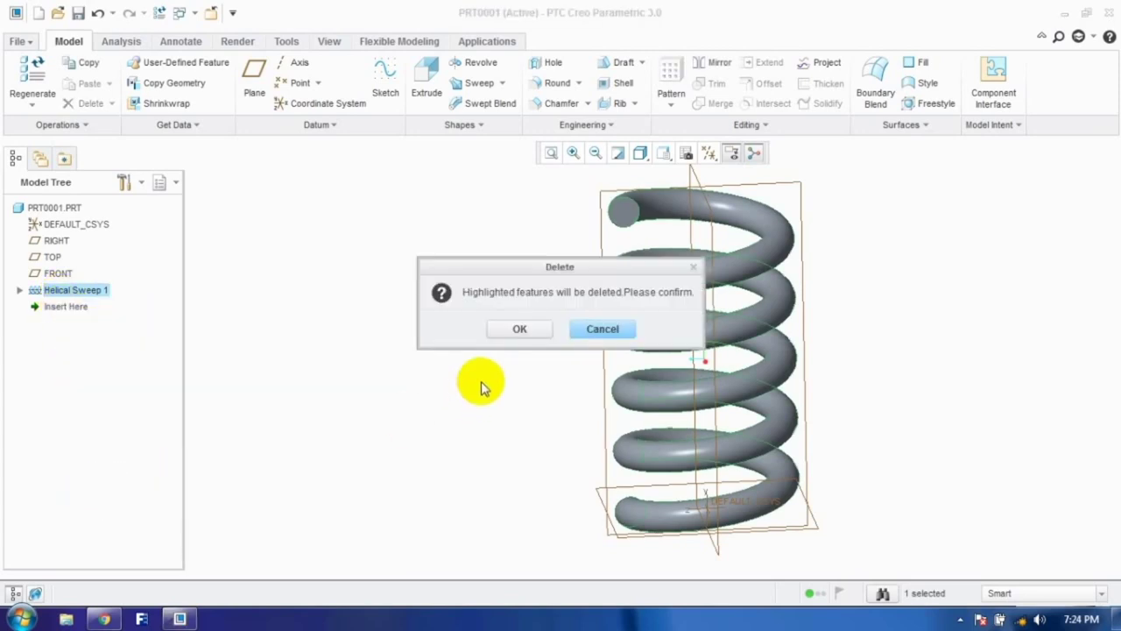
key(Return)
scroll(485, 393, down, 3)
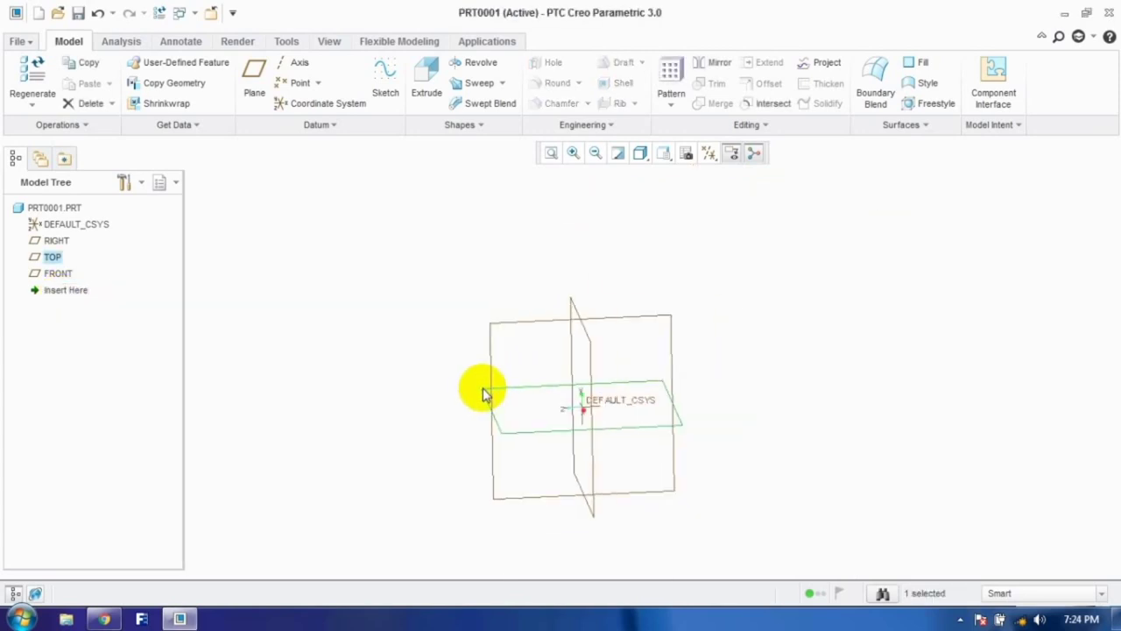
click(500, 82)
click(501, 121)
Step: Place the new profile sketch on its sketch plane in Sketch View
click(100, 129)
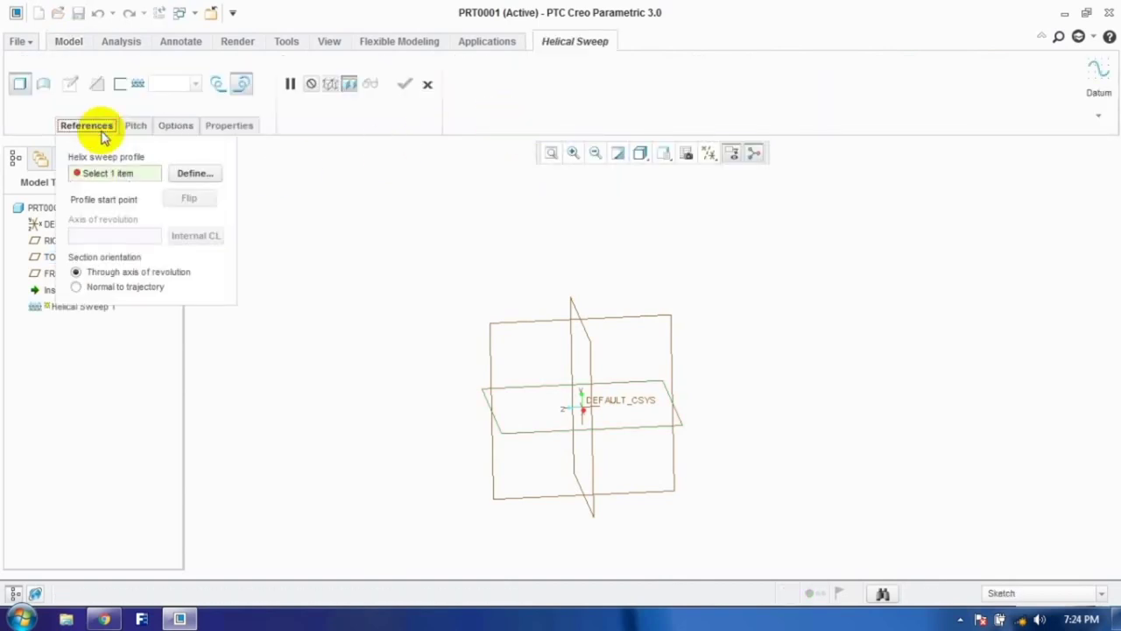
click(195, 176)
click(520, 323)
click(1026, 358)
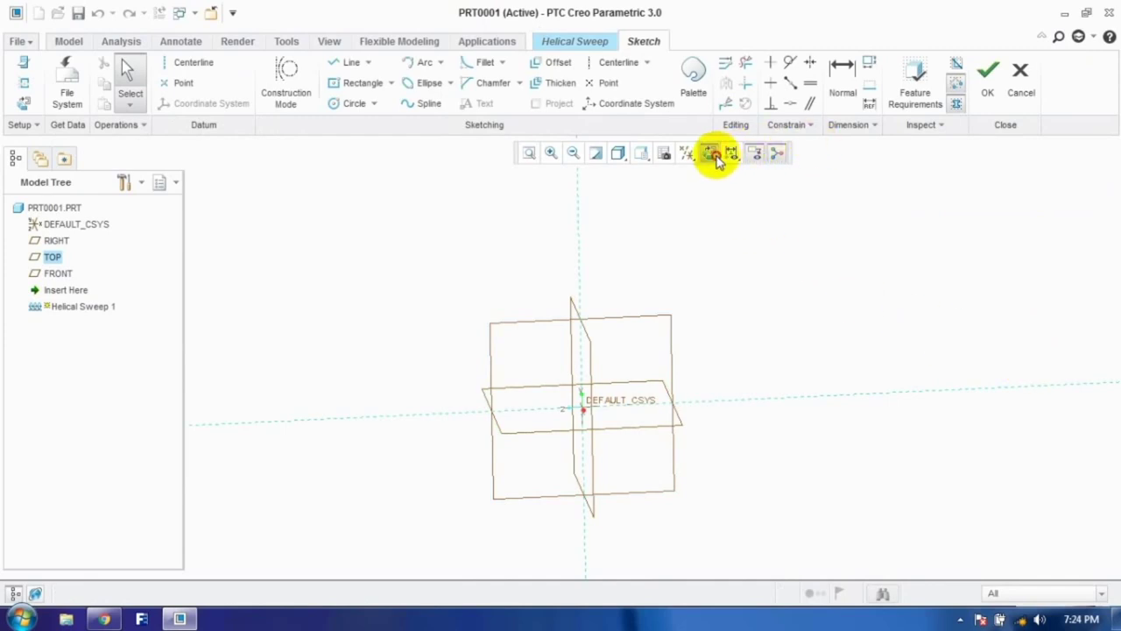
click(711, 156)
Step: Draw a 200-long vertical profile line 50 from the axis, add a centerline, and finish
click(348, 64)
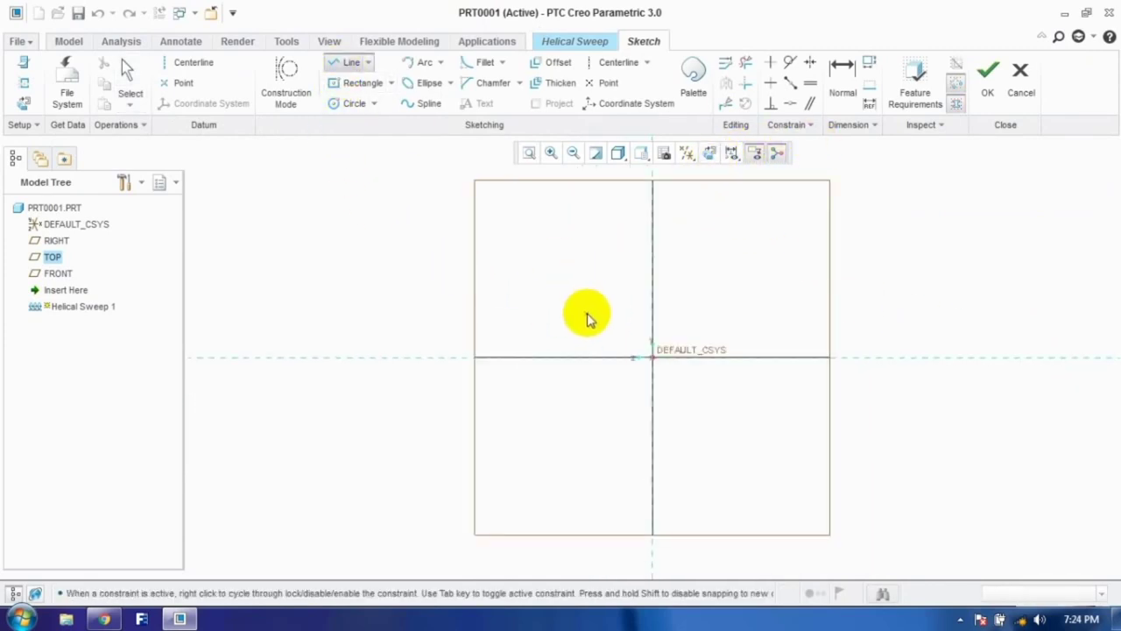
click(586, 233)
click(129, 81)
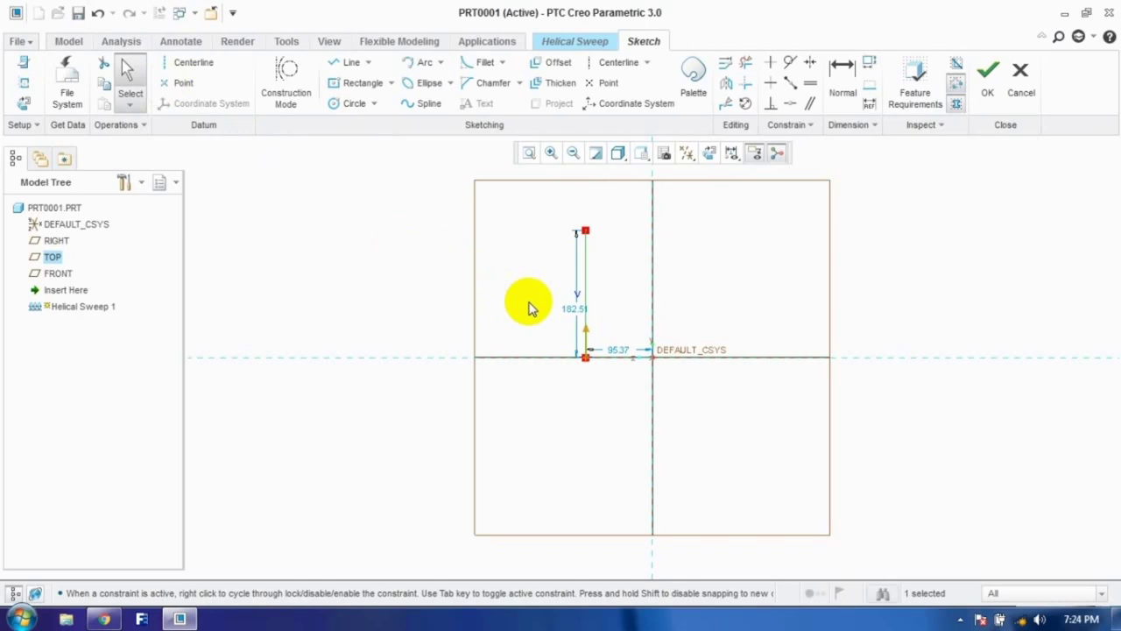
text(200)
key(Return)
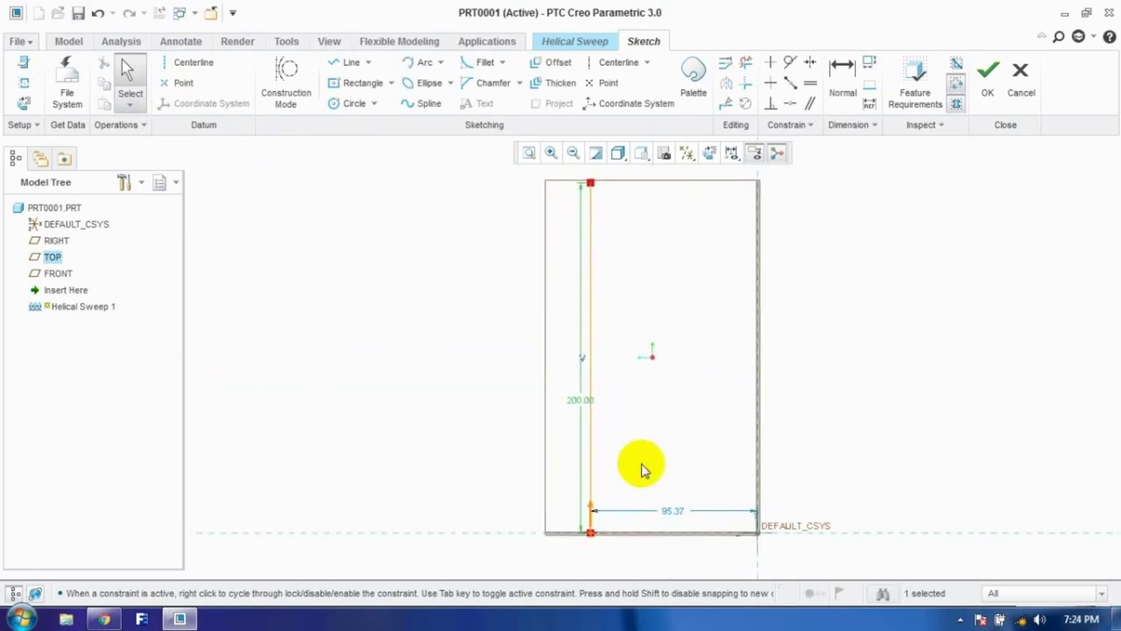
click(672, 507)
text(50)
key(Return)
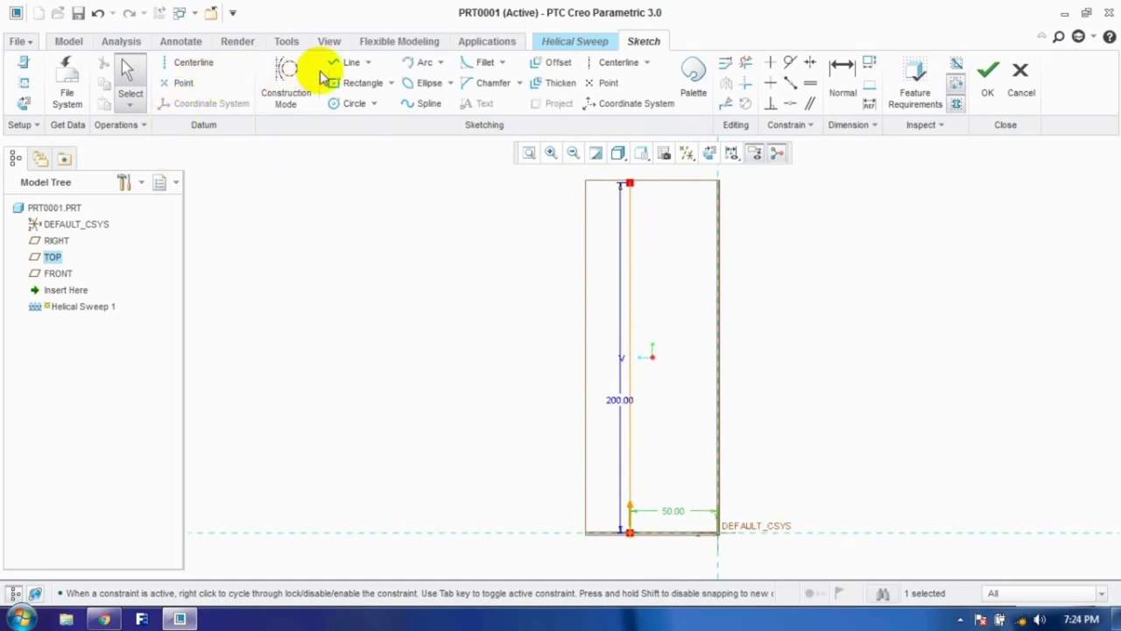
click(349, 62)
click(193, 63)
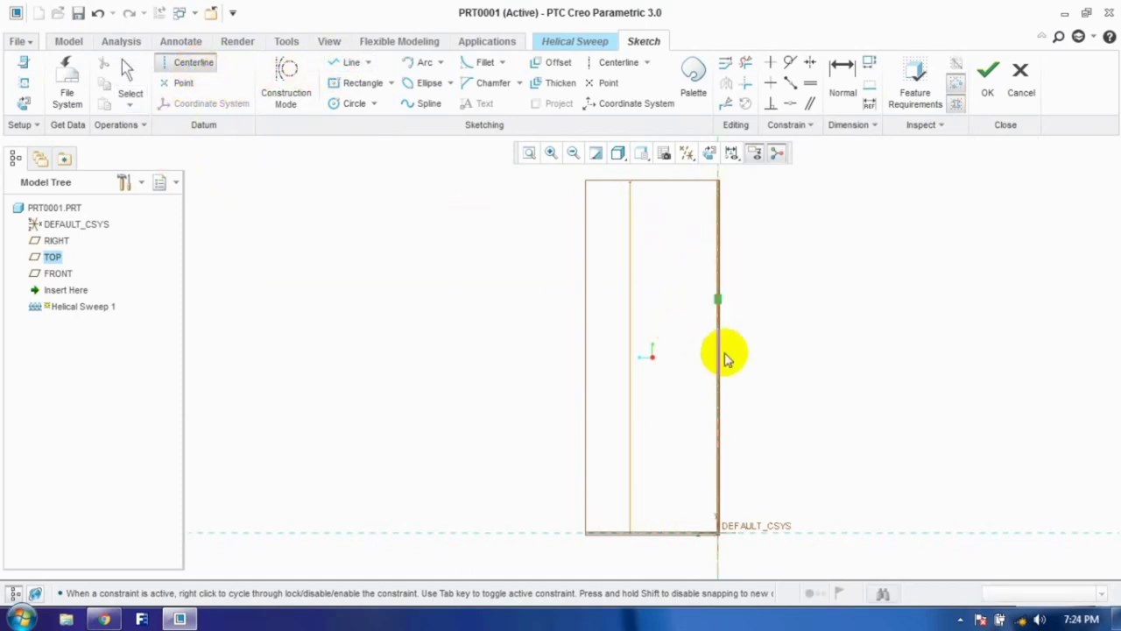
click(987, 74)
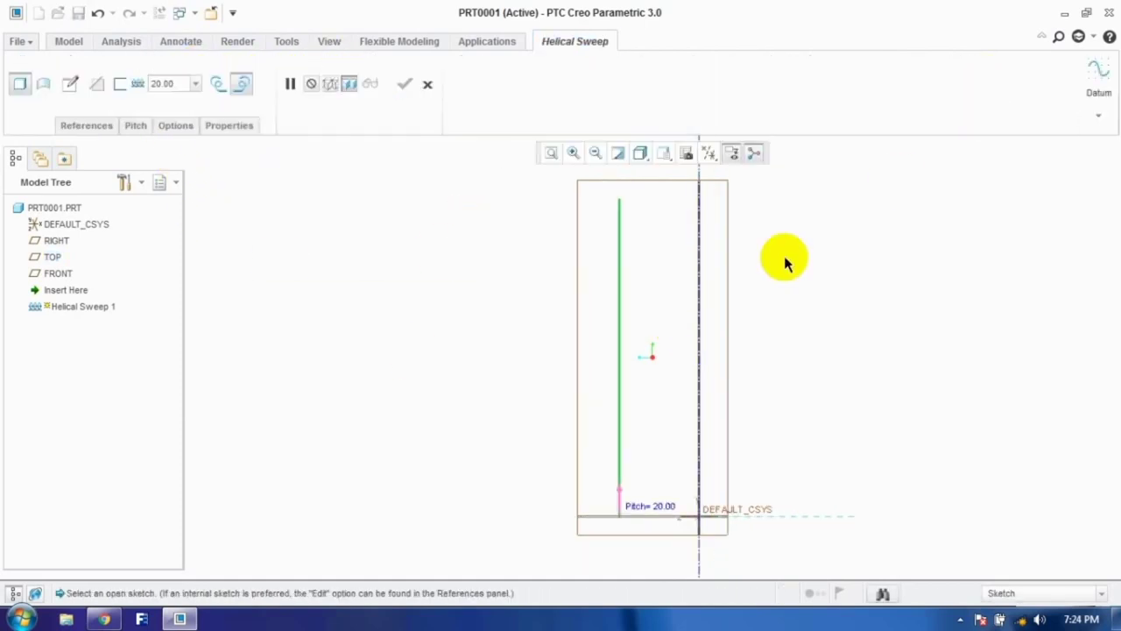
Step: Sketch a diameter 10 circle at the sweep's start point as the cross-section
click(74, 87)
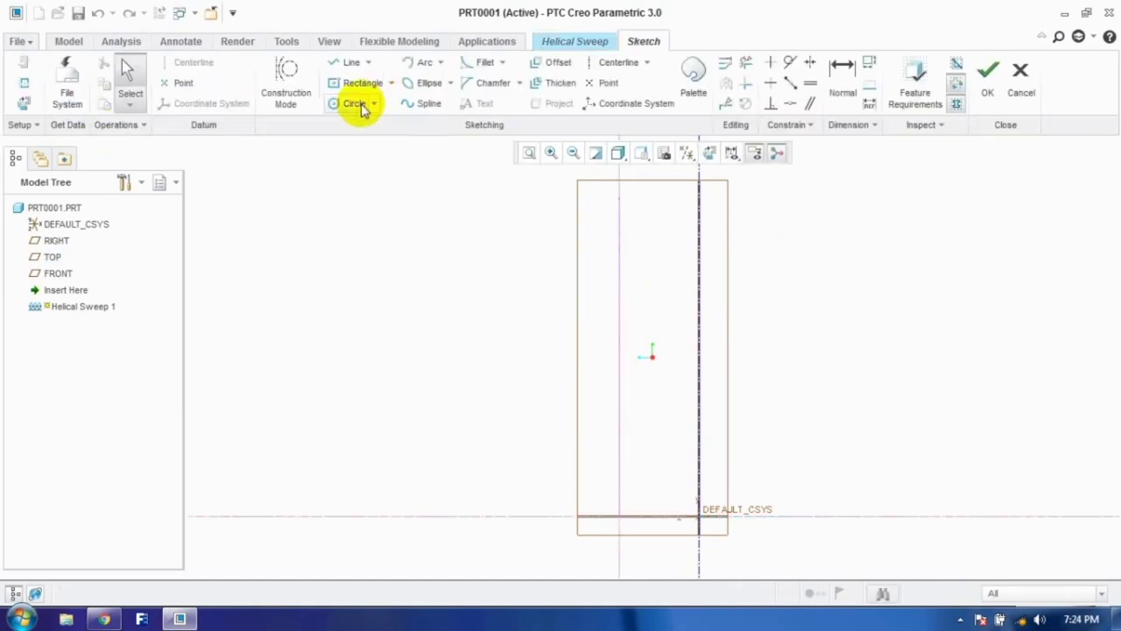
click(354, 103)
click(634, 501)
click(129, 84)
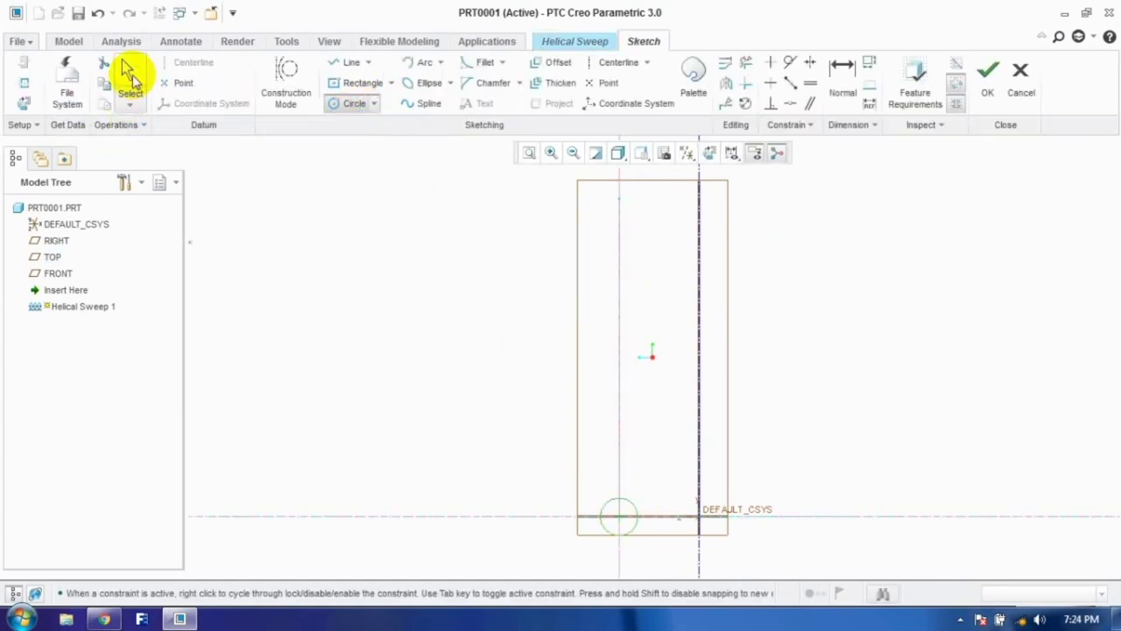
click(578, 508)
double_click(586, 500)
text(10)
key(Return)
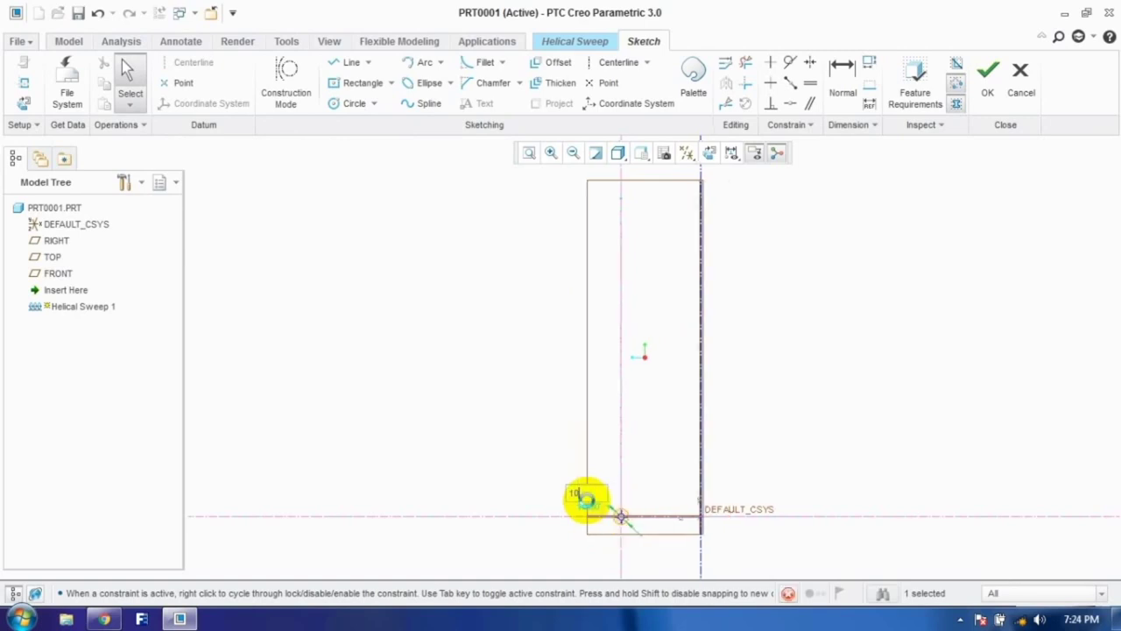
click(987, 79)
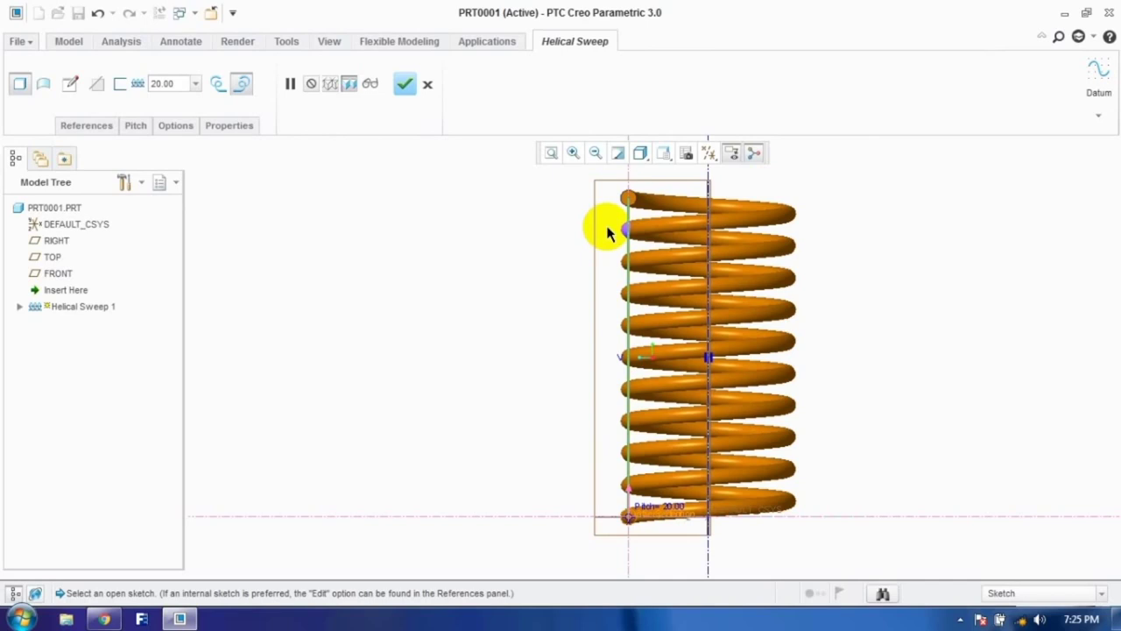
Step: Add End Point and pitch rows at locations 100, 150, 175 and 187.50 in the Pitch table
click(136, 138)
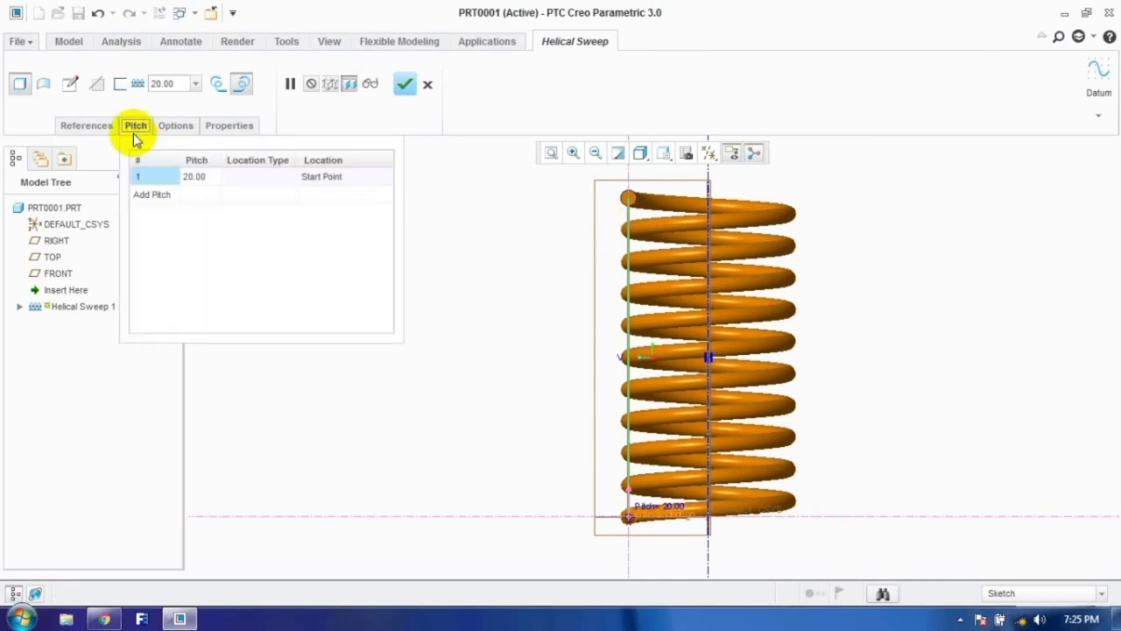
click(158, 197)
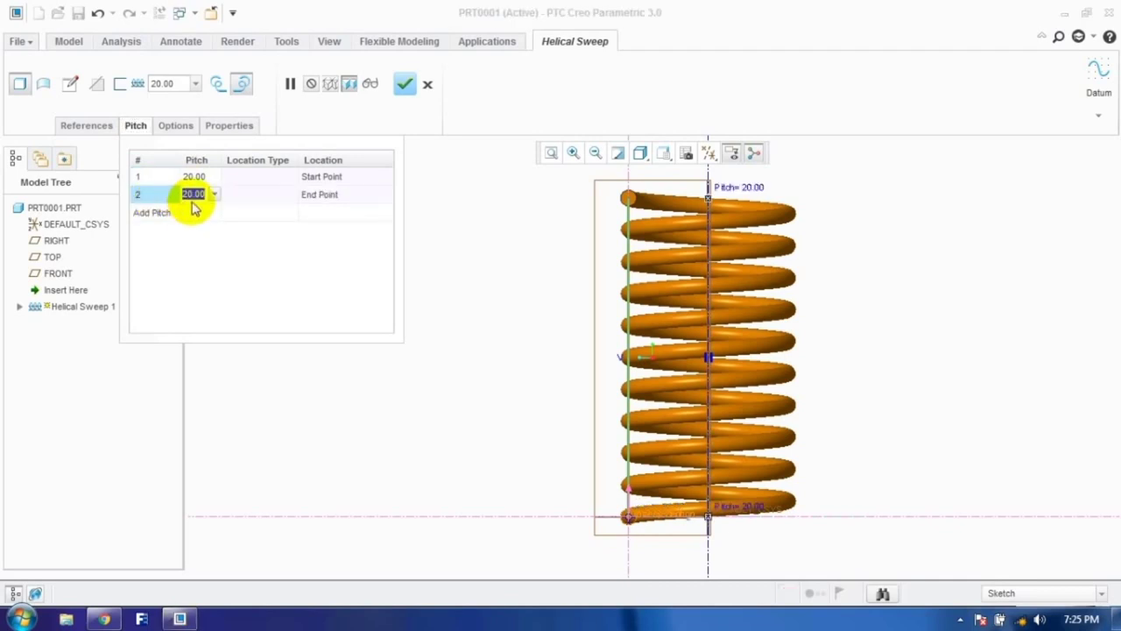
click(156, 215)
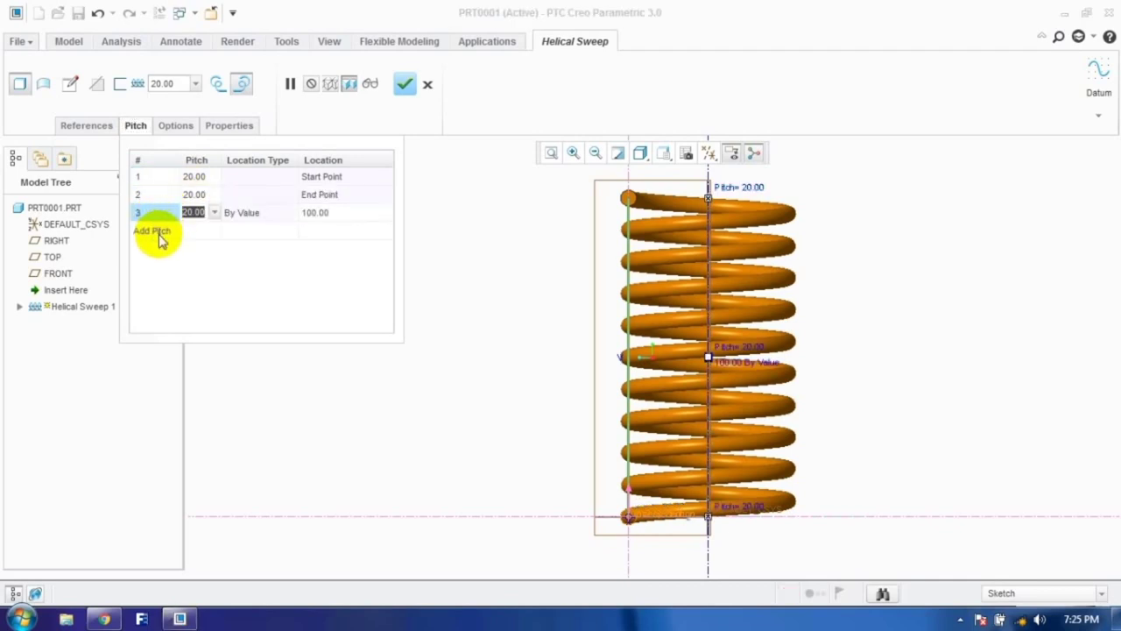
click(156, 231)
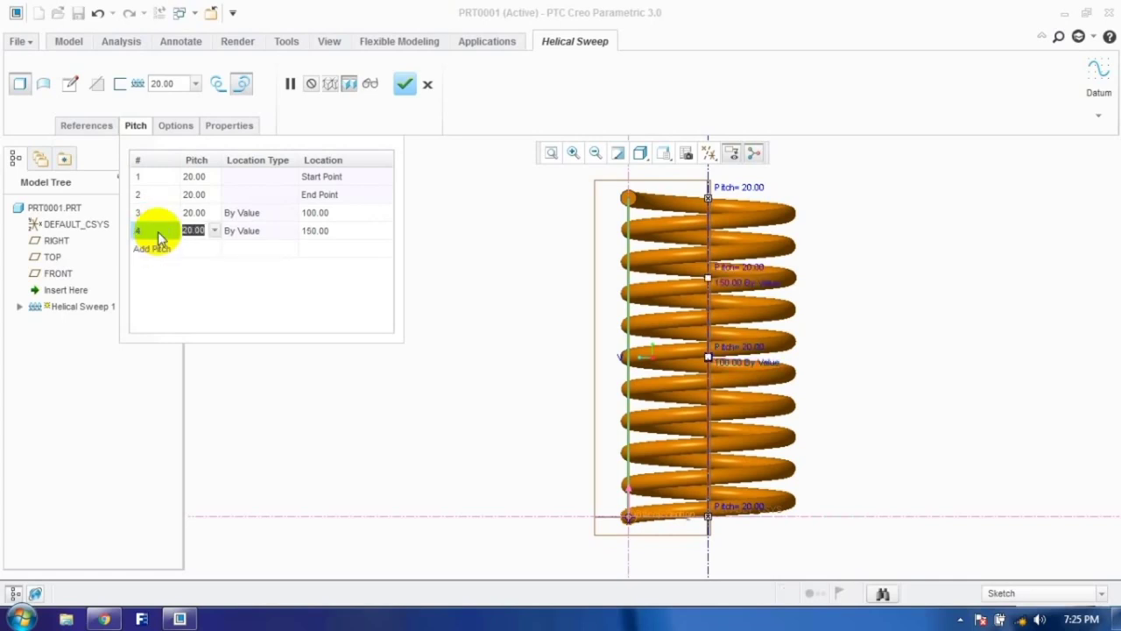
click(192, 293)
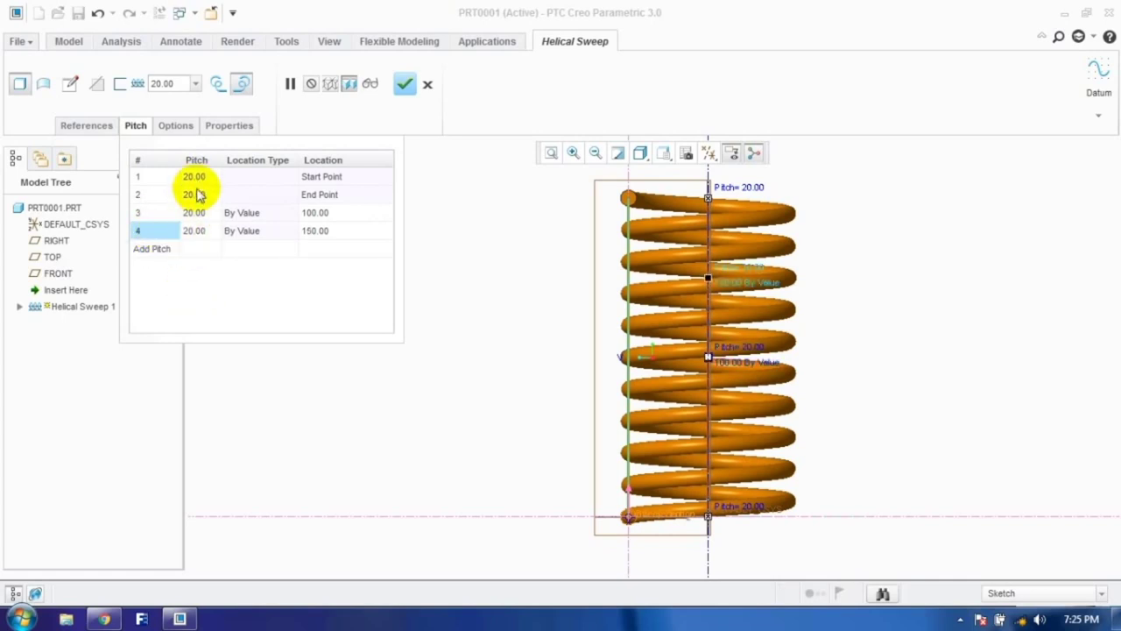
click(155, 250)
click(198, 317)
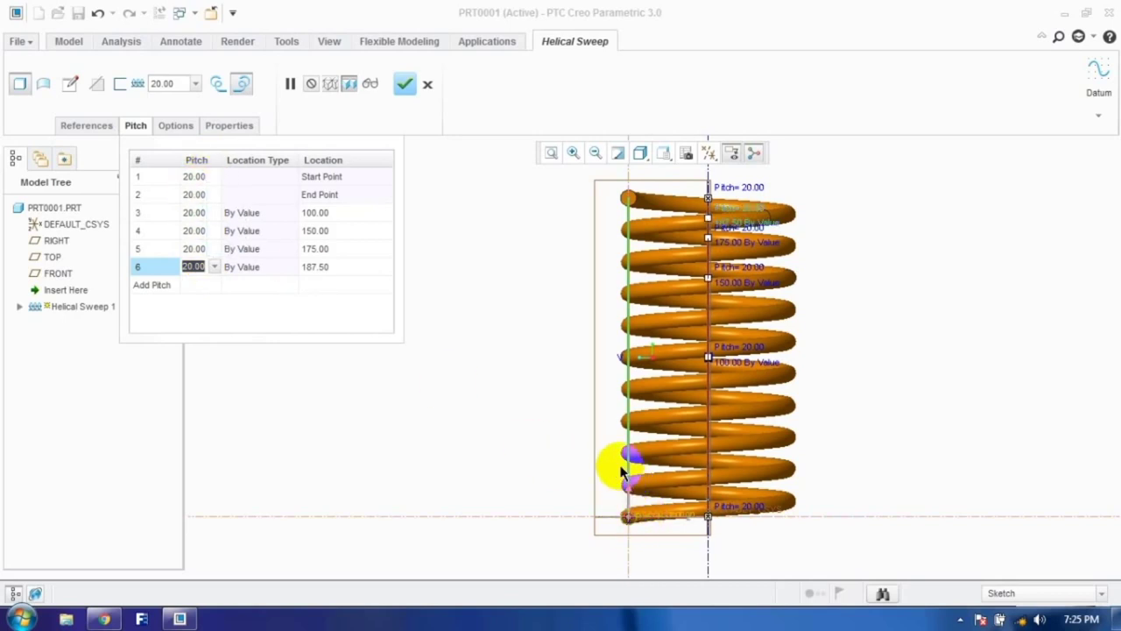
Step: Set the start point pitch to 5.00 in the Pitch table
click(70, 83)
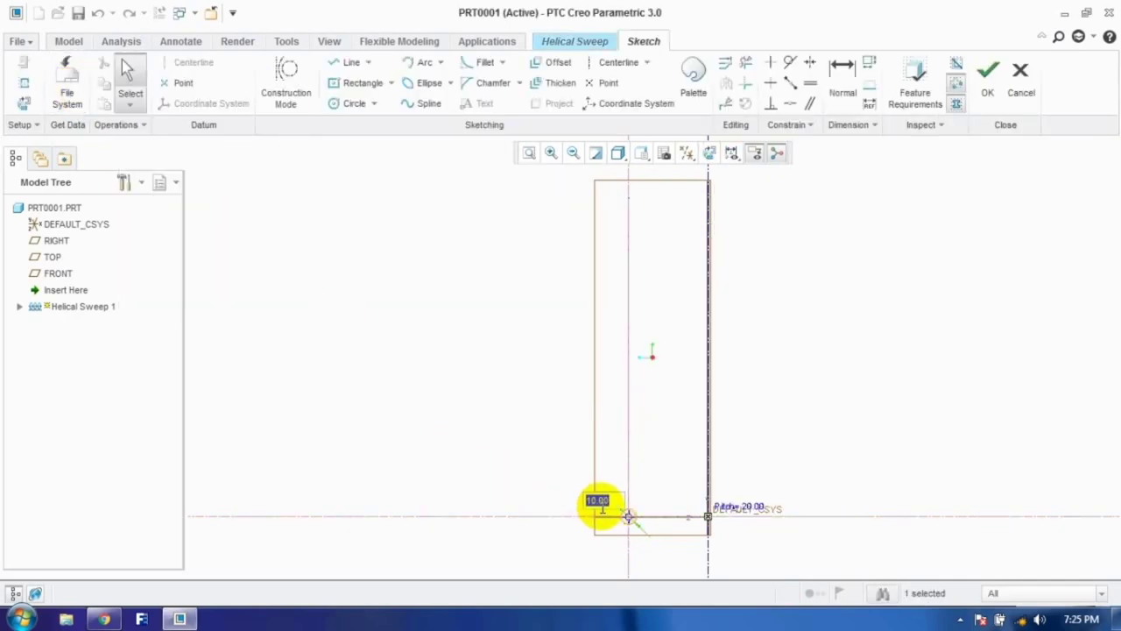
click(987, 77)
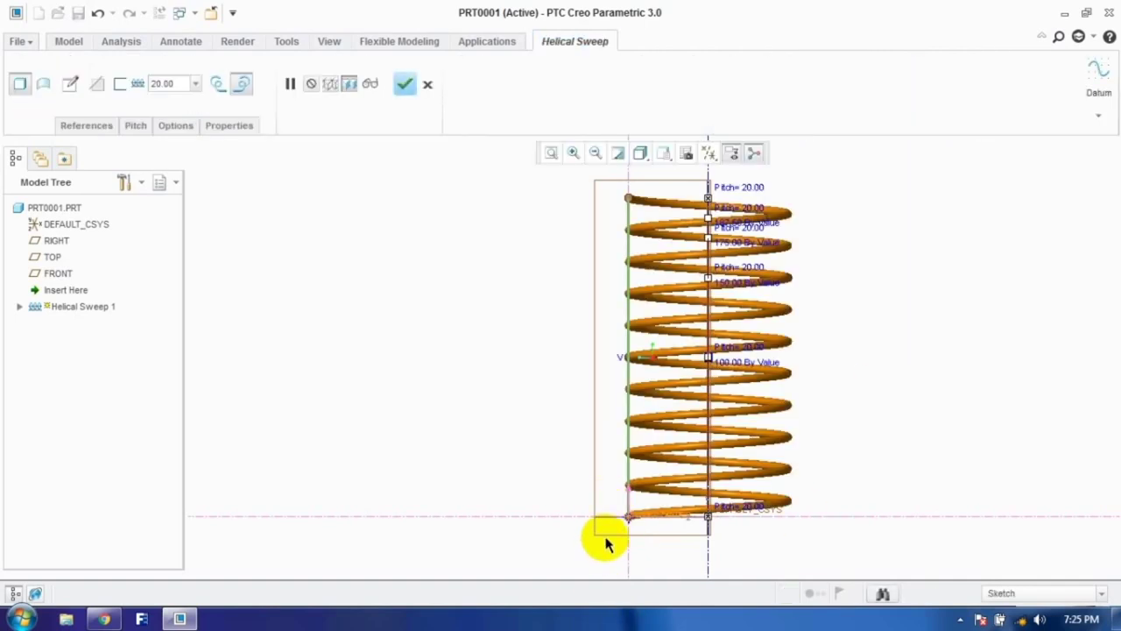
click(135, 126)
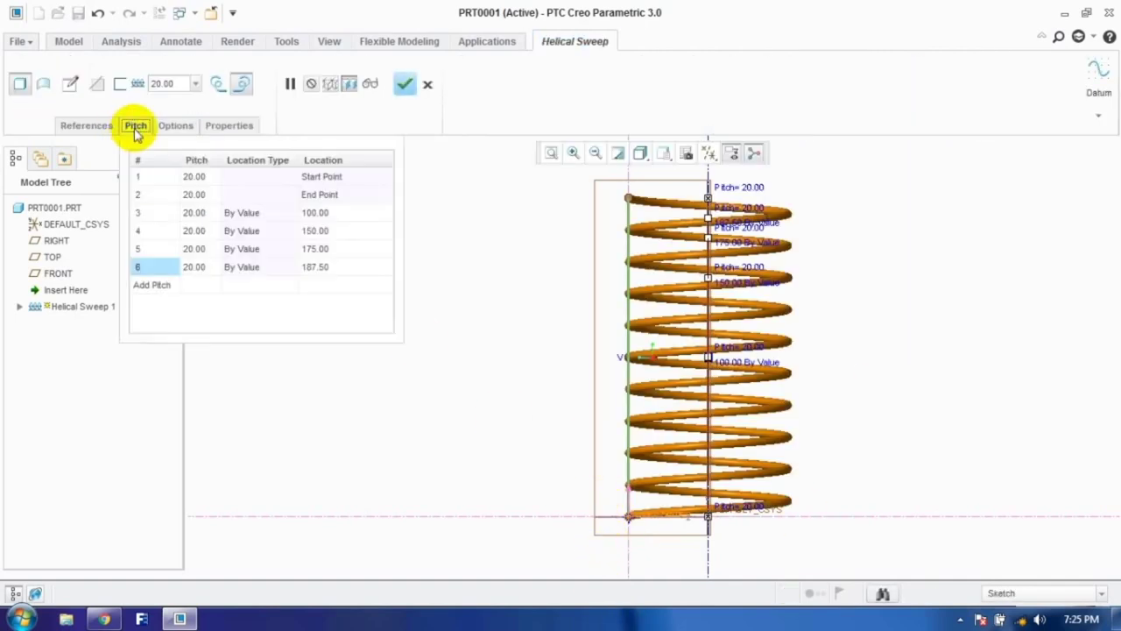
click(202, 179)
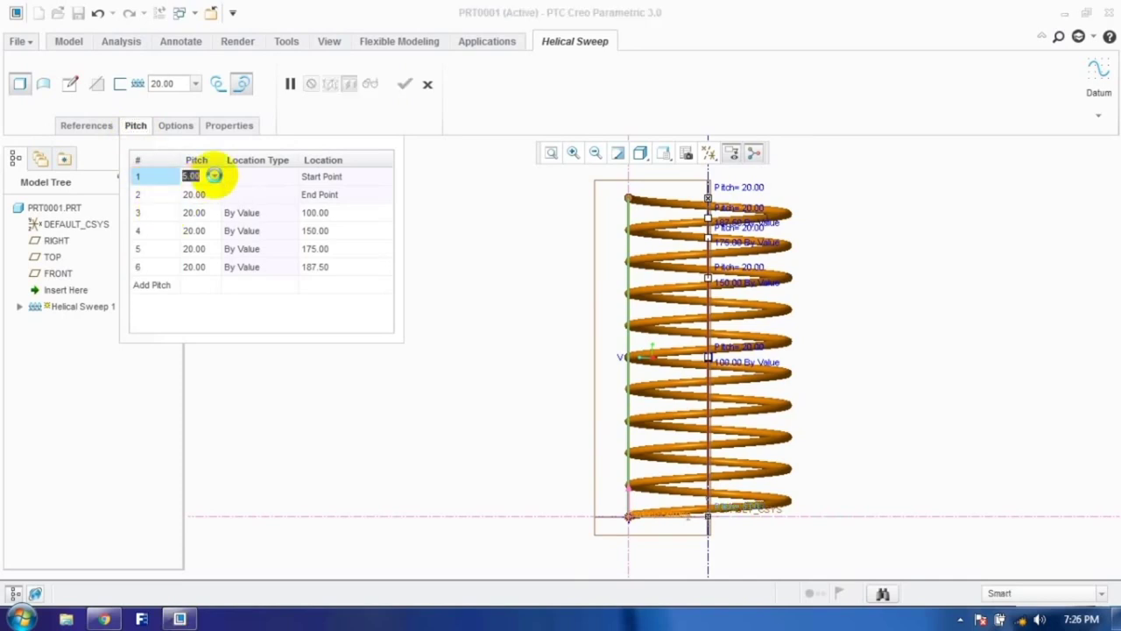
key(Return)
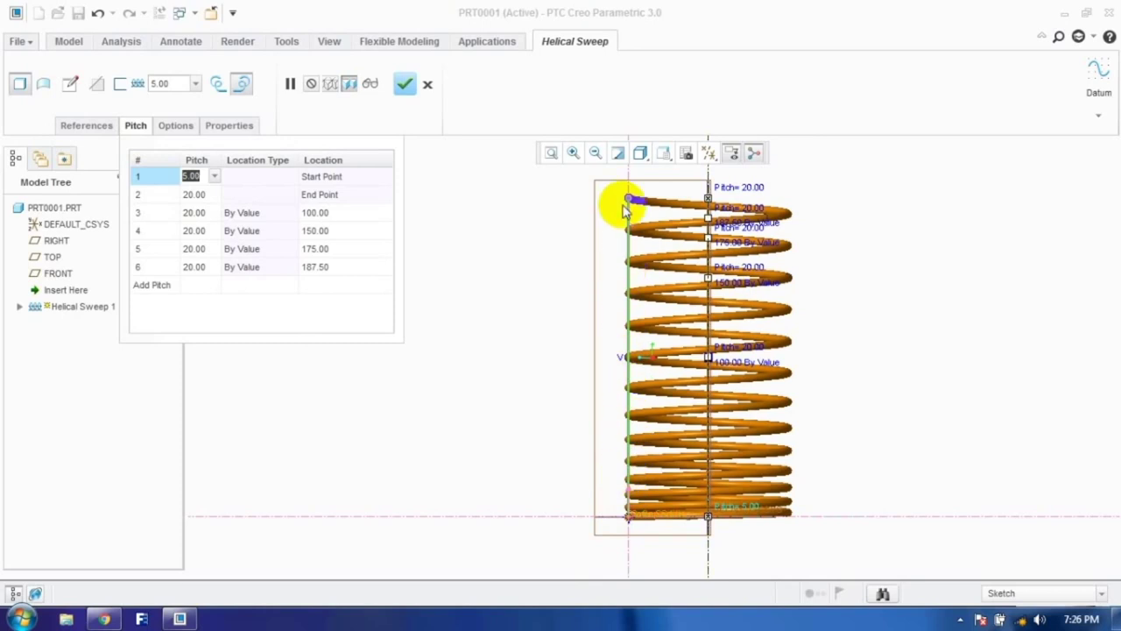
click(196, 197)
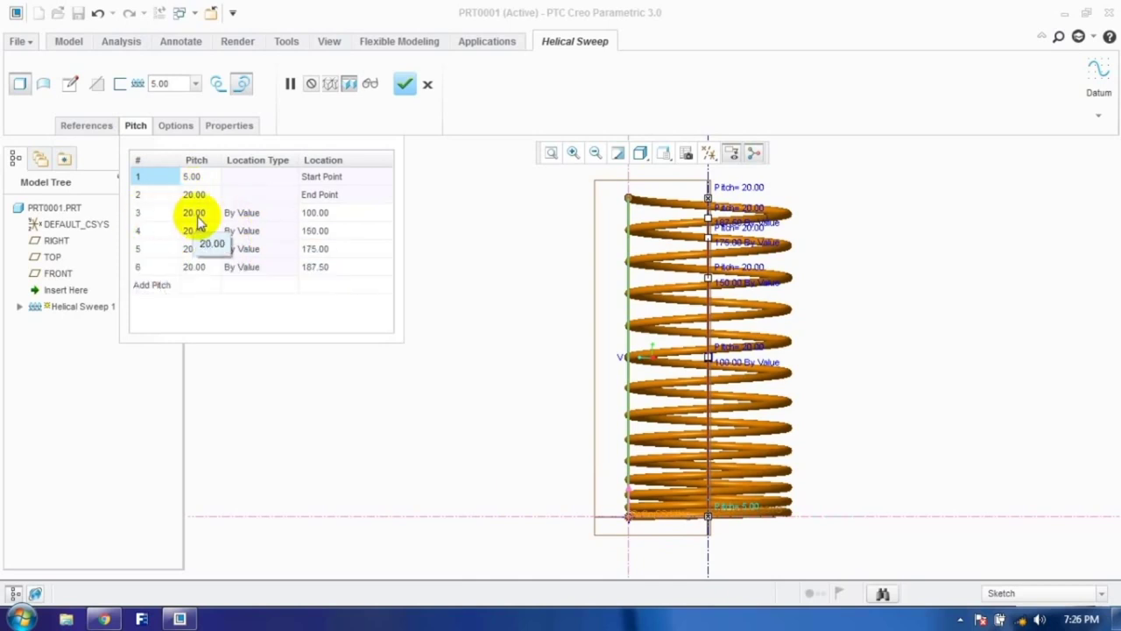
Step: Move pitch point 3 from 100 to location 20.00 and give it pitch 5
drag(709, 363, 708, 410)
drag(713, 473, 713, 492)
click(320, 216)
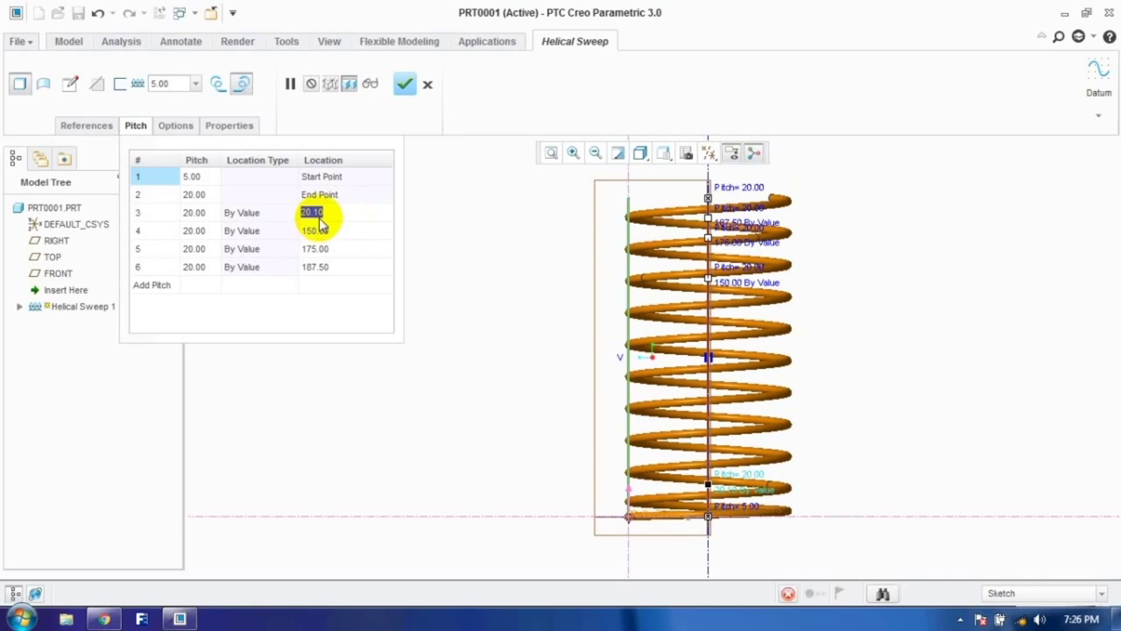
click(341, 210)
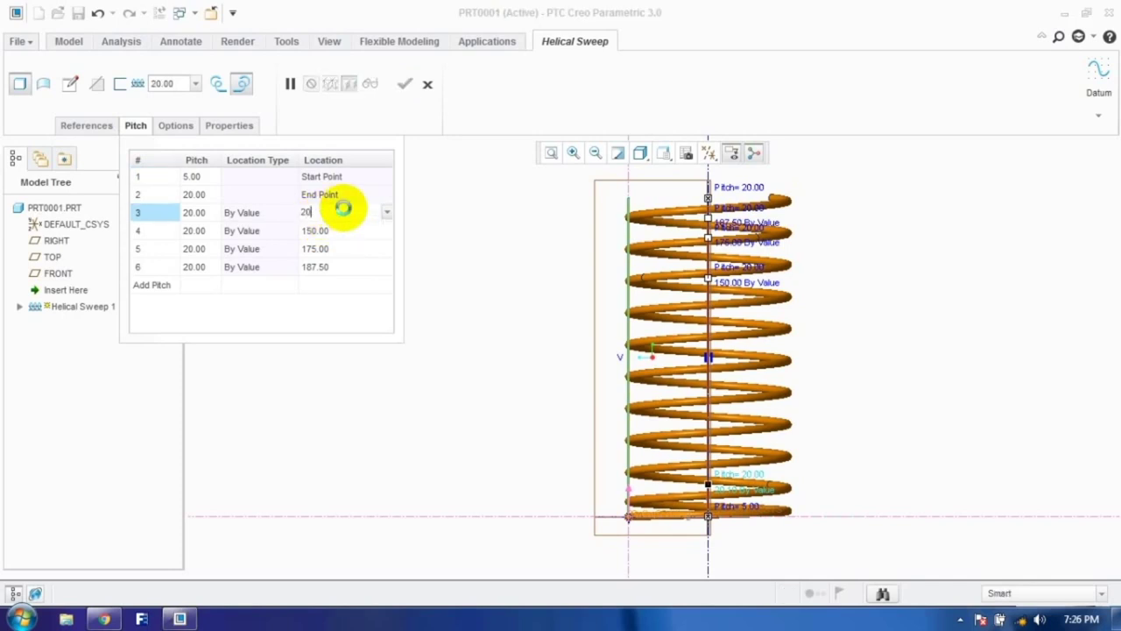
click(199, 213)
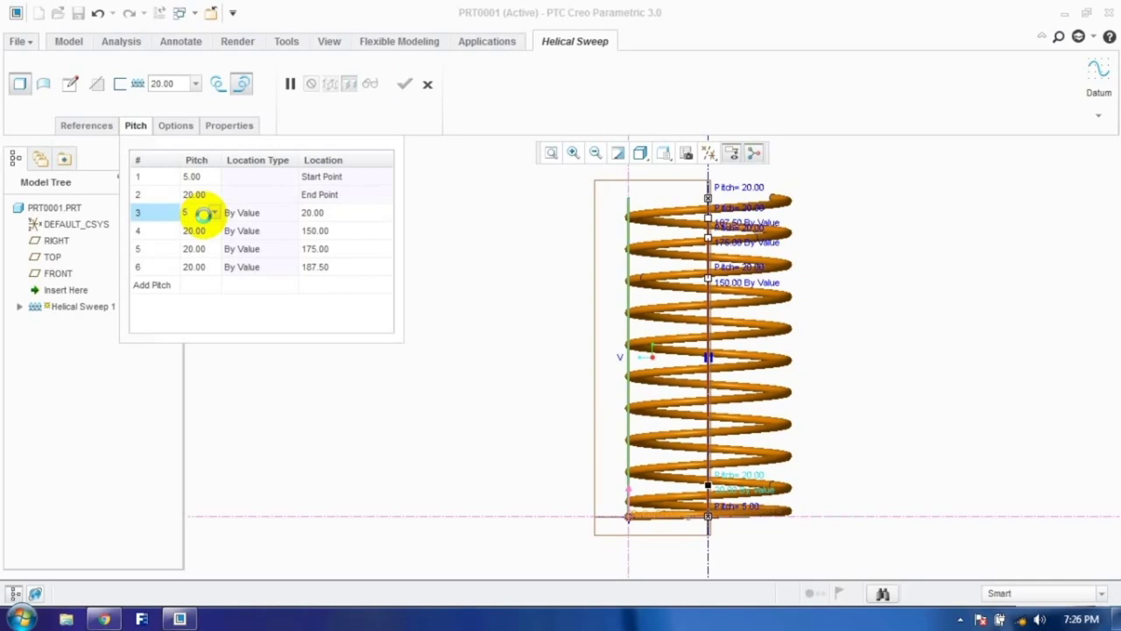
text(5)
key(Return)
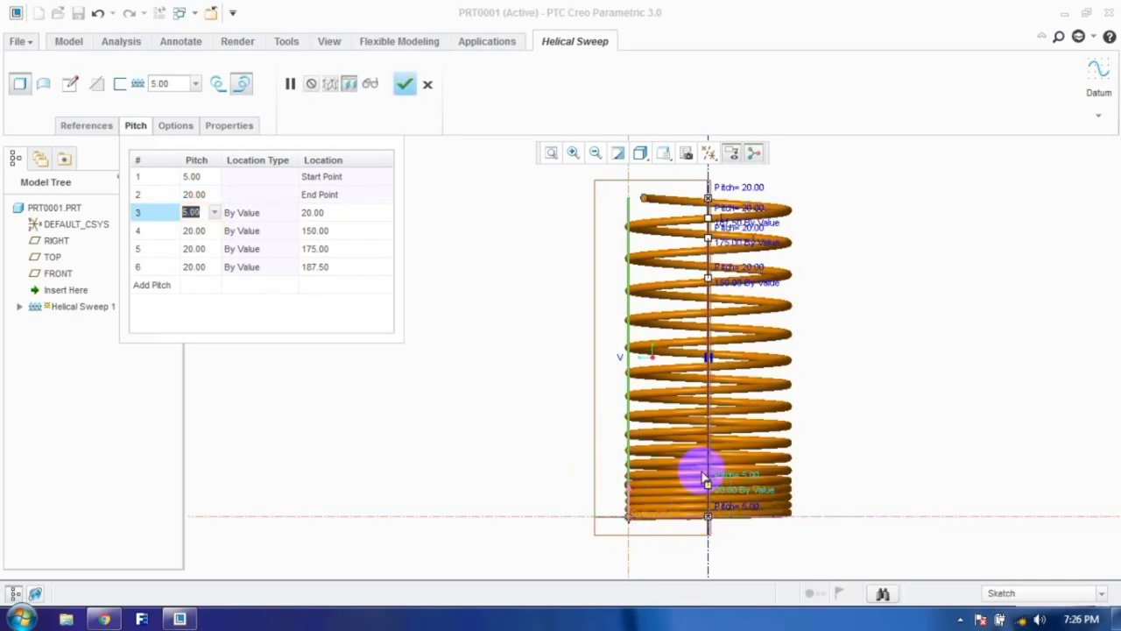
Step: Set the end point pitch to 5.00
click(188, 195)
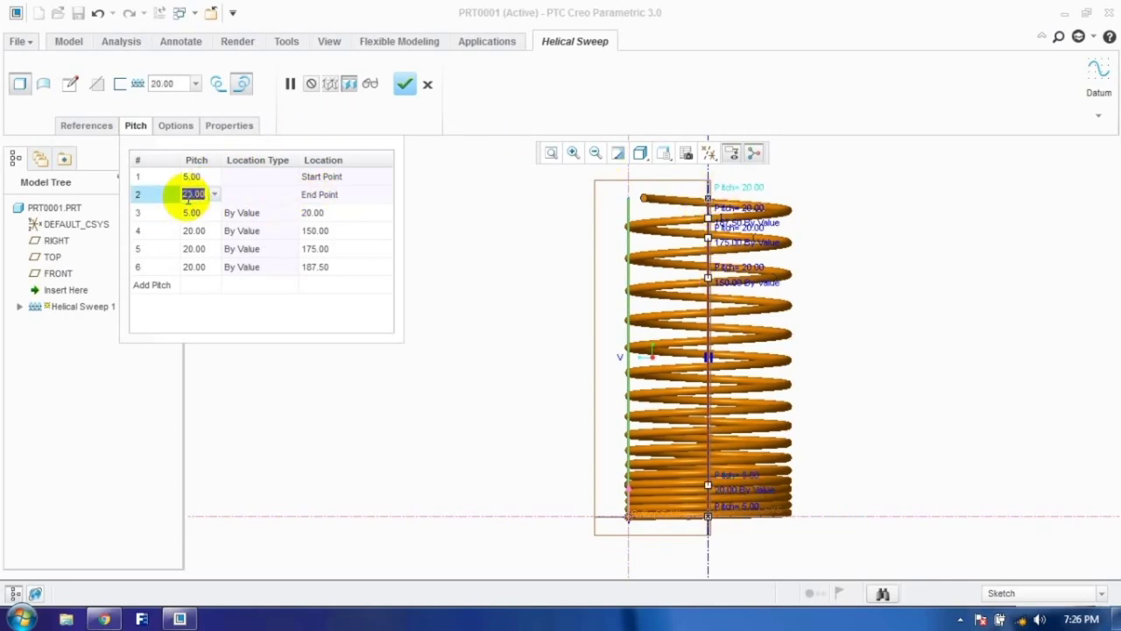
text(5)
key(Return)
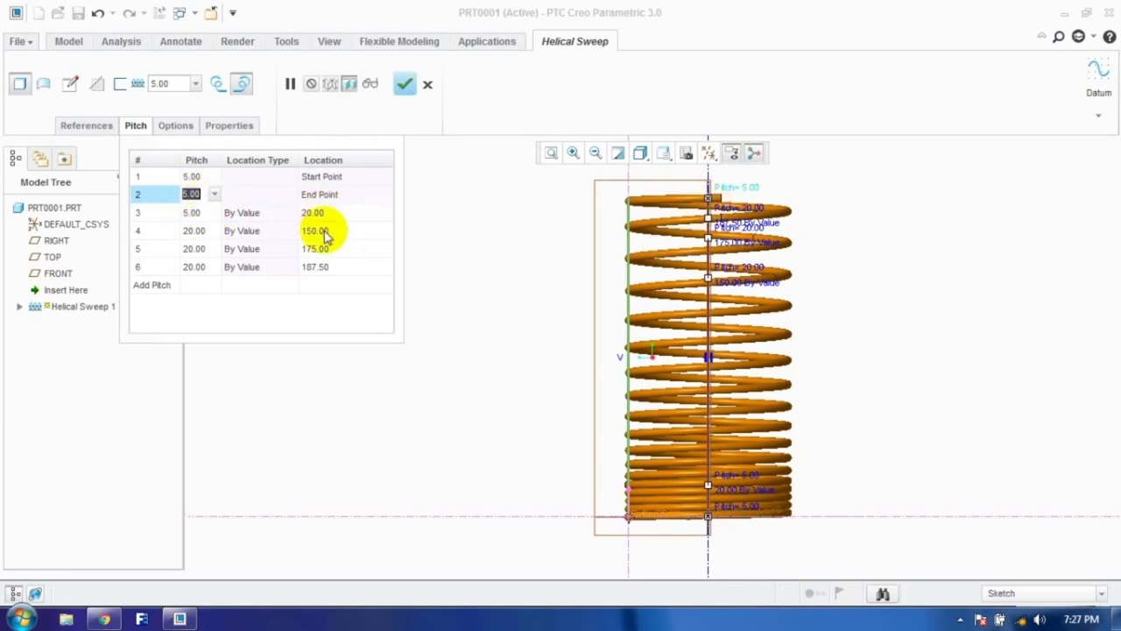
click(335, 271)
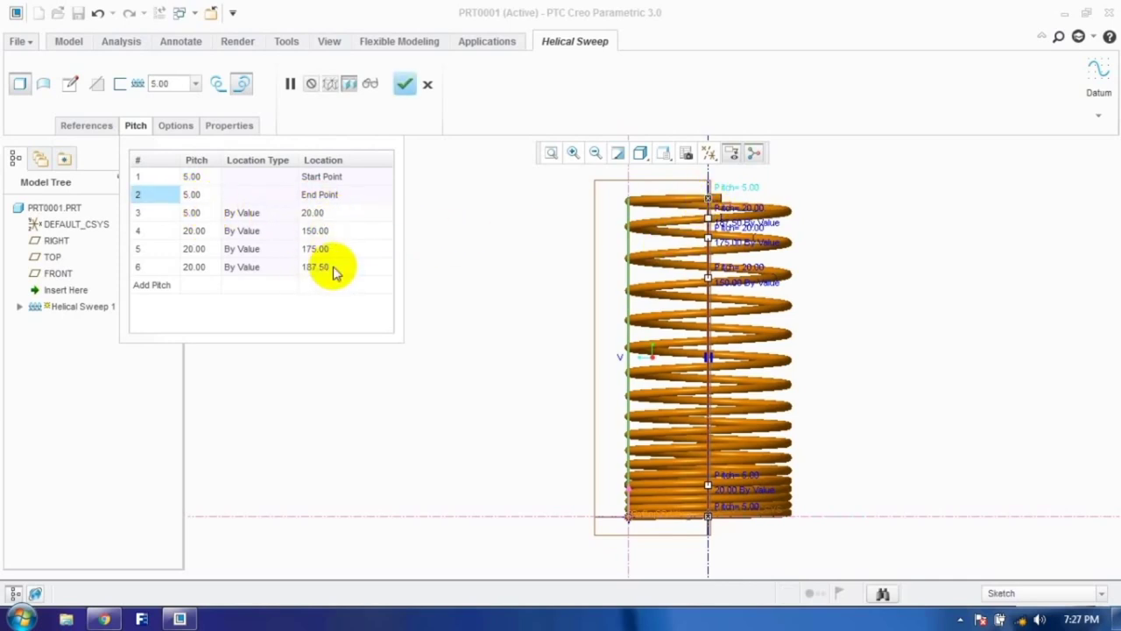
Step: Move the last pitch point to location 180 with pitch 5.00 and check both ends
click(334, 270)
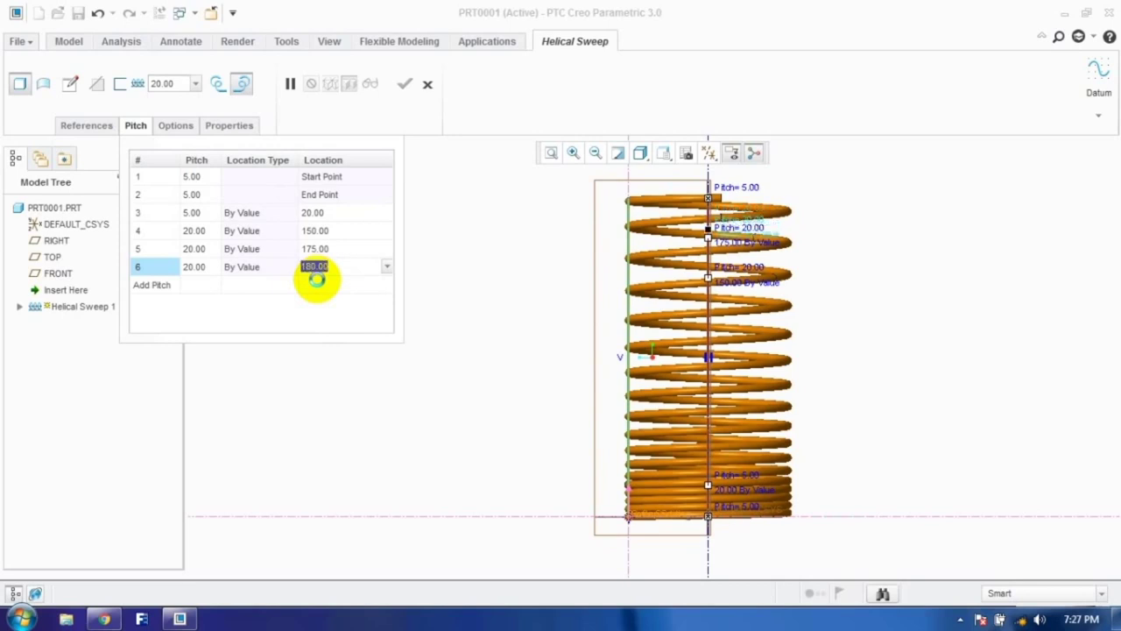
click(697, 232)
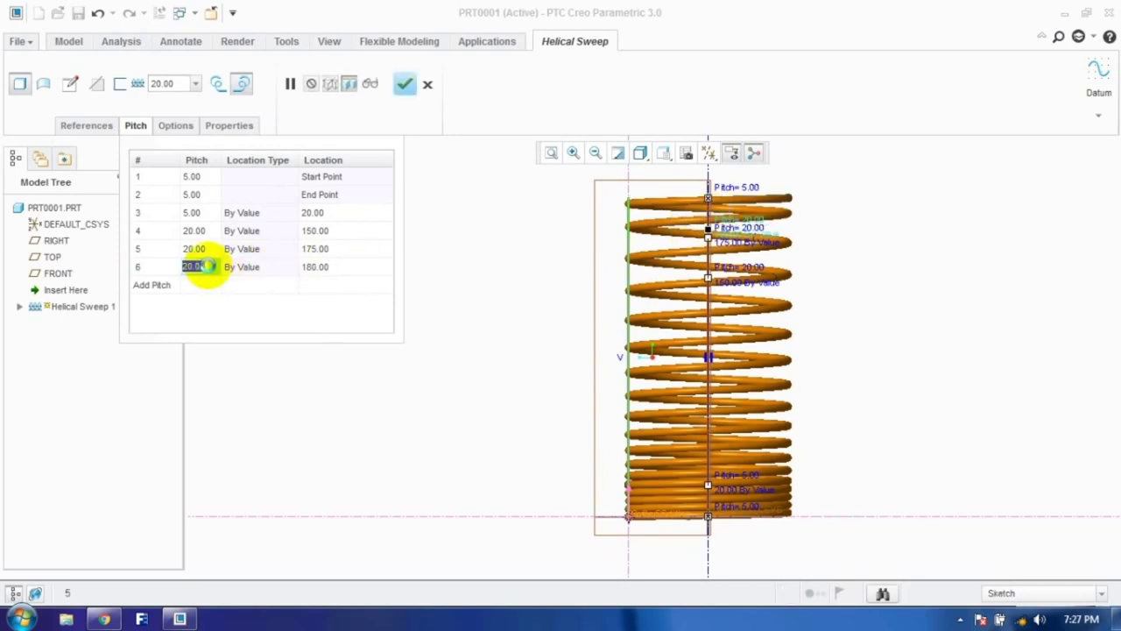
key(Return)
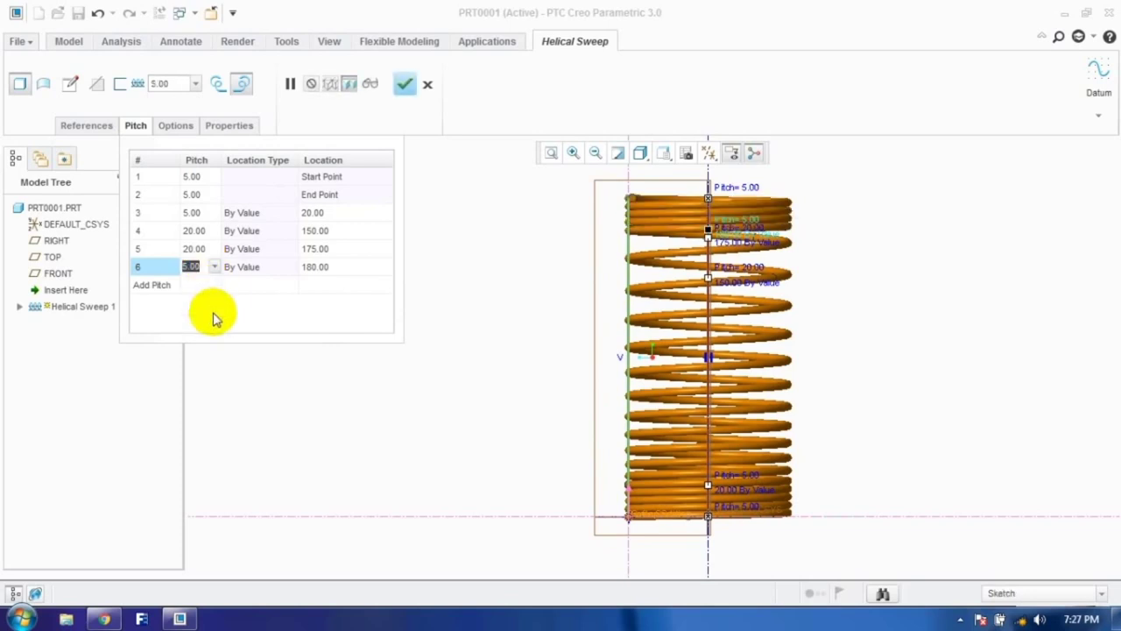
click(645, 493)
middle_drag(586, 417, 534, 400)
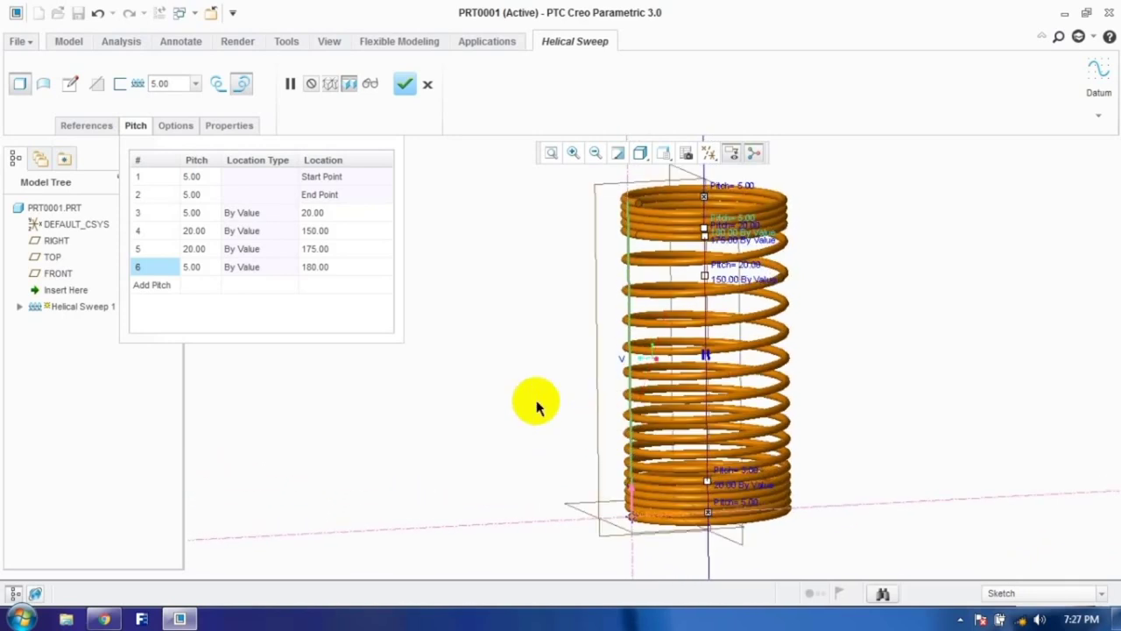
double_click(194, 176)
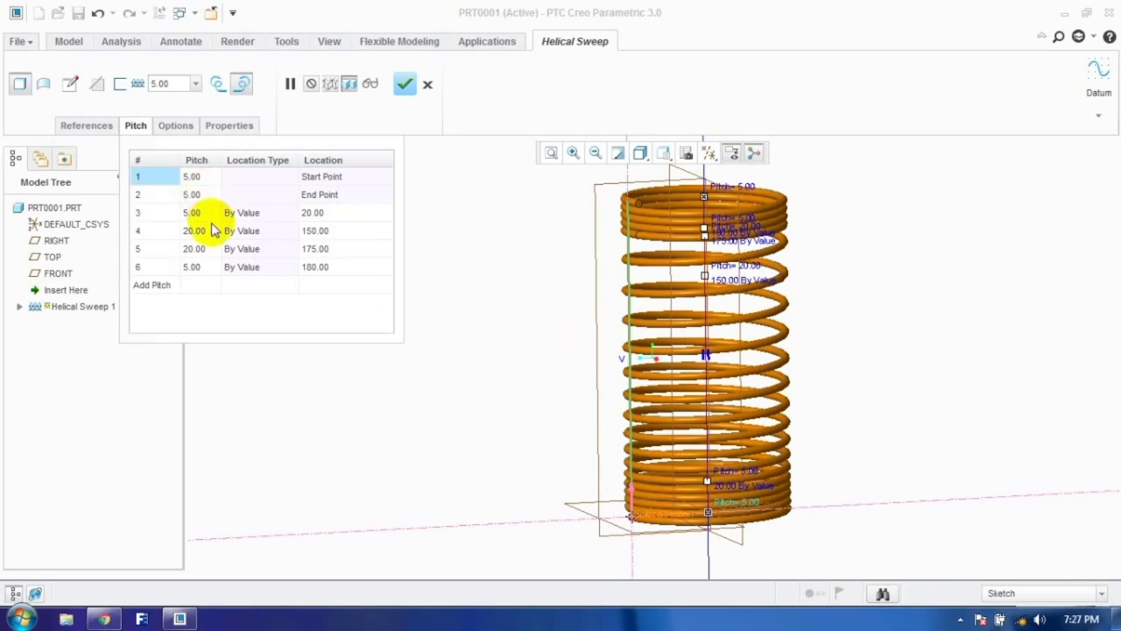
click(703, 229)
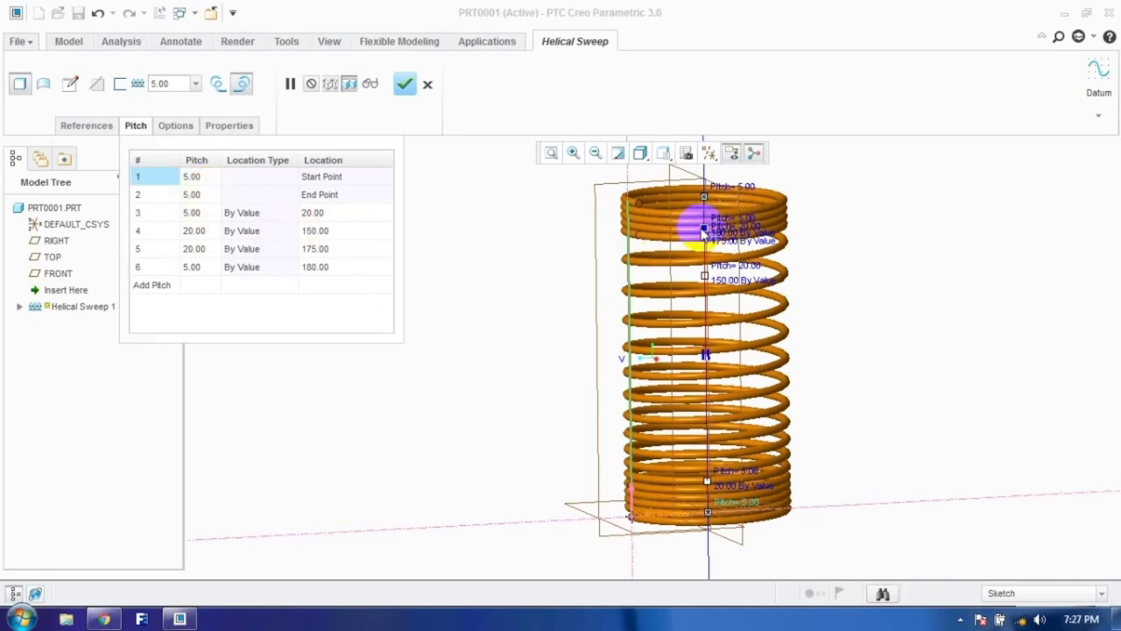
Step: Accept the variable-pitch spring, then delete Helical Sweep 1 via the Model Tree
click(404, 85)
middle_drag(533, 298, 585, 309)
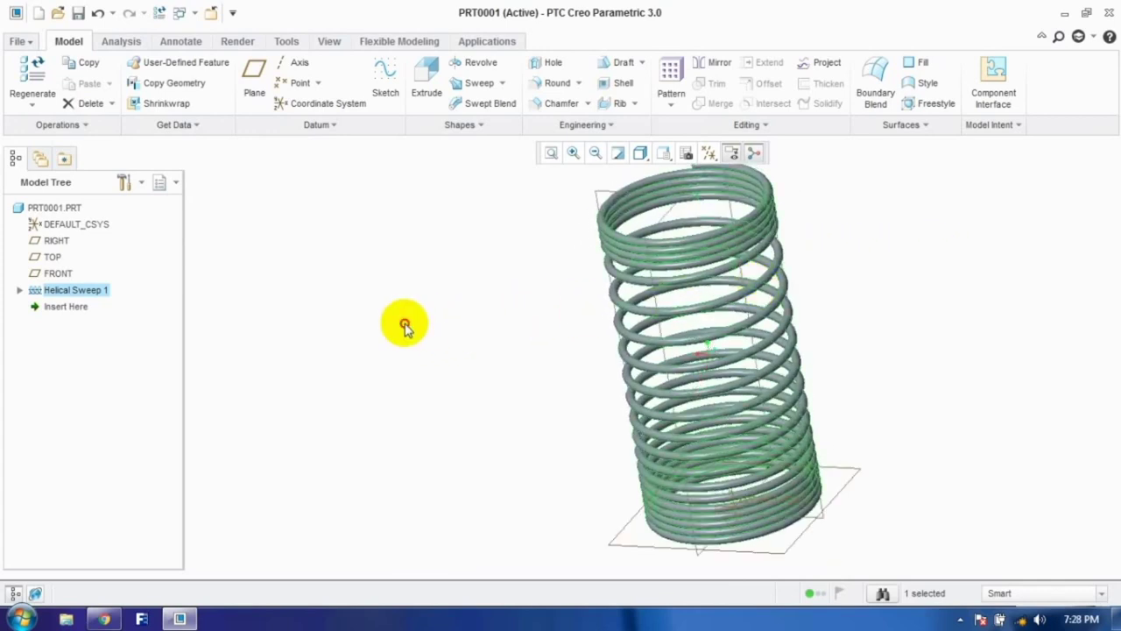
right_click(80, 290)
click(124, 485)
click(518, 327)
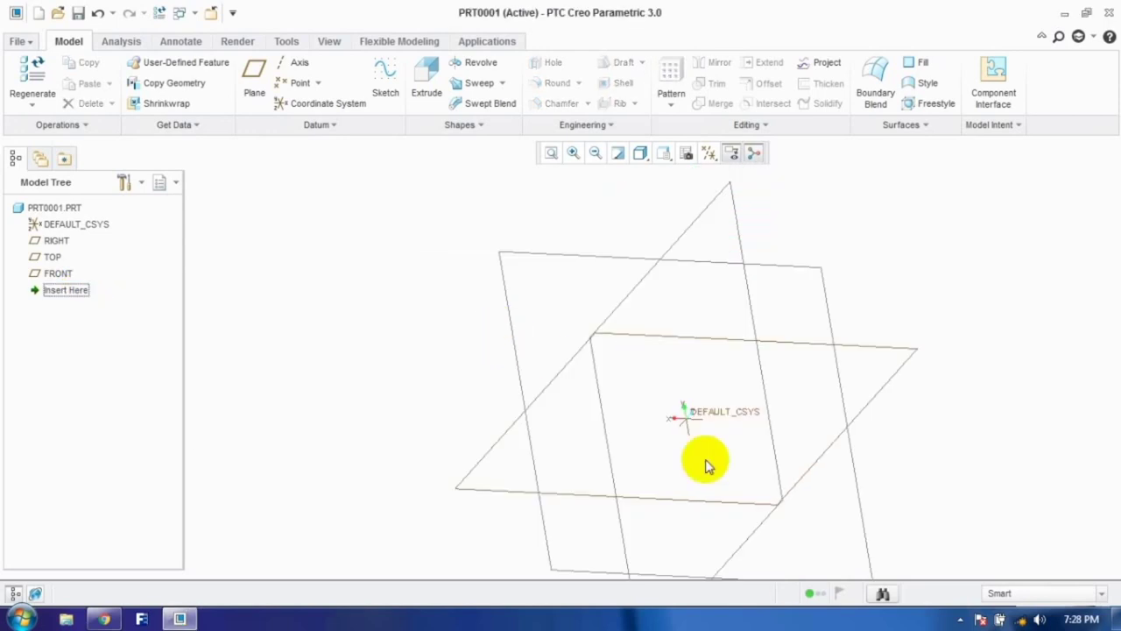
click(960, 619)
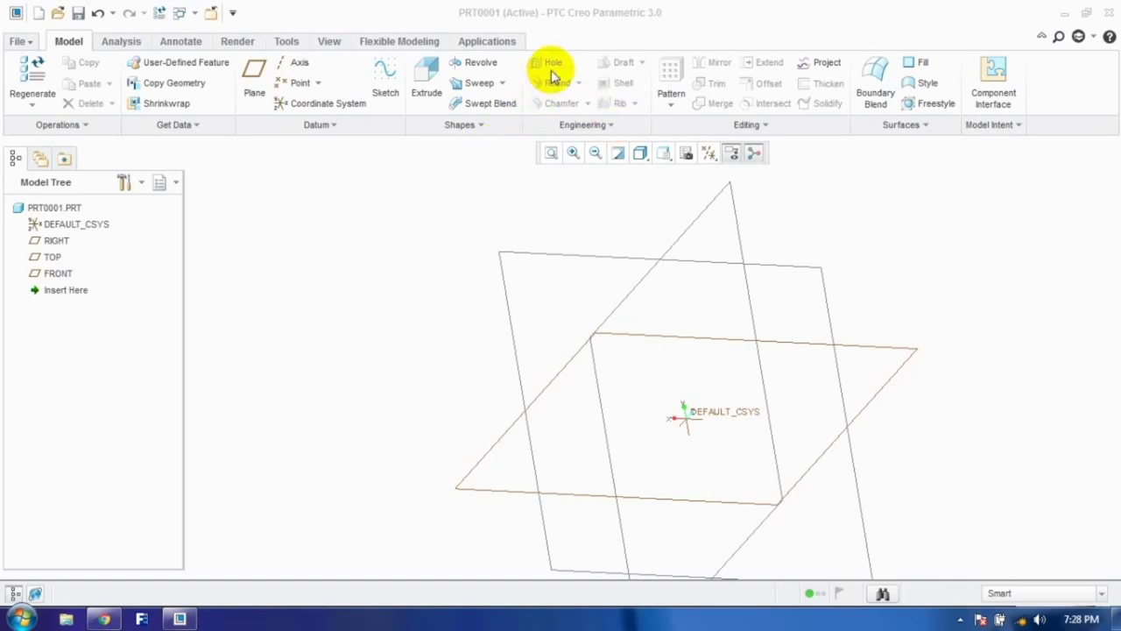
Step: Sketch a 300 by 300 center rectangle on the TOP plane for a new extrusion
click(438, 98)
click(506, 428)
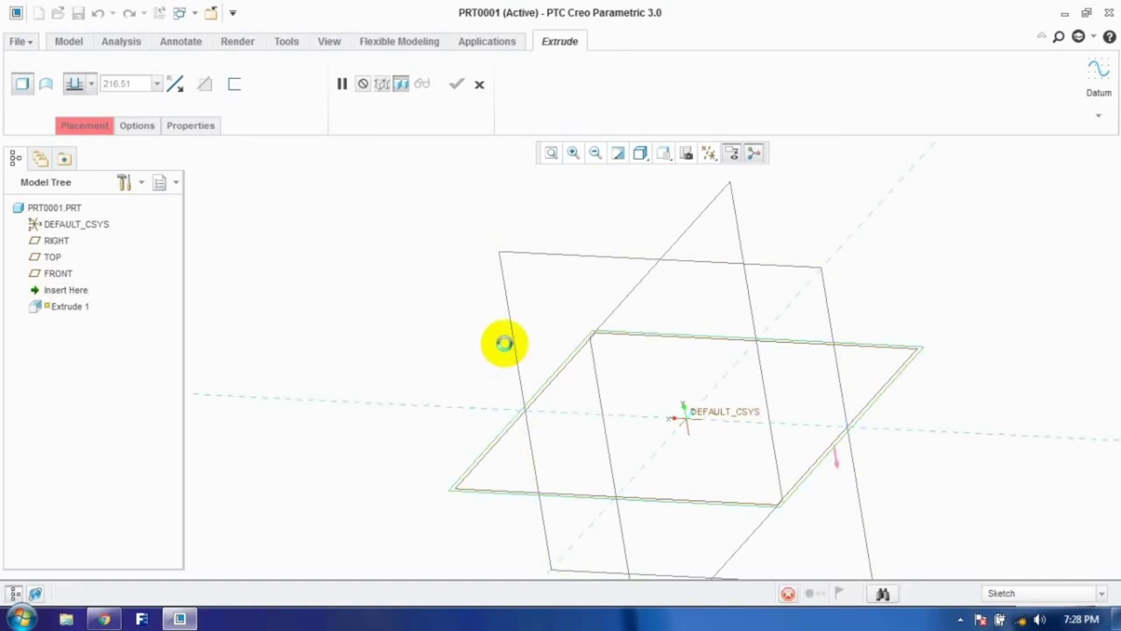
click(349, 82)
click(687, 418)
click(705, 481)
click(129, 75)
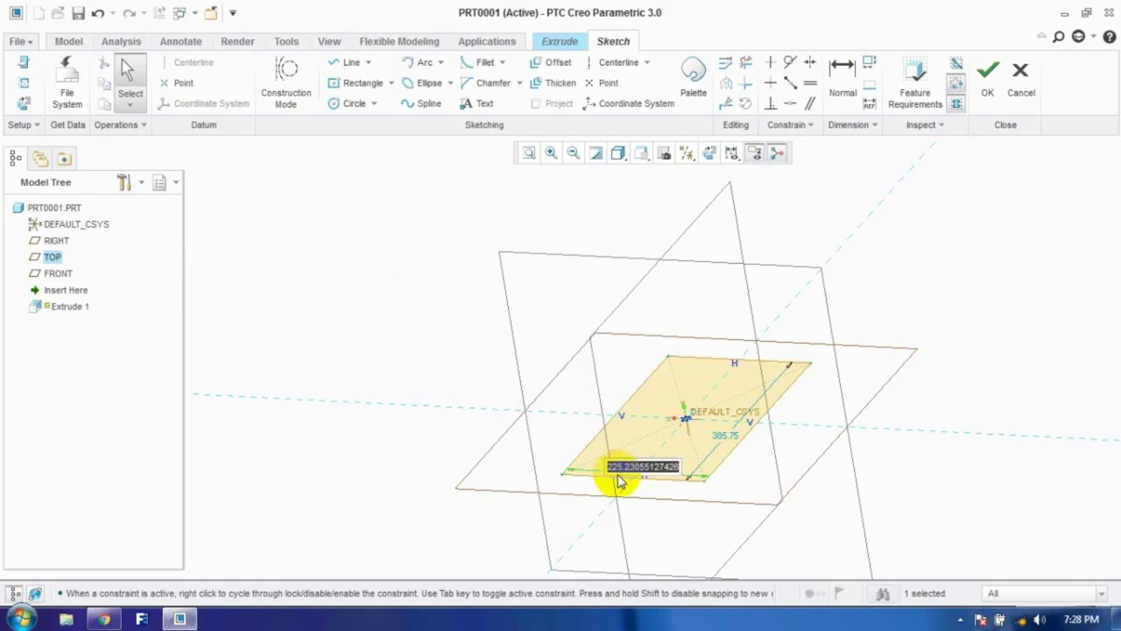
key(Return)
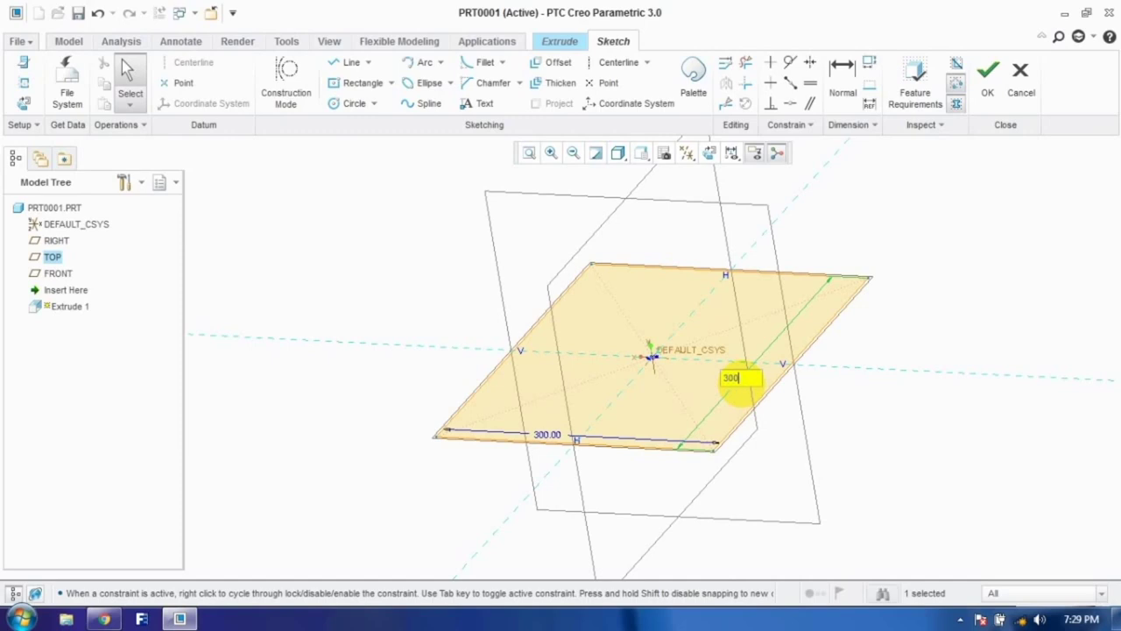
key(Return)
click(988, 72)
Step: Extrude the square 200 deep to finish Extrude 1
scroll(706, 400, down, 4)
middle_drag(713, 393, 745, 325)
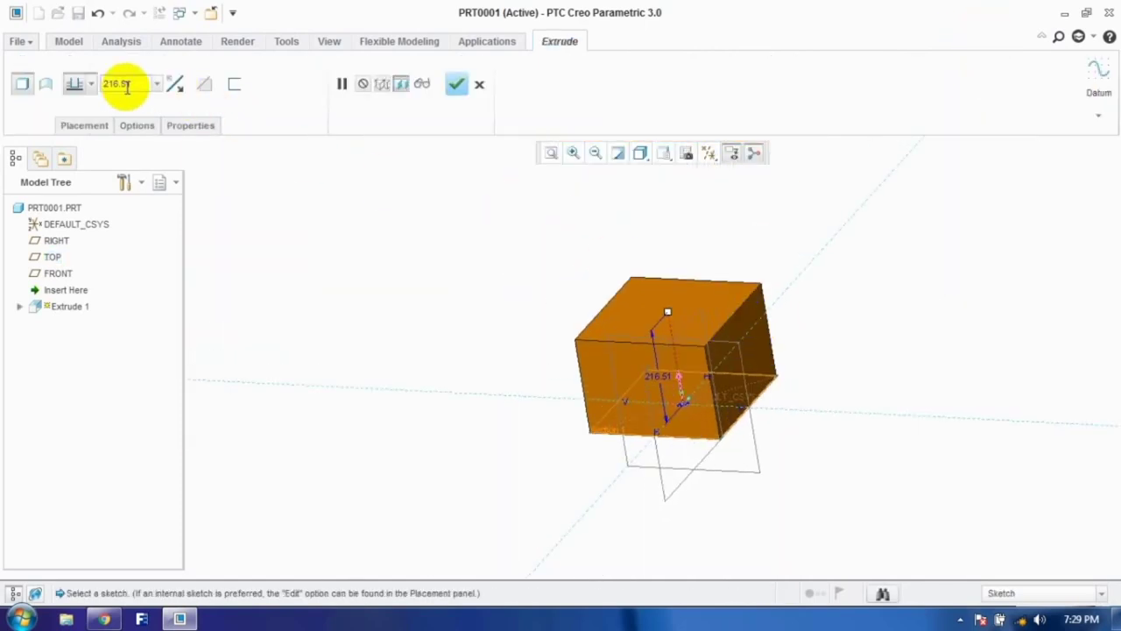
double_click(137, 84)
text(200)
key(Return)
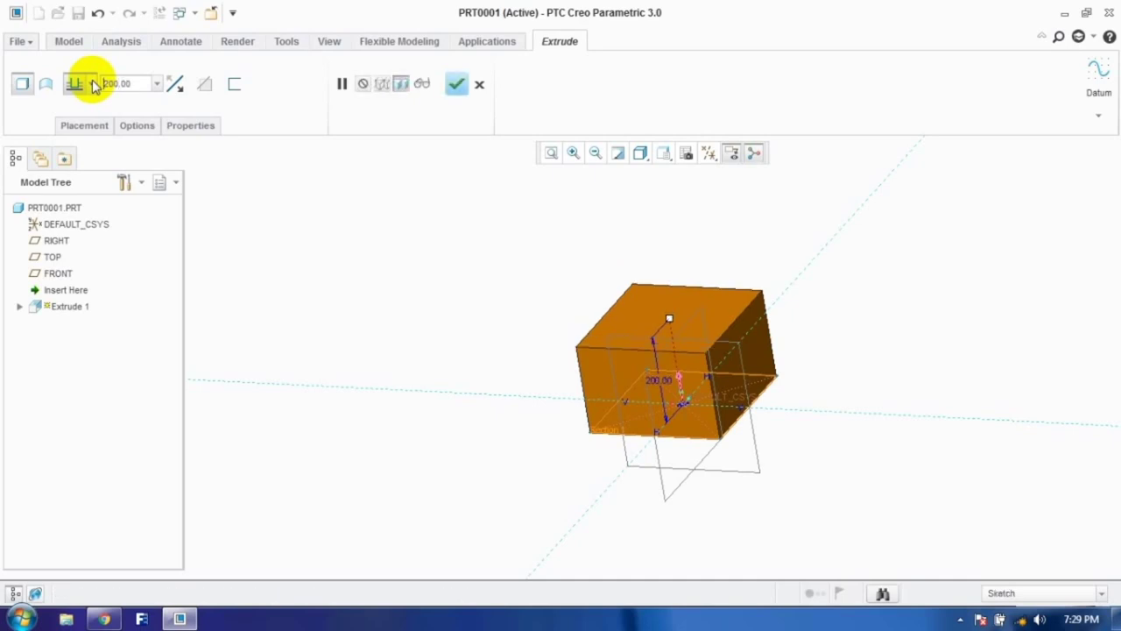
click(456, 84)
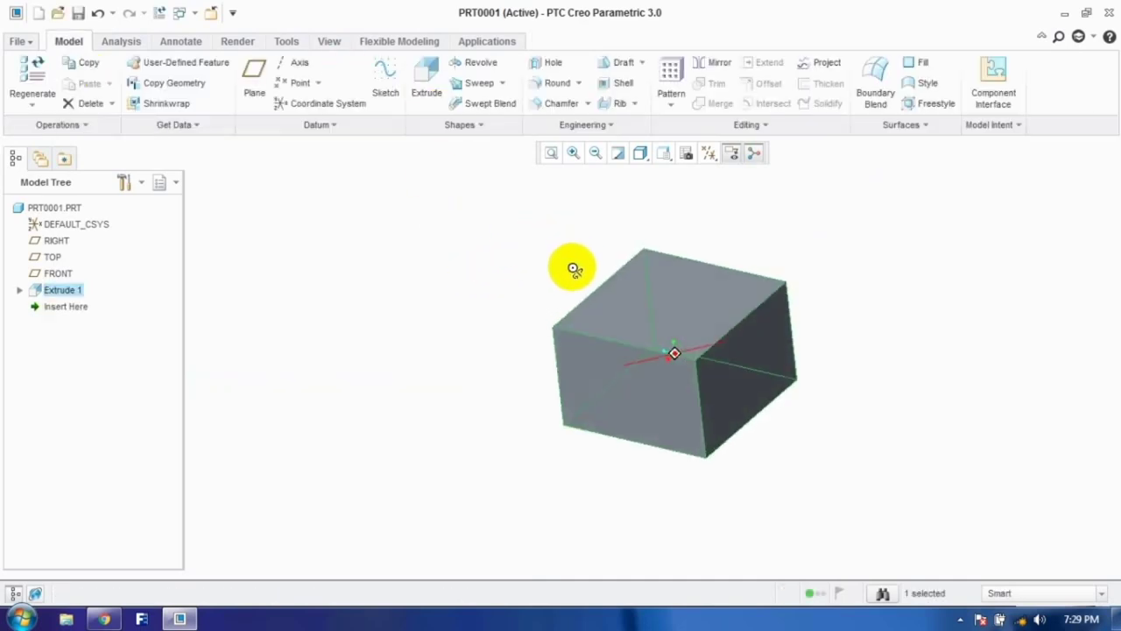
Step: Place a hole on the block's top face, referenced to two edges at offsets 60 and 50
scroll(771, 277, up, 3)
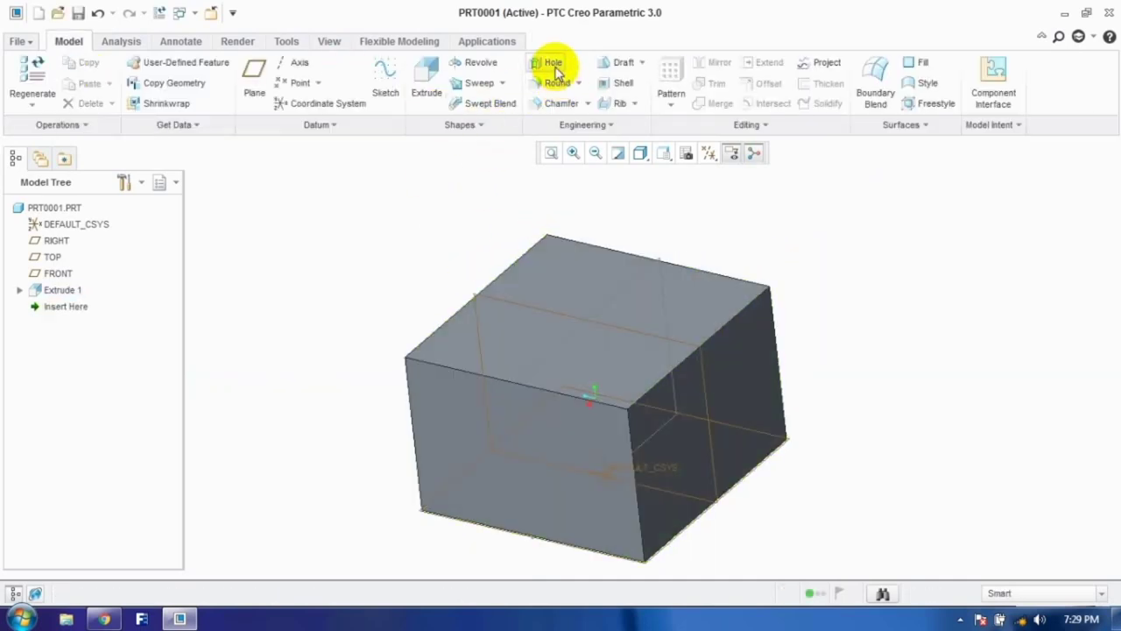
click(553, 68)
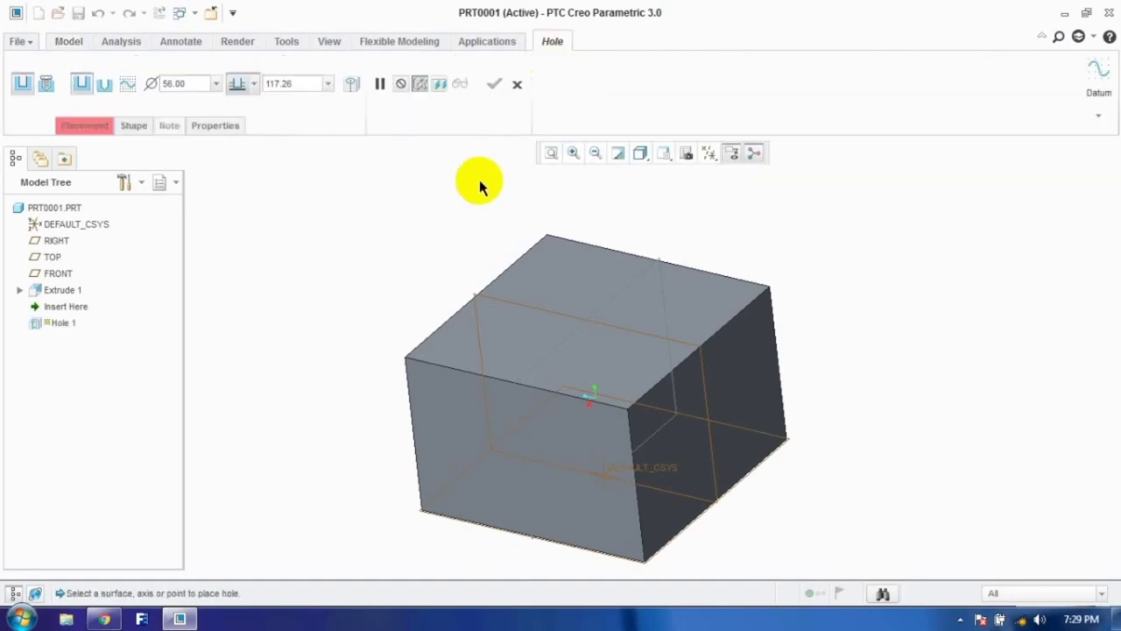
click(496, 350)
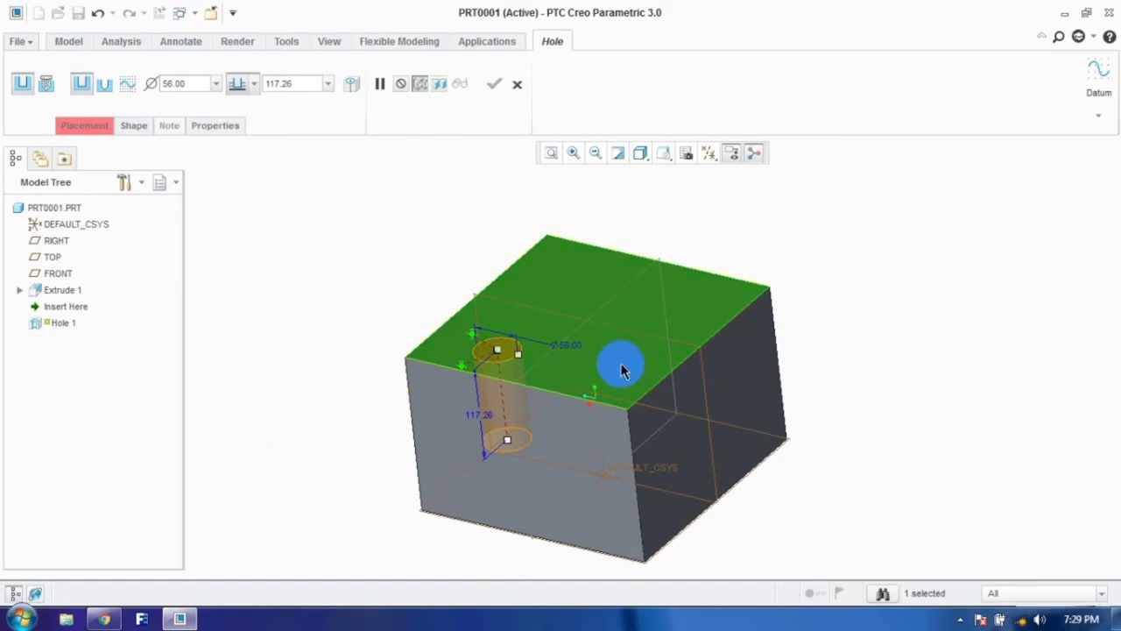
drag(499, 359, 549, 411)
scroll(383, 333, up, 3)
drag(540, 330, 463, 318)
mouse_move(463, 318)
middle_down()
mouse_move(482, 288)
mouse_move(447, 311)
mouse_move(438, 290)
mouse_move(445, 315)
middle_up()
double_click(532, 199)
text(60)
key(Return)
double_click(455, 271)
text(50)
key(Return)
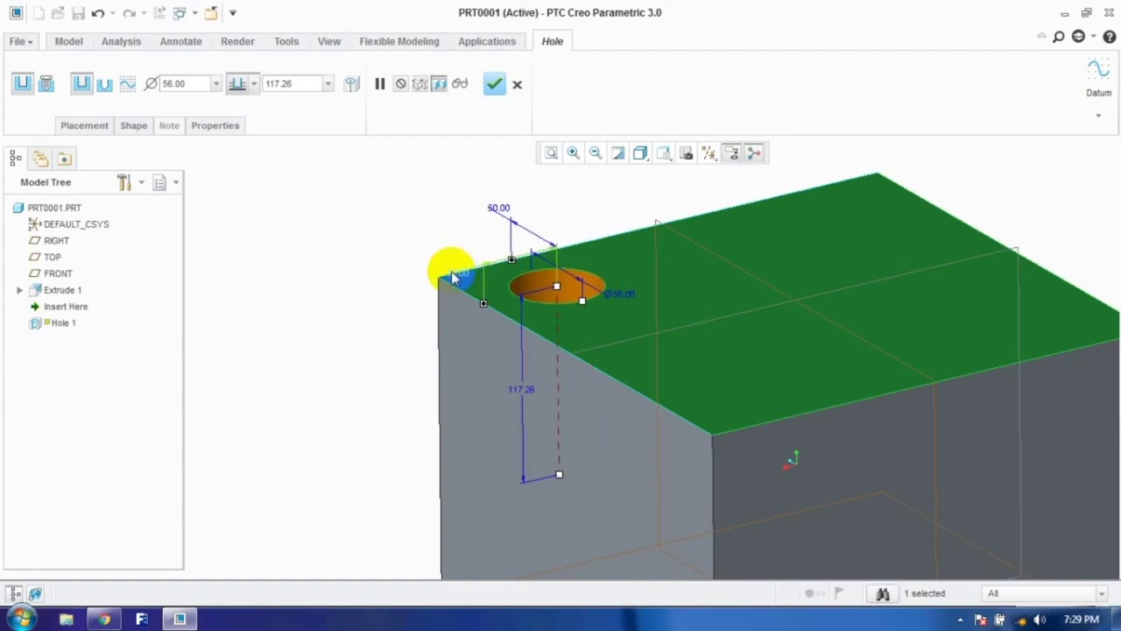
Step: Set the hole depth to 200 and complete Hole 1
middle_drag(362, 258, 379, 228)
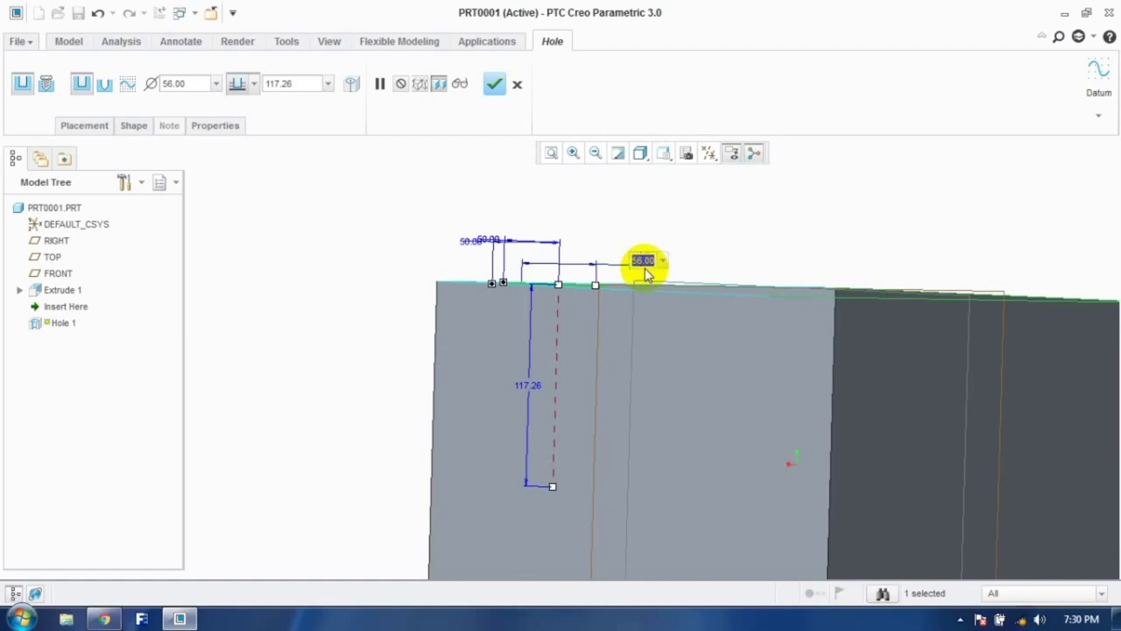
double_click(538, 390)
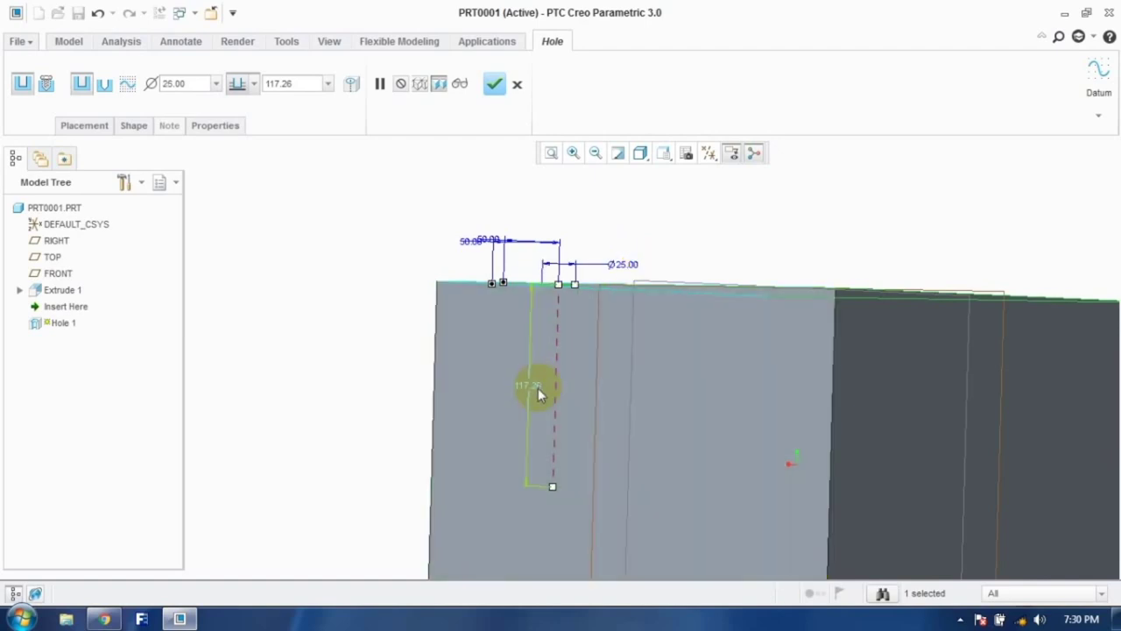
text(200)
key(Return)
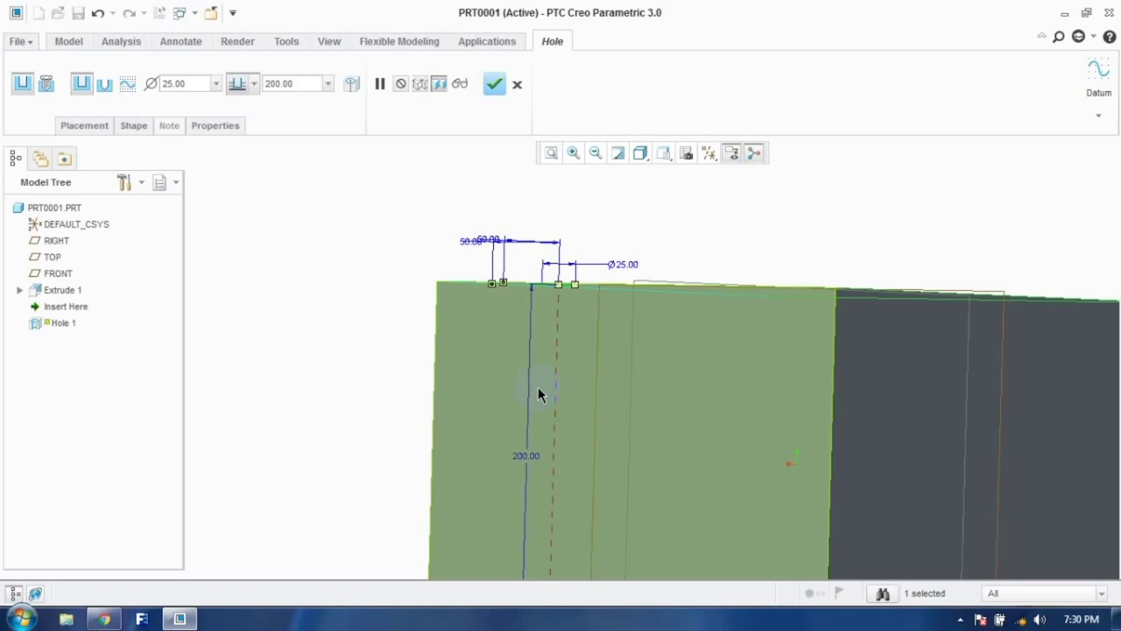
scroll(535, 392, down, 3)
middle_drag(503, 481, 534, 263)
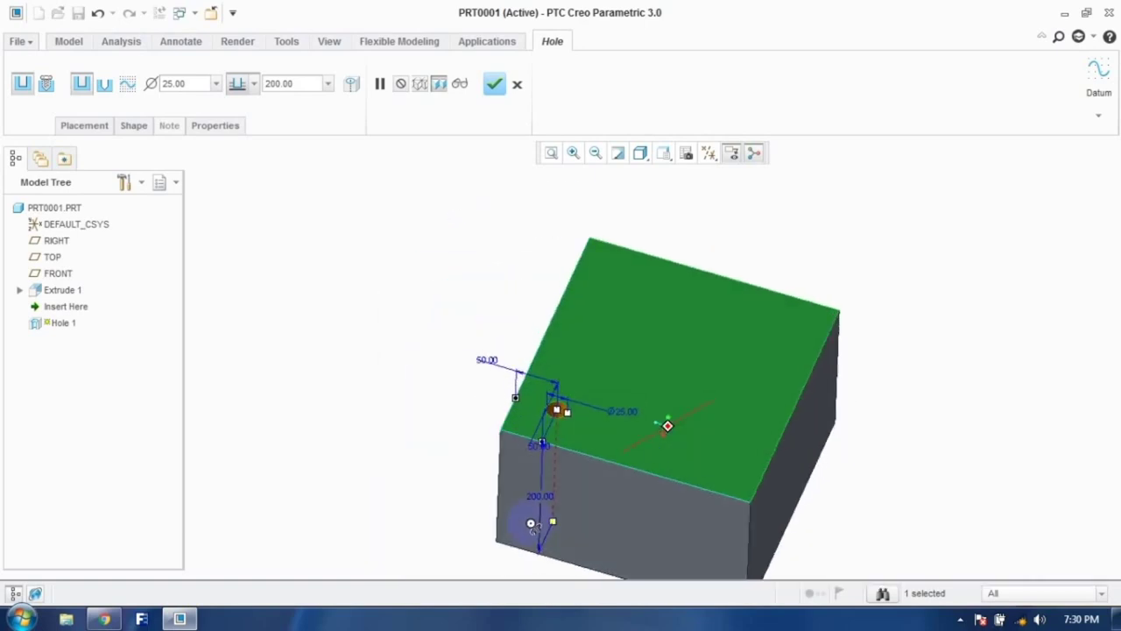
click(496, 85)
Step: Redefine Hole 1 and change its depth to 150
scroll(541, 415, up, 5)
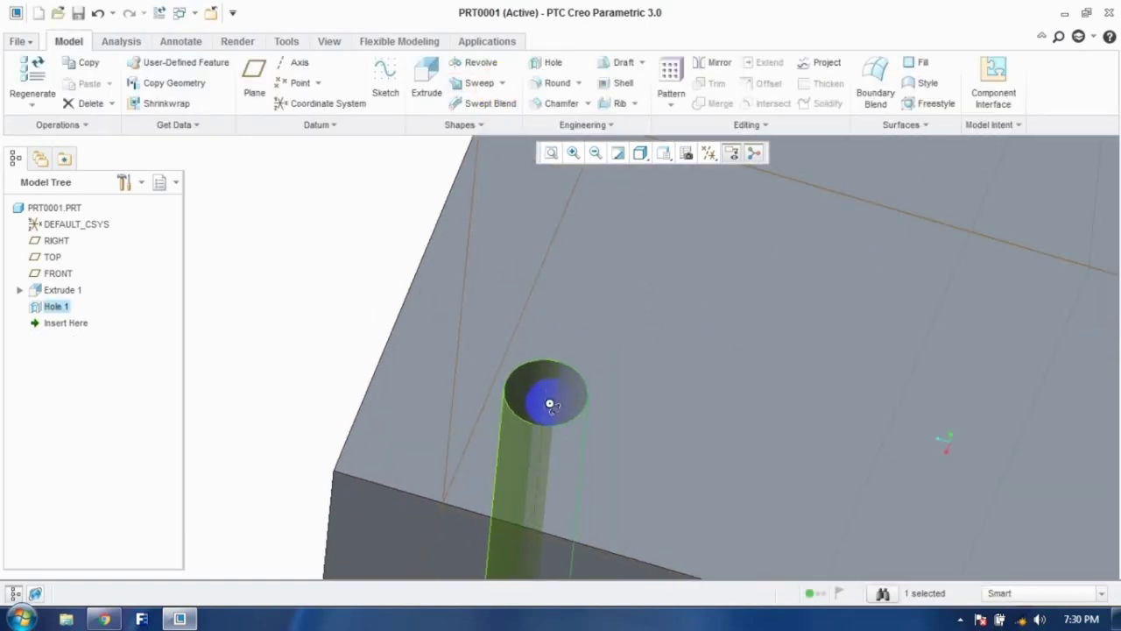
middle_drag(544, 410, 468, 394)
right_click(74, 309)
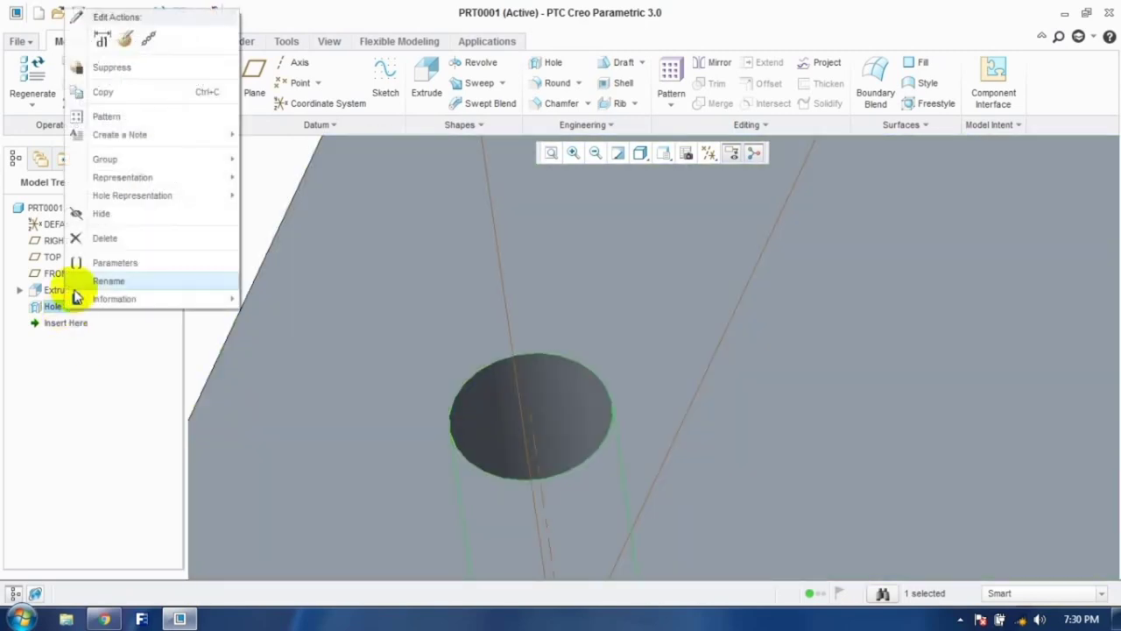
click(128, 42)
scroll(565, 375, down, 3)
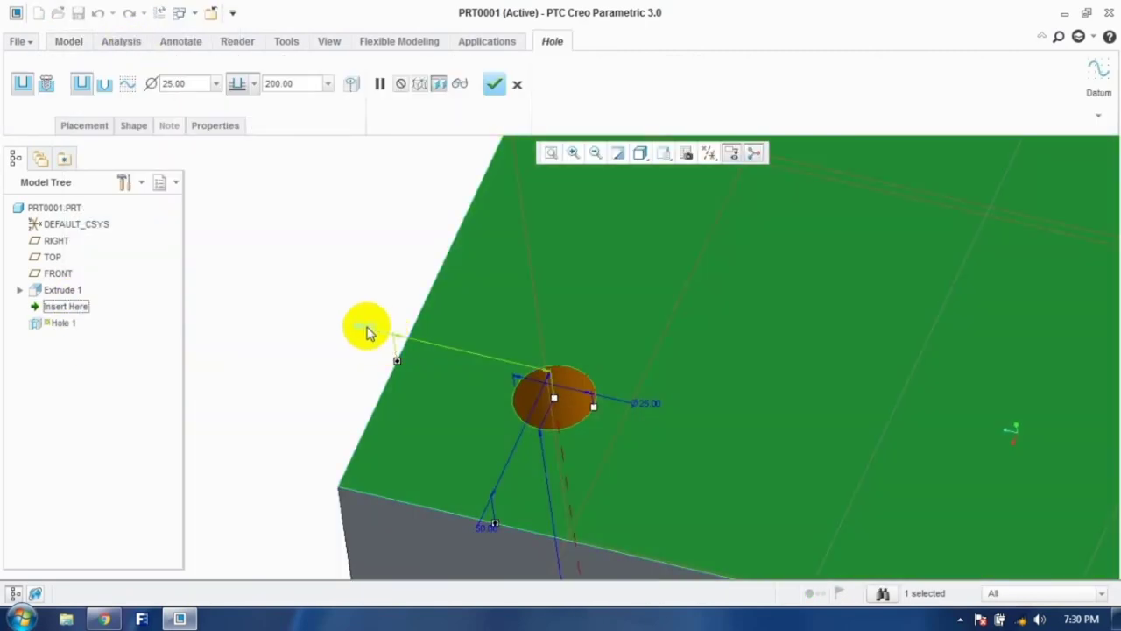
middle_drag(366, 325, 463, 438)
scroll(464, 438, down, 3)
scroll(660, 546, up, 3)
scroll(655, 574, down, 3)
scroll(654, 566, up, 3)
scroll(655, 566, down, 3)
middle_drag(475, 413, 607, 362)
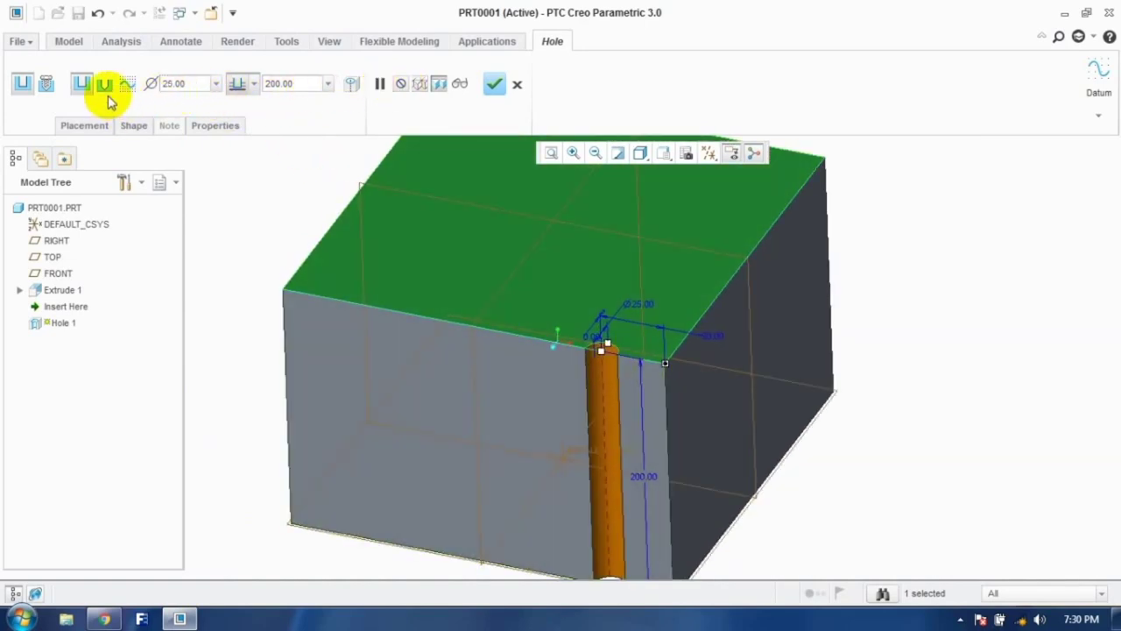
click(293, 85)
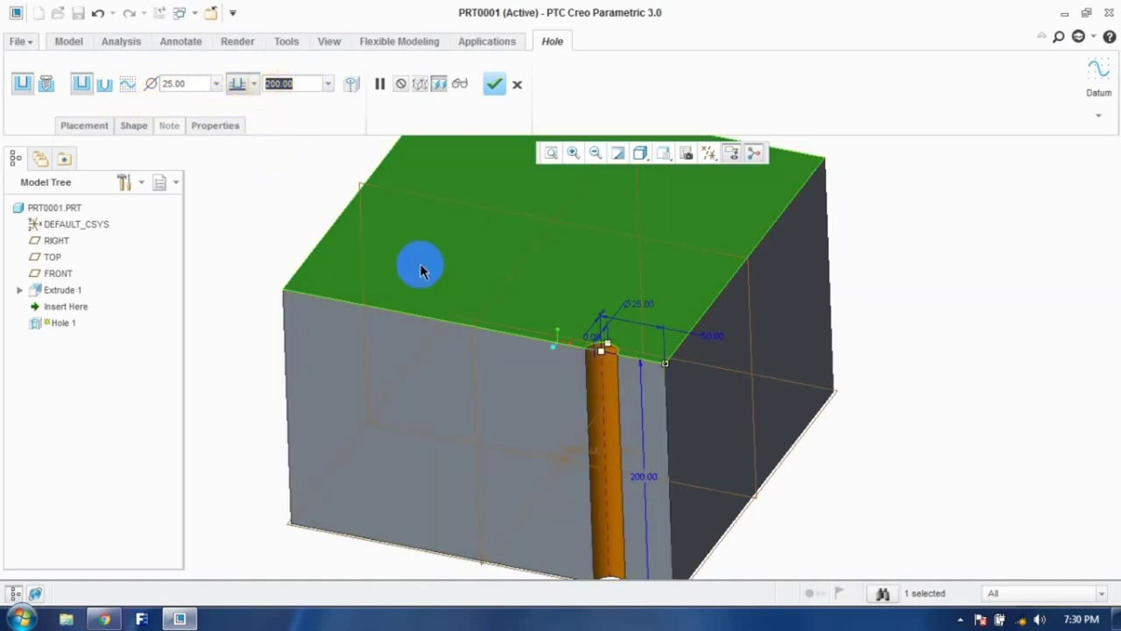
text(150)
key(Return)
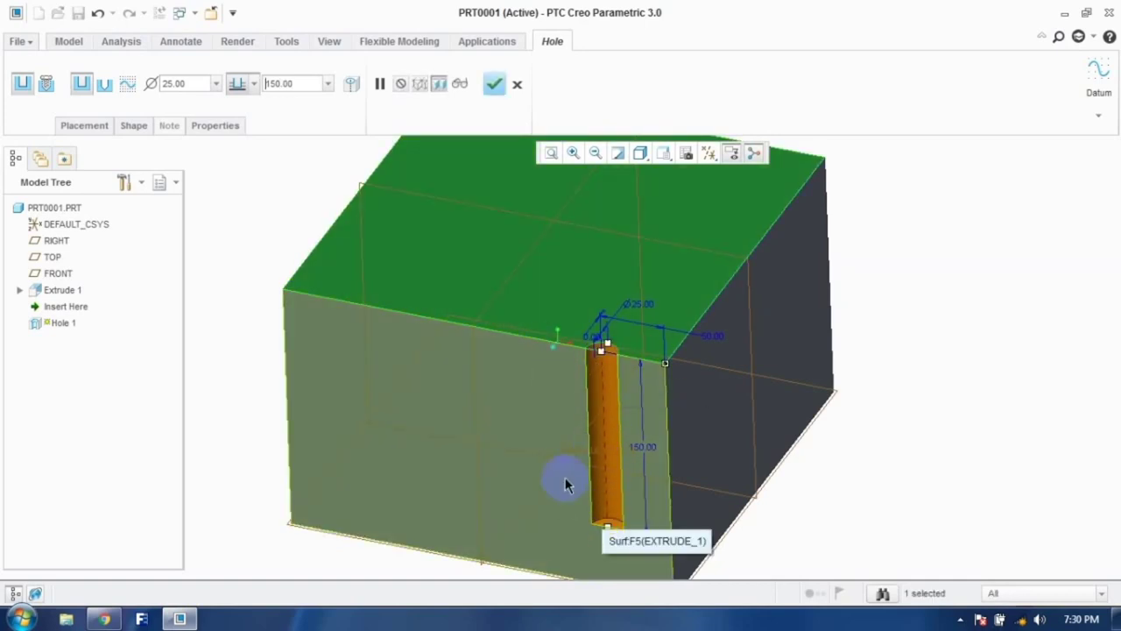
Step: Switch Hole 1 to a standard drilled profile, with depth measured to the shoulder
click(103, 85)
scroll(604, 537, down, 3)
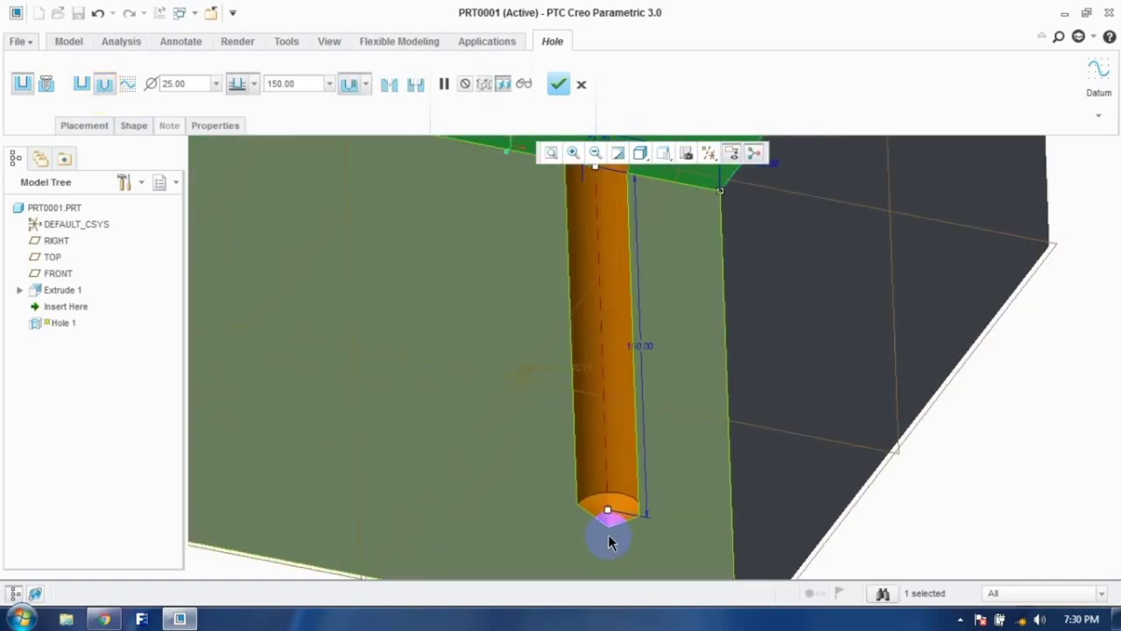
scroll(611, 532, up, 4)
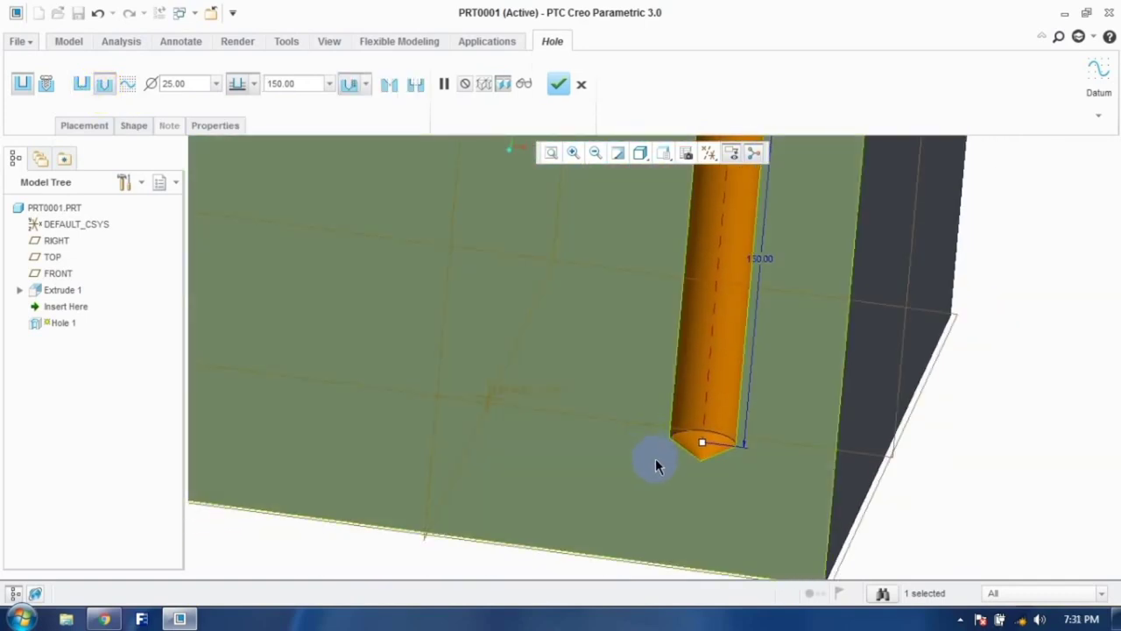
scroll(780, 380, down, 1)
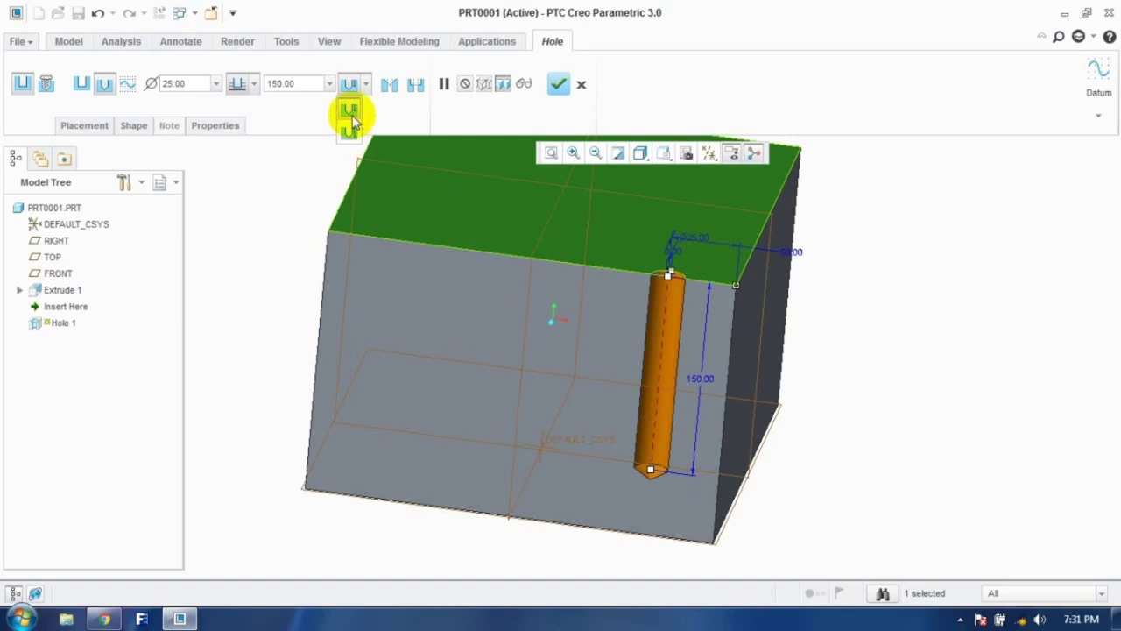
click(349, 133)
click(361, 85)
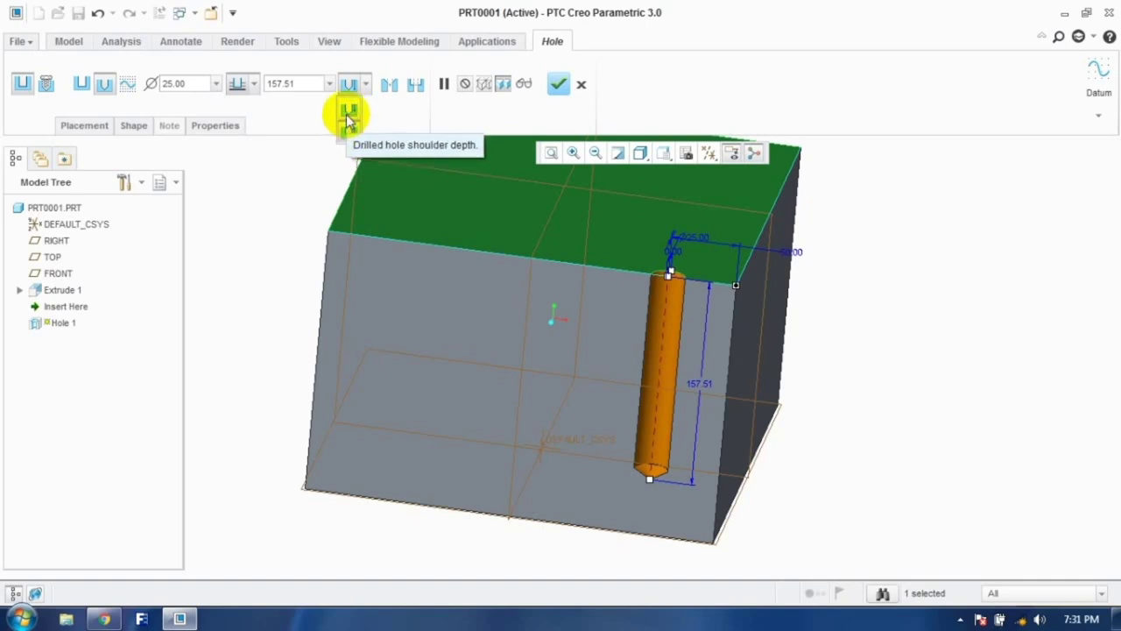
click(349, 114)
click(350, 135)
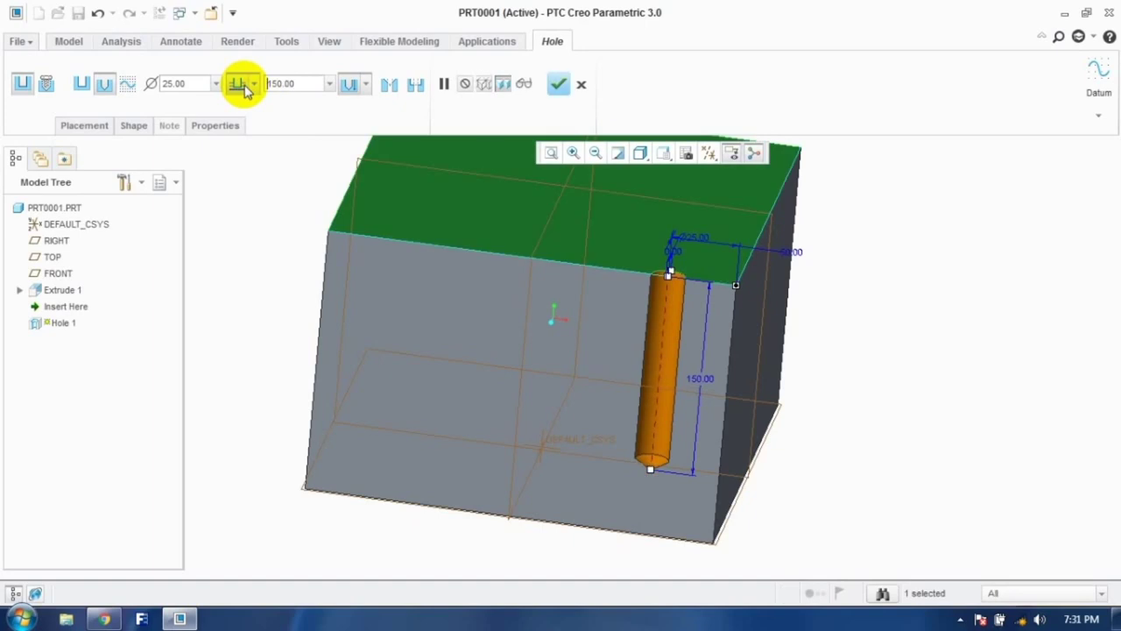
Step: Add a countersink to the hole and keep its diameter at 25
click(389, 95)
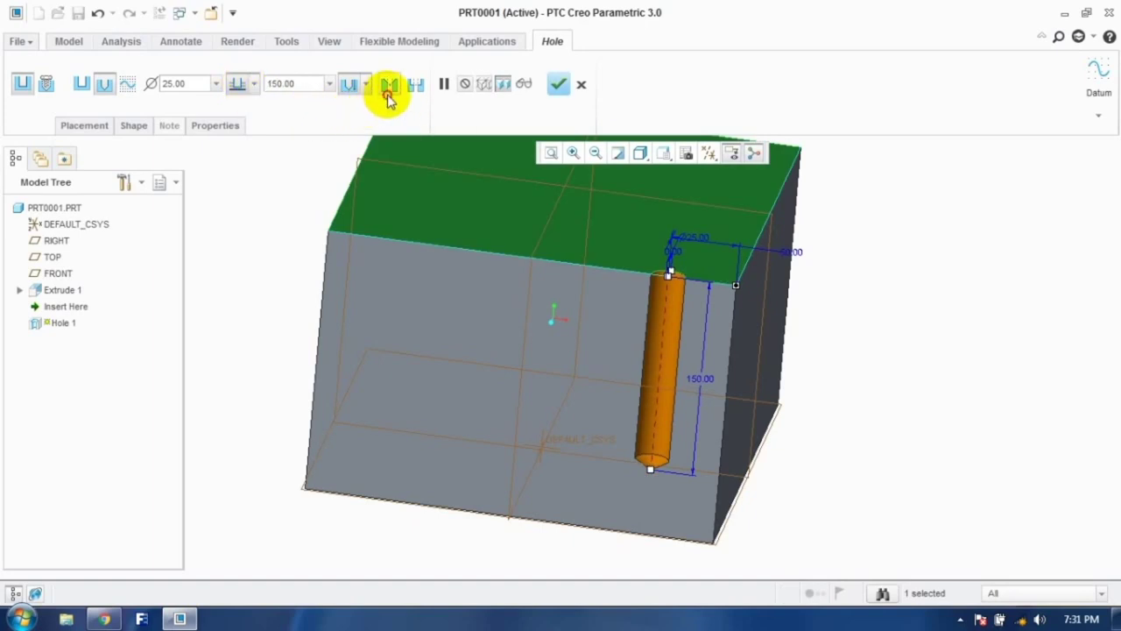
mouse_move(656, 233)
middle_down()
mouse_move(689, 263)
mouse_move(438, 261)
middle_up()
scroll(455, 251, down, 5)
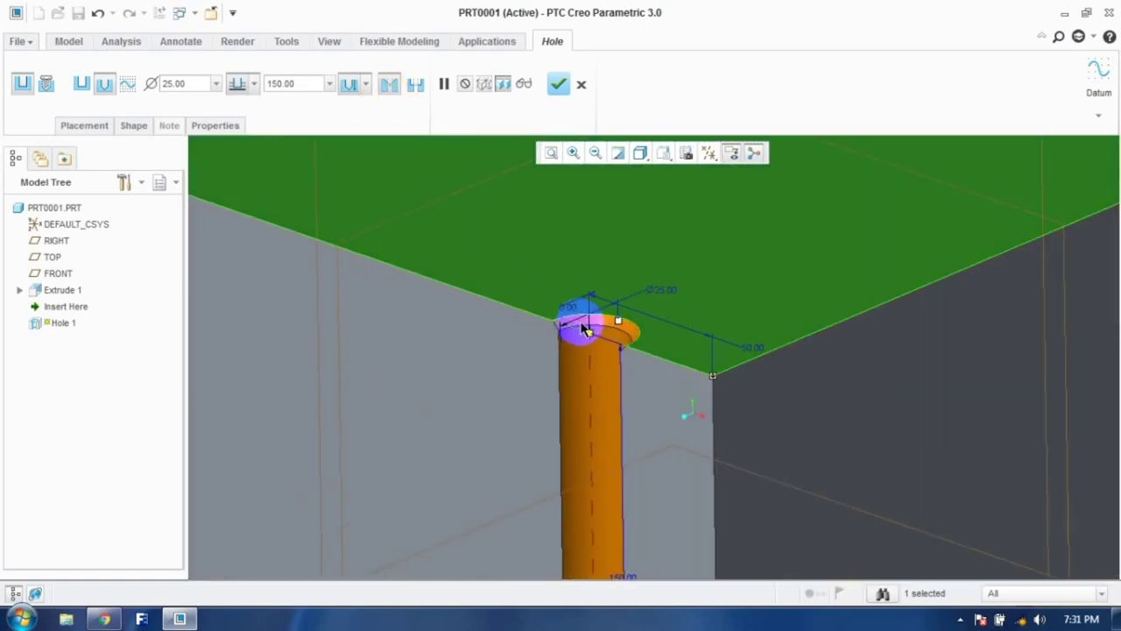
mouse_move(613, 323)
mouse_down()
mouse_move(628, 322)
mouse_move(600, 333)
mouse_move(618, 332)
mouse_up()
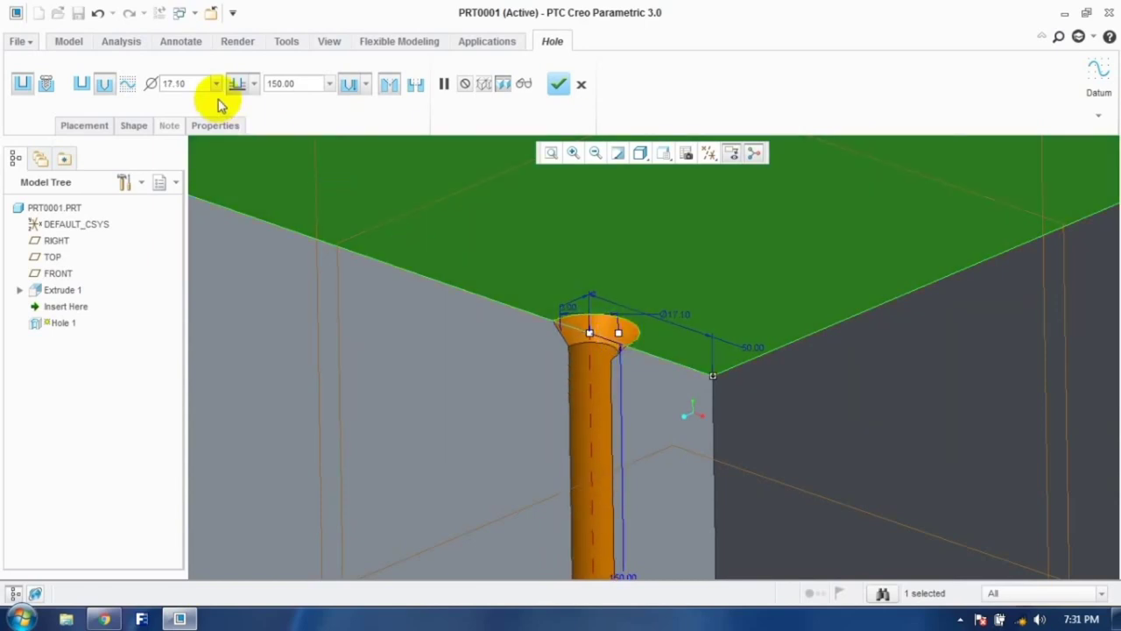
double_click(184, 83)
text(25)
key(Return)
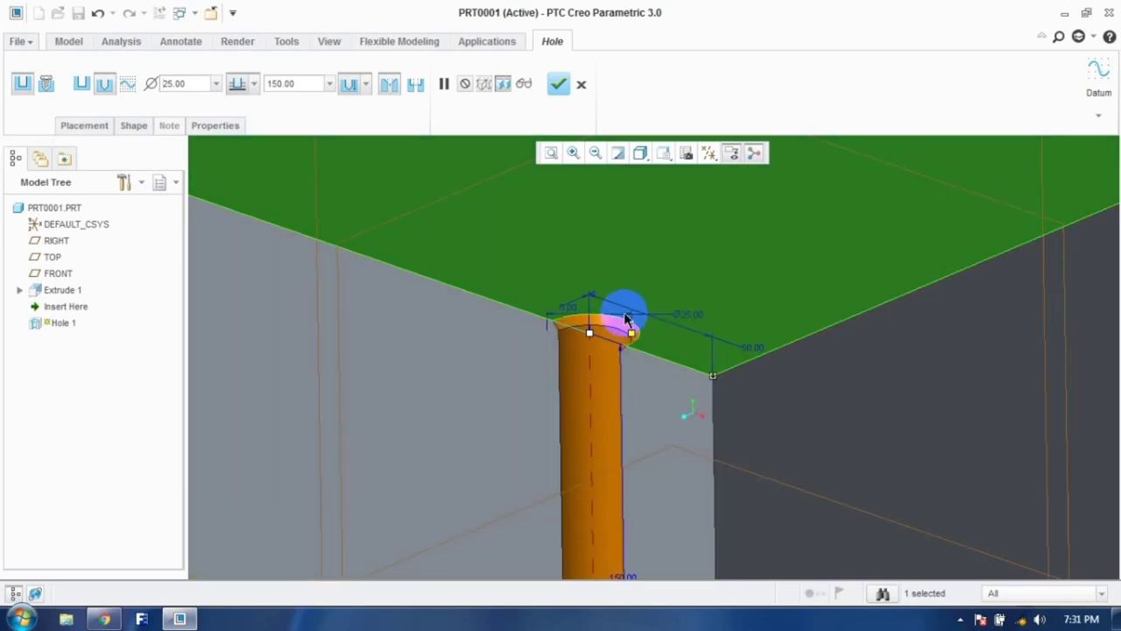
Step: In the Shape panel, keep the depth type Blind, measured to the drill tip
click(136, 127)
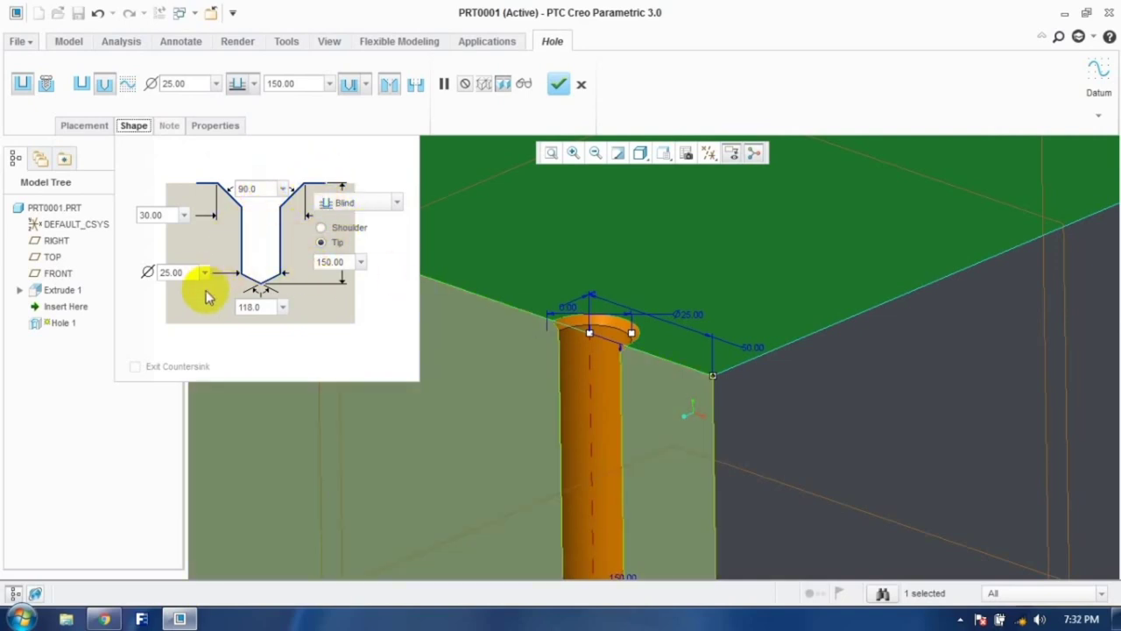
click(342, 210)
click(343, 202)
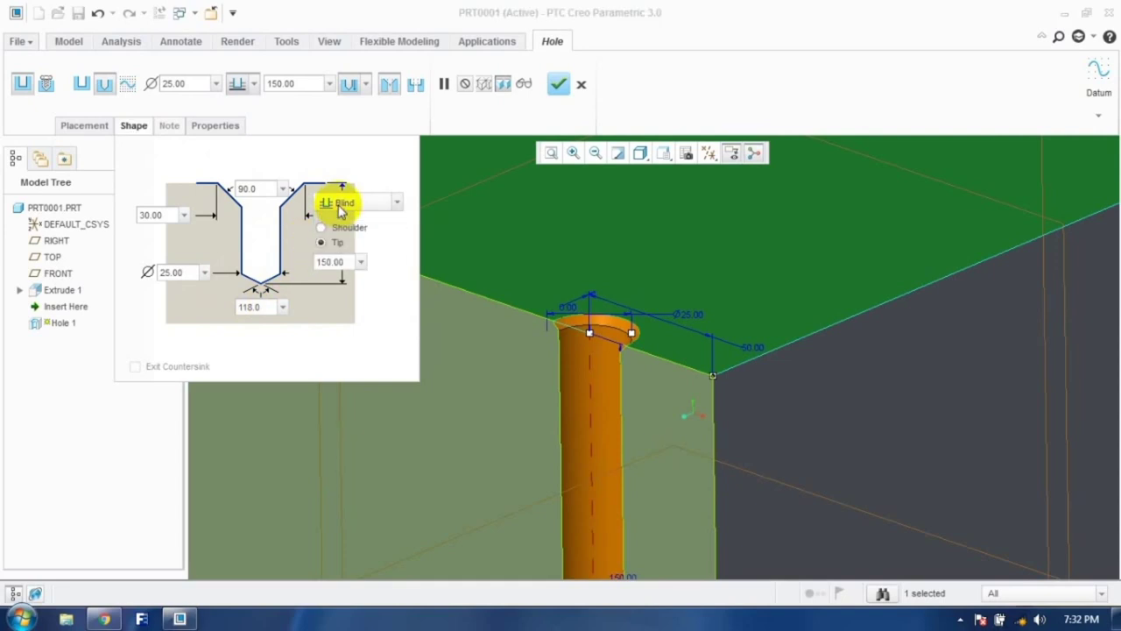
click(397, 205)
click(329, 219)
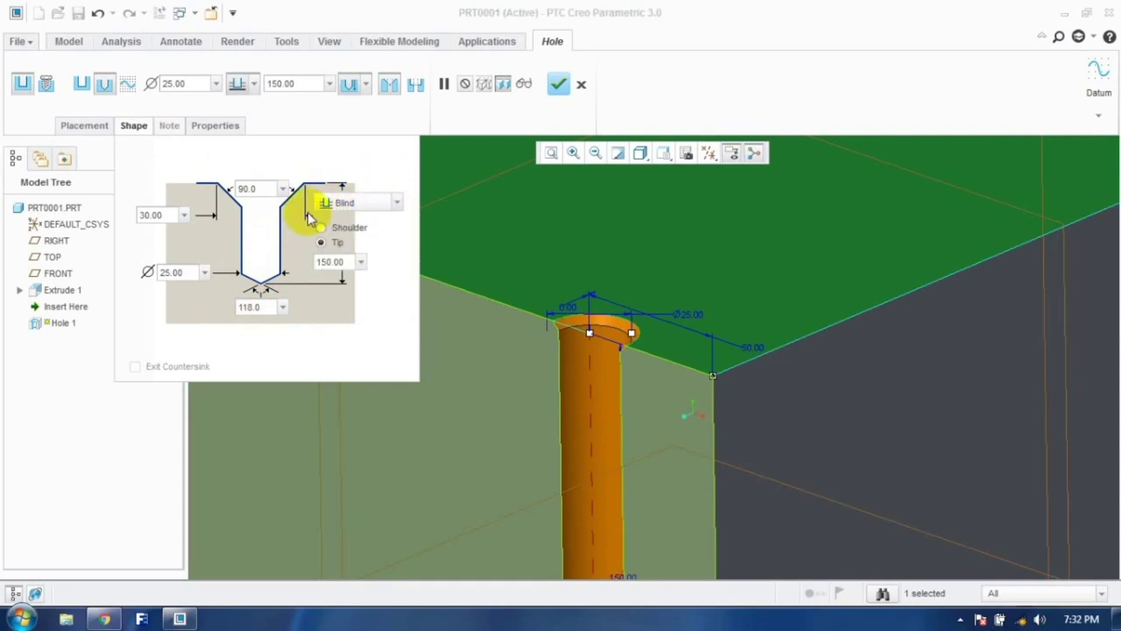
click(321, 241)
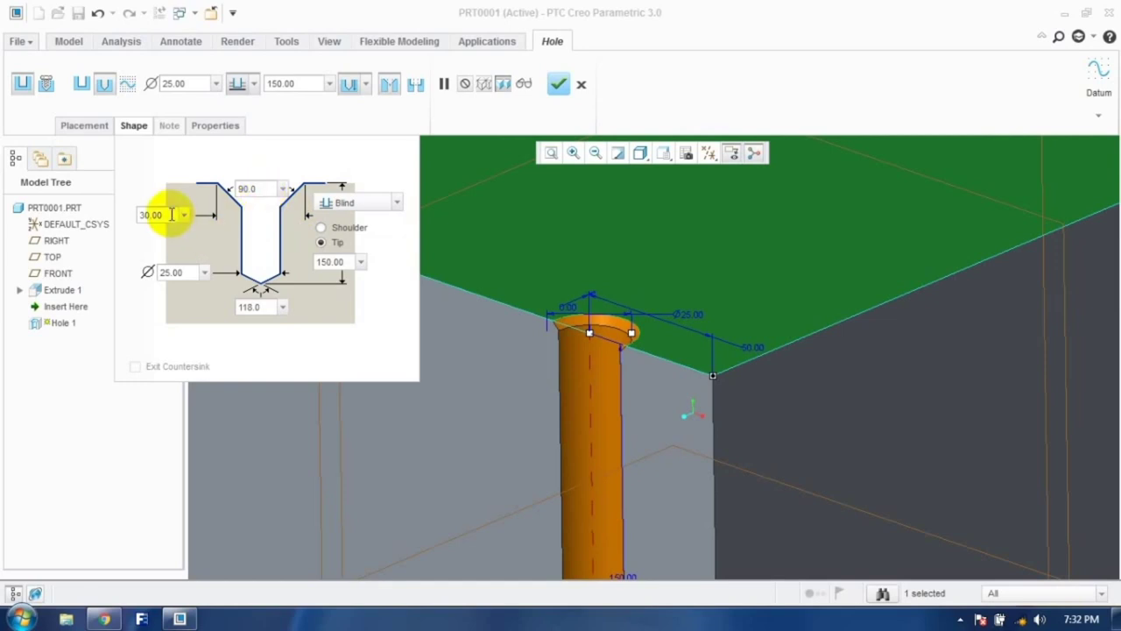
Step: Change the countersink value from 30.00 to 60.00 and finish the hole
double_click(171, 214)
text(60)
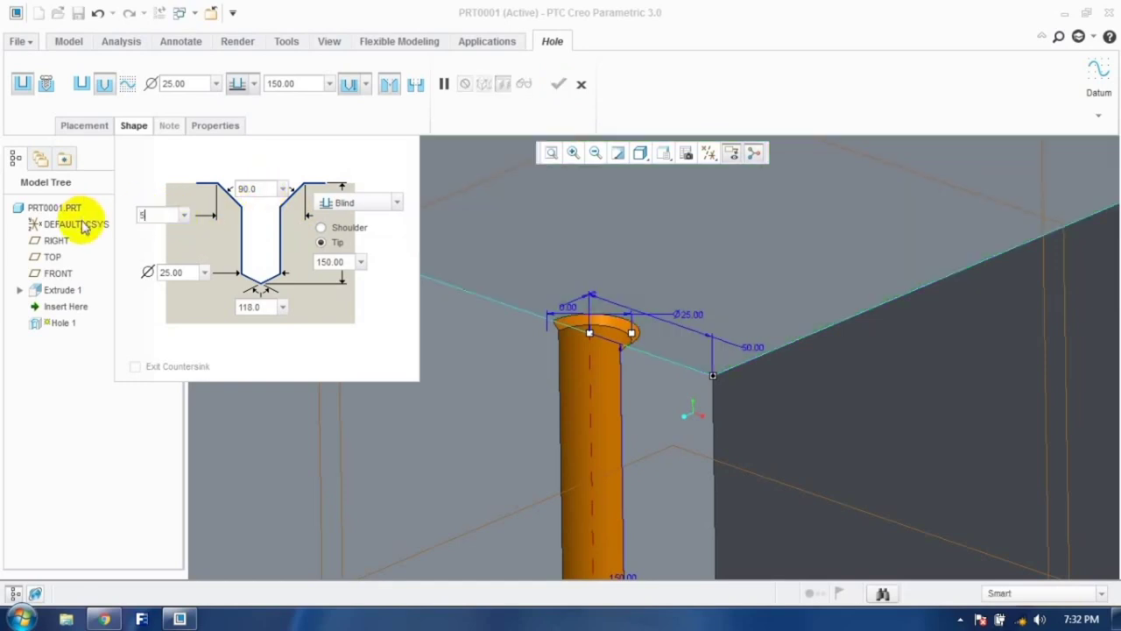
key(Return)
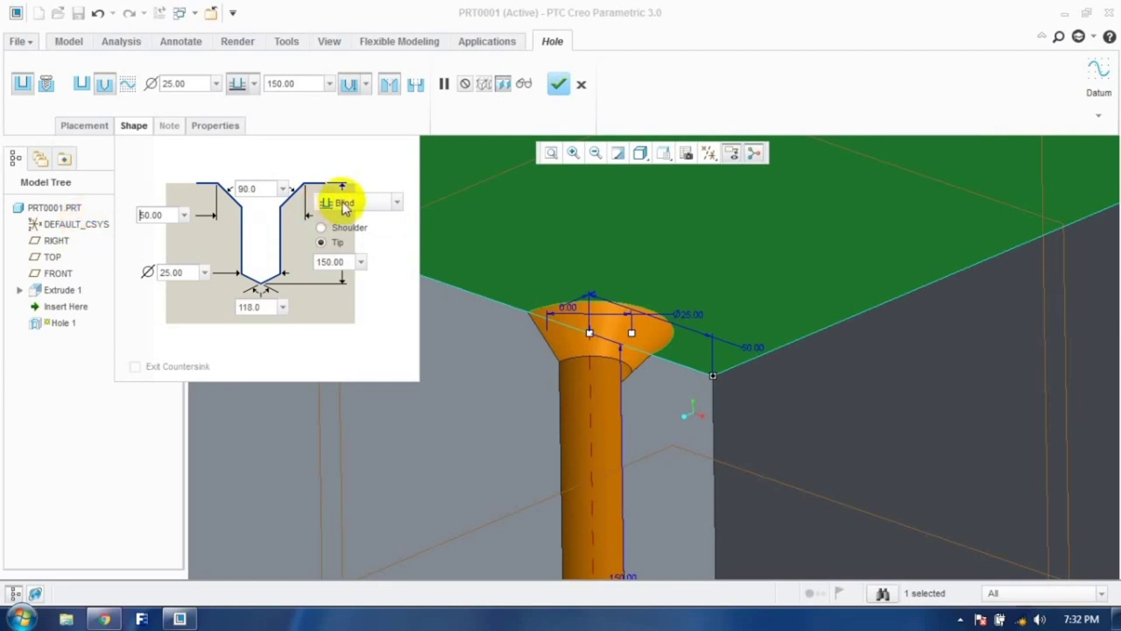
click(559, 85)
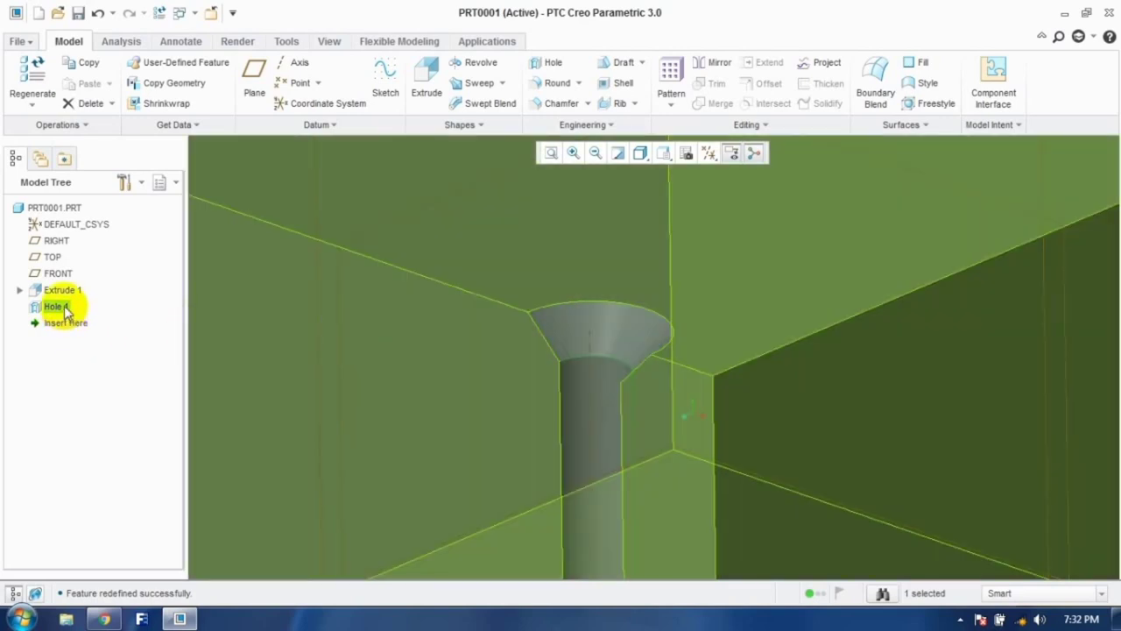
Step: Redefine Hole 1 with a counterbore 20.00 deep instead of the countersink
right_click(53, 306)
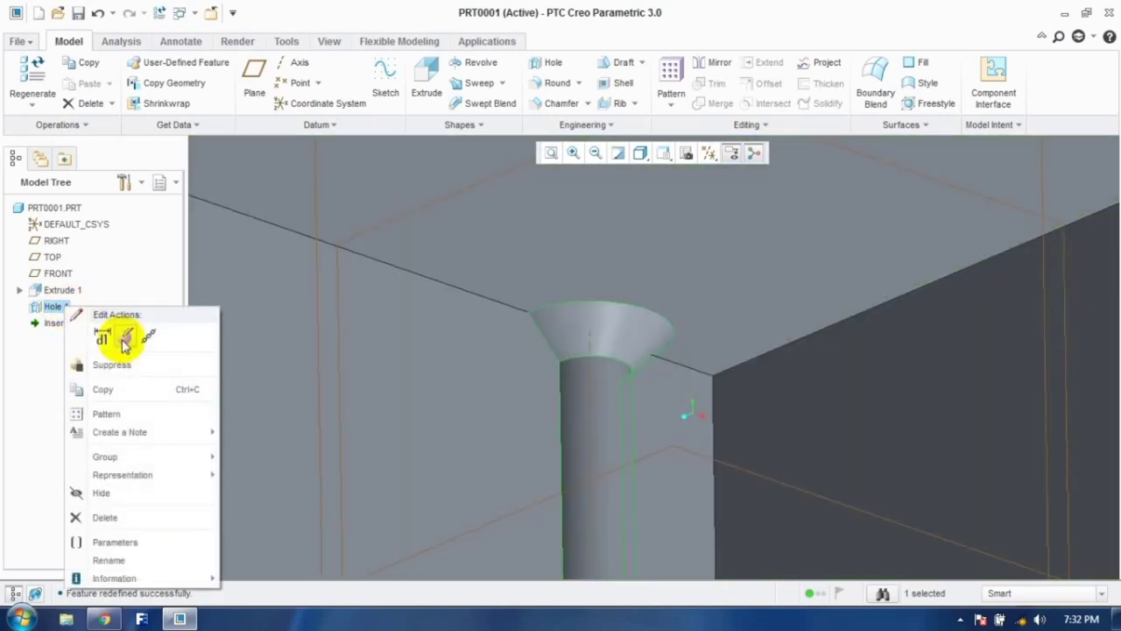
click(125, 341)
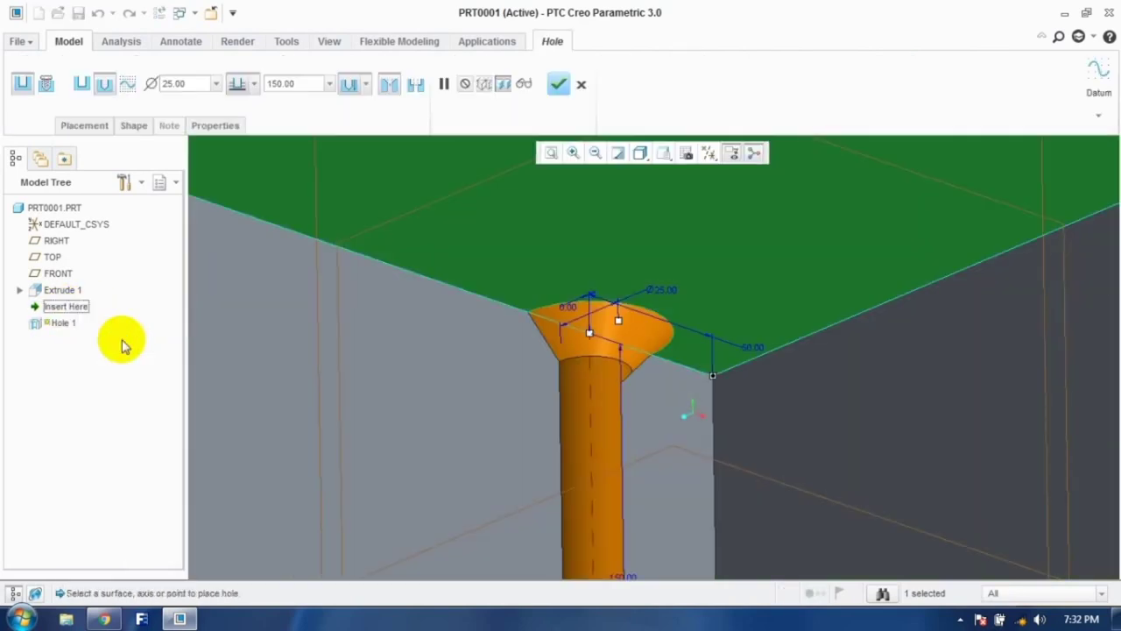
click(416, 92)
click(391, 87)
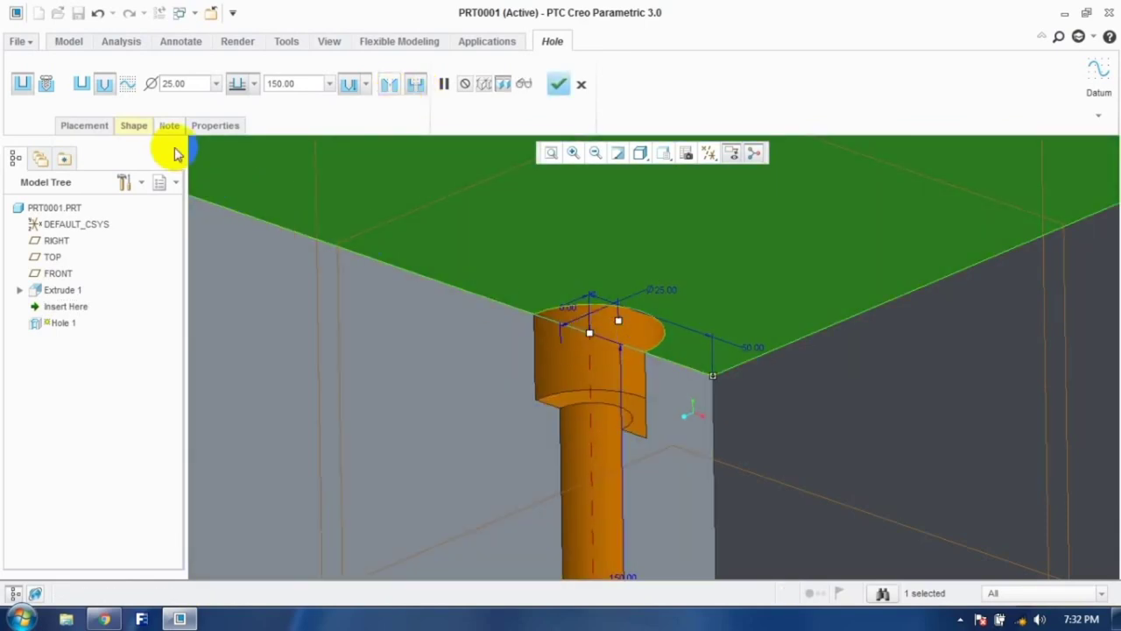
click(133, 125)
drag(162, 191, 120, 187)
text(20)
key(Return)
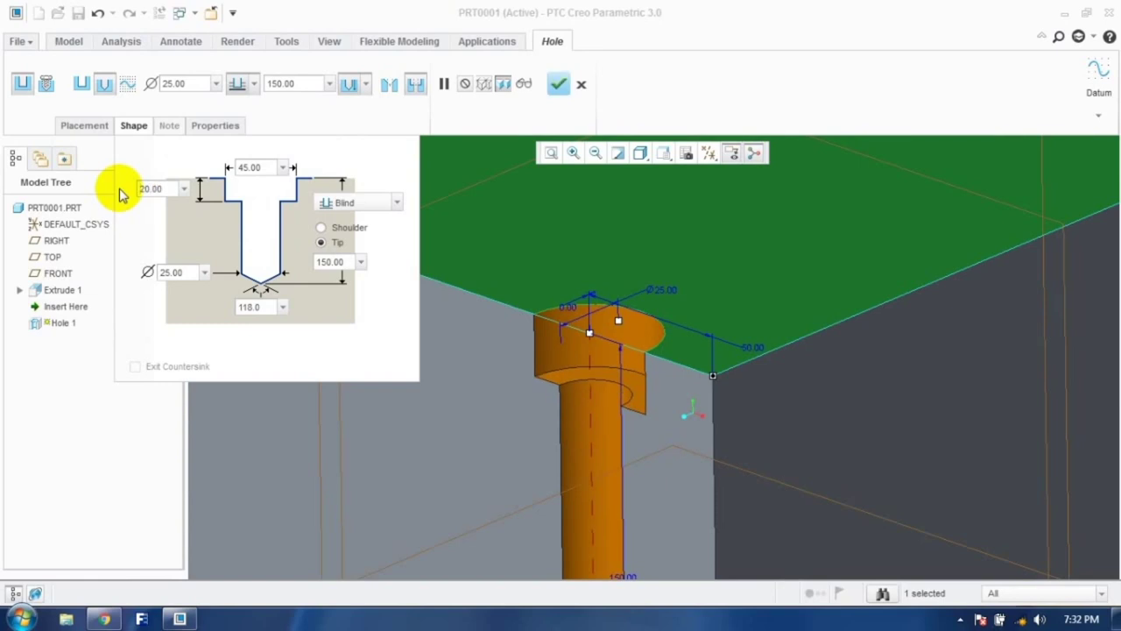
Step: Re-add the countersink, set it to 45.00, and finish the hole
click(389, 86)
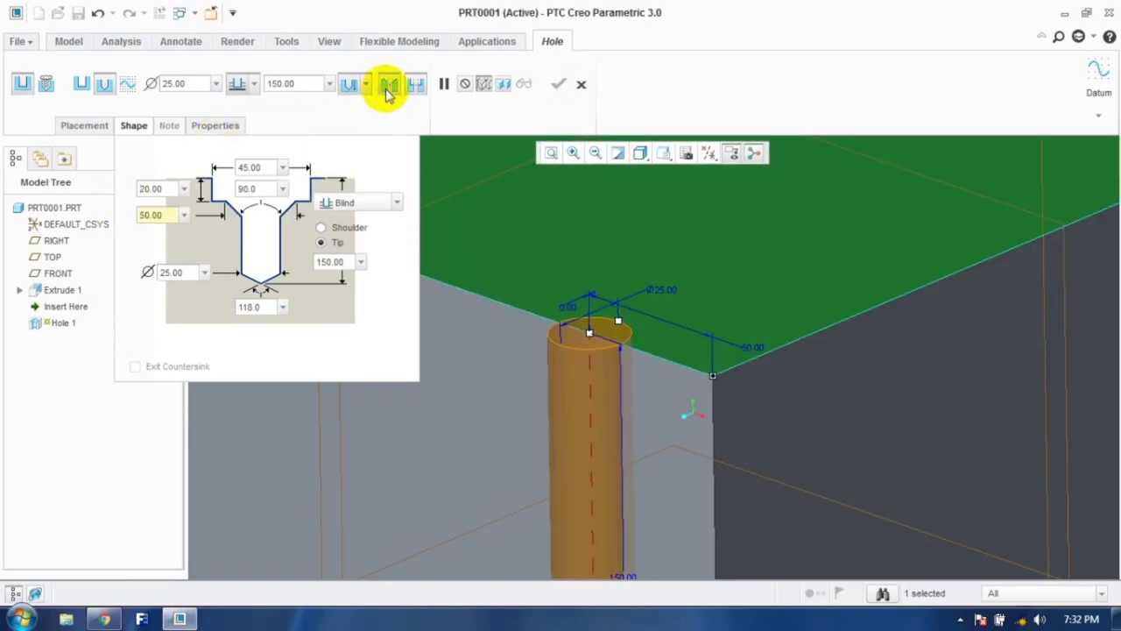
drag(155, 216, 99, 224)
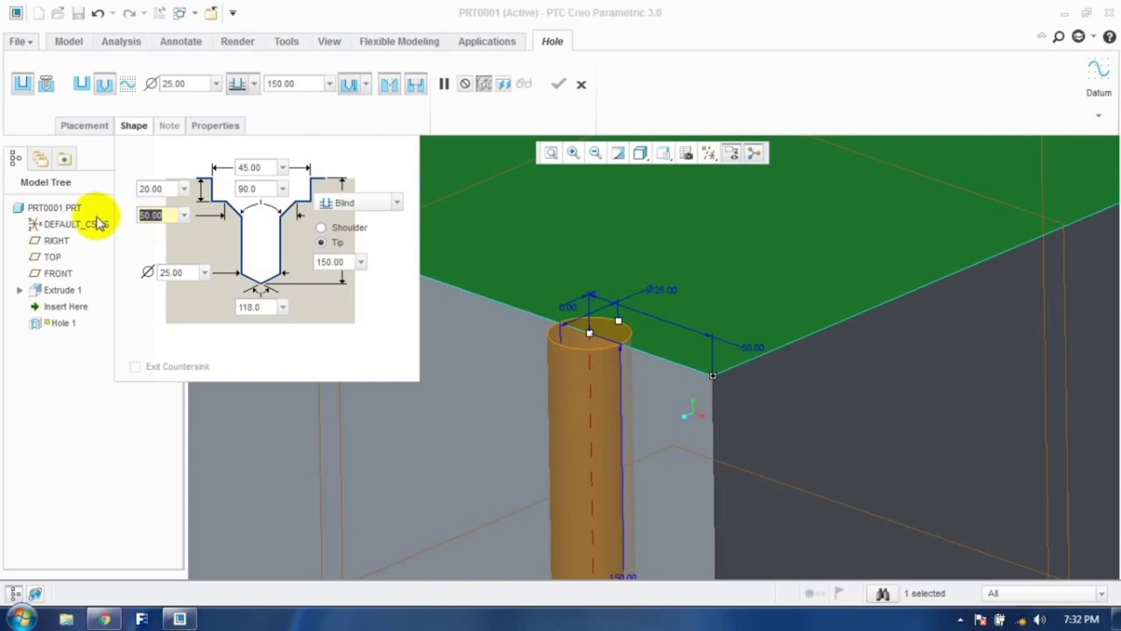
text(45)
key(Return)
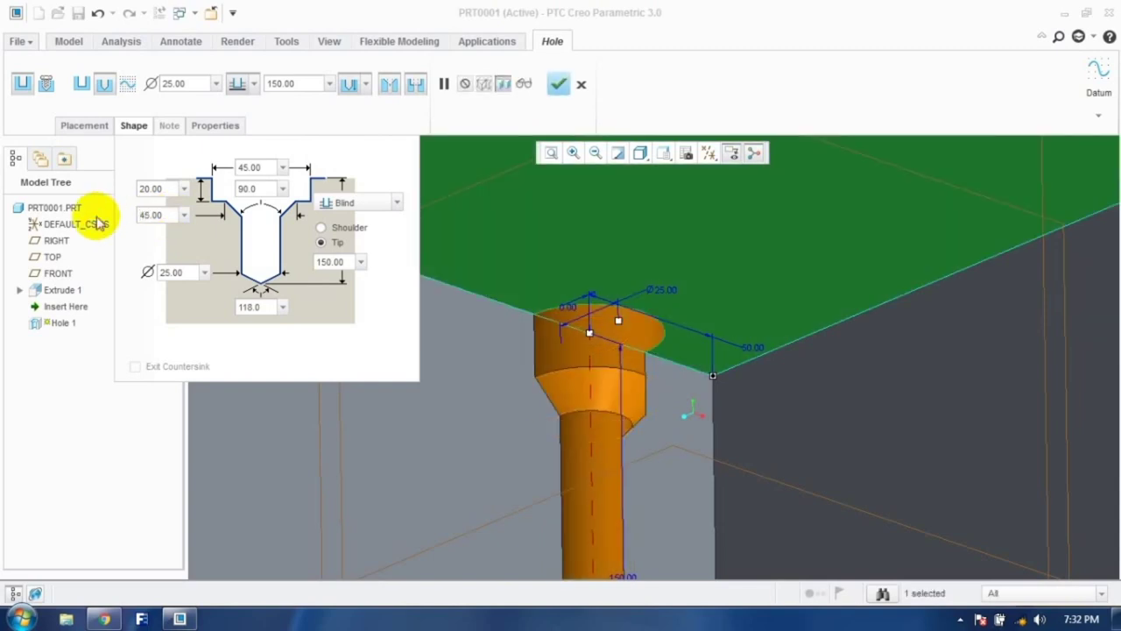
click(558, 83)
middle_drag(556, 100, 501, 367)
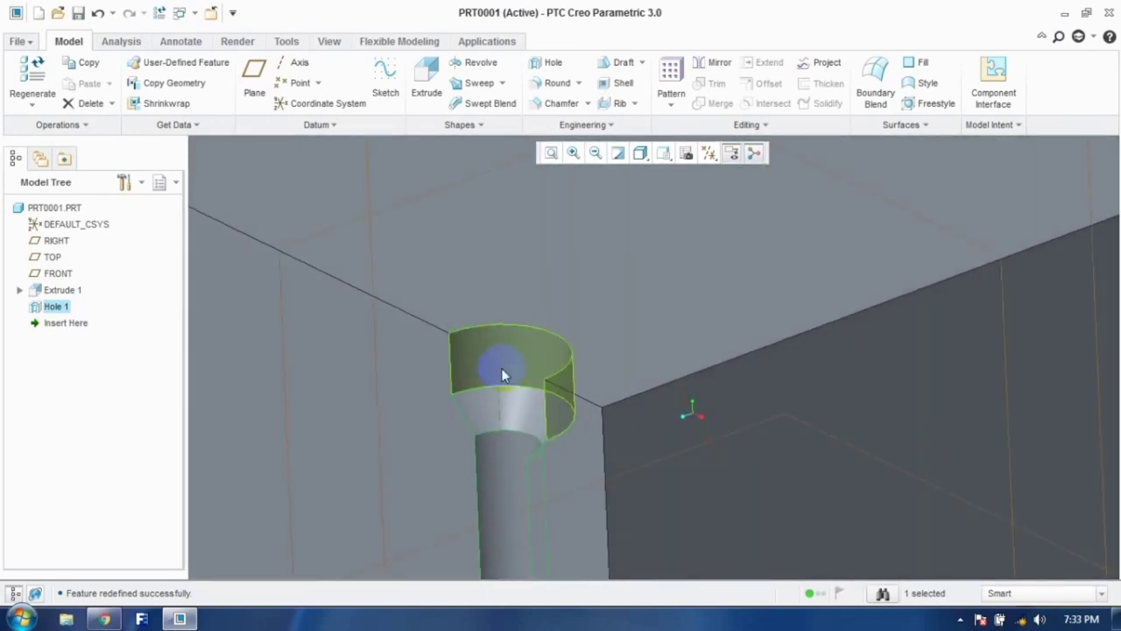
Step: Convert Hole 1 to an ISO standard threaded hole of size M6x1
click(506, 363)
double_click(513, 357)
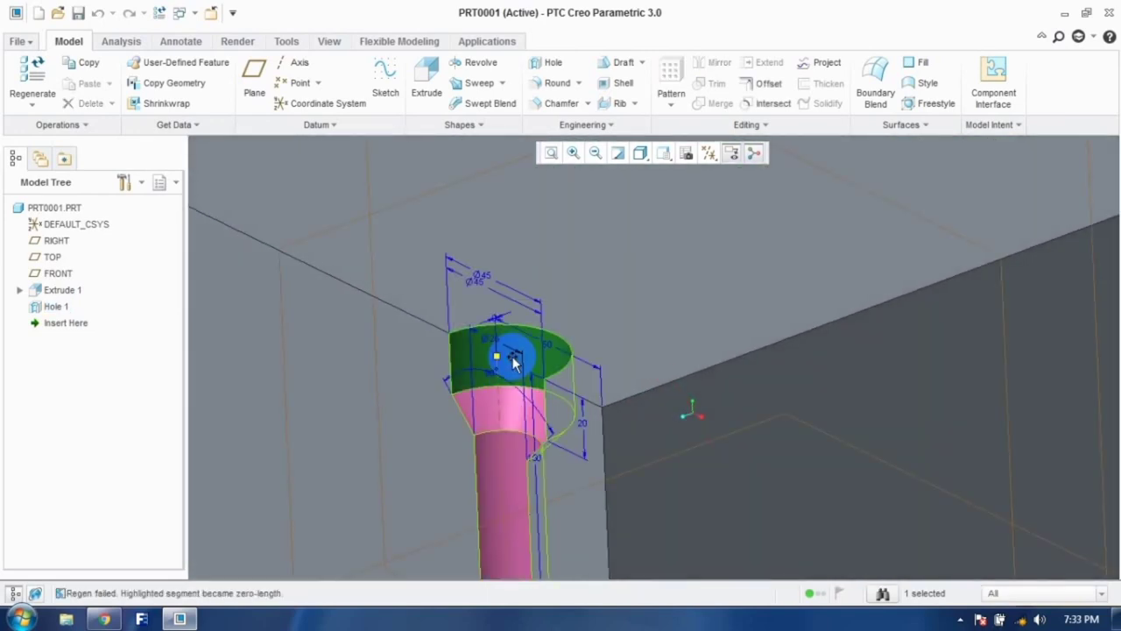
right_click(56, 305)
click(104, 334)
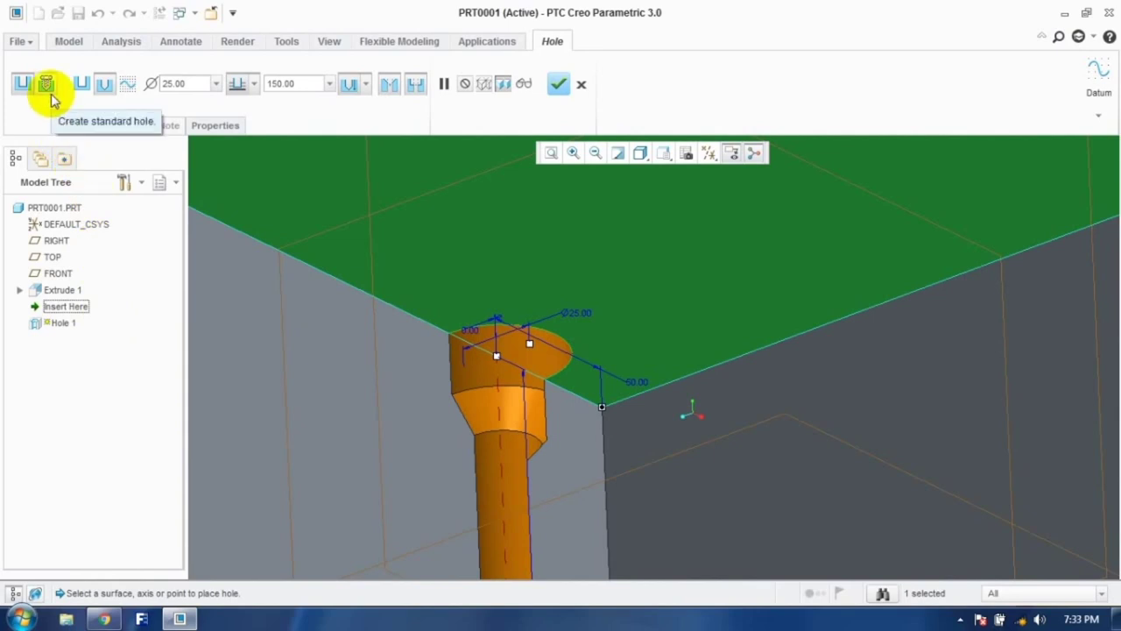
click(47, 84)
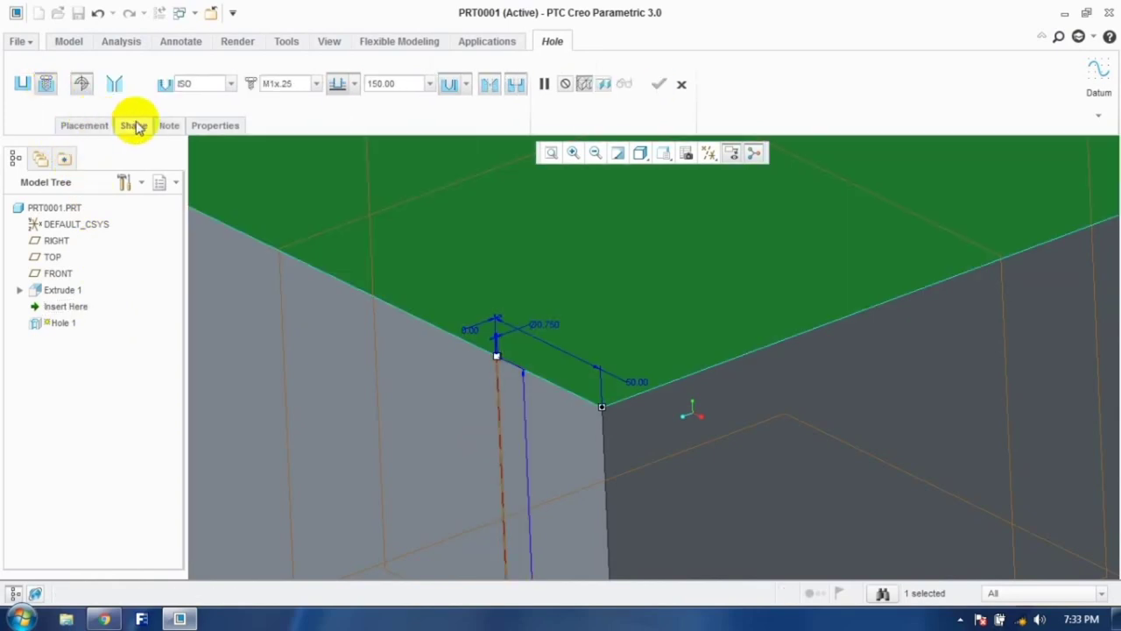
click(315, 84)
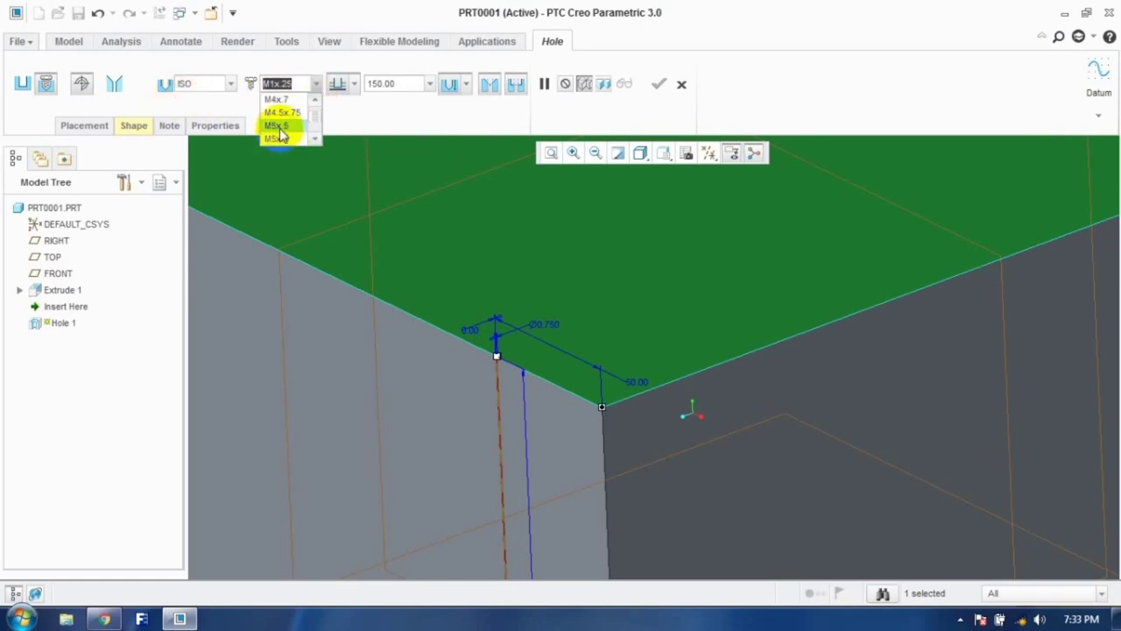
scroll(279, 136, down, 2)
click(275, 112)
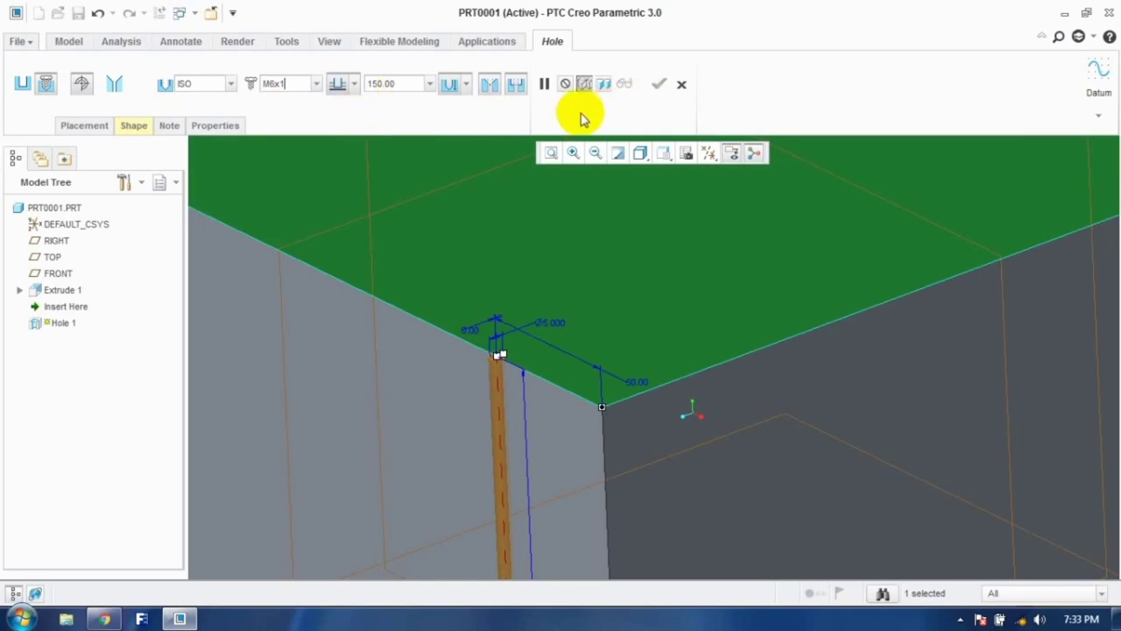
click(515, 84)
click(657, 84)
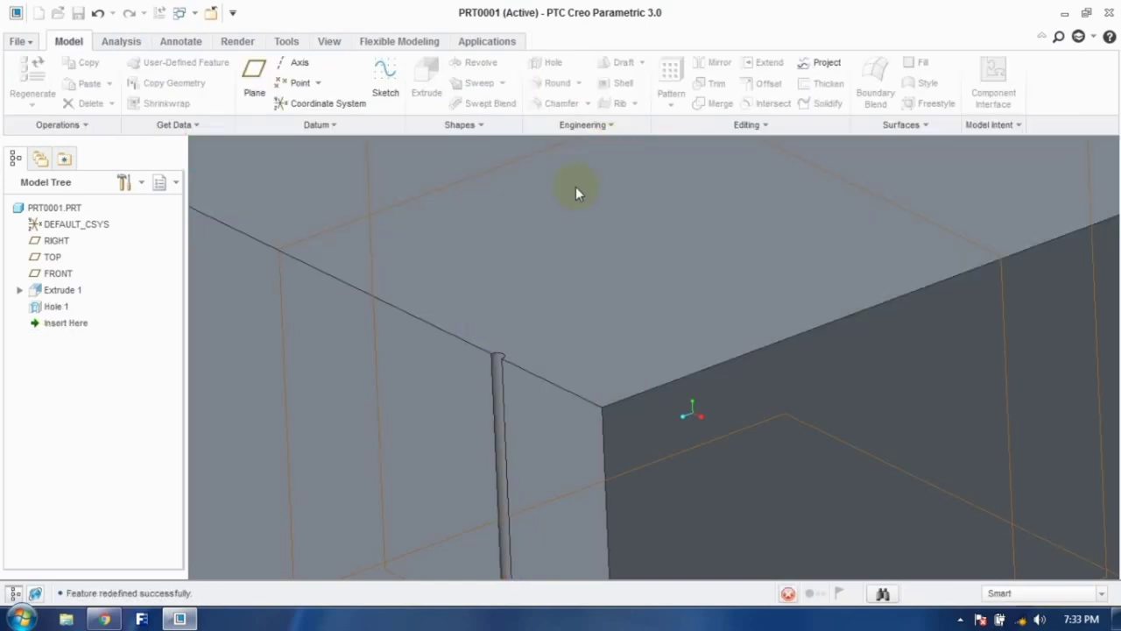
Step: Redefine the threaded hole to size M52x5
middle_drag(488, 378, 571, 409)
scroll(607, 327, up, 5)
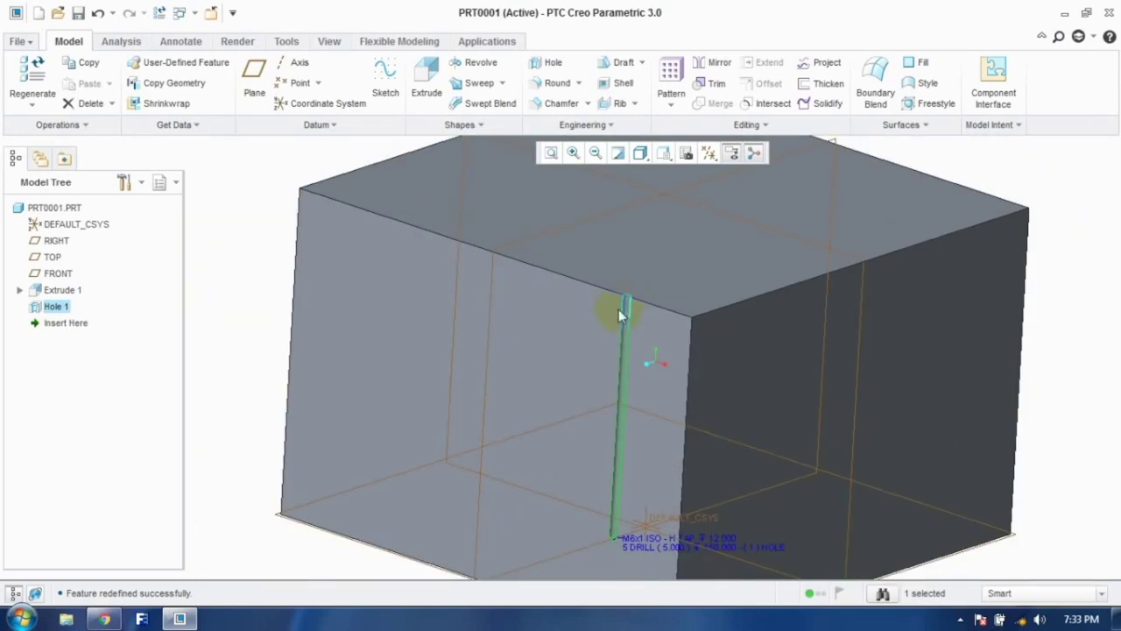
click(56, 309)
right_click(56, 309)
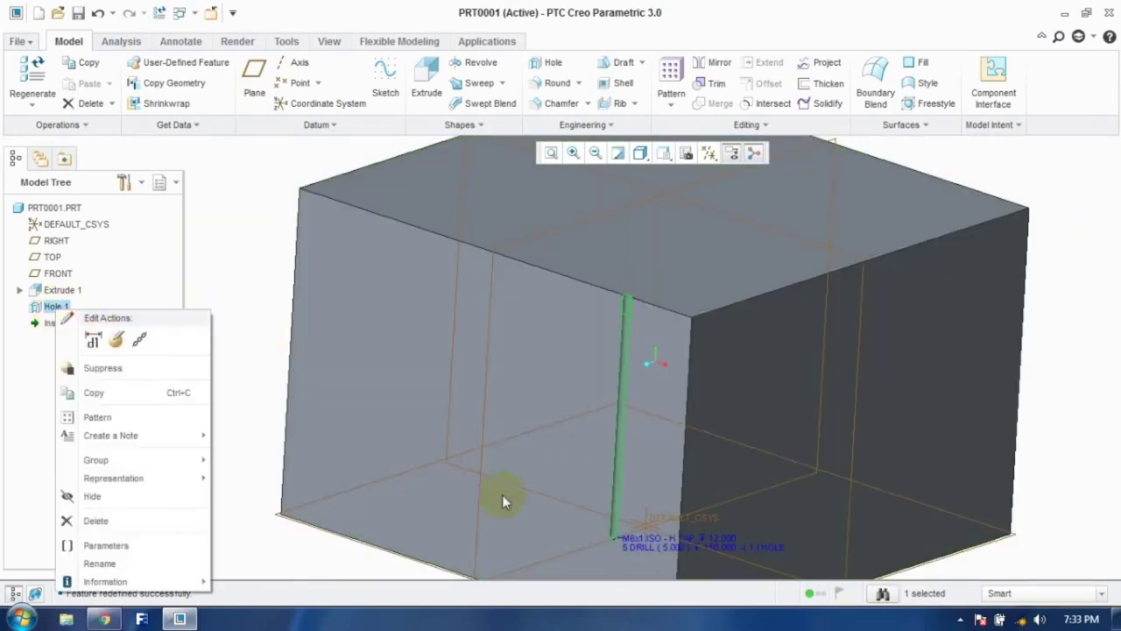
click(140, 342)
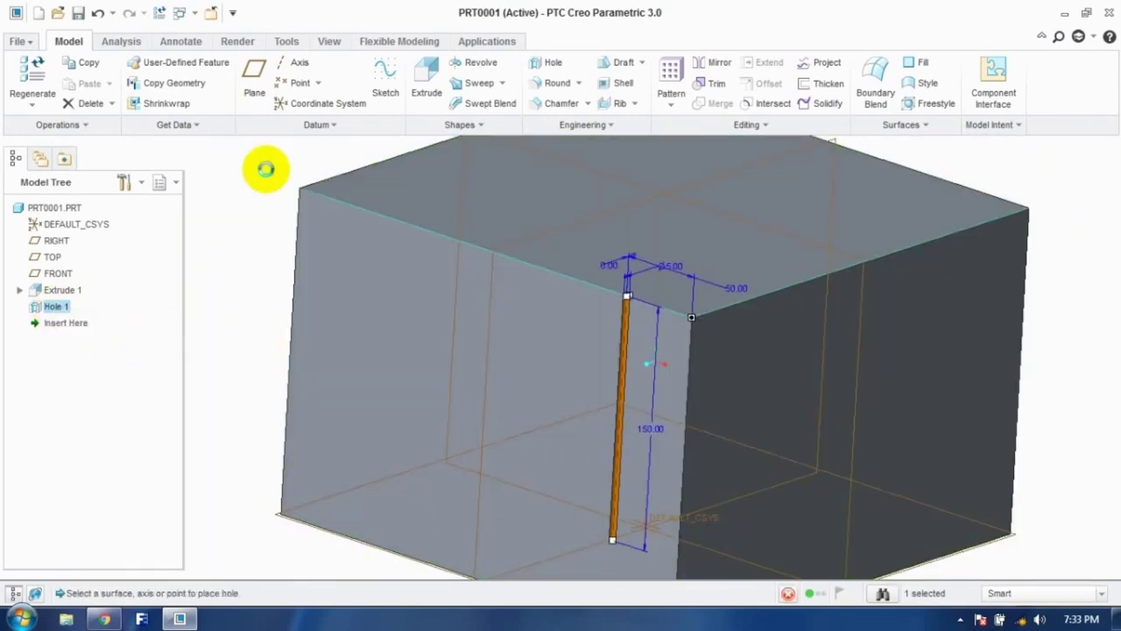
click(314, 83)
scroll(284, 129, down, 2)
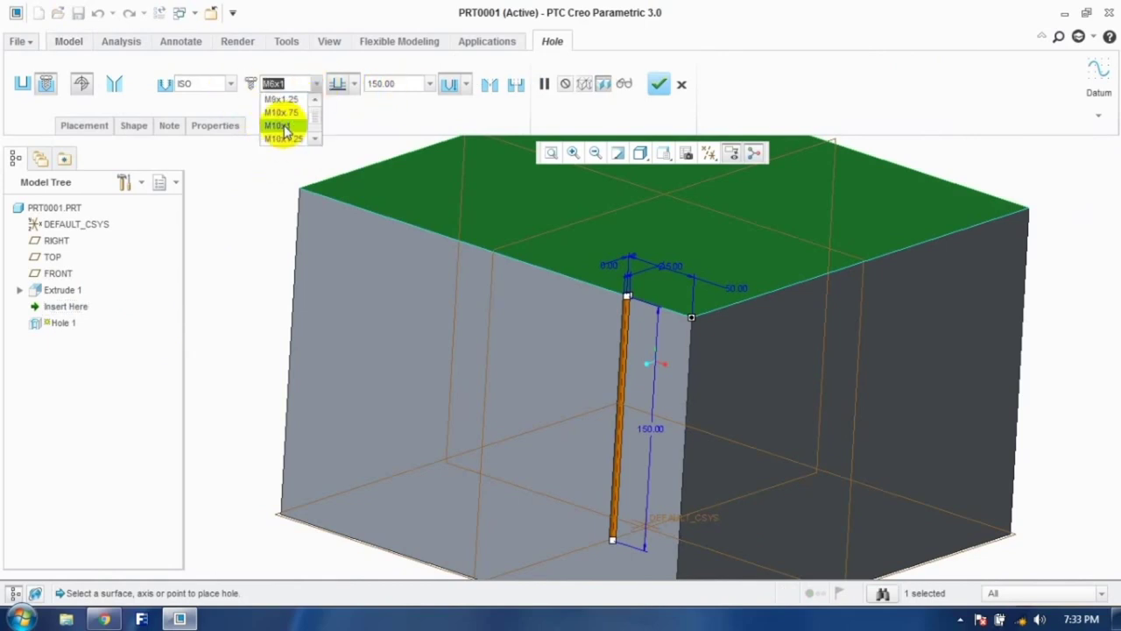
click(279, 113)
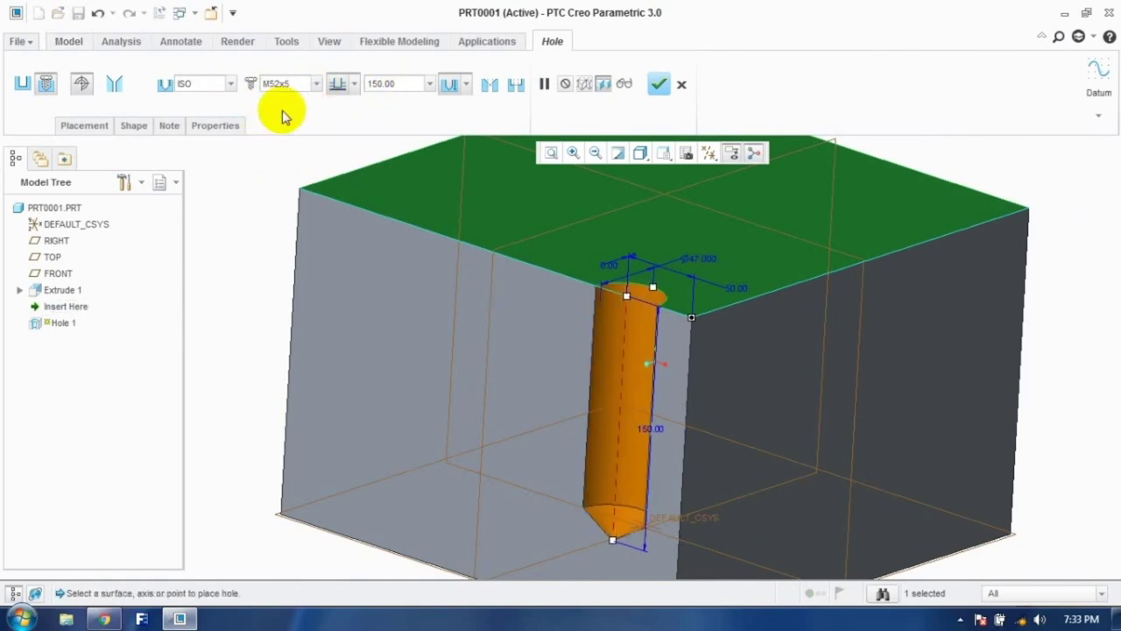
click(659, 83)
Step: Delete Hole 1 from the model tree
middle_drag(555, 283, 548, 333)
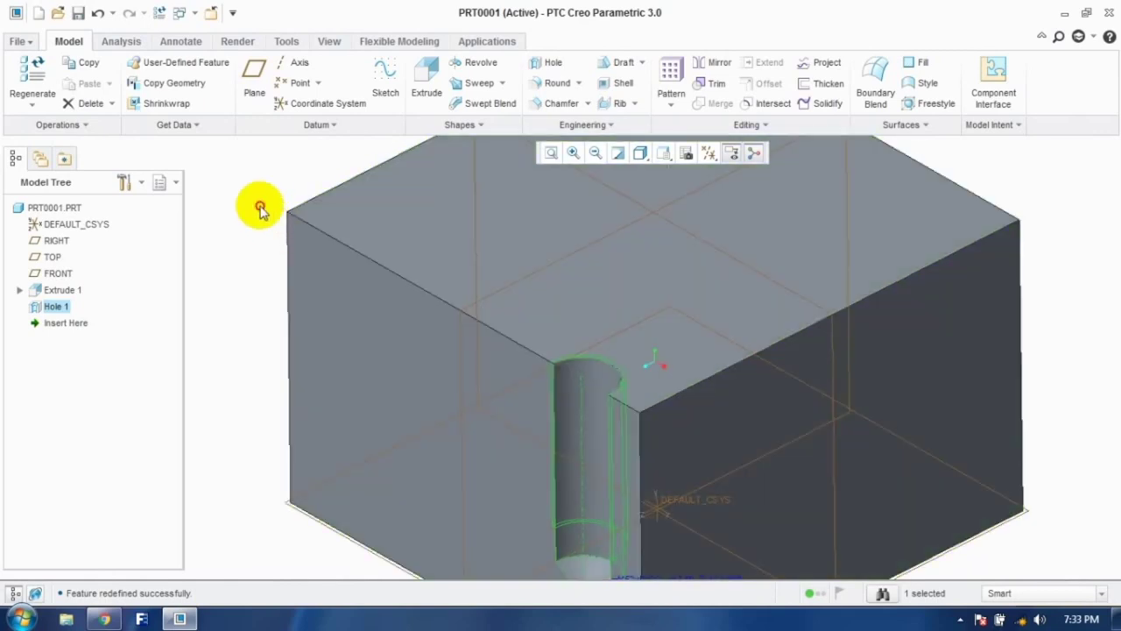
click(546, 421)
right_click(56, 305)
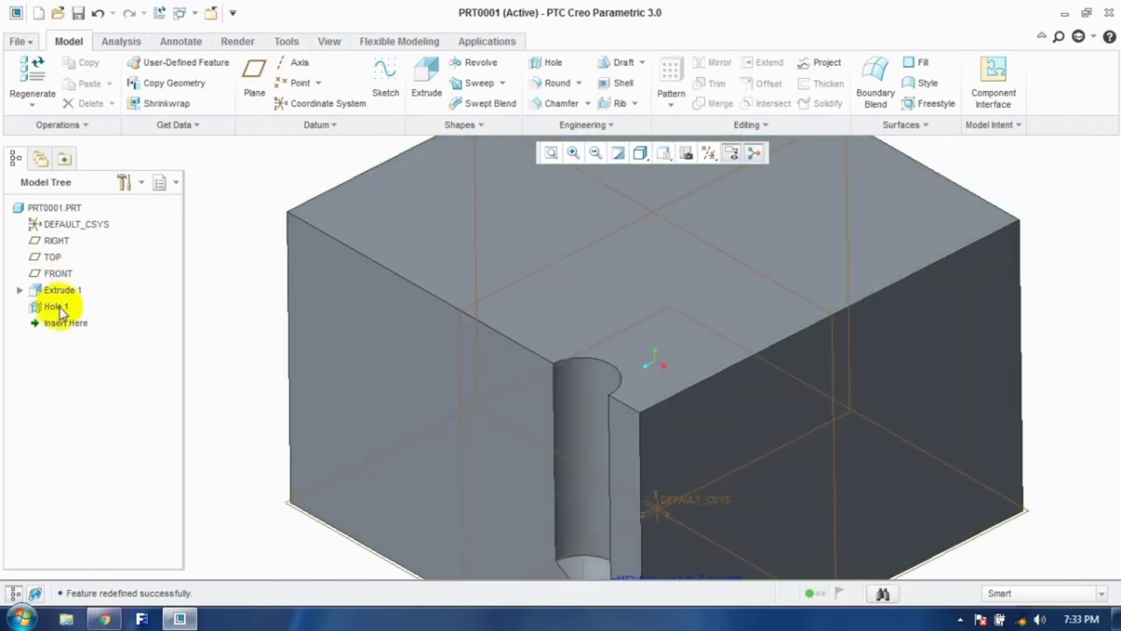
click(94, 521)
Step: Confirm the hole deletion and add an Auto Round of radius 3.00
click(518, 328)
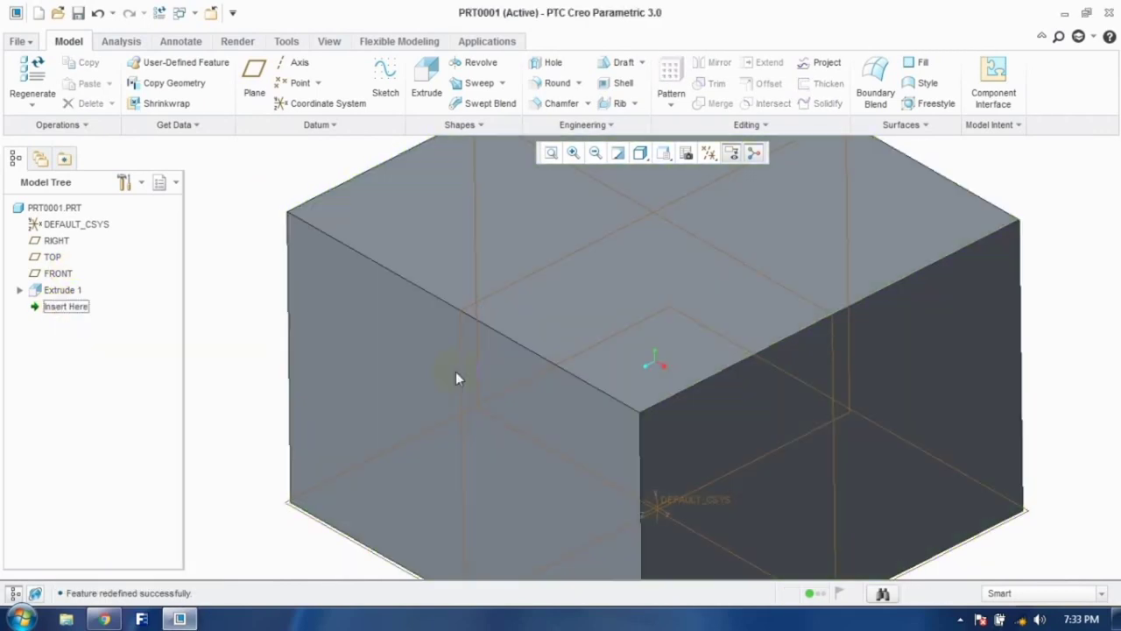
key(ctrl+d)
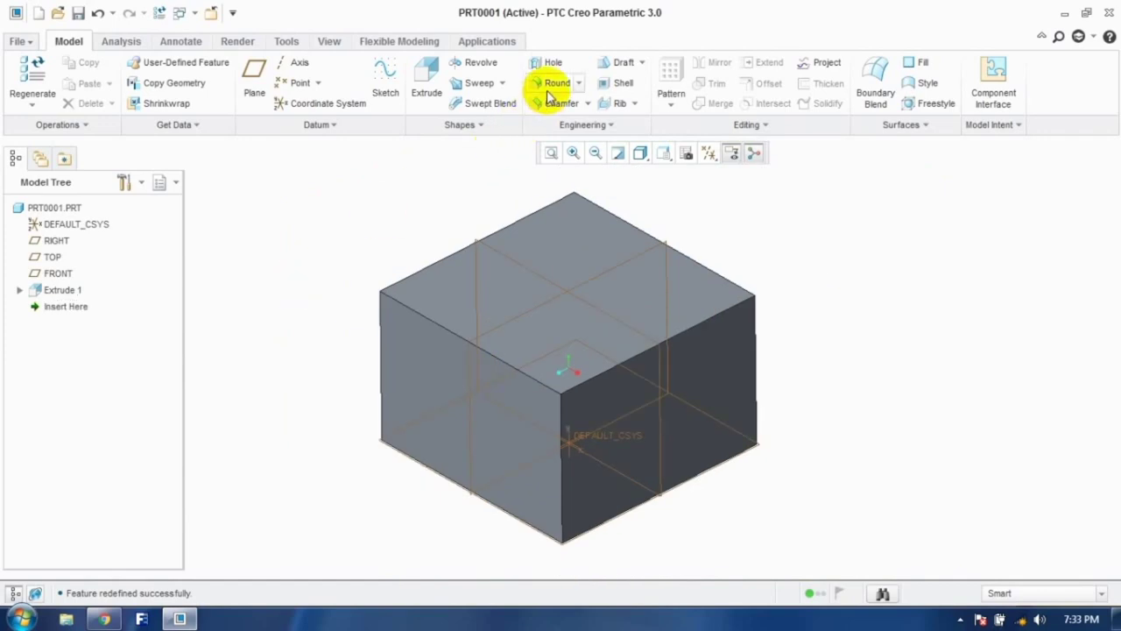
click(578, 82)
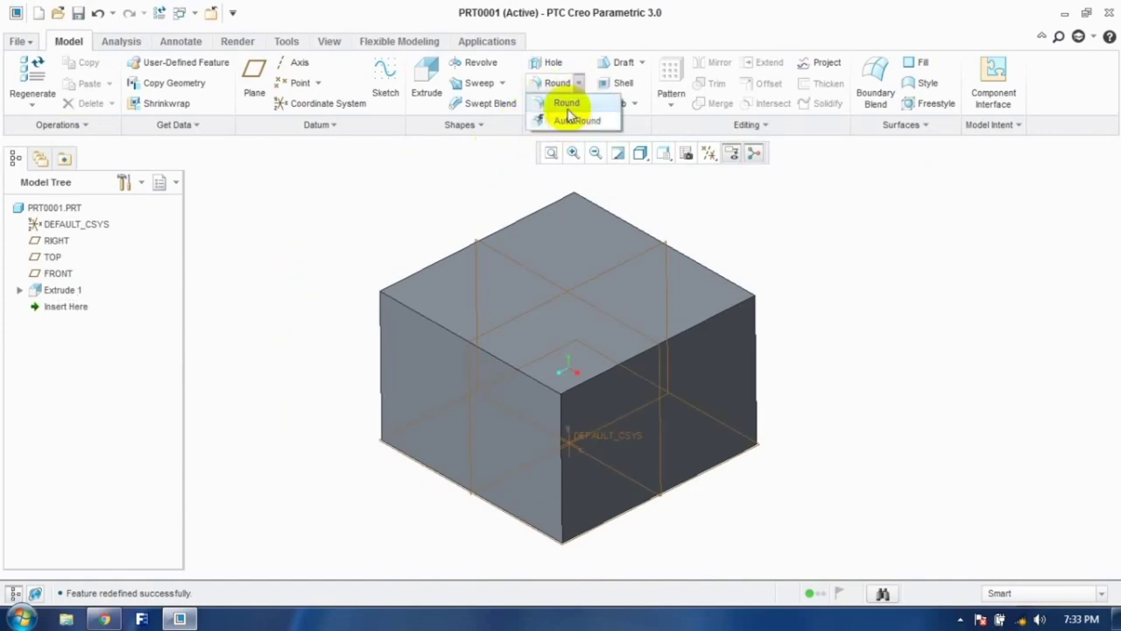
click(565, 120)
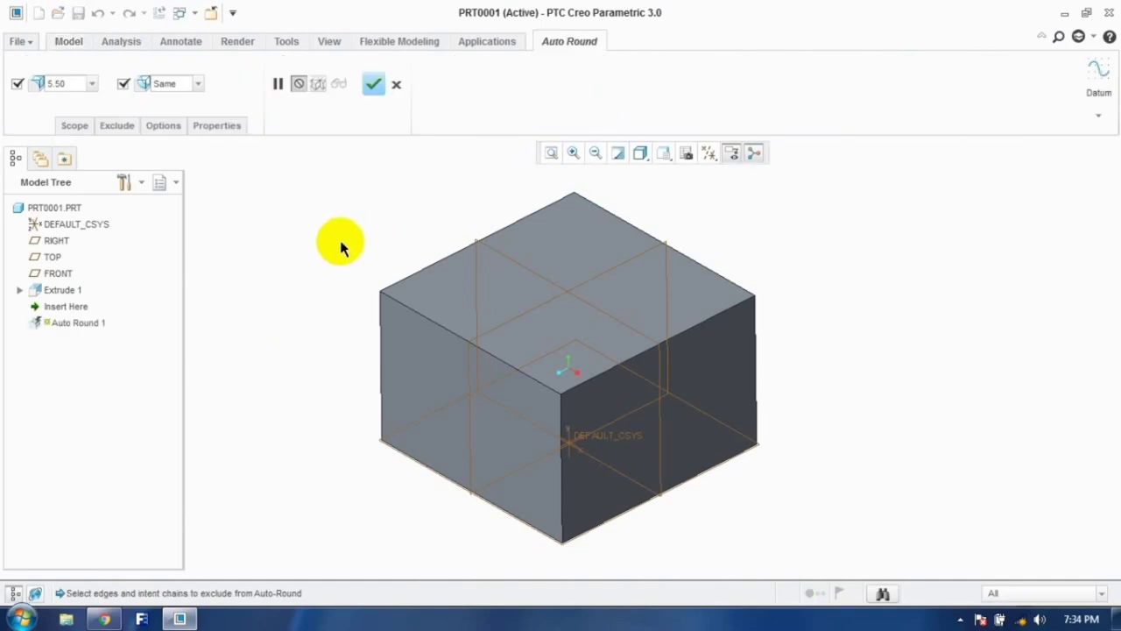
click(57, 86)
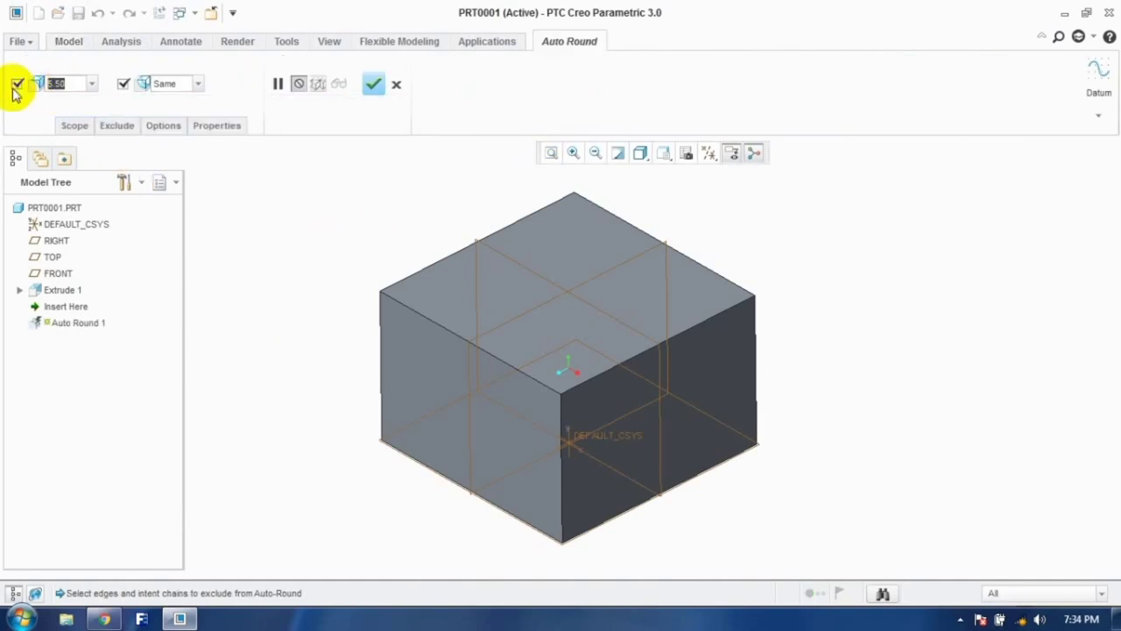
text(3)
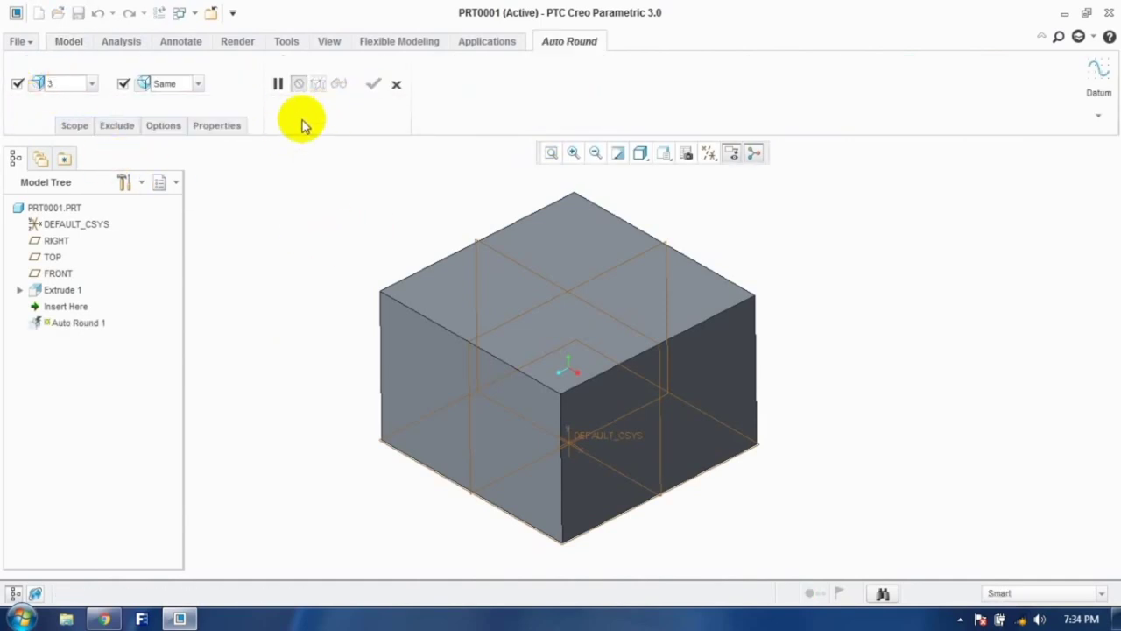
key(Return)
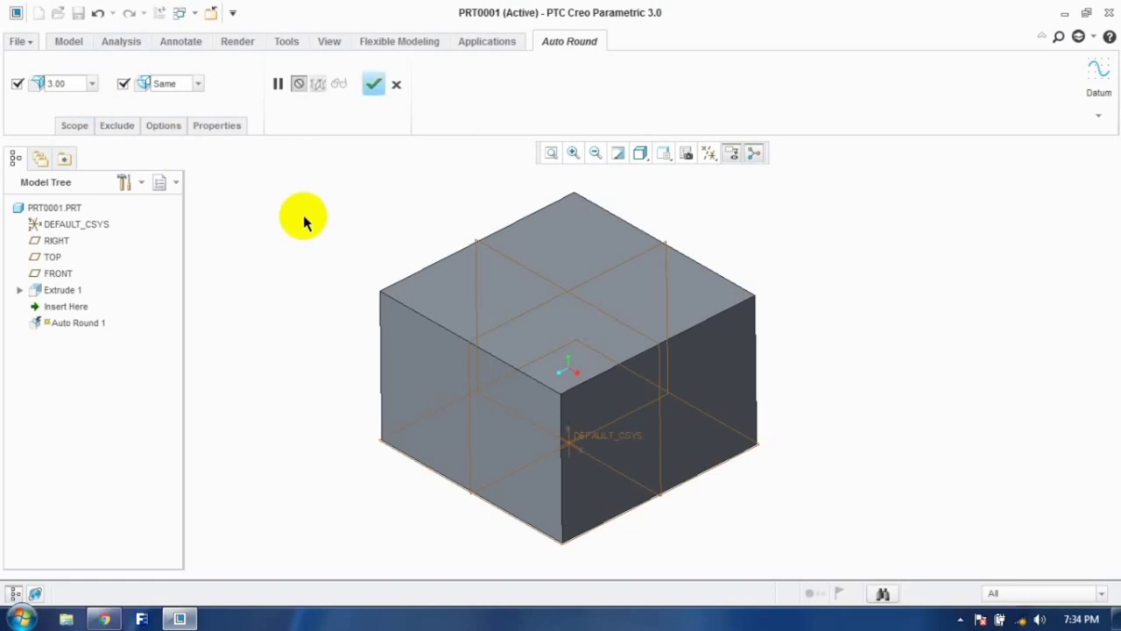
click(373, 84)
Step: Undo Auto Round 1 so the block is sharp-edged again
scroll(564, 401, down, 2)
scroll(547, 408, up, 2)
scroll(570, 401, up, 4)
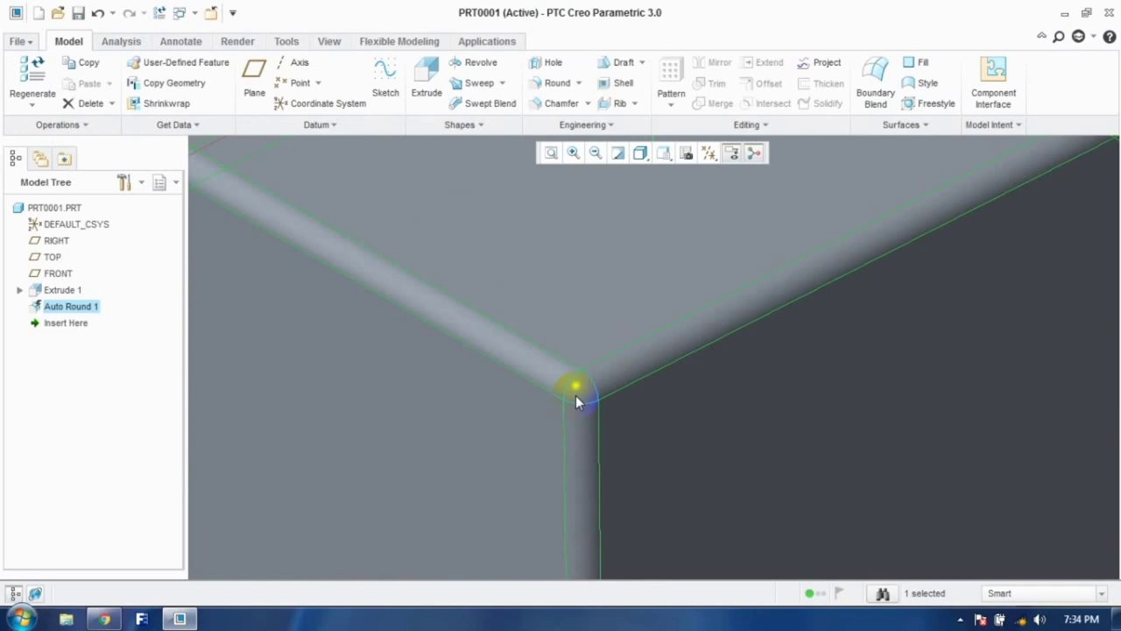
scroll(575, 402, down, 3)
key(ctrl+z)
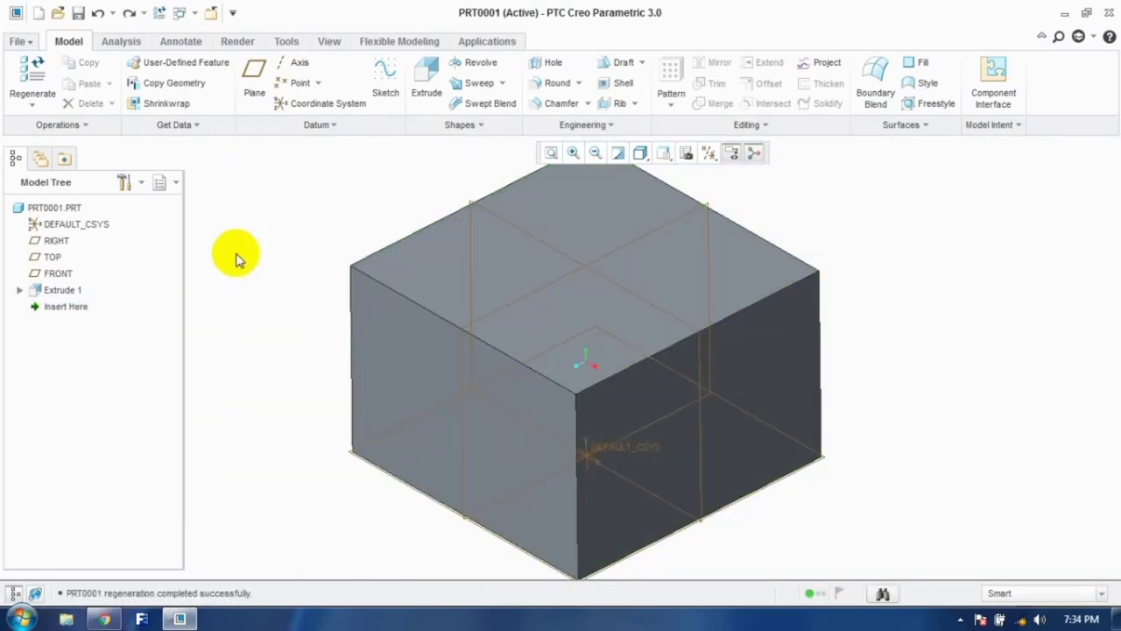
click(557, 85)
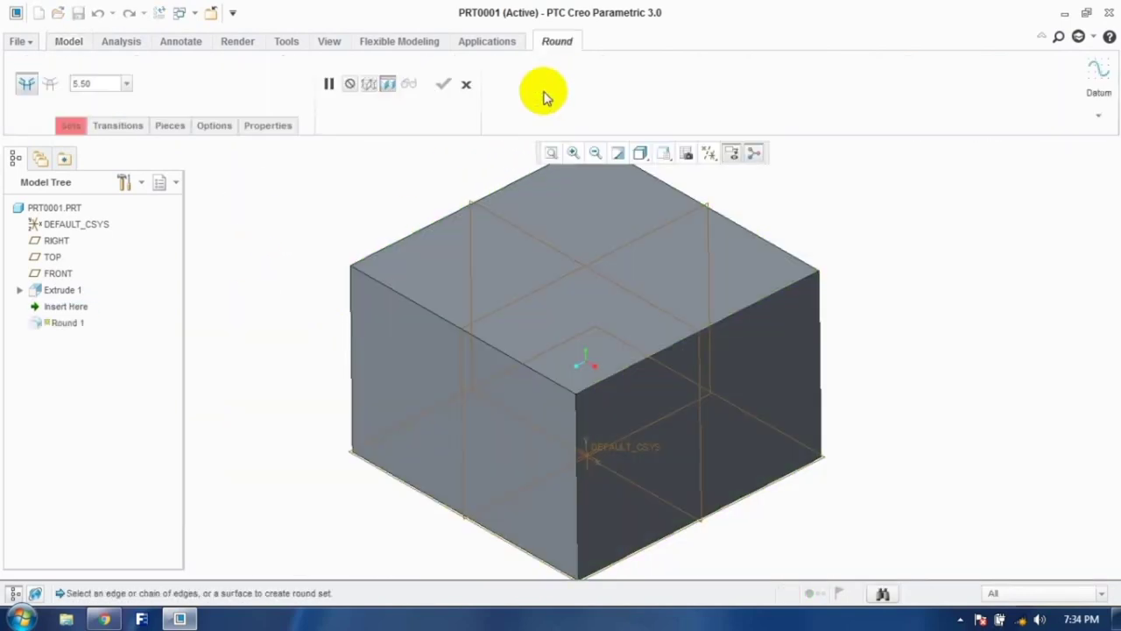
click(375, 281)
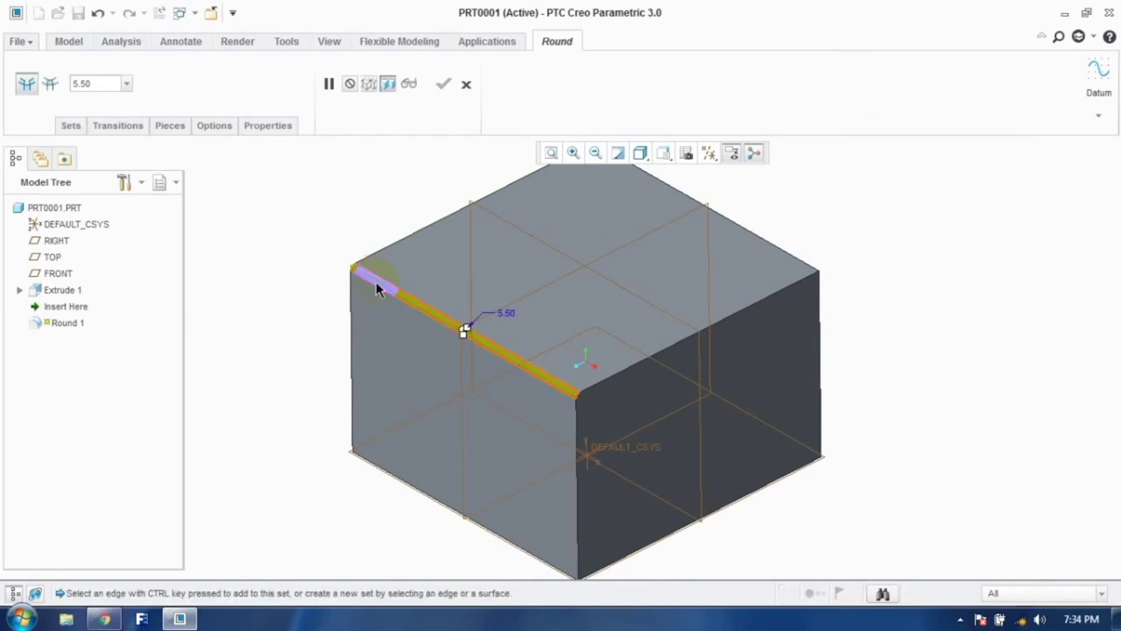
drag(465, 339, 464, 376)
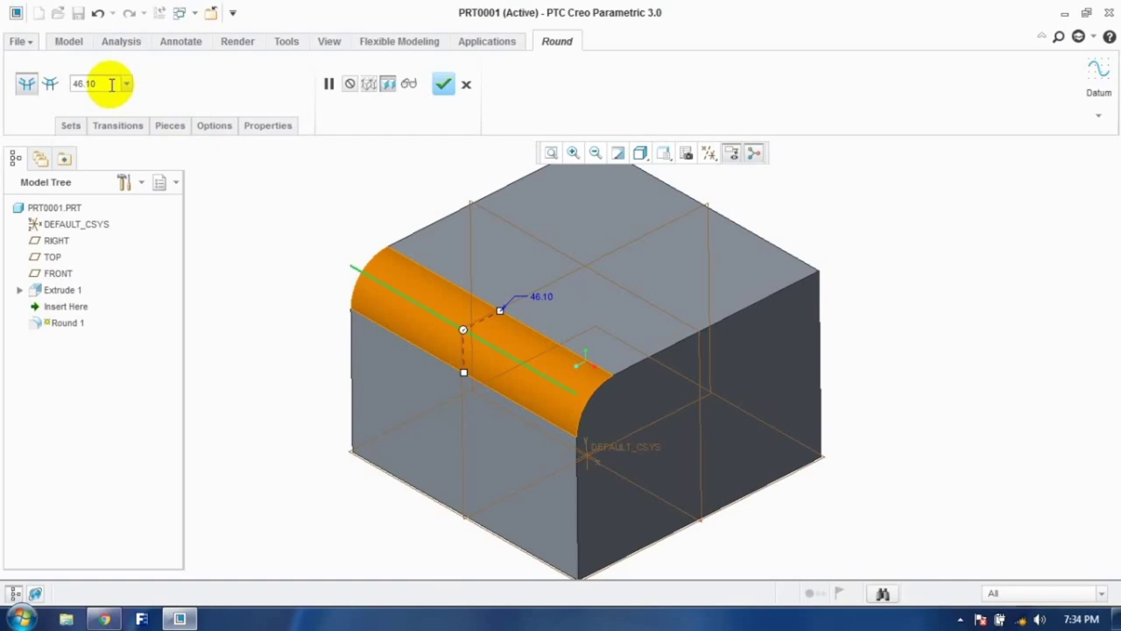
key(Return)
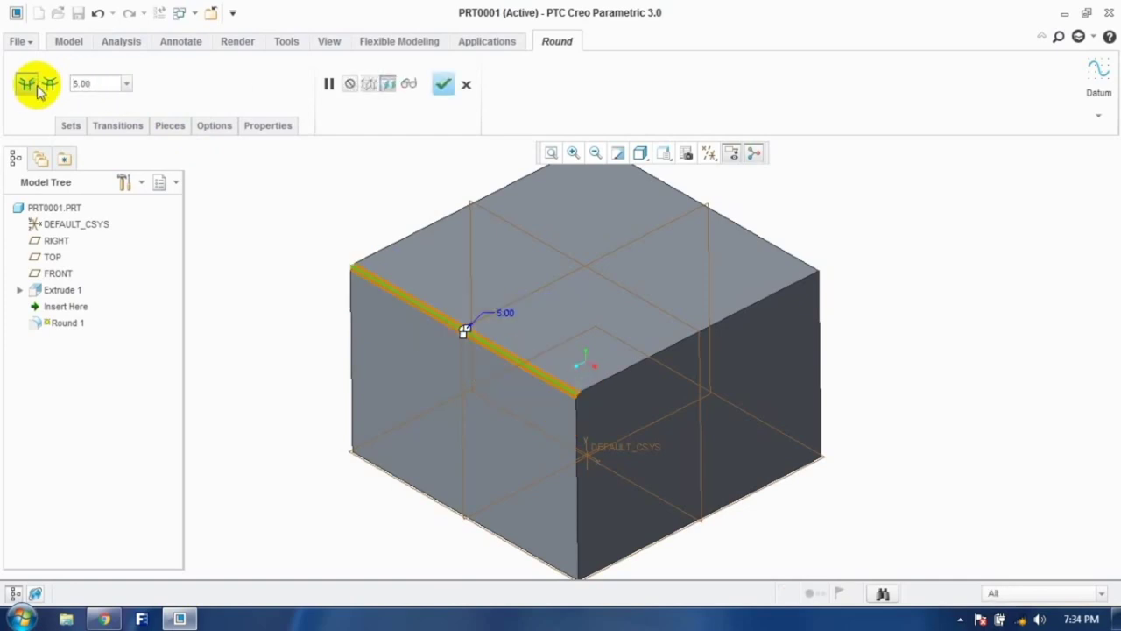
click(94, 86)
text(25)
key(Return)
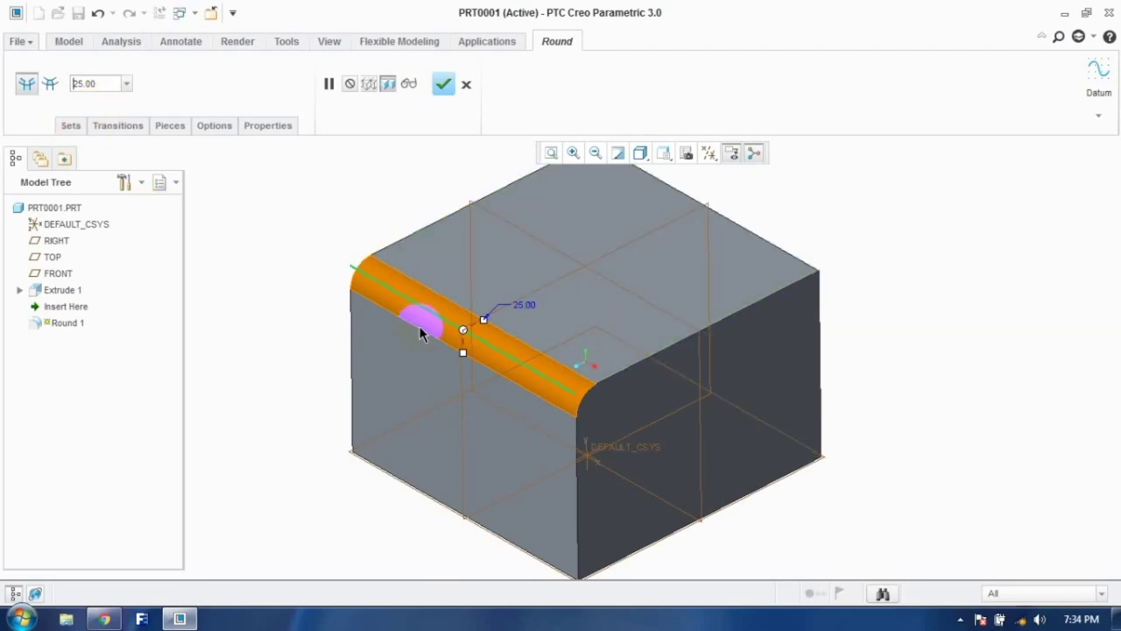
ctrl+click(628, 373)
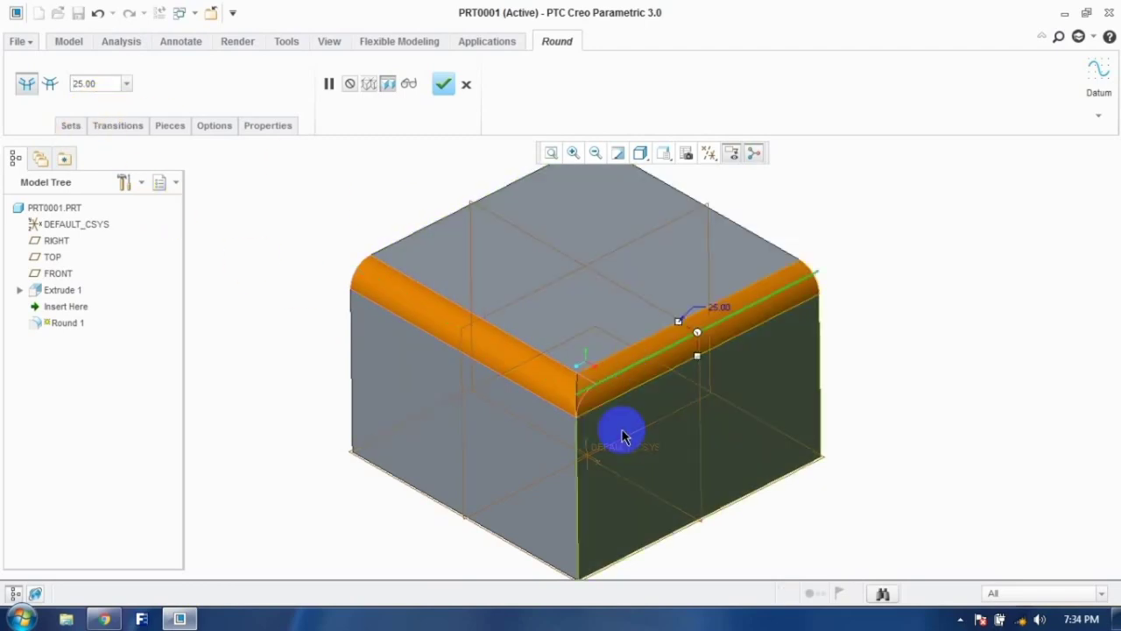
ctrl+click(757, 239)
ctrl+click(452, 223)
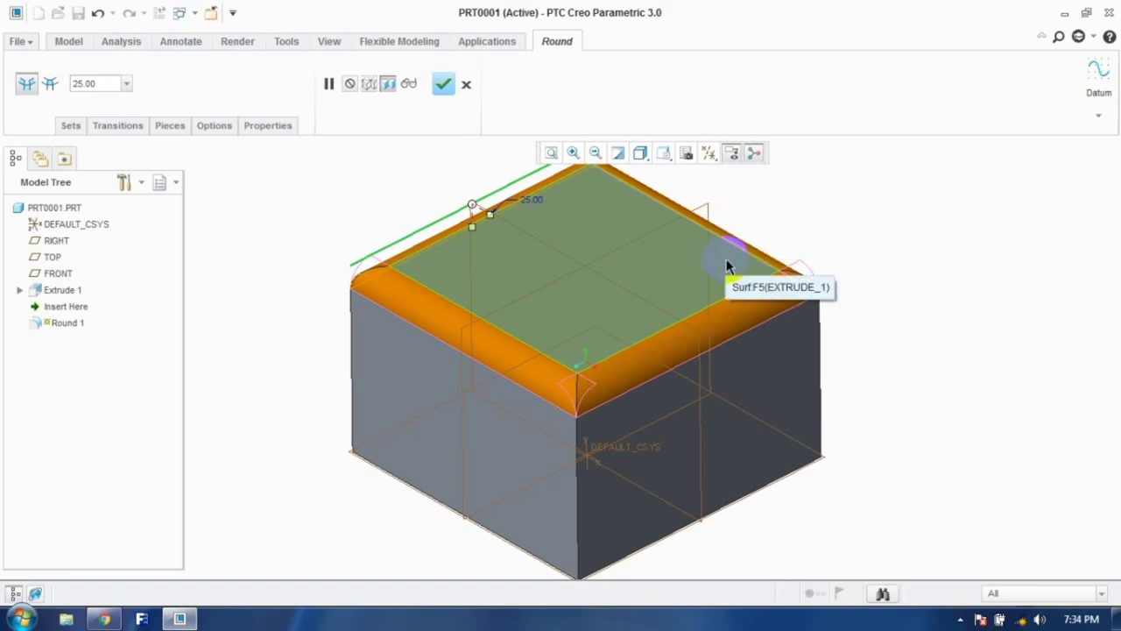
click(746, 247)
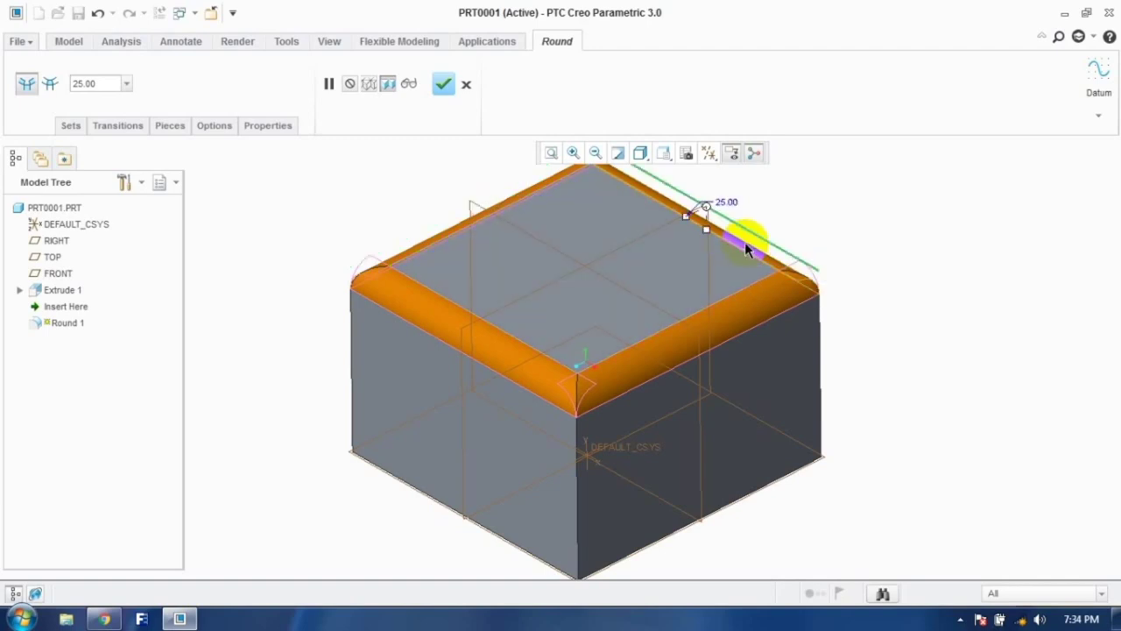
drag(705, 222, 645, 244)
double_click(688, 220)
text(50)
key(Return)
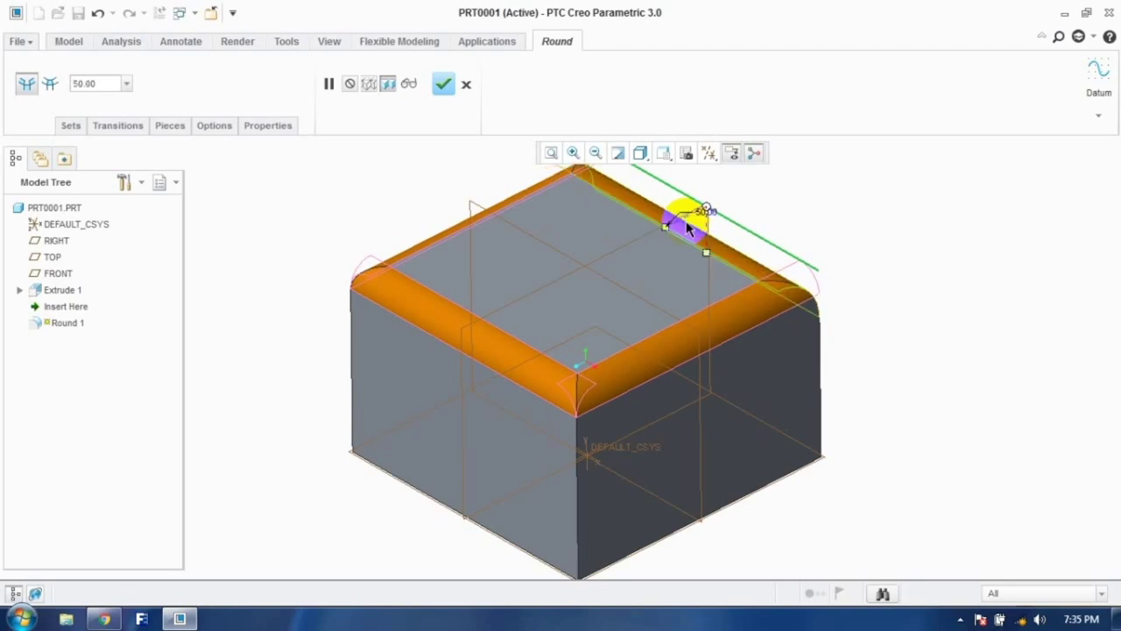
click(444, 85)
middle_drag(770, 342, 412, 383)
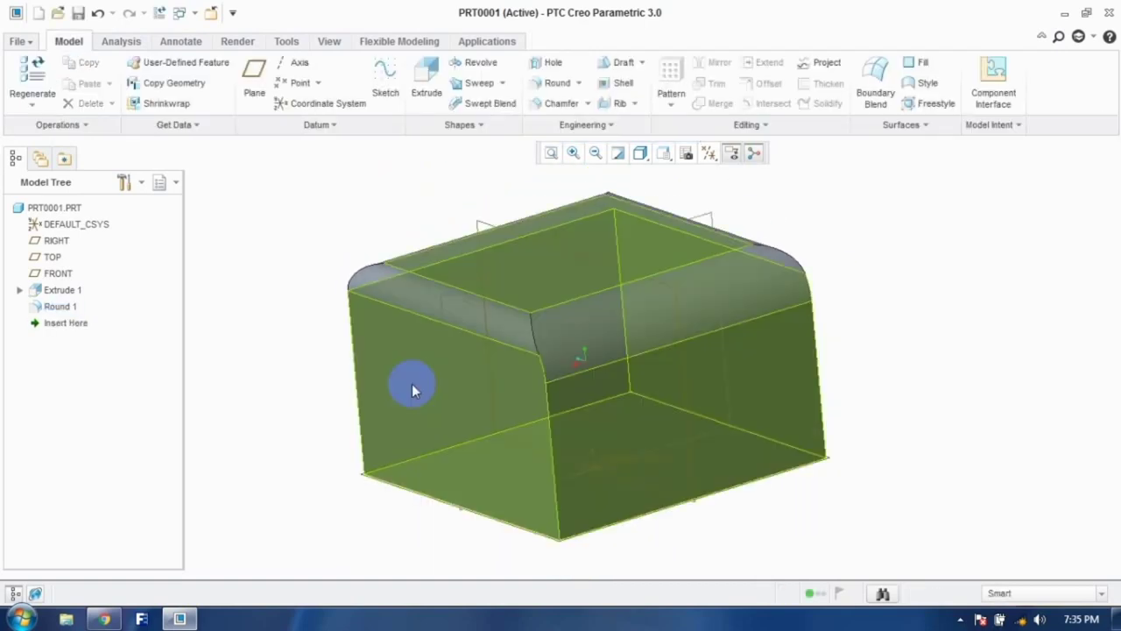
key(ctrl+z)
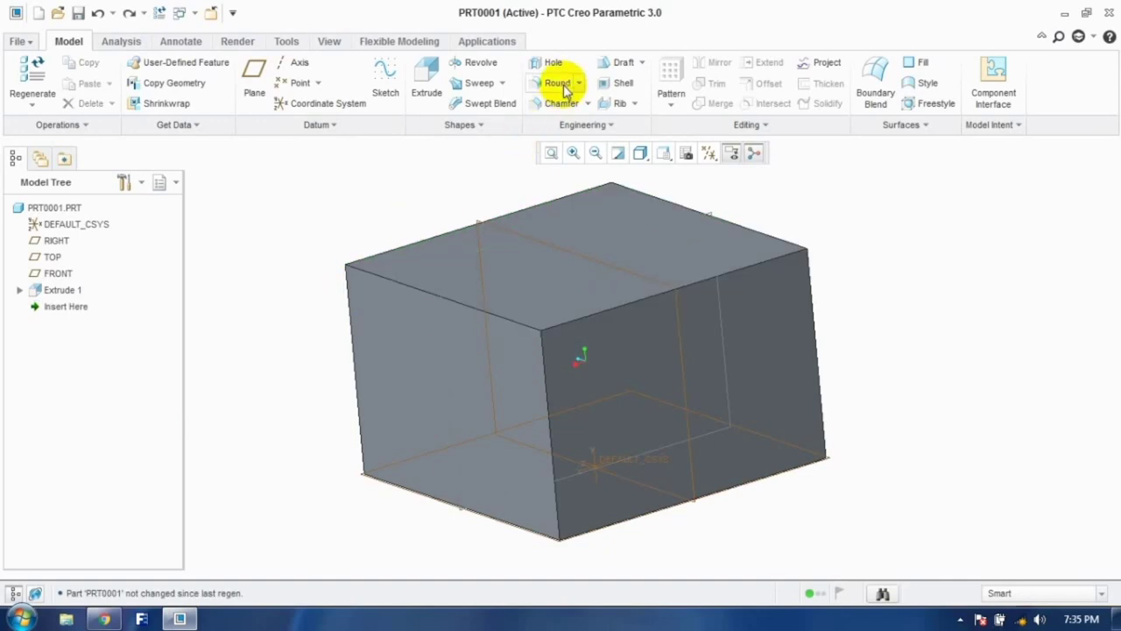
click(557, 83)
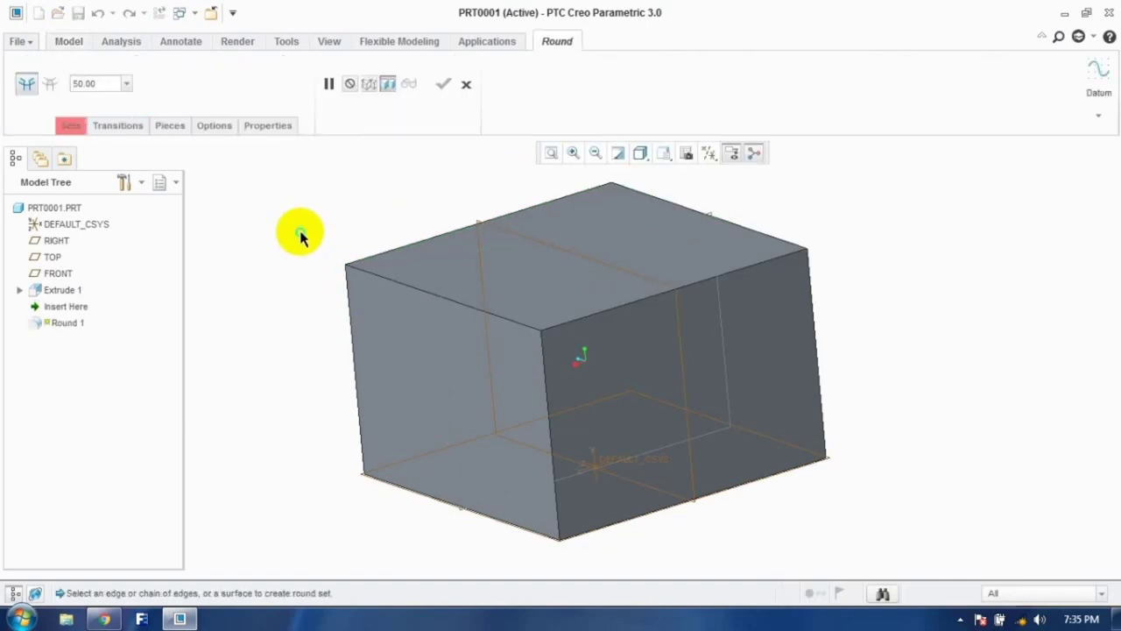
right_click(301, 237)
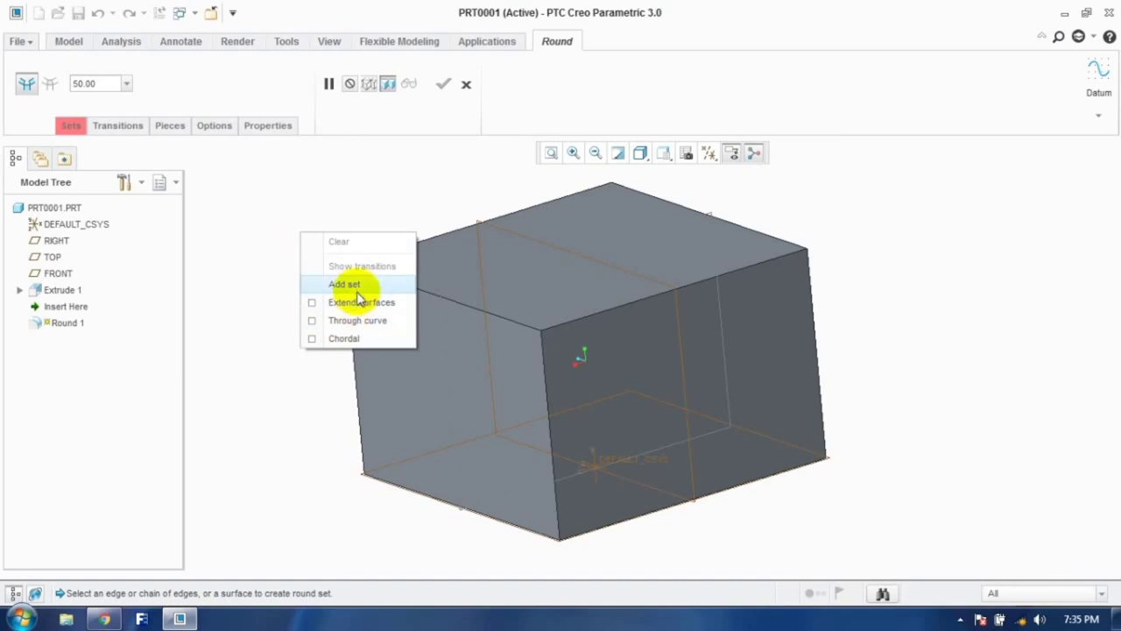
click(438, 340)
click(576, 322)
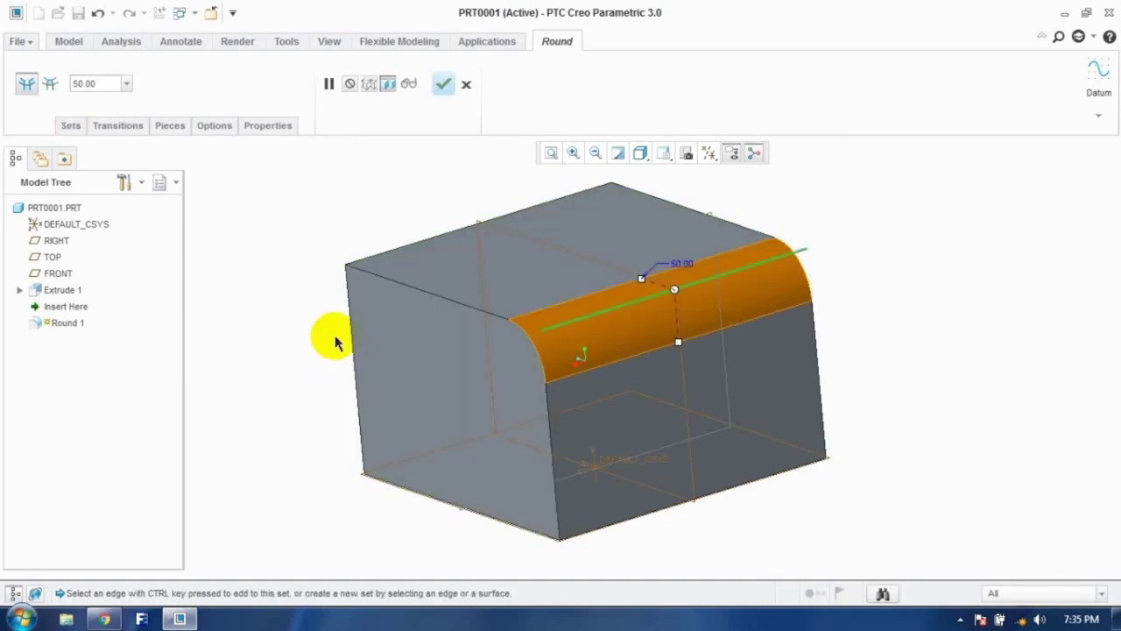
right_click(280, 264)
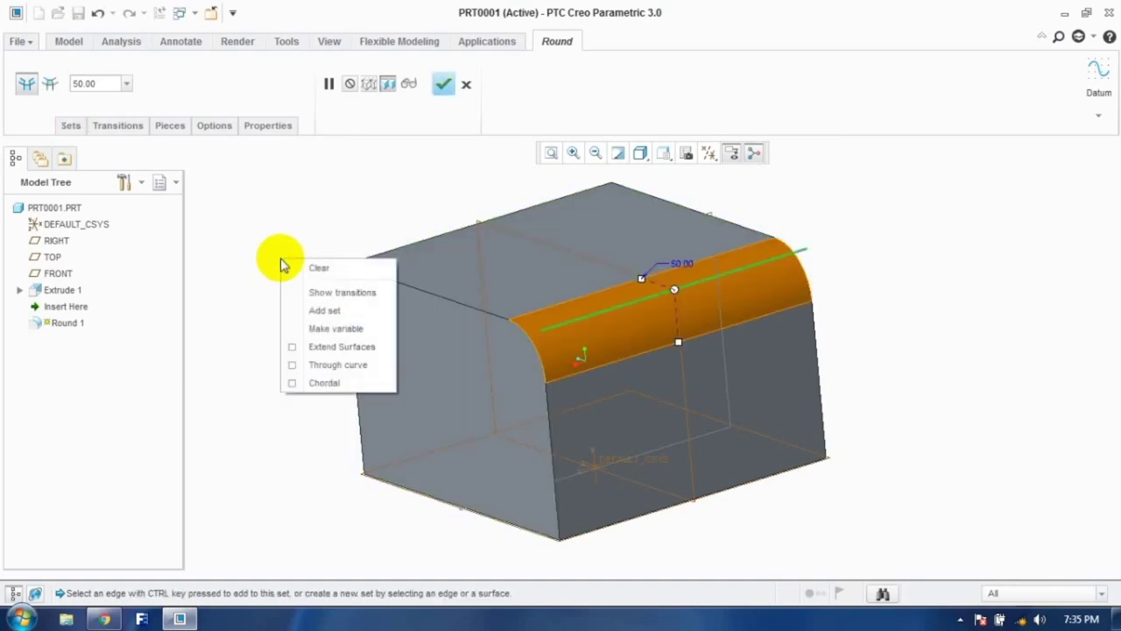
click(328, 337)
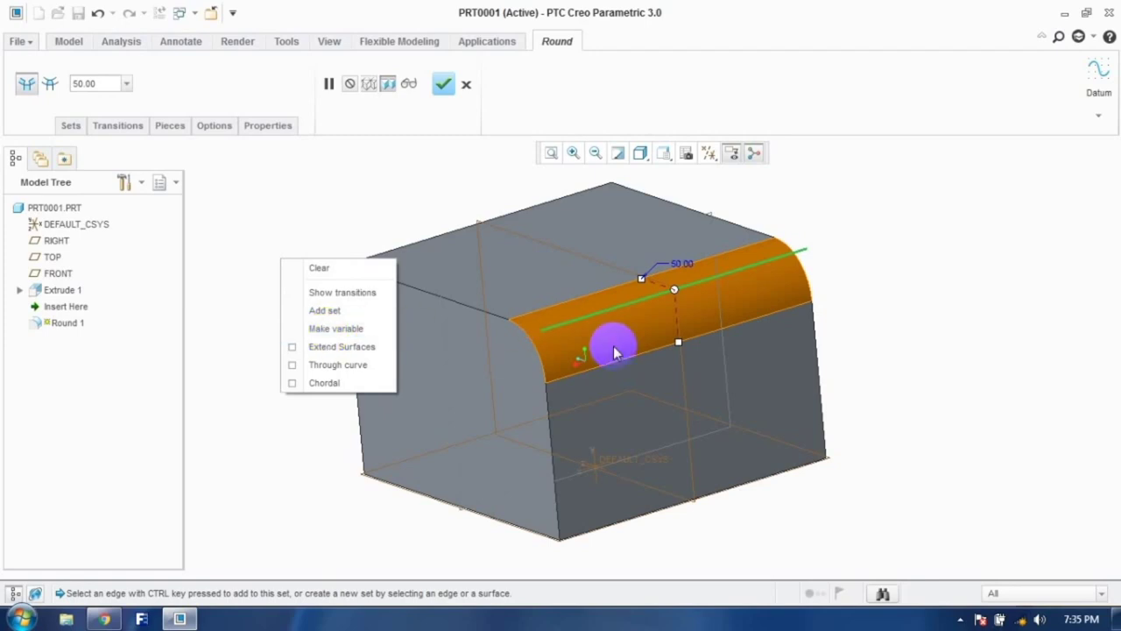
middle_drag(771, 322, 881, 338)
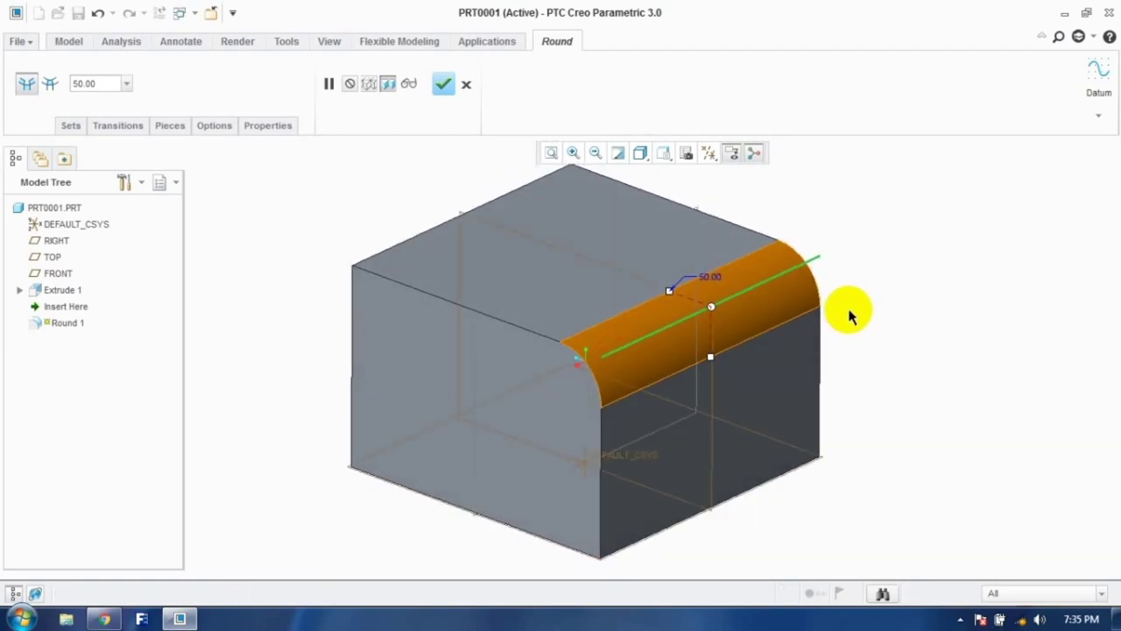
click(603, 362)
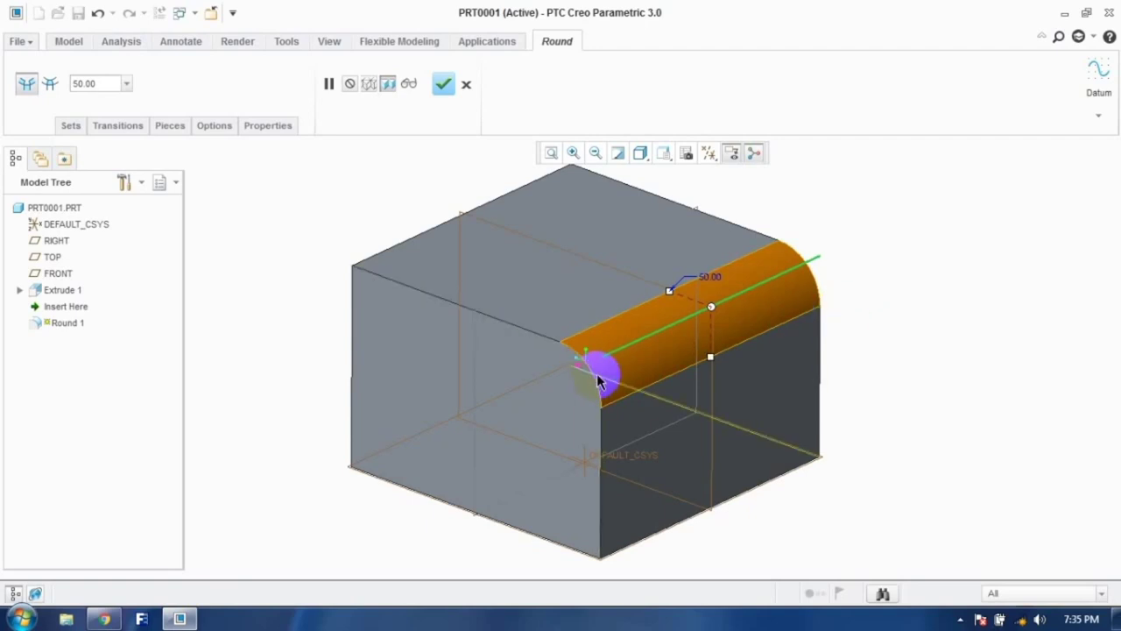
click(815, 296)
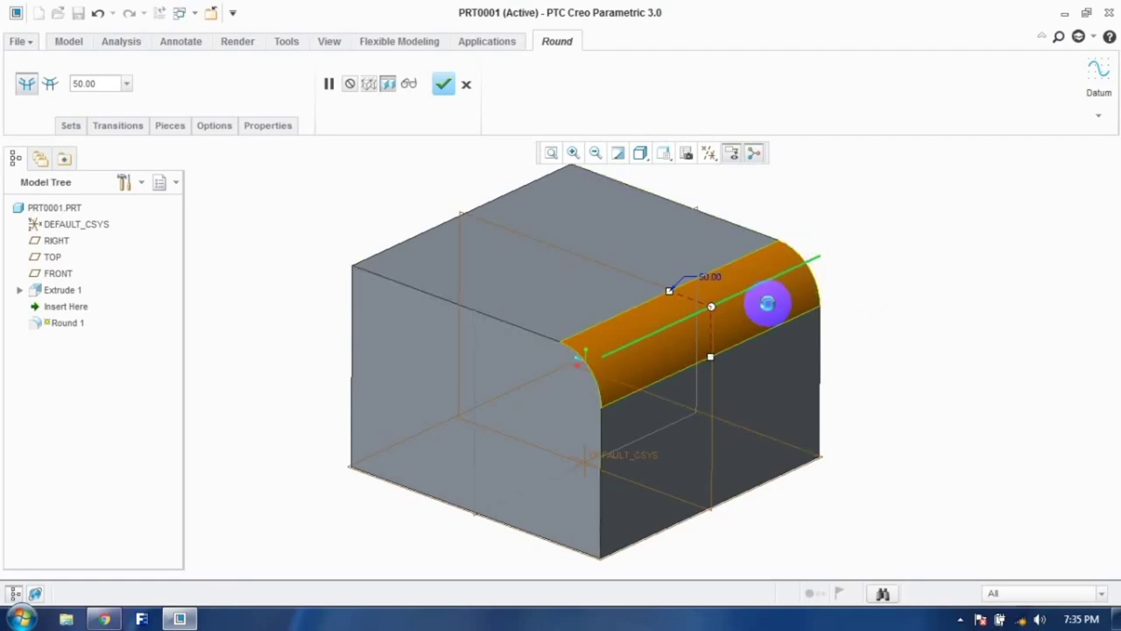
right_click(761, 297)
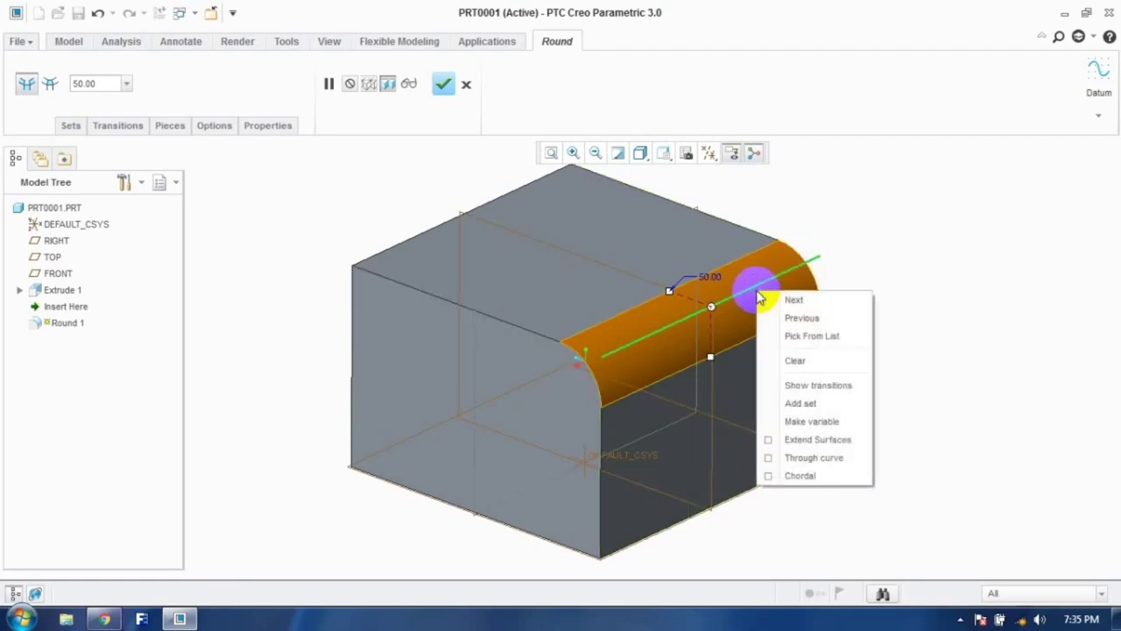
click(792, 424)
double_click(606, 328)
text(25)
key(Return)
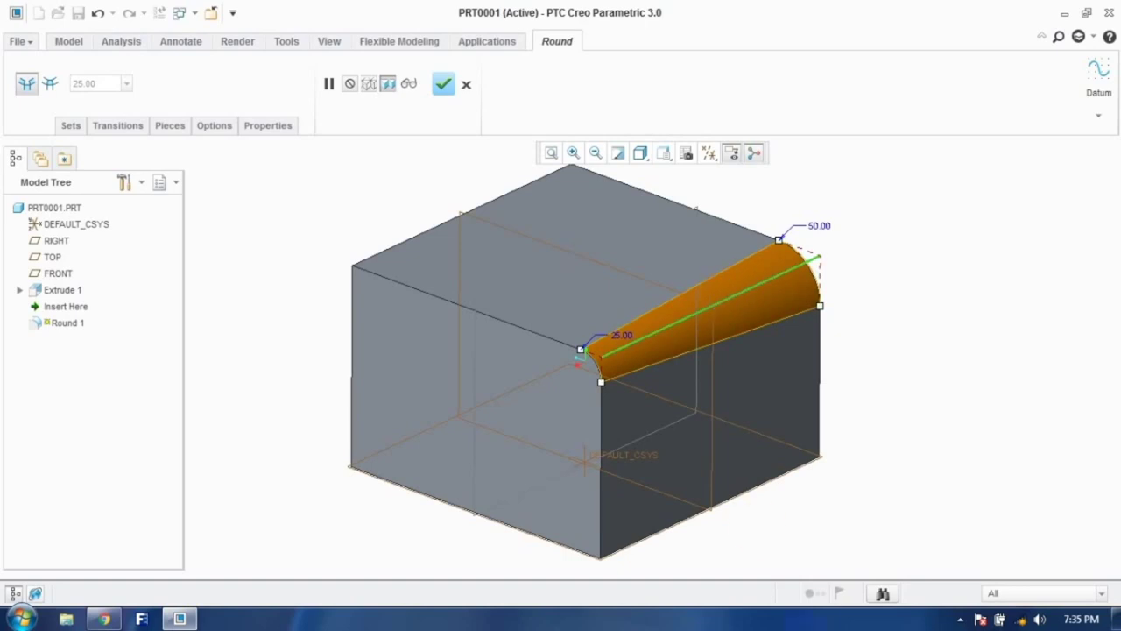
click(443, 83)
middle_drag(734, 306, 774, 284)
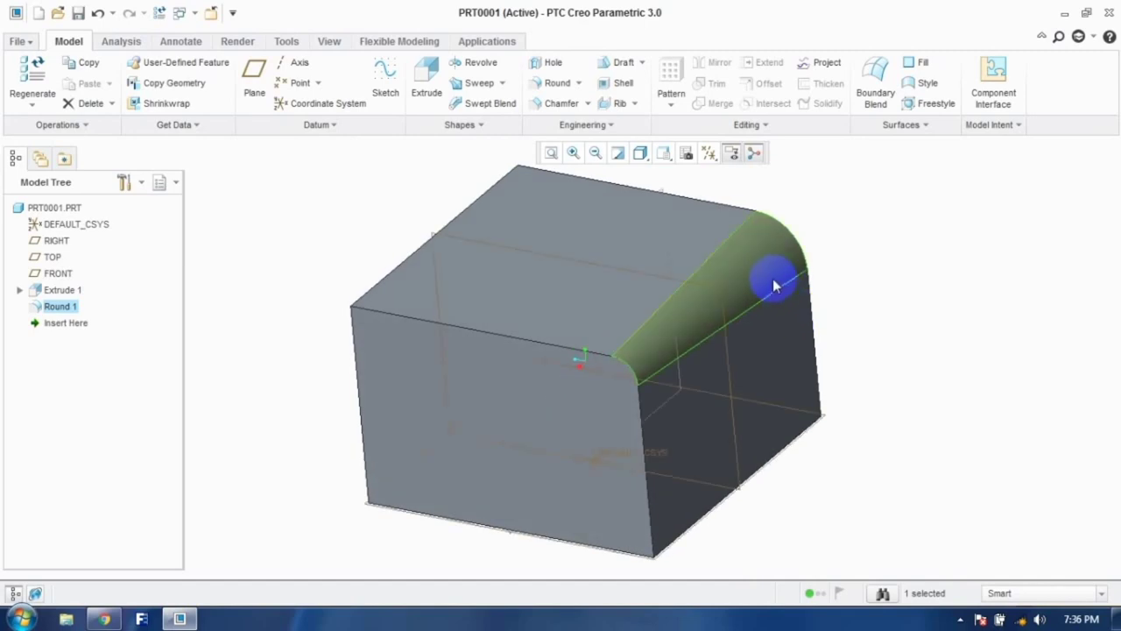
key(ctrl+z)
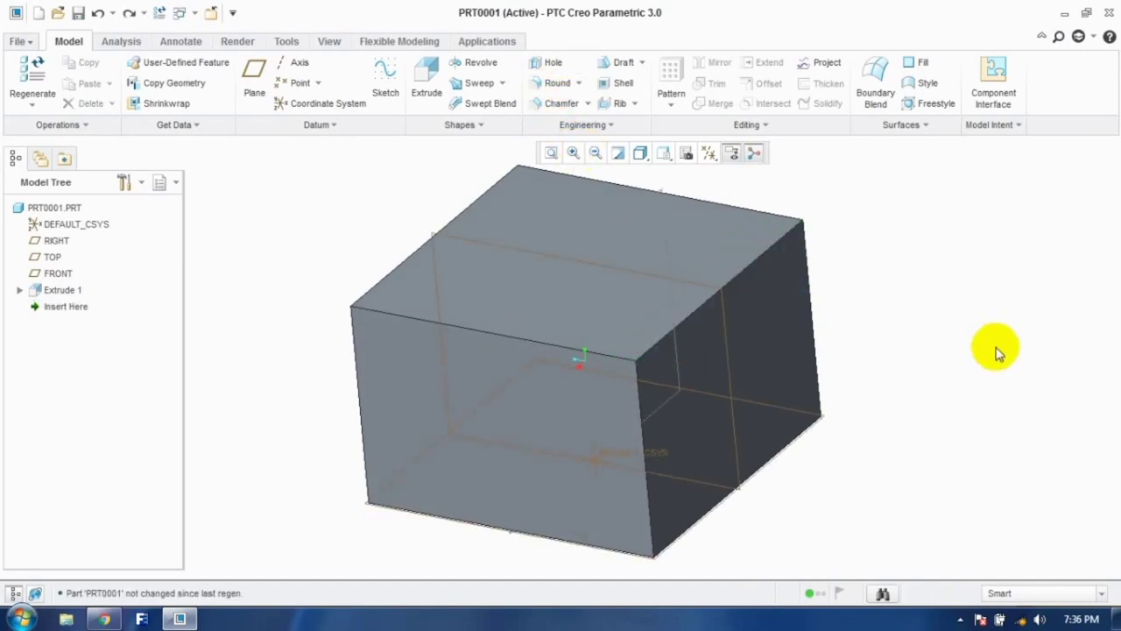
Step: Chamfer the top-right edge, trying D1 x D2 (50.00), 60° angle x D schemes and flipping sides
click(559, 102)
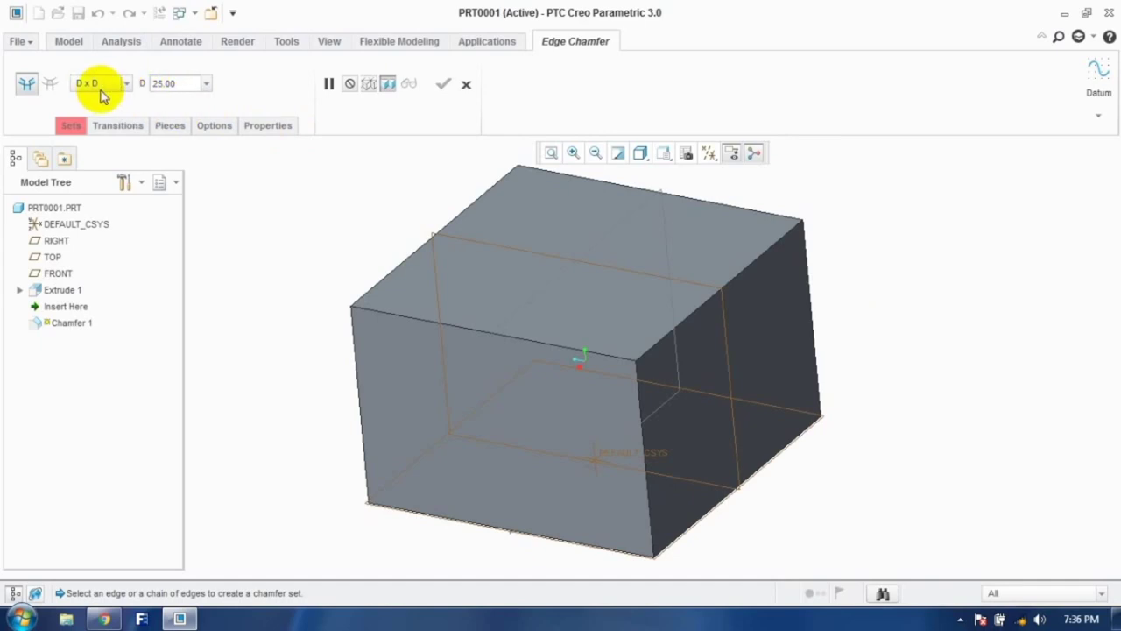
click(703, 304)
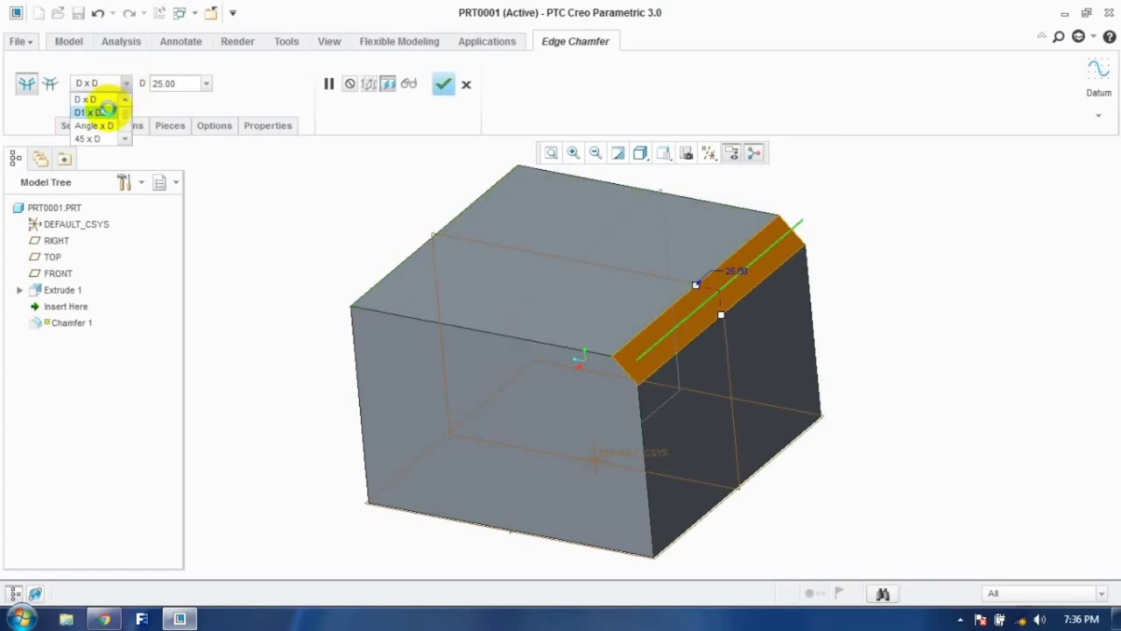
click(105, 111)
click(252, 84)
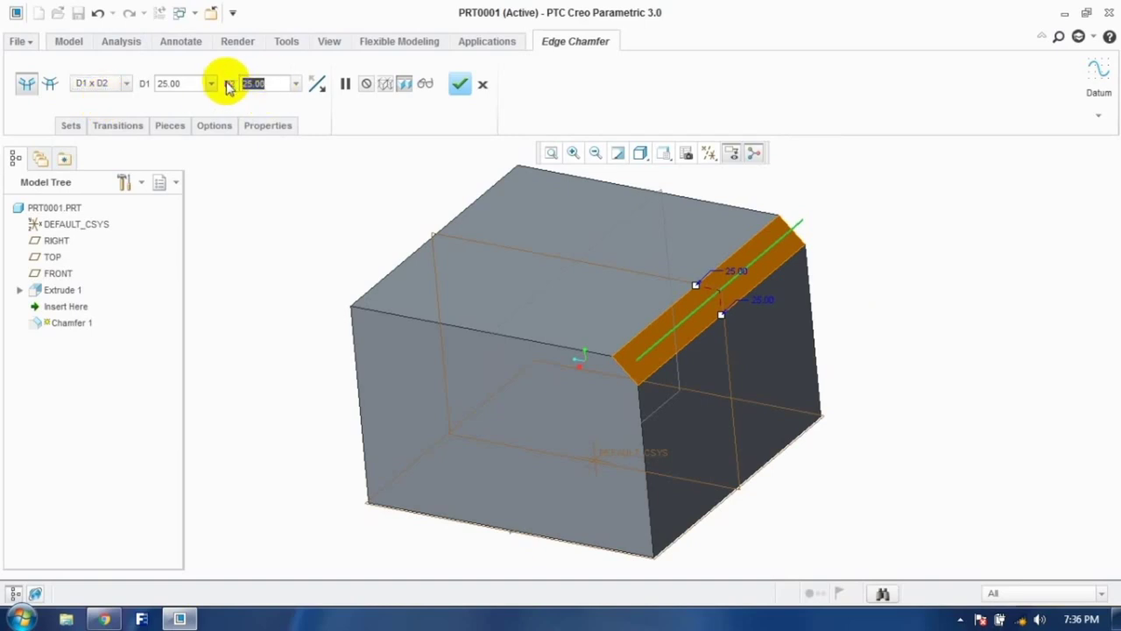
key(Return)
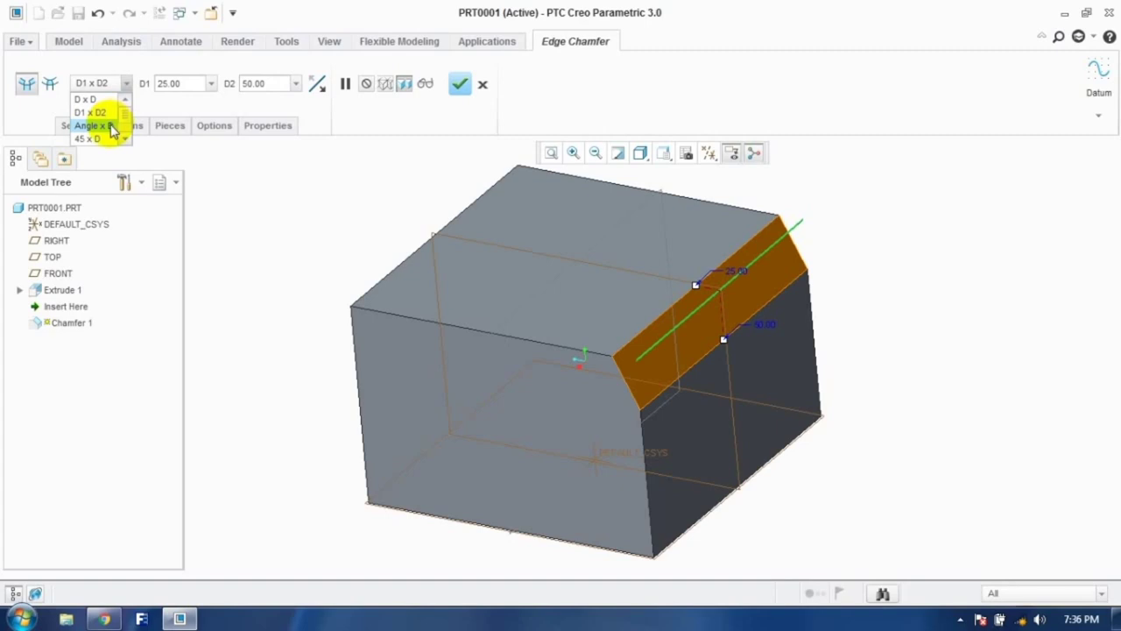
click(92, 125)
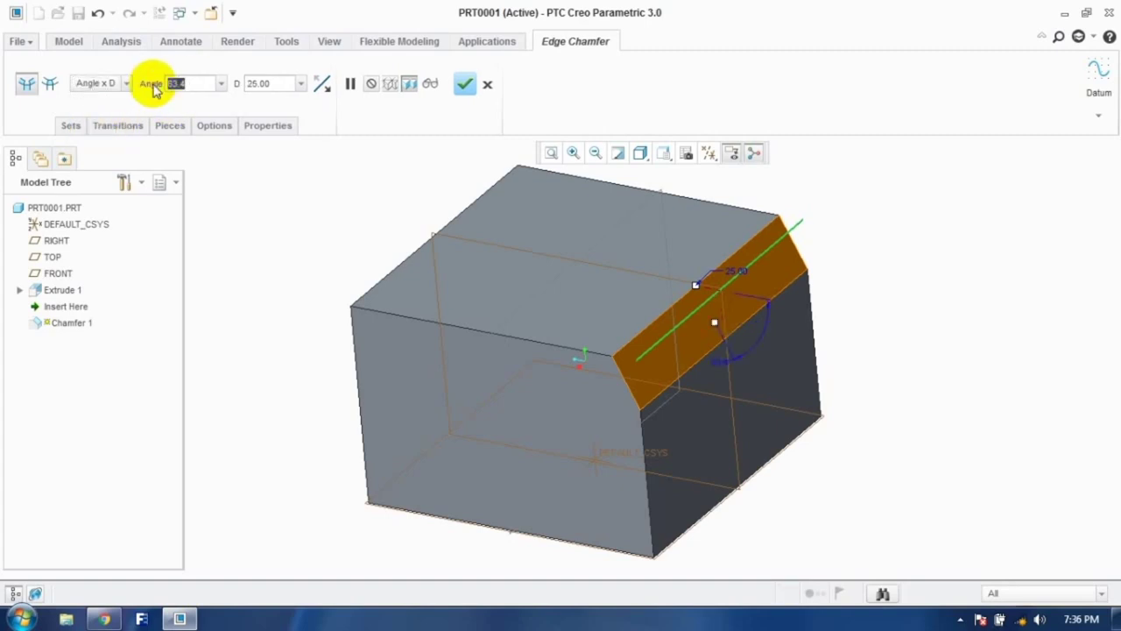
key(Return)
double_click(261, 83)
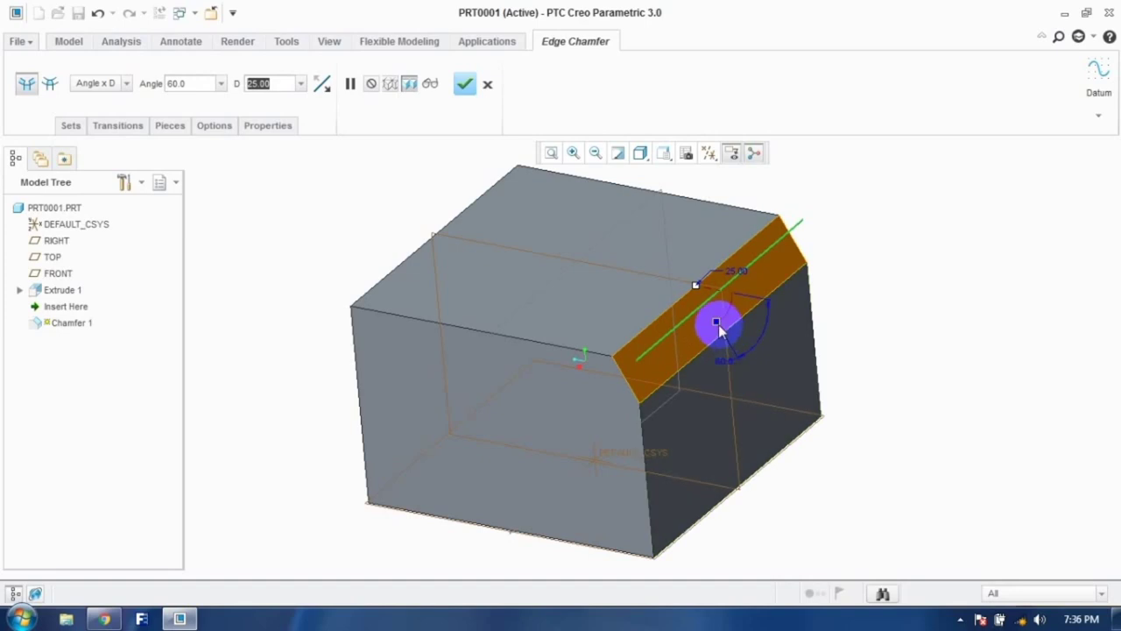
click(323, 84)
click(323, 83)
click(324, 83)
click(324, 84)
Step: Switch to a 45 x D chamfer, add the front top edge, finish, then undo it
click(127, 83)
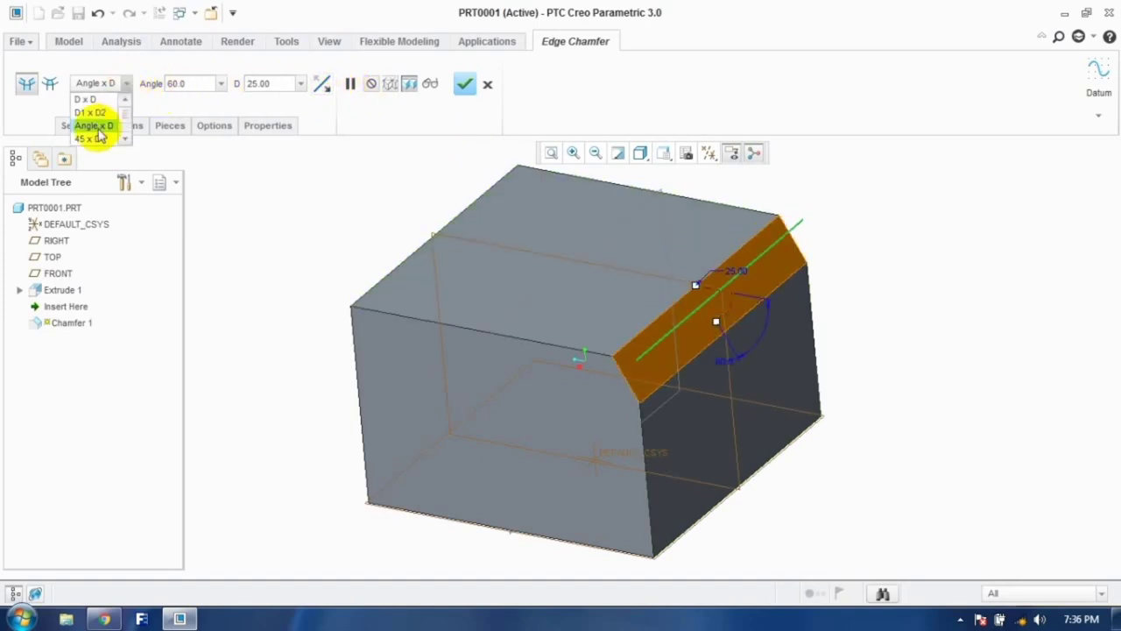
click(88, 138)
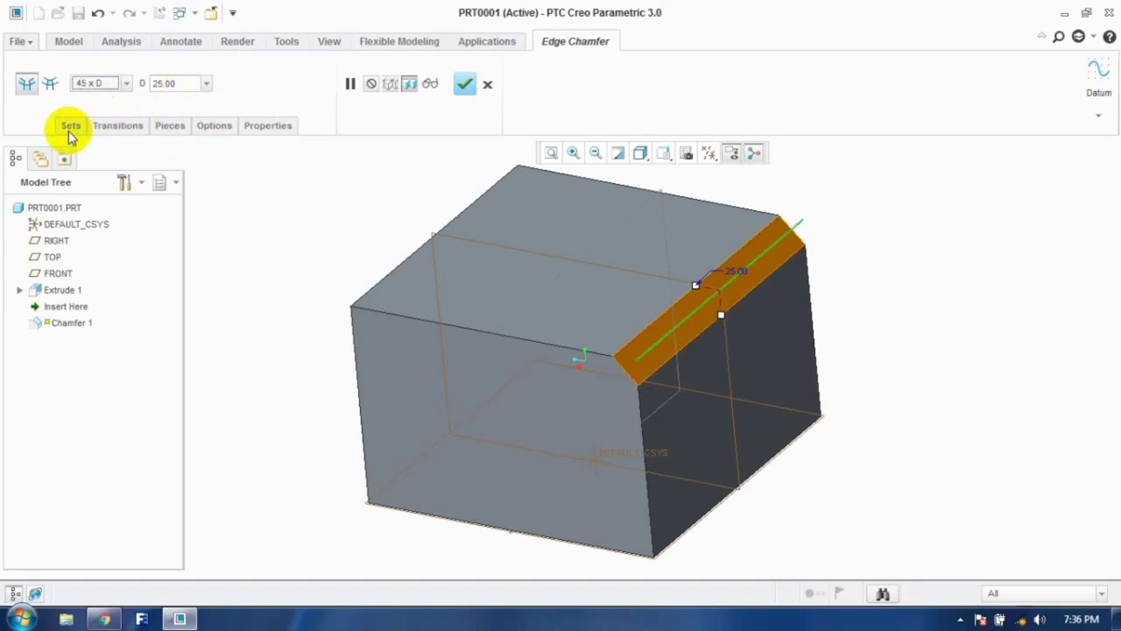
ctrl+click(491, 326)
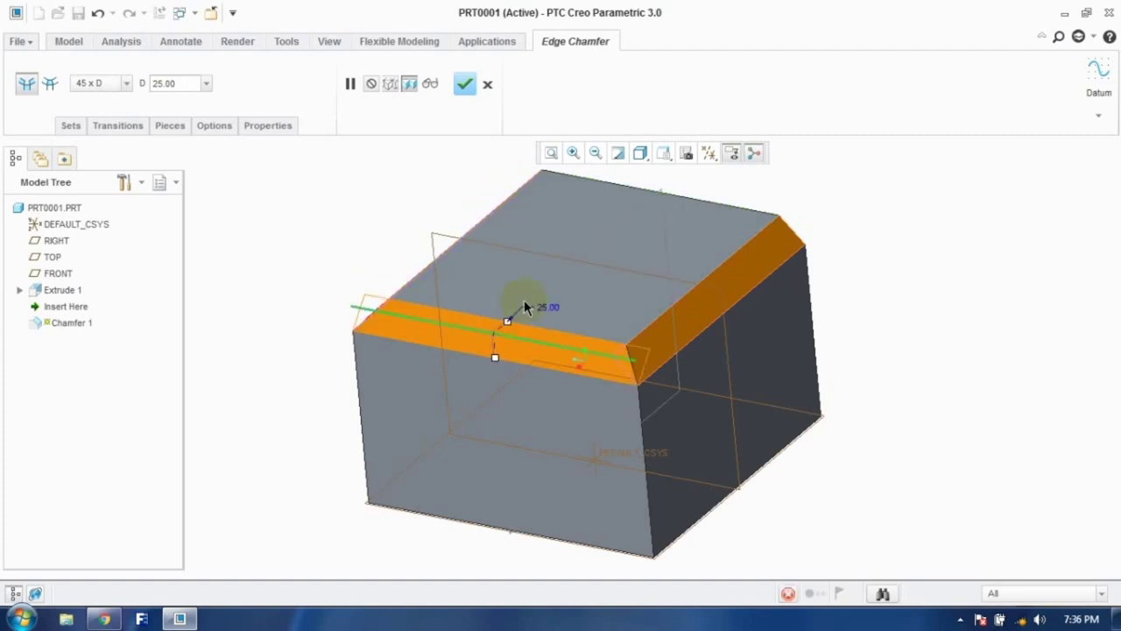
click(464, 85)
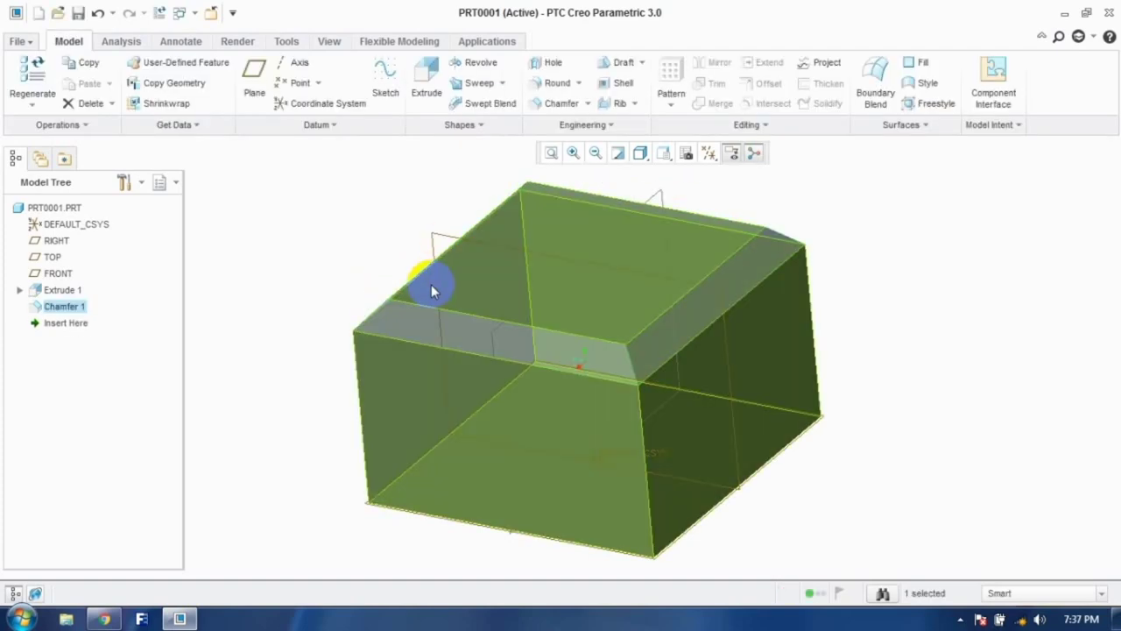
key(ctrl+z)
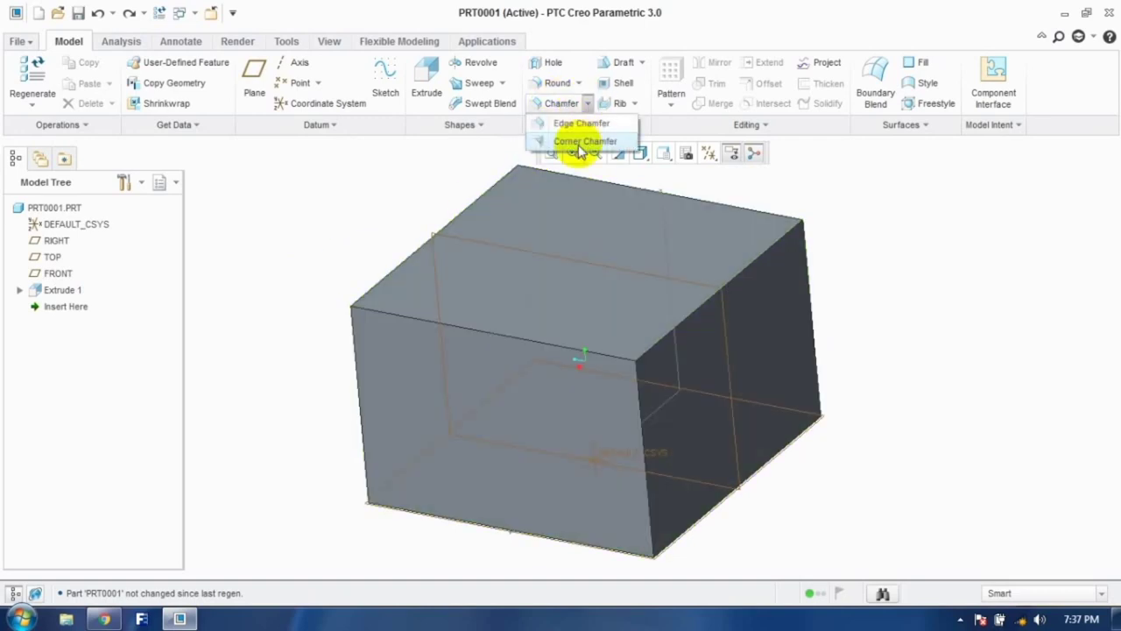
click(578, 144)
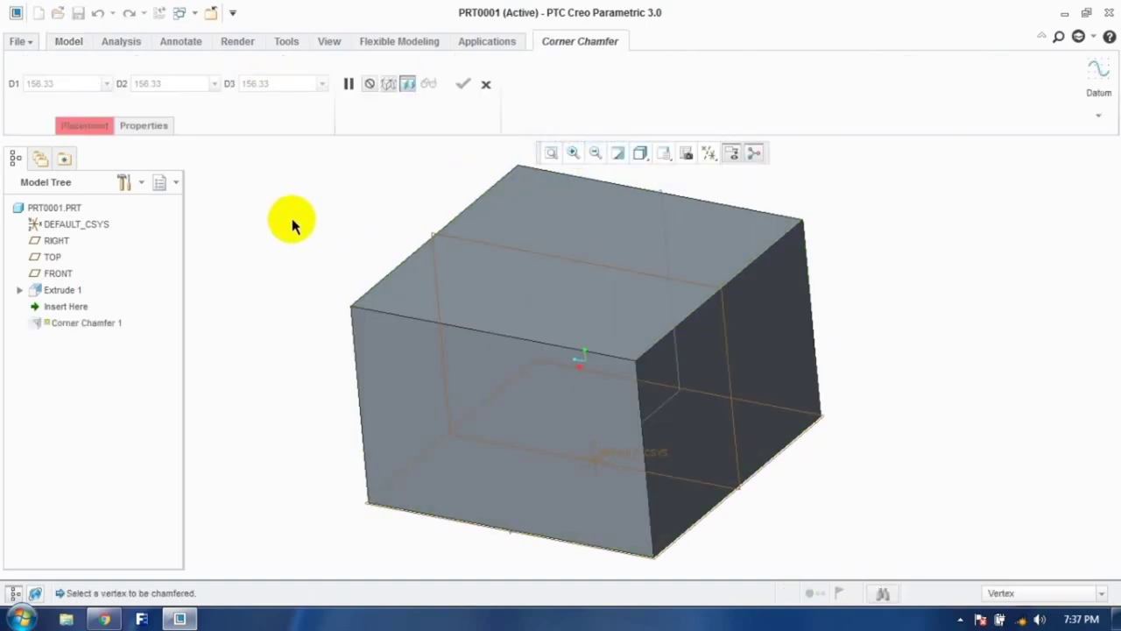
click(638, 366)
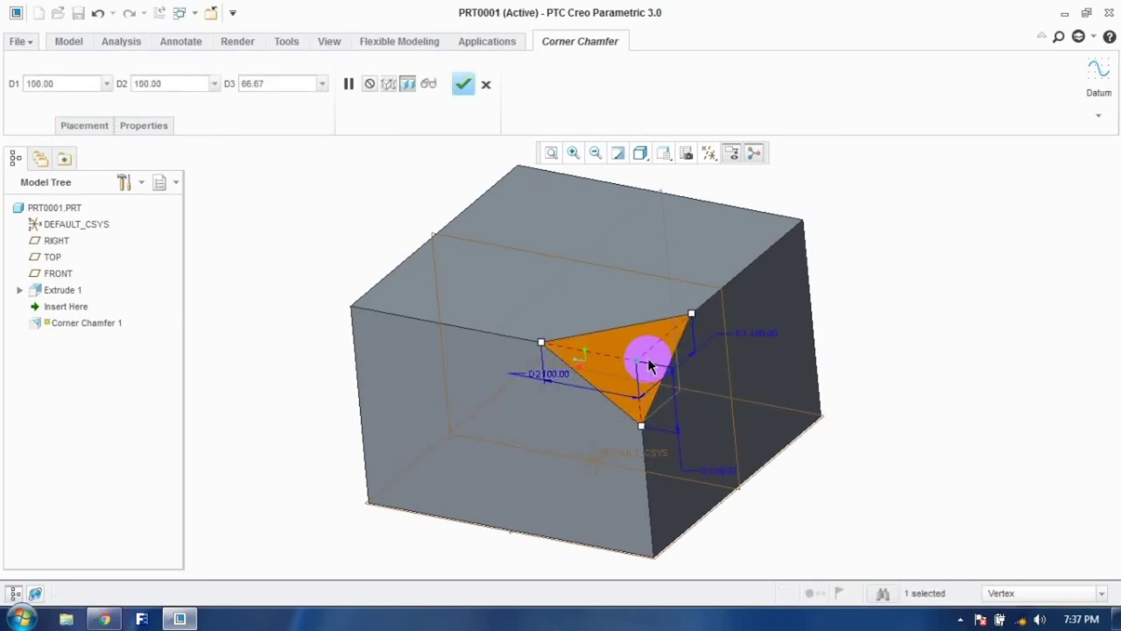
click(87, 84)
click(171, 85)
click(278, 84)
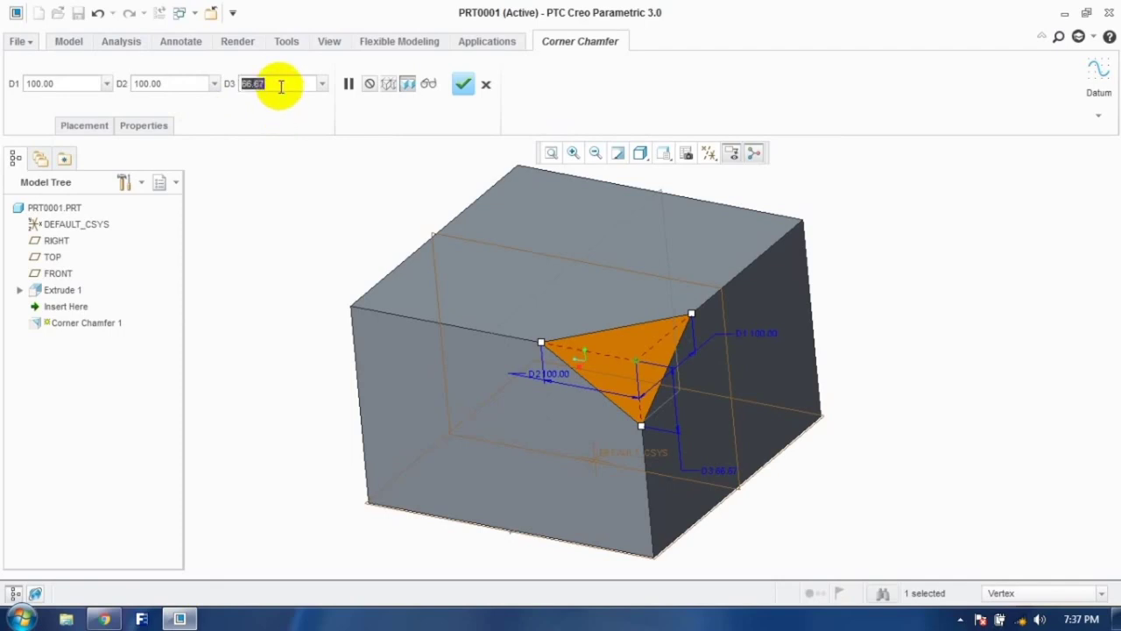
text(100)
key(Return)
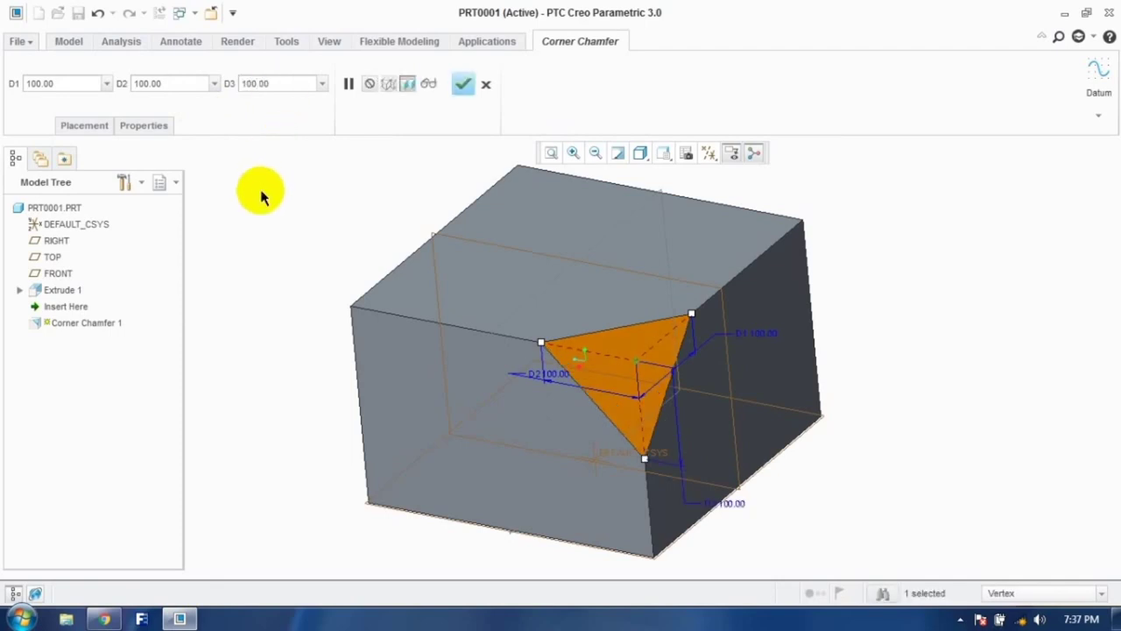
click(463, 83)
middle_drag(508, 293, 411, 265)
click(546, 110)
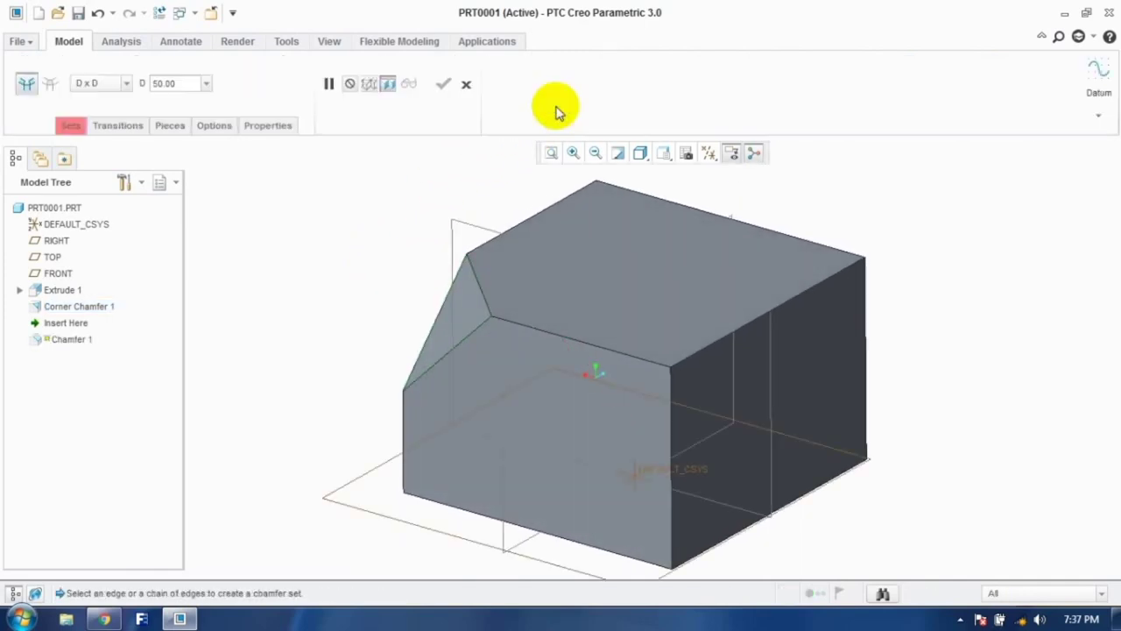
click(466, 85)
click(591, 105)
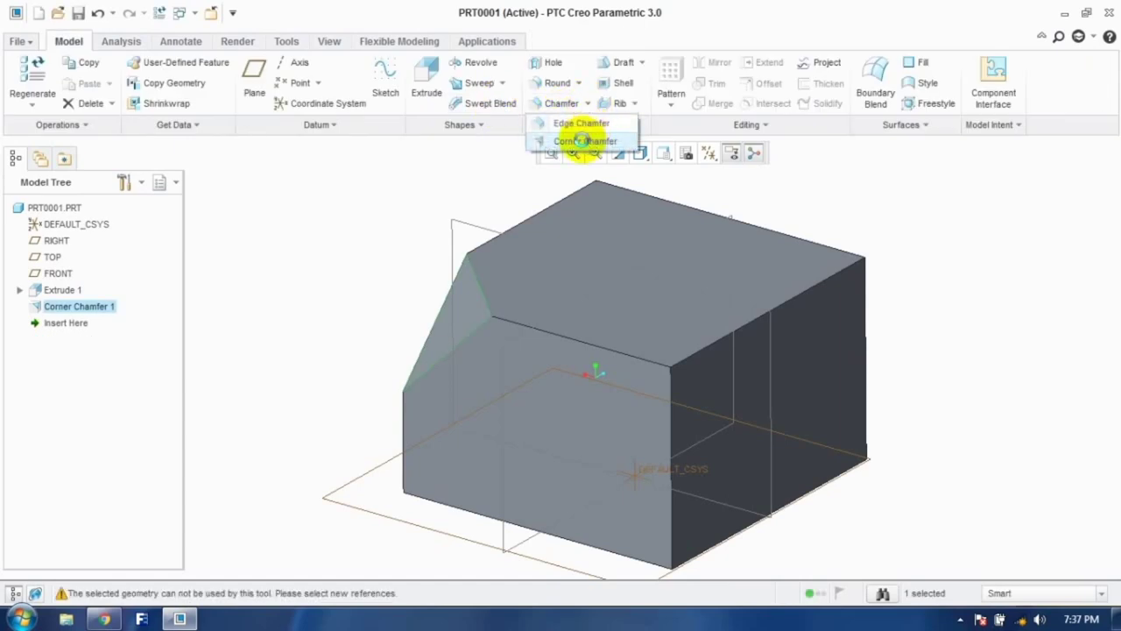
click(588, 140)
click(671, 369)
click(863, 261)
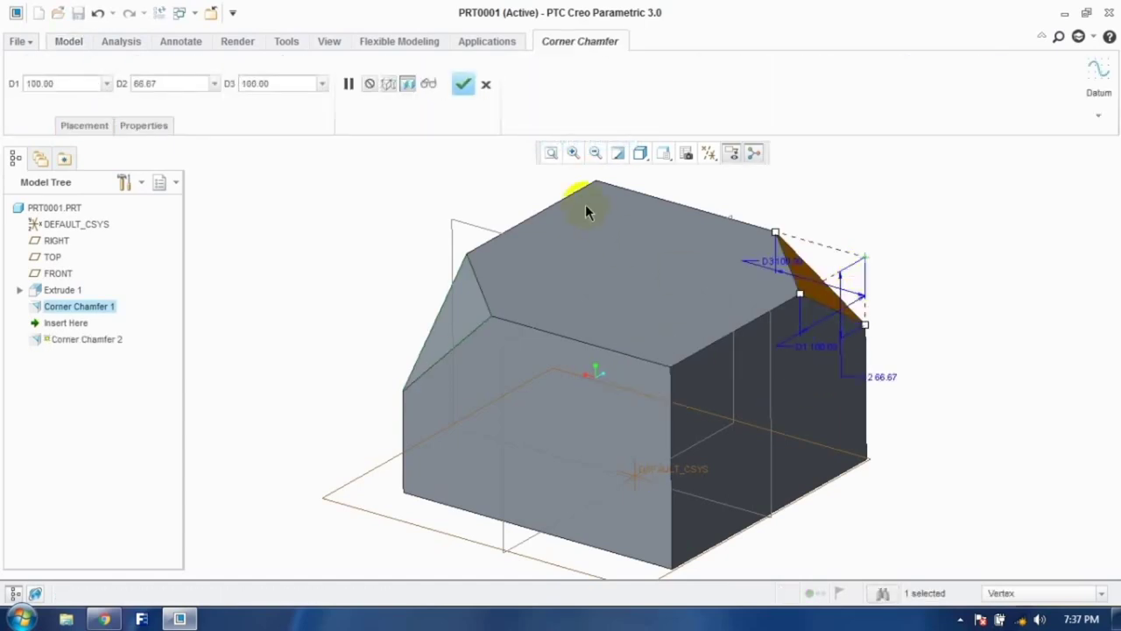
click(589, 276)
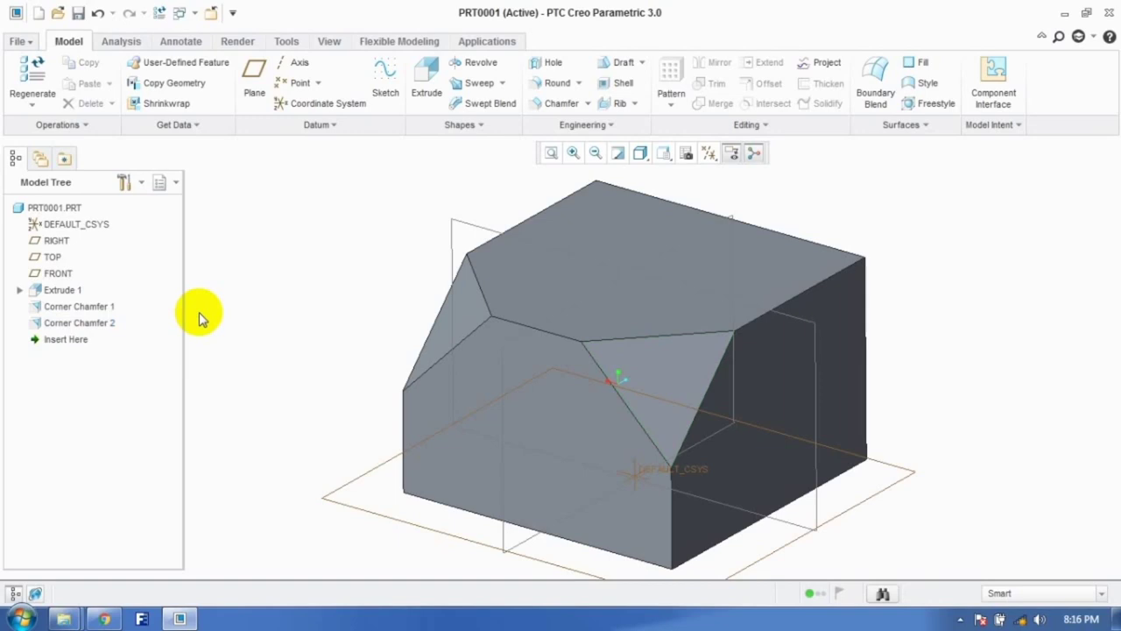
key(ctrl+z)
key(ctrl+z)
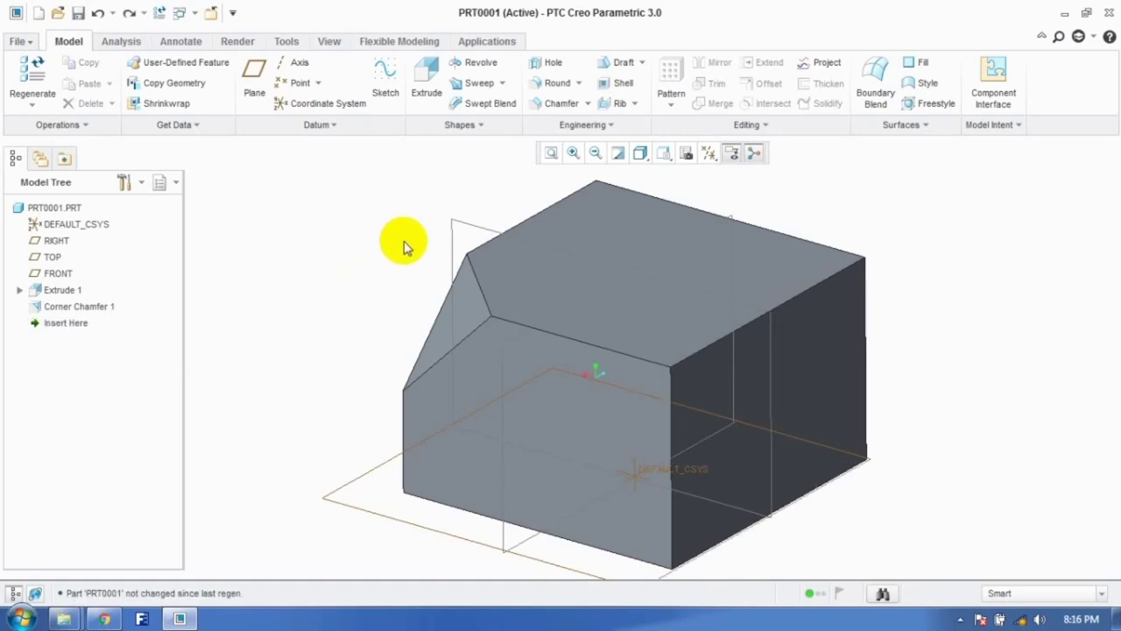
click(611, 70)
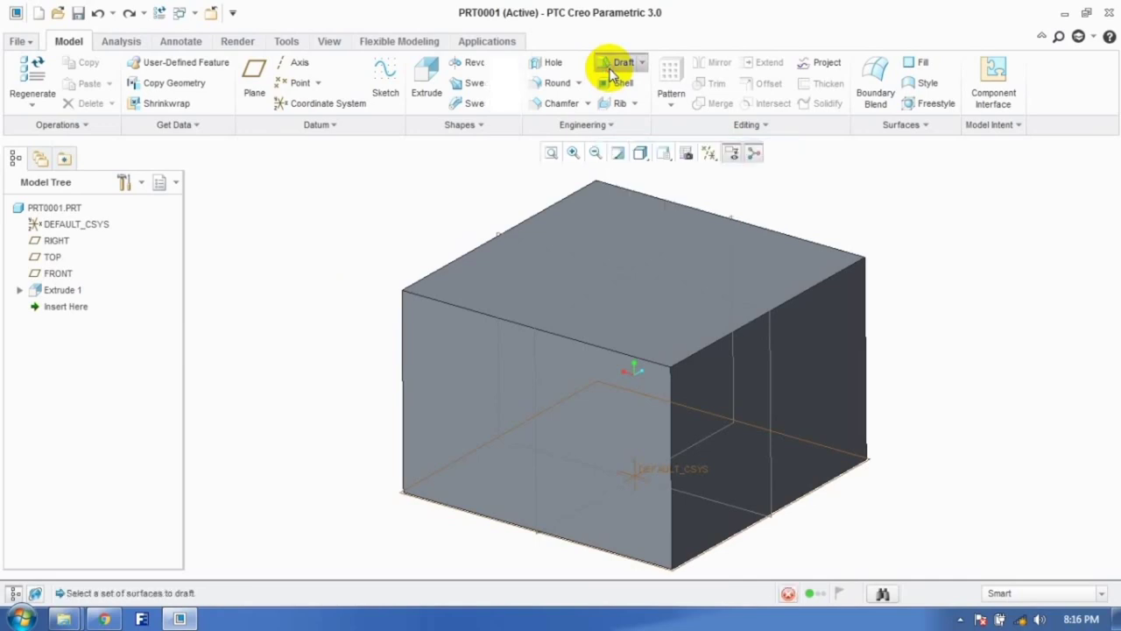
click(86, 126)
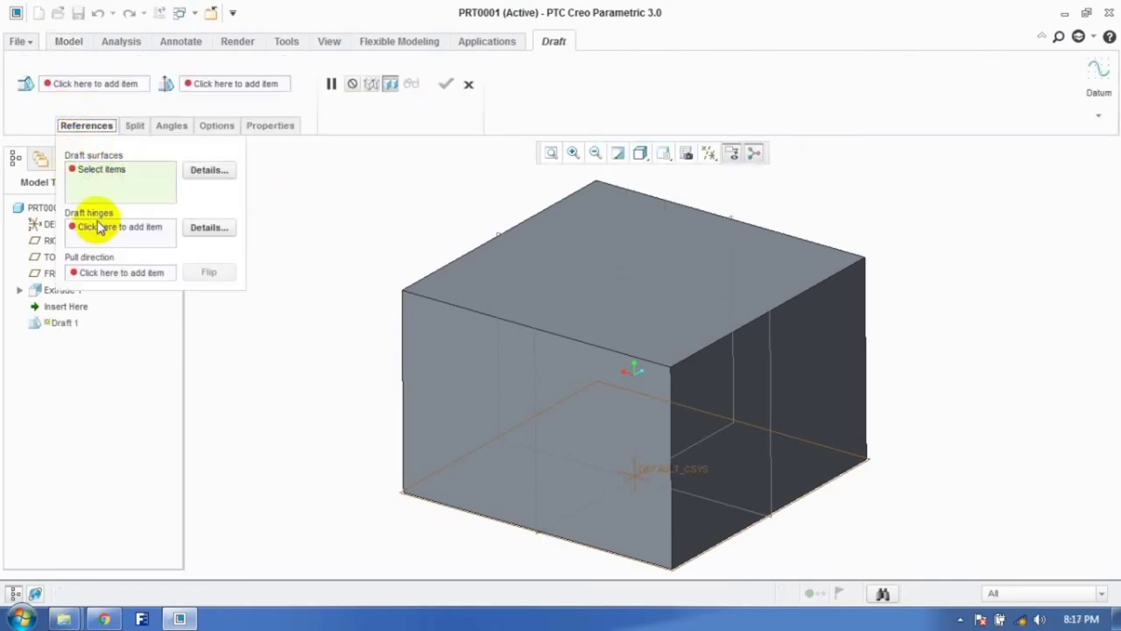
click(99, 175)
click(720, 410)
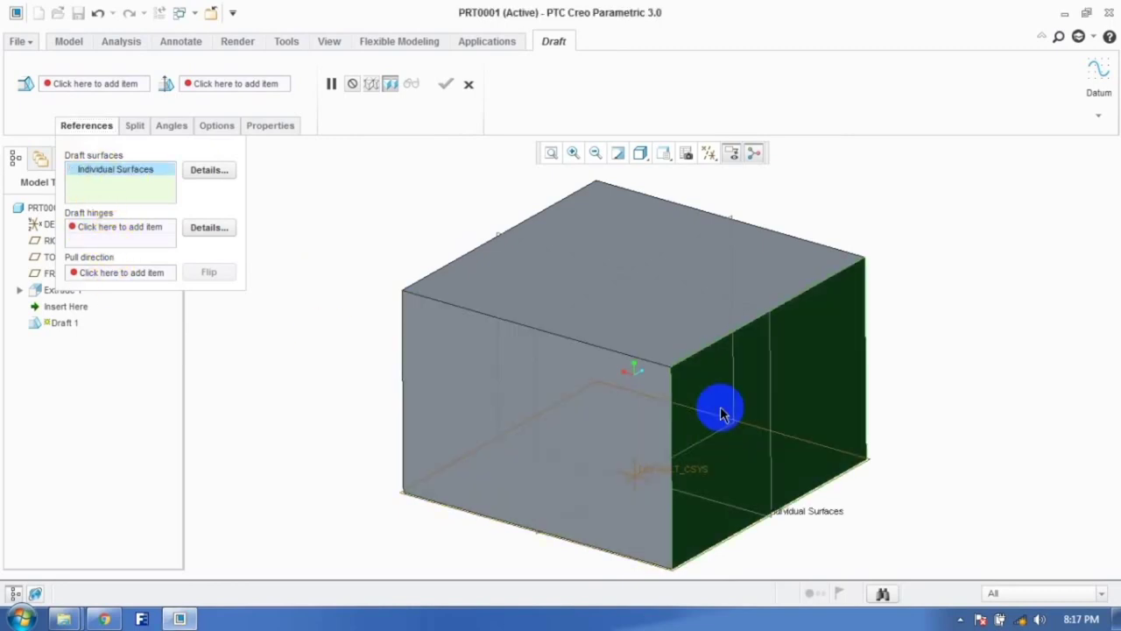
click(103, 233)
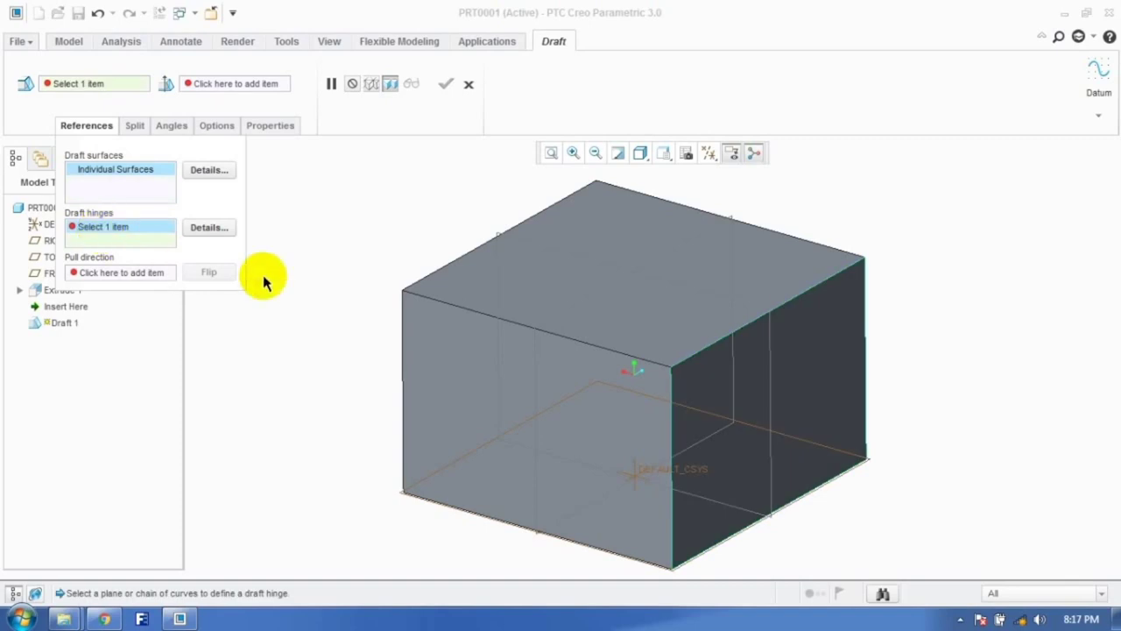
click(703, 323)
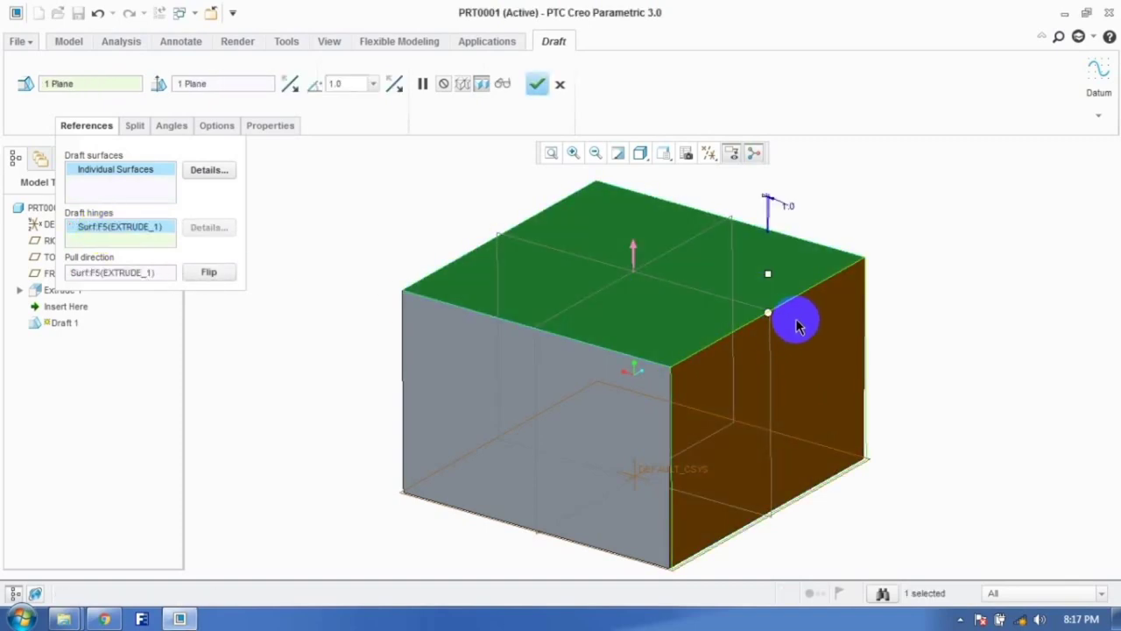
mouse_move(768, 273)
mouse_down()
mouse_move(746, 268)
mouse_move(774, 289)
mouse_move(751, 285)
mouse_up()
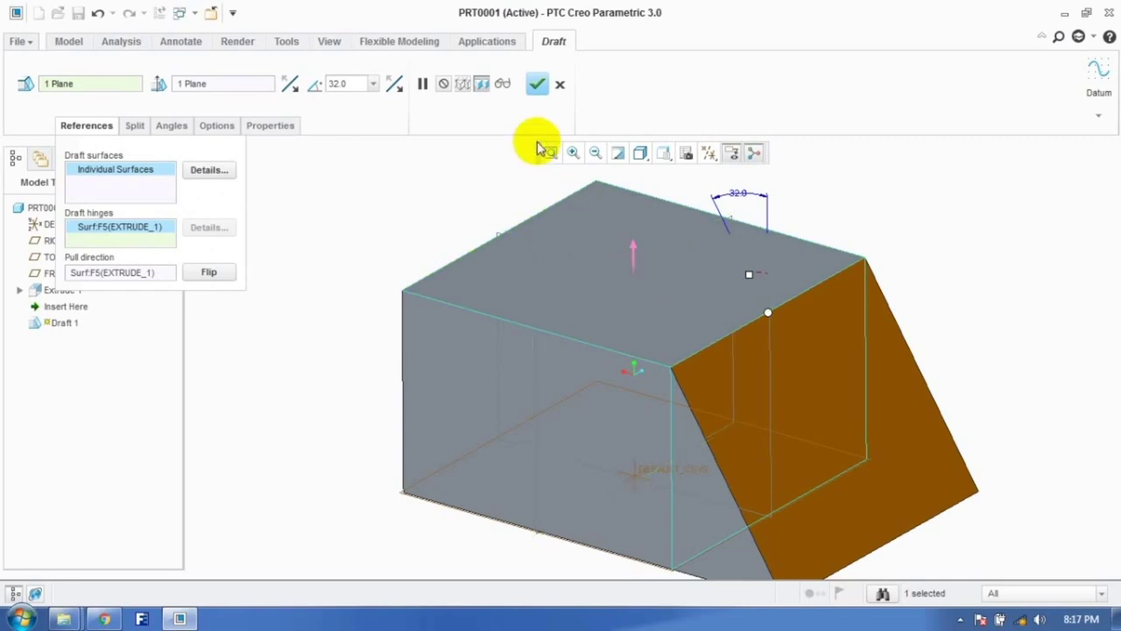
click(536, 84)
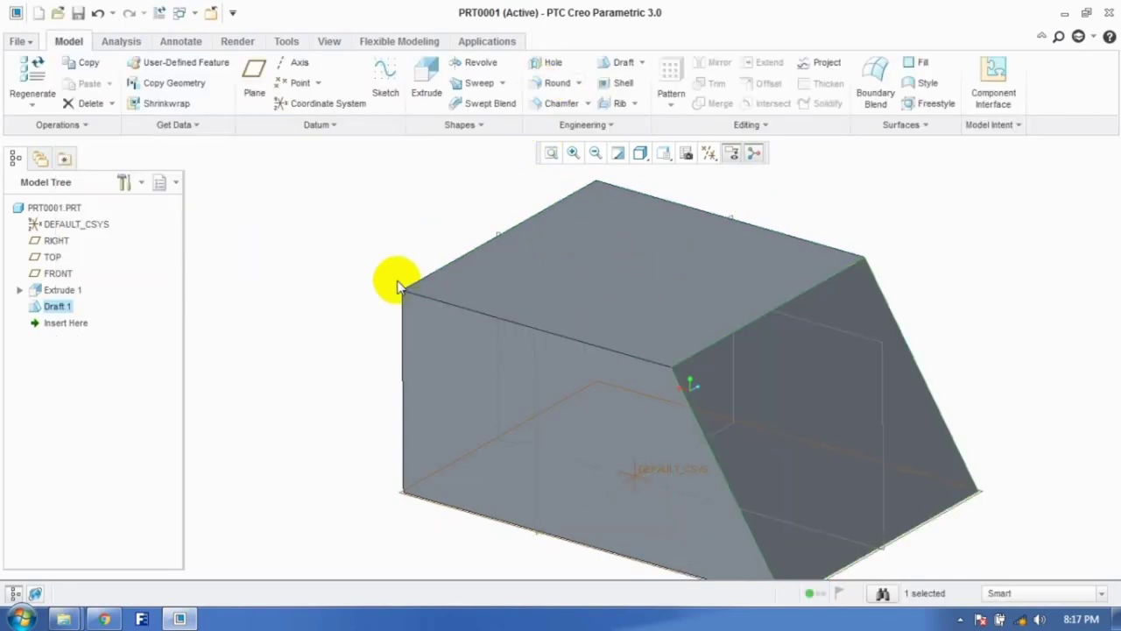
key(ctrl+z)
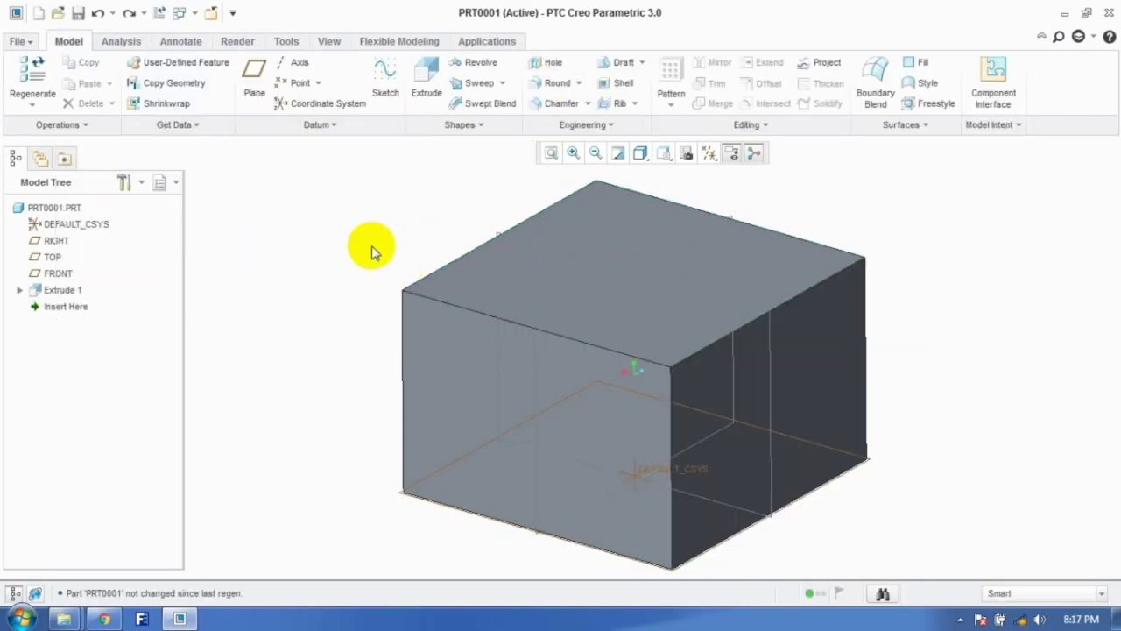
Step: Create datum plane DTM1 offset 100 from the block's top face, then deselect it
click(252, 98)
click(499, 307)
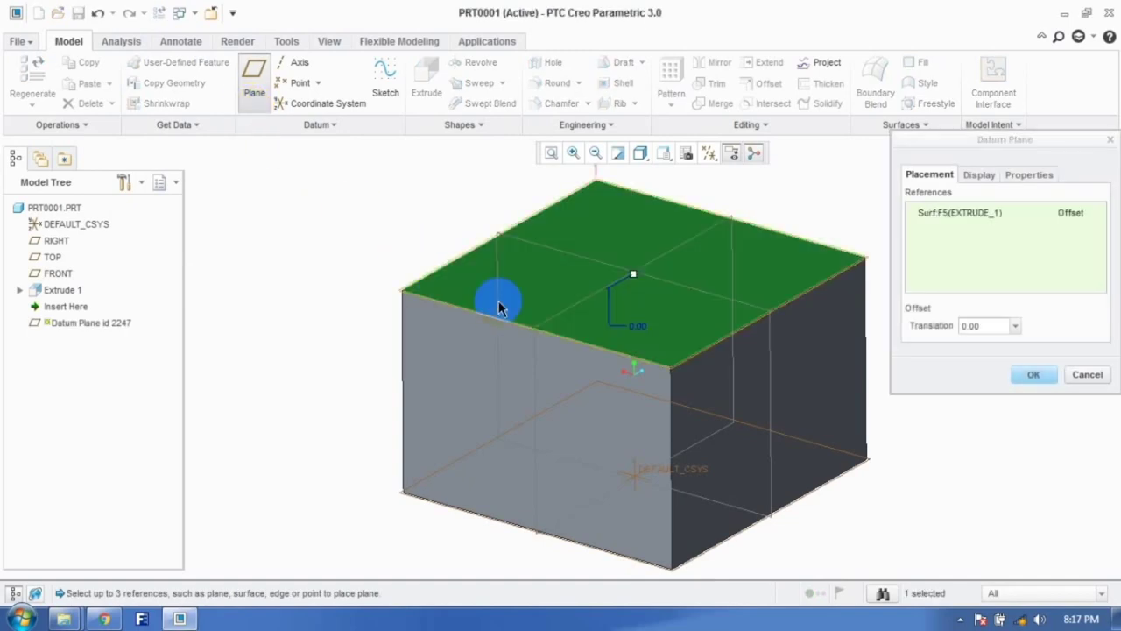
drag(633, 275, 632, 363)
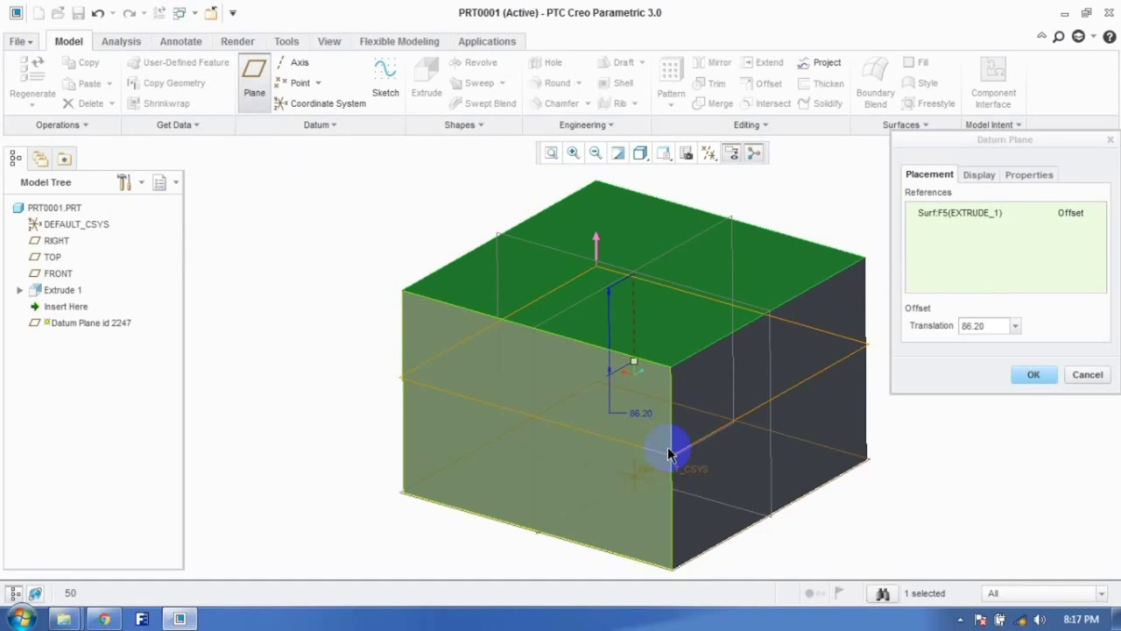
click(992, 326)
text(100)
key(Return)
click(1034, 373)
click(969, 315)
Step: Start a draft on the right face hinged at the top face, angled about 30°
click(616, 62)
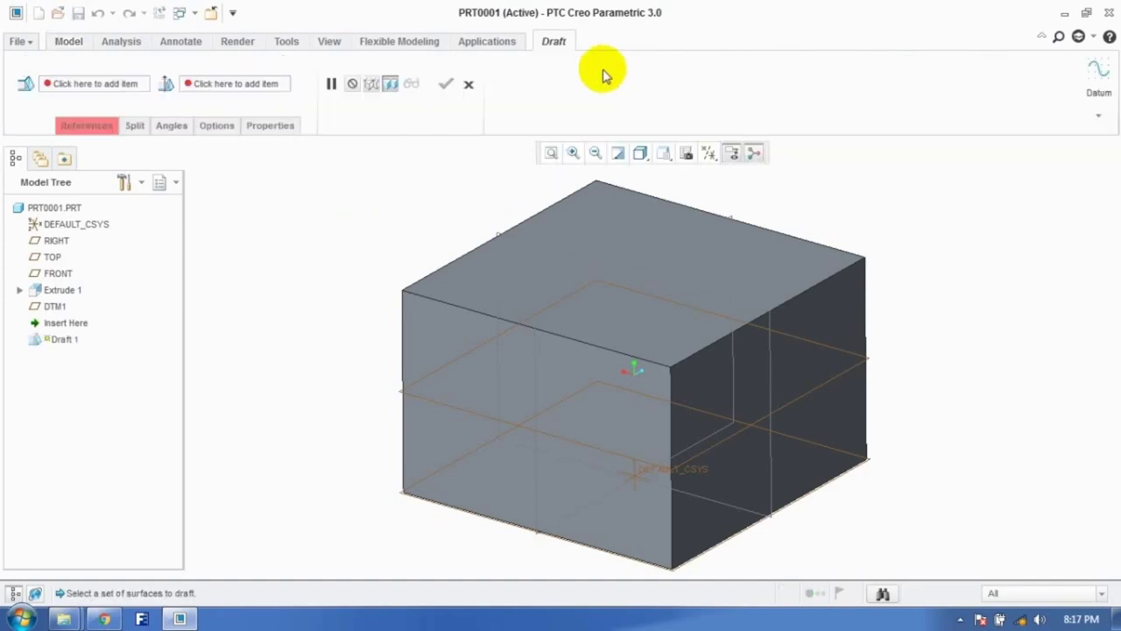
click(98, 127)
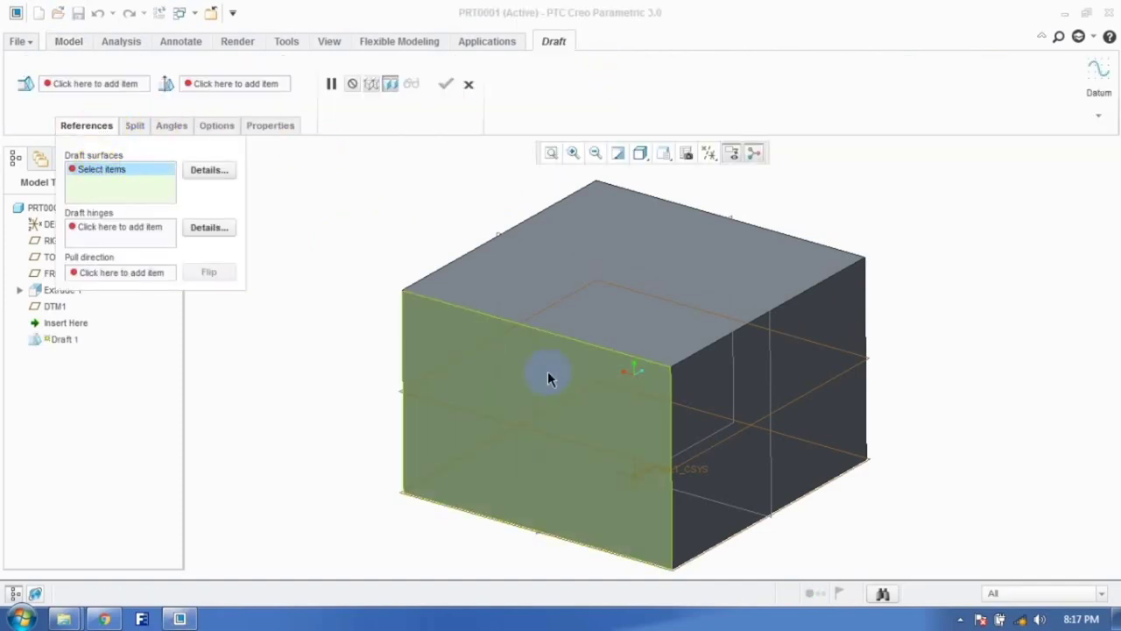
click(735, 473)
click(140, 244)
click(500, 265)
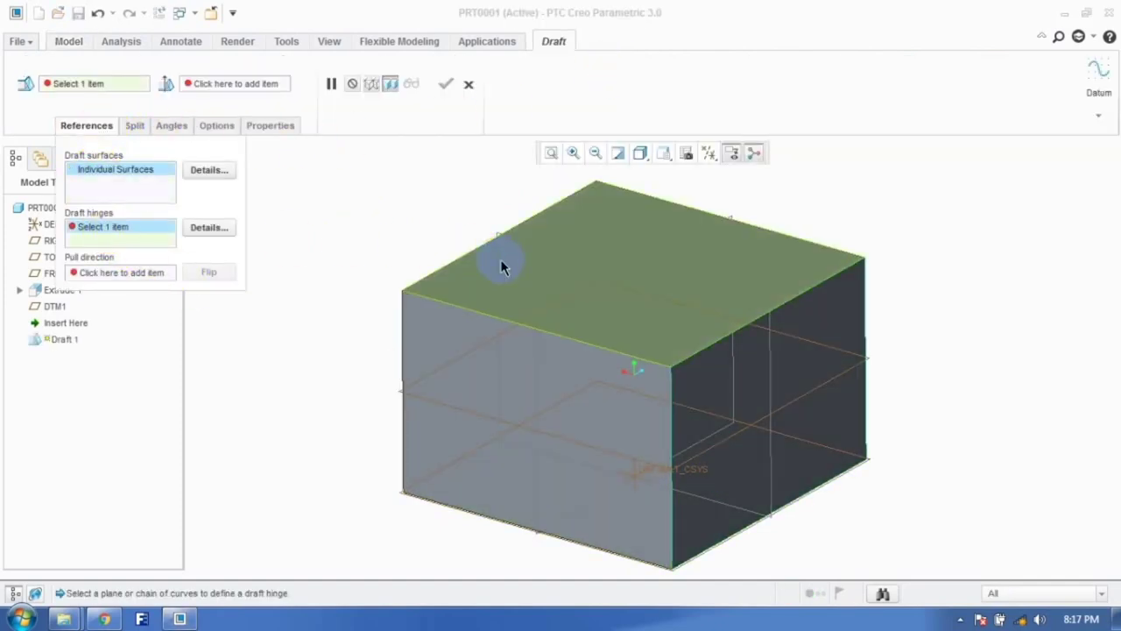
drag(768, 278, 751, 276)
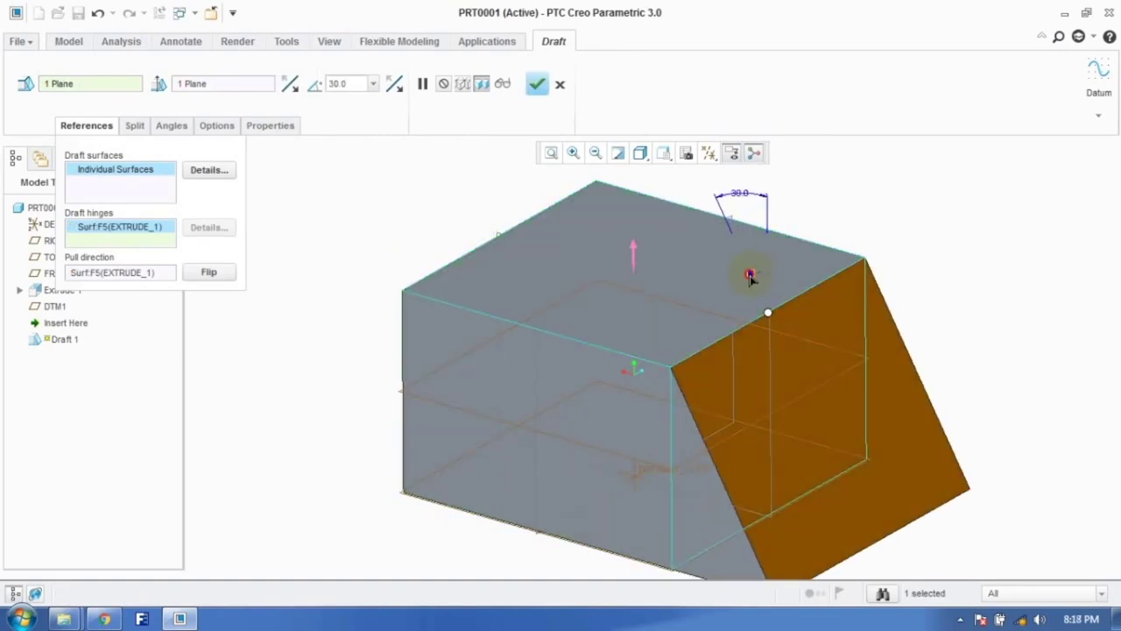
Step: Split the draft by the draft hinge and add the front face to the draft surfaces
click(136, 127)
click(149, 175)
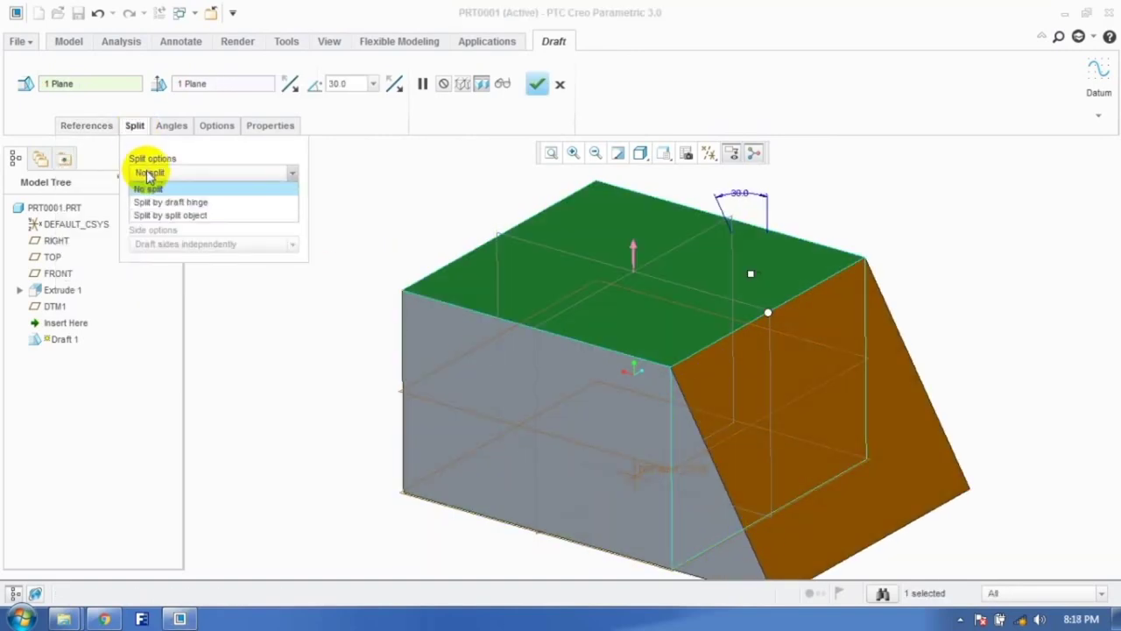
click(186, 215)
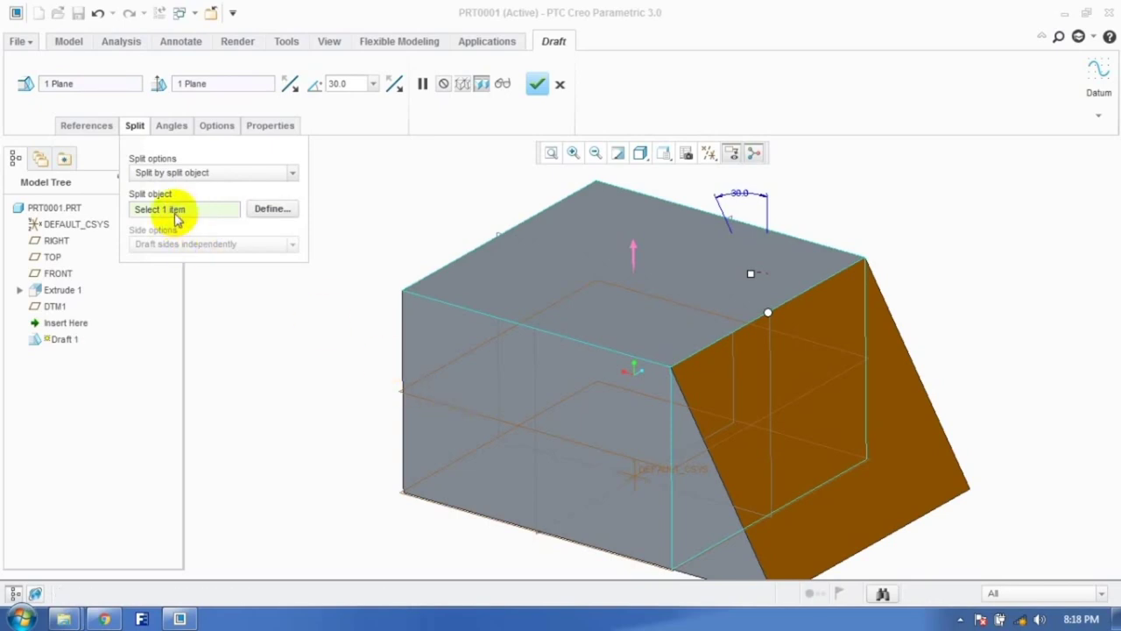
click(292, 173)
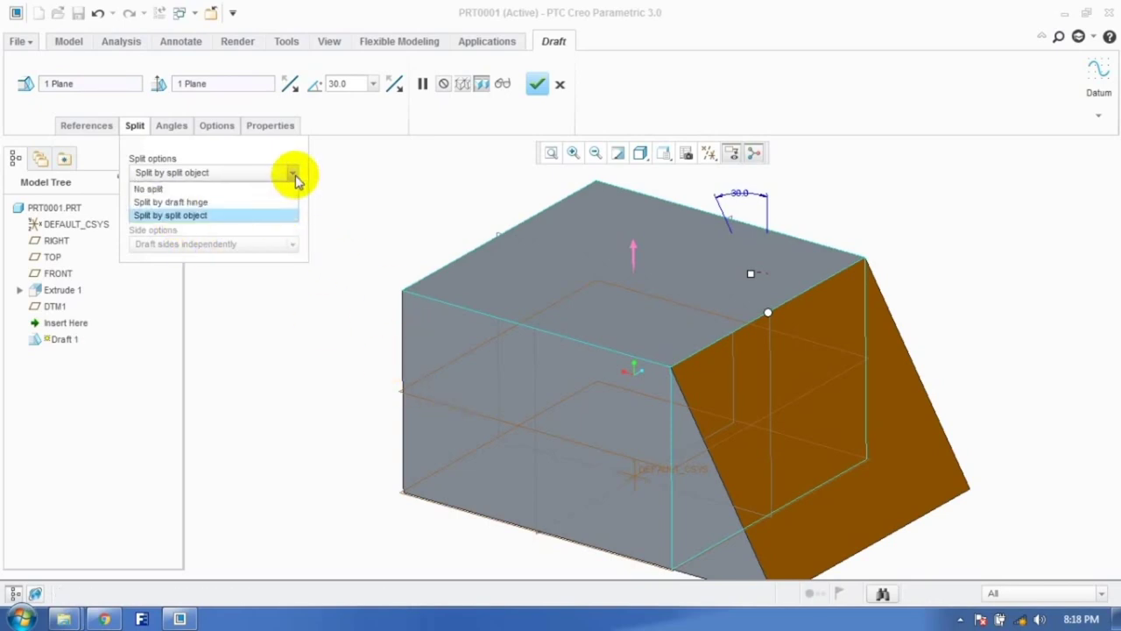
click(195, 203)
click(80, 127)
click(83, 175)
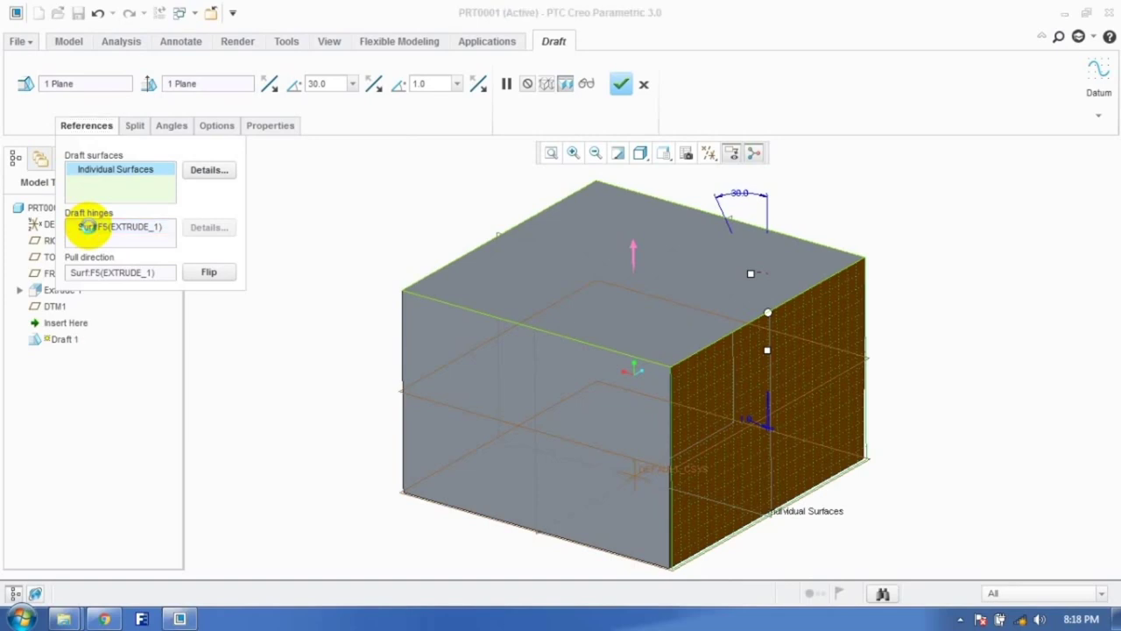
click(417, 396)
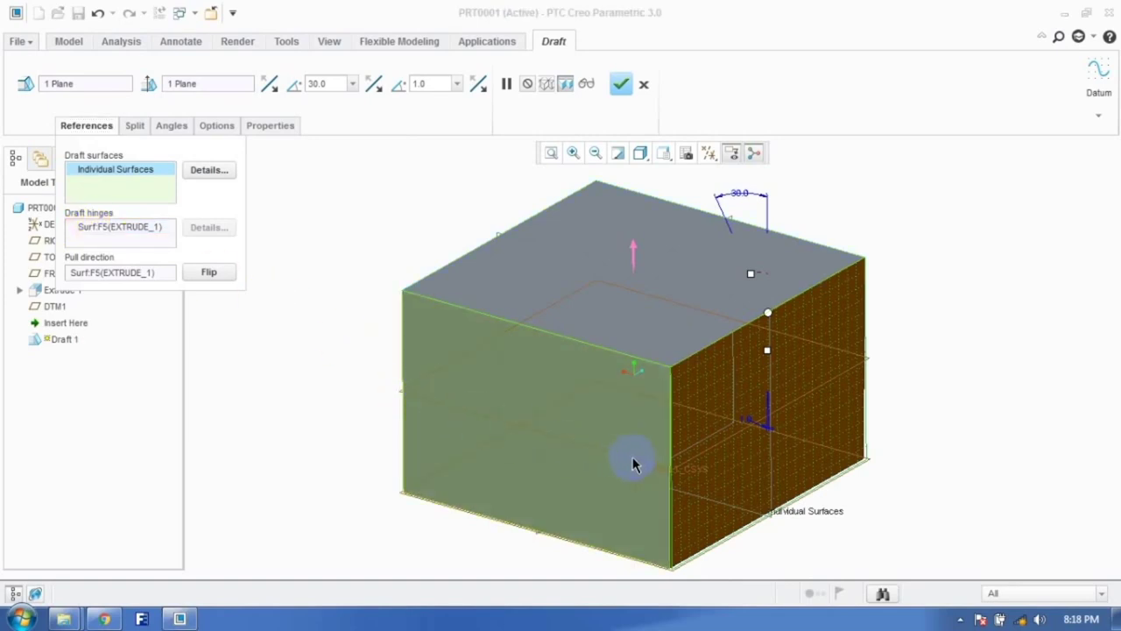
Step: Replace the top-face hinge with the DTM1 datum plane and steepen the upper angle to 32°
right_click(154, 234)
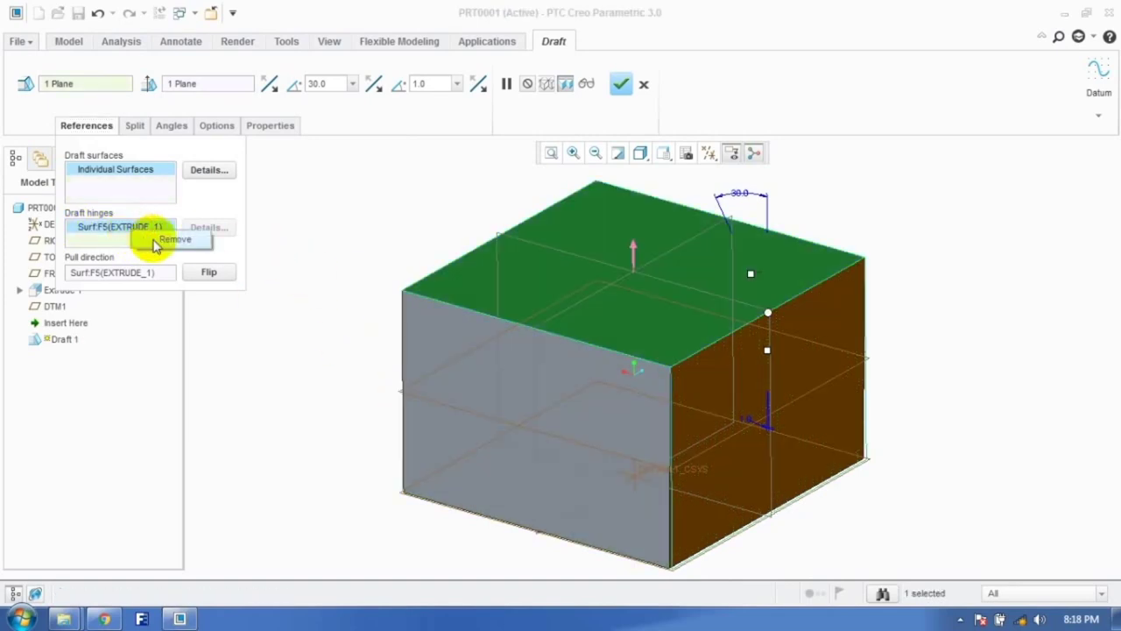
click(156, 241)
click(432, 407)
drag(784, 383, 759, 393)
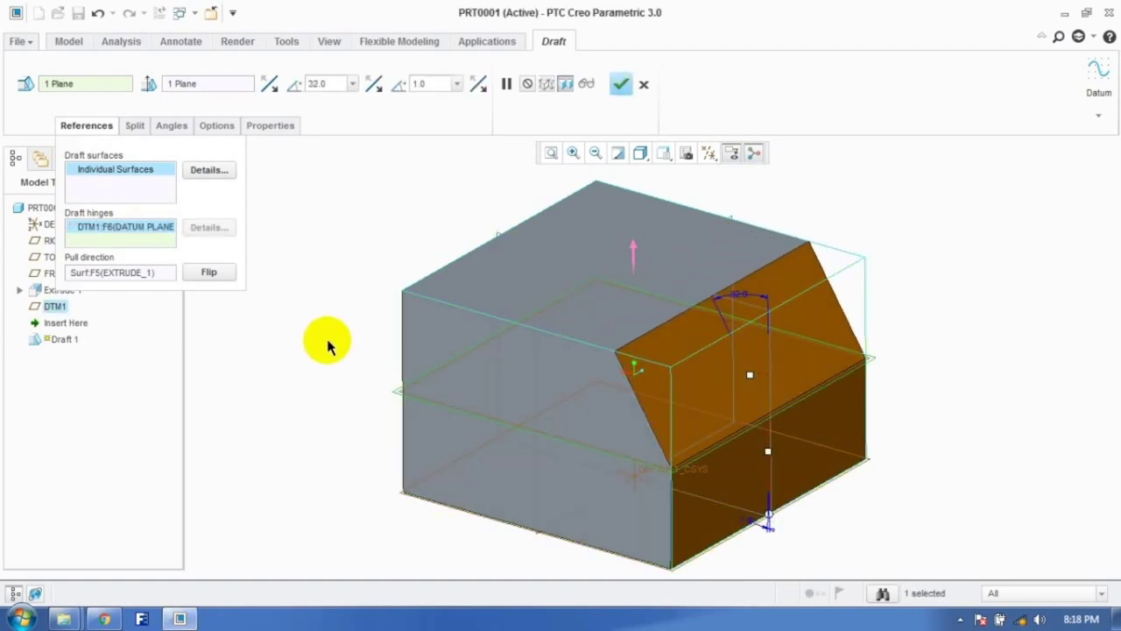
Step: Flip the draft, set the lower side to 19°, finish it, then undo it
click(212, 275)
click(211, 274)
click(209, 274)
click(208, 276)
click(208, 274)
click(209, 275)
mouse_move(769, 454)
mouse_down()
mouse_move(744, 445)
mouse_move(805, 450)
mouse_move(763, 469)
mouse_up()
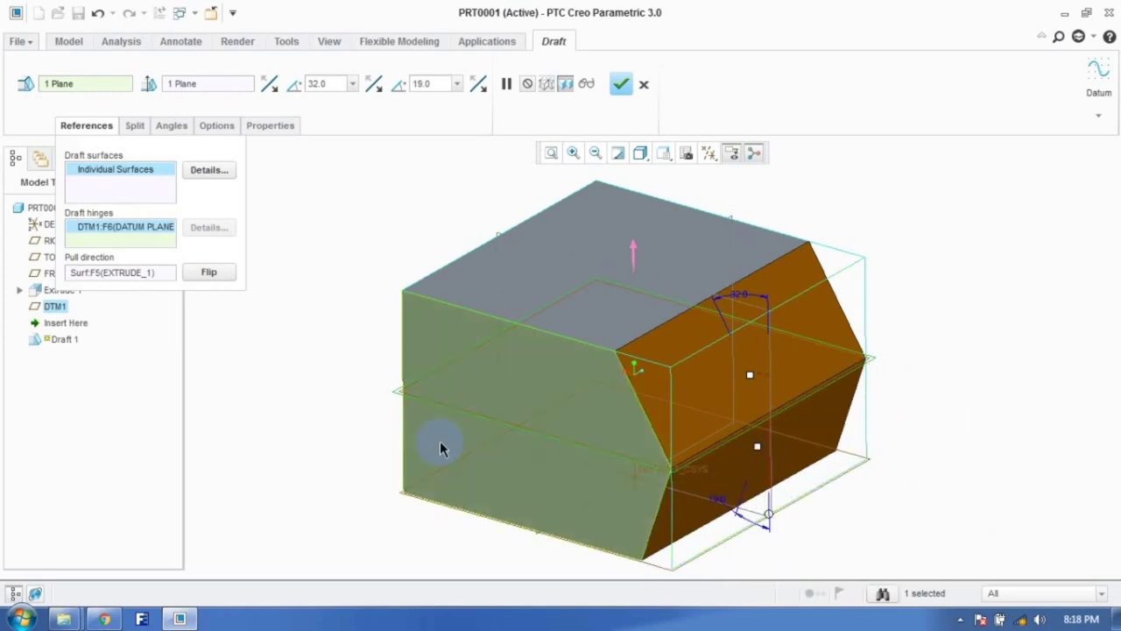
click(619, 83)
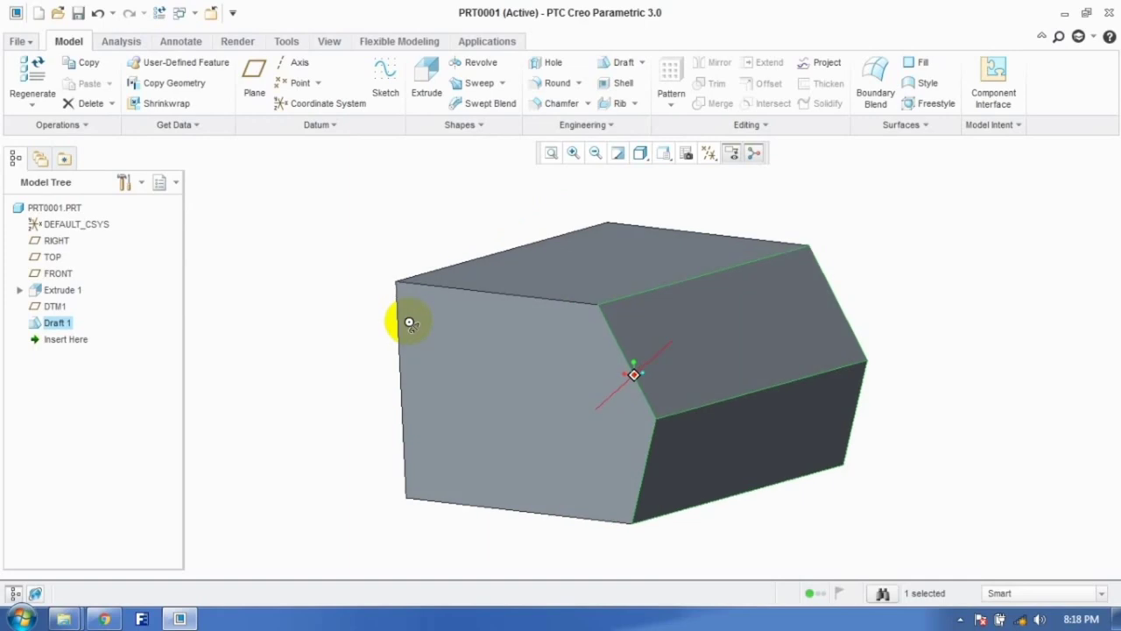
key(ctrl+z)
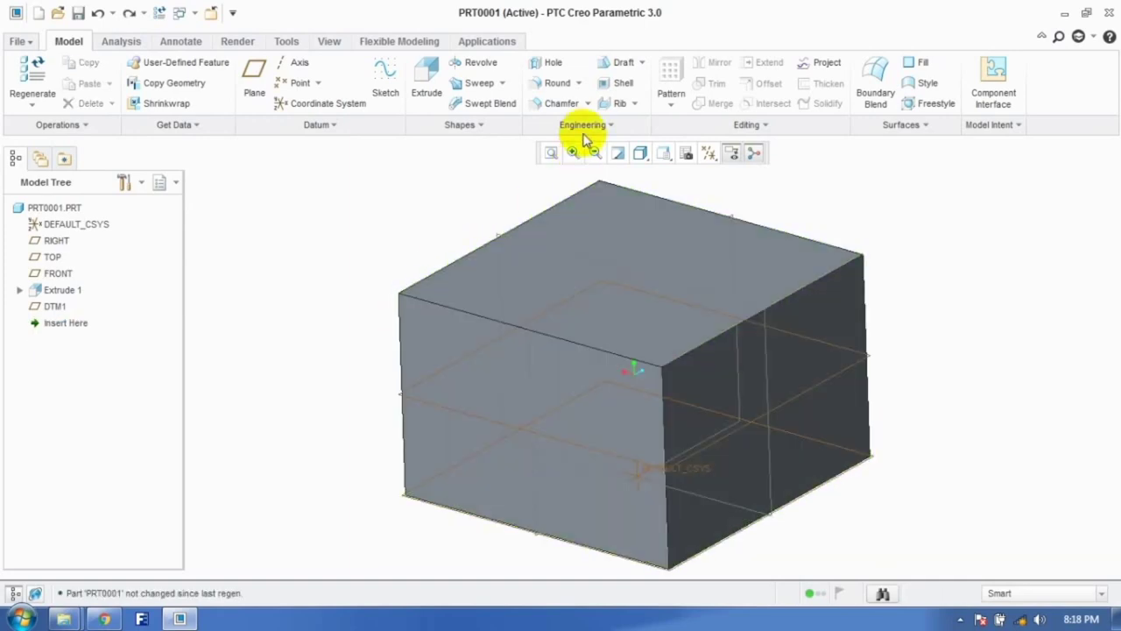
Step: Cancel the new draft and sketch an arc across the block on the FRONT plane
click(584, 127)
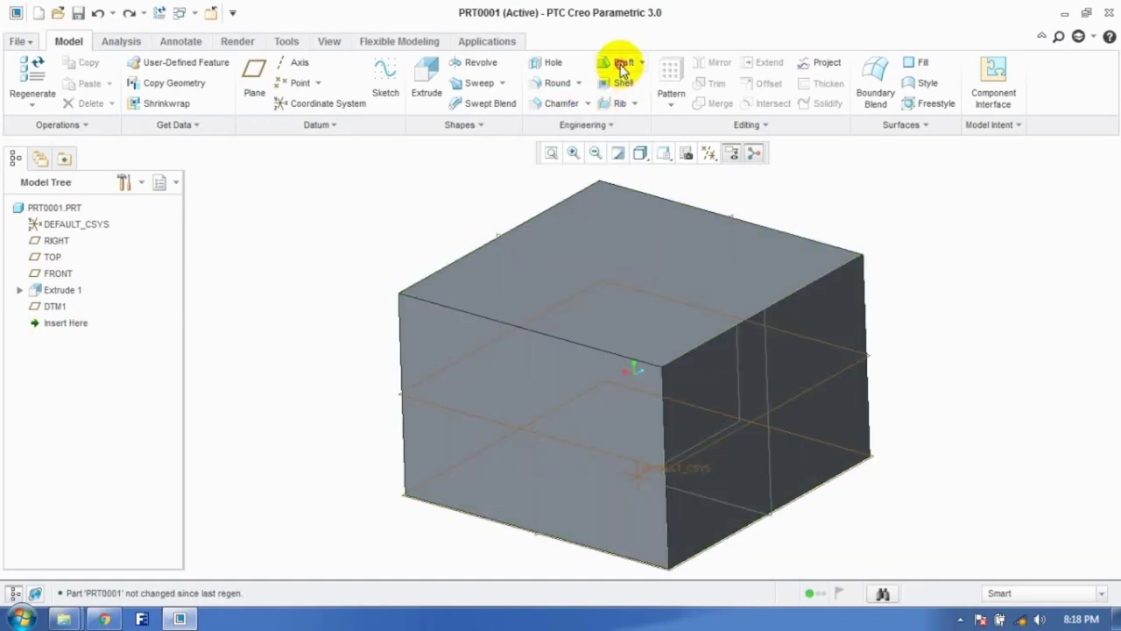
click(622, 65)
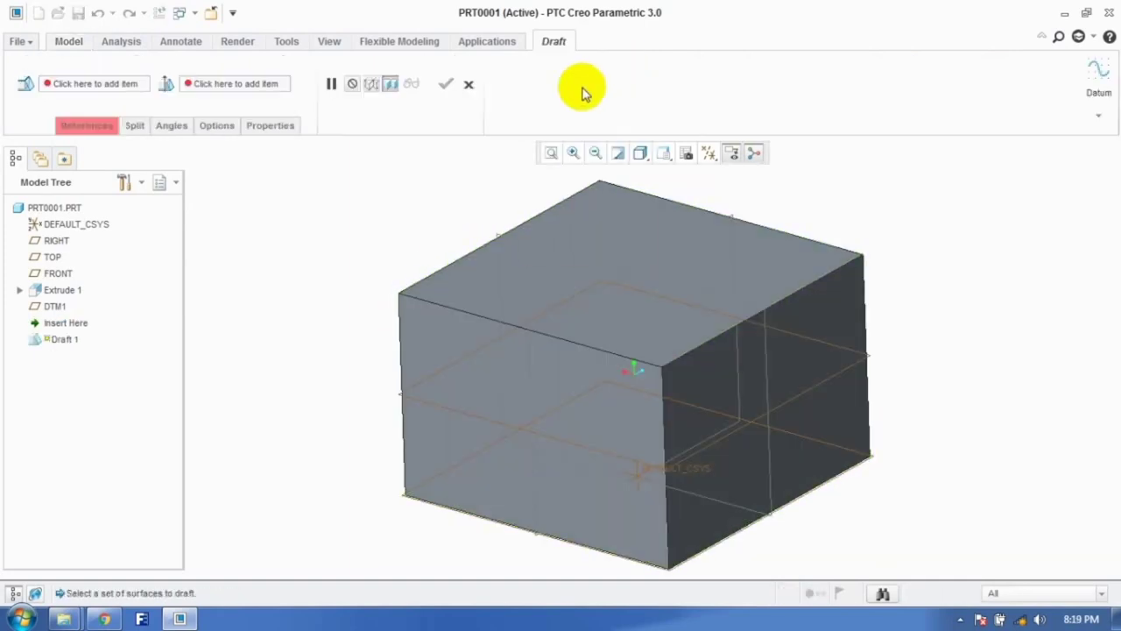
click(466, 85)
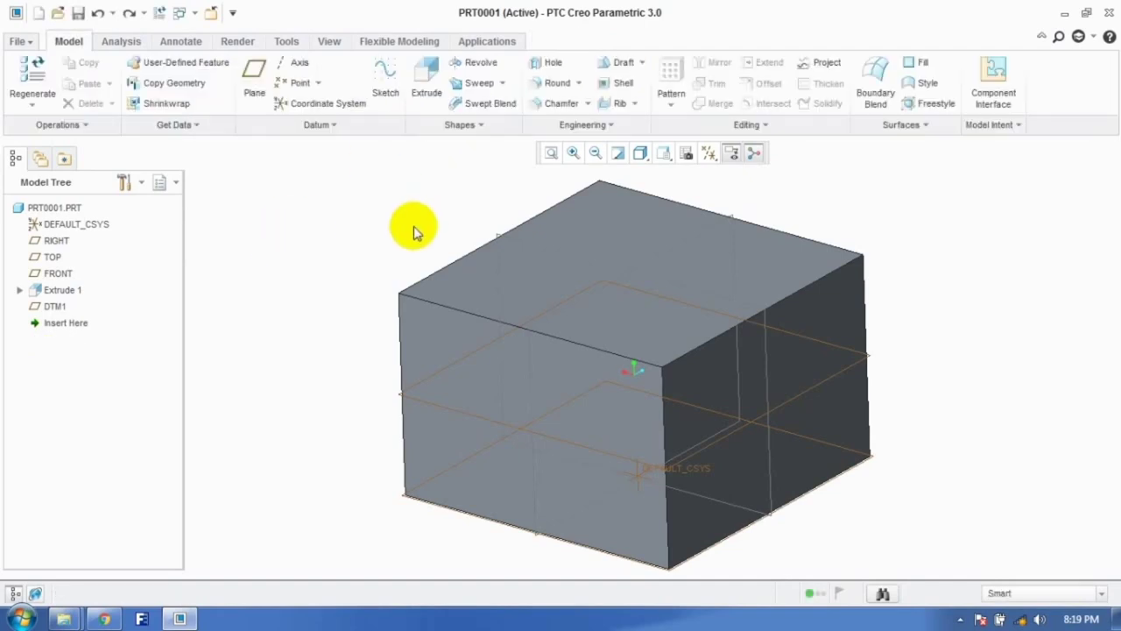
click(385, 83)
click(530, 249)
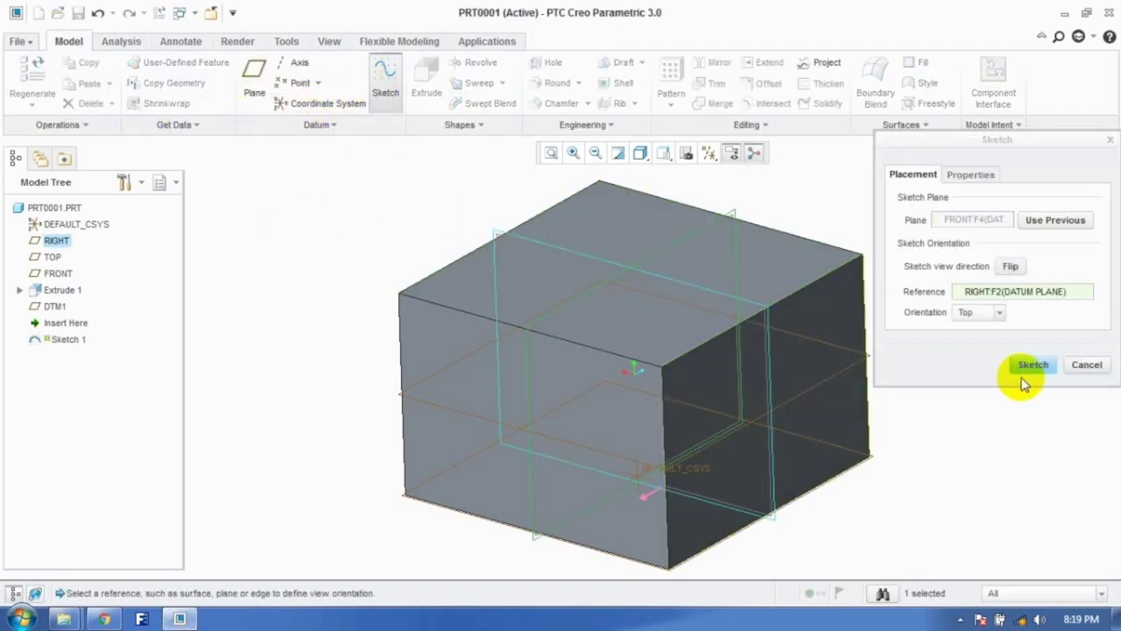
click(1029, 366)
click(709, 153)
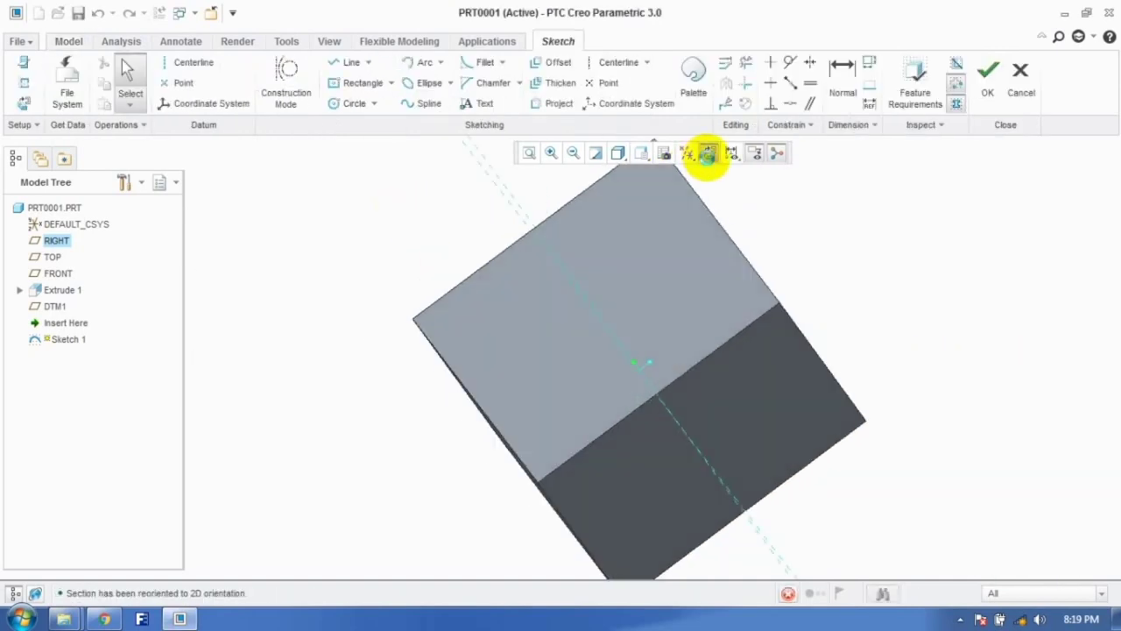
click(424, 63)
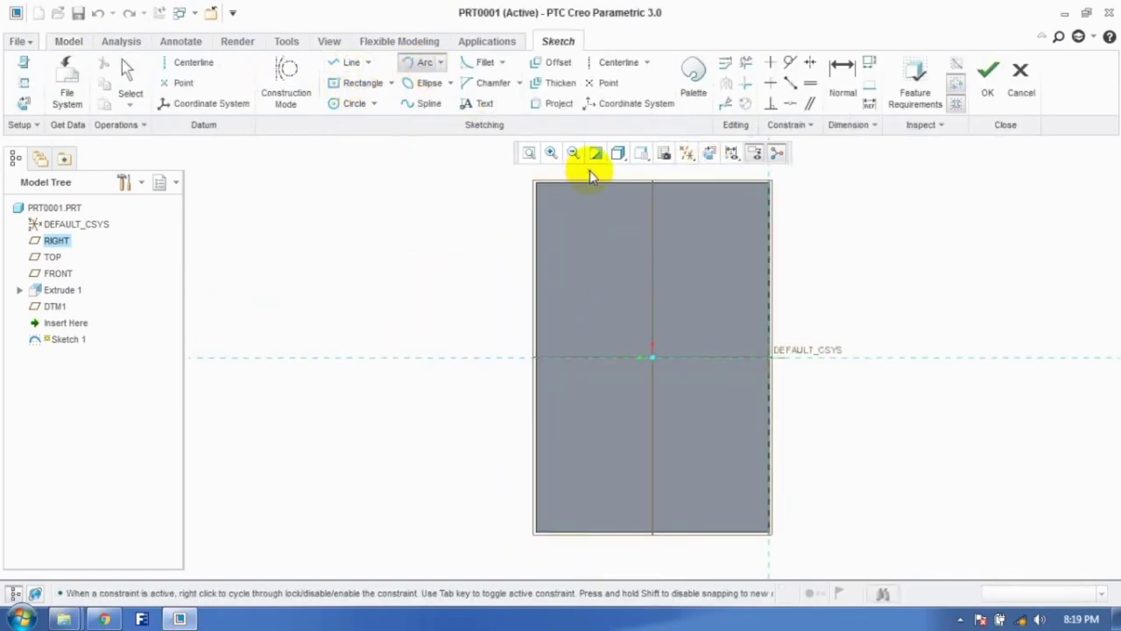
click(645, 449)
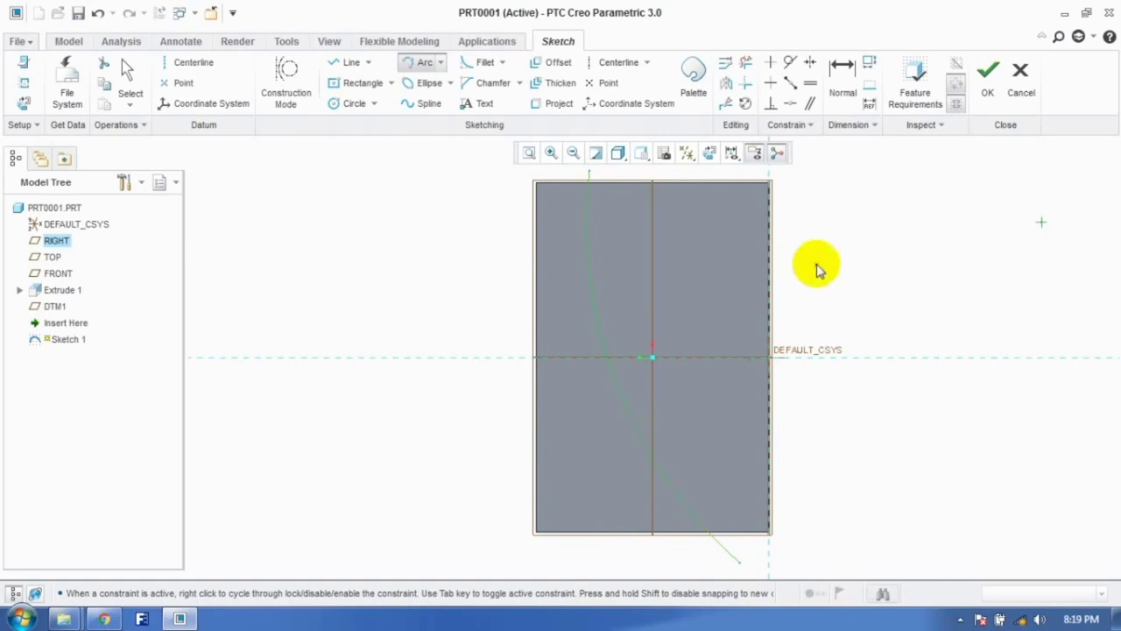
click(990, 88)
Step: Extrude the arc as a symmetric surface 482.80 deep through the whole block
mouse_move(543, 360)
middle_down()
mouse_move(625, 305)
mouse_move(601, 300)
middle_up()
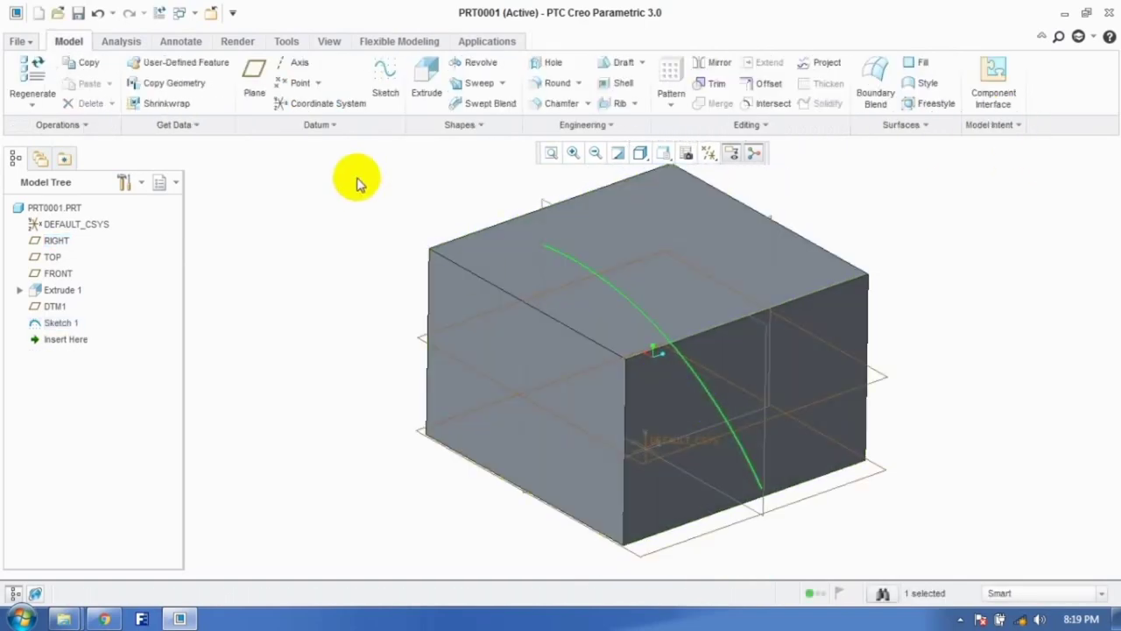
click(426, 83)
drag(775, 325, 870, 287)
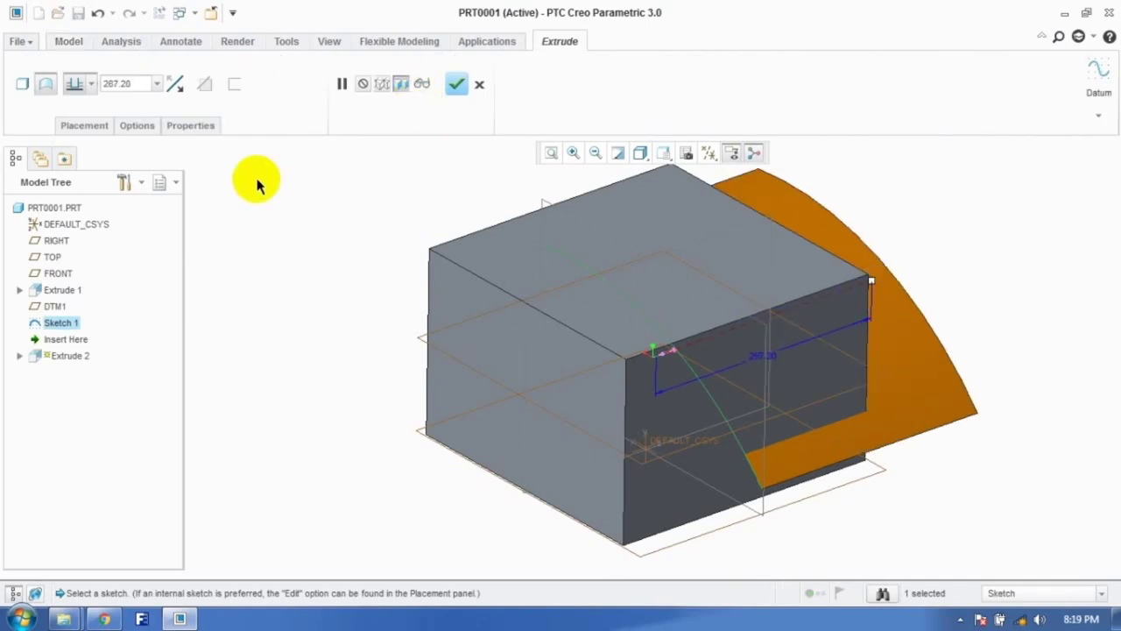
click(75, 130)
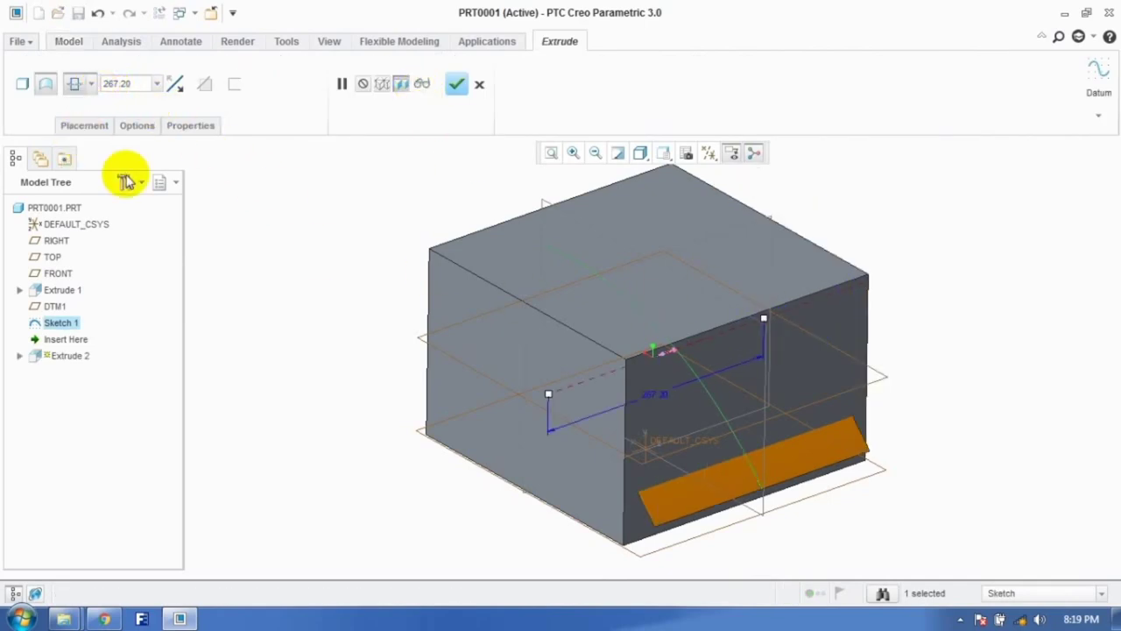
drag(546, 394, 462, 427)
middle_drag(300, 305, 347, 311)
click(457, 84)
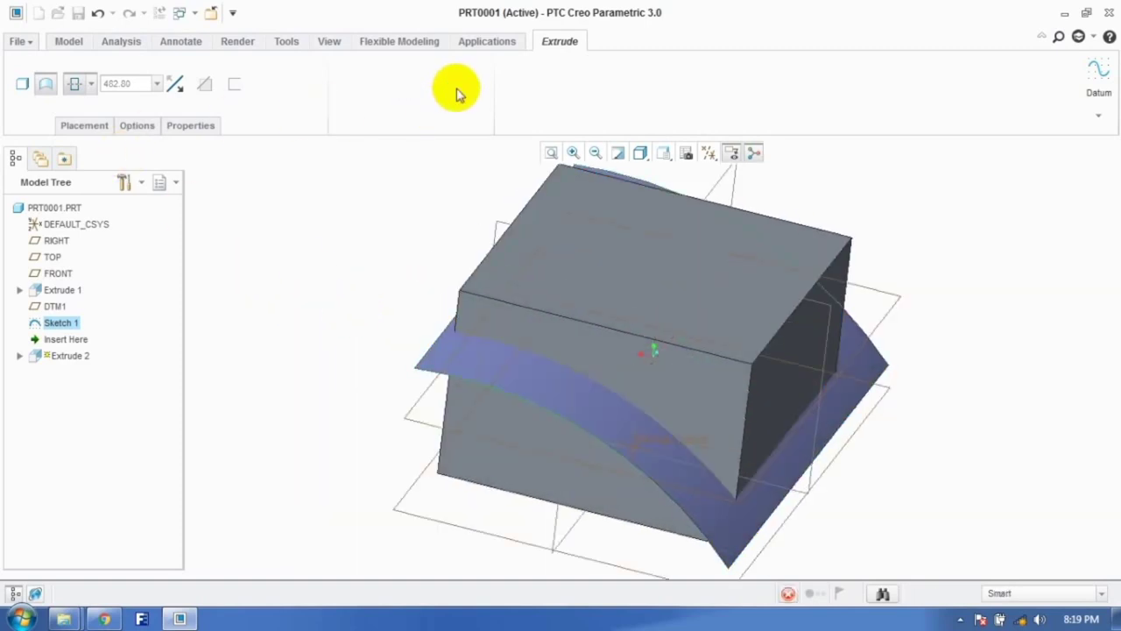
click(250, 308)
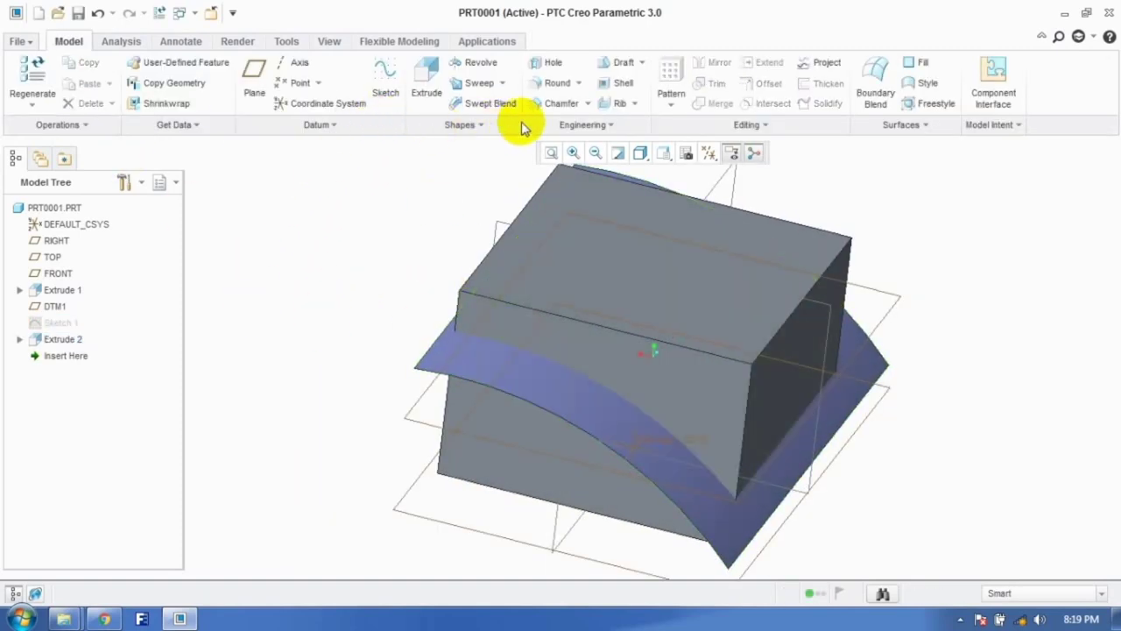
Step: Start a draft on the block's right face with the top face as hinge
click(613, 76)
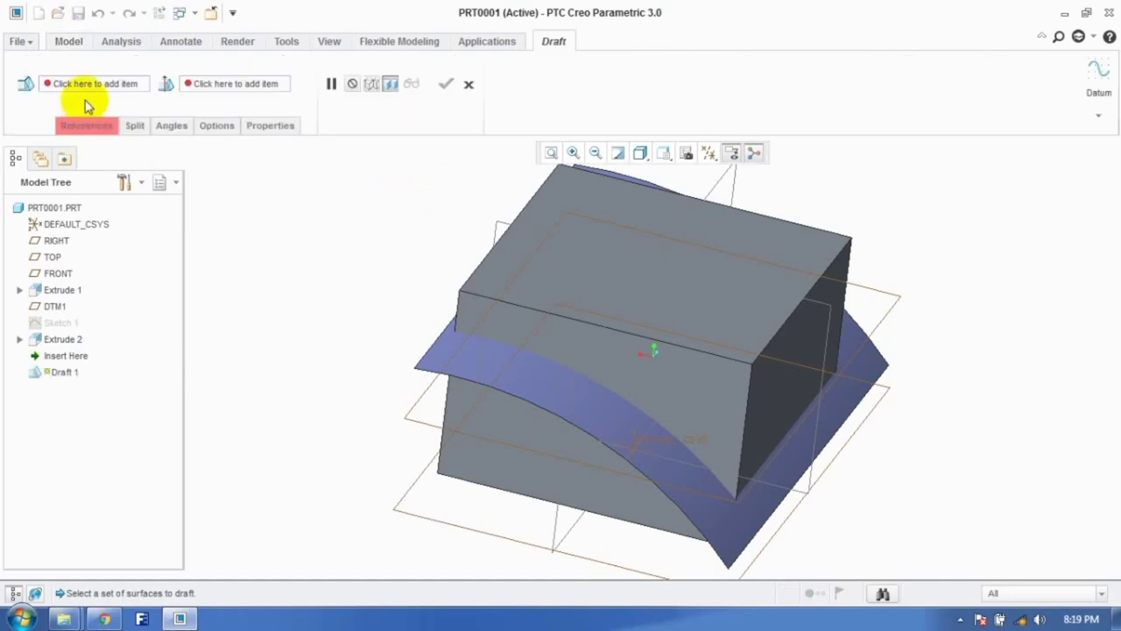
click(86, 125)
click(781, 401)
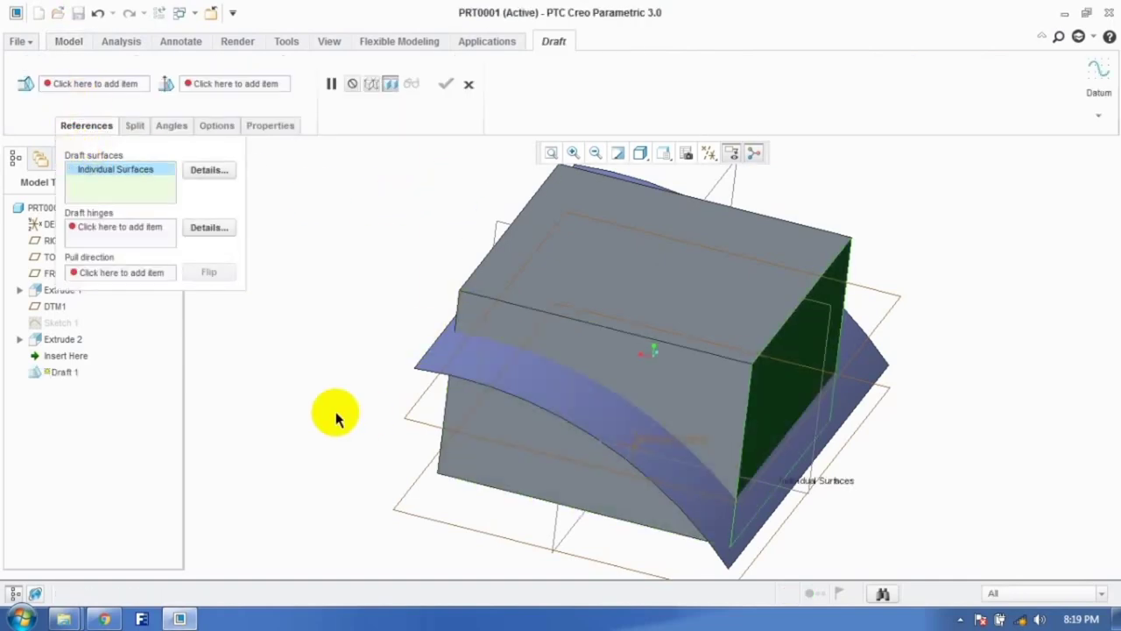
click(119, 227)
click(552, 284)
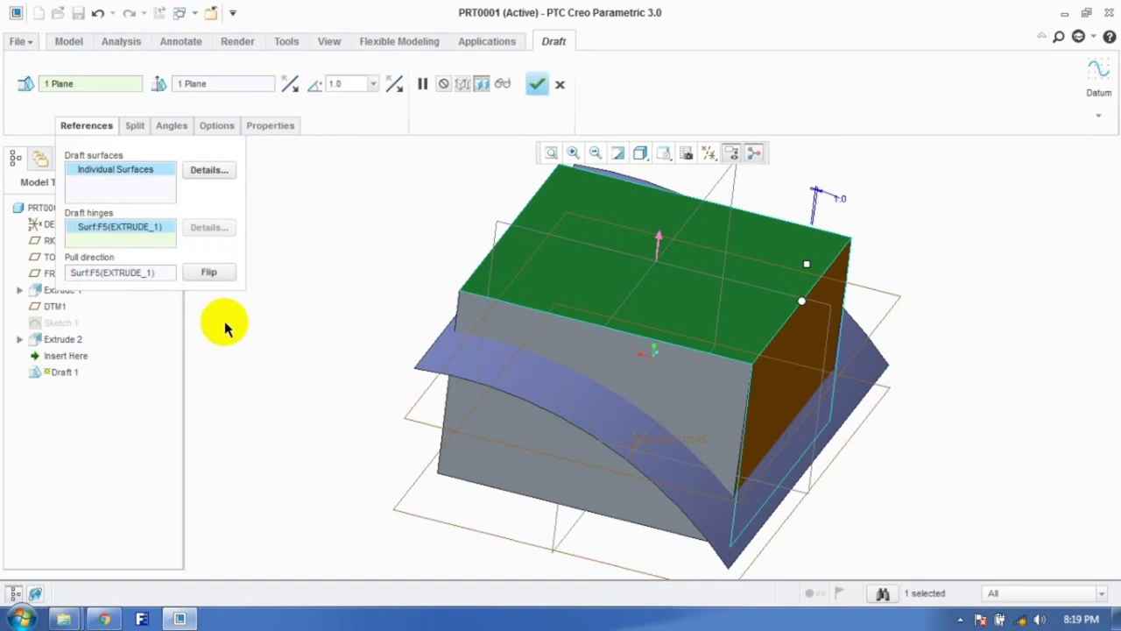
Step: Split the draft by the curved Quilt:F8 surface, tilt one side 42°, and finish it
click(135, 125)
click(146, 172)
click(147, 213)
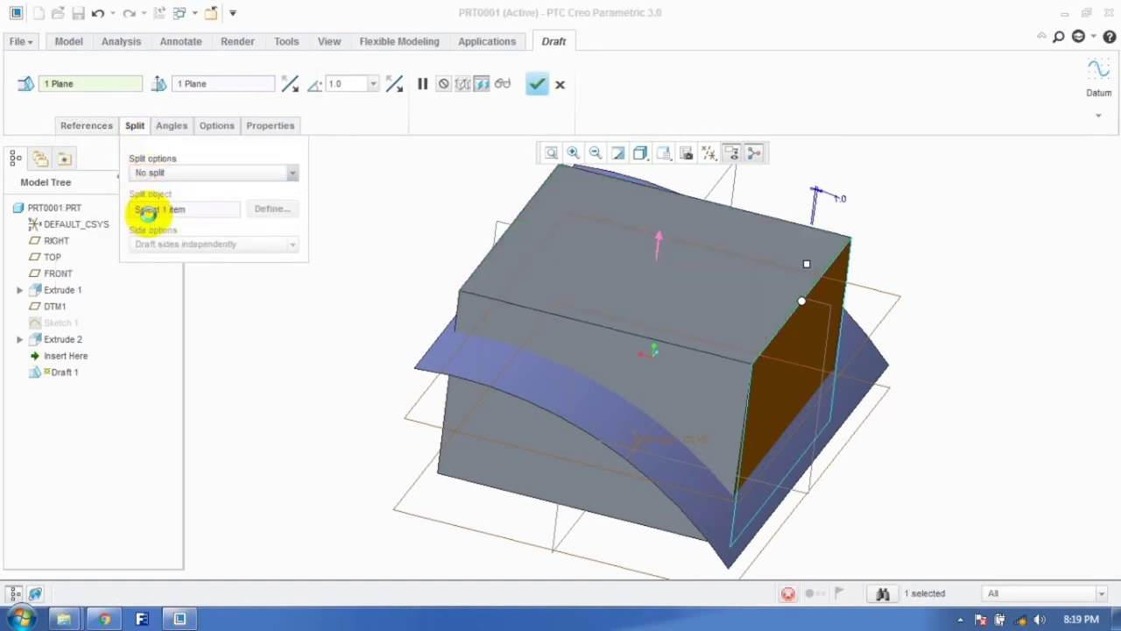
click(430, 355)
middle_drag(760, 425, 753, 333)
drag(789, 229, 794, 266)
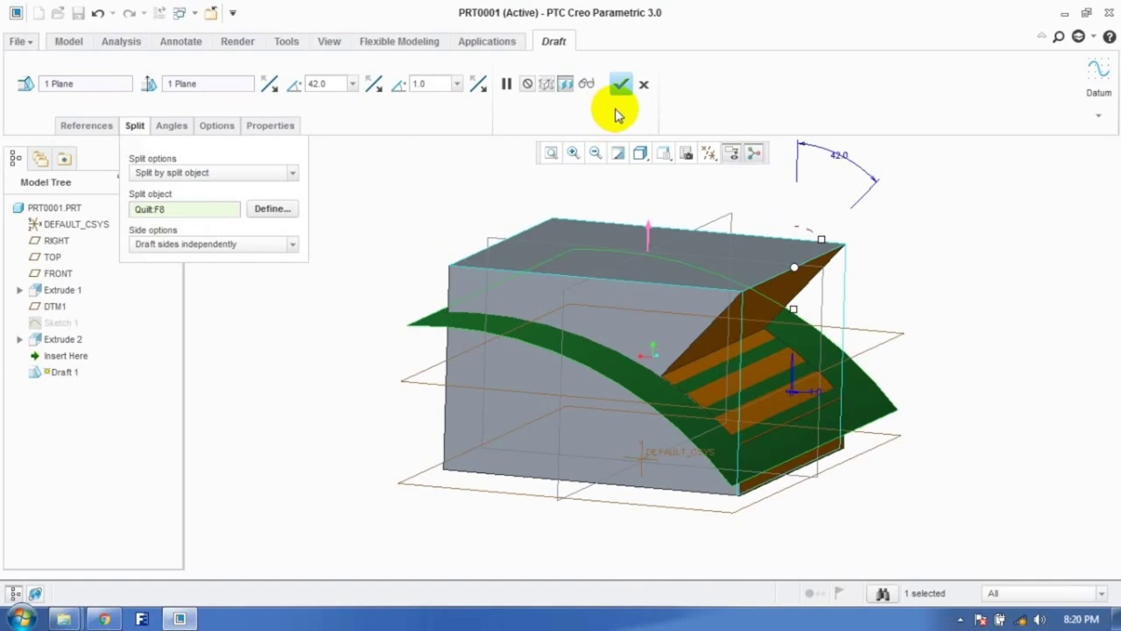
click(620, 84)
middle_drag(426, 296, 410, 343)
click(405, 349)
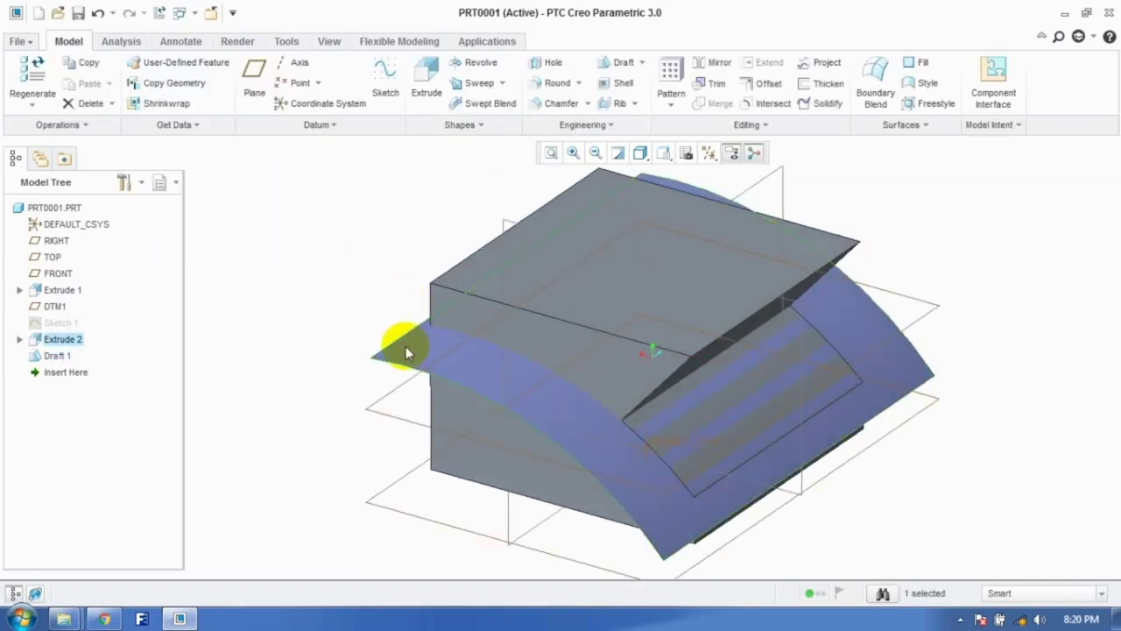
Step: Hide the curved surface quilt and delete Draft 1 from the Model Tree
right_click(405, 348)
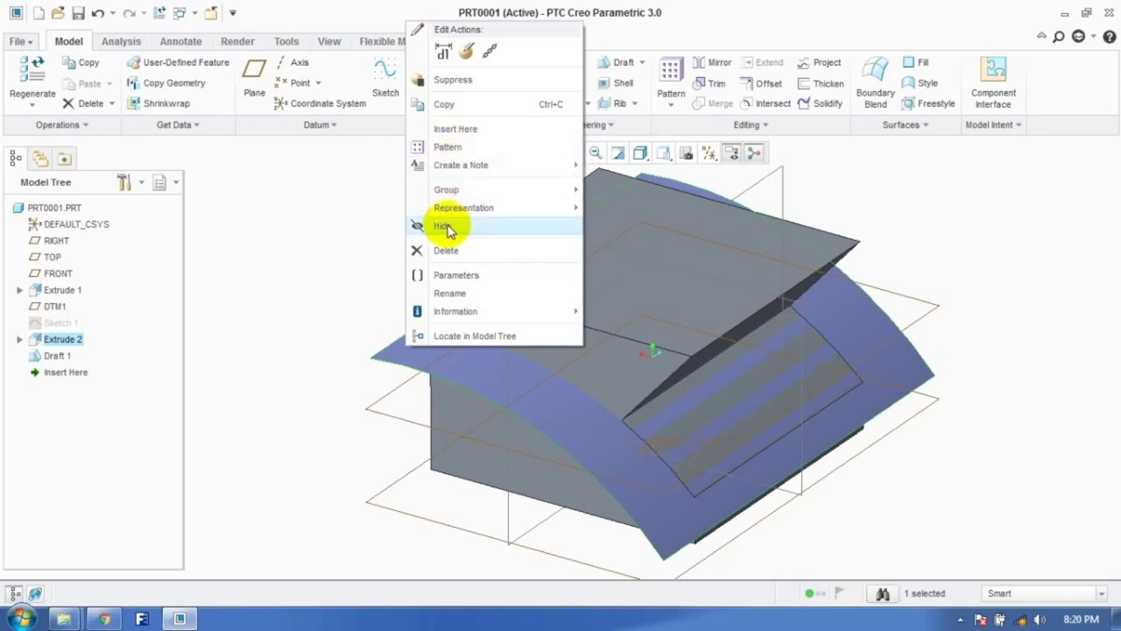
click(446, 227)
middle_drag(508, 303, 514, 271)
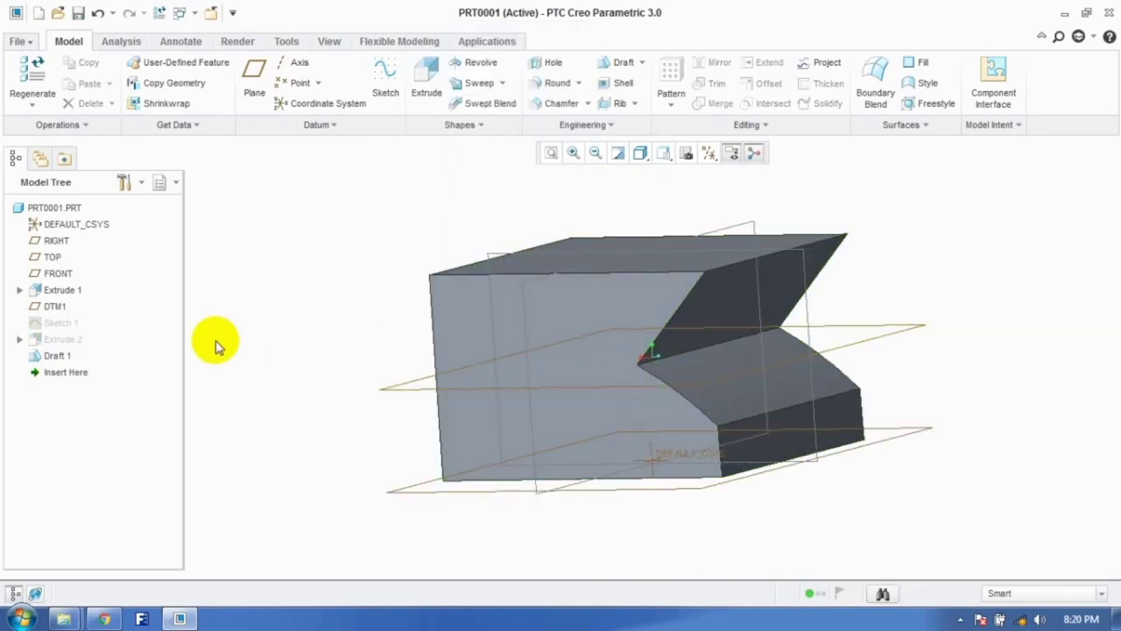
click(54, 354)
right_click(49, 350)
click(75, 430)
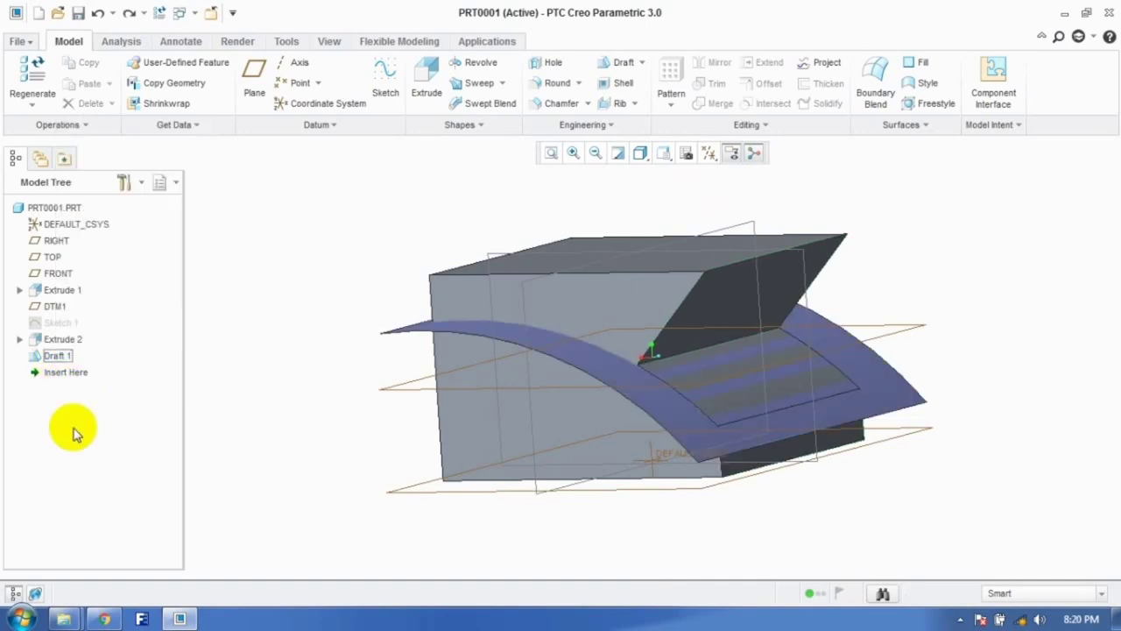
Step: Draft the block's right face about the top-face hinge at 14.0°
click(617, 66)
click(171, 128)
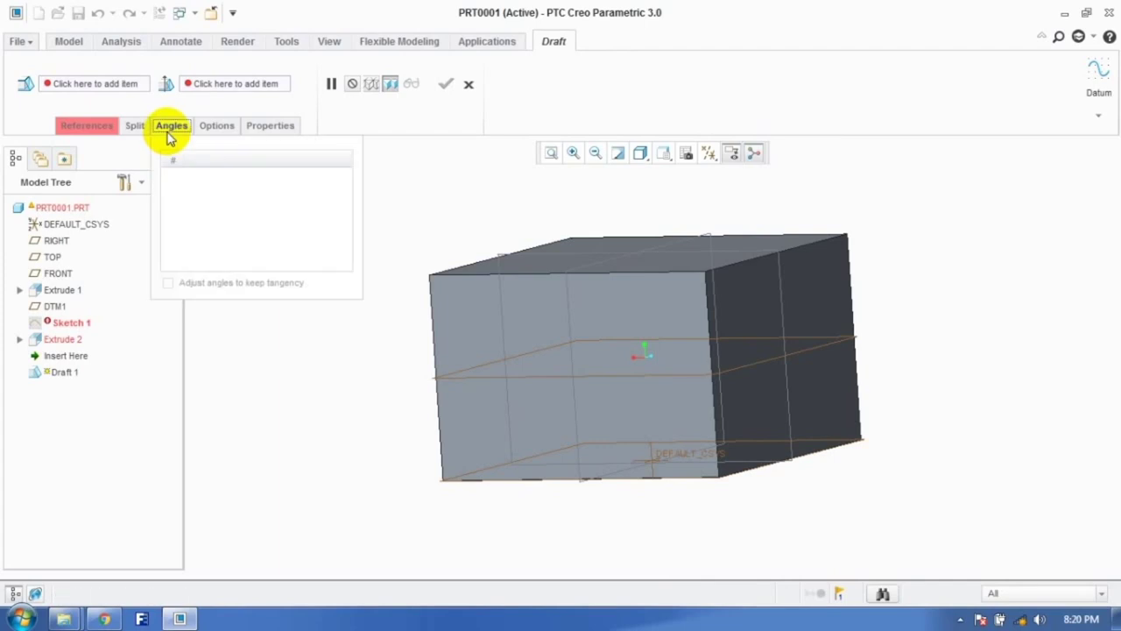
click(95, 128)
click(825, 375)
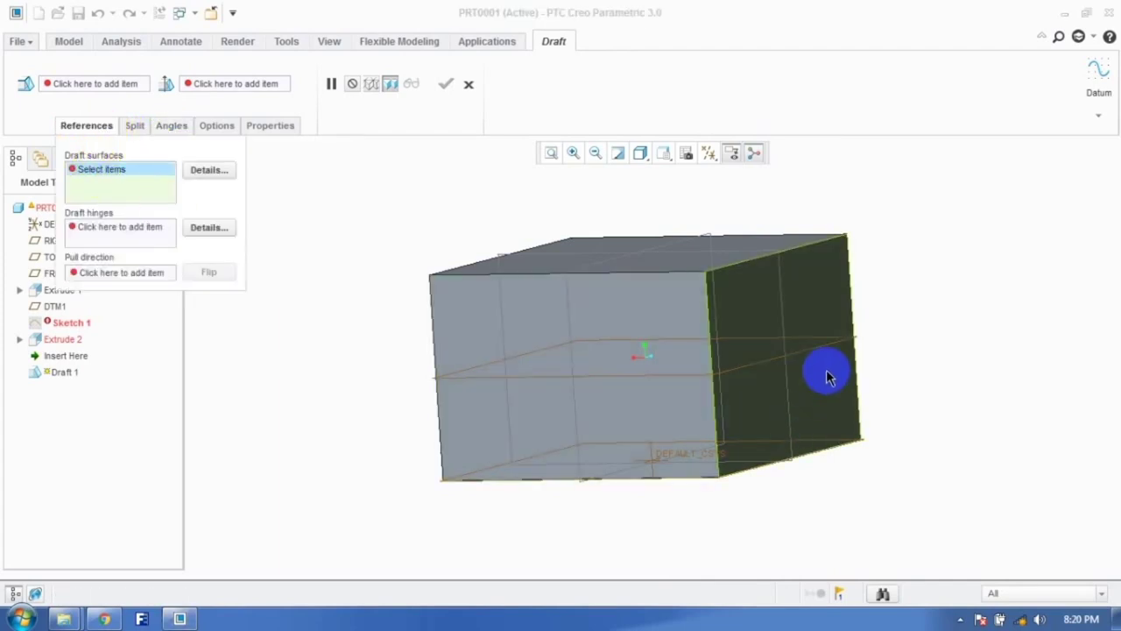
ctrl+click(675, 357)
middle_drag(674, 358, 329, 328)
click(555, 290)
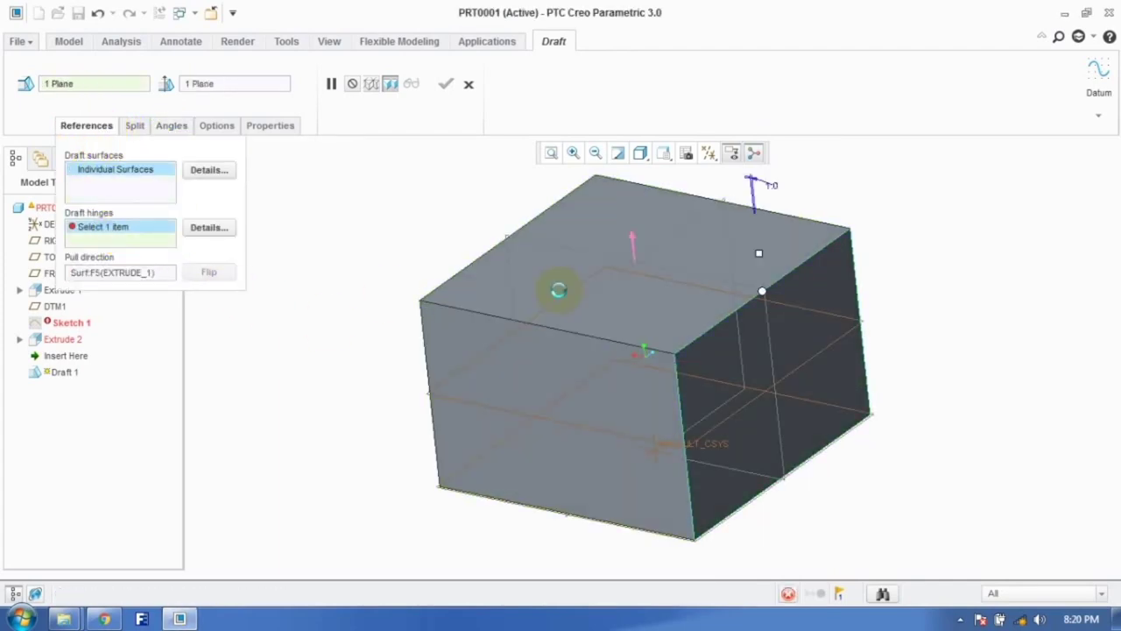
click(171, 125)
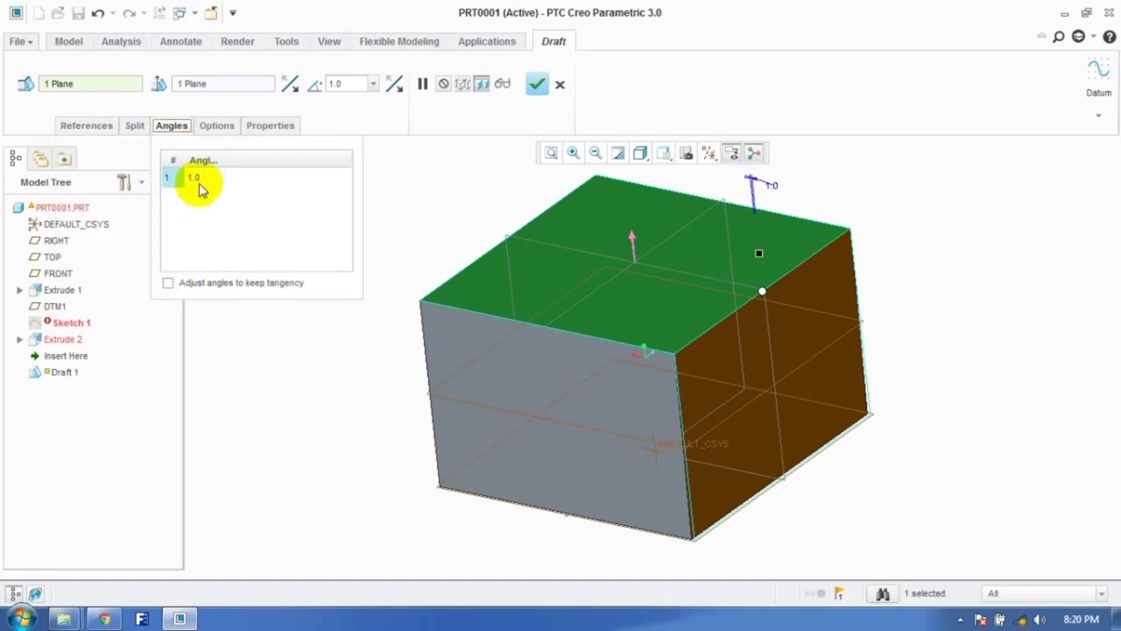
drag(759, 253, 782, 315)
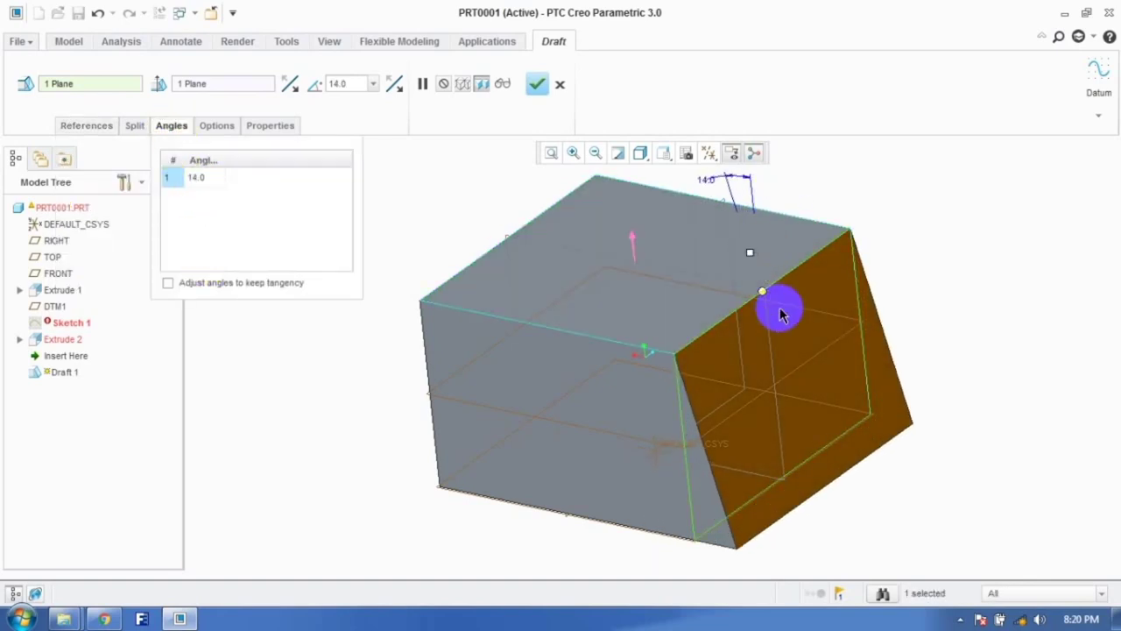
right_click(759, 324)
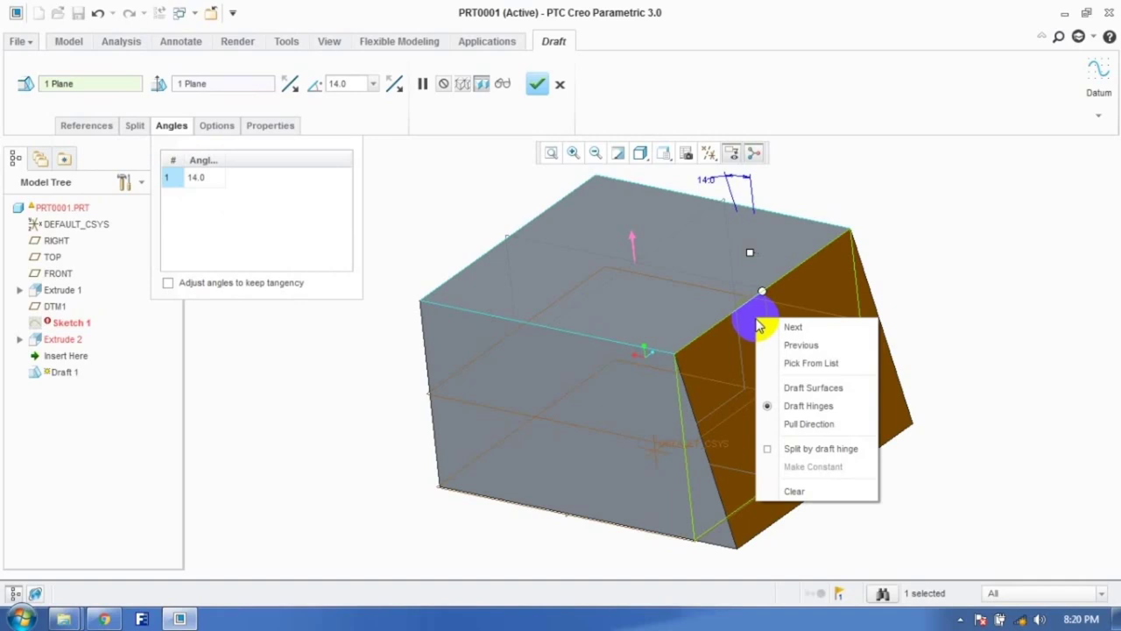
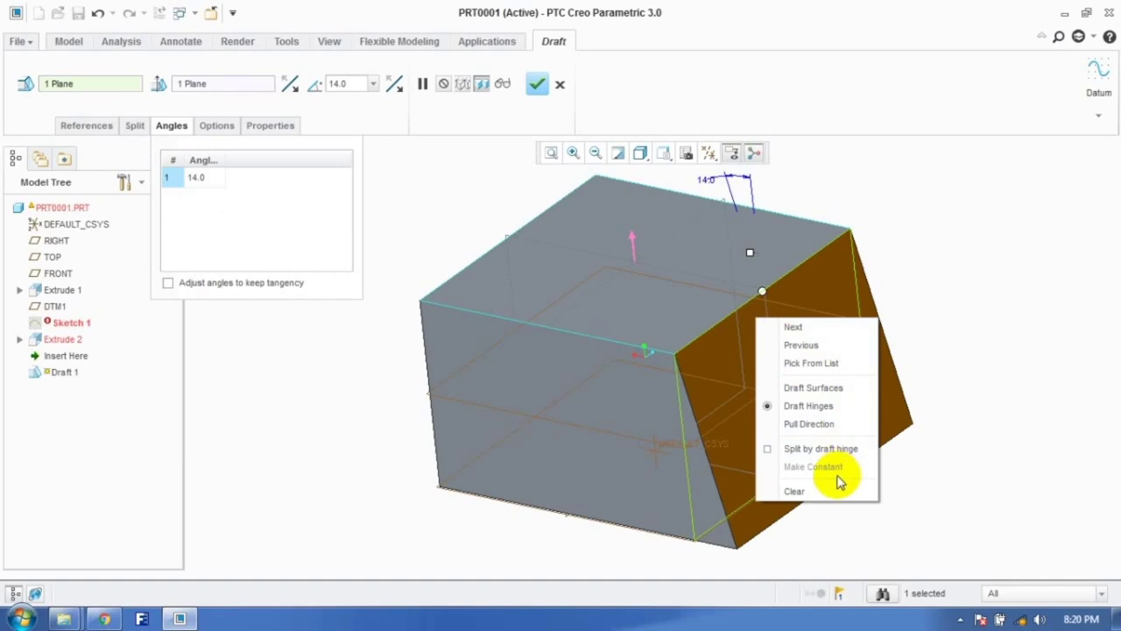
Step: Review the 14° draft's Split, Angles and Options settings without changing them
click(828, 320)
click(179, 201)
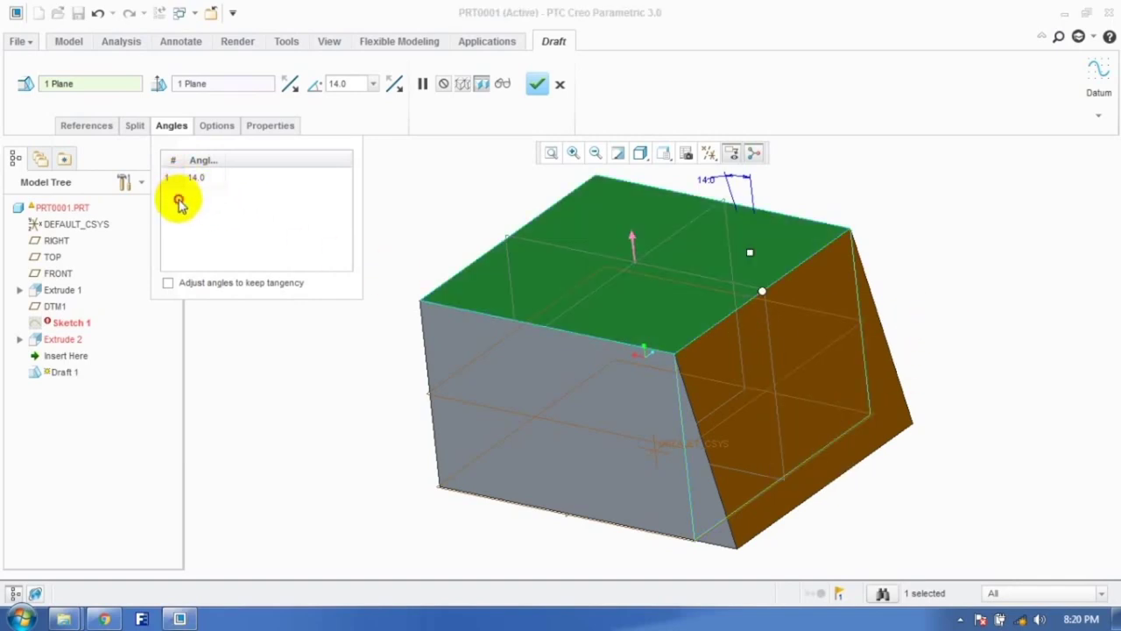
click(135, 125)
click(88, 125)
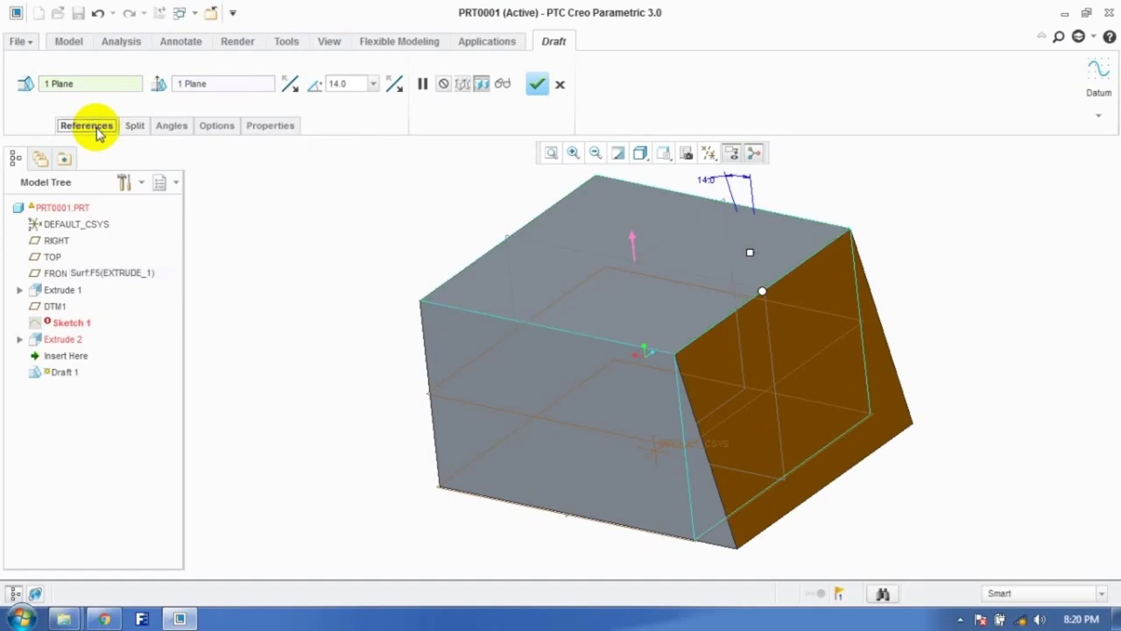
click(134, 125)
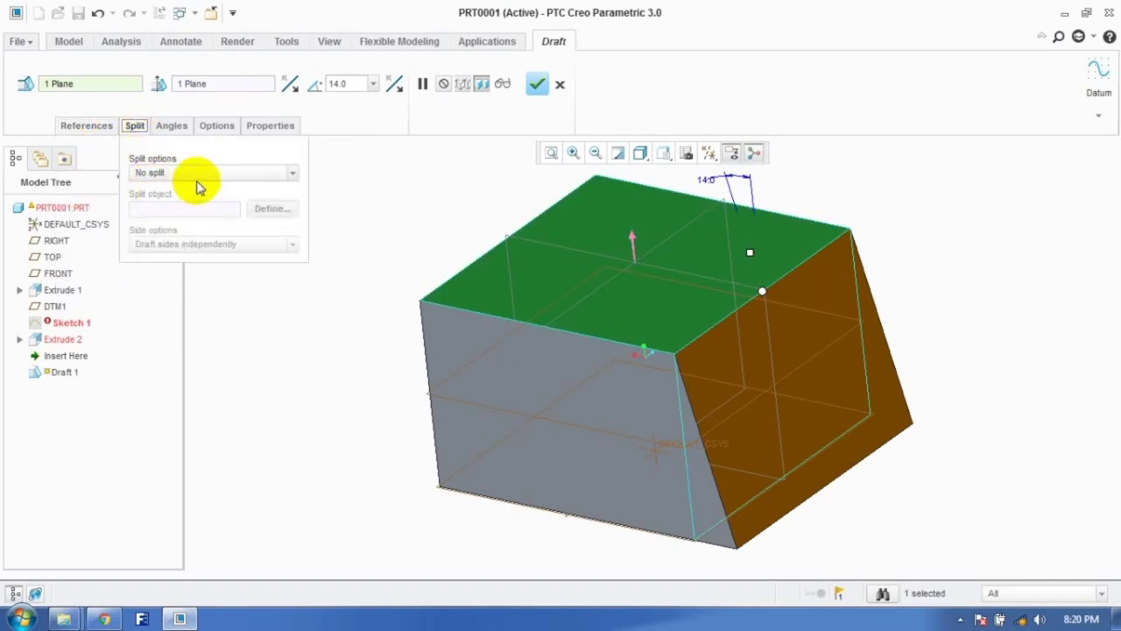
click(171, 125)
click(218, 125)
click(176, 126)
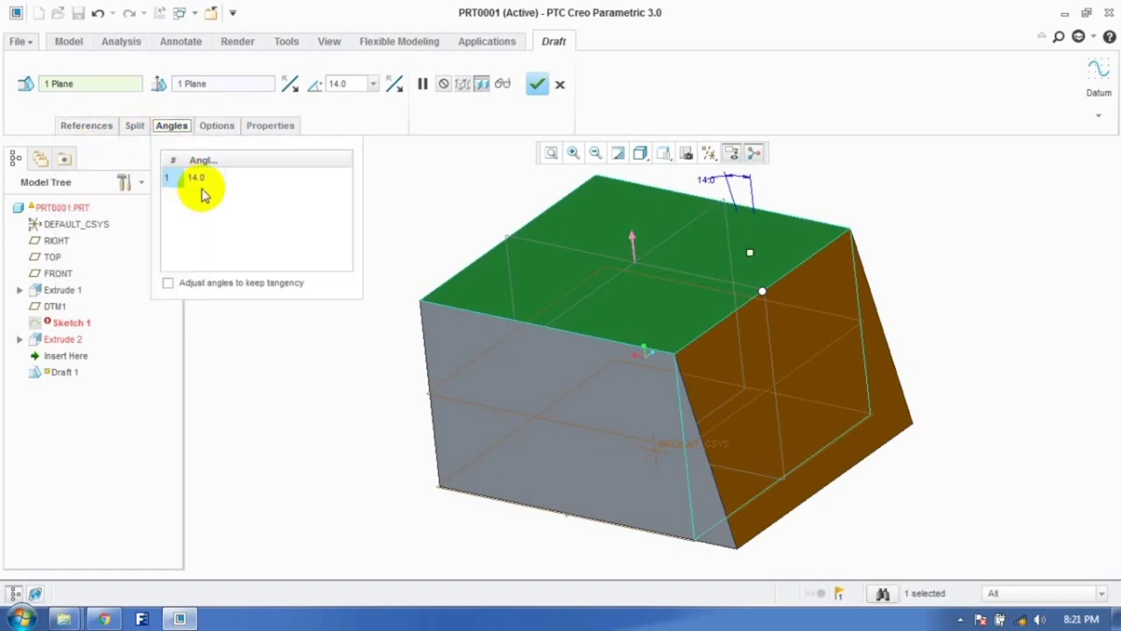
double_click(195, 179)
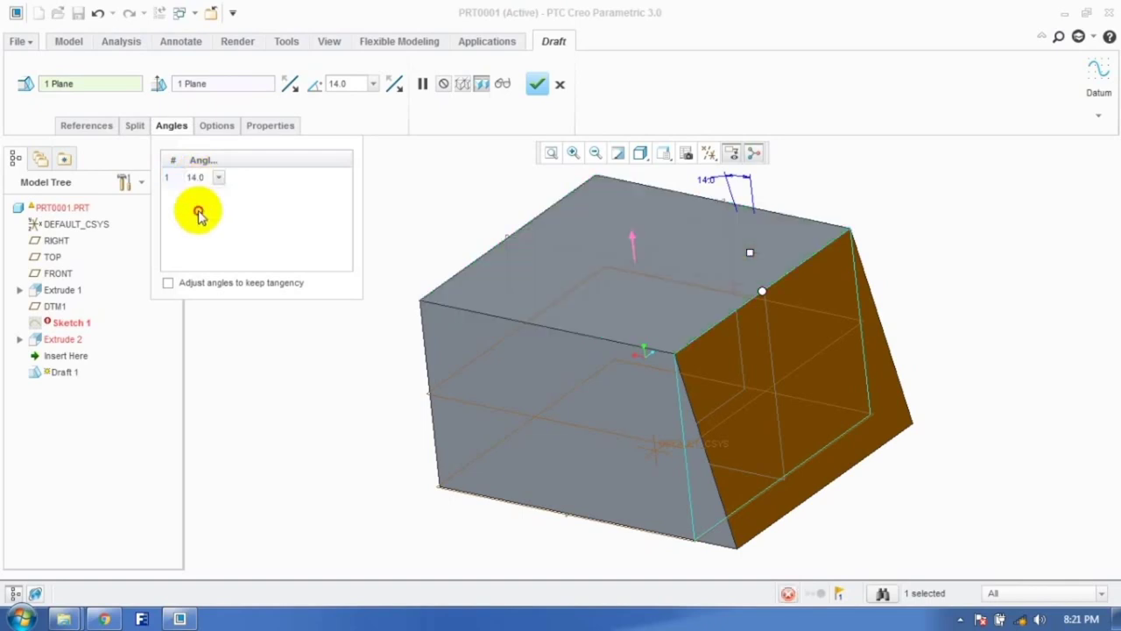
click(135, 127)
click(86, 127)
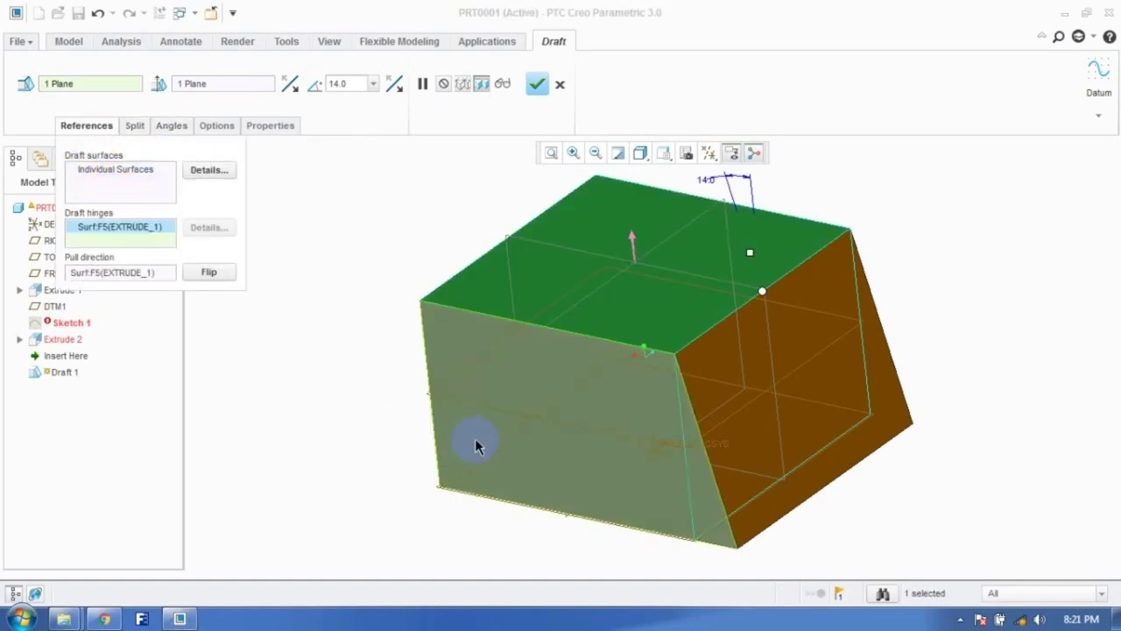
Step: Reselect the front and right faces as draft surfaces, then cancel and abandon the draft
click(454, 496)
click(103, 180)
click(500, 470)
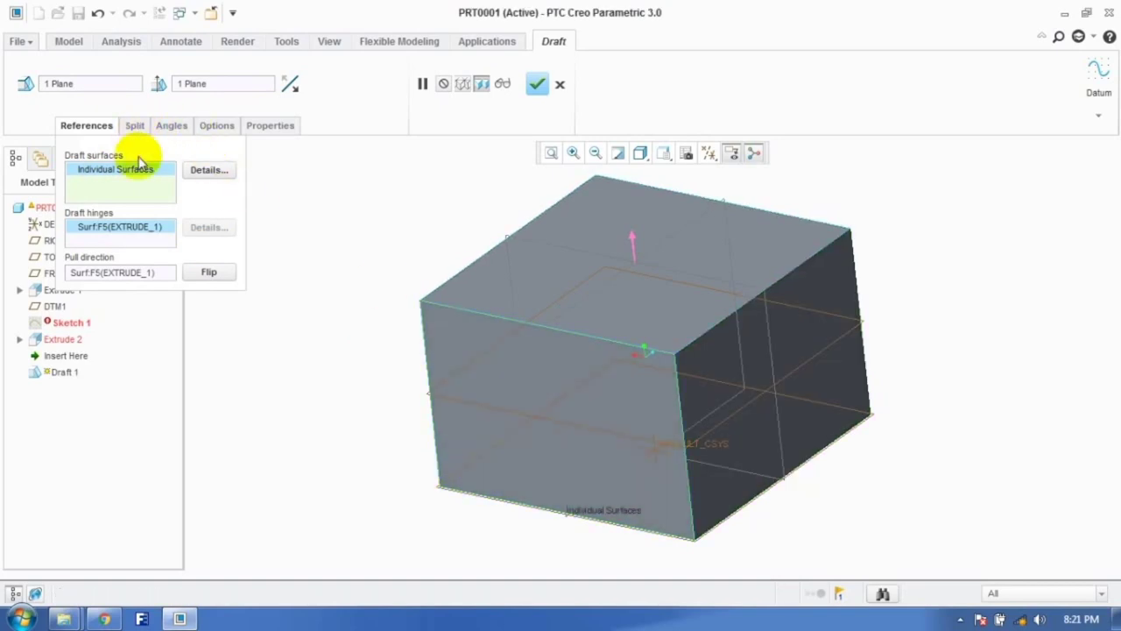
right_click(138, 167)
click(171, 183)
click(547, 427)
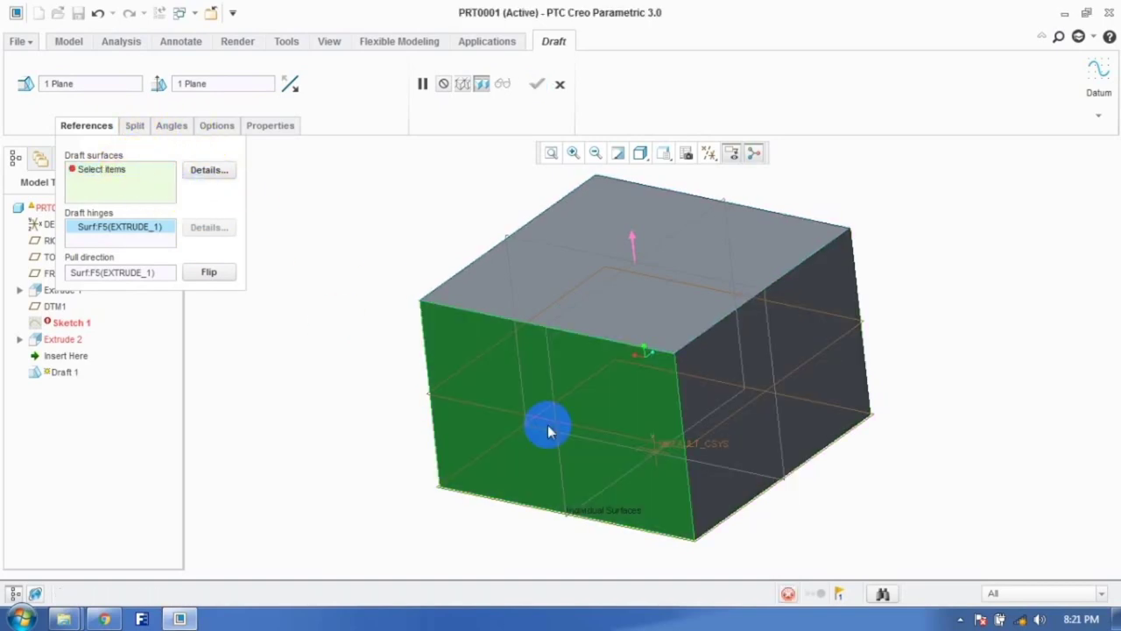
click(718, 394)
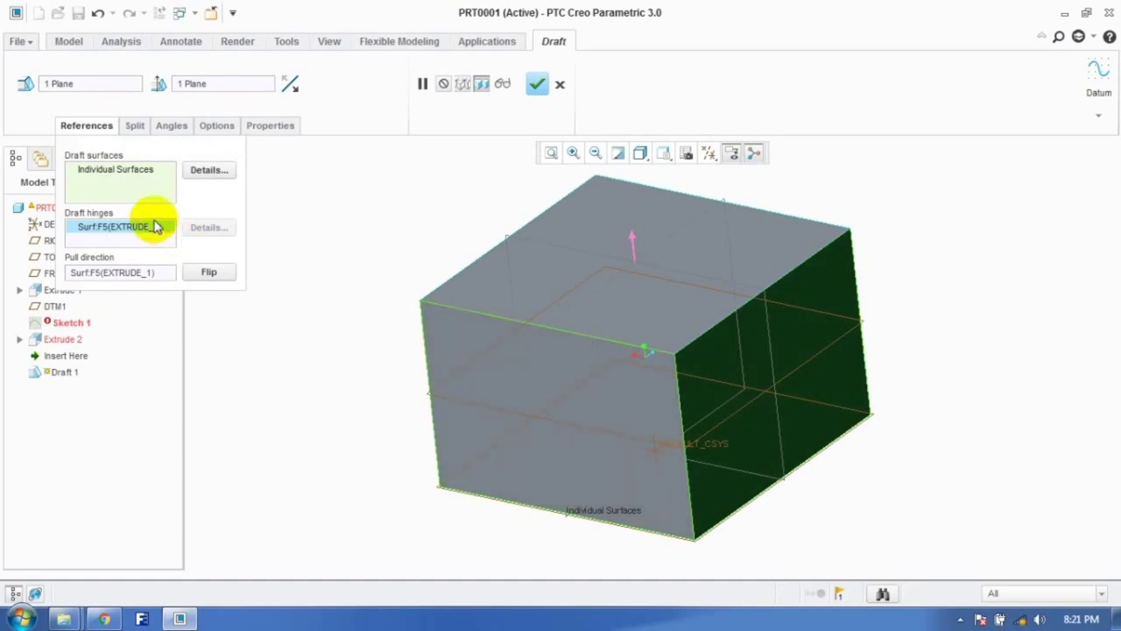
click(561, 85)
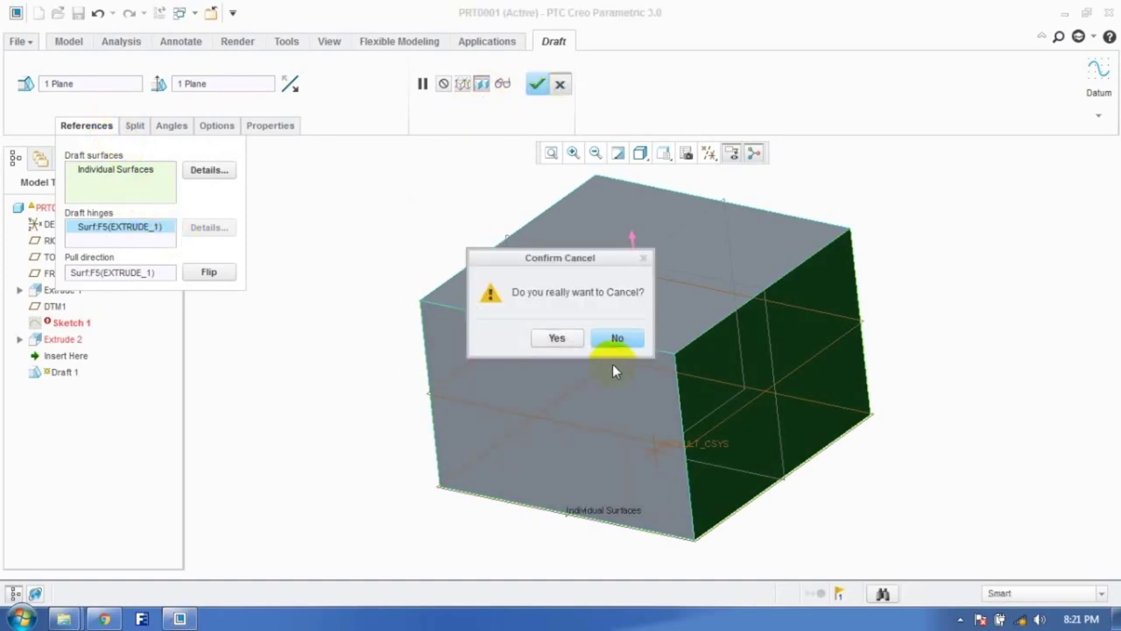
click(556, 337)
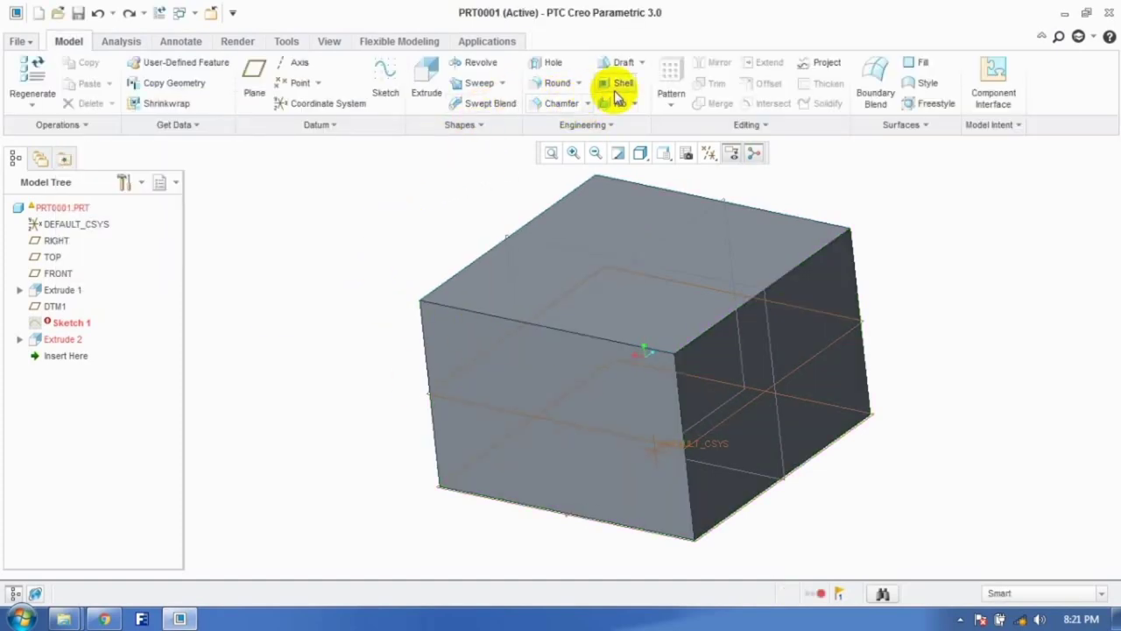
click(557, 83)
click(463, 84)
click(617, 66)
click(85, 125)
click(92, 169)
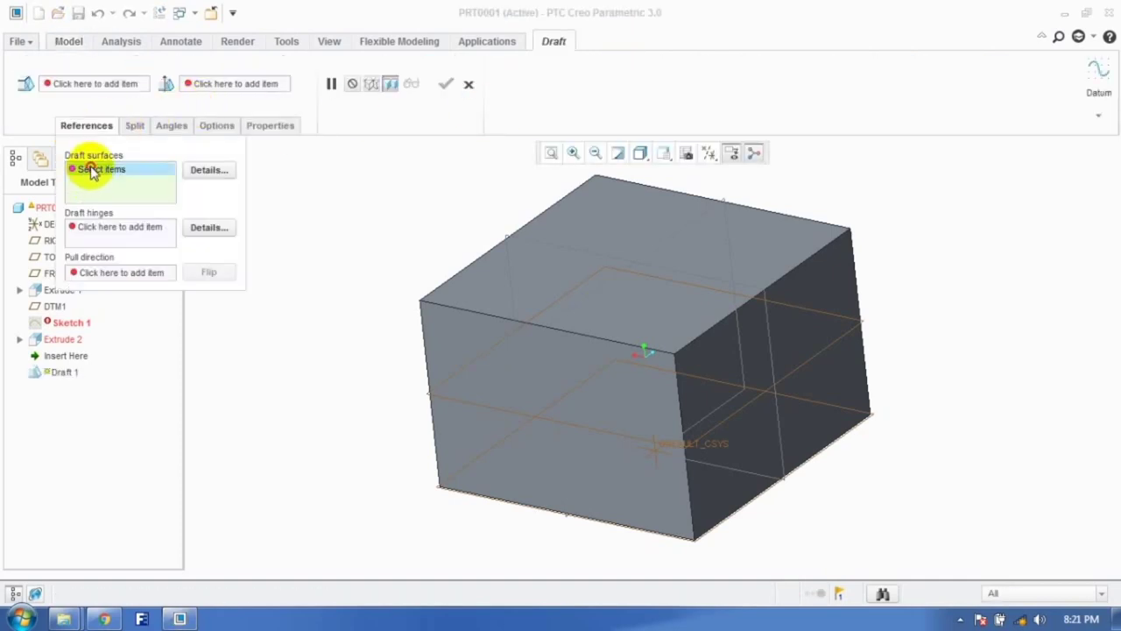
click(488, 426)
ctrl+click(733, 458)
click(87, 226)
click(653, 301)
mouse_move(542, 290)
mouse_down()
mouse_move(553, 296)
mouse_move(554, 285)
mouse_up()
click(176, 126)
right_click(169, 177)
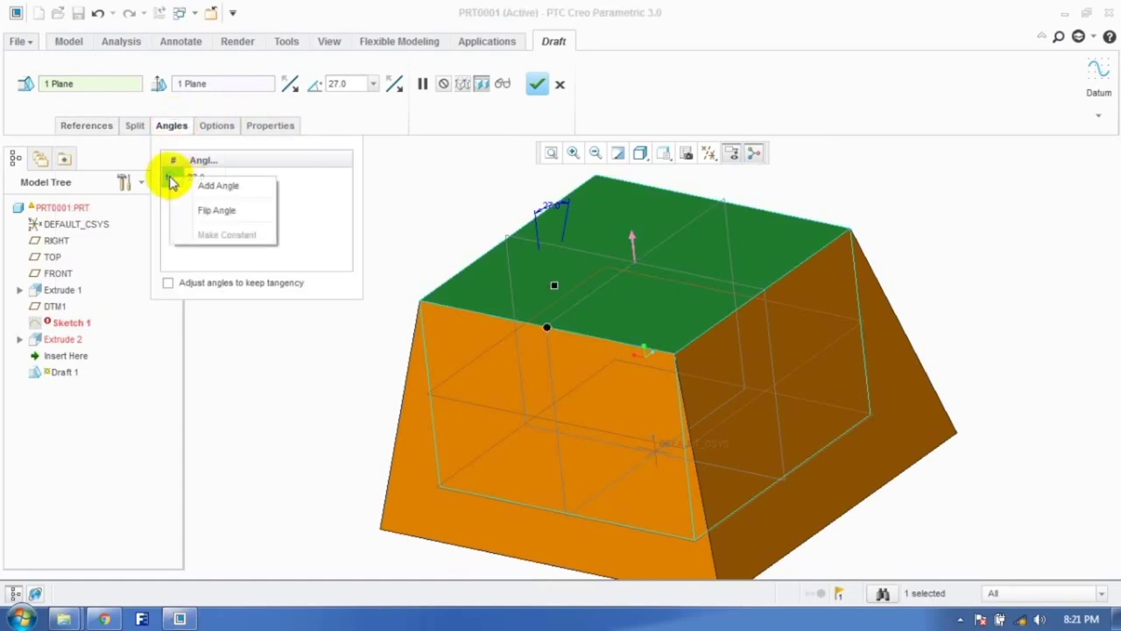
click(201, 188)
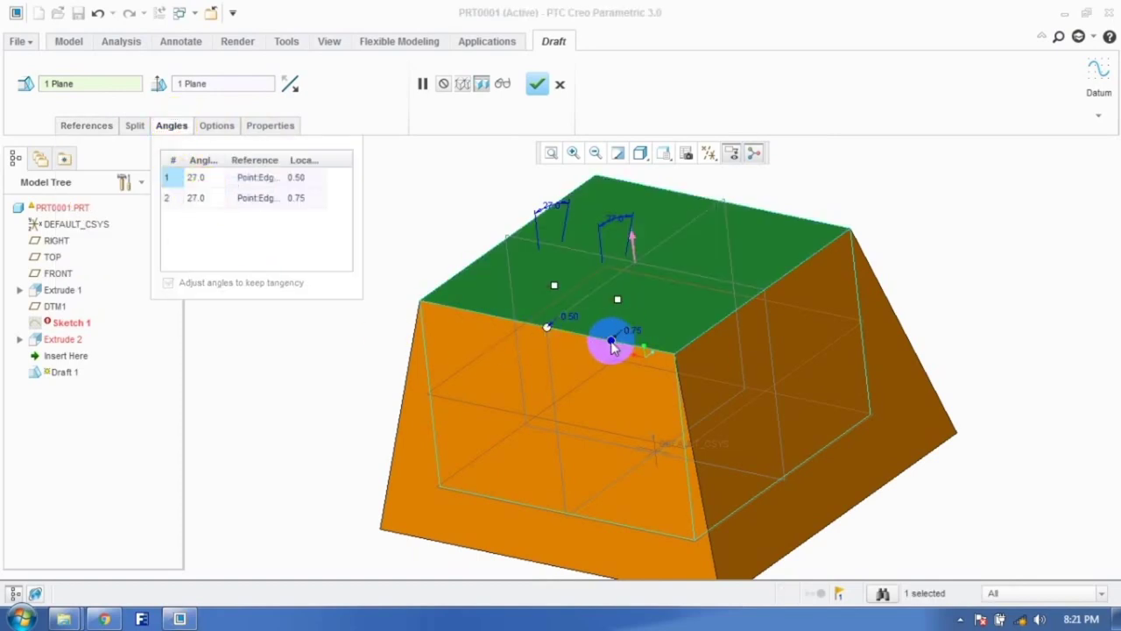
click(537, 83)
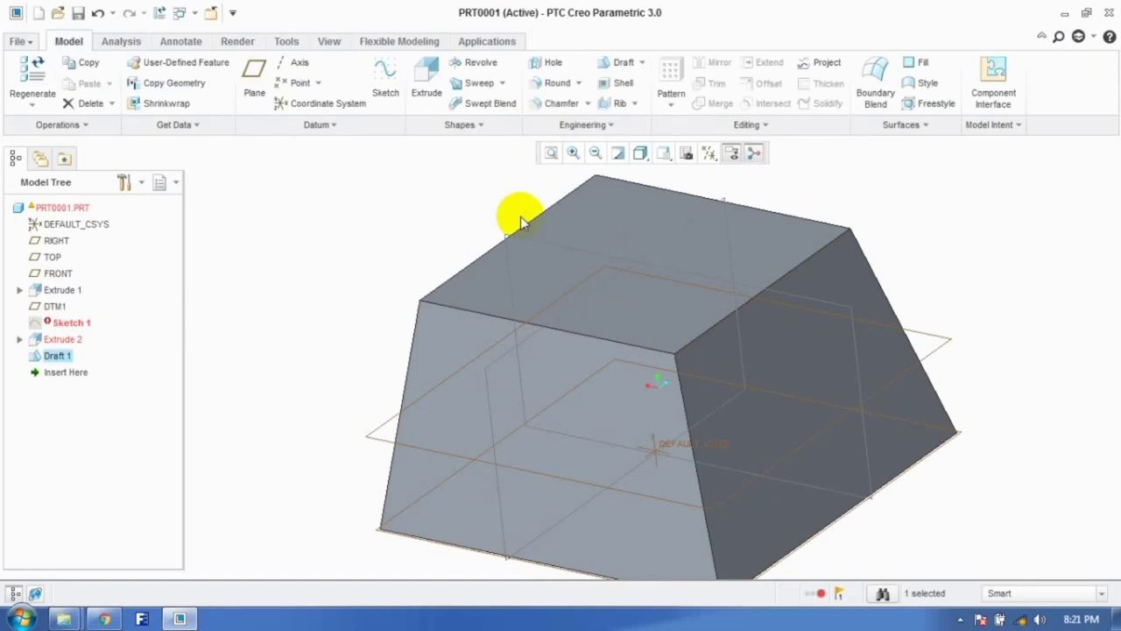
key(ctrl+z)
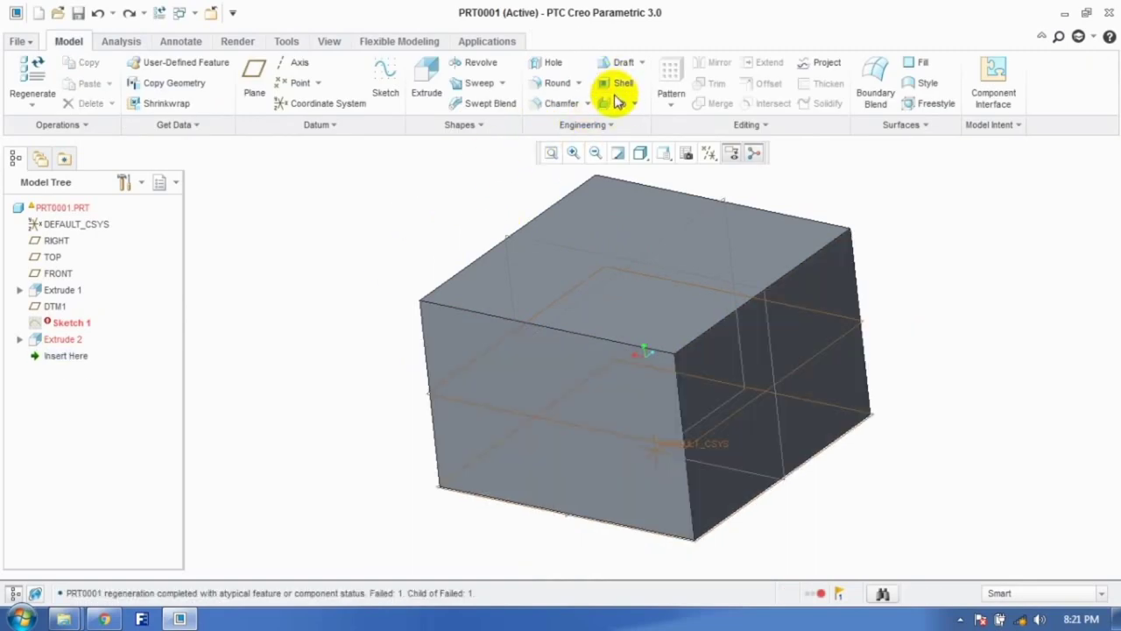
Step: Start a draft on the right face, hinged on the top face, tilted to 25°
click(619, 63)
click(92, 125)
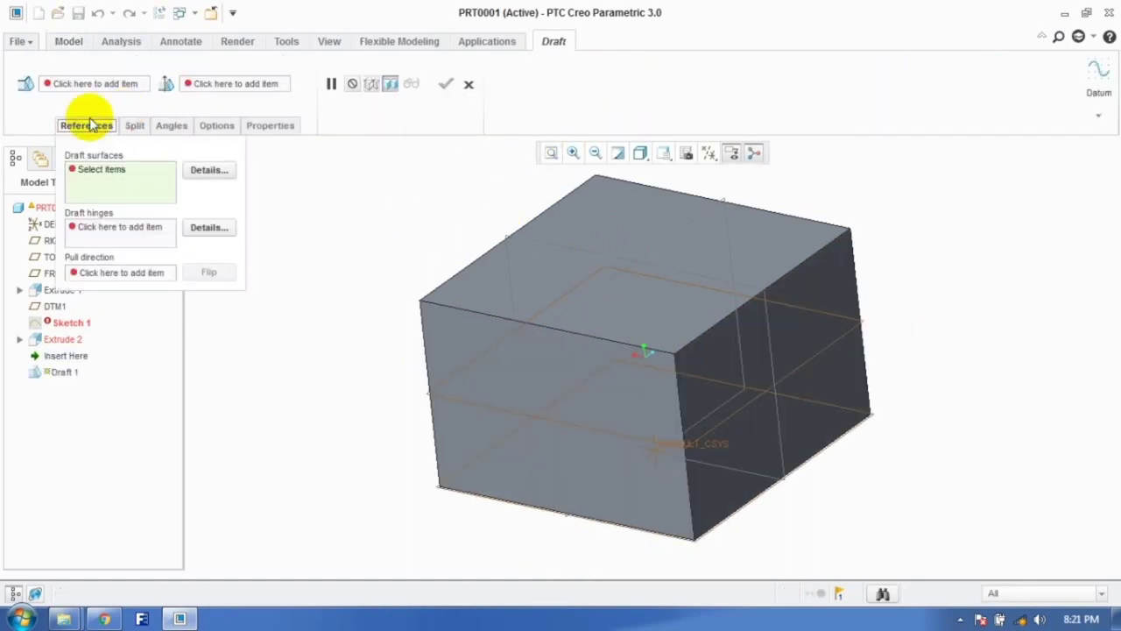
click(708, 377)
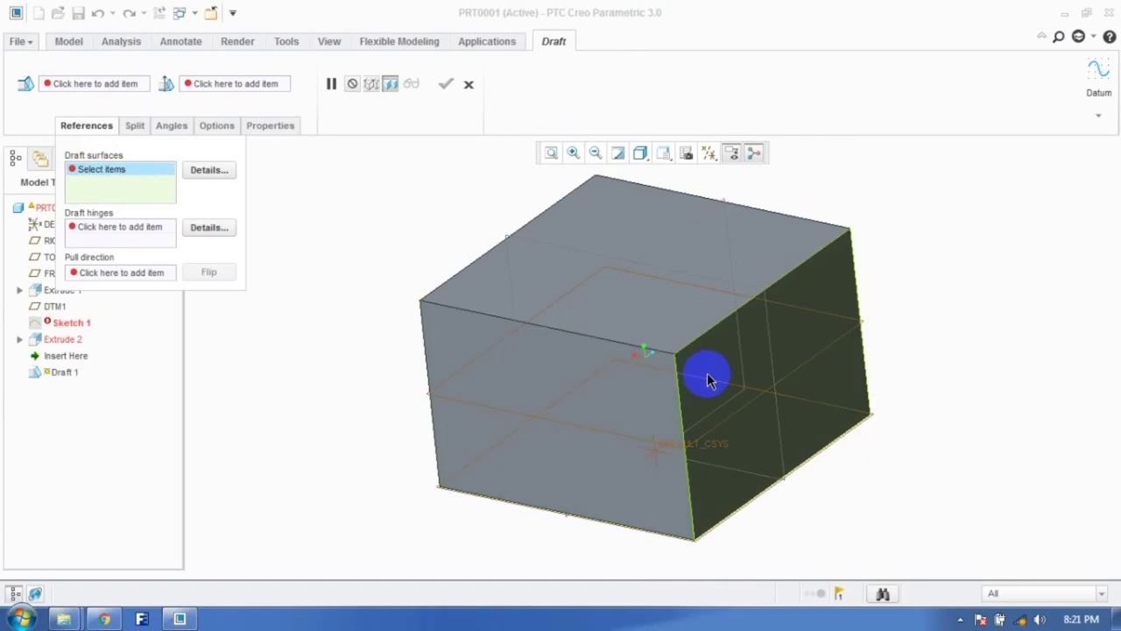
click(134, 240)
click(570, 275)
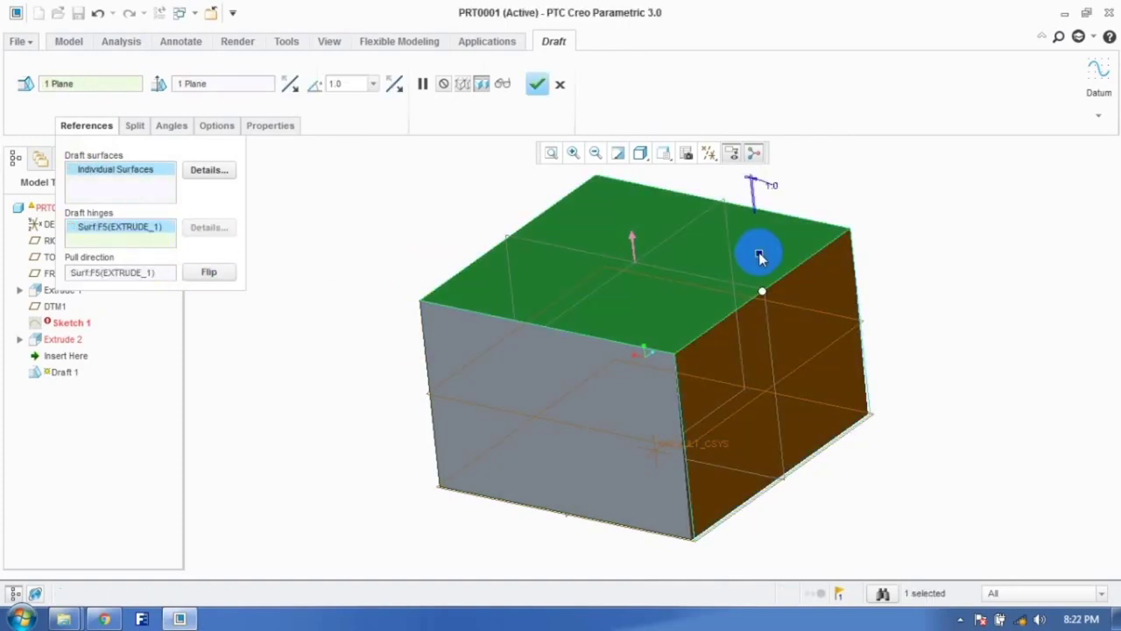
drag(758, 252, 743, 254)
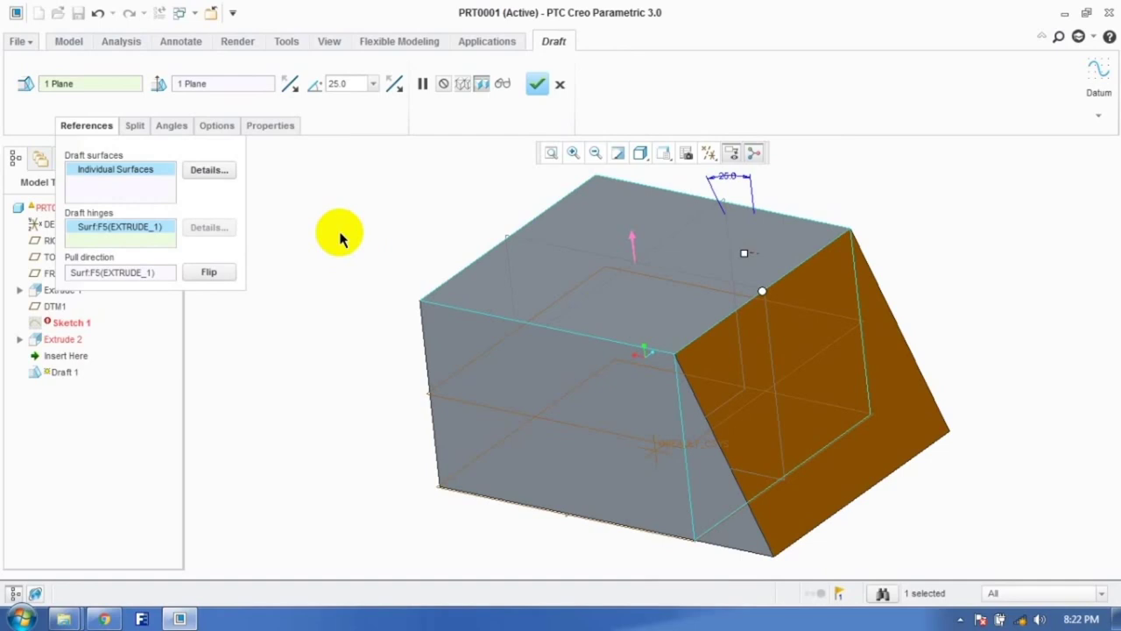
Step: Add second and third draft angle points, placing the third at location 0.25
click(177, 125)
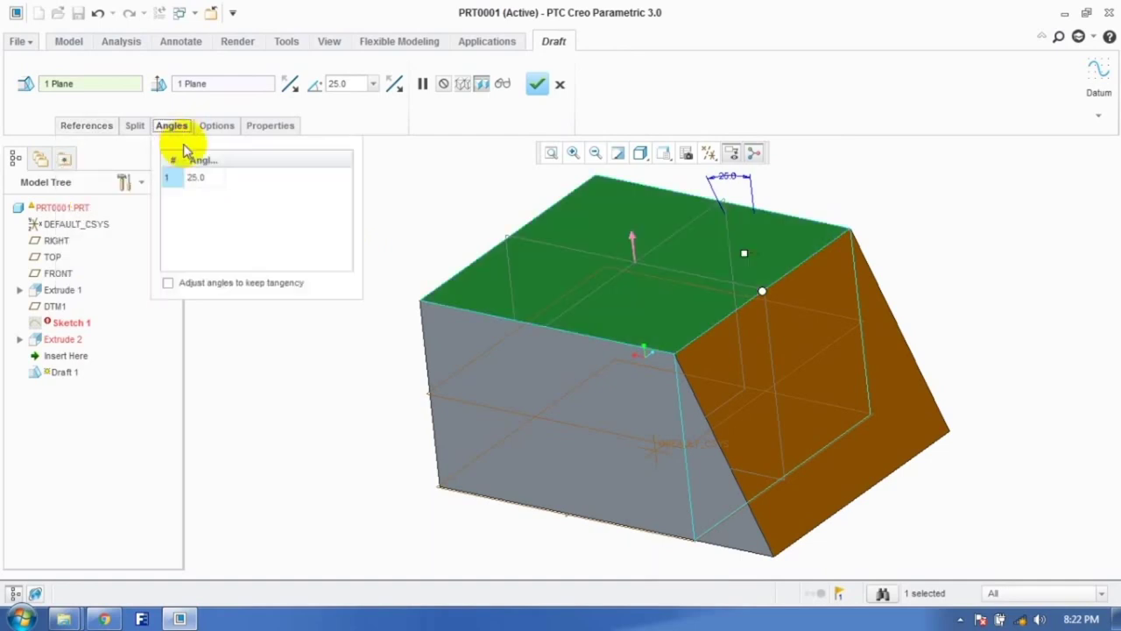
click(219, 188)
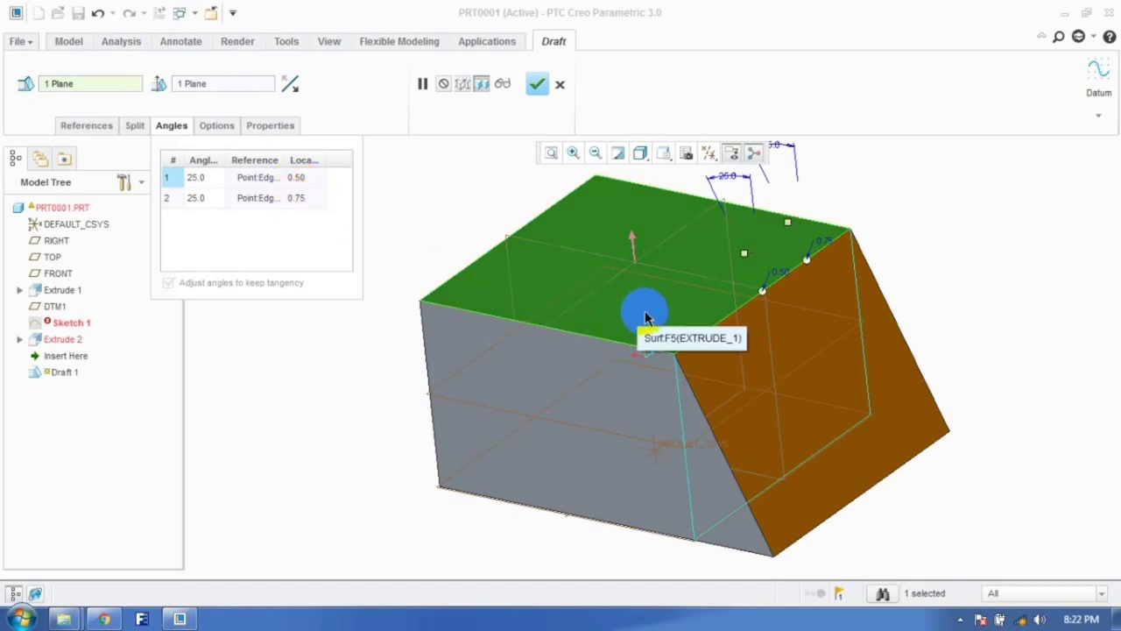
mouse_move(788, 222)
mouse_down()
mouse_move(802, 234)
mouse_move(786, 229)
mouse_up()
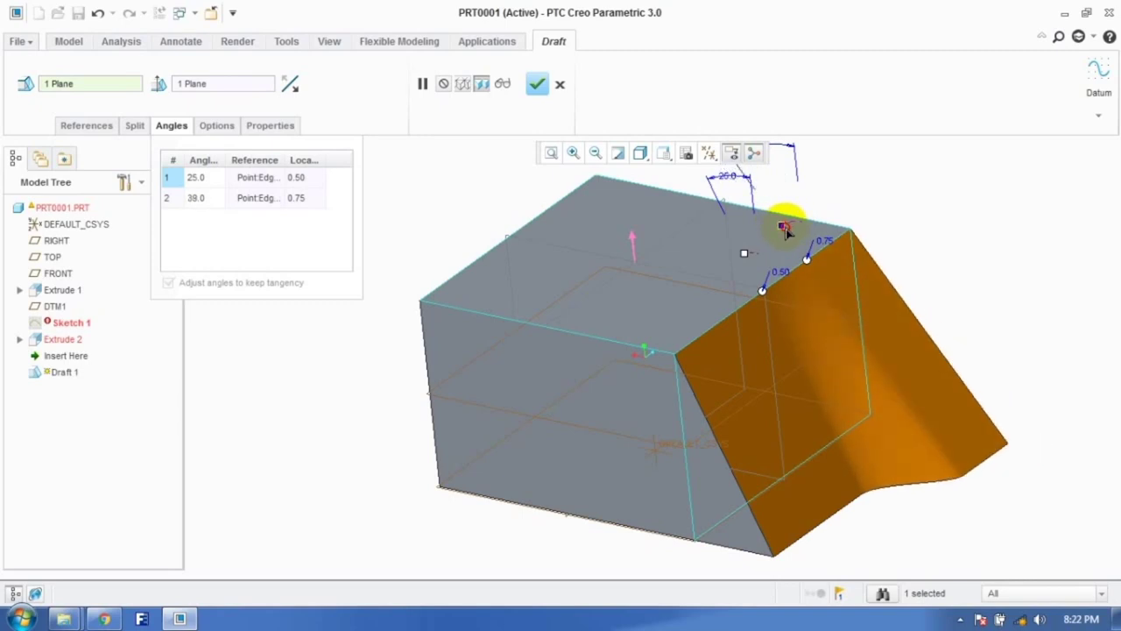
right_click(170, 209)
click(197, 213)
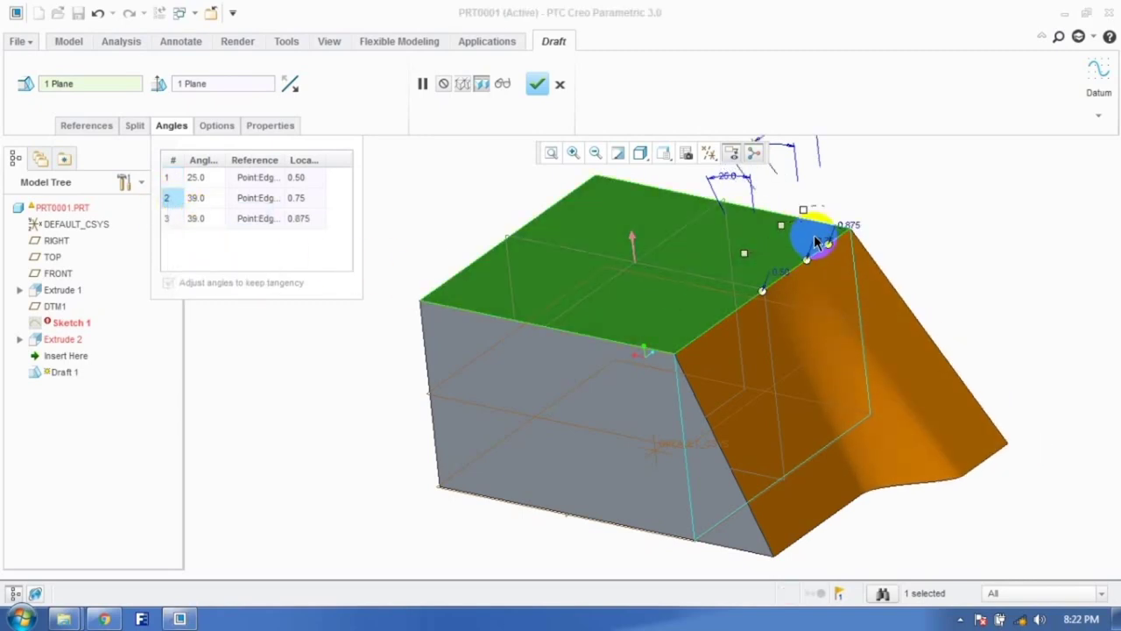
drag(830, 251, 711, 328)
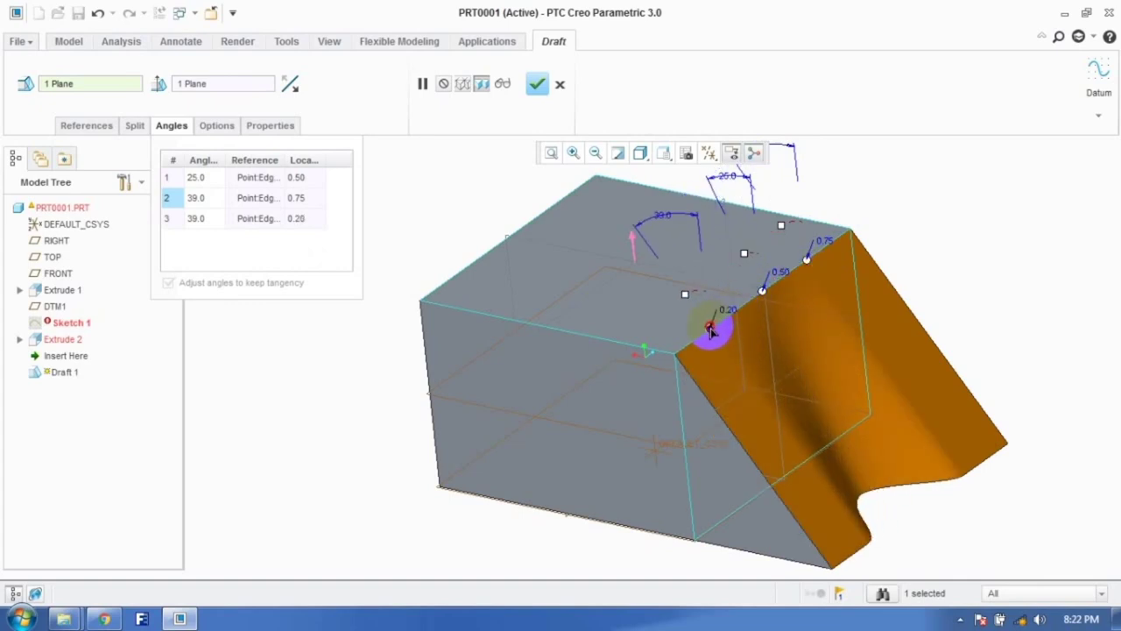
double_click(736, 313)
text(0.25)
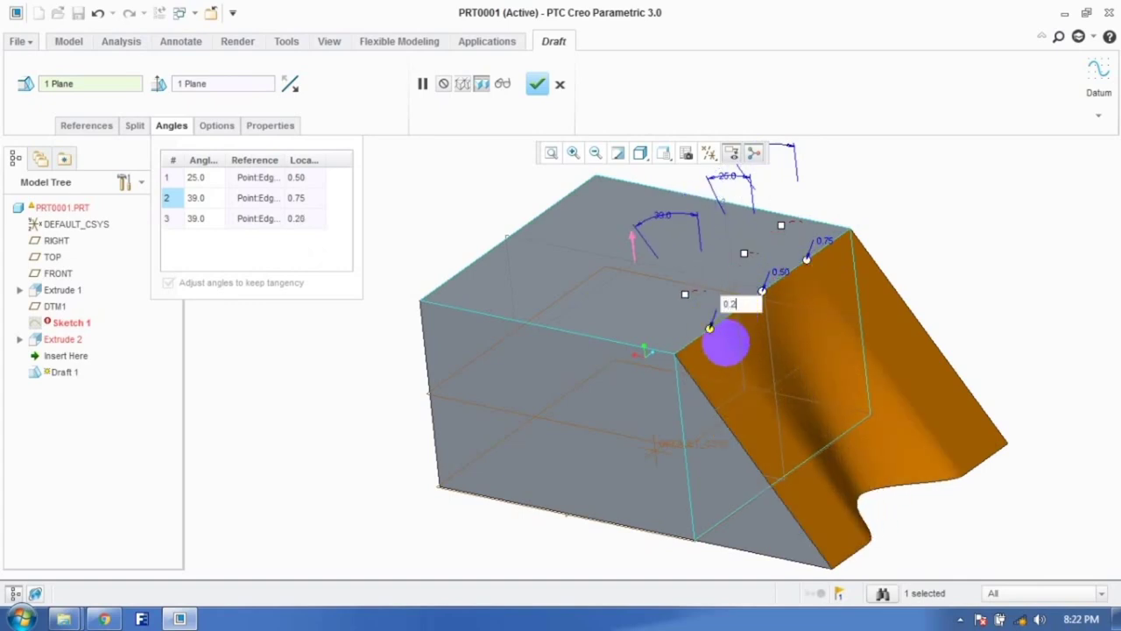
key(Return)
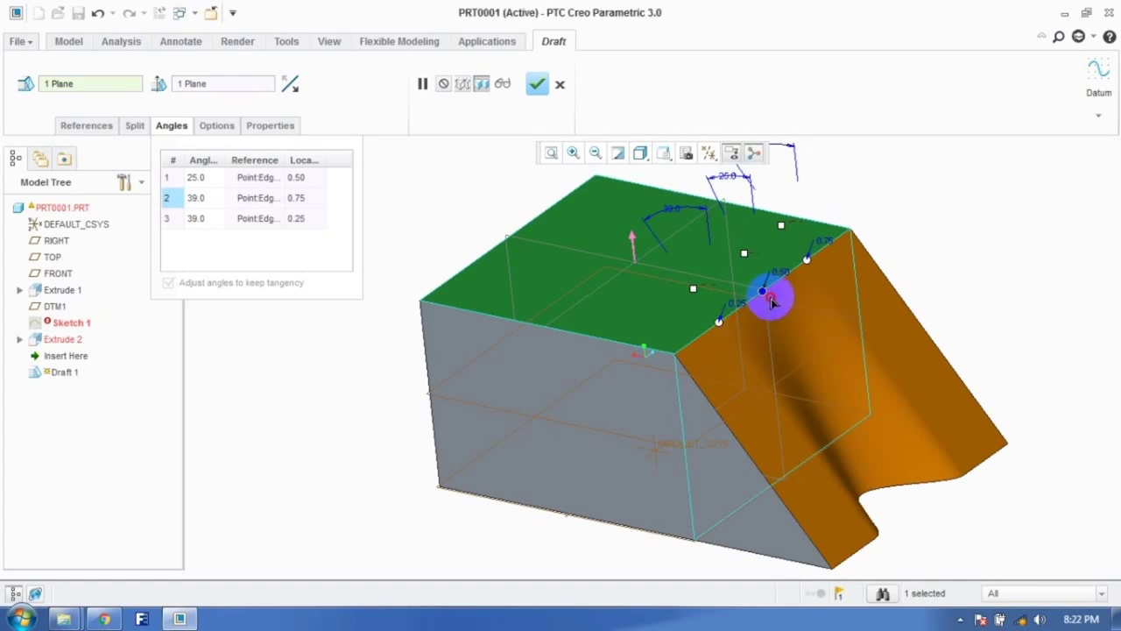
Step: Set the variable angles to 30° and 40° and finish Draft 1
drag(746, 259, 709, 298)
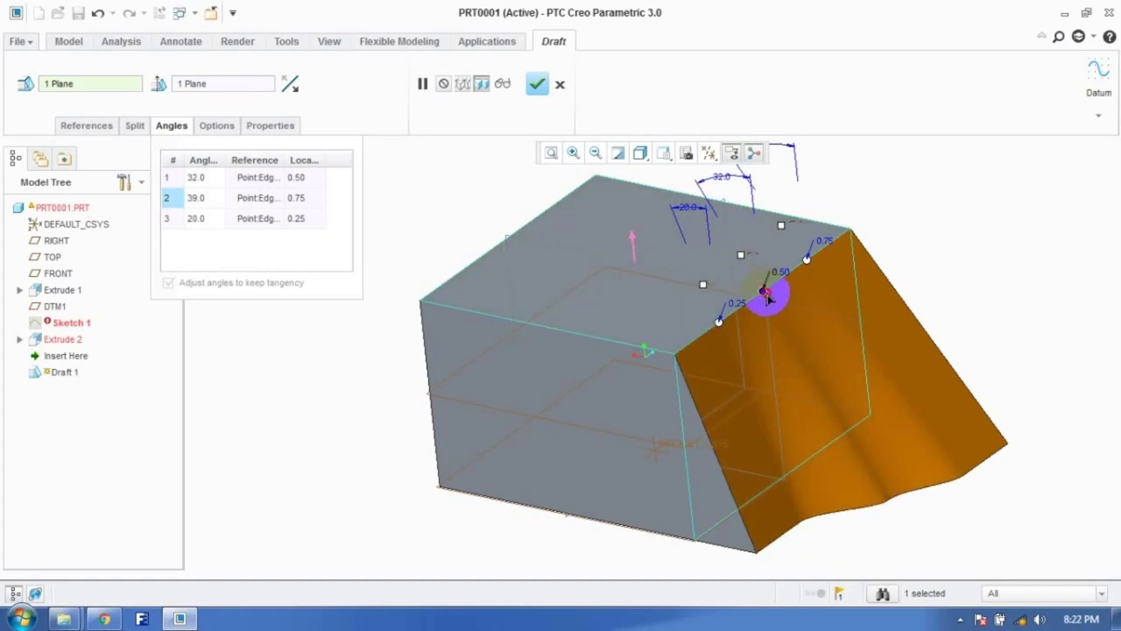
drag(741, 257, 742, 260)
double_click(205, 219)
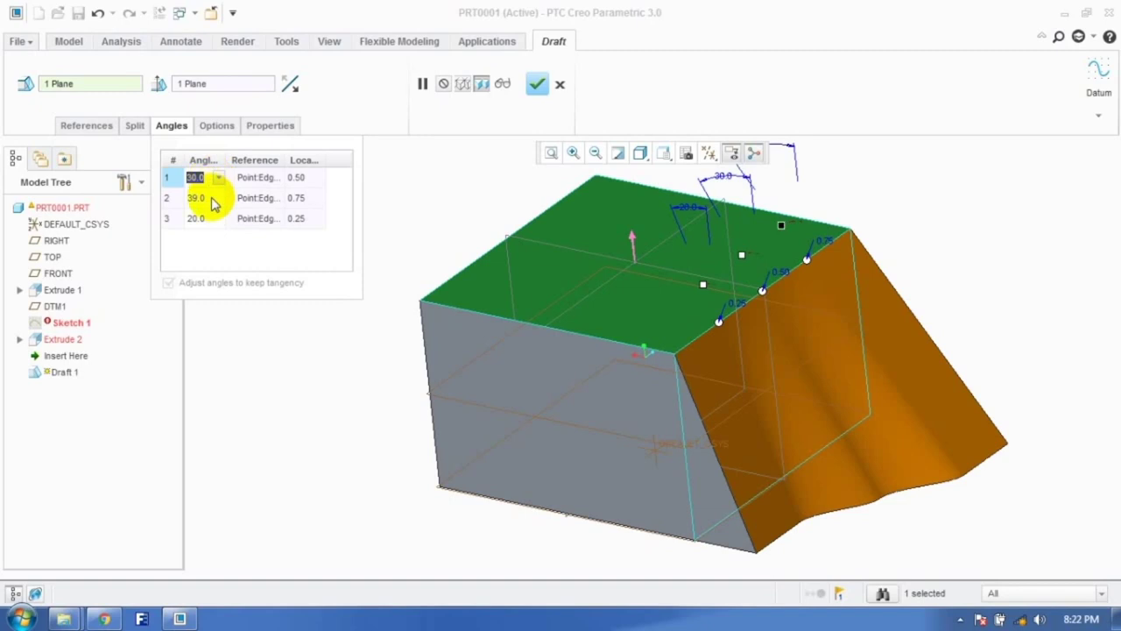
text(40)
key(Return)
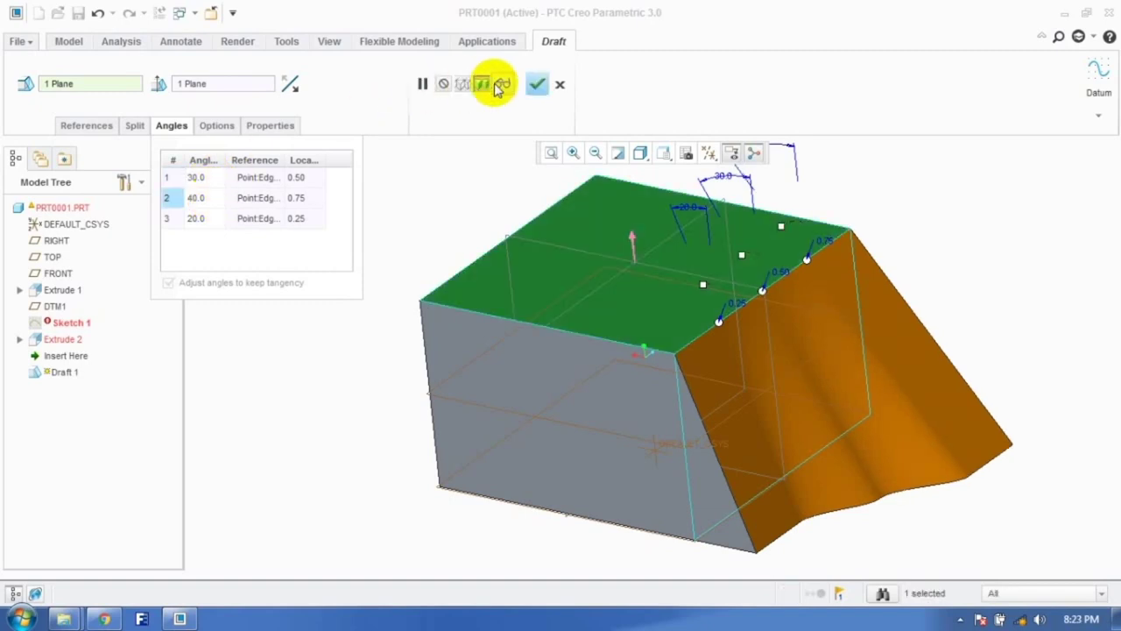
click(537, 84)
mouse_move(435, 327)
middle_down()
mouse_move(417, 283)
mouse_move(419, 319)
middle_up()
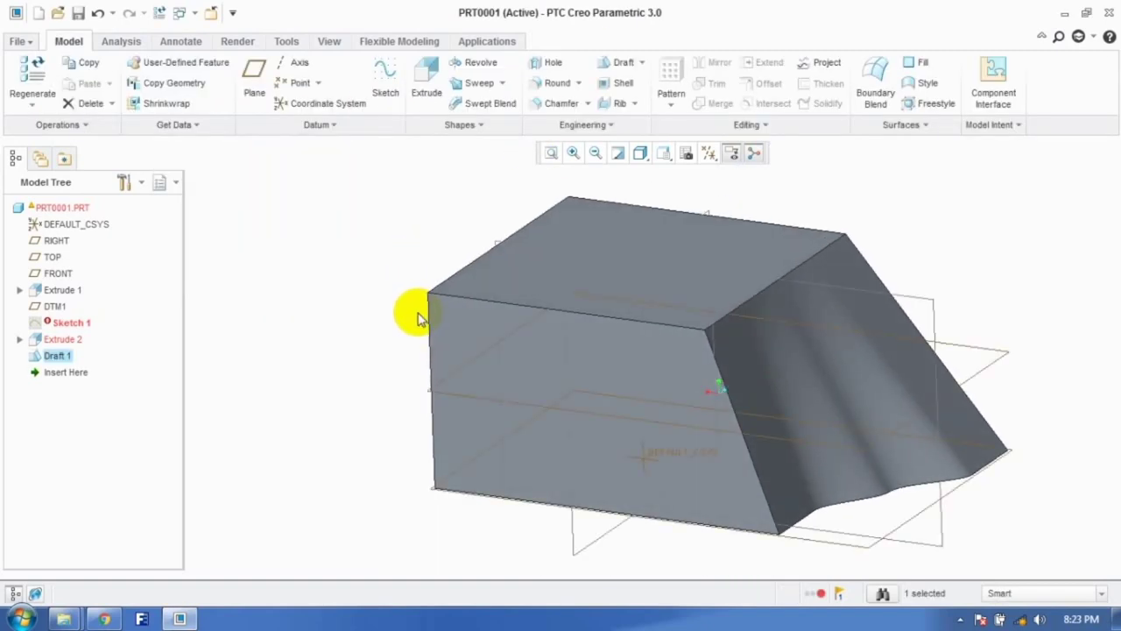
Step: Undo Draft 1 and delete Sketch 1 together with Extrude 2
key(ctrl+z)
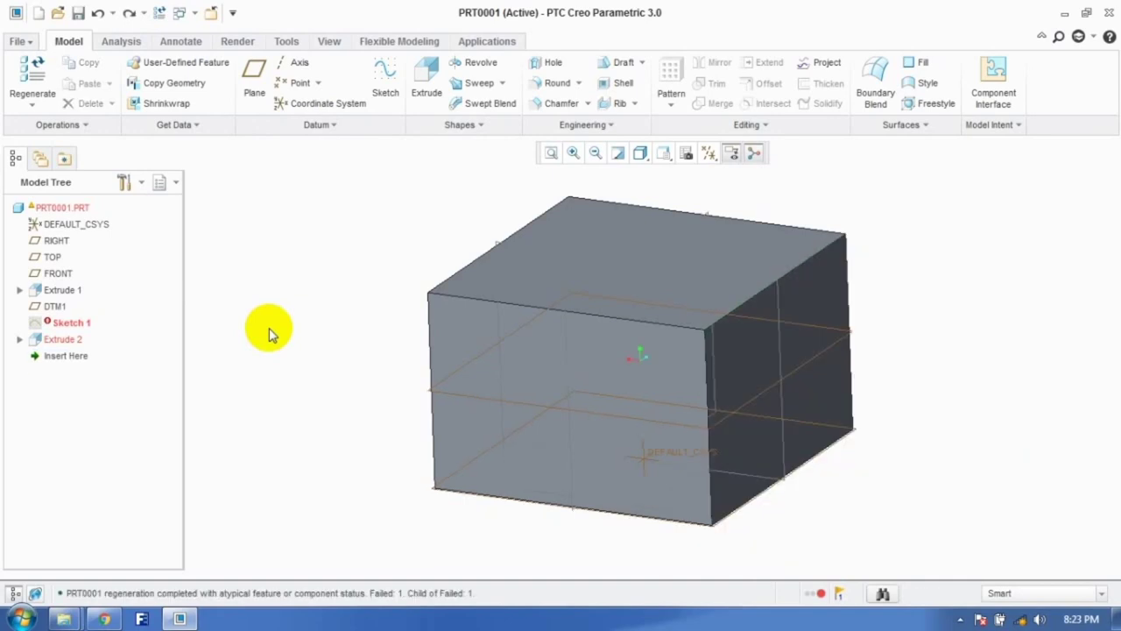
right_click(72, 322)
click(131, 490)
click(476, 328)
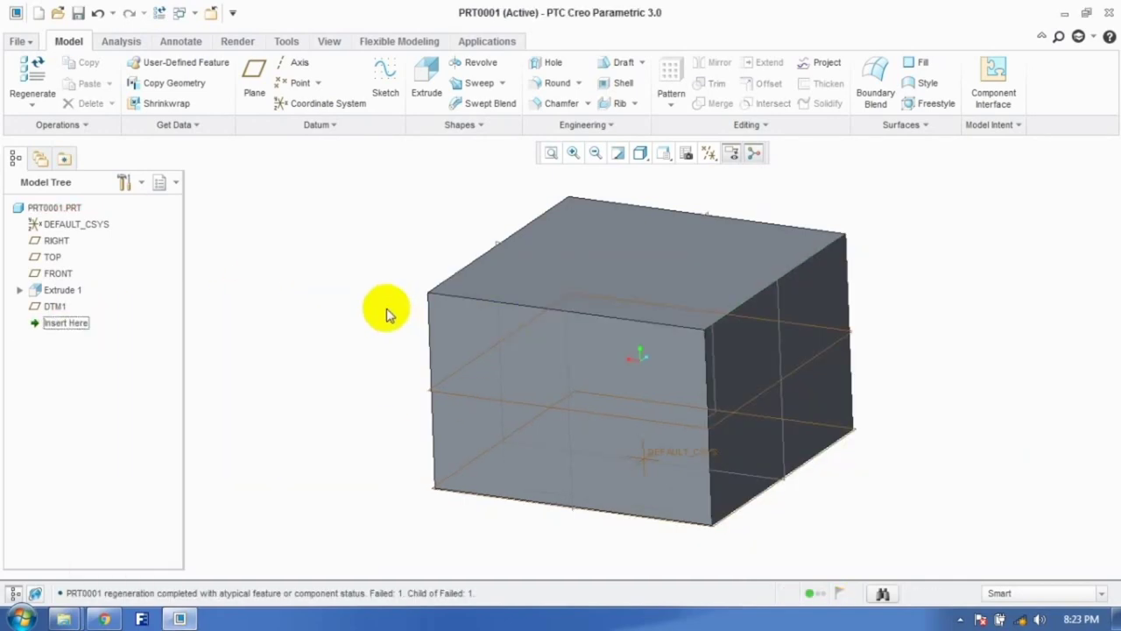
Step: Start a shell, trying the front, top and right faces as openings, then clearing them
click(624, 84)
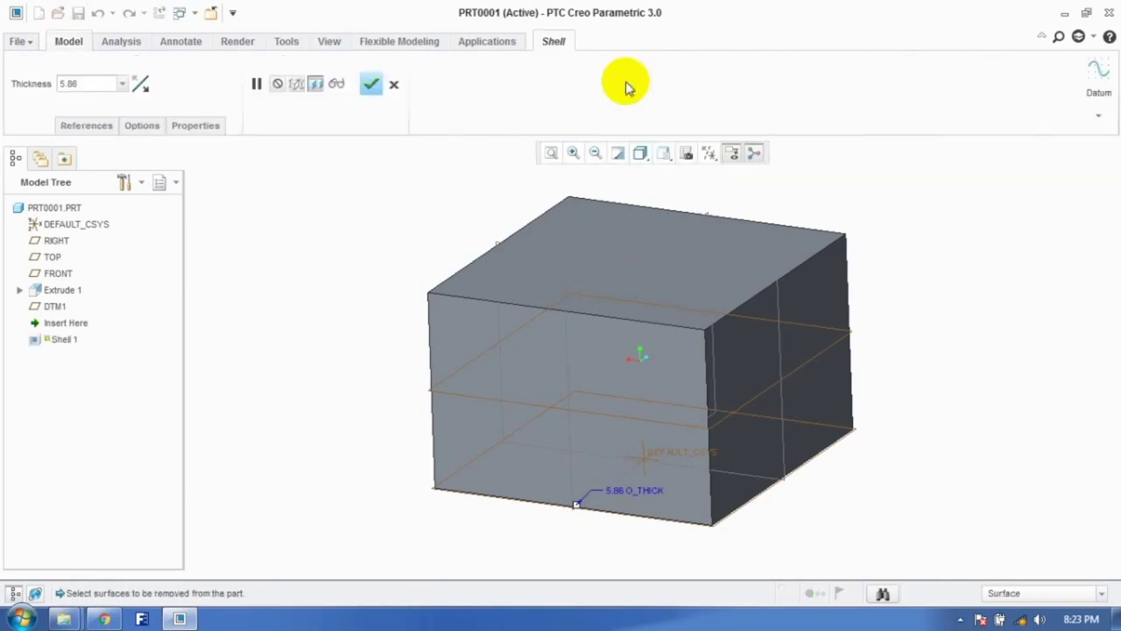
click(526, 348)
ctrl+click(634, 280)
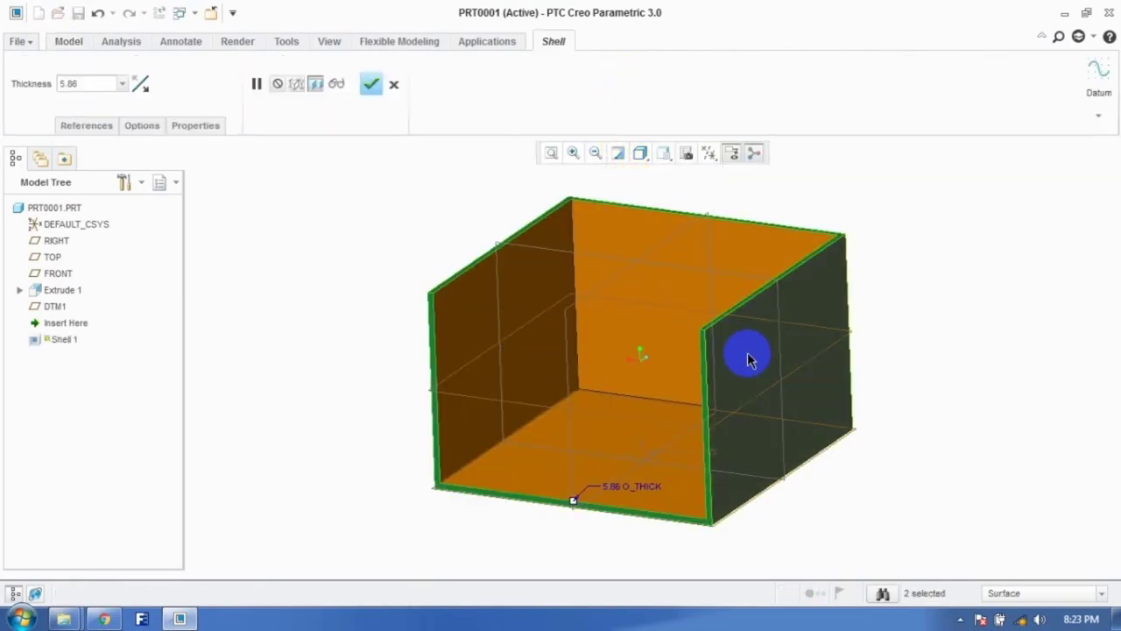
ctrl+click(746, 351)
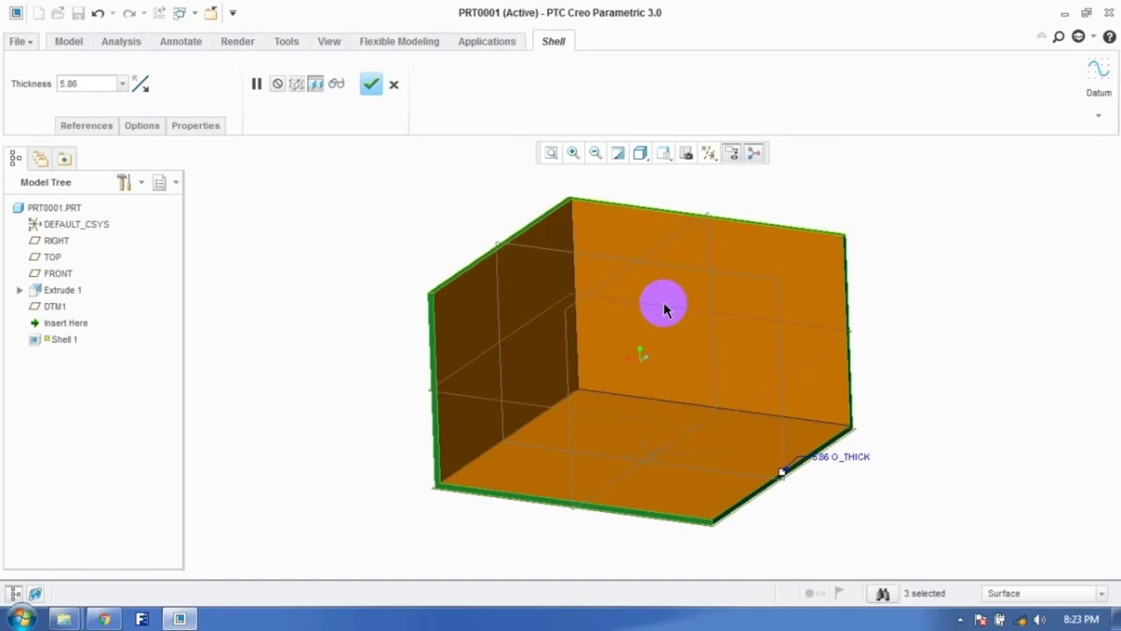
ctrl+click(703, 341)
ctrl+click(765, 364)
ctrl+click(702, 280)
Step: Settle on the top face as the only opening and finish the 5.86-thick shell
click(692, 308)
click(738, 358)
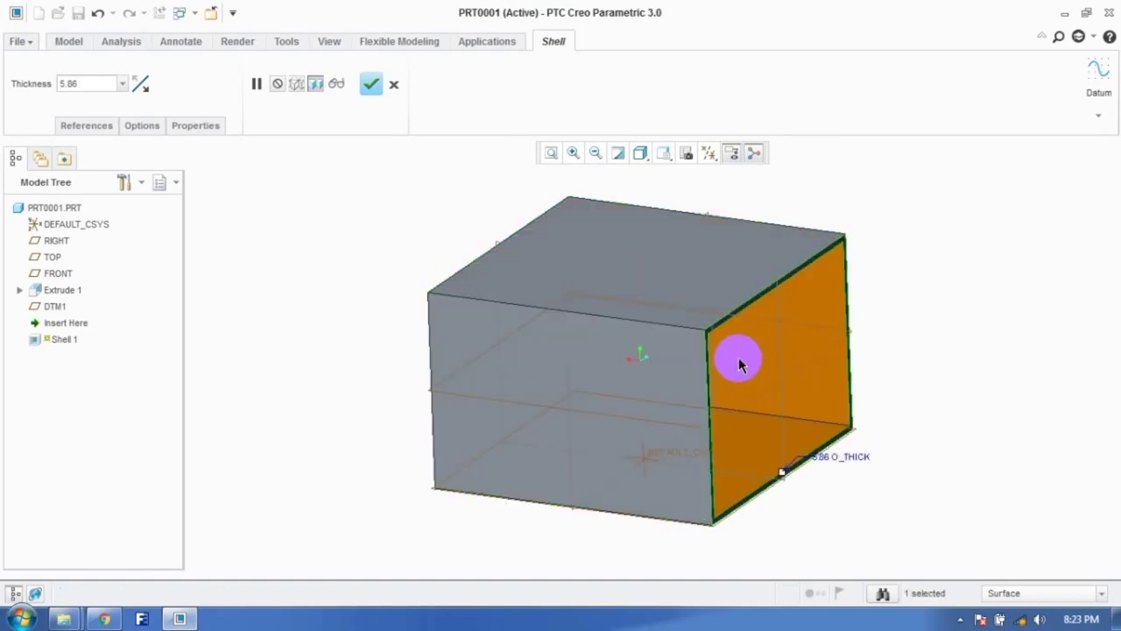
click(642, 300)
click(750, 384)
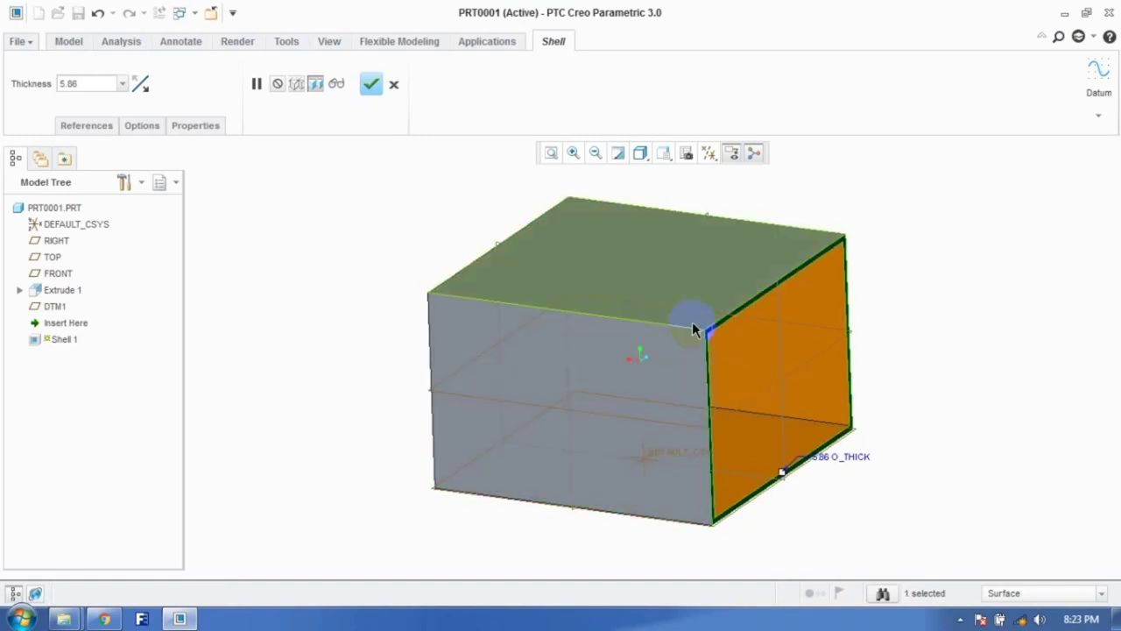
click(645, 365)
click(713, 375)
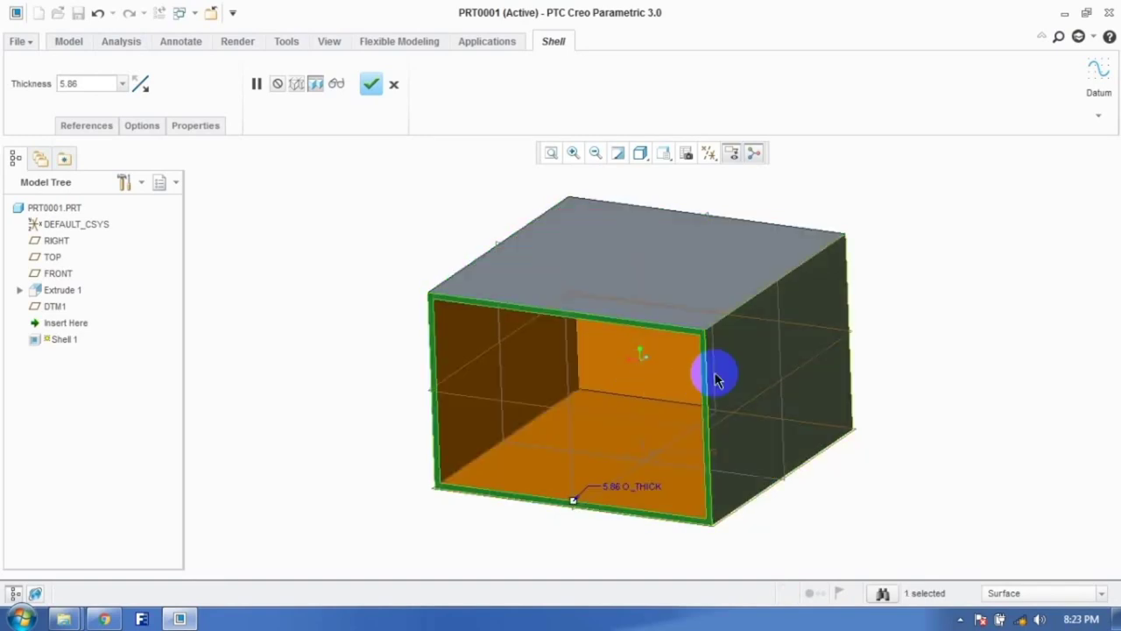
click(643, 315)
click(655, 305)
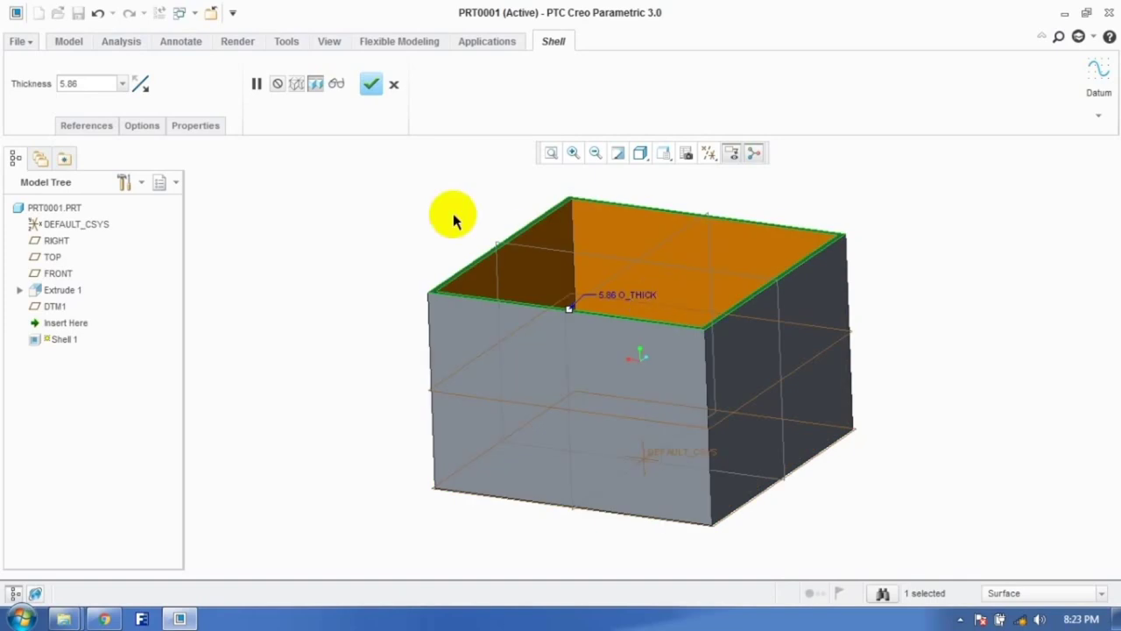
click(372, 83)
middle_drag(390, 228, 463, 191)
click(355, 230)
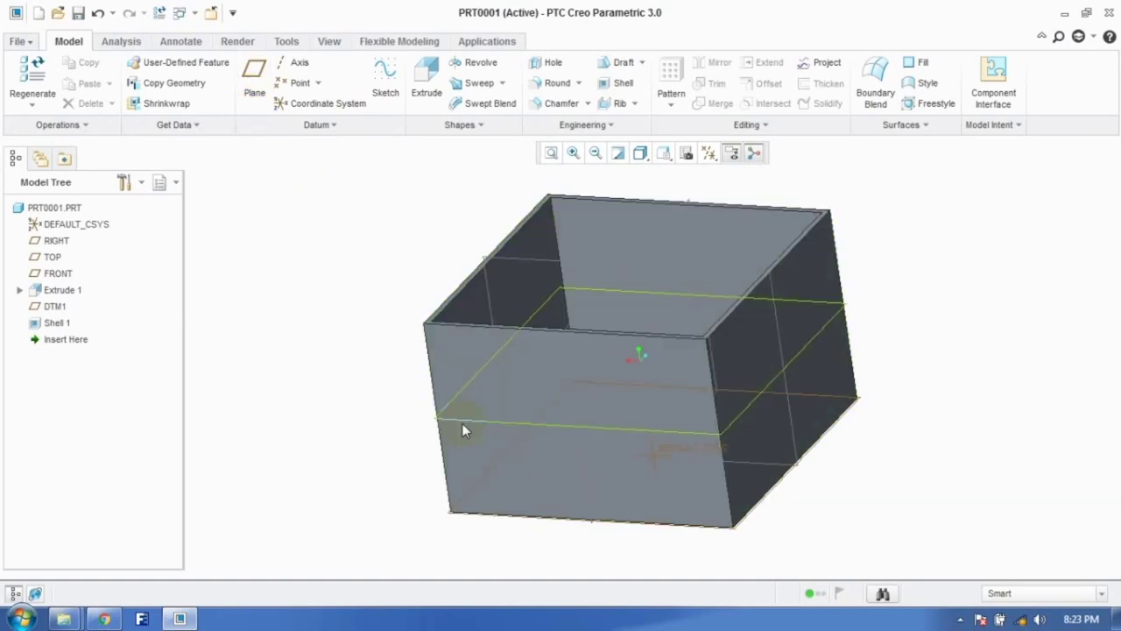
click(619, 109)
click(87, 127)
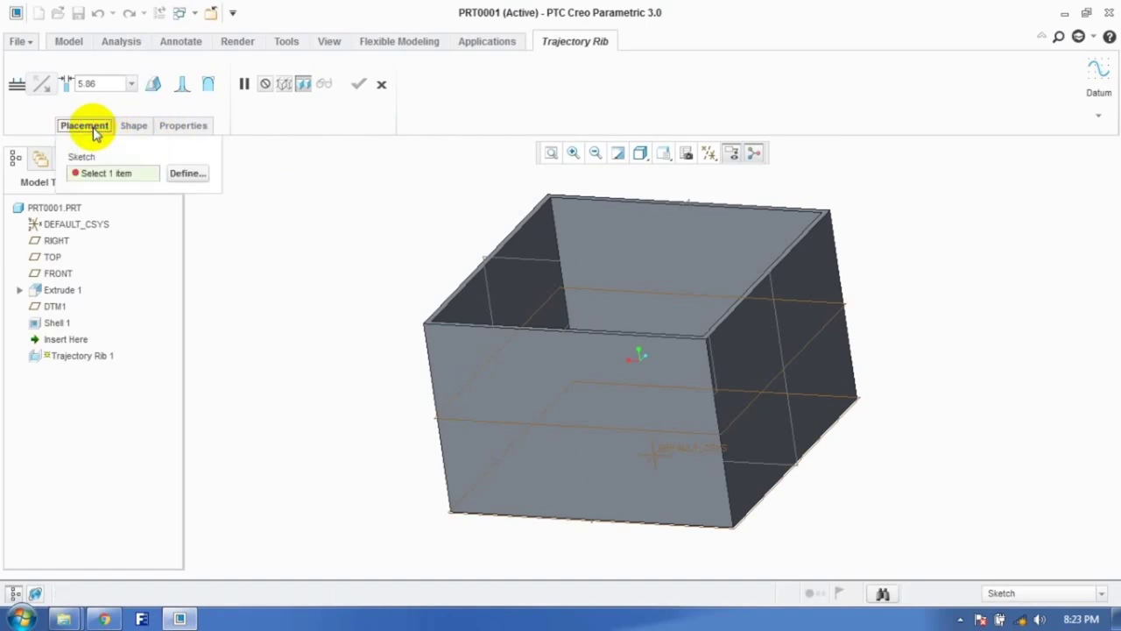
click(186, 173)
click(445, 423)
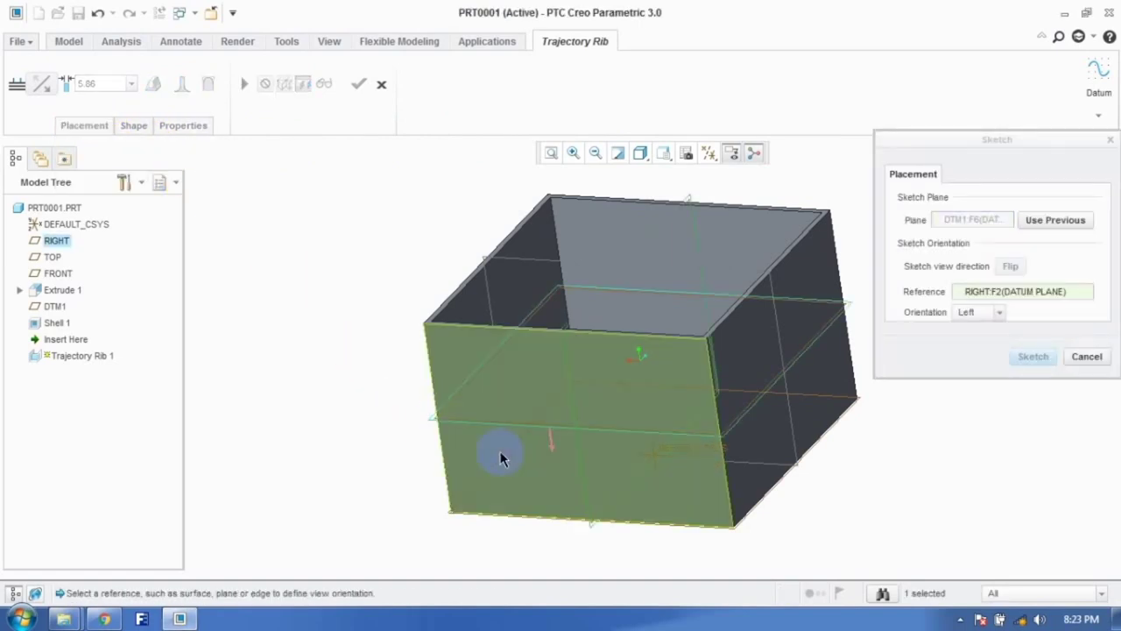
click(1031, 357)
click(709, 152)
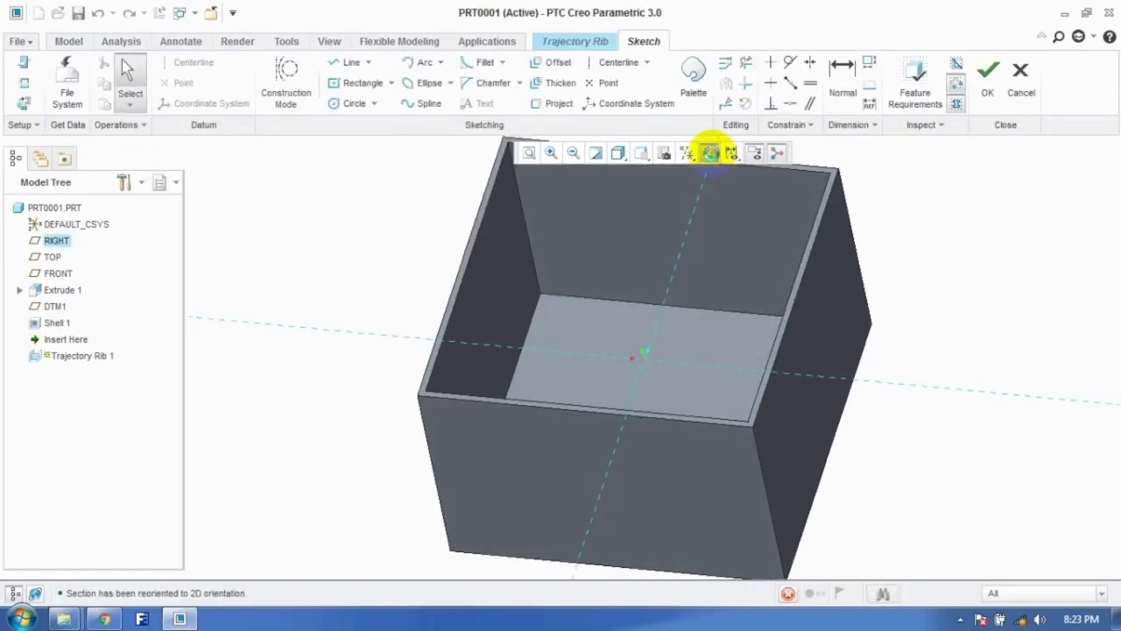
click(347, 62)
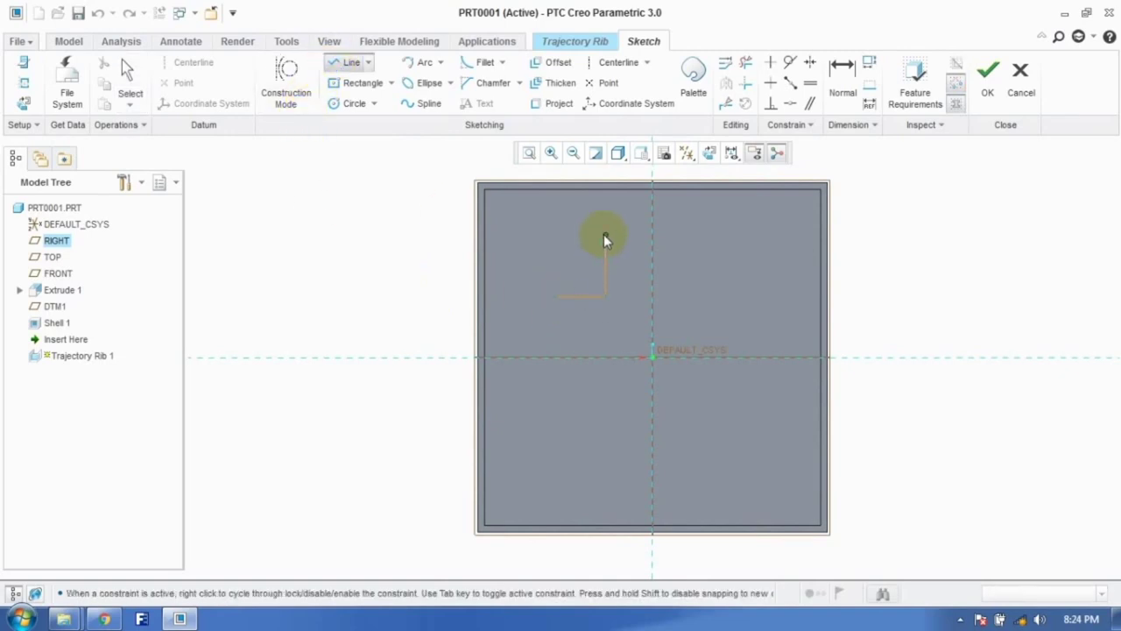
click(987, 80)
middle_drag(613, 350, 614, 320)
middle_drag(614, 278, 566, 325)
scroll(593, 324, up, 5)
drag(589, 343, 579, 321)
middle_drag(365, 310, 371, 289)
click(359, 83)
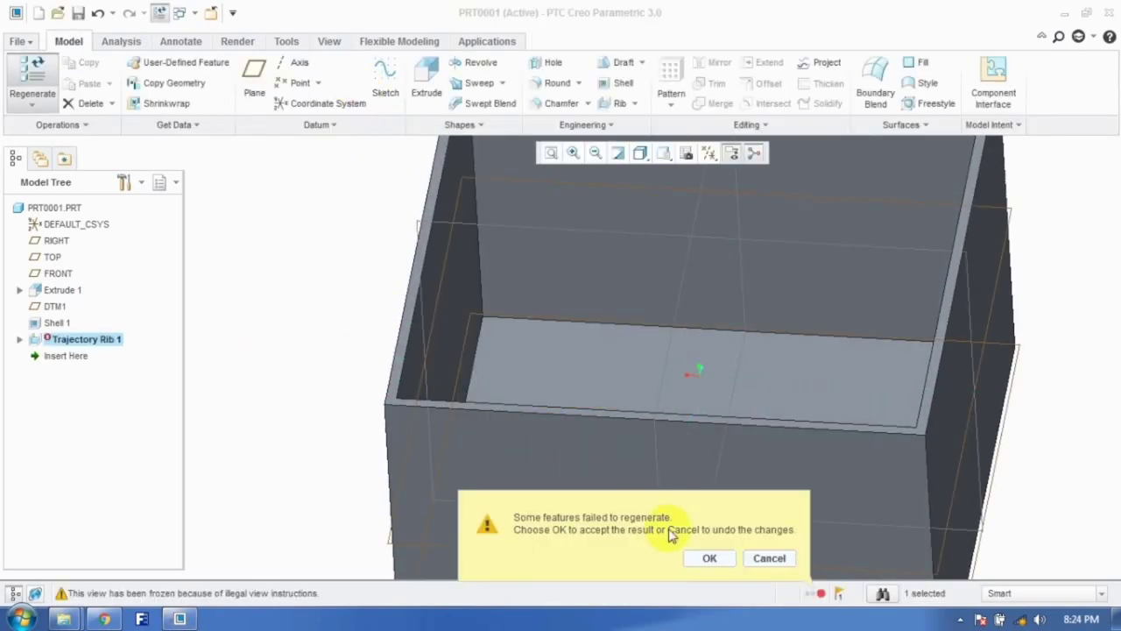
click(709, 558)
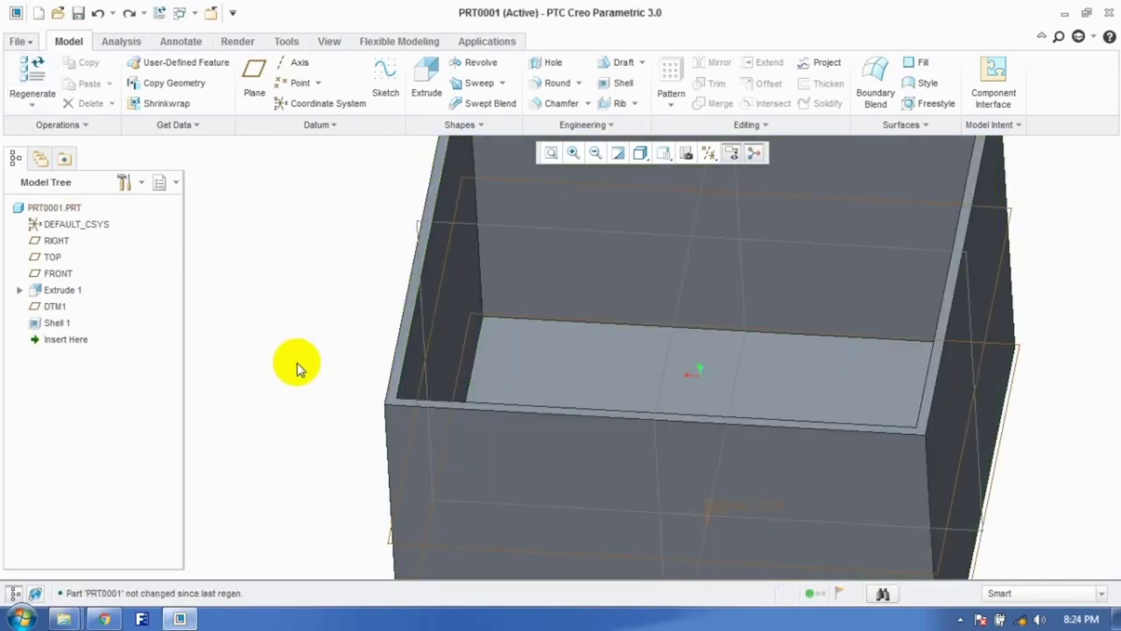
Step: Sketch a line path for a new trajectory rib on a box surface
click(610, 106)
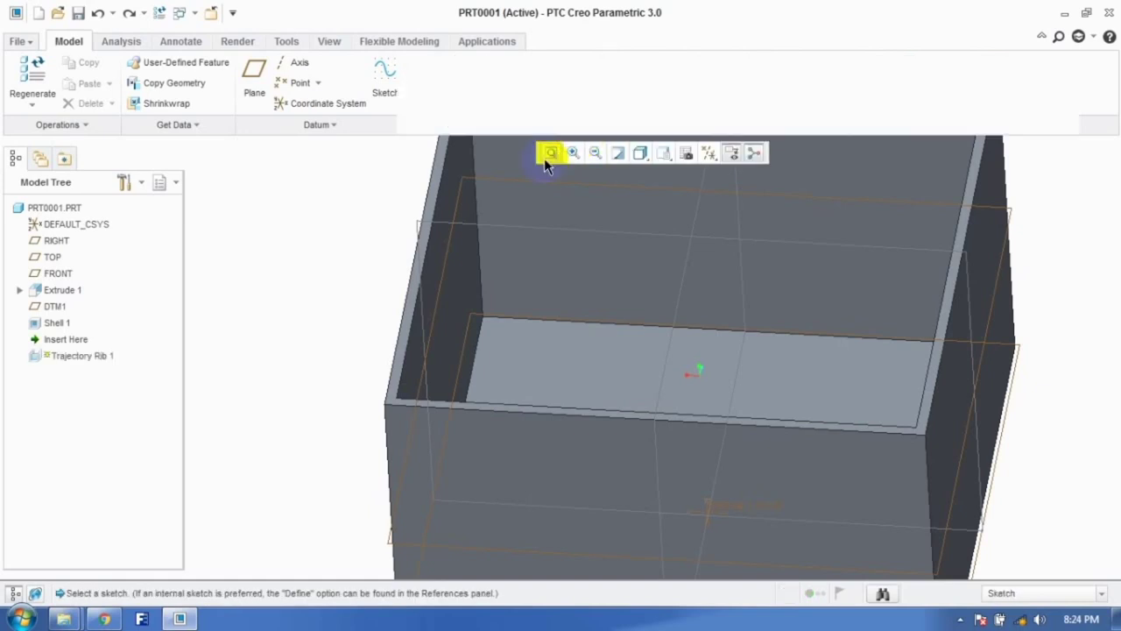
click(184, 173)
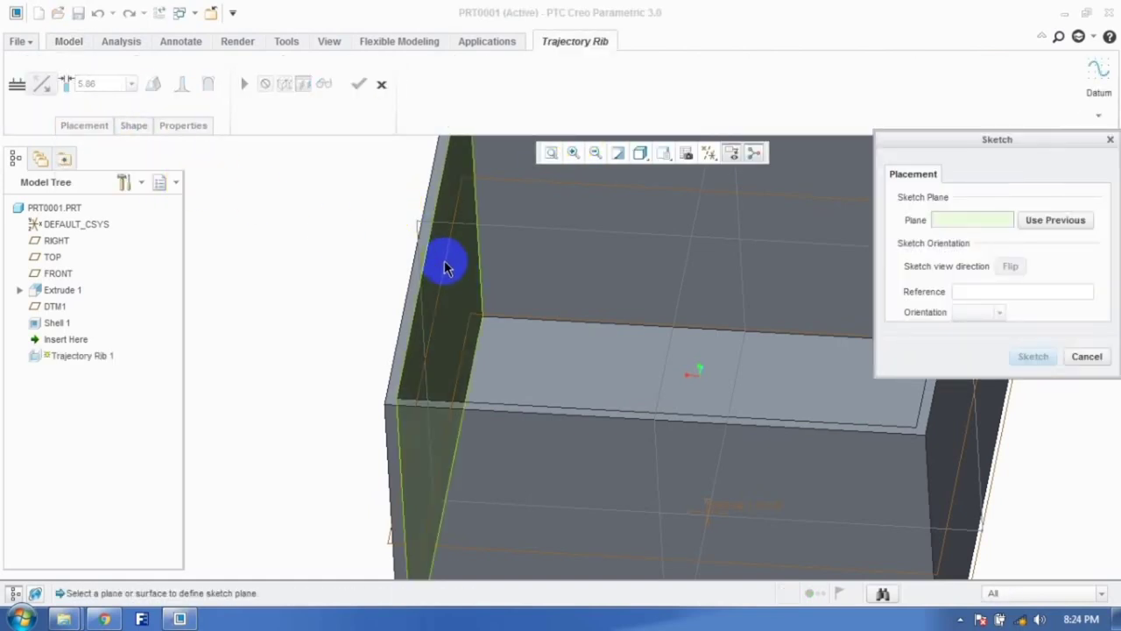
click(412, 293)
click(1033, 356)
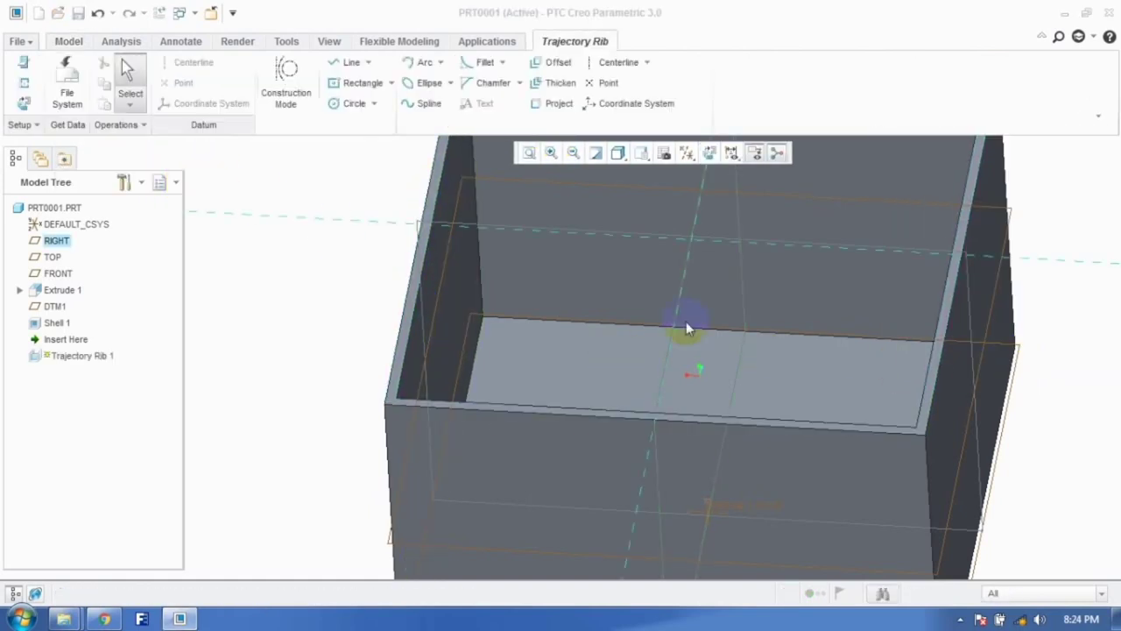
click(349, 62)
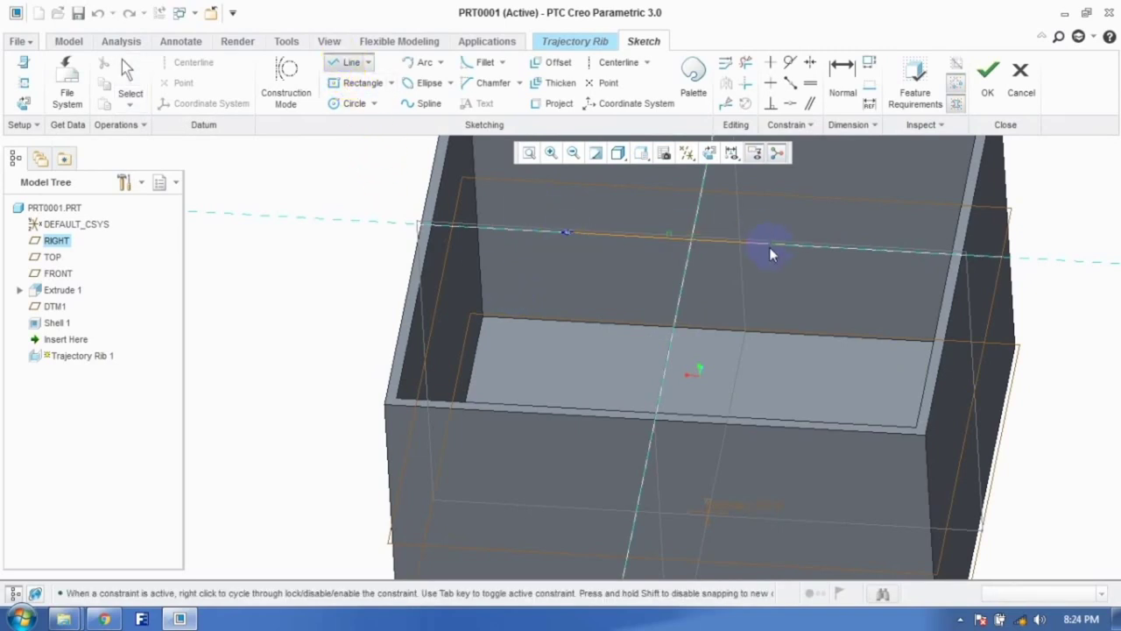
click(987, 74)
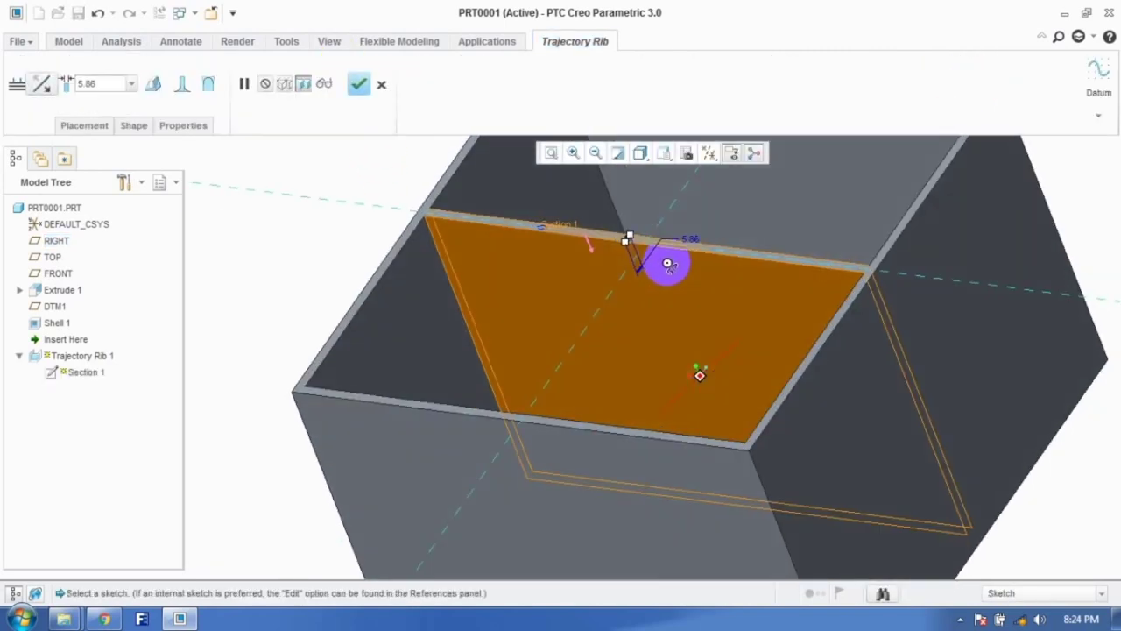
Step: Complete Trajectory Rib 1, accepting it despite the regeneration failure
click(358, 84)
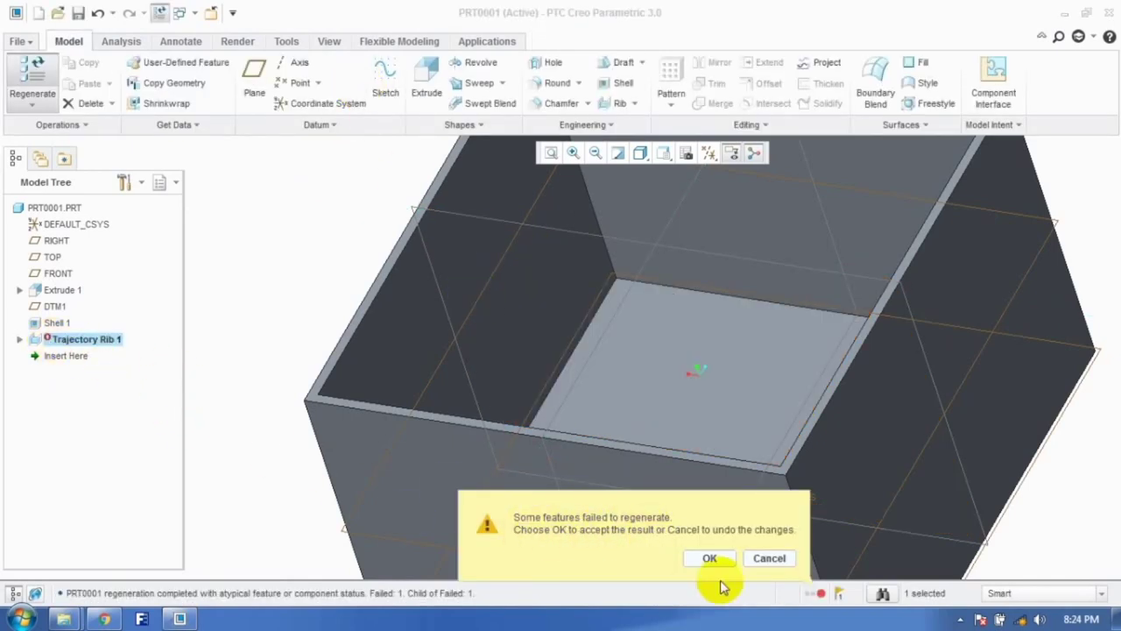
click(711, 558)
right_click(109, 343)
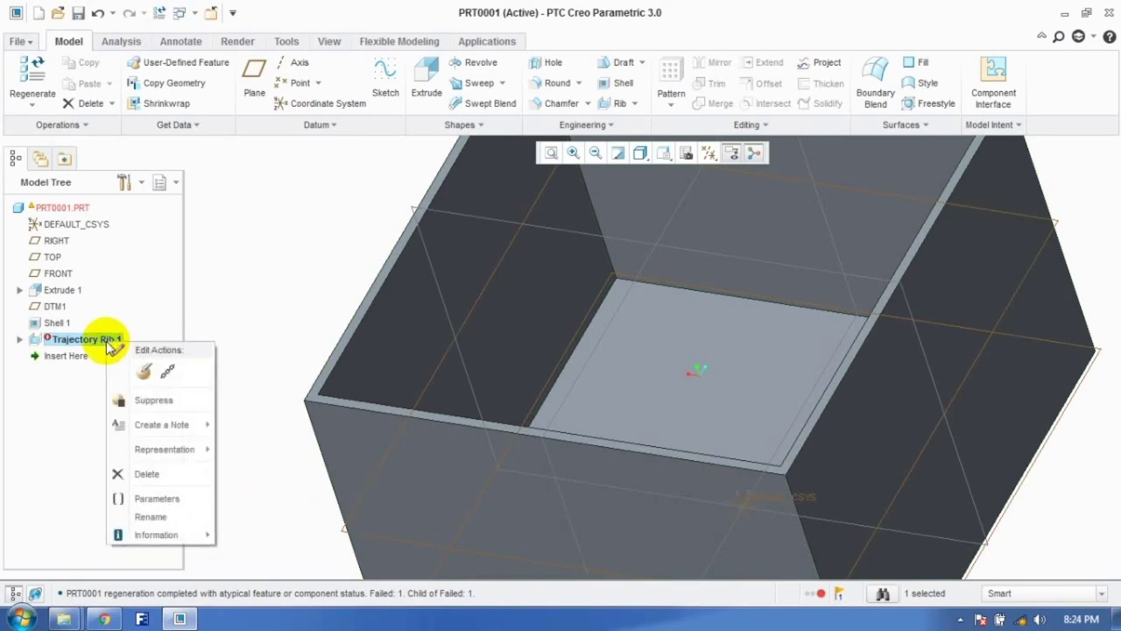
Step: Delete the failed Trajectory Rib 1
click(149, 473)
click(521, 327)
scroll(597, 385, down, 3)
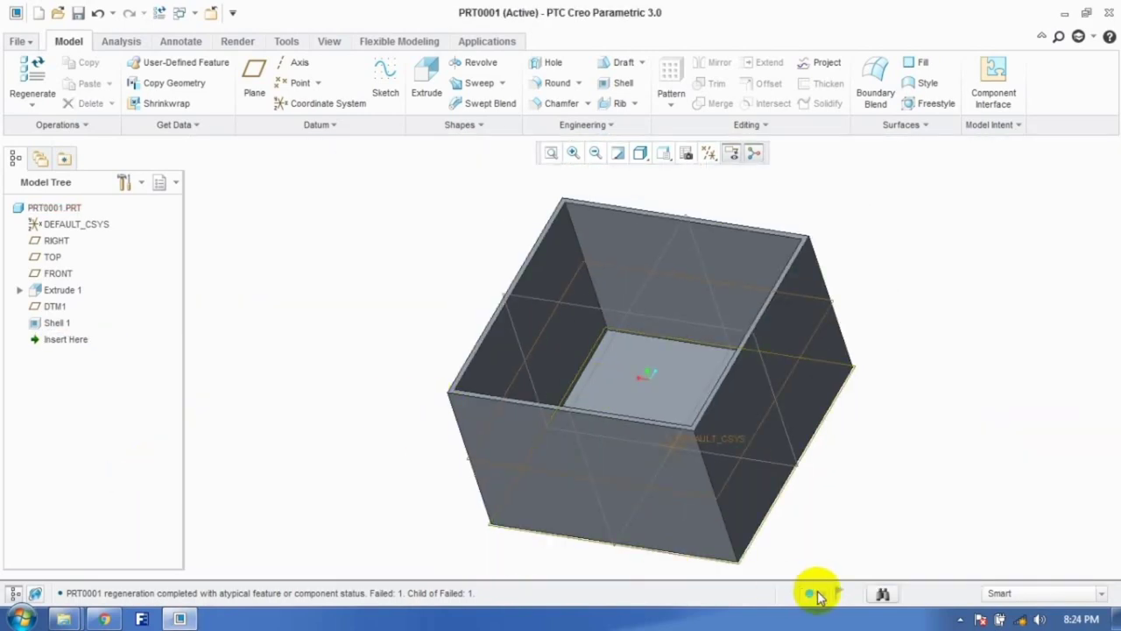
click(960, 619)
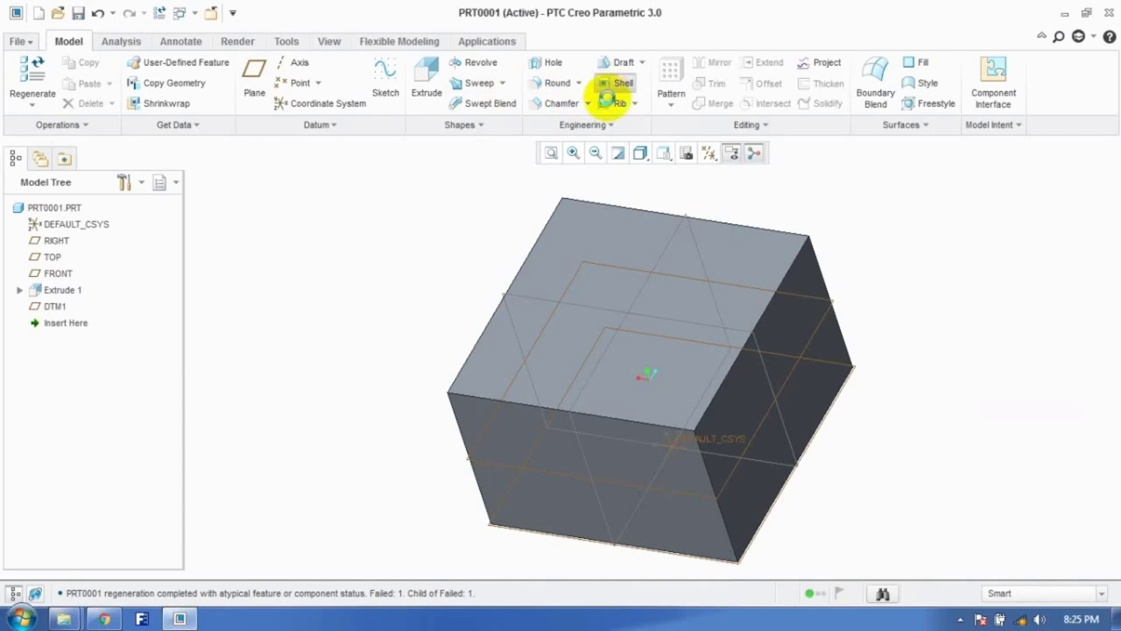
Step: Create a shell with the top face removed and thickness 10
click(606, 93)
click(552, 380)
click(534, 438)
click(578, 373)
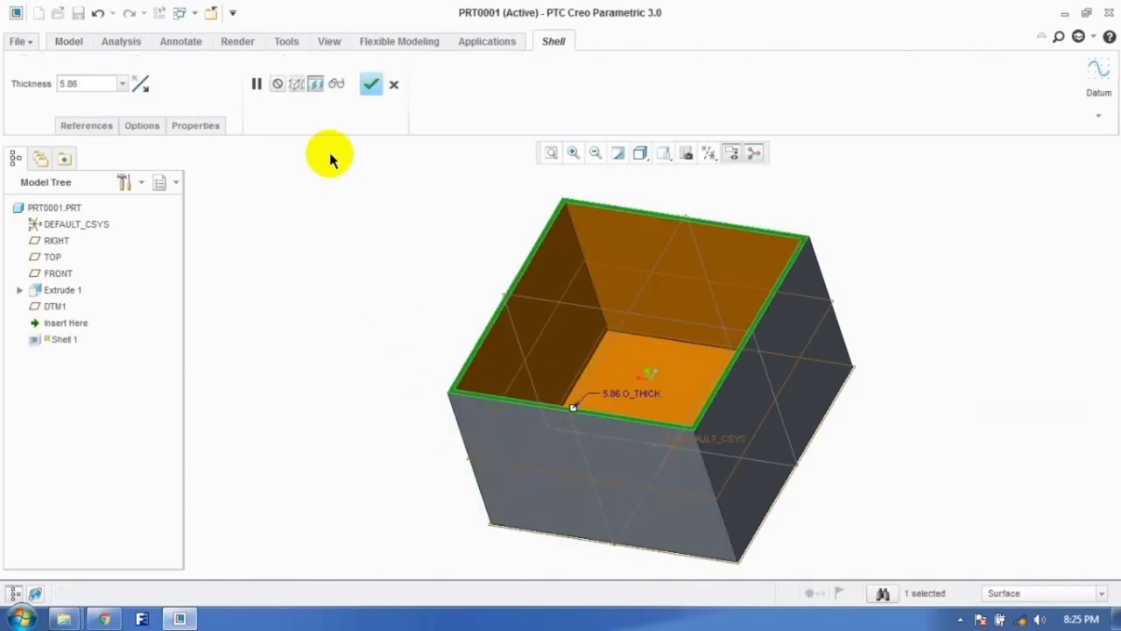
double_click(104, 85)
text(10)
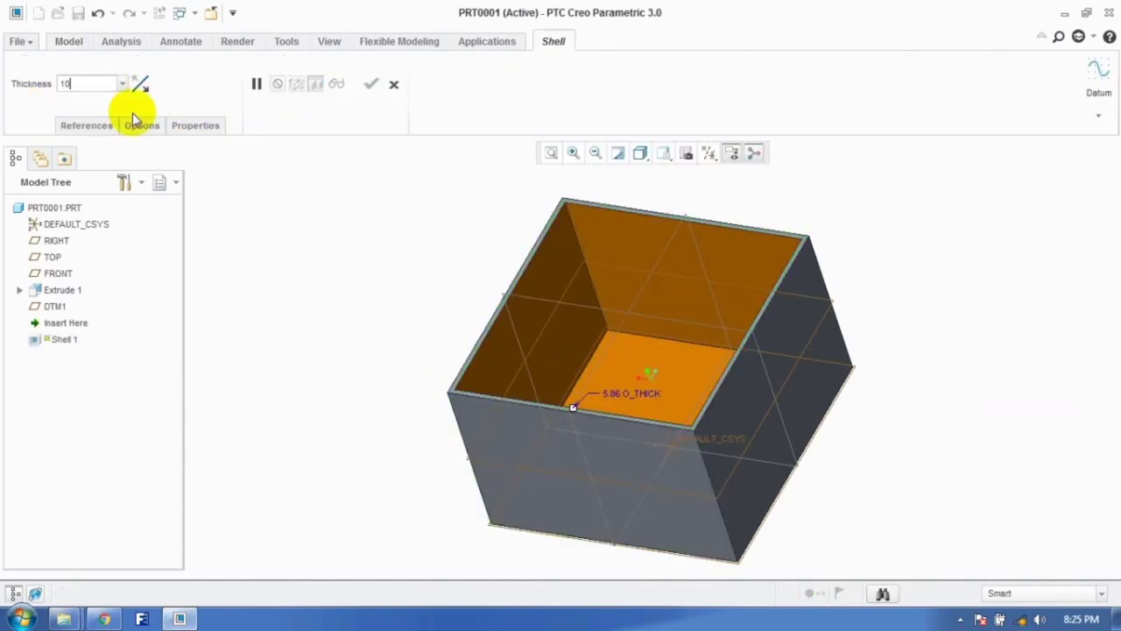
key(Return)
click(371, 83)
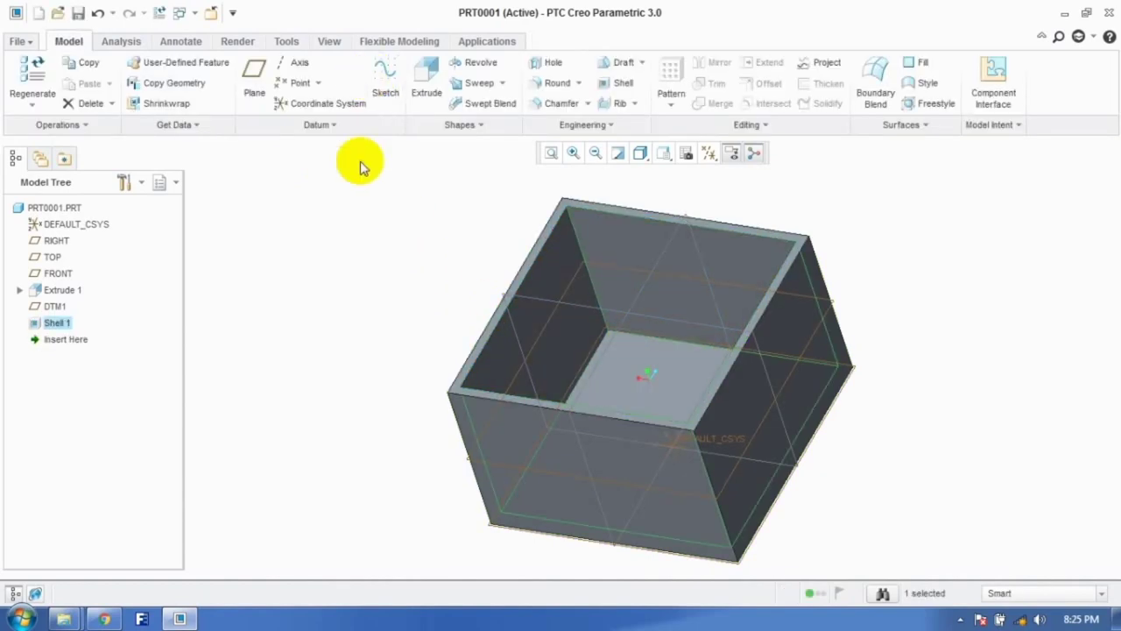
Step: Sketch a trajectory rib line across the box on the top rim plane
click(621, 103)
click(84, 125)
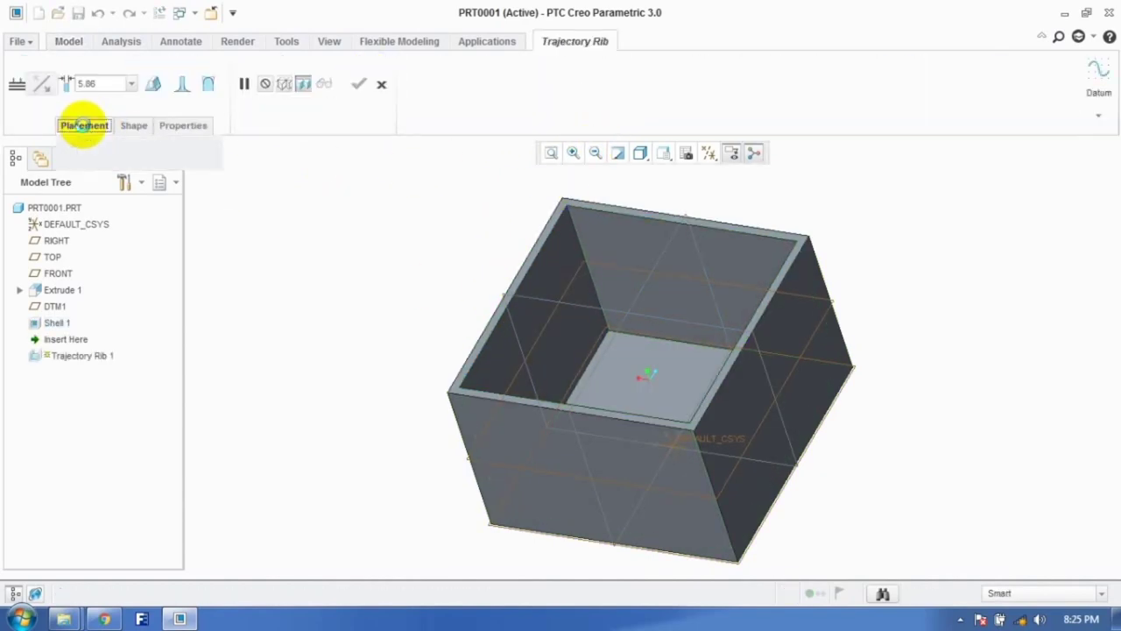
click(184, 174)
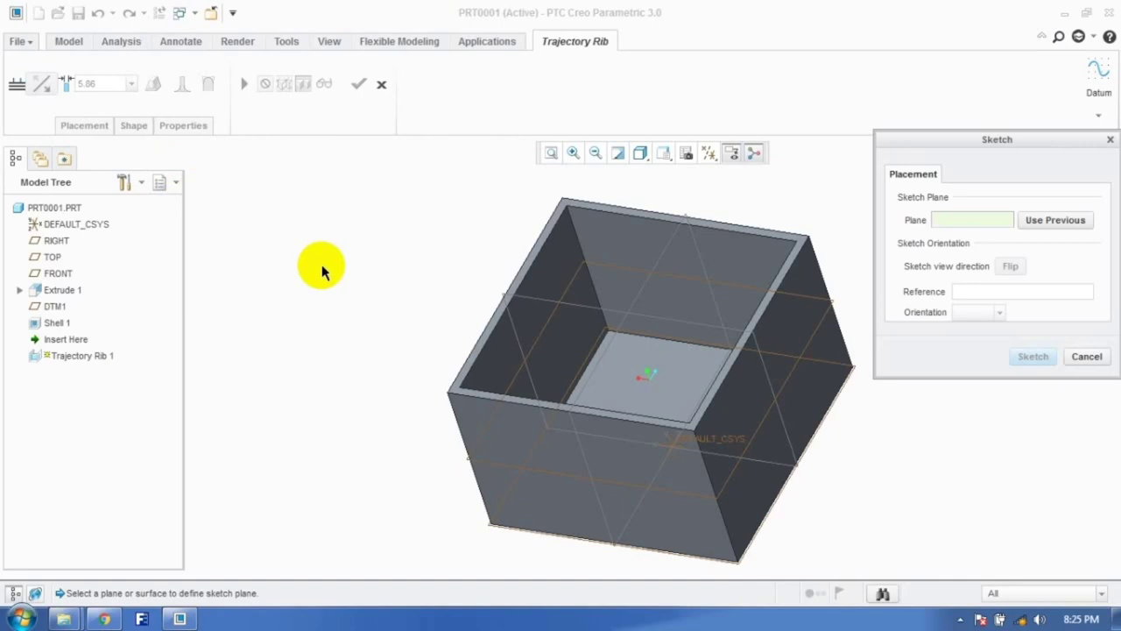
scroll(442, 372, down, 3)
scroll(465, 385, up, 8)
click(465, 385)
scroll(366, 386, down, 6)
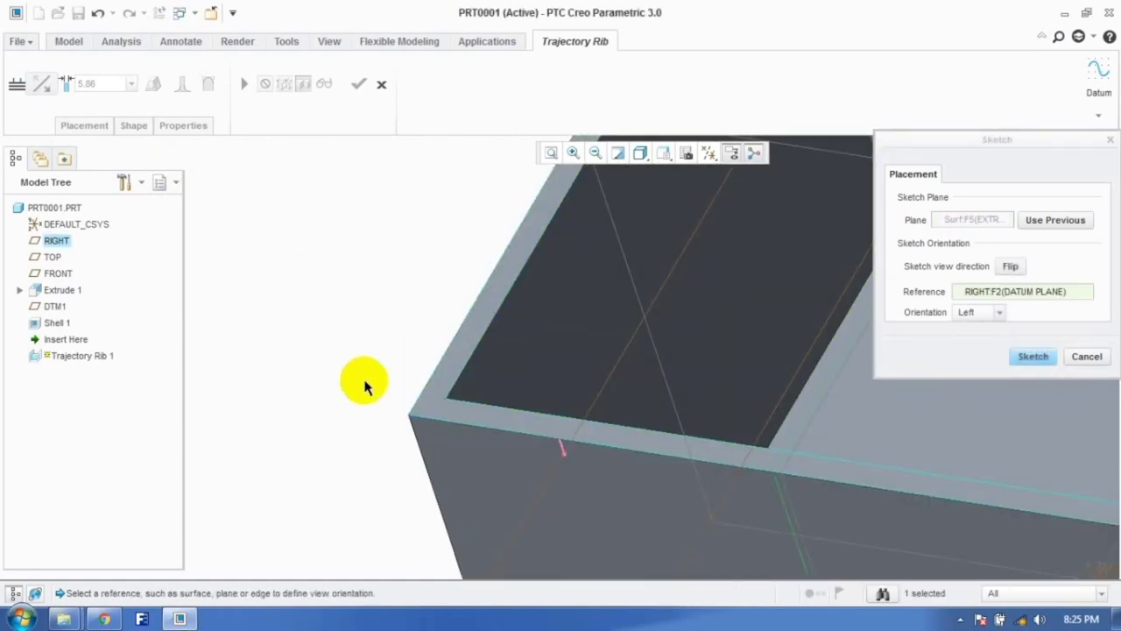
click(1012, 361)
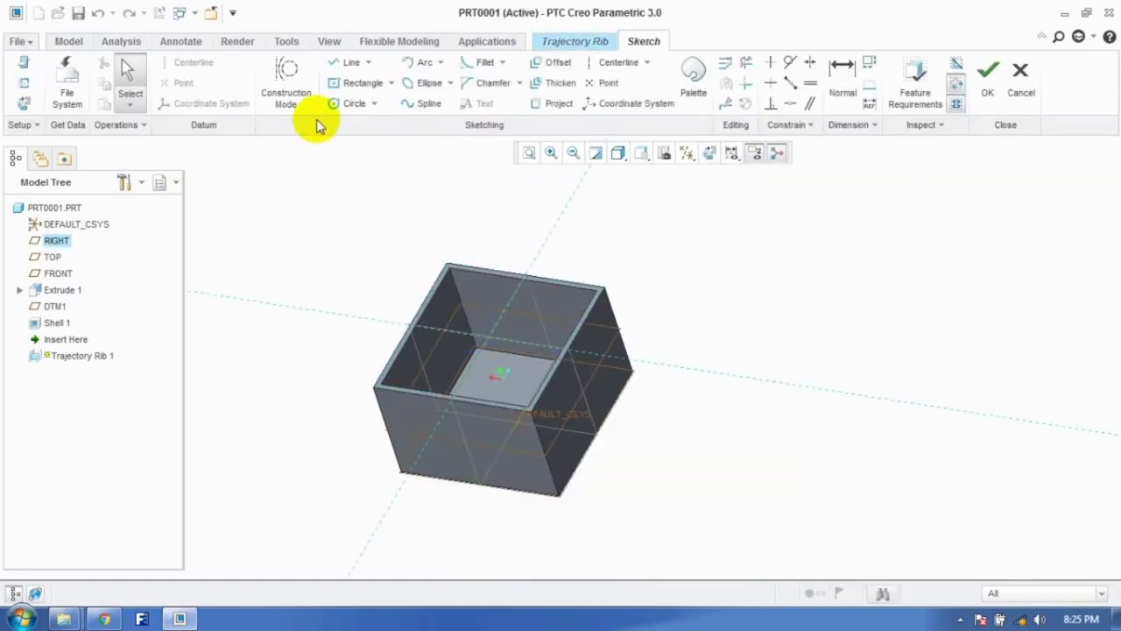
click(351, 62)
middle_drag(438, 290, 442, 346)
scroll(443, 346, up, 5)
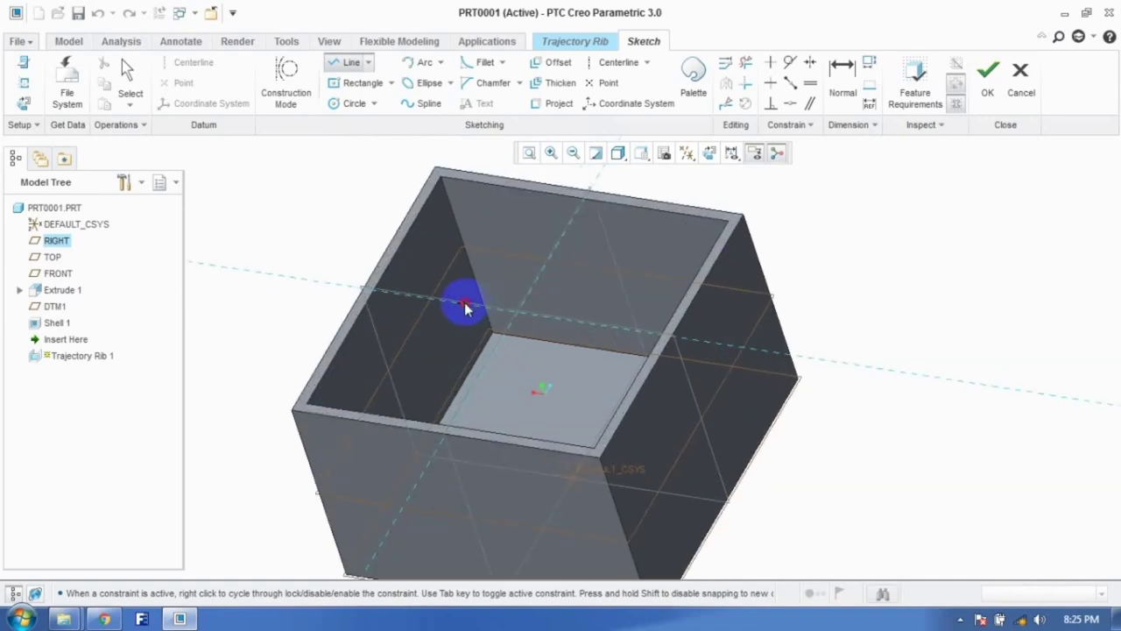
click(988, 78)
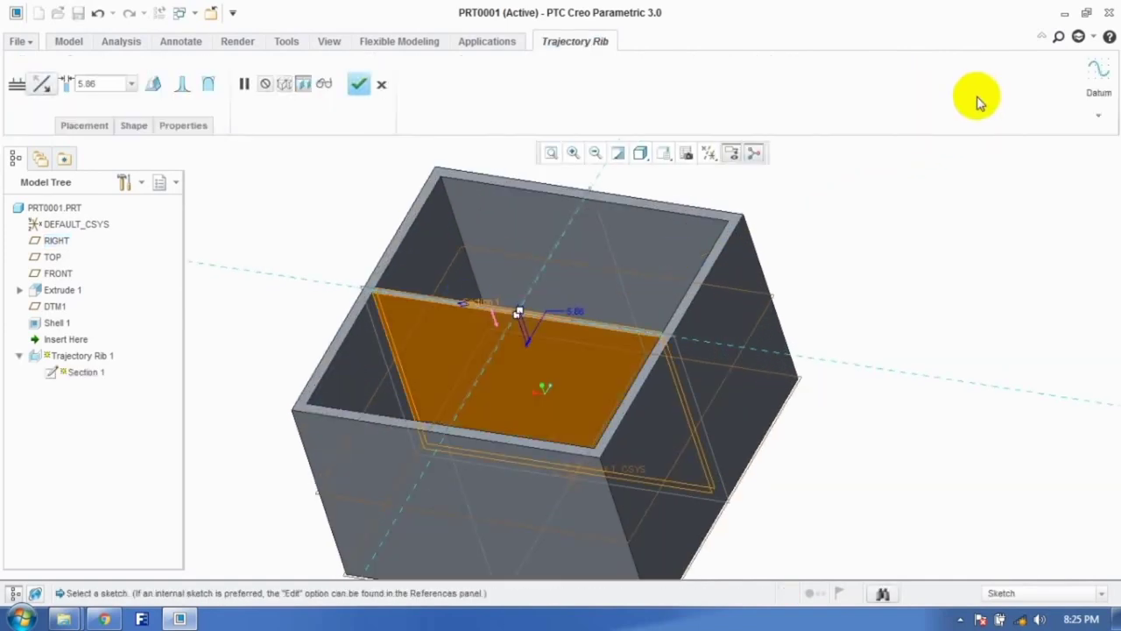
middle_drag(440, 300, 430, 313)
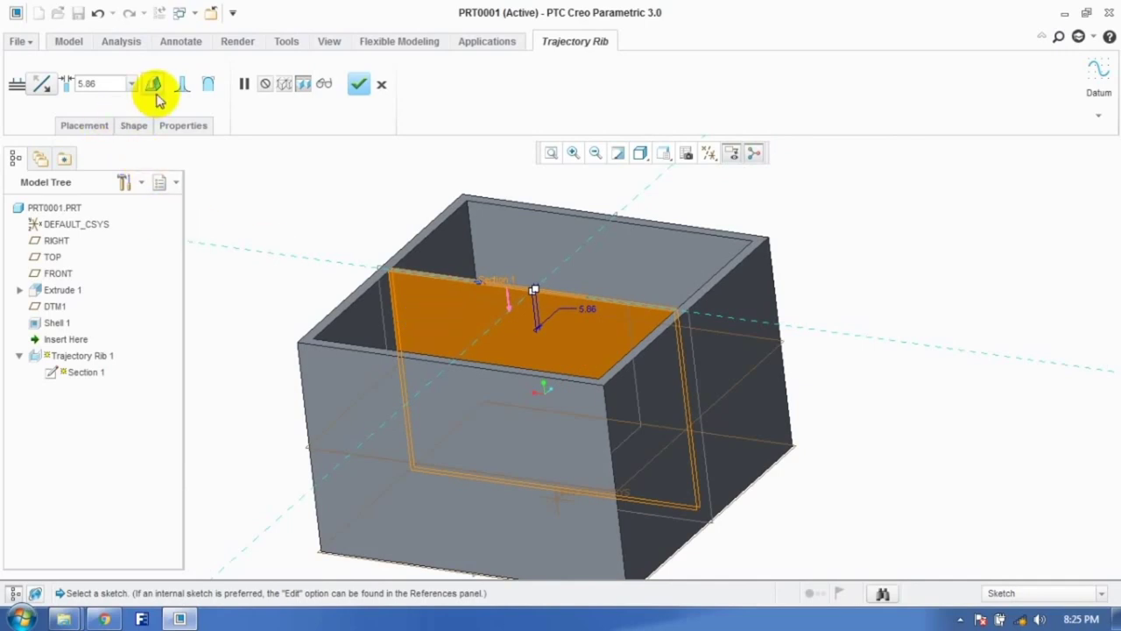
Step: Toggle the rib's draft option and widen the rib to 21.40
click(154, 85)
middle_drag(350, 255, 491, 376)
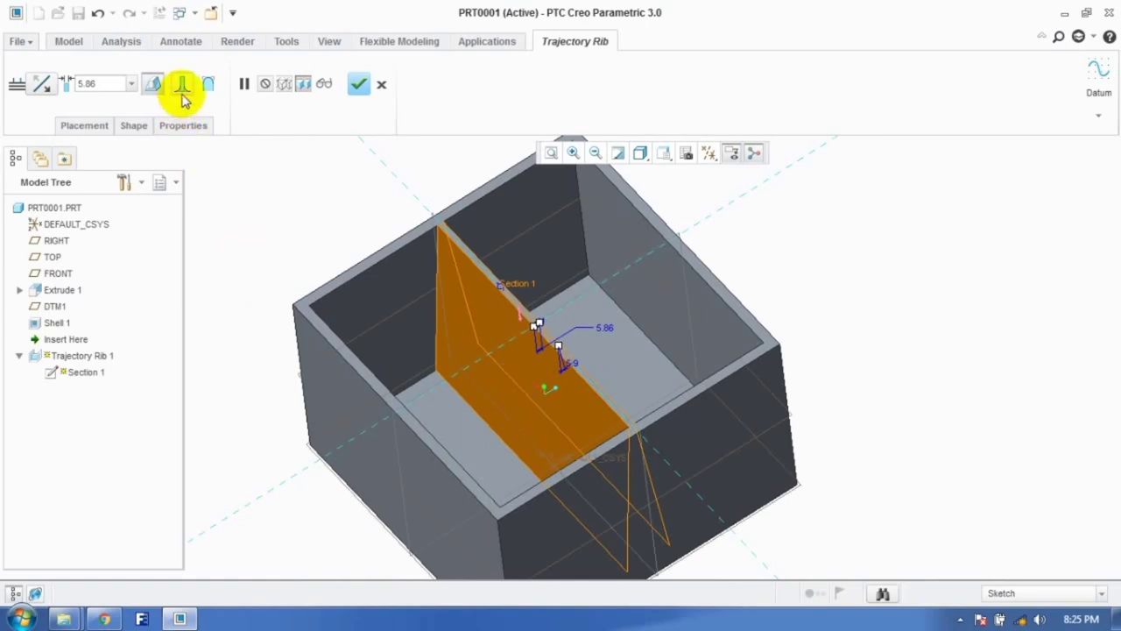
click(180, 88)
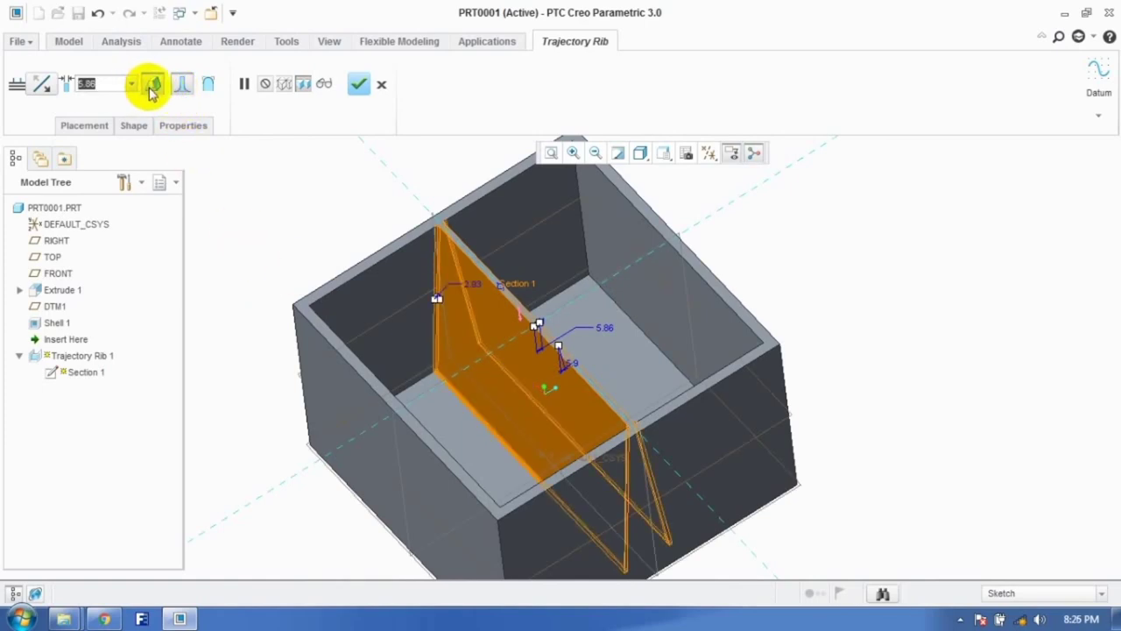
click(178, 88)
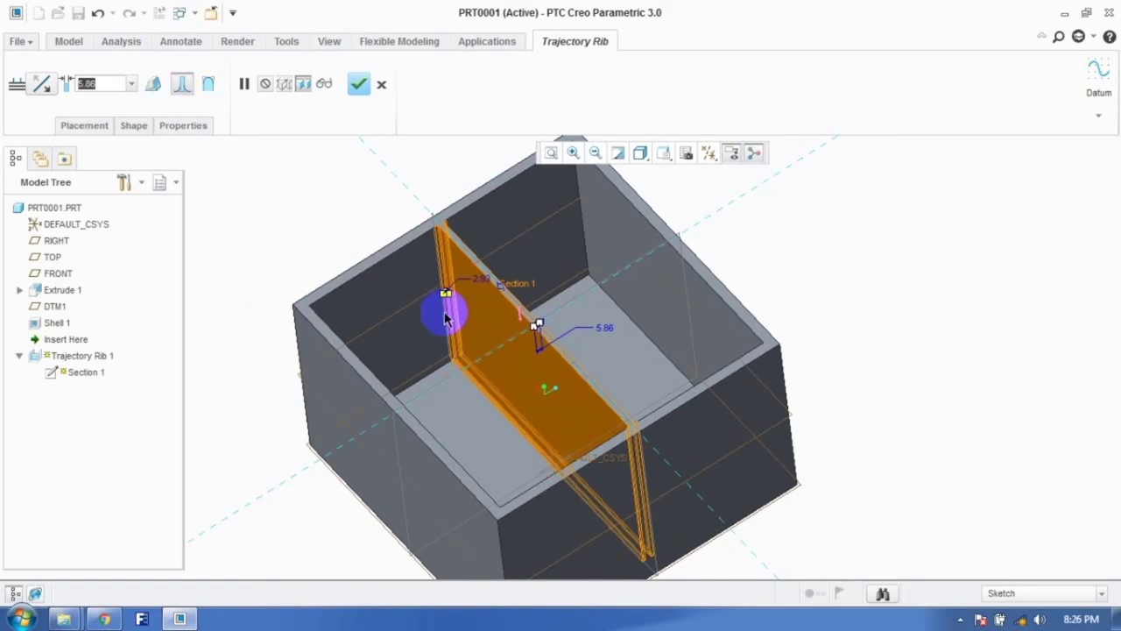
drag(445, 294, 426, 303)
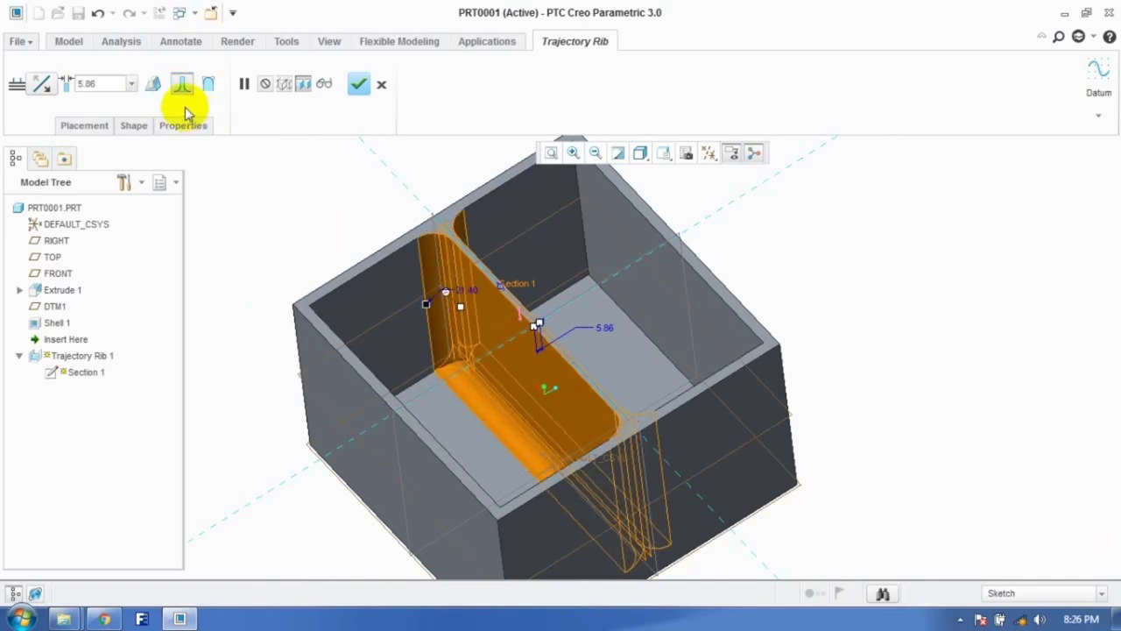
click(155, 87)
Step: Give the rib rounded edges with draft and finish Trajectory Rib 1
click(207, 88)
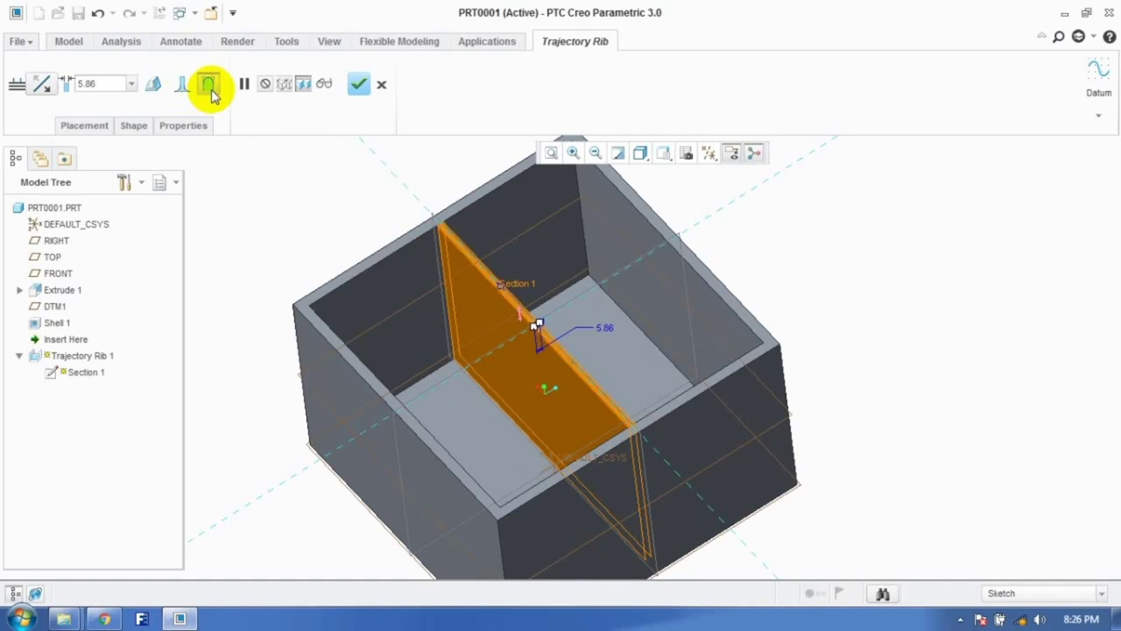
scroll(438, 220, down, 2)
scroll(440, 229, up, 8)
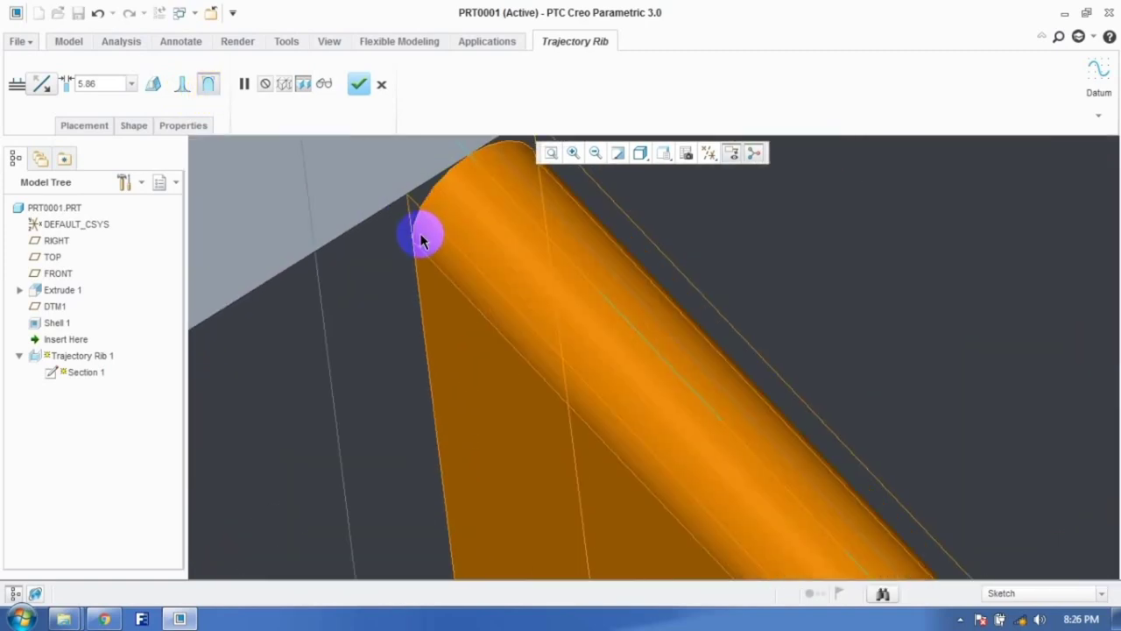
scroll(420, 235, down, 6)
click(181, 87)
click(154, 86)
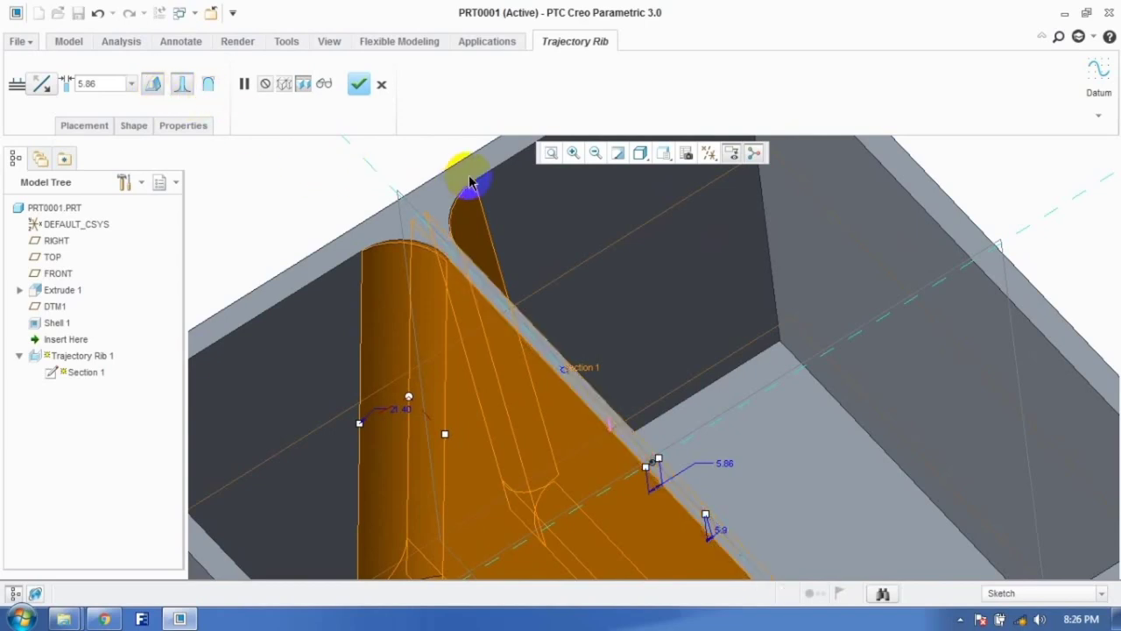
scroll(526, 213, up, 3)
scroll(465, 171, down, 5)
click(359, 84)
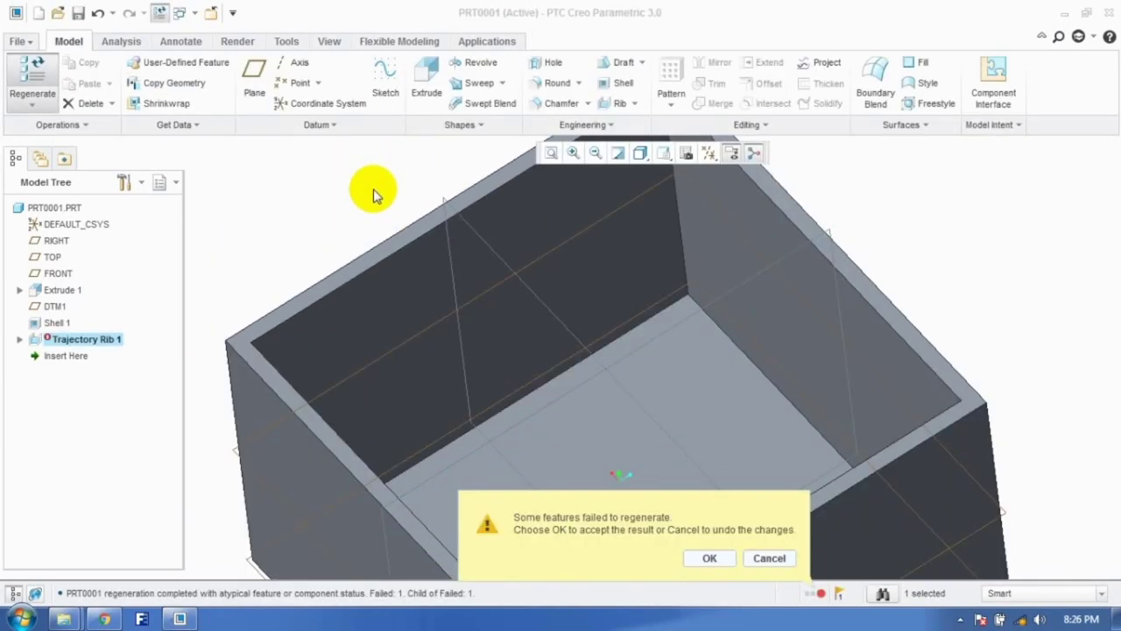
Step: Accept the failed regeneration, then delete Trajectory Rib 1 and Shell 1
click(705, 559)
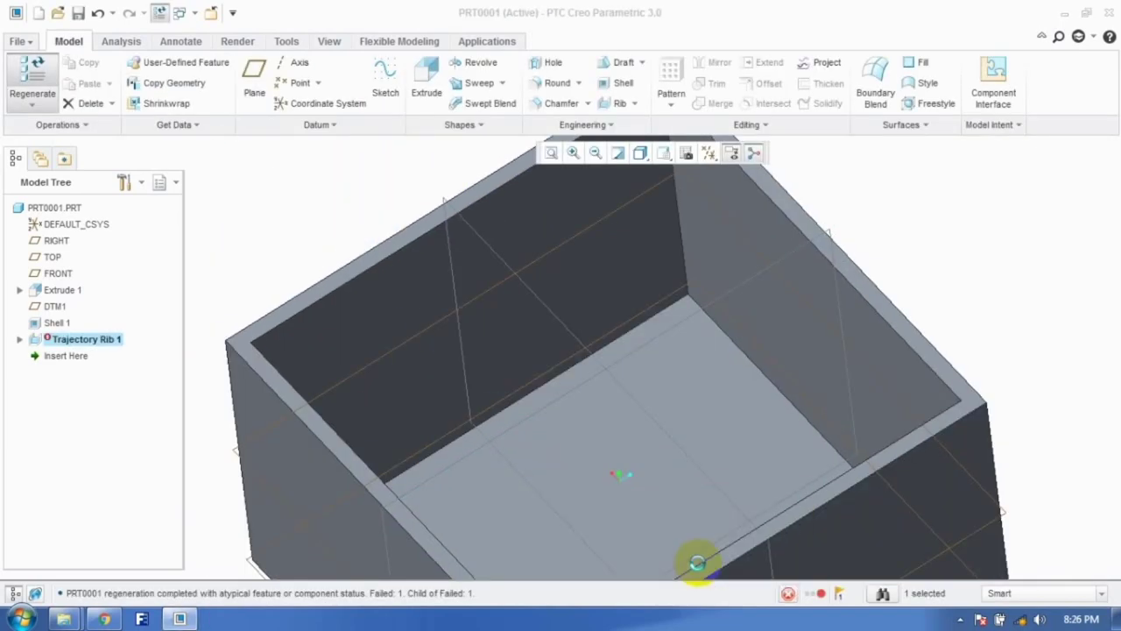
right_click(92, 344)
click(136, 478)
click(518, 330)
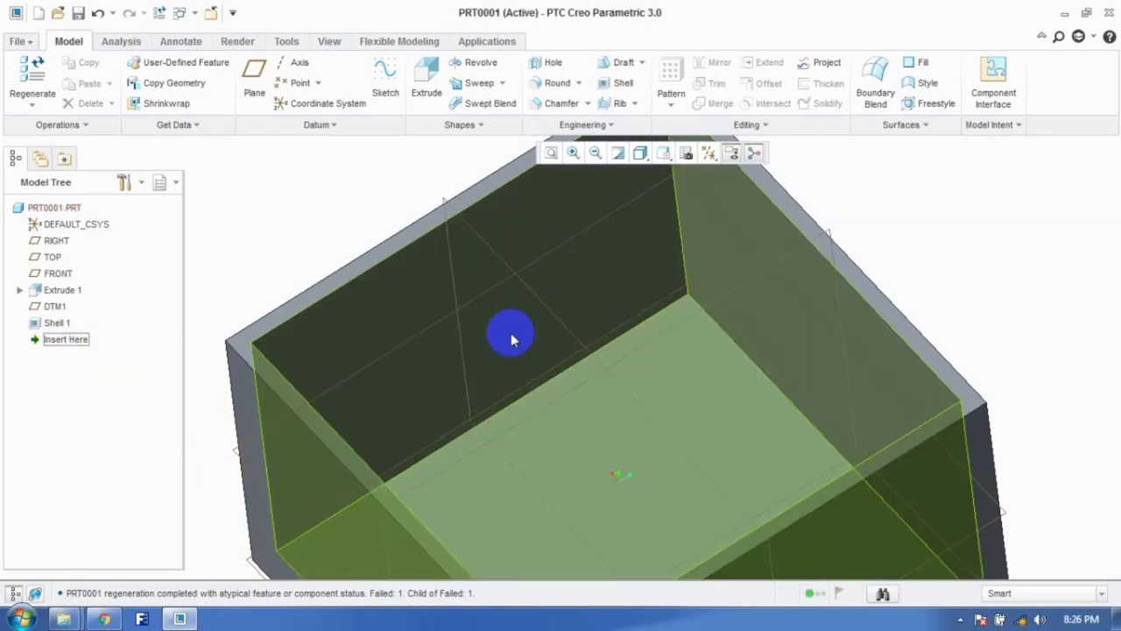
scroll(636, 347, down, 3)
right_click(44, 323)
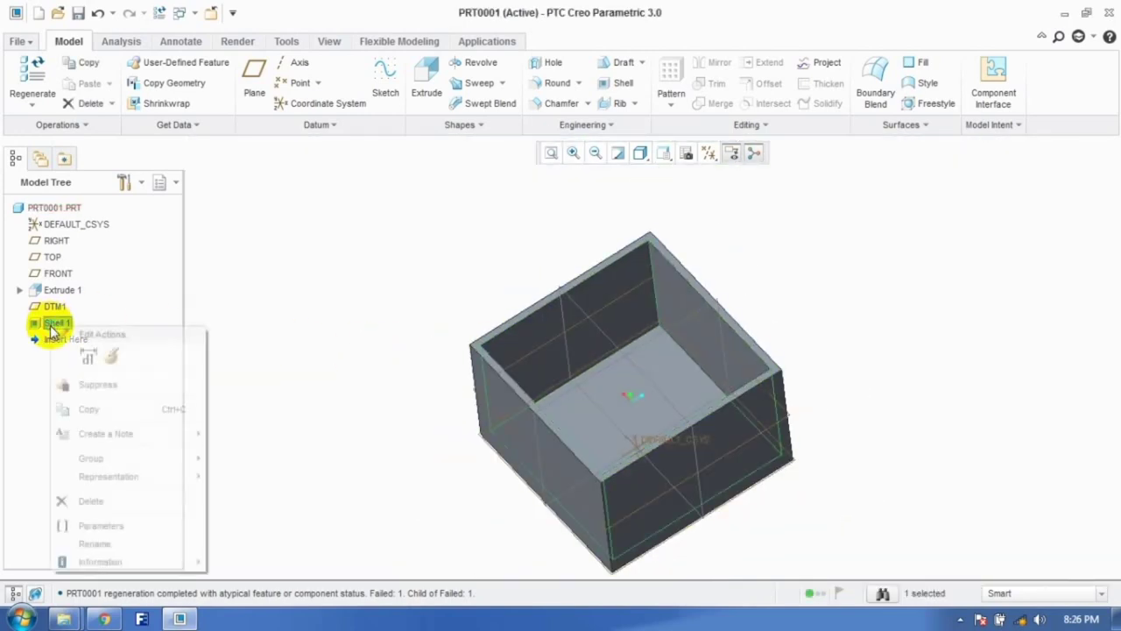
click(91, 501)
click(518, 329)
middle_drag(409, 366, 433, 334)
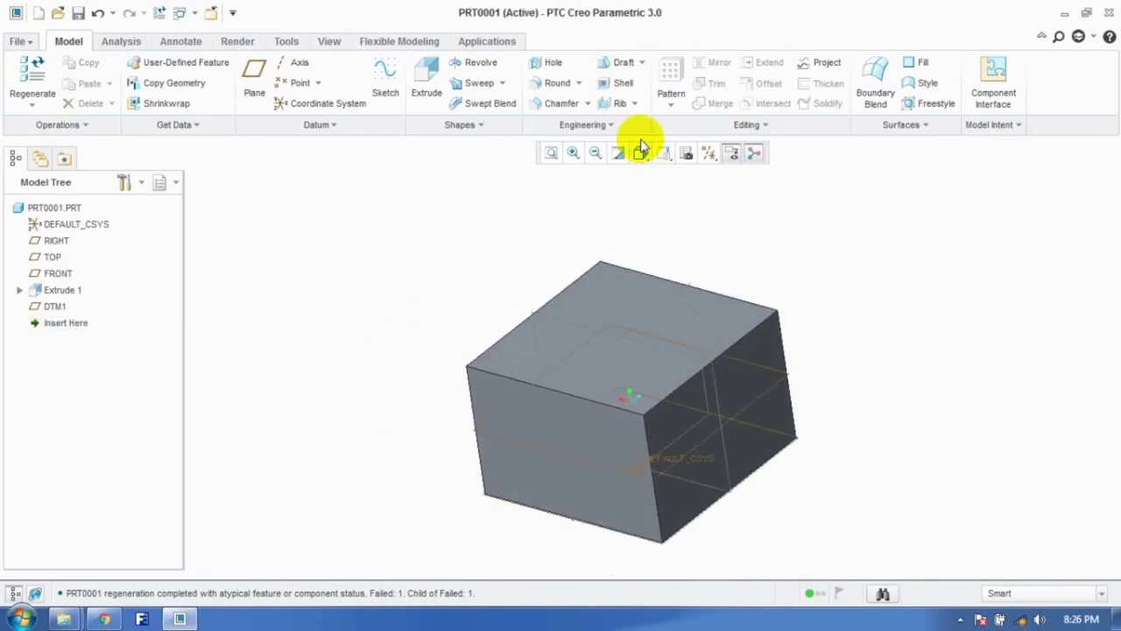
Step: Create a new shell removing the front, top and right faces
click(634, 104)
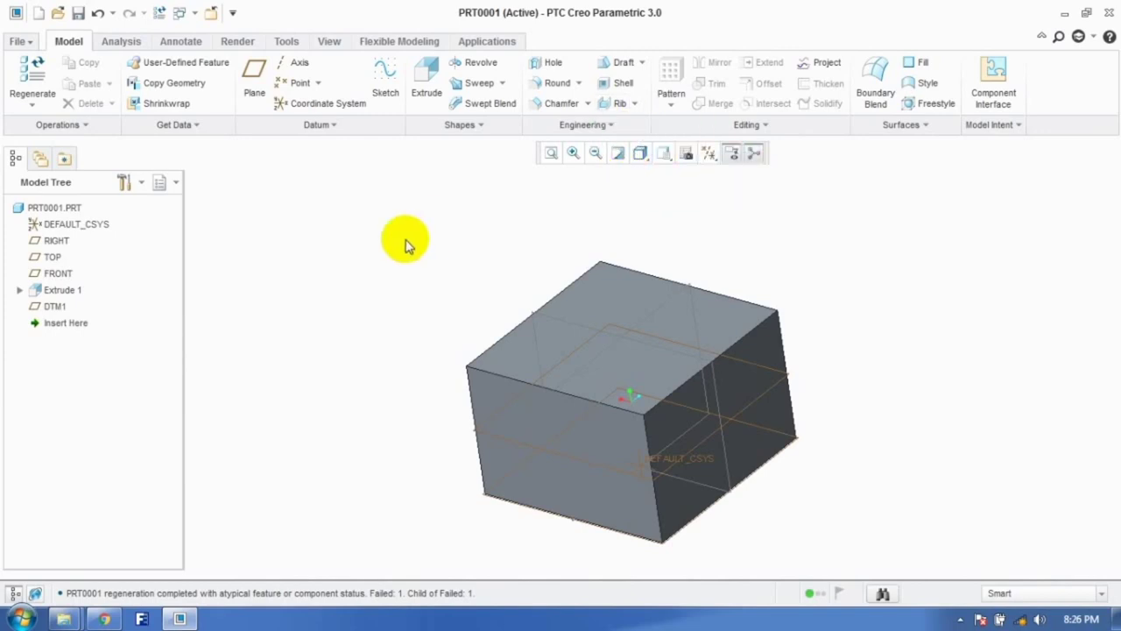
click(619, 82)
click(542, 445)
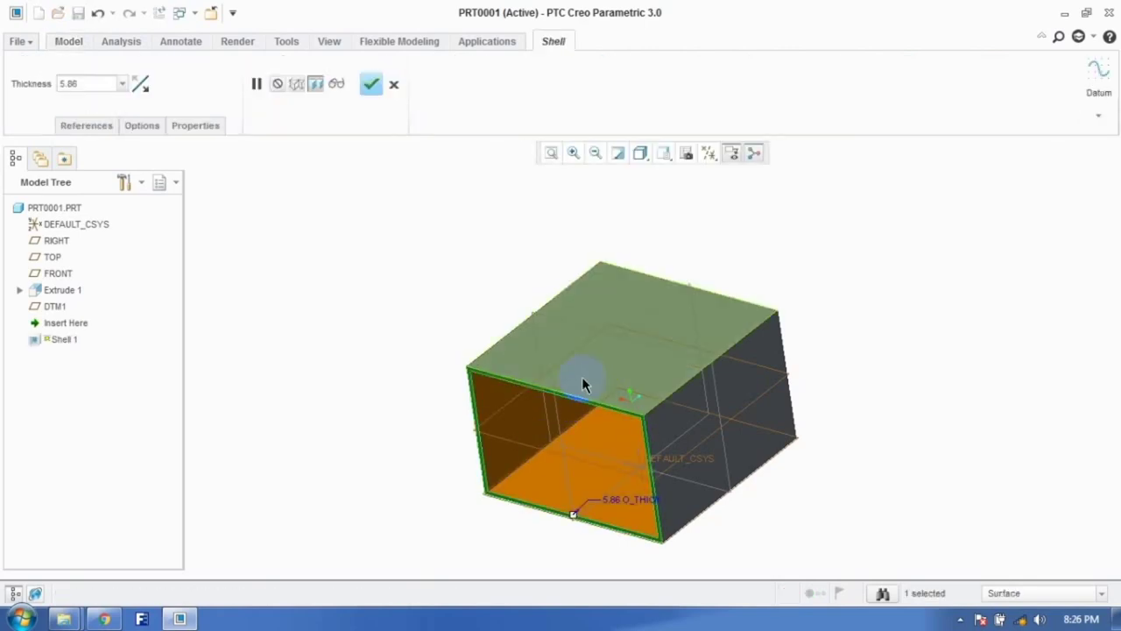
ctrl+click(681, 367)
middle_drag(821, 388, 549, 395)
ctrl+click(665, 408)
click(371, 84)
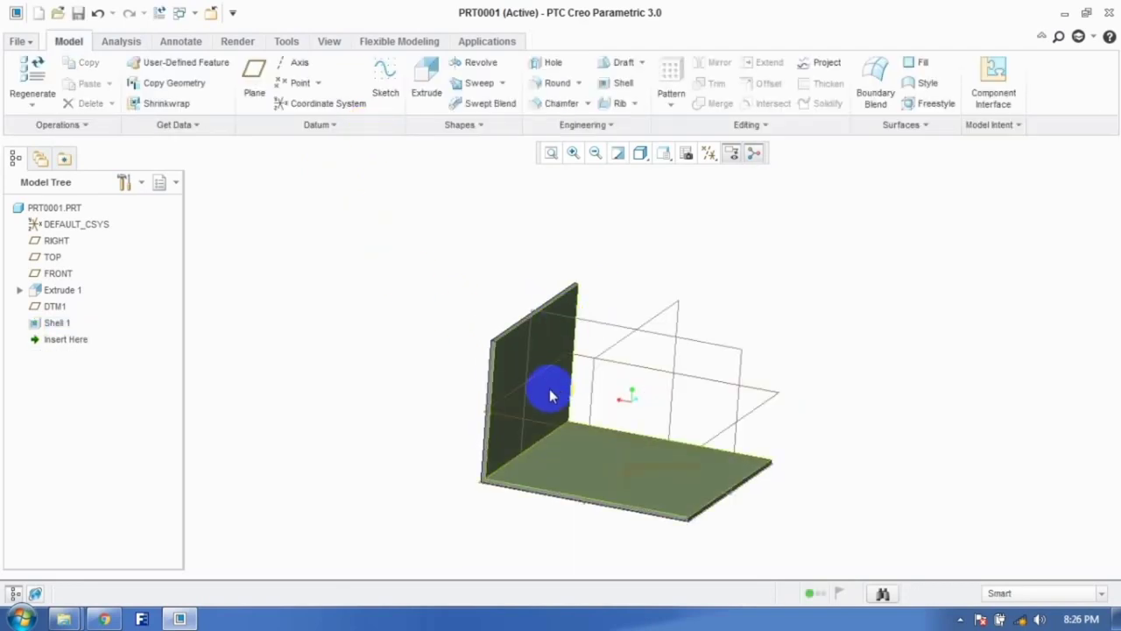
Step: Start a profile rib and set up its sketch on the RIGHT datum plane
click(635, 103)
click(631, 141)
click(84, 125)
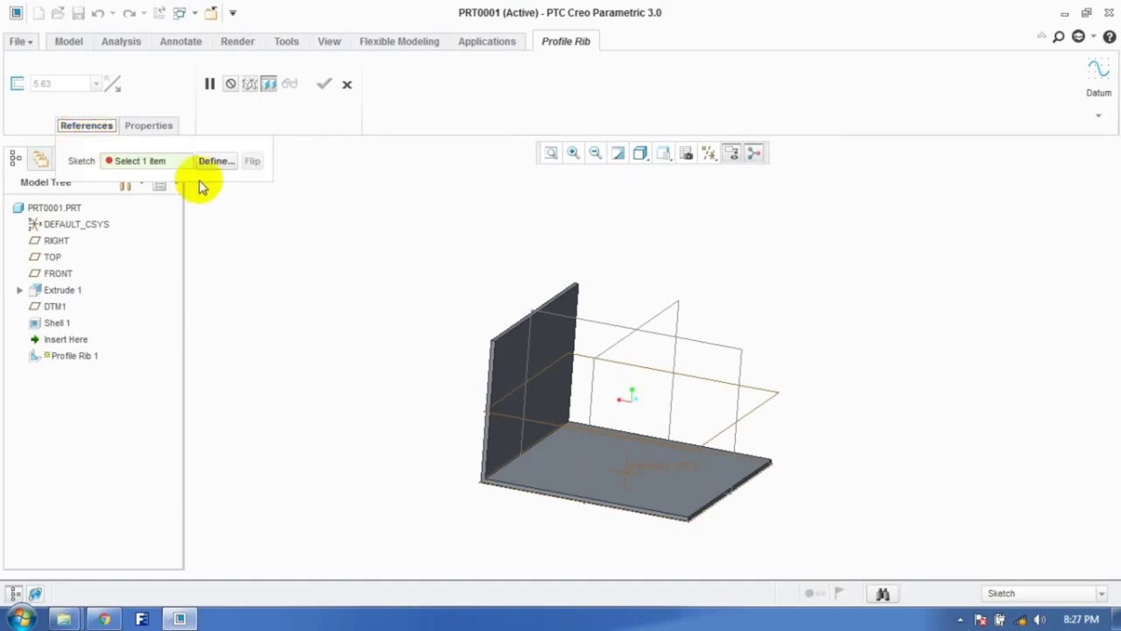
click(214, 162)
click(581, 320)
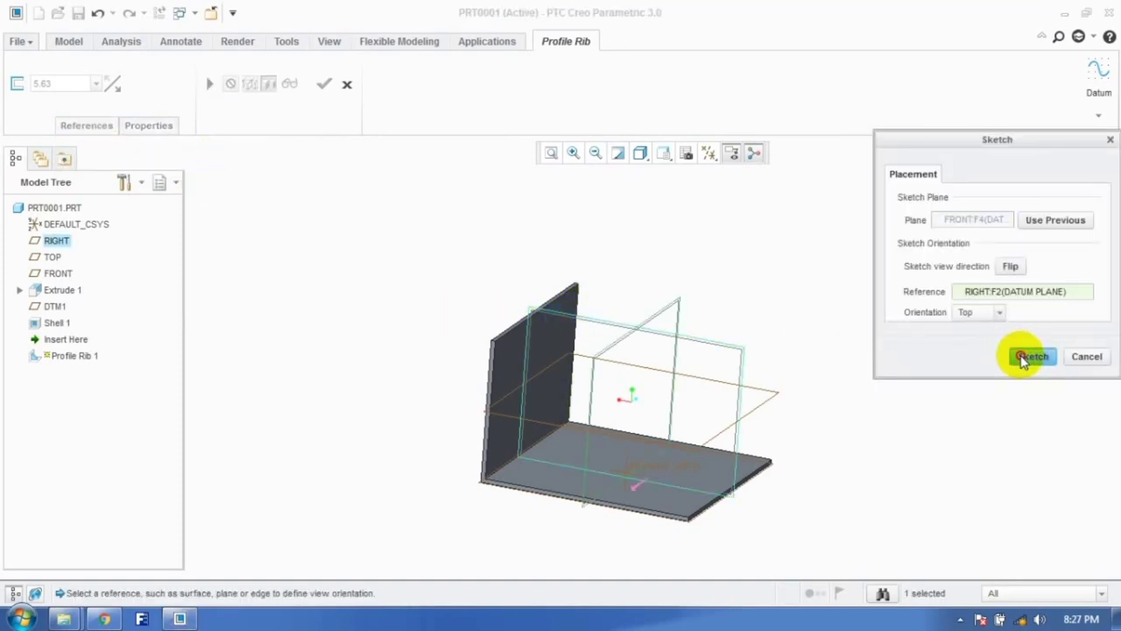
click(1030, 356)
click(710, 153)
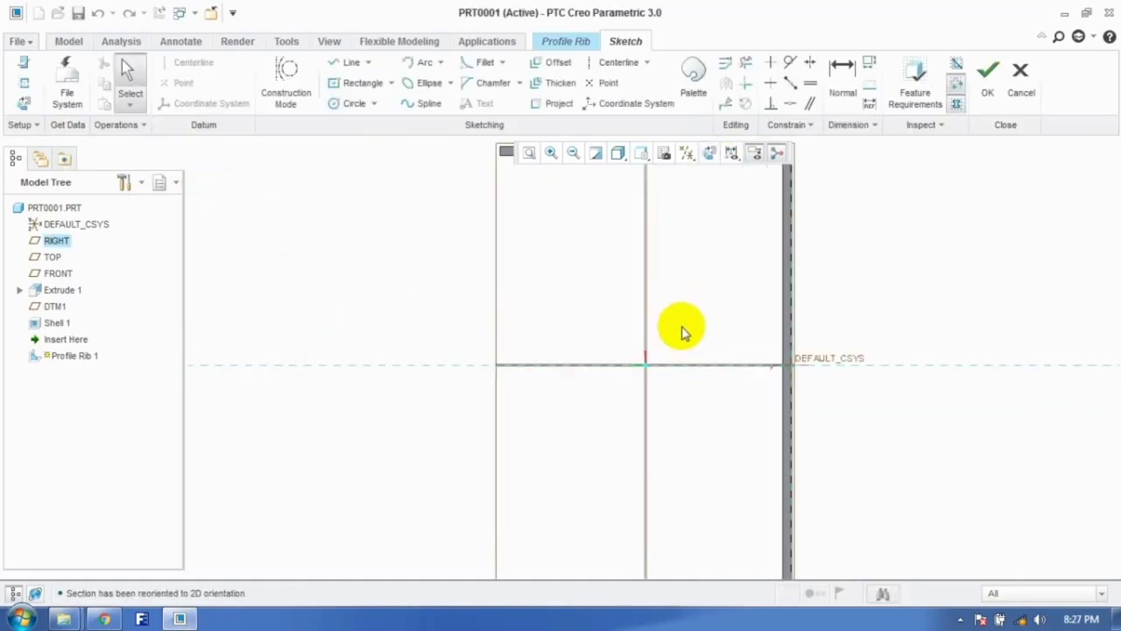
scroll(710, 262, up, 4)
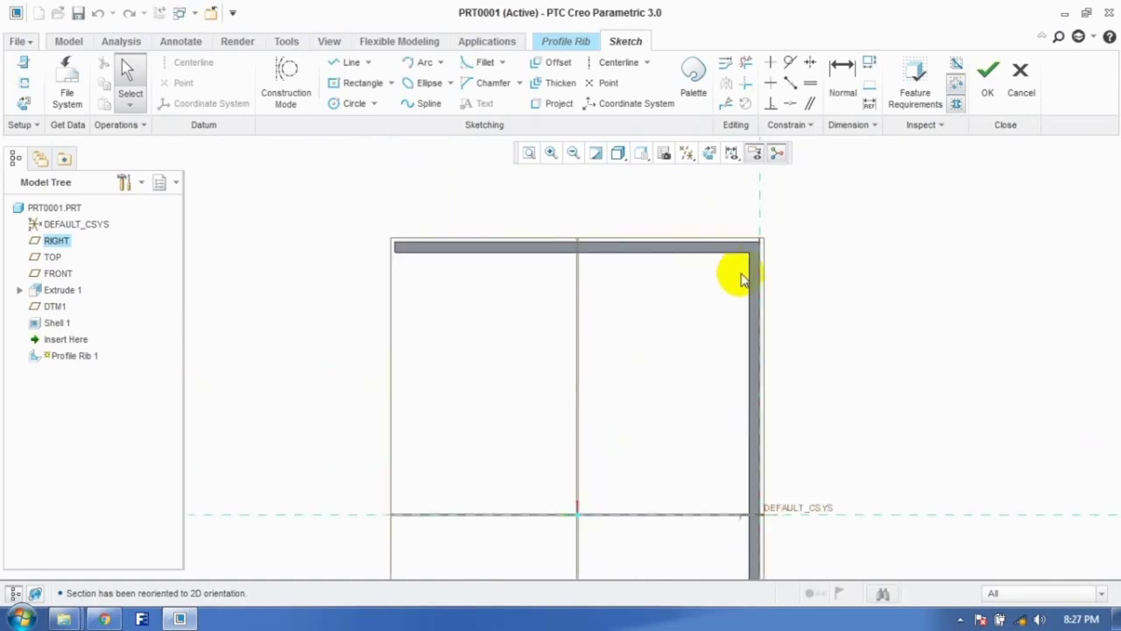
Step: Reference the shell surface, draw a diagonal line from plate to wall, and complete the 5.63-thick rib
right_click(799, 234)
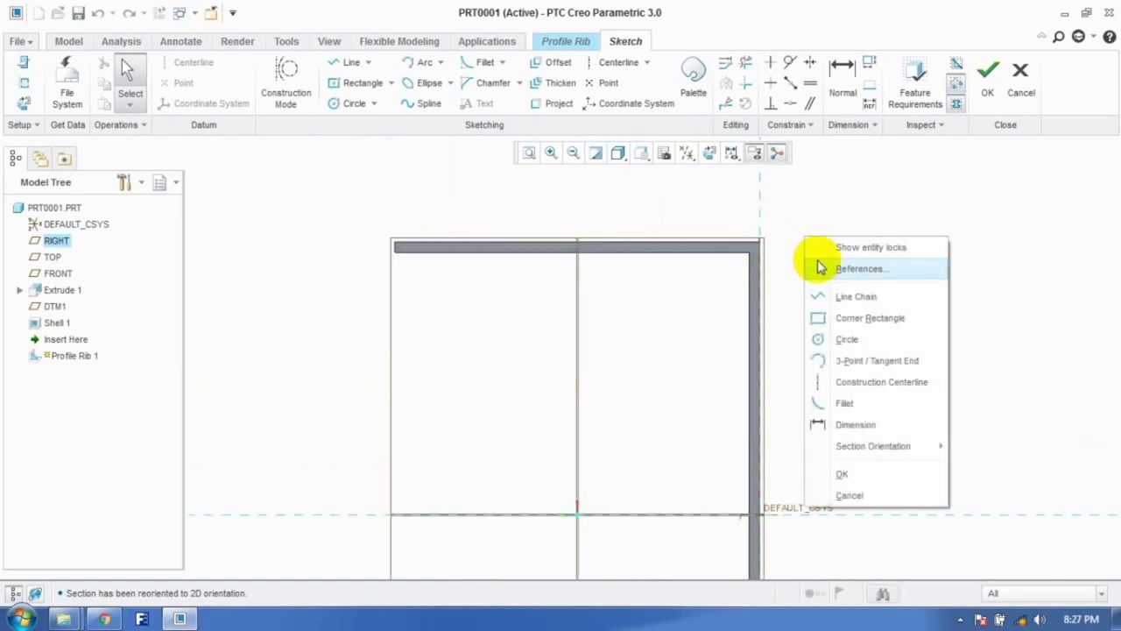
click(821, 265)
click(719, 261)
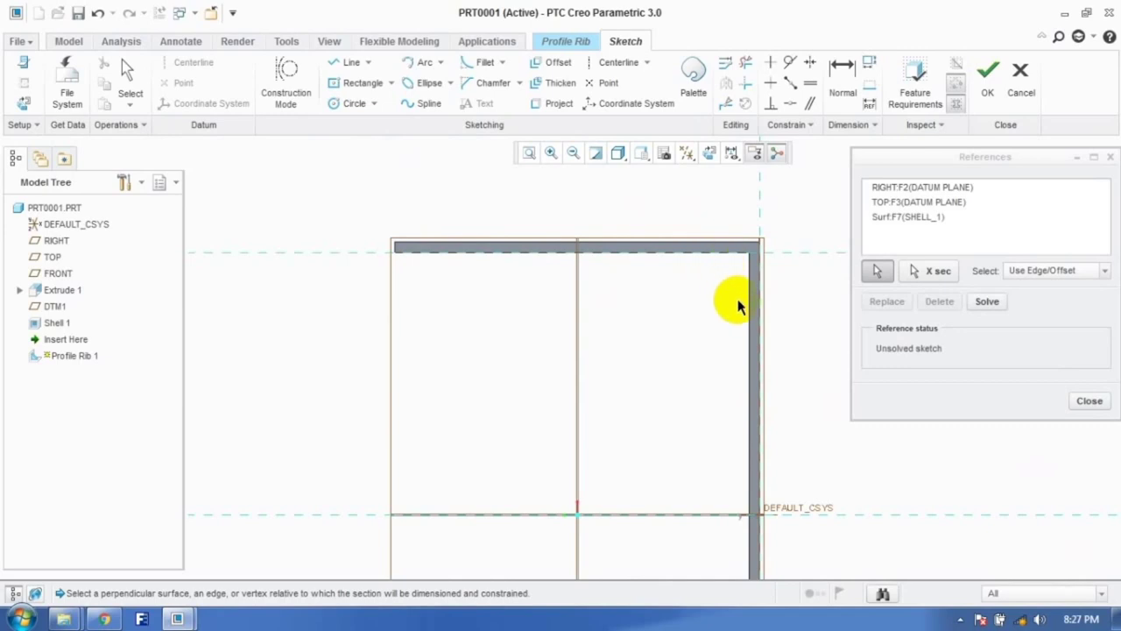
click(1086, 401)
click(351, 65)
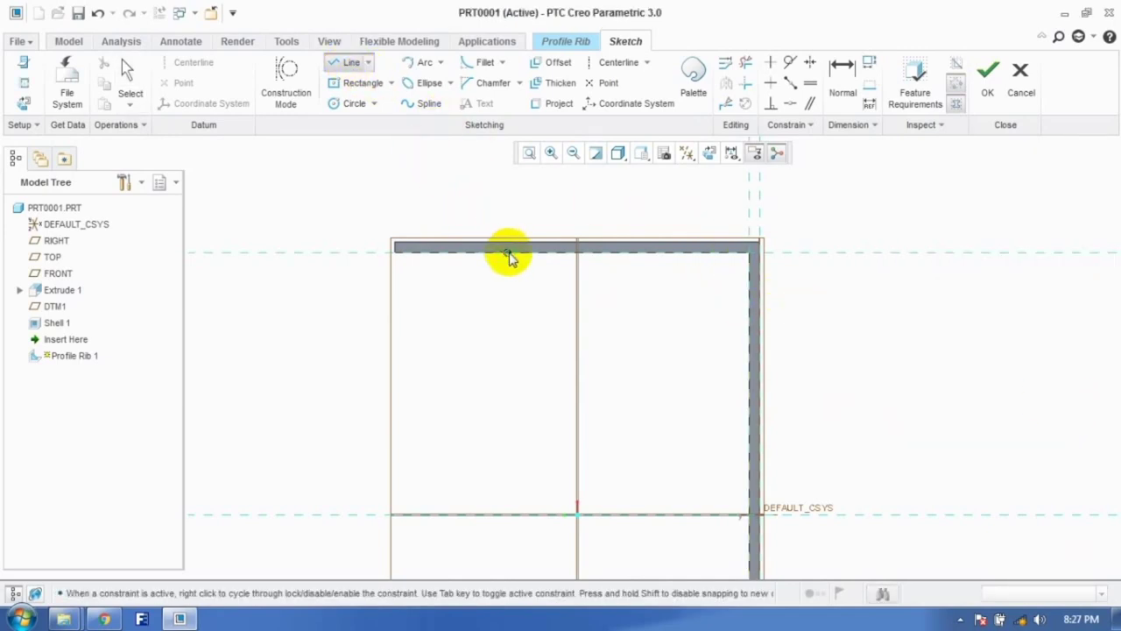
click(507, 253)
click(746, 437)
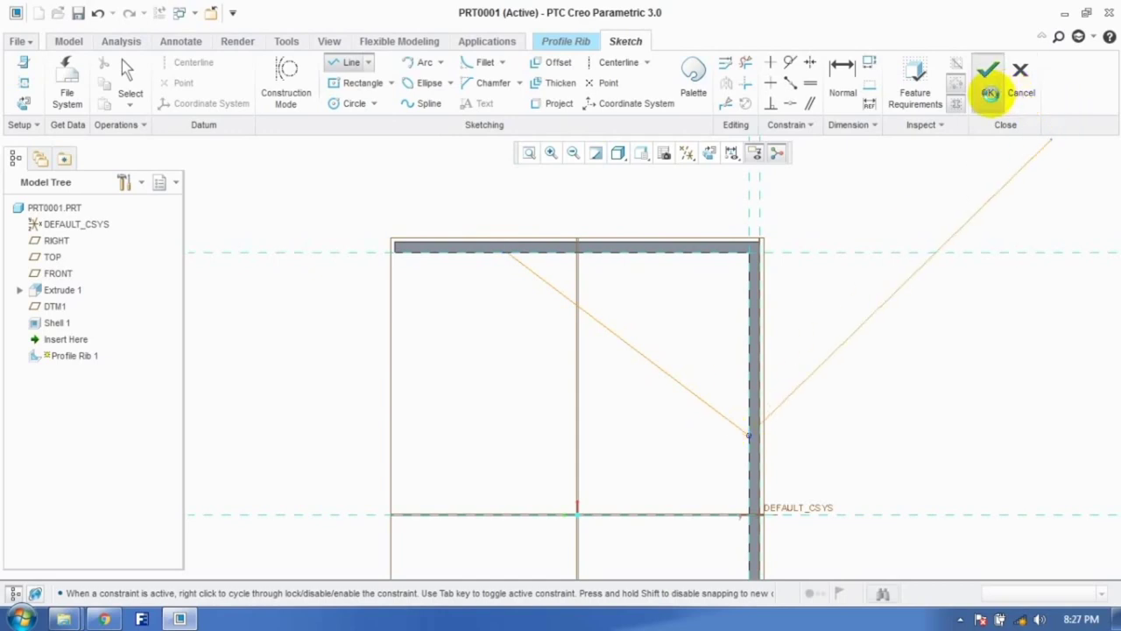
click(988, 77)
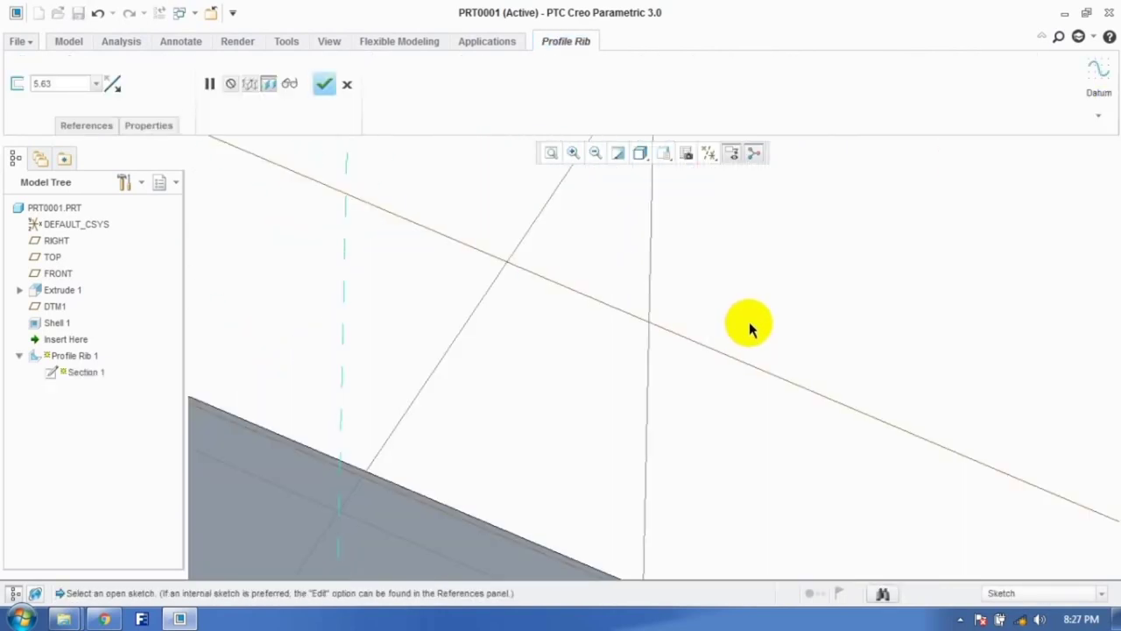
click(324, 83)
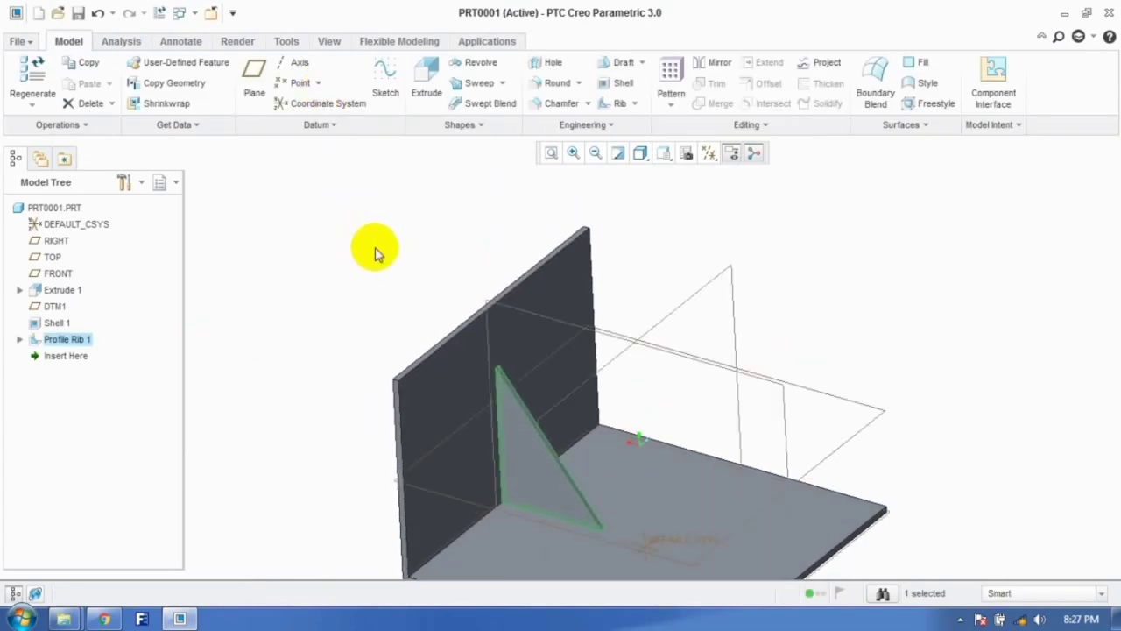
Step: Undo the rib and shell, then delete Extrude 1 and DTM1 from the model tree
key(ctrl+z)
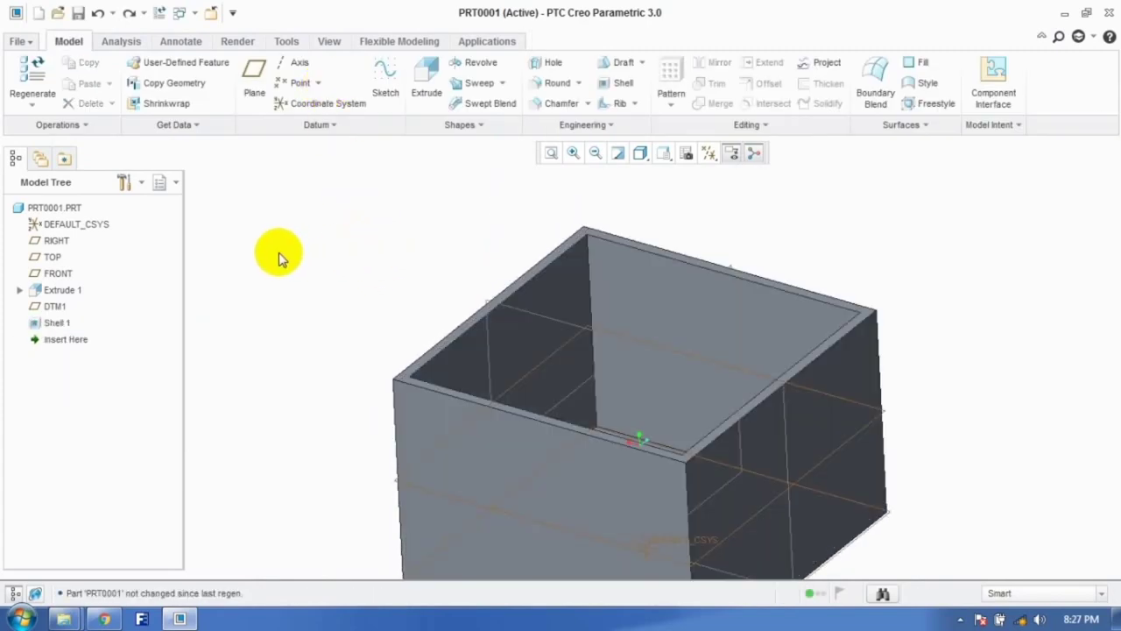
key(ctrl+z)
click(58, 290)
ctrl+click(50, 306)
right_click(51, 306)
click(96, 455)
click(518, 328)
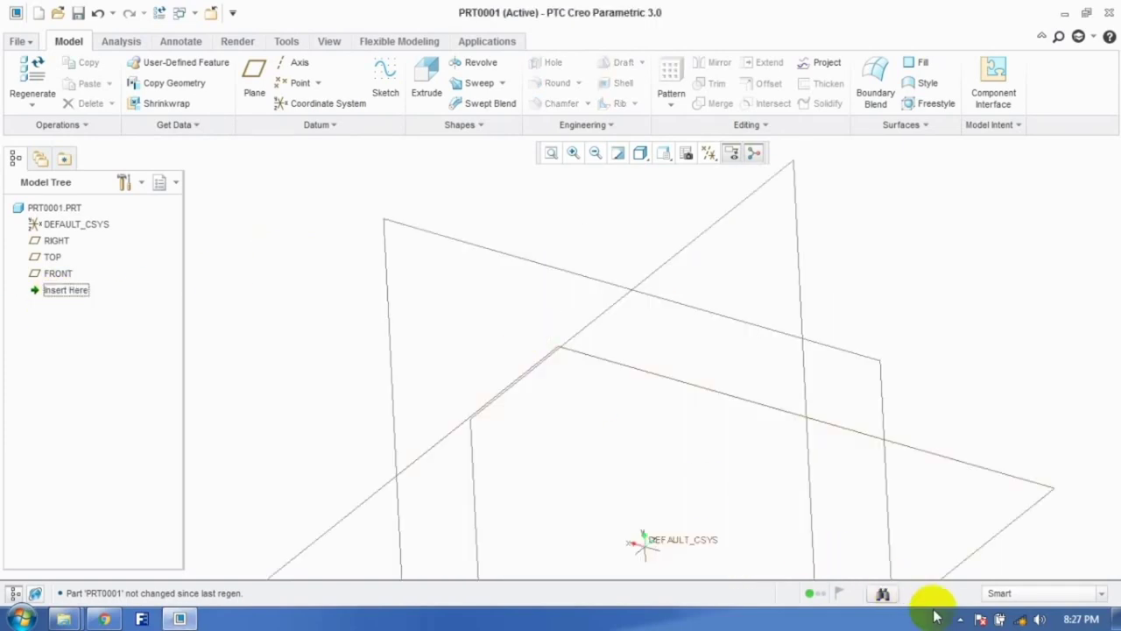
Step: Select the horizontal datum plane in the empty part
click(960, 619)
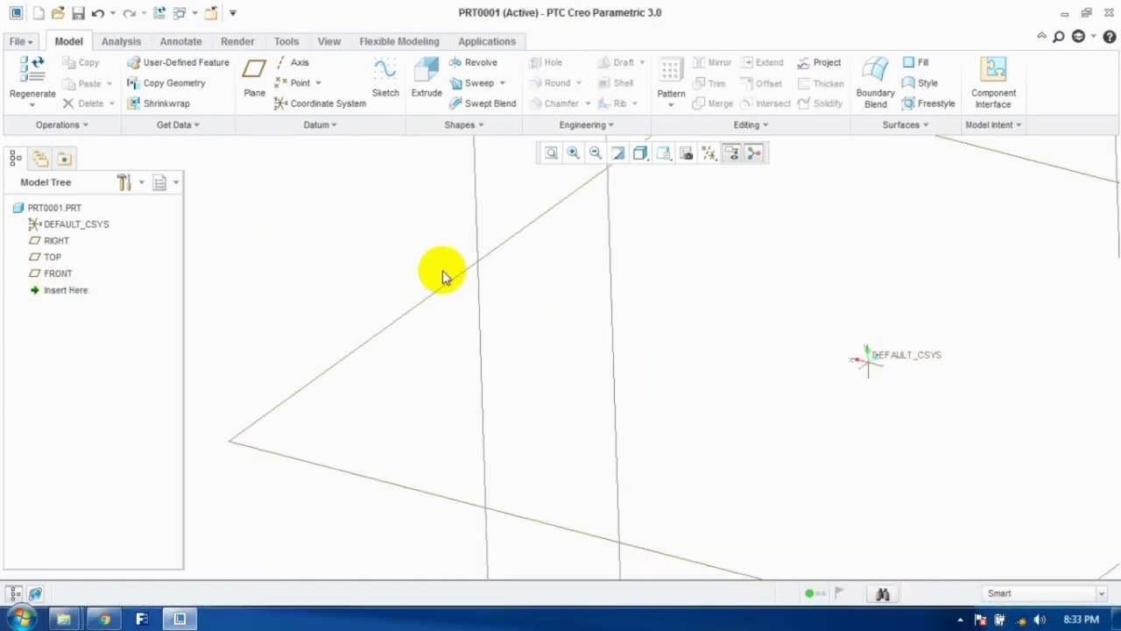
scroll(475, 310, down, 4)
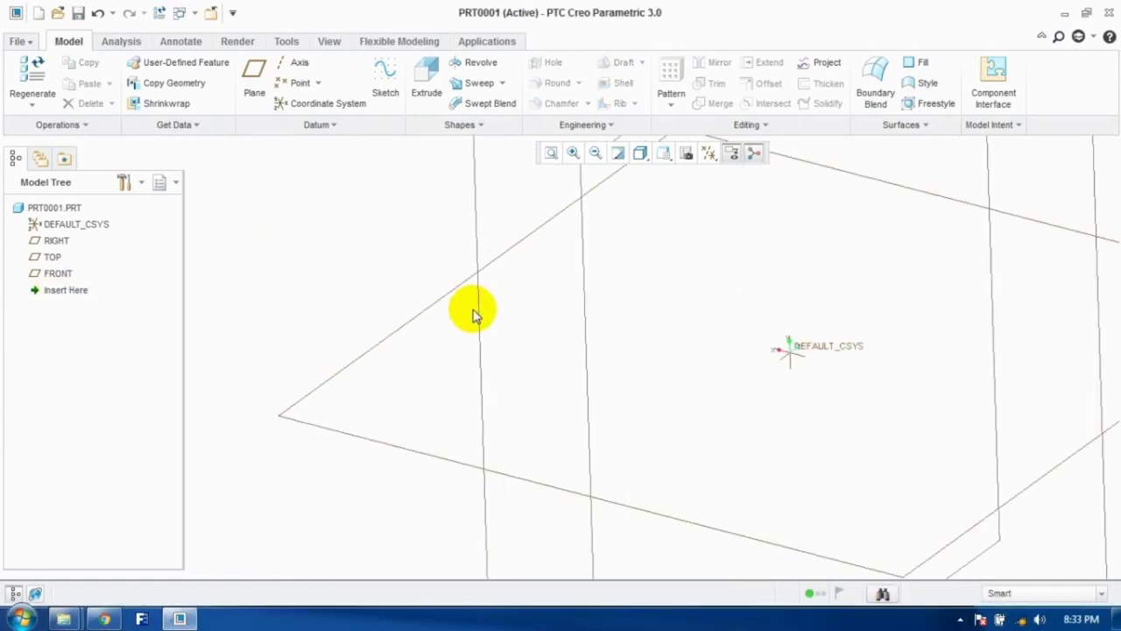
click(473, 315)
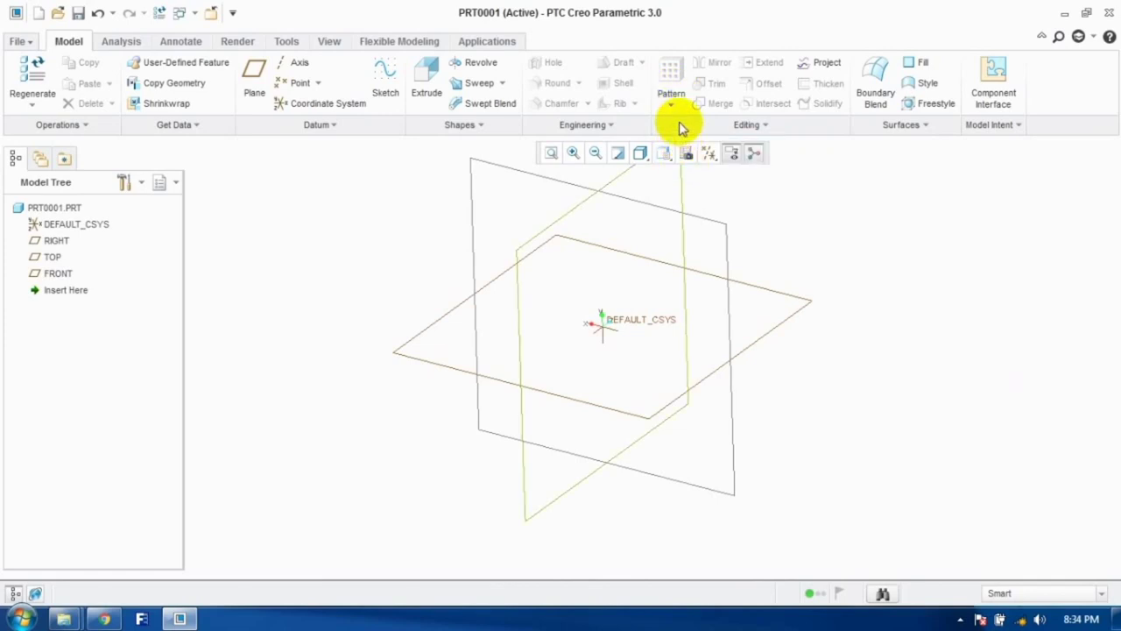
Step: Start an extrusion on the TOP plane and draw a rectangle centred on the origin
click(432, 105)
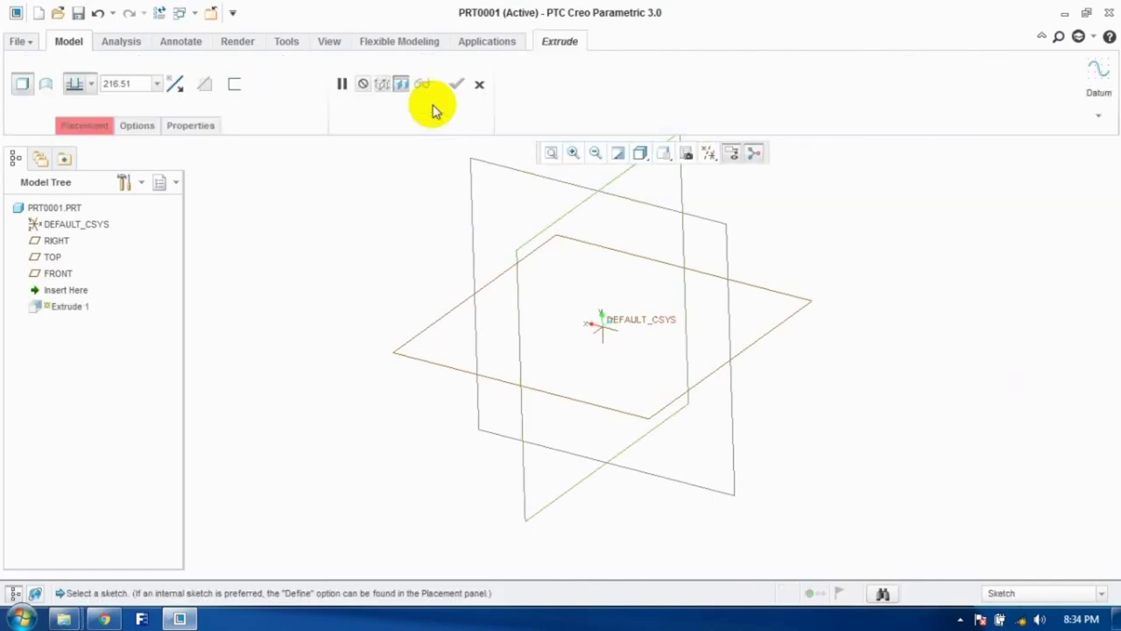
click(417, 337)
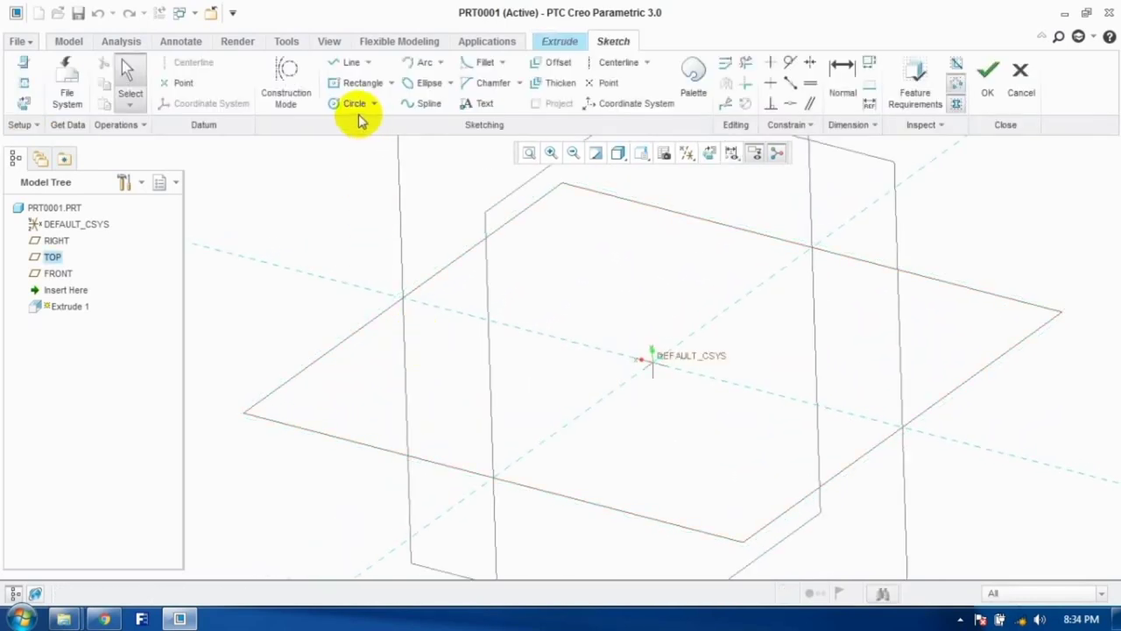
click(334, 83)
click(651, 361)
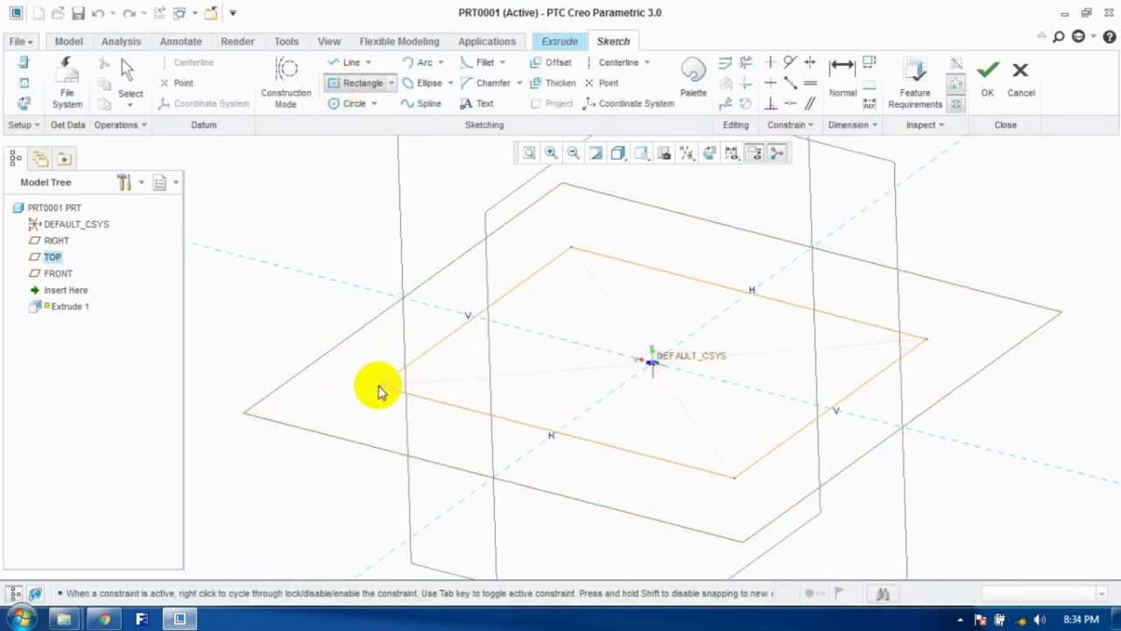
click(327, 391)
click(129, 77)
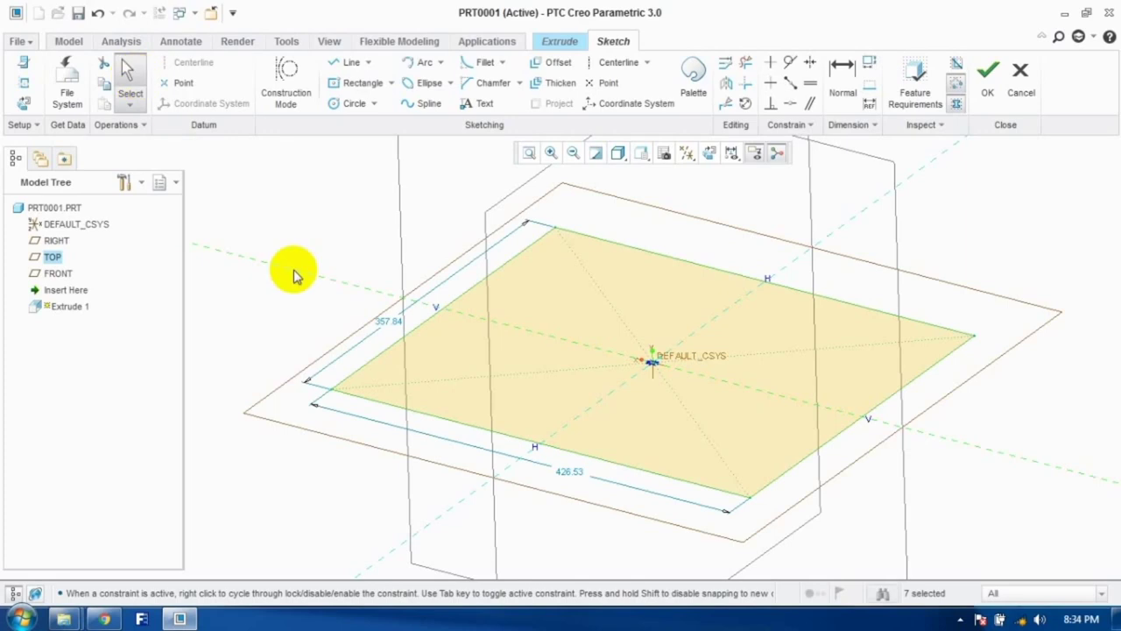
Step: Dimension the rectangle to a 400 × 400 square and accept the sketch
double_click(569, 473)
text(400)
key(Return)
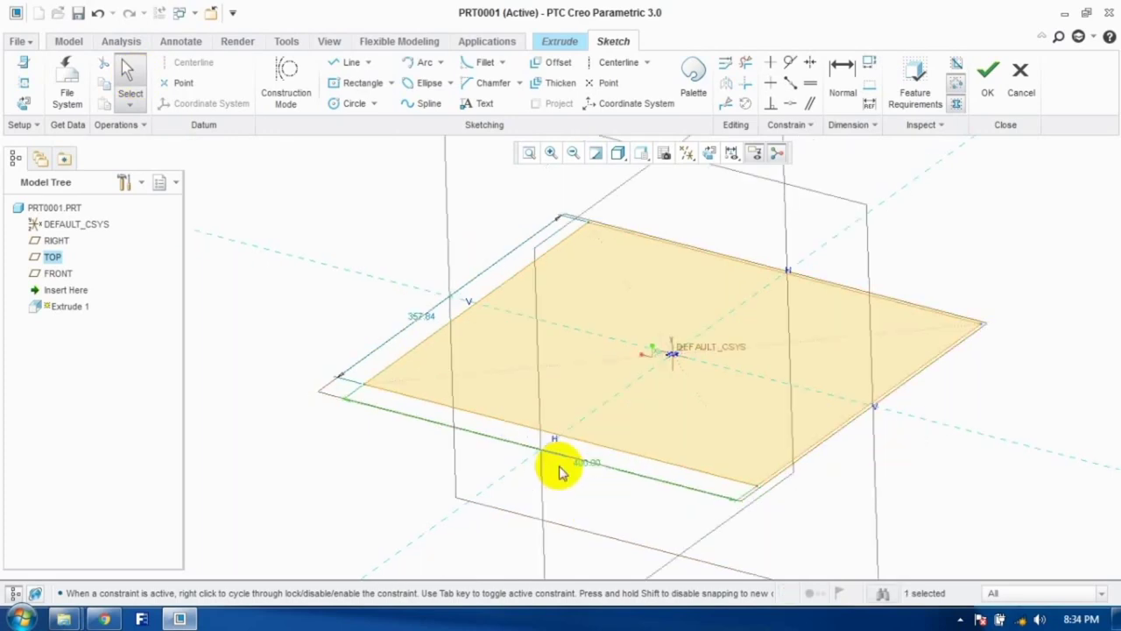
double_click(429, 320)
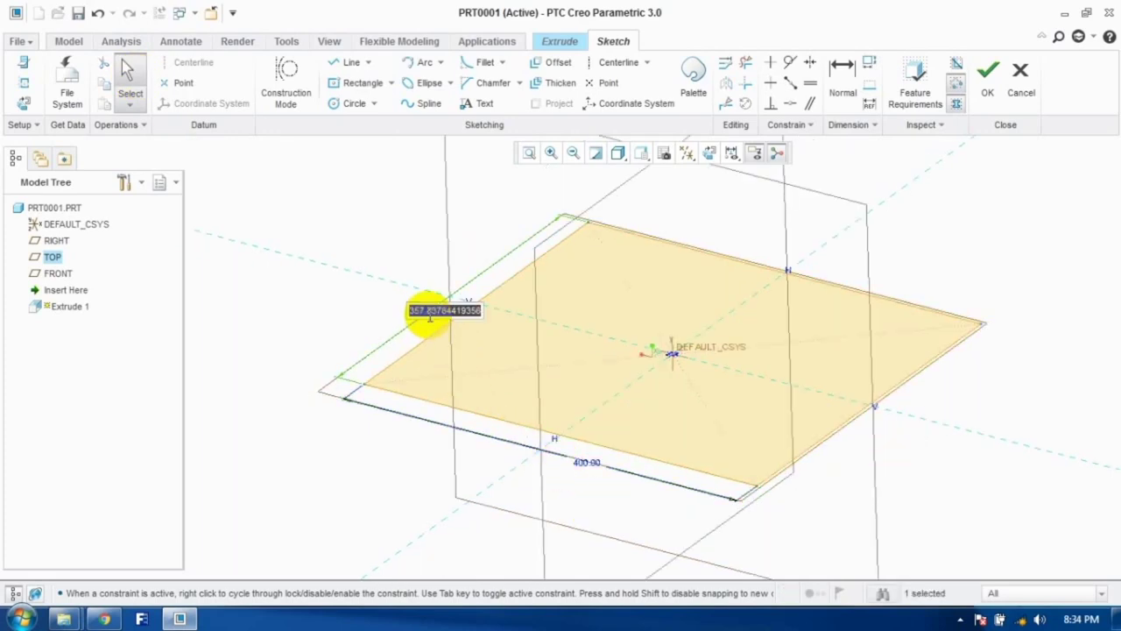
text(400)
key(Return)
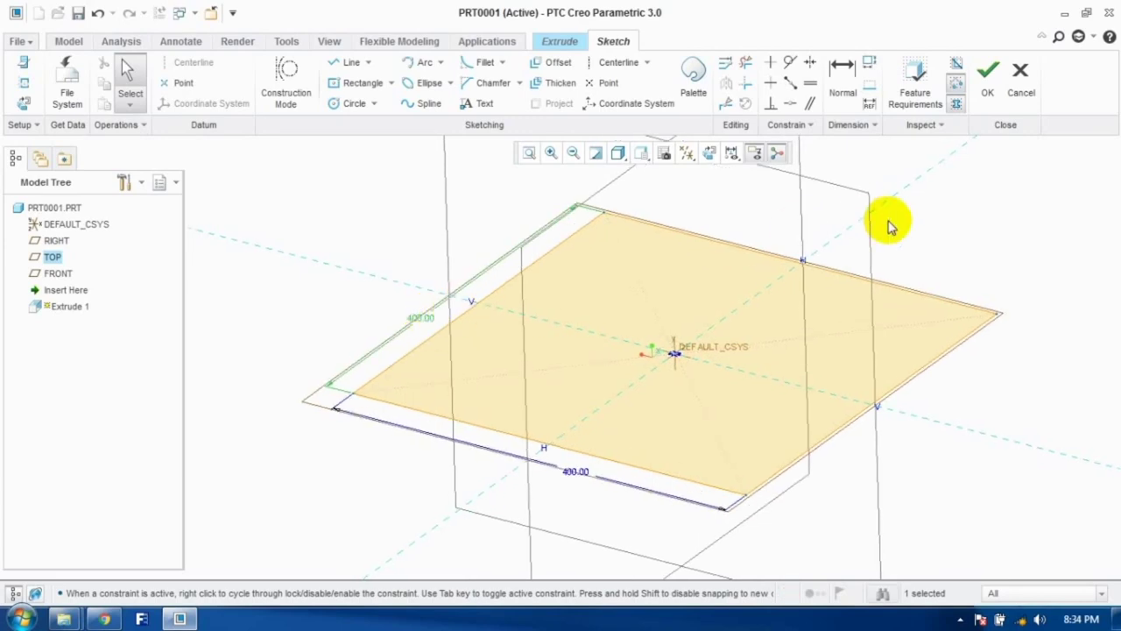
click(990, 82)
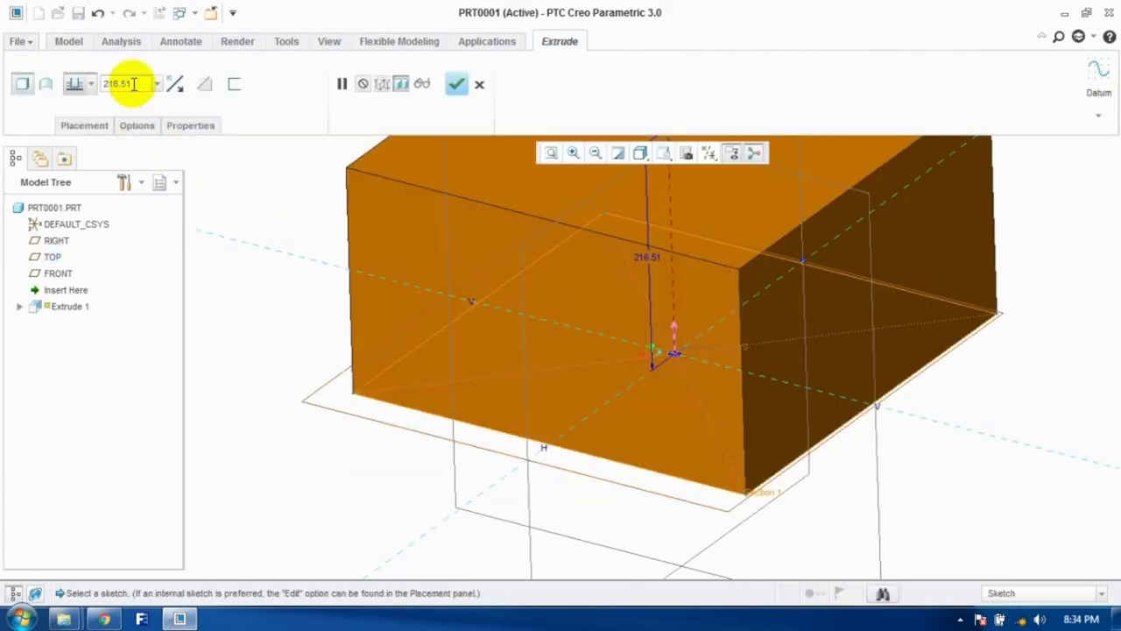
Step: Extrude the square plate to a depth of 10
text(10)
key(Return)
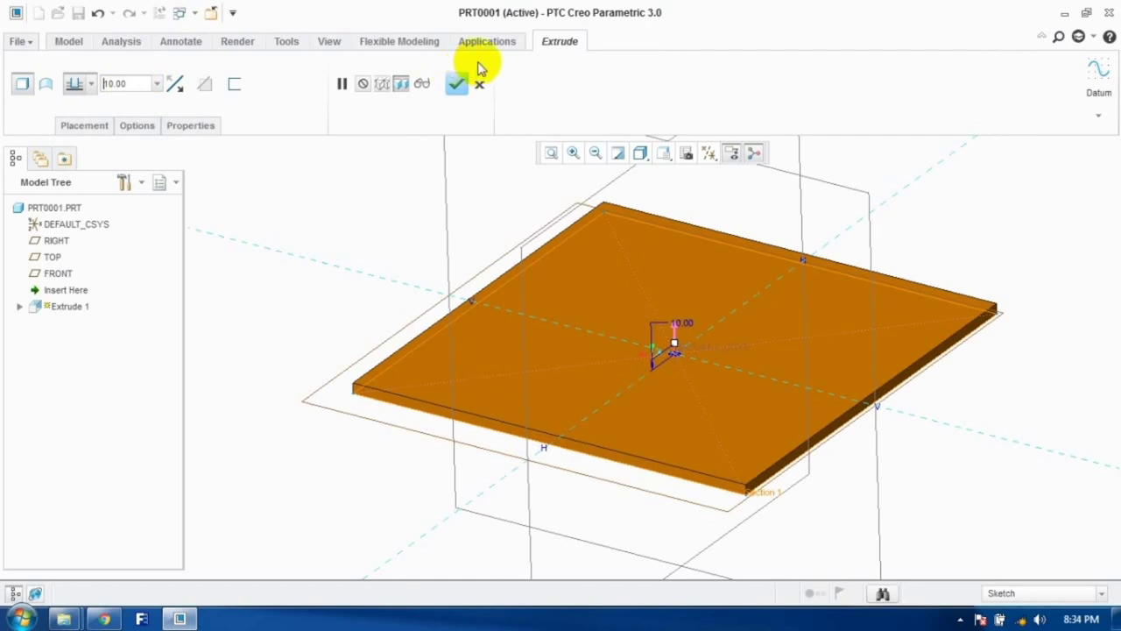
click(457, 83)
click(254, 247)
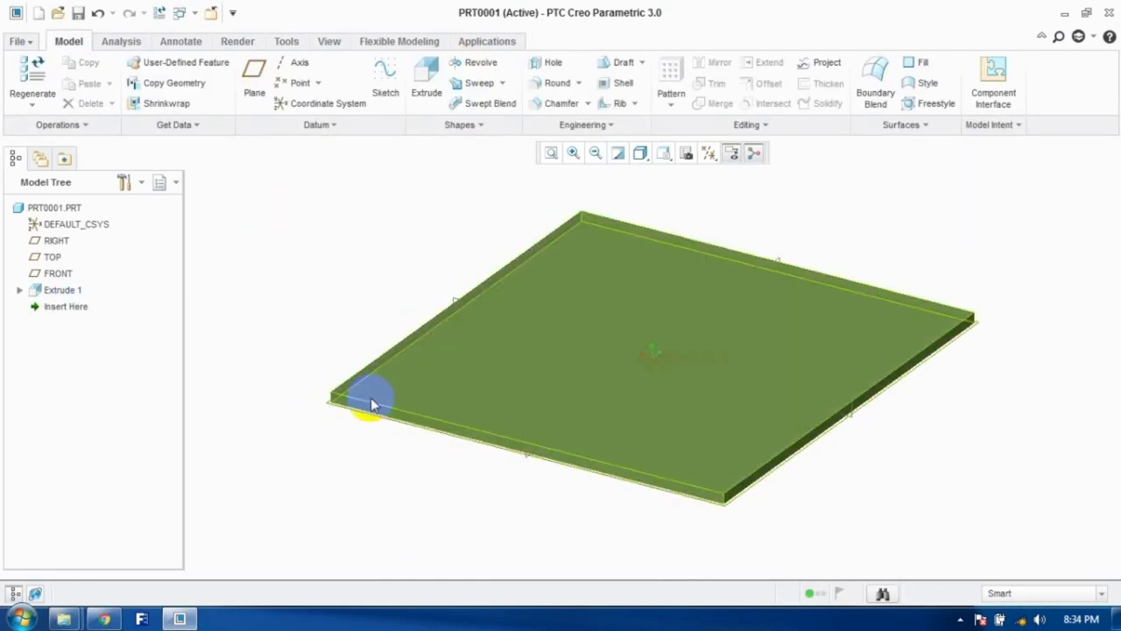
Step: Start an extrusion sketched on the plate's top face and place a circle near one corner
click(422, 93)
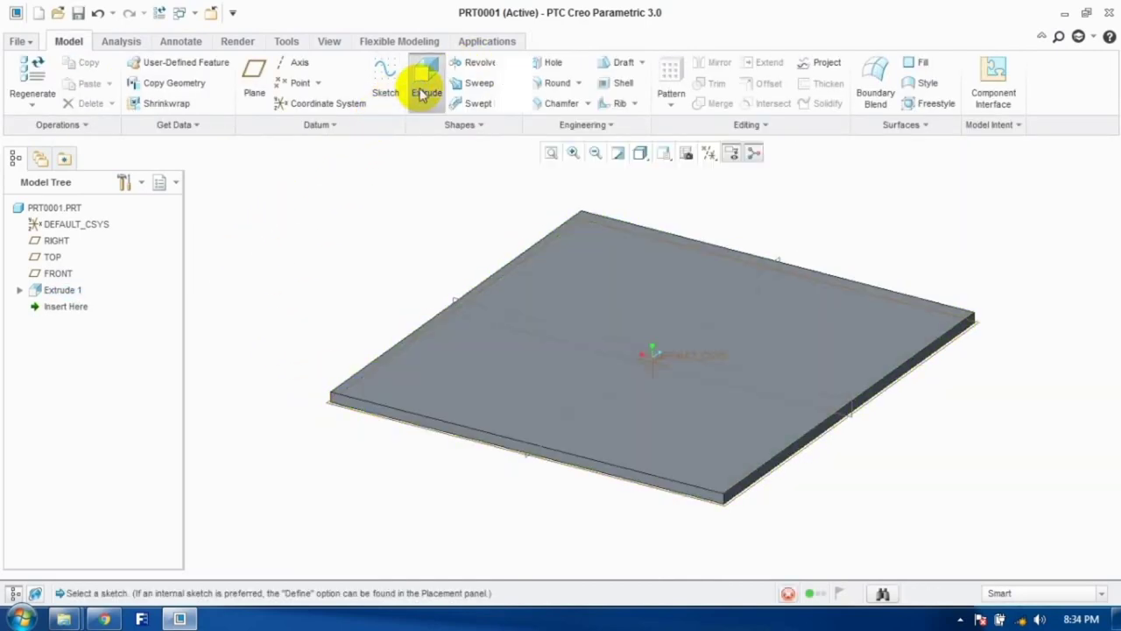
click(368, 396)
click(350, 104)
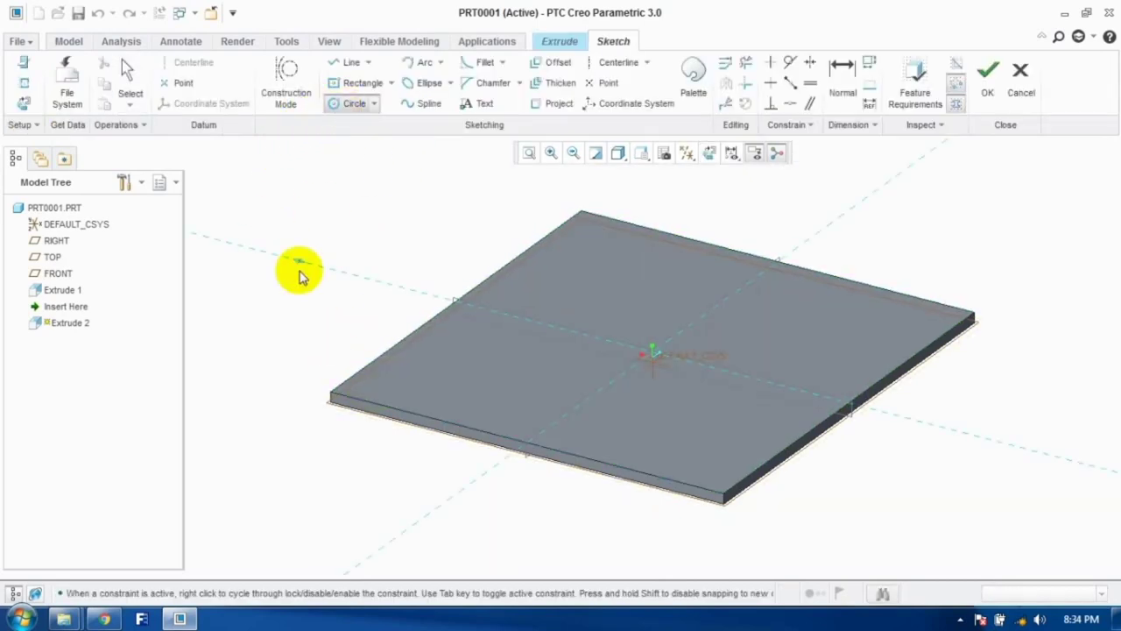
scroll(315, 412, down, 2)
scroll(440, 357, up, 5)
click(452, 367)
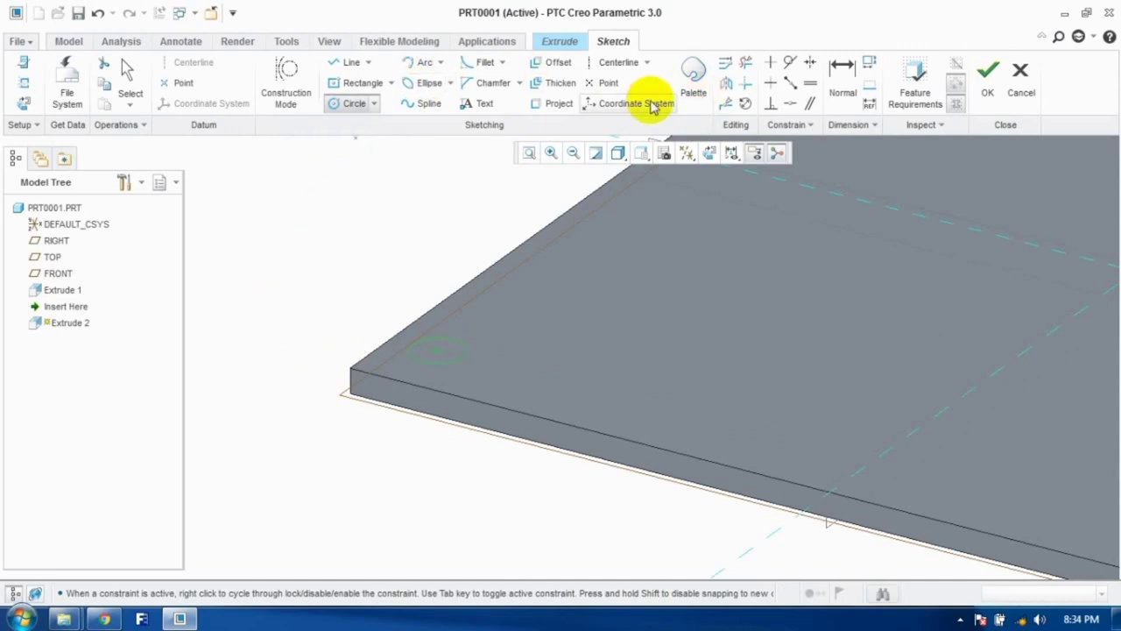
Step: Dimension the circle to diameter 10, positioned 25 from the plate edges, and accept the sketch
click(841, 79)
click(440, 355)
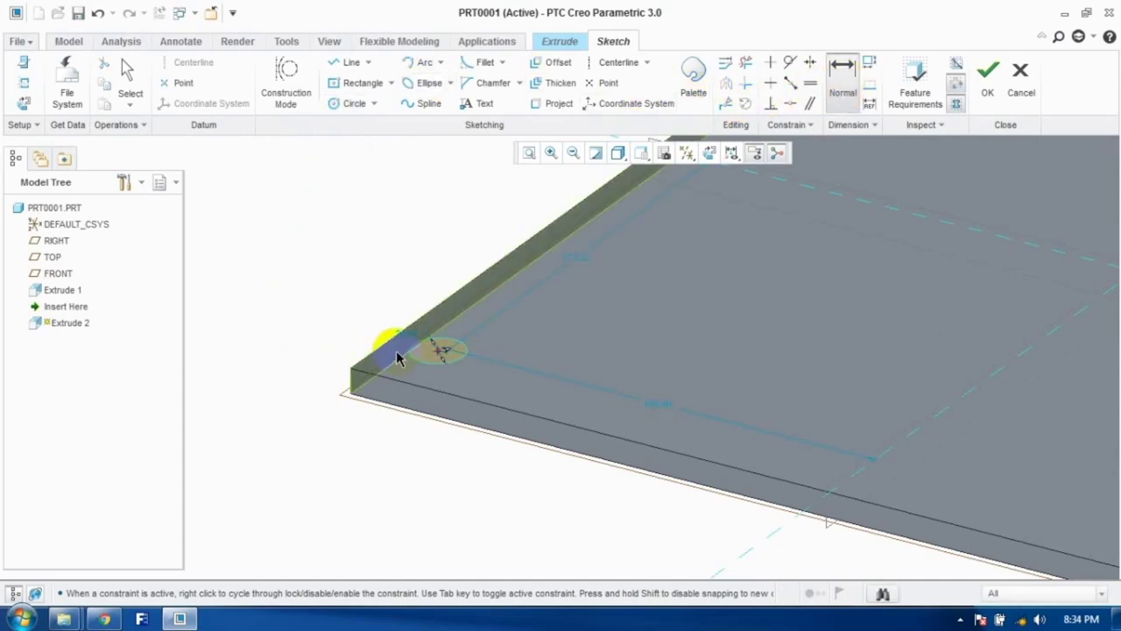
click(484, 308)
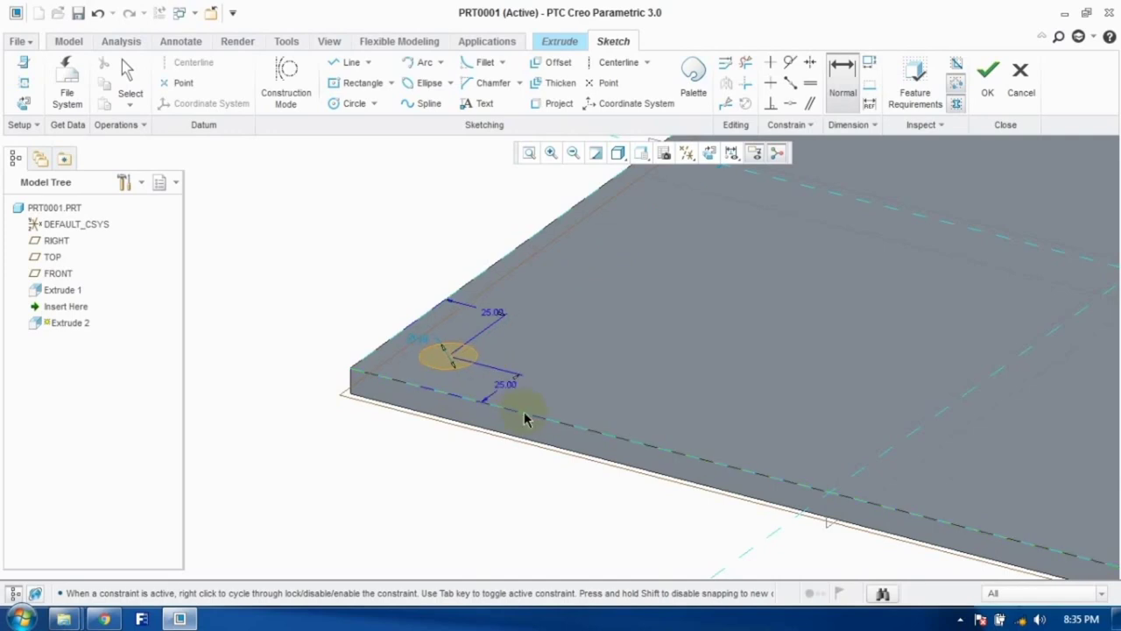
text(10)
key(Return)
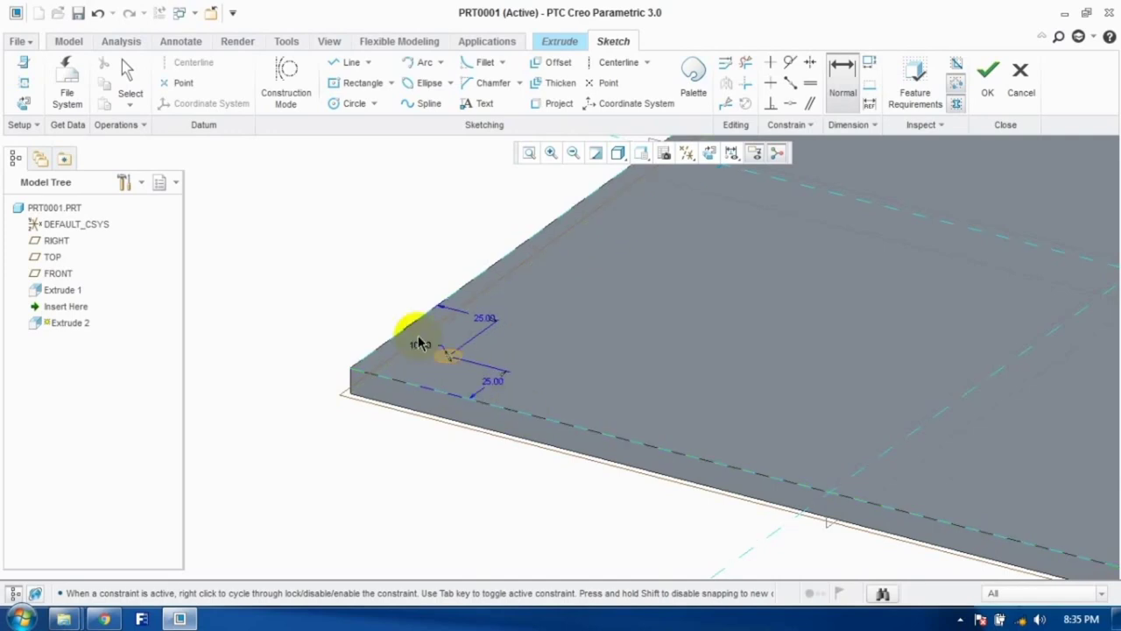
click(987, 79)
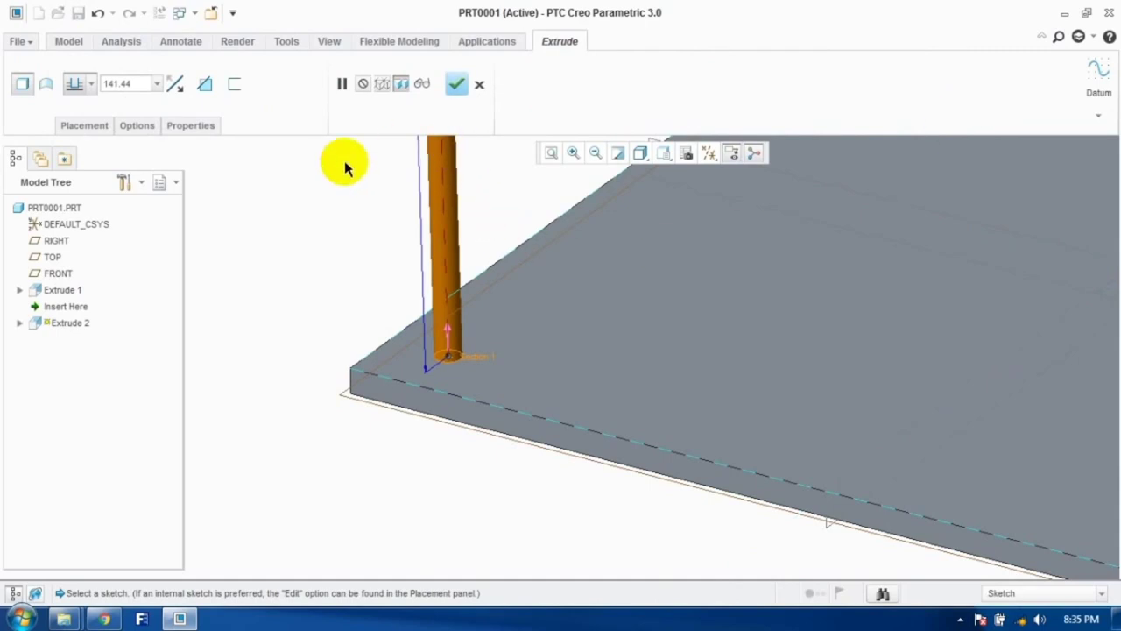
Step: Make the extrusion remove material, flipped into the plate, 25 deep
click(207, 85)
click(173, 87)
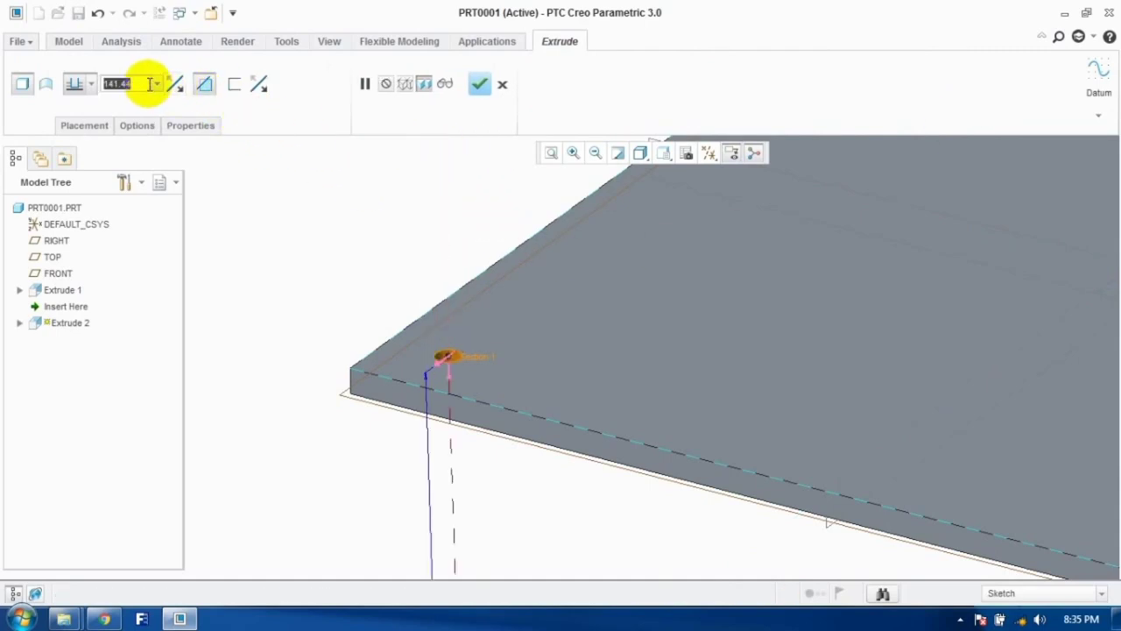
click(145, 84)
text(25)
key(Return)
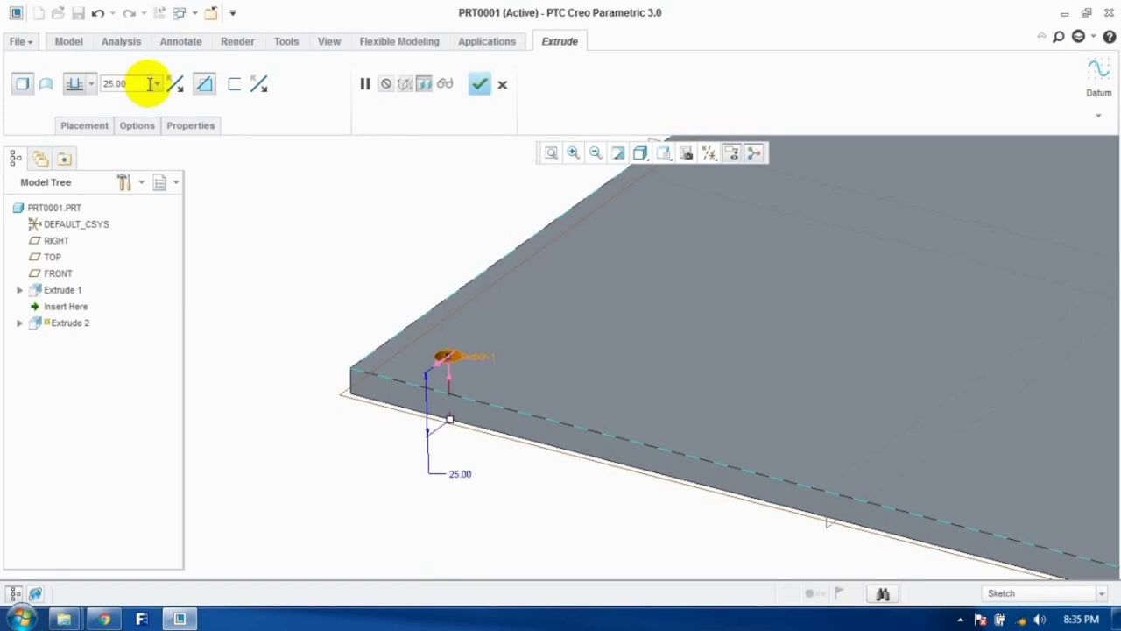
click(479, 88)
scroll(241, 278, up, 2)
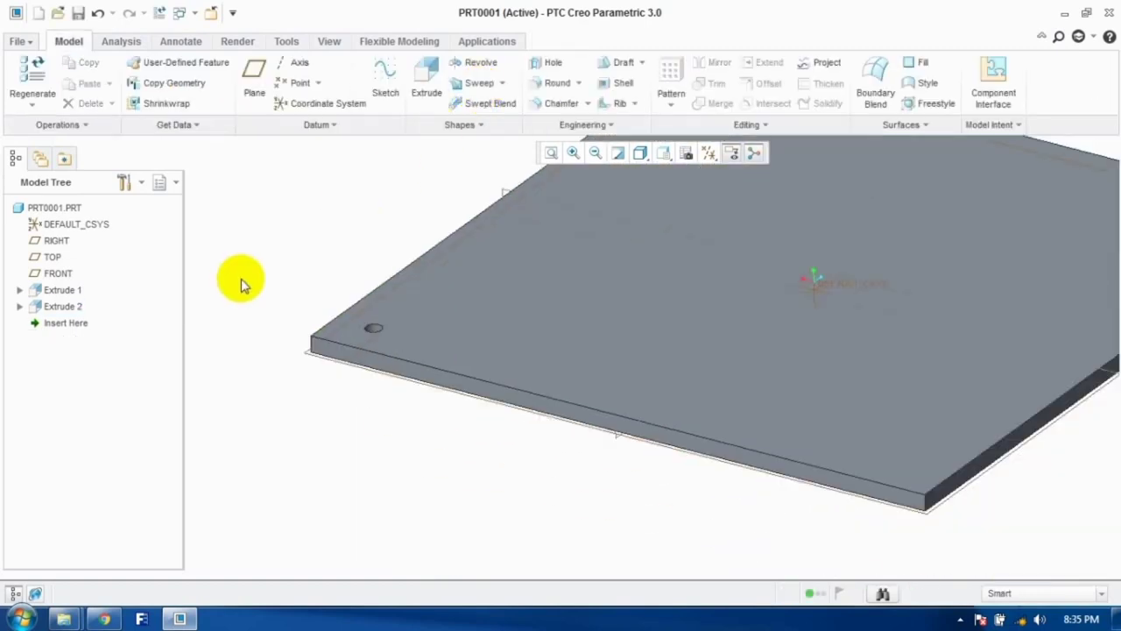
scroll(400, 320, up, 2)
scroll(366, 291, down, 4)
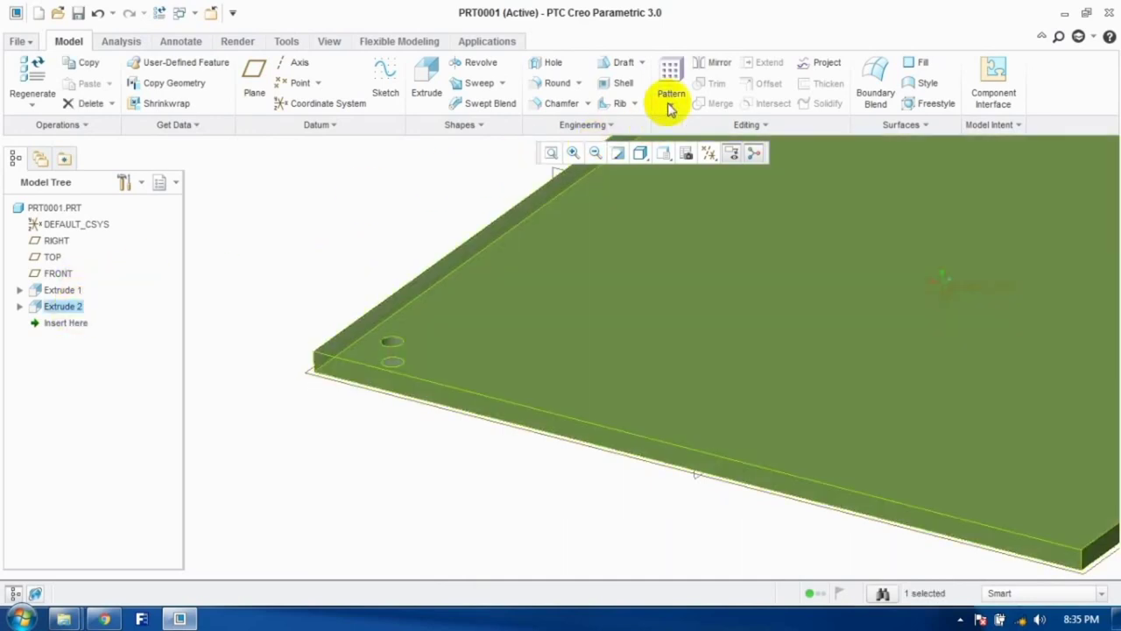
click(670, 96)
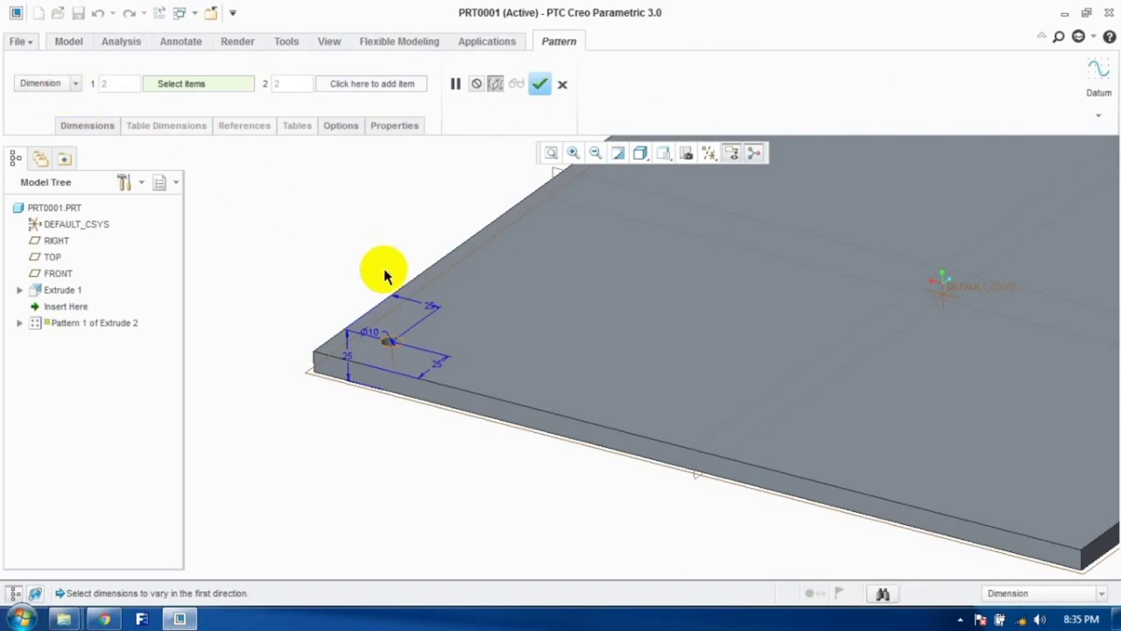
click(430, 309)
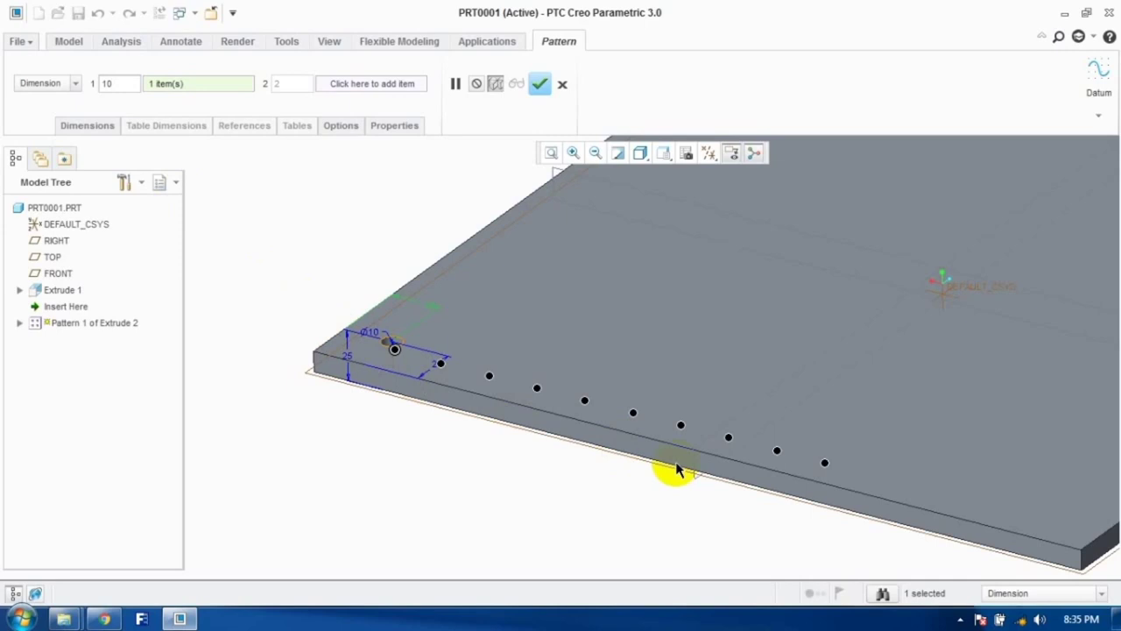
click(392, 87)
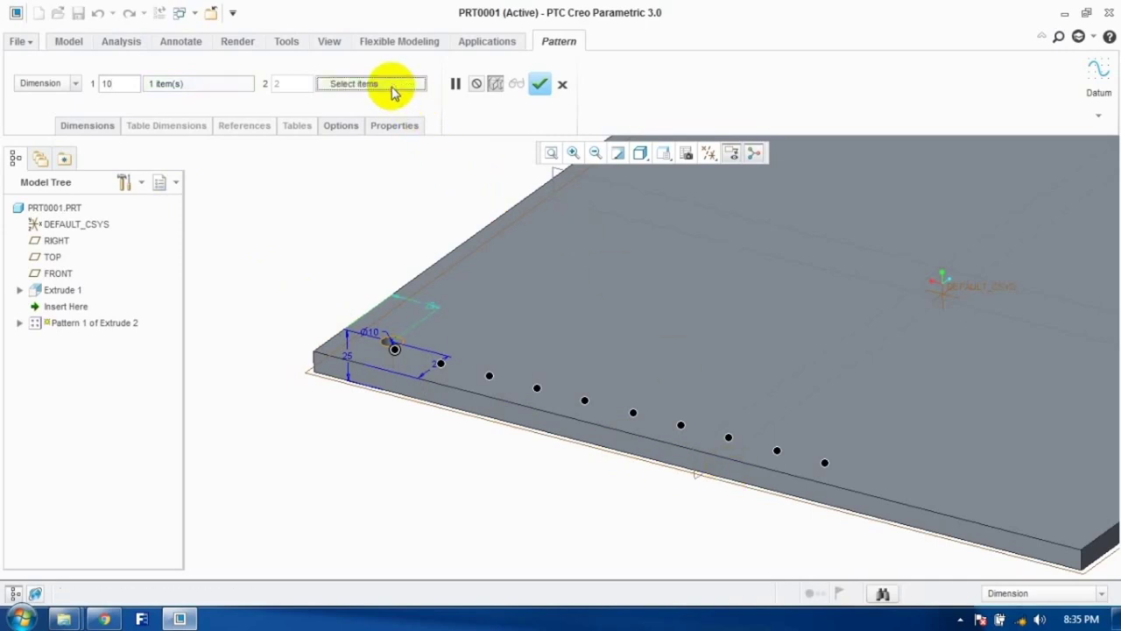
click(437, 372)
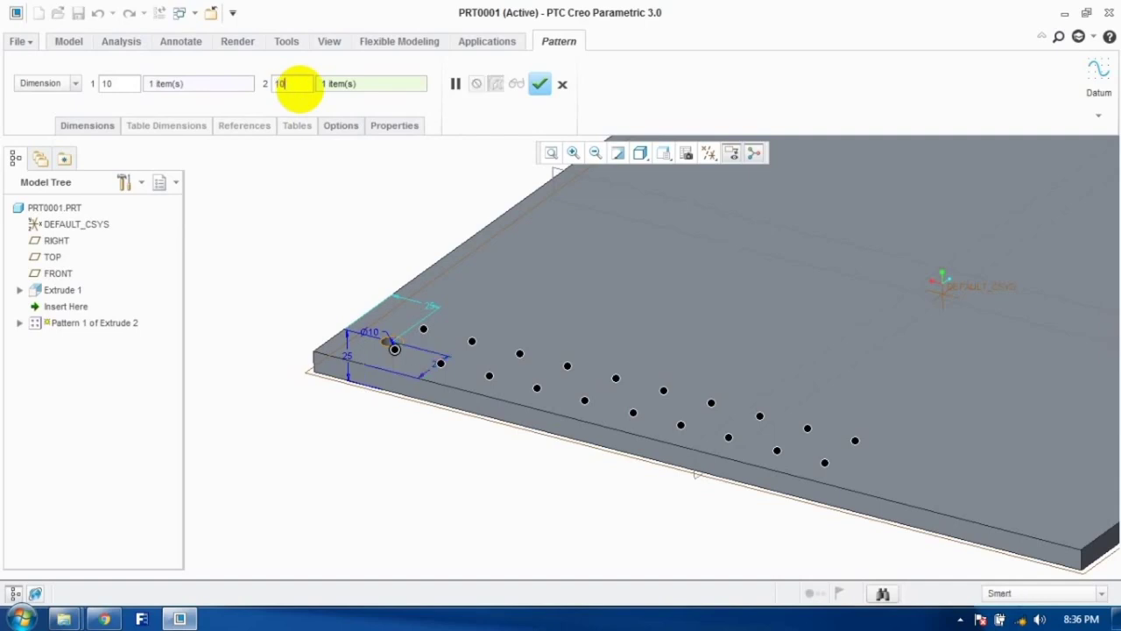
click(298, 83)
text(10)
key(Return)
click(539, 83)
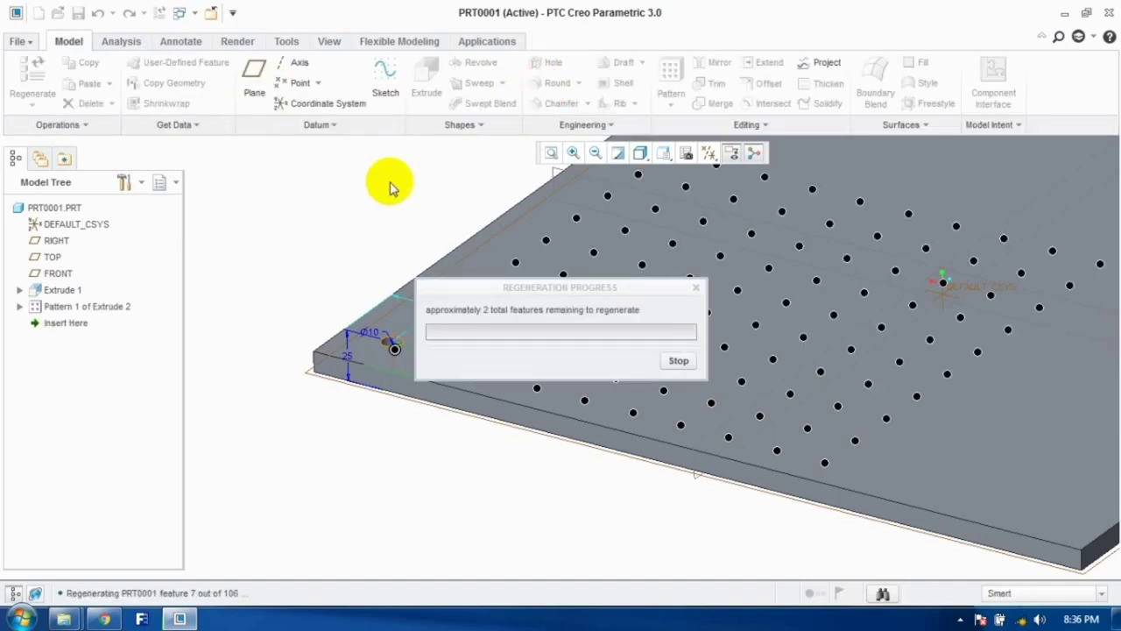
click(359, 265)
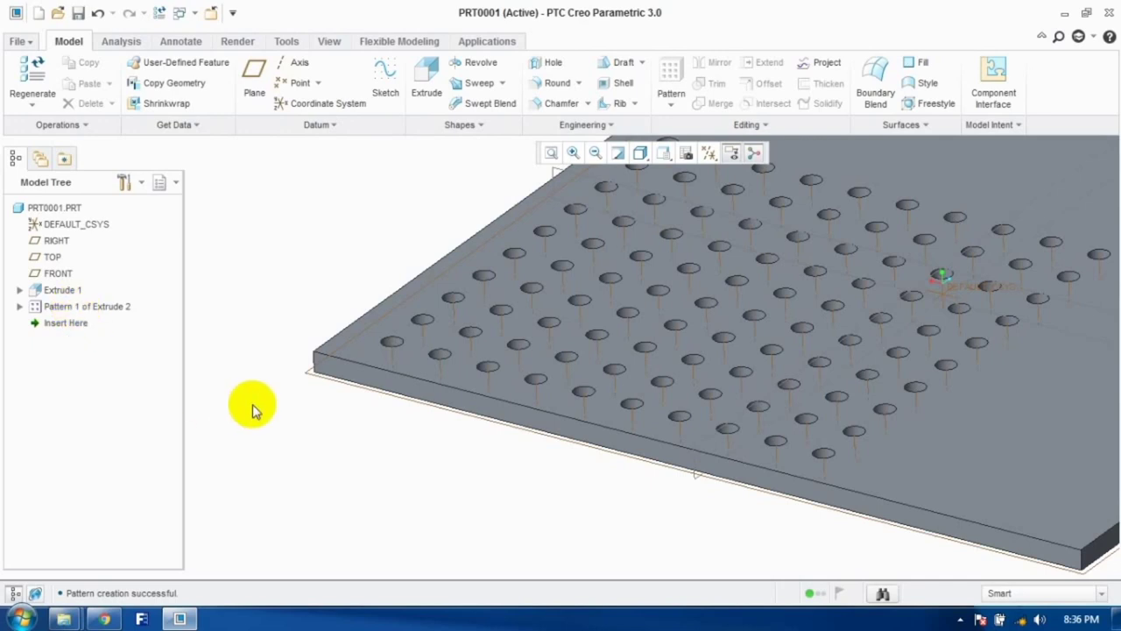
key(Delete)
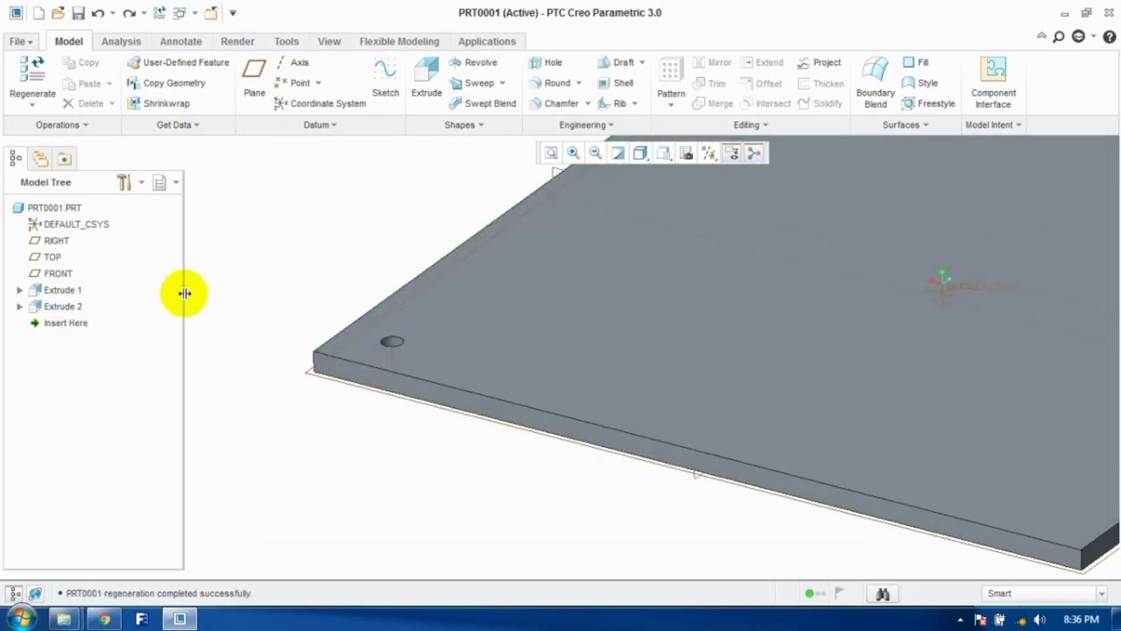
click(62, 306)
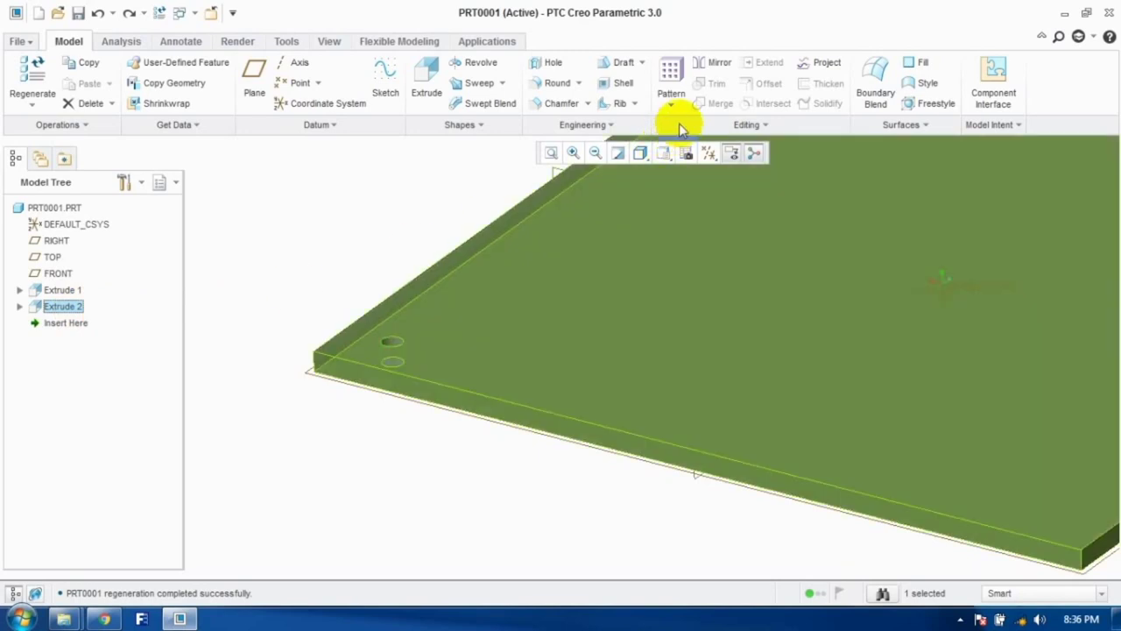
click(673, 77)
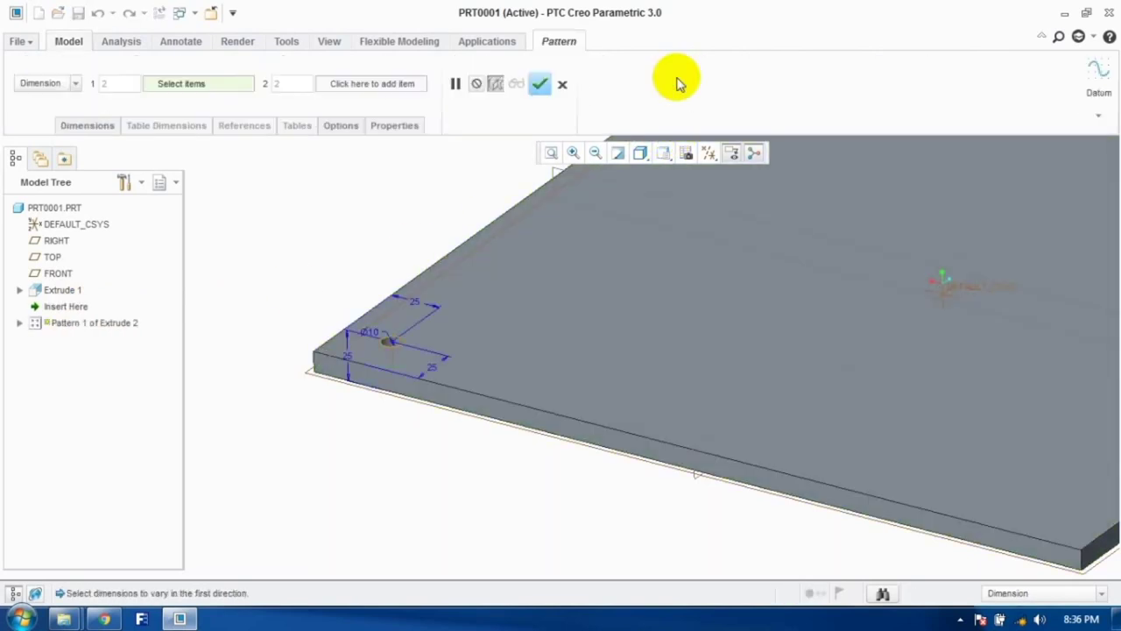
click(417, 305)
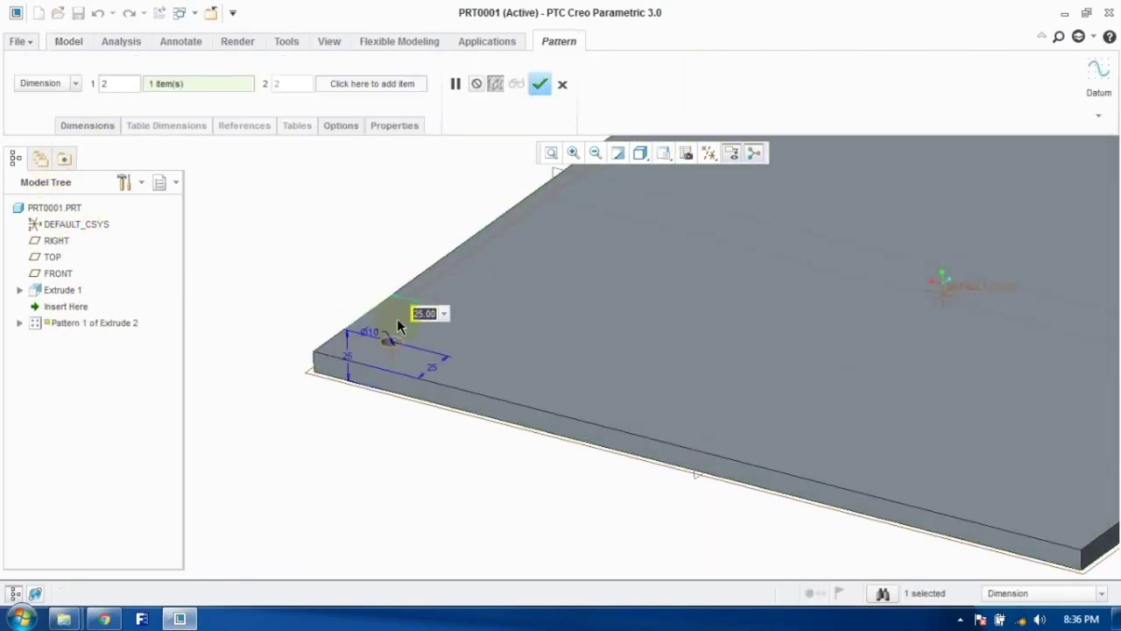
key(Return)
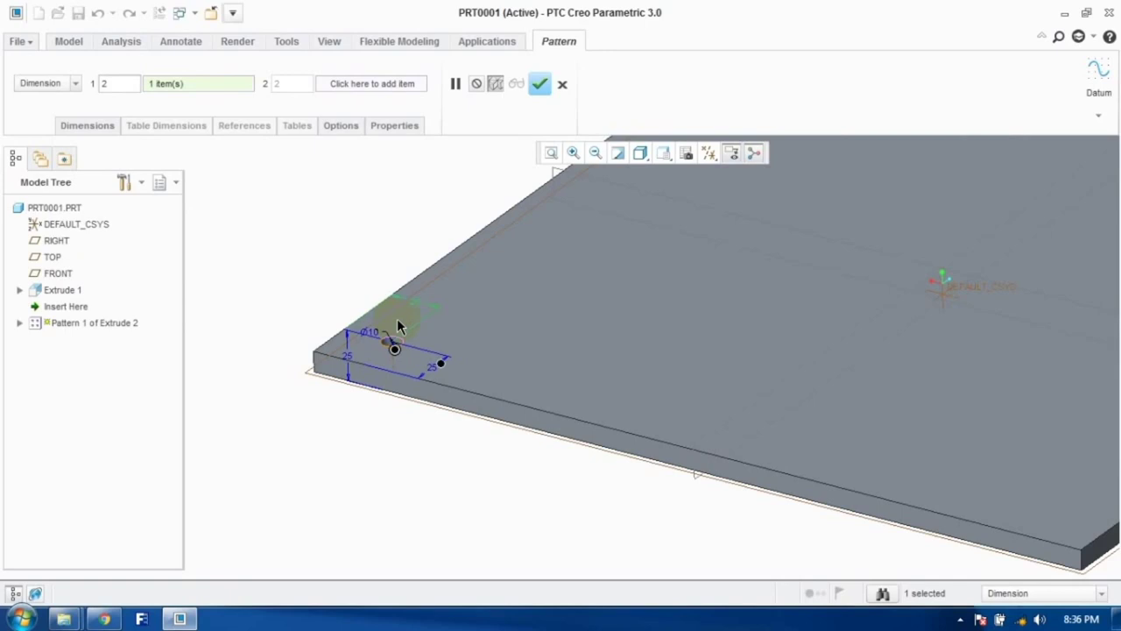
click(432, 374)
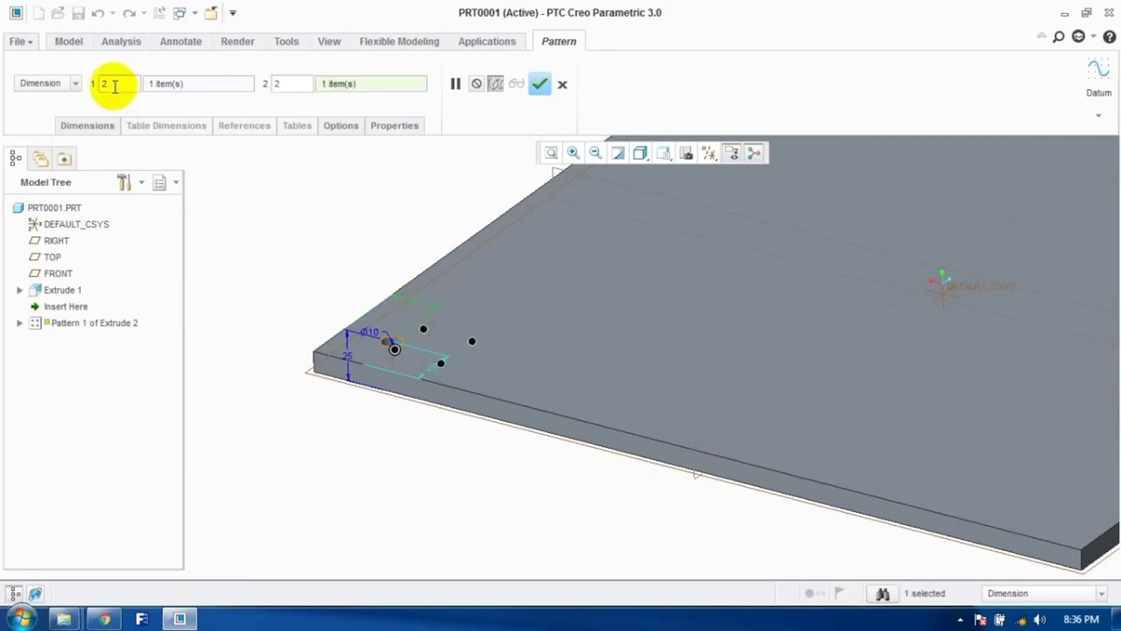
double_click(289, 84)
text(10)
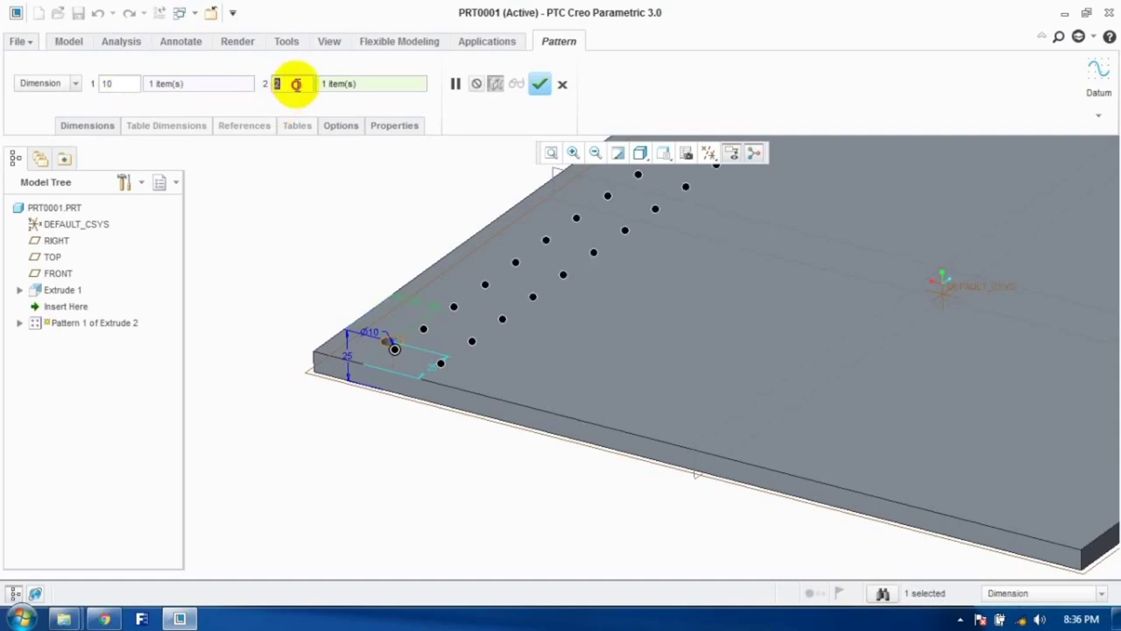
key(Return)
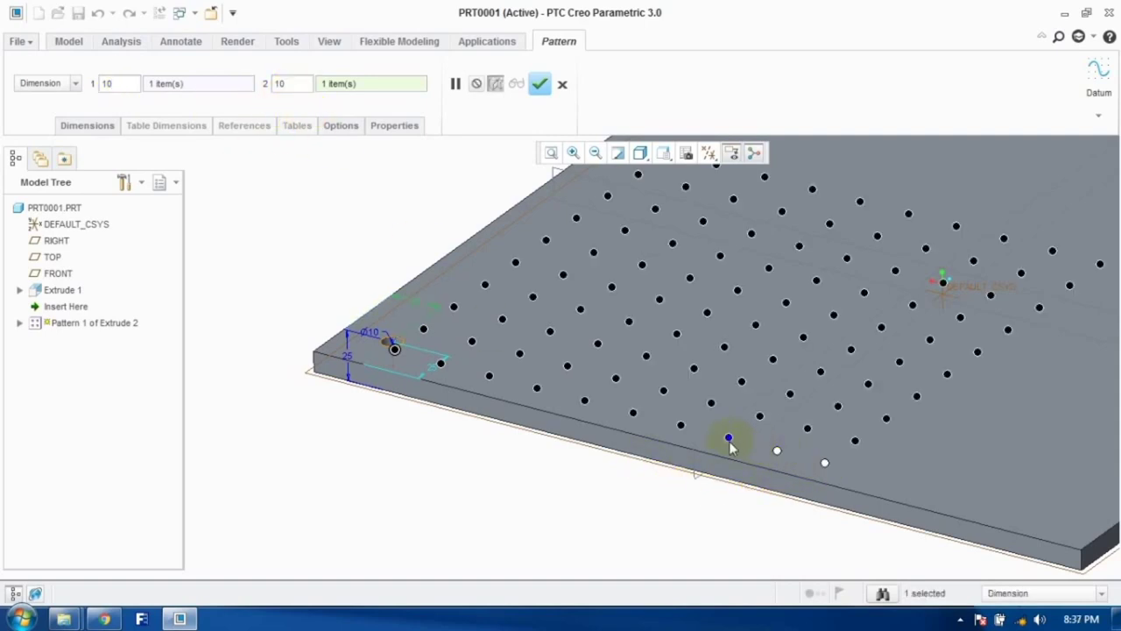
click(539, 85)
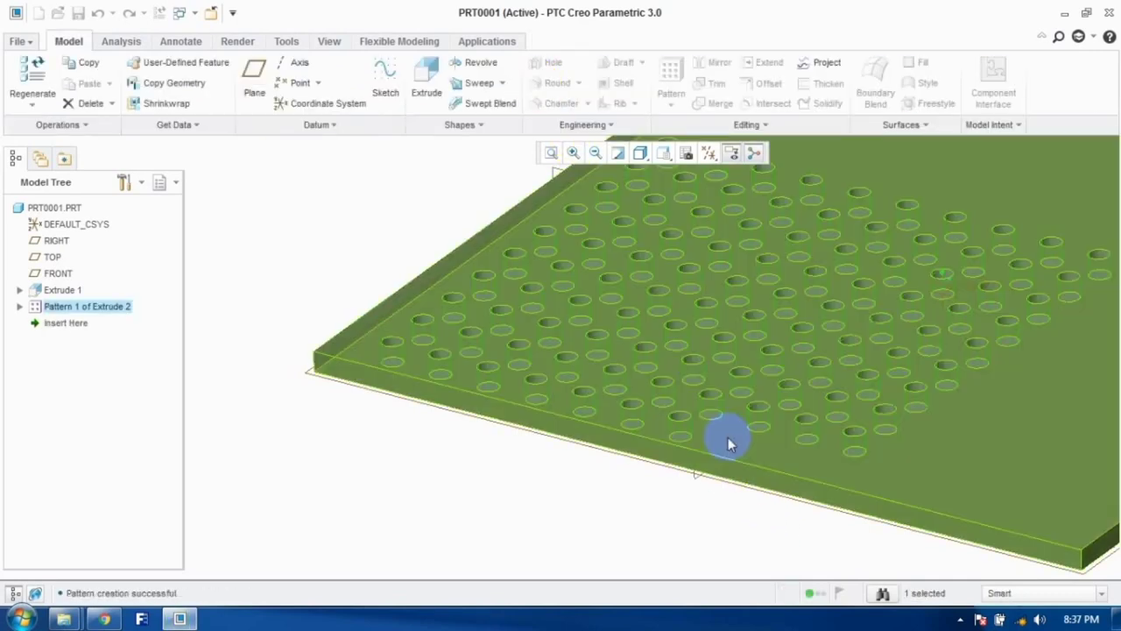
click(396, 507)
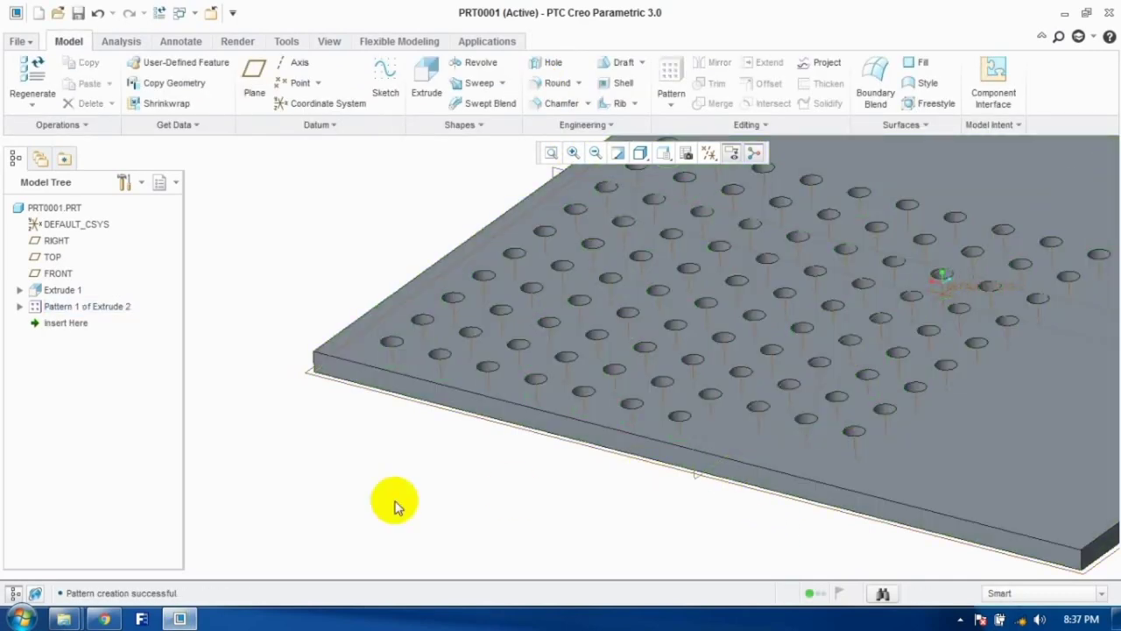
key(ctrl+z)
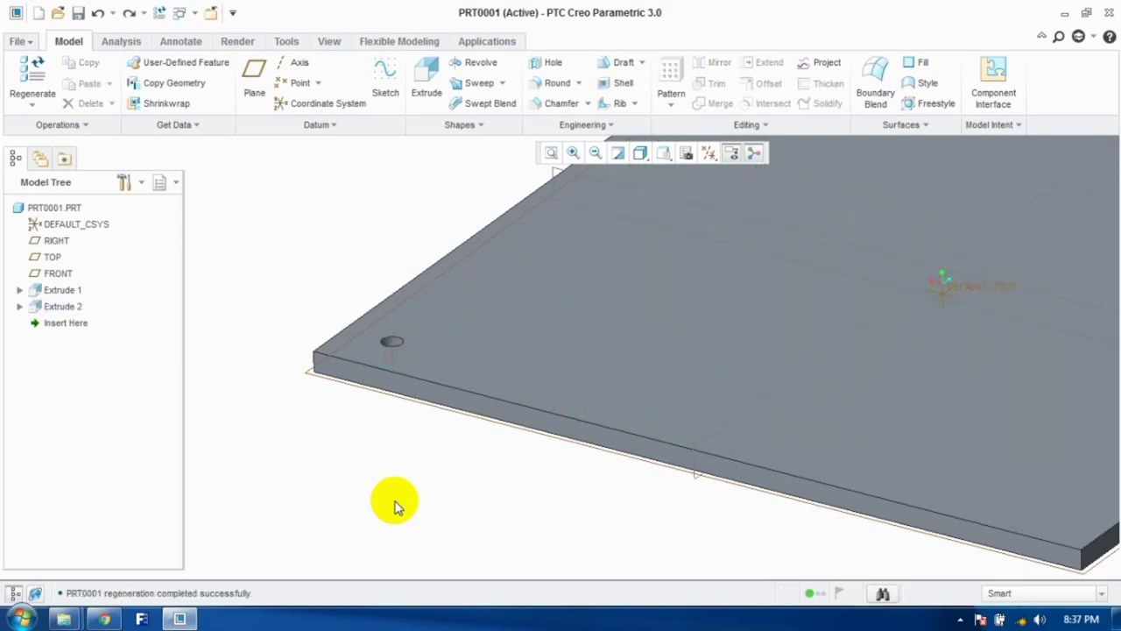
Step: Direction-pattern Extrude 2 along the reversed left edge: 10 members spaced 25
click(61, 306)
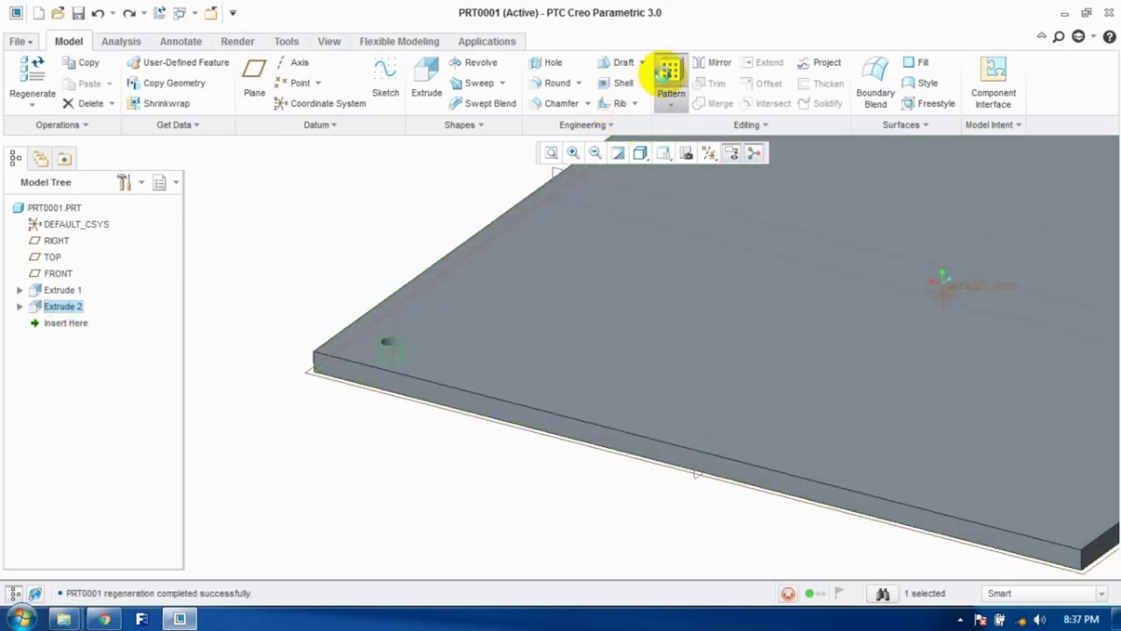
click(671, 83)
click(72, 84)
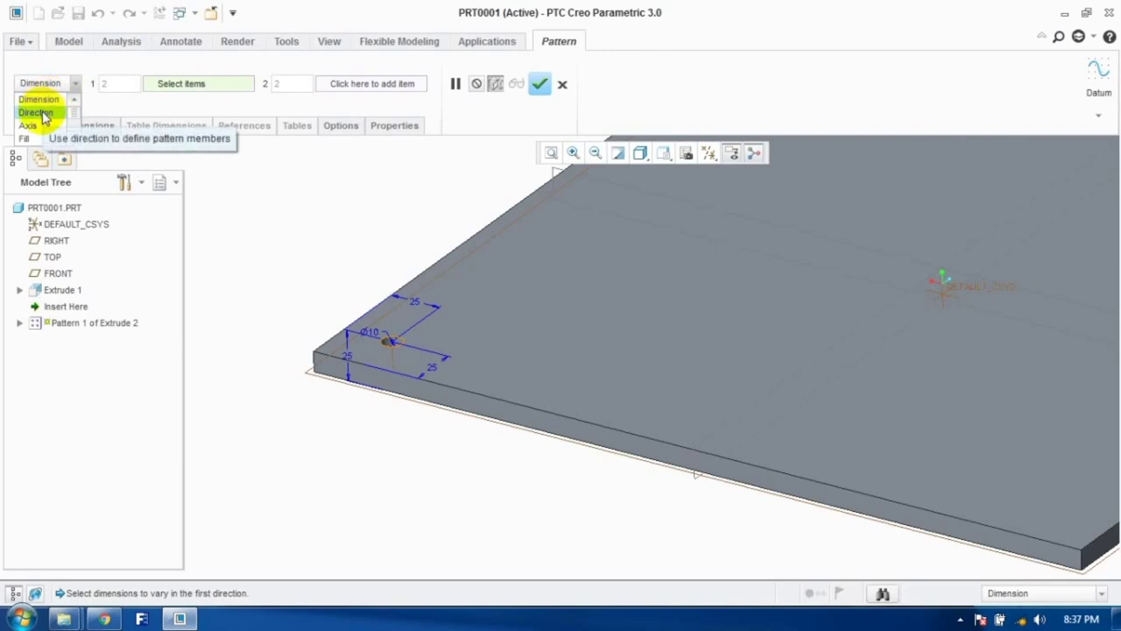
click(42, 114)
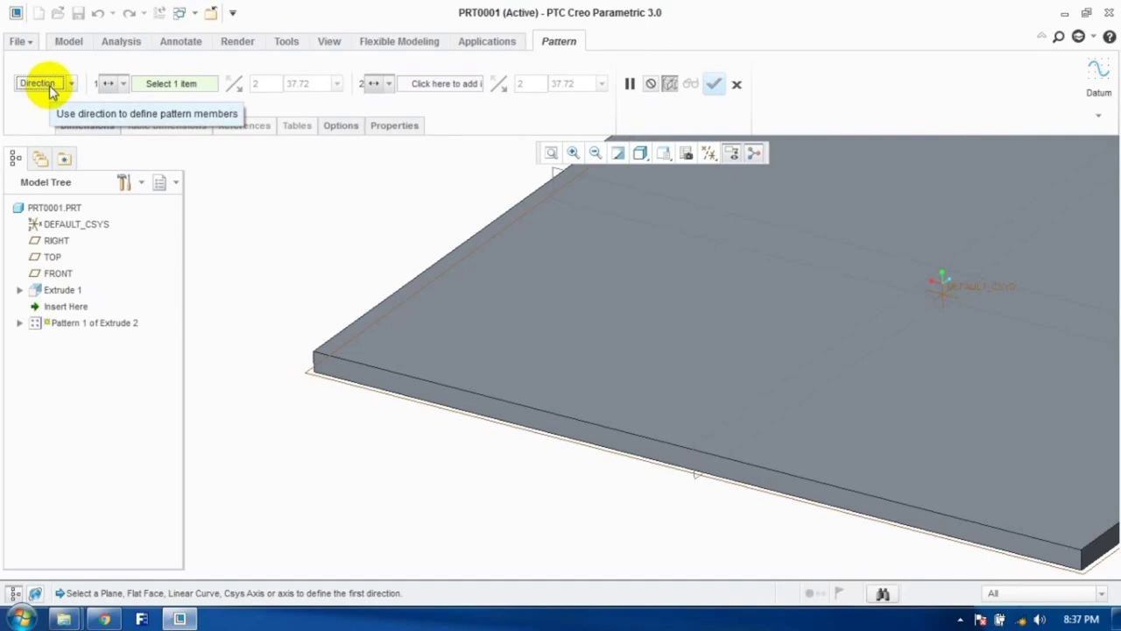
click(325, 348)
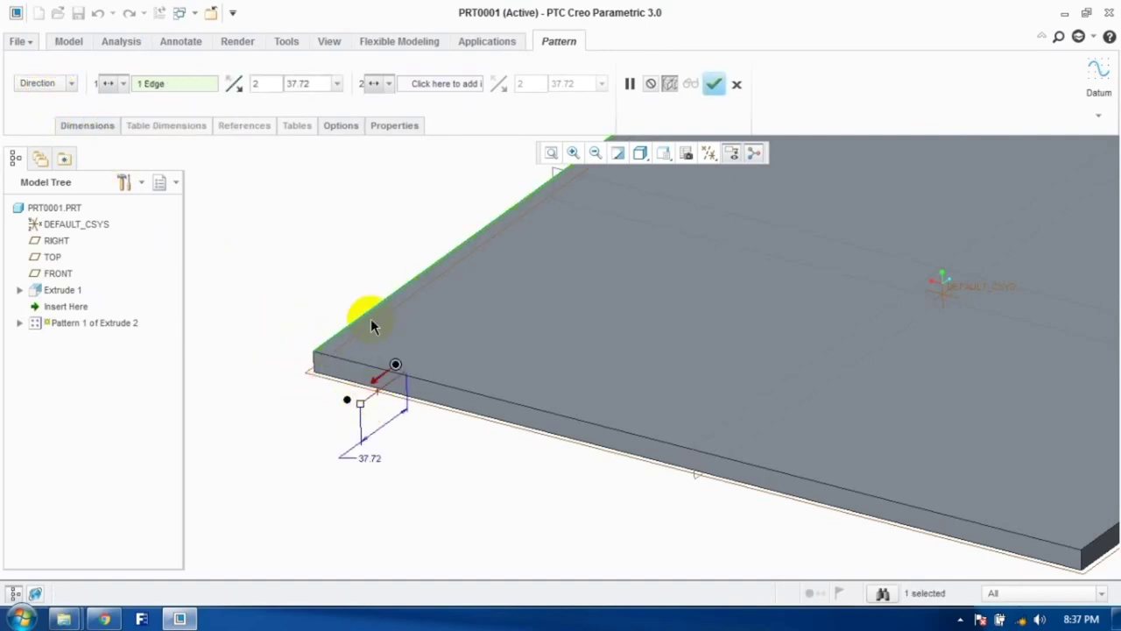
click(238, 91)
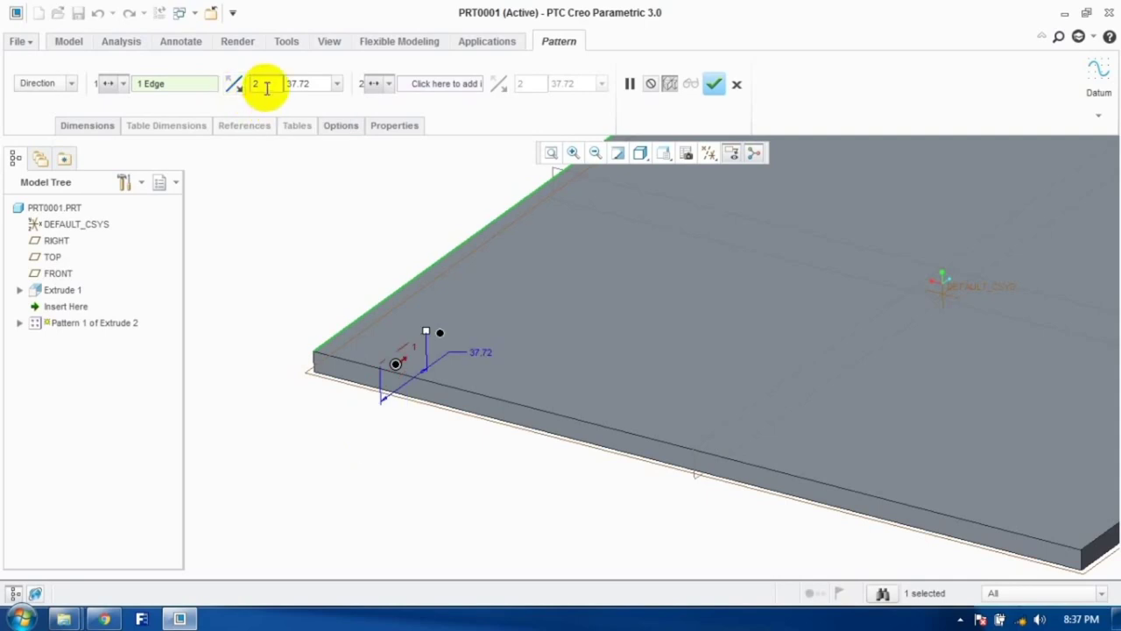
double_click(263, 84)
text(10)
key(Return)
double_click(317, 85)
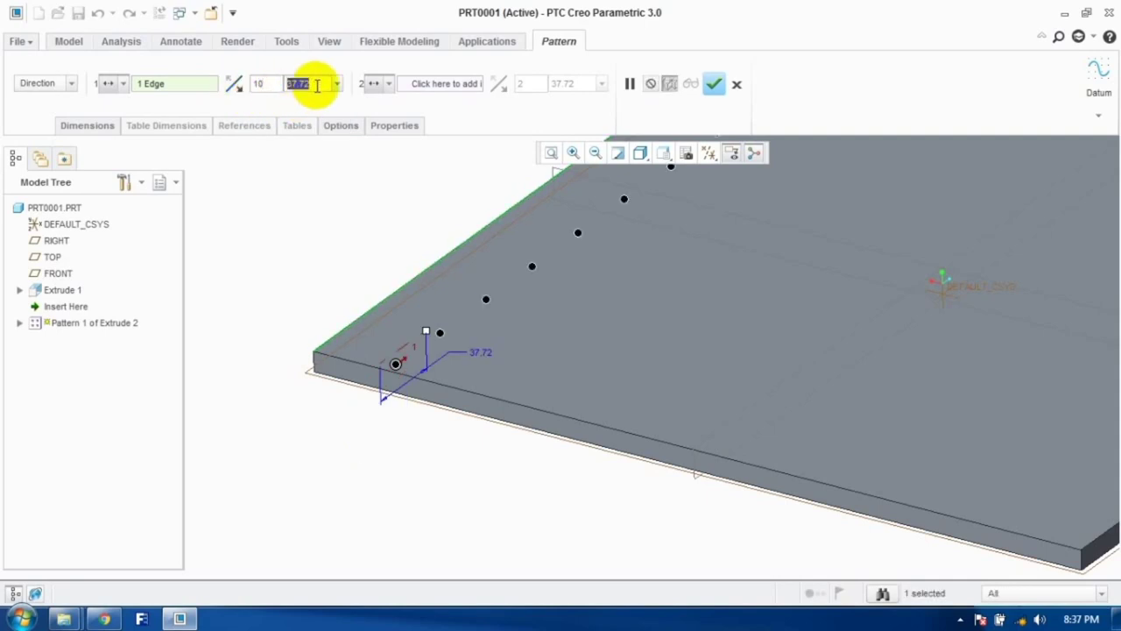
text(25)
Step: Add the front edge as second direction with 10 members spaced 25, and finish the pattern
click(419, 84)
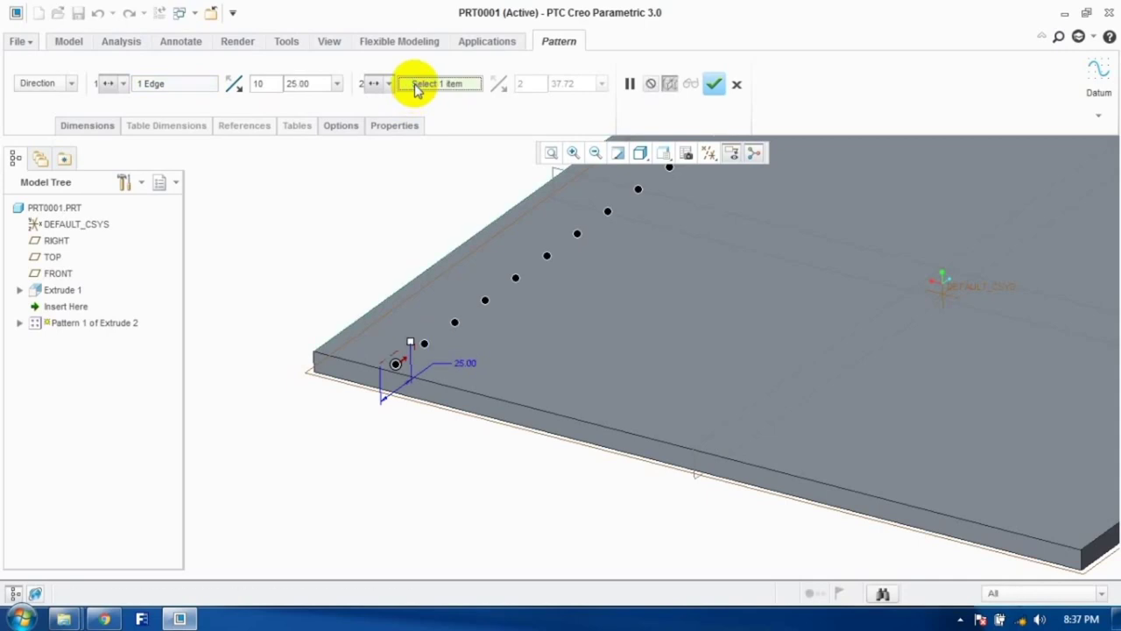
click(461, 397)
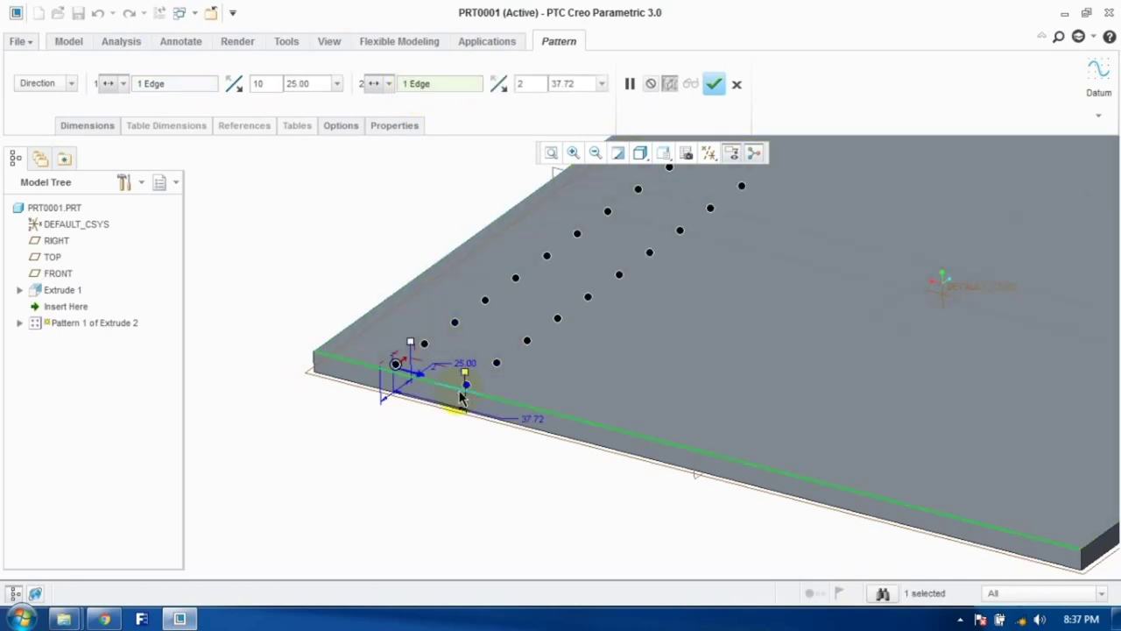
double_click(525, 84)
text(10)
double_click(573, 84)
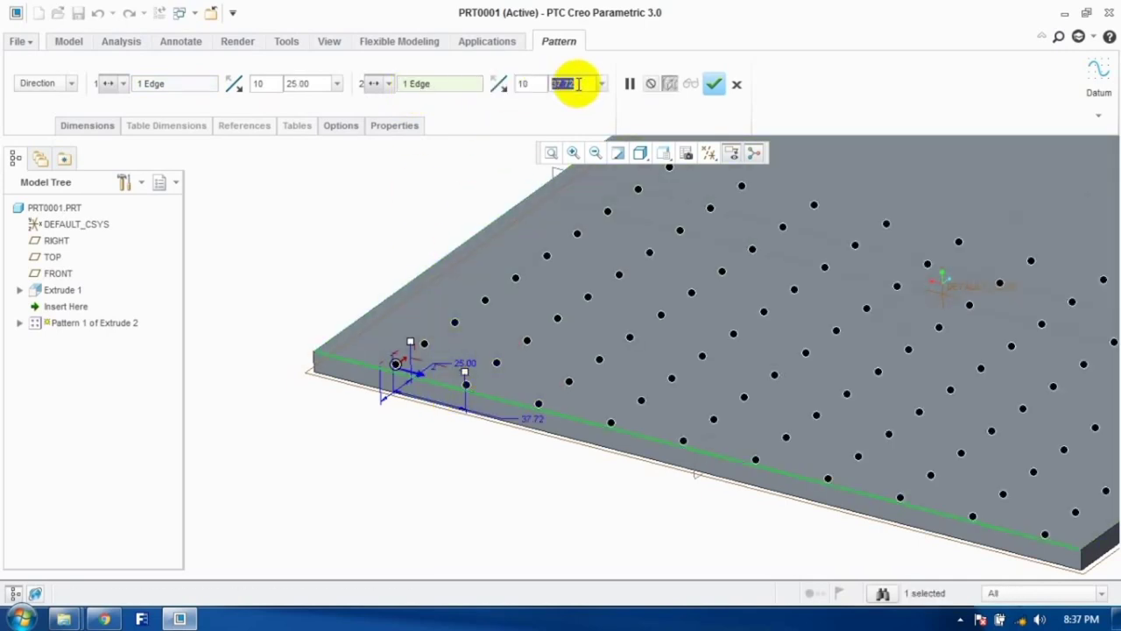
text(25)
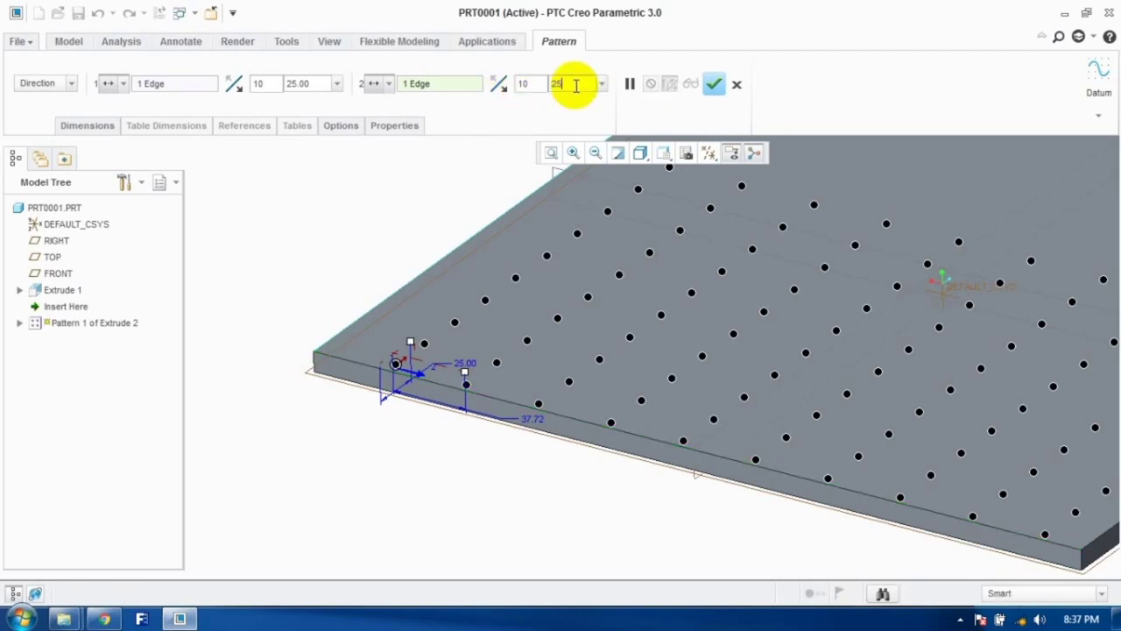
click(443, 84)
click(712, 83)
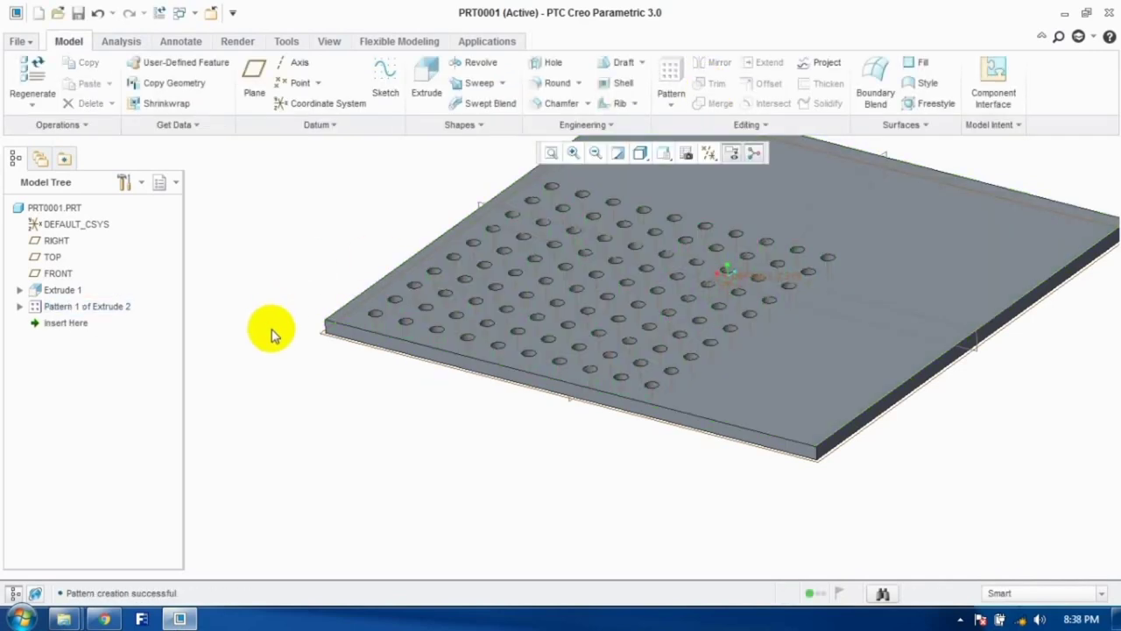
click(428, 331)
click(431, 378)
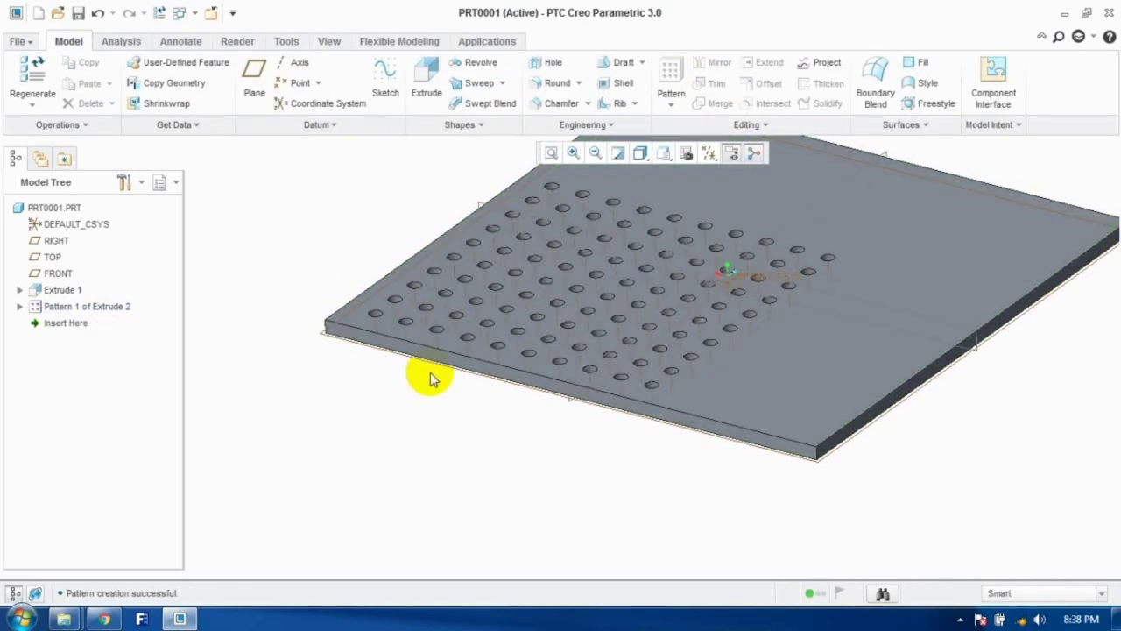
Step: Undo the 10 × 10 grid and start a Direction pattern of Extrude 2 along the reversed left edge
key(ctrl+z)
click(63, 307)
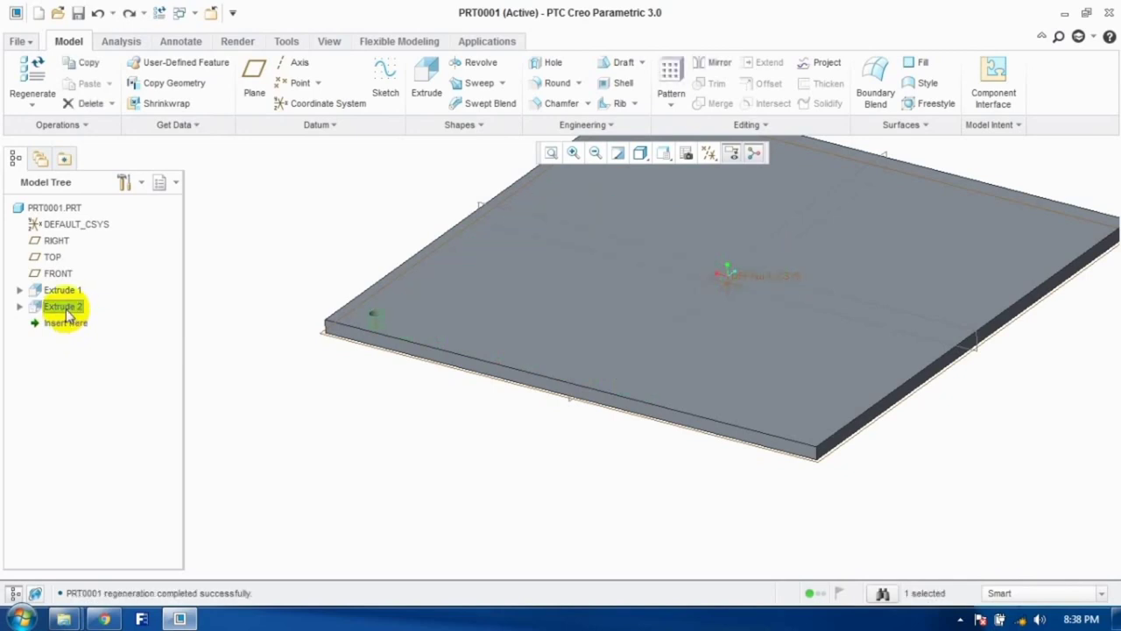
click(670, 79)
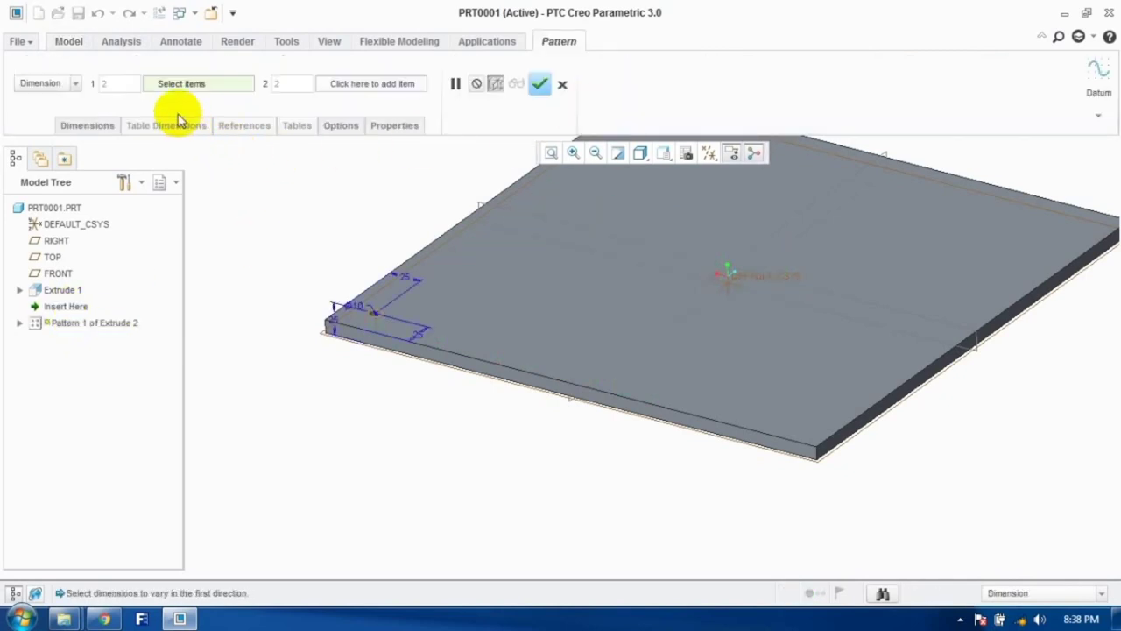
click(75, 84)
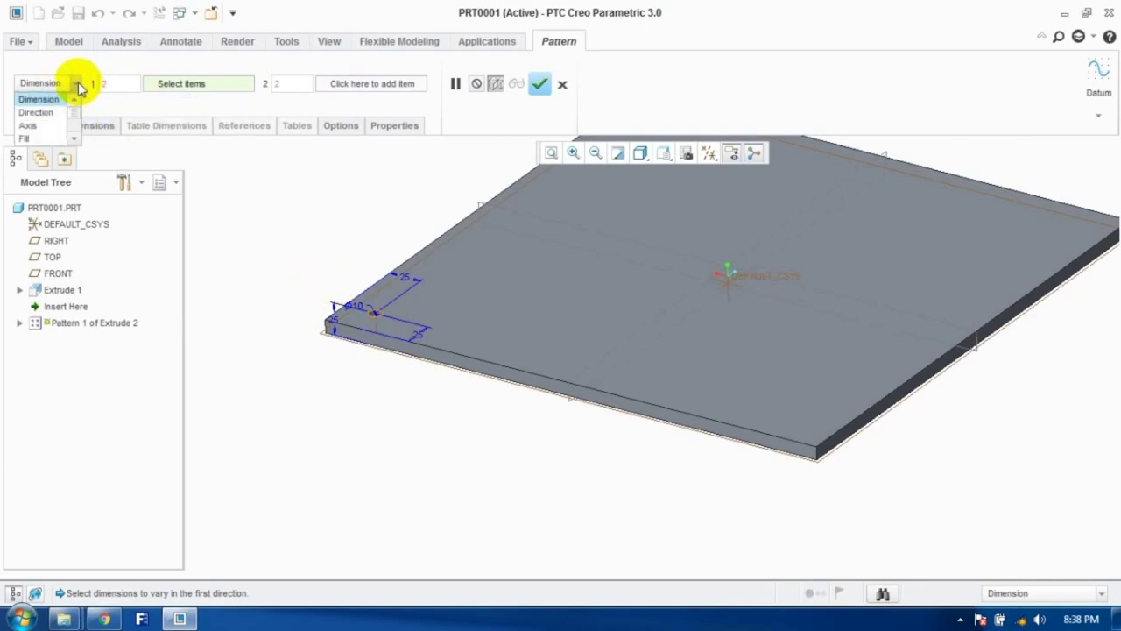
click(48, 112)
click(355, 306)
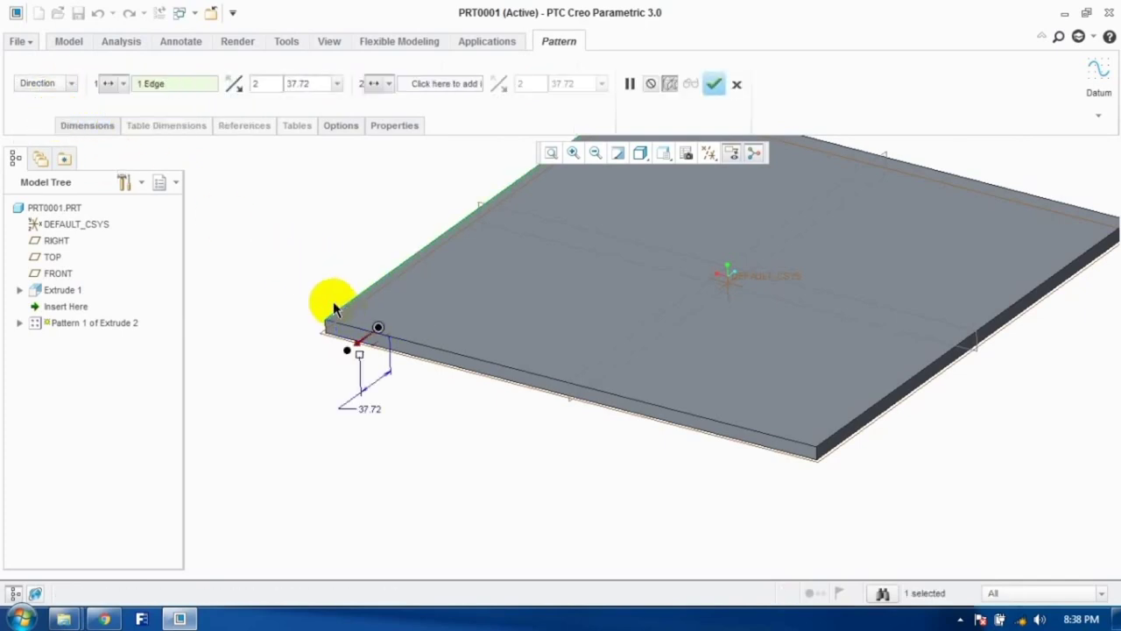
click(235, 88)
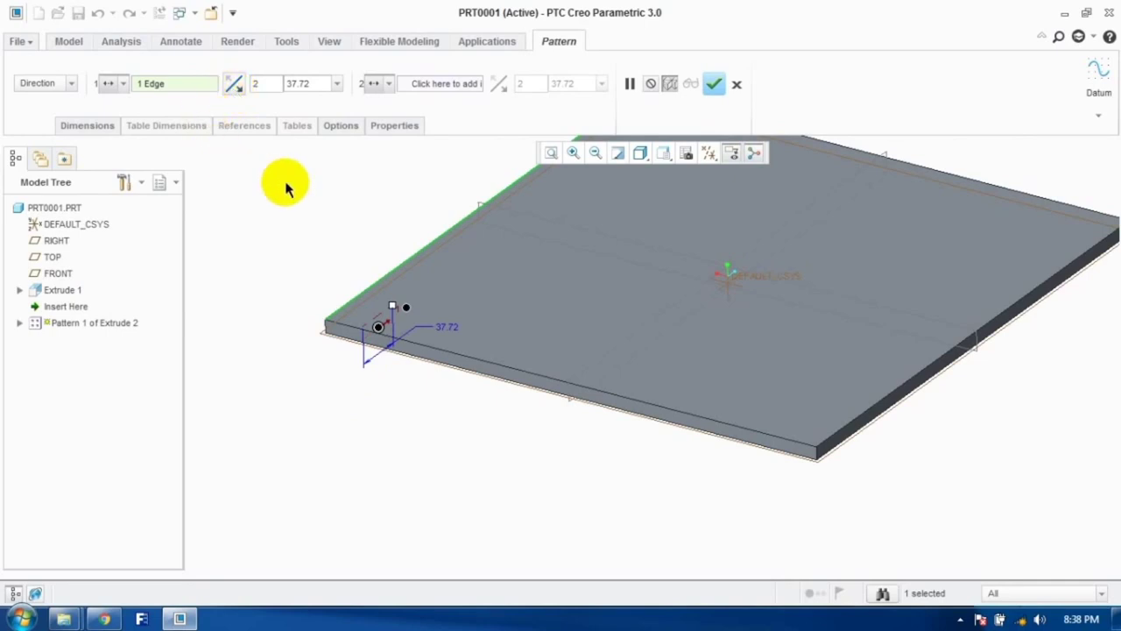
Step: Set regeneration to Identical, add the front edge as second direction, and finish the 2 × 2 pattern
click(342, 127)
click(426, 162)
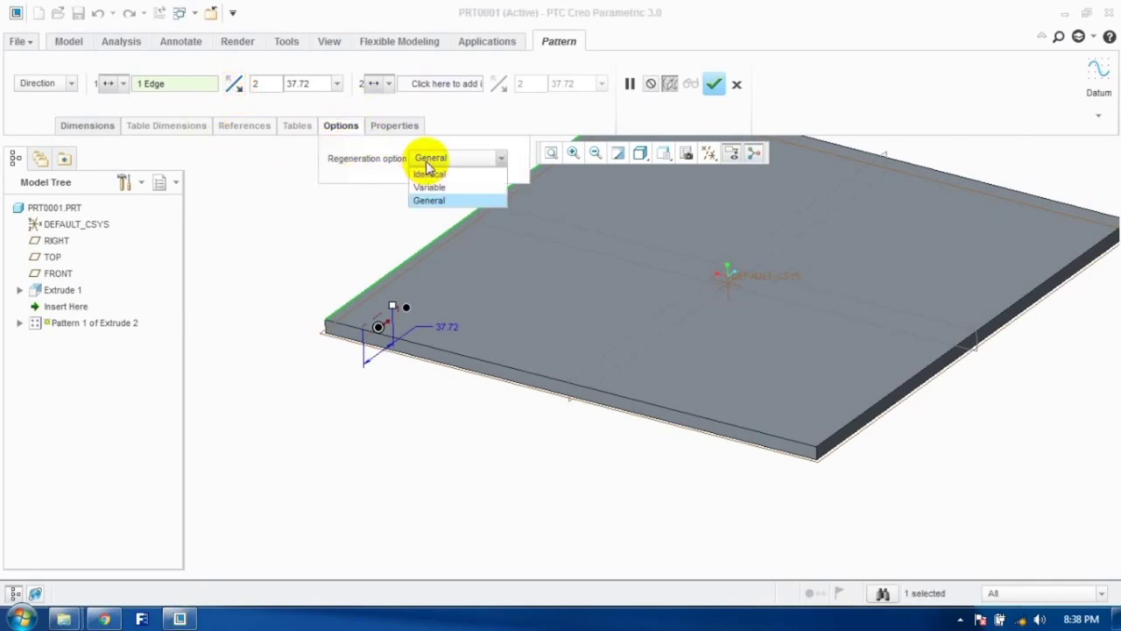
click(430, 185)
click(436, 160)
click(431, 173)
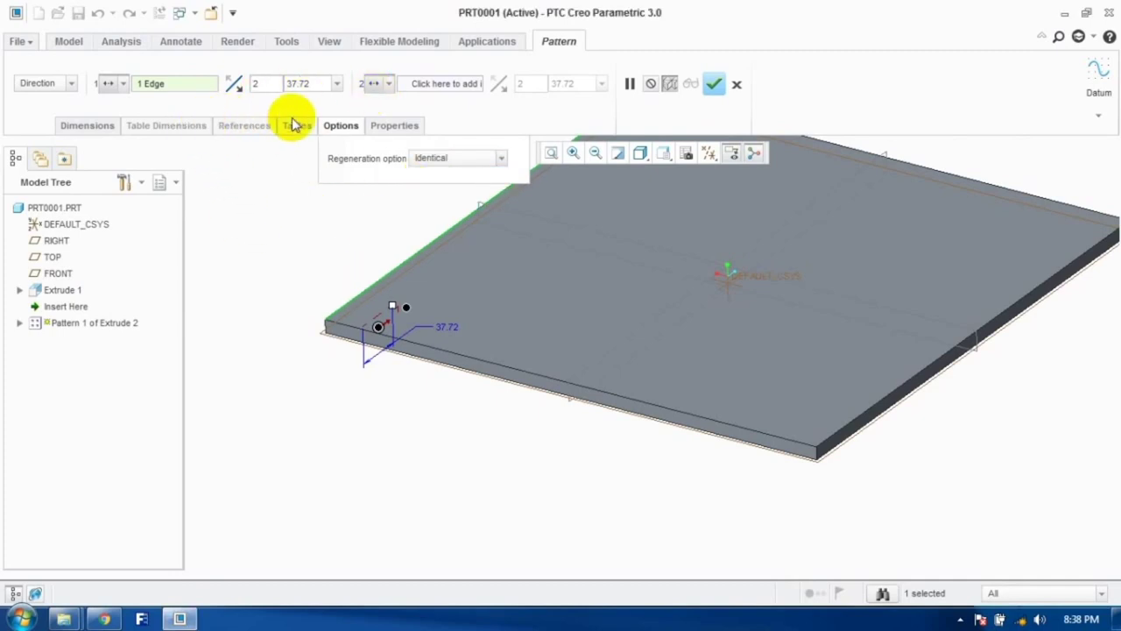
click(420, 83)
click(427, 355)
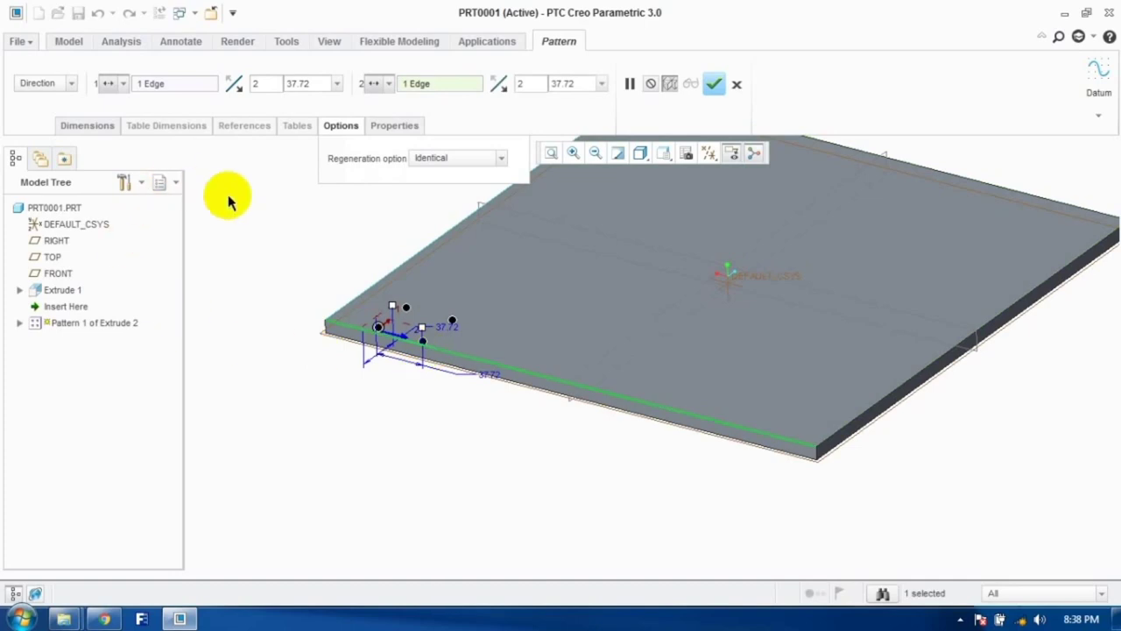
click(714, 84)
click(276, 308)
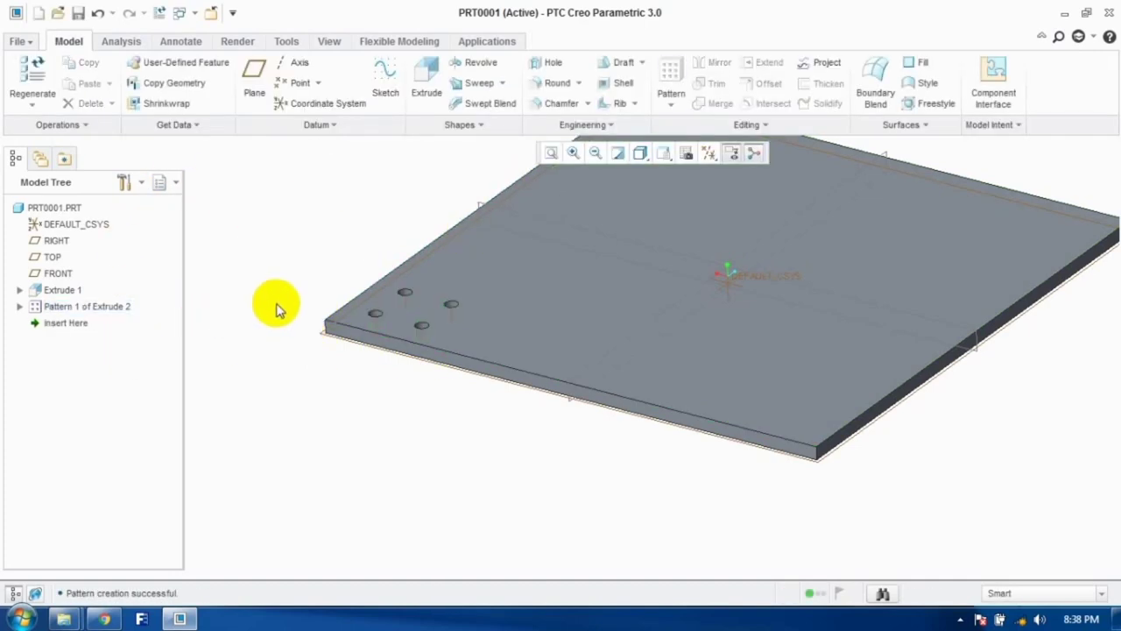
Step: Undo the pattern and extrude a Ø20 pin 141.44 up from the plate's top face
key(ctrl+z)
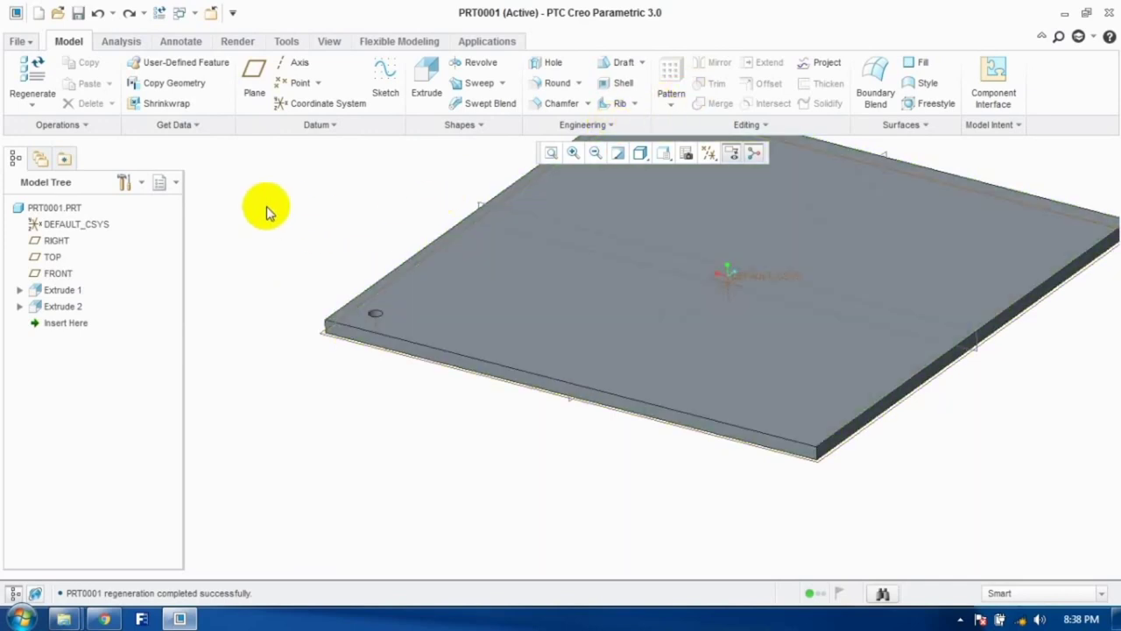
click(424, 95)
click(580, 275)
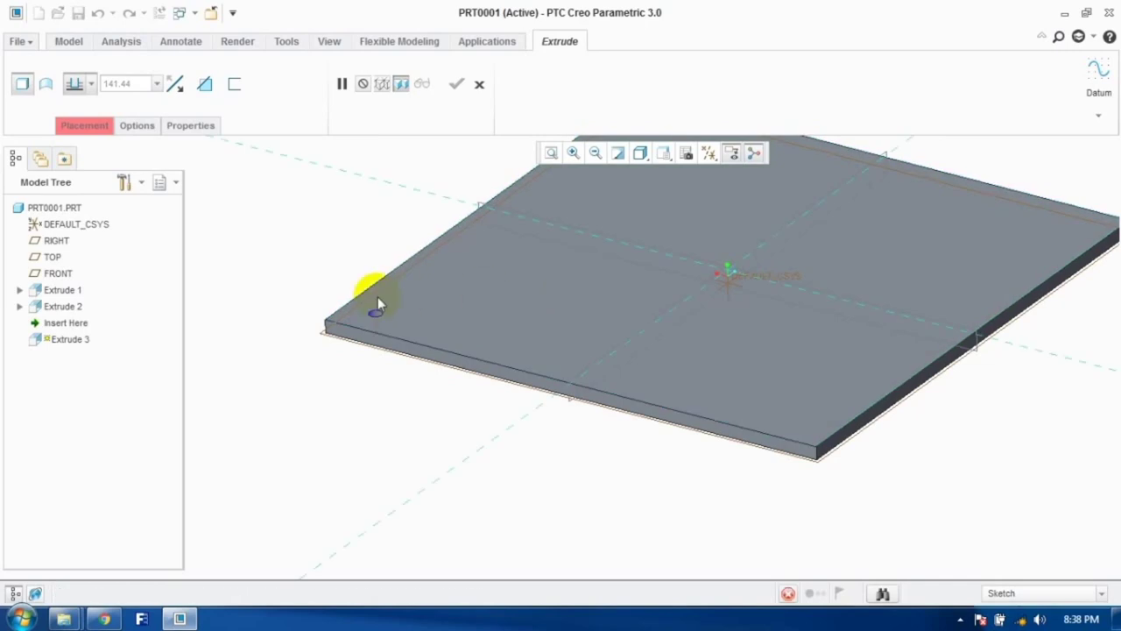
click(346, 104)
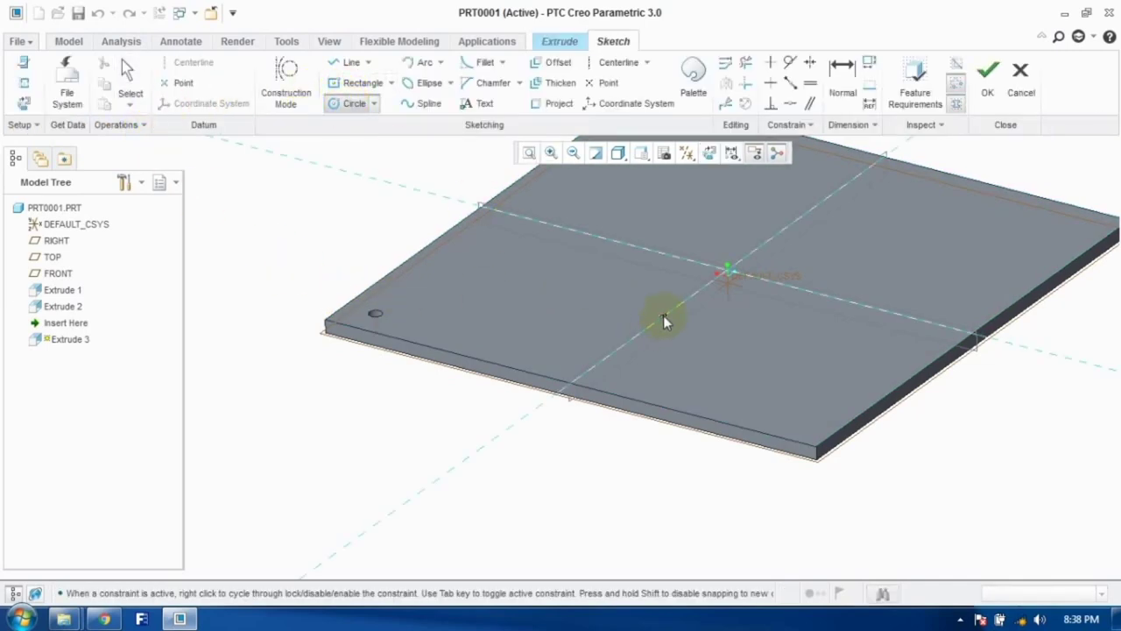
click(129, 87)
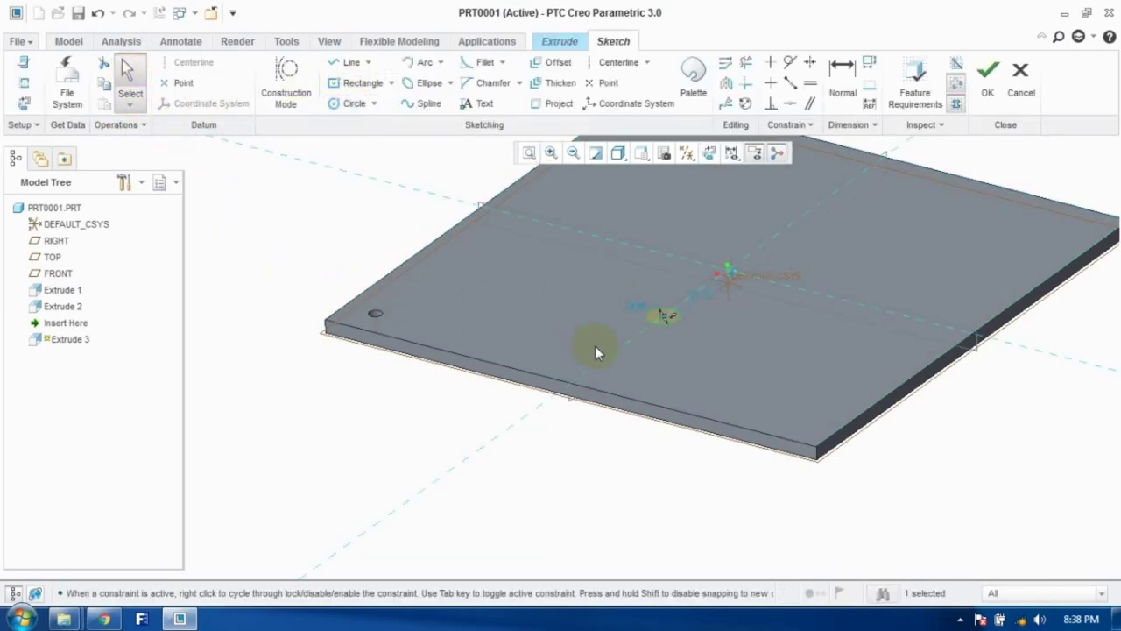
double_click(631, 307)
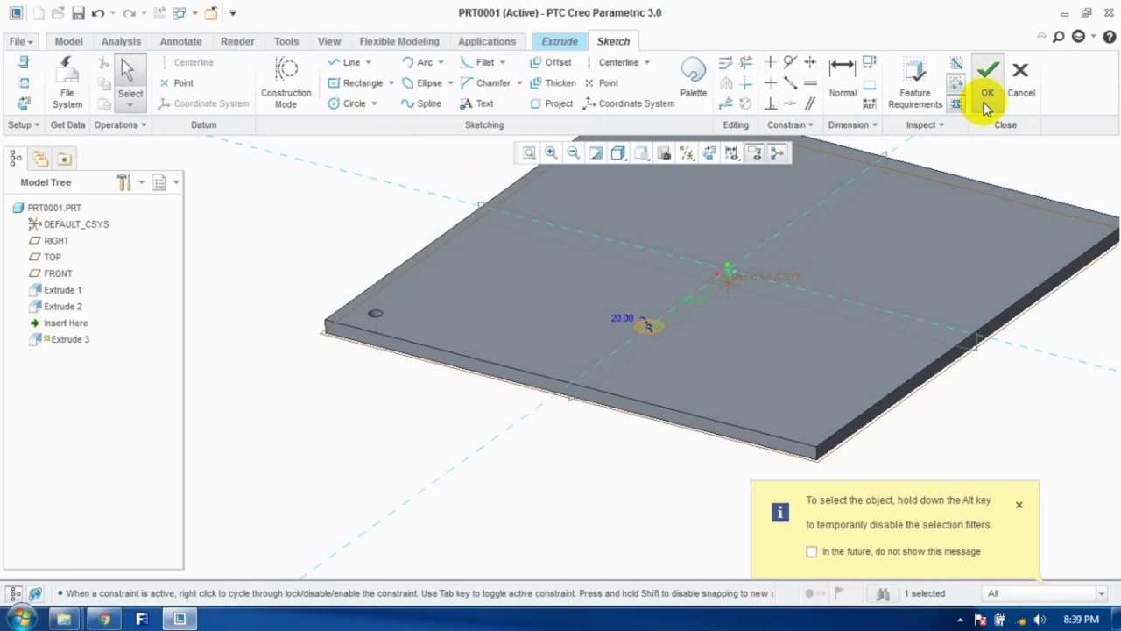
click(986, 92)
scroll(655, 267, up, 4)
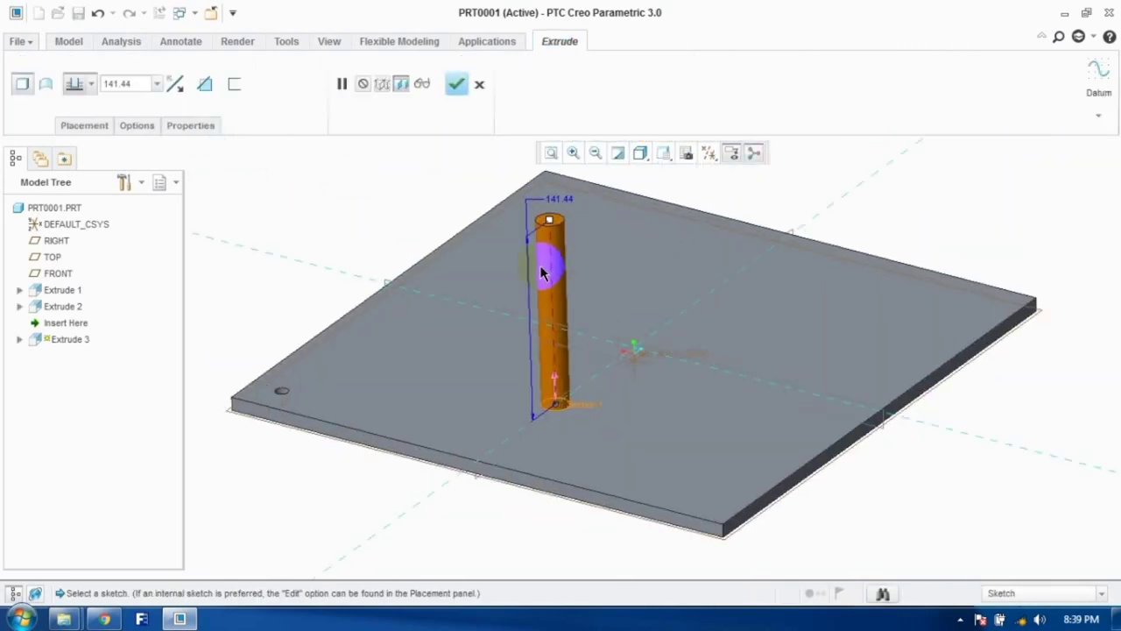
click(456, 83)
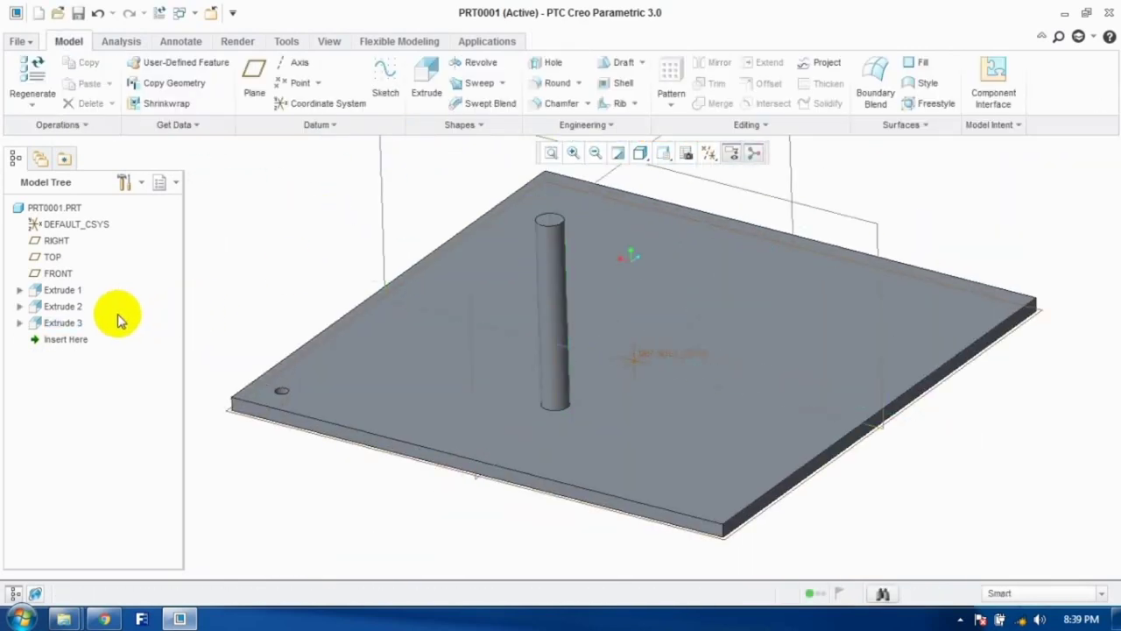
click(409, 372)
click(49, 322)
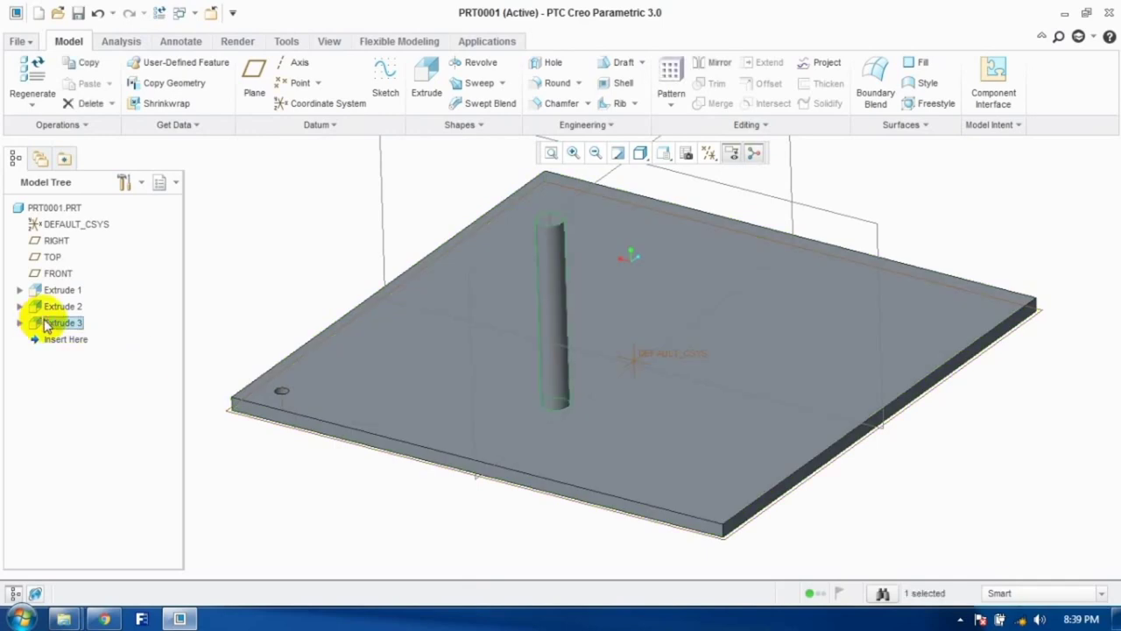
click(667, 95)
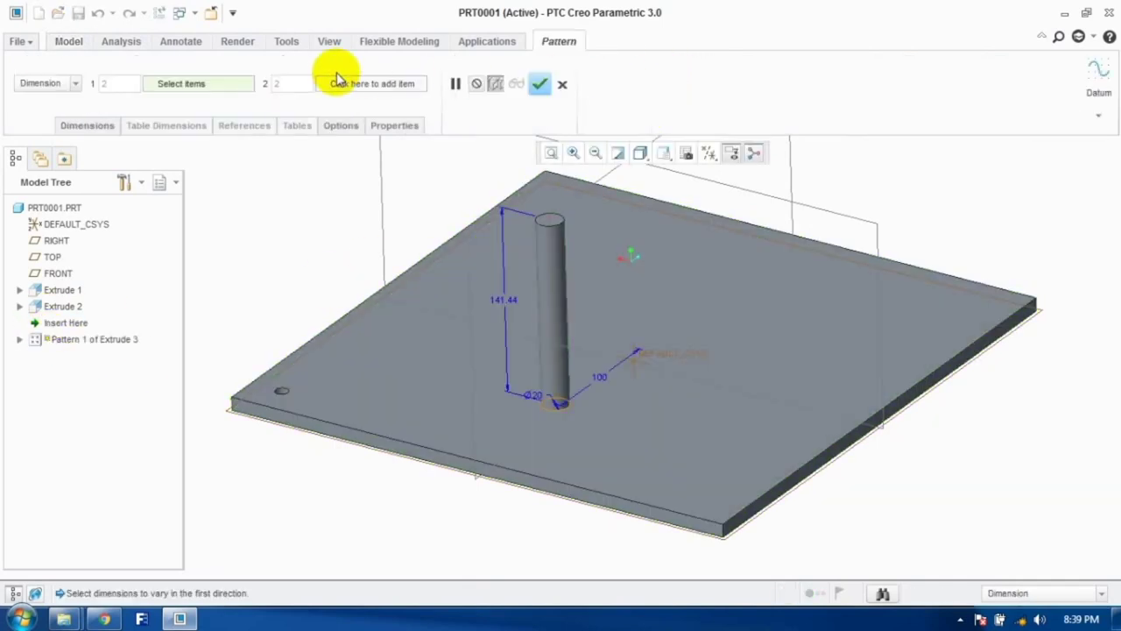
click(74, 84)
click(40, 125)
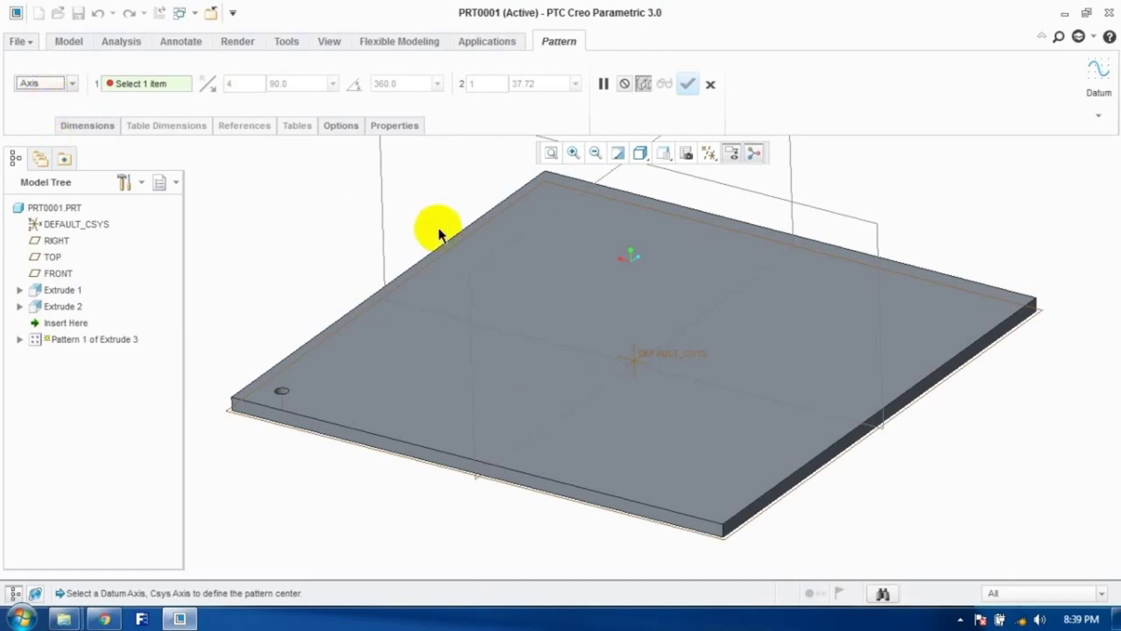
click(635, 374)
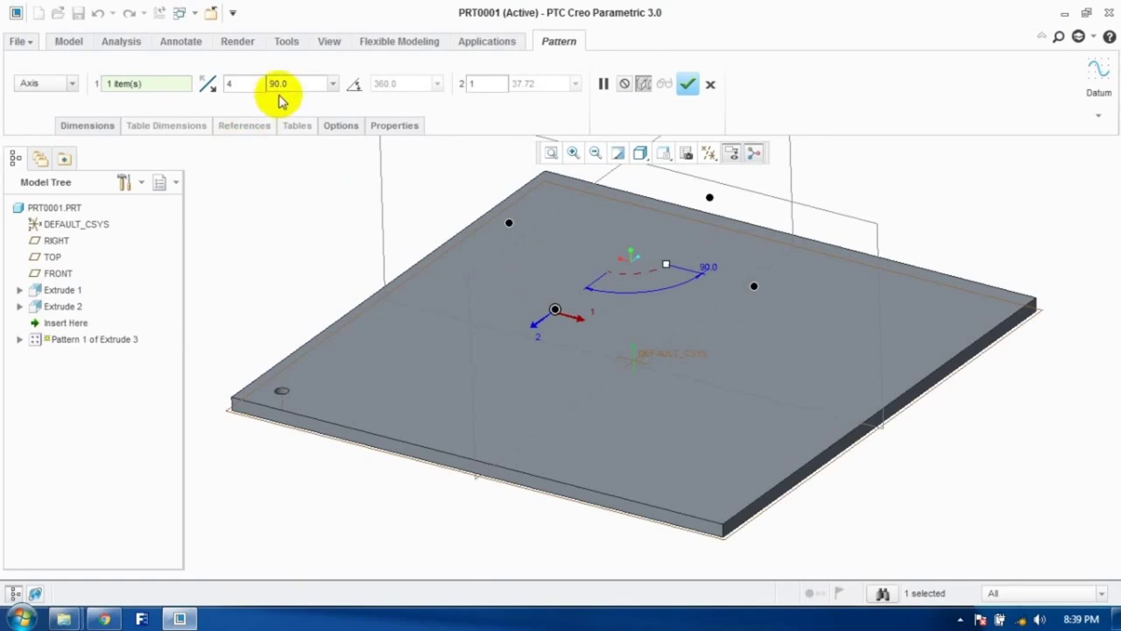
double_click(248, 87)
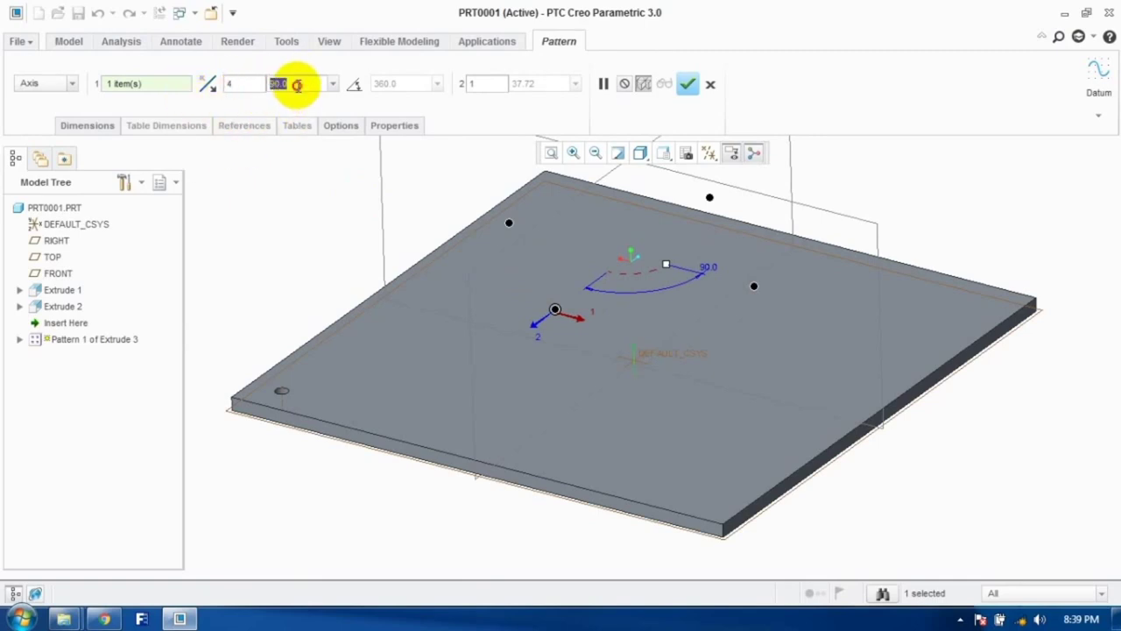
click(354, 92)
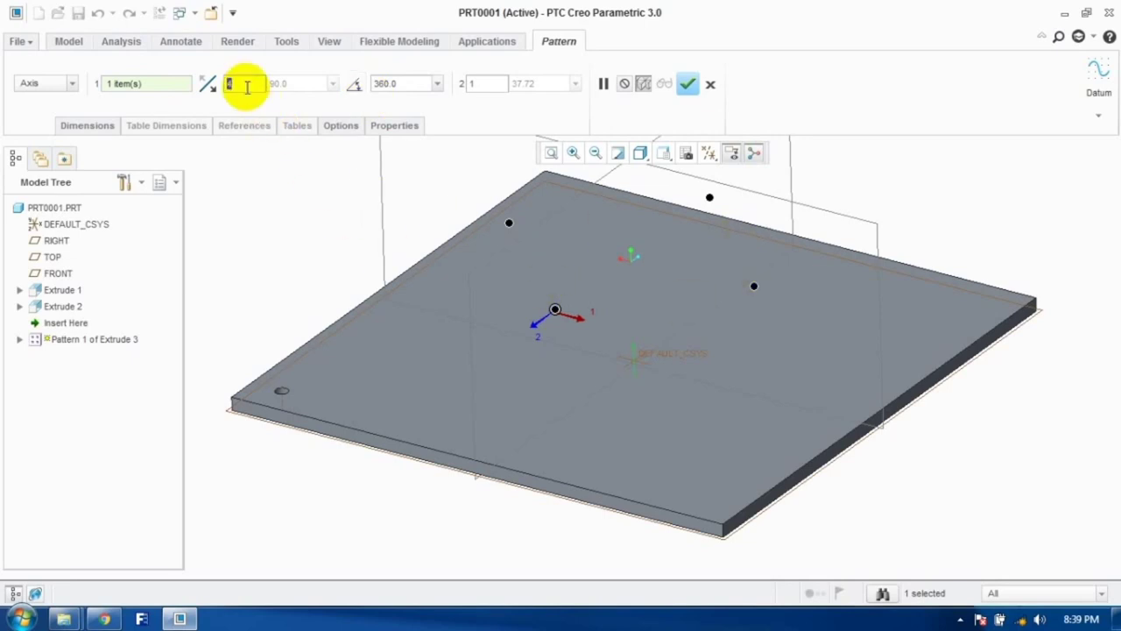
text(15)
key(Return)
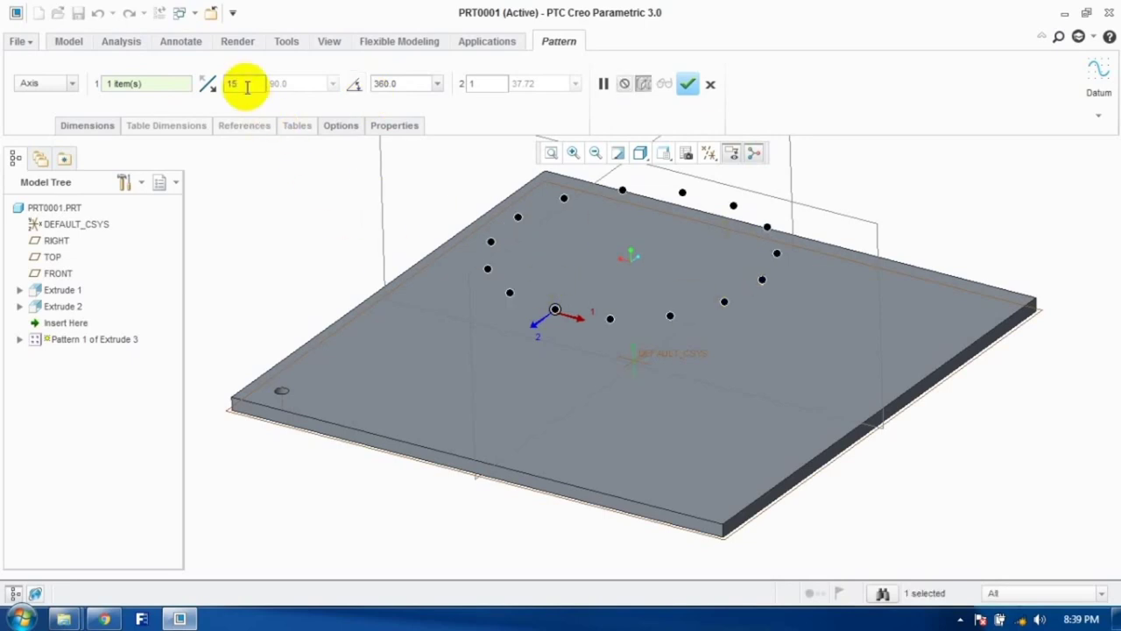
click(688, 83)
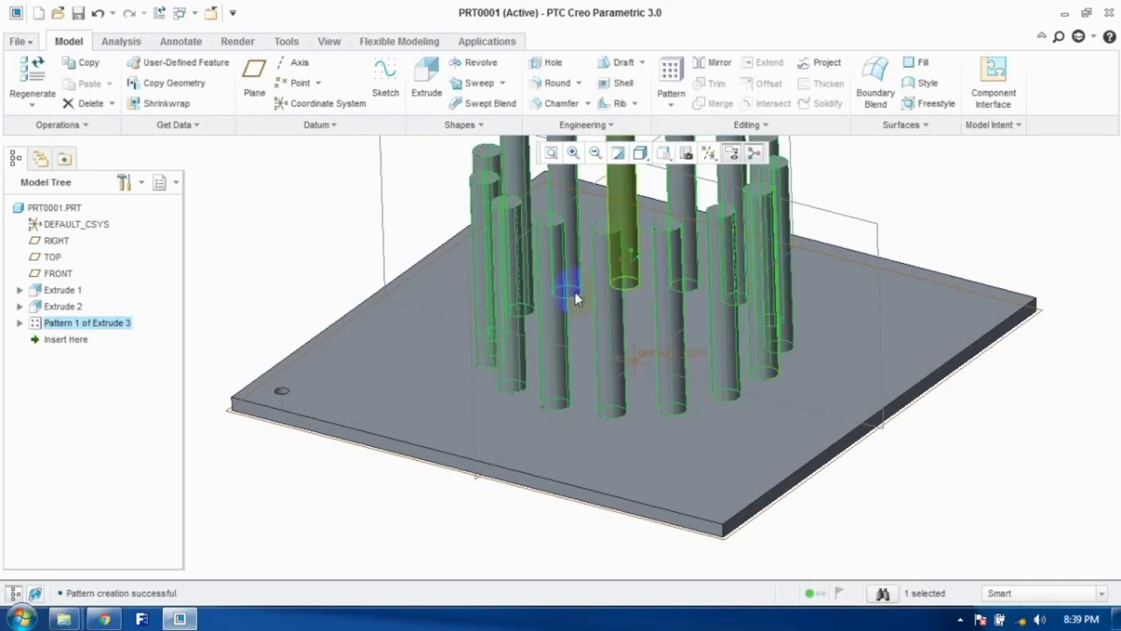
scroll(537, 364, down, 3)
click(353, 257)
mouse_move(353, 258)
middle_down()
mouse_move(345, 225)
mouse_move(346, 256)
middle_up()
key(ctrl+z)
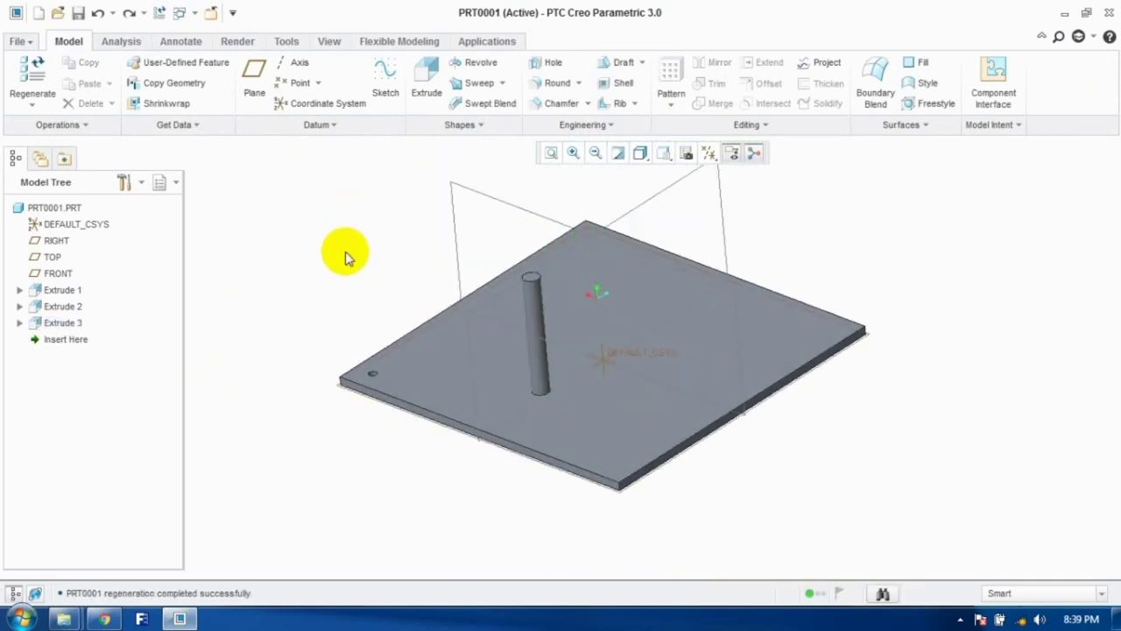
Step: Remove the pin and sketch a rectangle centred on the plate's top face
key(ctrl+z)
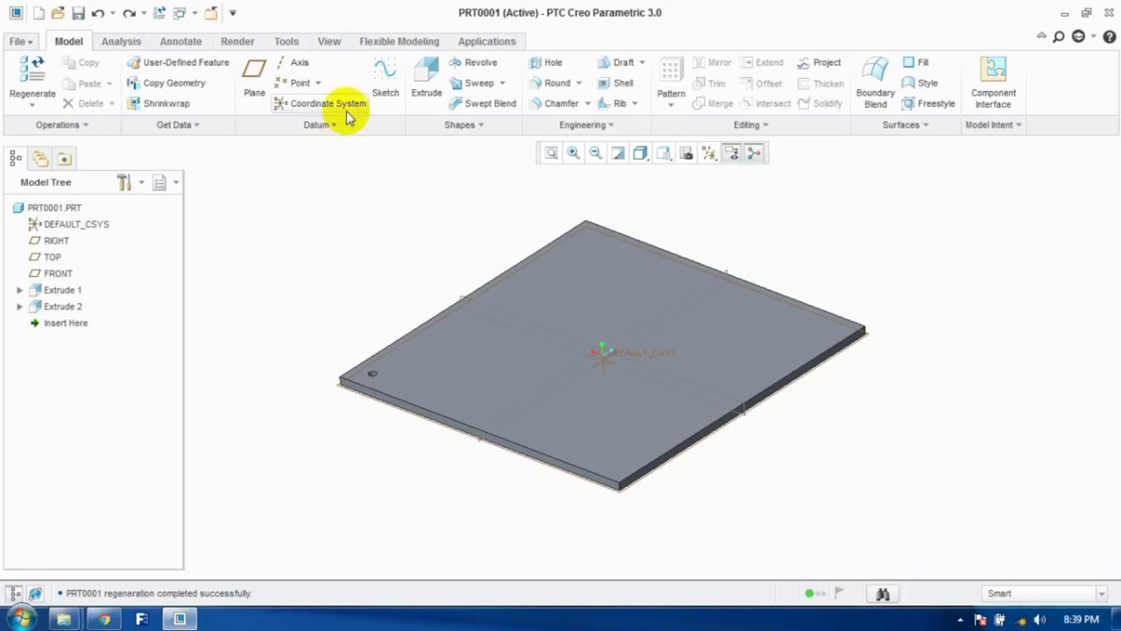
click(384, 91)
click(469, 332)
click(1033, 364)
click(350, 83)
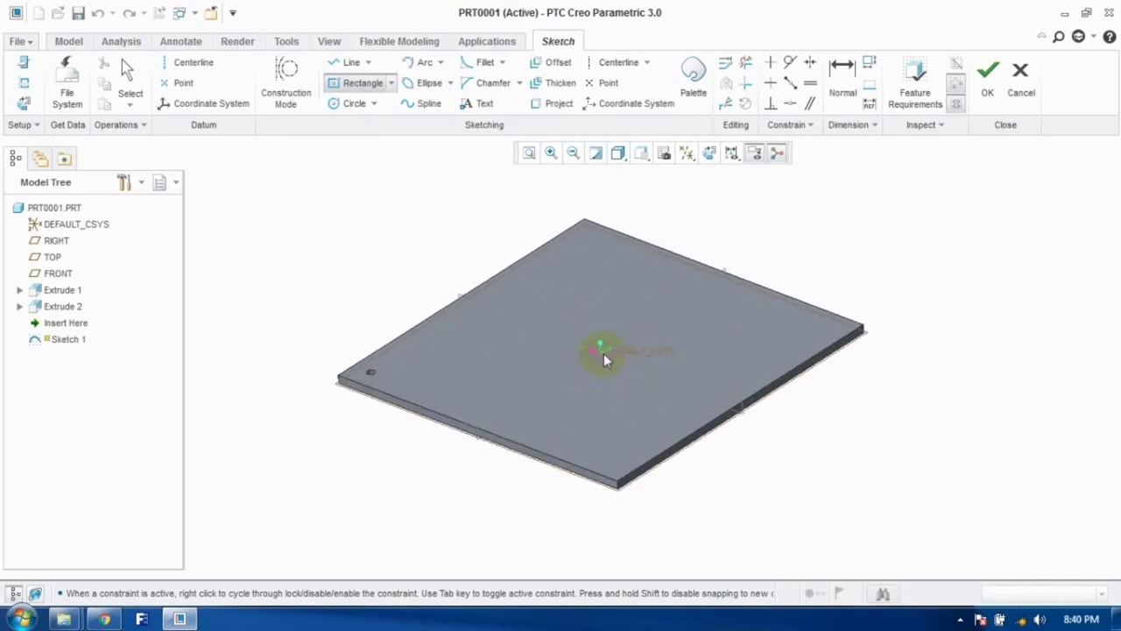
click(709, 153)
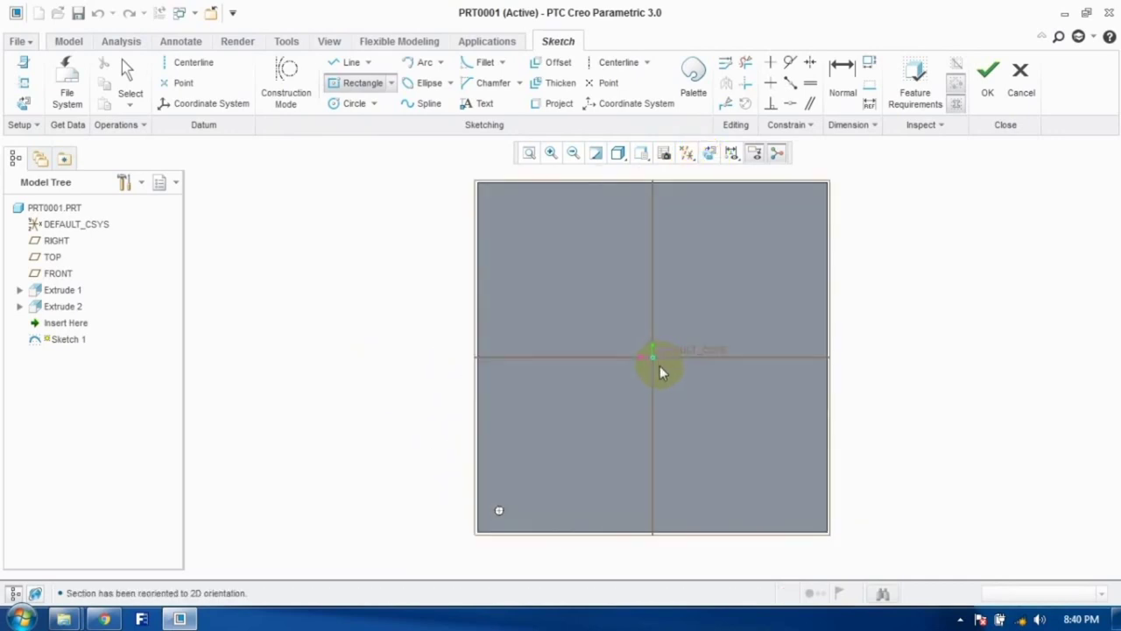
click(655, 359)
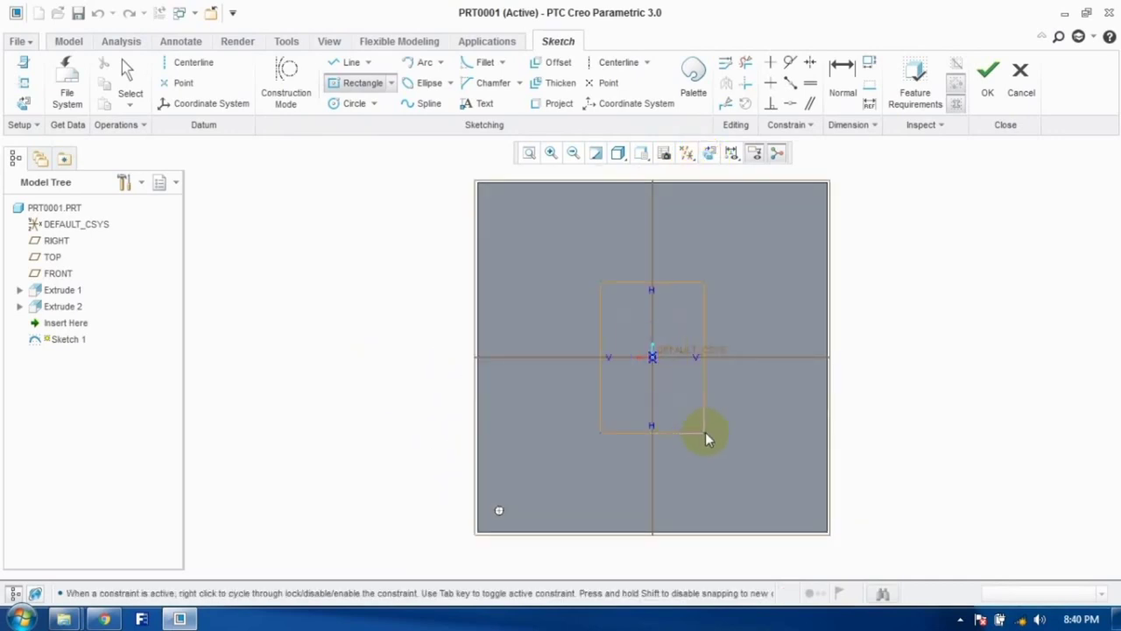
click(757, 456)
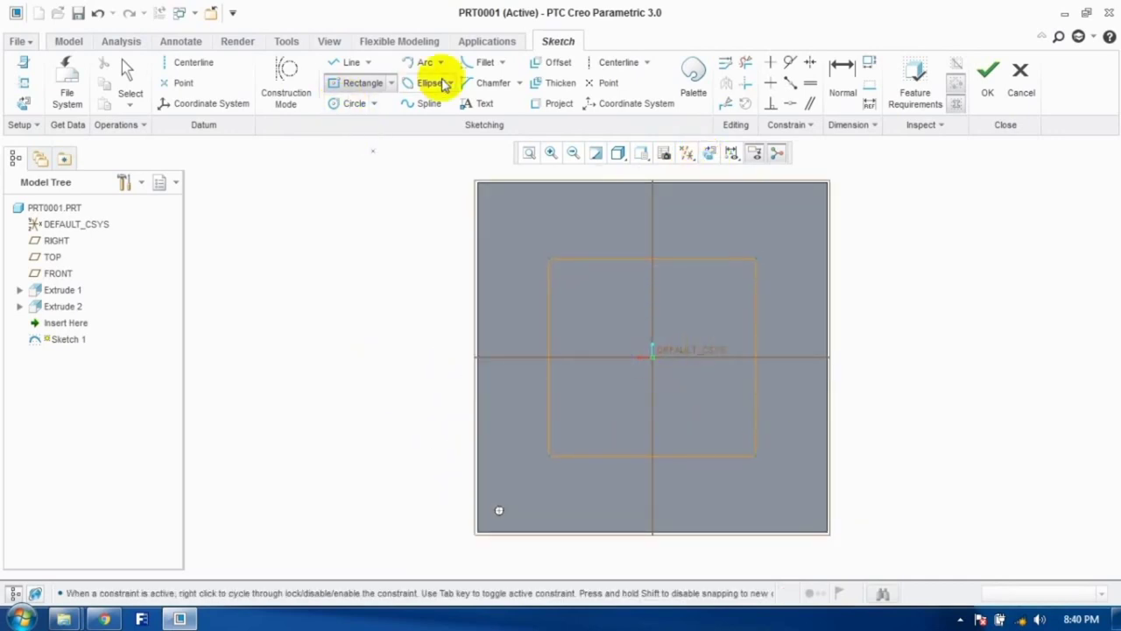
click(127, 77)
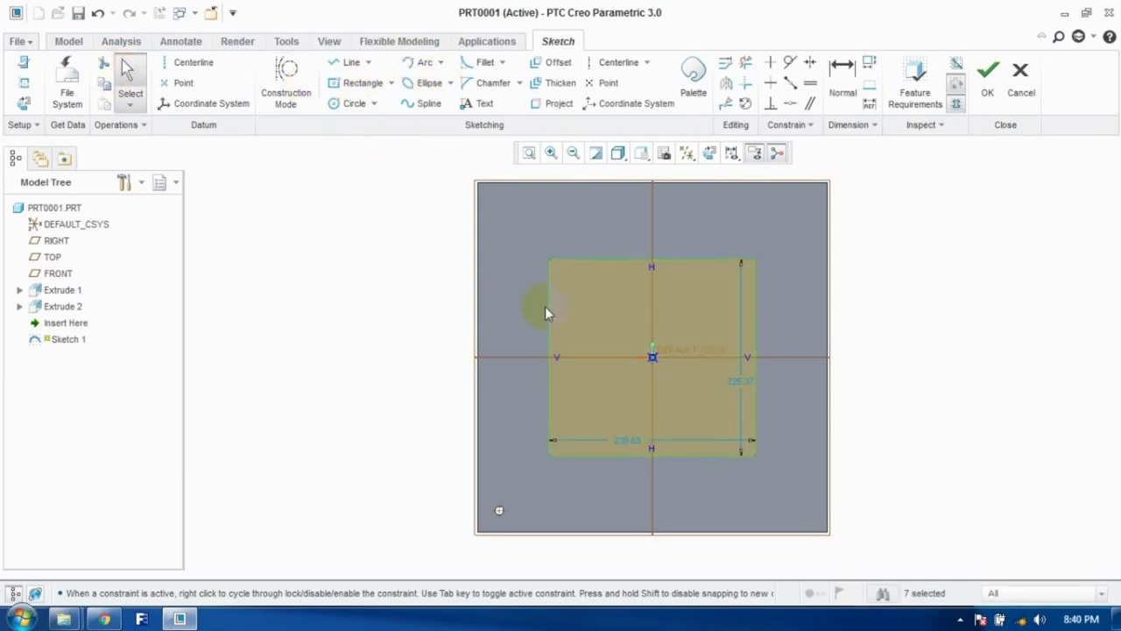
Step: Set the rectangle's width and height to 200
text(00)
key(Return)
double_click(723, 386)
text(200)
key(Return)
Step: Fillet the square's corners in the sketch
click(484, 62)
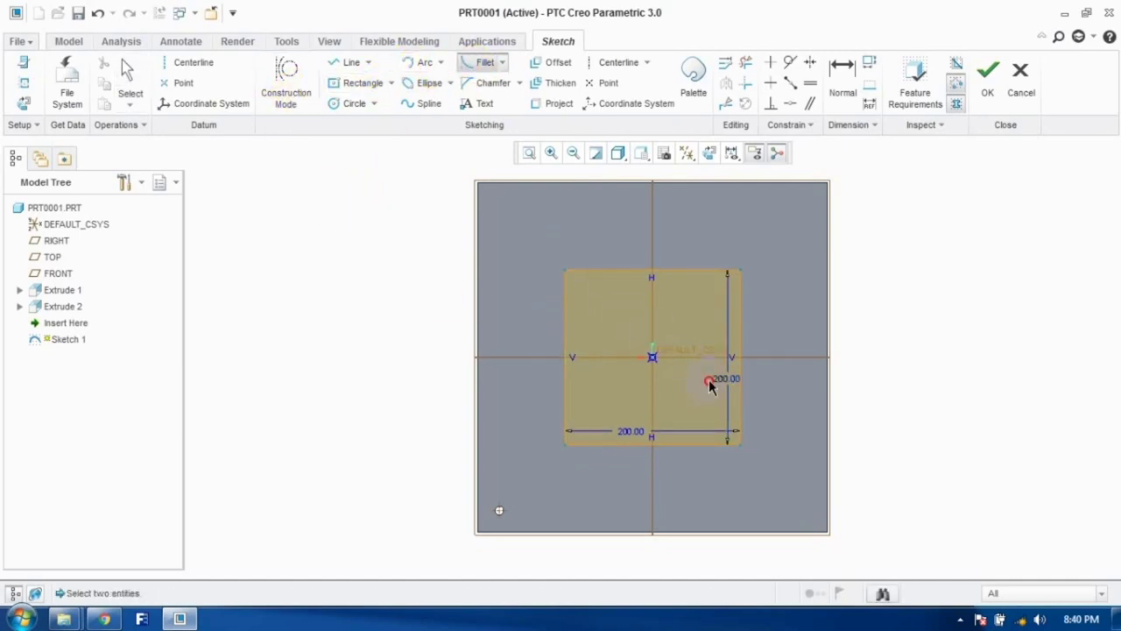
click(739, 352)
click(650, 463)
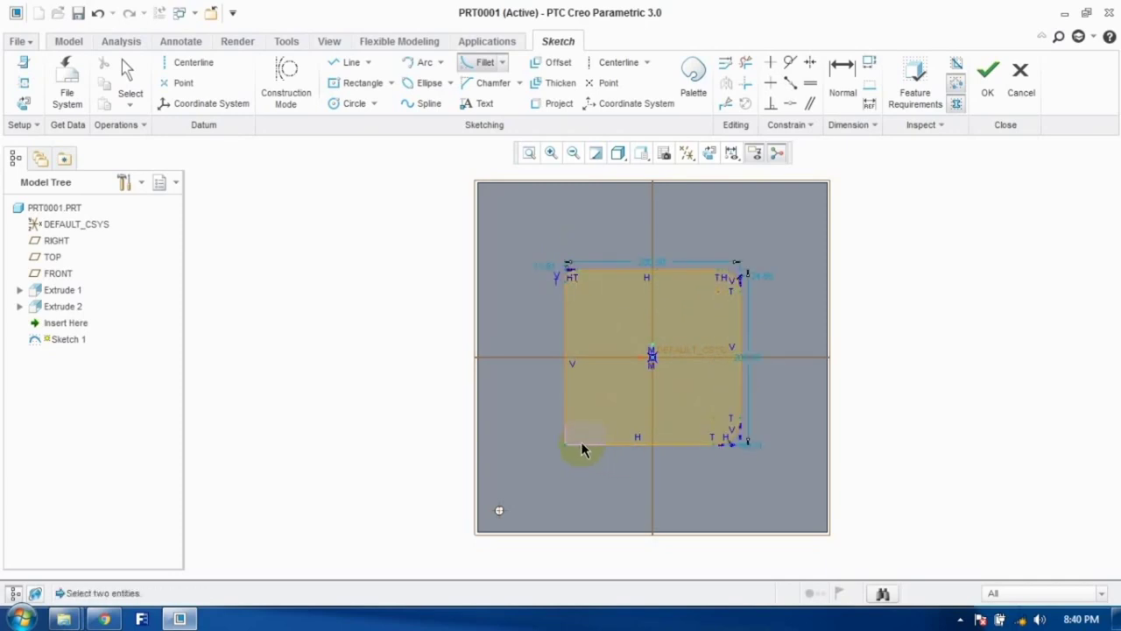
click(130, 88)
Step: Modify all corner radii to 50 and finish the rounded square sketch
mouse_move(393, 218)
mouse_down()
mouse_move(708, 400)
mouse_move(907, 498)
mouse_up()
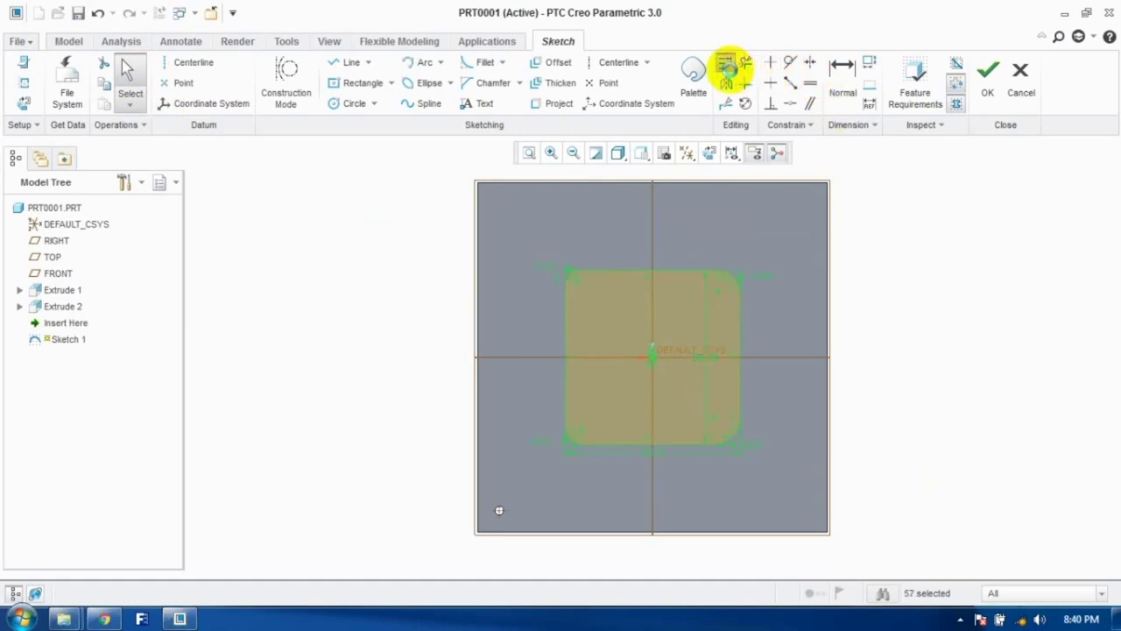
click(726, 68)
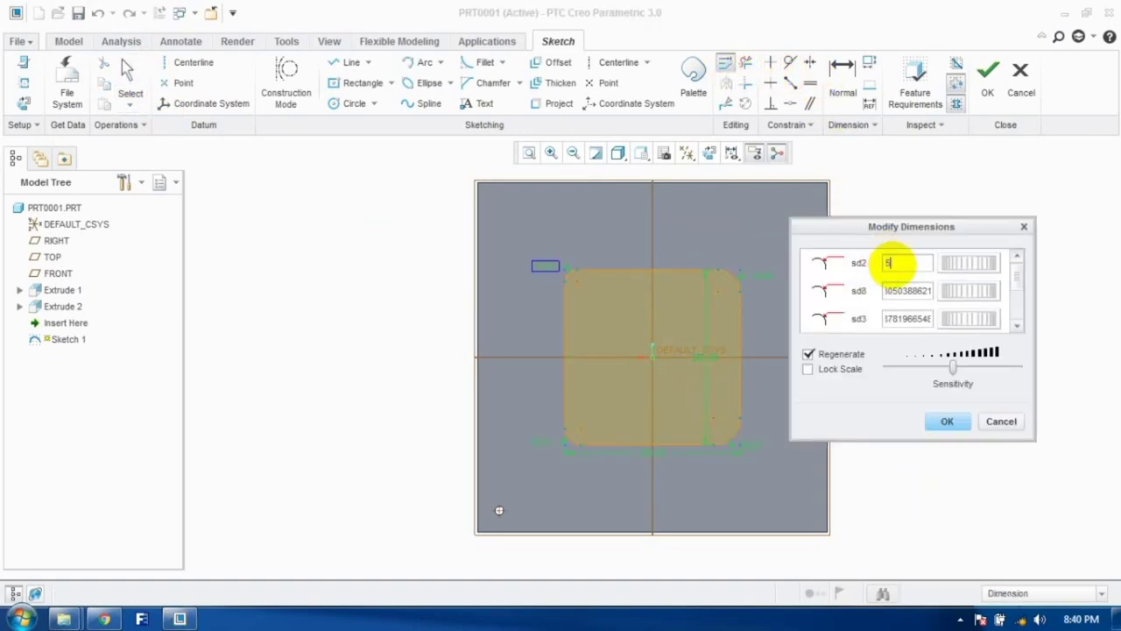
key(Return)
text(50)
key(Return)
text(50)
key(Return)
text(50)
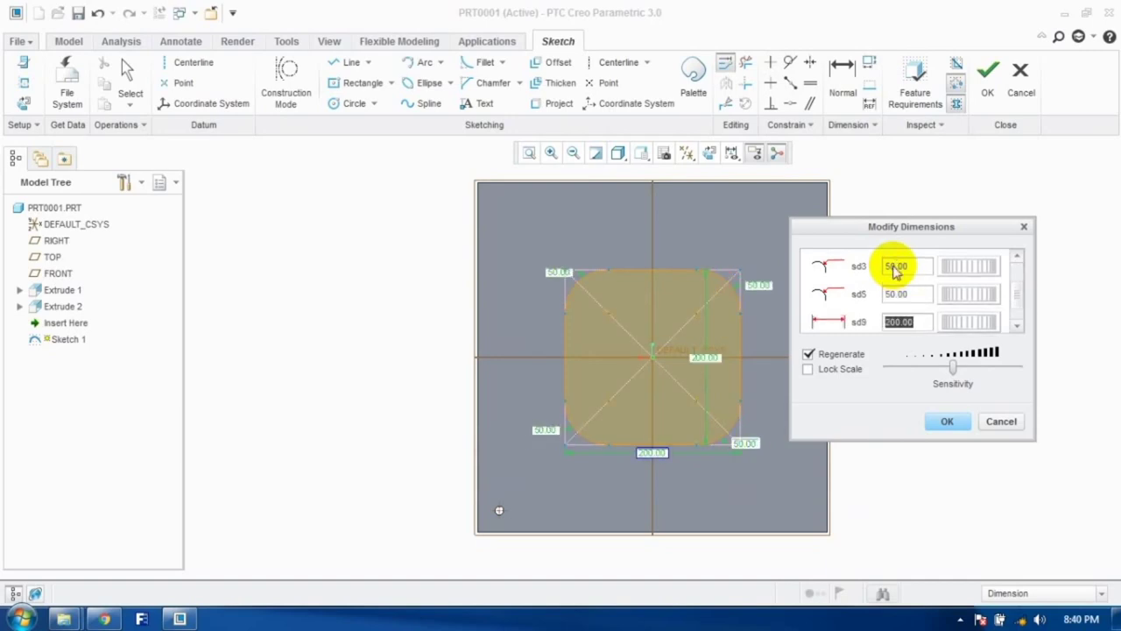
click(947, 421)
key(ctrl+d)
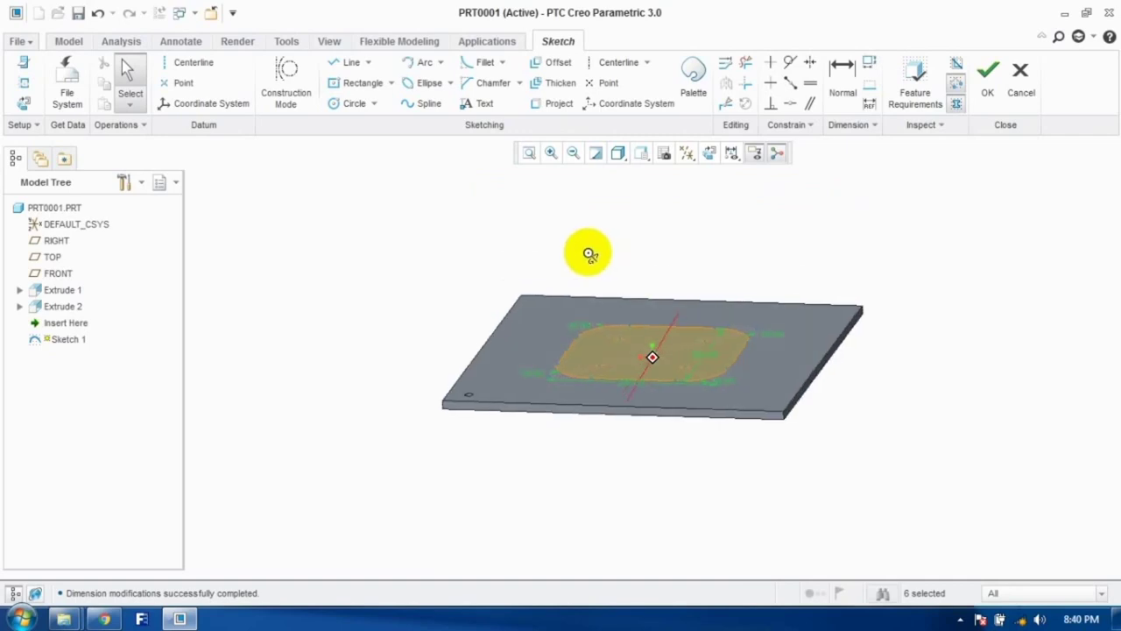
click(988, 88)
Step: Start a Fill pattern of the Extrude 2 pin
scroll(569, 407, up, 3)
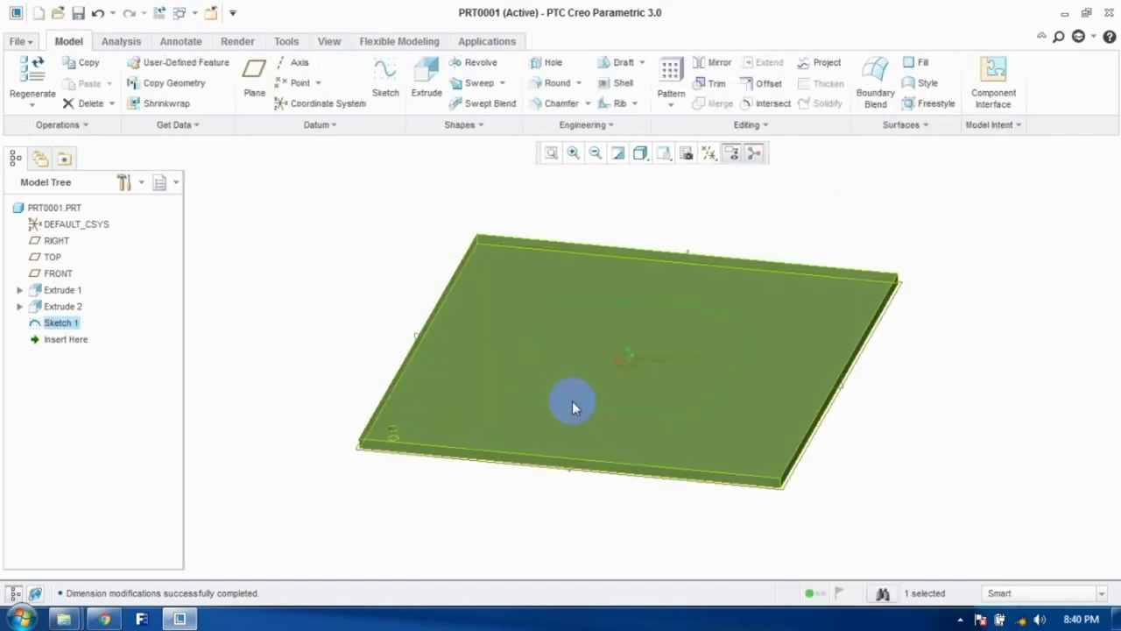
click(293, 333)
click(35, 306)
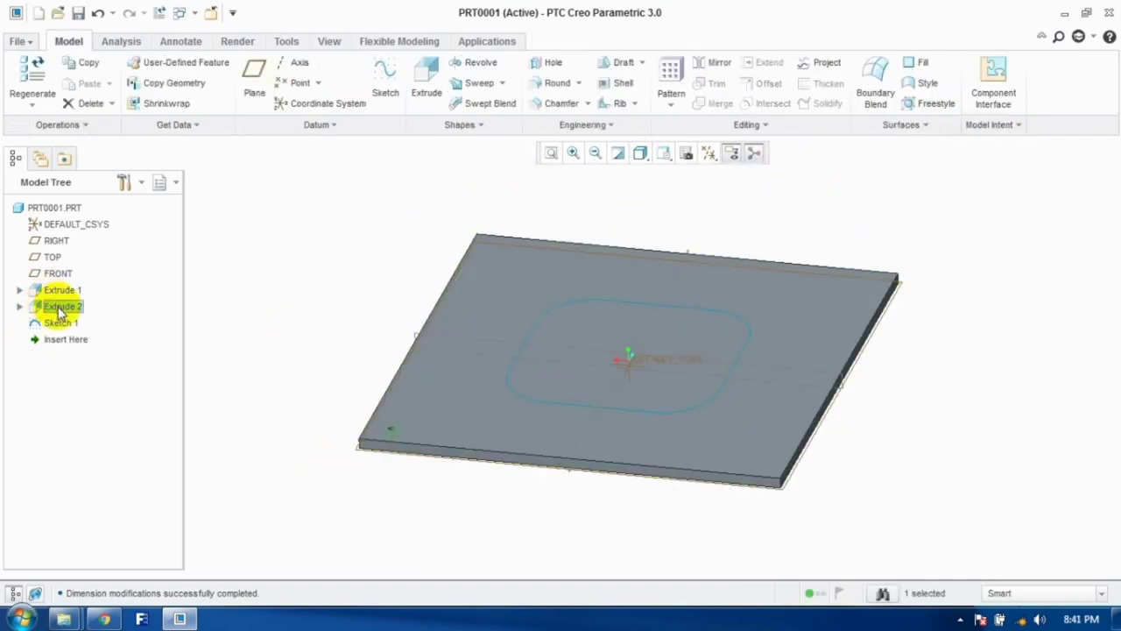
click(671, 77)
click(44, 83)
click(52, 136)
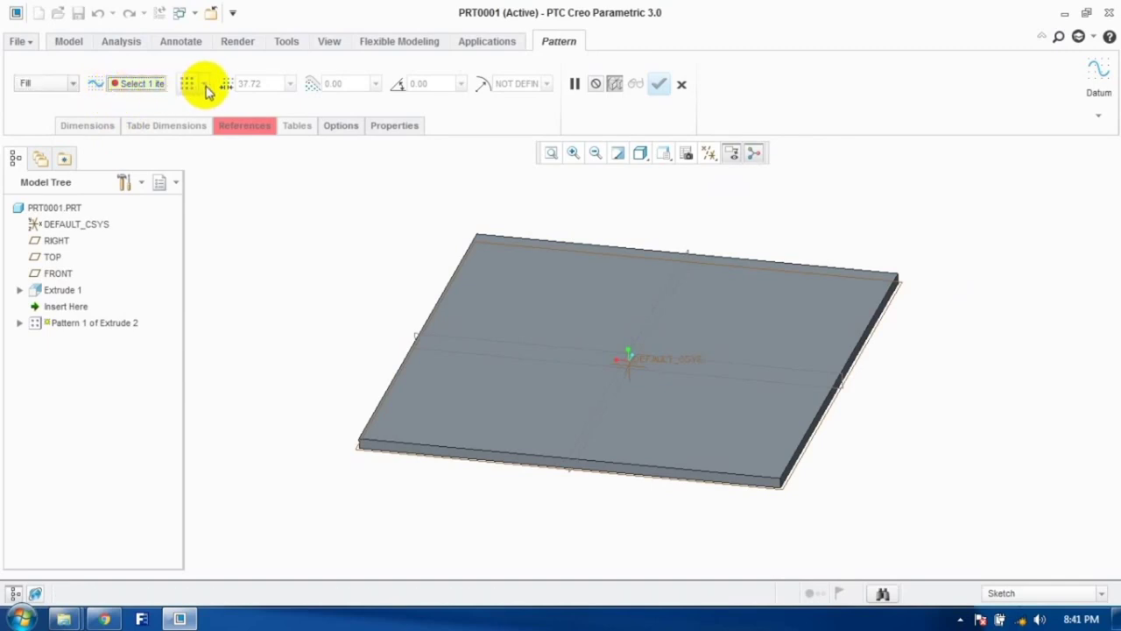
Step: Begin the fill boundary sketch on the plate's top face, viewed flat to the screen
click(242, 125)
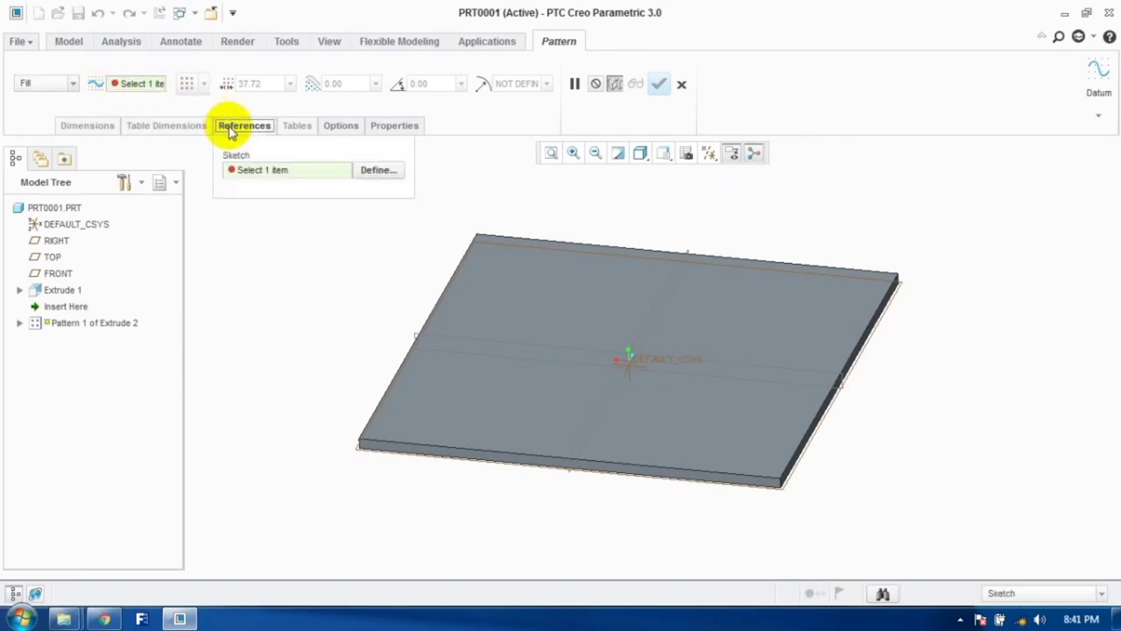
click(375, 170)
click(531, 411)
click(1025, 359)
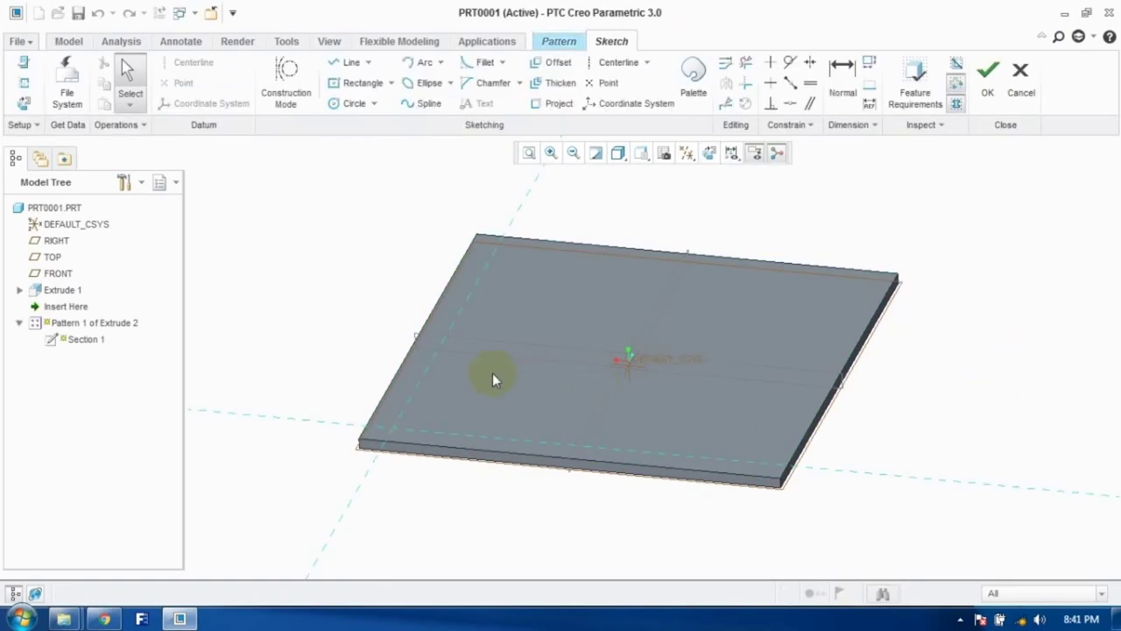
click(554, 103)
middle_drag(646, 381, 549, 338)
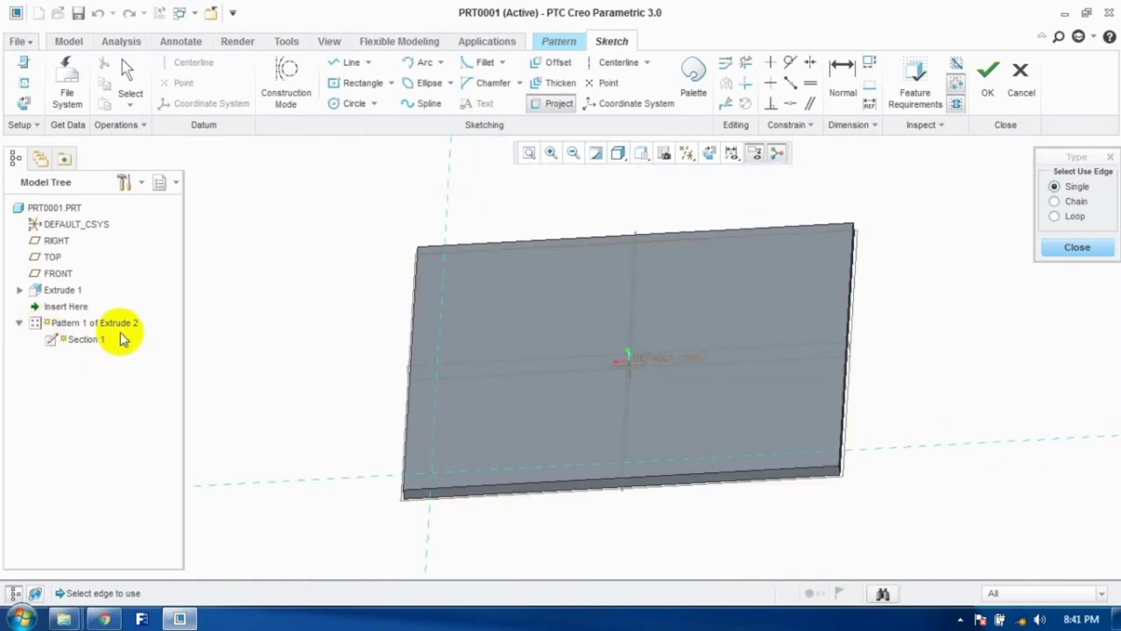
click(1079, 253)
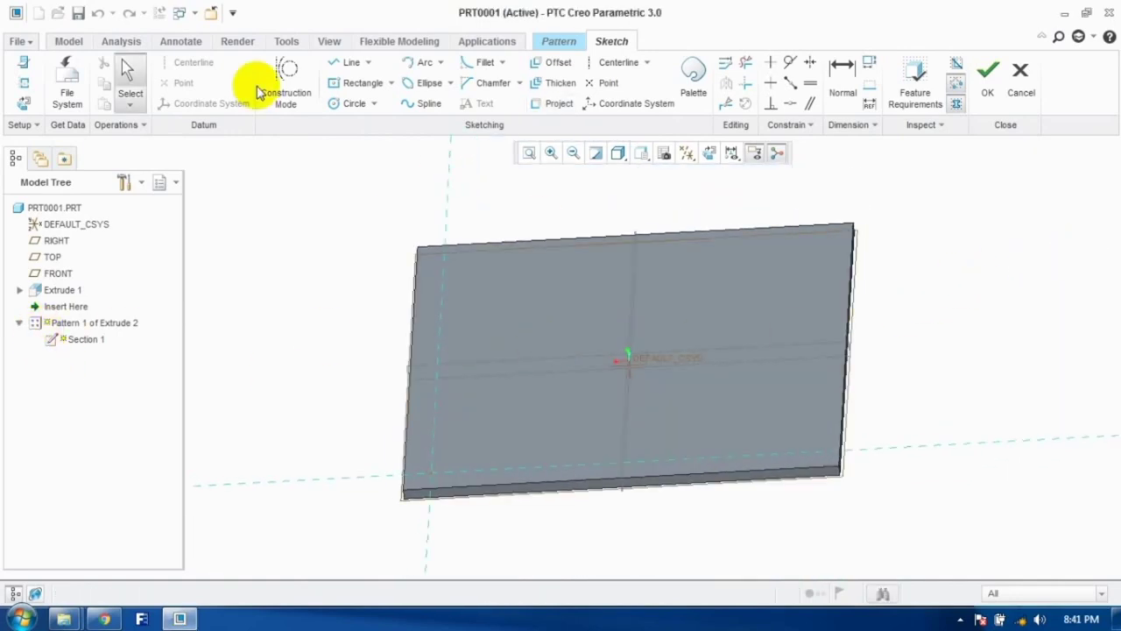
click(354, 83)
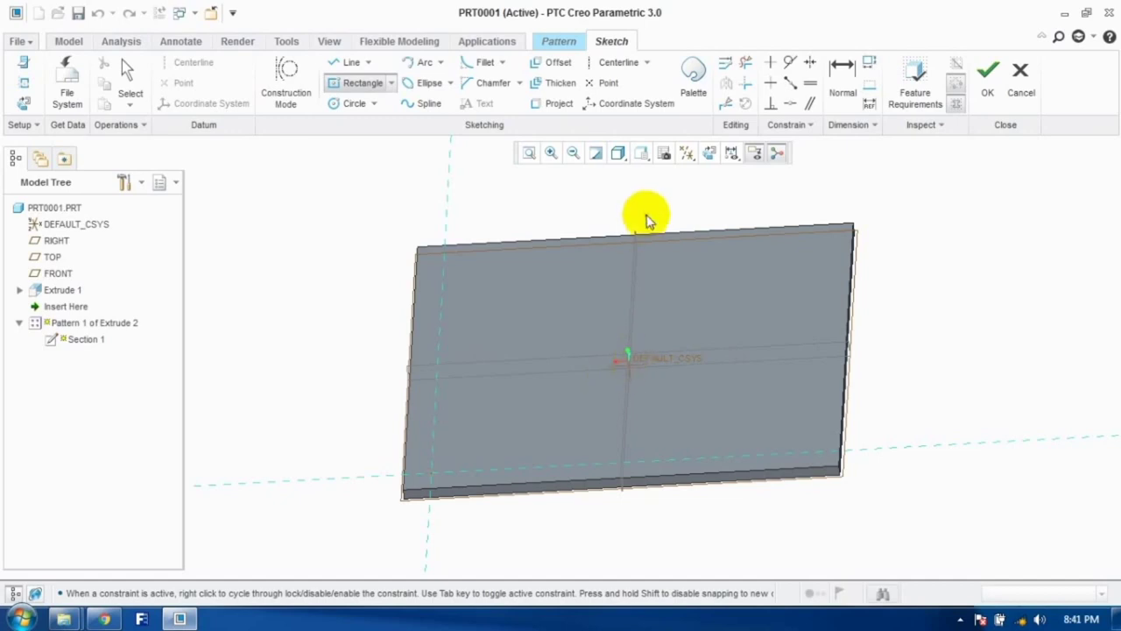
click(710, 155)
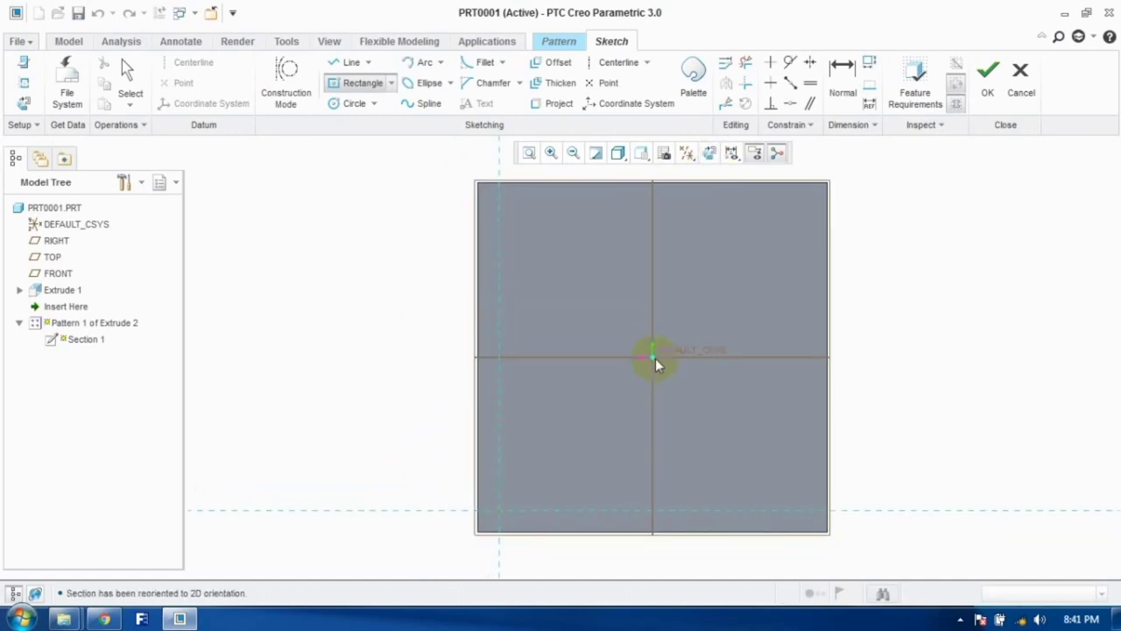
Step: Draw a rectangle centred on the plate origin and round its corners
drag(652, 363, 698, 408)
click(759, 482)
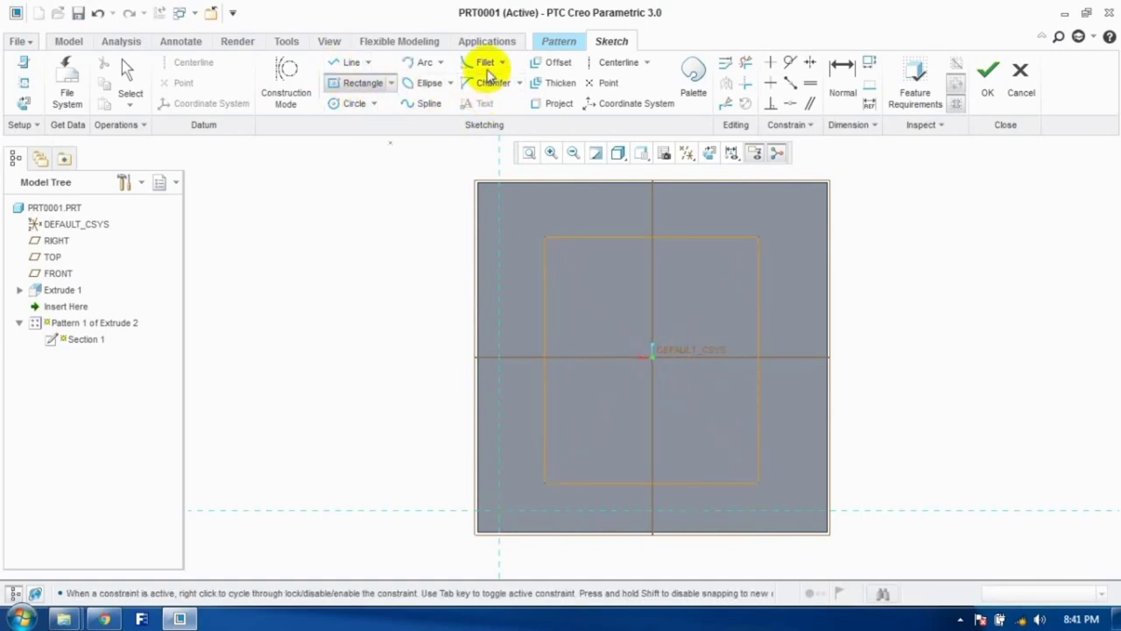
click(486, 62)
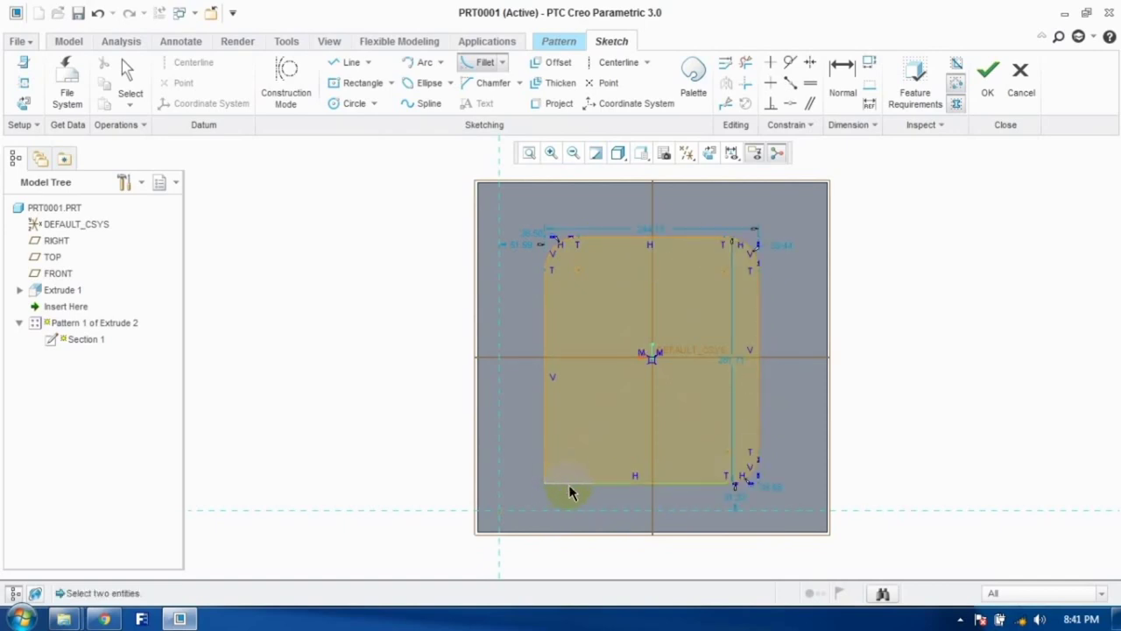
click(549, 454)
click(130, 80)
Step: Set the corner radii to 50 and the square to 200 × 200, then finish the sketch
drag(268, 151, 921, 527)
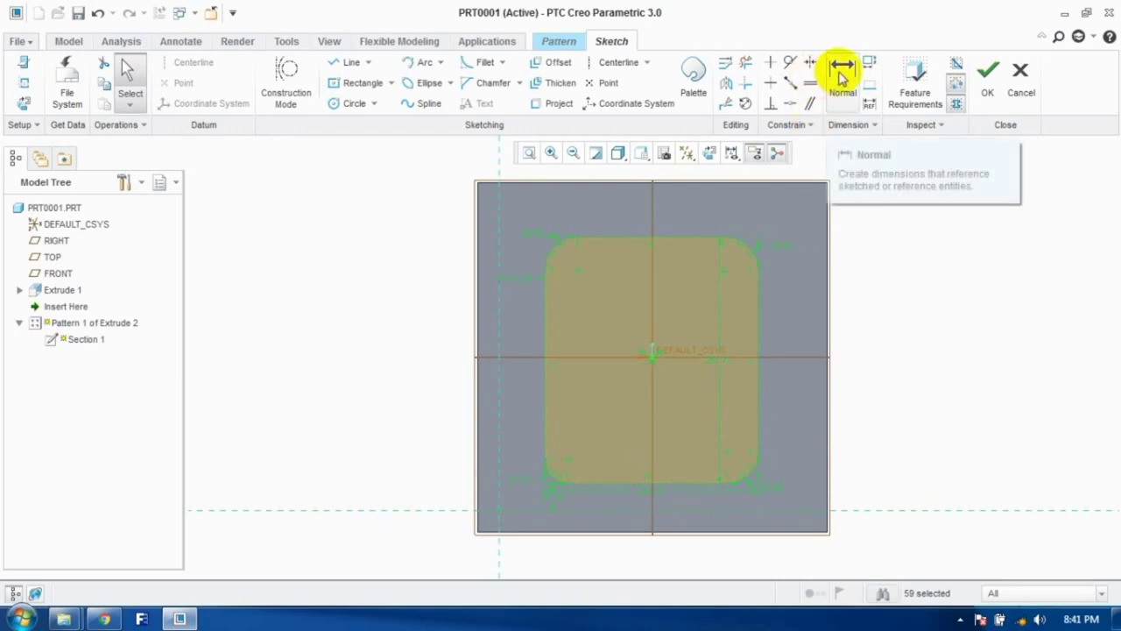
click(730, 67)
text(50)
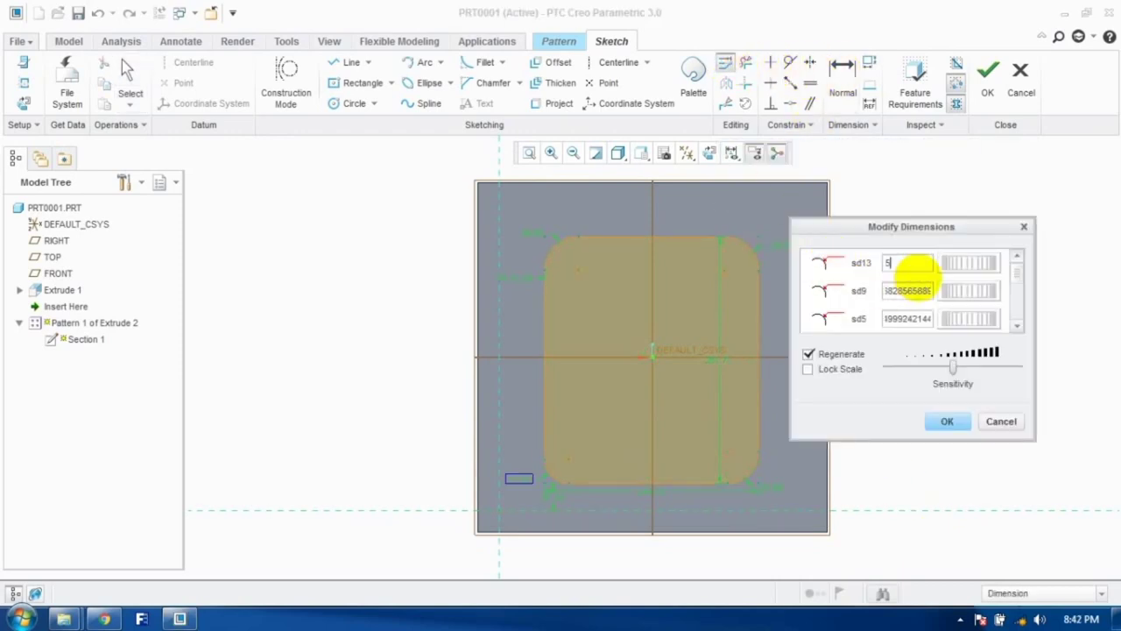
key(Tab)
text(50)
key(Tab)
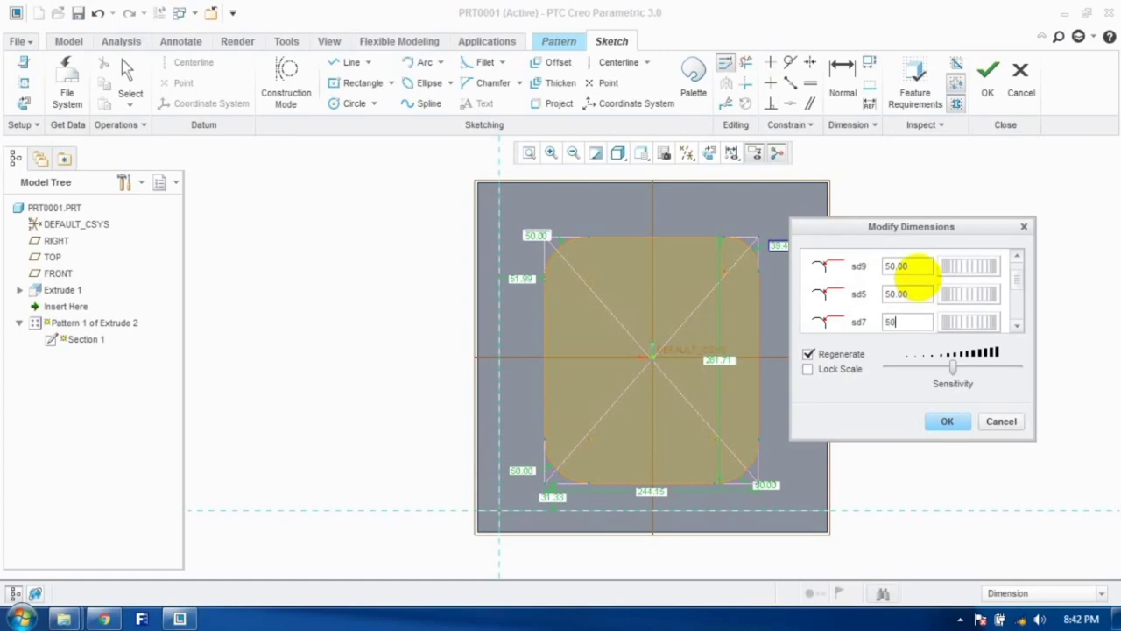
text(2)
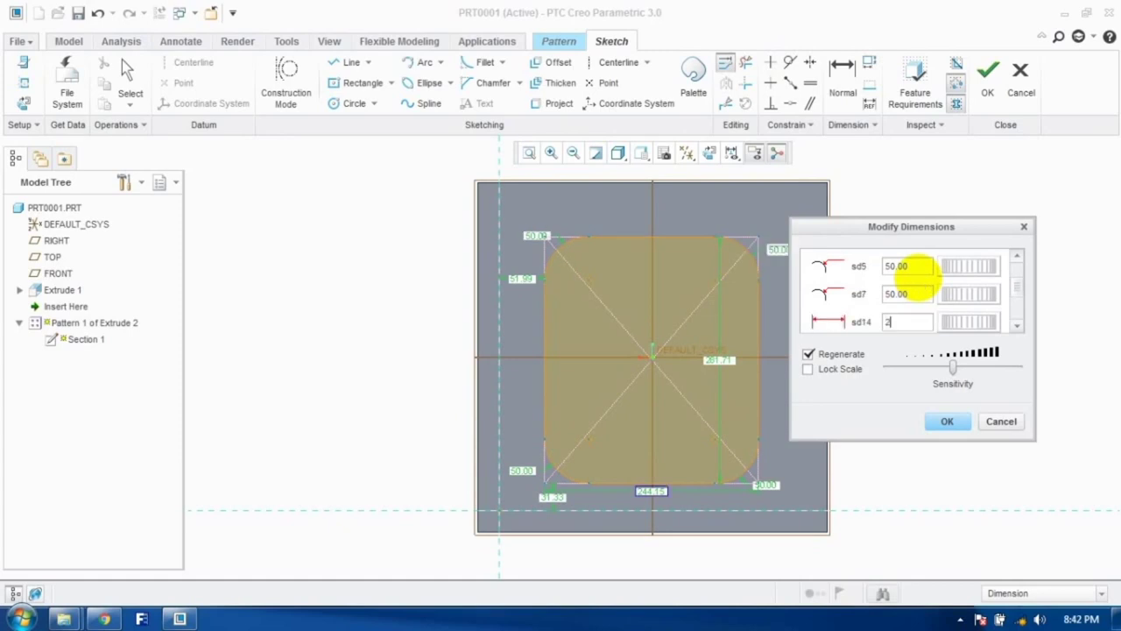
text(00)
key(Tab)
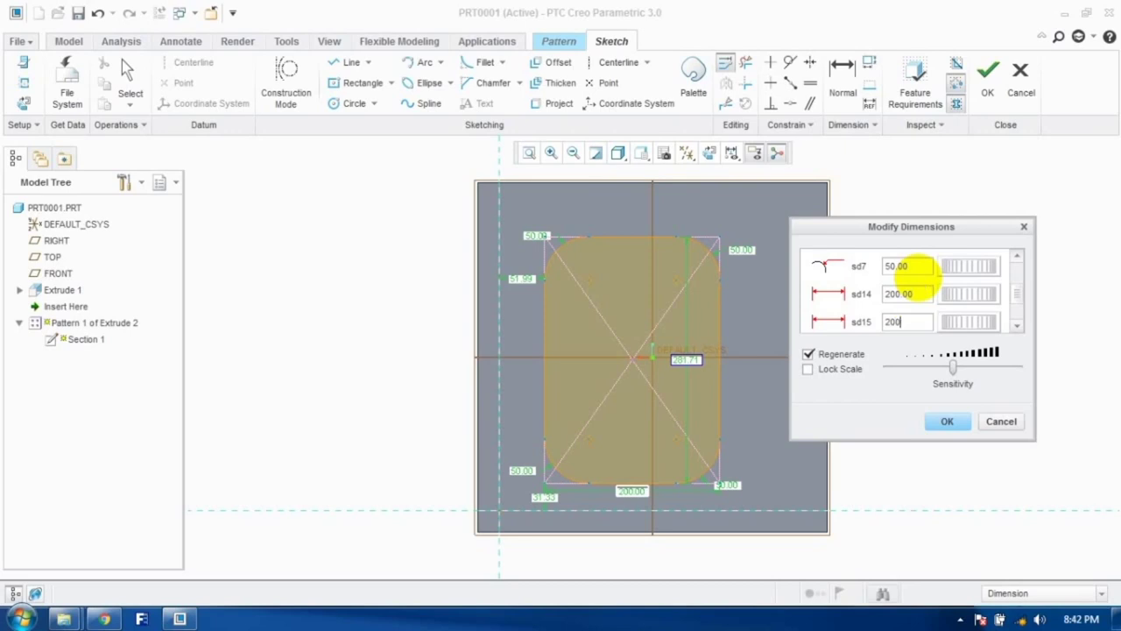
text(200)
key(Tab)
click(947, 421)
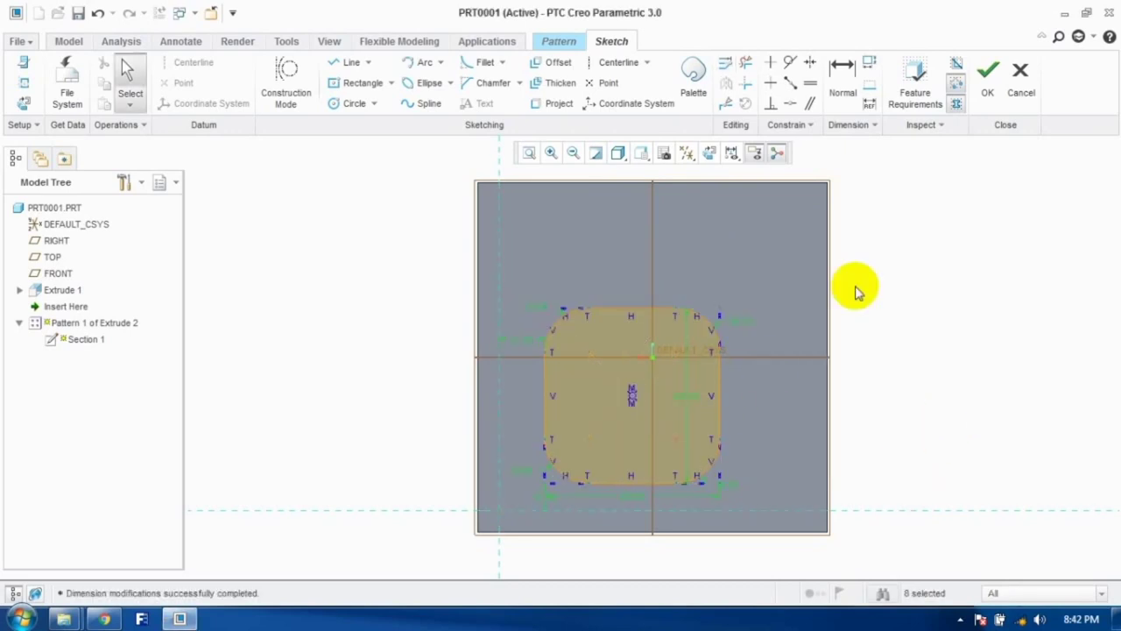
click(981, 91)
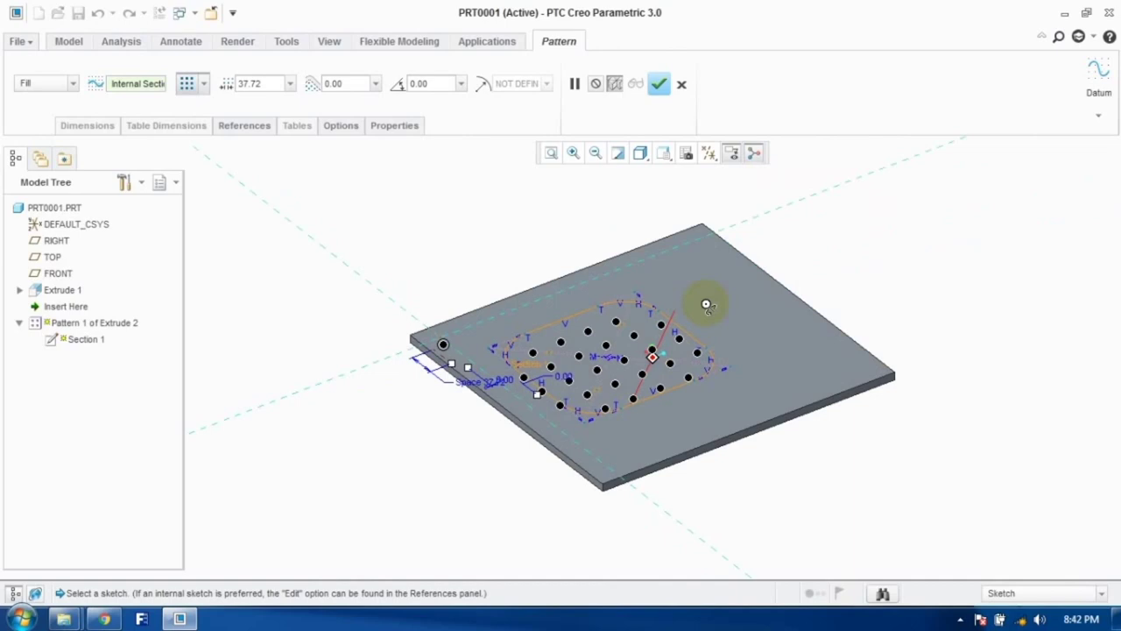
Step: Complete the pin fill pattern despite regeneration failures and reopen its definition
click(658, 83)
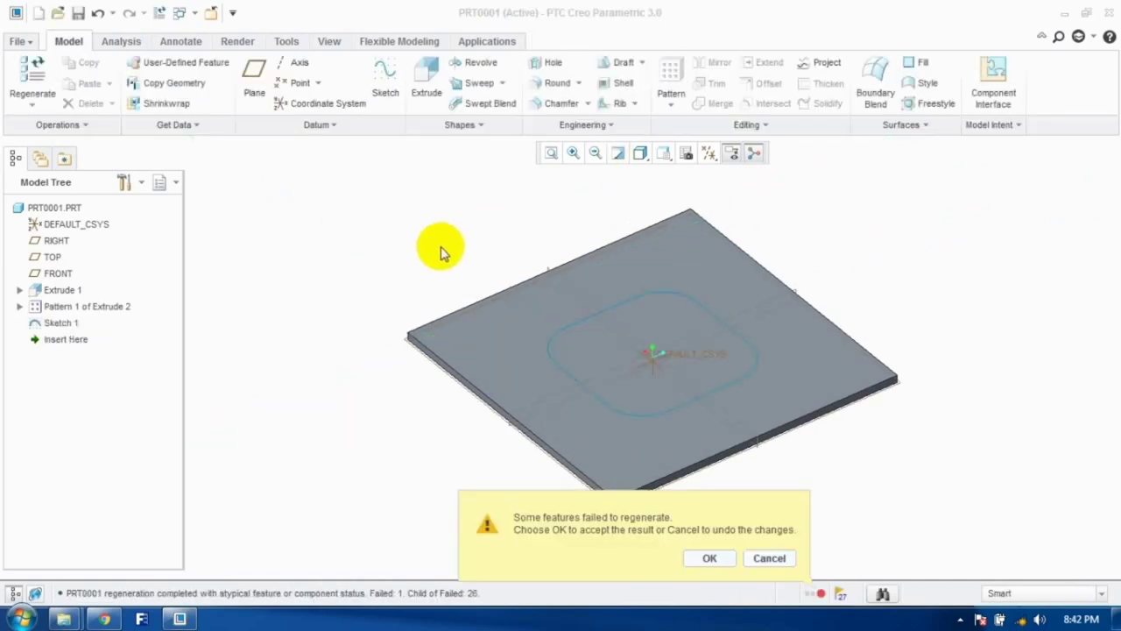
click(710, 557)
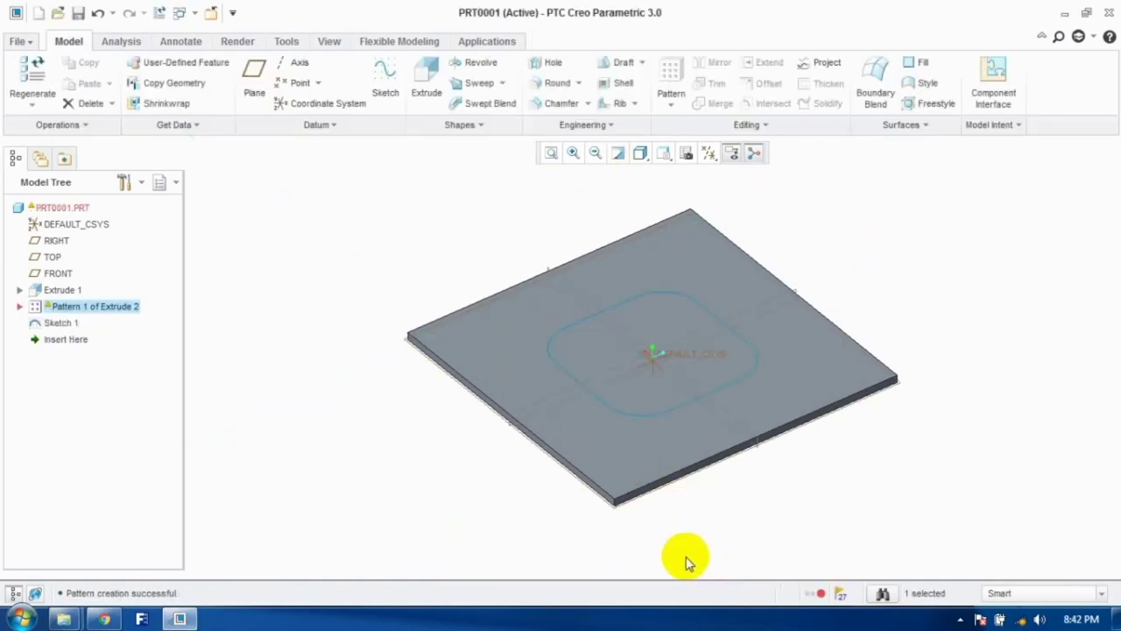
right_click(112, 321)
click(144, 350)
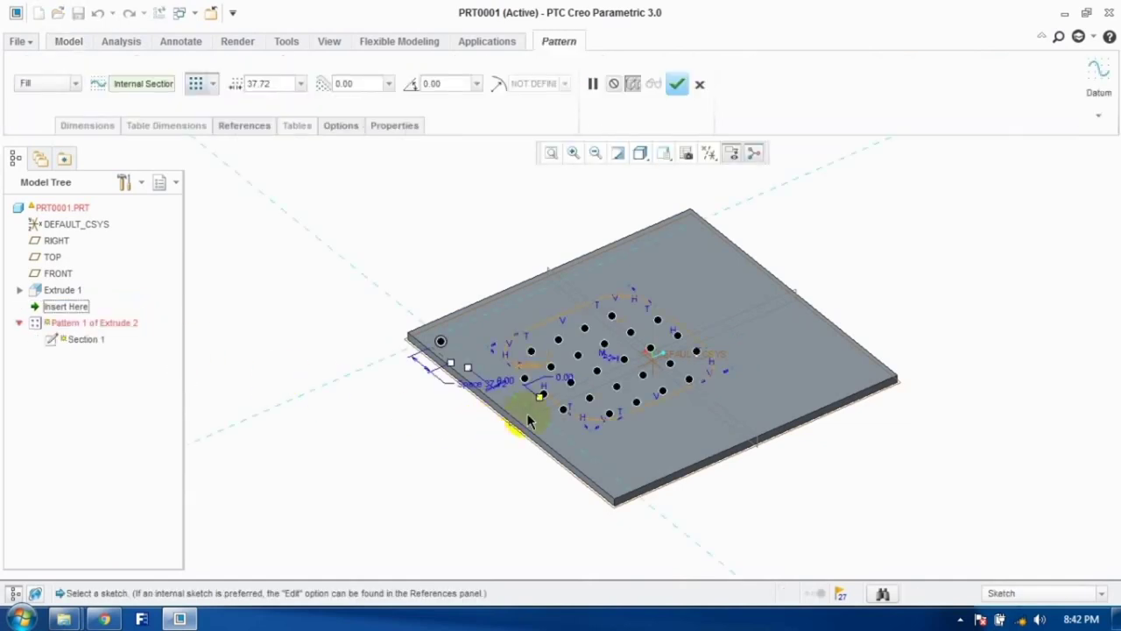
Step: Change the fill pattern to spacing 20 and boundary offset 10
middle_drag(525, 393, 385, 353)
click(281, 83)
click(354, 112)
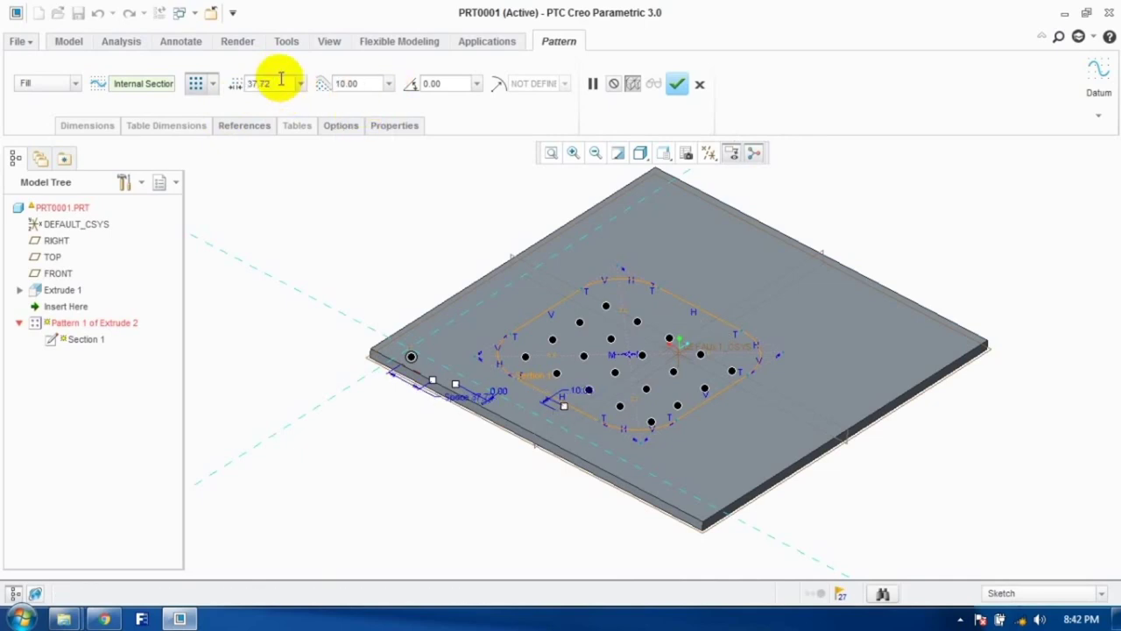
click(281, 81)
text(20)
key(Return)
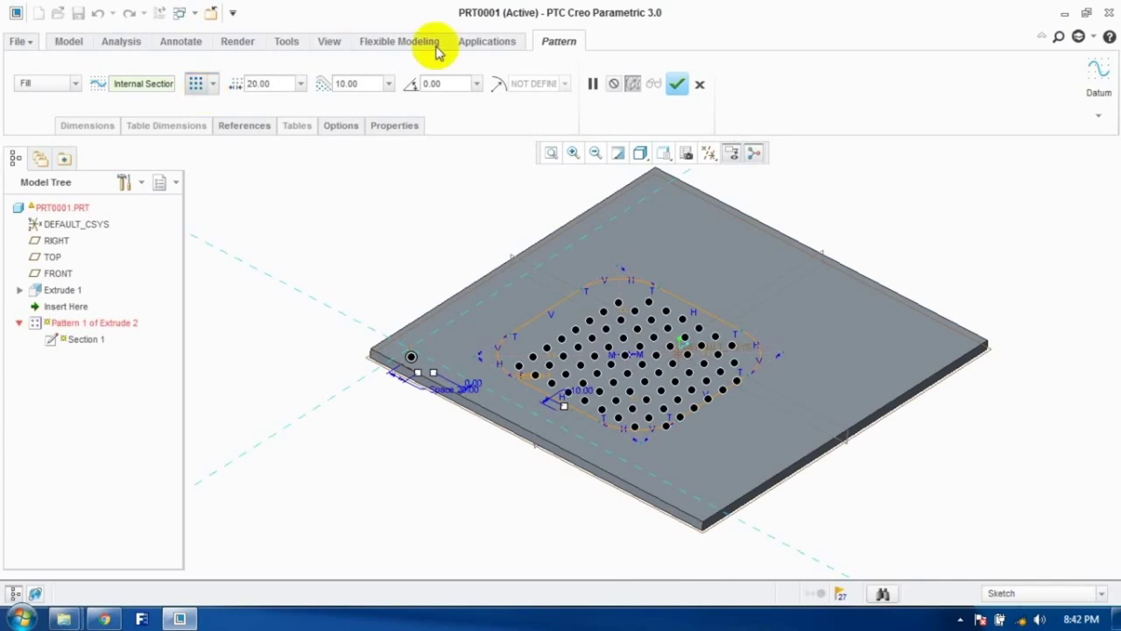
Step: Finish the edited pattern, then undo both the pattern and the pin
click(677, 83)
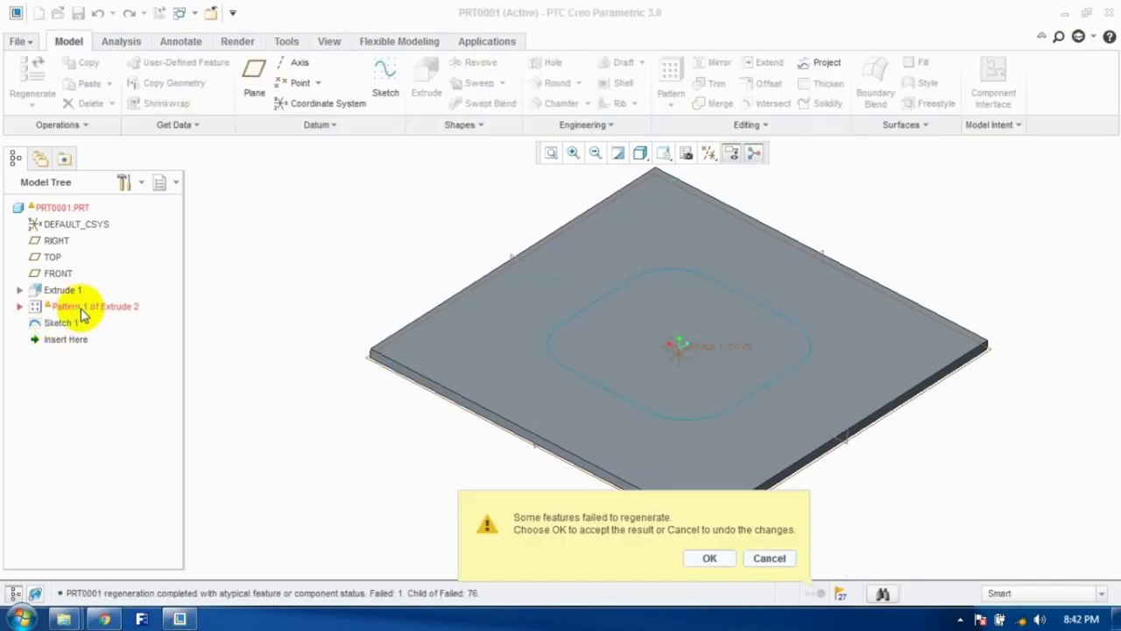
click(710, 558)
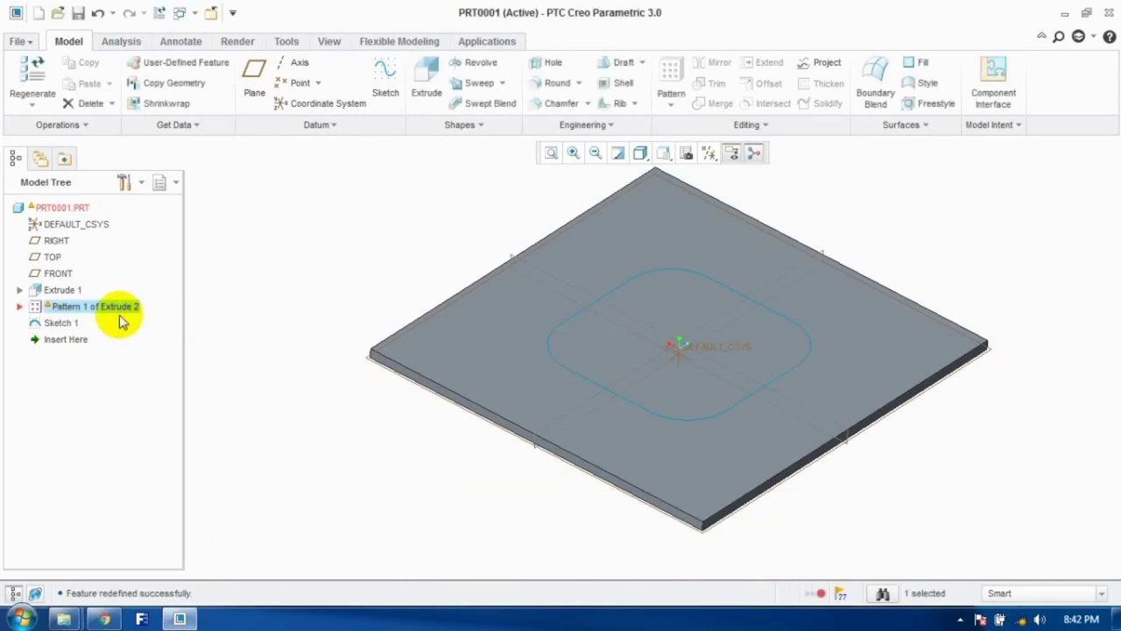
key(ctrl+z)
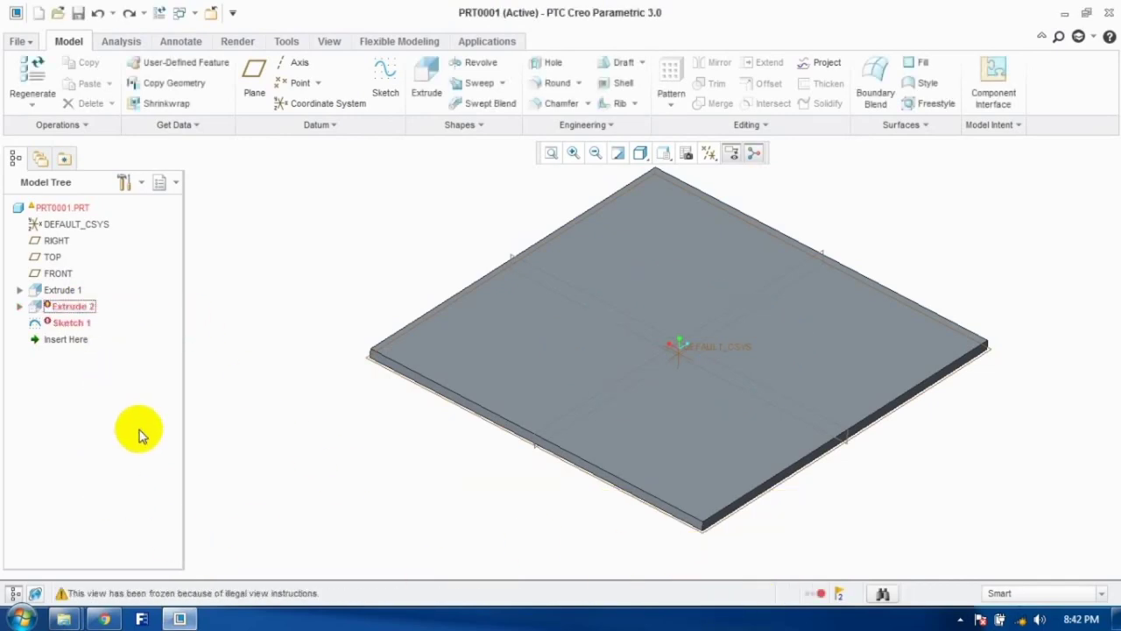
key(ctrl+z)
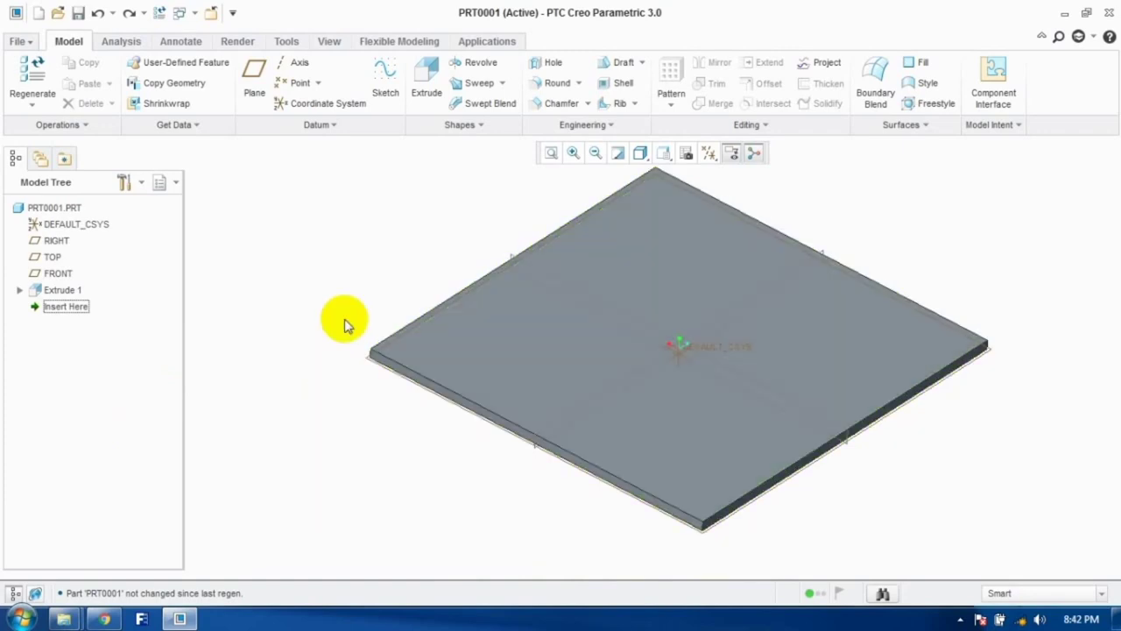
Step: Extrude a 10-diameter pin on the plate's top face near the corner
click(427, 84)
click(445, 337)
click(348, 103)
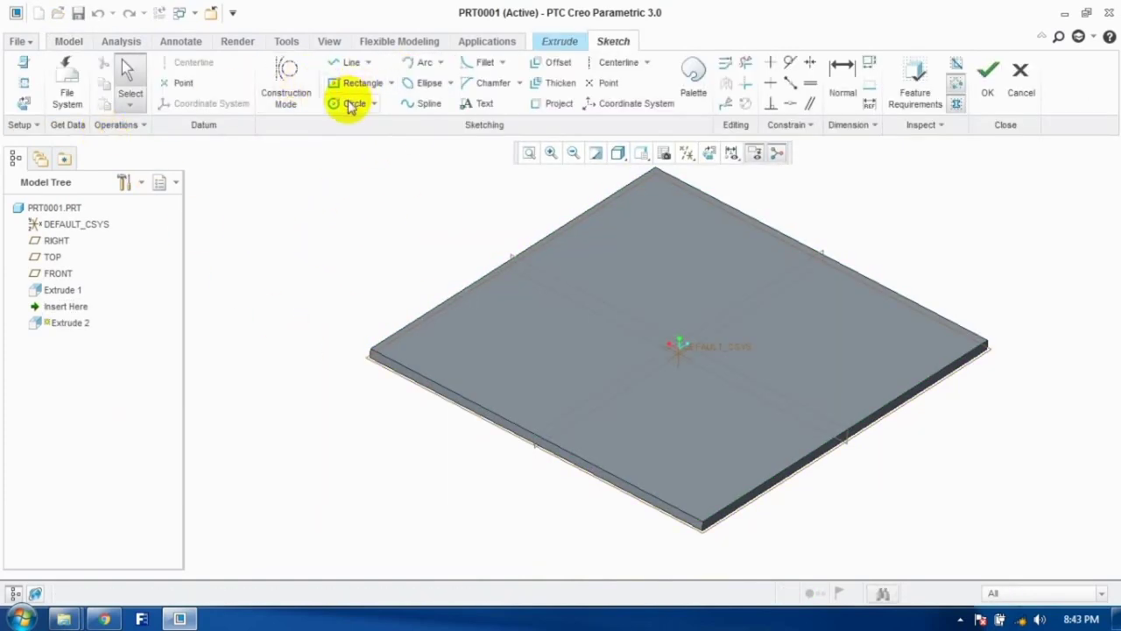
click(447, 355)
click(130, 78)
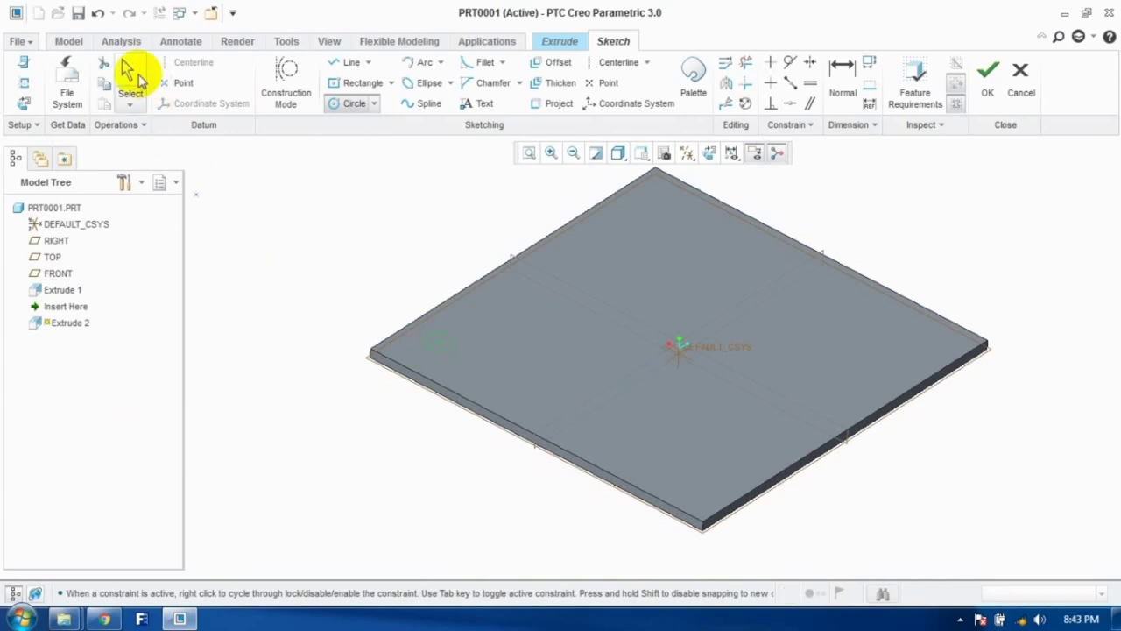
click(410, 326)
double_click(416, 330)
text(10)
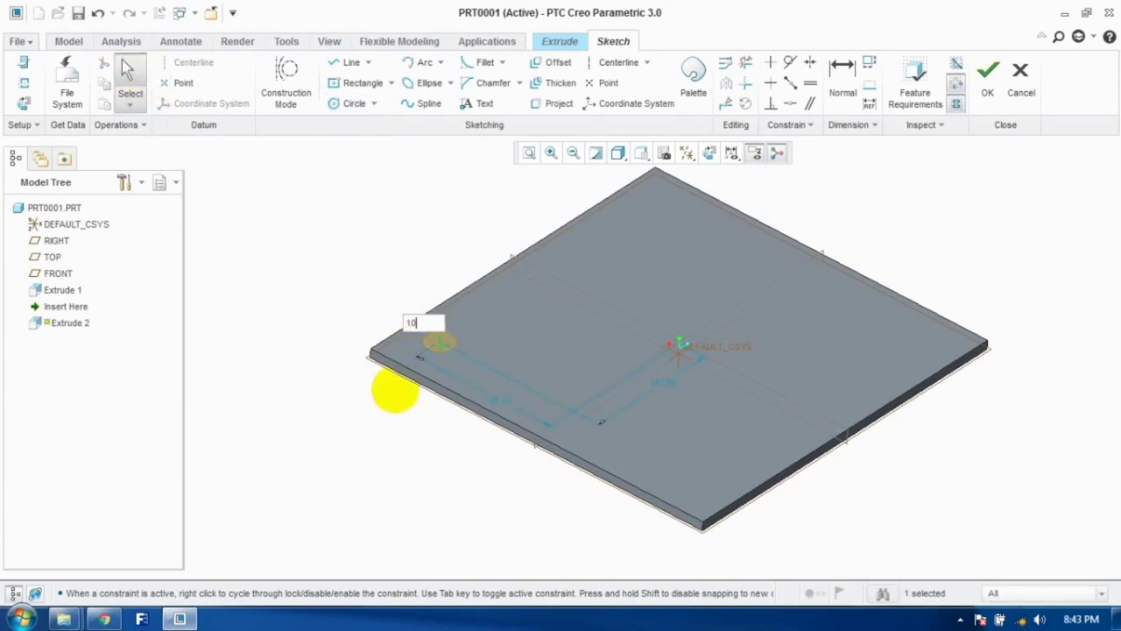
click(988, 75)
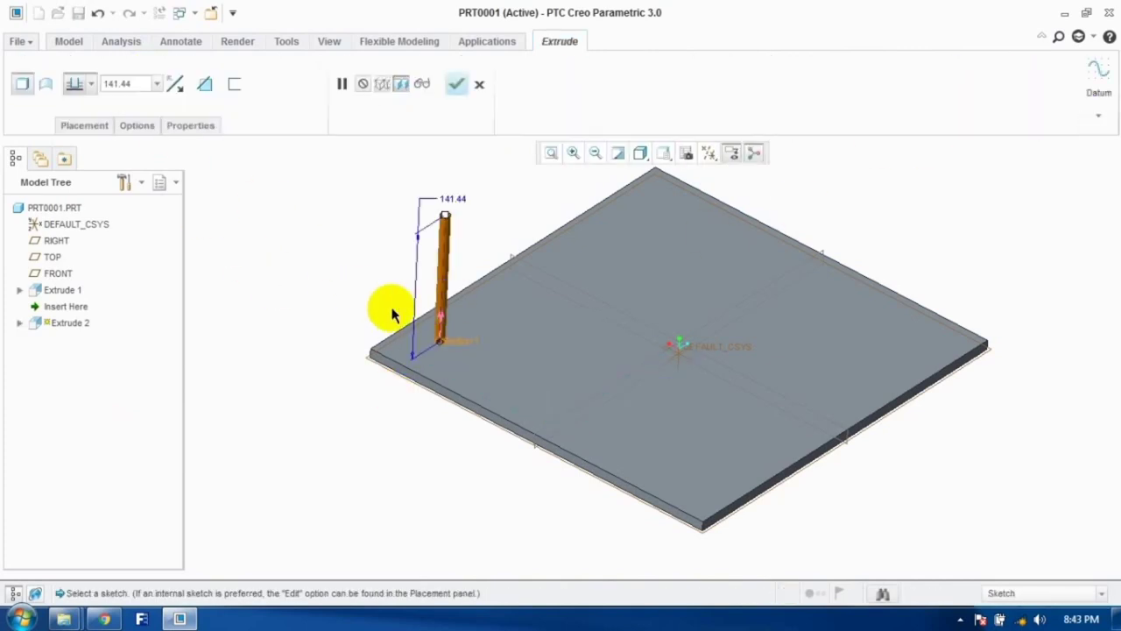
click(459, 84)
Step: Start a Fill pattern of the new pin
click(300, 287)
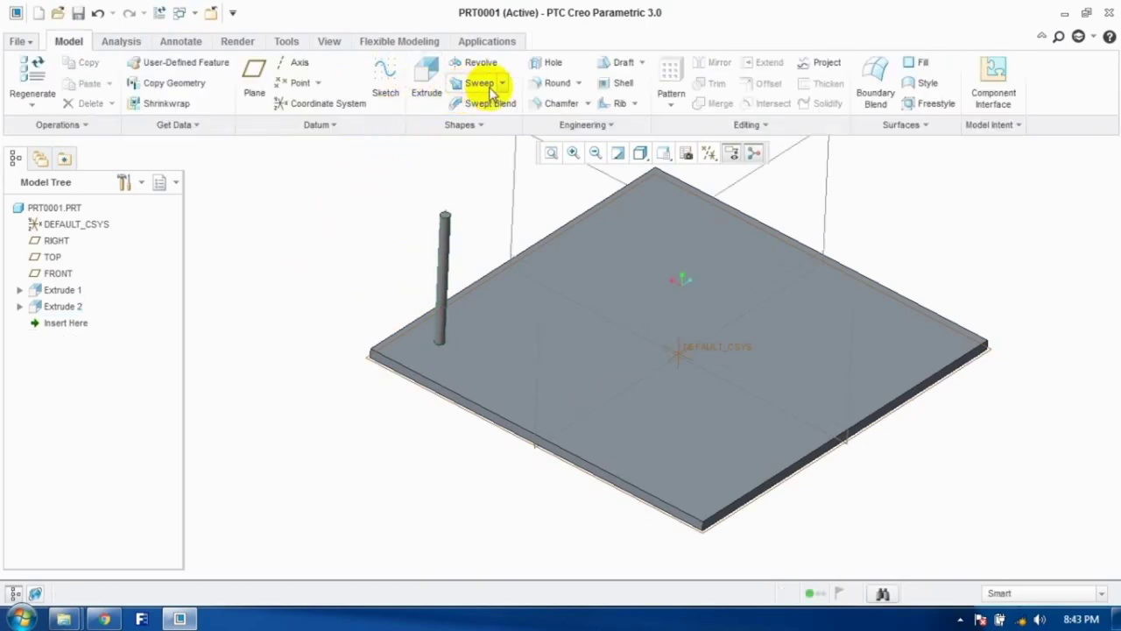
click(668, 105)
click(63, 306)
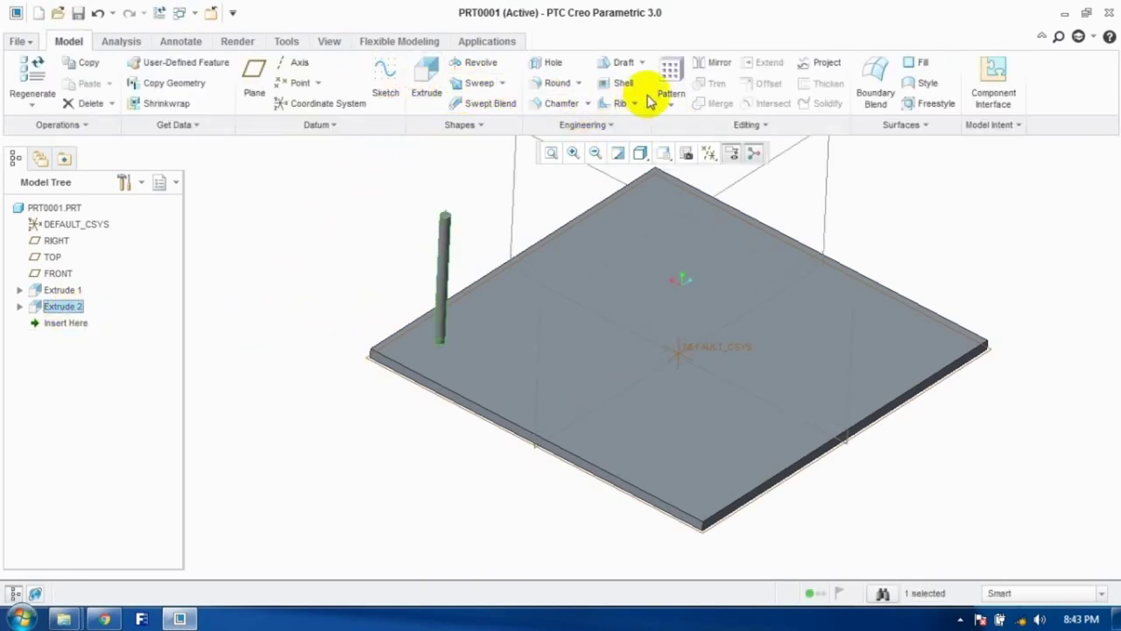
click(670, 81)
click(44, 83)
click(55, 120)
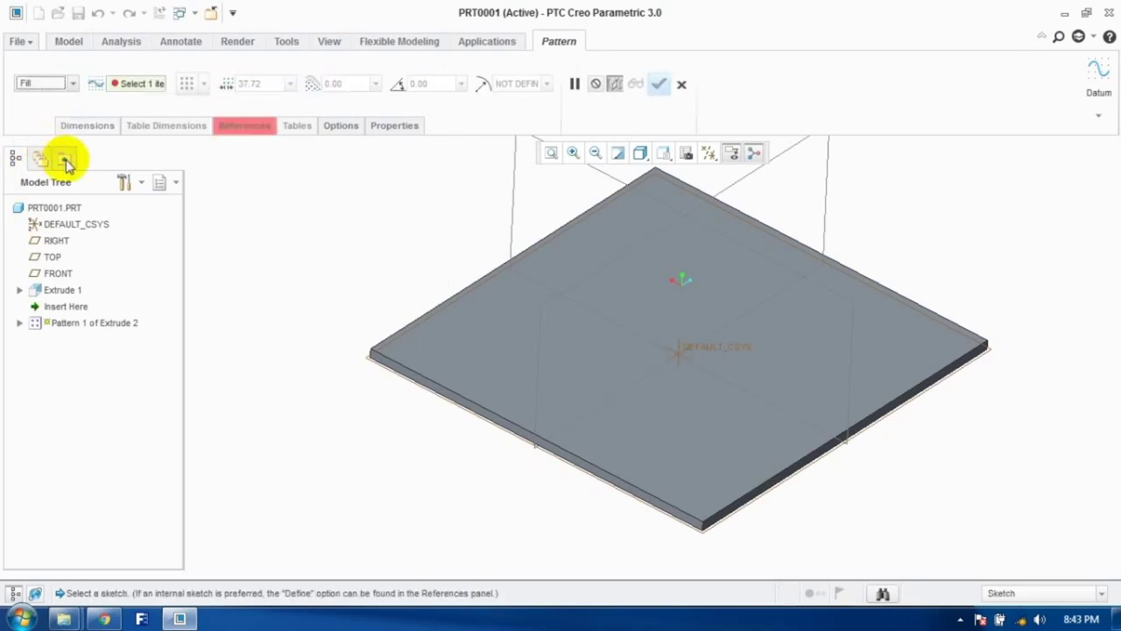
Step: Sketch a rectangular fill region on the plate top and complete the pin pattern
click(244, 125)
click(376, 167)
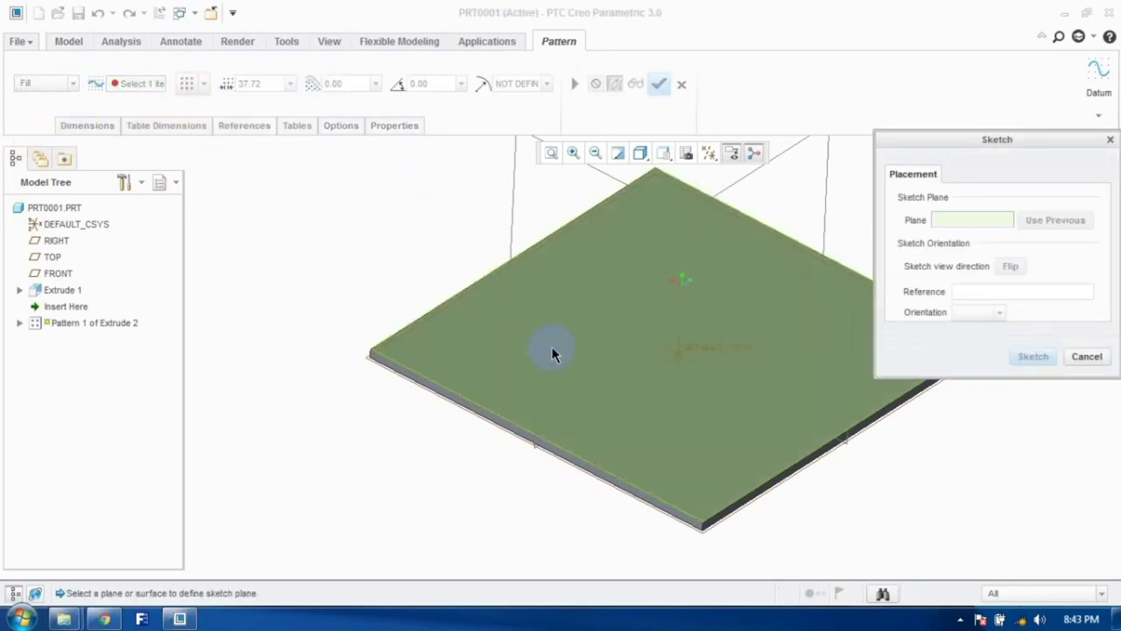
click(519, 370)
click(1033, 356)
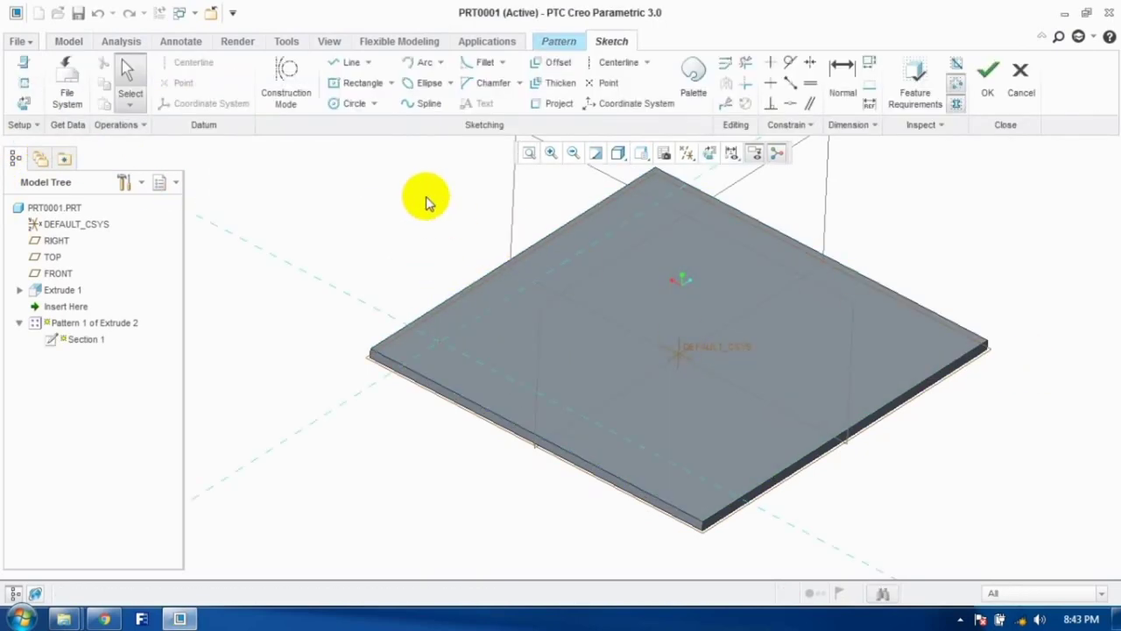
click(361, 85)
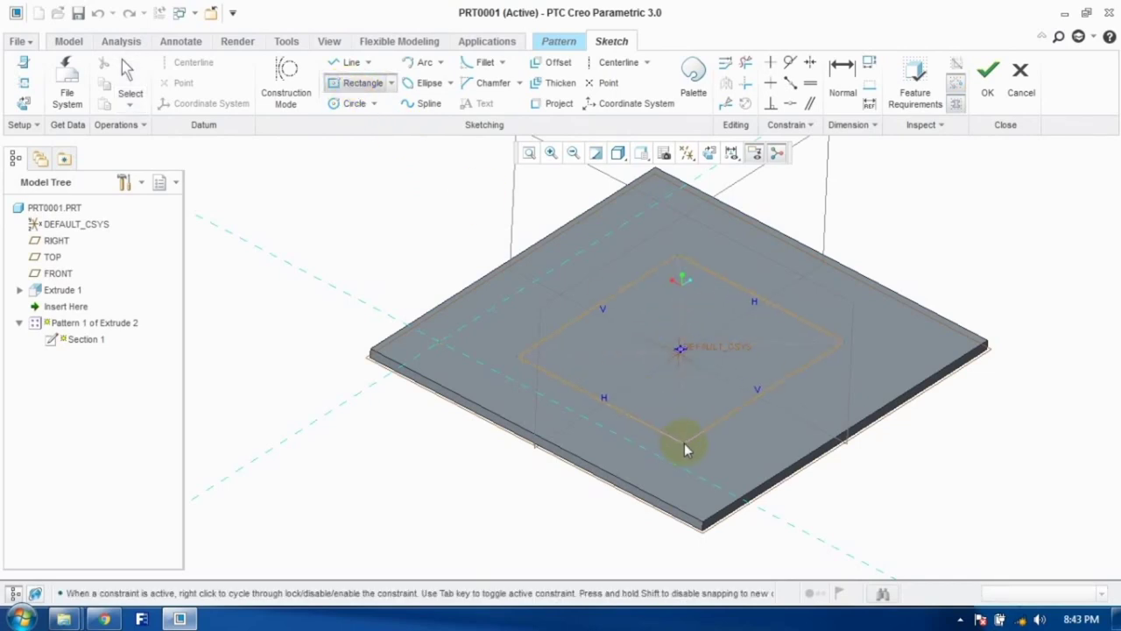
click(987, 77)
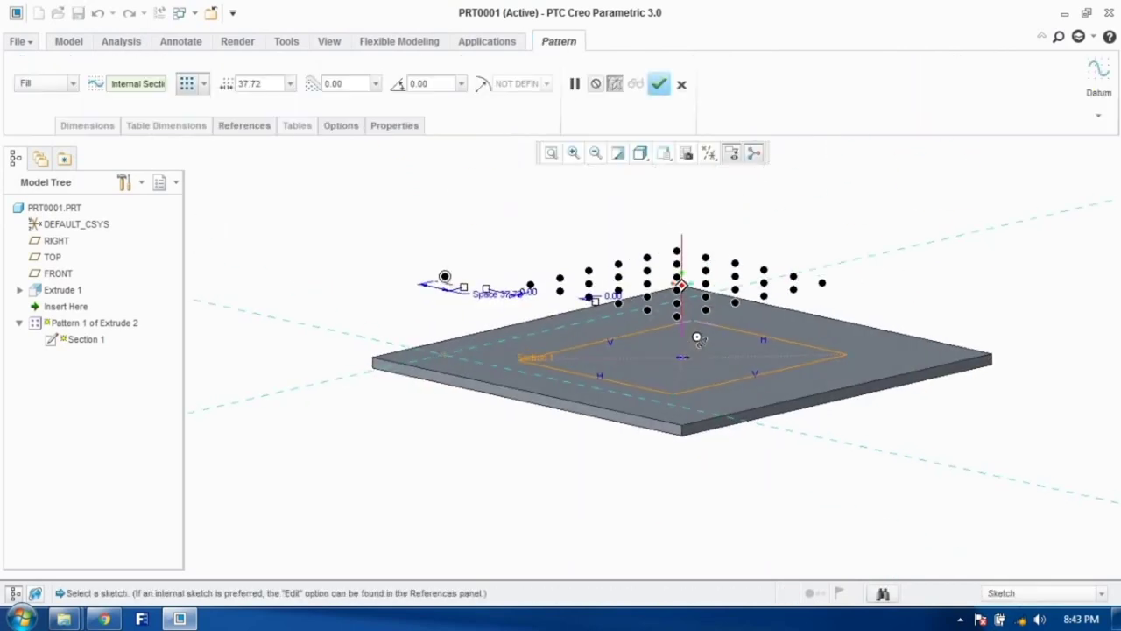
click(659, 83)
middle_drag(868, 251, 558, 451)
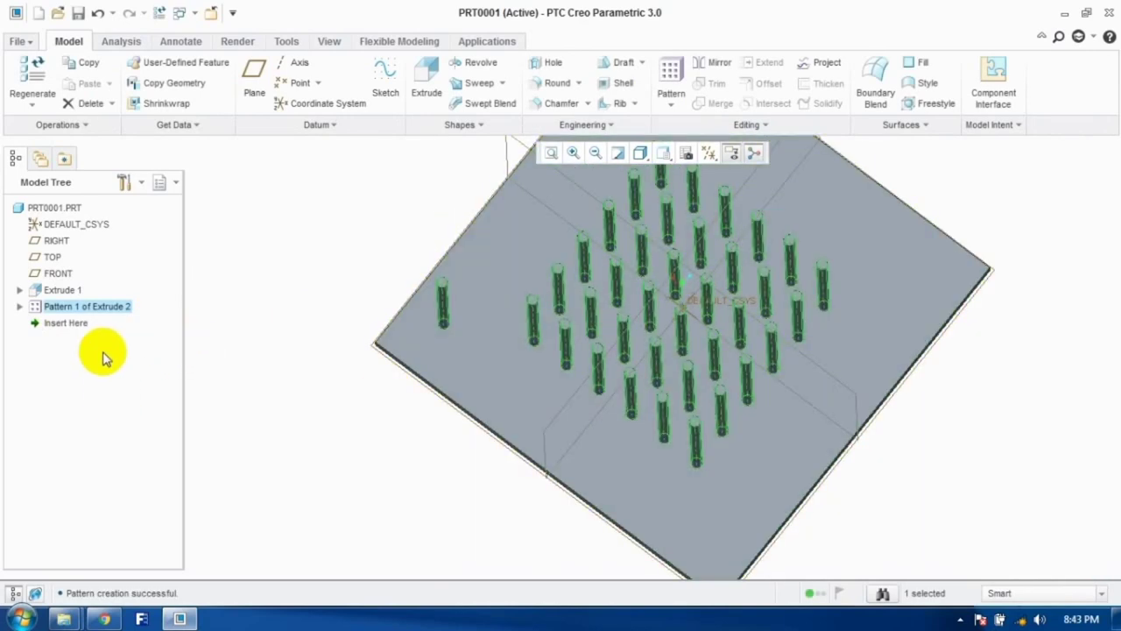
Step: Undo the fill pattern, leaving one pin, and reset to the standard view
key(ctrl+z)
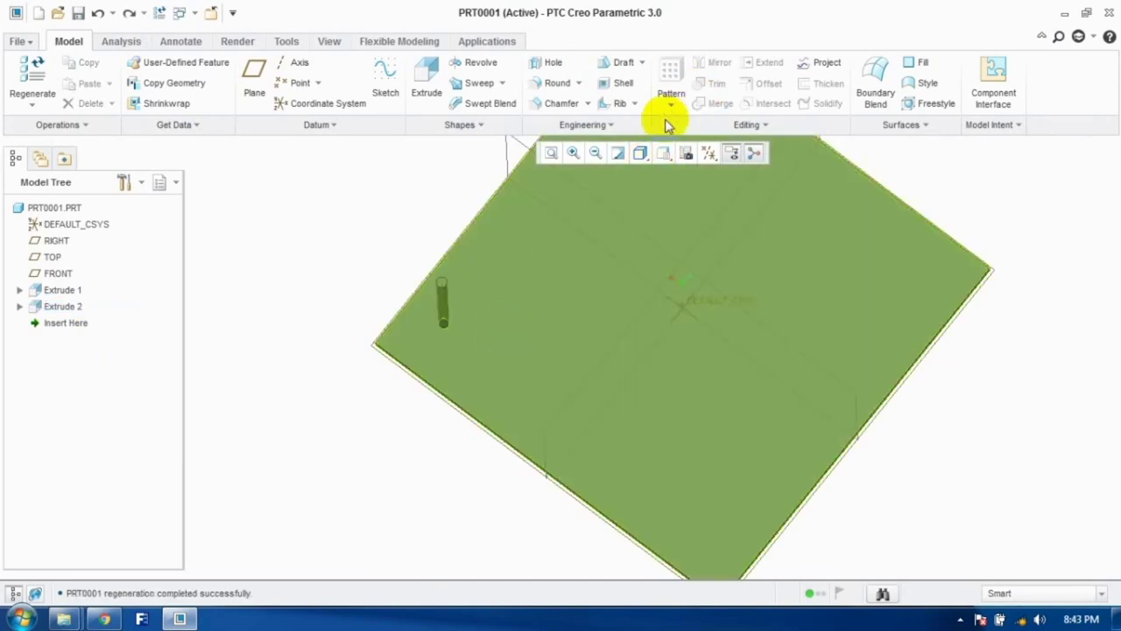
click(670, 79)
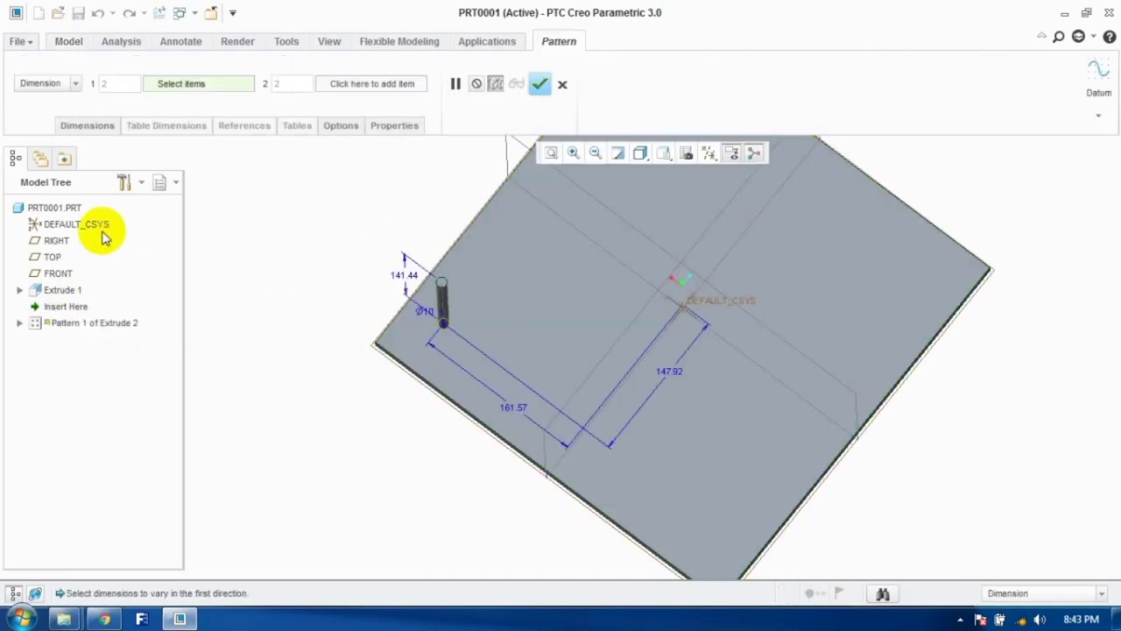
click(72, 139)
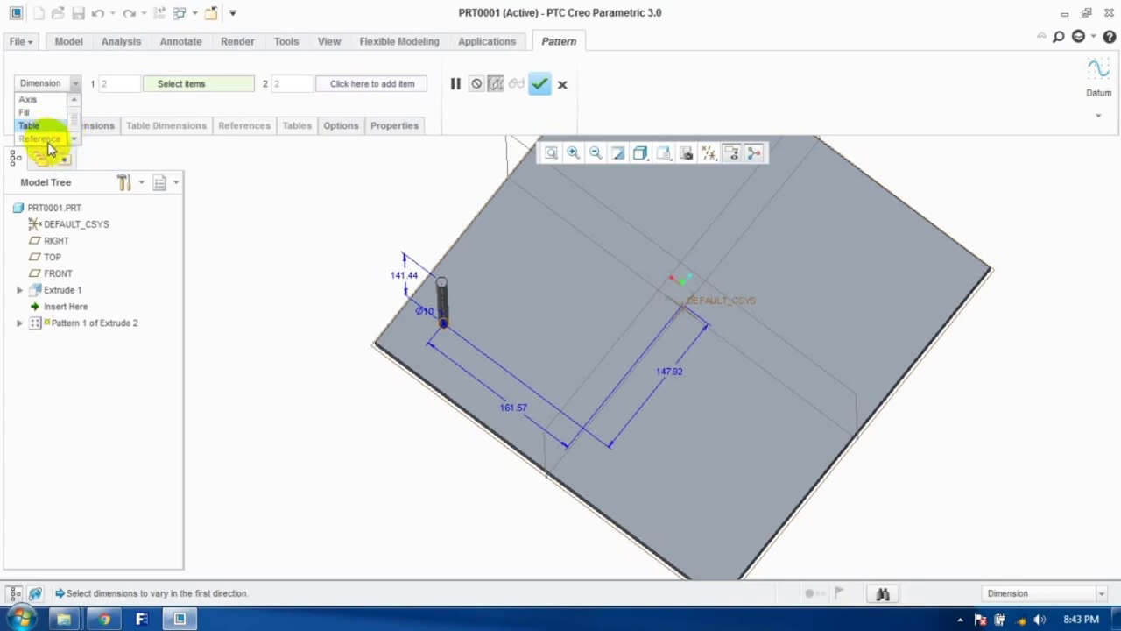
click(565, 85)
key(ctrl+d)
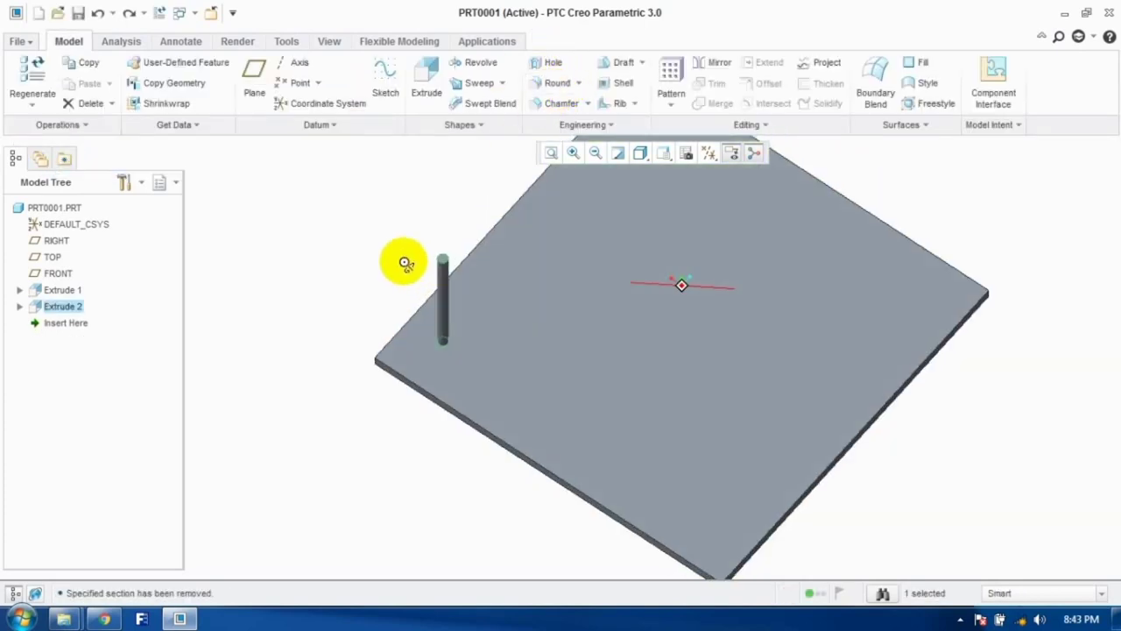
Step: Add a 5.00 round at the pin's base edge
click(552, 83)
click(447, 366)
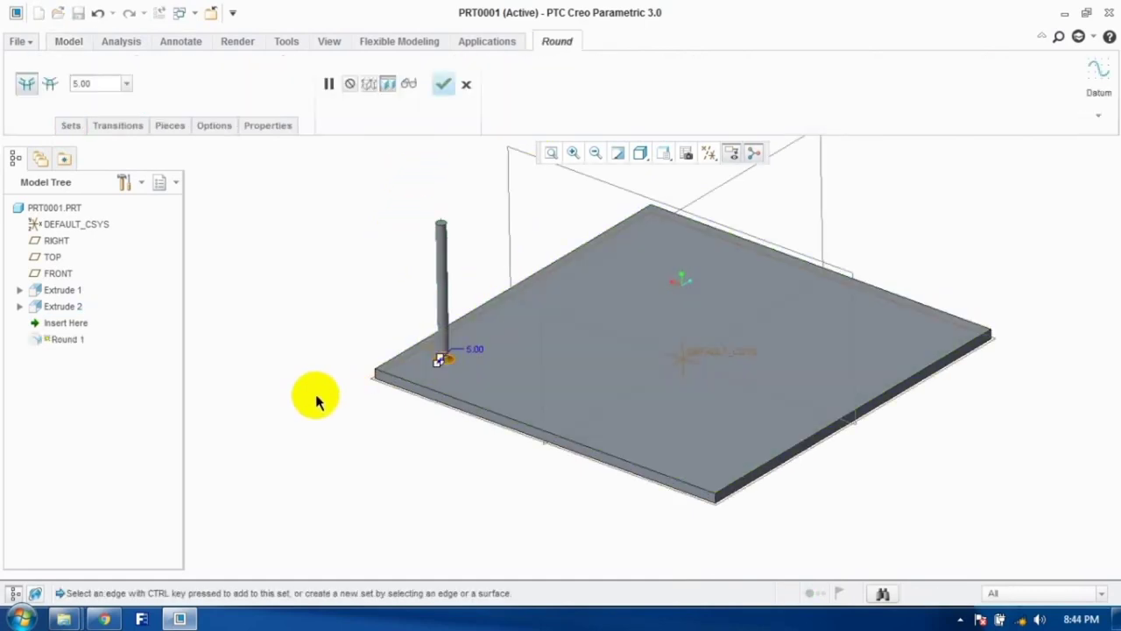
click(442, 83)
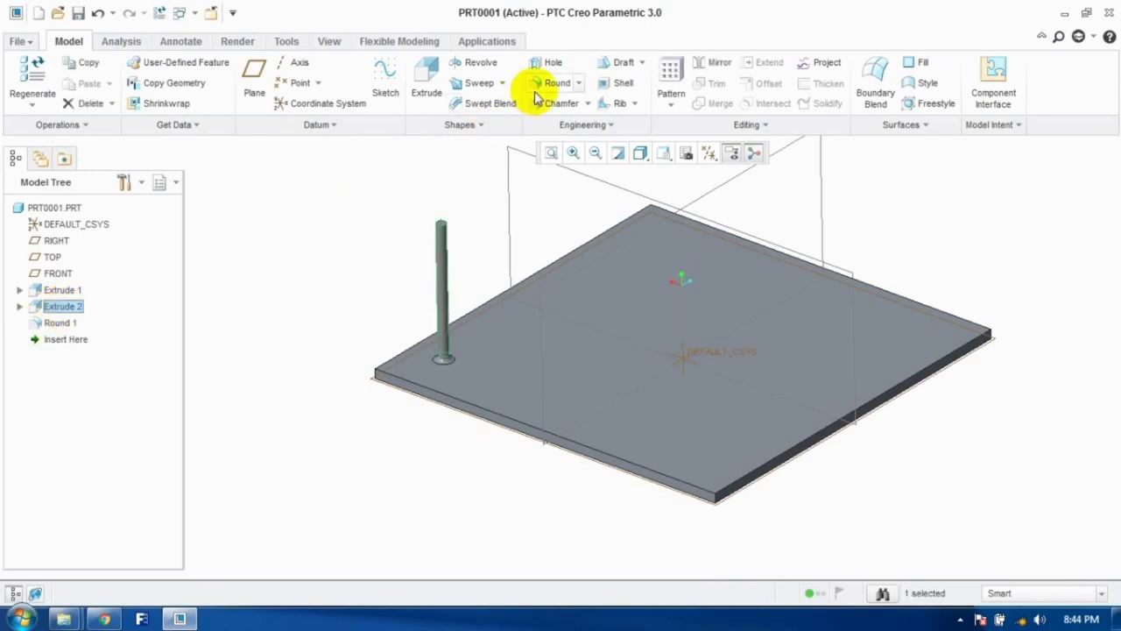
Step: Pattern the pin as 10 pins along the plate's back-left edge
click(670, 72)
click(70, 88)
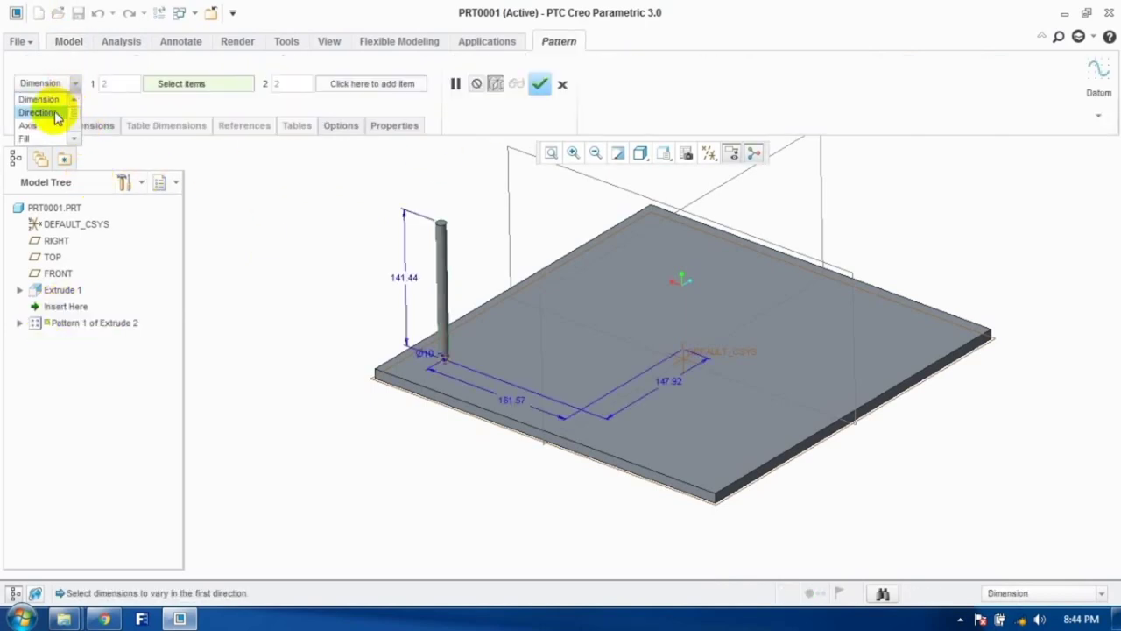
click(40, 113)
click(456, 318)
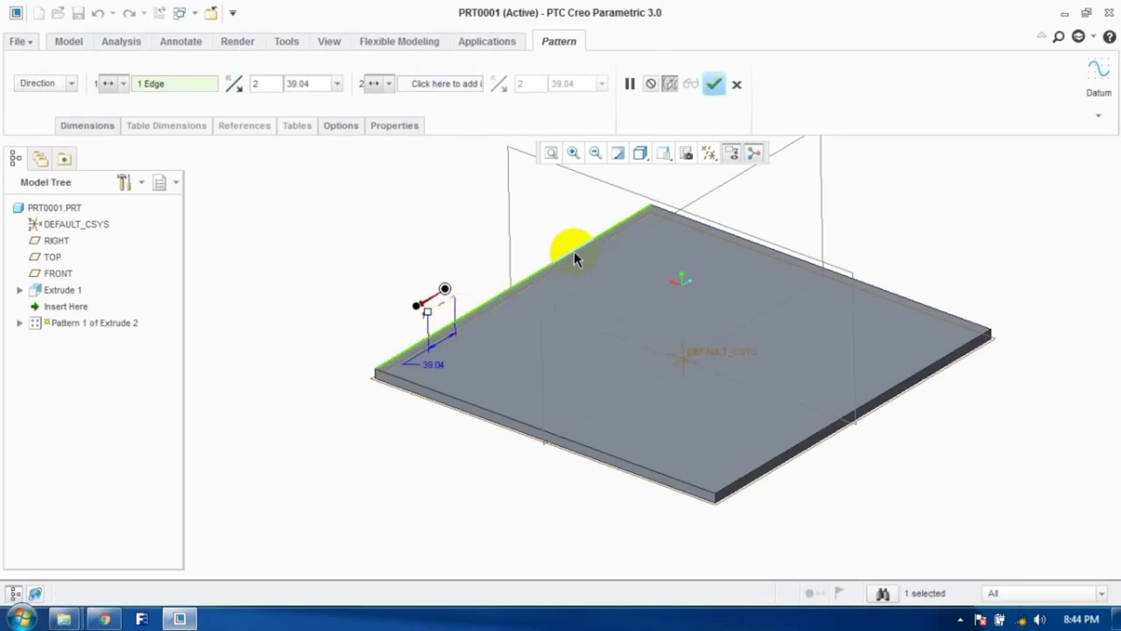
click(273, 87)
text(10)
click(714, 83)
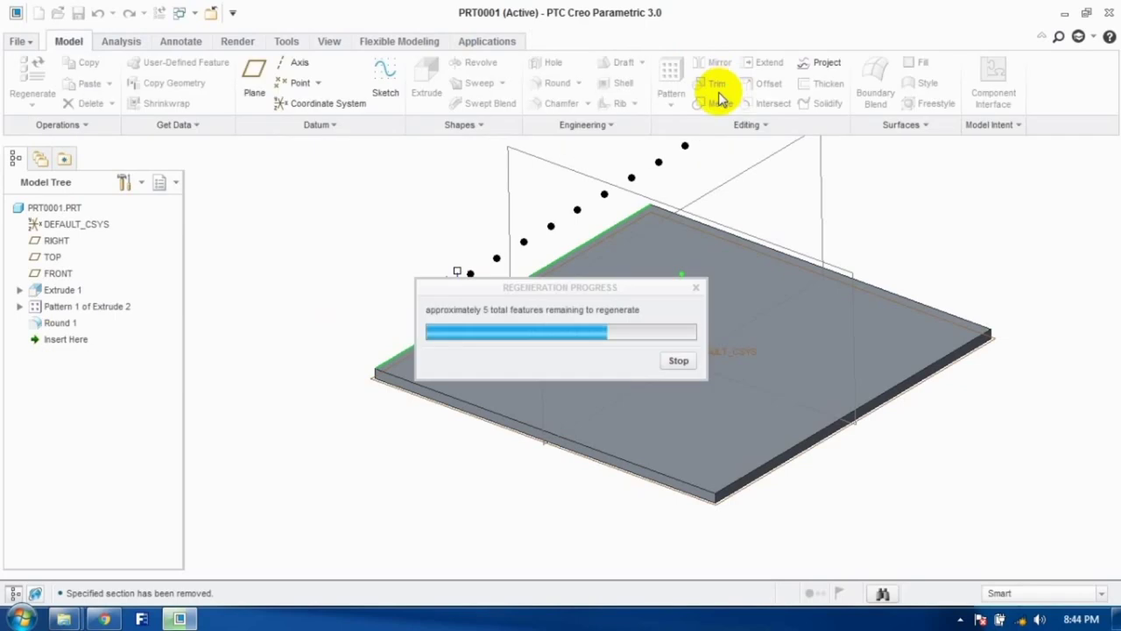
Step: Reference-pattern the base round onto every pin, then undo back to the bare plate
click(396, 346)
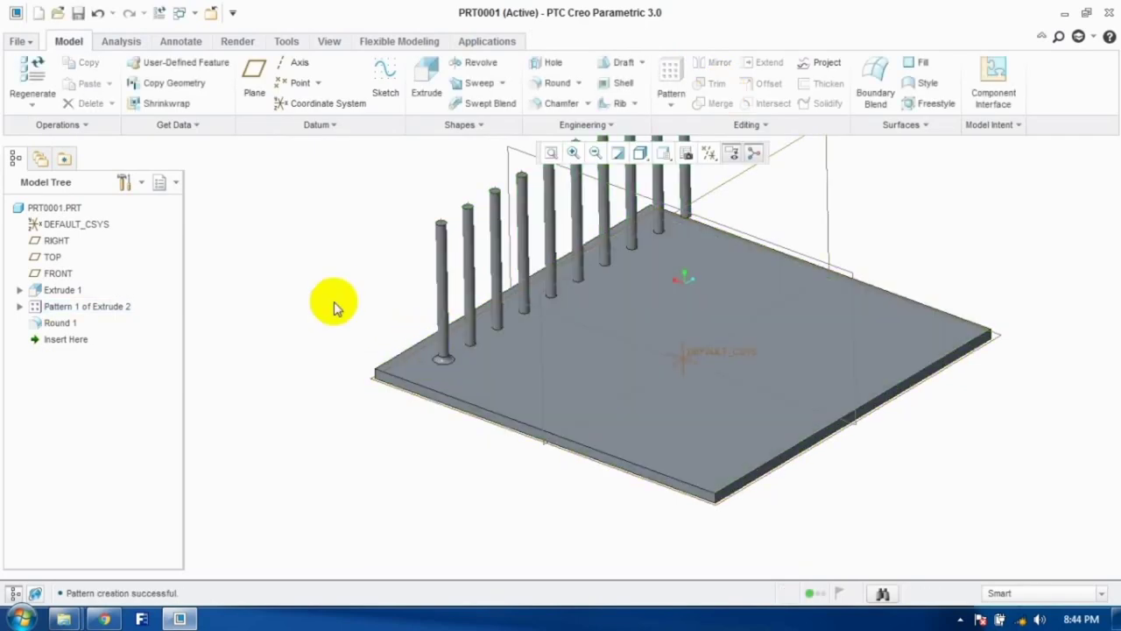
click(60, 323)
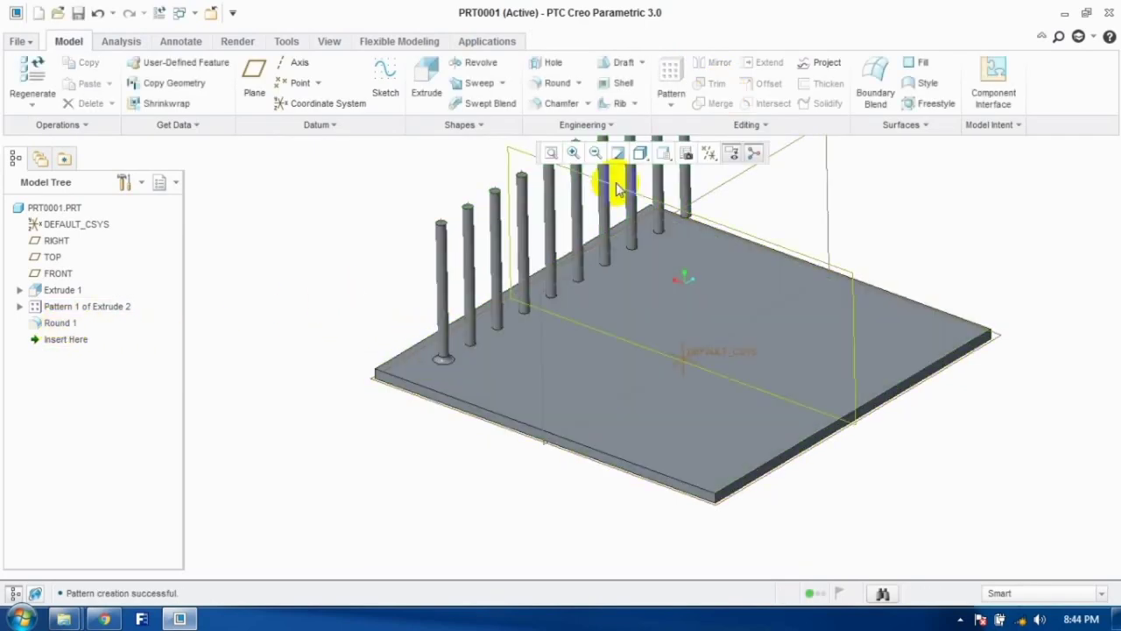
click(671, 79)
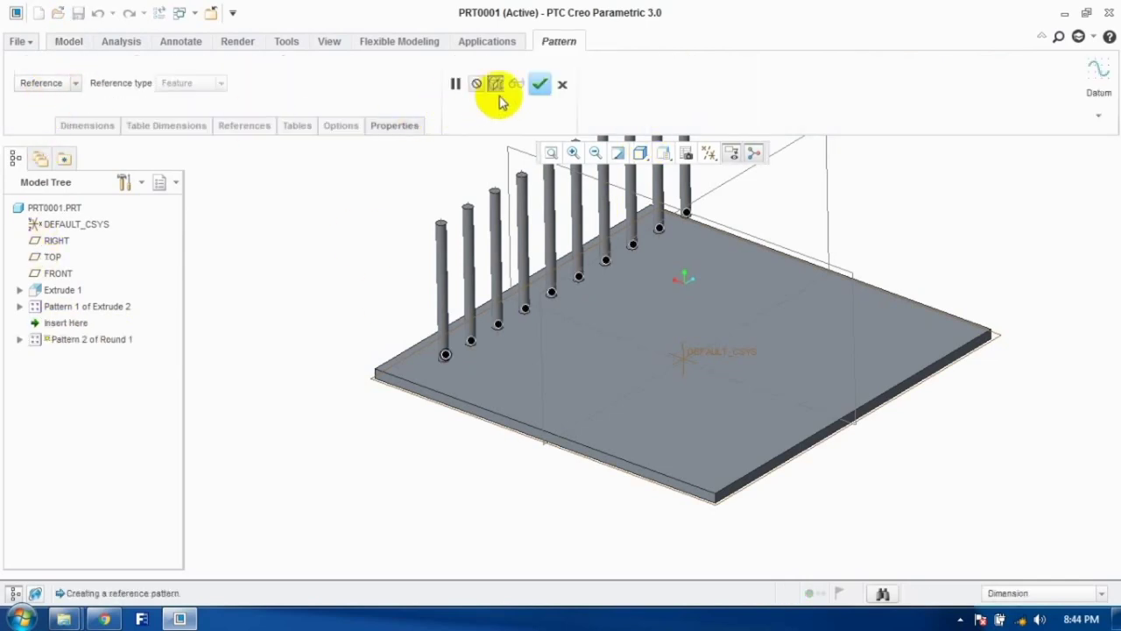
click(540, 83)
middle_drag(324, 308, 337, 359)
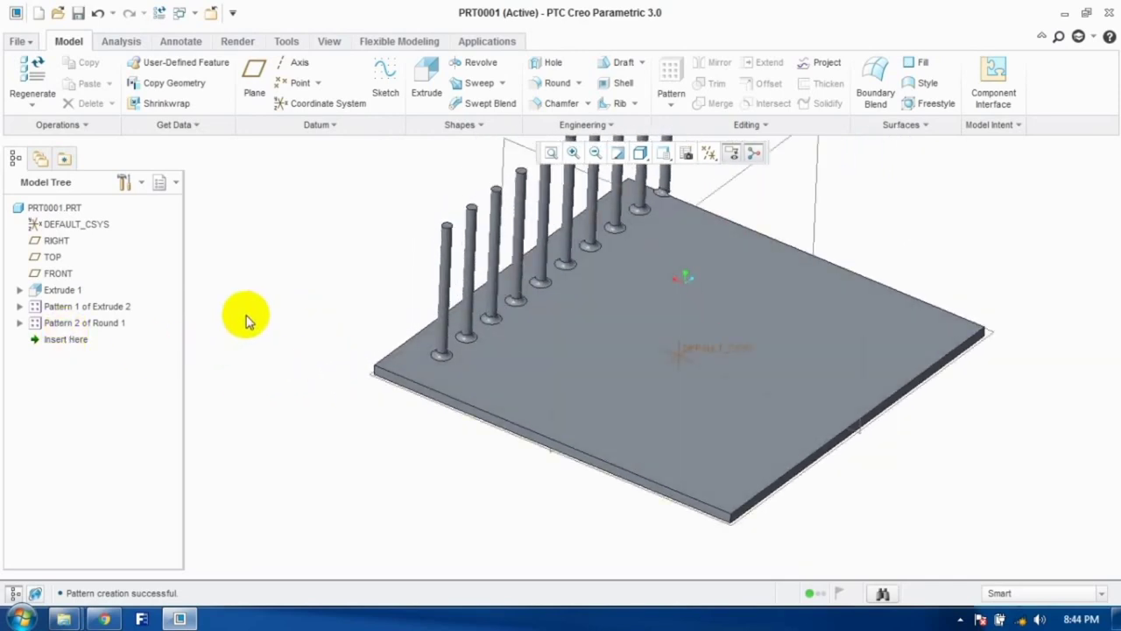
key(ctrl+z)
key(ctrl+z)
key(ctrl+z)
key(ctrl+z)
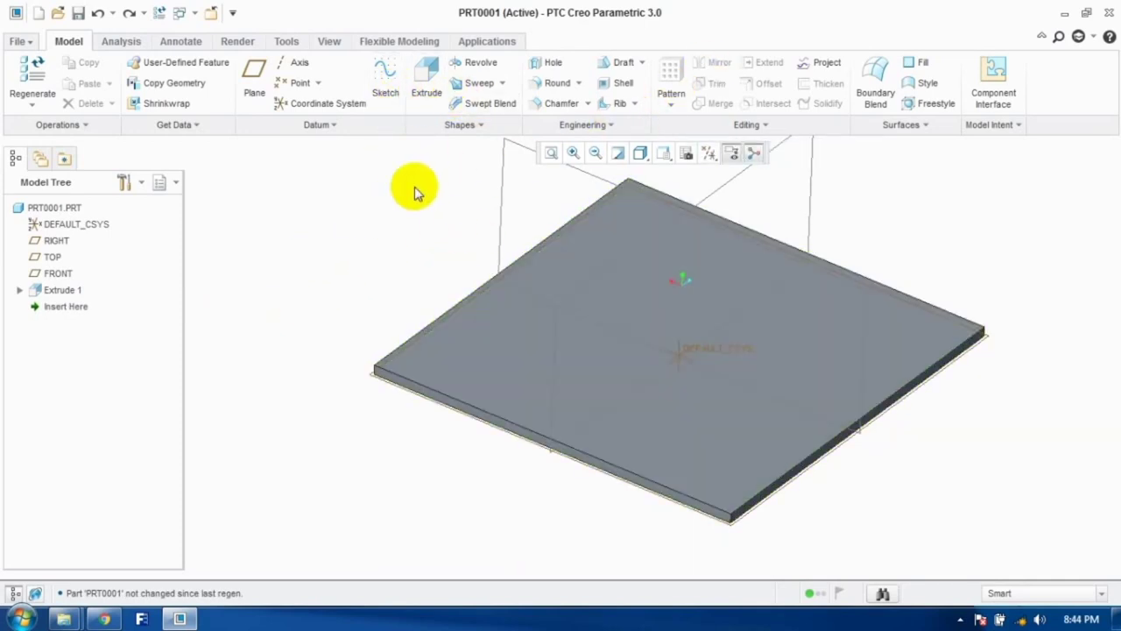
click(385, 77)
click(657, 390)
click(1084, 364)
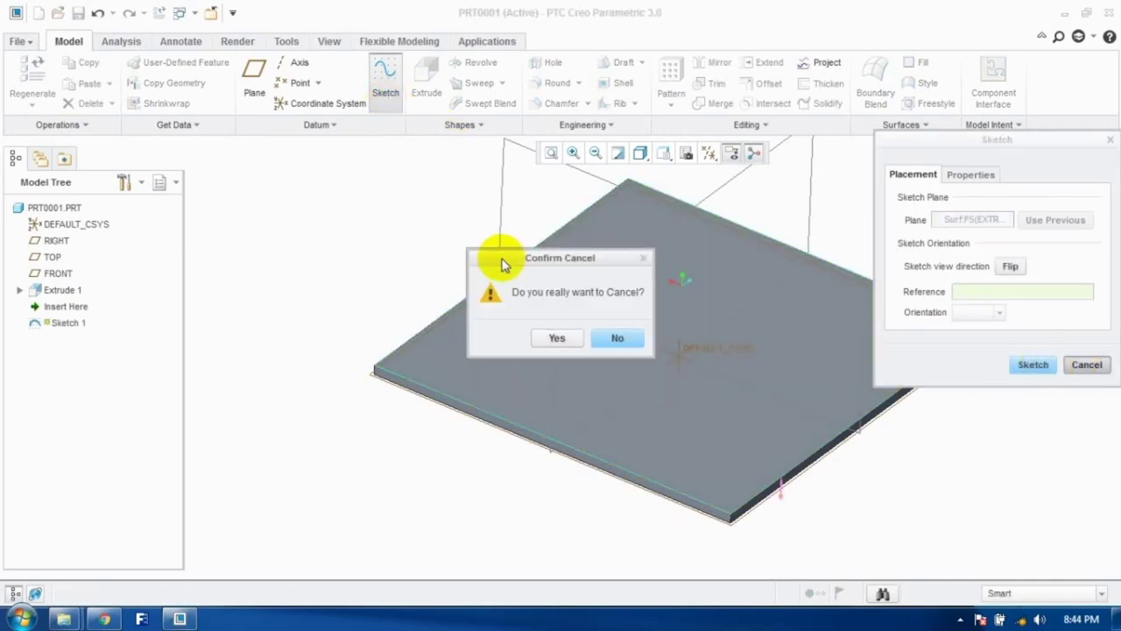
click(561, 336)
click(427, 84)
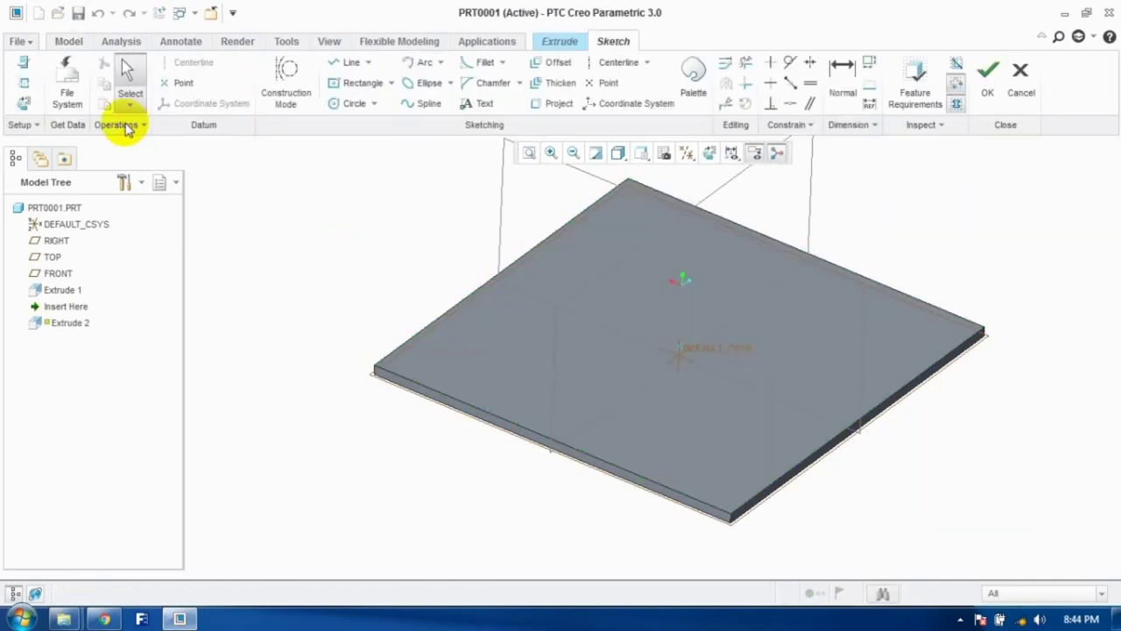
click(359, 82)
click(997, 99)
click(451, 88)
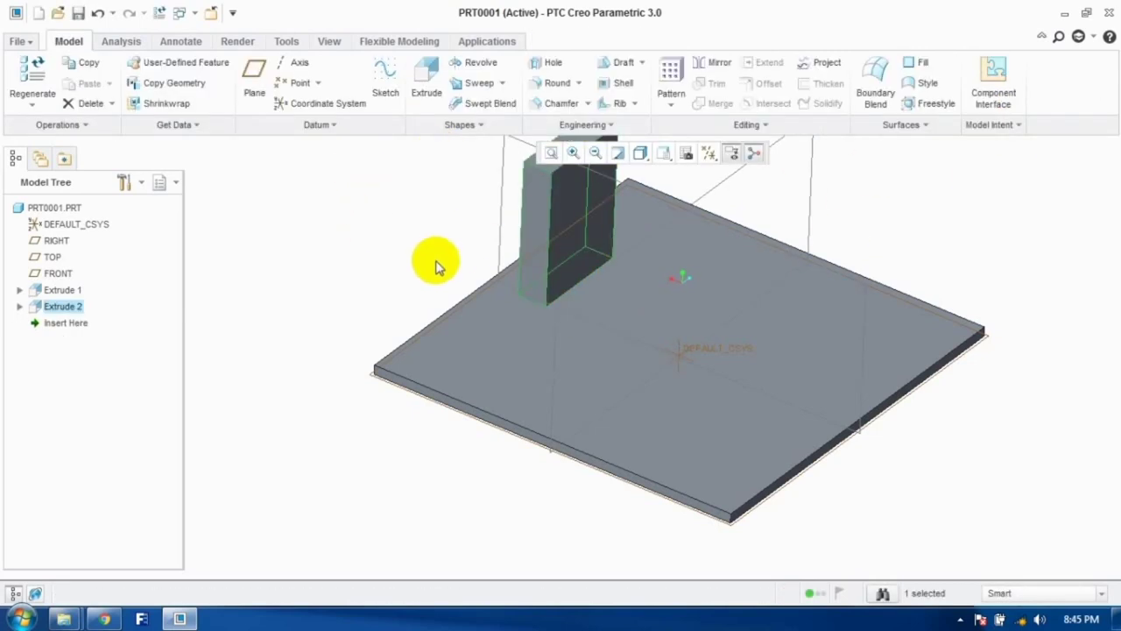
scroll(435, 263, down, 3)
click(390, 186)
scroll(389, 187, up, 2)
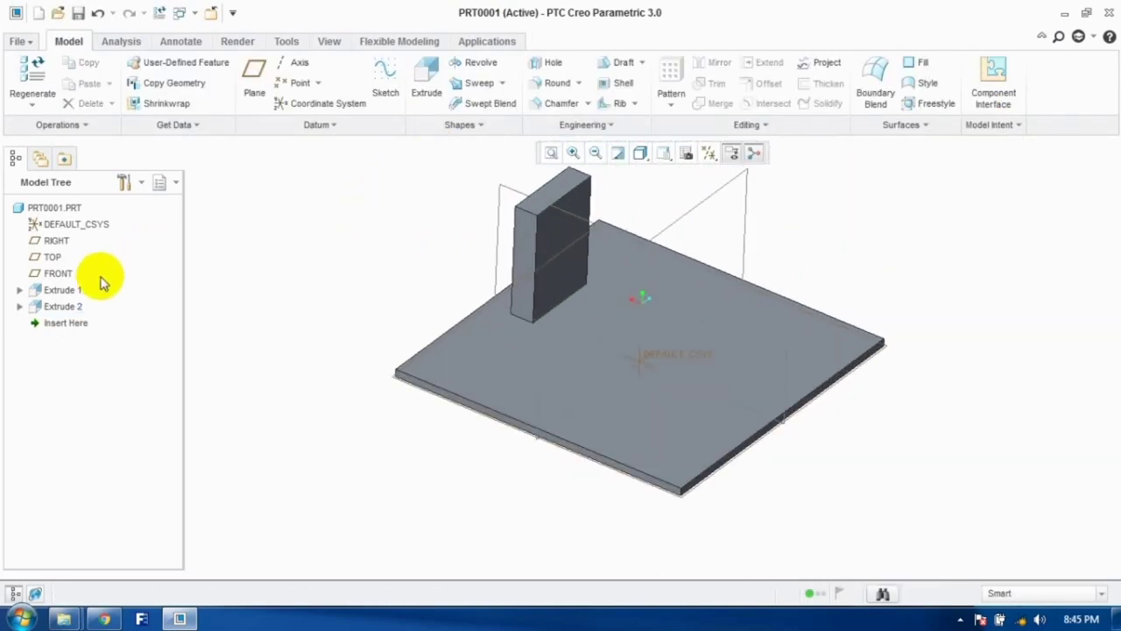
click(70, 307)
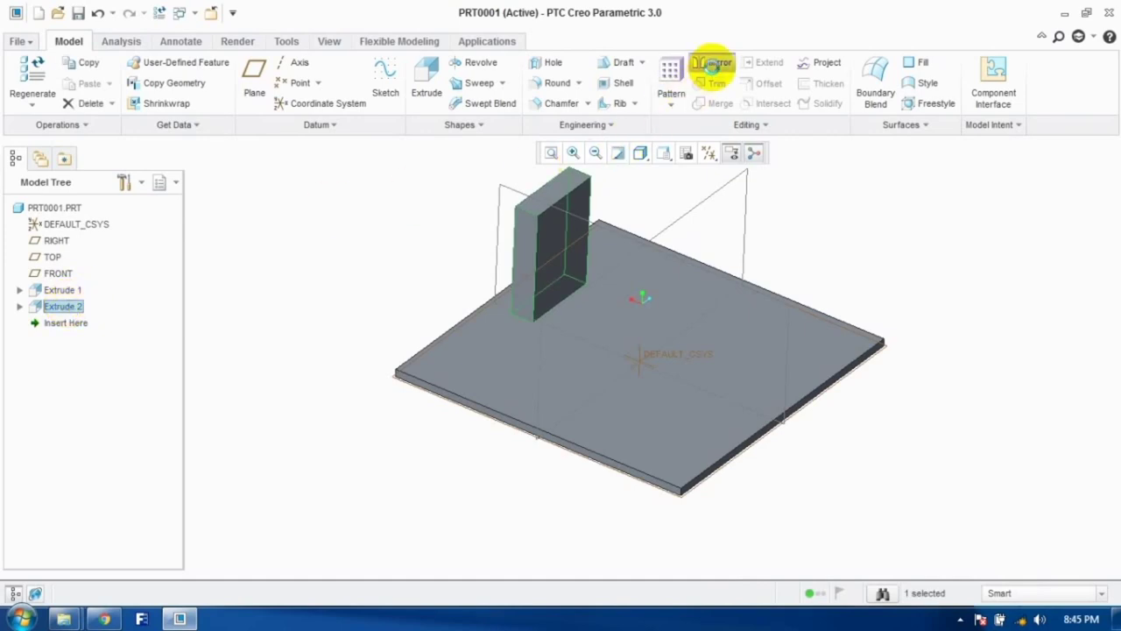
click(713, 63)
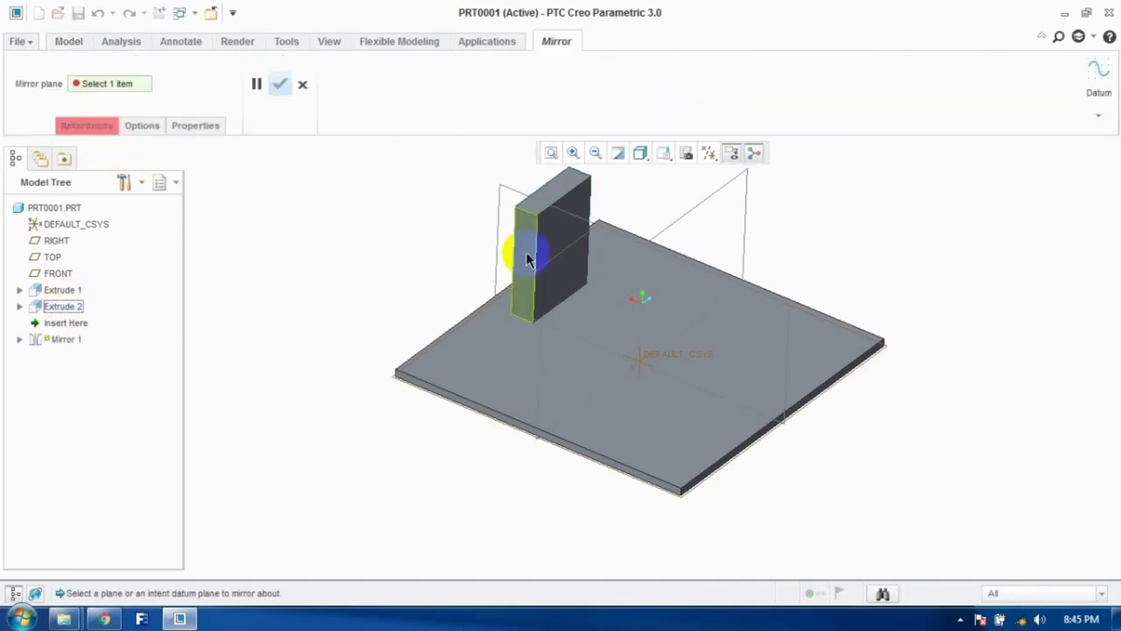
click(708, 204)
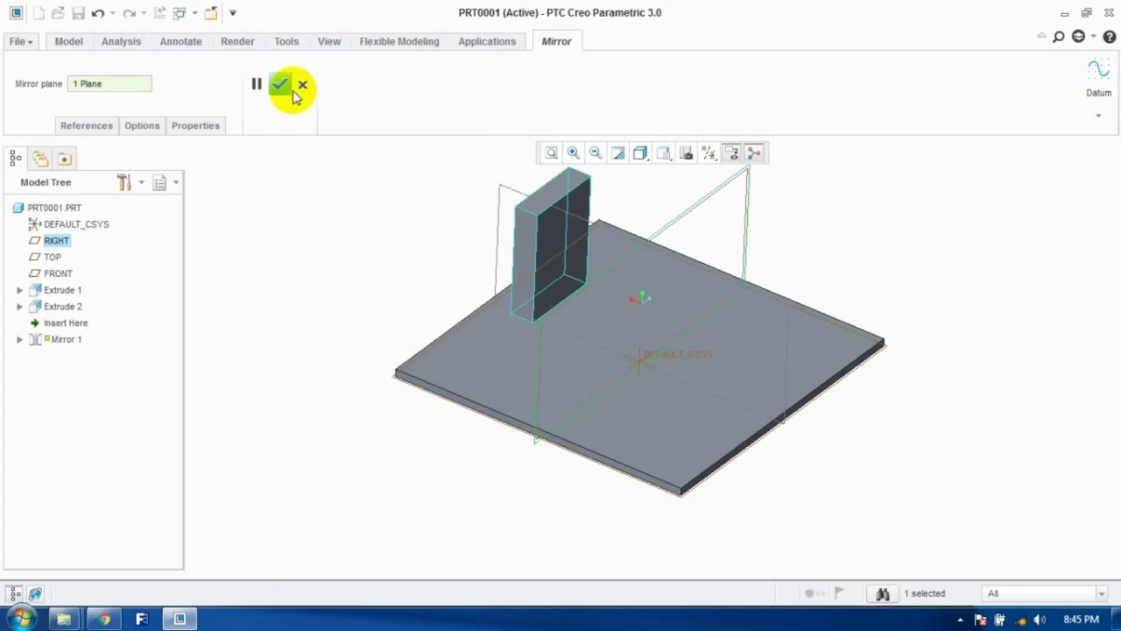
click(279, 84)
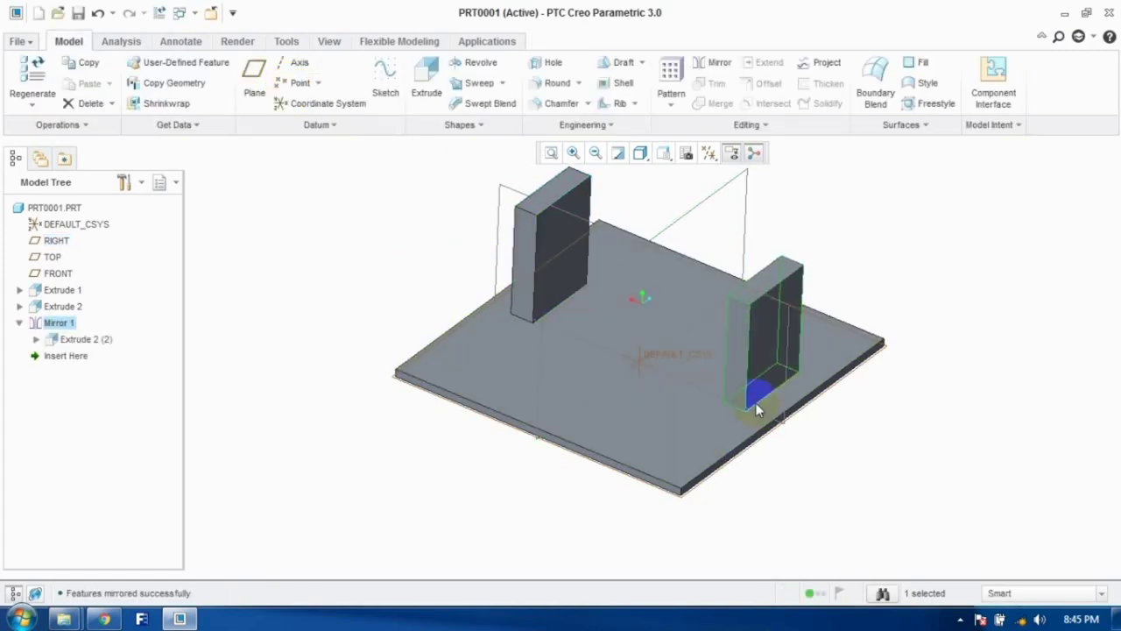
click(283, 372)
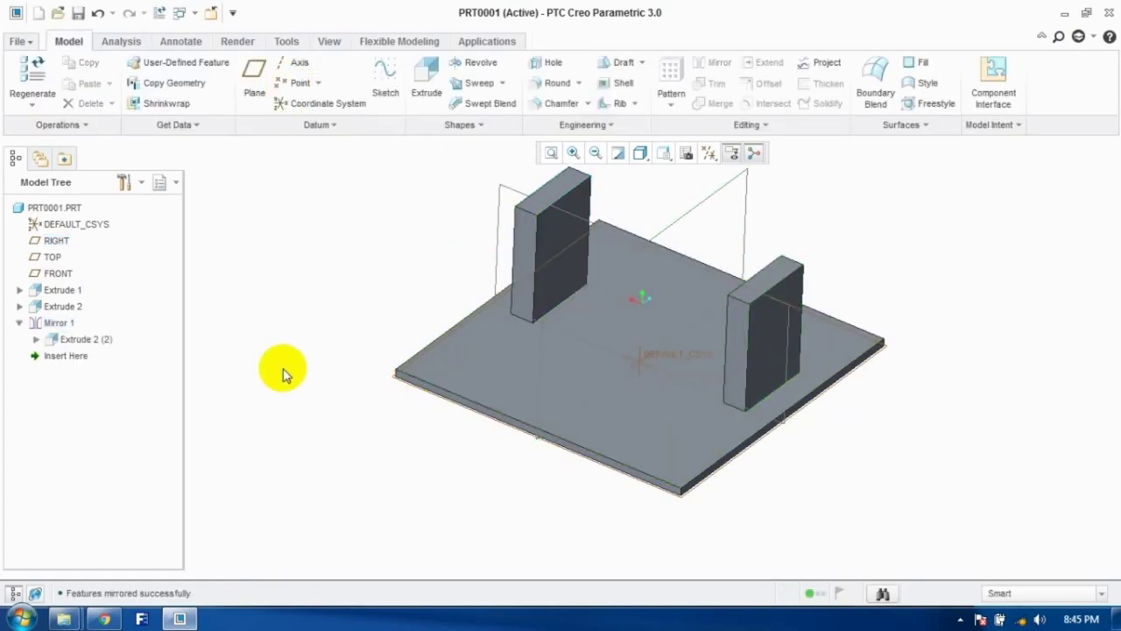
key(ctrl+z)
key(ctrl+z)
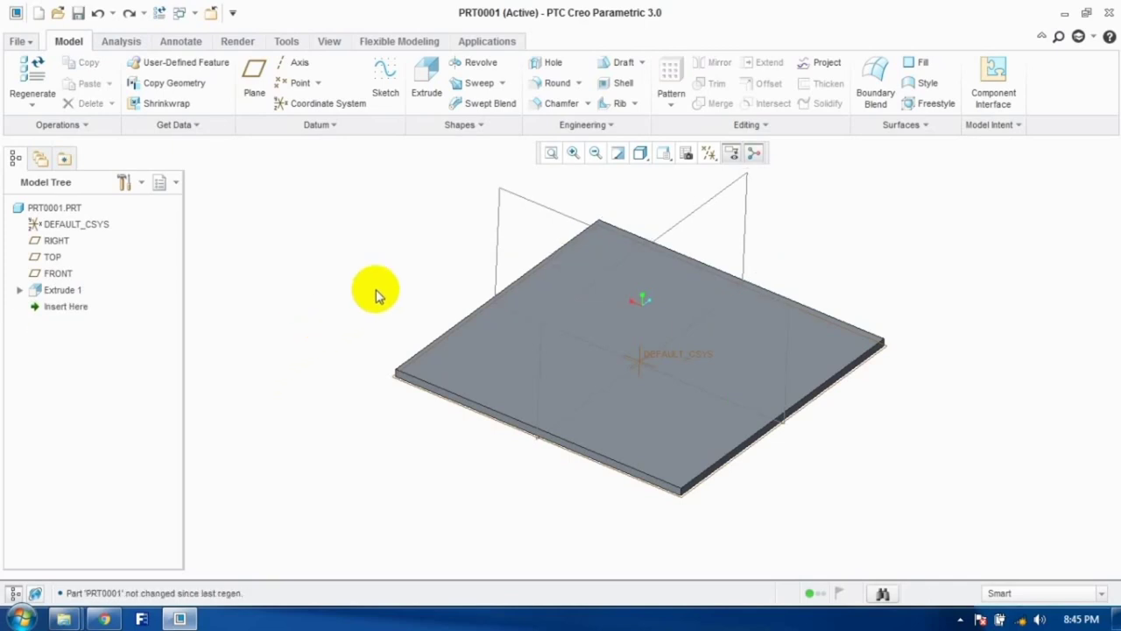
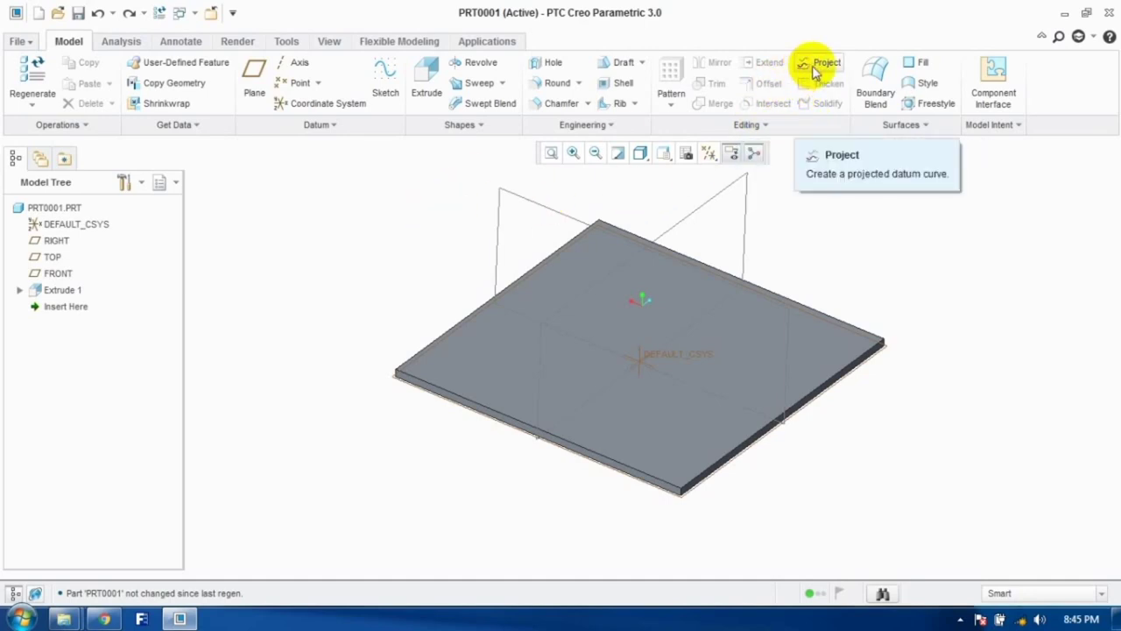
Step: Delete the Extrude 1 plate from the Model Tree
right_click(62, 290)
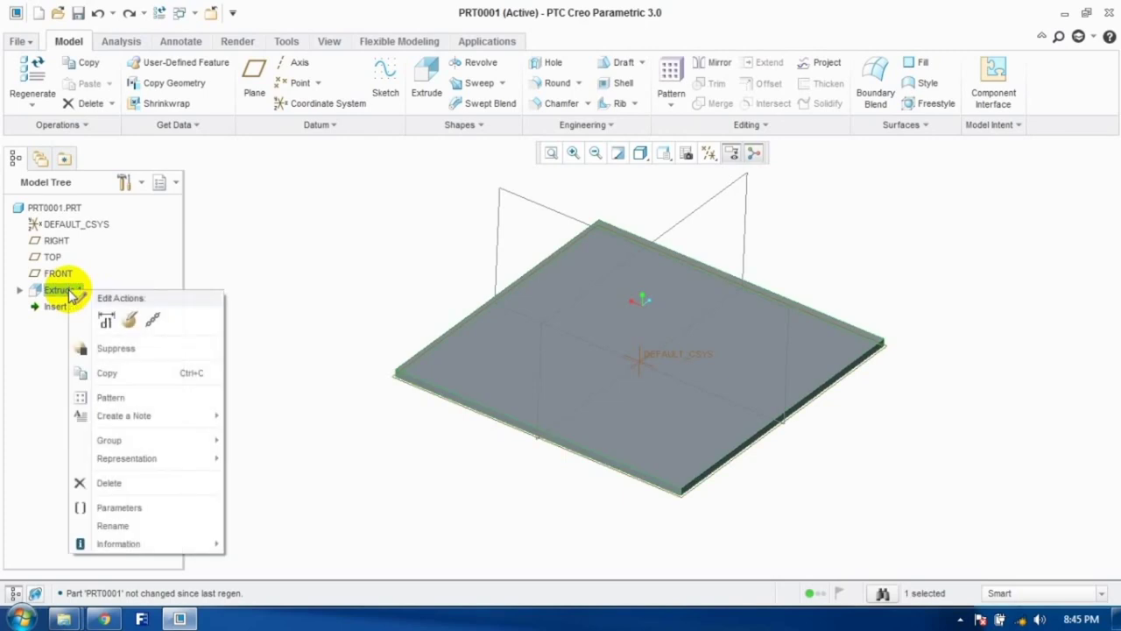
click(145, 484)
click(514, 327)
scroll(341, 348, up, 3)
scroll(408, 292, down, 4)
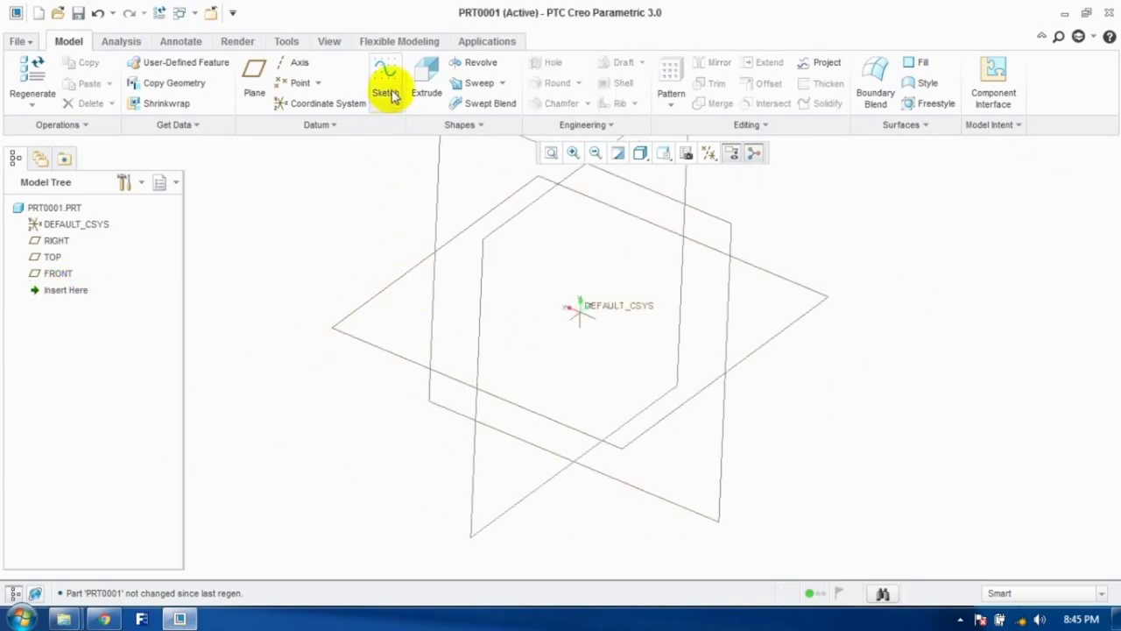
Step: Sketch a circle centred on the DEFAULT_CSYS origin on the FRONT plane
click(385, 87)
click(455, 236)
click(1034, 365)
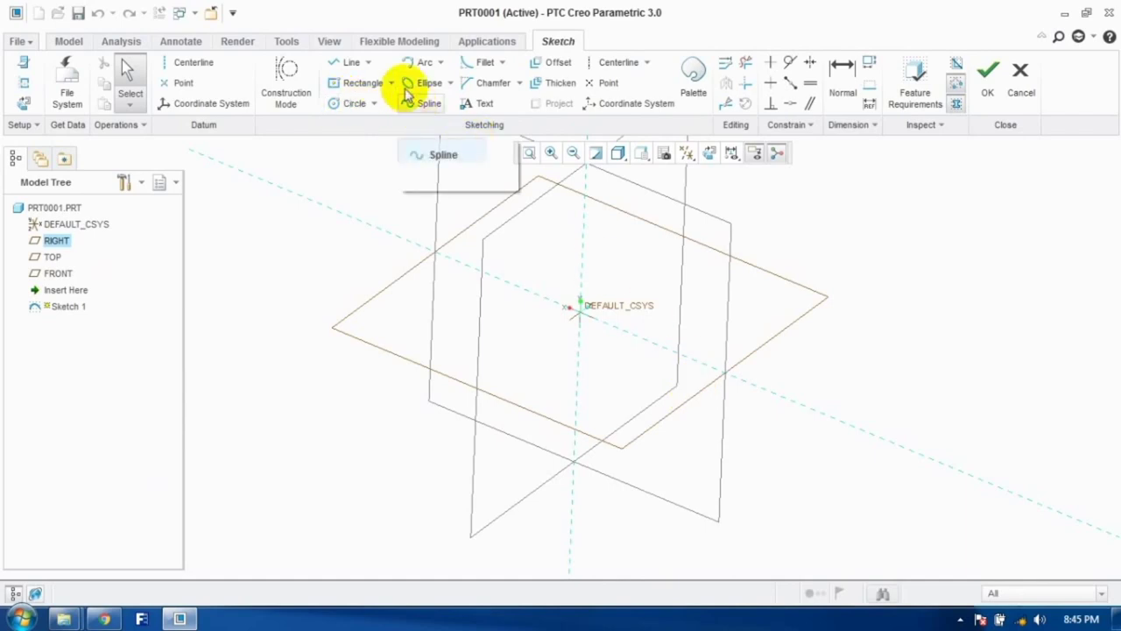
click(338, 106)
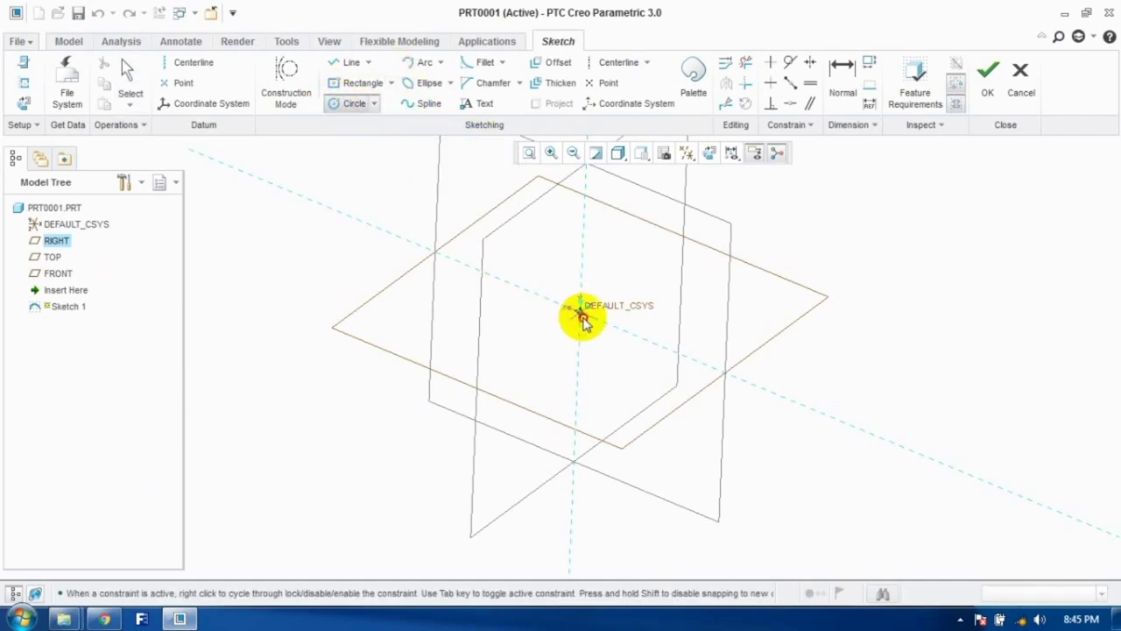
click(581, 315)
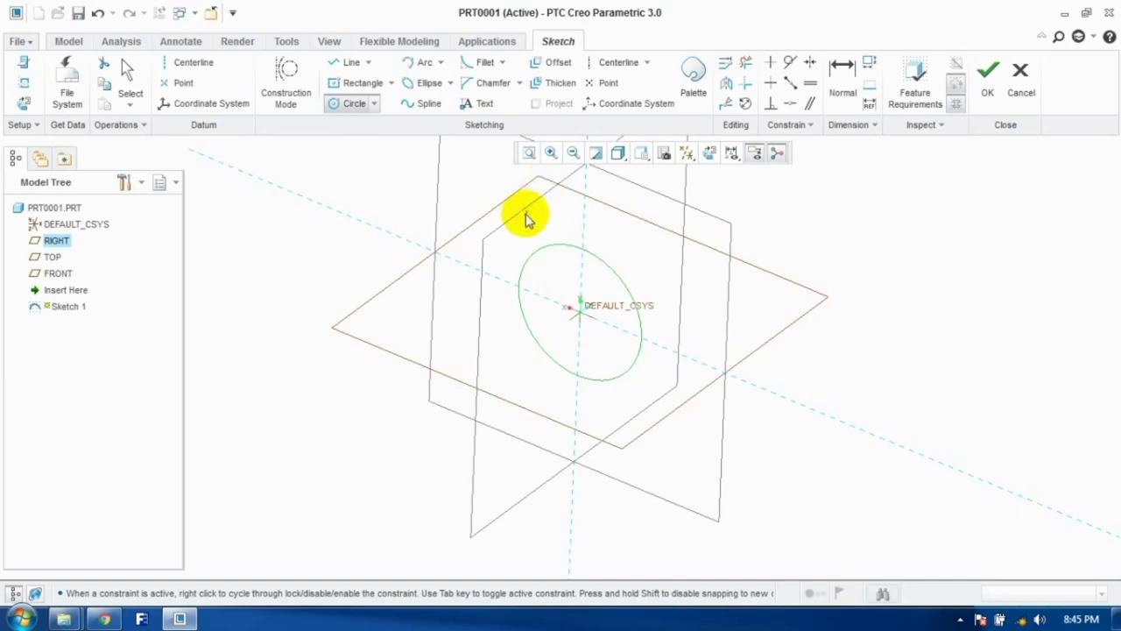
click(980, 90)
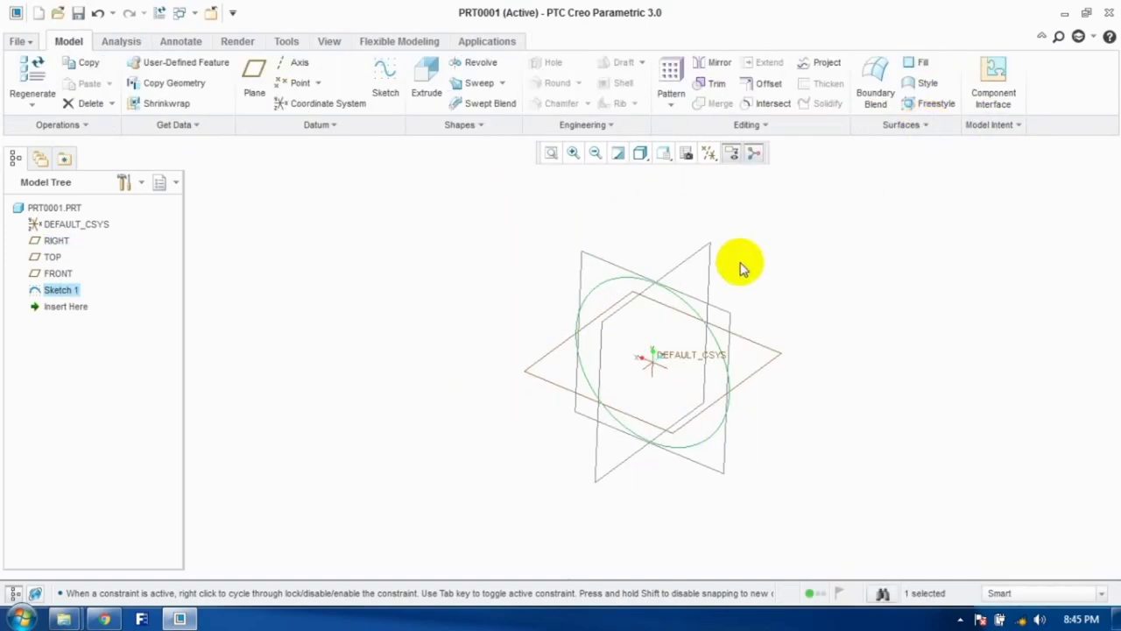
Step: Extrude the circle into a solid cylinder
click(427, 92)
click(455, 82)
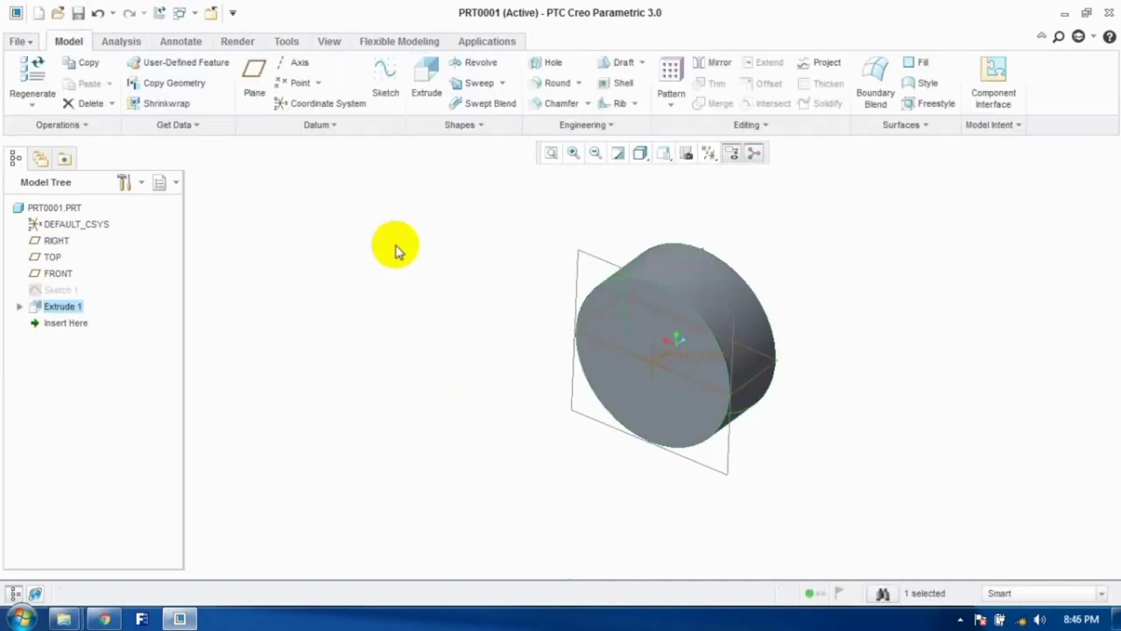
click(728, 295)
click(480, 296)
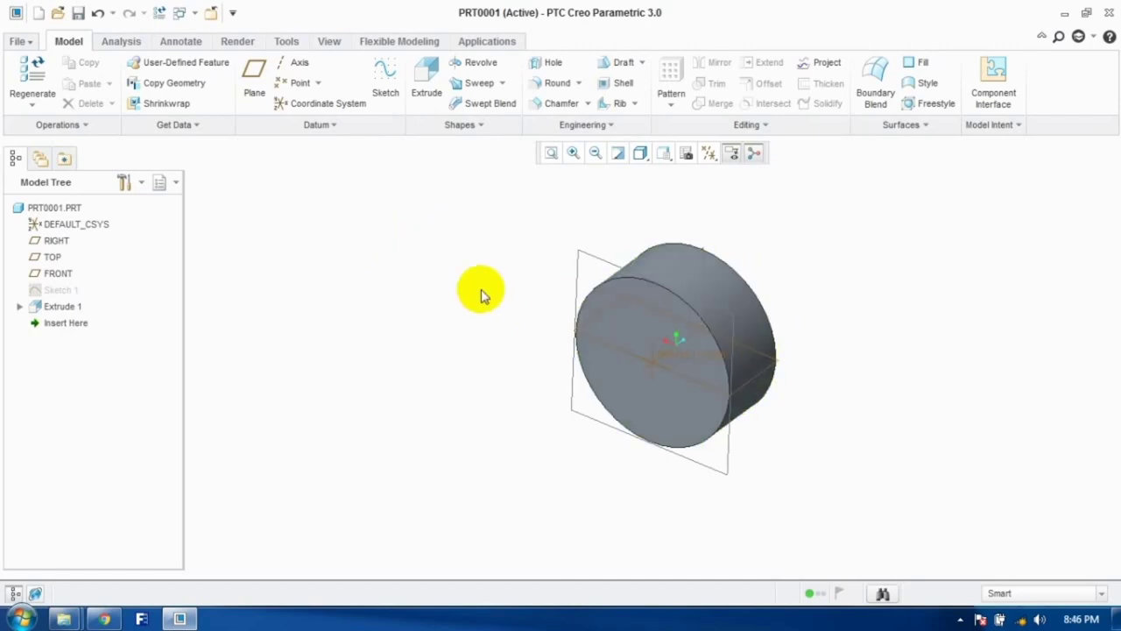
Step: Try a datum plane referencing the cylinder surface, then discard it
click(253, 89)
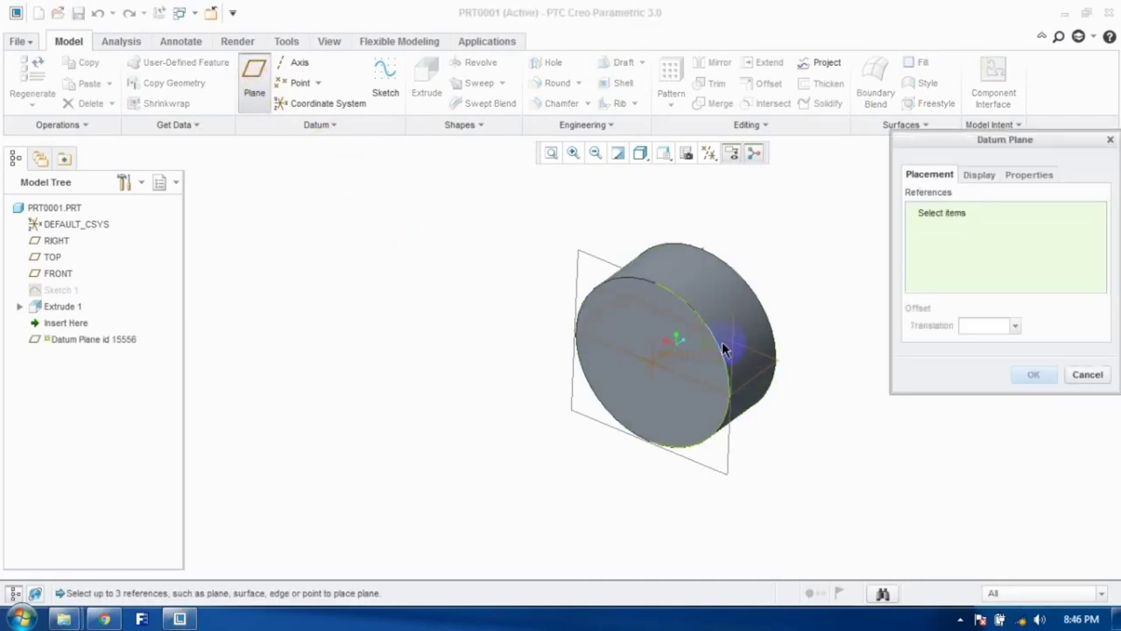
click(690, 263)
middle_drag(728, 330, 692, 308)
click(1086, 375)
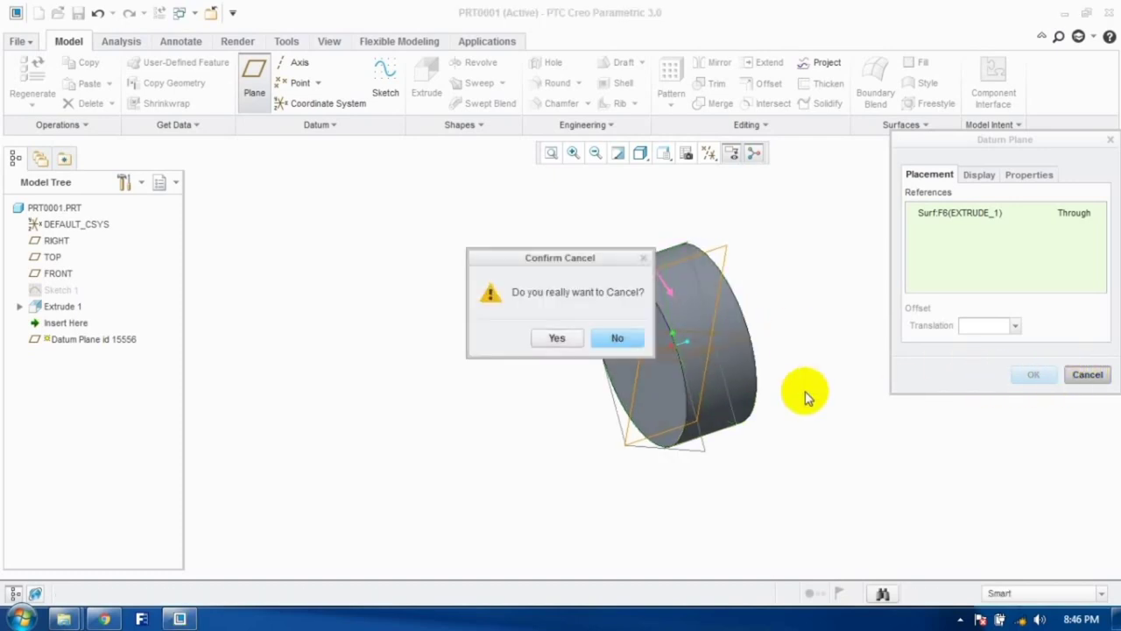
click(555, 338)
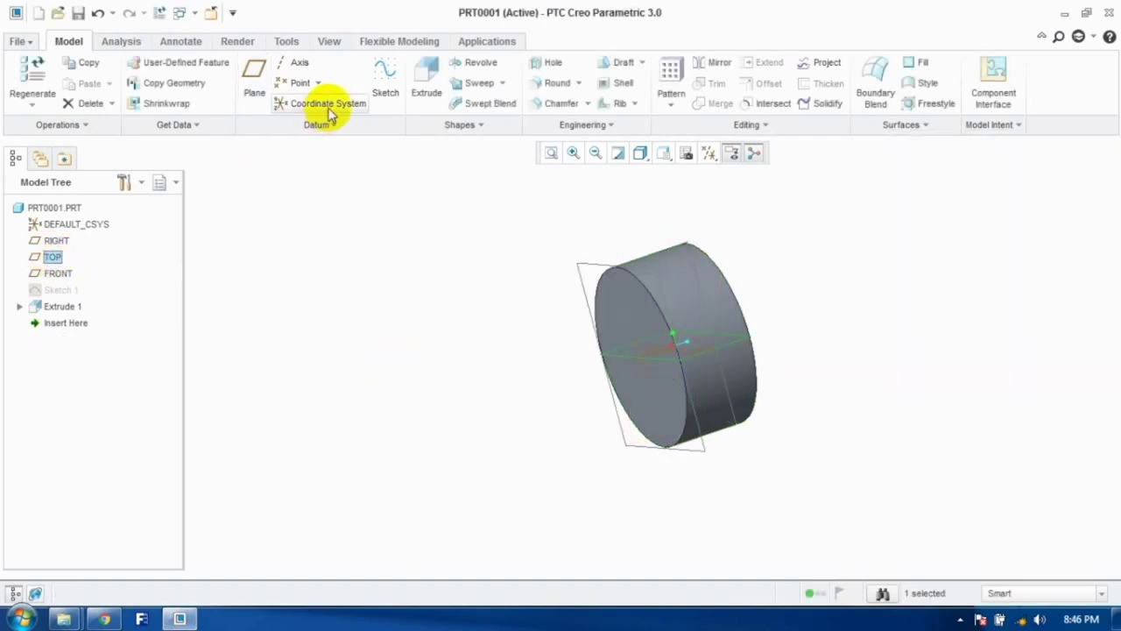
Step: Create datum plane DTM1 offset above the cylinder from TOP
click(254, 77)
drag(648, 264, 649, 236)
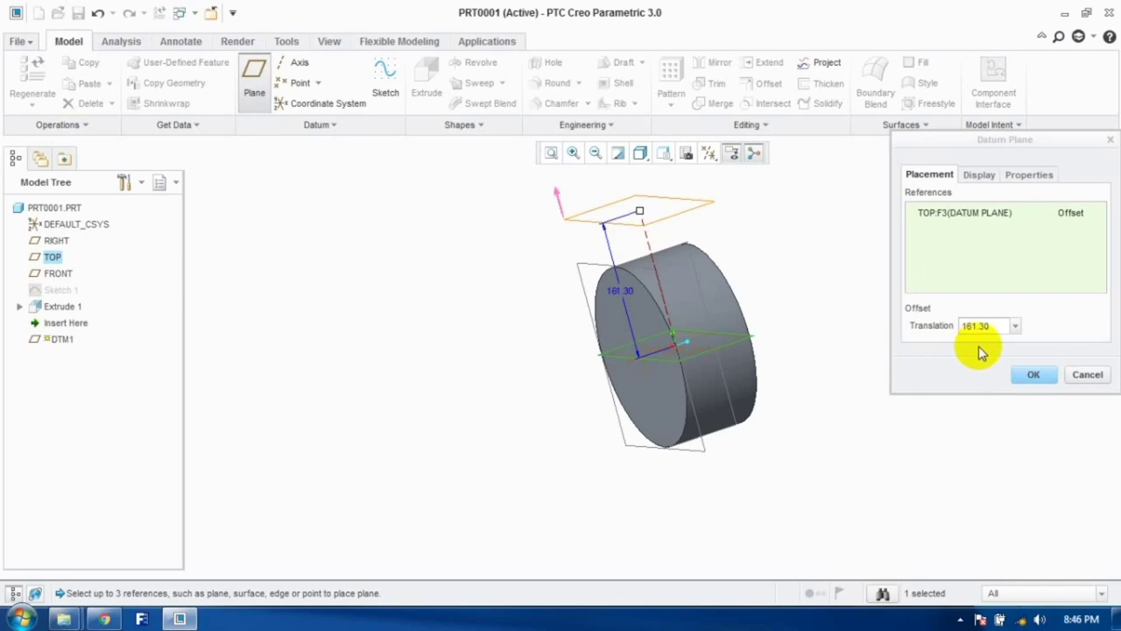
click(1033, 374)
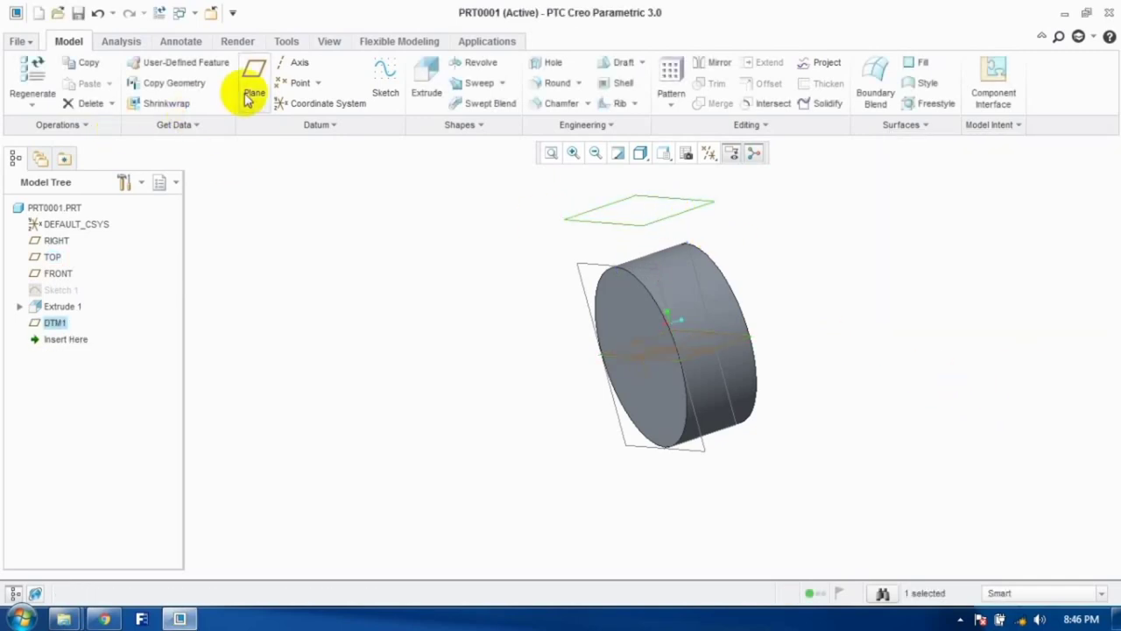
Step: Sketch a circle on DTM1
click(386, 78)
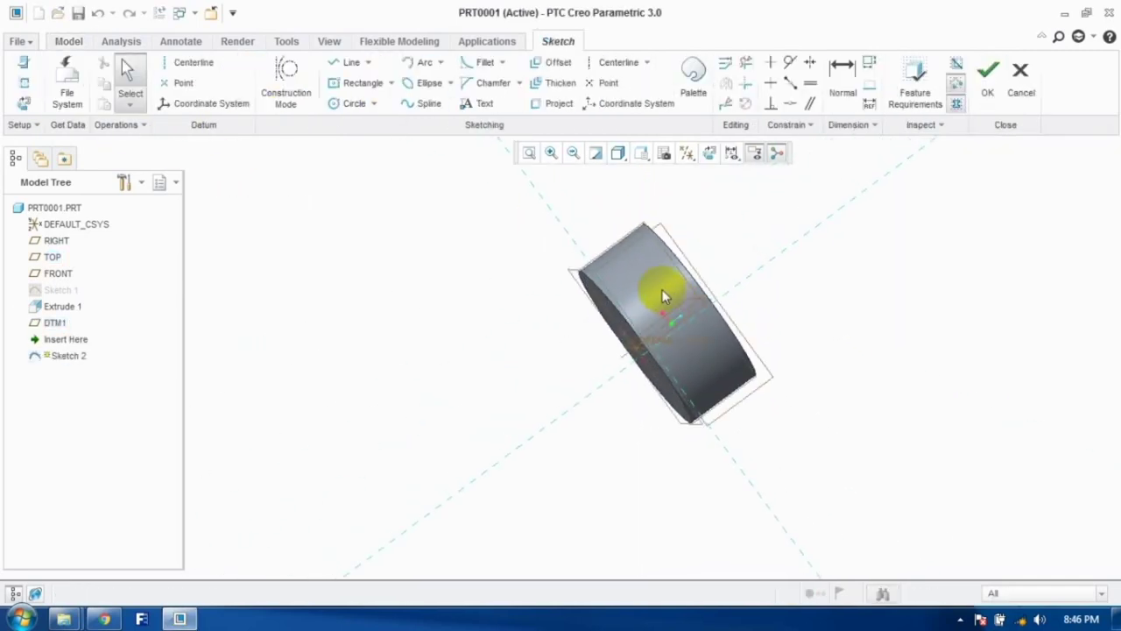
click(354, 102)
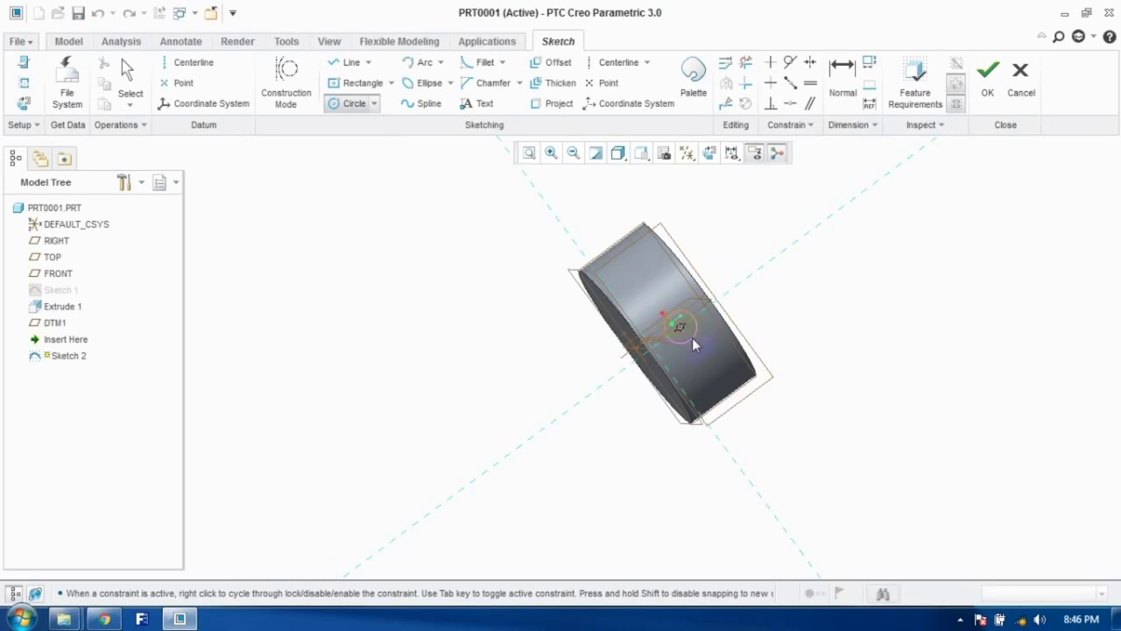
click(987, 87)
mouse_move(532, 234)
middle_down()
mouse_move(713, 305)
mouse_move(704, 228)
middle_up()
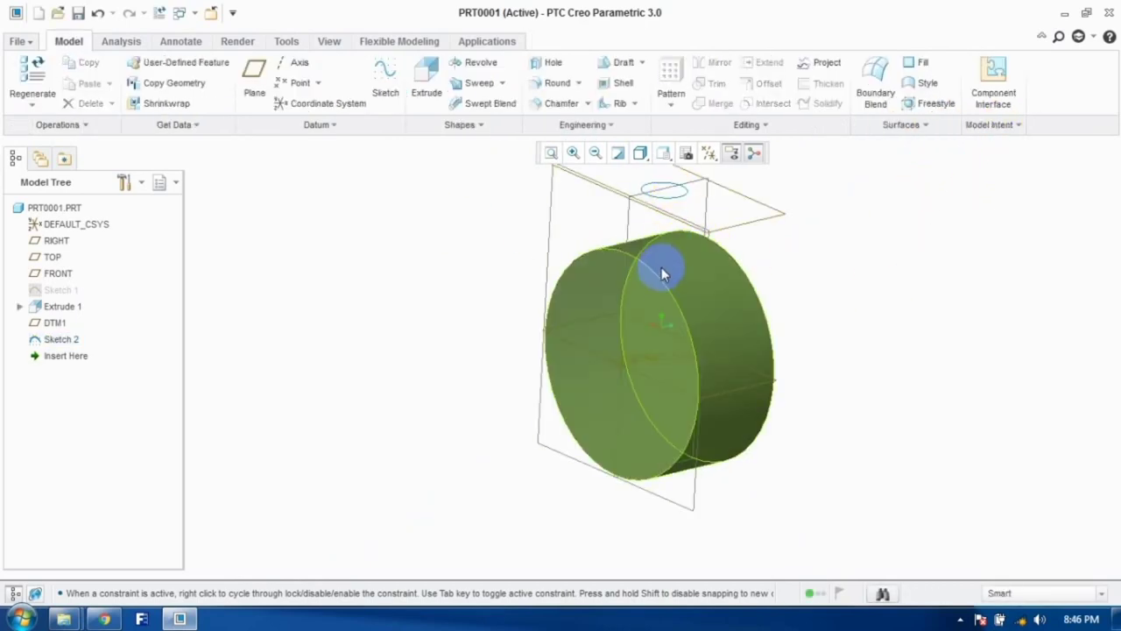
Step: Project the sketched circle onto the cylinder surface along DTM1 as Project 1
click(819, 66)
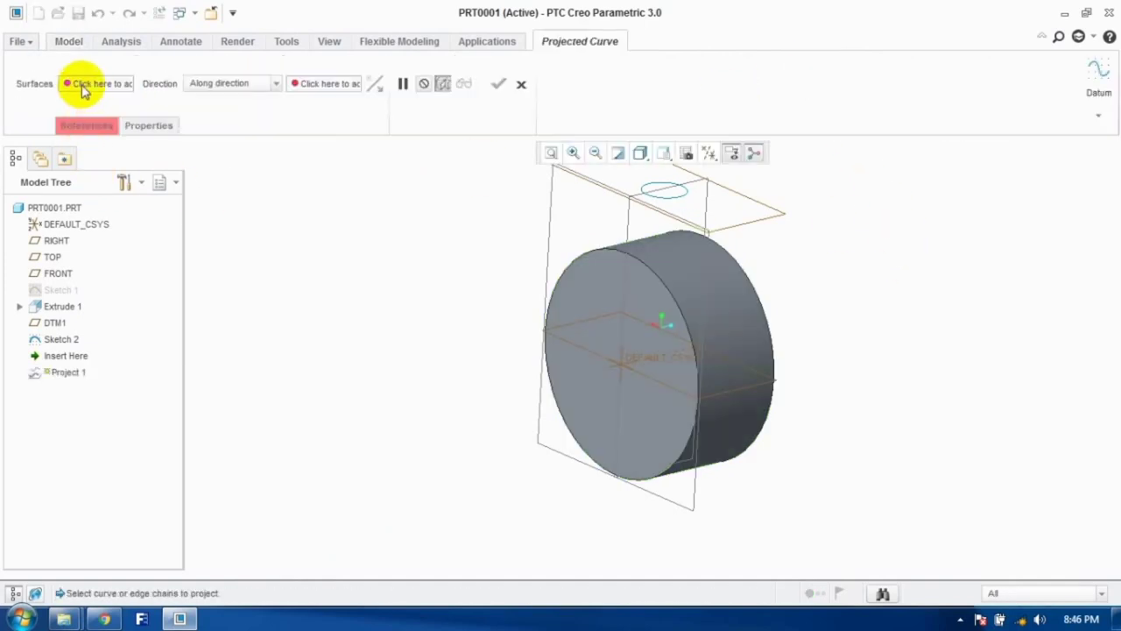
click(96, 127)
click(127, 202)
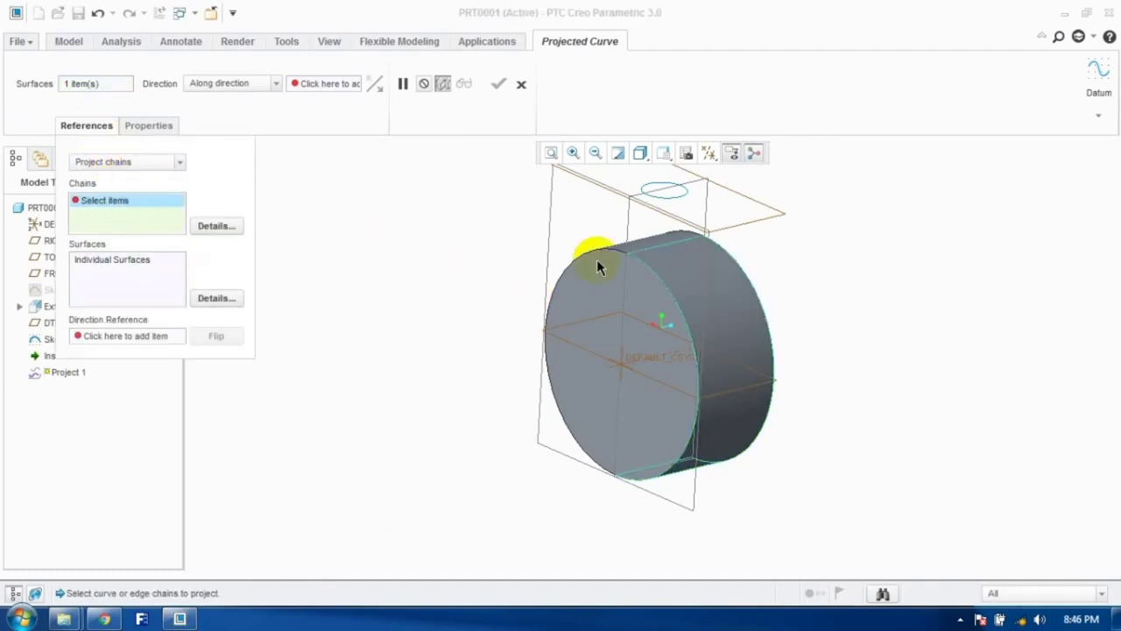
click(670, 204)
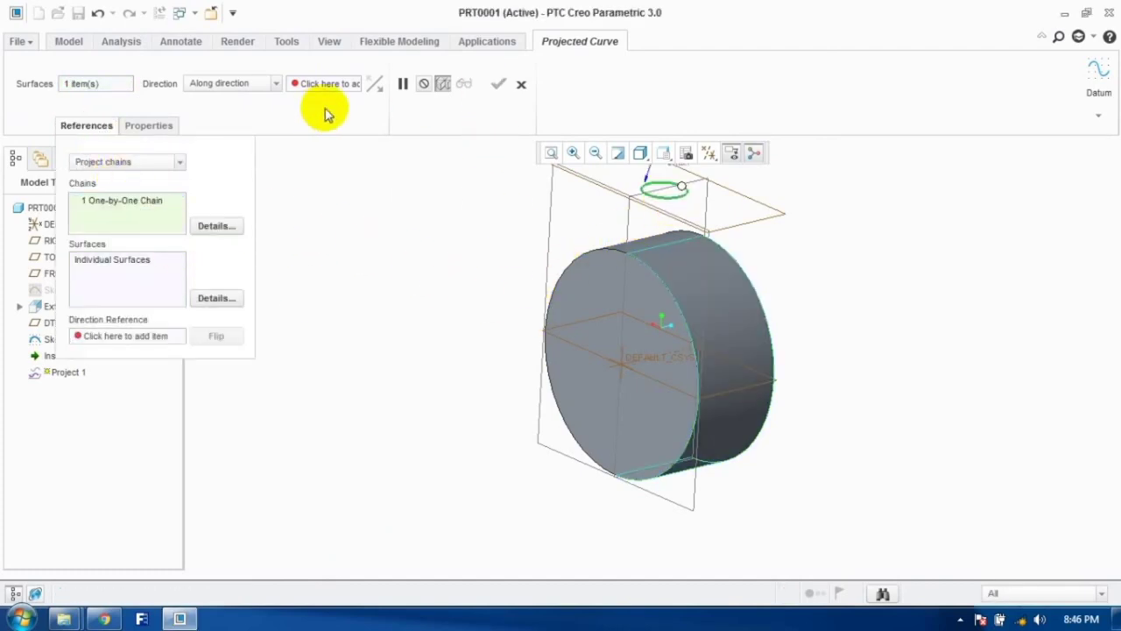
click(605, 190)
middle_drag(543, 225, 482, 306)
click(498, 85)
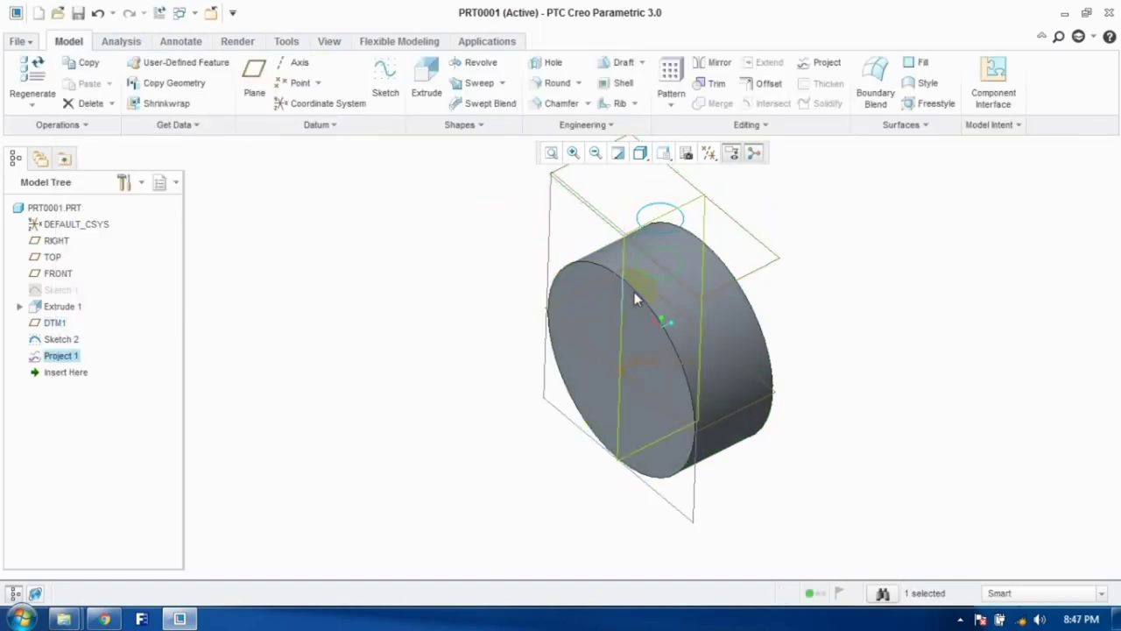
Step: Start an extrusion from the projected curve, cancel it, and undo the last feature
click(654, 266)
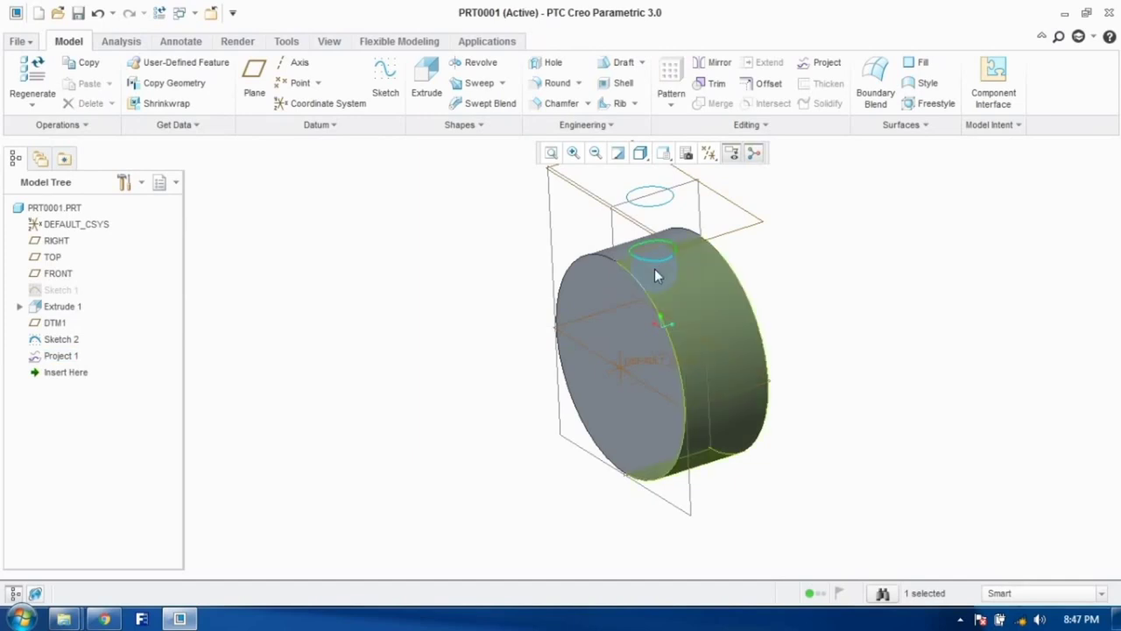
click(426, 79)
click(479, 84)
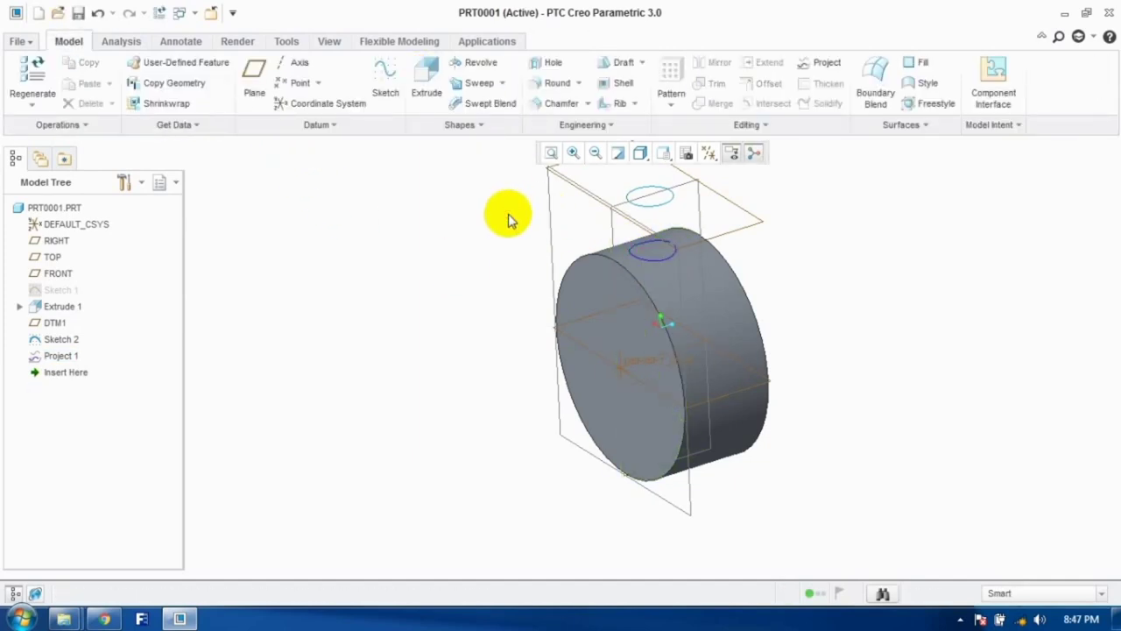
key(ctrl+z)
key(ctrl+z)
key(ctrl+z)
key(ctrl+z)
key(ctrl+z)
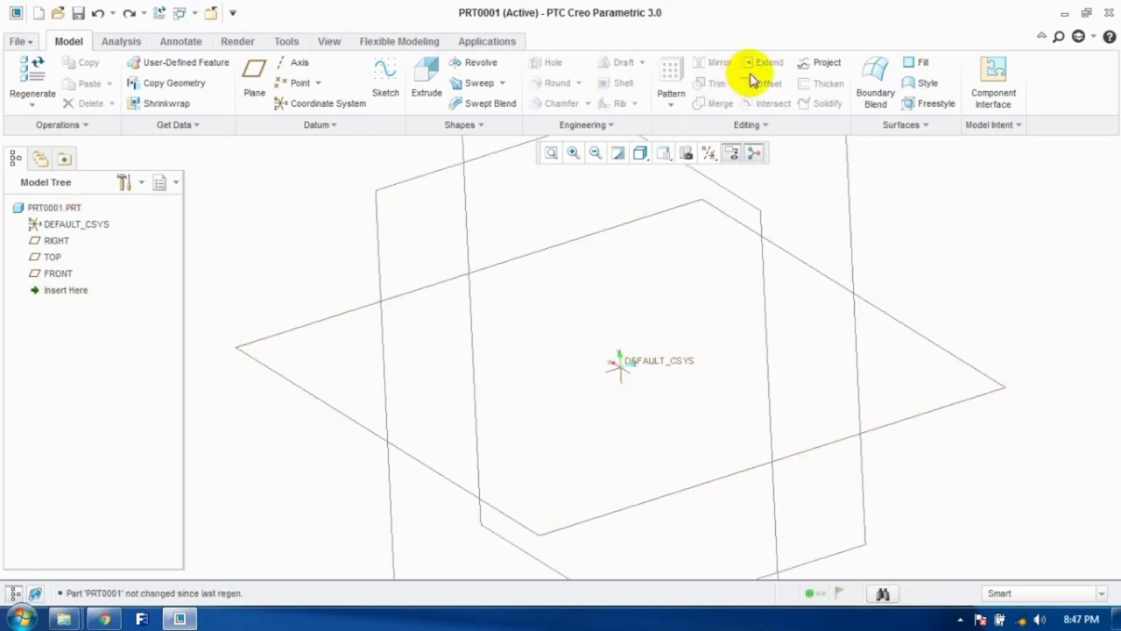
Step: Sketch an arc on the RIGHT plane starting at the origin and rising to the right
click(386, 79)
click(546, 254)
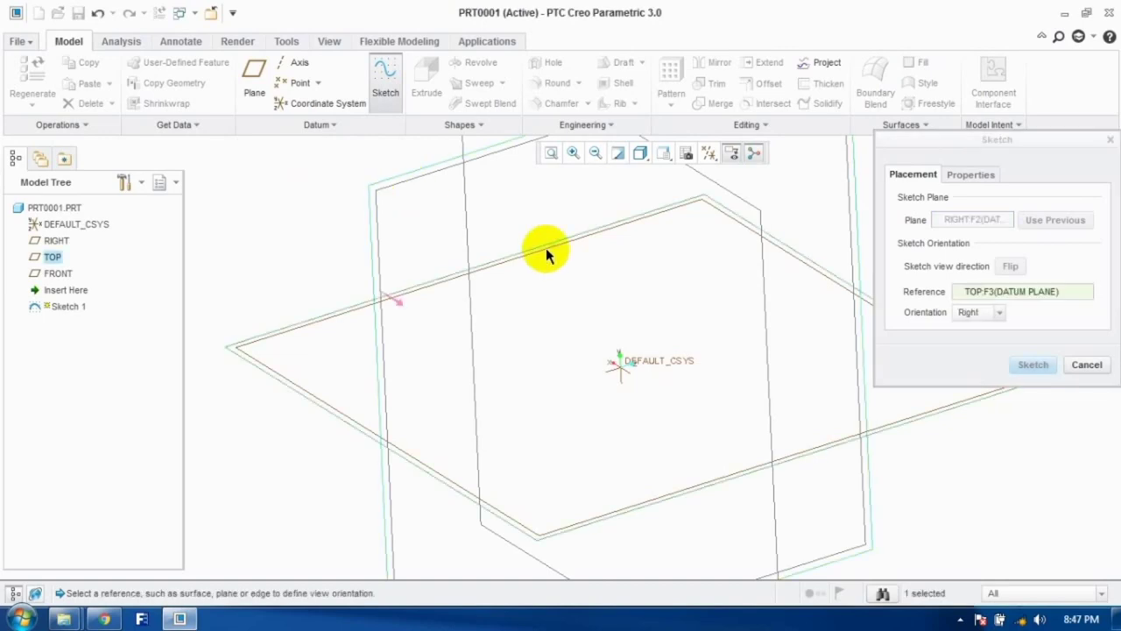
click(1034, 364)
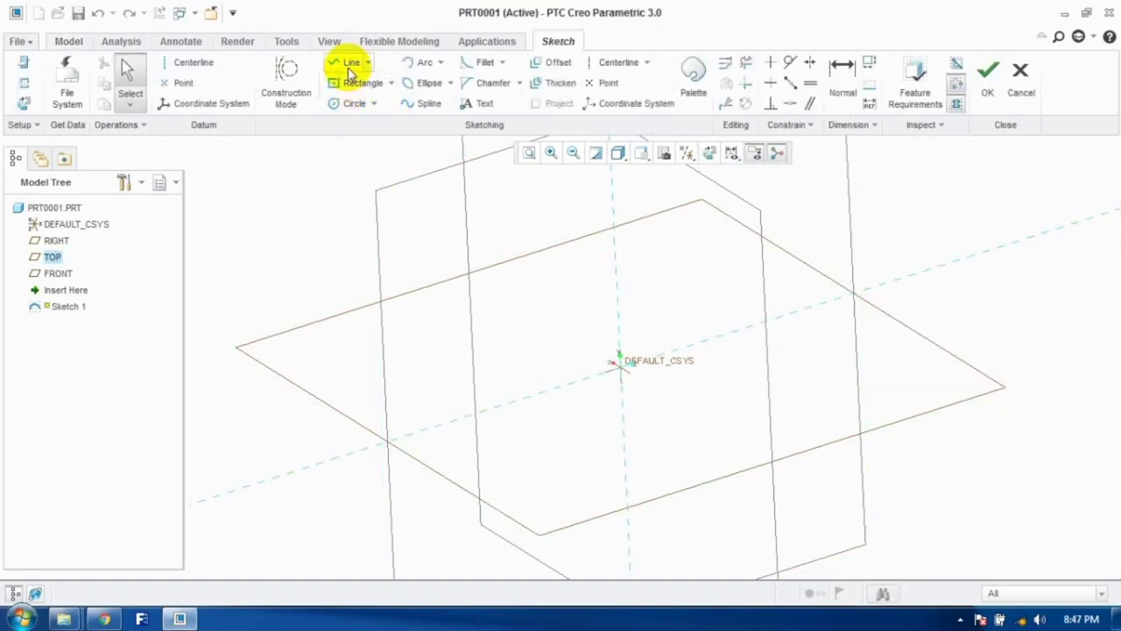
click(415, 62)
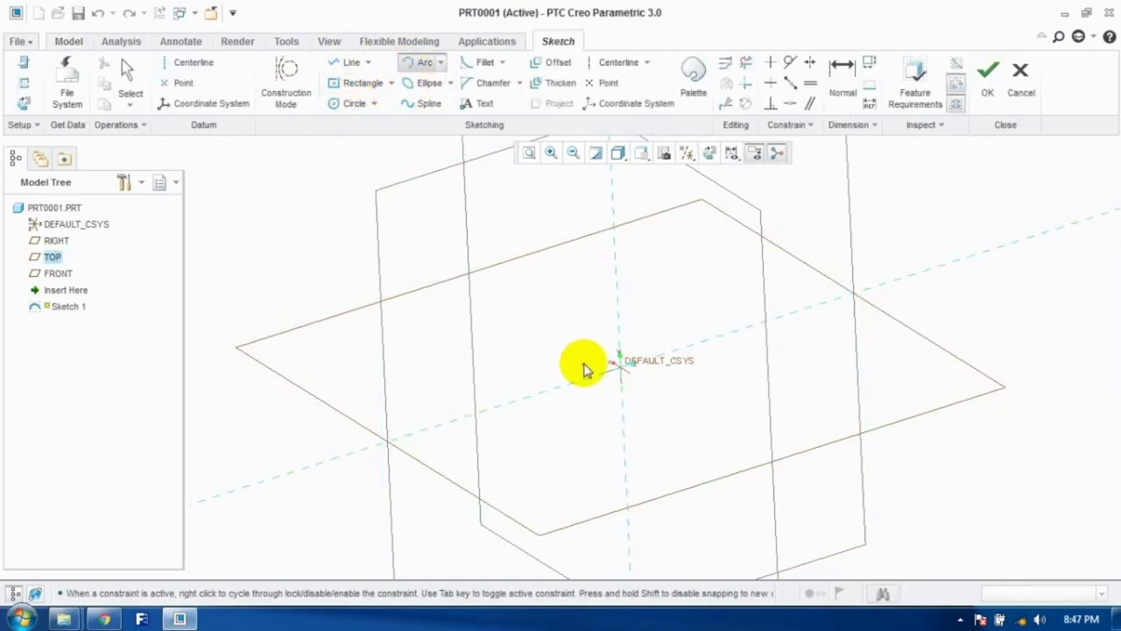
click(627, 357)
click(686, 290)
click(987, 80)
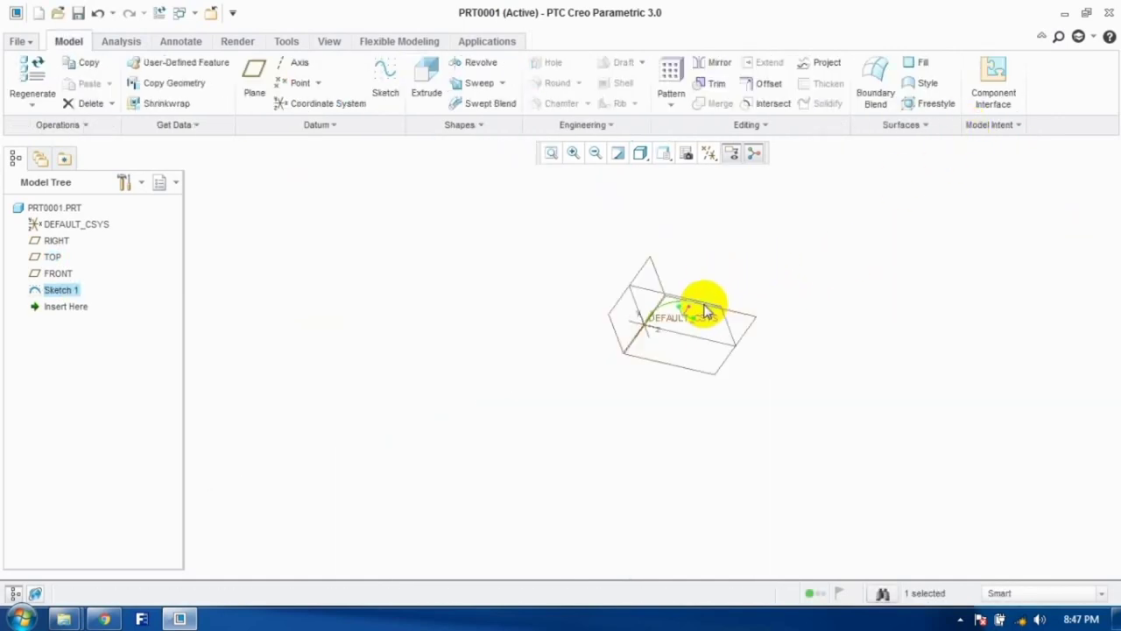
Step: Extrude the arc into a curved surface, Extrude 1
click(427, 88)
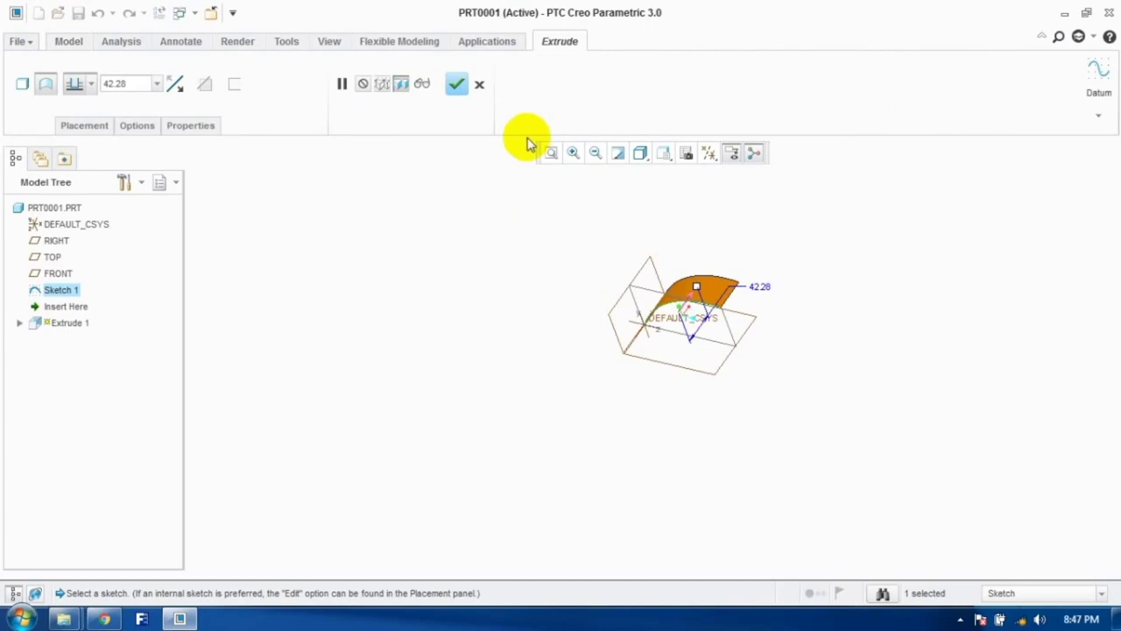
click(456, 82)
scroll(757, 282, down, 2)
scroll(760, 284, up, 3)
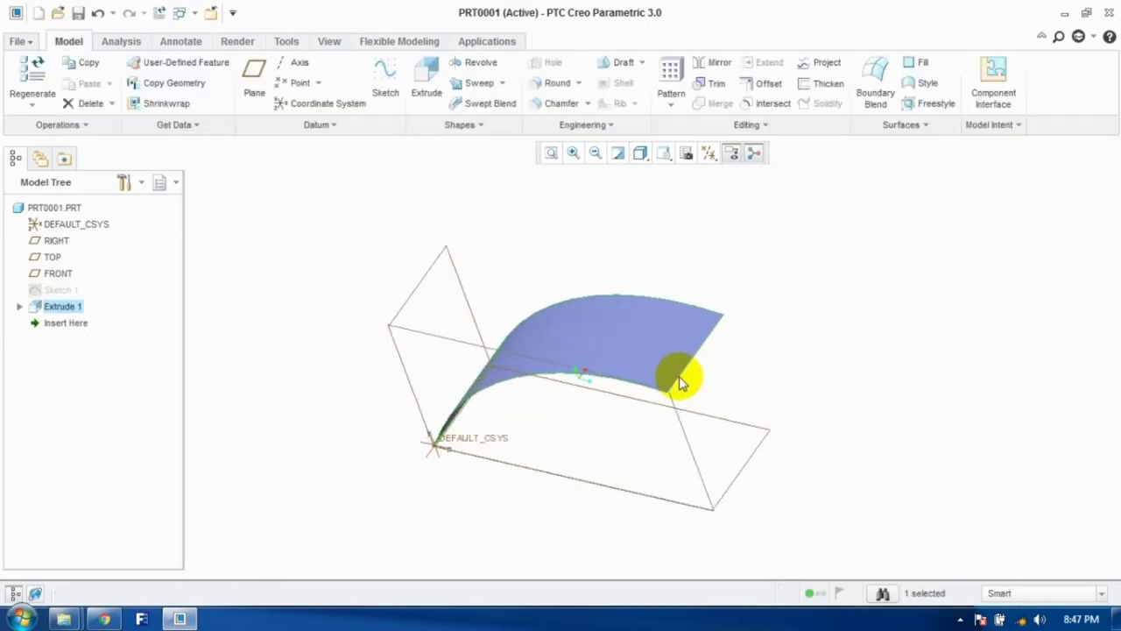
Step: Select the curved surface and its right boundary edge
click(750, 338)
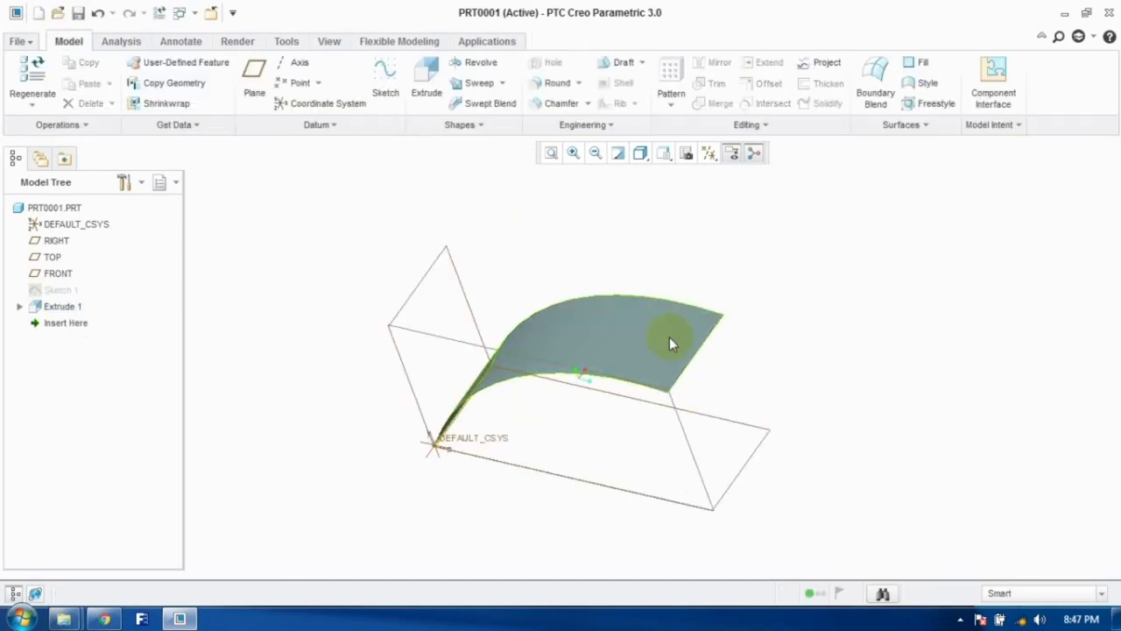
click(670, 339)
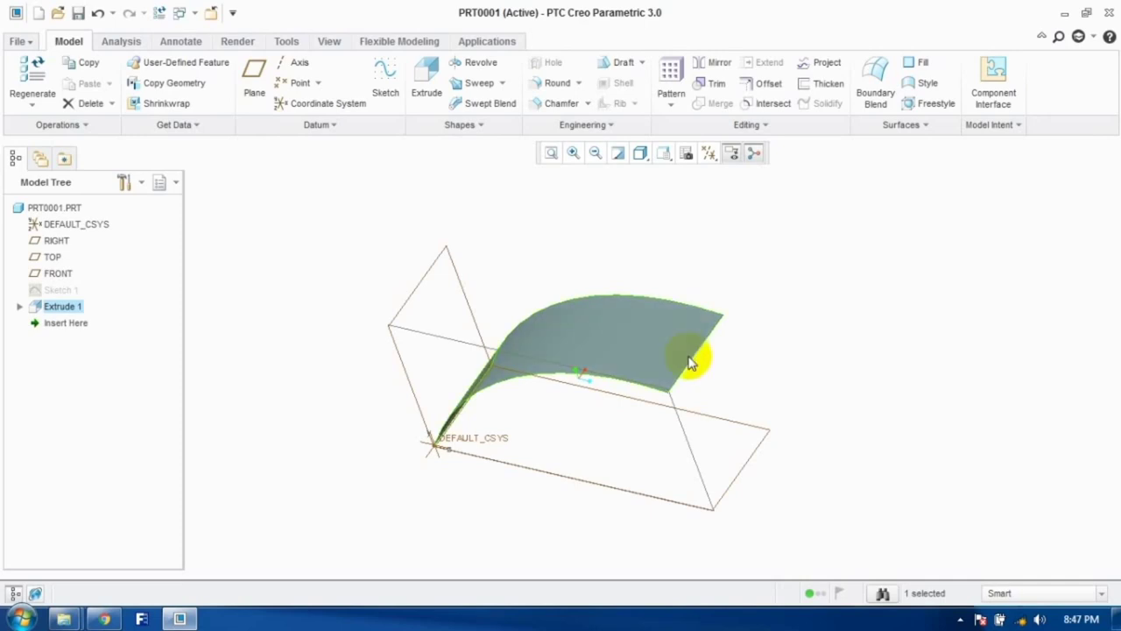
click(692, 368)
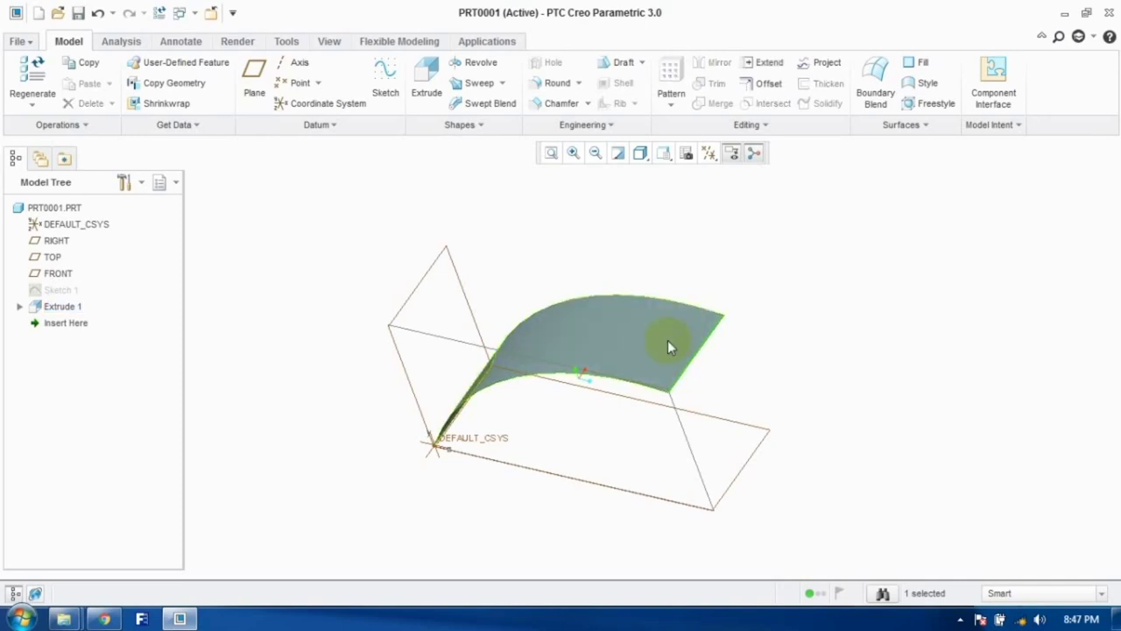
Step: Extend the selected edge by 23.40, then trial a To Plane limit at TOP
click(764, 63)
drag(701, 407, 720, 427)
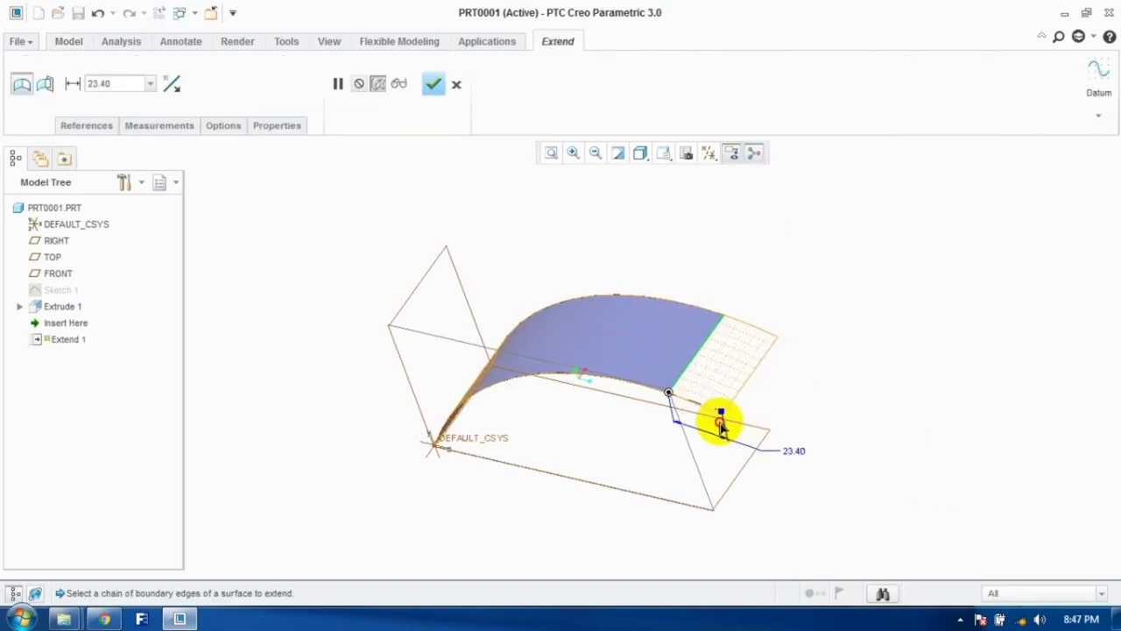
click(45, 85)
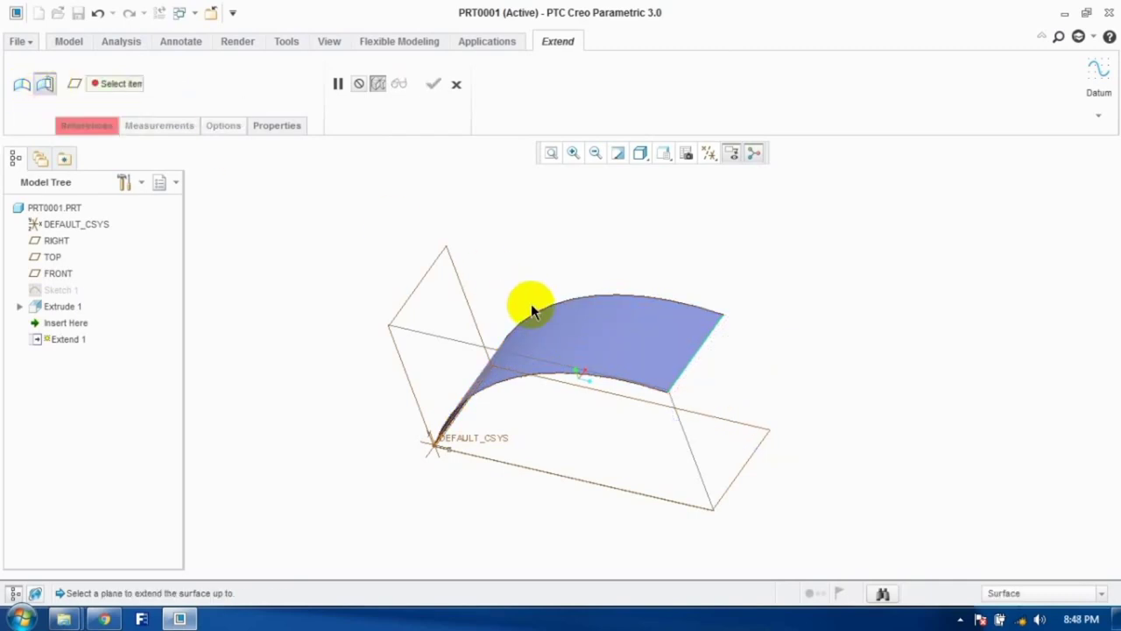
click(717, 427)
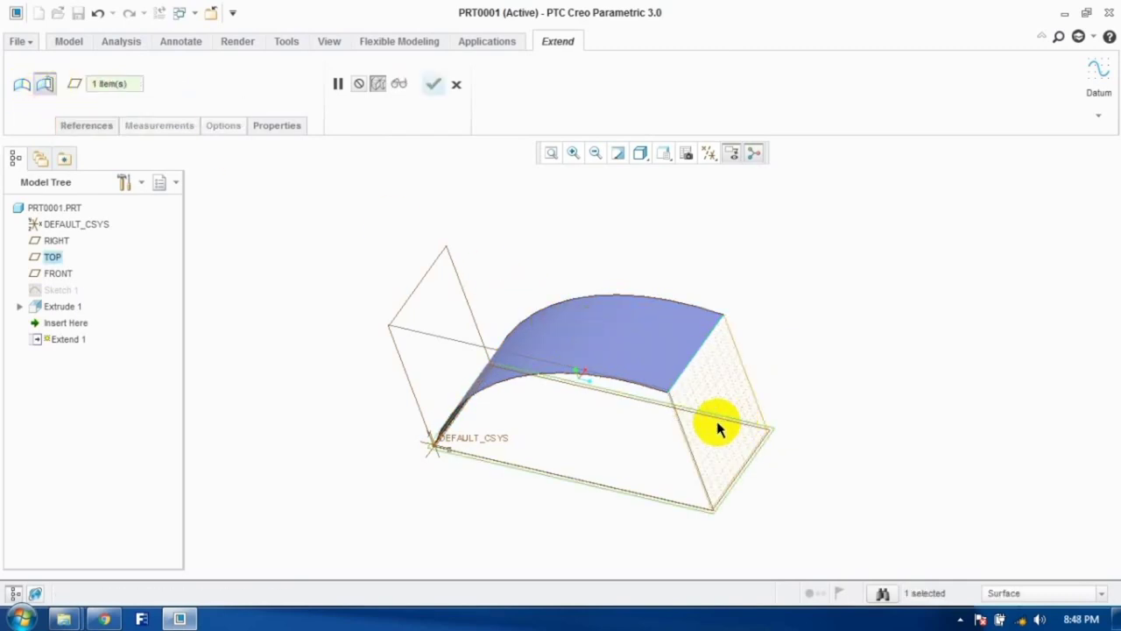
mouse_move(644, 390)
middle_down()
mouse_move(663, 338)
mouse_move(653, 374)
middle_up()
Step: Try the FRONT plane limit, then settle on a 60.00 distance extension
click(21, 85)
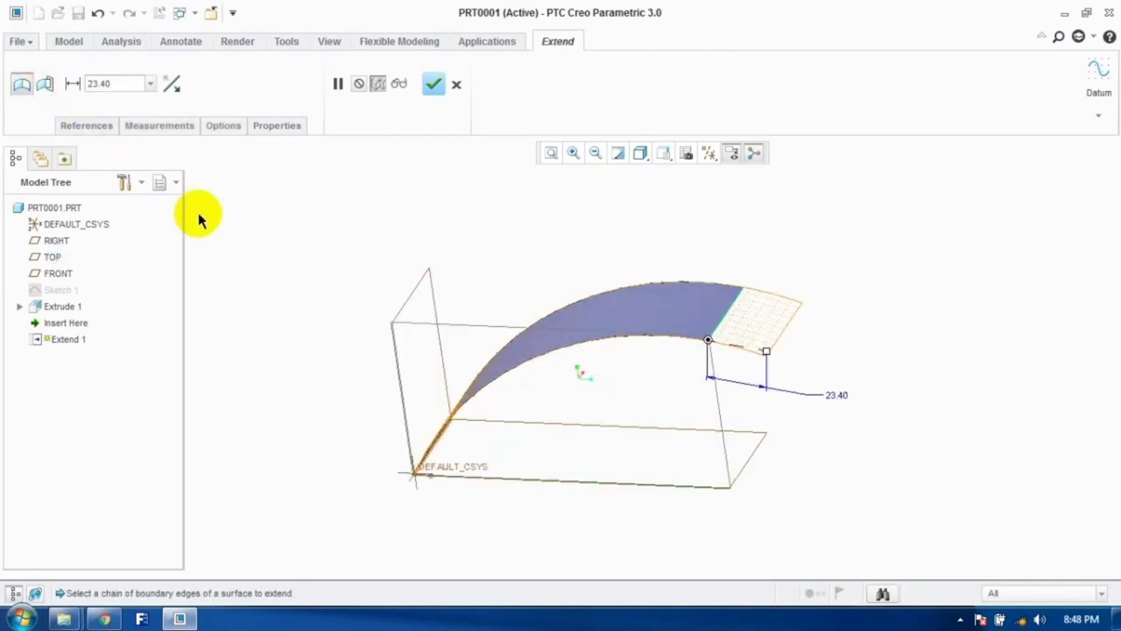
click(44, 83)
click(418, 290)
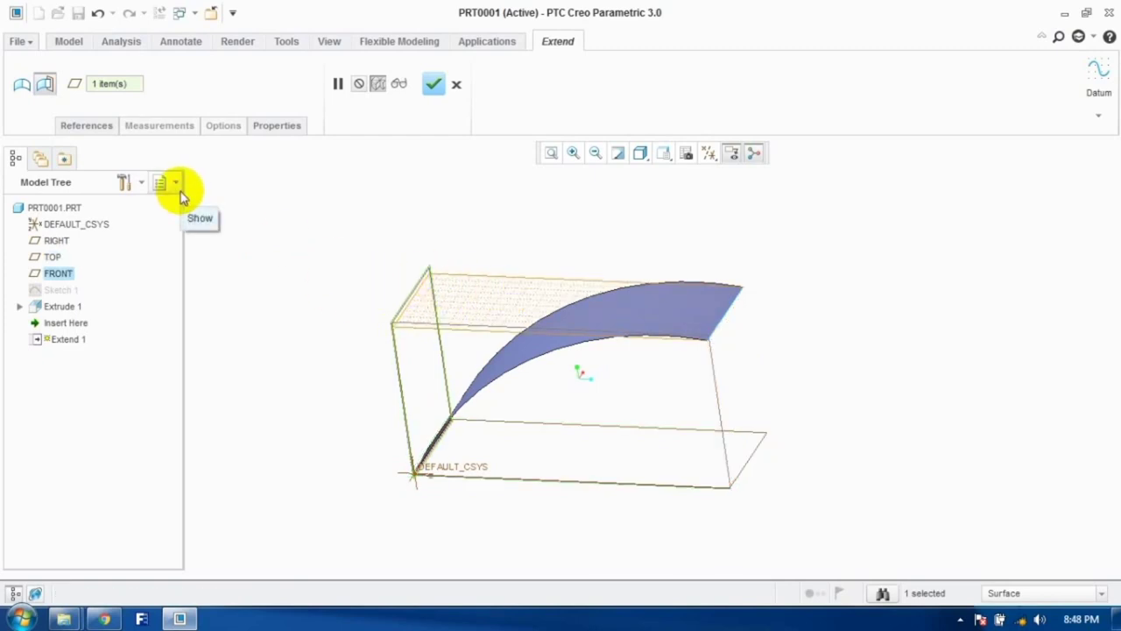
click(21, 85)
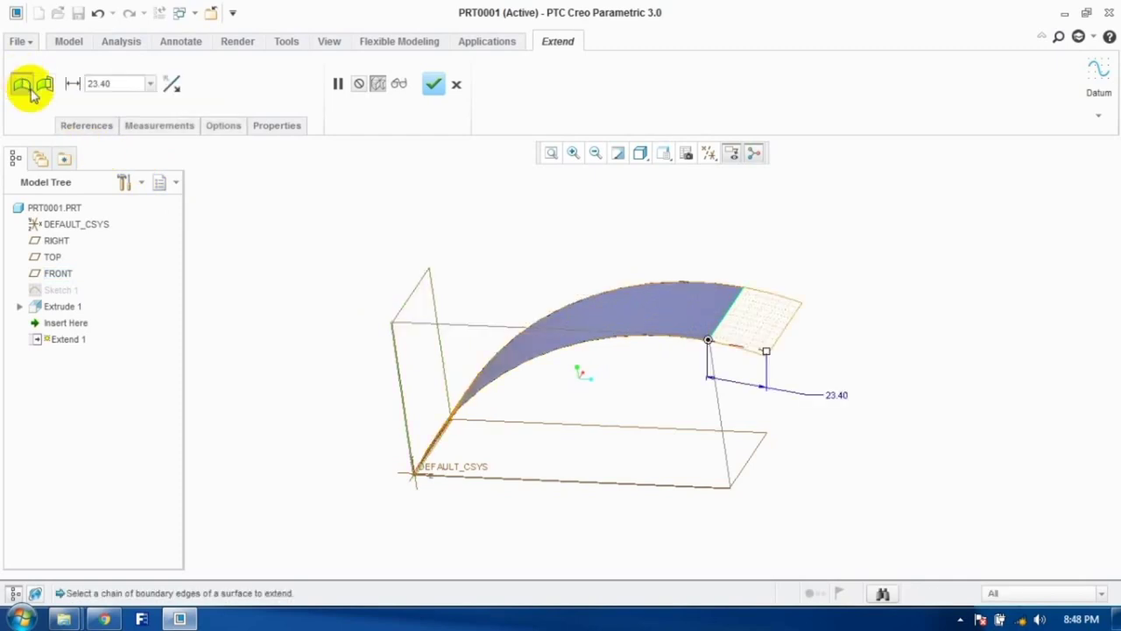
drag(767, 355, 833, 366)
click(434, 84)
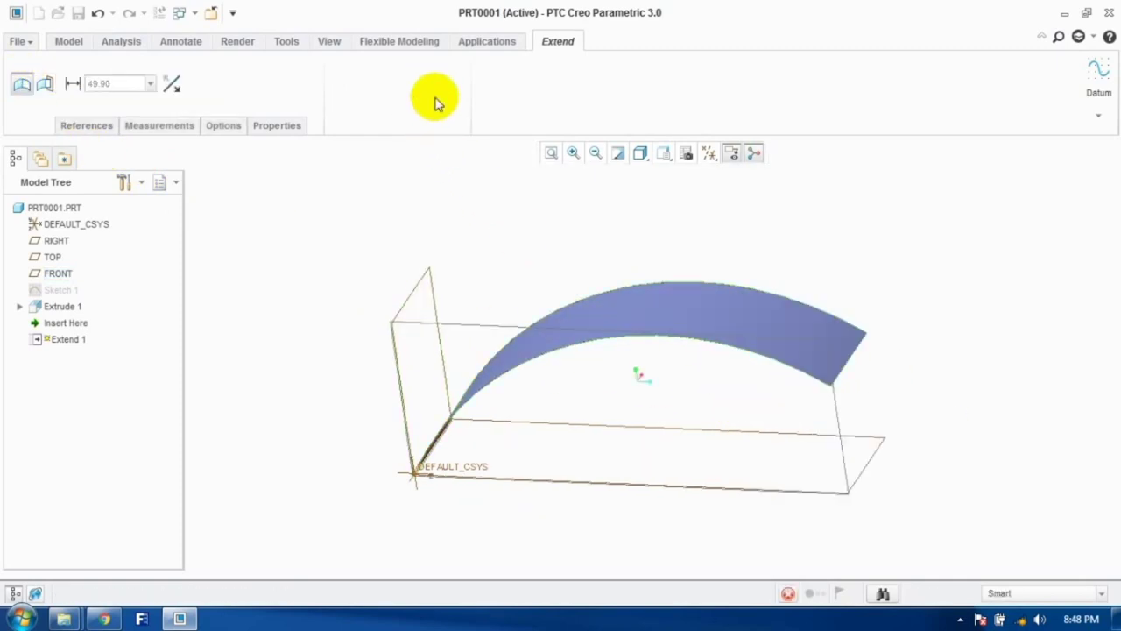
Step: Create Offset 1, an offset copy of the curved surface
click(545, 249)
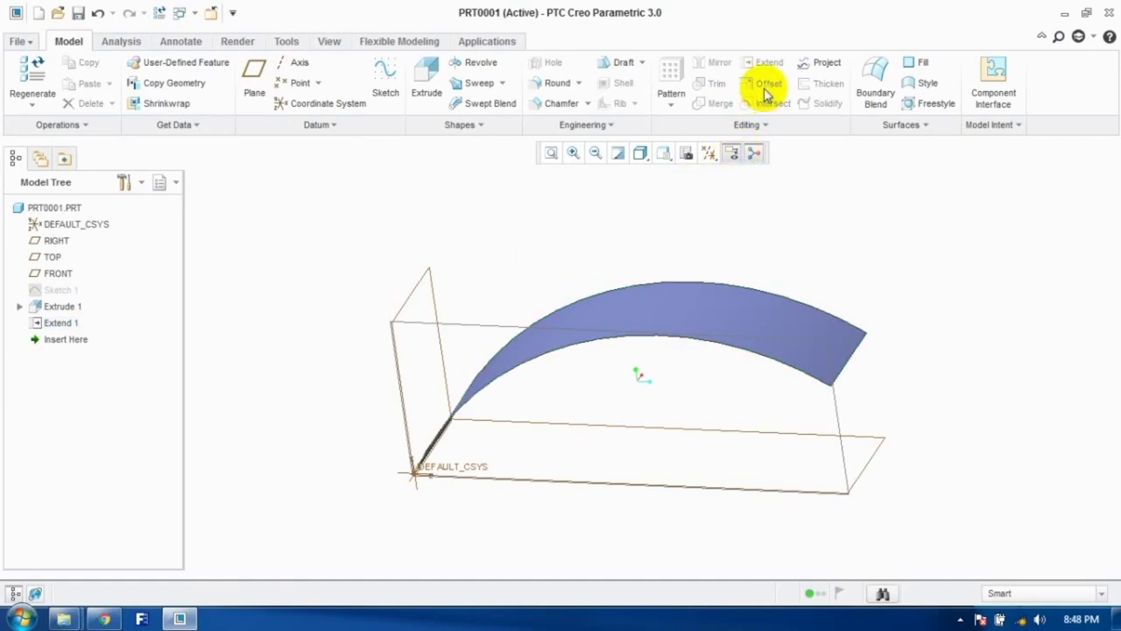
click(757, 312)
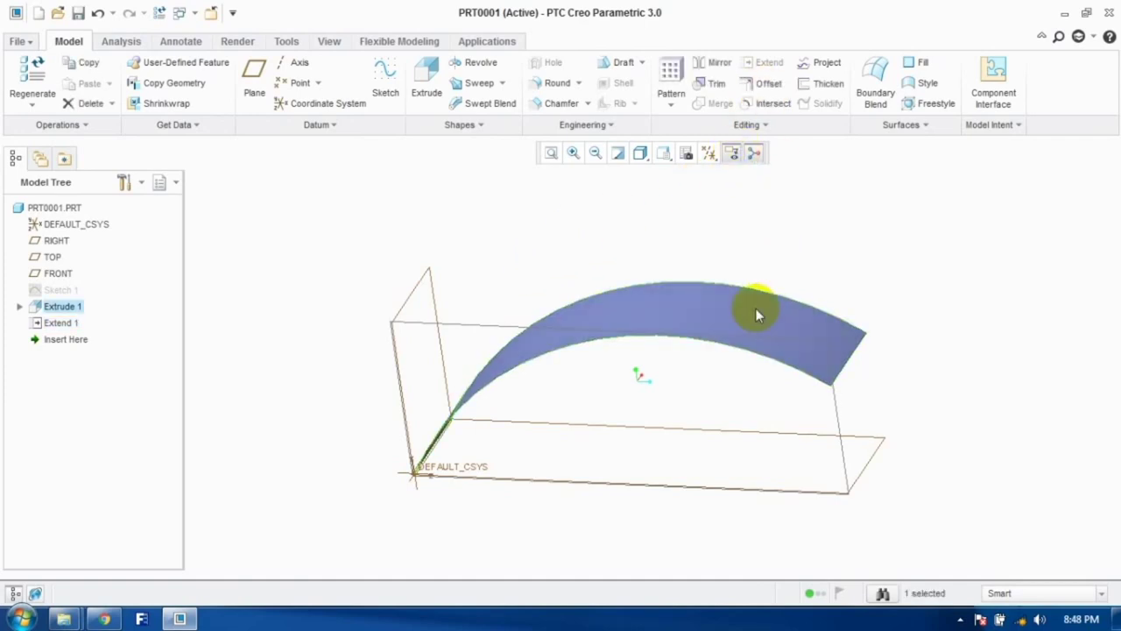
click(764, 84)
middle_drag(645, 271, 588, 233)
click(527, 84)
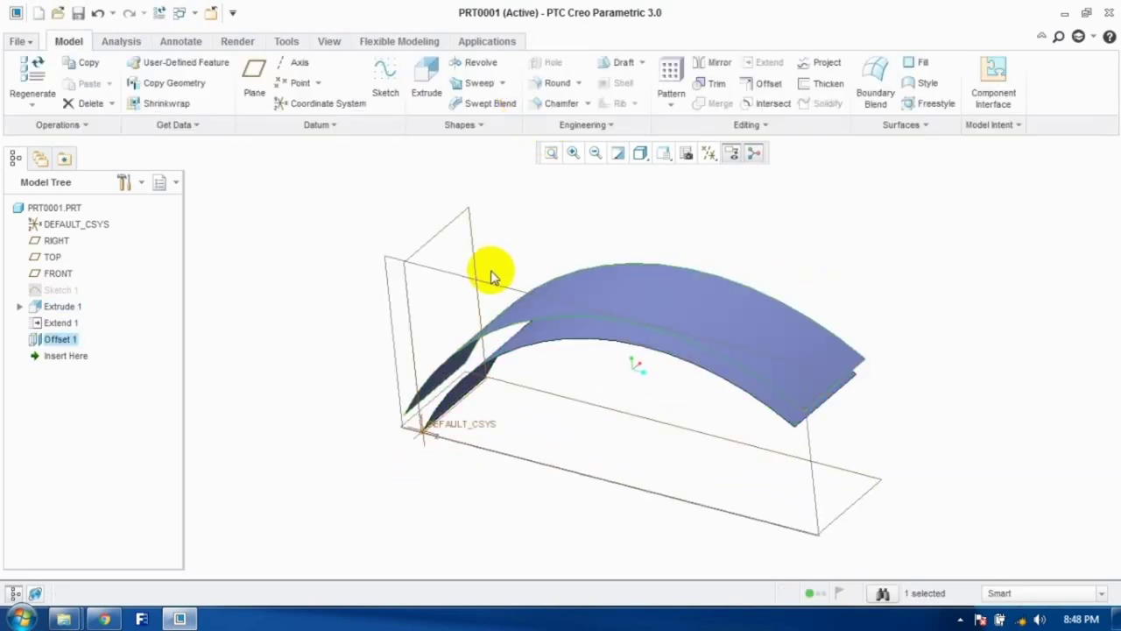
Step: Redefine Extrude 1 to extrude symmetrically about its sketch plane
right_click(76, 306)
click(113, 334)
click(89, 83)
click(81, 127)
click(469, 88)
middle_drag(607, 280, 525, 274)
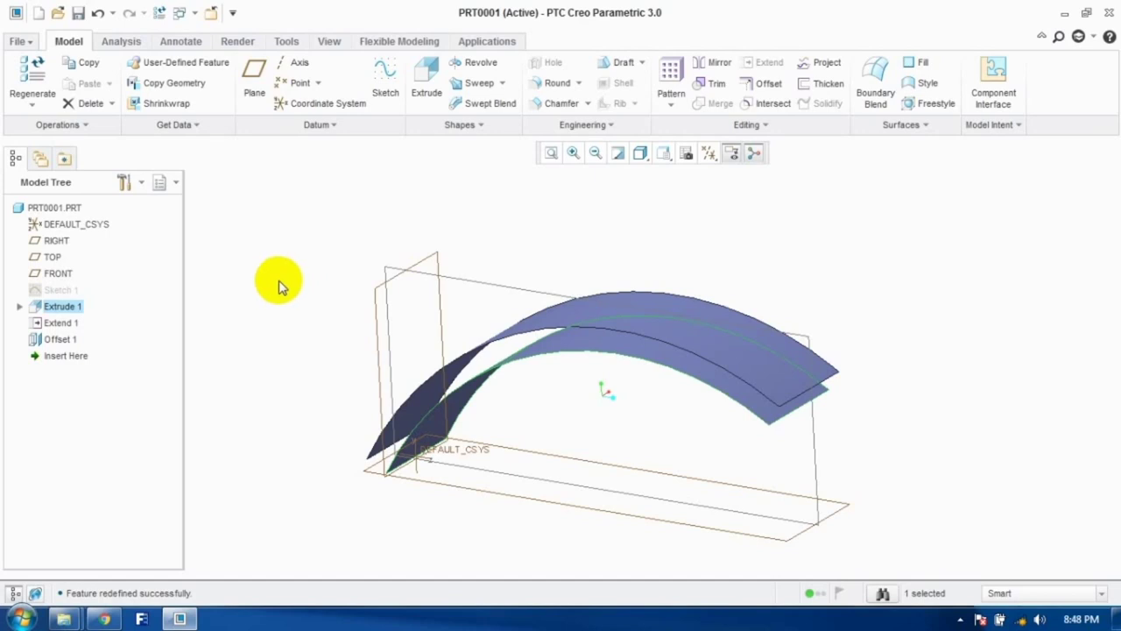
Step: Sketch a circle near the front of the TOP plane
click(386, 92)
click(531, 500)
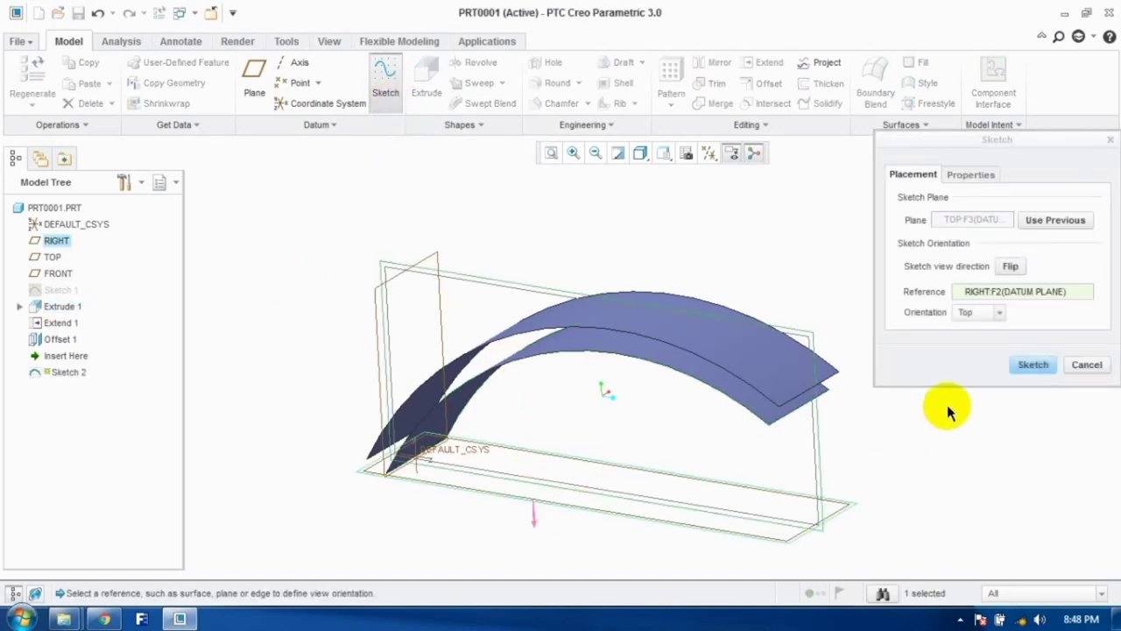
click(1030, 364)
click(350, 104)
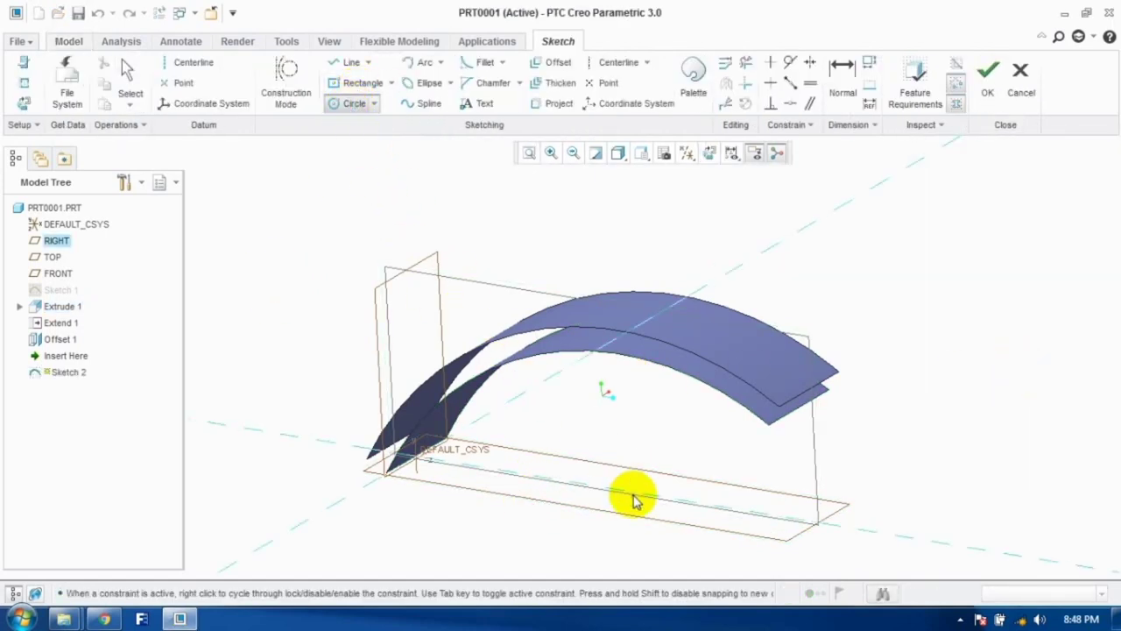
click(640, 504)
click(68, 41)
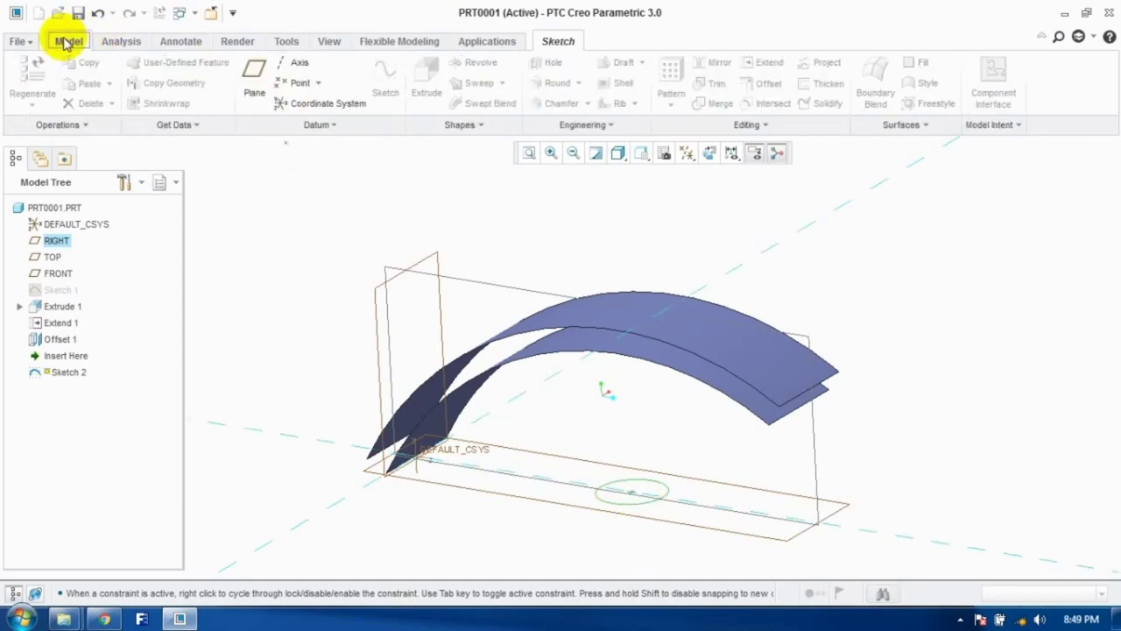
click(551, 40)
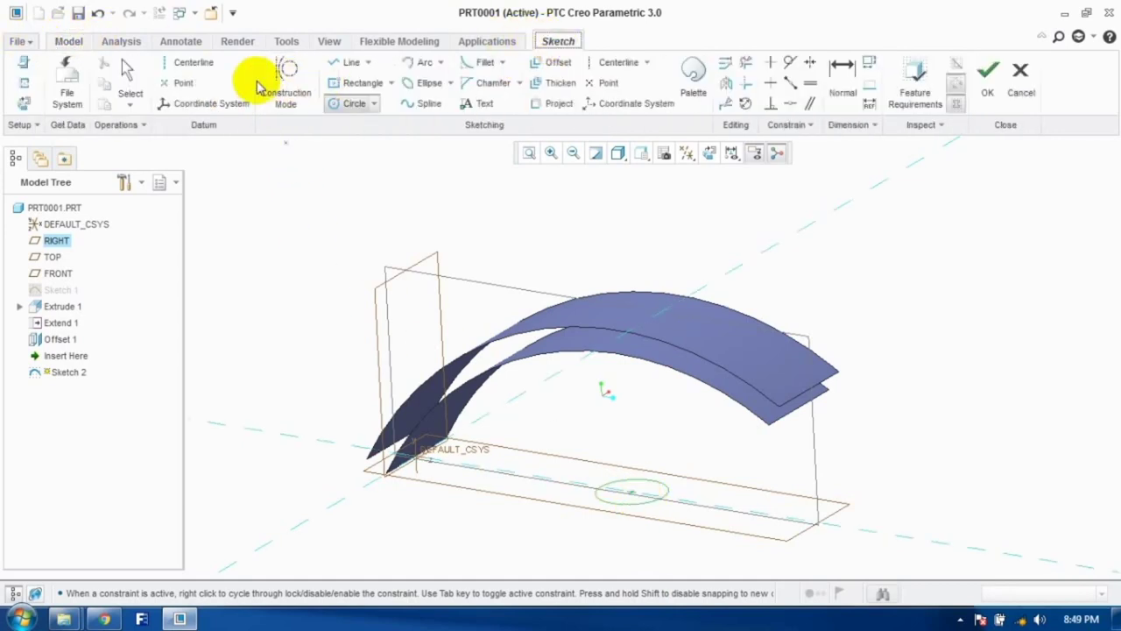
click(988, 77)
Step: Extrude the circle as a cylindrical surface to depth 93.30
click(425, 77)
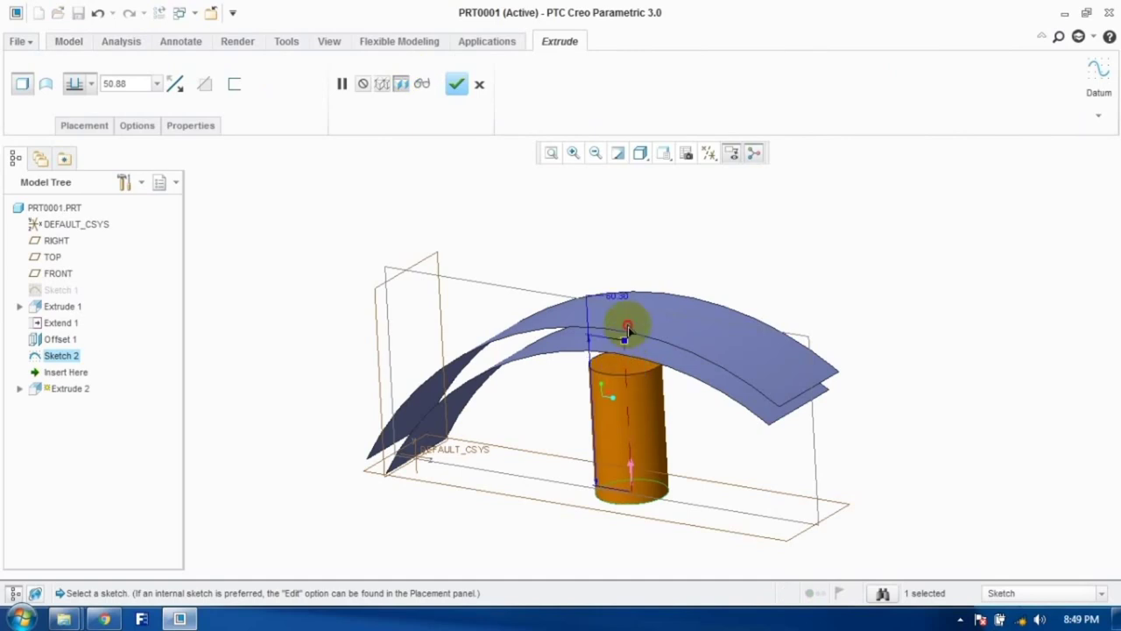
drag(627, 328, 605, 310)
click(46, 83)
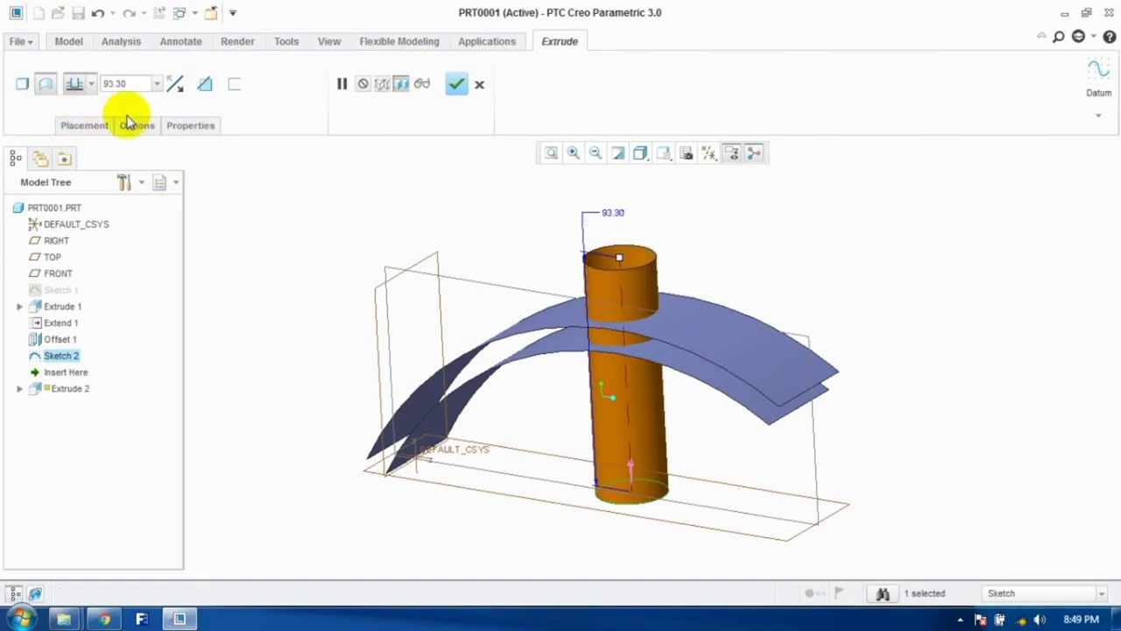
click(456, 83)
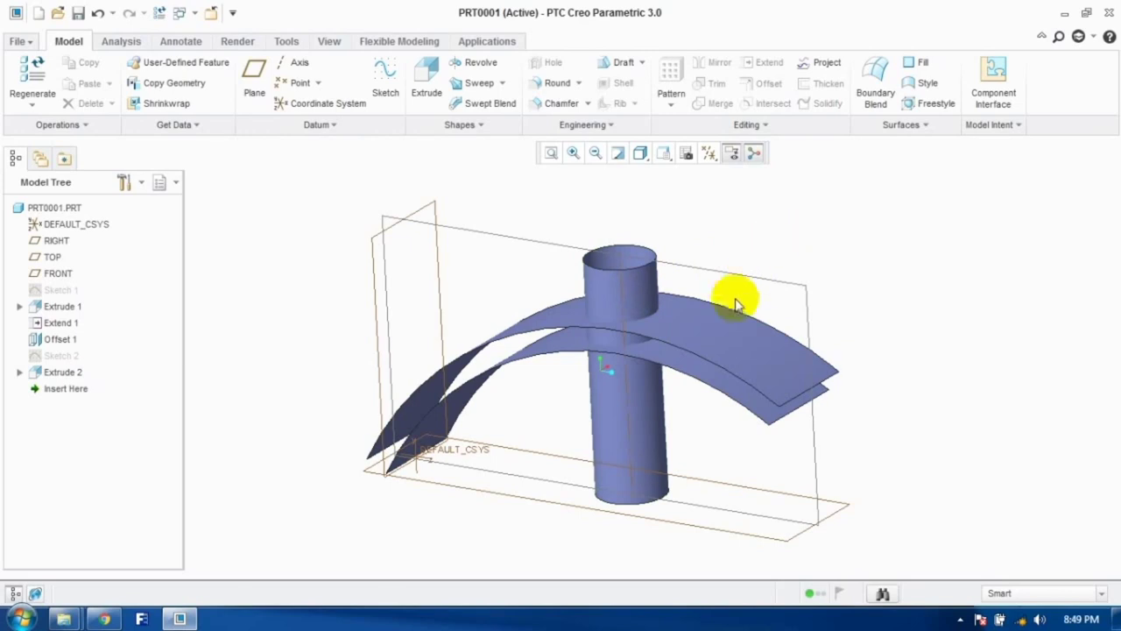
Step: Trim the offset surface with the cylinder to cut a round hole
click(685, 322)
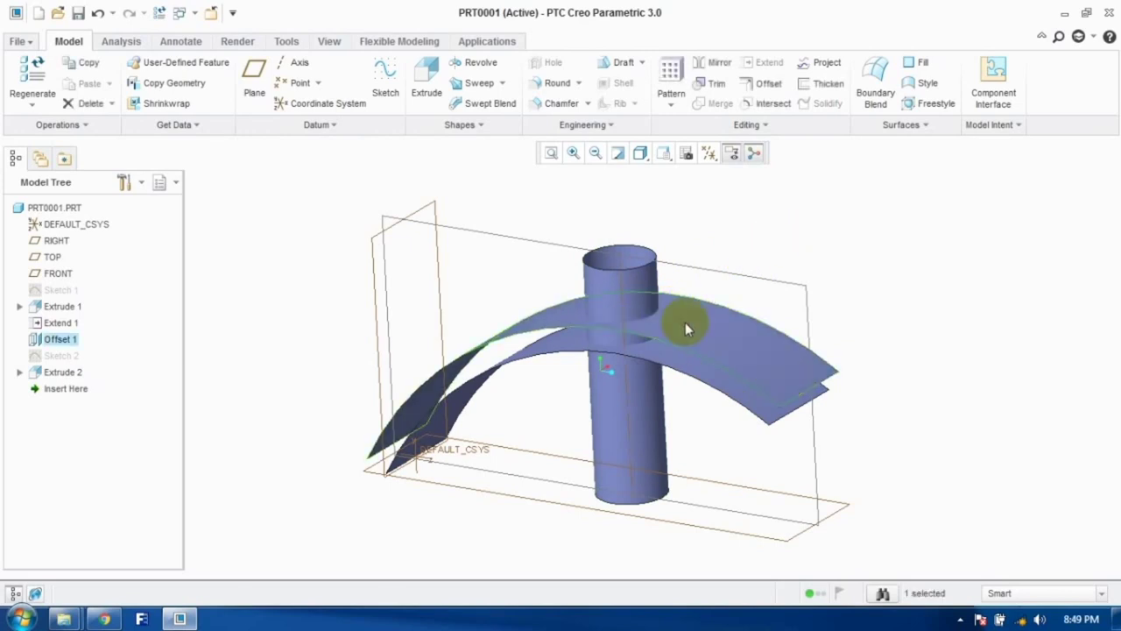
click(712, 86)
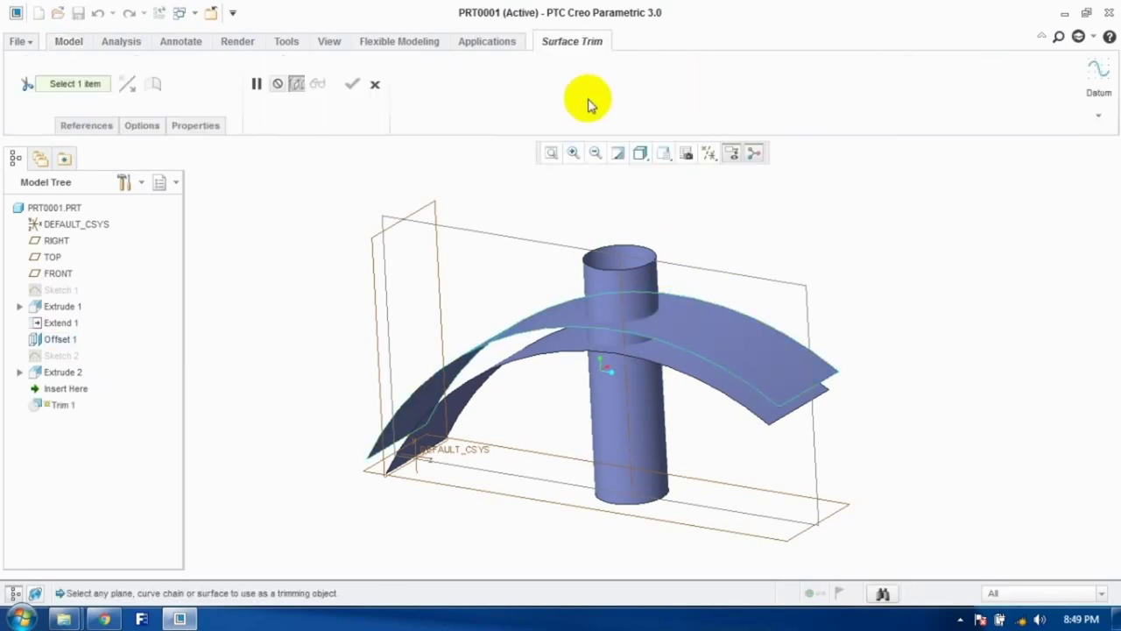
click(591, 280)
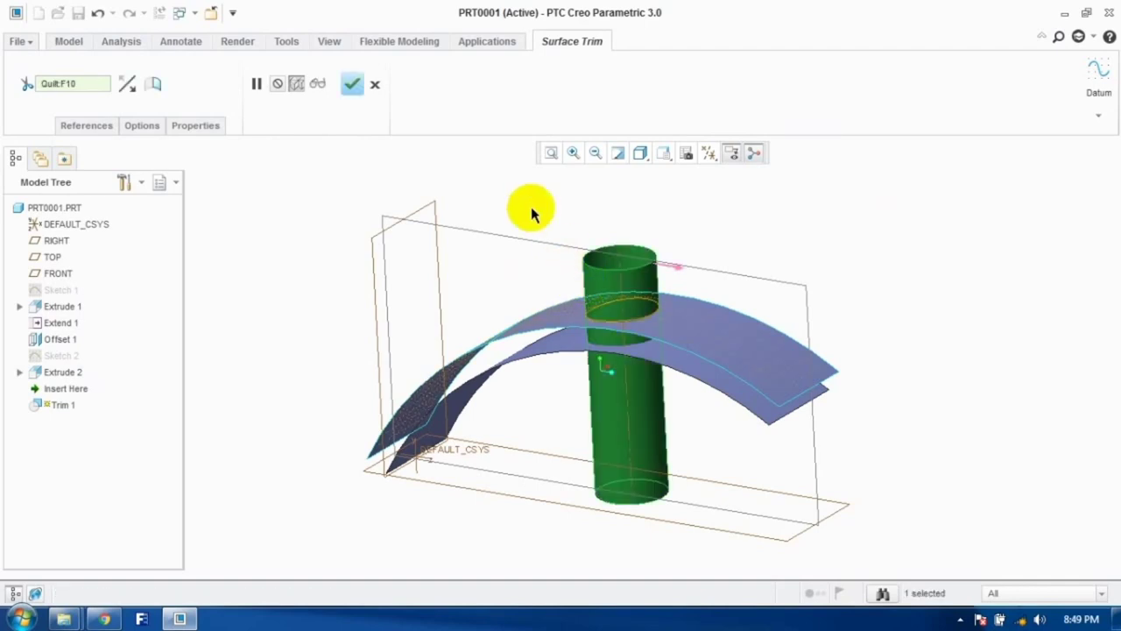
click(352, 84)
middle_drag(516, 263, 670, 359)
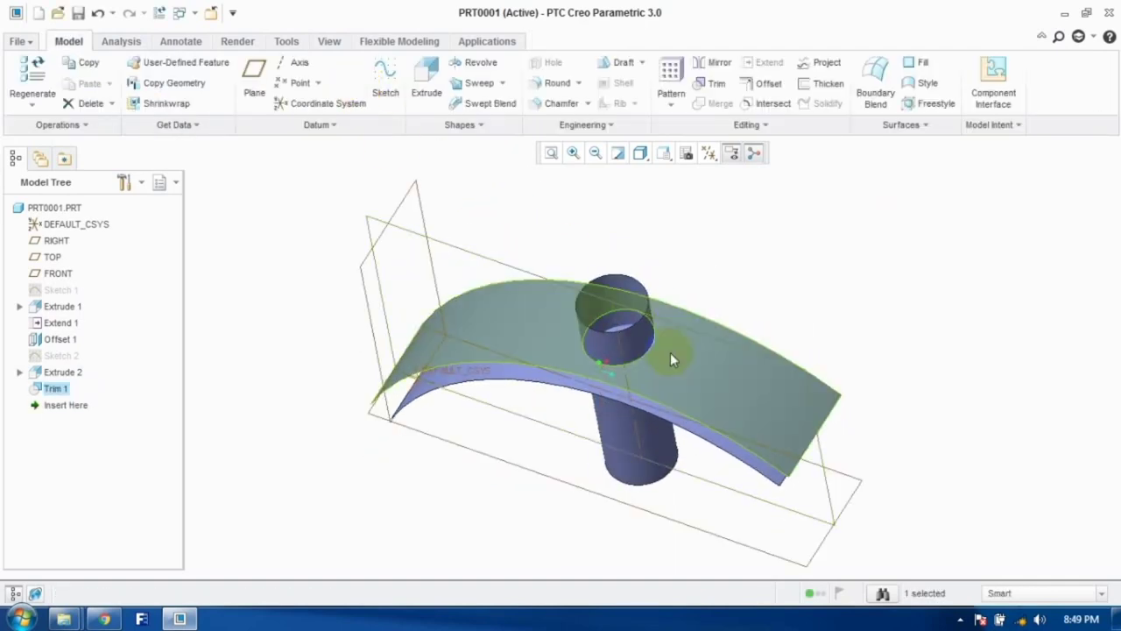
Step: Hide the Extrude 2 cylinder to inspect the hole, then undo the changes
click(610, 429)
right_click(611, 429)
click(648, 305)
middle_drag(649, 305, 635, 329)
key(ctrl+z)
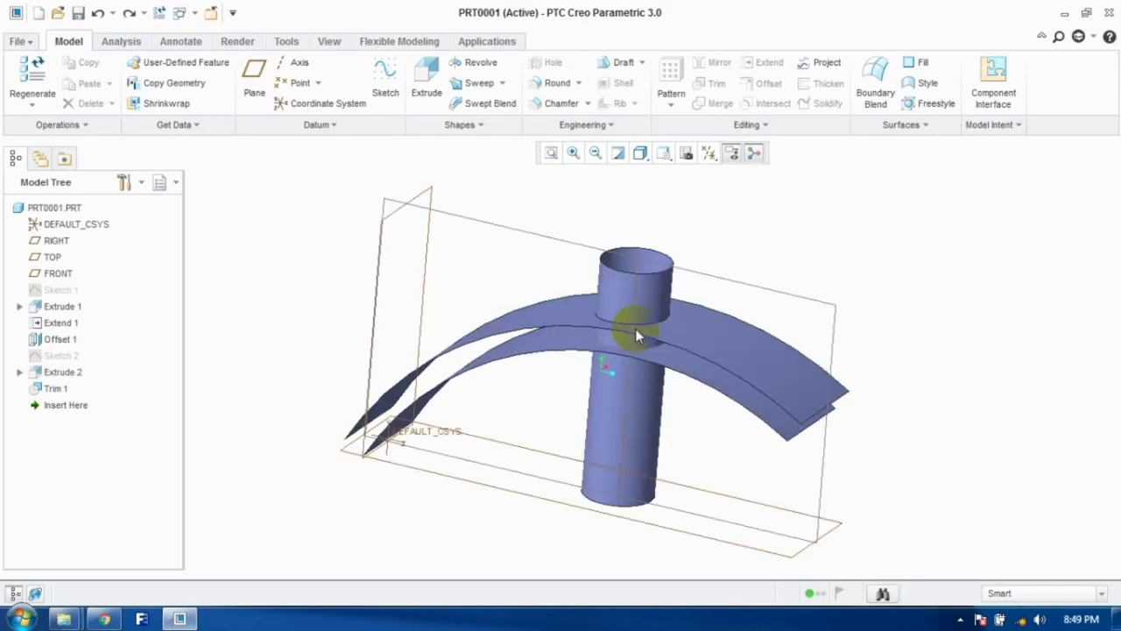
key(ctrl+z)
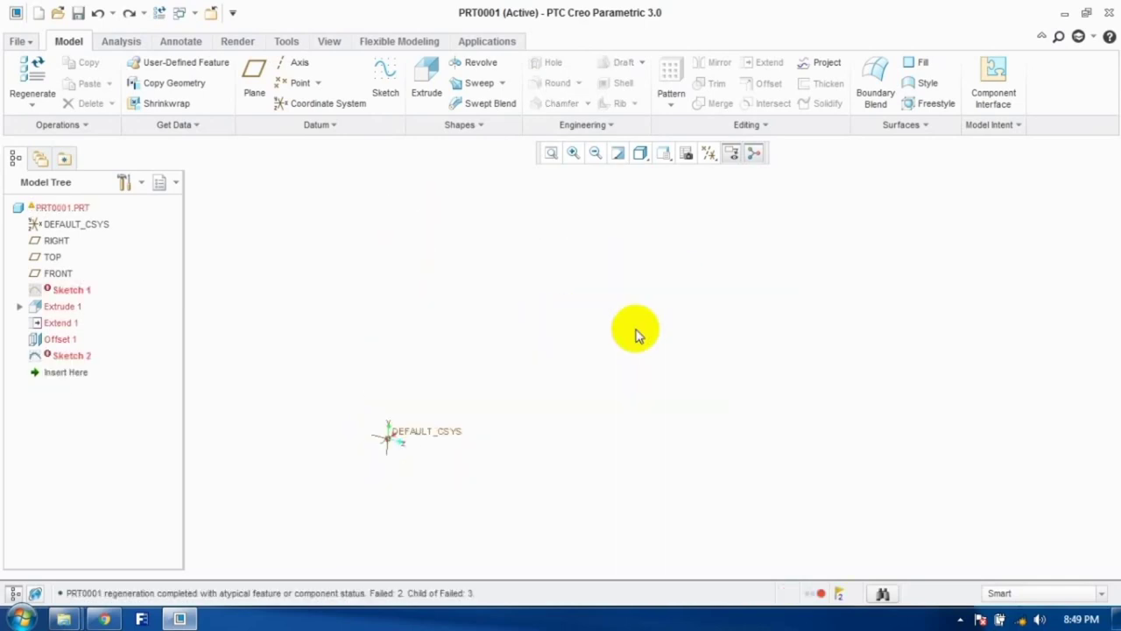
Step: Redo the undone features, then delete Trim 1
click(129, 14)
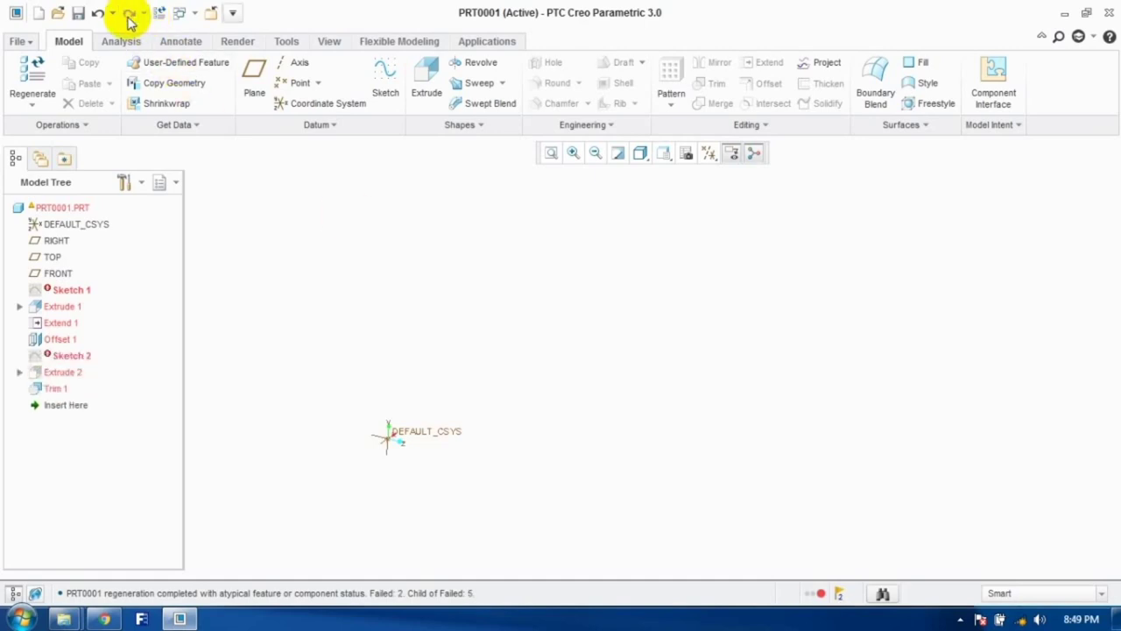
right_click(57, 389)
click(105, 518)
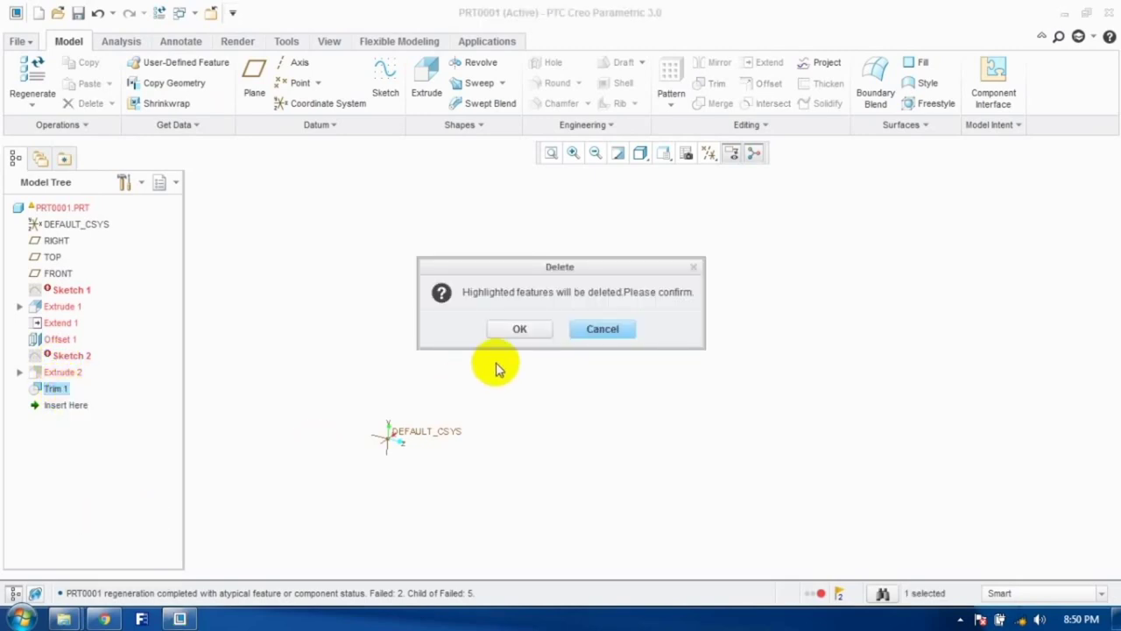
key(Return)
Step: Delete Sketch 1 through Extrude 2
click(62, 372)
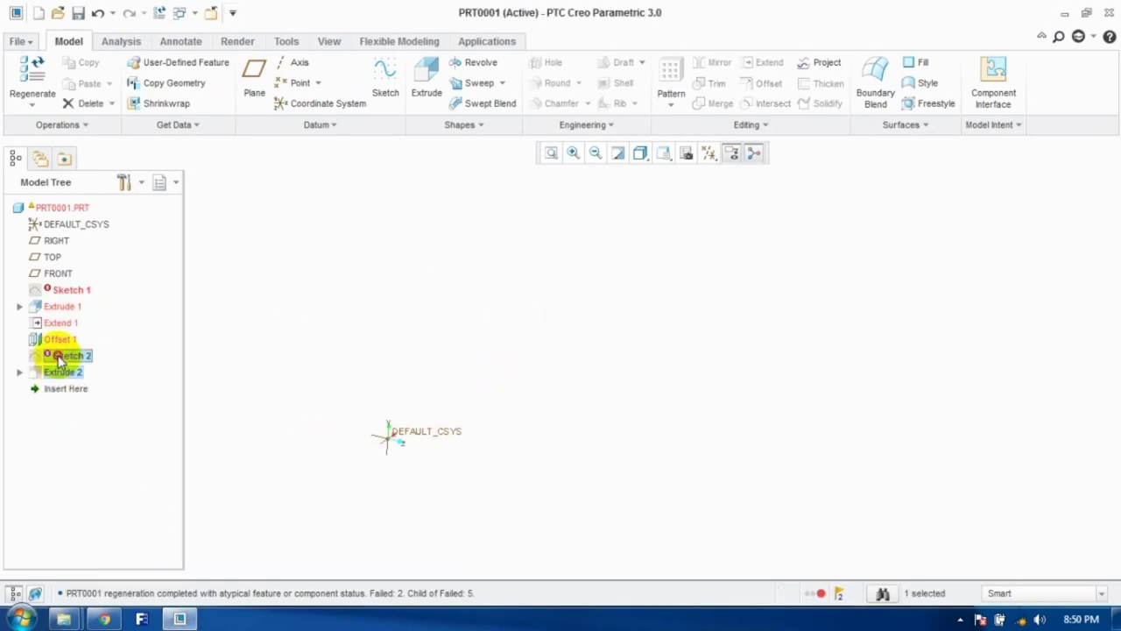
right_click(68, 296)
click(131, 399)
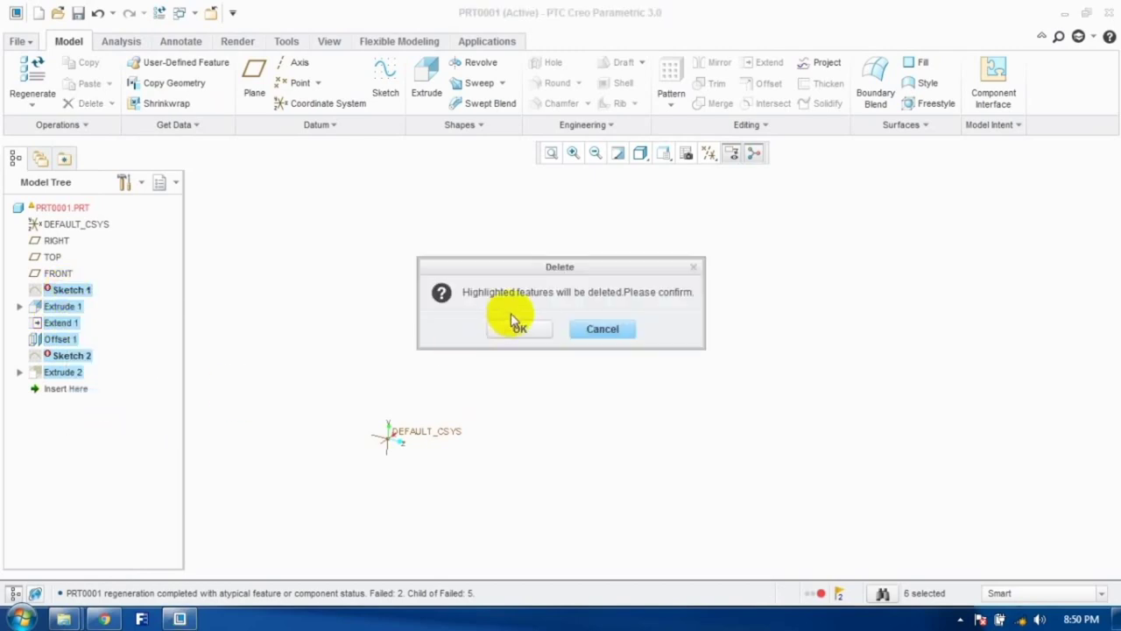
click(513, 323)
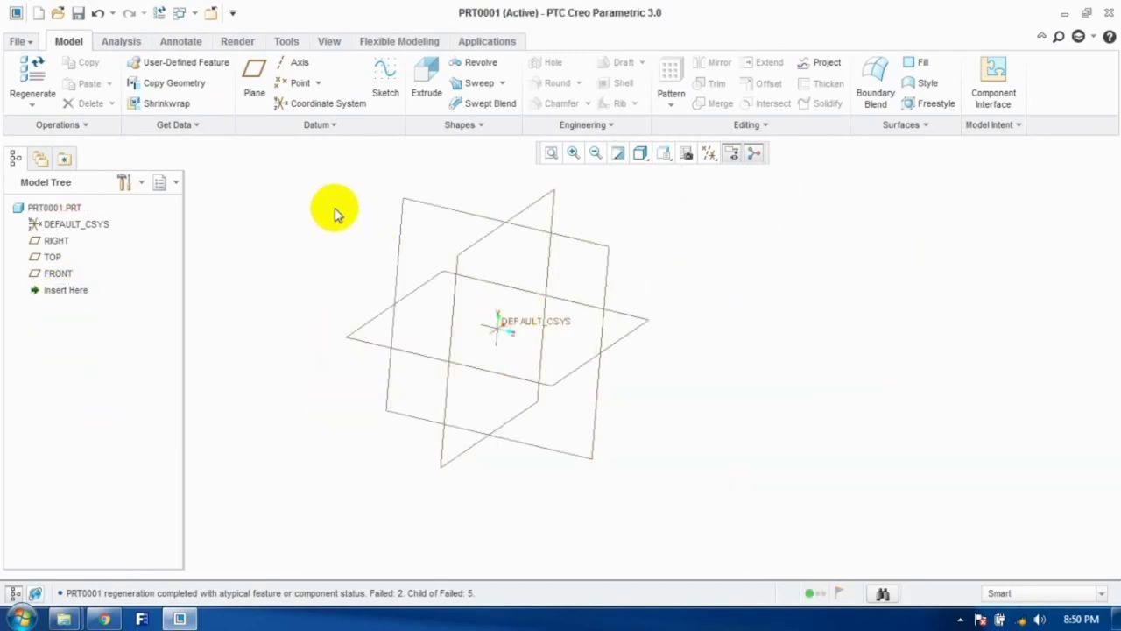
Step: Start a new sketch on the RIGHT plane
click(385, 79)
click(431, 203)
click(1032, 364)
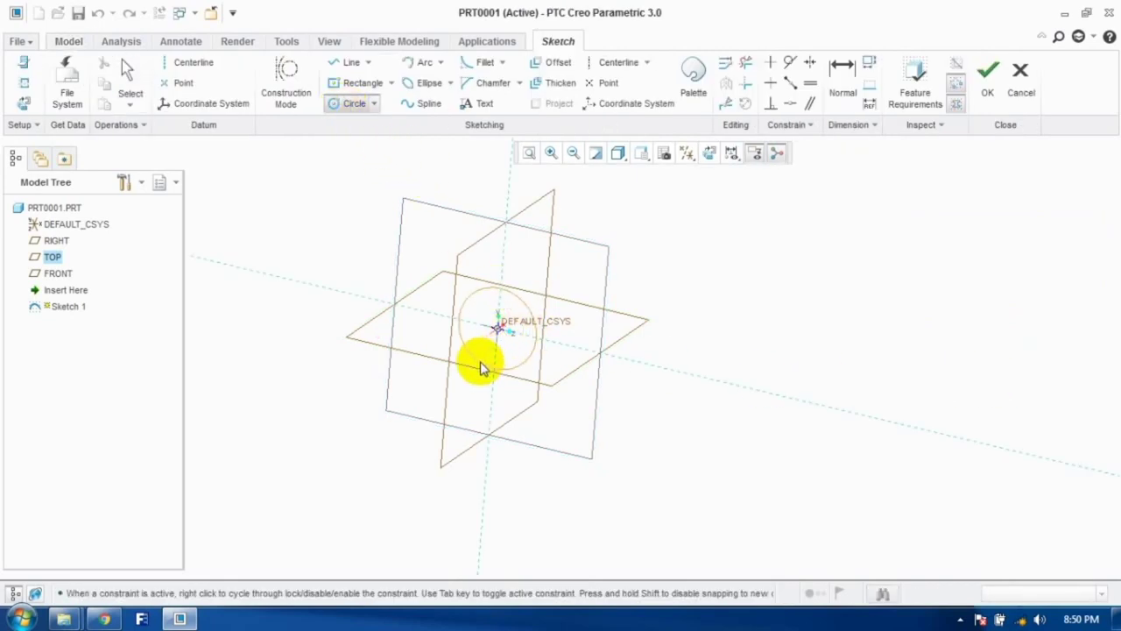
Step: Finish the circle sketch and return to the modelling tools
click(988, 78)
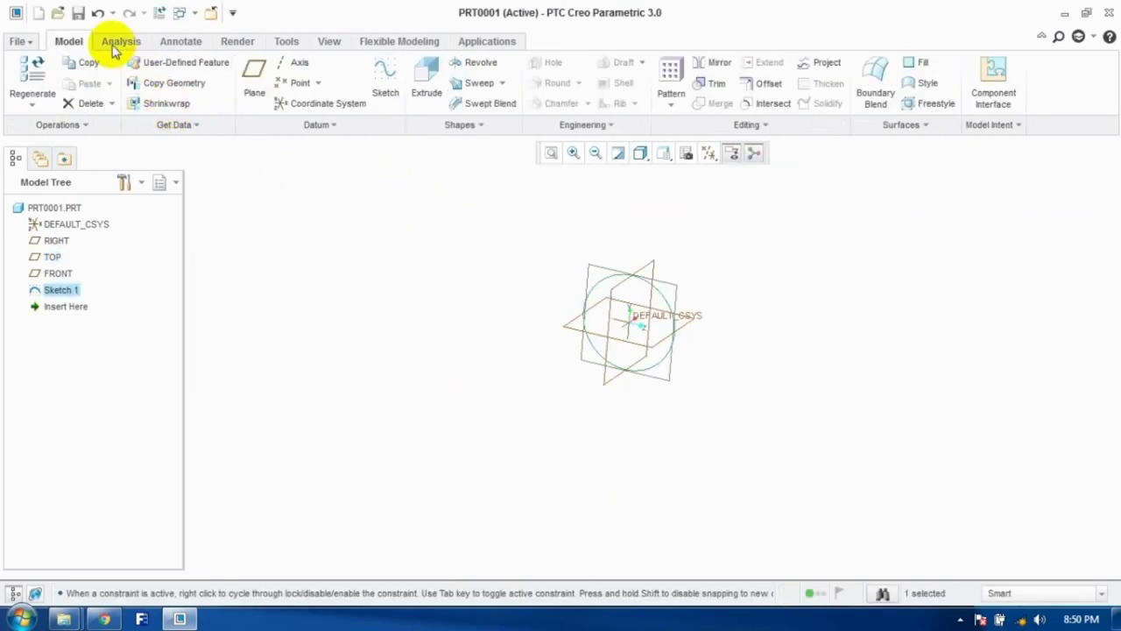
click(477, 43)
click(70, 41)
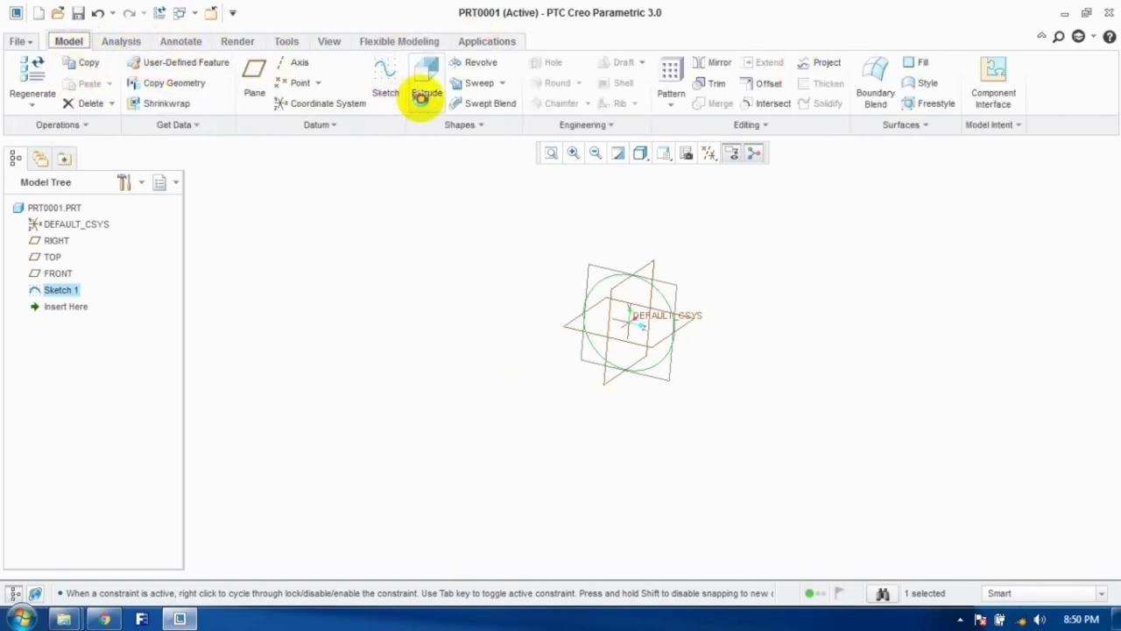
Step: Extrude the circle symmetrically as an open surface to depth 100
click(424, 89)
click(46, 83)
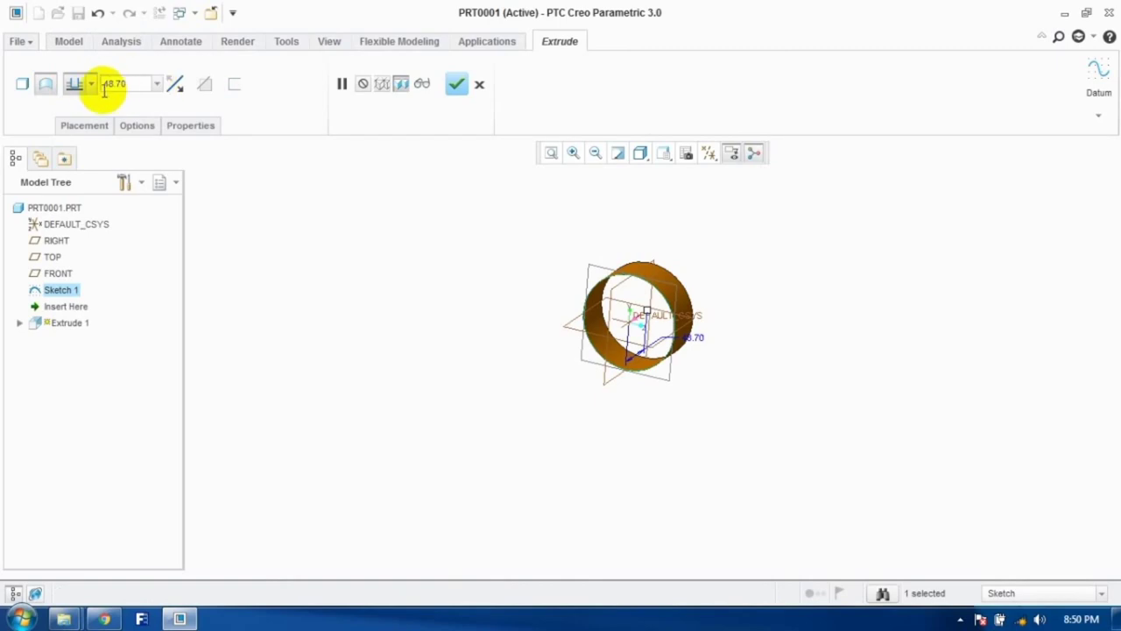
click(90, 84)
click(77, 132)
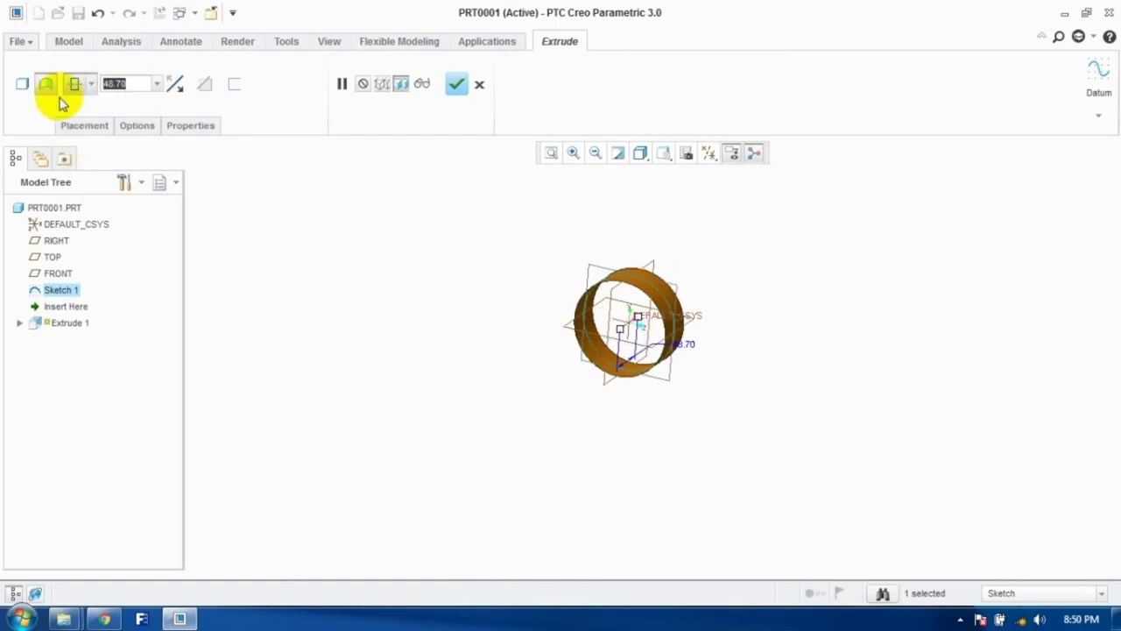
text(1)
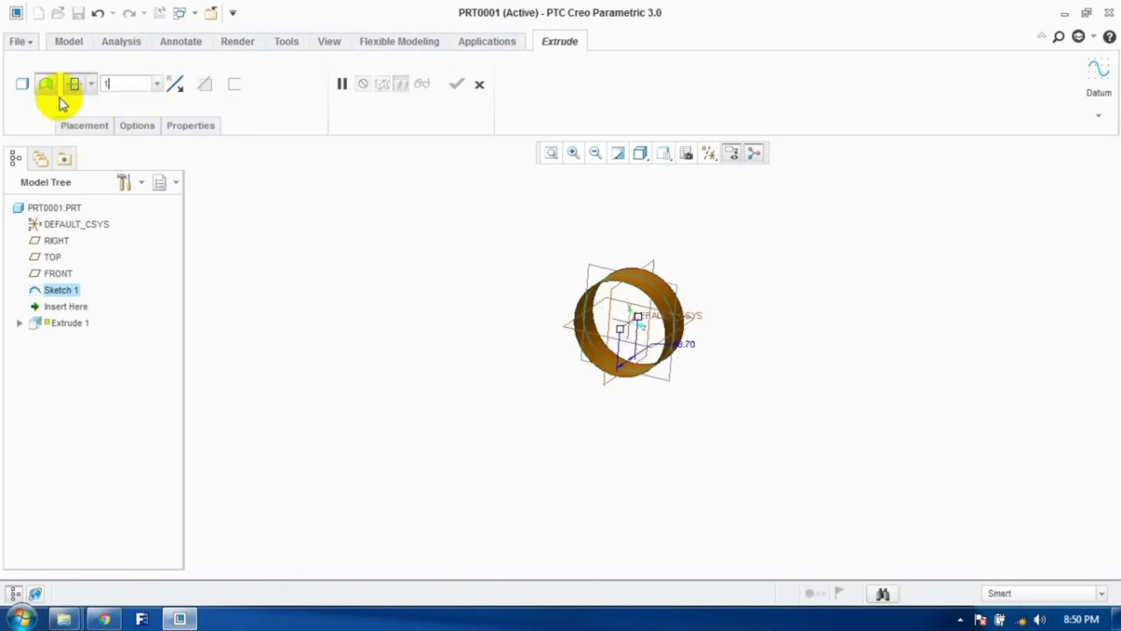
text(00)
key(Return)
click(456, 83)
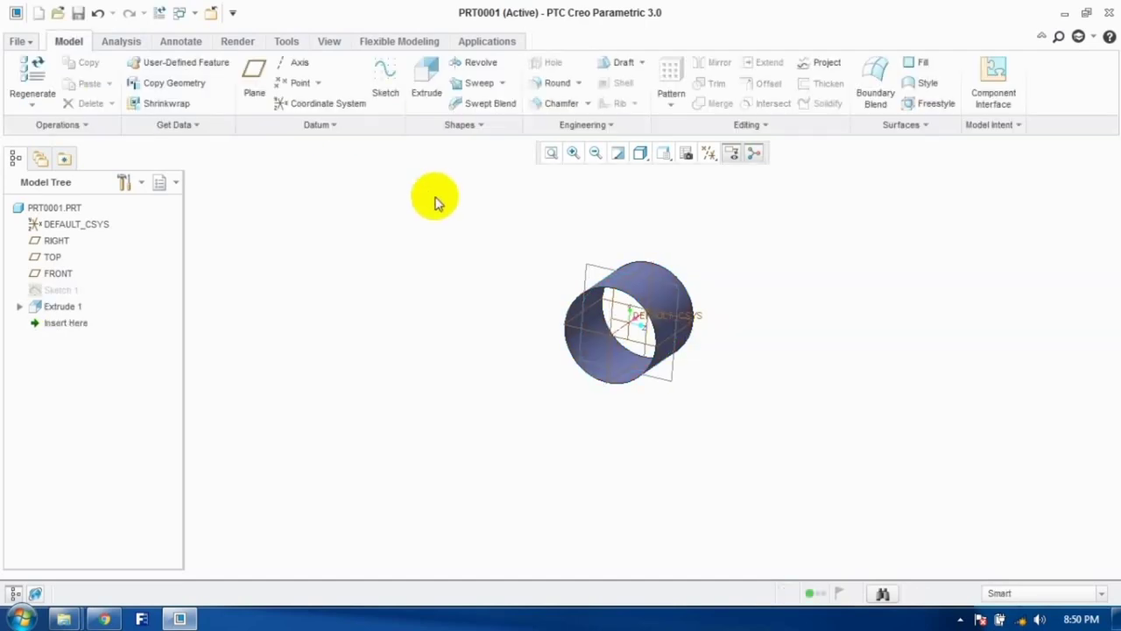
click(386, 83)
Step: Sketch an arc on the TOP plane in a face-on view
click(639, 345)
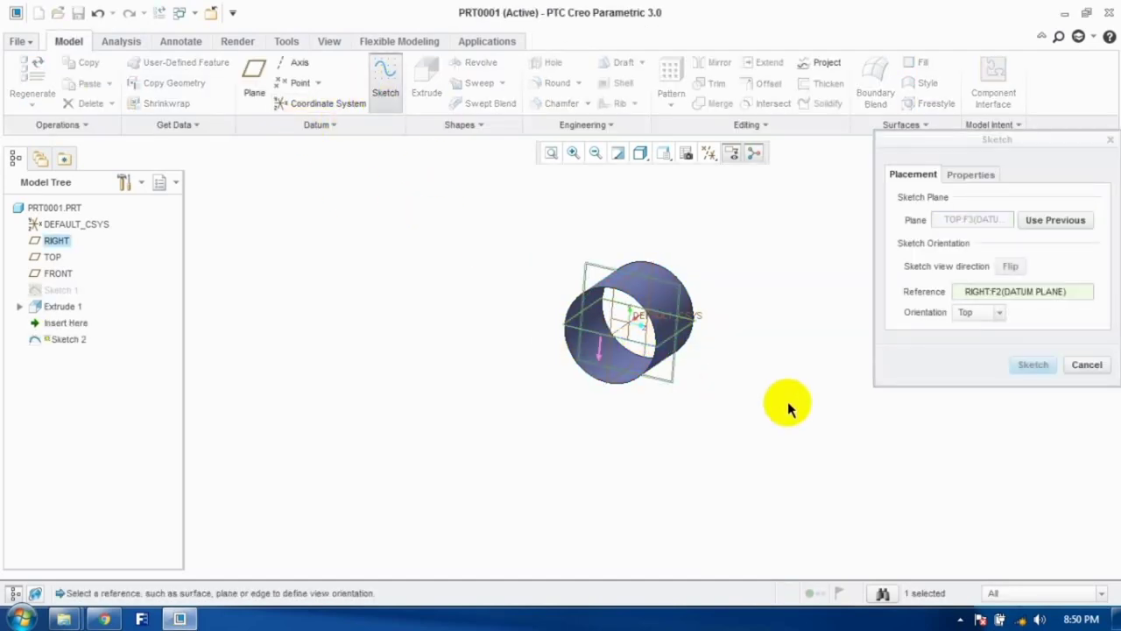
click(1031, 364)
click(708, 153)
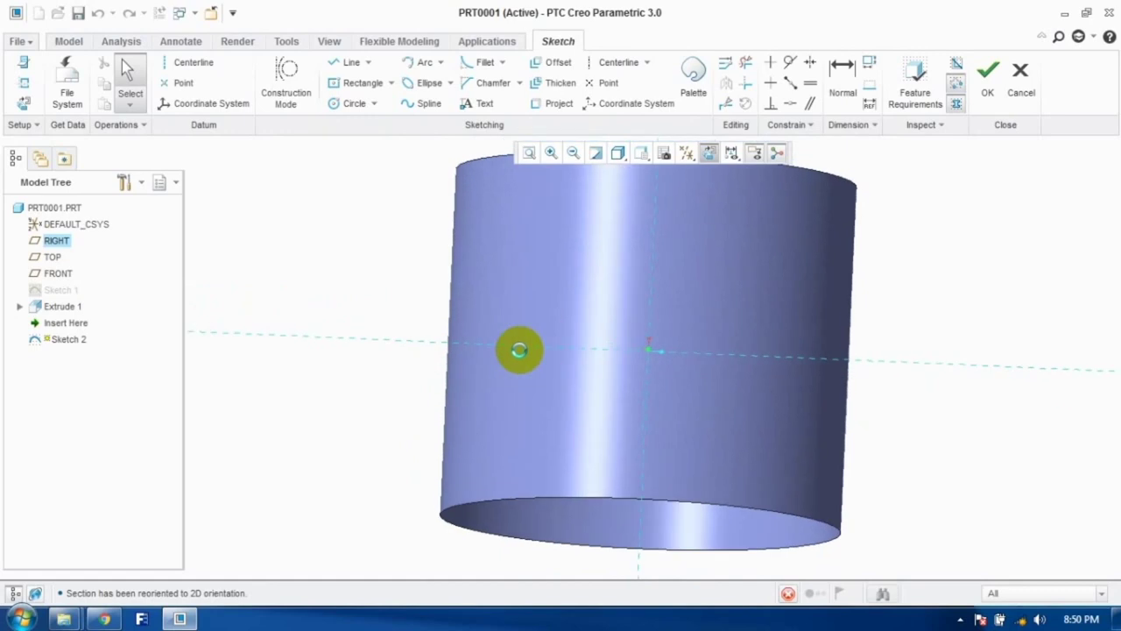
click(425, 62)
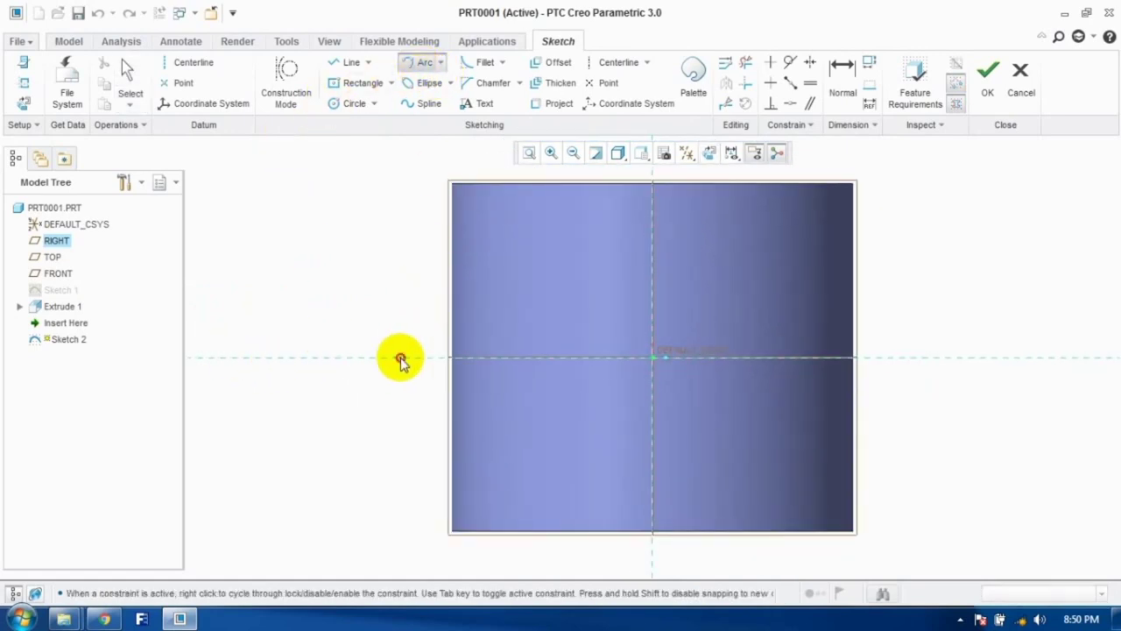
click(656, 237)
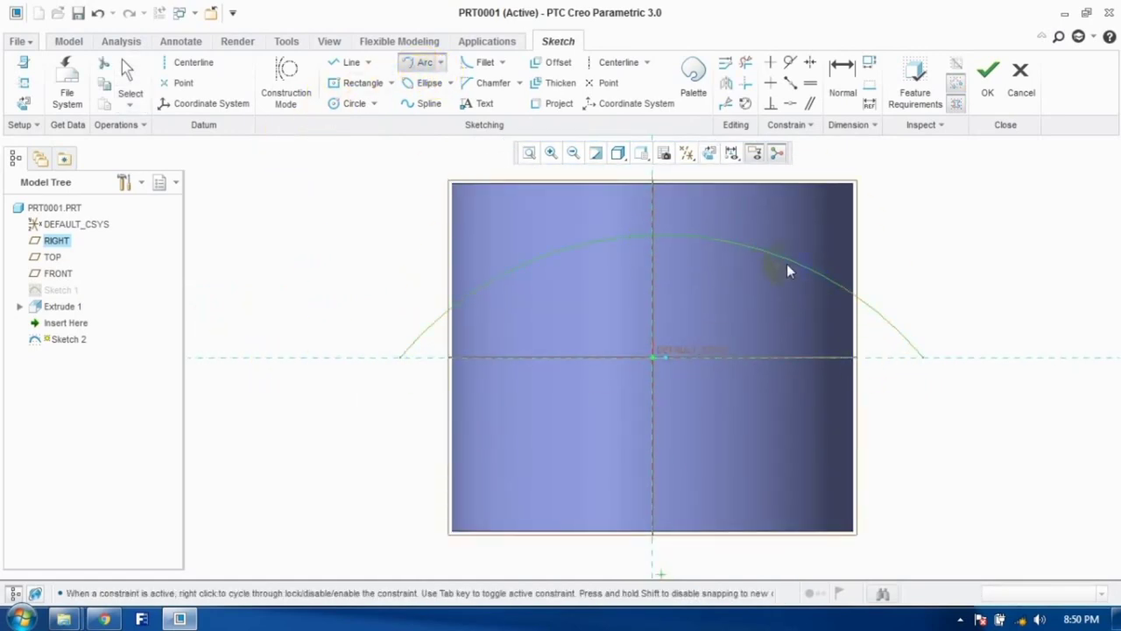
click(987, 70)
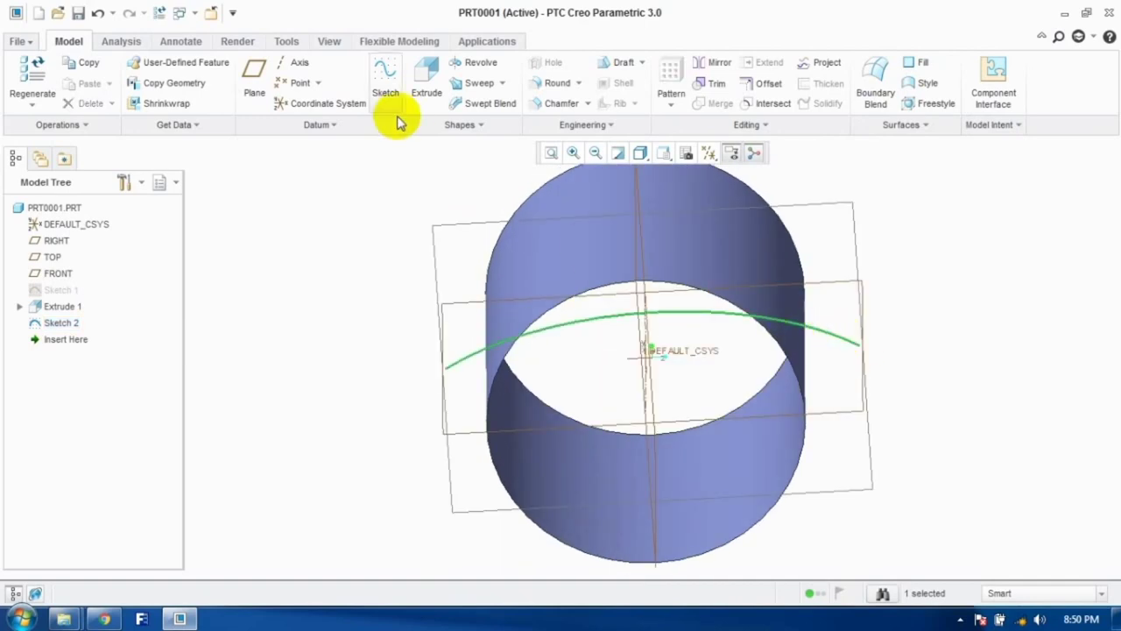
Step: Extrude the arc symmetrically as a curved surface 133.90 deep through the cylinder
click(441, 94)
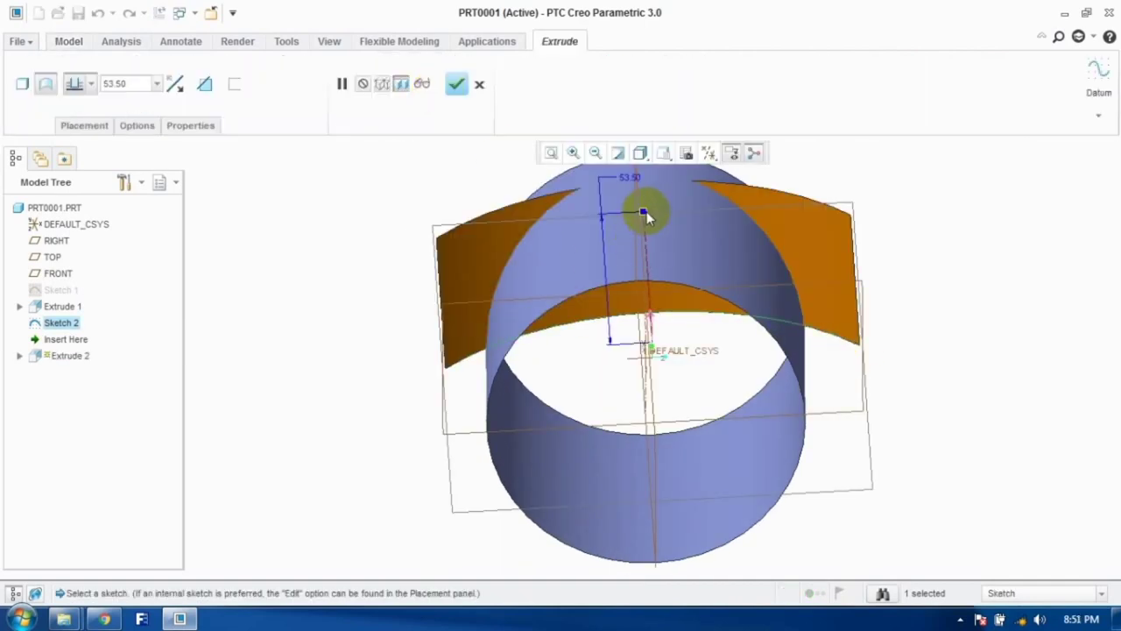
drag(644, 215, 641, 192)
click(91, 83)
click(67, 124)
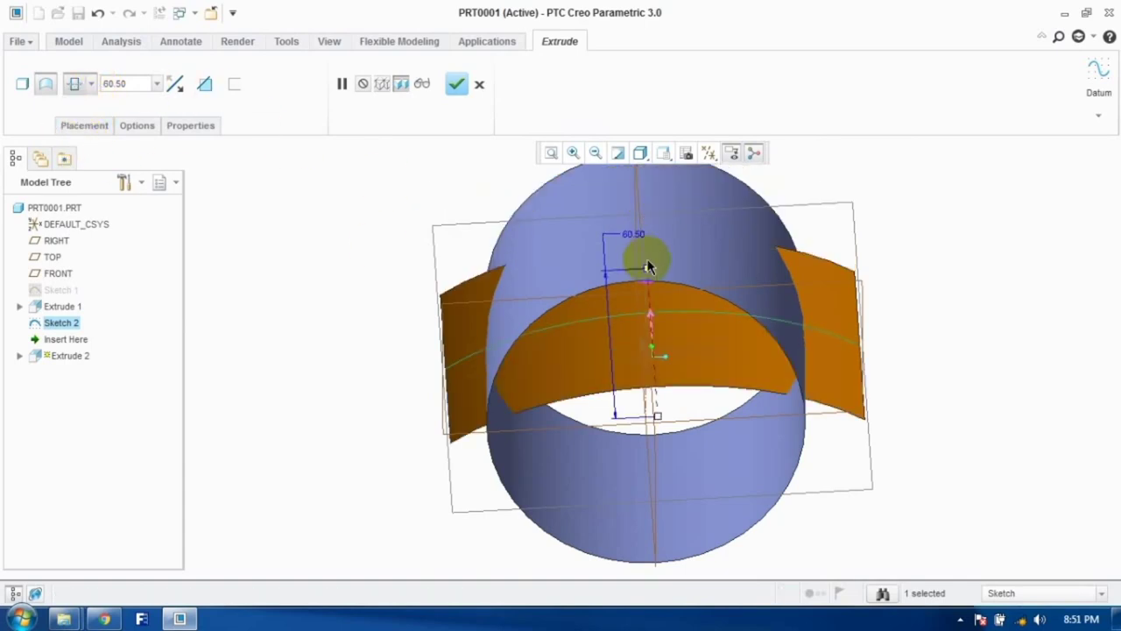
drag(648, 274, 639, 182)
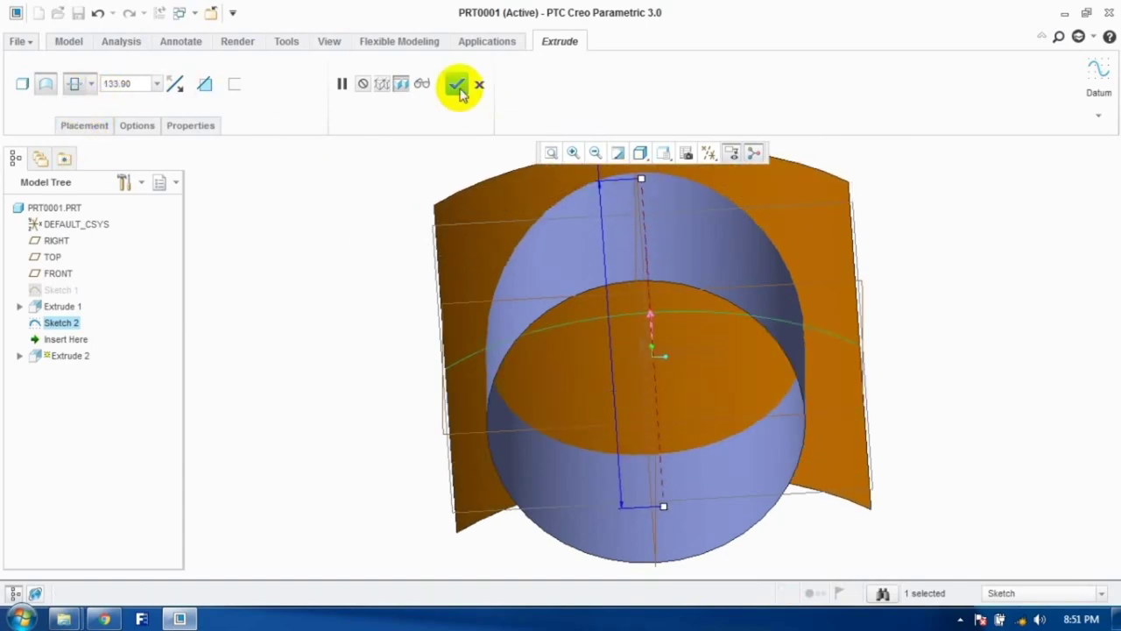
click(458, 84)
middle_drag(888, 362, 741, 367)
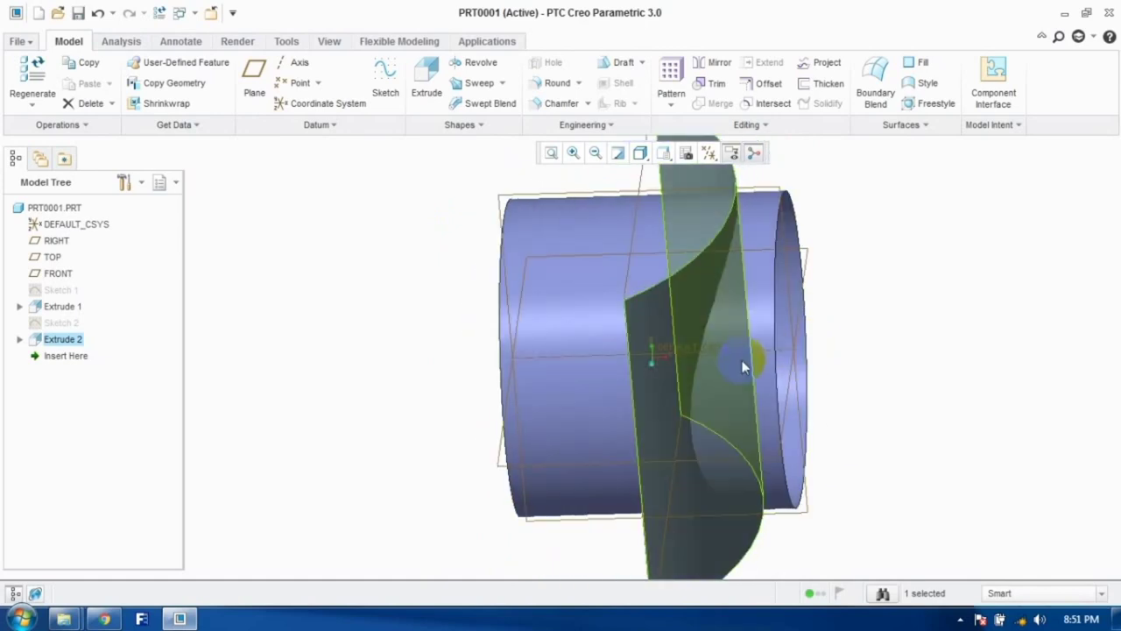
Step: Trim the Extrude 1 cylinder with the curved Extrude 2 sheet, keeping the opposite side
click(864, 325)
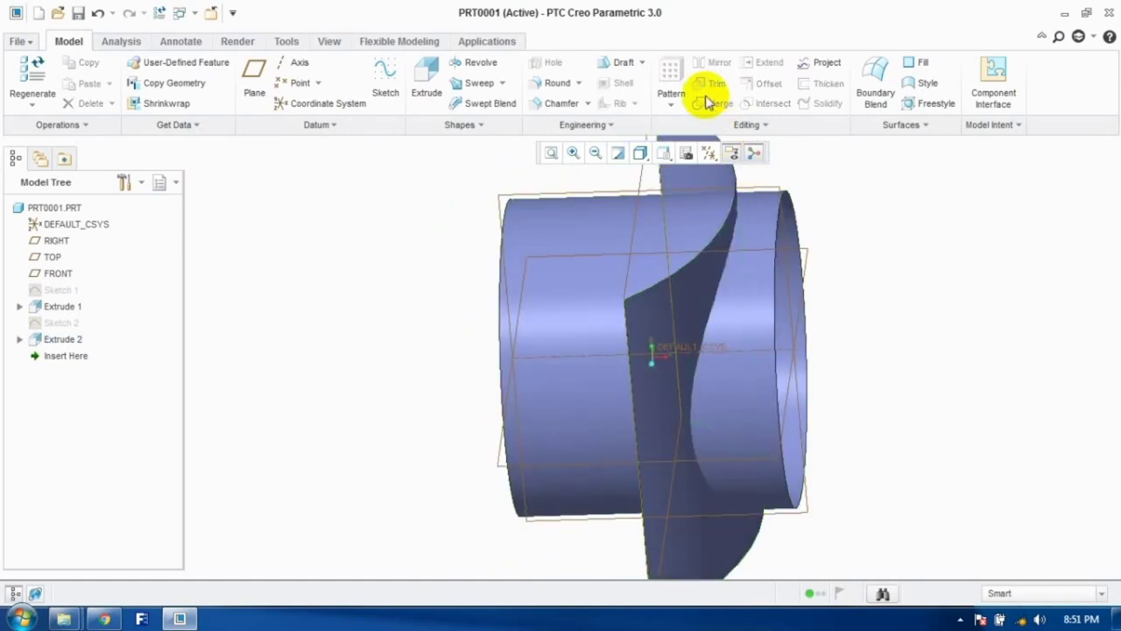
click(747, 317)
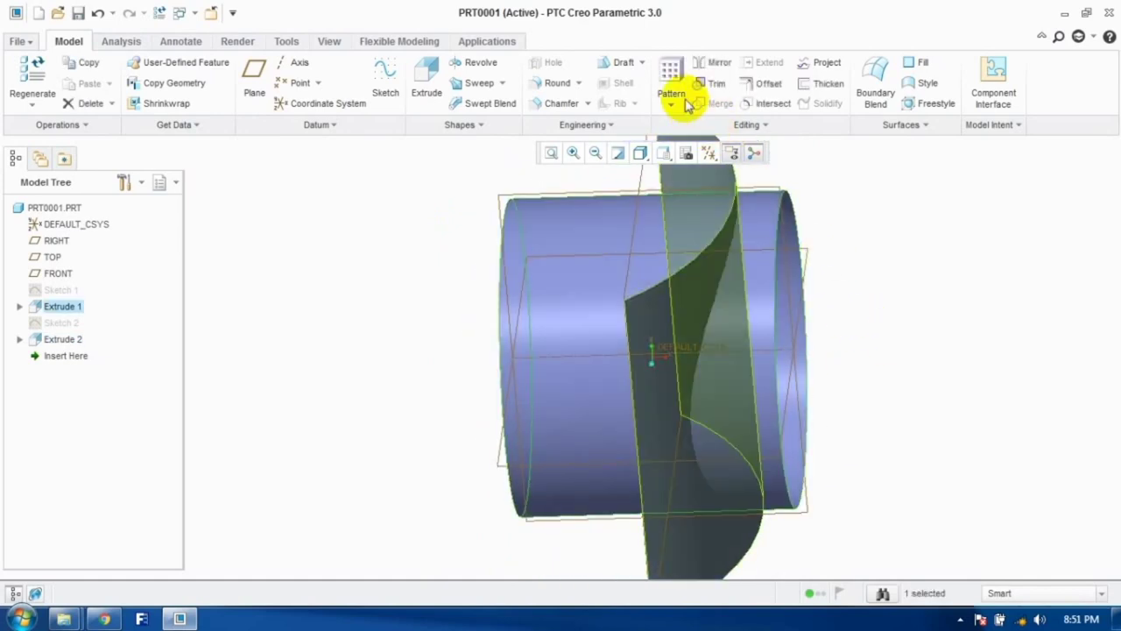
click(714, 82)
click(658, 335)
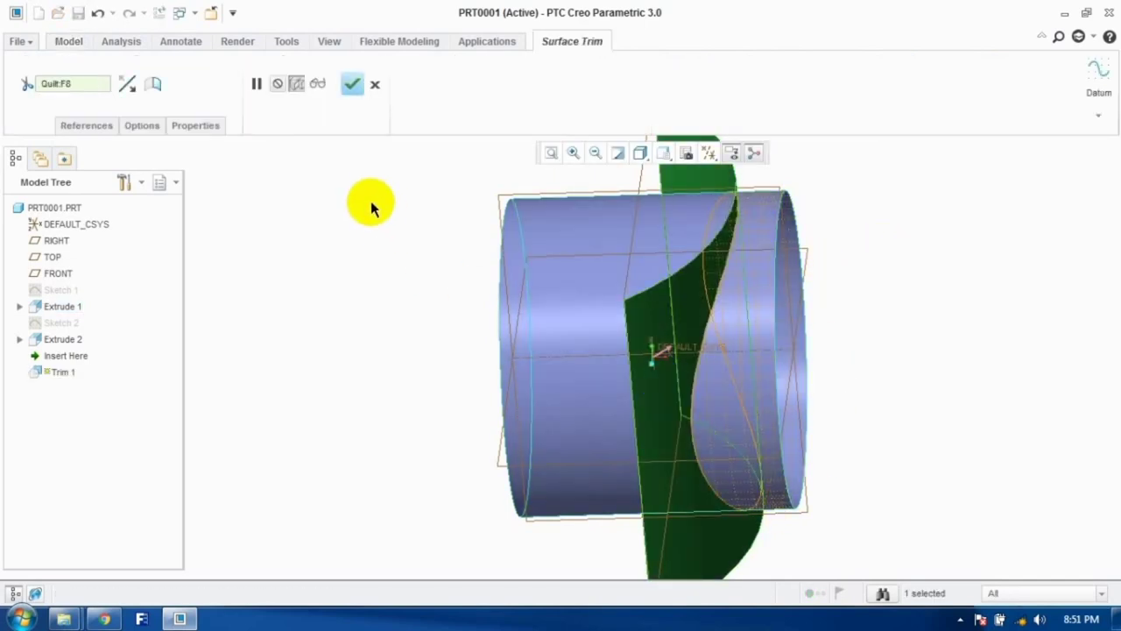
click(126, 83)
click(357, 87)
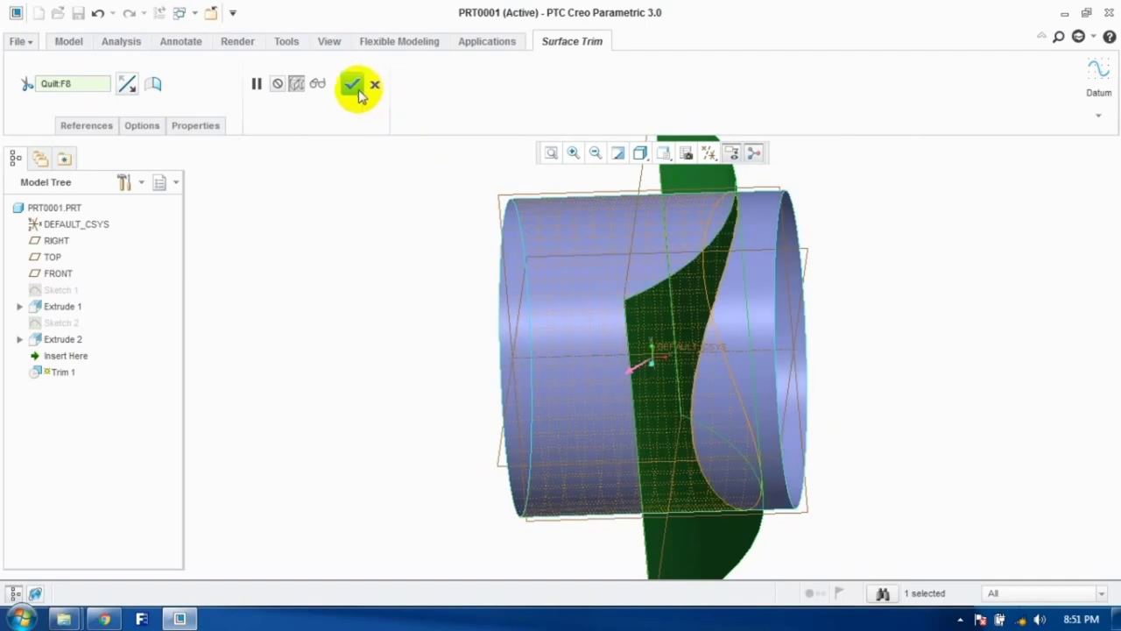
click(355, 85)
middle_drag(526, 263, 625, 357)
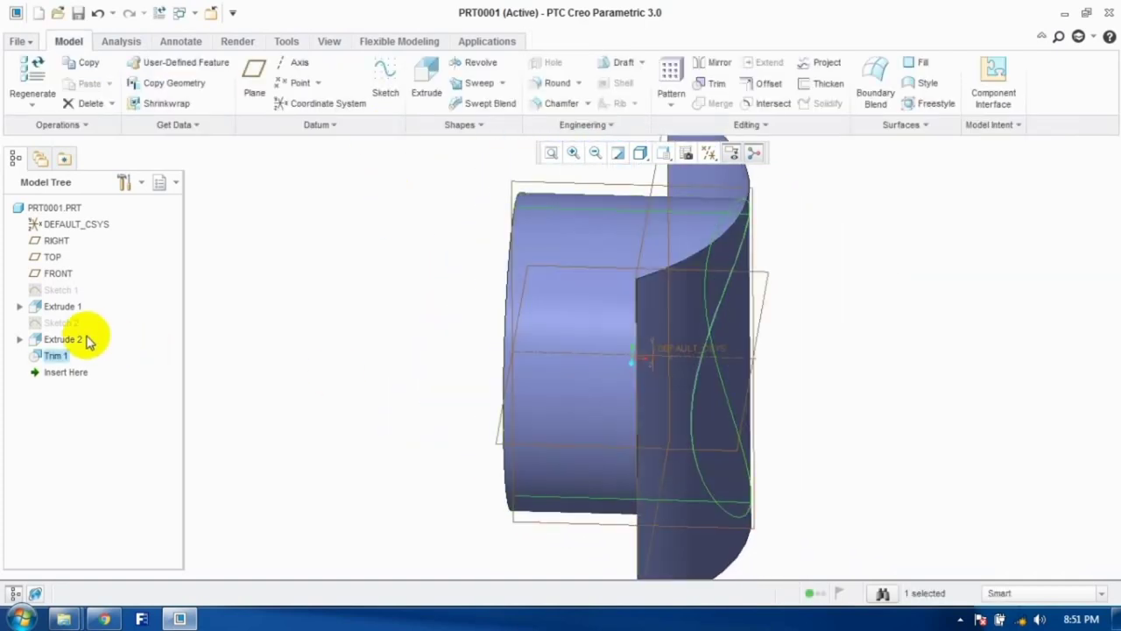
click(57, 361)
Step: Hide the curved Extrude 2 surface, then undo the change
click(654, 386)
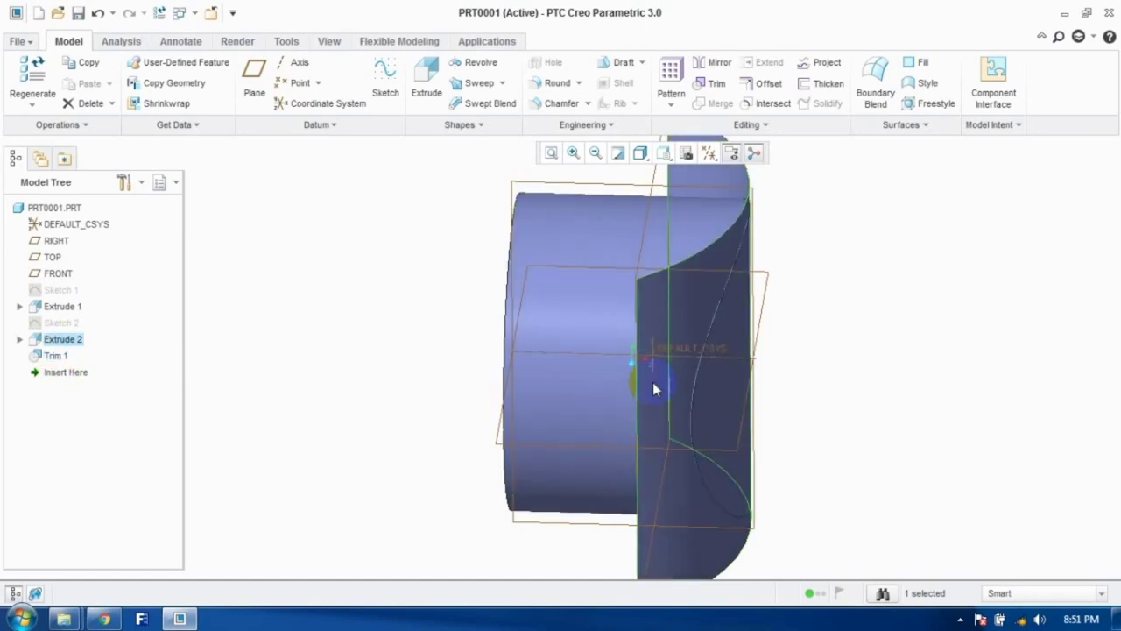
right_click(26, 337)
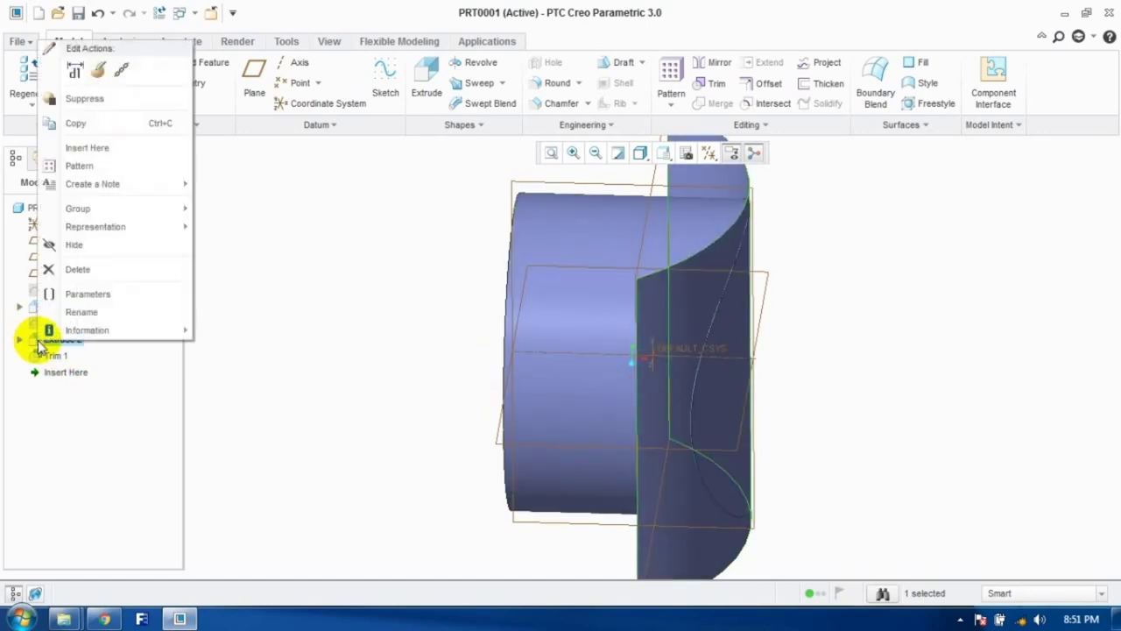
click(88, 242)
middle_drag(457, 407, 443, 443)
key(ctrl+z)
key(ctrl+z)
click(128, 13)
Step: Delete Trim 1, then Sketch 1 and the remaining extrusions, and reset the view
right_click(51, 361)
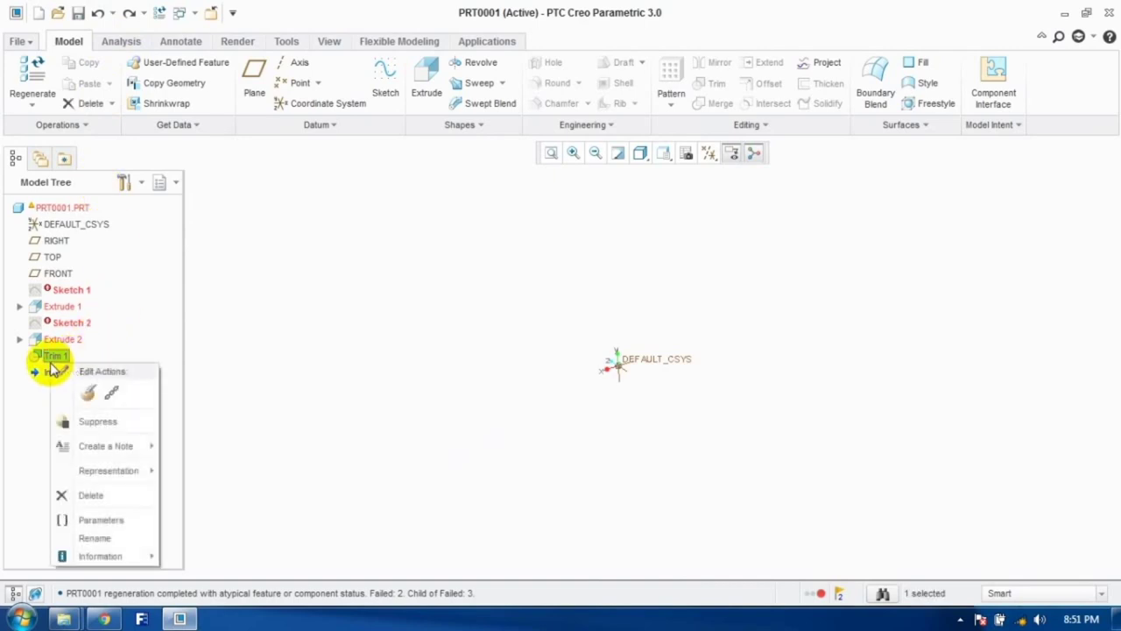
click(90, 497)
click(521, 329)
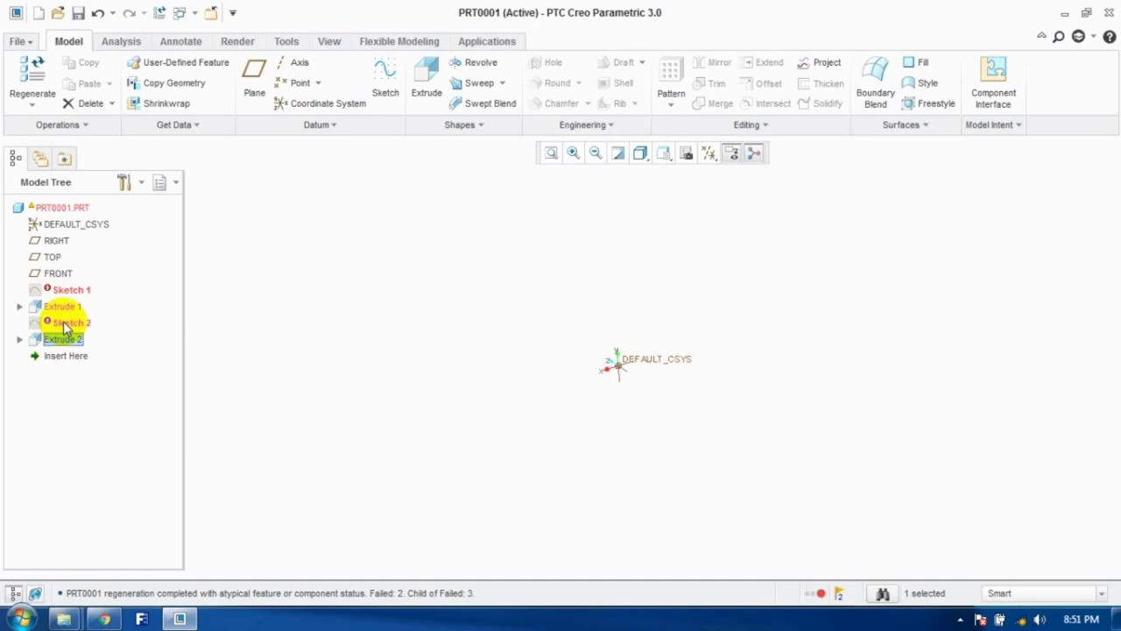
ctrl+click(68, 290)
right_click(70, 296)
click(106, 400)
click(488, 337)
key(ctrl+d)
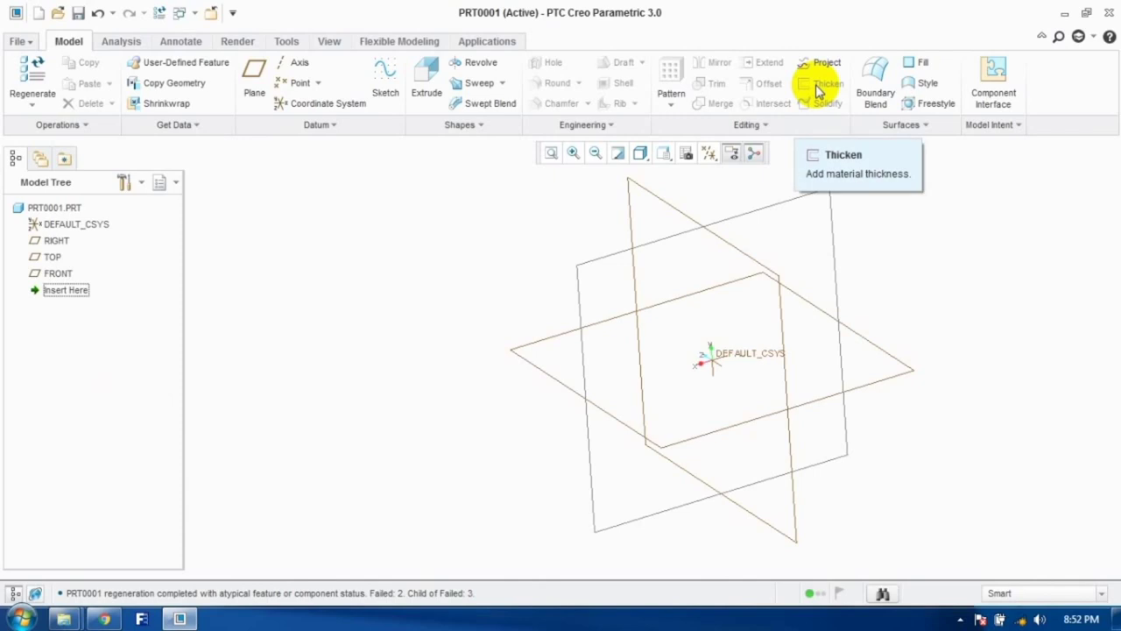
Step: Sketch a four-point wavy spline on the RIGHT plane
click(383, 92)
click(517, 356)
click(1041, 365)
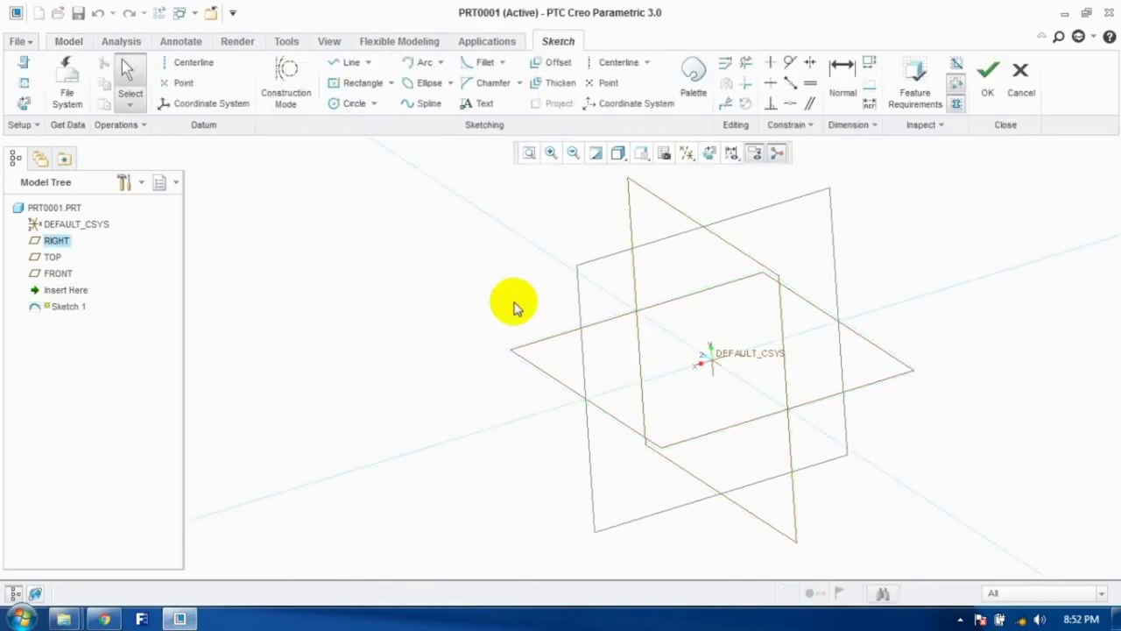
click(411, 104)
click(588, 318)
click(666, 292)
click(708, 350)
click(844, 412)
click(987, 77)
key(ctrl+d)
mouse_move(779, 275)
middle_down()
mouse_move(648, 336)
mouse_move(706, 310)
middle_up()
Step: Extrude the spline sketch into a wavy open surface, Extrude 1
click(427, 83)
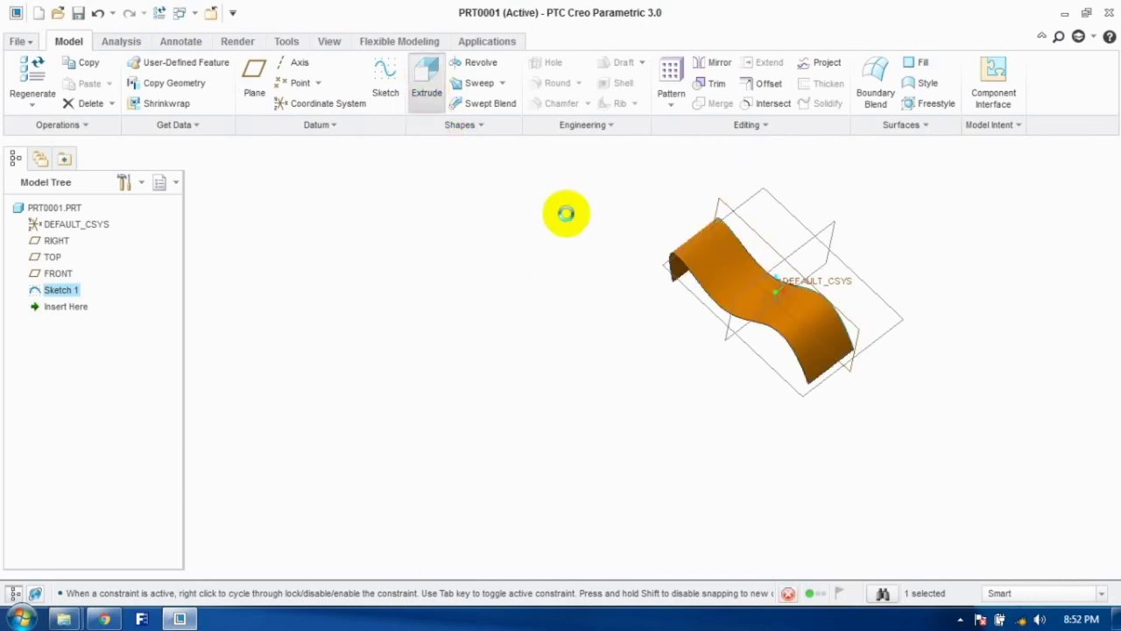
click(88, 131)
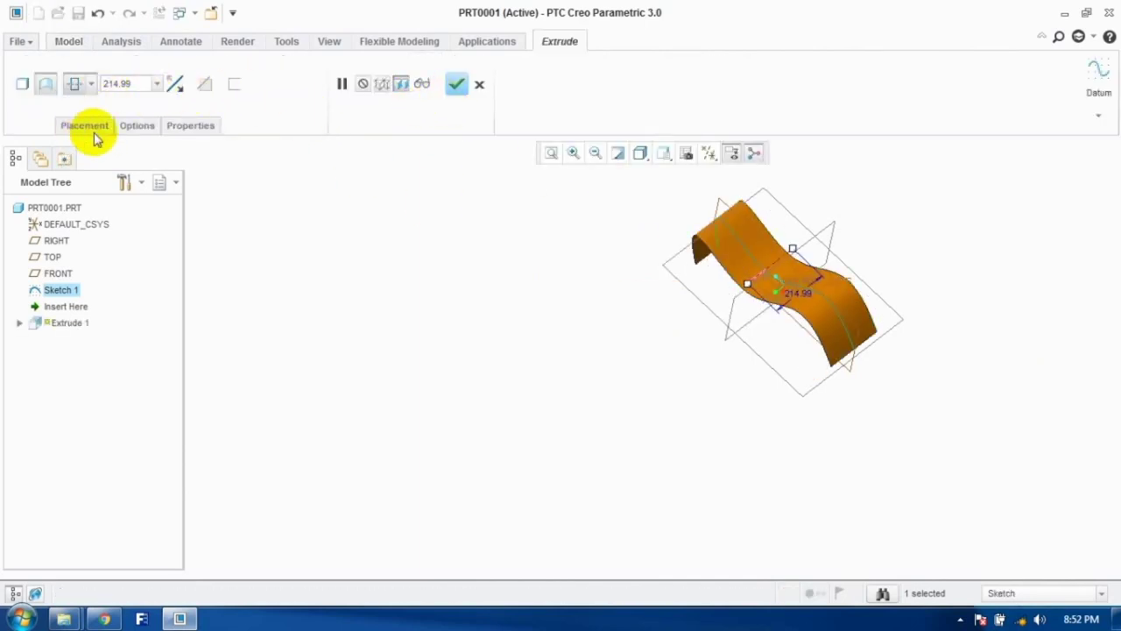
click(453, 80)
middle_drag(604, 219, 539, 213)
scroll(539, 213, up, 2)
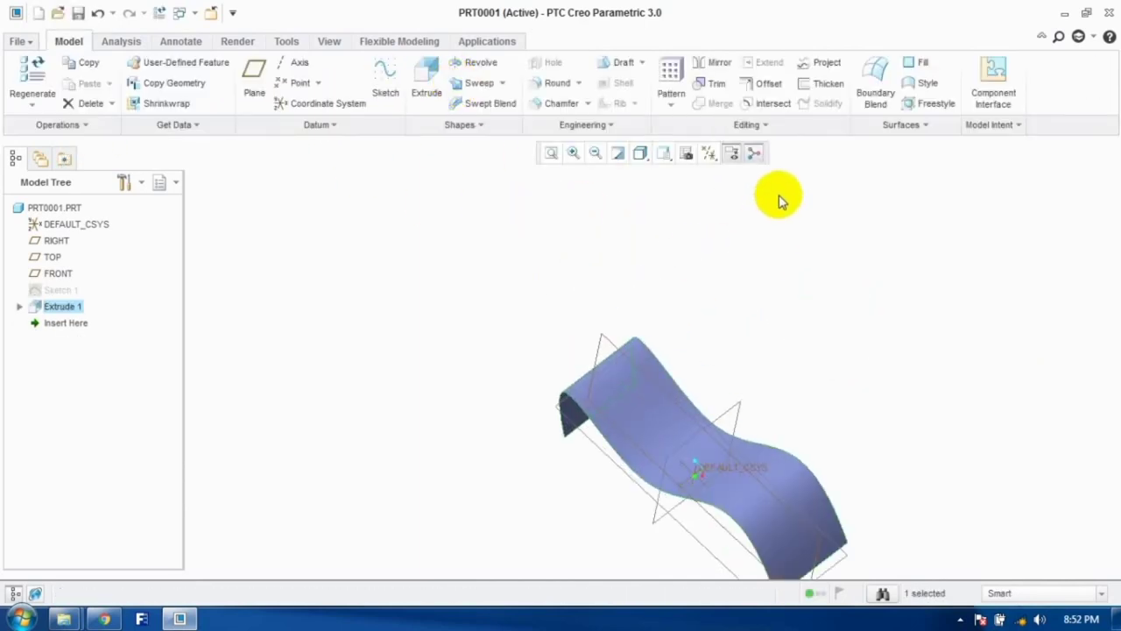
click(823, 84)
Step: Finish the Thicken solid, then undo it and the spline sketch and extrude
middle_drag(591, 441, 593, 400)
click(371, 84)
middle_drag(468, 313, 520, 353)
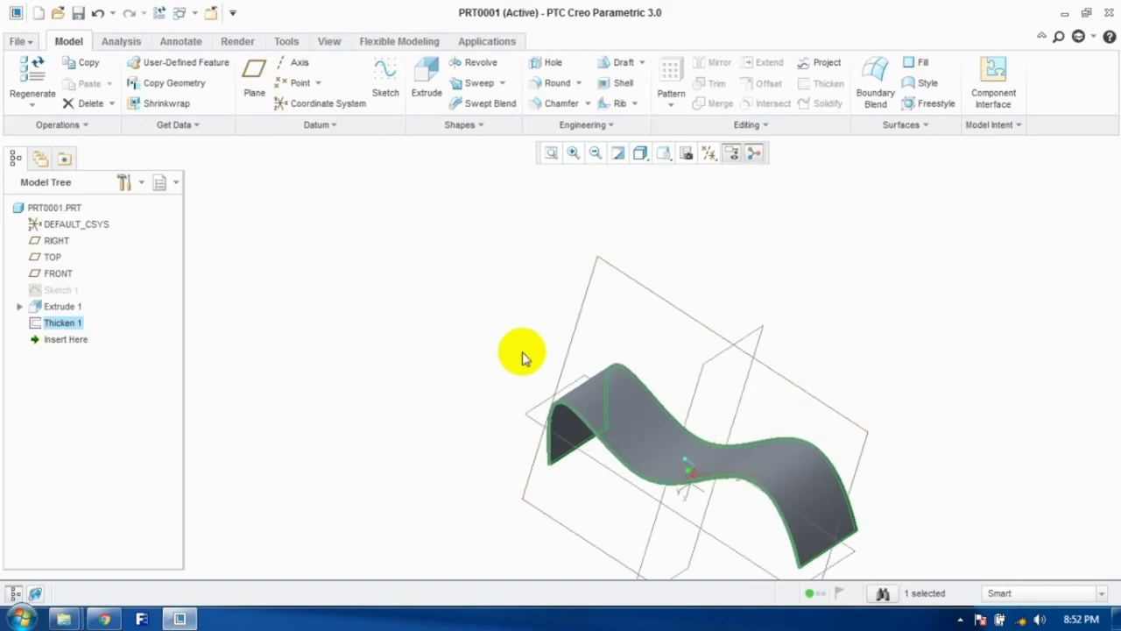
click(268, 346)
key(ctrl+z)
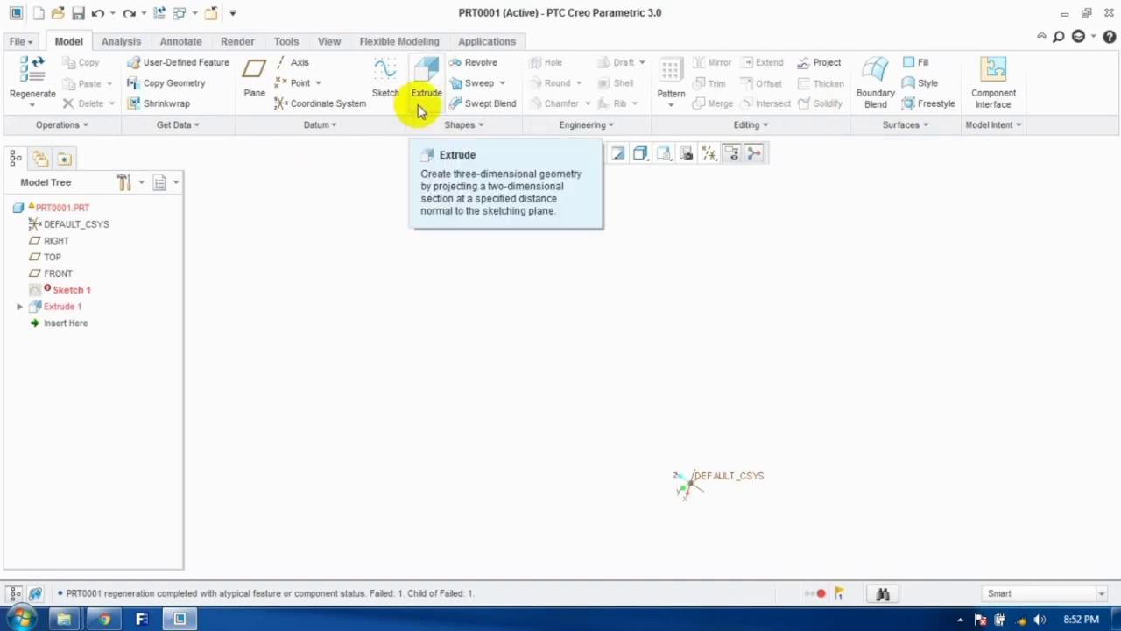
key(ctrl+z)
key(ctrl+z)
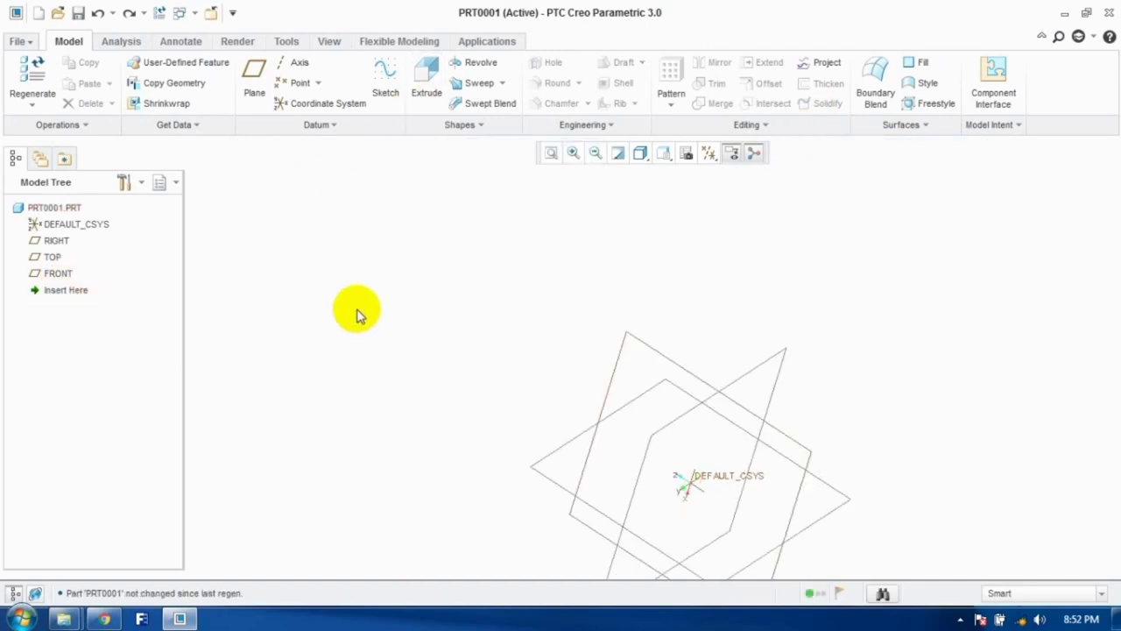
Step: Extrude a sketched rectangle near the origin into a flipped solid block, Extrude 1
click(388, 79)
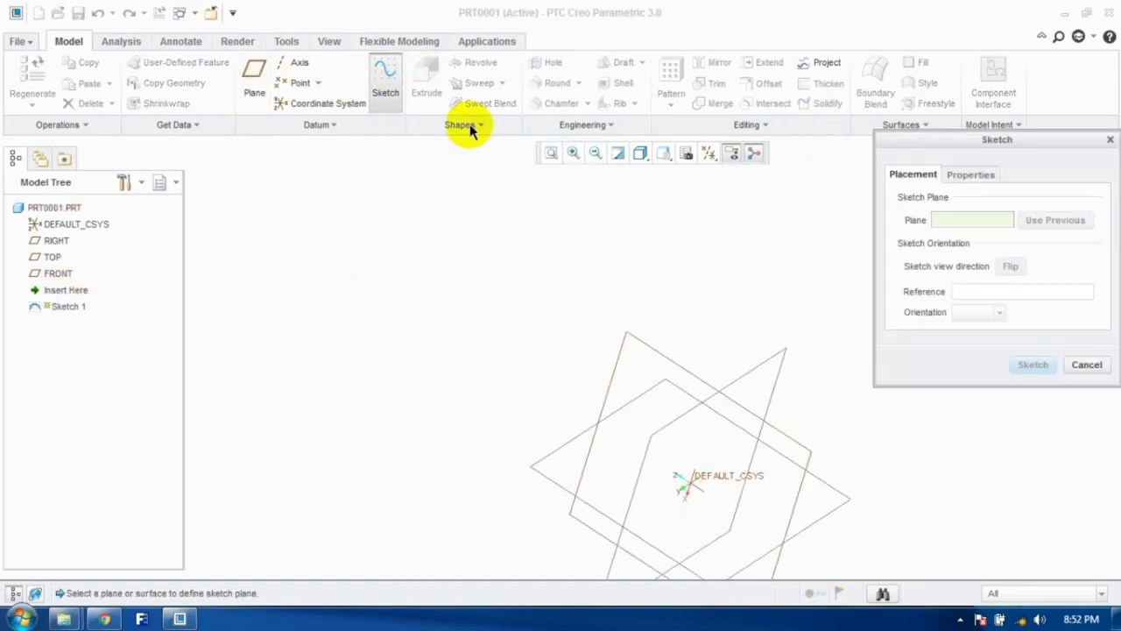
click(1082, 368)
click(427, 88)
click(552, 473)
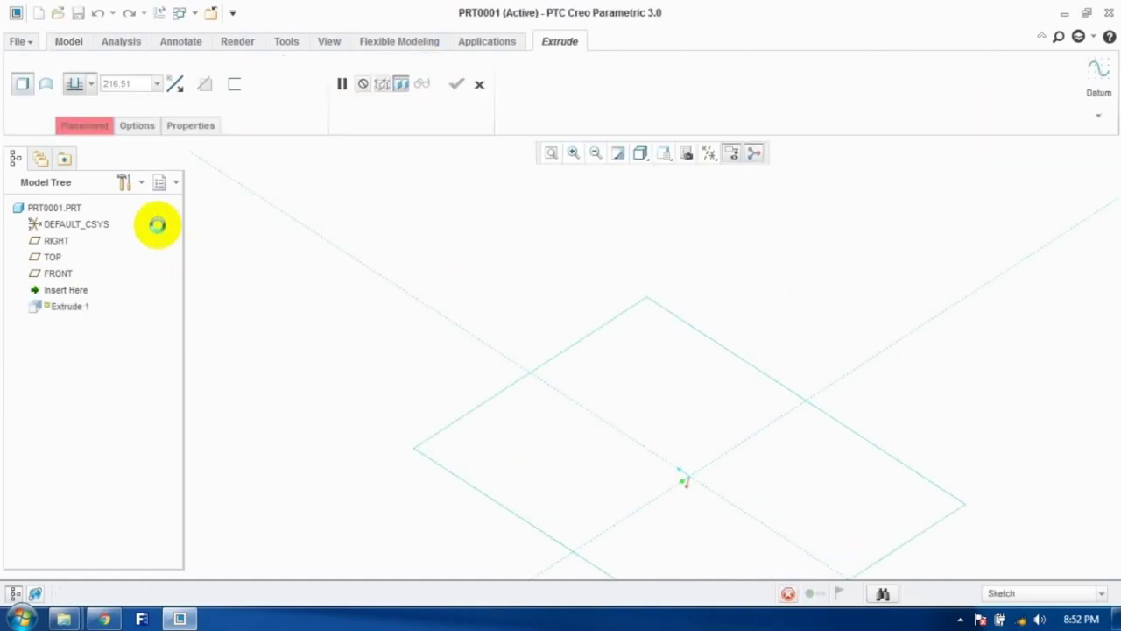
click(355, 83)
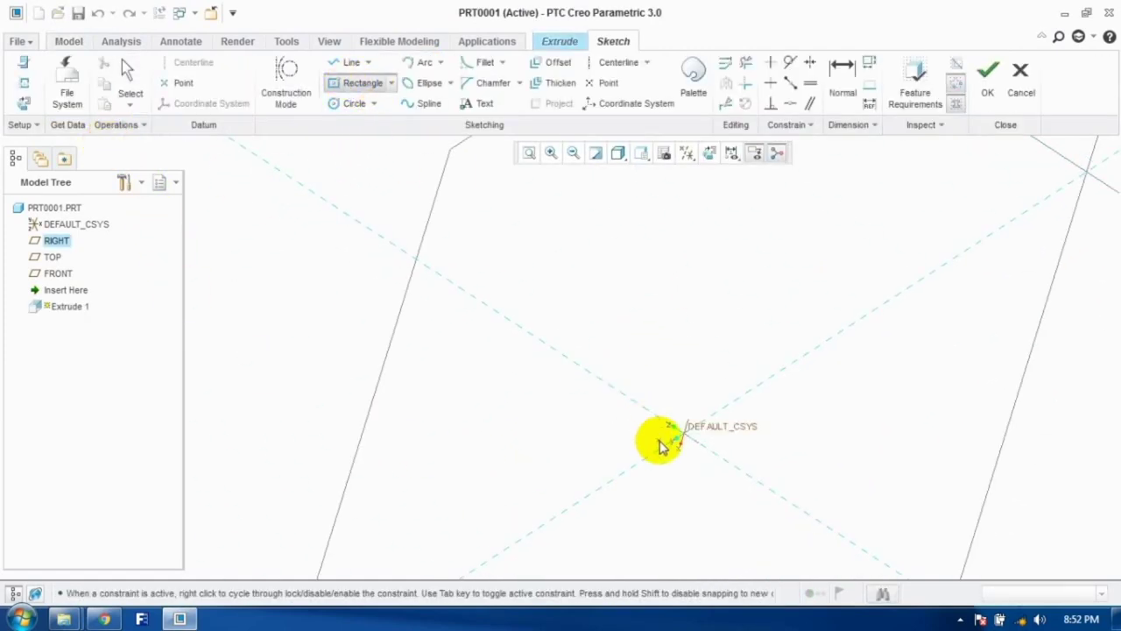
click(683, 438)
click(726, 425)
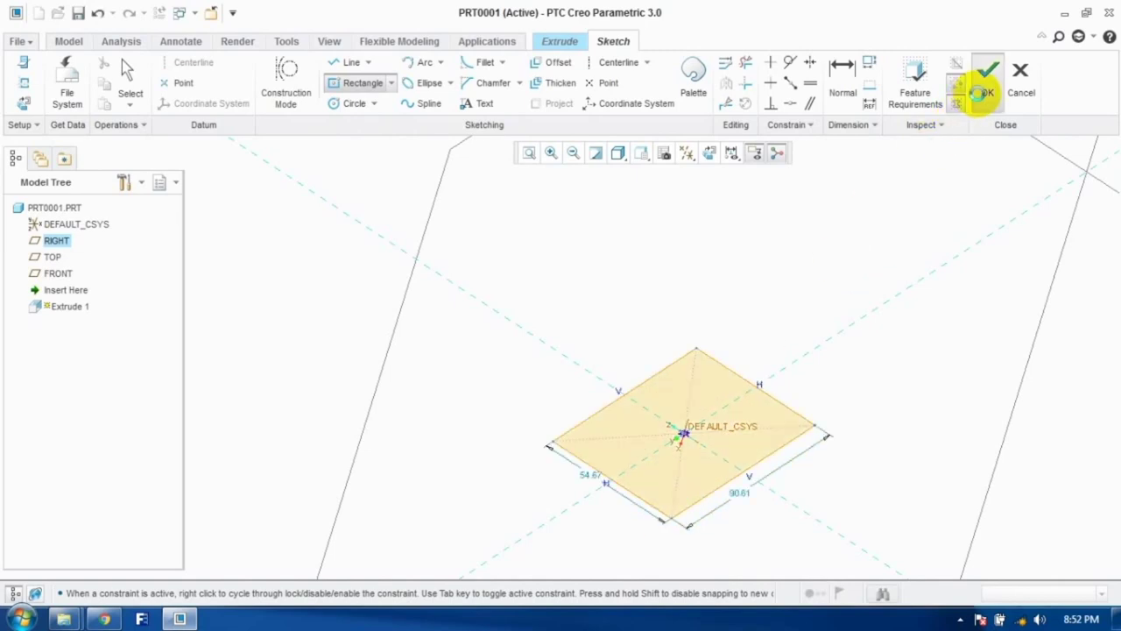
click(981, 87)
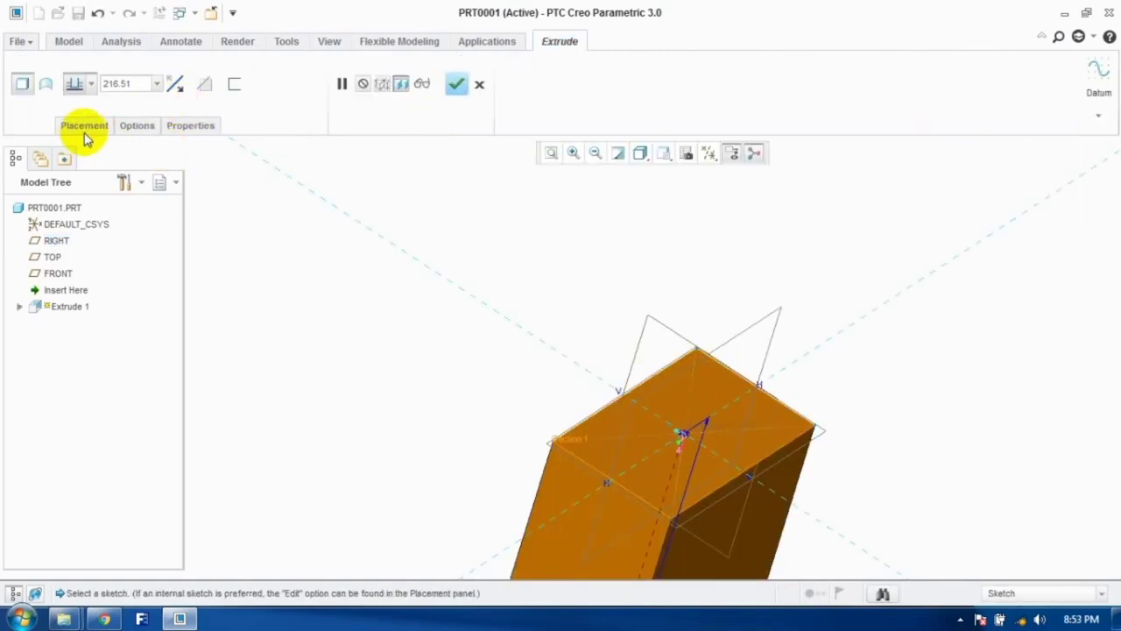
click(176, 85)
click(464, 86)
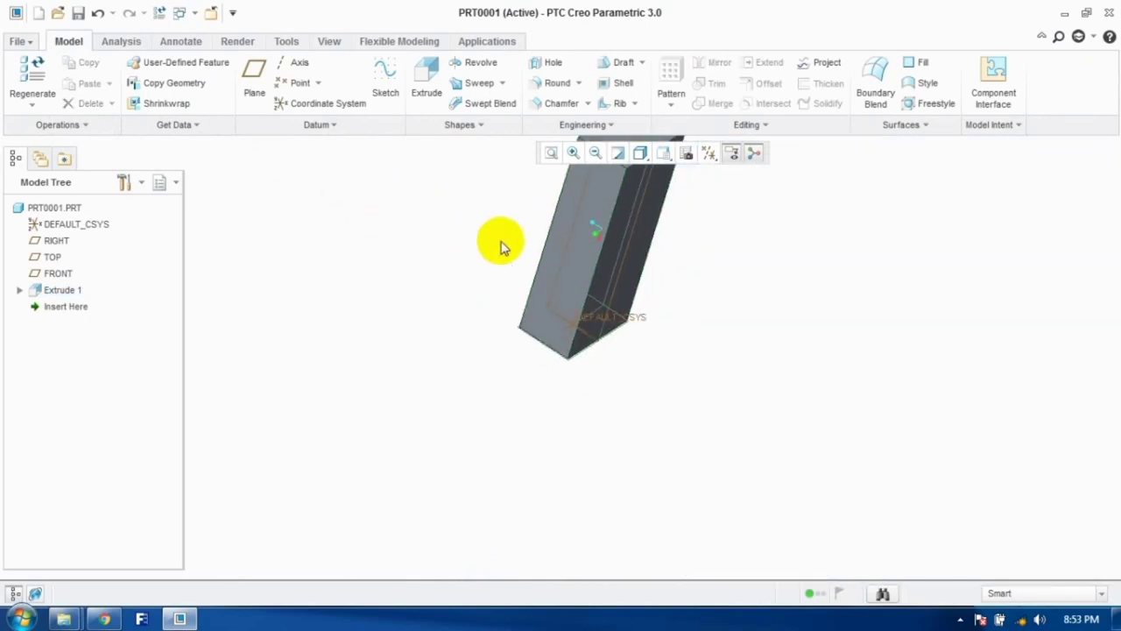
Step: Sketch an arc on a face of the block
click(628, 262)
click(545, 233)
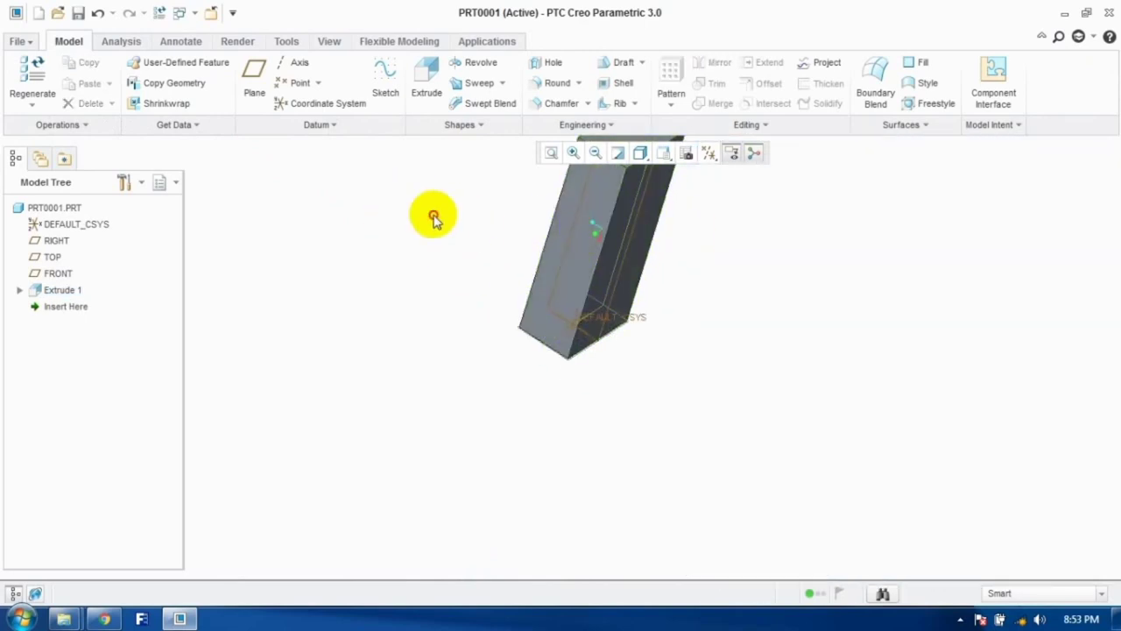
click(390, 85)
click(559, 270)
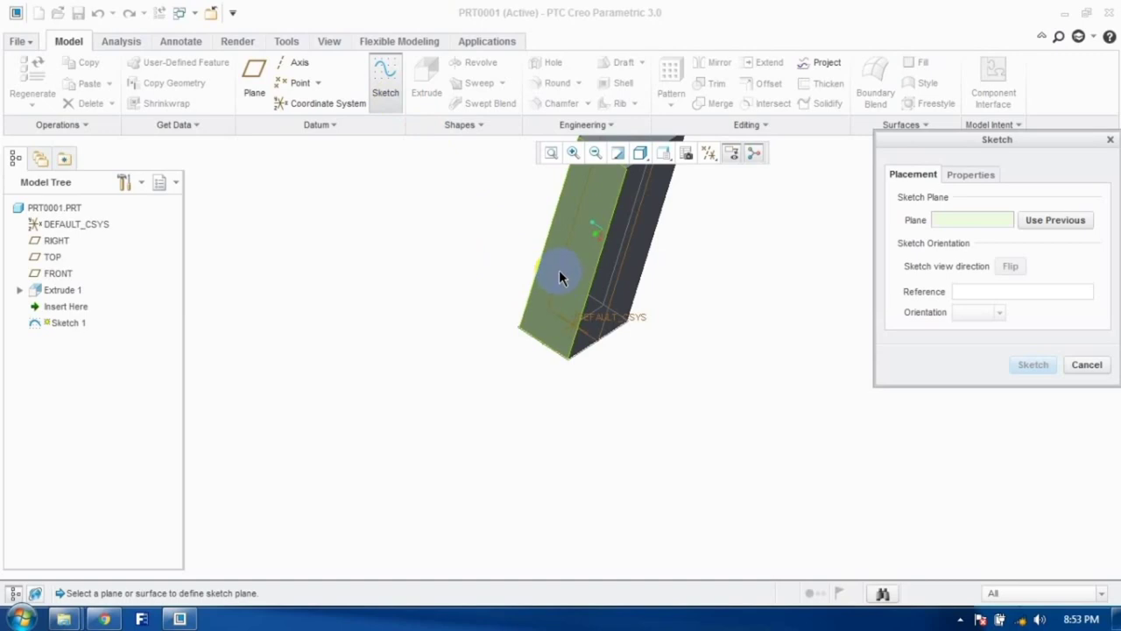
click(1031, 364)
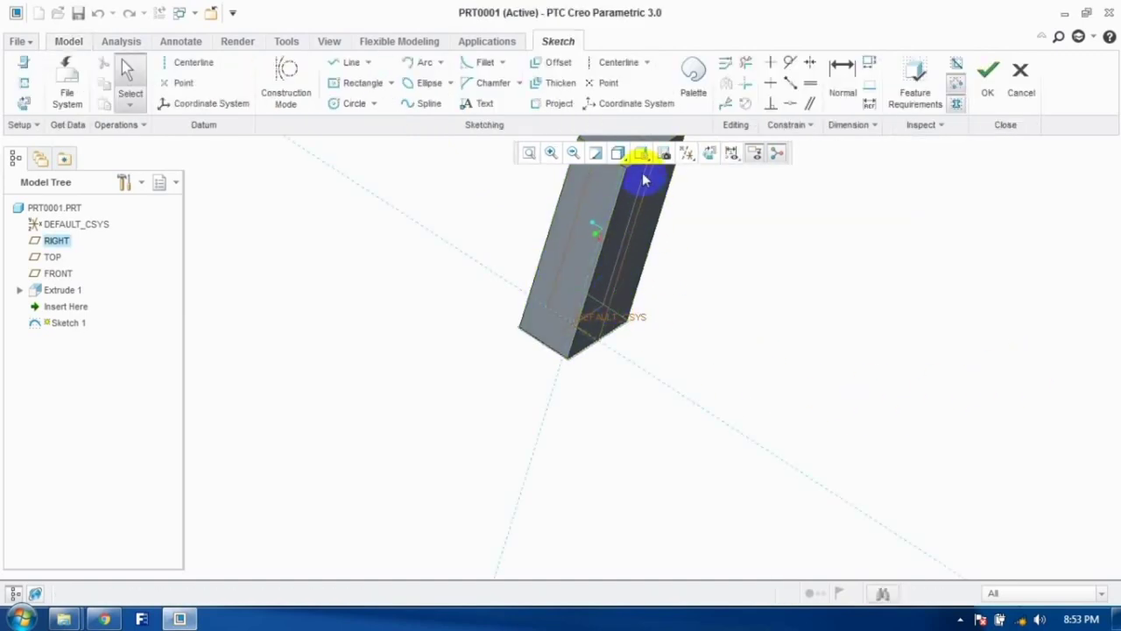
click(708, 155)
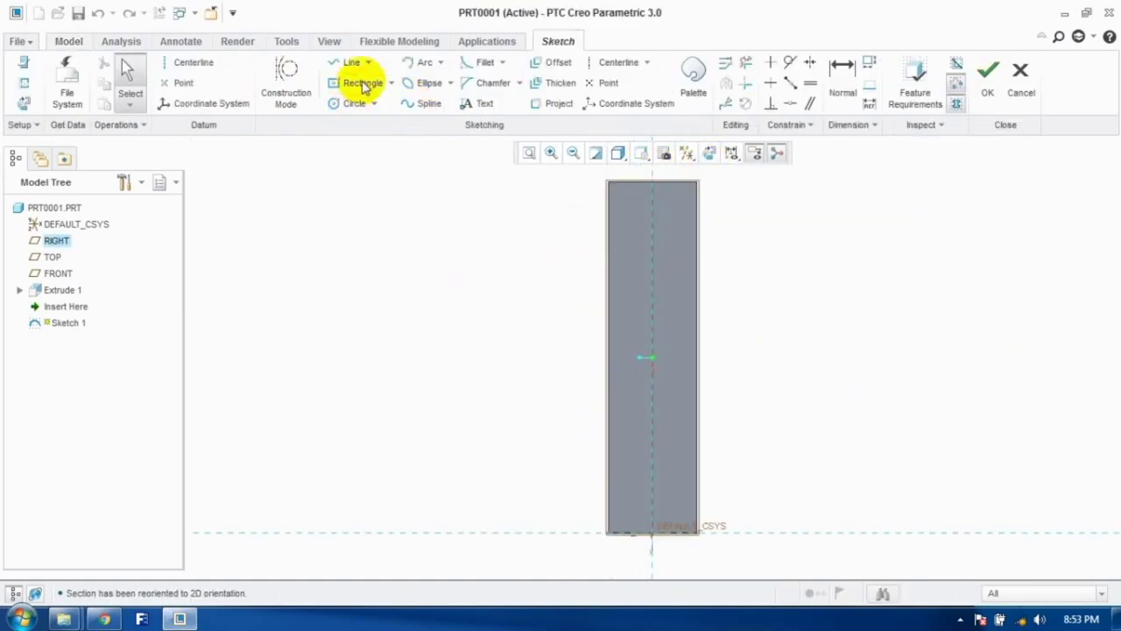
click(423, 62)
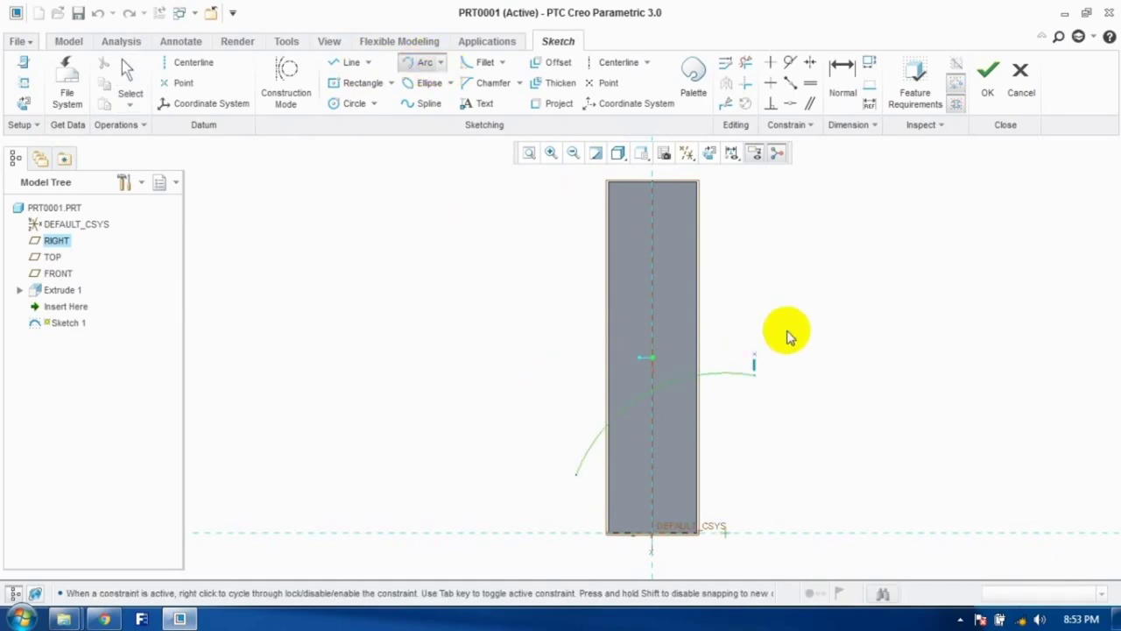
click(988, 79)
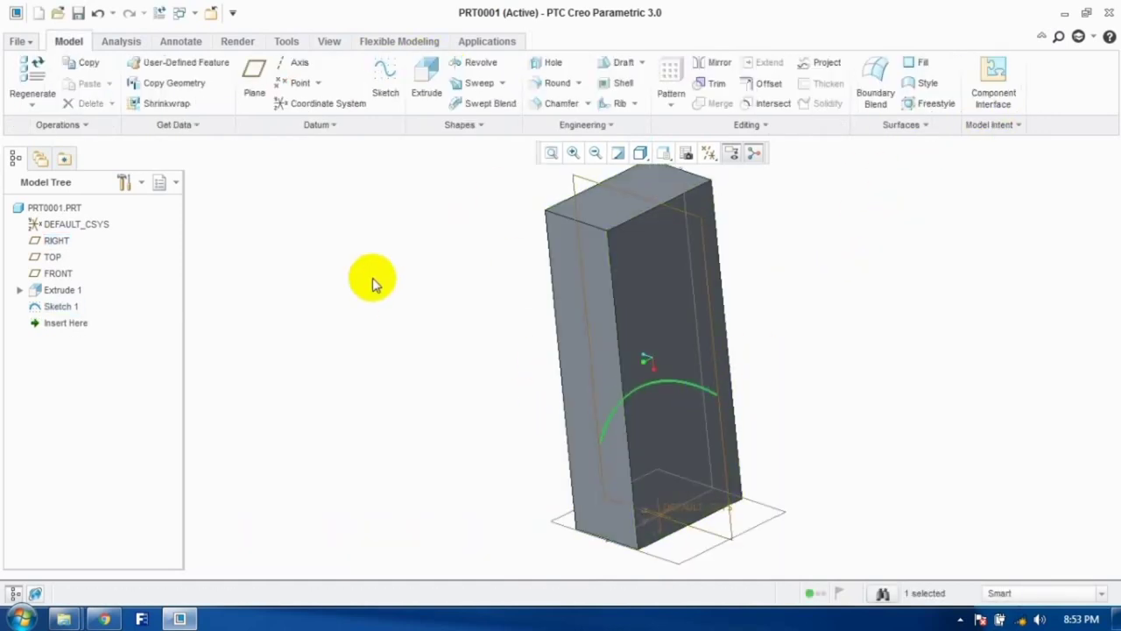
Step: Extrude the arc as a symmetric surface 171.60 deep, cutting across the block
click(427, 81)
click(90, 83)
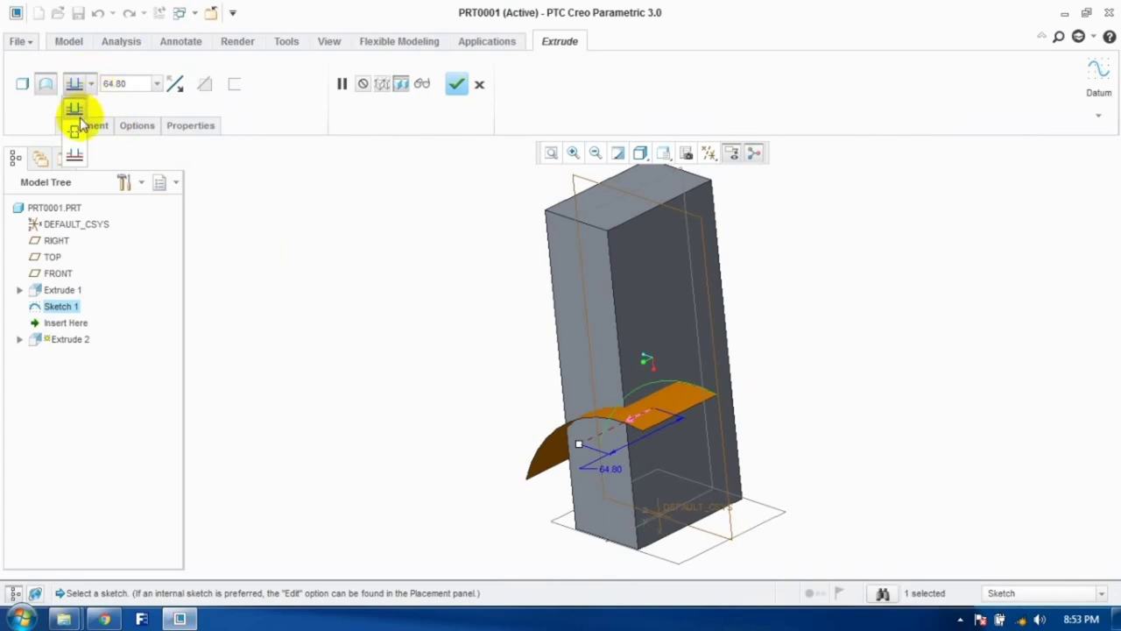
click(79, 127)
drag(619, 428, 750, 355)
click(462, 84)
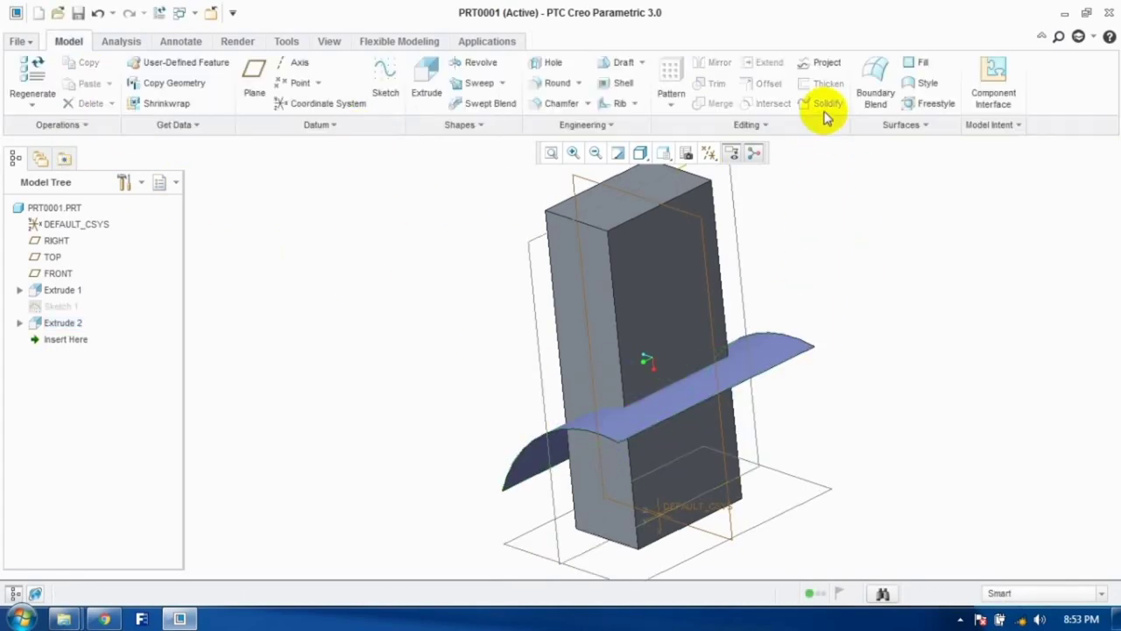
click(671, 283)
Step: Solidify the arched surface to remove material from the block, with the side flipped
click(946, 251)
click(794, 350)
click(827, 104)
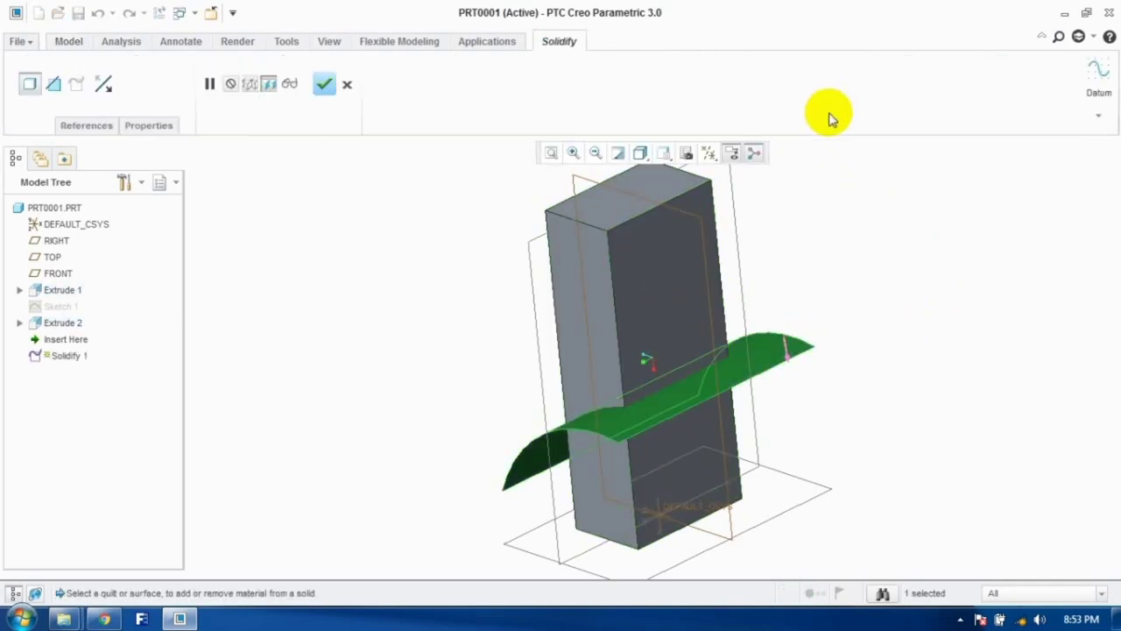
click(53, 83)
middle_drag(436, 292, 574, 364)
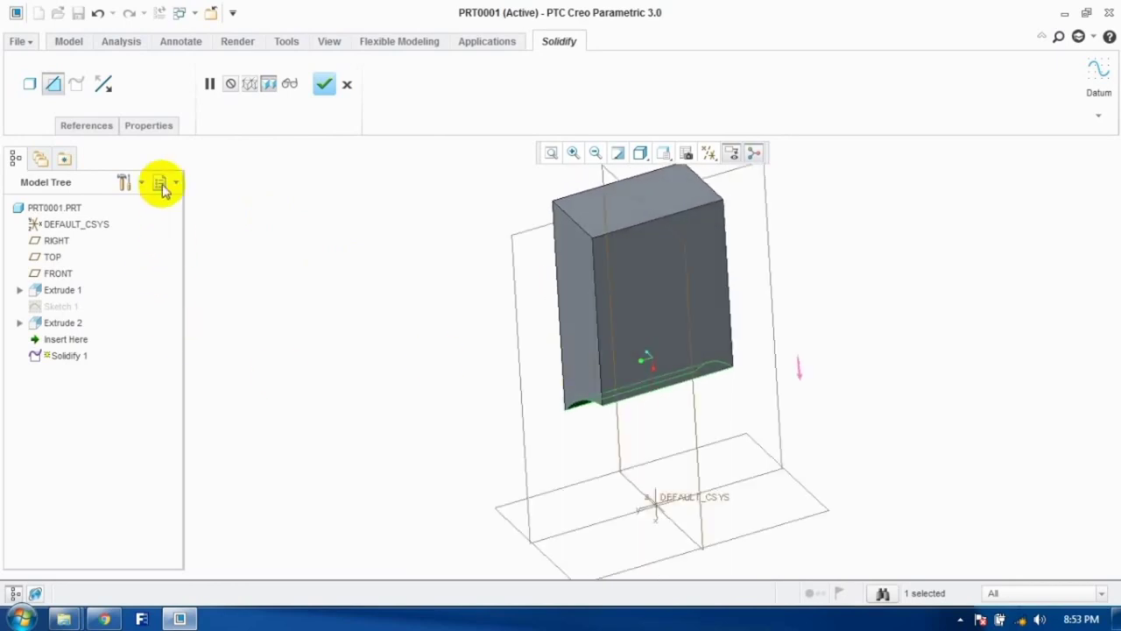
click(104, 85)
click(324, 85)
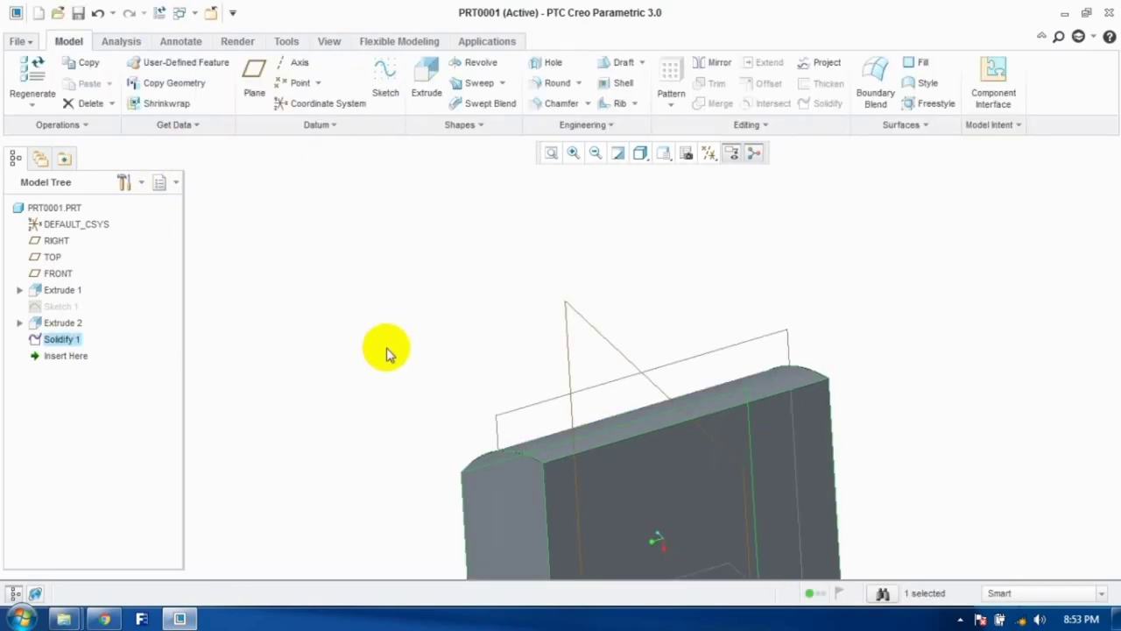
Step: Undo the Solidify cut, leaving only the default datum planes
middle_drag(382, 348, 447, 349)
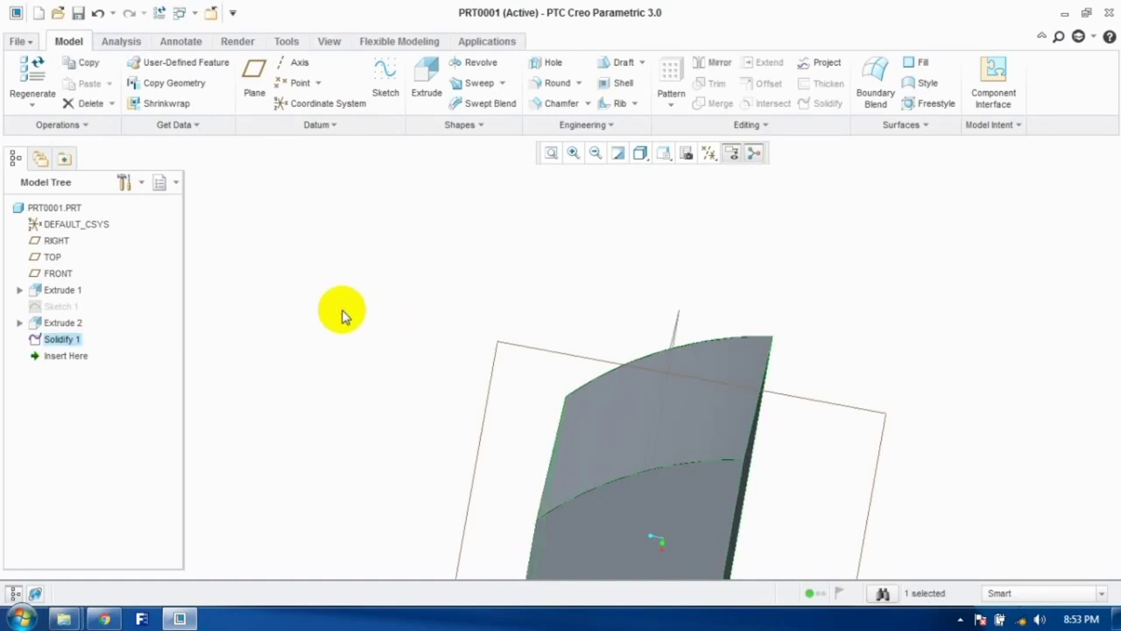
key(ctrl+z)
key(ctrl+z)
middle_drag(408, 351, 620, 297)
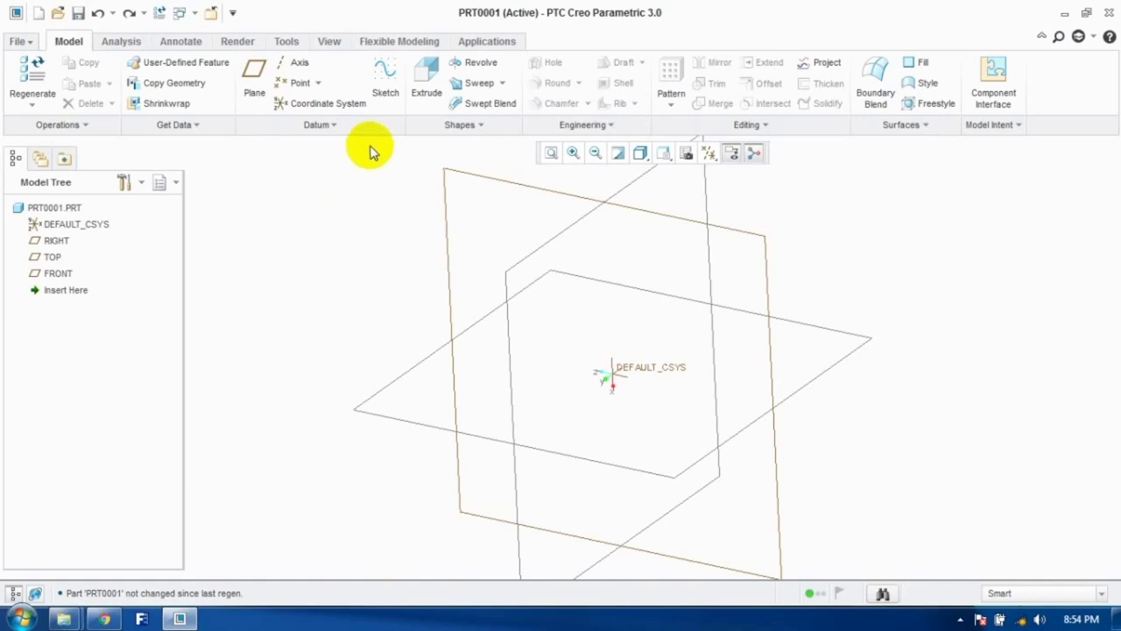
Step: Start a standalone sketch on the TOP plane, then cancel and discard it
click(384, 88)
click(534, 188)
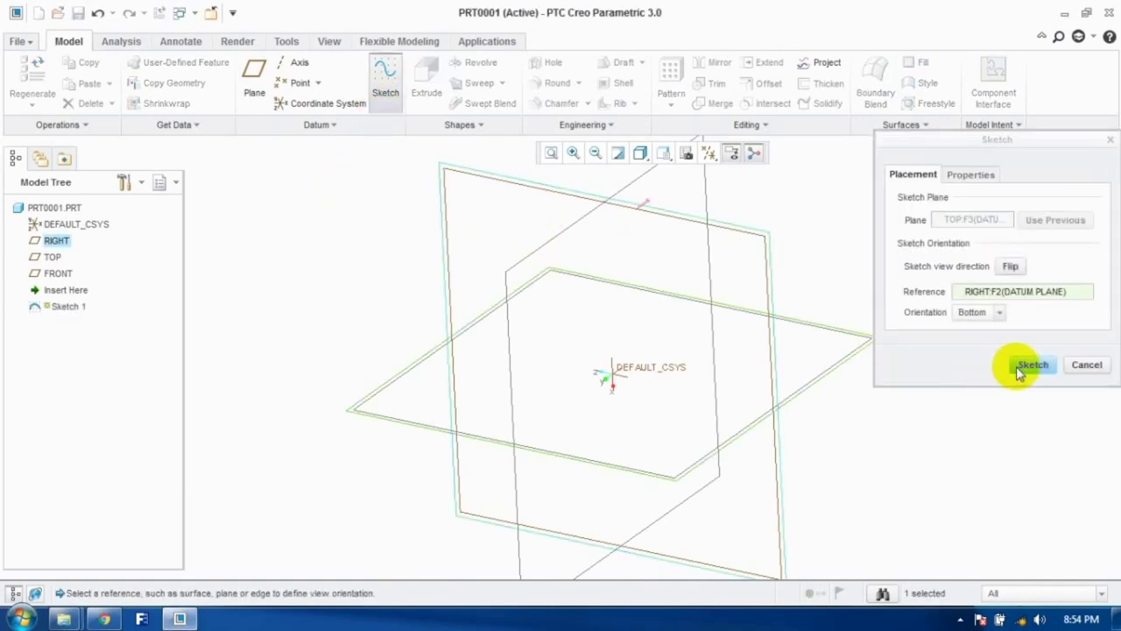
click(1020, 366)
click(618, 339)
click(1039, 369)
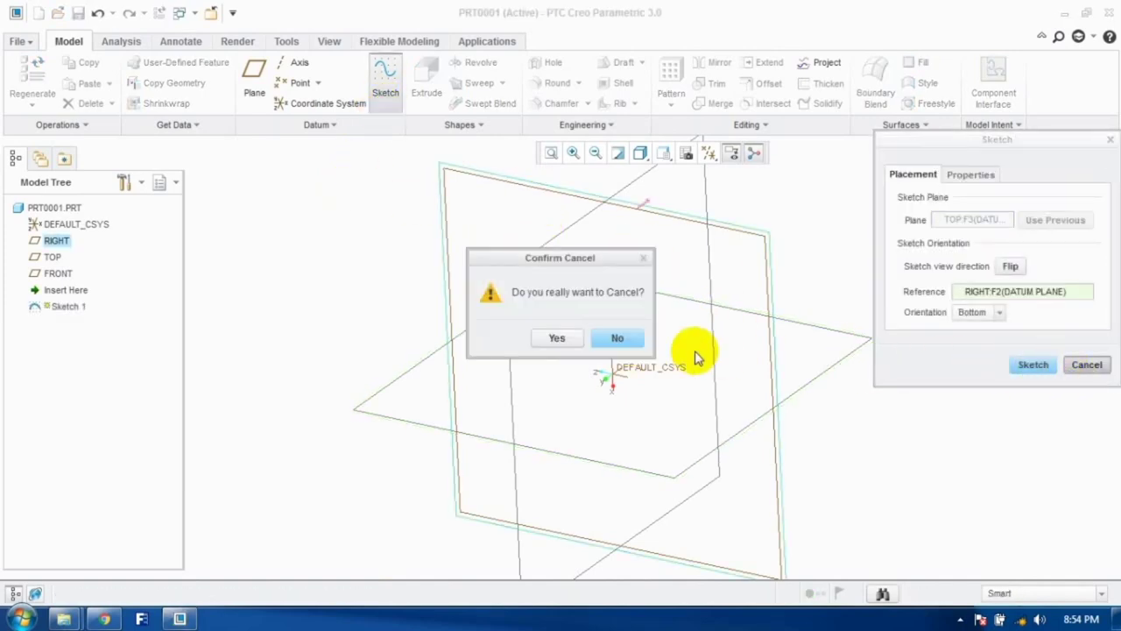
click(557, 338)
Step: Begin an extrude sketched on the TOP plane and draw a line from the origin
click(426, 91)
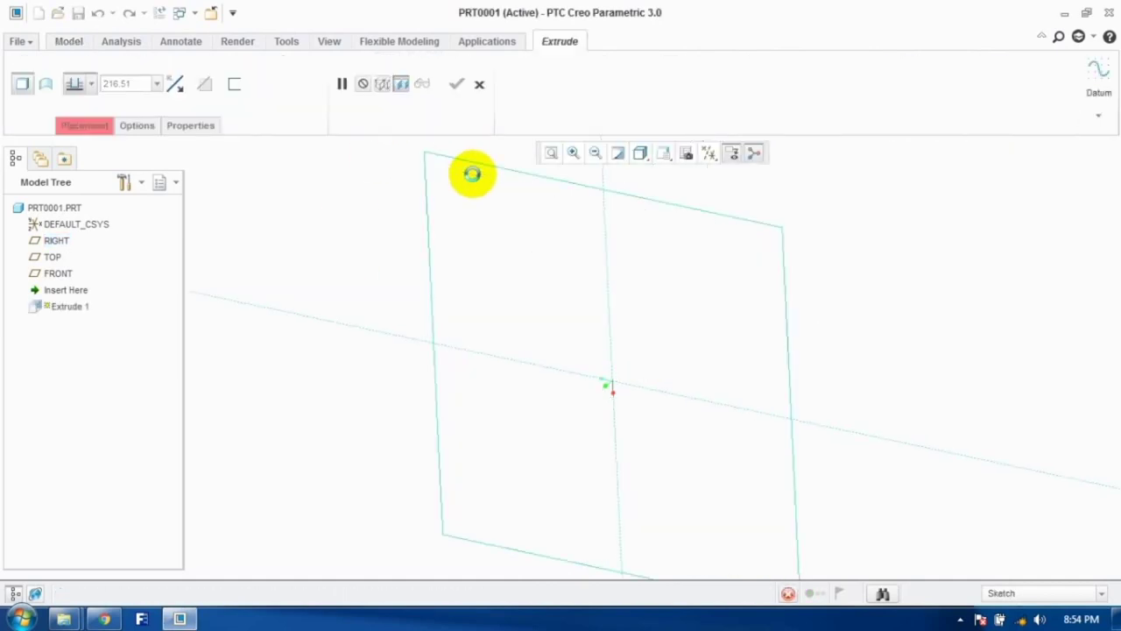
click(472, 174)
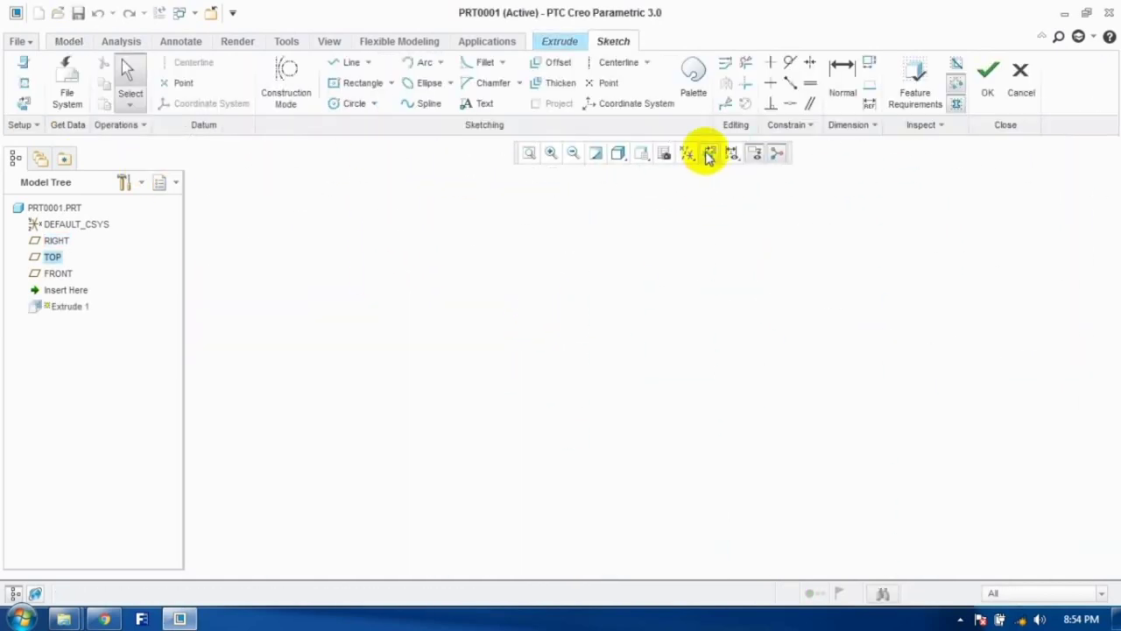
click(710, 154)
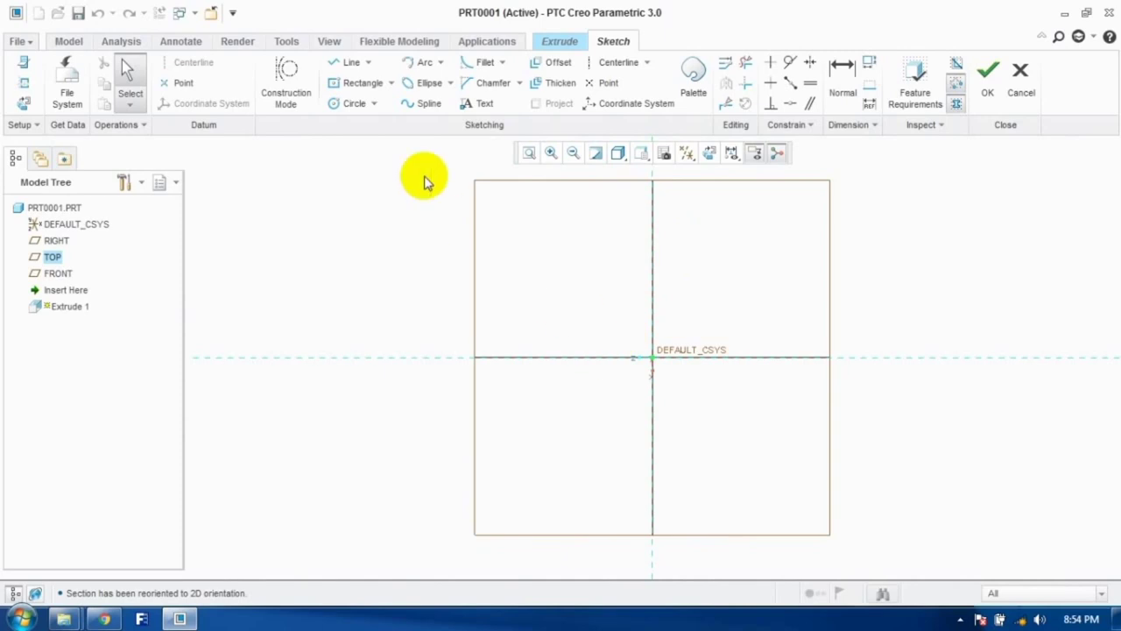
click(351, 63)
click(653, 357)
click(791, 255)
middle_click(791, 254)
Step: Set the sketch's height and width dimensions to 150 each
click(129, 77)
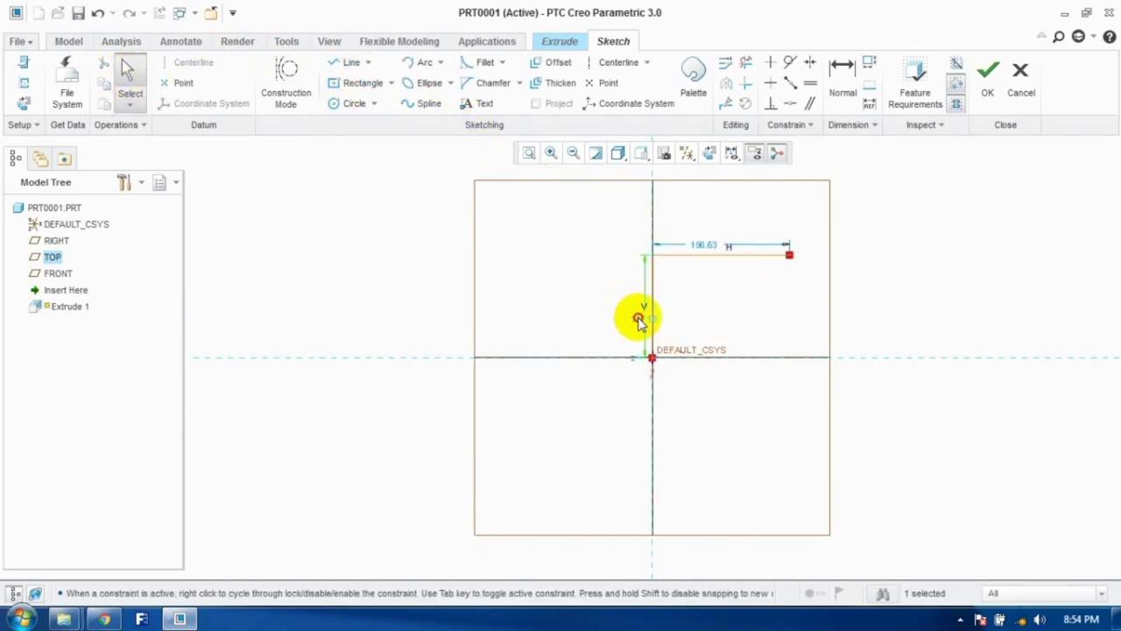
key(Return)
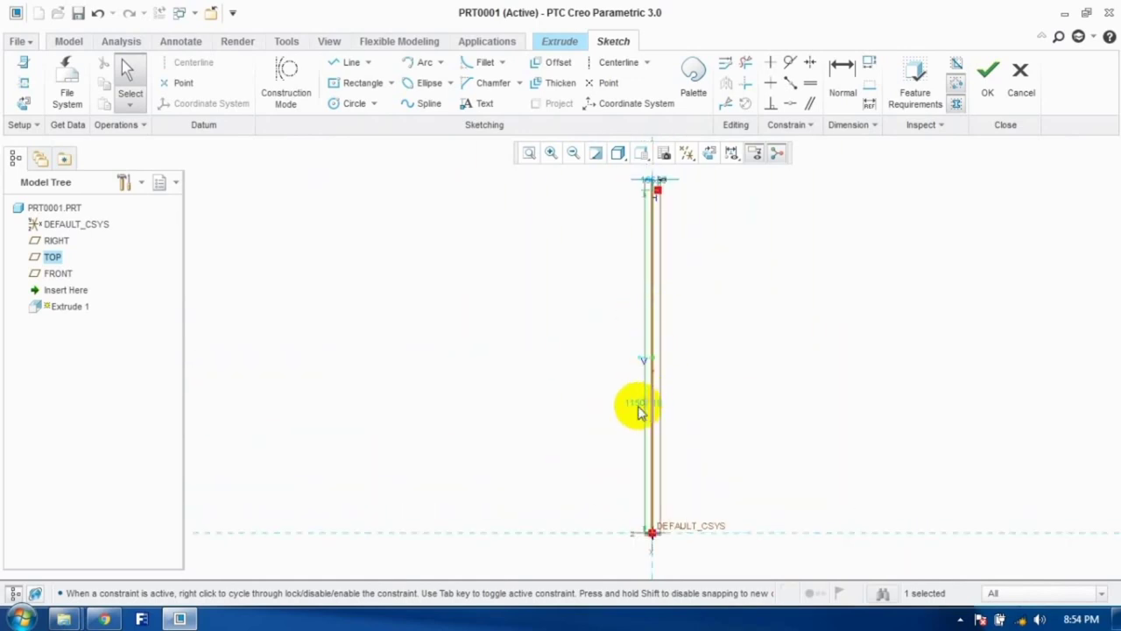
click(633, 396)
text(150)
key(Return)
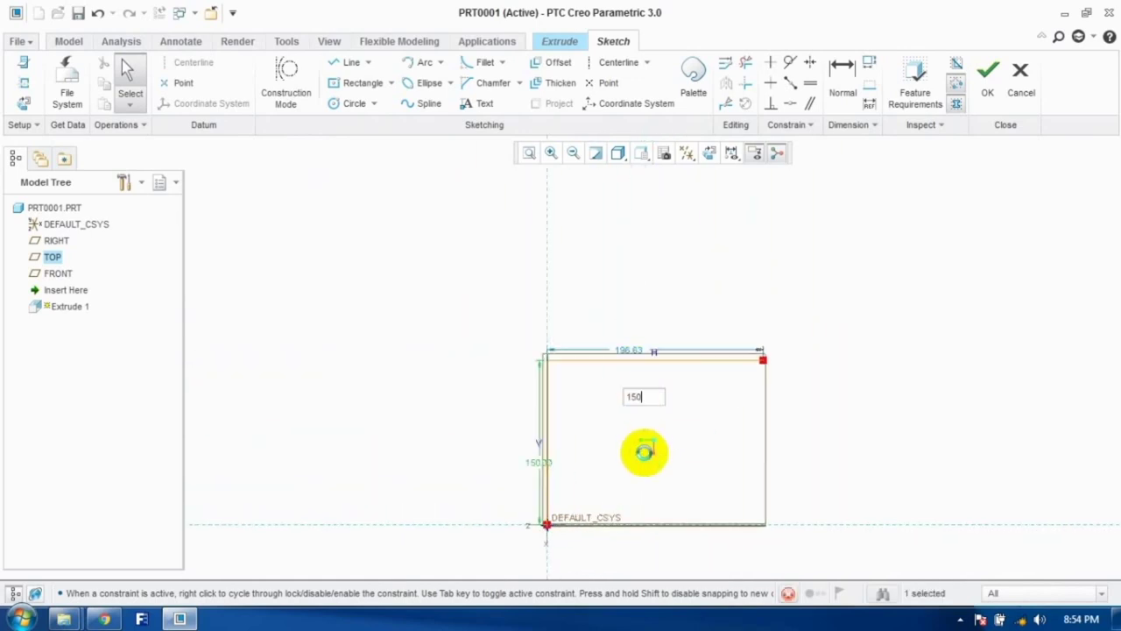
click(607, 190)
text(150)
key(Return)
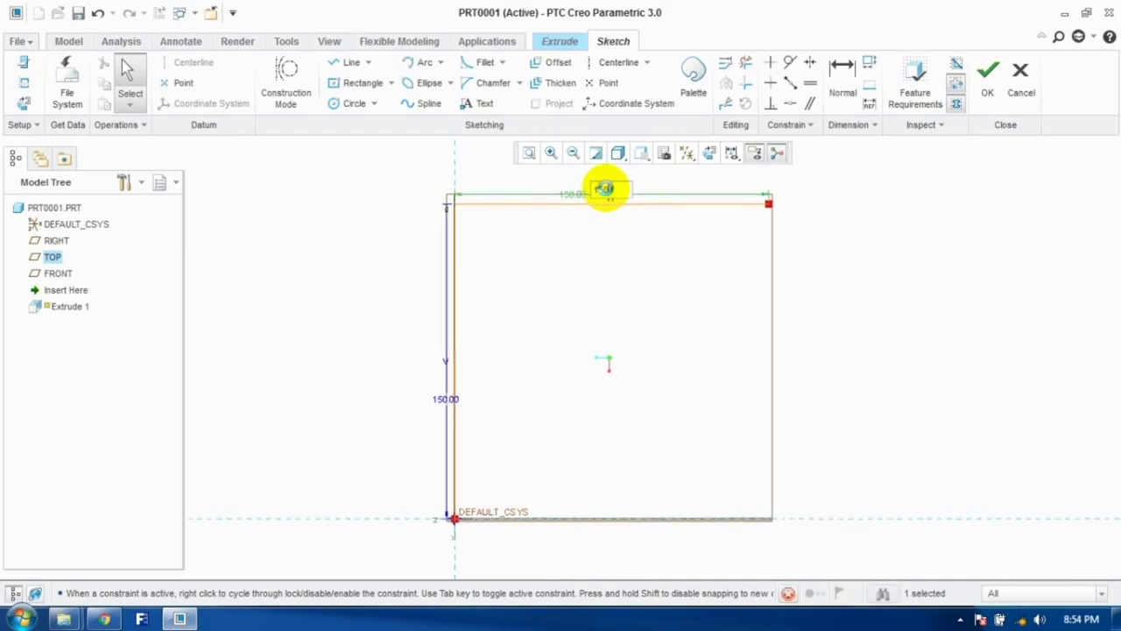
Step: Round the corner between the left and top edges with a fillet of radius 50
click(496, 67)
click(487, 261)
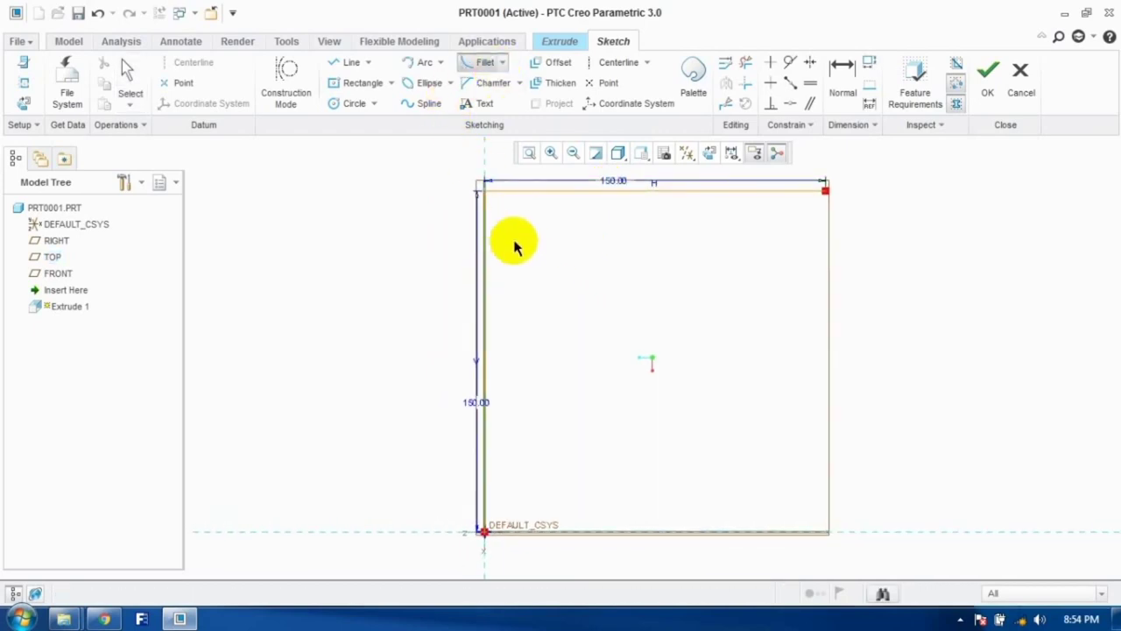
click(555, 192)
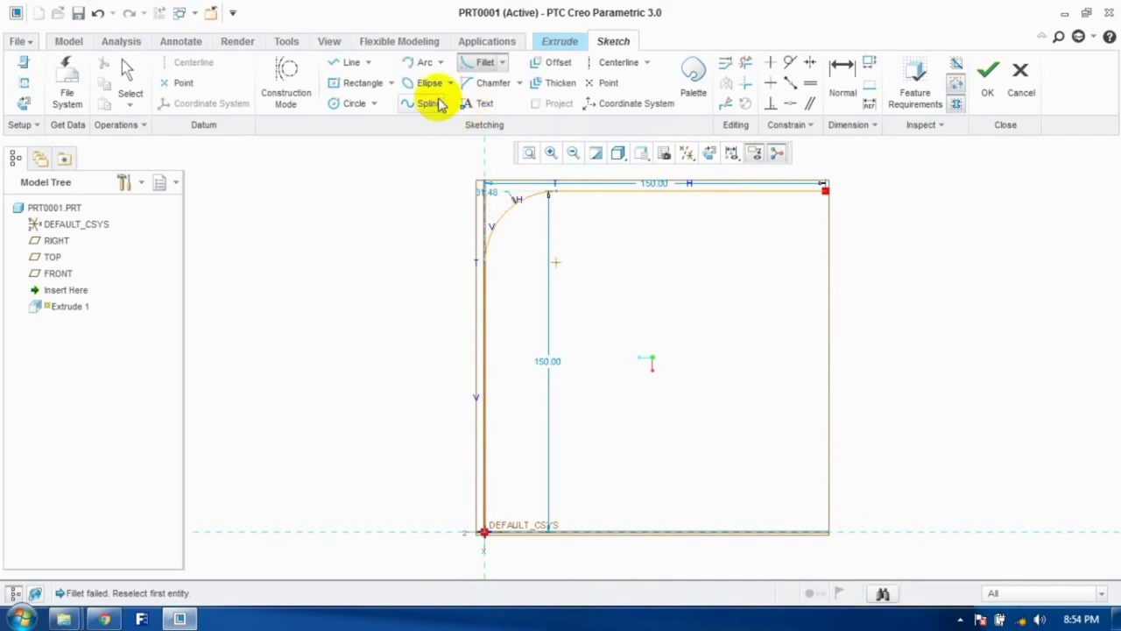
middle_click(515, 266)
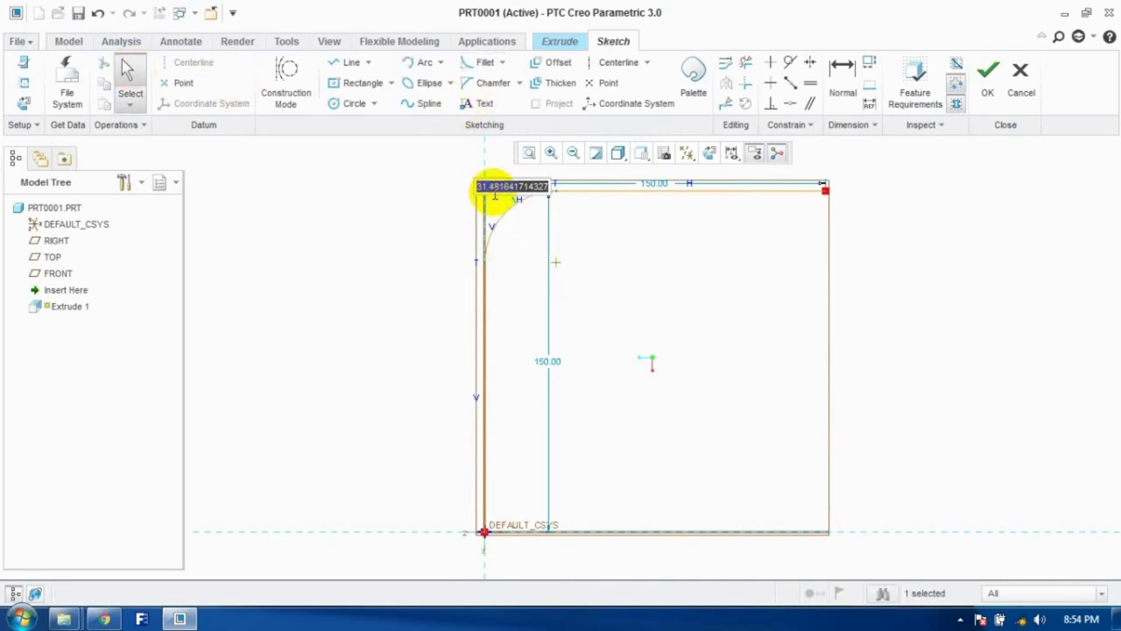
key(Return)
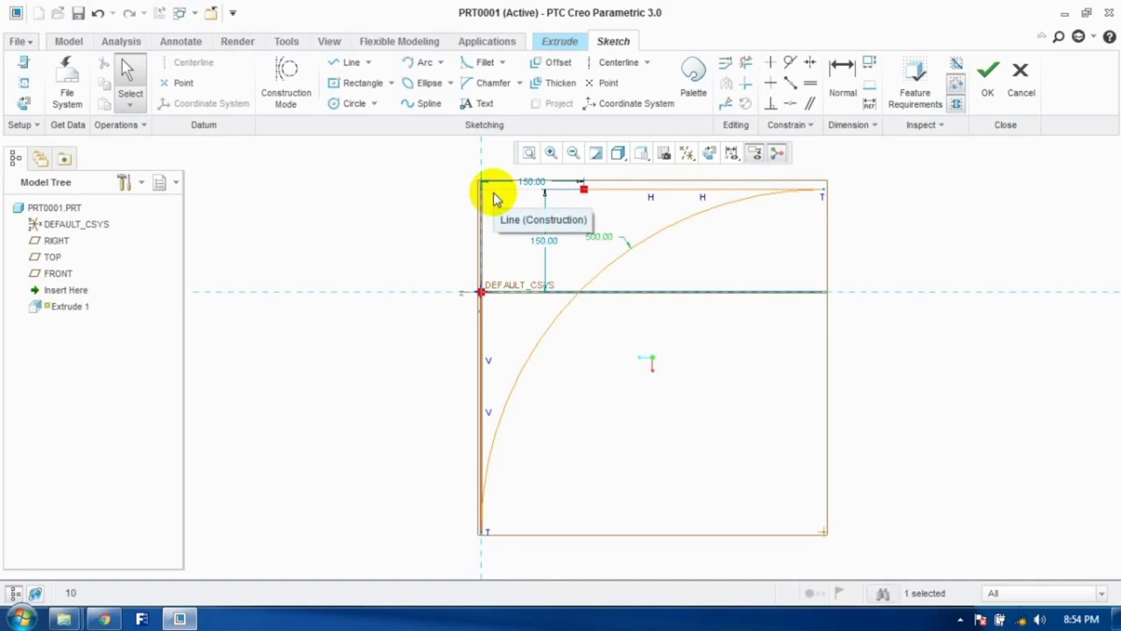
double_click(595, 236)
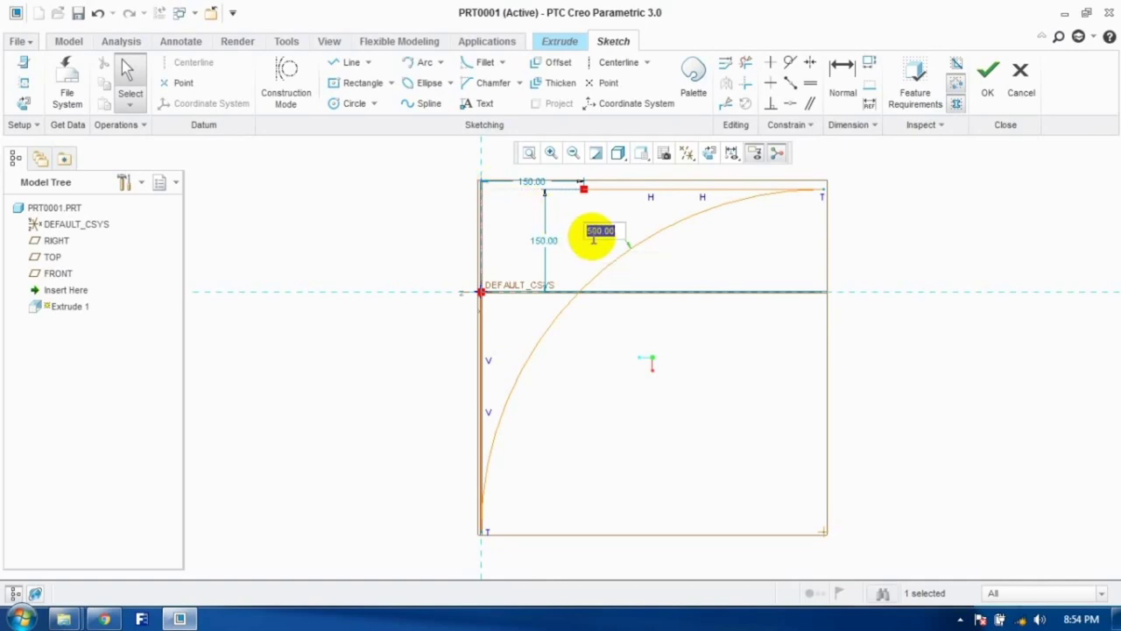
text(50)
key(Return)
Step: Finish the sketch and complete the open surface extrusion 216.51 deep
click(987, 79)
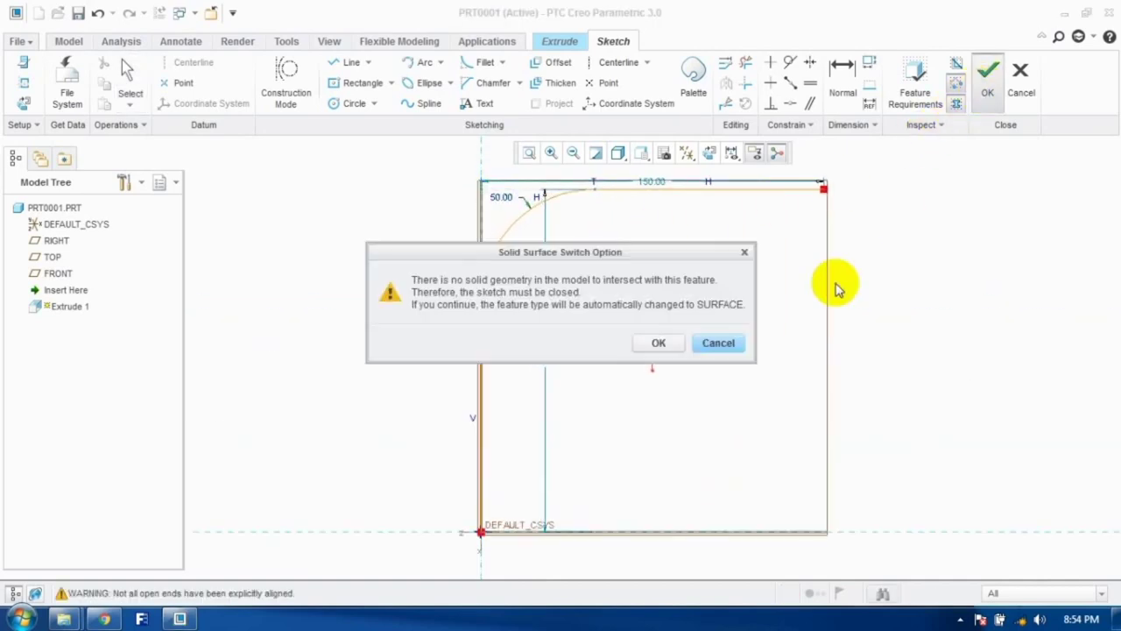
click(661, 344)
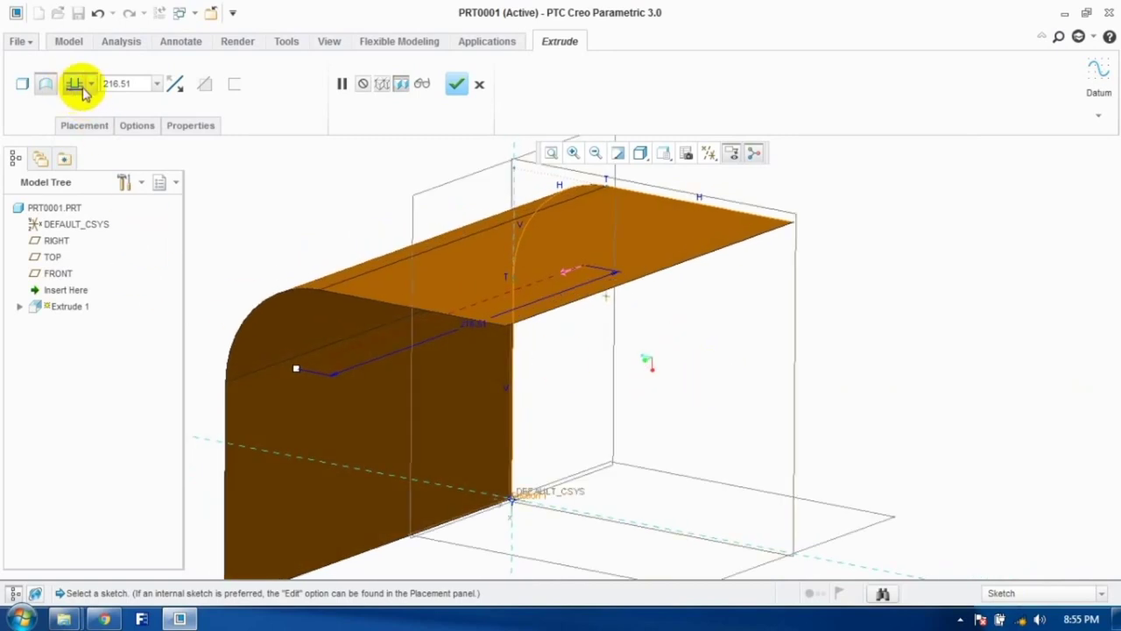
scroll(490, 325, down, 5)
middle_drag(508, 325, 475, 370)
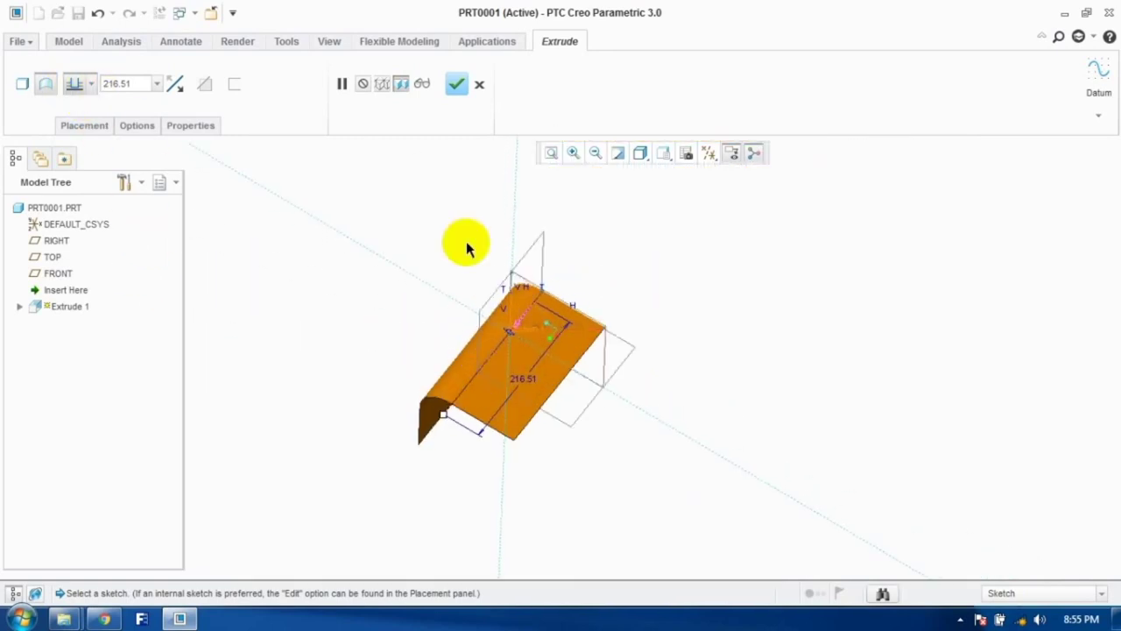
click(456, 84)
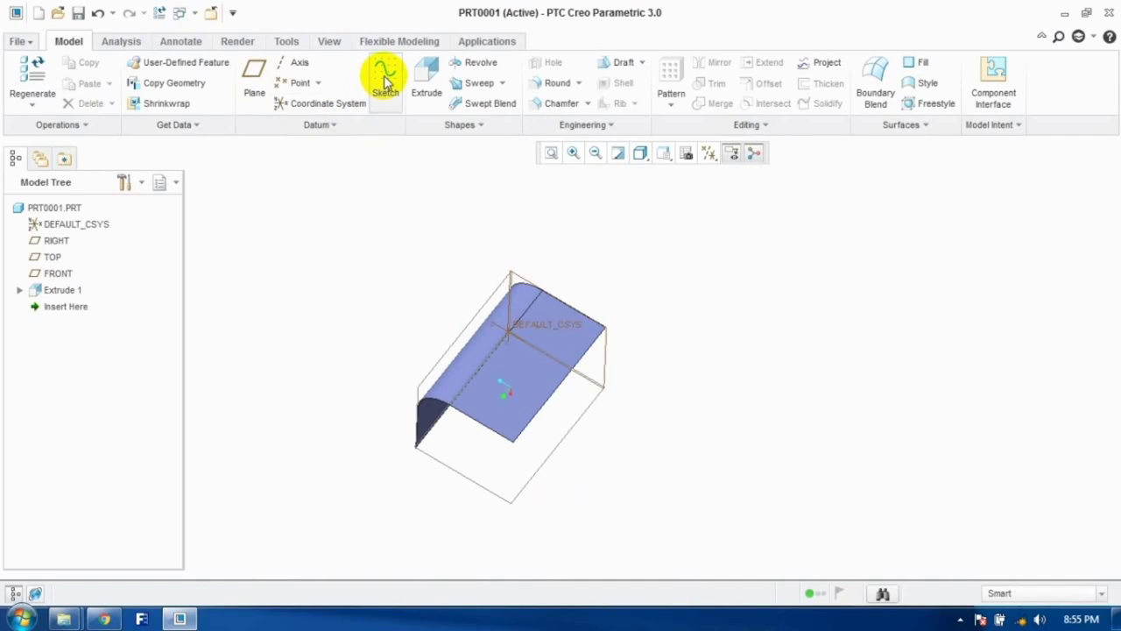
Step: Sketch an arc on the FRONT plane with the RIGHT reference
click(384, 78)
click(469, 337)
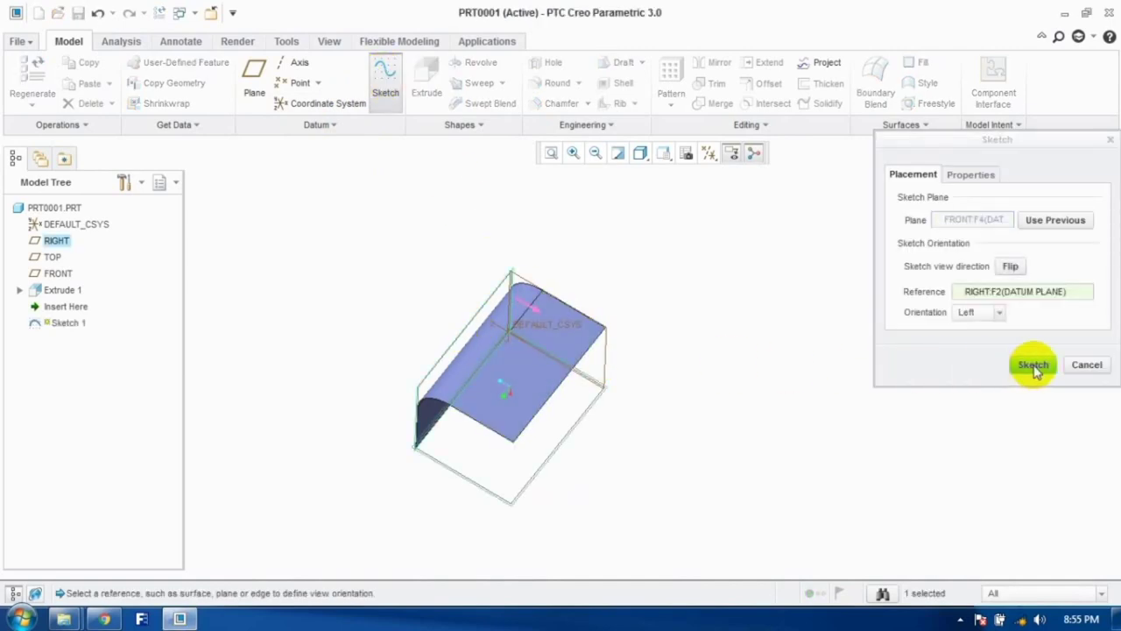
click(1032, 364)
click(709, 154)
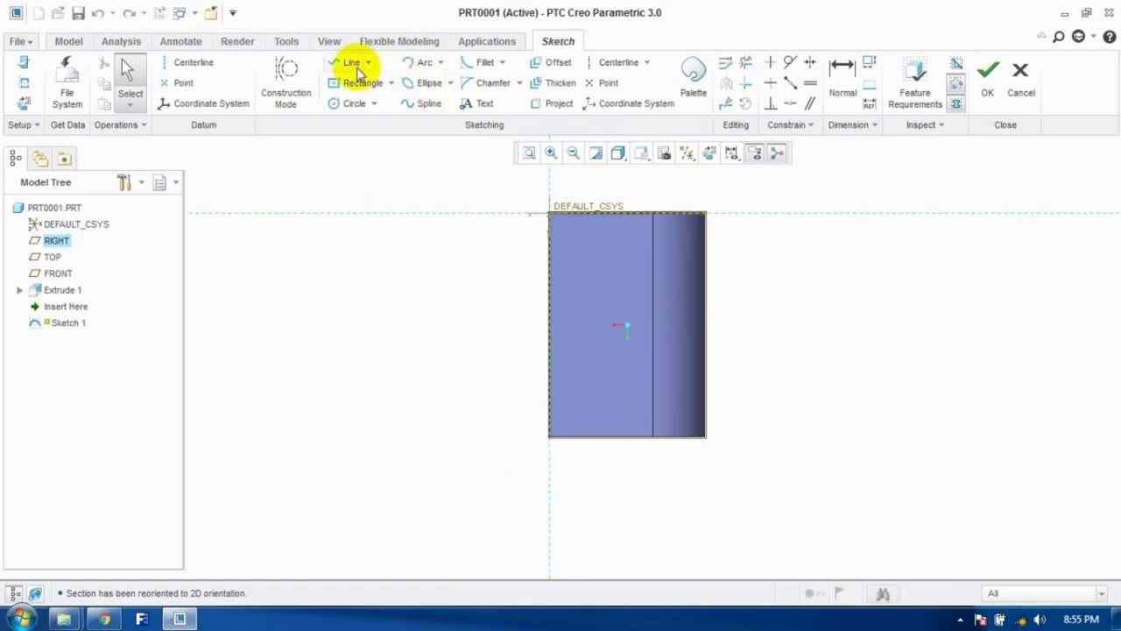
click(424, 63)
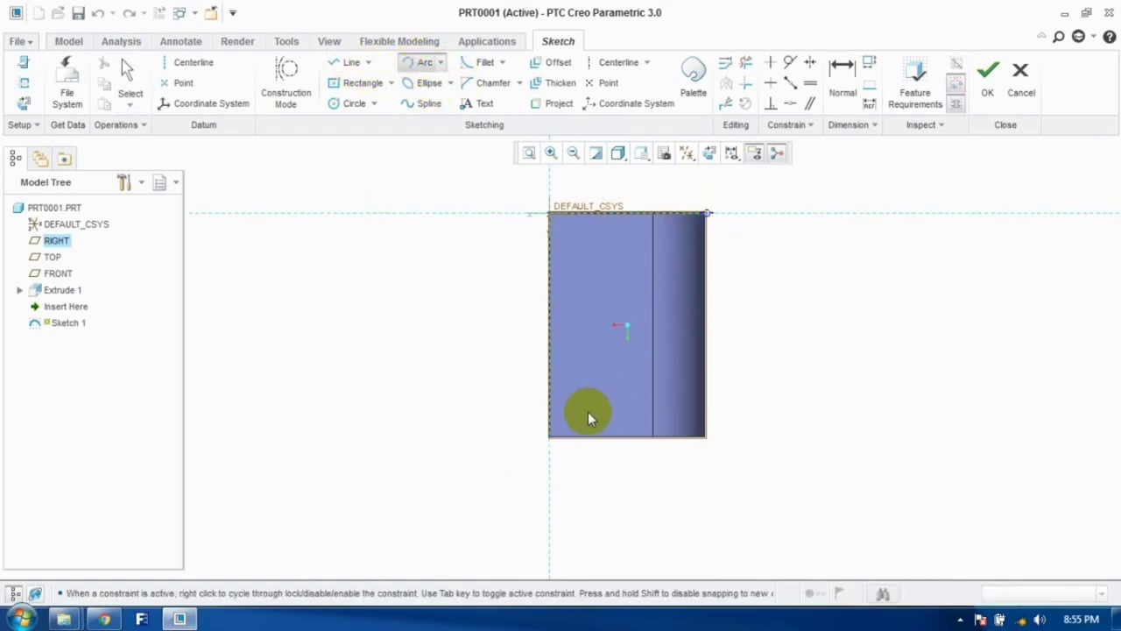
click(646, 330)
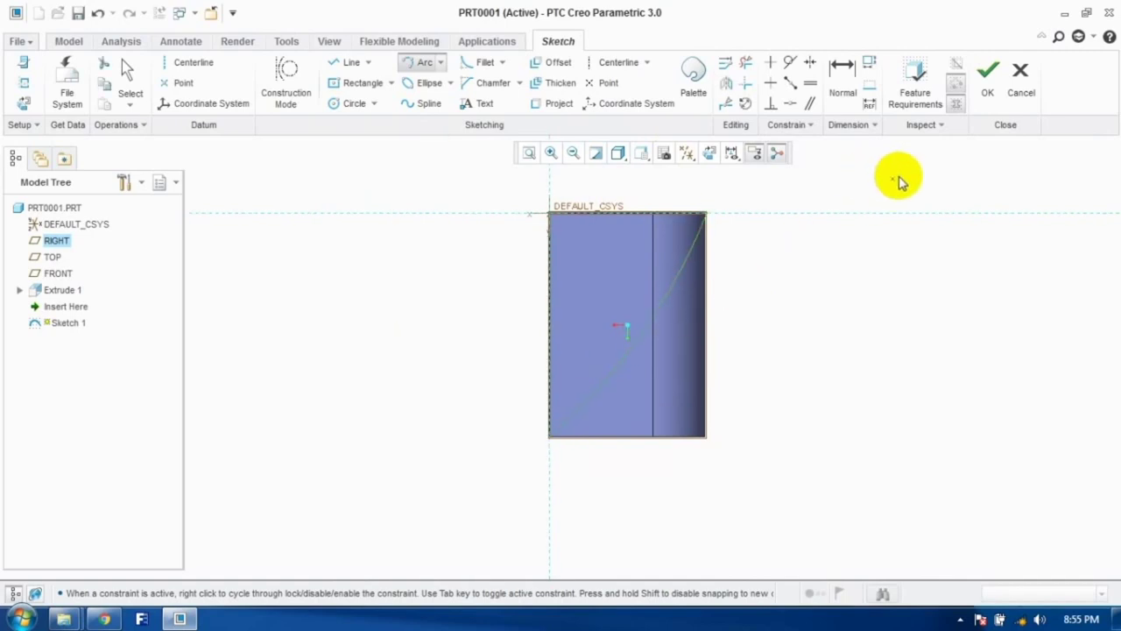
click(988, 80)
Step: Try extruding the arc to 258.80 depth, then cancel and discard it
middle_drag(848, 311, 626, 220)
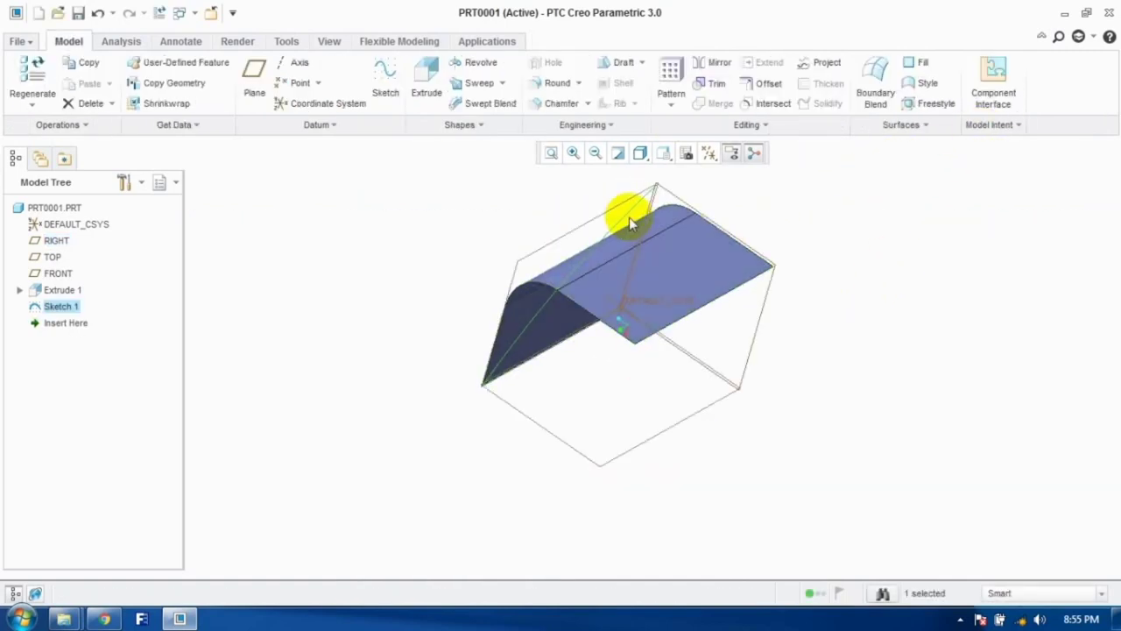
click(427, 77)
drag(515, 251, 771, 421)
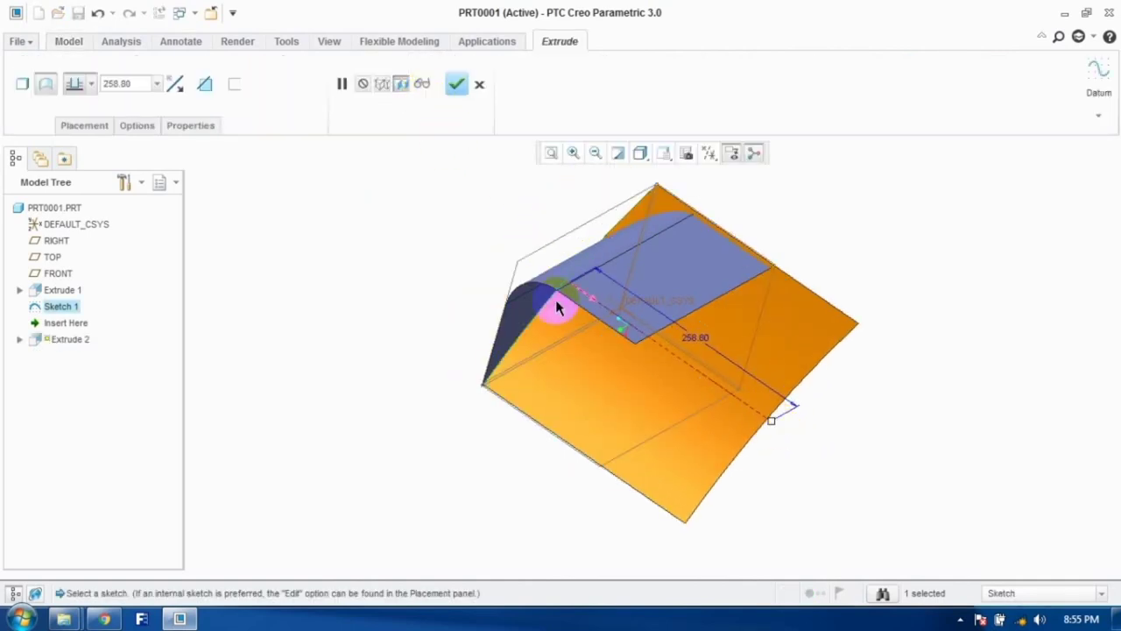
click(478, 85)
click(547, 335)
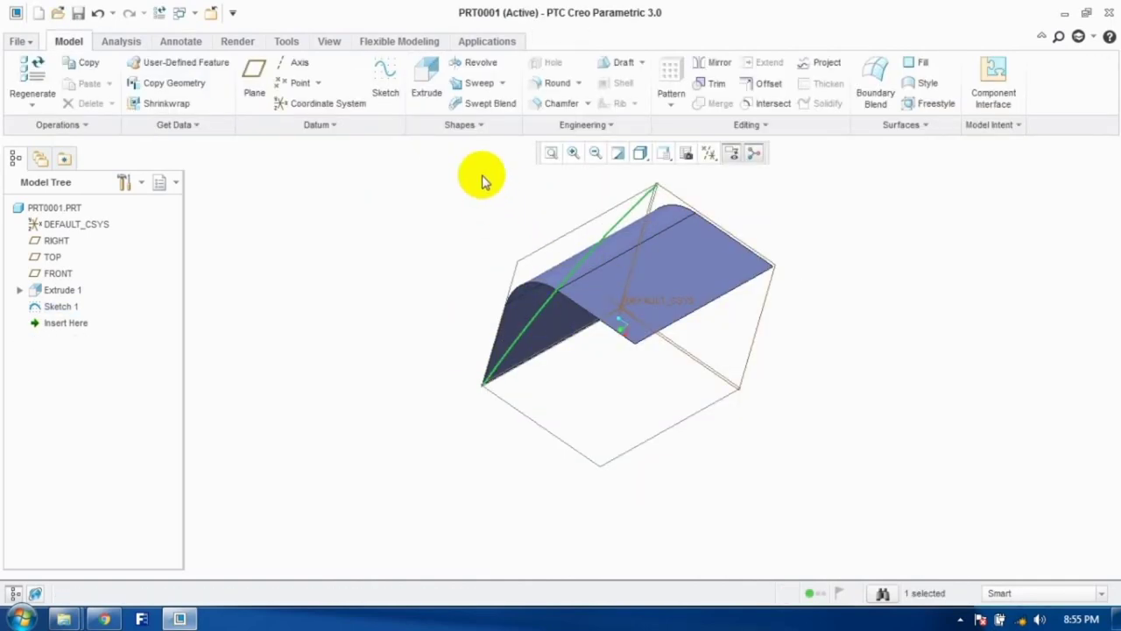
Step: Extrude the arc as a 225.90-deep surface, Extrude 2, then select both surfaces
click(426, 77)
drag(517, 243, 744, 403)
click(456, 83)
middle_drag(430, 188, 418, 296)
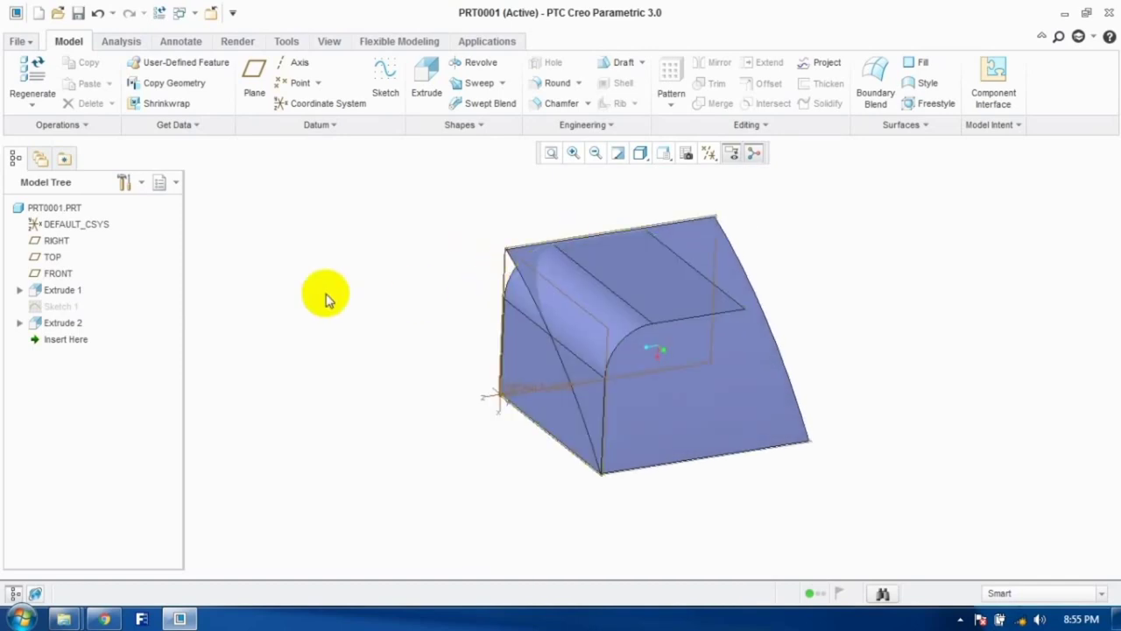
click(647, 400)
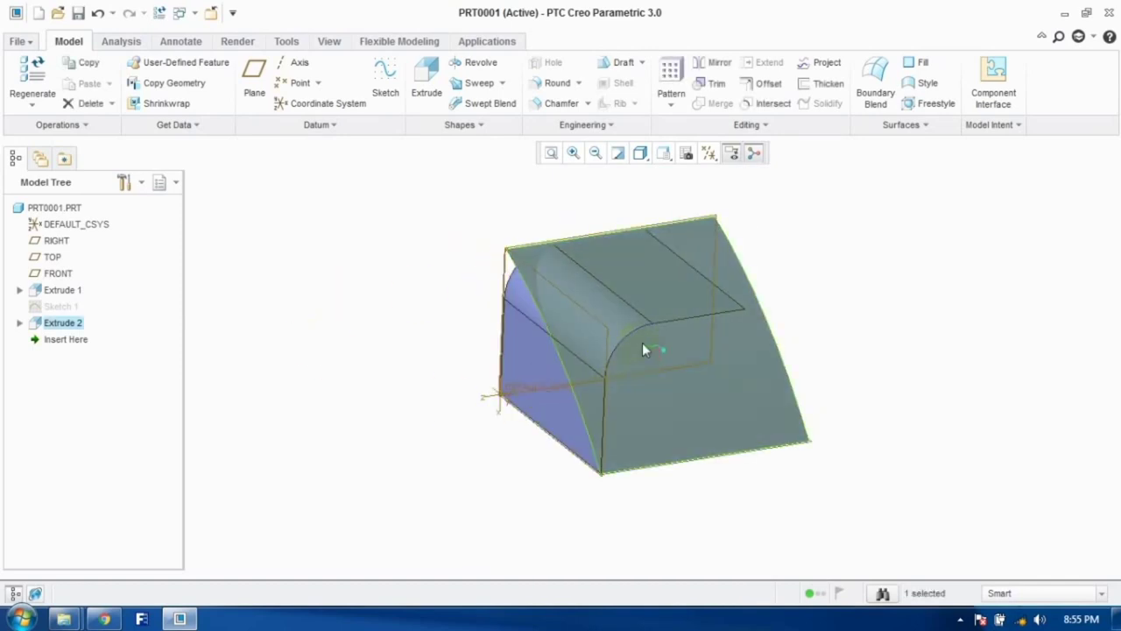
ctrl+click(648, 314)
Step: Intersect the two extruded surfaces, then hide Extrude 1 and Extrude 2
click(771, 105)
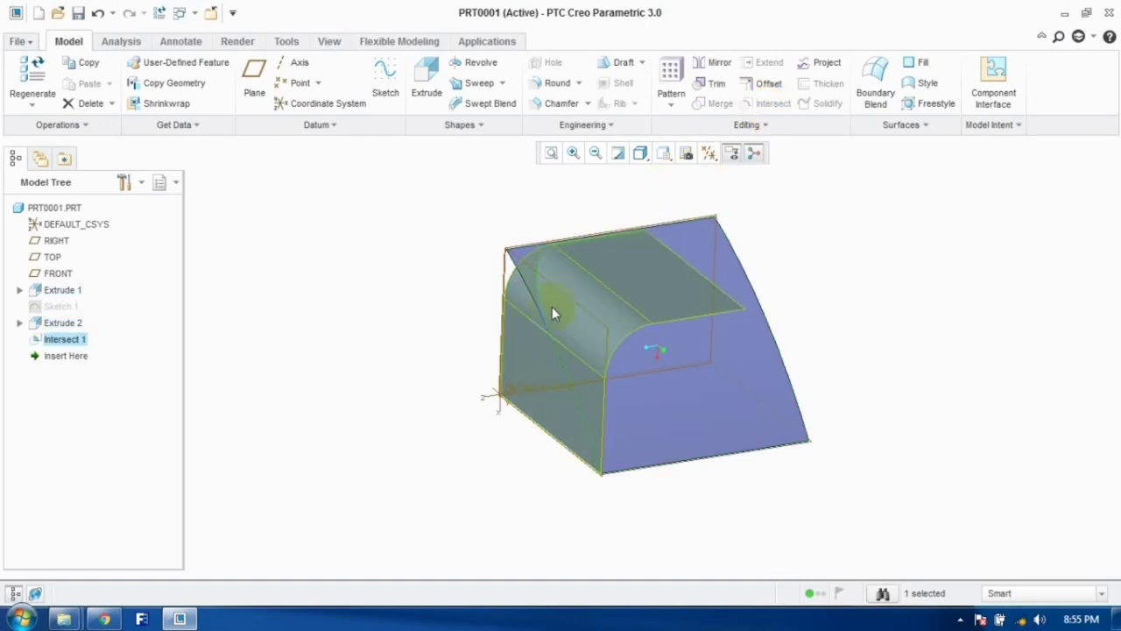
click(833, 235)
click(57, 321)
ctrl+click(73, 294)
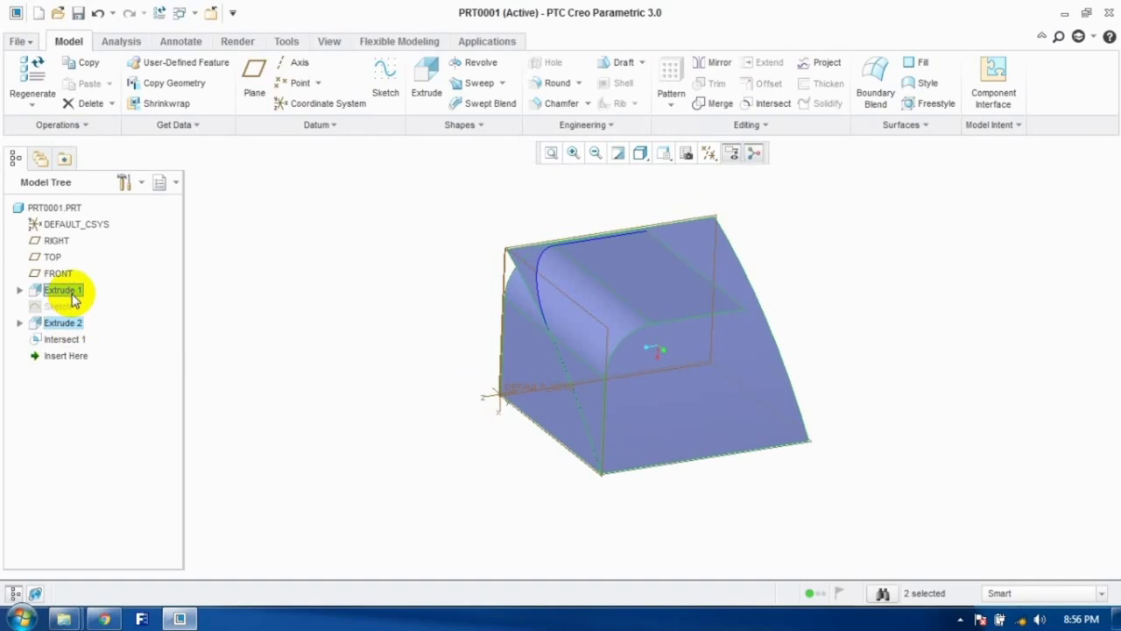
right_click(75, 300)
click(92, 437)
Step: Start a sweep along the intersection curve, then cancel and discard it
middle_drag(477, 440, 408, 378)
click(474, 88)
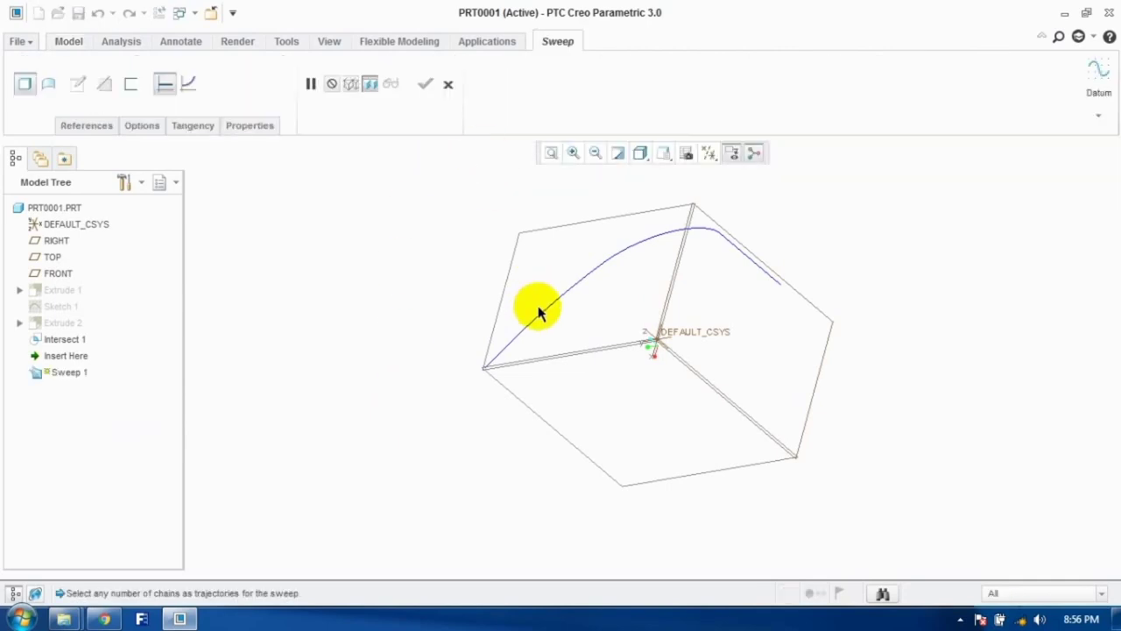
click(532, 311)
click(449, 87)
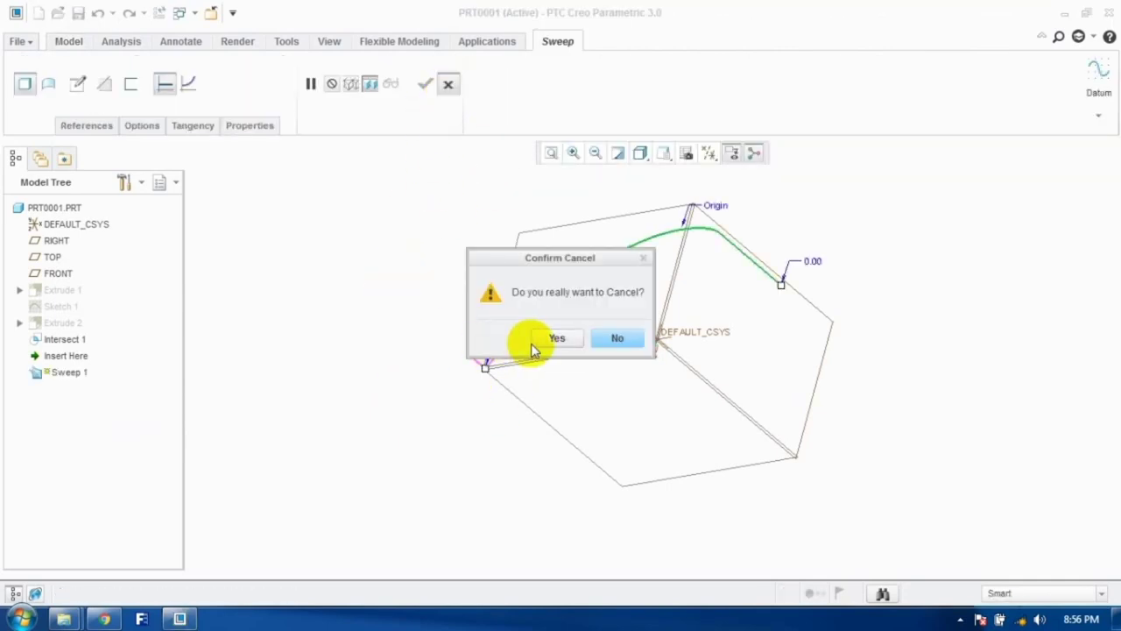
click(534, 341)
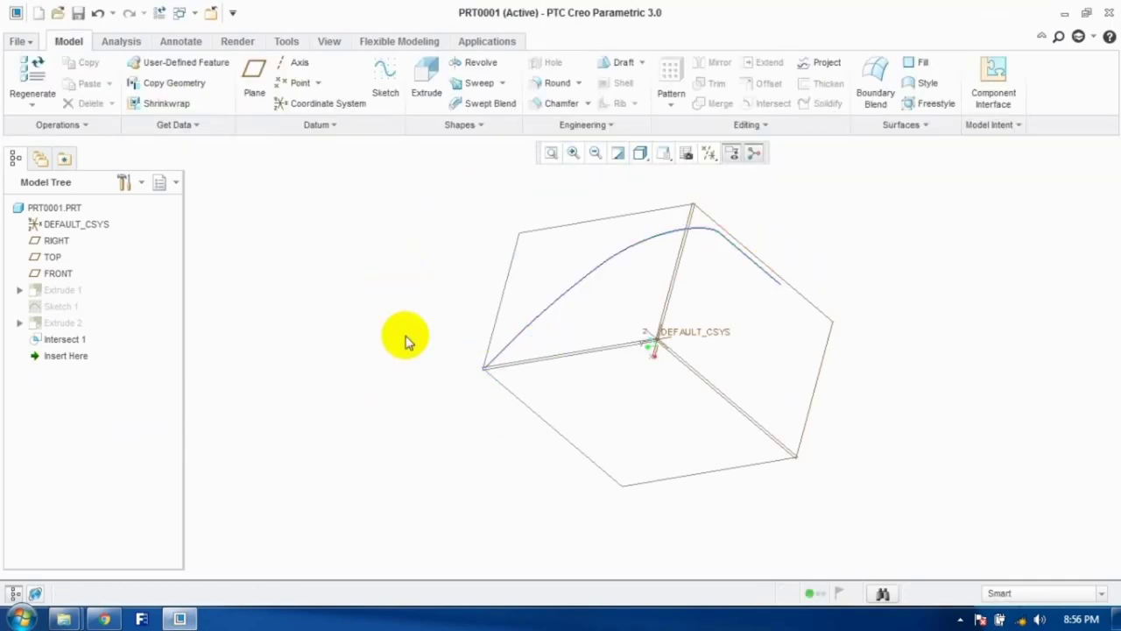
mouse_move(318, 355)
middle_down()
mouse_move(362, 331)
mouse_move(325, 340)
mouse_move(326, 366)
mouse_move(328, 328)
mouse_move(327, 343)
middle_up()
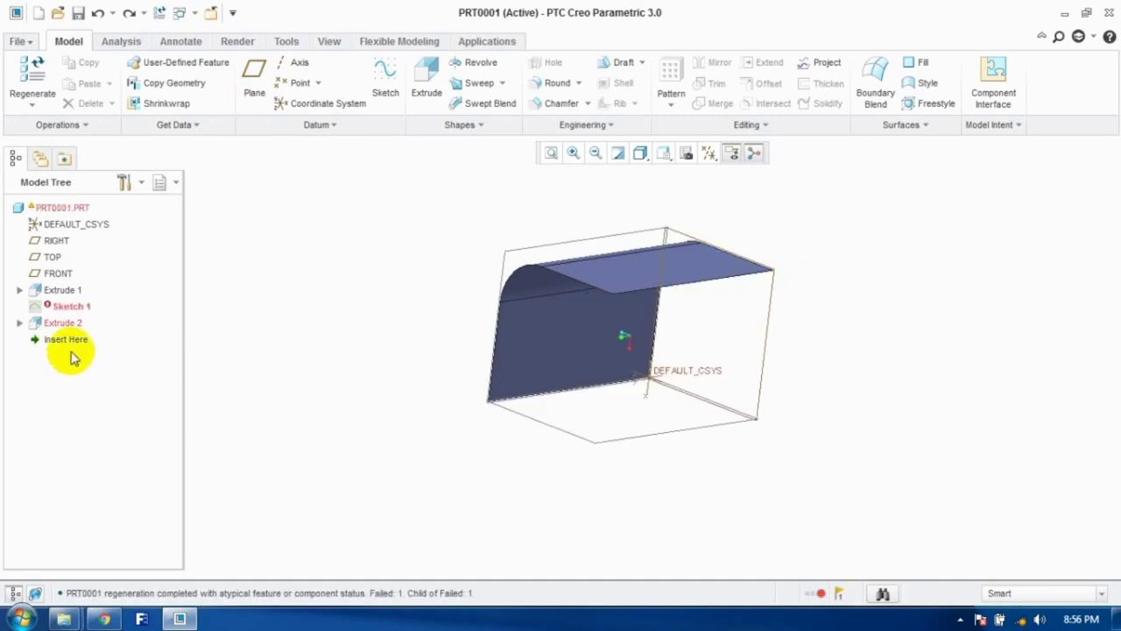
Step: Delete the failed Sketch 1 together with its dependent extrusion
right_click(67, 307)
click(89, 474)
click(478, 329)
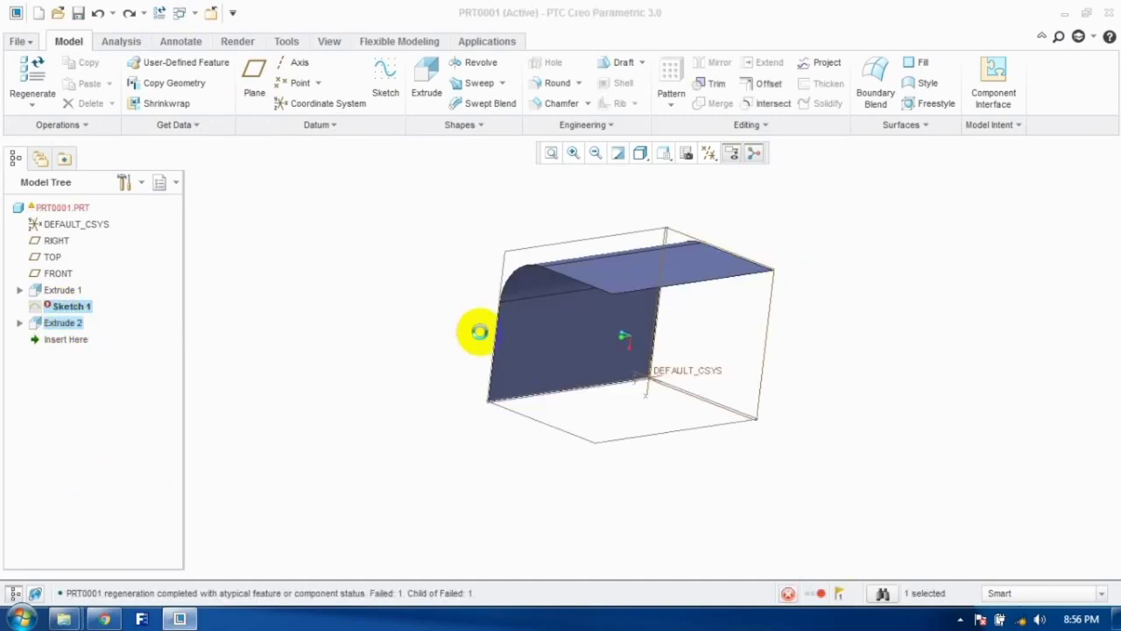
Step: Sketch a stepped line profile with rounded and chamfered corners on the FRONT plane
click(444, 95)
click(601, 220)
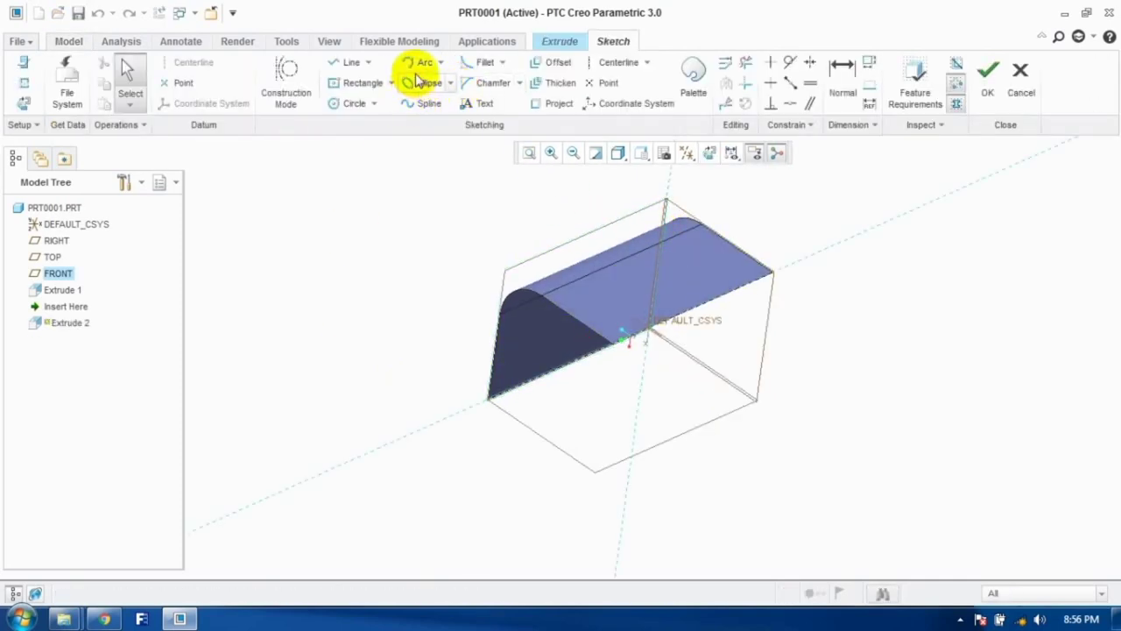
click(342, 64)
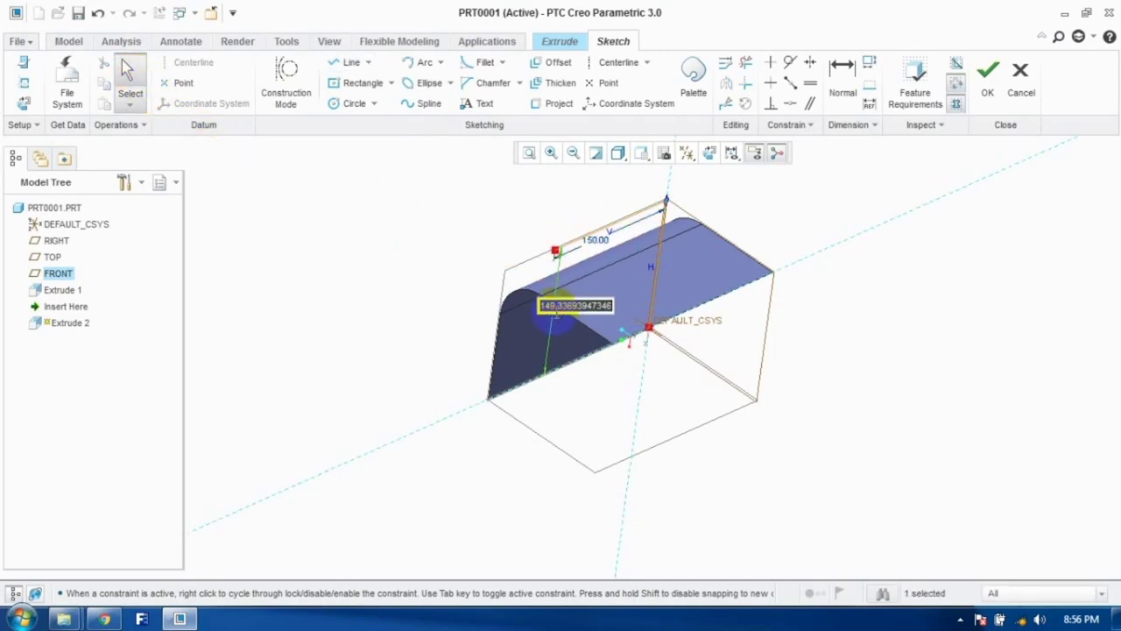
click(484, 63)
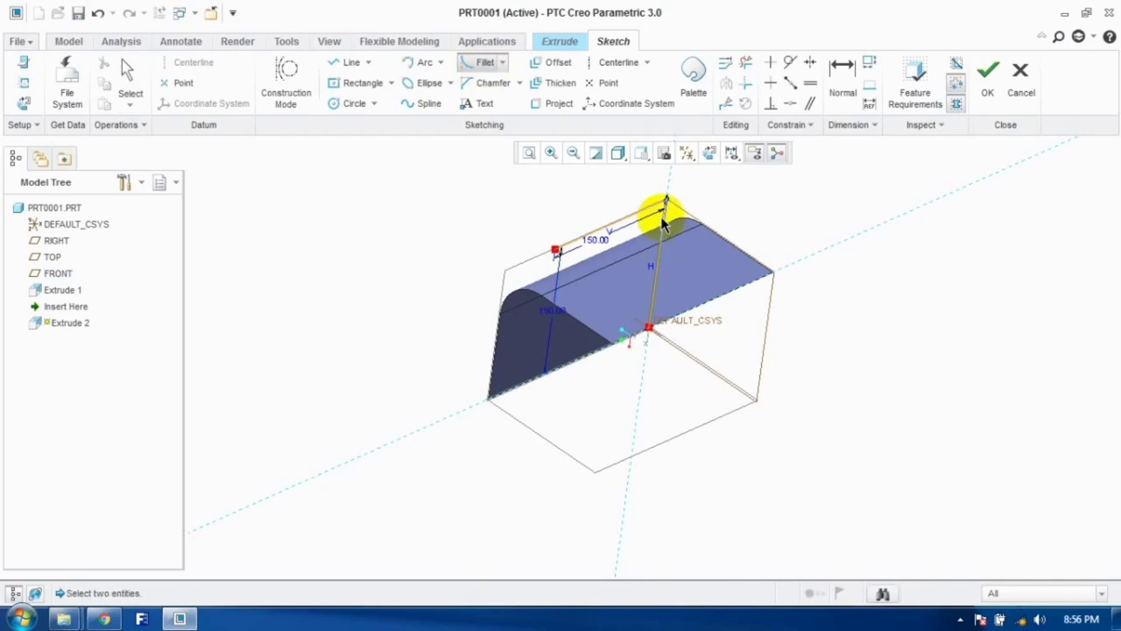
click(493, 83)
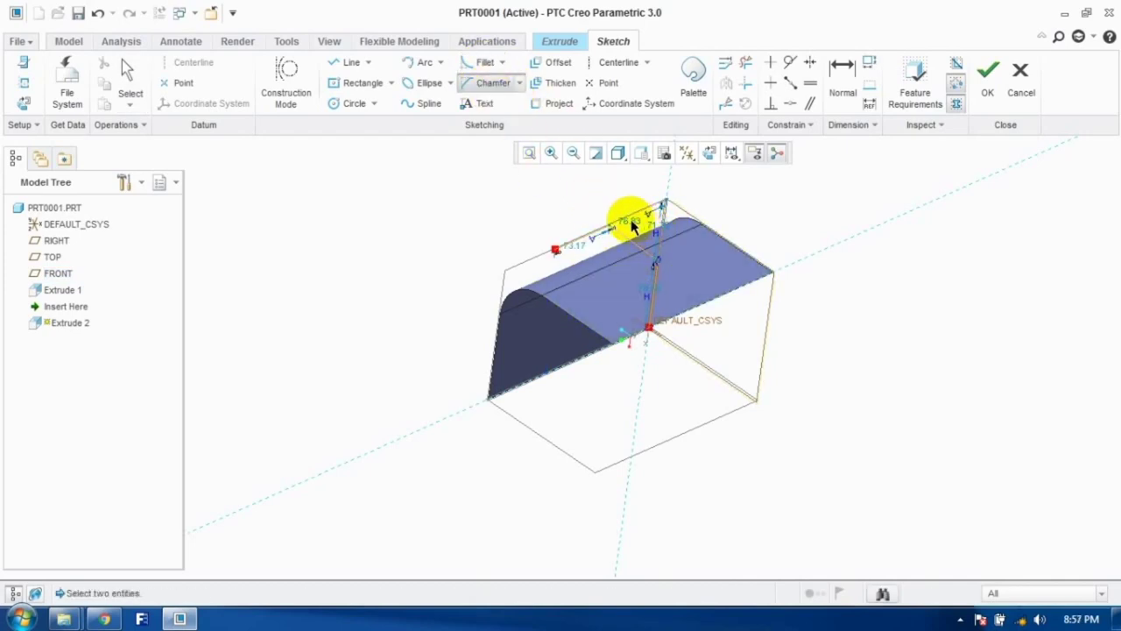
click(130, 72)
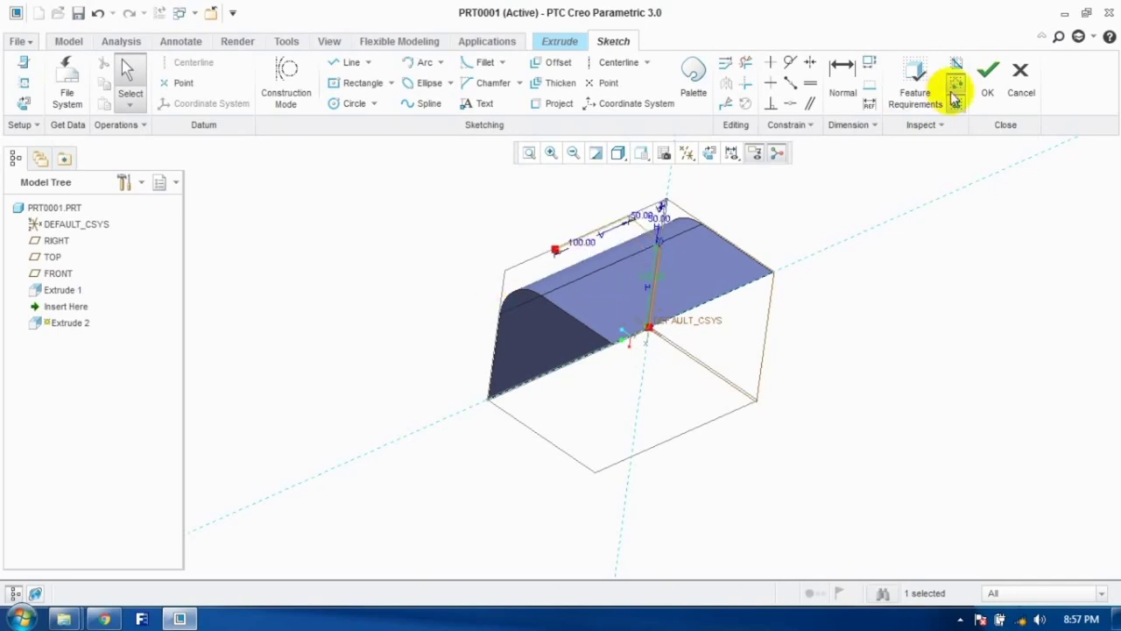
click(987, 77)
Step: Extrude the open profile as a surface to about 256.80 deep and accept it
click(666, 343)
drag(571, 222, 811, 366)
middle_drag(824, 253, 571, 133)
middle_click(578, 220)
middle_drag(578, 220, 712, 300)
Step: Merge the Extrude 1 and Extrude 2 quilts into one quilt
click(887, 301)
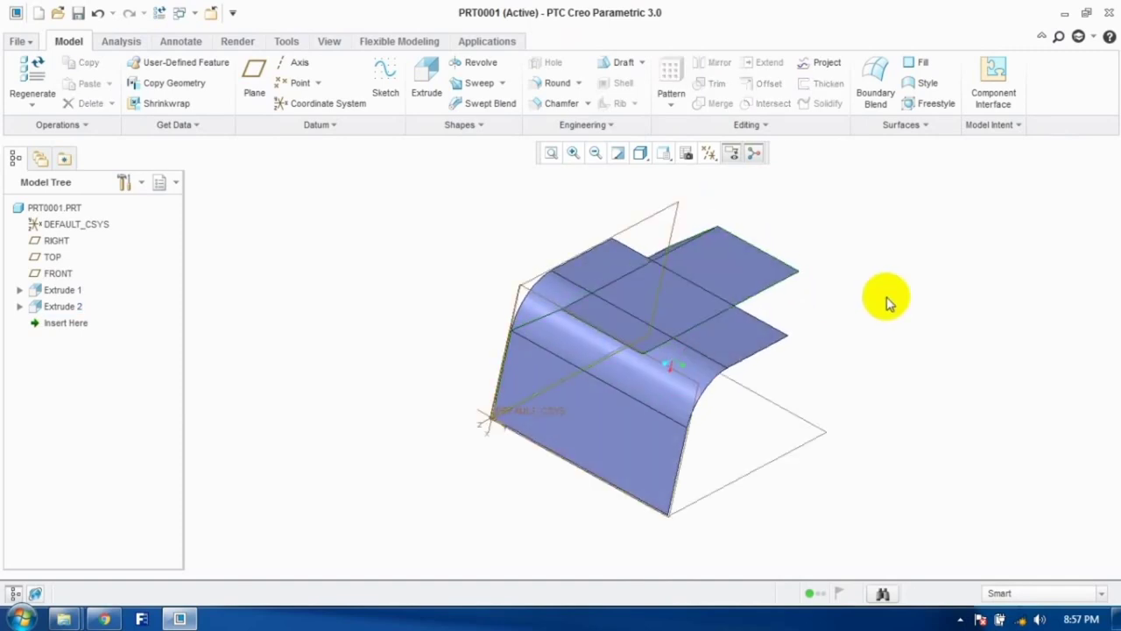
click(620, 386)
ctrl+click(714, 273)
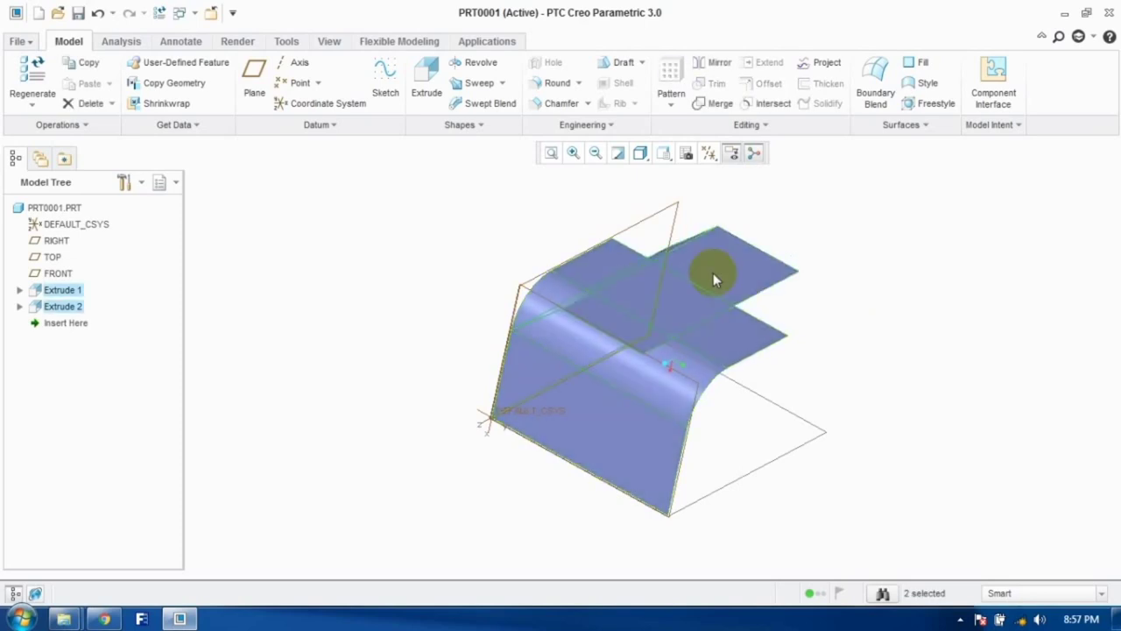
click(714, 103)
mouse_move(565, 303)
middle_down()
mouse_move(588, 292)
mouse_move(514, 287)
mouse_move(320, 190)
middle_up()
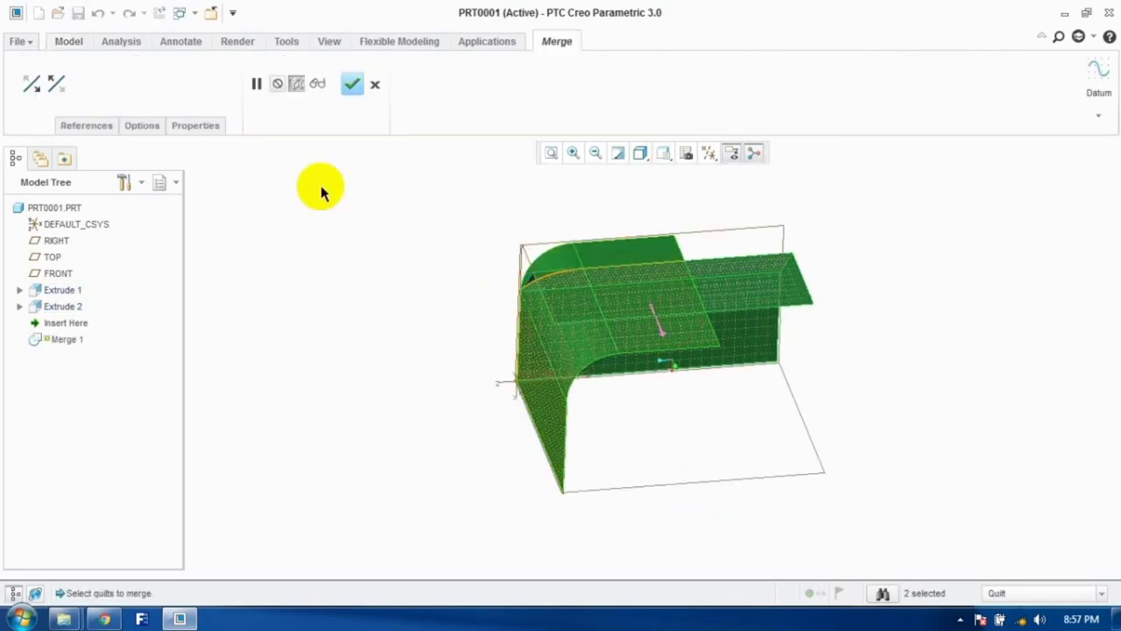
click(351, 84)
mouse_move(453, 332)
middle_down()
mouse_move(500, 417)
mouse_move(500, 332)
mouse_move(425, 303)
mouse_move(408, 321)
middle_up()
Step: Thicken the merged quilt into a solid, then undo it with Ctrl+Z
click(644, 445)
middle_drag(644, 445, 755, 163)
click(716, 328)
click(819, 87)
middle_drag(751, 243, 671, 400)
click(370, 83)
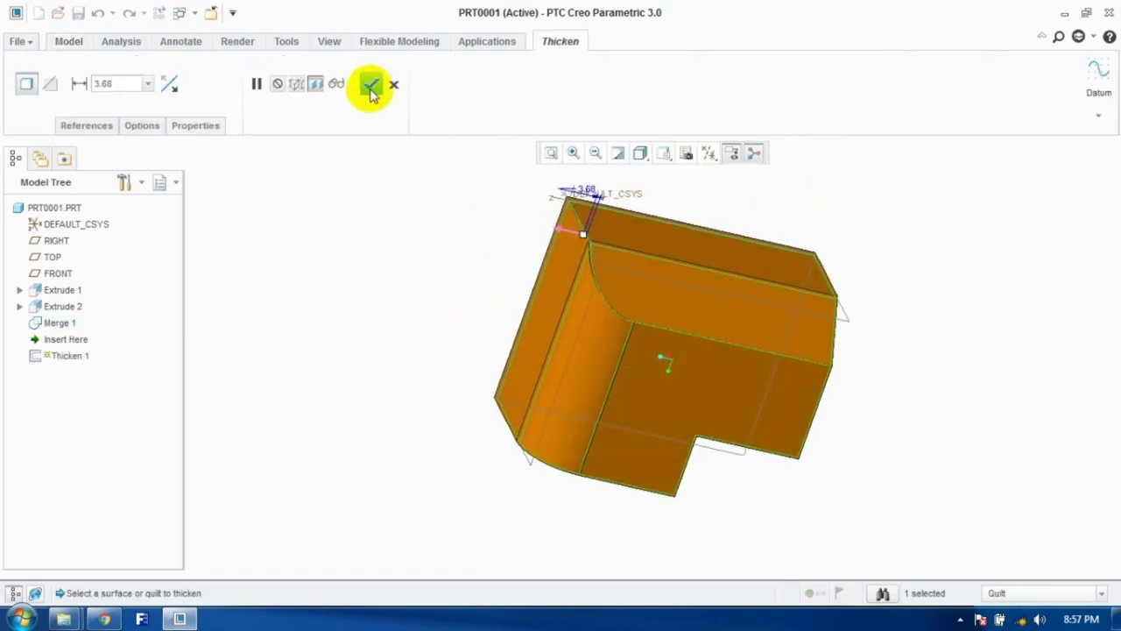
middle_drag(446, 277, 420, 233)
key(ctrl+z)
key(ctrl+z)
key(ctrl+z)
key(ctrl+z)
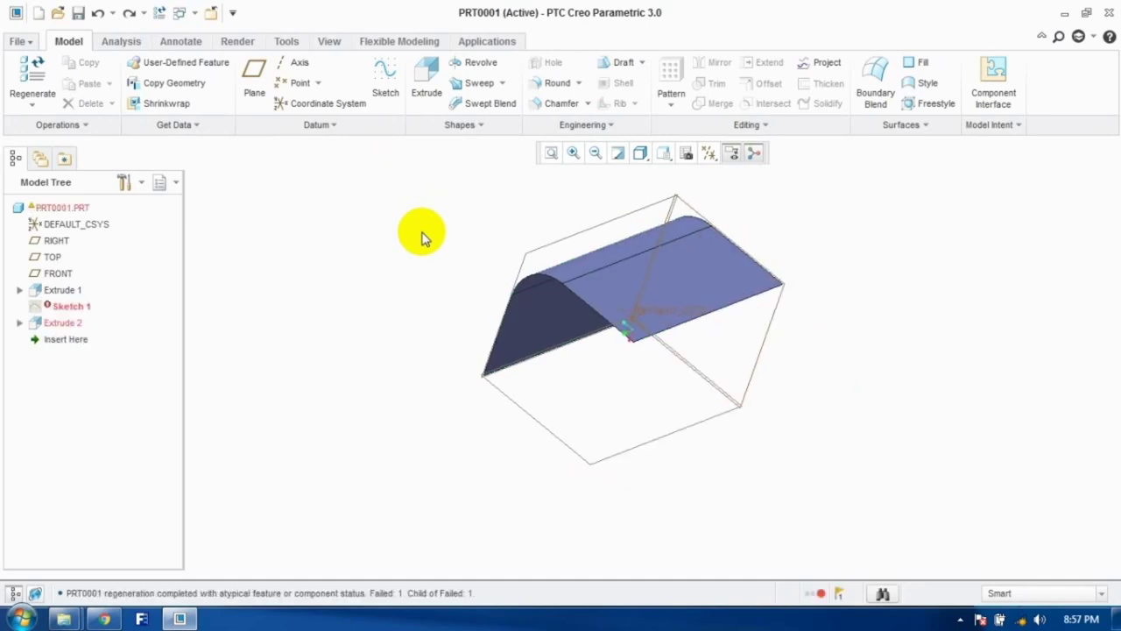
Step: Sketch a circle centred at the origin on a datum plane
click(961, 619)
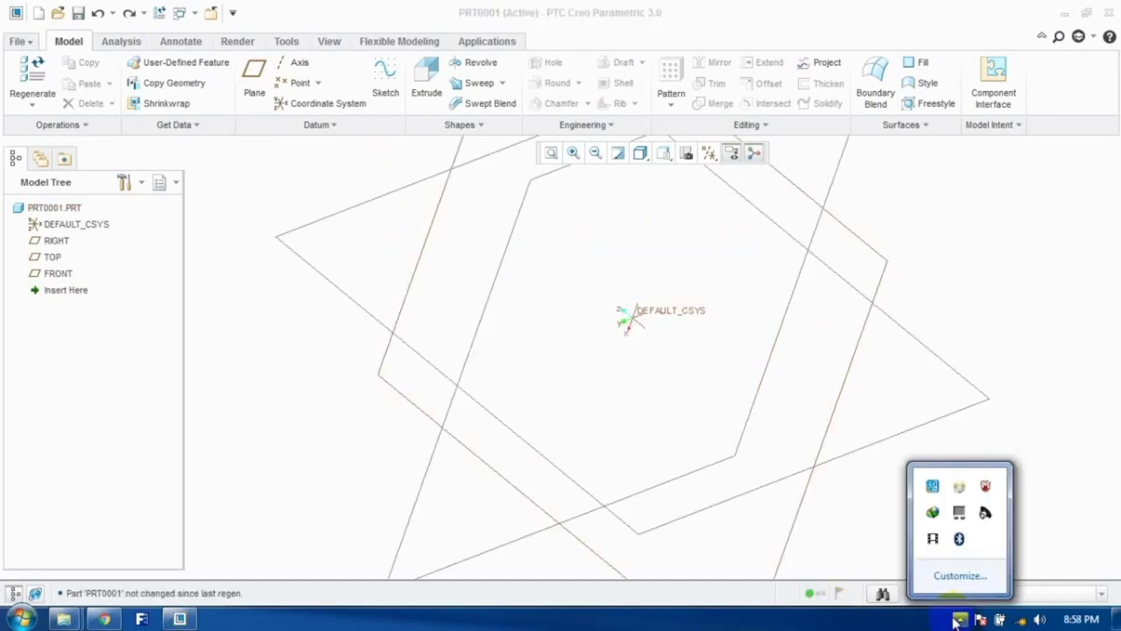
key(ctrl+d)
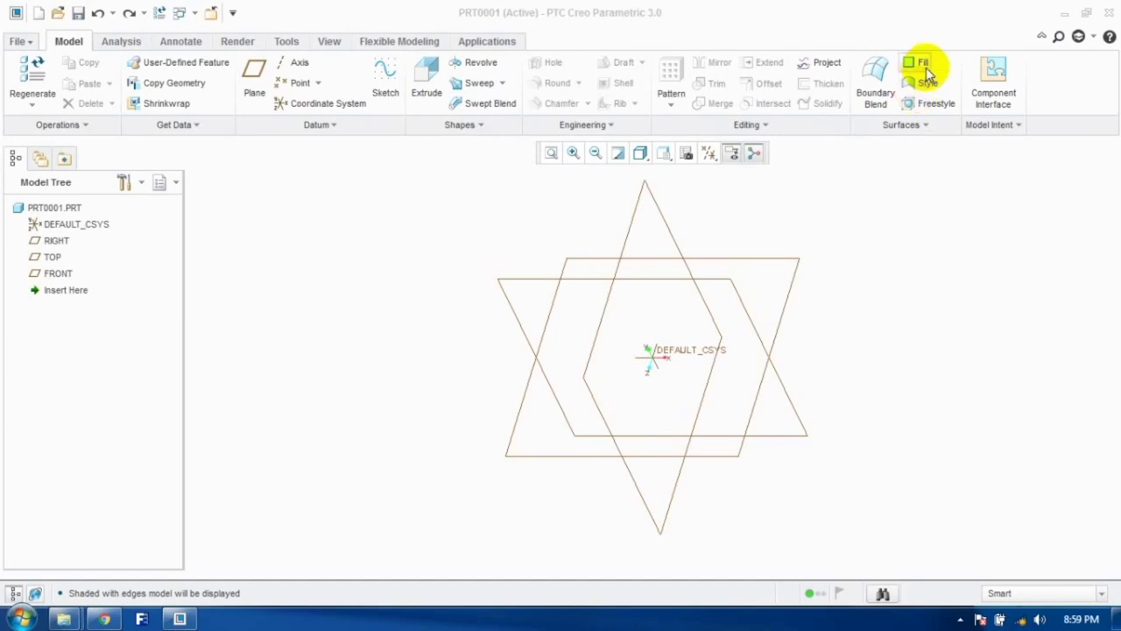
click(388, 88)
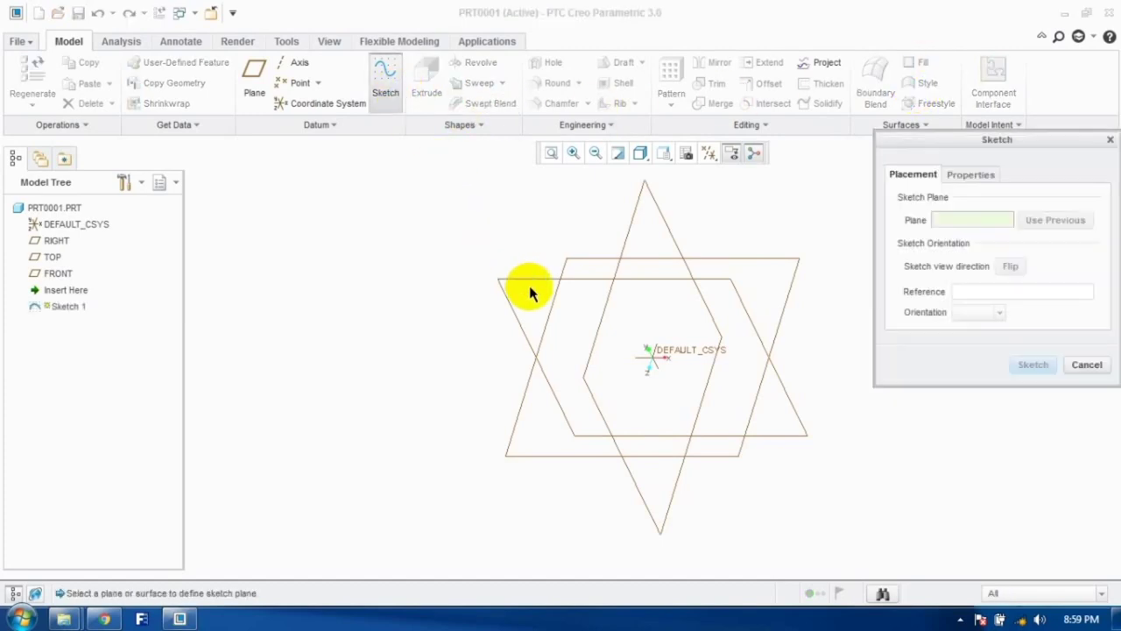
click(552, 328)
click(1033, 365)
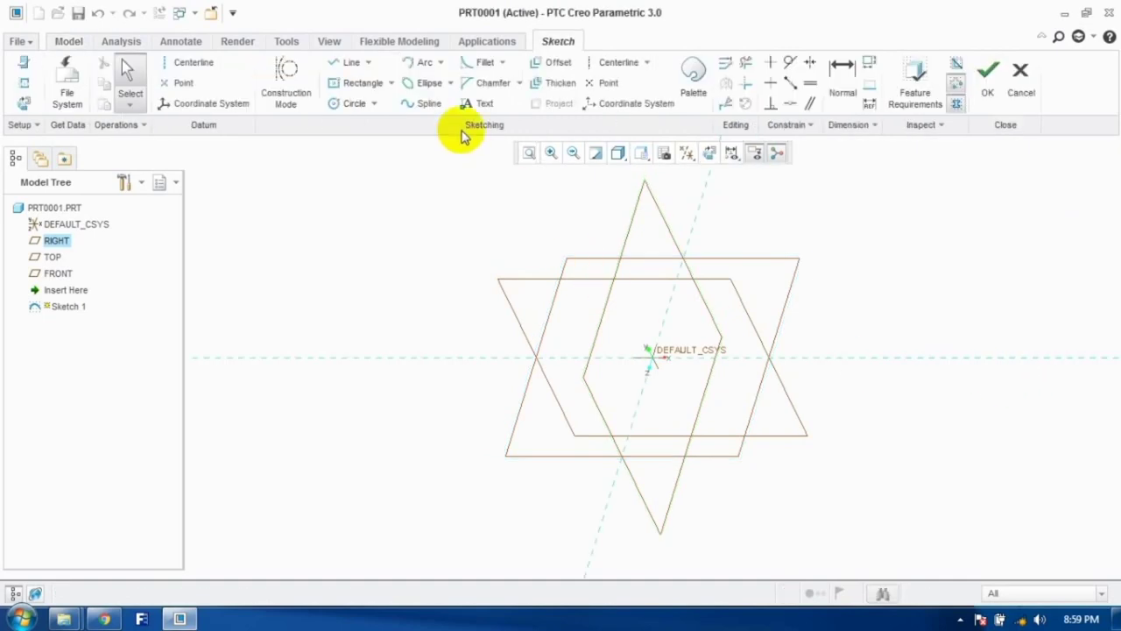
click(348, 104)
click(655, 363)
click(691, 393)
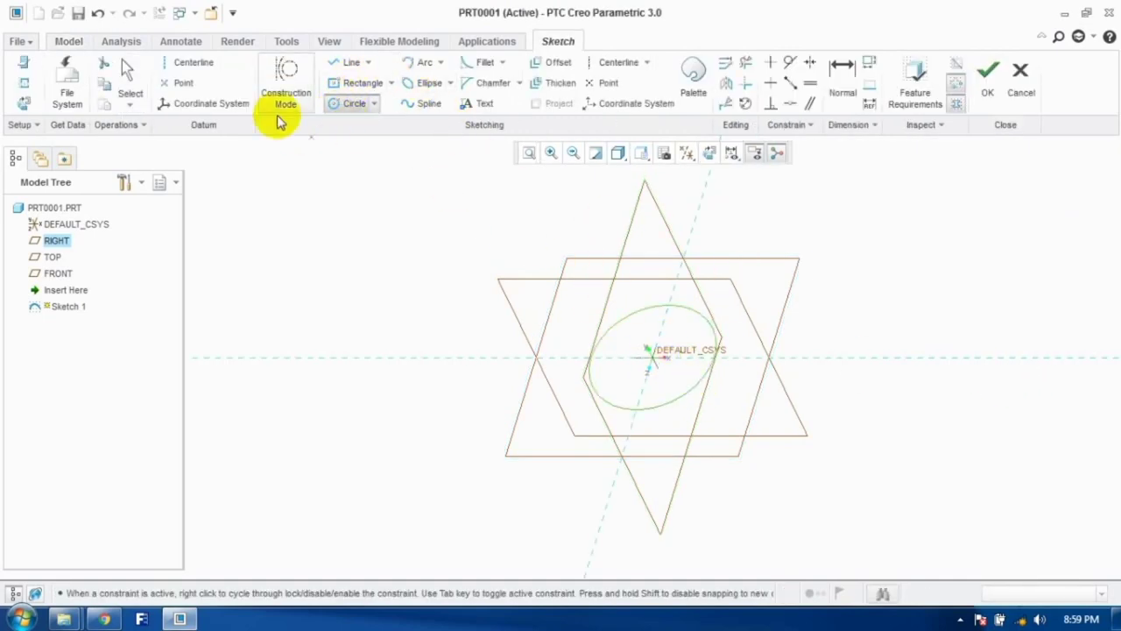
click(988, 73)
Step: Fill the circle with a flat surface, then undo the fill and the sketch
click(918, 63)
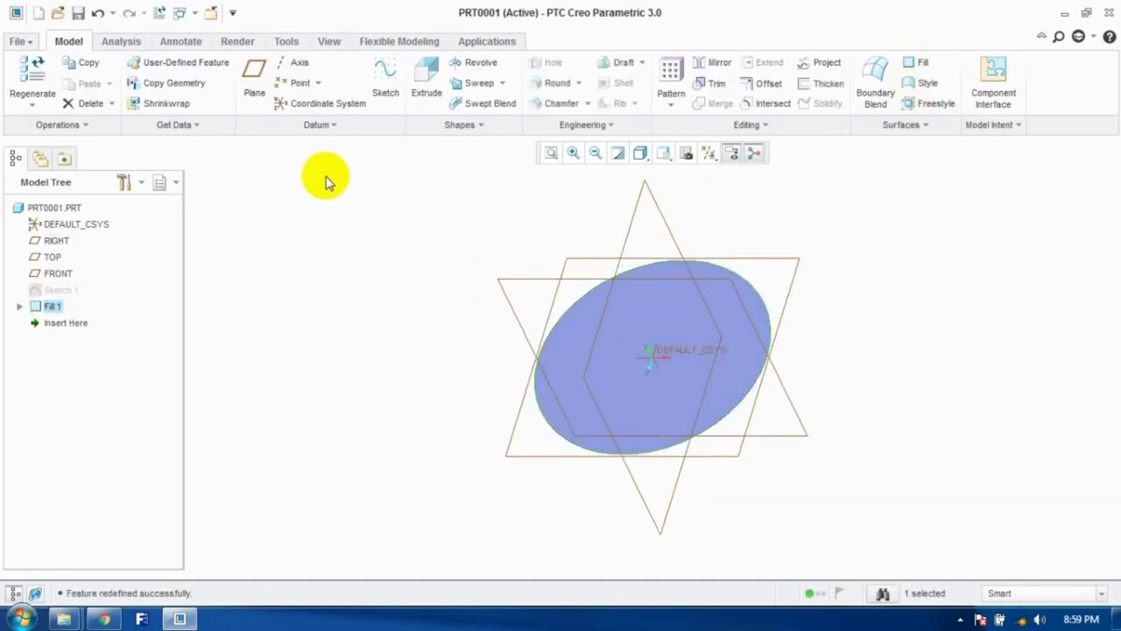
click(869, 415)
key(ctrl+z)
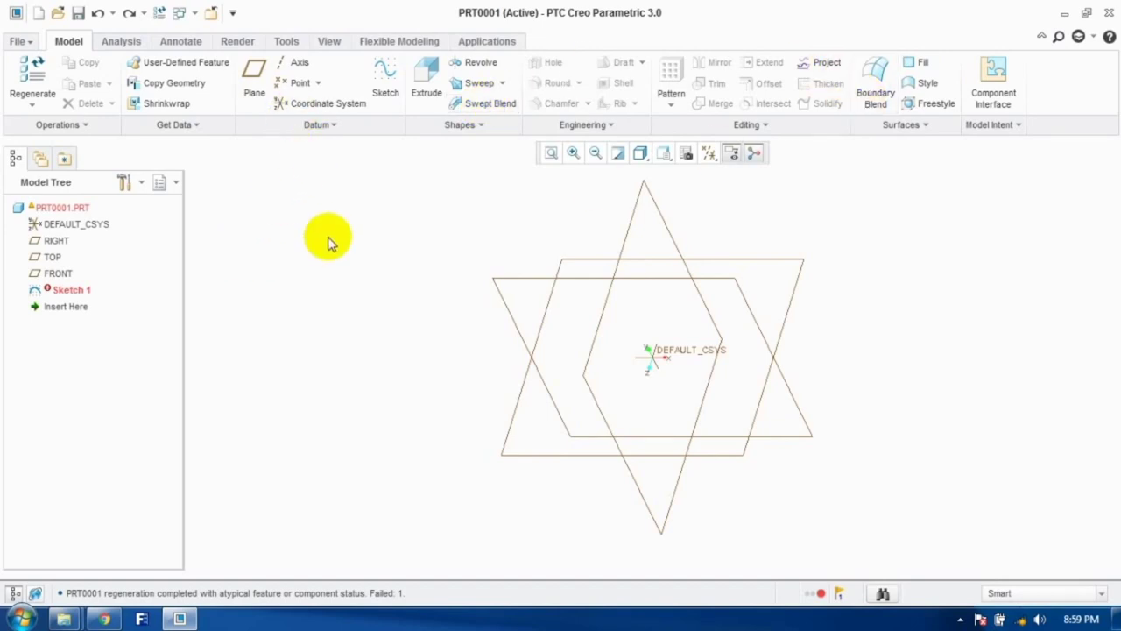
key(ctrl+z)
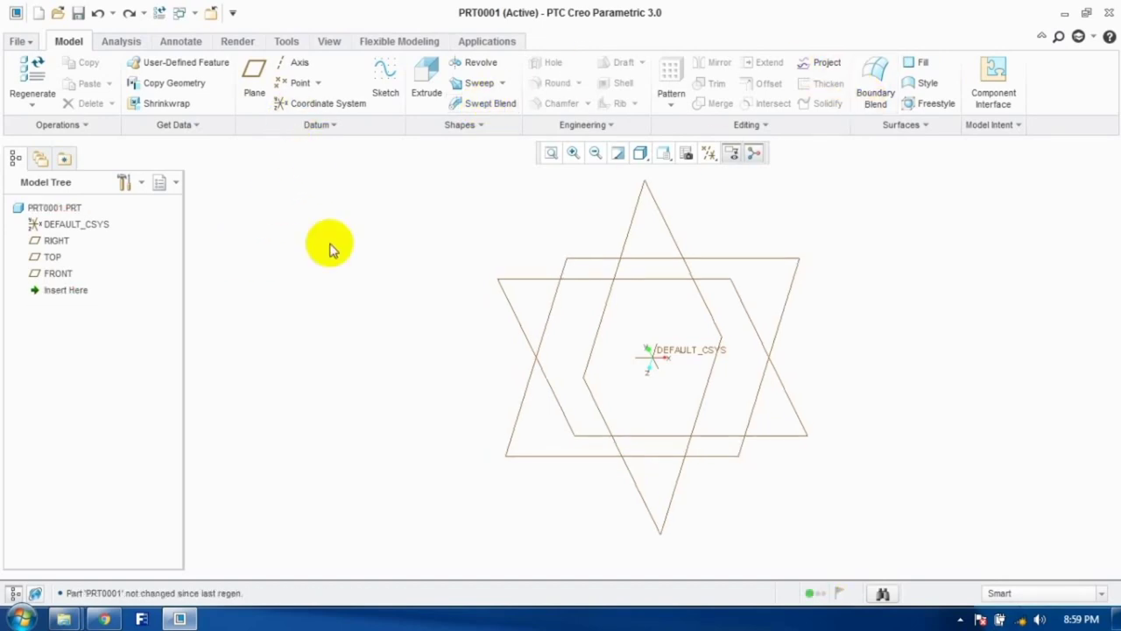
Step: Draw an arc on the FRONT plane with both endpoints on the horizontal axis
click(385, 98)
click(520, 279)
click(1030, 365)
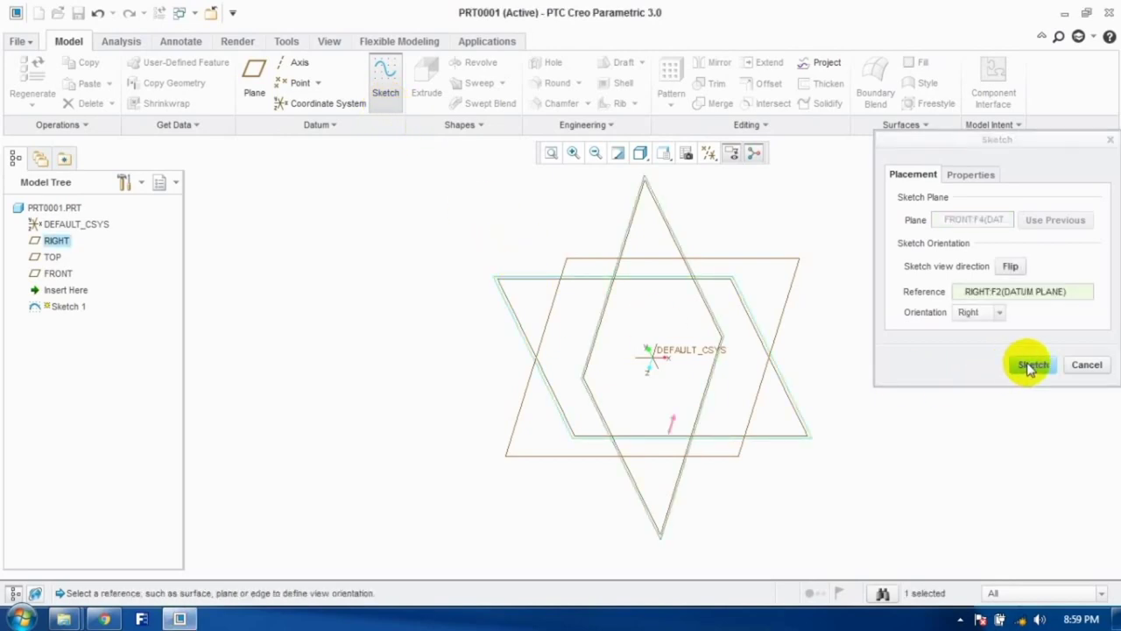
click(710, 153)
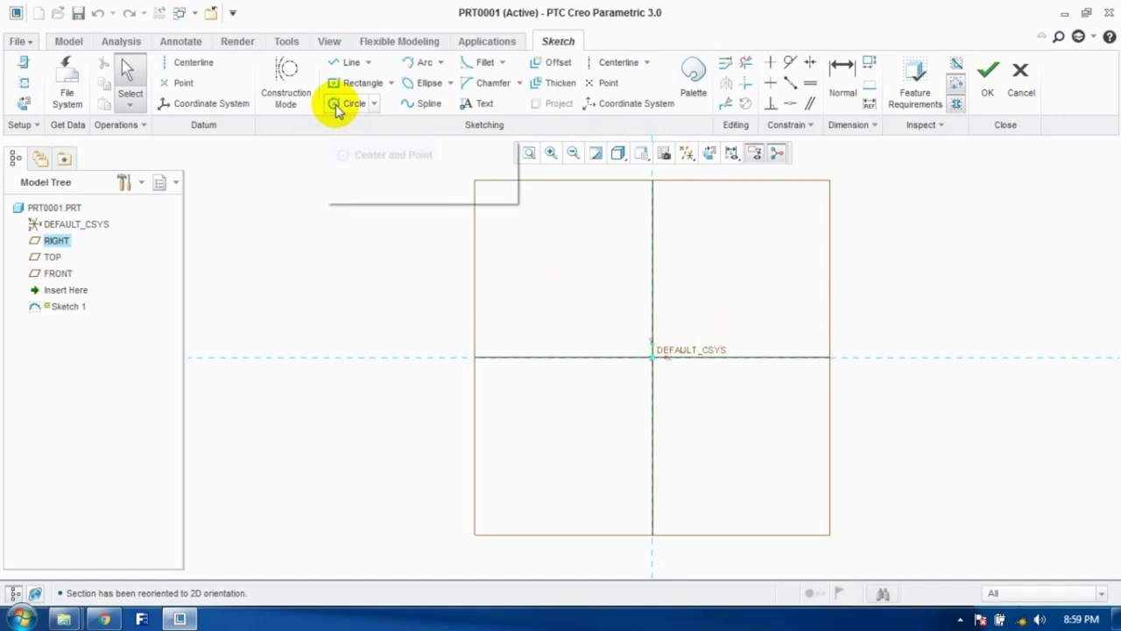
click(420, 63)
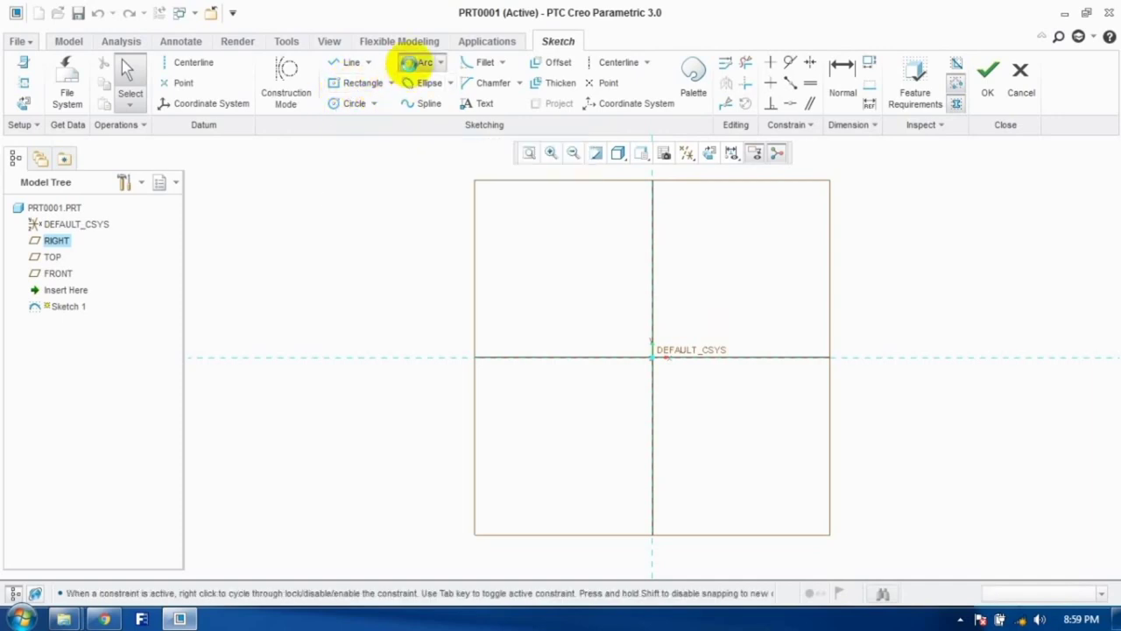
click(779, 357)
click(689, 311)
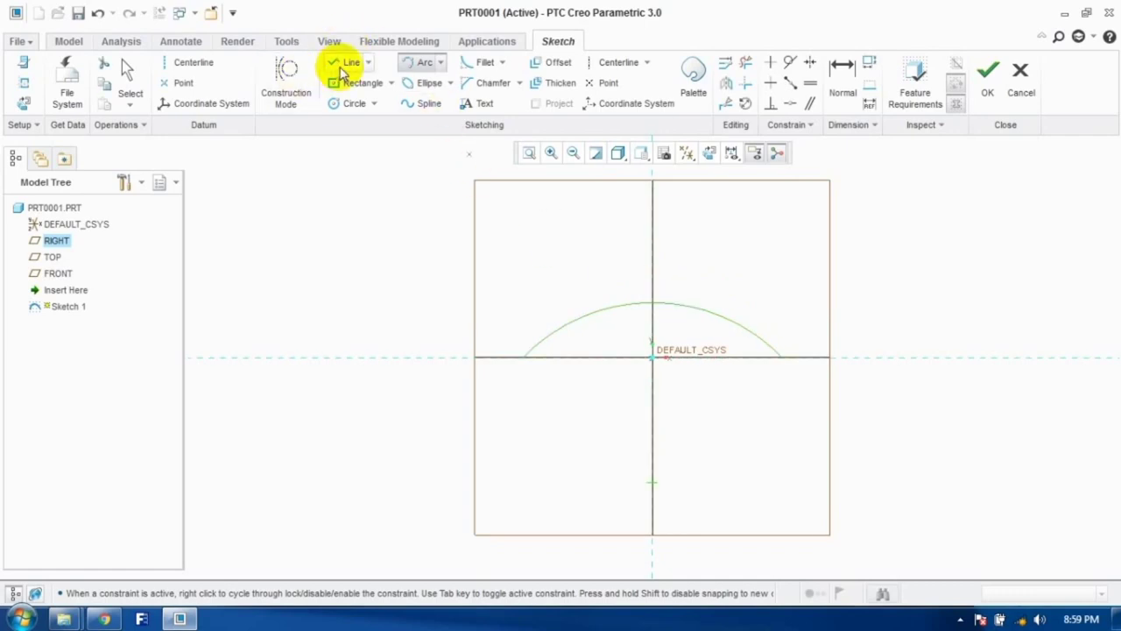
click(123, 67)
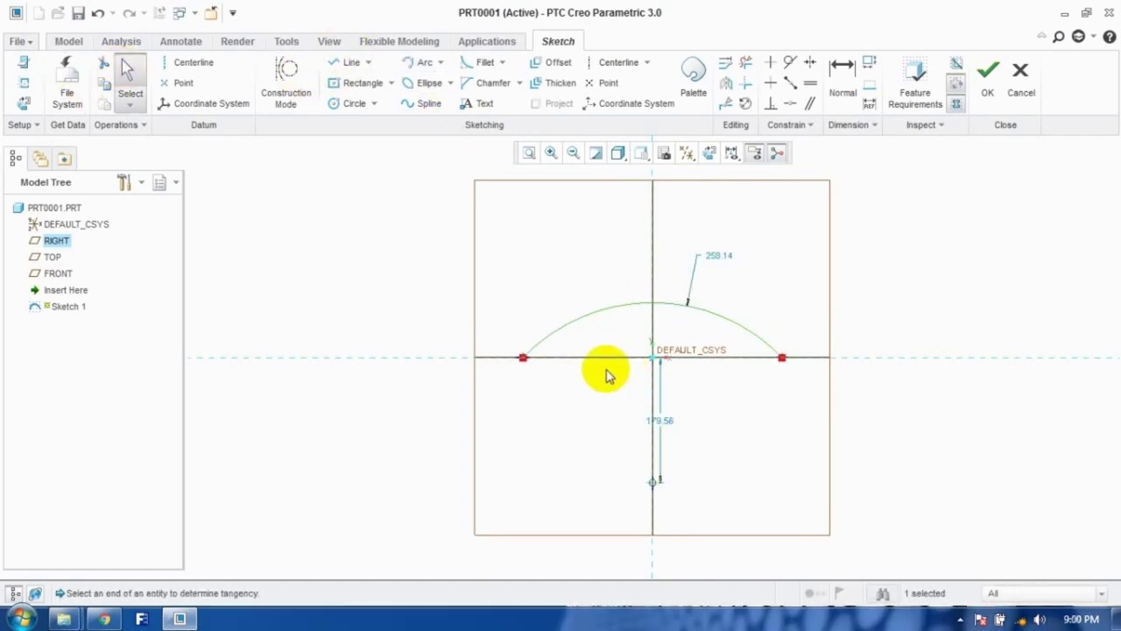
Step: Dimension the arc's endpoint span to 300
click(843, 77)
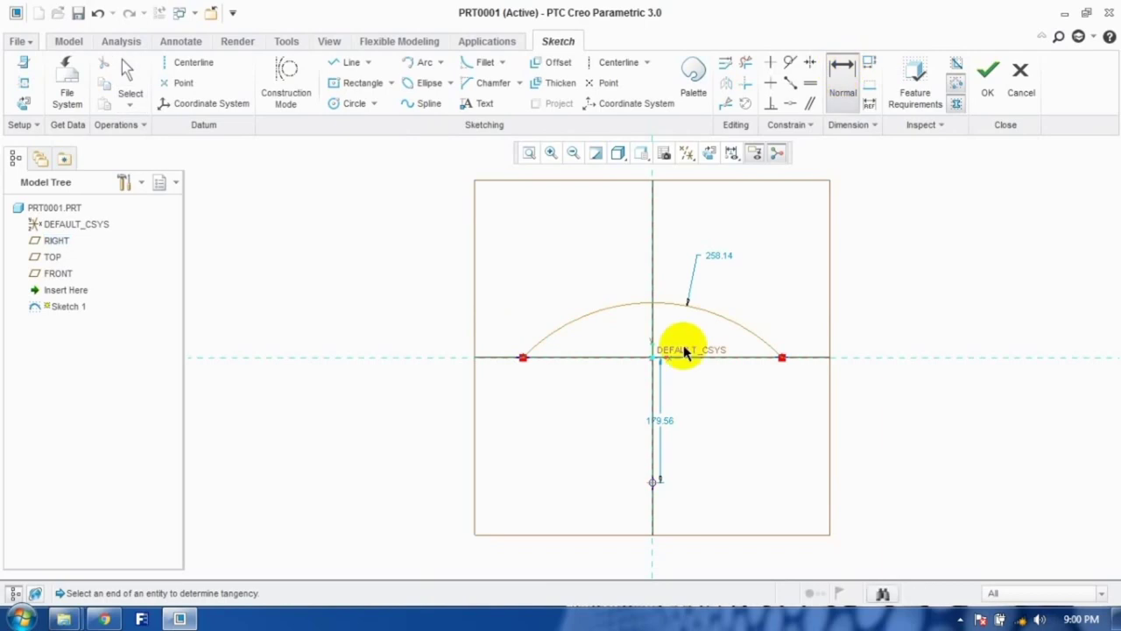
click(765, 375)
middle_click(720, 393)
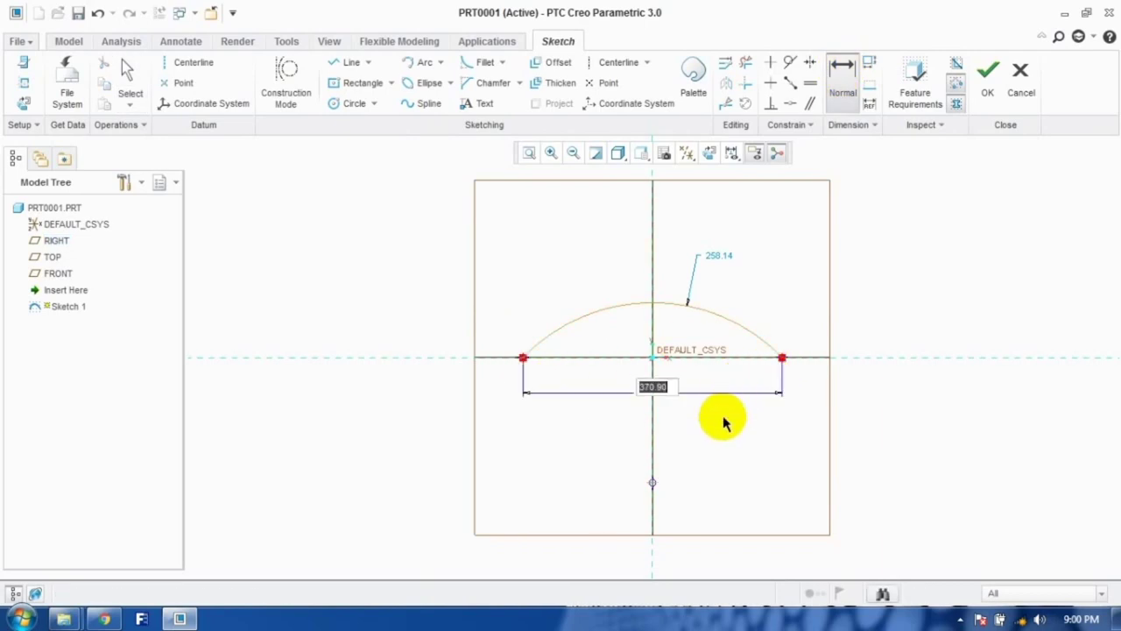
text(300)
key(Return)
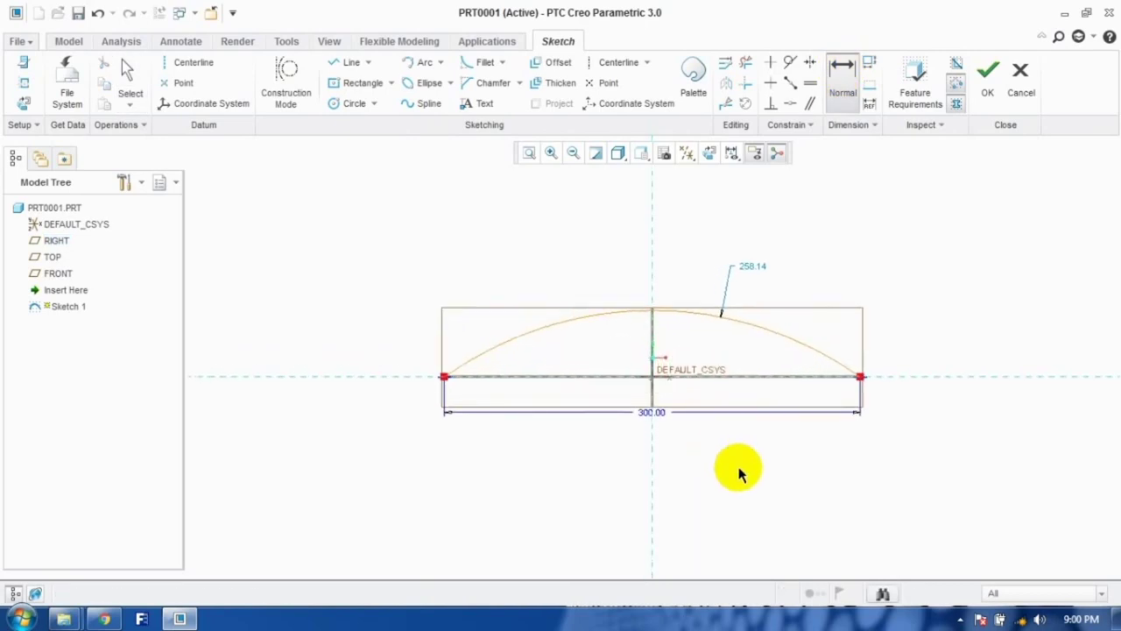
Step: Delete the conflicting 150 half-span dimension, type 200 for the radius, and finish the sketch
click(444, 377)
click(651, 330)
middle_click(618, 341)
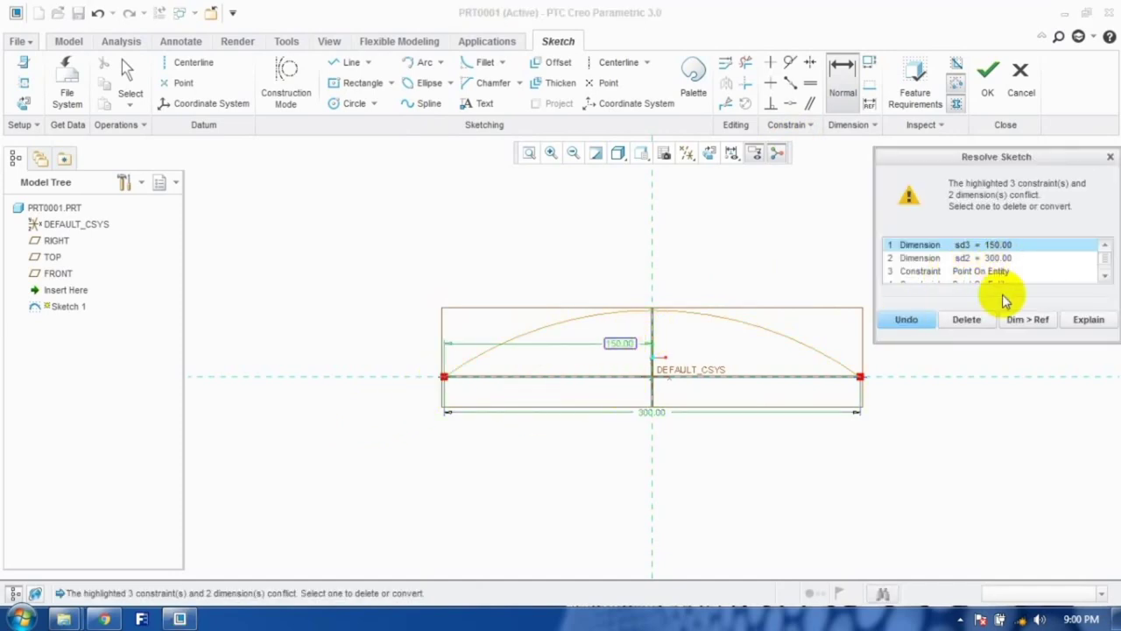
click(966, 321)
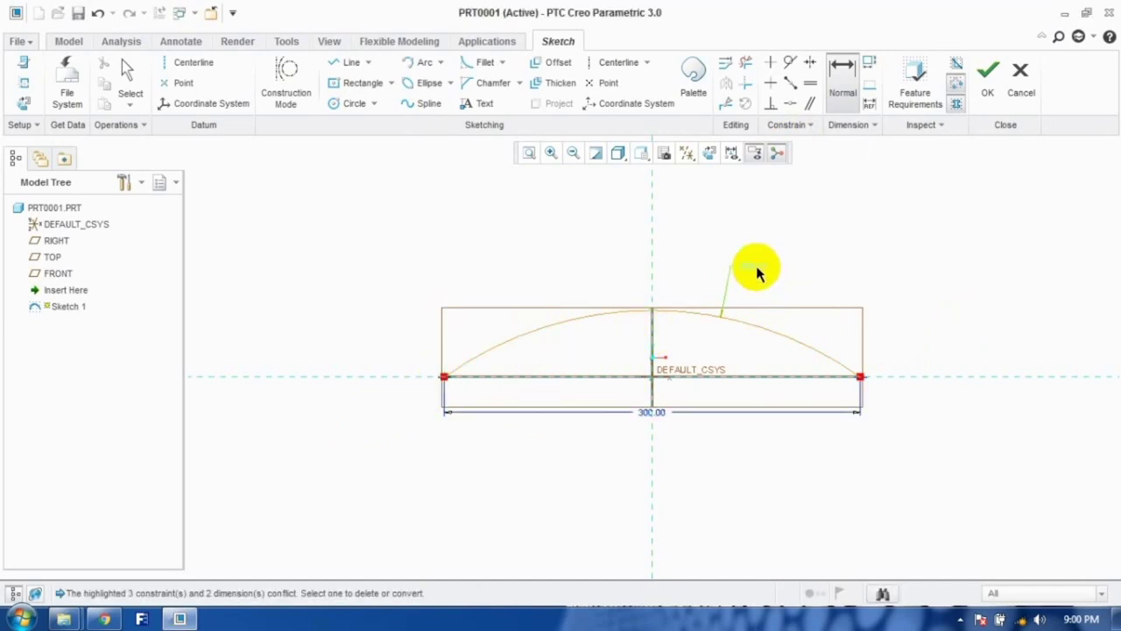
text(200)
key(Return)
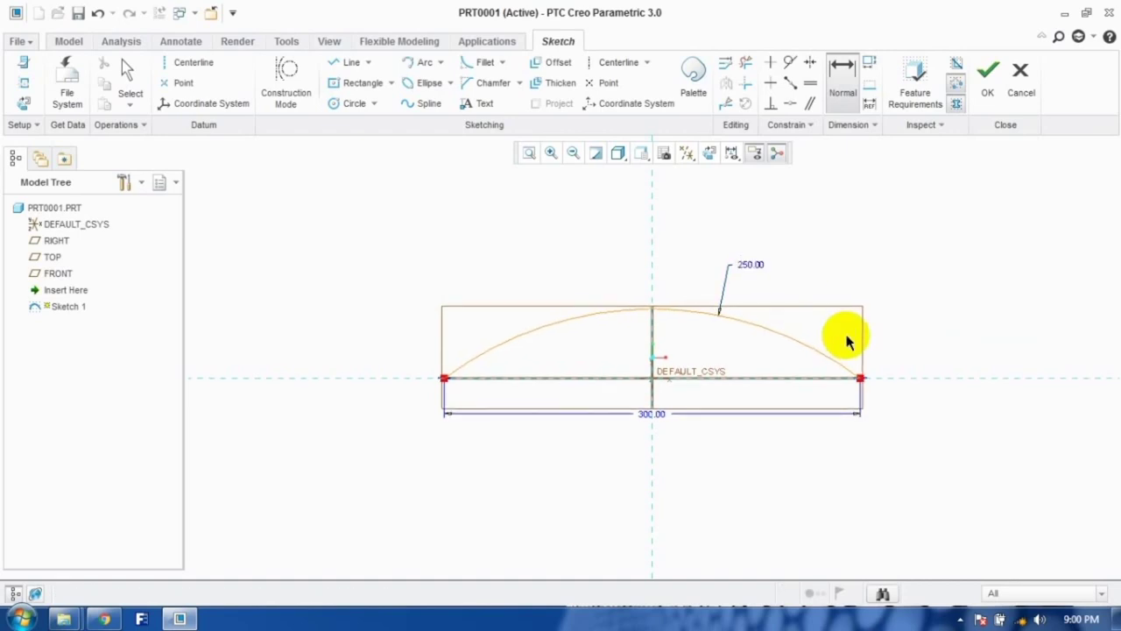
click(986, 83)
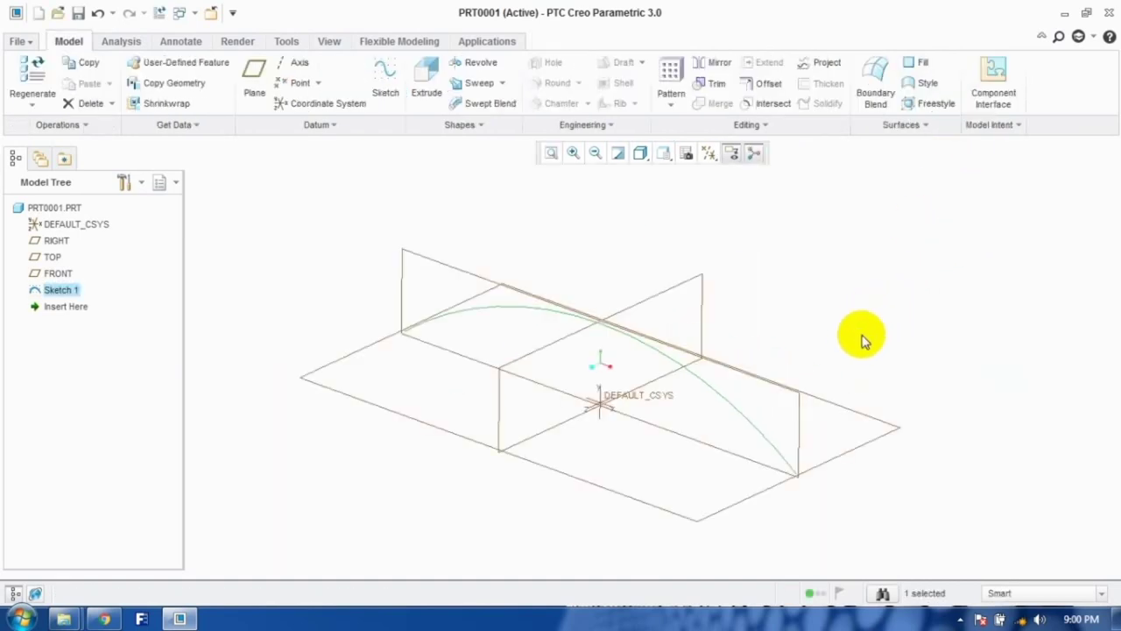
Step: Create datum plane DTM1 offset from FRONT and project the arc onto it as Sketch 2
click(254, 83)
click(628, 298)
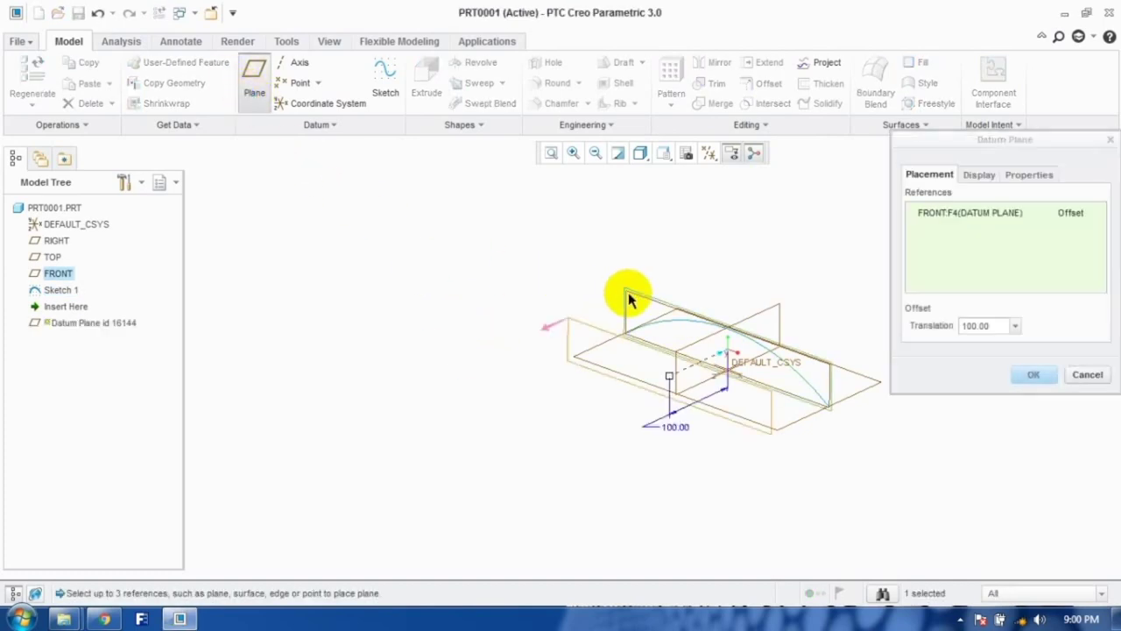
click(1032, 376)
click(385, 84)
click(590, 328)
click(1029, 366)
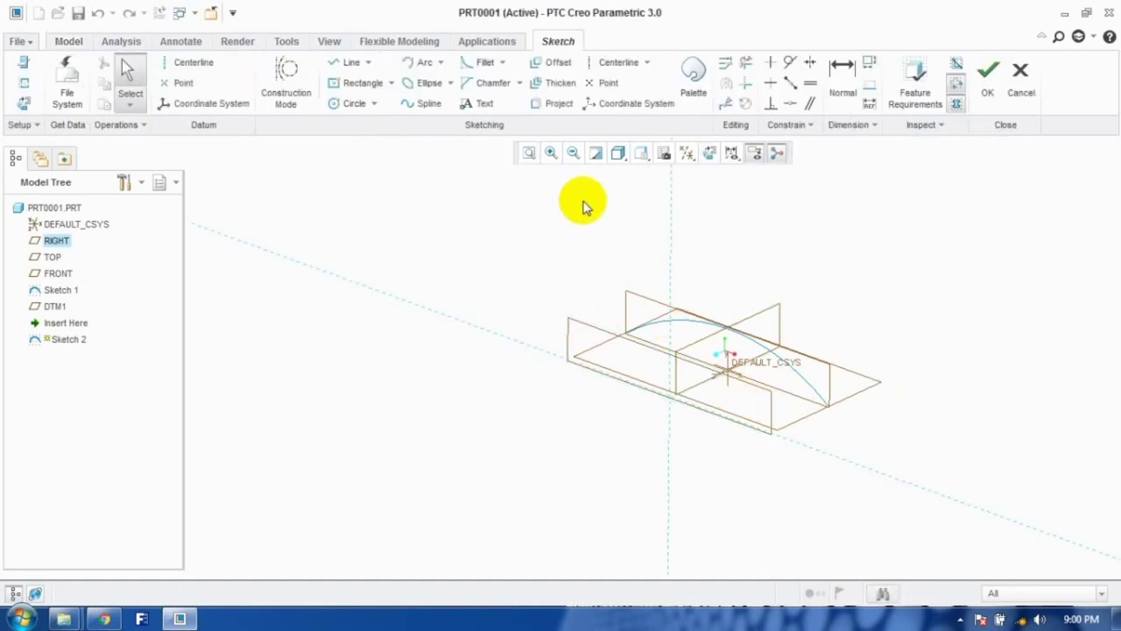
click(557, 110)
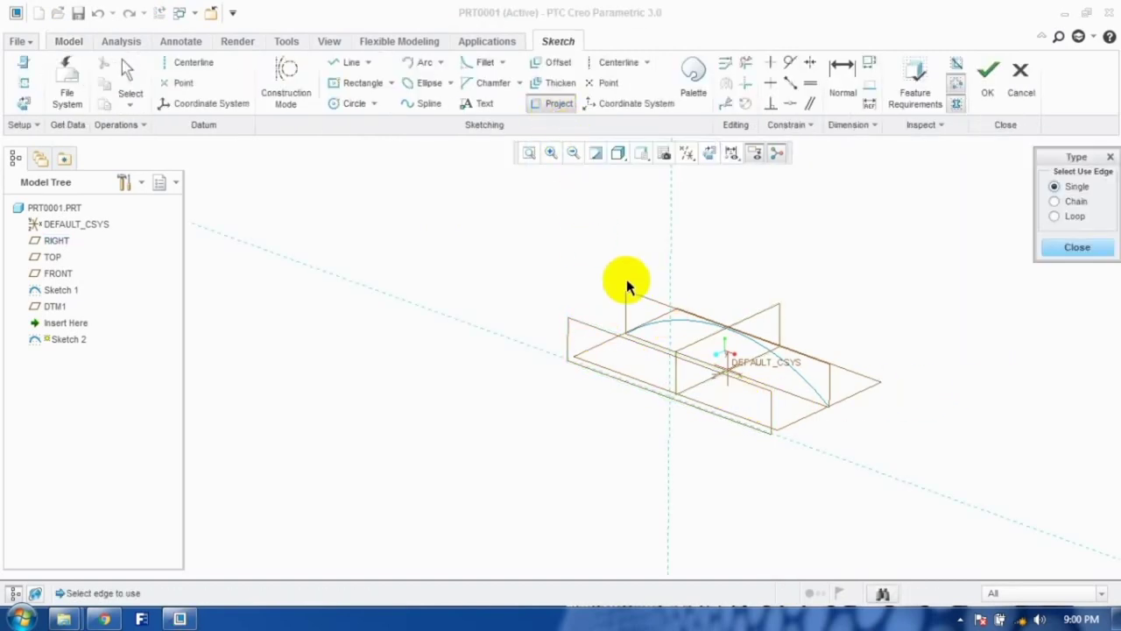
click(655, 325)
click(1073, 248)
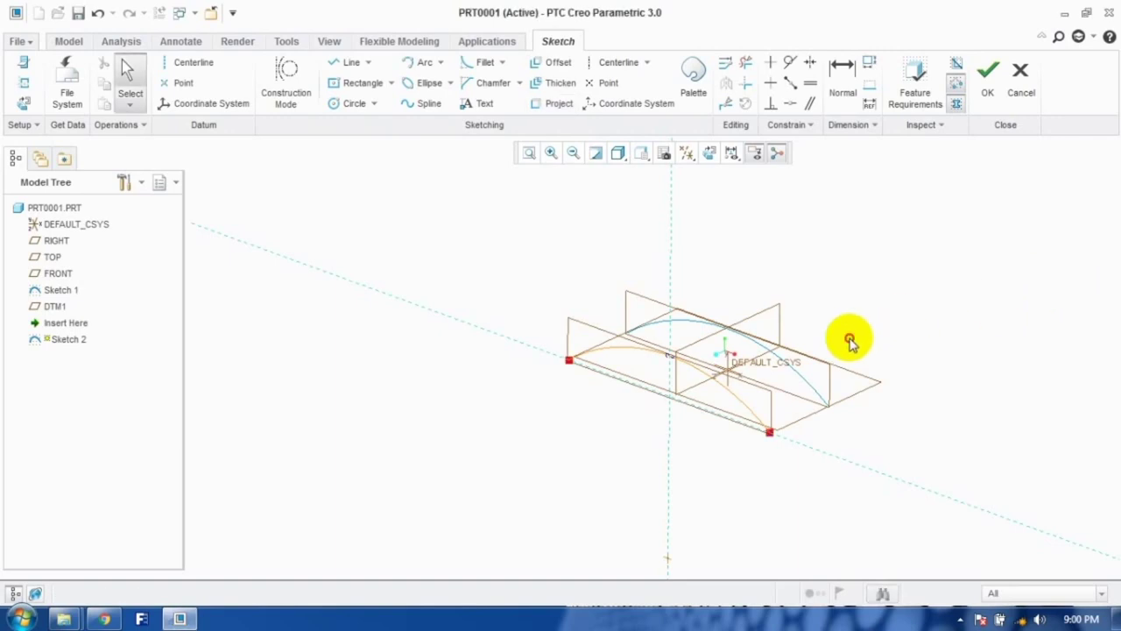
click(990, 76)
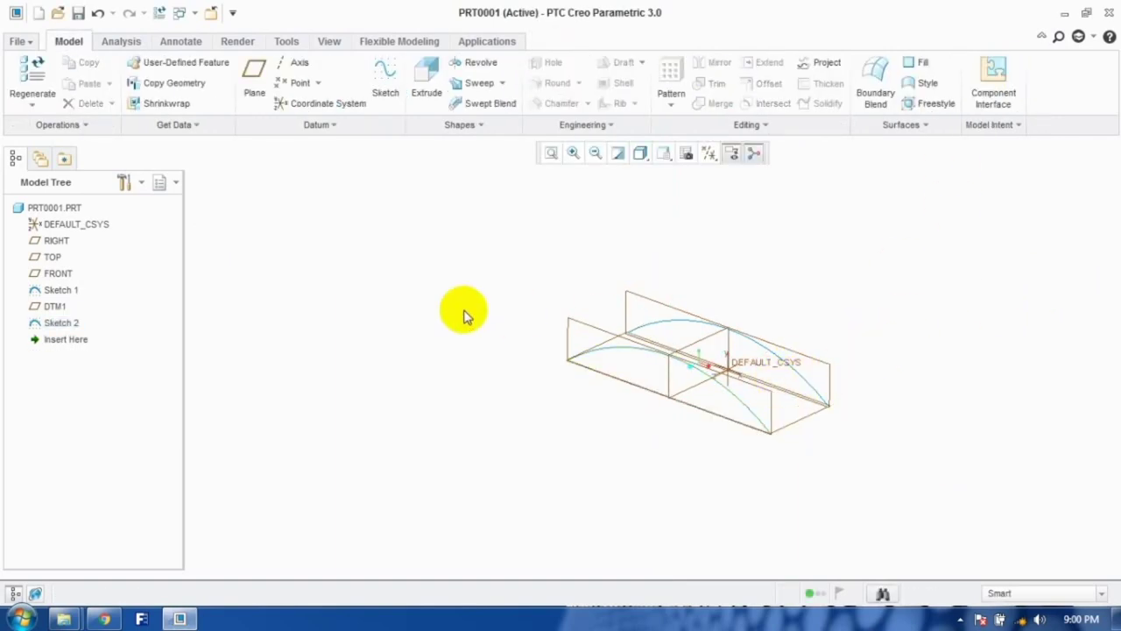
Step: Add datum plane DTM2 offset 200 from DTM1
click(260, 101)
click(634, 345)
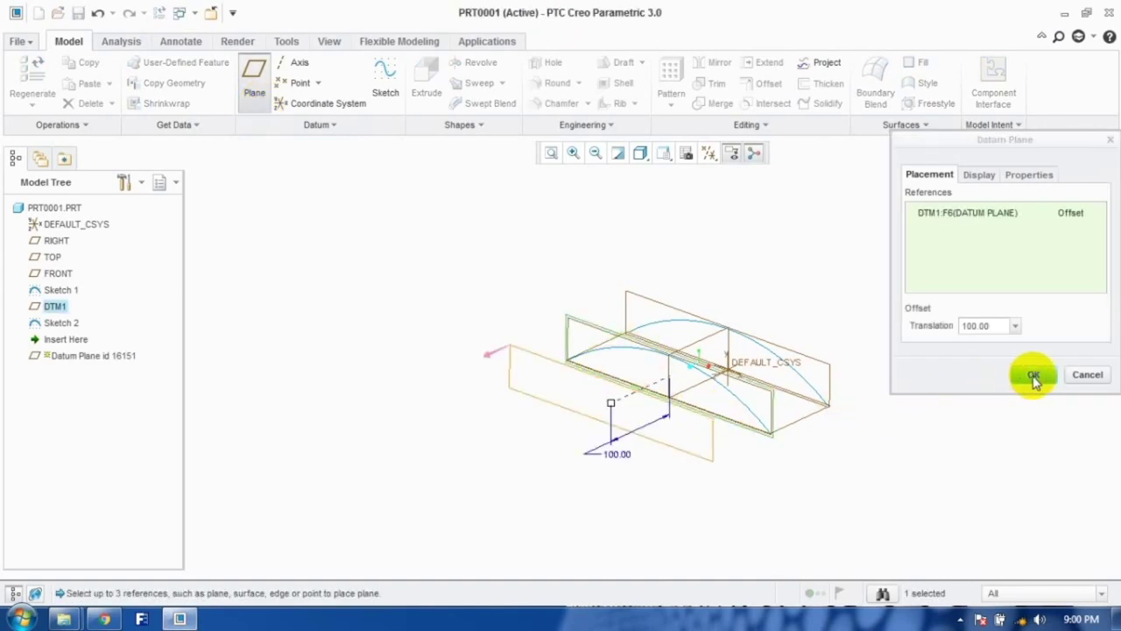
double_click(995, 325)
key(Return)
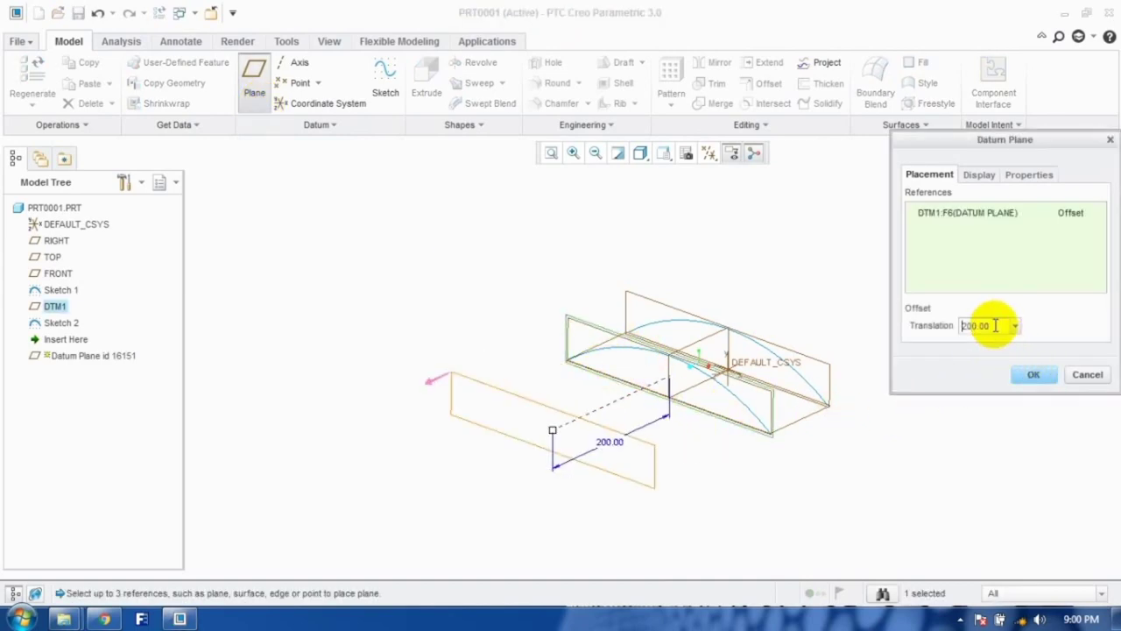
click(1030, 376)
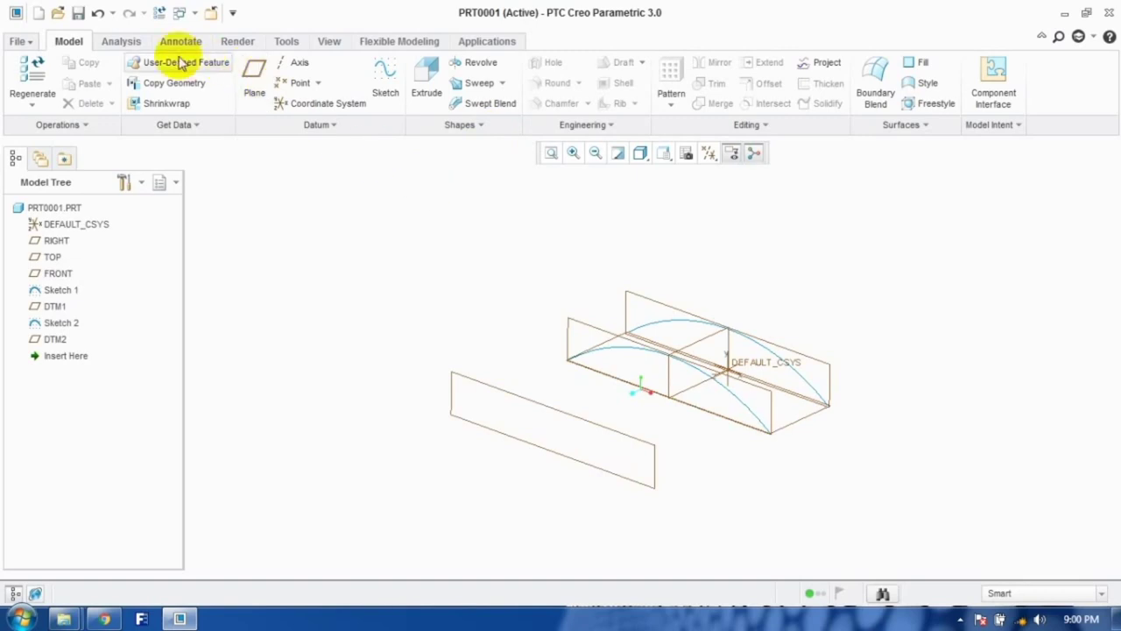
Step: Start Sketch 3 on the RIGHT plane and project the existing arc into it
click(382, 88)
click(468, 382)
click(1051, 365)
click(557, 102)
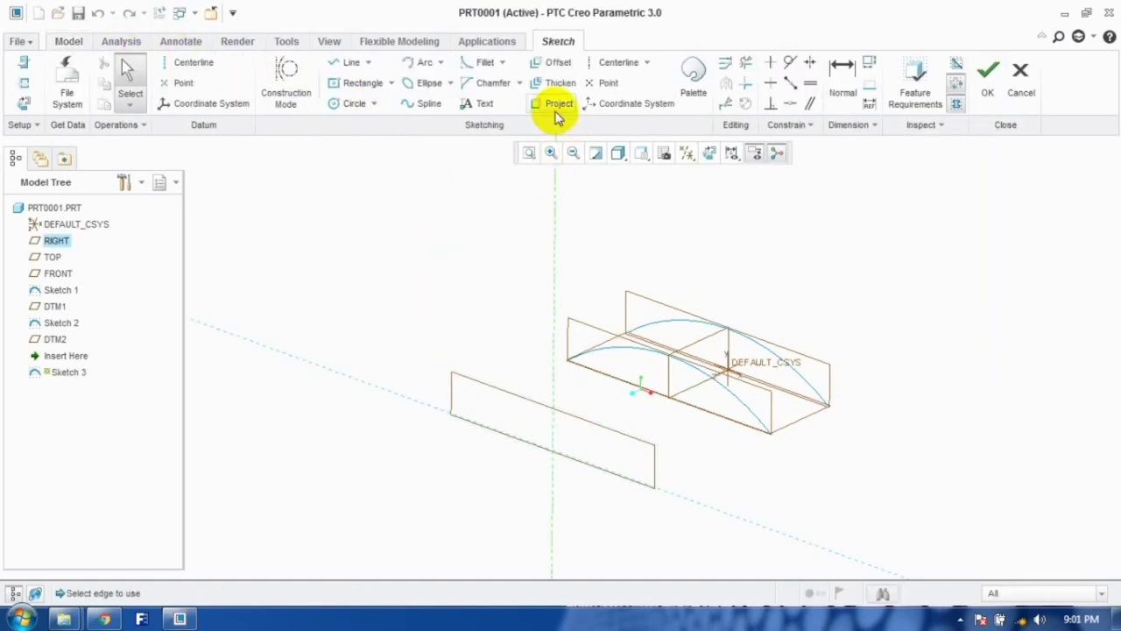
click(616, 354)
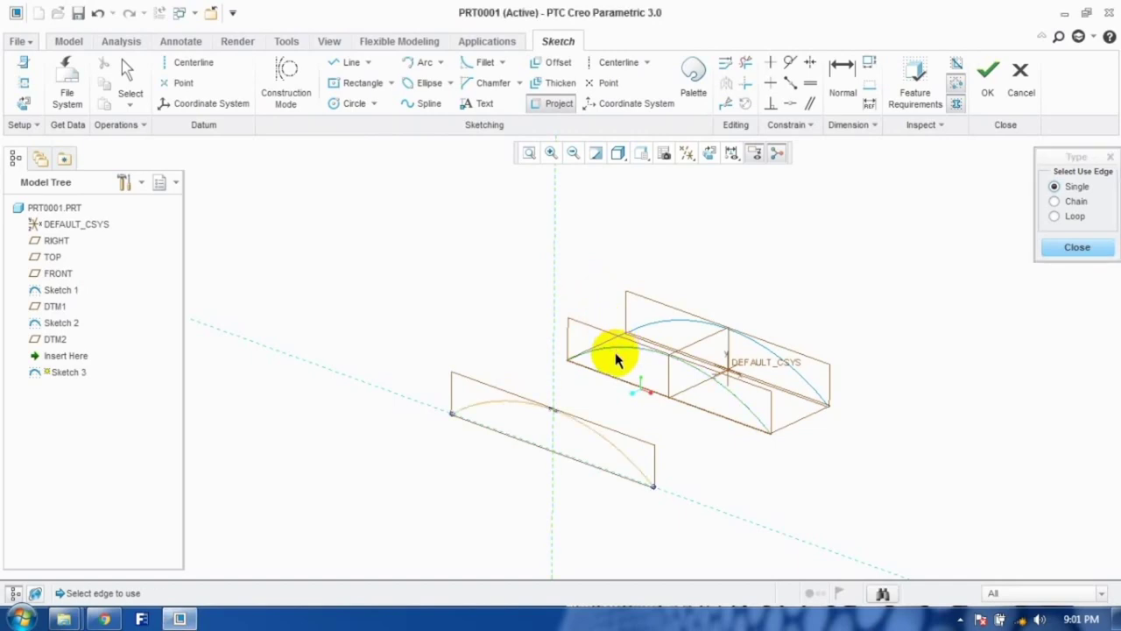
click(1076, 248)
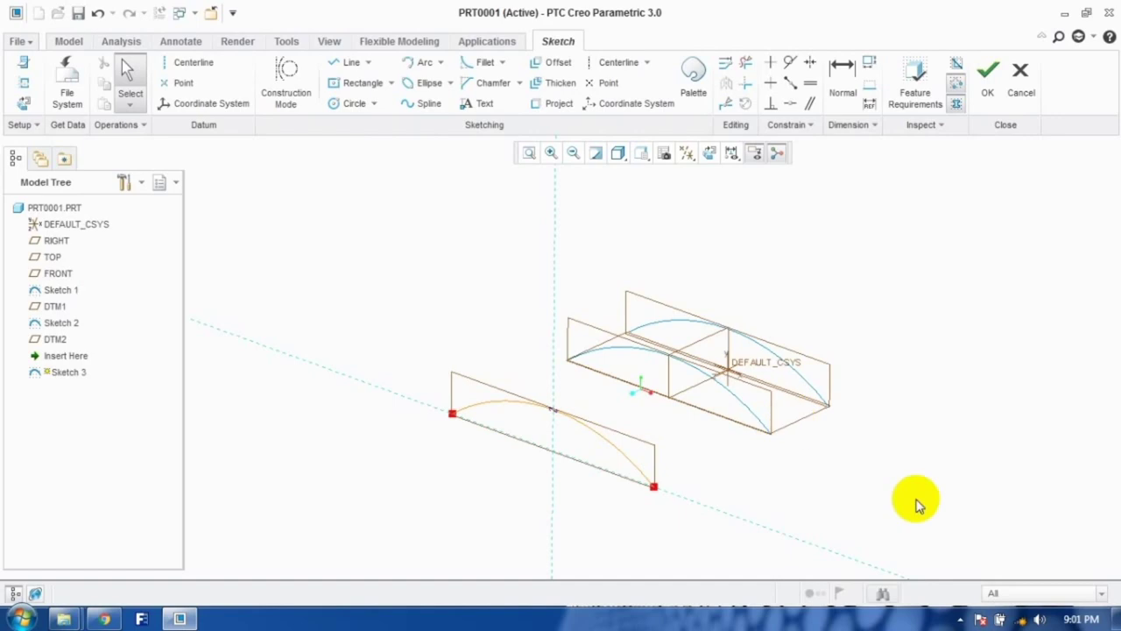
Step: Scale the projected arc by 1.5, move it upward, and finish Sketch 3
click(625, 459)
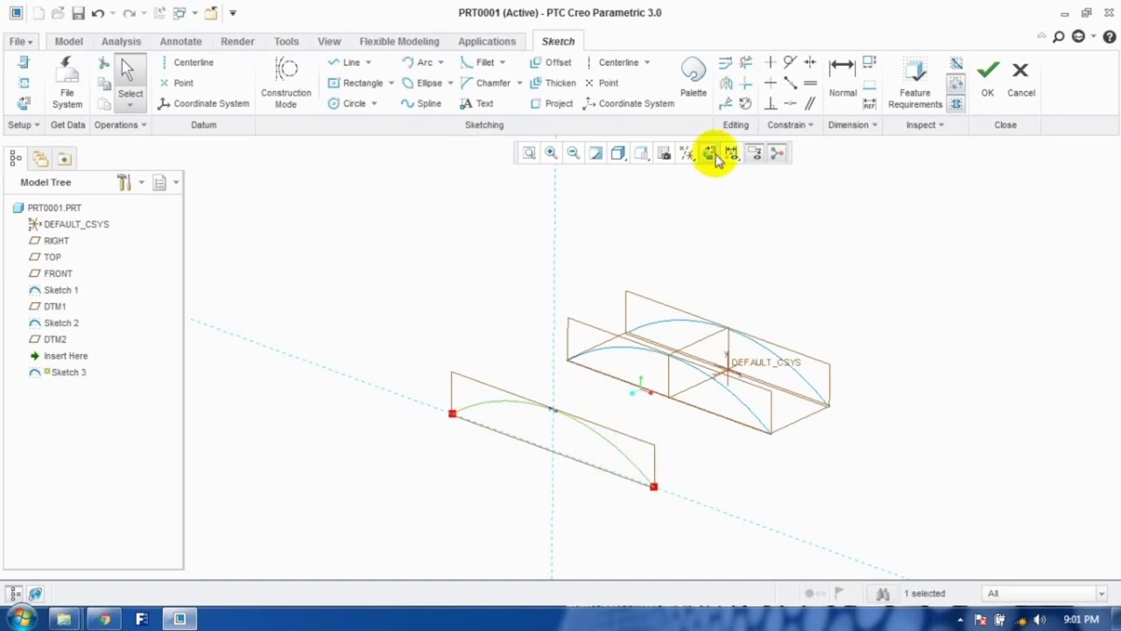
click(745, 107)
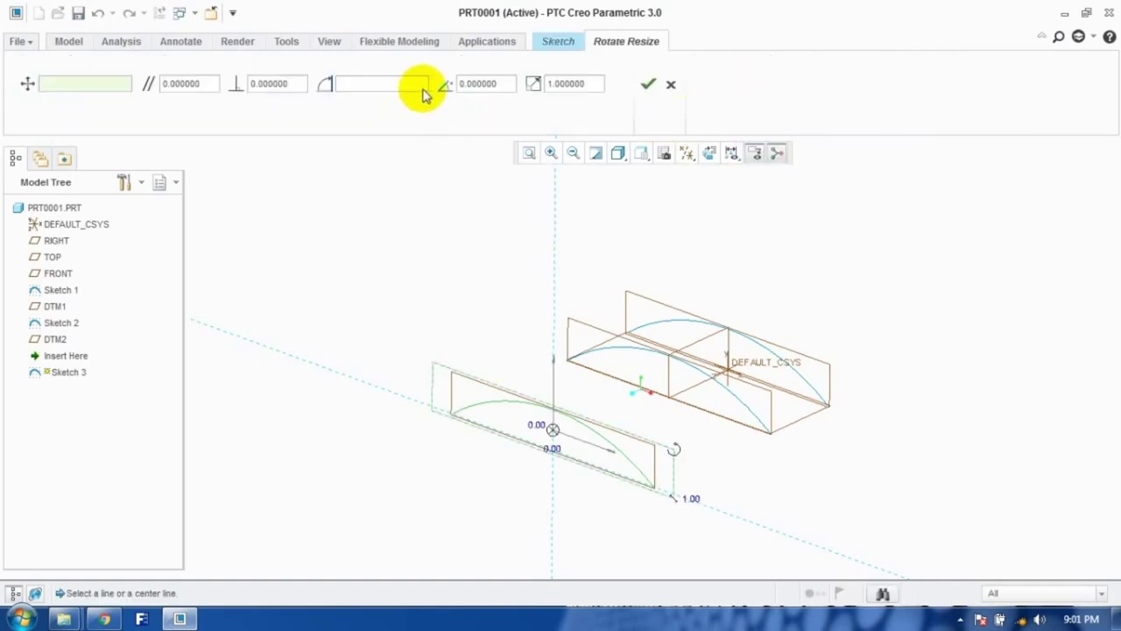
double_click(574, 84)
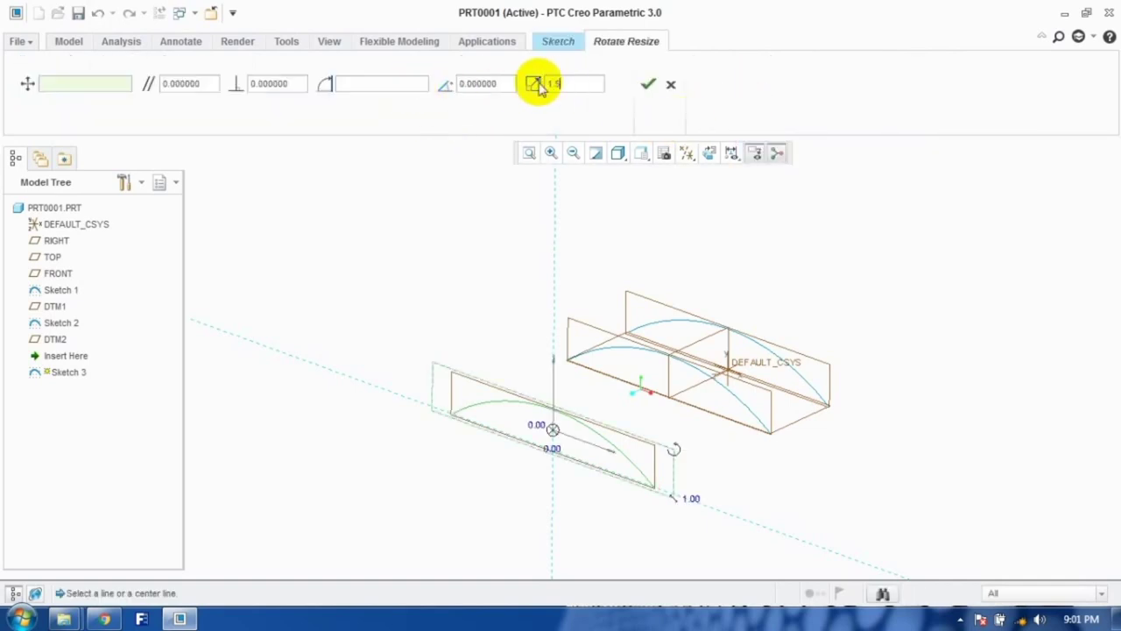
key(Return)
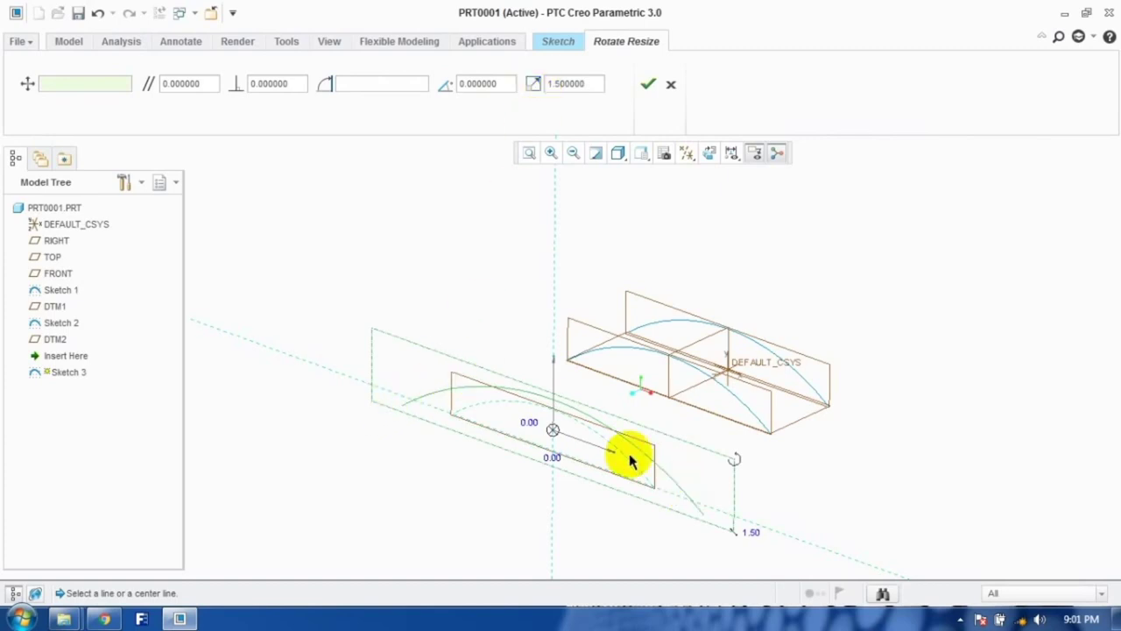
drag(554, 437, 555, 422)
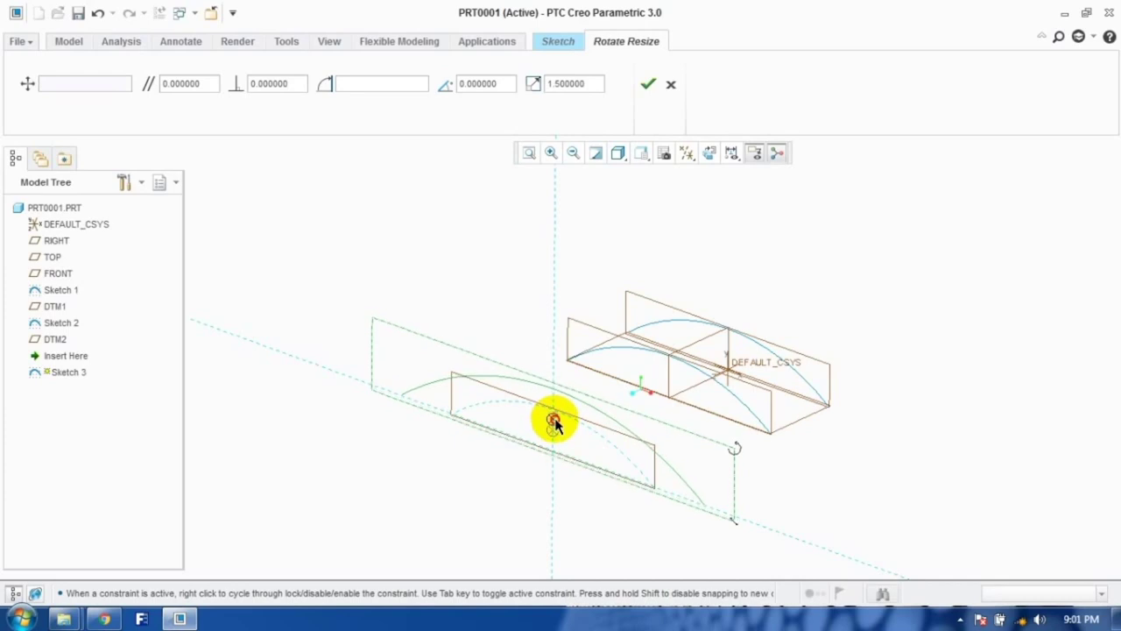
click(648, 84)
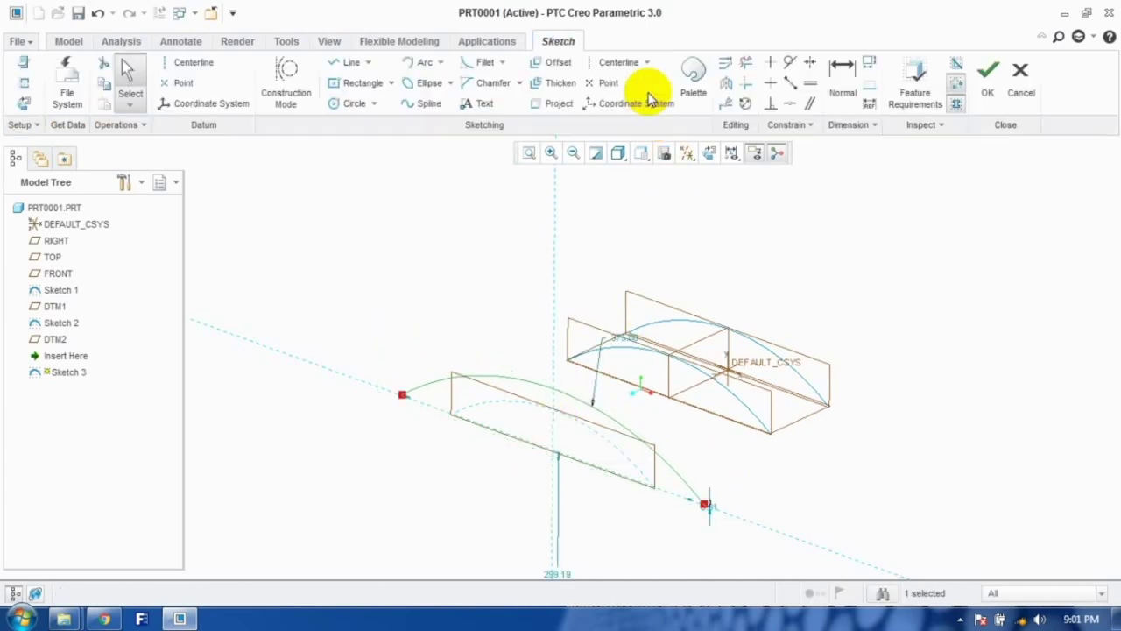
click(987, 77)
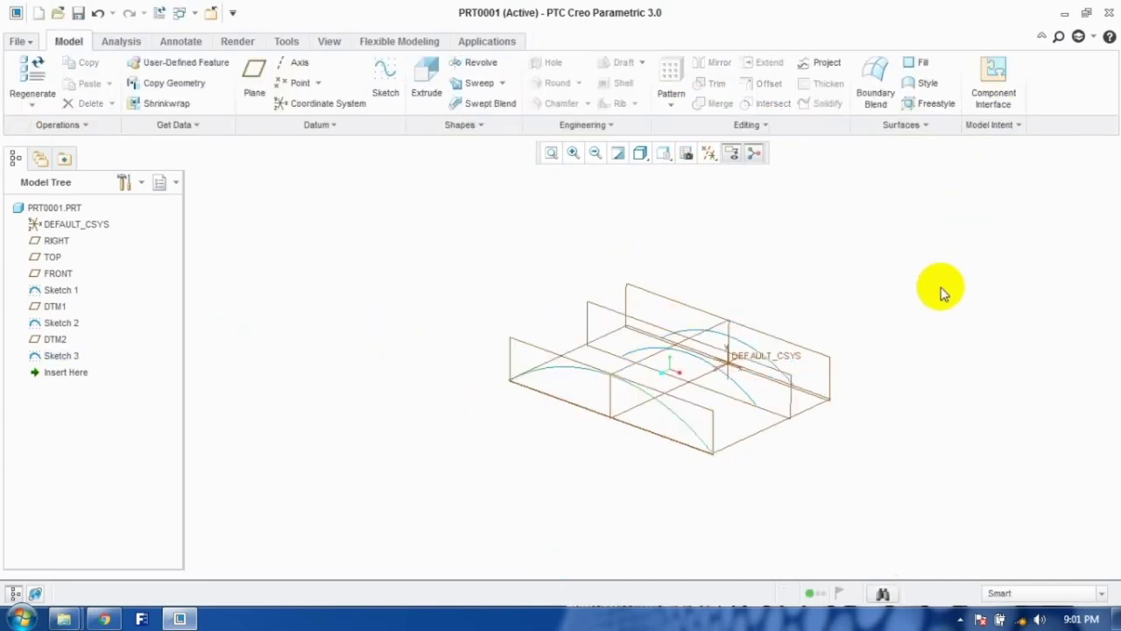
scroll(823, 346, down, 3)
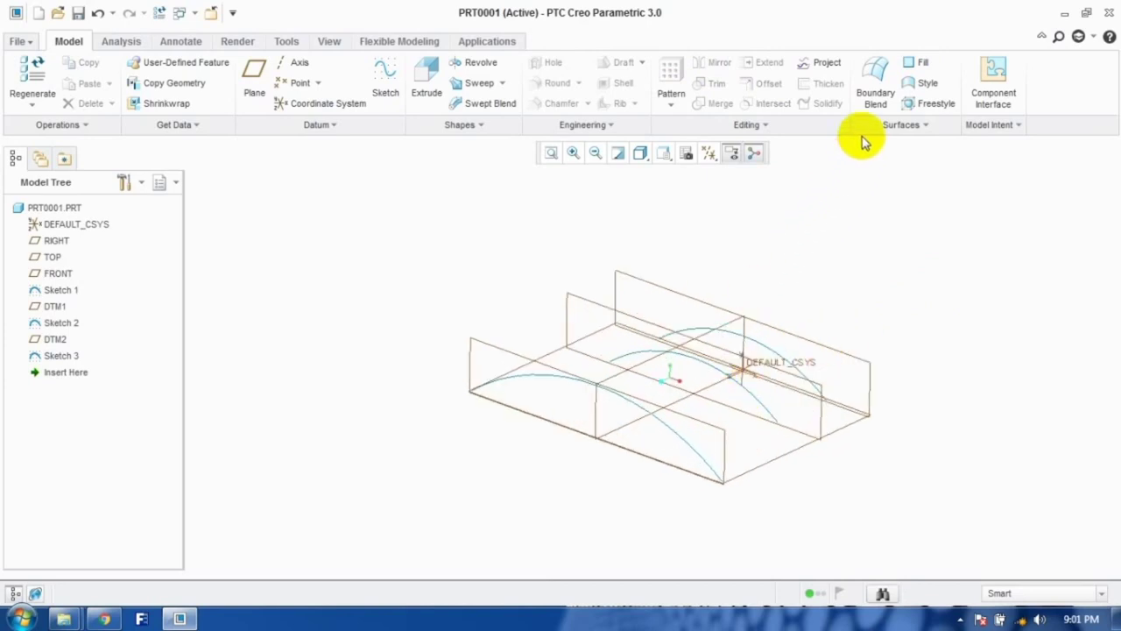
Step: Create a boundary blend surface through the three arcs
click(876, 85)
click(769, 350)
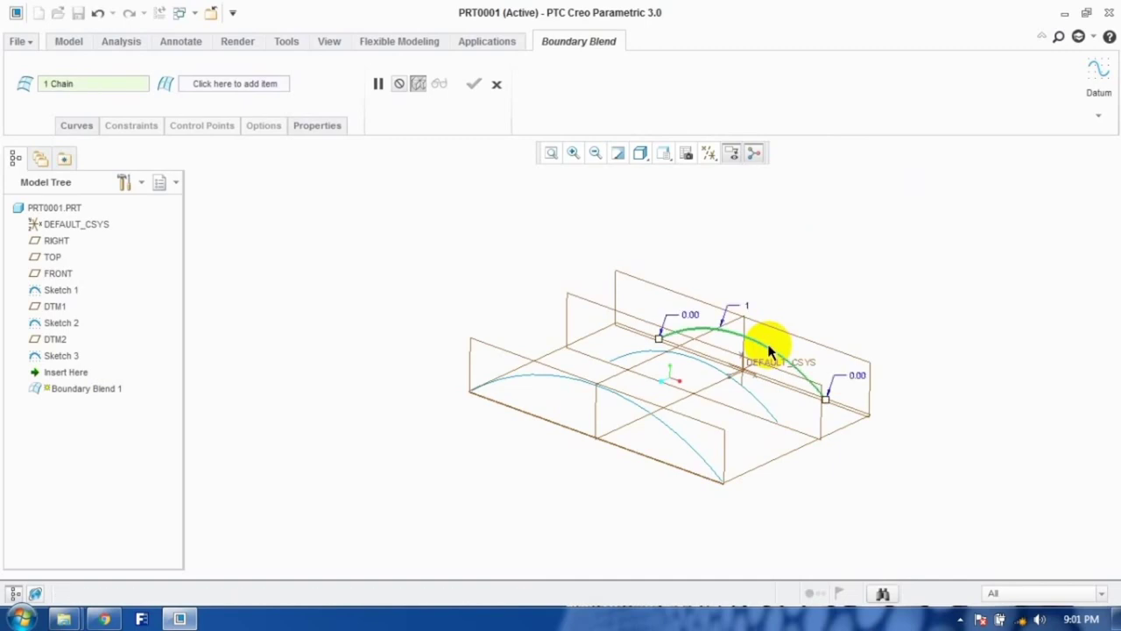
click(673, 434)
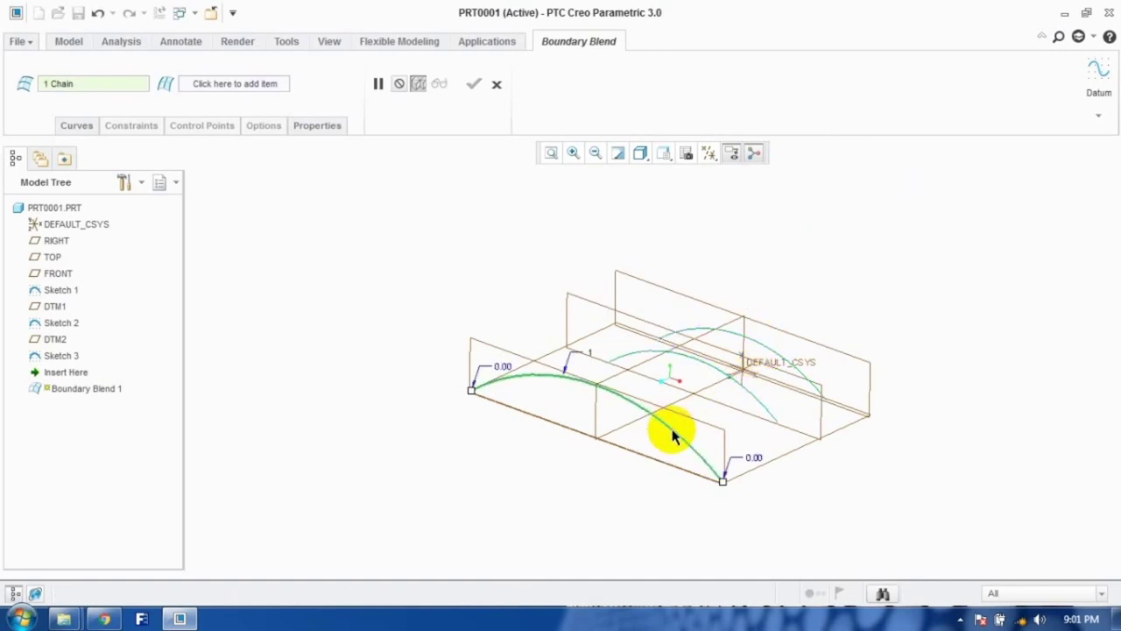
click(777, 352)
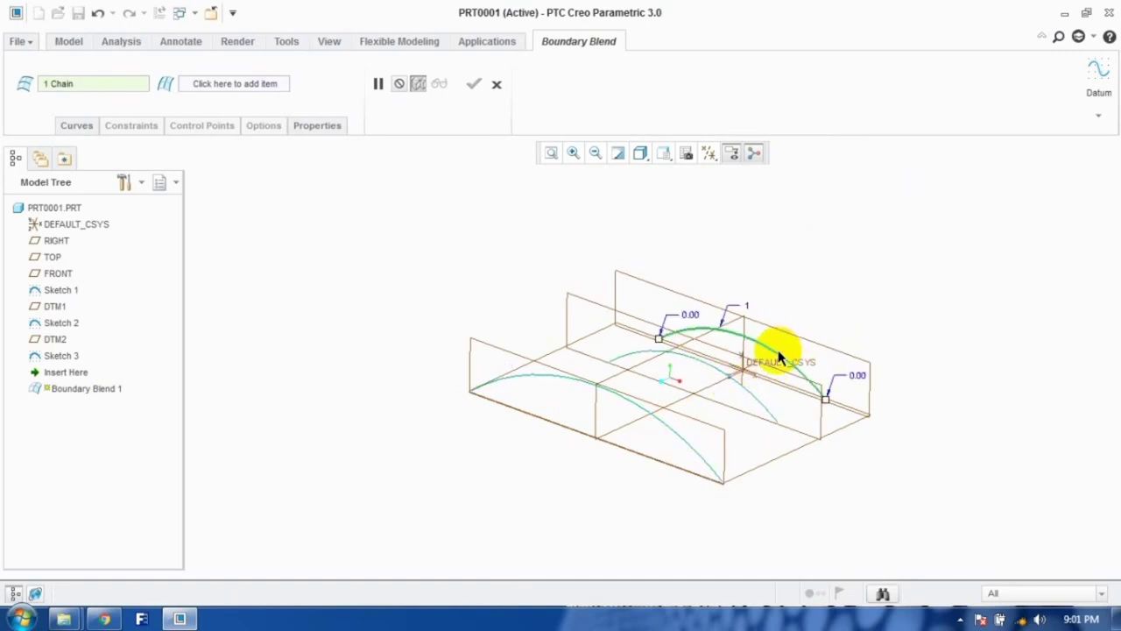
ctrl+click(753, 396)
ctrl+click(691, 445)
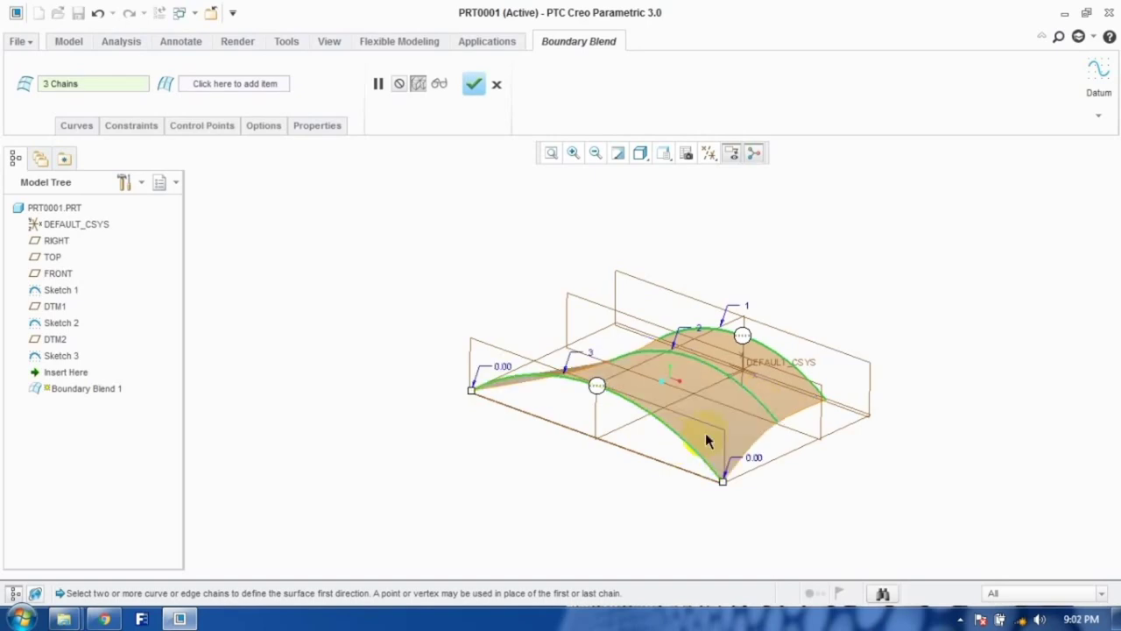
click(473, 83)
middle_drag(698, 342, 624, 364)
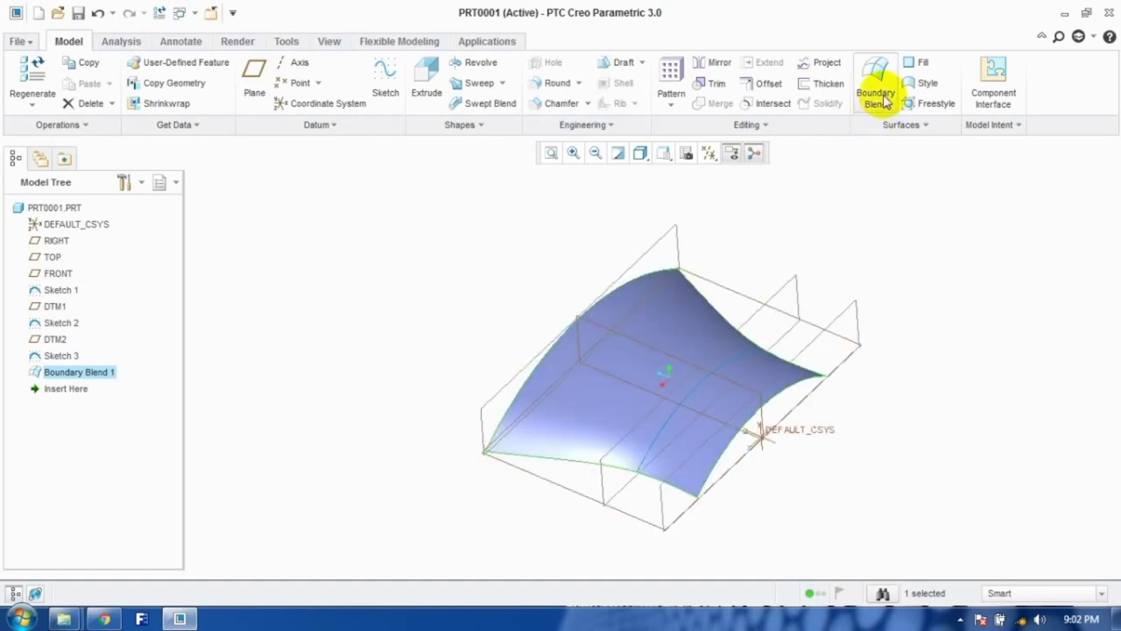
Step: Undo the blend, sketches and datum planes back to the default datums
click(848, 228)
key(ctrl+z)
key(ctrl+z)
key(ctrl+z)
key(ctrl+z)
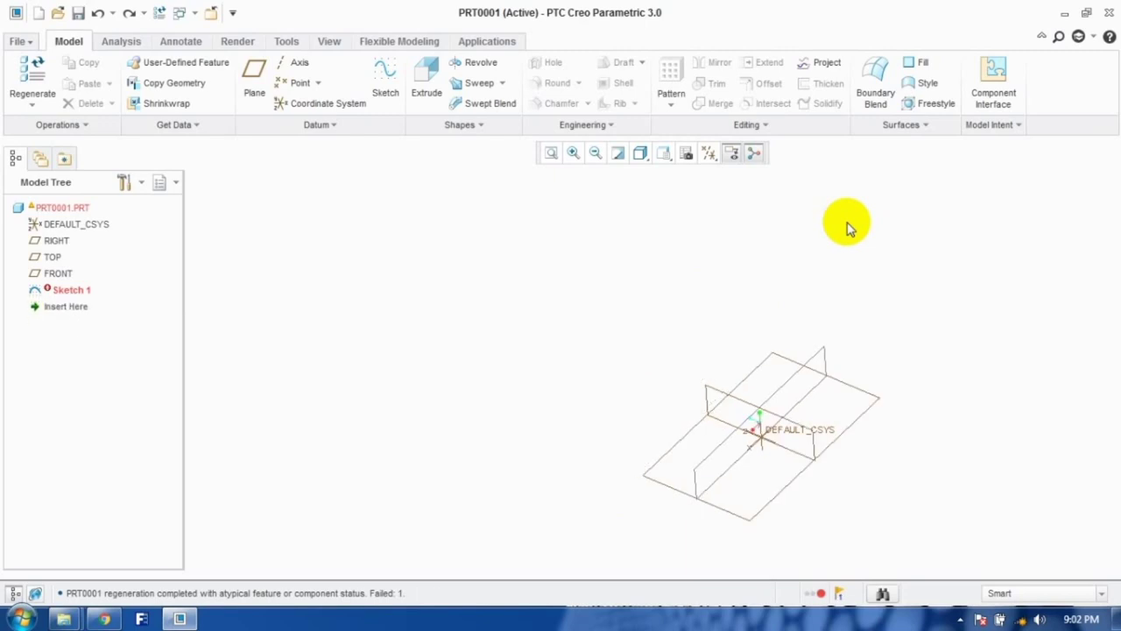
key(ctrl+z)
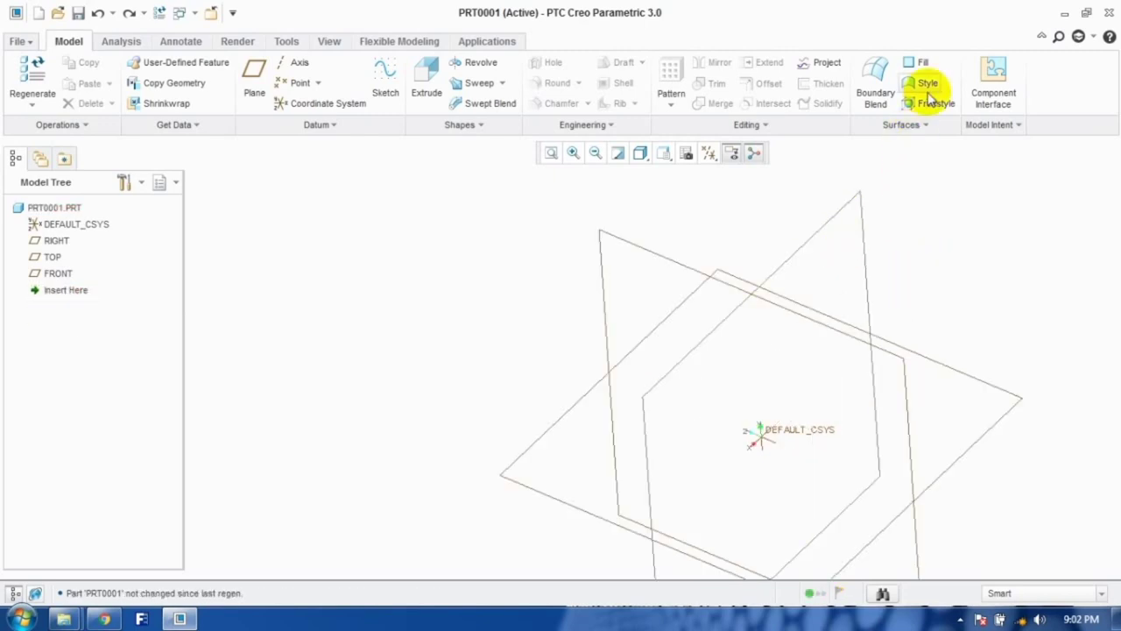
click(931, 127)
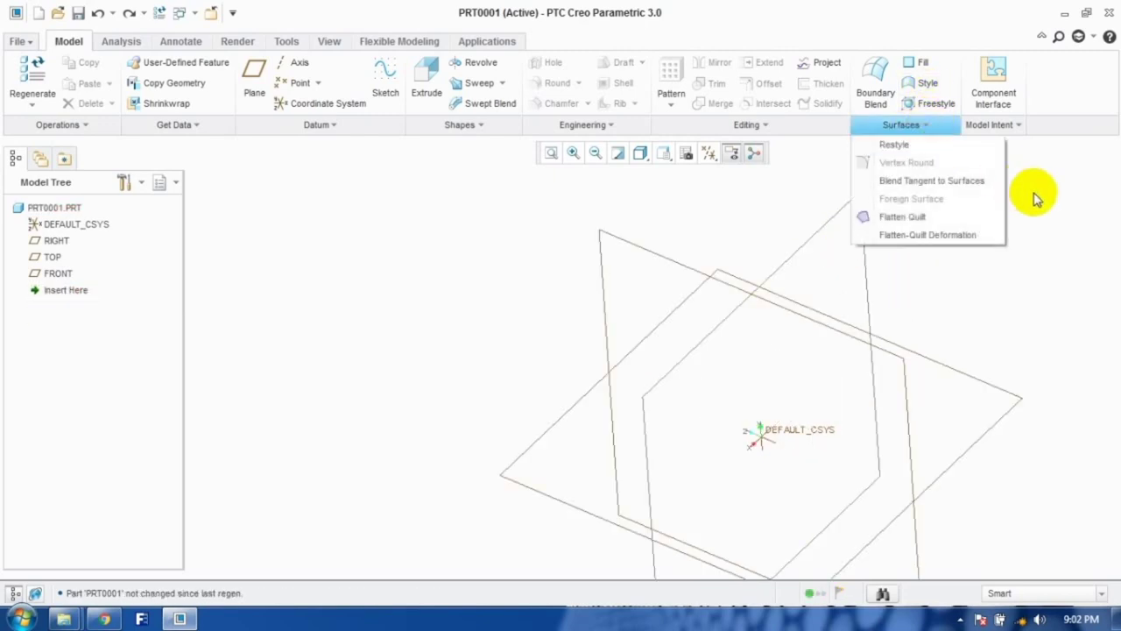
click(927, 85)
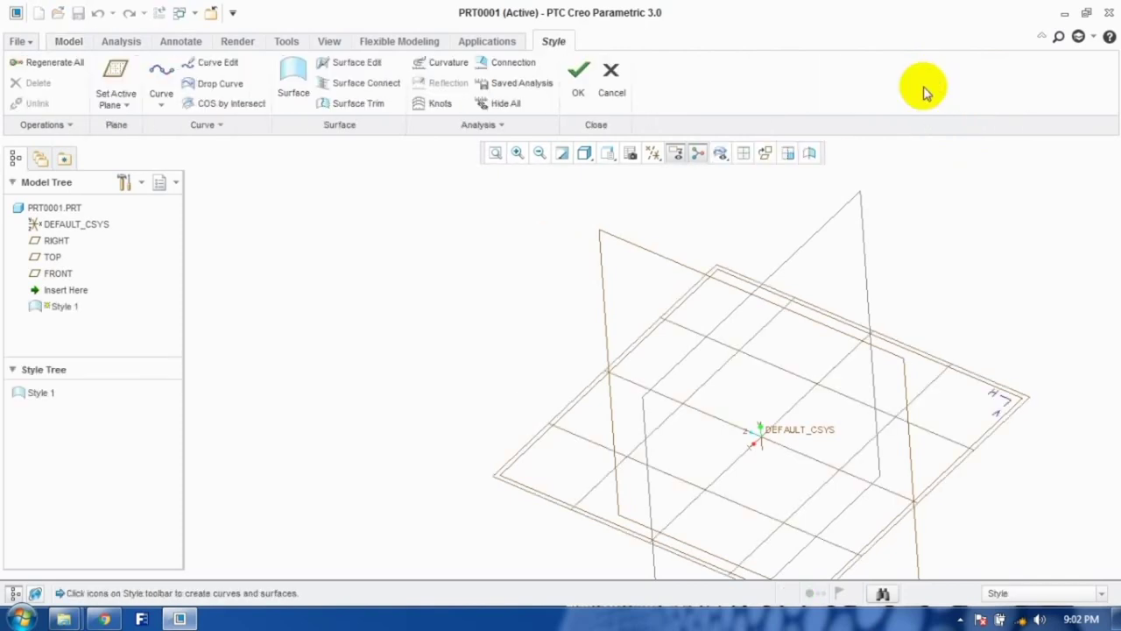
click(294, 92)
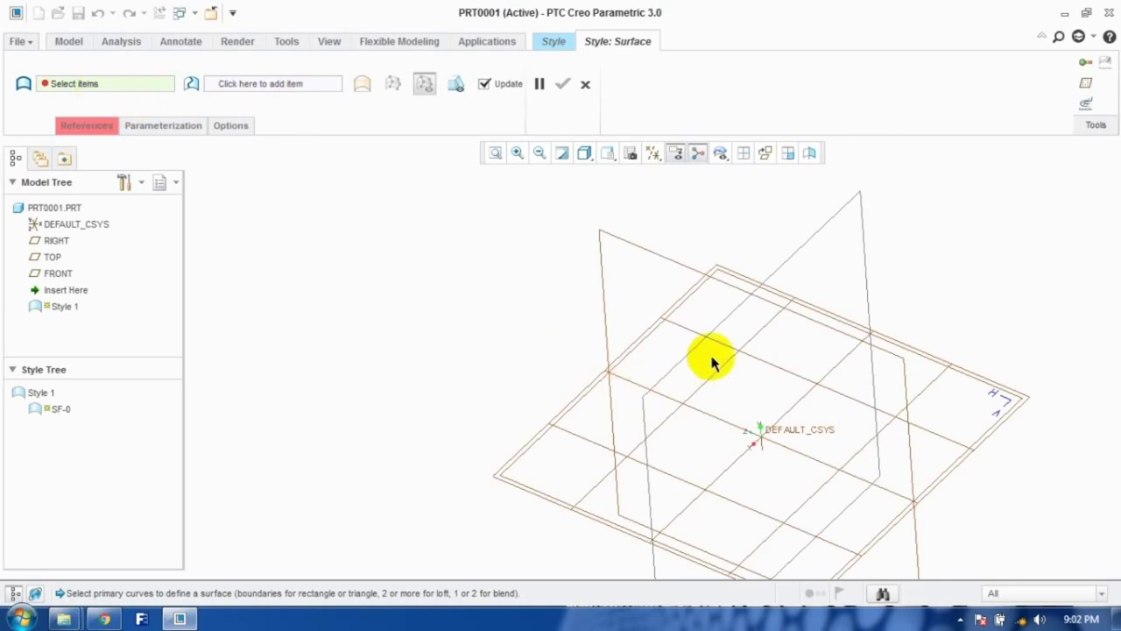
click(87, 125)
click(110, 196)
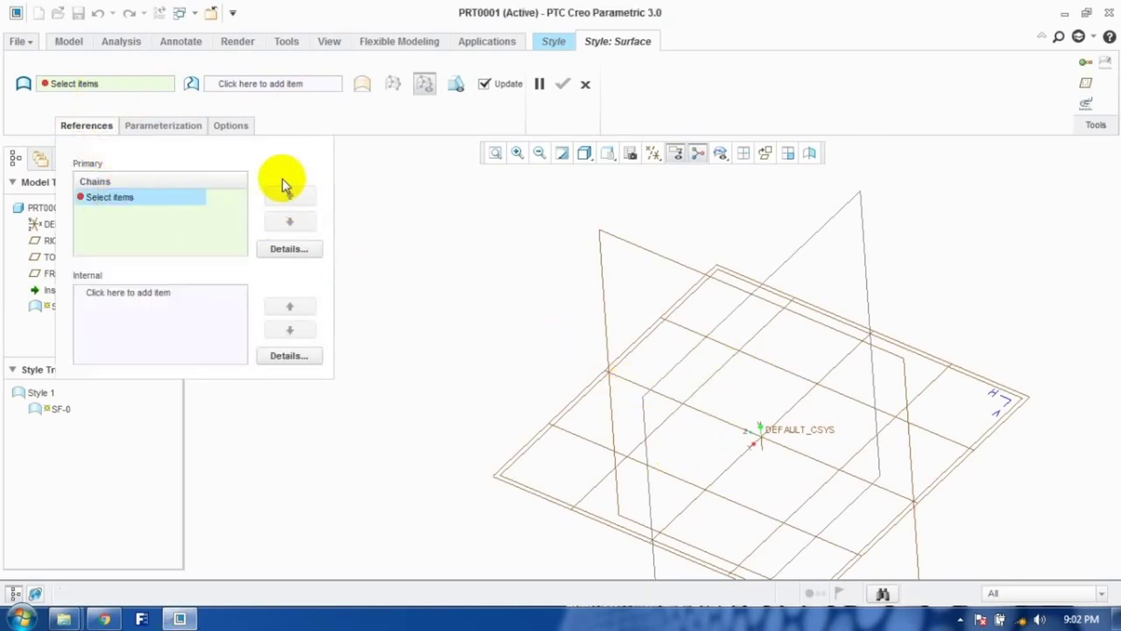
click(263, 83)
click(271, 262)
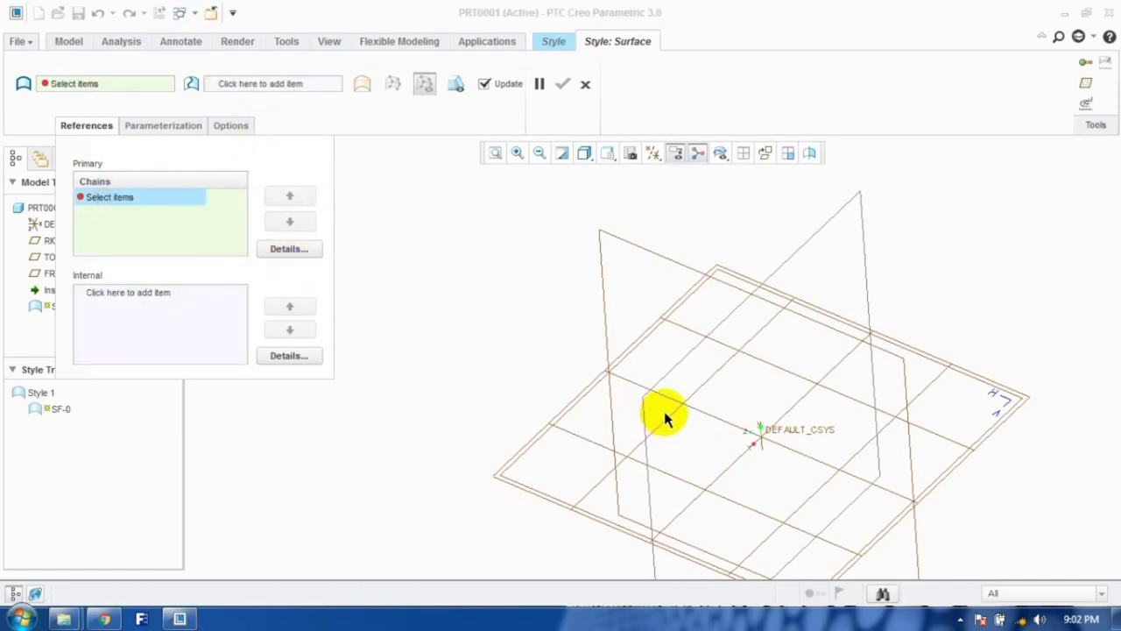
click(563, 83)
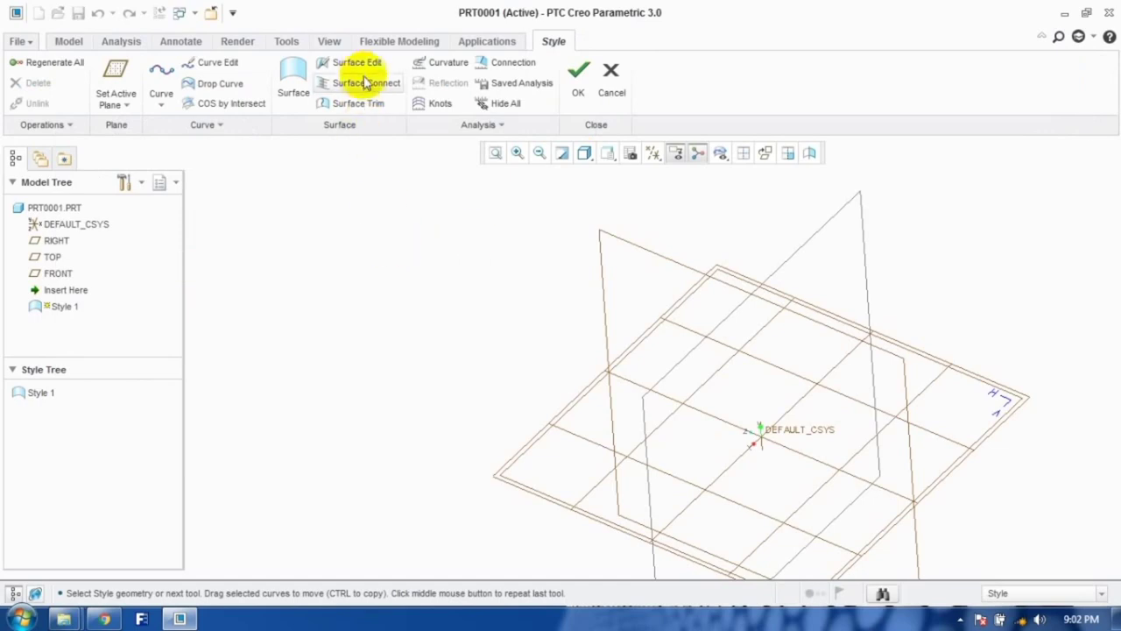
click(161, 81)
click(738, 350)
click(671, 414)
click(743, 497)
click(843, 477)
click(869, 422)
click(738, 350)
click(809, 363)
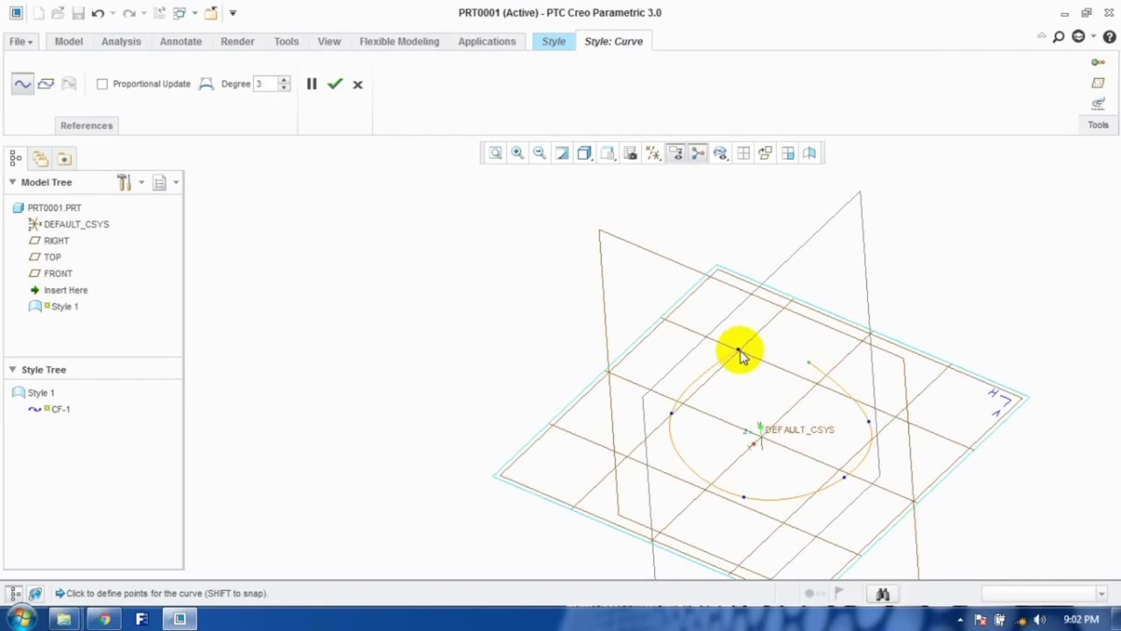
click(335, 84)
click(159, 75)
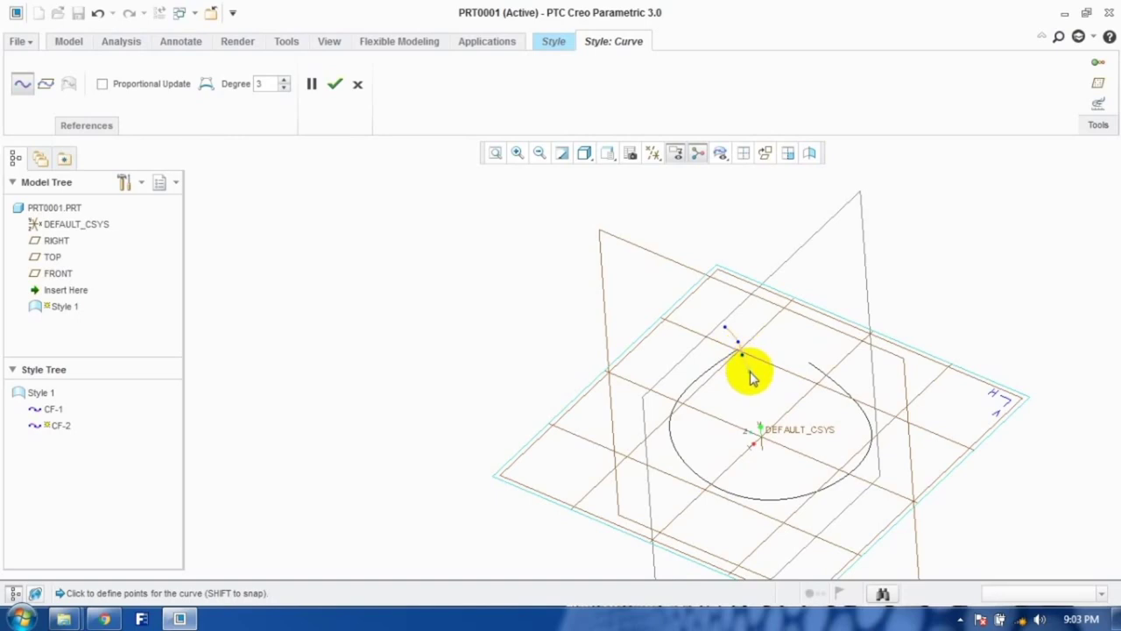
click(335, 84)
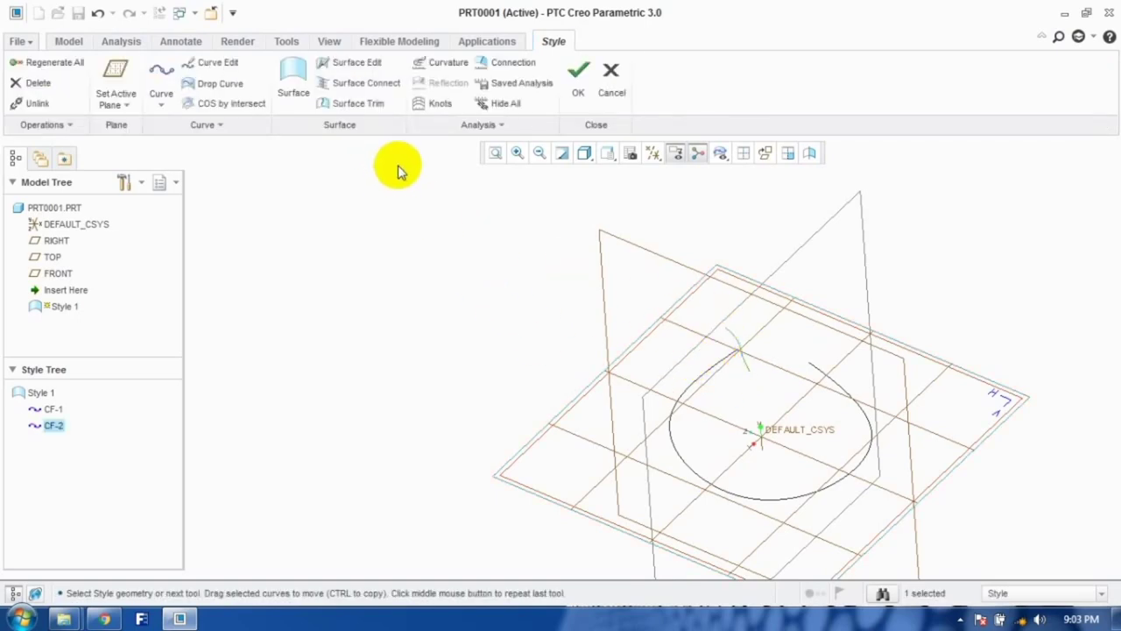
click(293, 92)
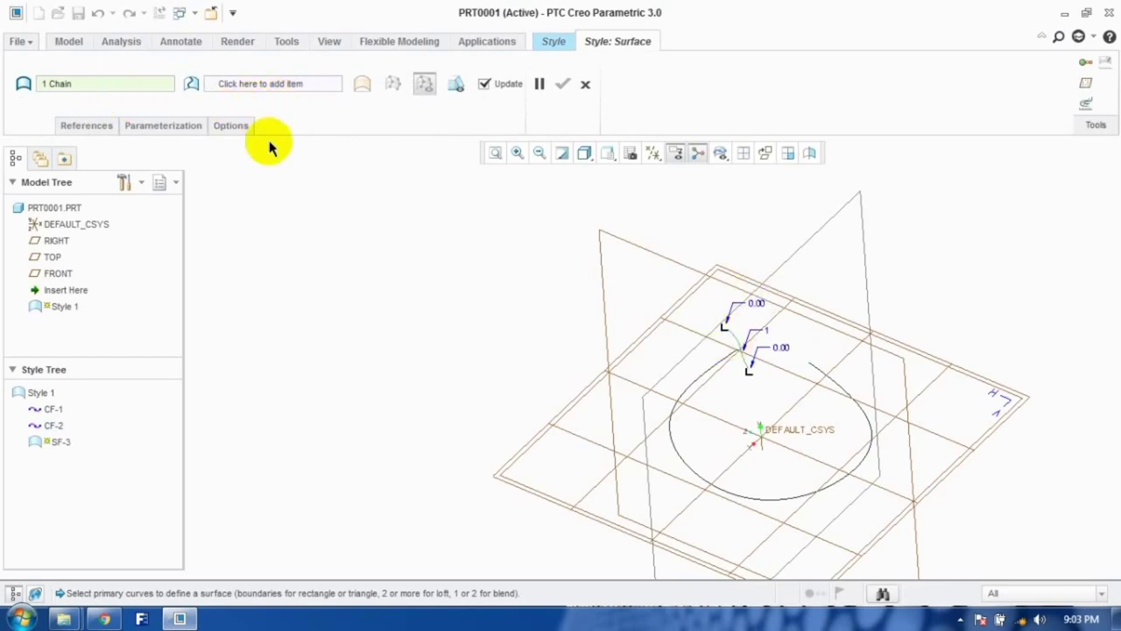
click(244, 85)
click(675, 408)
middle_drag(689, 421, 732, 412)
click(738, 399)
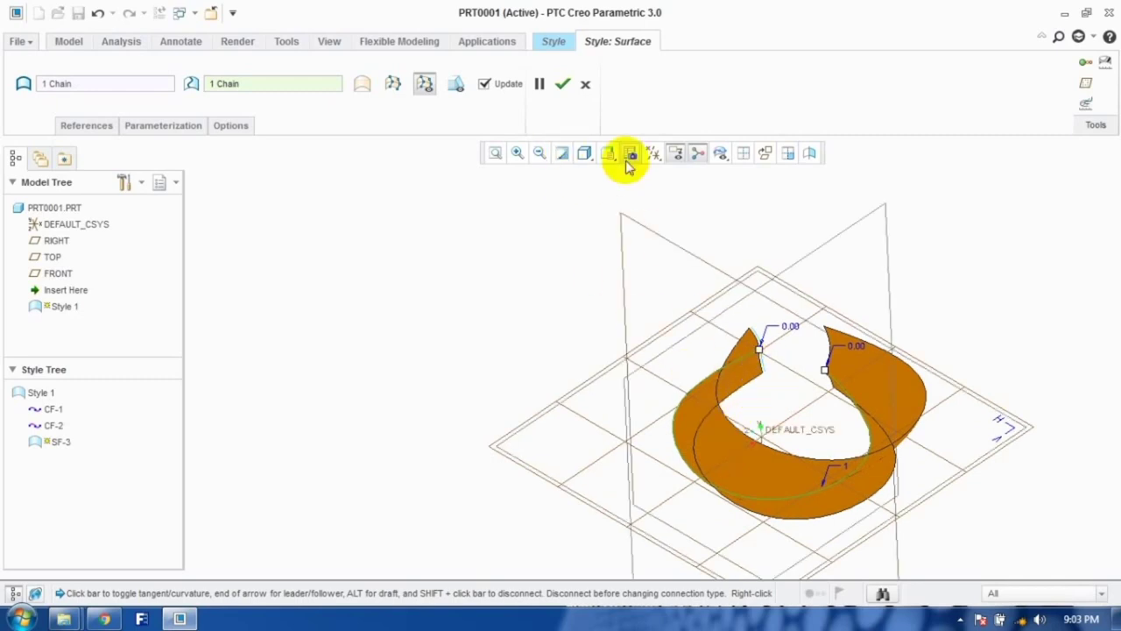
click(585, 84)
click(612, 77)
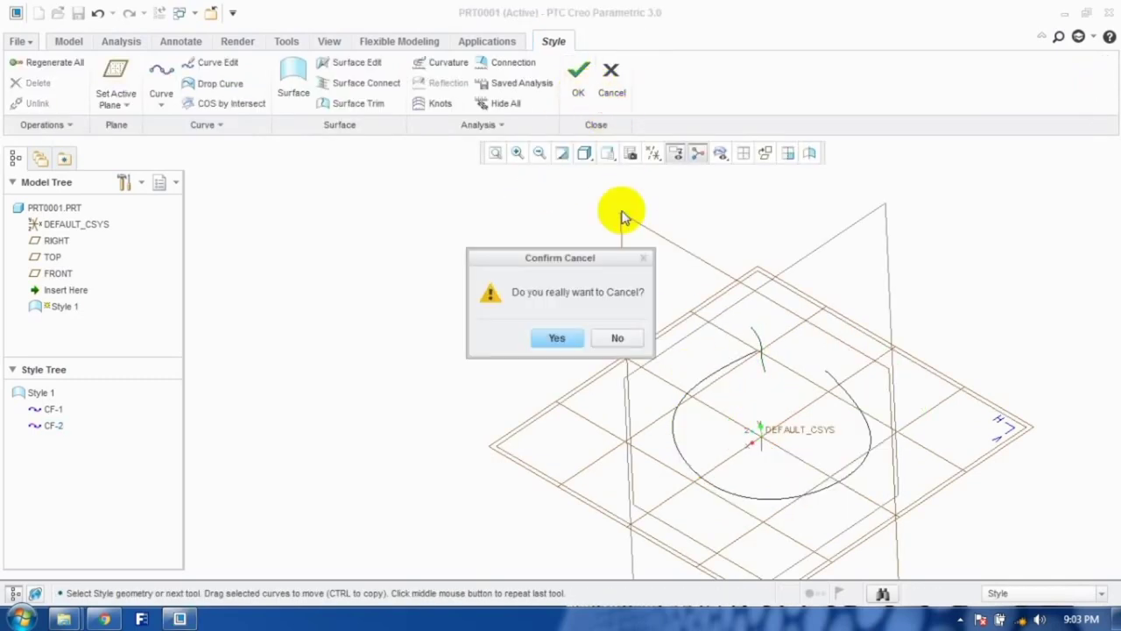
click(555, 338)
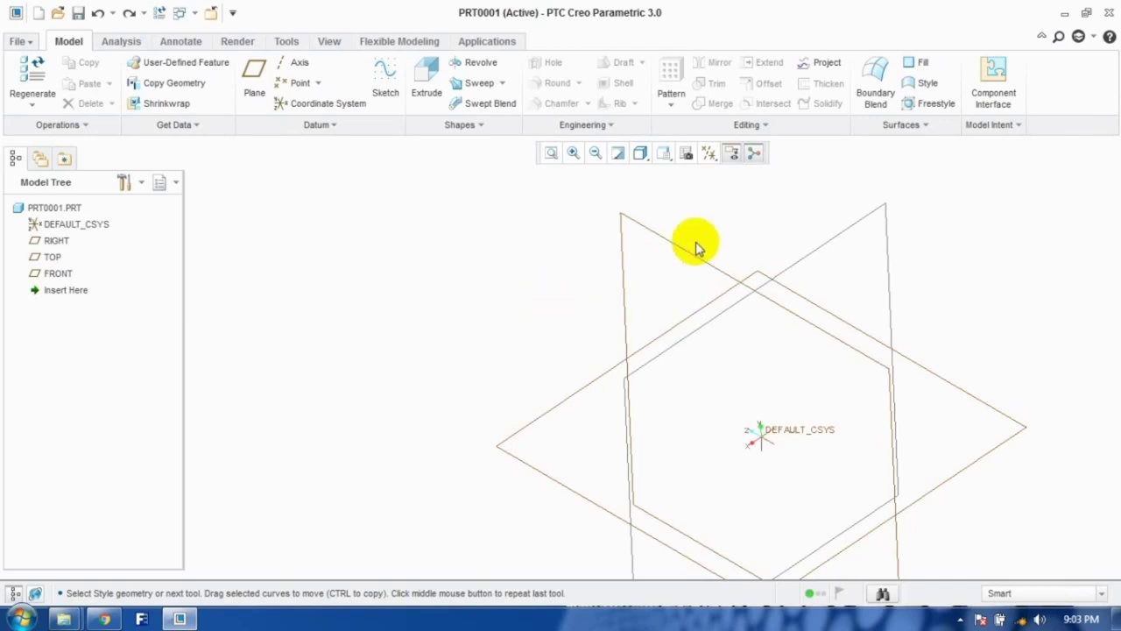
Step: Start Freestyle 1 from the 2x-subdivided circle primitive, lay the disc flat, and select a cage edge
click(933, 103)
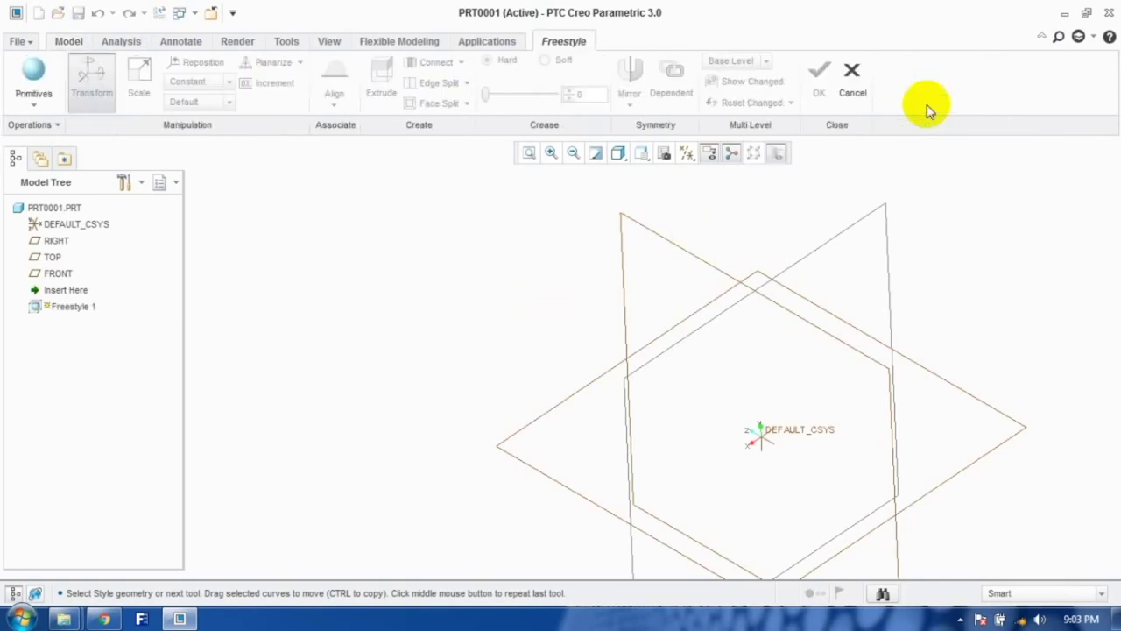
click(30, 105)
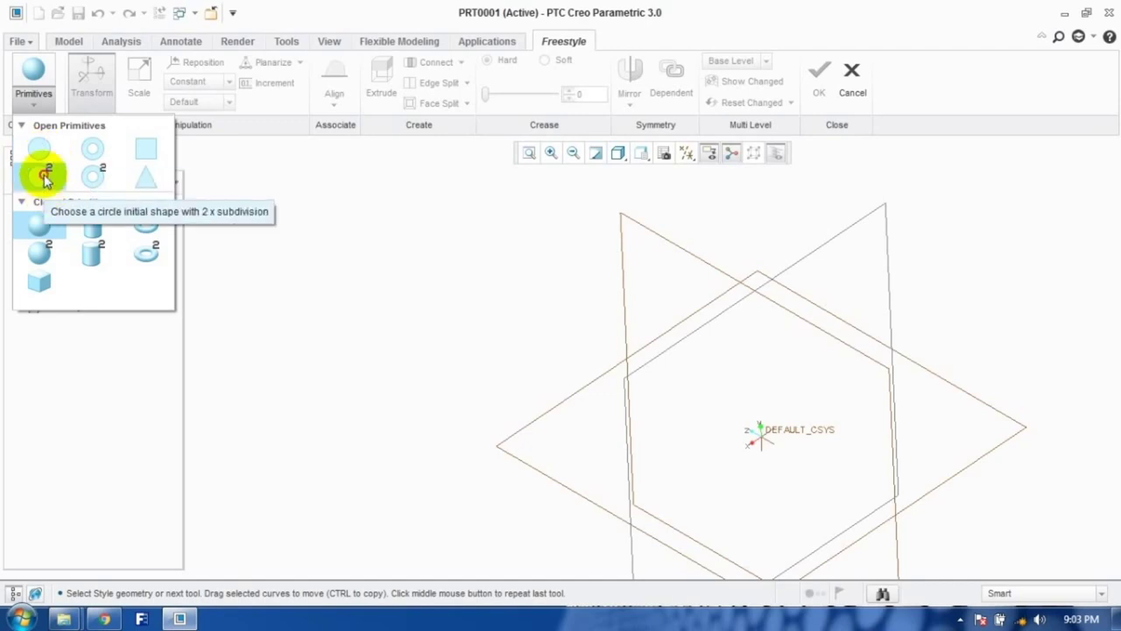
click(46, 177)
middle_drag(680, 381, 610, 403)
shift+middle_drag(711, 418, 500, 422)
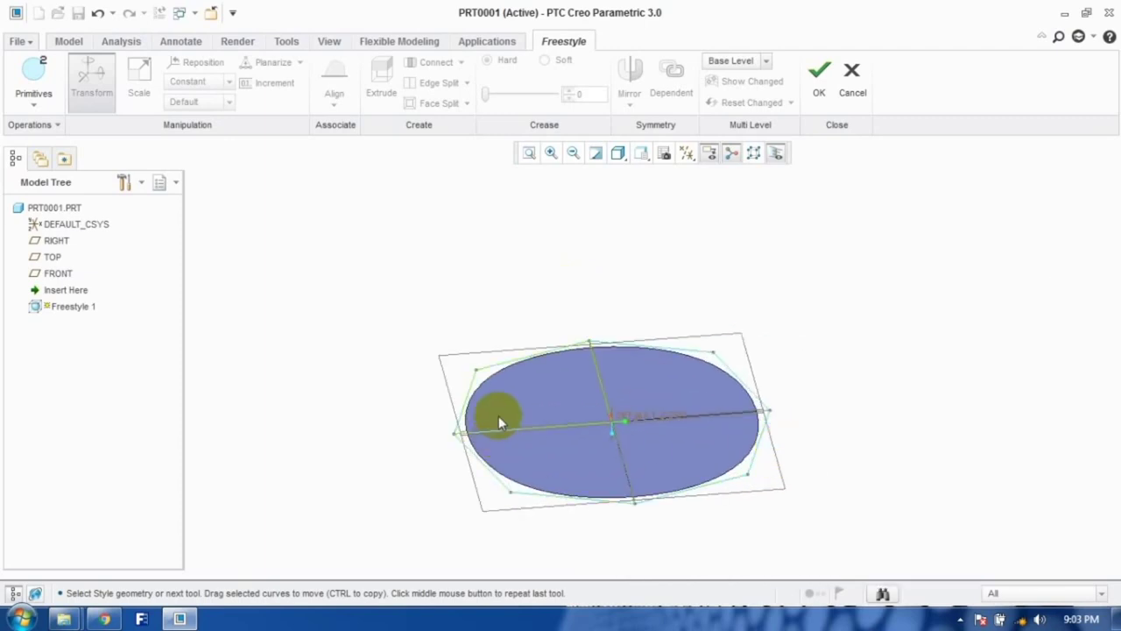
click(522, 396)
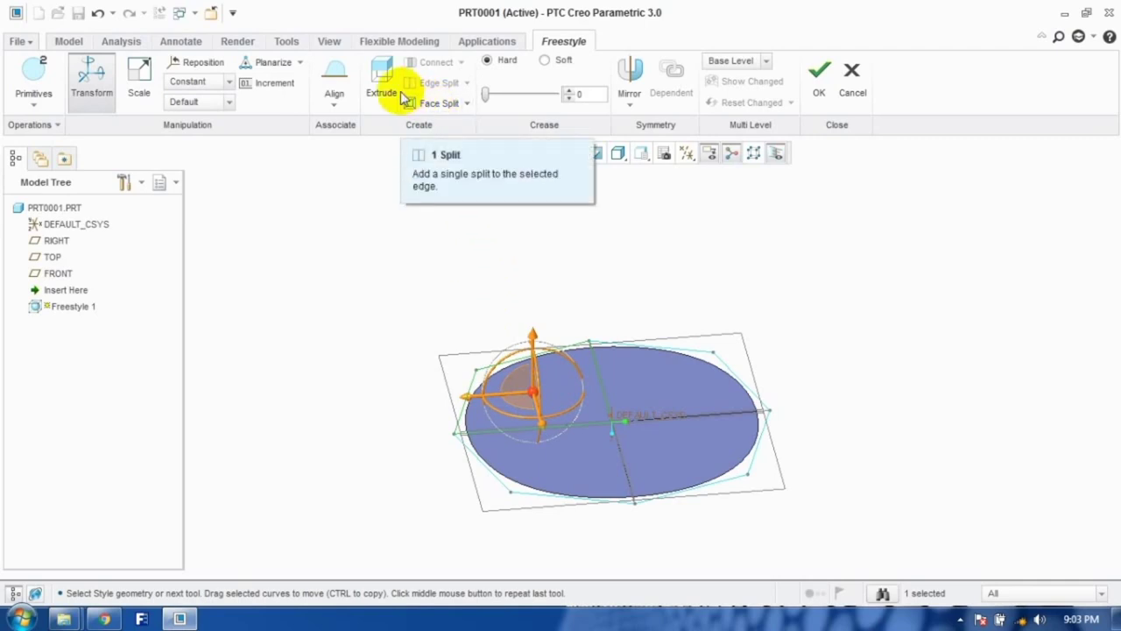
click(467, 103)
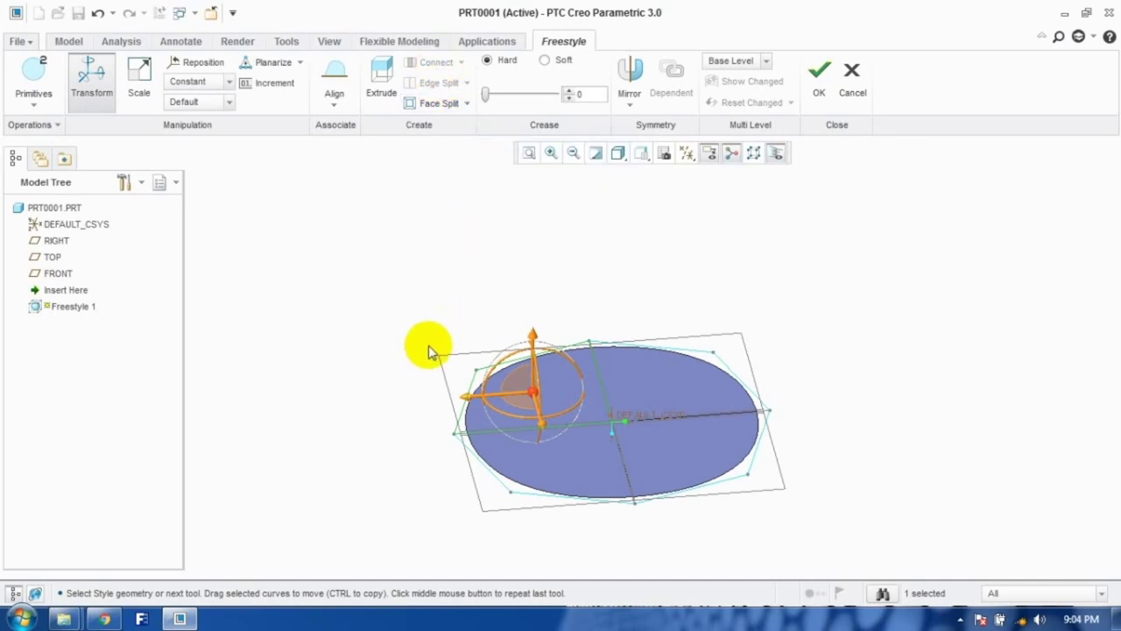
Step: Split the upper and left edges of the disc's control cage
key(Escape)
click(615, 336)
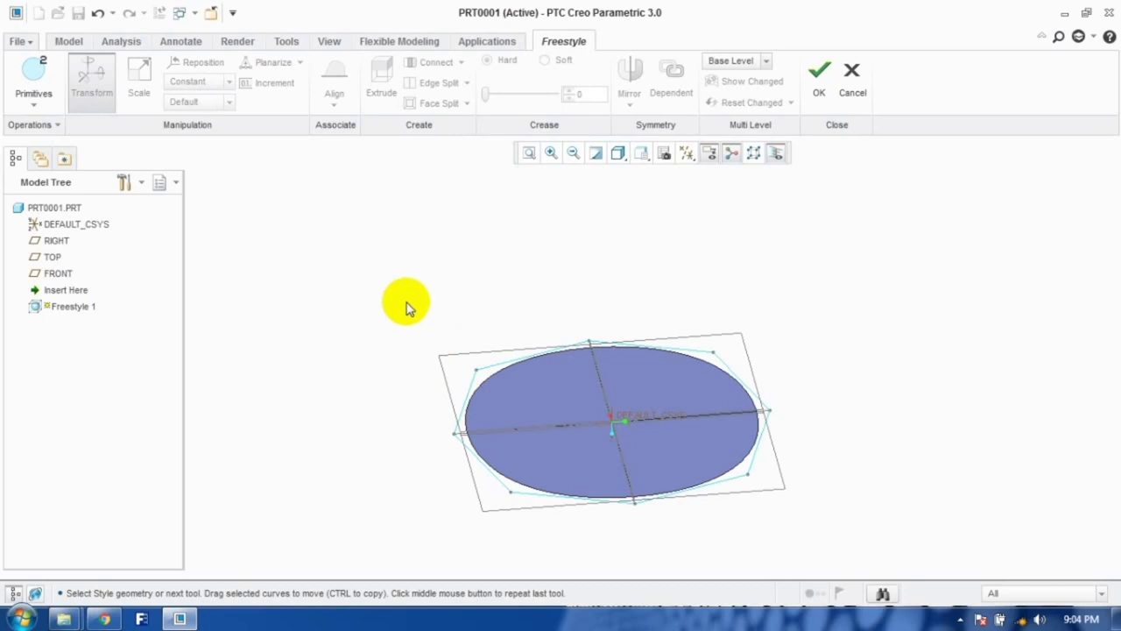
click(500, 367)
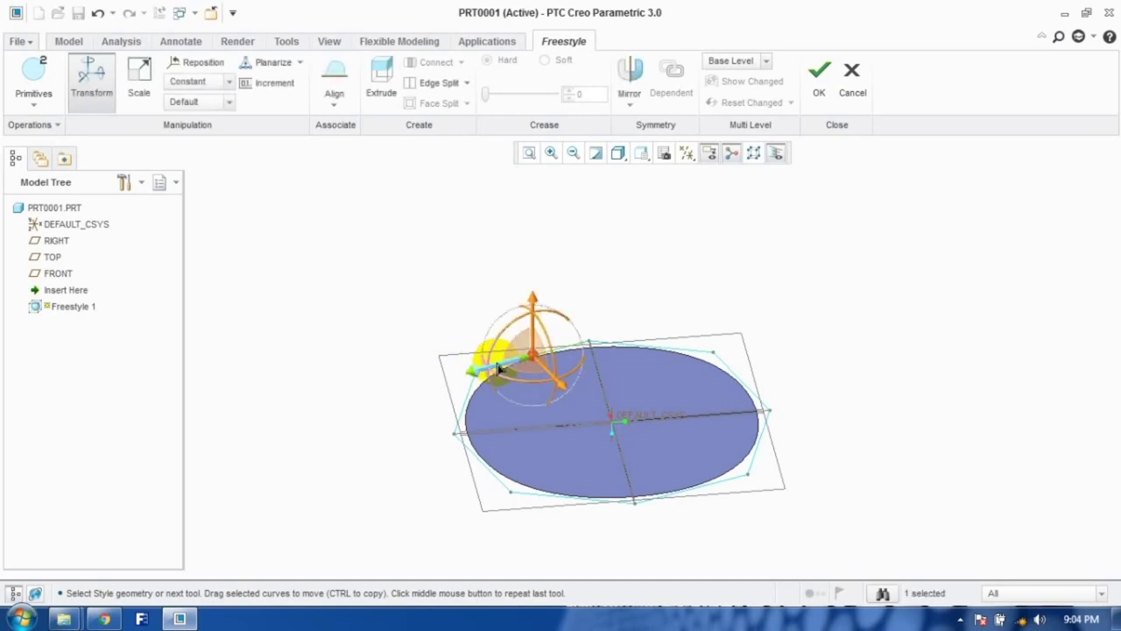
click(433, 84)
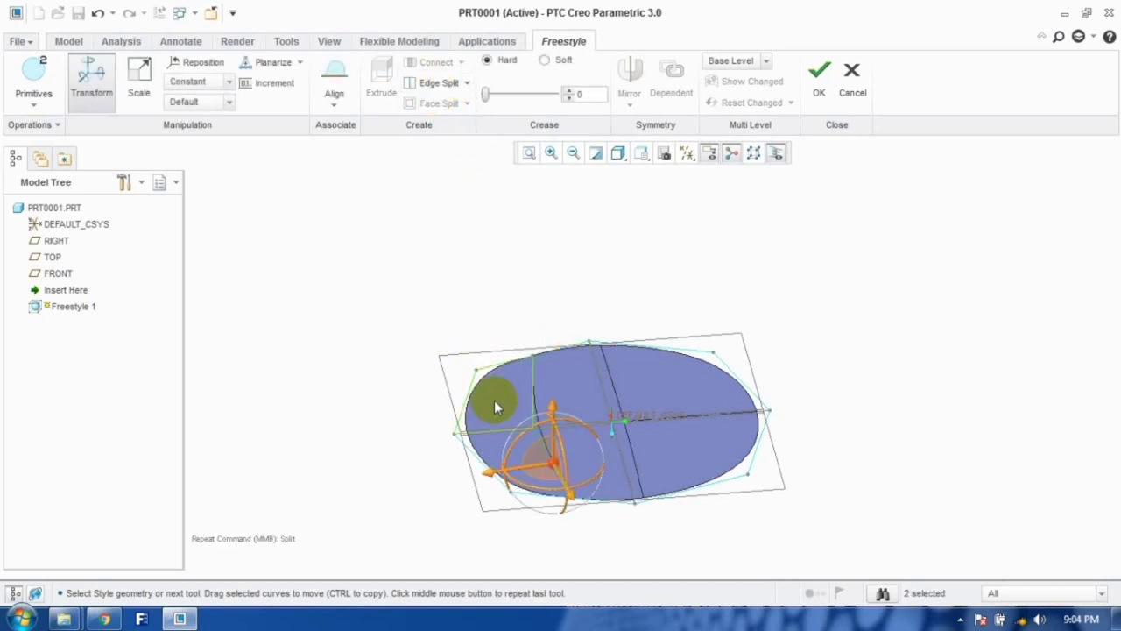
click(464, 408)
click(410, 82)
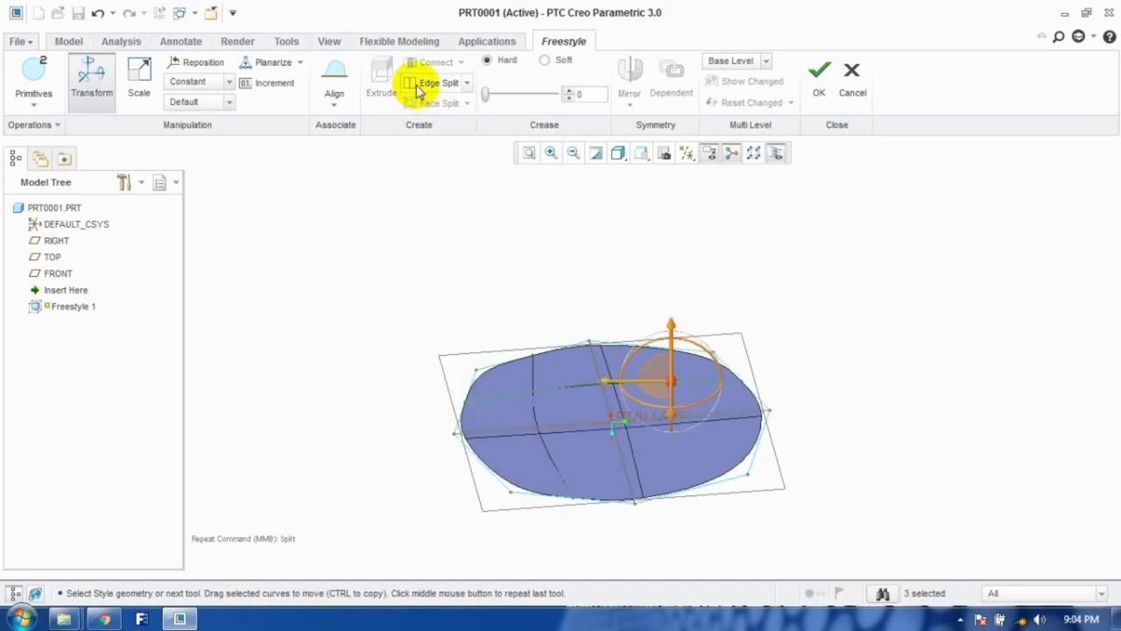
scroll(575, 402, down, 2)
scroll(543, 399, up, 3)
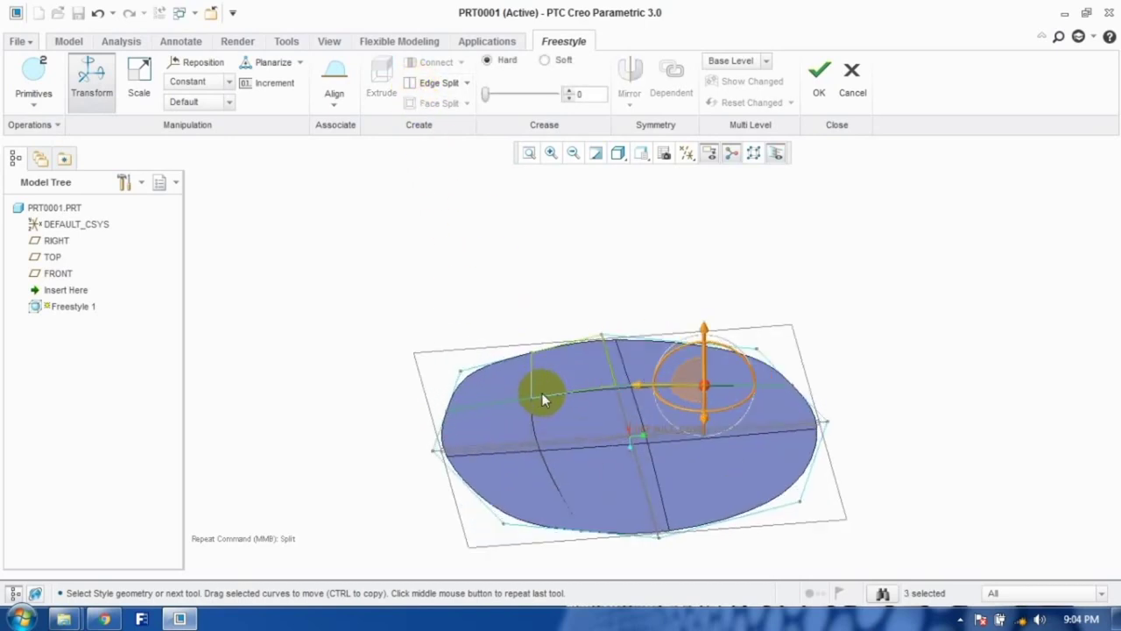
Step: Split two more pairs of cage edges near the top of the disc
click(500, 328)
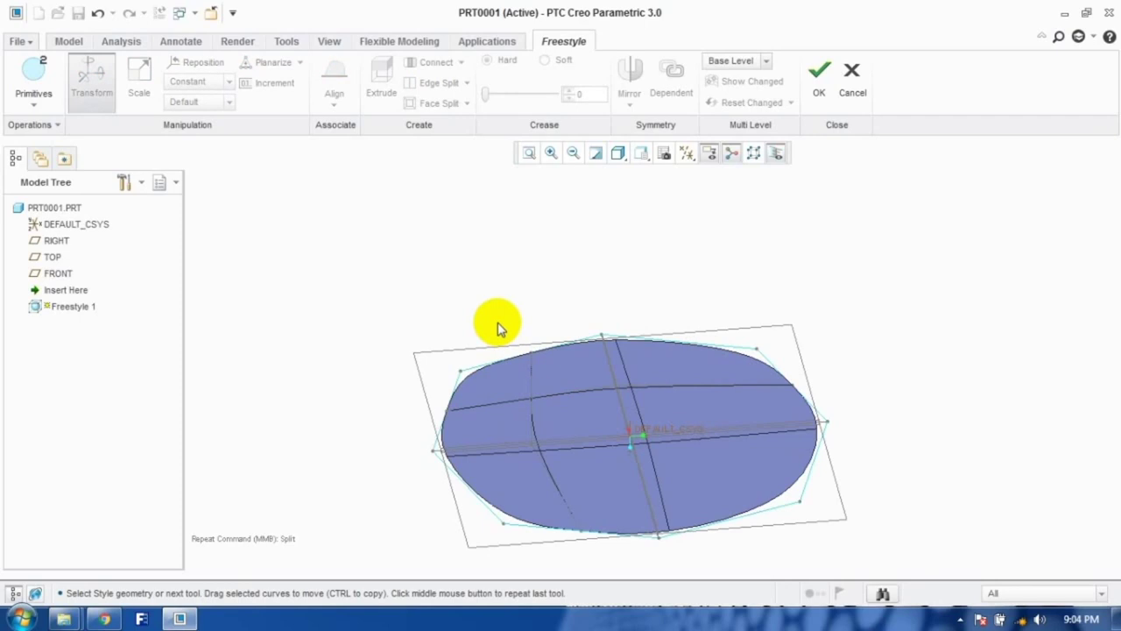
middle_drag(732, 393, 683, 306)
scroll(662, 305, up, 4)
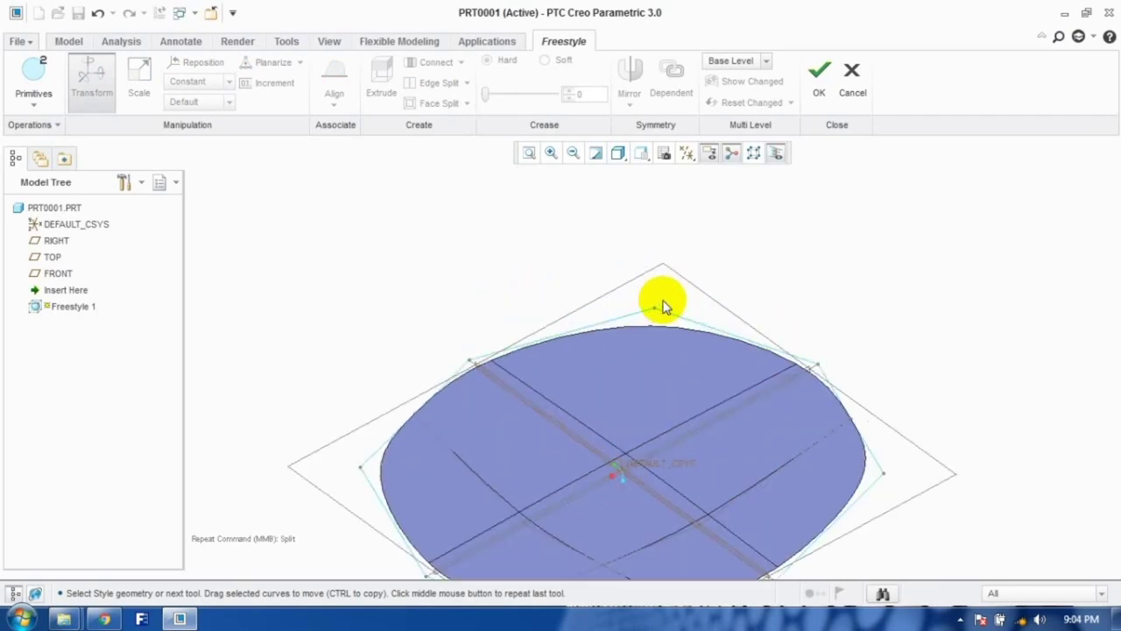
click(601, 328)
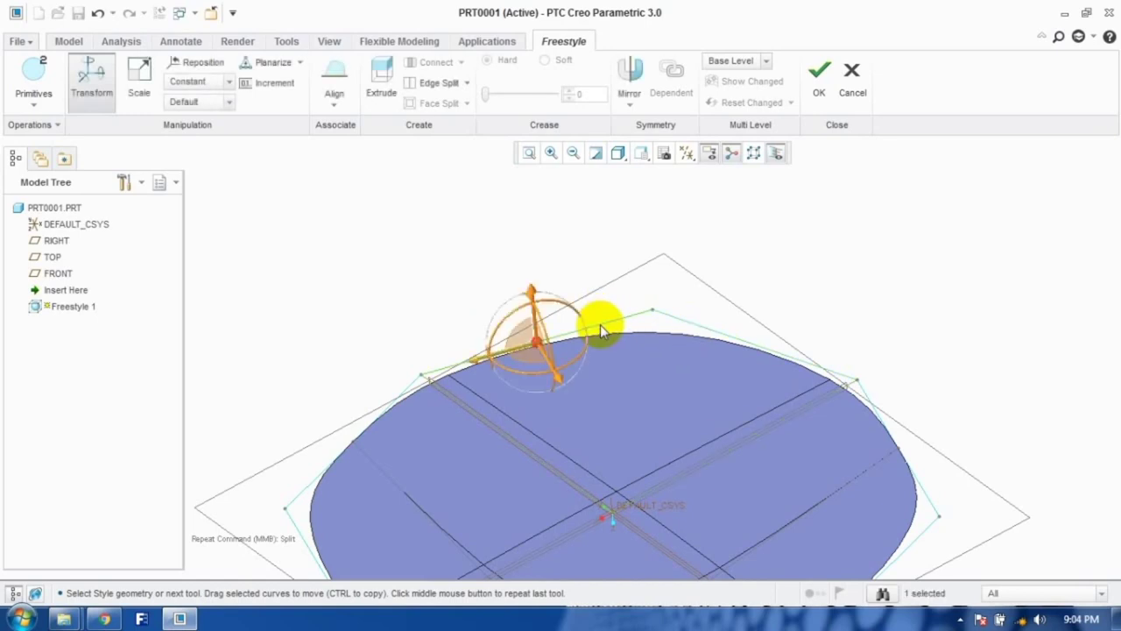
ctrl+click(694, 322)
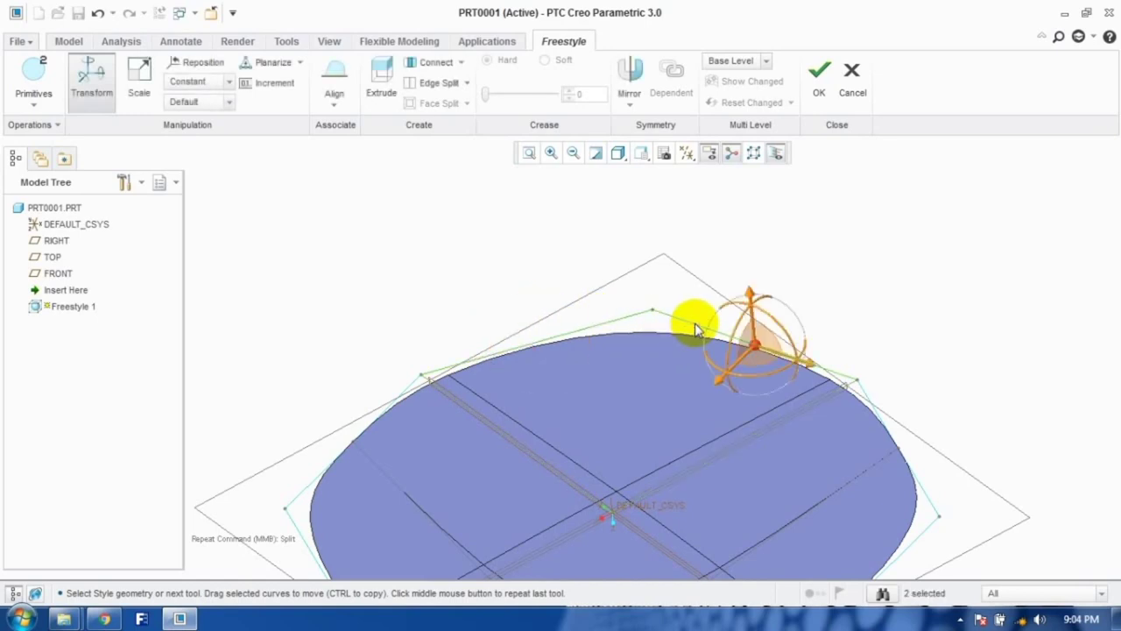
click(433, 82)
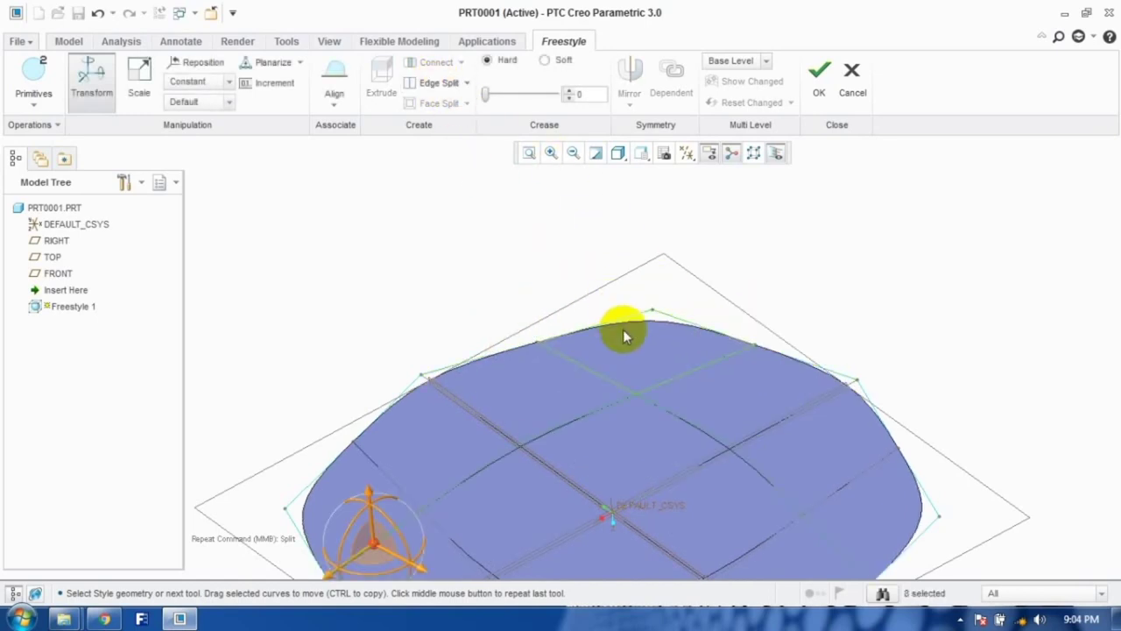
click(540, 271)
click(613, 326)
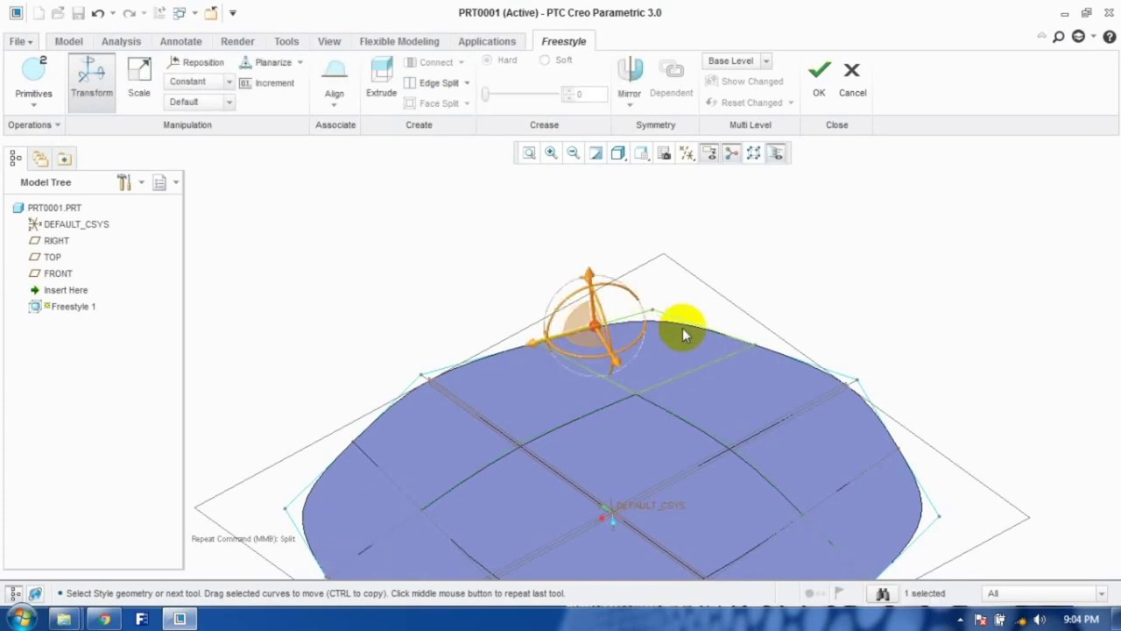
ctrl+click(682, 330)
click(412, 83)
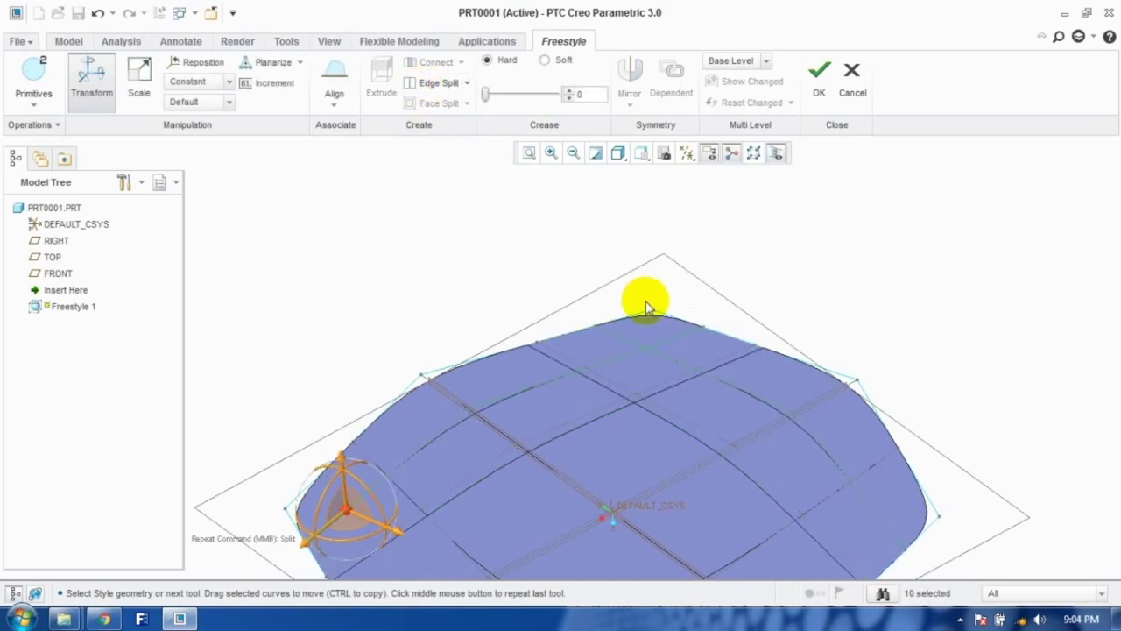
Step: Split five more cage edges around the disc at once
ctrl+click(500, 353)
ctrl+click(792, 356)
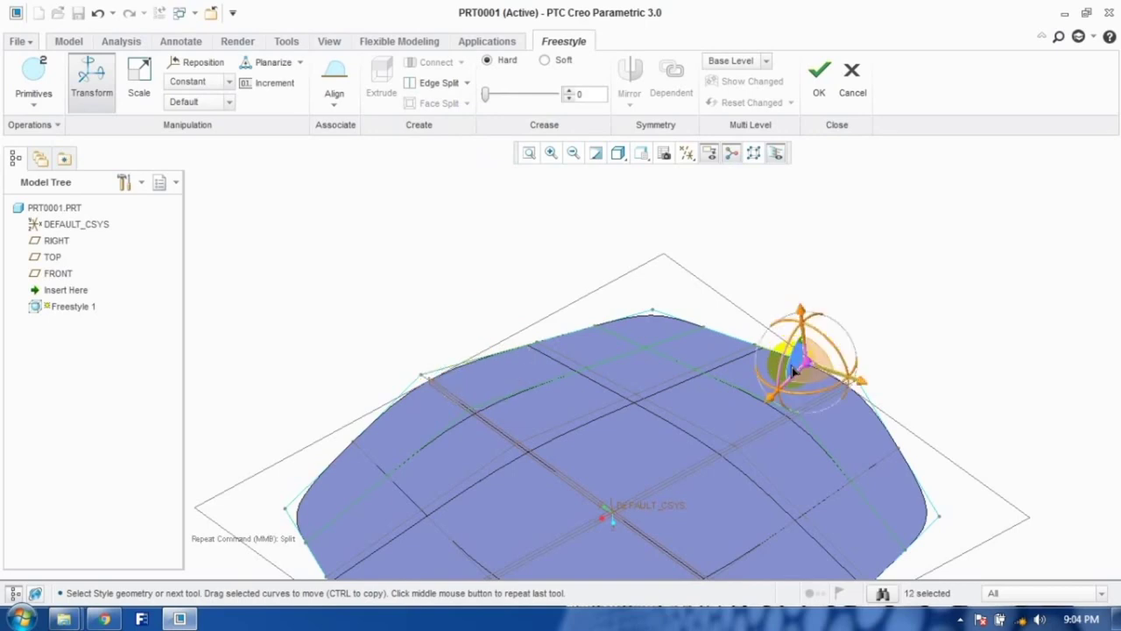
ctrl+click(379, 418)
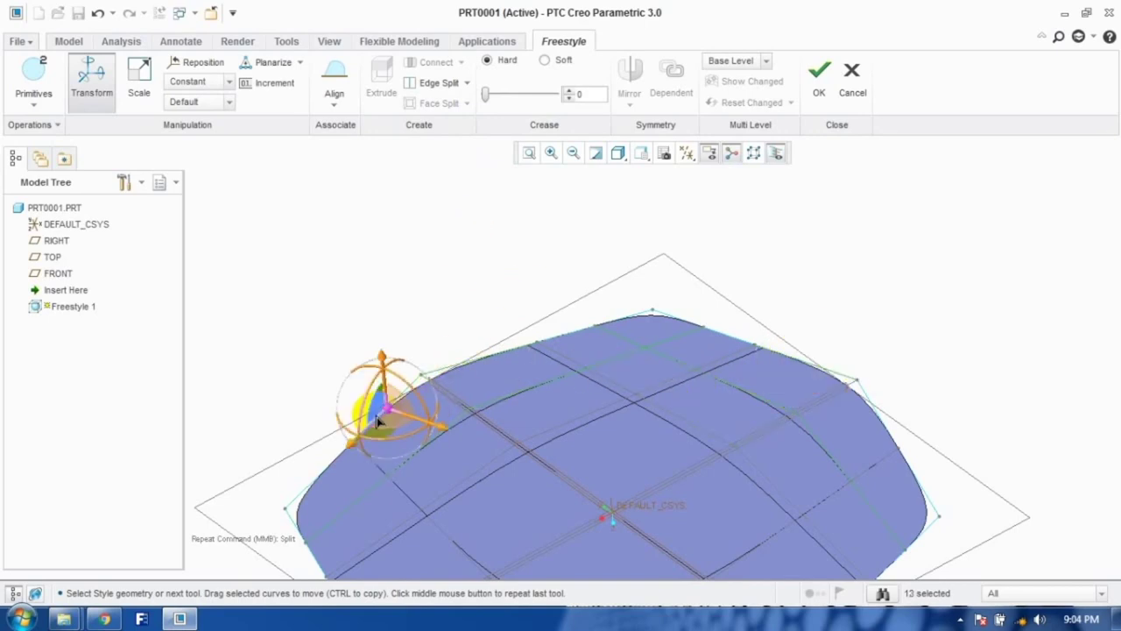
ctrl+click(316, 483)
ctrl+click(885, 429)
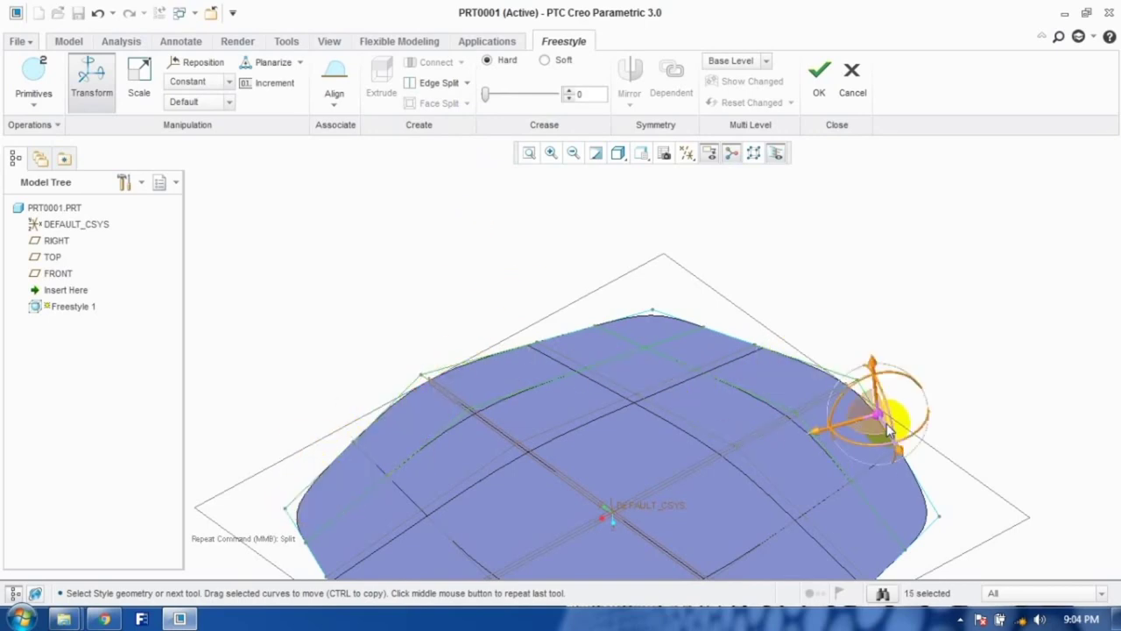
click(417, 86)
Step: Pull the centre cage elements down into a dip
middle_drag(666, 219, 605, 438)
scroll(605, 434, down, 3)
click(625, 342)
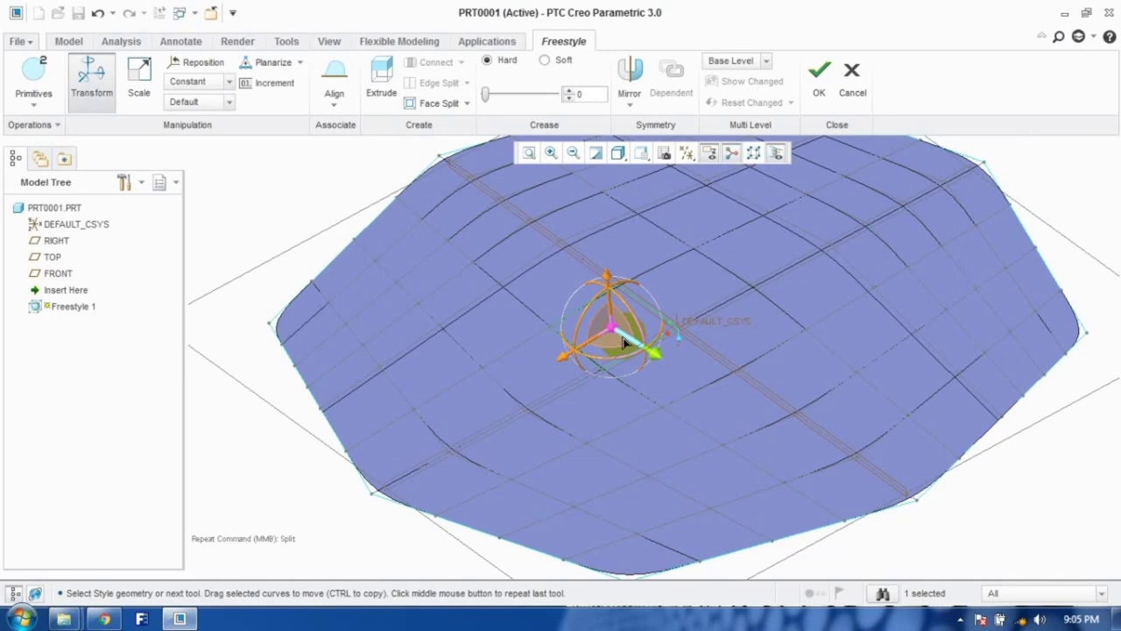
ctrl+click(675, 304)
ctrl+click(683, 369)
drag(741, 289, 713, 380)
middle_drag(655, 387, 661, 363)
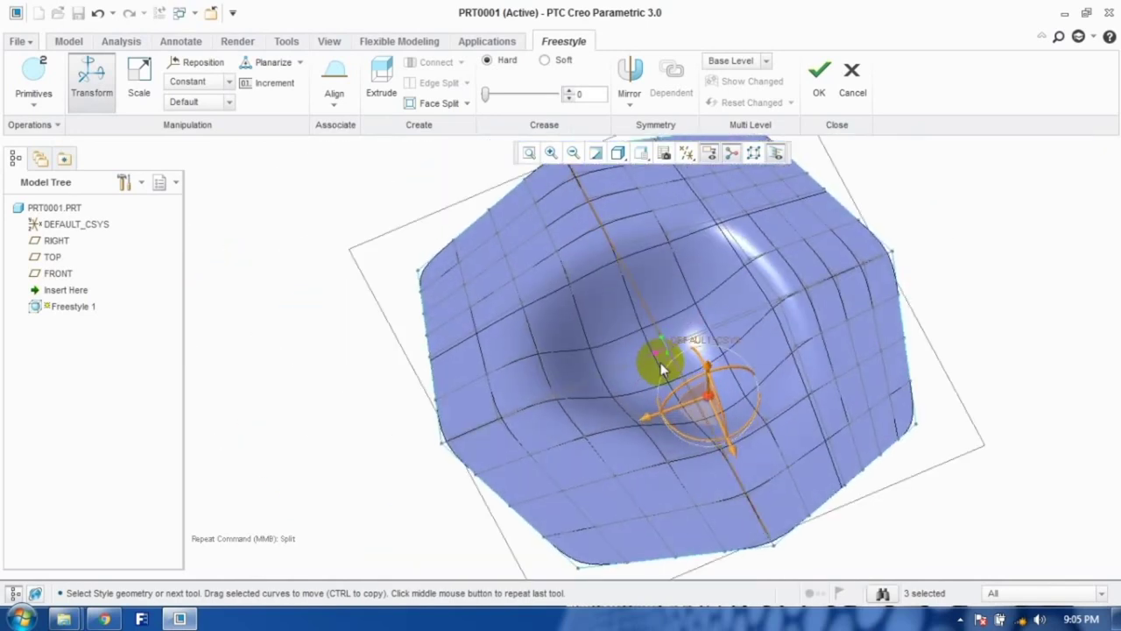
Step: Pull the lower-left and upper-right rim into spikes, then undo the sculpting
click(442, 448)
drag(407, 464, 278, 517)
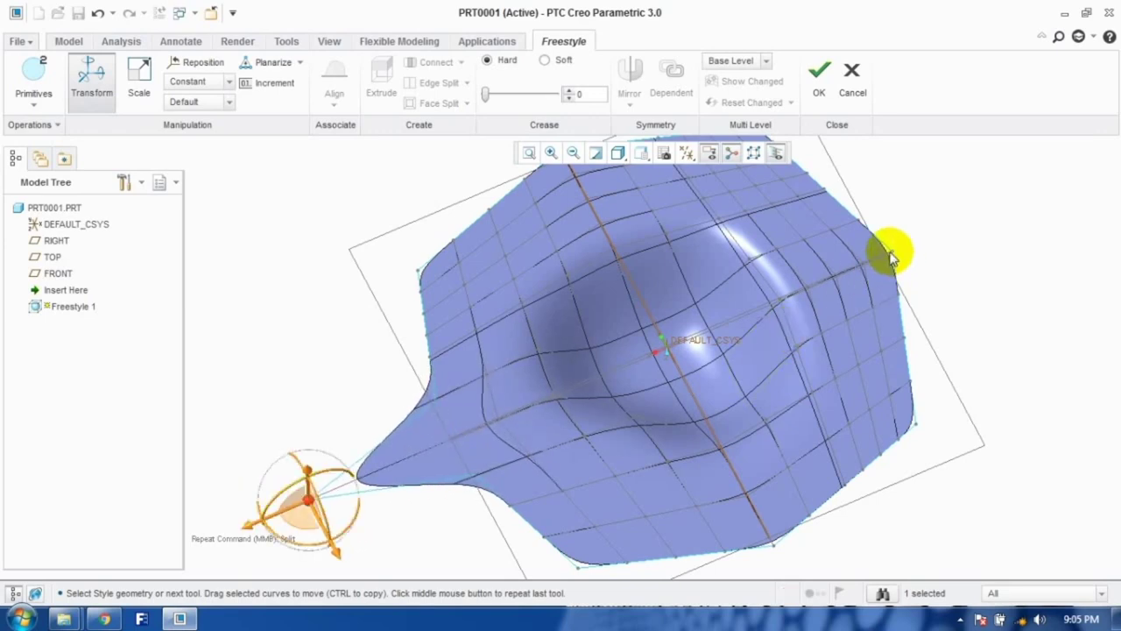
click(891, 257)
drag(872, 273, 990, 215)
click(954, 323)
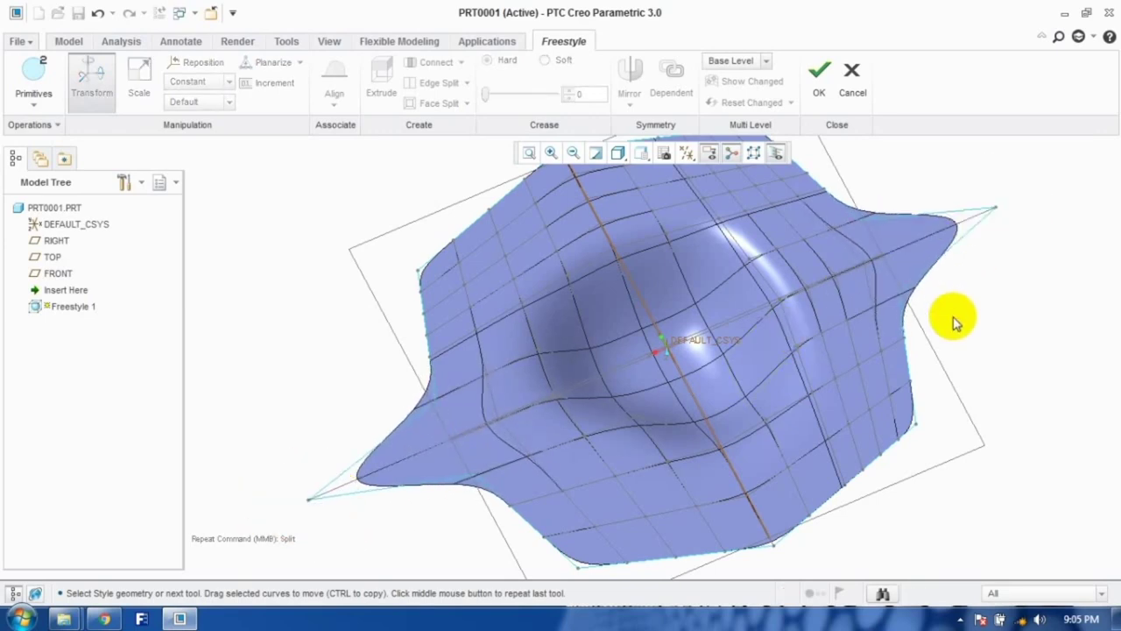
key(ctrl+z)
key(ctrl+z)
key(ctrl+z)
key(ctrl+z)
key(ctrl+z)
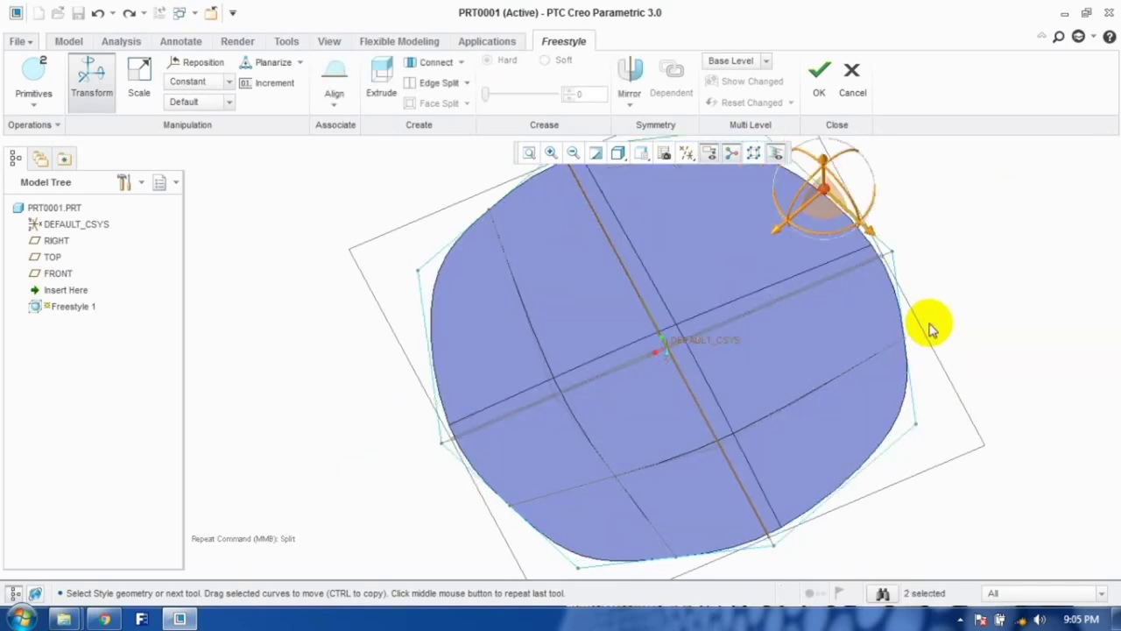
Step: Replace the disc with a circle primitive, split its face and pull the centre into a bowl
key(ctrl+z)
click(35, 107)
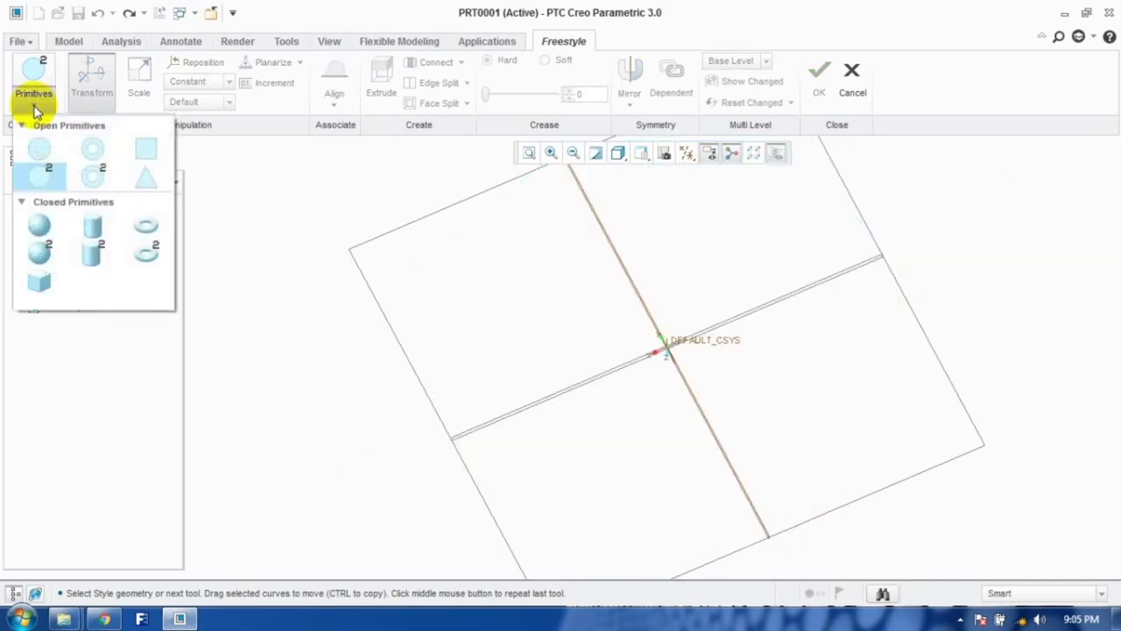
click(45, 158)
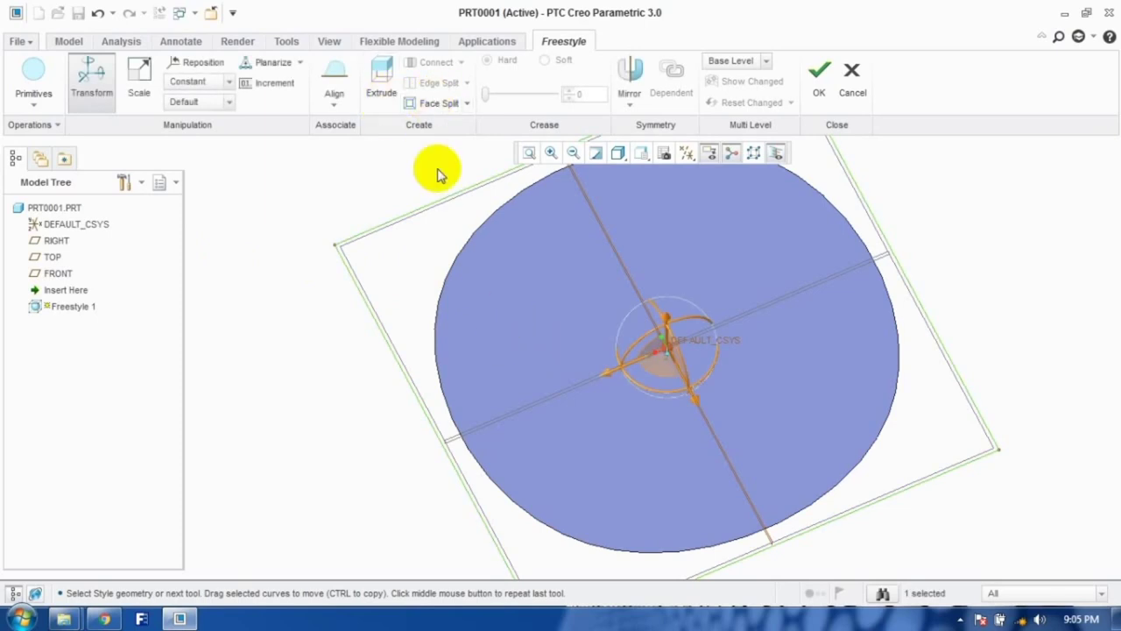
click(434, 103)
middle_drag(655, 398, 658, 320)
drag(663, 283, 659, 413)
middle_drag(645, 308, 642, 347)
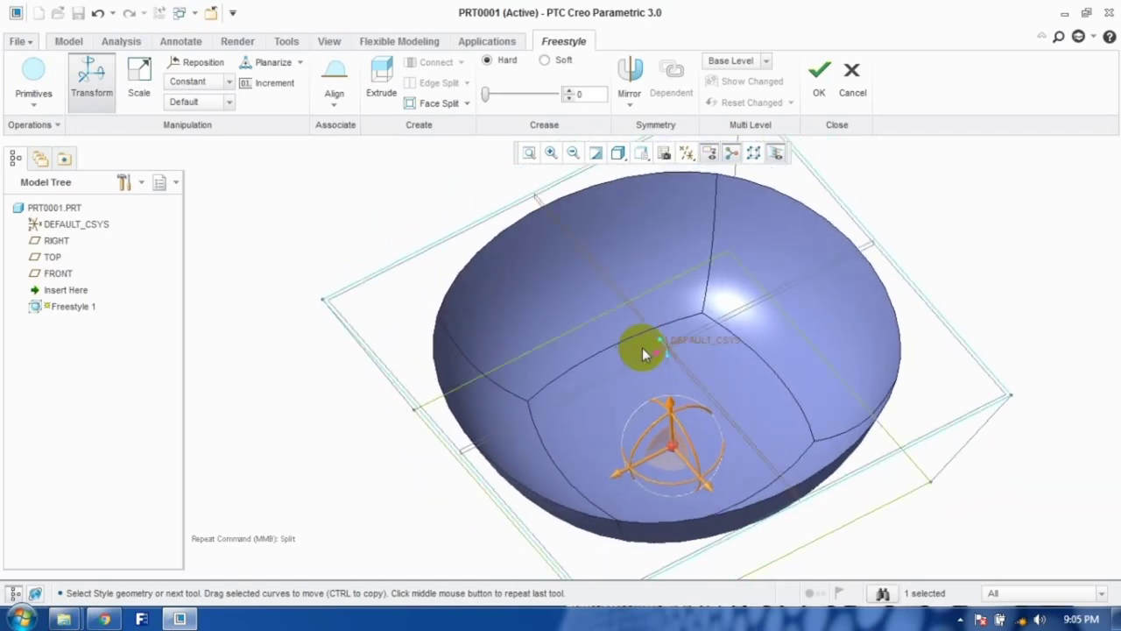
Step: Split the bowl's inner face twice, raise its bottom into a dome, then undo the edits
click(420, 104)
drag(637, 388, 671, 372)
click(438, 103)
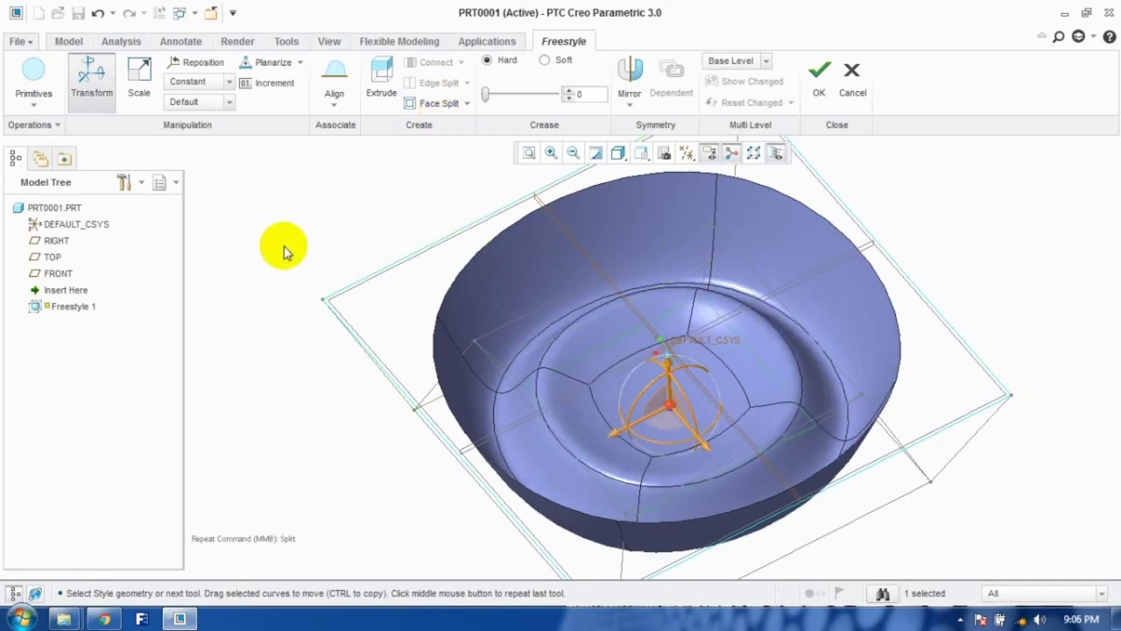
middle_drag(475, 325, 468, 366)
click(467, 378)
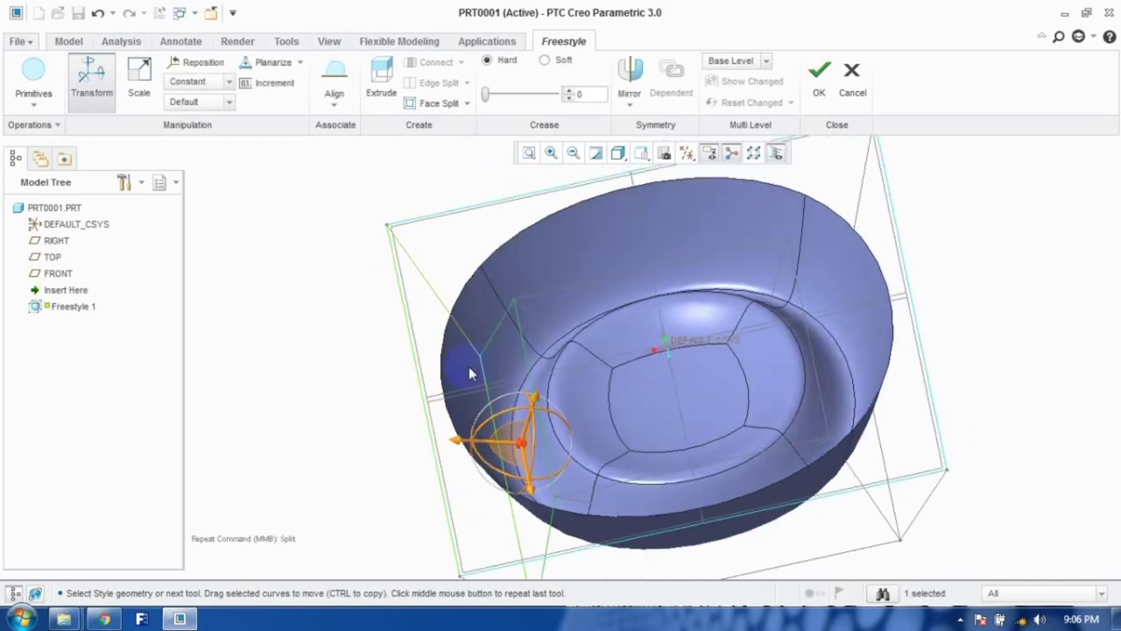
click(453, 394)
middle_drag(497, 438, 472, 383)
key(ctrl+z)
key(ctrl+z)
key(ctrl+z)
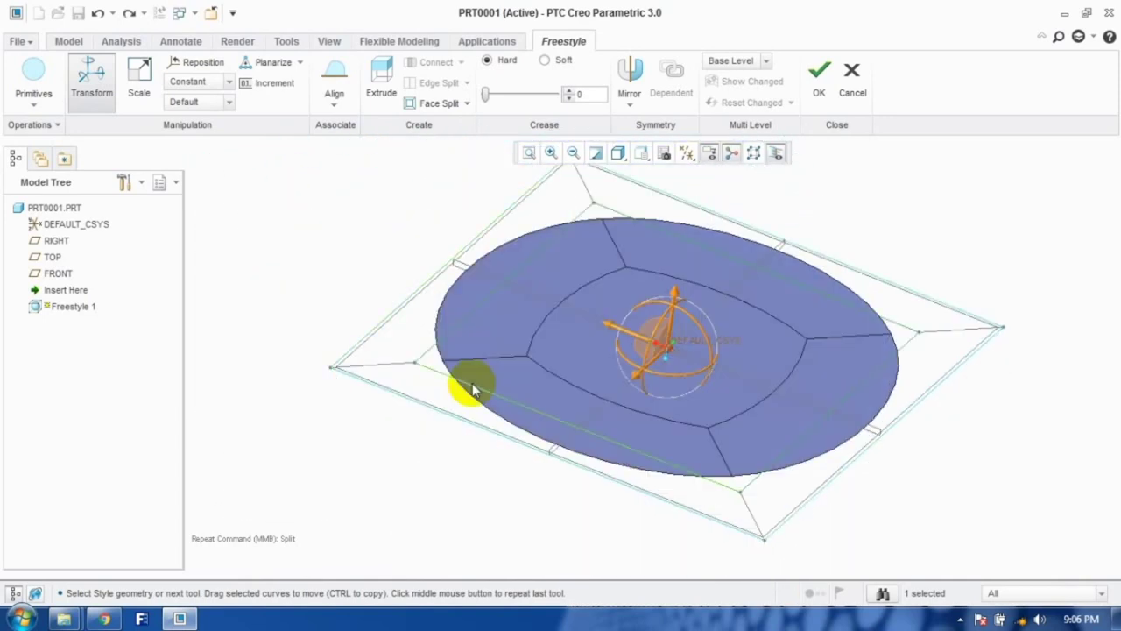
Step: Try a sphere primitive, undo it, and insert a closed box primitive instead
click(34, 101)
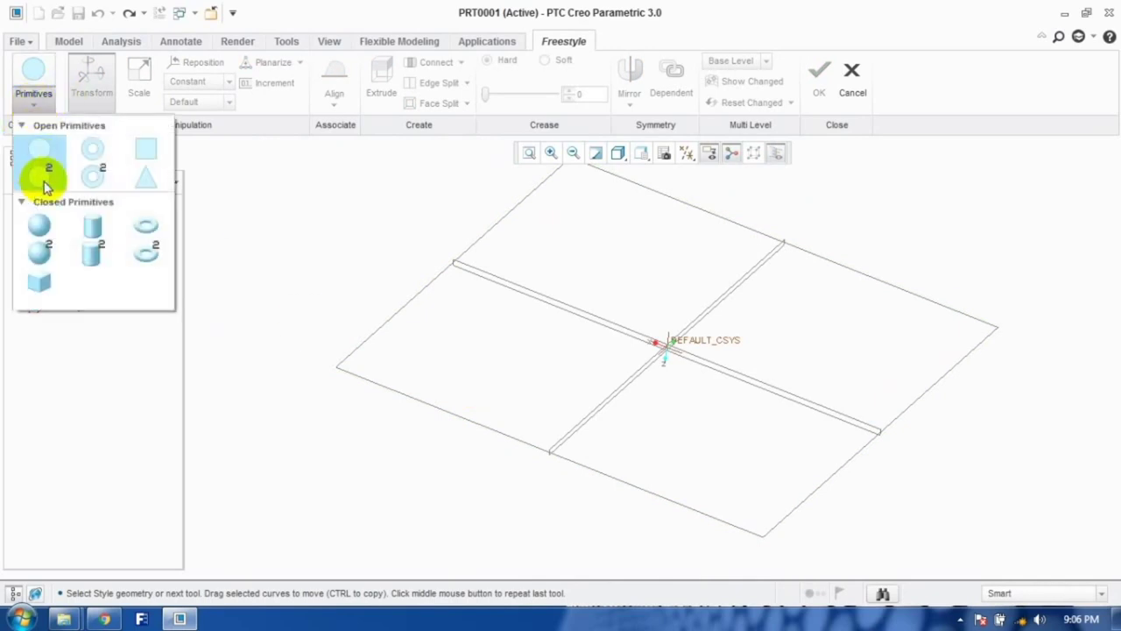
click(48, 254)
middle_drag(613, 306, 680, 318)
key(ctrl+z)
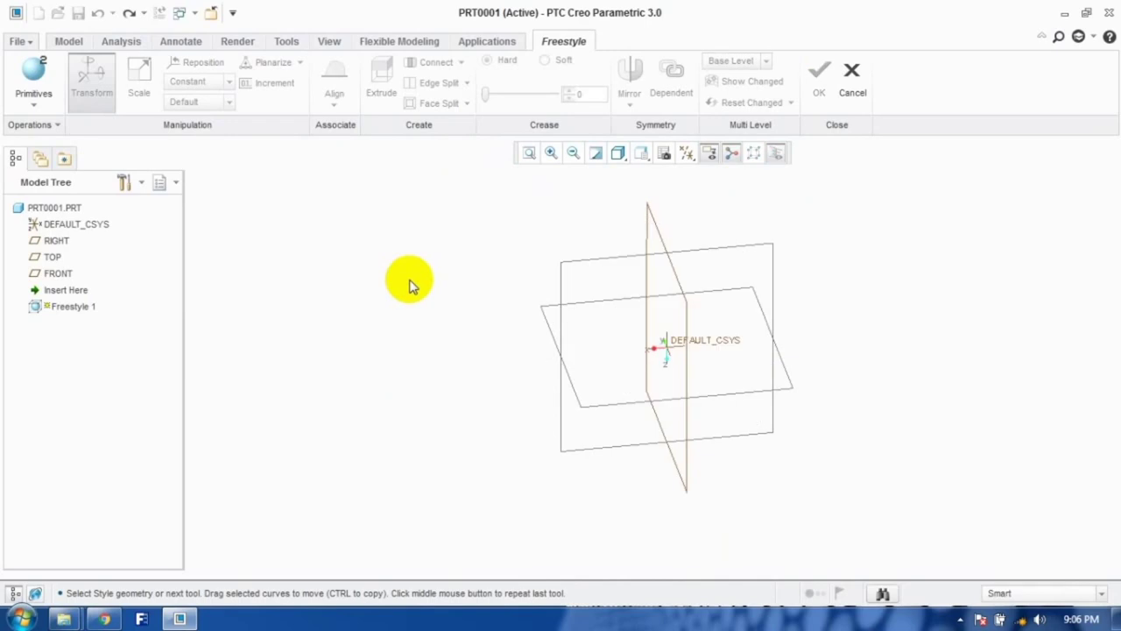
click(35, 103)
click(48, 278)
middle_drag(616, 339, 717, 348)
Step: Extrude a cube face repeatedly into stepped blocks, then undo back to the plain cube
click(718, 348)
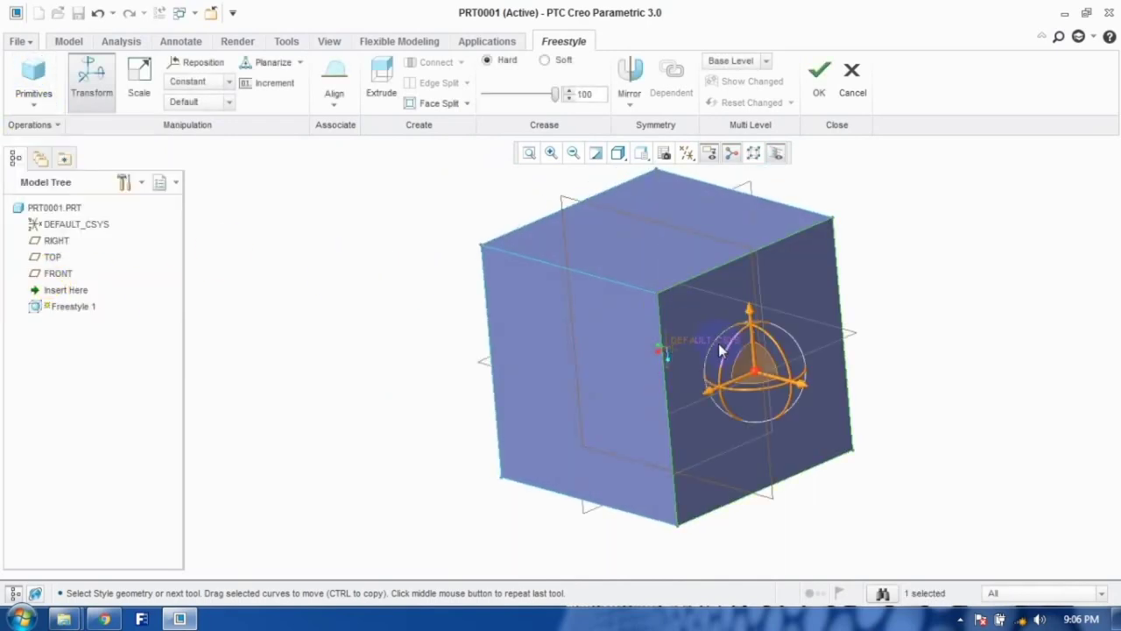
click(719, 346)
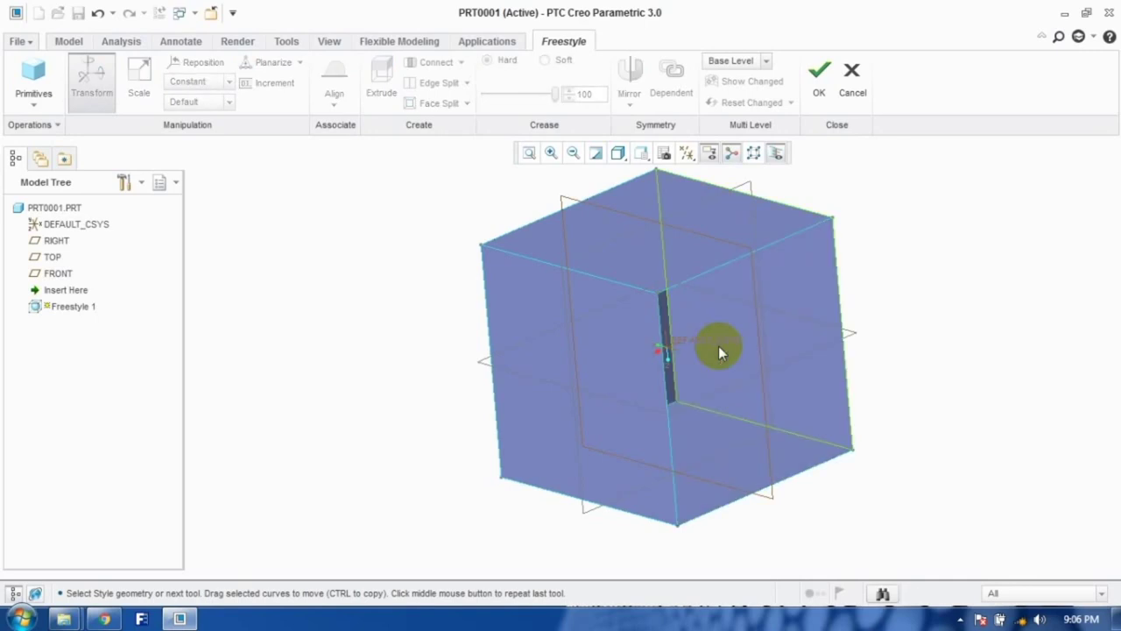
click(619, 314)
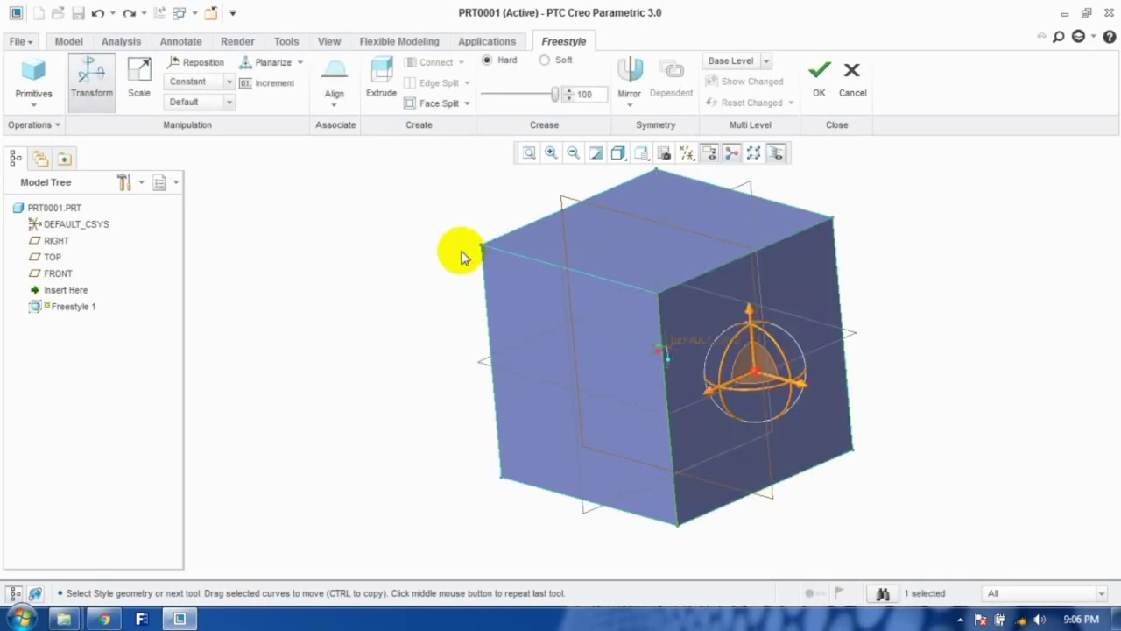
middle_drag(743, 374, 711, 379)
click(381, 79)
click(381, 79)
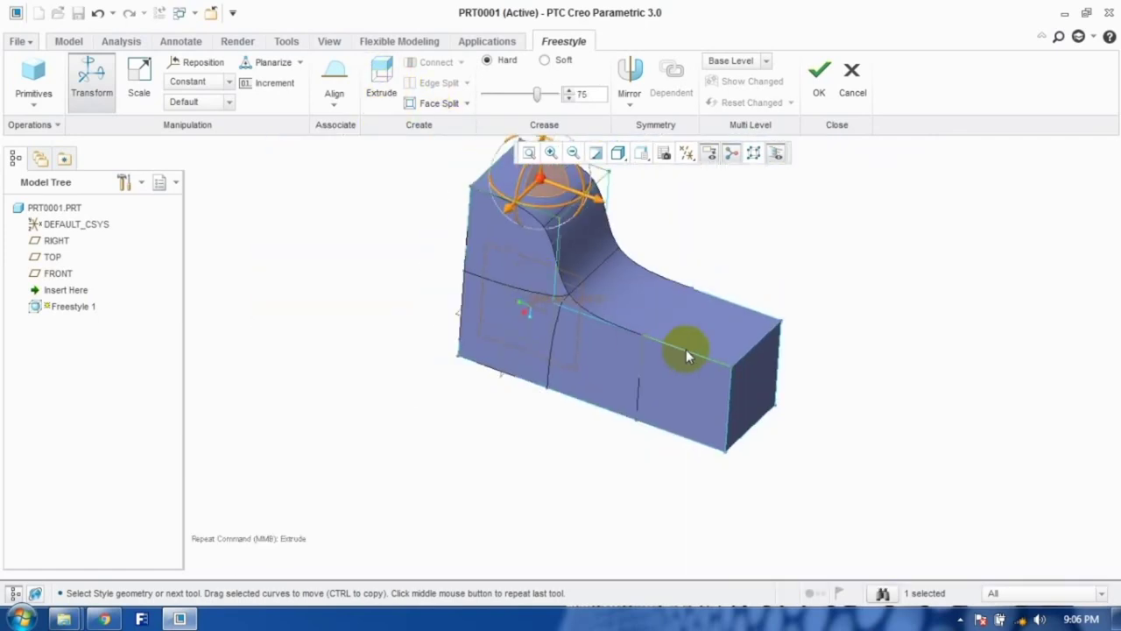
click(381, 83)
scroll(667, 364, down, 5)
scroll(746, 408, up, 5)
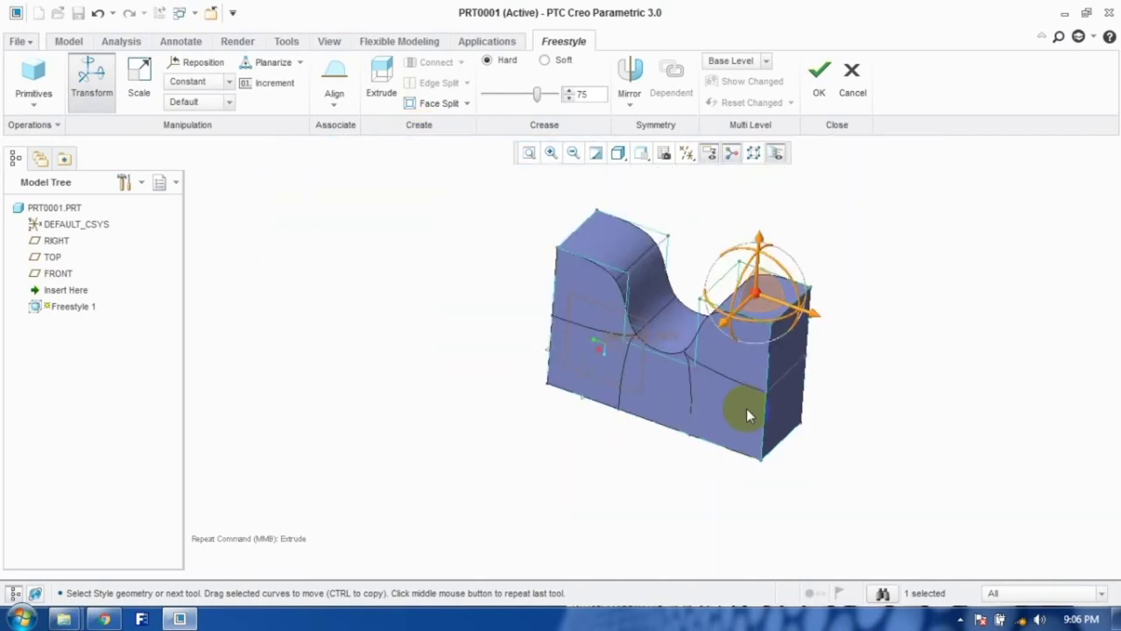
click(376, 81)
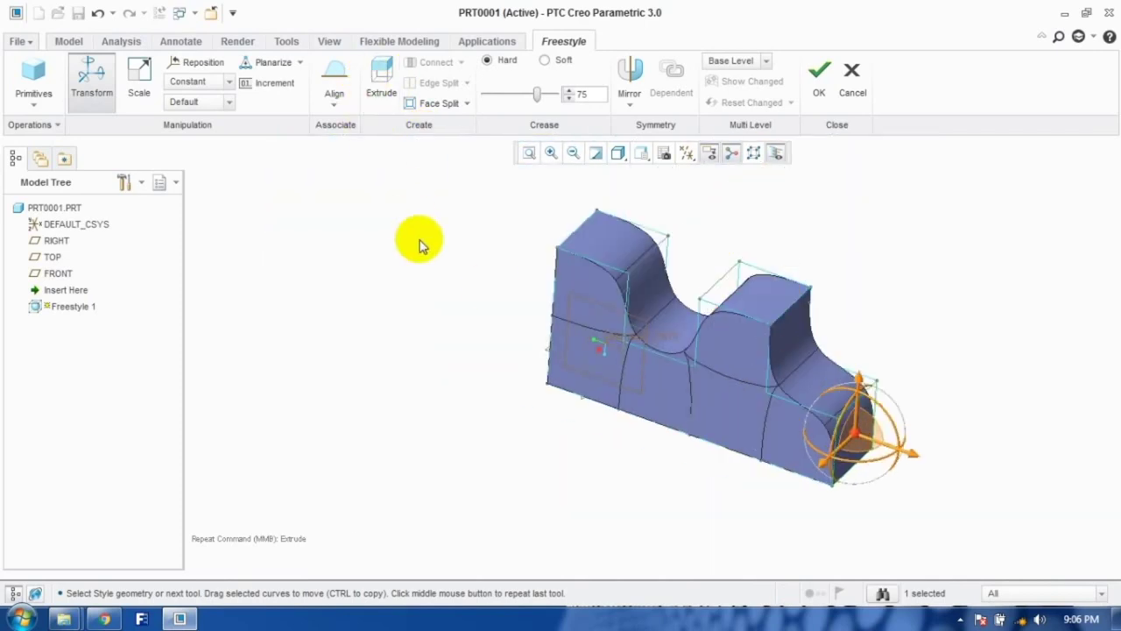
key(ctrl+z)
key(ctrl+z)
key(ctrl+z)
key(ctrl+z)
key(ctrl+z)
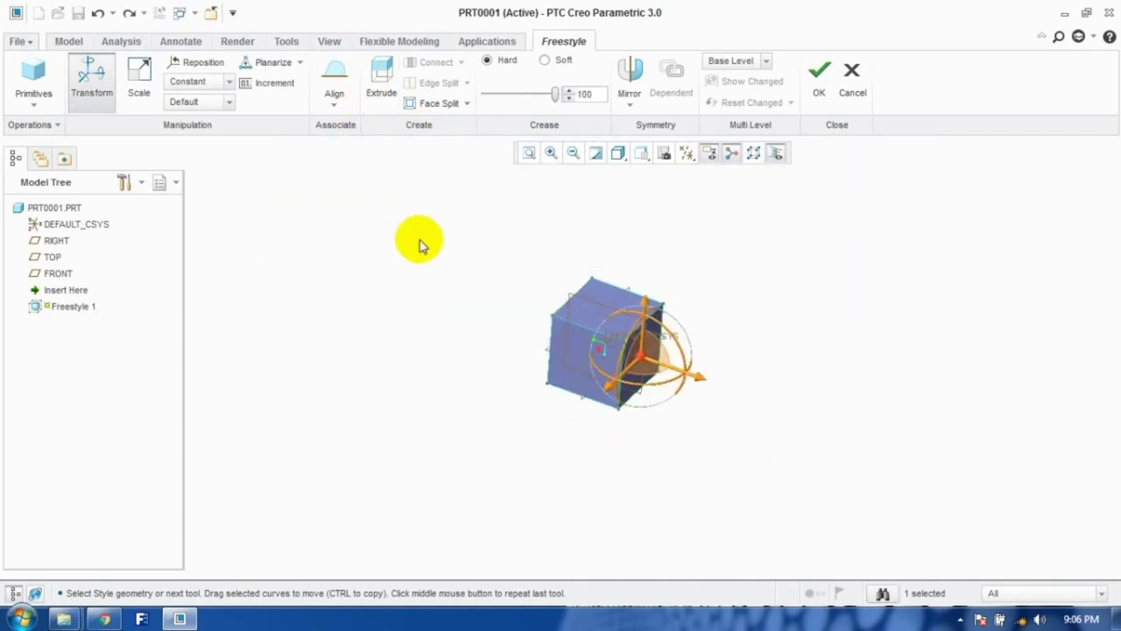
Step: Select the whole cube and test crease settings, ending with a Hard crease of 100
drag(470, 207, 732, 452)
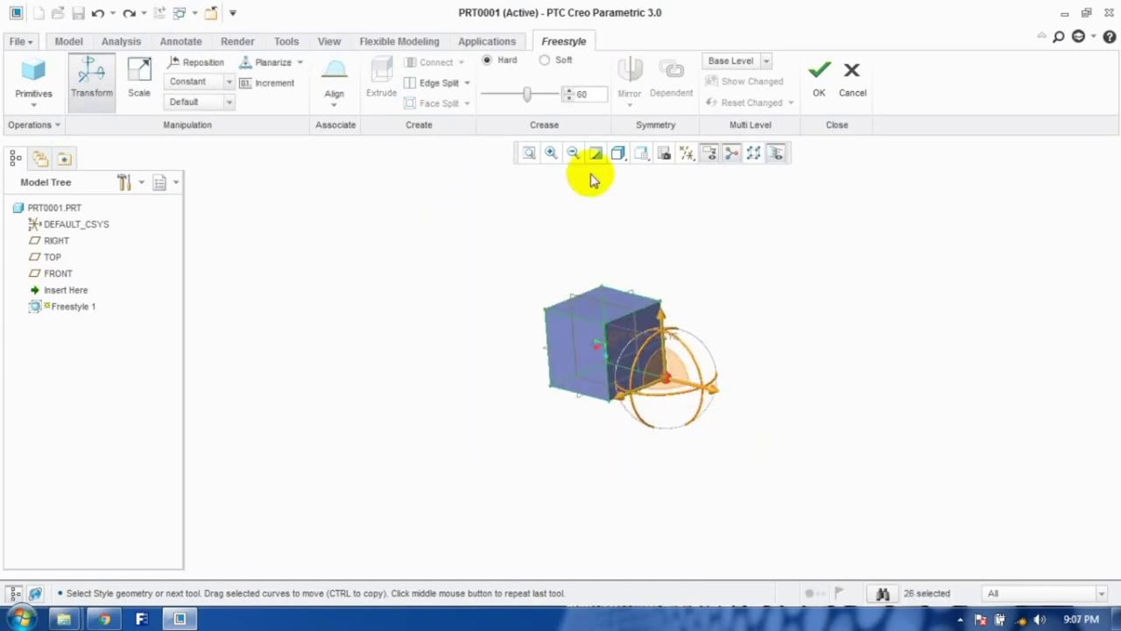
drag(529, 98, 590, 122)
click(545, 60)
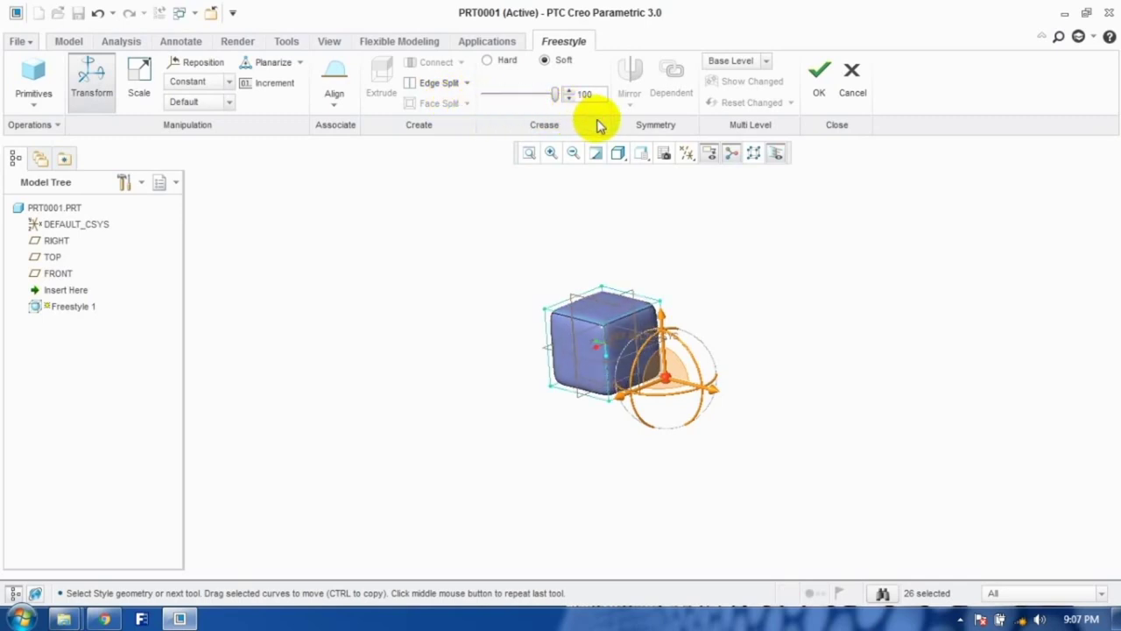
click(488, 60)
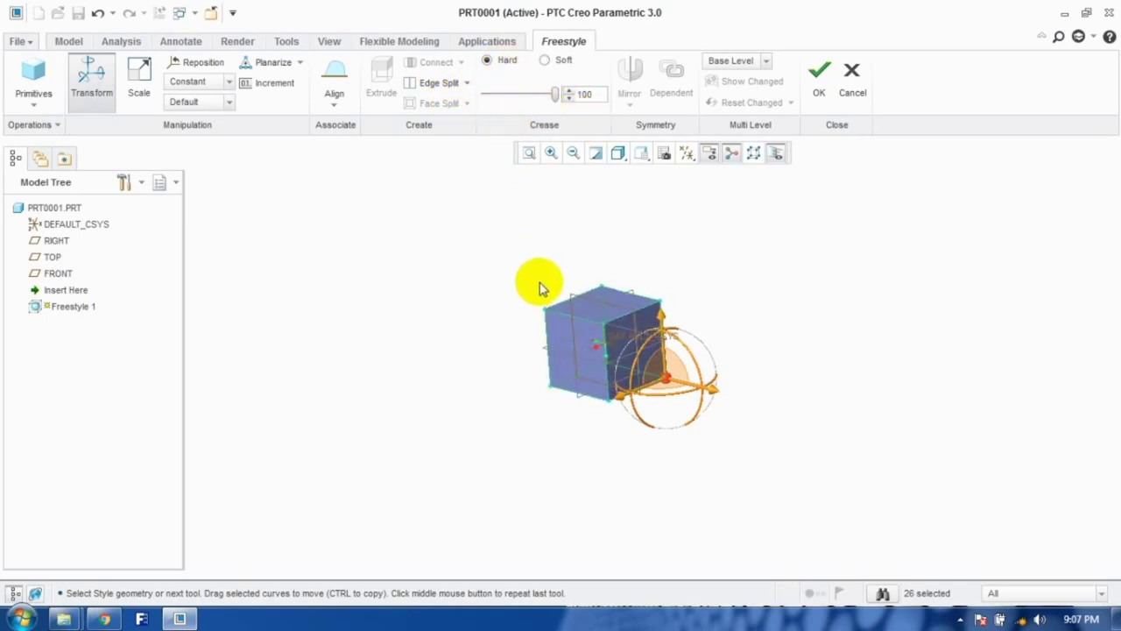
click(486, 354)
scroll(636, 344, down, 3)
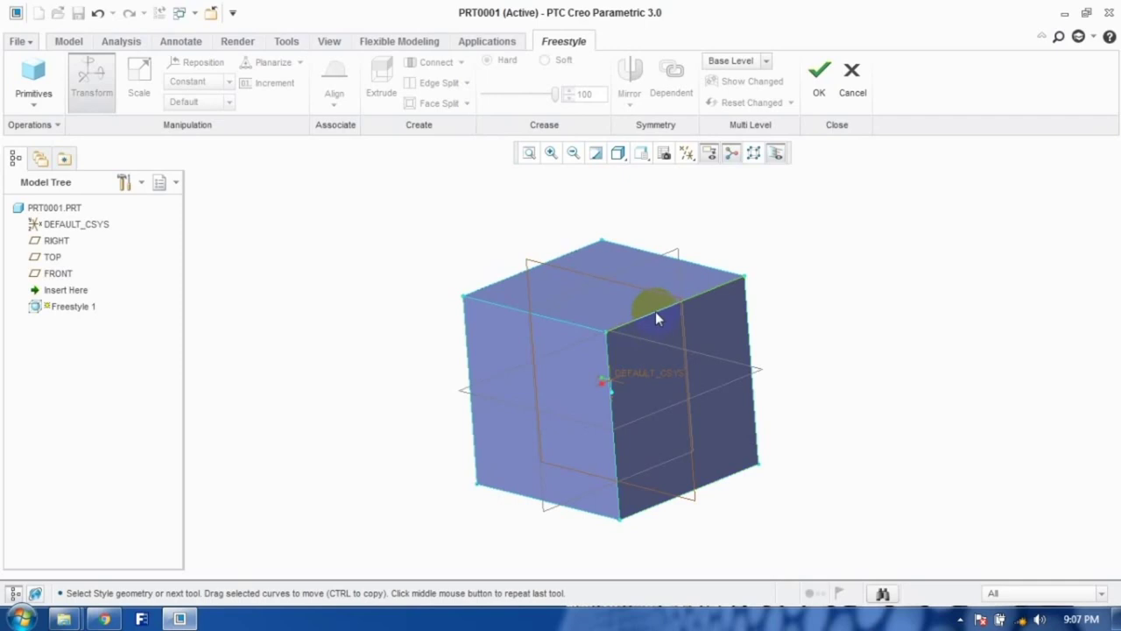
Step: Split the cube into 4 strips and extrude one right-face strip outward six times
click(657, 318)
click(467, 83)
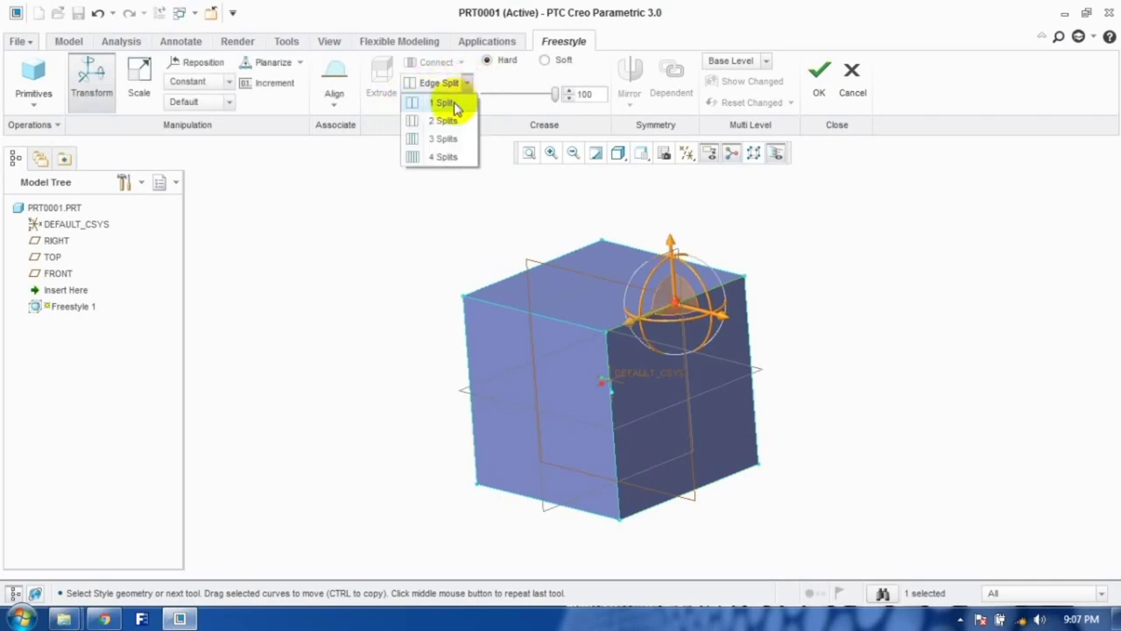
click(446, 157)
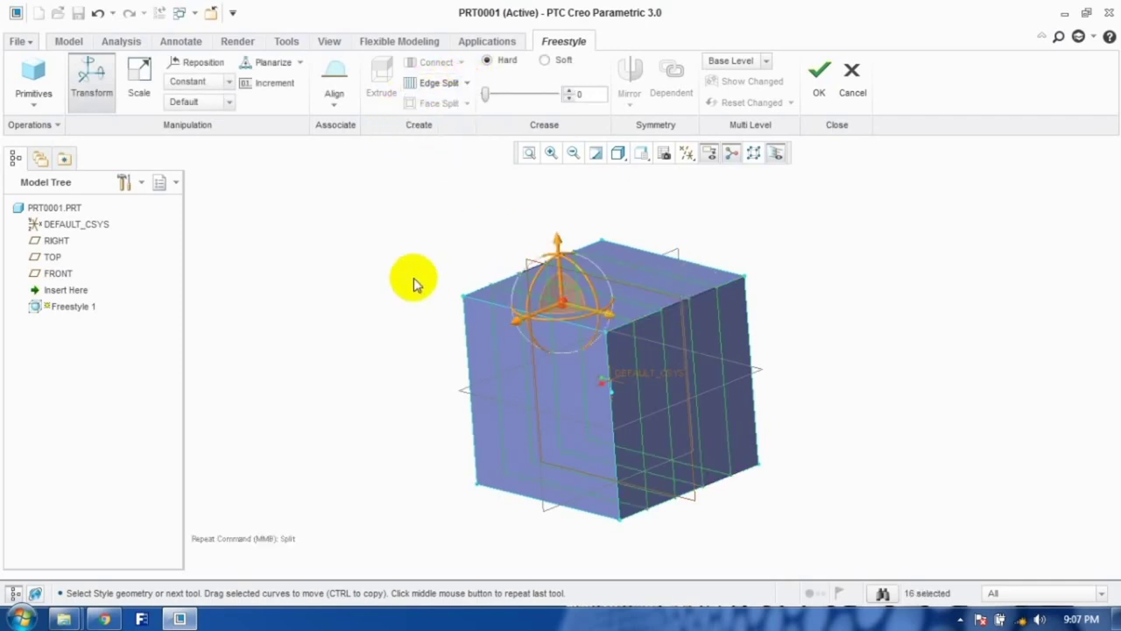
click(680, 336)
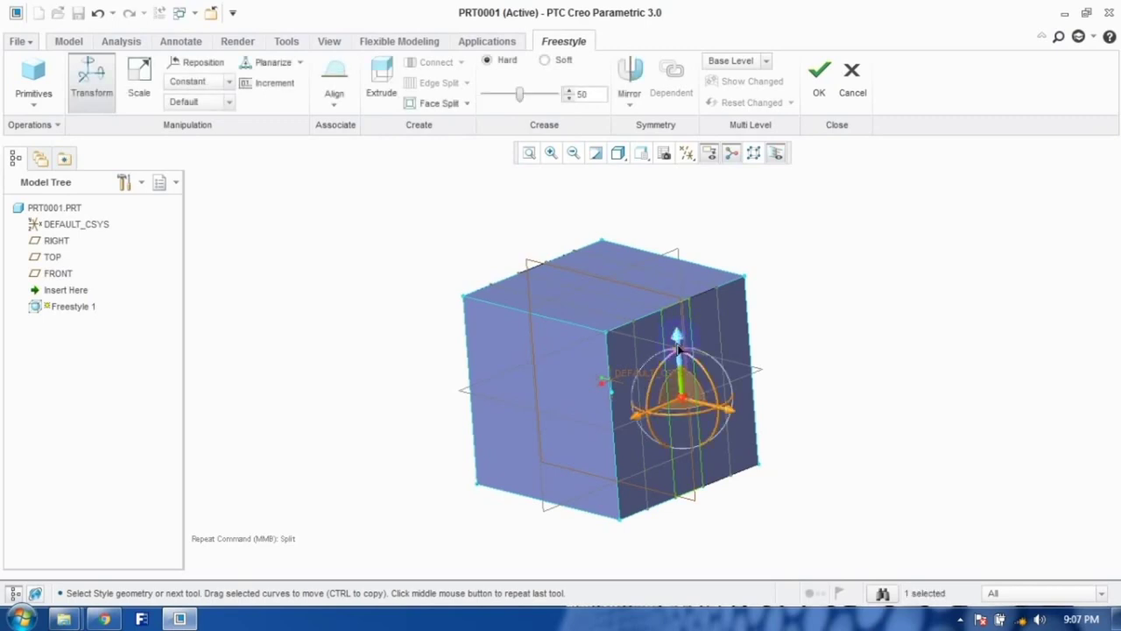
click(381, 79)
middle_drag(517, 233, 540, 271)
click(379, 75)
click(377, 75)
click(376, 75)
click(375, 75)
click(375, 76)
Step: Raise the crease to 100 to sharpen the end corner and finish the Freestyle feature
drag(517, 103, 562, 105)
scroll(463, 170, up, 2)
scroll(405, 288, down, 5)
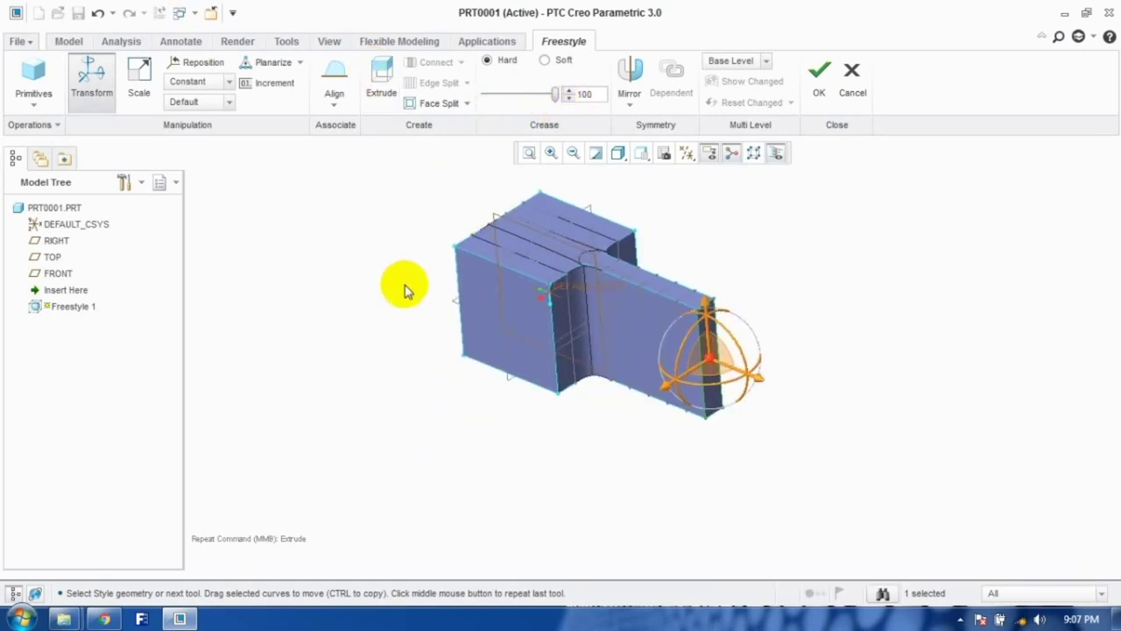
click(406, 288)
middle_drag(493, 324, 465, 398)
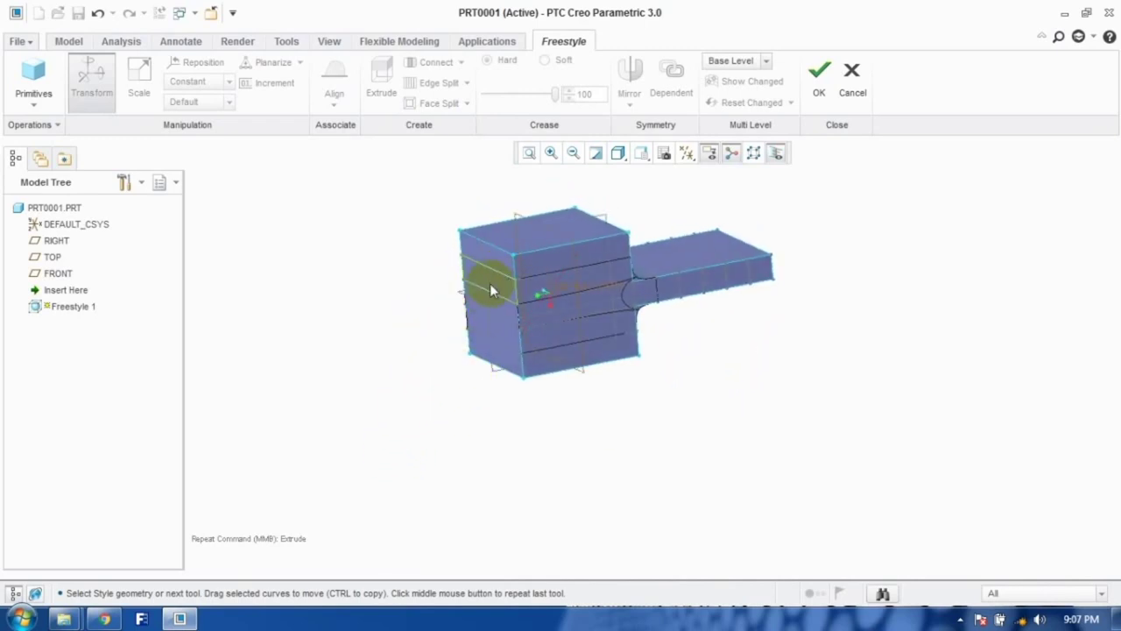
click(819, 77)
middle_drag(718, 312, 591, 262)
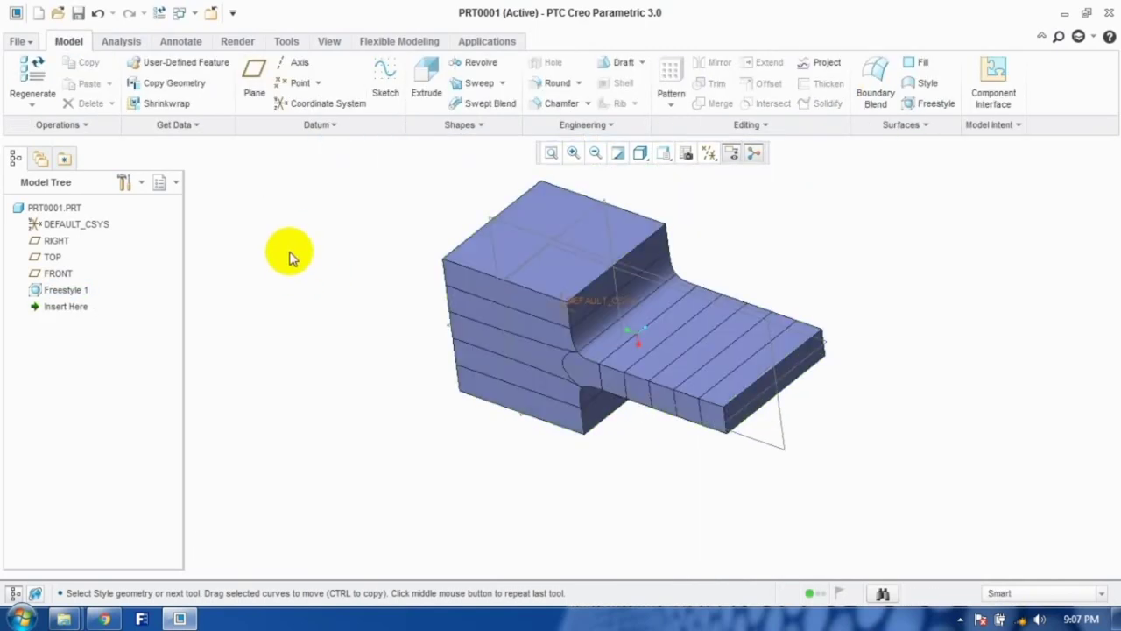
Step: Solidify the Freestyle 1 quilt into a solid
click(66, 289)
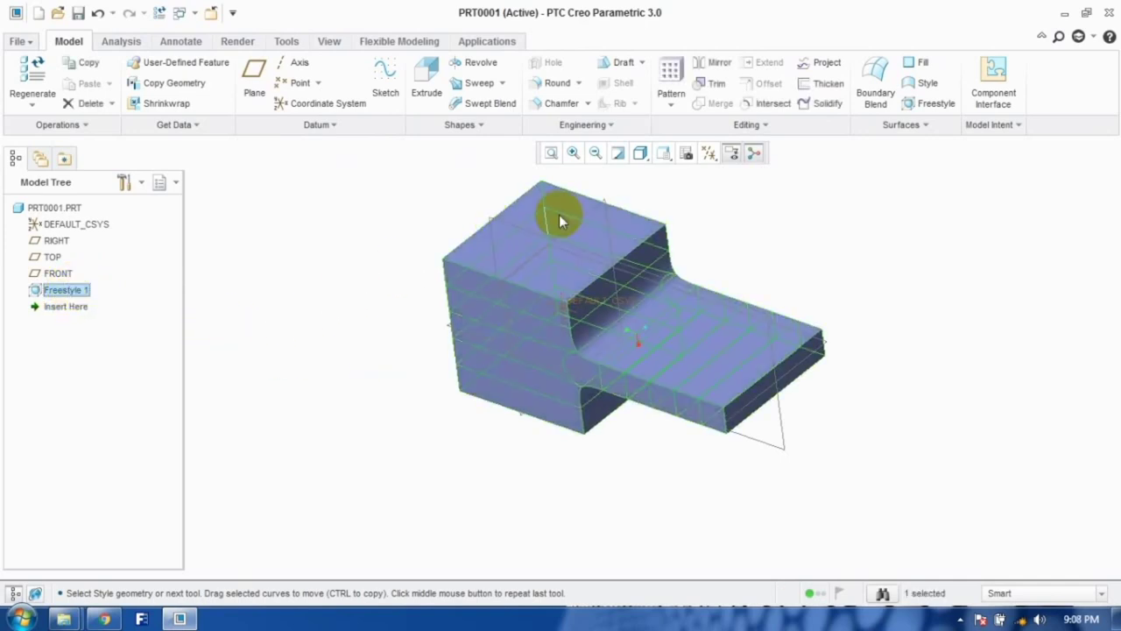
click(813, 103)
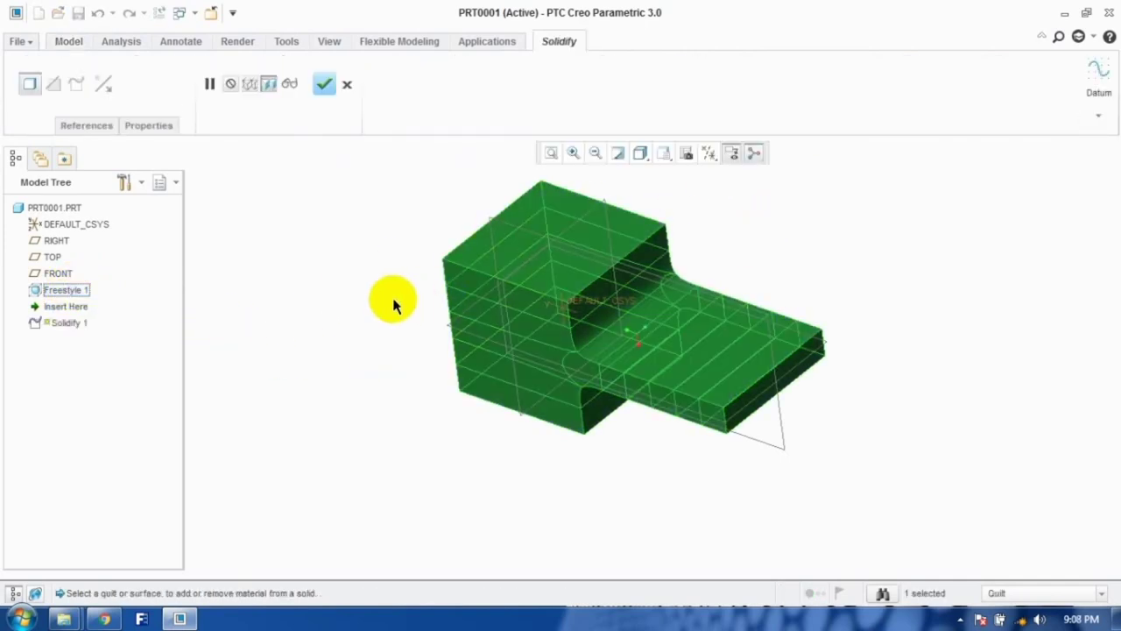
click(324, 84)
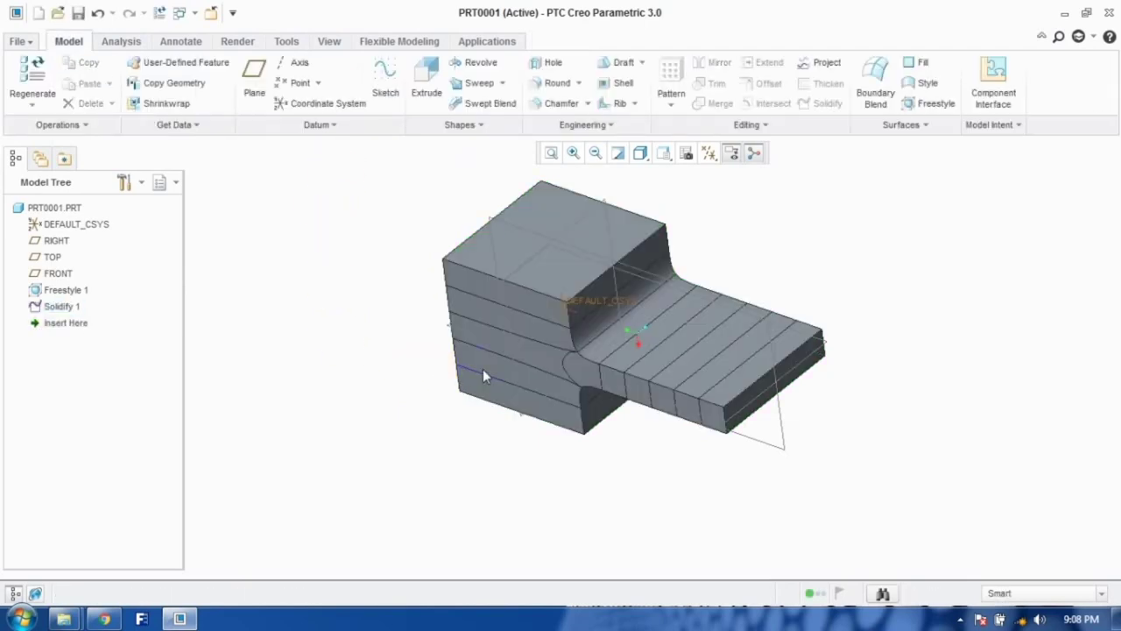
Step: Add a 5.00 round to the tall block's top edge
click(52, 307)
click(321, 409)
middle_drag(320, 408, 426, 333)
click(555, 88)
click(628, 344)
click(599, 339)
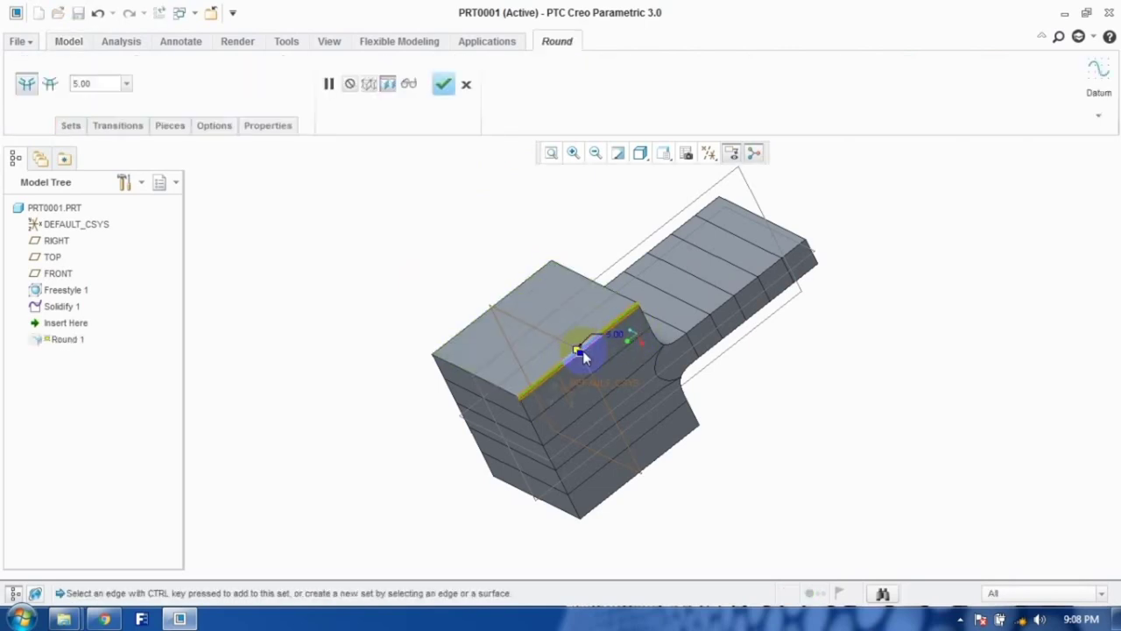
click(443, 83)
middle_drag(482, 292, 456, 281)
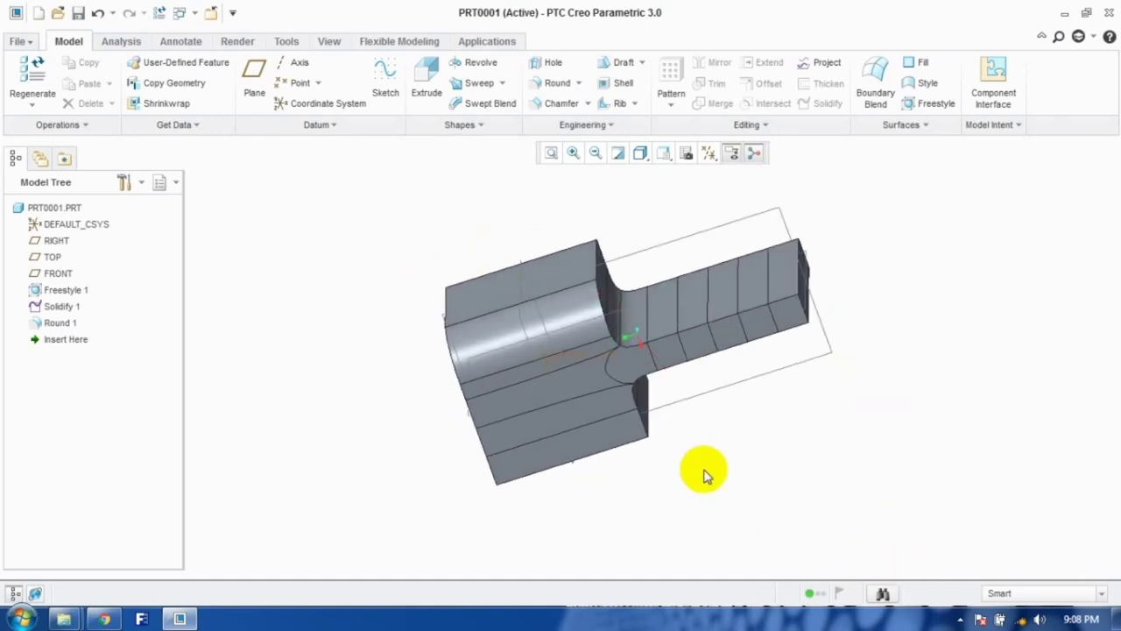
Step: Undo the Round, Solidify and Freestyle features, leaving only the datum planes
key(ctrl+z)
key(ctrl+z)
key(ctrl+z)
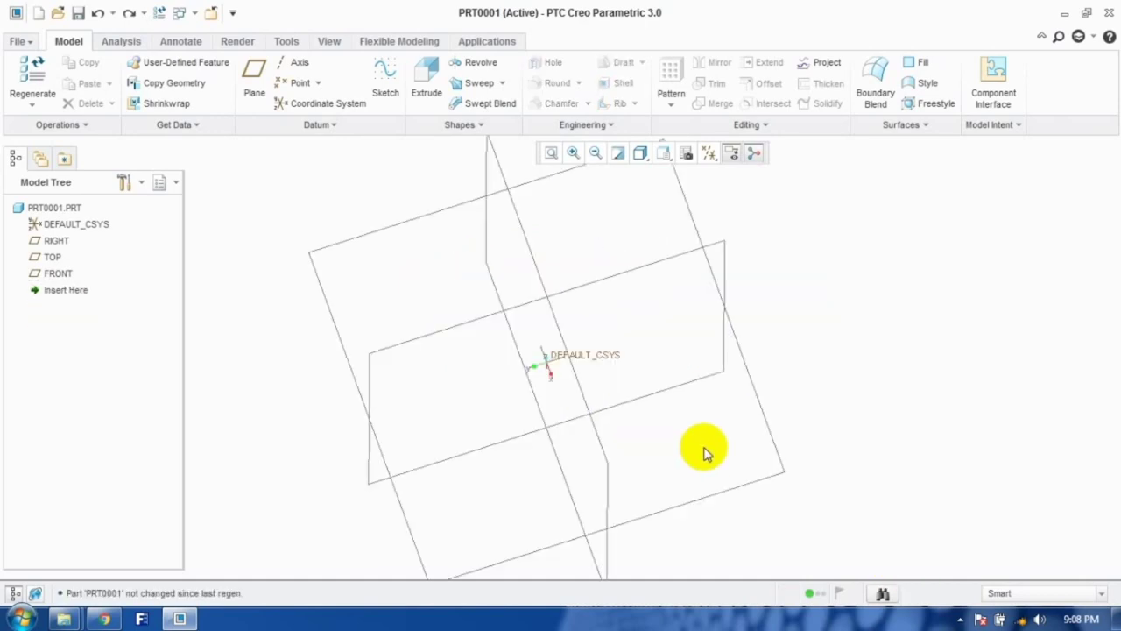
scroll(560, 327, down, 5)
scroll(561, 326, up, 5)
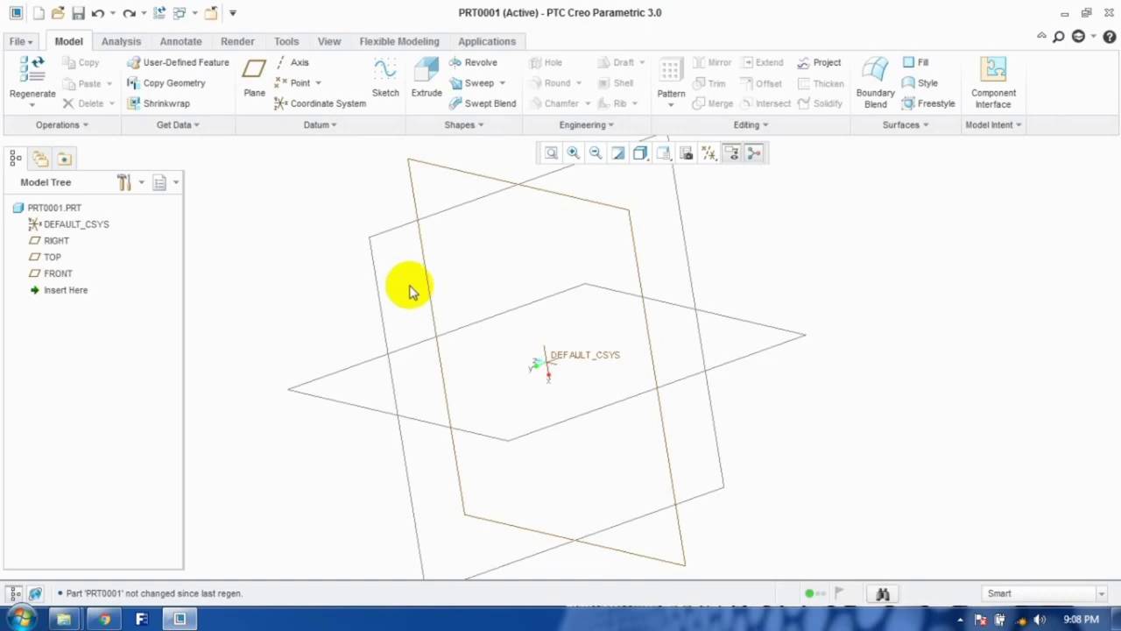
middle_drag(411, 290, 429, 283)
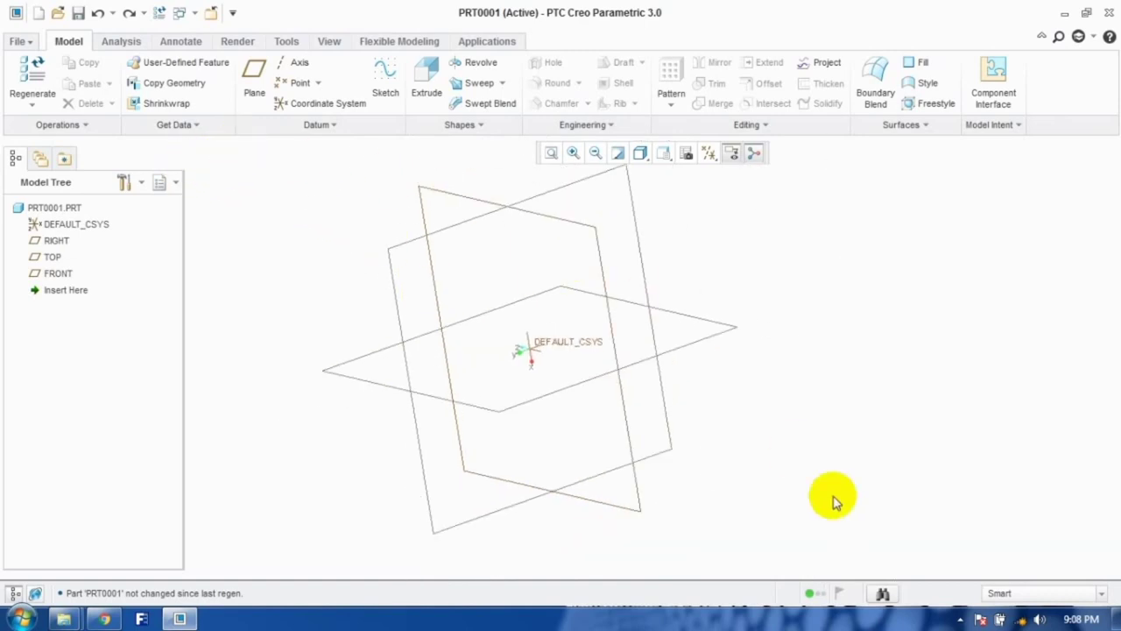
click(961, 619)
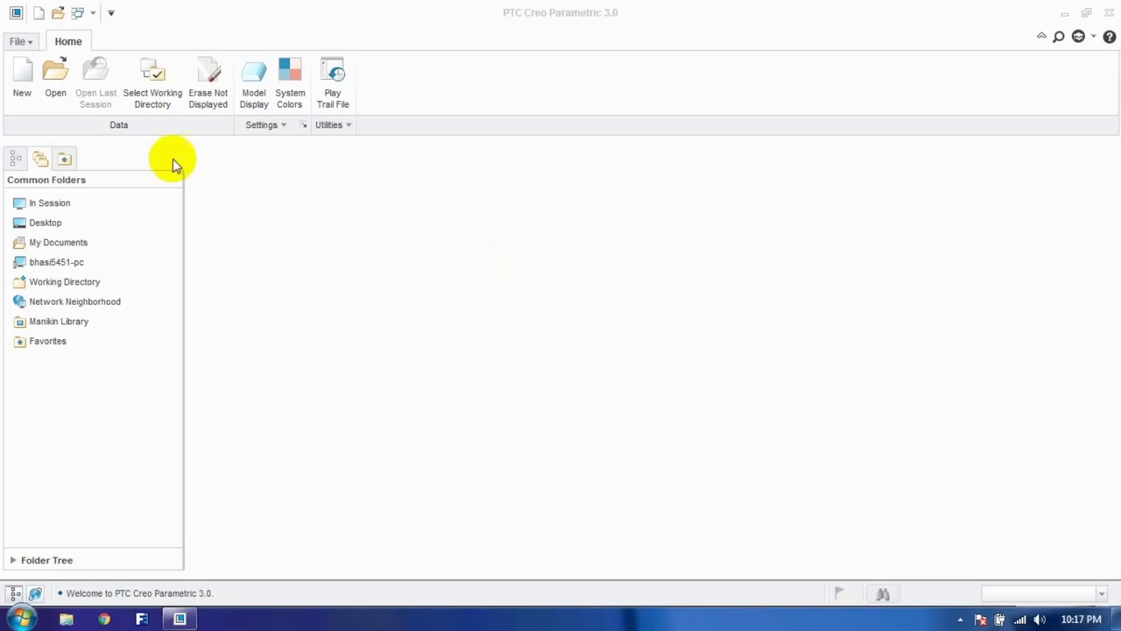
Step: Create a new Sheetmetal part
click(21, 87)
click(597, 223)
click(644, 487)
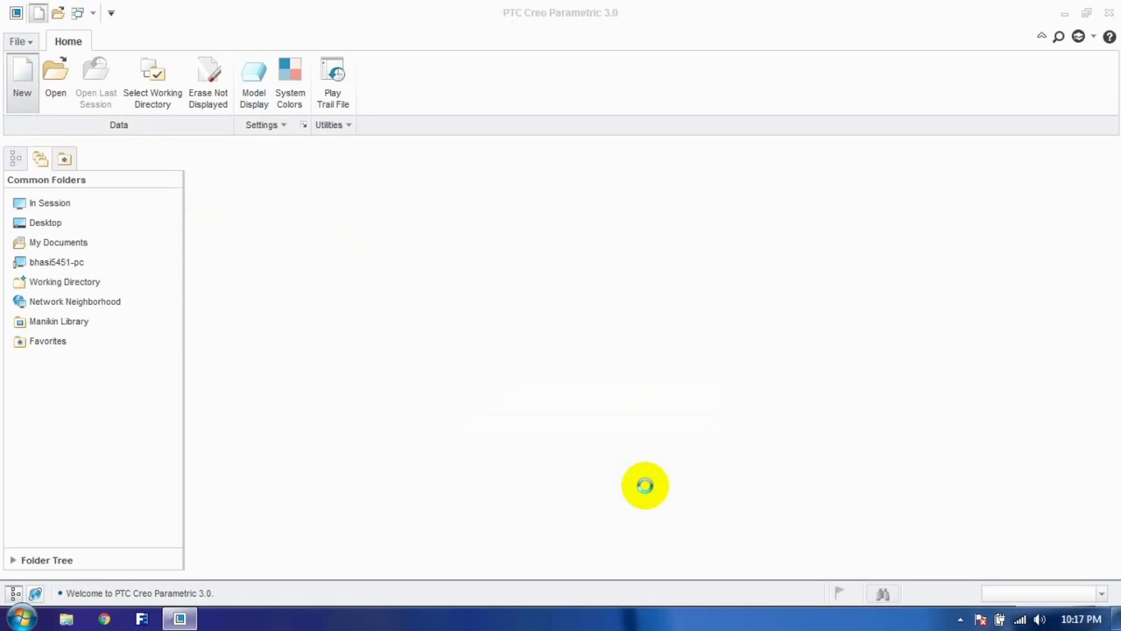
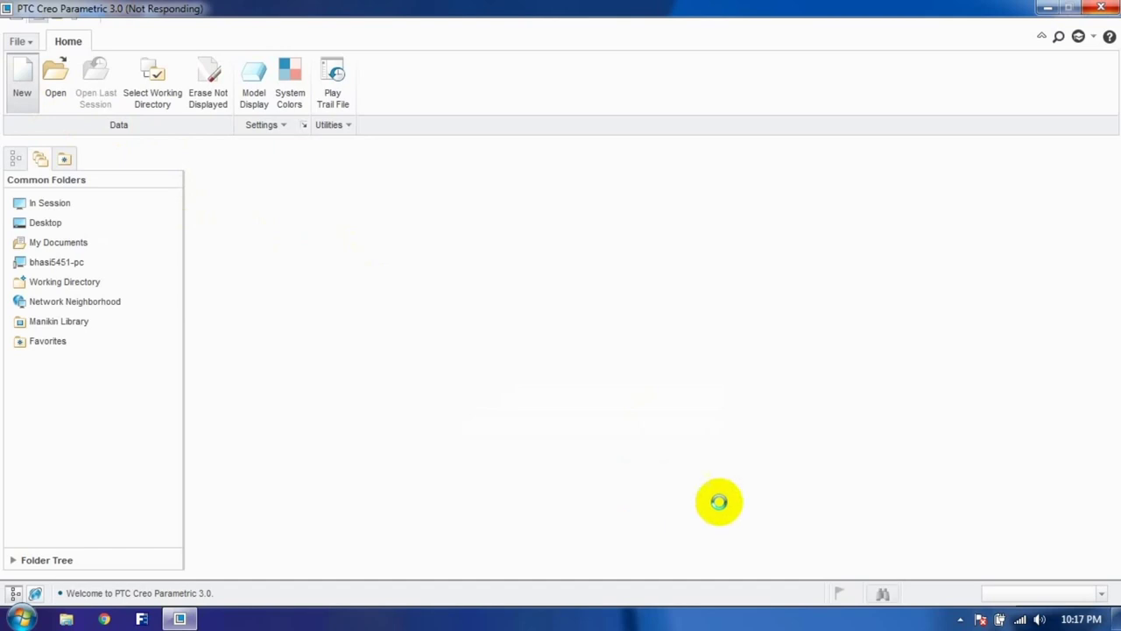
Step: Start a Planar first wall and define its internal sketch on TOP, with RIGHT as orientation reference
click(960, 618)
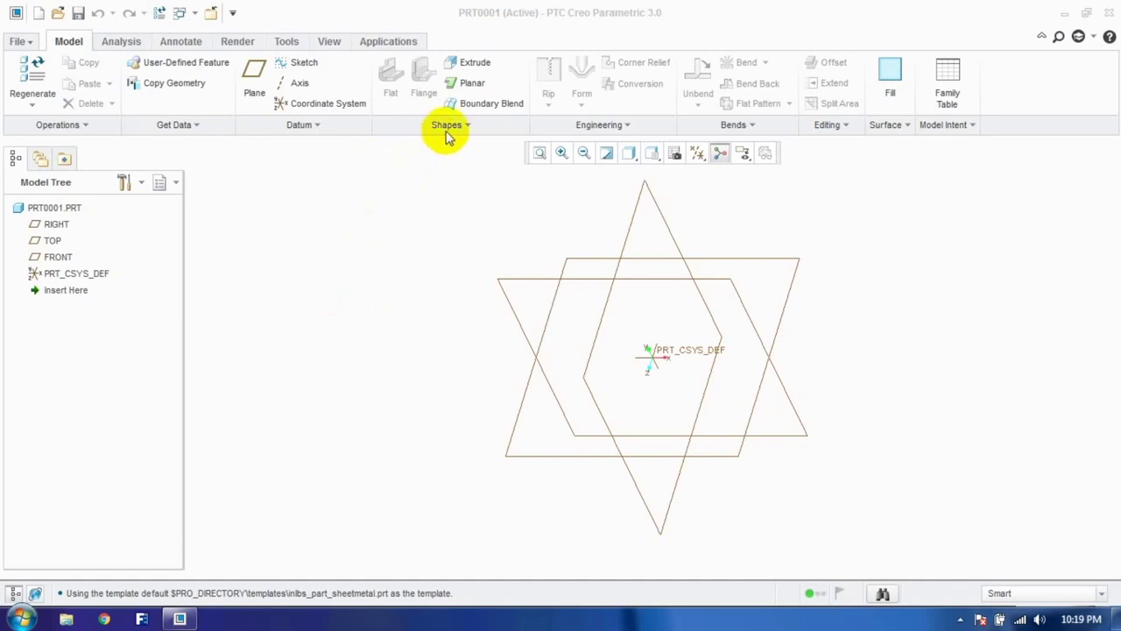
click(469, 84)
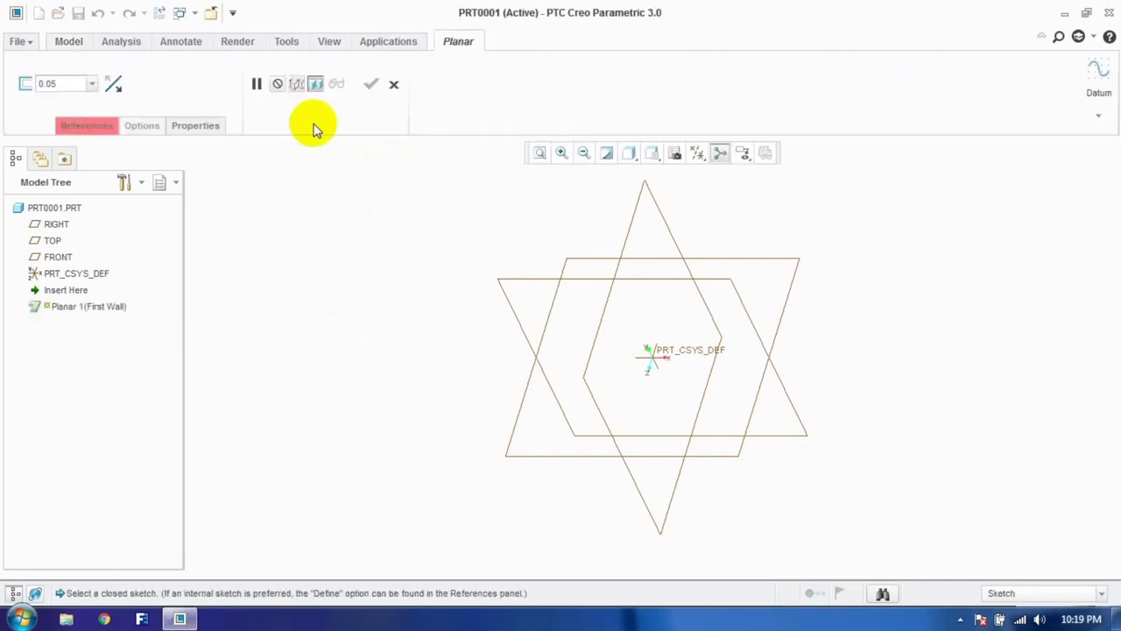
click(116, 131)
click(181, 188)
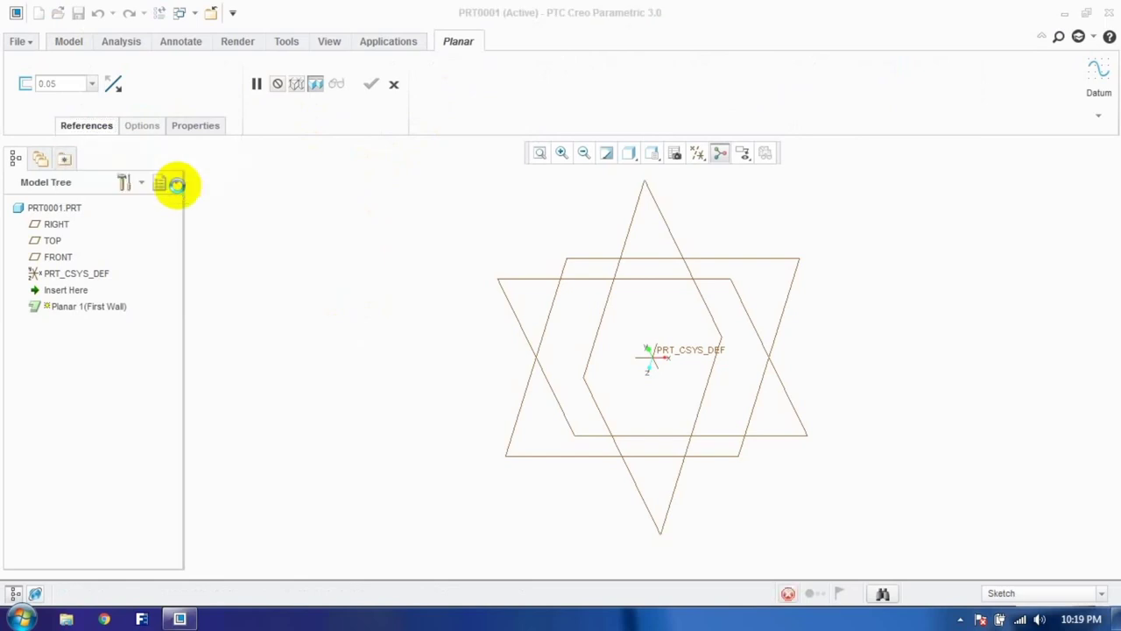
click(578, 261)
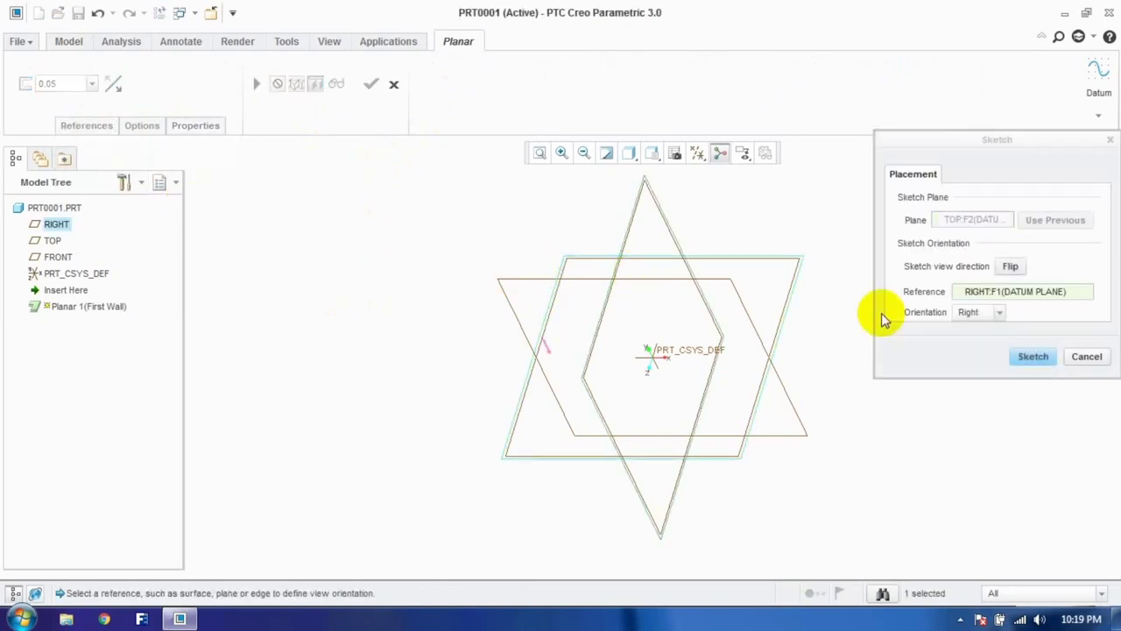
Step: Draw a rectangle around the origin in a head-on sketch view
click(1023, 355)
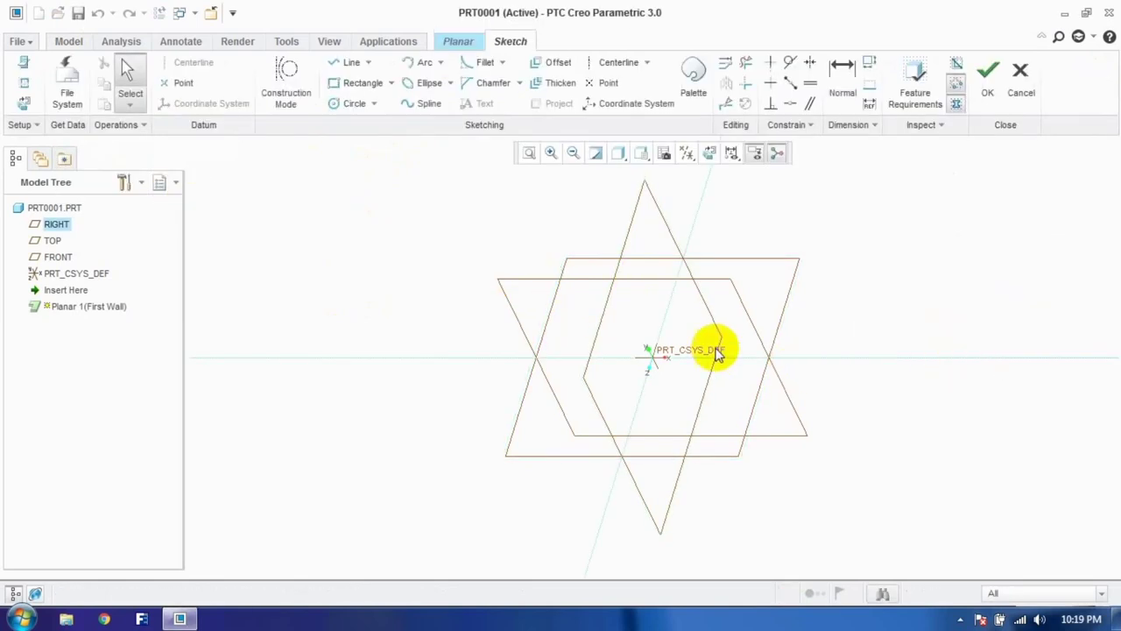
click(710, 153)
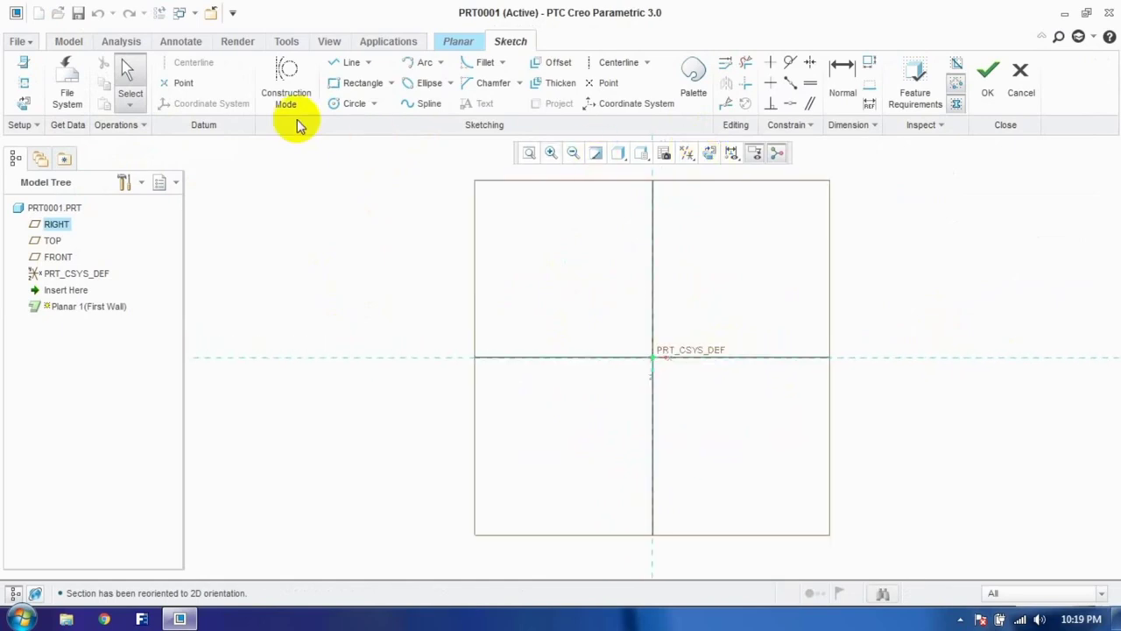
click(350, 84)
click(550, 277)
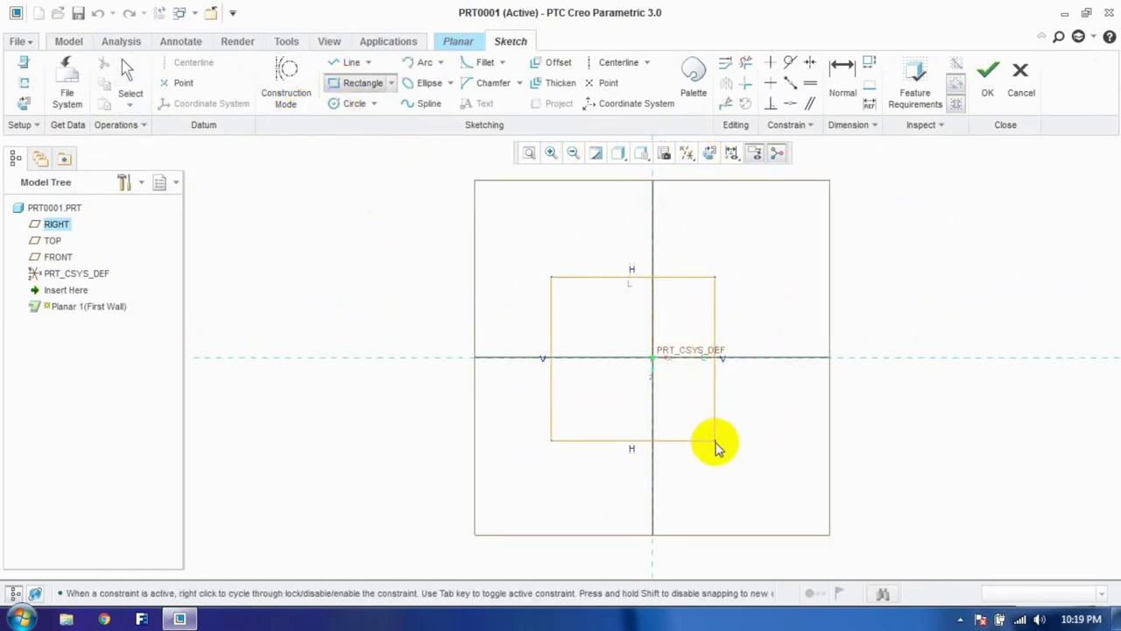
click(739, 459)
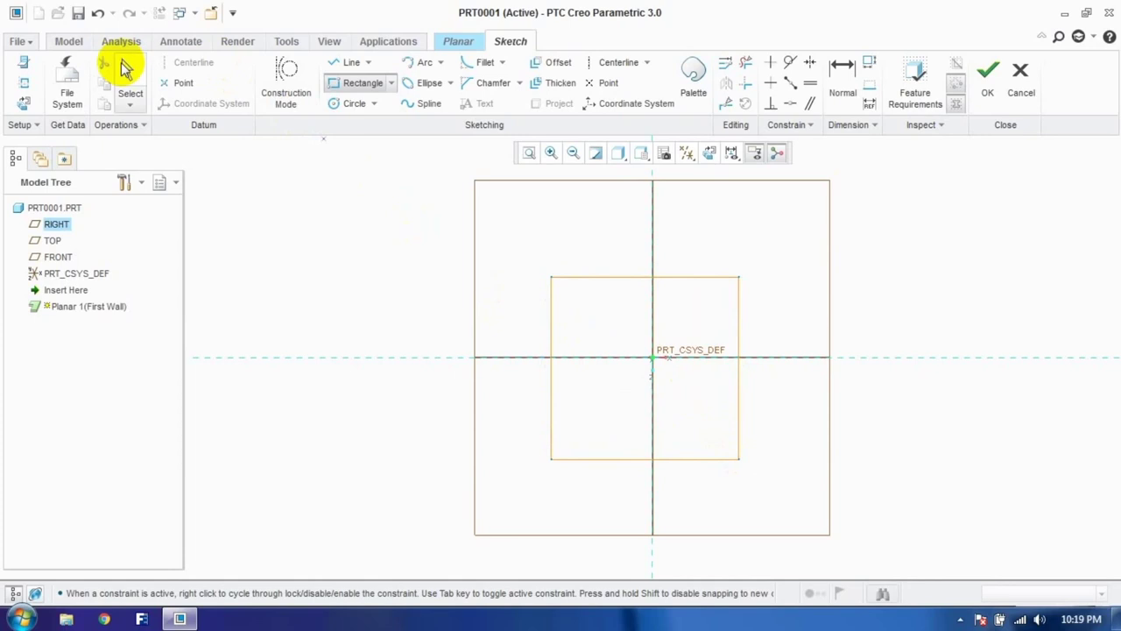
click(124, 72)
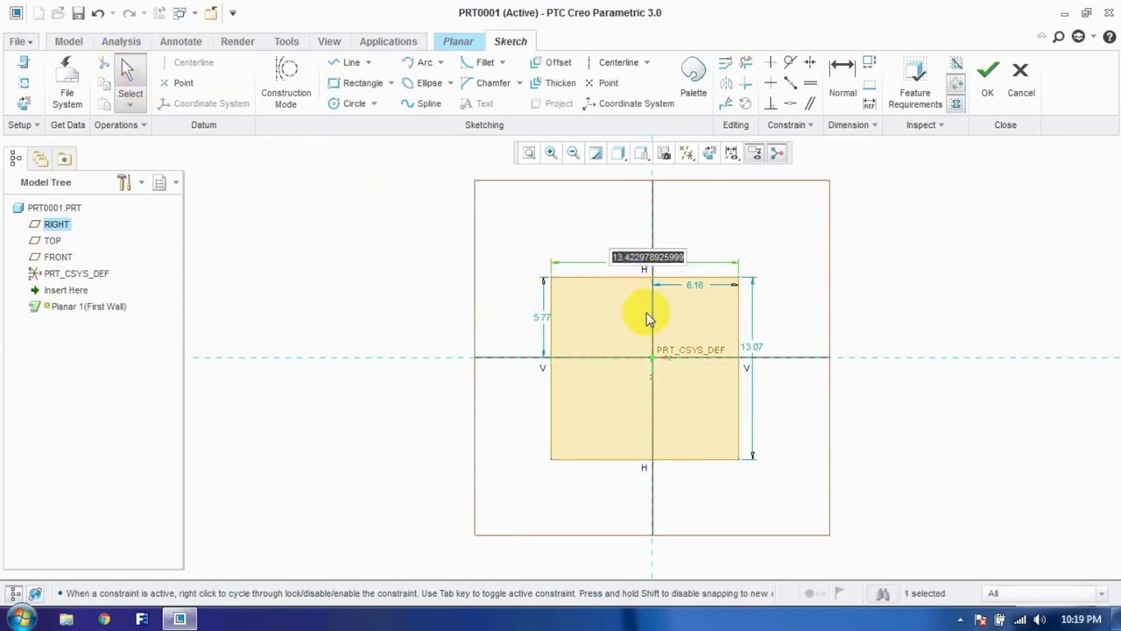
Step: Dimension the rectangle 25 x 25 with 12.5 and 25/2 offsets, and finish the sketch
key(Return)
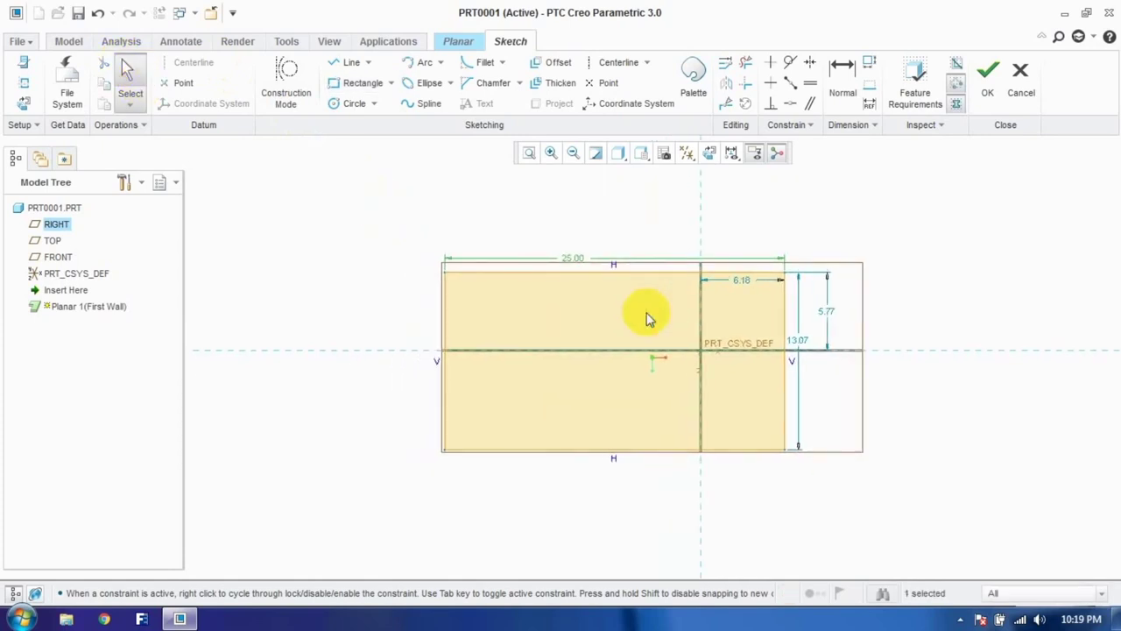
double_click(834, 320)
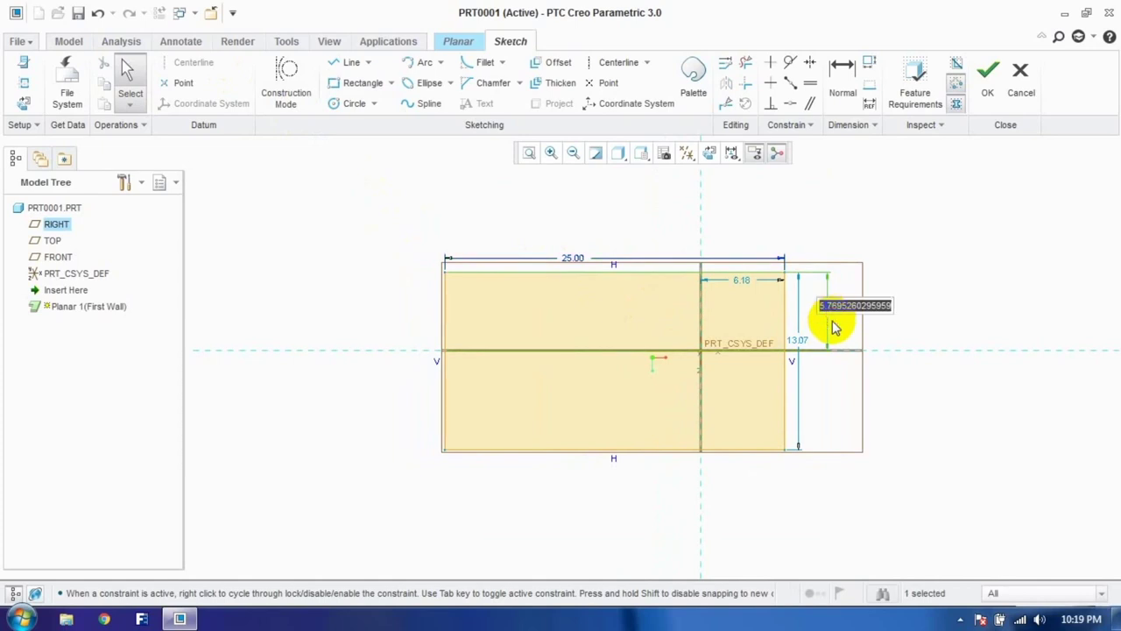
text(12.5)
key(Return)
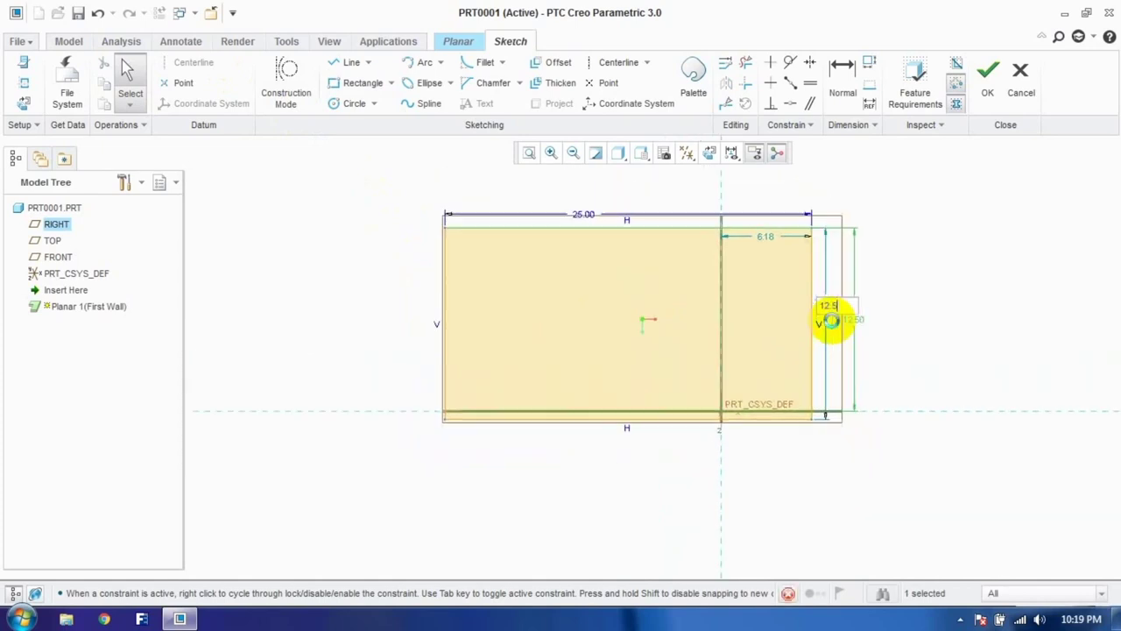
double_click(842, 338)
text(2)
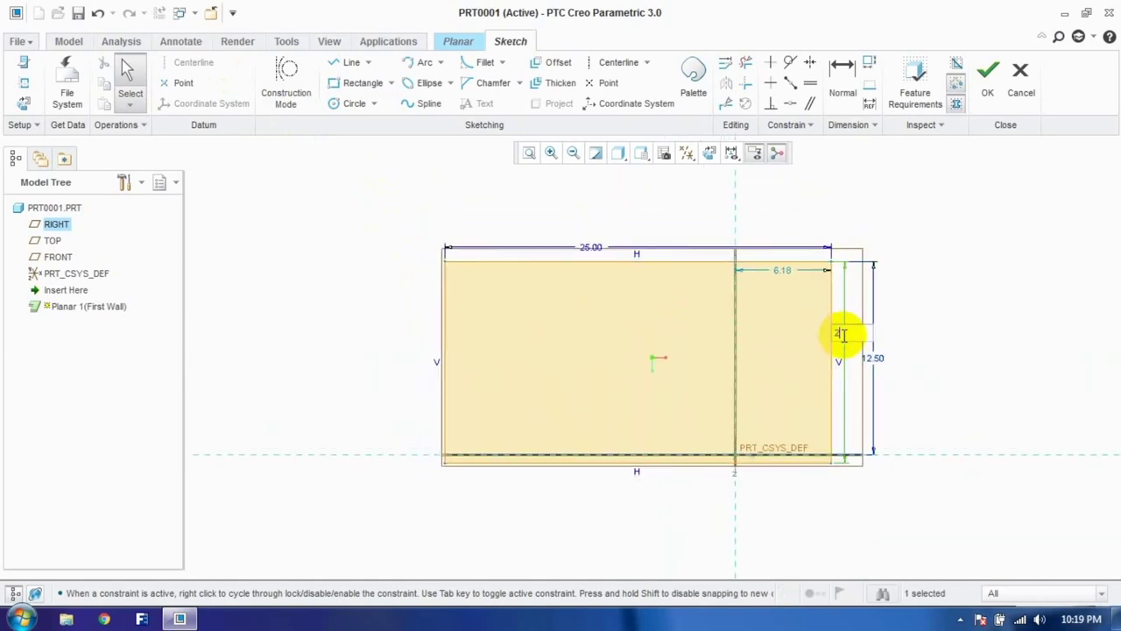
text(5)
key(Return)
double_click(764, 207)
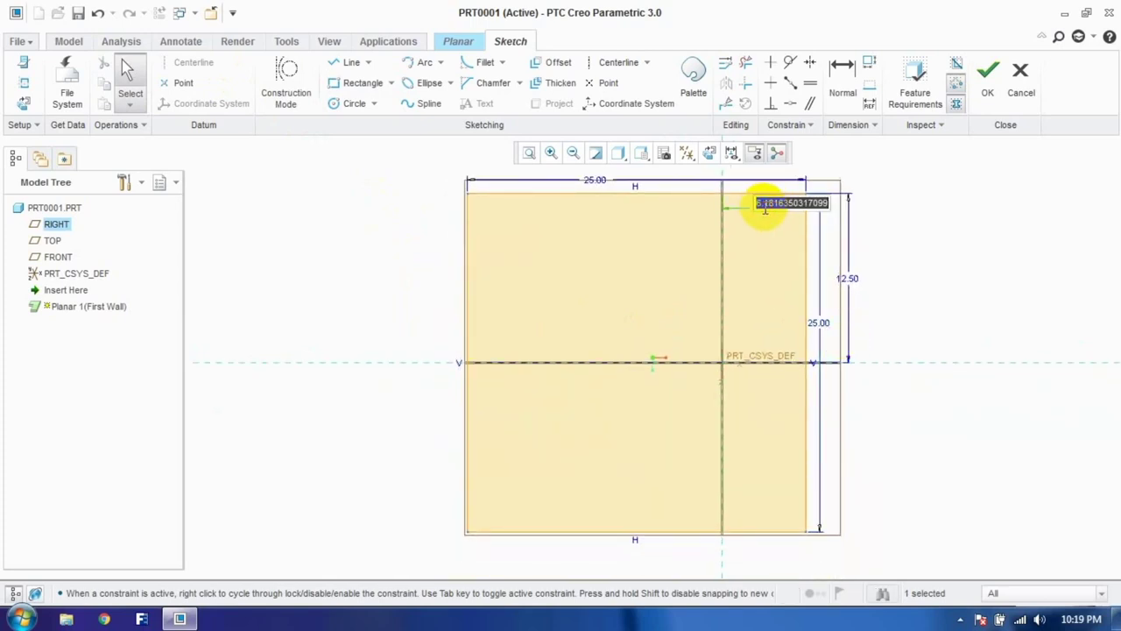
text(25/2)
key(Return)
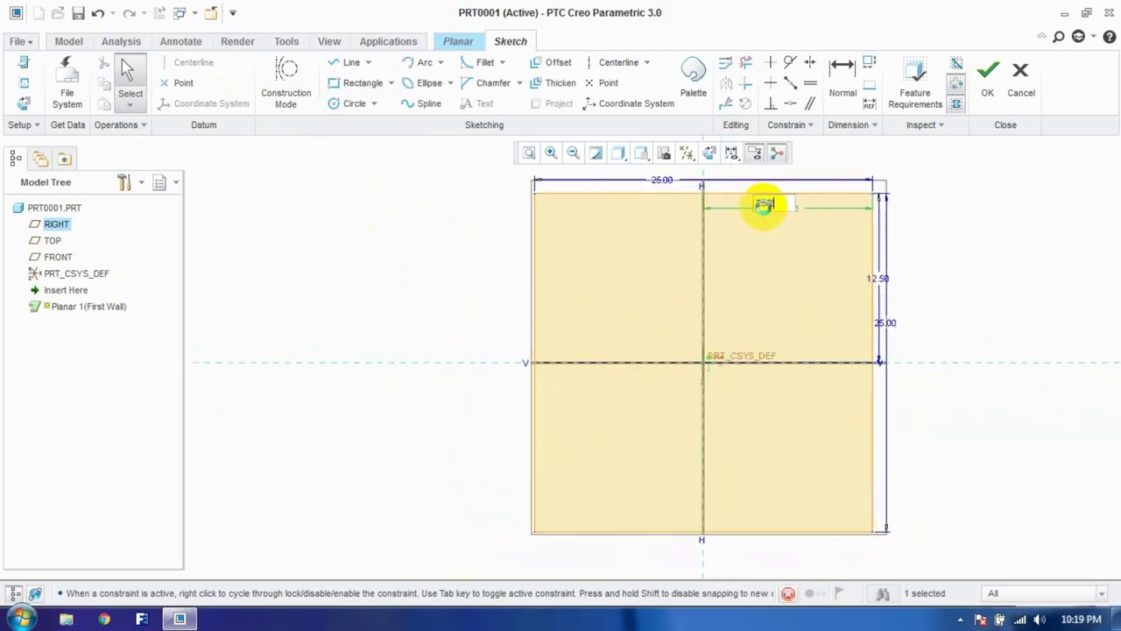
click(984, 101)
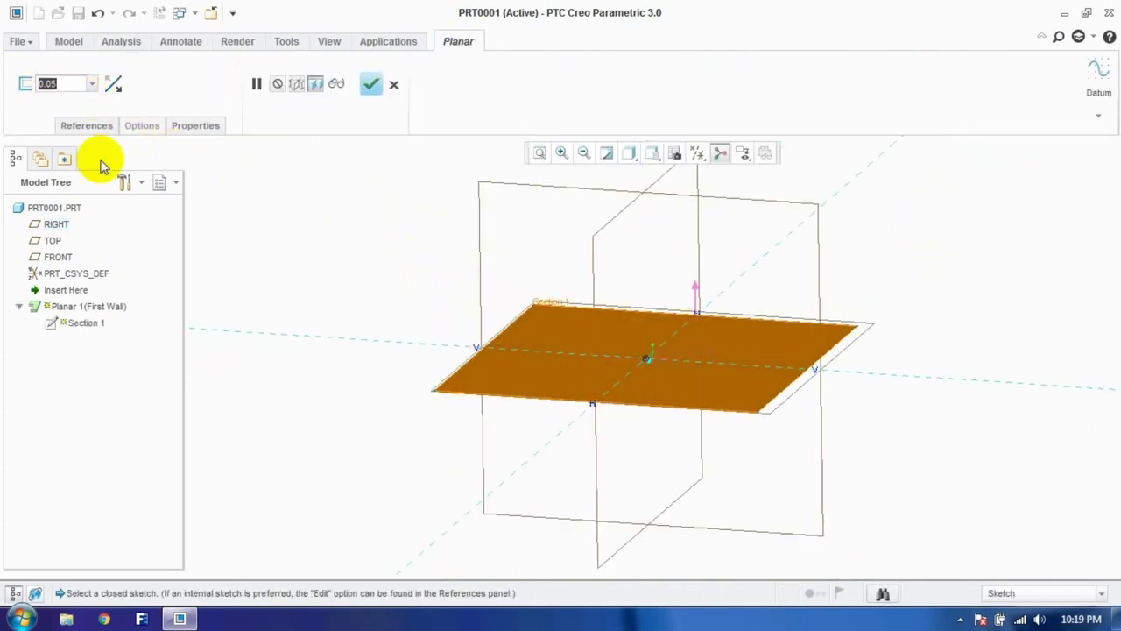
Step: Set the wall thickness to 1 after trying 0.5, and complete the Planar wall
text(1)
key(Return)
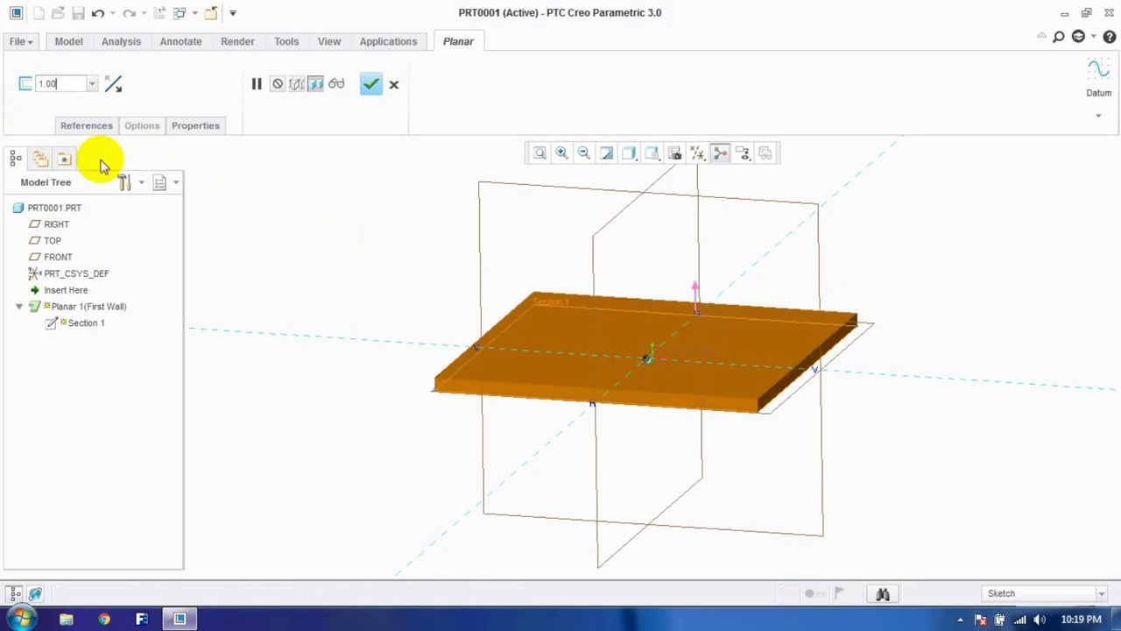
double_click(54, 83)
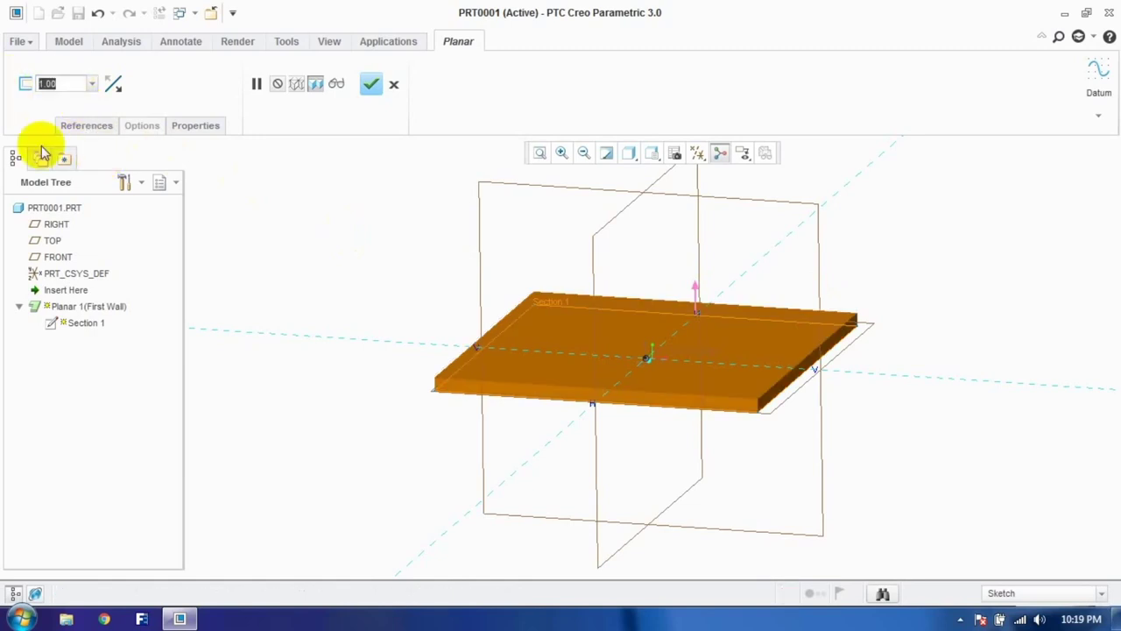
text(0.5)
key(Return)
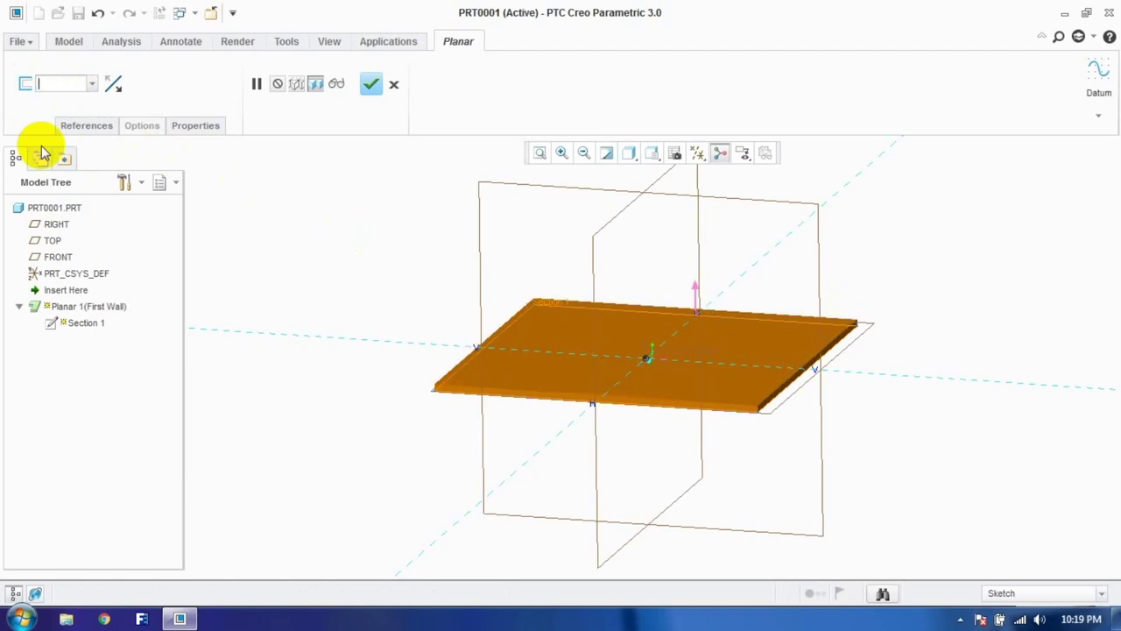
key(Return)
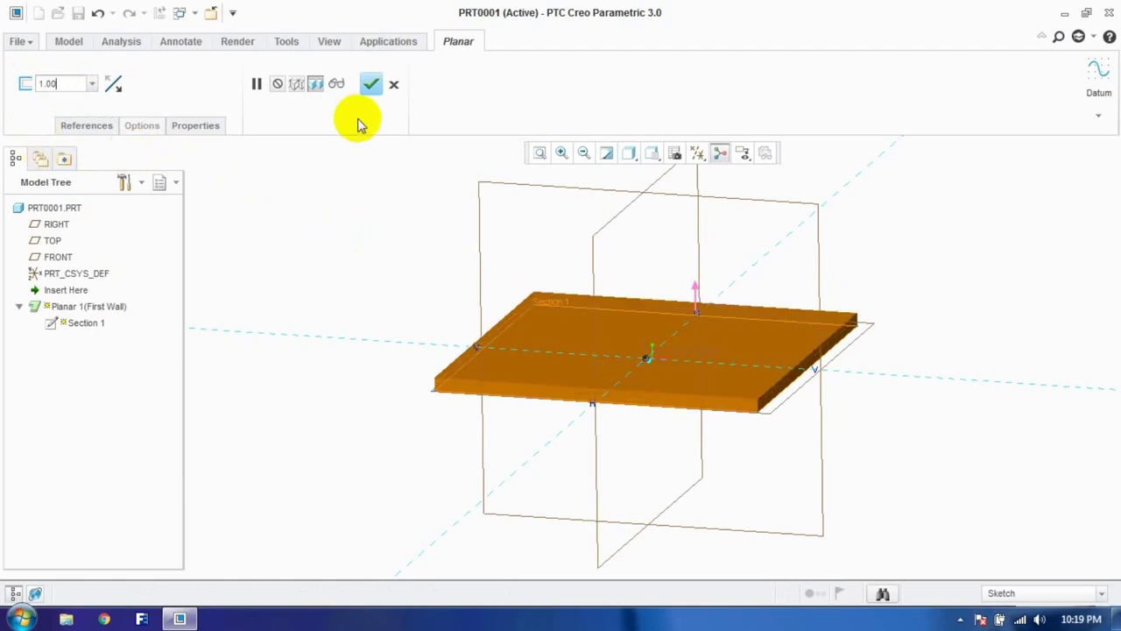
click(370, 88)
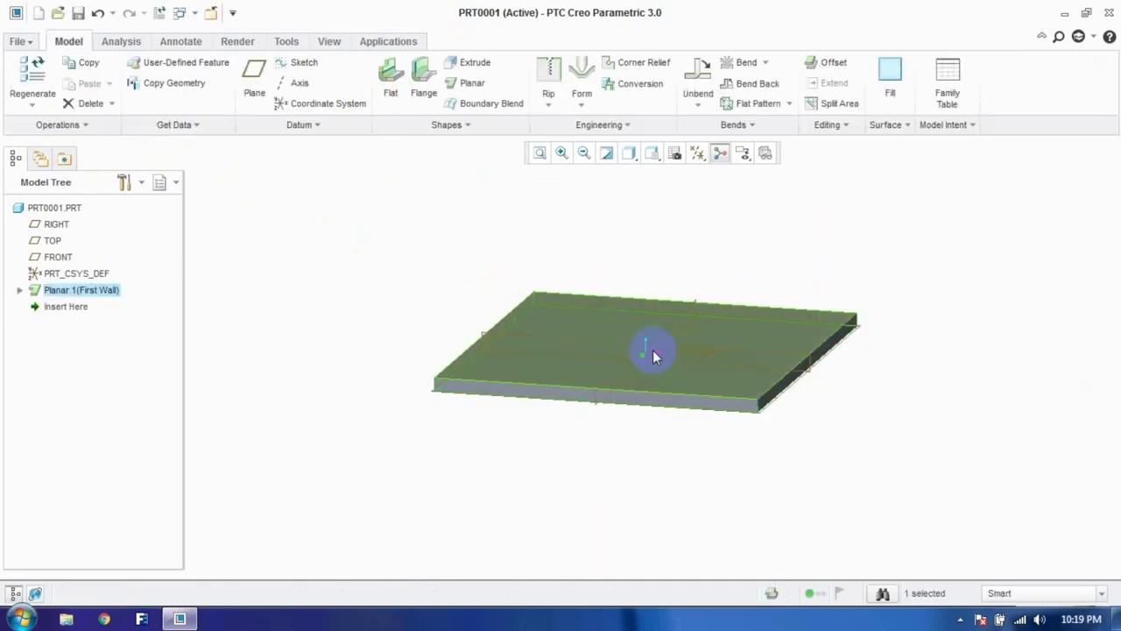
Step: Start a flat wall on the plate's left edge, flip its side, then cancel it
click(377, 296)
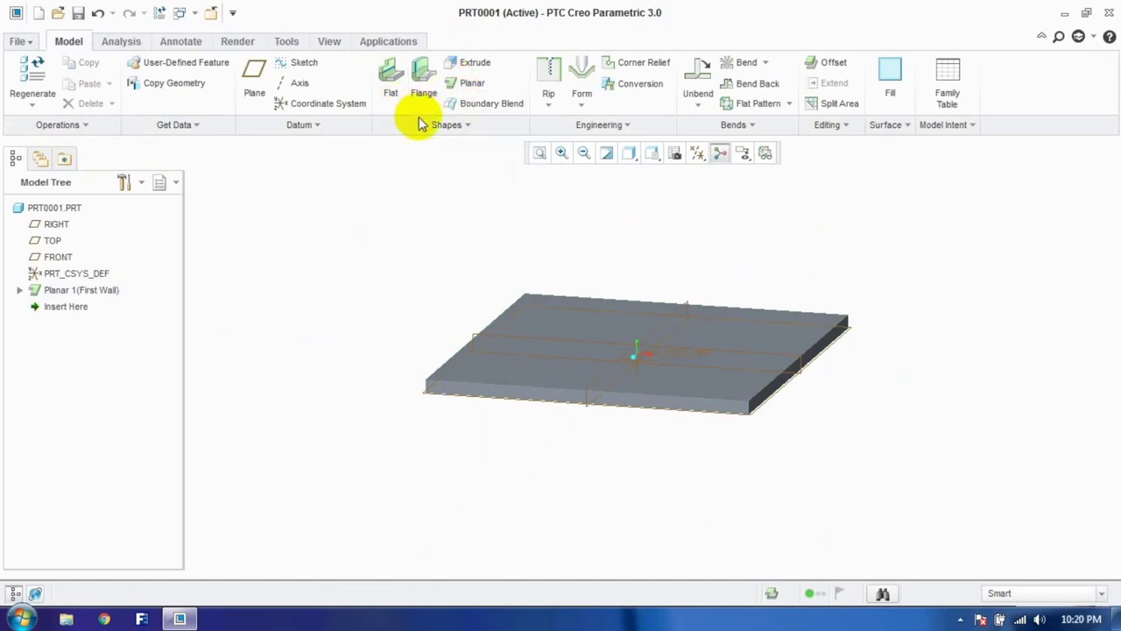
click(392, 112)
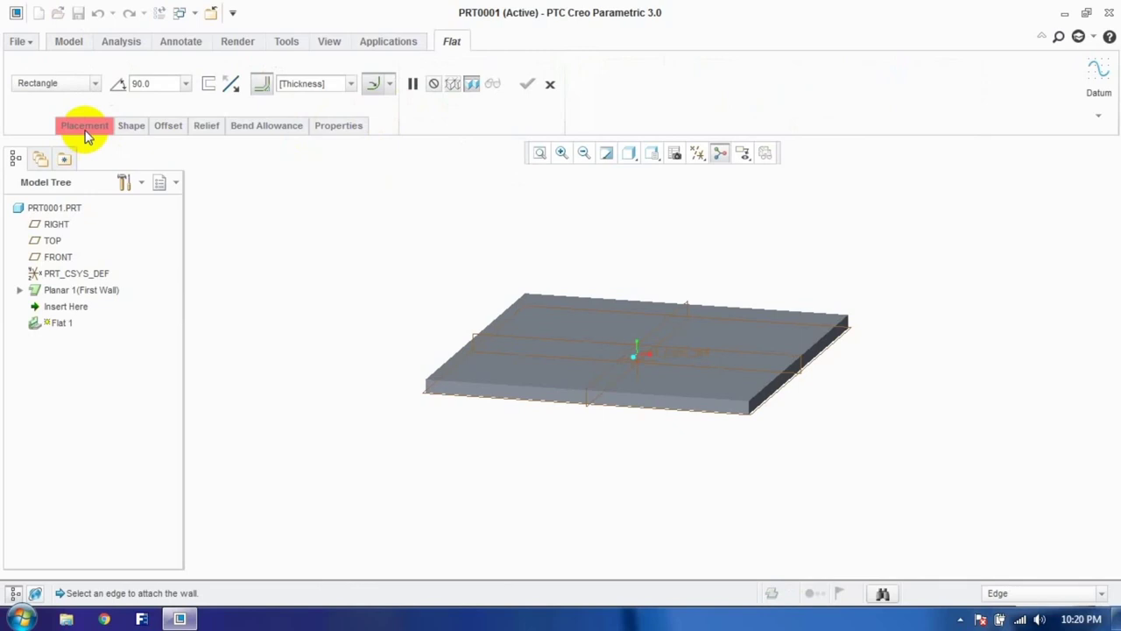
click(439, 368)
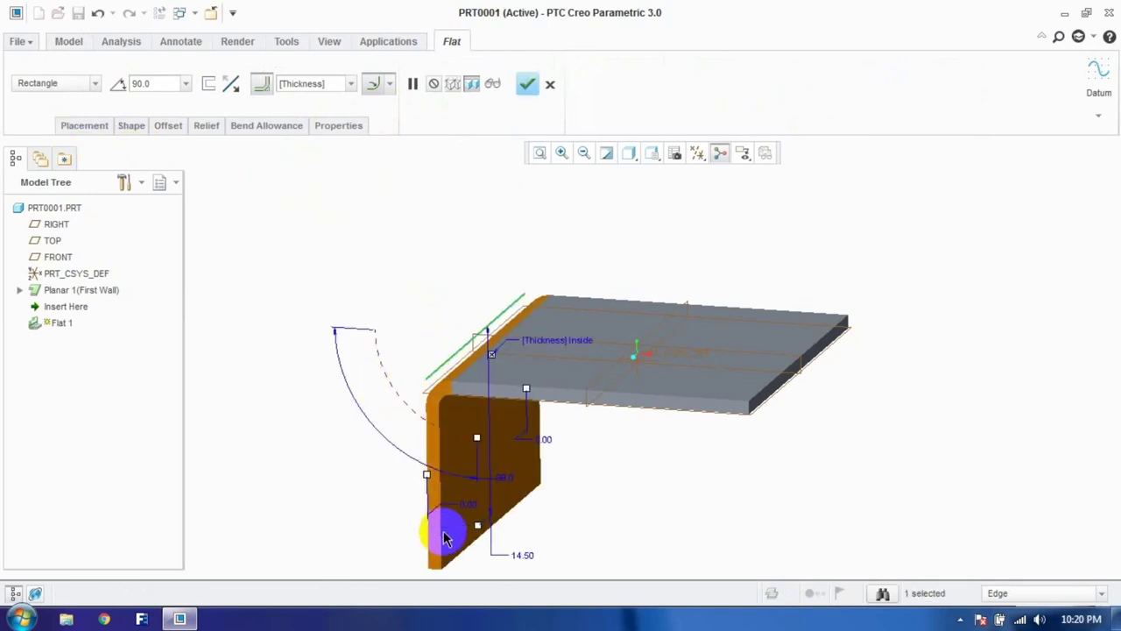
click(232, 85)
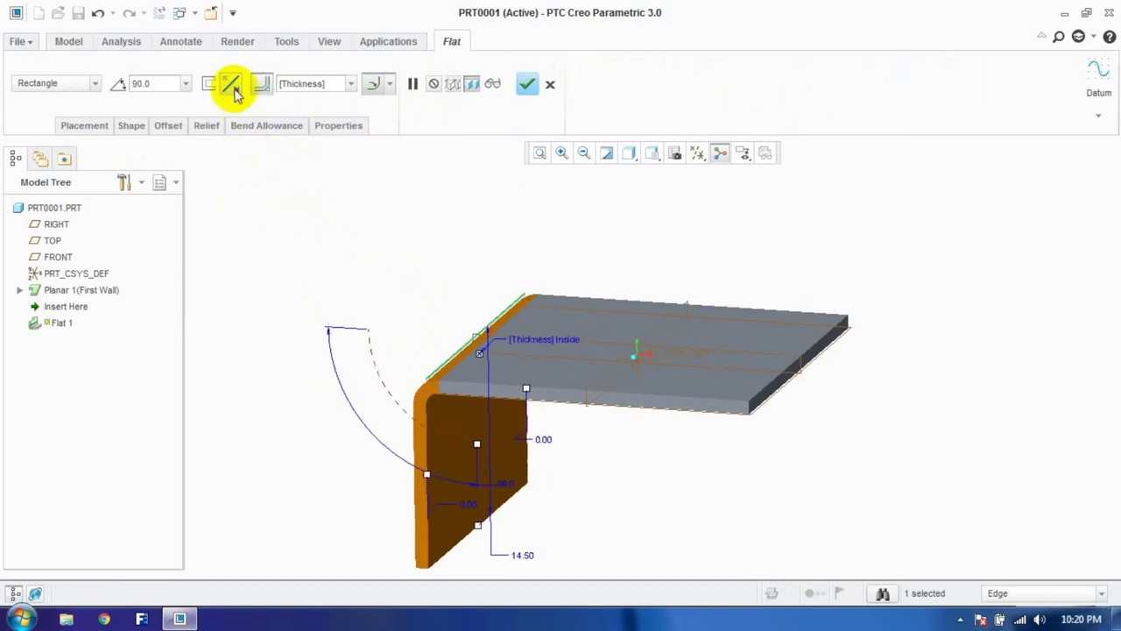
click(233, 87)
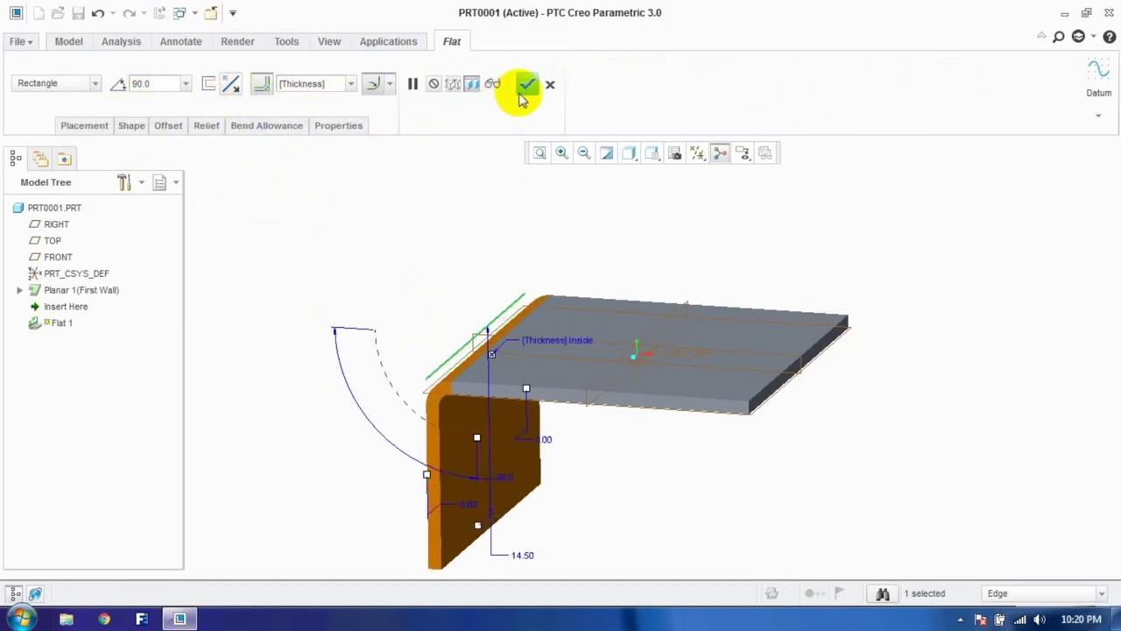
click(547, 87)
click(557, 338)
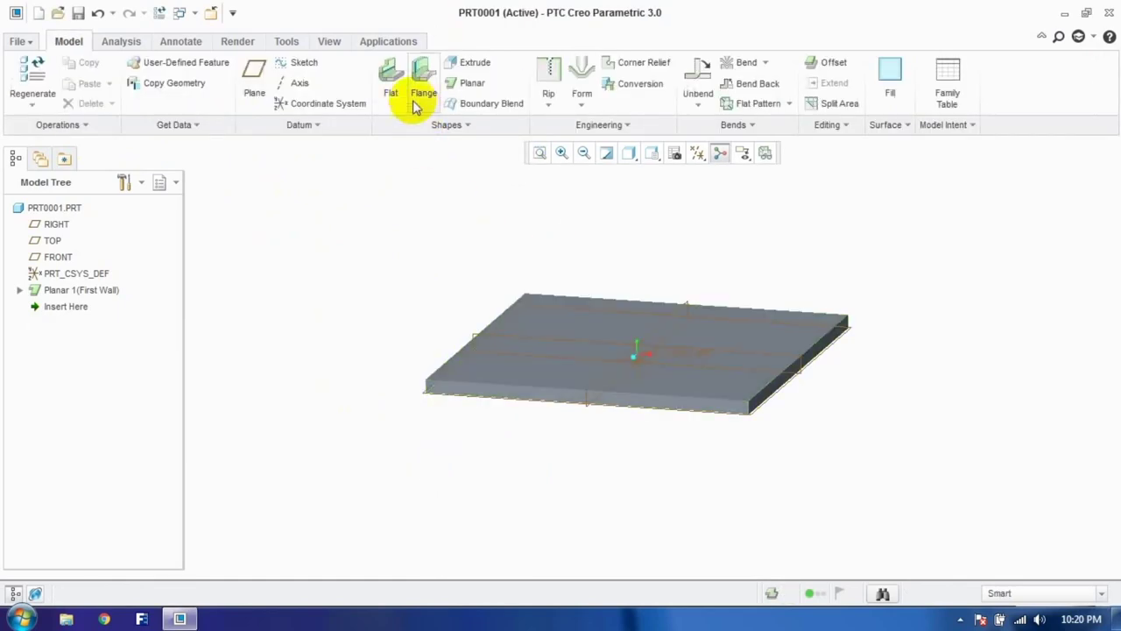
Step: Start a new flat wall on a plate edge and orbit to see its side
middle_drag(406, 365, 468, 378)
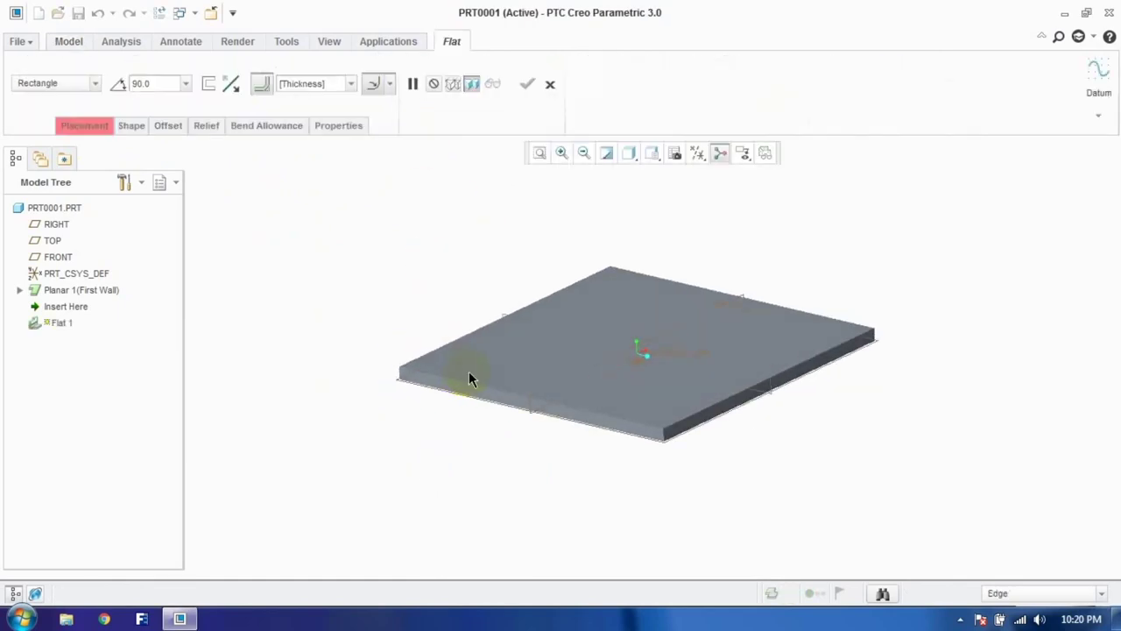
click(464, 400)
middle_drag(487, 440, 430, 455)
Step: Enter 2, then a bend radius of 10, in the Flat dashboard field
click(491, 327)
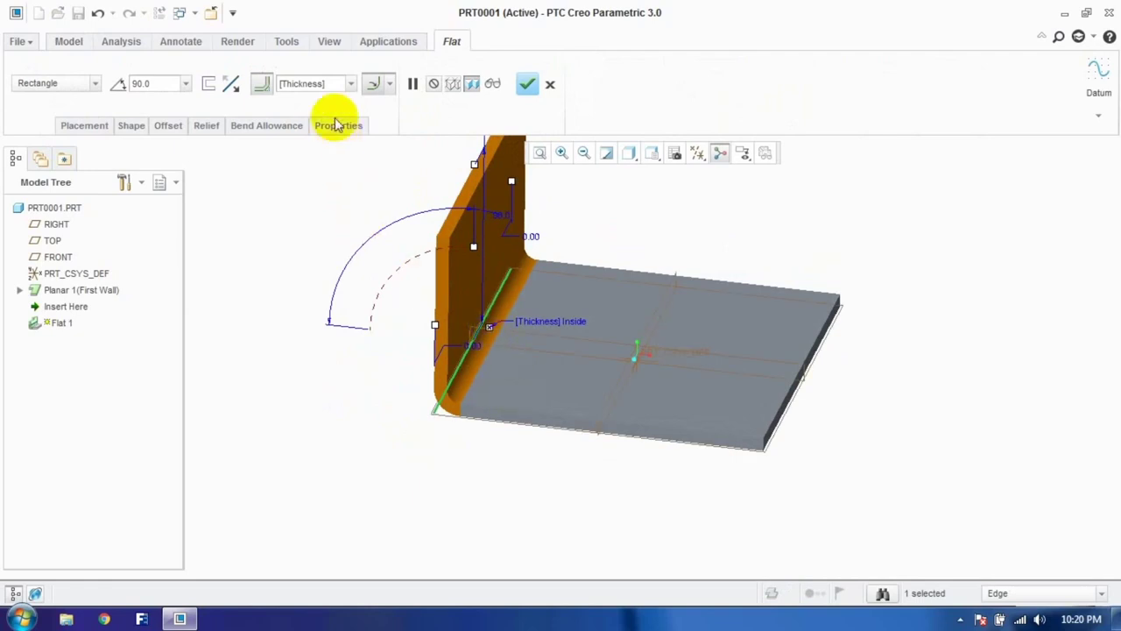
click(329, 81)
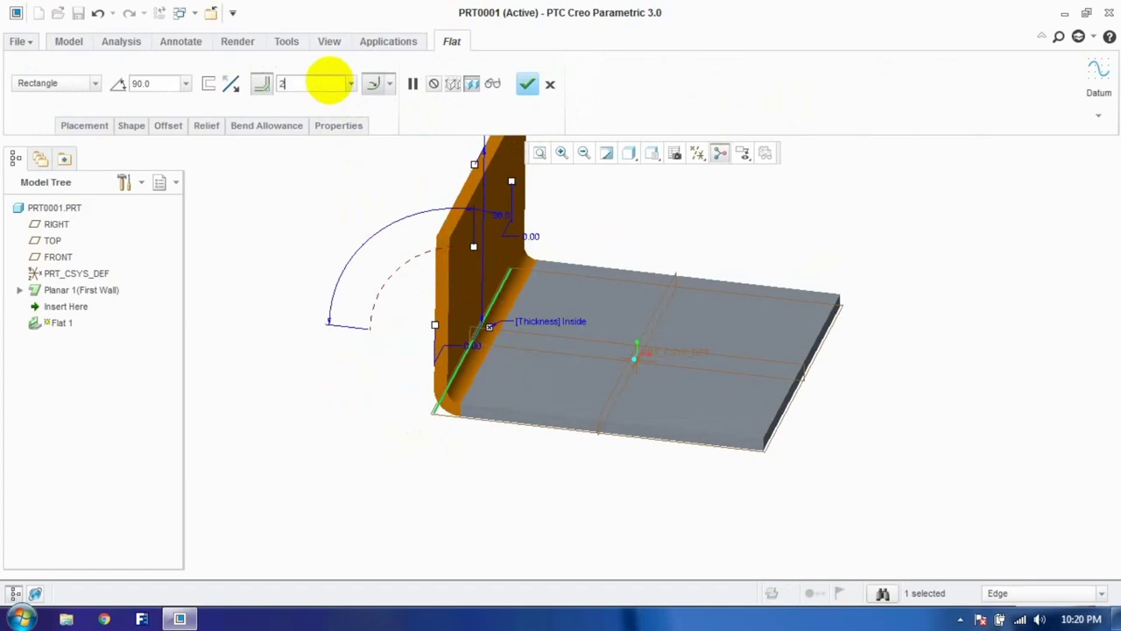
key(Return)
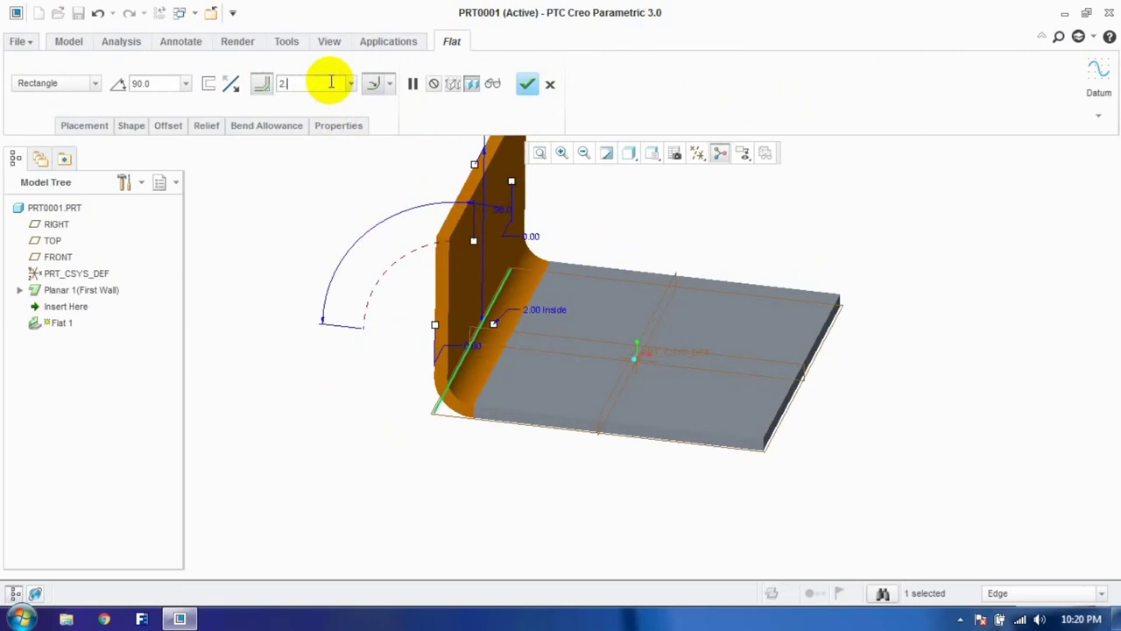
click(329, 80)
text(10)
key(Return)
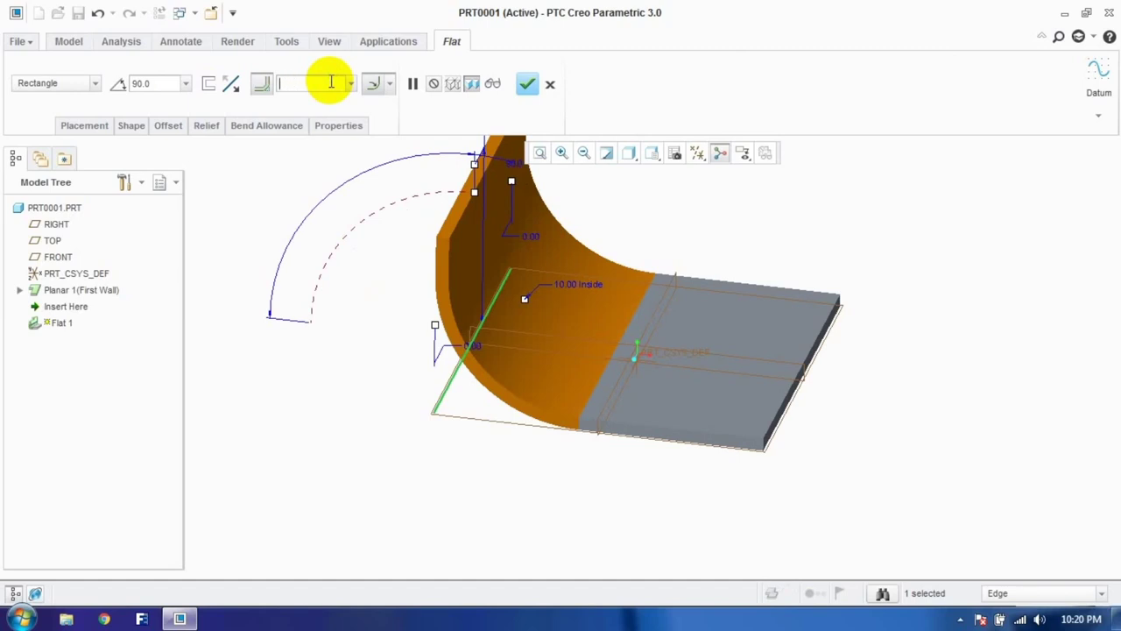
Step: Try the preset bend radii Thickness, 2.0 * Thickness, then Thickness again
click(350, 83)
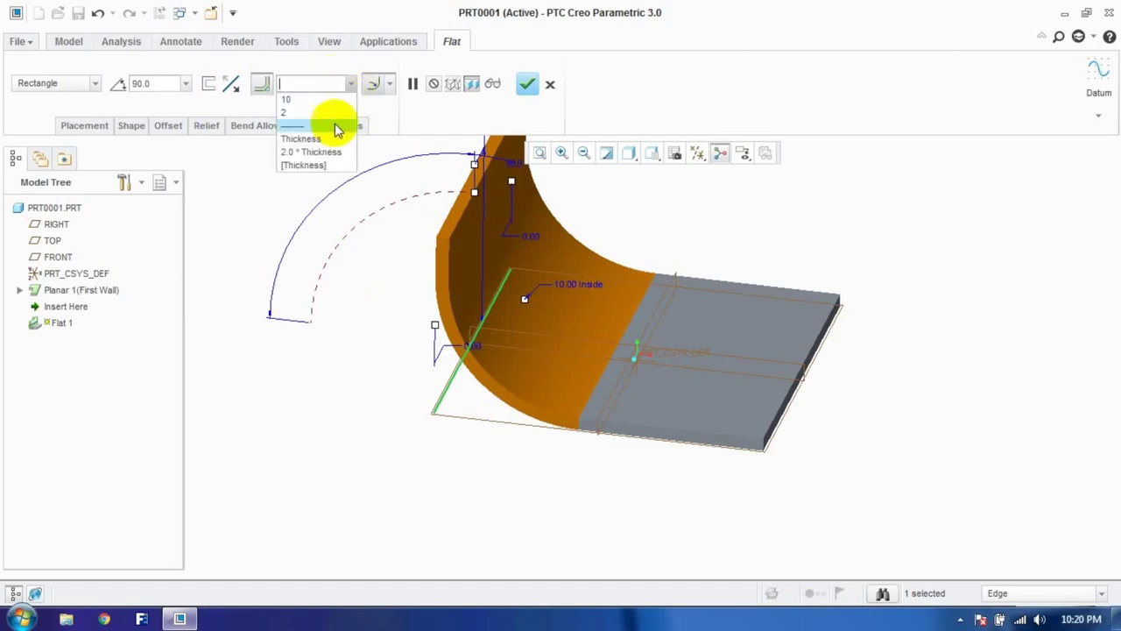
click(301, 139)
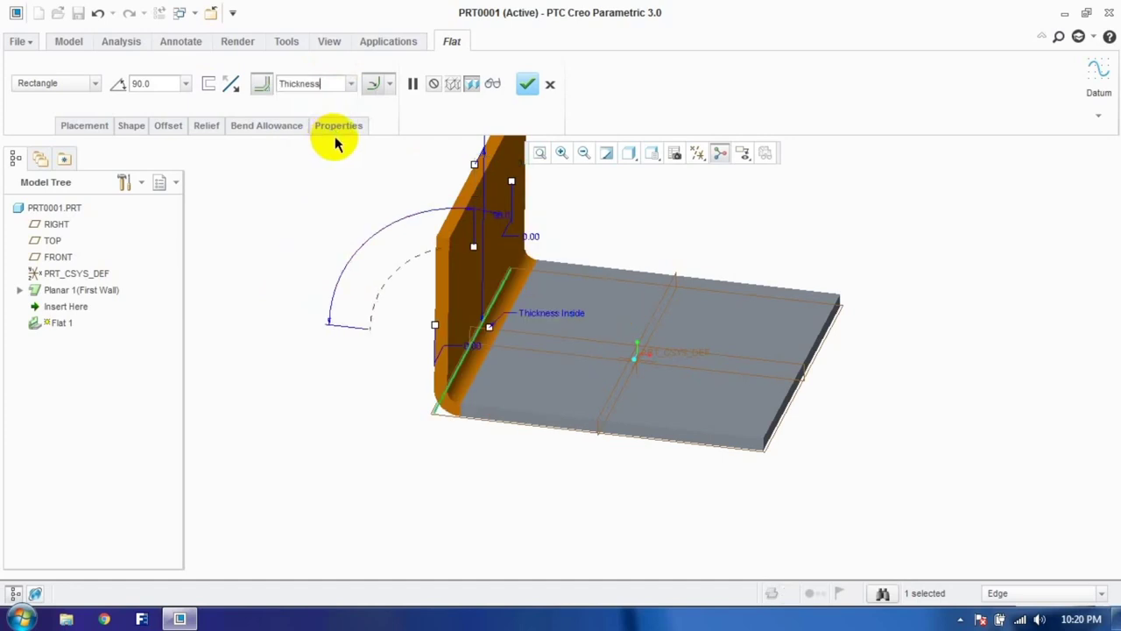
click(351, 83)
click(325, 151)
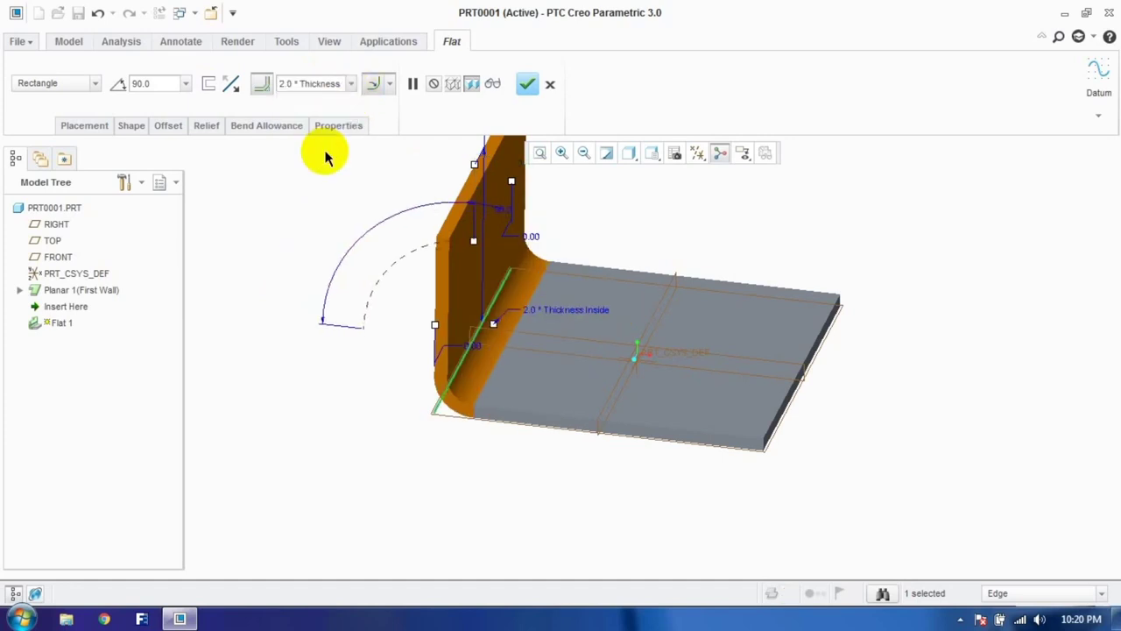
click(352, 83)
click(320, 139)
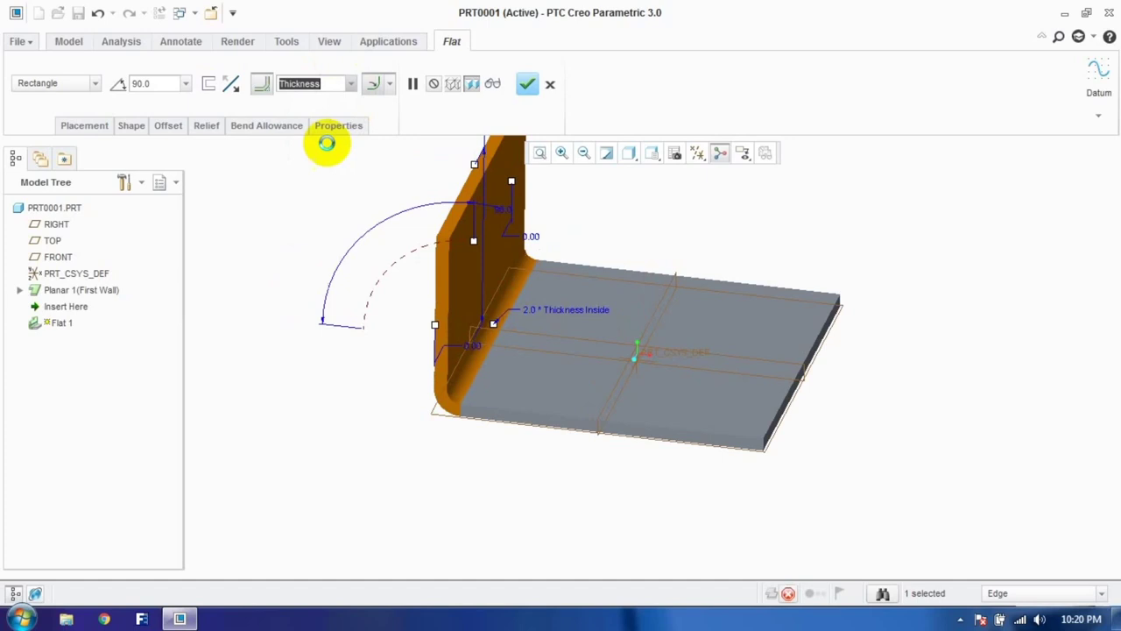
click(351, 83)
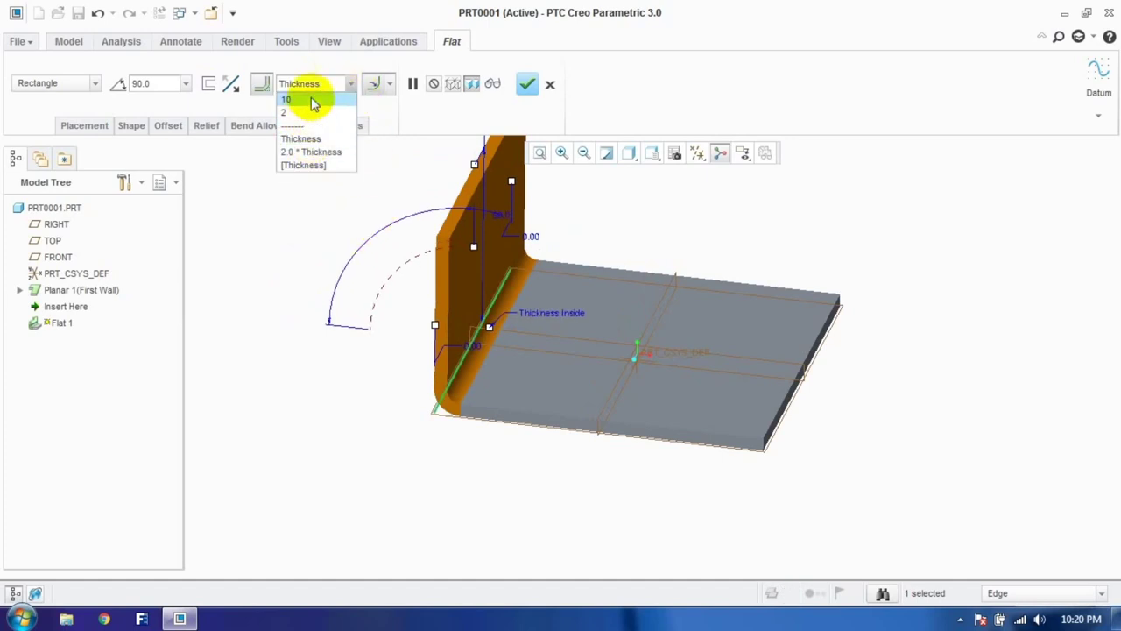
click(326, 85)
Step: Try a sharp 0 bend radius, then set it back to Thickness
double_click(303, 84)
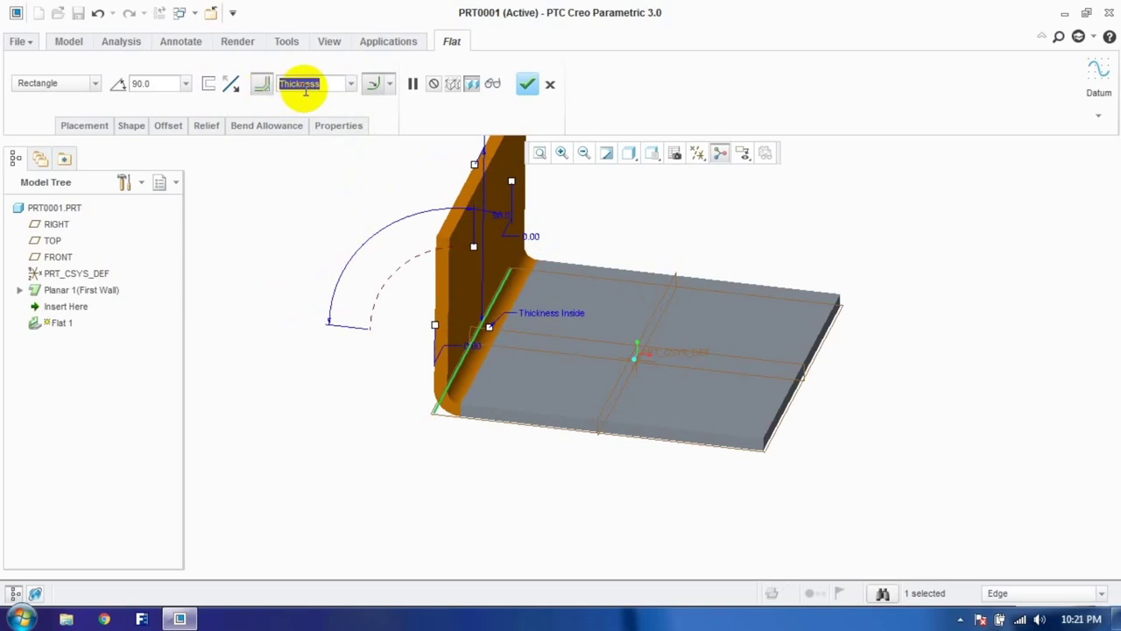
text(0)
key(Return)
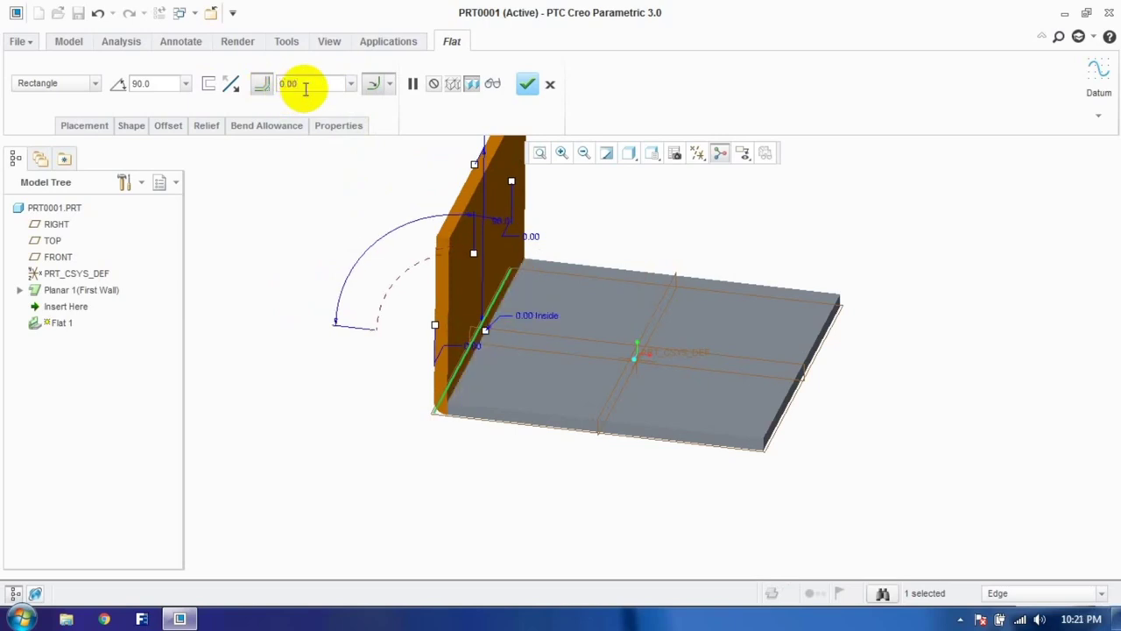
click(351, 83)
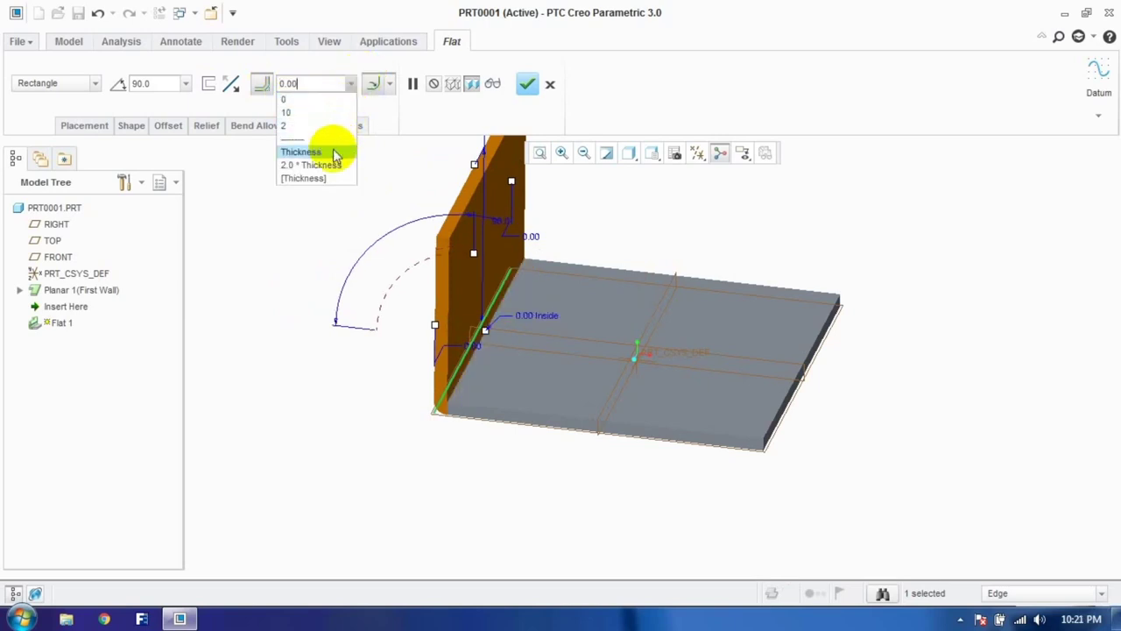
click(333, 156)
middle_drag(450, 333, 539, 232)
Step: Swing the wall to 161° and about 73° by its handle, then restore 90.0°
scroll(539, 232, down, 2)
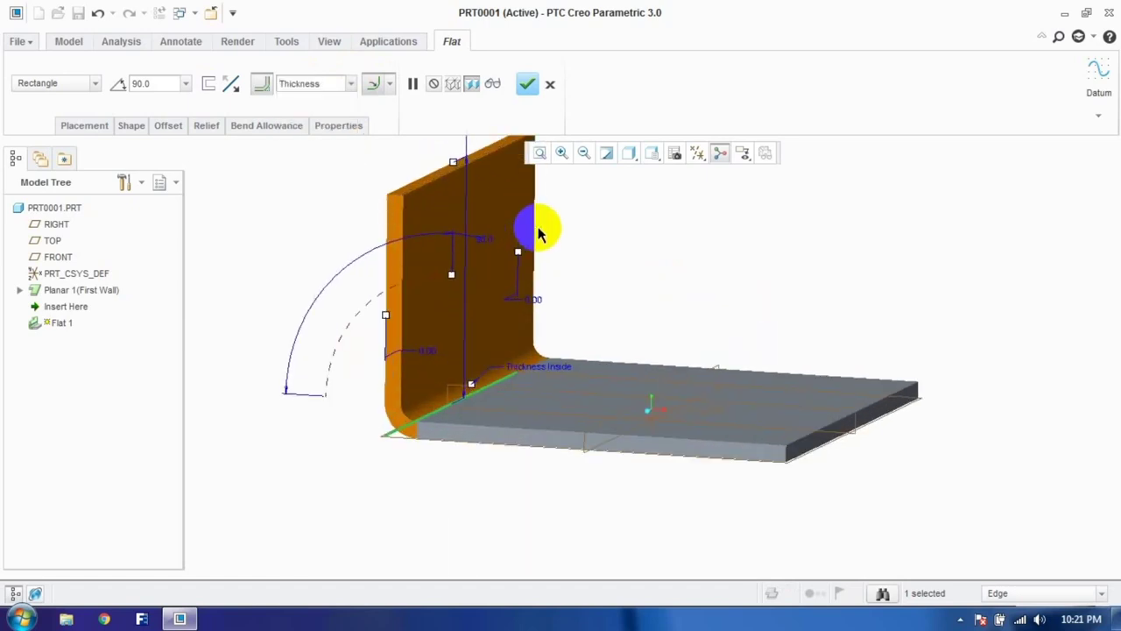
click(147, 83)
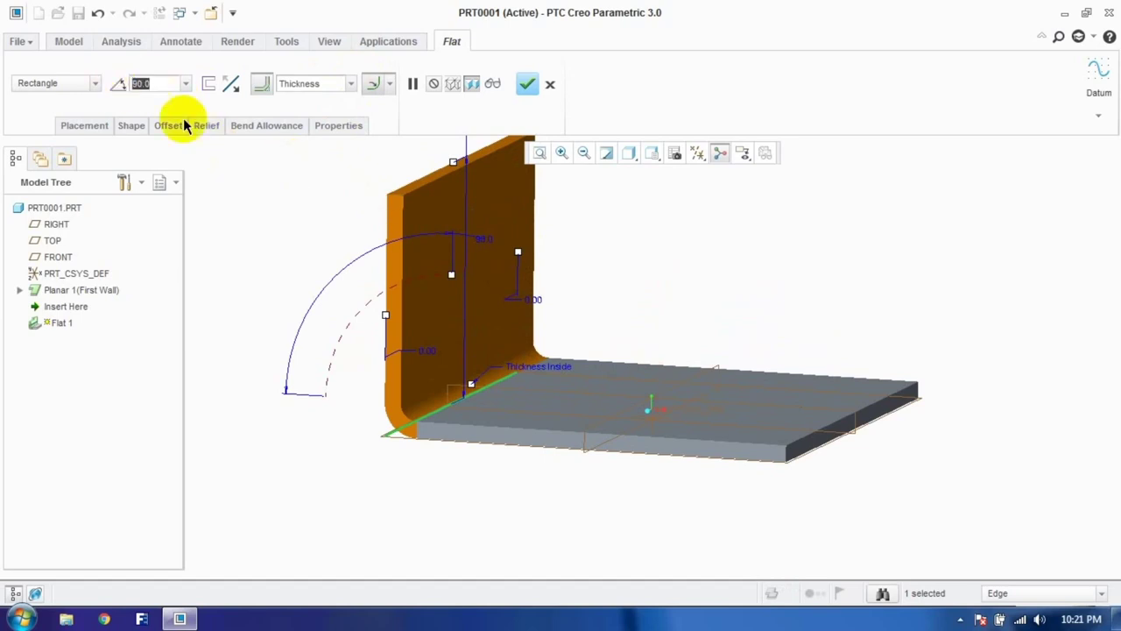
click(453, 164)
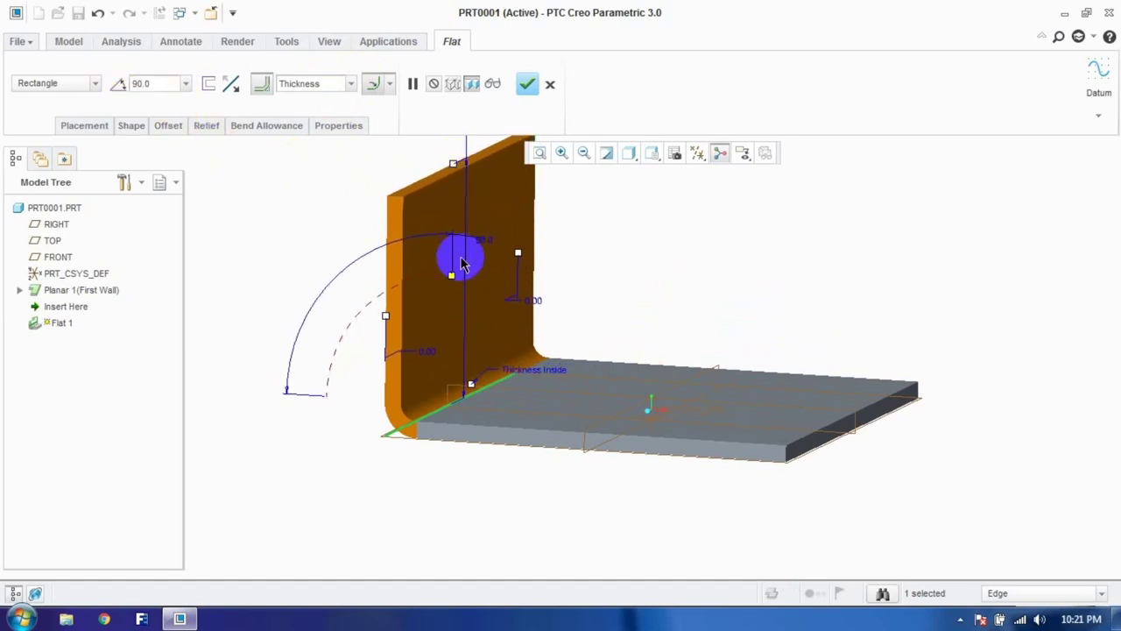
drag(454, 276, 413, 295)
mouse_move(428, 296)
mouse_down()
mouse_move(403, 287)
mouse_move(425, 303)
mouse_up()
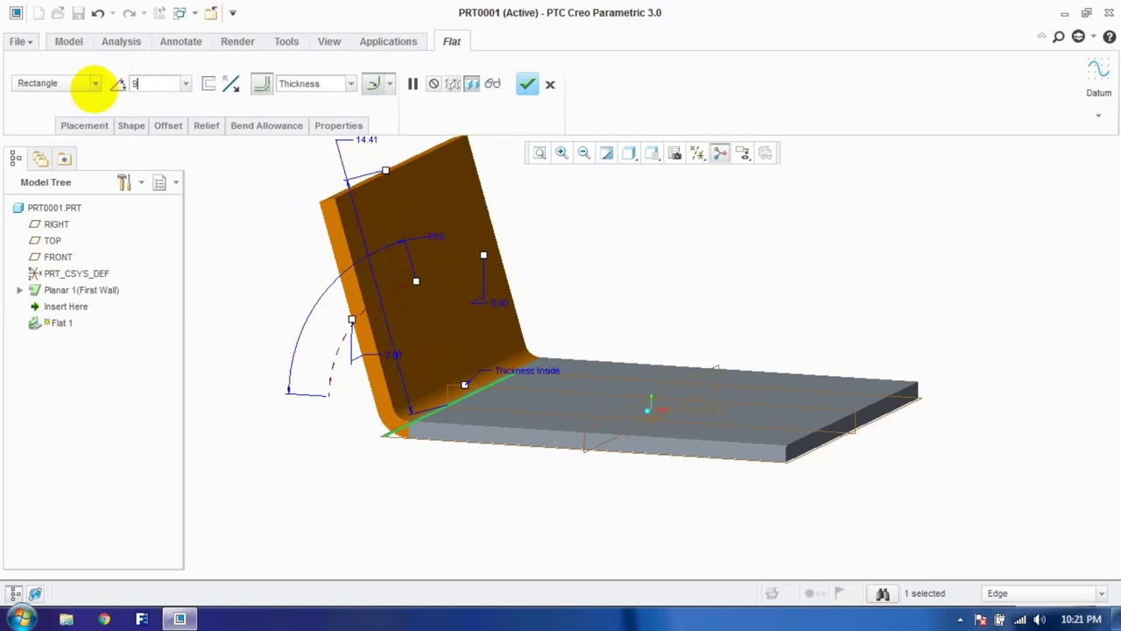
key(Return)
Step: Set the wall height to 15.00, briefly checking the shape settings
scroll(313, 325, up, 3)
scroll(316, 331, down, 5)
scroll(363, 188, up, 2)
drag(430, 250, 434, 293)
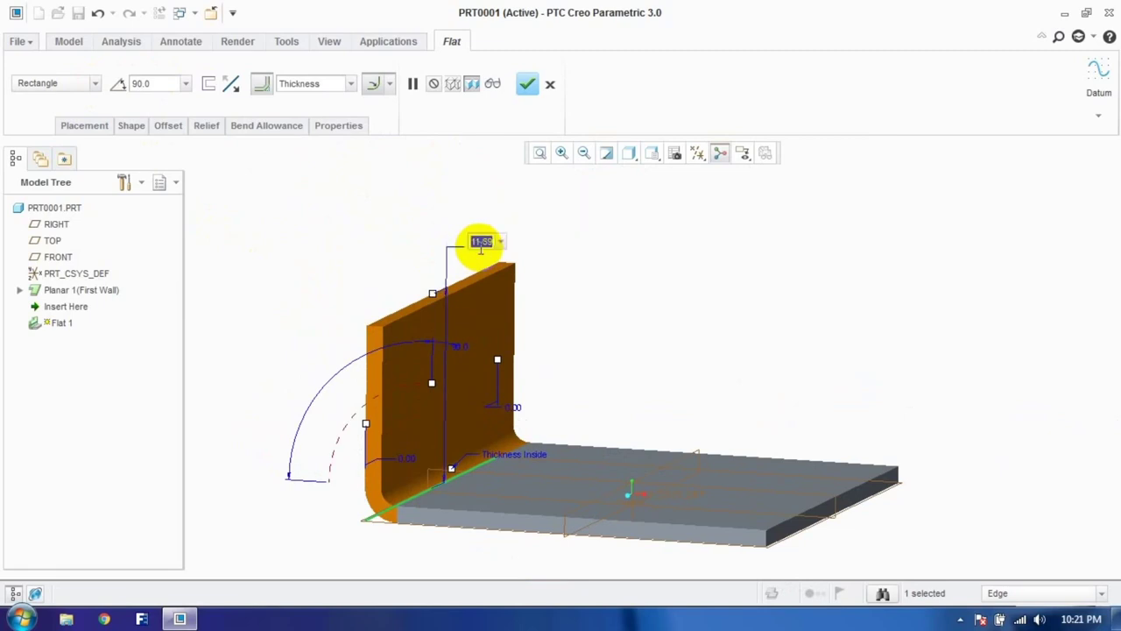
key(Return)
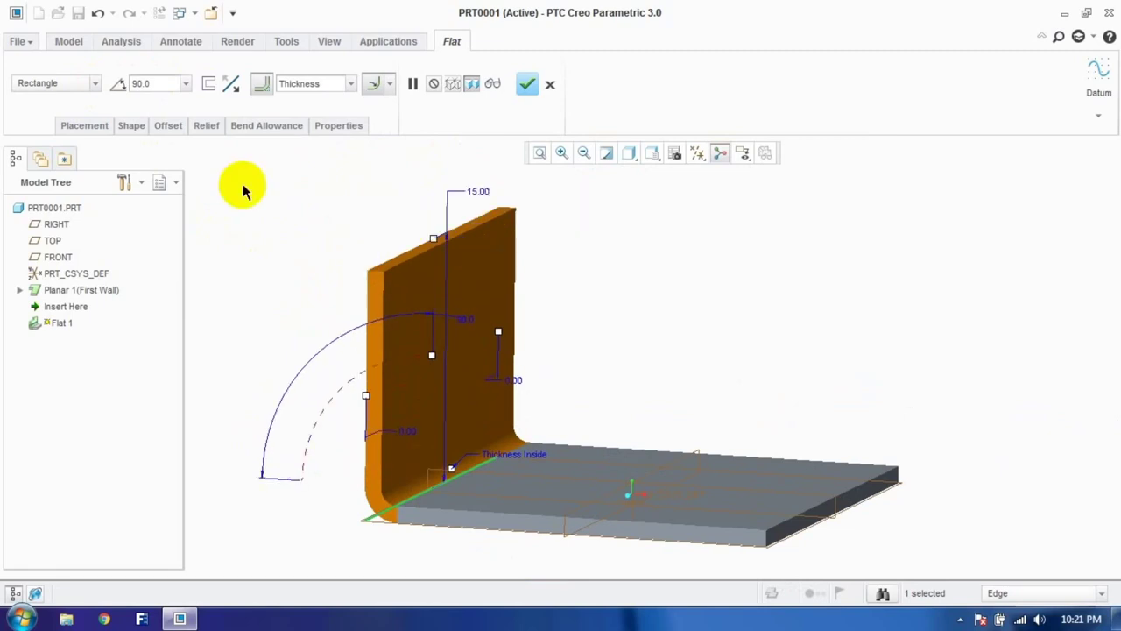
click(132, 131)
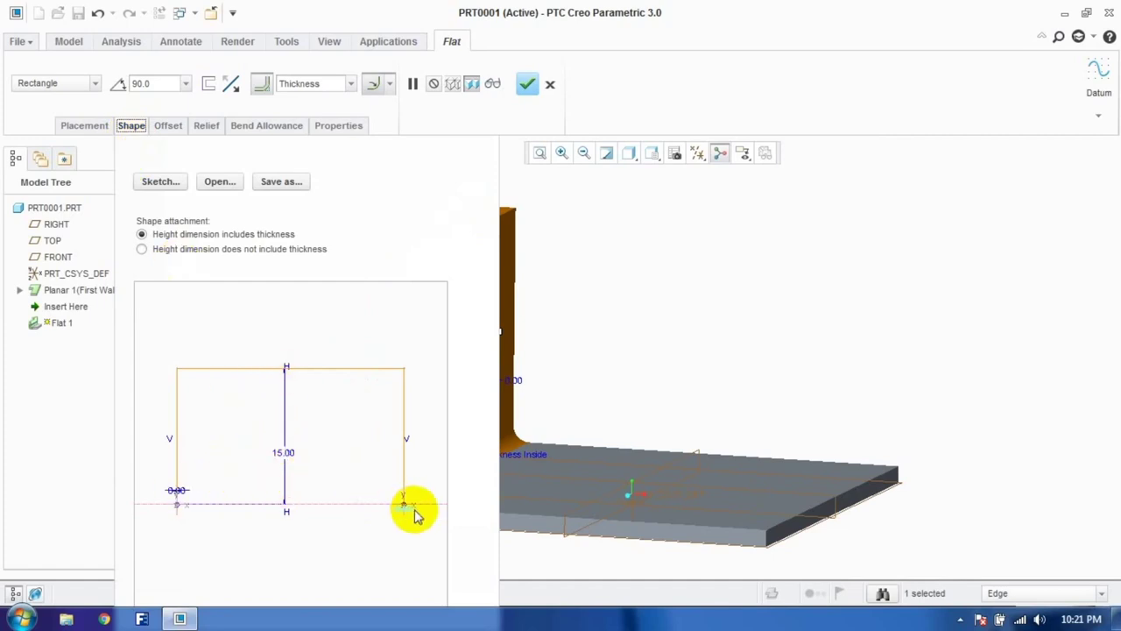
click(131, 127)
Step: Inset both ends of the wall by 5.00 from the plate edge ends
drag(365, 400, 408, 403)
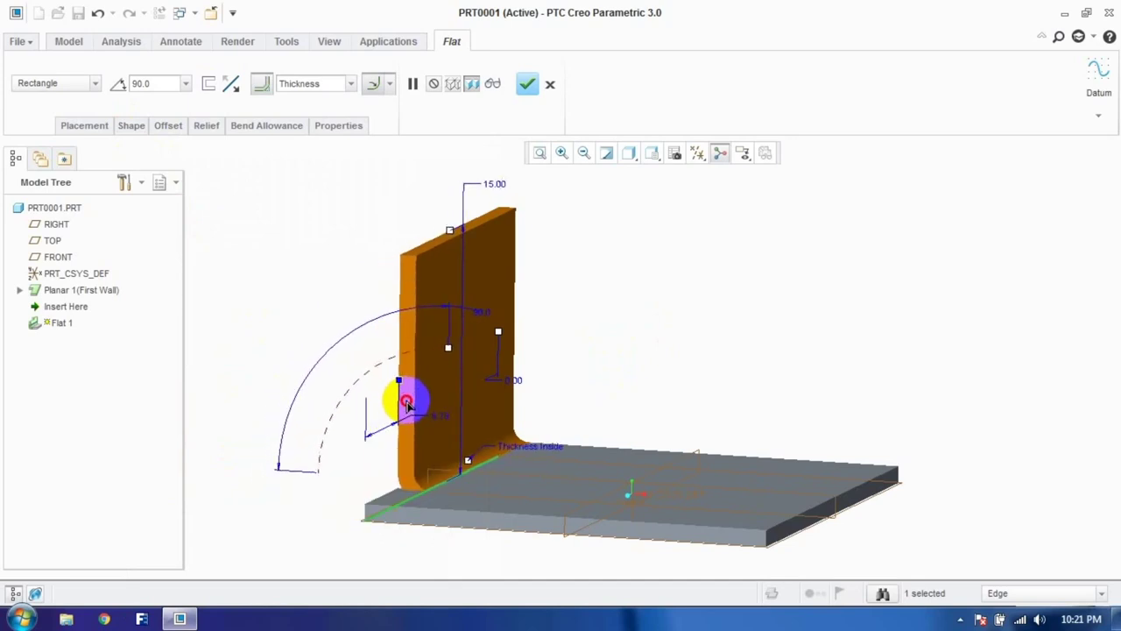
drag(497, 340, 450, 356)
middle_drag(561, 356, 471, 375)
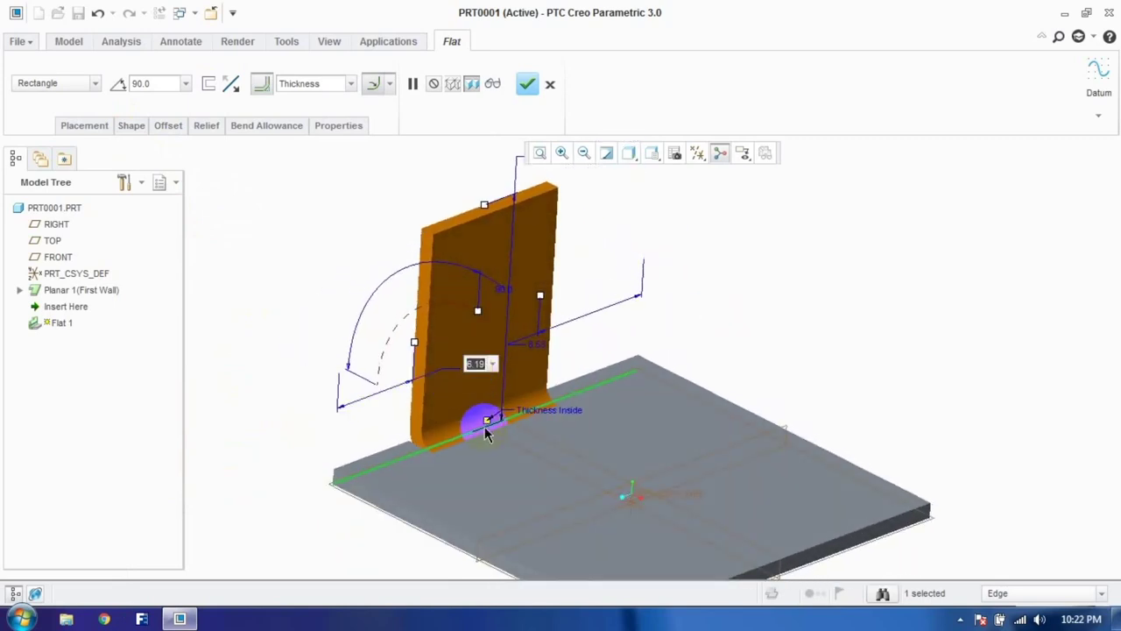
key(Return)
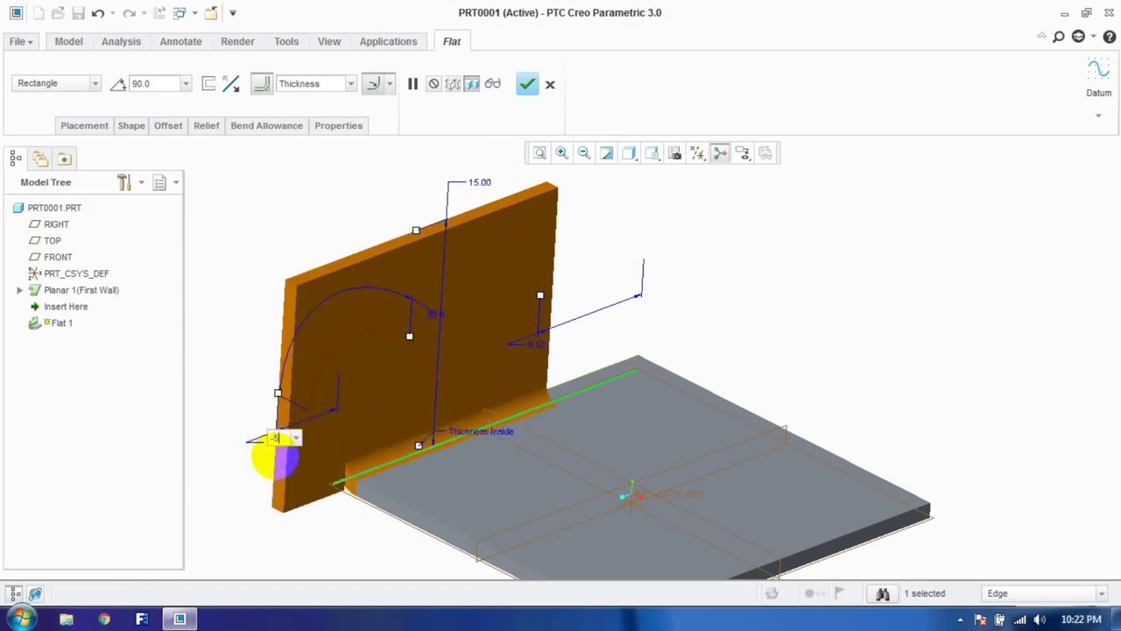
key(Return)
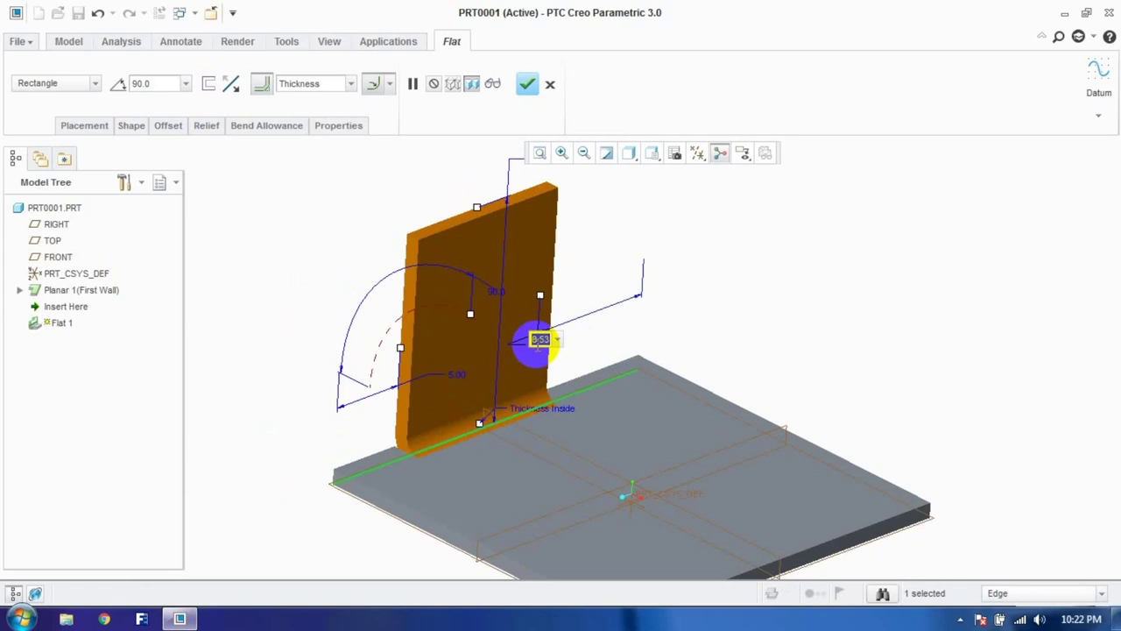
key(Return)
middle_drag(623, 315, 601, 333)
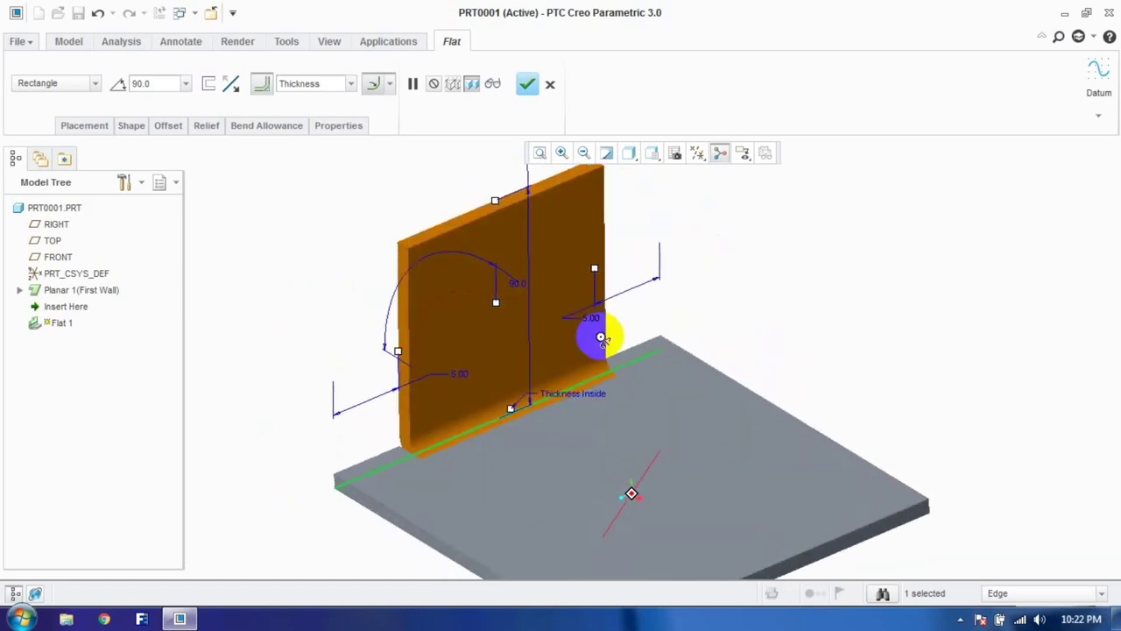
Step: In the wall's shape sketch, draw a 10-diameter circle centred on the top line's midpoint
click(132, 126)
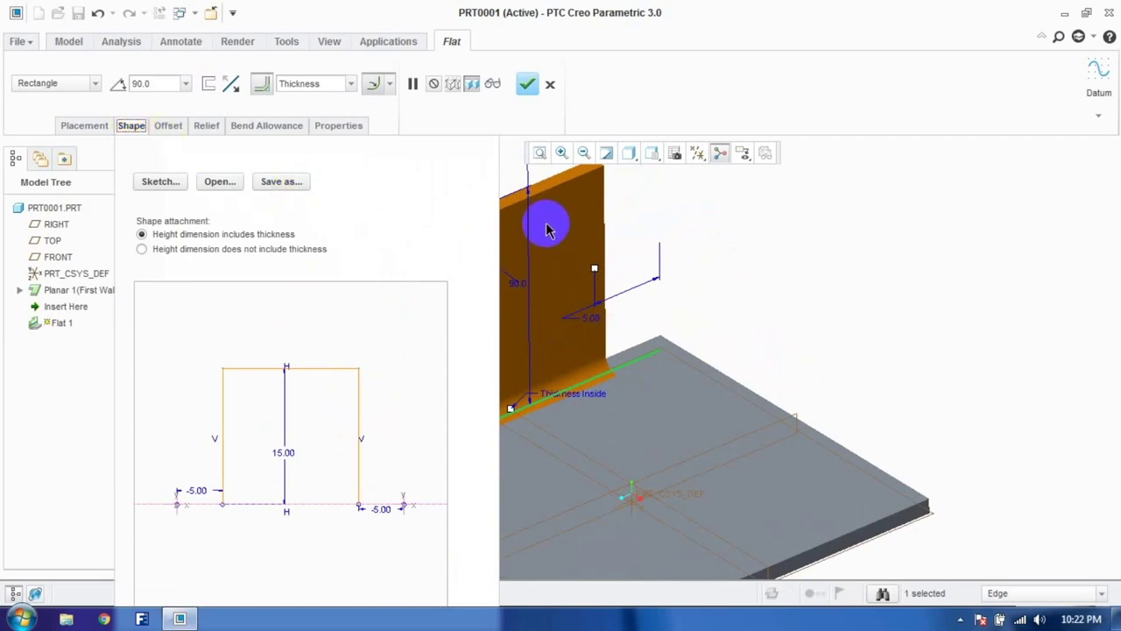
click(161, 184)
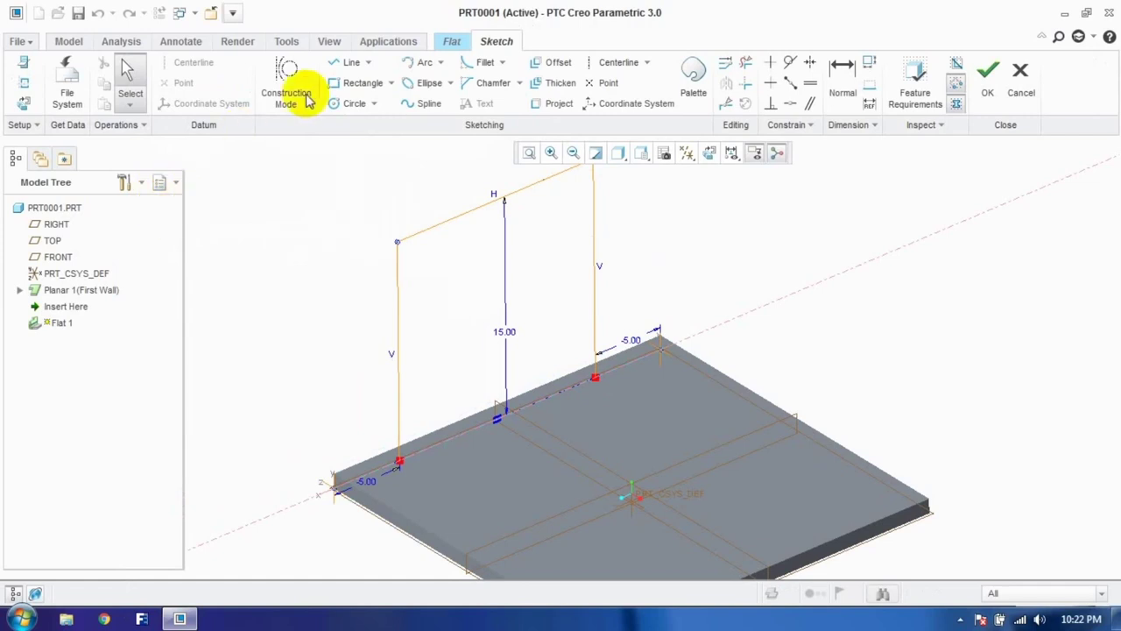
click(354, 105)
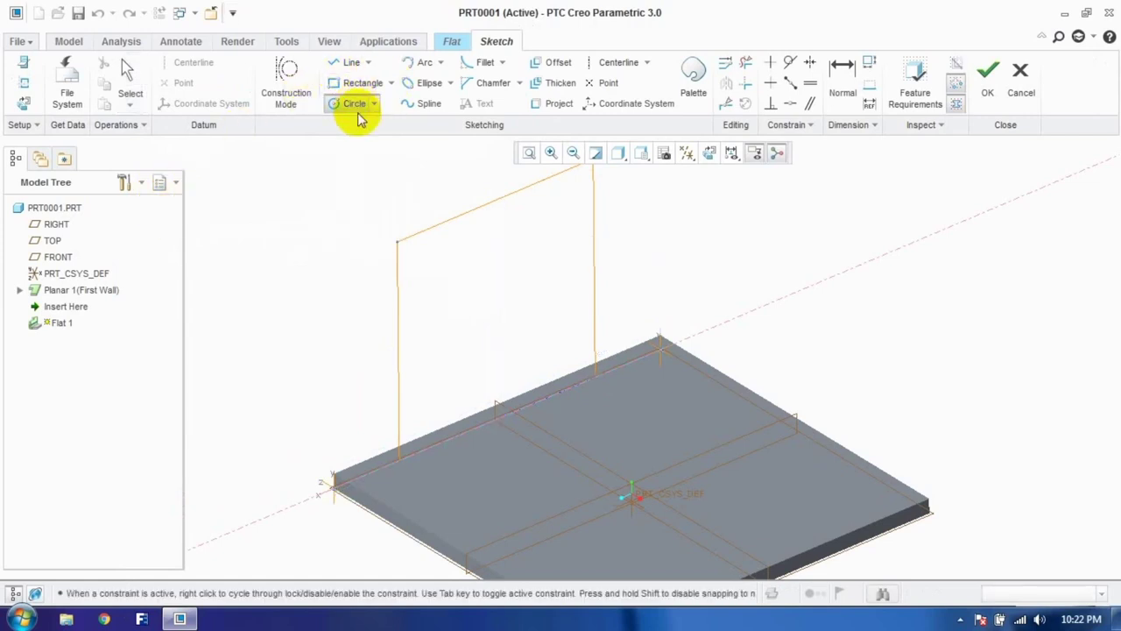
click(497, 217)
click(503, 260)
scroll(520, 324, down, 4)
scroll(563, 225, up, 2)
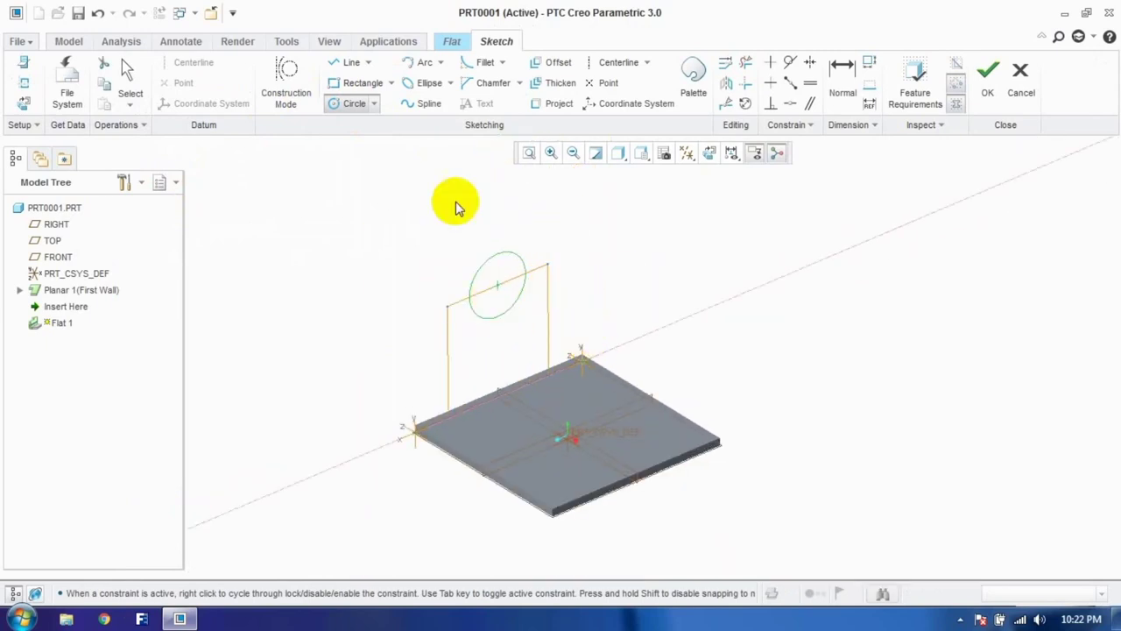
click(130, 78)
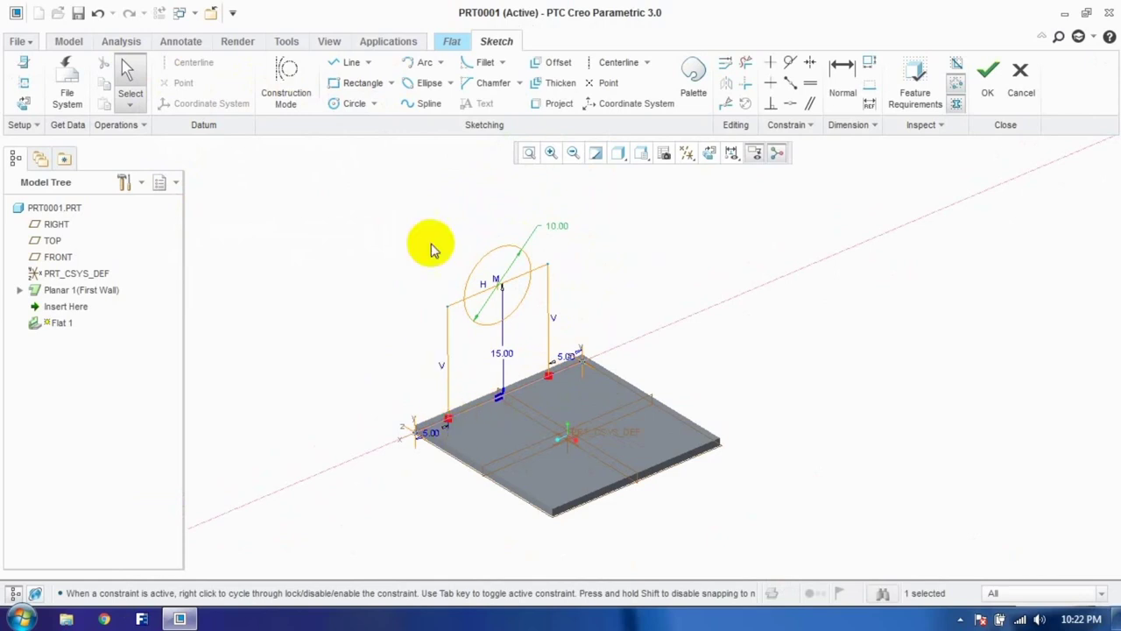
Step: Trim the circle's top half to leave a semicircular notch, and finish the sketch
click(745, 64)
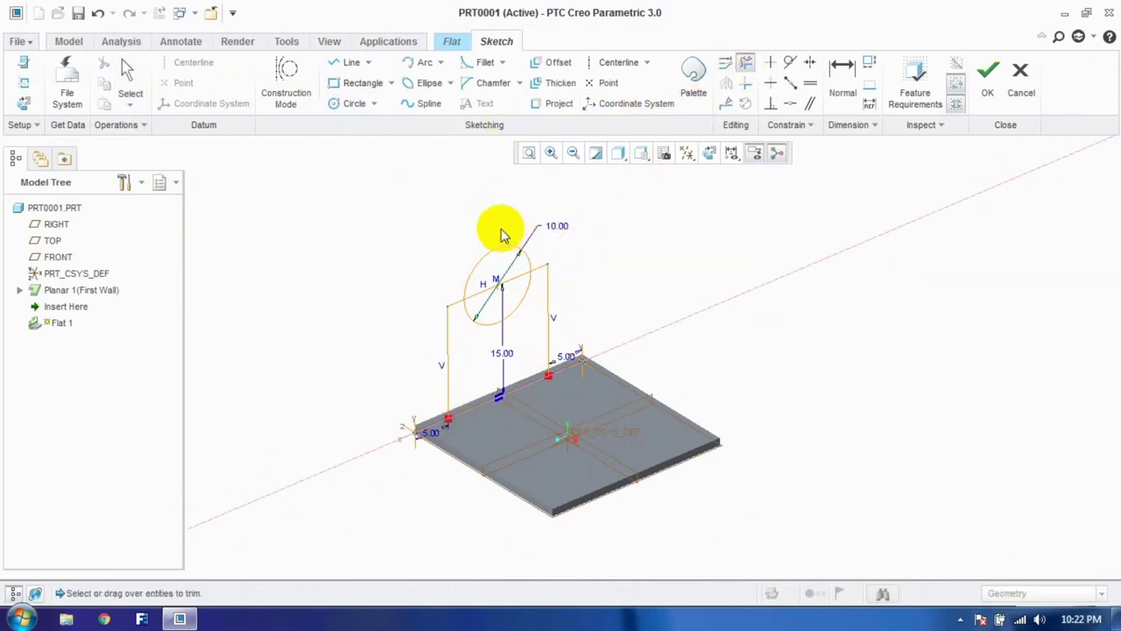
click(500, 251)
click(515, 295)
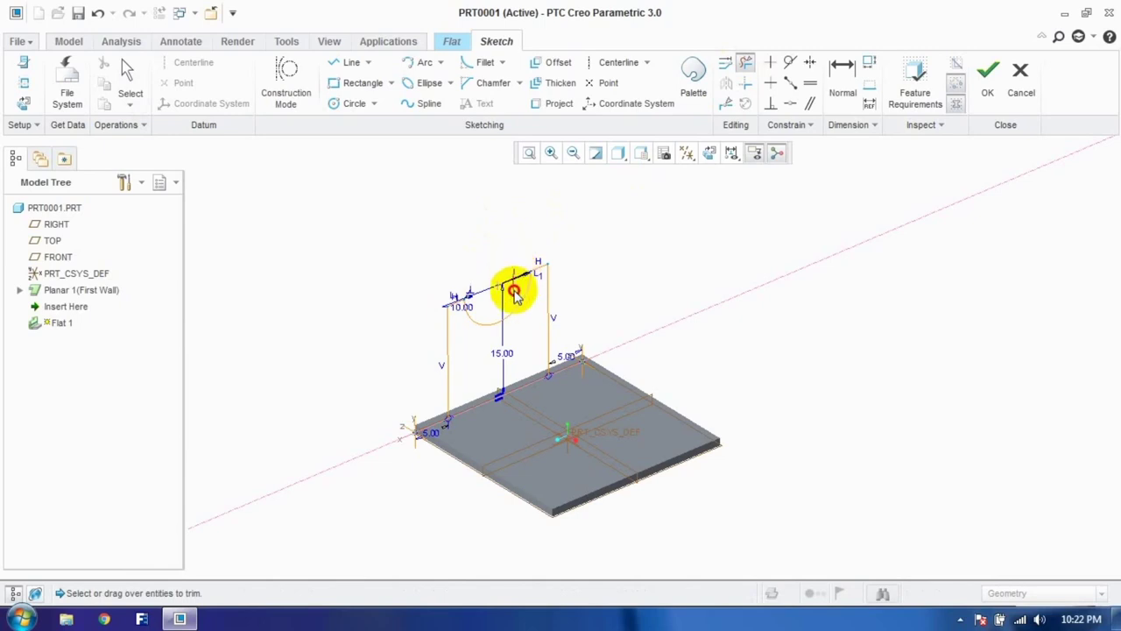
scroll(526, 282, up, 3)
click(127, 70)
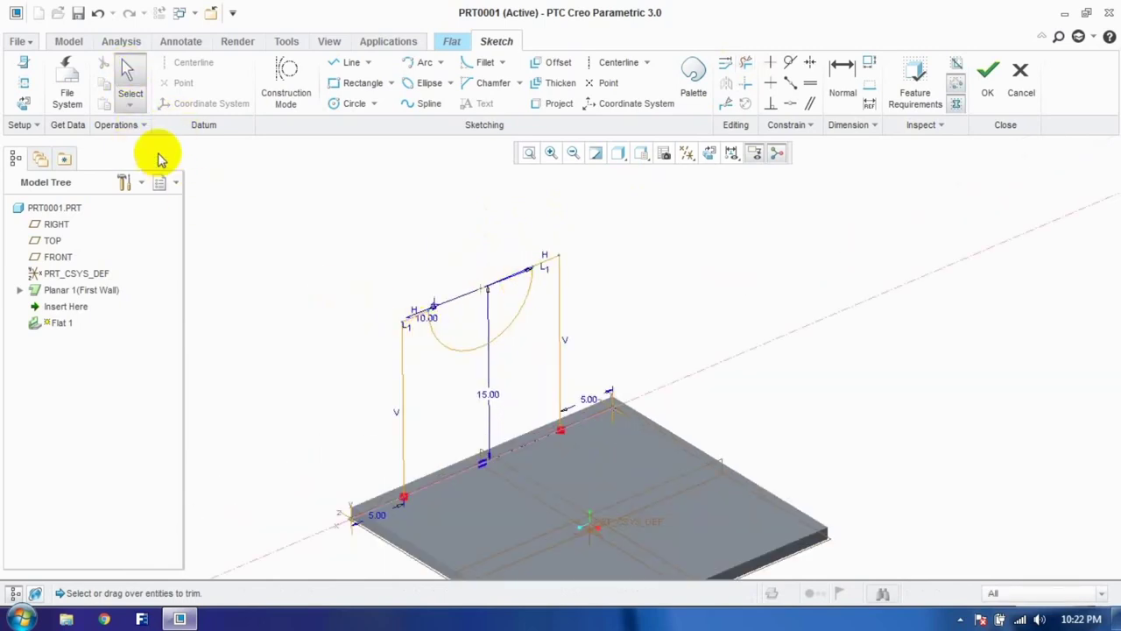
click(986, 83)
mouse_move(380, 336)
middle_down()
mouse_move(406, 336)
mouse_move(393, 336)
mouse_move(397, 352)
mouse_move(381, 341)
mouse_move(484, 354)
mouse_move(426, 339)
mouse_move(426, 357)
mouse_move(421, 321)
mouse_move(413, 333)
middle_up()
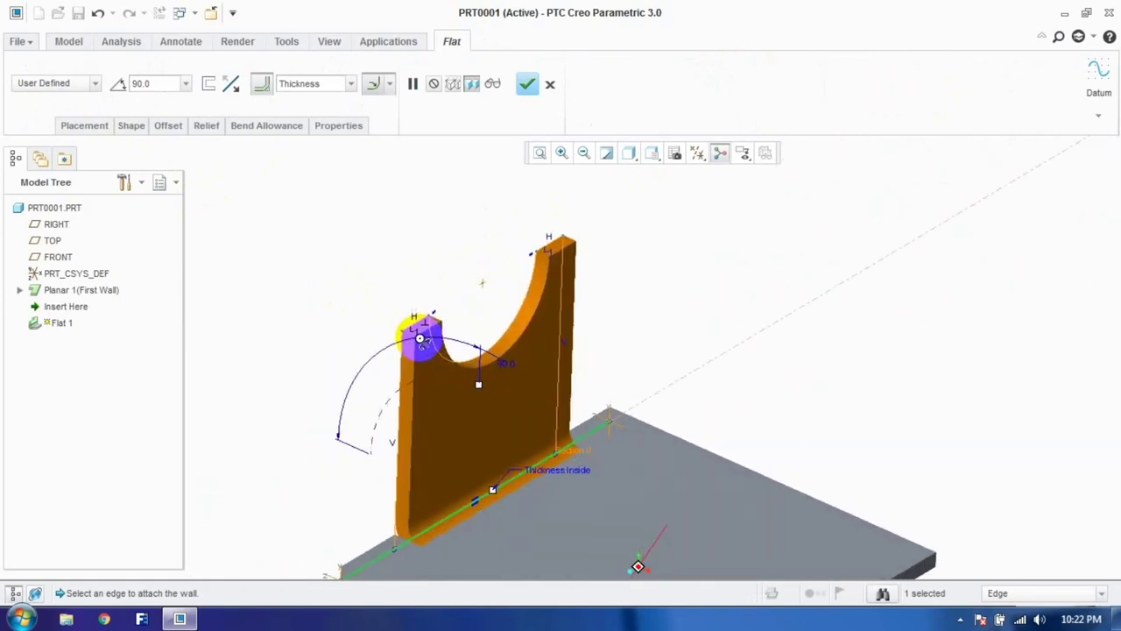
Step: Enable Offset wall By value, offsetting it 5.00, then -5.00
click(131, 125)
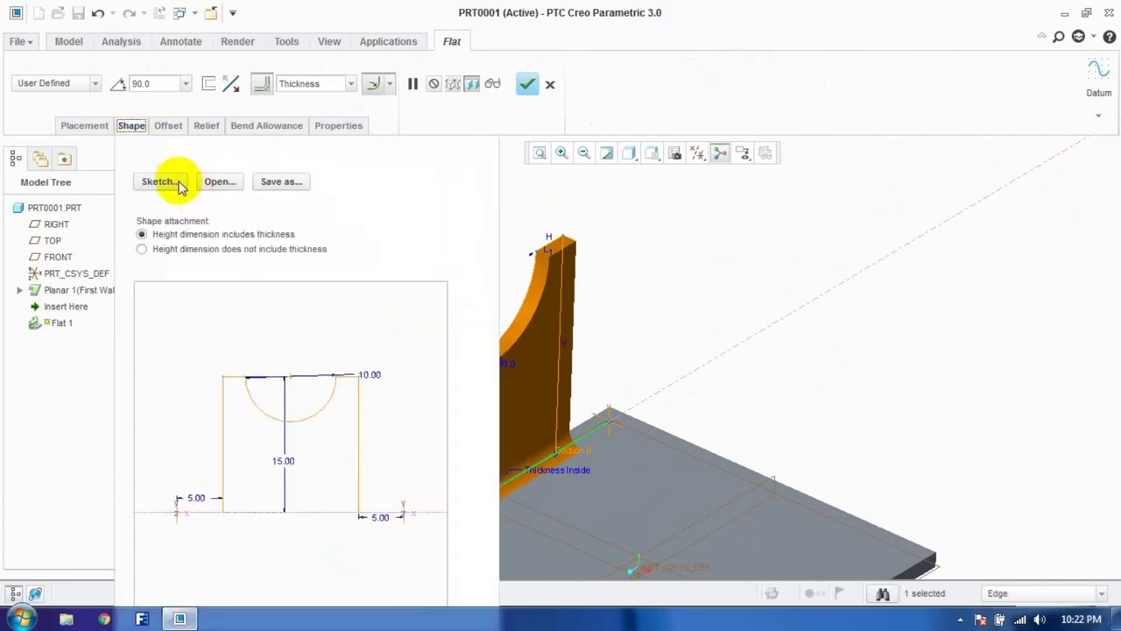
click(169, 126)
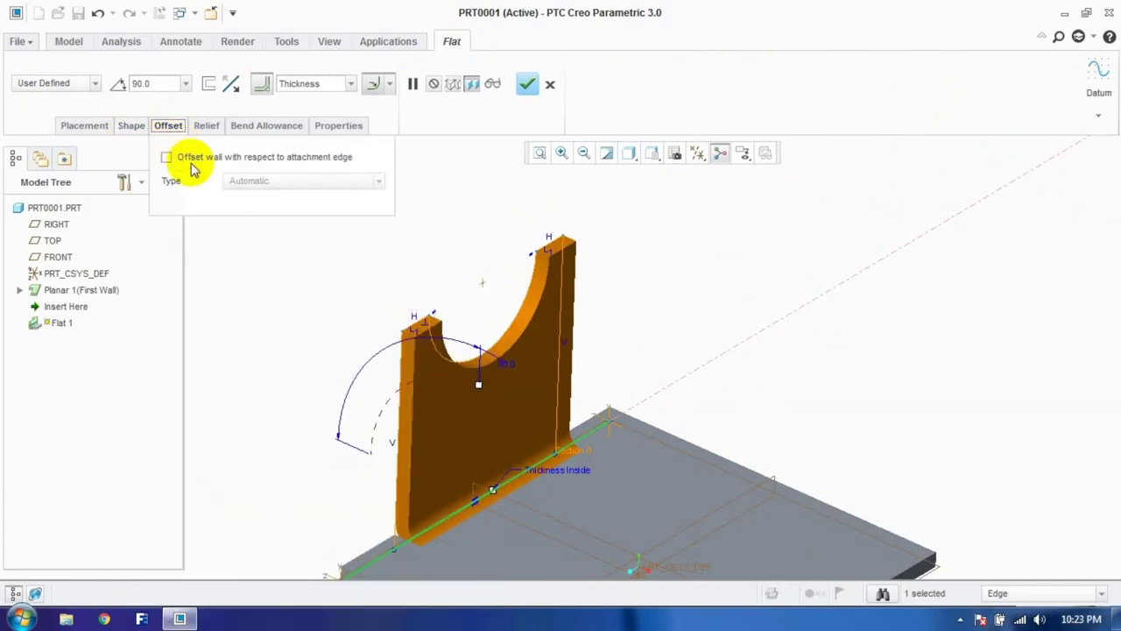
click(192, 158)
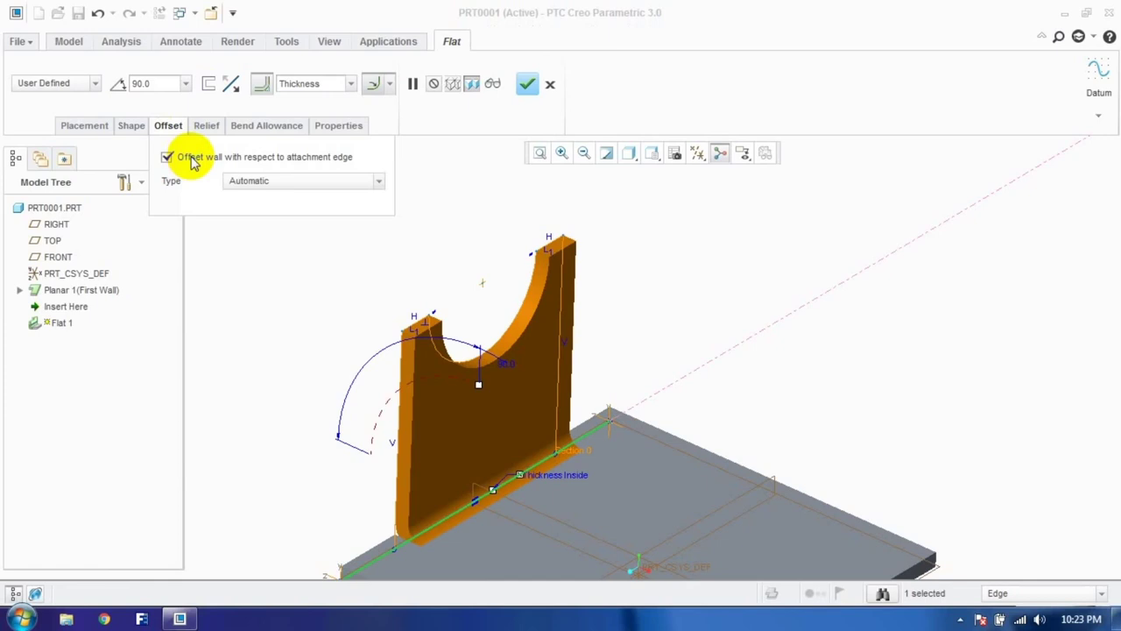
click(263, 181)
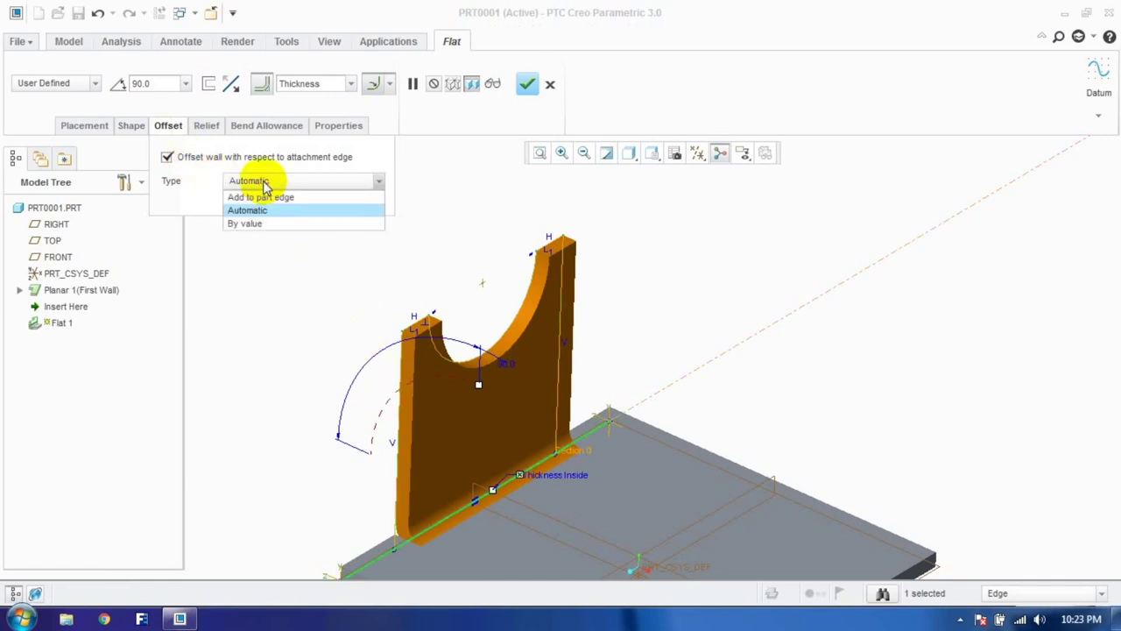
click(256, 223)
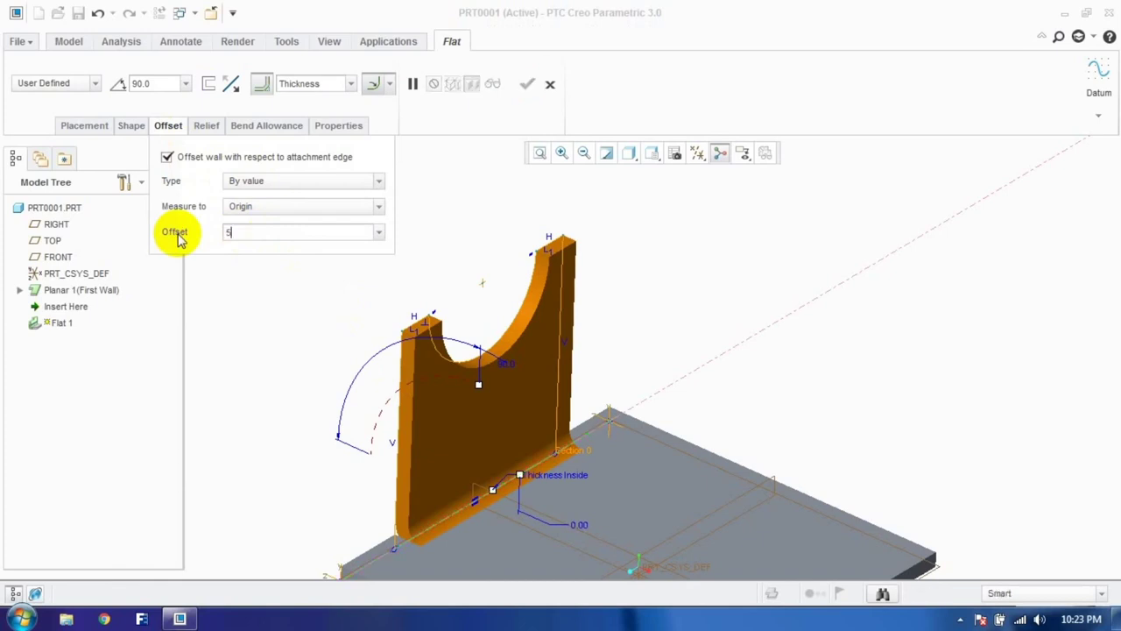
key(Return)
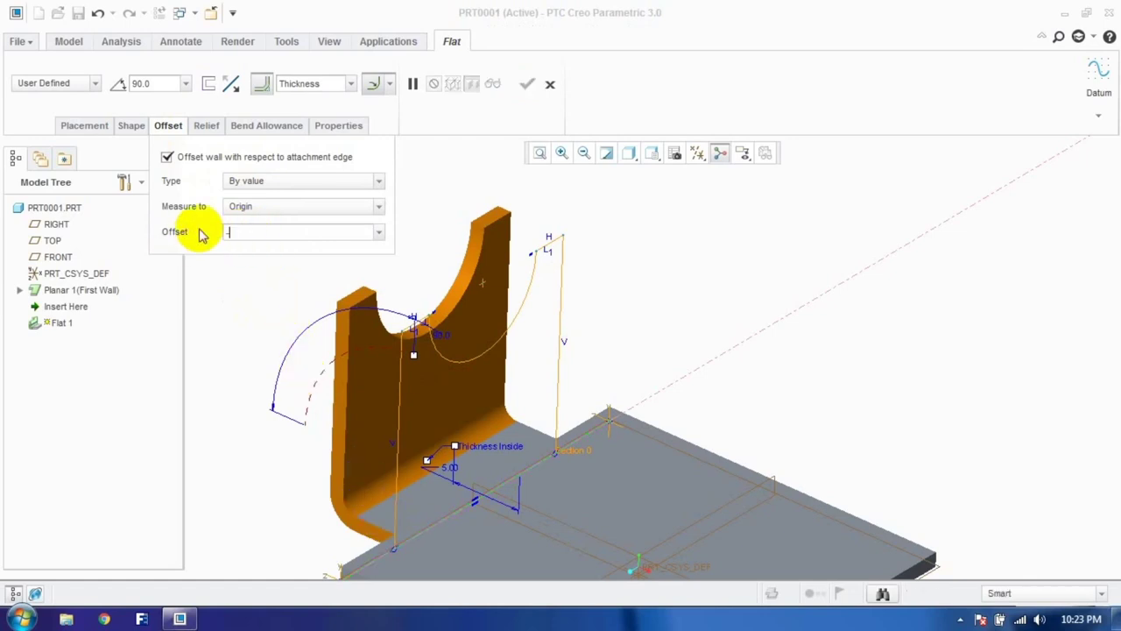
key(Return)
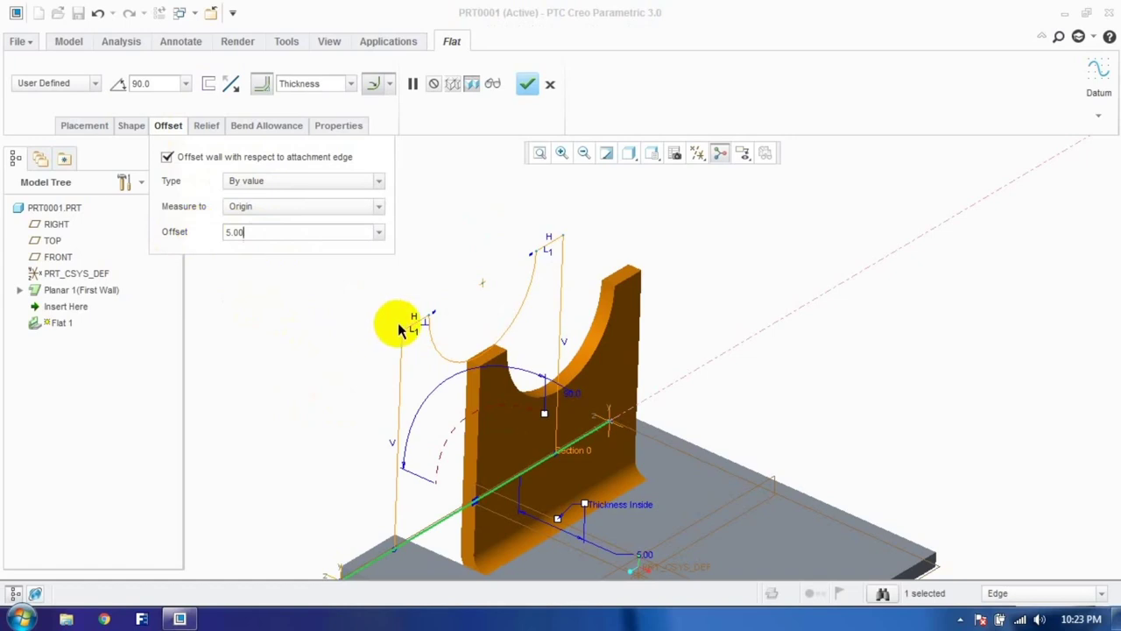
Step: Revert the offset type to Automatic and review the Relief, Shape and Placement options
scroll(426, 317, down, 5)
middle_drag(426, 310, 429, 368)
scroll(430, 321, up, 2)
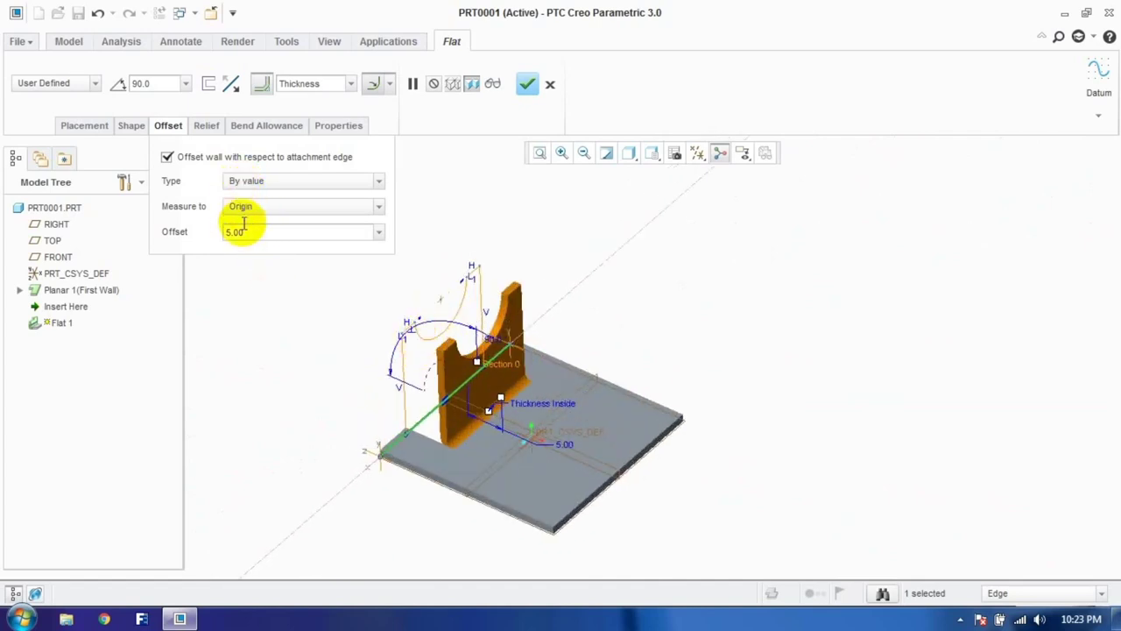
click(252, 180)
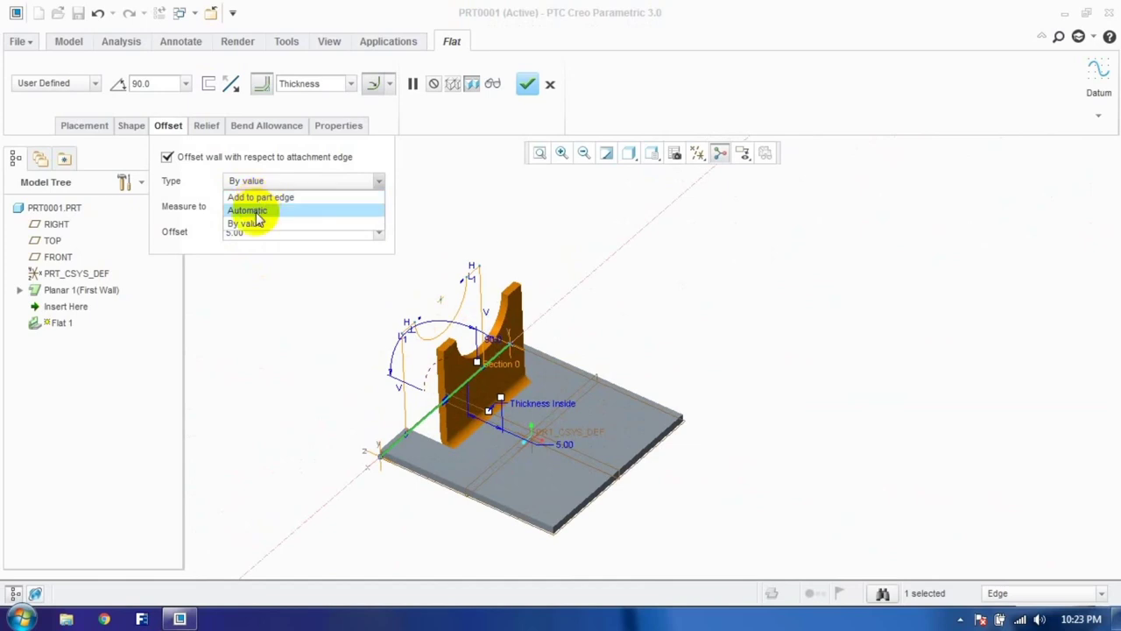
click(254, 211)
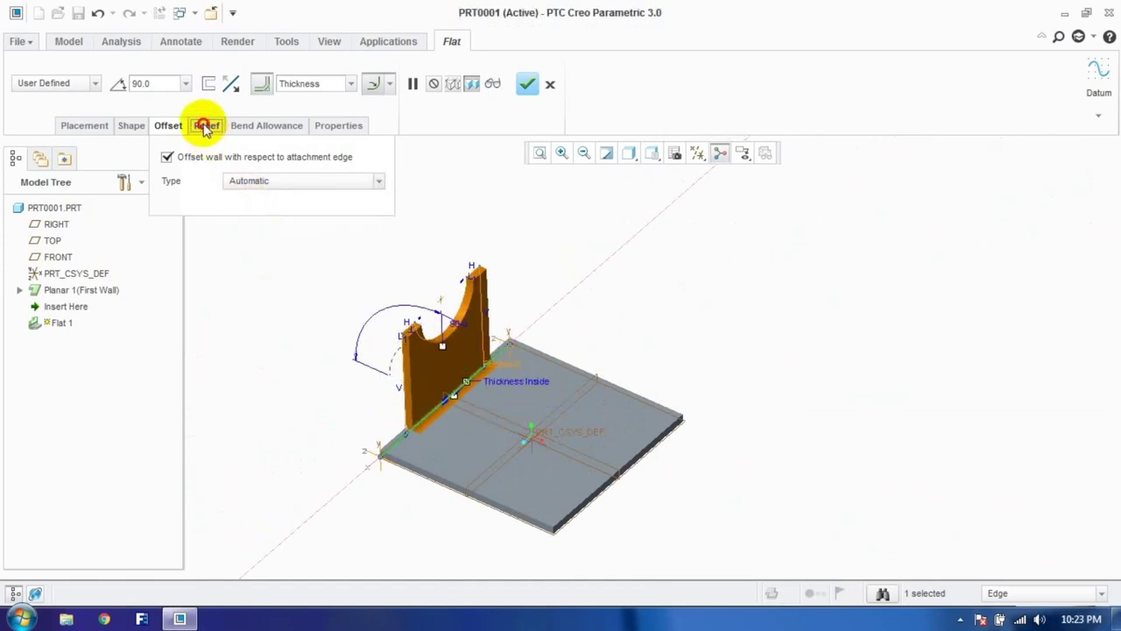
click(205, 125)
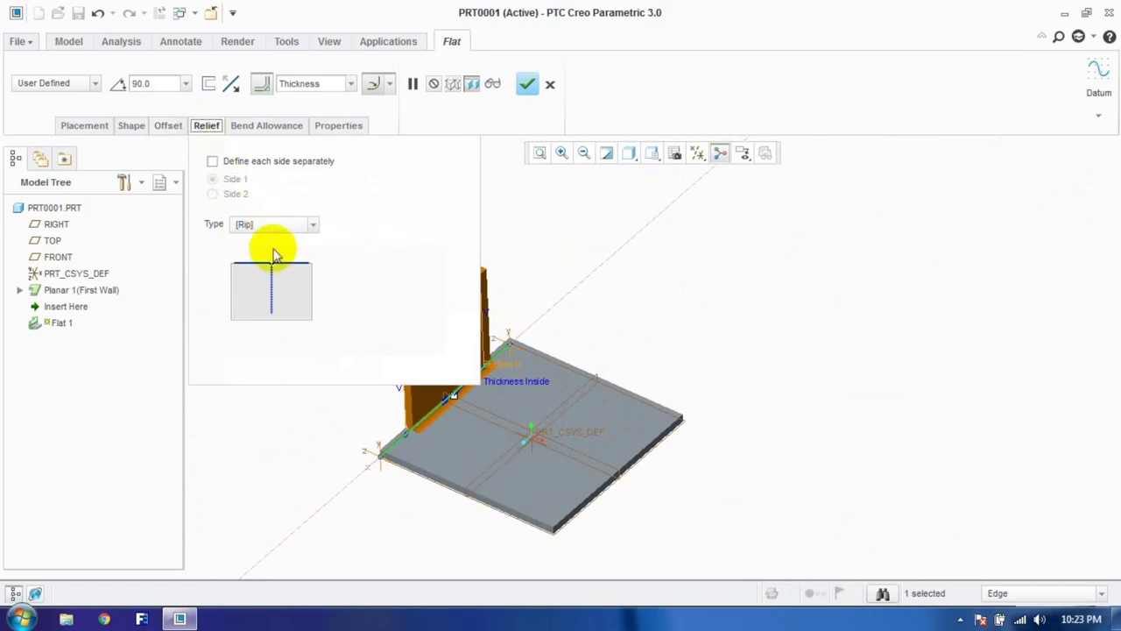
click(164, 125)
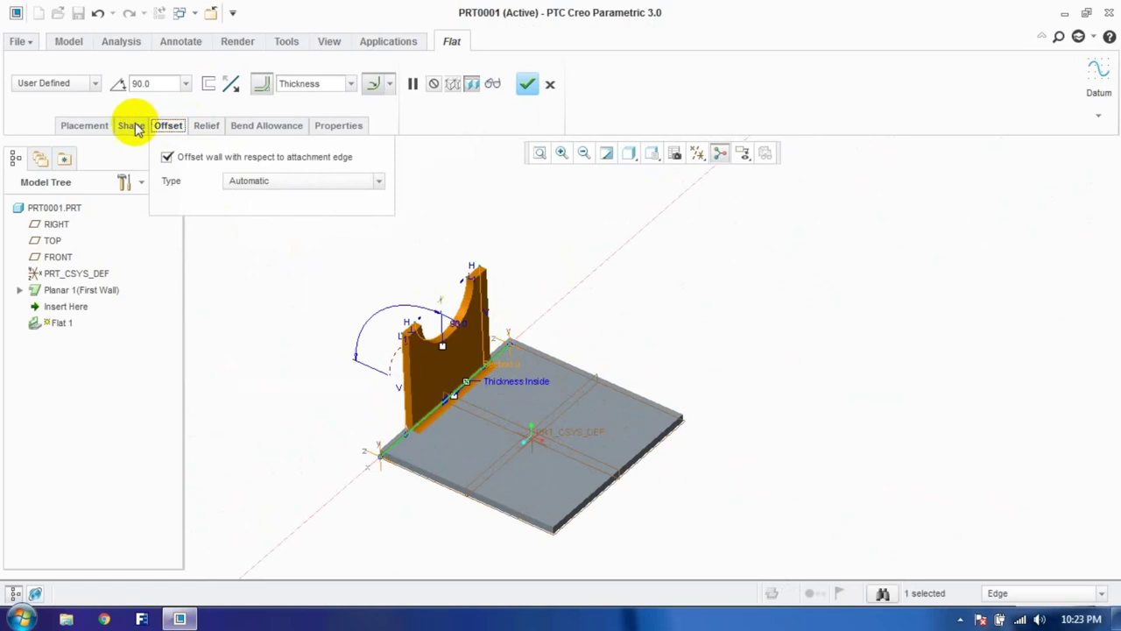
click(132, 126)
click(85, 127)
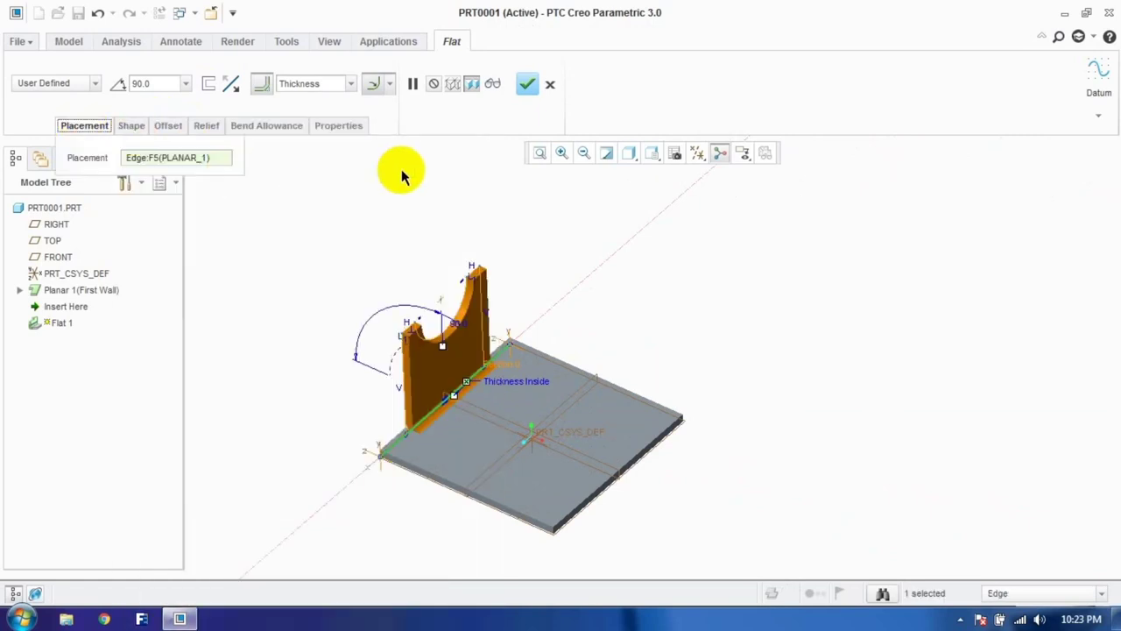
Step: Finish the notched flat wall, then undo it with Ctrl+Z
click(529, 85)
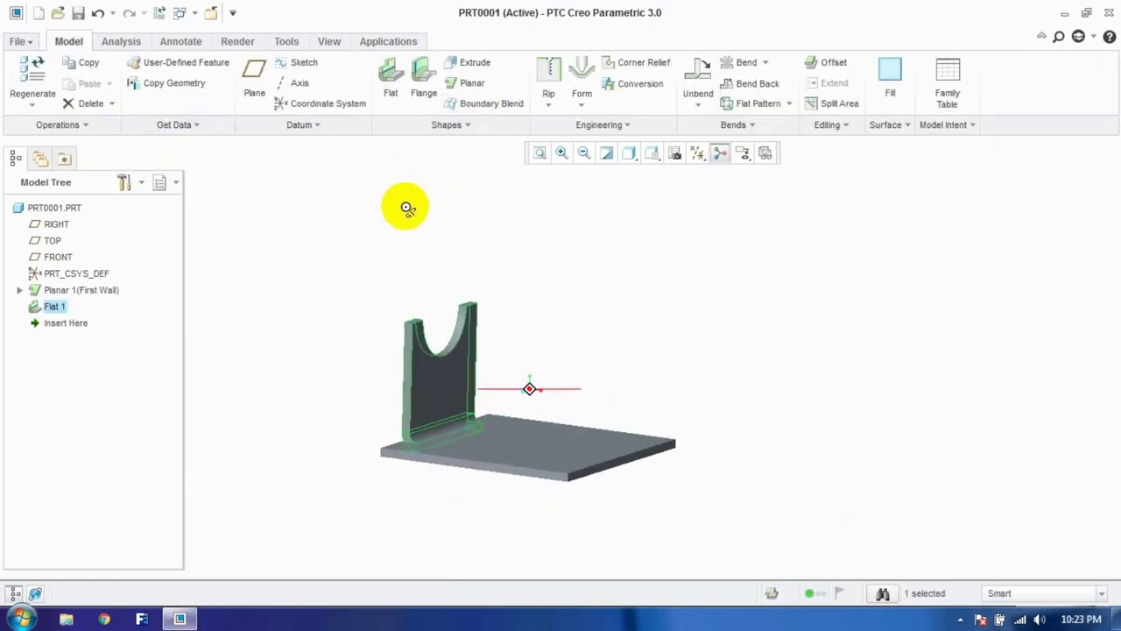
scroll(438, 351, down, 2)
scroll(438, 350, up, 3)
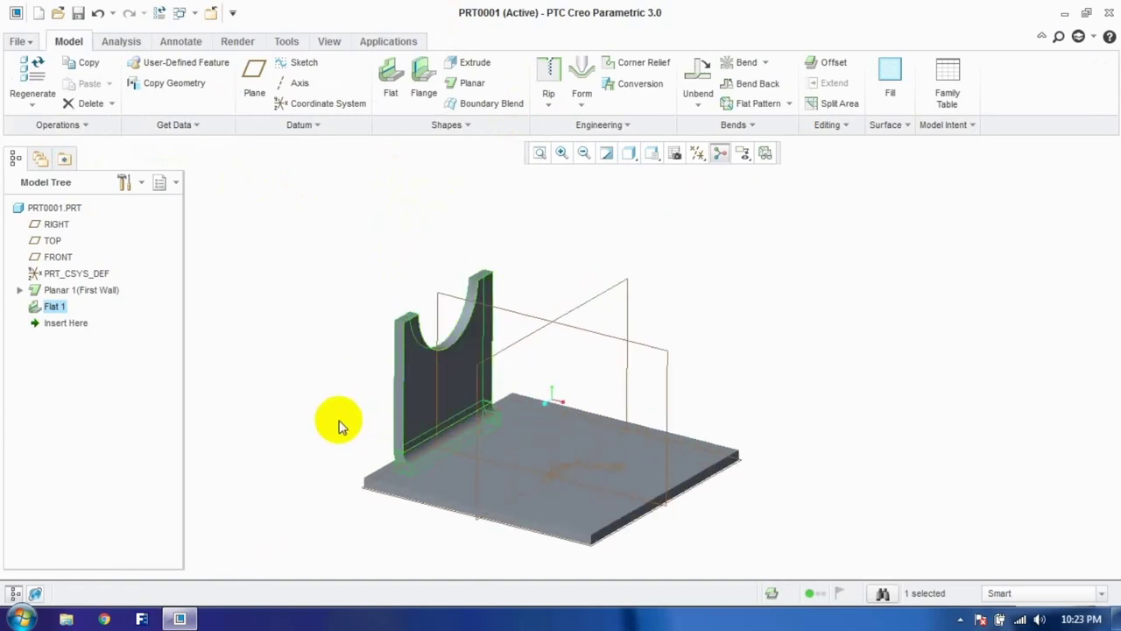
key(ctrl+z)
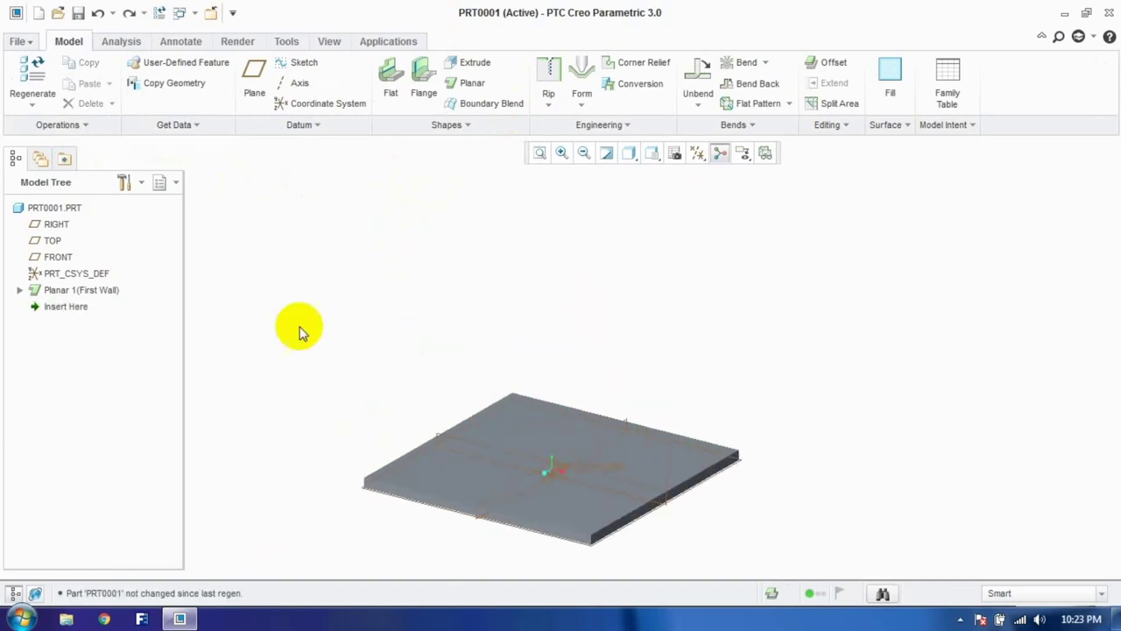
Step: Start a new rectangular flat wall, 14.50 high, on the plate's edge
click(391, 92)
middle_drag(335, 308, 342, 408)
click(463, 486)
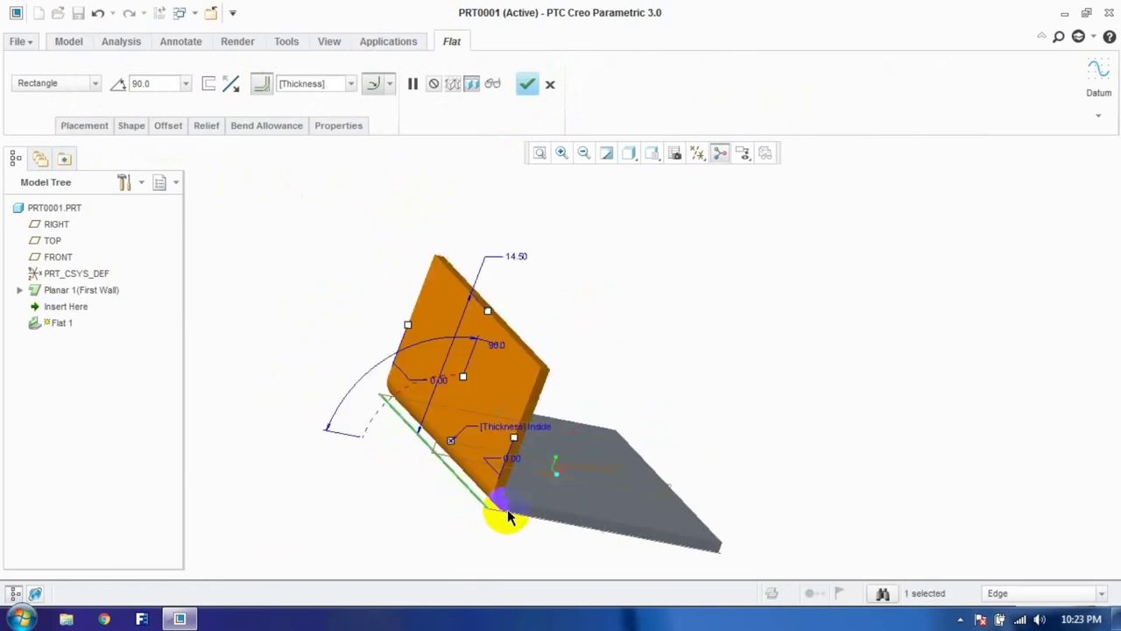
middle_drag(540, 529, 455, 523)
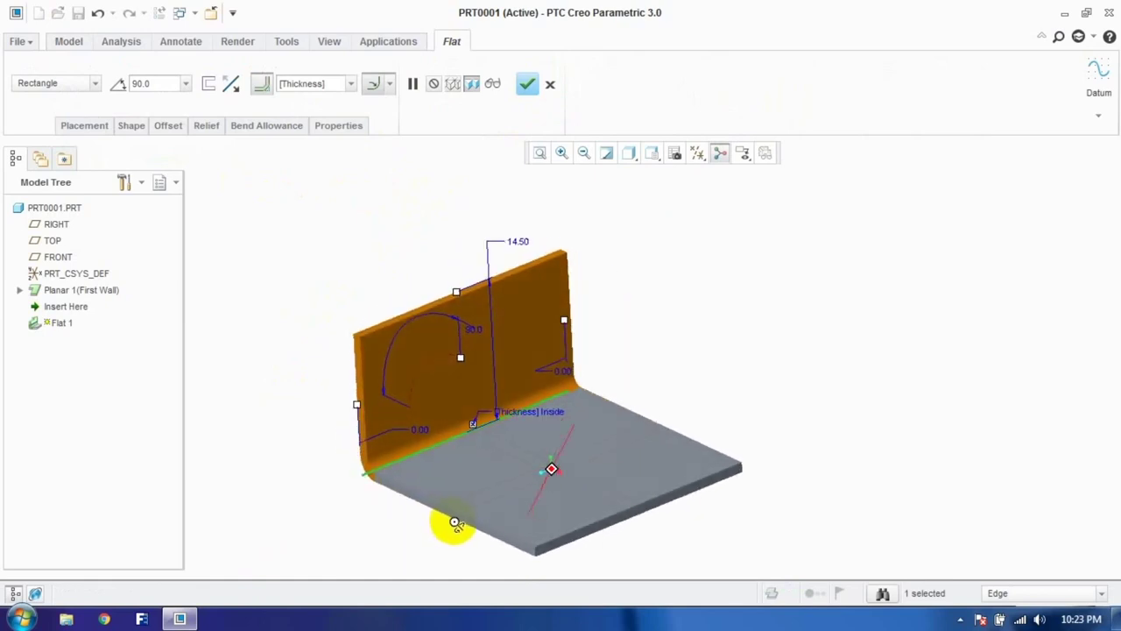
scroll(470, 342, up, 2)
scroll(421, 353, down, 2)
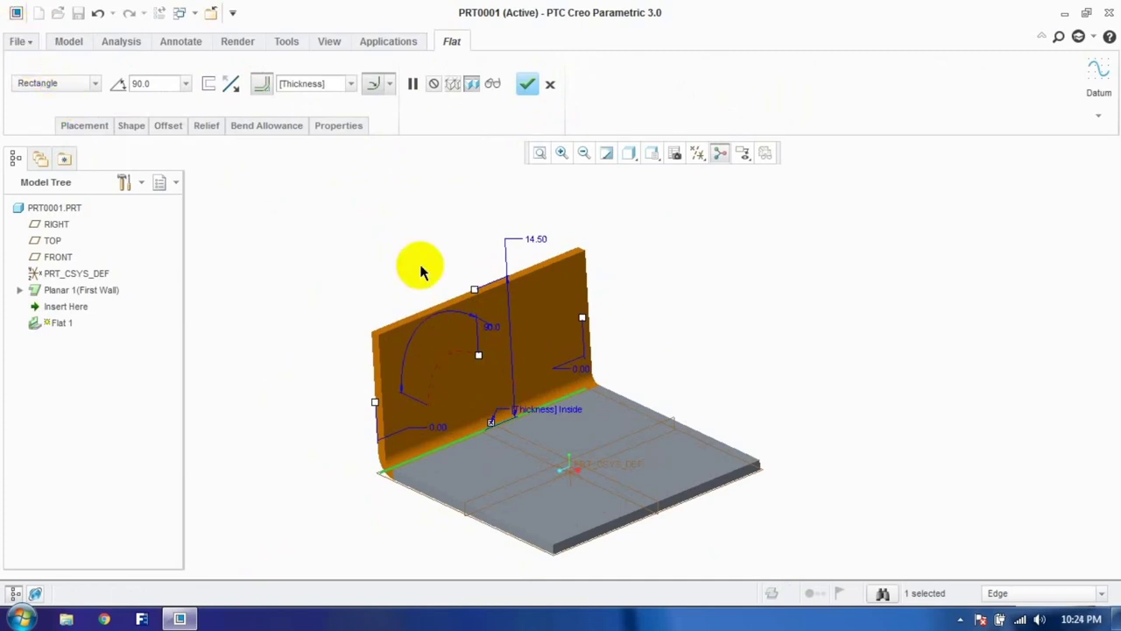
Step: Make the flat wall a Trapezoid with a 0.00 end offset
click(94, 85)
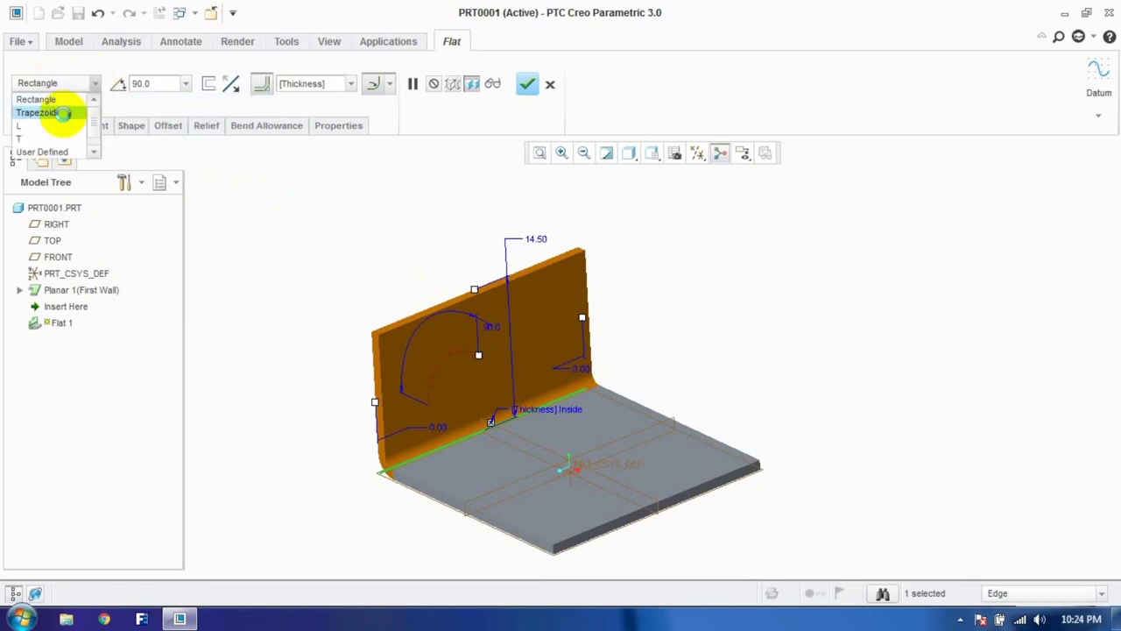
click(63, 113)
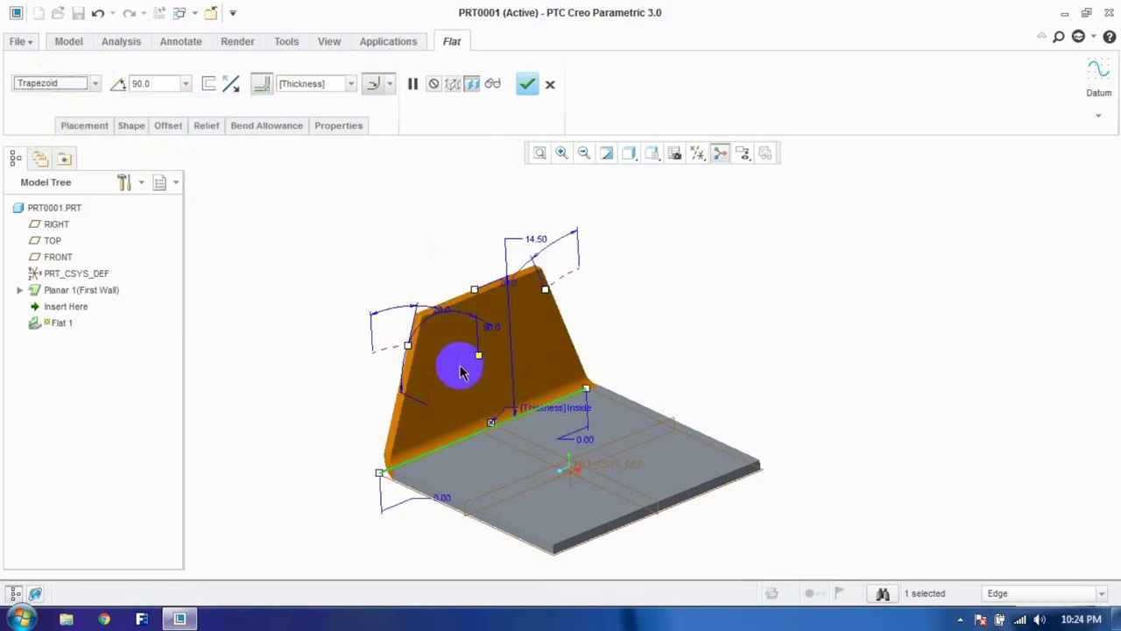
mouse_move(380, 475)
mouse_down()
mouse_move(427, 445)
mouse_move(373, 481)
mouse_up()
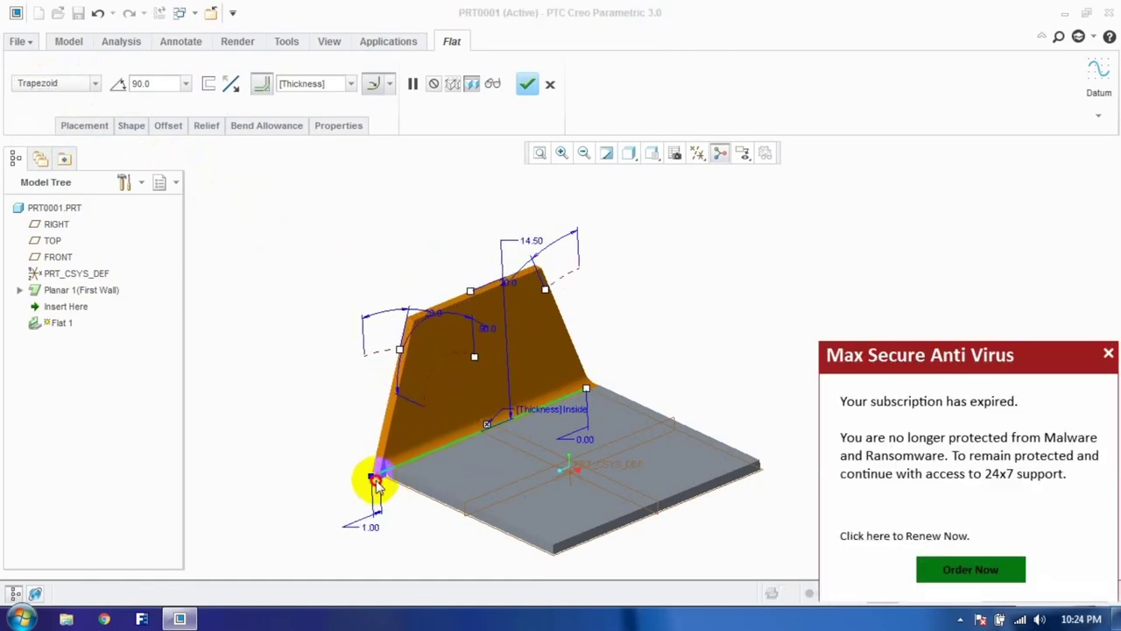
click(1108, 354)
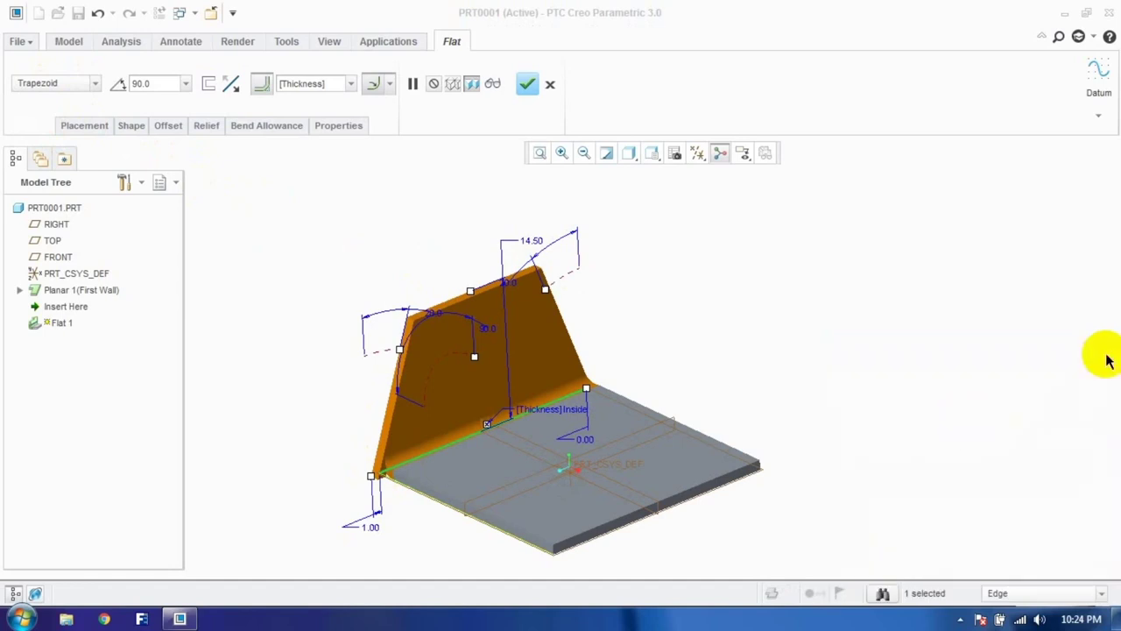
double_click(370, 527)
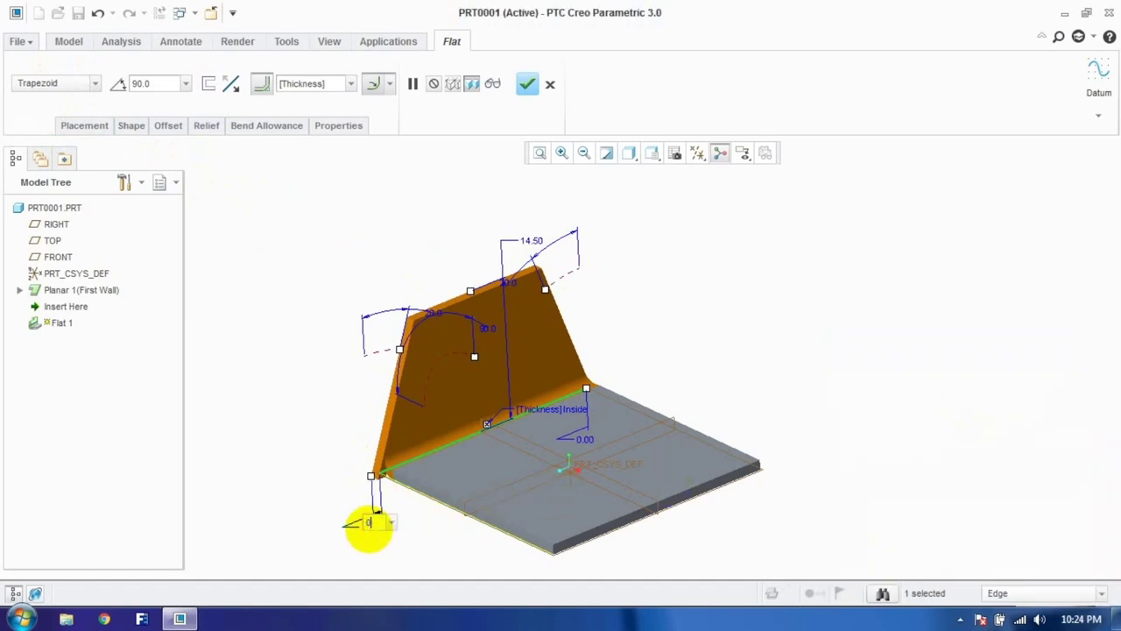
text(0)
key(Return)
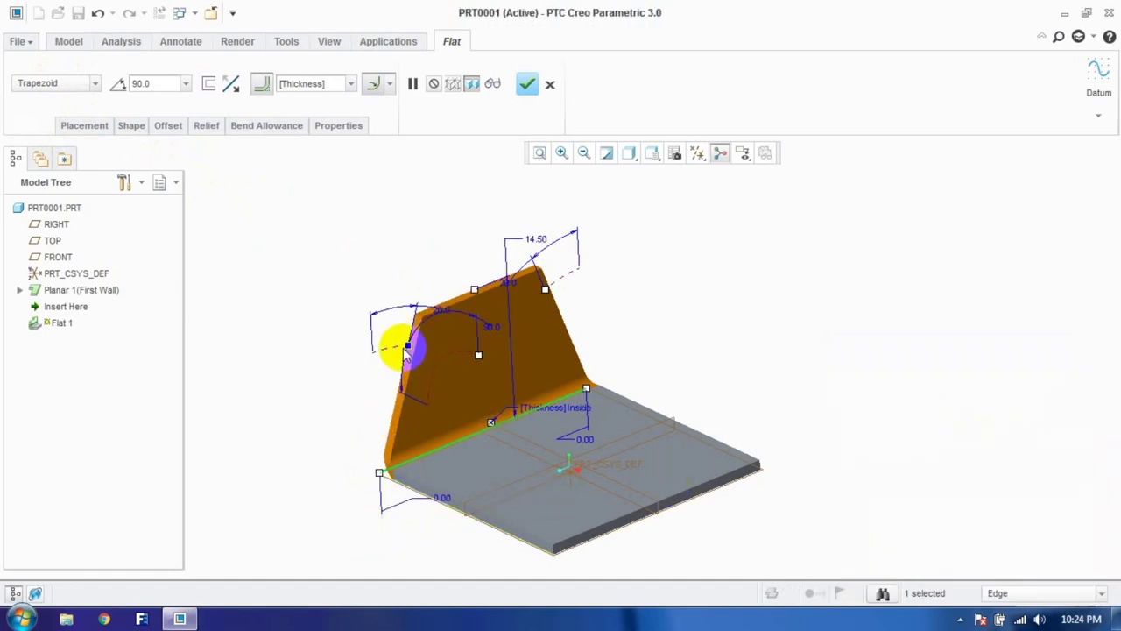
Step: Set the trapezoid side angle to 20.0 and bring up the profile shape options
middle_drag(528, 343, 460, 346)
drag(456, 338, 482, 345)
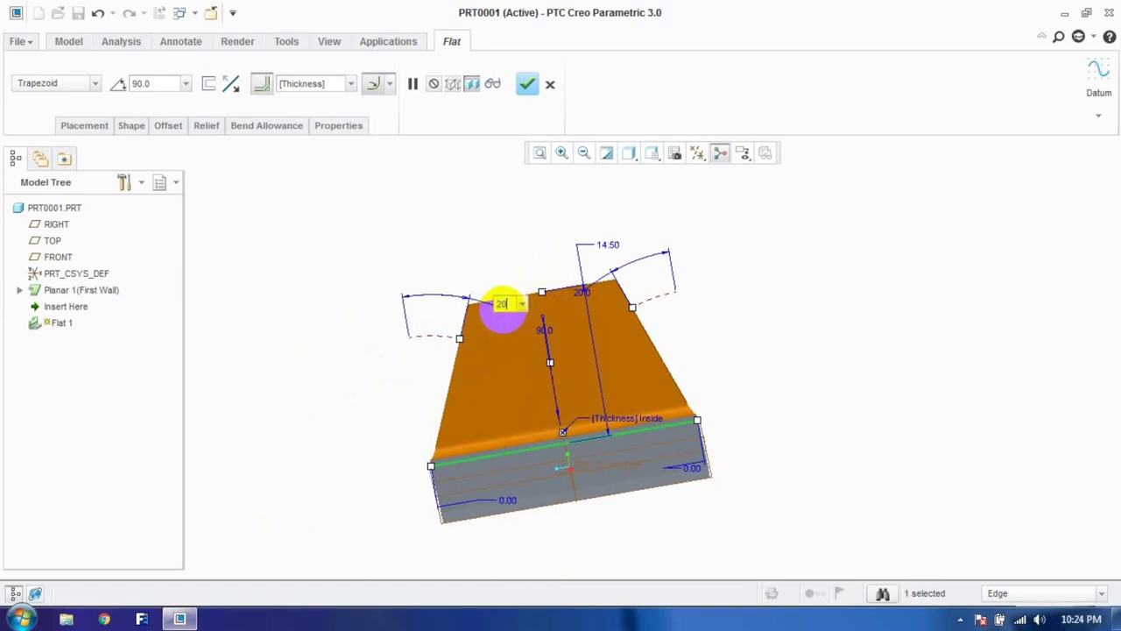
key(Return)
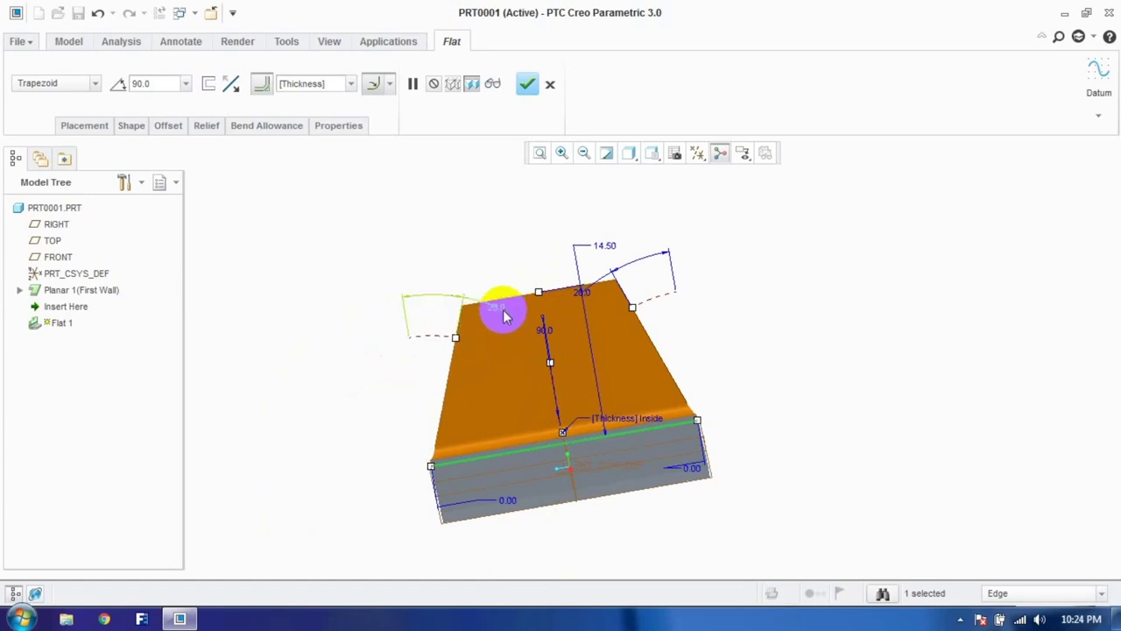
click(131, 125)
Step: Draw a 10.00-diameter circle centred on the wall's top edge in the profile sketch
click(164, 185)
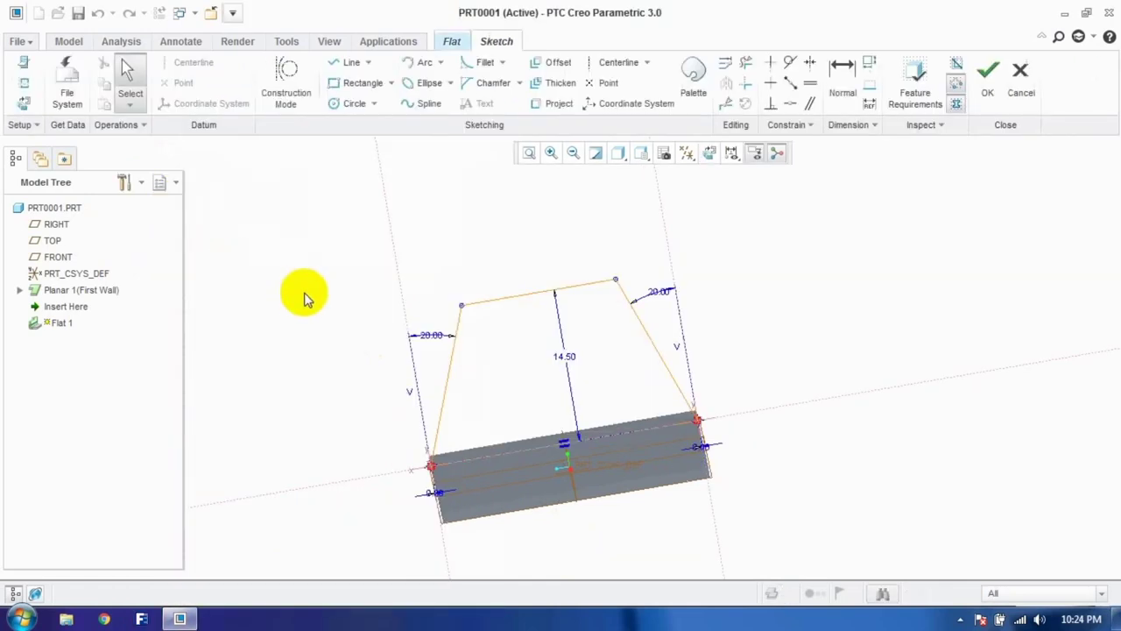
click(340, 103)
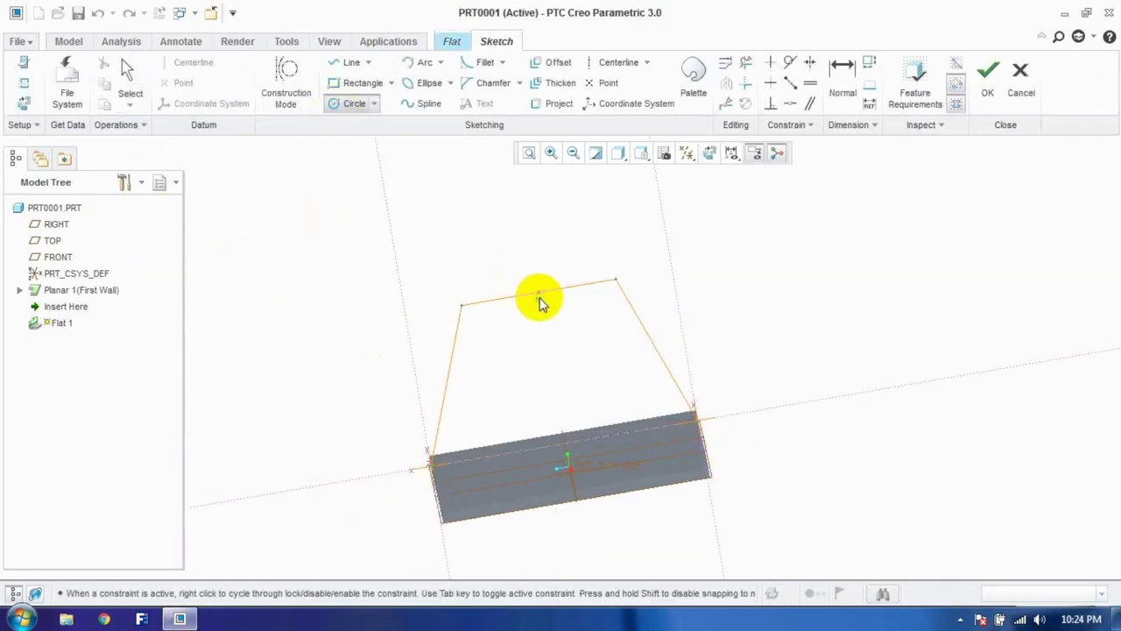
click(555, 334)
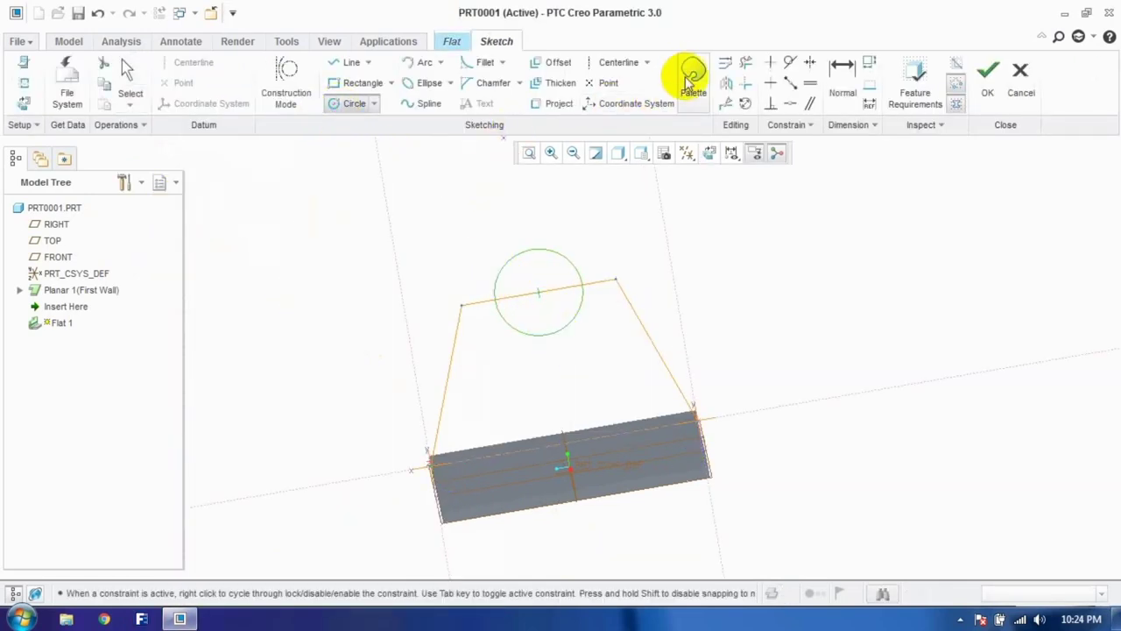
click(123, 69)
text(10)
key(Return)
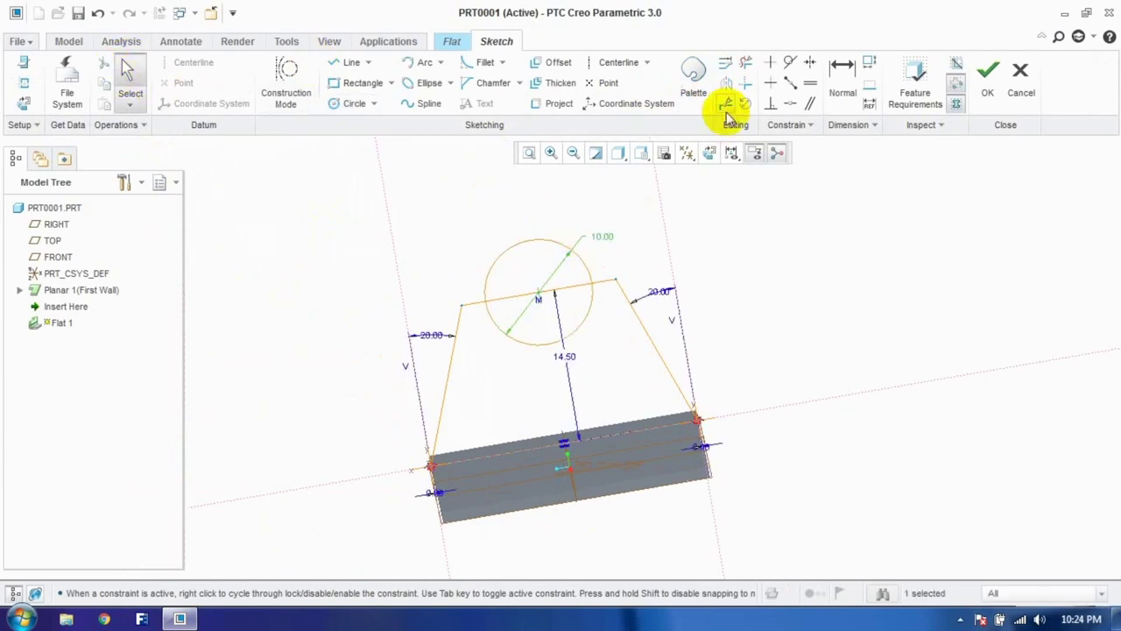
Step: Trim the circle and top edge into a semicircular notch, then finish the Flat 1 wall
click(746, 63)
drag(535, 216, 527, 255)
click(543, 292)
click(985, 96)
mouse_move(730, 295)
middle_down()
mouse_move(675, 310)
mouse_move(692, 325)
middle_up()
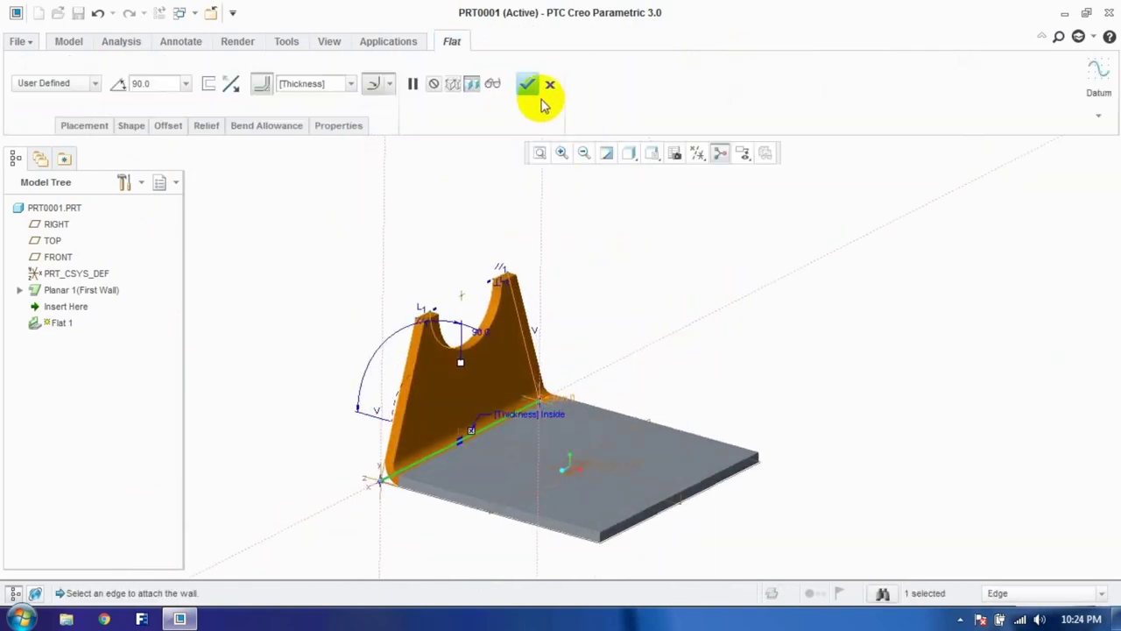
click(528, 85)
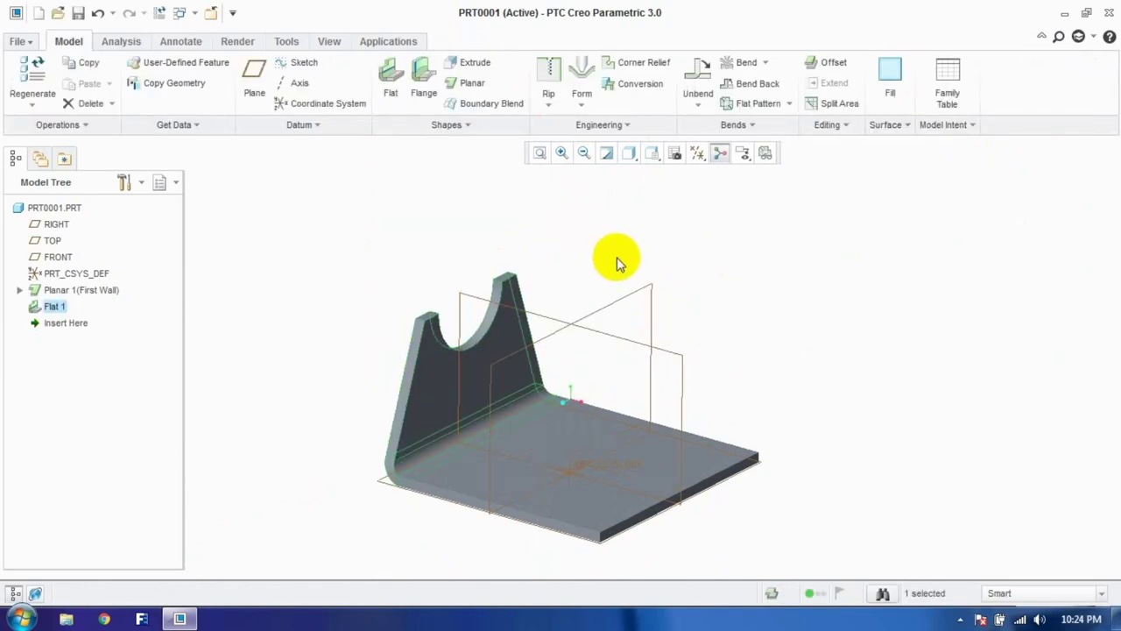
Step: Undo the notched wall and preview a new L-shaped flat wall on the plate edge, lowering its shorter part
key(ctrl+z)
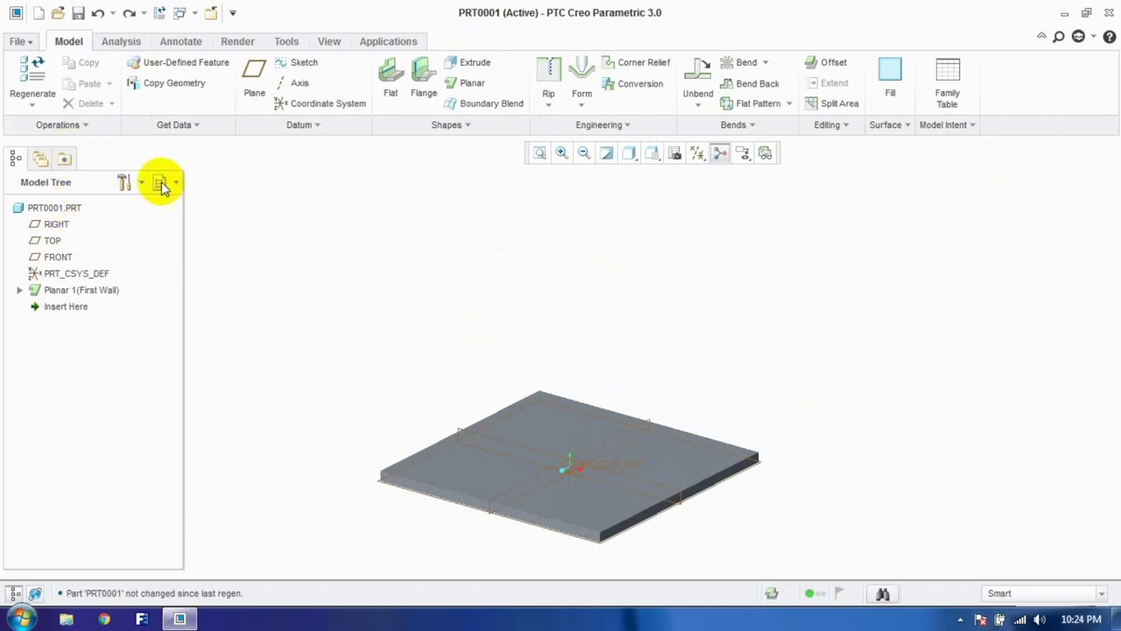
click(389, 88)
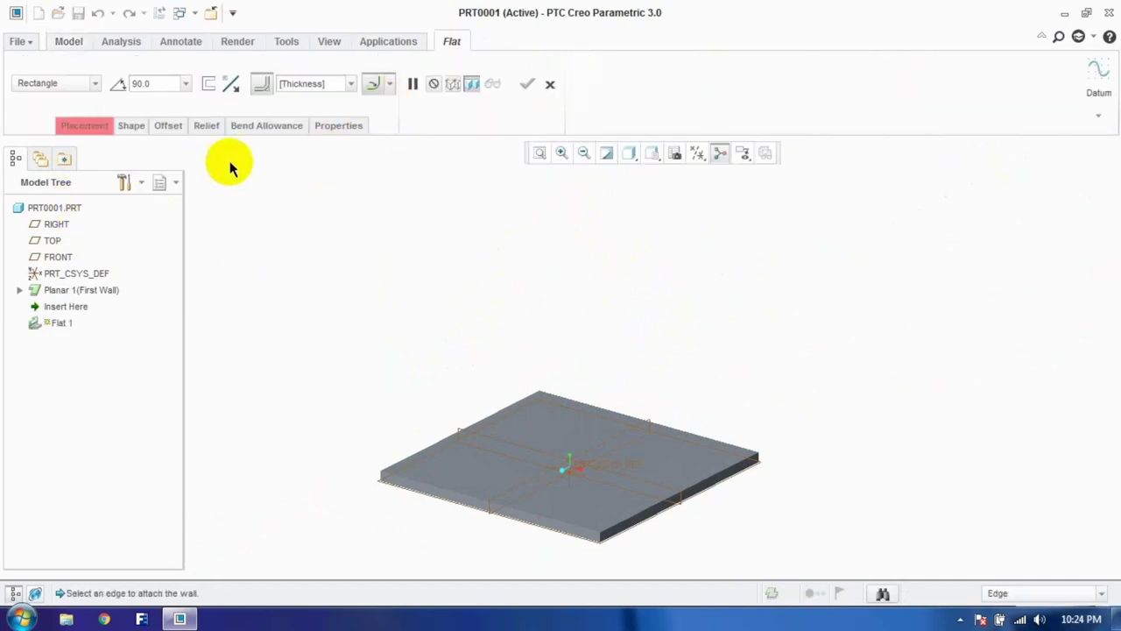
click(404, 471)
click(96, 83)
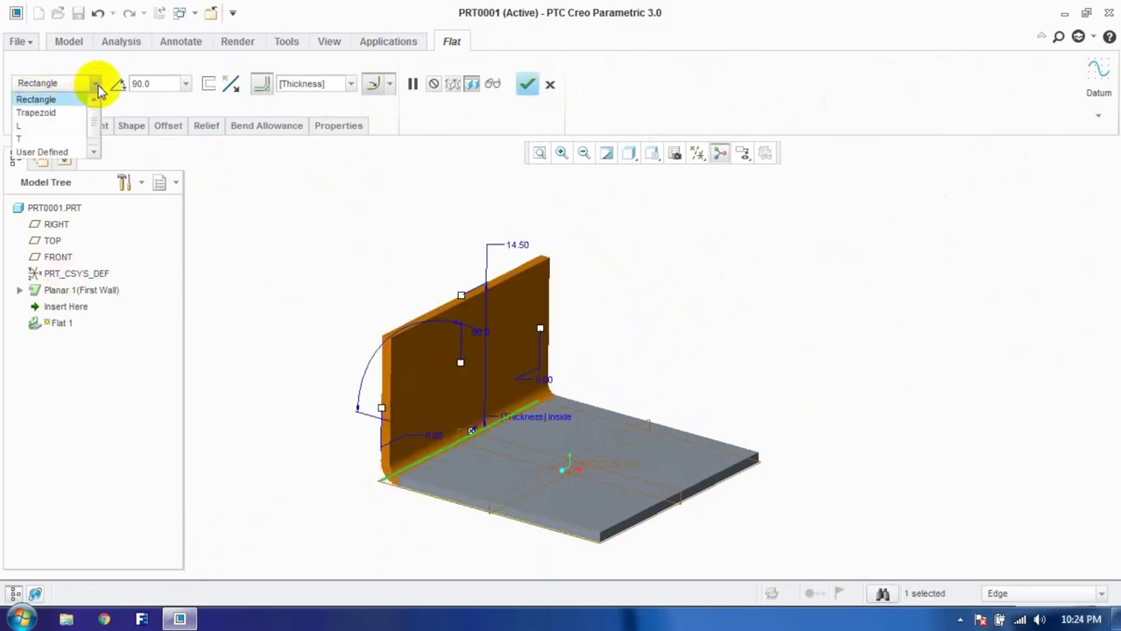
click(44, 126)
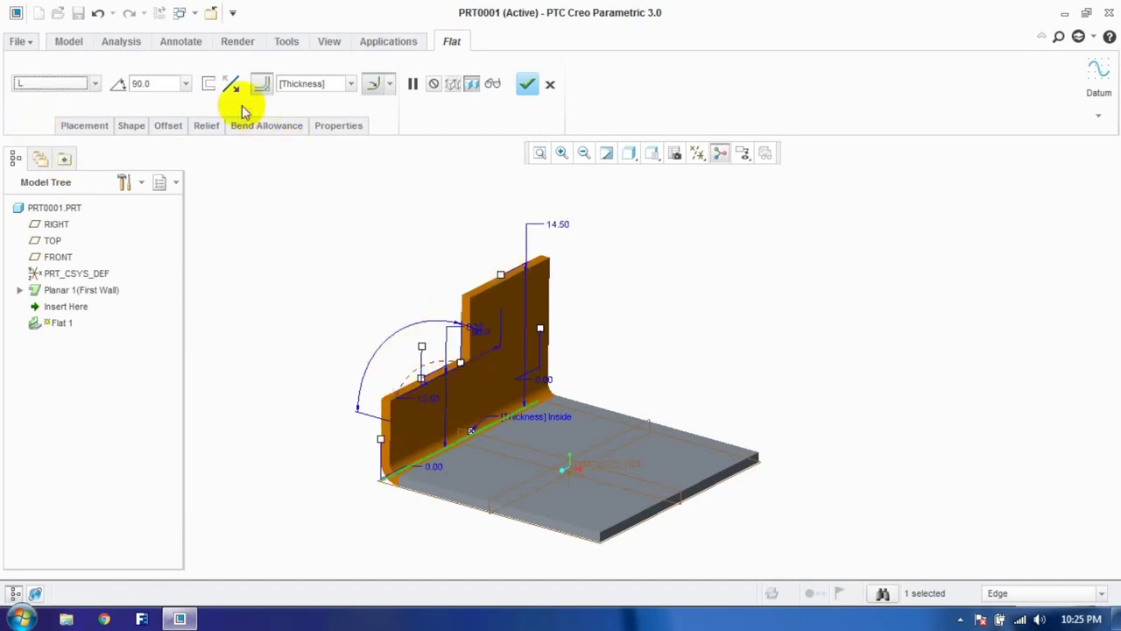
drag(499, 275, 379, 280)
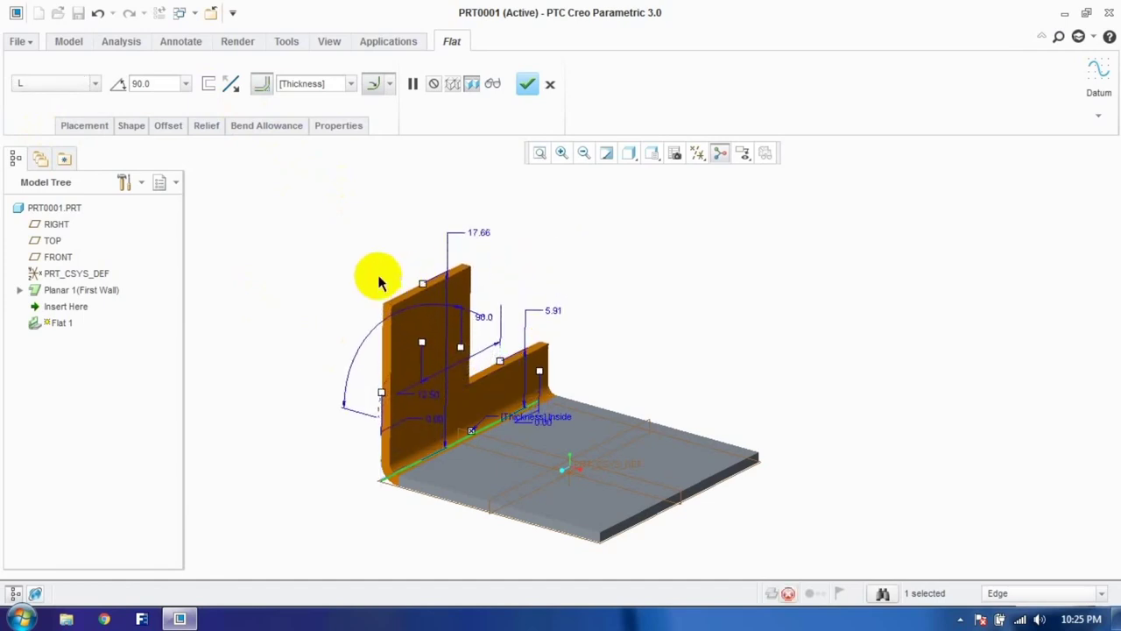
Step: Switch the flat wall to a T shape, raising its left part to 22.00 and adjusting the right part
click(96, 85)
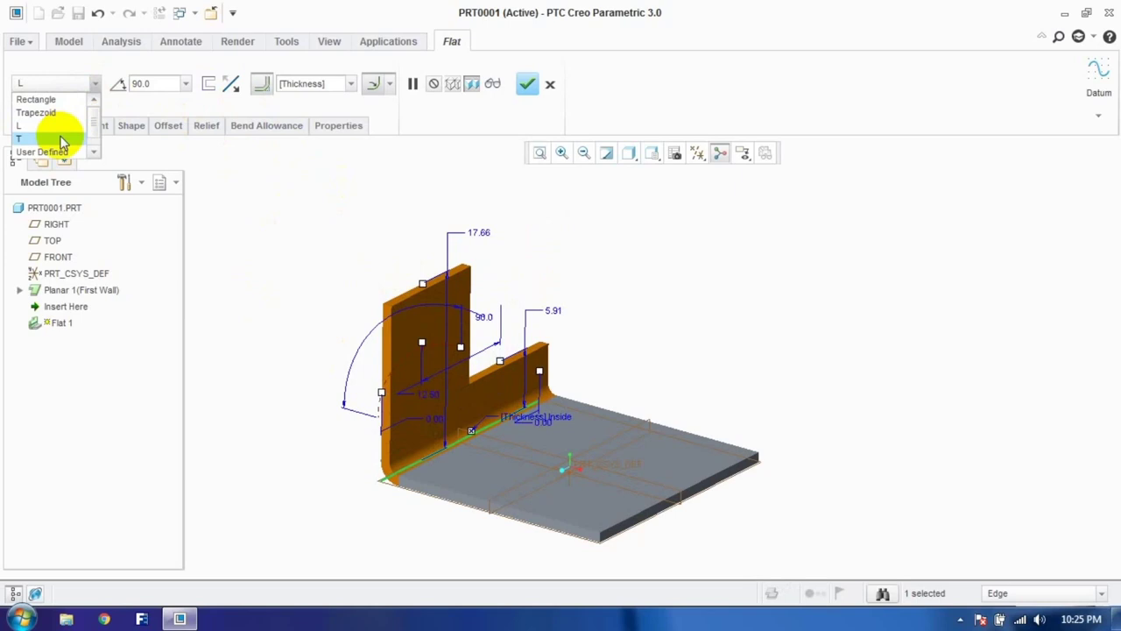
click(35, 138)
drag(404, 382, 409, 247)
click(1106, 389)
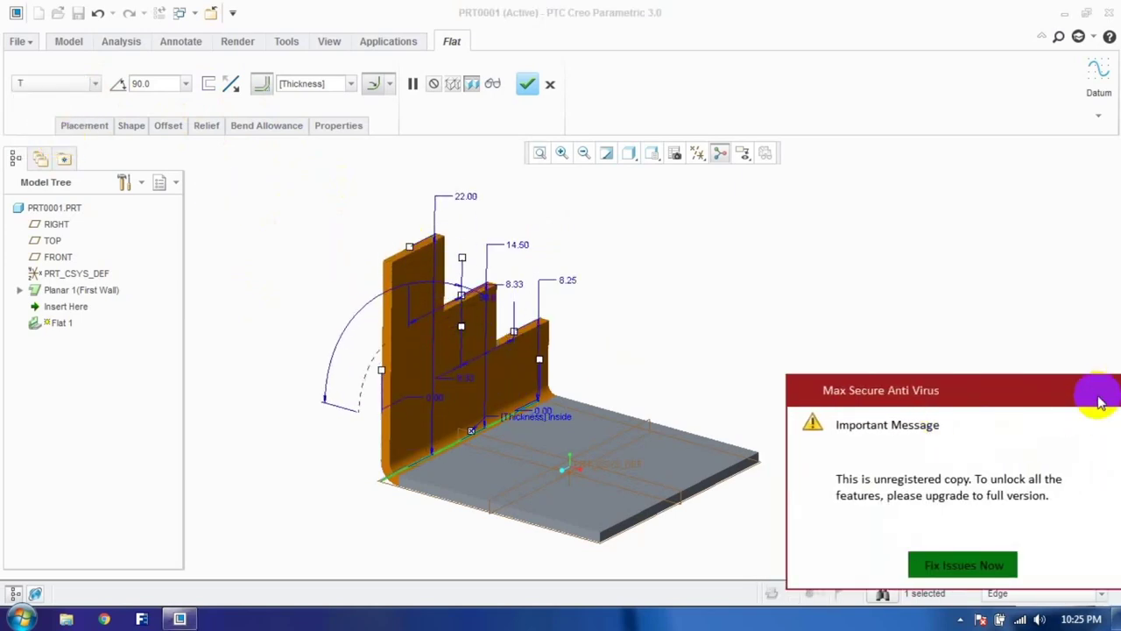
drag(517, 339, 488, 388)
scroll(486, 282, up, 3)
scroll(500, 203, down, 3)
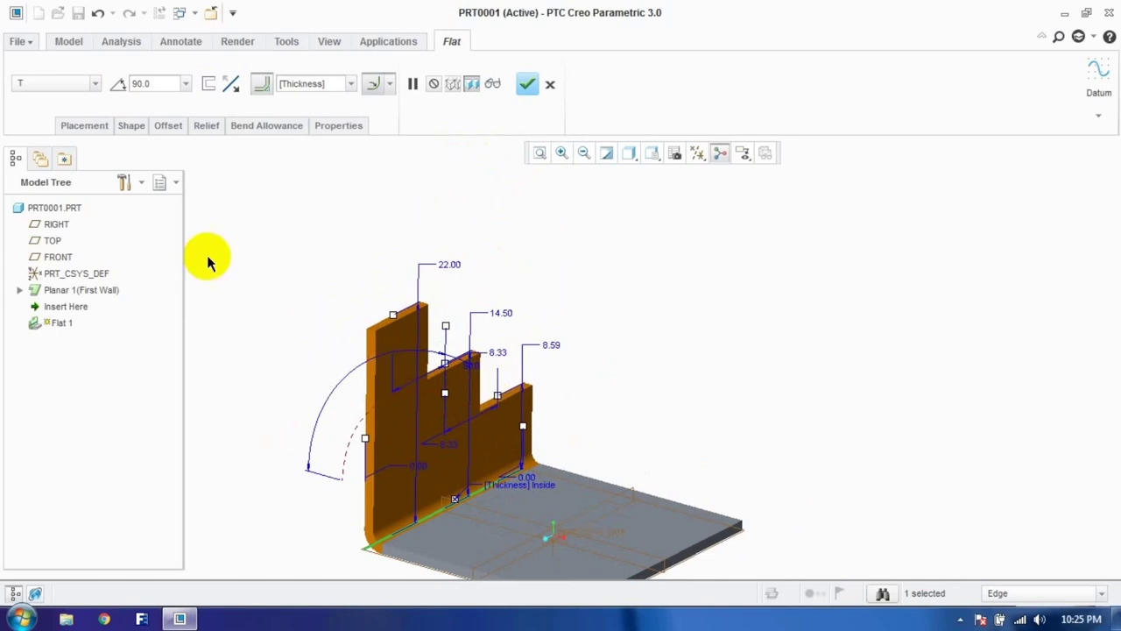
click(94, 83)
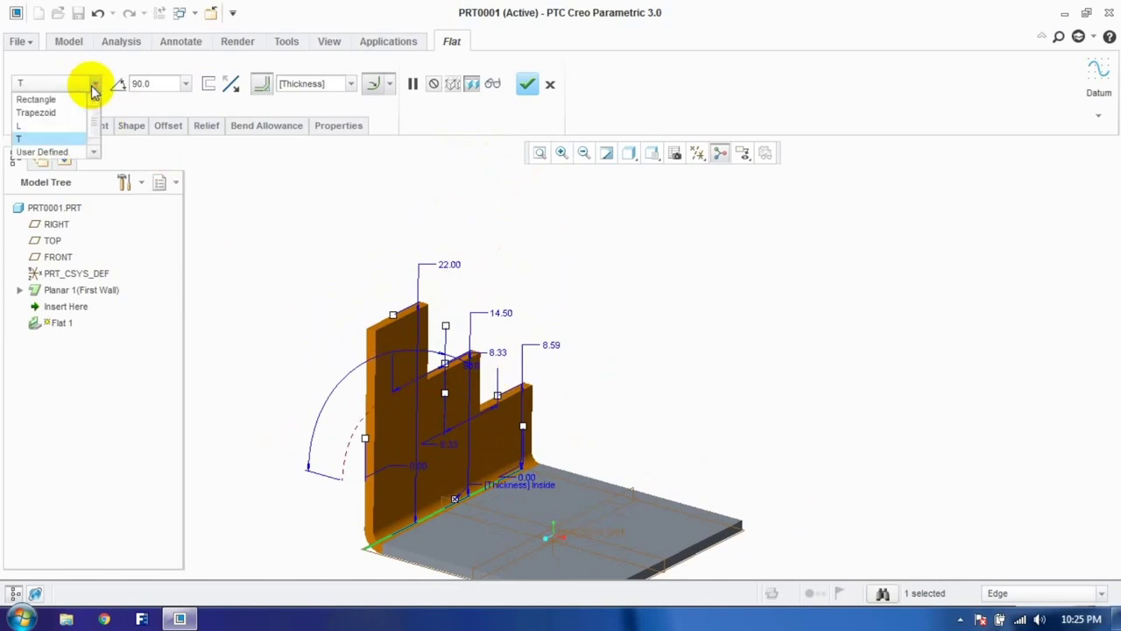
Step: Switch the flat wall to User Defined and start its profile sketch facing the sketch plane
click(63, 154)
click(129, 125)
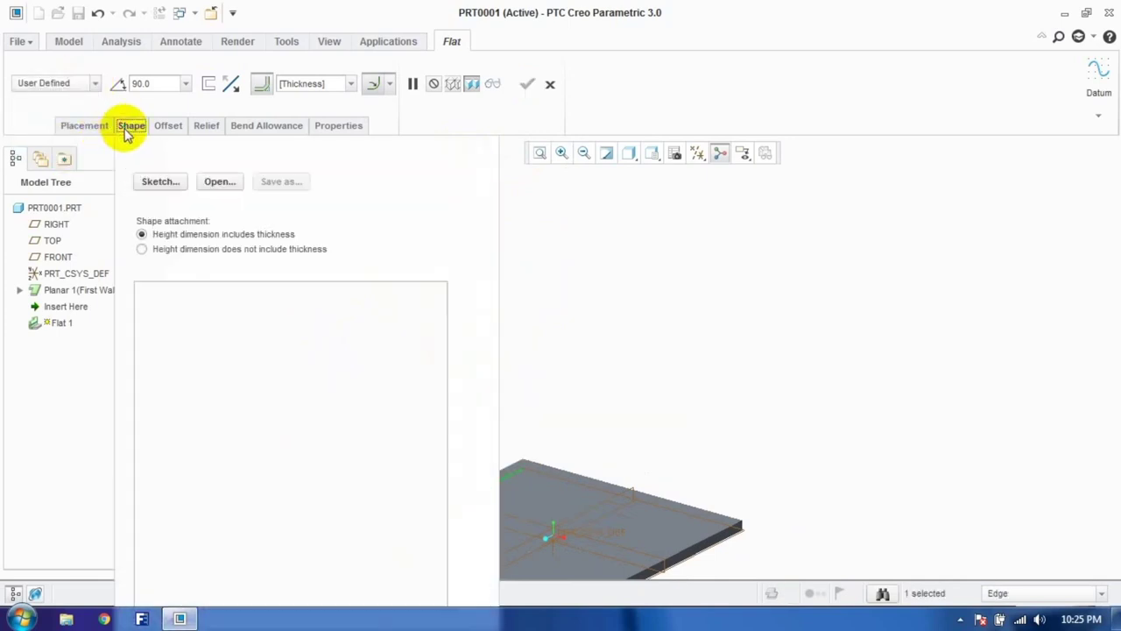
click(166, 184)
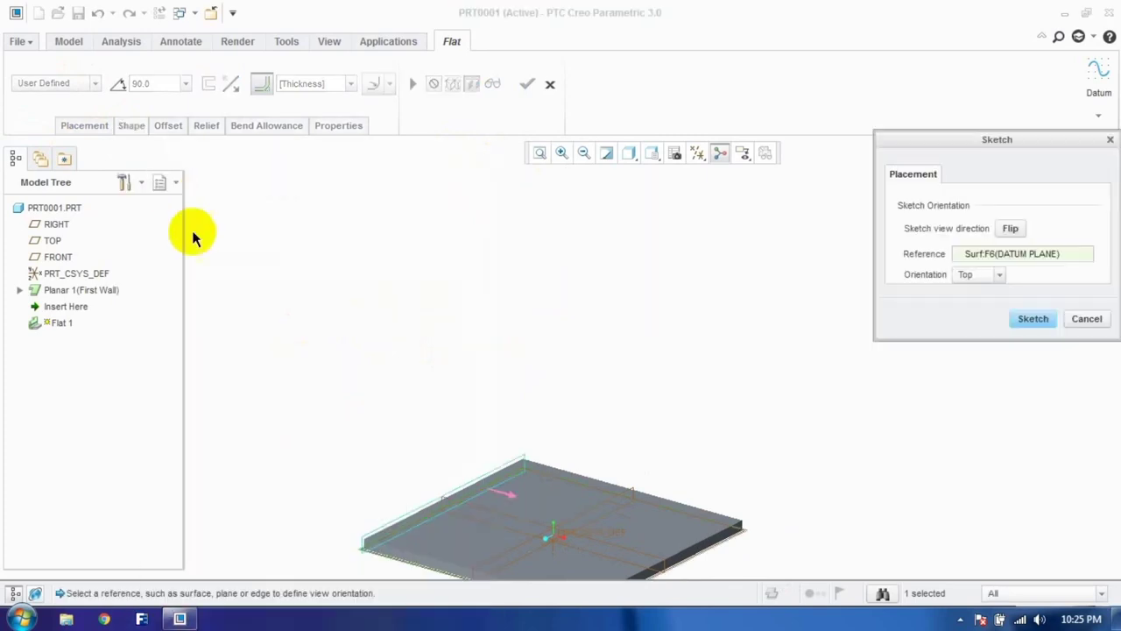
click(1034, 320)
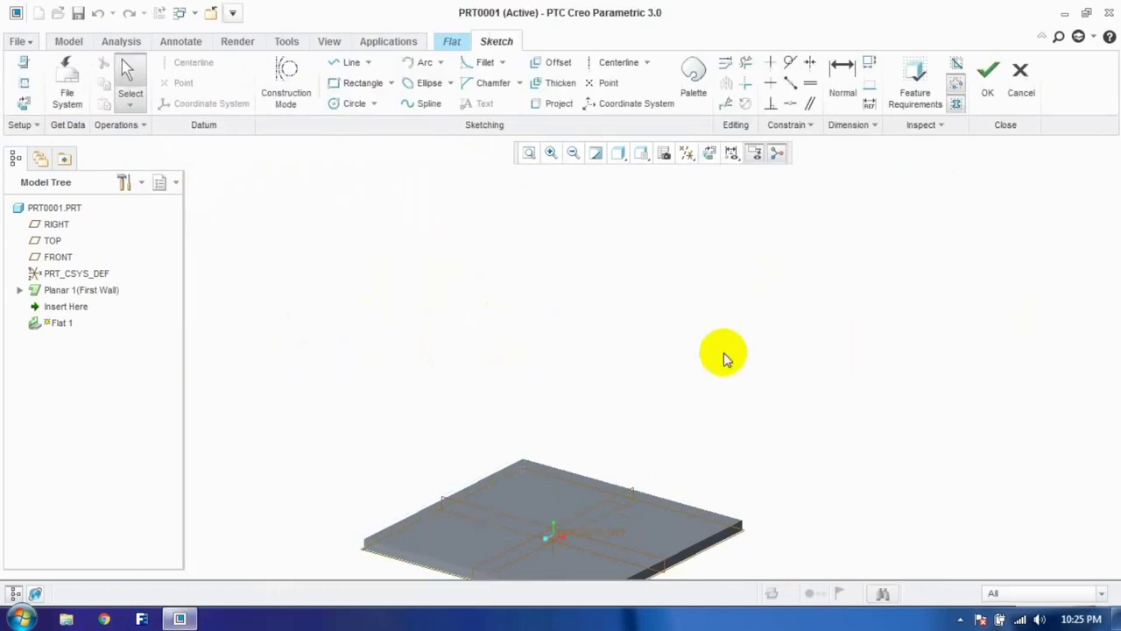
click(708, 154)
scroll(358, 531, up, 3)
scroll(329, 543, down, 5)
scroll(329, 545, down, 1)
Step: Add TOP as a sketch reference and draw a rectangle about 12.04 wide on the plate edge
right_click(315, 279)
click(355, 304)
click(367, 458)
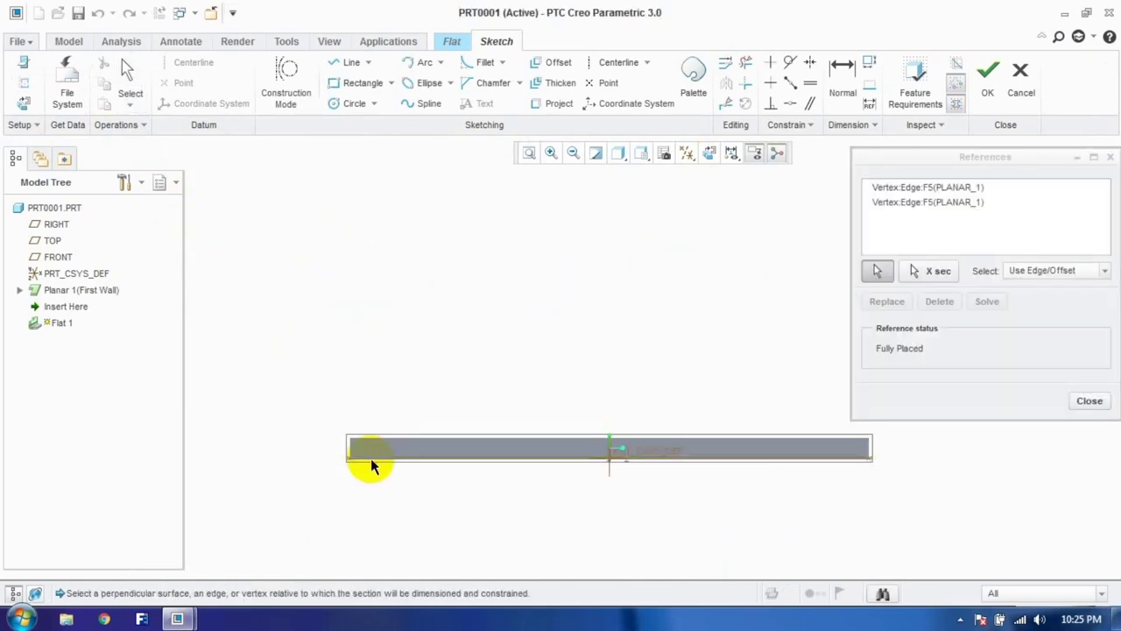
click(1089, 401)
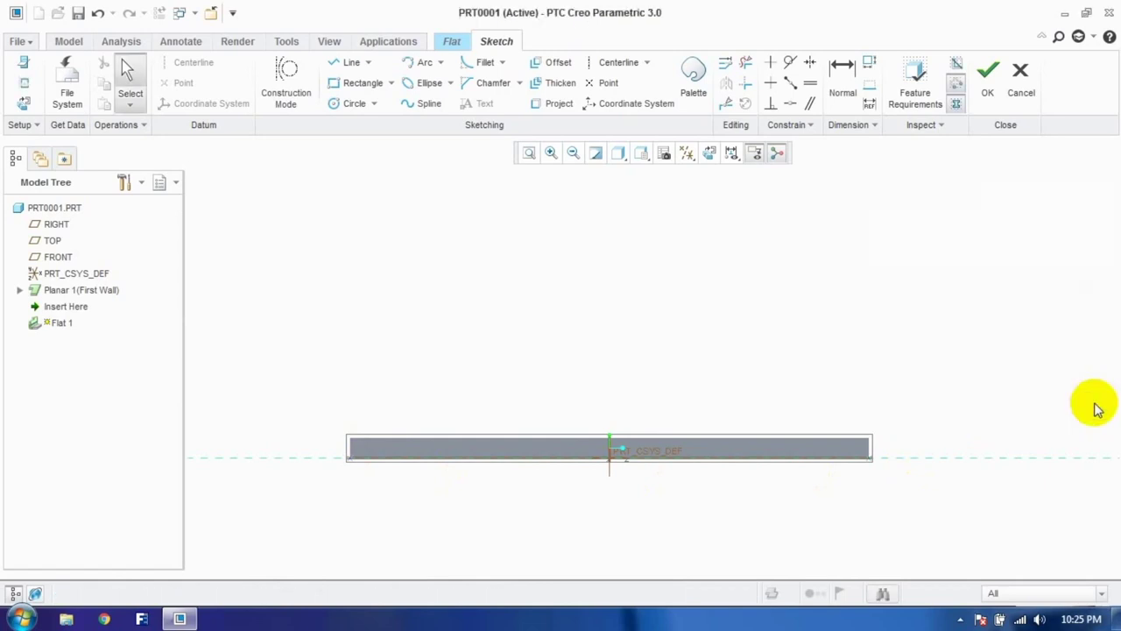
click(337, 89)
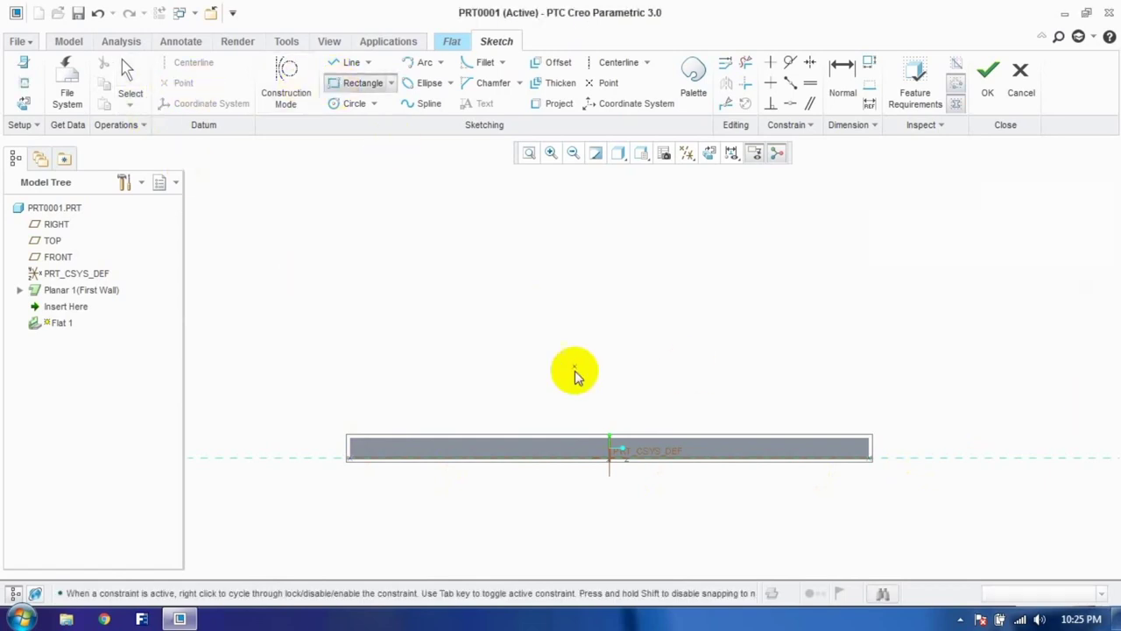
click(486, 460)
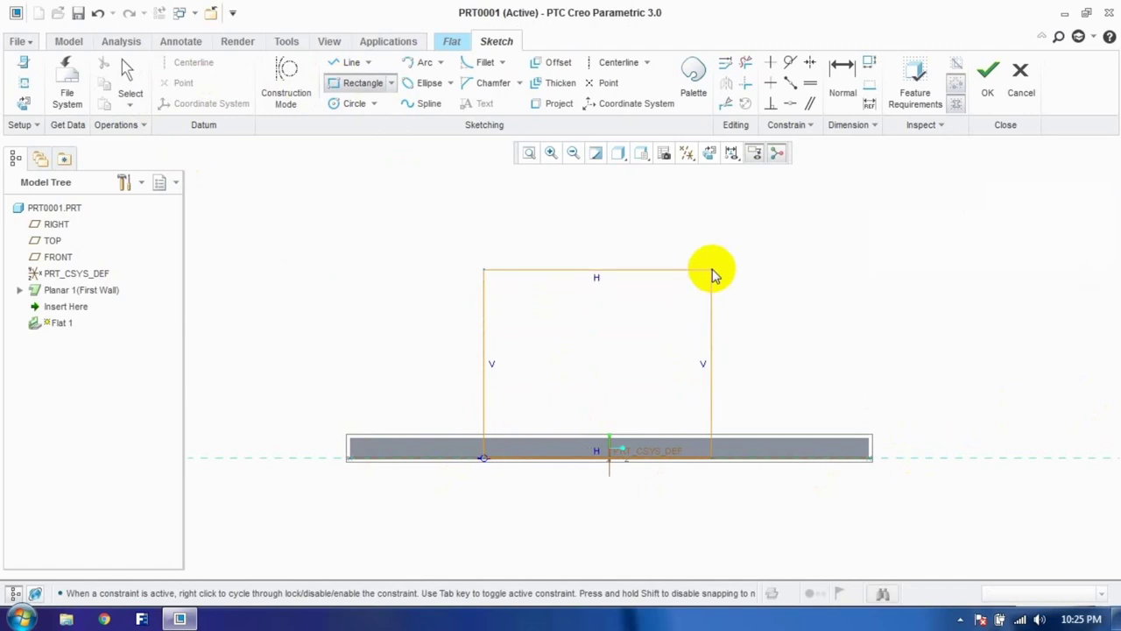
click(734, 246)
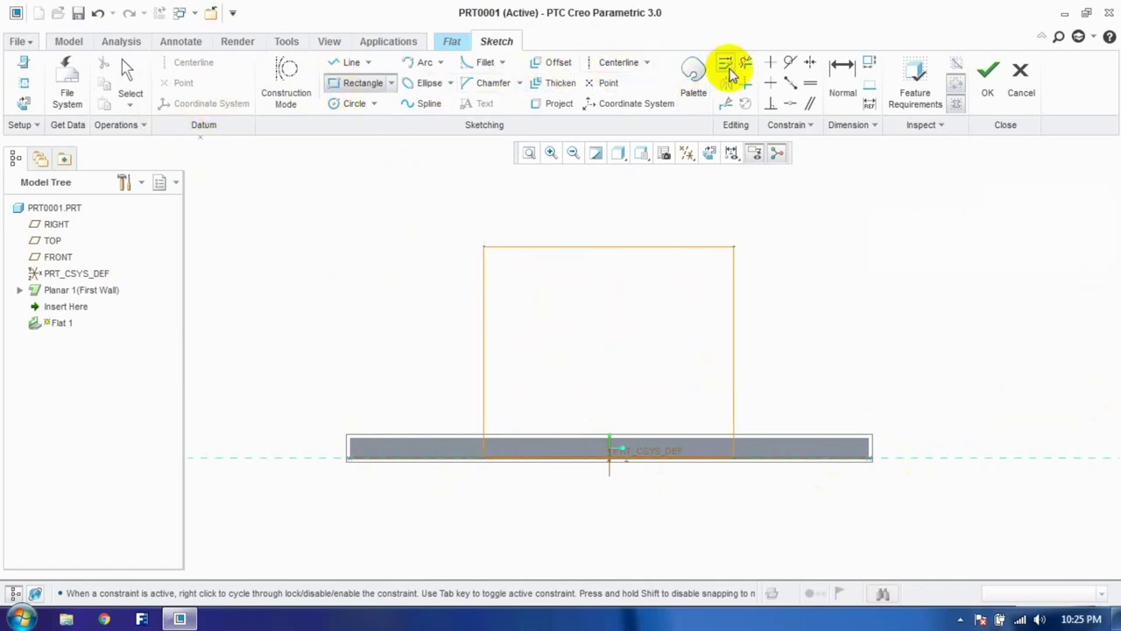
Step: Trim away the rectangle's bottom side and complete Flat 1 as a rectangular upright
click(745, 62)
drag(671, 415, 673, 506)
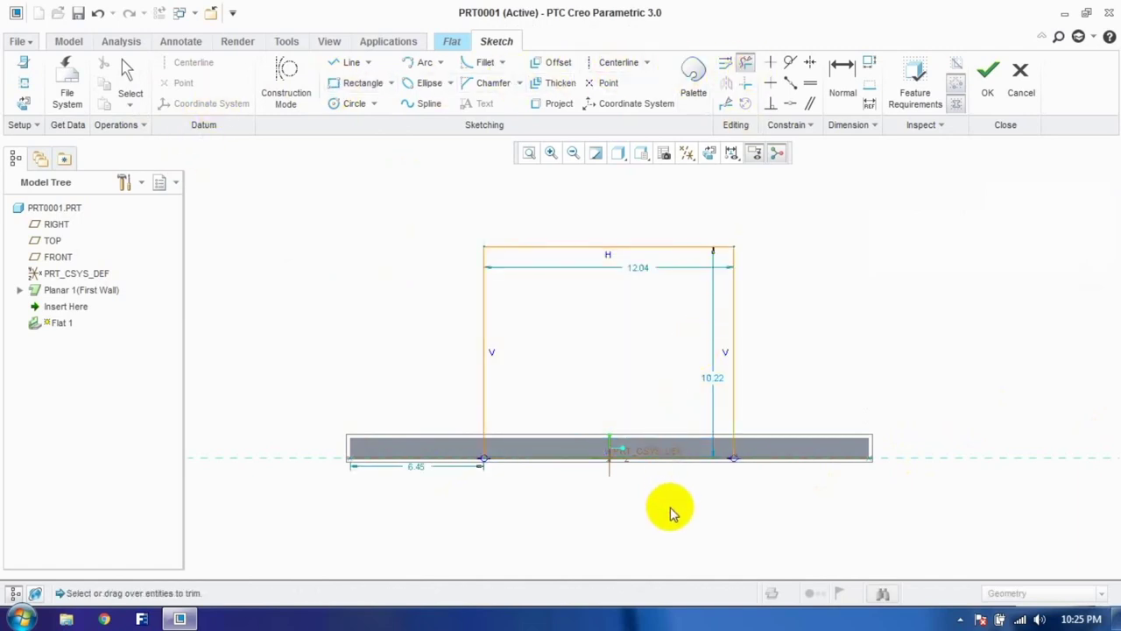
click(988, 74)
mouse_move(851, 257)
middle_down()
mouse_move(738, 263)
mouse_move(718, 252)
middle_up()
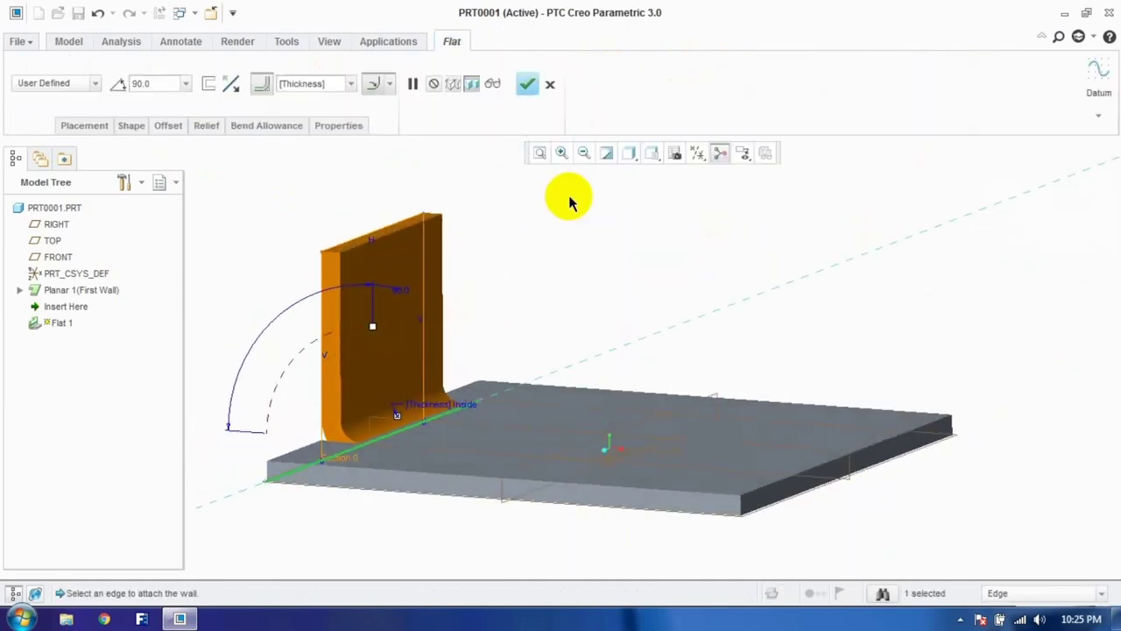
click(526, 84)
click(536, 215)
middle_drag(525, 212, 520, 219)
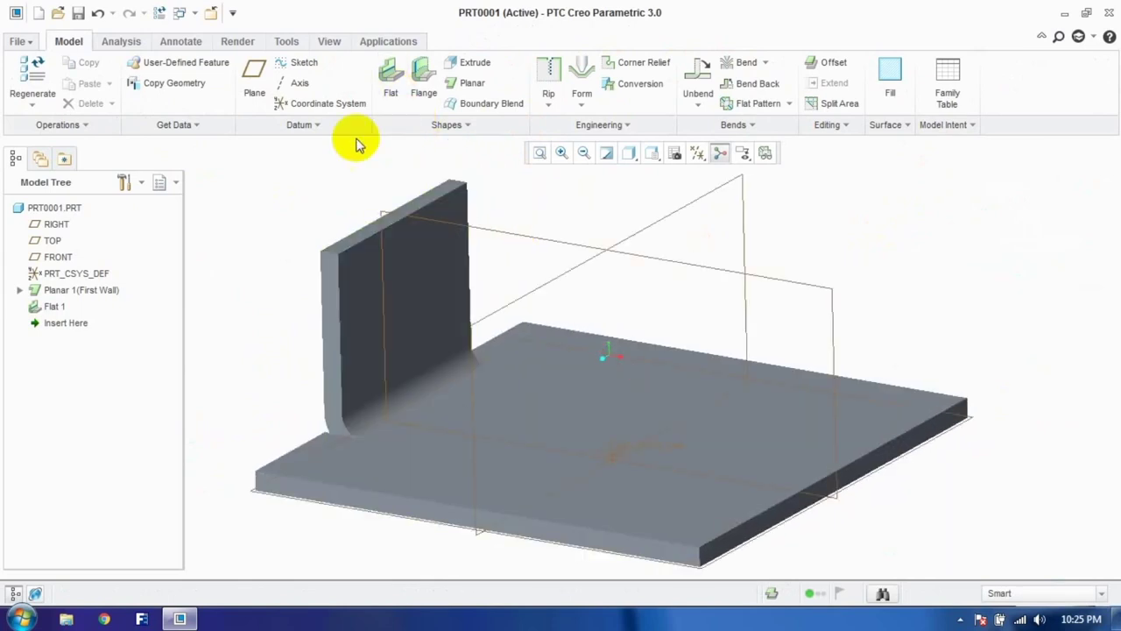
Step: Undo the flat wall and preview a 90.0° Flange on the plate's left edge chosen via Placement Details
key(ctrl+z)
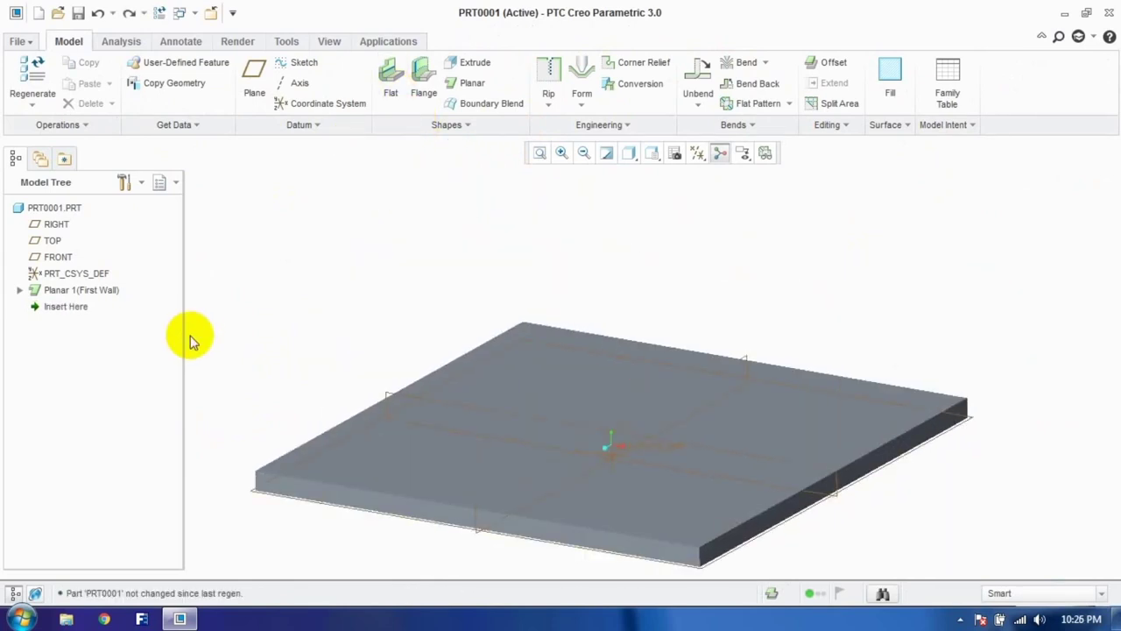
click(426, 98)
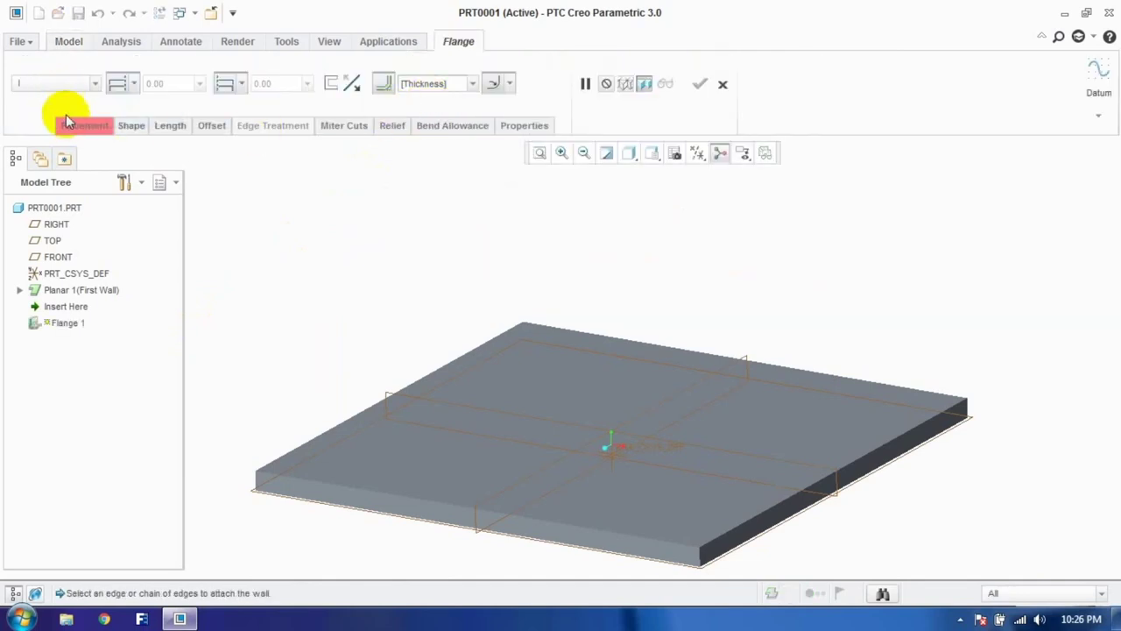
click(72, 126)
click(245, 163)
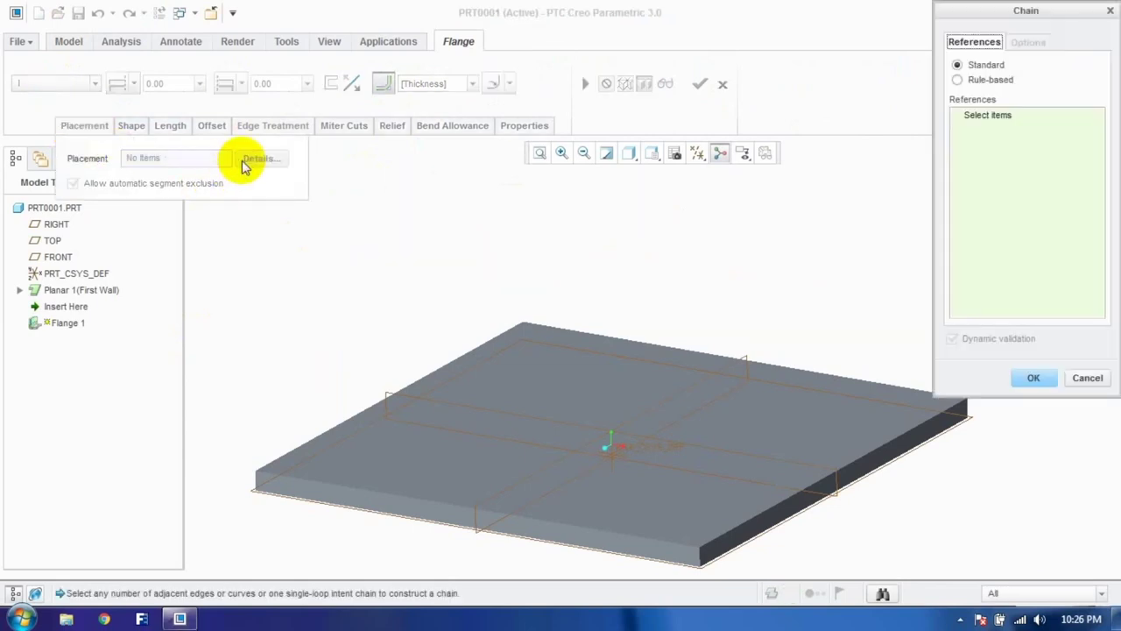
click(289, 469)
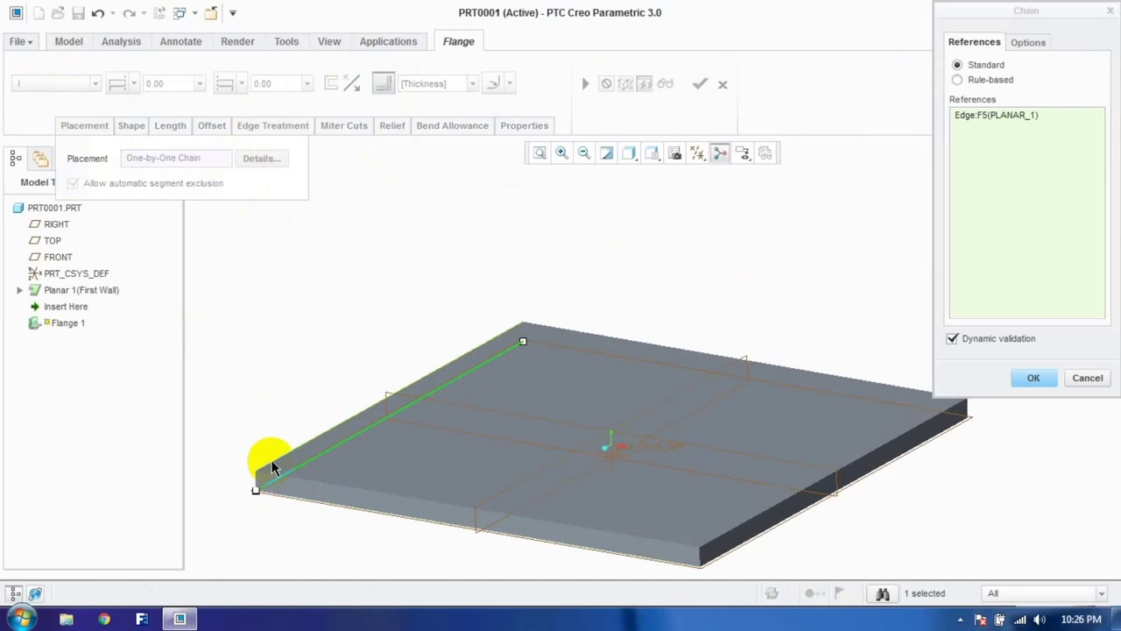
click(1032, 378)
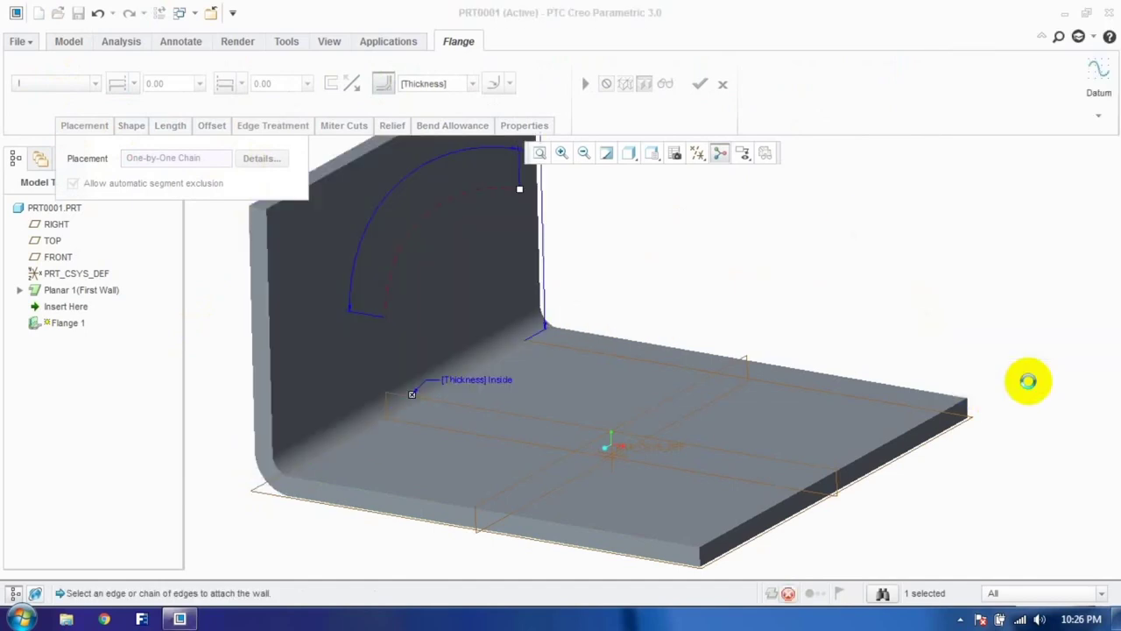
scroll(658, 341, down, 3)
middle_drag(658, 342, 575, 206)
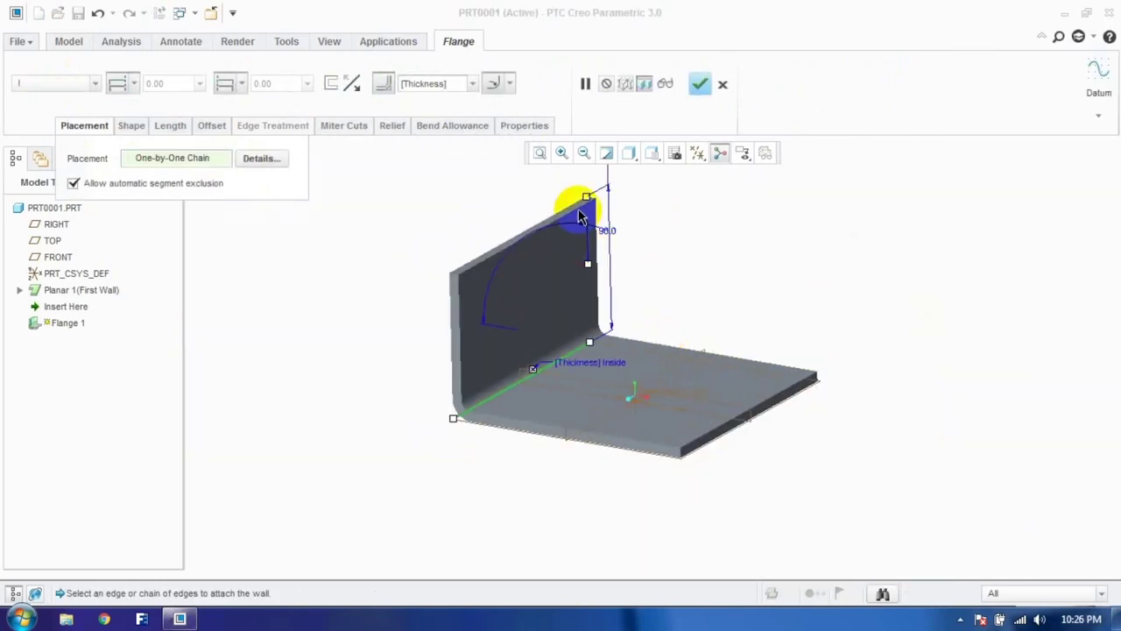
Step: Make the flange arc-shaped and shorten its wall to 11.81
click(97, 84)
click(52, 107)
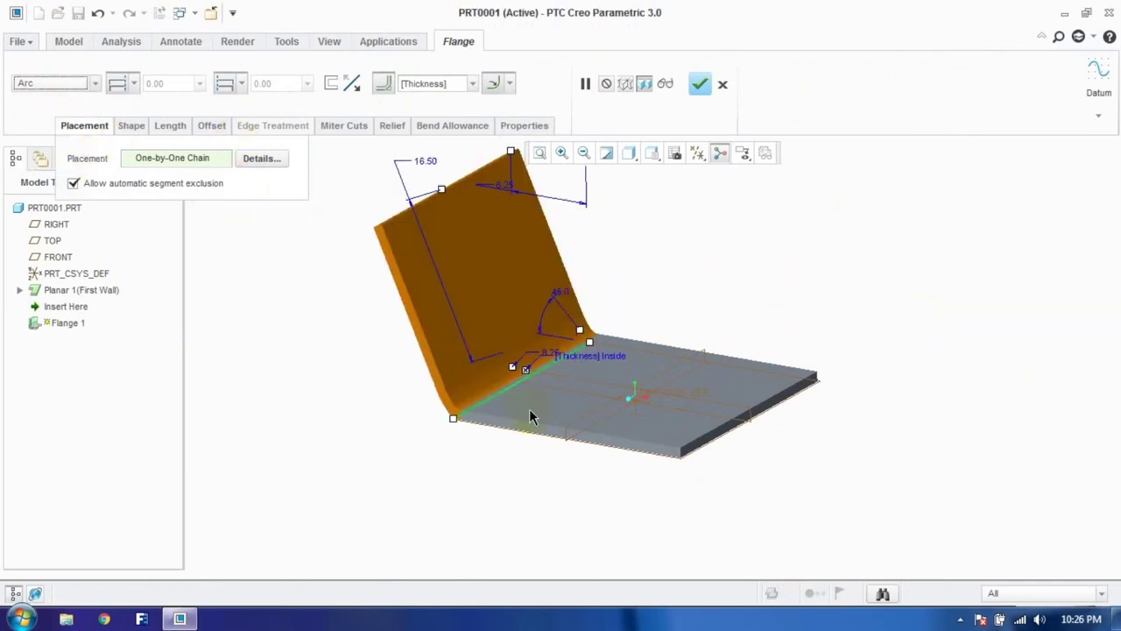
scroll(530, 412, down, 2)
middle_drag(531, 412, 481, 296)
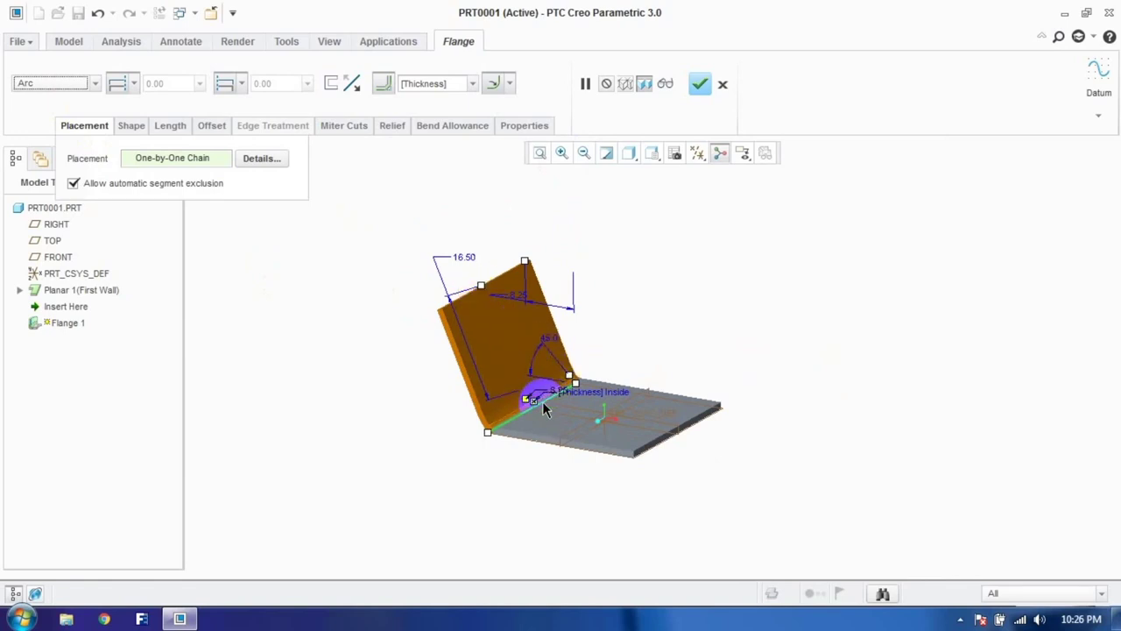
drag(528, 403, 513, 383)
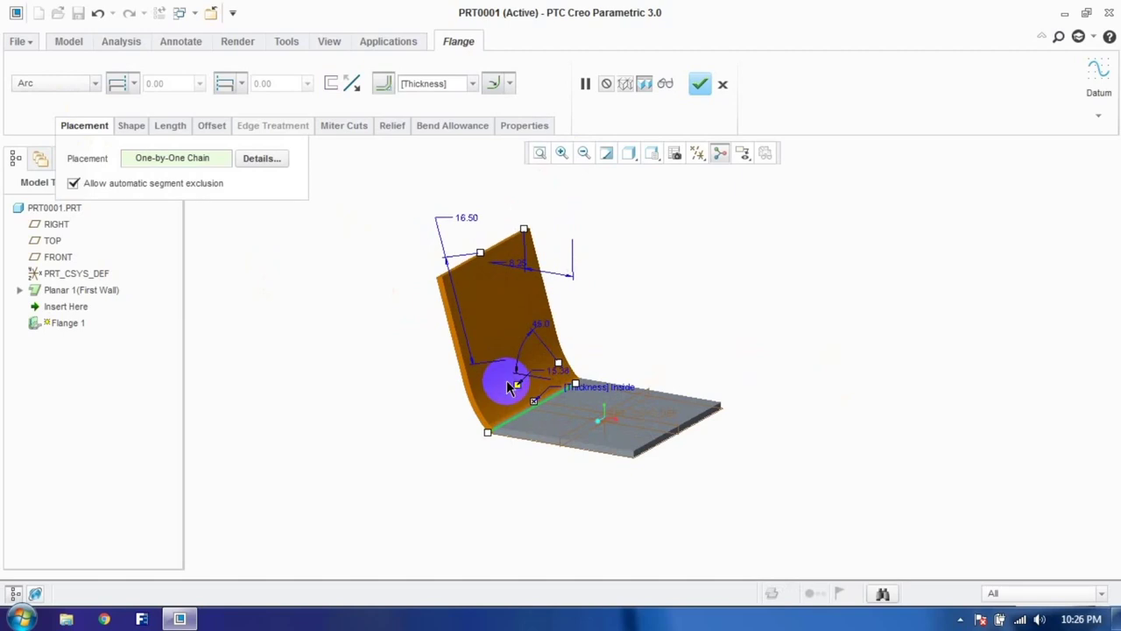
drag(479, 256, 473, 312)
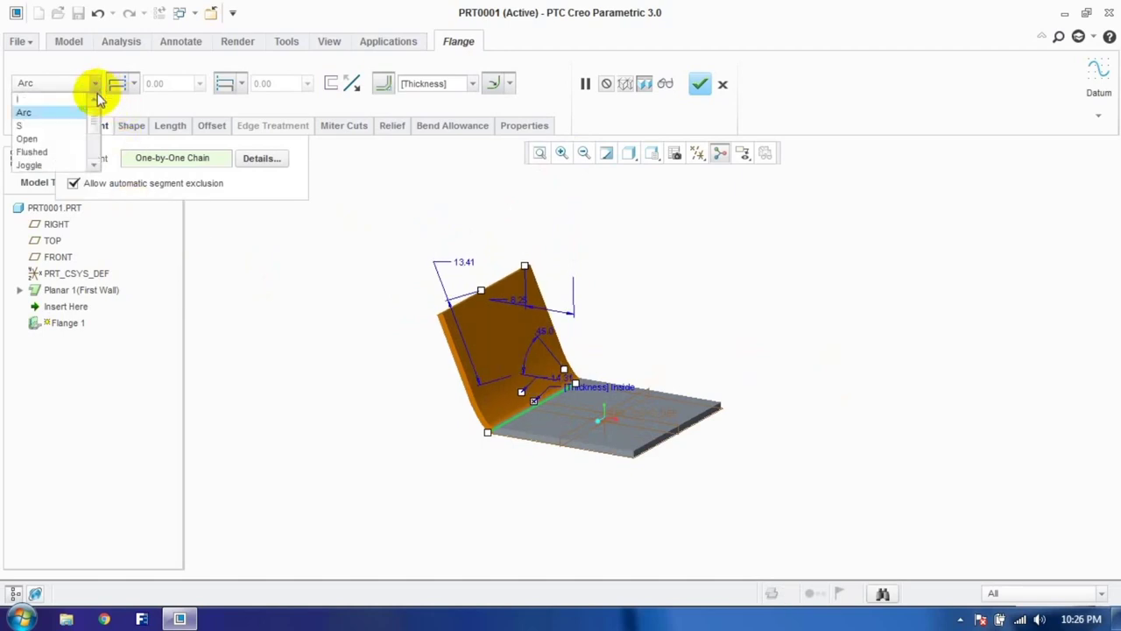
Step: Try the S and Open flange profiles, settling on the Flushed profile
click(62, 125)
middle_drag(348, 408, 370, 415)
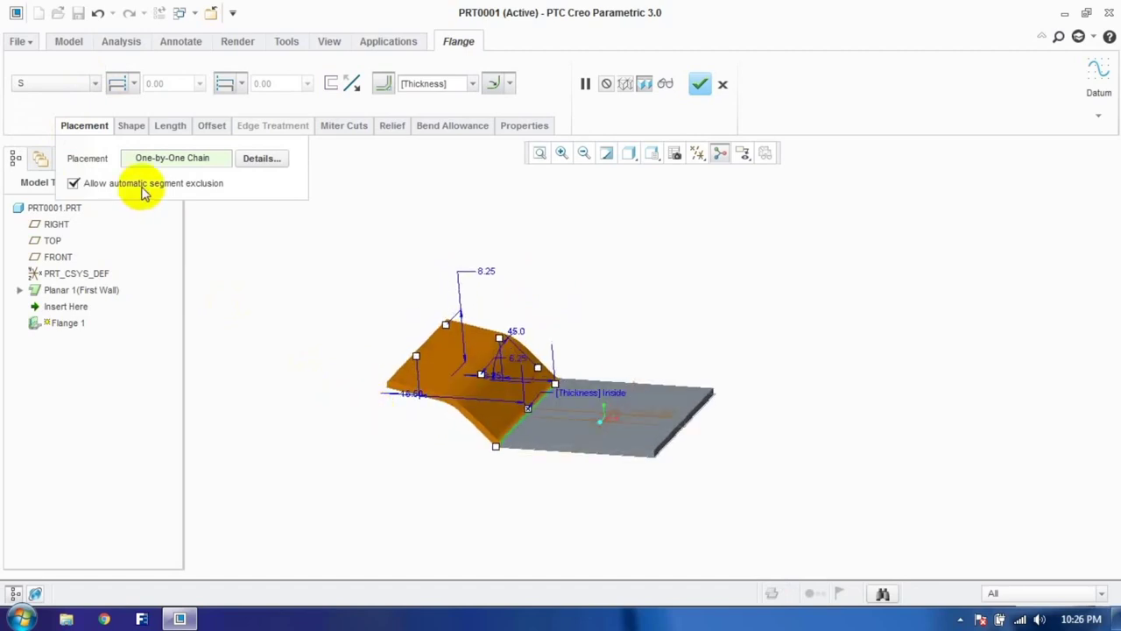
click(44, 83)
click(26, 141)
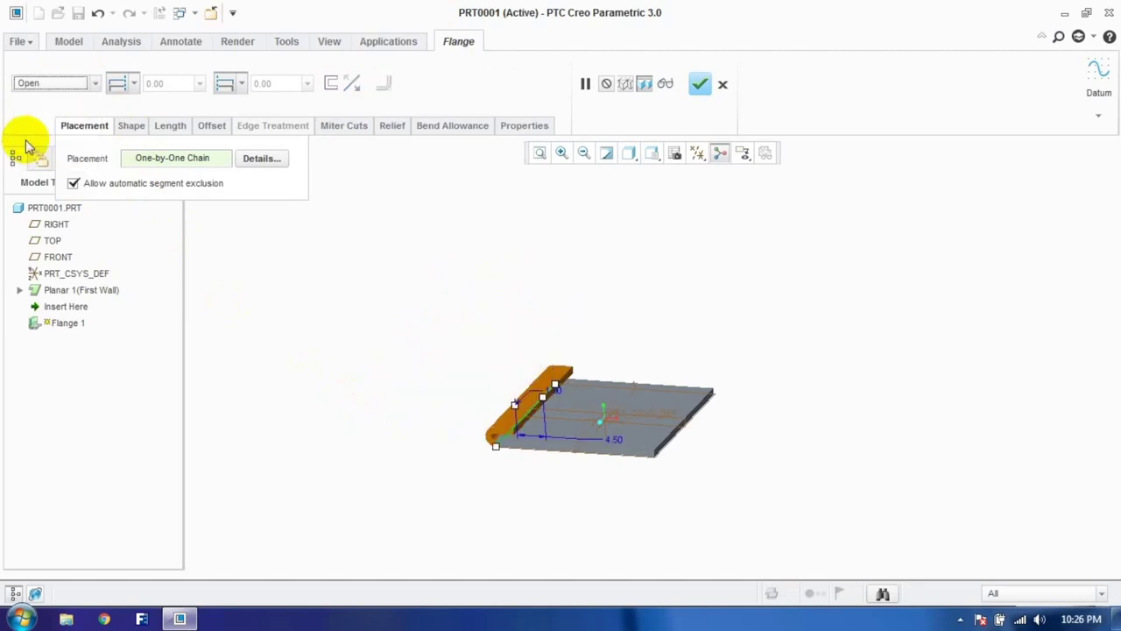
scroll(508, 449, down, 3)
scroll(513, 447, down, 3)
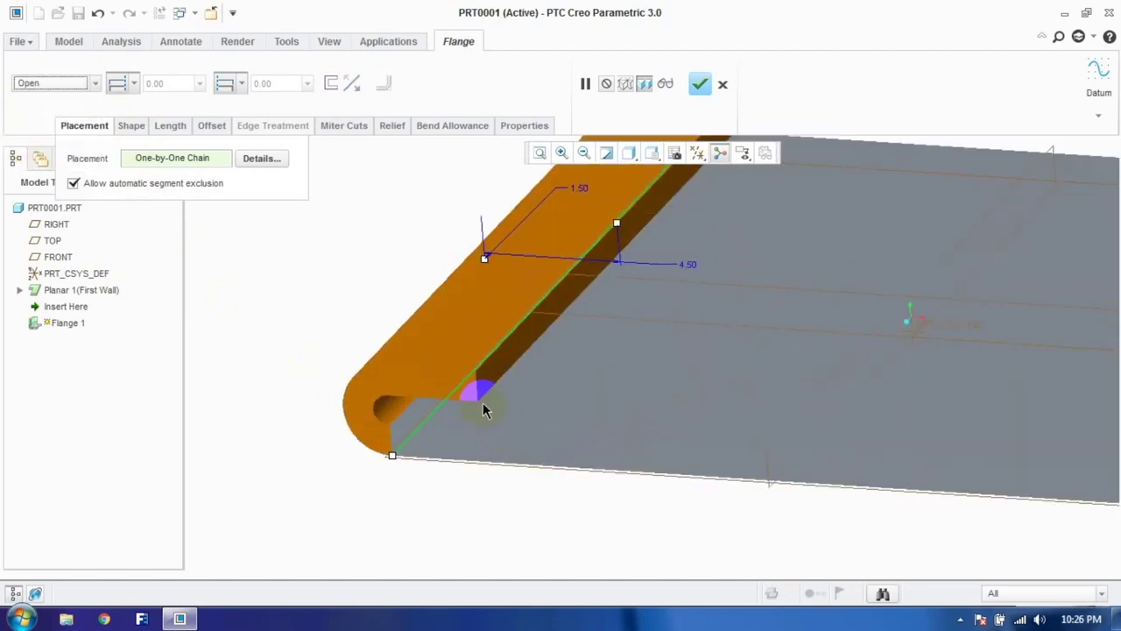
click(94, 83)
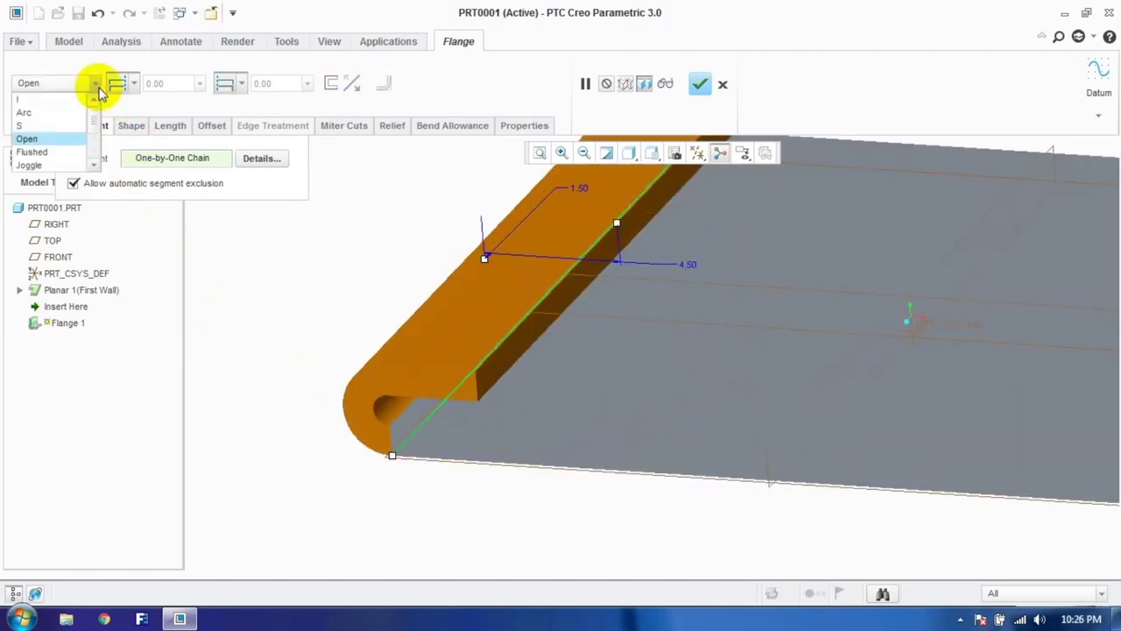
click(50, 153)
mouse_move(464, 421)
middle_down()
mouse_move(473, 398)
mouse_move(463, 400)
middle_up()
Step: Change the flange to the Joggle profile with an offset of about 1.84
click(93, 85)
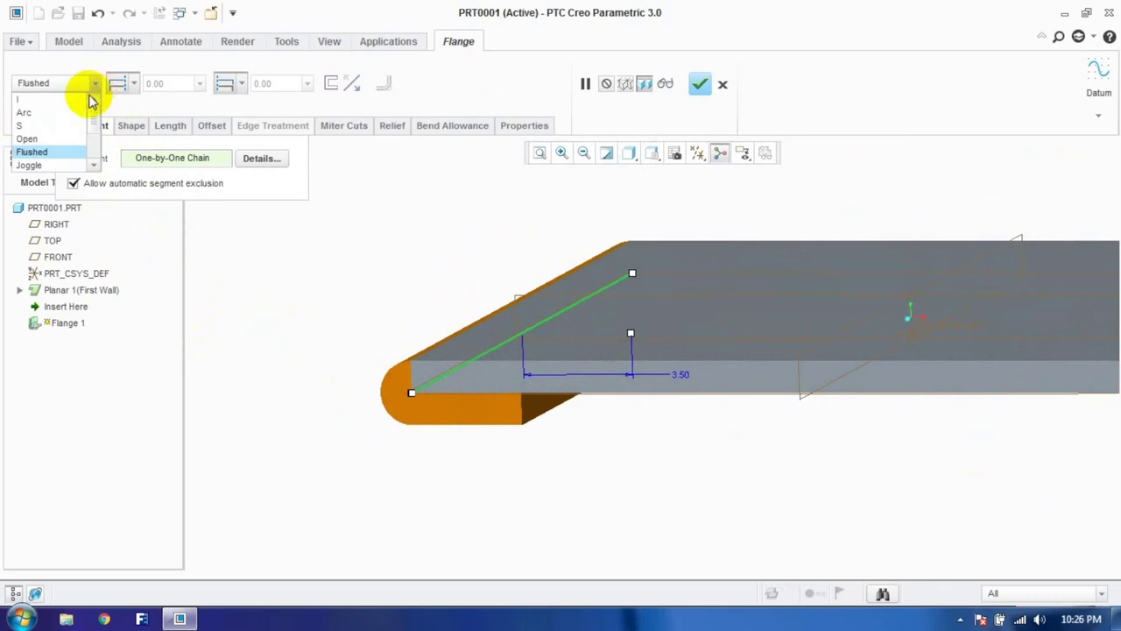
click(59, 166)
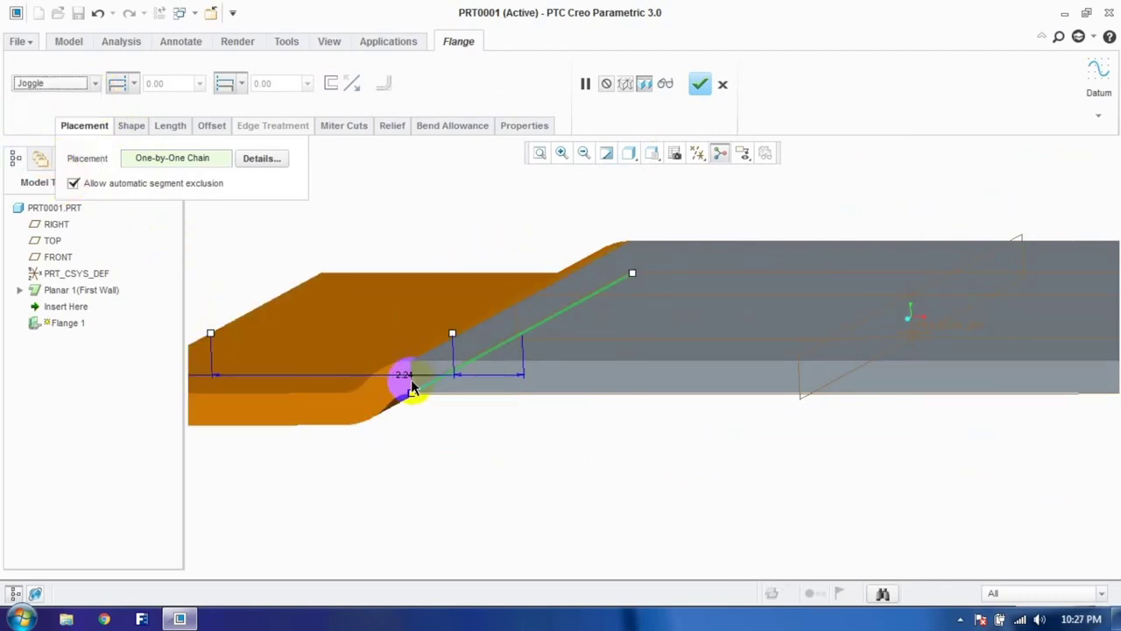
mouse_move(482, 456)
middle_down()
mouse_move(502, 464)
mouse_move(486, 443)
middle_up()
drag(437, 328, 382, 354)
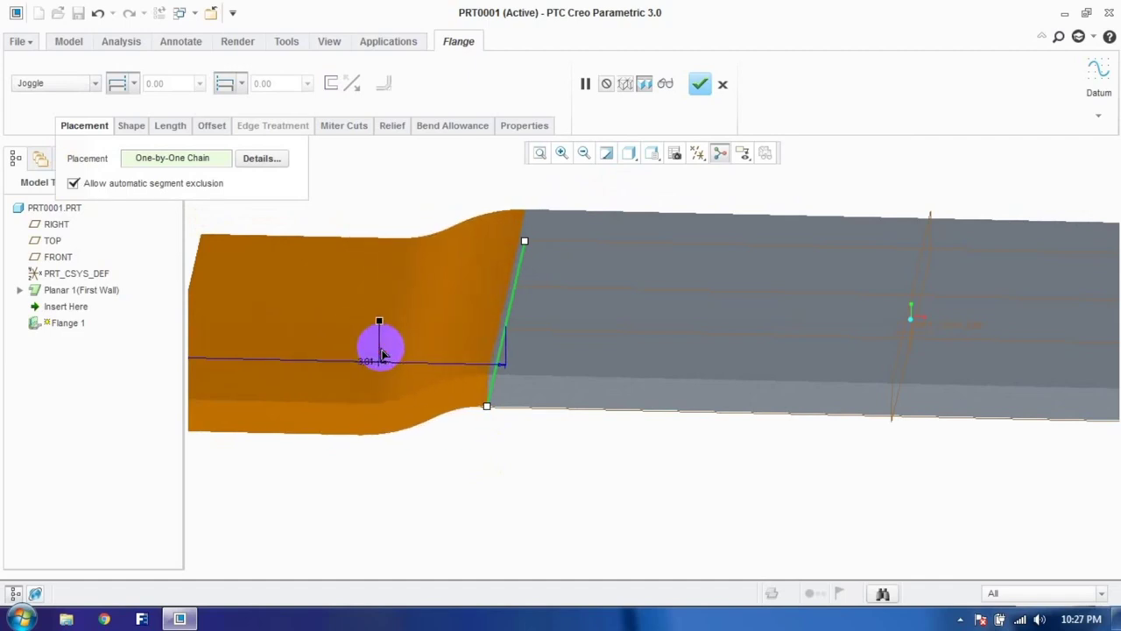
Step: Try the Duck profile, then switch to the C profile and change its length
click(95, 83)
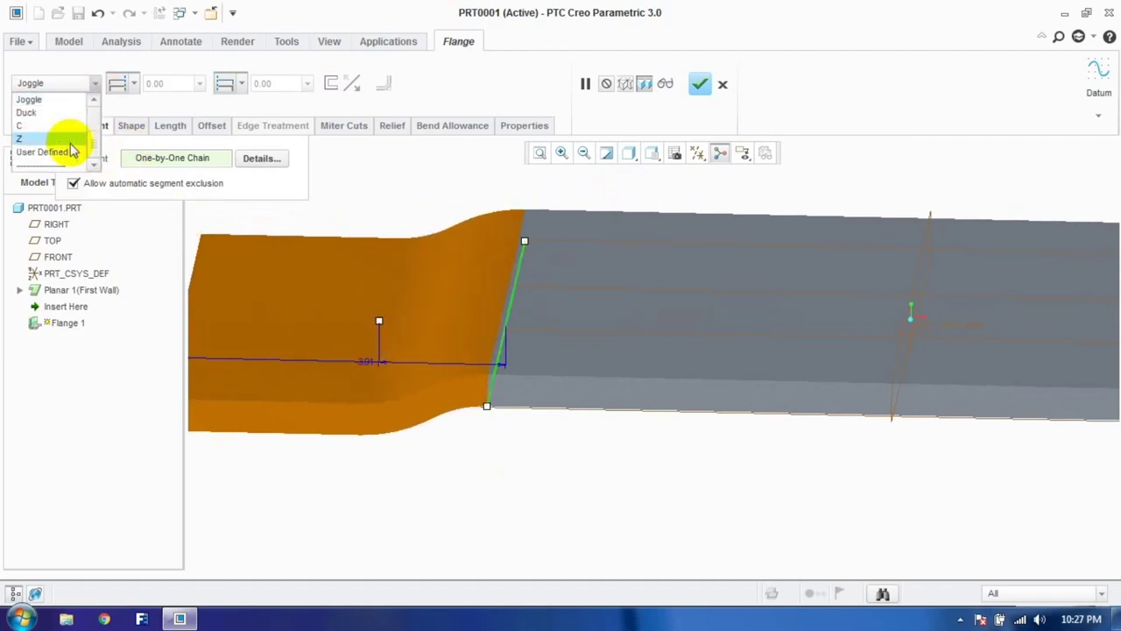
click(31, 114)
scroll(587, 409, up, 3)
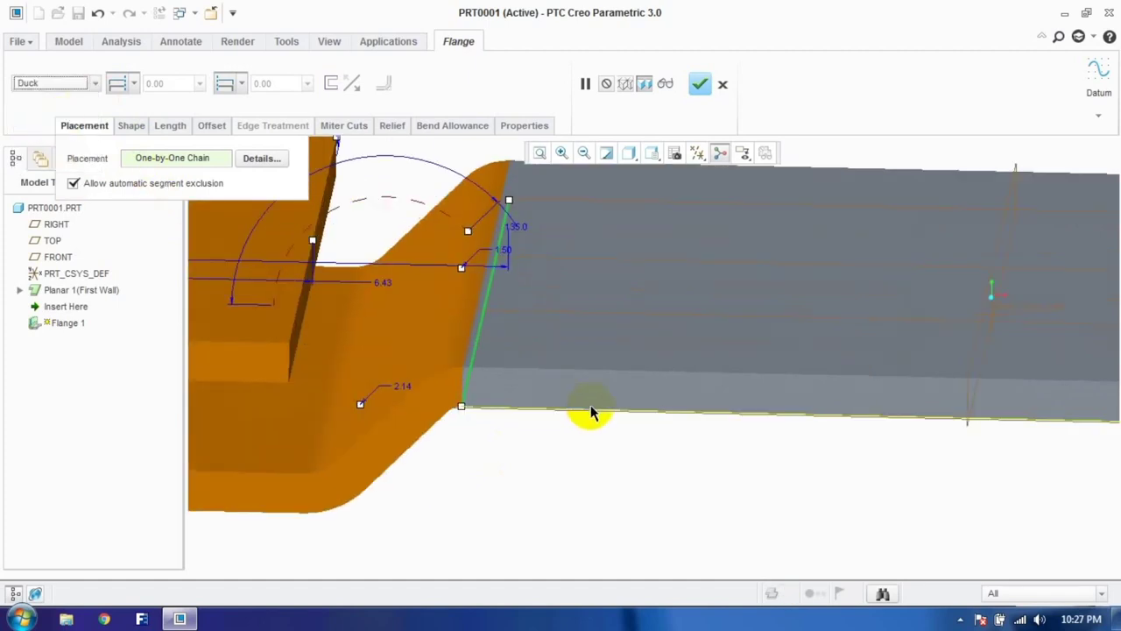
scroll(600, 418, down, 5)
scroll(573, 382, up, 3)
scroll(579, 413, down, 3)
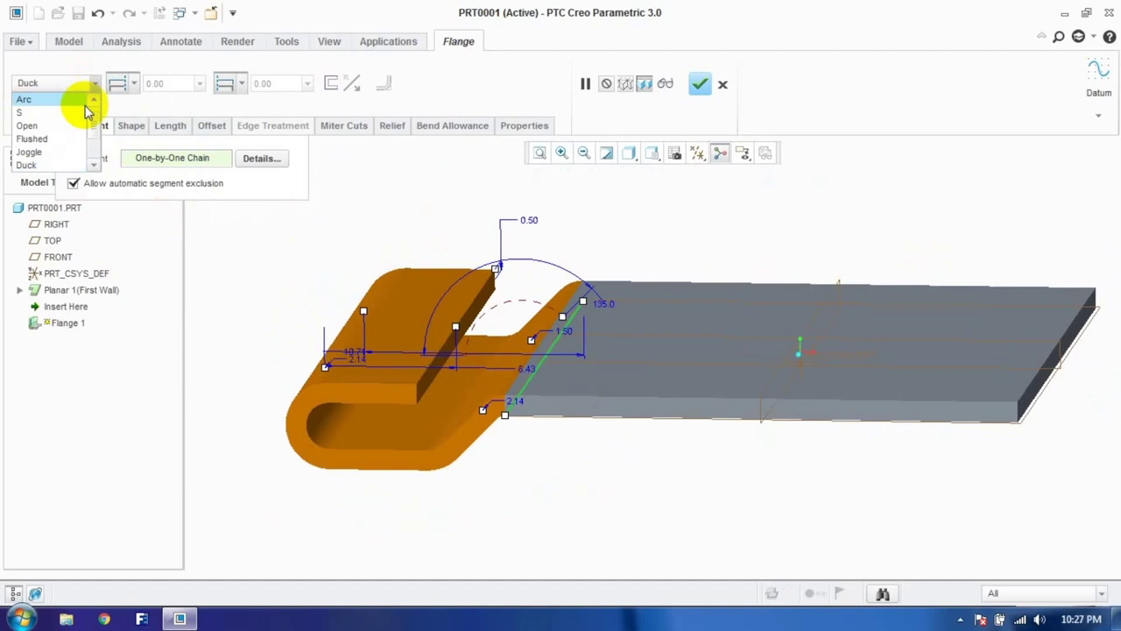
click(23, 138)
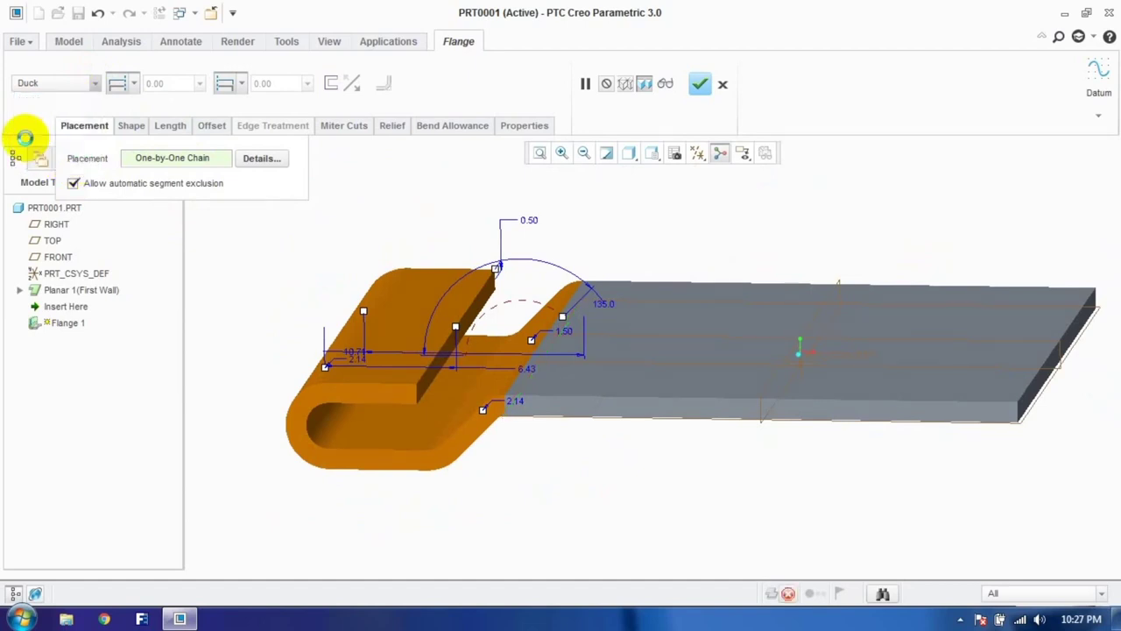
click(572, 328)
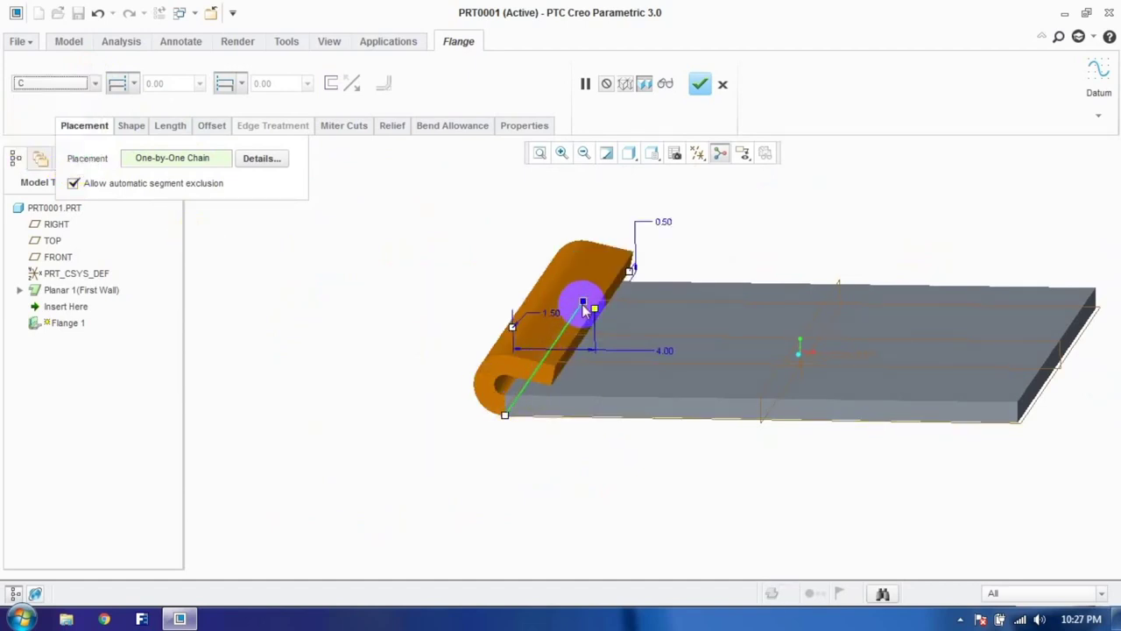
drag(598, 320, 584, 361)
mouse_move(468, 325)
middle_down()
mouse_move(481, 306)
mouse_move(473, 313)
middle_up()
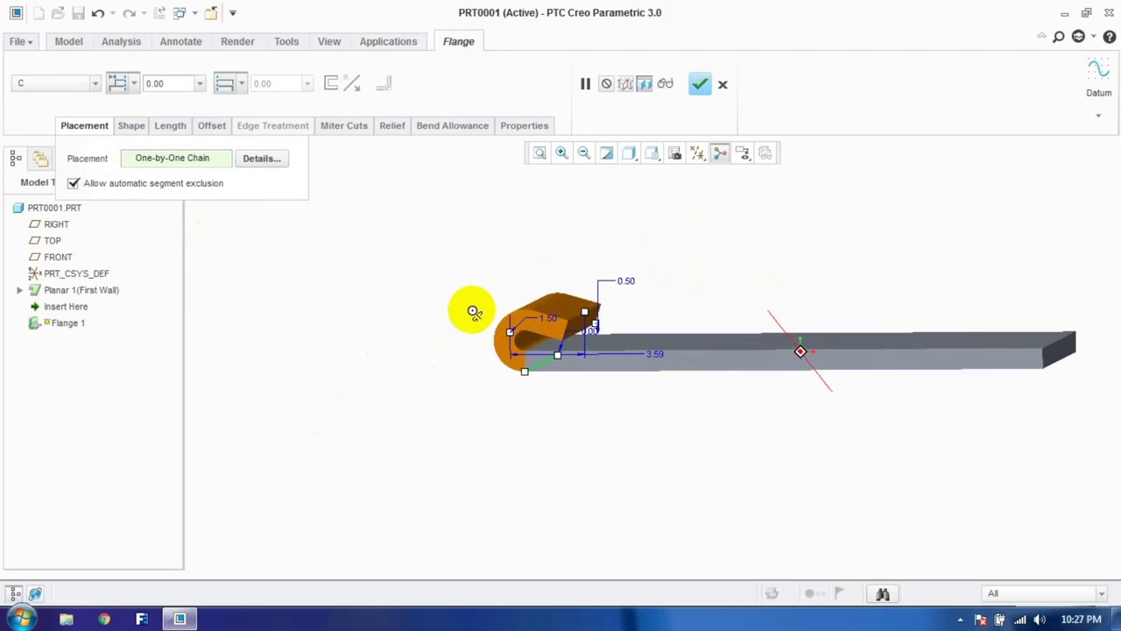
Step: Preview the Z profile, then return the flange to the S profile
click(92, 84)
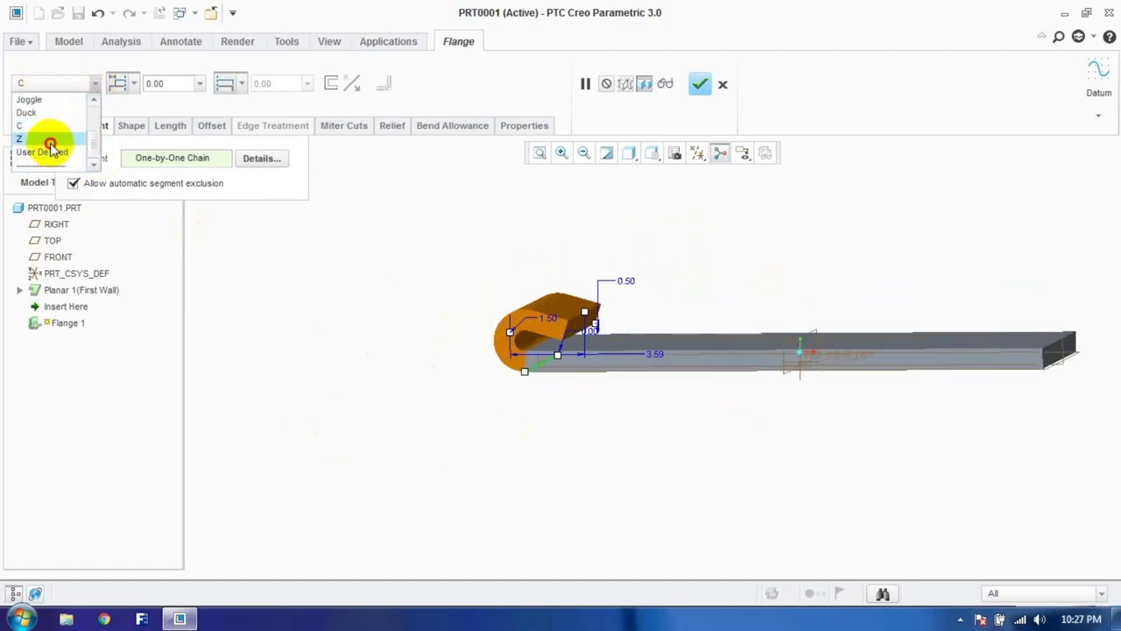
click(48, 140)
middle_drag(586, 285, 622, 277)
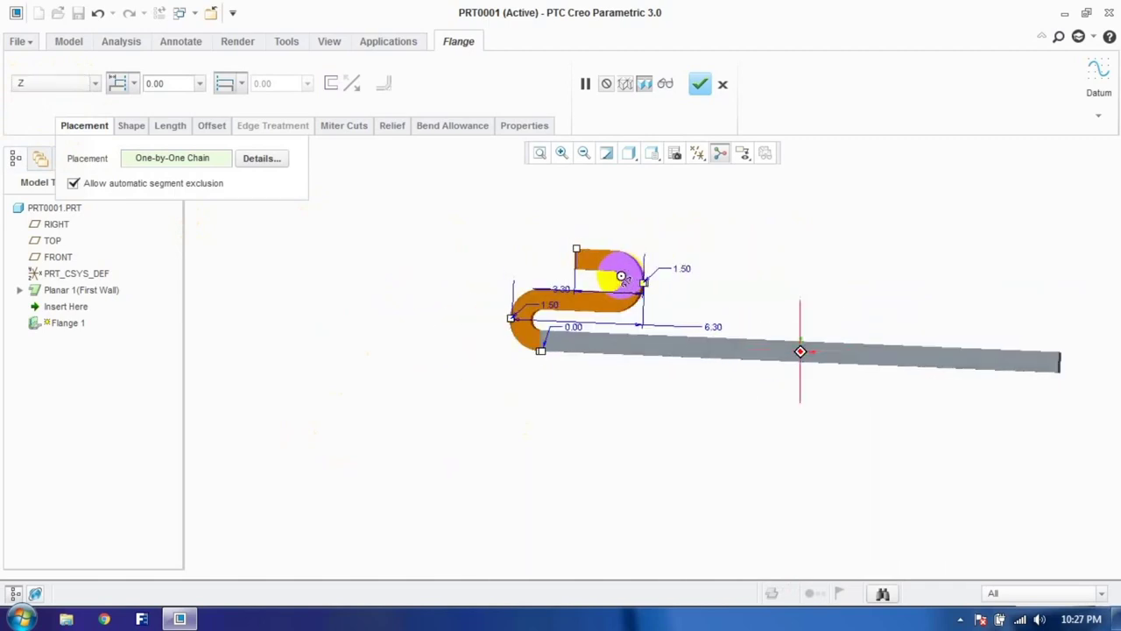
click(94, 84)
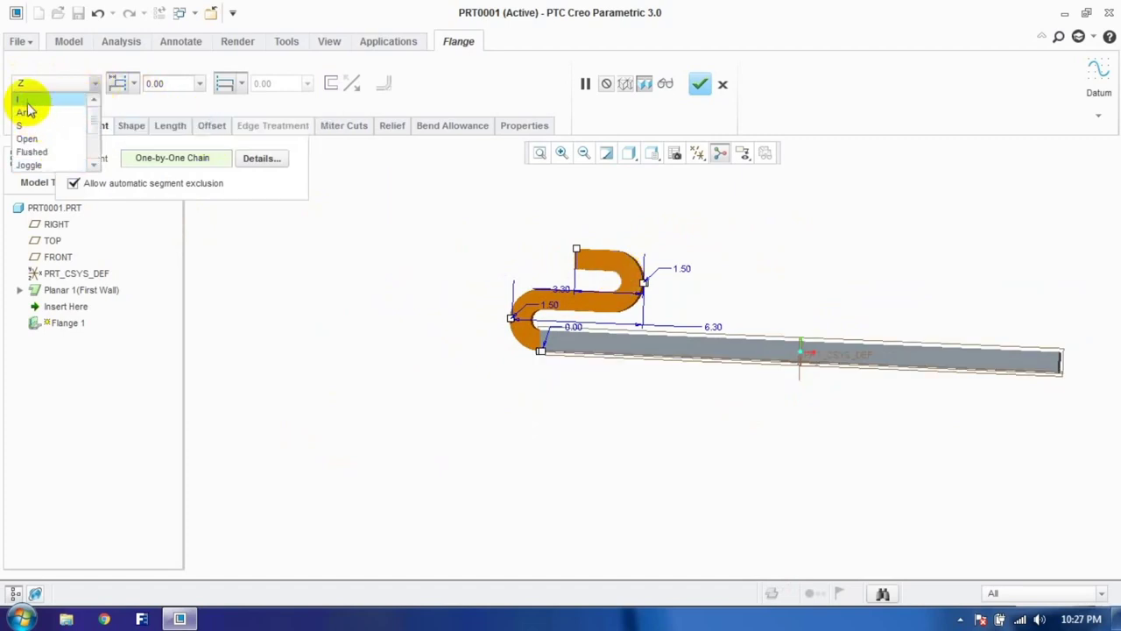
click(24, 126)
middle_drag(420, 269, 275, 201)
scroll(275, 201, down, 2)
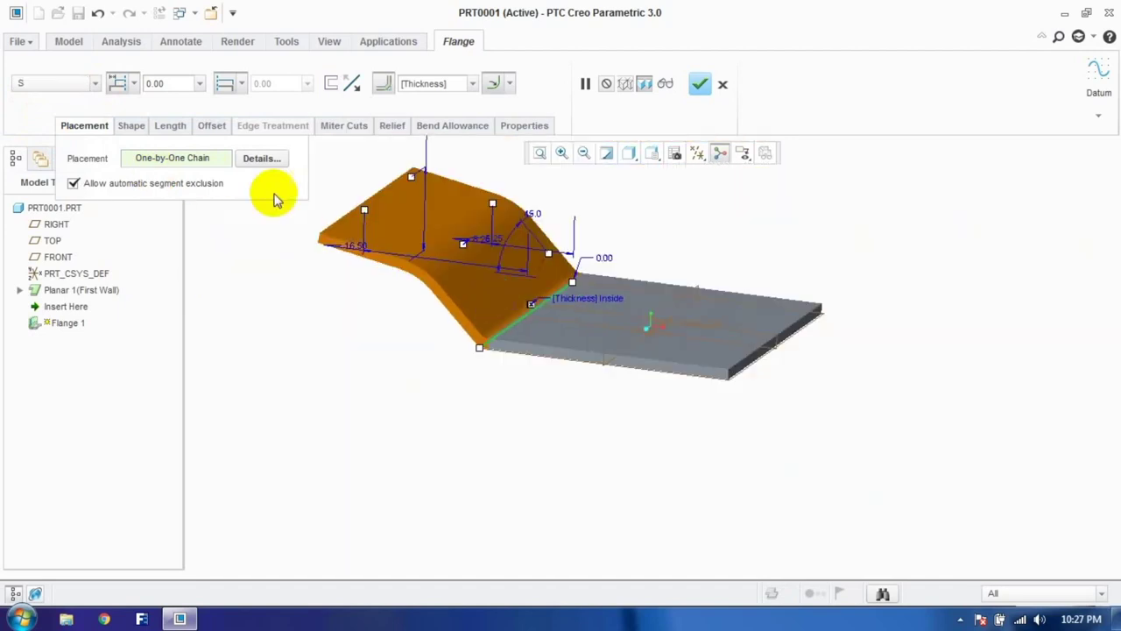
Step: Edit the flange profile sketch and draw a horizontal line segment at its top end
click(132, 128)
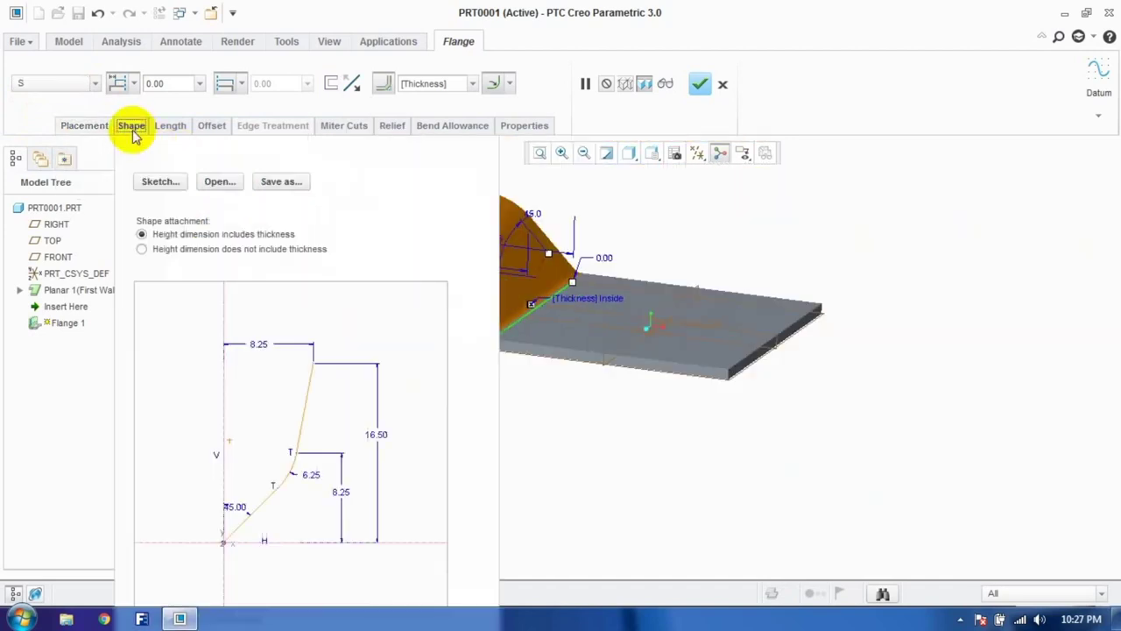
click(168, 182)
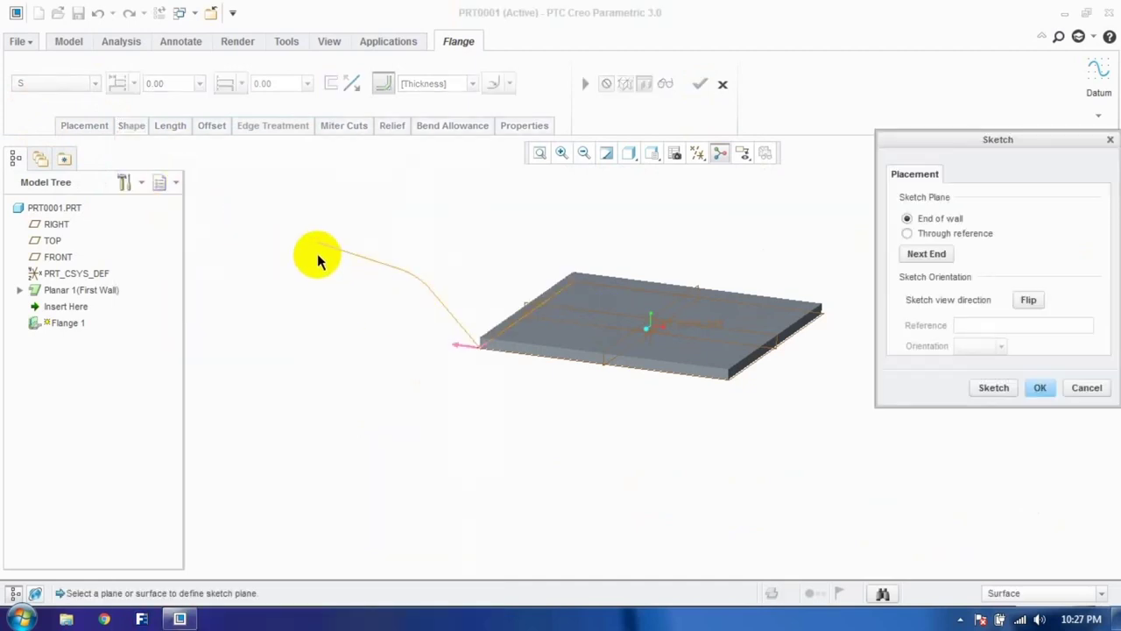
click(990, 389)
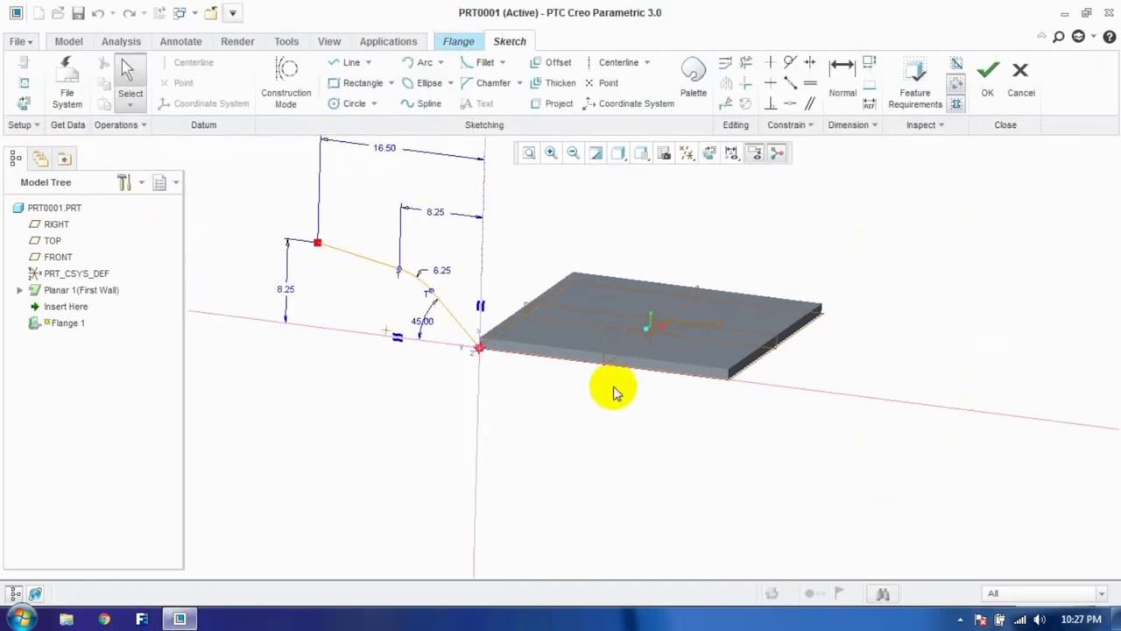
click(710, 153)
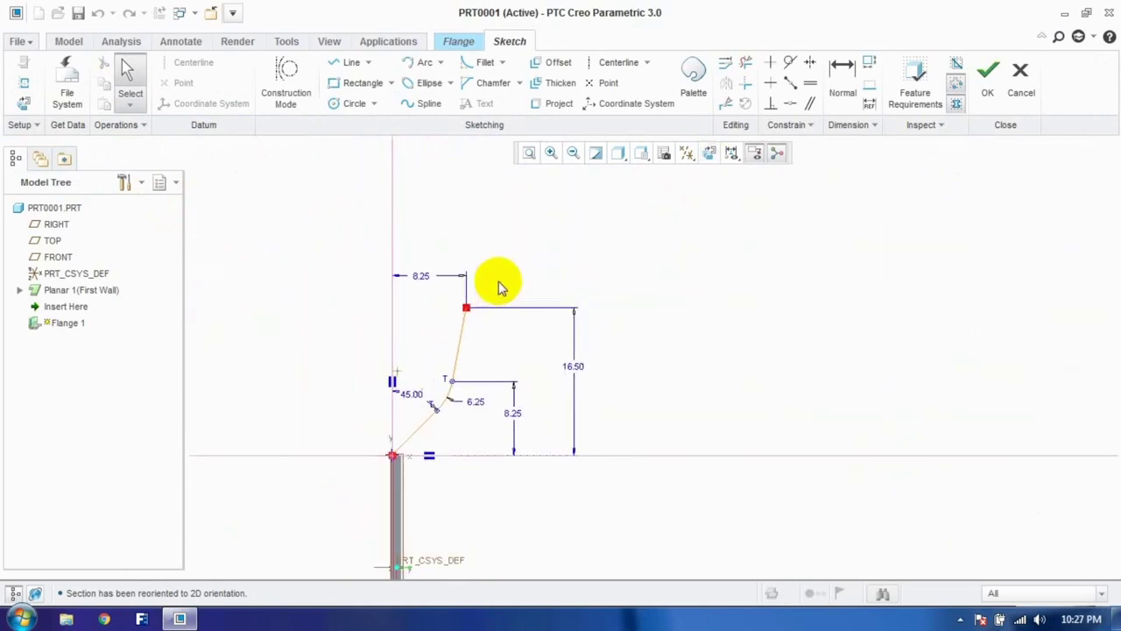
click(346, 62)
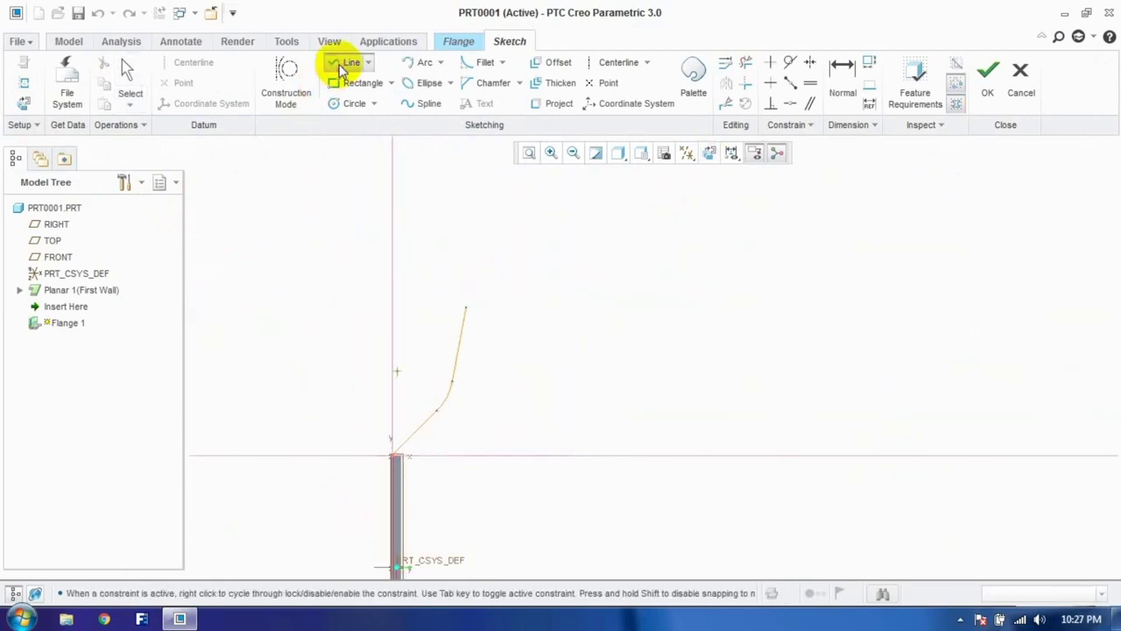
click(467, 308)
click(531, 307)
click(346, 63)
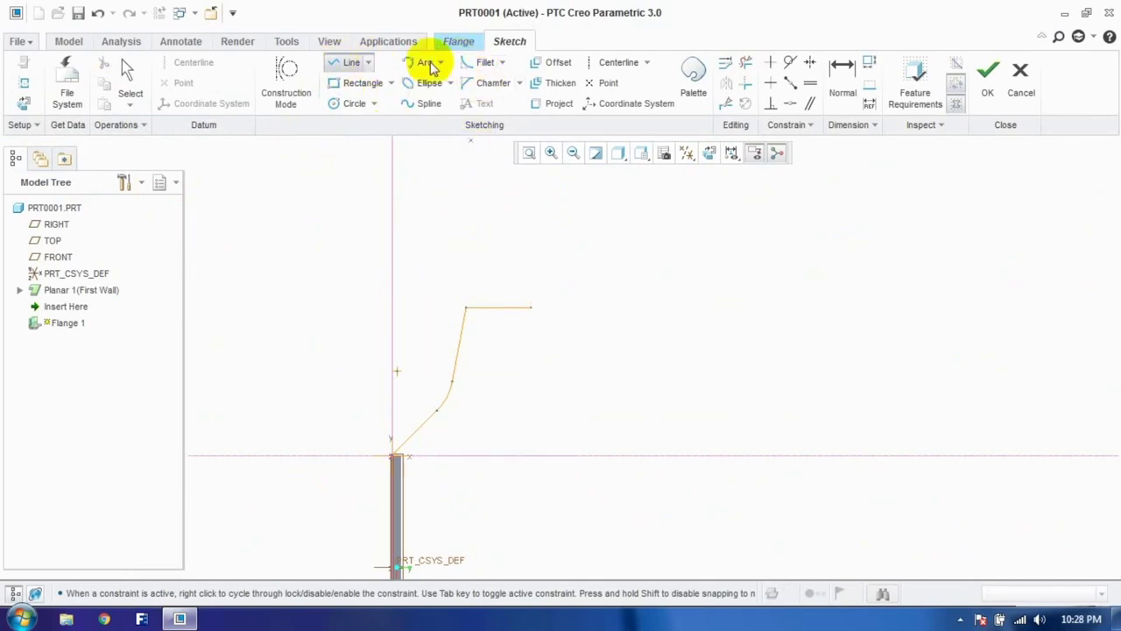
Step: Fillet the corner between the curved and horizontal segments, then complete Flange 1
click(484, 62)
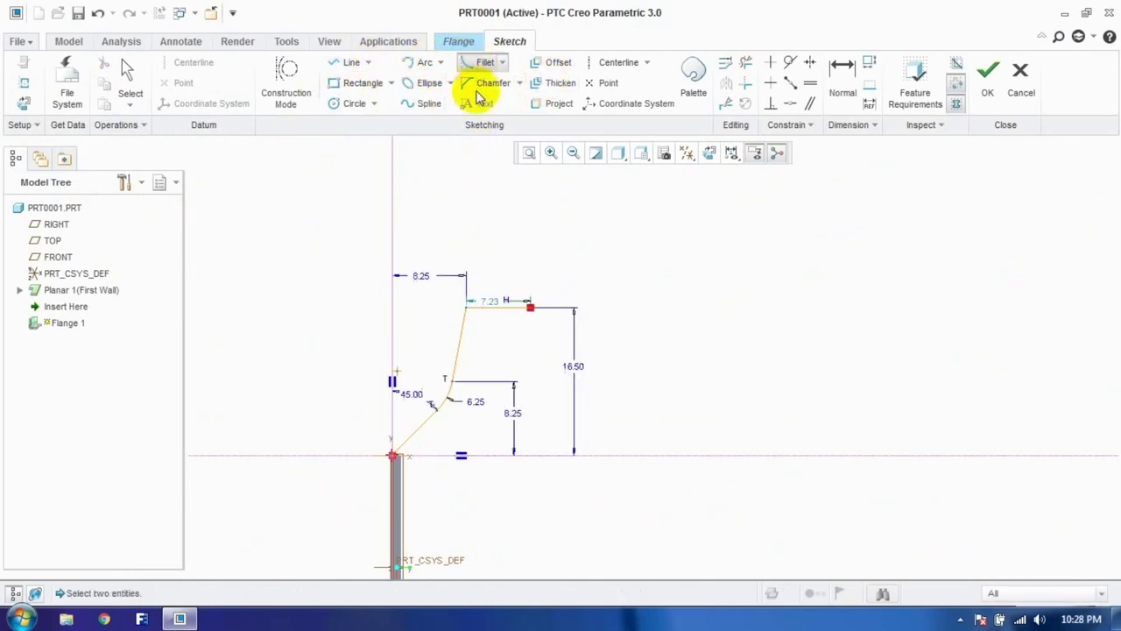
click(462, 331)
click(483, 307)
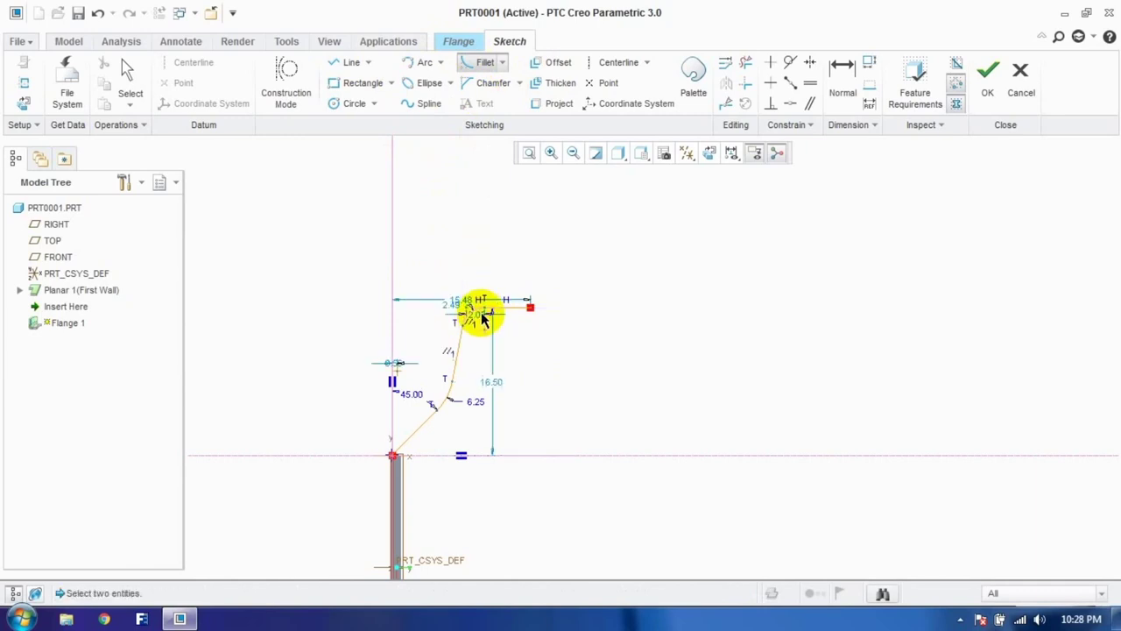
click(987, 81)
mouse_move(570, 360)
middle_down()
mouse_move(526, 367)
mouse_move(500, 315)
mouse_move(533, 315)
mouse_move(517, 330)
mouse_move(488, 310)
middle_up()
click(700, 83)
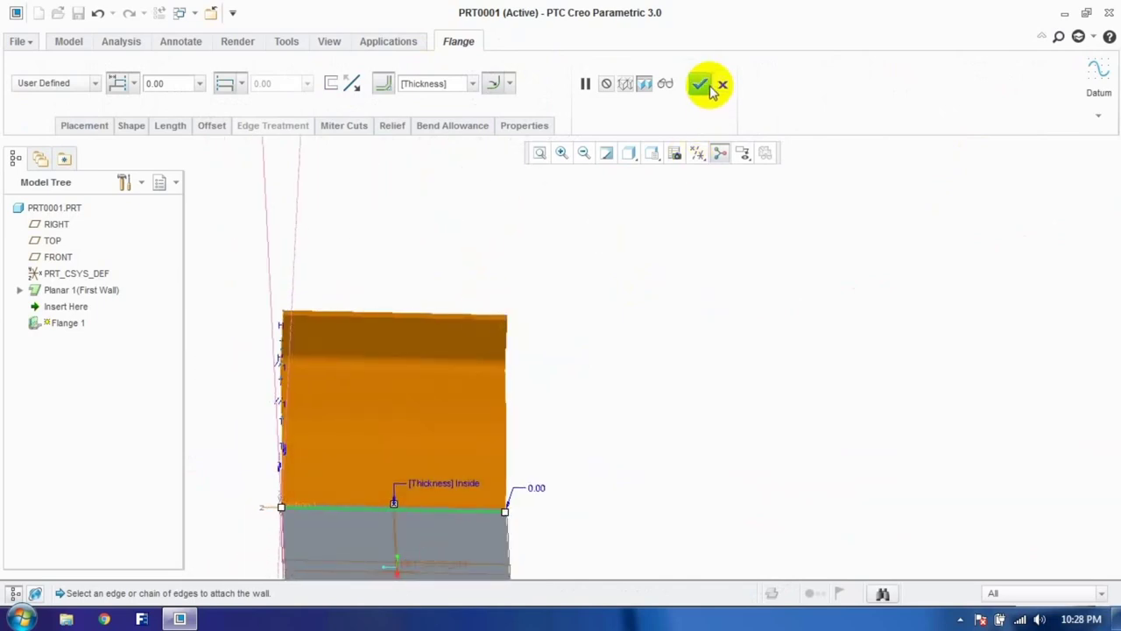
middle_drag(663, 186, 518, 396)
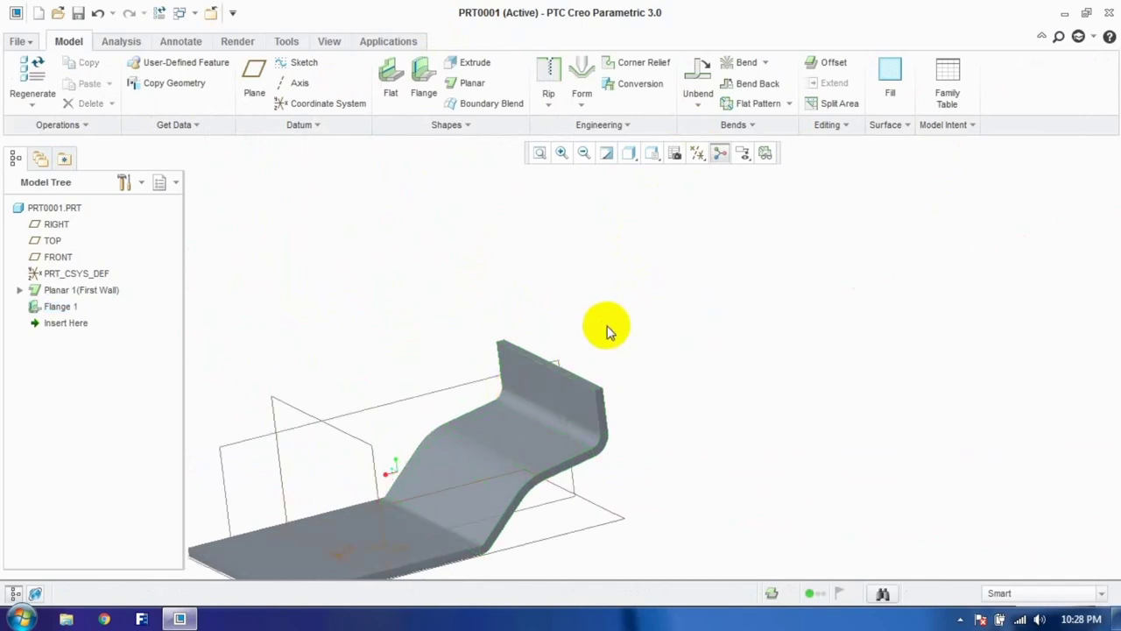
Step: Undo Flange 1 and the wall, then start an extruded first wall sketched on the TOP plane
key(ctrl+z)
key(ctrl+z)
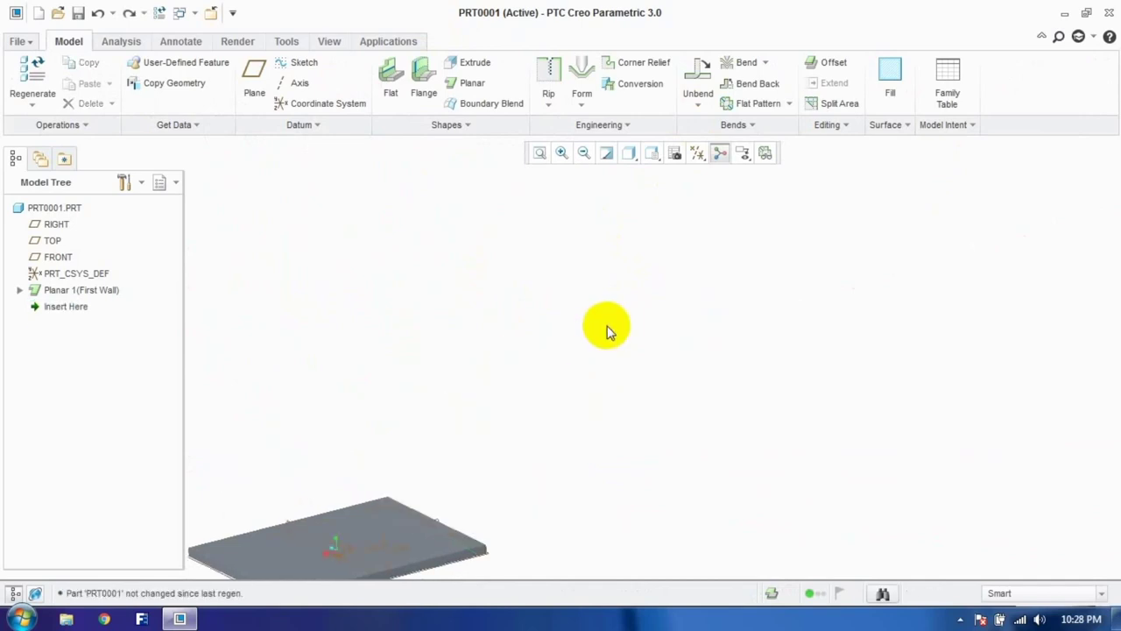
click(471, 67)
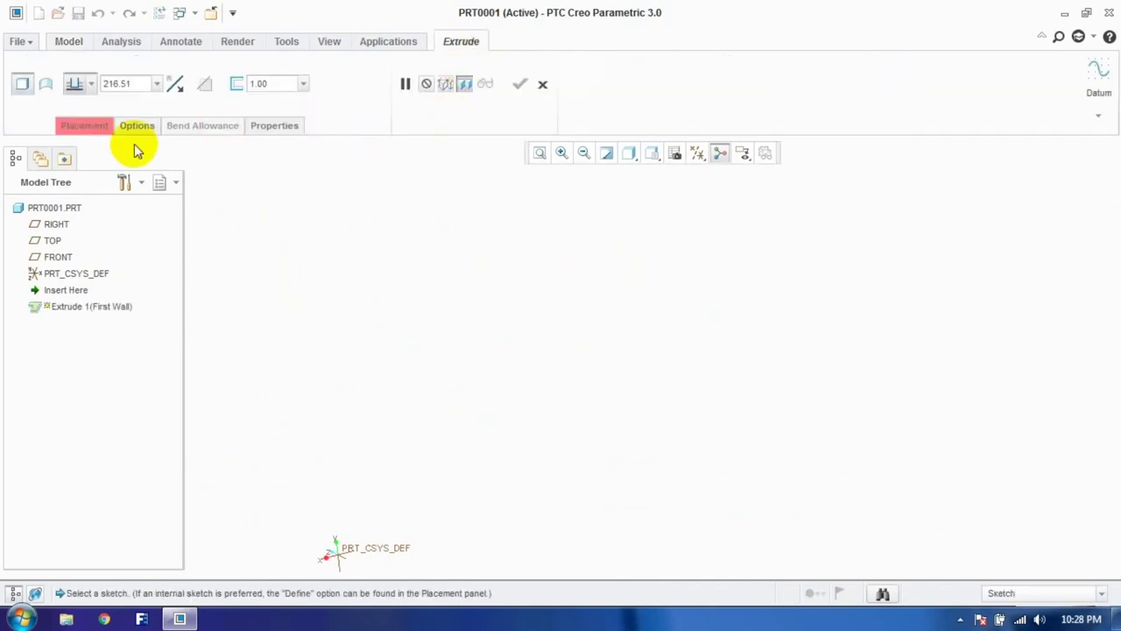
click(100, 128)
click(217, 180)
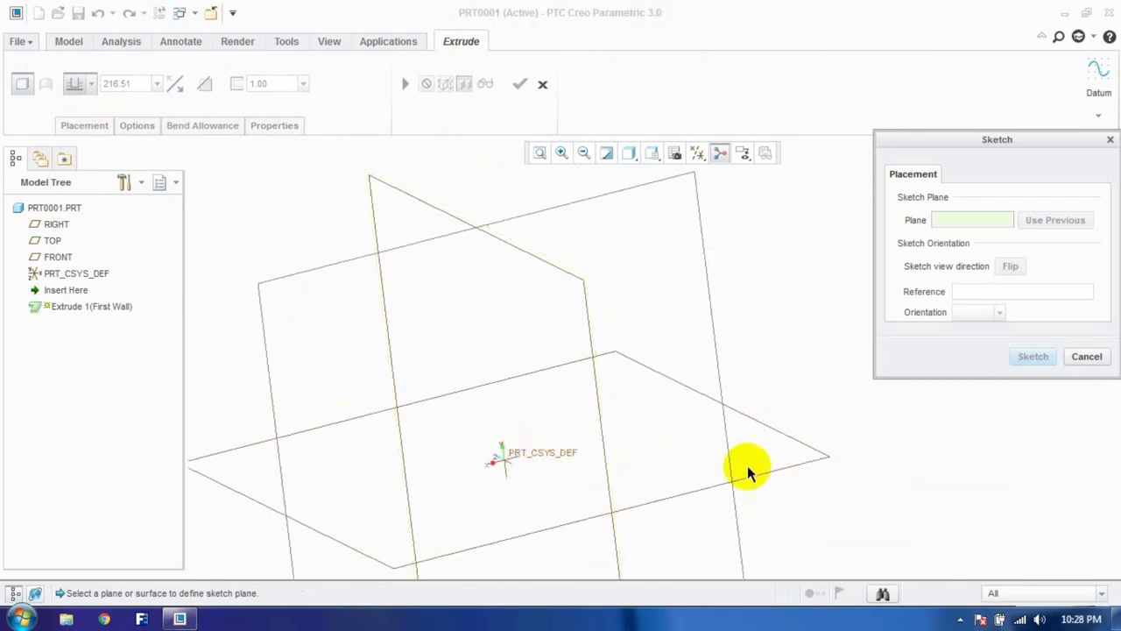
click(803, 470)
click(1033, 355)
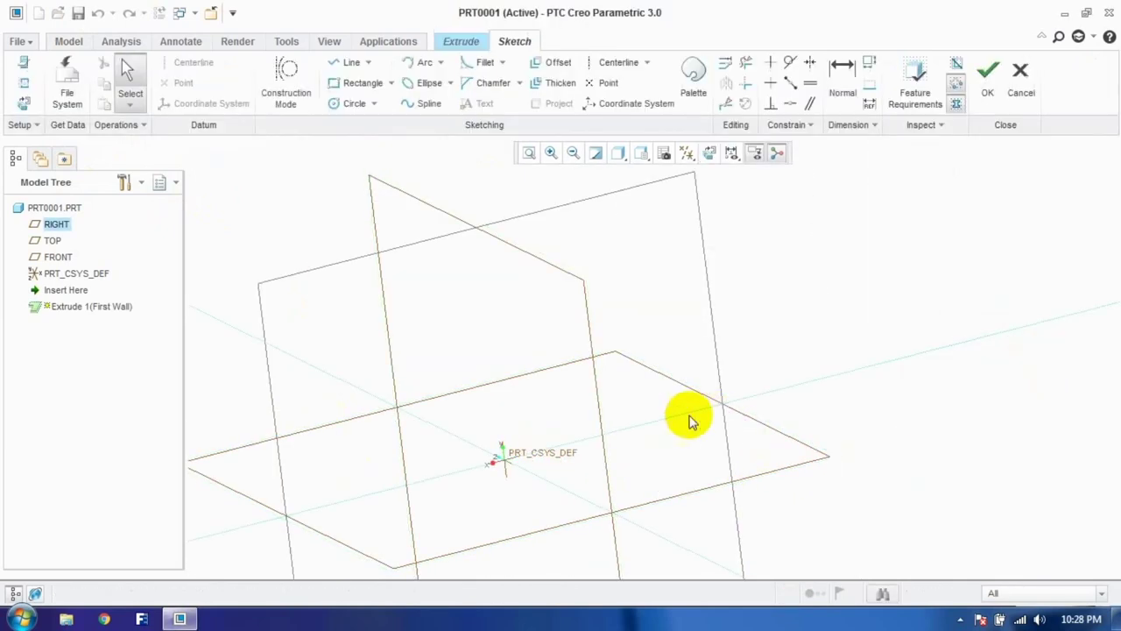
Step: Draw a centre rectangle centred on the origin PRT_CSYS_DEF
click(338, 82)
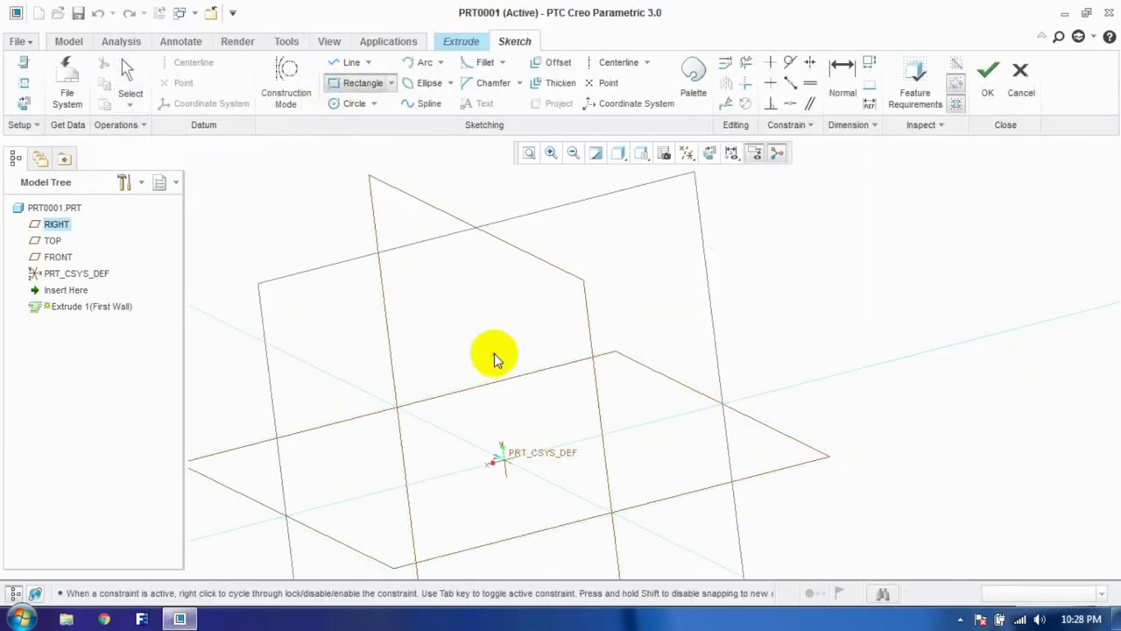
click(501, 460)
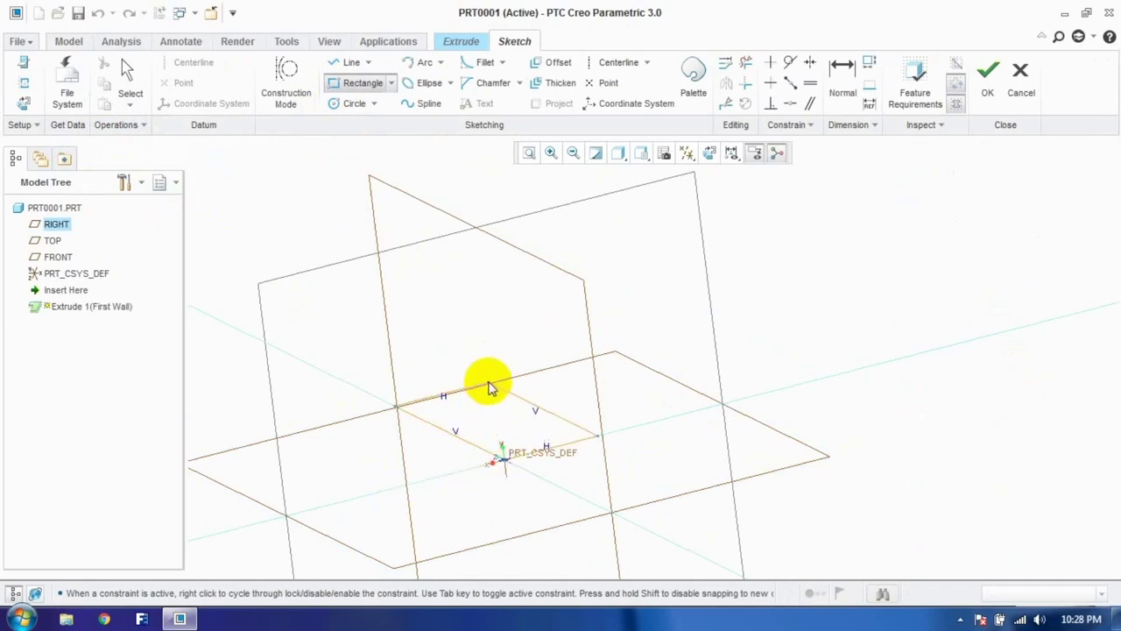
click(391, 83)
click(388, 138)
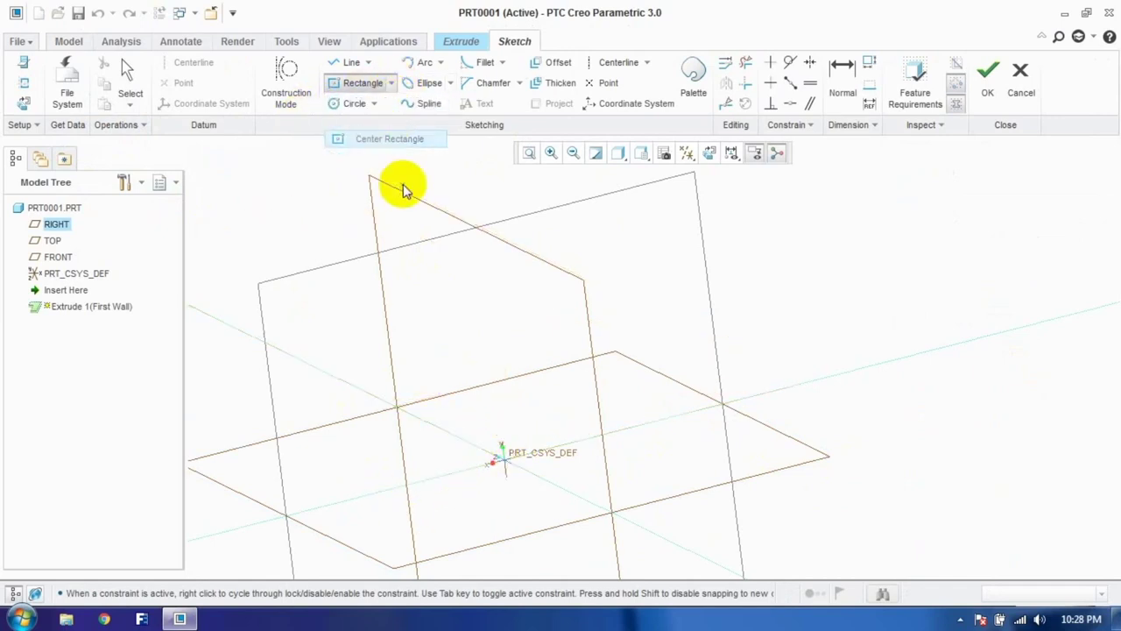
click(501, 460)
click(428, 548)
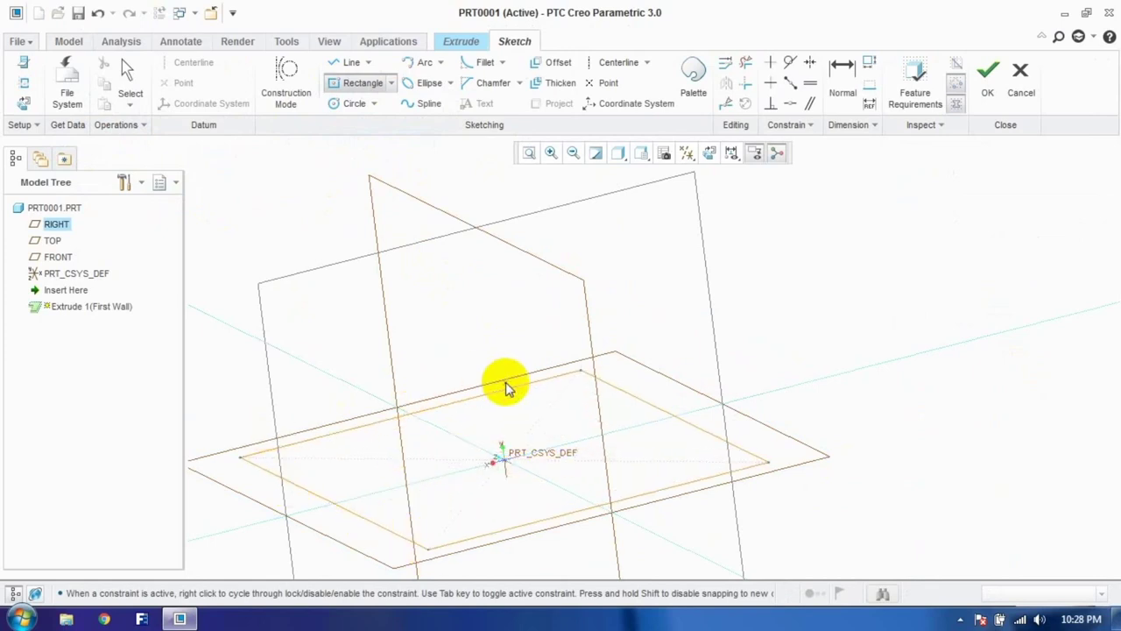
mouse_move(513, 388)
middle_down()
mouse_move(548, 408)
mouse_move(259, 284)
middle_up()
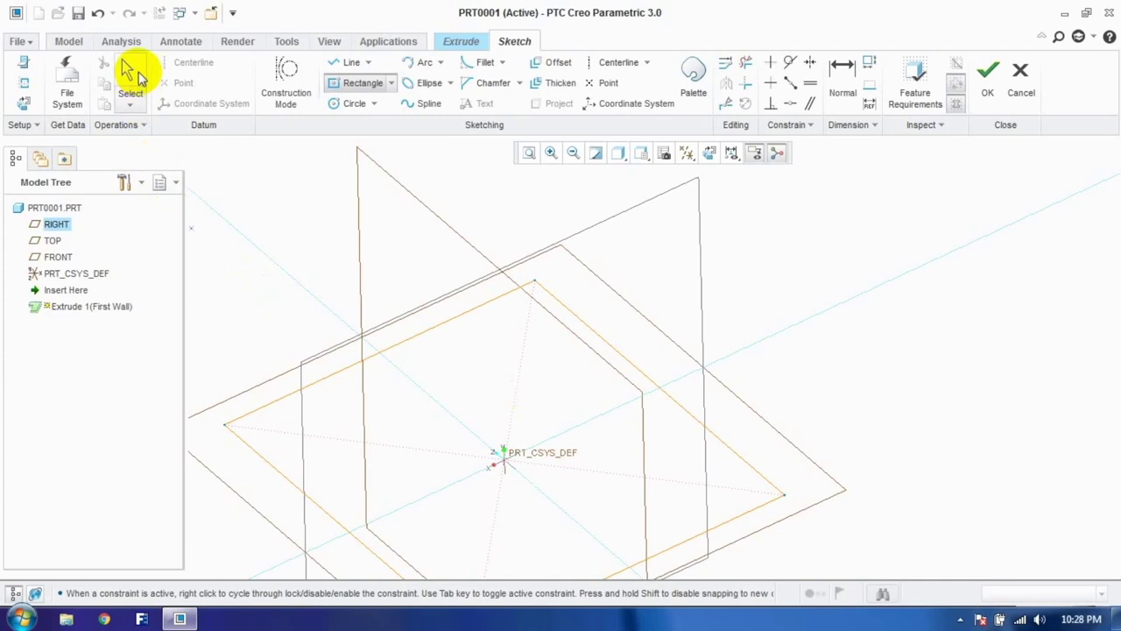
click(131, 79)
Step: Set both rectangle sides to 100 and exit the sketcher back to the extrusion
scroll(560, 350, down, 5)
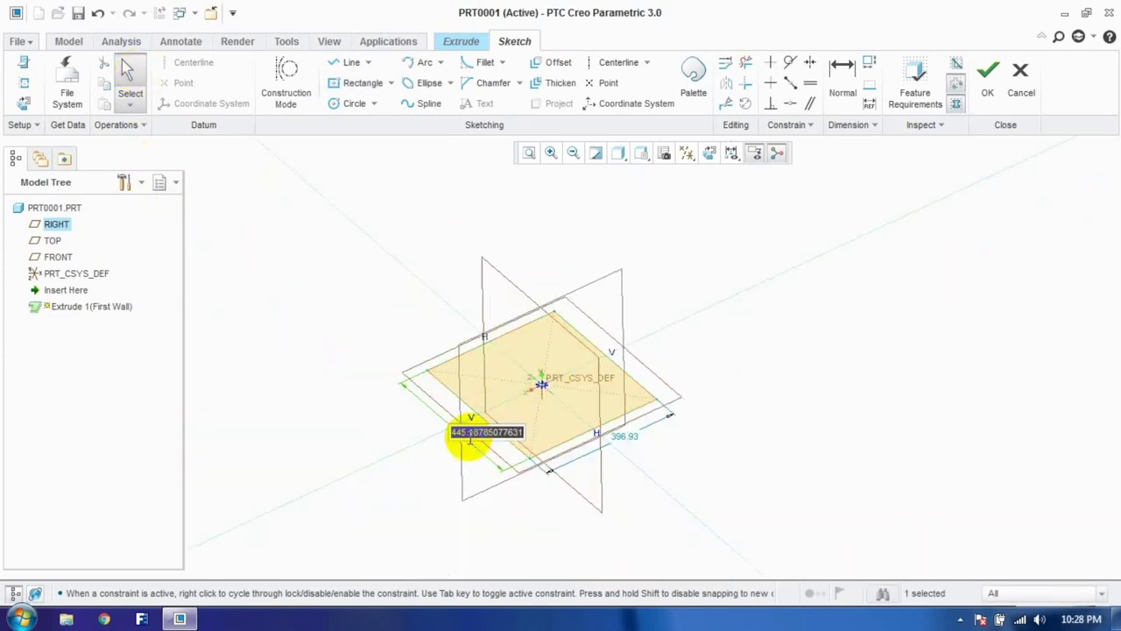
text(00)
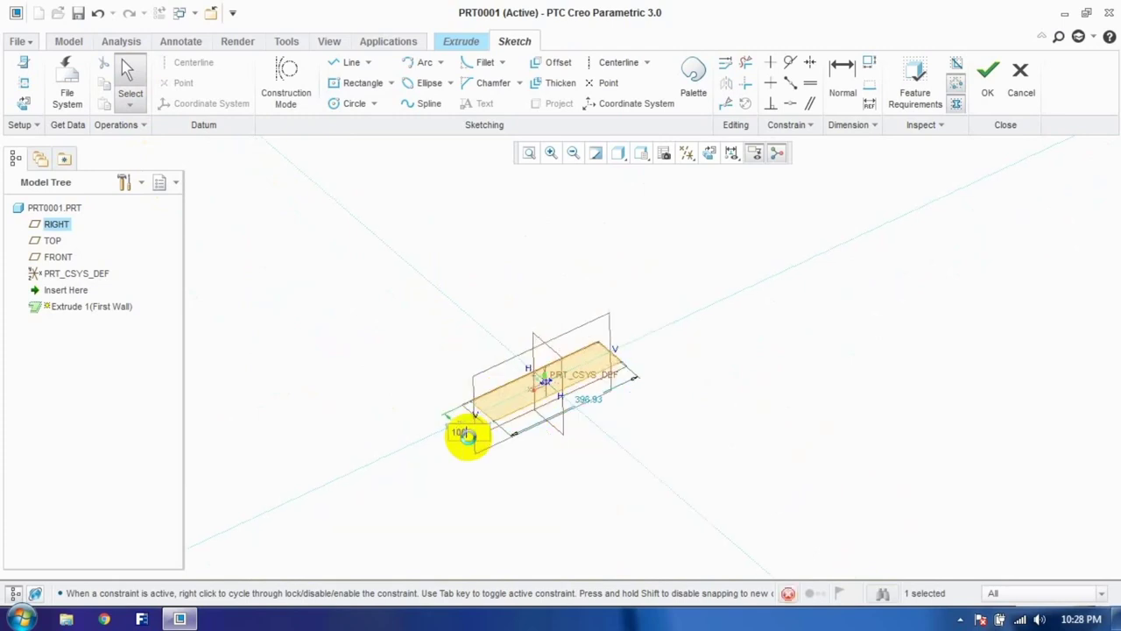
scroll(463, 432, up, 5)
key(Return)
scroll(742, 403, down, 5)
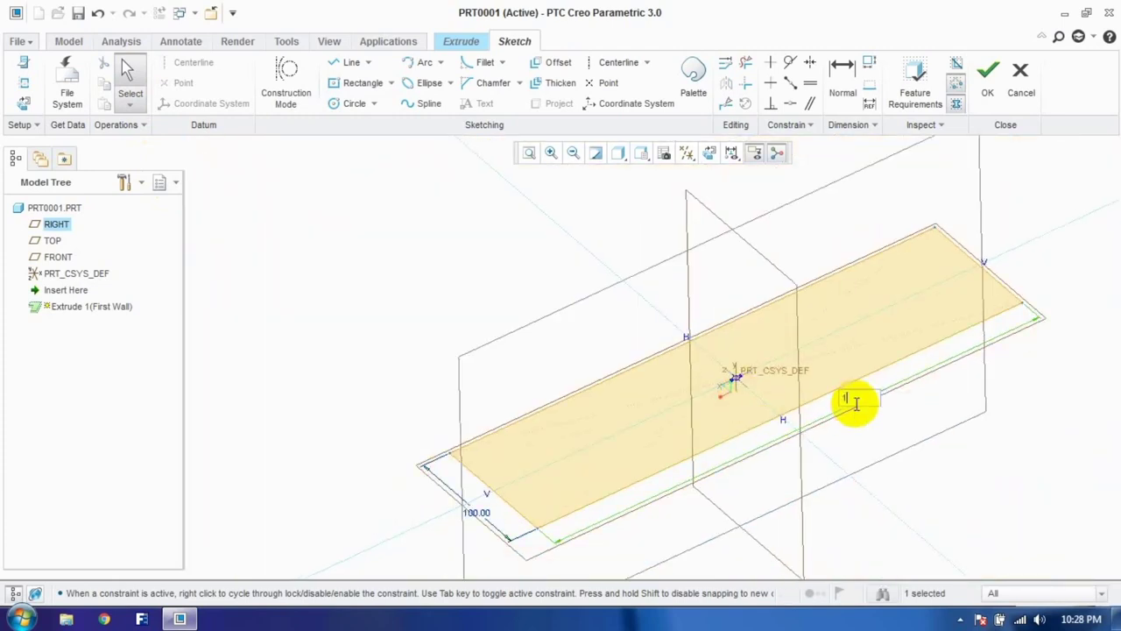
key(Return)
scroll(739, 388, up, 3)
scroll(739, 388, down, 5)
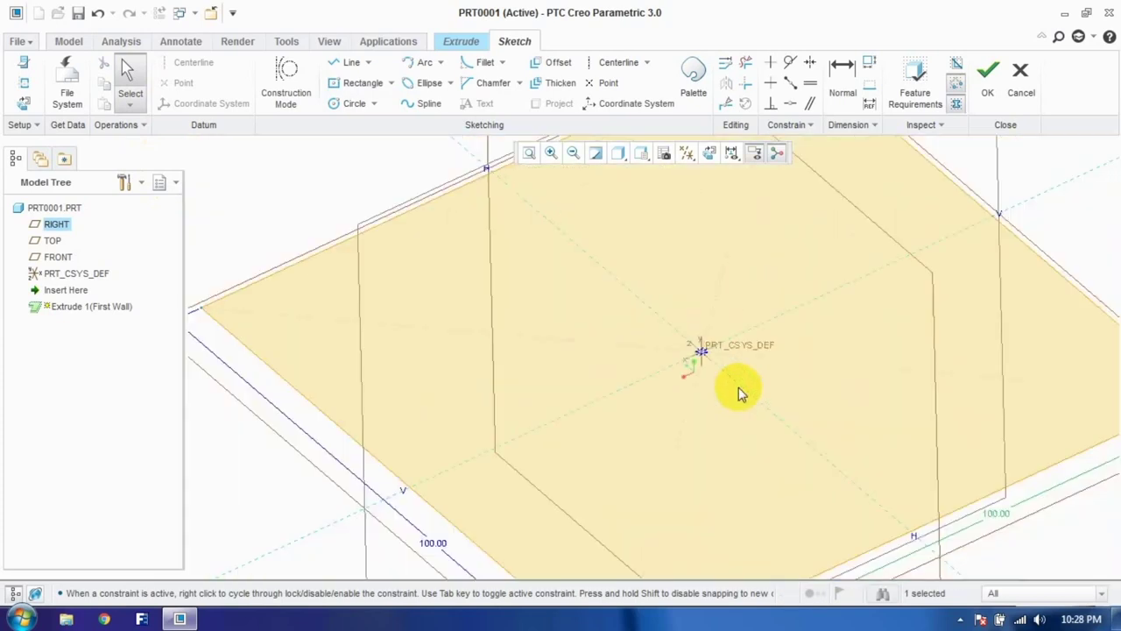
click(987, 74)
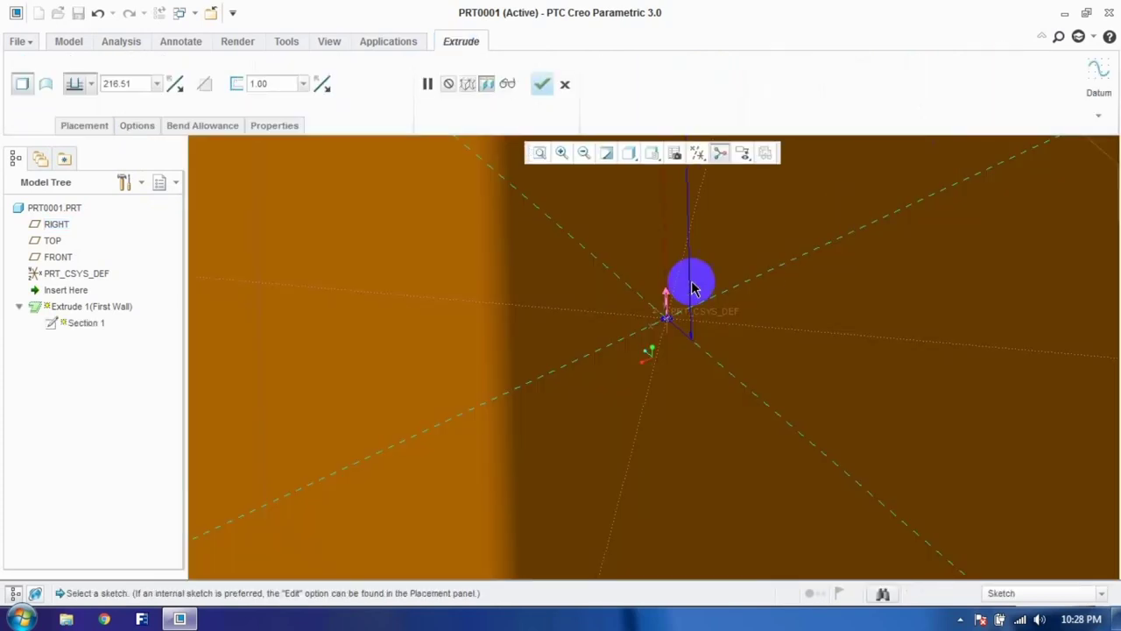
Step: Set the extrusion depth to 10
scroll(657, 313, down, 8)
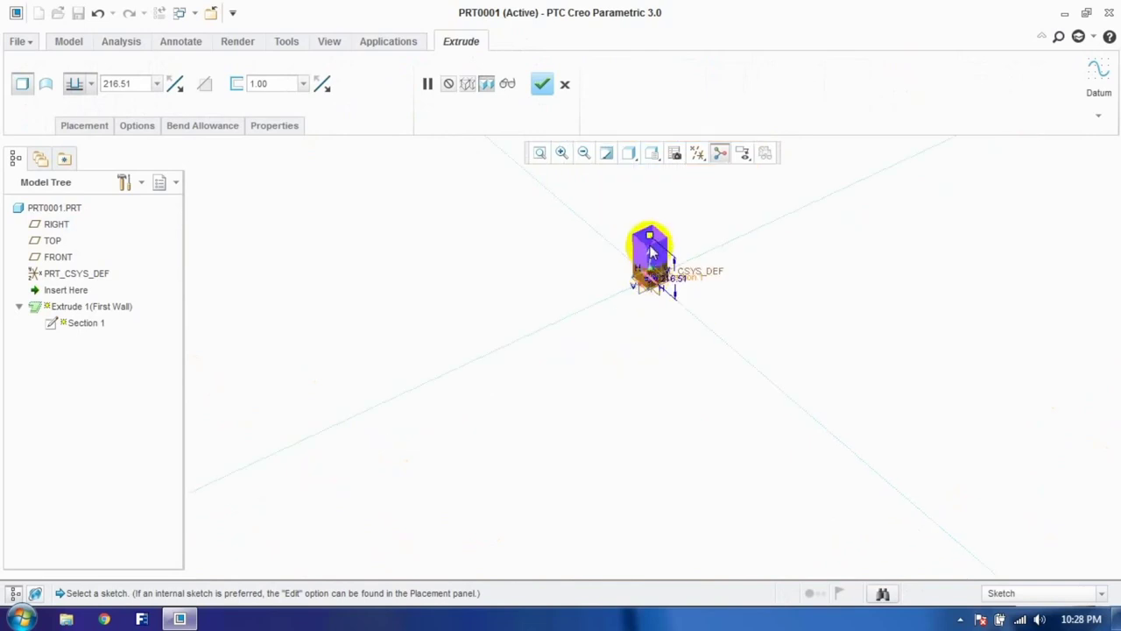
scroll(648, 240, up, 4)
scroll(638, 206, up, 2)
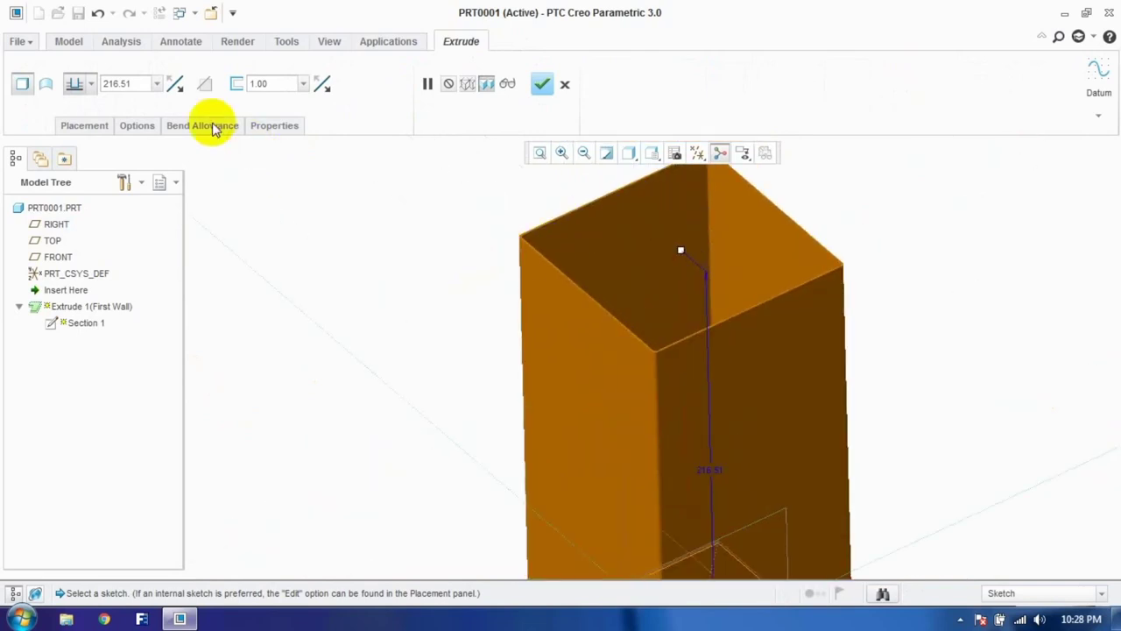
double_click(130, 82)
click(52, 85)
text(1)
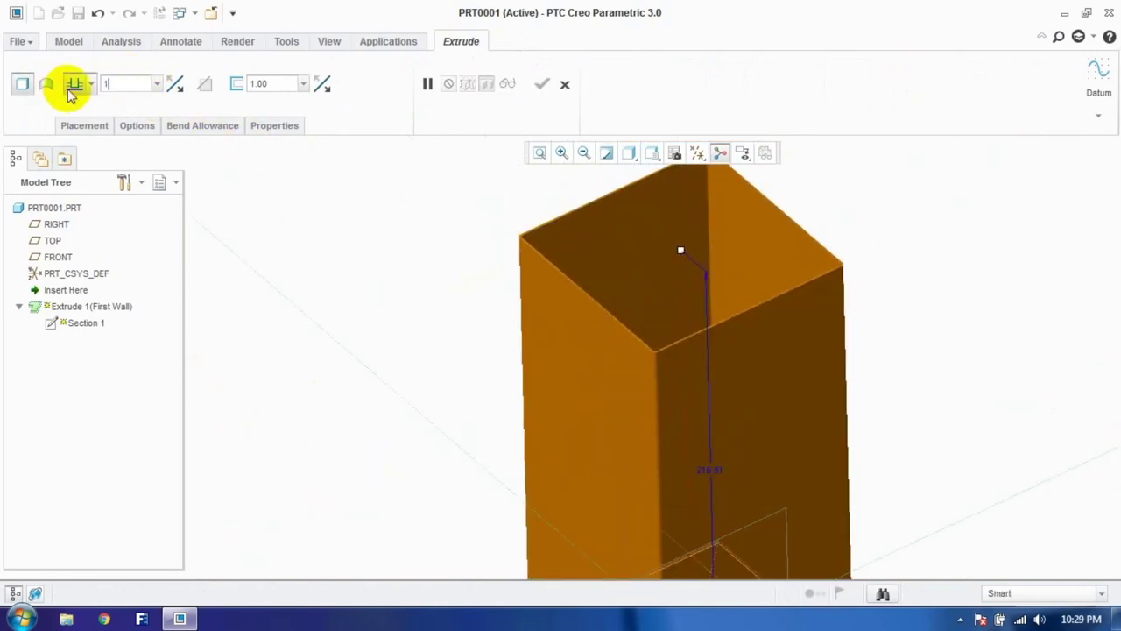
text(0)
key(Return)
Step: Set the wall thickness to 5, then 10, and finish Extrude 1
scroll(681, 263, down, 3)
scroll(686, 354, up, 3)
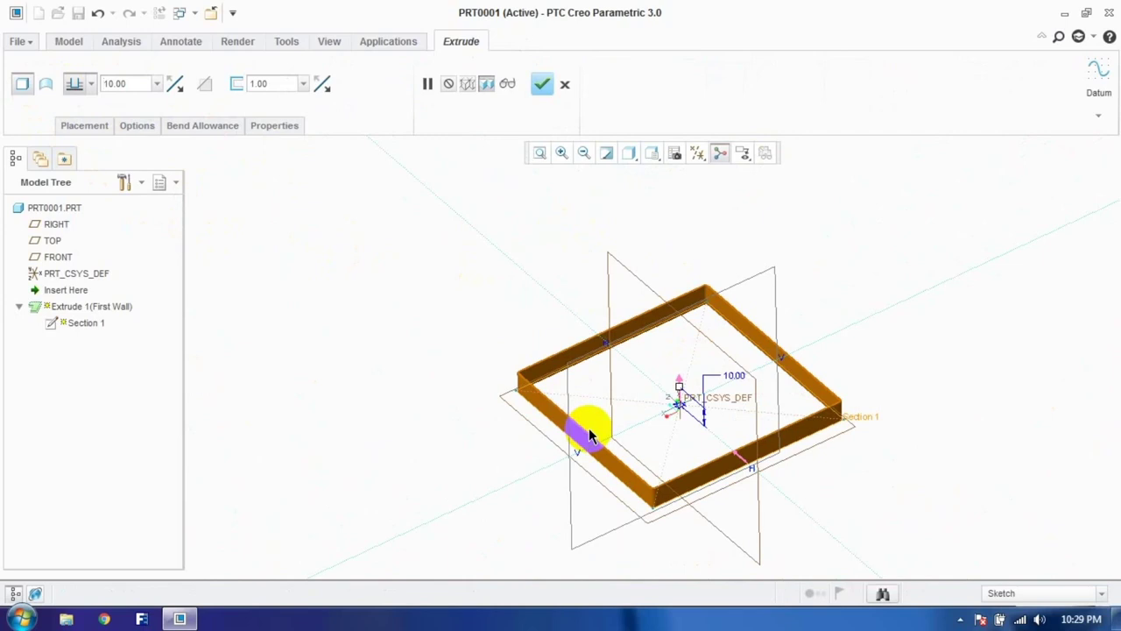
double_click(118, 83)
double_click(258, 84)
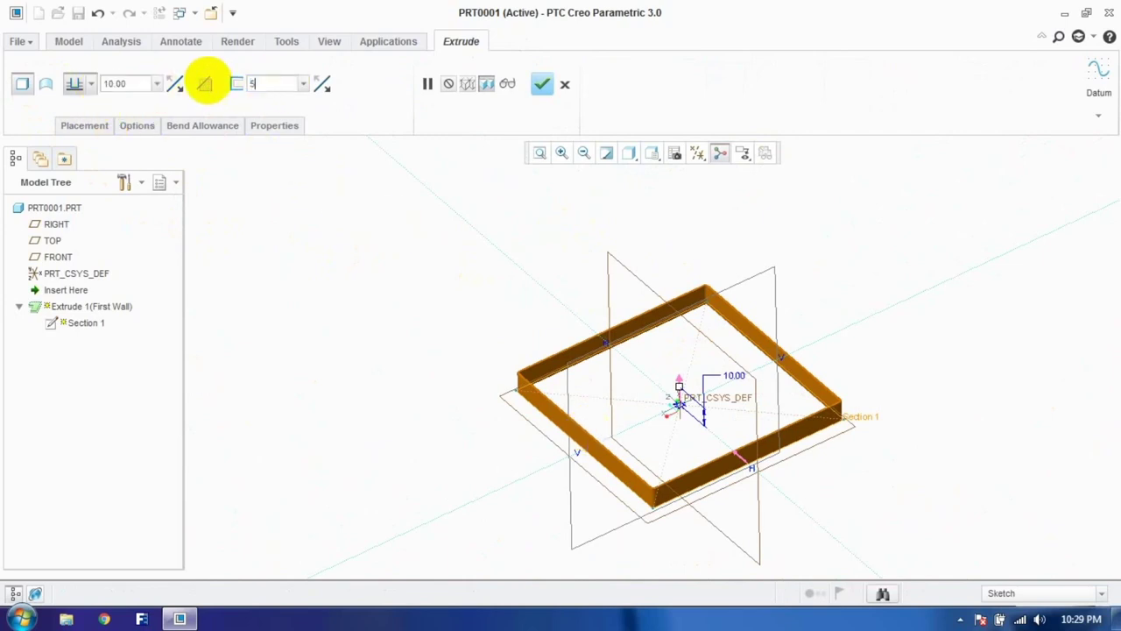
text(5)
key(Return)
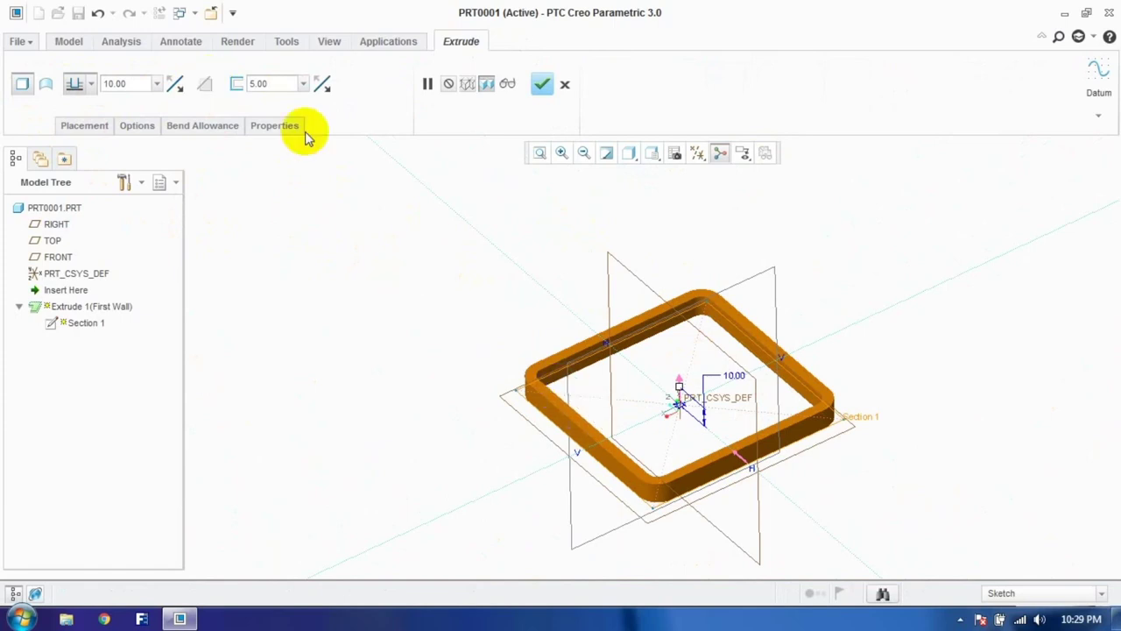
scroll(554, 403, down, 1)
scroll(548, 403, up, 5)
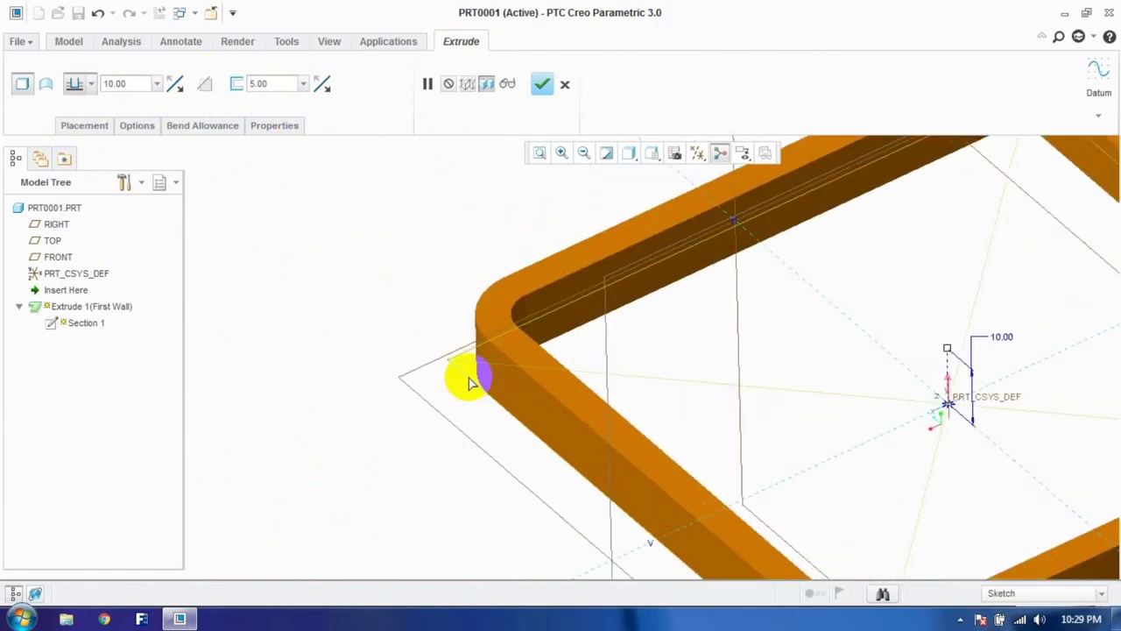
mouse_move(445, 366)
mouse_down()
mouse_move(503, 390)
mouse_move(502, 303)
mouse_move(490, 322)
mouse_up()
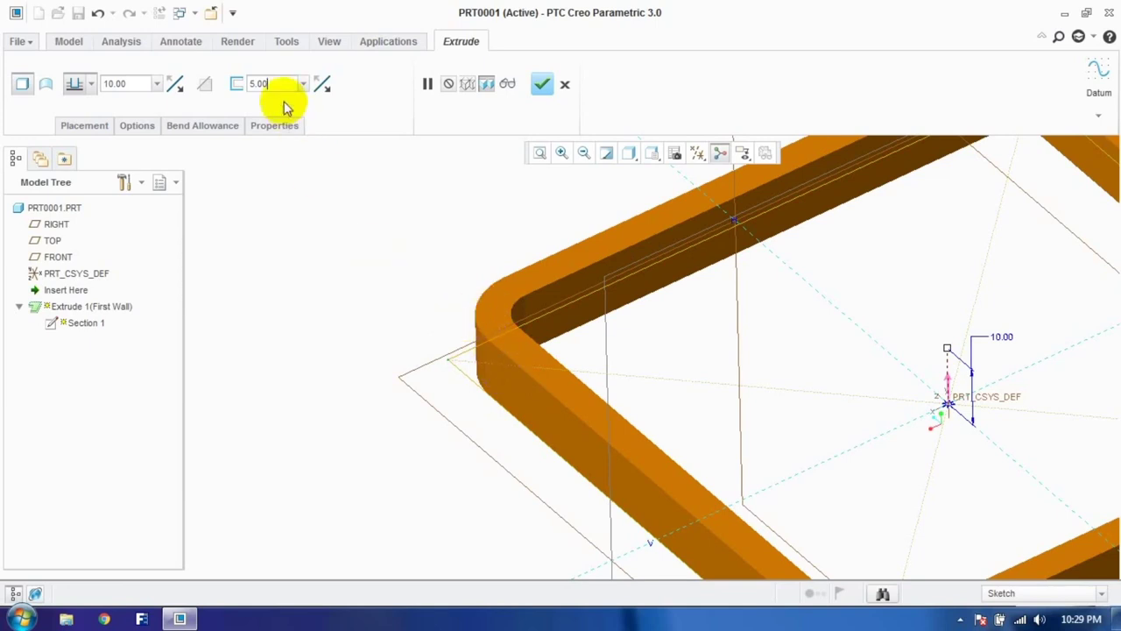
double_click(263, 83)
key(Return)
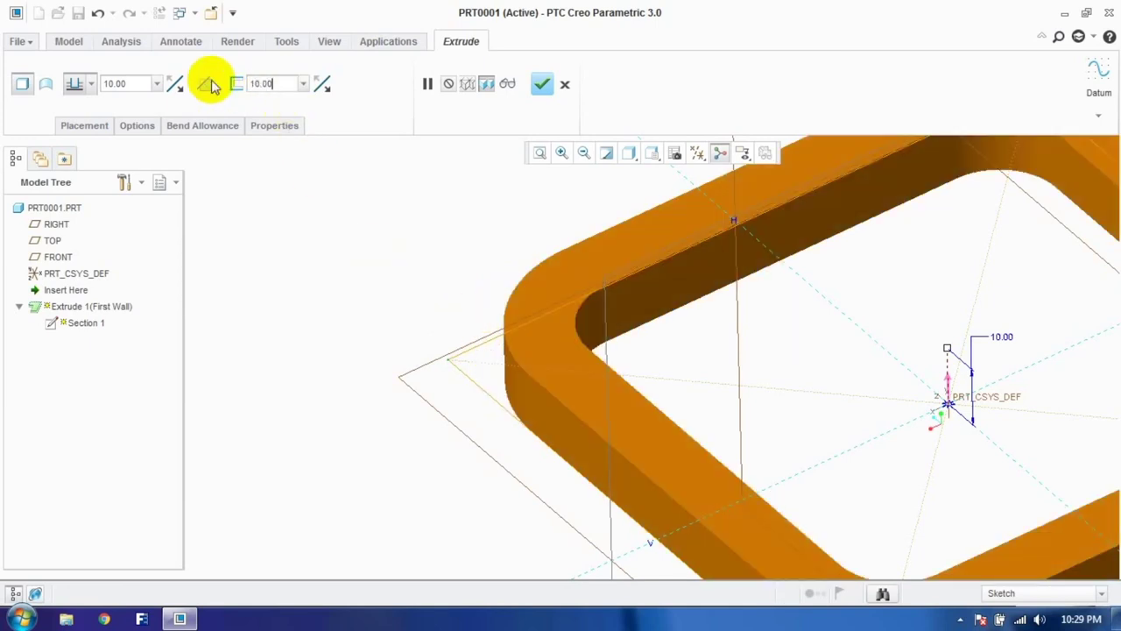
mouse_move(520, 316)
mouse_down()
mouse_move(518, 394)
mouse_move(550, 293)
mouse_up()
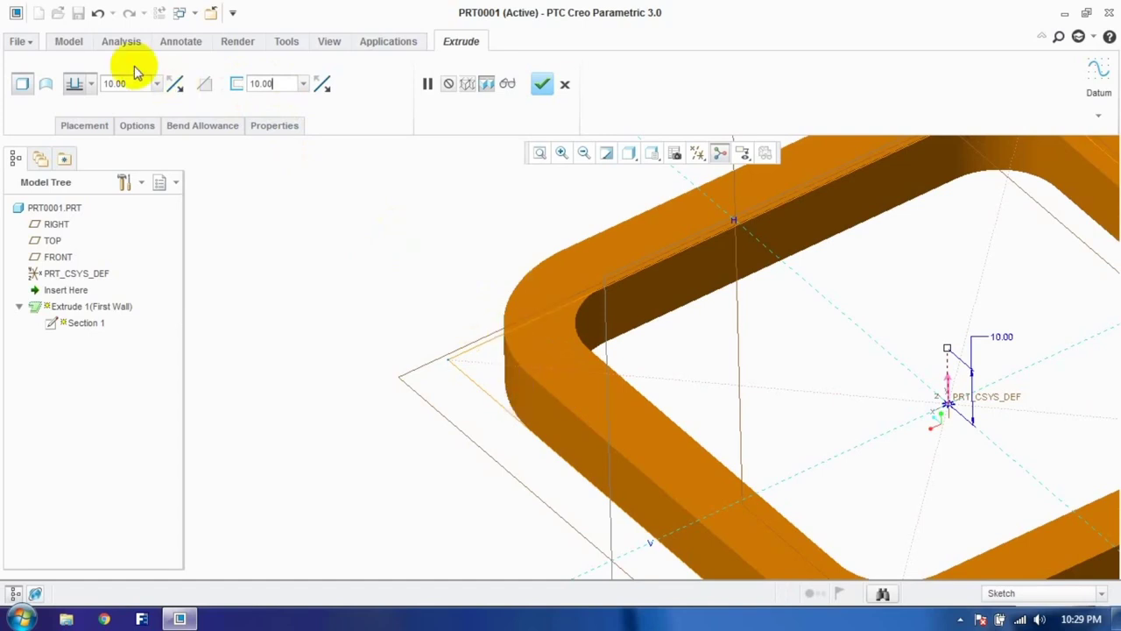
click(541, 85)
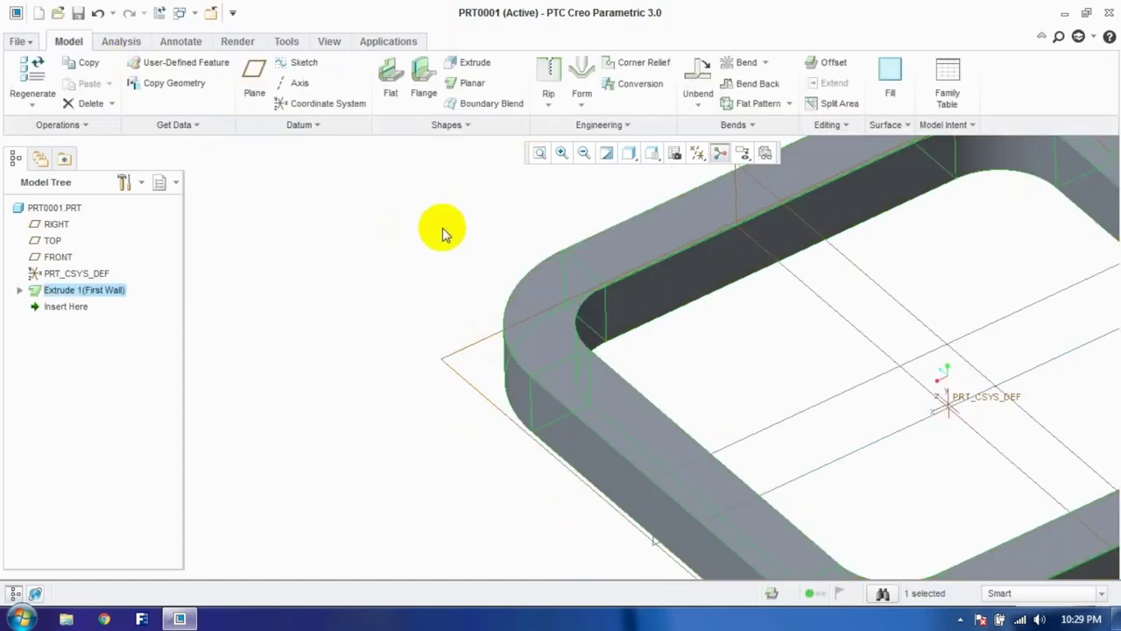
Step: Undo the first wall extrusion and return to the standard isometric view
click(444, 235)
scroll(444, 235, down, 3)
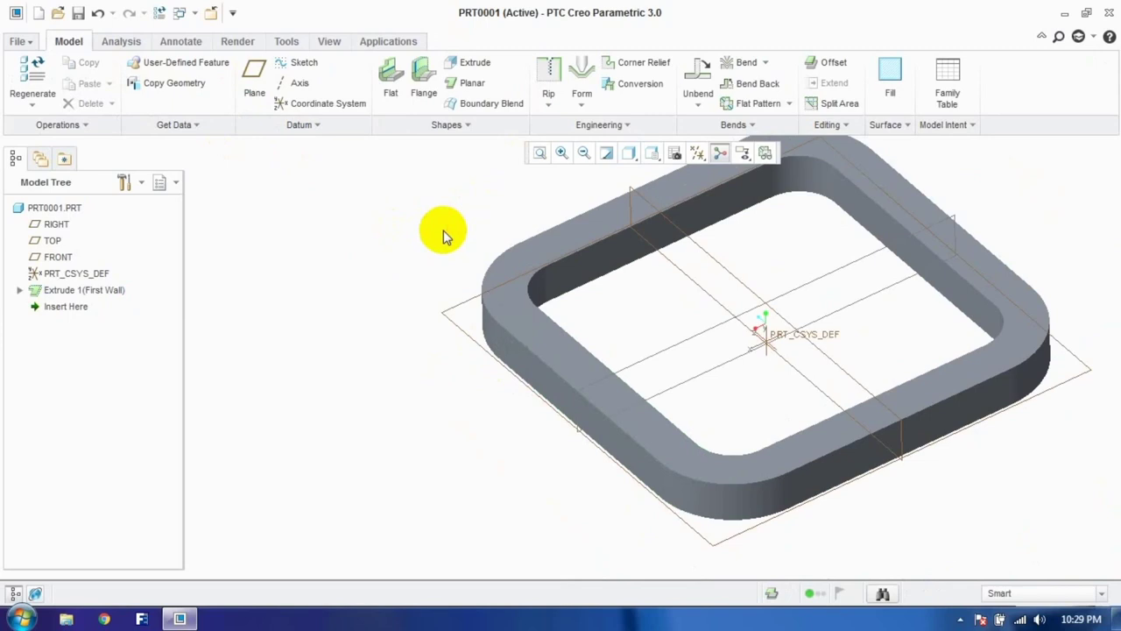
key(ctrl+z)
key(ctrl+z)
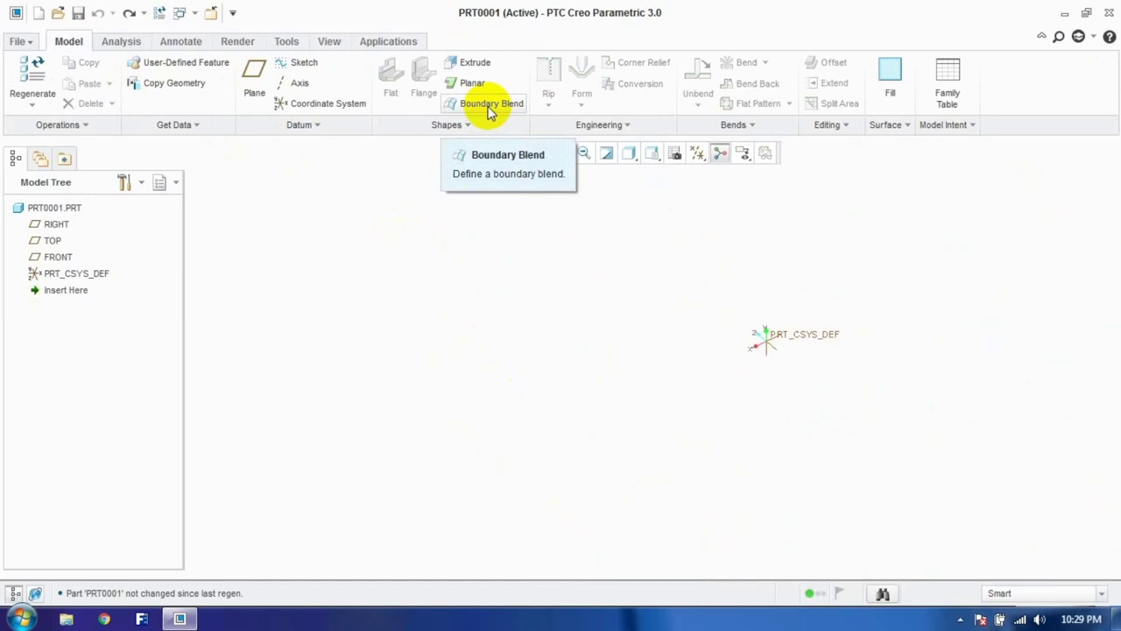
key(ctrl+d)
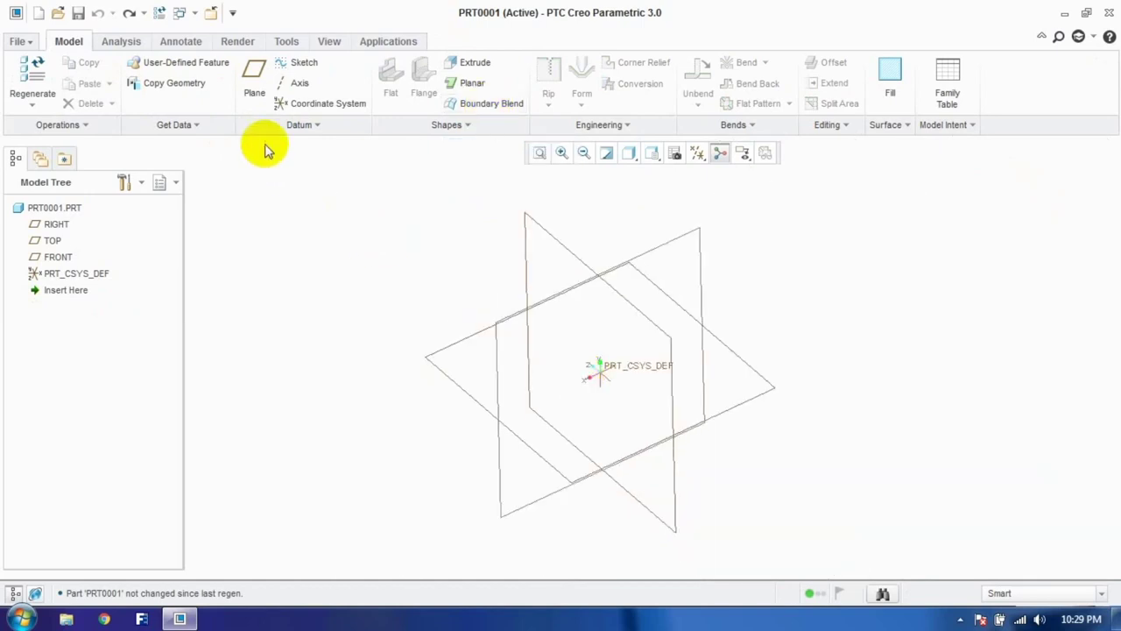
Step: Sketch a single arc on the TOP plane
click(296, 64)
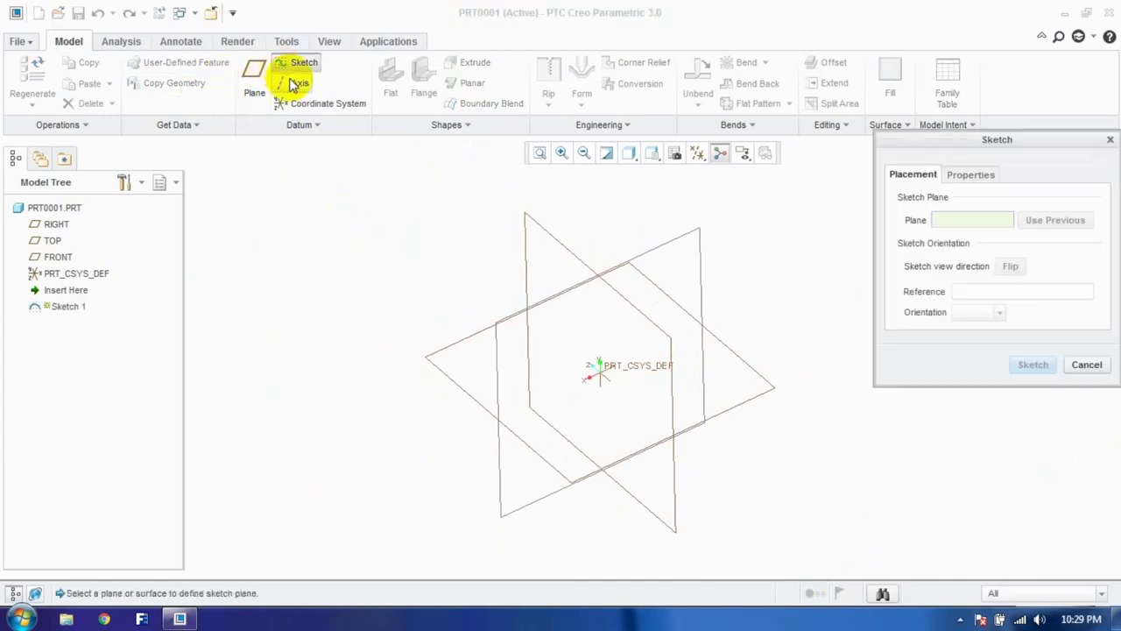
click(549, 230)
click(1034, 364)
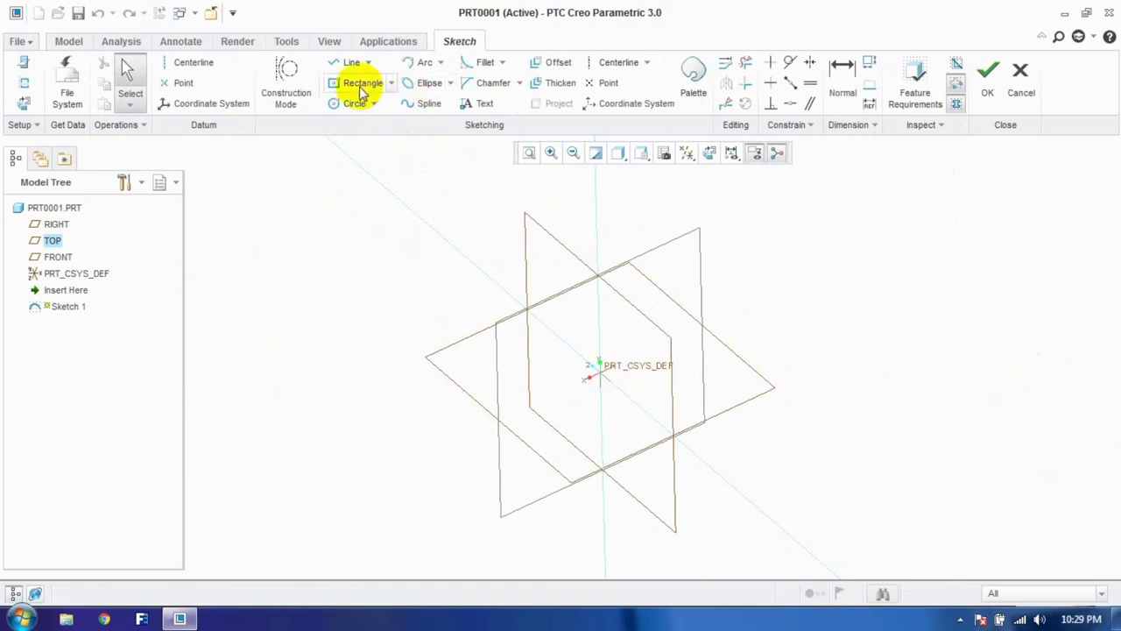
click(422, 63)
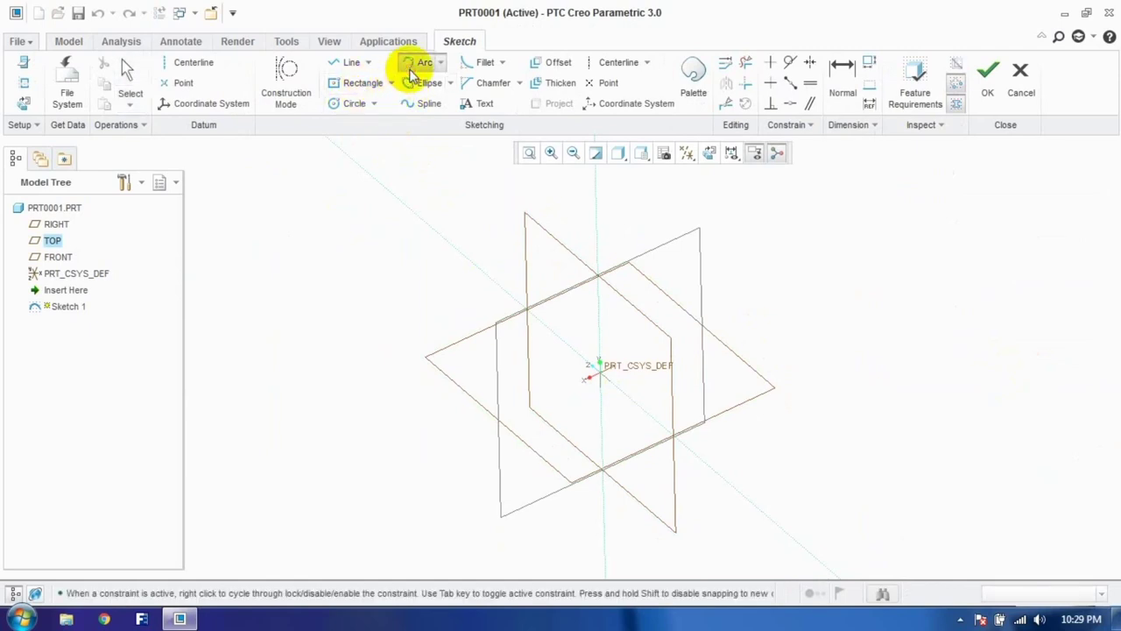
click(466, 255)
click(728, 481)
click(669, 390)
click(988, 79)
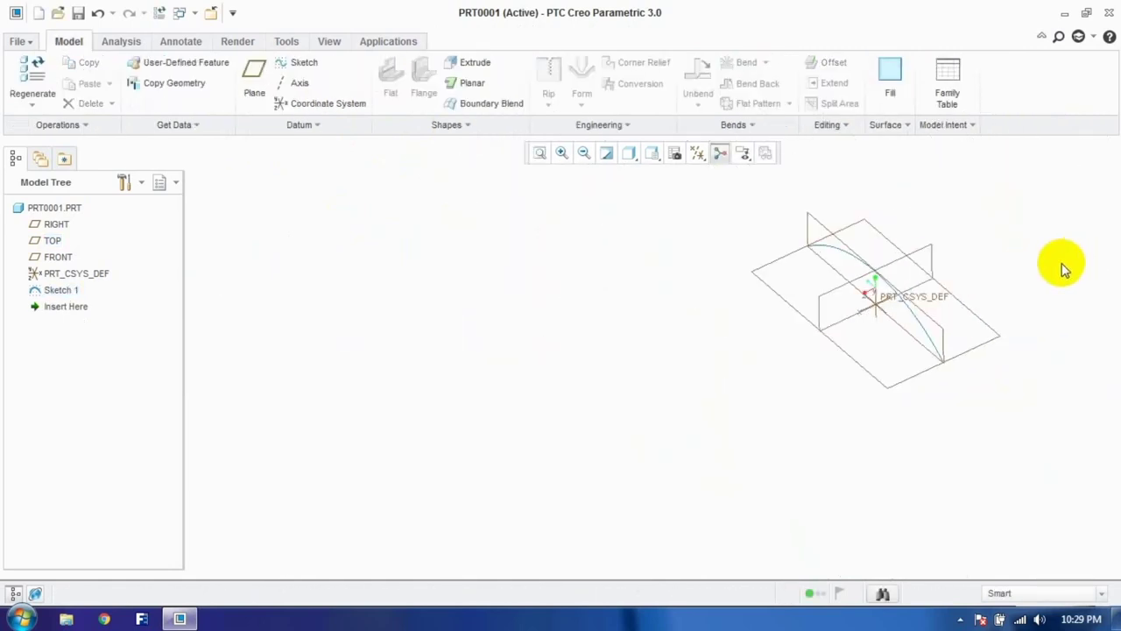
Step: Create datum plane DTM1 offset 530.47 from the RIGHT plane
click(254, 83)
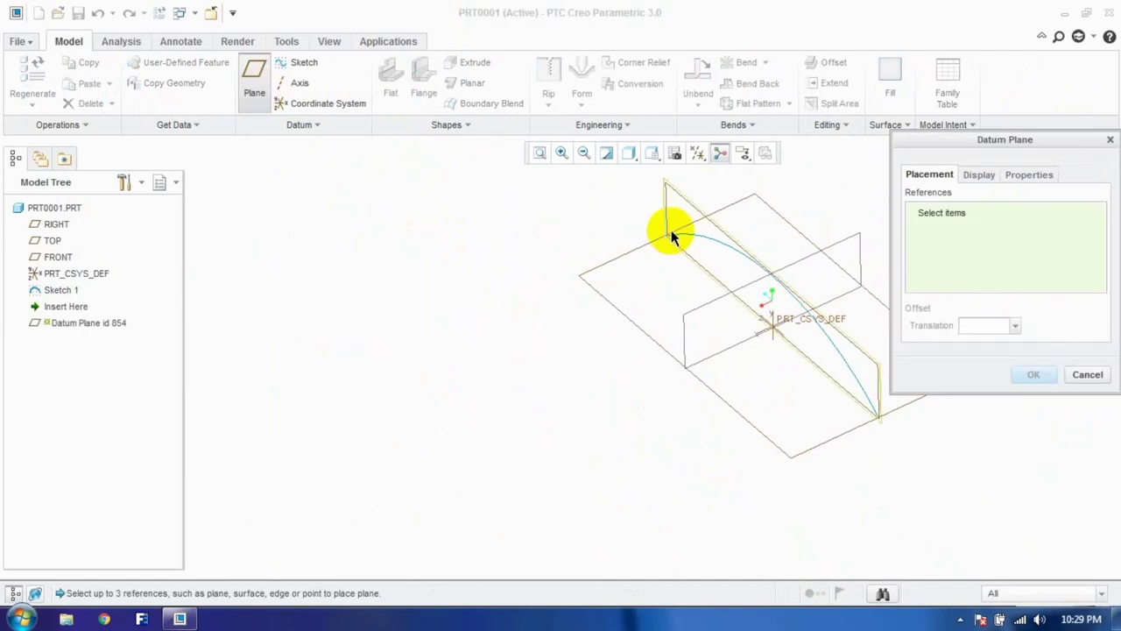
click(708, 219)
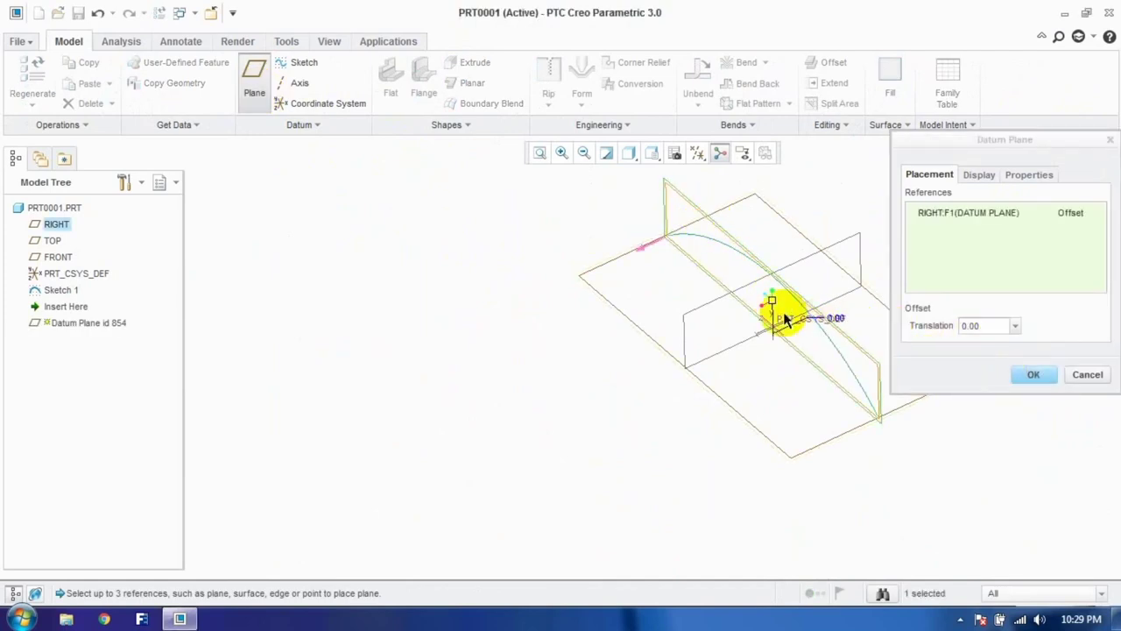
drag(770, 305, 603, 380)
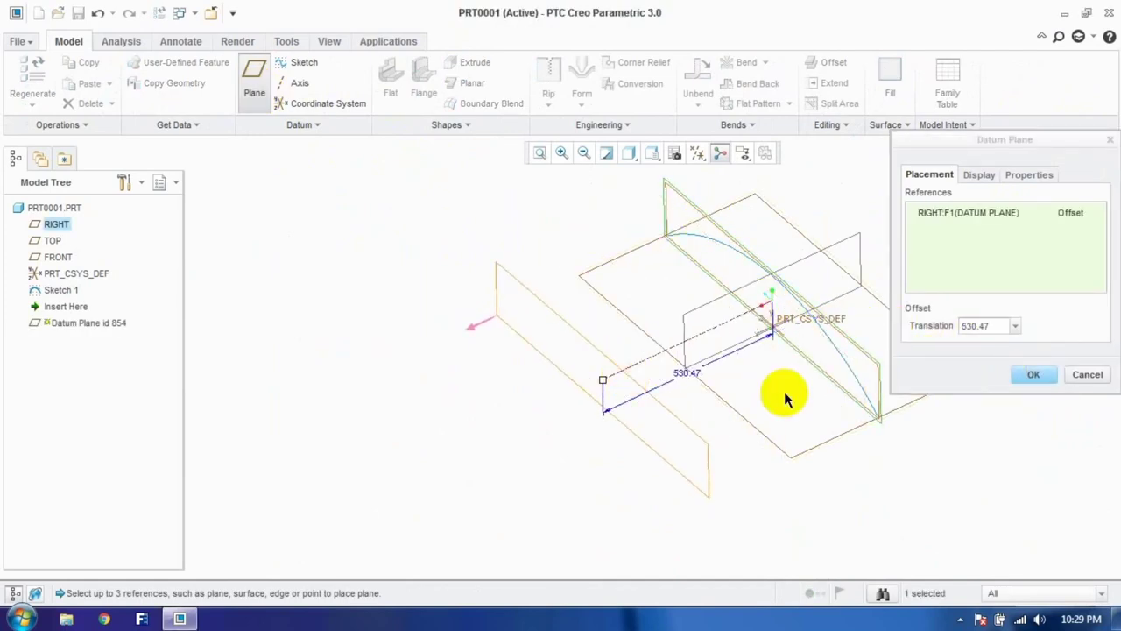
click(1032, 376)
click(946, 443)
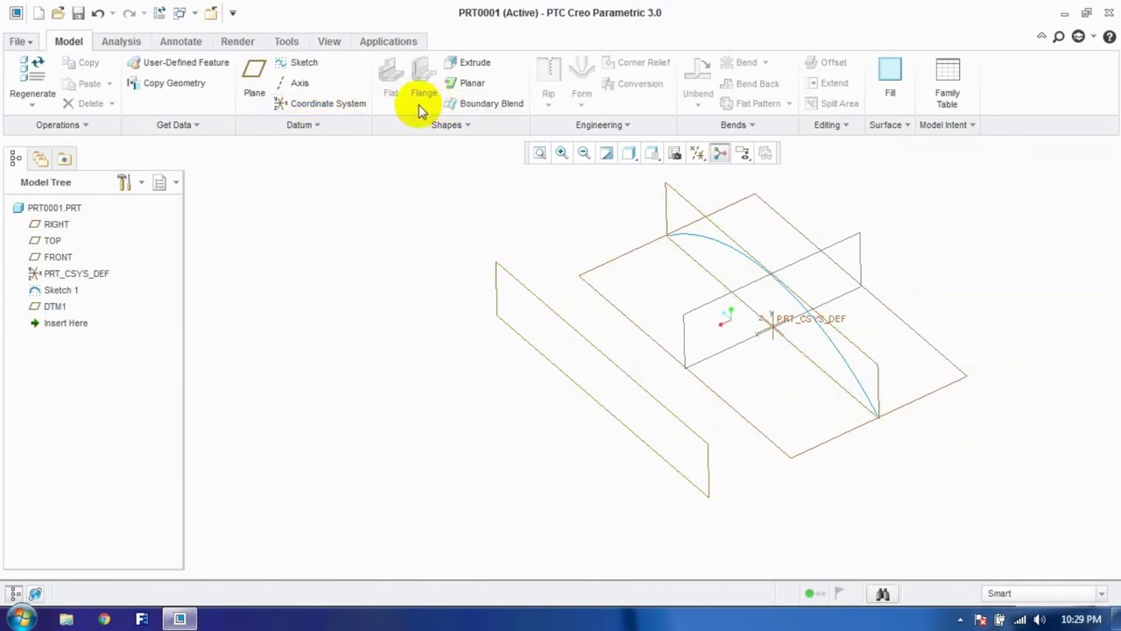
Step: Create Sketch 2 on DTM1 by projecting the existing arc
click(298, 65)
click(525, 295)
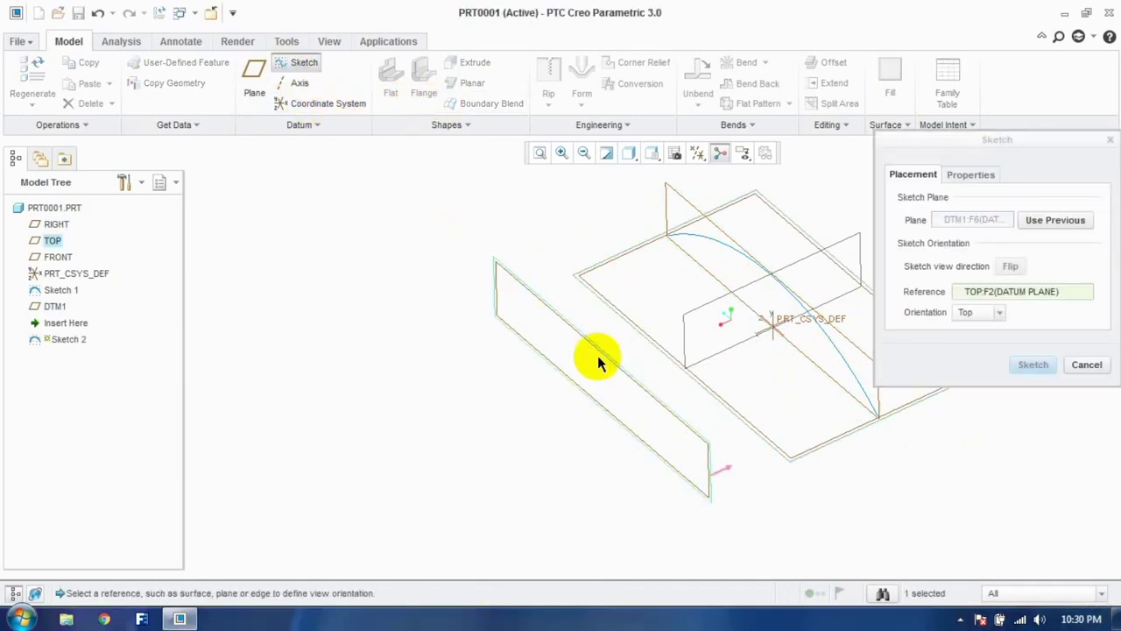
click(1016, 368)
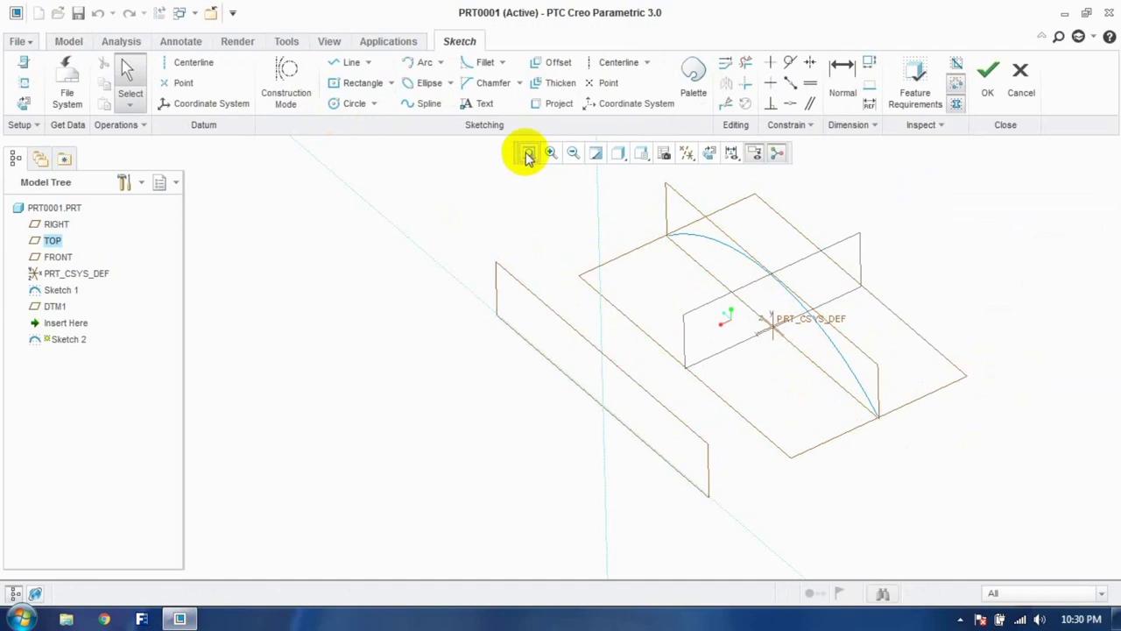
click(555, 103)
click(687, 239)
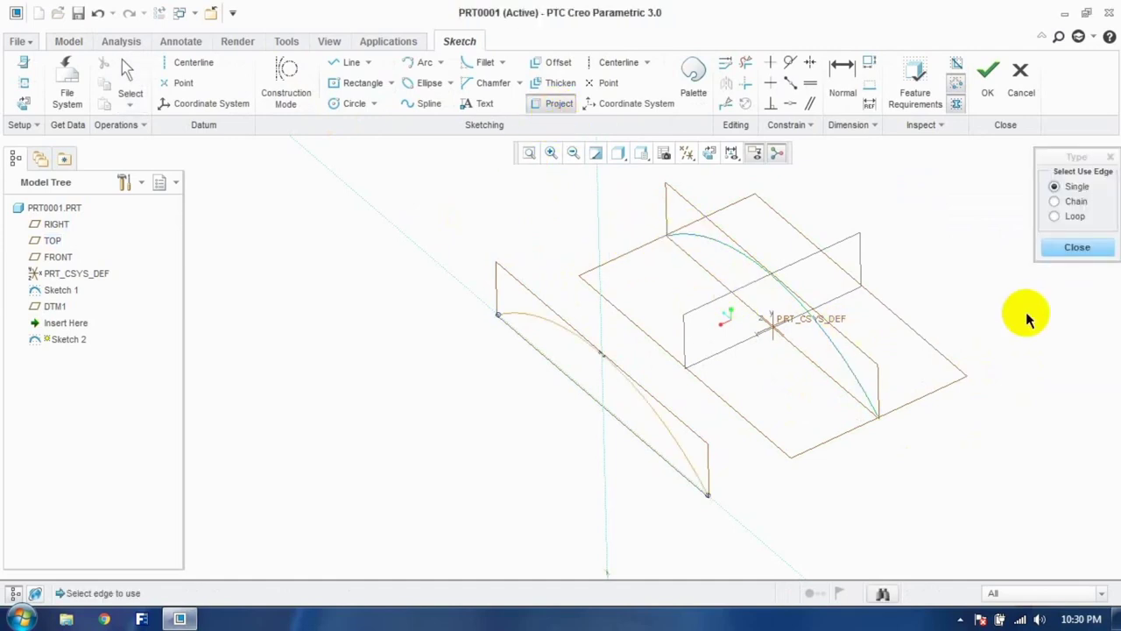
click(1062, 249)
click(988, 87)
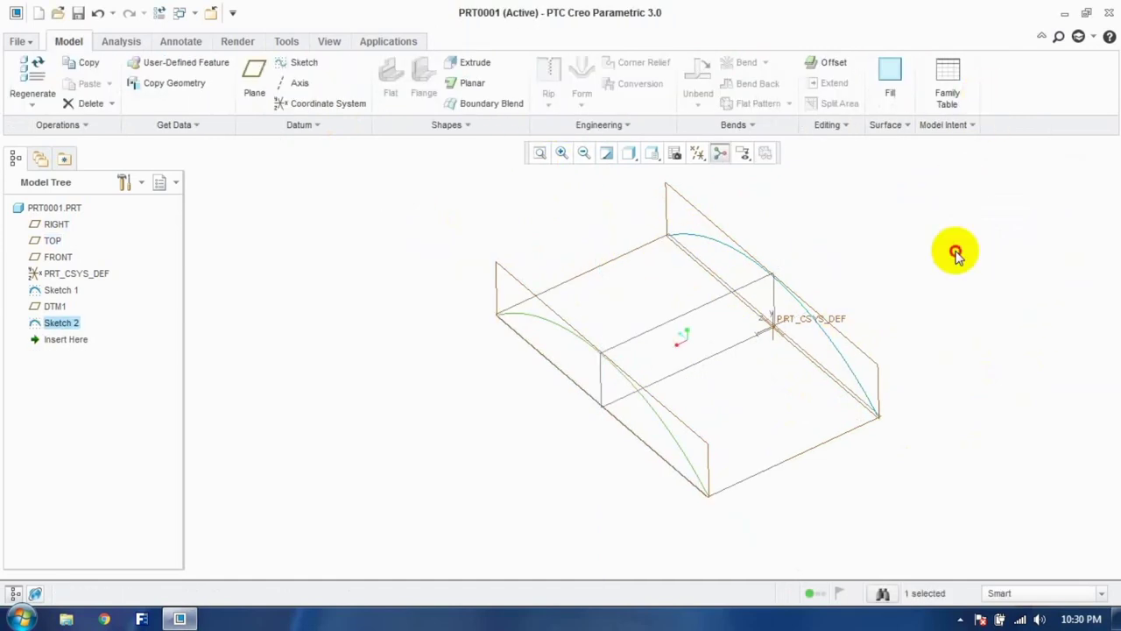
Step: Create a boundary-blend wall between the two arc curves
click(482, 109)
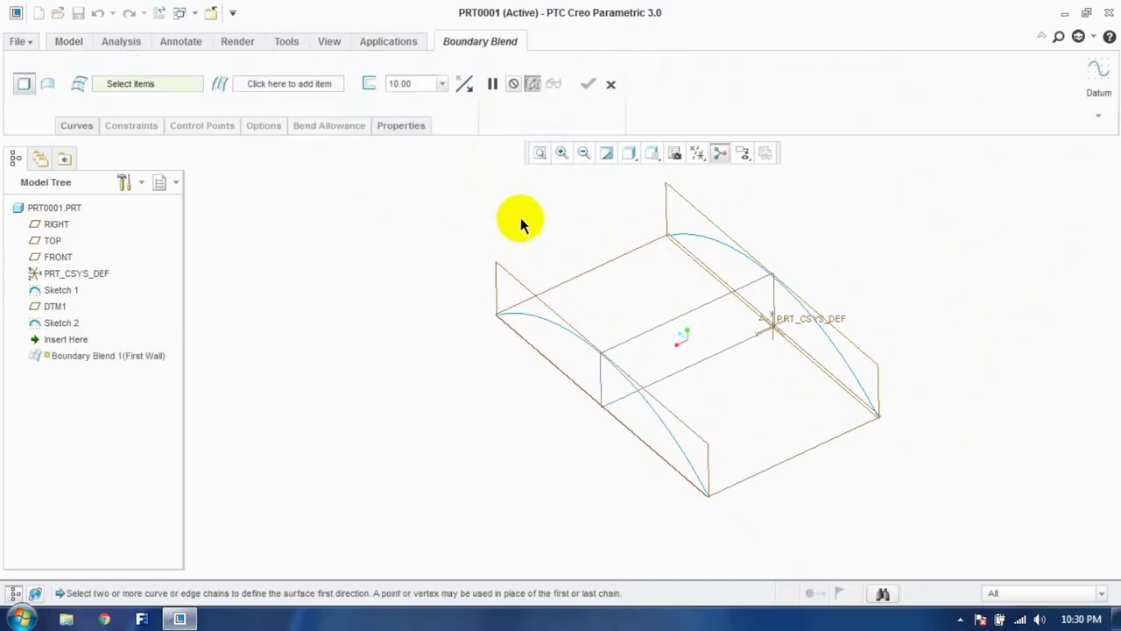
click(717, 250)
ctrl+click(551, 325)
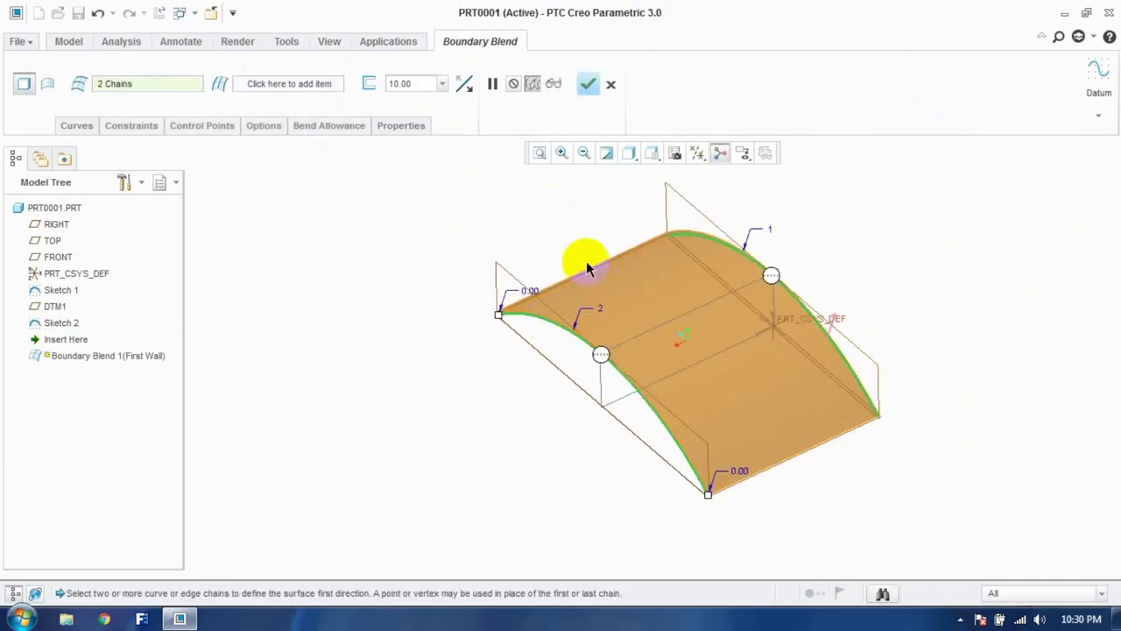
click(598, 86)
Step: Inspect the curved wall, then undo it along with both sketches and DTM1
middle_drag(532, 358, 637, 341)
scroll(753, 395, up, 2)
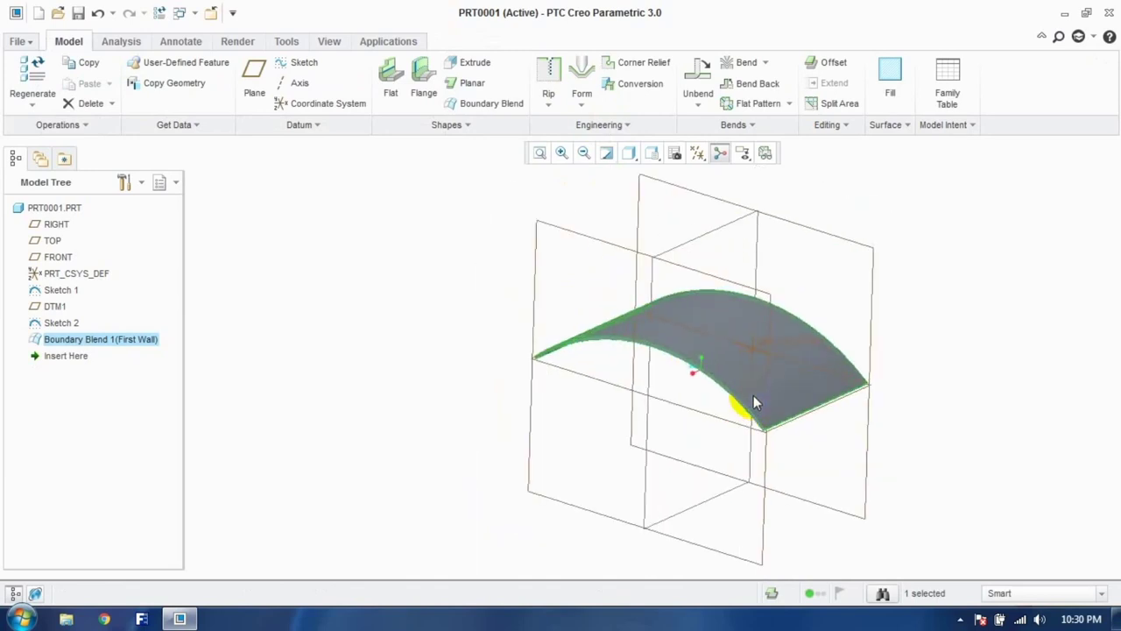
key(ctrl+z)
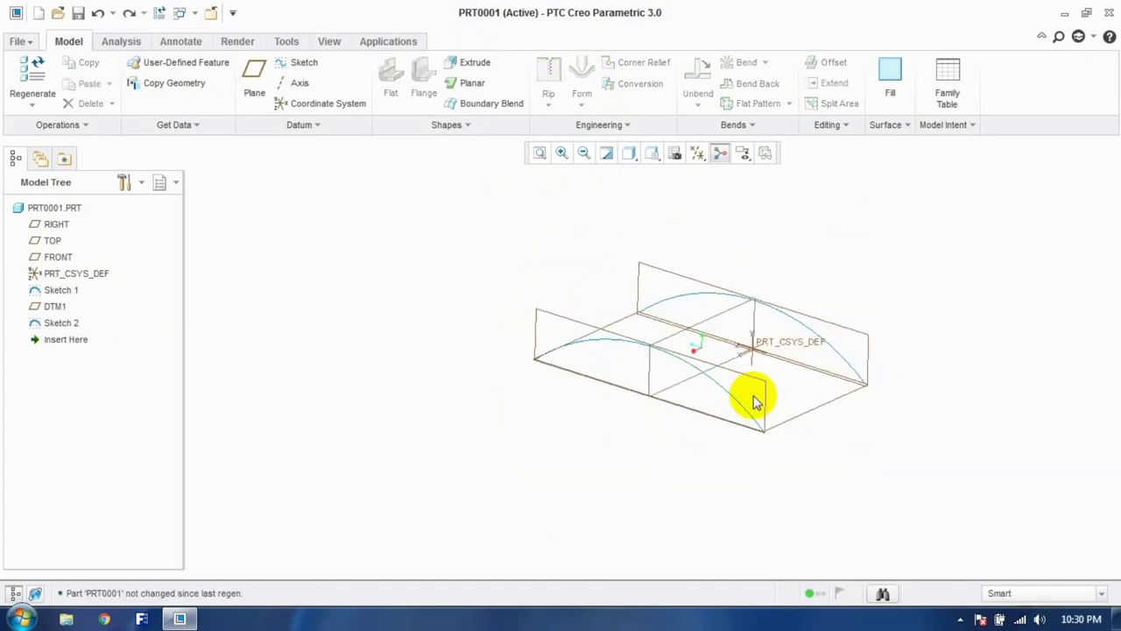
key(ctrl+z)
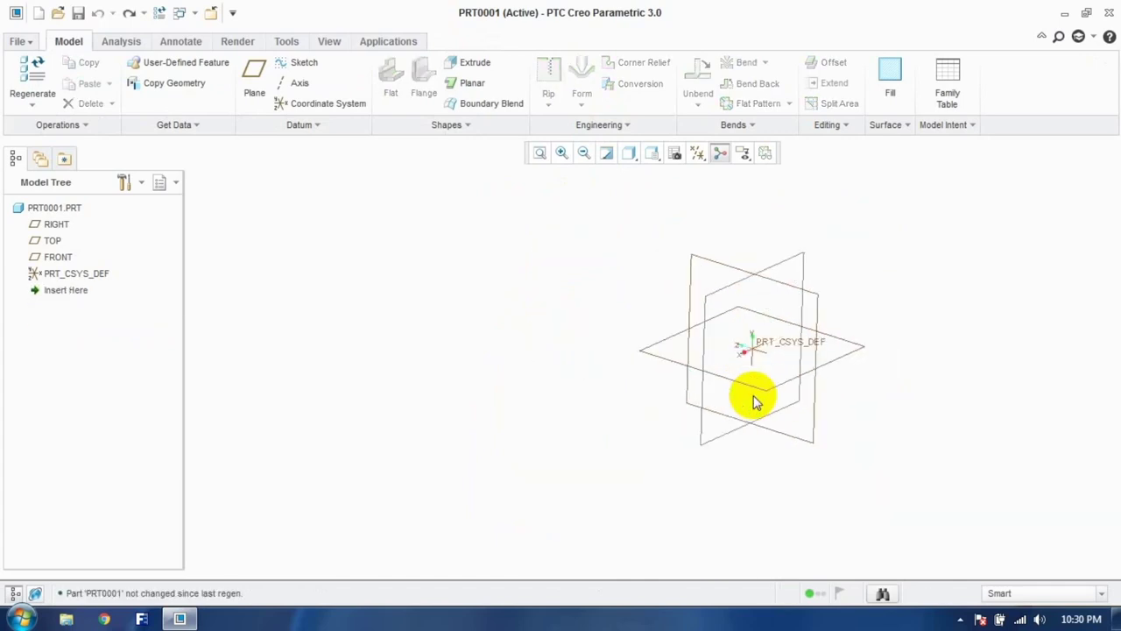
Step: Start a Planar wall sketched on TOP and draw a rectangle from the origin
click(472, 84)
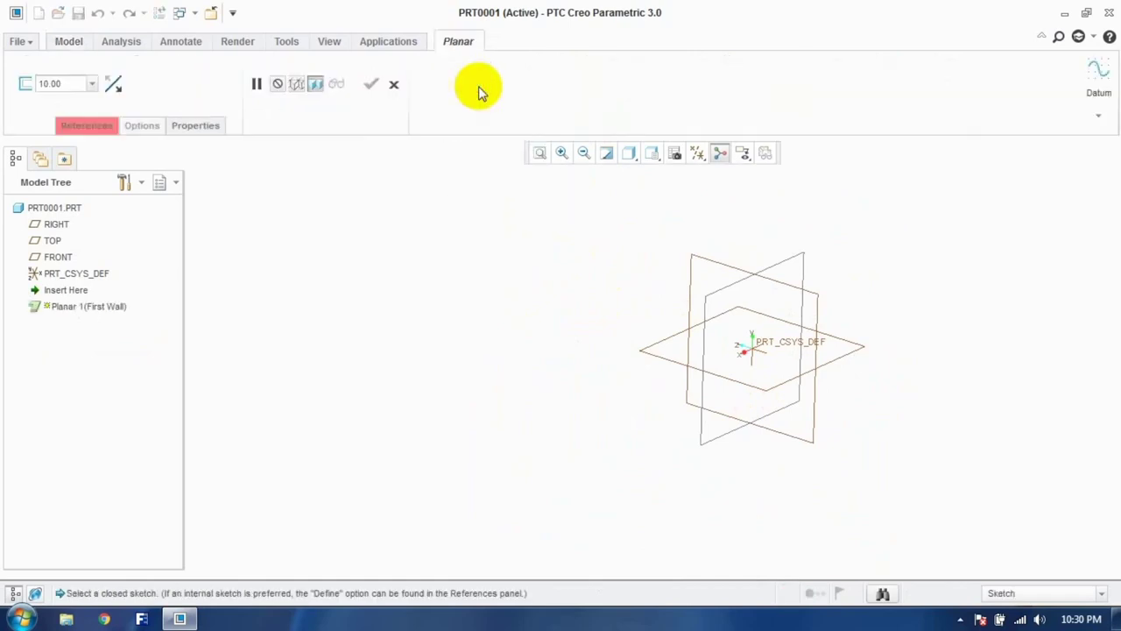
click(88, 126)
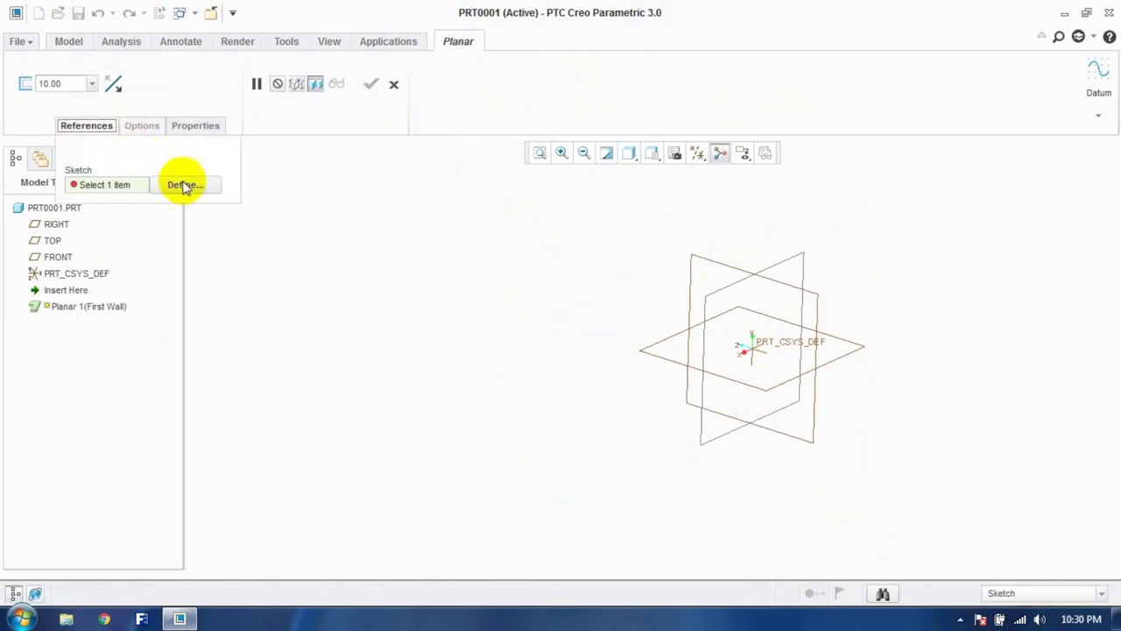
click(186, 186)
click(672, 367)
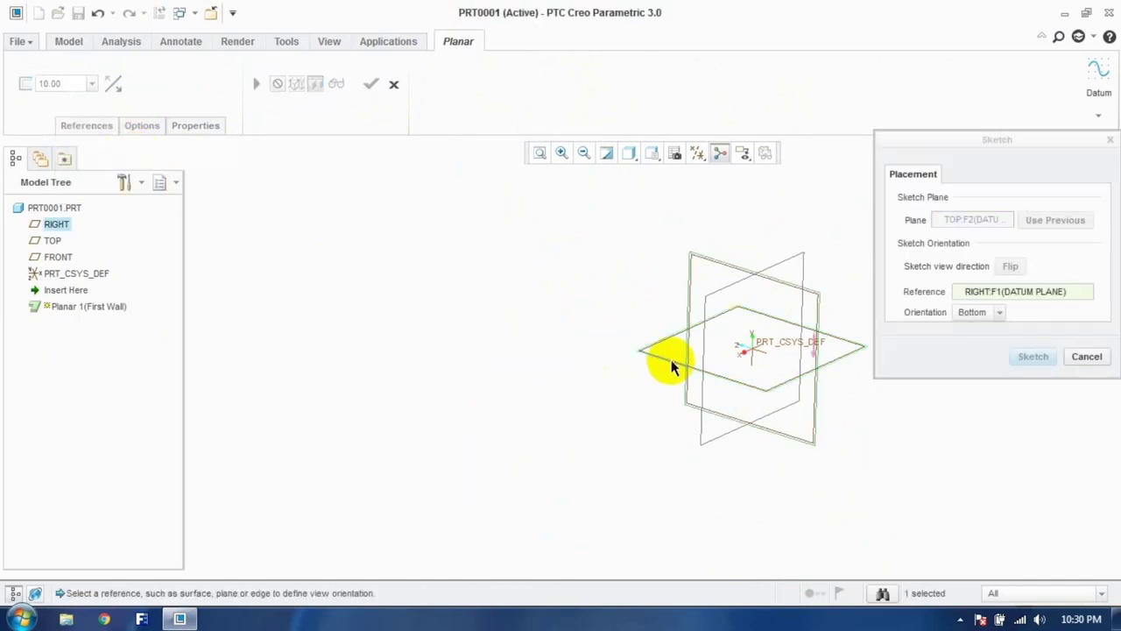
click(1031, 359)
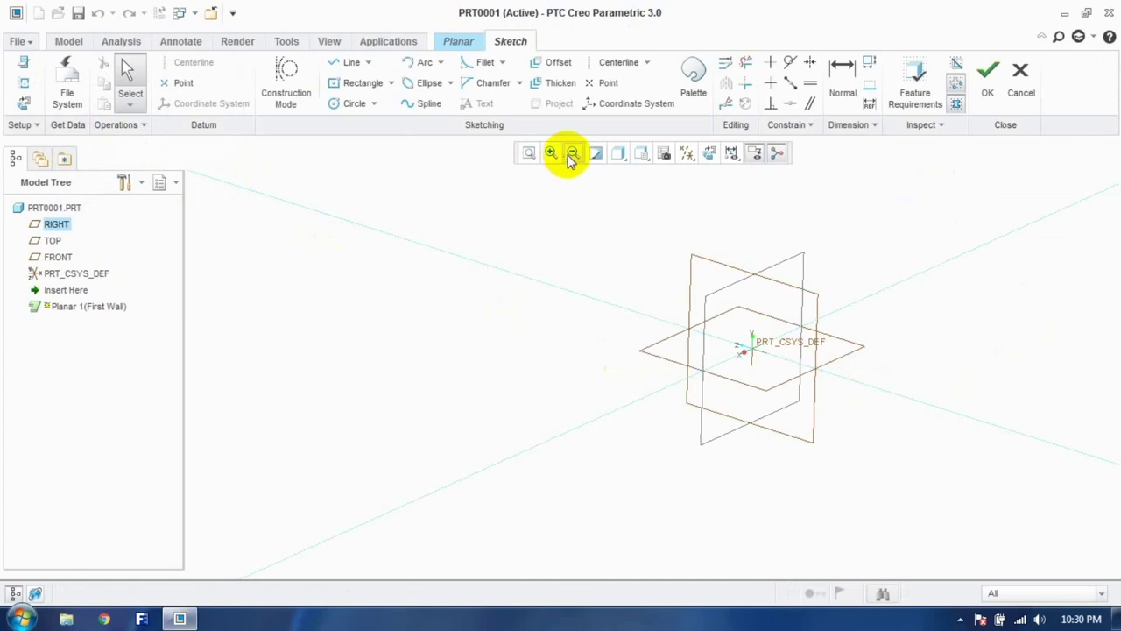
click(364, 83)
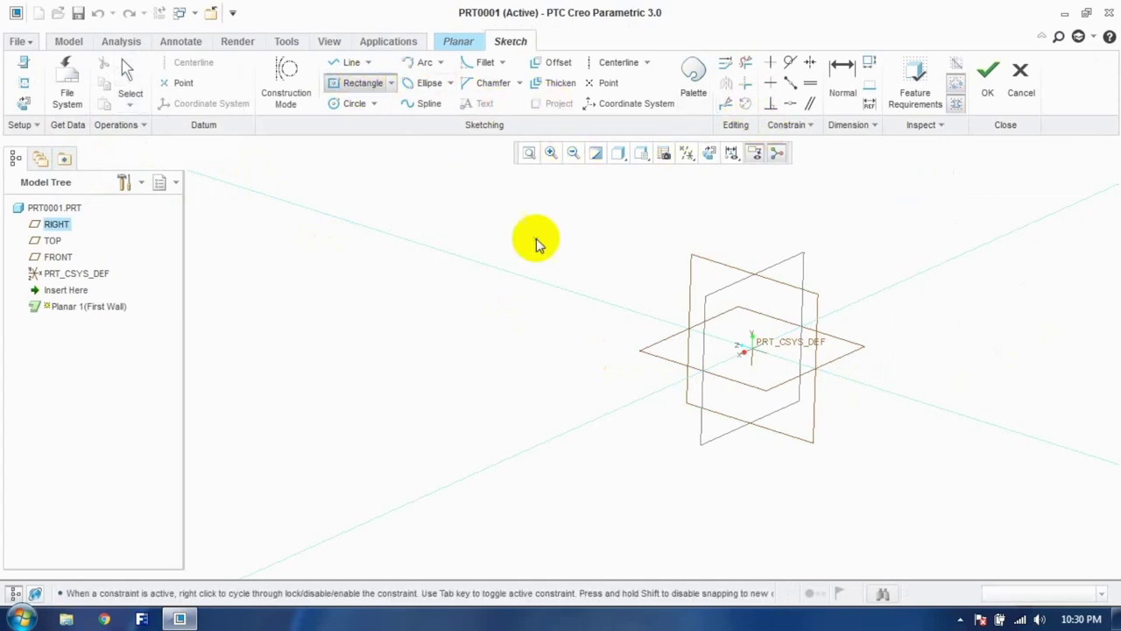
click(751, 348)
key(ctrl+d)
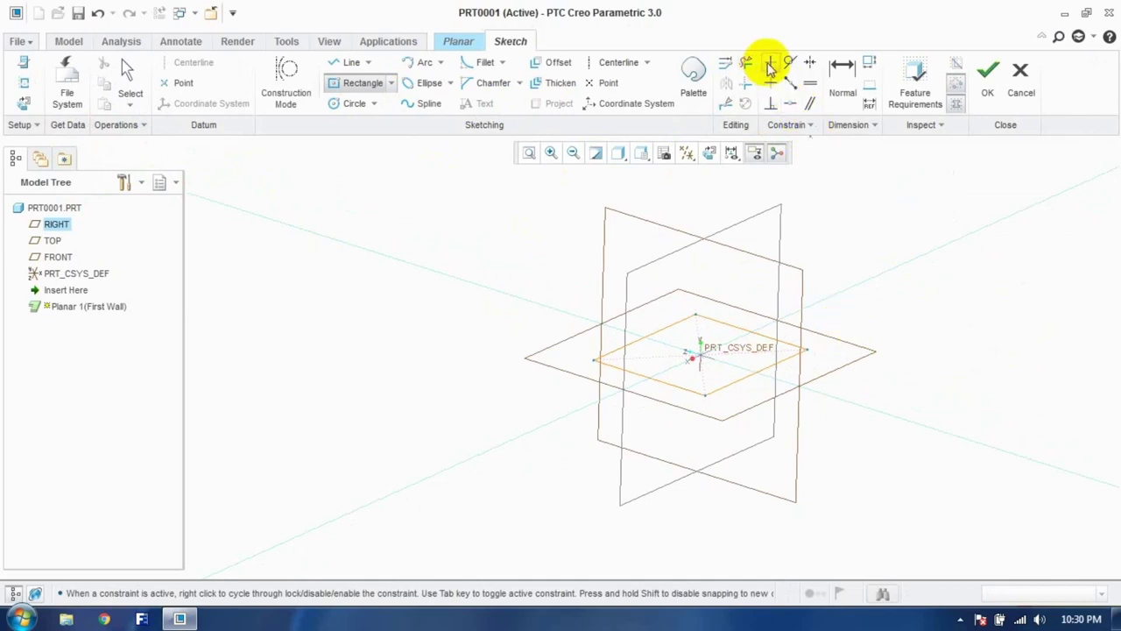
click(732, 67)
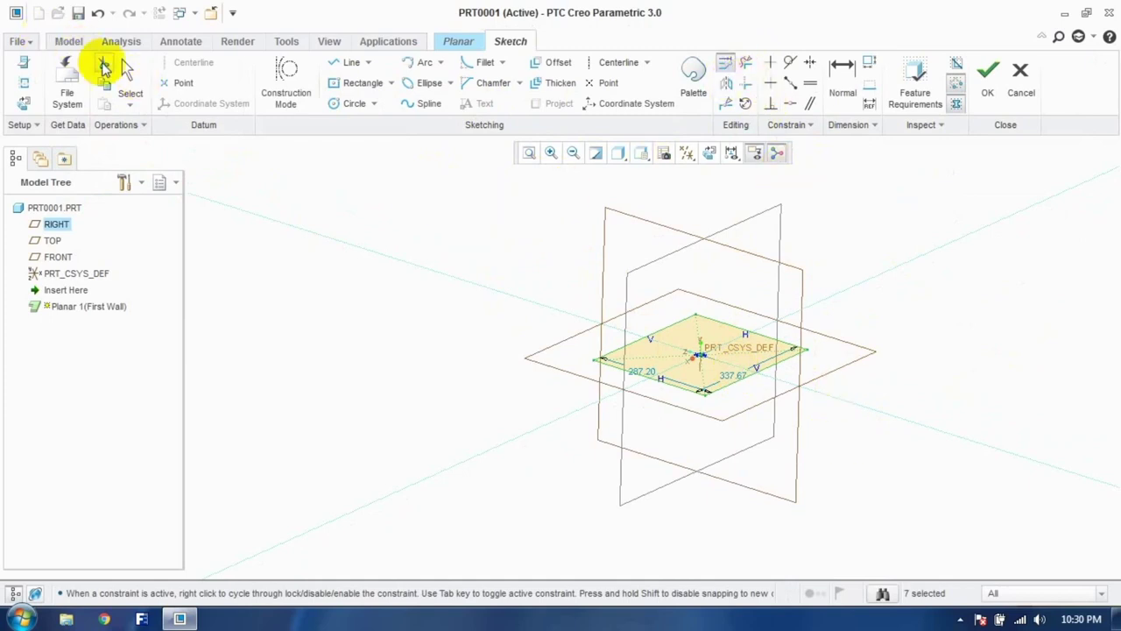
Step: Modify the rectangle's sides to 100 by 100 and finish the sketch
drag(396, 181, 910, 490)
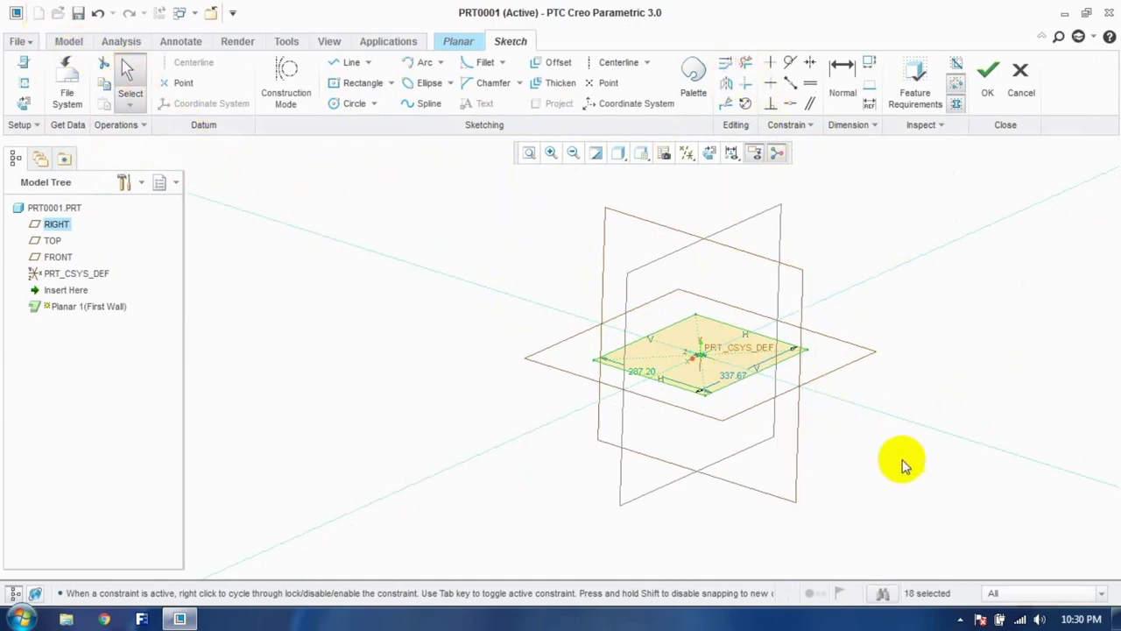
click(726, 62)
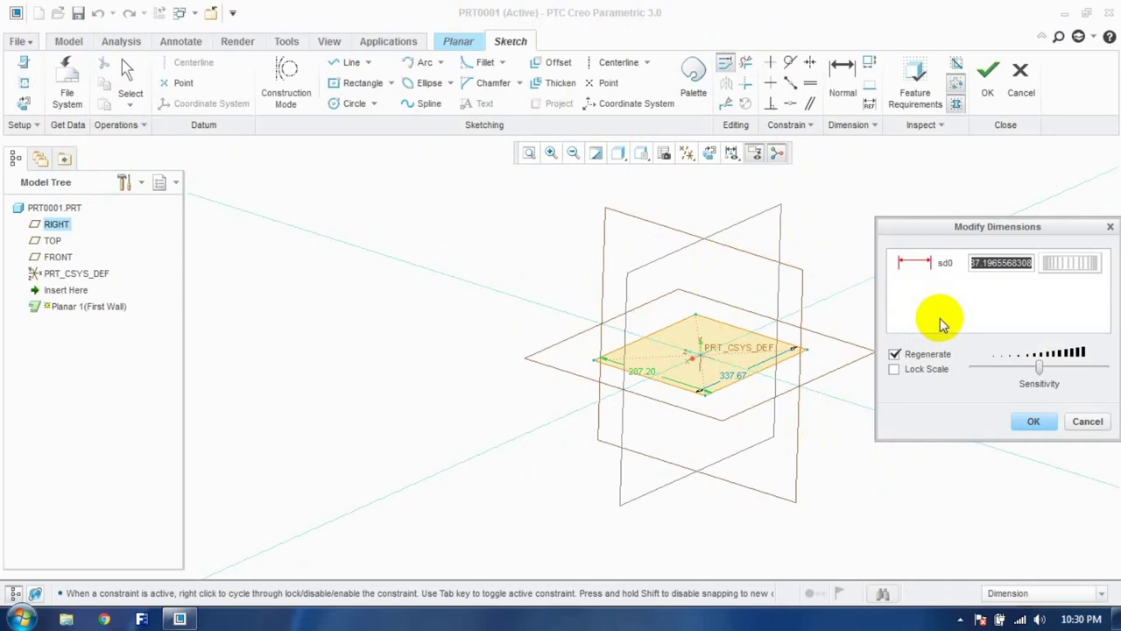
text(100)
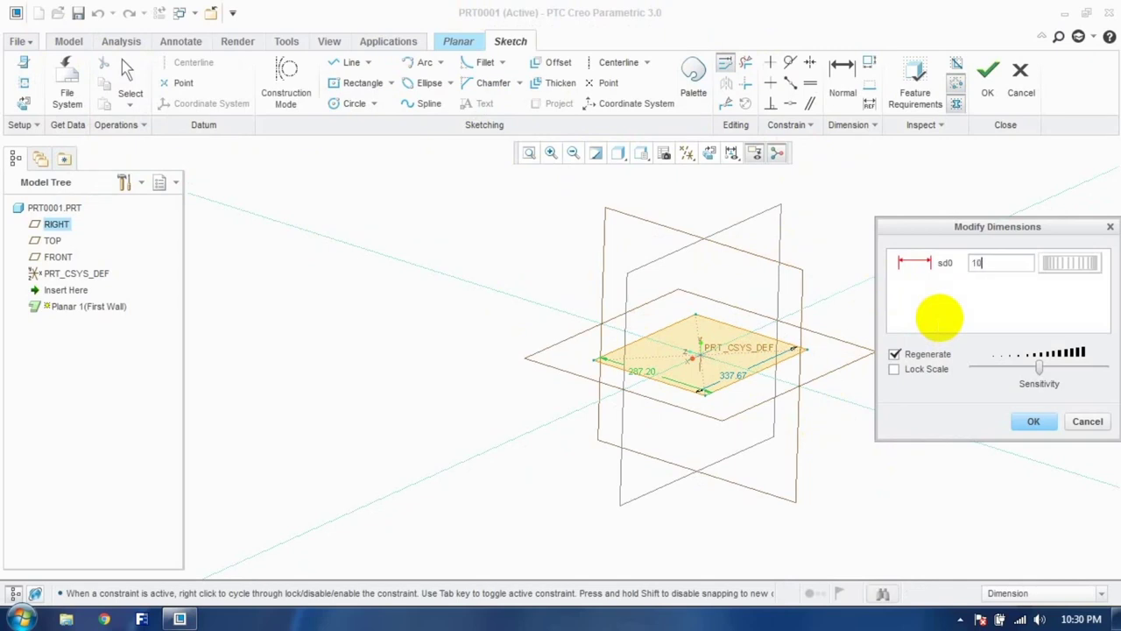
key(Return)
click(706, 372)
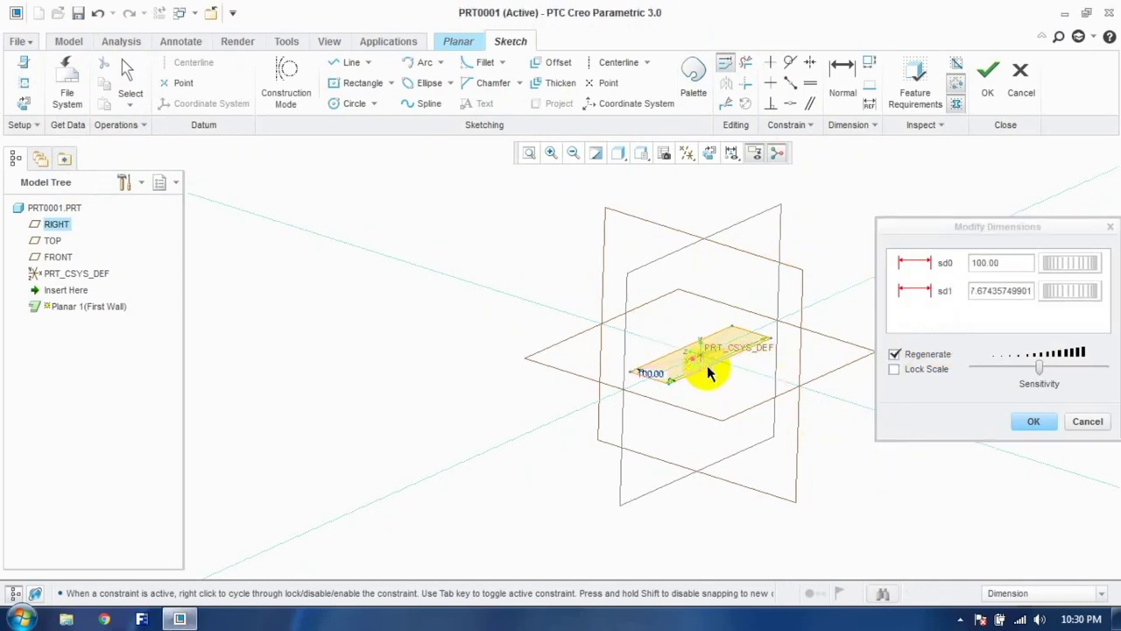
click(995, 290)
text(100)
click(1034, 421)
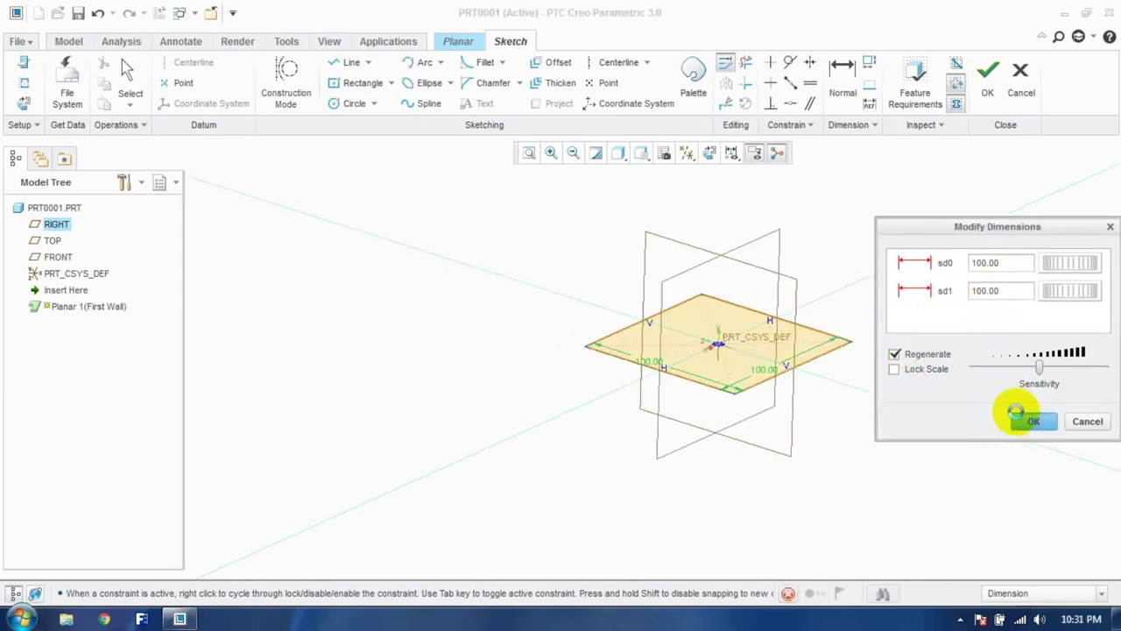
click(984, 87)
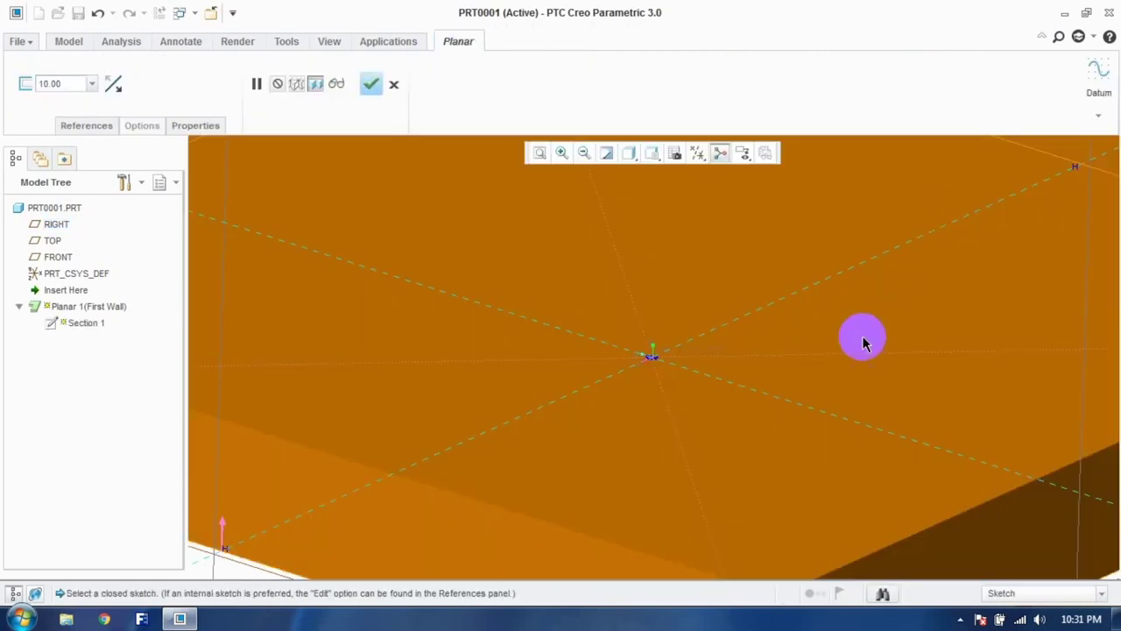
Step: Set the planar wall thickness to 1
scroll(856, 350, down, 5)
scroll(901, 306, up, 2)
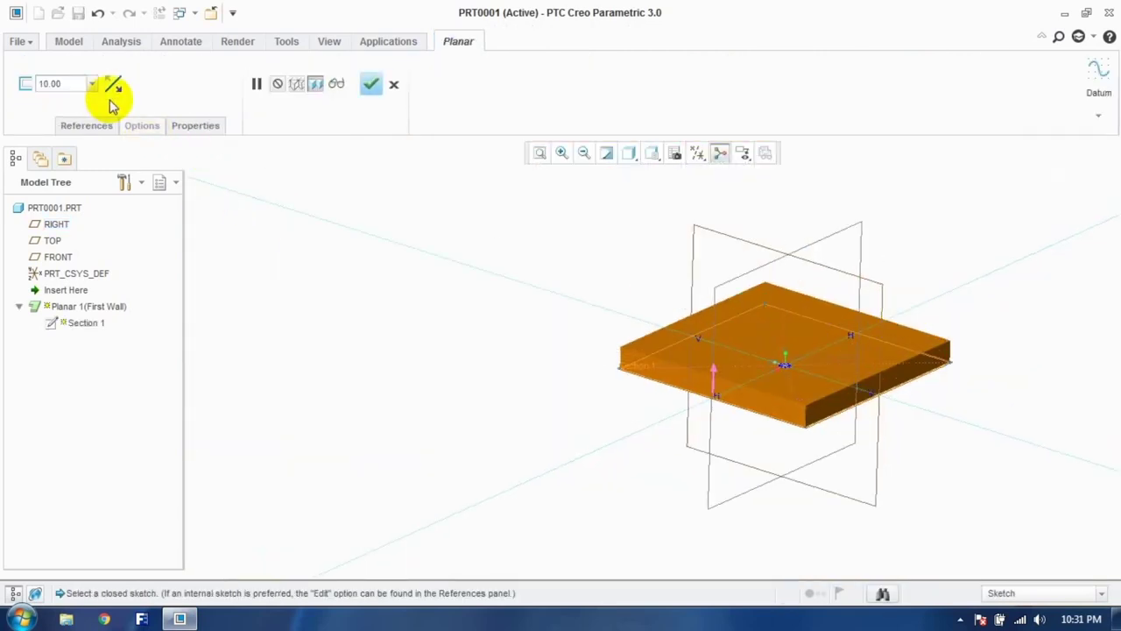
text(1)
key(Return)
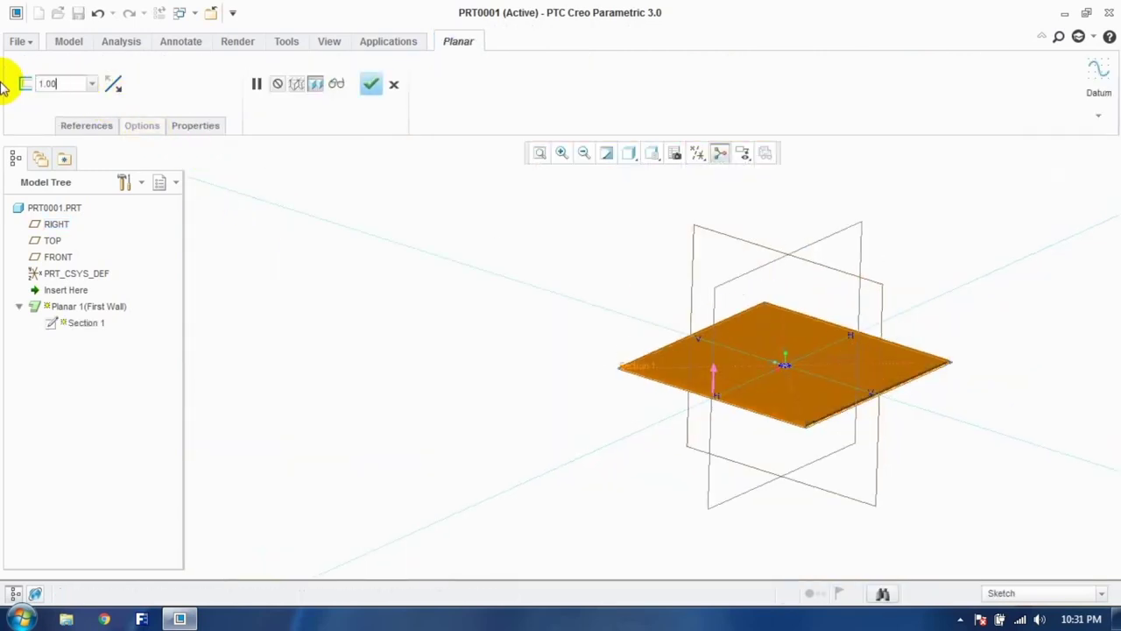
Step: Finish the Planar 1 wall, briefly checking the rip options
click(371, 84)
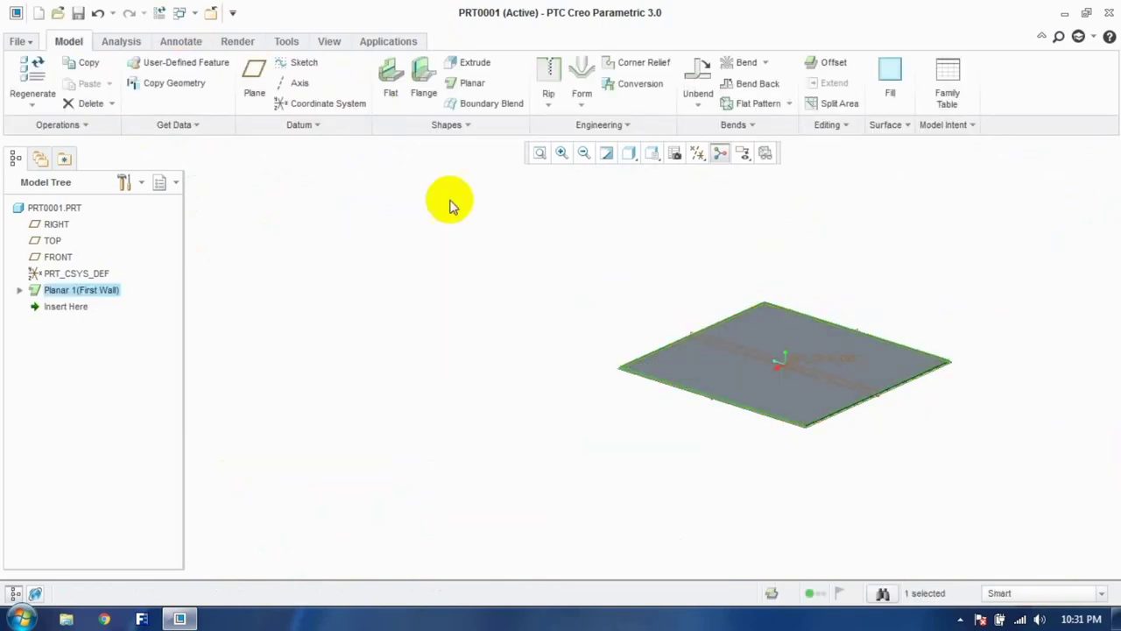
scroll(979, 385, up, 3)
click(908, 273)
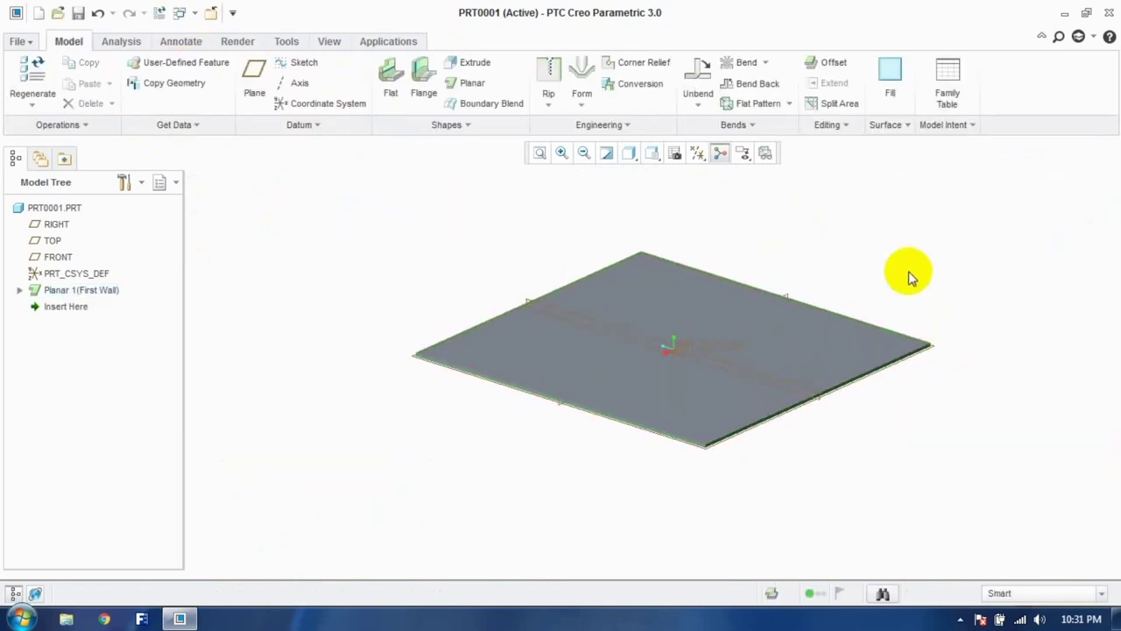
click(550, 106)
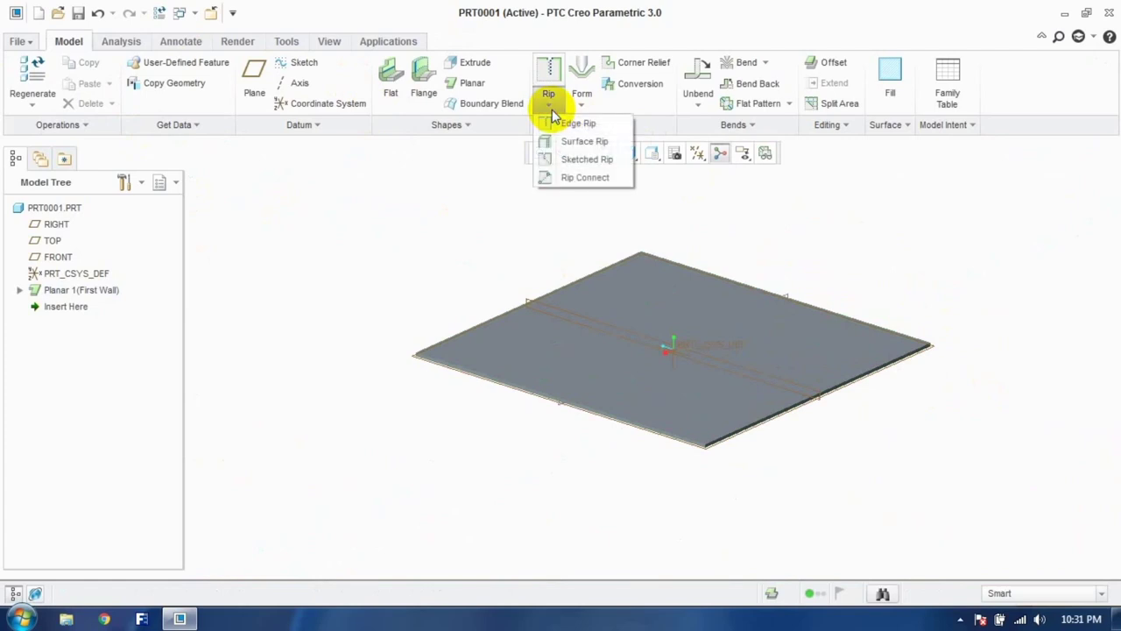
click(376, 257)
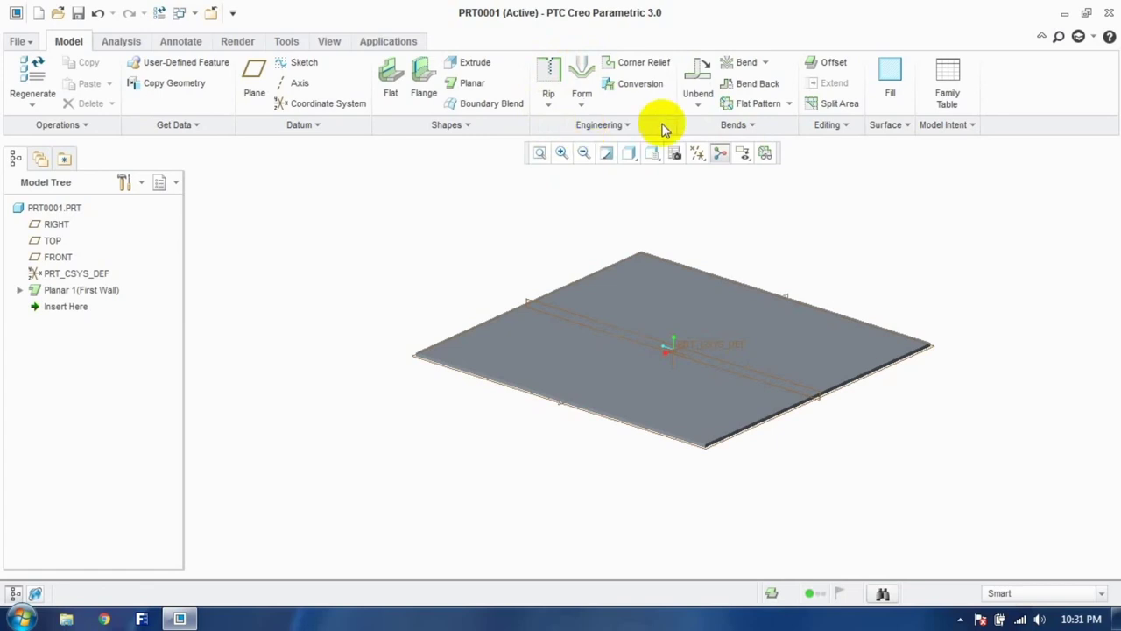
Step: Add Flat 1 on the plate's front edge and select the top surface
click(395, 83)
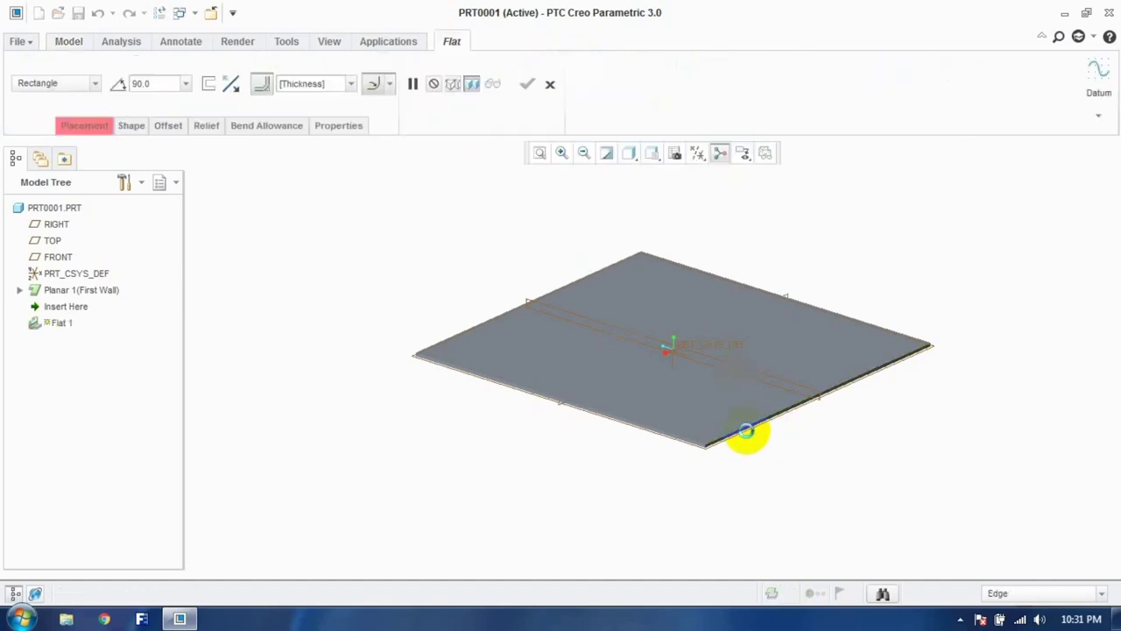
click(747, 435)
click(526, 85)
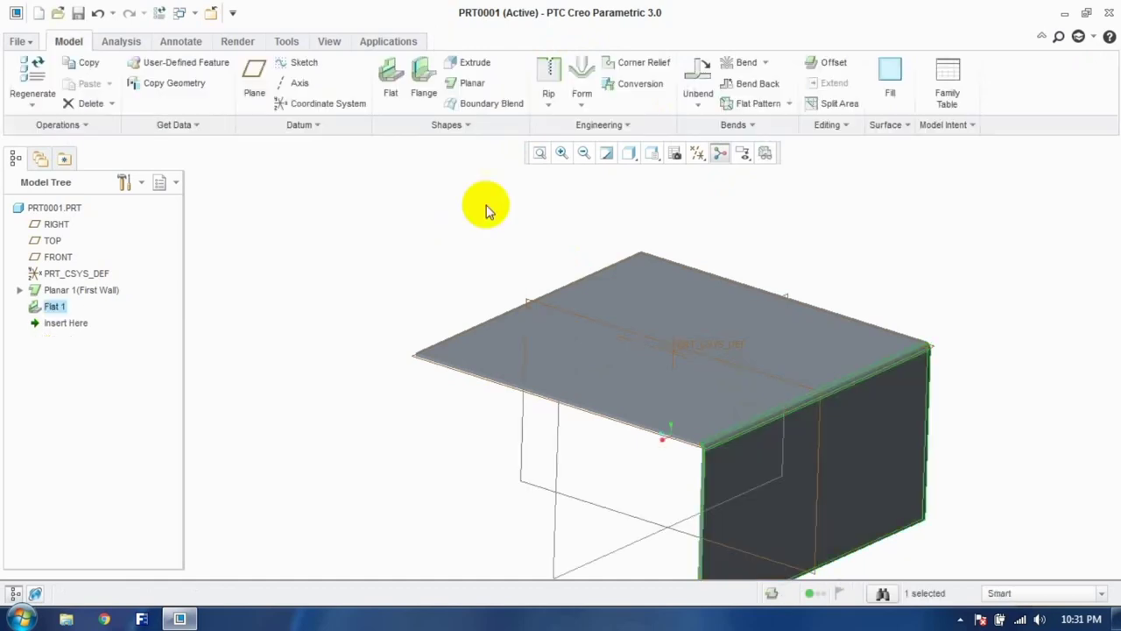
click(625, 277)
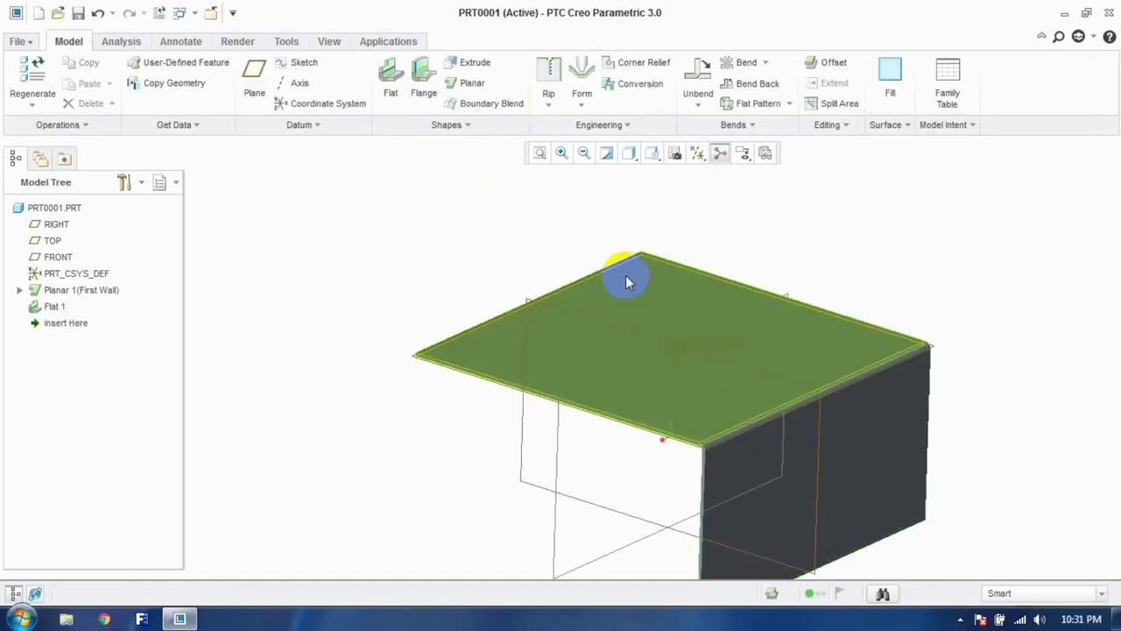
Step: Unbend the bent wall so the part lies flat
click(695, 77)
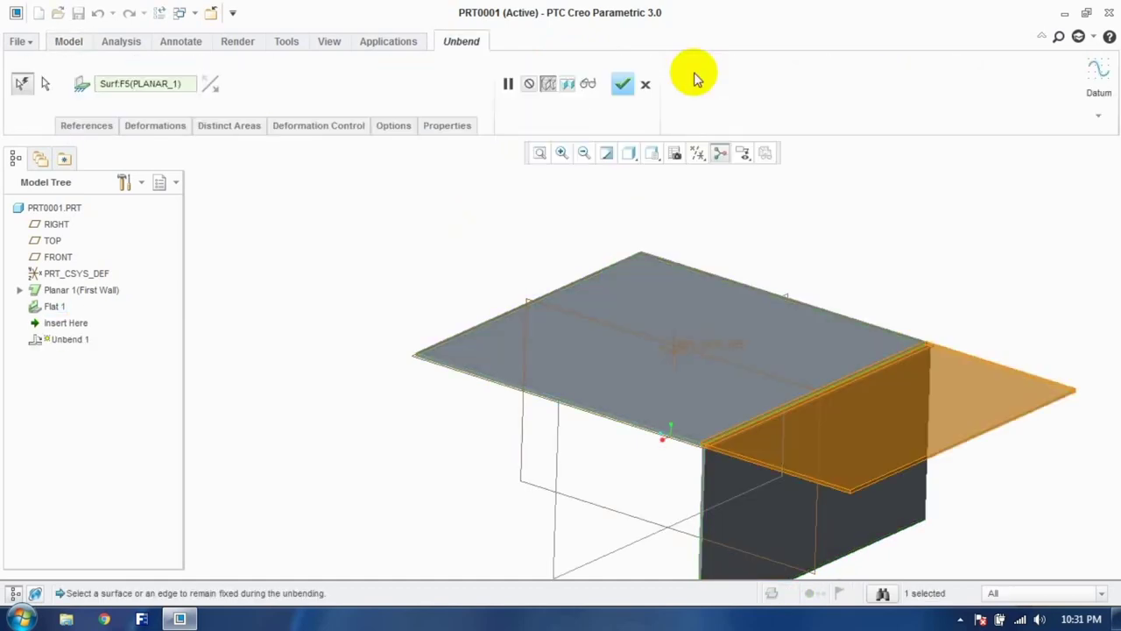
click(622, 83)
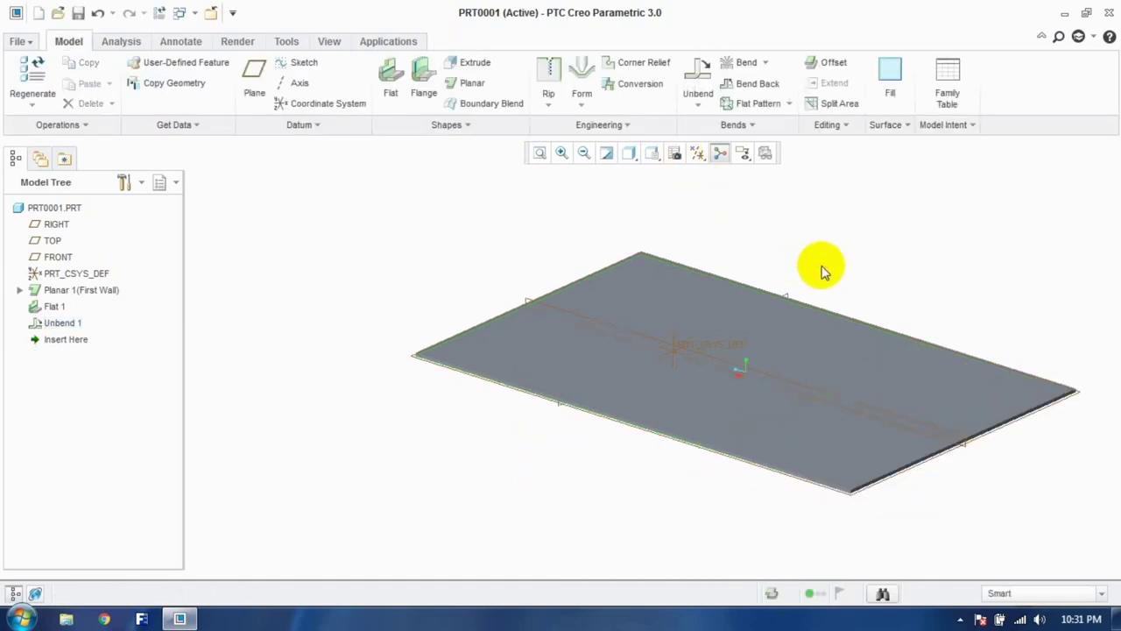
scroll(908, 342, up, 3)
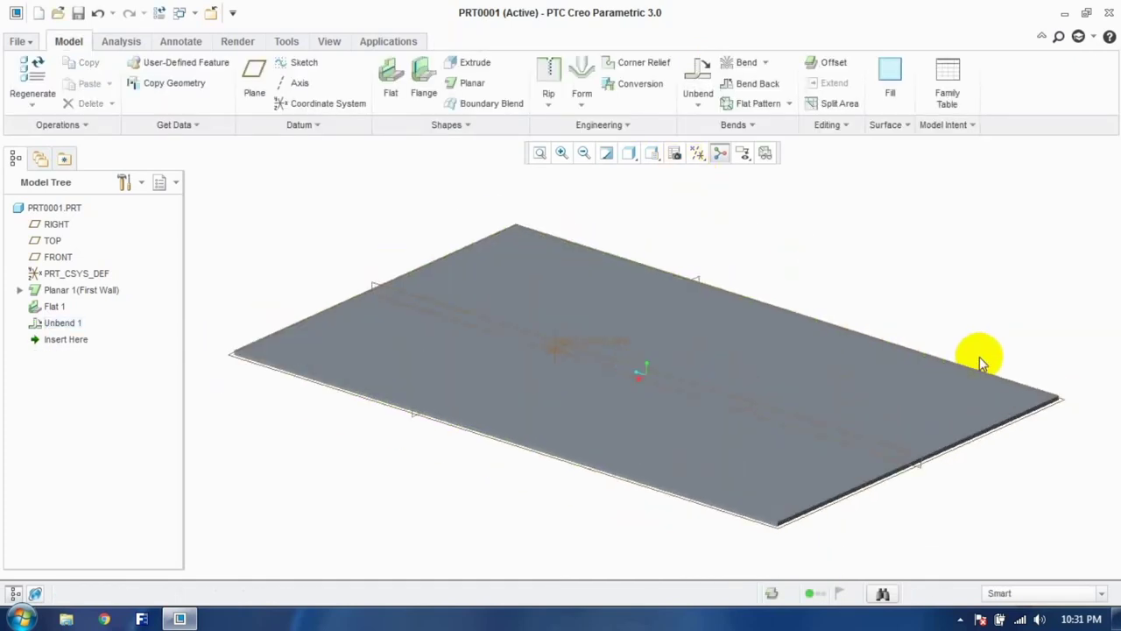
click(781, 376)
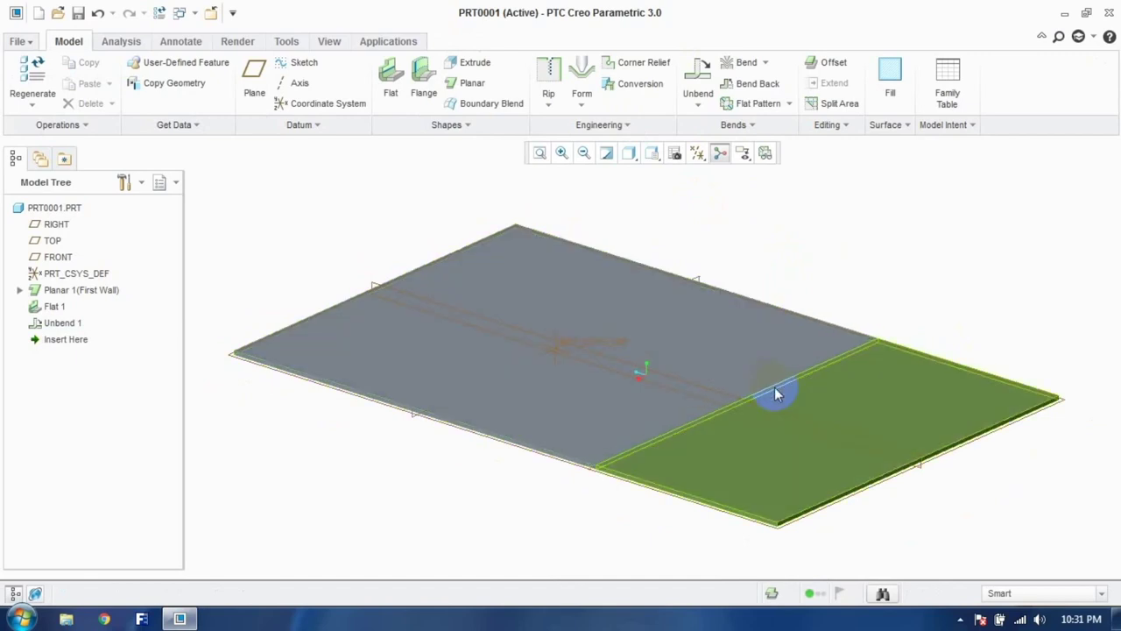
Step: Try a second Unbend and a Bend on the sheet, cancelling both
click(696, 105)
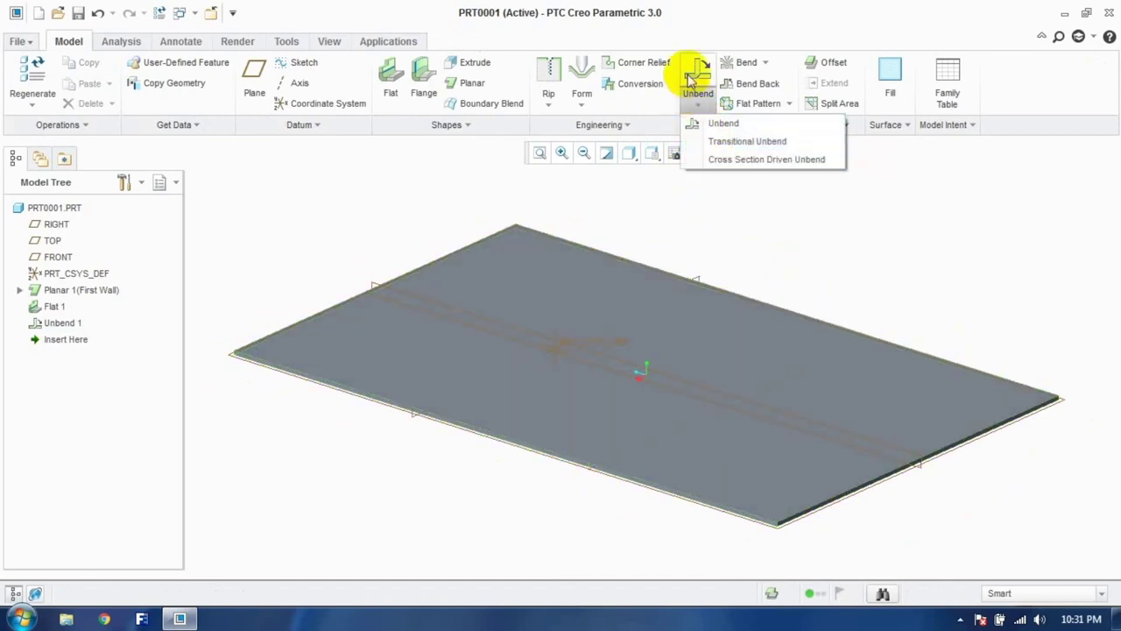
click(692, 83)
click(645, 85)
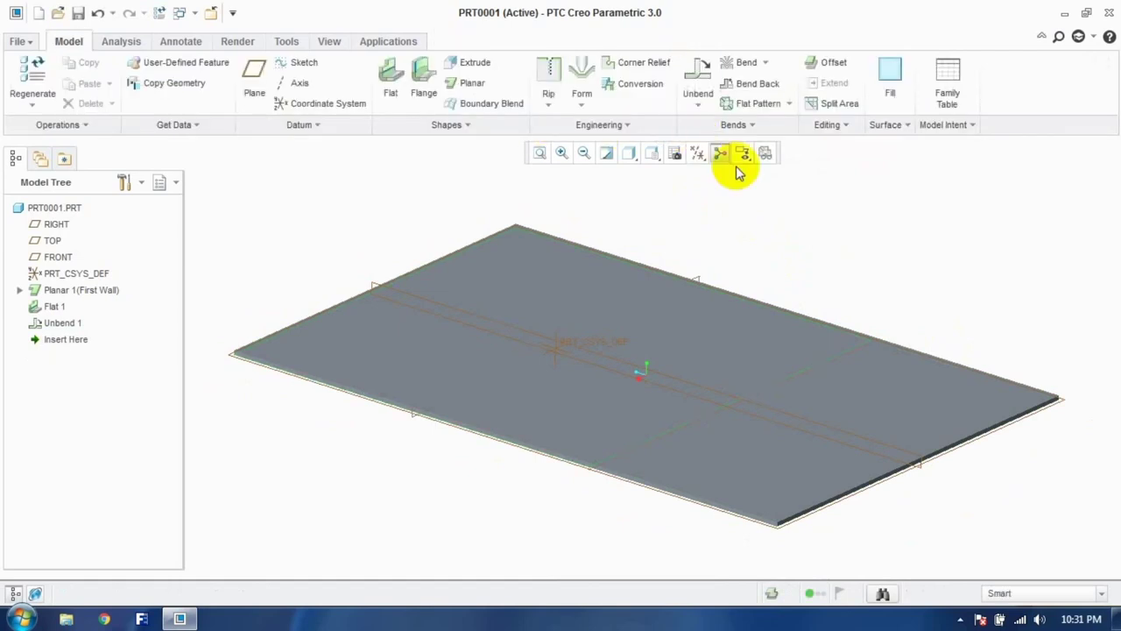
click(744, 64)
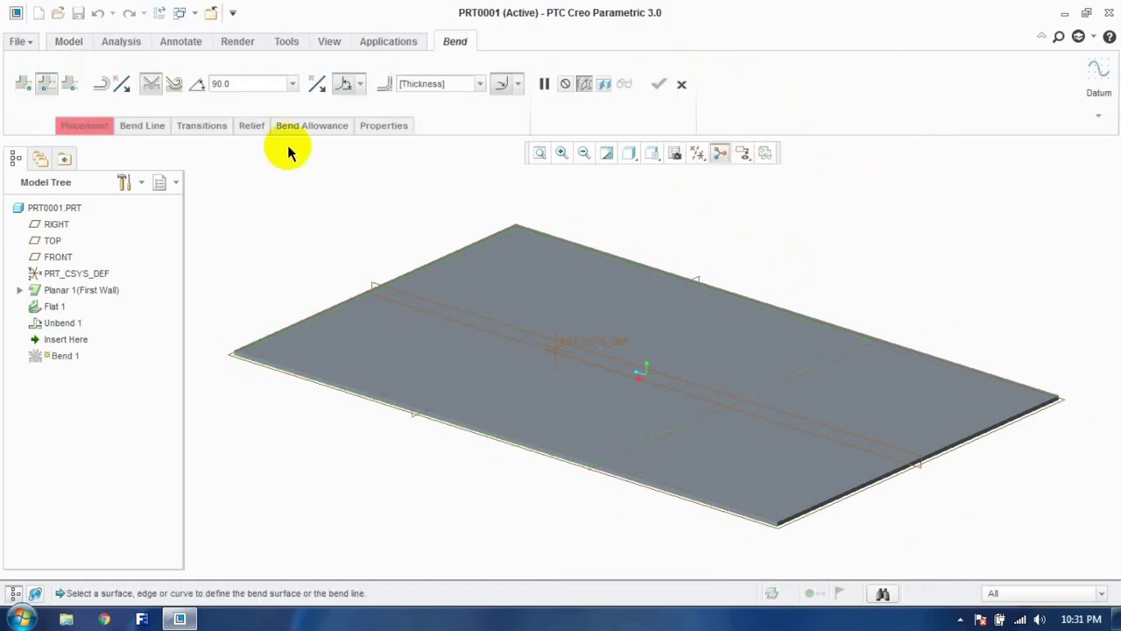
click(569, 374)
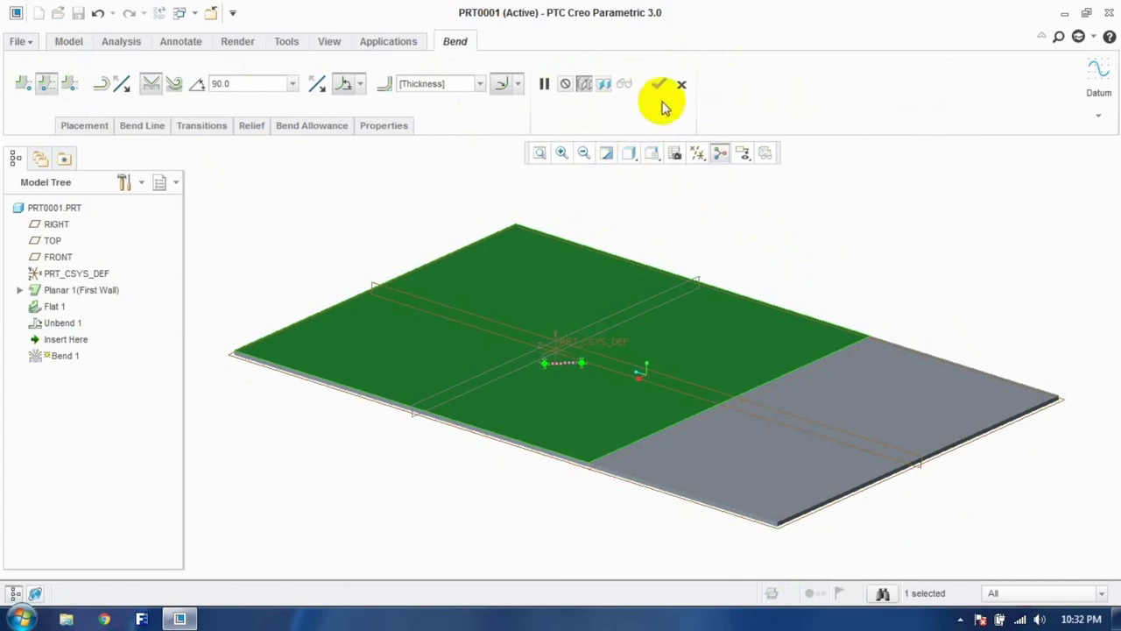
click(682, 84)
click(557, 337)
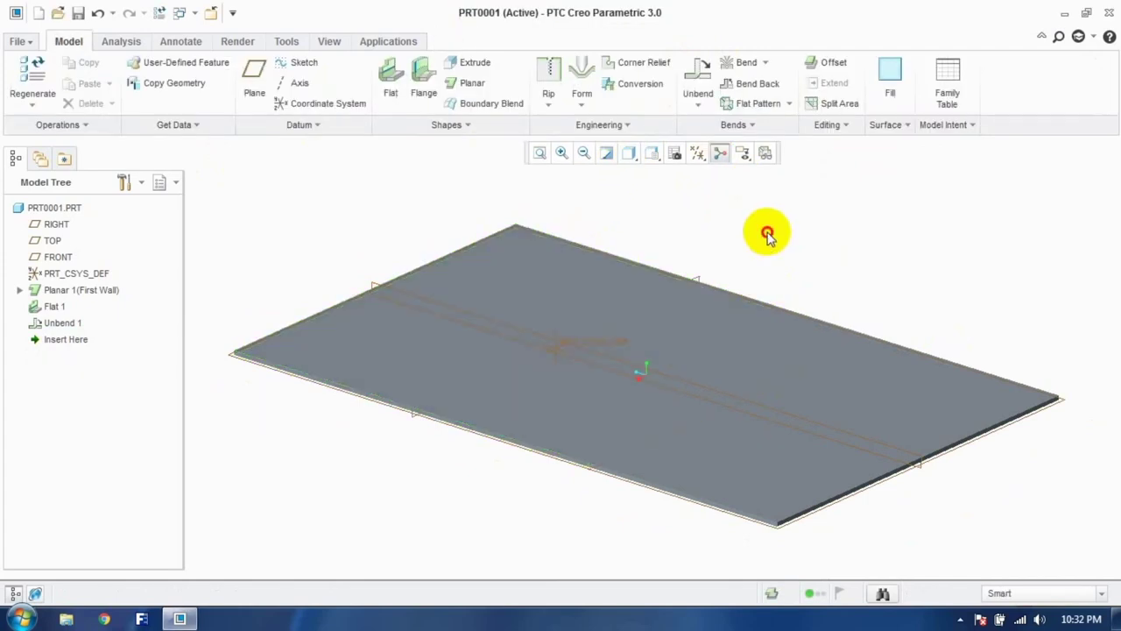
Step: Add a Bend Back, then undo back to the plain Planar 1 plate
click(755, 88)
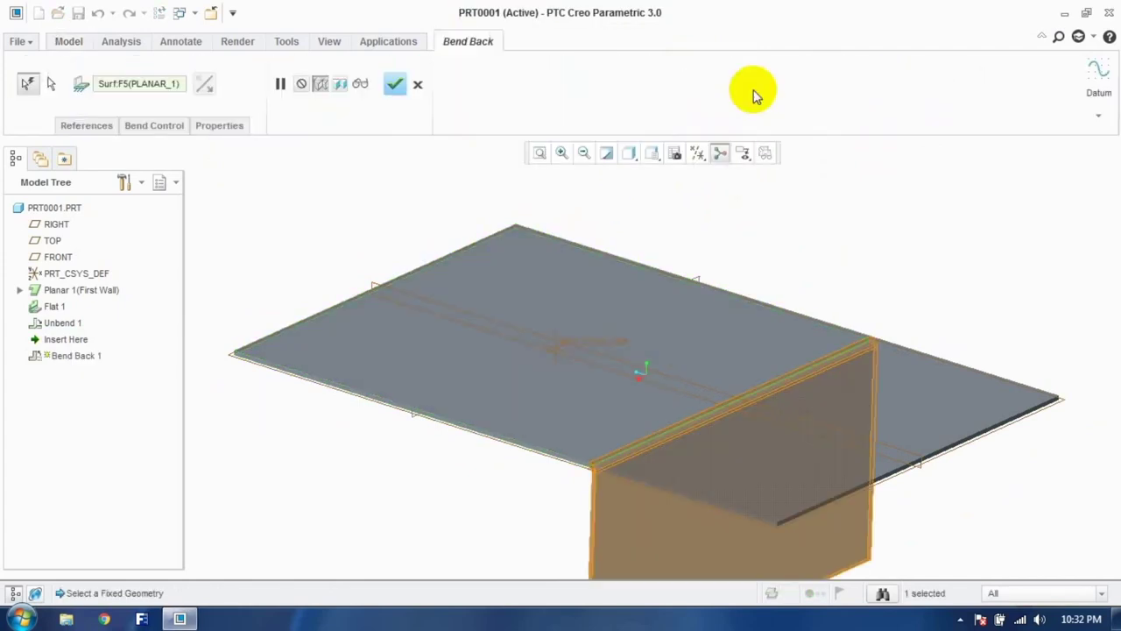
click(397, 80)
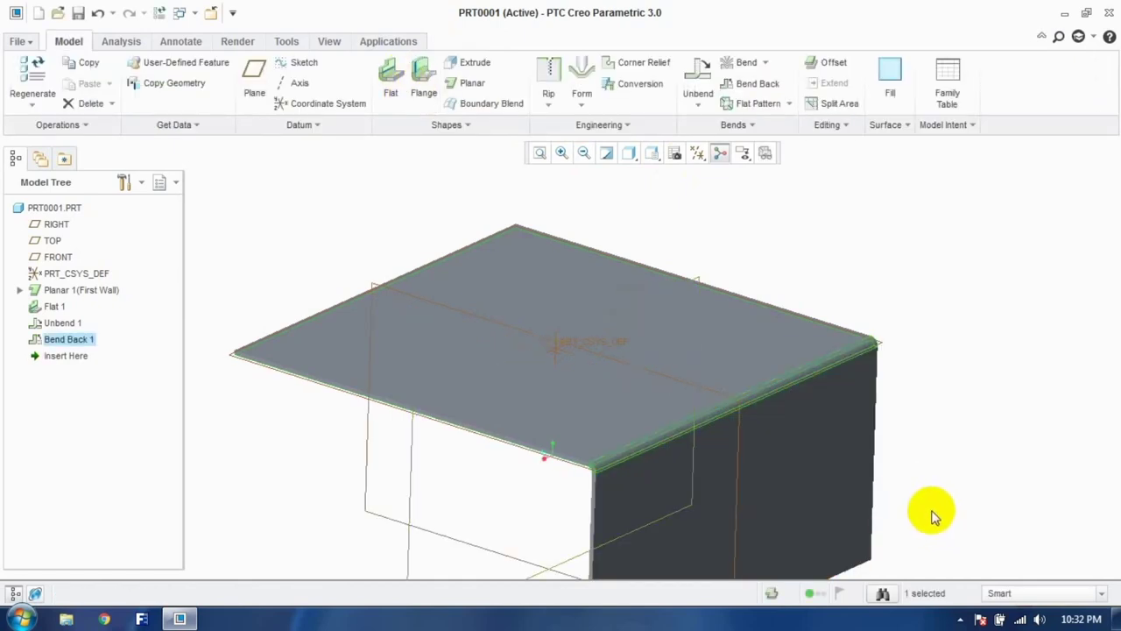
key(ctrl+z)
key(ctrl+z)
key(ctrl+z)
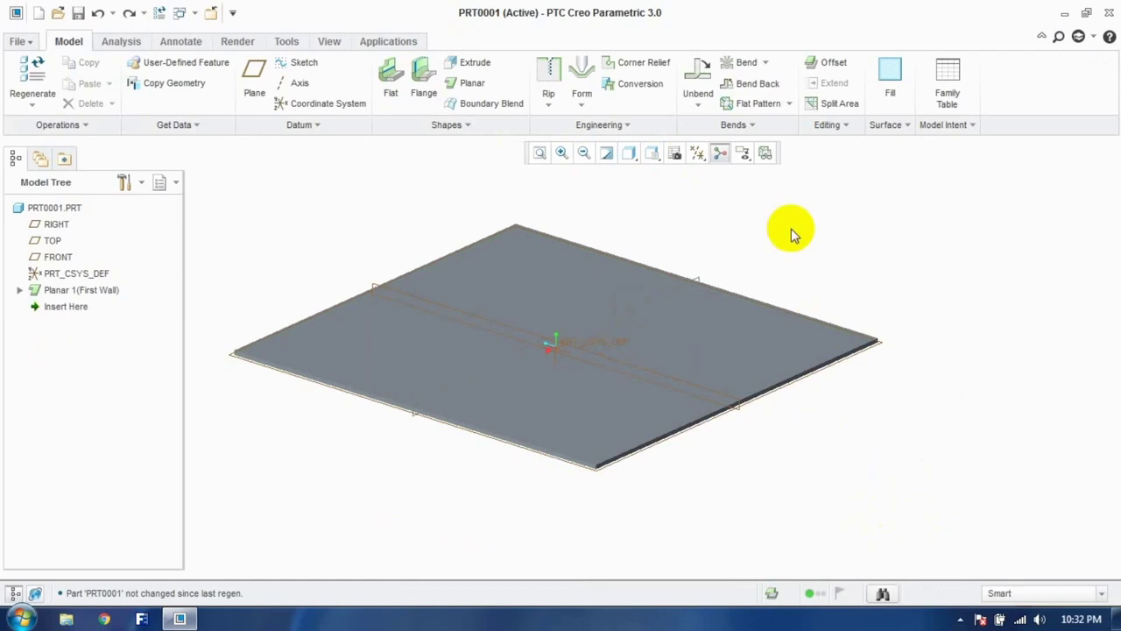
click(622, 295)
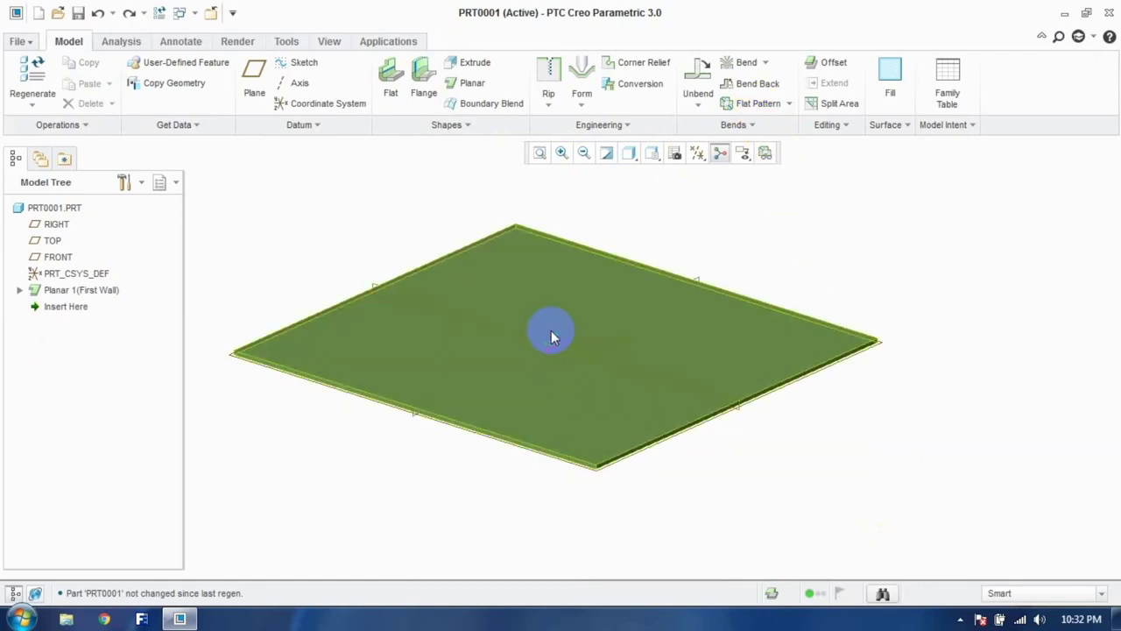
Step: Start a Bend on the sheet surface and draw its bend line across the plate
click(749, 67)
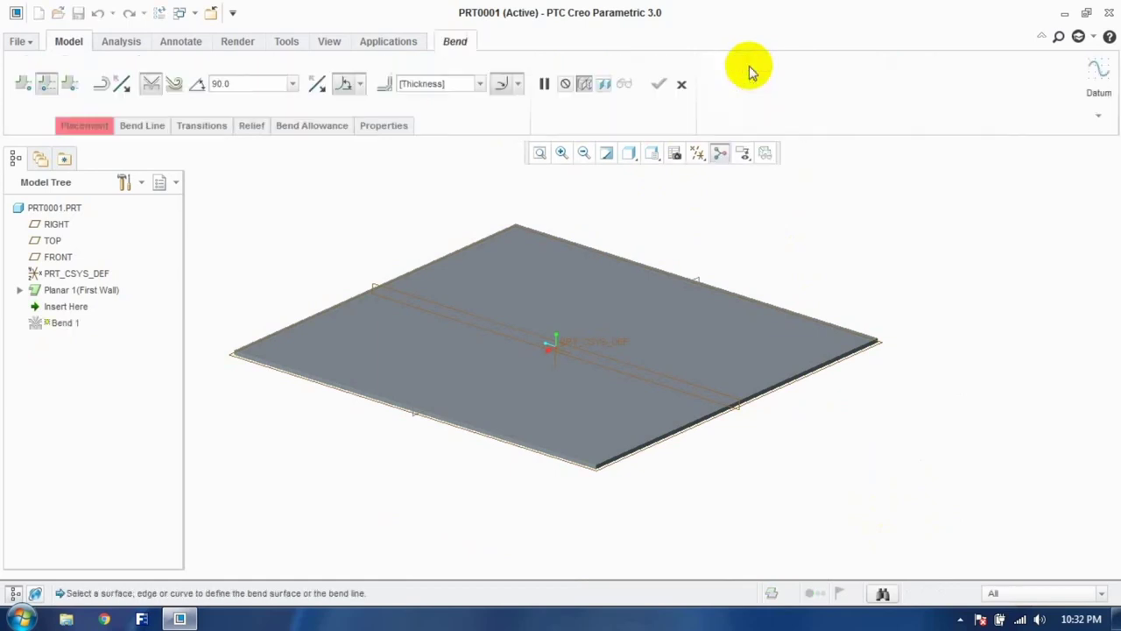
click(88, 134)
click(194, 174)
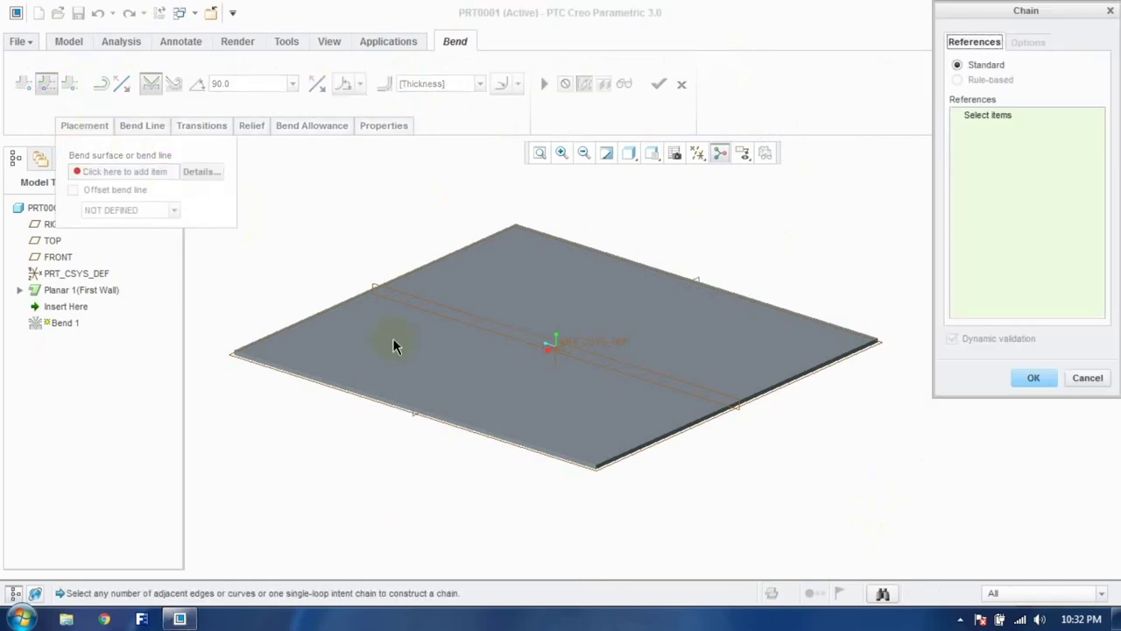
click(1082, 378)
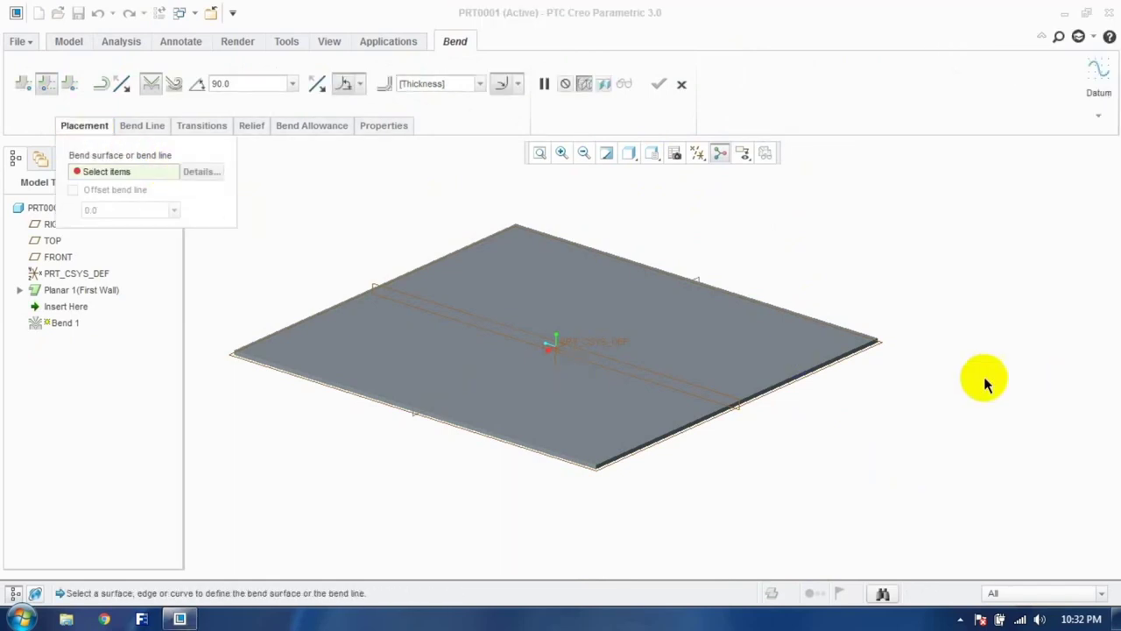
click(379, 382)
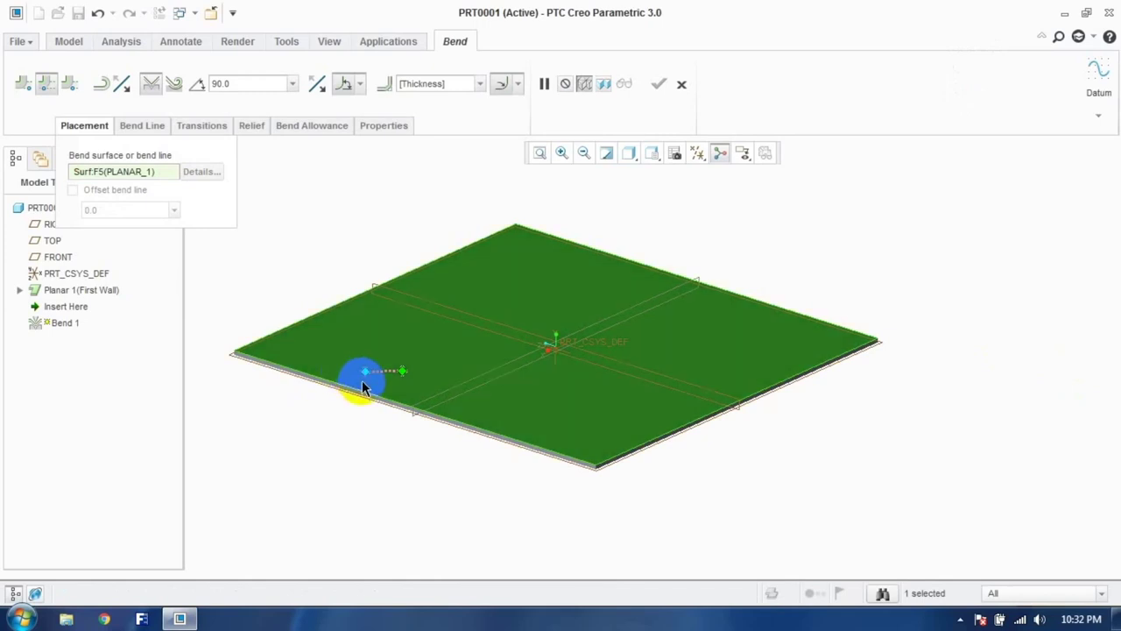
mouse_move(364, 374)
mouse_down()
mouse_move(404, 375)
mouse_move(362, 388)
mouse_move(430, 368)
mouse_move(616, 246)
mouse_move(617, 261)
mouse_move(876, 338)
mouse_up()
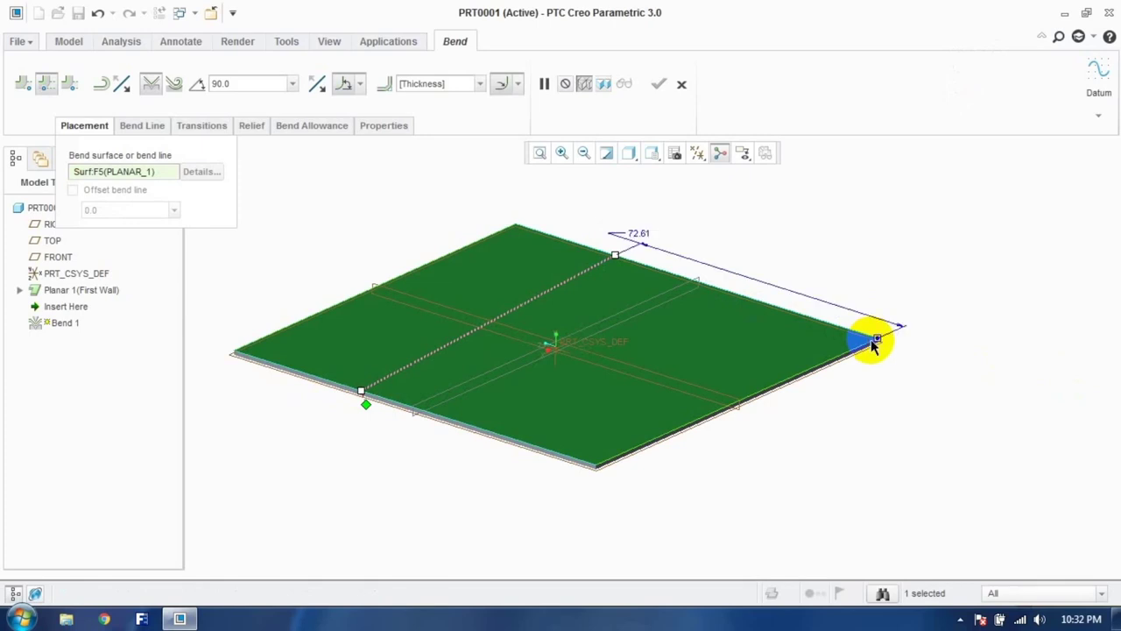
drag(366, 404, 628, 458)
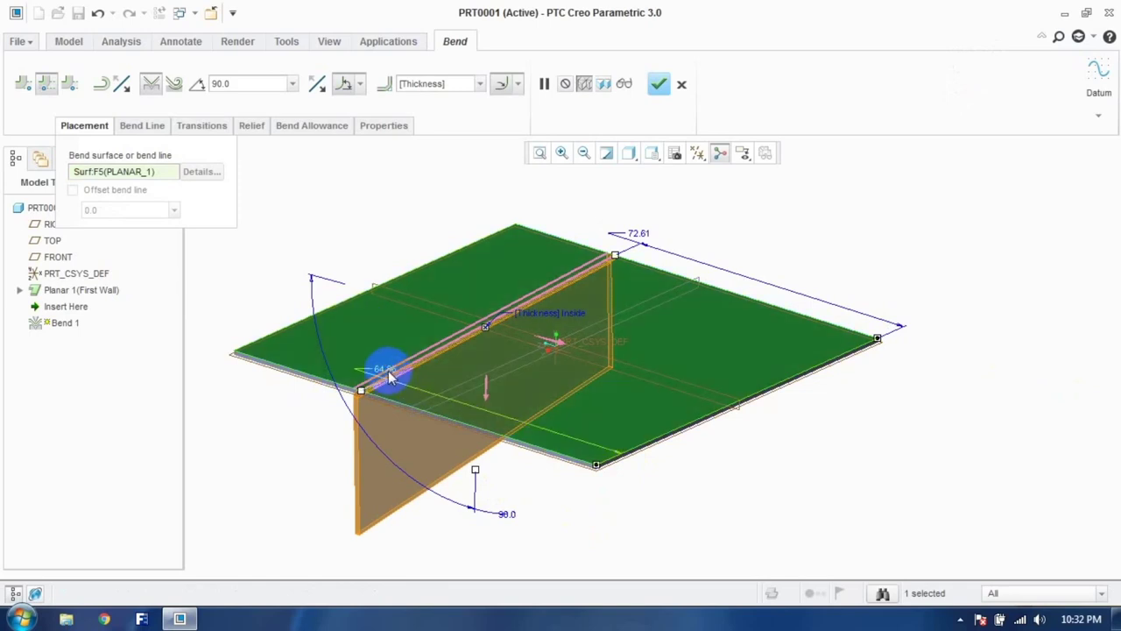
Step: Set both bend-line offsets to 50 to centre the bend
double_click(386, 371)
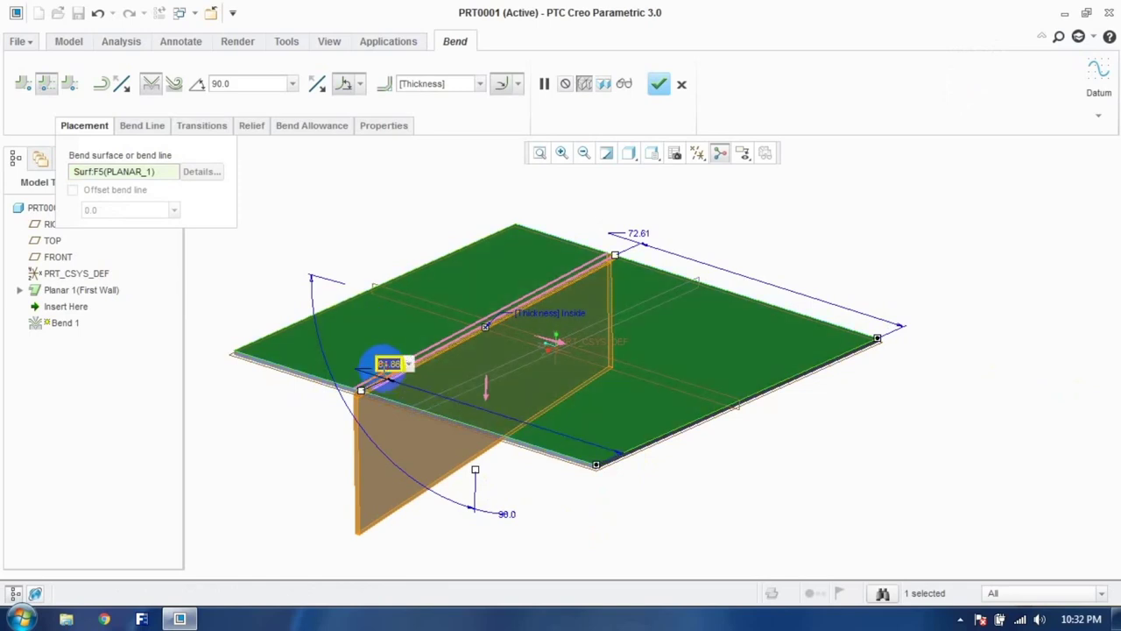
key(Return)
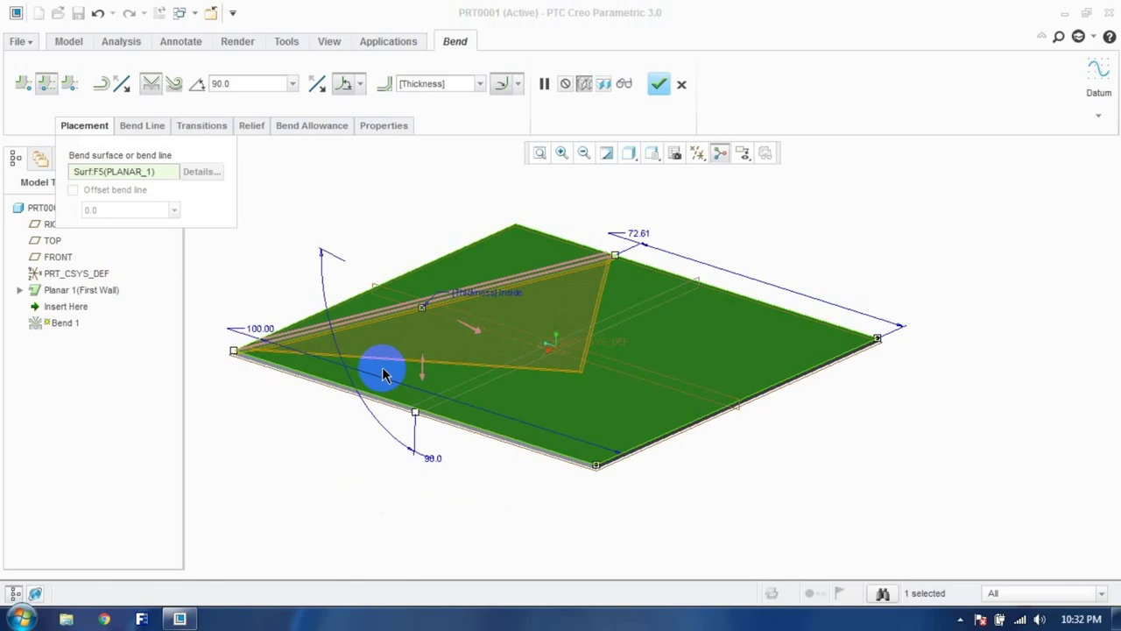
double_click(256, 325)
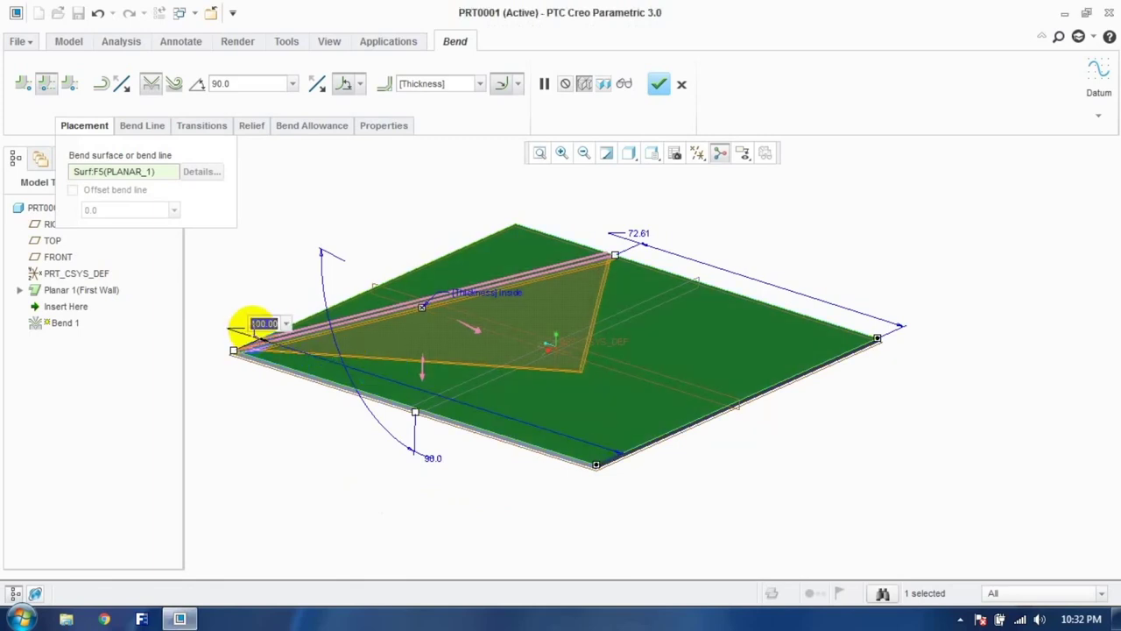
text(50)
key(Return)
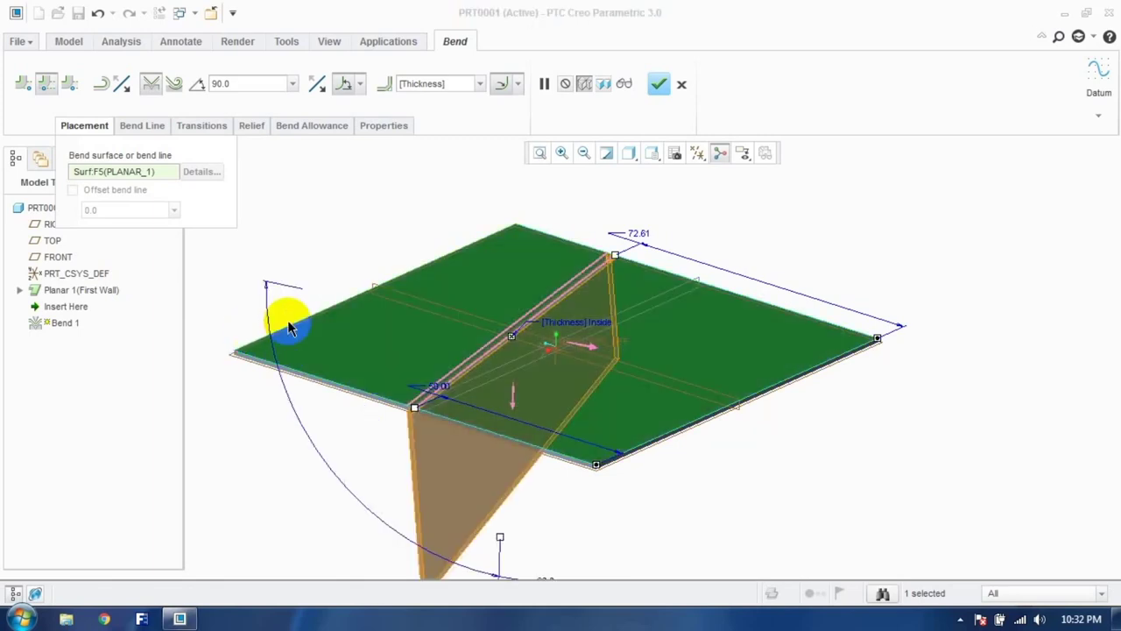
double_click(645, 239)
text(5)
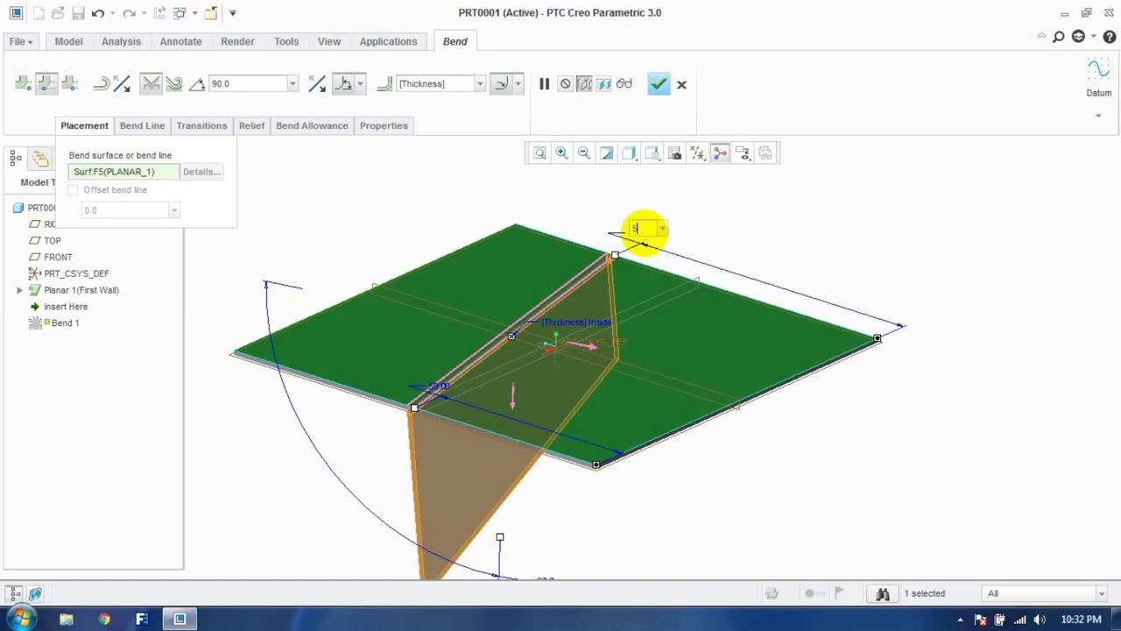
text(0)
key(Return)
Step: Flip the bend upward, set the angle to 54 degrees, and finish Bend 1
middle_drag(583, 393, 571, 416)
click(568, 410)
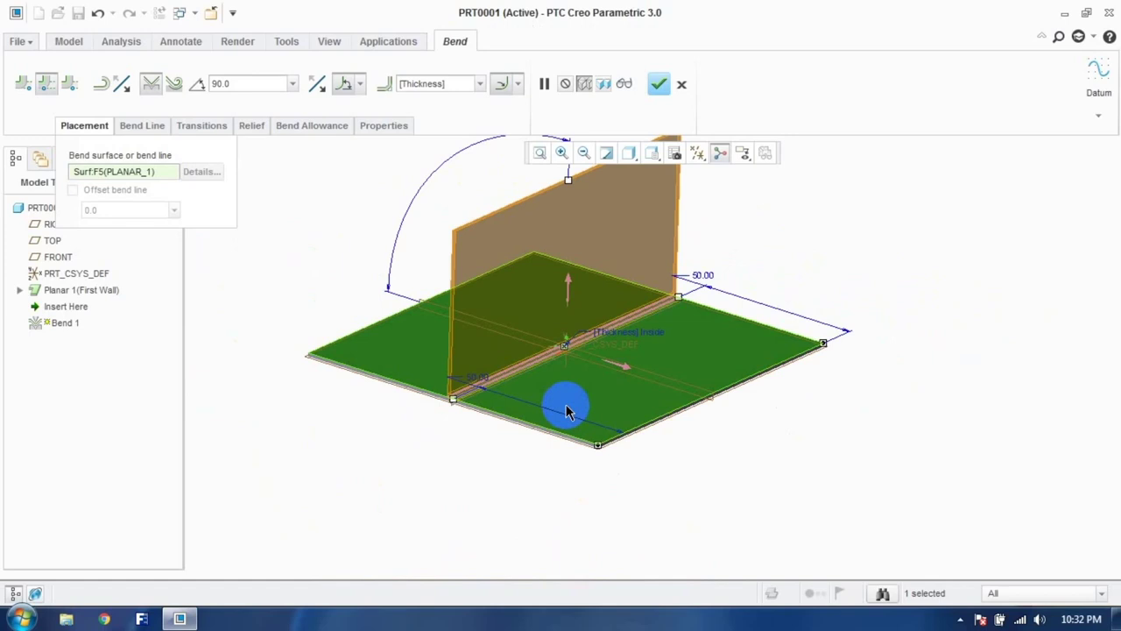
scroll(538, 456, up, 2)
scroll(538, 455, down, 3)
scroll(554, 230, up, 3)
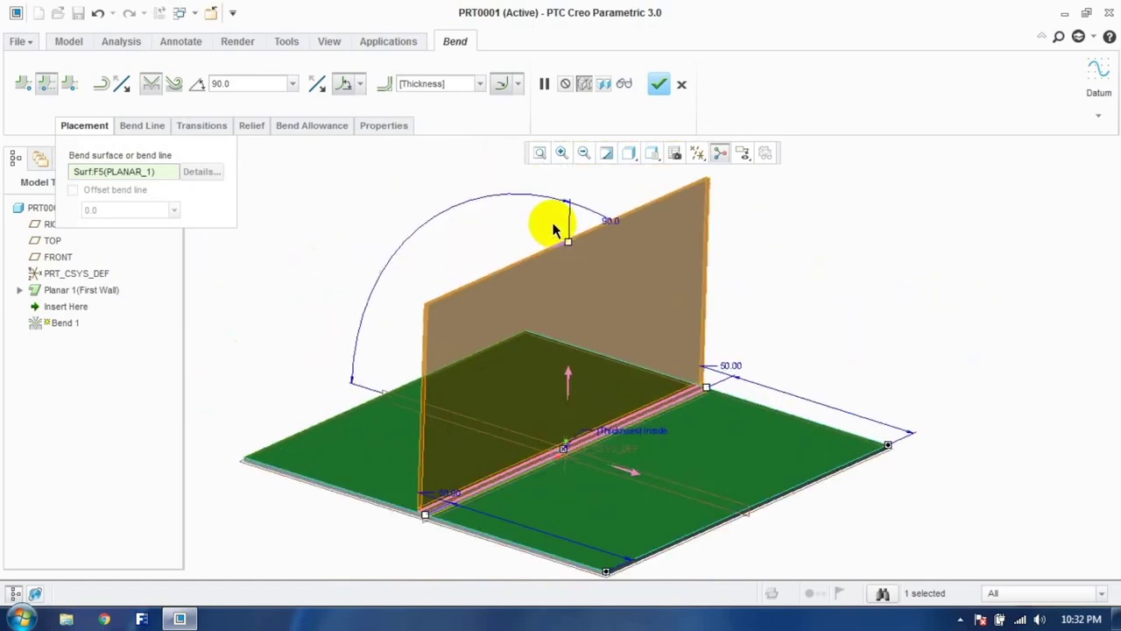
drag(561, 244, 466, 252)
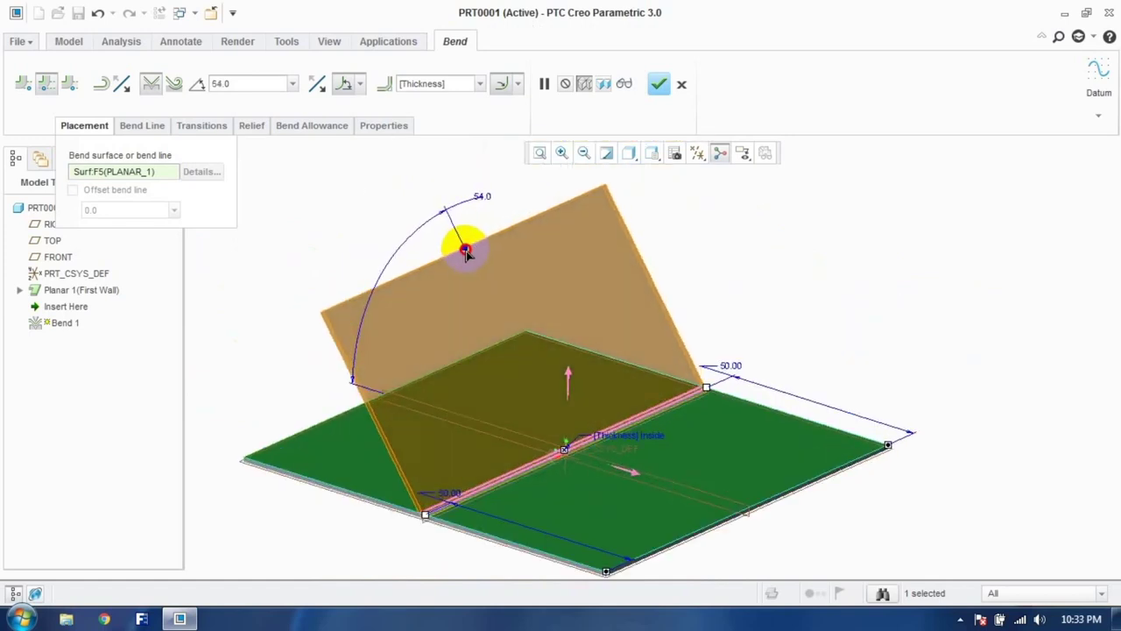
click(659, 83)
middle_drag(706, 339, 806, 281)
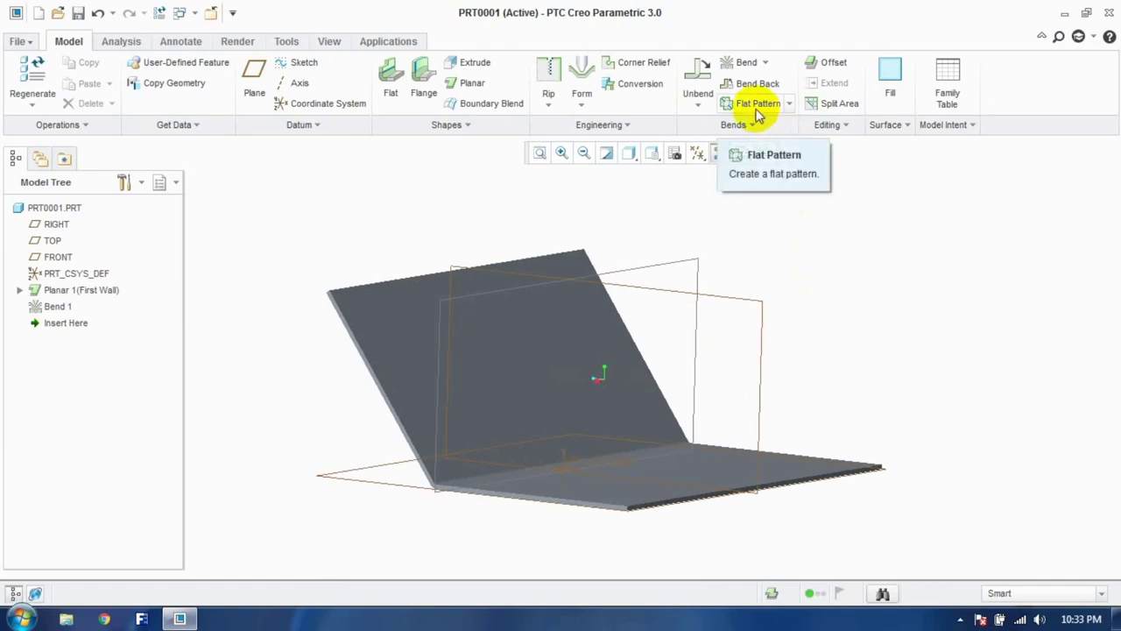
Step: Create a Flat Pattern, undo it with Bend 1, and redo to restore Planar 1
click(757, 107)
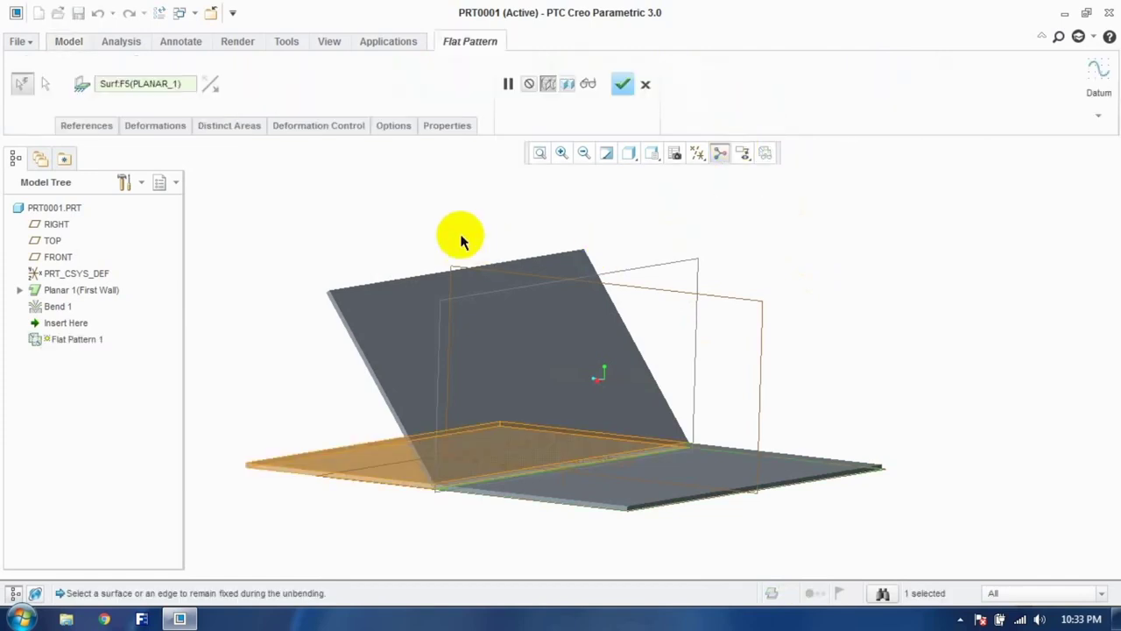
click(621, 84)
middle_drag(681, 300, 723, 288)
click(723, 288)
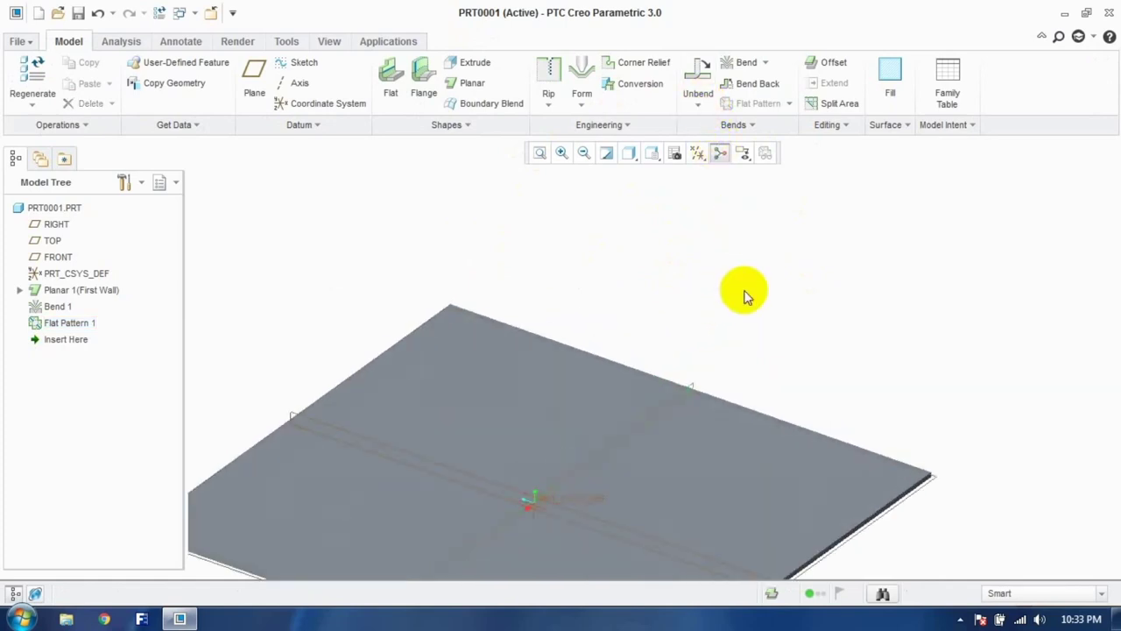
key(ctrl+z)
key(ctrl+z)
key(ctrl+z)
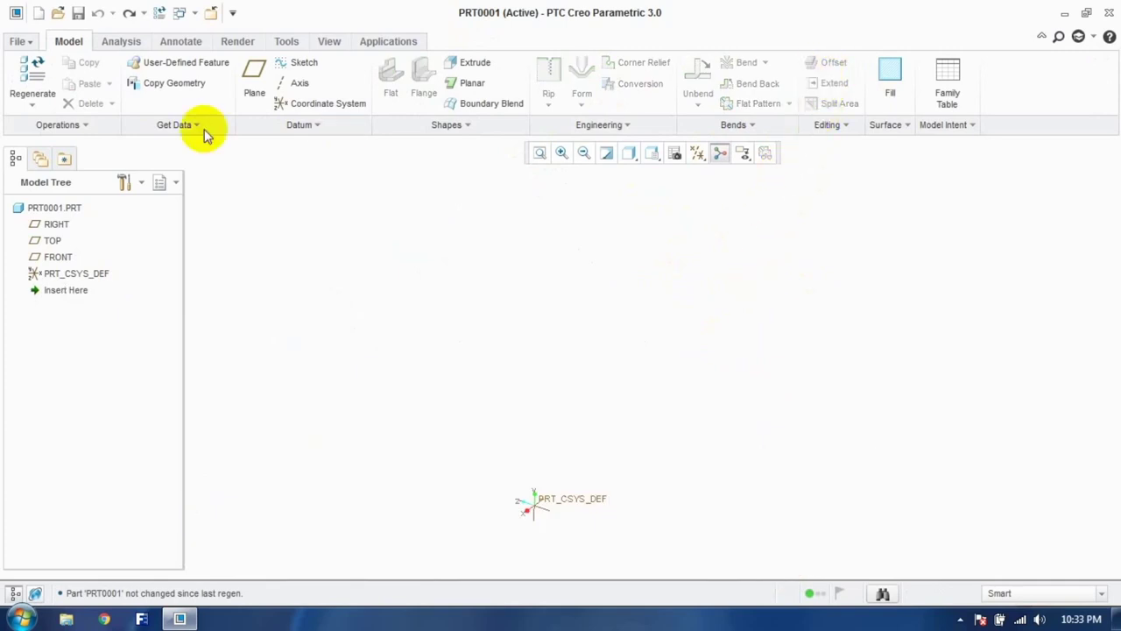
click(129, 12)
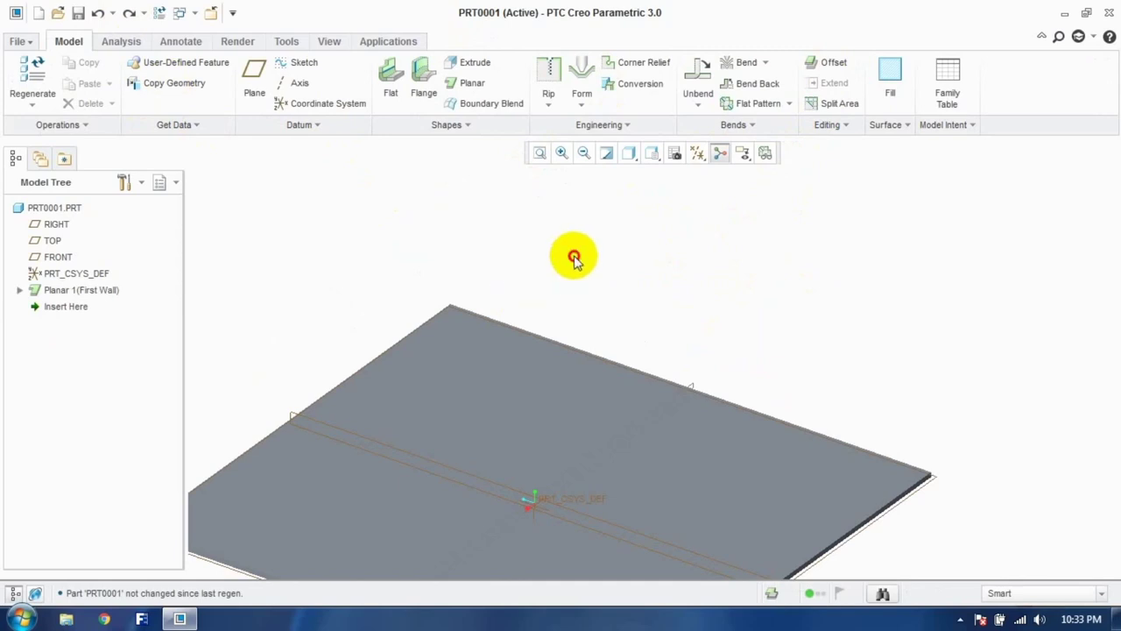
Step: Offset the plate surface by 5.00 to create Offset 1
click(823, 63)
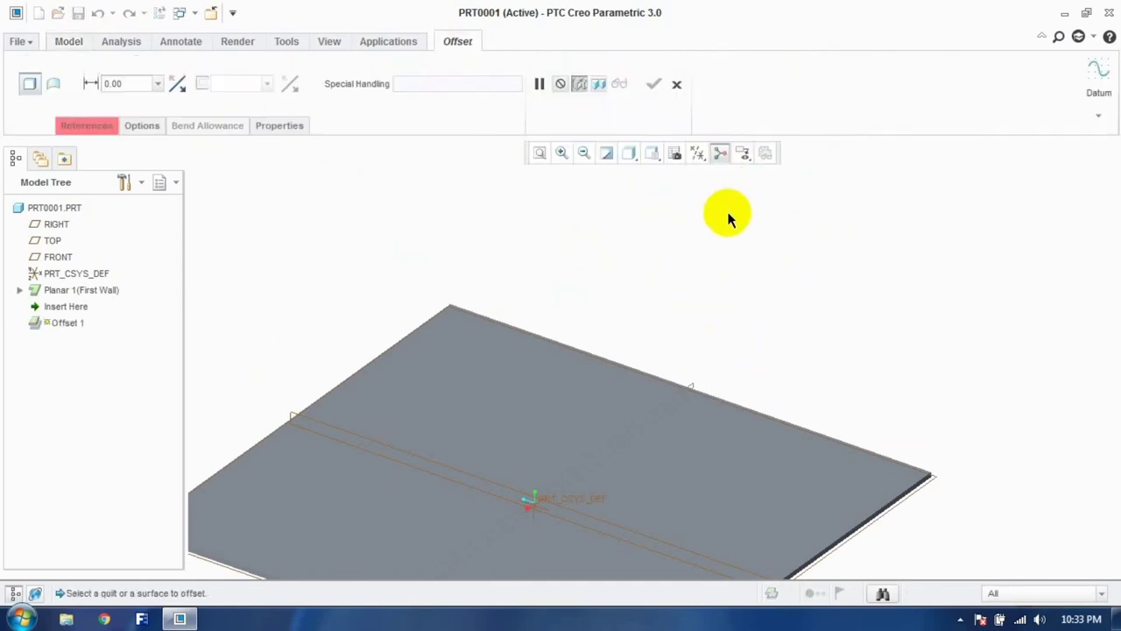
scroll(727, 217, up, 3)
click(619, 311)
mouse_move(549, 367)
middle_down()
mouse_move(545, 328)
mouse_move(546, 350)
middle_up()
click(131, 83)
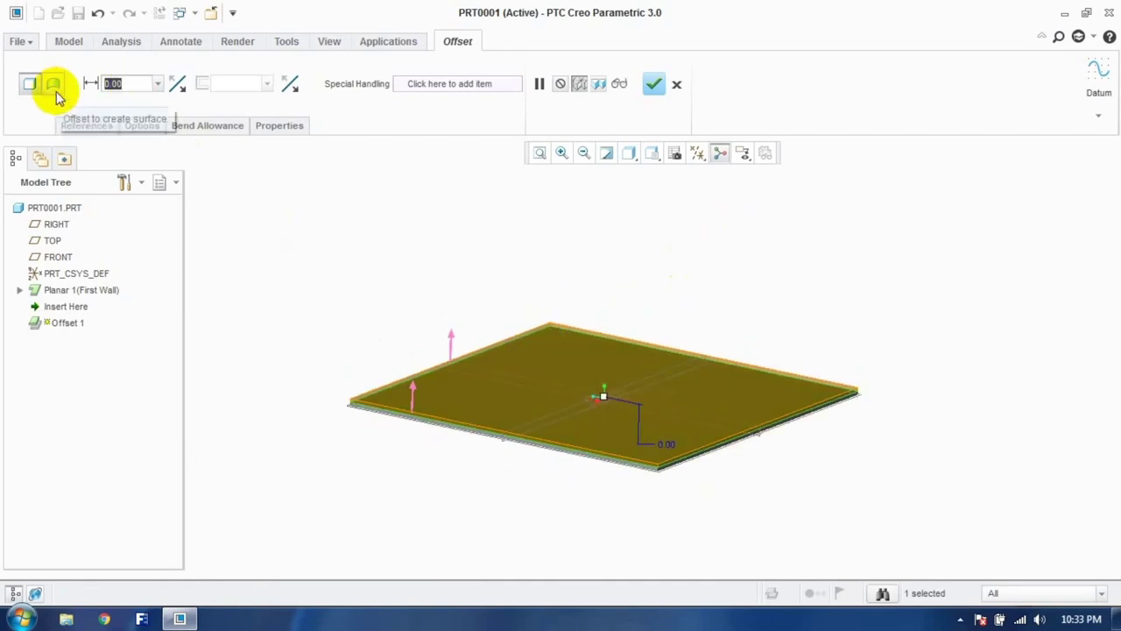
text(5)
key(Return)
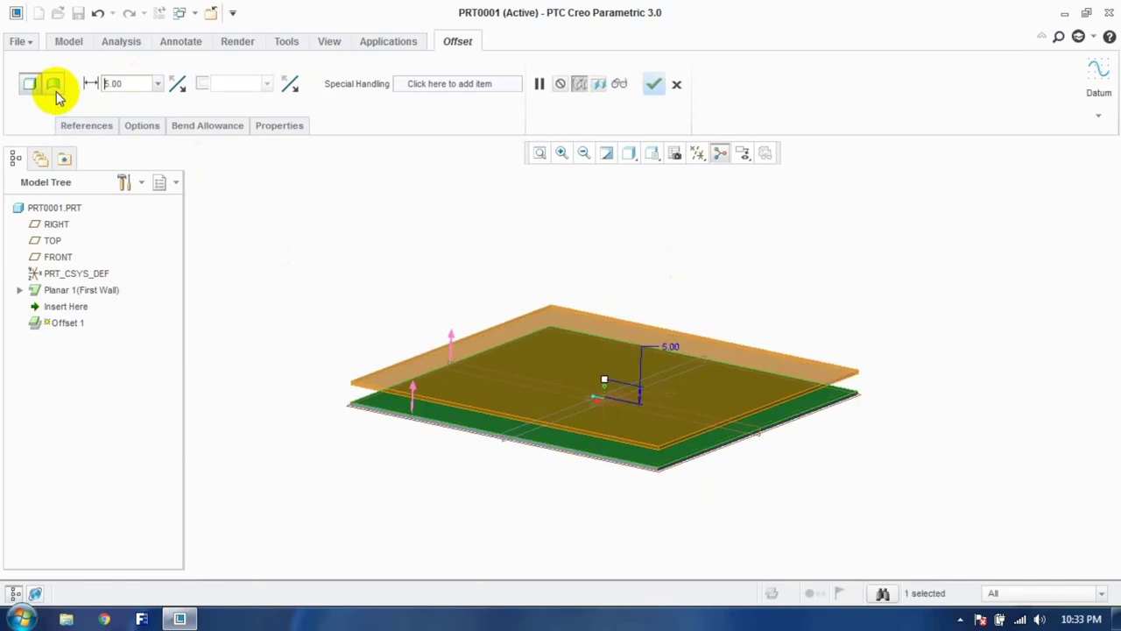
click(654, 83)
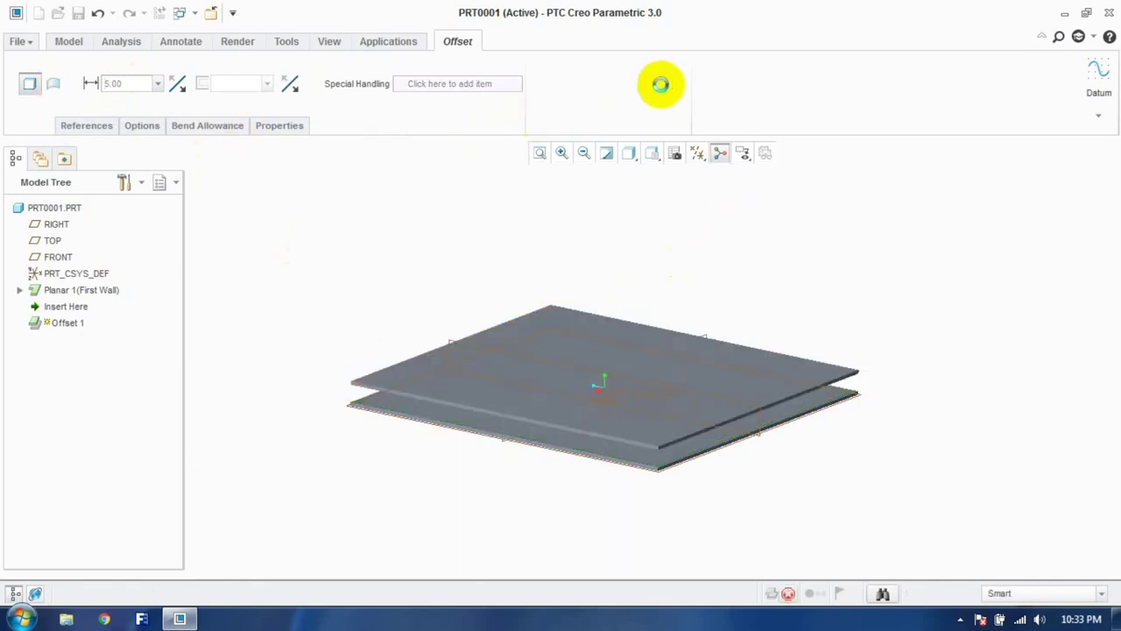
click(403, 303)
middle_drag(403, 303, 465, 307)
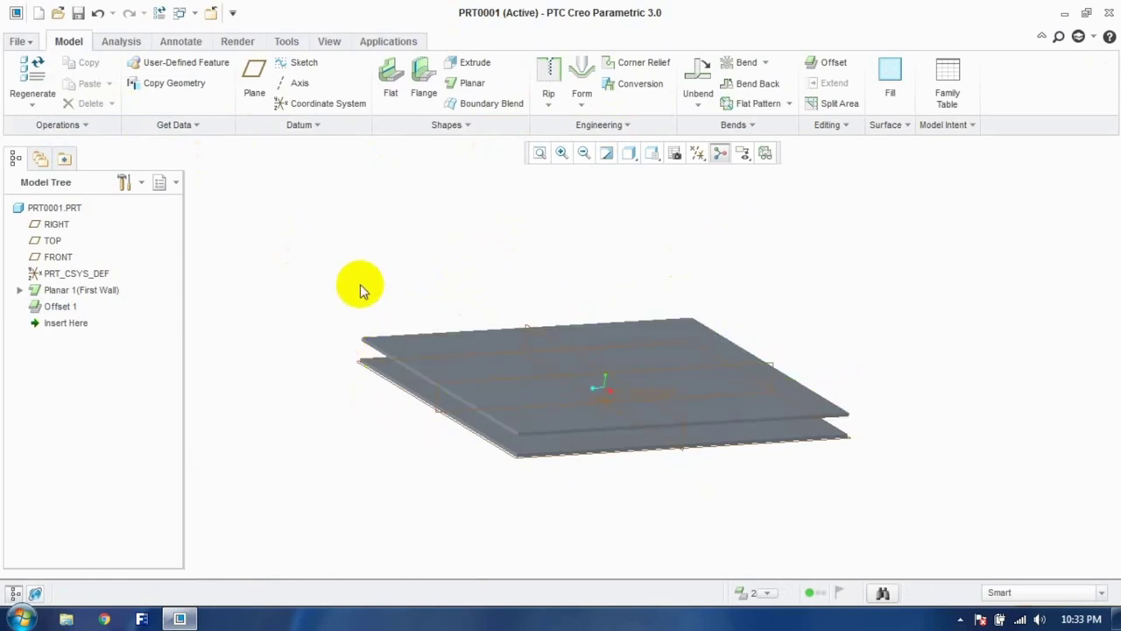
Step: Undo the Offset 1 feature and reorient the plate to a new viewing angle
key(ctrl+z)
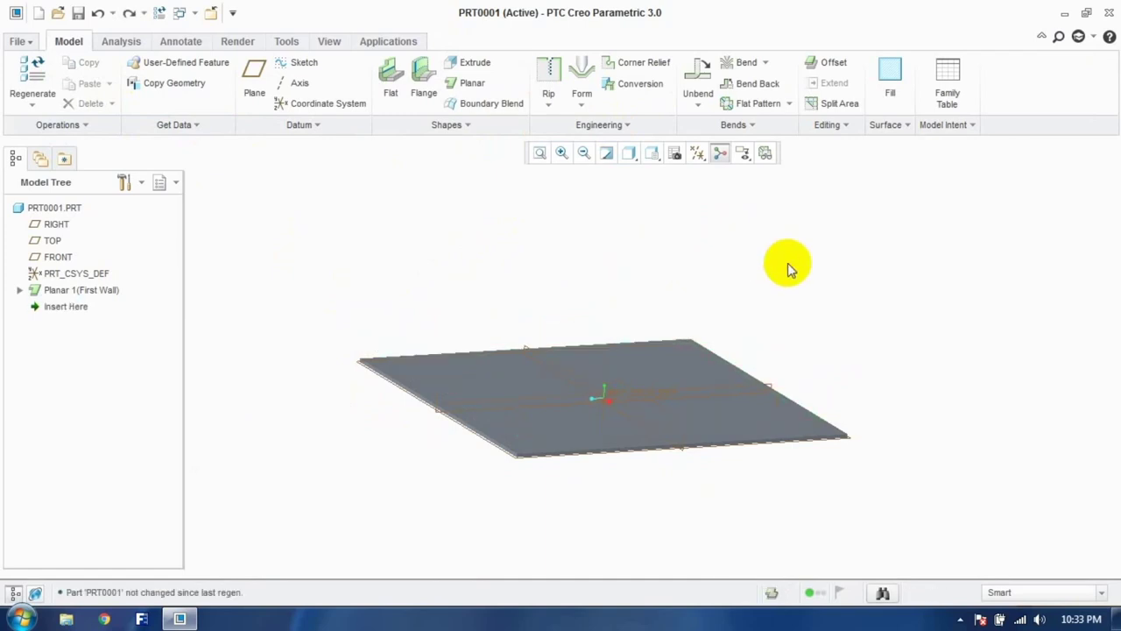
middle_drag(808, 160, 828, 506)
scroll(828, 506, down, 4)
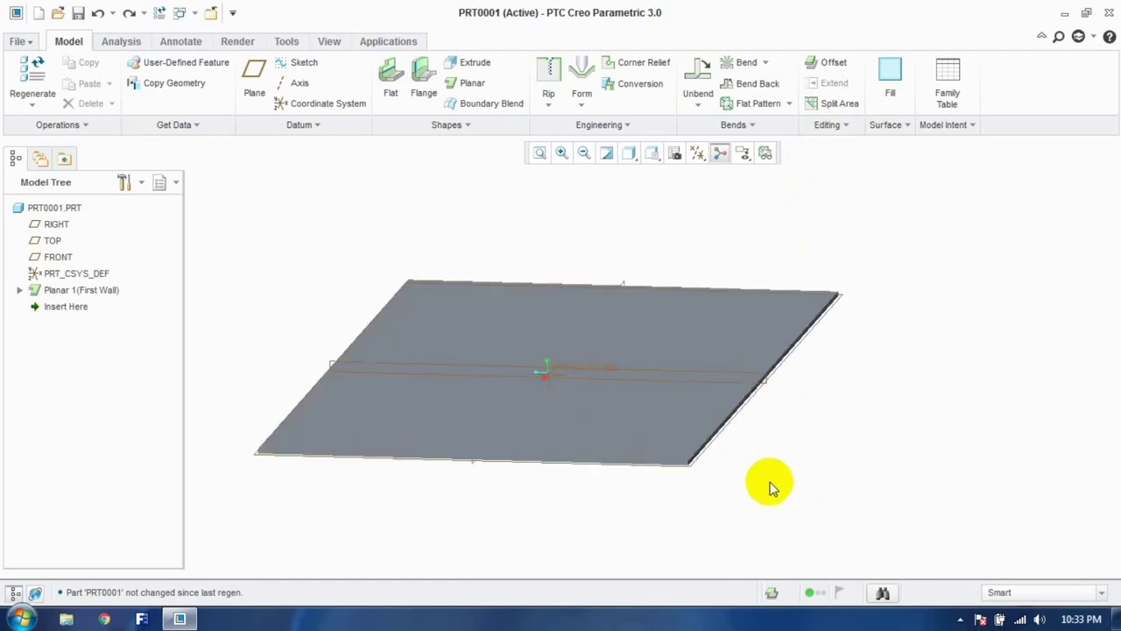
Step: Trial-extend the plate's right edge by 10.91 with Extend, then undo the extension
click(698, 446)
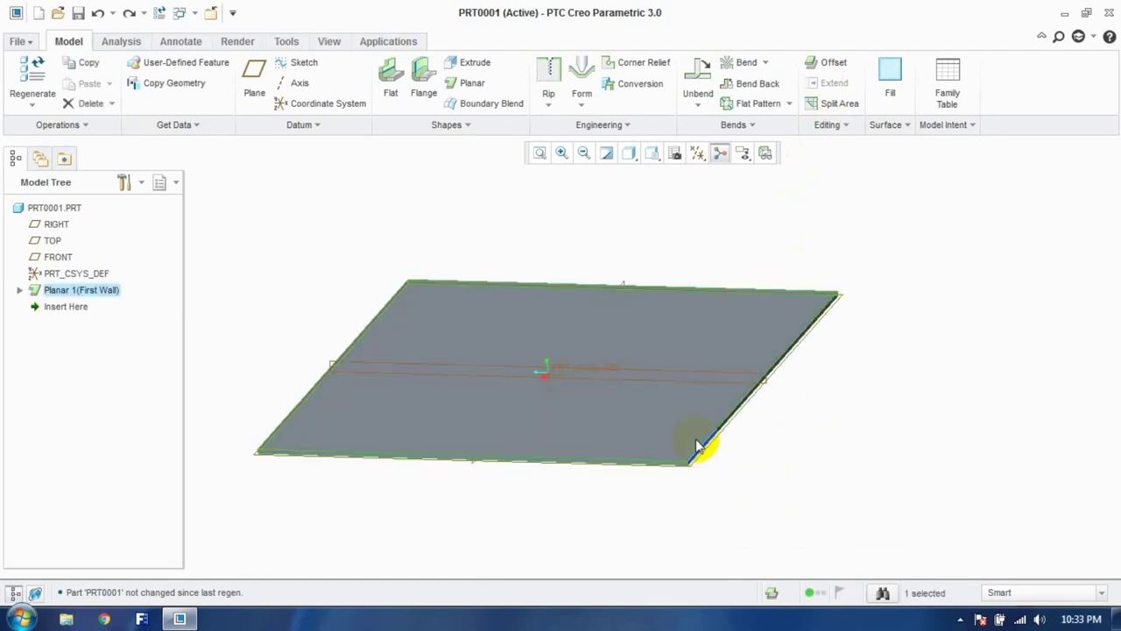
scroll(701, 448, down, 3)
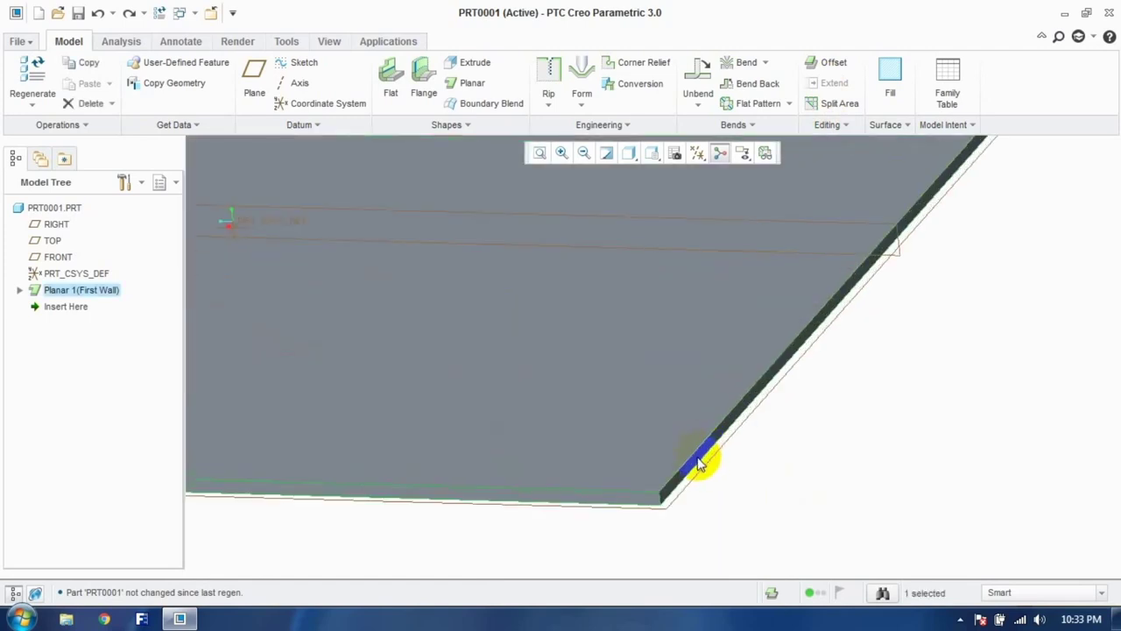
click(700, 463)
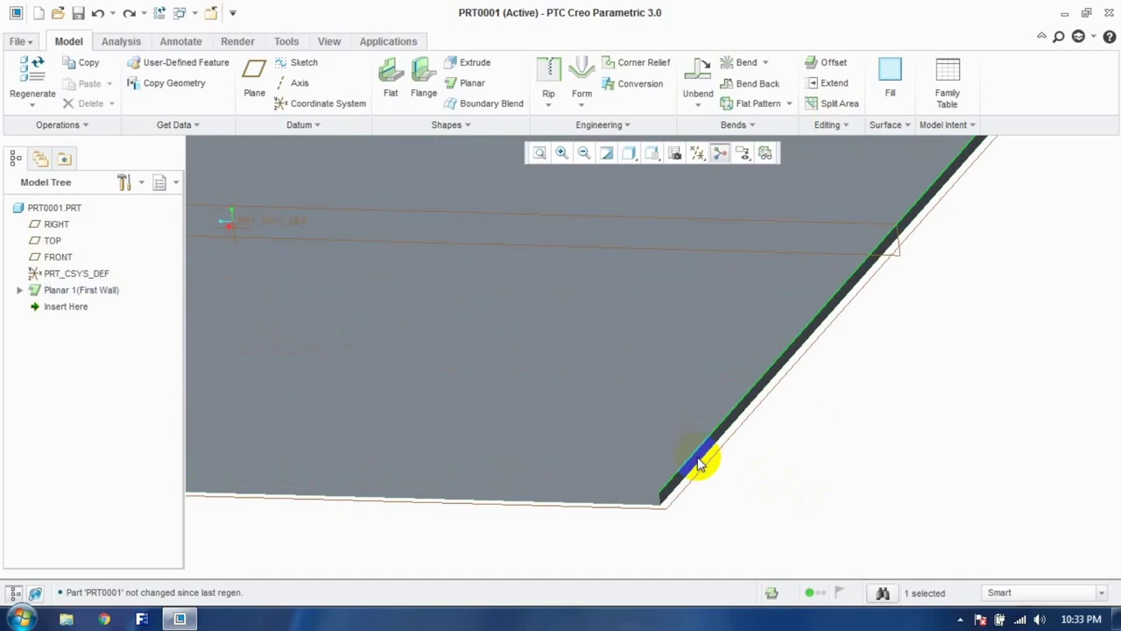
click(832, 83)
drag(900, 235, 983, 408)
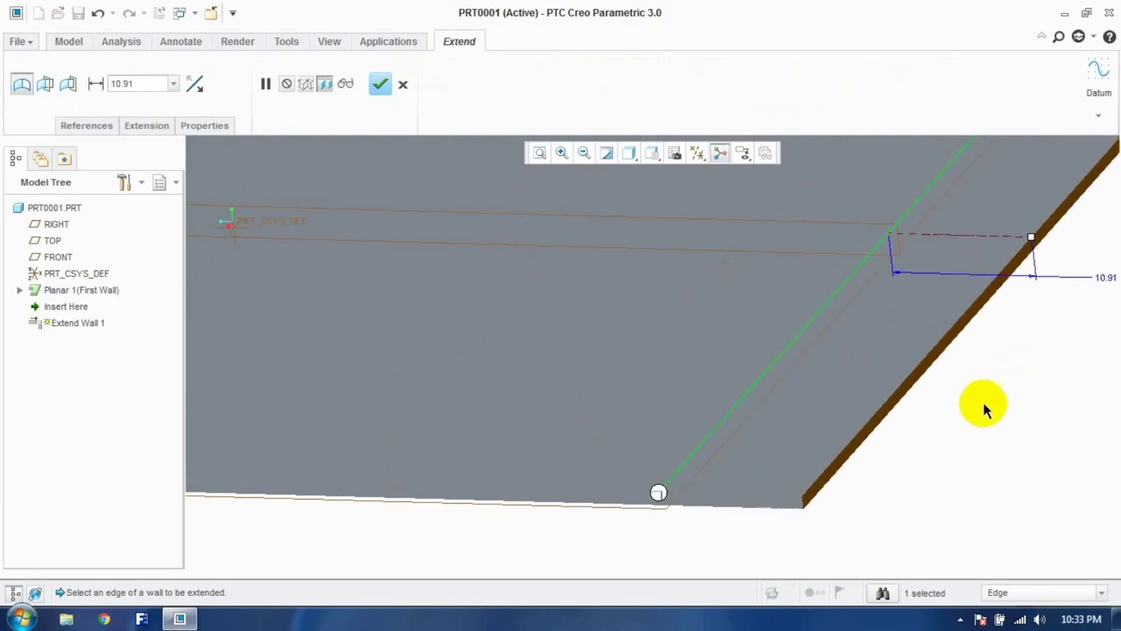
click(391, 100)
scroll(690, 427, down, 5)
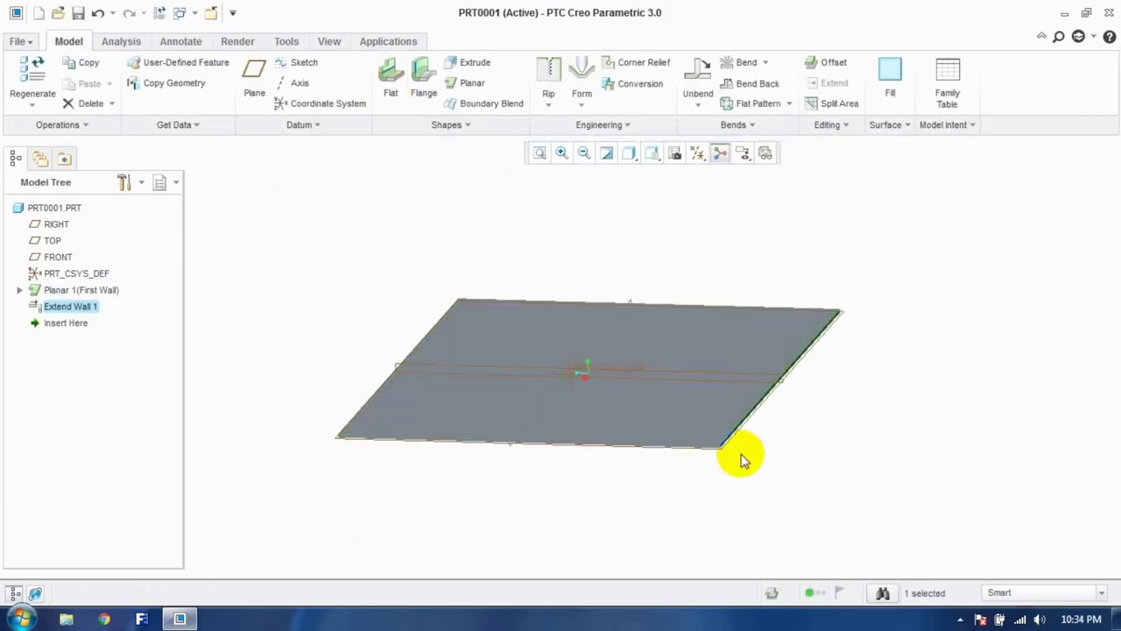
key(ctrl+z)
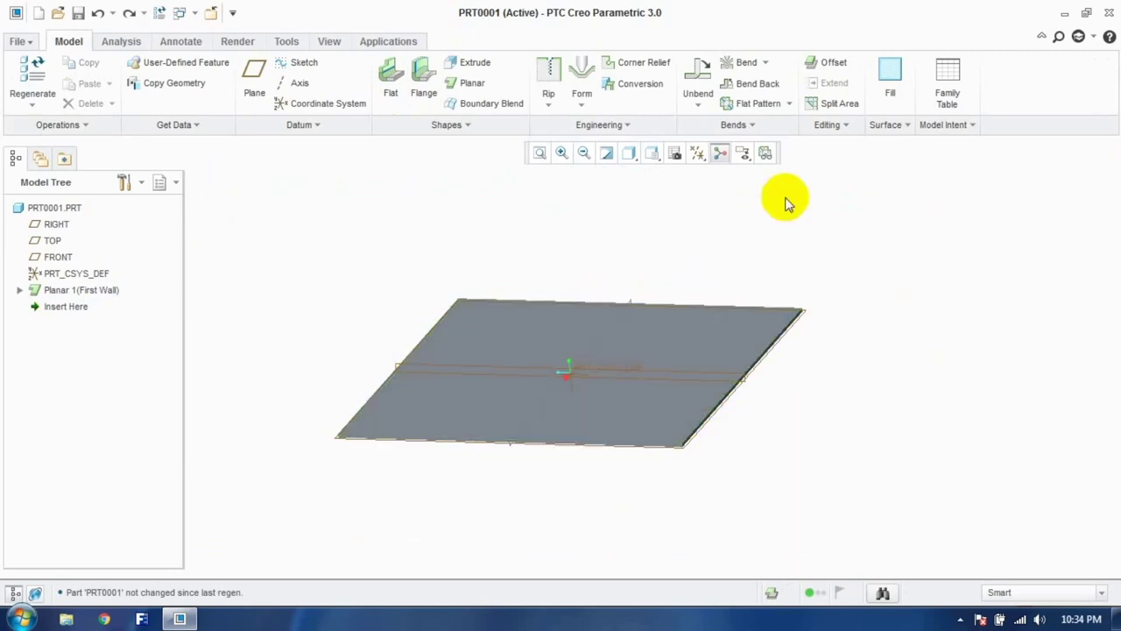
click(839, 104)
click(675, 344)
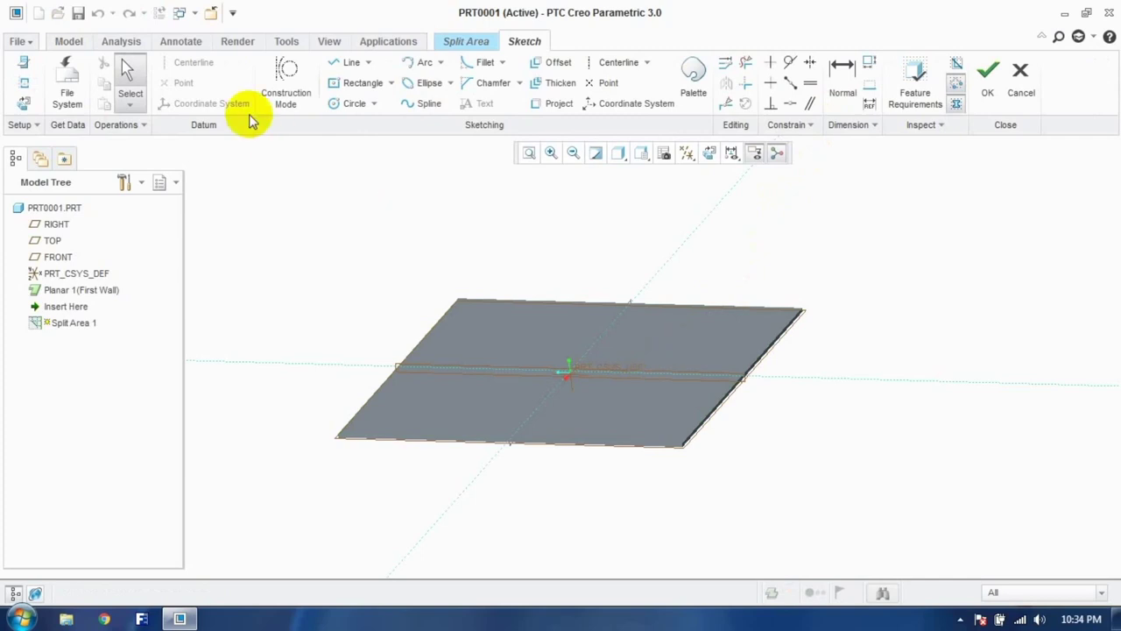
click(348, 66)
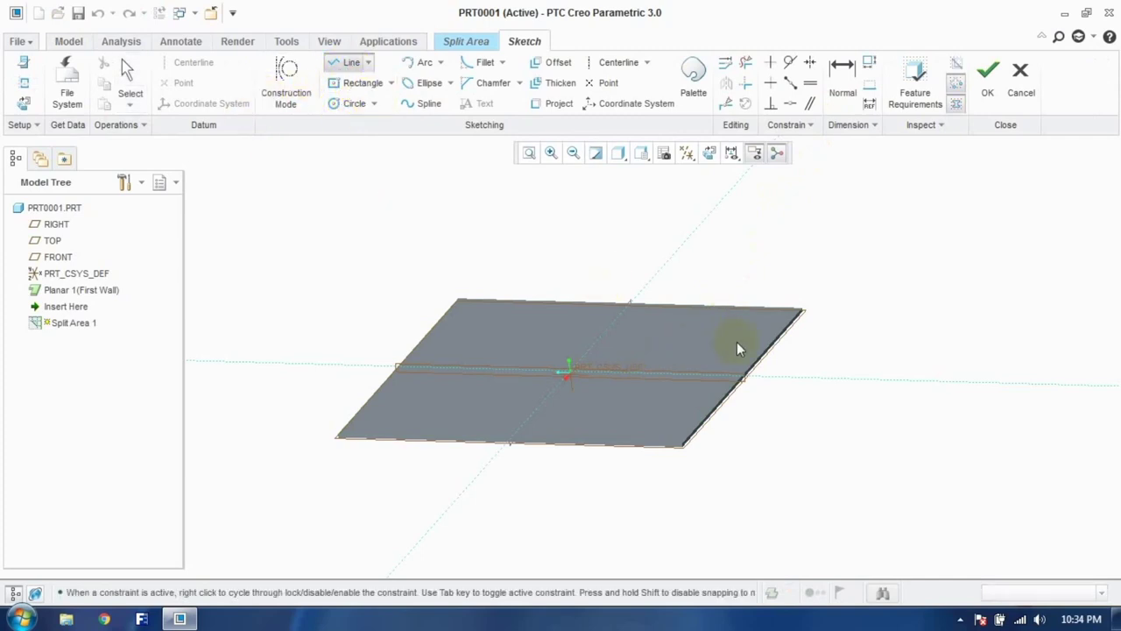
click(581, 274)
click(705, 467)
click(986, 80)
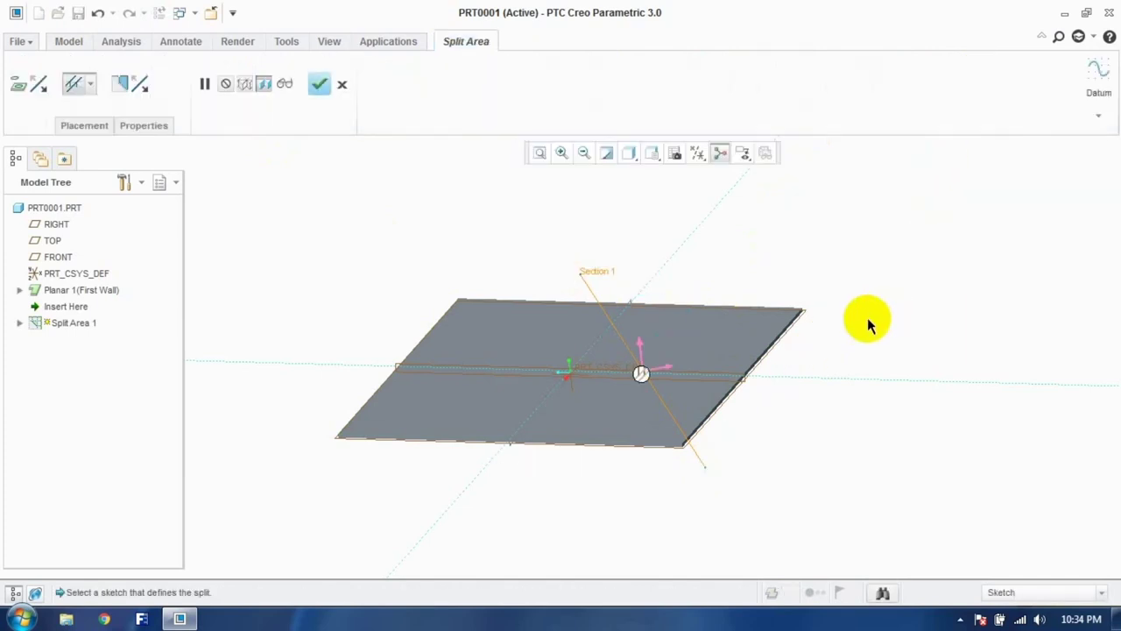
click(320, 84)
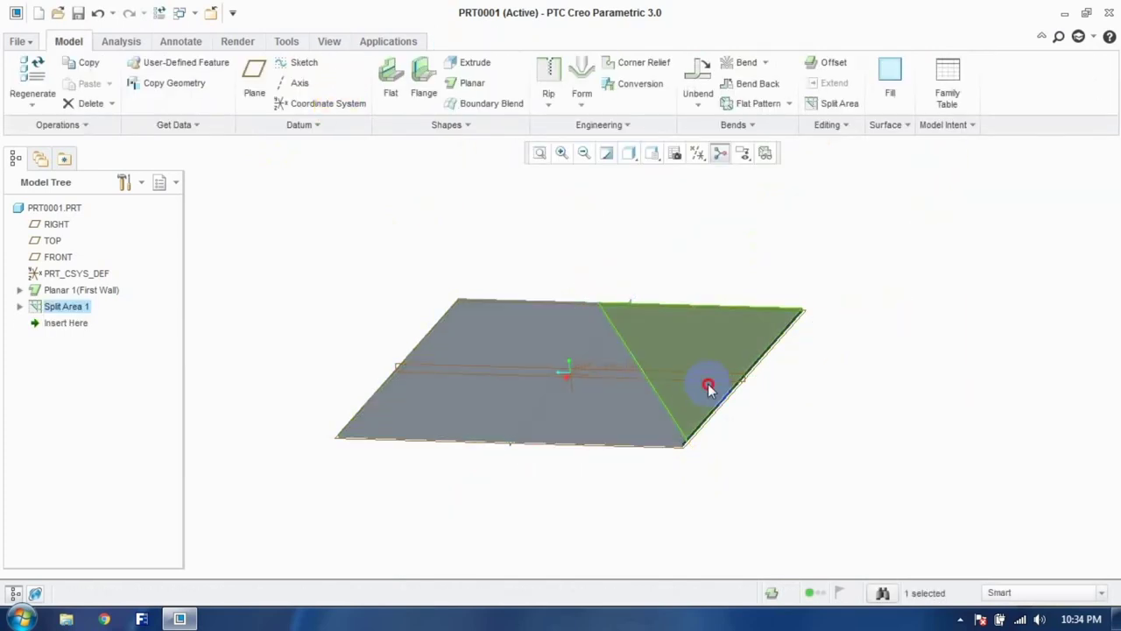
click(651, 413)
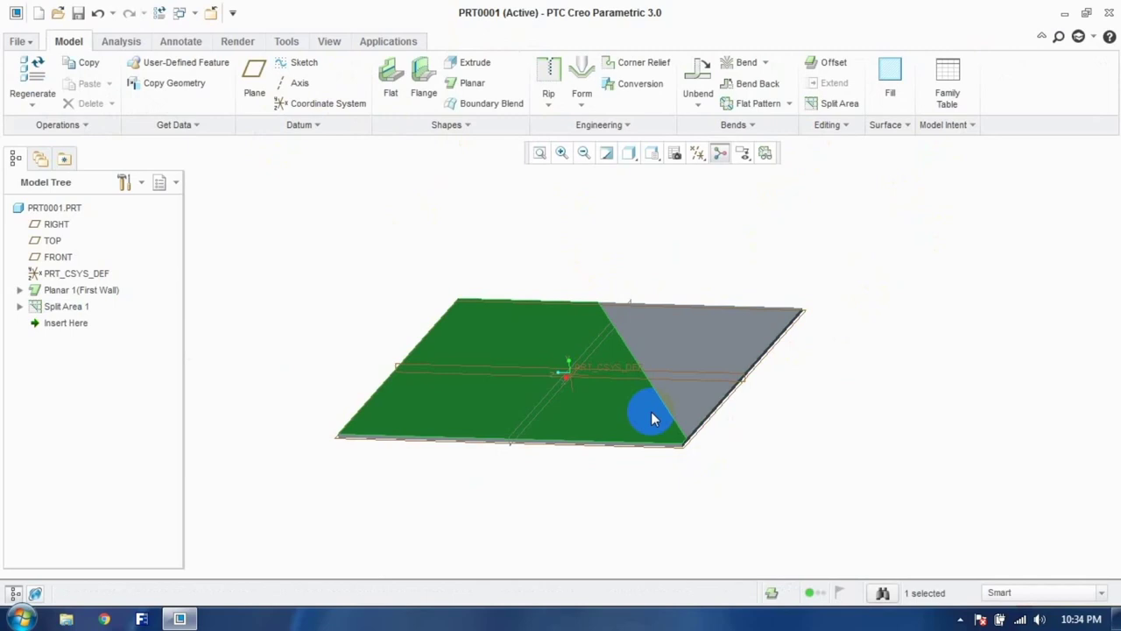
click(601, 430)
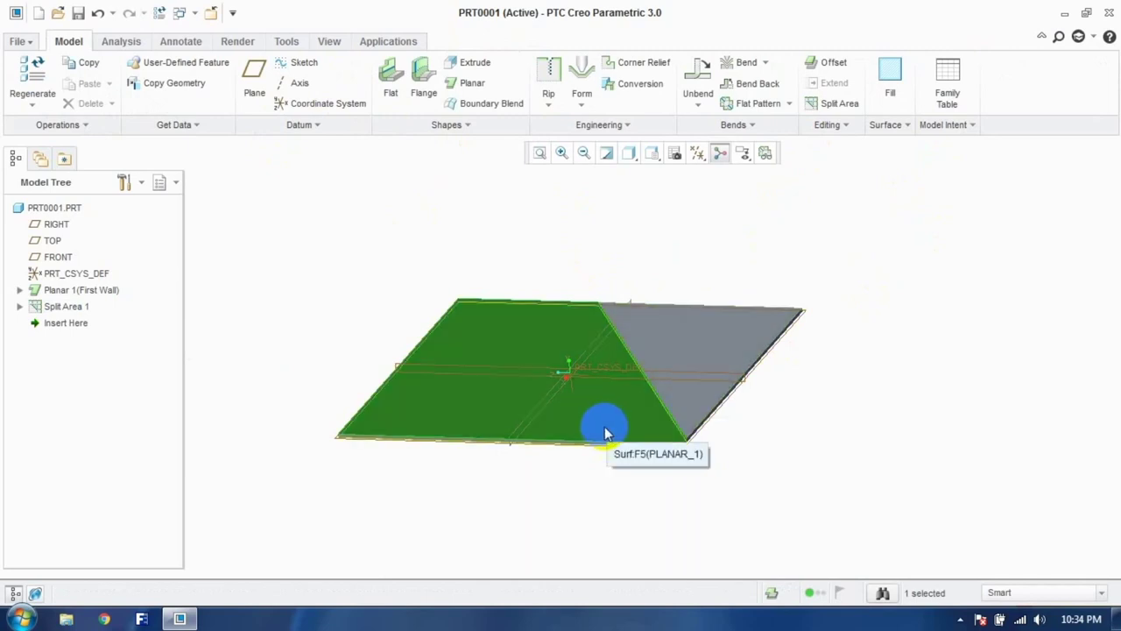
right_click(604, 433)
click(610, 523)
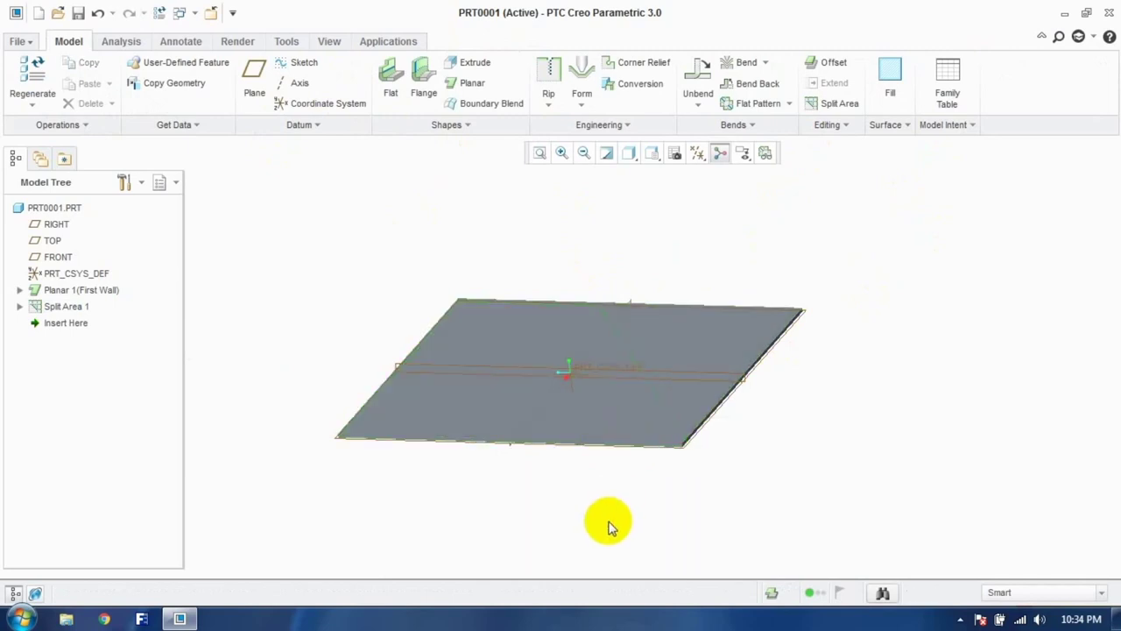
key(ctrl+z)
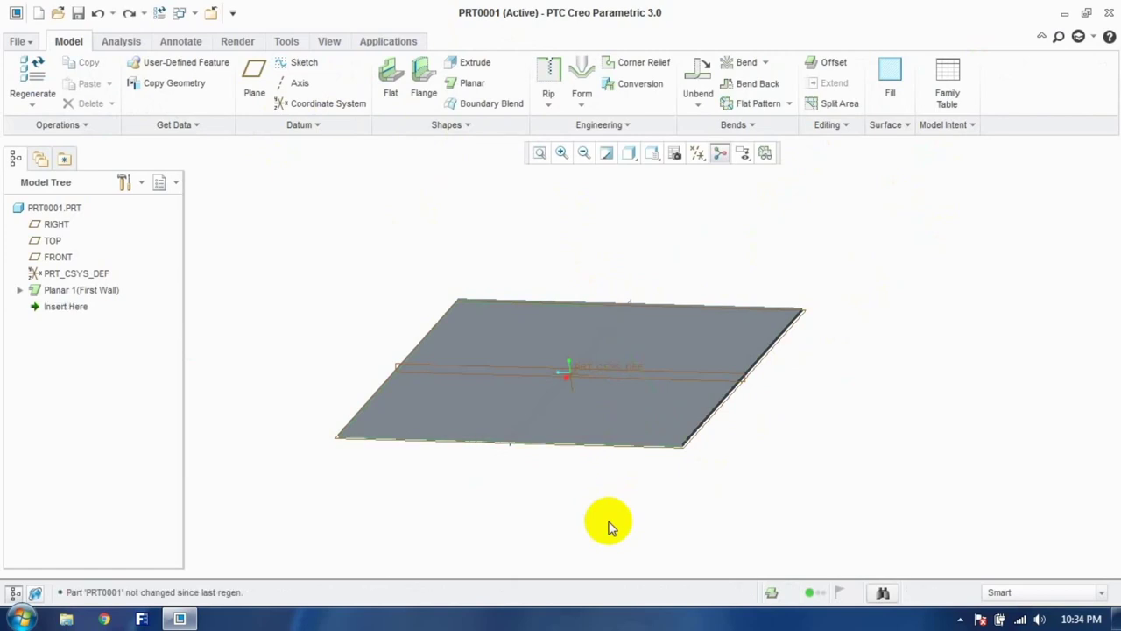
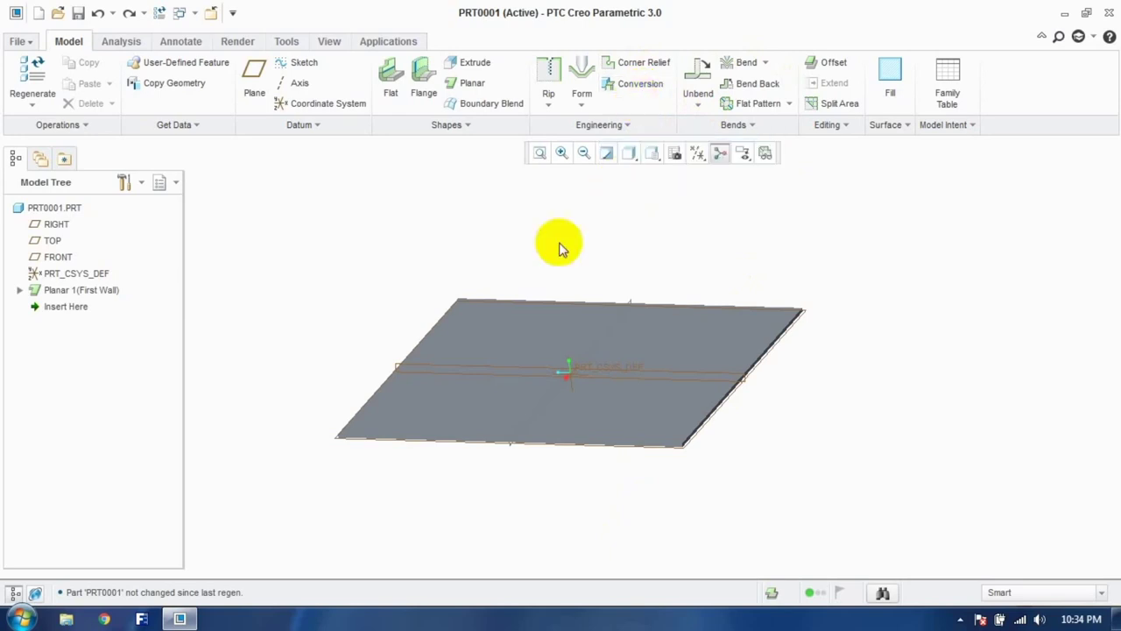
Step: Delete the Planar 1 first wall from the model
middle_drag(480, 324, 592, 293)
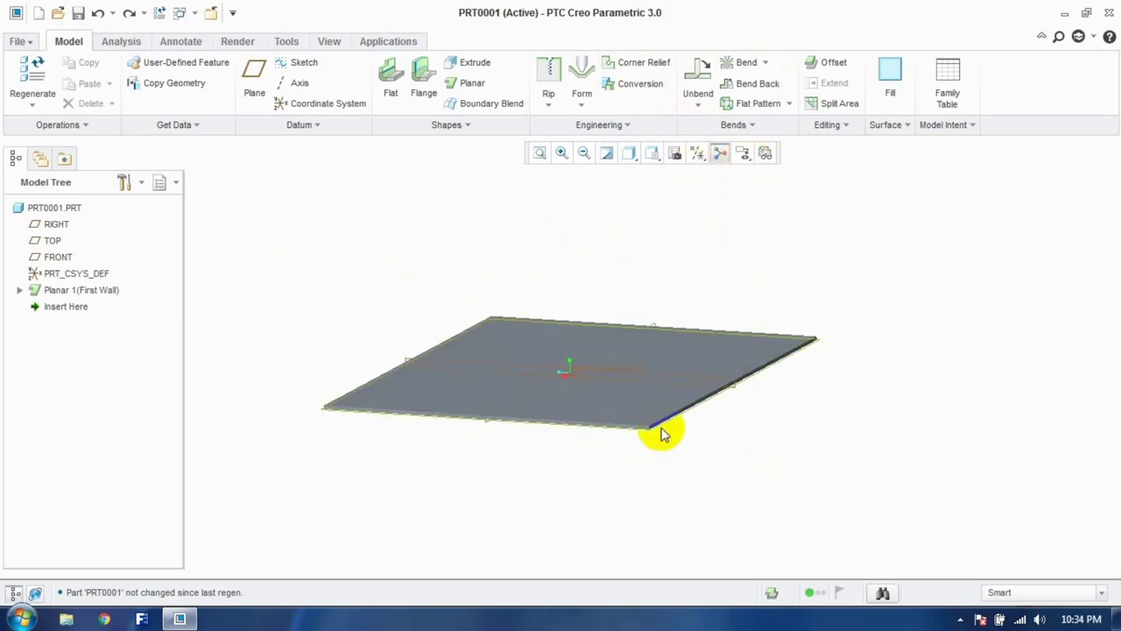
click(100, 292)
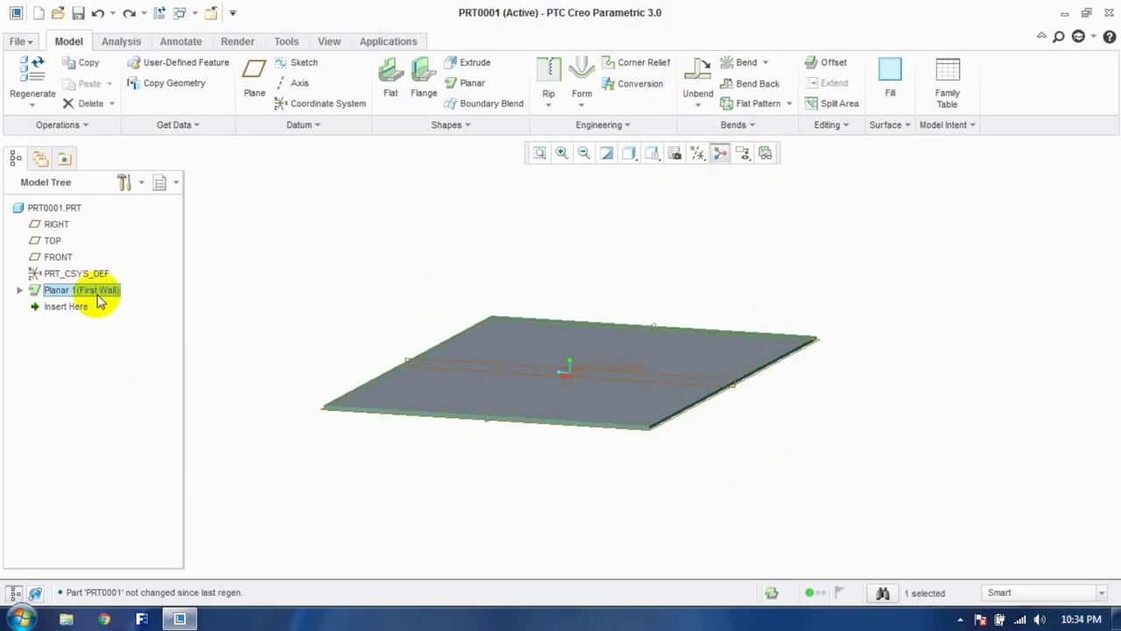
right_click(101, 292)
click(140, 464)
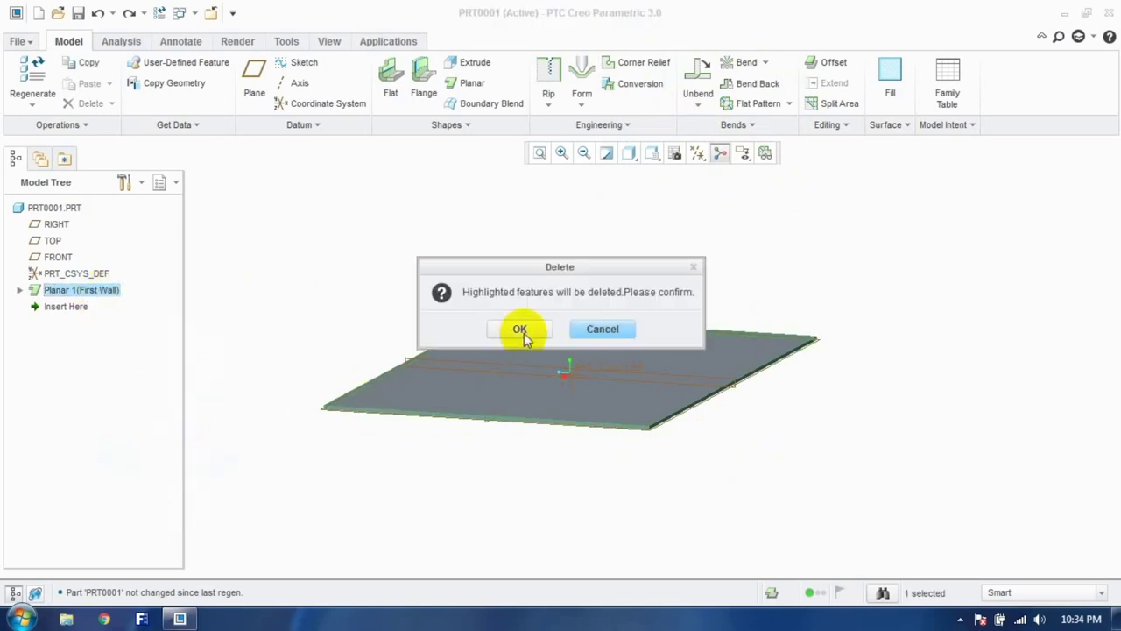
click(520, 330)
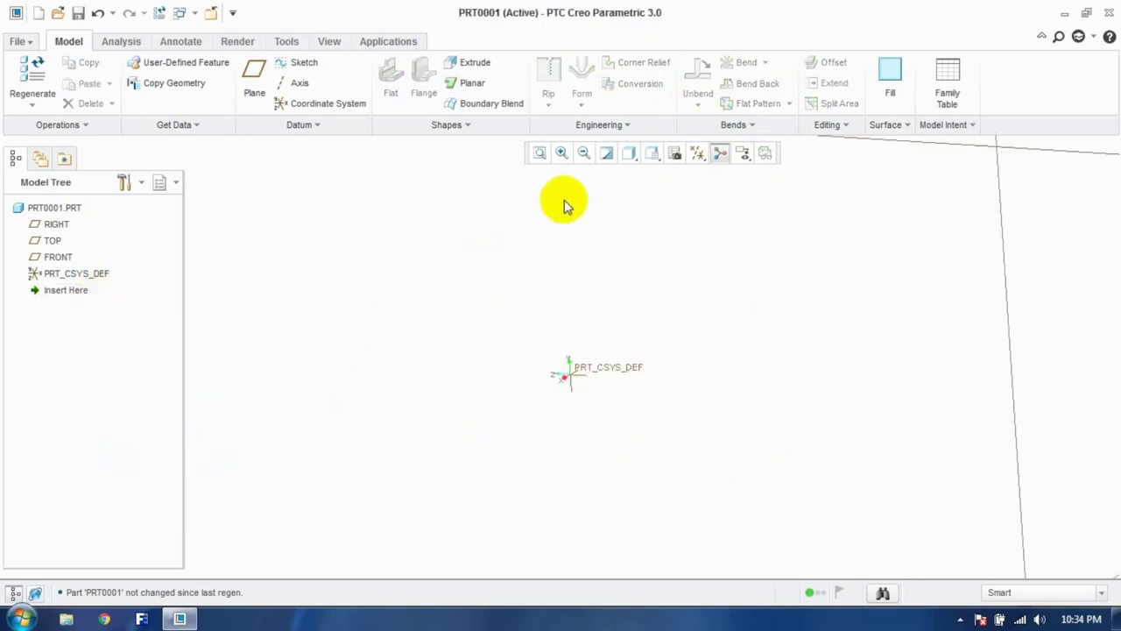
Step: Switch the sheet-metal part back to an ordinary solid part via the 'part' command search
click(1059, 38)
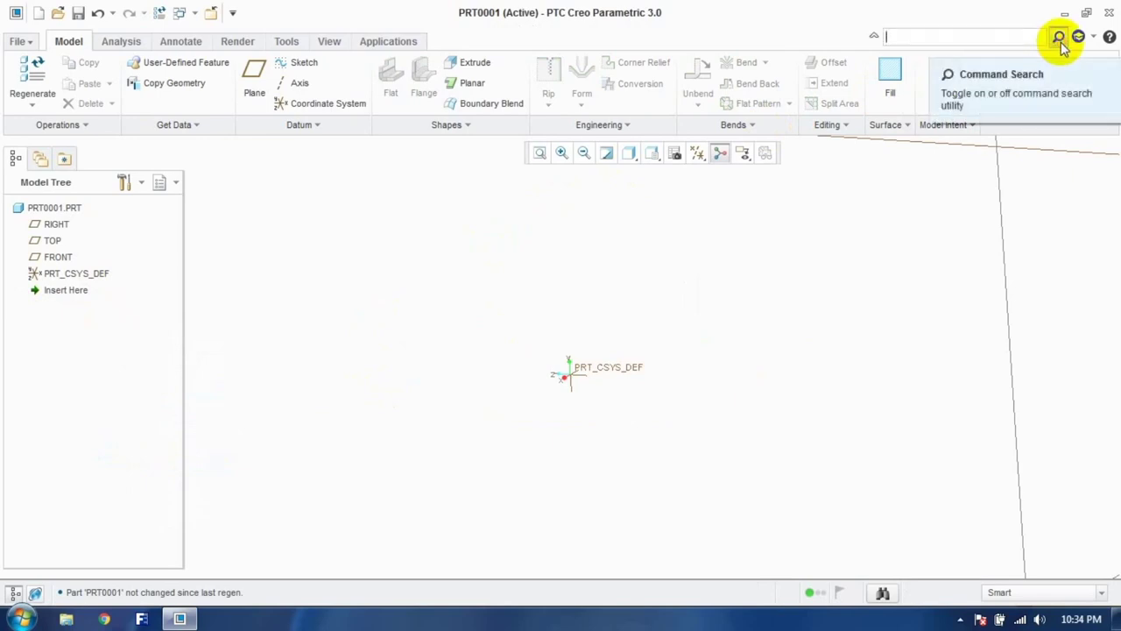
text(part)
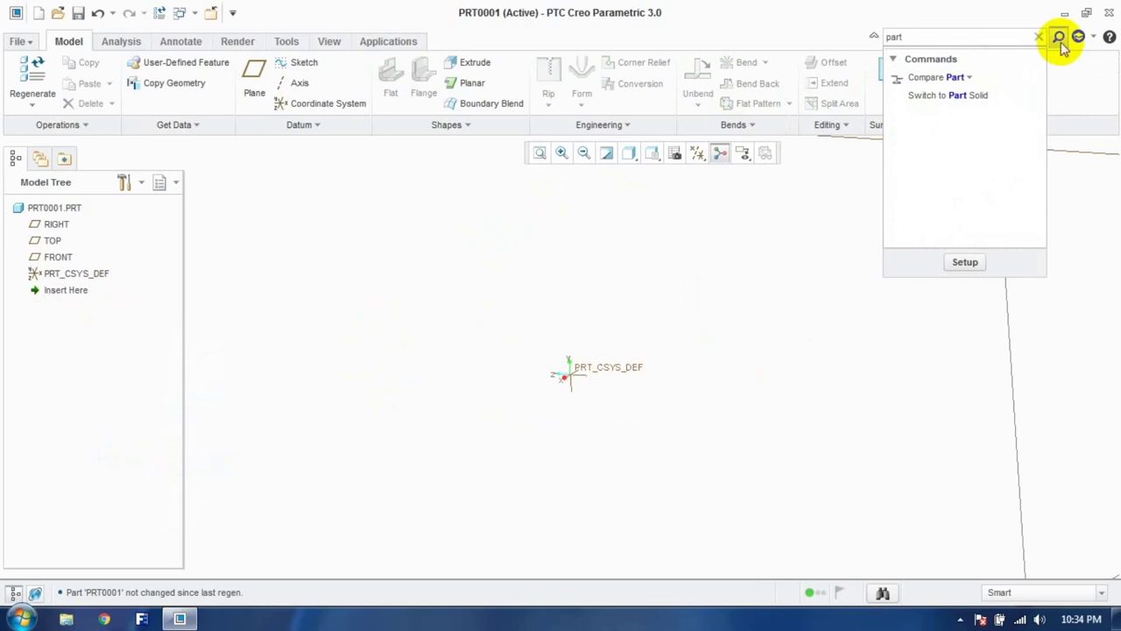
click(947, 98)
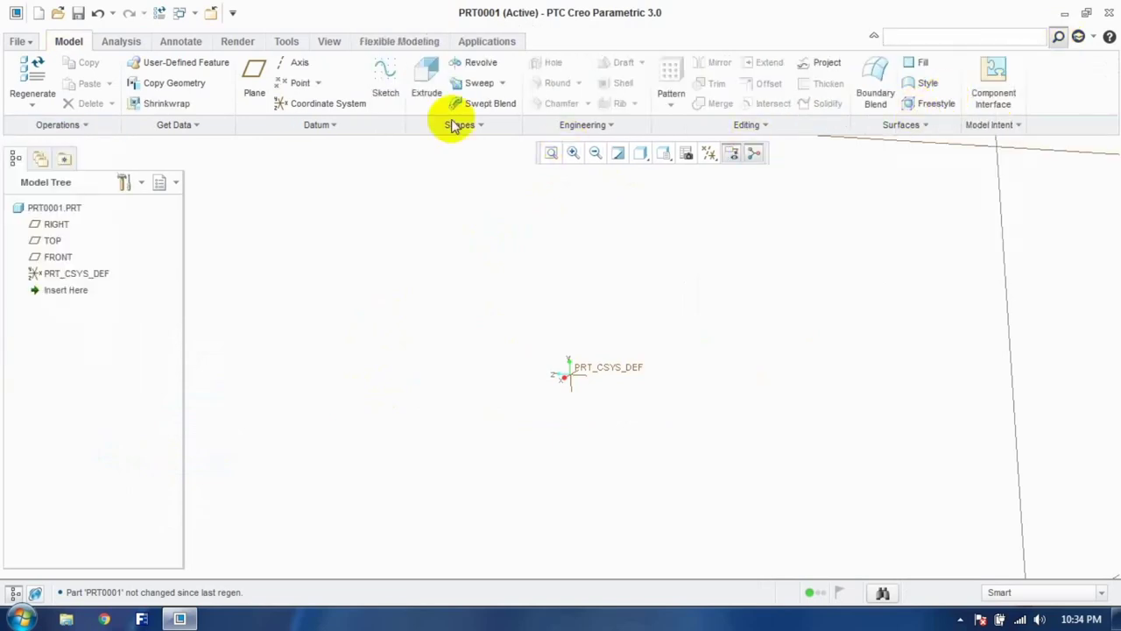
Step: Sketch a 100 × 100 square around the coordinate system on the TOP plane
click(429, 93)
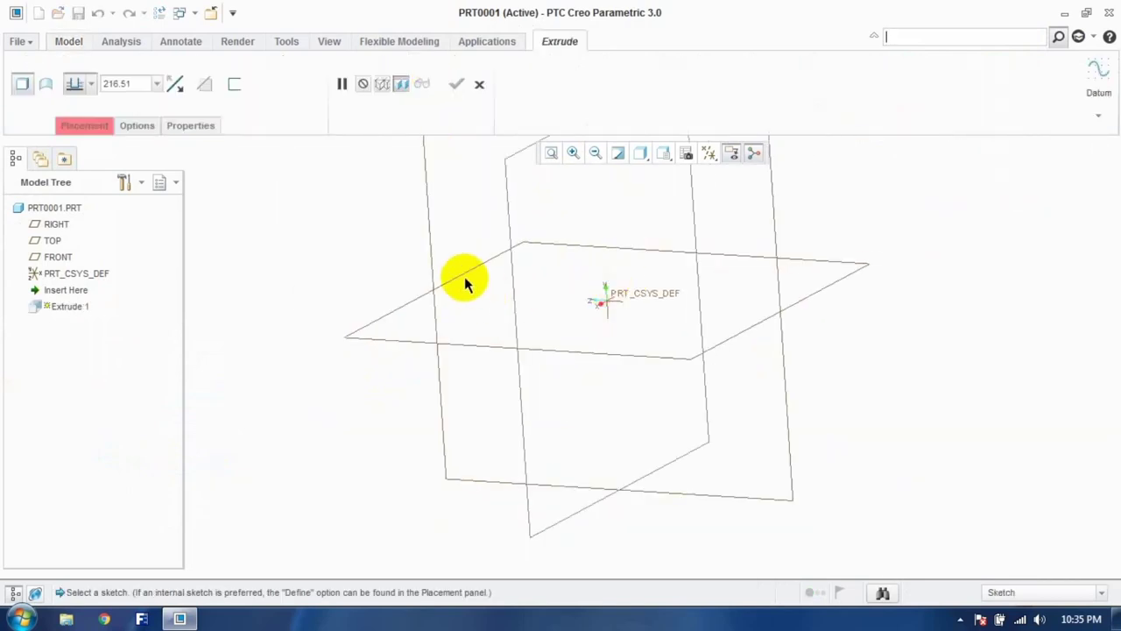
click(461, 274)
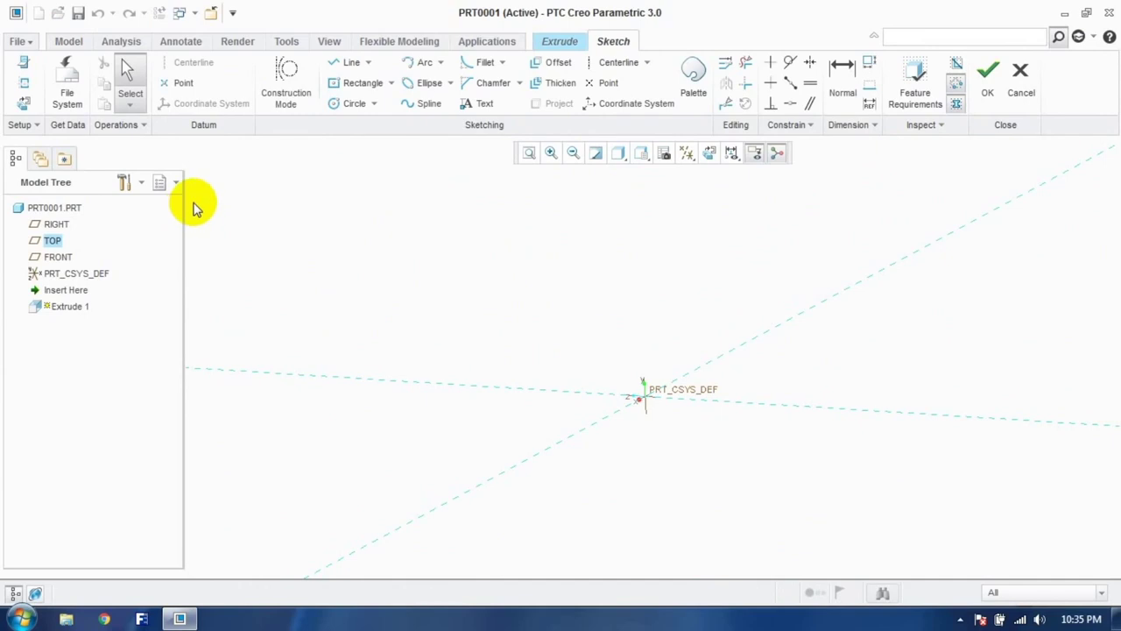
click(362, 83)
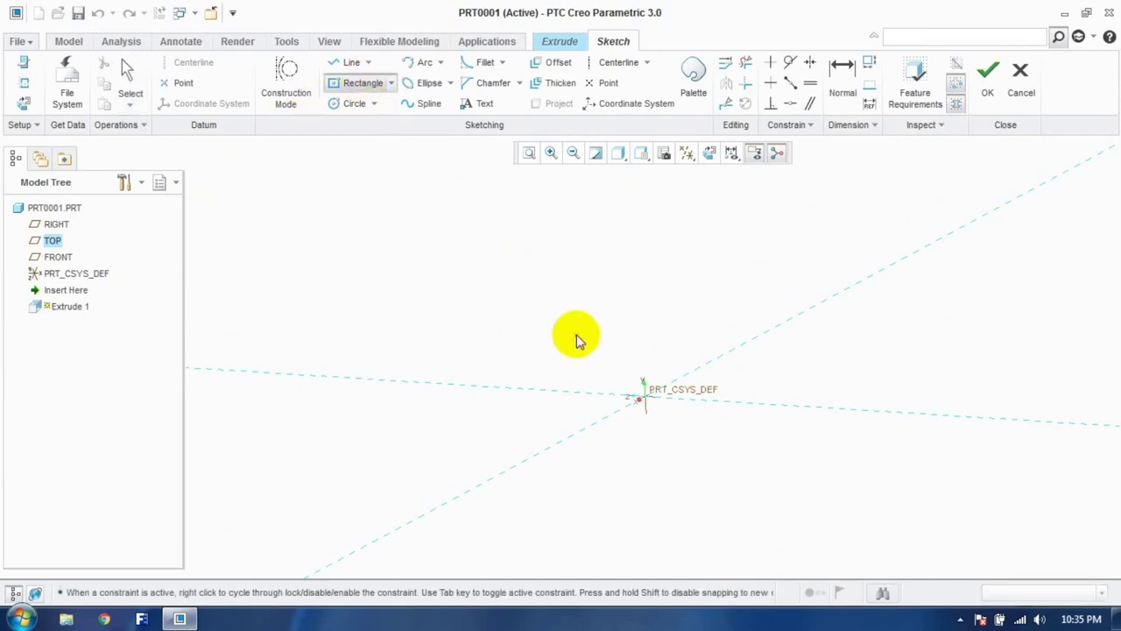
click(643, 398)
click(616, 508)
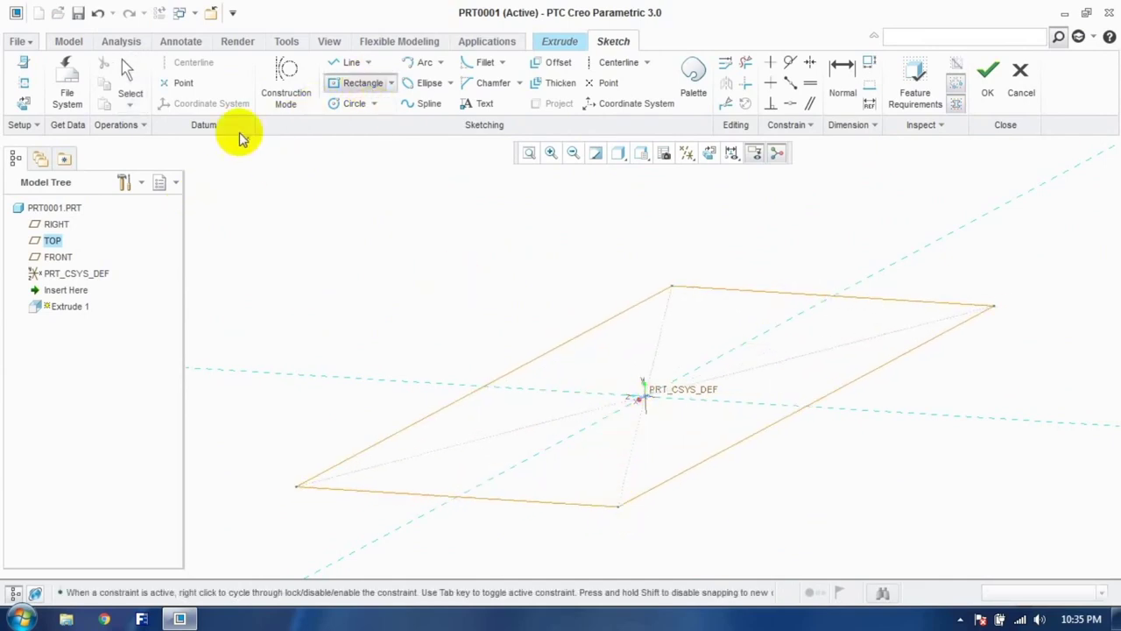
click(128, 80)
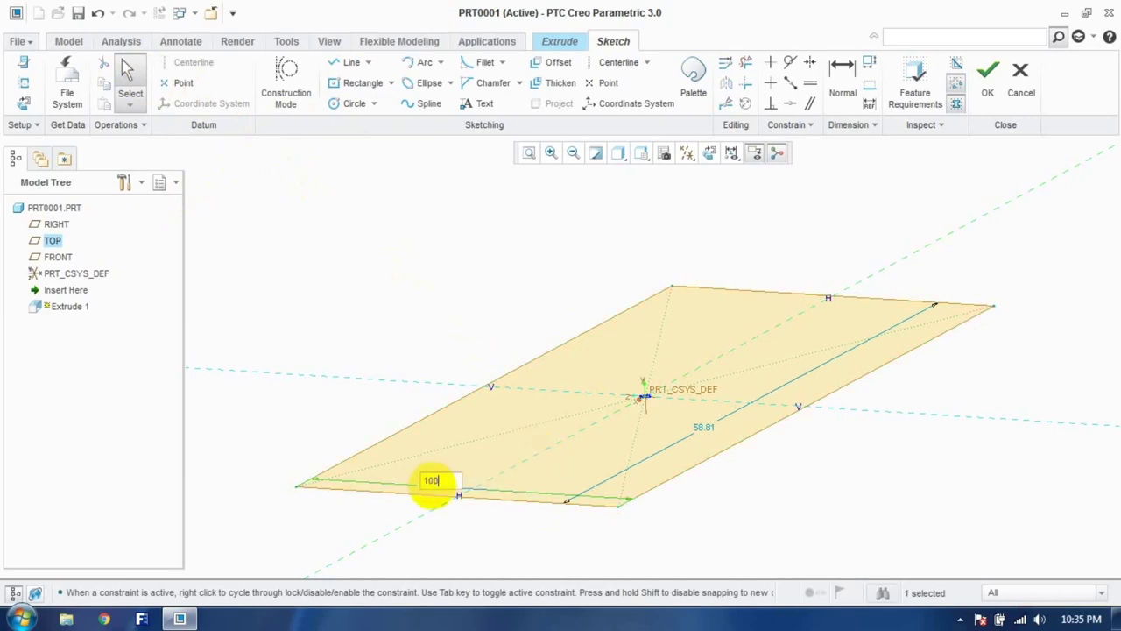
key(Return)
double_click(1018, 409)
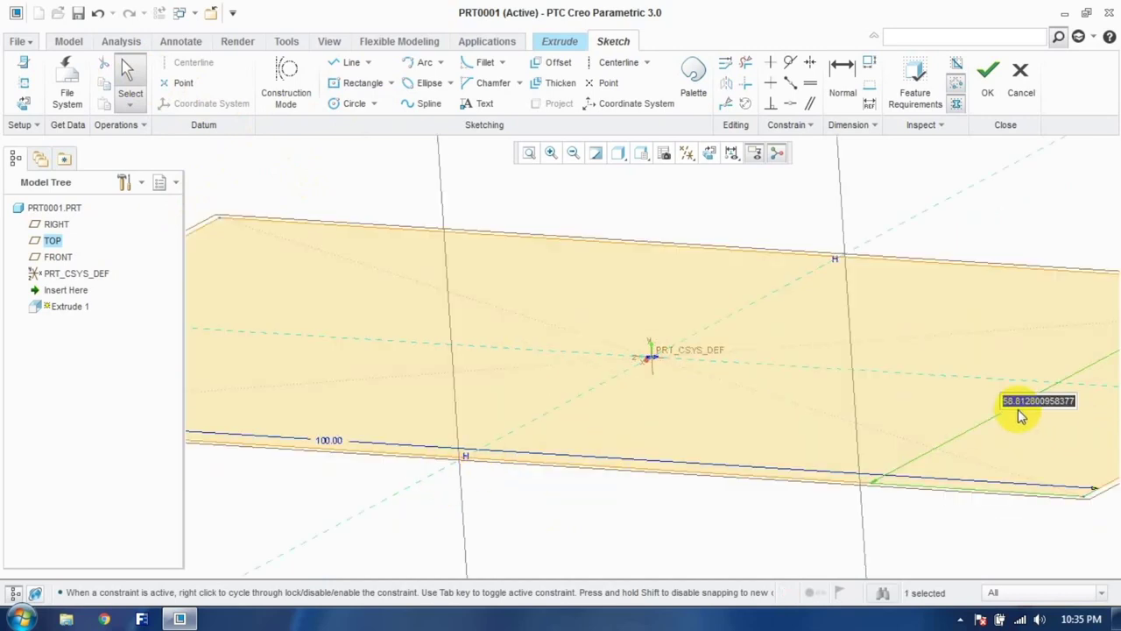
key(Return)
scroll(850, 393, up, 5)
middle_drag(854, 394, 864, 430)
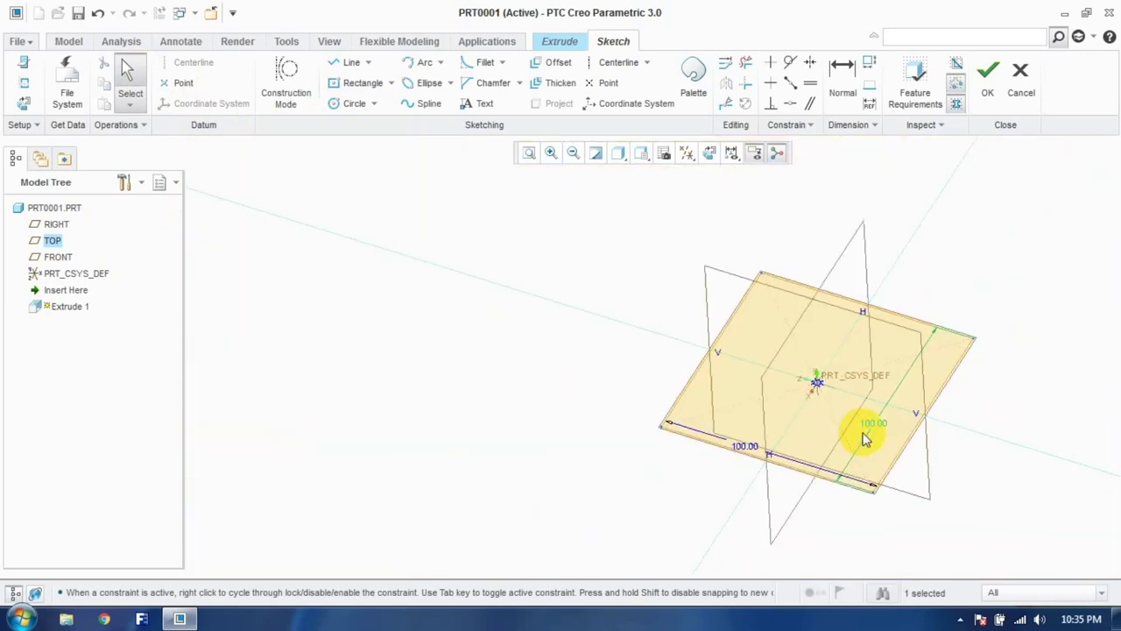
Step: Extrude the square to a depth of 100 to form Extrude 1
click(994, 79)
scroll(768, 335, up, 5)
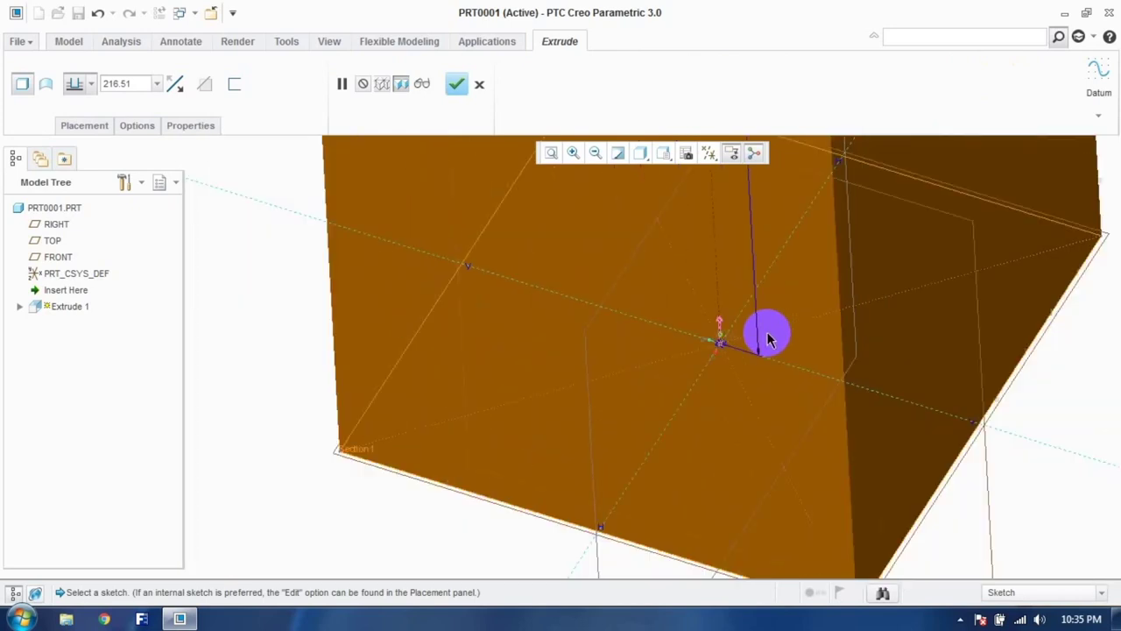
scroll(783, 306, down, 3)
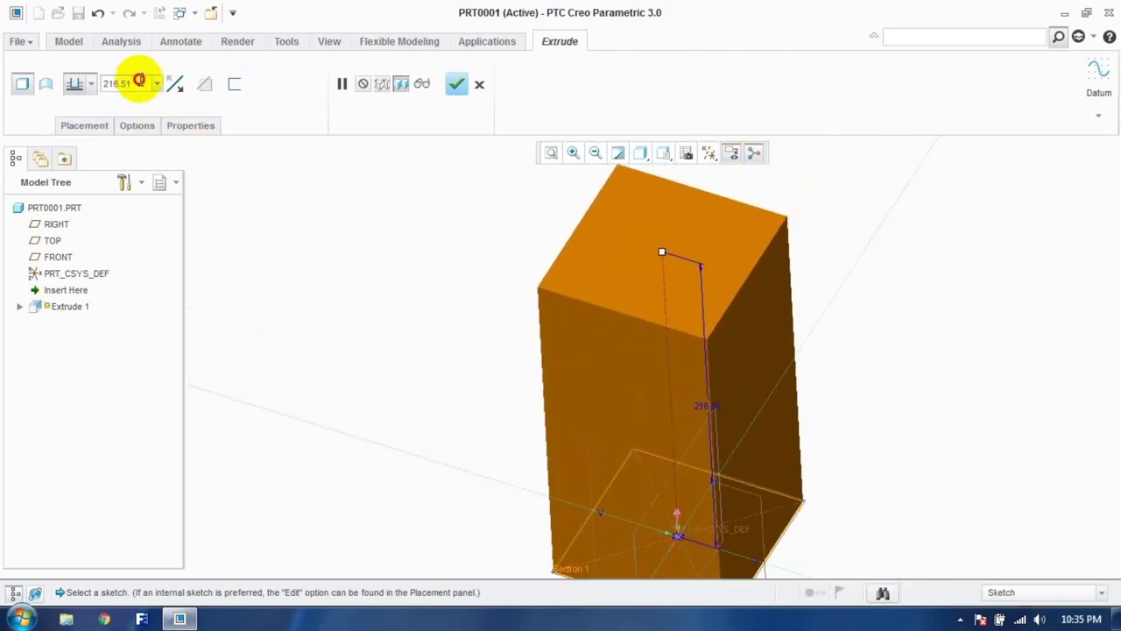
text(100)
key(Return)
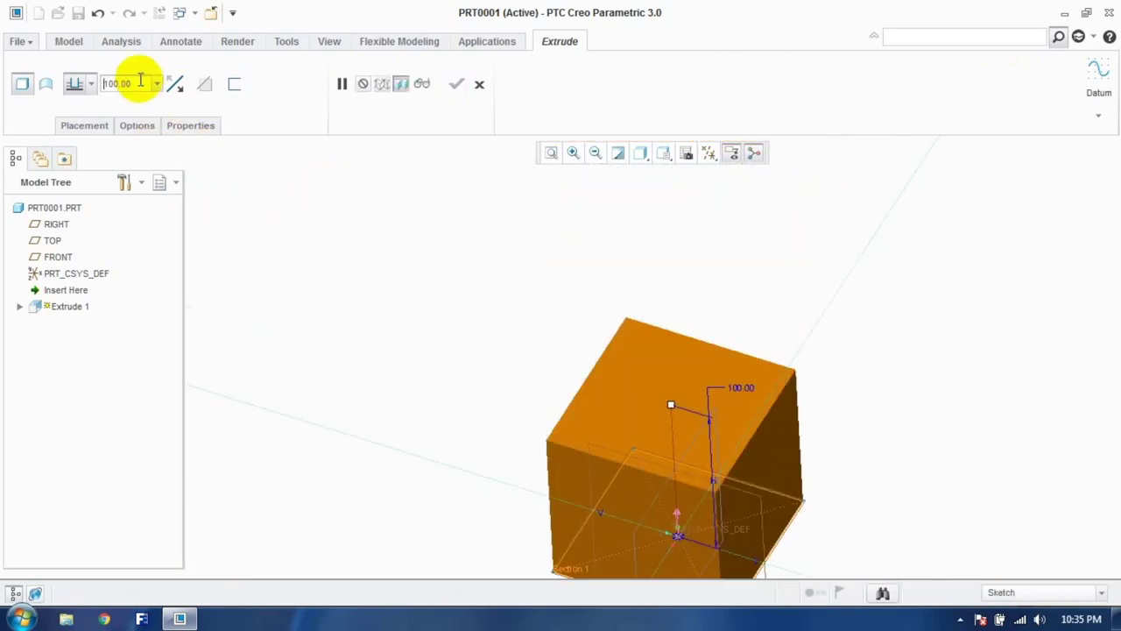
click(455, 84)
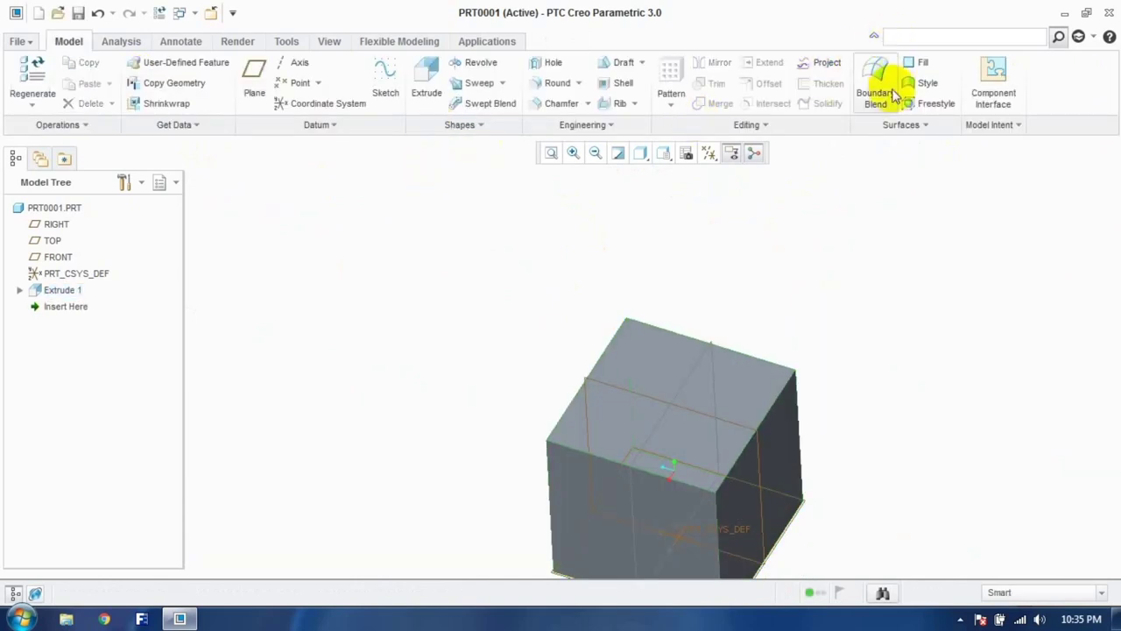
Step: Convert the cube to sheet metal with Shell, removing the top face at 1.00 thickness
click(907, 40)
text(shee)
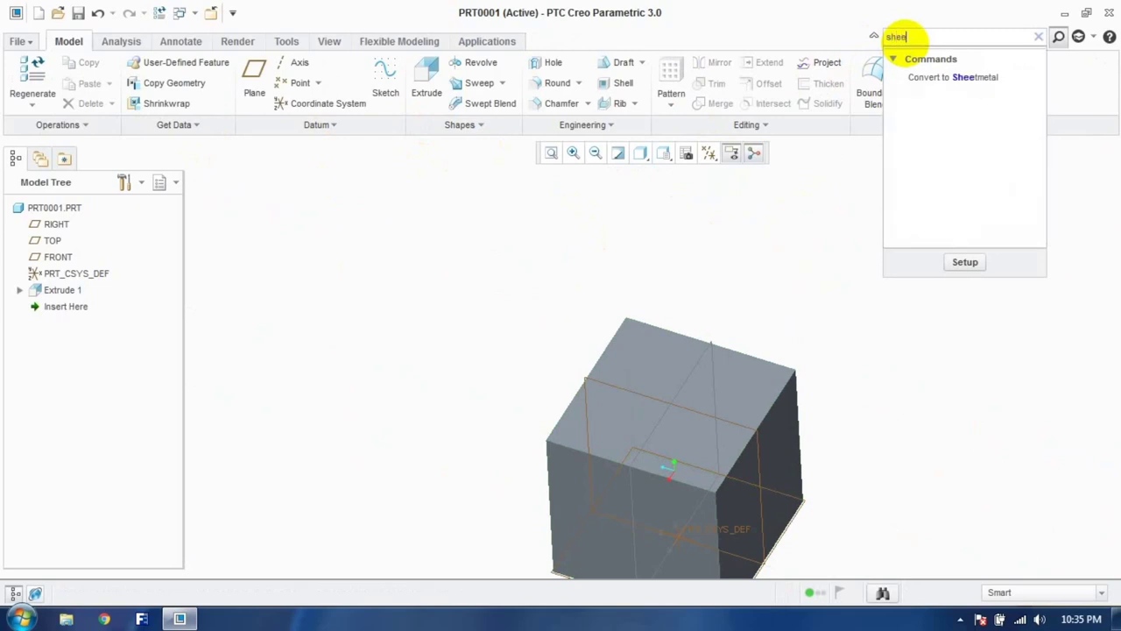
click(939, 77)
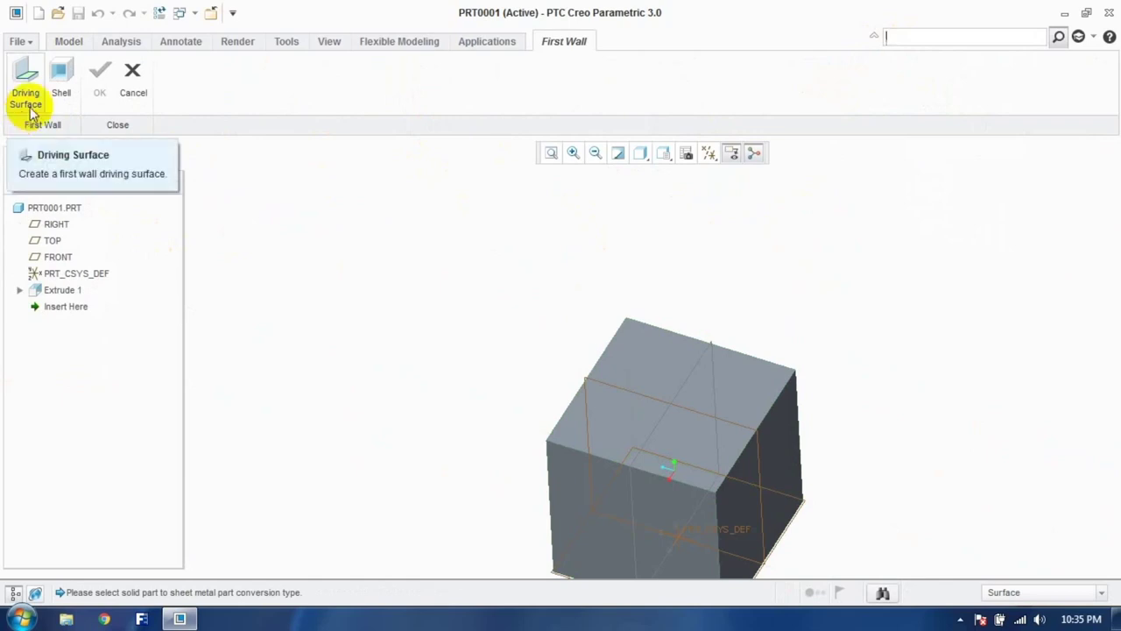
click(60, 87)
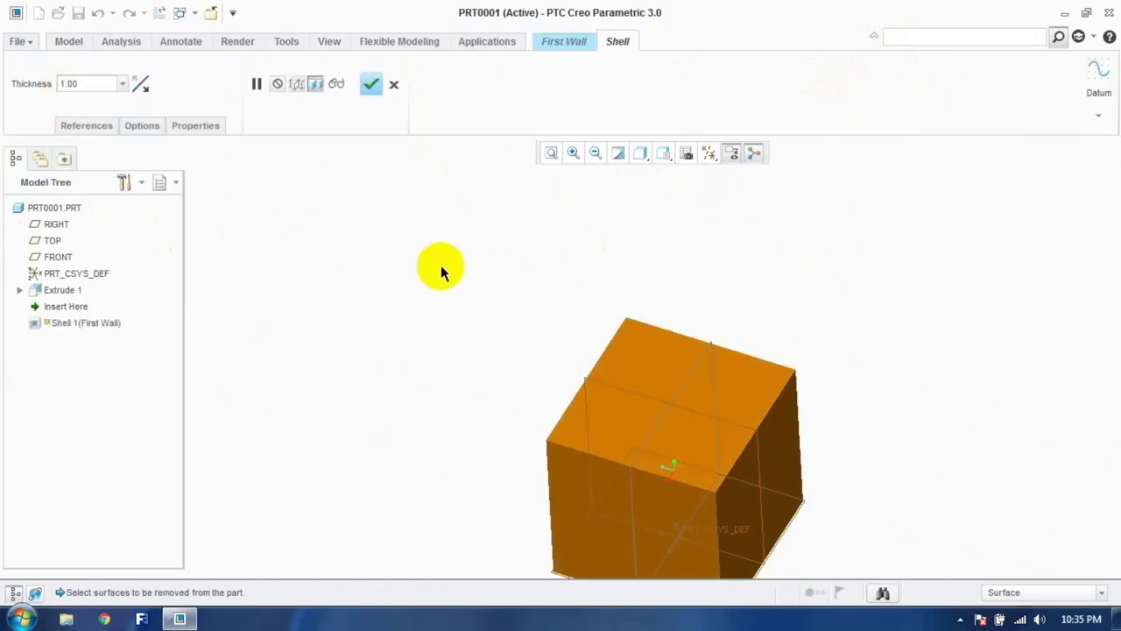
click(611, 430)
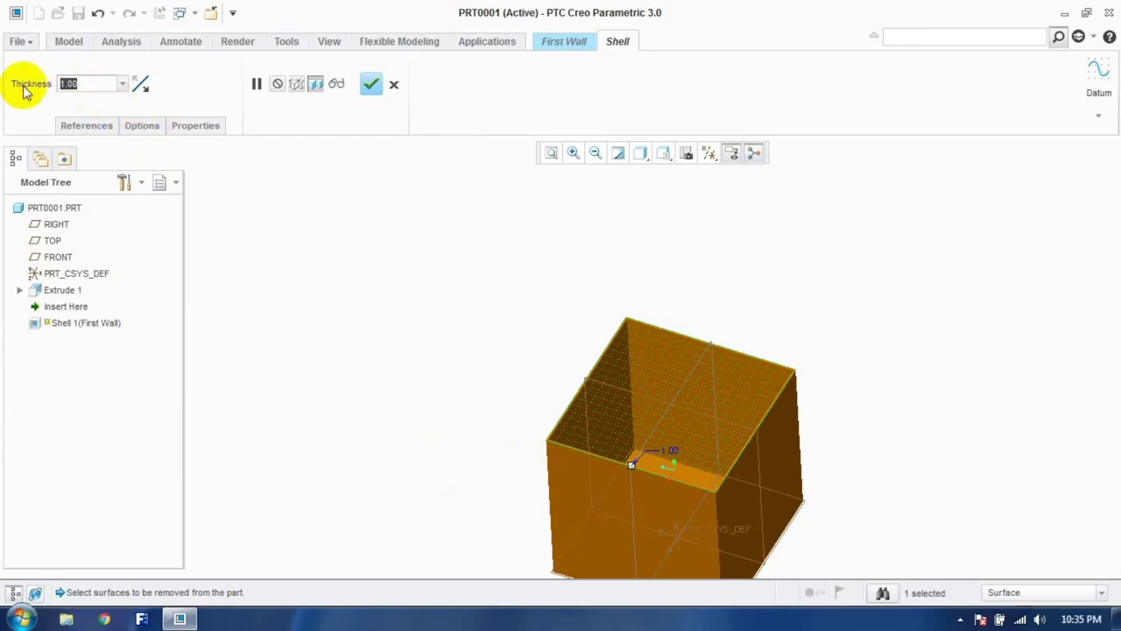
click(371, 84)
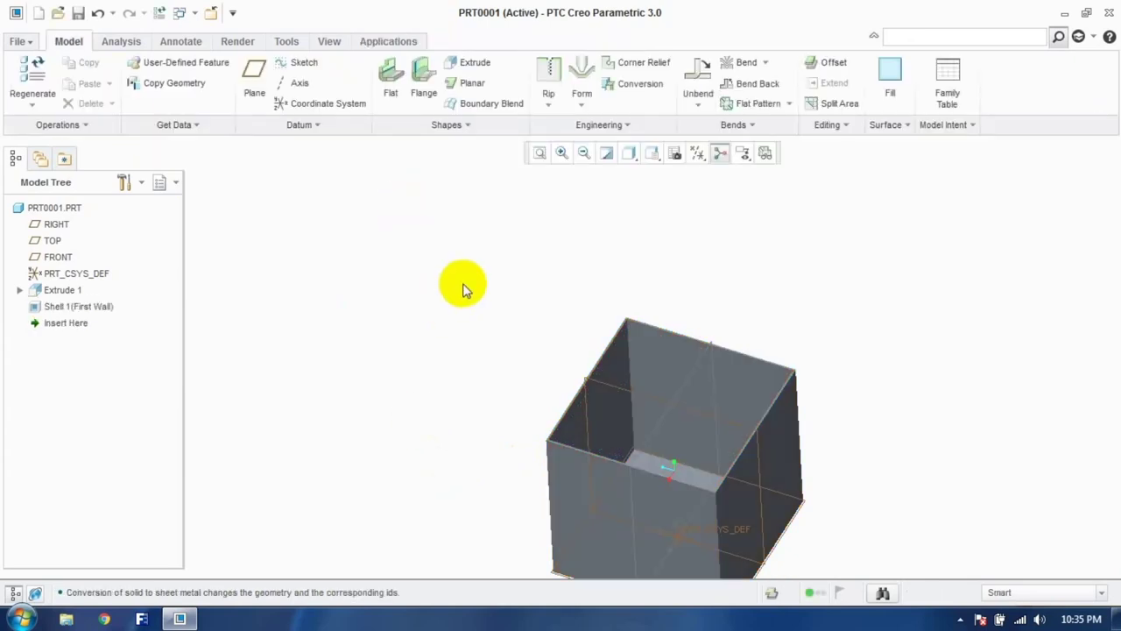
scroll(553, 232, up, 5)
middle_drag(555, 233, 545, 425)
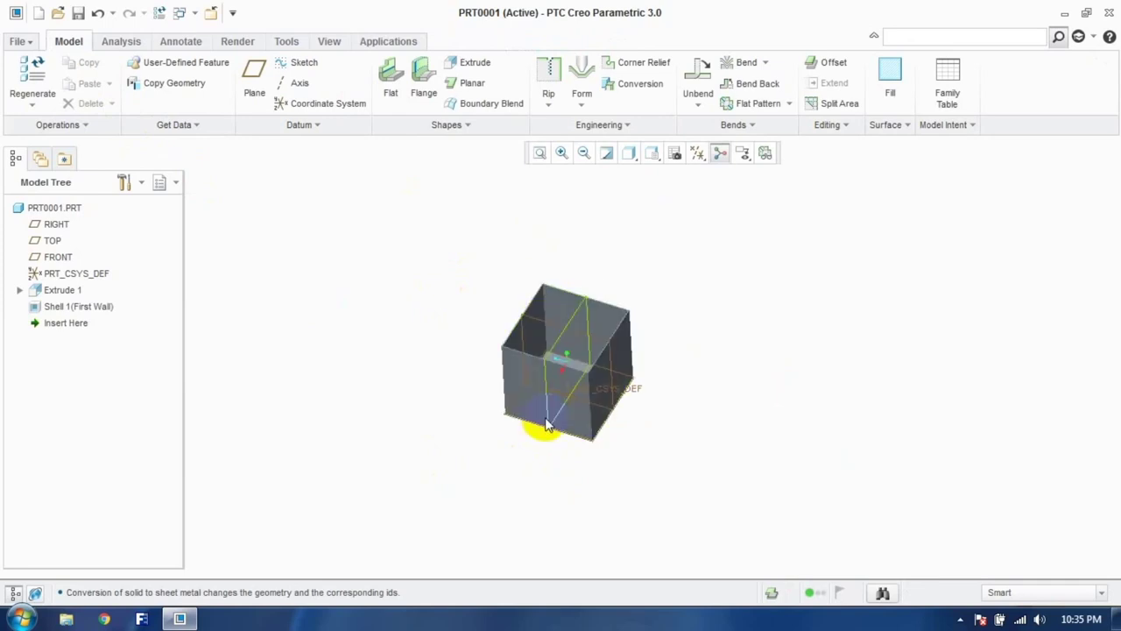
scroll(567, 409, down, 5)
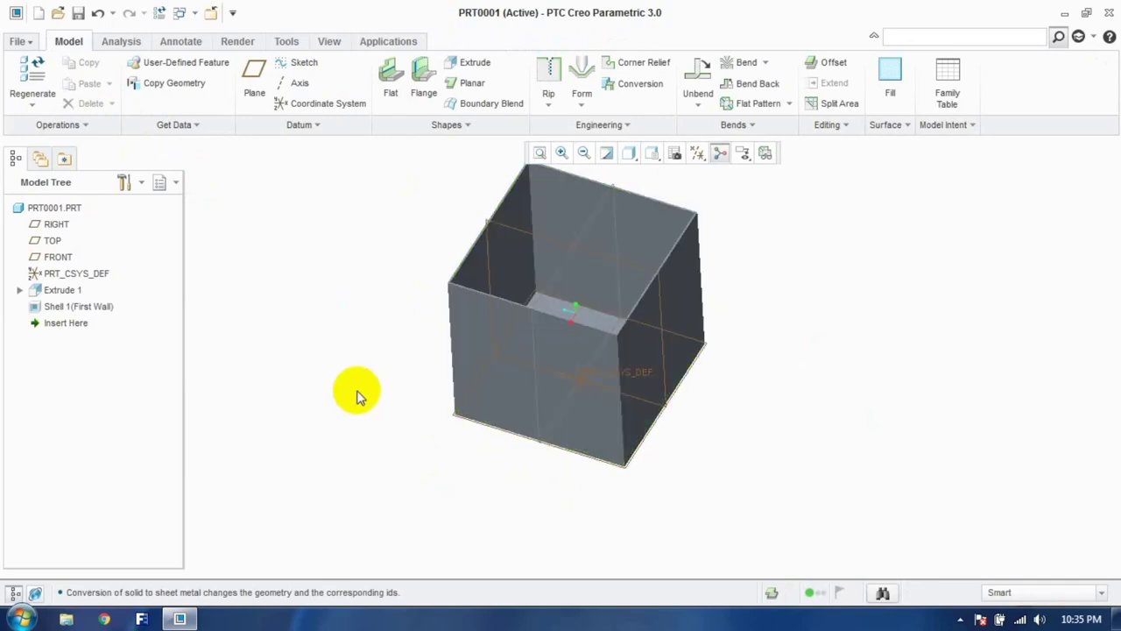
Step: Start a Conversion feature on the box, trying several edge selections and then clearing them
click(636, 92)
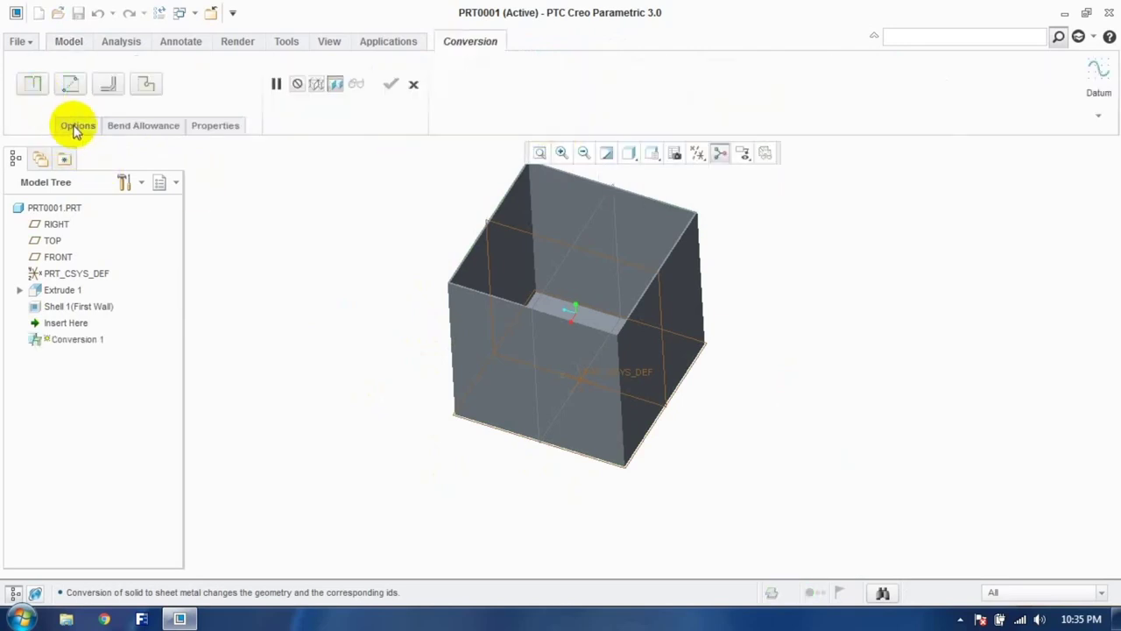
click(563, 326)
mouse_move(563, 326)
middle_down()
mouse_move(573, 316)
mouse_move(561, 311)
middle_up()
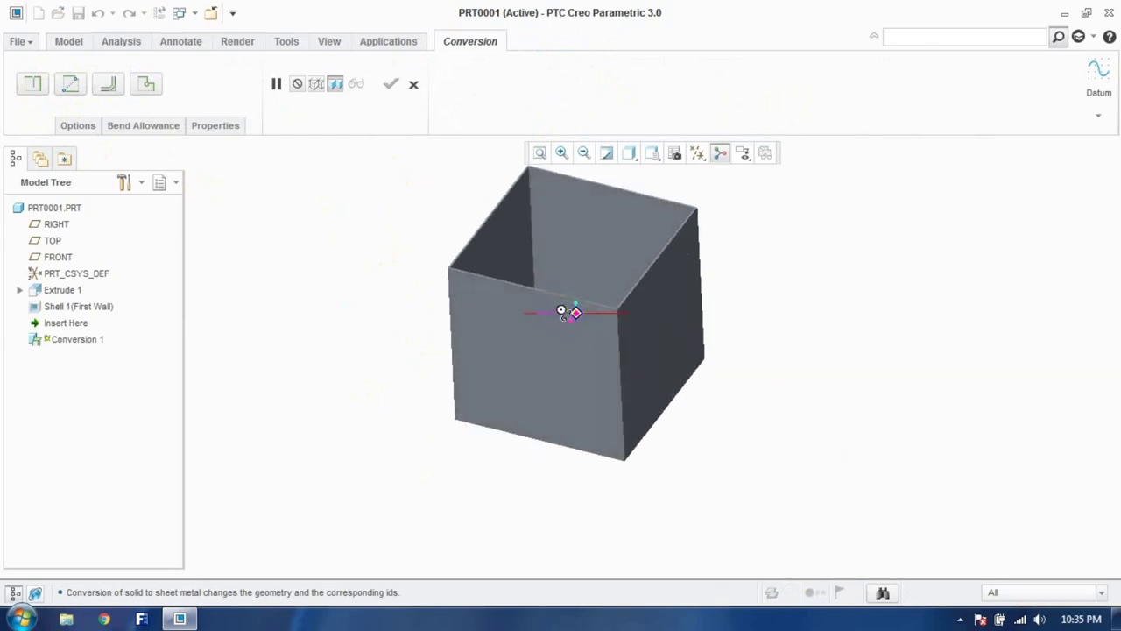
click(622, 372)
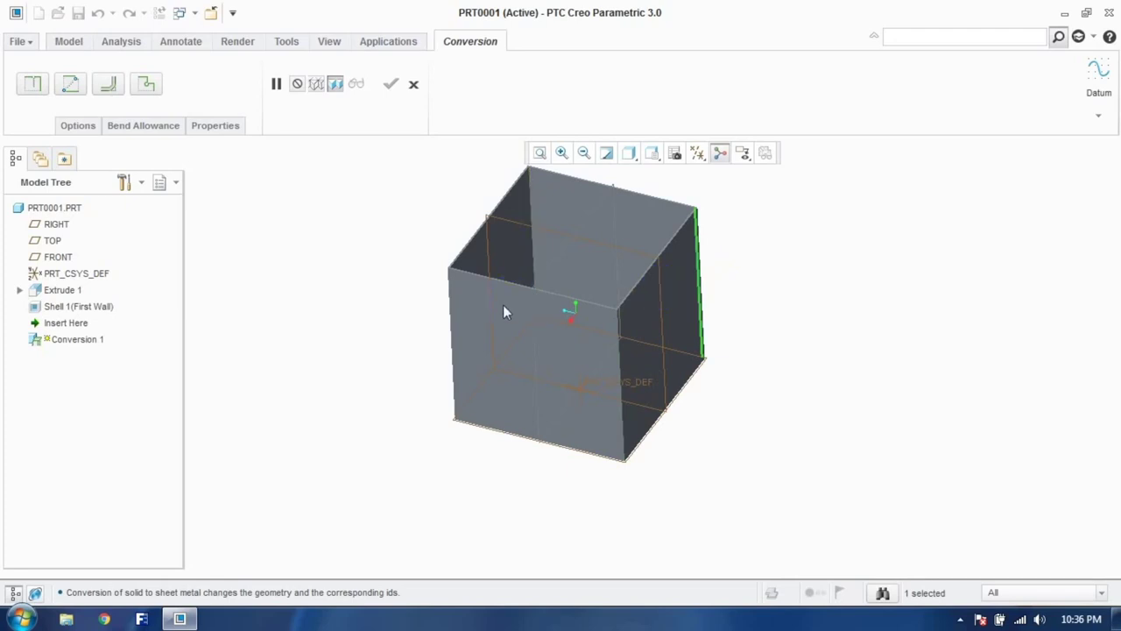
ctrl+click(452, 358)
ctrl+click(531, 256)
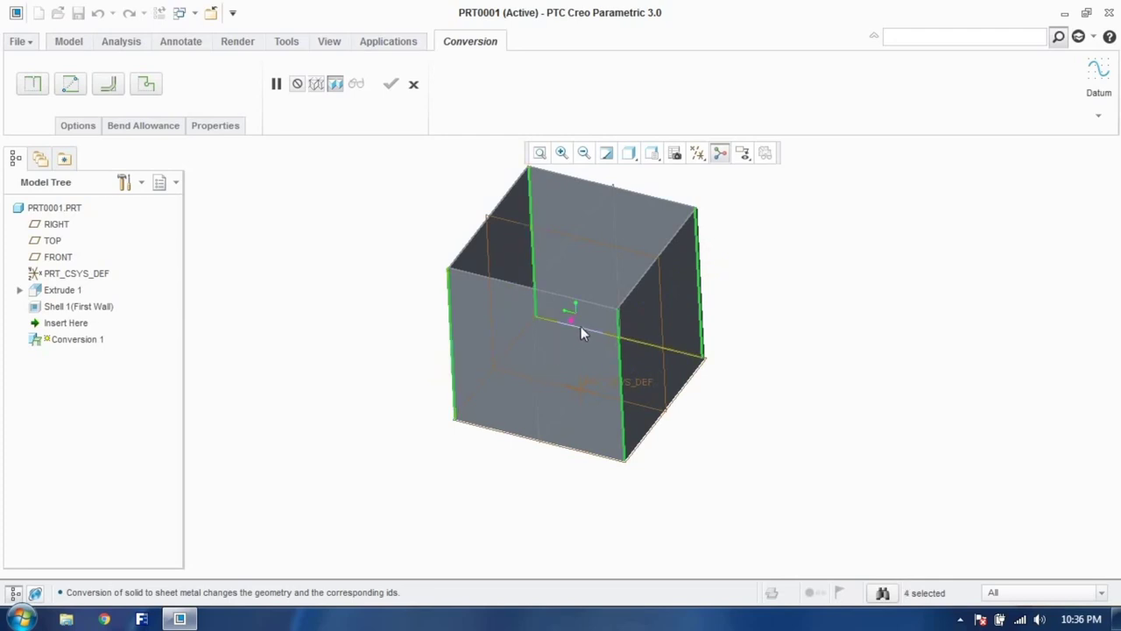
ctrl+click(515, 346)
ctrl+click(542, 441)
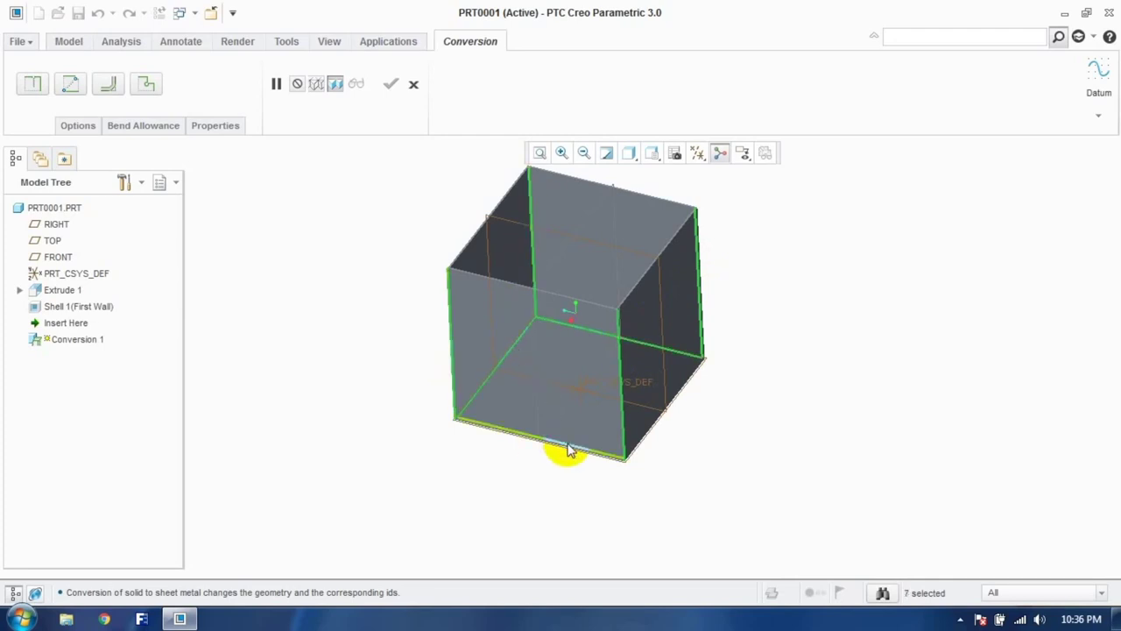
click(668, 480)
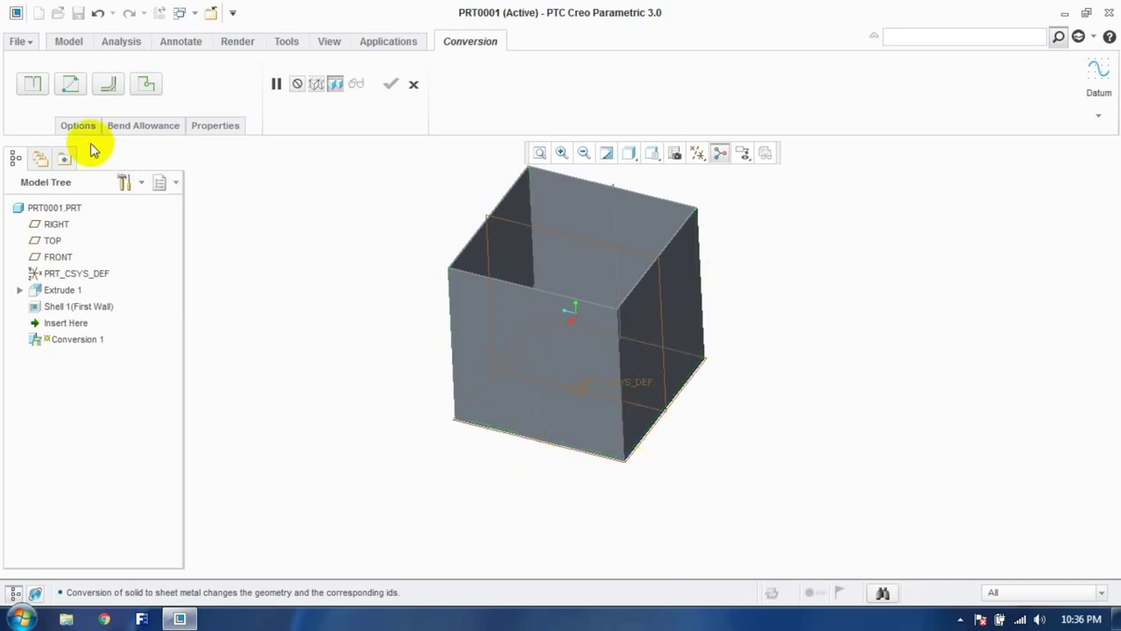
Step: Define edge rips on the box's four vertical corner edges
click(35, 85)
click(619, 364)
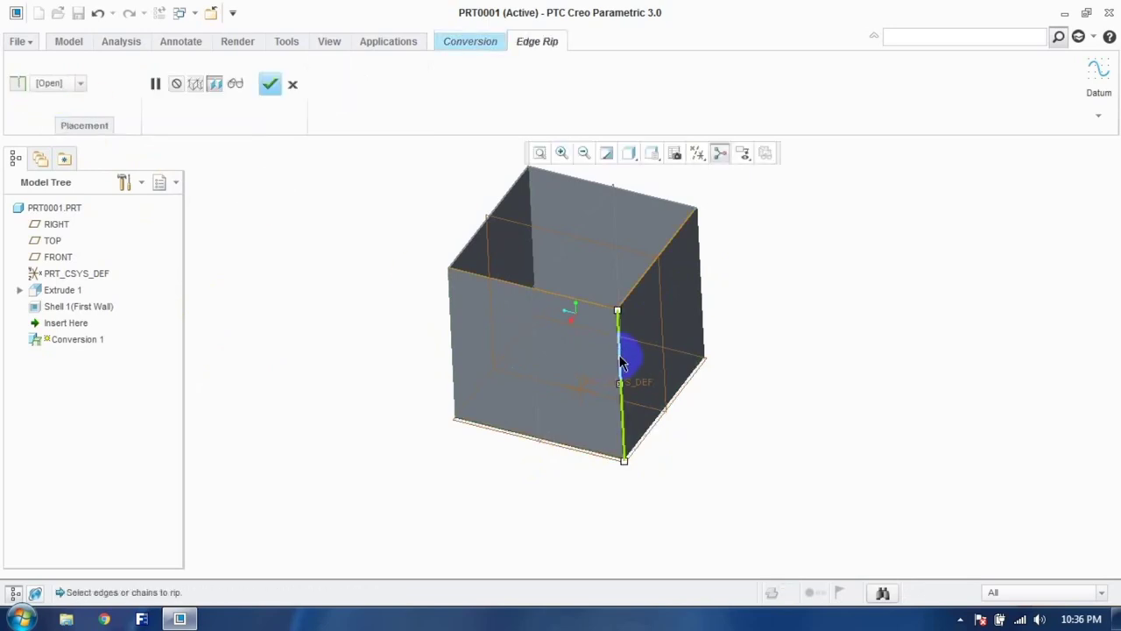
ctrl+click(701, 282)
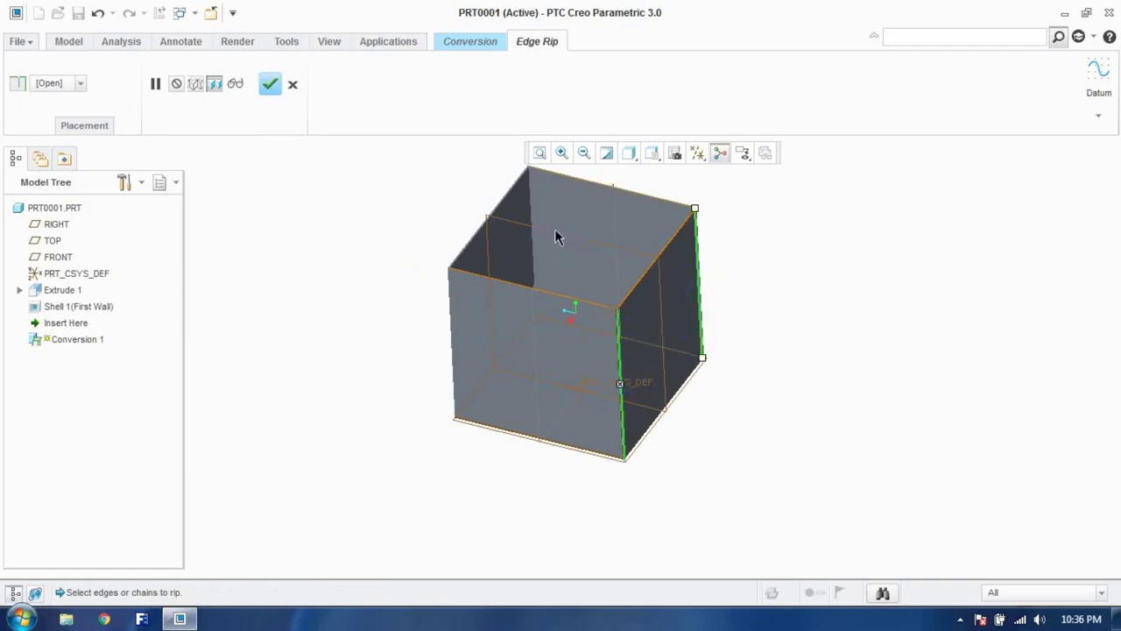
ctrl+click(536, 215)
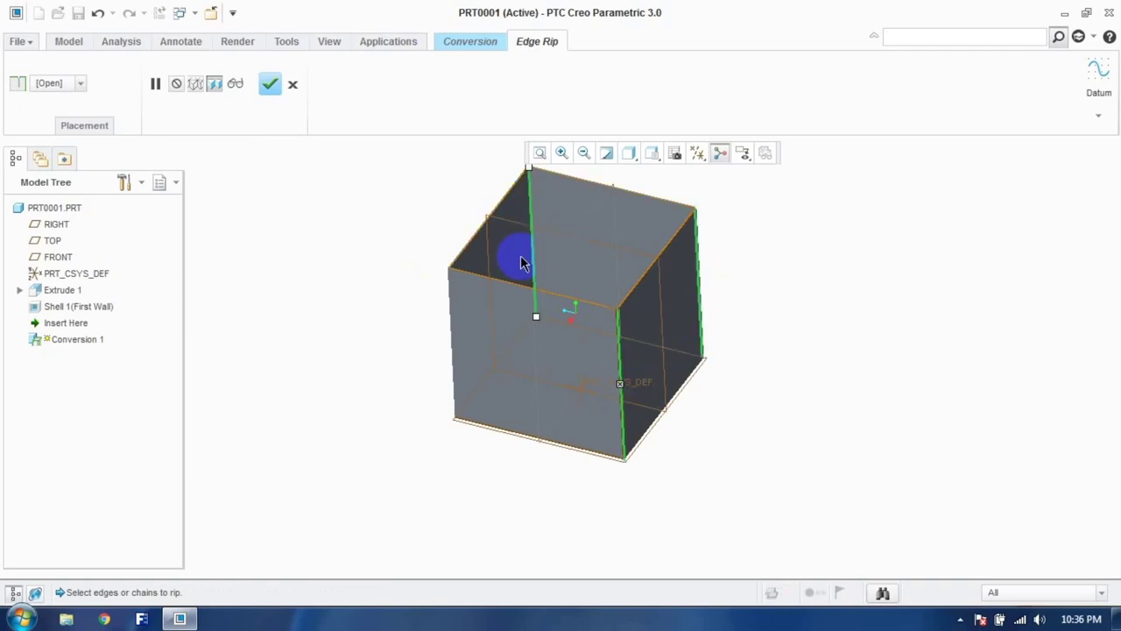
ctrl+click(450, 346)
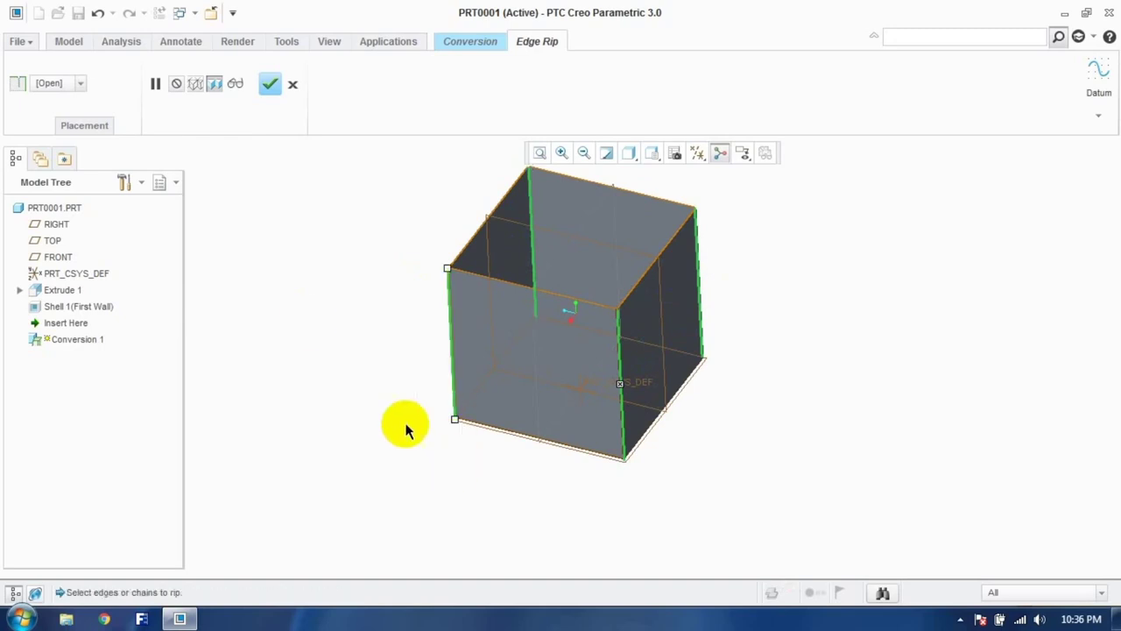
click(269, 87)
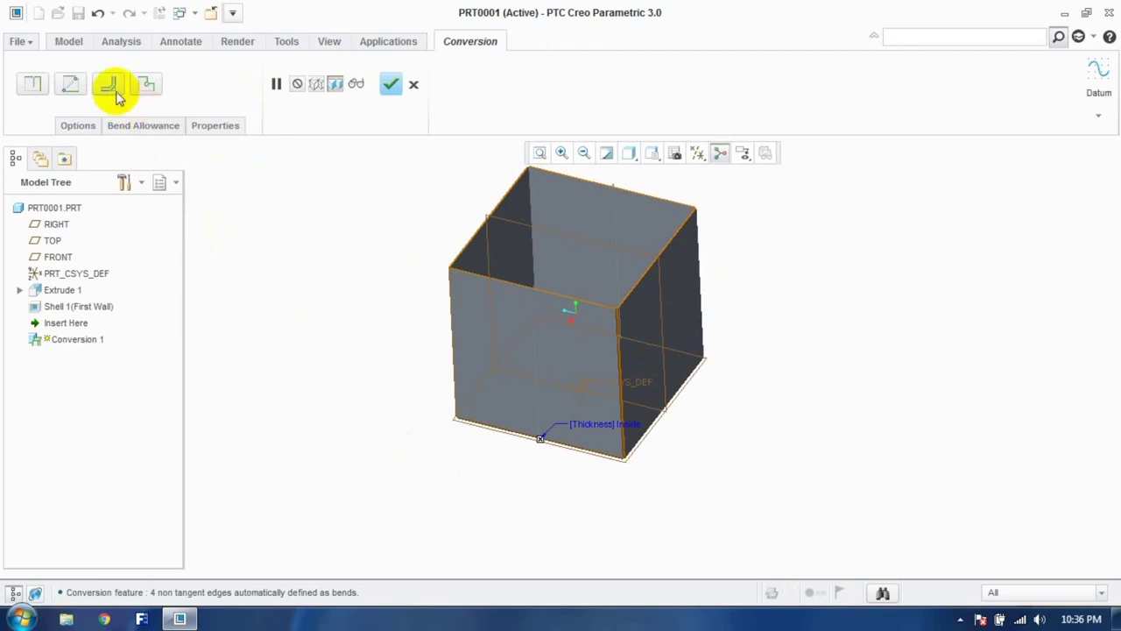
Step: Add edge bends along the box edges and complete Conversion 1
click(117, 92)
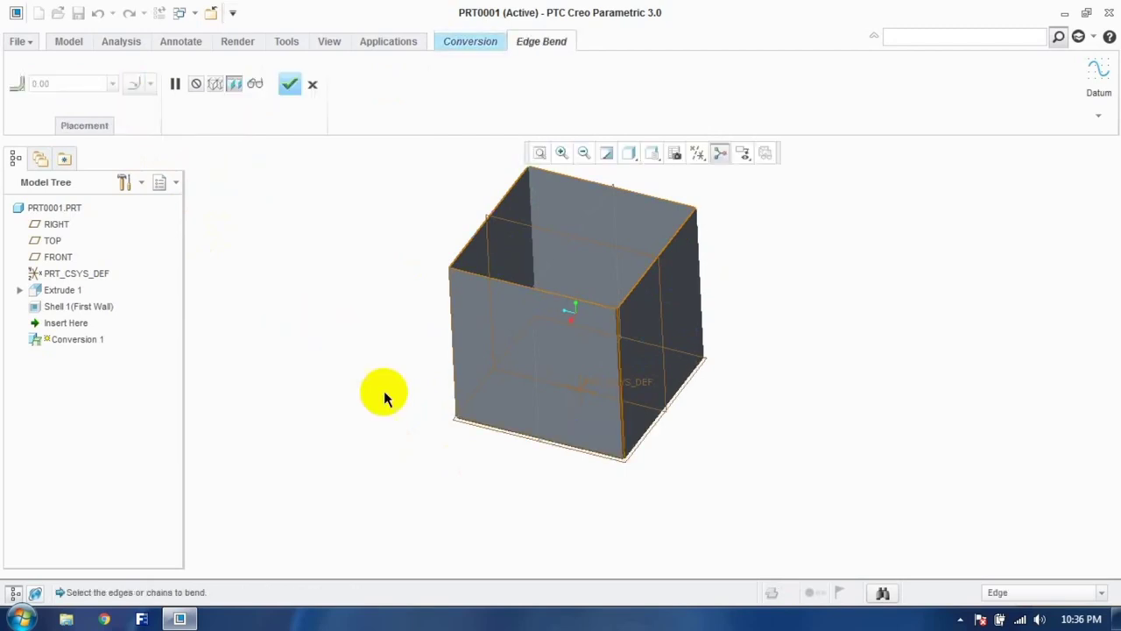
middle_drag(503, 438, 592, 430)
scroll(616, 395, down, 3)
scroll(612, 410, up, 5)
scroll(611, 405, up, 4)
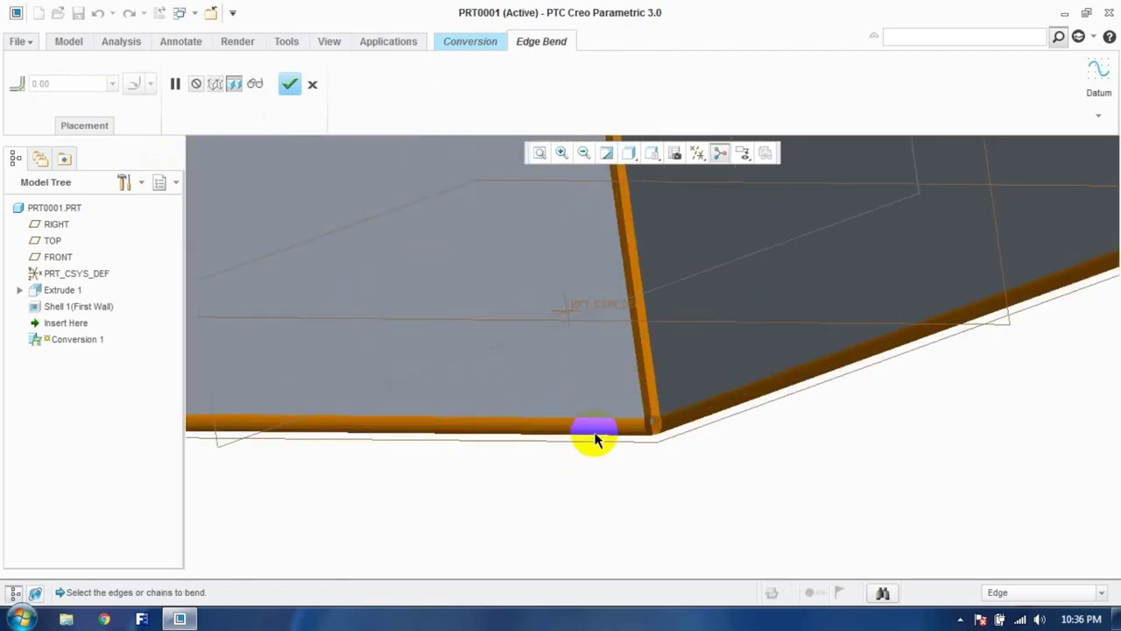
scroll(651, 447, down, 8)
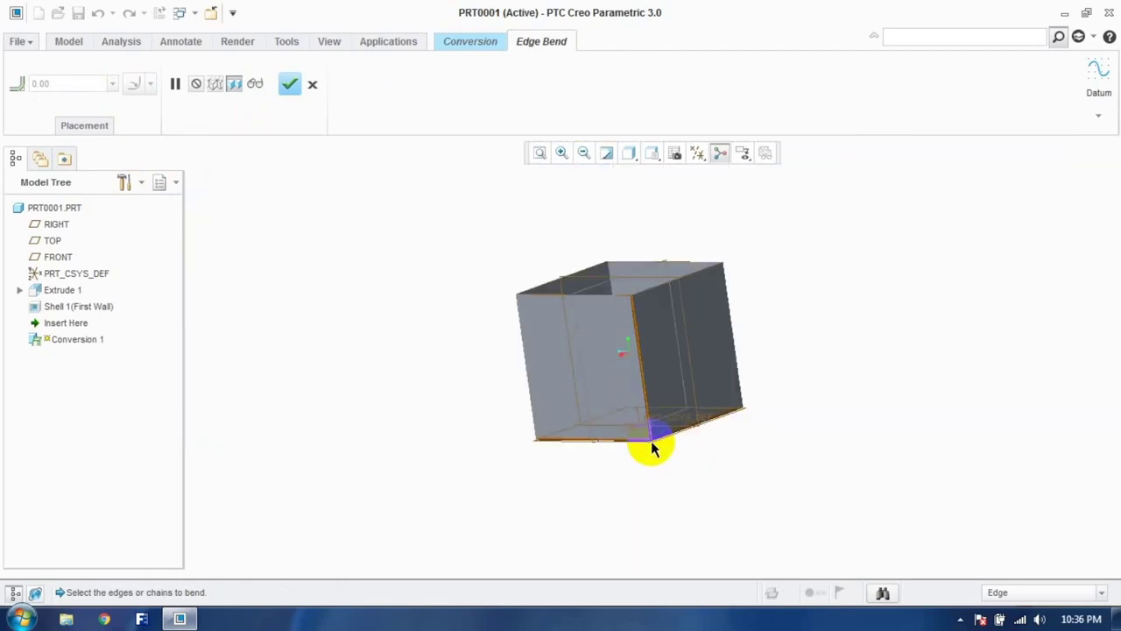
click(291, 84)
middle_drag(412, 245, 469, 280)
click(390, 82)
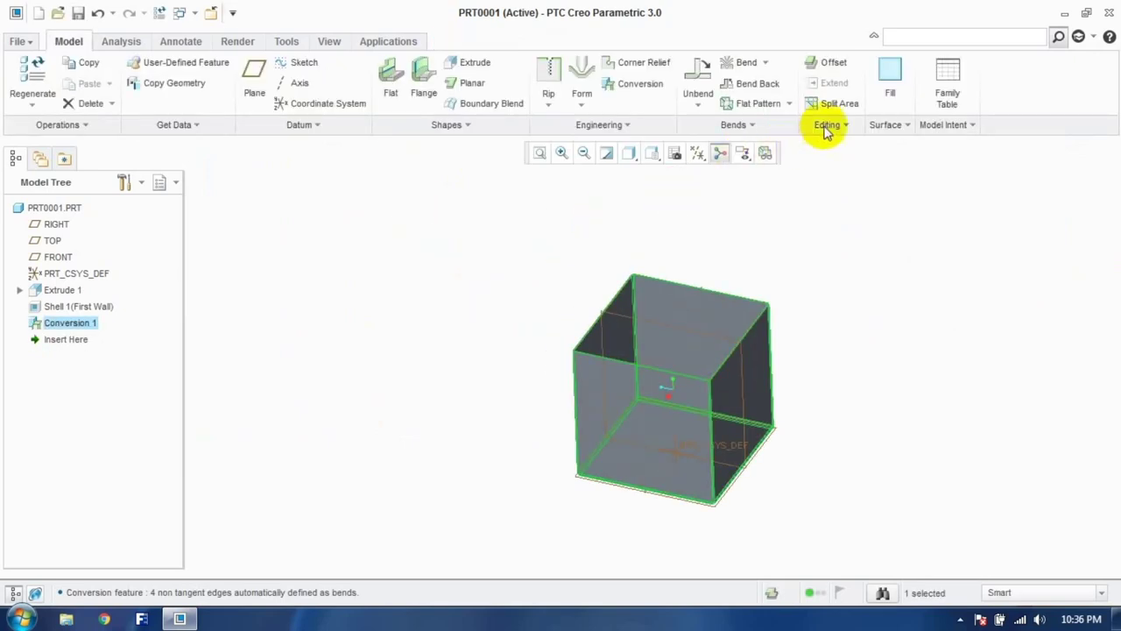
click(768, 104)
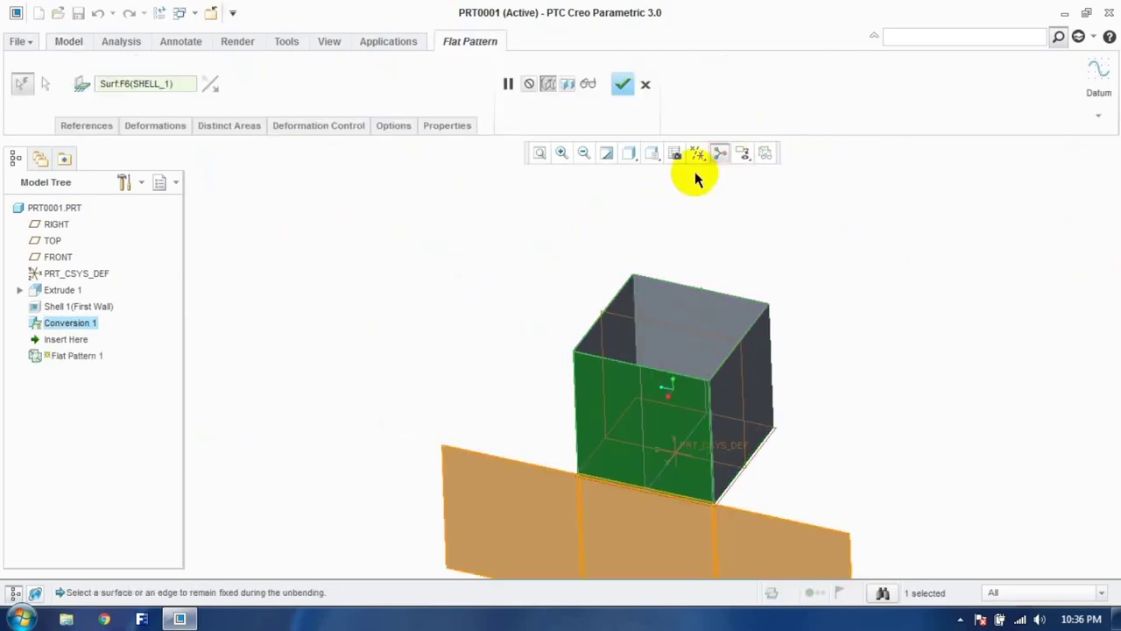
scroll(693, 178, up, 3)
scroll(696, 181, down, 6)
scroll(713, 224, up, 3)
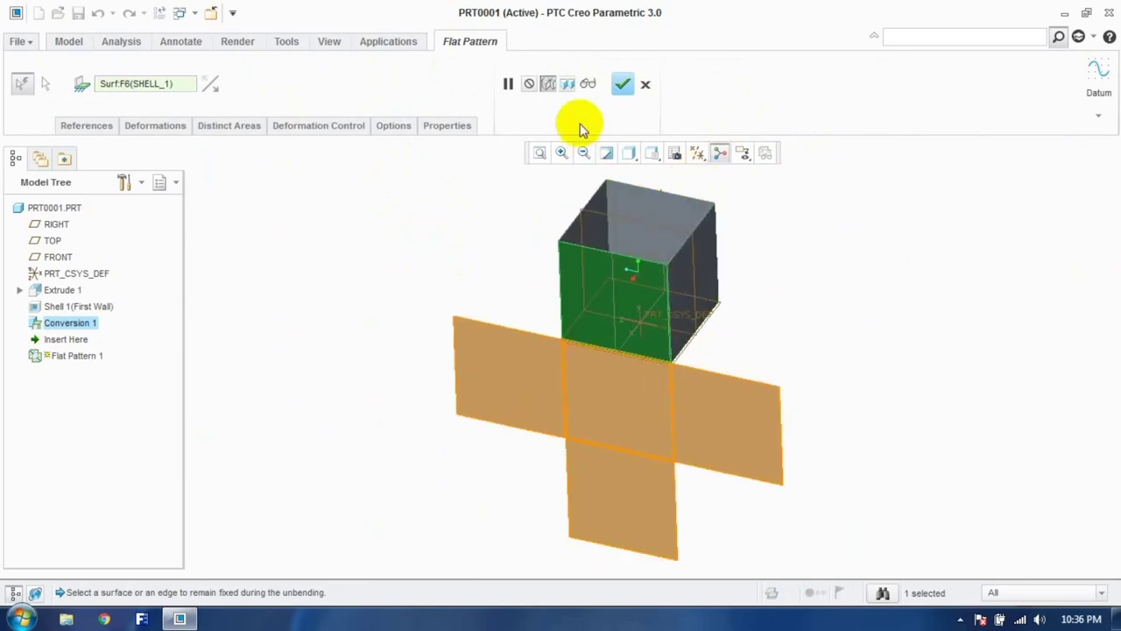
click(618, 85)
middle_drag(438, 308, 438, 251)
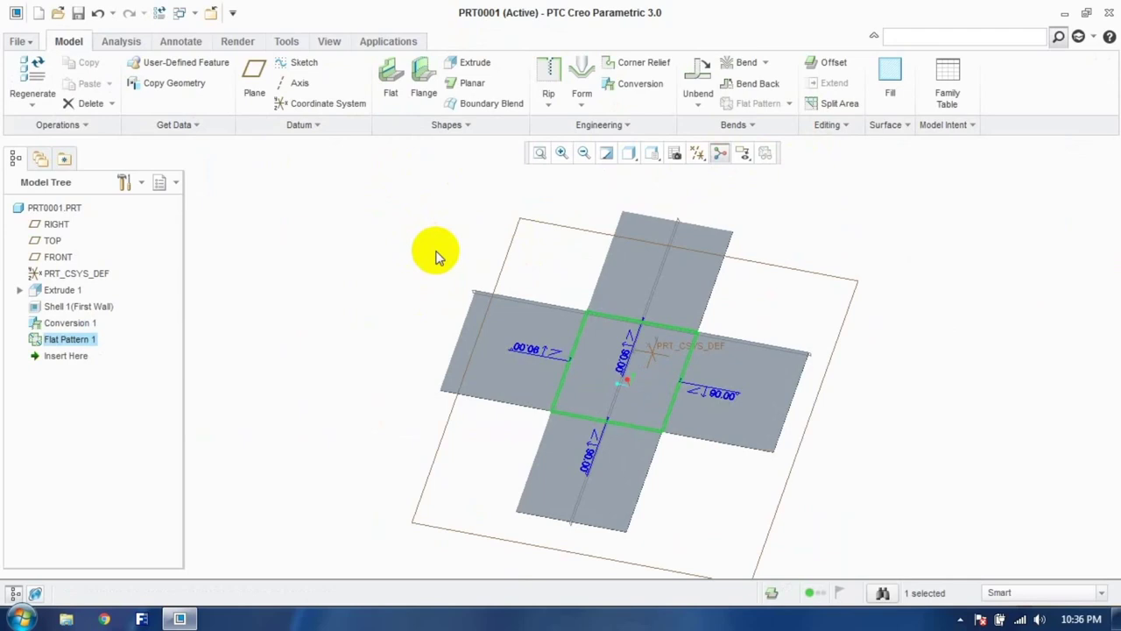
key(ctrl+z)
middle_drag(583, 266, 552, 341)
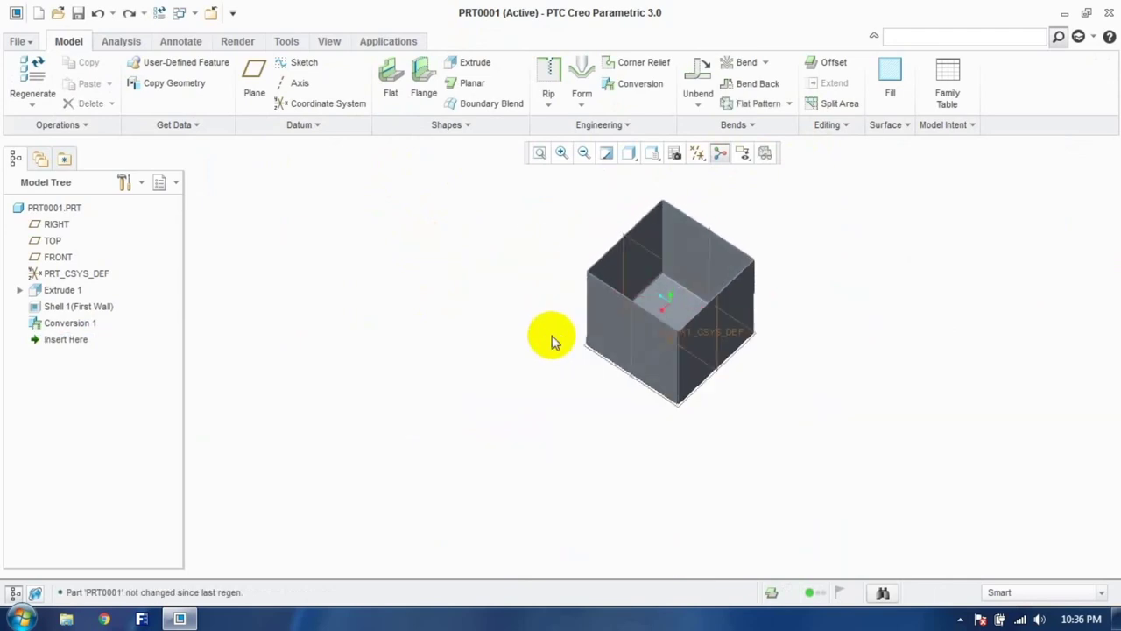
scroll(687, 298, down, 3)
scroll(697, 308, up, 5)
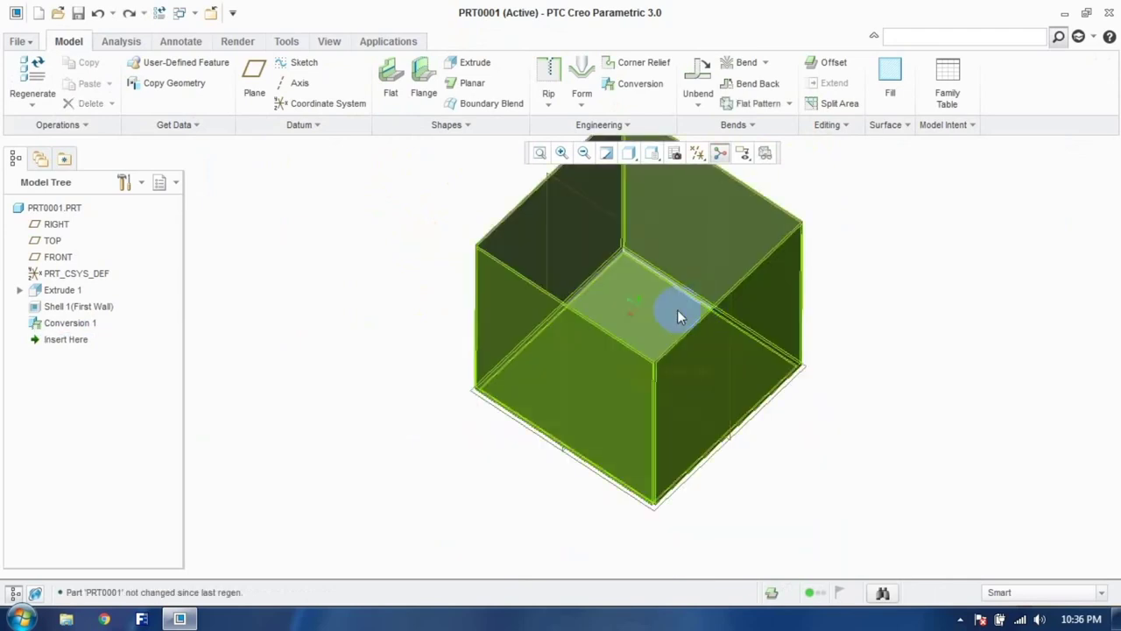
Step: Preview a flat pattern fixed on the box's inner base face, then cancel it
click(677, 316)
click(751, 102)
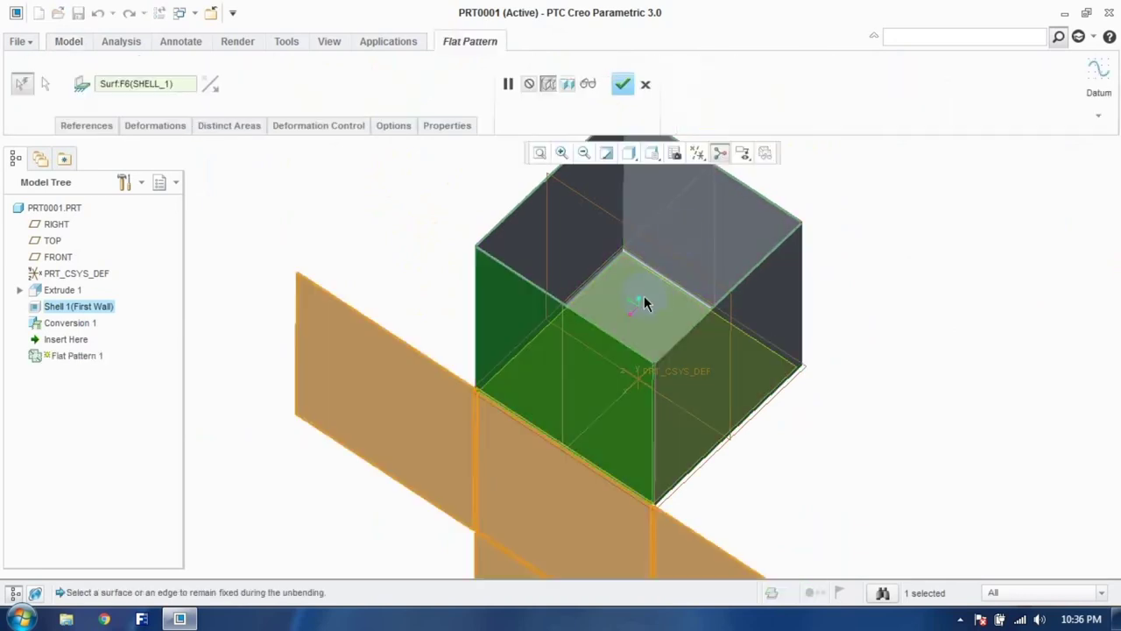
click(648, 88)
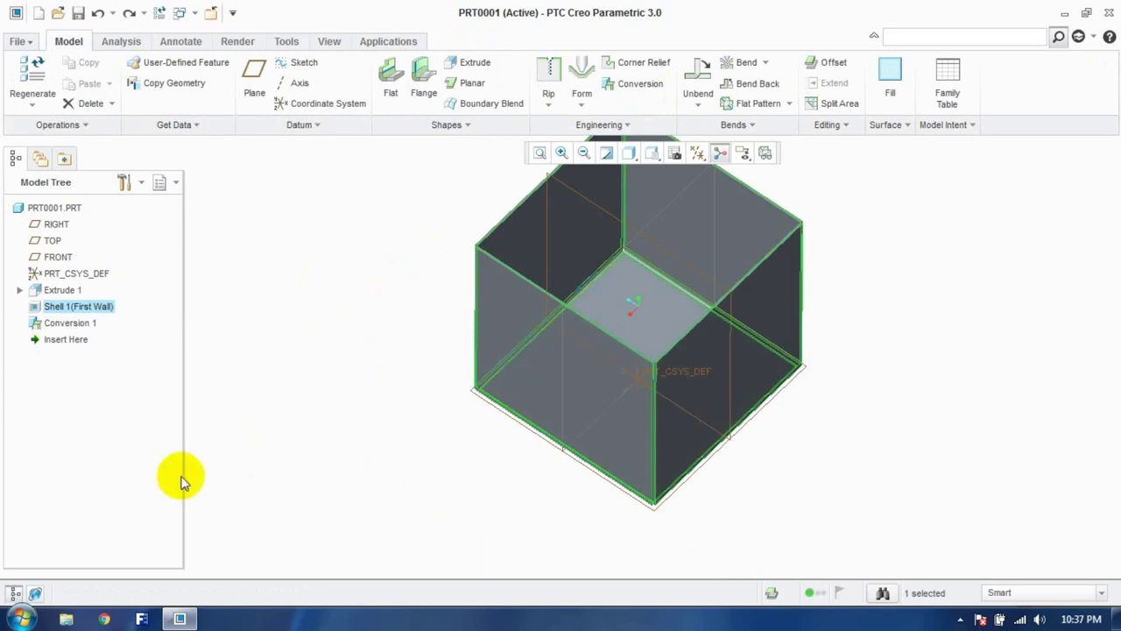
Step: Undo the conversion, shell and extrude features and reset to the standard view
key(ctrl+z)
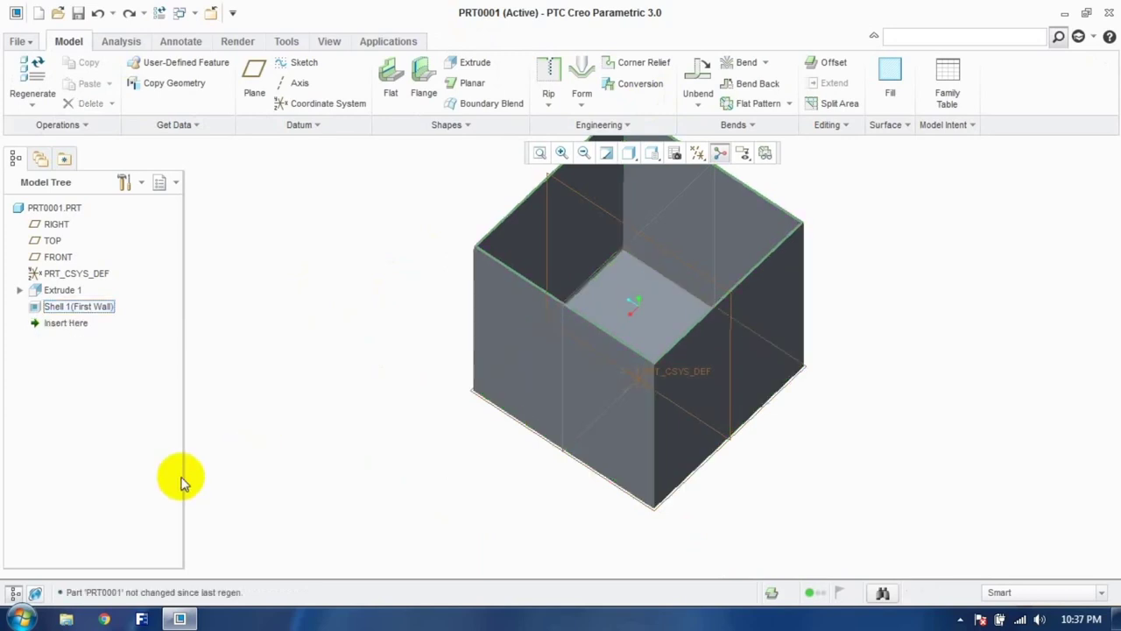
key(ctrl+z)
key(ctrl+z)
key(ctrl+d)
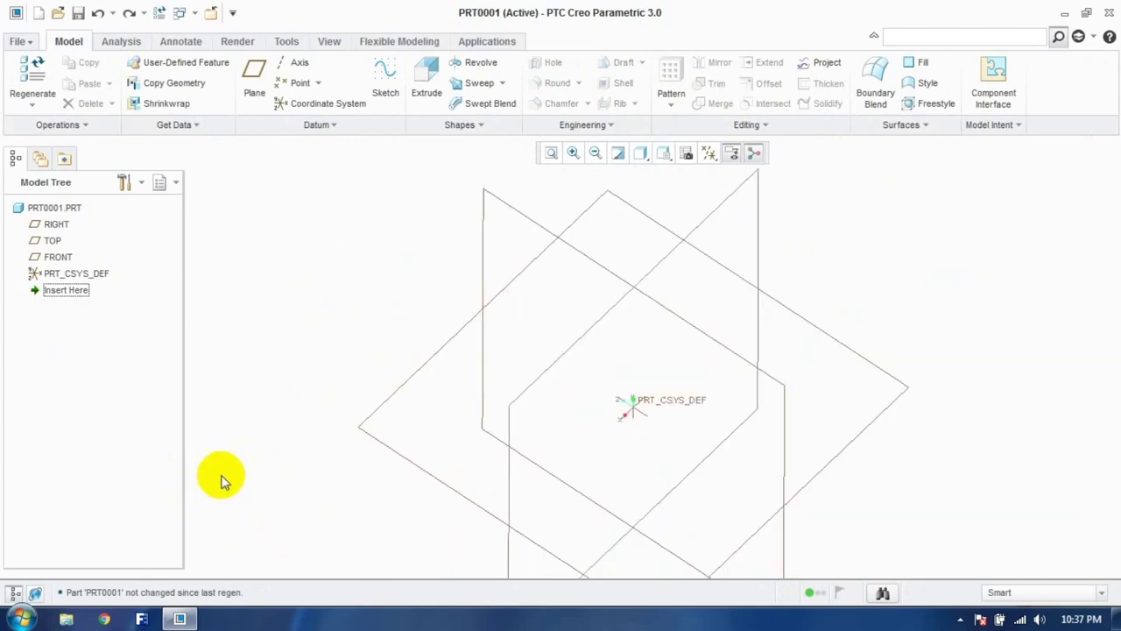
Step: Convert the empty part to sheet metal through the 'shee' search and begin Sketch 1
click(1002, 35)
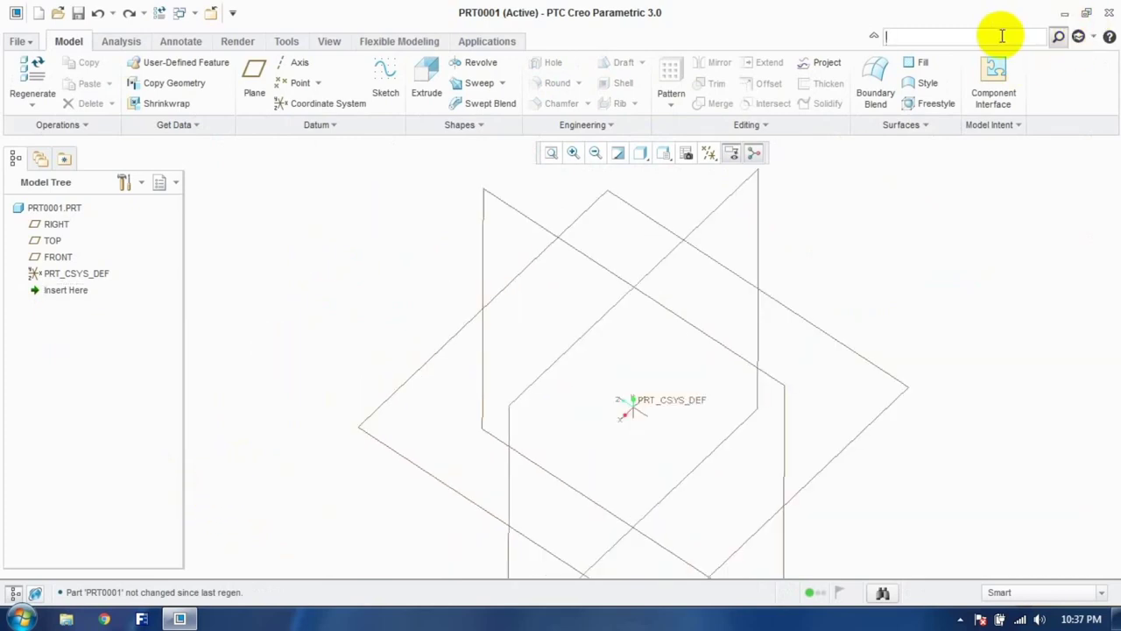
text(sheet)
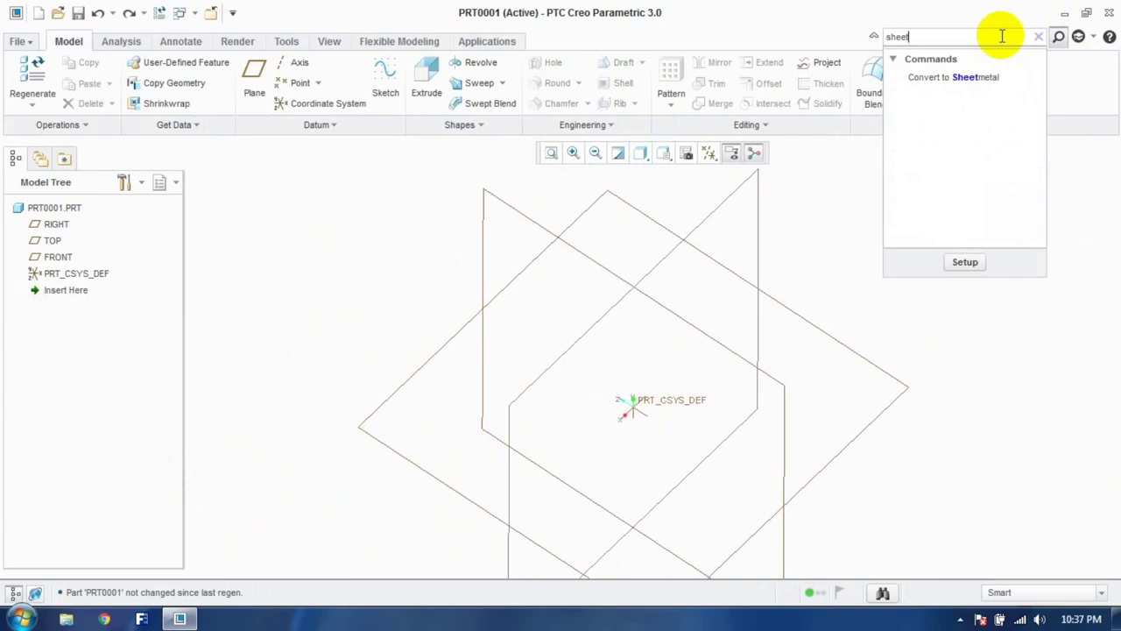
click(991, 79)
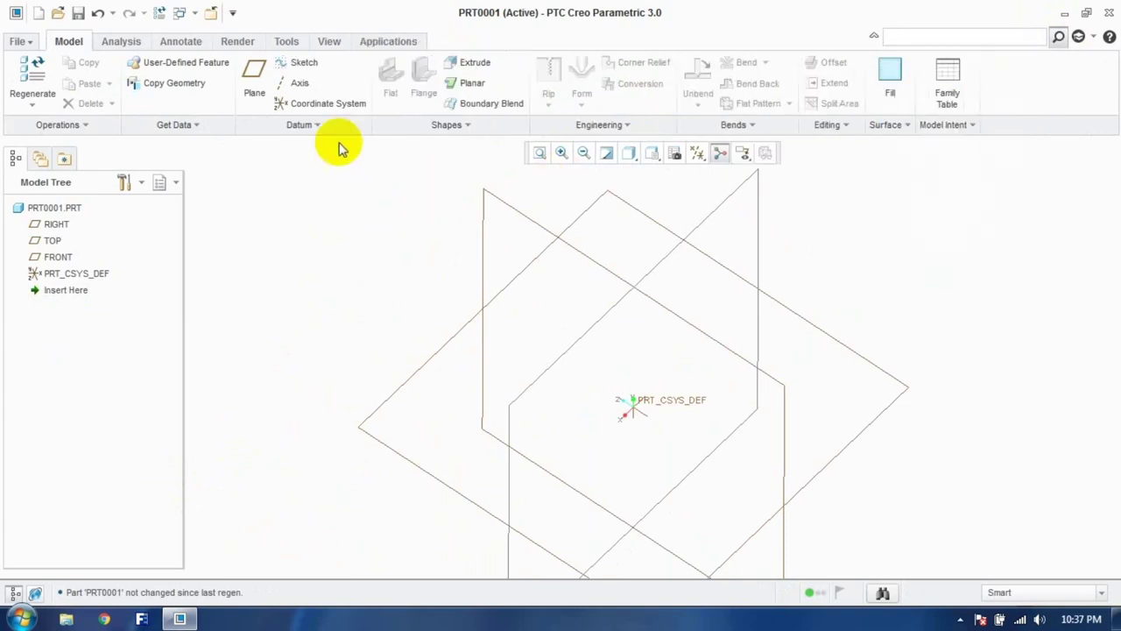
click(301, 64)
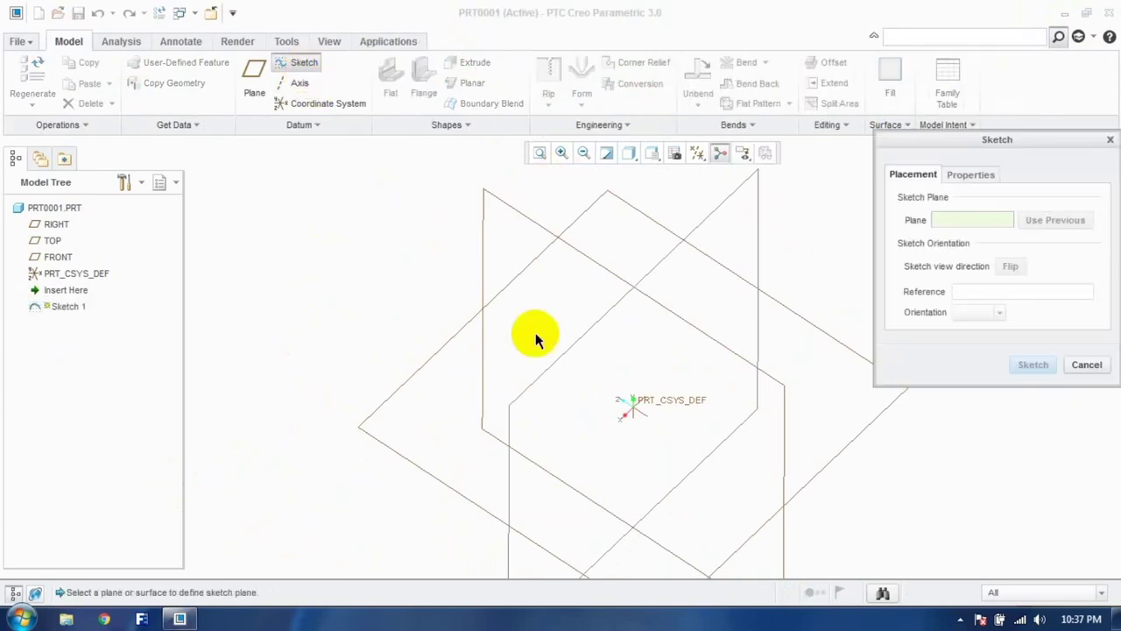
Step: Draw a rectangle around the coordinate system on the RIGHT sketch plane
click(456, 335)
click(1032, 363)
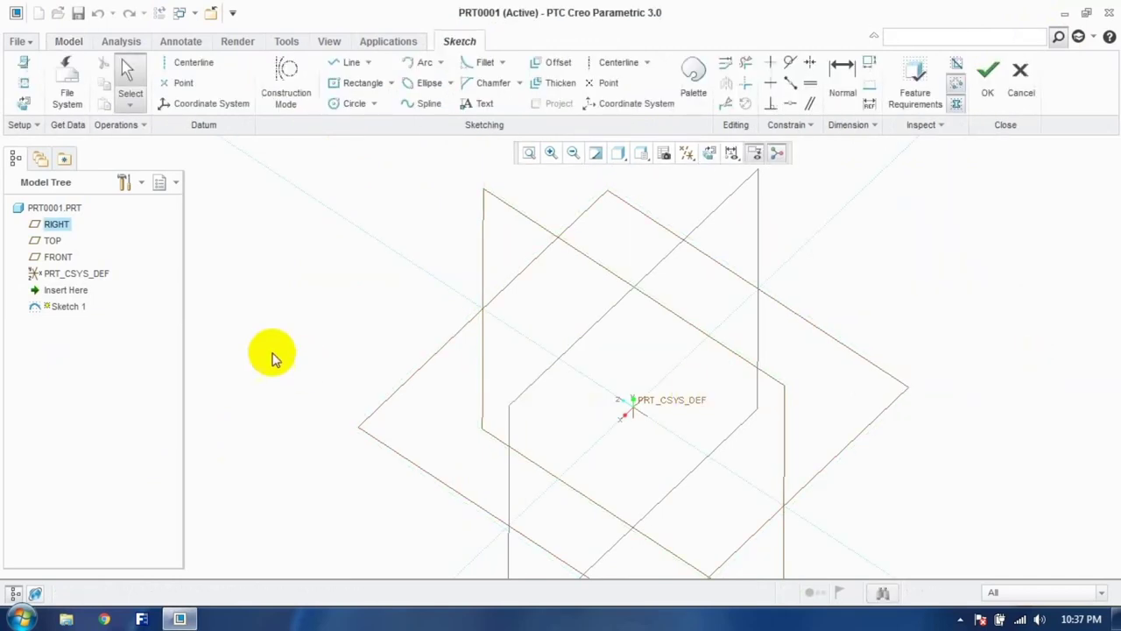
click(335, 82)
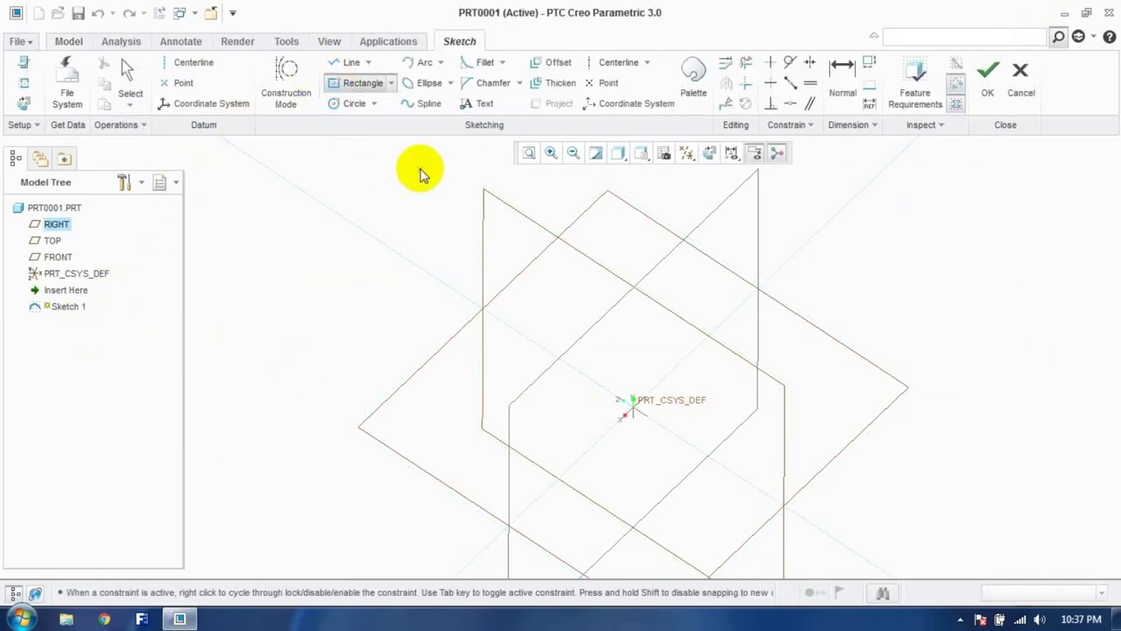
click(634, 409)
click(640, 486)
click(123, 63)
Step: Resize the rectangle to 100 × 100 and make it the Planar 1 first wall
drag(292, 203, 936, 543)
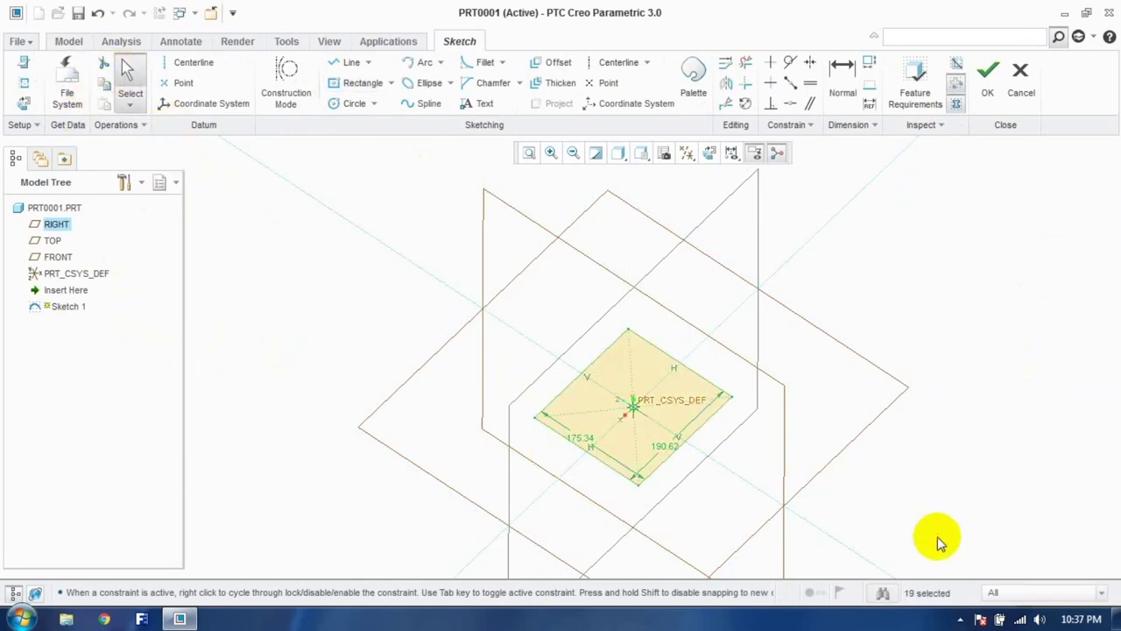
click(727, 63)
text(100)
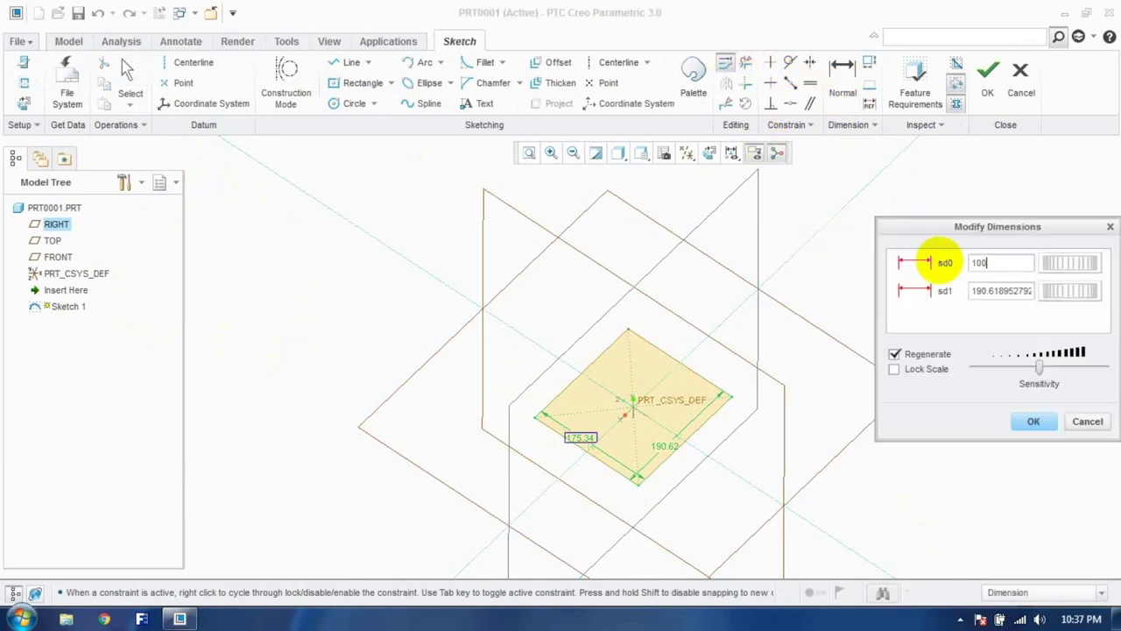
key(Tab)
text(100)
key(Tab)
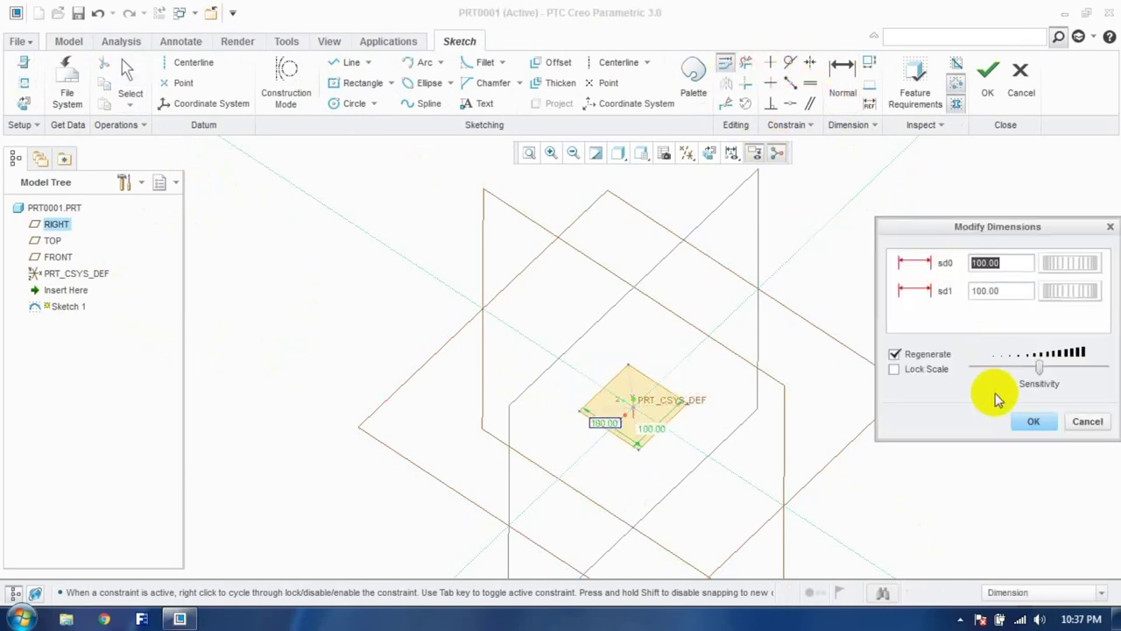
click(1033, 422)
click(990, 88)
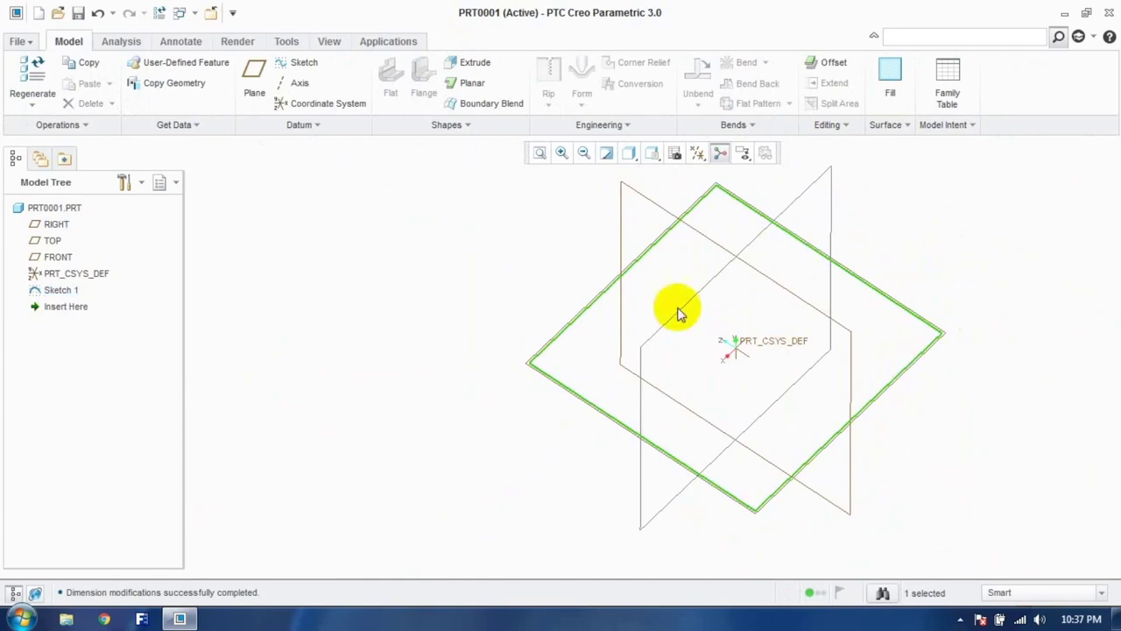
click(466, 82)
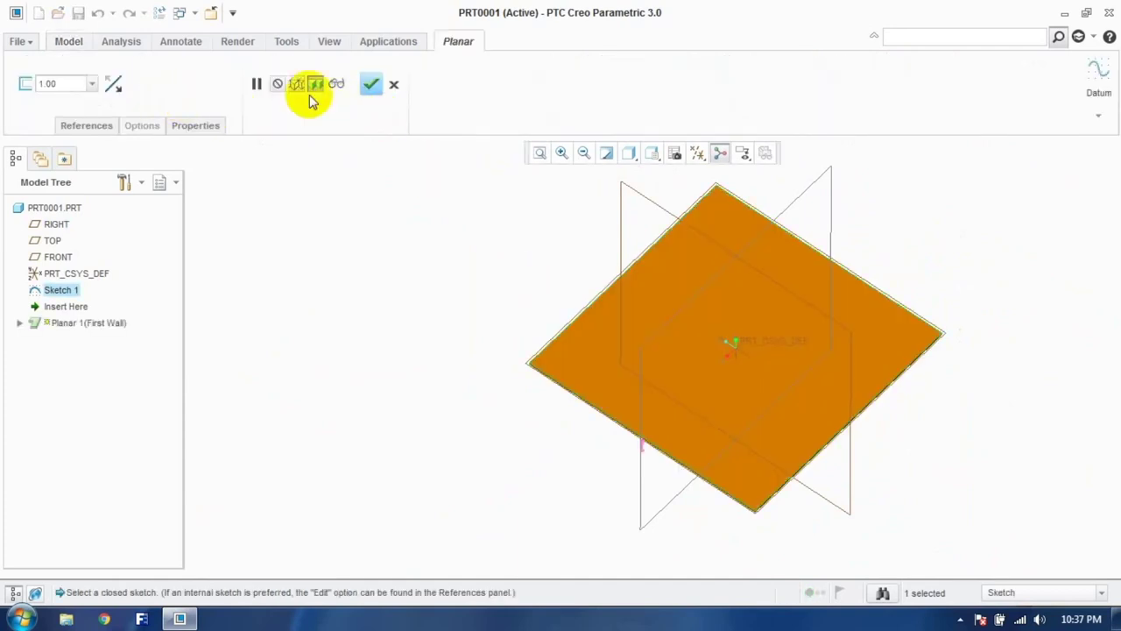
click(371, 84)
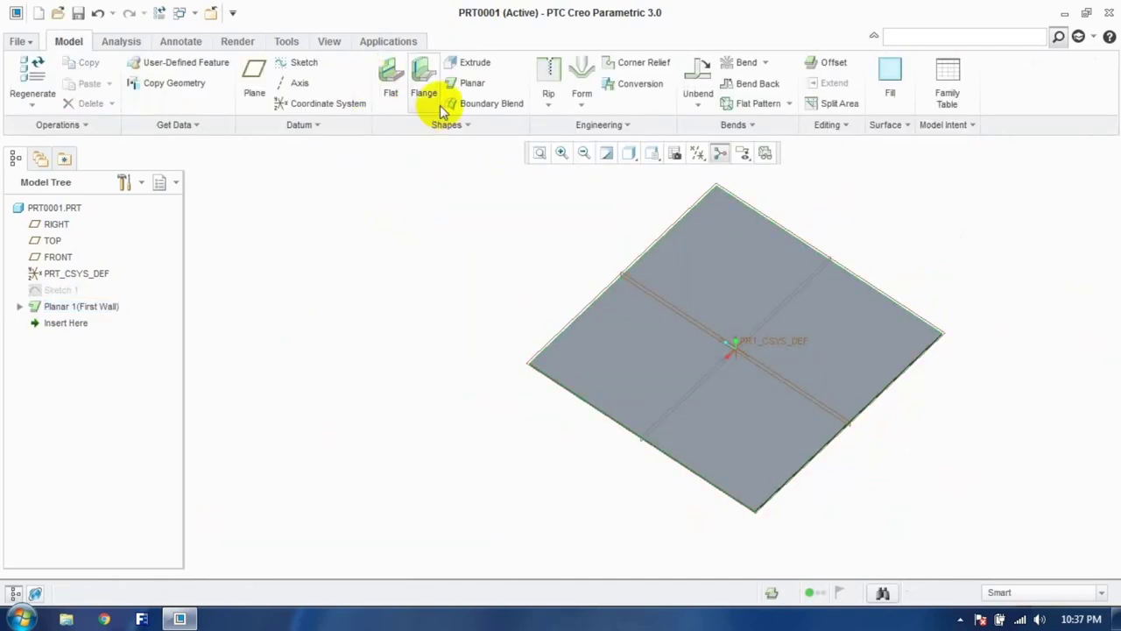
Step: Add Flat 1, a flat wall on a plate edge bent at 90 degrees
click(392, 77)
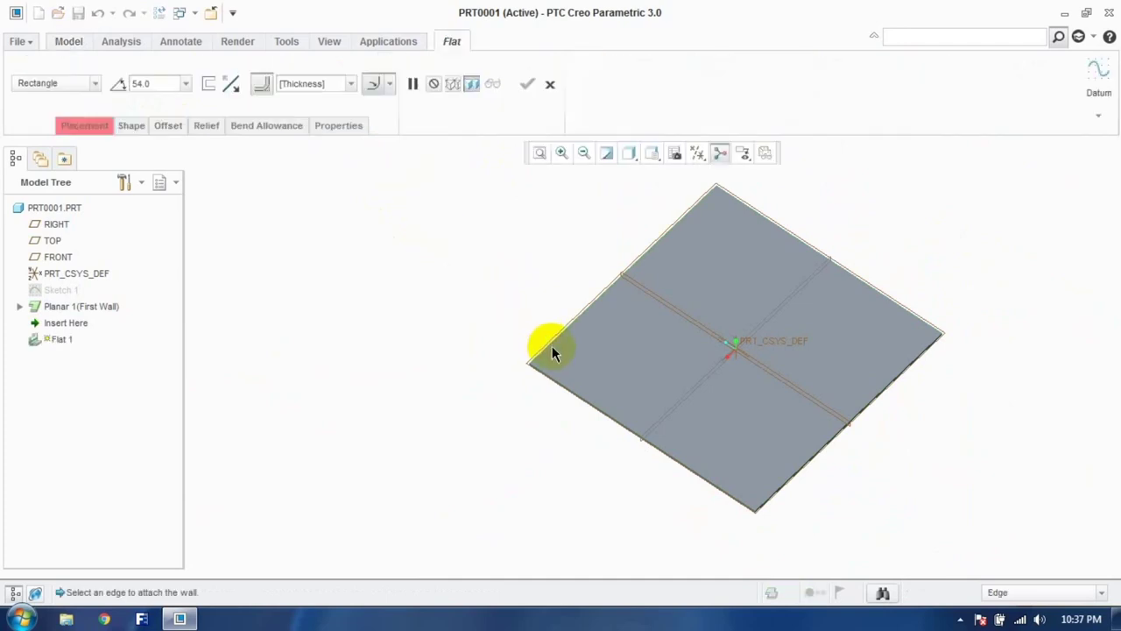
click(551, 351)
middle_drag(545, 400, 669, 382)
scroll(621, 368, up, 2)
scroll(631, 372, down, 6)
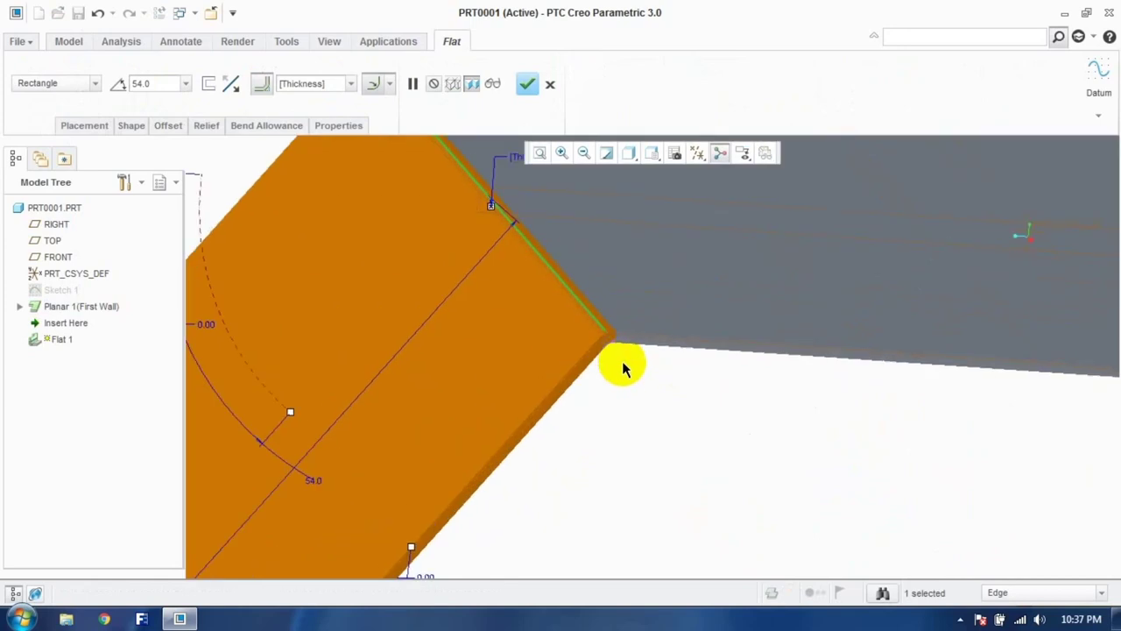
middle_drag(600, 338, 624, 343)
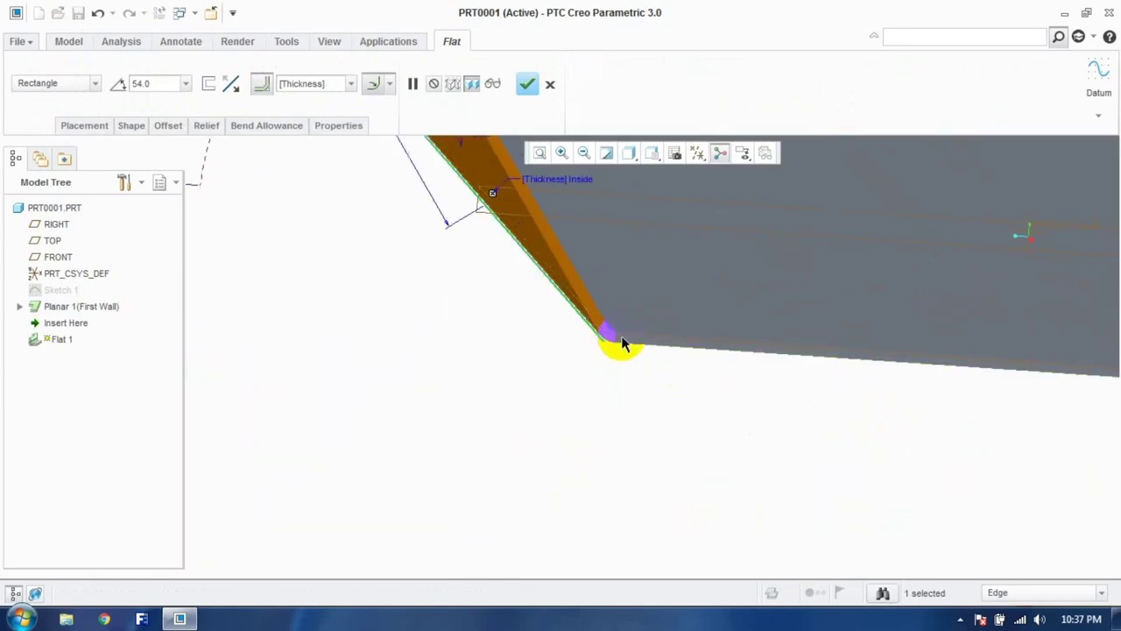
click(145, 83)
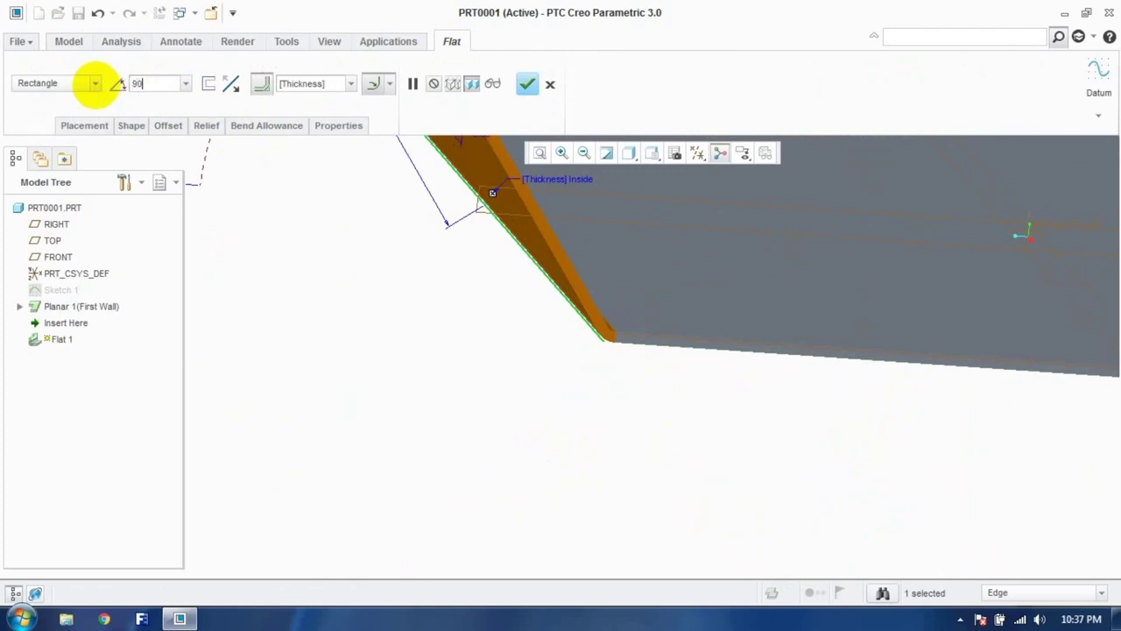
text(90)
key(Return)
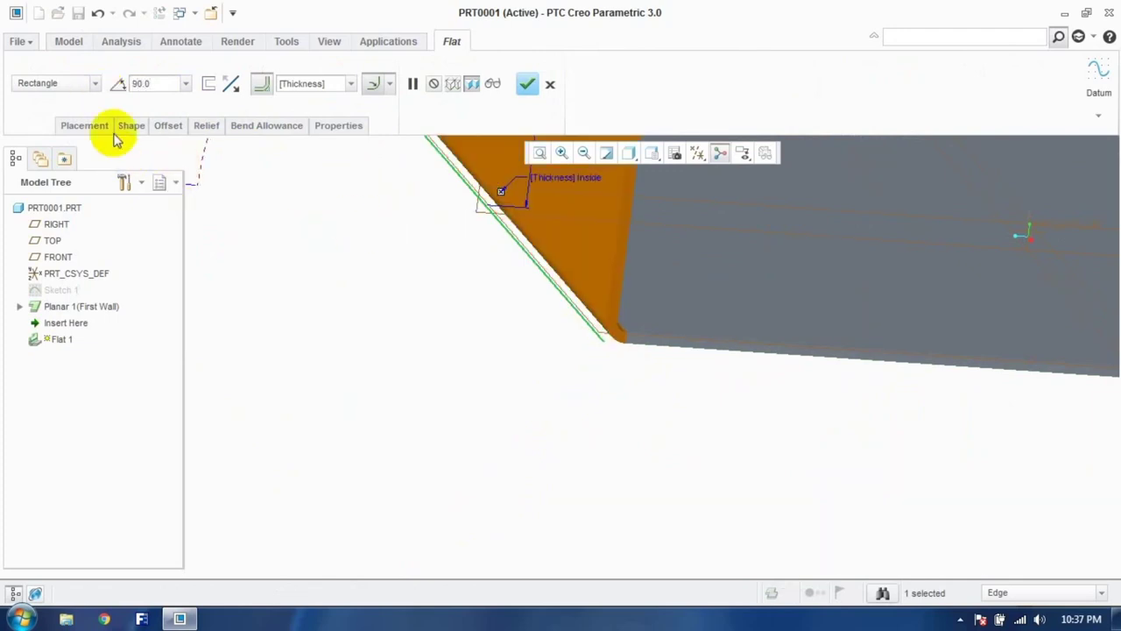
click(85, 125)
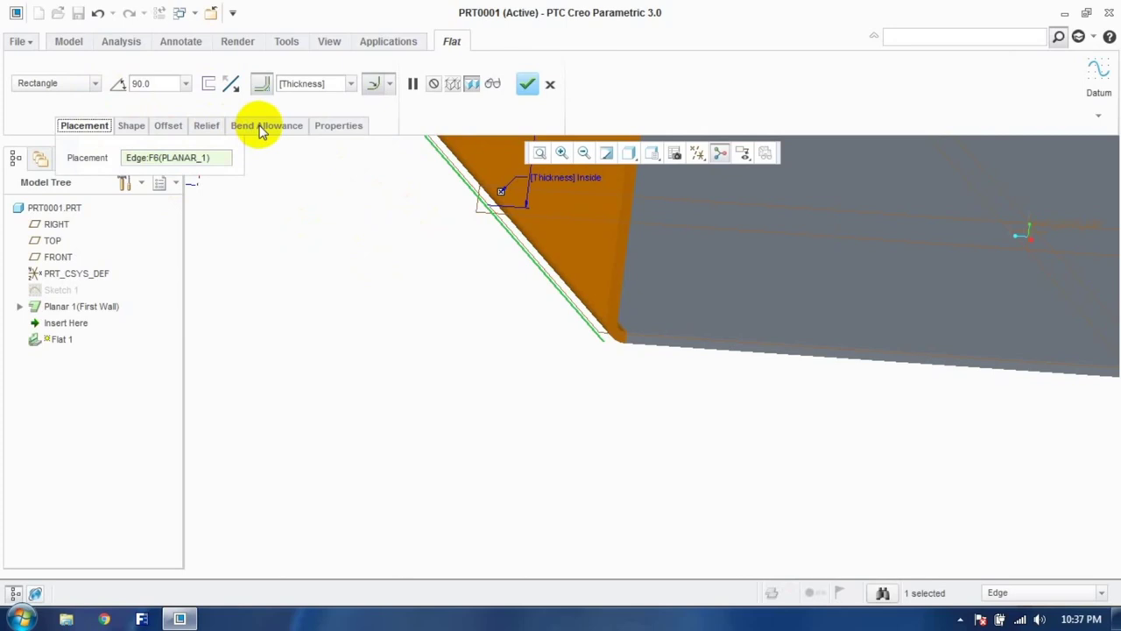
click(526, 83)
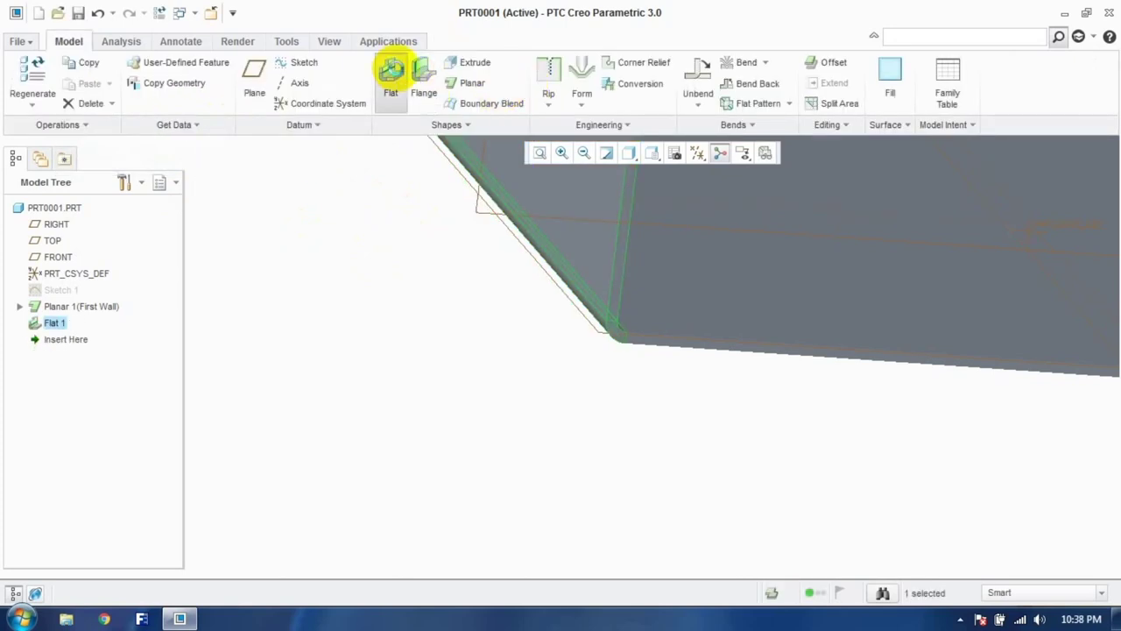
Step: Add Flat 2 on the next edge, forming a box corner with Flat 1
click(391, 72)
click(528, 84)
middle_drag(552, 358, 639, 331)
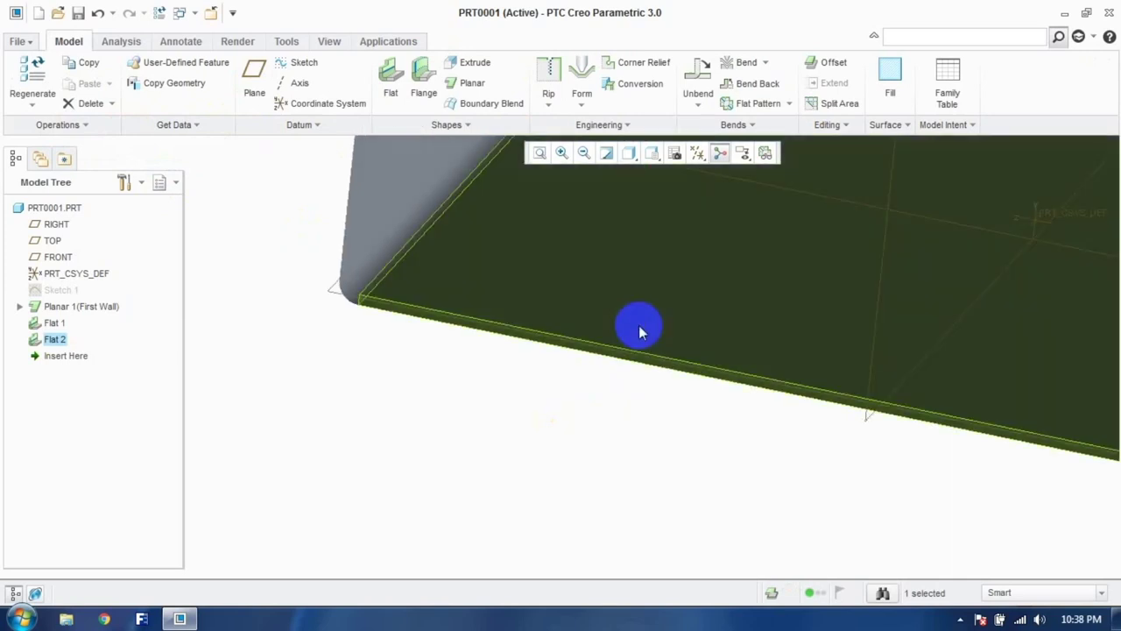
scroll(685, 555, up, 10)
scroll(702, 438, down, 8)
middle_drag(702, 438, 612, 350)
scroll(726, 407, up, 3)
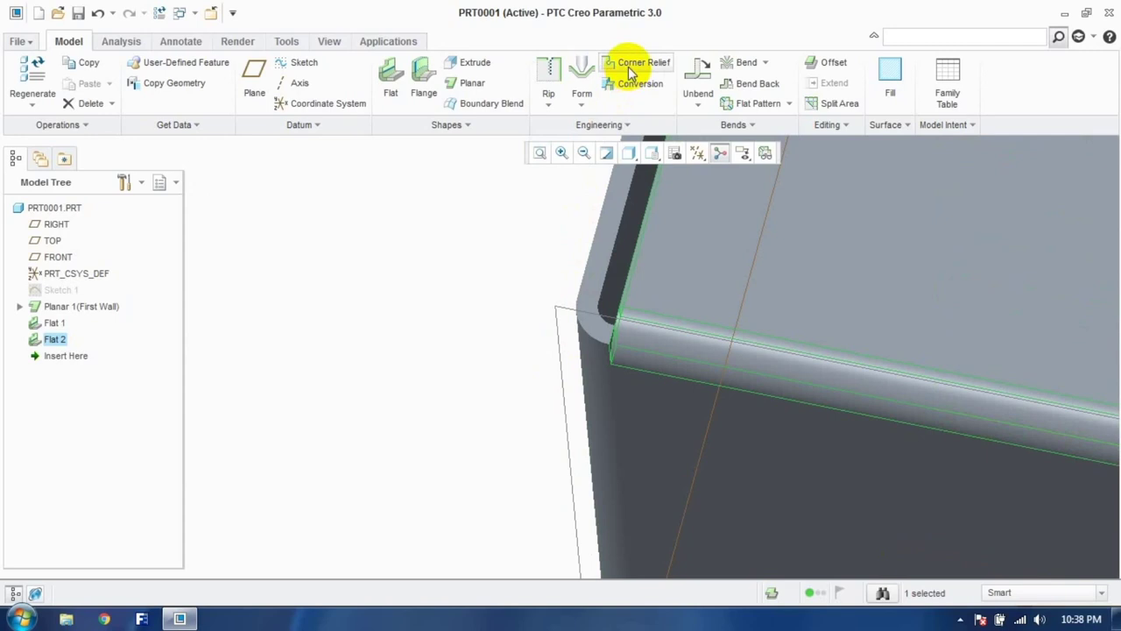
Step: Begin a V notch corner relief at the walls' shared corner
click(634, 63)
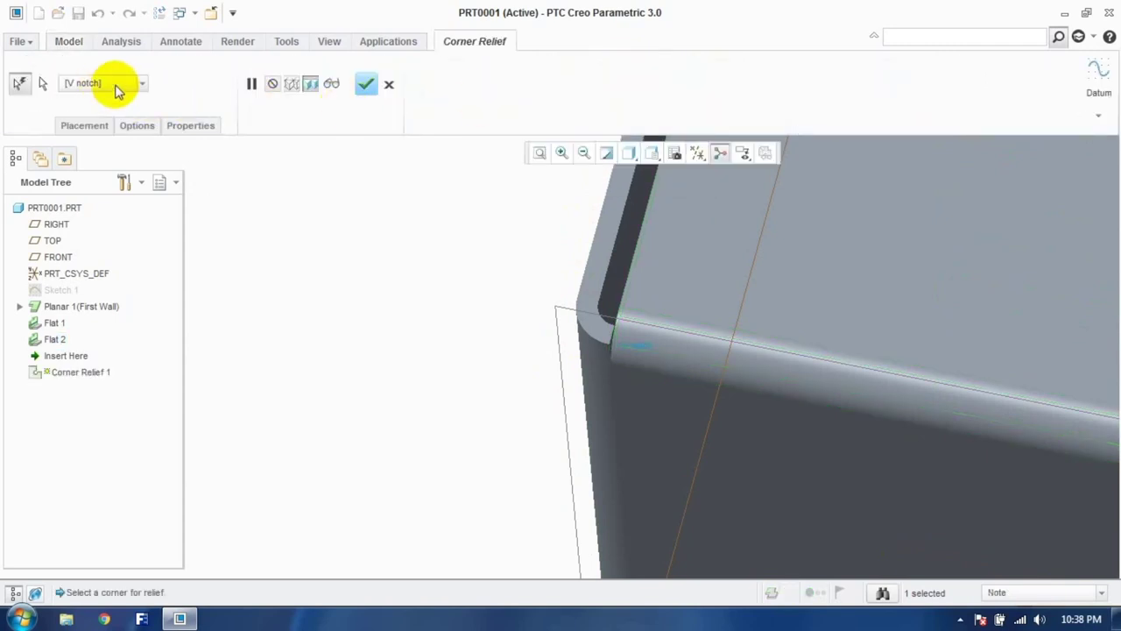
click(141, 84)
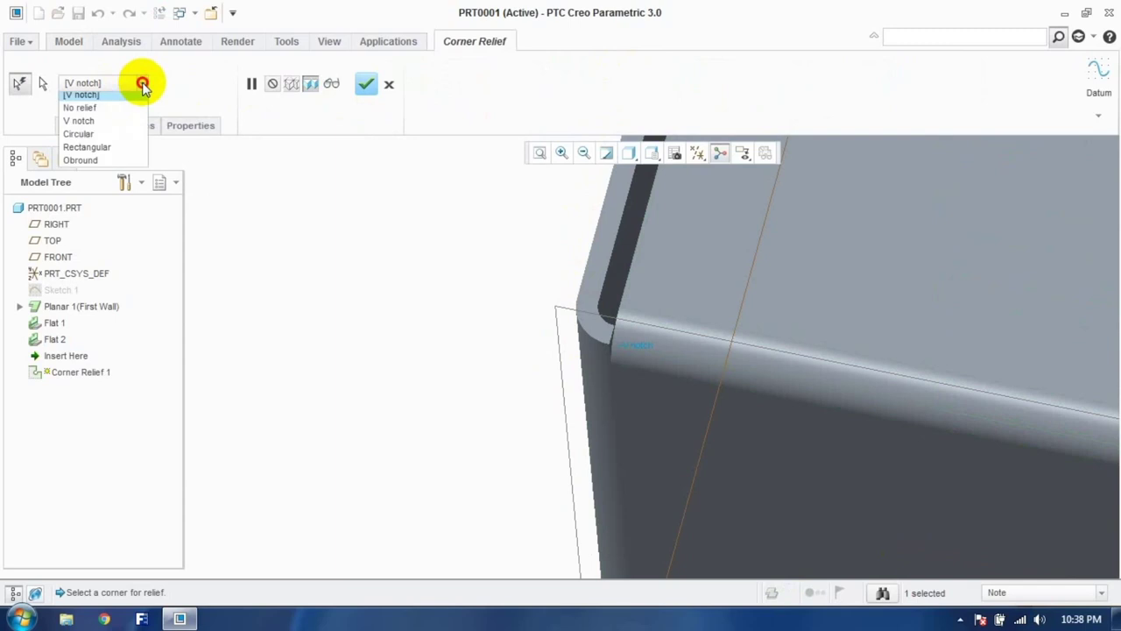
click(96, 101)
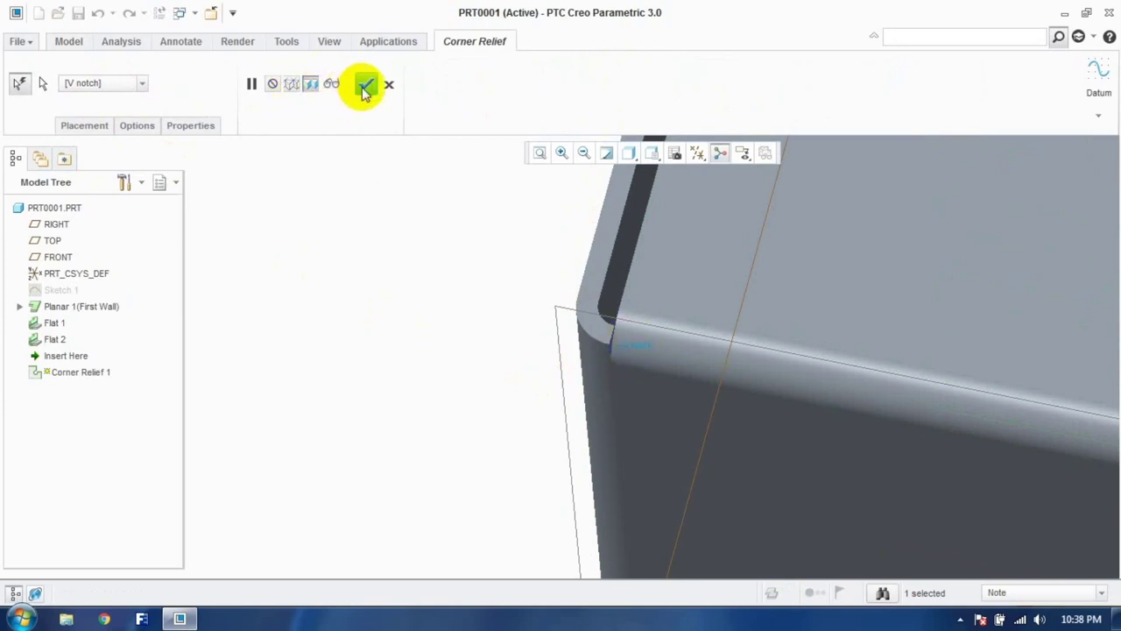
click(645, 350)
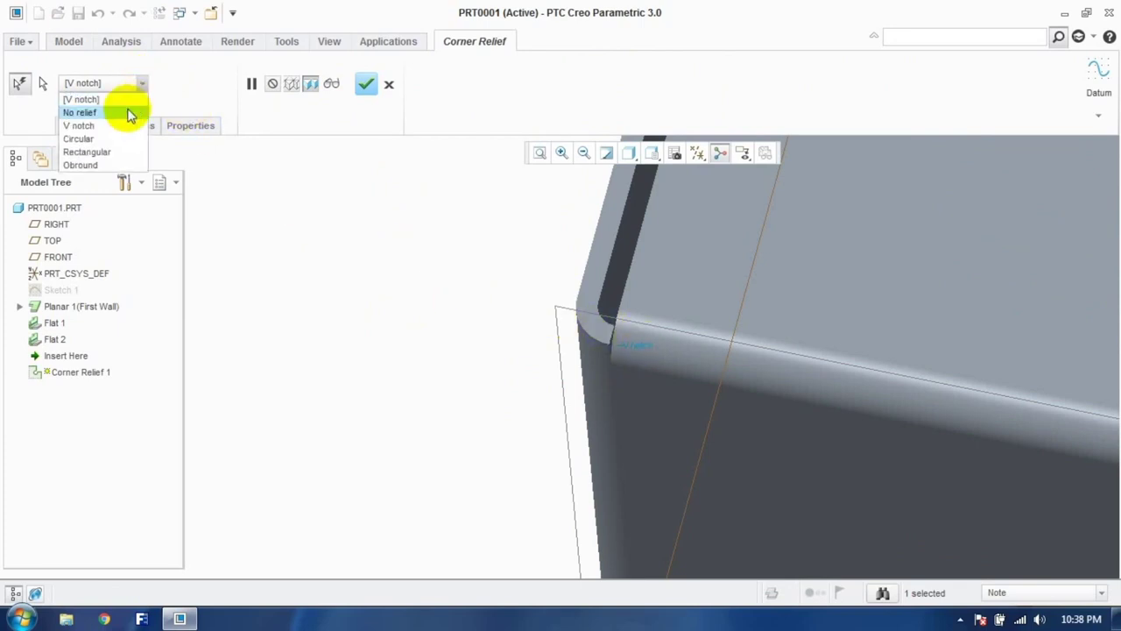
click(115, 126)
Step: Try Circular, Rectangular and Obround relief types, settling on Circular
click(143, 83)
click(104, 139)
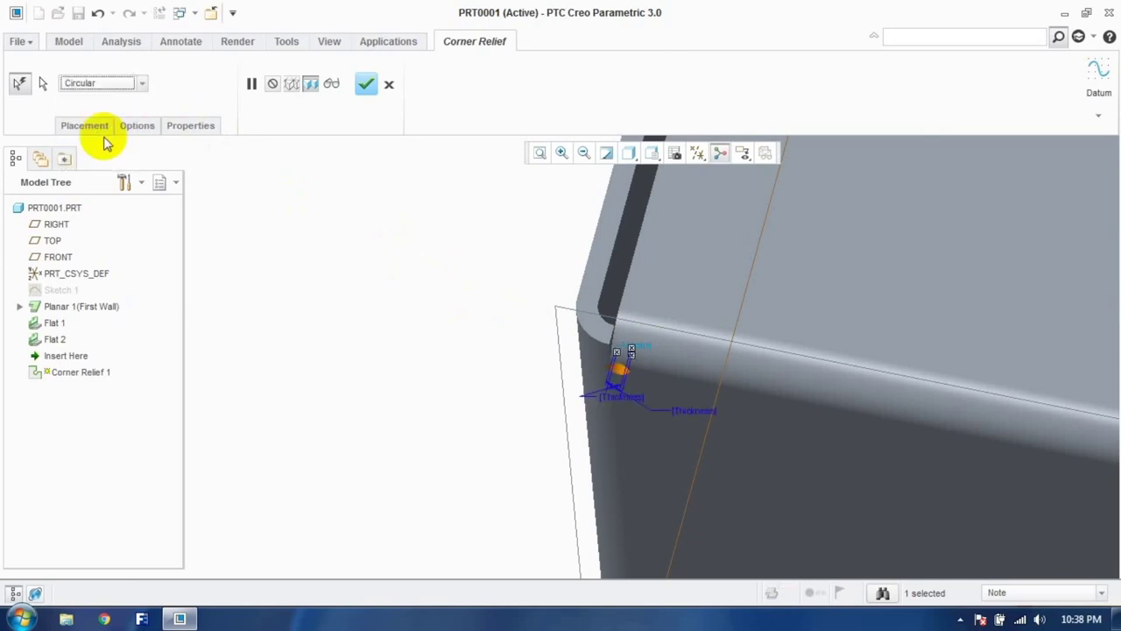
click(144, 86)
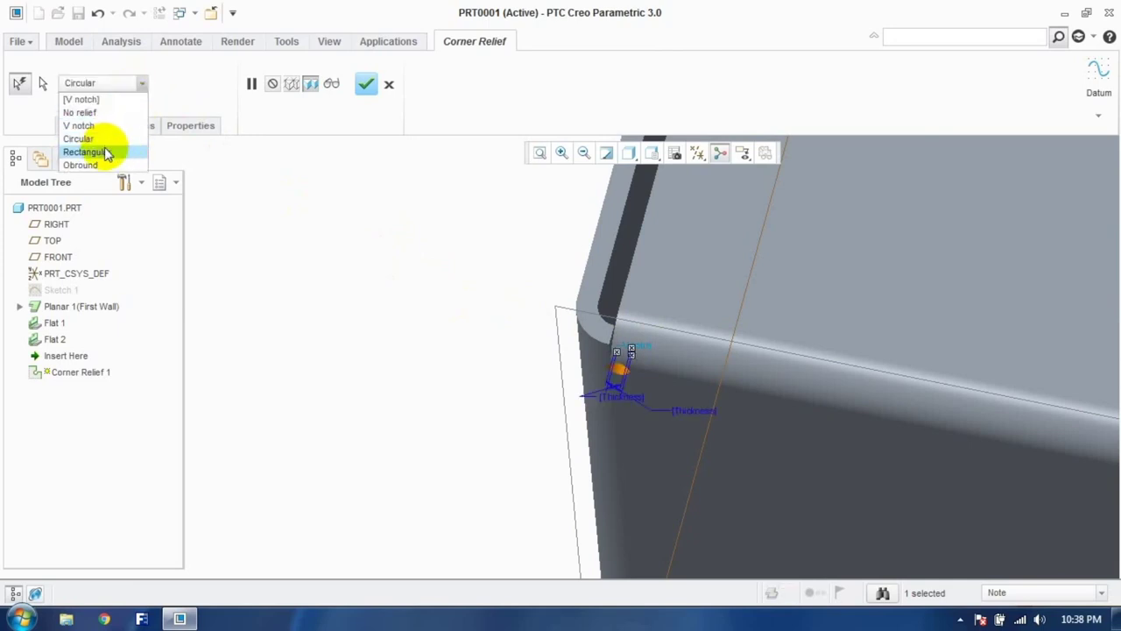
click(103, 151)
click(143, 85)
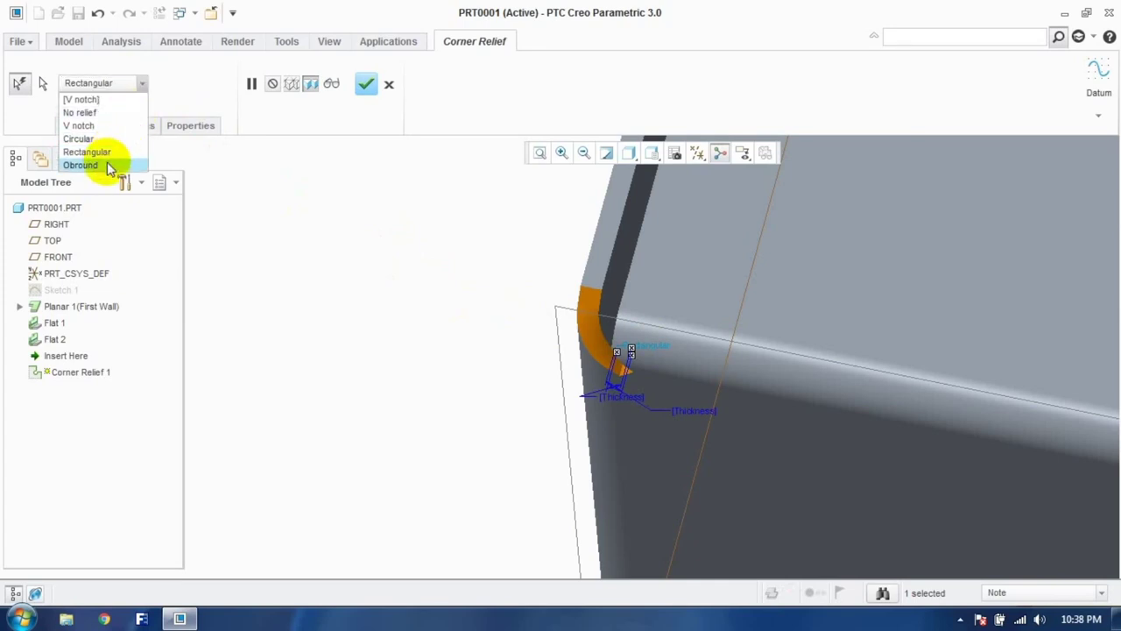
click(107, 163)
click(143, 84)
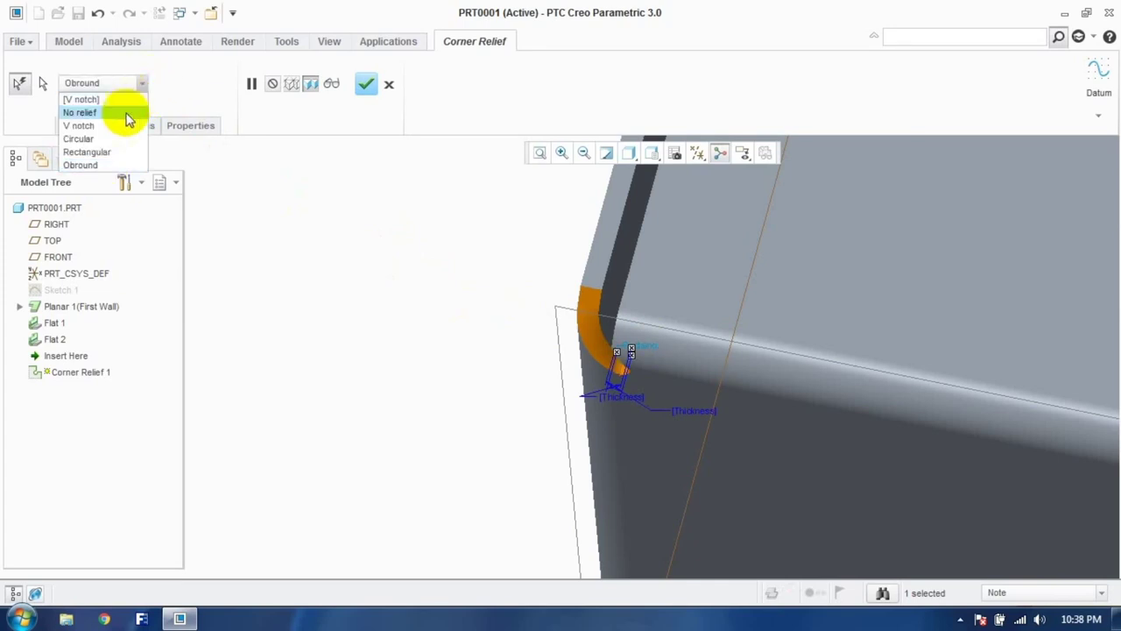
click(111, 140)
scroll(683, 330, up, 3)
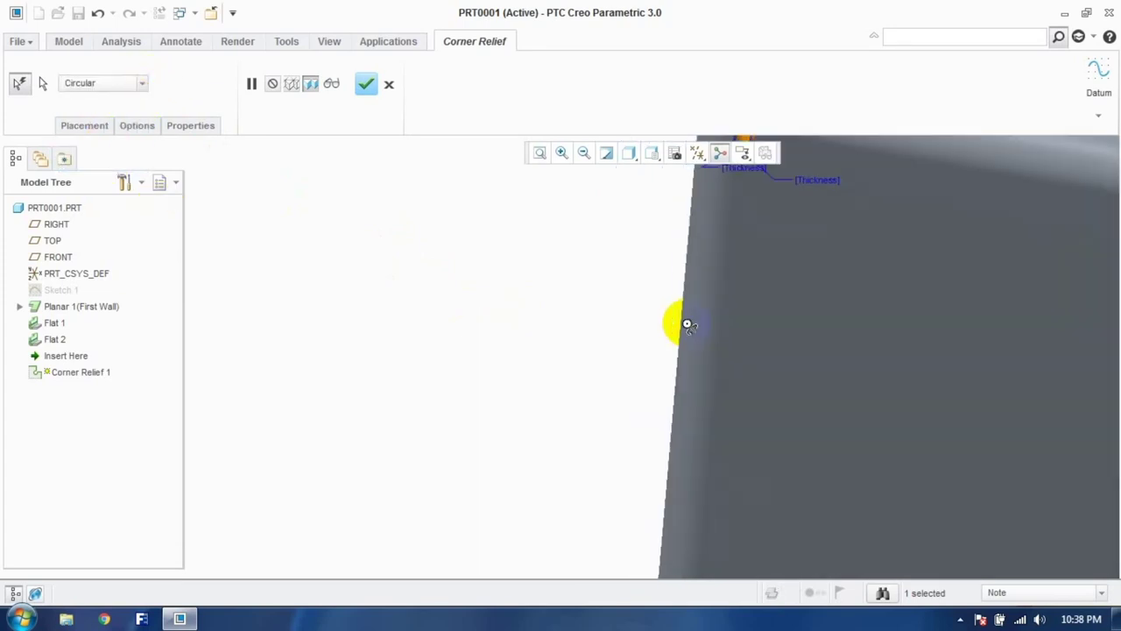
scroll(663, 418, down, 2)
middle_drag(663, 418, 590, 351)
scroll(595, 346, up, 1)
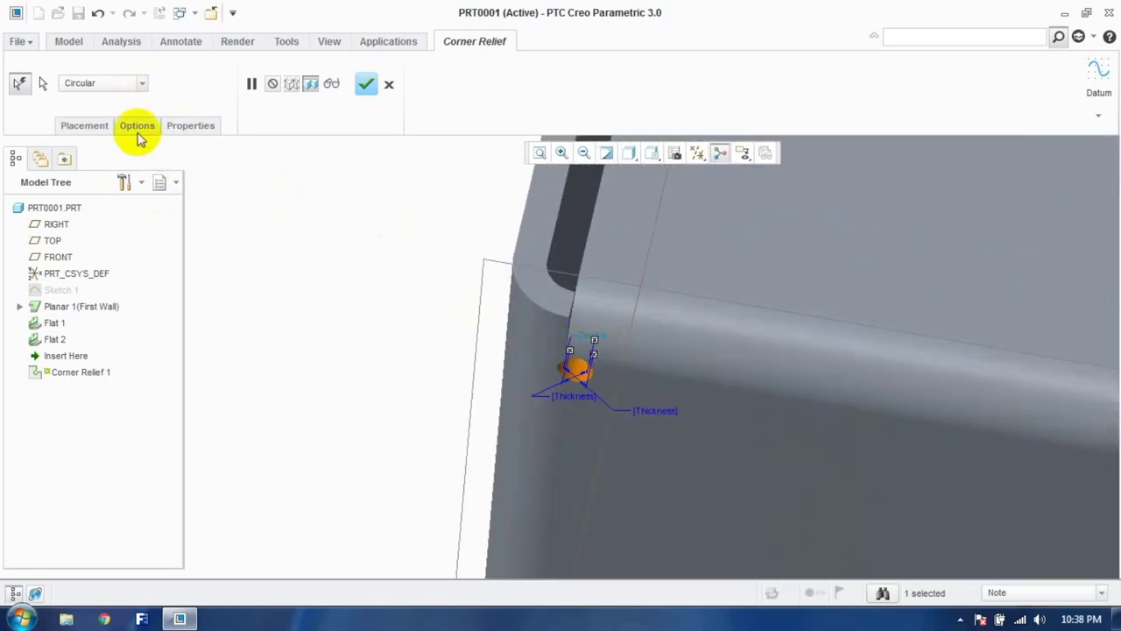
Step: Set relief depth and width to 2.0 × Thickness, widen it to 6.44, and finish
click(85, 127)
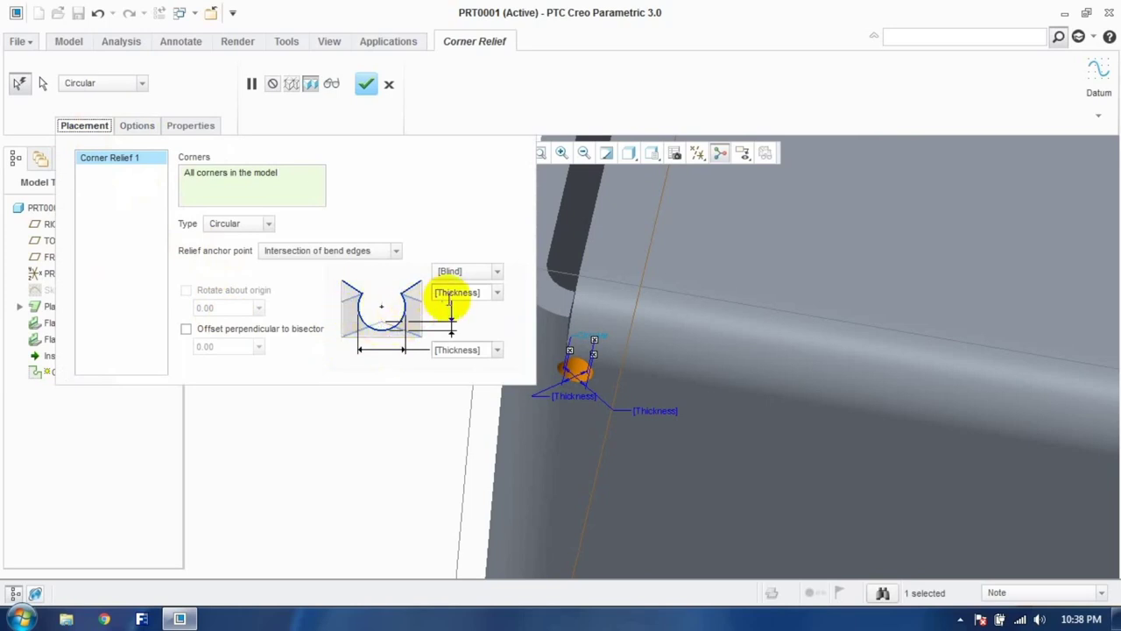
click(498, 294)
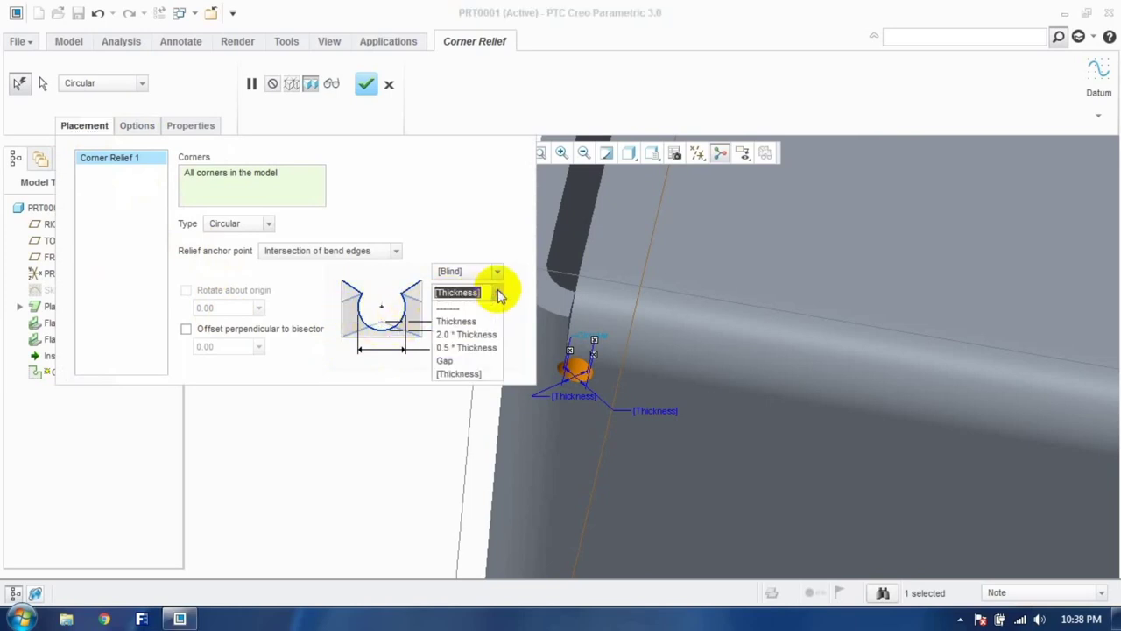
click(473, 334)
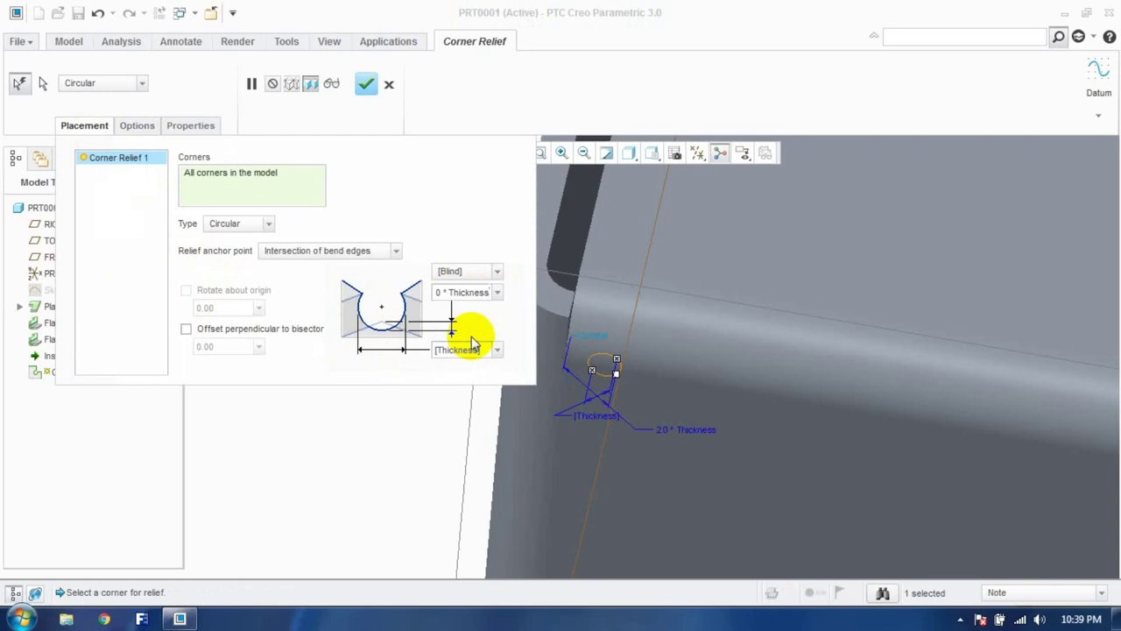
click(495, 349)
click(456, 391)
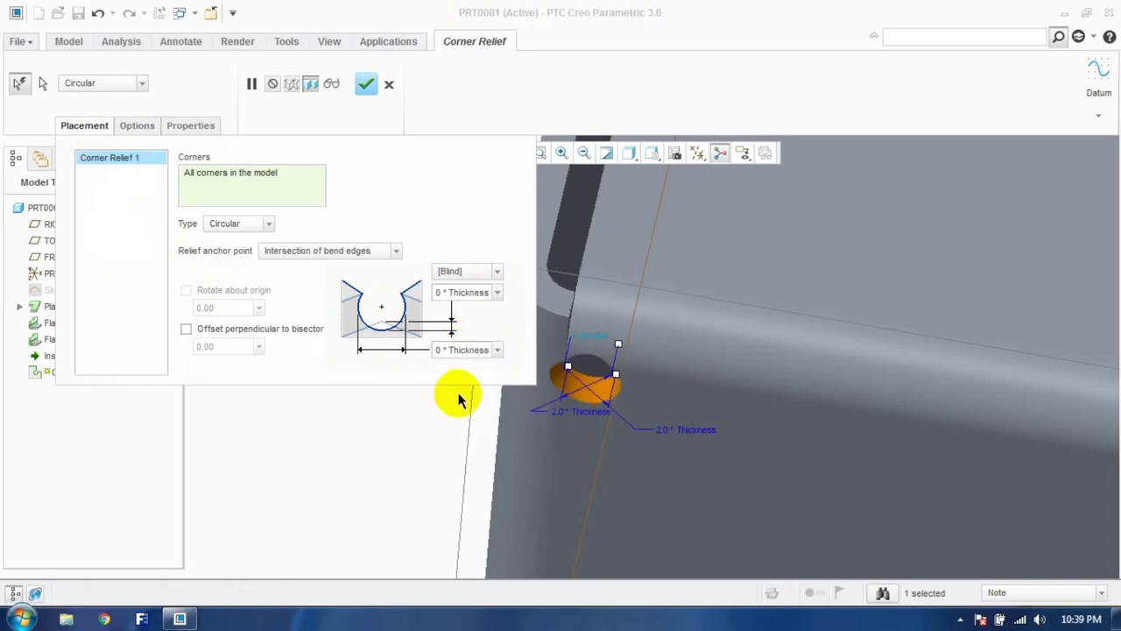
scroll(721, 408, down, 3)
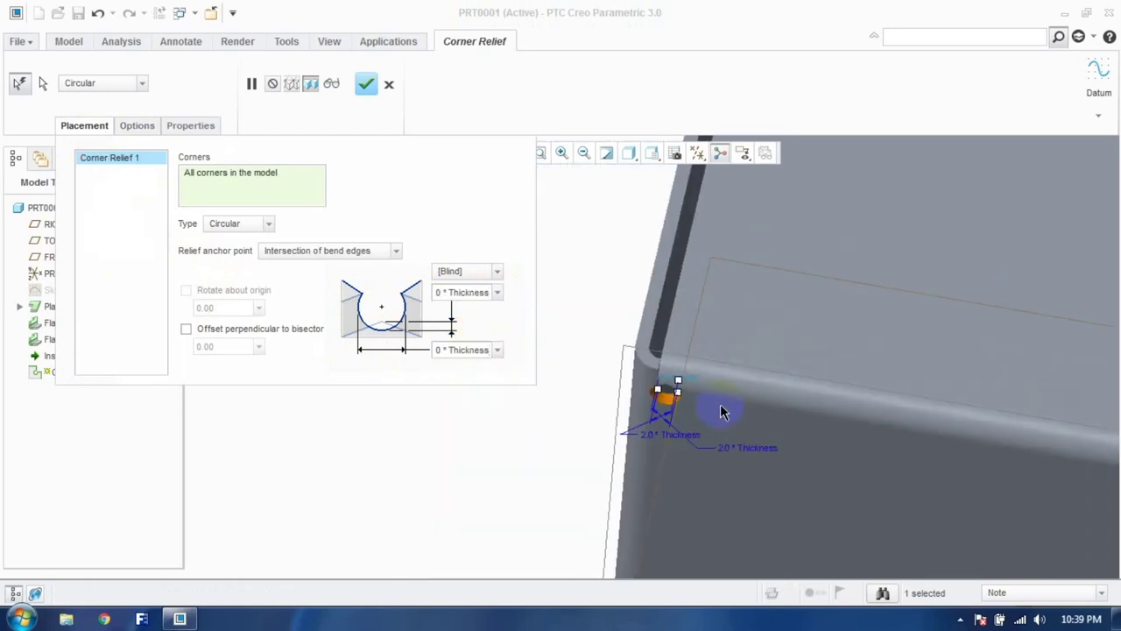
drag(648, 392, 594, 383)
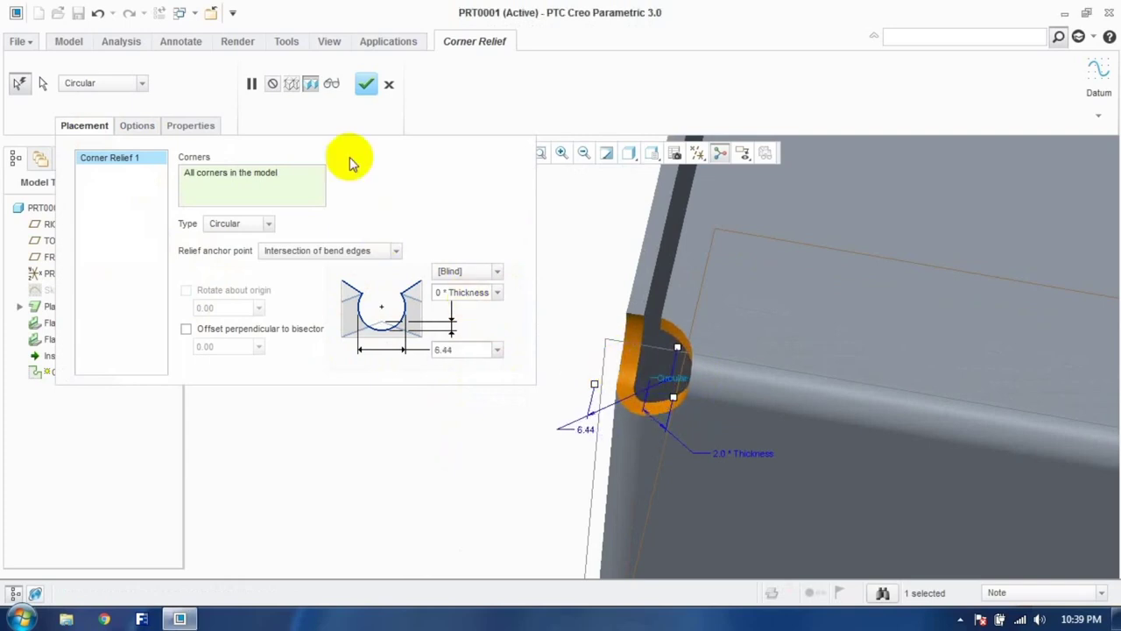
click(366, 83)
Step: Rotate the folded box with Corner Relief 1 and start a Flat Pattern preview
scroll(505, 292, down, 5)
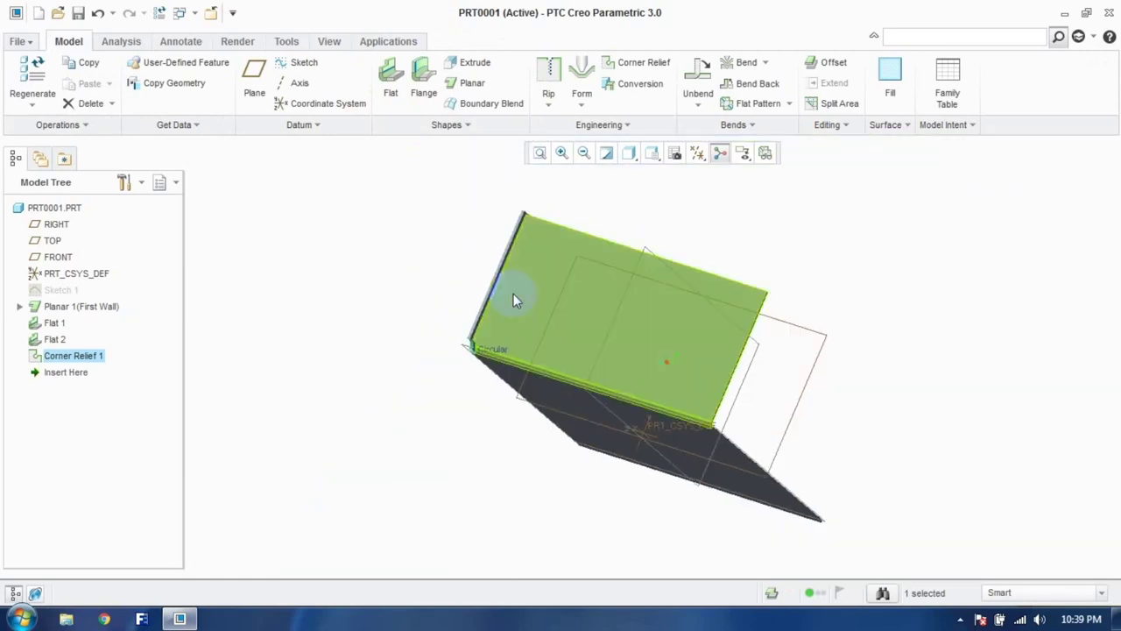
middle_drag(514, 298, 440, 325)
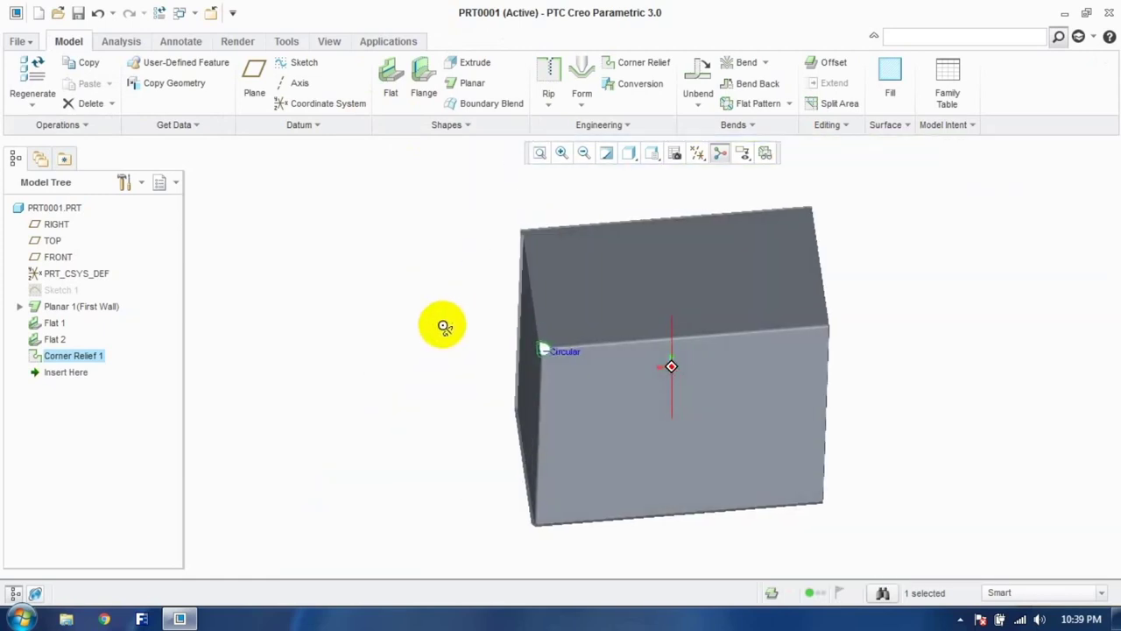
click(727, 103)
scroll(563, 335, down, 5)
scroll(552, 335, up, 10)
scroll(540, 350, down, 5)
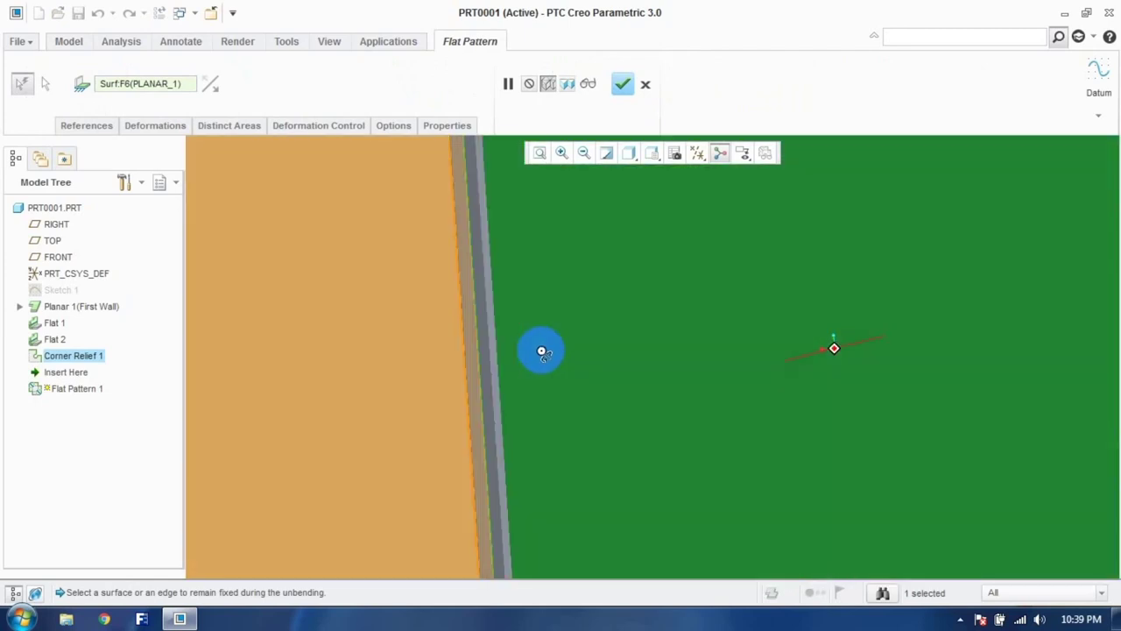
scroll(538, 293, up, 6)
Step: Close the flat pattern, then edit Corner Relief 1 and try a Rectangular relief shape
click(623, 83)
click(260, 397)
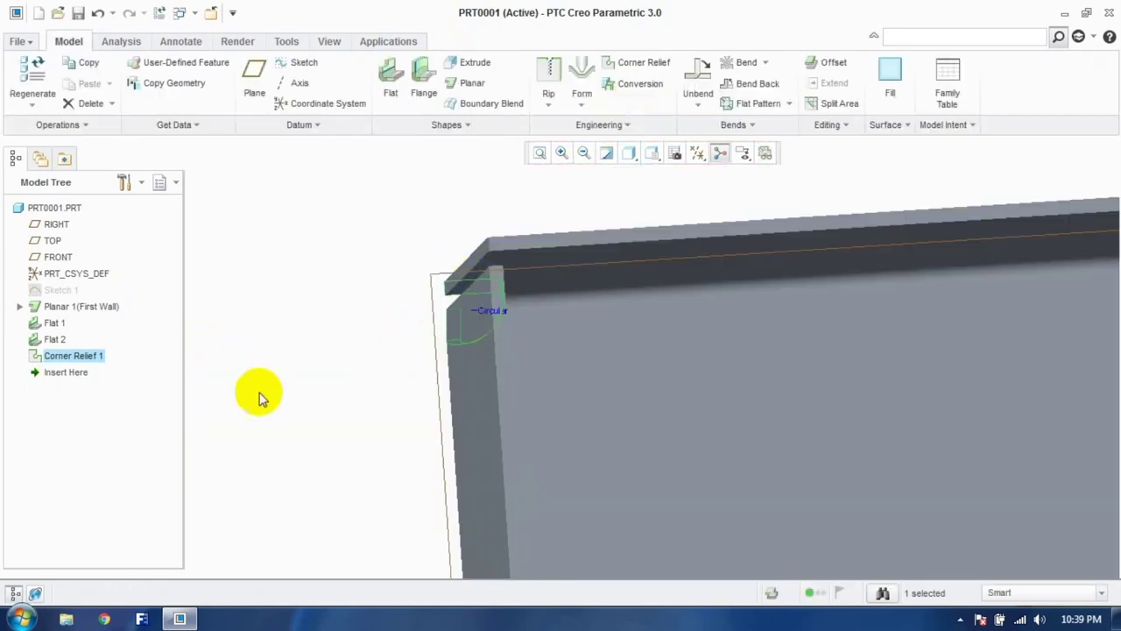
right_click(65, 357)
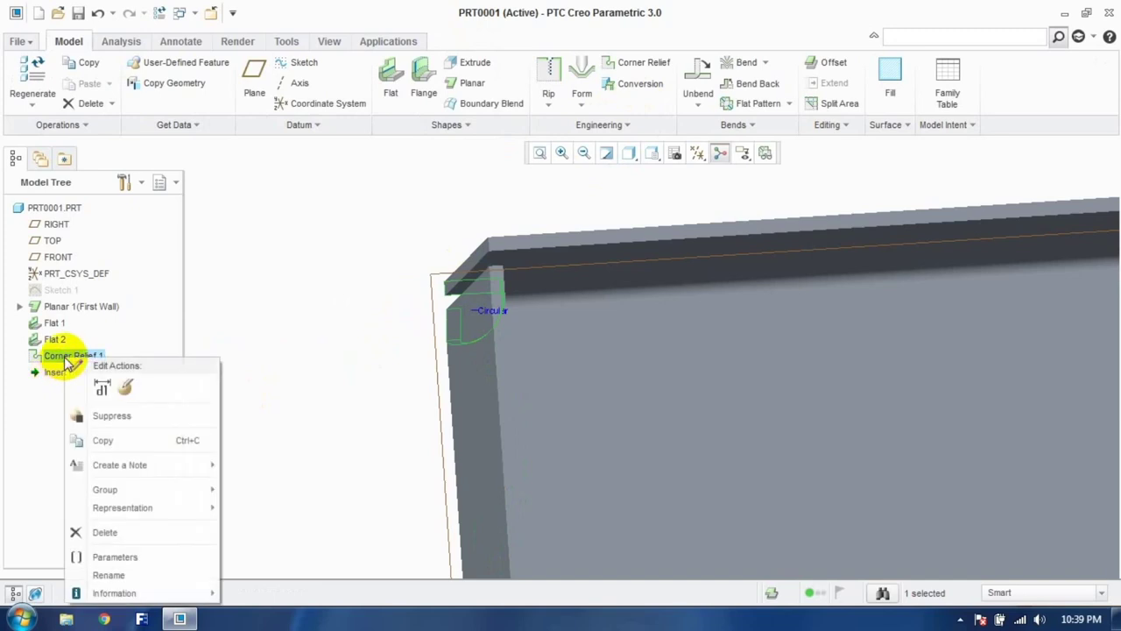
click(123, 393)
click(120, 84)
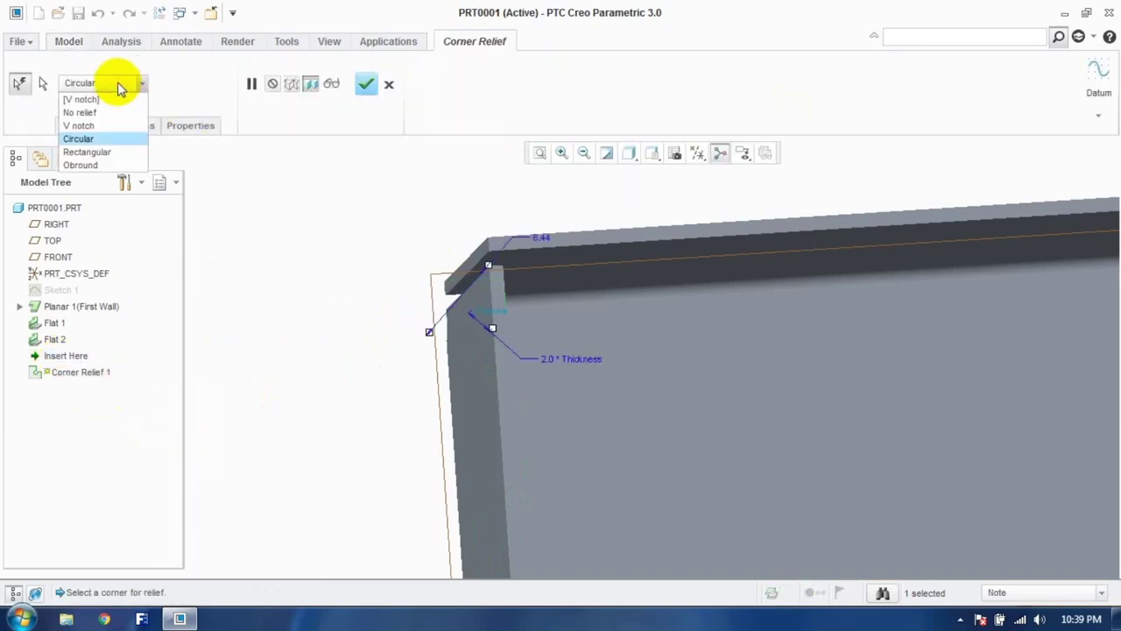
click(87, 151)
Step: Change Corner Relief 1 to an Obround relief and finish the edit
middle_drag(370, 300, 469, 310)
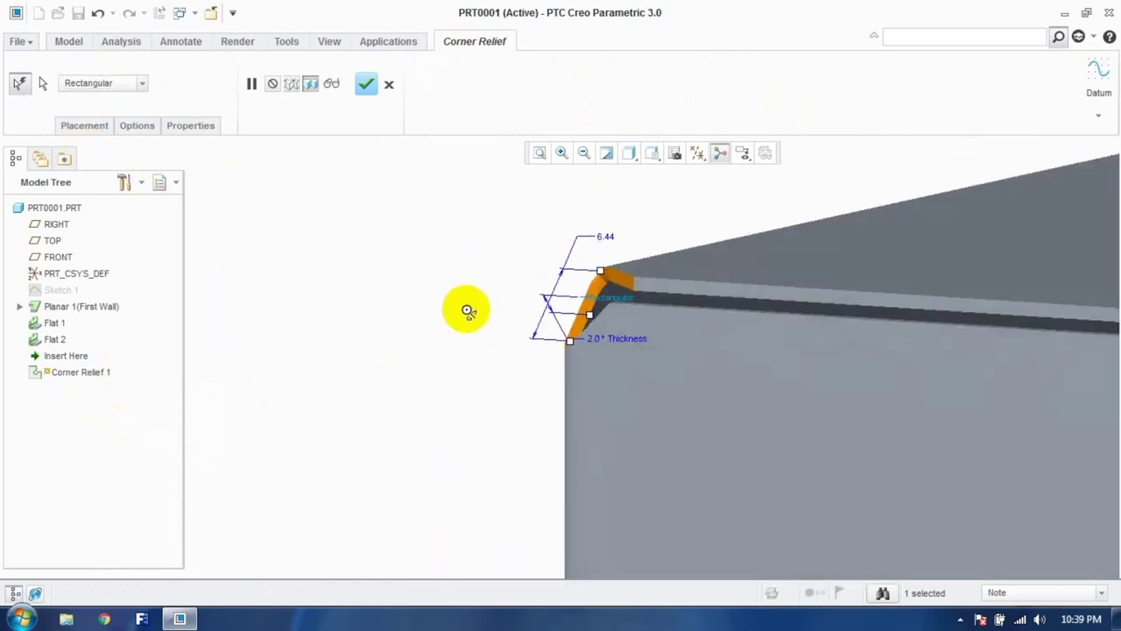
click(142, 82)
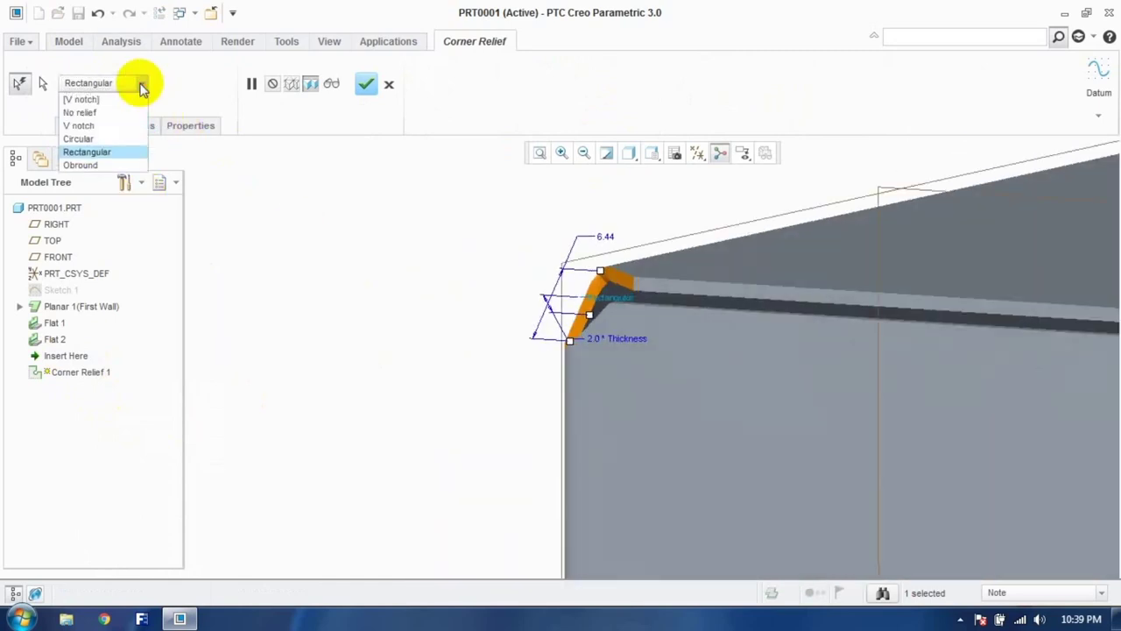
click(84, 165)
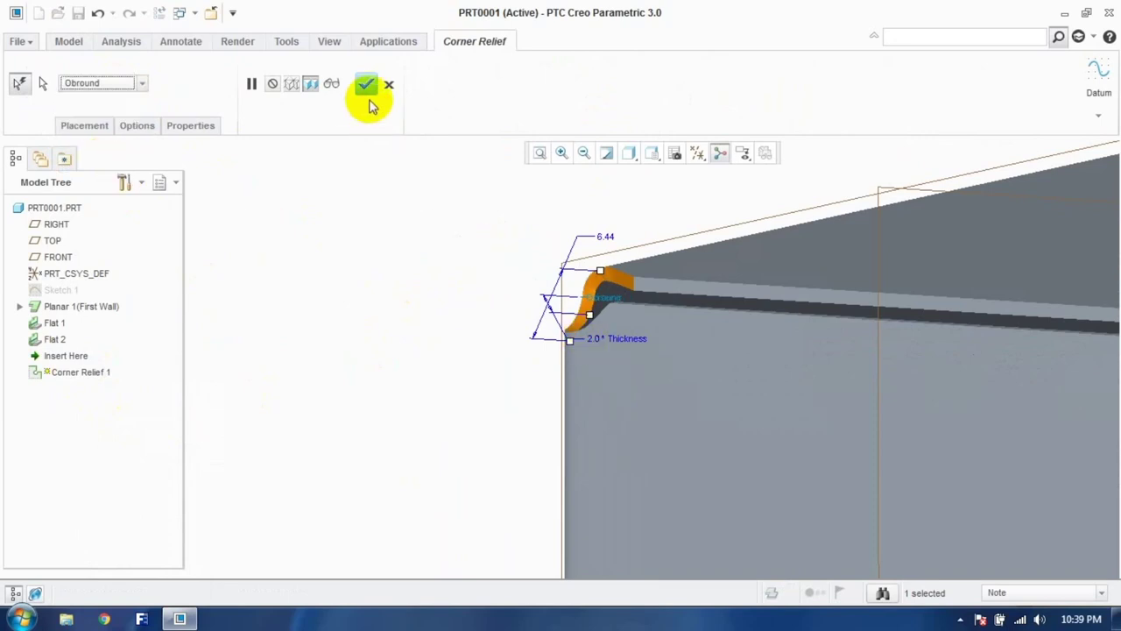
click(366, 85)
Step: Preview a flat pattern around the obround relief corner, then cancel it
click(720, 107)
mouse_move(650, 294)
middle_down()
mouse_move(621, 290)
mouse_move(653, 305)
middle_up()
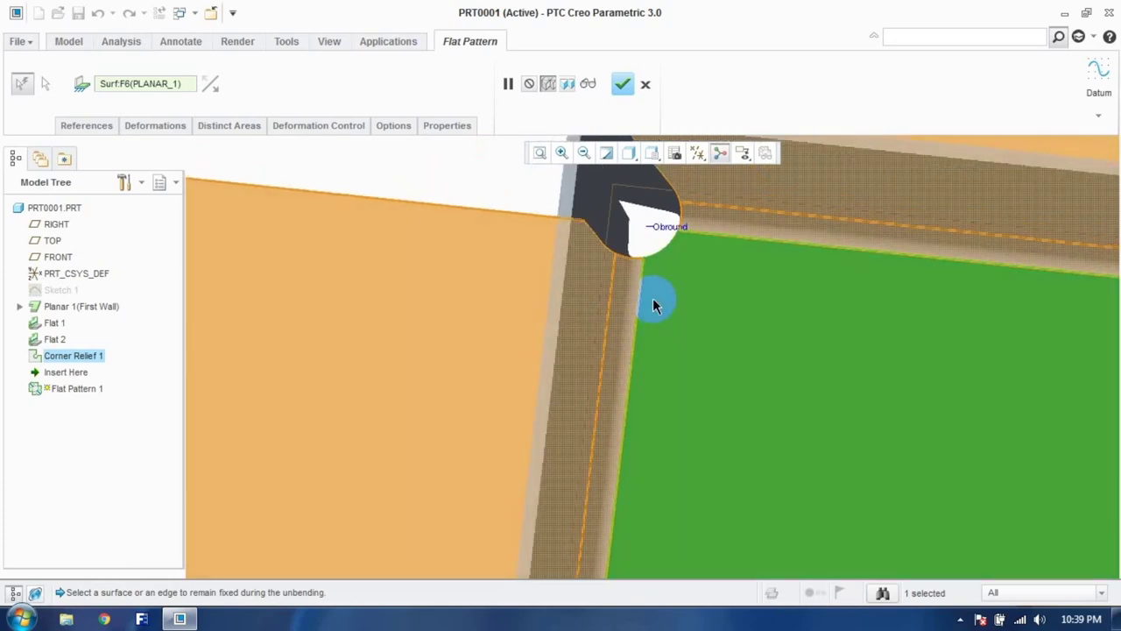
click(645, 84)
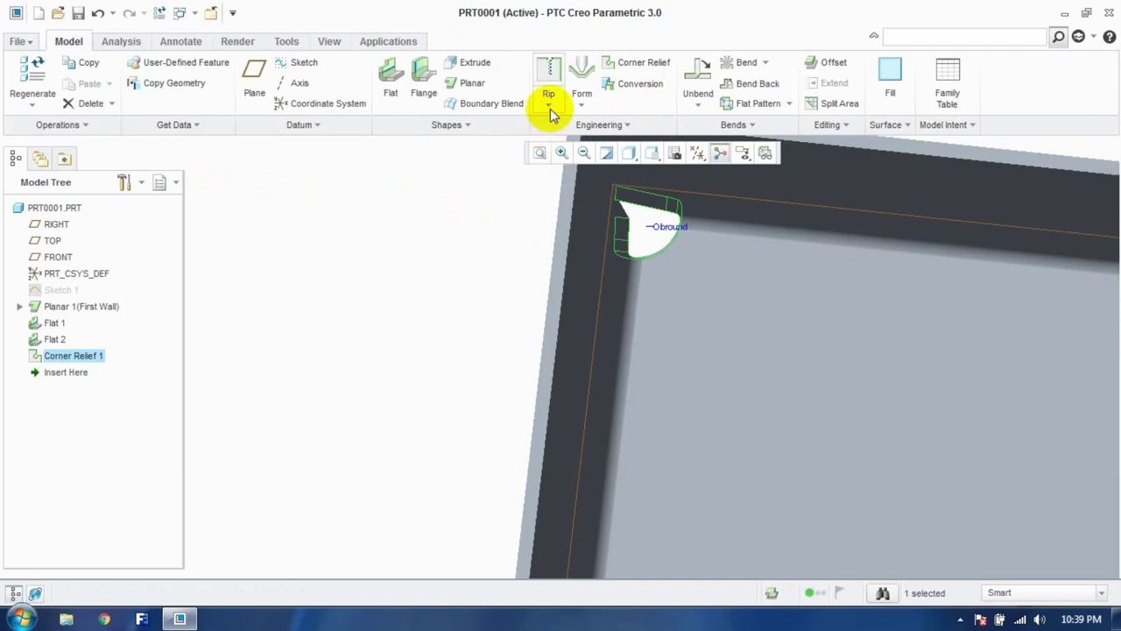
Step: Undo the corner relief and the flat and planar walls, back to Sketch 1
key(ctrl+z)
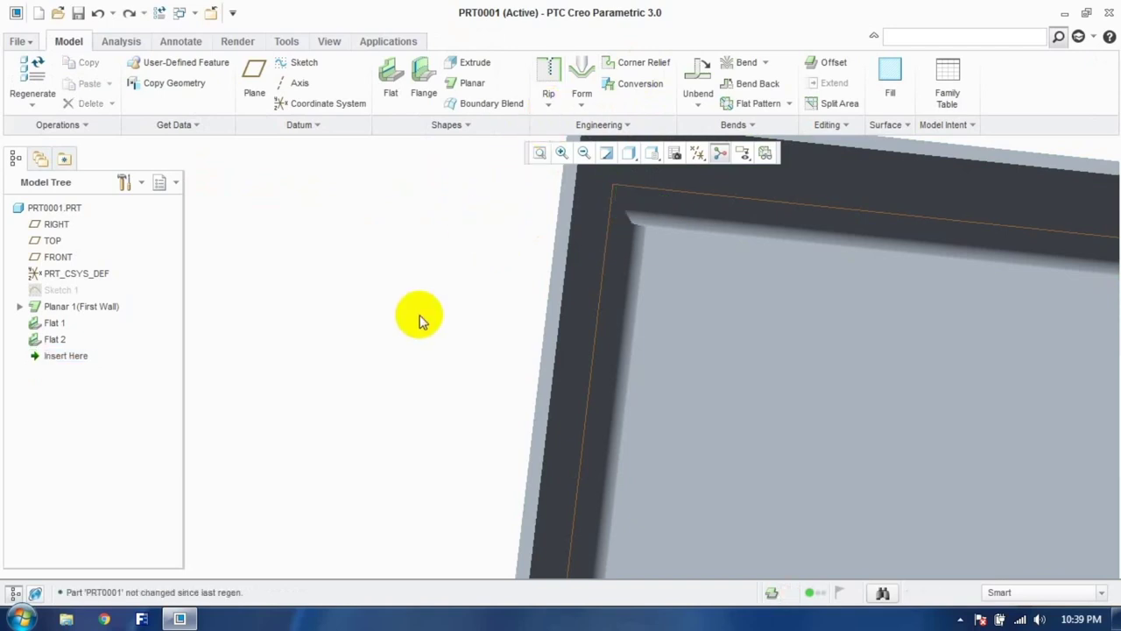
key(ctrl+z)
key(ctrl+z)
key(ctrl+z)
scroll(418, 320, down, 5)
middle_drag(453, 323, 445, 305)
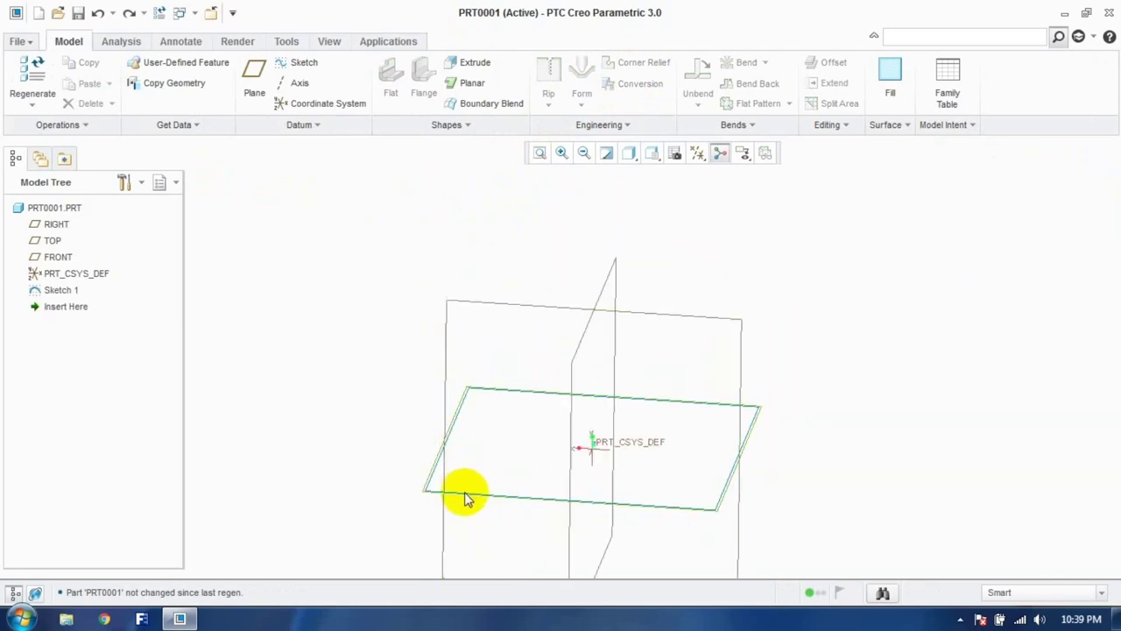
Step: Sketch a 50 × 50 rectangle centred on PRT_CSYS_DEF for an extruded first wall
click(470, 64)
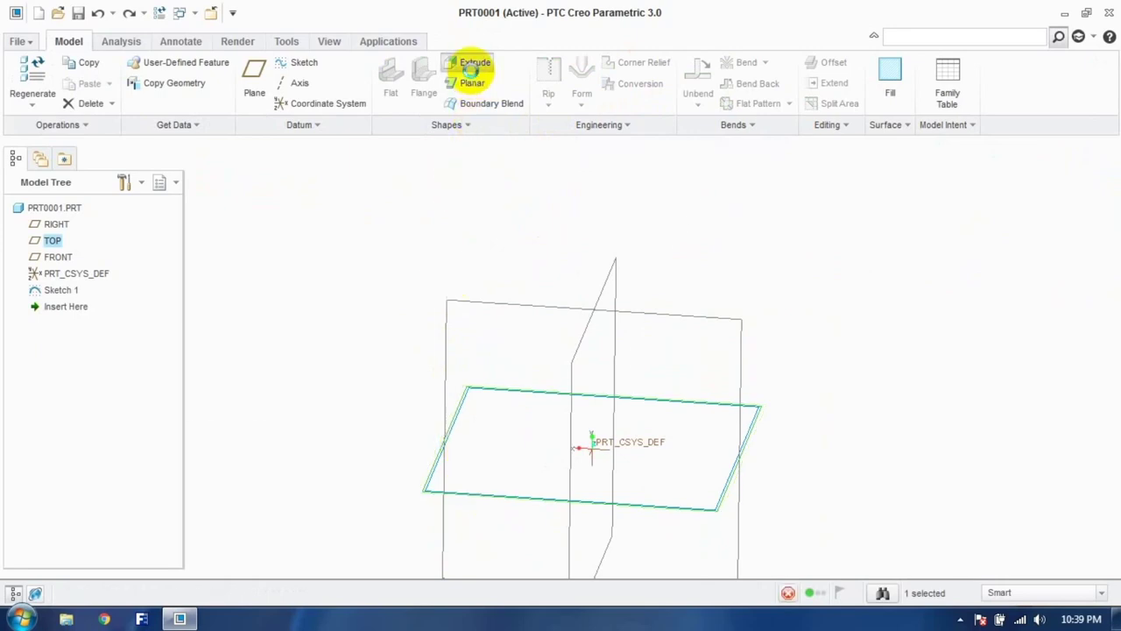
click(455, 429)
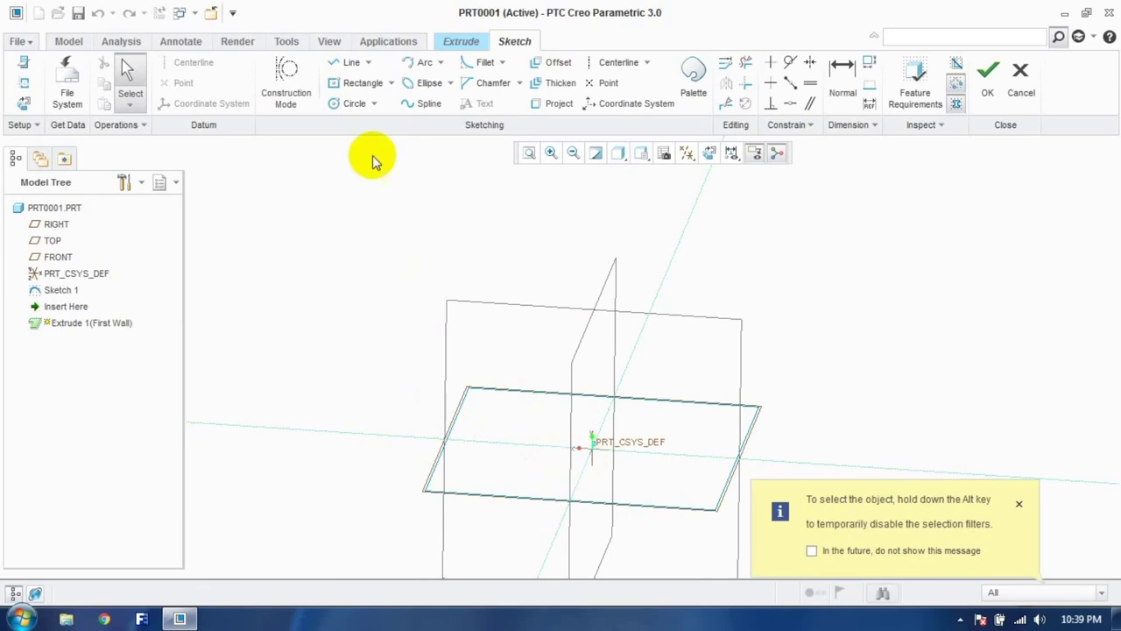
click(356, 83)
click(592, 451)
click(482, 481)
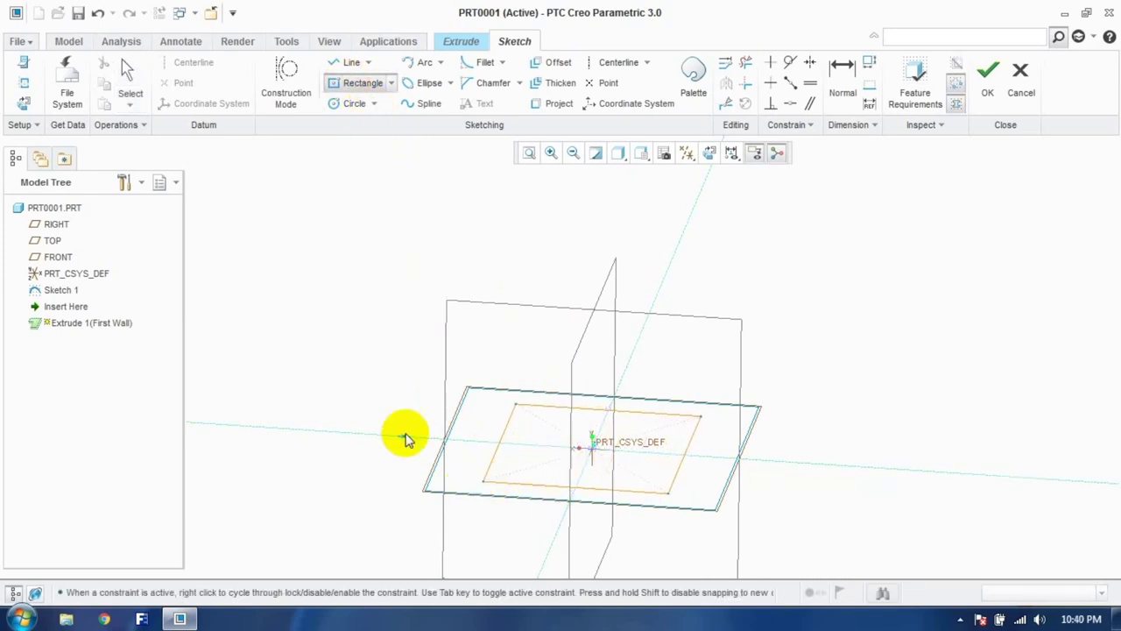
click(127, 77)
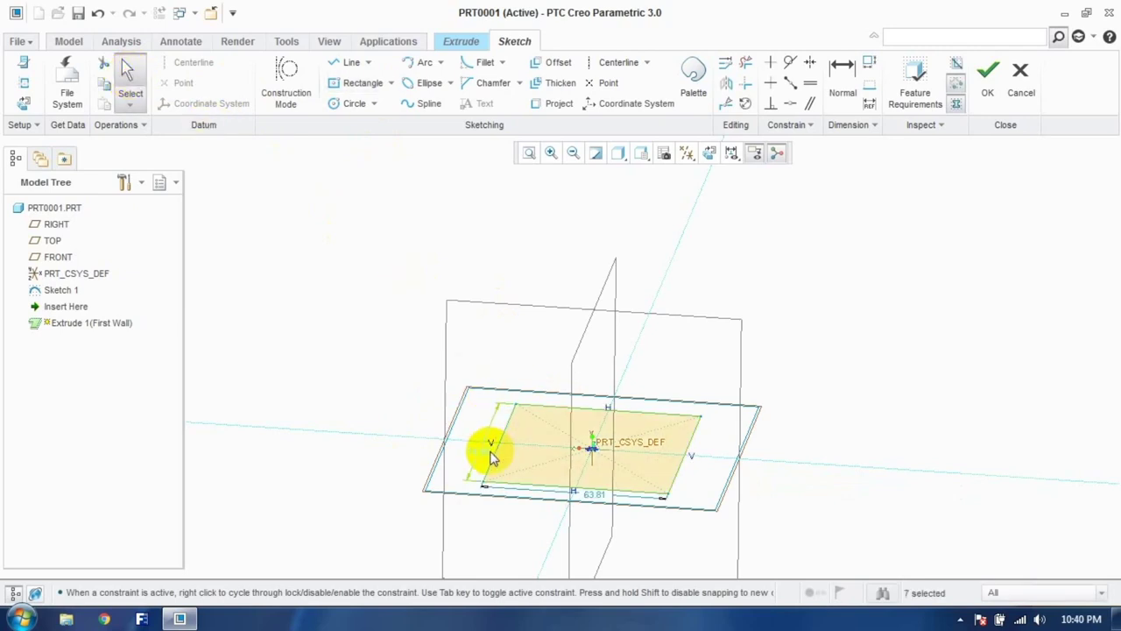
key(Return)
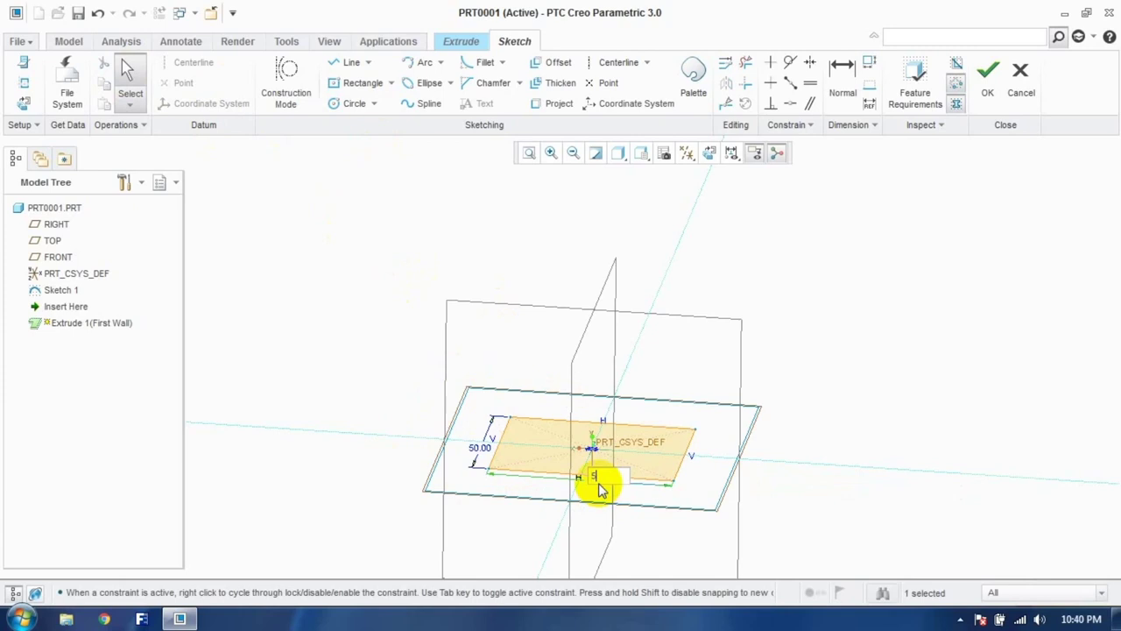
key(Return)
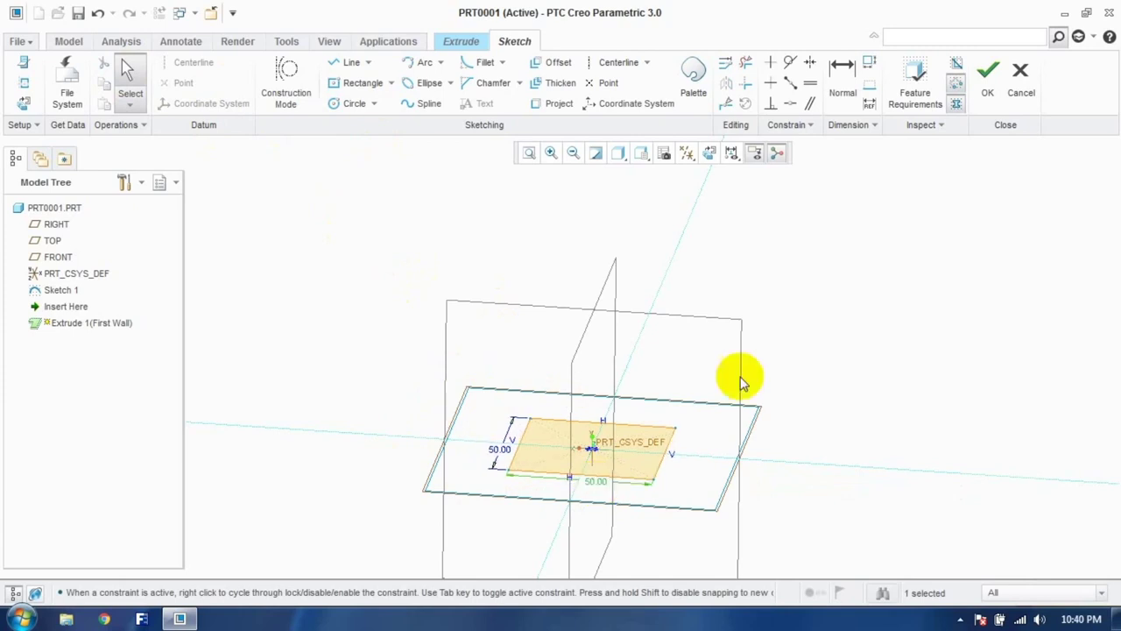
click(987, 83)
Step: Set the extrusion depth to 30 and complete Extrude 1
middle_drag(663, 441, 561, 390)
drag(140, 85, 66, 92)
text(30)
key(Return)
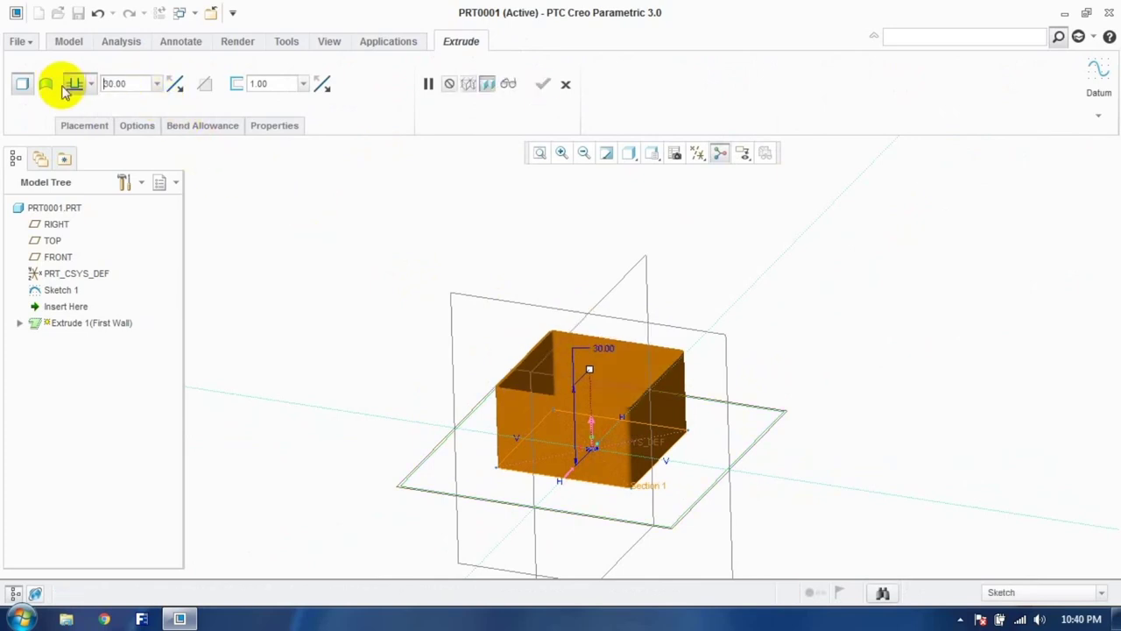
click(543, 84)
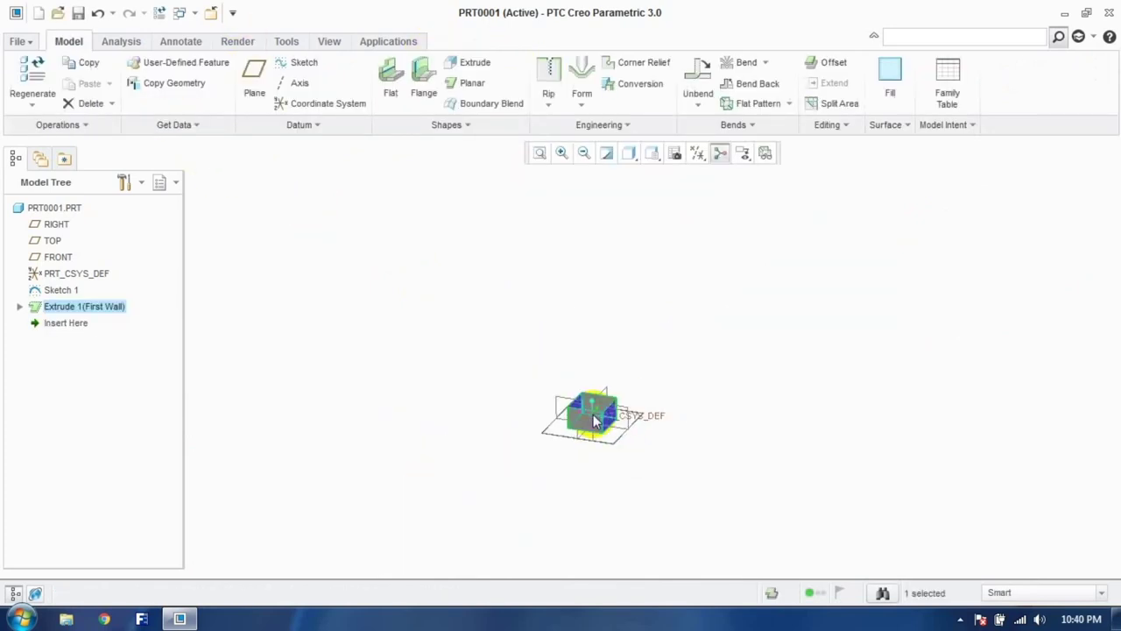
scroll(593, 415, up, 2)
click(759, 106)
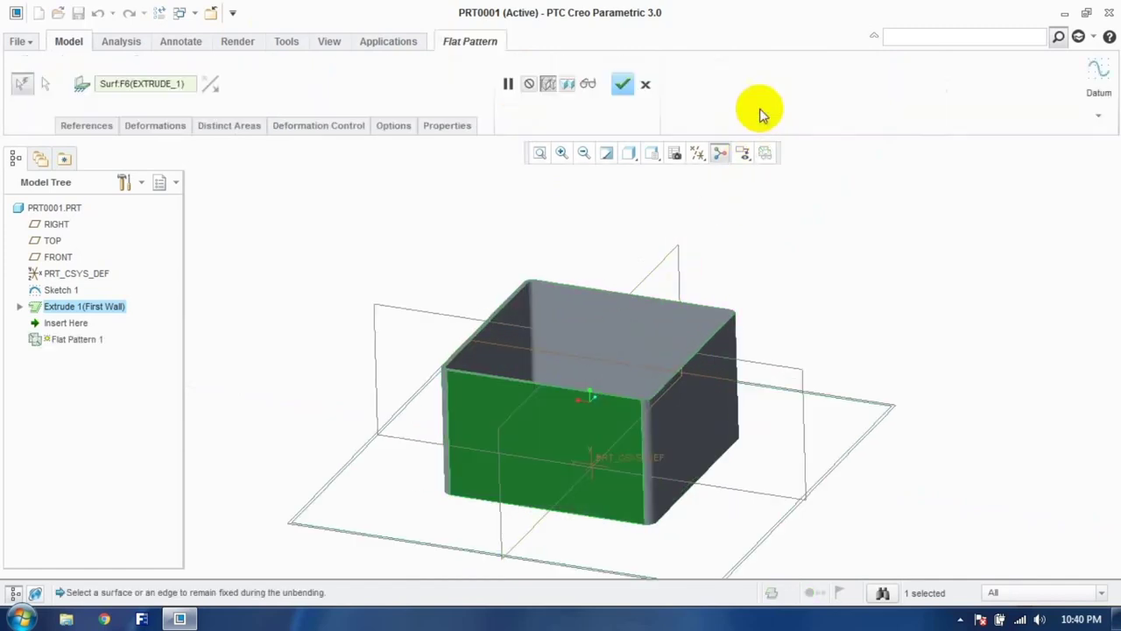
click(646, 84)
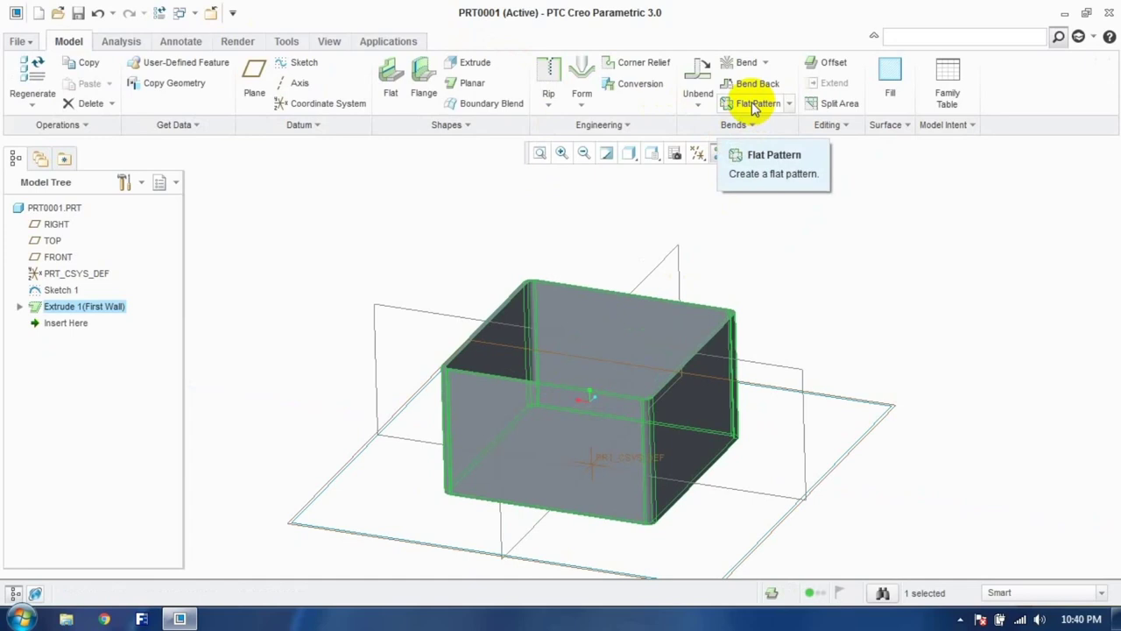
click(754, 105)
click(646, 84)
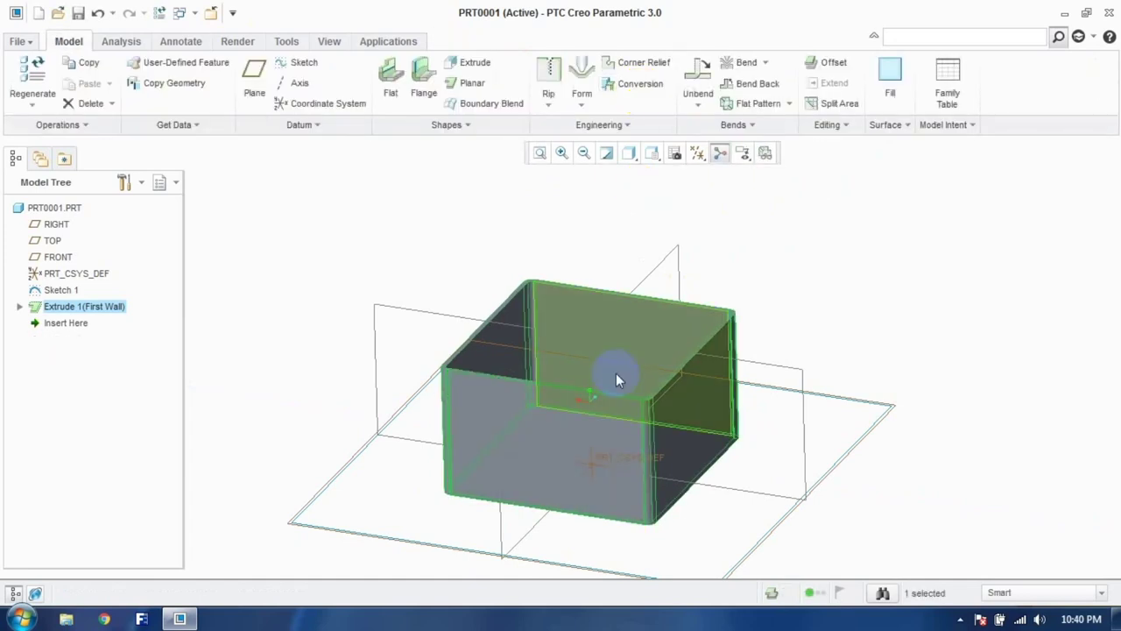
click(299, 366)
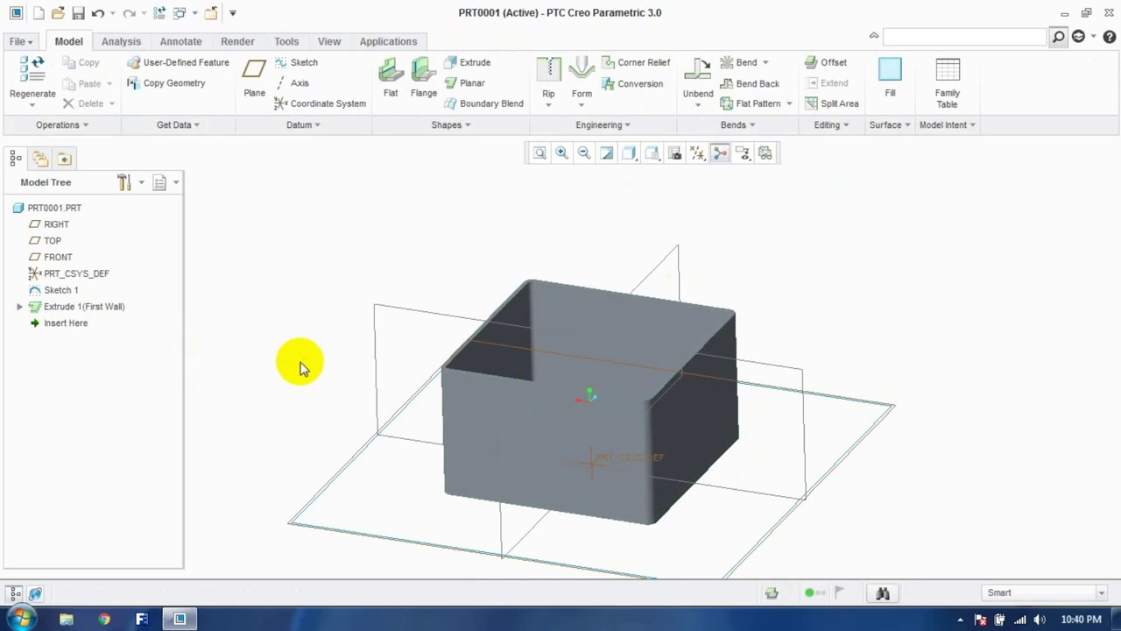
Step: Create Edge Rip 1 along the box's front-right vertical corner edge
click(547, 83)
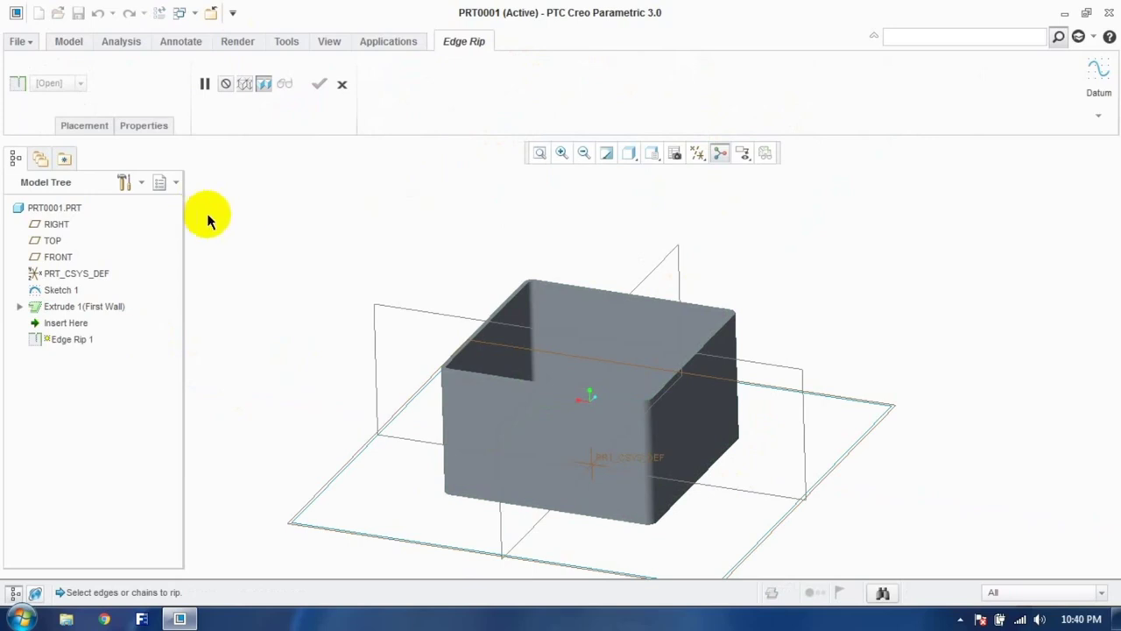
click(648, 493)
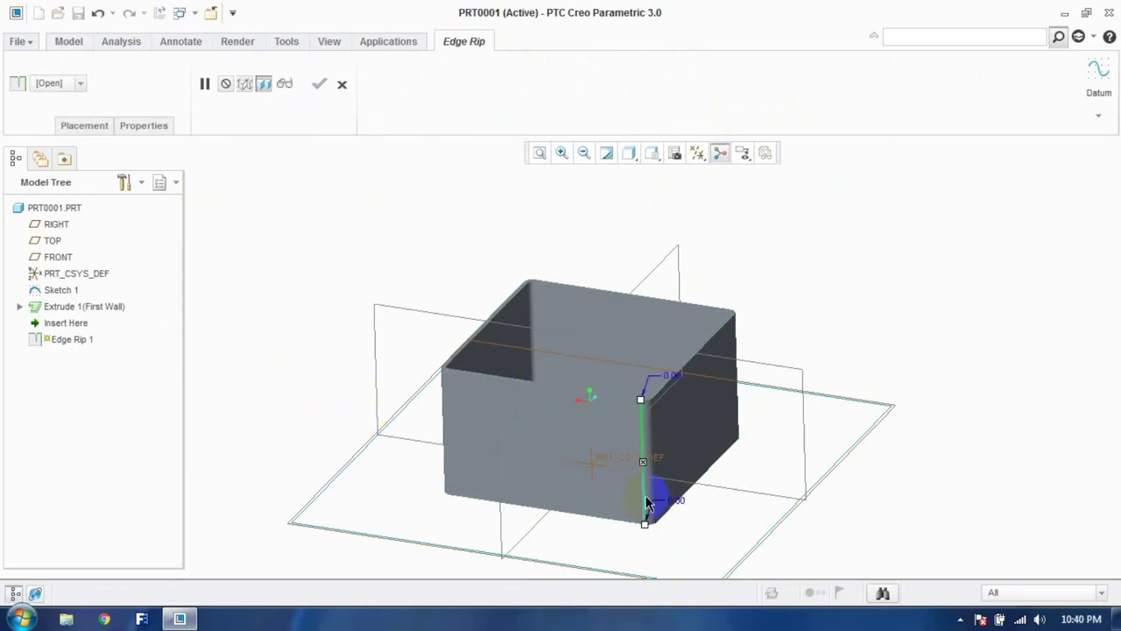
click(317, 90)
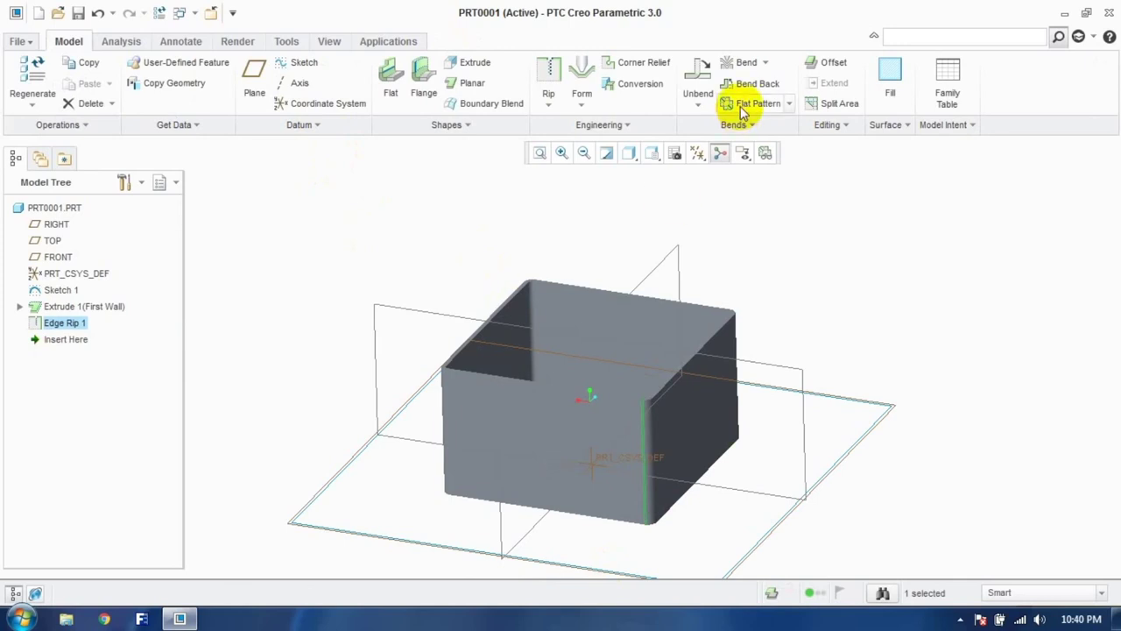
Step: Create a flat pattern of the ripped box, inspect it, then undo it to refold
click(740, 103)
scroll(810, 250, up, 2)
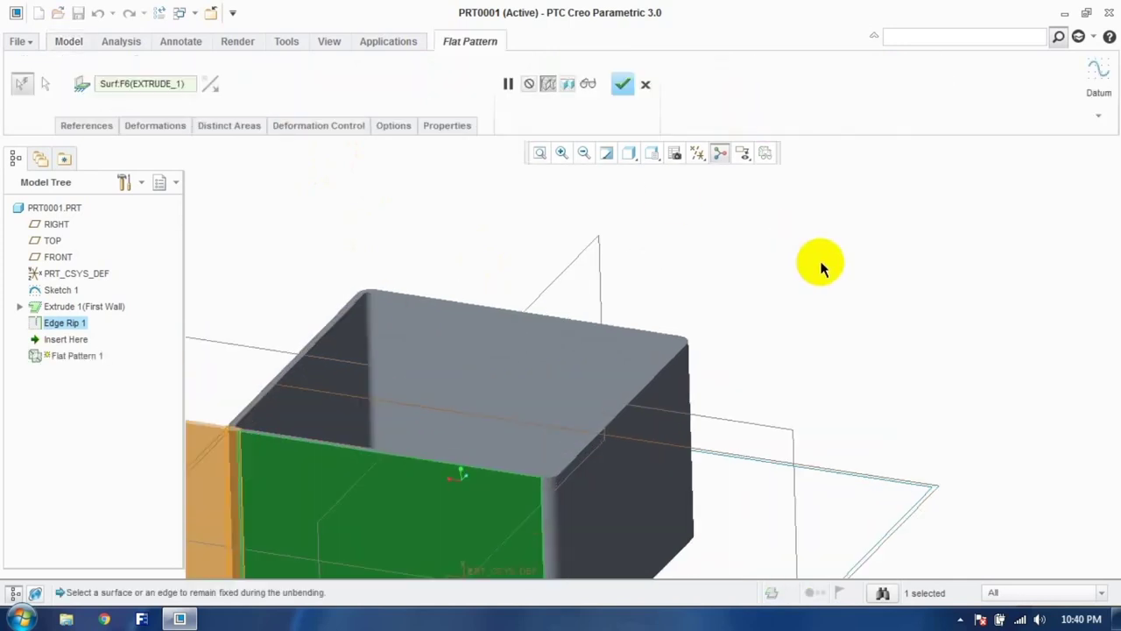
scroll(818, 260, down, 5)
click(620, 87)
scroll(800, 250, up, 3)
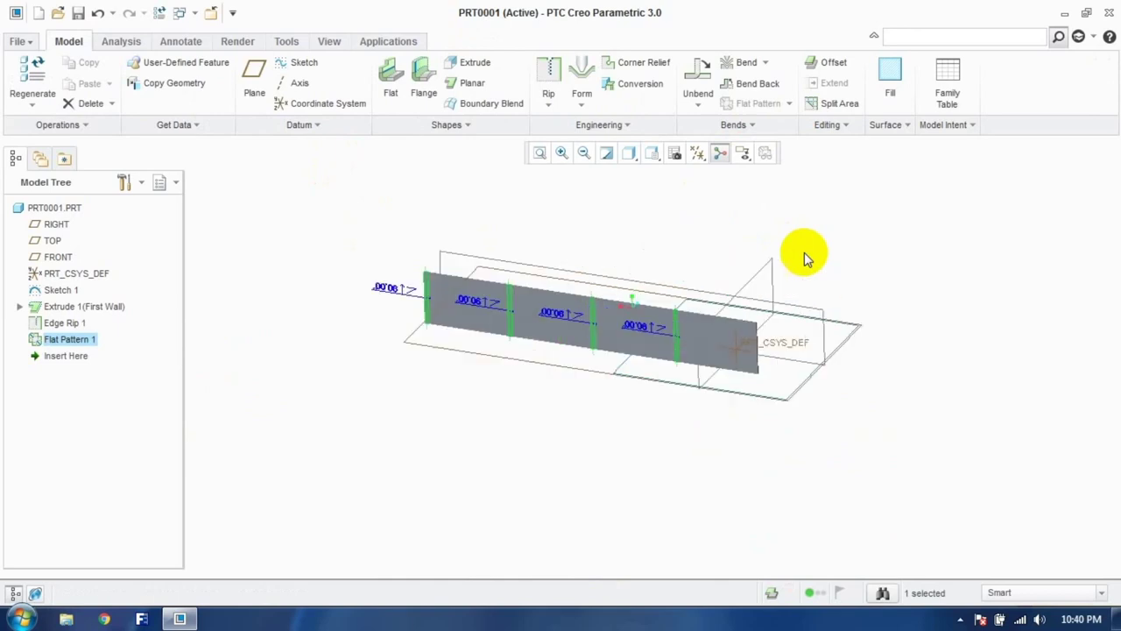
scroll(687, 302, up, 1)
middle_drag(734, 314, 719, 333)
key(ctrl+z)
scroll(827, 326, down, 1)
Step: Delete Edge Rip 1 from the model tree
click(546, 103)
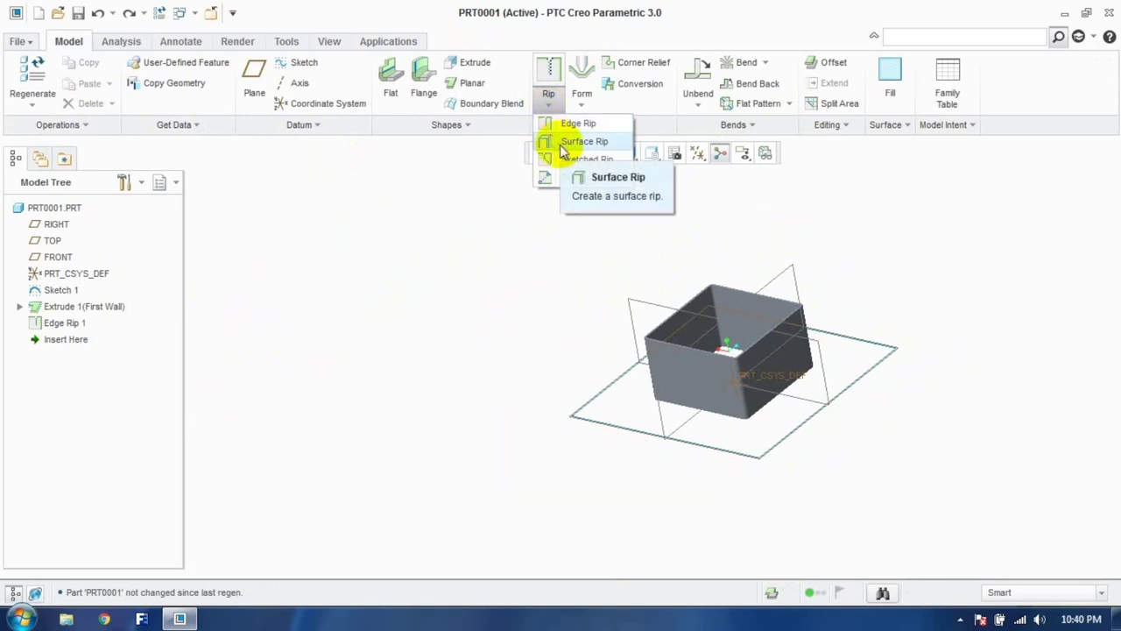
click(470, 325)
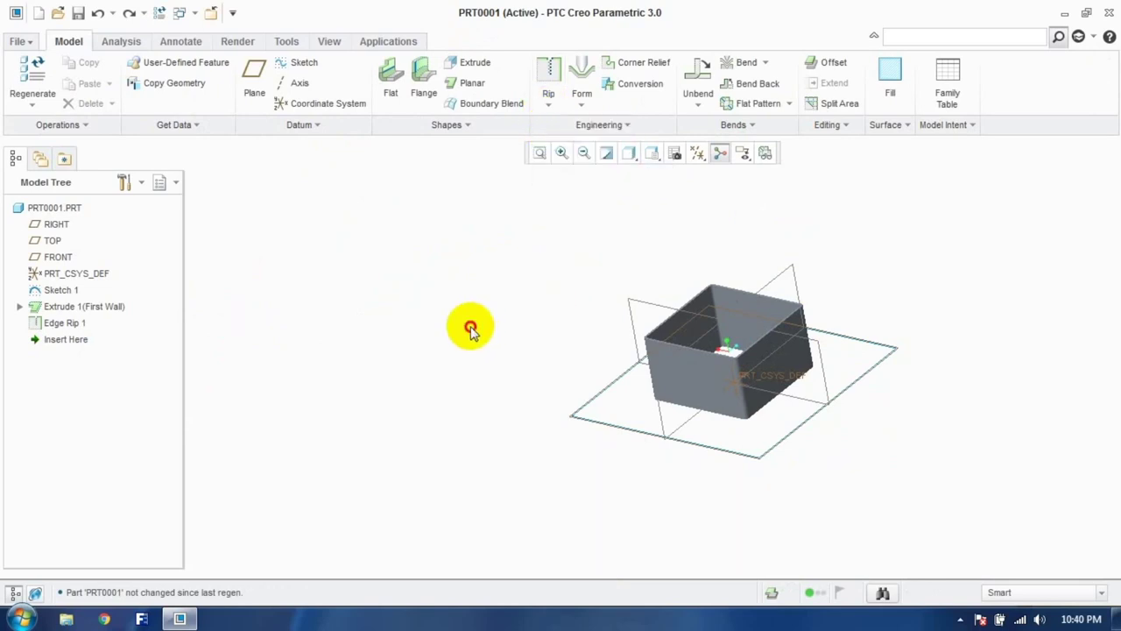
right_click(88, 324)
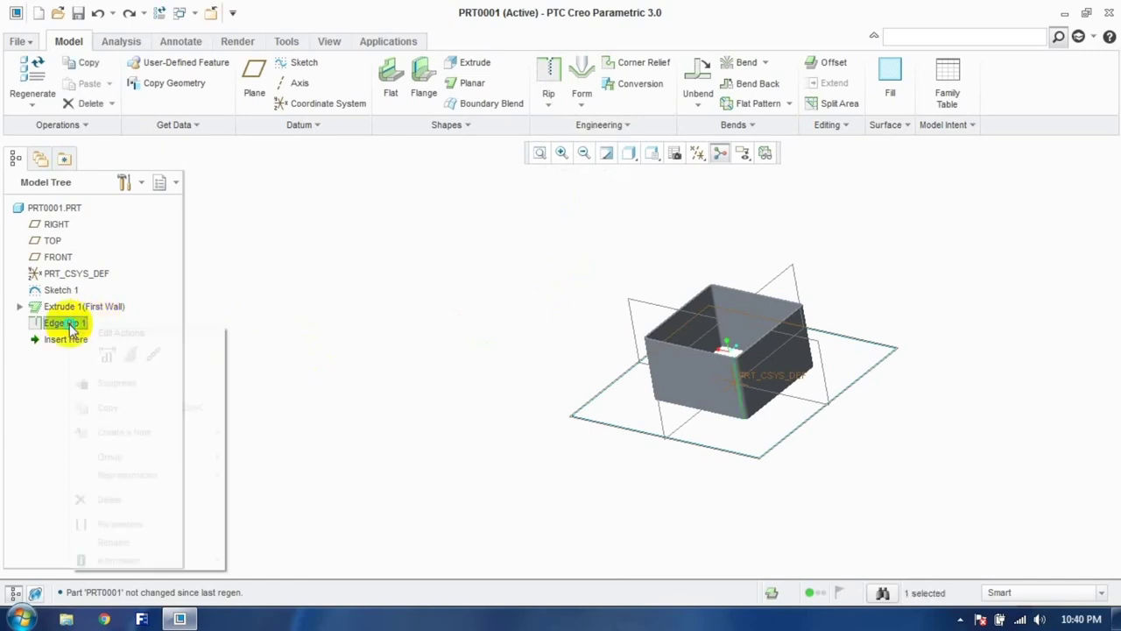
click(110, 499)
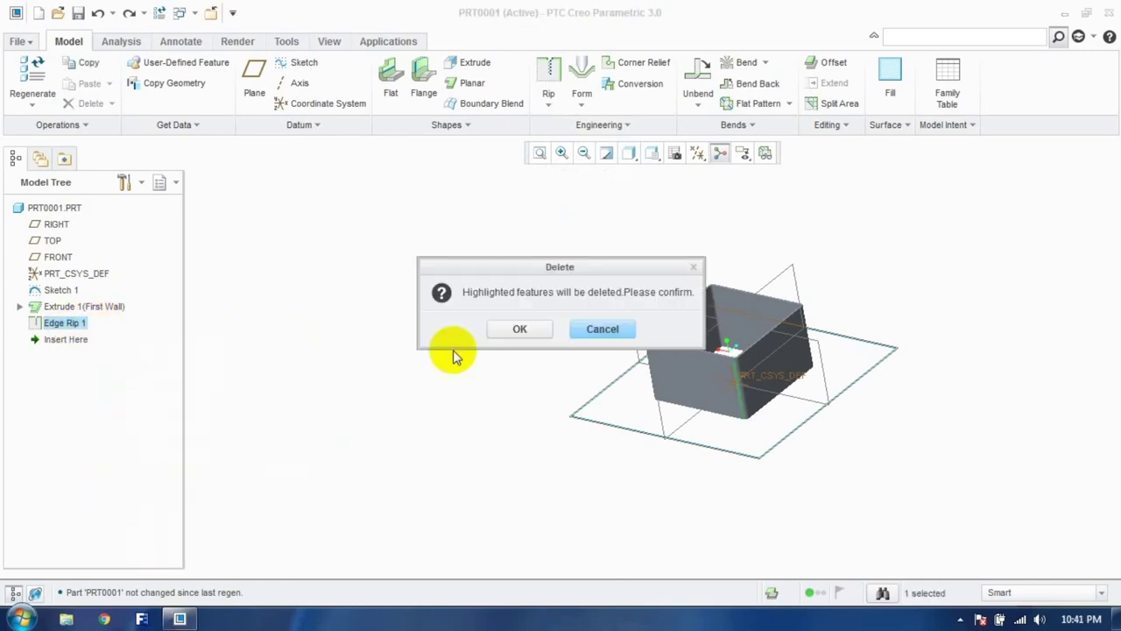
click(503, 328)
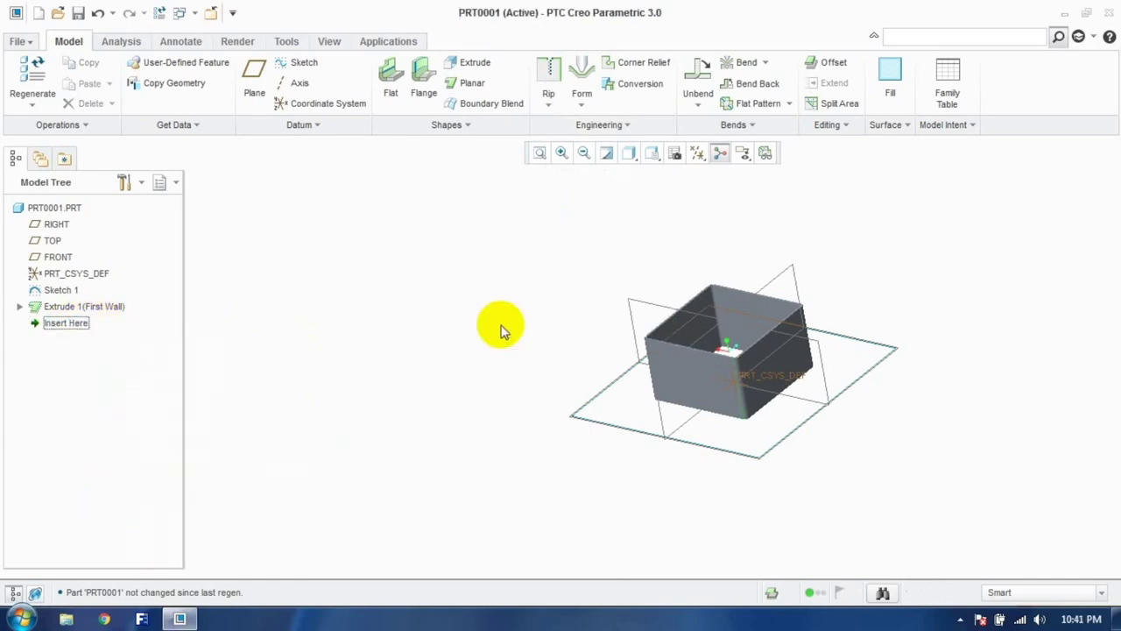
Step: Make a trial Surface Rip on the right wall, then undo it
click(548, 103)
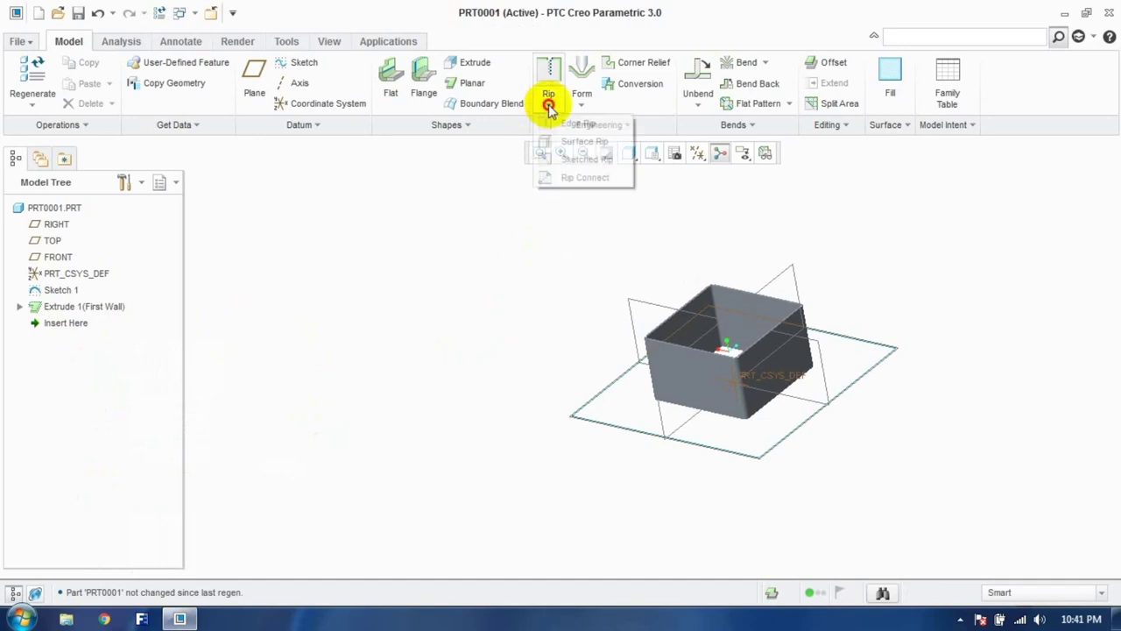
click(564, 143)
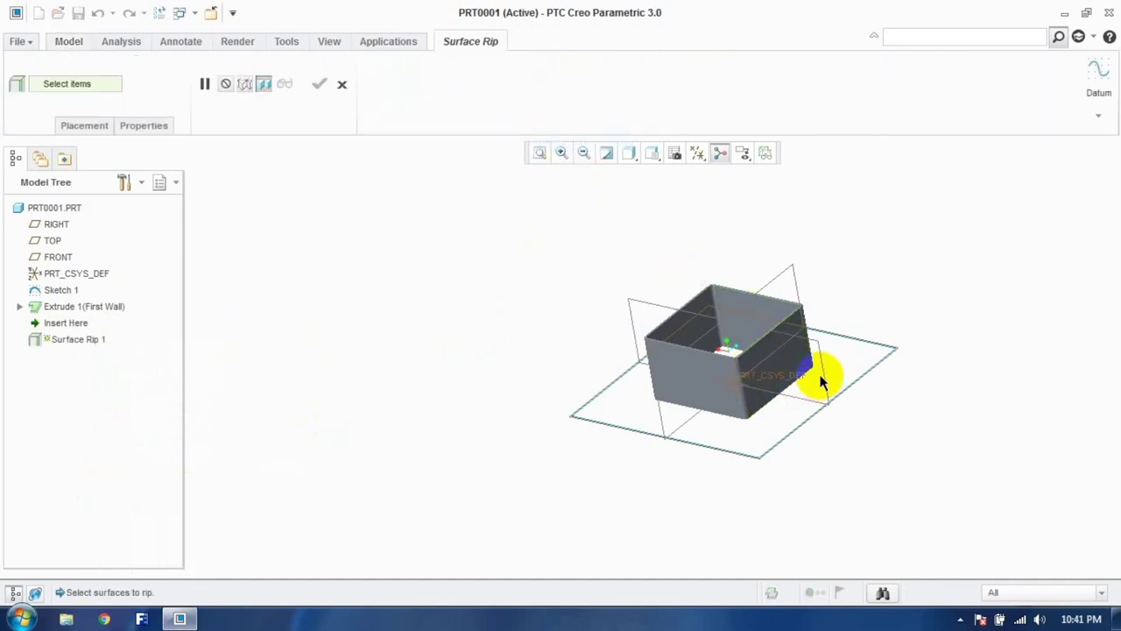
scroll(817, 372, down, 5)
click(747, 363)
middle_drag(646, 342, 554, 350)
click(320, 84)
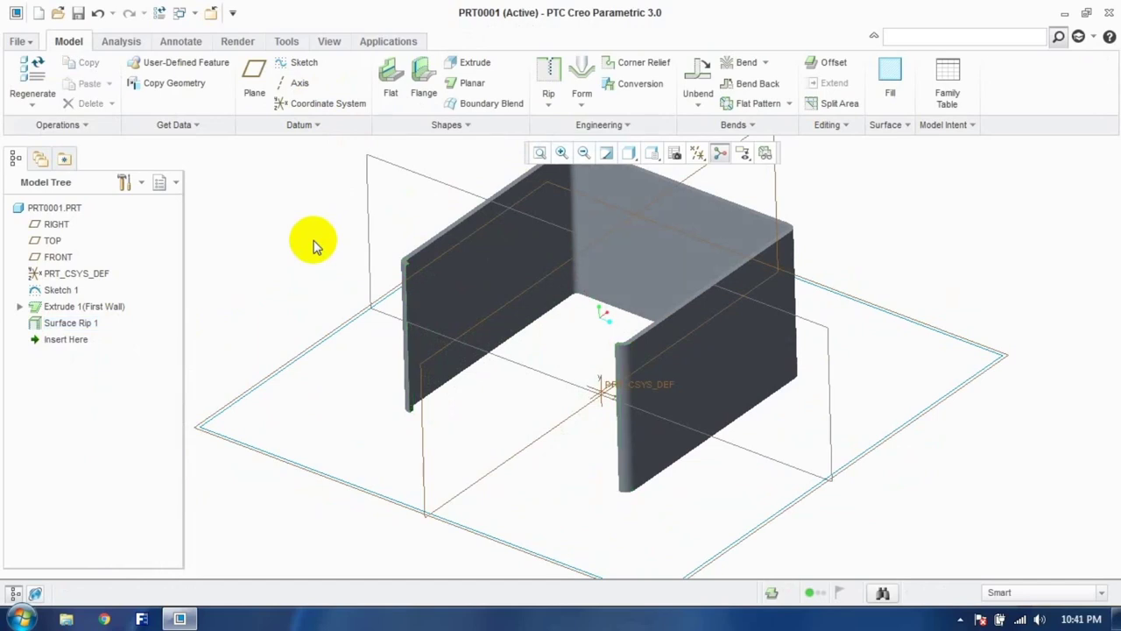
key(ctrl+z)
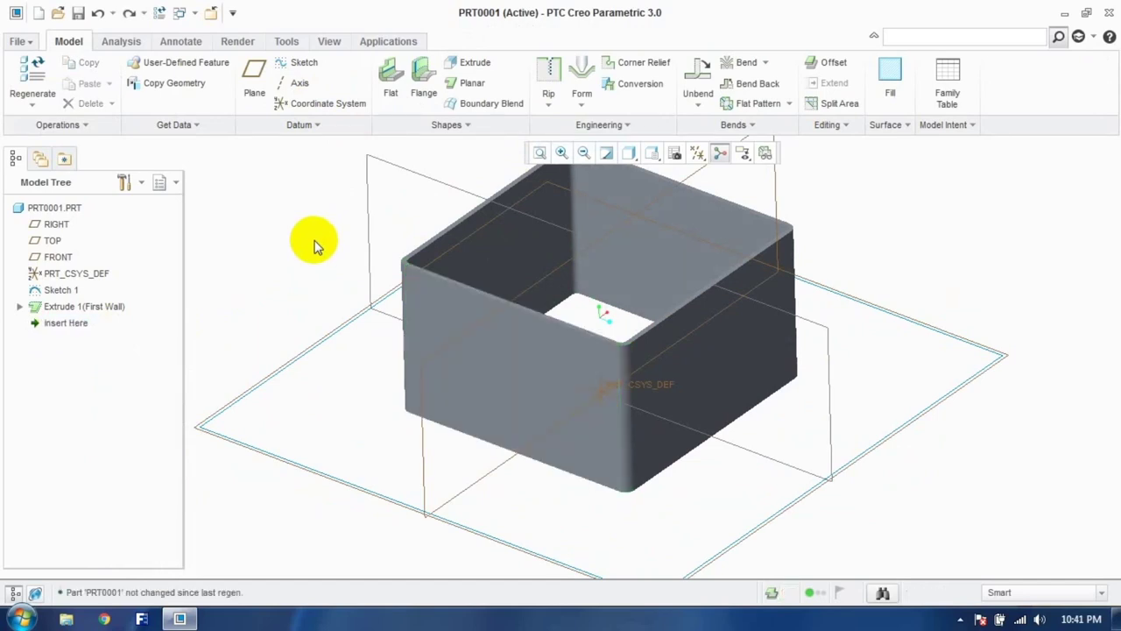
Step: Start a sketched rip on the front face, adding the left and front vertical edges as references
click(549, 98)
click(573, 159)
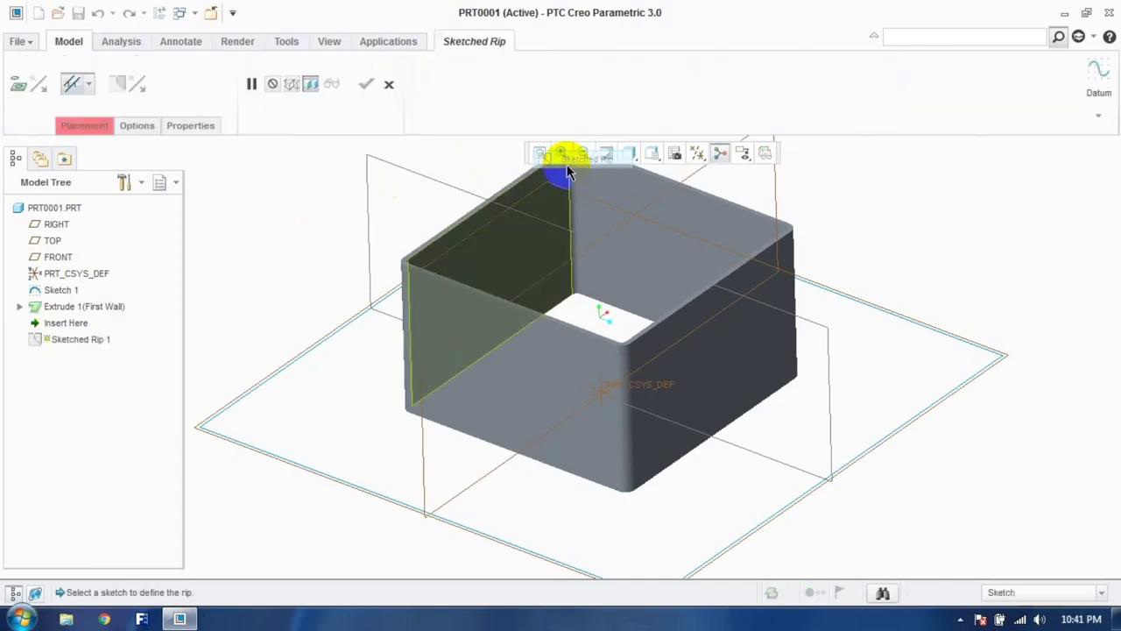
click(526, 353)
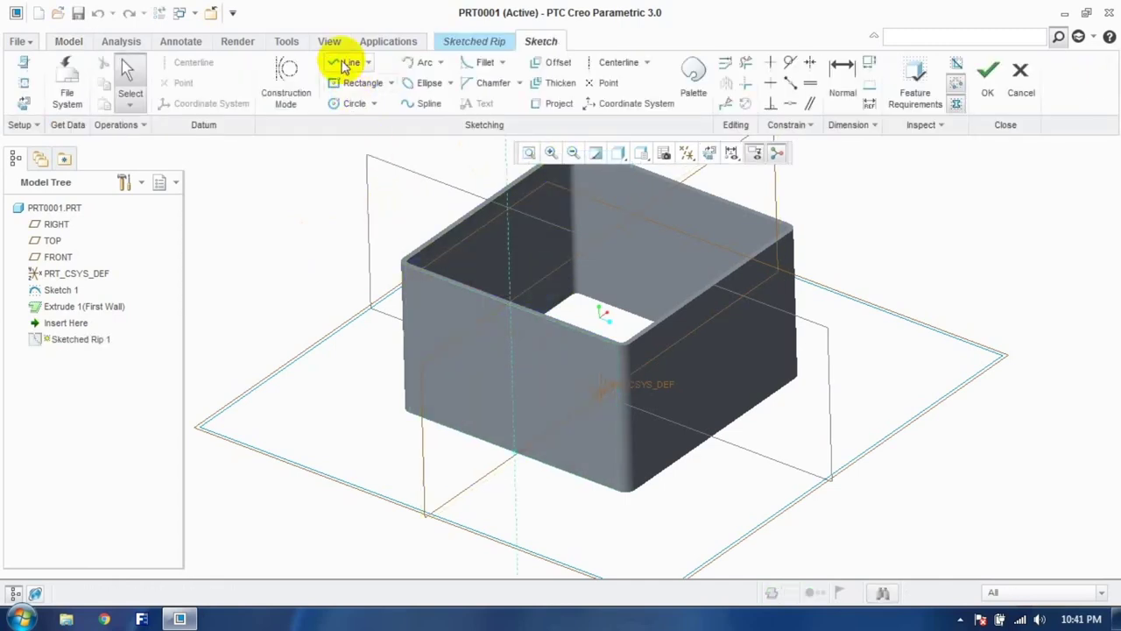
click(351, 62)
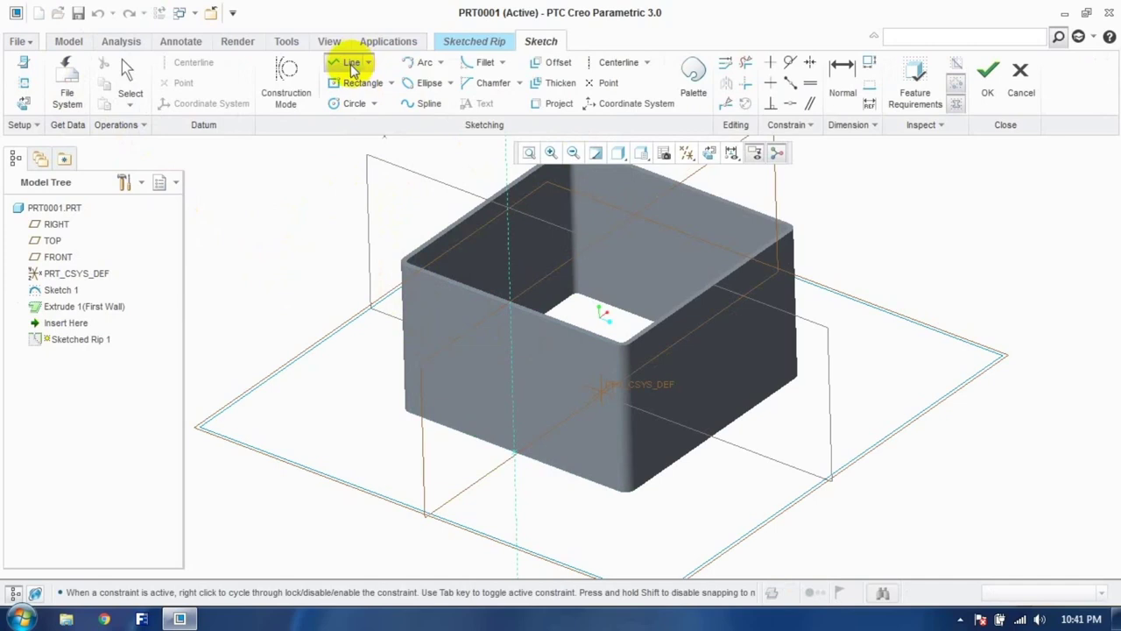
middle_click(304, 243)
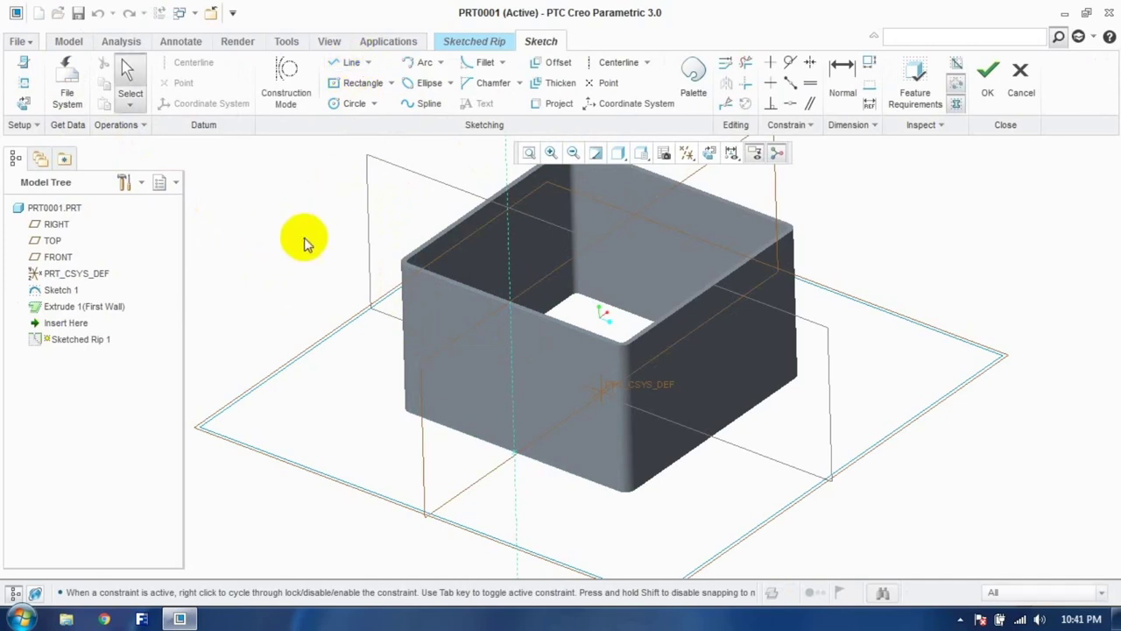
right_click(305, 242)
click(355, 272)
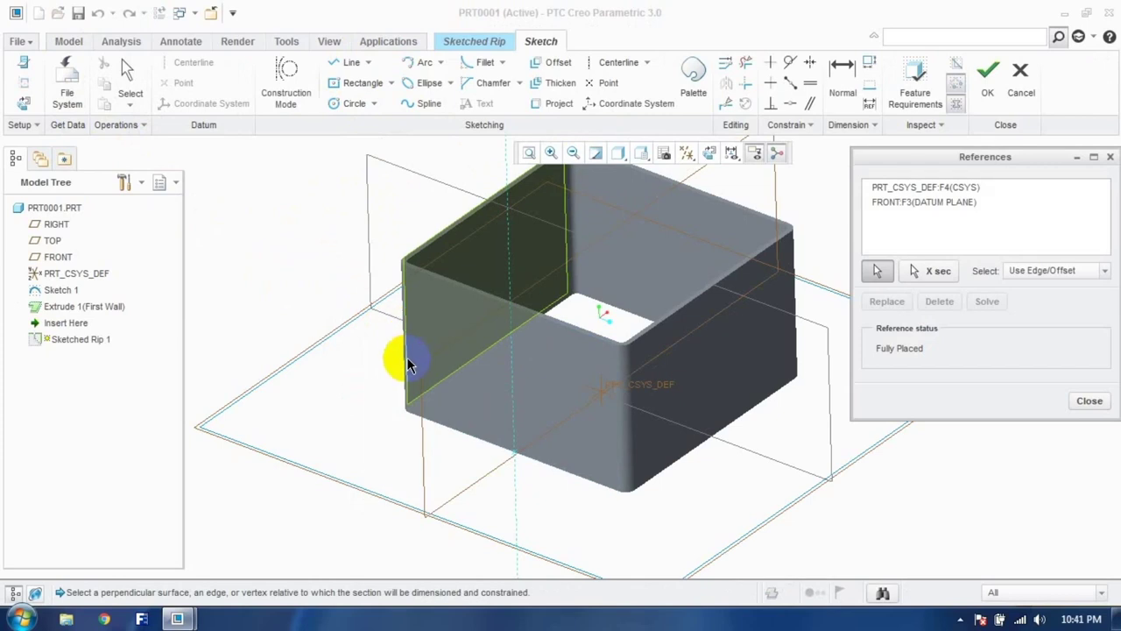
click(401, 301)
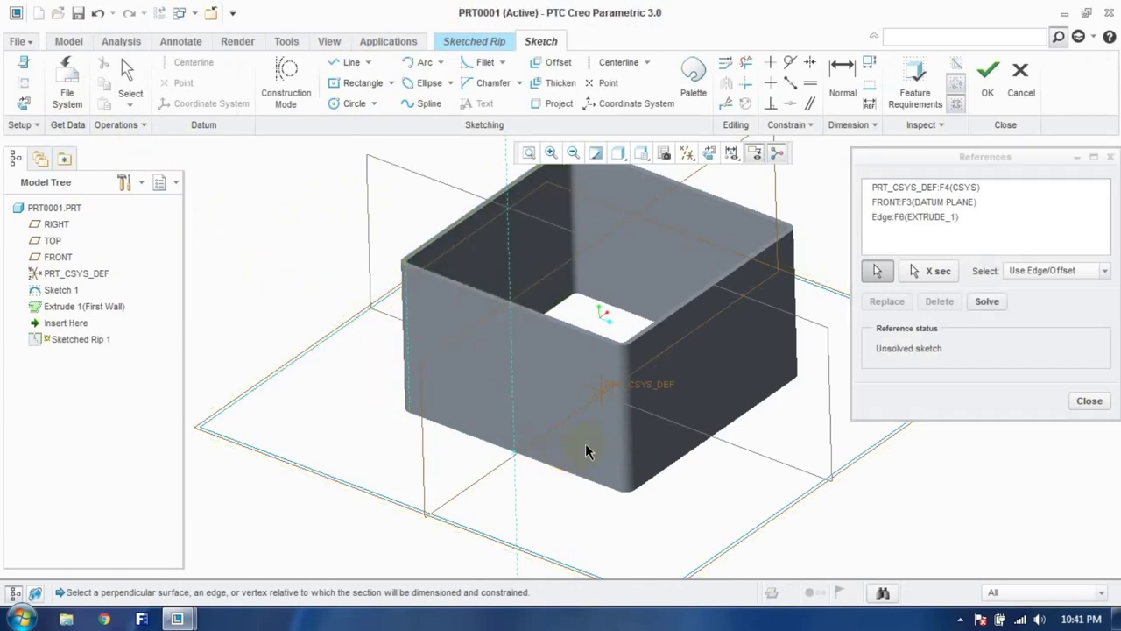
click(619, 450)
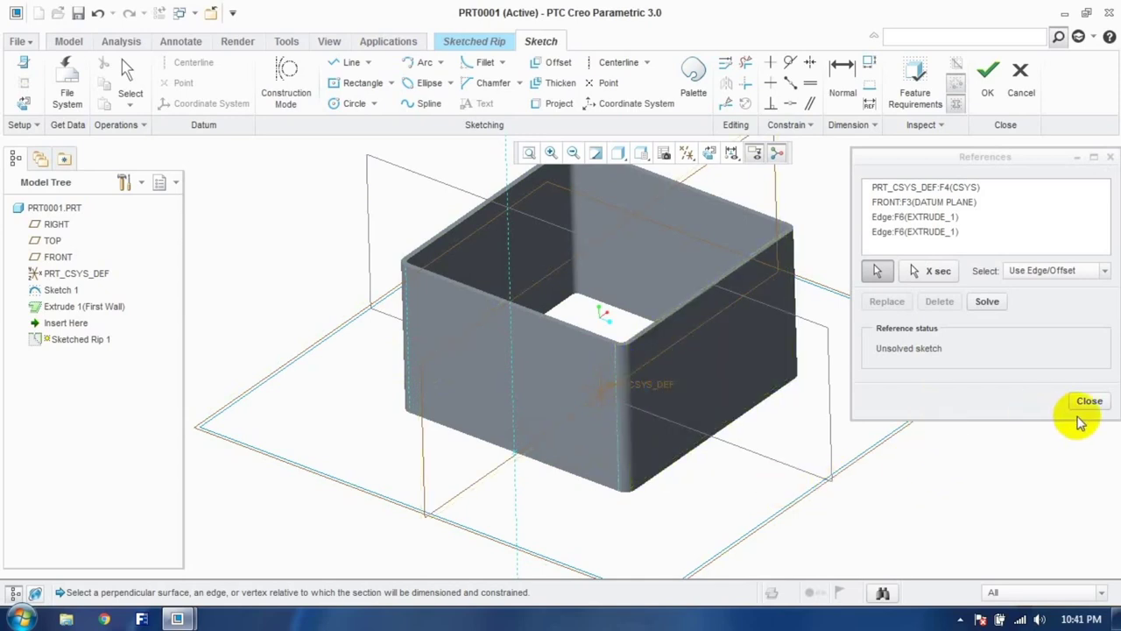
click(1084, 403)
Step: Under Shading With Edges, draw the diagonal rip line to the bottom front corner and finish Sketched Rip 1
click(641, 154)
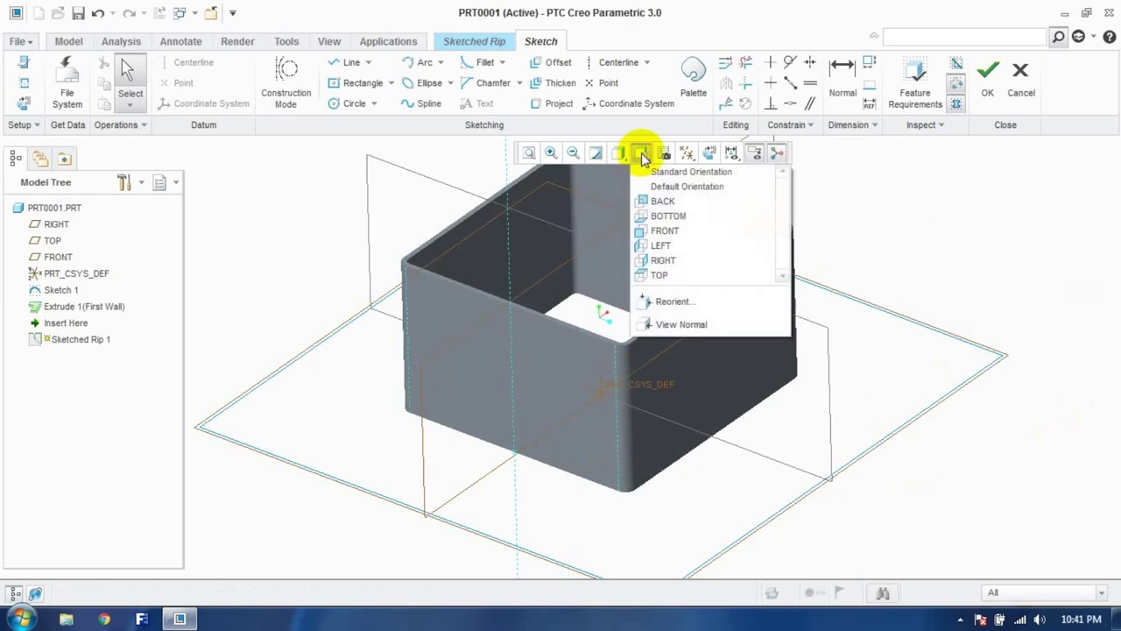
click(617, 154)
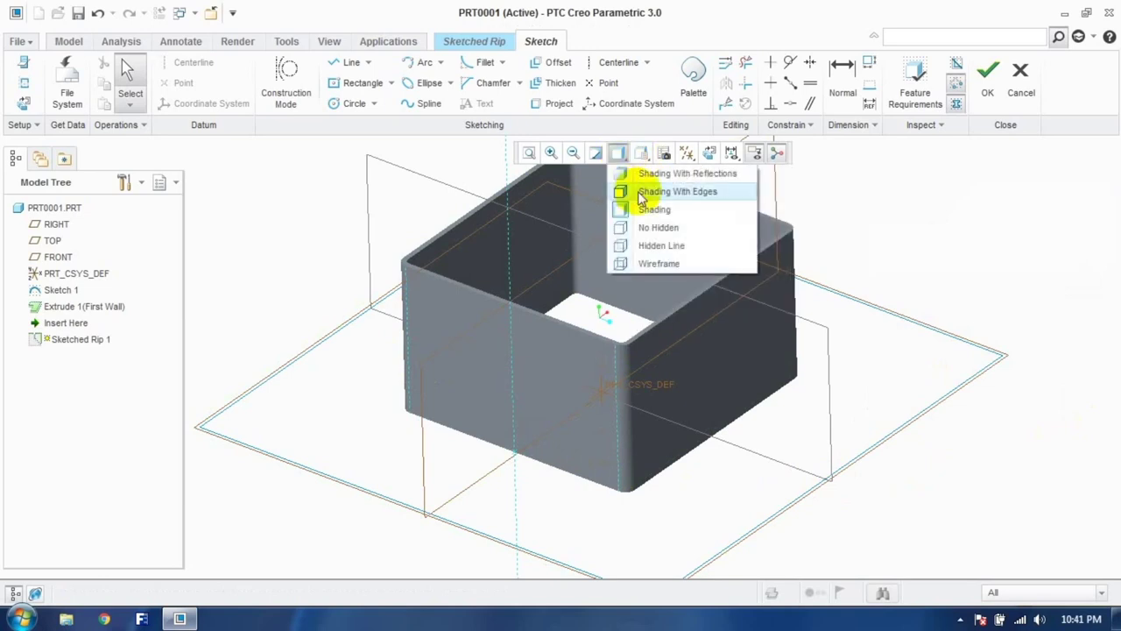
click(646, 192)
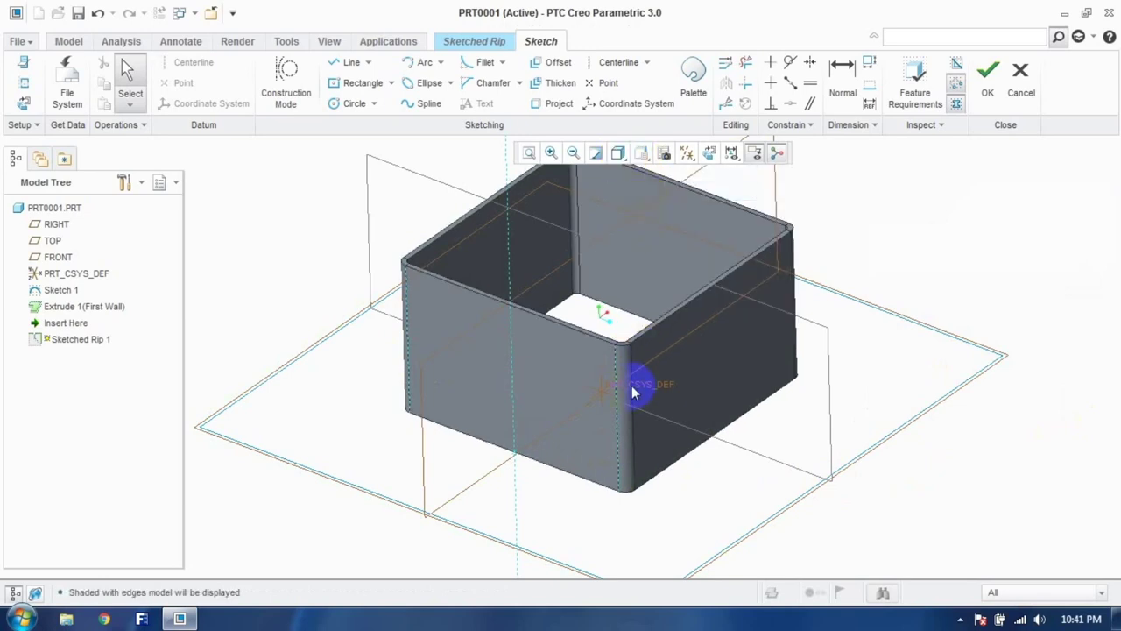
click(341, 62)
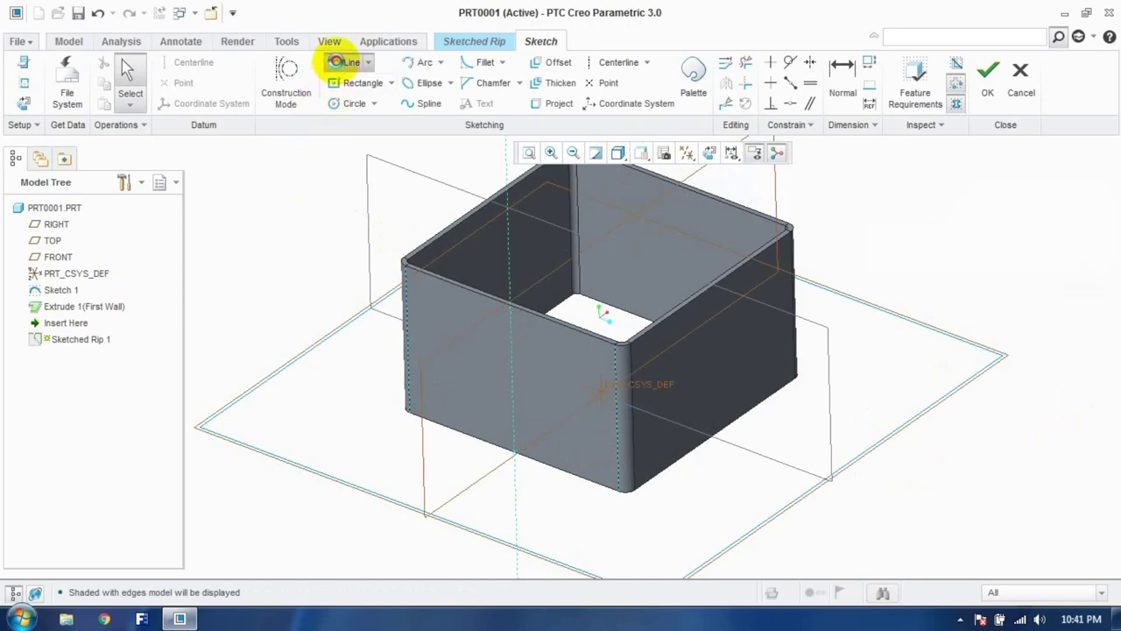
click(611, 498)
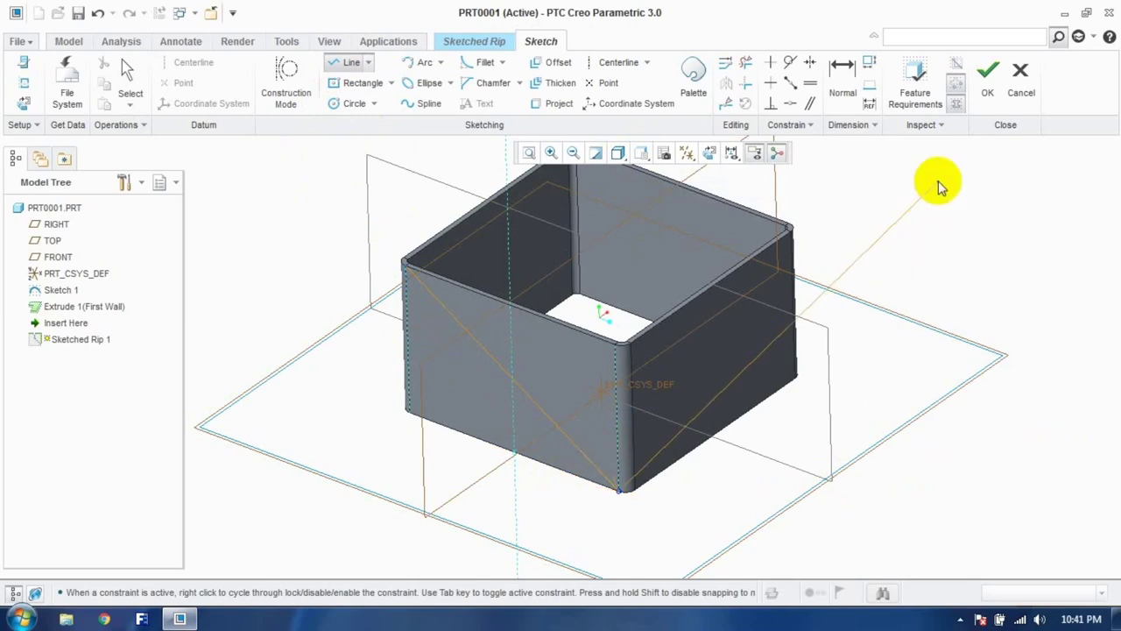
click(990, 88)
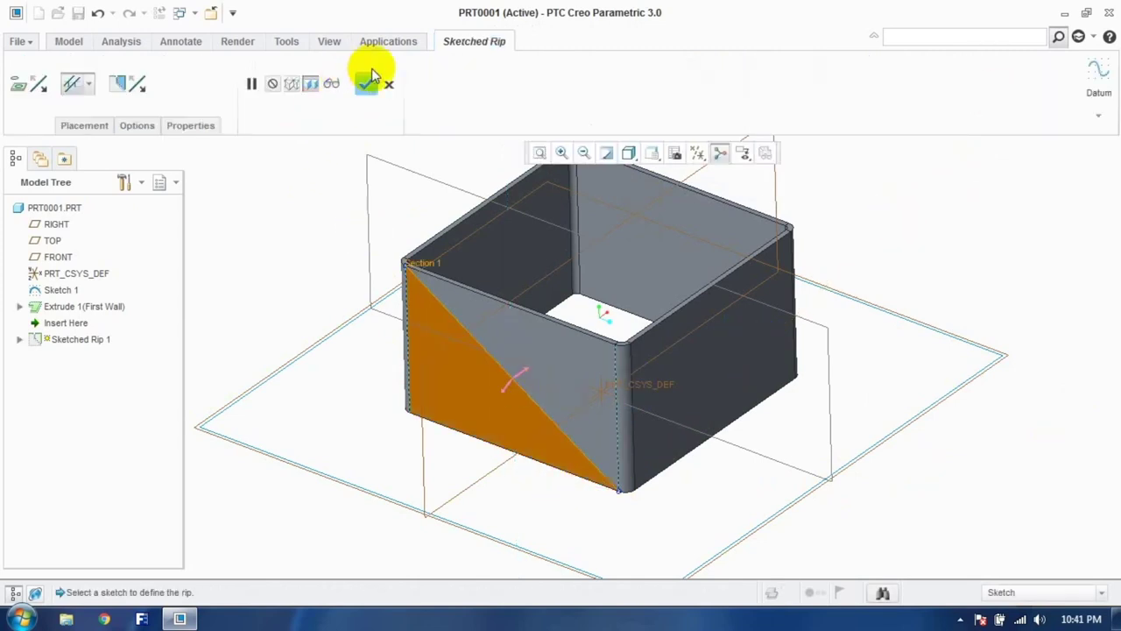
click(366, 83)
click(336, 315)
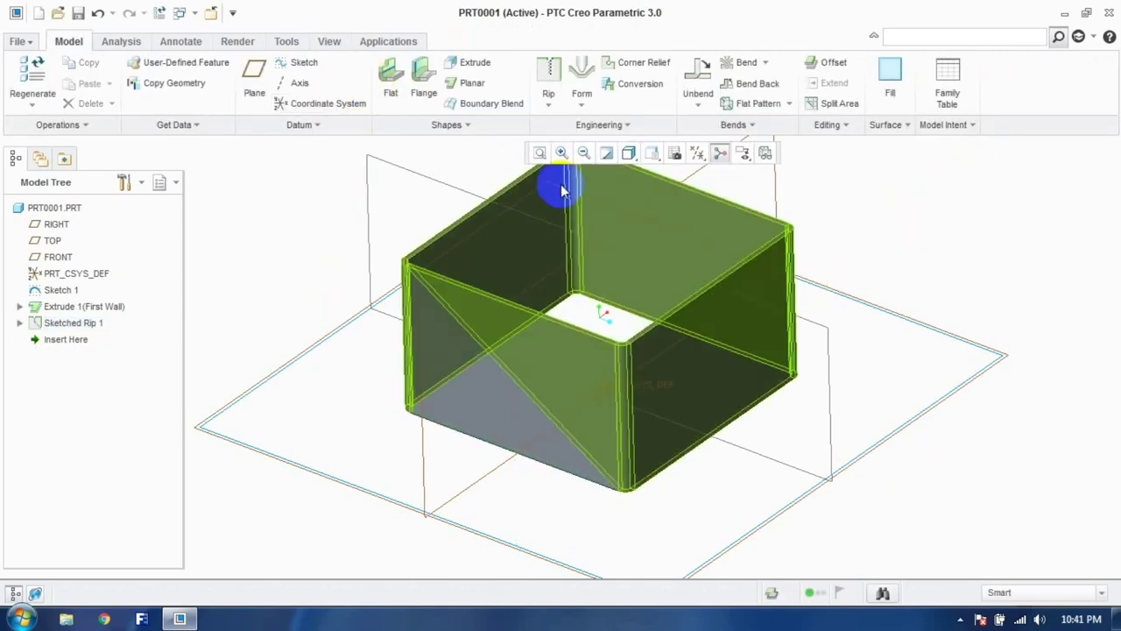
Step: Create Flat Pattern 1 unfolding the ripped box into a strip, then undo it
click(758, 103)
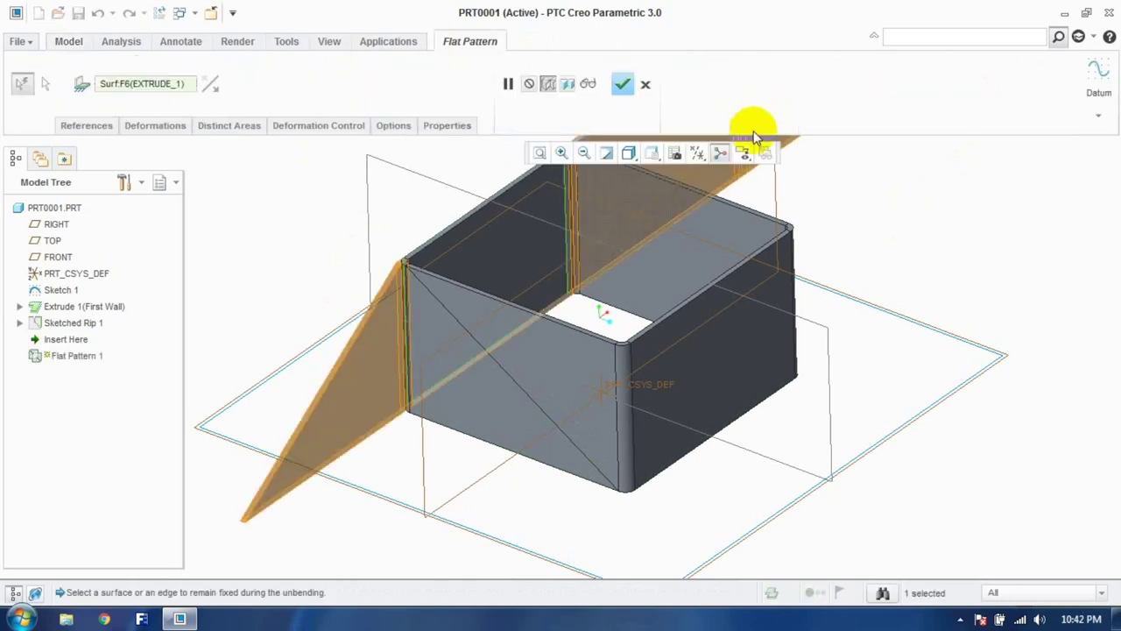
scroll(610, 340, up, 3)
middle_drag(601, 325, 461, 423)
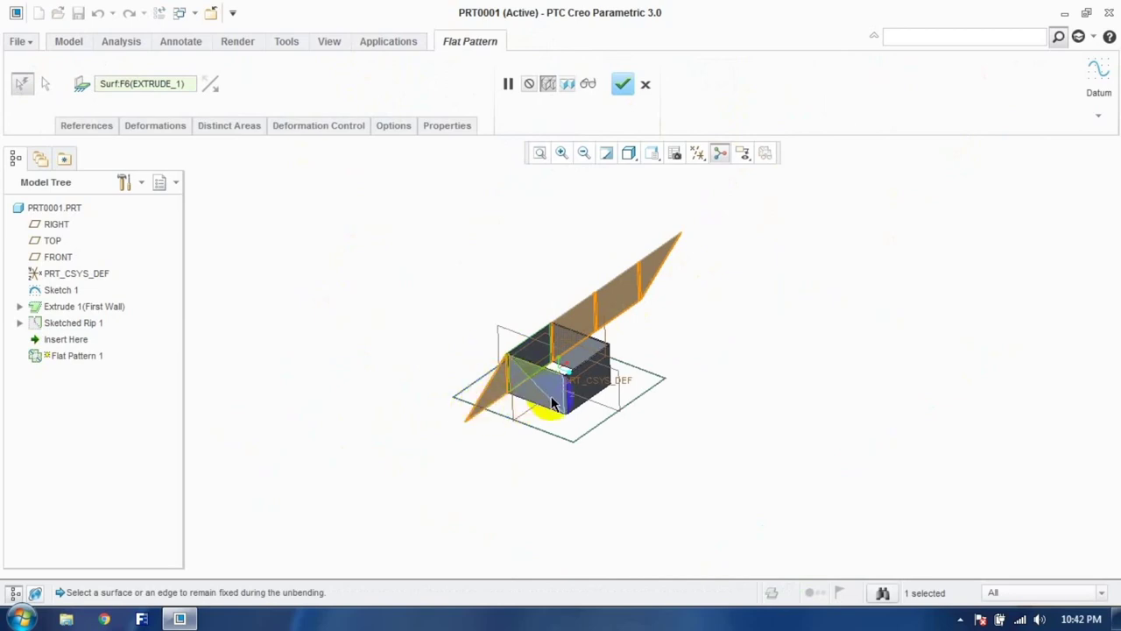
click(622, 84)
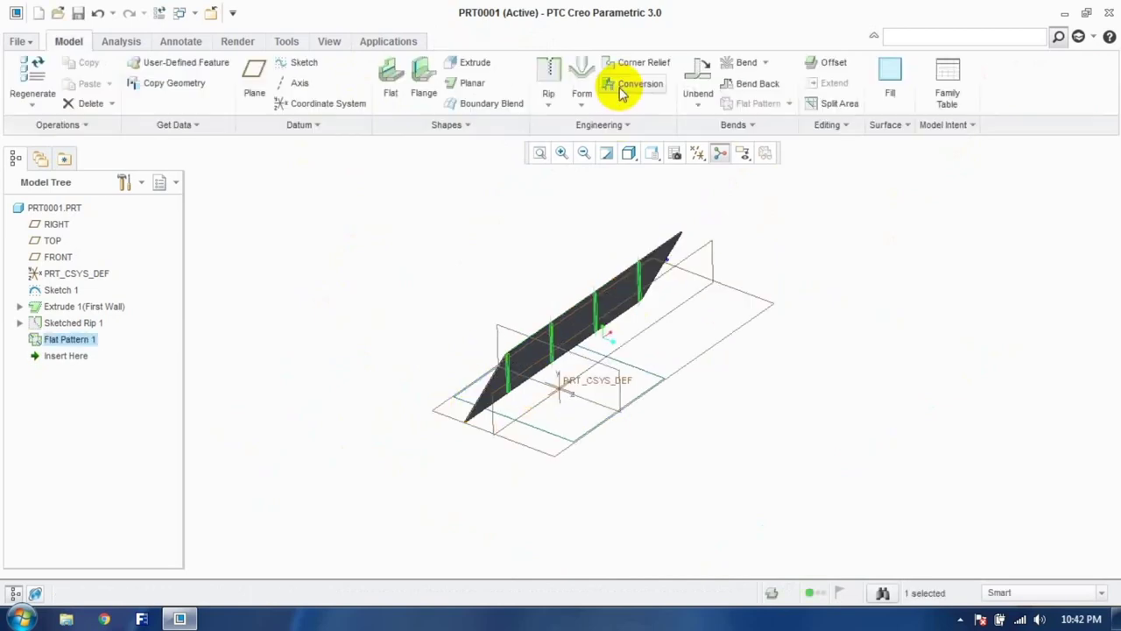
click(460, 254)
key(ctrl+z)
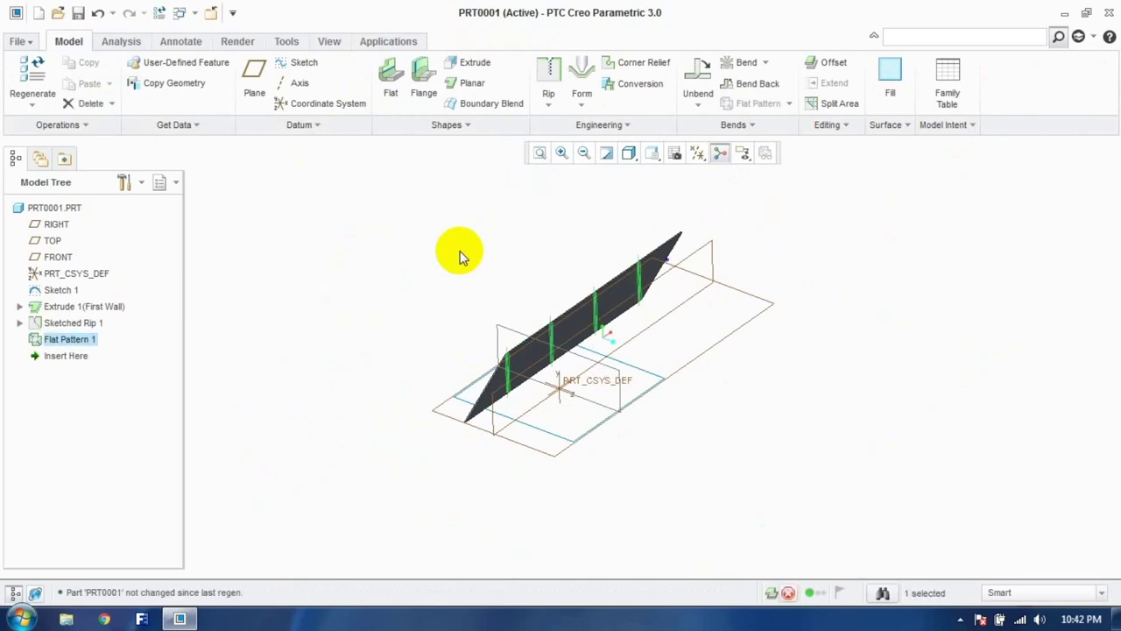
click(548, 97)
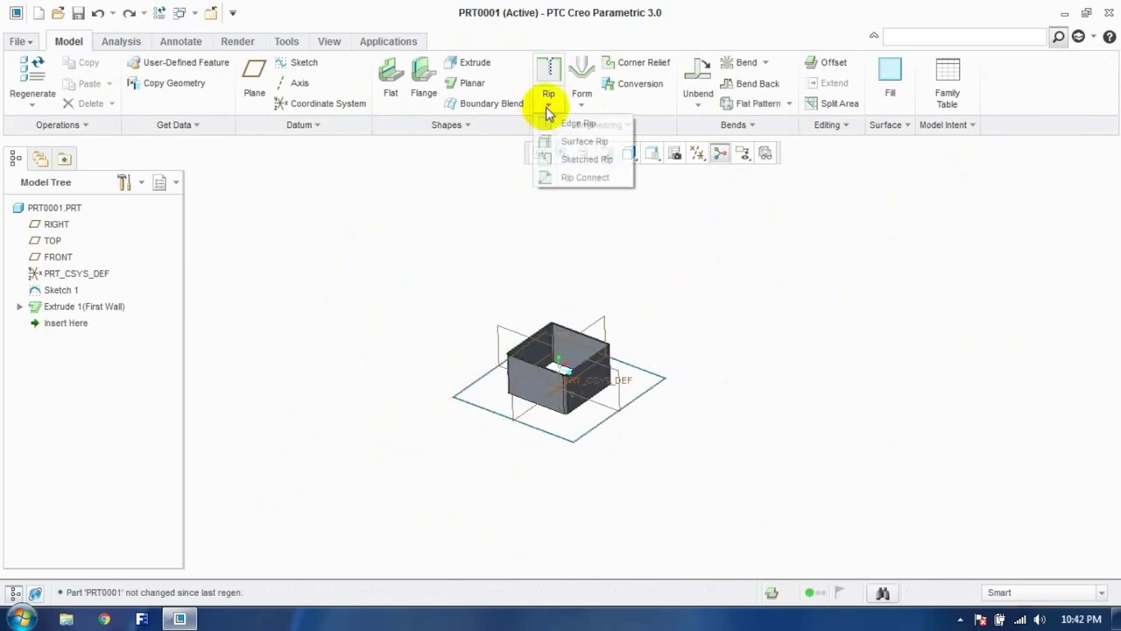
click(585, 178)
scroll(565, 368, down, 3)
scroll(563, 369, up, 10)
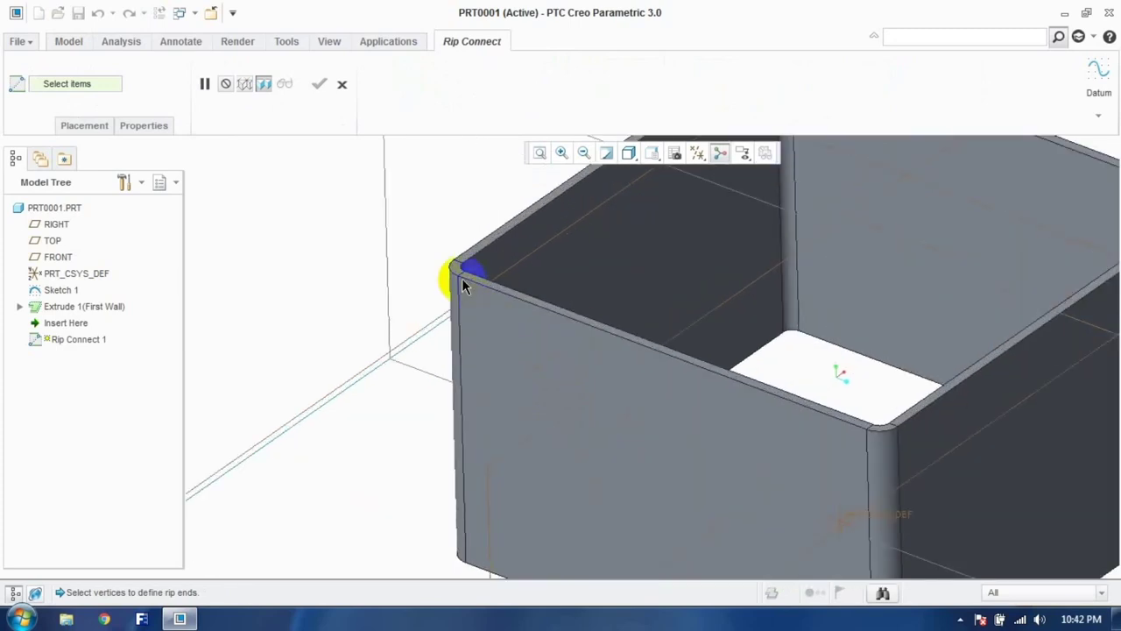
middle_drag(479, 349, 448, 401)
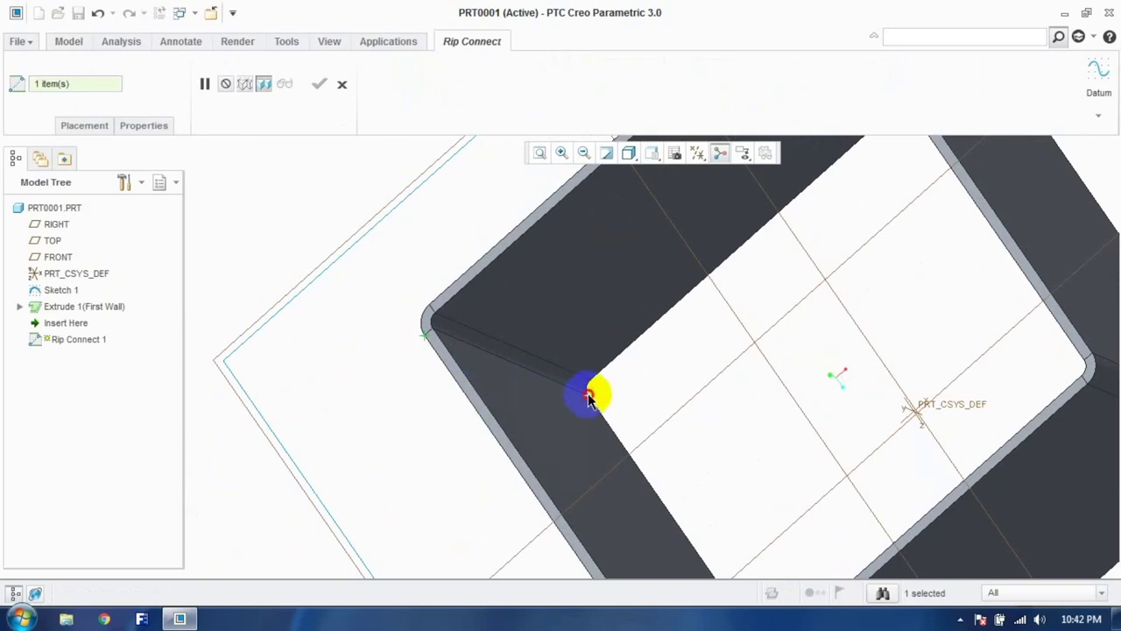
click(447, 346)
click(319, 85)
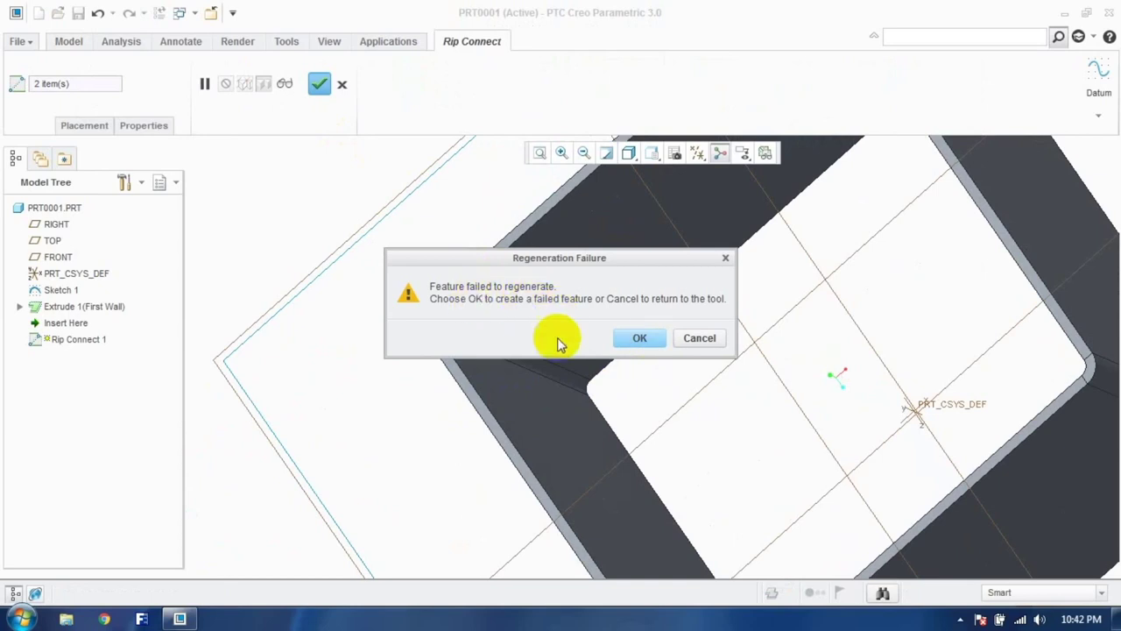
click(638, 339)
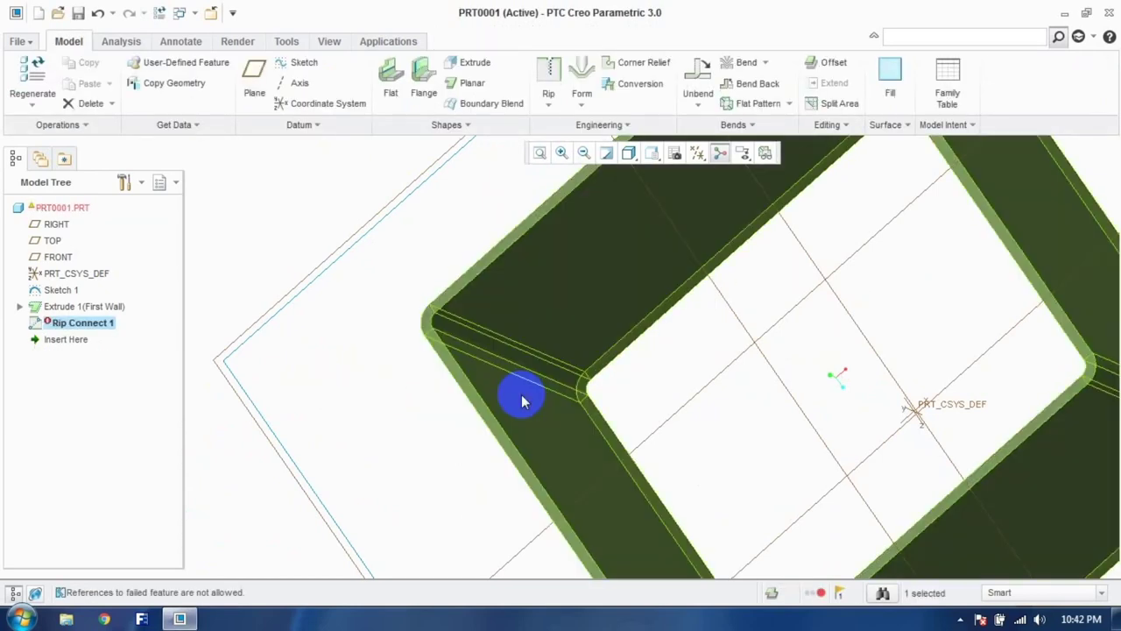
middle_drag(518, 395, 535, 378)
right_click(115, 327)
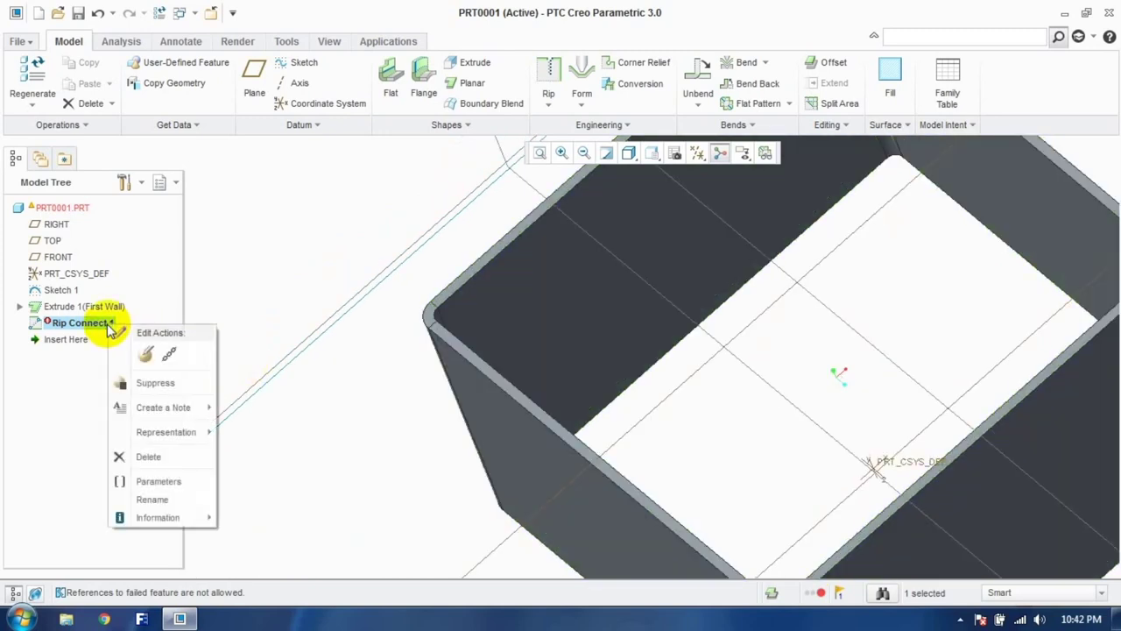
click(149, 456)
click(515, 329)
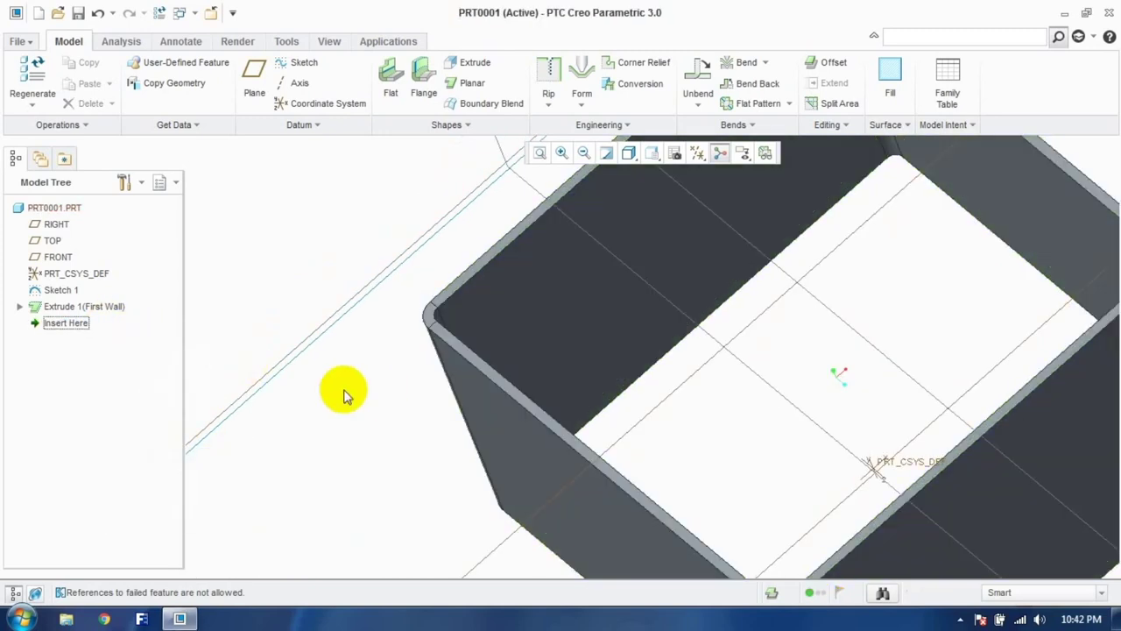
click(550, 94)
click(563, 179)
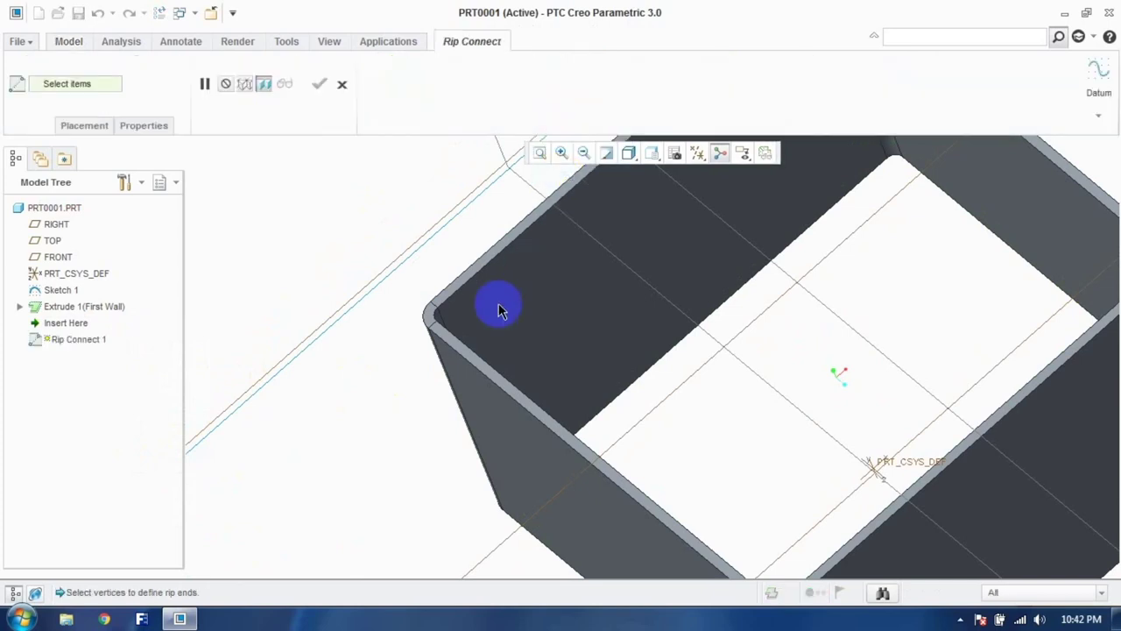
click(429, 331)
middle_drag(429, 331, 432, 328)
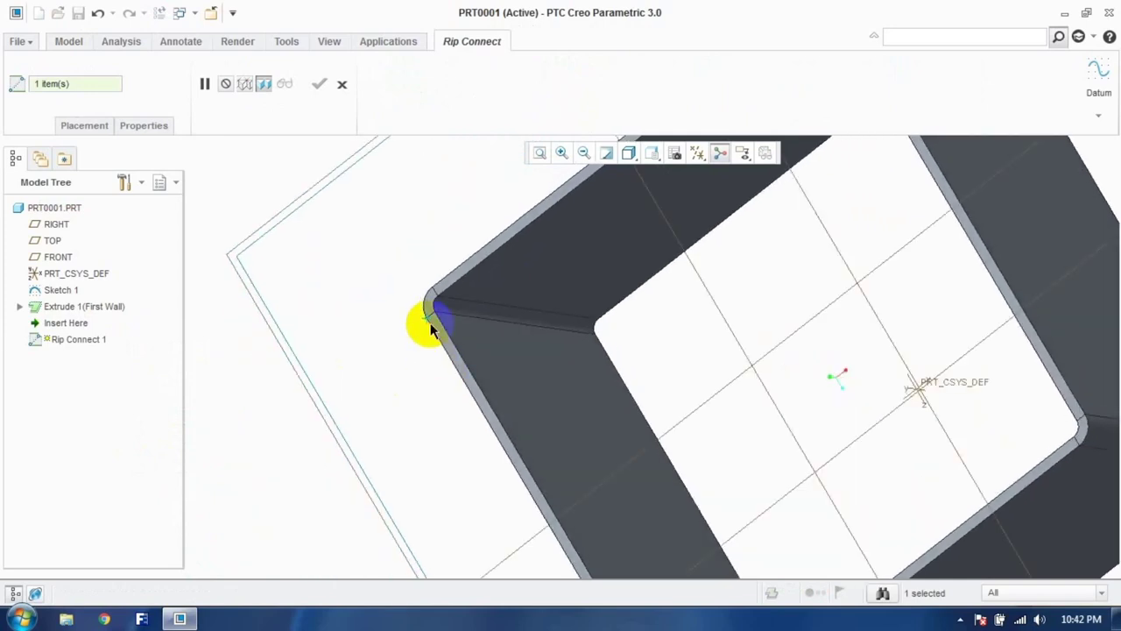
click(597, 336)
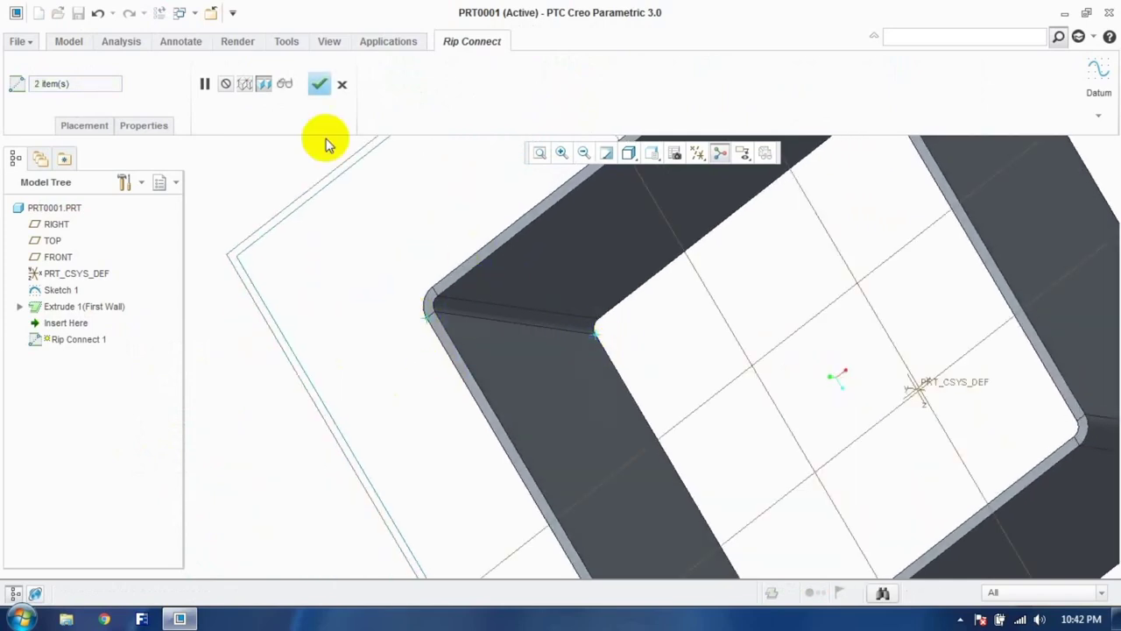
click(319, 84)
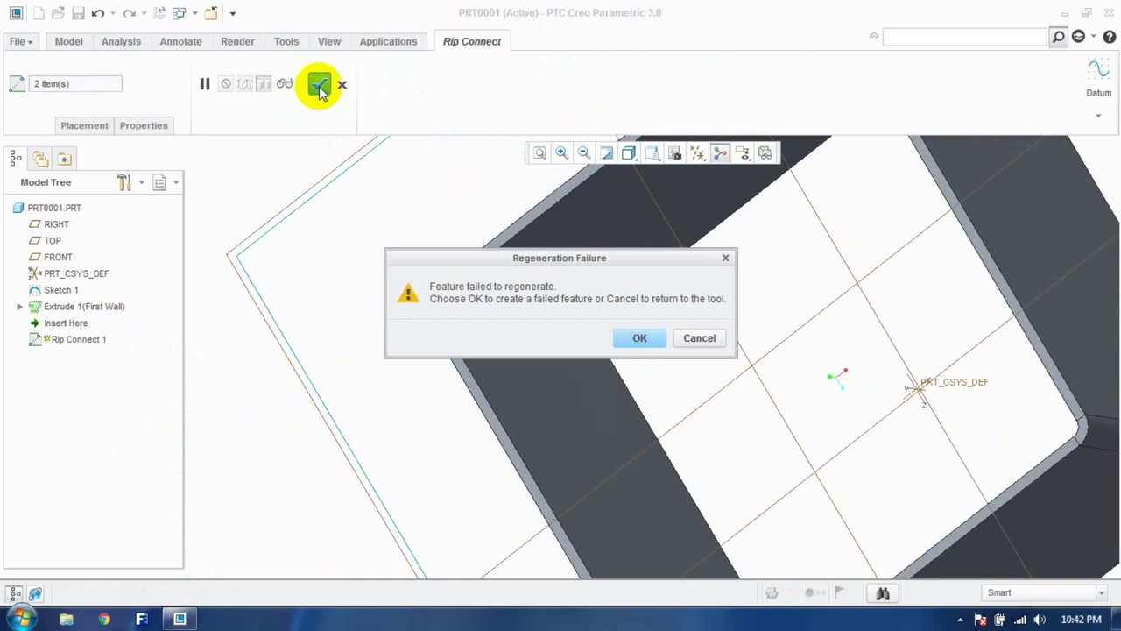
click(642, 338)
middle_drag(645, 343, 325, 302)
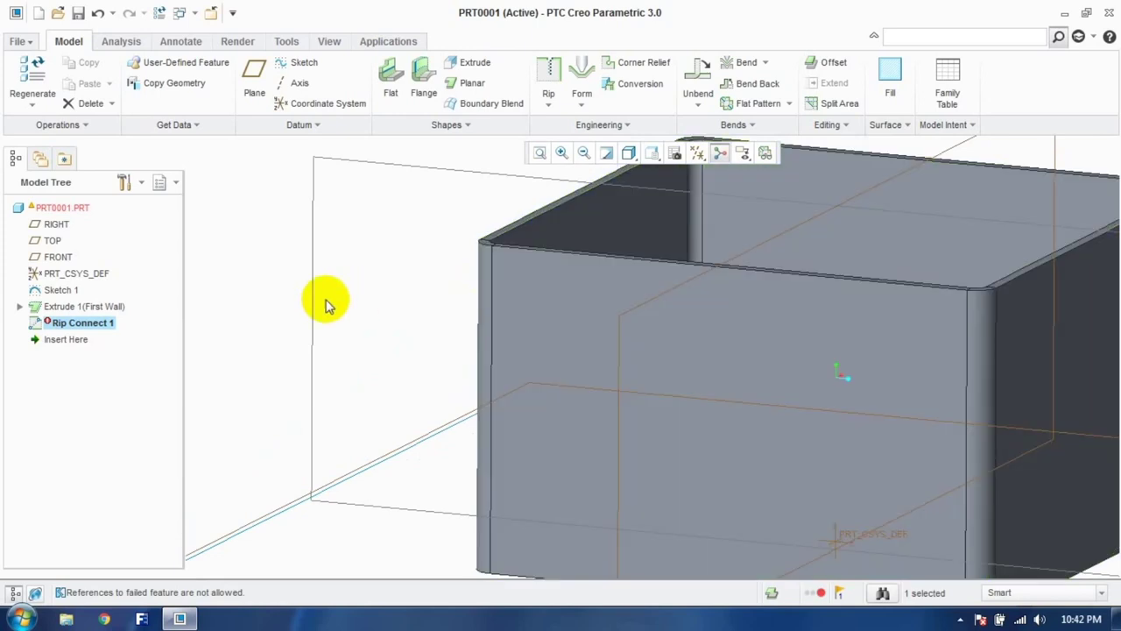
key(ctrl+z)
Step: Create Rip Connect 1 between two corner vertices at the box's open end
click(70, 308)
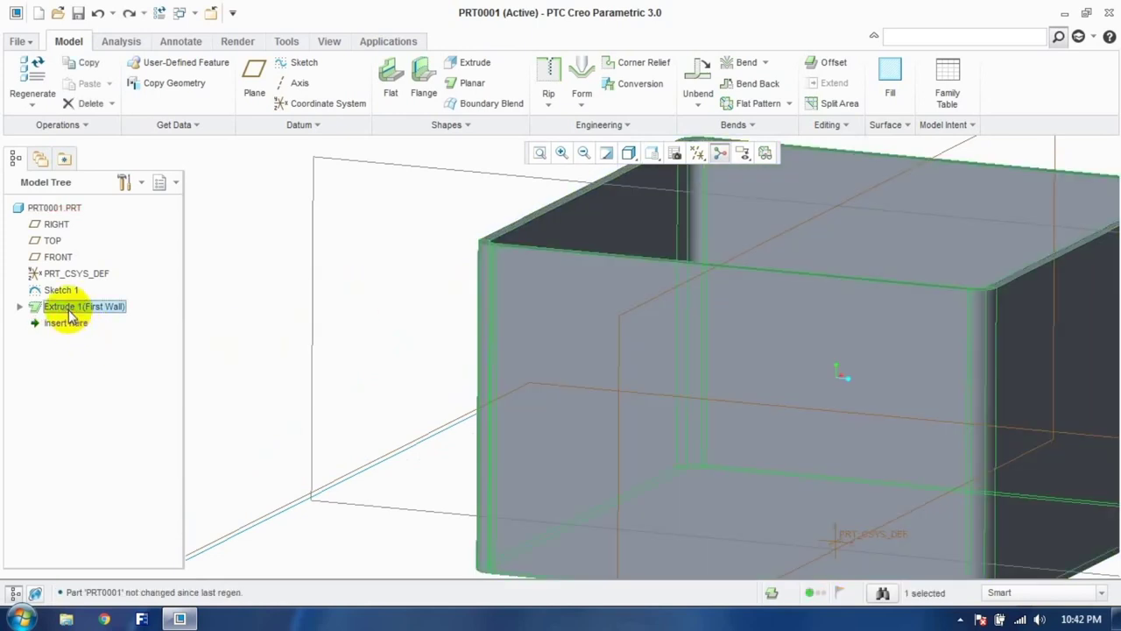
click(70, 324)
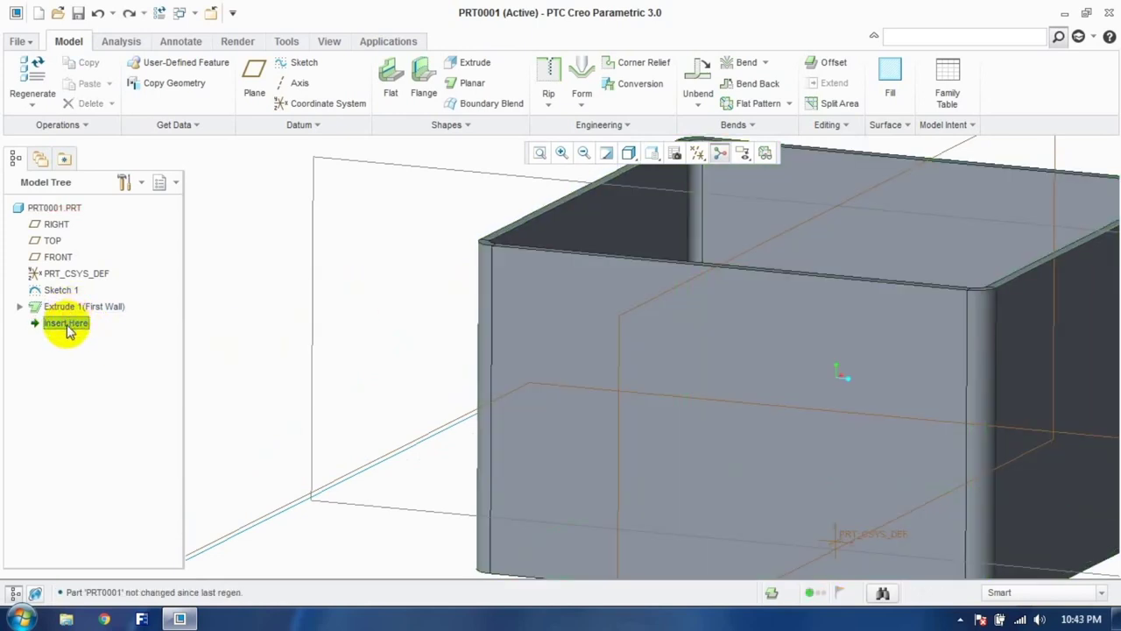
scroll(408, 326, up, 5)
middle_drag(443, 342, 570, 195)
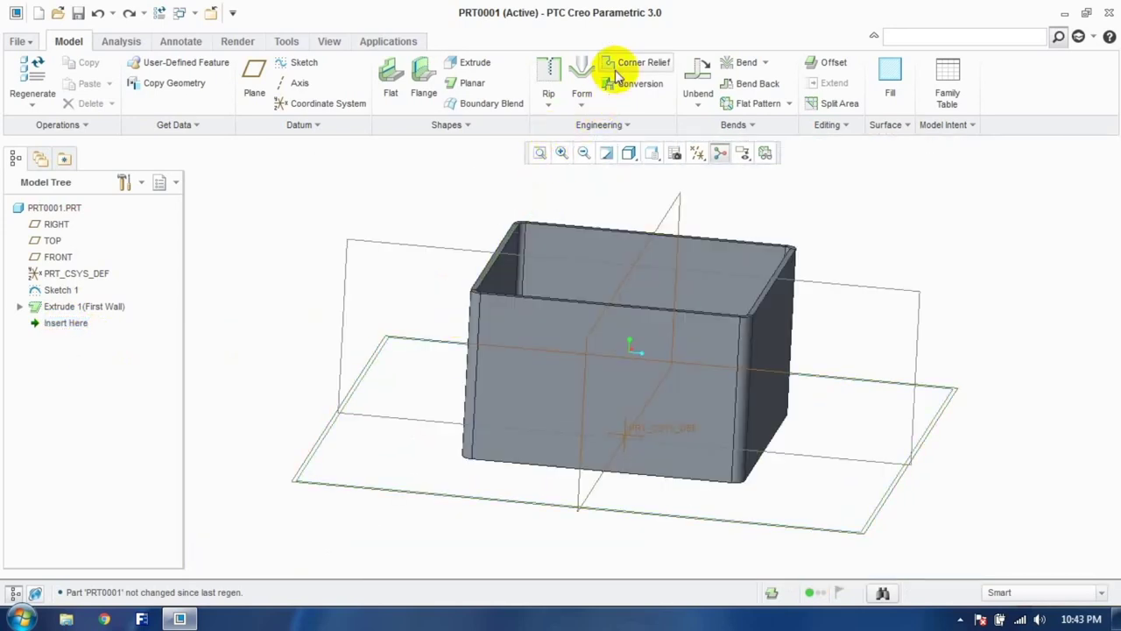
click(548, 102)
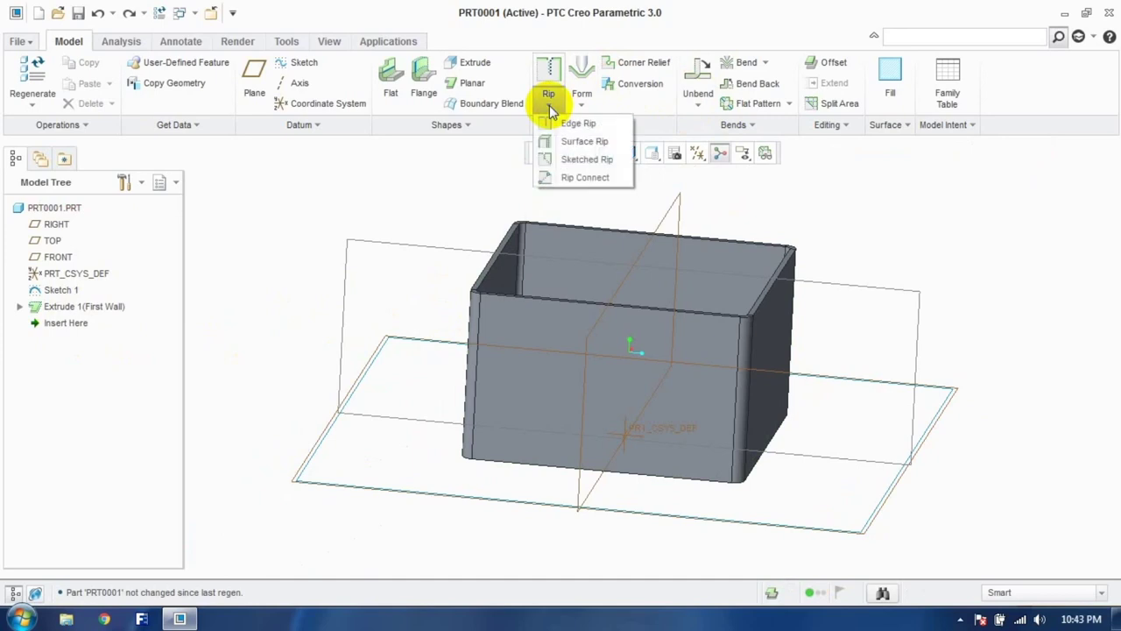
click(561, 178)
click(741, 318)
middle_drag(640, 361, 561, 371)
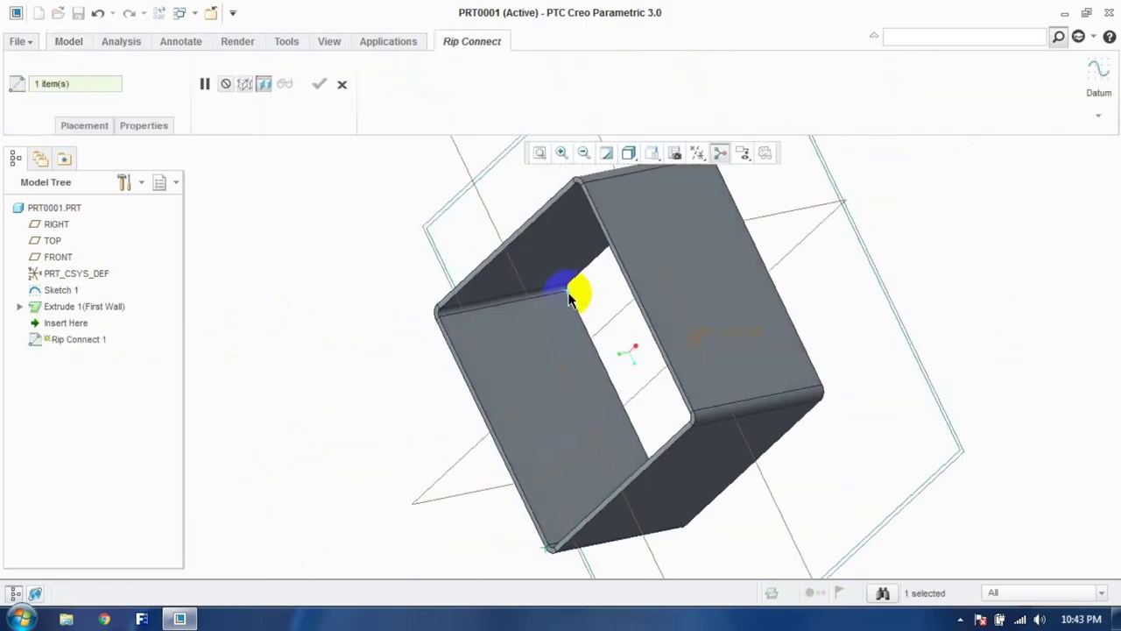
click(570, 298)
click(319, 84)
Step: Preview and cancel a flat pattern, then remove Rip Connect 1
mouse_move(476, 328)
middle_down()
mouse_move(534, 233)
mouse_move(466, 314)
middle_up()
click(444, 318)
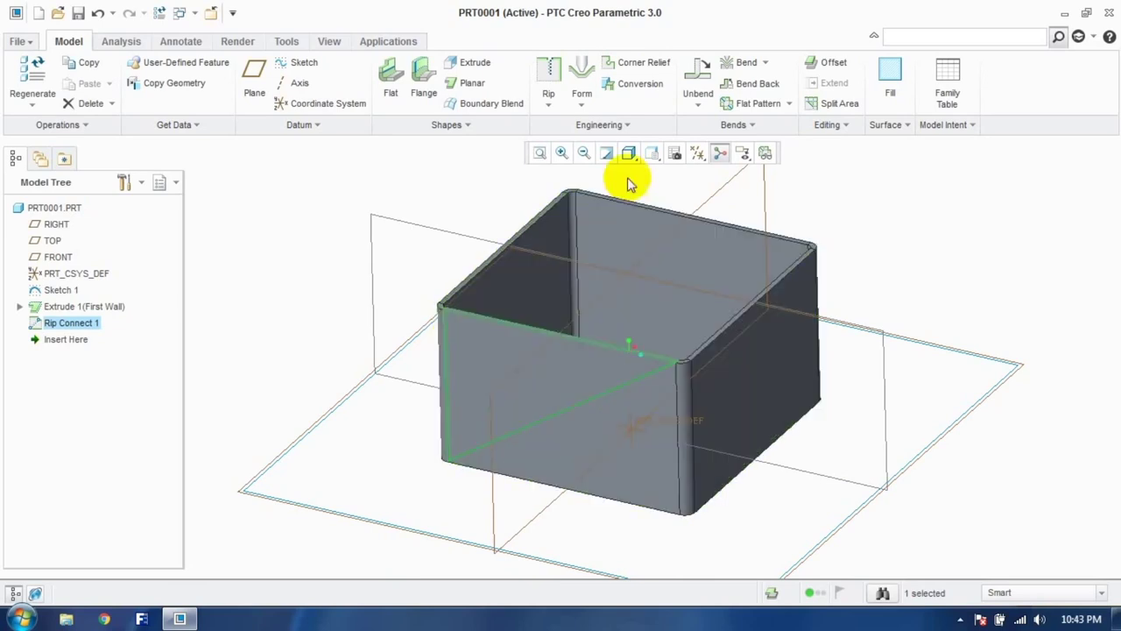
click(740, 105)
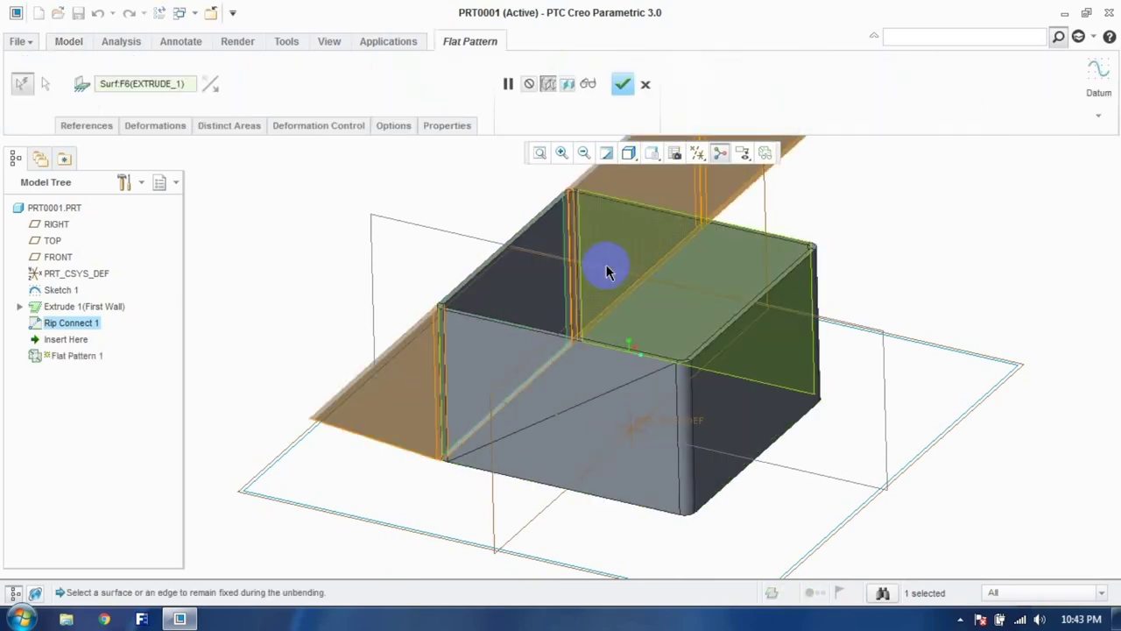
scroll(488, 450, up, 3)
scroll(486, 443, down, 5)
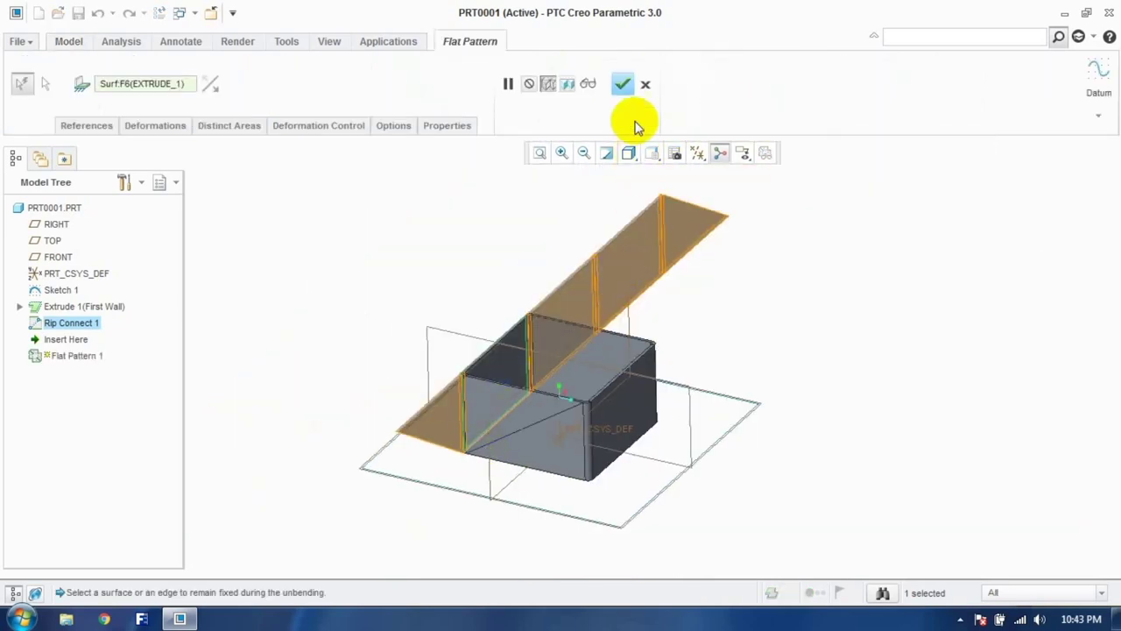
click(645, 84)
click(366, 401)
key(ctrl+z)
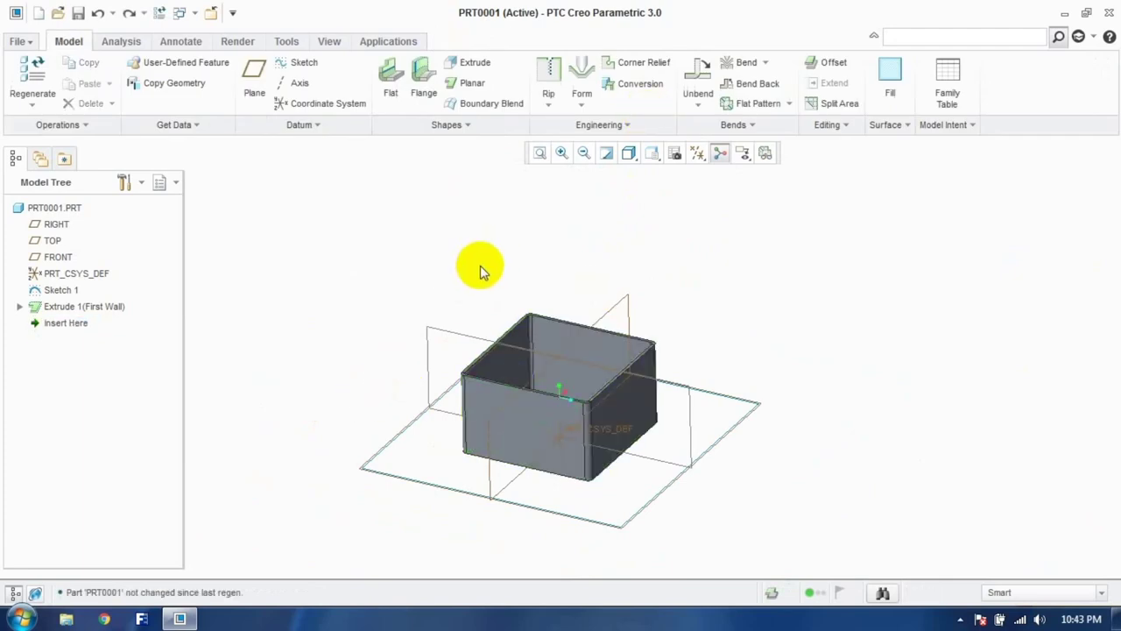
Step: Remove the extruded box and build Planar 1, a 1.00-thick plate from Sketch 1's square
key(ctrl+g)
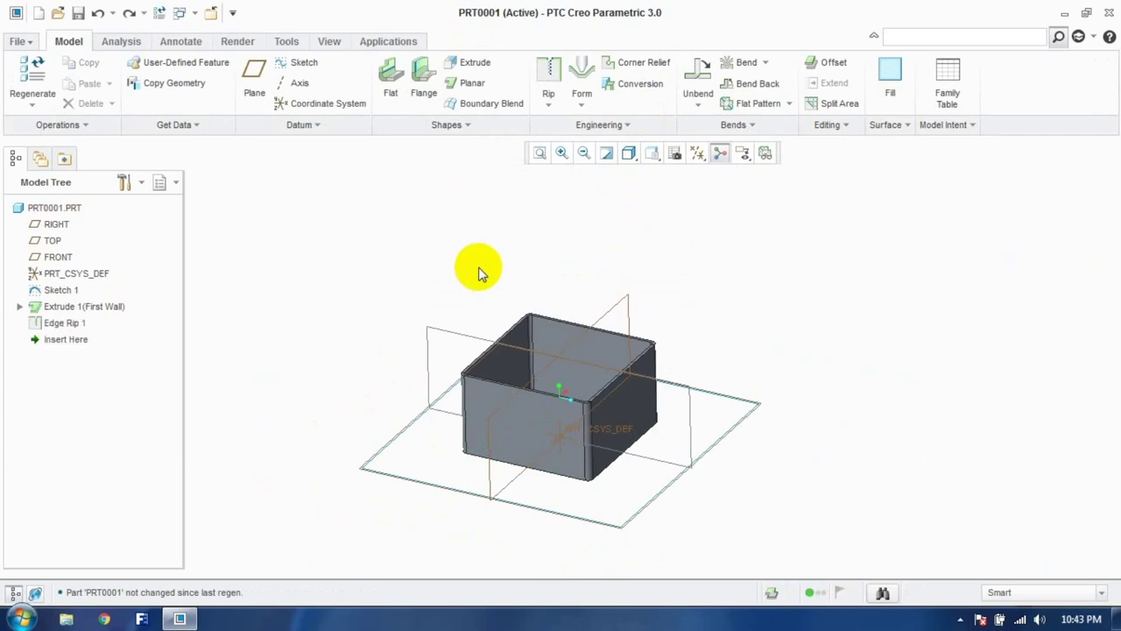
key(ctrl+z)
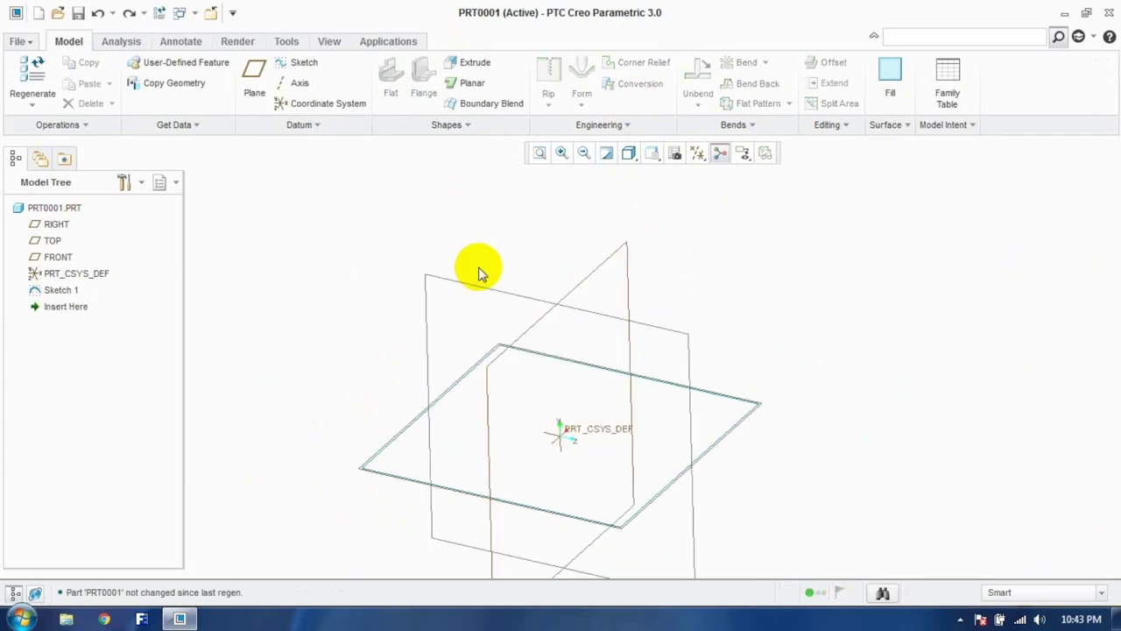
click(400, 435)
click(471, 84)
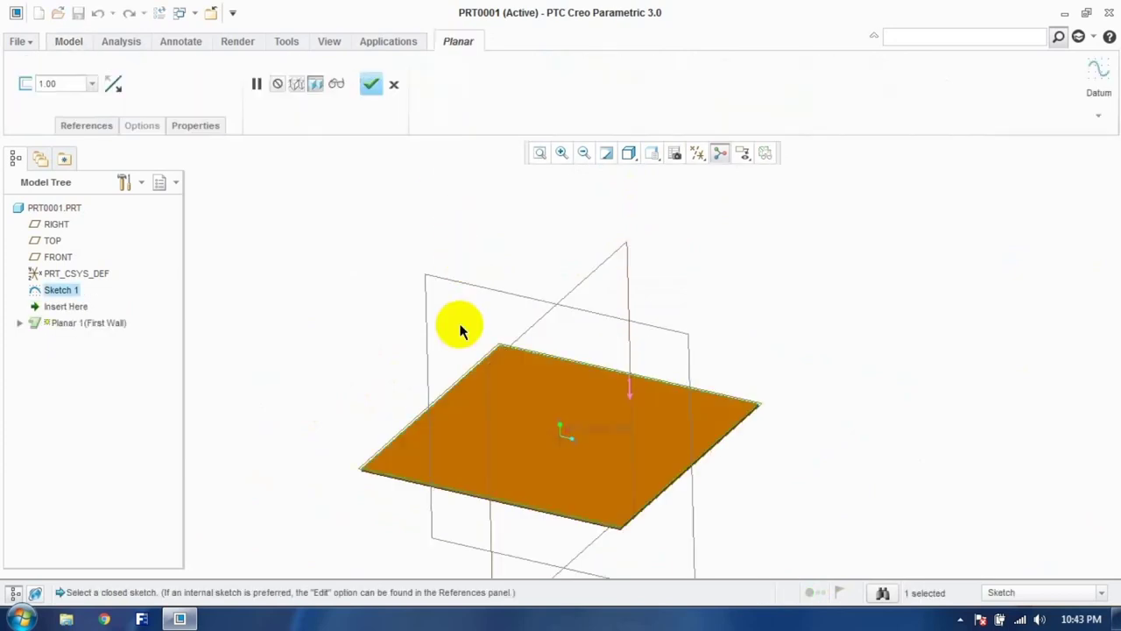
click(371, 82)
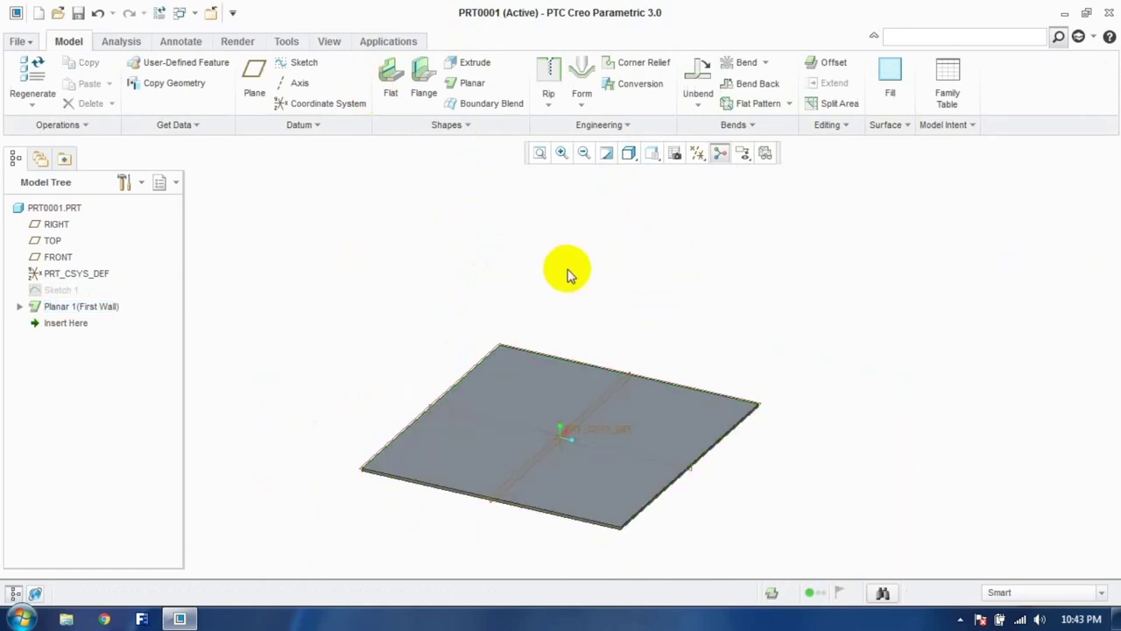
Step: Start a Punch Form using the CLOSE_FLAT_LOUVER_FORM_INCH form model
click(583, 77)
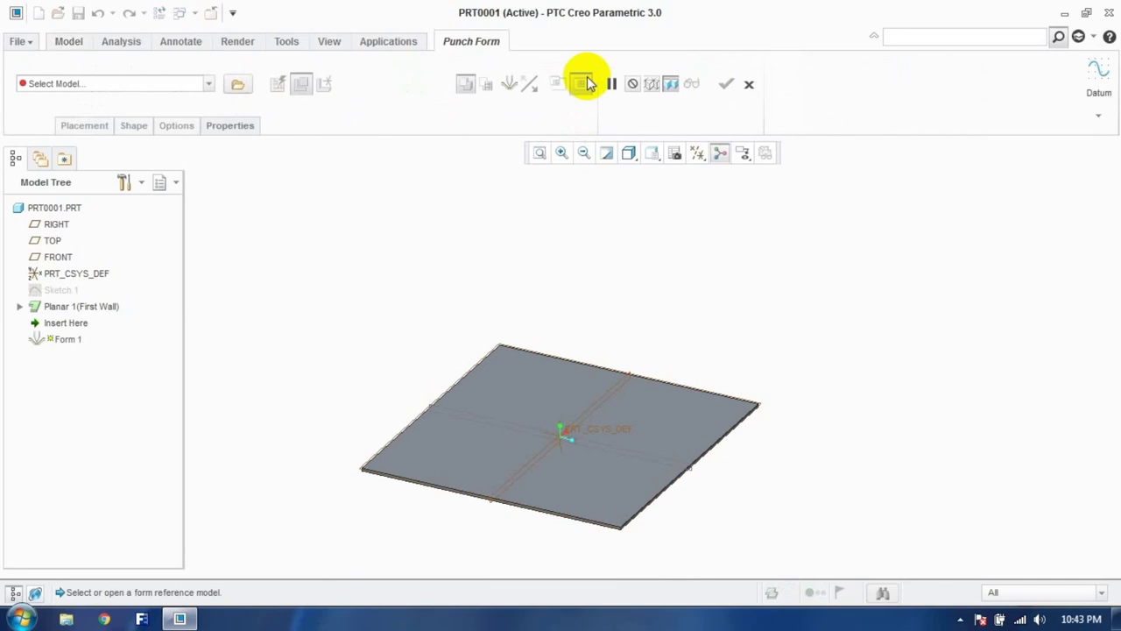
click(211, 85)
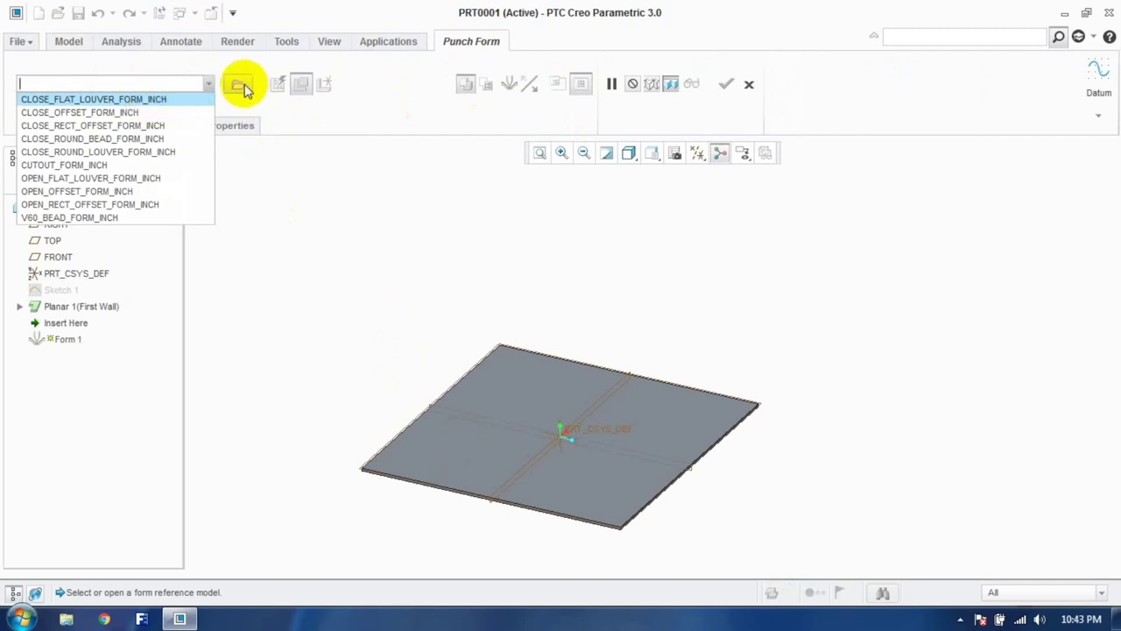
click(244, 86)
click(244, 87)
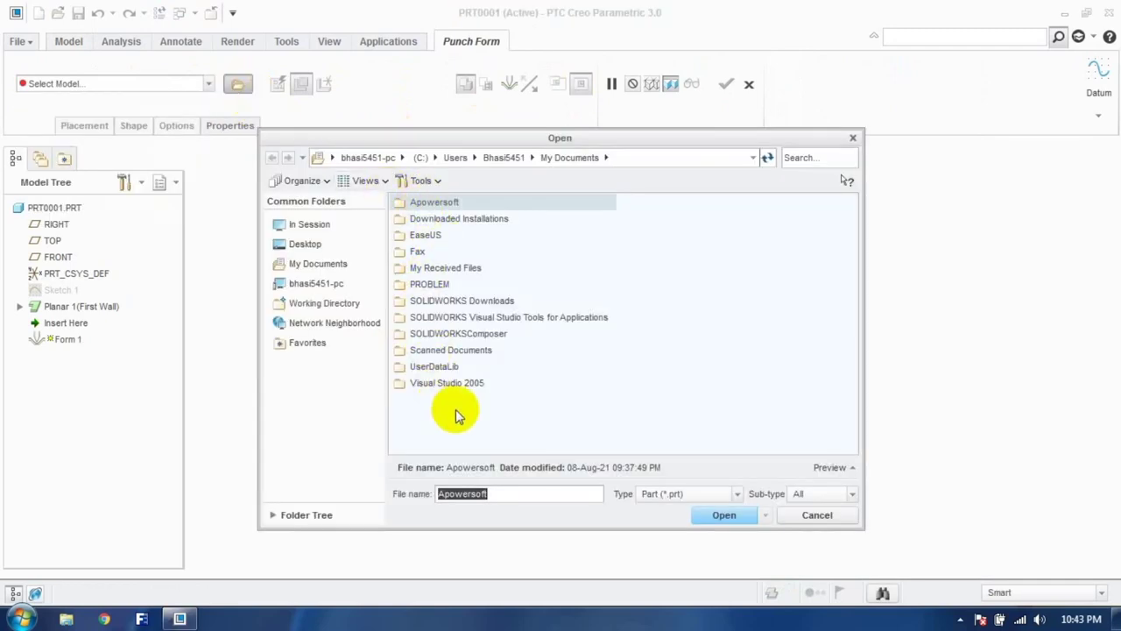
click(815, 515)
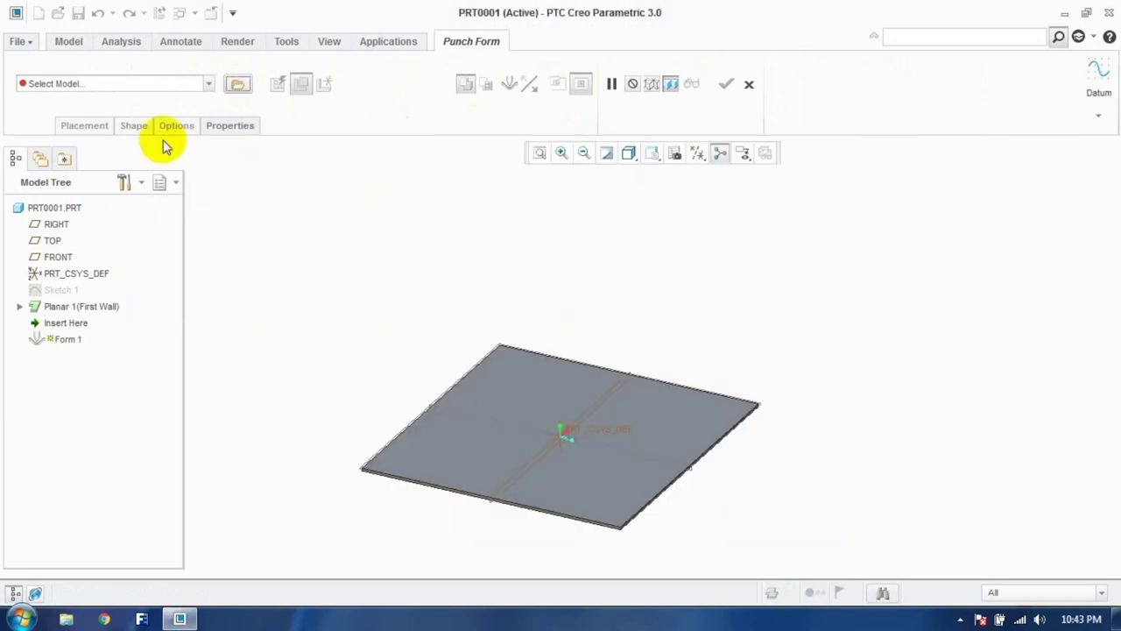
click(207, 84)
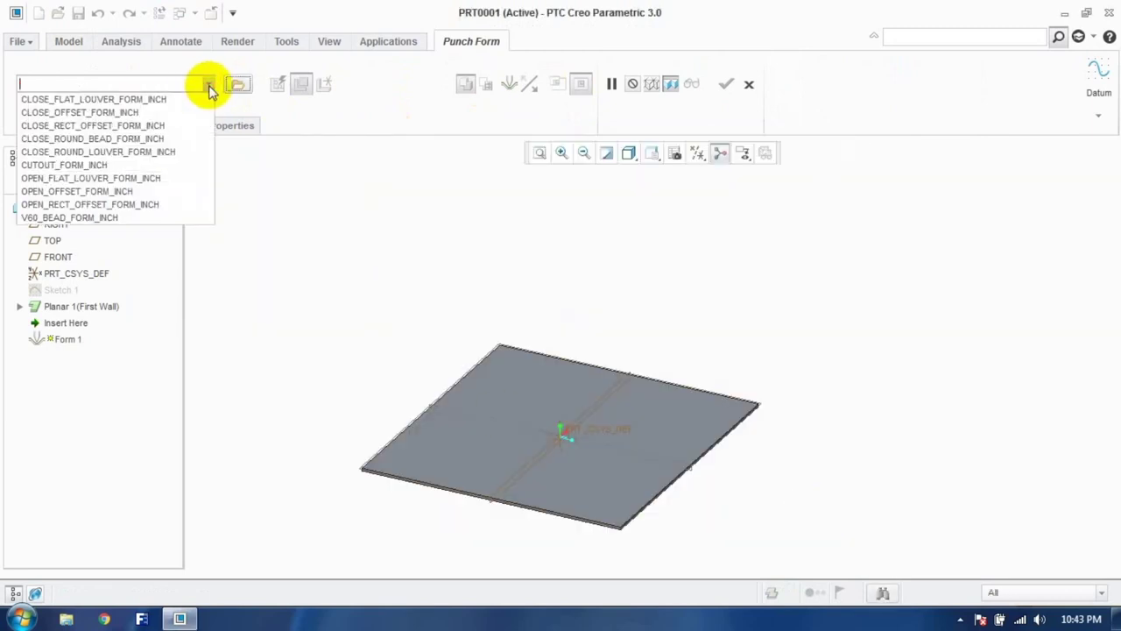
click(131, 101)
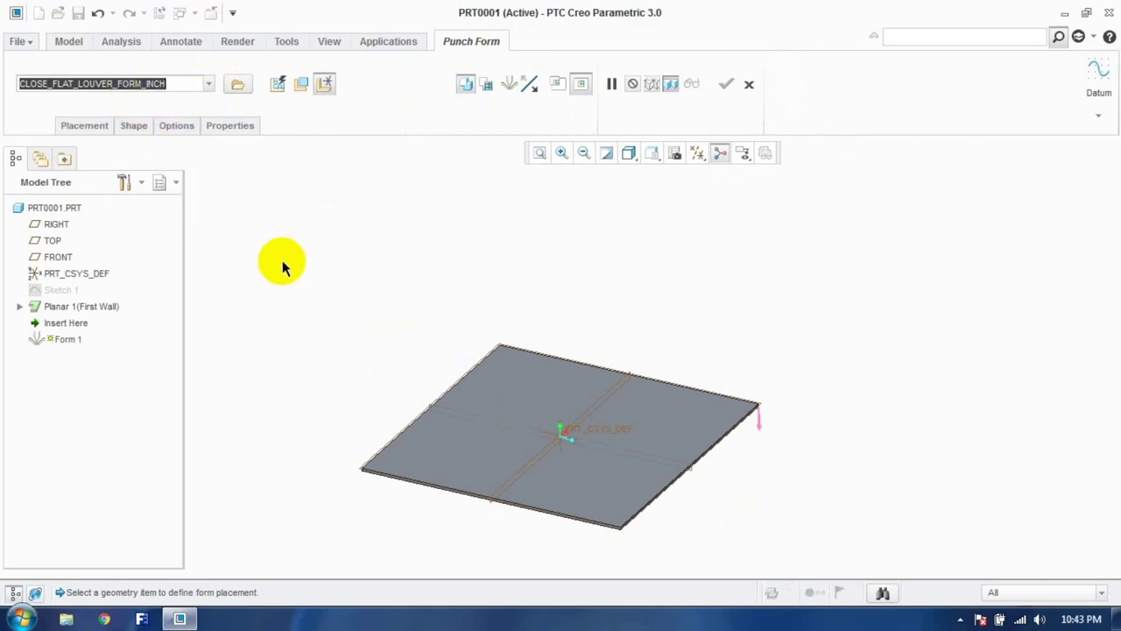
Step: Place the louver on the plate face with the left edge as an offset reference
click(465, 438)
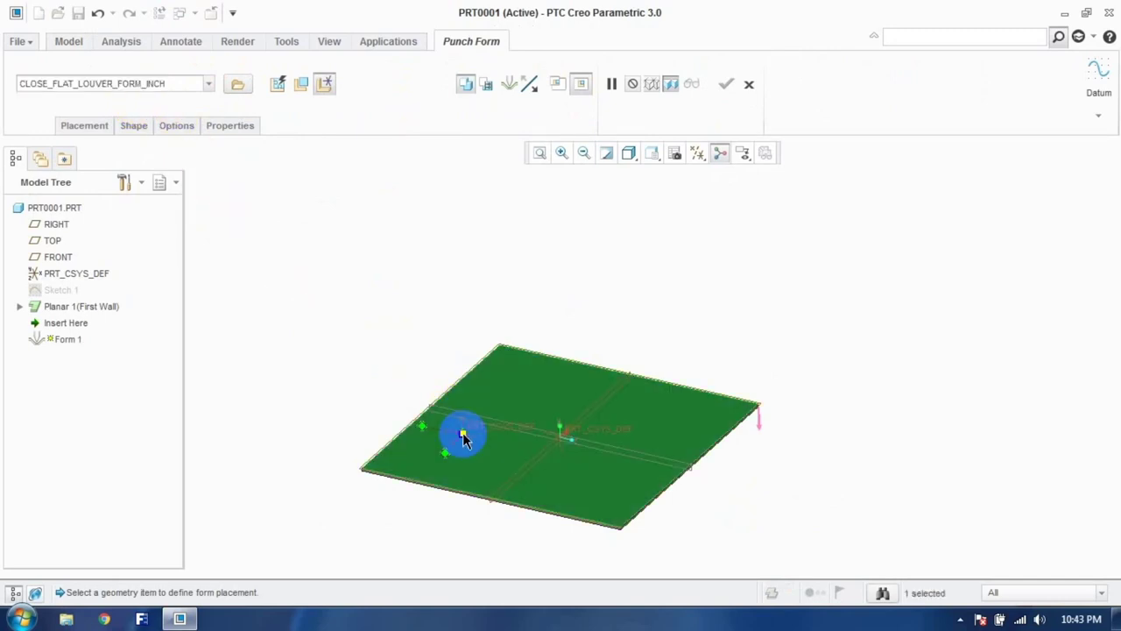
scroll(466, 438, down, 3)
scroll(437, 435, up, 5)
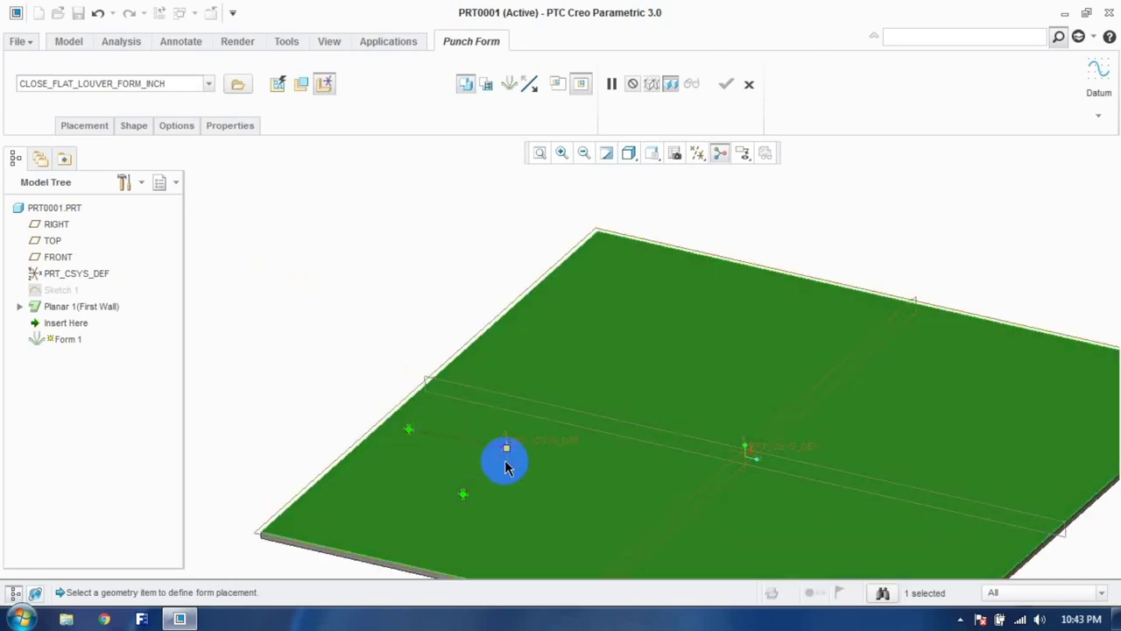
drag(463, 493, 404, 564)
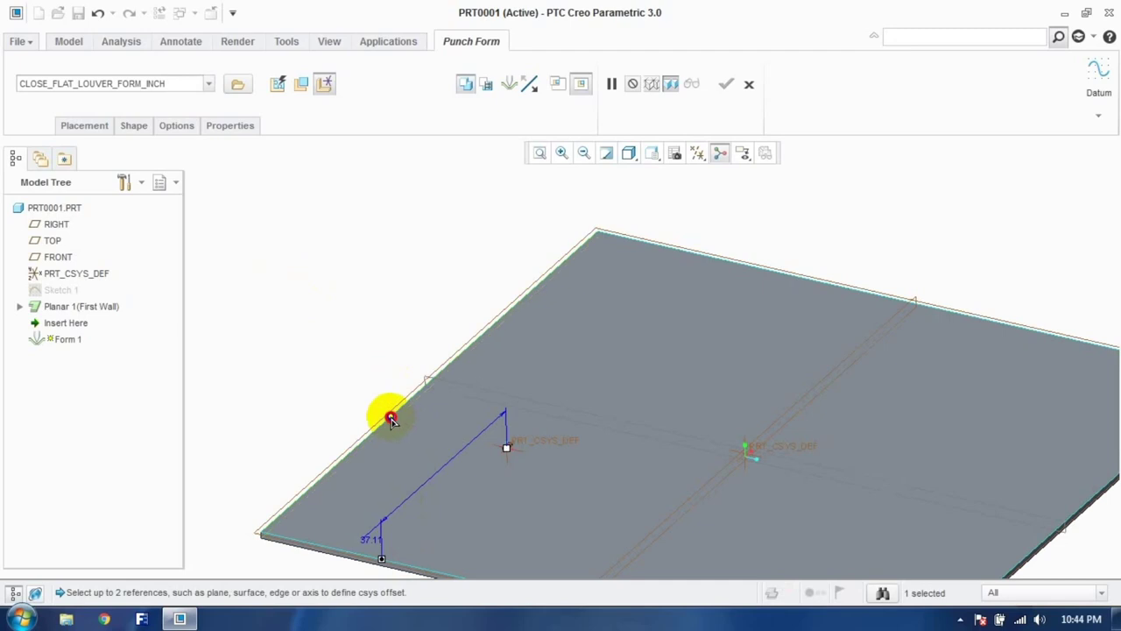
click(390, 419)
scroll(512, 489, down, 5)
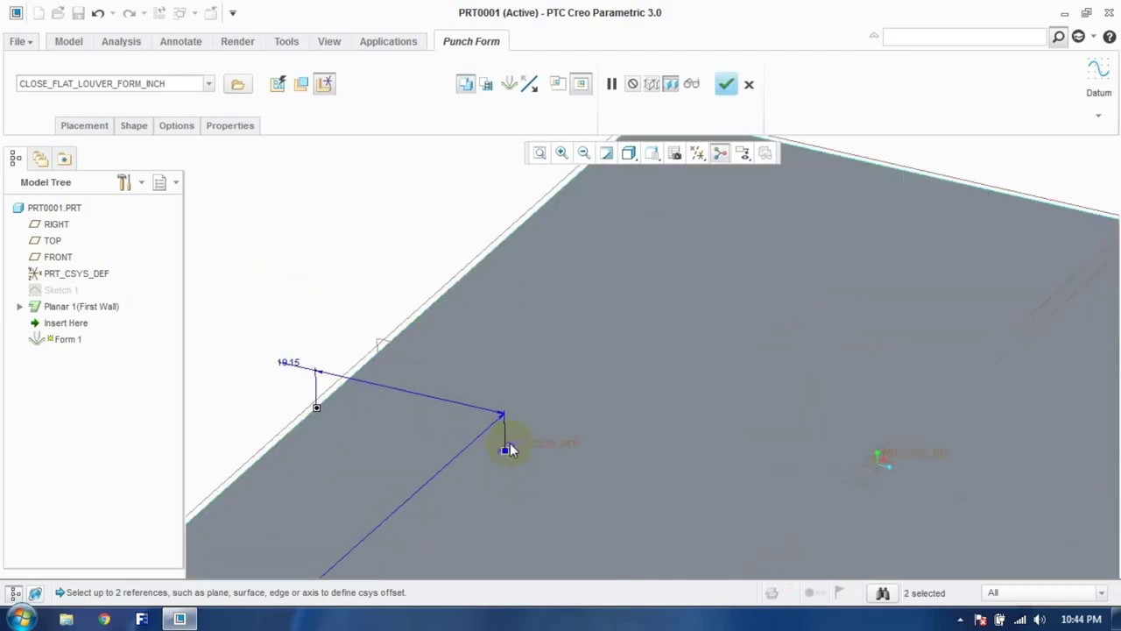
middle_drag(473, 438, 537, 419)
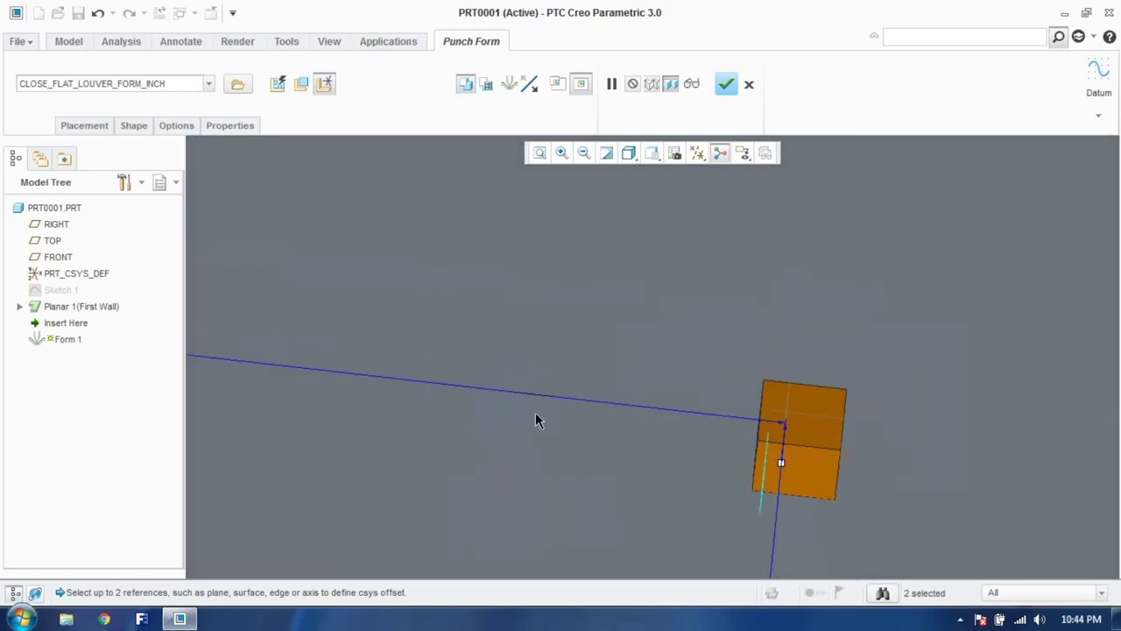
key(ctrl+d)
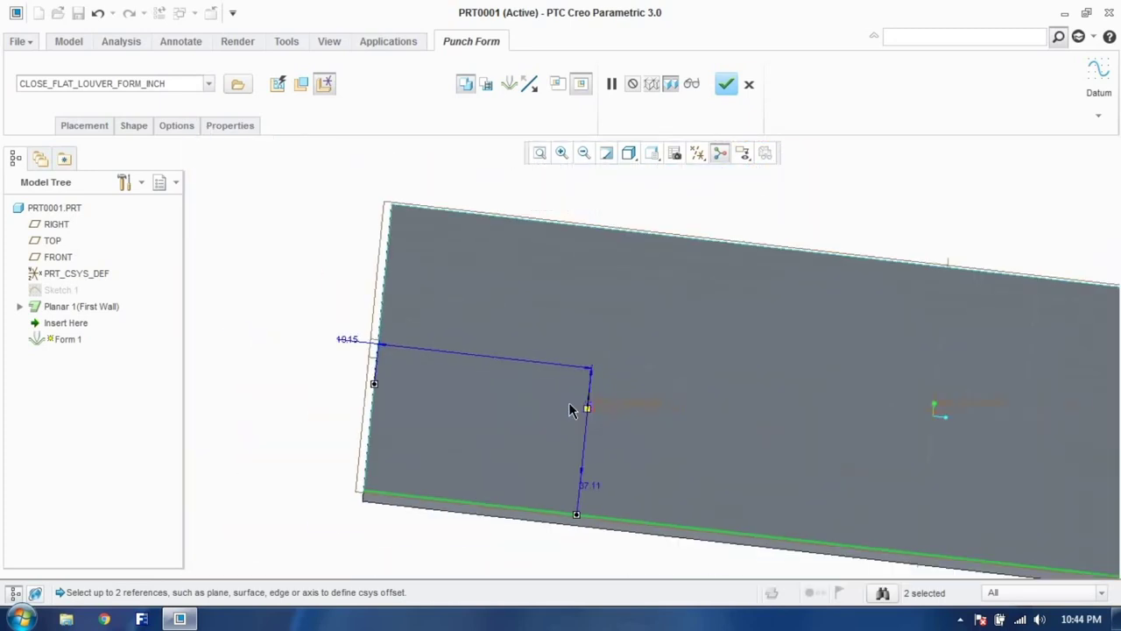
Step: Re-place the louver on the plate, offset from the front and top edges (40.52 and 12.39)
click(305, 95)
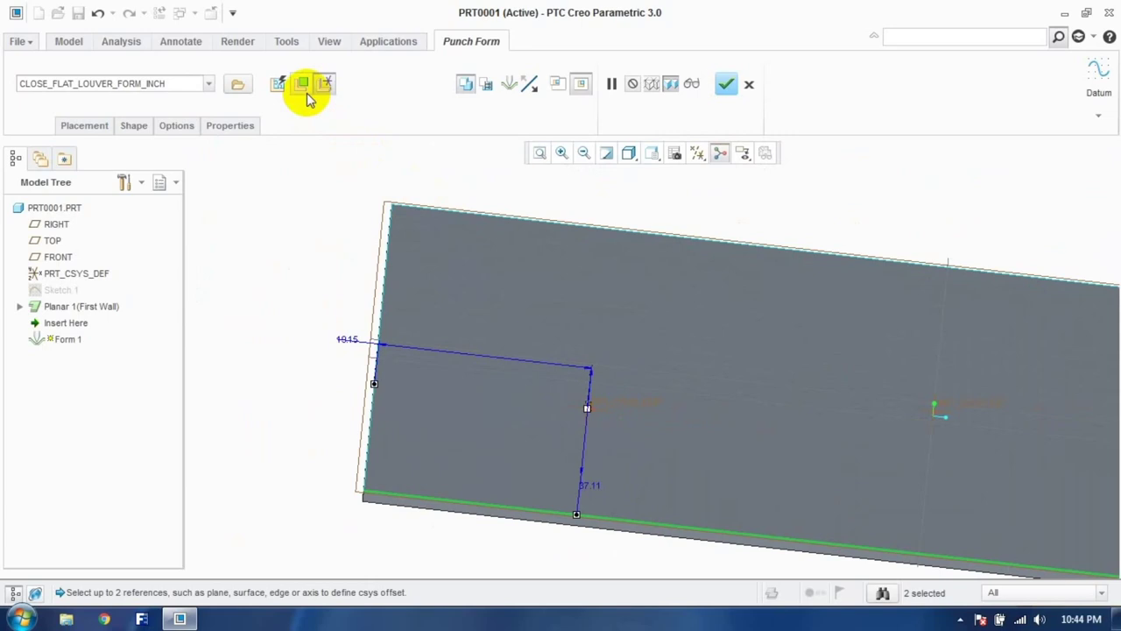
click(307, 99)
click(325, 87)
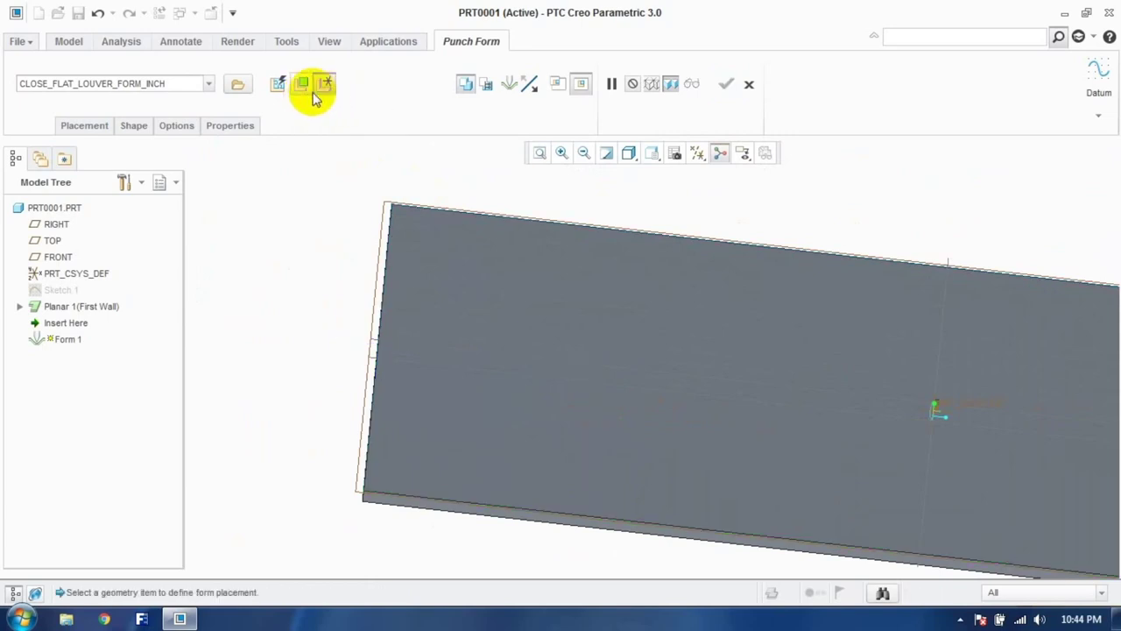
click(521, 402)
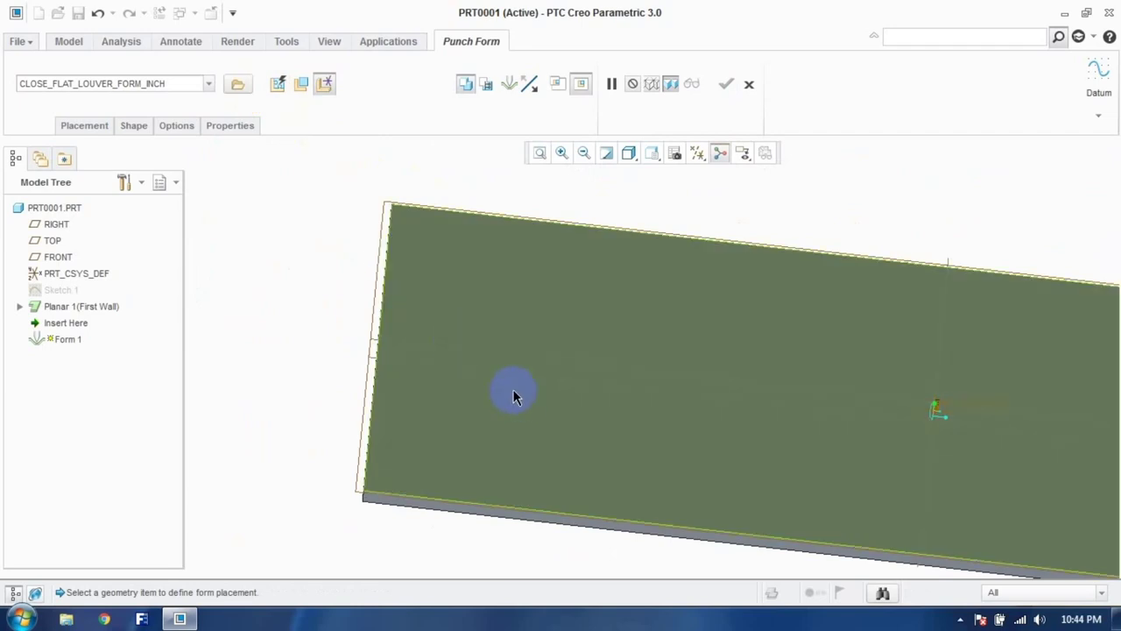
middle_drag(538, 440, 508, 438)
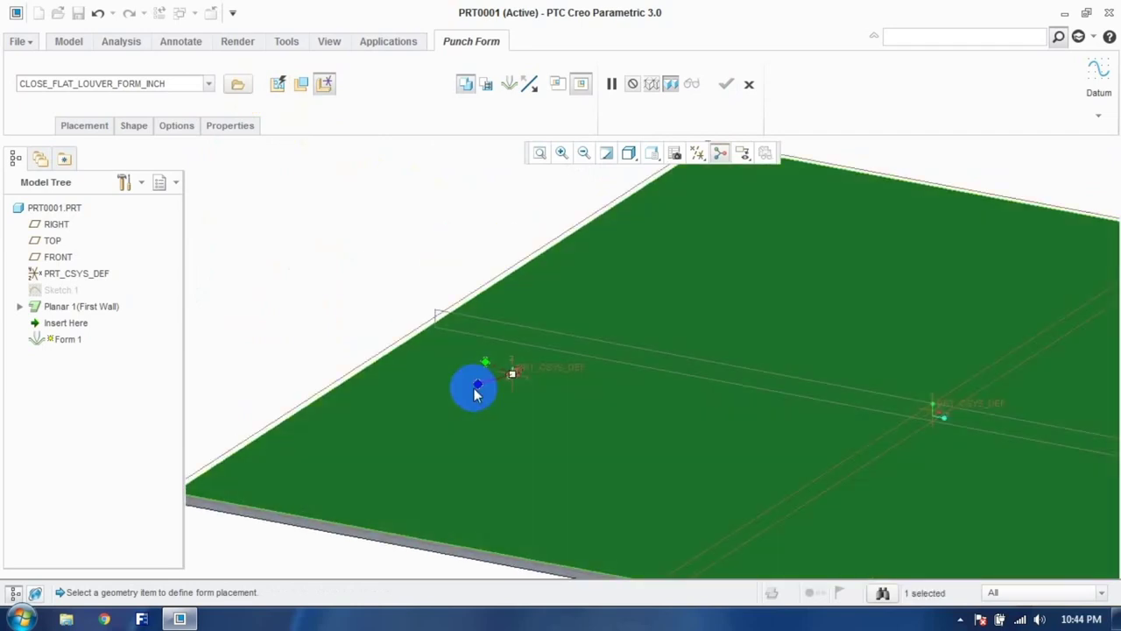
click(393, 531)
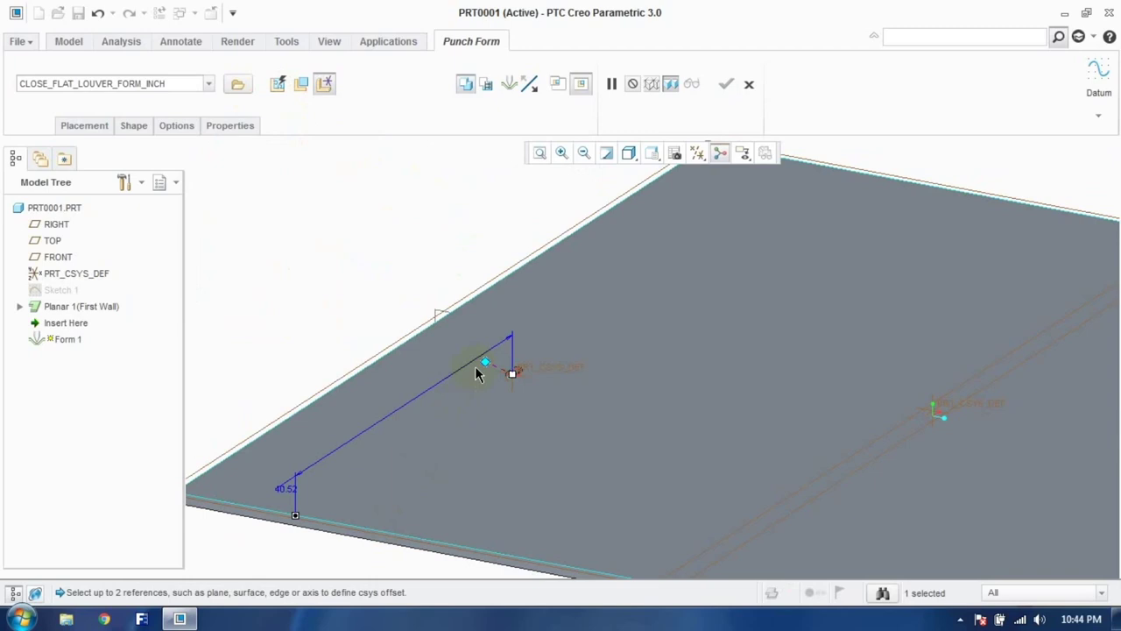
ctrl+click(398, 339)
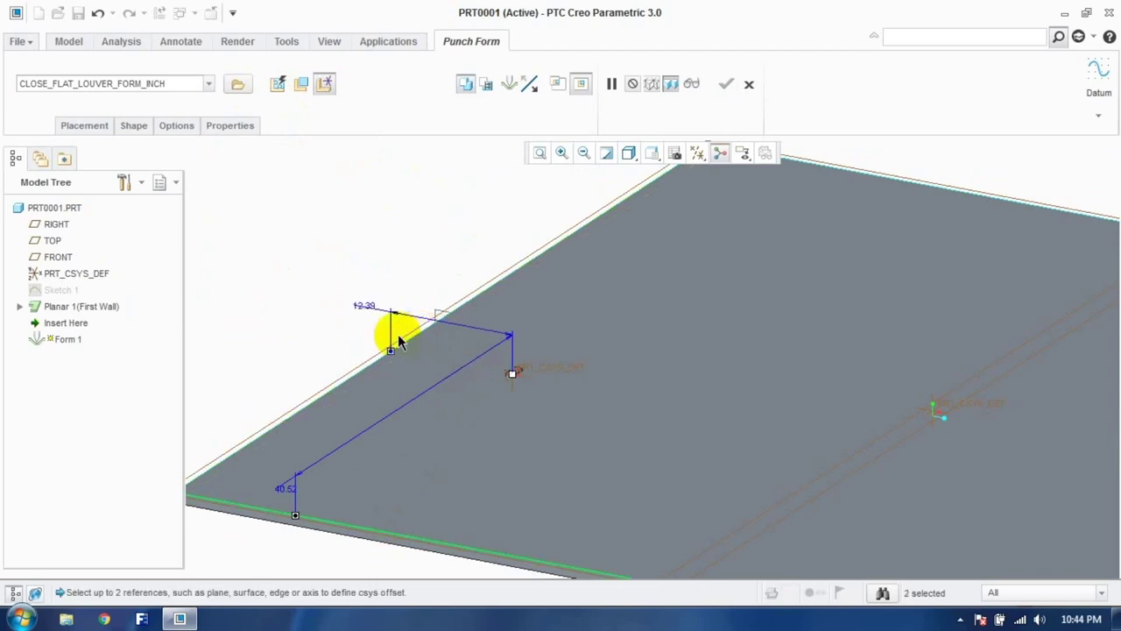
click(278, 85)
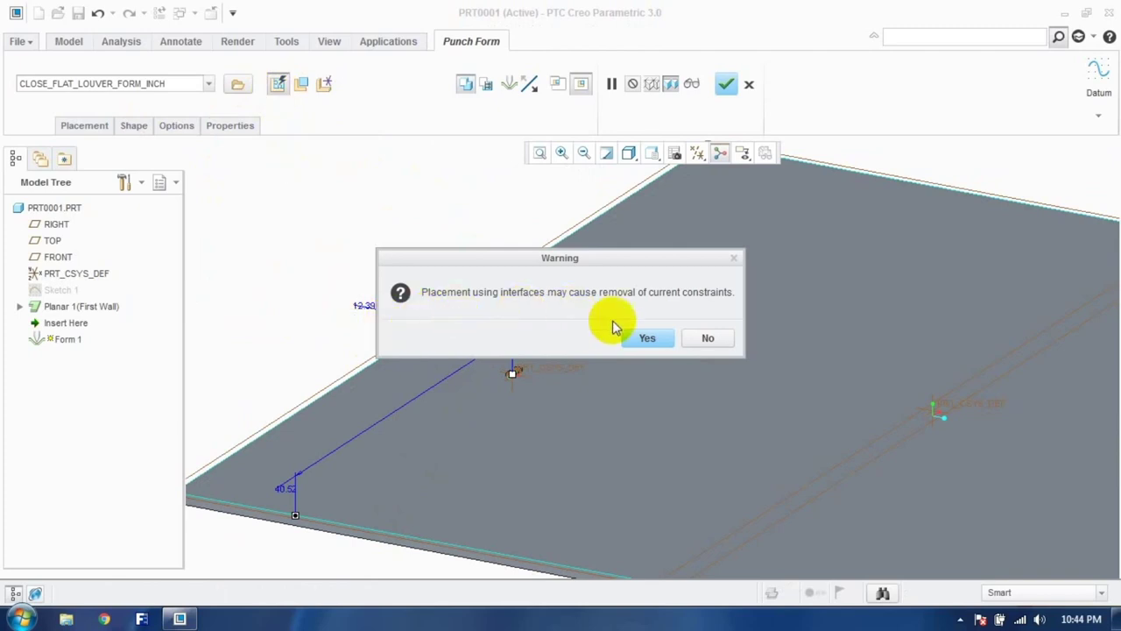
Step: Accept replacing the placement constraints and leave the placement type unchanged
click(646, 338)
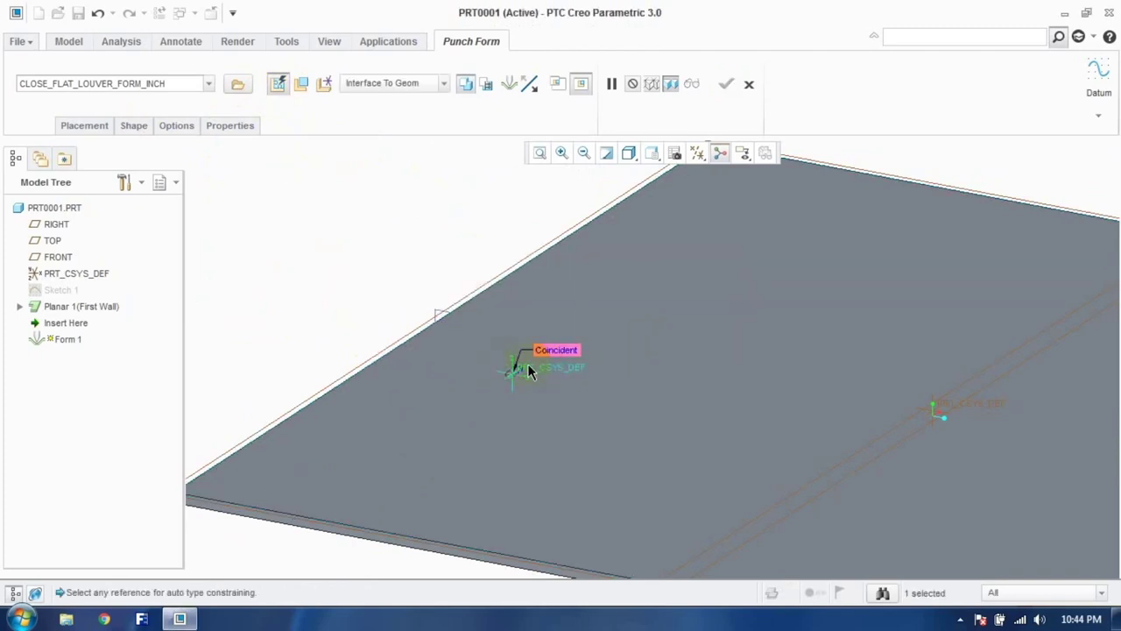
scroll(518, 380, down, 5)
scroll(529, 368, up, 6)
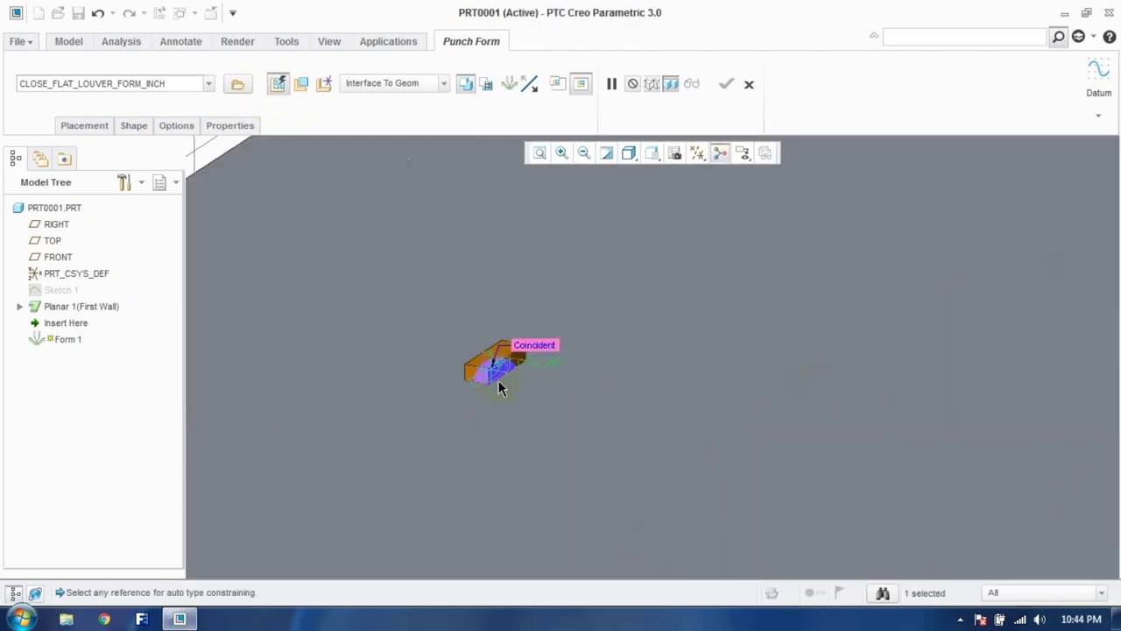
scroll(517, 377, down, 4)
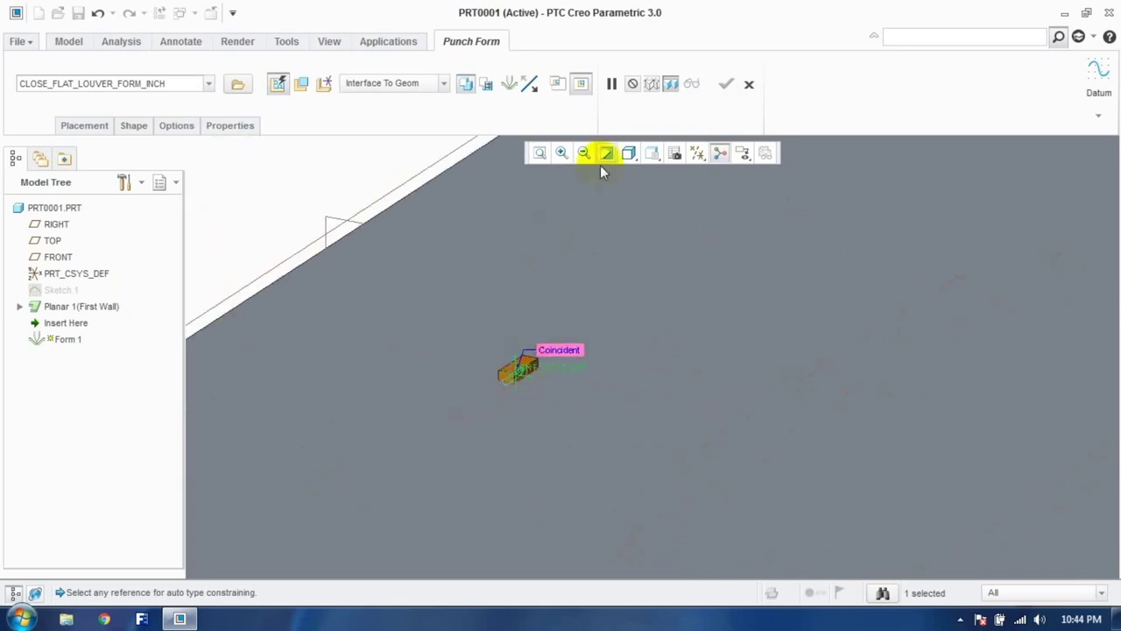
click(444, 82)
click(445, 85)
click(486, 87)
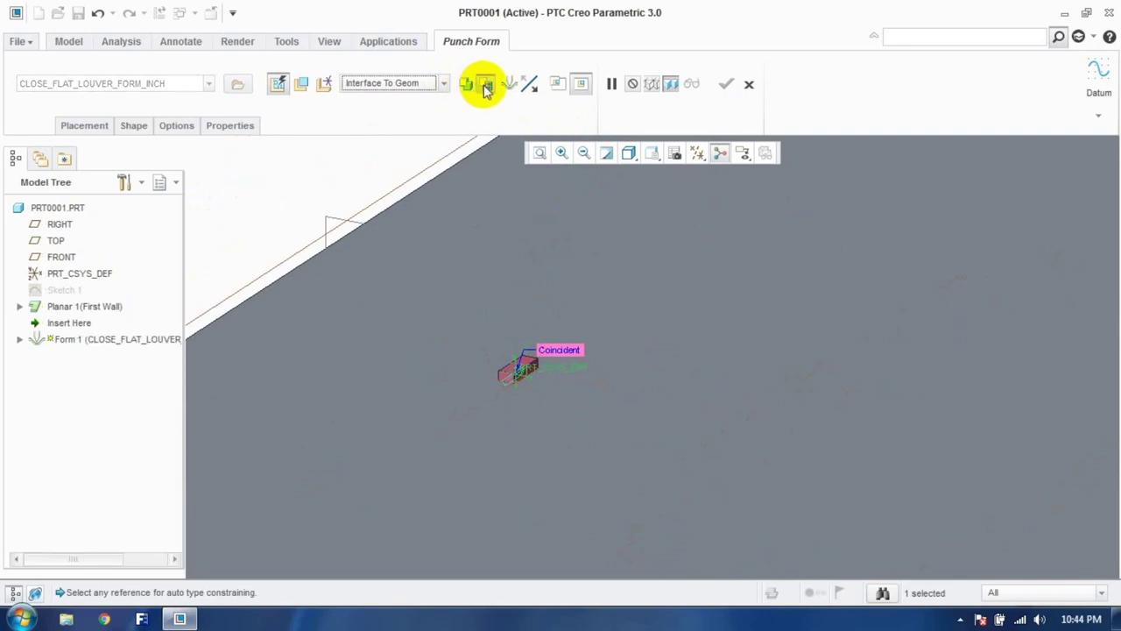
click(468, 85)
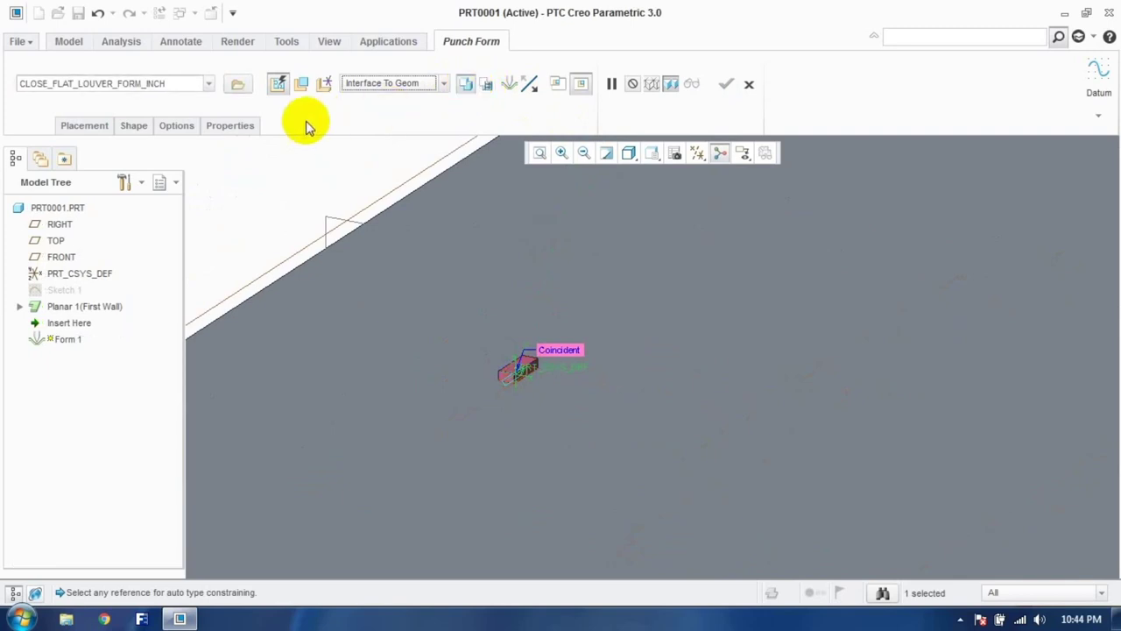
Step: Review the punch form's Placement, Shape and Options settings
click(87, 127)
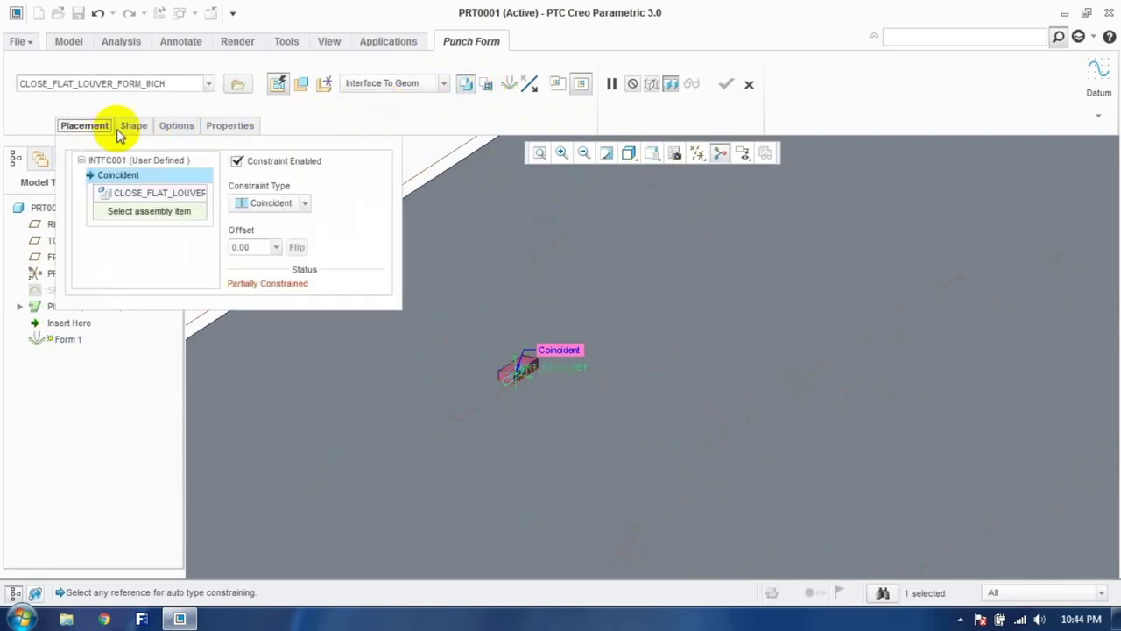
click(132, 126)
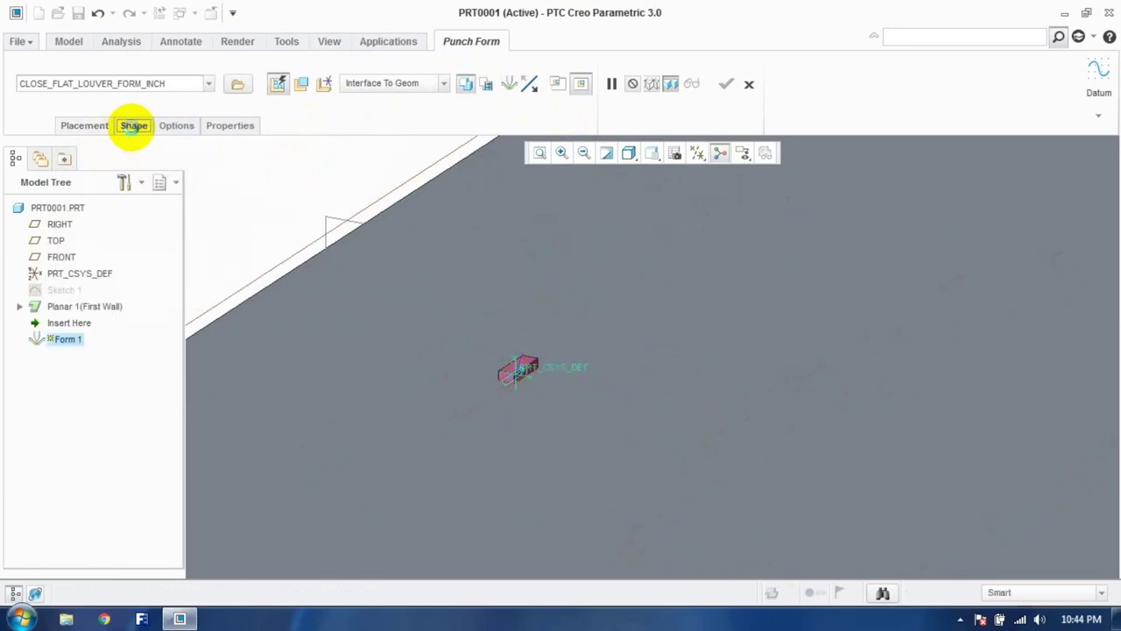
click(176, 127)
click(136, 125)
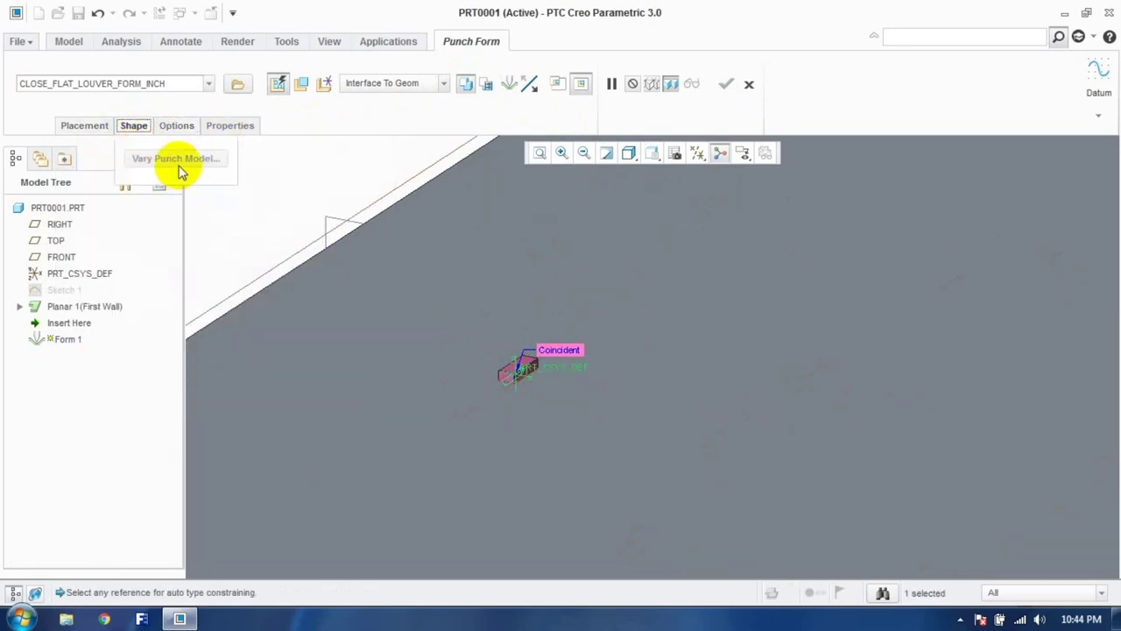
Step: Switch placement to Interface To Geom, accept the warning, then cancel the punch form
click(324, 83)
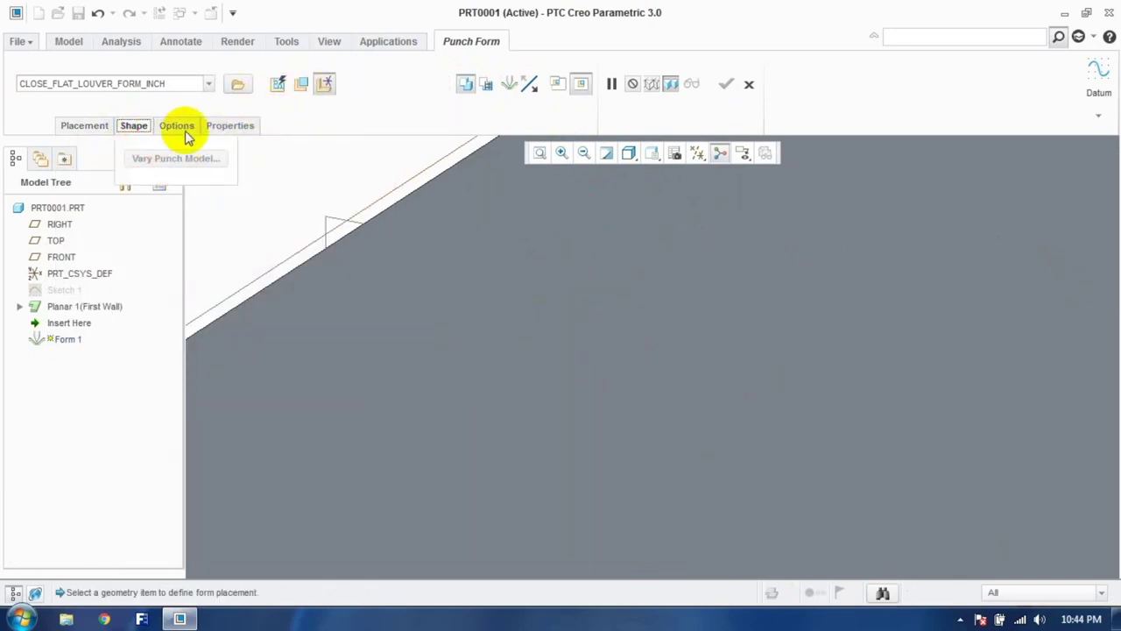
click(279, 83)
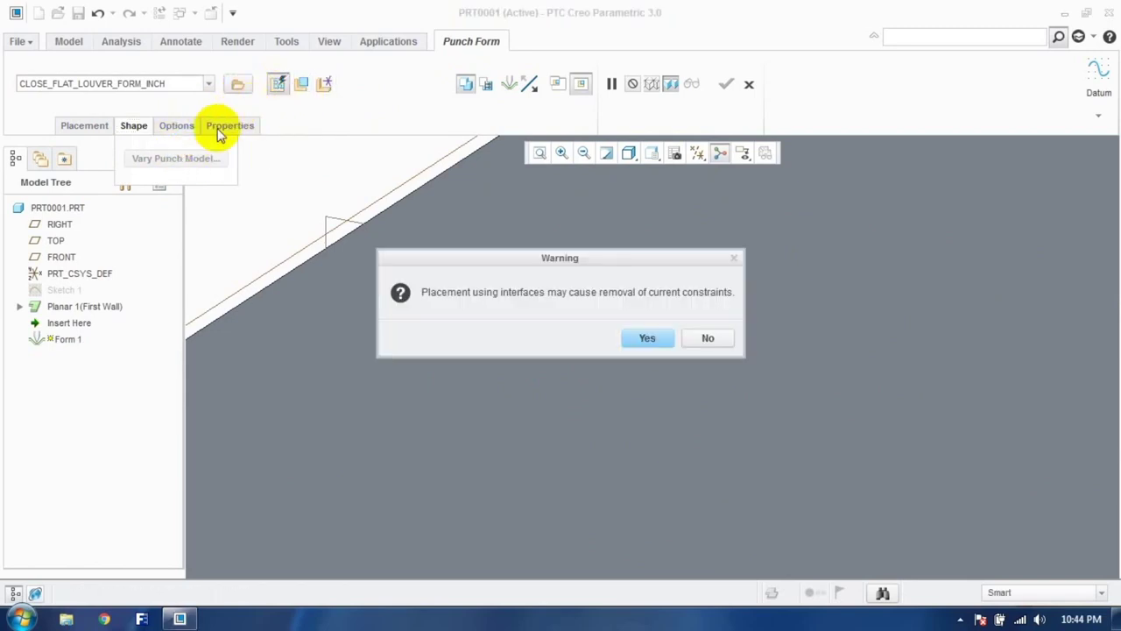
click(643, 337)
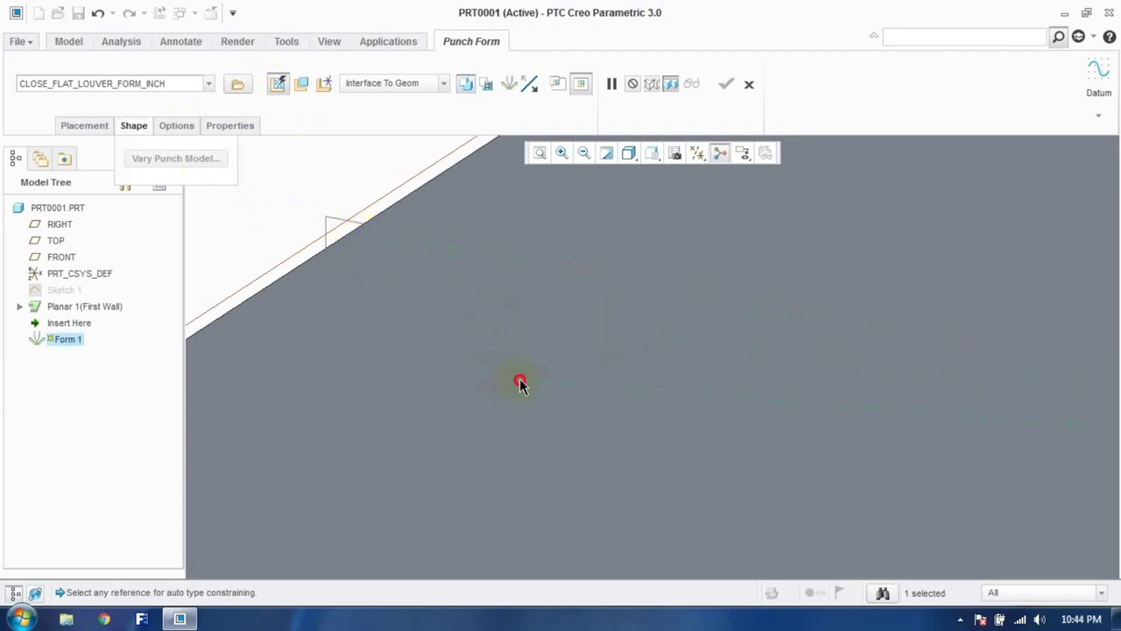
click(748, 84)
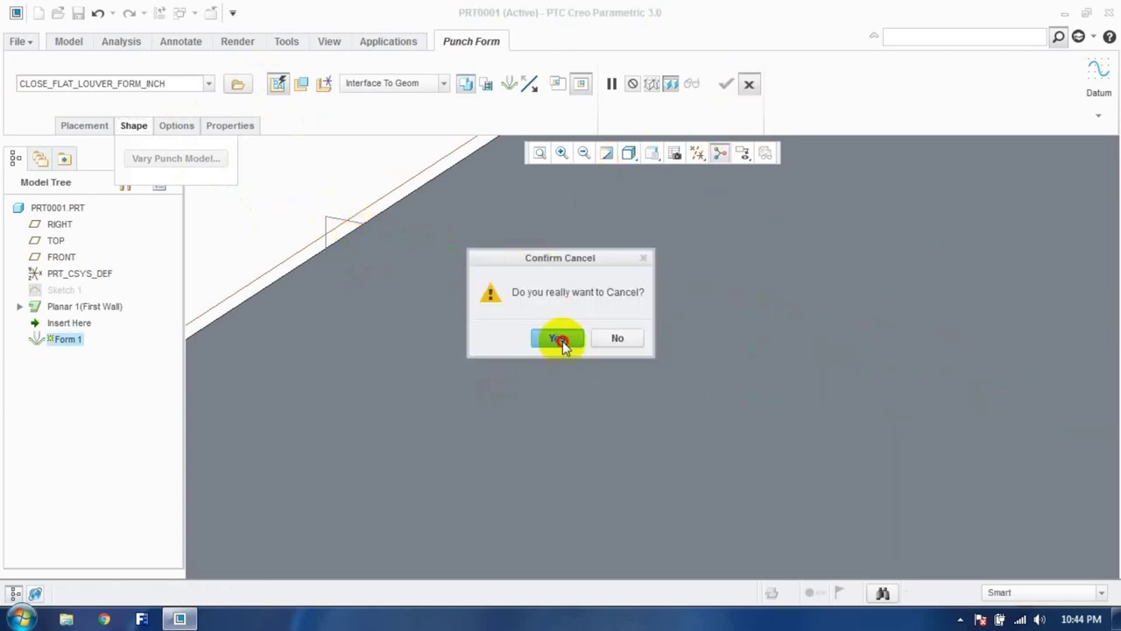
click(559, 339)
Step: Start a new punch form and place the louver on the plate's top face
click(580, 66)
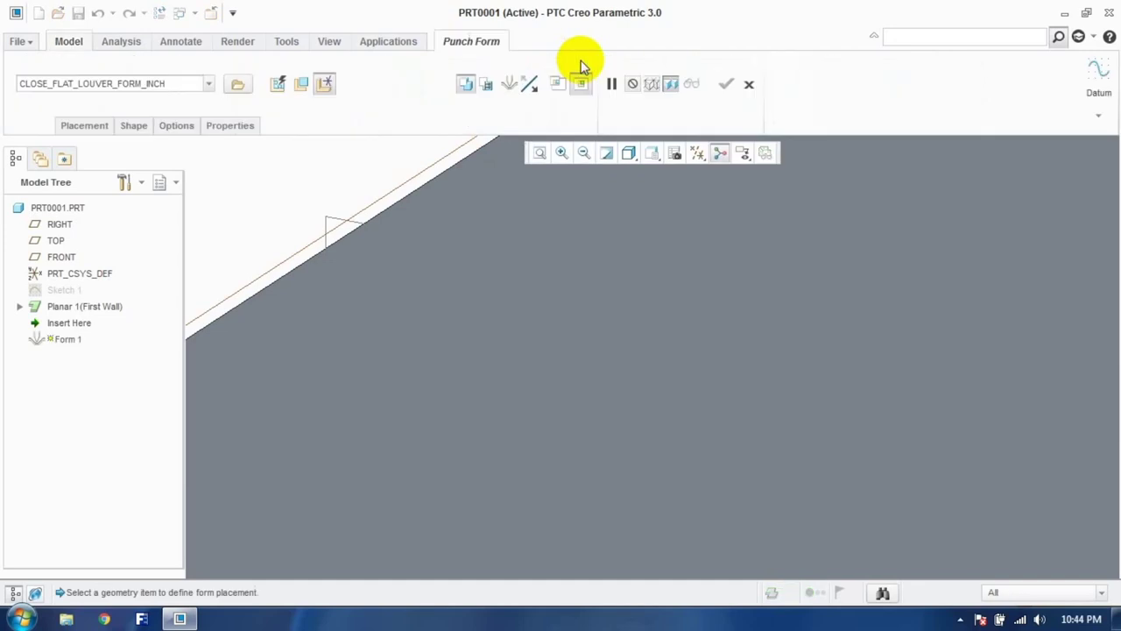
click(535, 350)
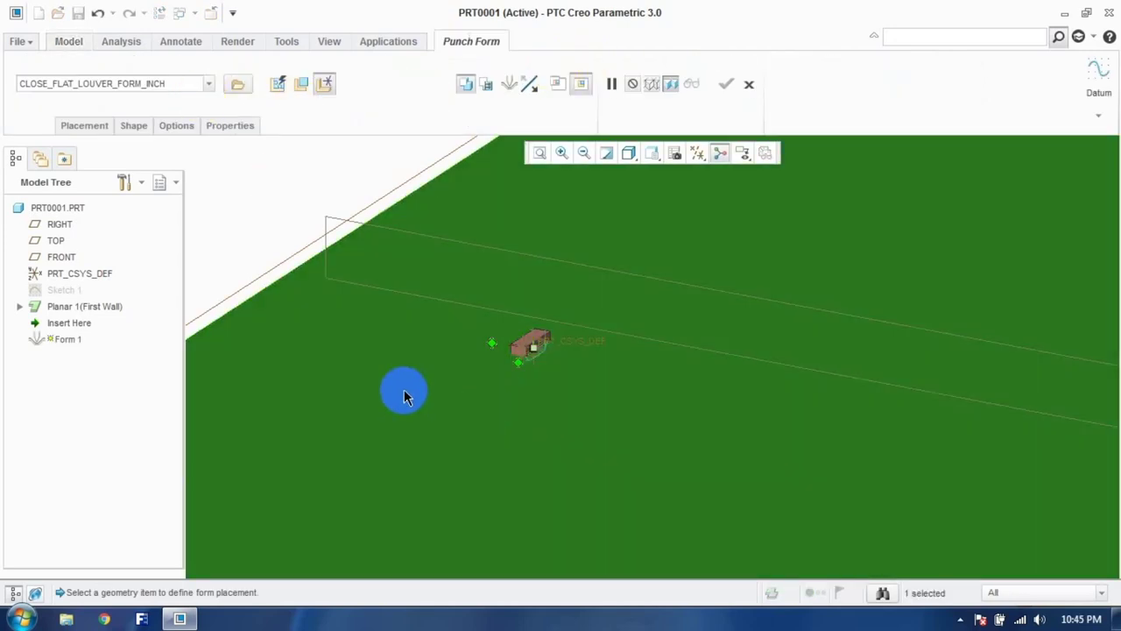
click(137, 128)
Step: Drag the offset handles onto two plate edges, giving offsets 16.93 and 20.71
drag(491, 342, 325, 253)
scroll(520, 366, down, 4)
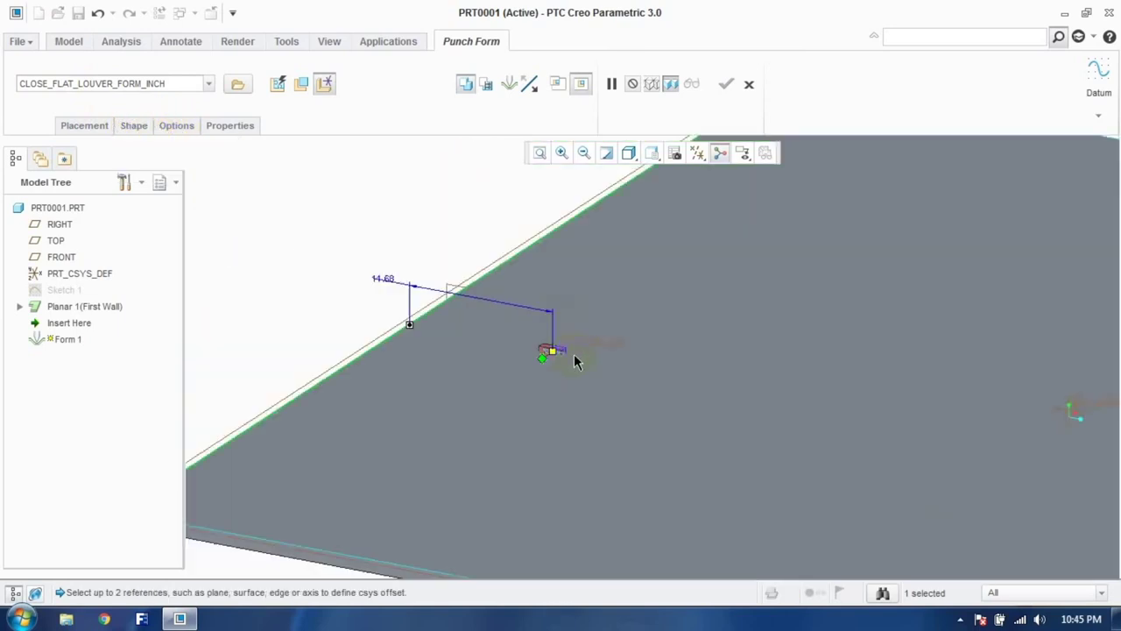
drag(556, 363, 508, 427)
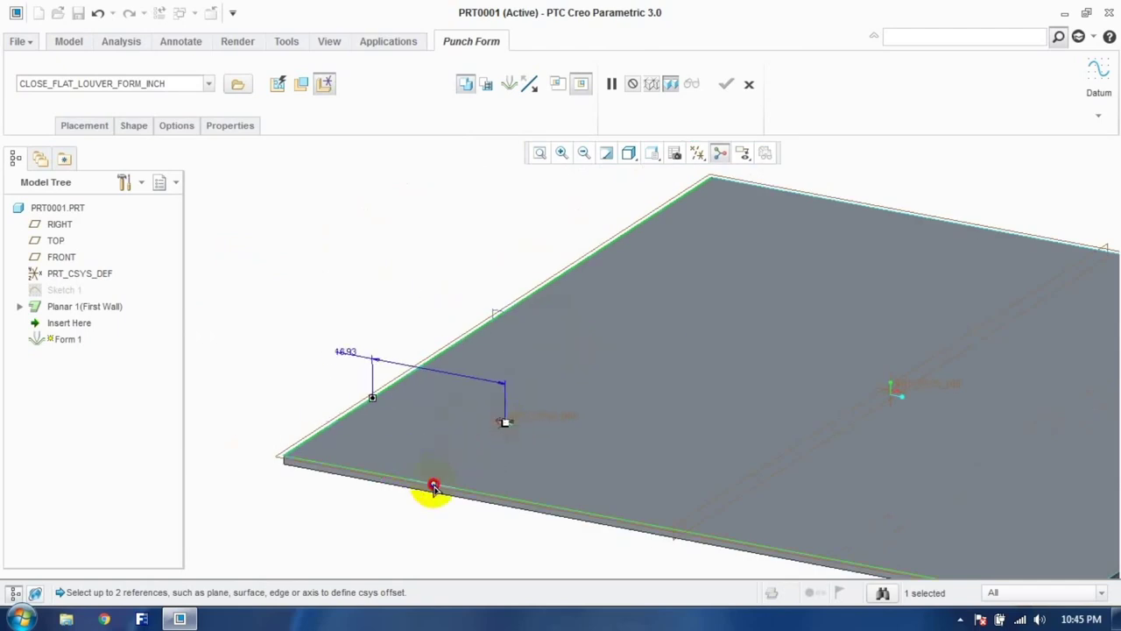
click(134, 125)
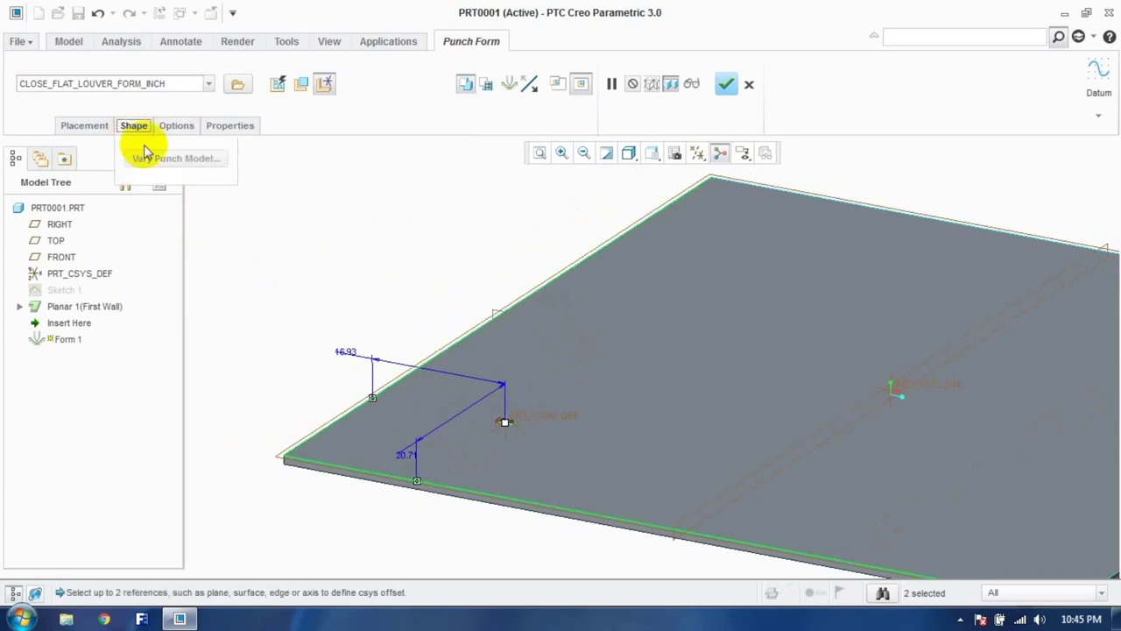
click(477, 84)
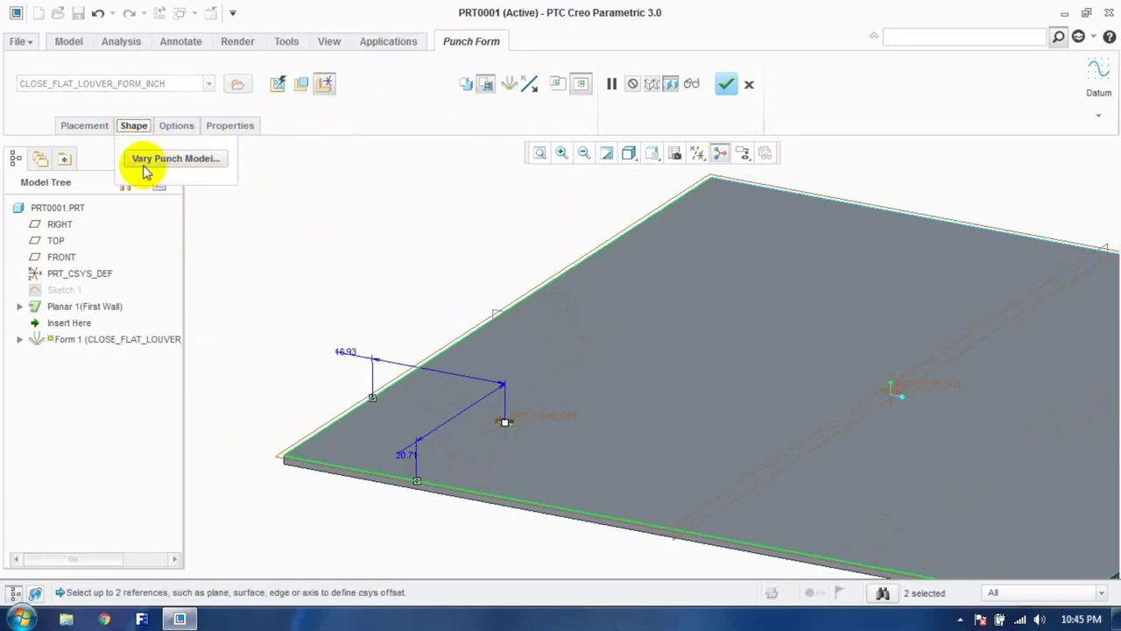
Step: Open Vary Punch Model and move and enlarge the punch preview window
click(178, 160)
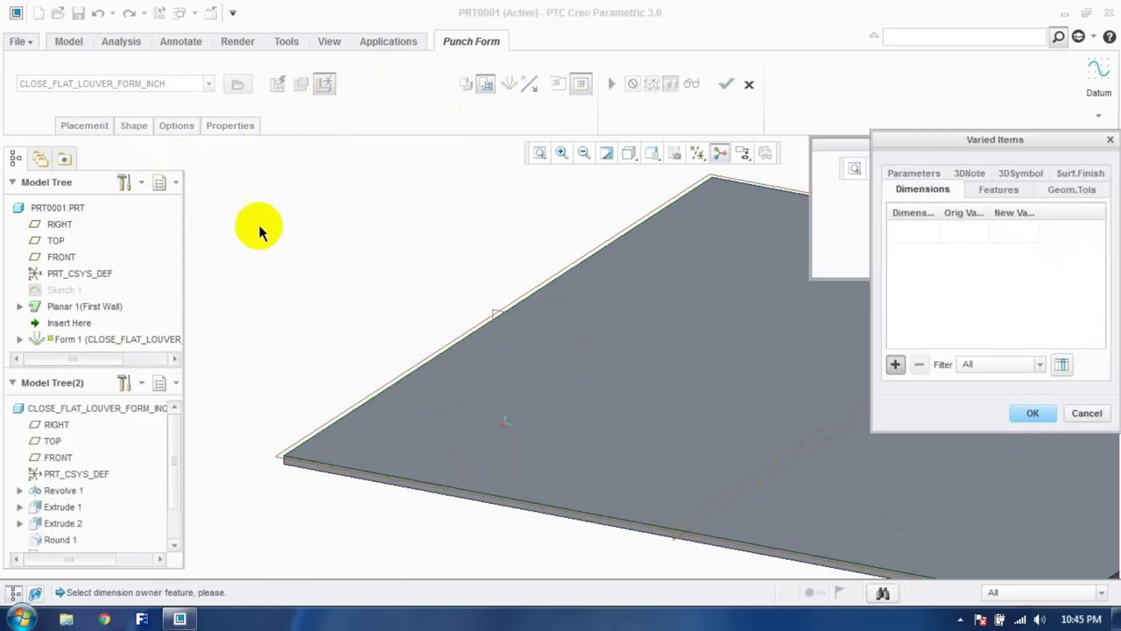
scroll(507, 429, down, 5)
scroll(507, 429, up, 4)
drag(833, 149, 468, 220)
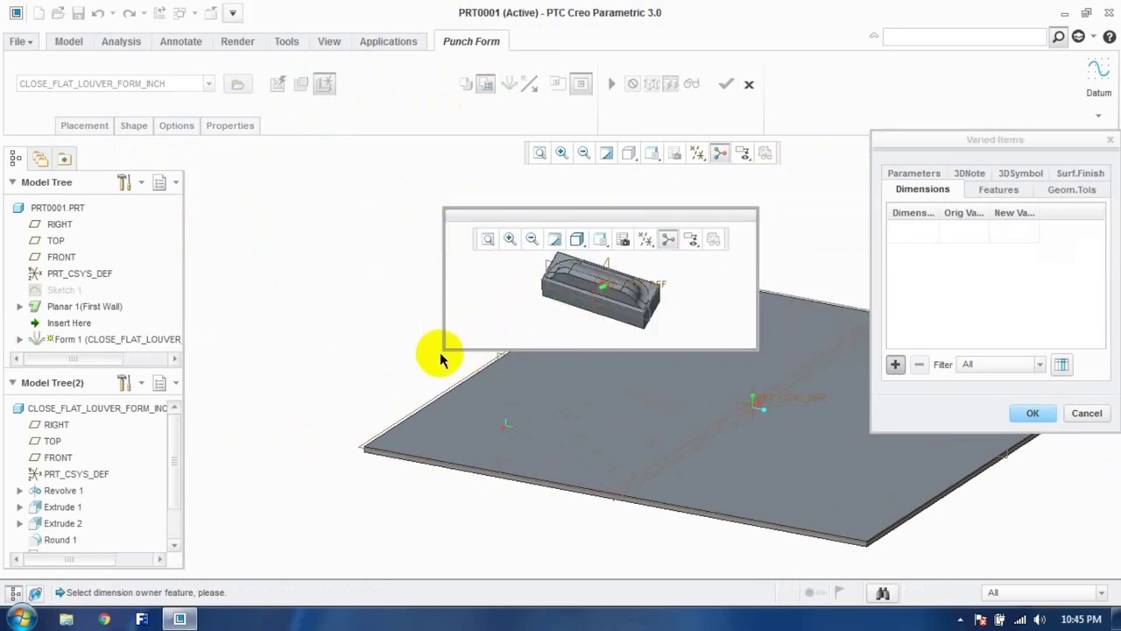
drag(448, 348, 430, 518)
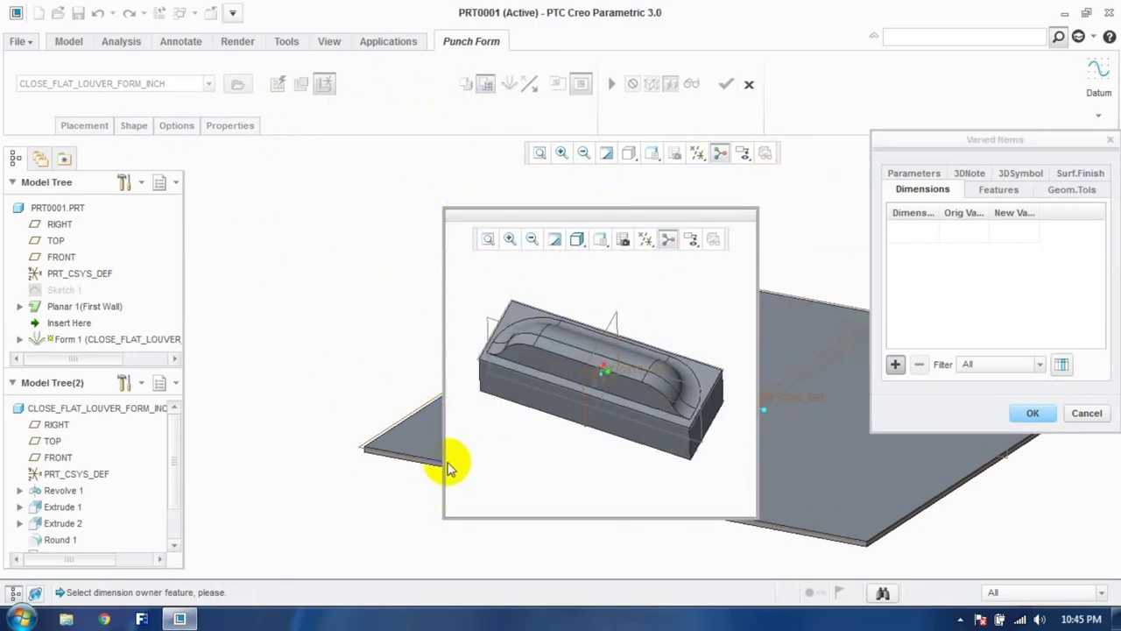
drag(444, 455, 292, 468)
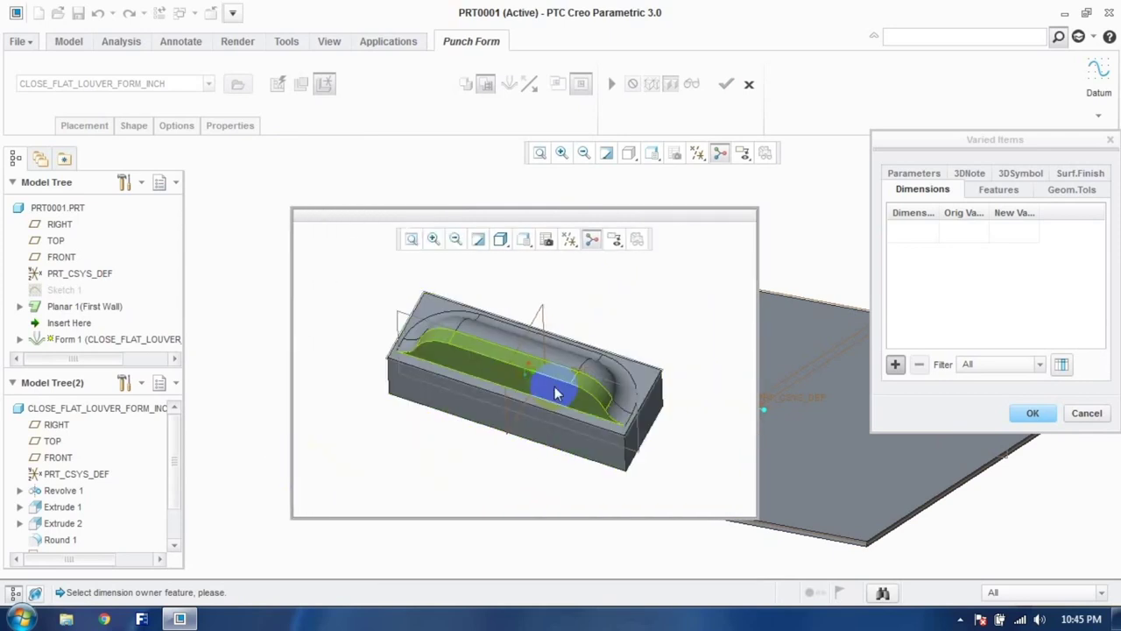
Step: Add varied items and pick the louver feature to show its .40, .16 and .08 dimensions
click(895, 363)
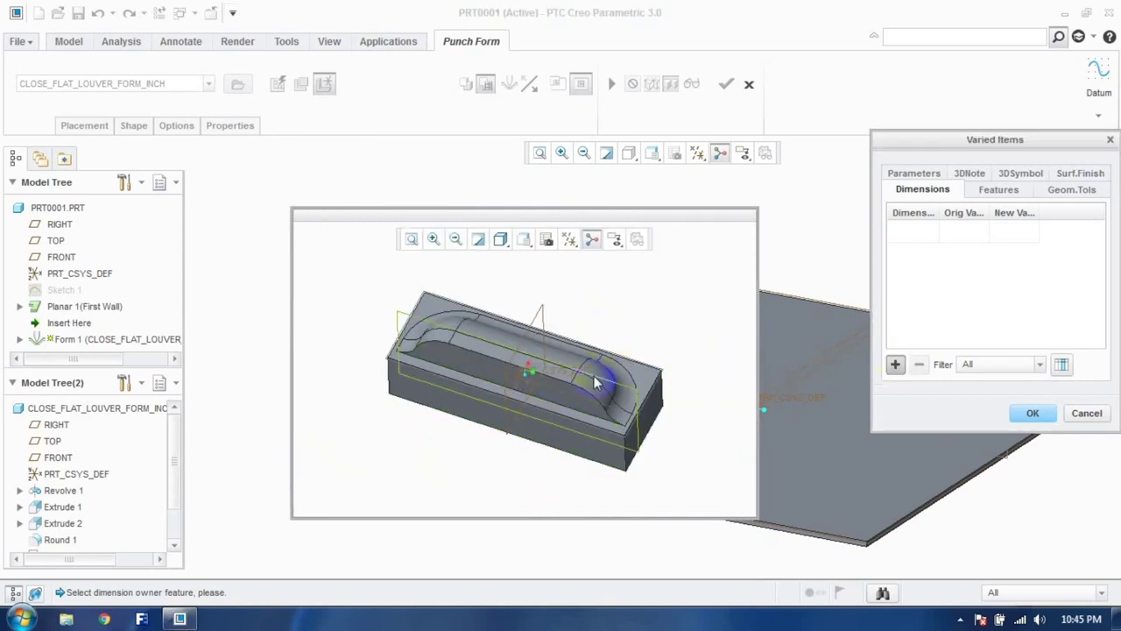
middle_drag(616, 422, 554, 419)
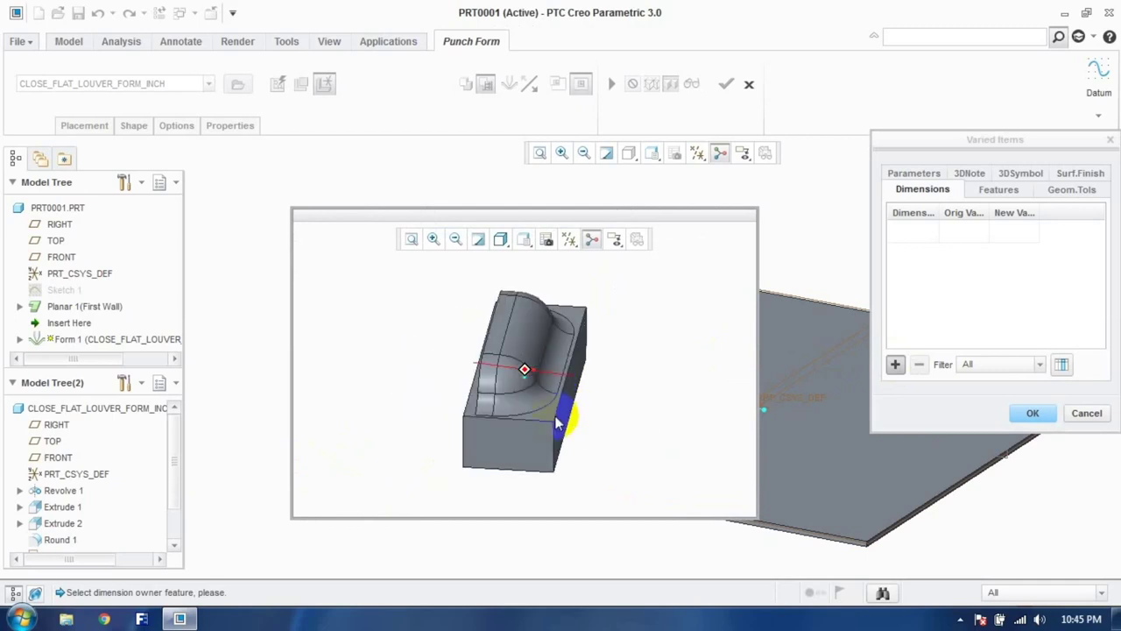
click(488, 467)
middle_drag(488, 467, 648, 350)
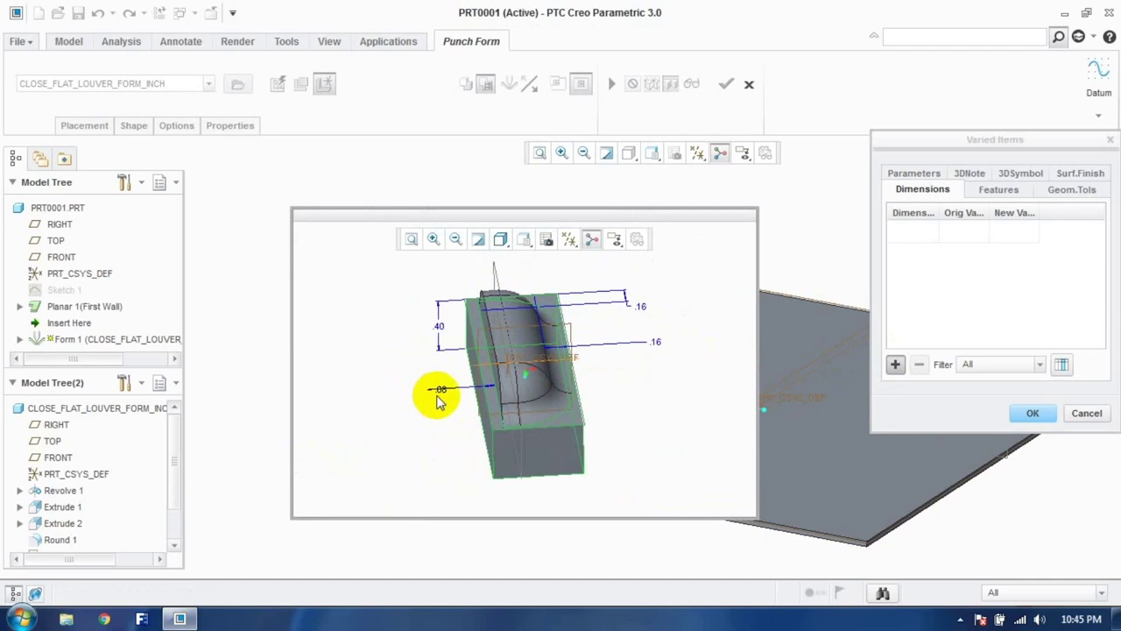
Step: Add the .08, two .16, 0.12 and 1.50 louver dimensions as varied items
click(443, 394)
click(630, 347)
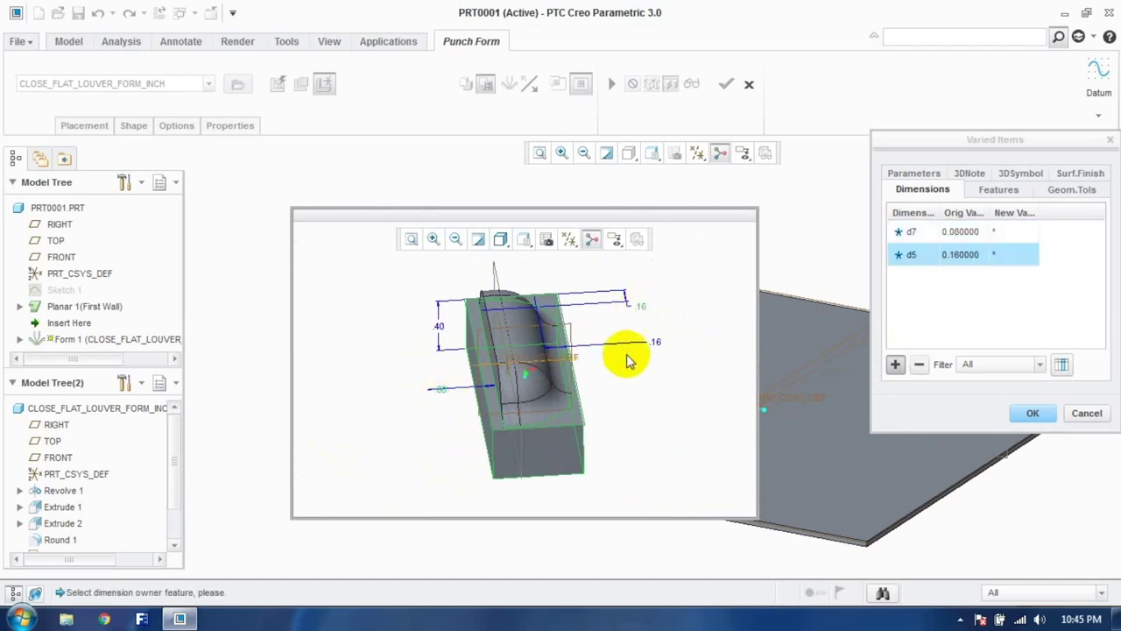
click(648, 345)
middle_drag(625, 415, 379, 392)
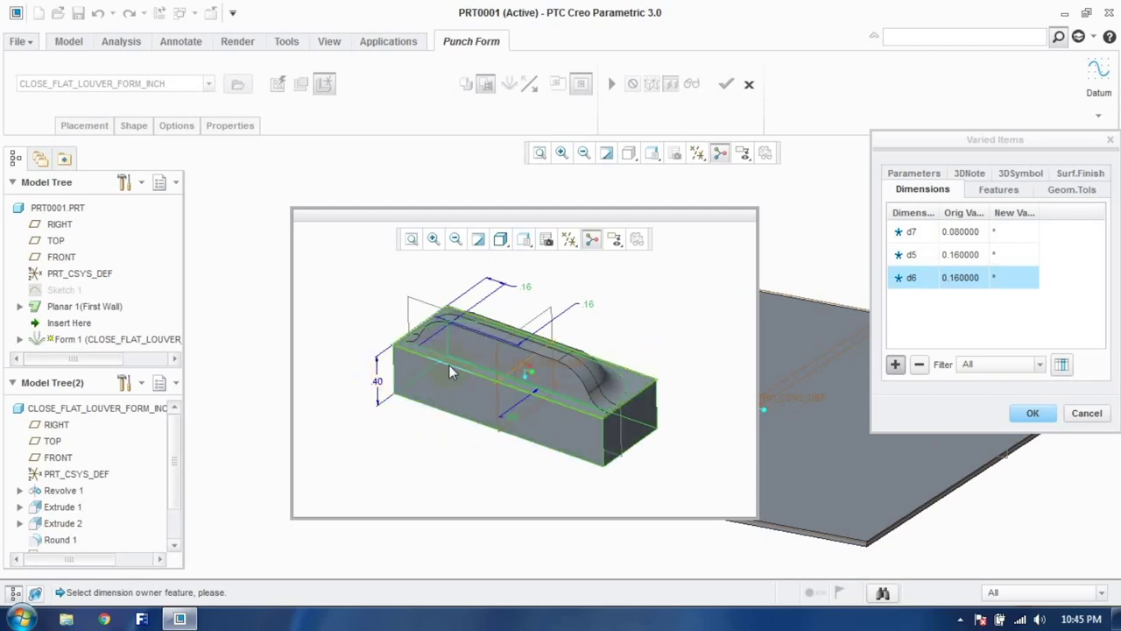
click(552, 374)
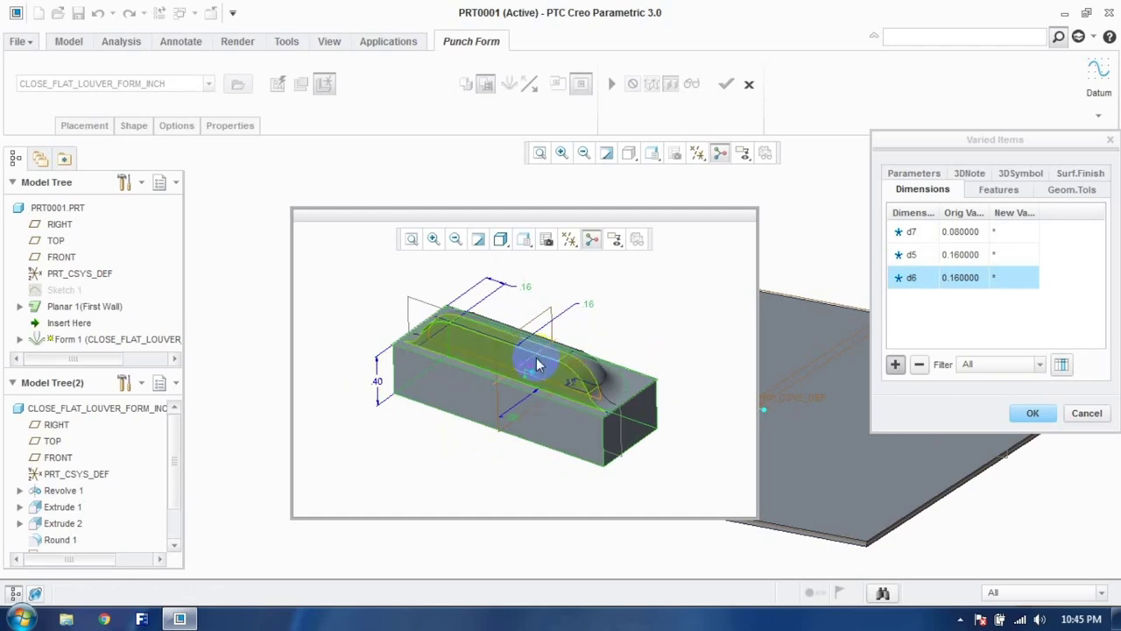
click(571, 388)
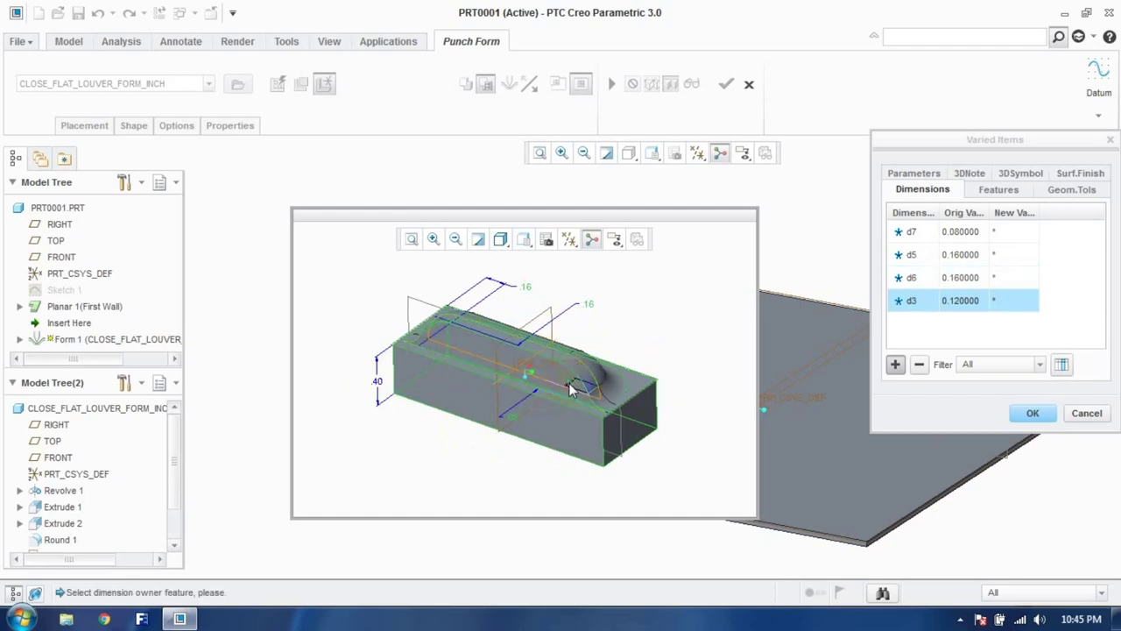
click(519, 347)
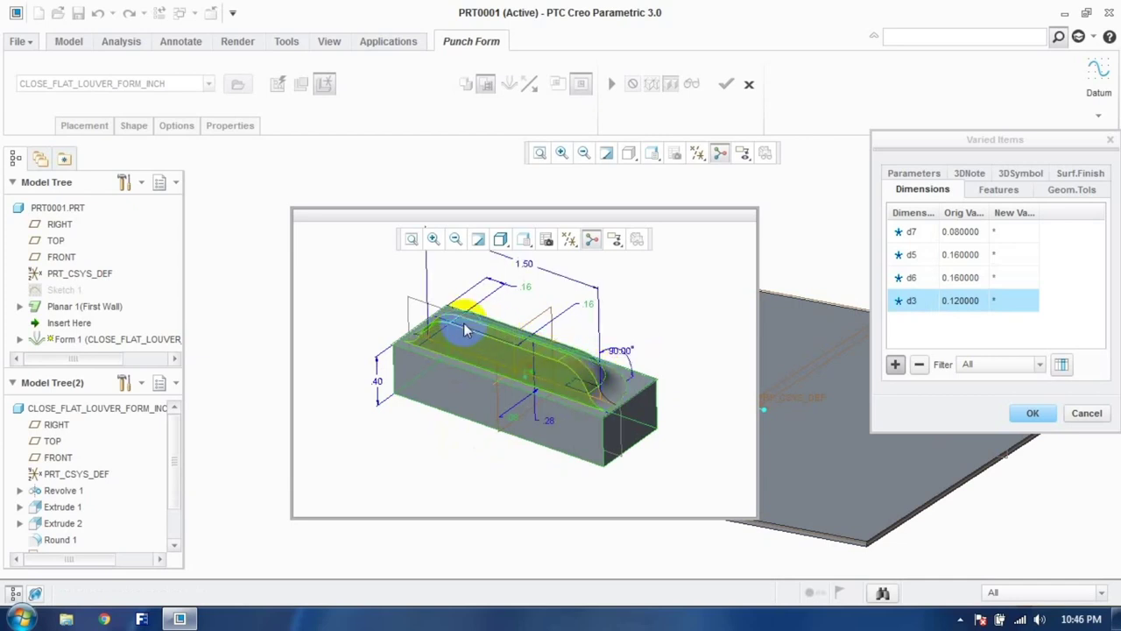
click(526, 264)
Step: Show the remaining louver dimensions and begin entering a new value for d7
click(537, 418)
middle_drag(523, 465, 464, 470)
click(531, 357)
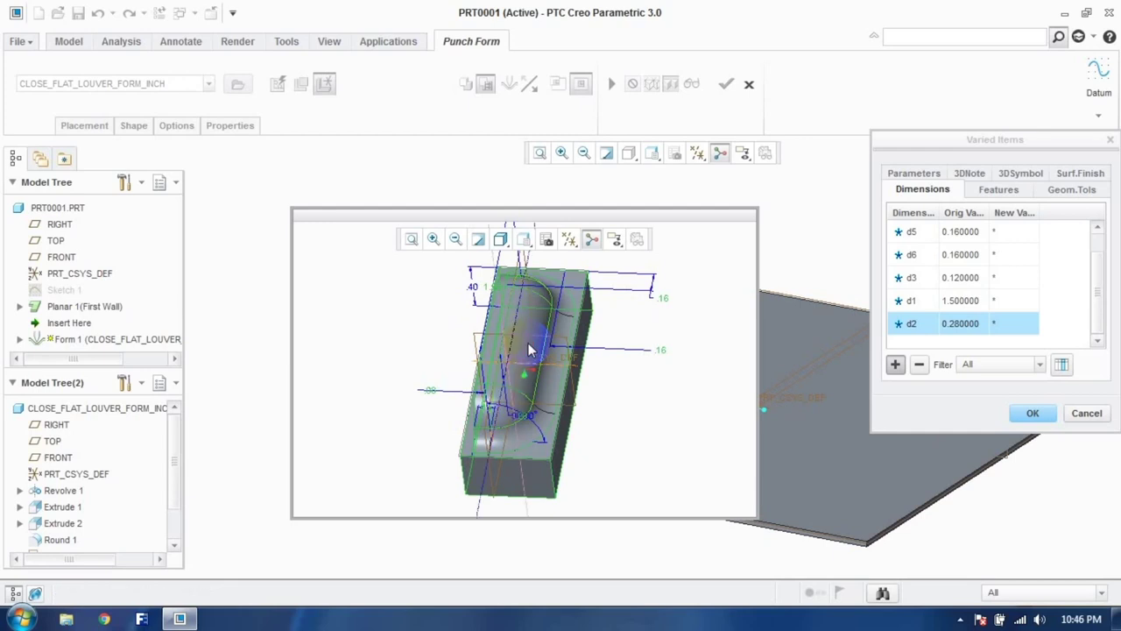
scroll(535, 380, down, 5)
middle_drag(525, 338, 484, 396)
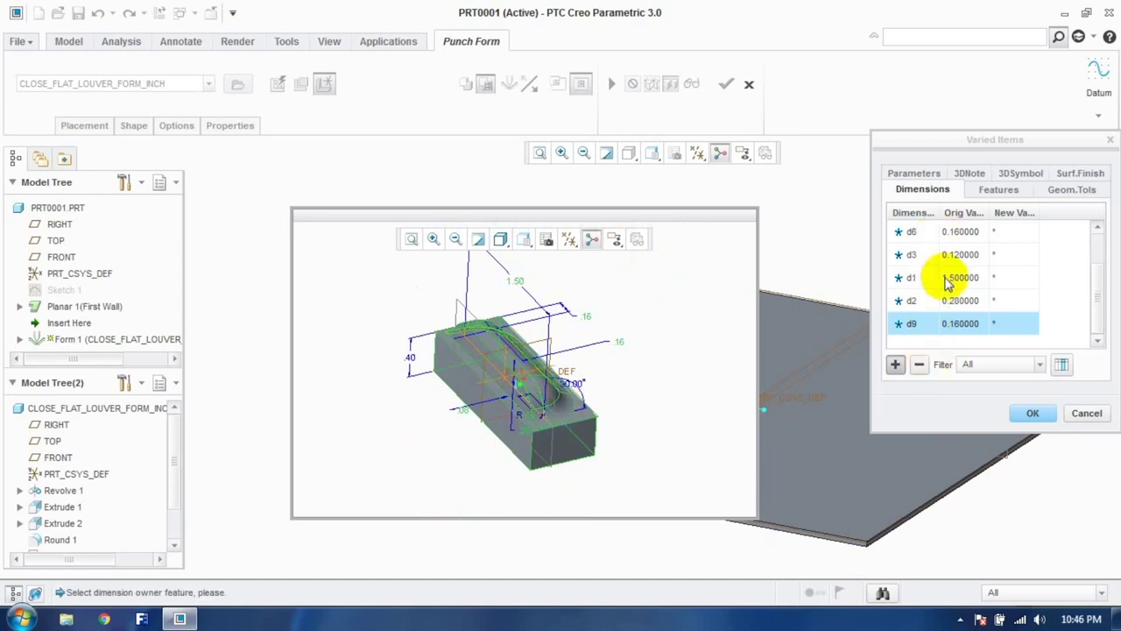
scroll(950, 289, up, 1)
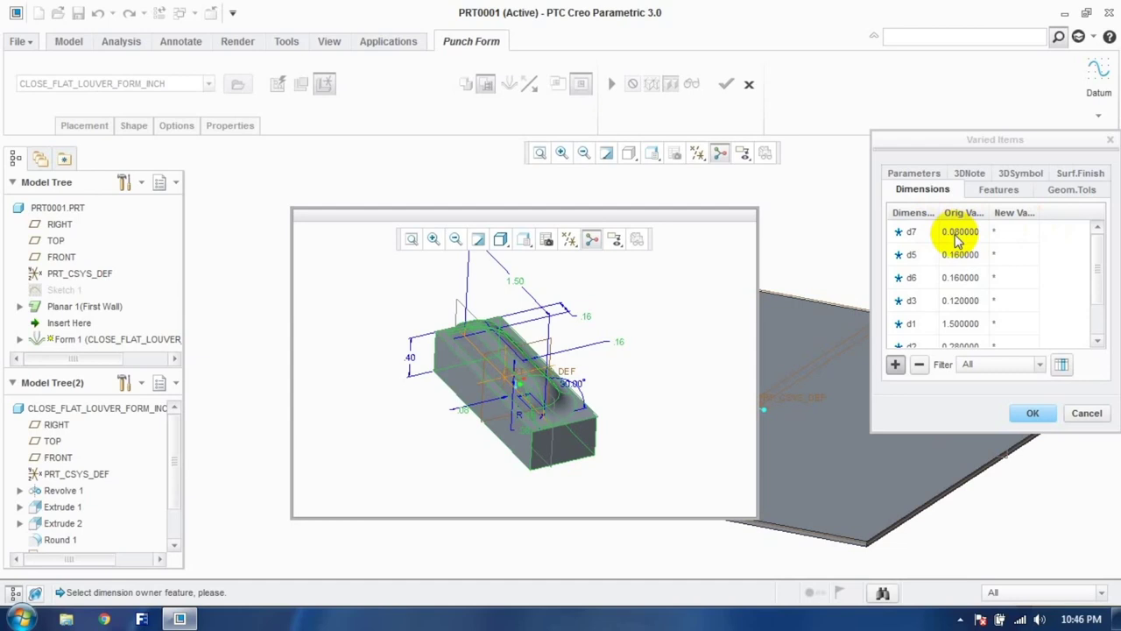
click(998, 233)
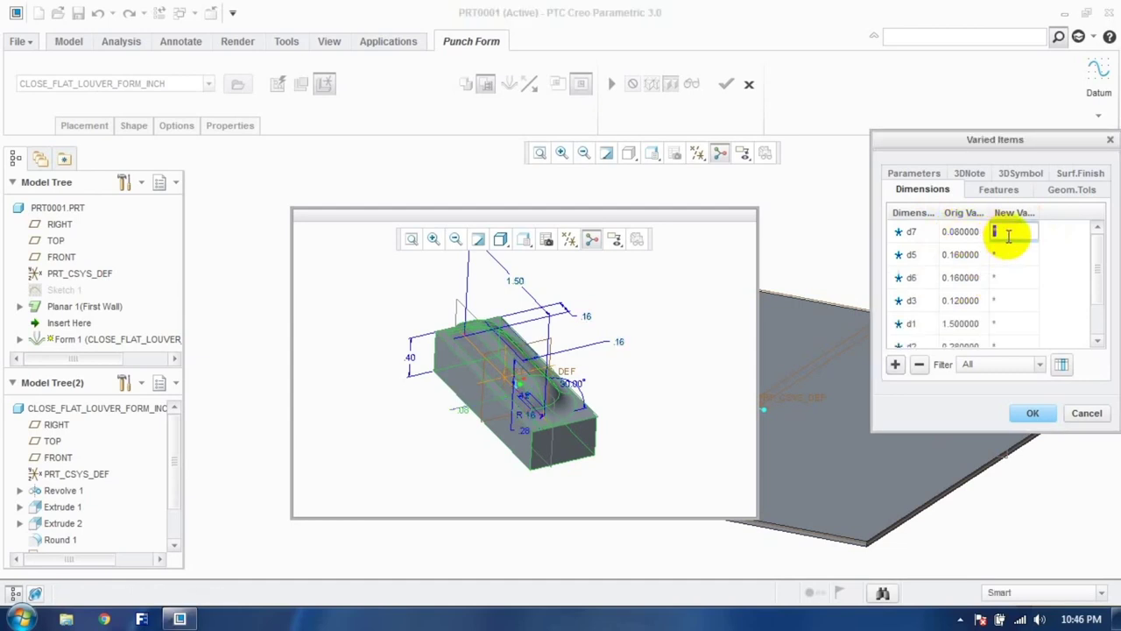
click(989, 232)
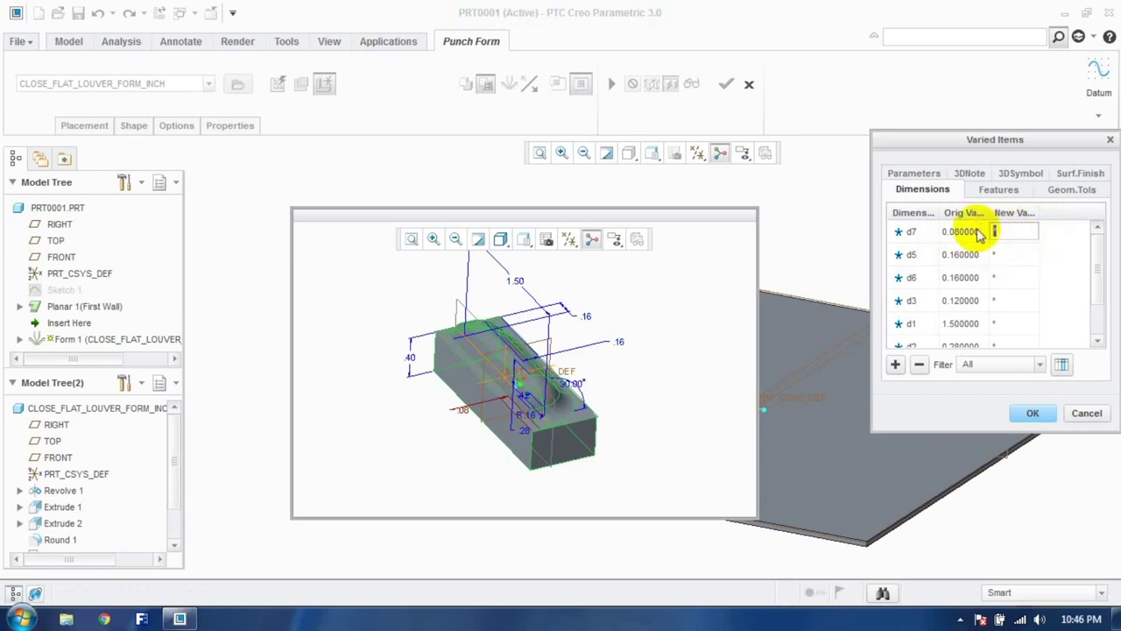
text(0.8)
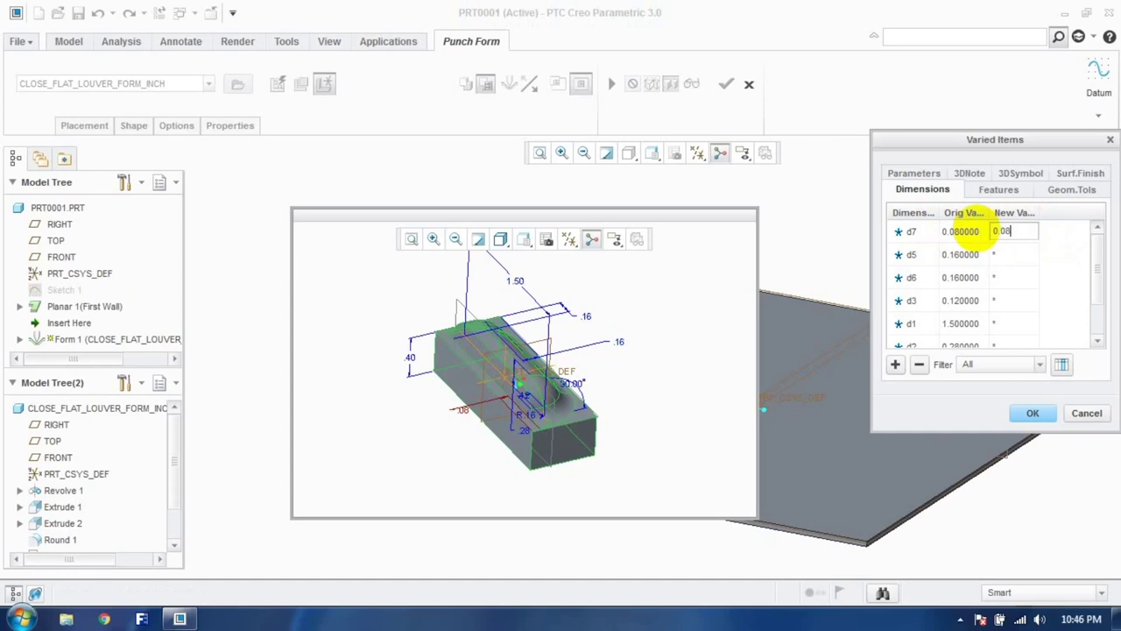
Step: Browse the Varied Items features, geometric tolerances and parameters lists without adding anything
click(998, 232)
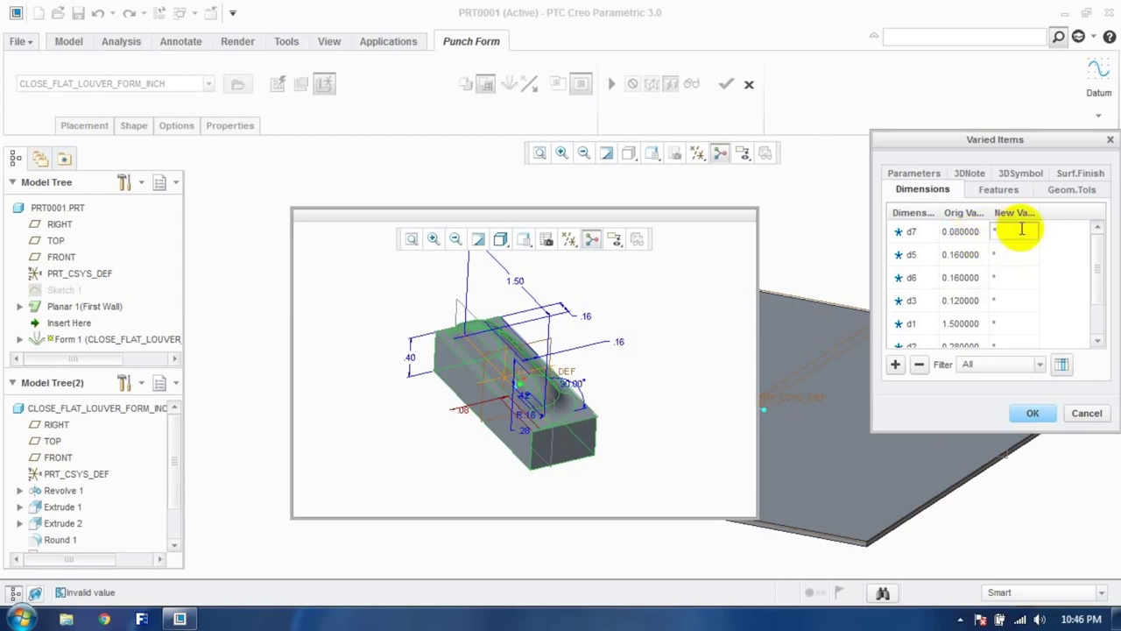
click(998, 190)
click(1055, 192)
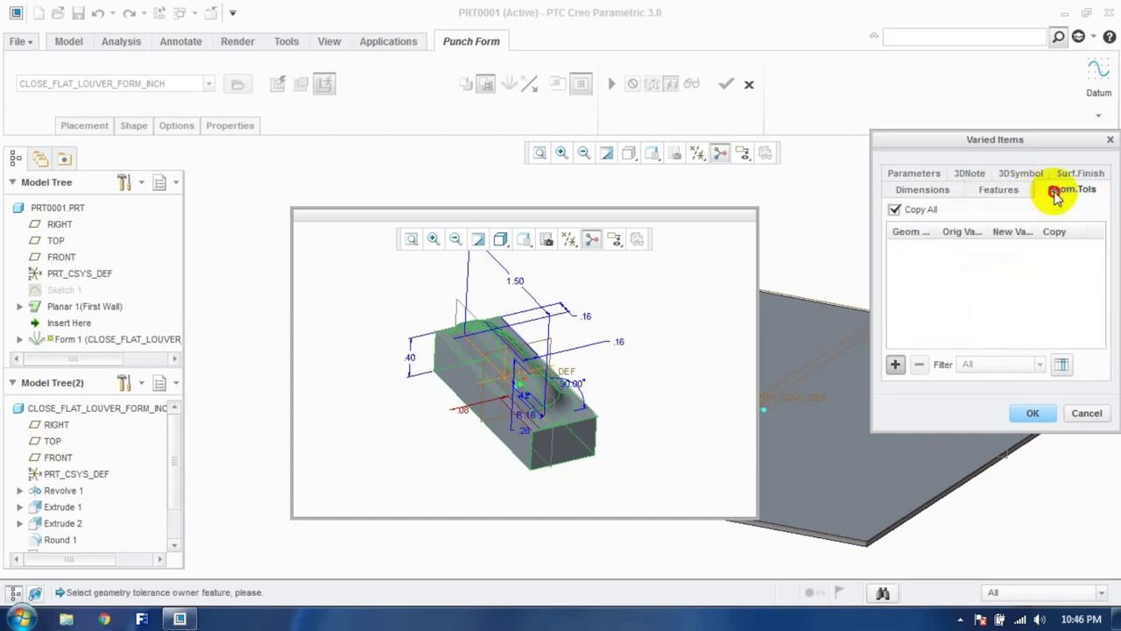
click(922, 189)
click(915, 172)
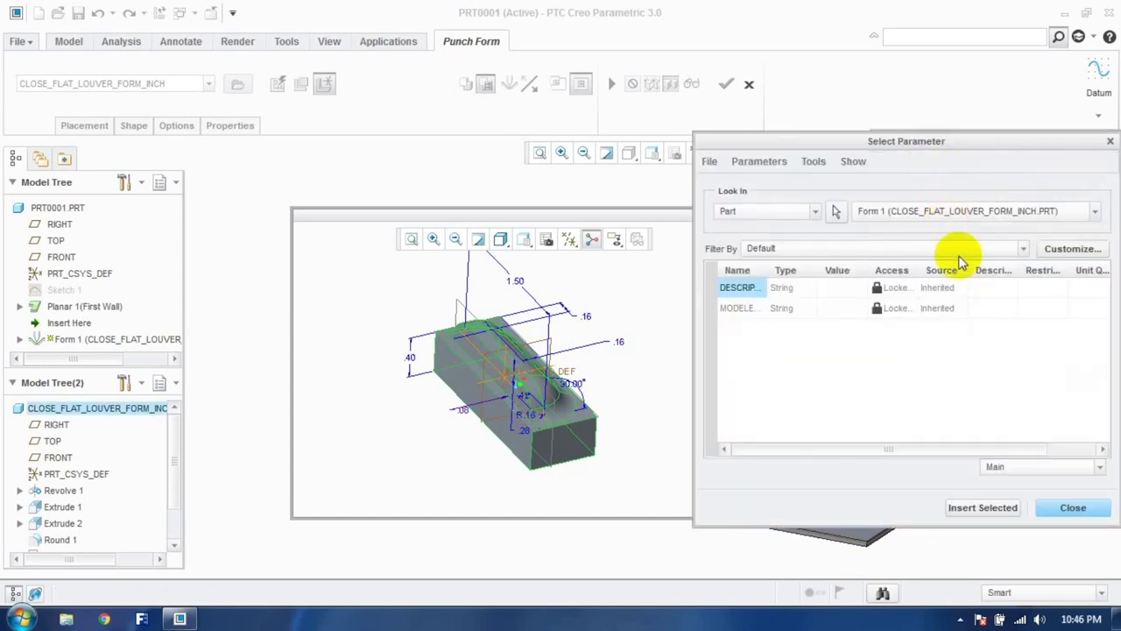
click(1070, 508)
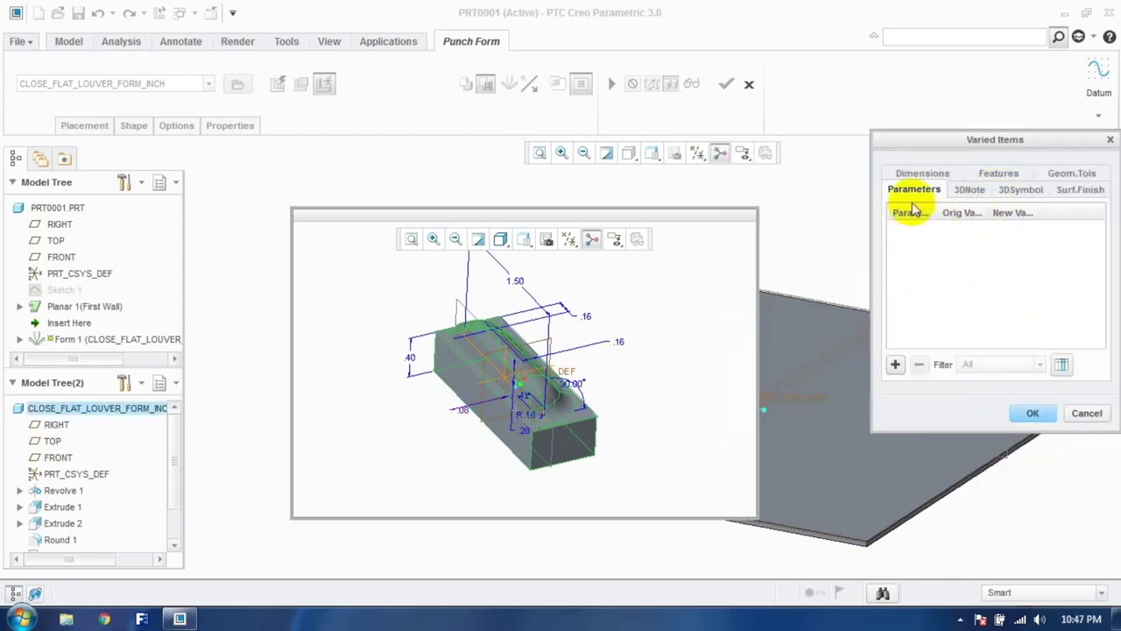
Step: Check the 3D notes, symbols and surface finishes lists, then preview d1 in Dimensions
click(970, 190)
click(1020, 190)
click(1058, 191)
click(928, 172)
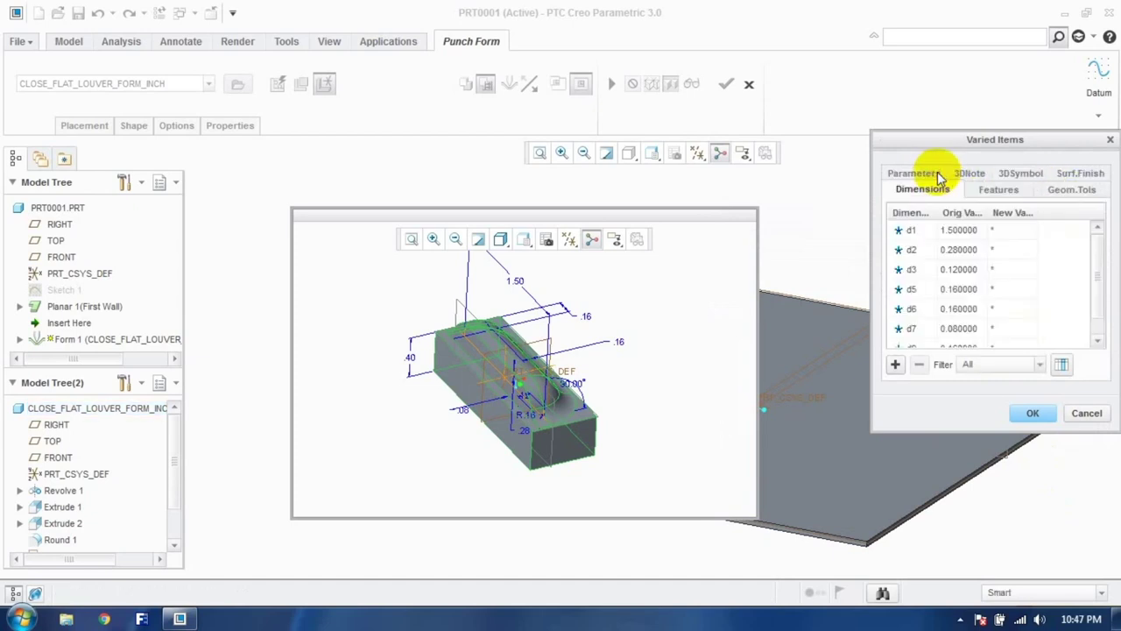
click(920, 231)
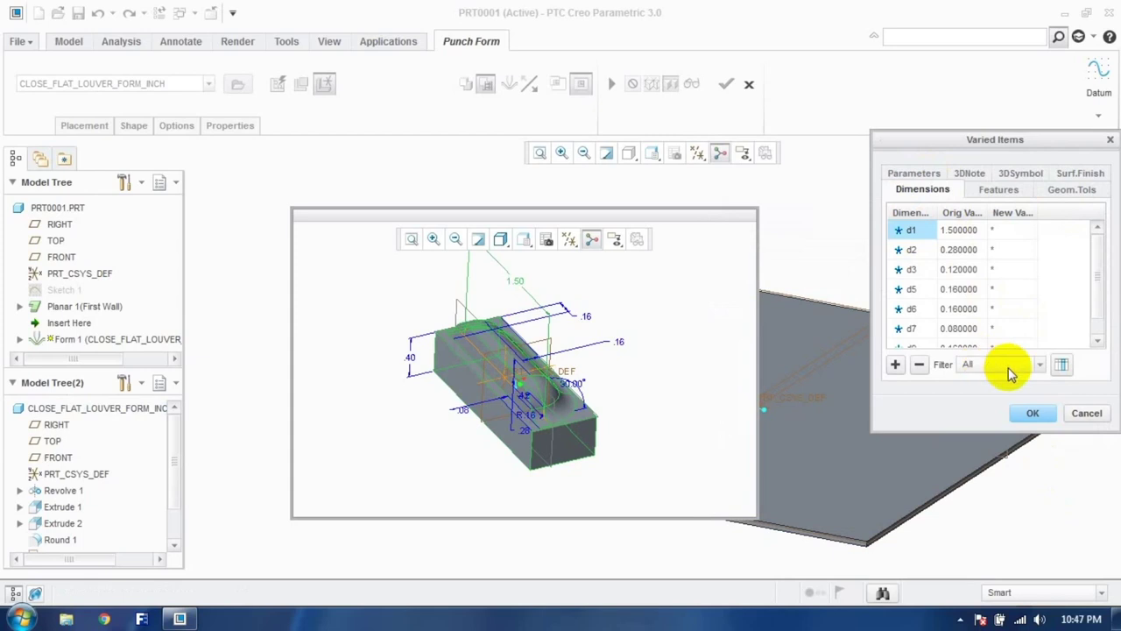
click(1060, 366)
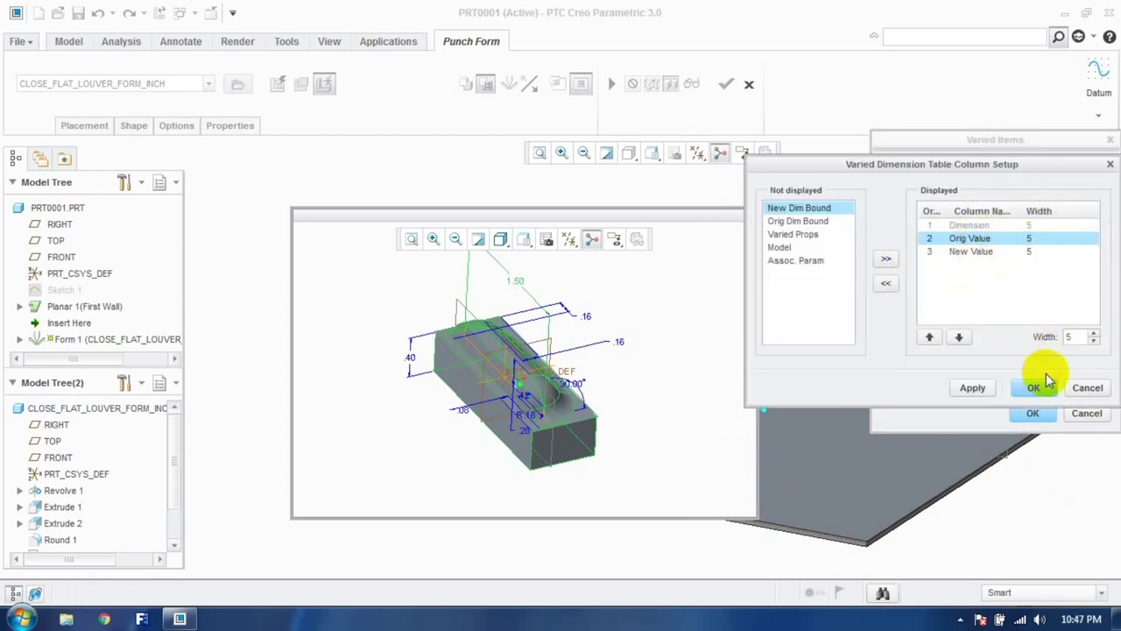
click(1088, 387)
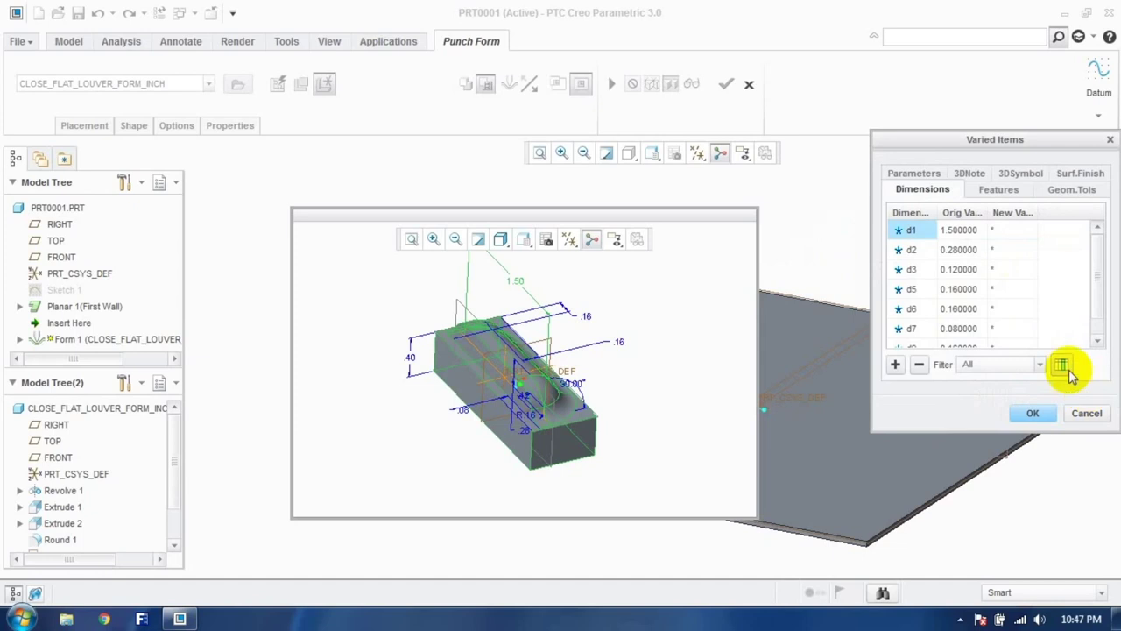
Step: Enter new values 15 for d1, 28 for d2 and 12 for d3
click(973, 231)
click(973, 228)
text(15)
click(982, 250)
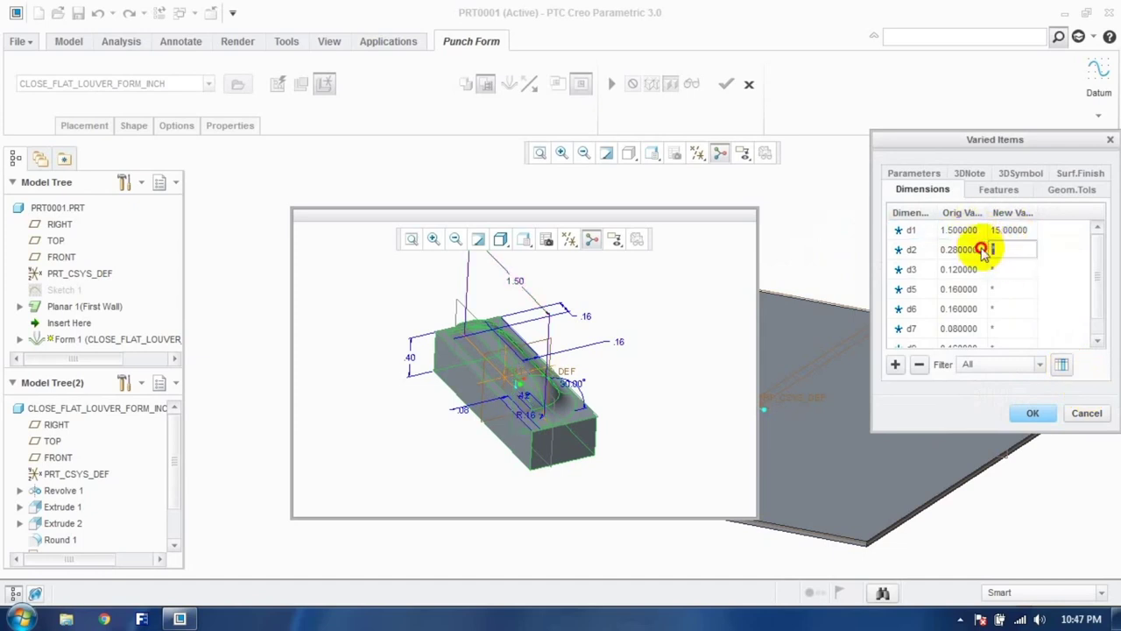
click(1009, 268)
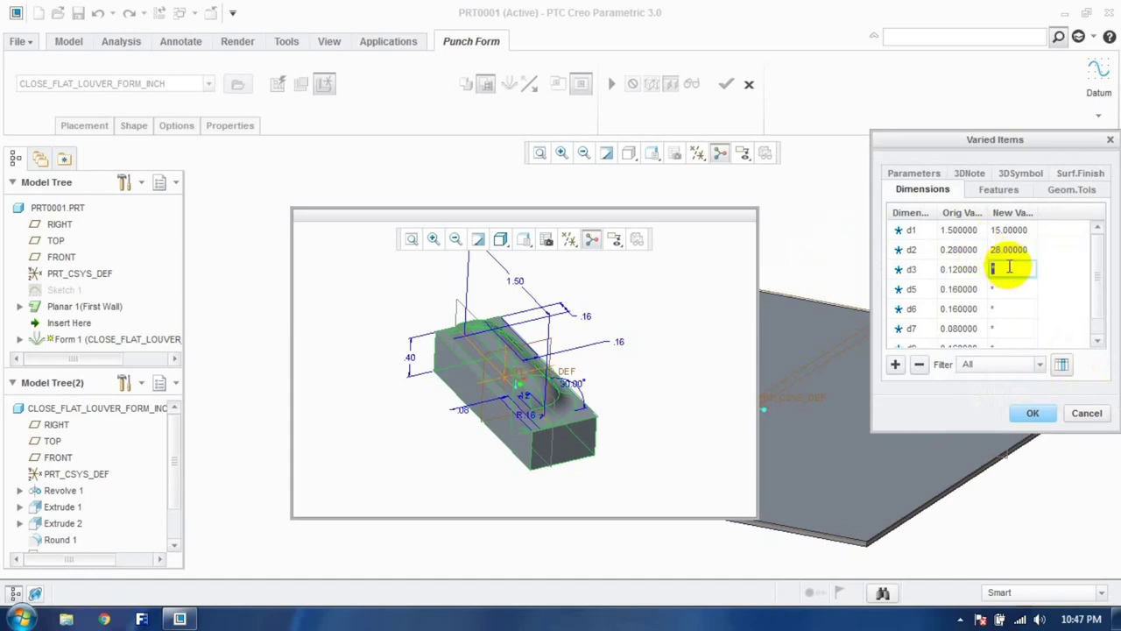
text(12)
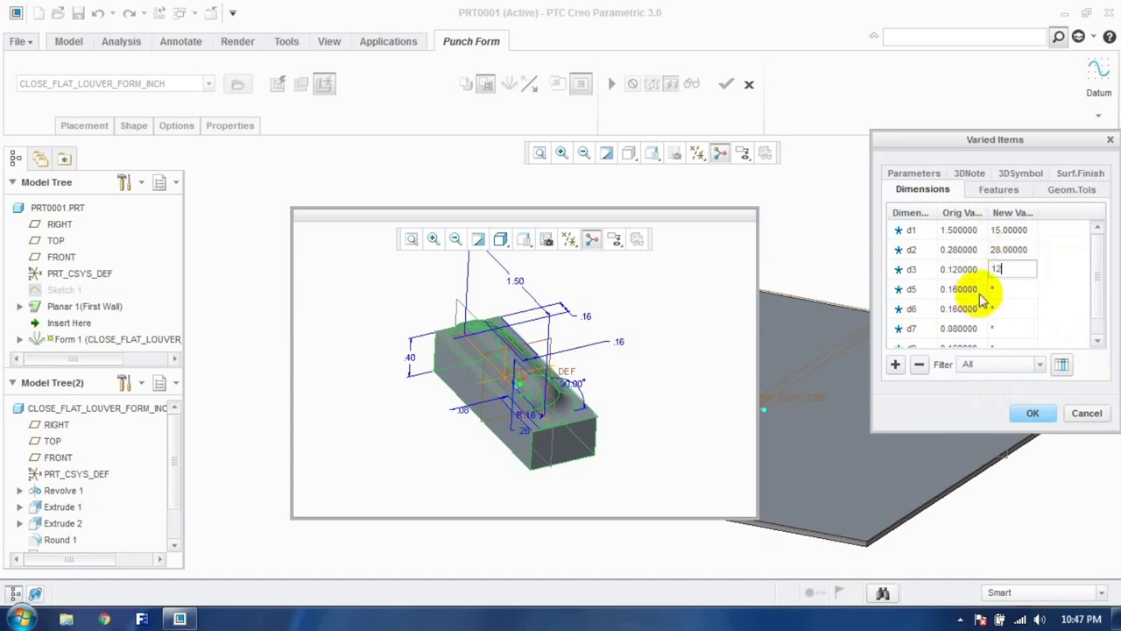
click(997, 289)
Step: Set d5 and d6 to 16, d7 to 8, d9 to 16, then vary the punch model
click(1007, 309)
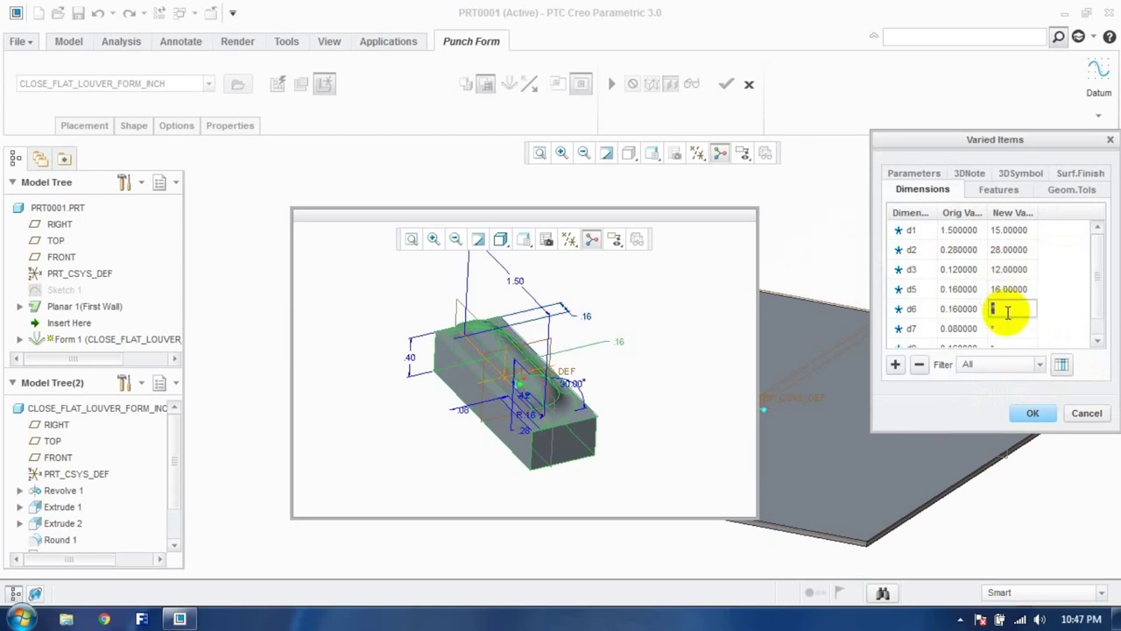
click(1008, 326)
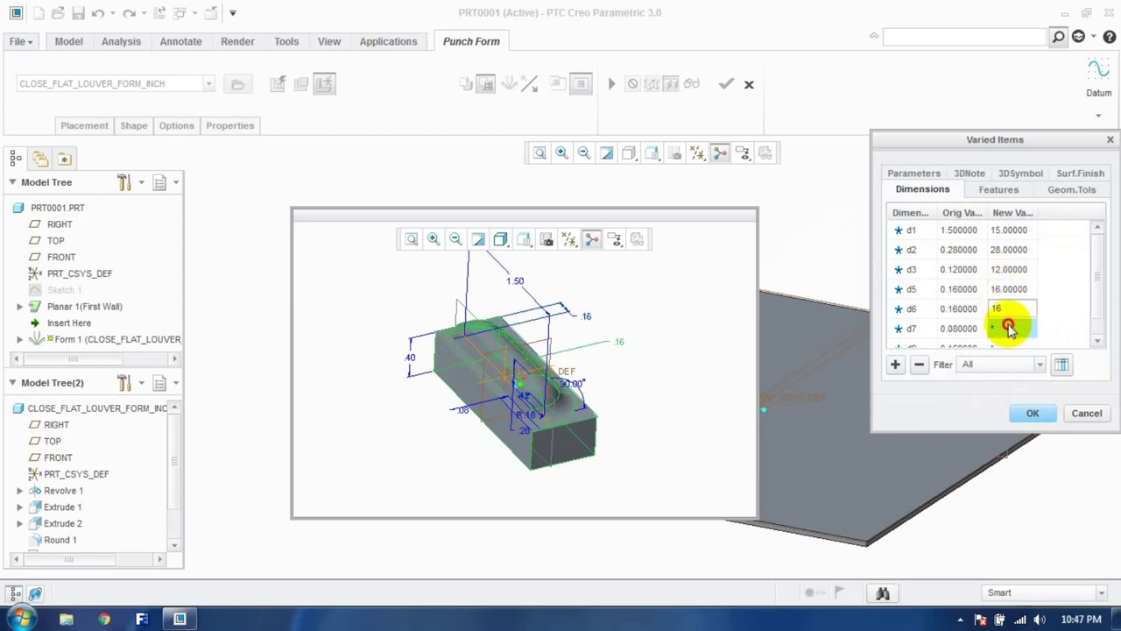
text(8)
click(1096, 340)
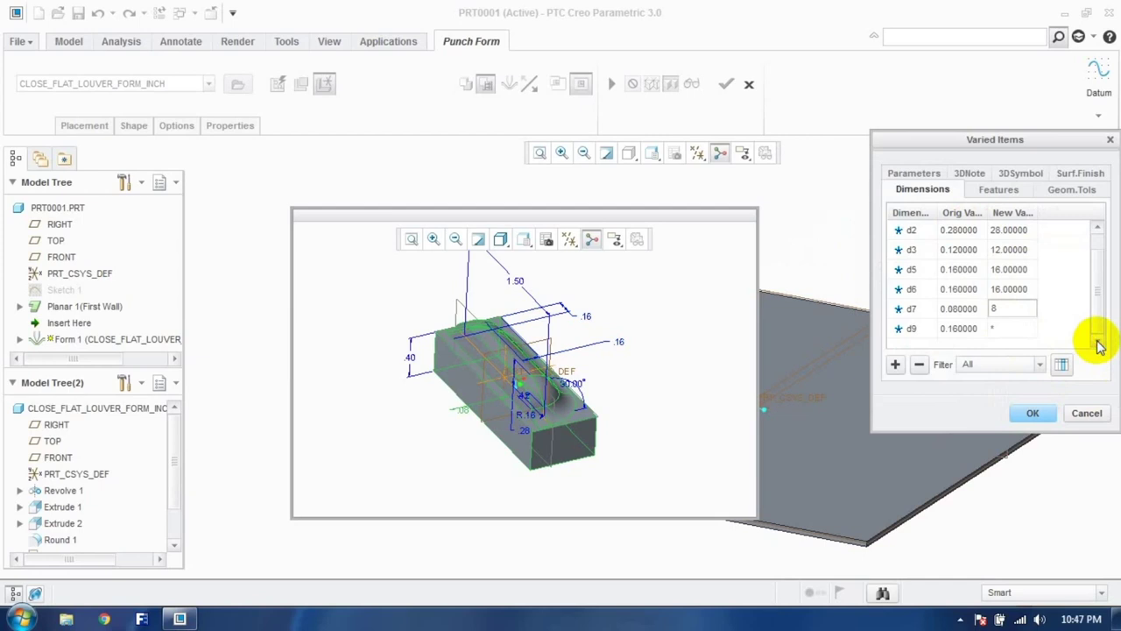
click(1007, 327)
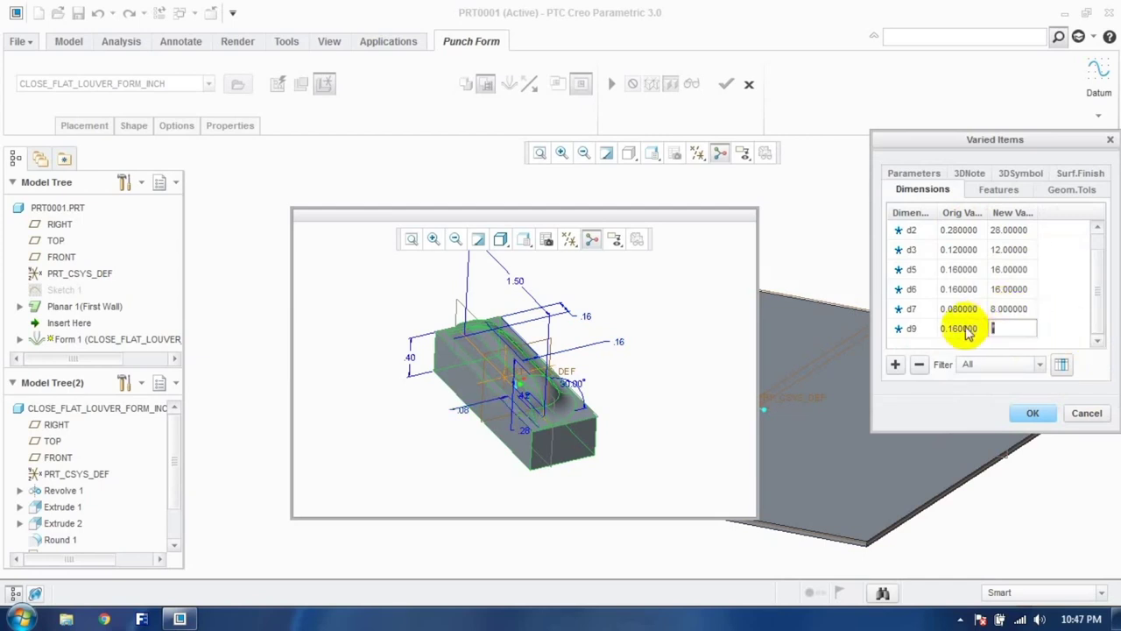
click(1032, 412)
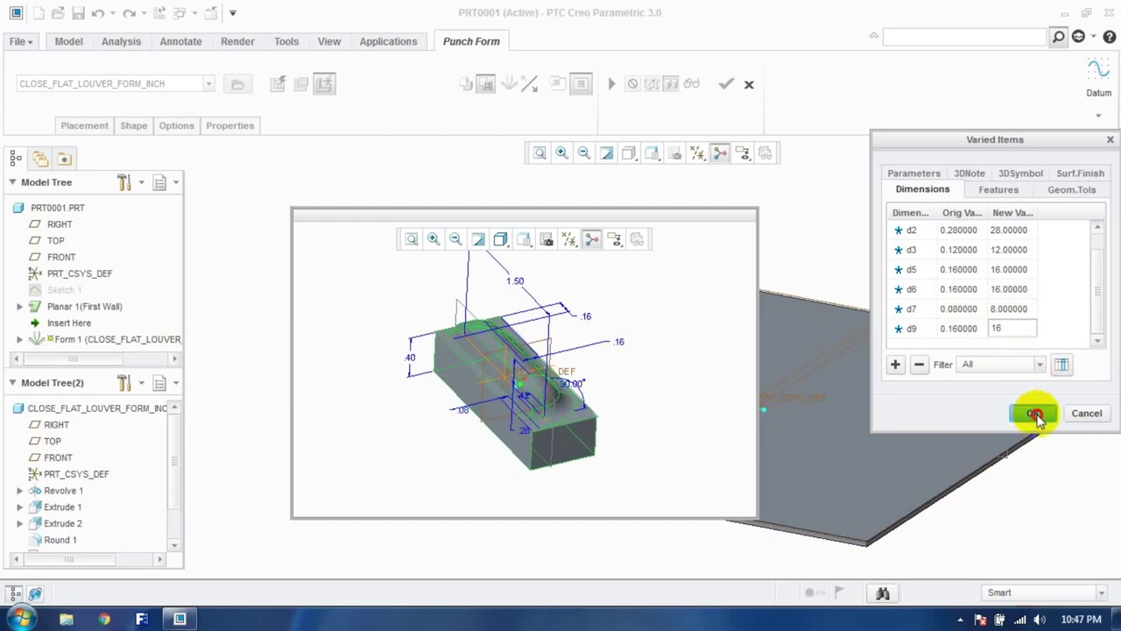
click(549, 347)
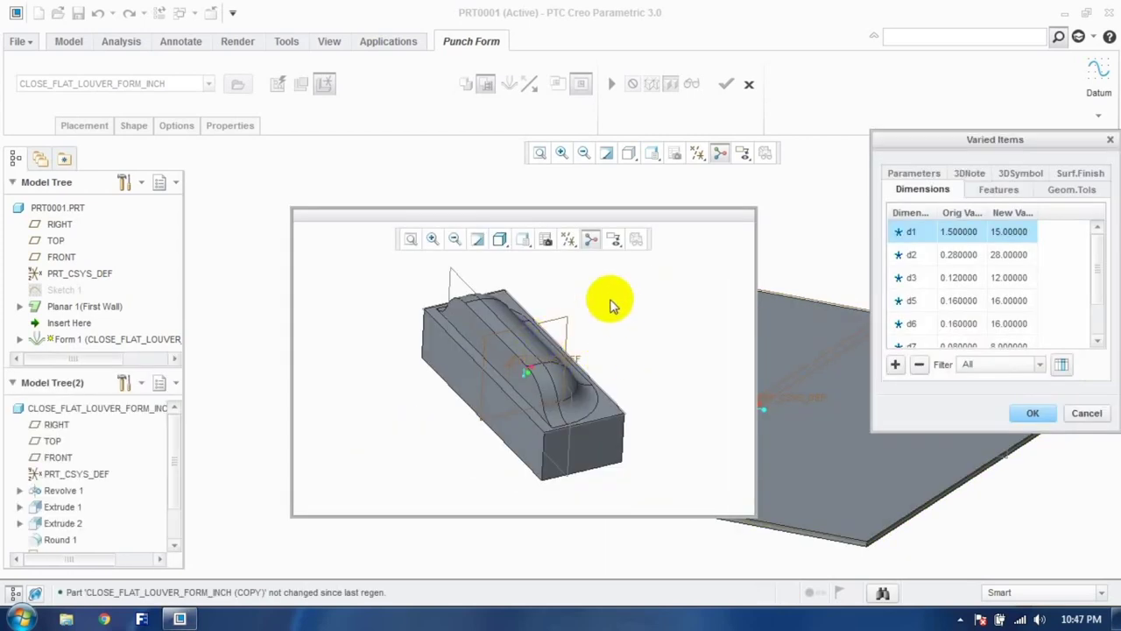
drag(540, 214, 435, 169)
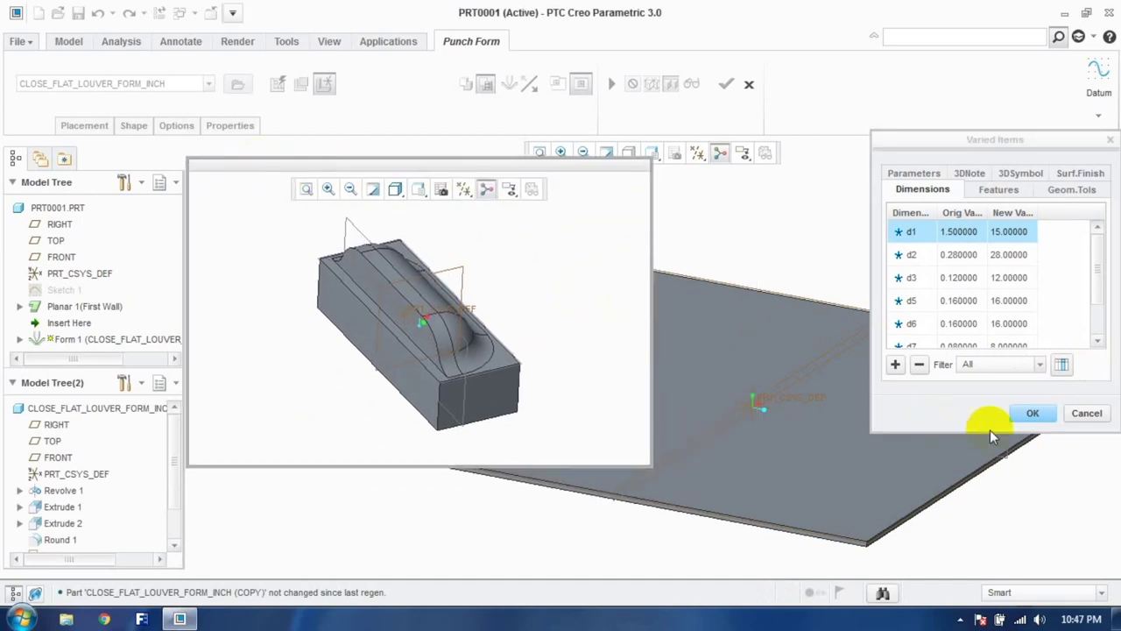
Step: Accept the varied dimensions, shift the punch placement to a 19.90 offset and try applying it
click(1032, 412)
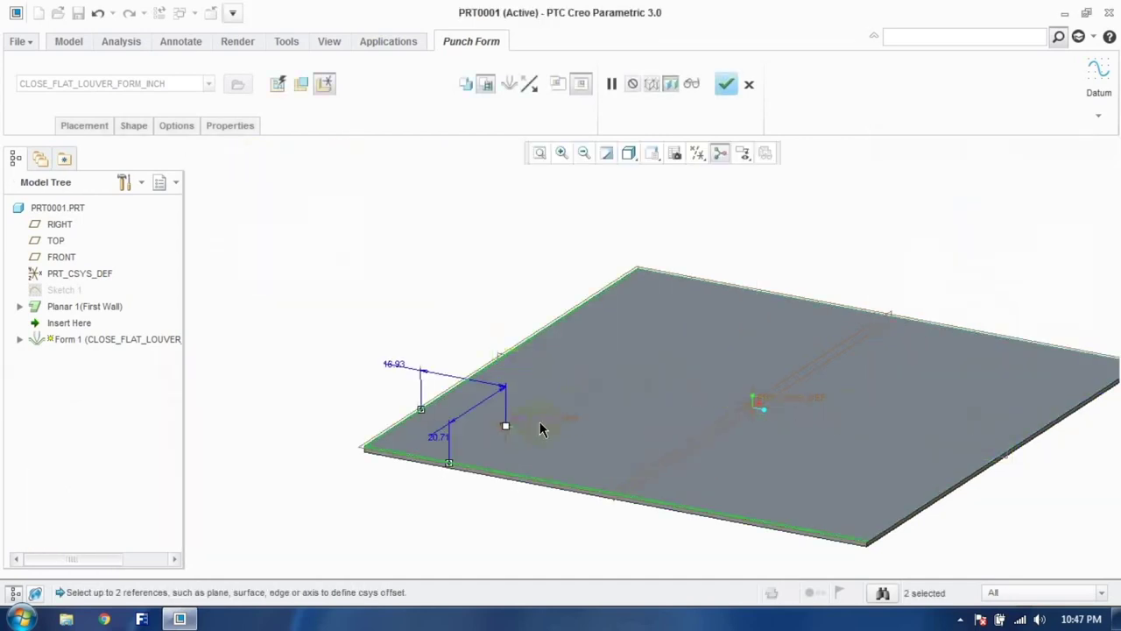
drag(508, 429, 503, 428)
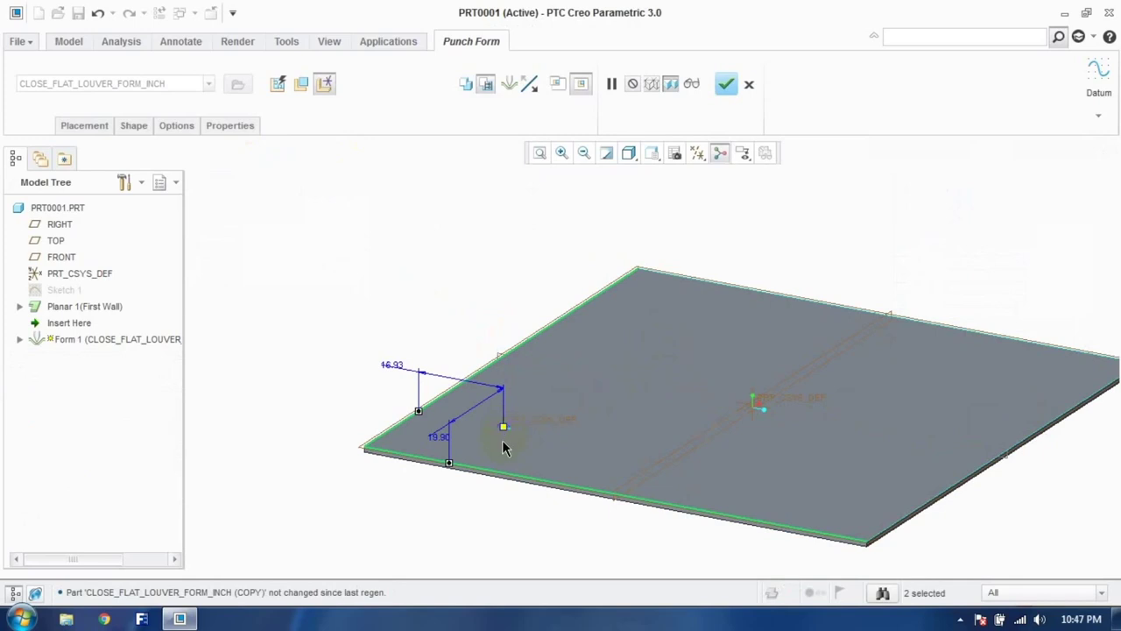
click(726, 84)
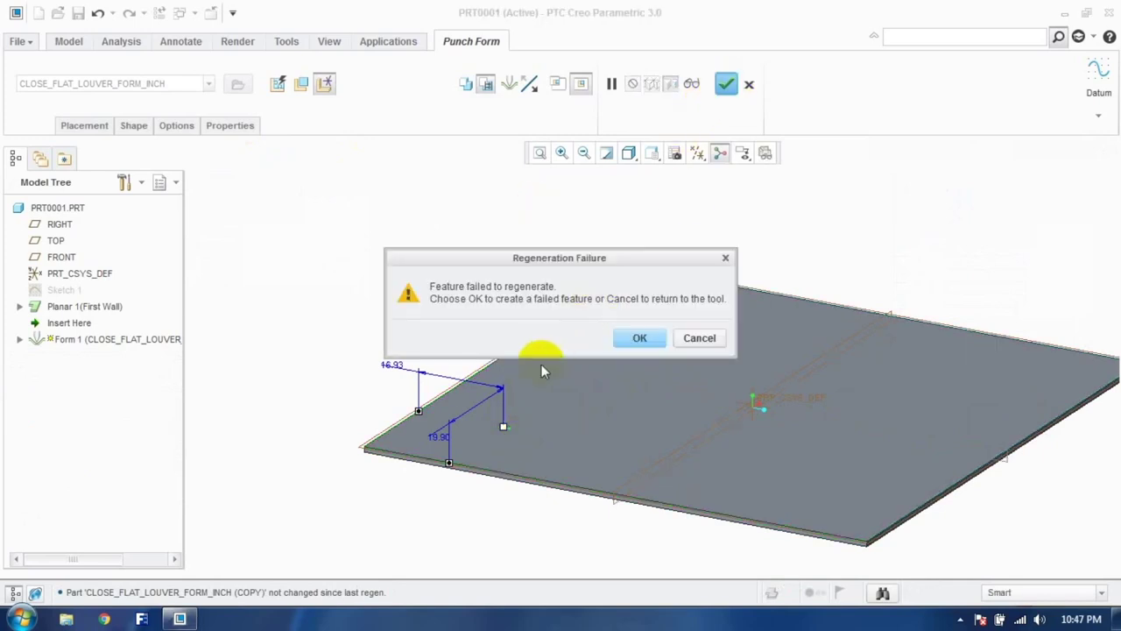
click(676, 344)
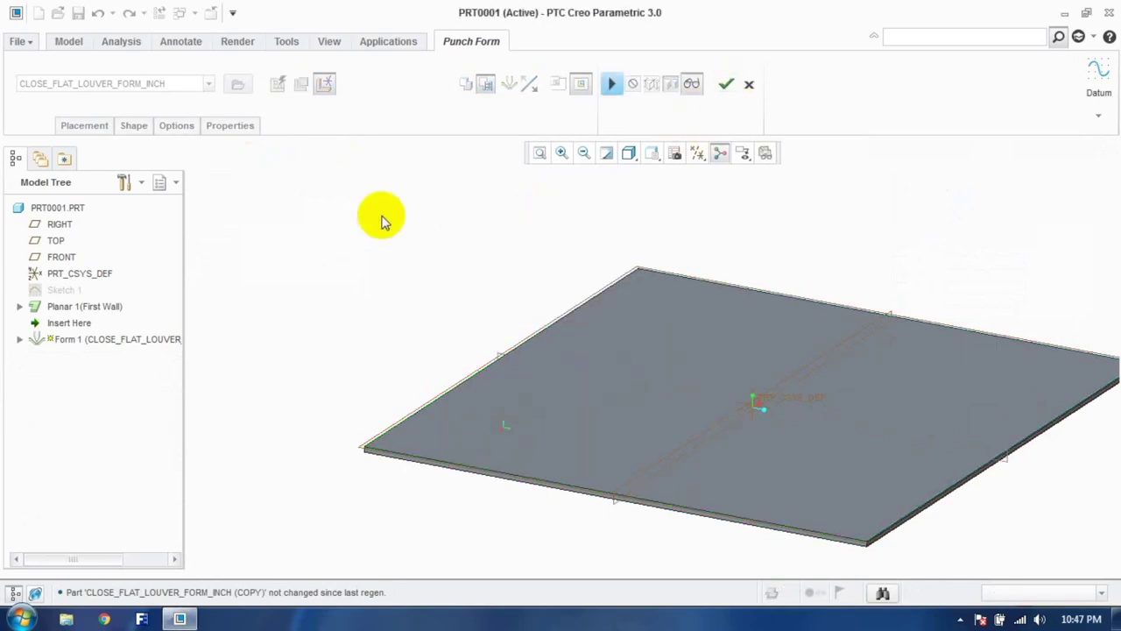
Step: Reference the plate's front edge, reapply the form and accept Form 1 as failed
click(613, 84)
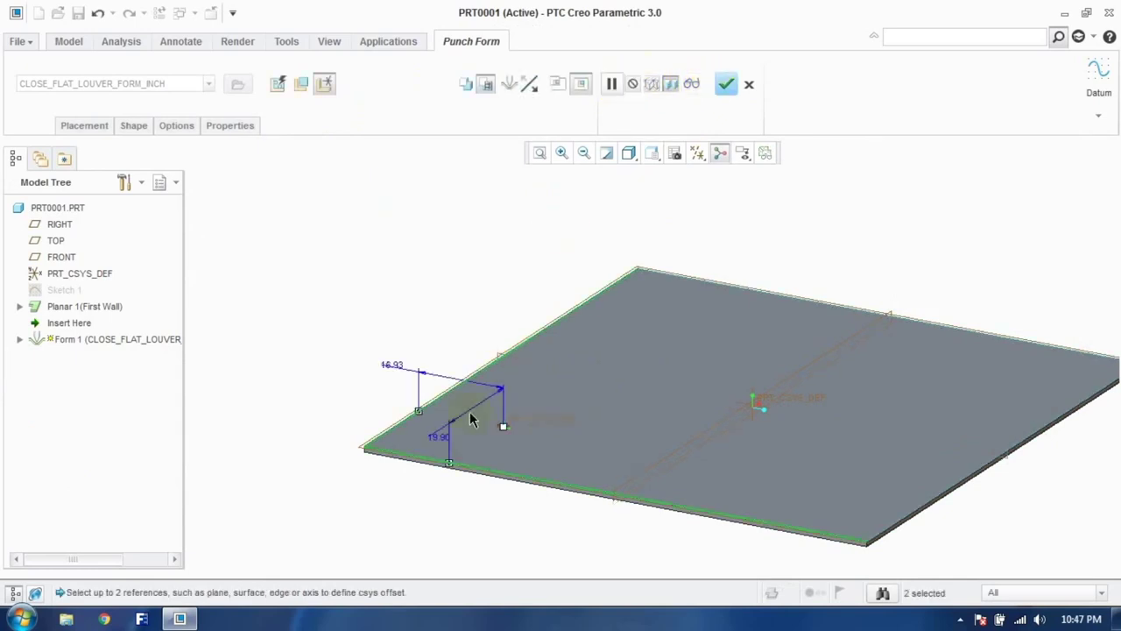
click(467, 471)
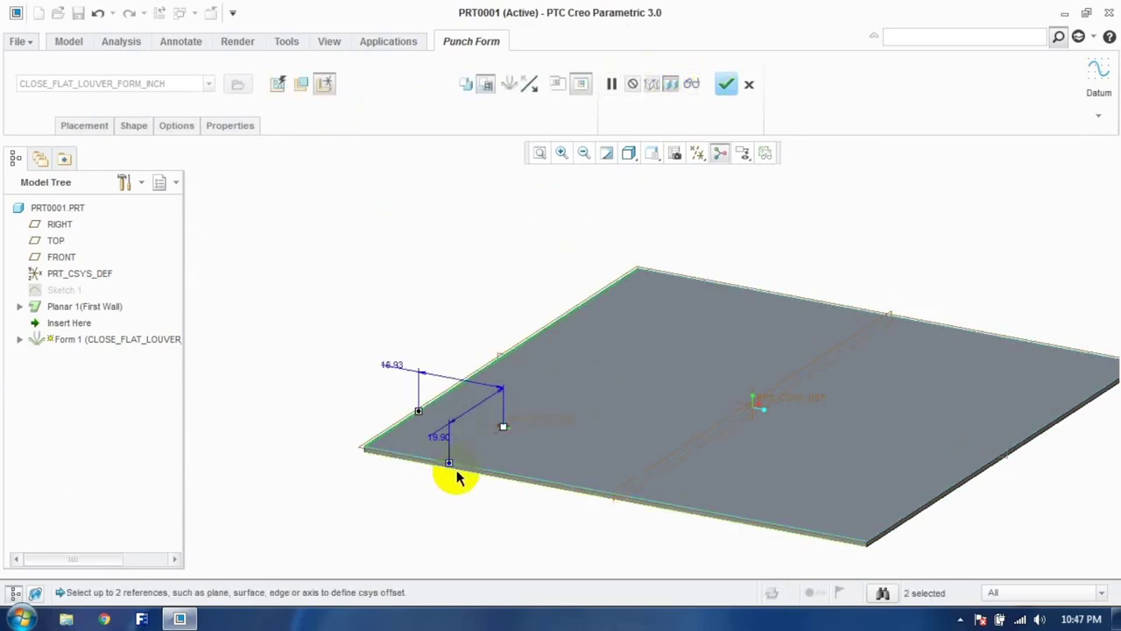
scroll(432, 426, up, 5)
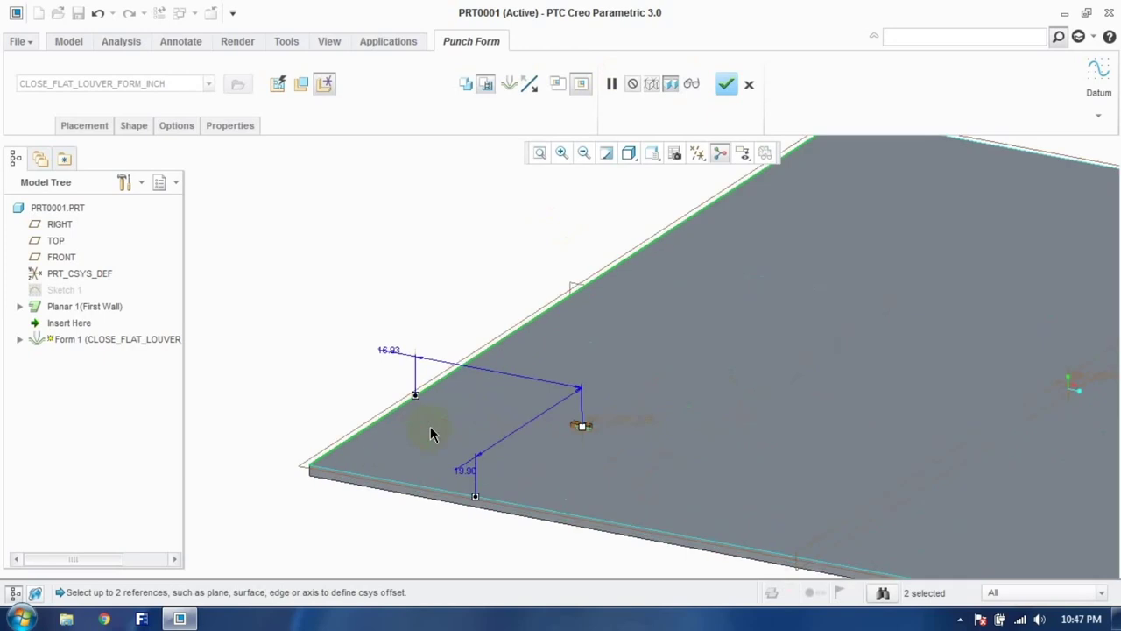
scroll(632, 435, up, 3)
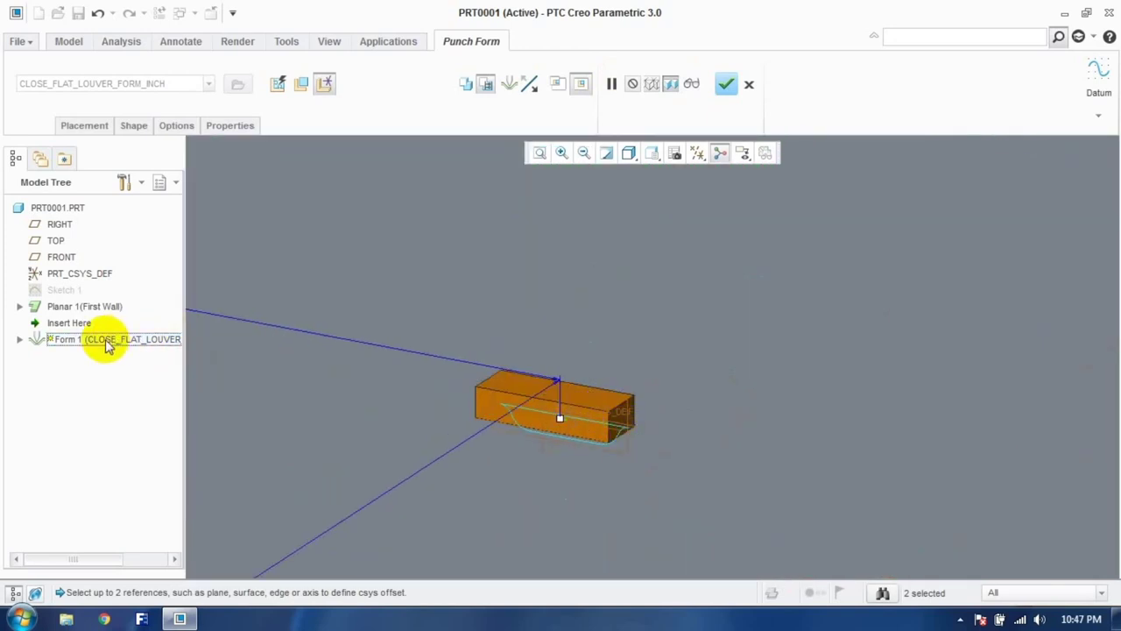
click(20, 340)
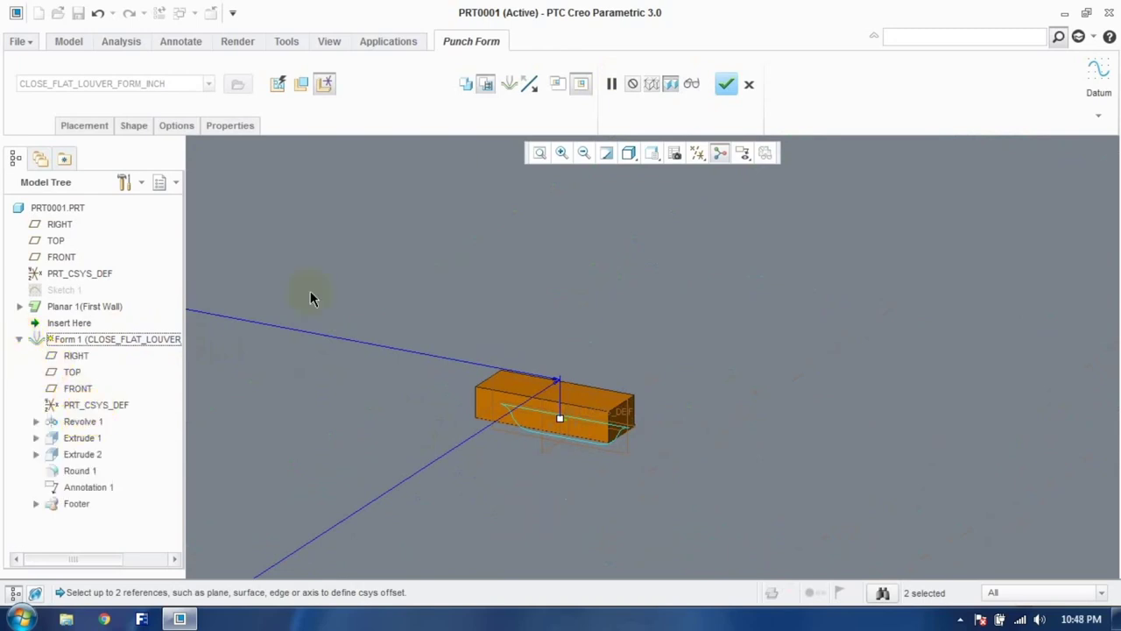
click(726, 83)
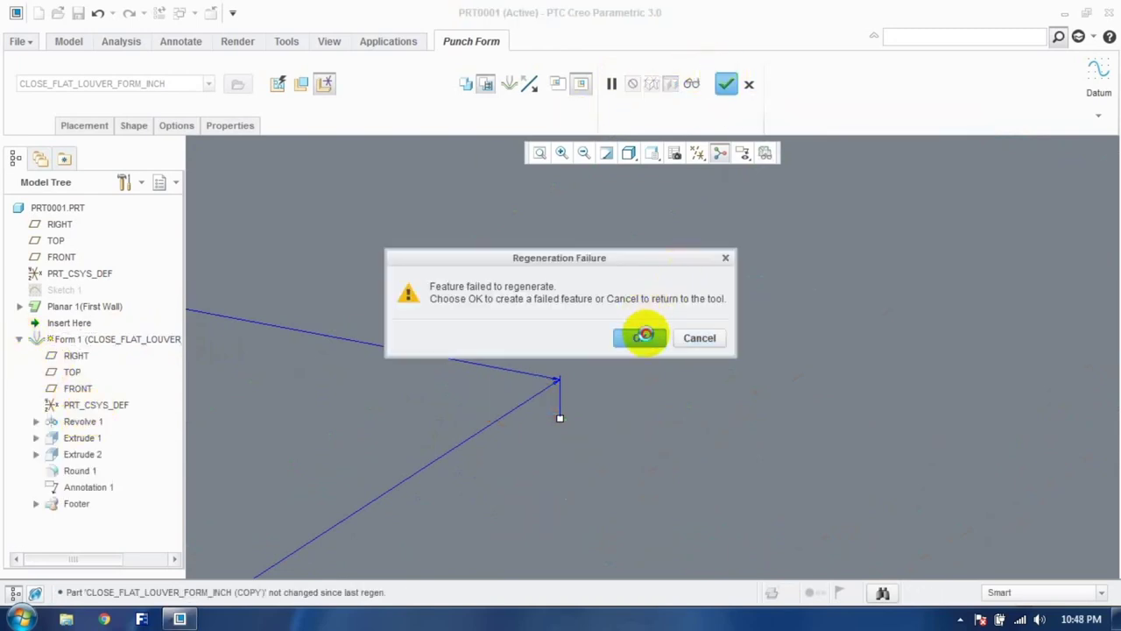
click(643, 336)
Step: Delete the failed Form 1 feature from the Model Tree
click(326, 309)
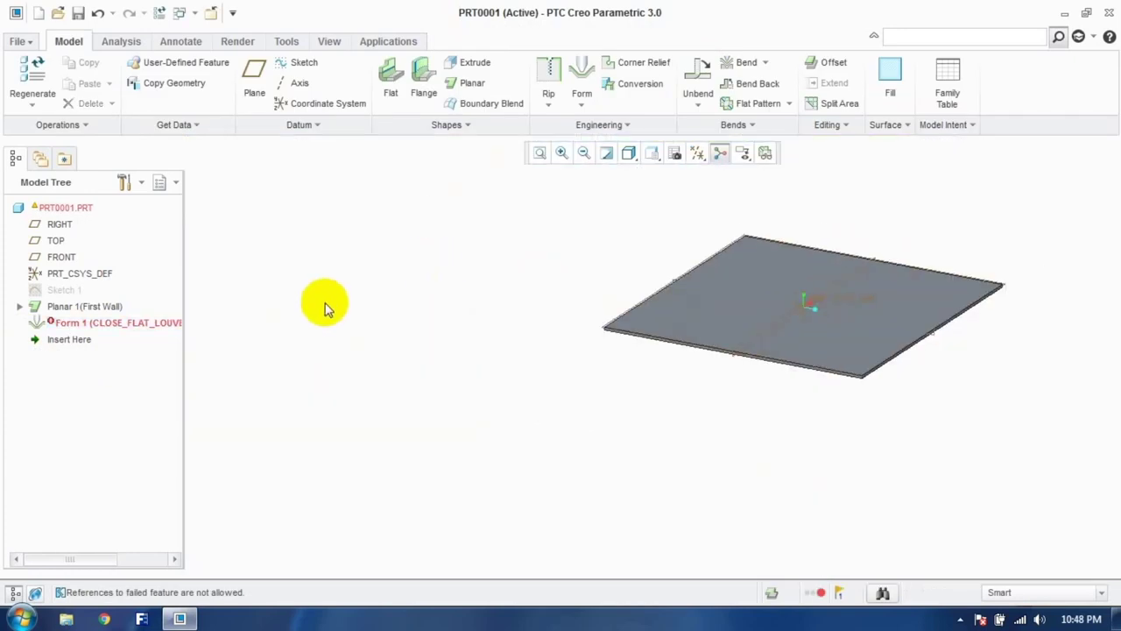
right_click(155, 321)
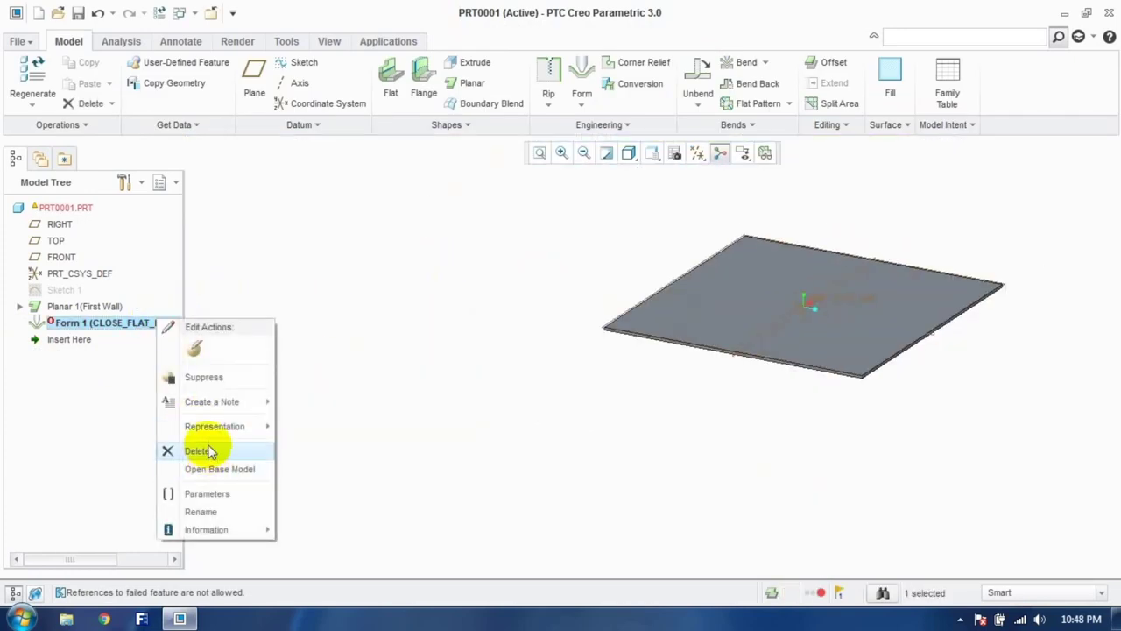
click(213, 450)
click(528, 326)
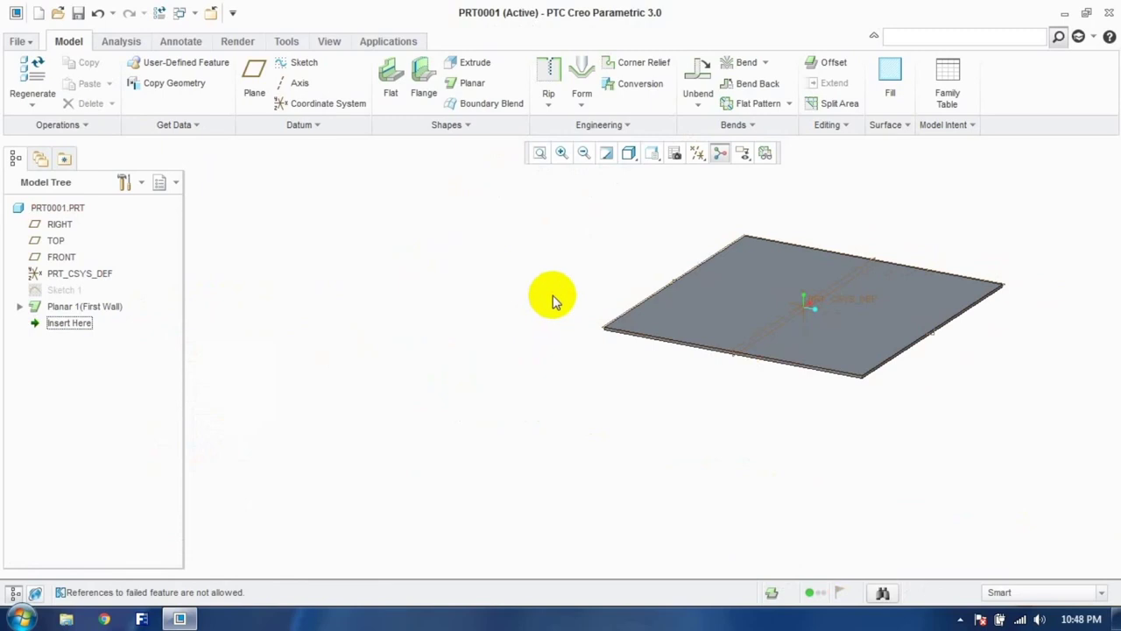
Step: Restart the louver punch form and offset it from two plate edges, one at 39.63
click(582, 74)
click(730, 310)
scroll(758, 298, down, 5)
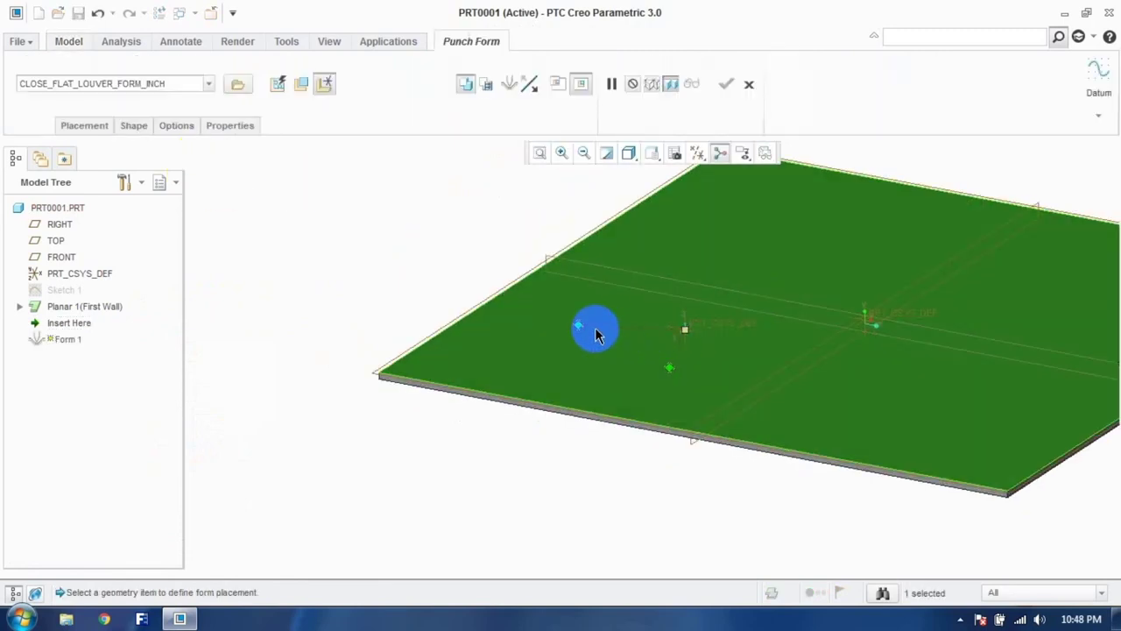
drag(577, 330, 534, 277)
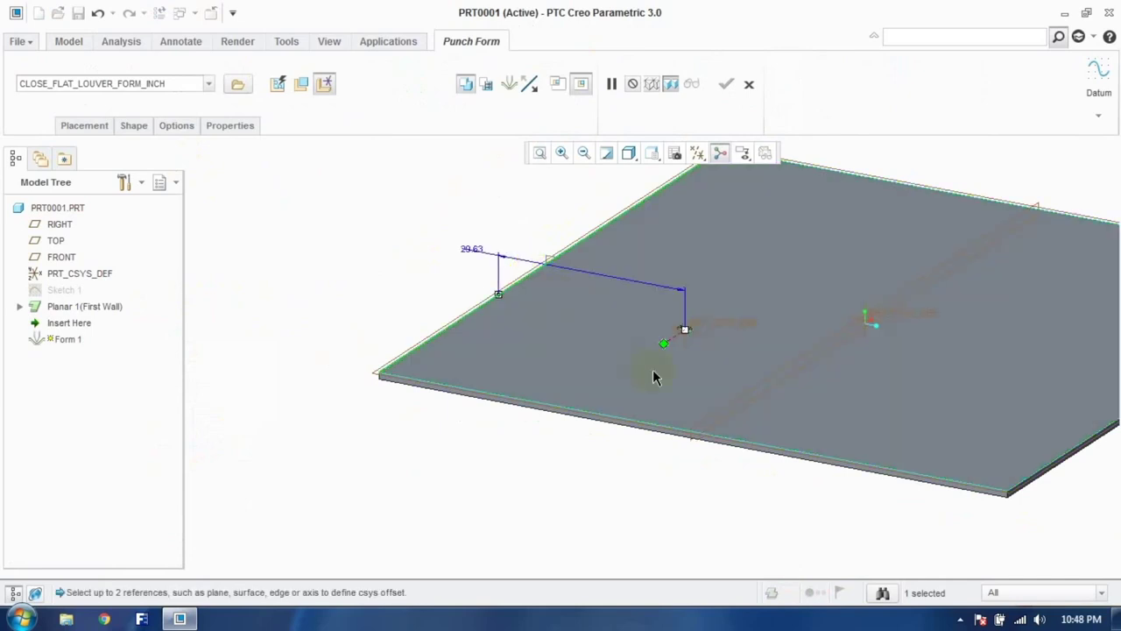
click(587, 413)
scroll(683, 325, down, 5)
scroll(683, 333, down, 2)
middle_drag(678, 341, 730, 356)
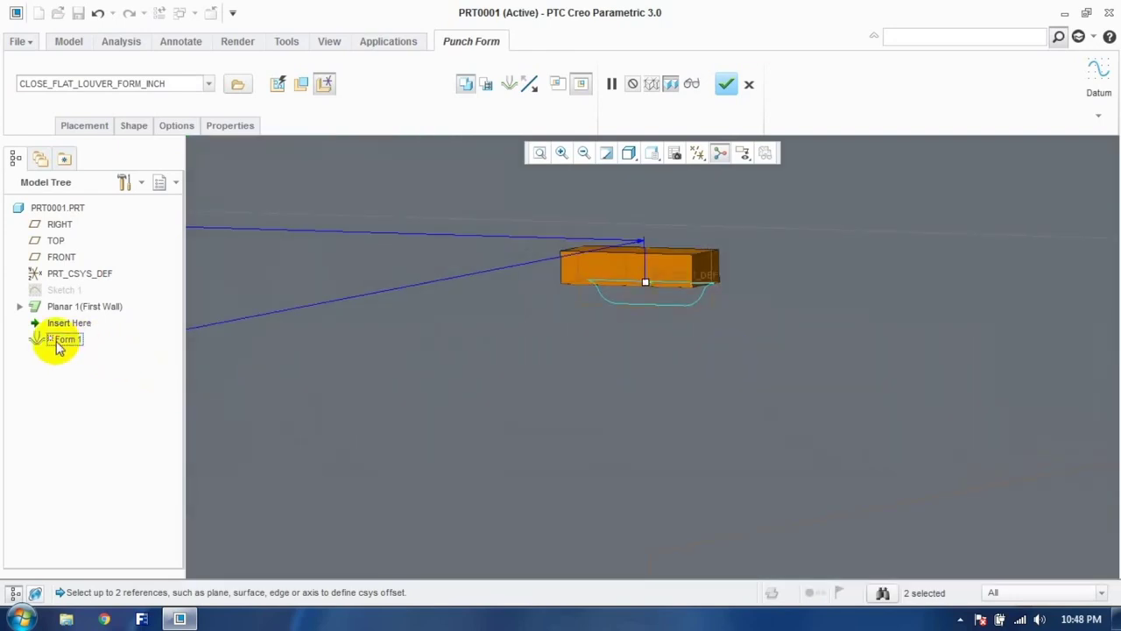
Step: Open the form's Vary Punch Model windows and close them unchanged
click(135, 126)
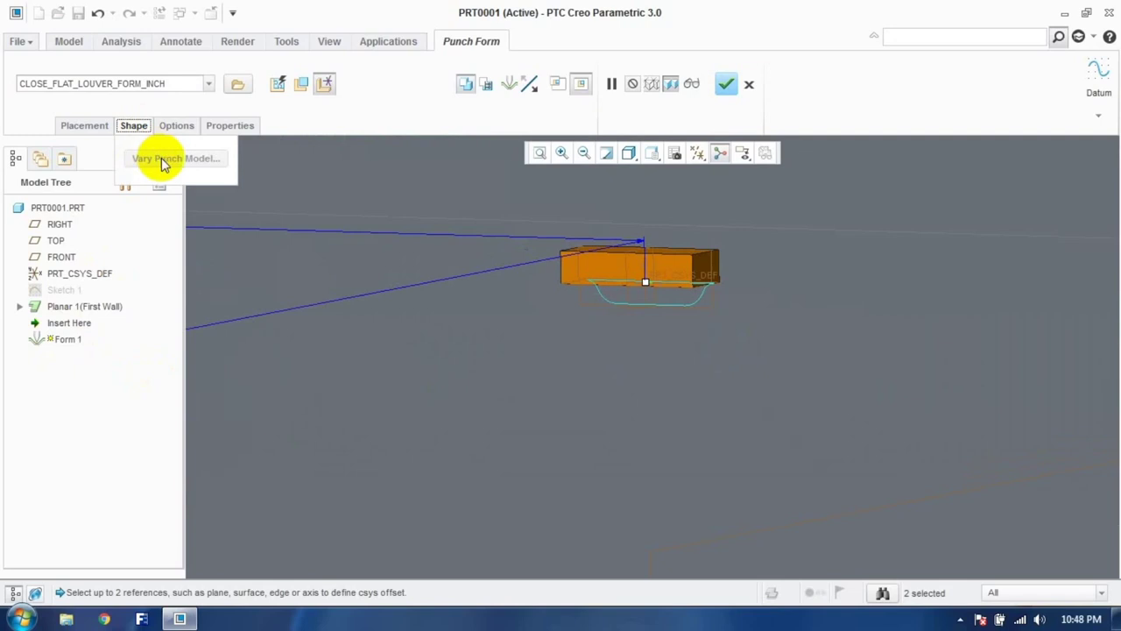
click(487, 85)
click(182, 159)
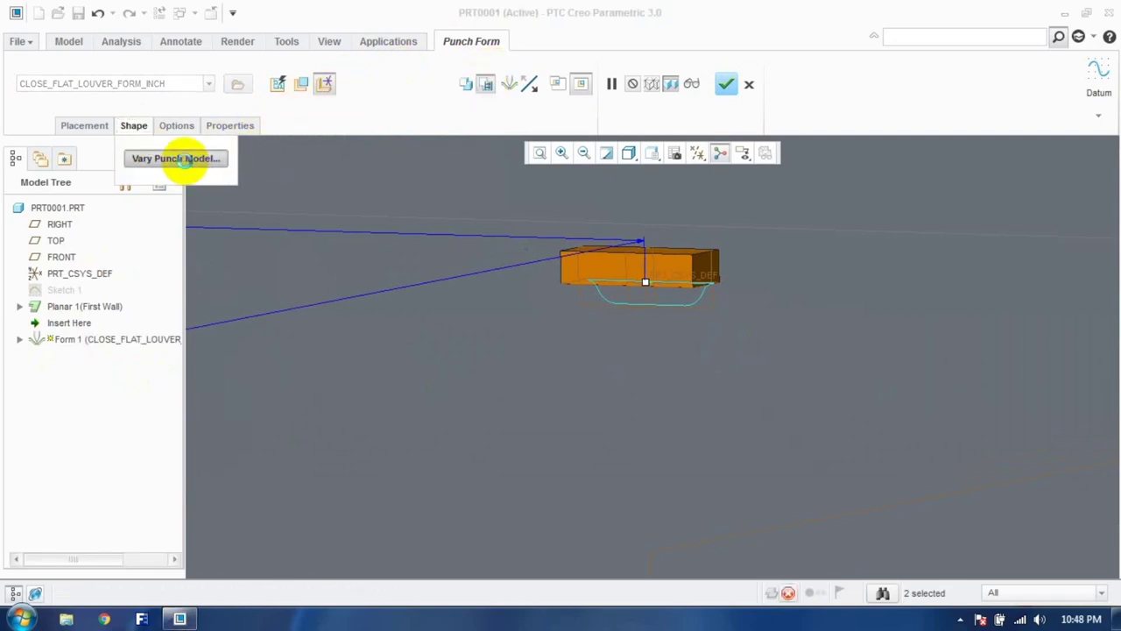
click(1028, 412)
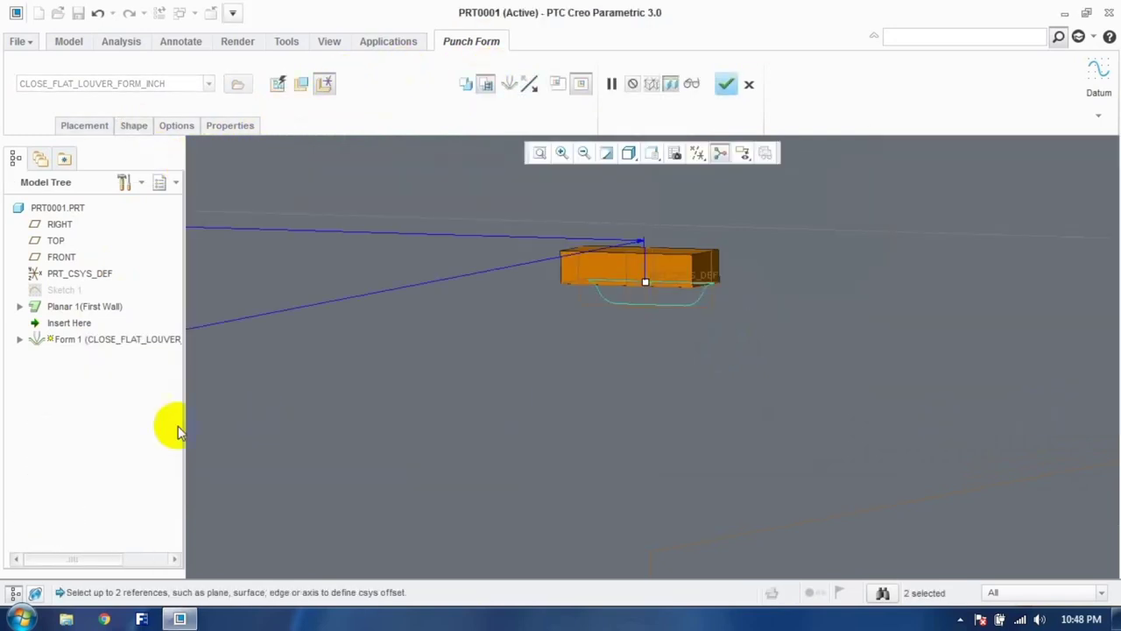
Step: Expand Form 1 and Revolve 1 in the Model Tree and select Section 1
click(20, 340)
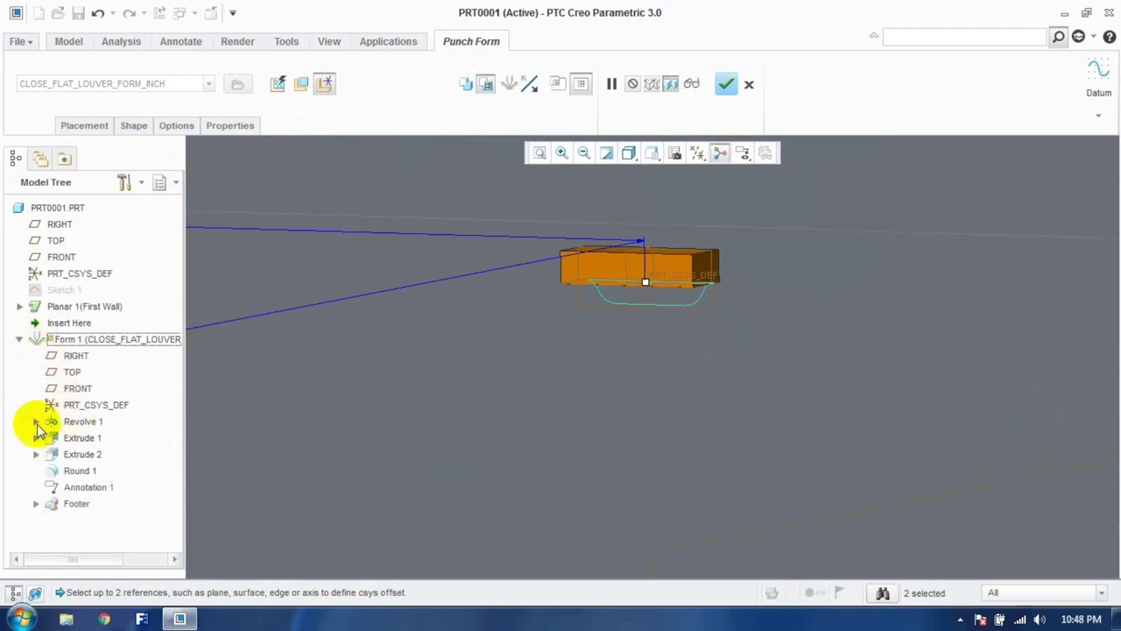
click(80, 424)
click(36, 421)
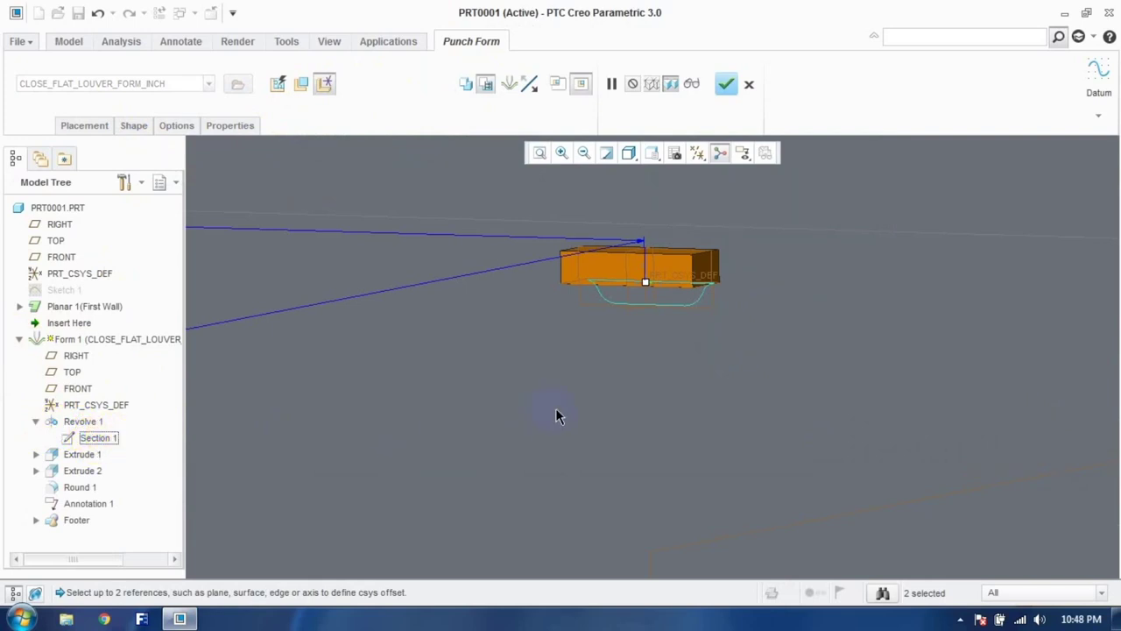
scroll(558, 408, down, 3)
scroll(566, 413, up, 3)
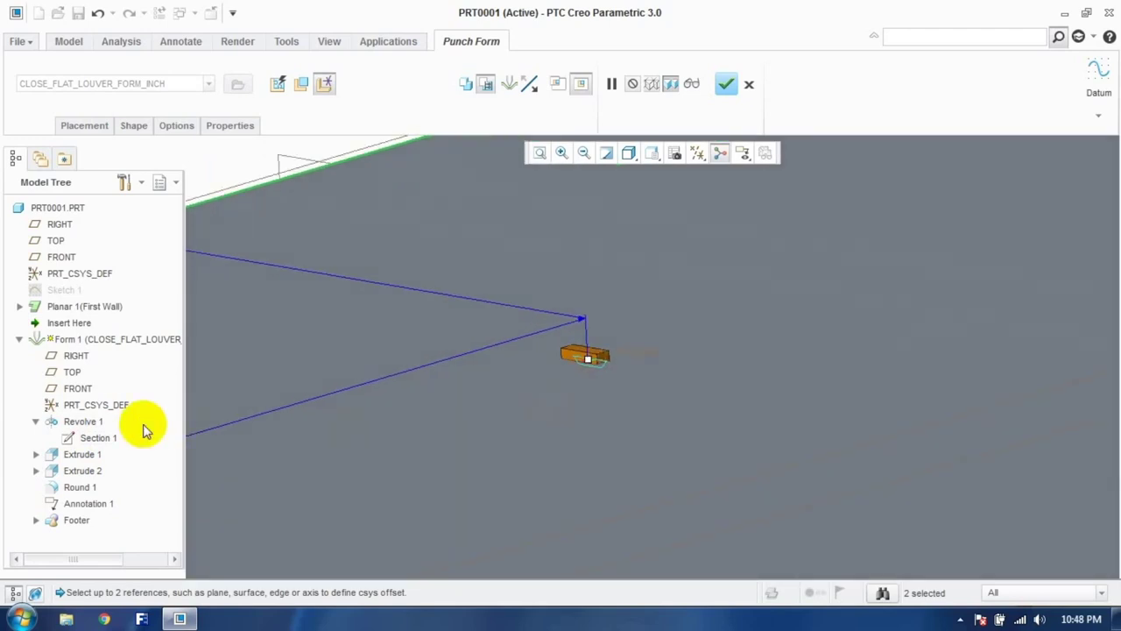
click(98, 438)
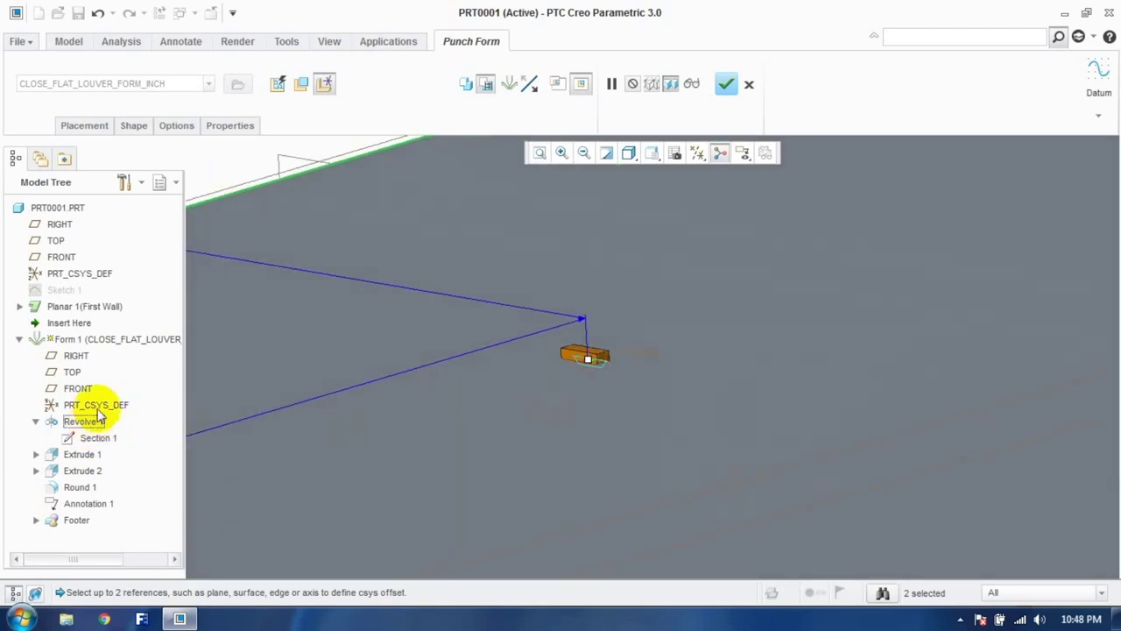
click(135, 127)
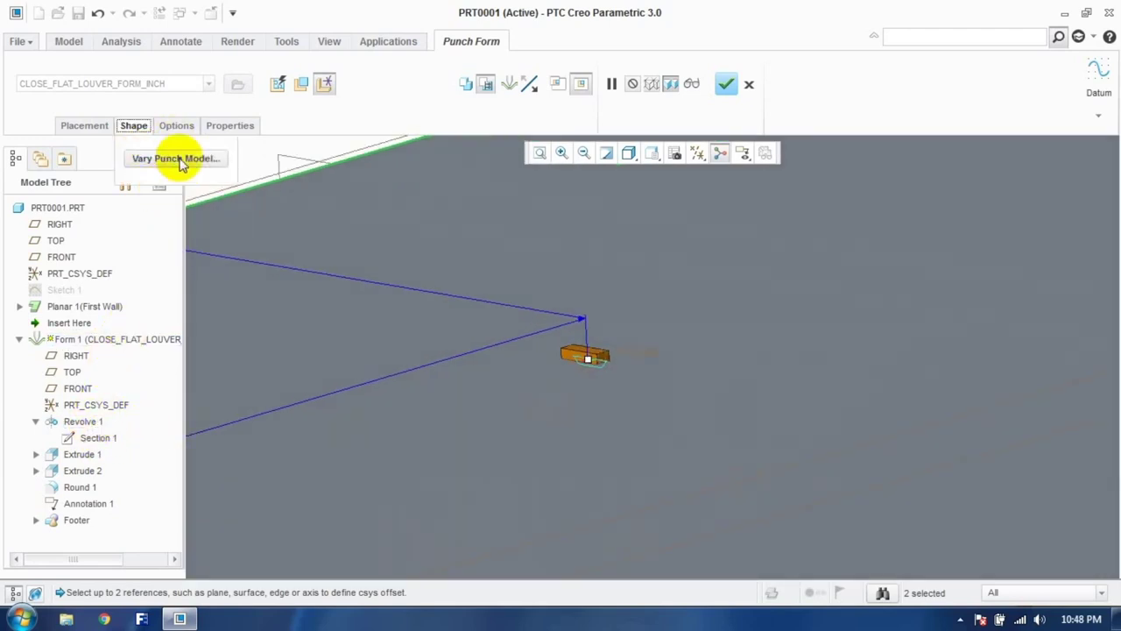
Step: Add the 0.40 height dimension as d4 and set its new value to 4
click(178, 159)
click(531, 375)
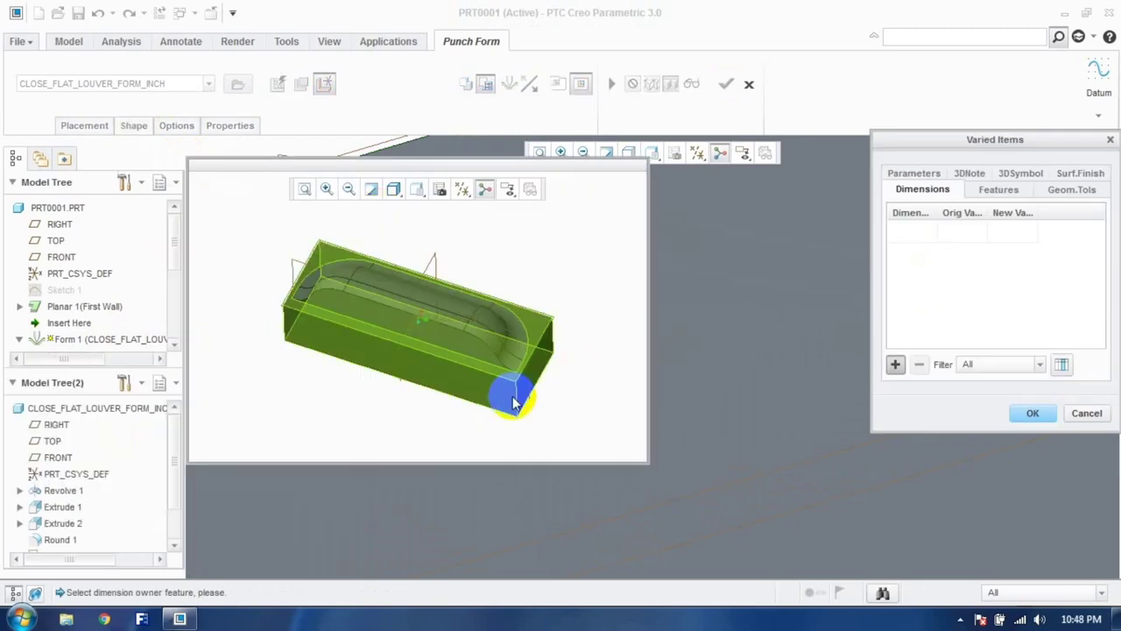
mouse_move(346, 379)
middle_down()
mouse_move(345, 363)
mouse_move(315, 350)
mouse_move(338, 353)
mouse_move(338, 366)
mouse_move(250, 338)
middle_up()
click(277, 350)
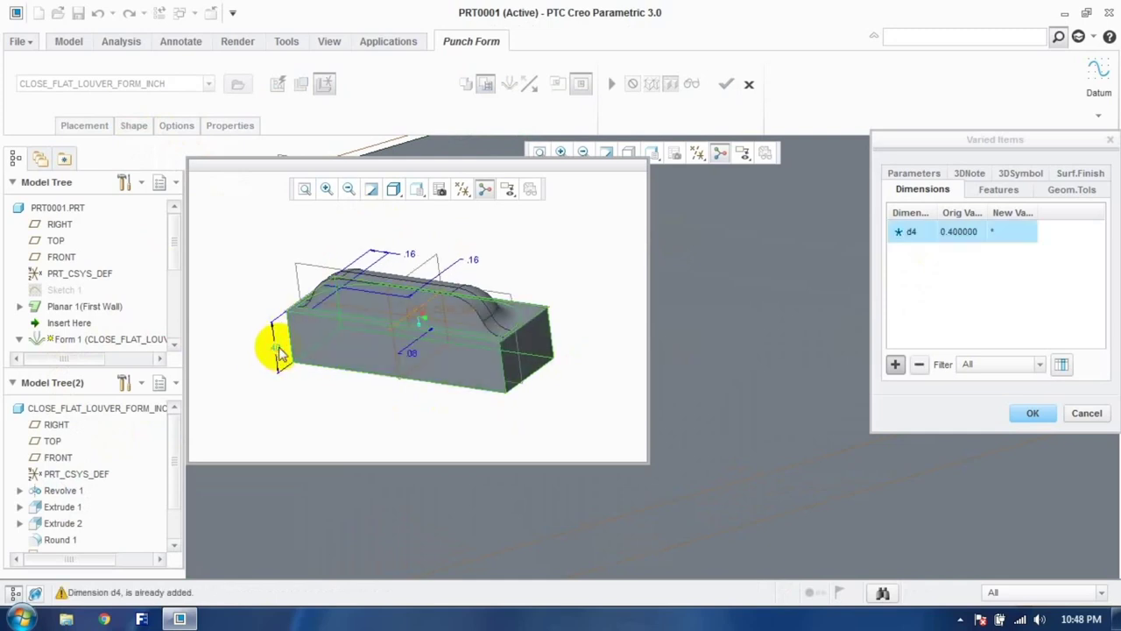
click(1010, 230)
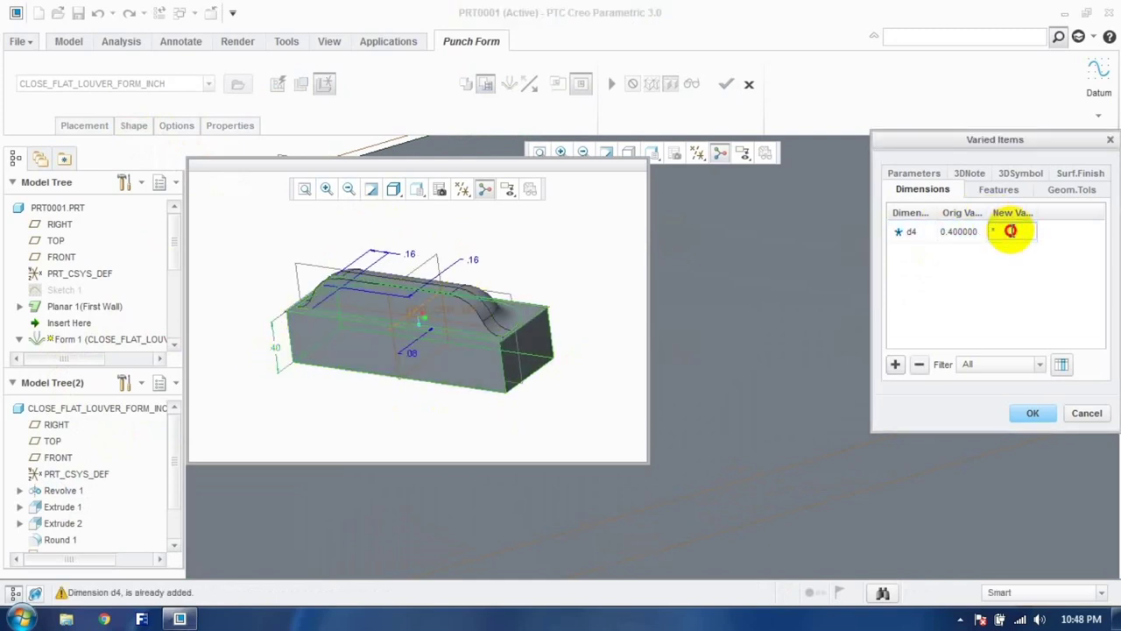
text(4)
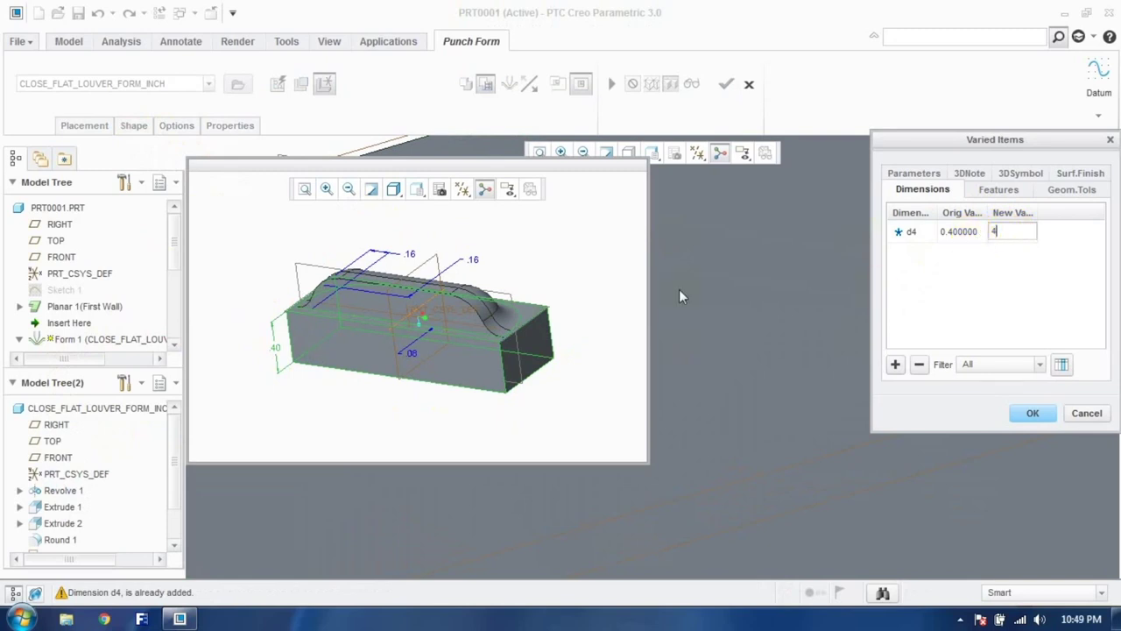
click(523, 247)
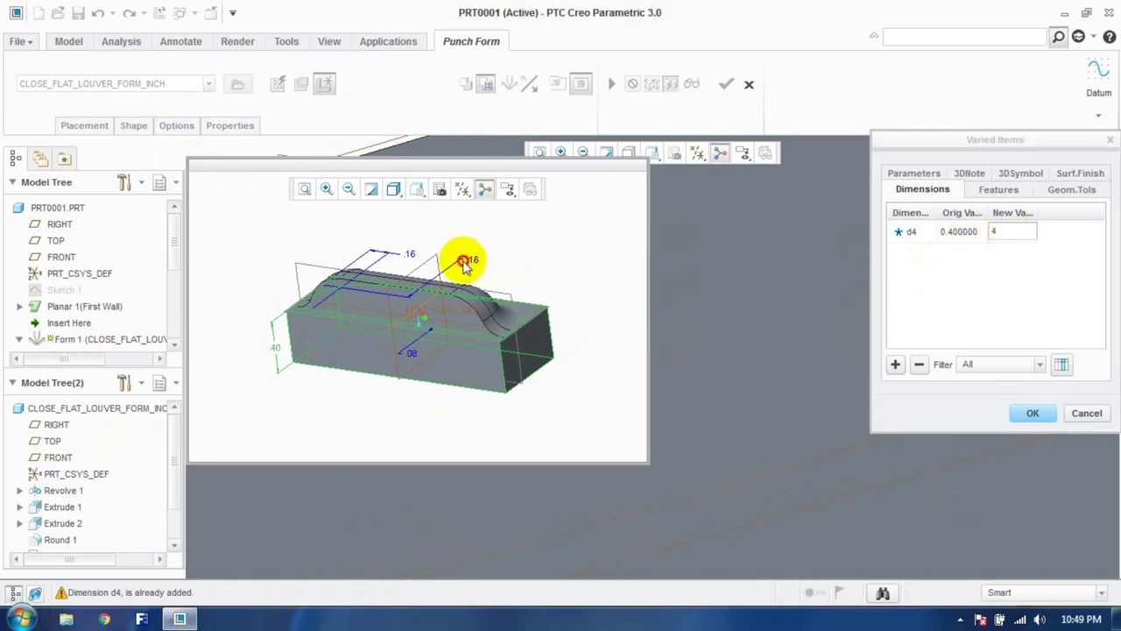
Step: Add the two 0.16 dimensions (d6, d5) and the 0.08 dimension (d7) to vary
click(916, 280)
click(895, 364)
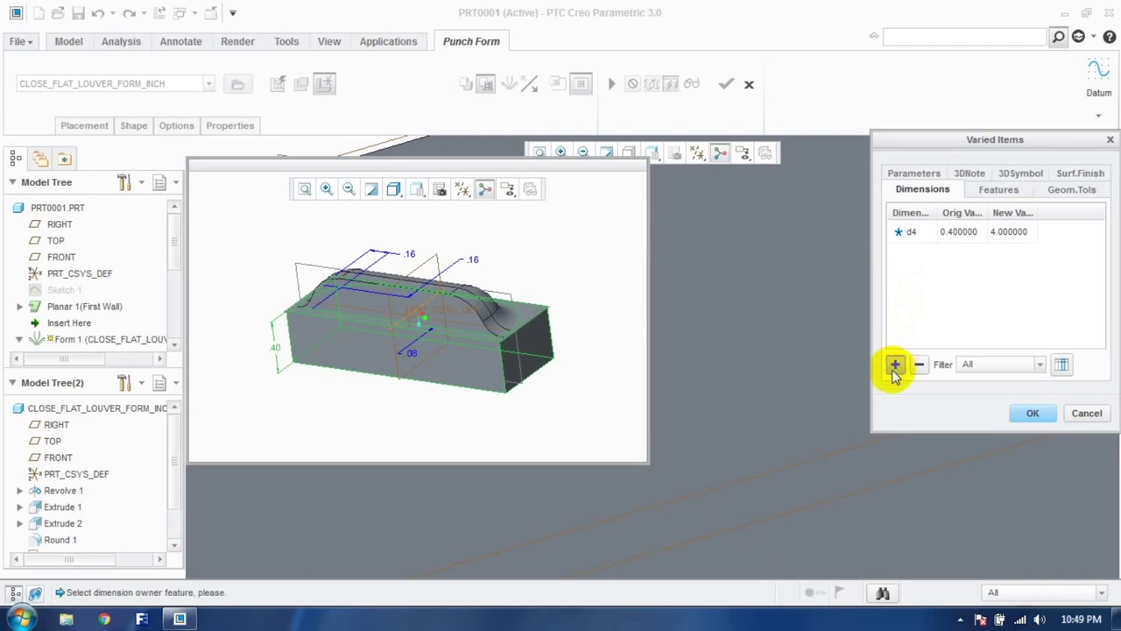
click(985, 364)
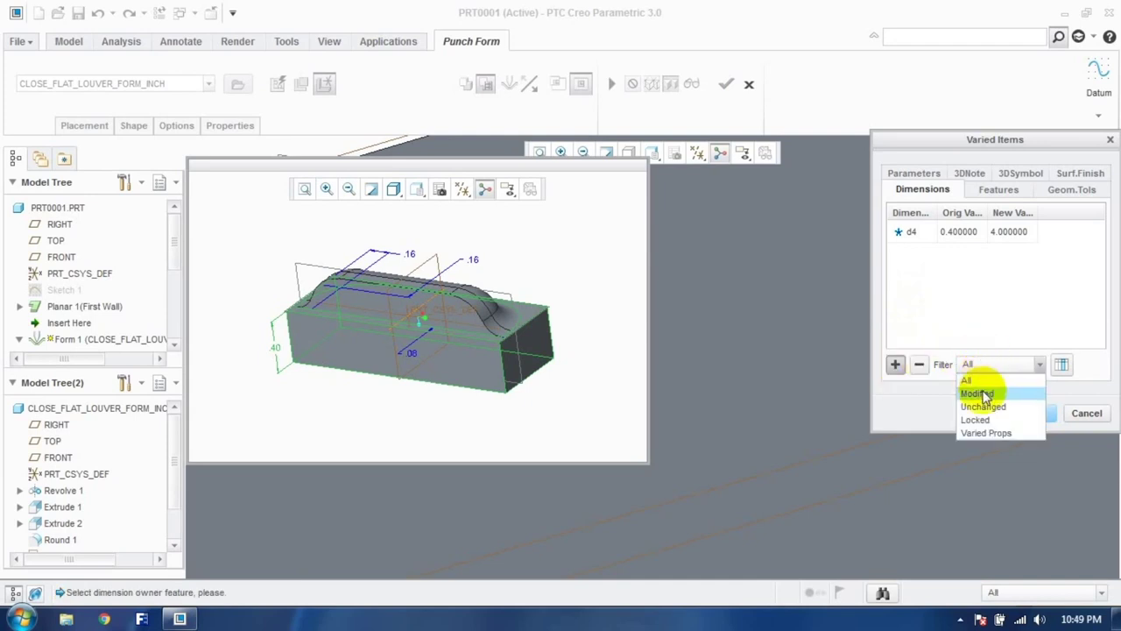
click(992, 324)
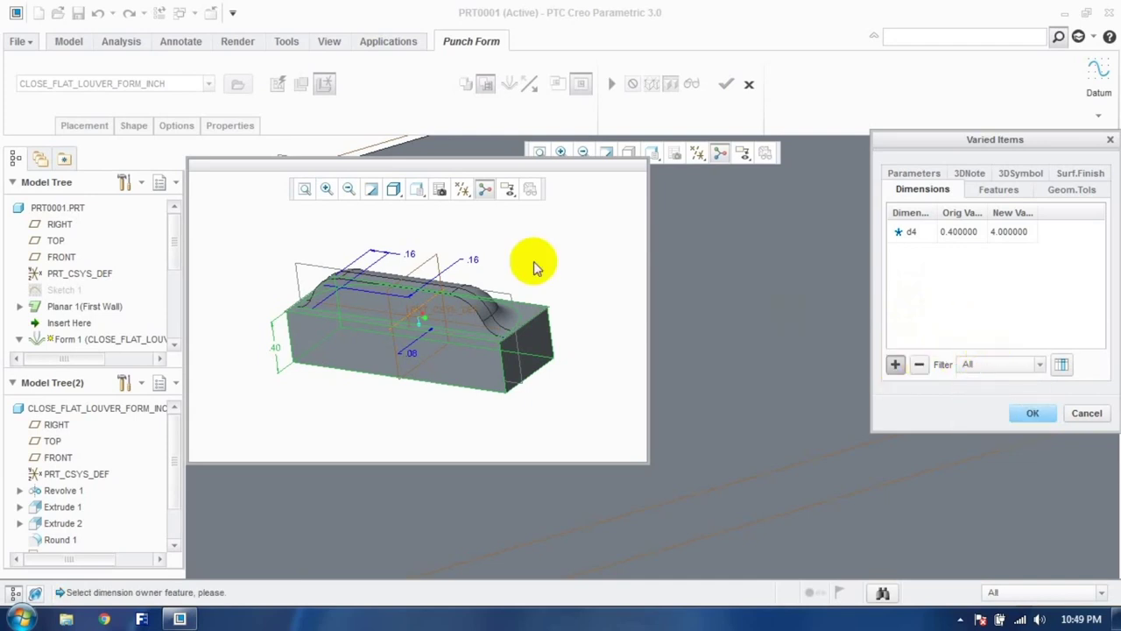
click(471, 258)
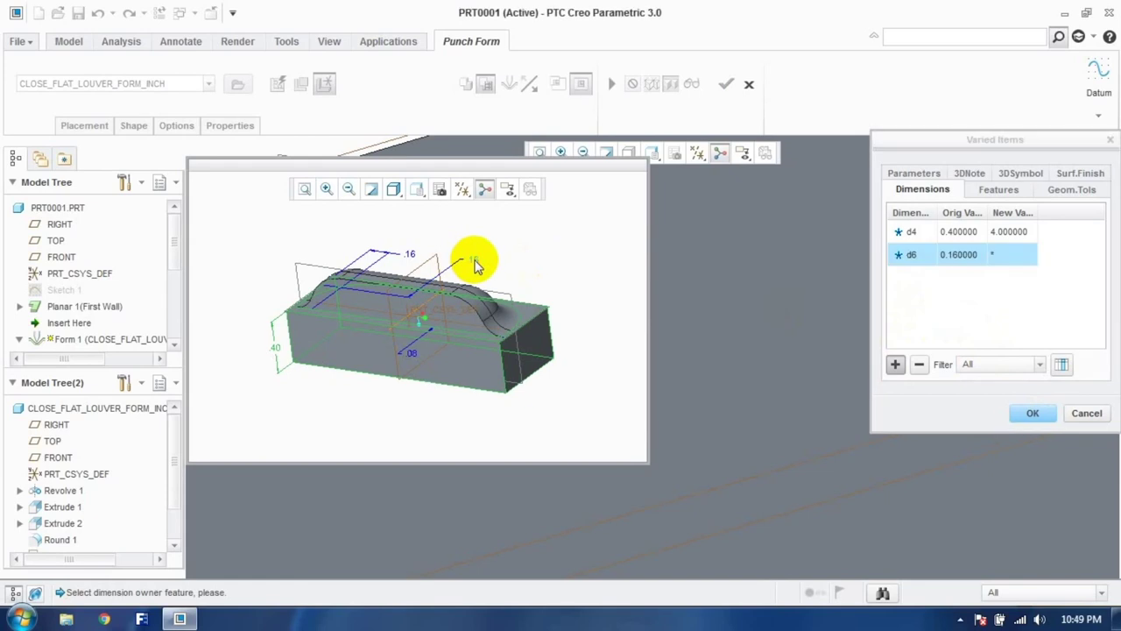
click(410, 252)
click(412, 352)
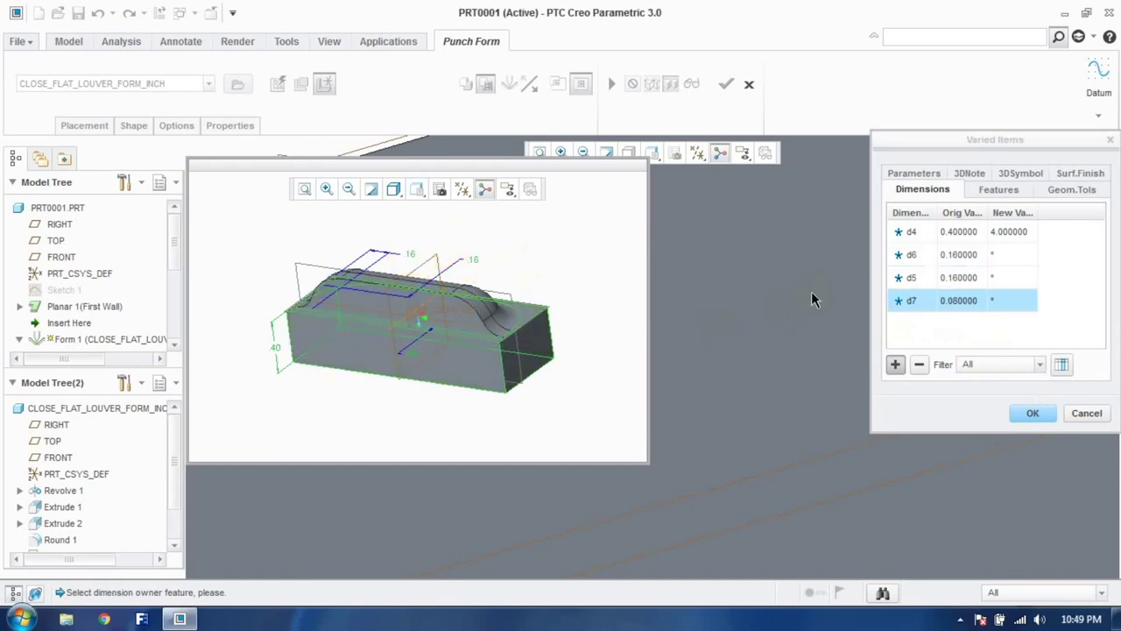
Step: Set d6 and d5 to 1.6 and d7 to 0.8, then apply them
click(999, 254)
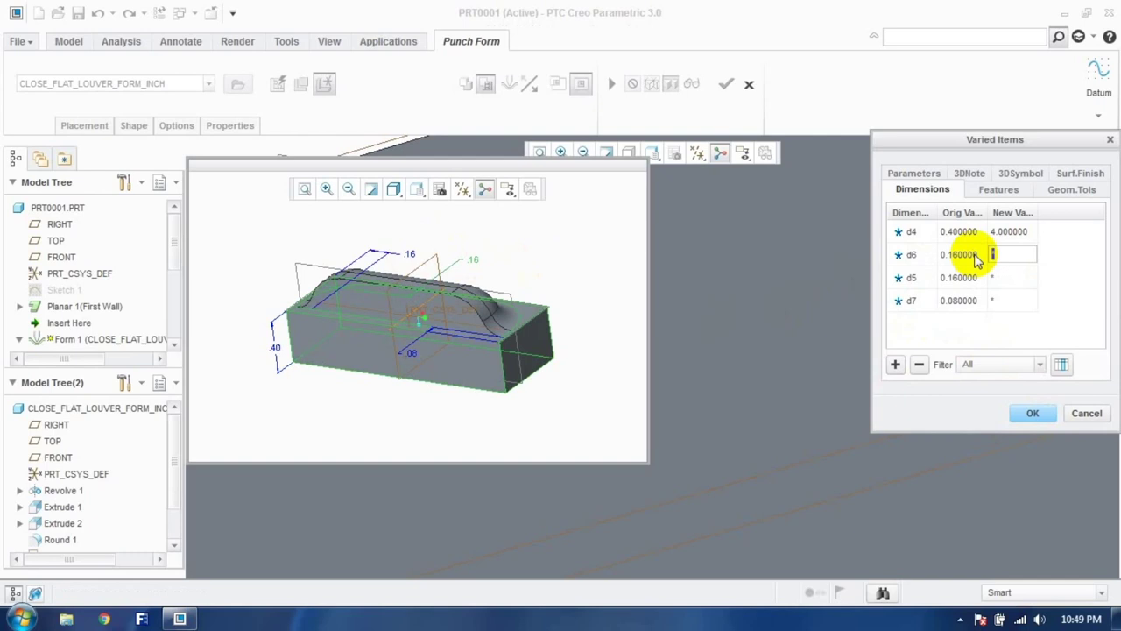
text(1.6)
click(1007, 280)
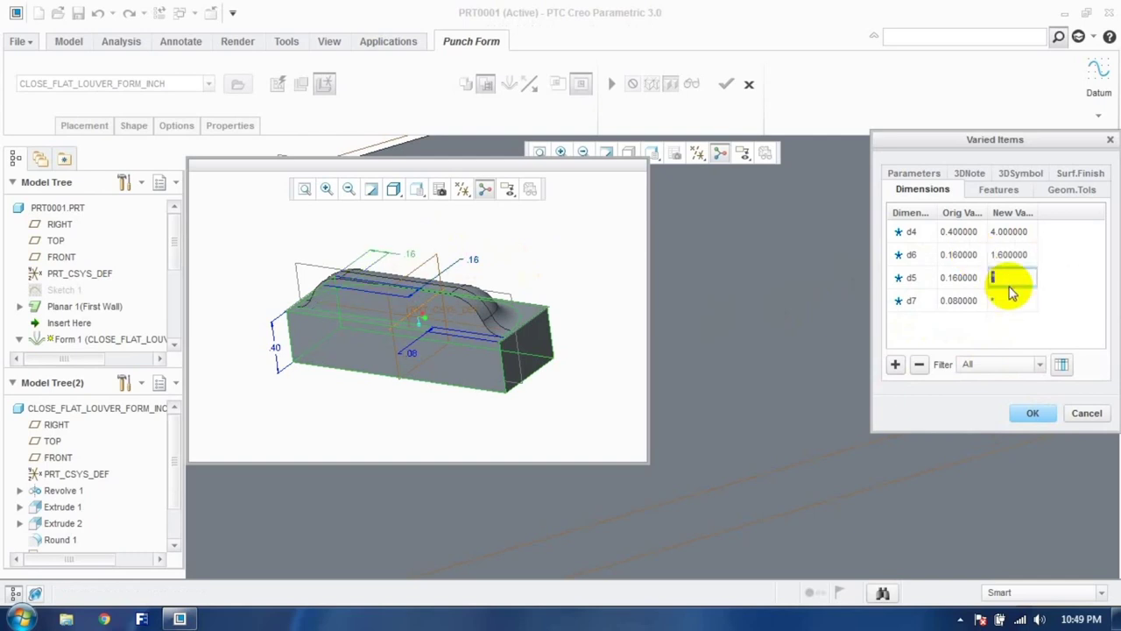
click(1007, 300)
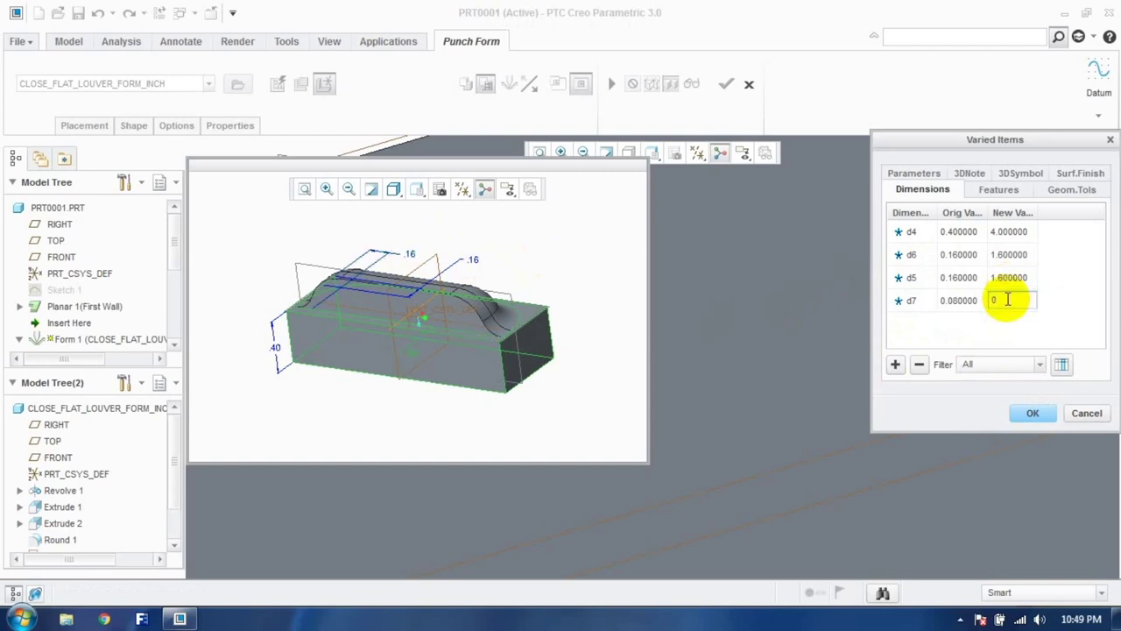
click(990, 340)
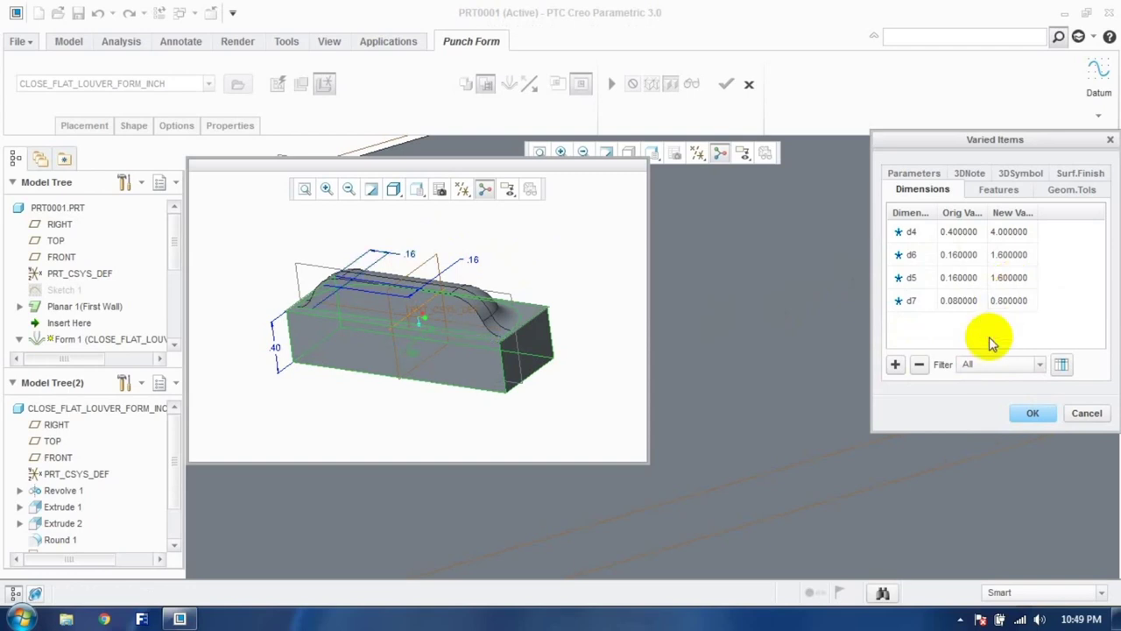
click(1033, 414)
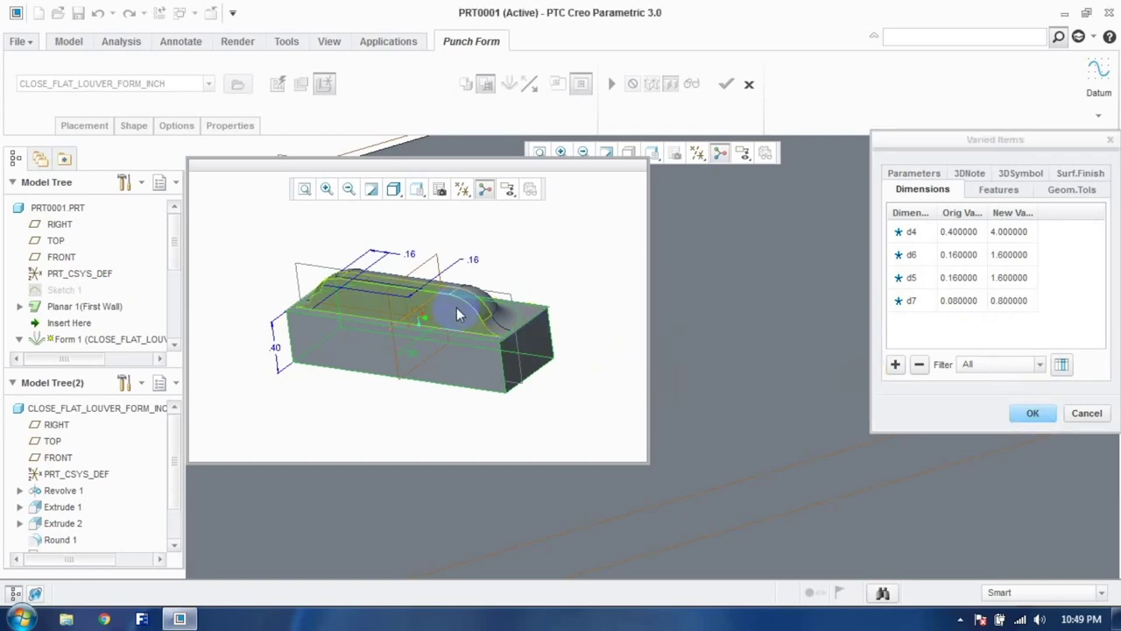
Step: Add the 1.50, 90° angle, 0.12 radius and 0.28 punch dimensions to the varied list
click(894, 365)
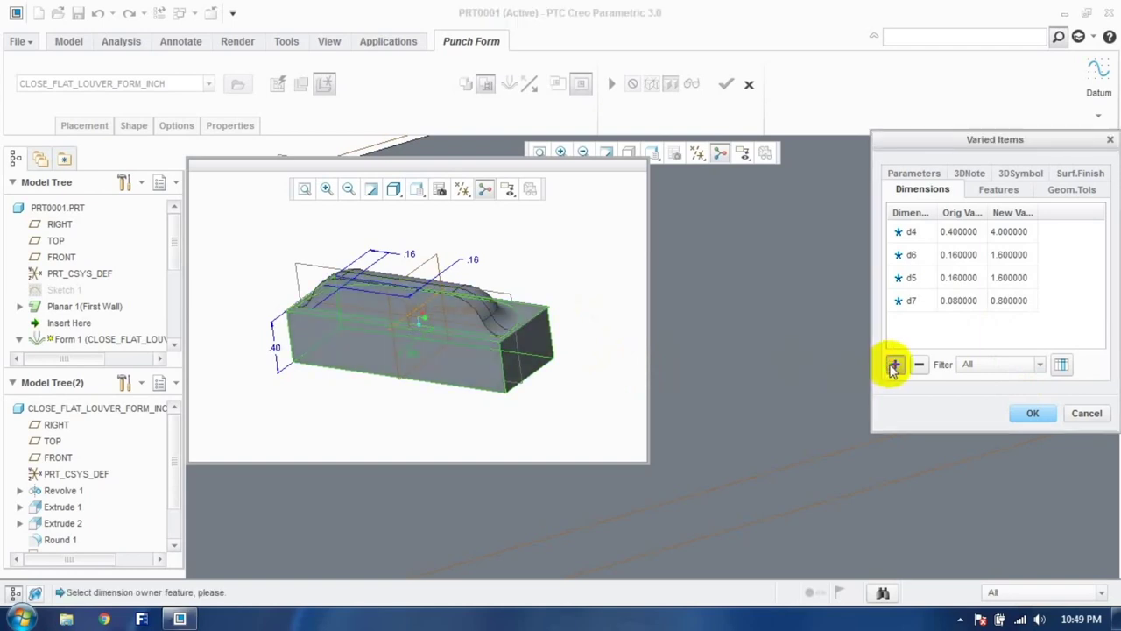
click(490, 324)
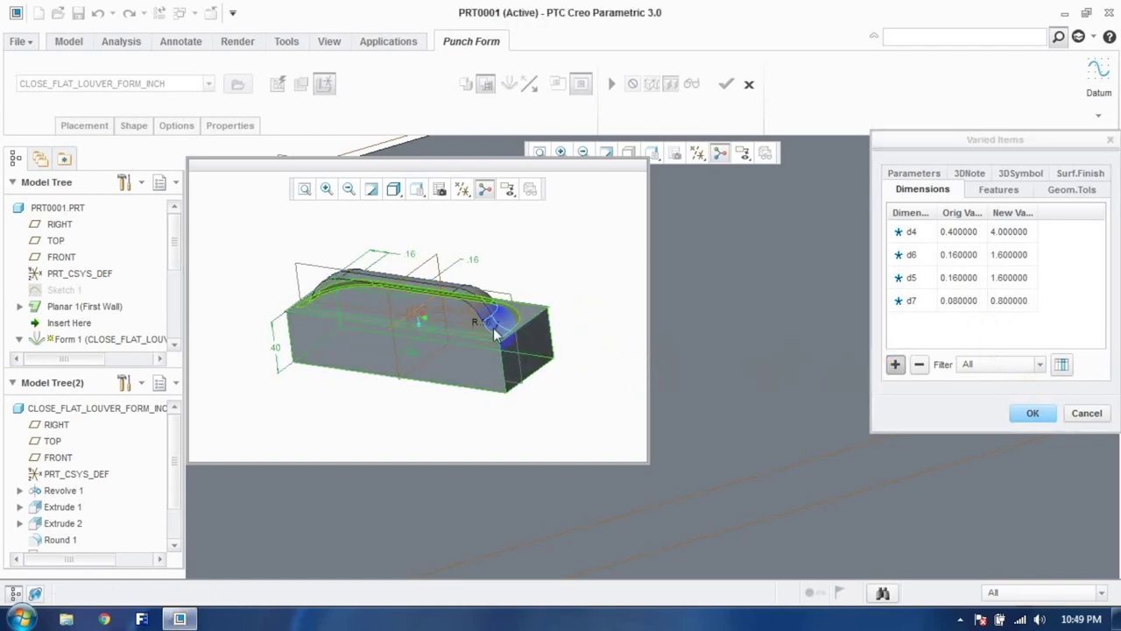
middle_drag(448, 315, 480, 342)
click(404, 322)
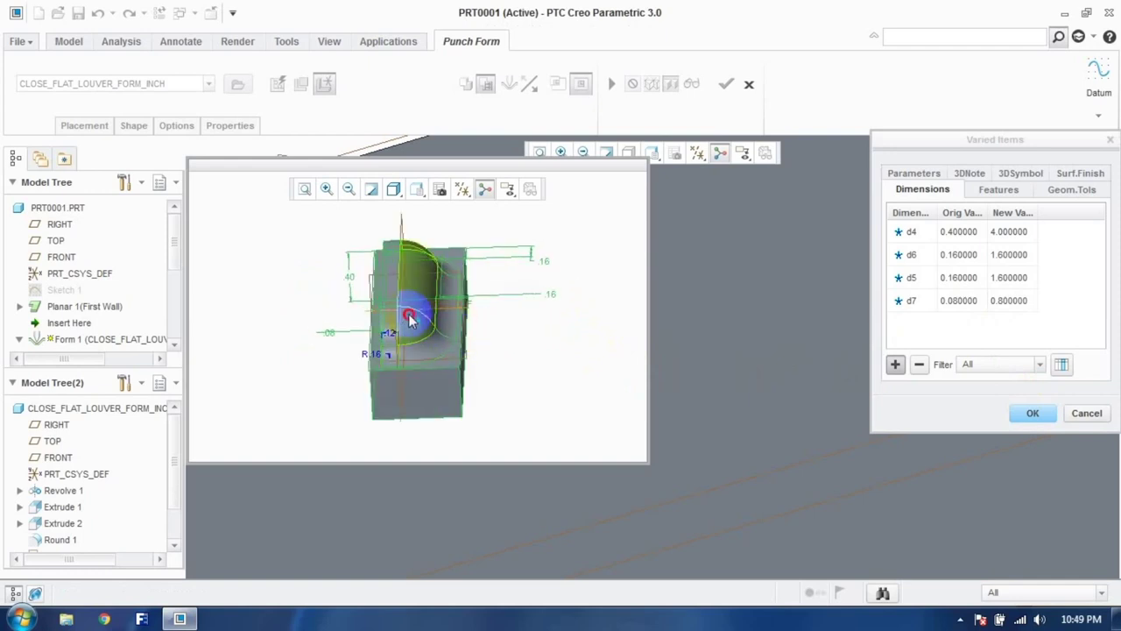
middle_drag(407, 322, 438, 320)
click(478, 296)
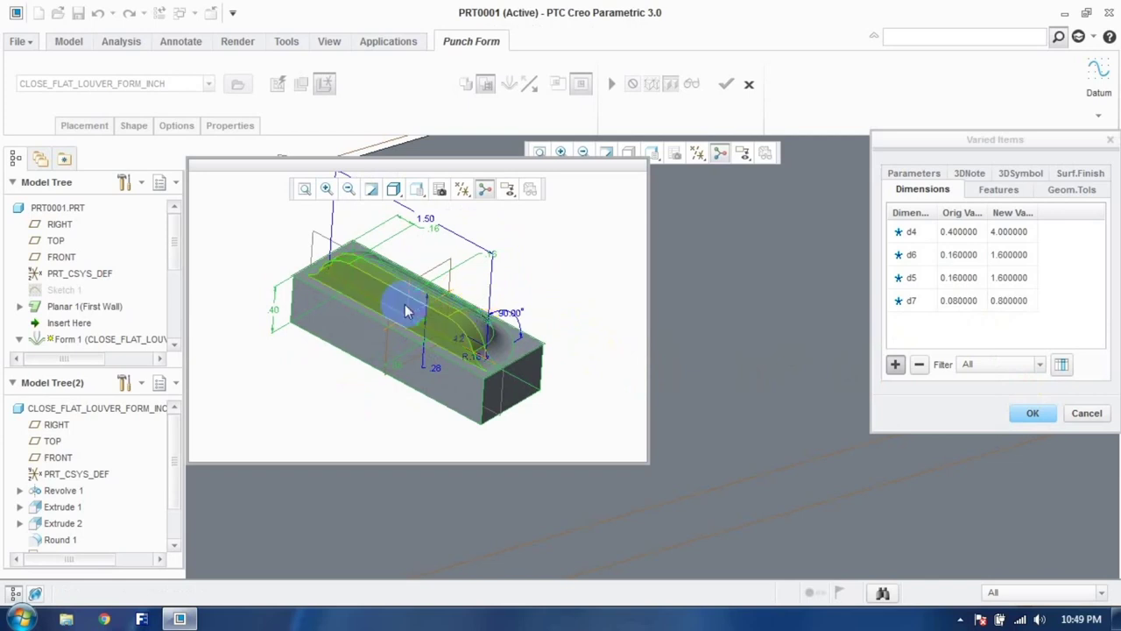
click(432, 220)
click(511, 313)
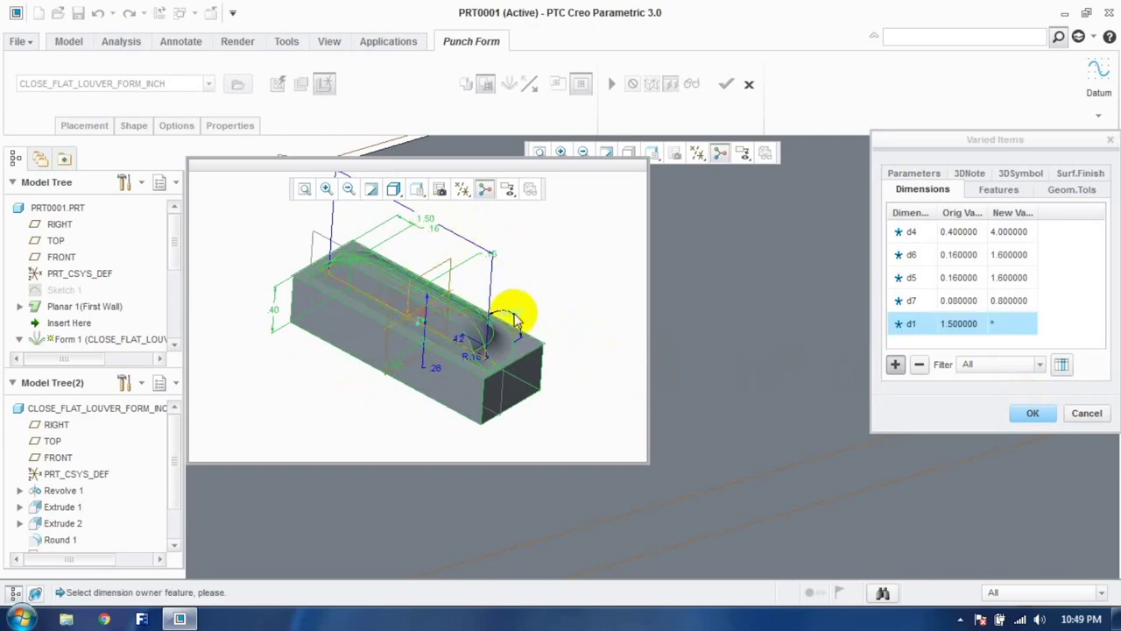
click(462, 352)
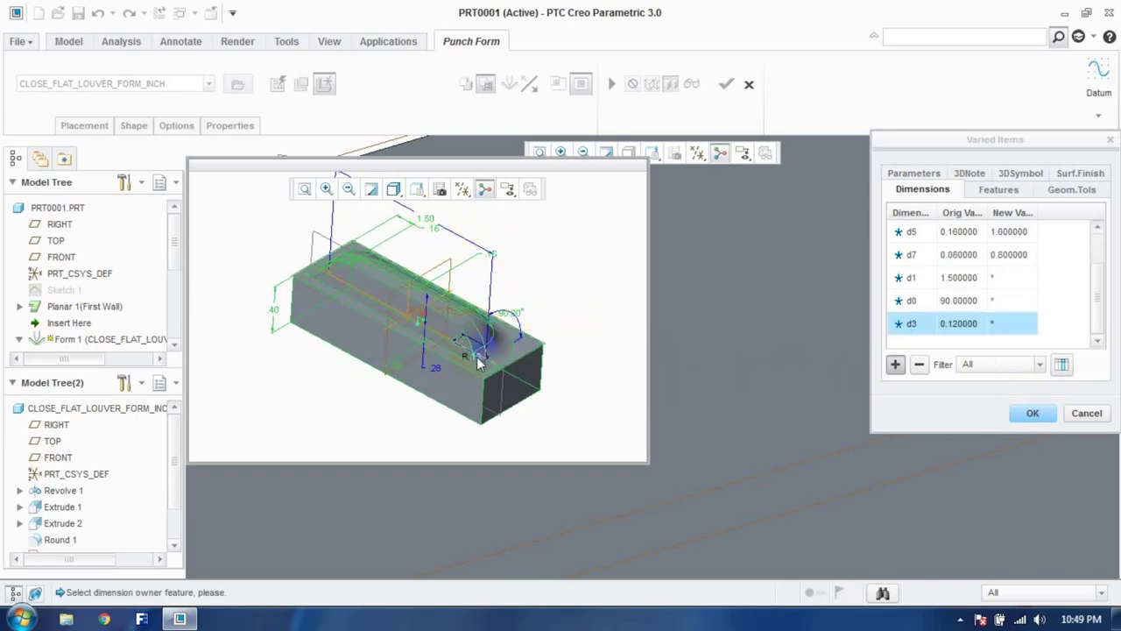
click(436, 368)
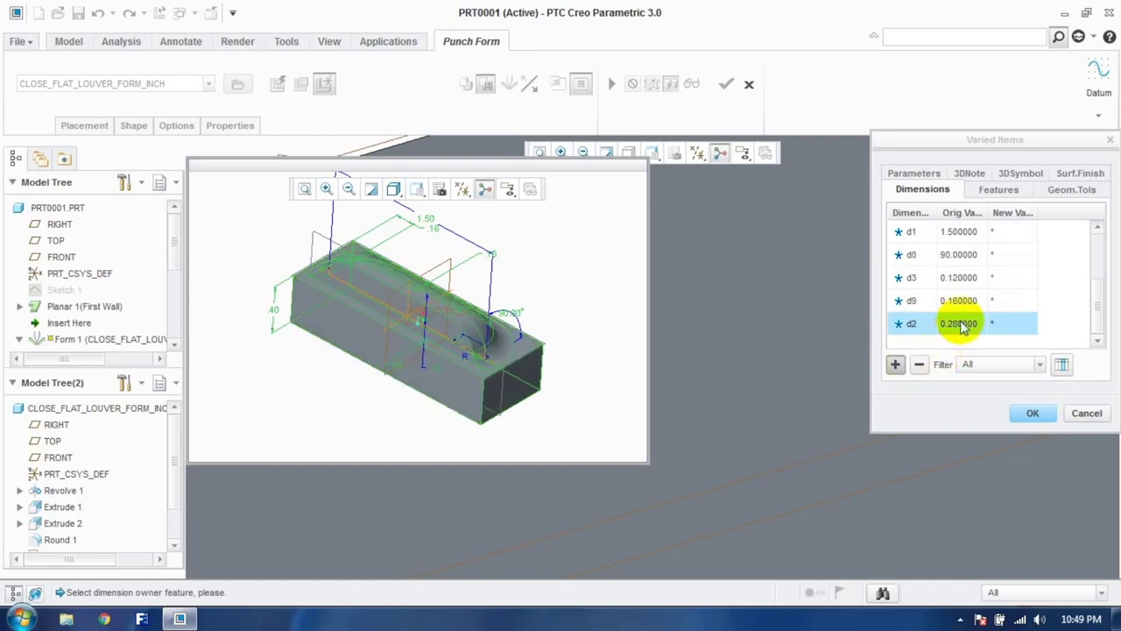
scroll(992, 271, up, 2)
Step: Enter d1 15, d3 12, d9 16 and d2 28, leaving the angle unchanged, and apply
click(1002, 323)
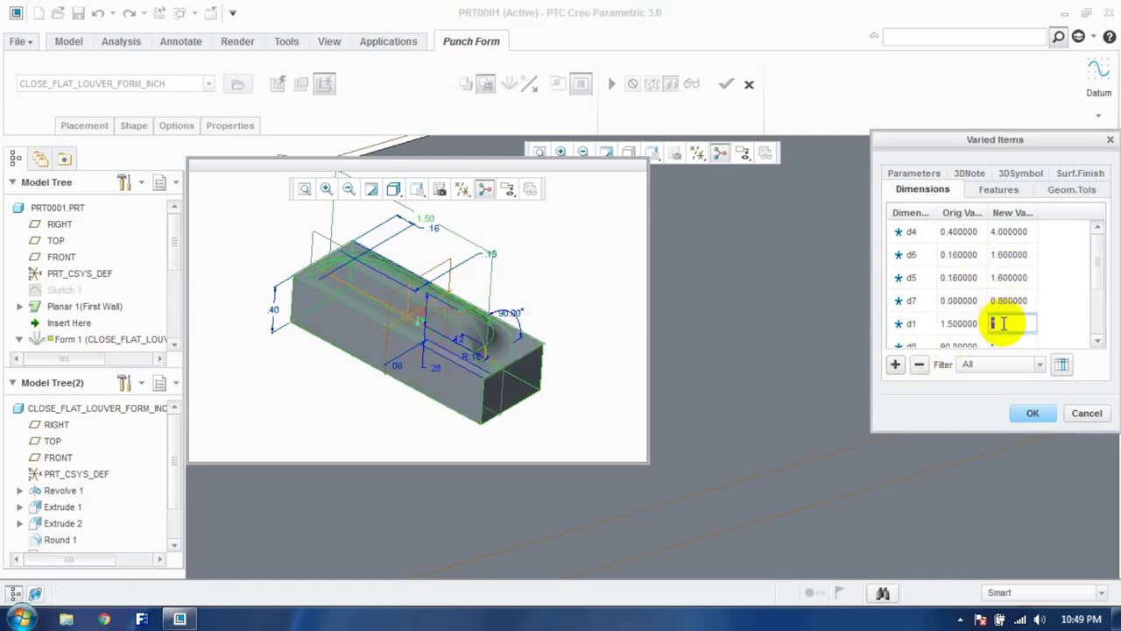
text(15)
click(1001, 340)
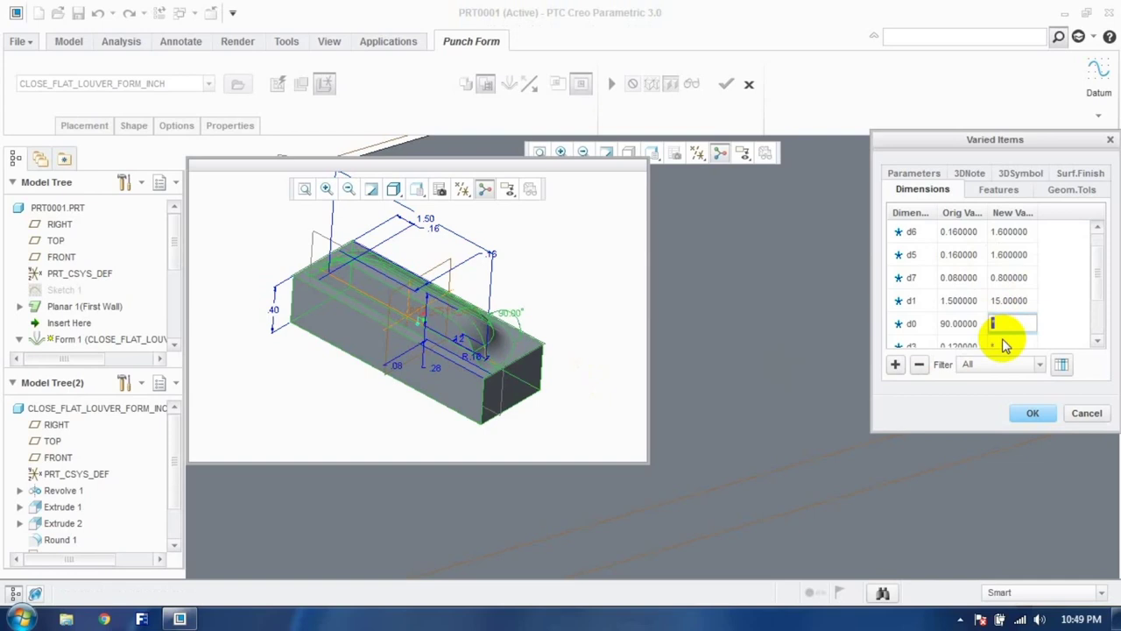
click(1005, 346)
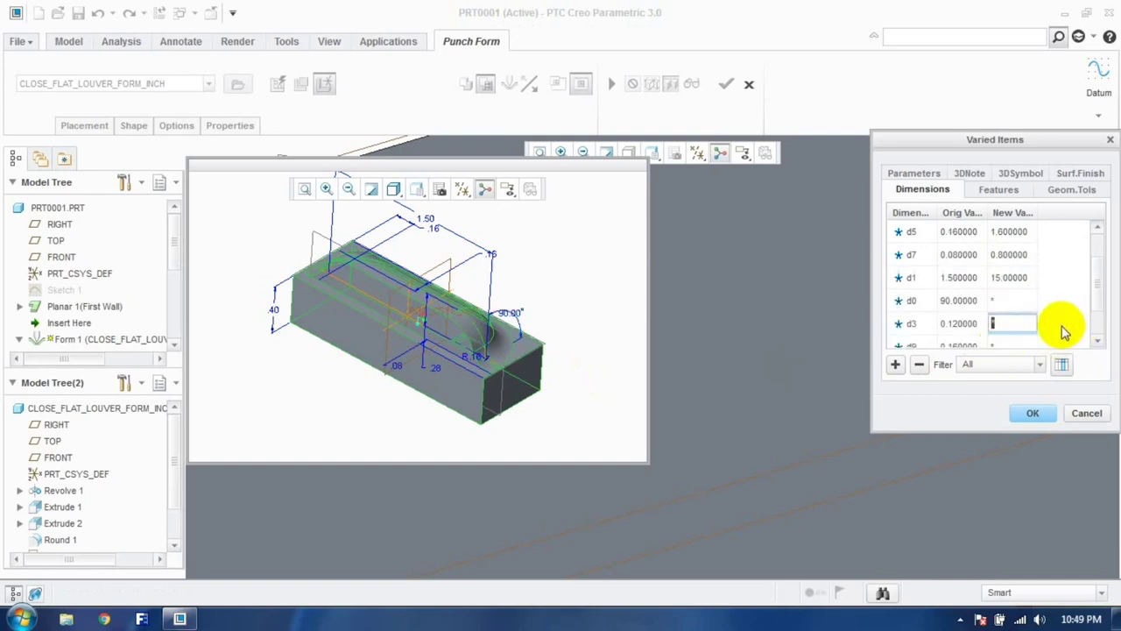
text(12)
click(1027, 344)
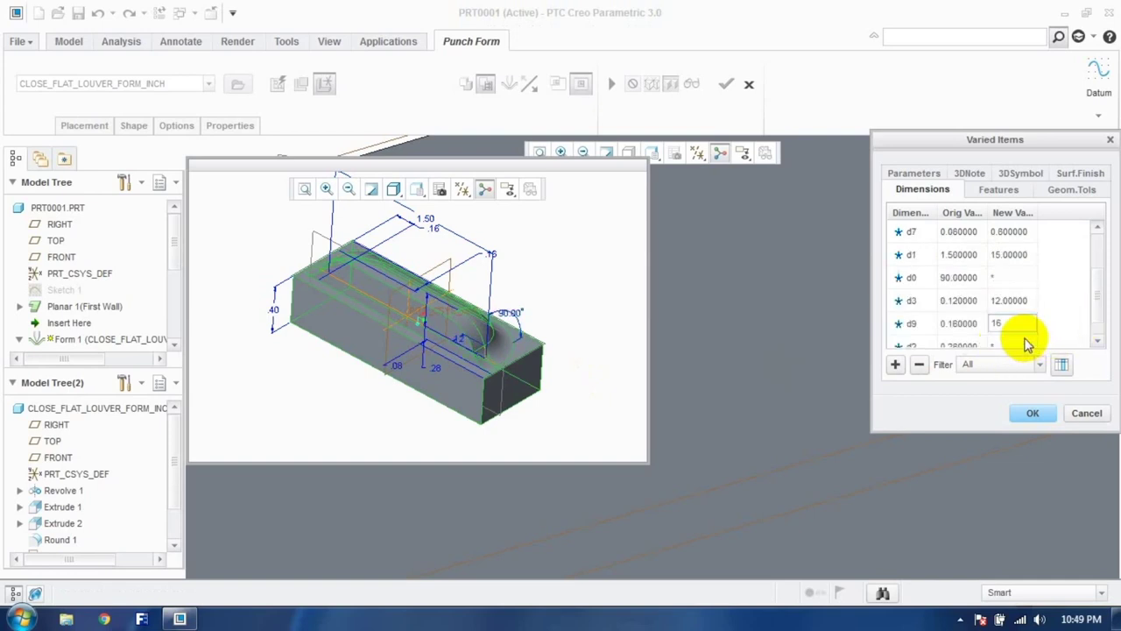
click(1015, 342)
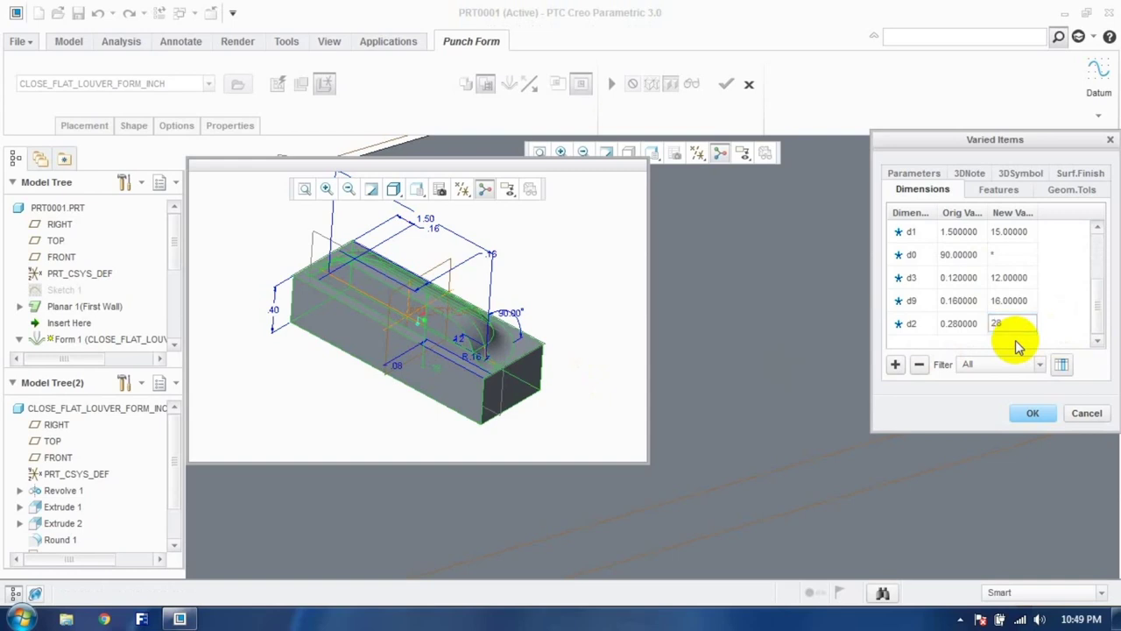
click(1030, 411)
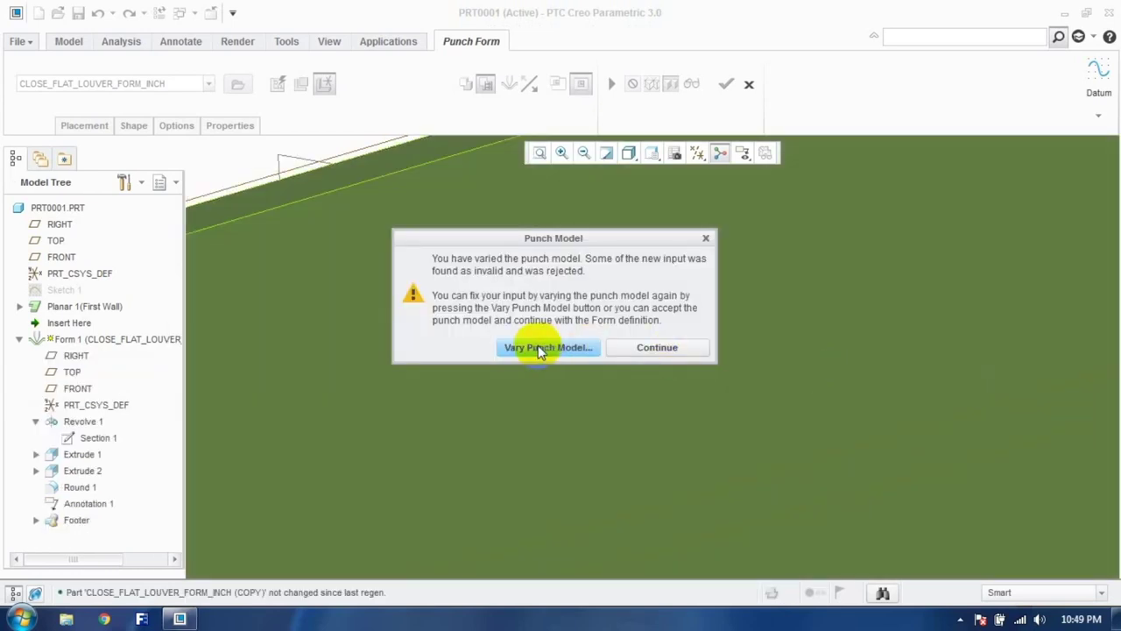
Step: Continue the punch form and pick the part's default coordinate system as reference
click(538, 348)
middle_drag(652, 348, 640, 364)
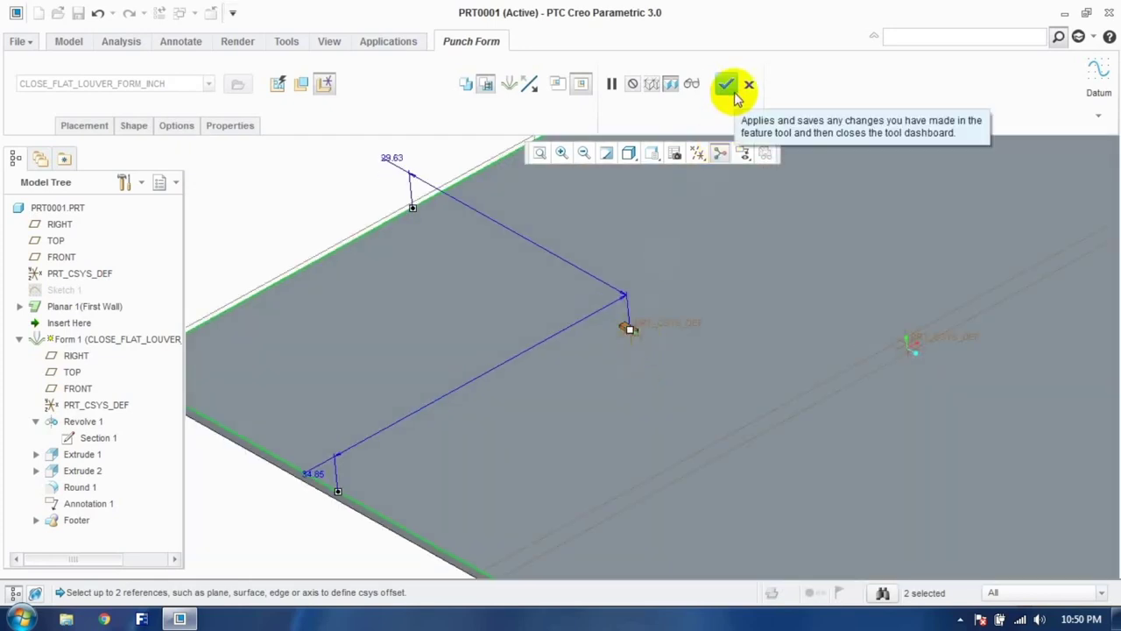
click(629, 330)
scroll(629, 330, down, 2)
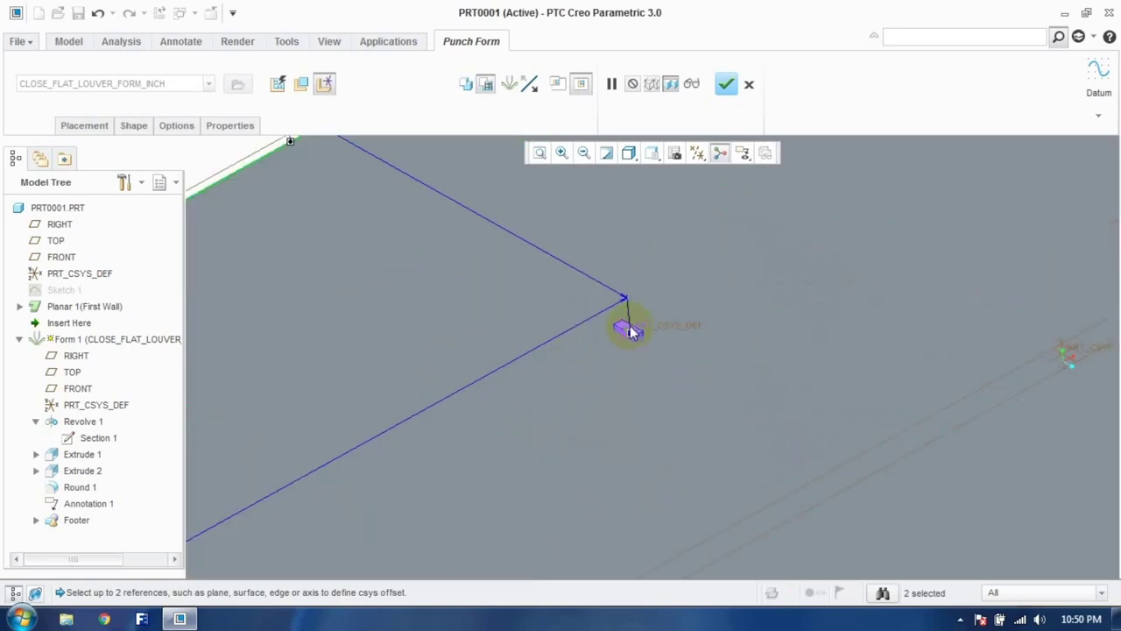
Step: Vary the punch model's 0.16 dimension (d6) to 16 and preview the resized form
click(131, 126)
click(145, 157)
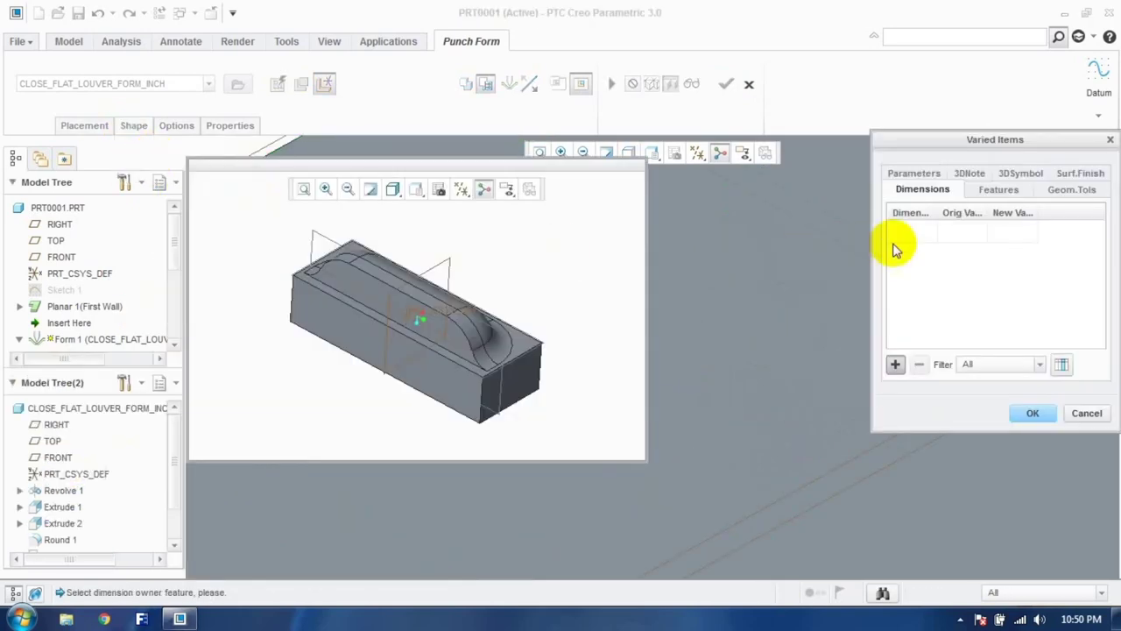
click(473, 370)
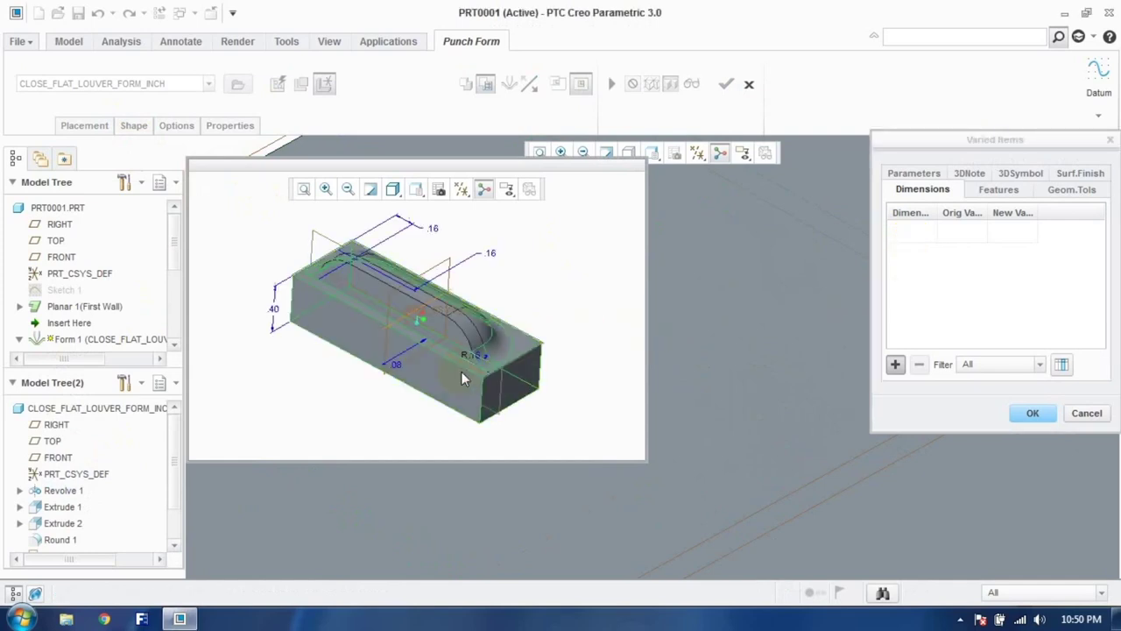
scroll(518, 374, down, 3)
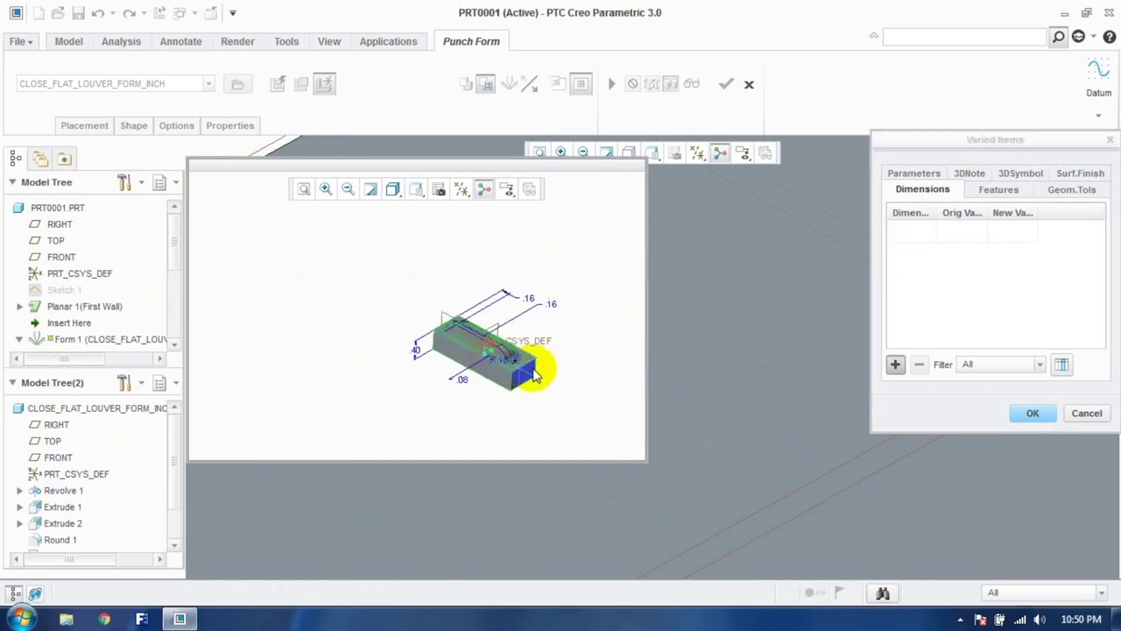
click(465, 346)
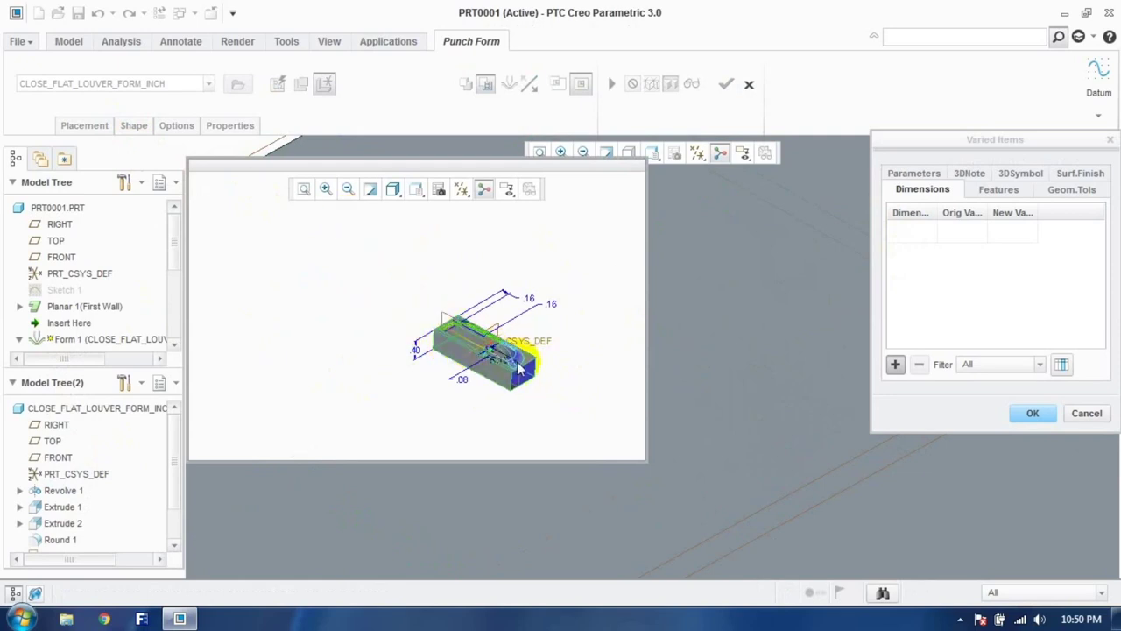
click(545, 308)
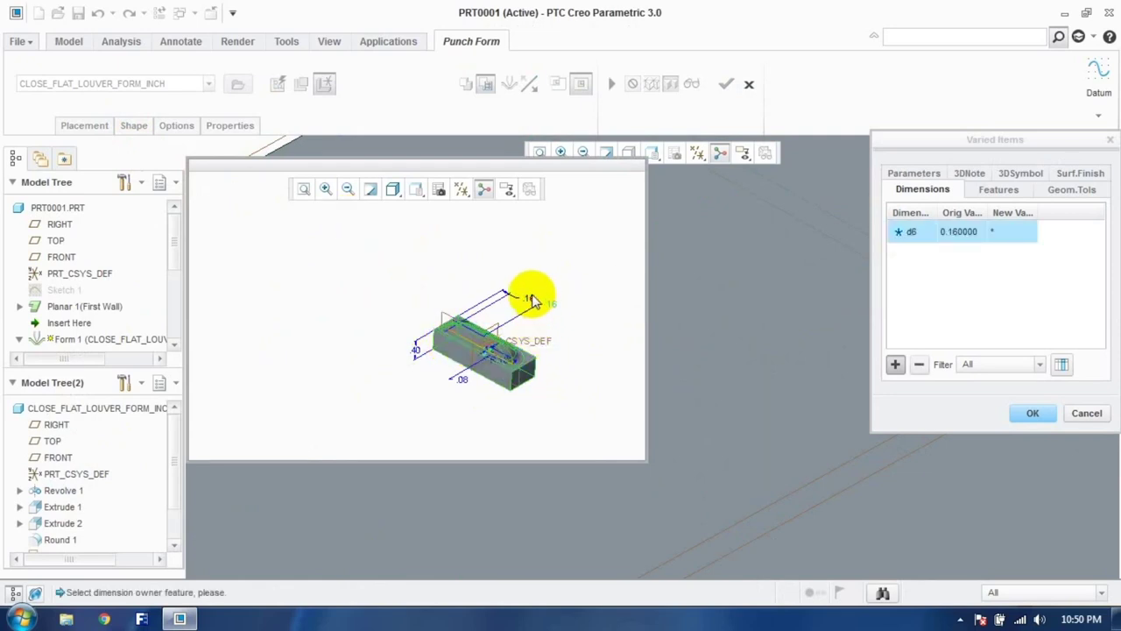
click(1003, 233)
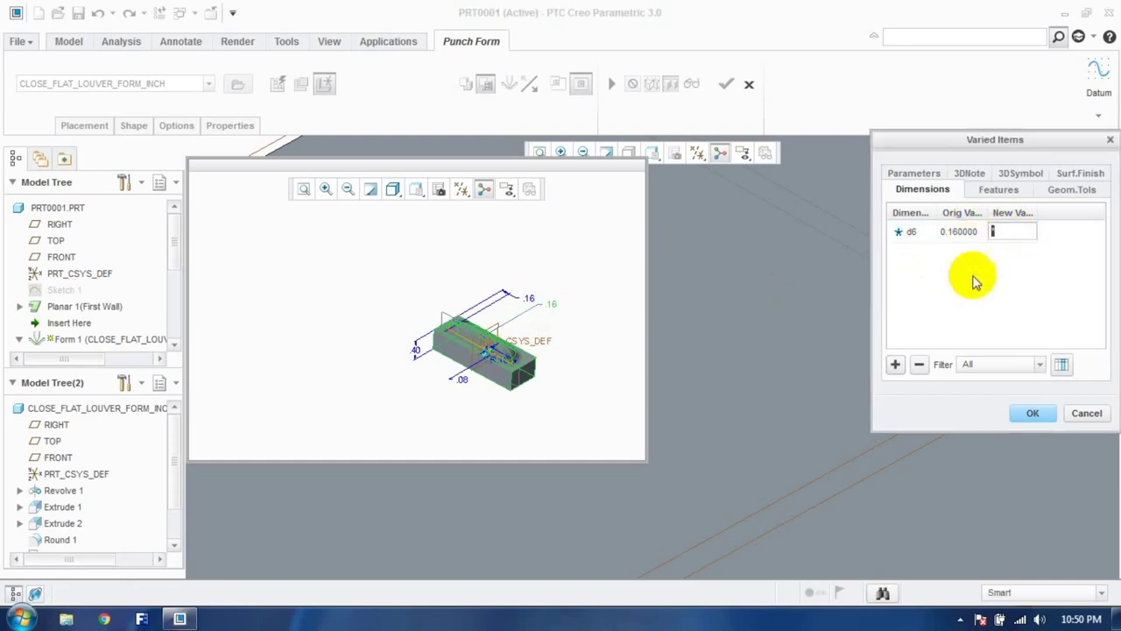
text(1)
click(996, 301)
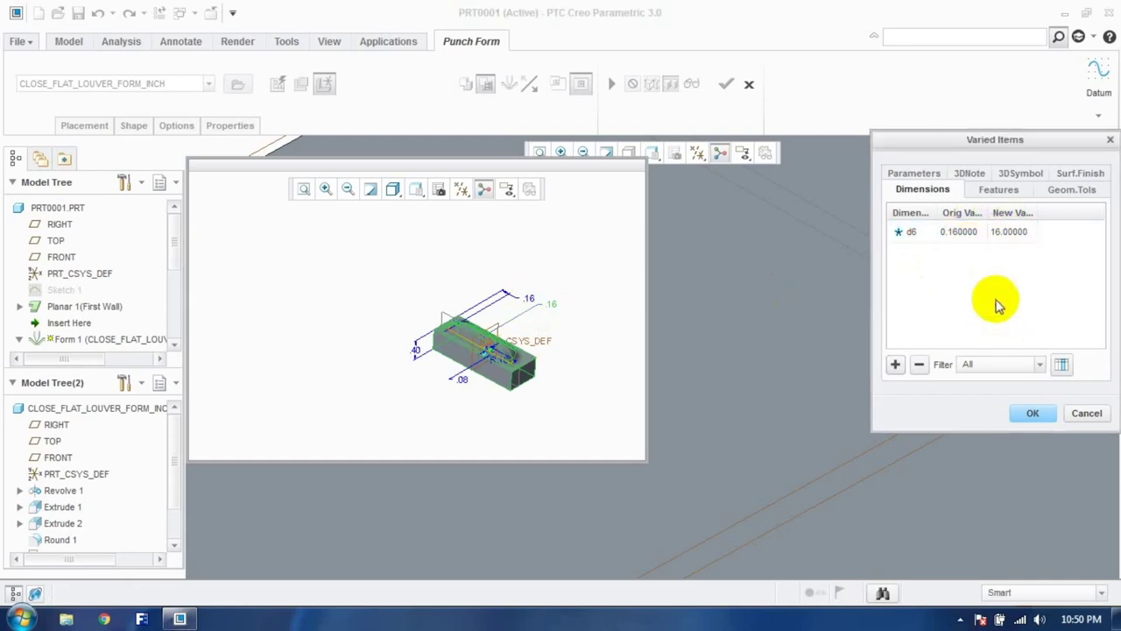
click(1033, 412)
middle_drag(645, 339, 663, 316)
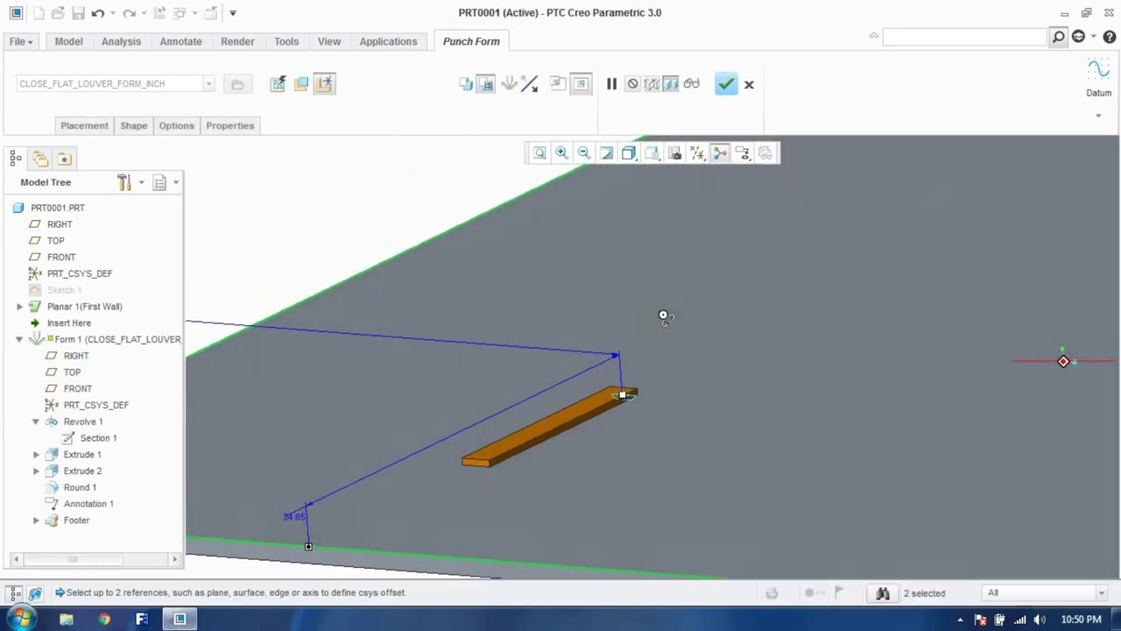
Step: Accept Form 1 as a failed feature, then delete it from the Model Tree
click(726, 84)
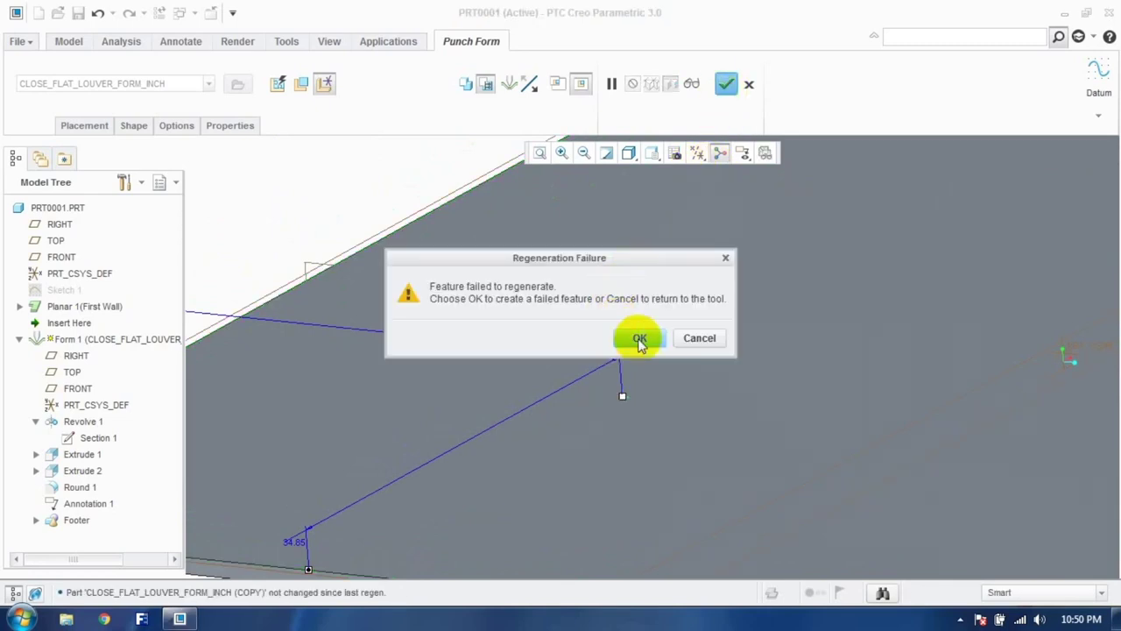
click(639, 339)
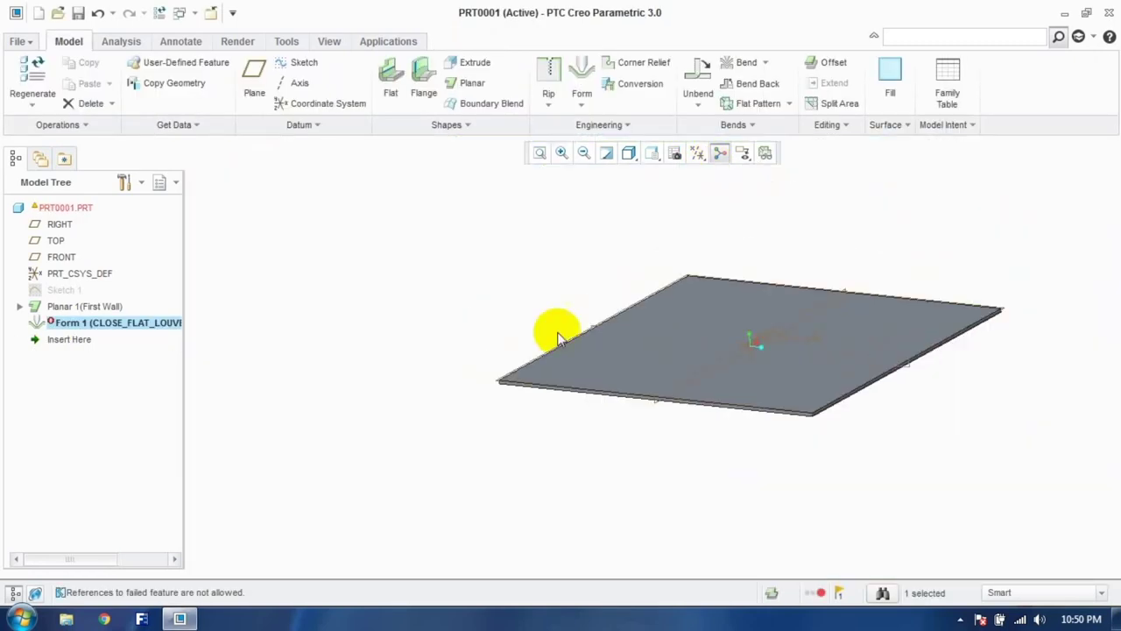
right_click(90, 326)
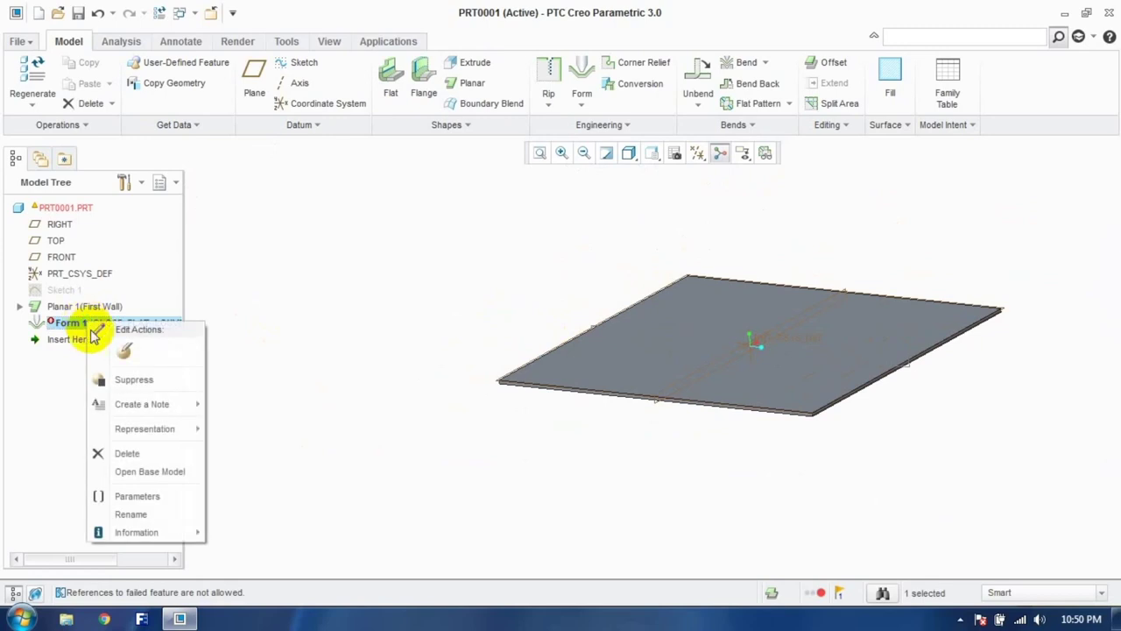
click(127, 453)
click(524, 327)
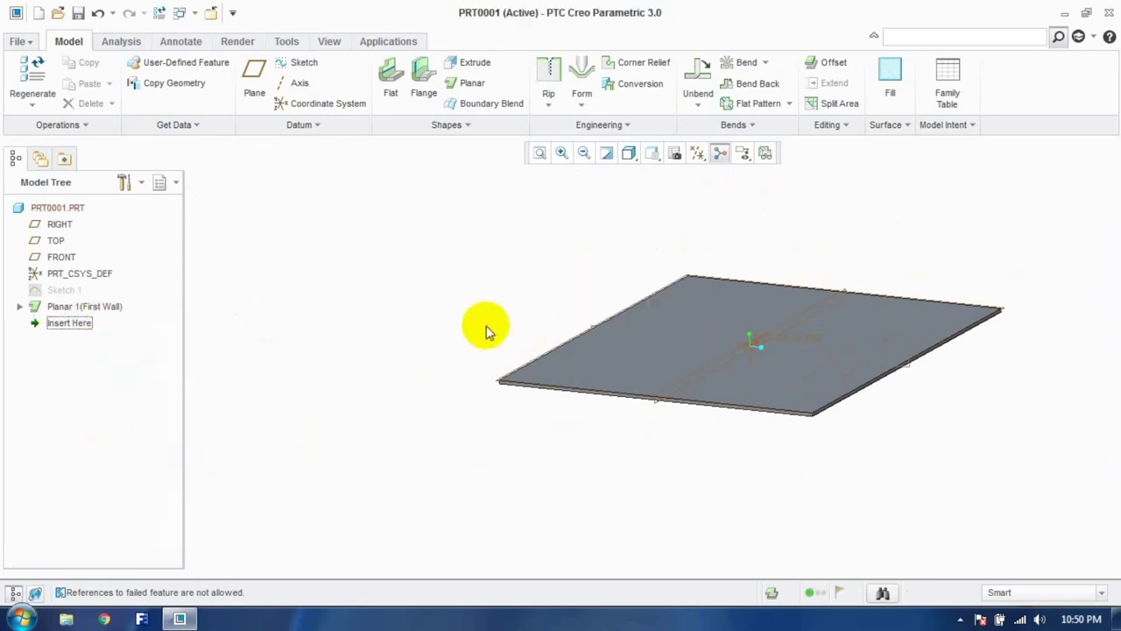
middle_drag(626, 283, 654, 285)
Step: Start a new punch form on the plate and choose CLOSE_ROUND_BEAD_FORM_INCH
click(582, 77)
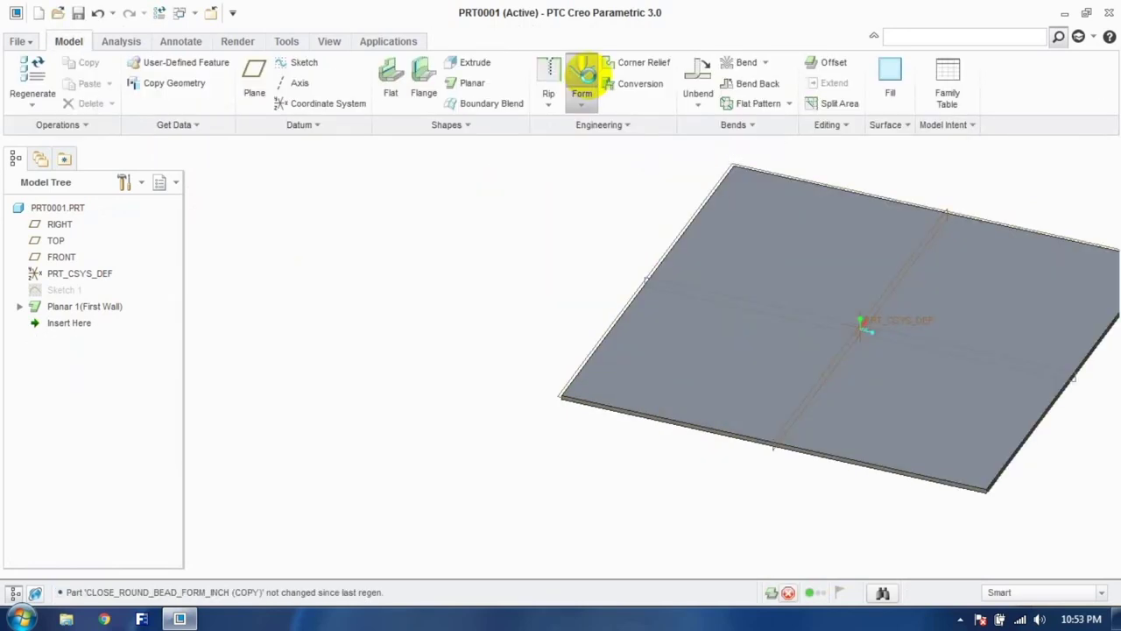
click(581, 77)
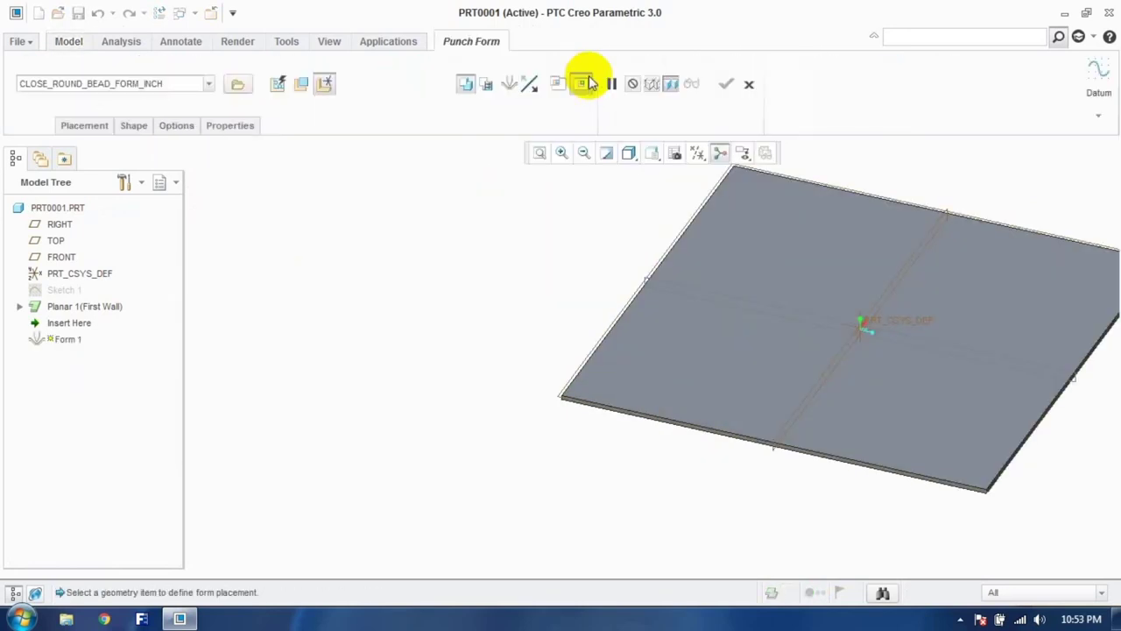
click(704, 363)
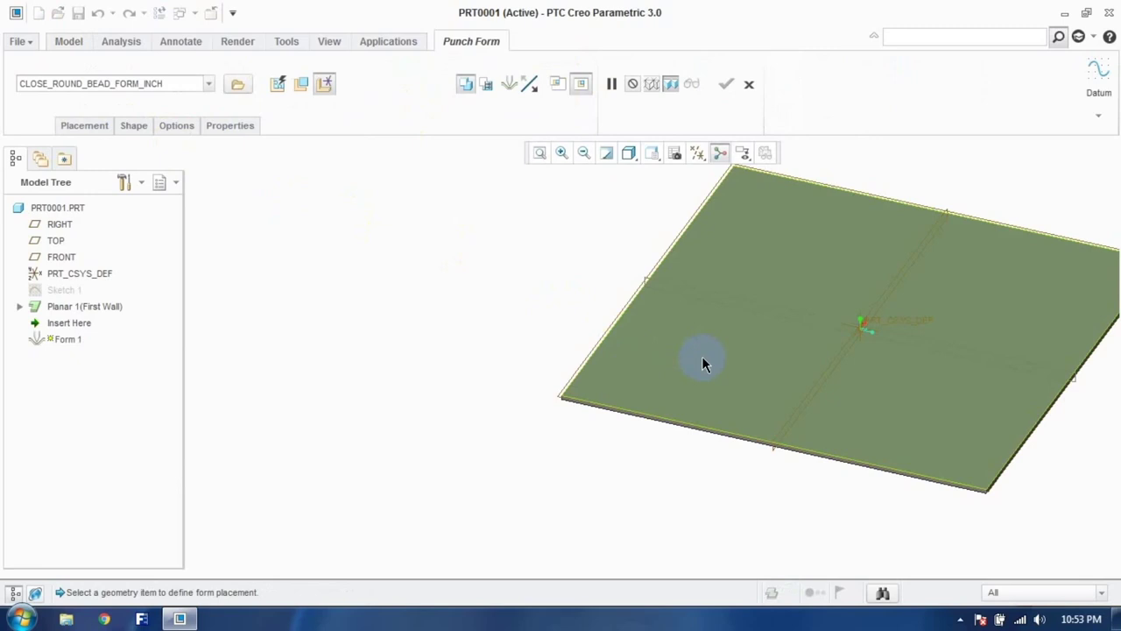
click(734, 361)
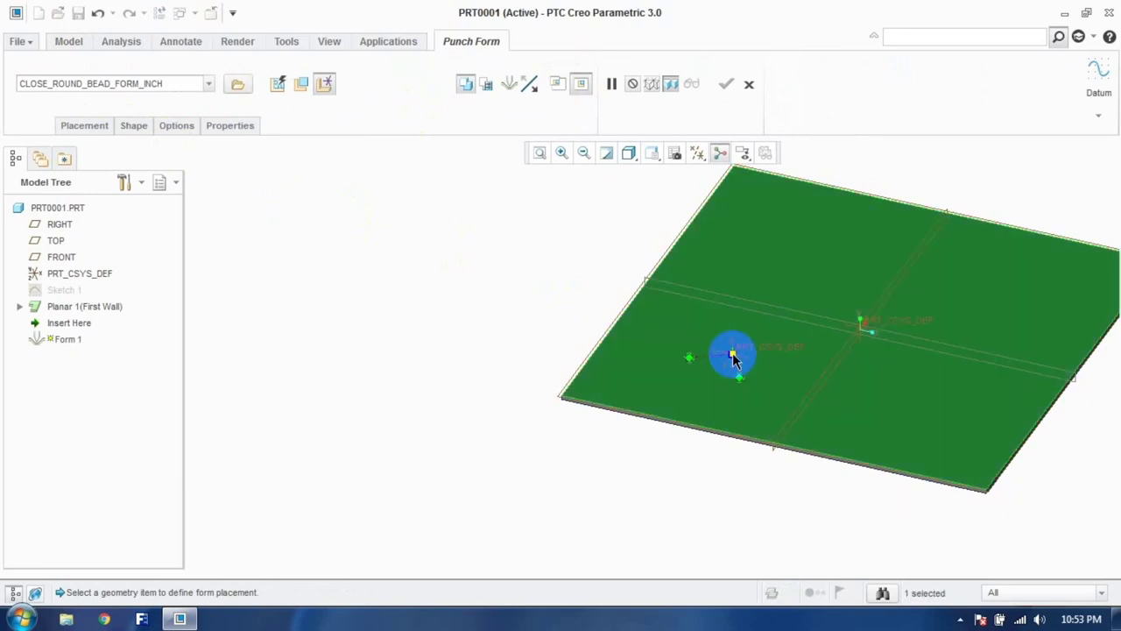
click(210, 84)
scroll(192, 154, down, 1)
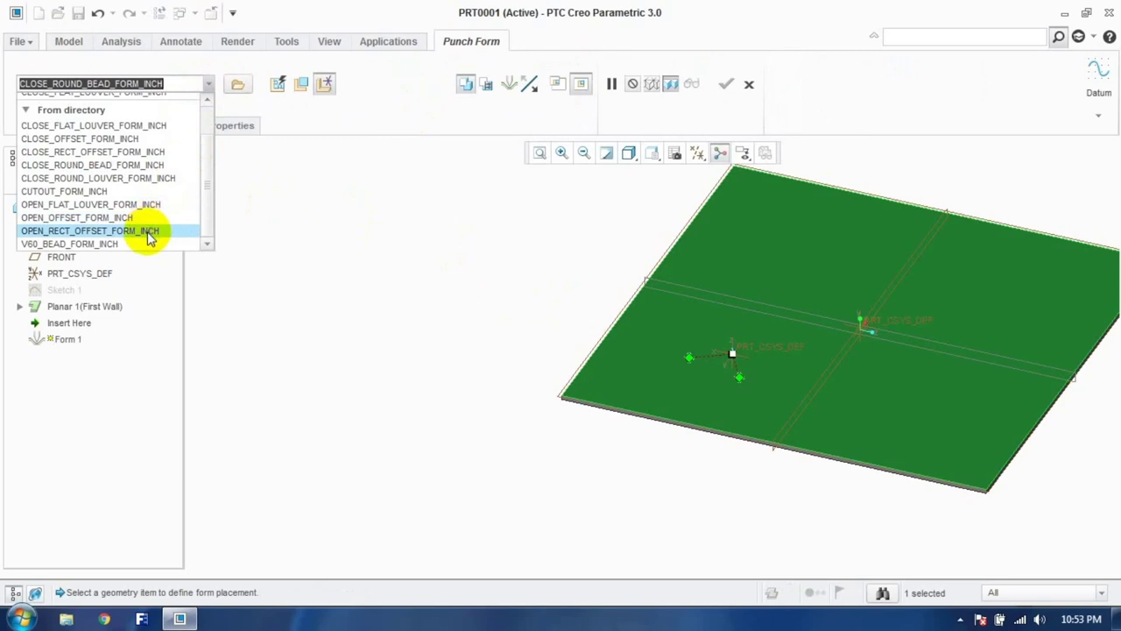
click(134, 166)
Step: Place the bead on the plate surface 30 from each of two edges, inheriting from its source model
drag(689, 356, 637, 308)
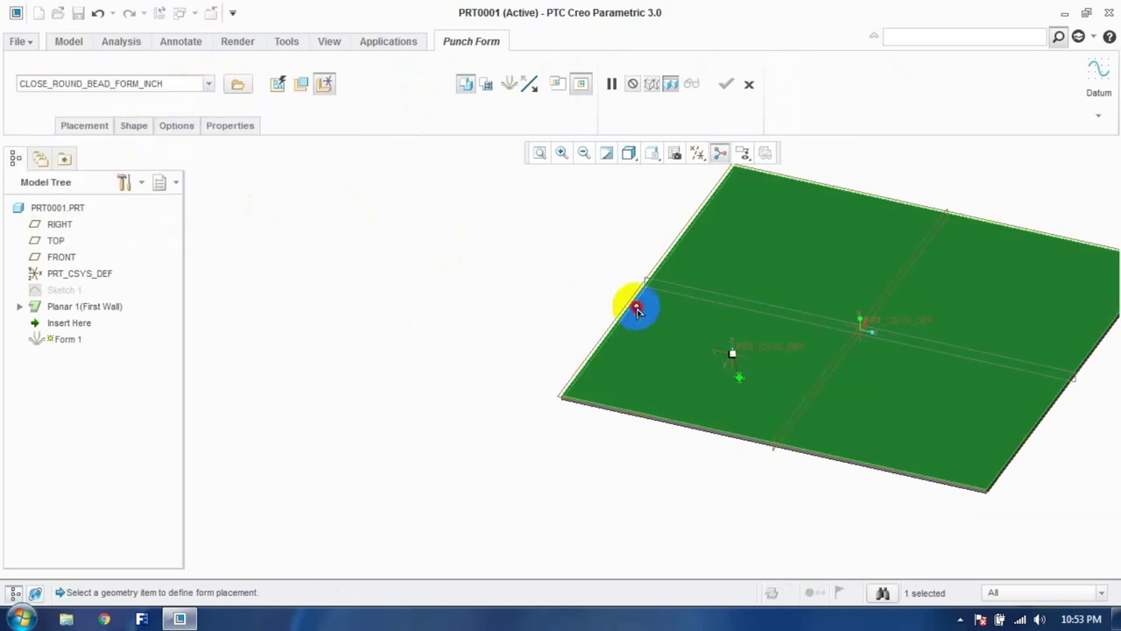
click(629, 318)
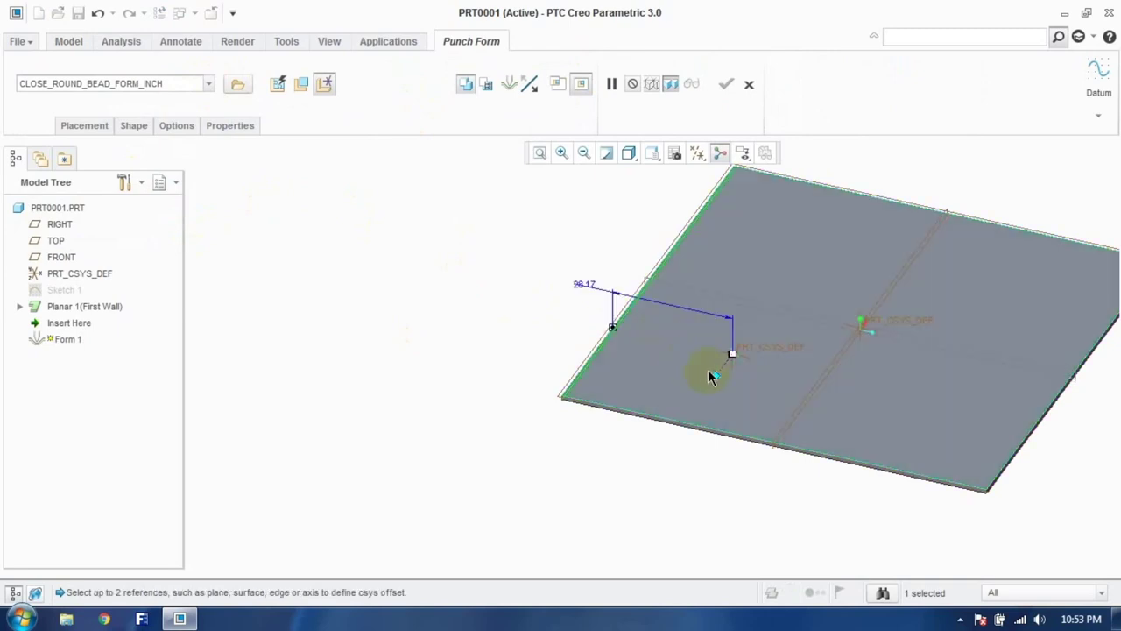
click(620, 327)
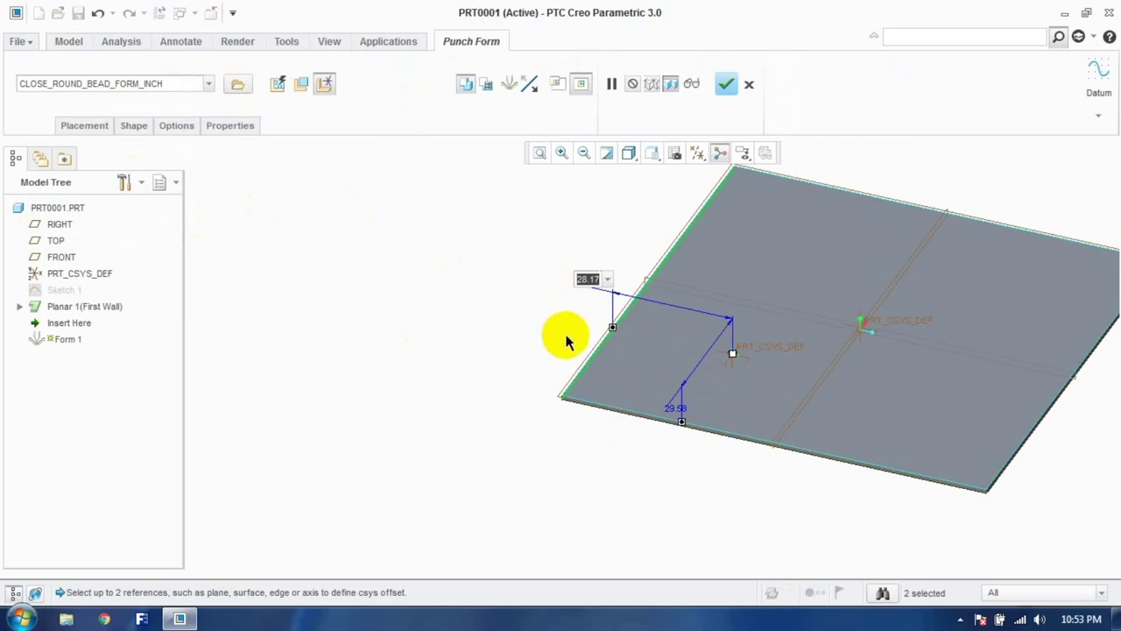
key(Return)
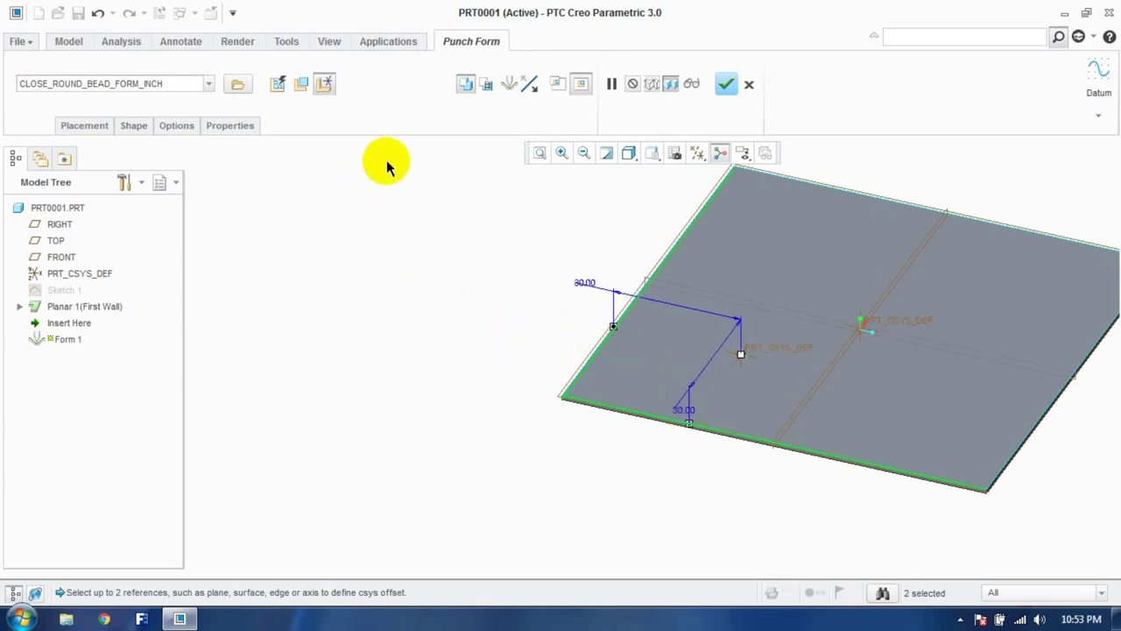
click(489, 86)
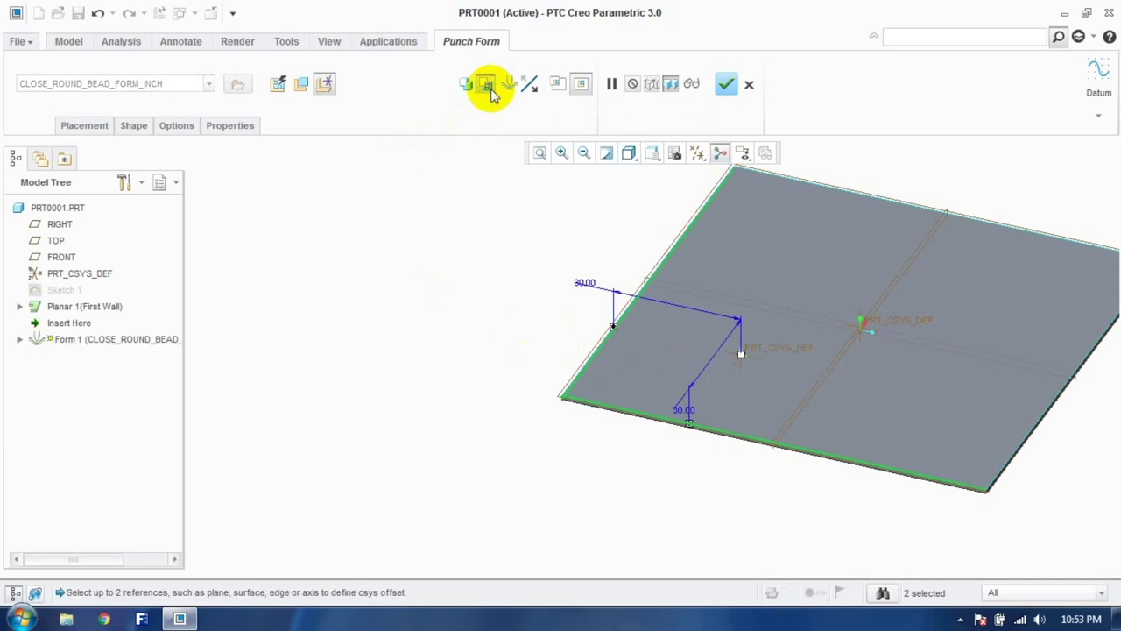
click(133, 127)
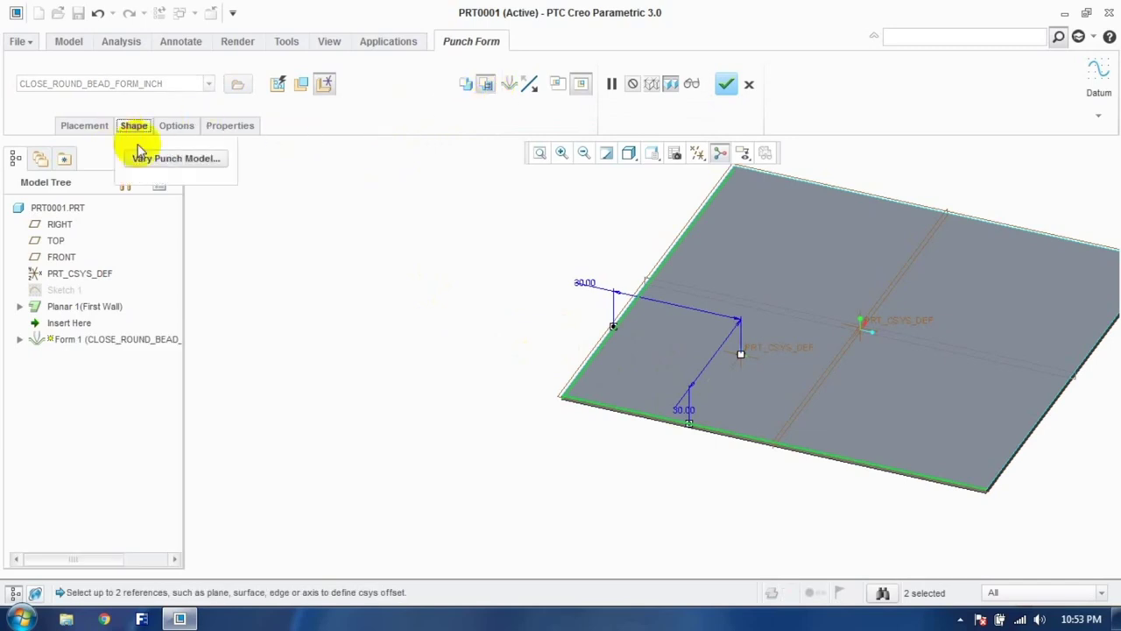
Step: Open the bead punch model's varied items and display the Revolve 1 dimensions
click(171, 158)
mouse_move(452, 273)
middle_down()
mouse_move(442, 254)
mouse_move(449, 281)
middle_up()
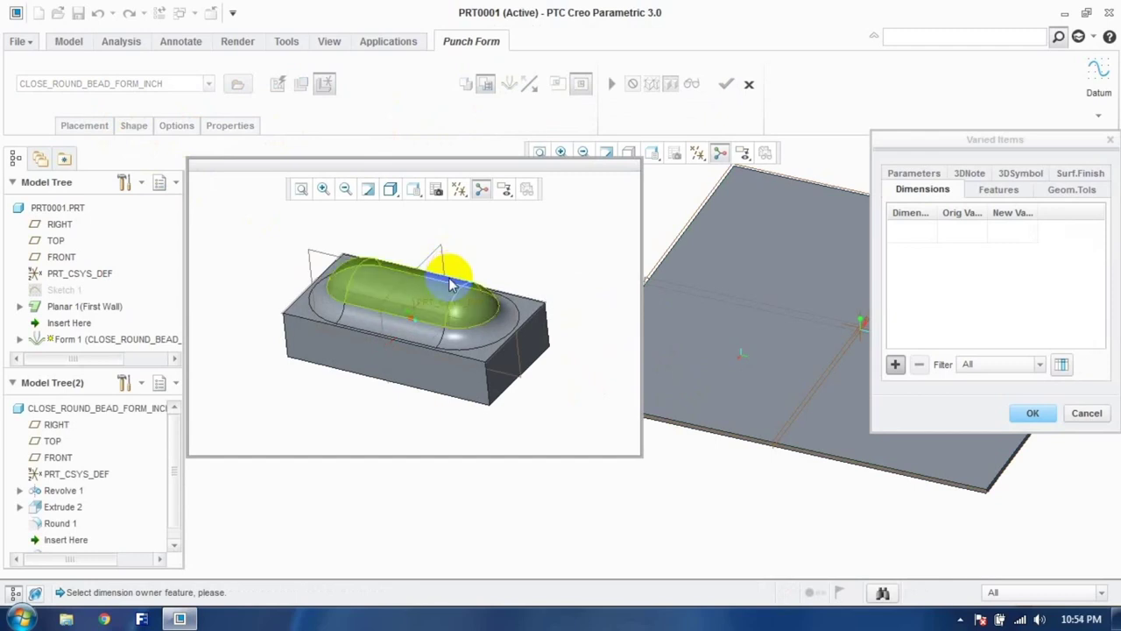
click(491, 395)
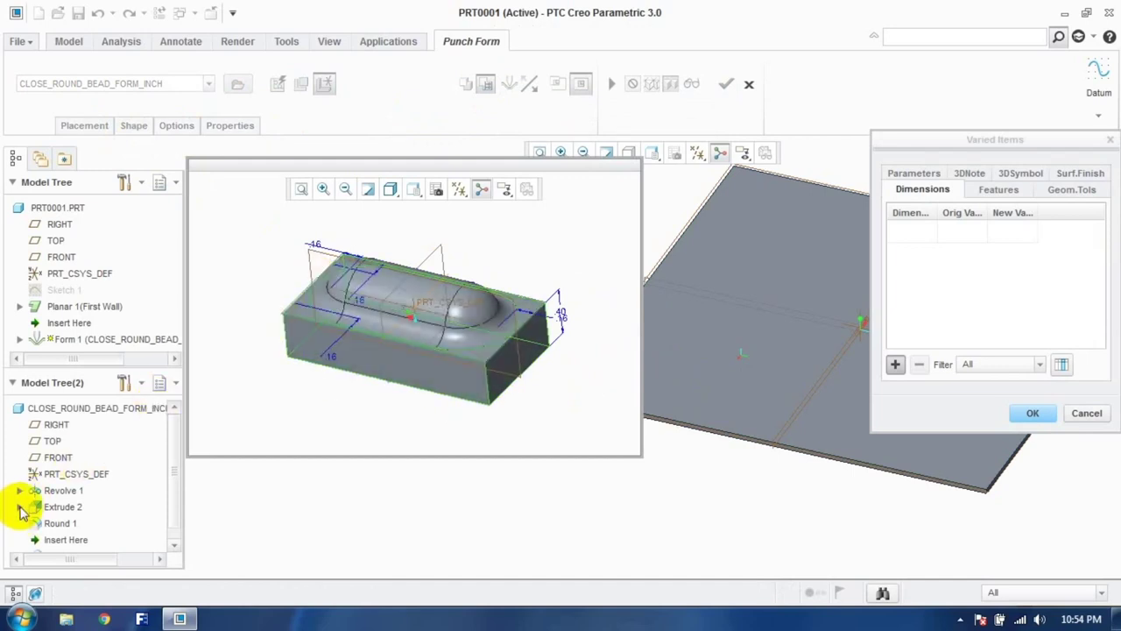
click(61, 490)
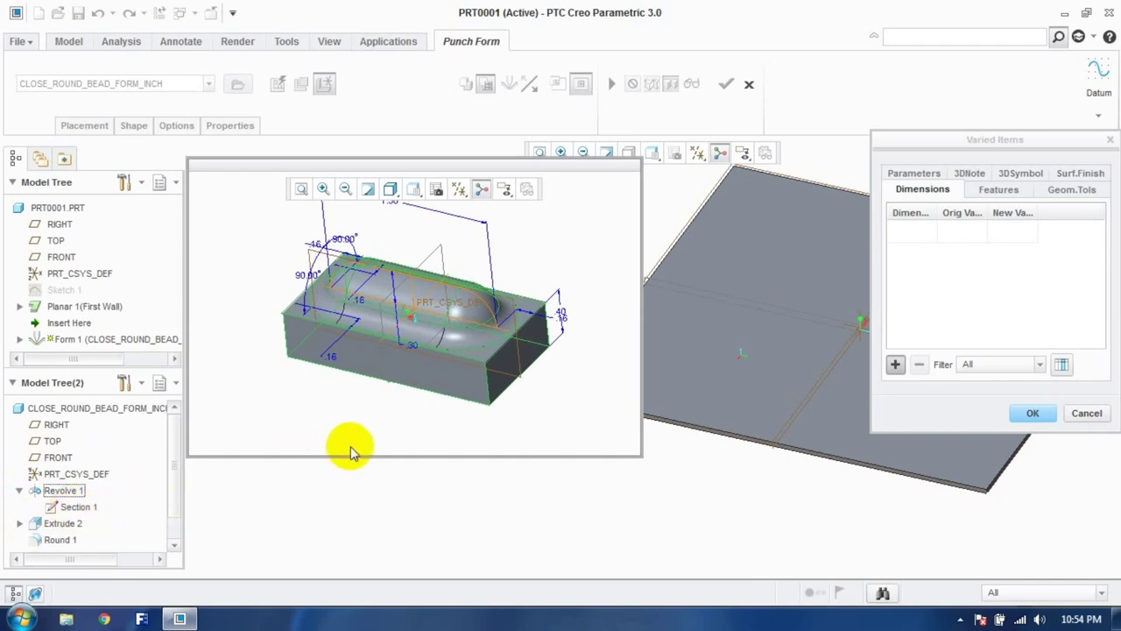
scroll(361, 420, down, 1)
scroll(364, 422, up, 3)
scroll(370, 263, down, 2)
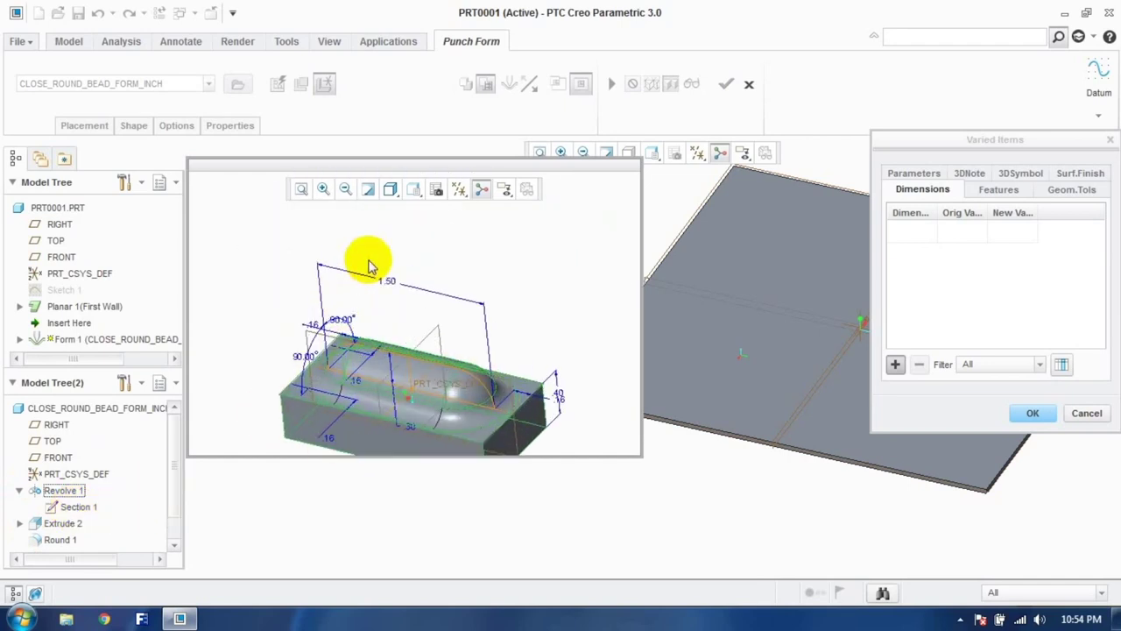
Step: Add the 1.50, .16, .40 and .30 bead dimensions to the varied items list
click(390, 285)
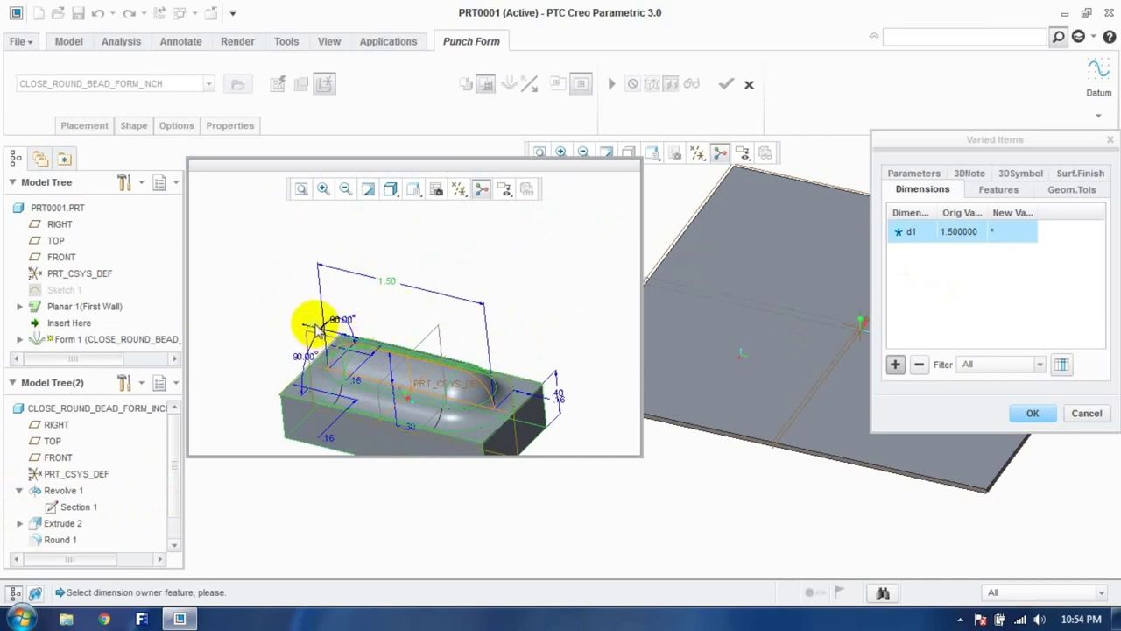
click(317, 328)
click(327, 438)
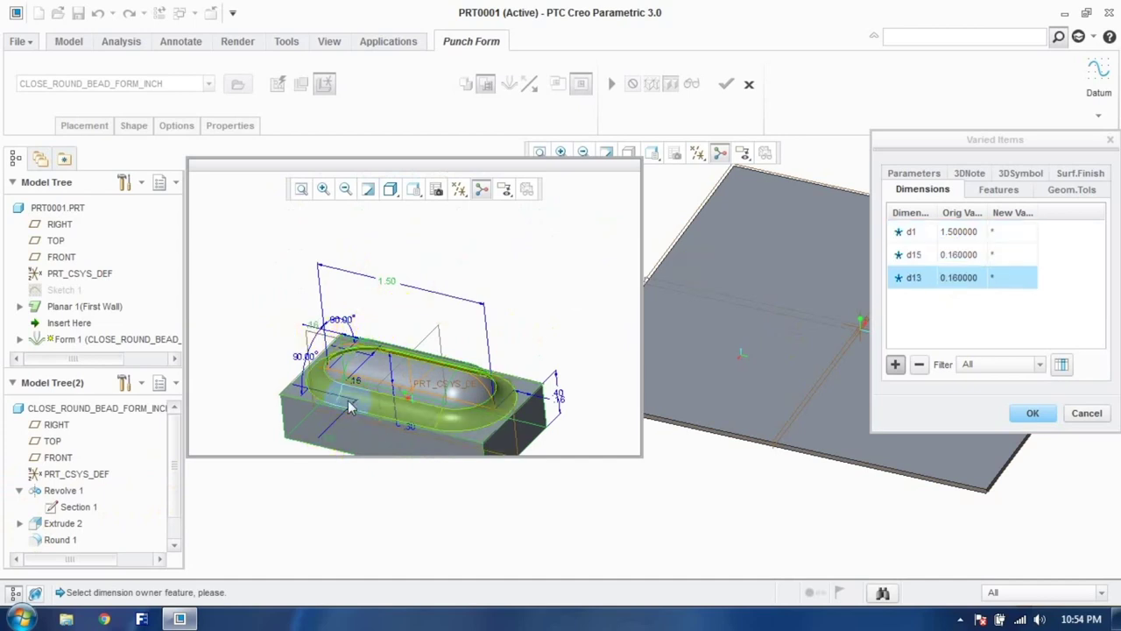
click(355, 388)
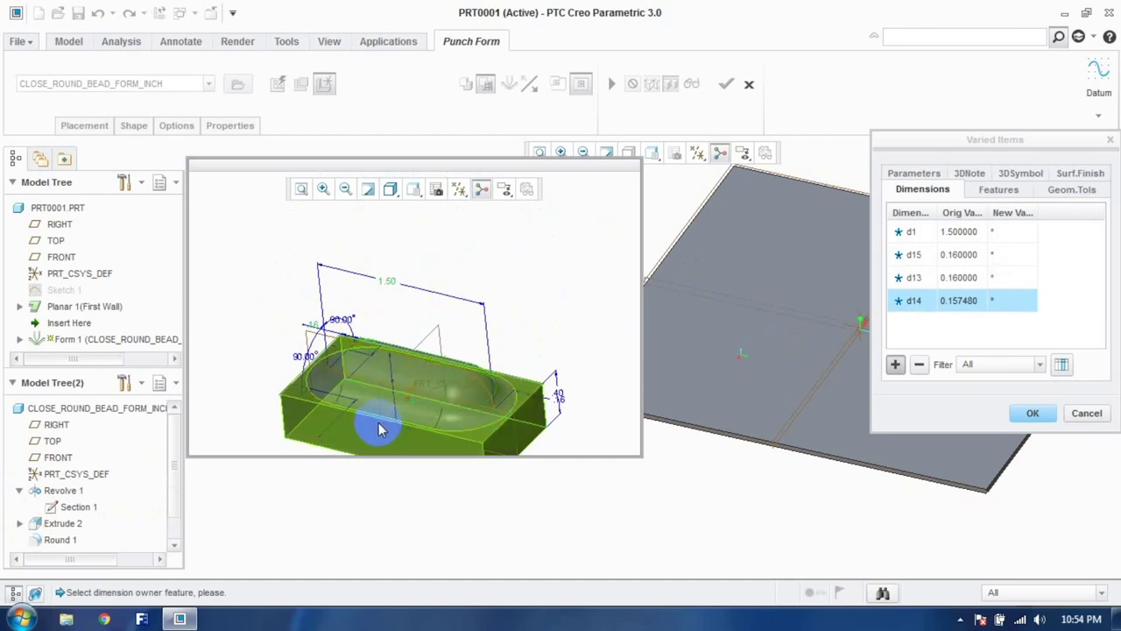
click(563, 409)
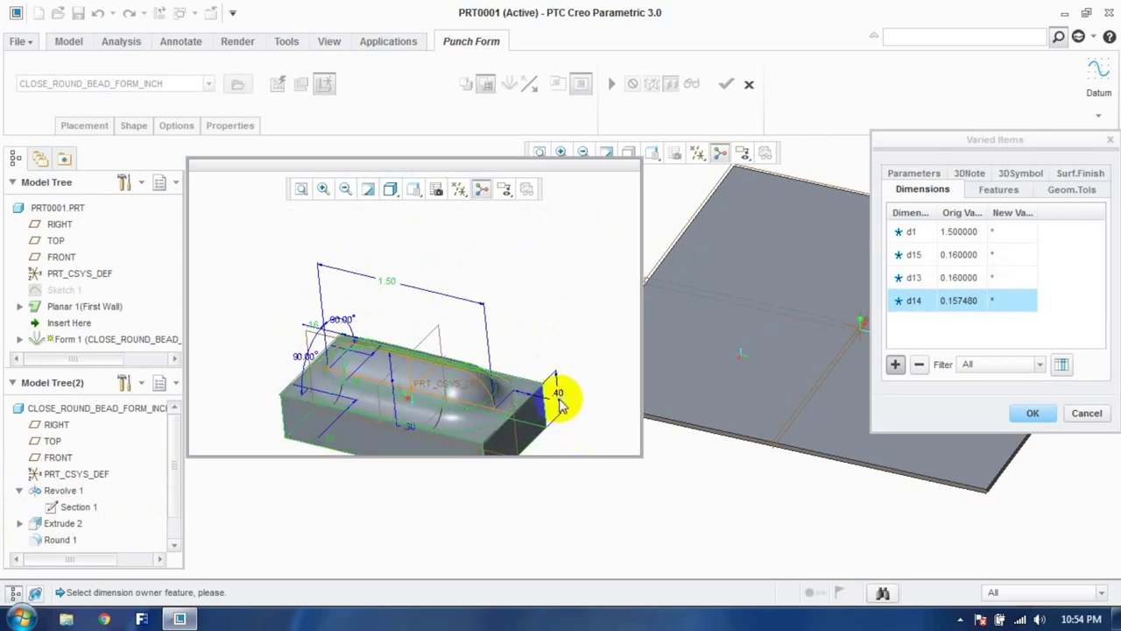
click(563, 397)
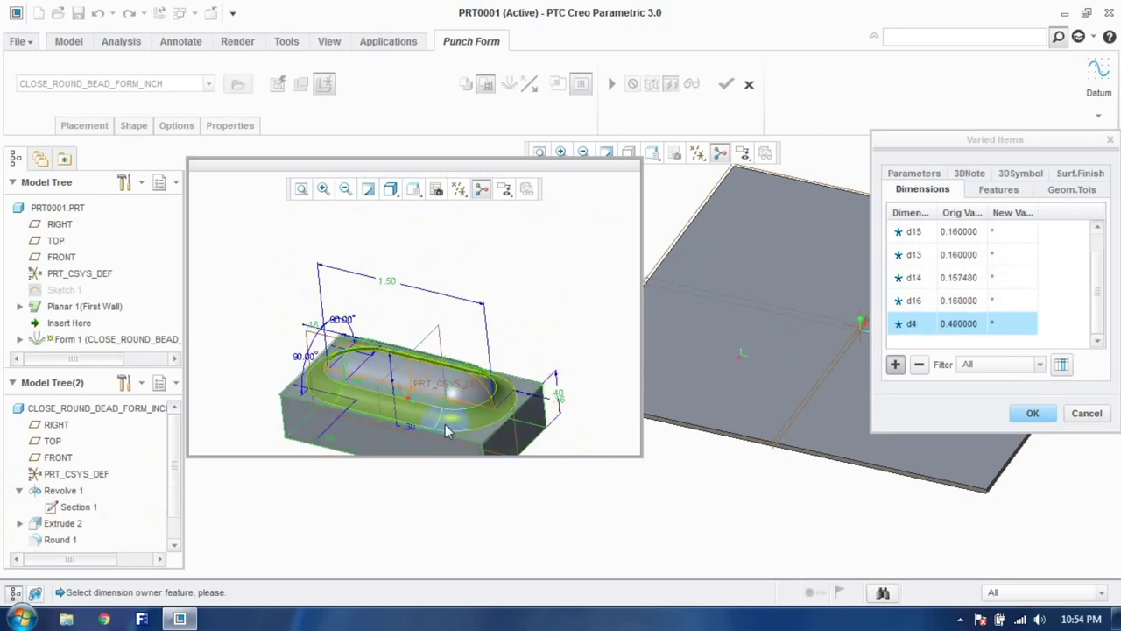
click(406, 433)
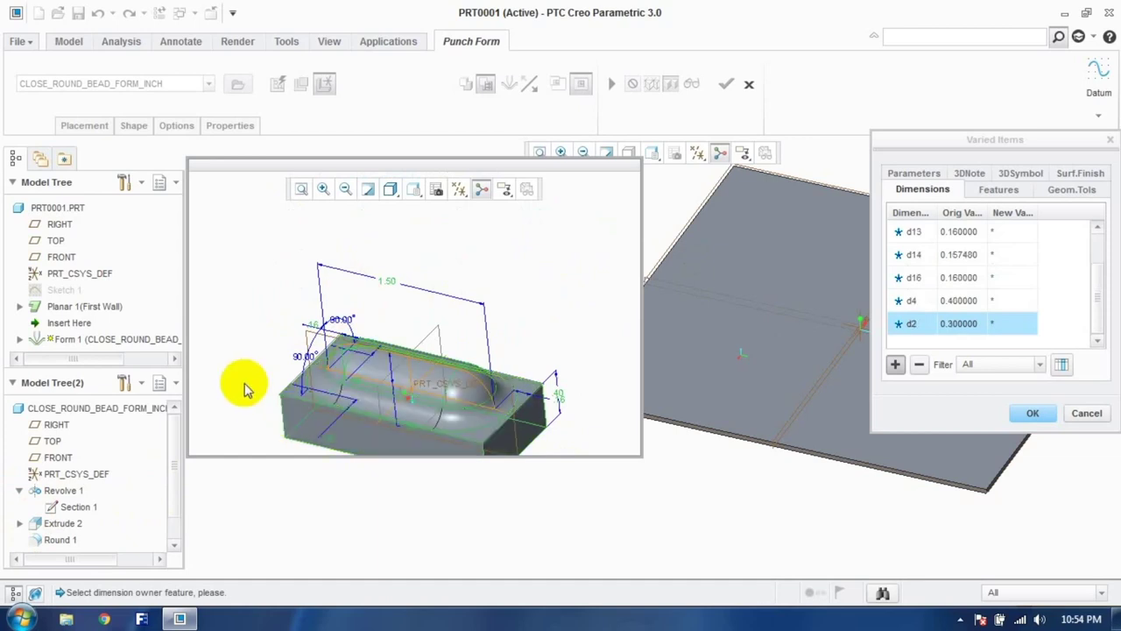
mouse_move(243, 358)
middle_down()
mouse_move(250, 342)
mouse_move(234, 358)
middle_up()
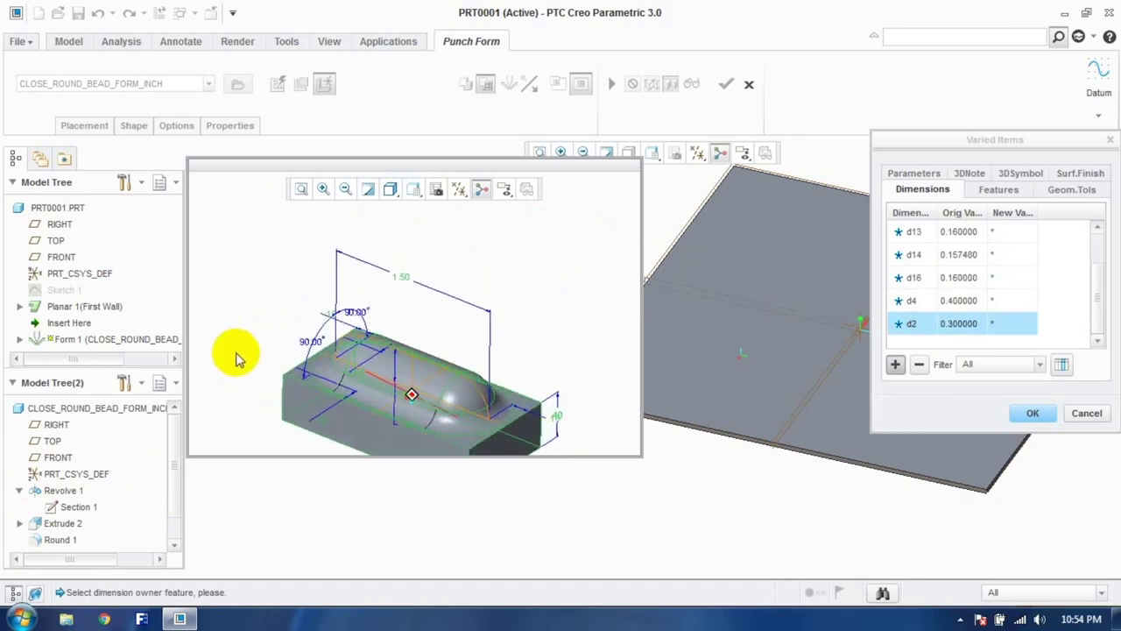
click(1102, 306)
drag(1104, 308, 1101, 268)
click(1010, 231)
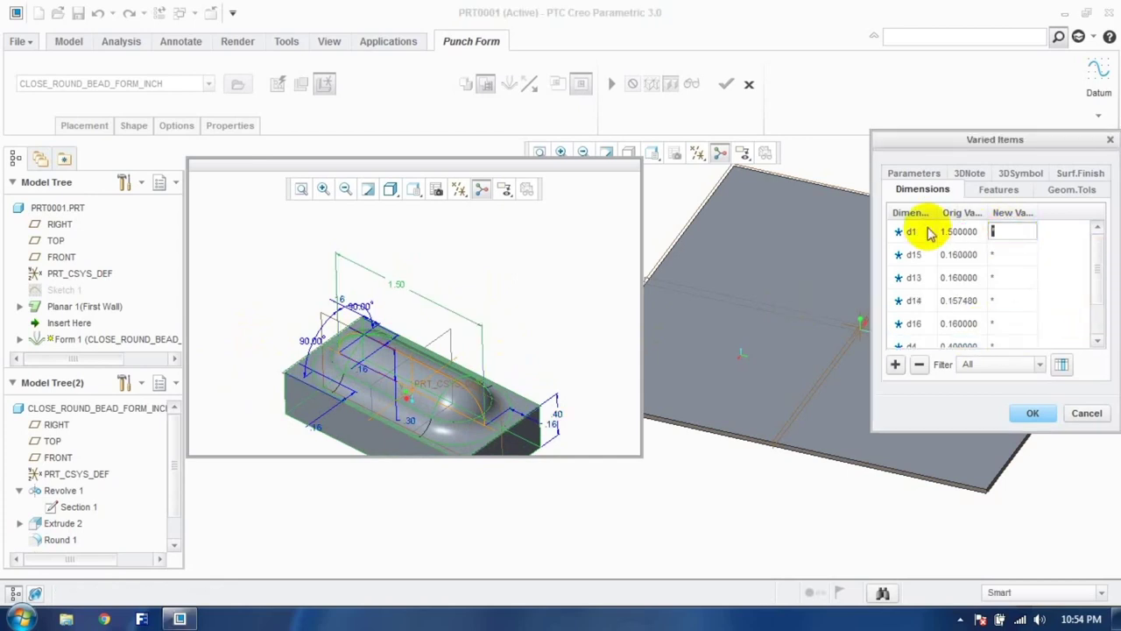
Step: Enter new values: d1 15, d15, d13 and d14 1.6, and d4 4
text(15)
click(996, 253)
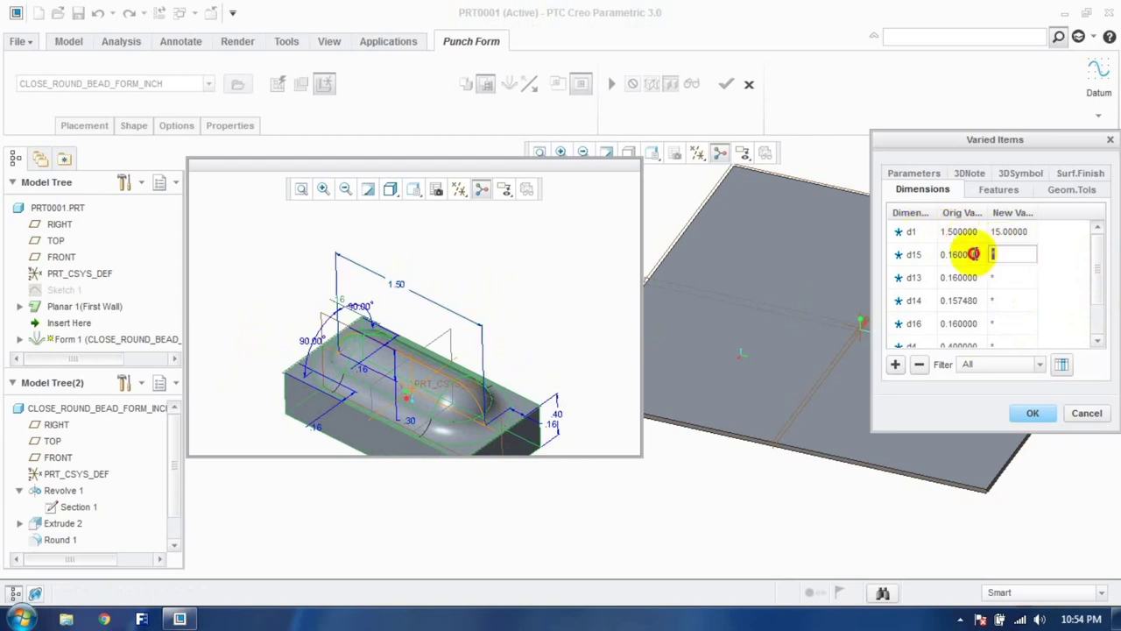
text(1.6)
click(1012, 277)
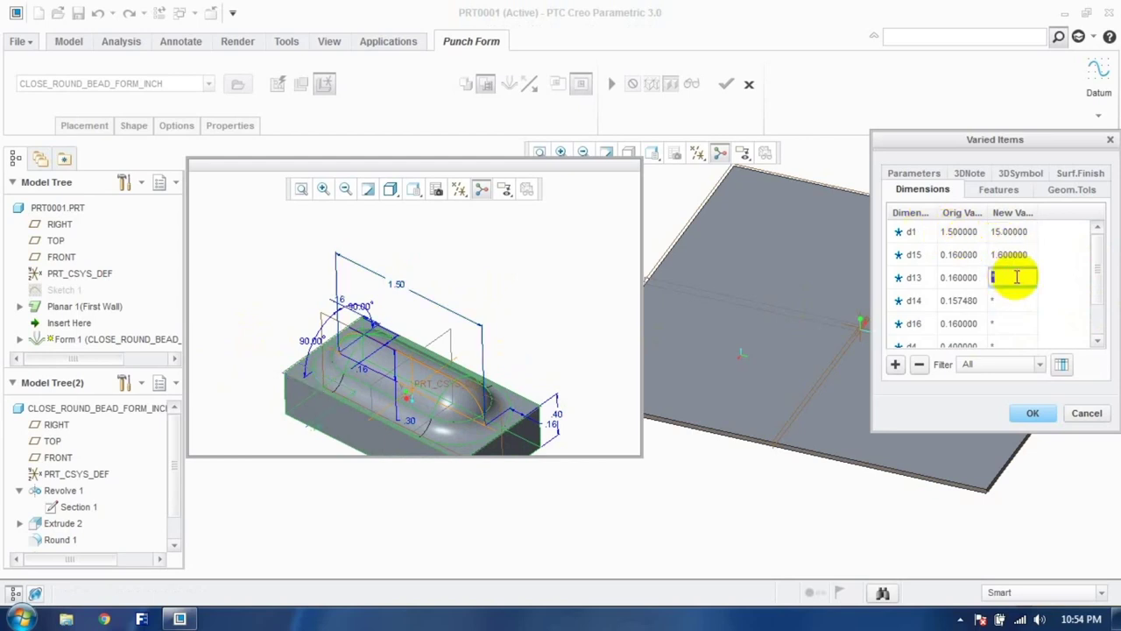
text(1.6)
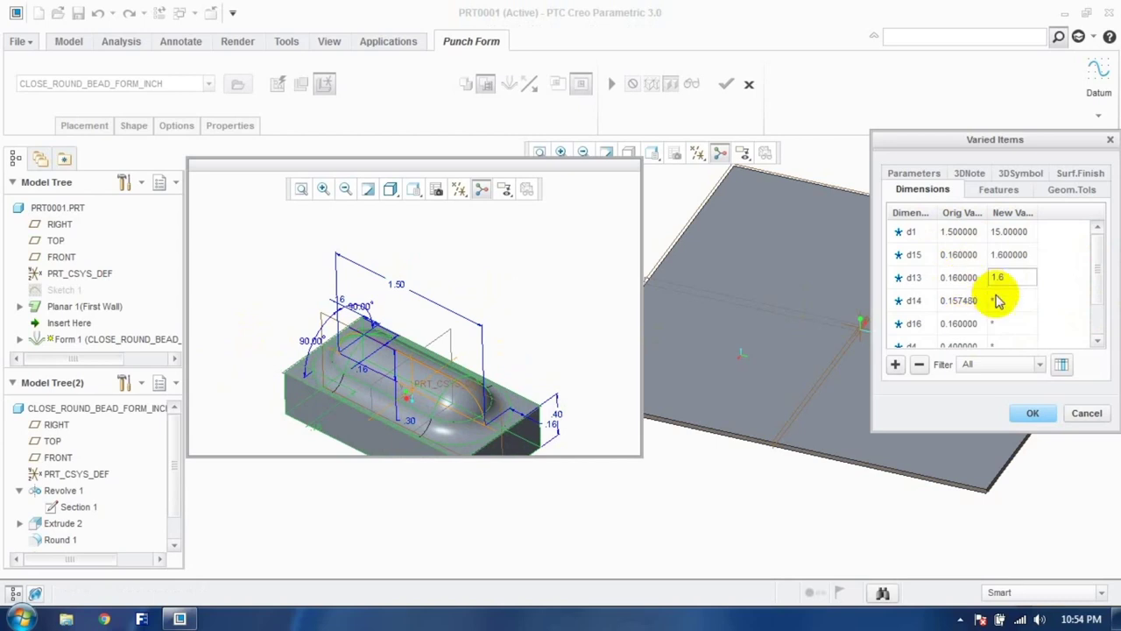
click(960, 299)
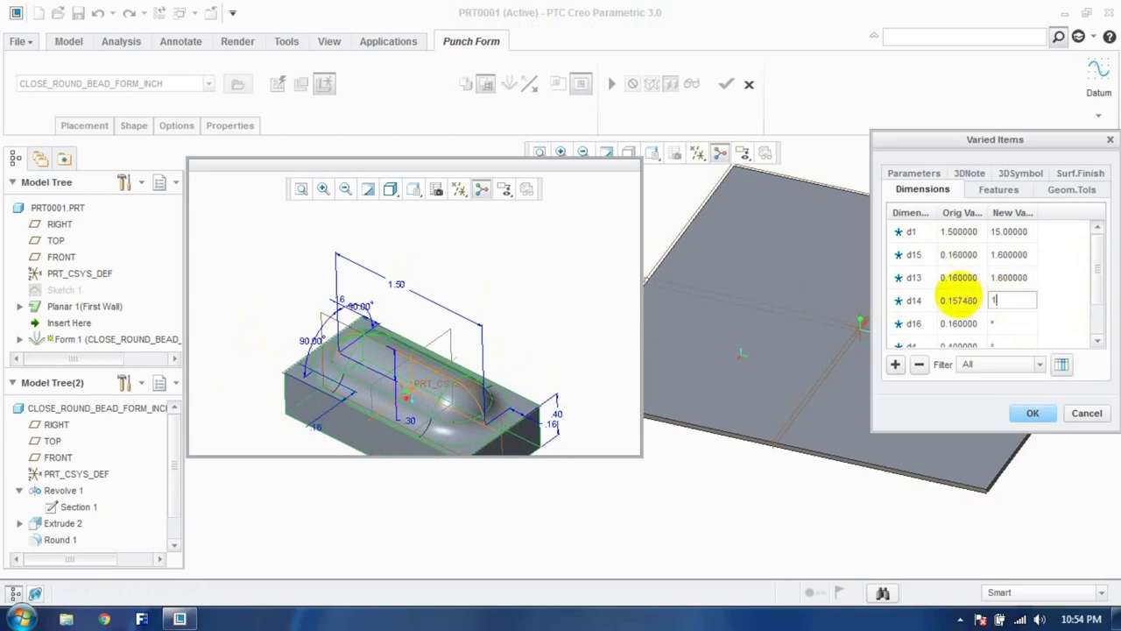
text(1.6)
click(973, 322)
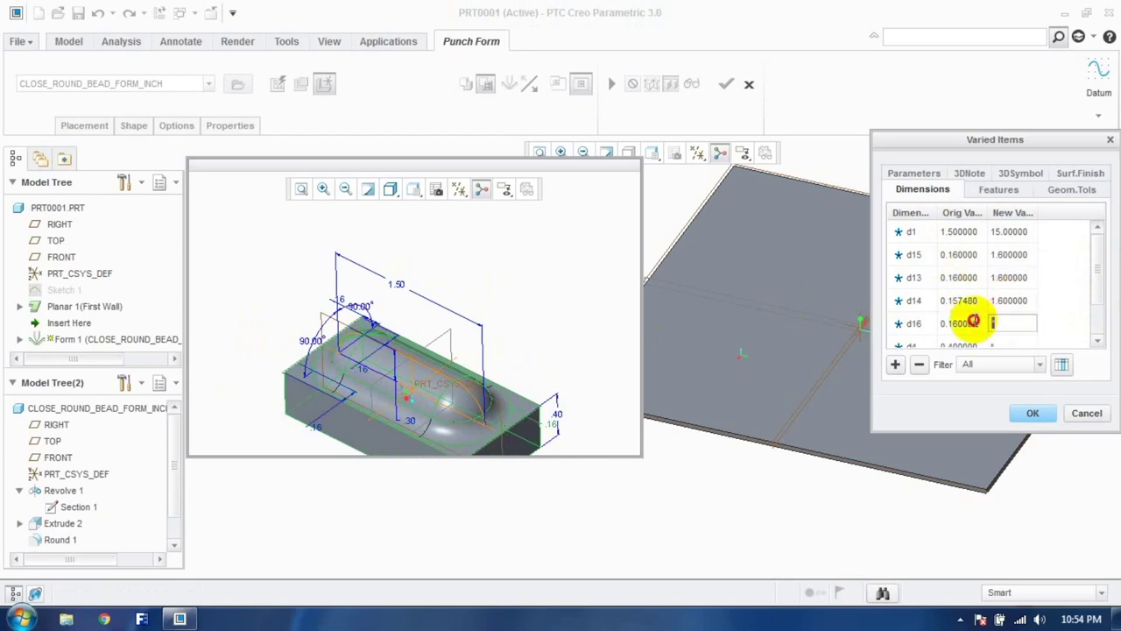
click(999, 344)
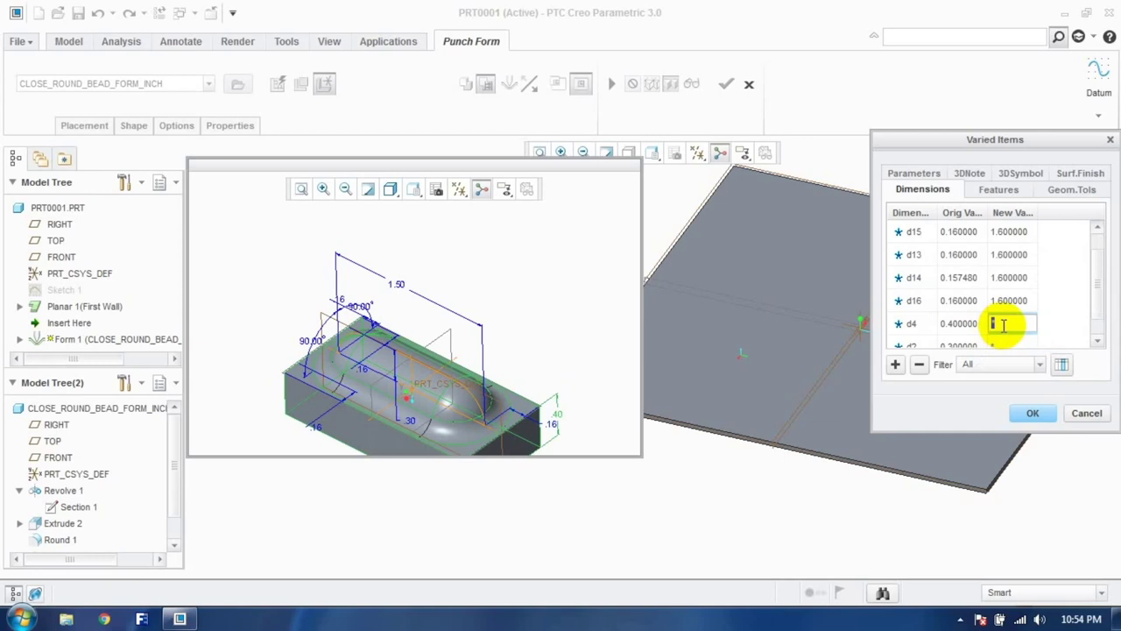
text(4)
click(1001, 345)
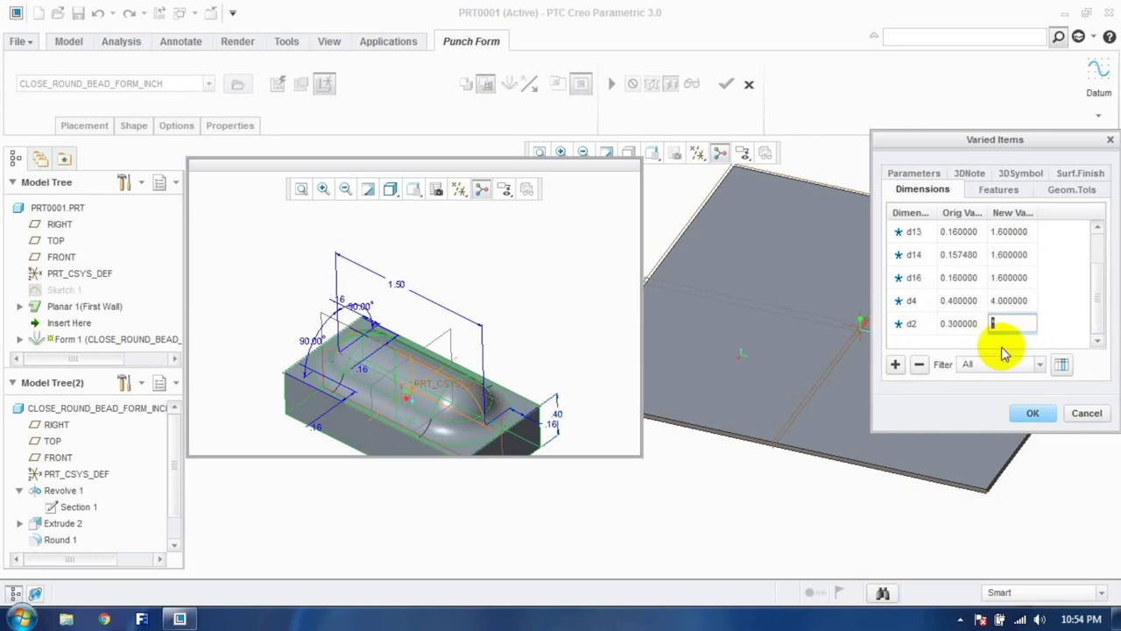
Step: Accept the new values and finish the form despite the regeneration failure
click(1033, 412)
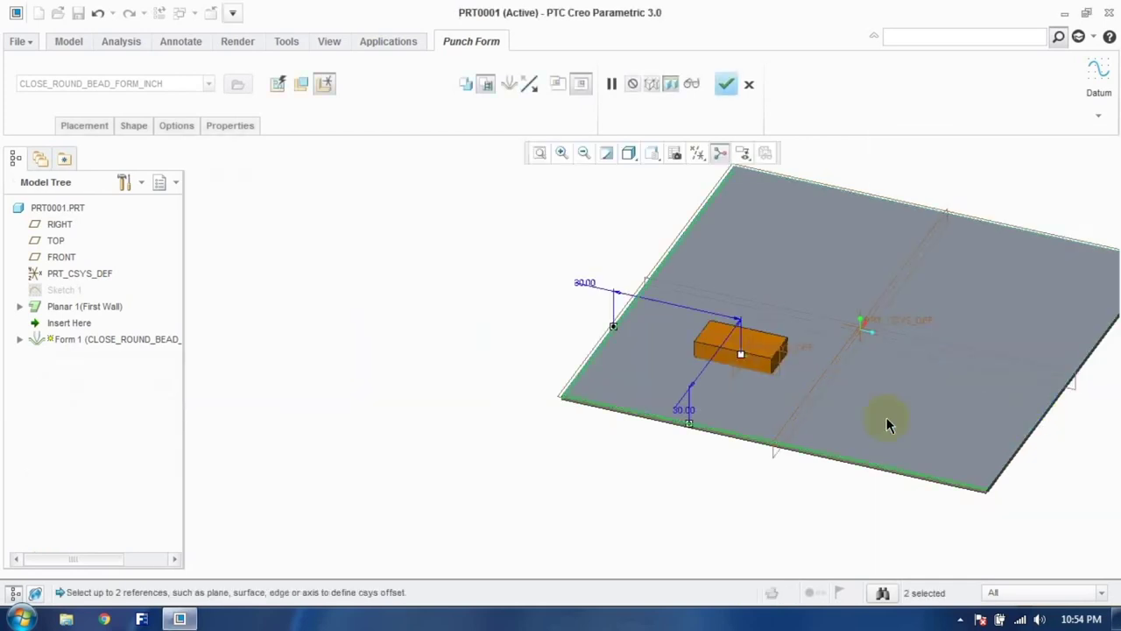
scroll(779, 361, up, 3)
scroll(776, 355, down, 5)
mouse_move(776, 355)
middle_down()
mouse_move(773, 317)
mouse_move(768, 342)
middle_up()
click(726, 83)
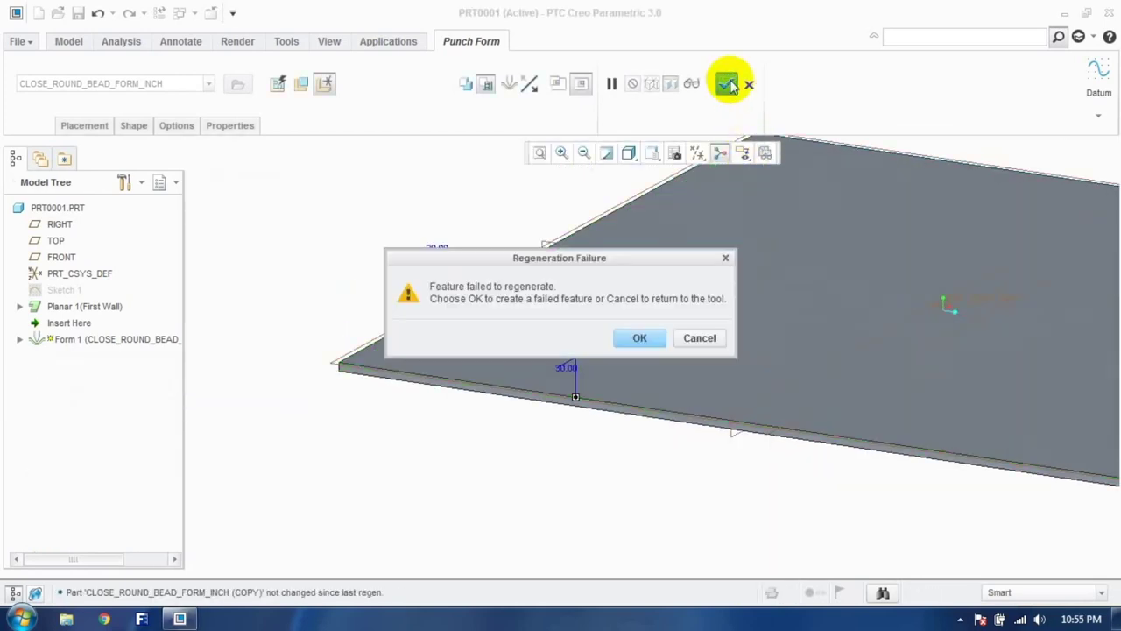
click(640, 337)
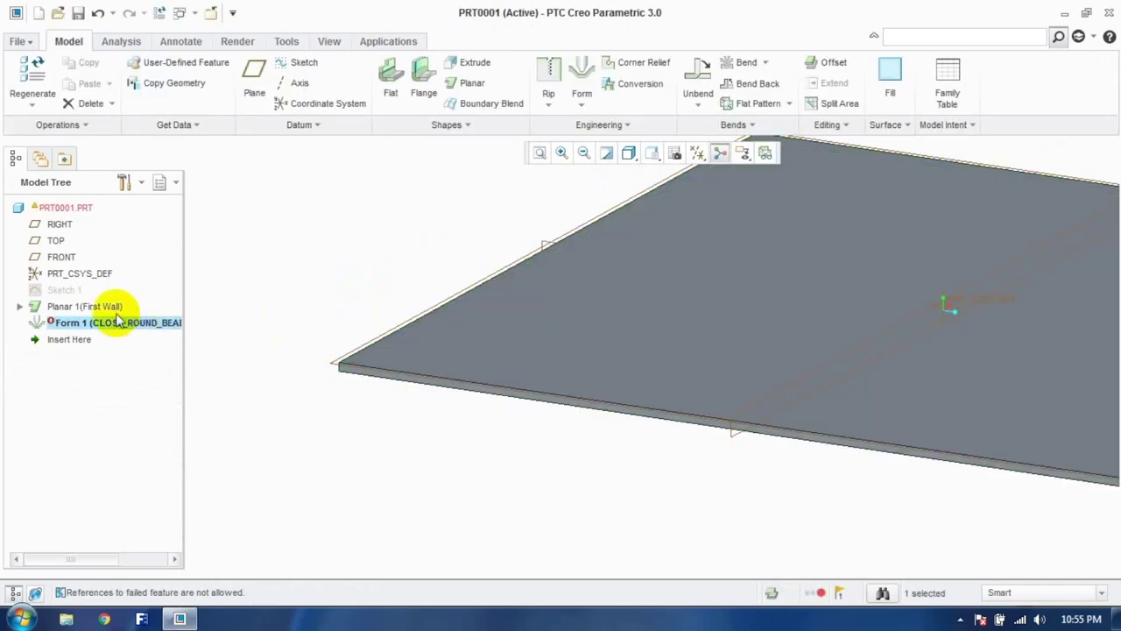
Step: Edit Form 1's definition and drag it to 30.26 and 28.47 from the sheet edges
double_click(112, 323)
click(83, 324)
right_click(100, 337)
click(134, 352)
middle_drag(590, 368, 661, 324)
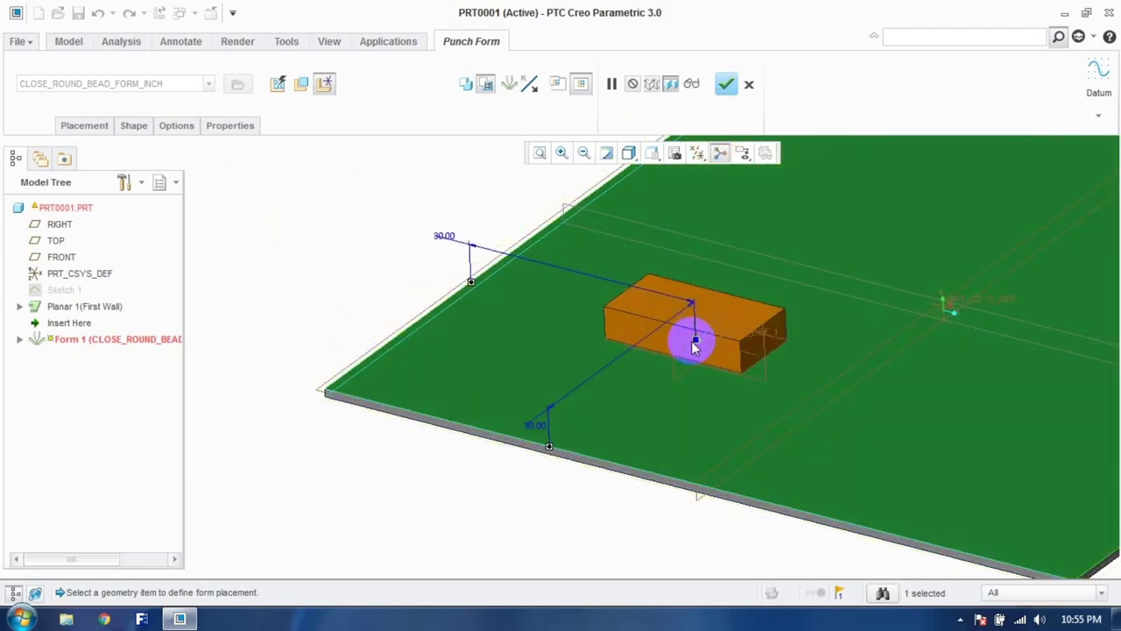
mouse_move(696, 337)
mouse_down()
mouse_move(695, 318)
mouse_move(680, 351)
mouse_up()
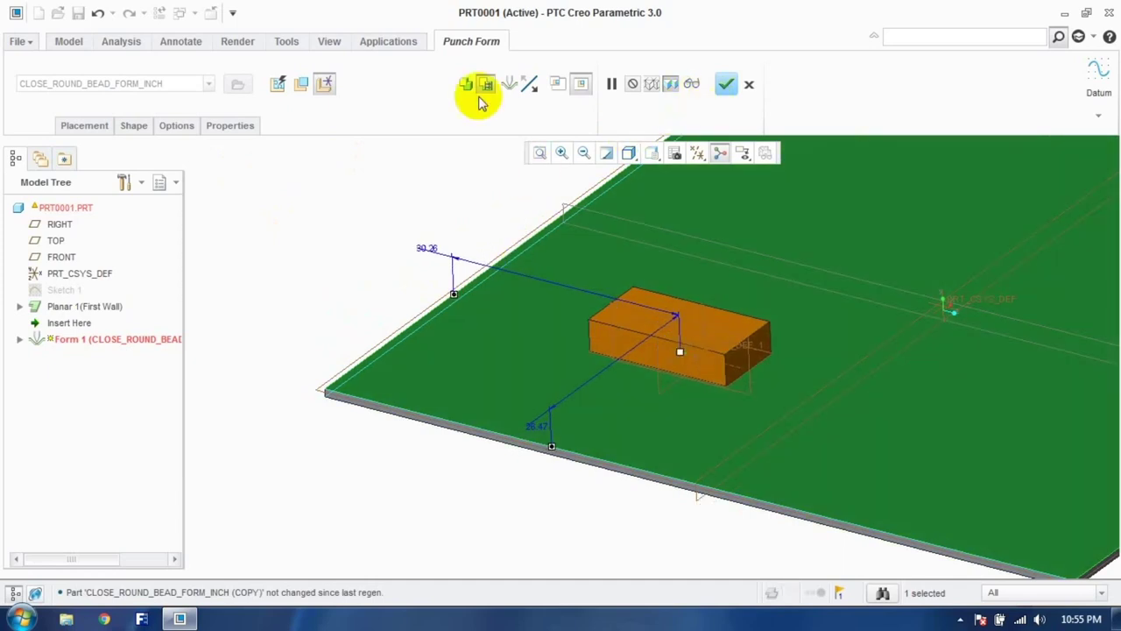
click(136, 127)
Step: Add the bead's d9 dimension to the punch model's varied items
click(148, 159)
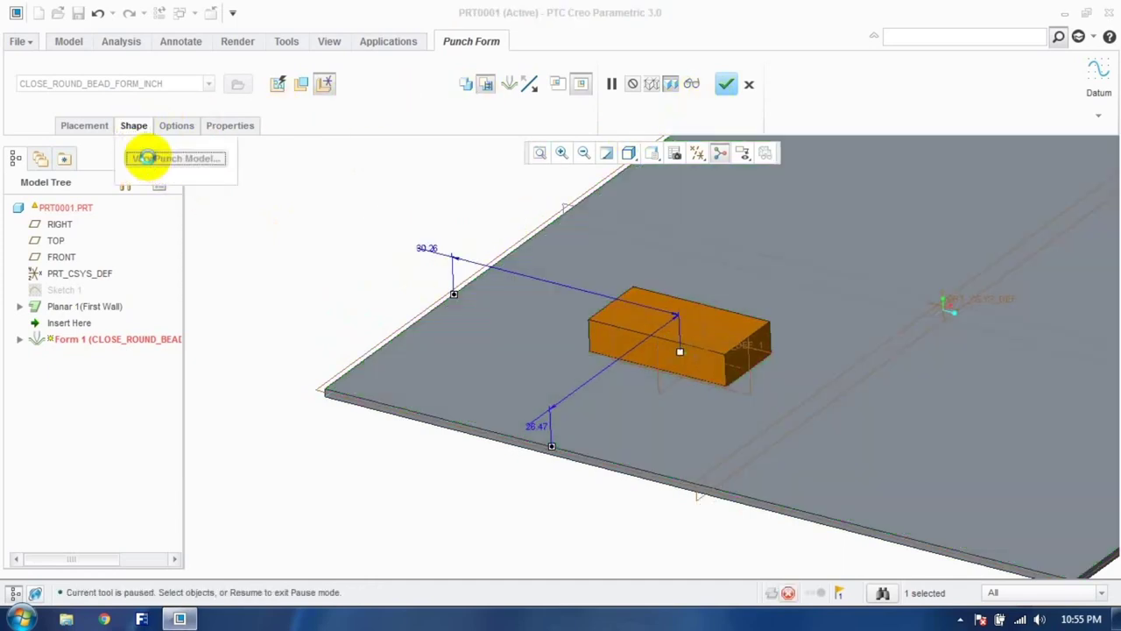
middle_drag(553, 314, 478, 363)
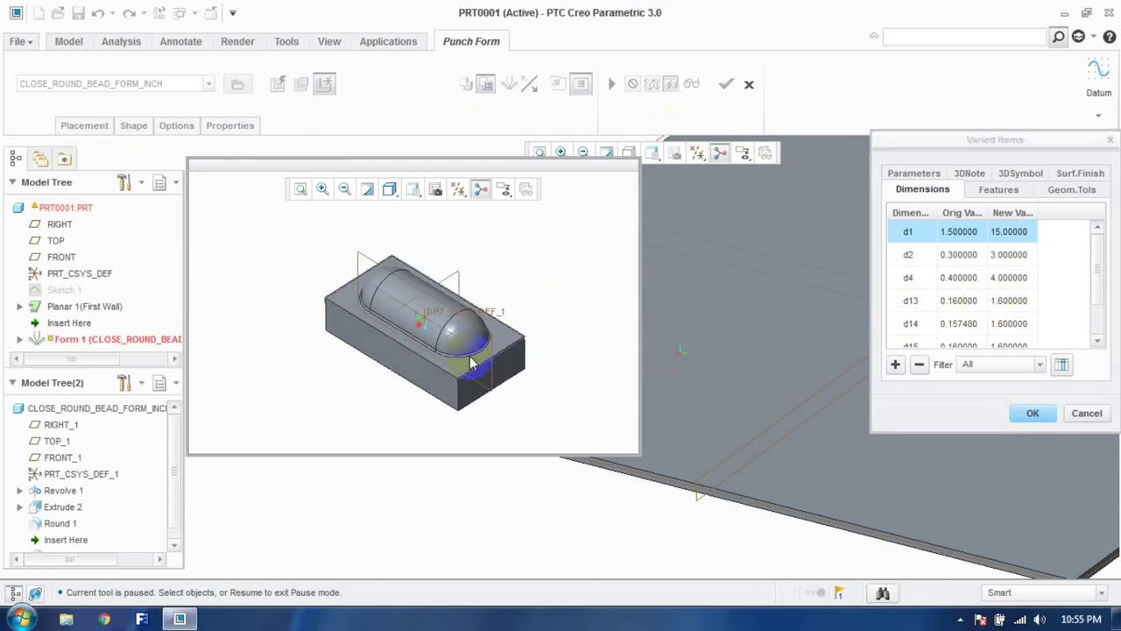
scroll(471, 358, down, 5)
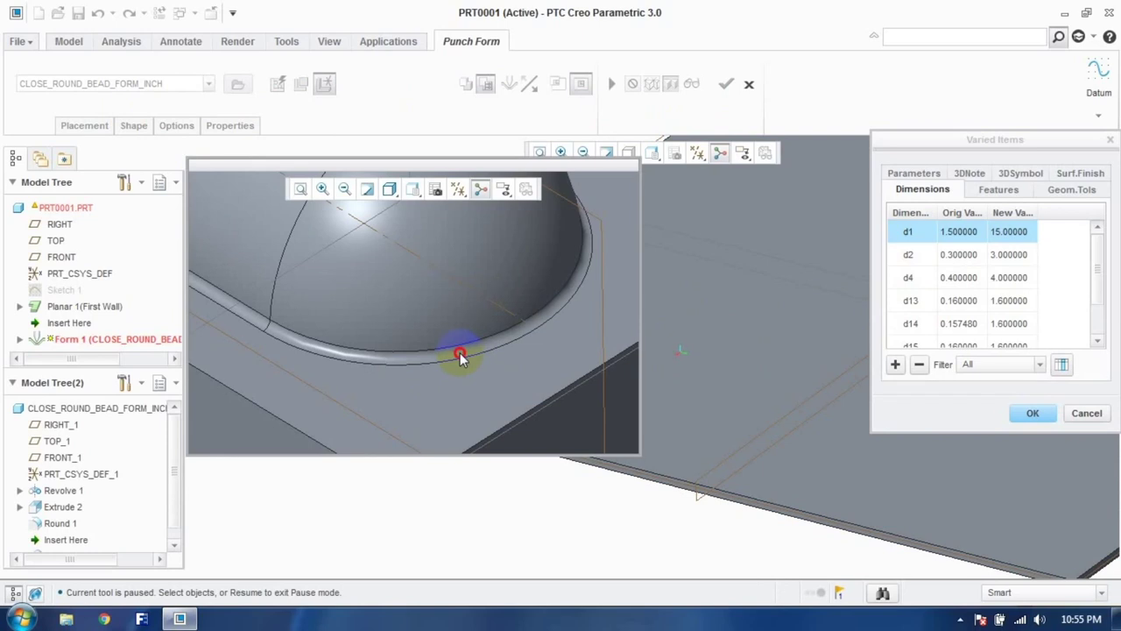
click(895, 363)
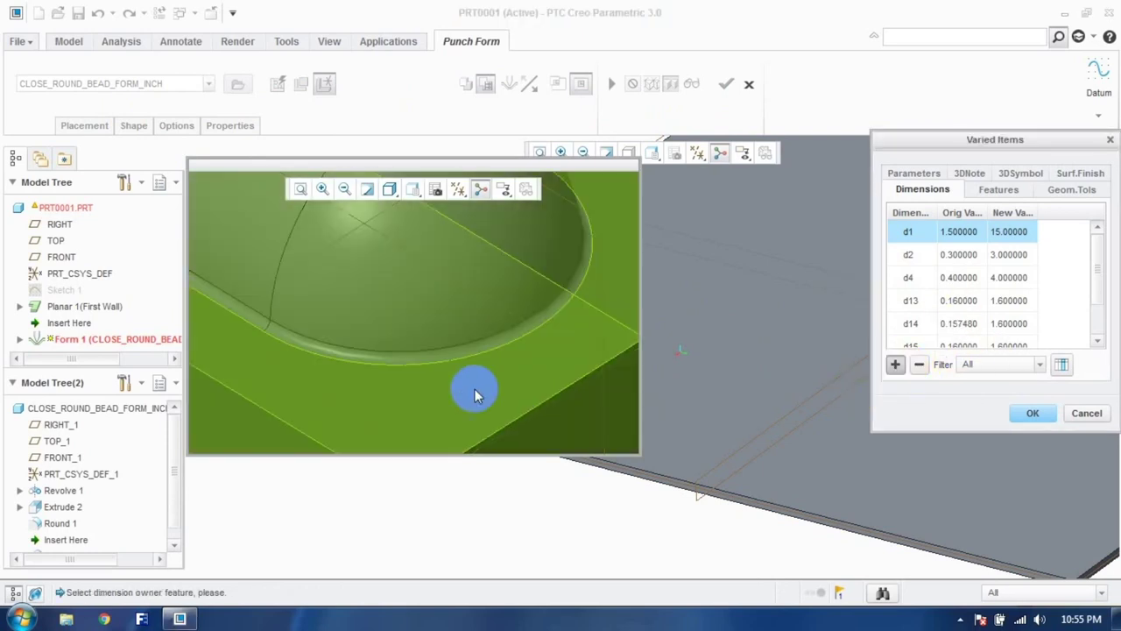
scroll(456, 372, up, 3)
scroll(588, 353, down, 3)
scroll(560, 359, up, 5)
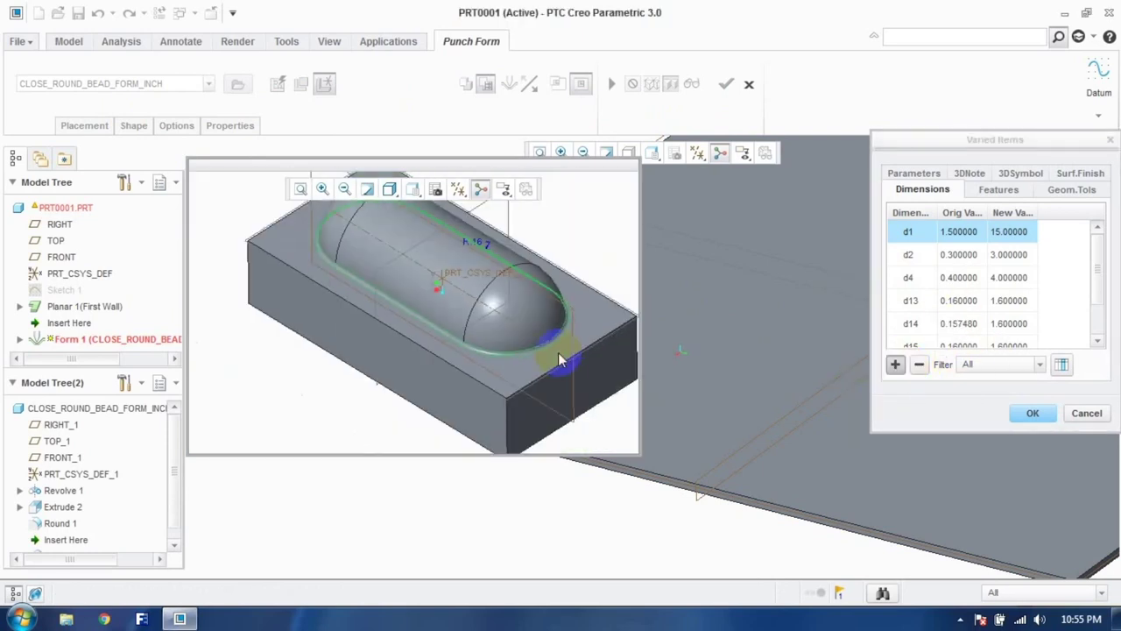
middle_drag(561, 359, 523, 300)
click(522, 304)
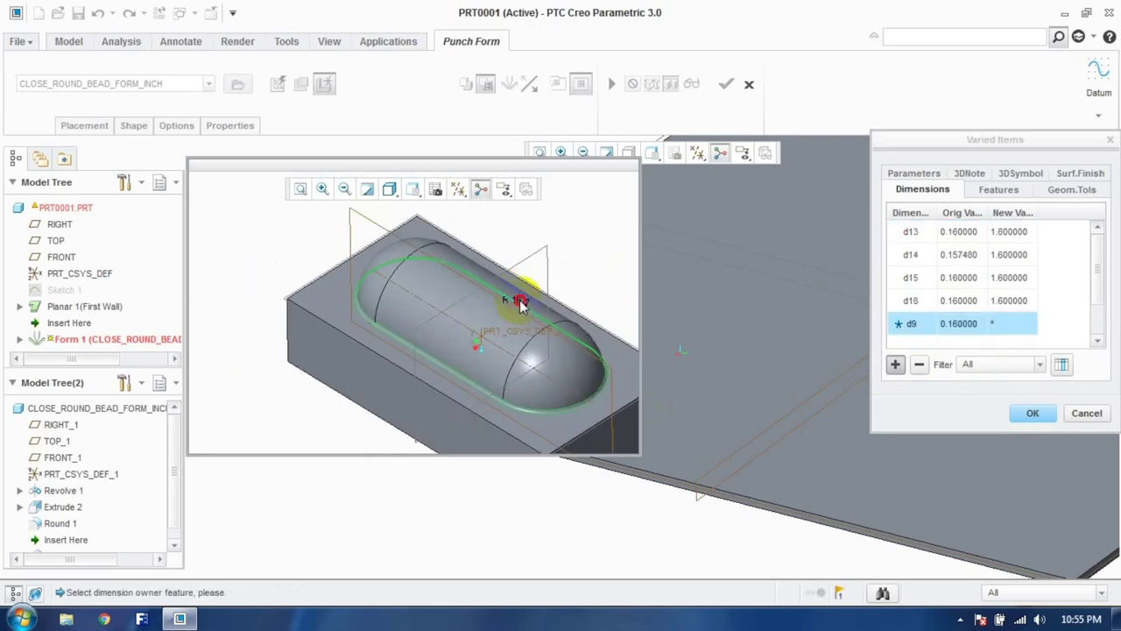
Step: Set d9 to 1.6 and re-pick the sheet surface for the form placement
click(1014, 325)
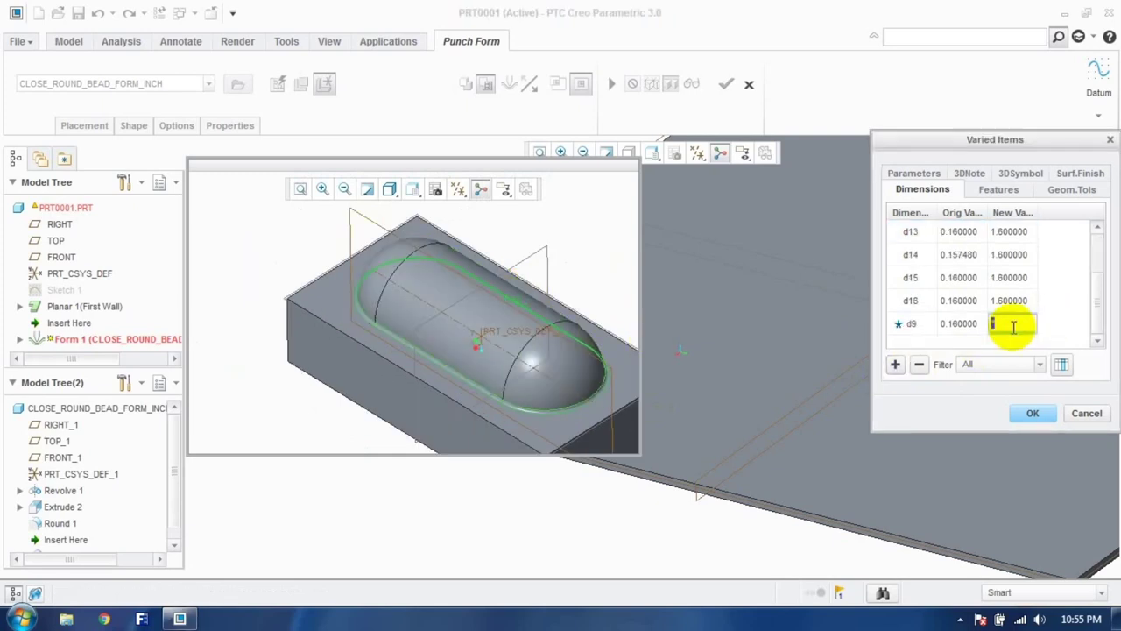
text(1.6)
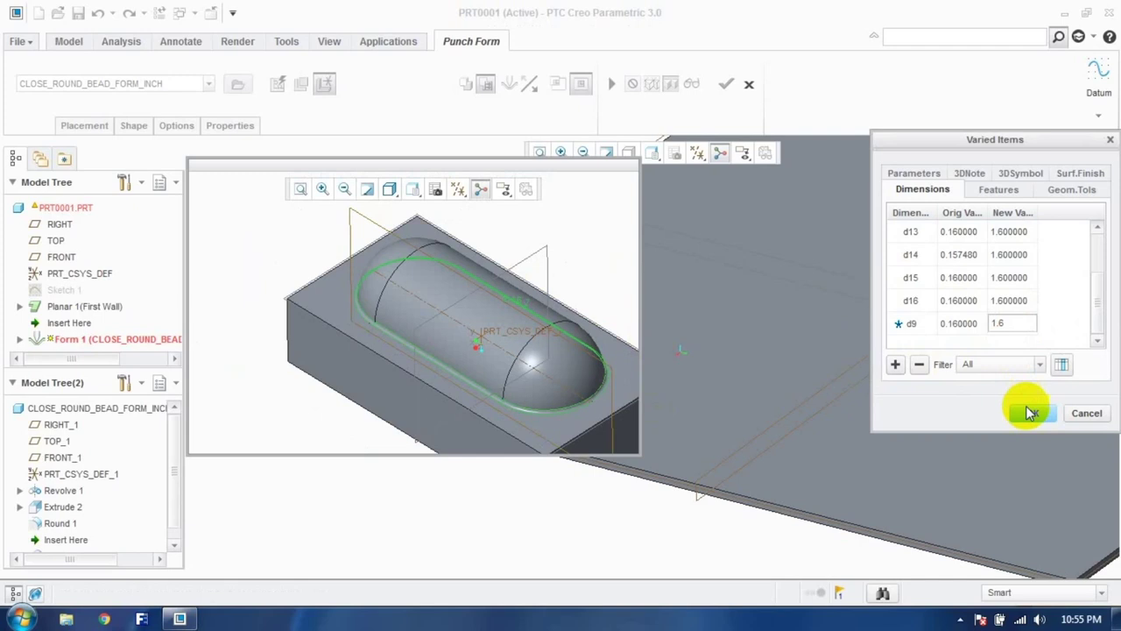
click(1032, 413)
click(743, 400)
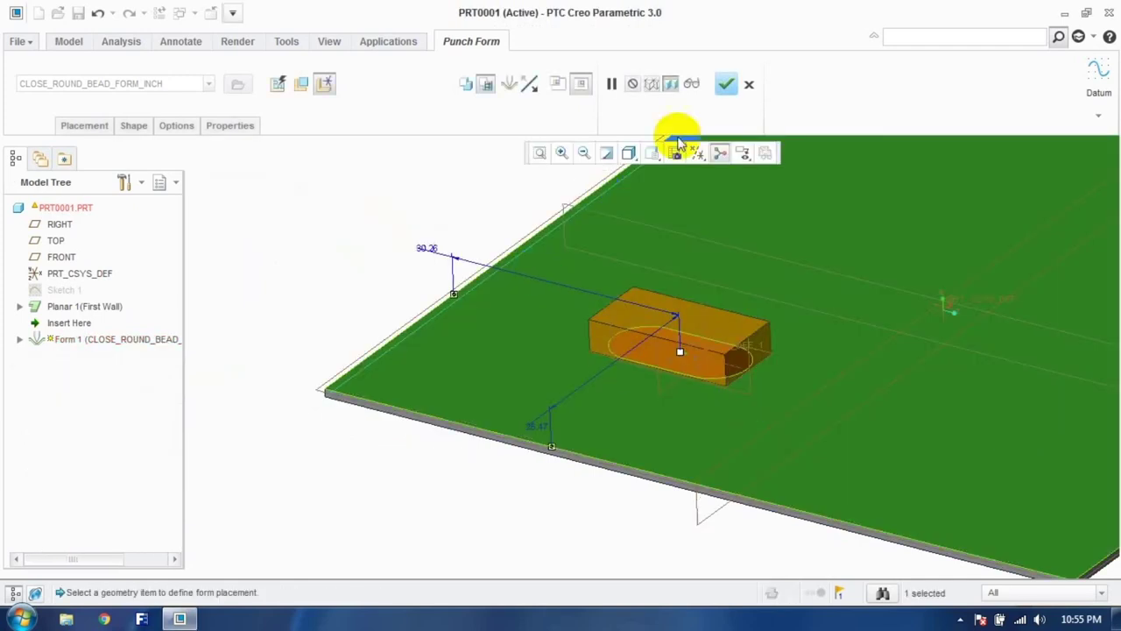
Step: Finish redefining Form 1 and return the plate to its default orientation
click(726, 84)
middle_drag(683, 245, 658, 366)
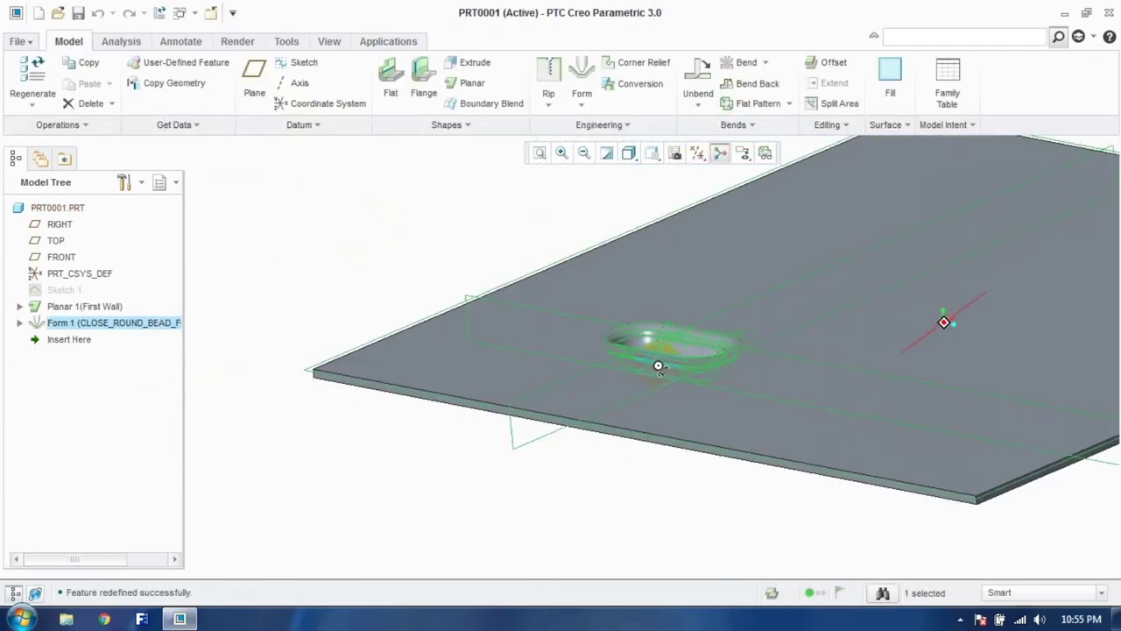
click(587, 116)
click(518, 201)
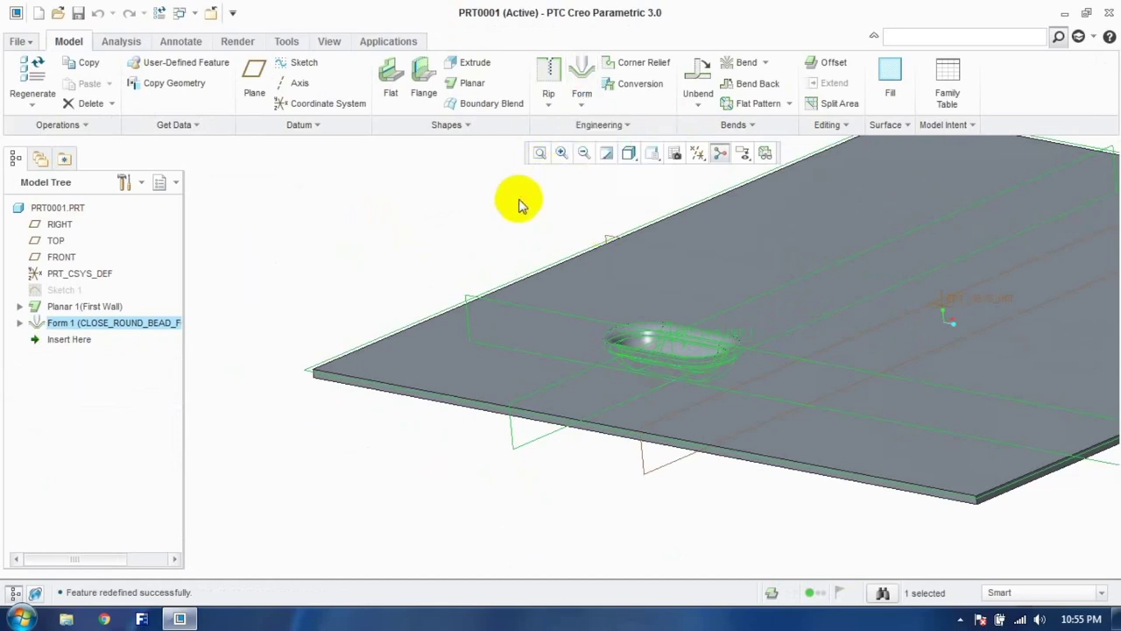
middle_drag(548, 242, 413, 289)
click(413, 289)
key(ctrl+d)
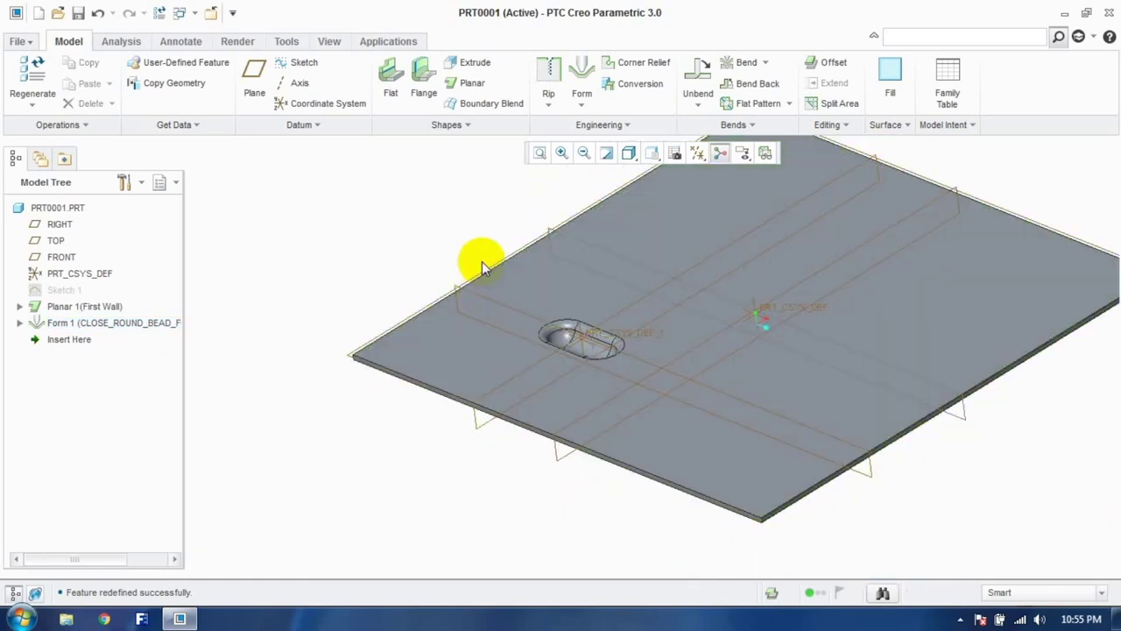
Step: Flatten the bead form, then undo the flatten so the bead remains
click(575, 106)
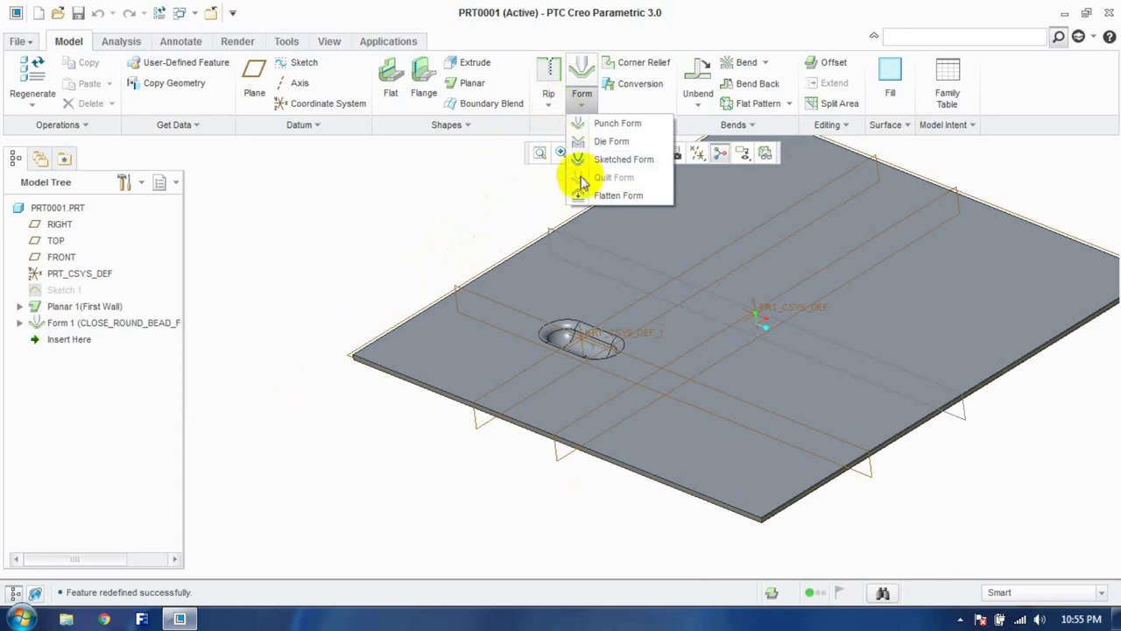
click(601, 196)
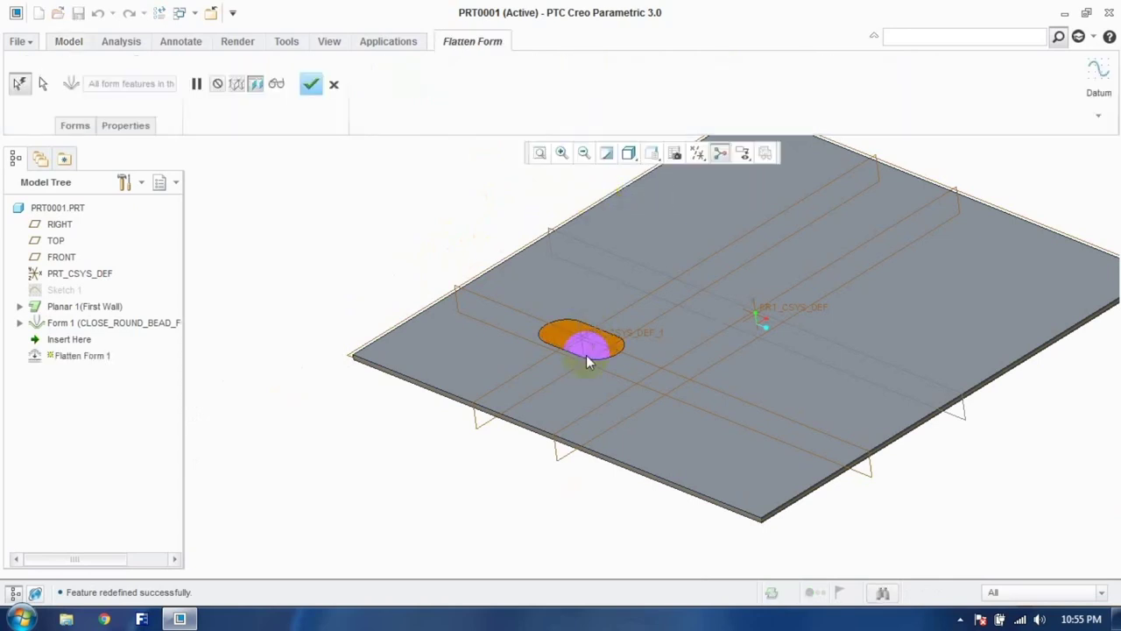
click(311, 84)
middle_drag(425, 261, 458, 274)
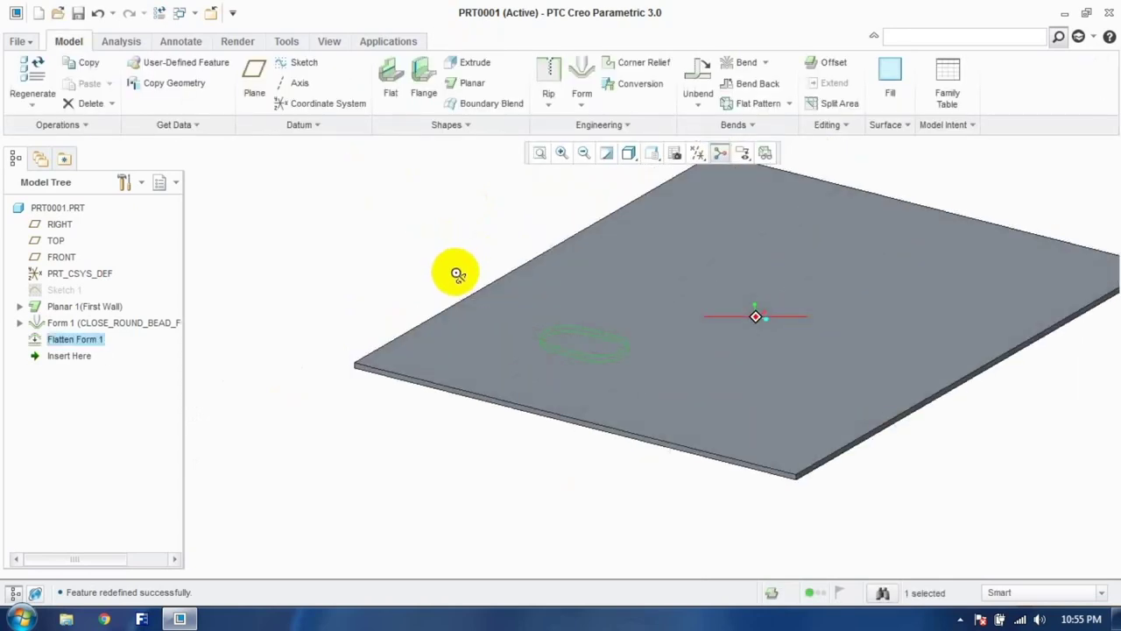
click(371, 277)
key(ctrl+z)
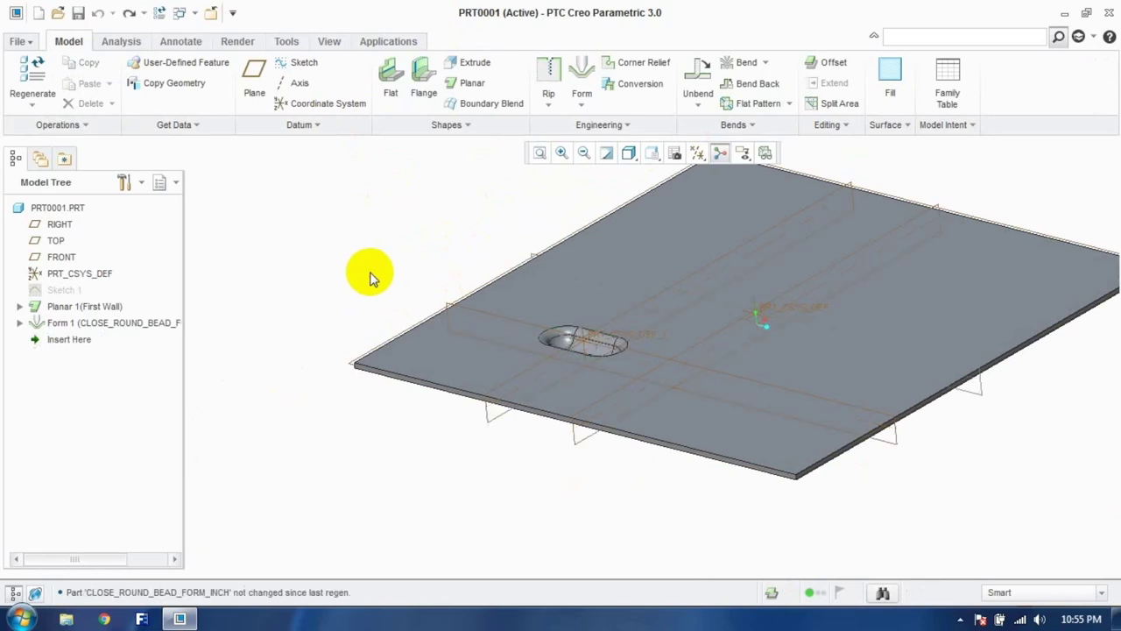
click(585, 99)
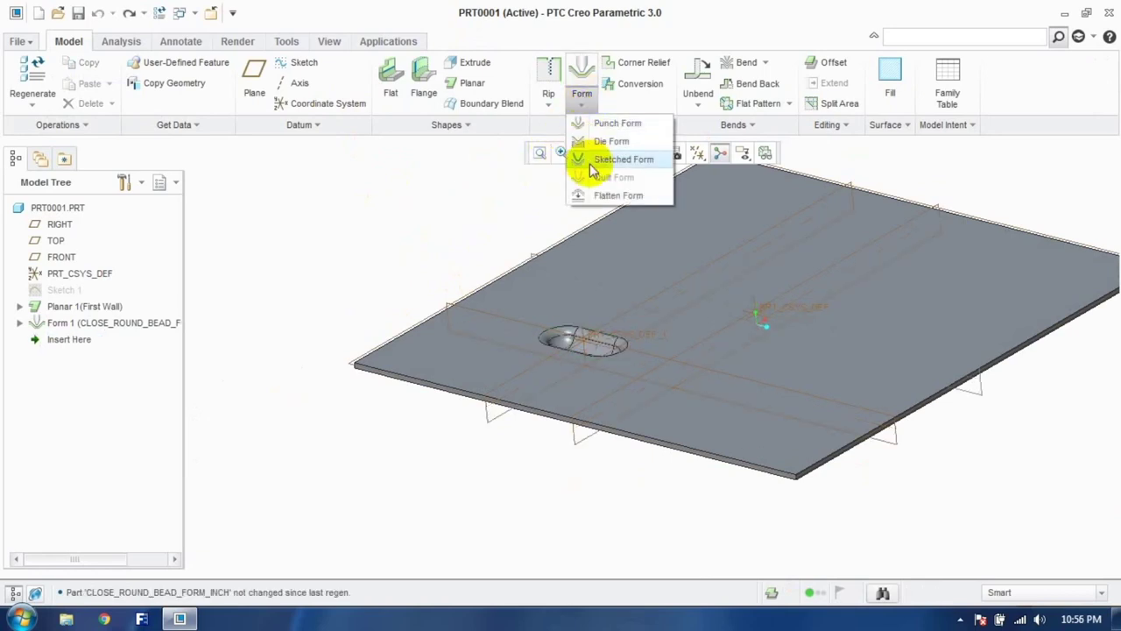
Step: Start a sketched form and sketch a rectangle on the plate's top surface
click(613, 159)
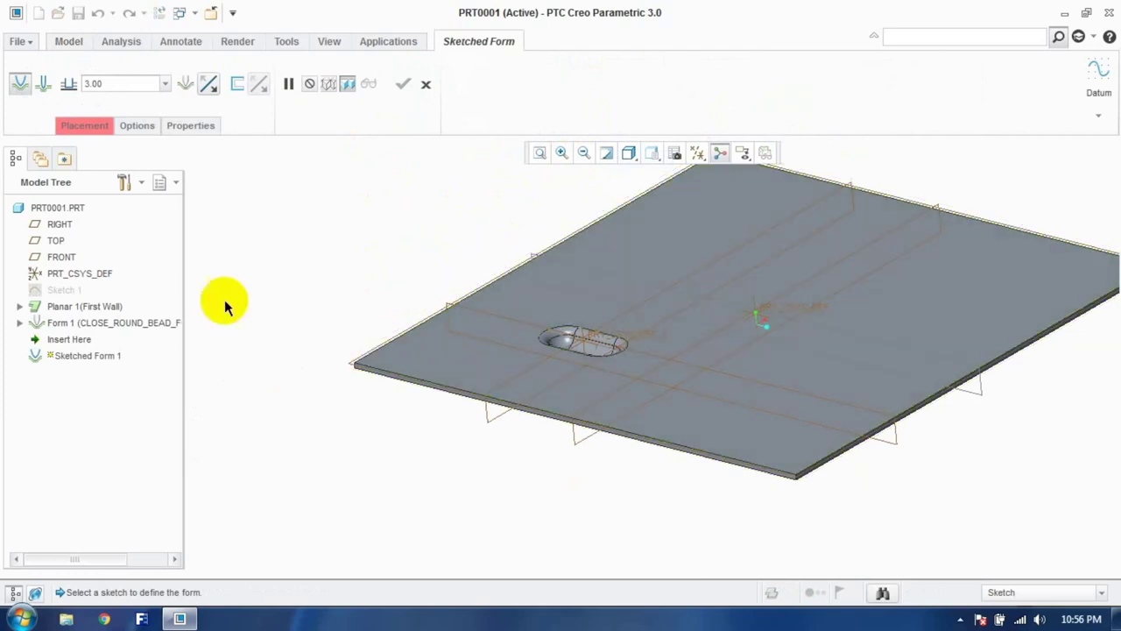
click(99, 125)
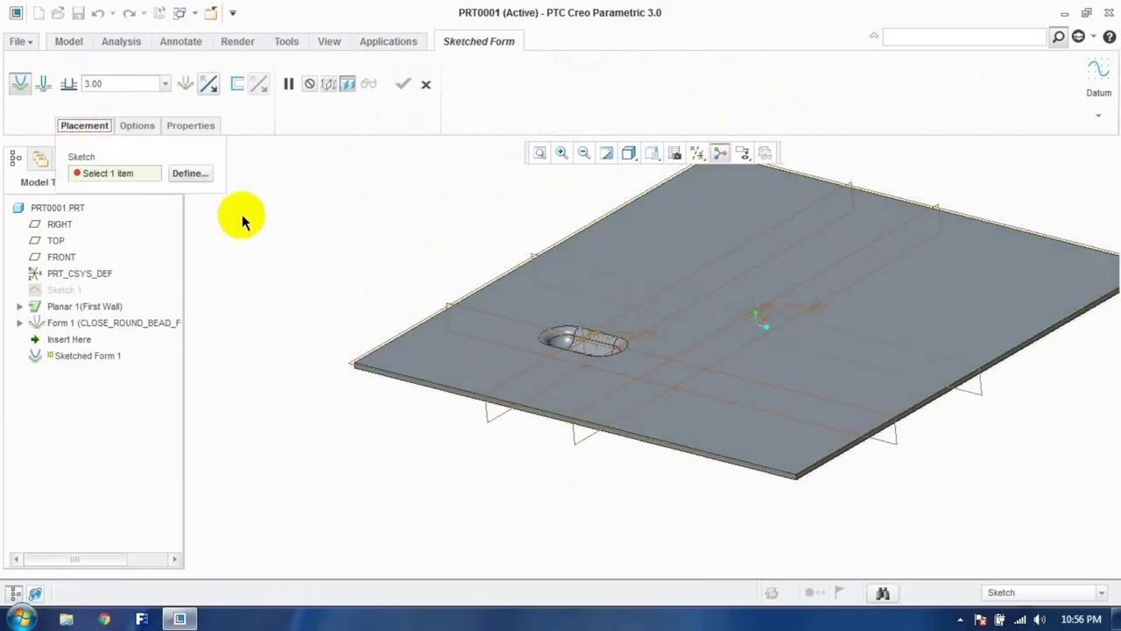
click(190, 173)
click(713, 277)
click(1026, 354)
click(298, 72)
click(357, 82)
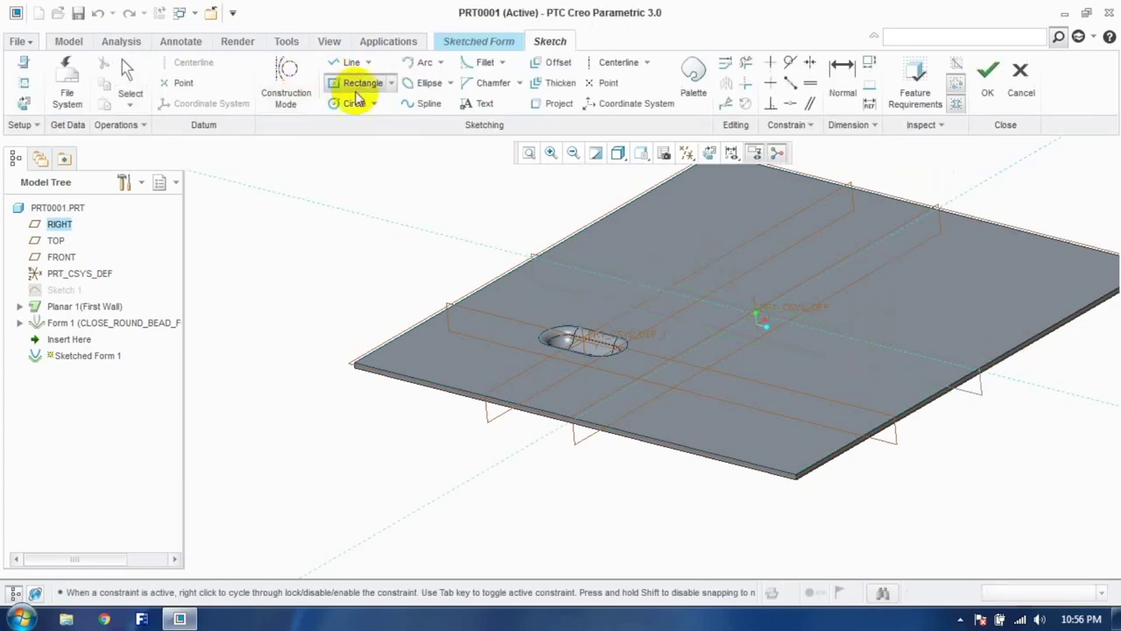
click(876, 319)
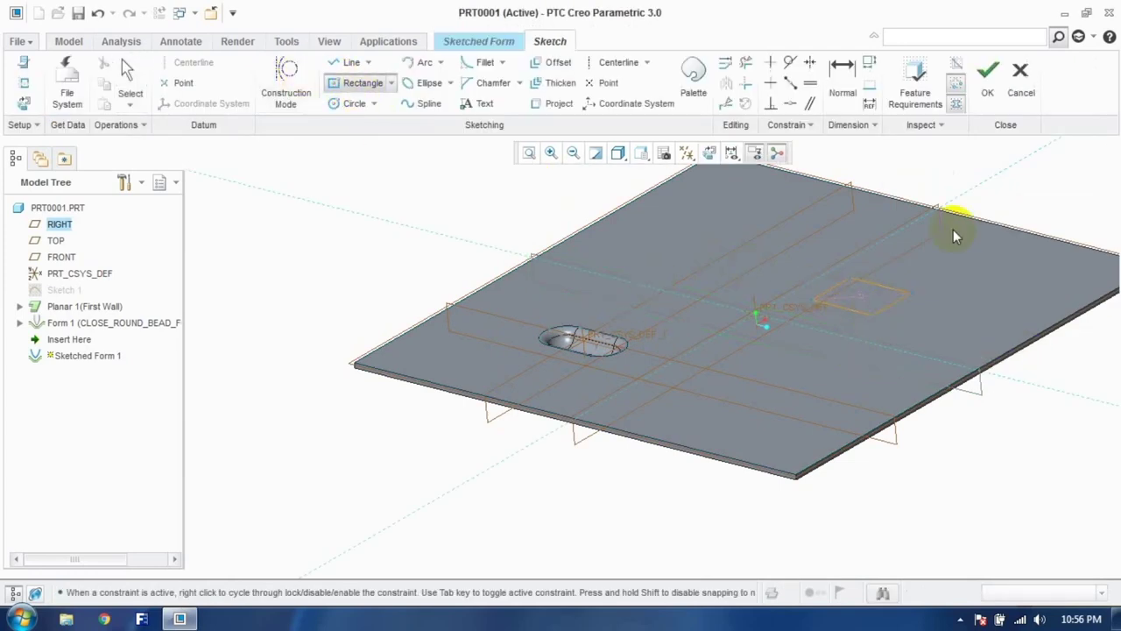
click(989, 77)
Step: Flip the form to press into the plate, keeping the 3.00 depth
scroll(990, 219, down, 3)
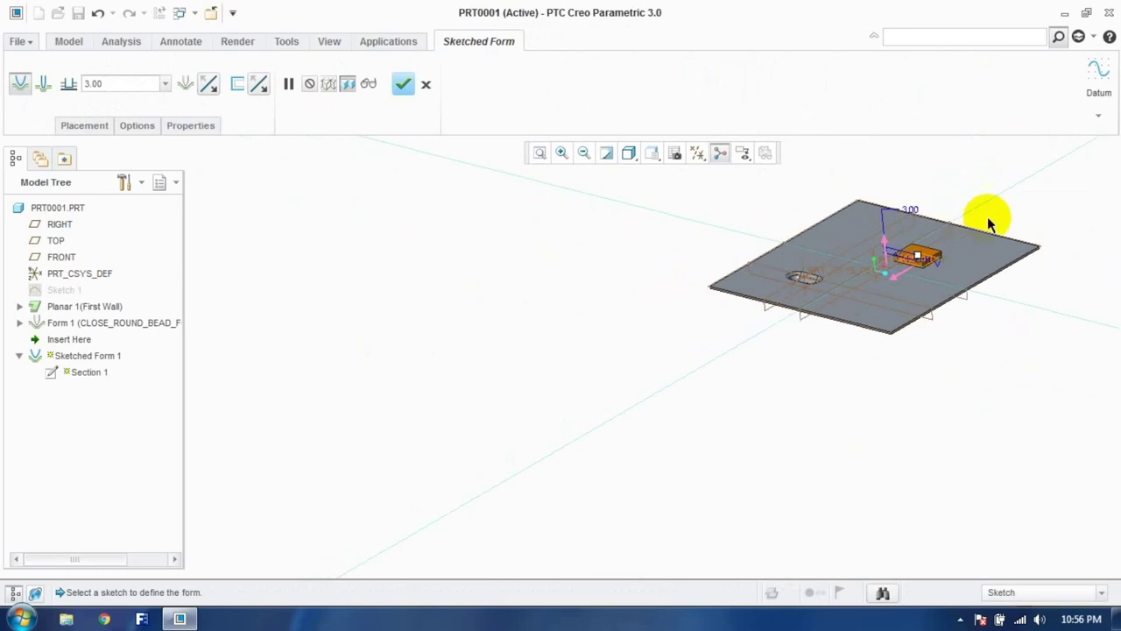
scroll(988, 225, up, 6)
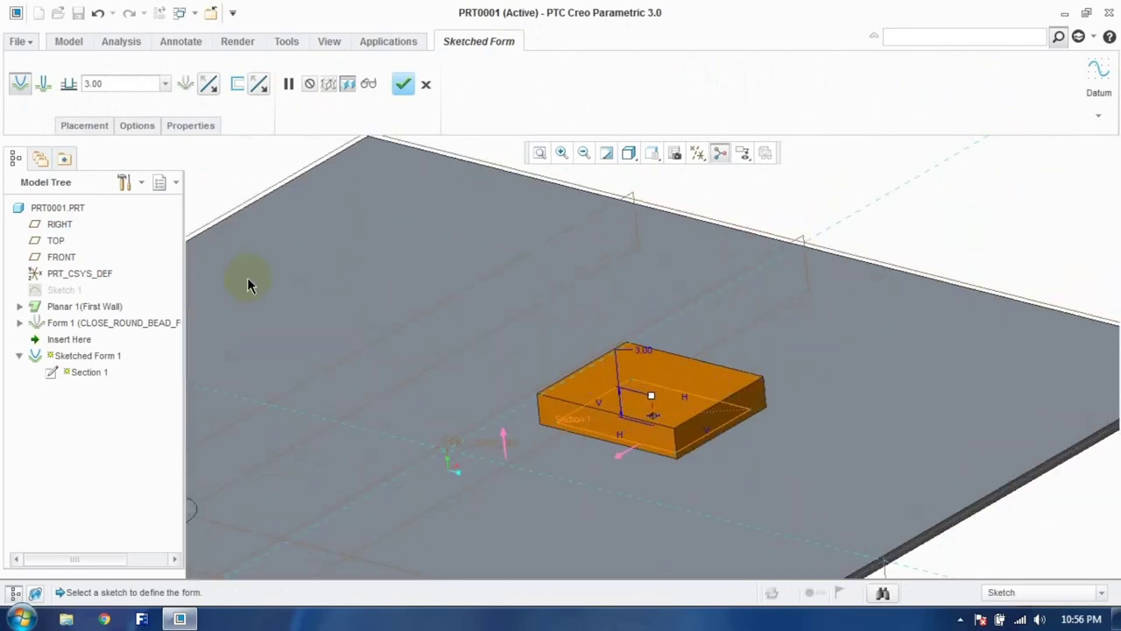
click(210, 86)
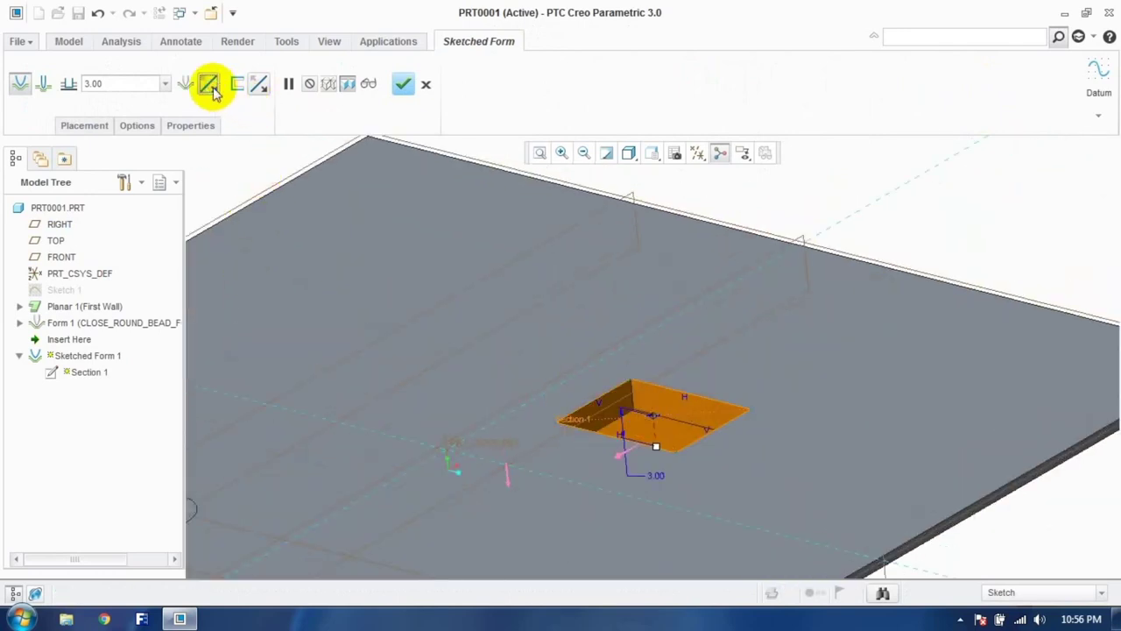
middle_click(578, 420)
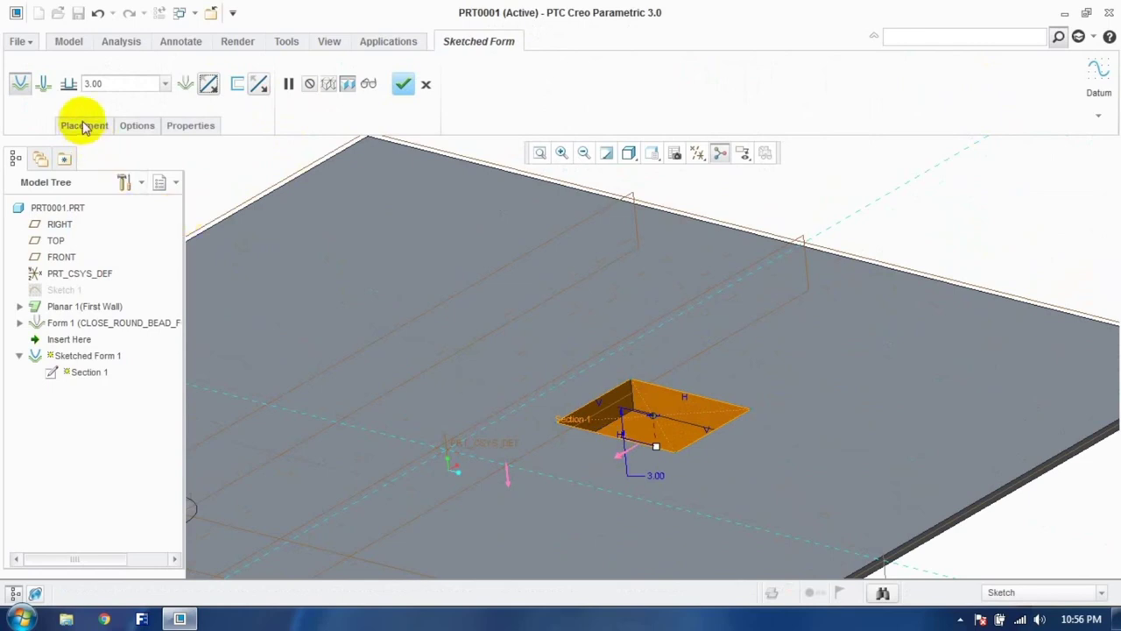
click(42, 84)
click(21, 85)
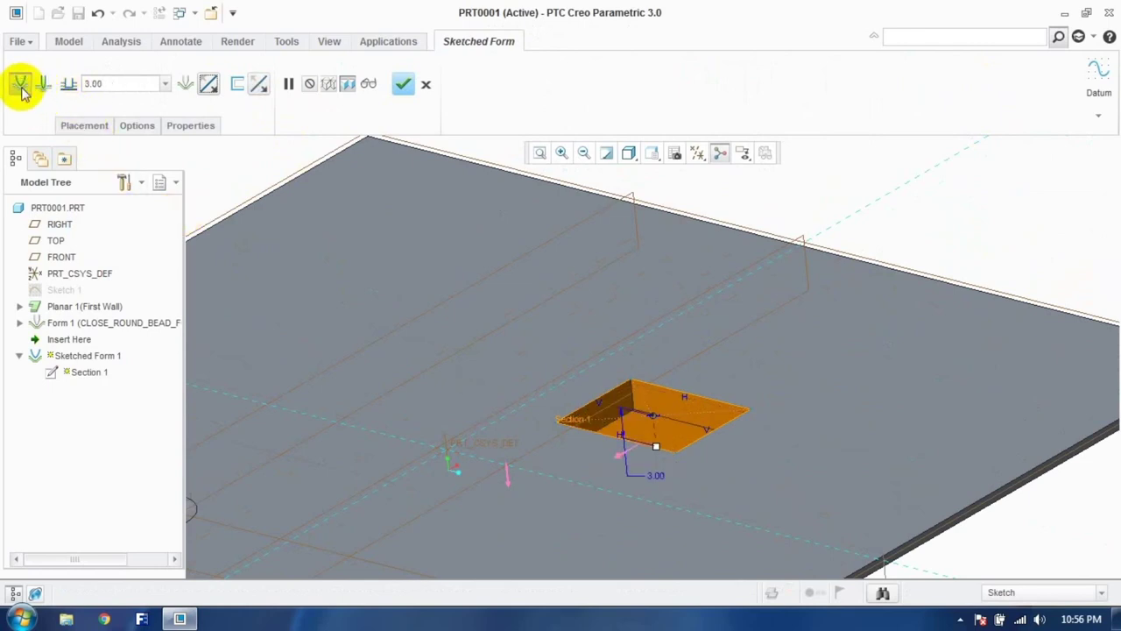
Step: Round both the nonplacement and placement edges and finish the sketched form
click(98, 126)
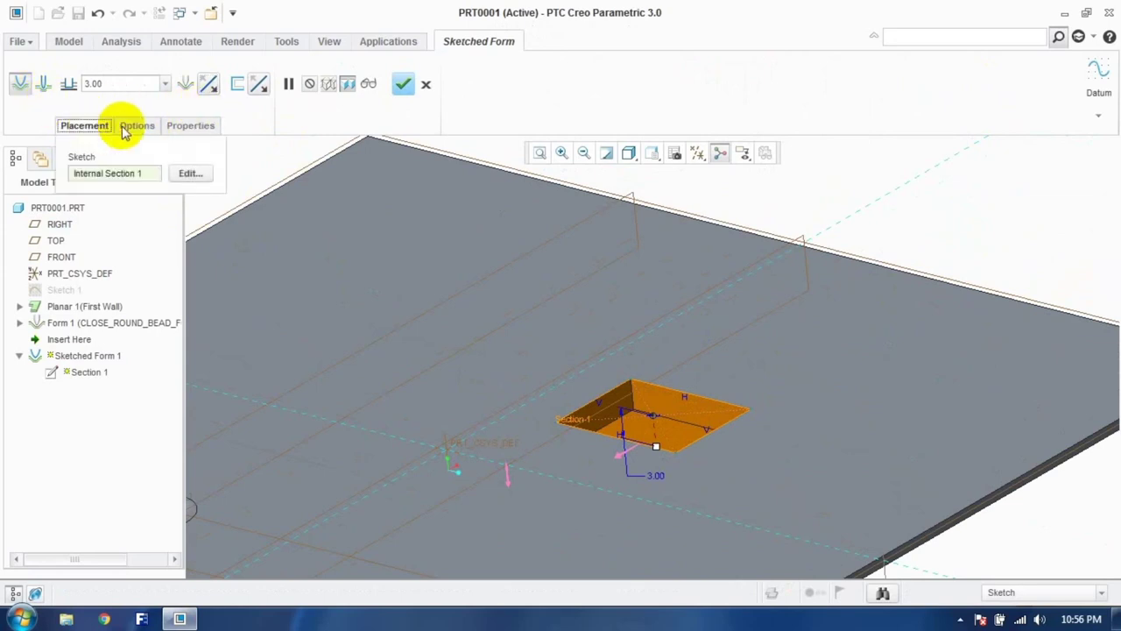
click(140, 125)
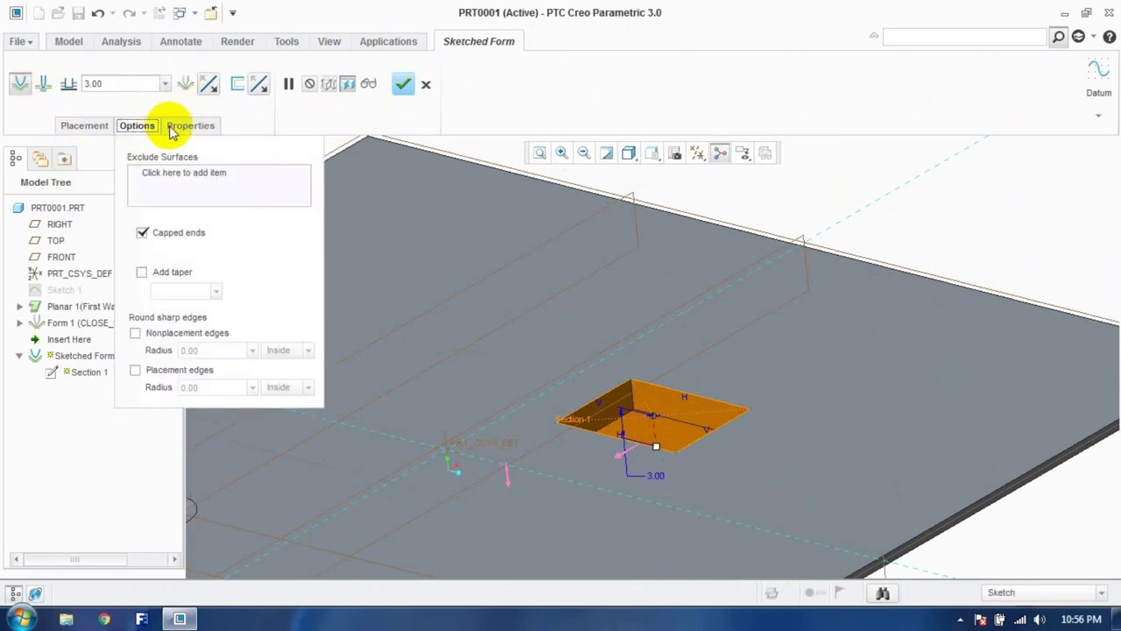
click(145, 334)
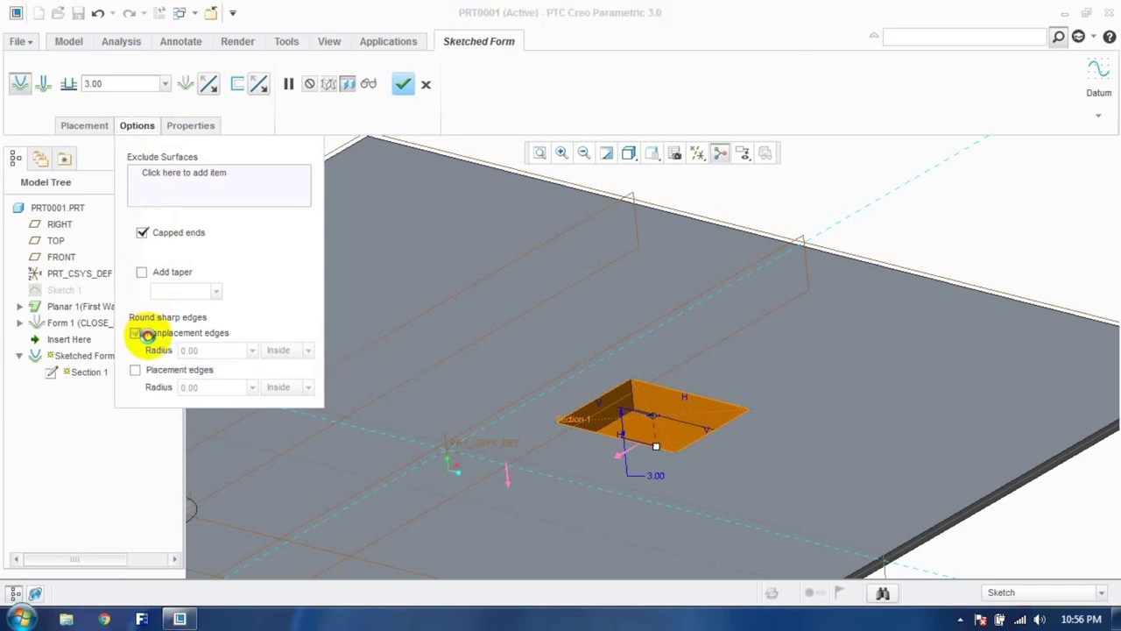
click(136, 370)
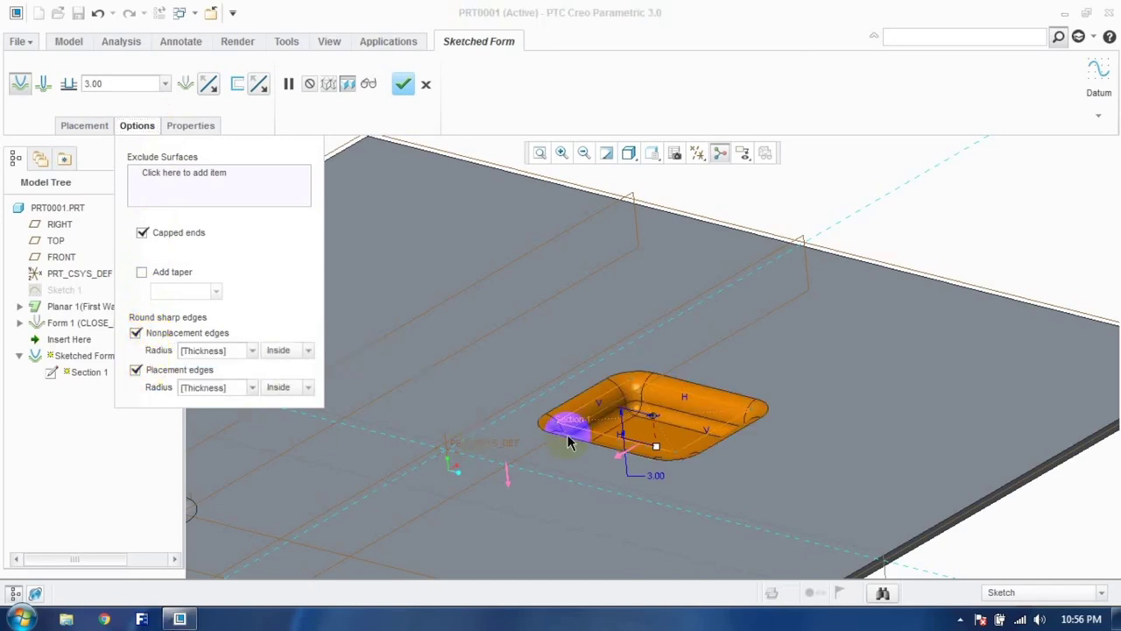
click(402, 84)
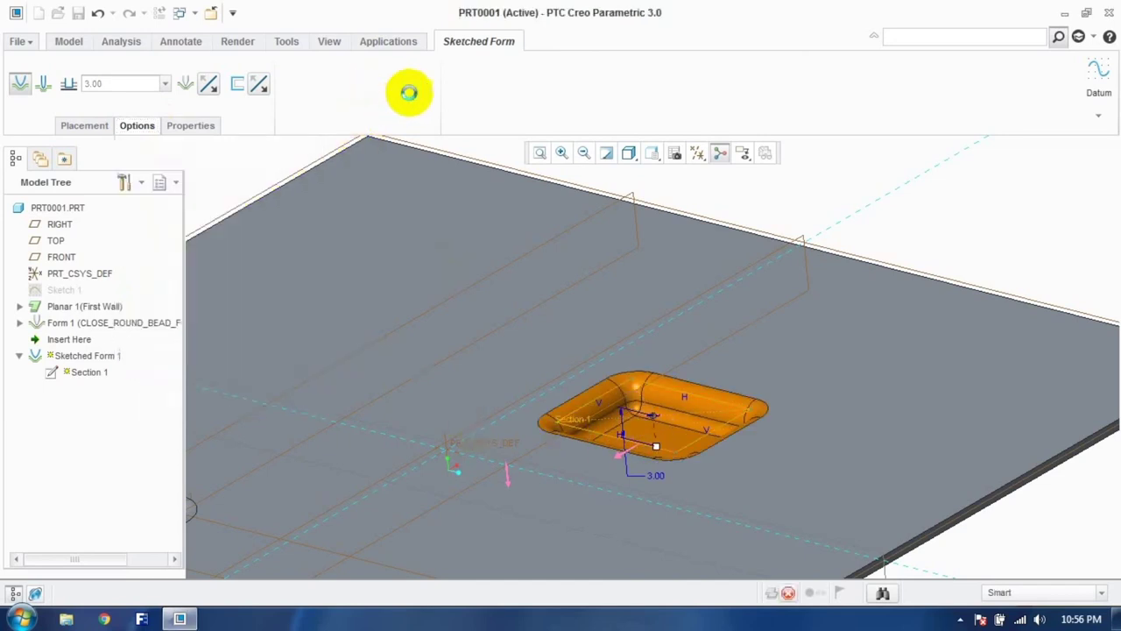
middle_drag(925, 210, 824, 268)
click(824, 274)
Step: Start a Die Form and browse the available form models
click(581, 98)
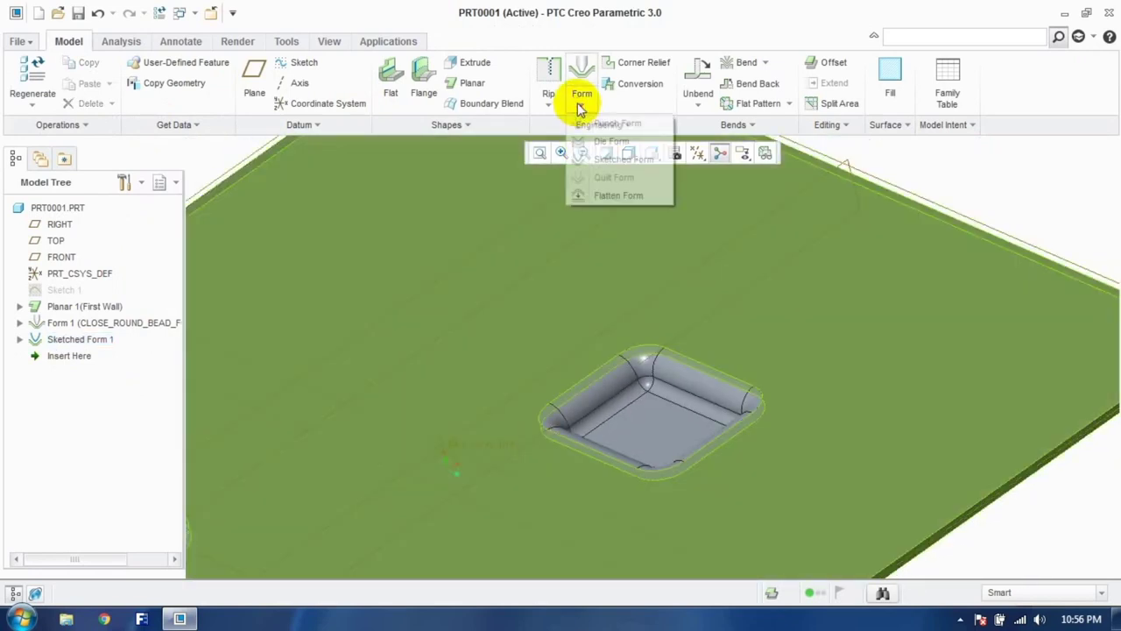
click(599, 144)
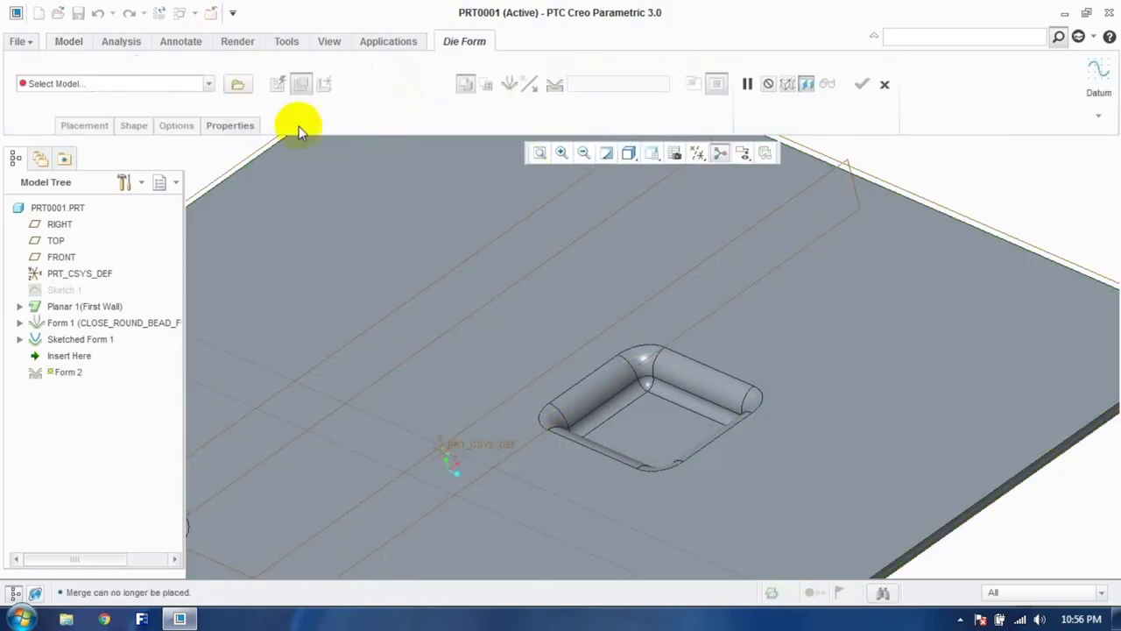
click(206, 85)
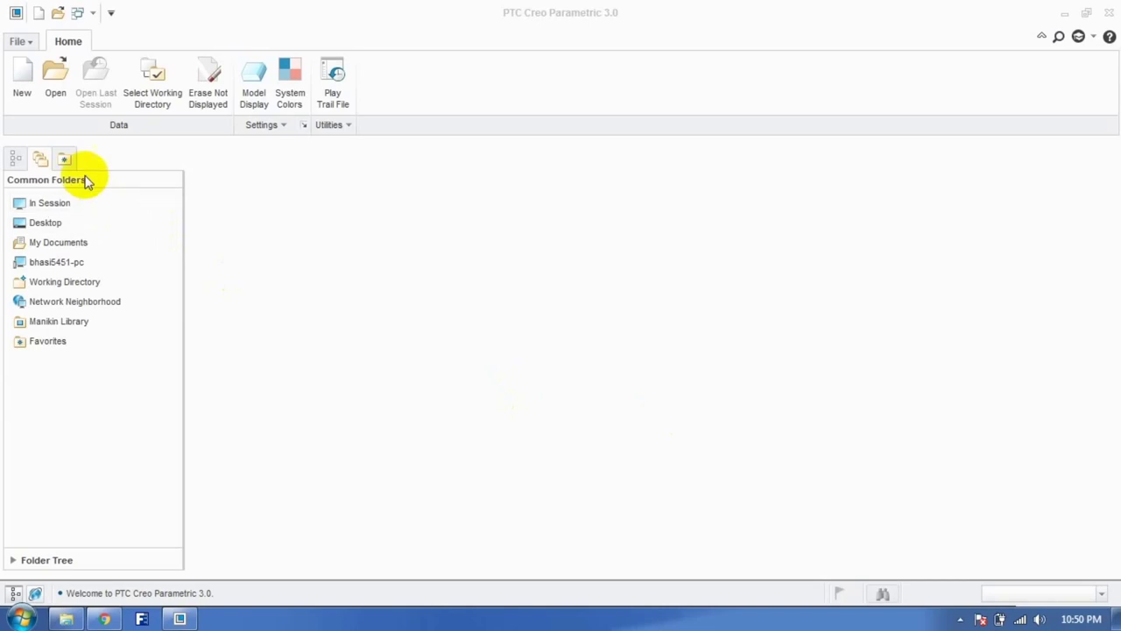
Step: Create a new design assembly asm0001 using the default template
click(22, 96)
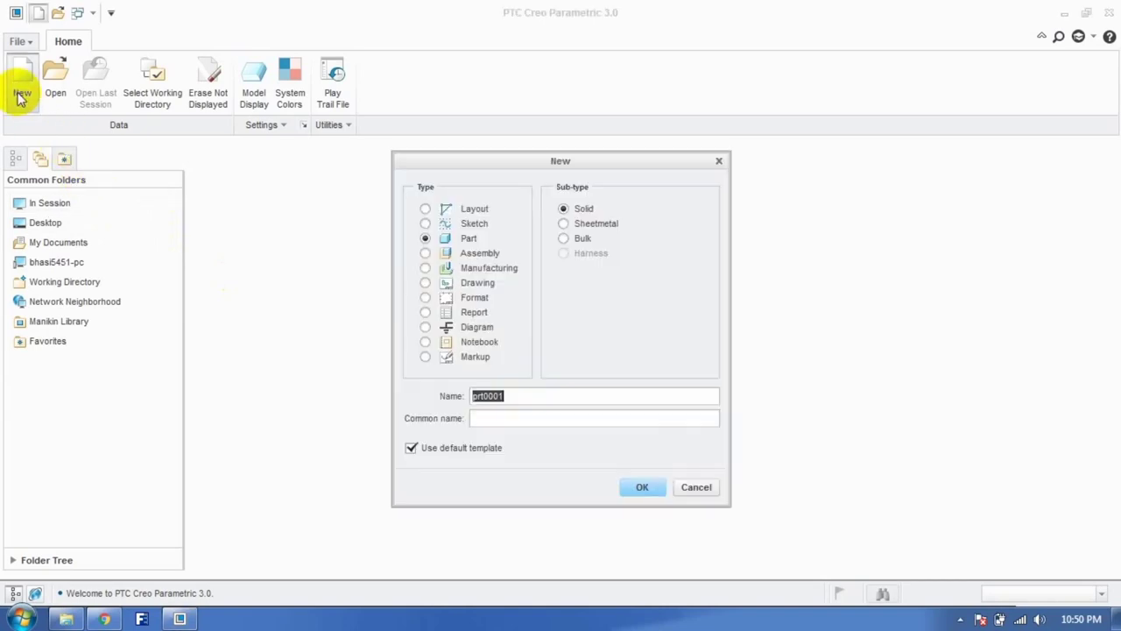
click(465, 257)
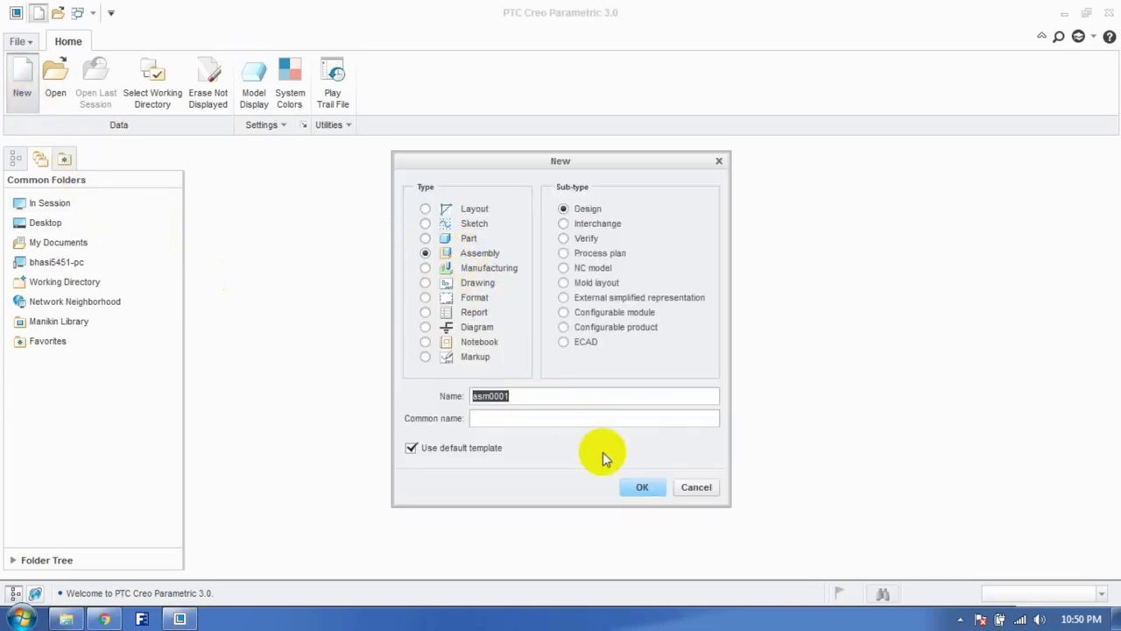
click(638, 487)
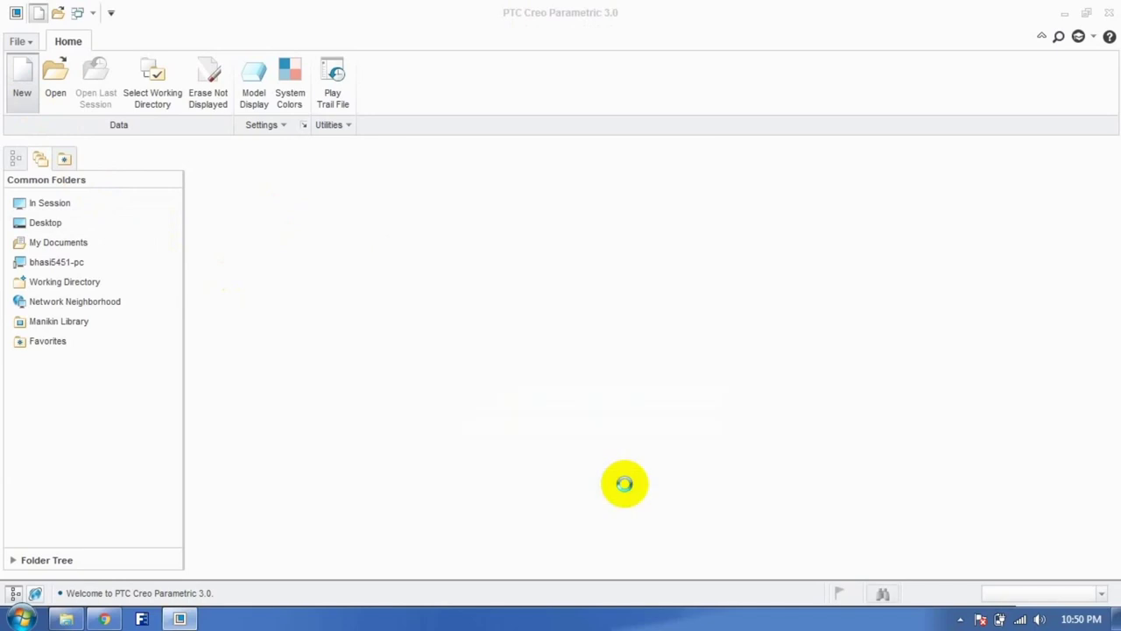
click(960, 617)
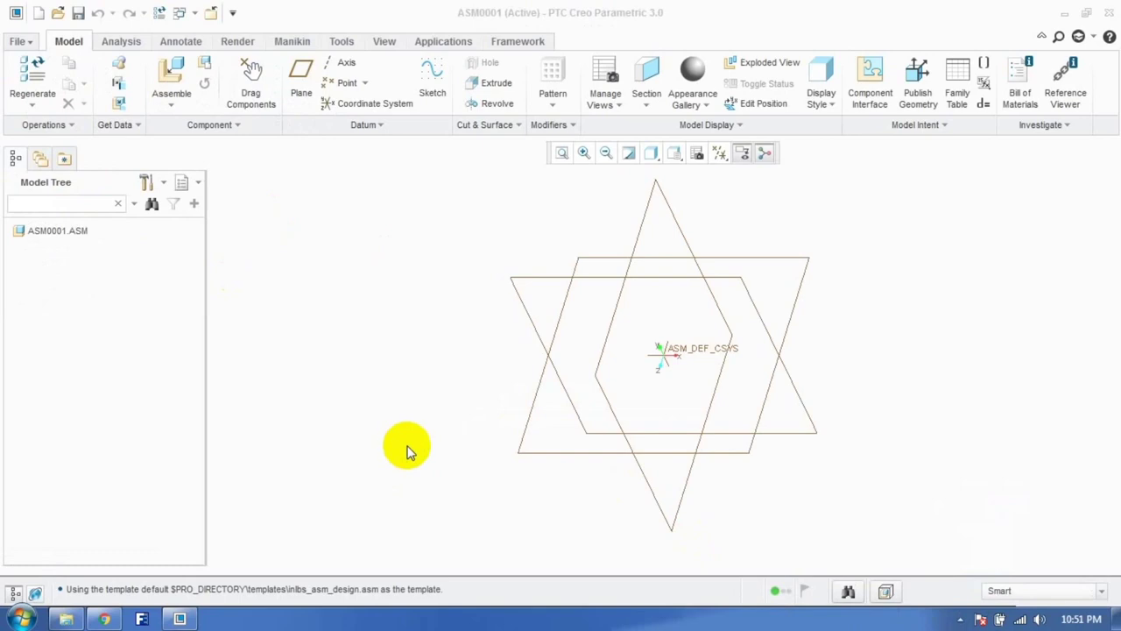
Step: Add an empty solid part PRT0001 to ASM0001 and activate it for editing
click(204, 70)
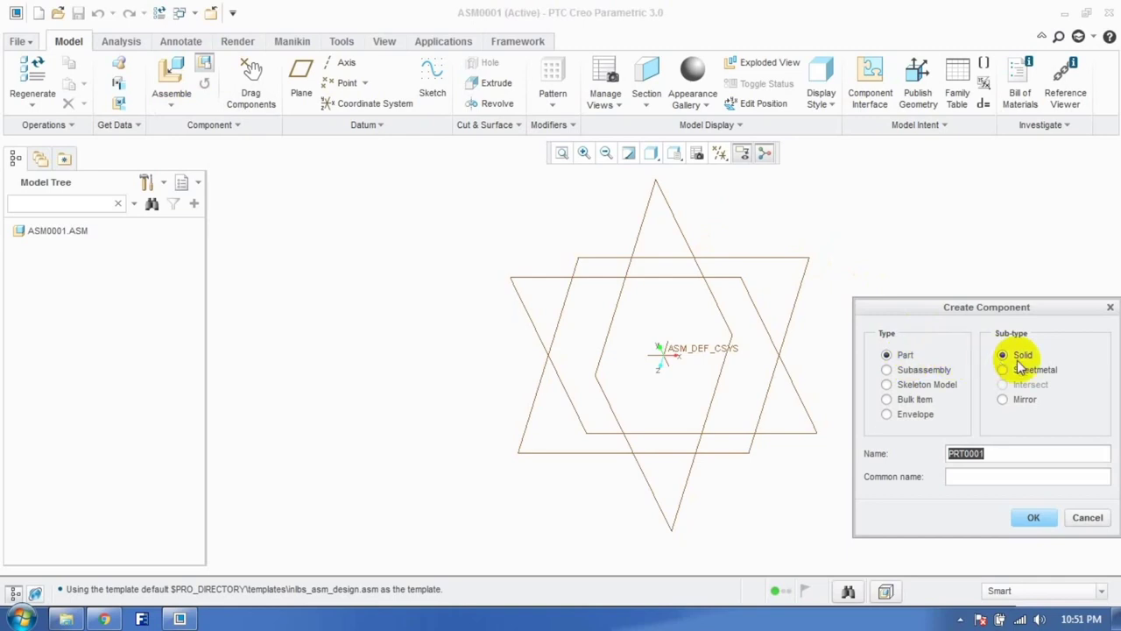
click(1030, 517)
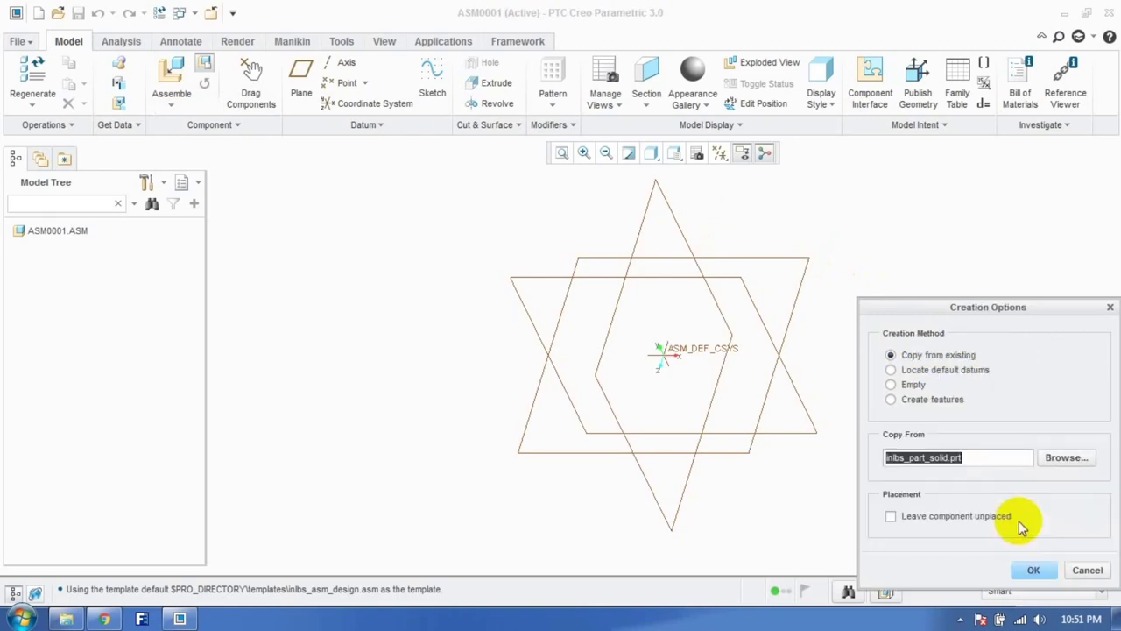
click(913, 386)
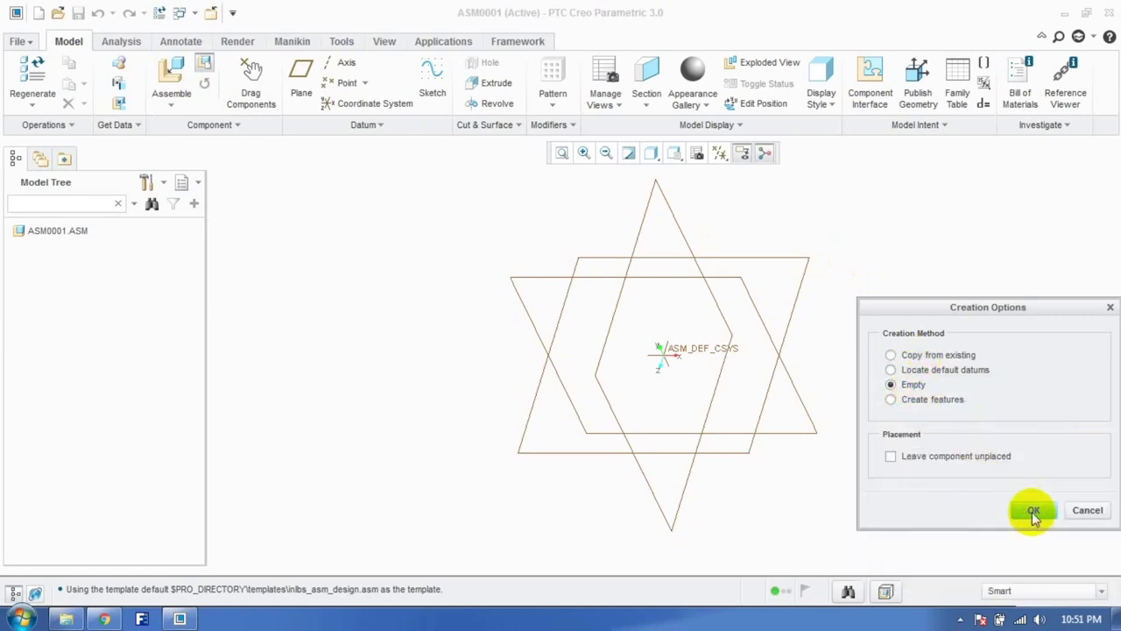
click(1033, 513)
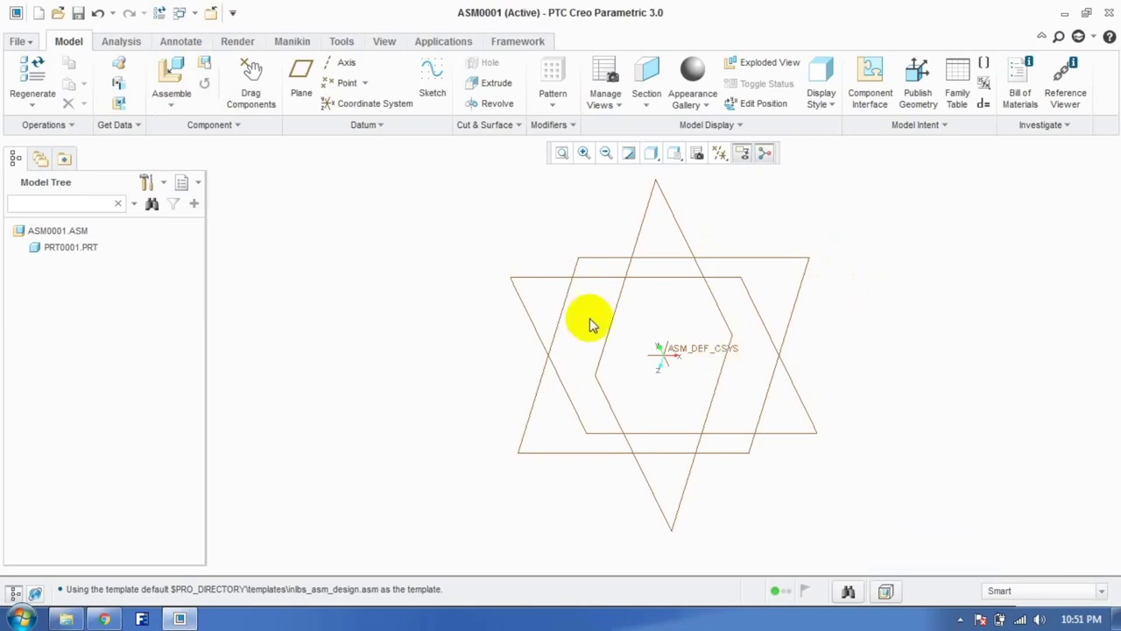
right_click(95, 254)
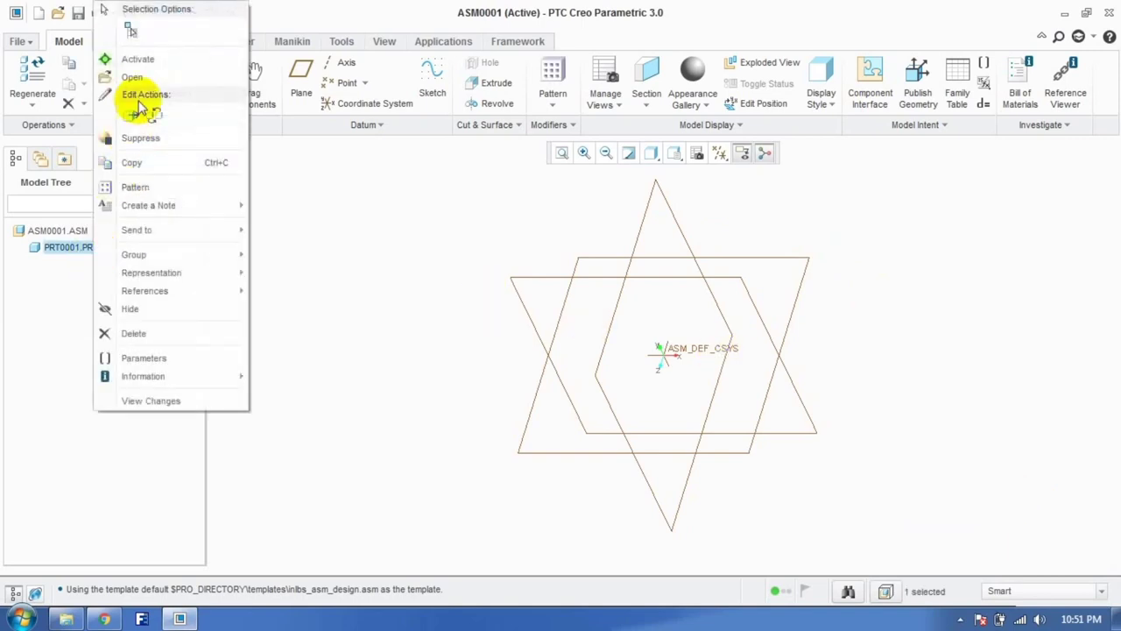
click(139, 61)
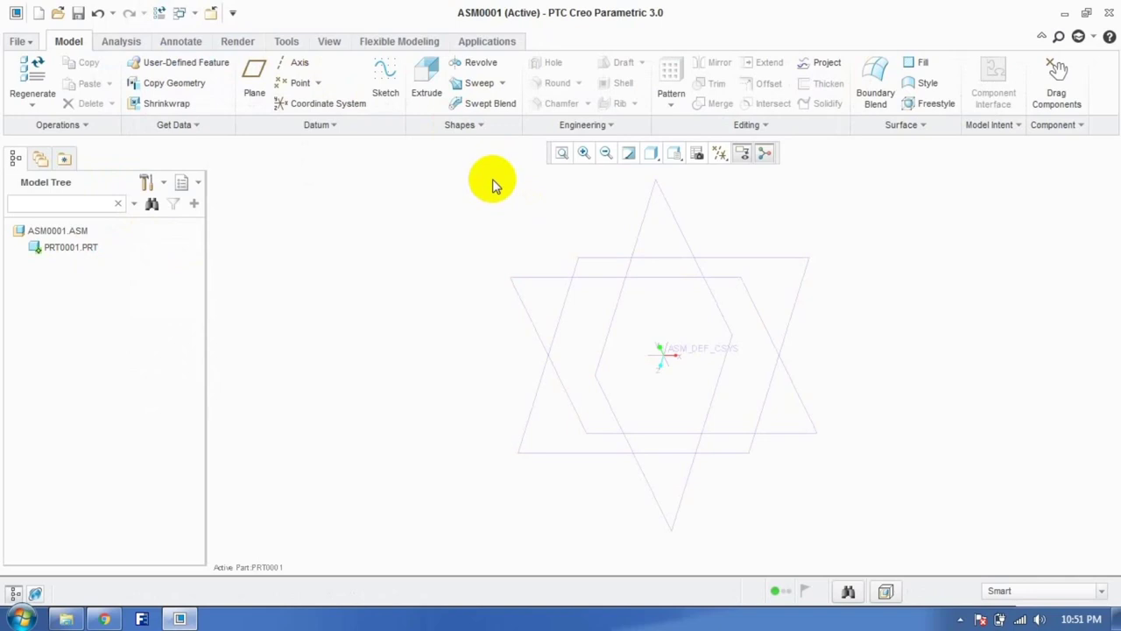
Step: Start a sketch on ASM_RIGHT with ASM_TOP and ASM_FRONT as references
click(385, 96)
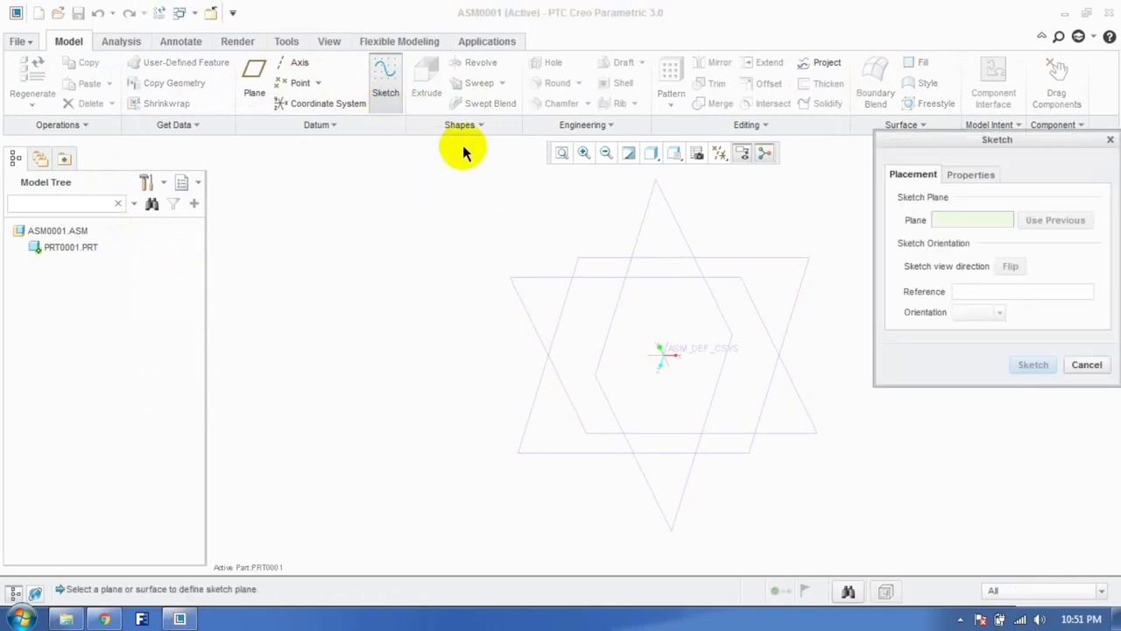
click(635, 242)
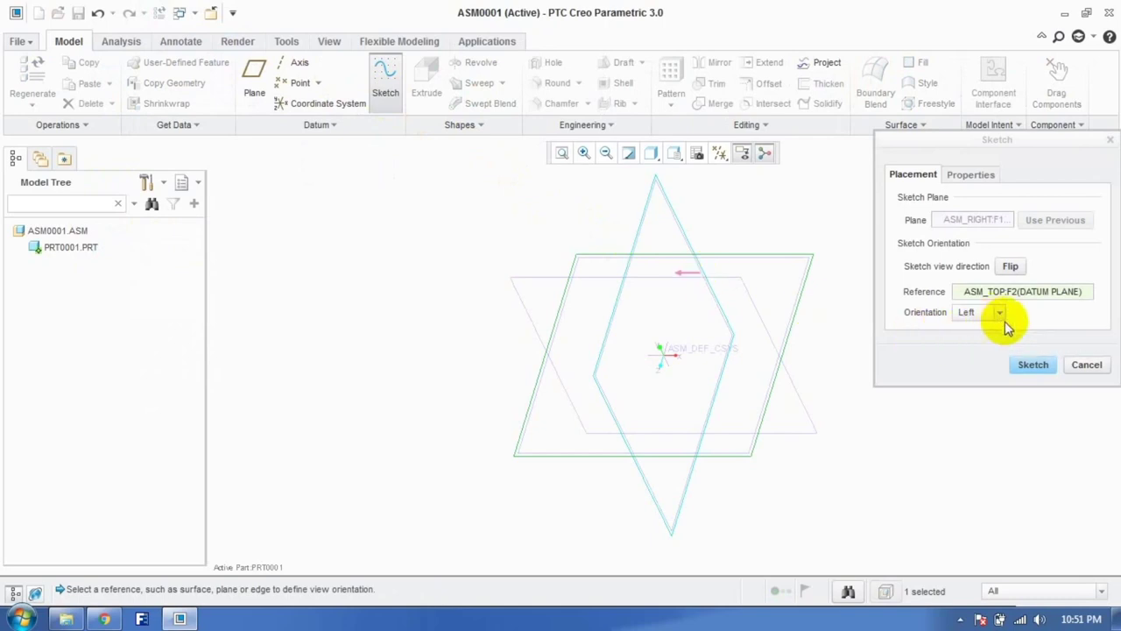
click(1028, 366)
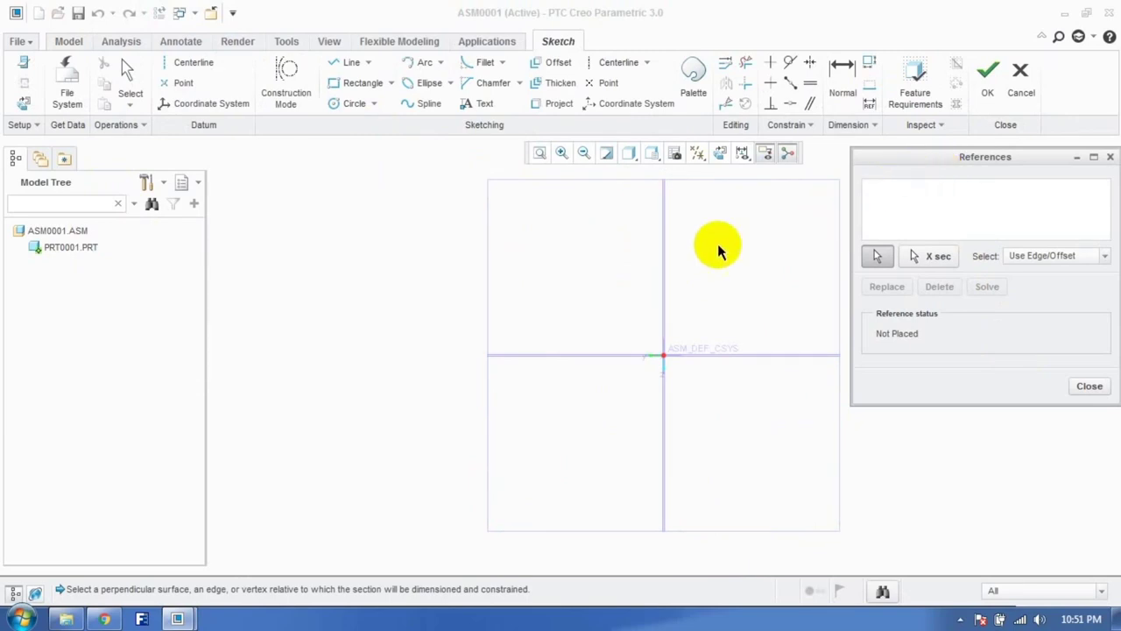
click(664, 276)
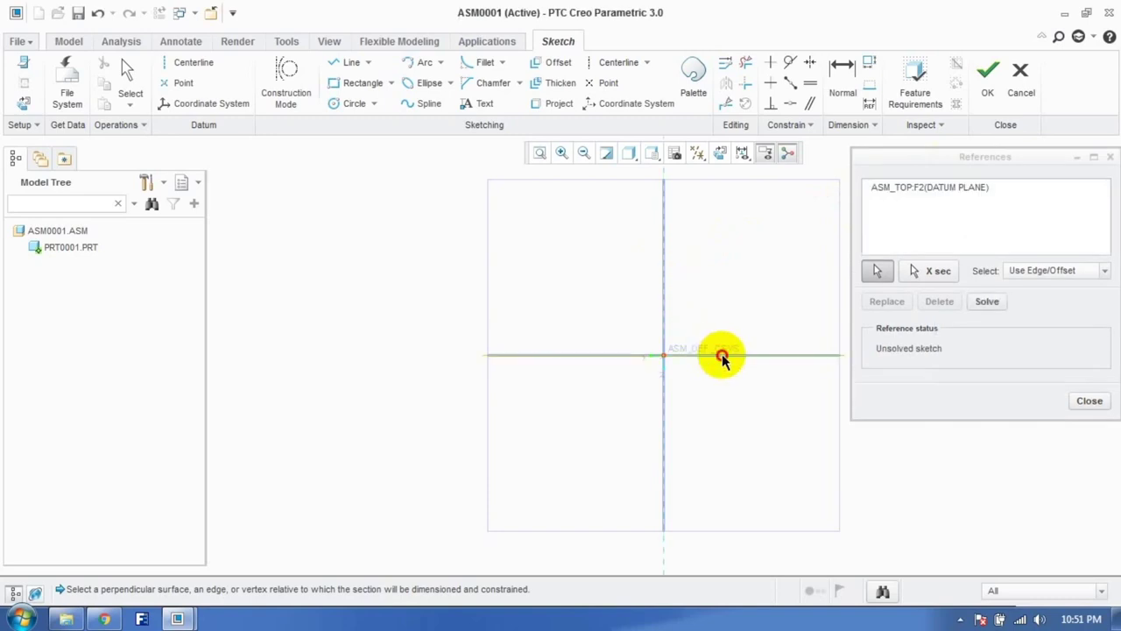
click(721, 356)
click(1087, 399)
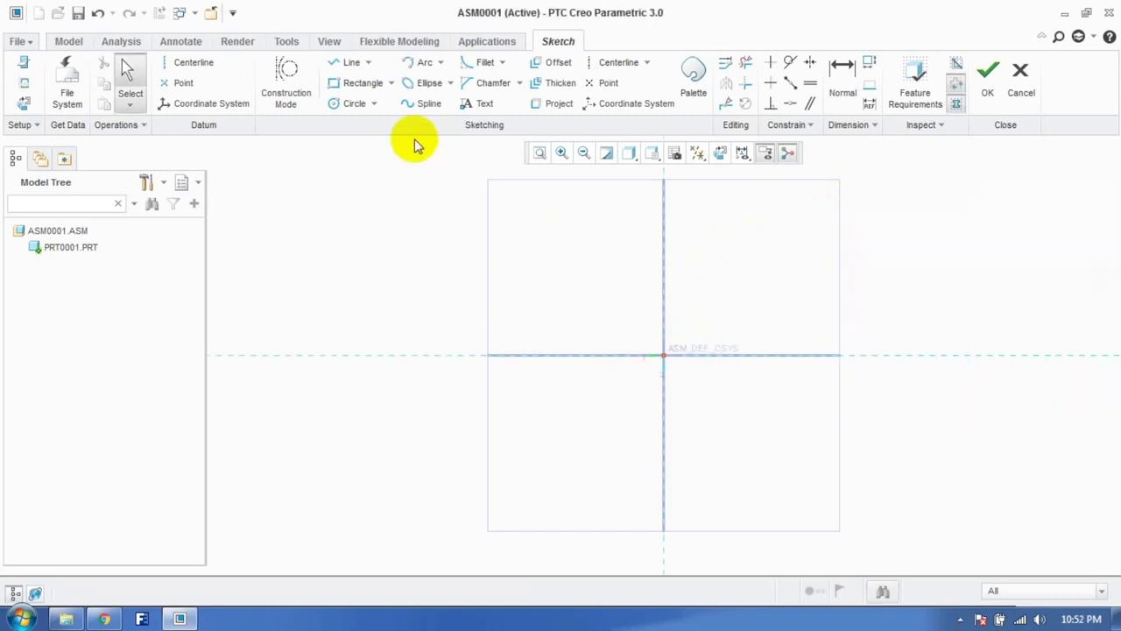
Step: Draw a circle centred on the origin, dimension it 30, and finish the sketch
click(354, 104)
click(662, 354)
click(629, 341)
click(129, 79)
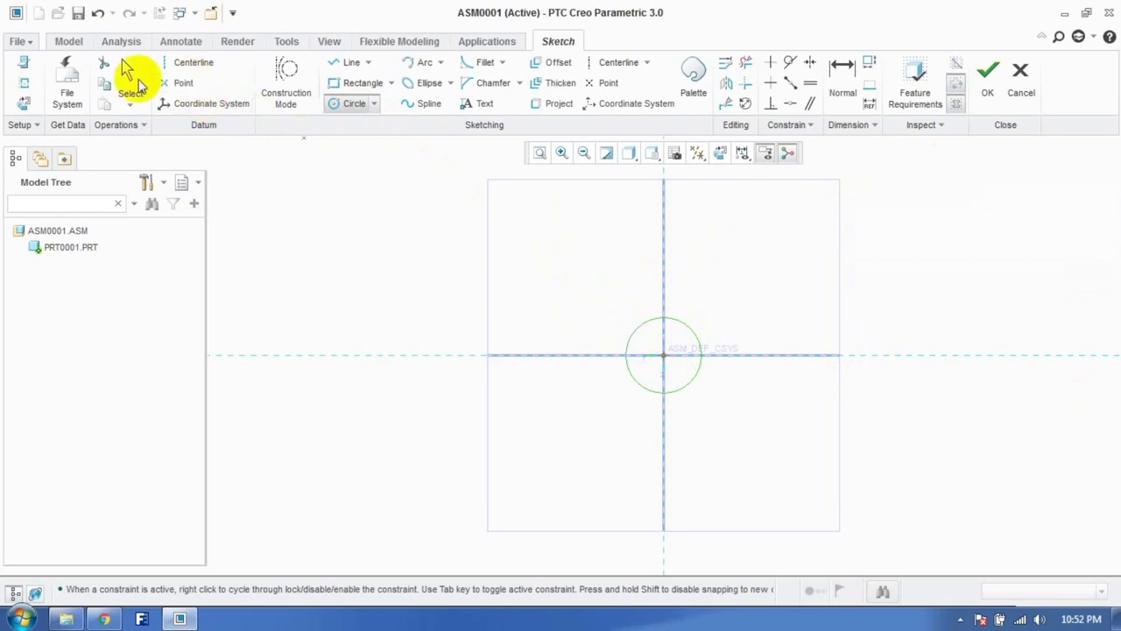
double_click(600, 321)
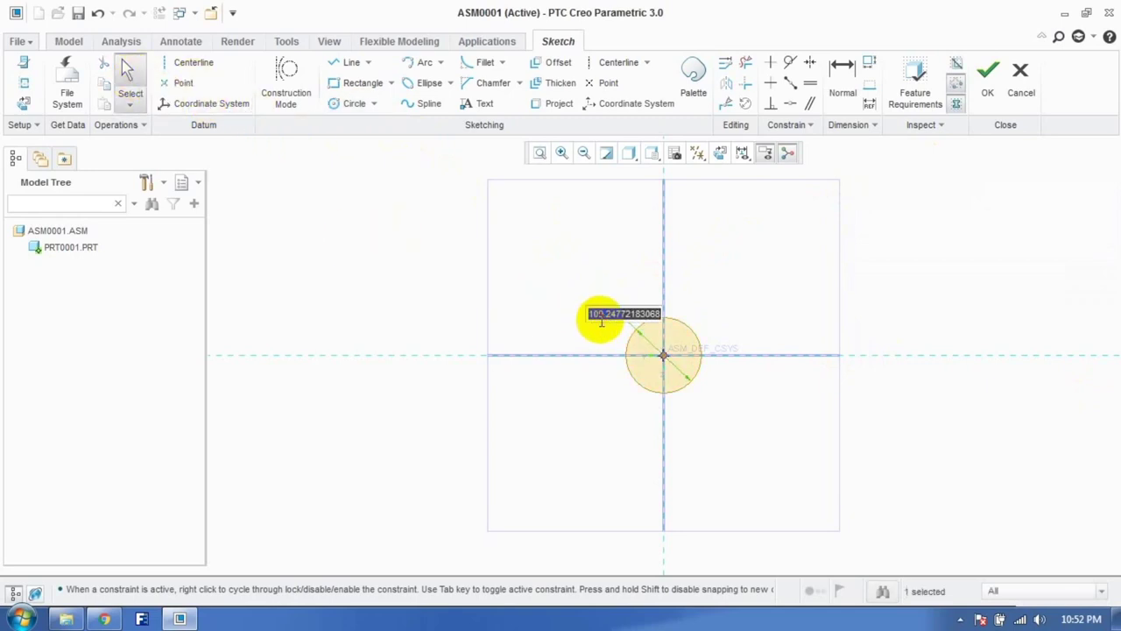
text(30)
key(Return)
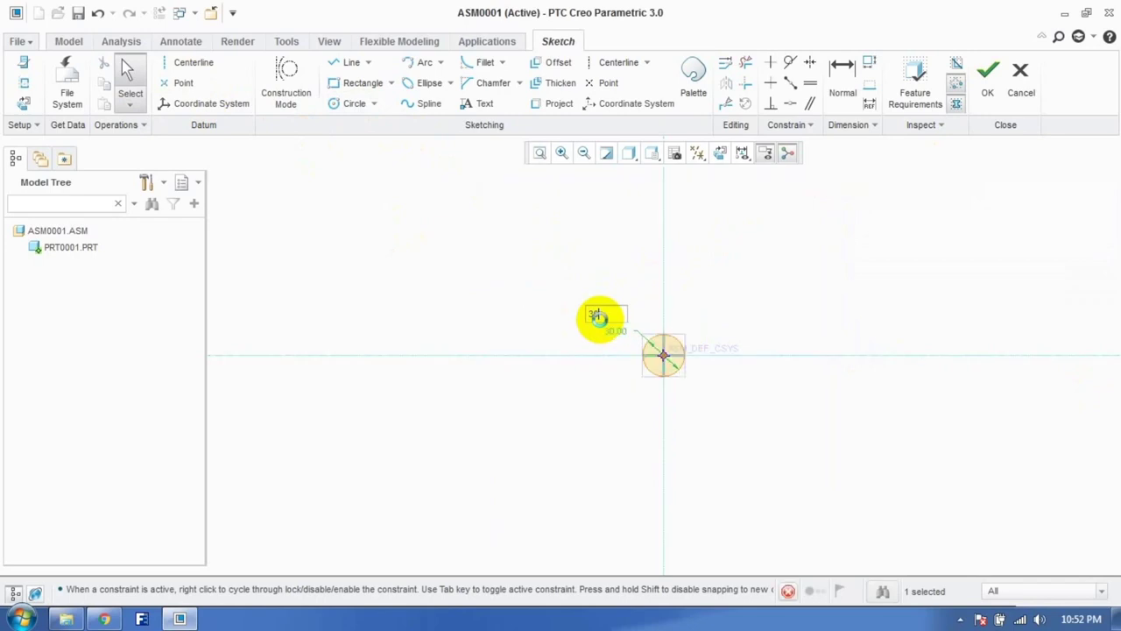
click(987, 95)
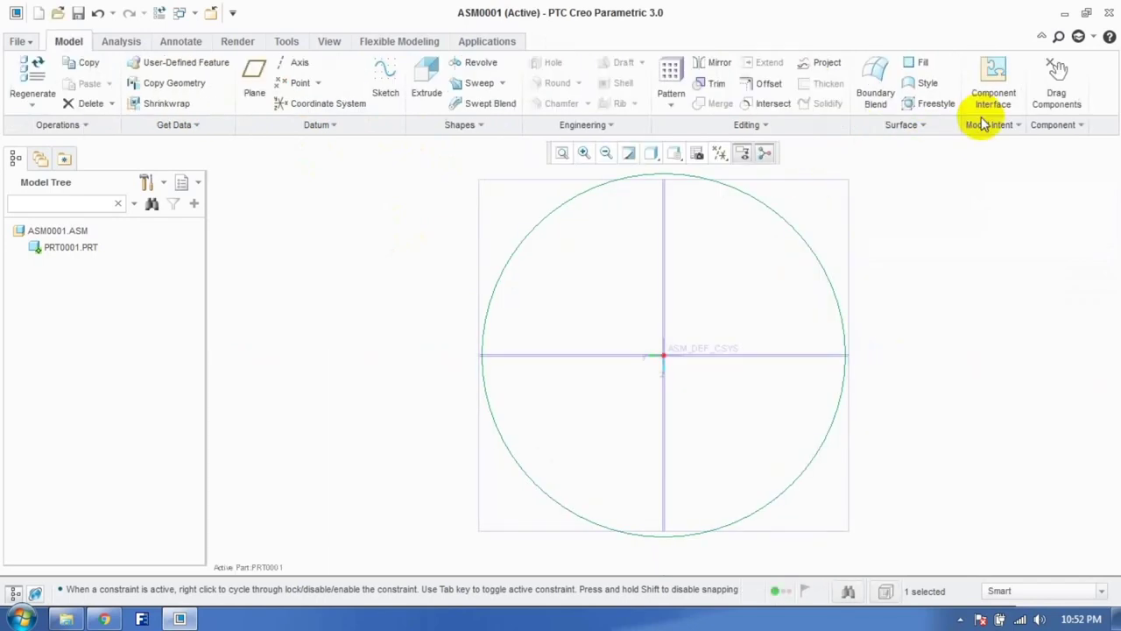
scroll(692, 296, down, 3)
mouse_move(692, 298)
middle_down()
mouse_move(730, 268)
mouse_move(745, 185)
mouse_move(718, 176)
mouse_move(727, 350)
middle_up()
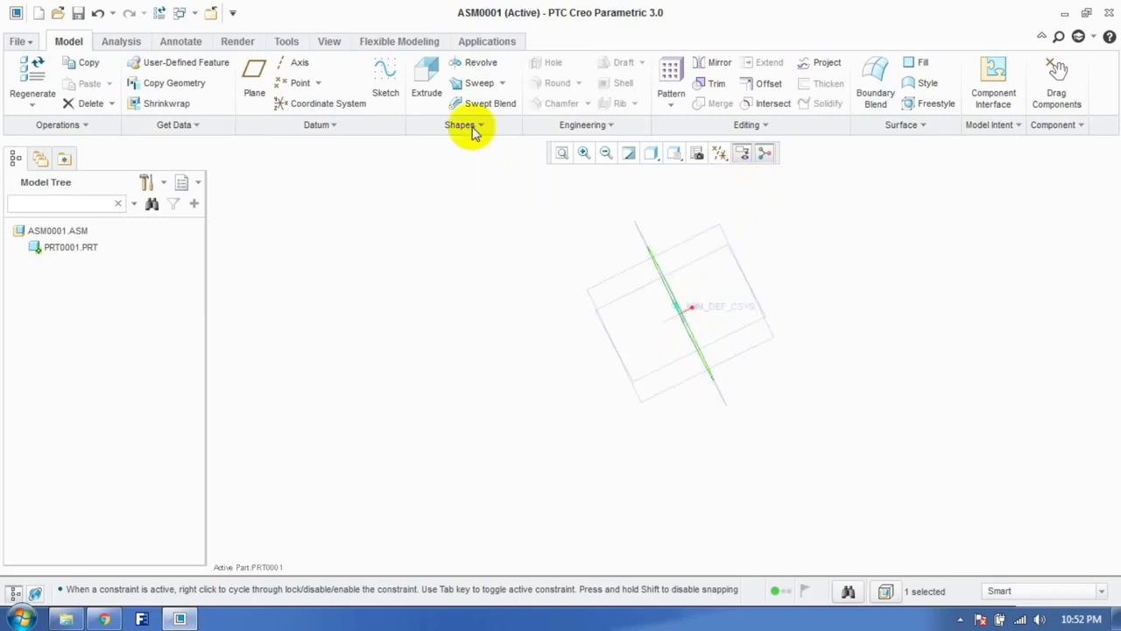
Step: Extrude the 30-diameter circle sketch 15 deep into a solid cylinder
click(427, 87)
middle_drag(694, 306, 643, 350)
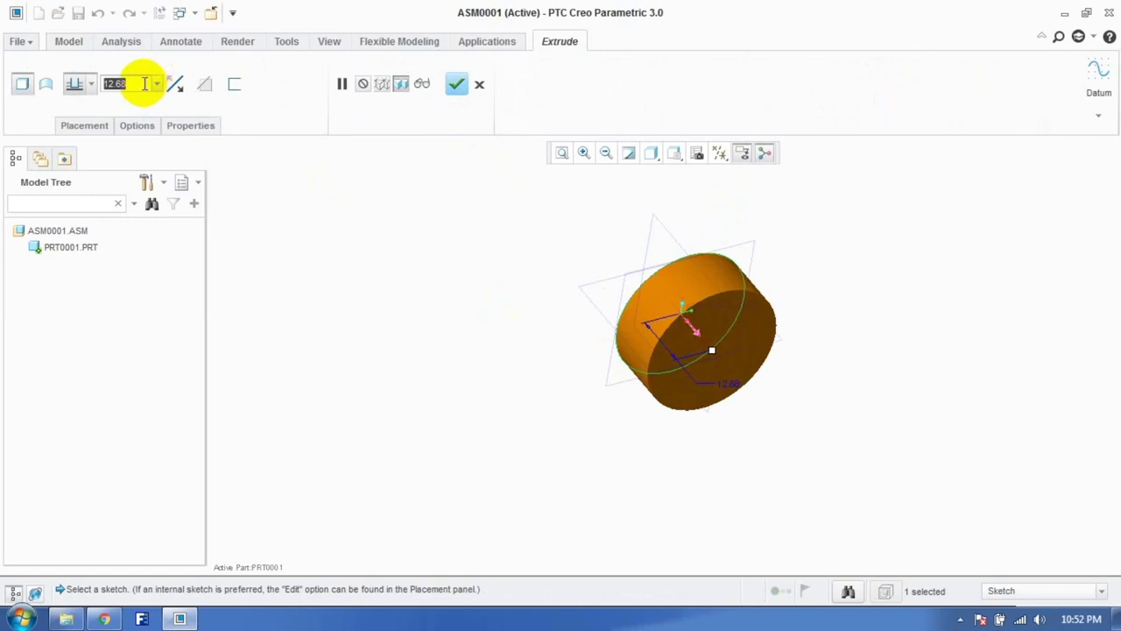
text(15)
key(Return)
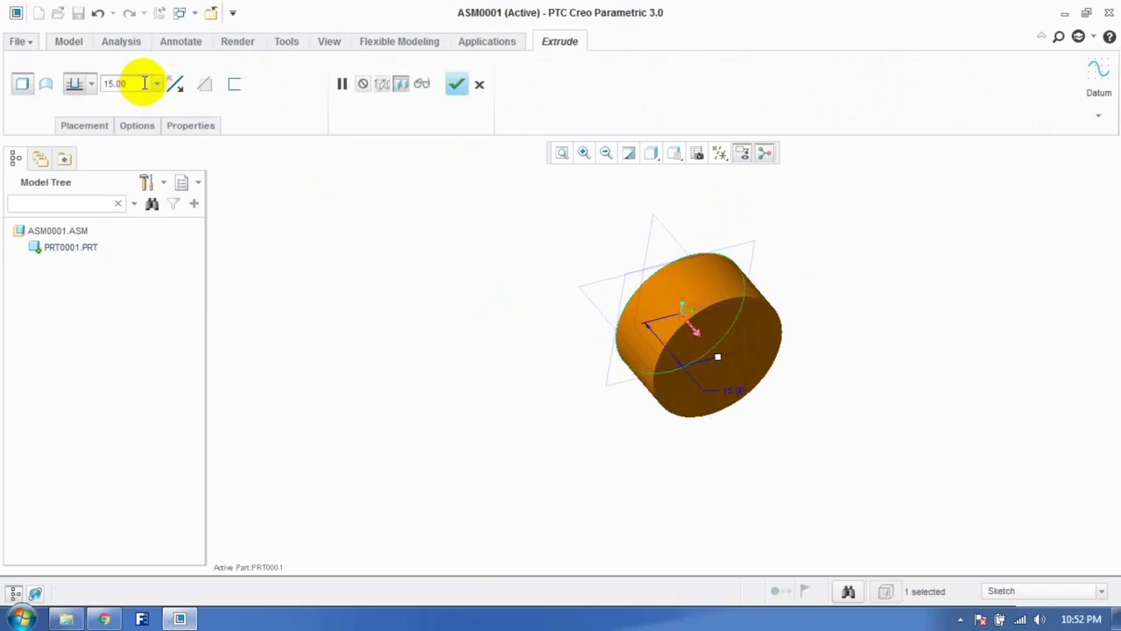
click(455, 83)
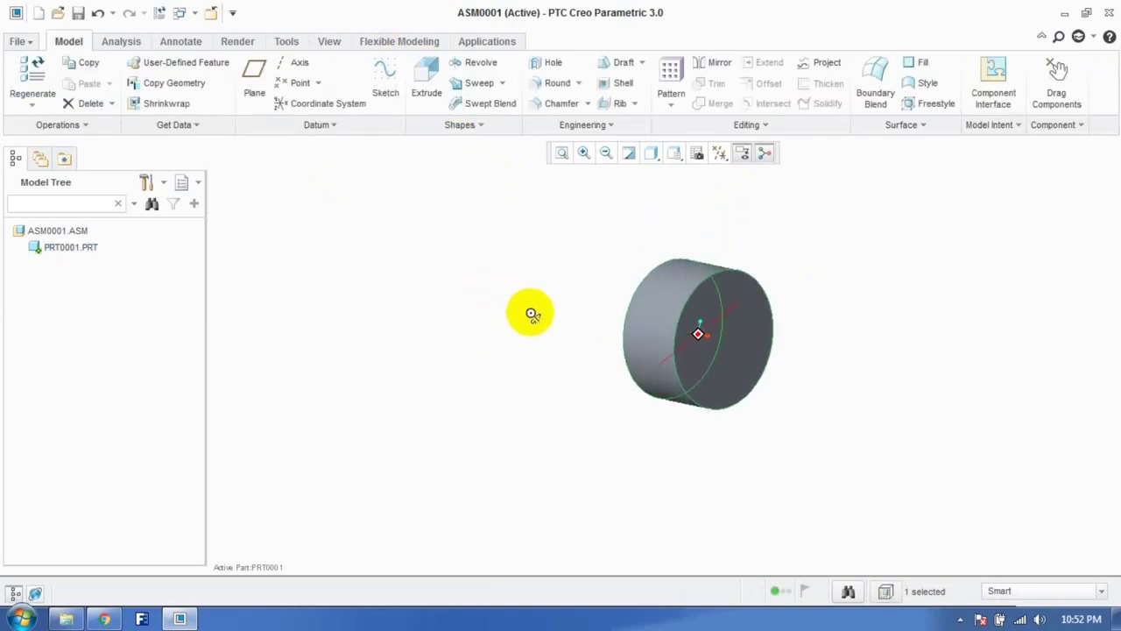
click(422, 332)
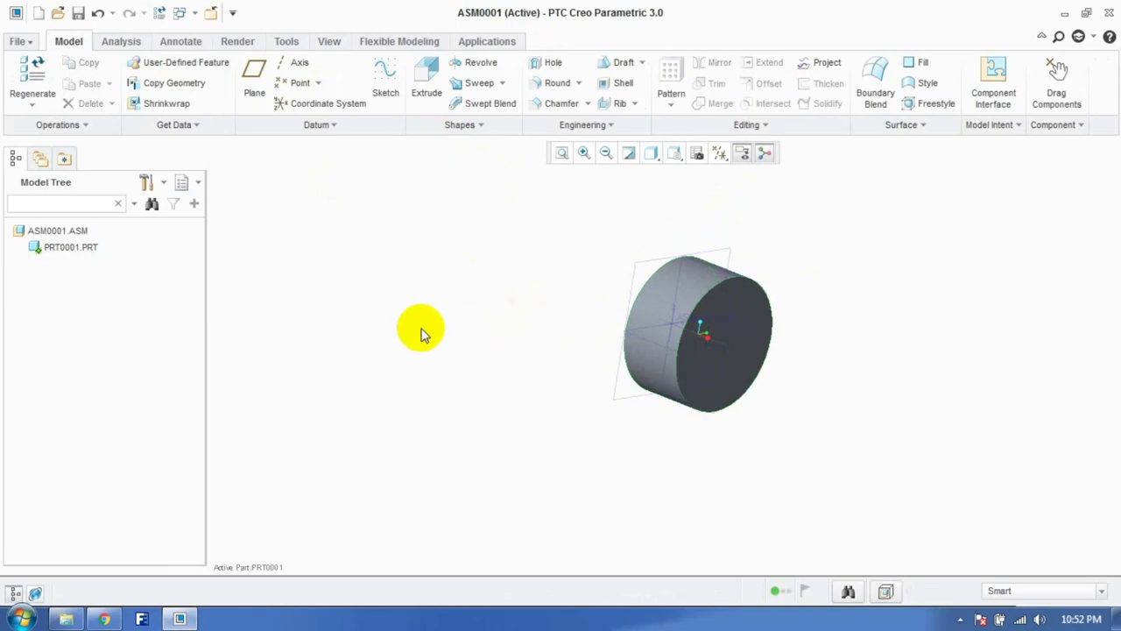
click(426, 98)
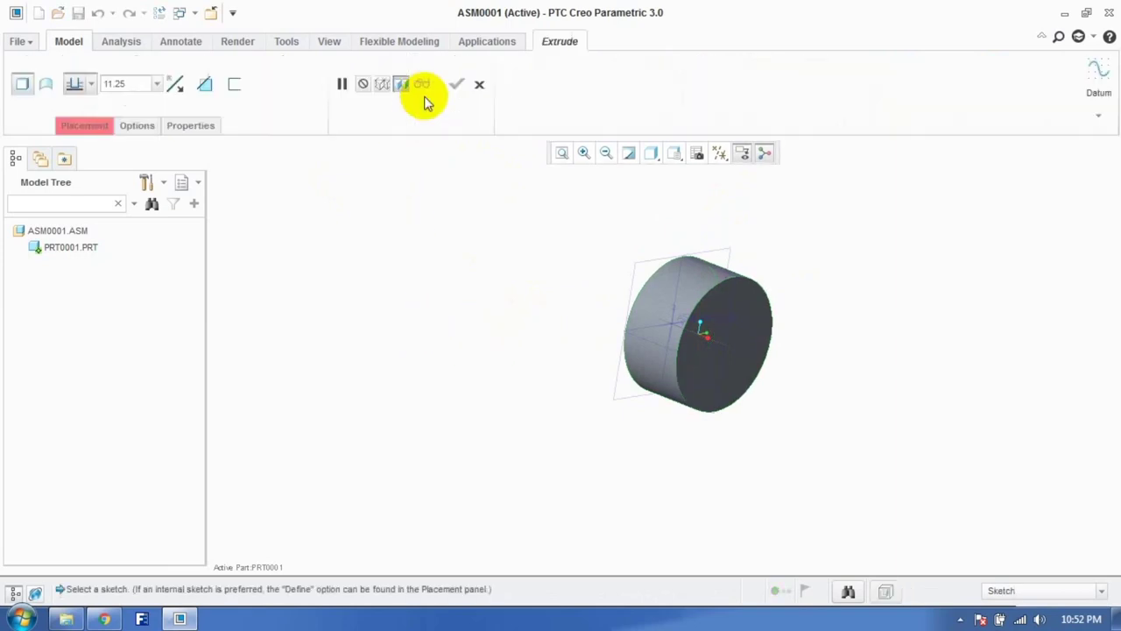
Step: Sketch on the cylinder's front face, with the vertical datum plane as a reference
click(740, 385)
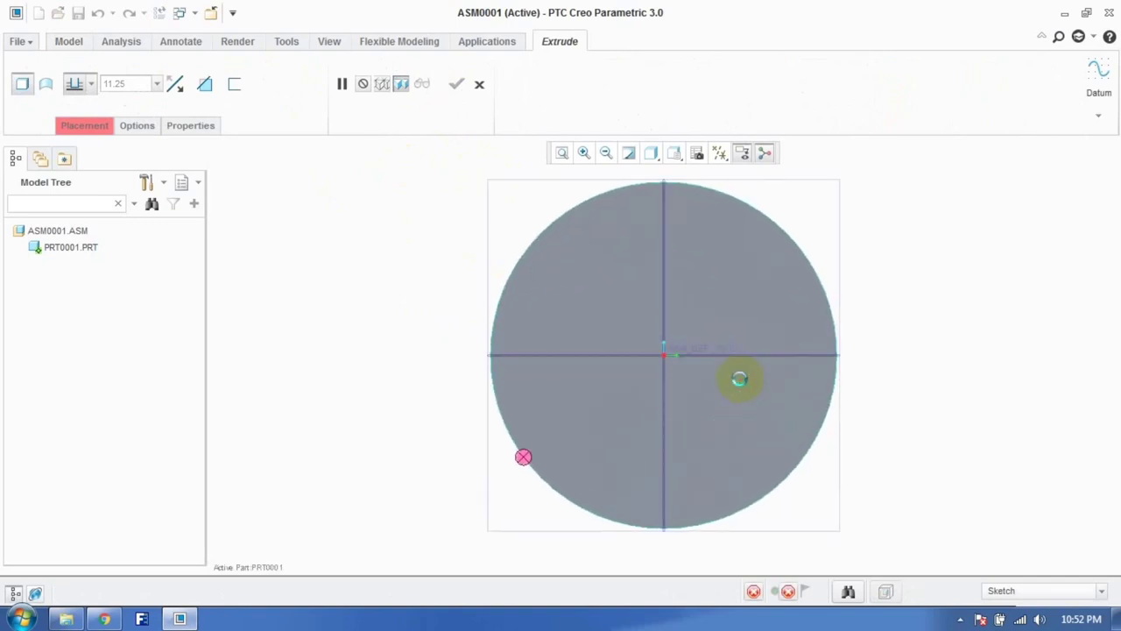
click(663, 286)
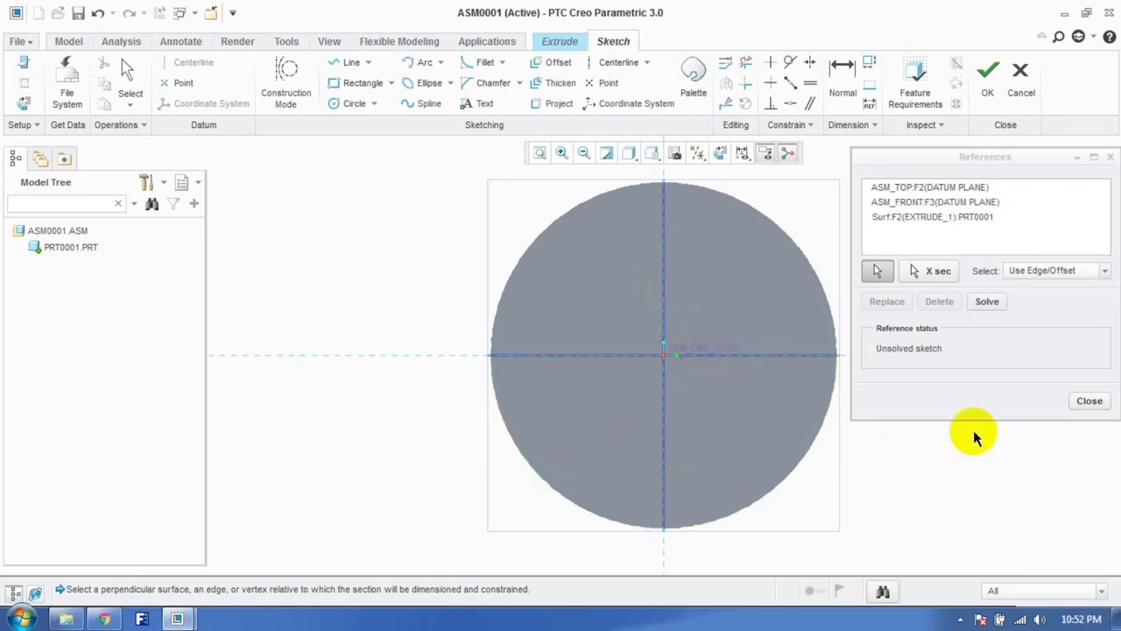
click(1086, 401)
scroll(642, 342, up, 4)
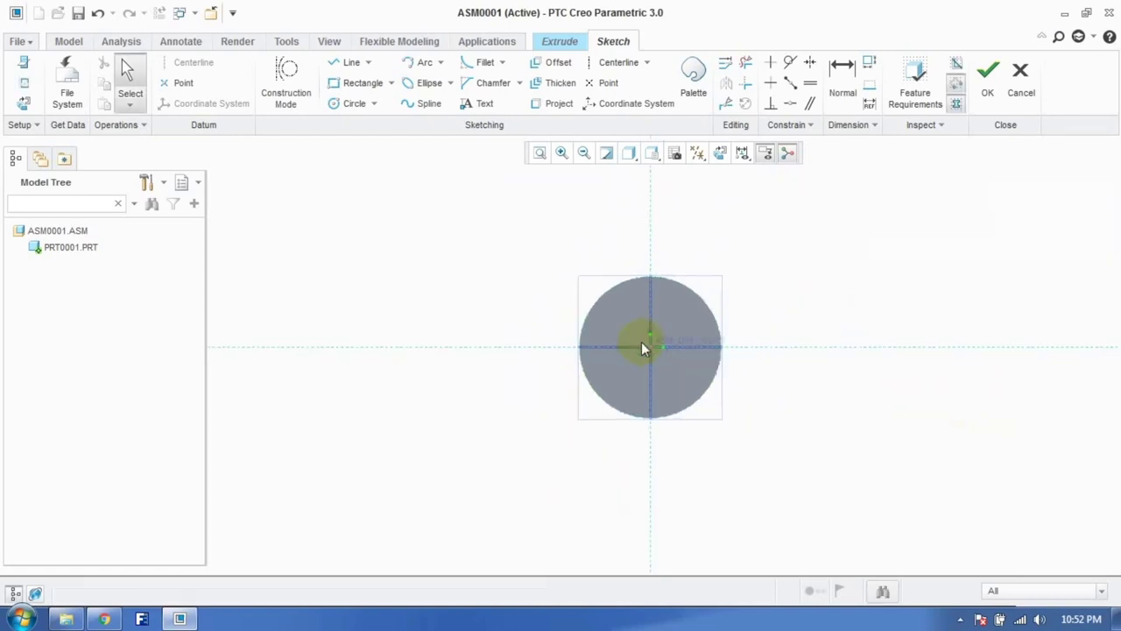
Step: Draw a centred 40 circle and a tangent 80 circle below it
click(350, 103)
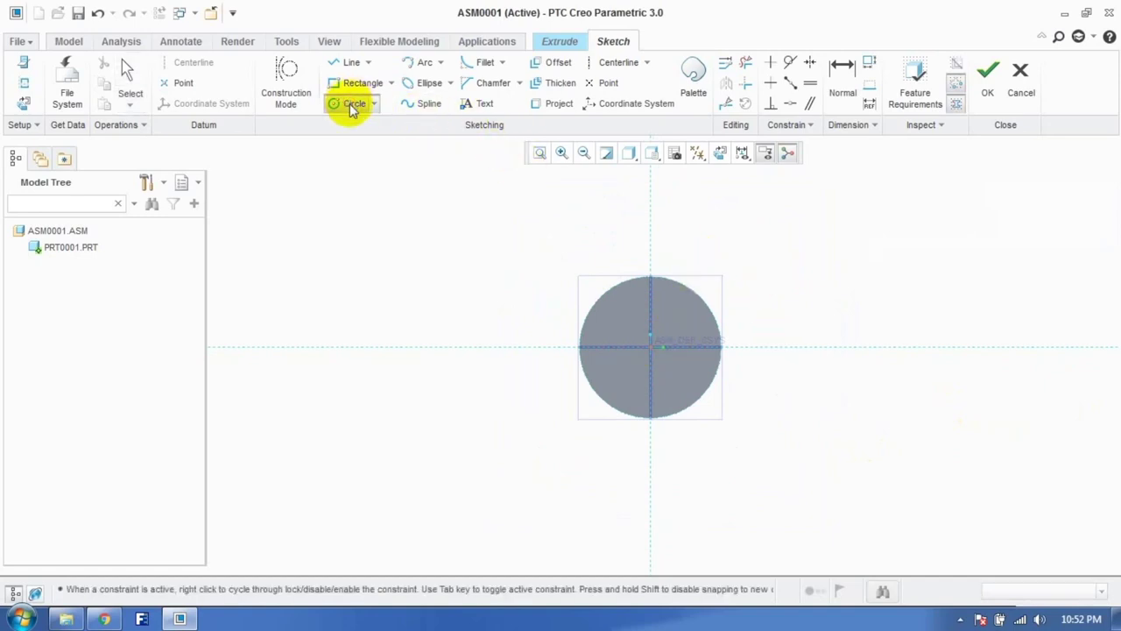
click(649, 348)
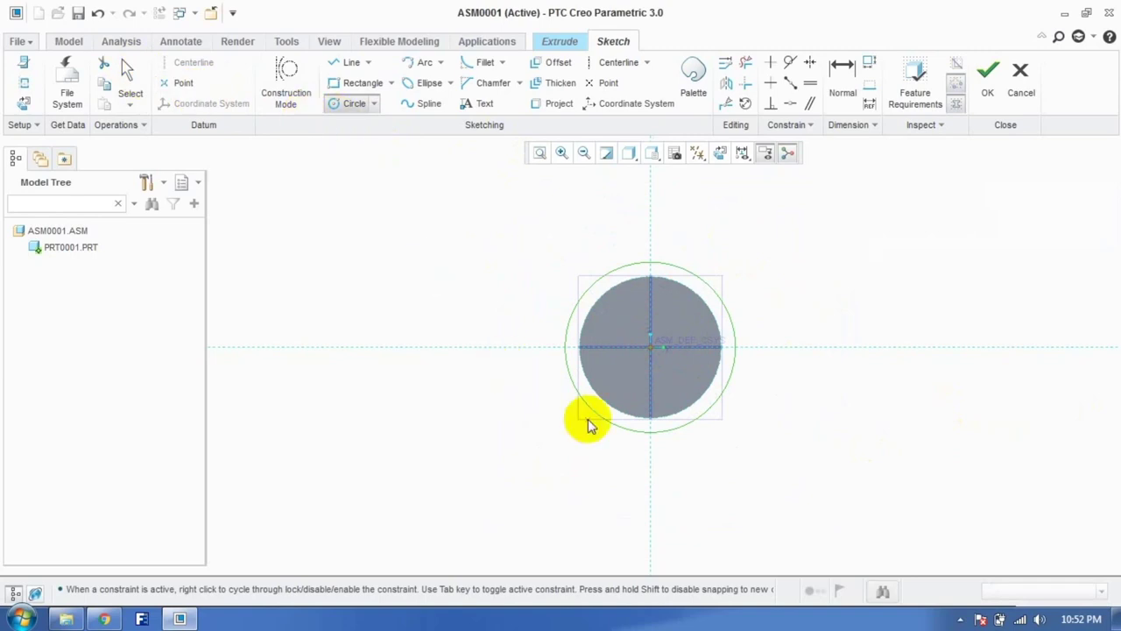
click(650, 492)
click(645, 248)
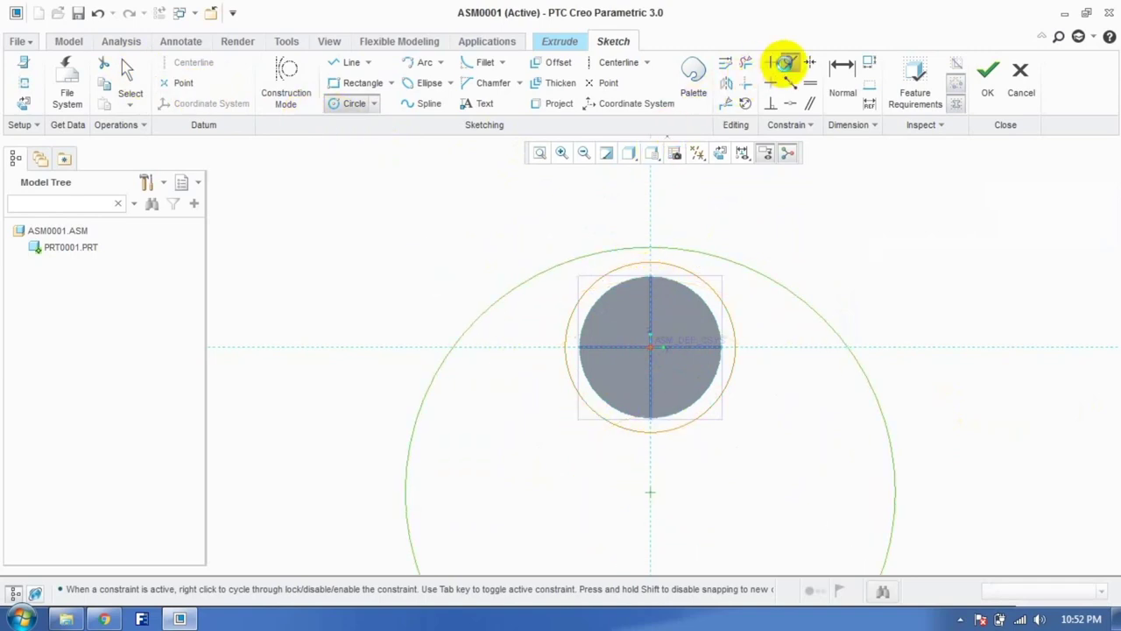
click(786, 63)
click(665, 251)
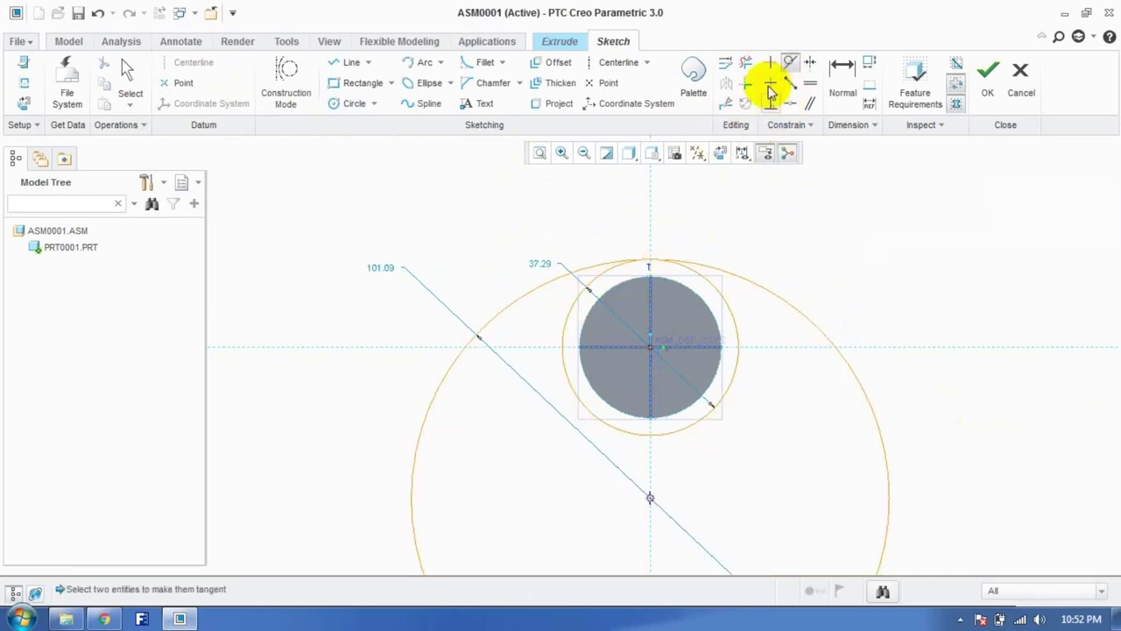
click(131, 77)
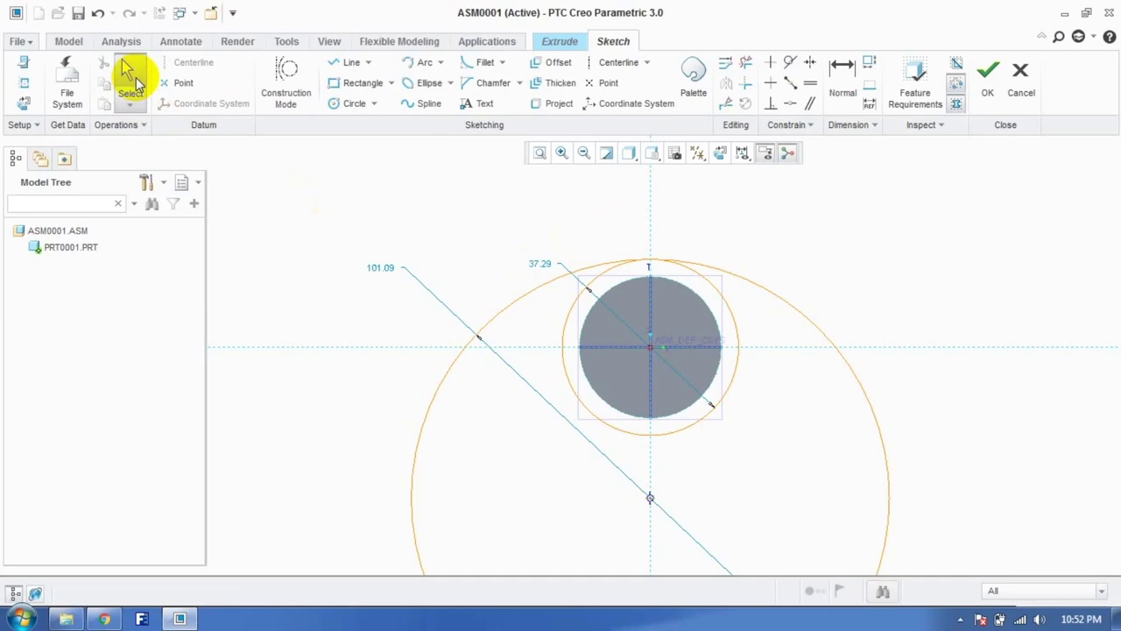
double_click(536, 264)
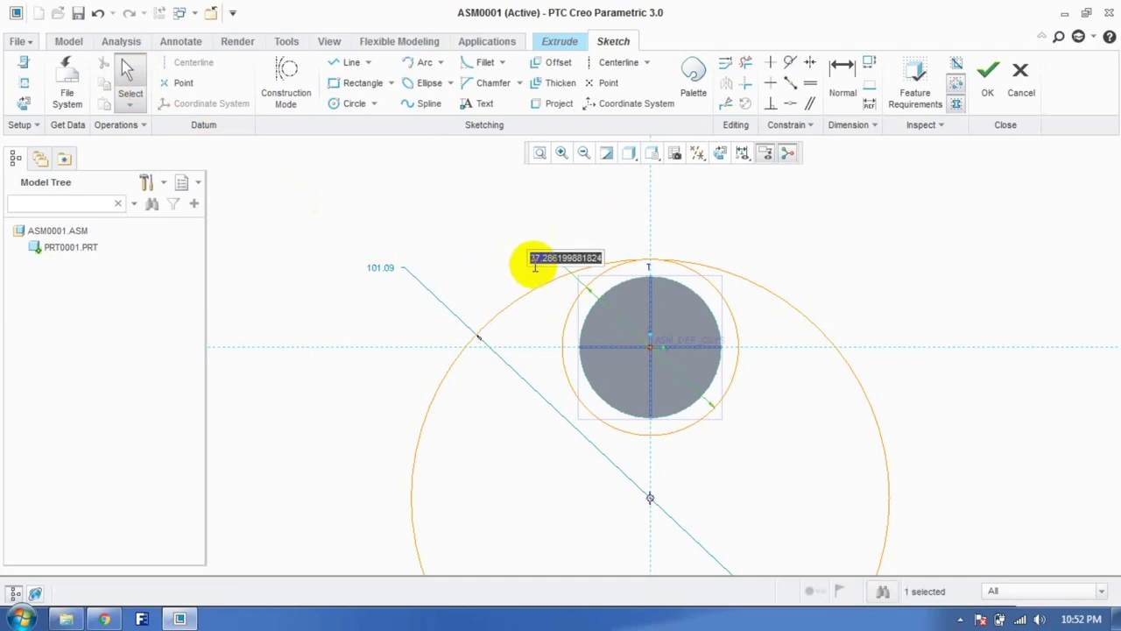
key(Return)
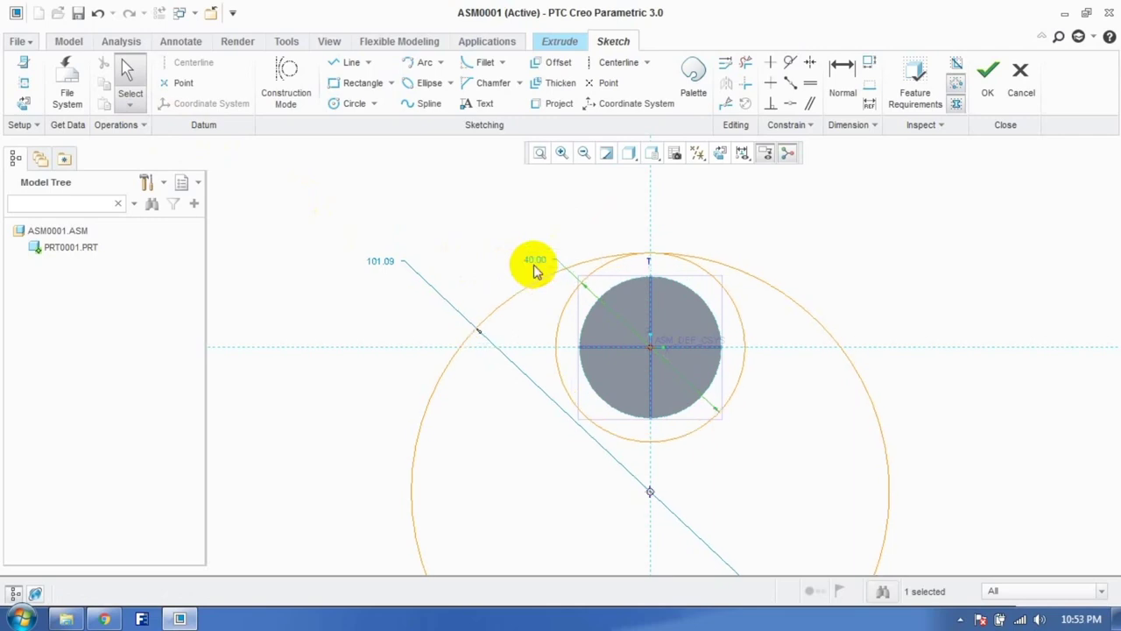
double_click(391, 265)
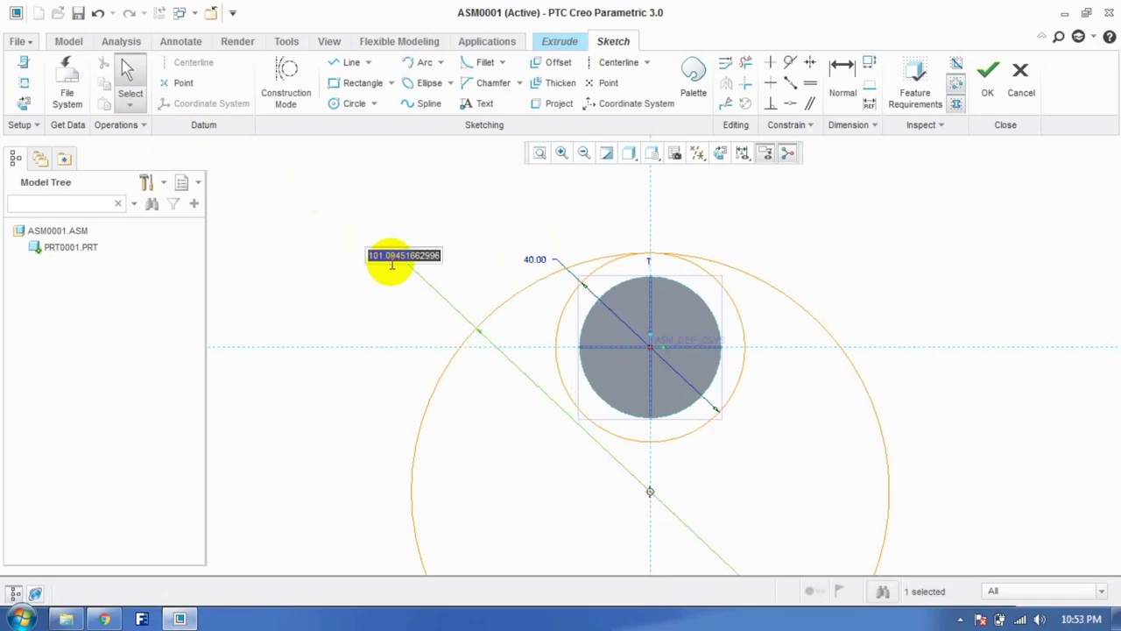
text(80)
key(Return)
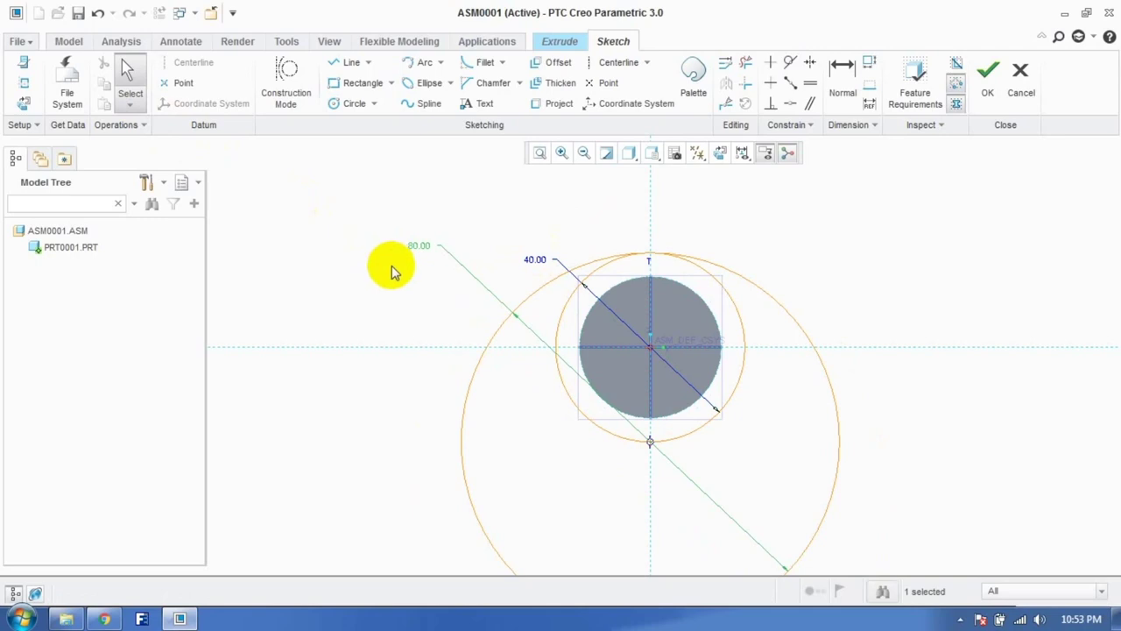
Step: Add two vertical lines, each tangent to the inner circle
scroll(374, 307, up, 1)
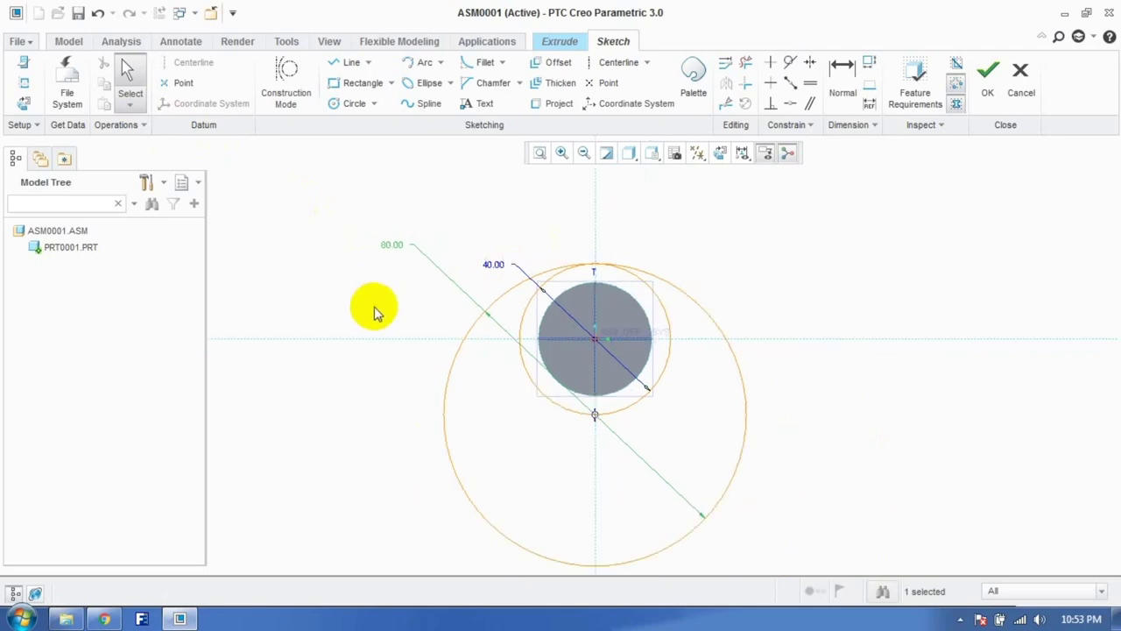
click(346, 71)
click(510, 218)
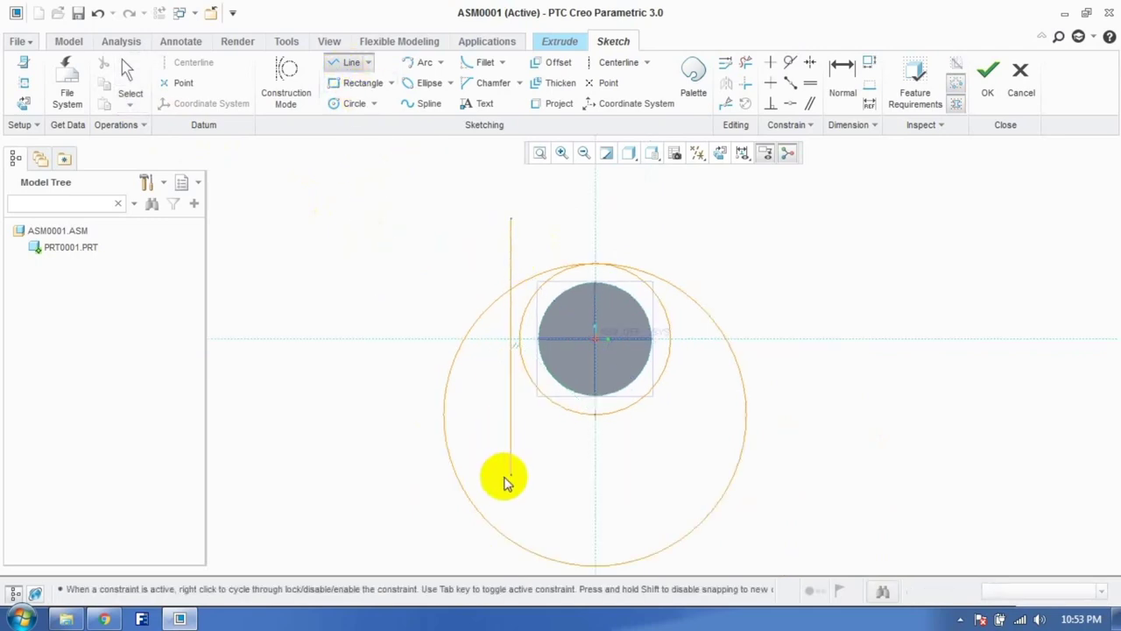
click(513, 496)
click(348, 63)
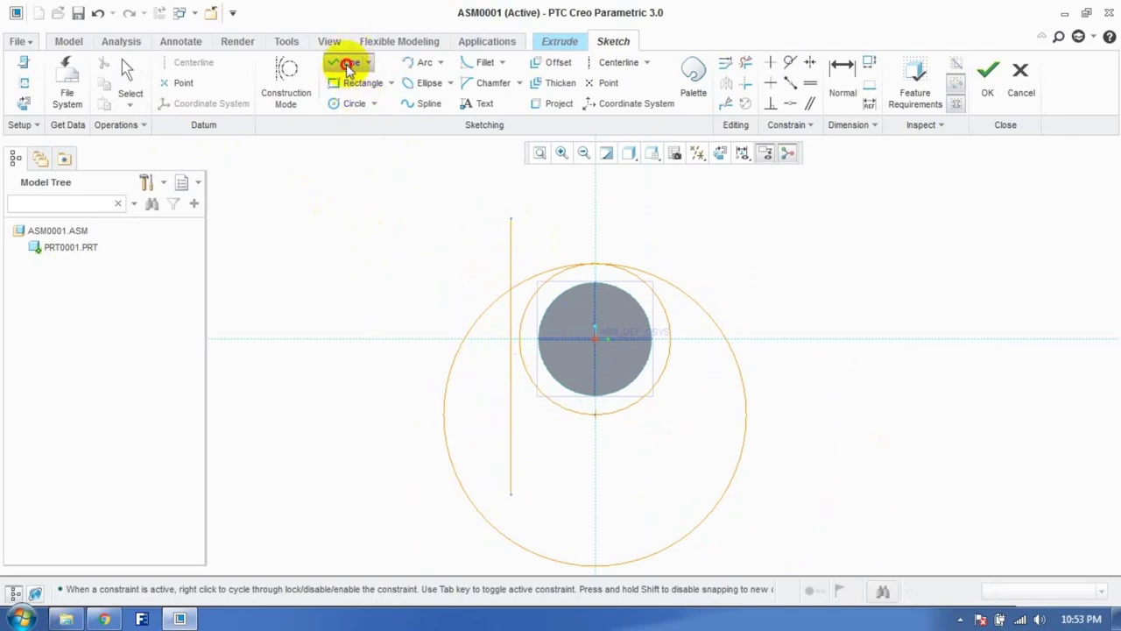
click(681, 219)
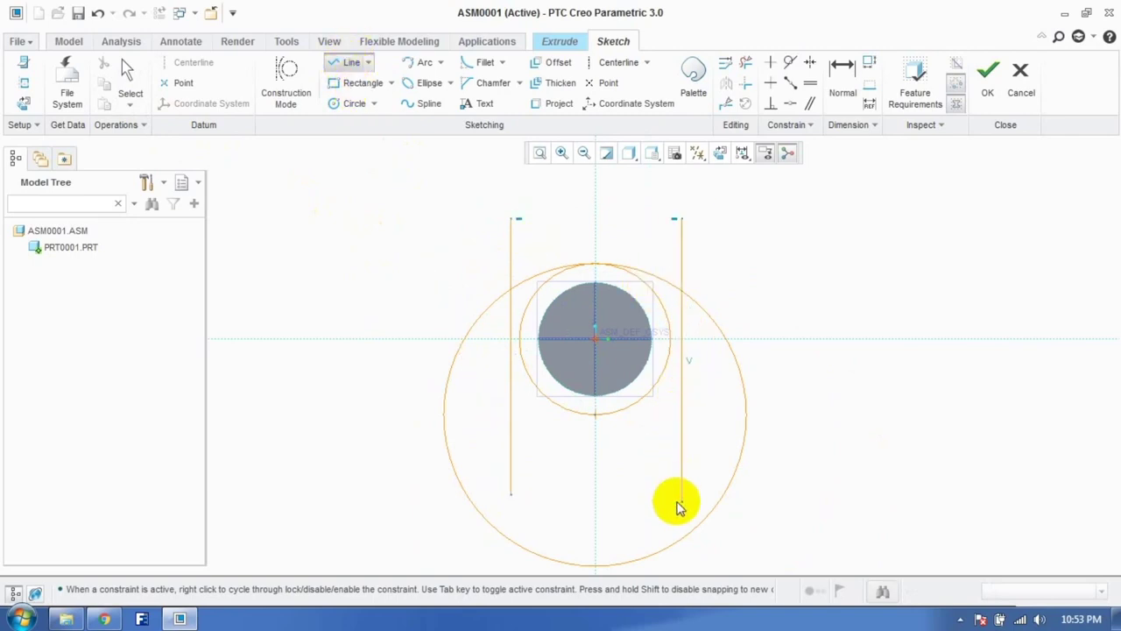
click(679, 496)
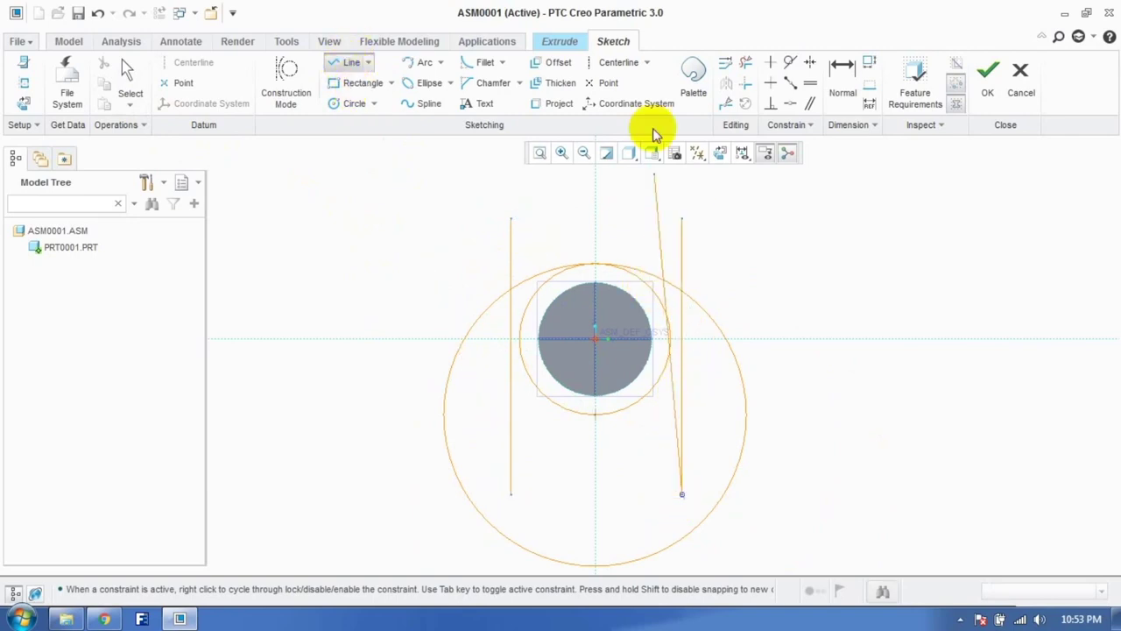
click(790, 62)
click(512, 388)
click(532, 382)
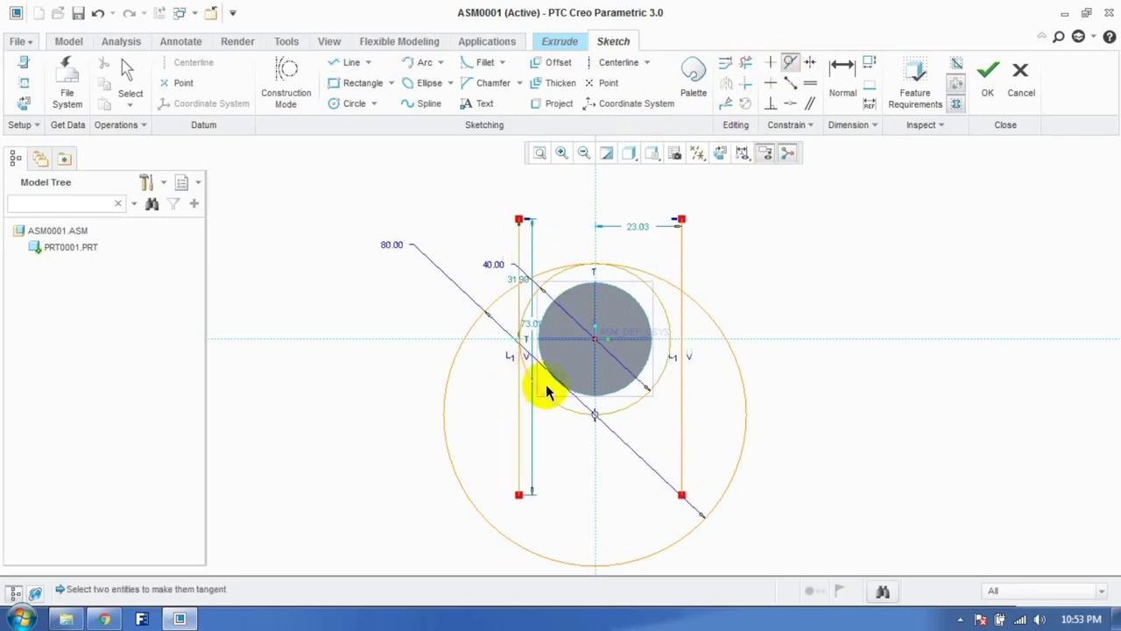
click(665, 378)
click(681, 388)
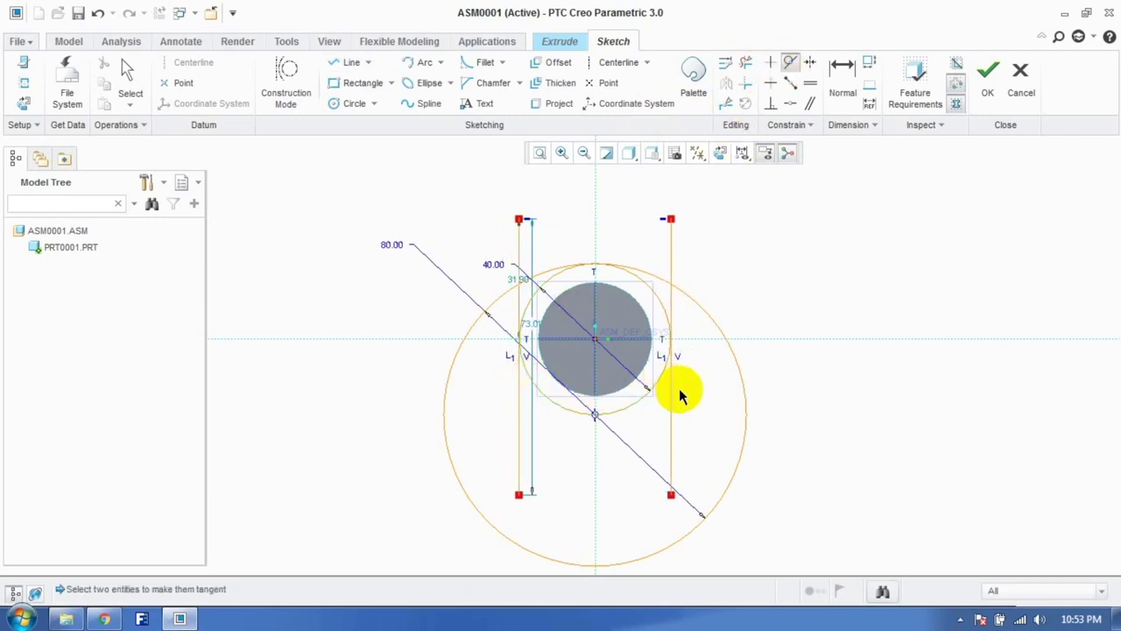
Step: Draw two legs from the inner circle's bottom toward the lower left and lower right
click(351, 64)
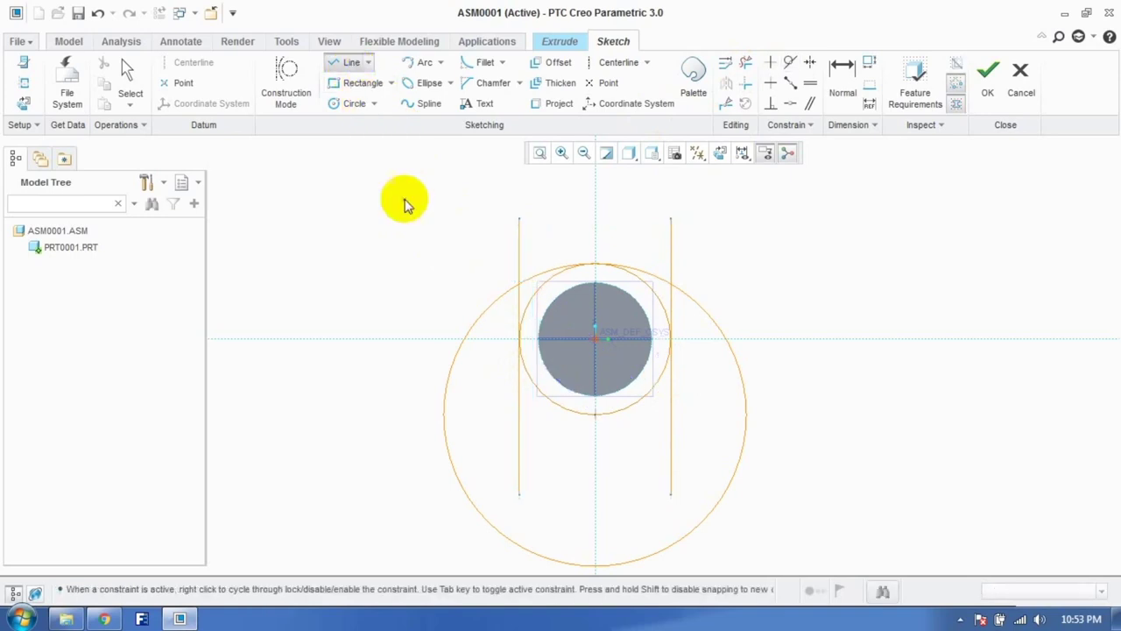
click(598, 401)
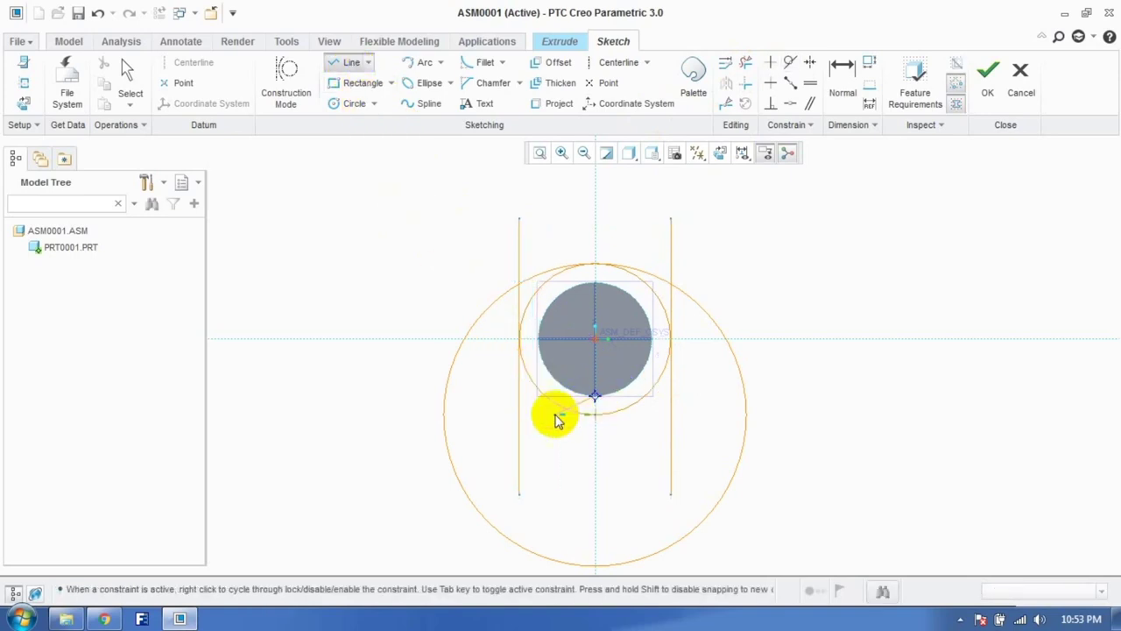
click(361, 515)
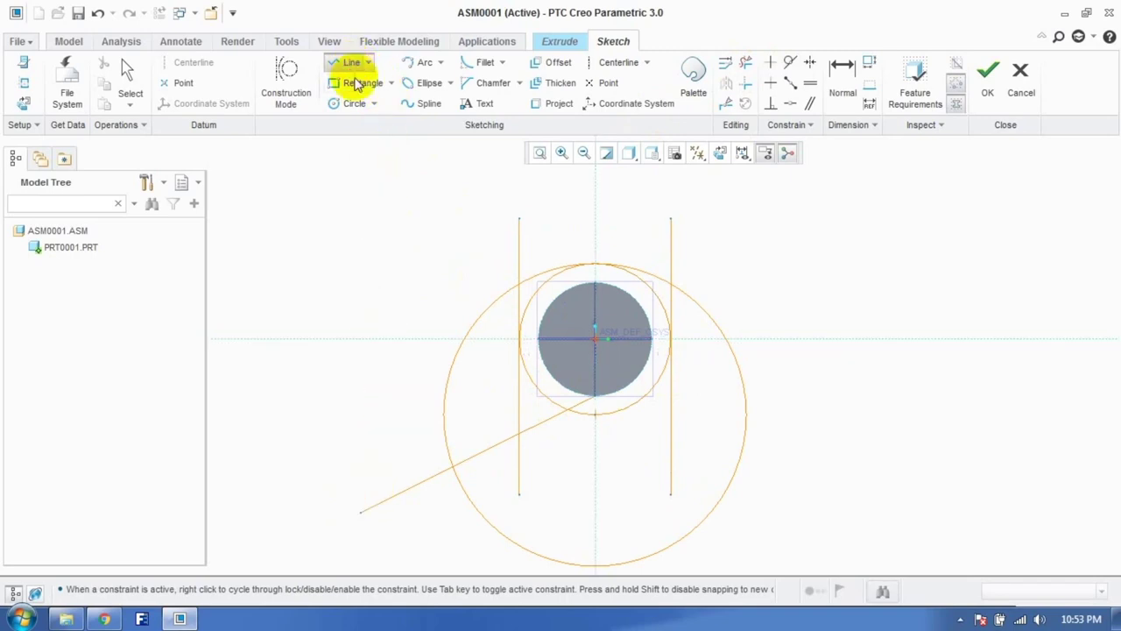
click(597, 404)
click(804, 486)
click(127, 74)
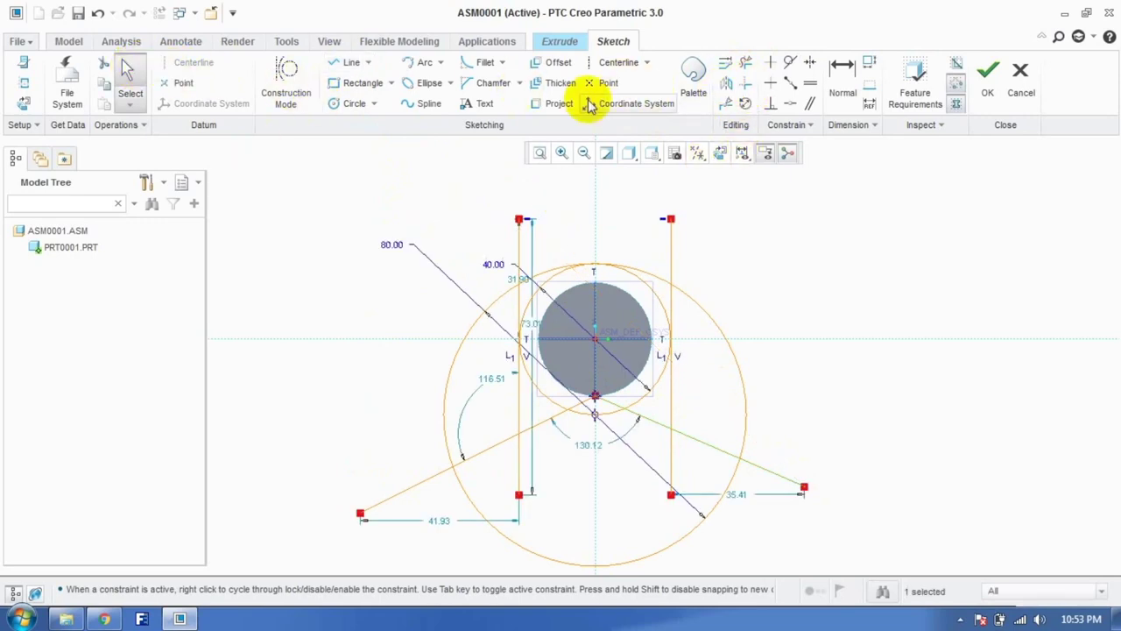
Step: Dimension both leg angles to 120°
click(836, 92)
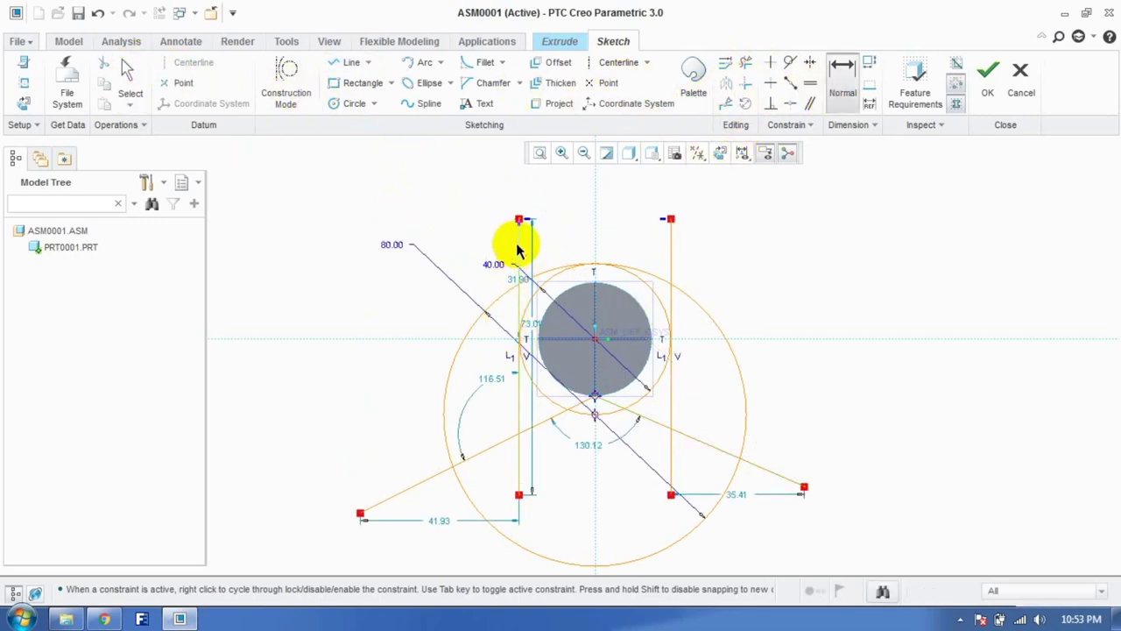
click(397, 495)
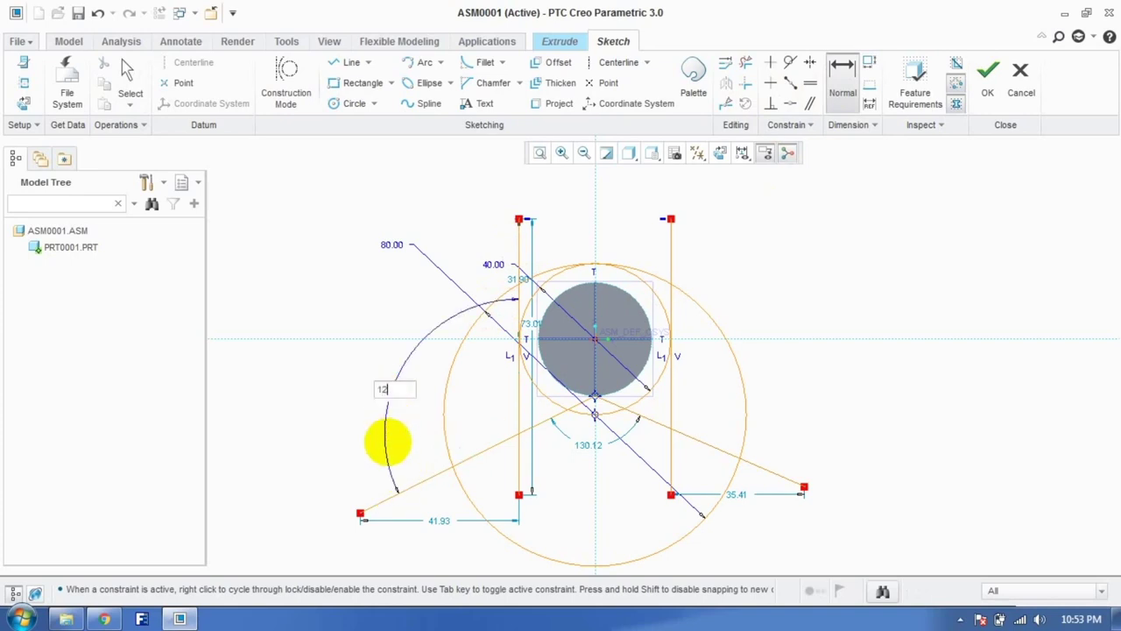
key(Return)
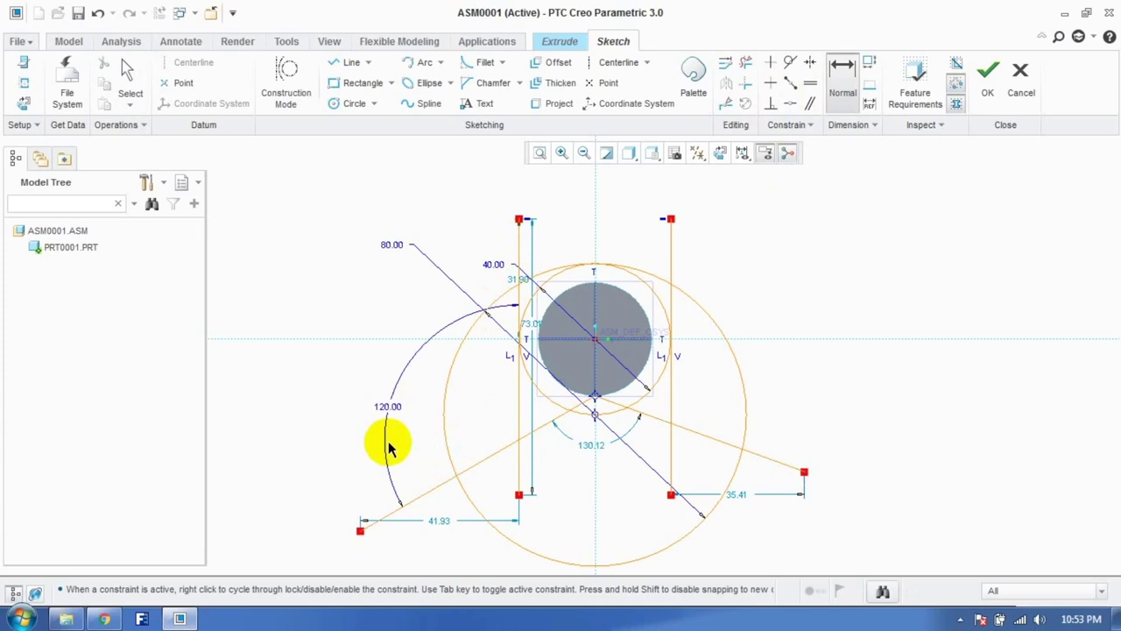
click(698, 440)
ctrl+click(671, 403)
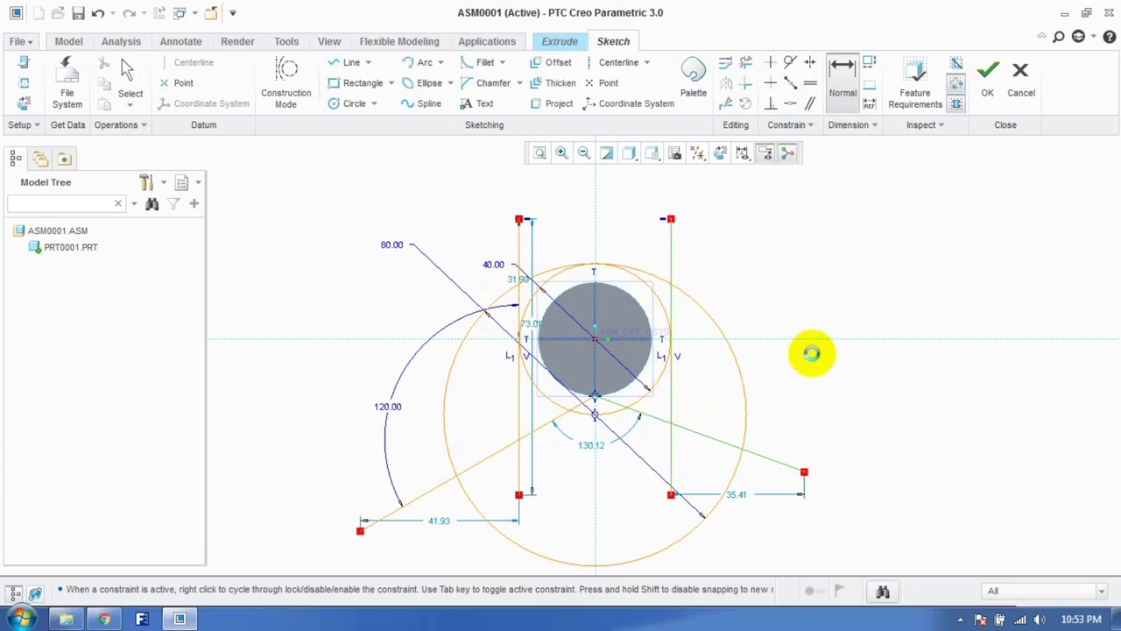
middle_click(812, 353)
text(120)
key(Return)
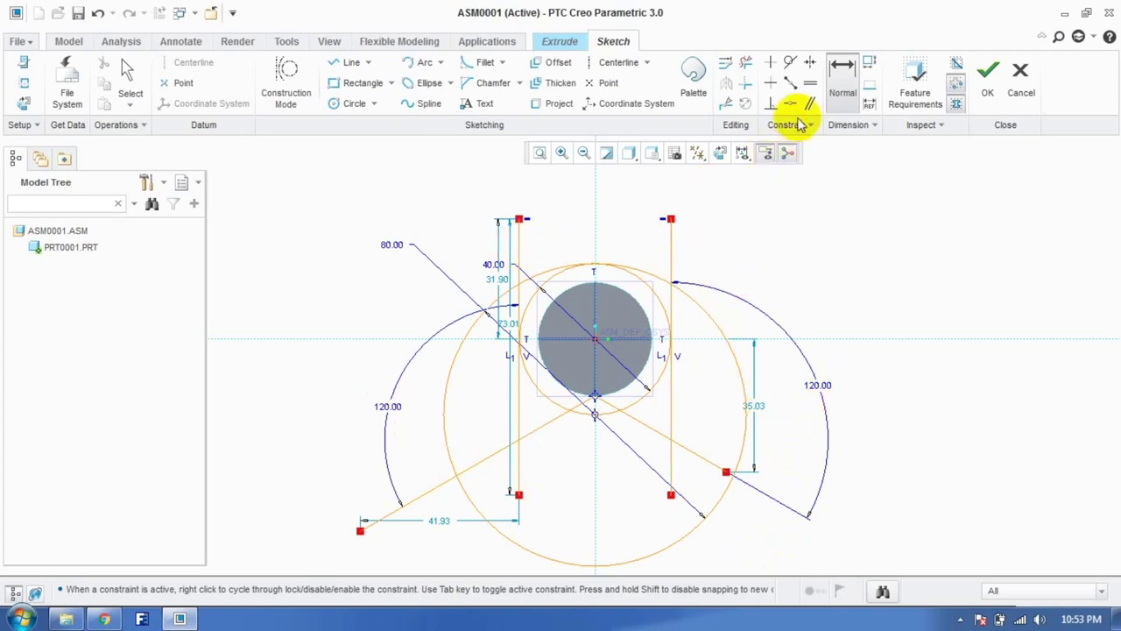
Step: Trim the vertical-line tops, the lower-right leg and leftover circle pieces into one closed bell profile
click(757, 77)
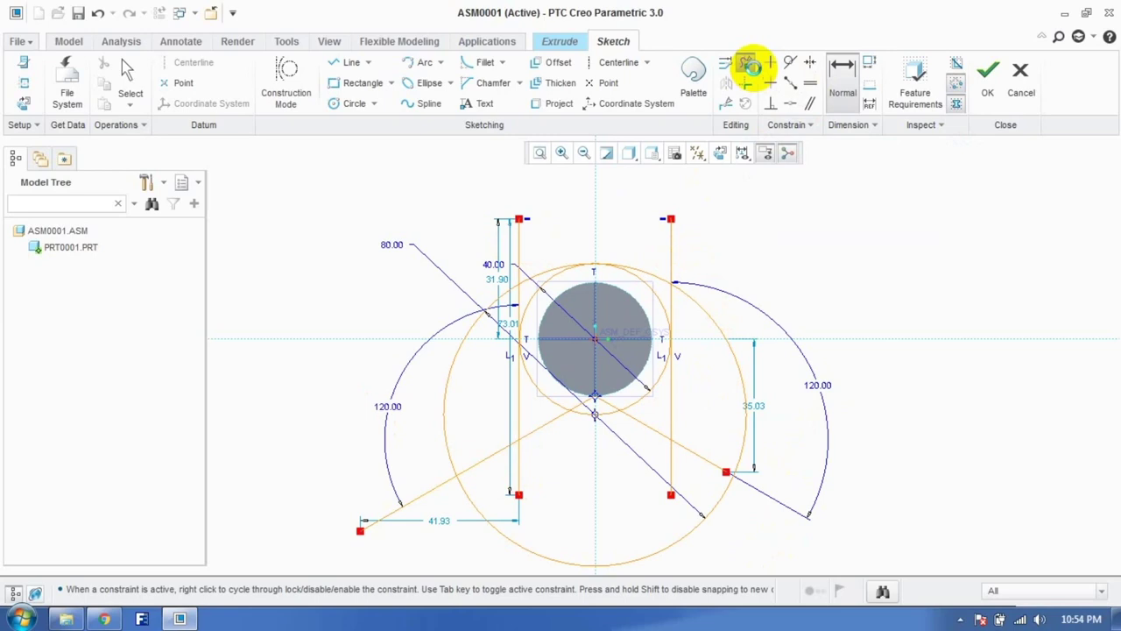
mouse_move(671, 251)
mouse_down()
mouse_move(518, 243)
mouse_move(508, 306)
mouse_move(405, 512)
mouse_move(443, 520)
mouse_up()
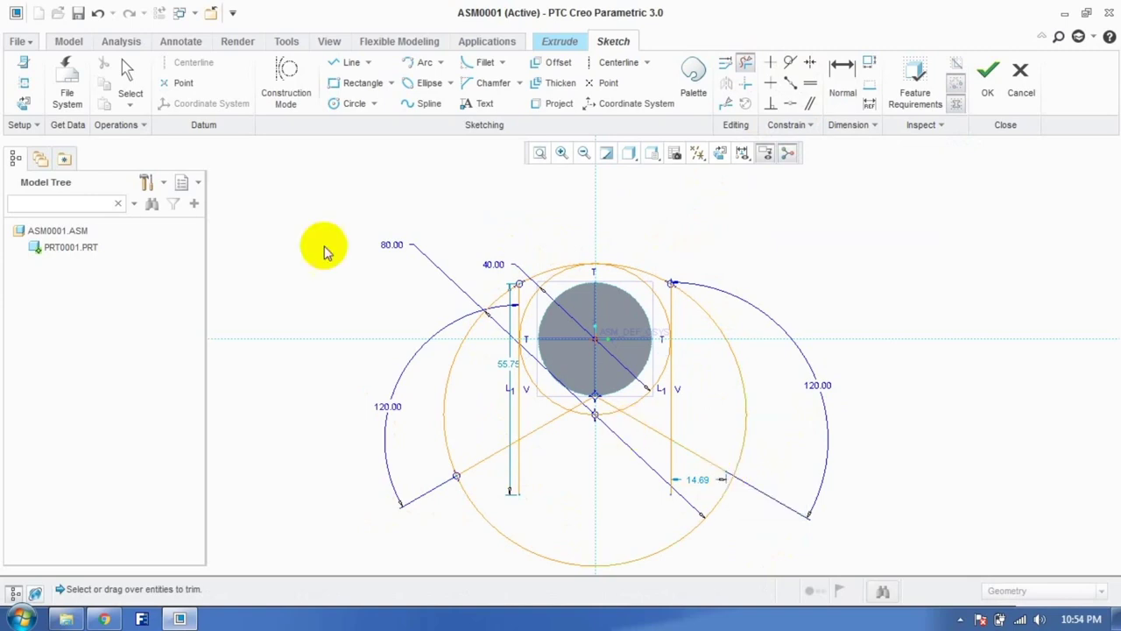
click(130, 70)
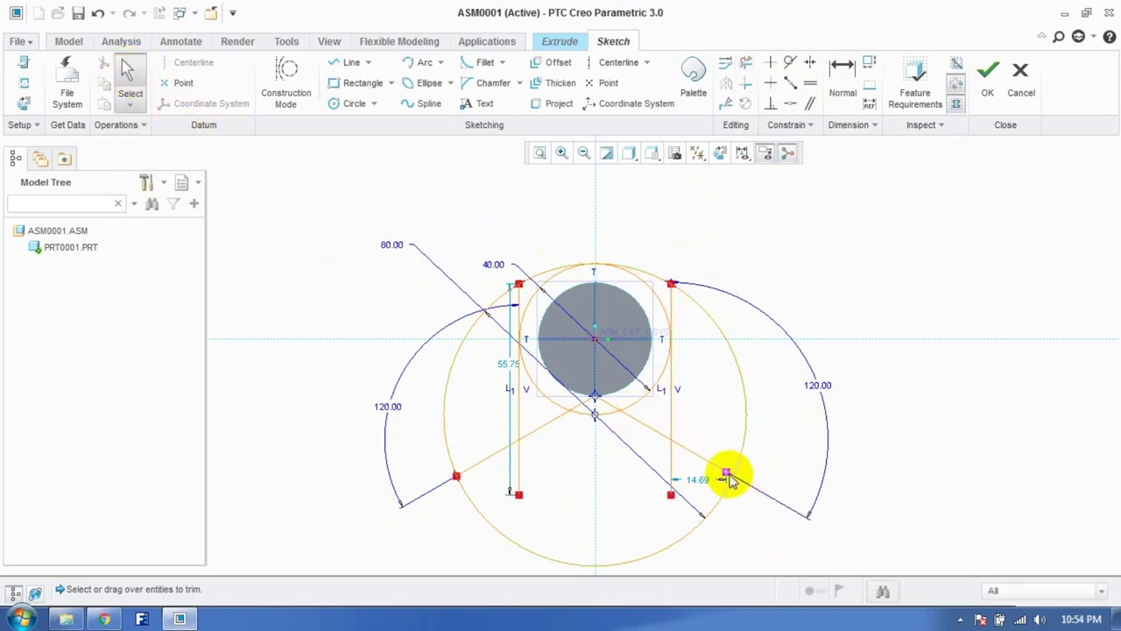
drag(727, 477, 752, 487)
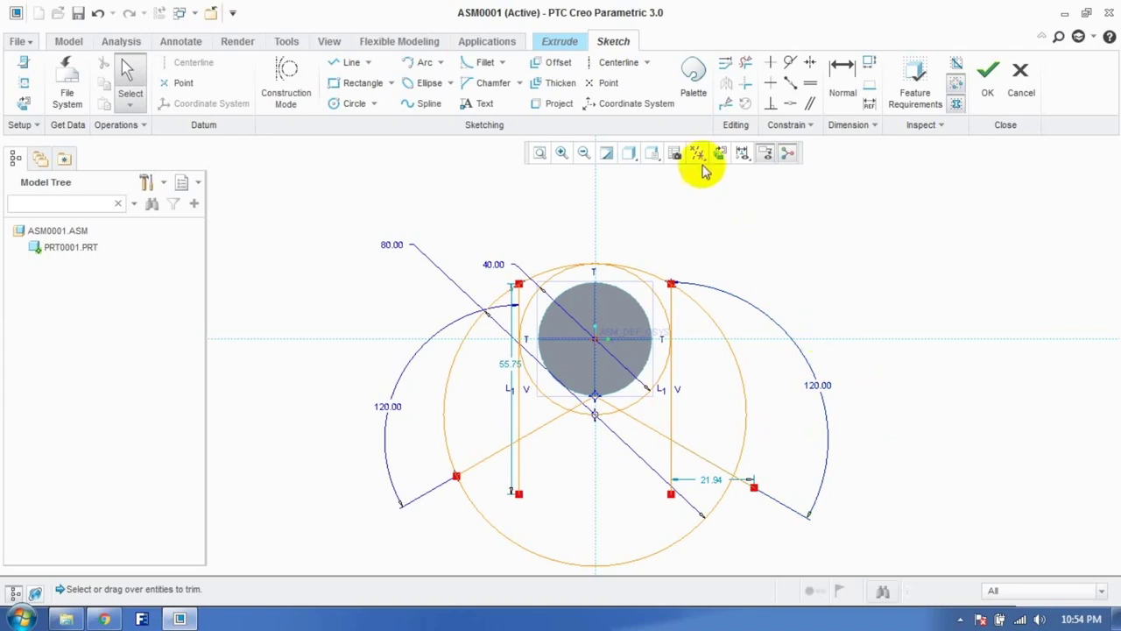
click(745, 63)
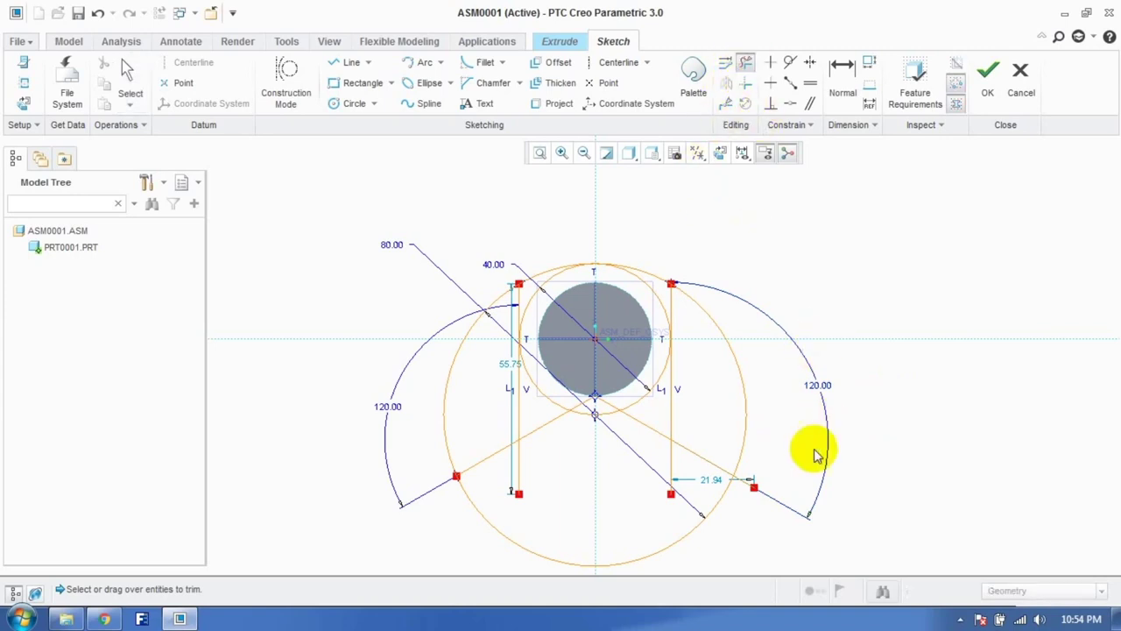
click(751, 488)
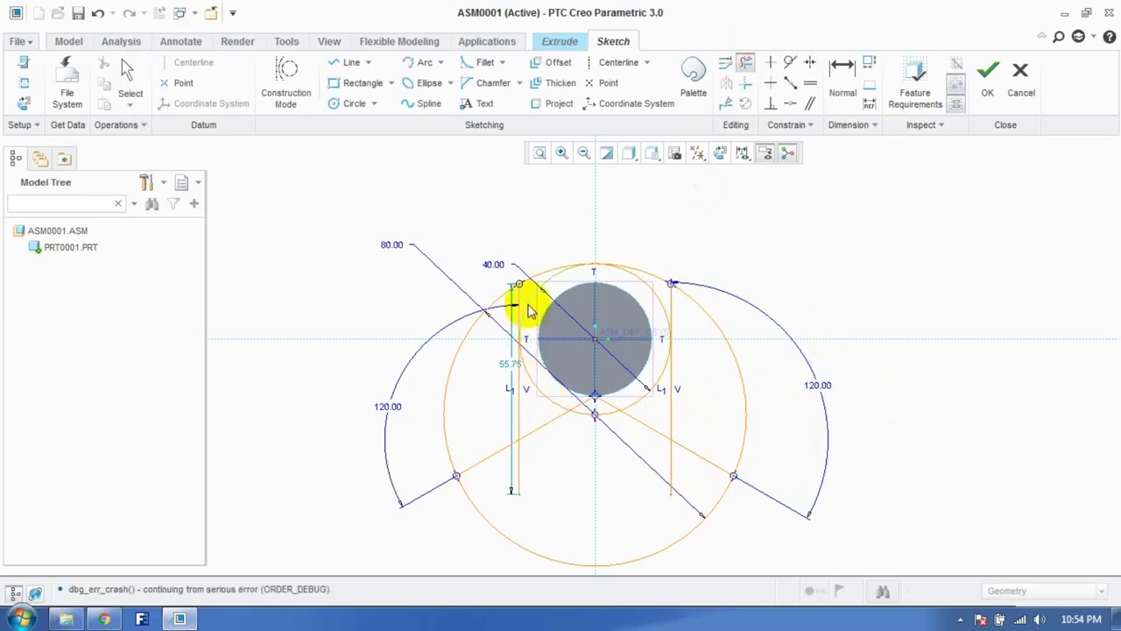
drag(533, 305, 658, 302)
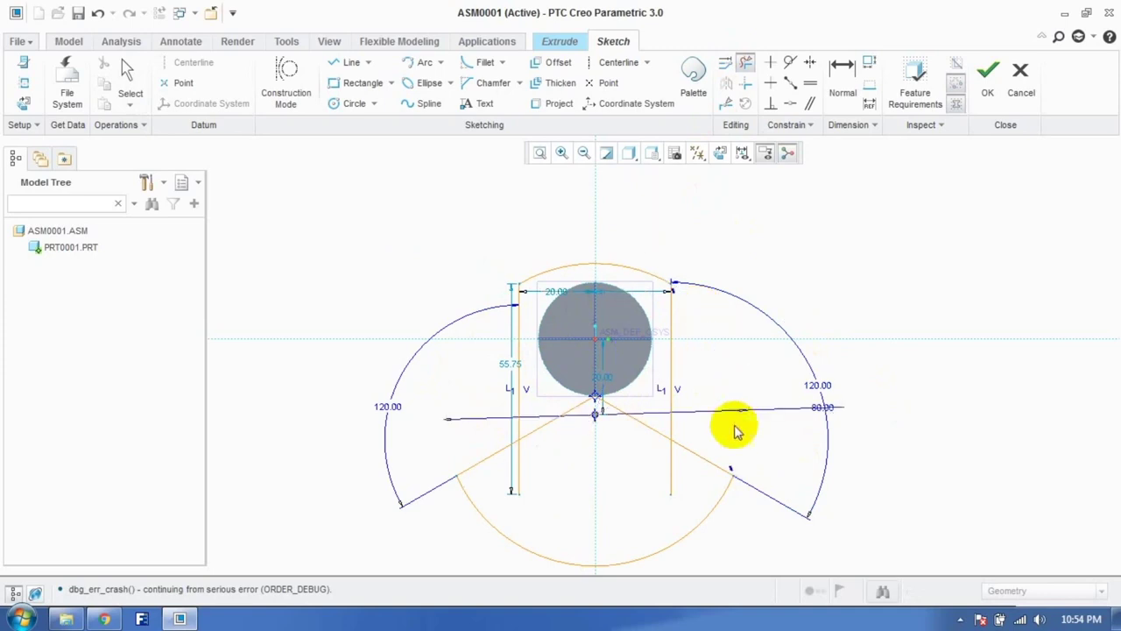
mouse_move(514, 488)
mouse_down()
mouse_move(533, 481)
mouse_move(543, 429)
mouse_move(640, 430)
mouse_move(537, 366)
mouse_up()
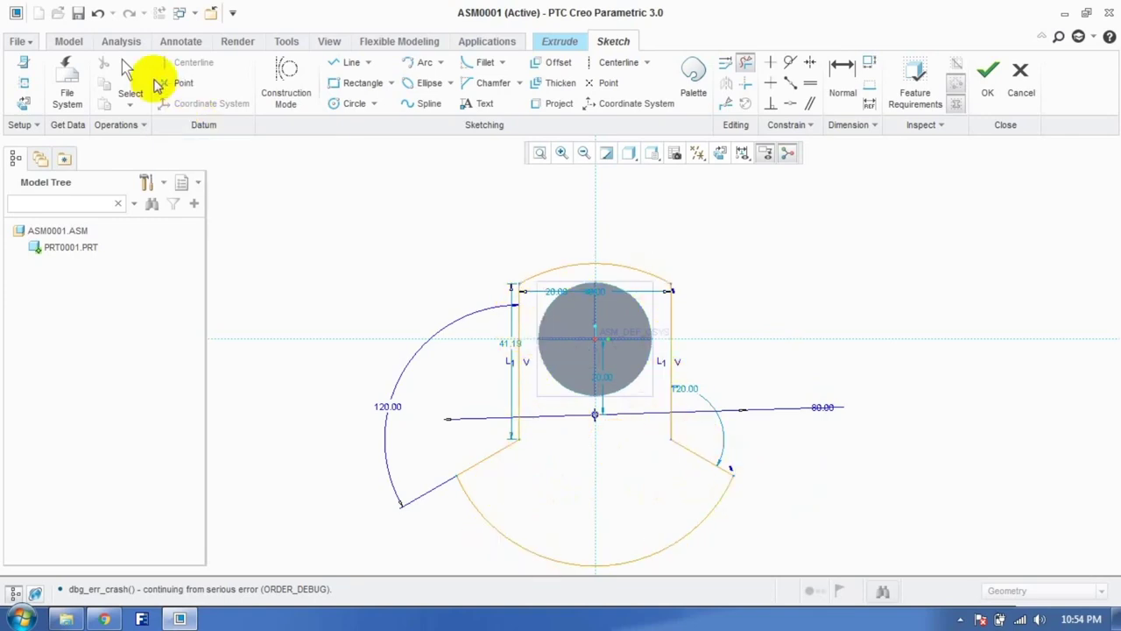
click(142, 82)
Step: Finish the sketch and extrude the bell profile 10 deep, joined to the cylinder
key(ctrl+d)
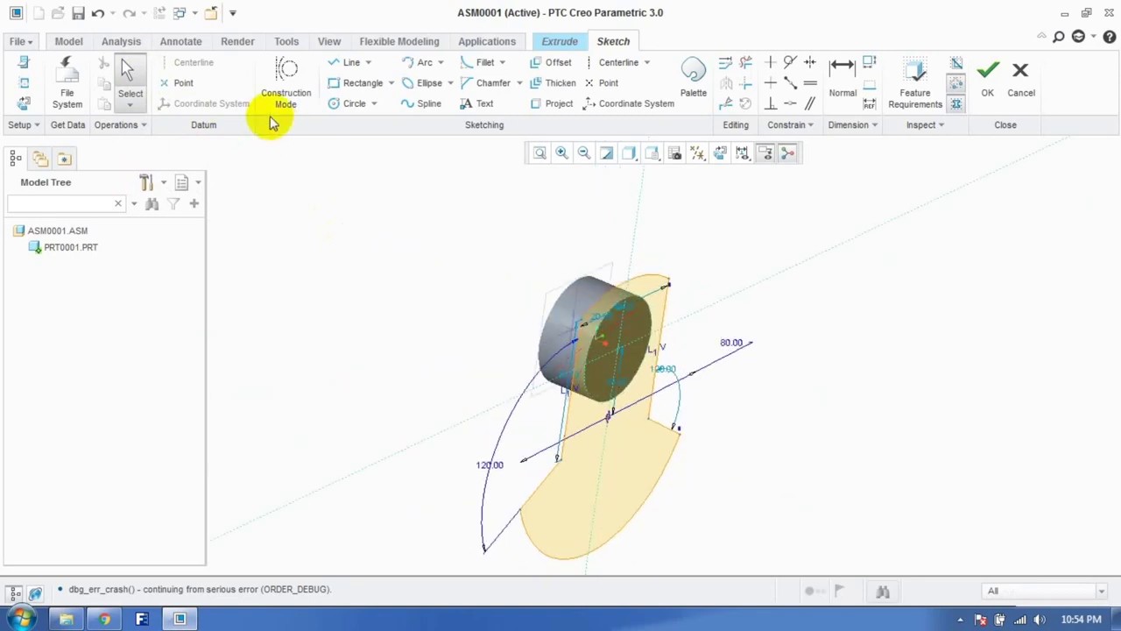
click(547, 41)
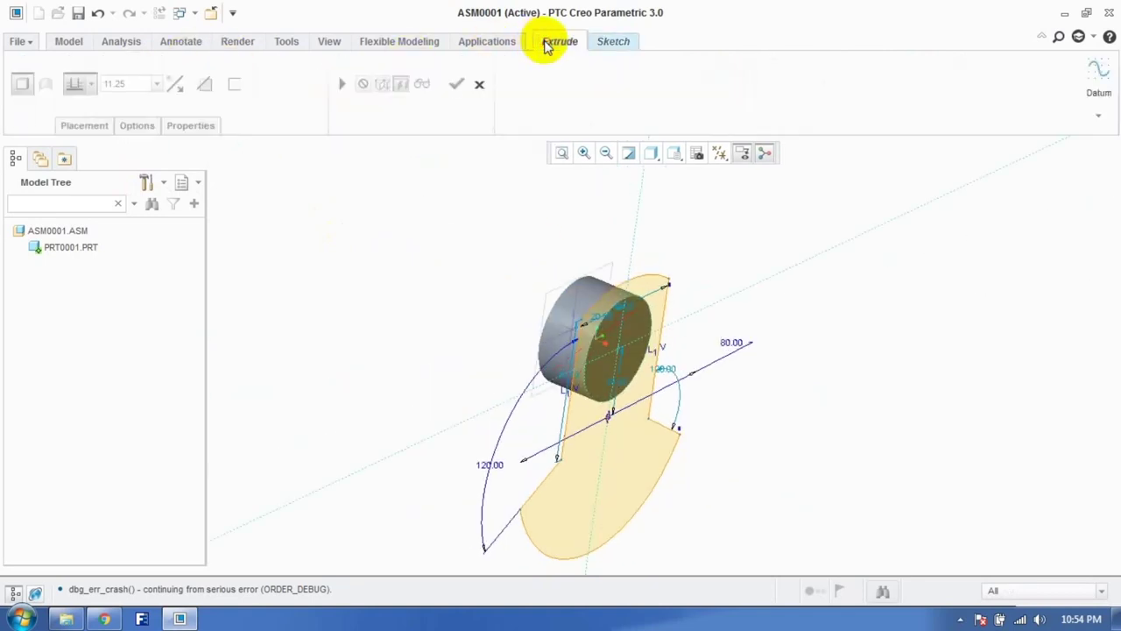
click(69, 42)
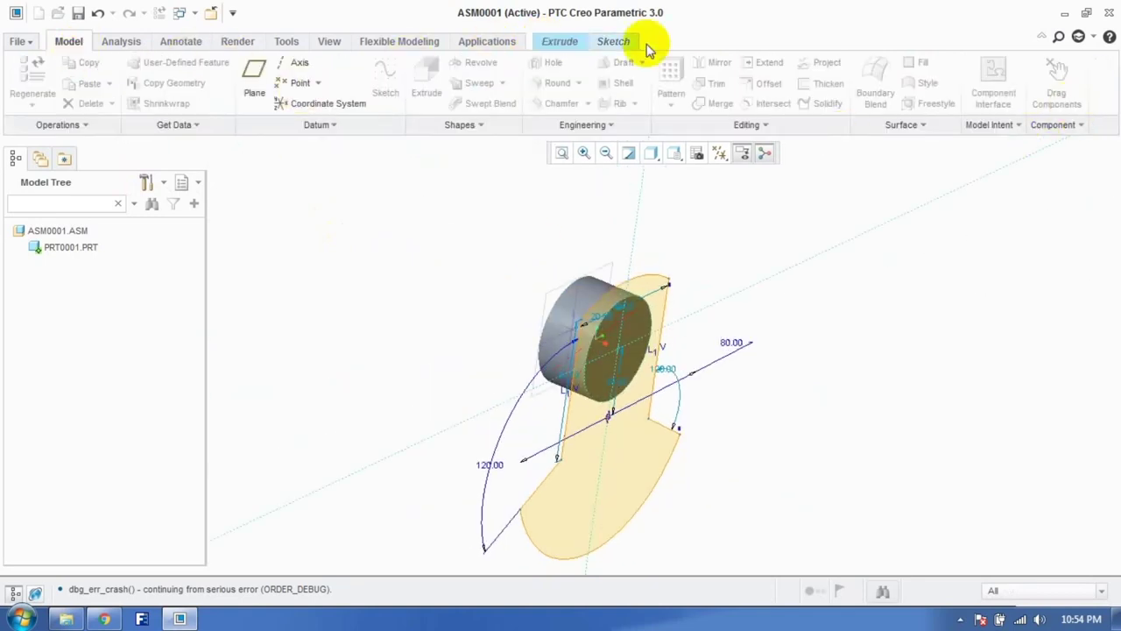
click(987, 74)
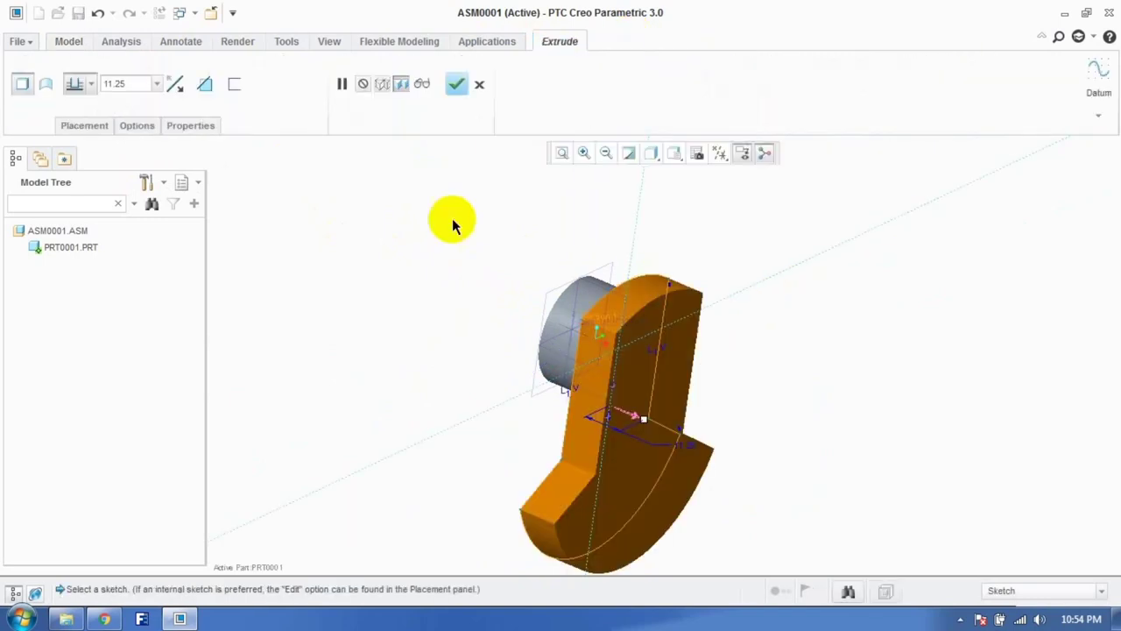
double_click(138, 88)
text(1)
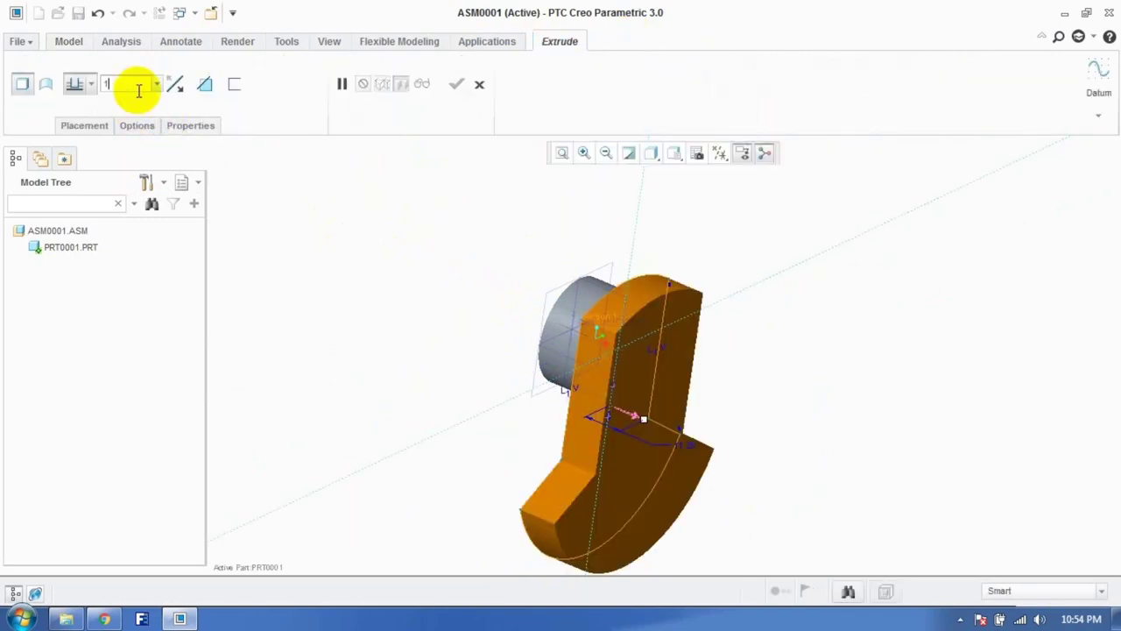
text(0)
key(Return)
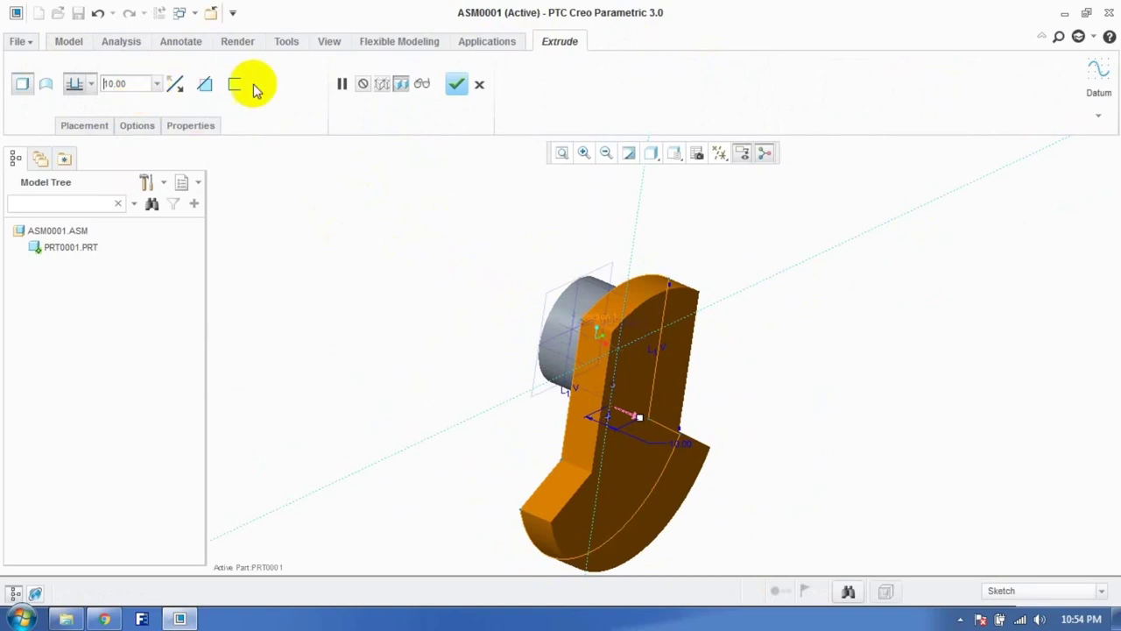
click(456, 84)
middle_drag(493, 280, 583, 350)
scroll(561, 324, down, 4)
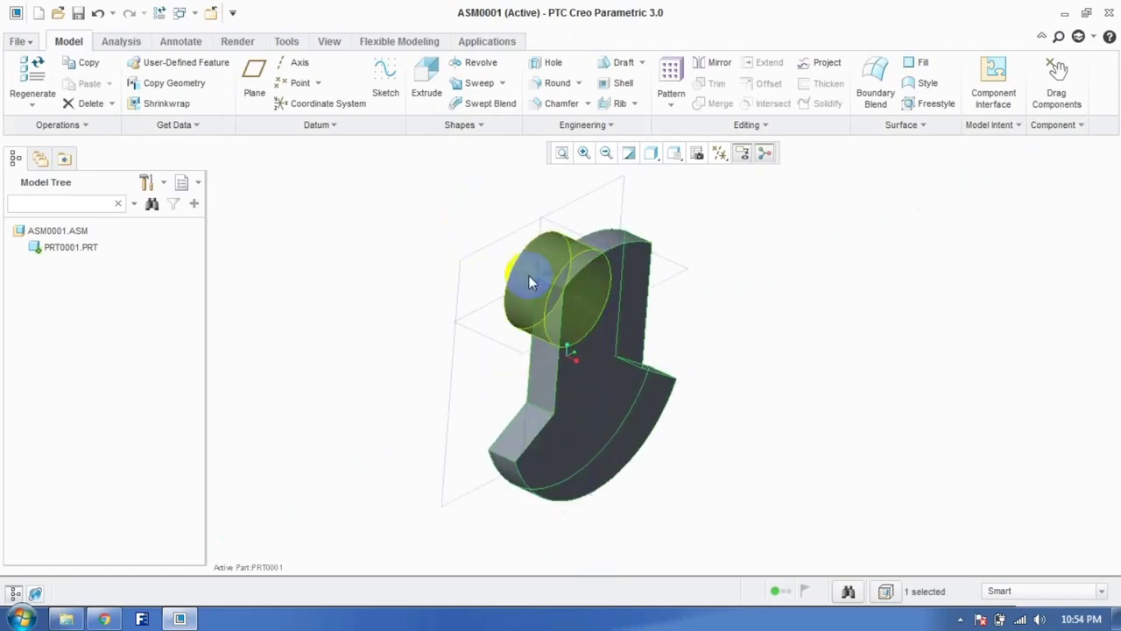
Step: Round the shaft-to-plate edge with radius 15
click(395, 185)
click(553, 85)
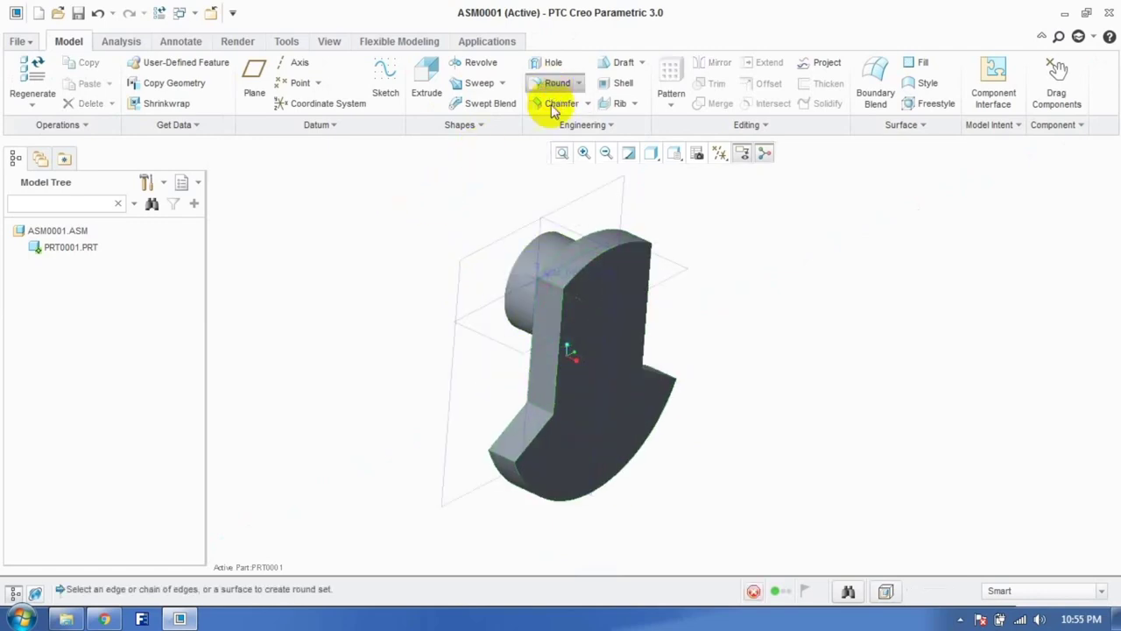
click(553, 292)
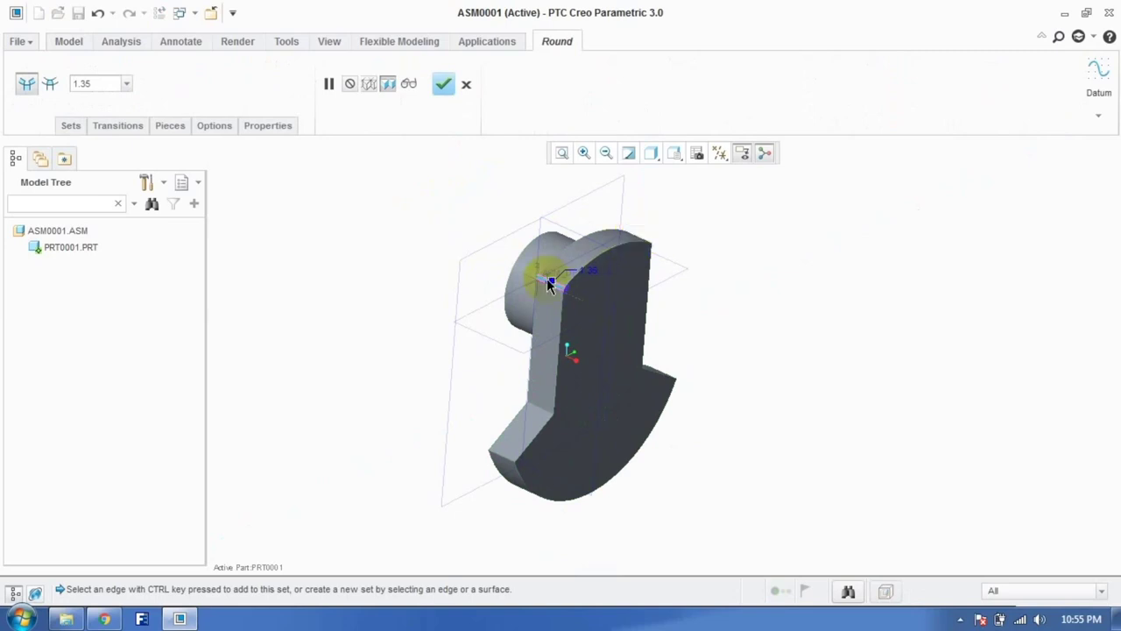
click(376, 309)
text(15)
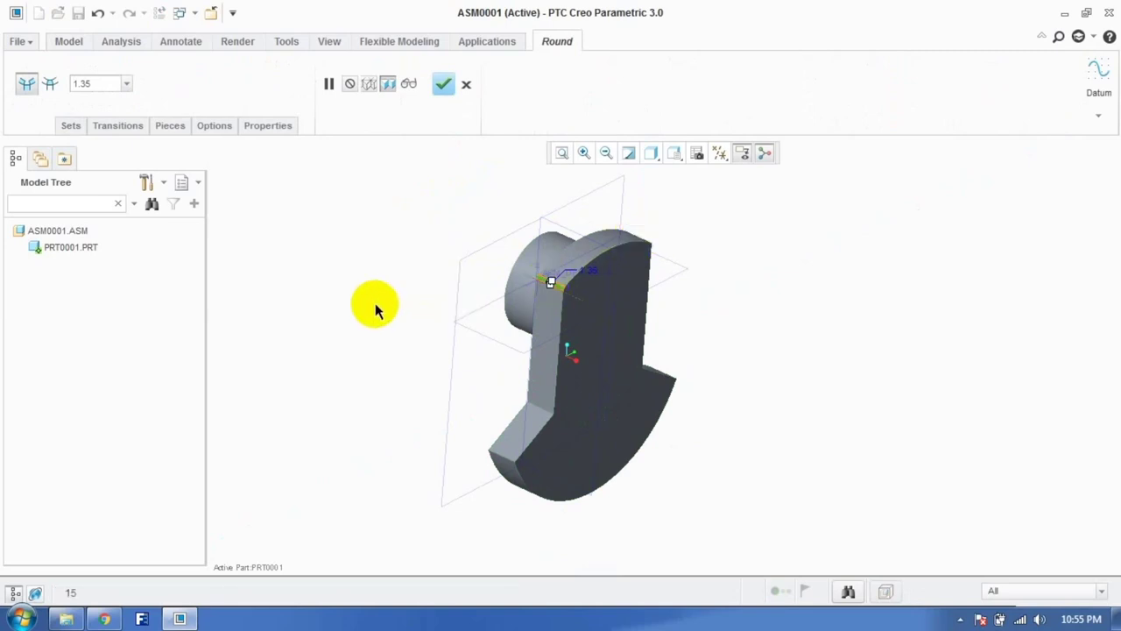
click(106, 85)
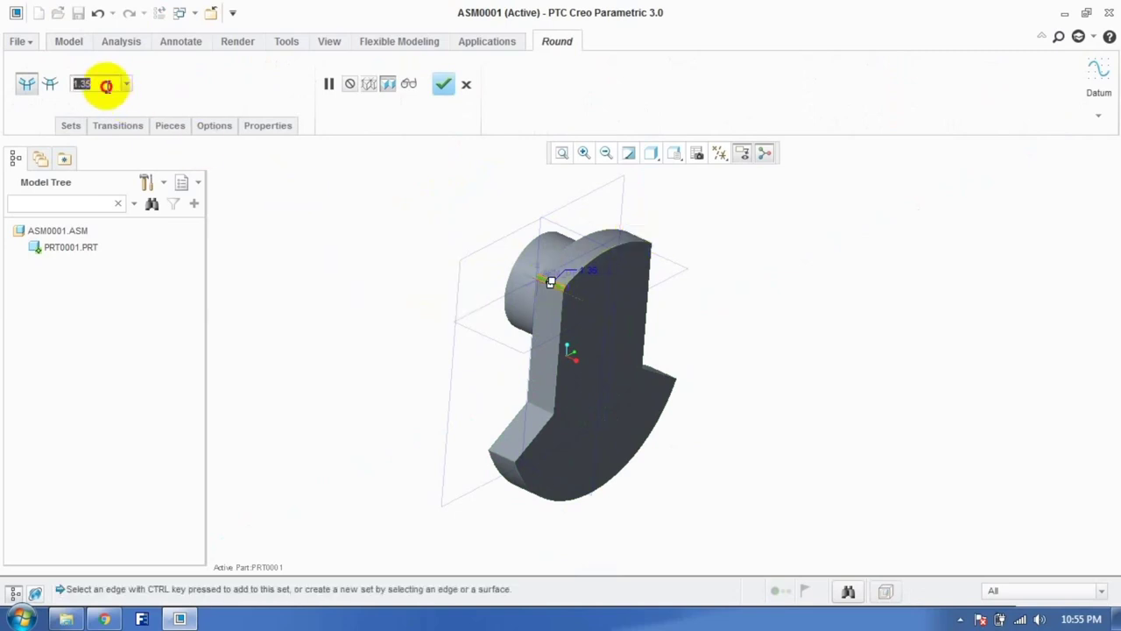
text(15)
key(Return)
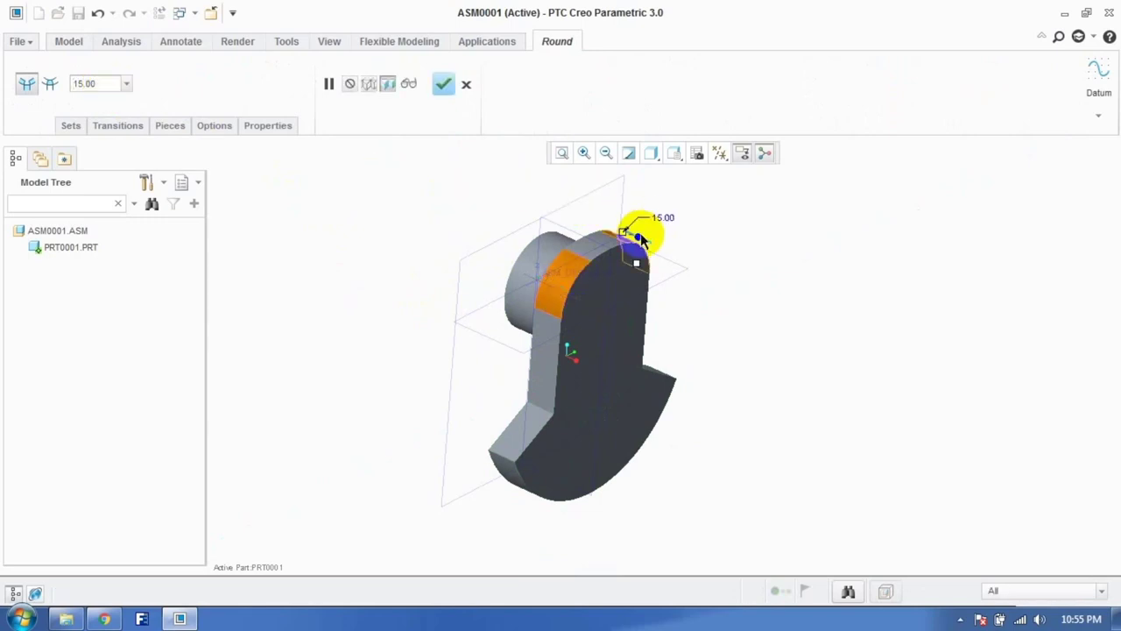
click(443, 84)
Step: Round the plate's two lower curved edges with radius 10
click(555, 83)
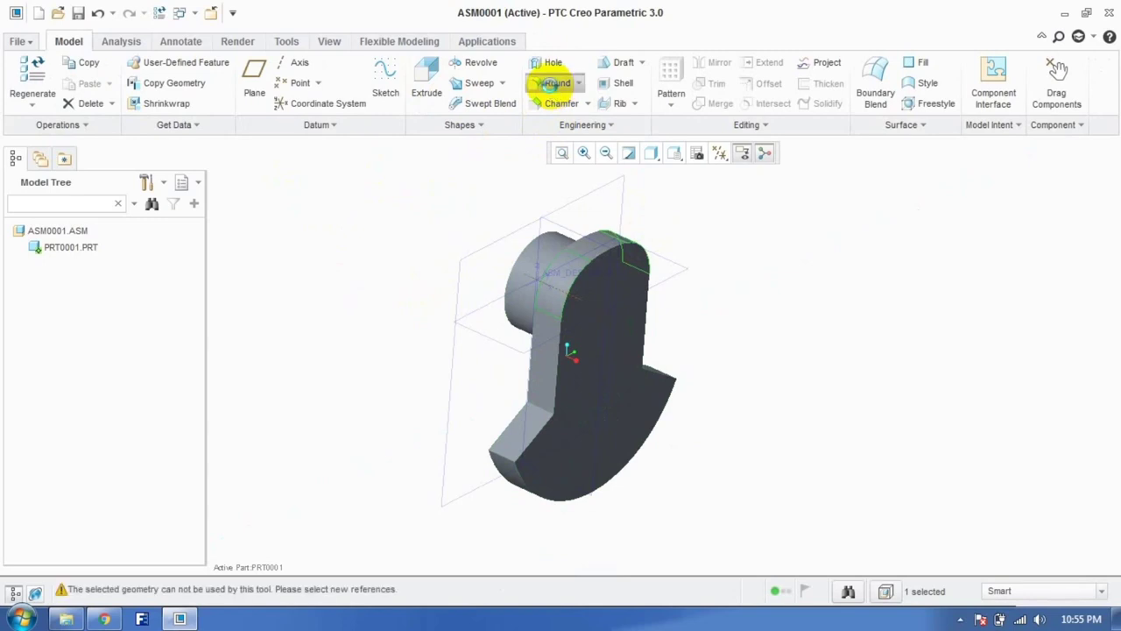
click(543, 413)
mouse_move(543, 413)
middle_down()
mouse_move(651, 430)
mouse_move(646, 408)
mouse_move(613, 446)
mouse_move(629, 396)
mouse_move(607, 446)
mouse_move(621, 450)
mouse_move(531, 458)
mouse_move(595, 468)
mouse_move(570, 476)
middle_up()
click(496, 447)
double_click(519, 461)
text(10)
key(Return)
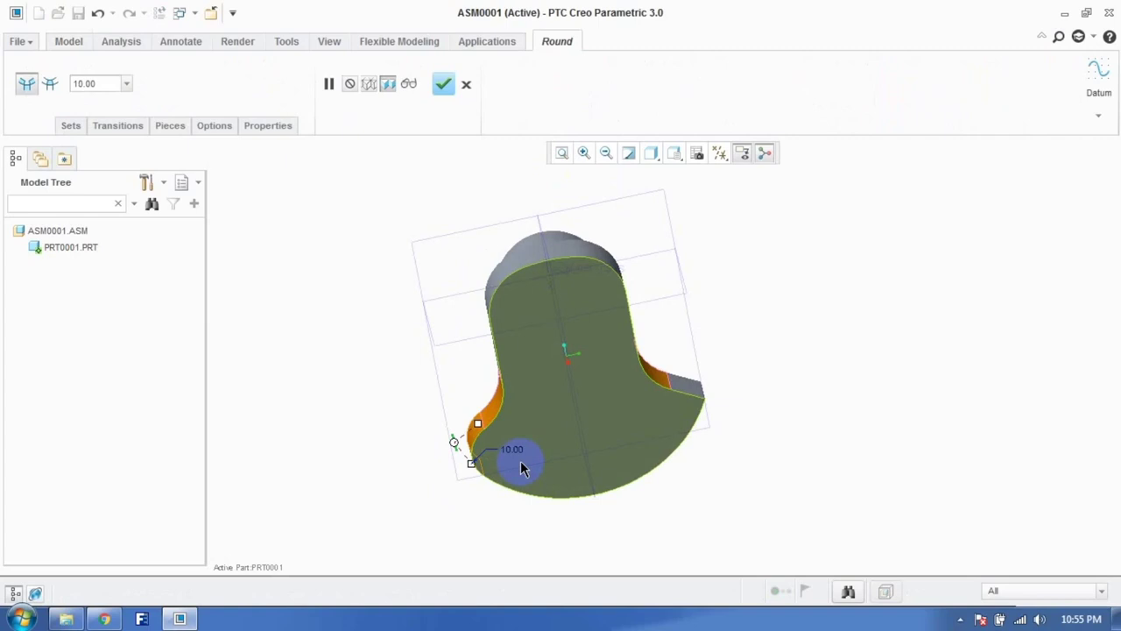
middle_drag(708, 405, 626, 436)
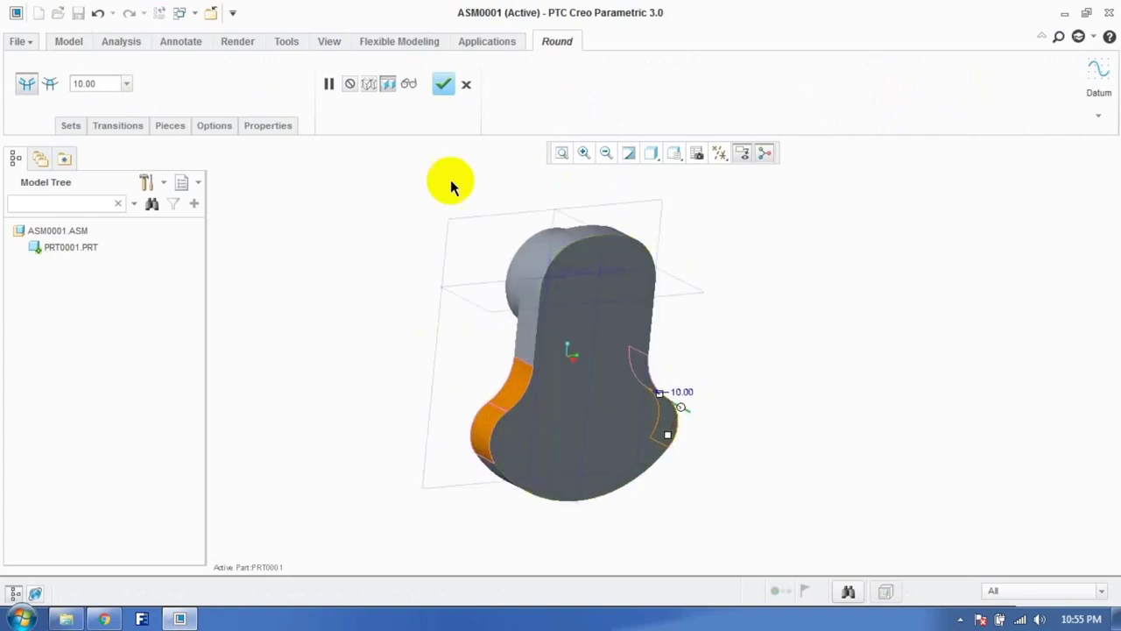
click(443, 88)
mouse_move(421, 400)
middle_down()
mouse_move(465, 391)
mouse_move(451, 411)
mouse_move(465, 400)
mouse_move(452, 388)
mouse_move(408, 394)
middle_up()
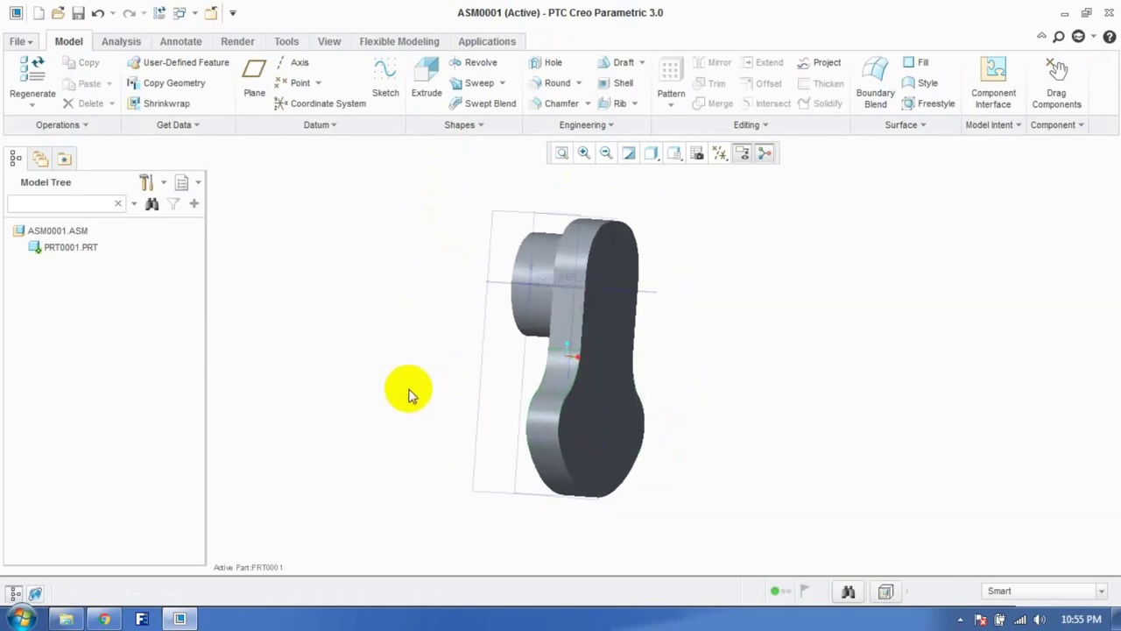
Step: Start a sketch on the right datum plane, then abandon it
click(613, 324)
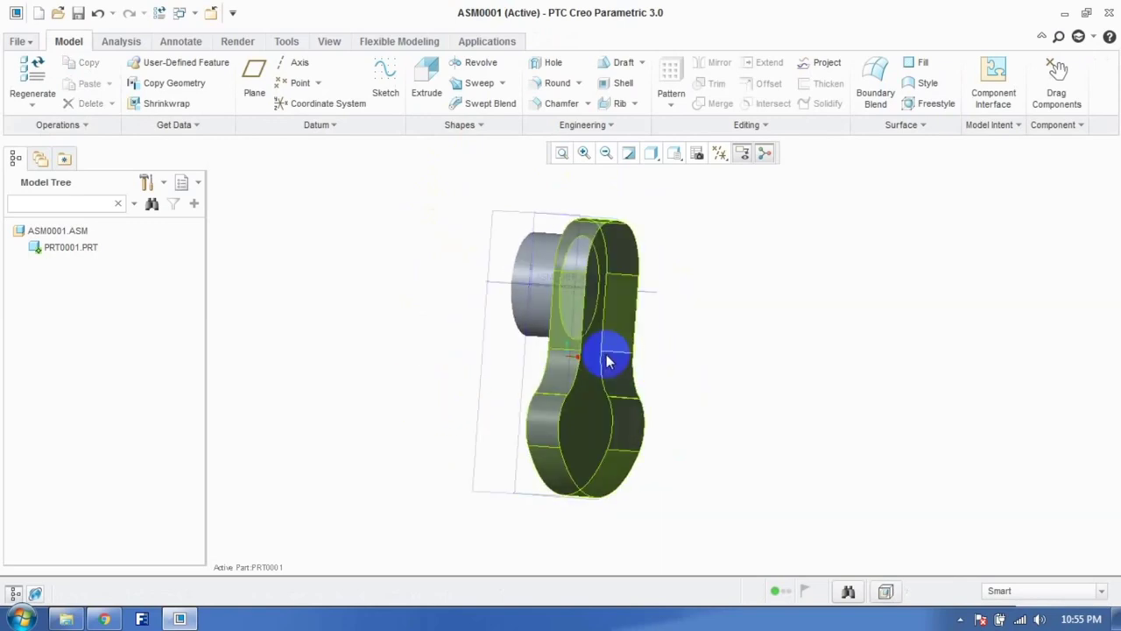
click(349, 300)
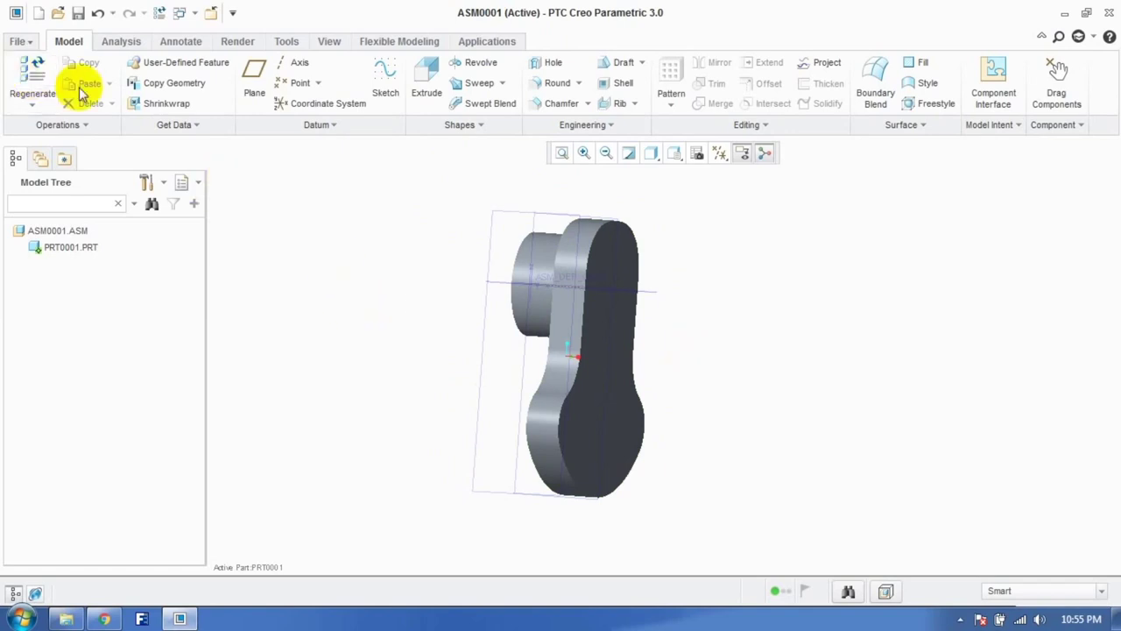
click(382, 83)
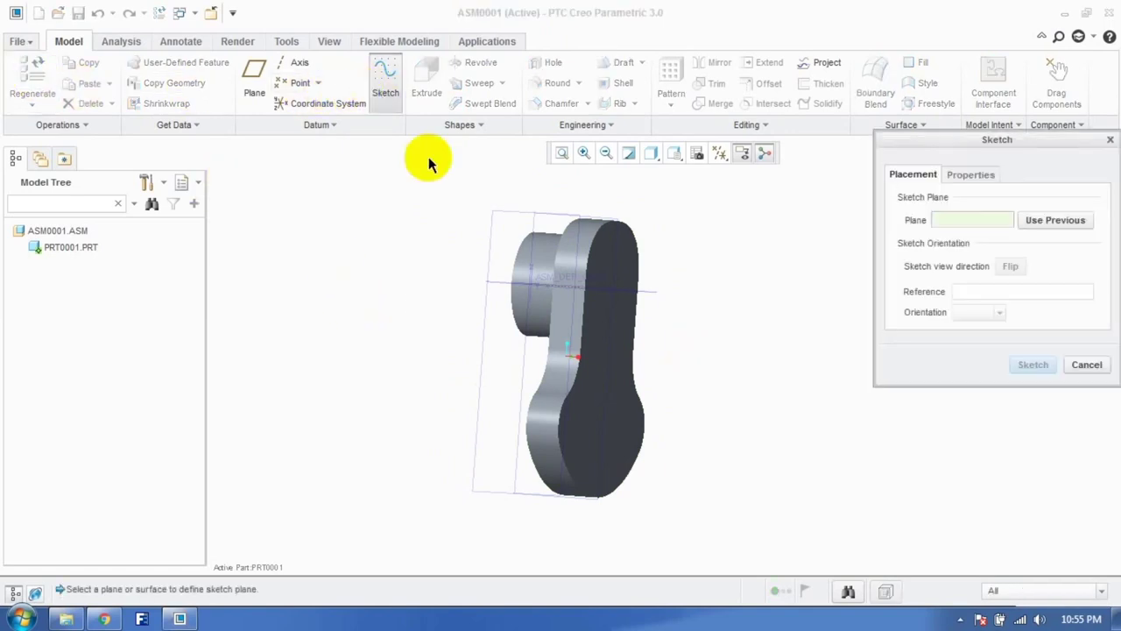
click(502, 219)
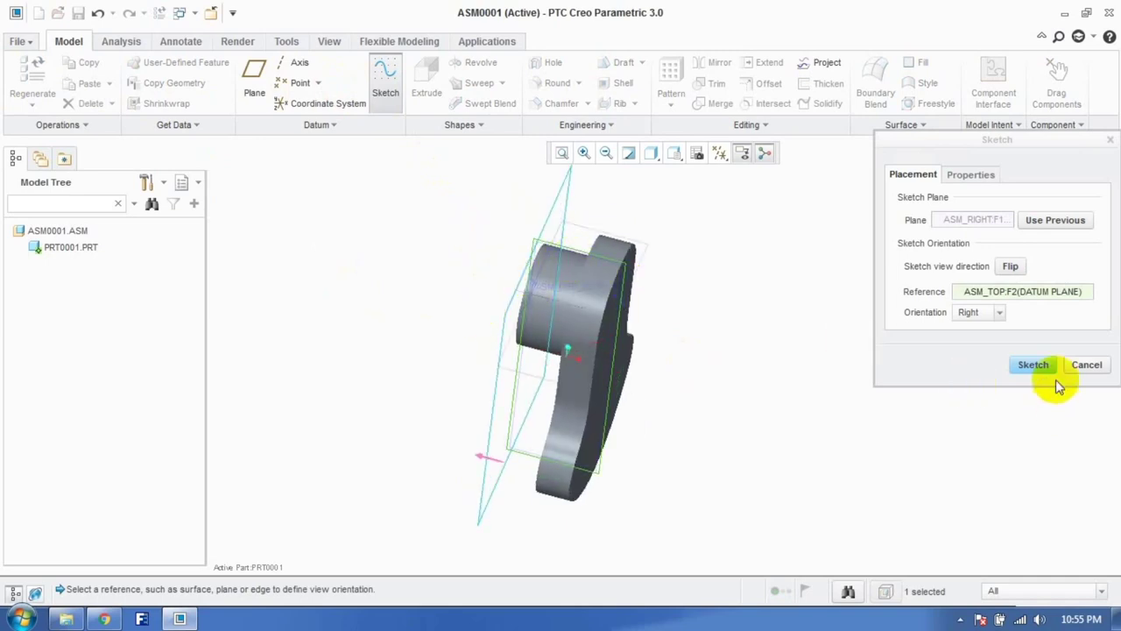
click(1034, 364)
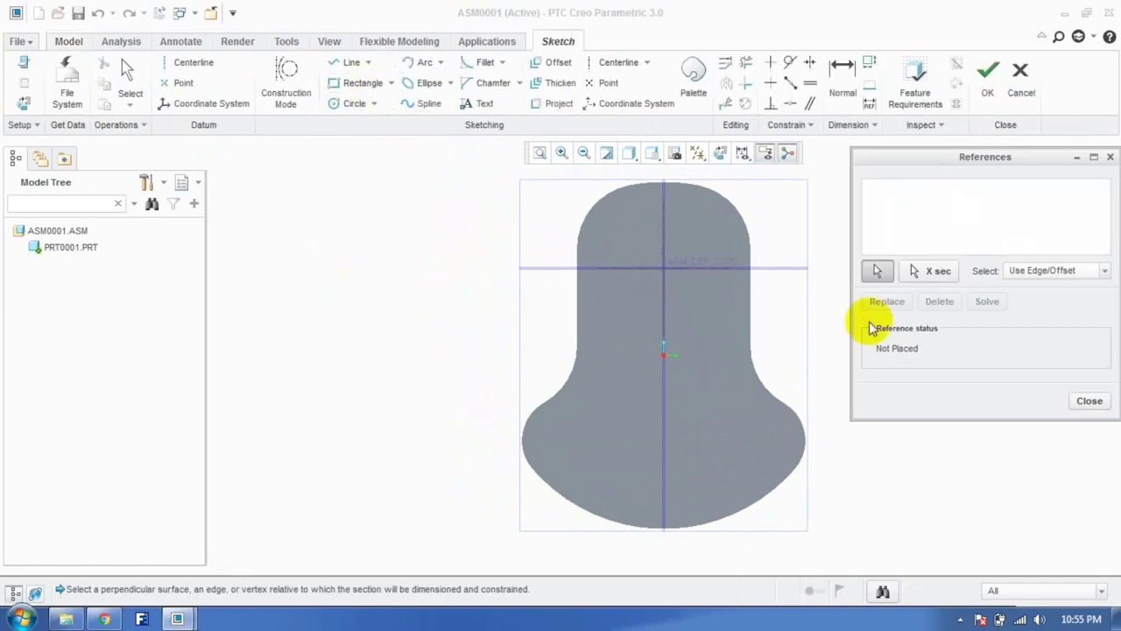
click(1089, 400)
click(558, 343)
mouse_move(682, 406)
middle_down()
mouse_move(750, 388)
mouse_move(763, 413)
middle_up()
click(1020, 81)
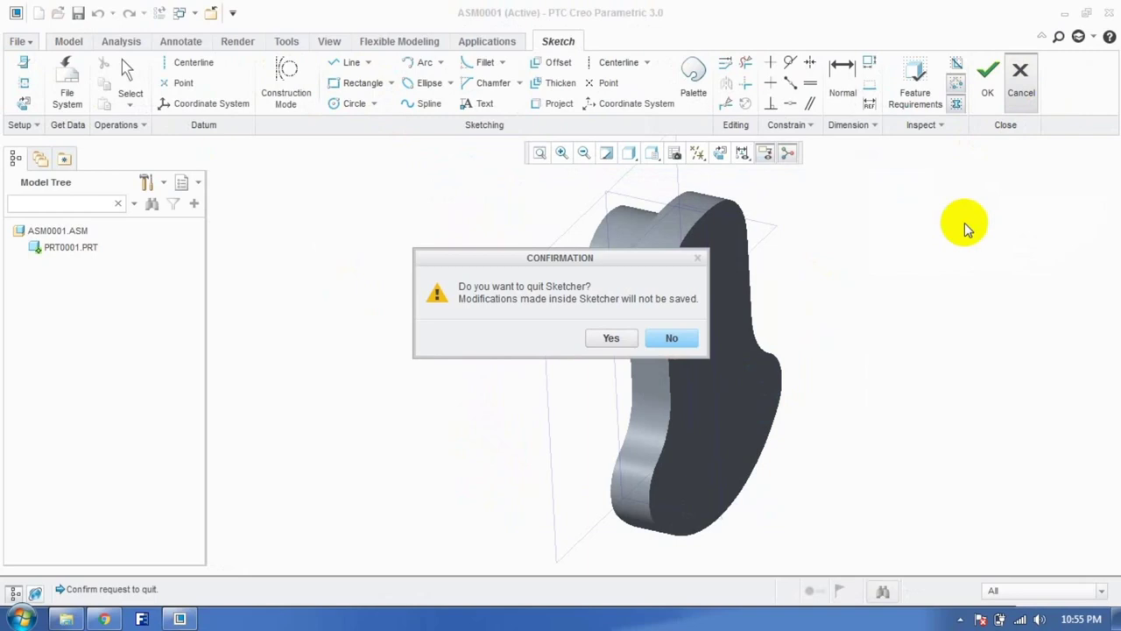
click(604, 338)
Step: Extrude a centred 30 circle on the web plate's front face 25 deep
click(429, 97)
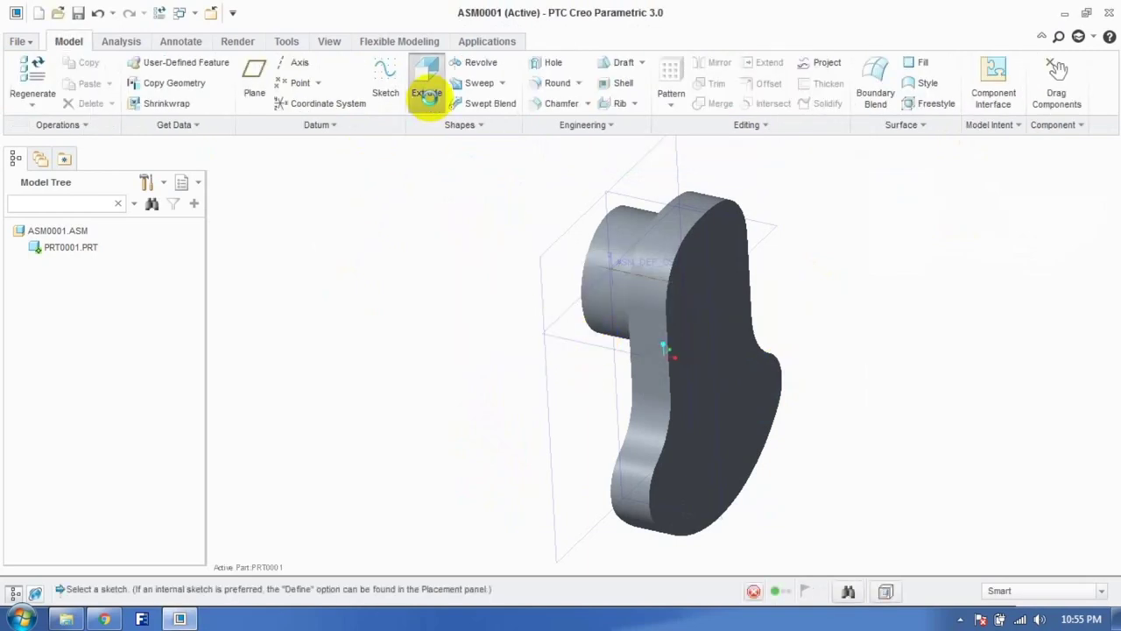
click(720, 372)
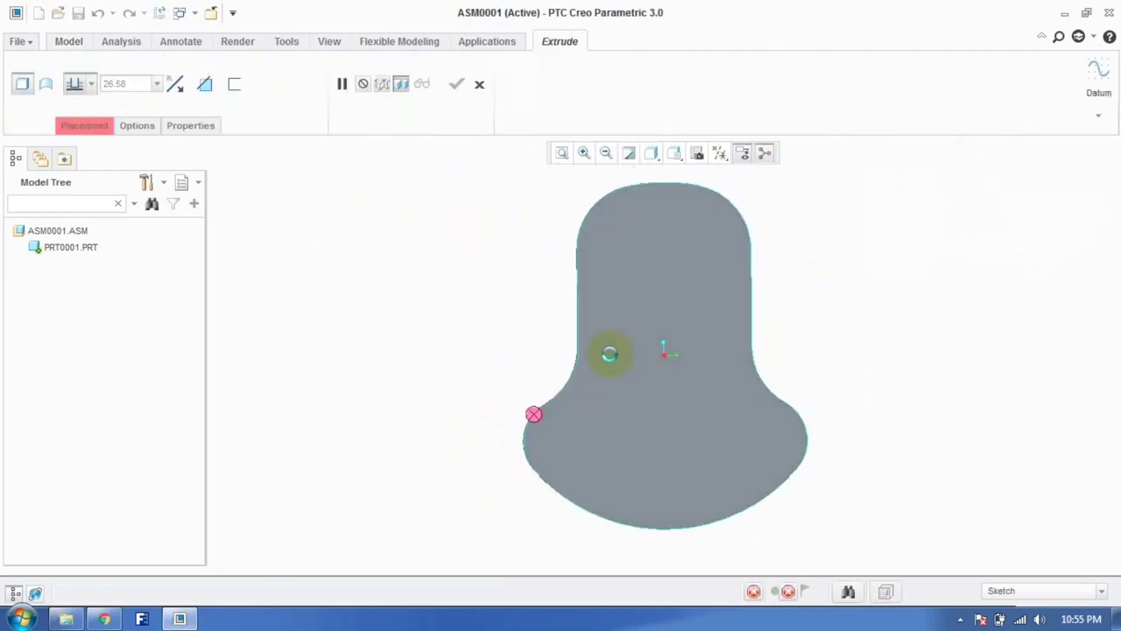
click(605, 524)
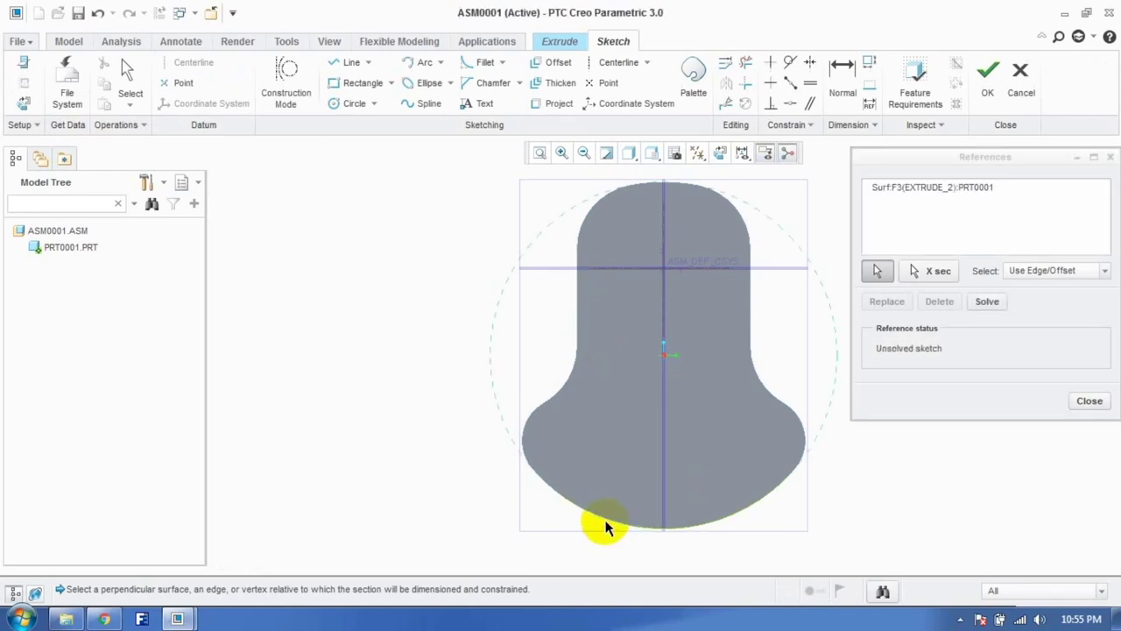
click(1087, 404)
click(350, 105)
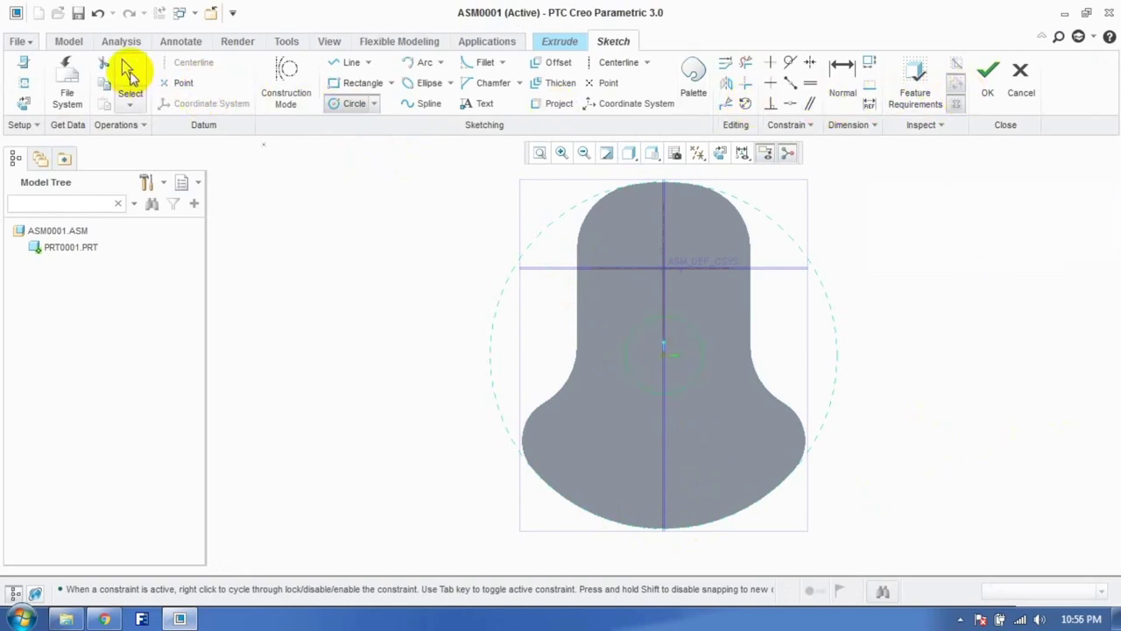
click(127, 73)
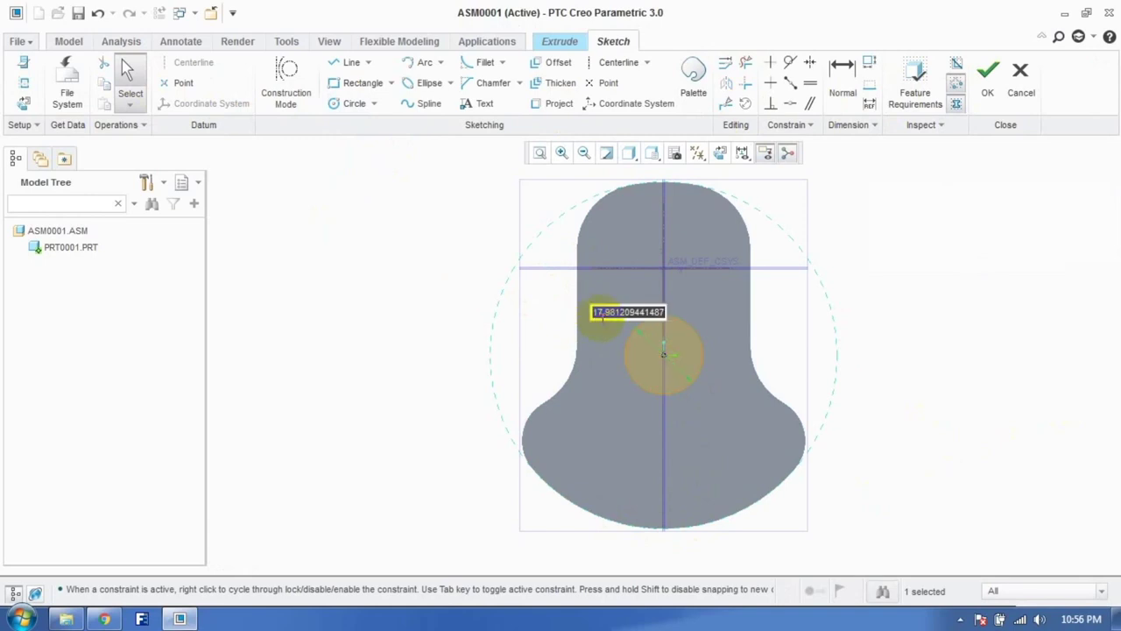
key(Return)
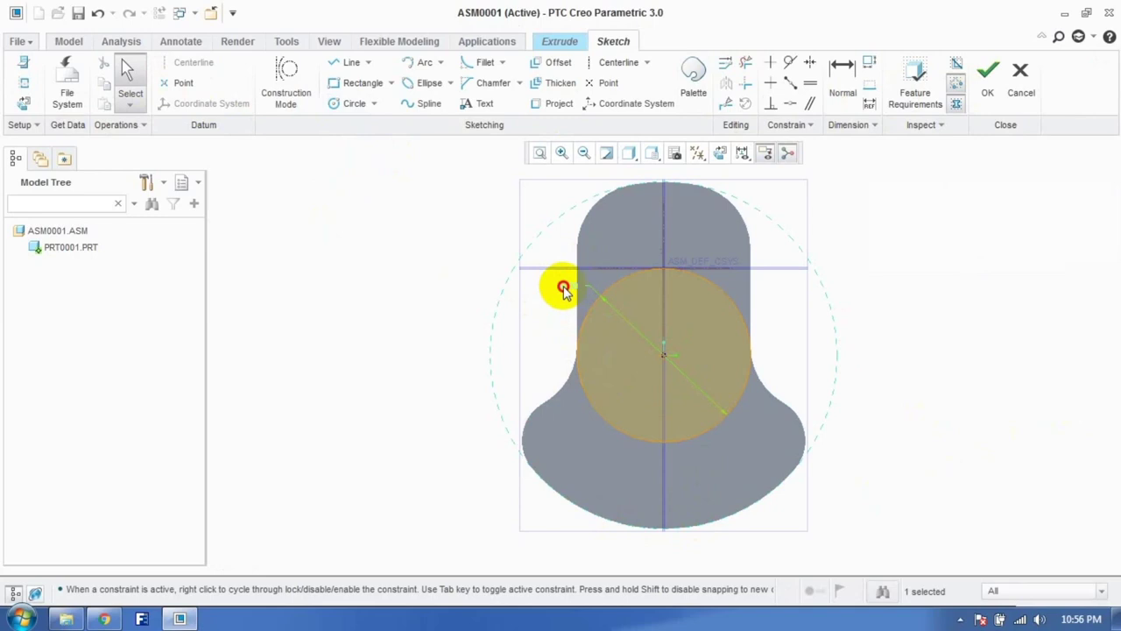
key(Return)
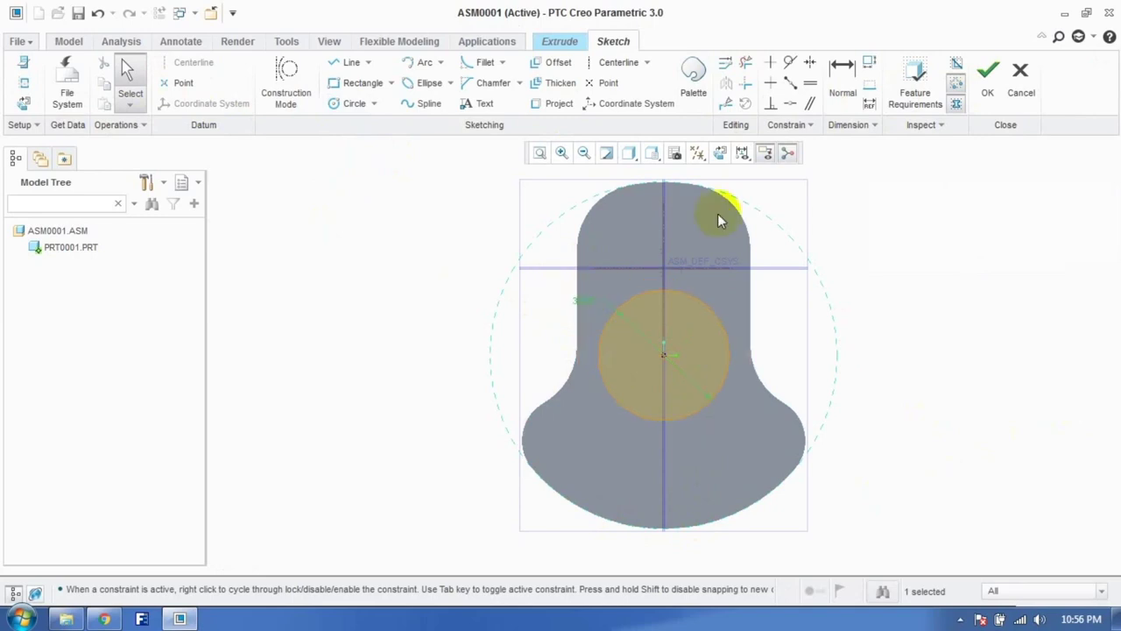
click(988, 81)
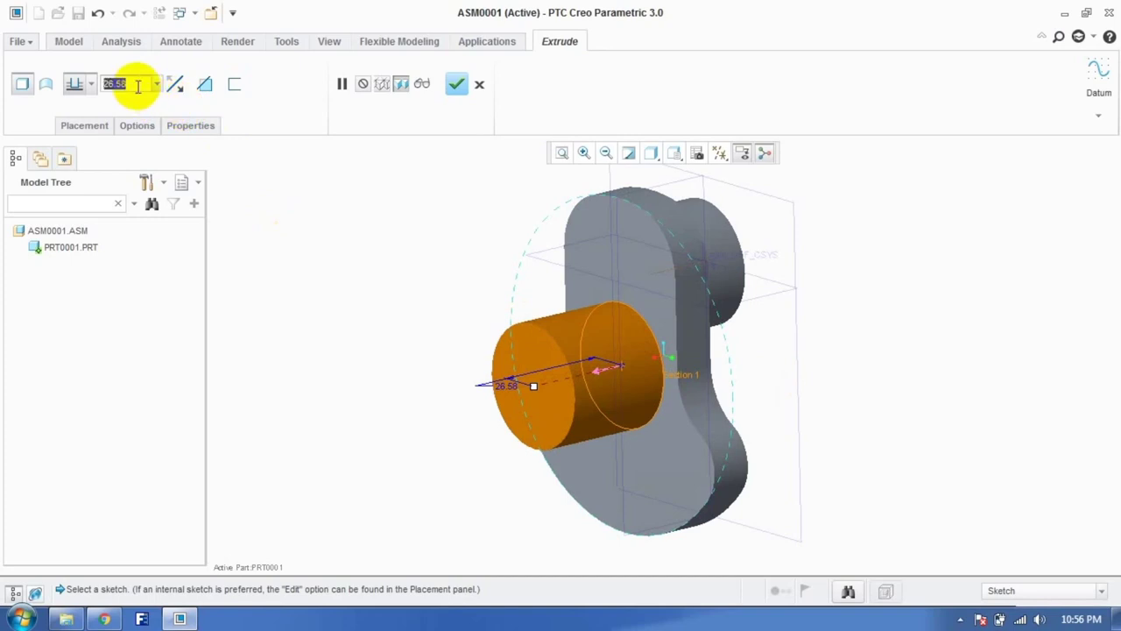
text(2)
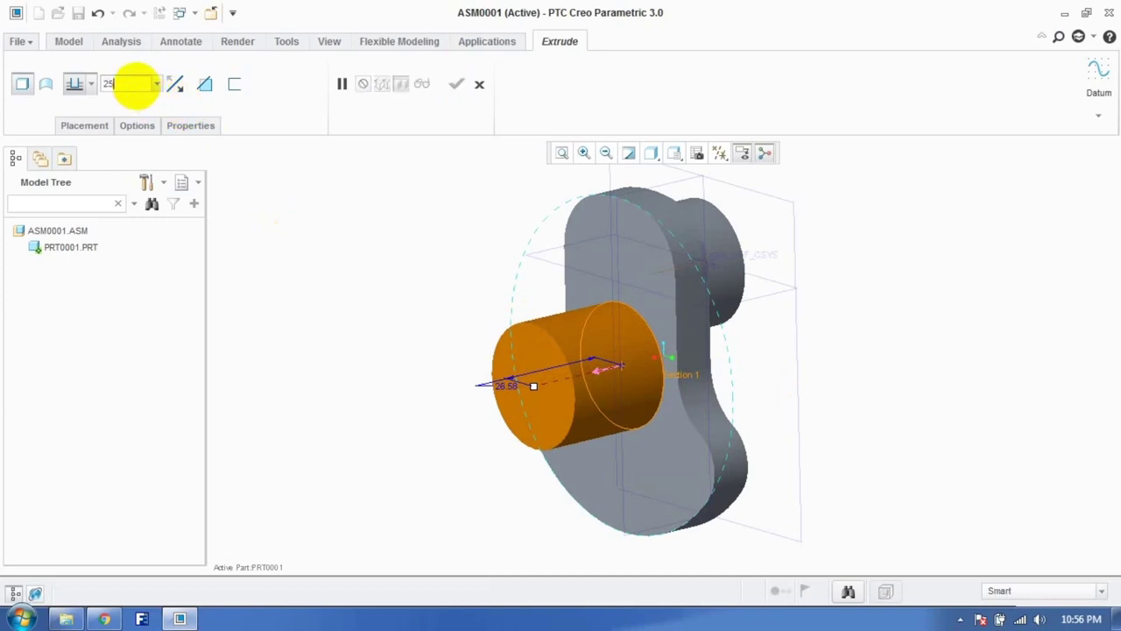
text(5)
key(Return)
Step: Complete the 25 shaft, then extrude a smaller concentric circle 30 deep from its end face
click(457, 84)
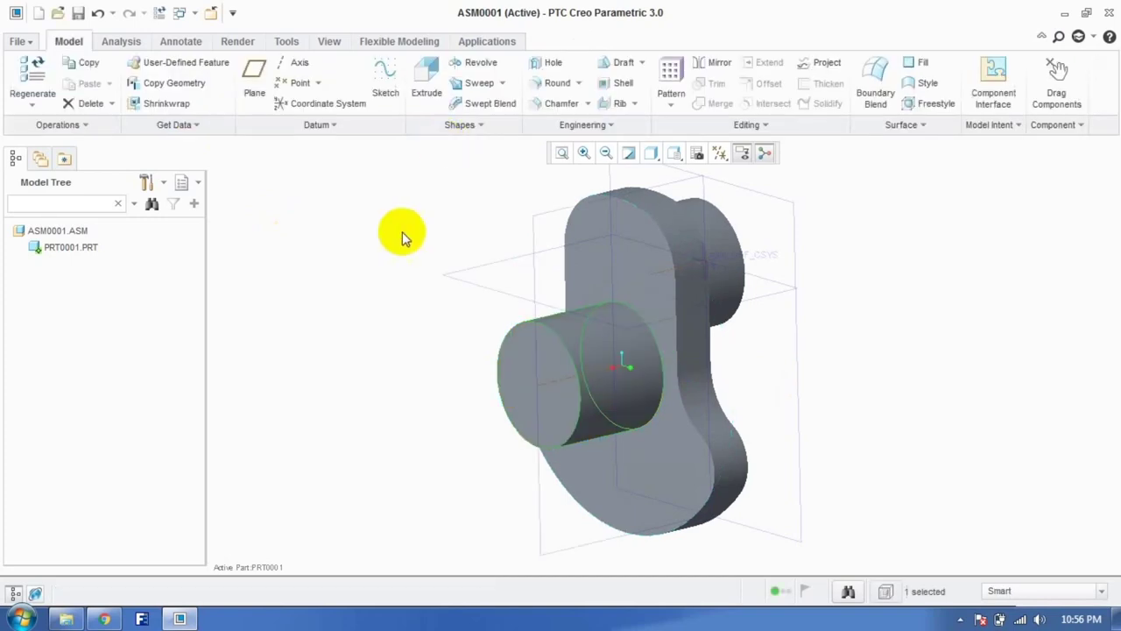
click(426, 84)
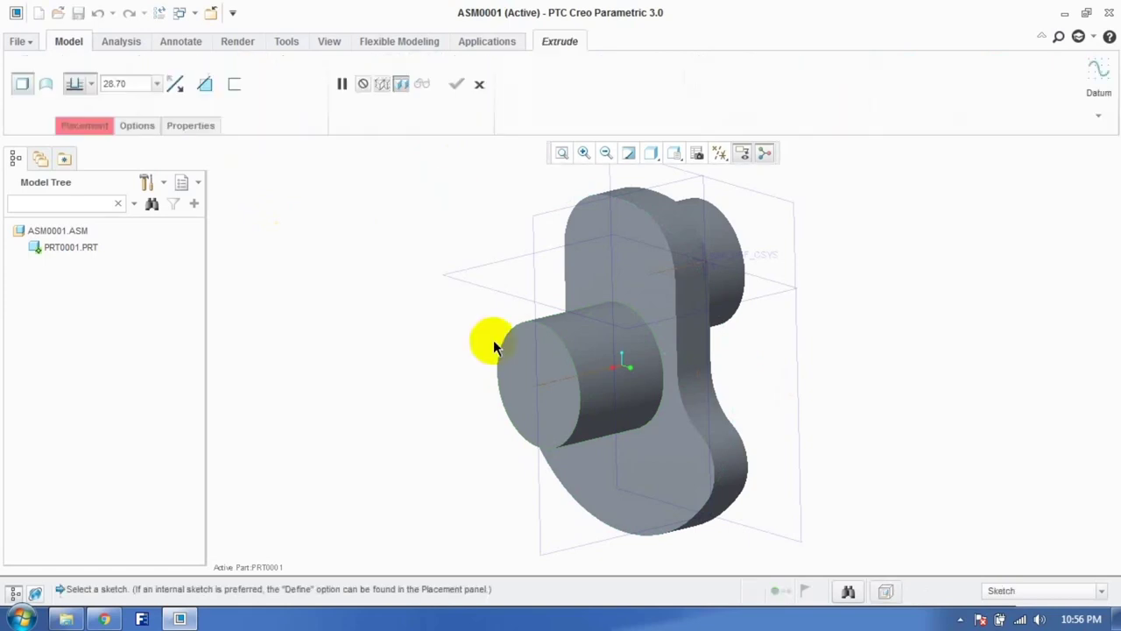
click(530, 390)
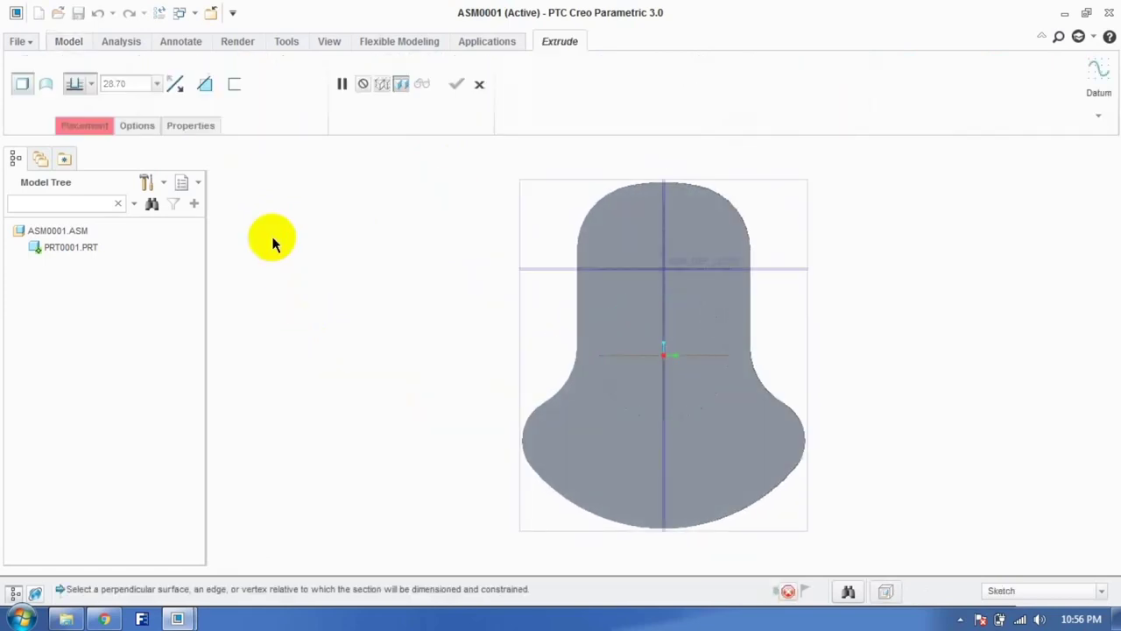
click(656, 424)
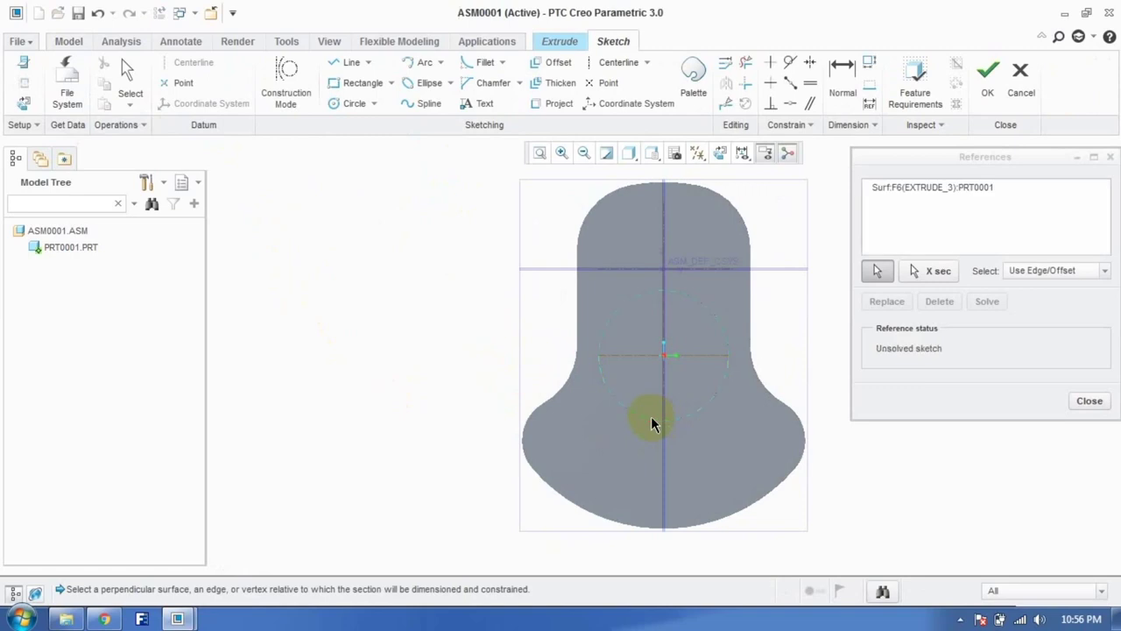
click(1085, 401)
click(354, 103)
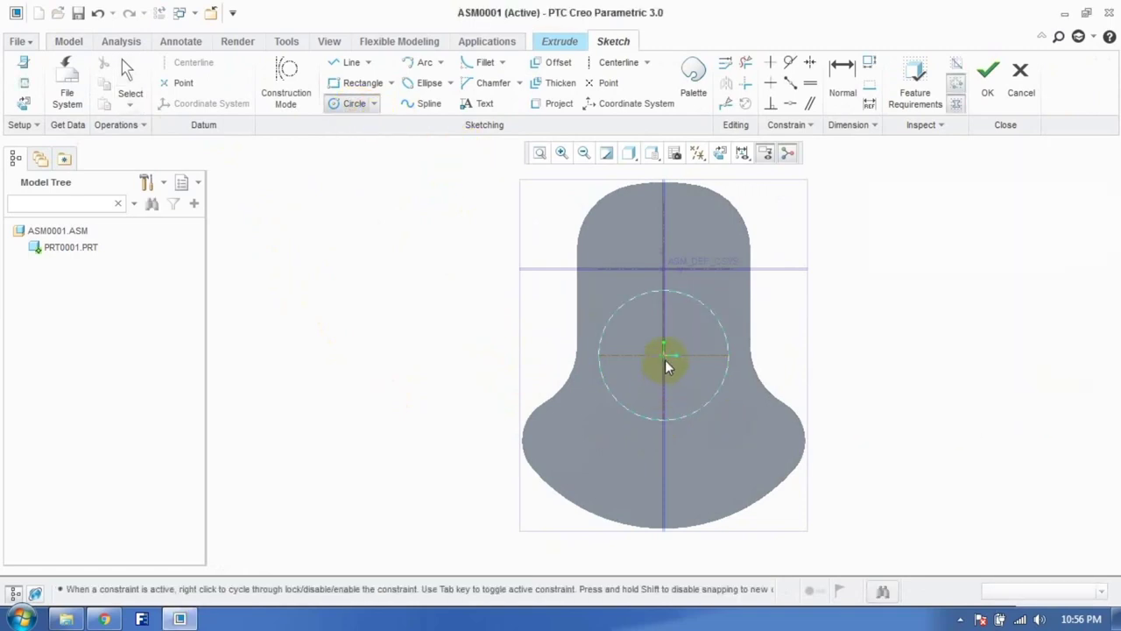
click(690, 386)
click(129, 79)
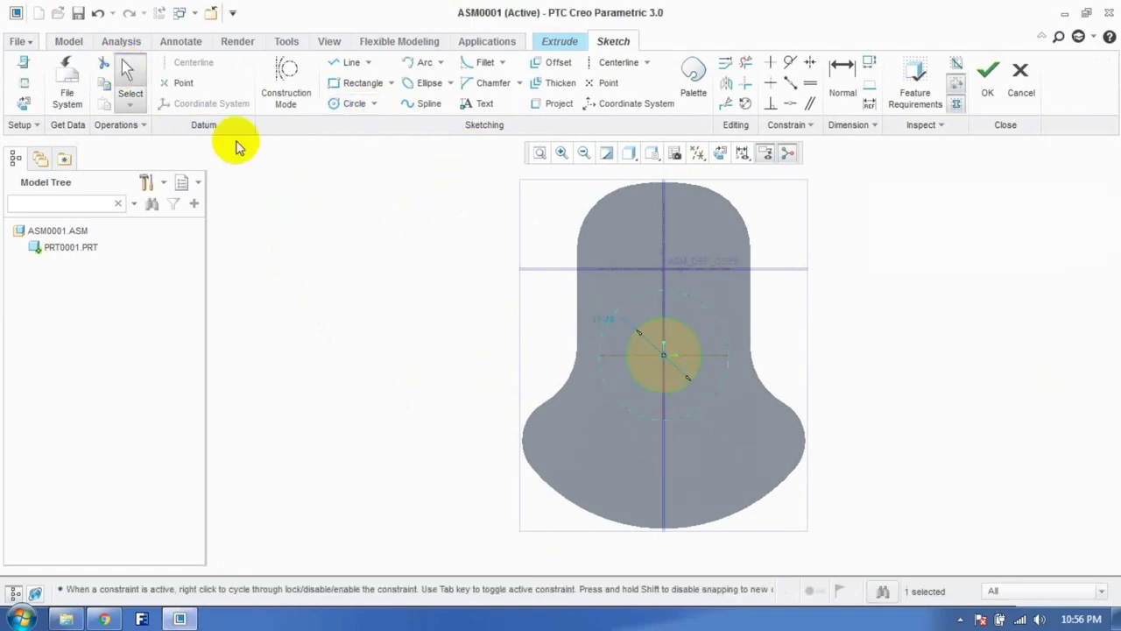
drag(599, 321, 444, 308)
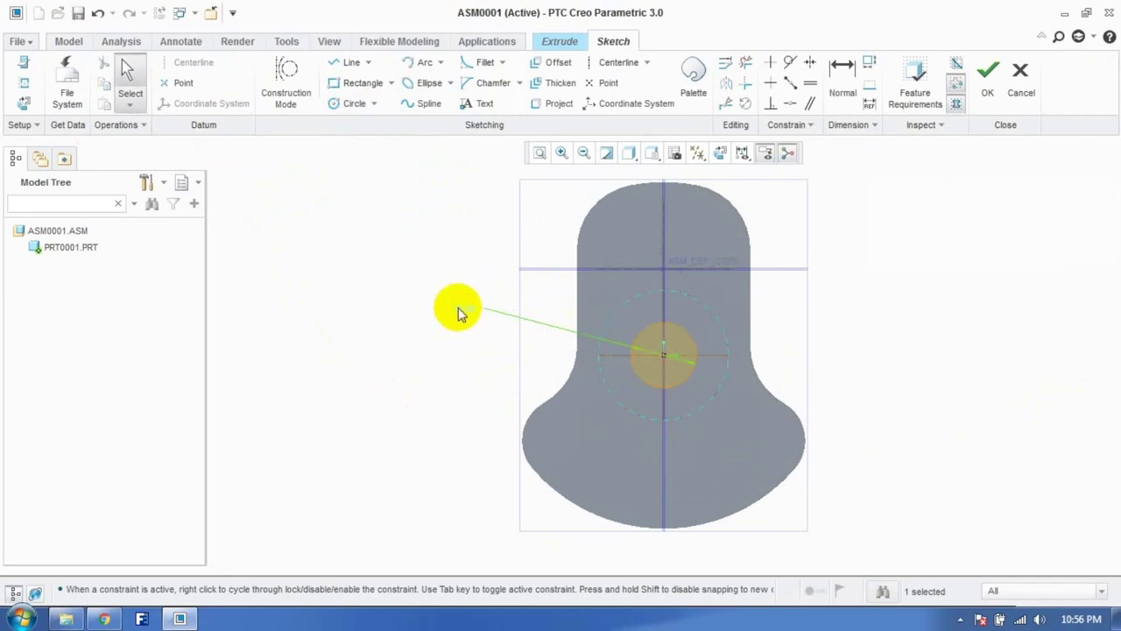
click(986, 86)
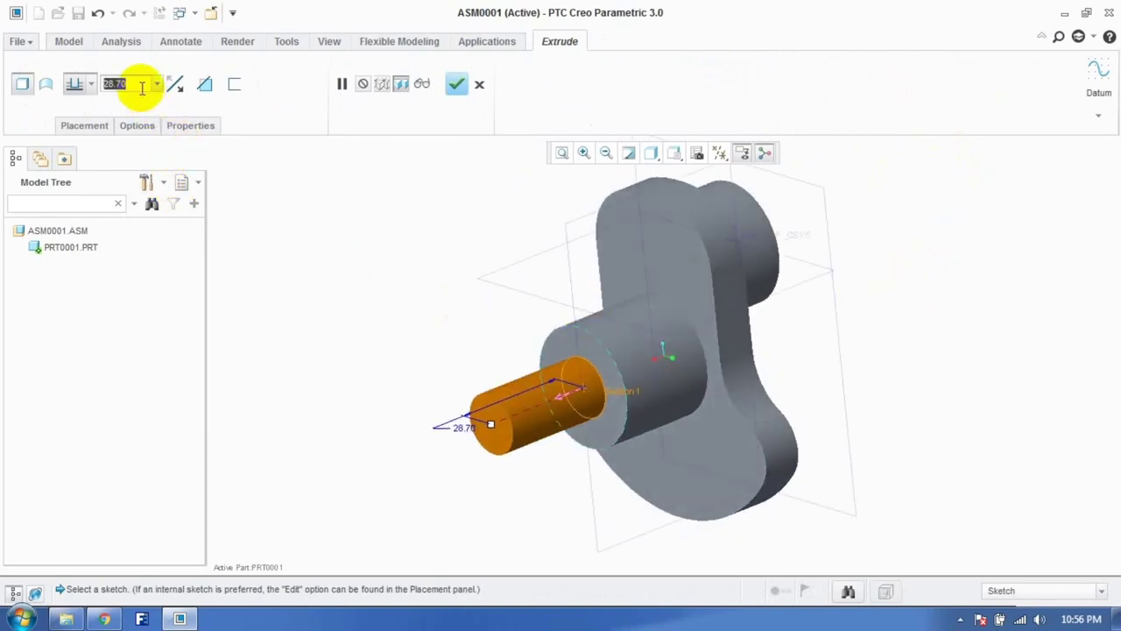
text(30)
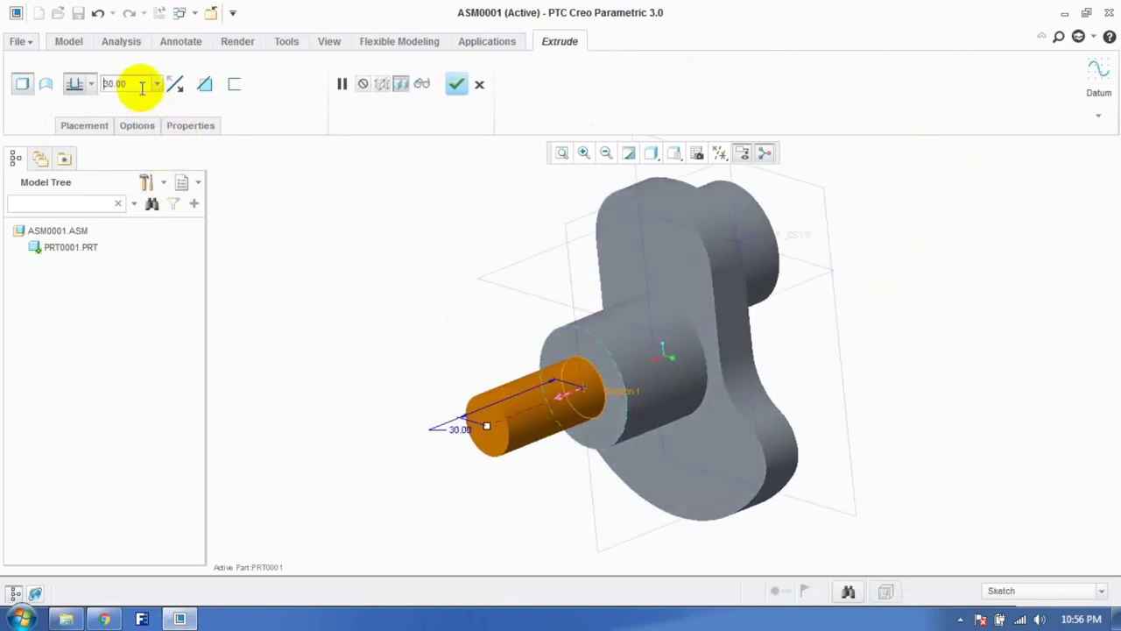
click(454, 86)
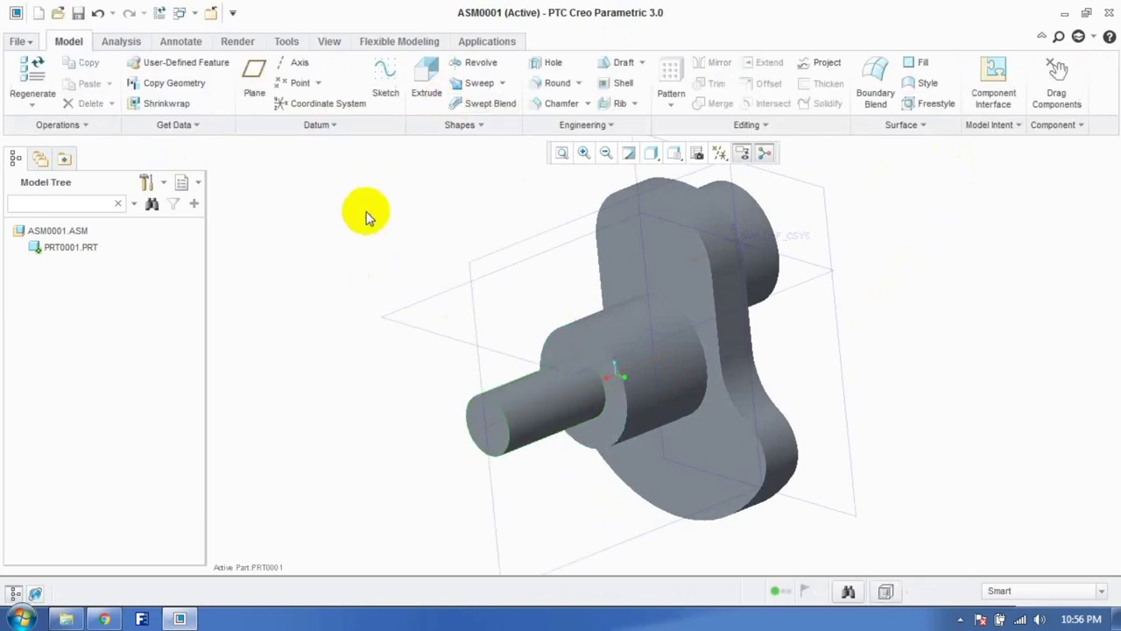
Step: Sketch a slanted line on the datum plane, referenced to the web plate's top edge
middle_drag(537, 328, 686, 287)
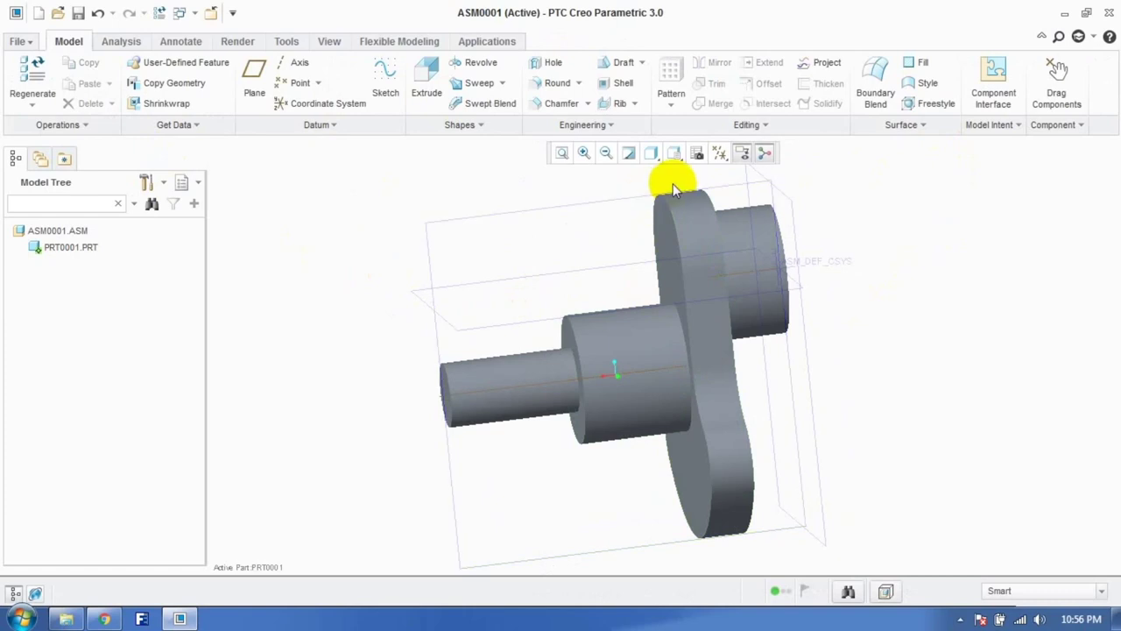
click(383, 97)
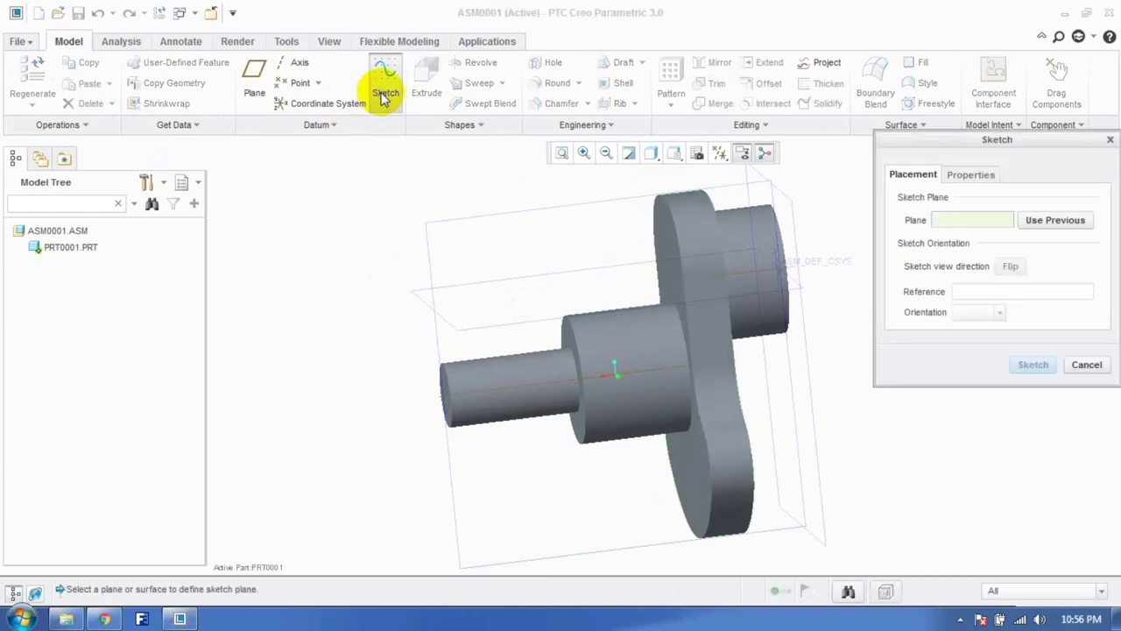
click(451, 219)
click(1020, 367)
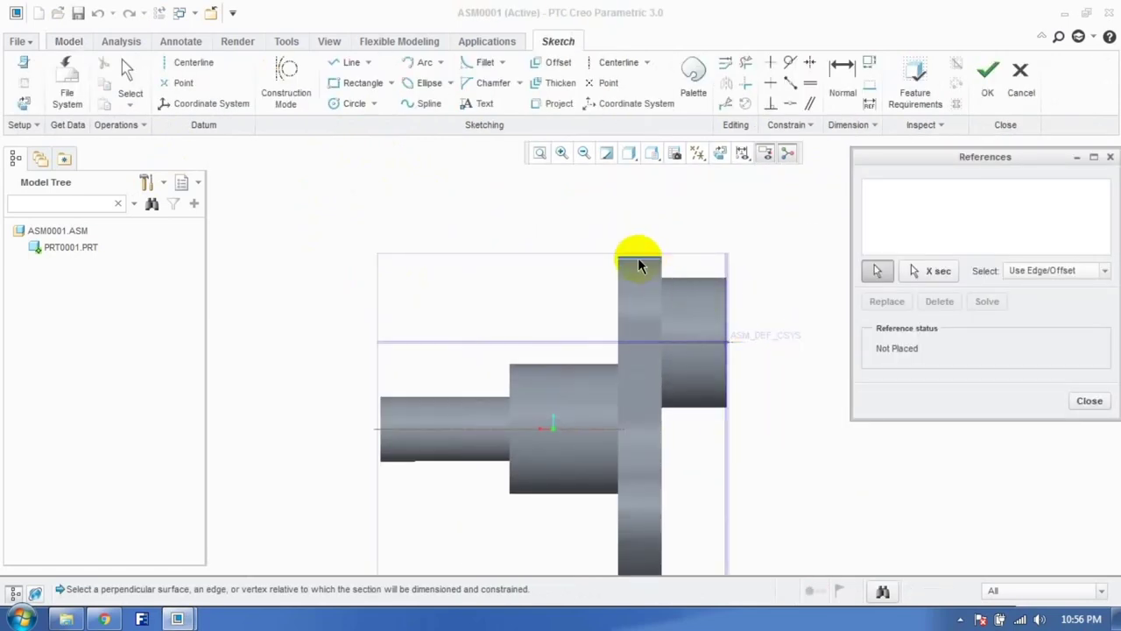
click(638, 263)
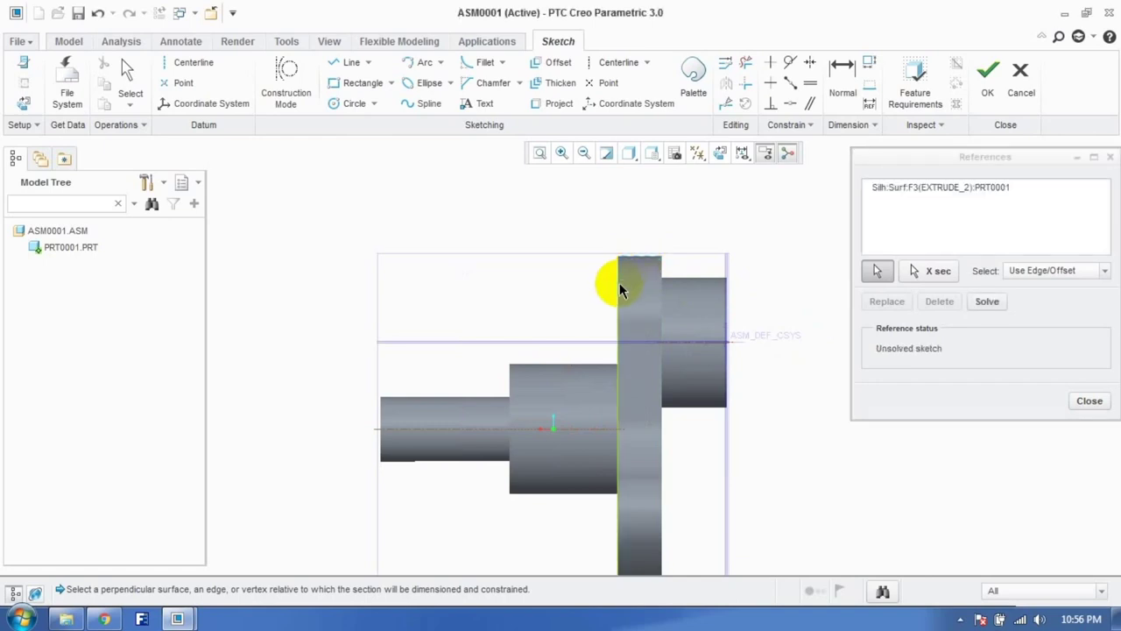
click(1086, 403)
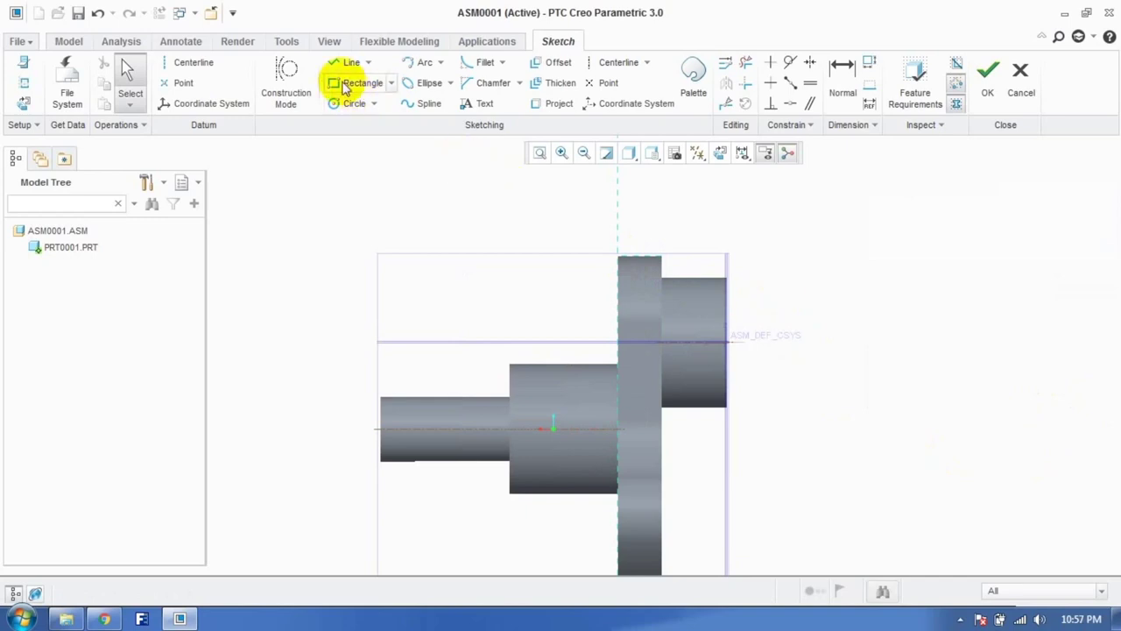
click(347, 62)
click(618, 259)
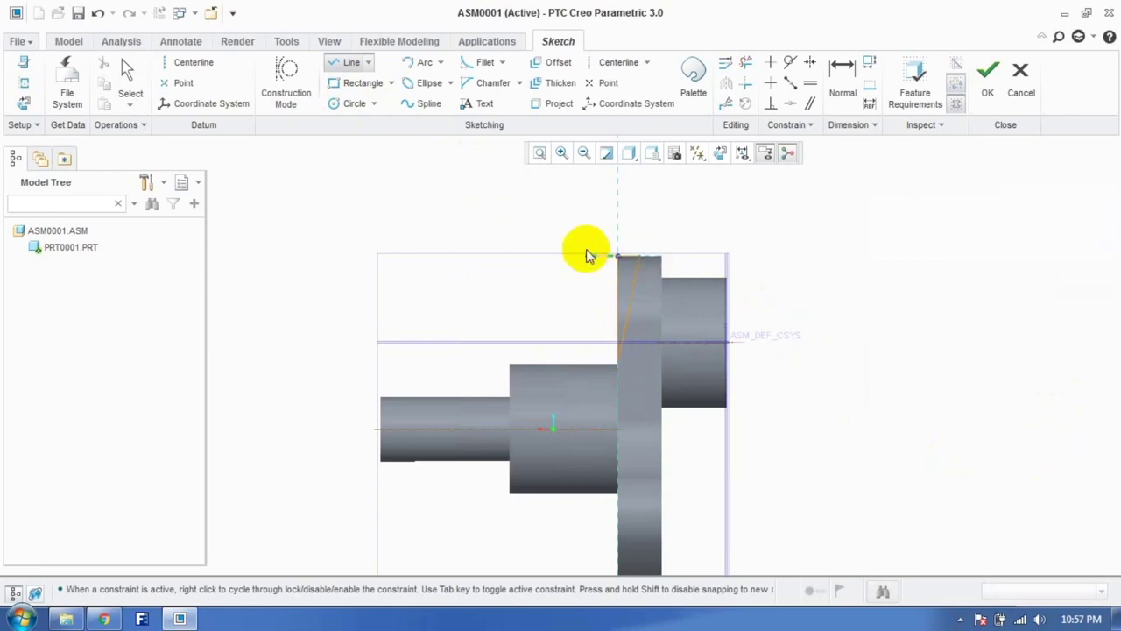
click(128, 68)
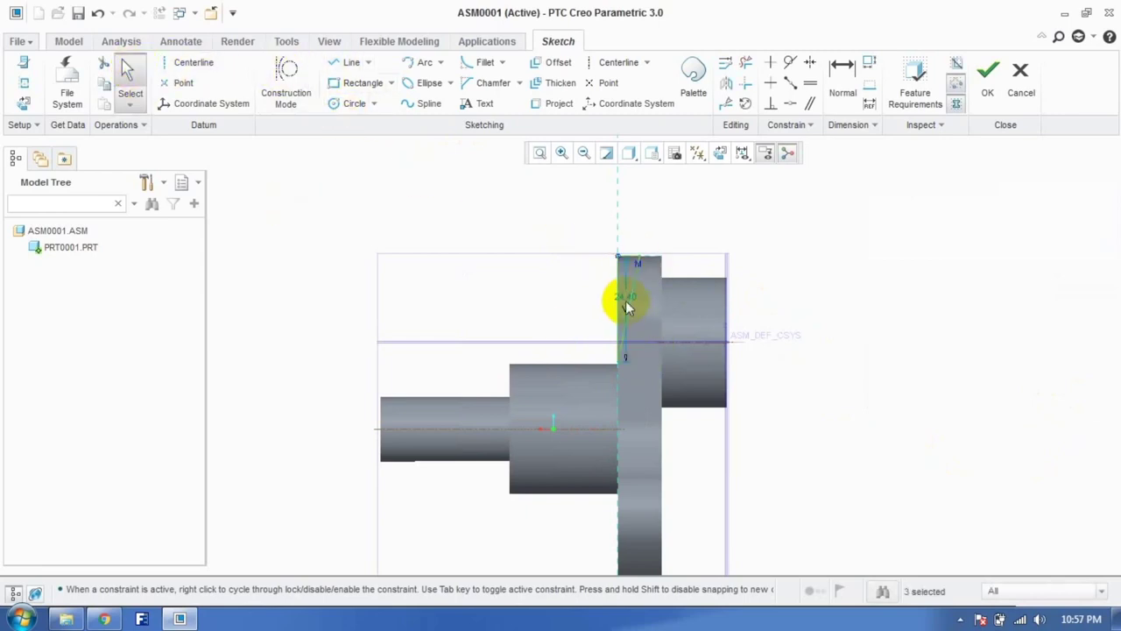
mouse_move(624, 301)
mouse_down()
mouse_move(578, 303)
mouse_move(591, 352)
mouse_up()
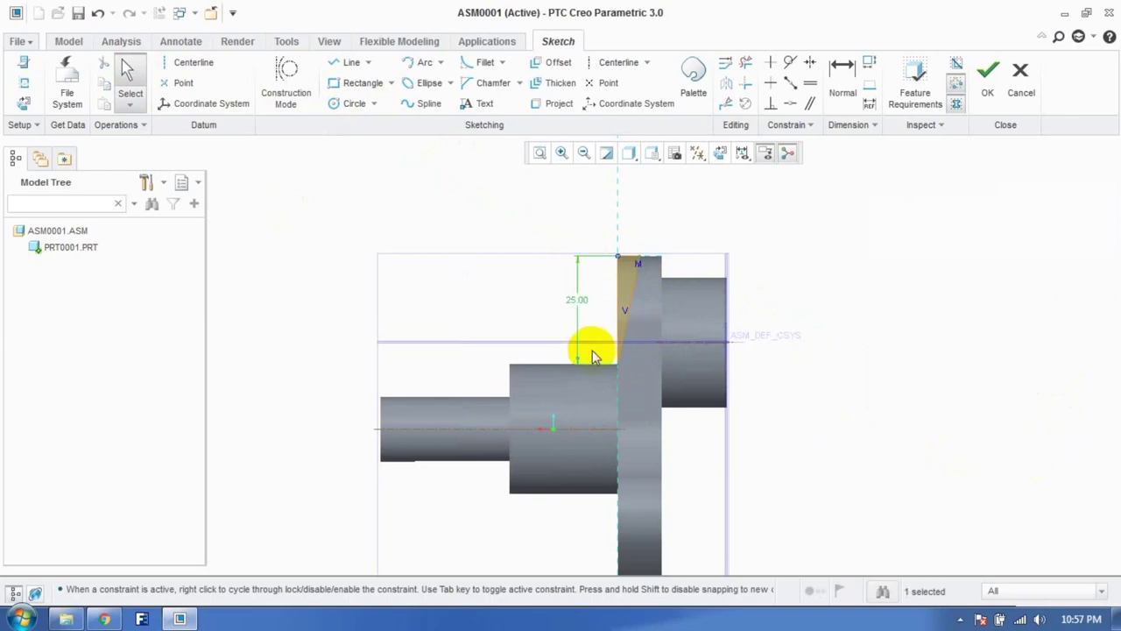
click(993, 96)
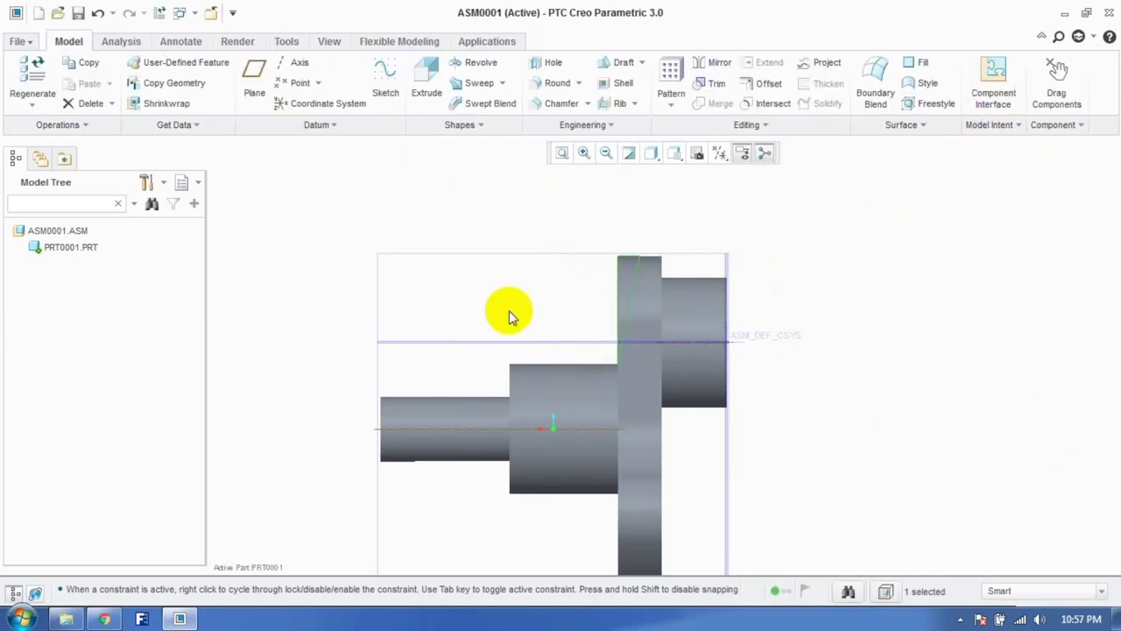
Step: Extrude the line as a symmetric material-removing cut about 62.91 deep across the plate
click(426, 80)
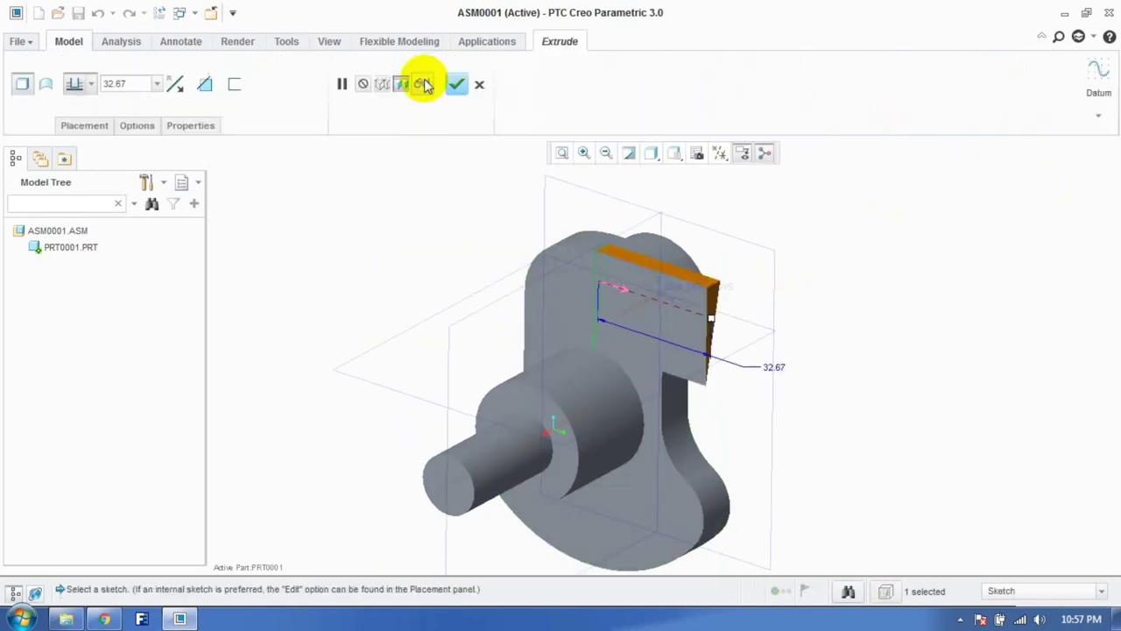
click(205, 88)
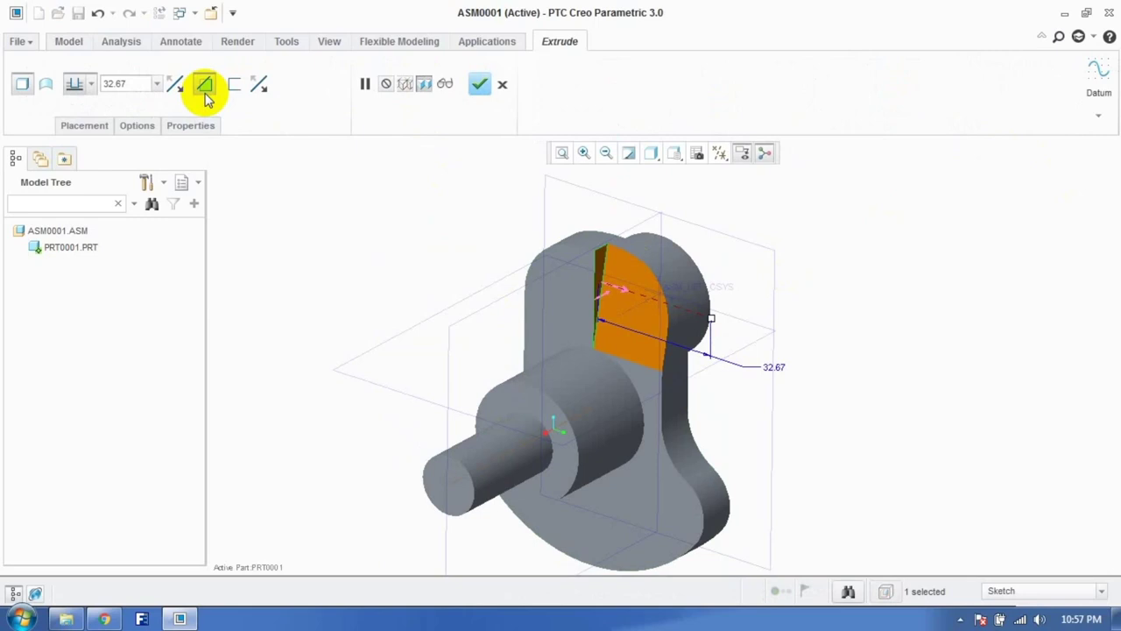
click(91, 84)
click(86, 136)
right_click(620, 303)
drag(655, 301, 711, 323)
click(479, 84)
middle_drag(478, 336, 363, 322)
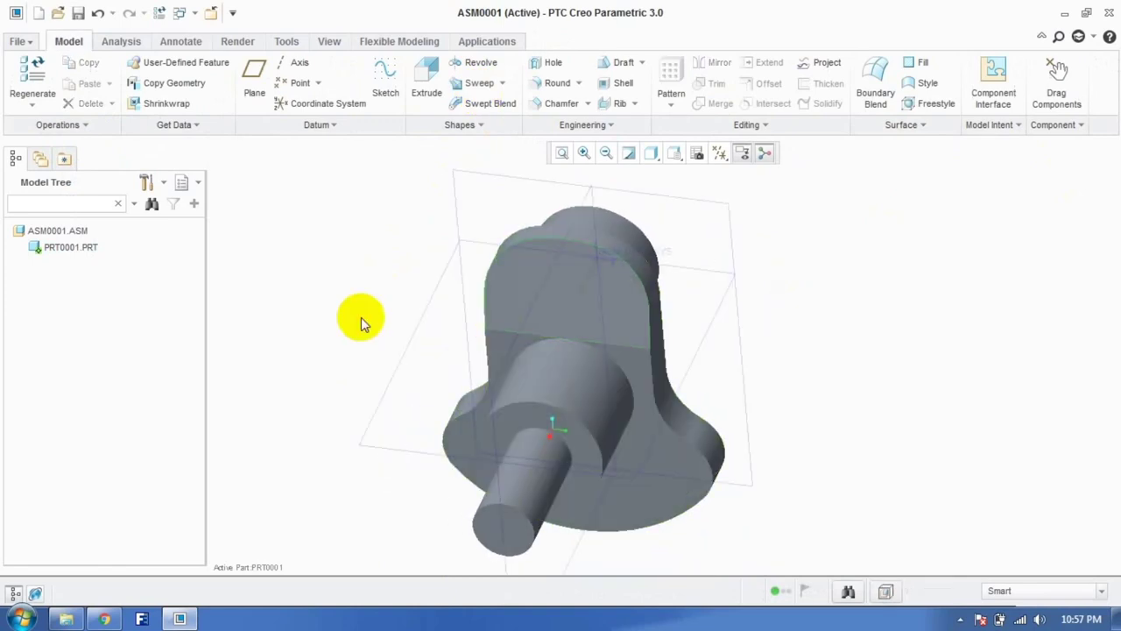
Step: Round the large shaft's base edge with a 2.00 radius
click(550, 83)
click(623, 368)
middle_drag(621, 371, 275, 218)
click(96, 83)
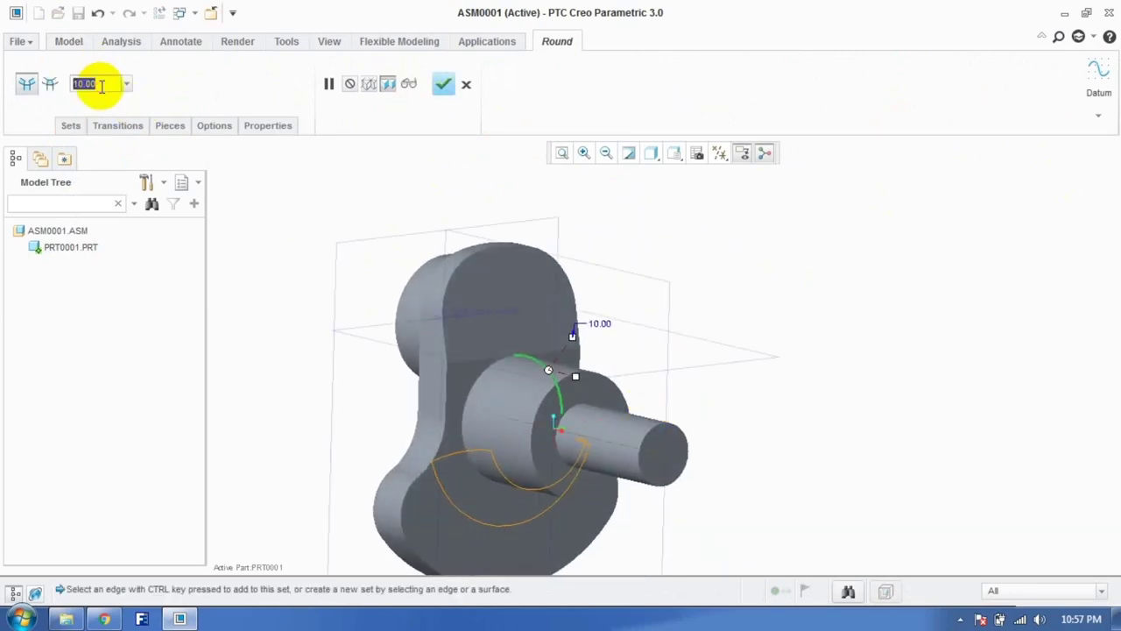
text(2)
key(Return)
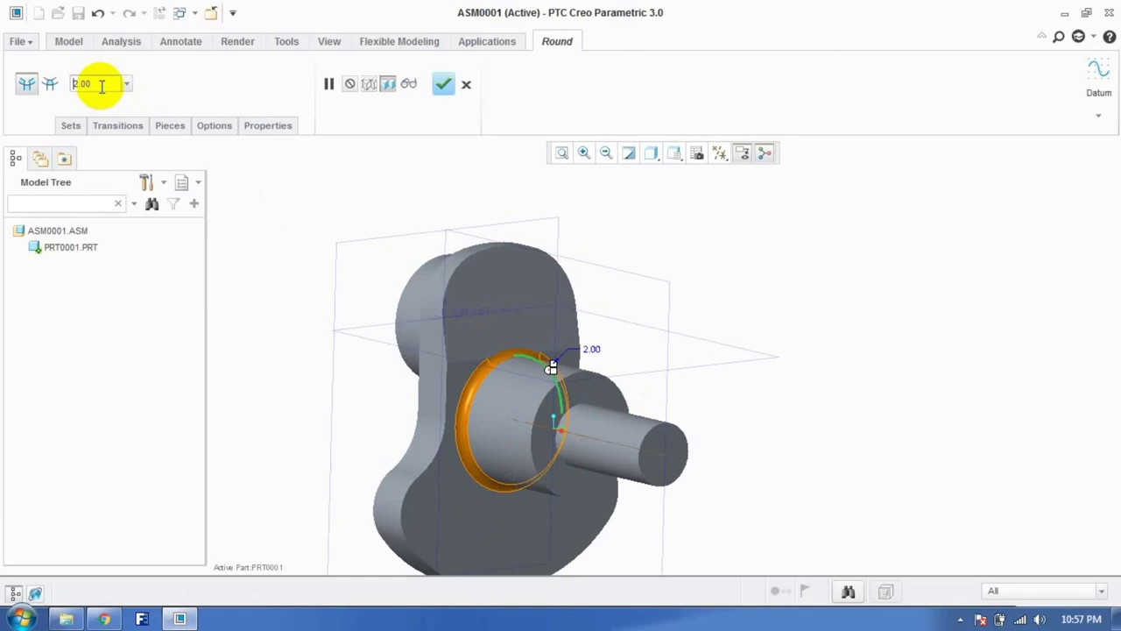
click(444, 84)
middle_drag(675, 323, 620, 404)
click(620, 404)
click(746, 303)
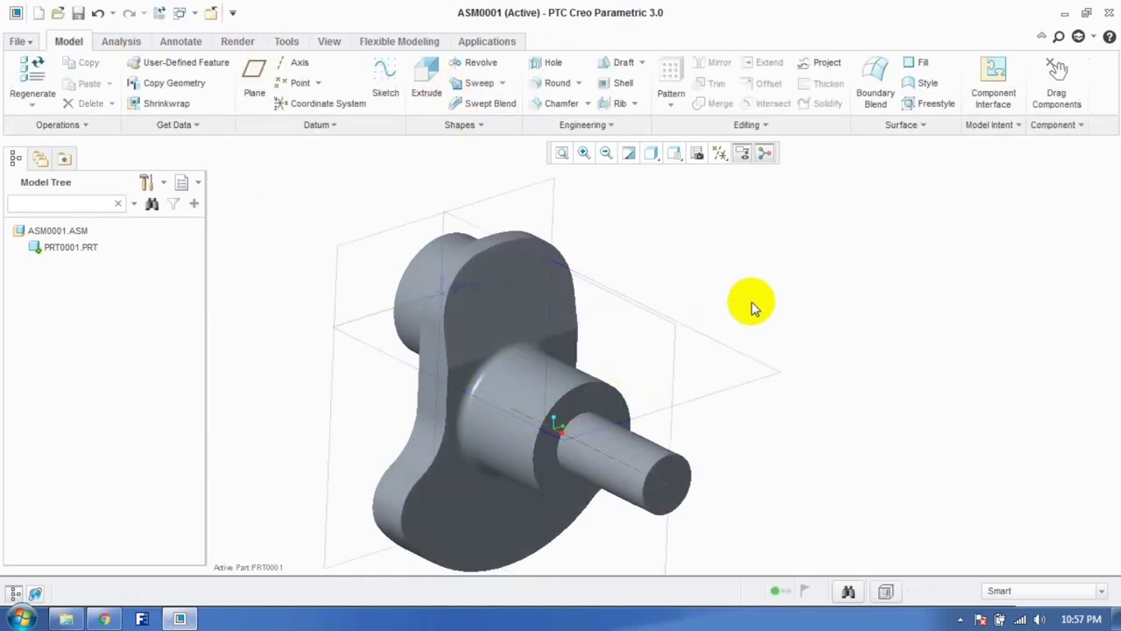
Step: Chamfer the thin shaft's shoulder and end edges at D = 3.00
click(561, 104)
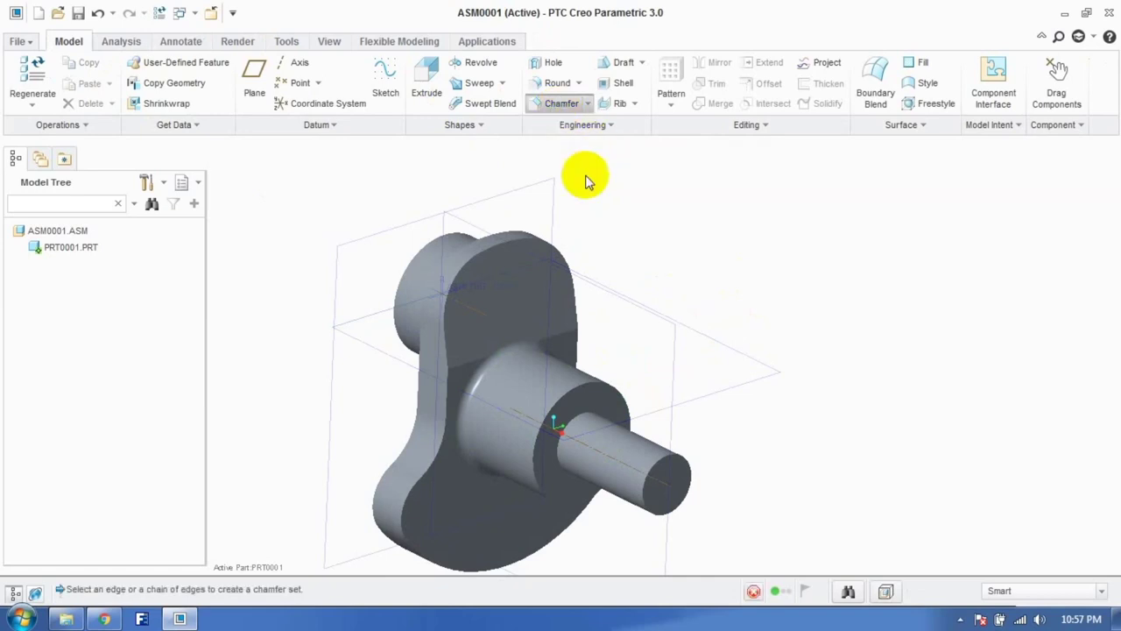
click(608, 383)
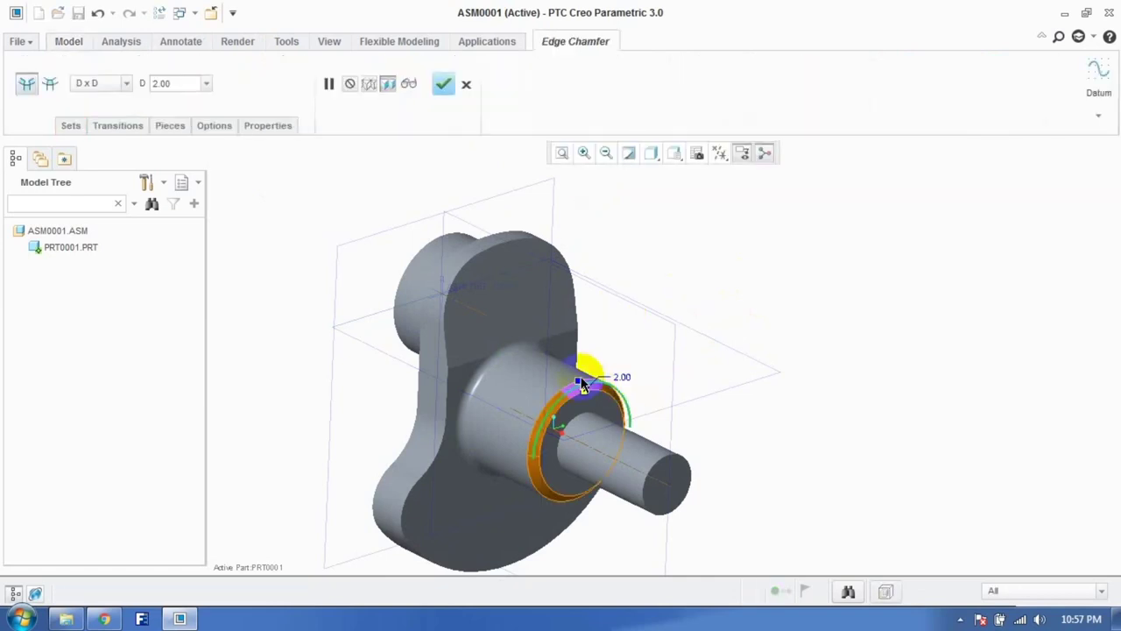
double_click(186, 84)
text(3)
key(Return)
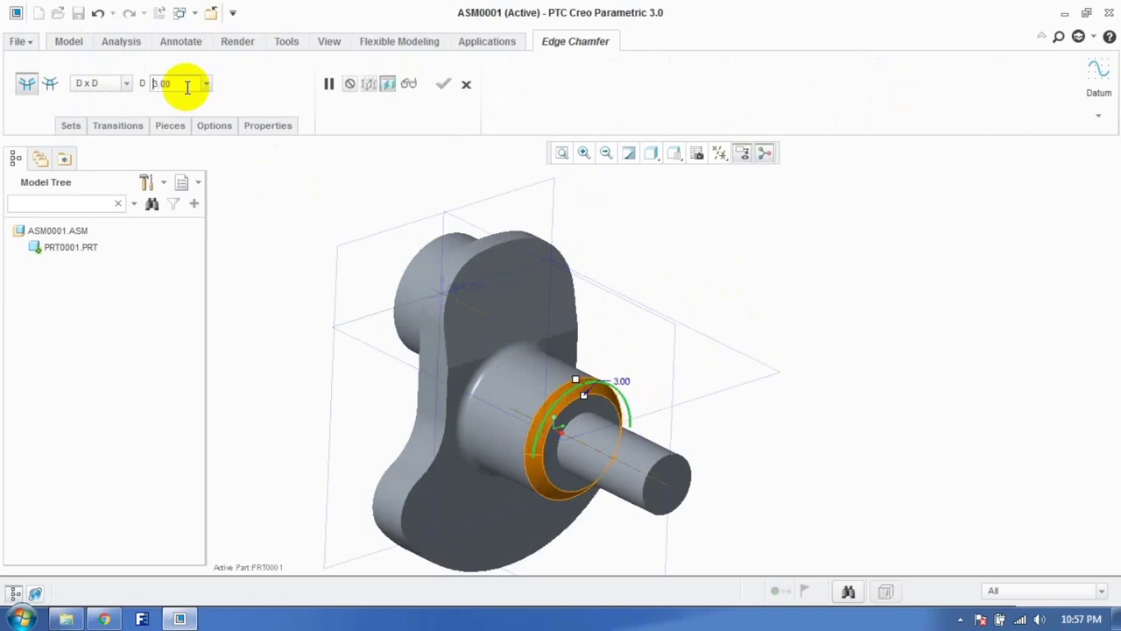
ctrl+click(648, 512)
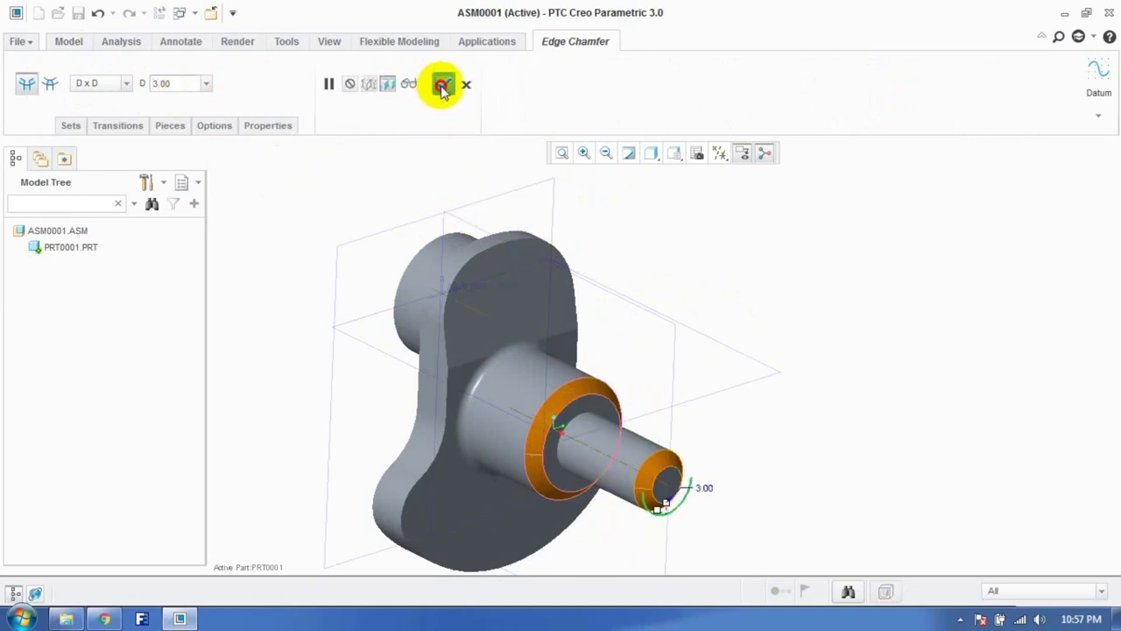
click(443, 83)
middle_drag(911, 438, 298, 388)
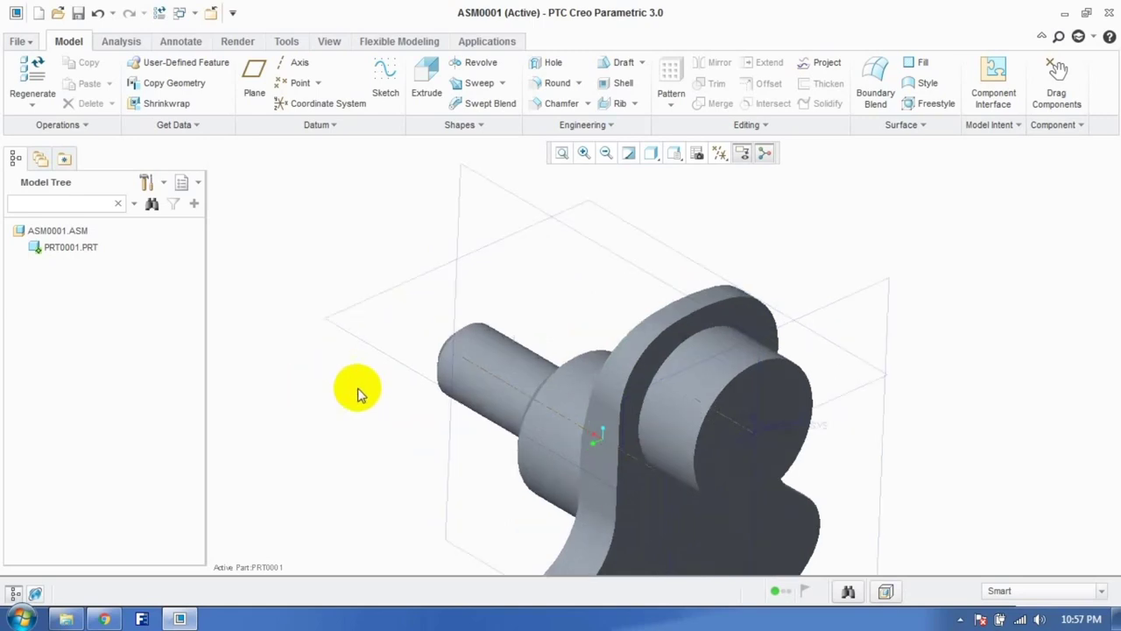
Step: Add a 1.00 round along the web plate's outer outline edge
click(551, 83)
click(663, 366)
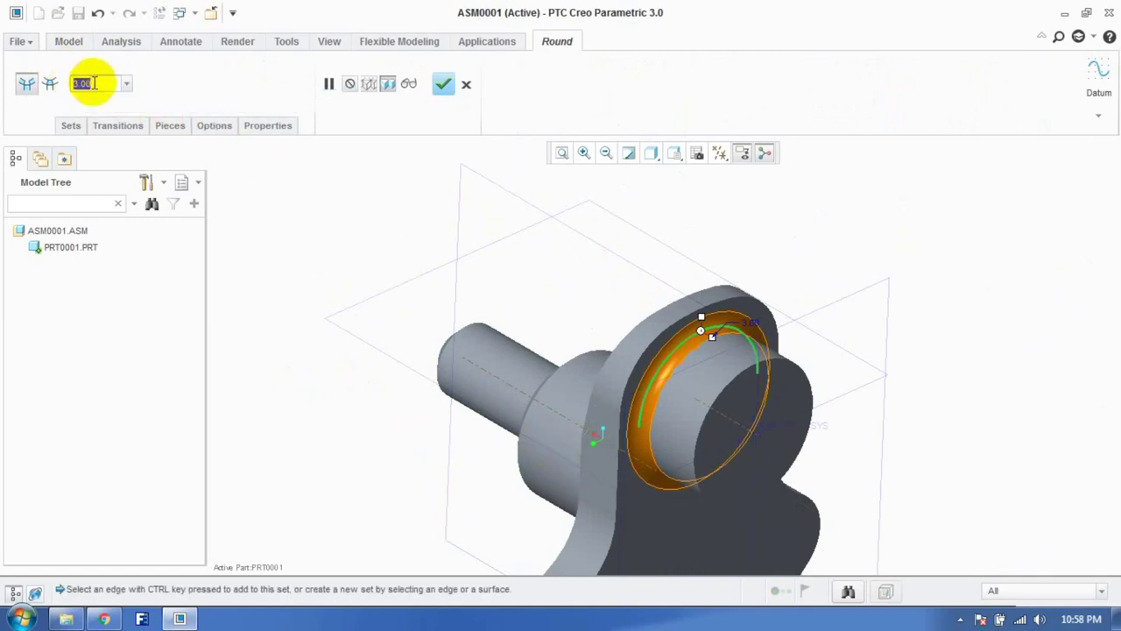
text(1)
key(Return)
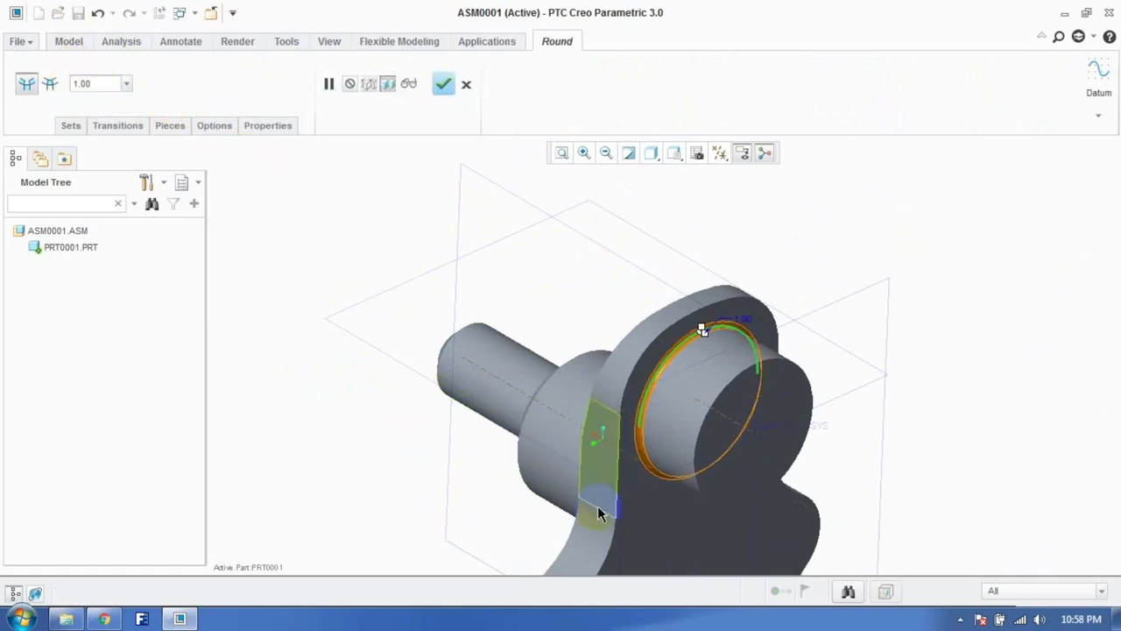
click(615, 396)
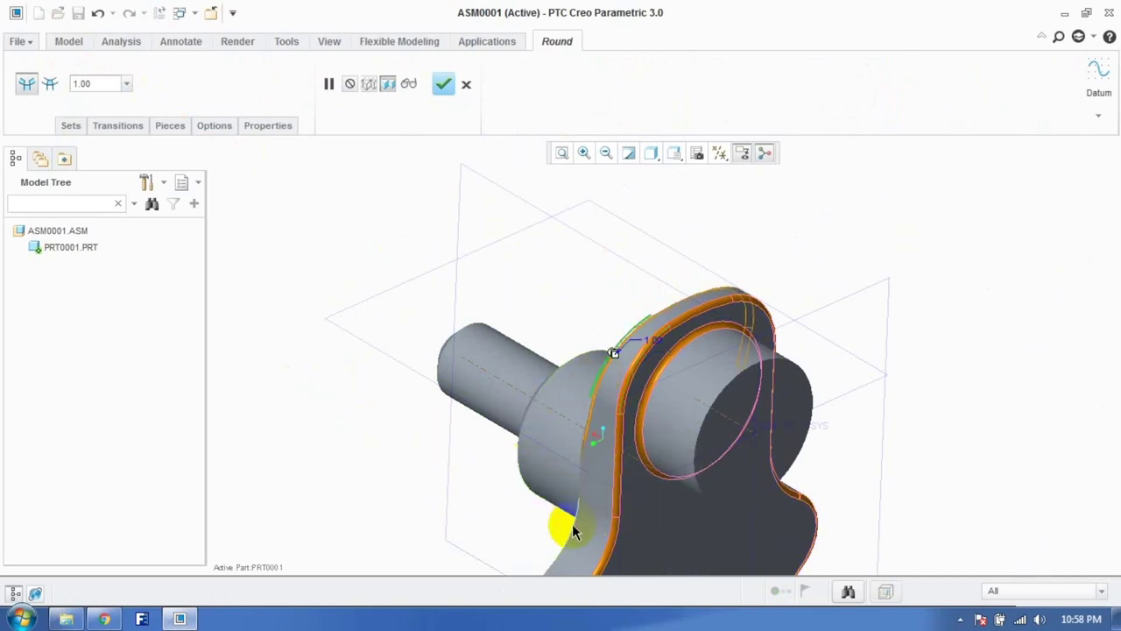
scroll(508, 434, down, 5)
scroll(517, 438, up, 5)
middle_drag(522, 440, 586, 443)
middle_drag(559, 444, 508, 470)
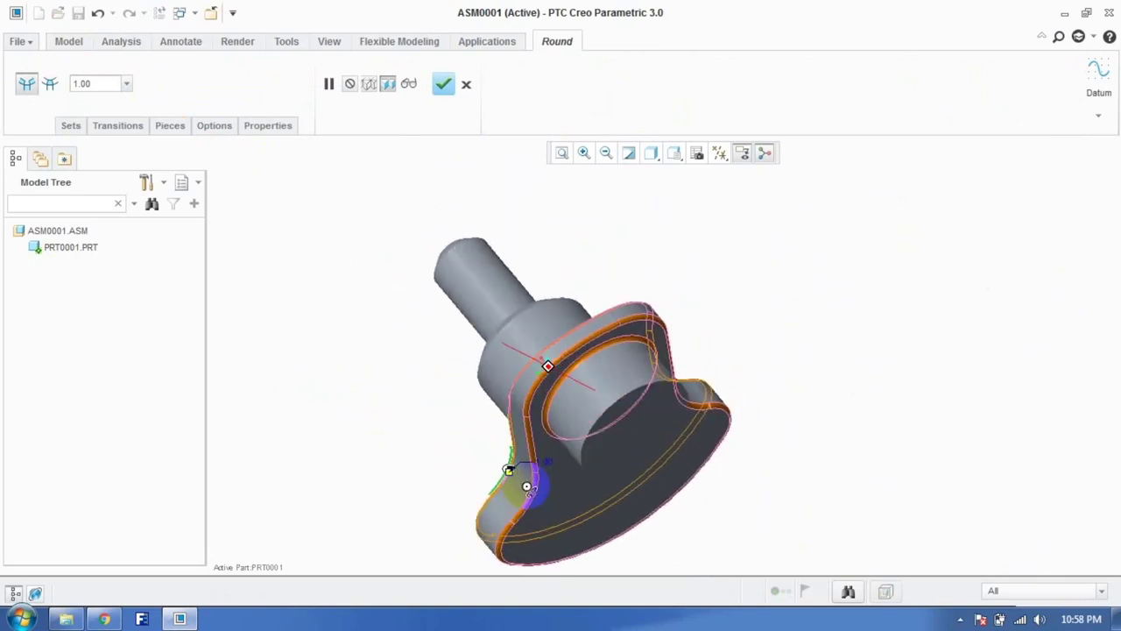
click(443, 83)
middle_drag(546, 426, 608, 418)
click(394, 524)
mouse_move(394, 524)
middle_down()
mouse_move(598, 475)
mouse_move(613, 499)
mouse_move(506, 459)
mouse_move(516, 442)
middle_up()
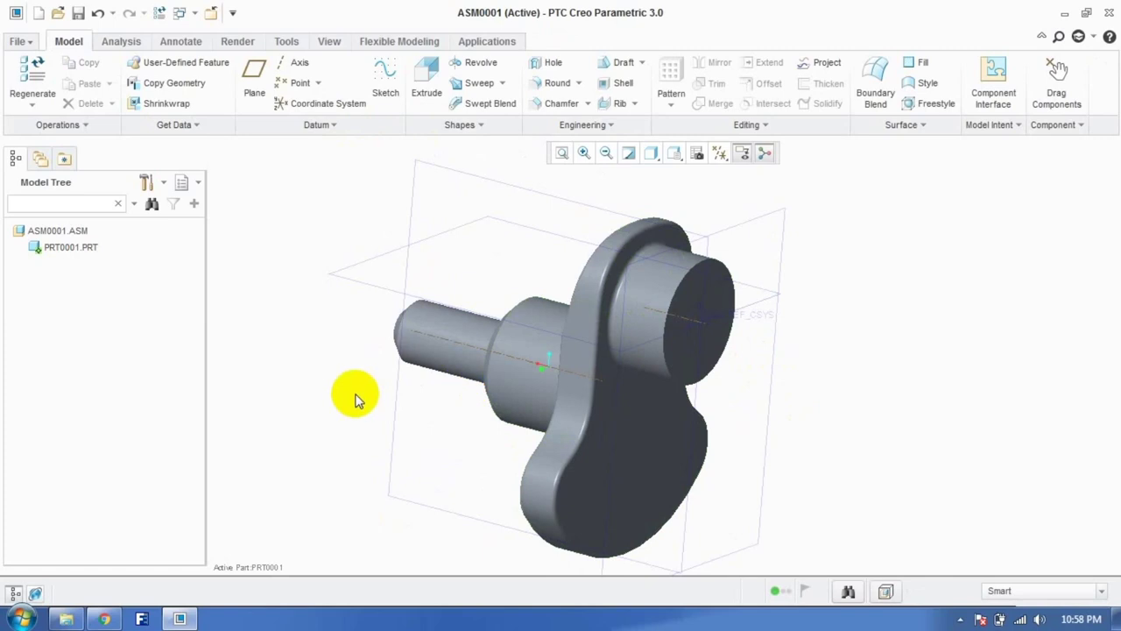
Step: Mirror the whole part PRT0001 about the large shaft's end face
mouse_move(395, 283)
middle_down()
mouse_move(380, 293)
mouse_move(395, 275)
mouse_move(400, 300)
middle_up()
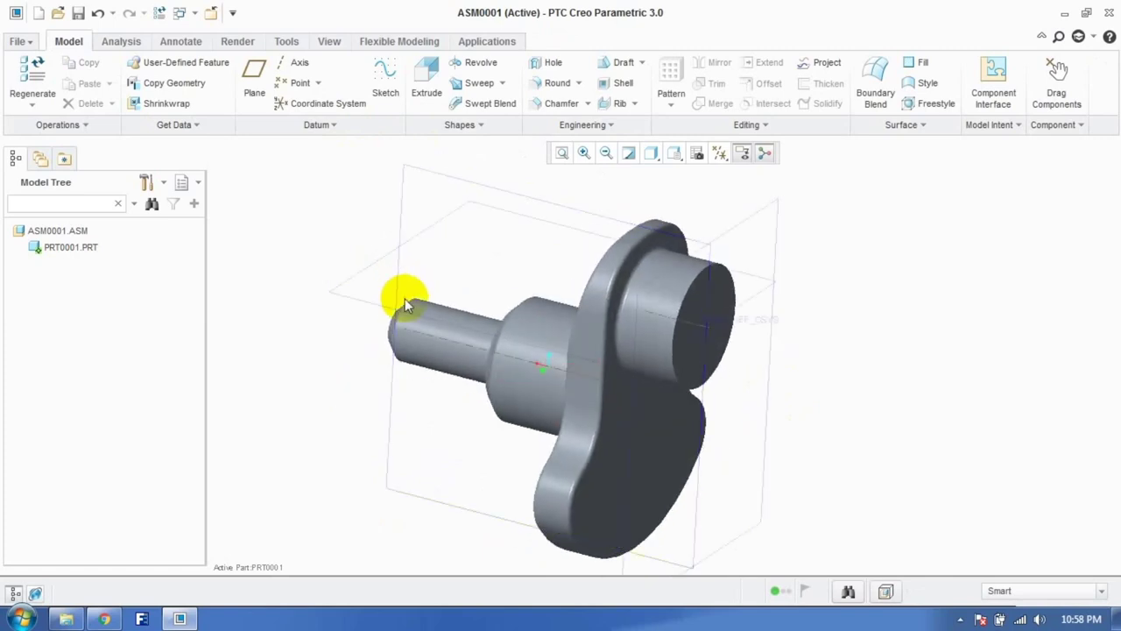
click(1019, 592)
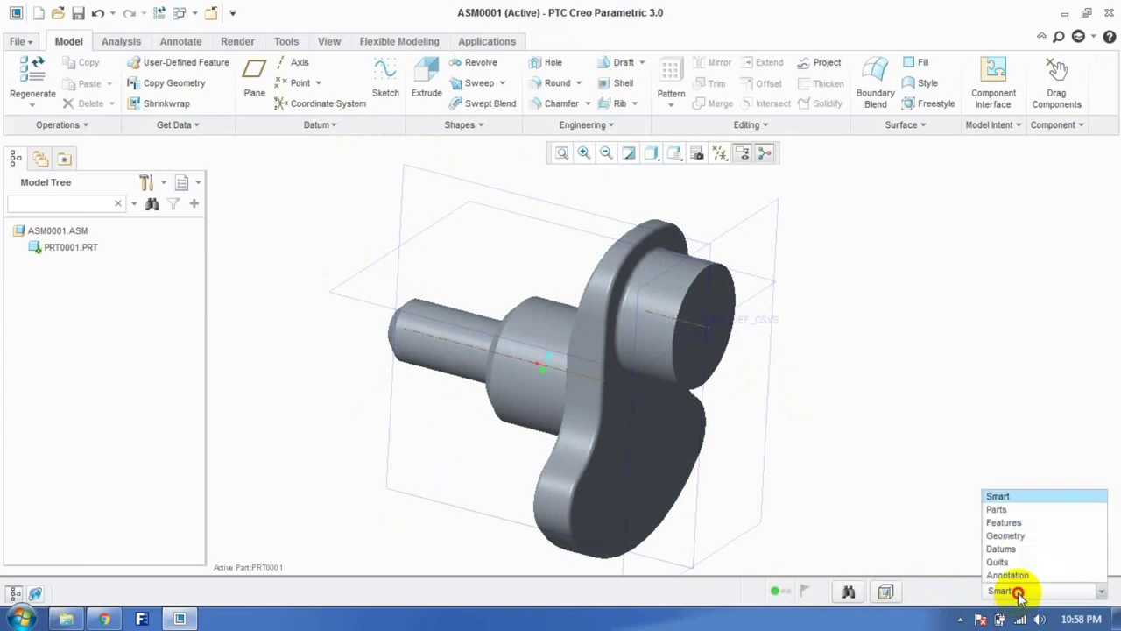
click(1003, 511)
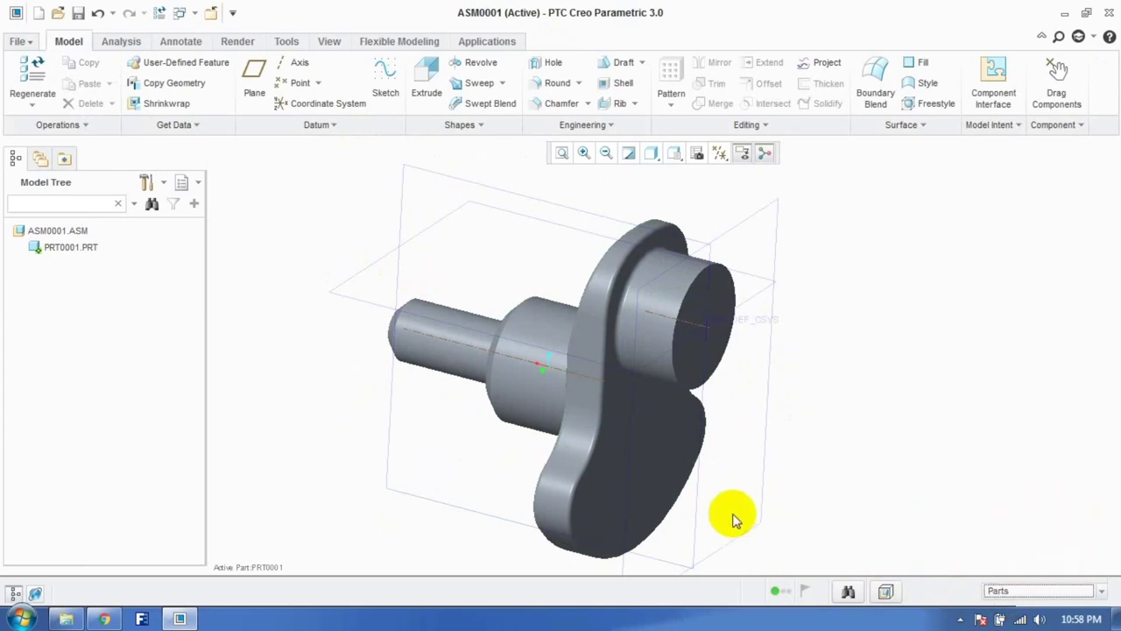
click(663, 508)
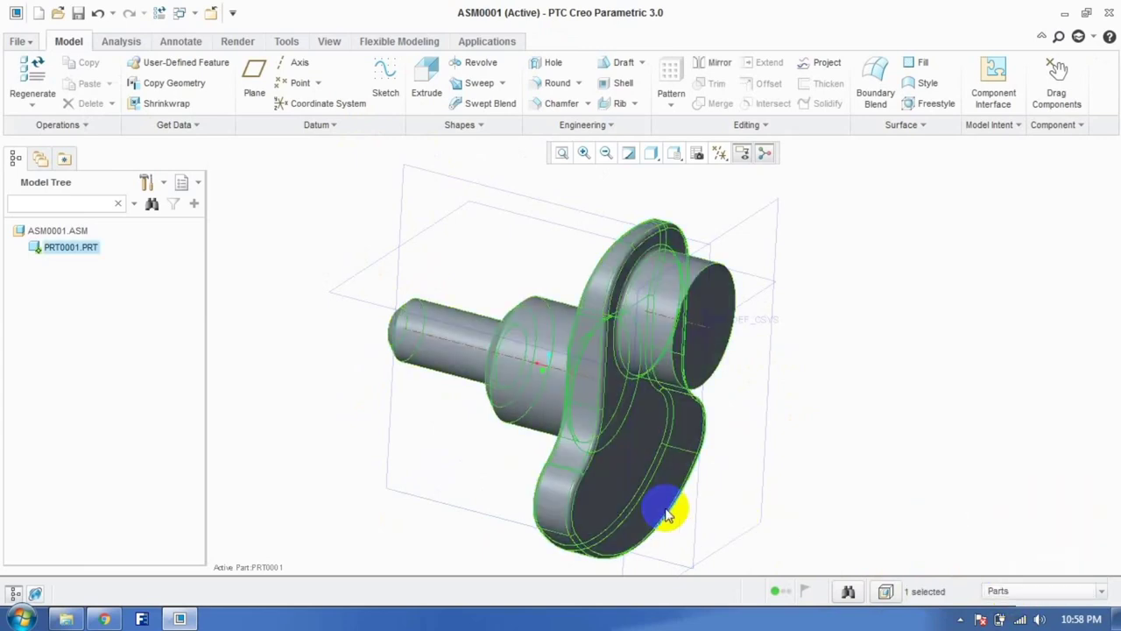
click(714, 63)
click(714, 348)
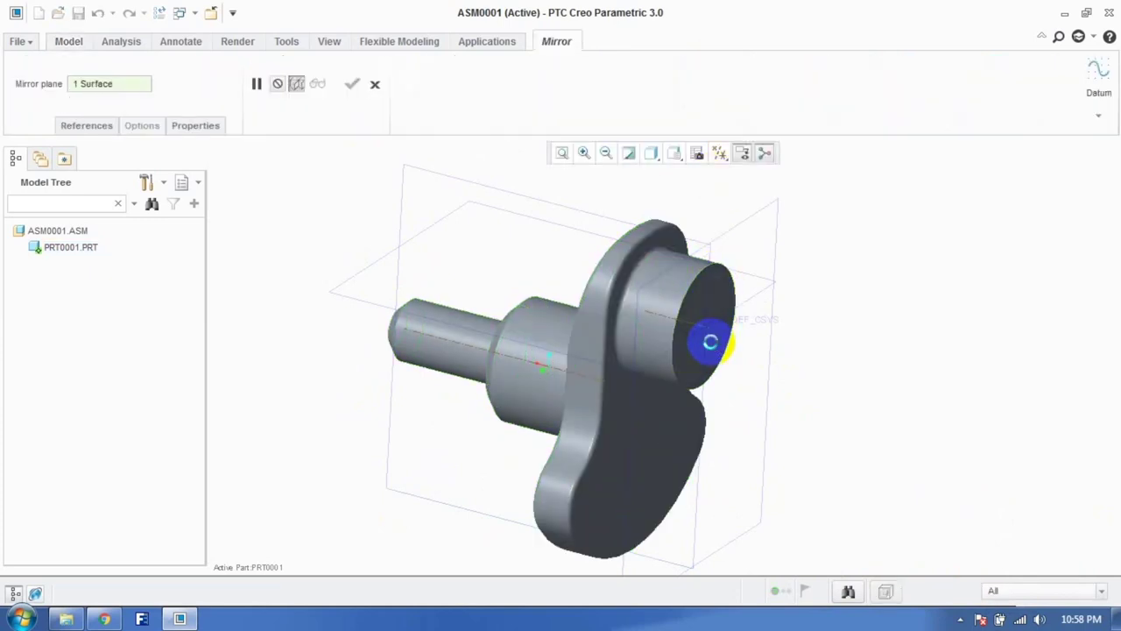
click(352, 85)
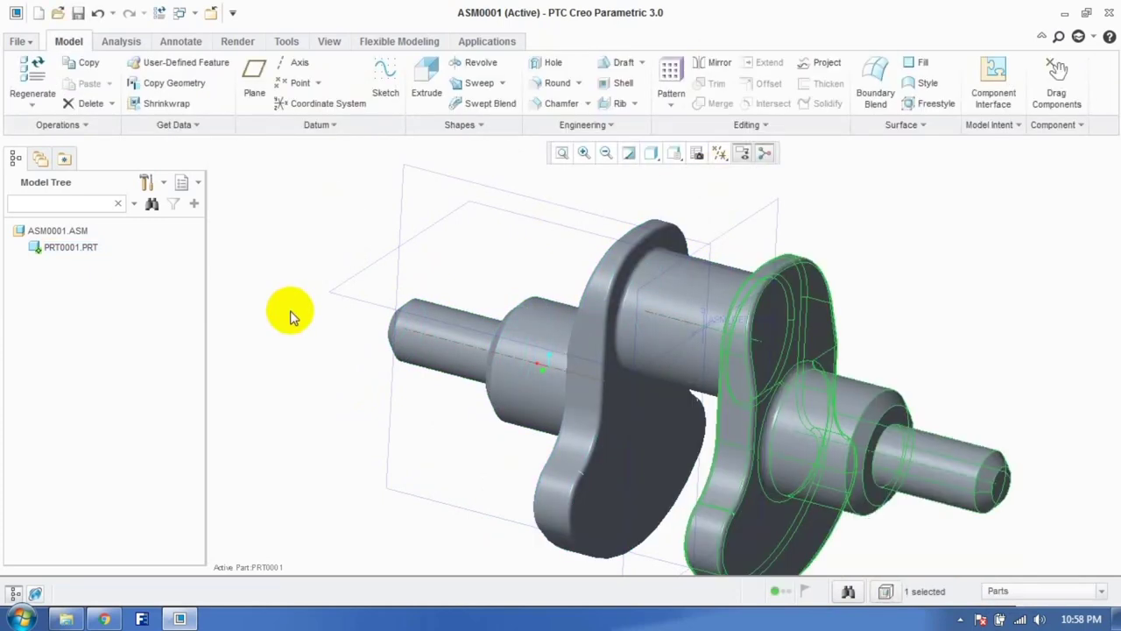
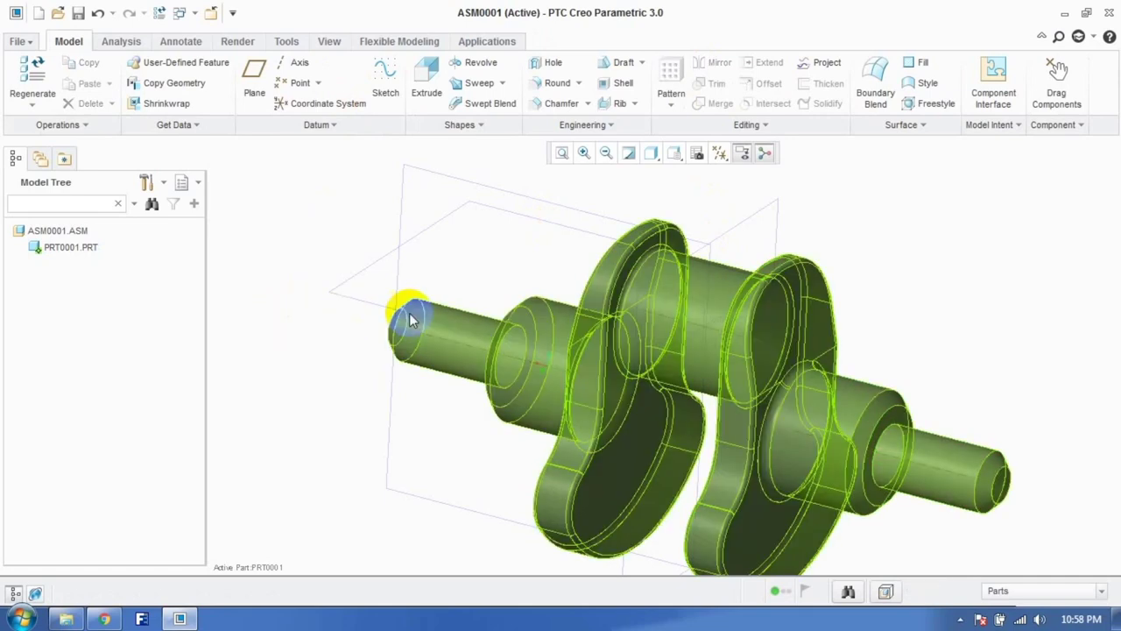
Step: Reset the crankshaft view to an angled orientation and activate assembly ASM0001
scroll(408, 318, down, 3)
middle_drag(295, 433, 411, 466)
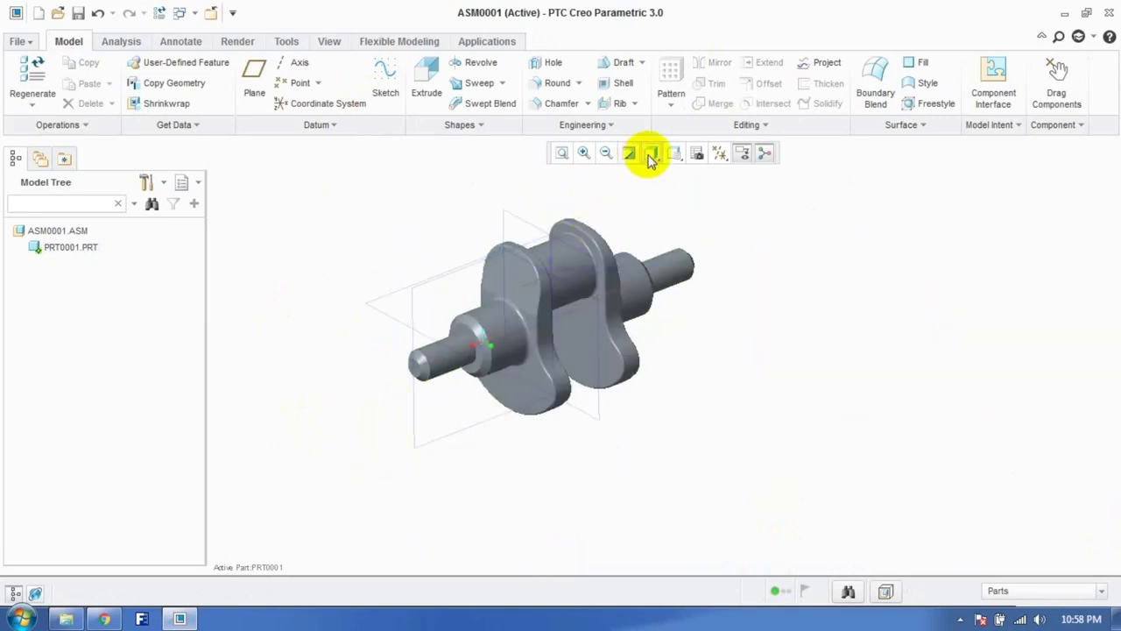
click(649, 155)
click(681, 153)
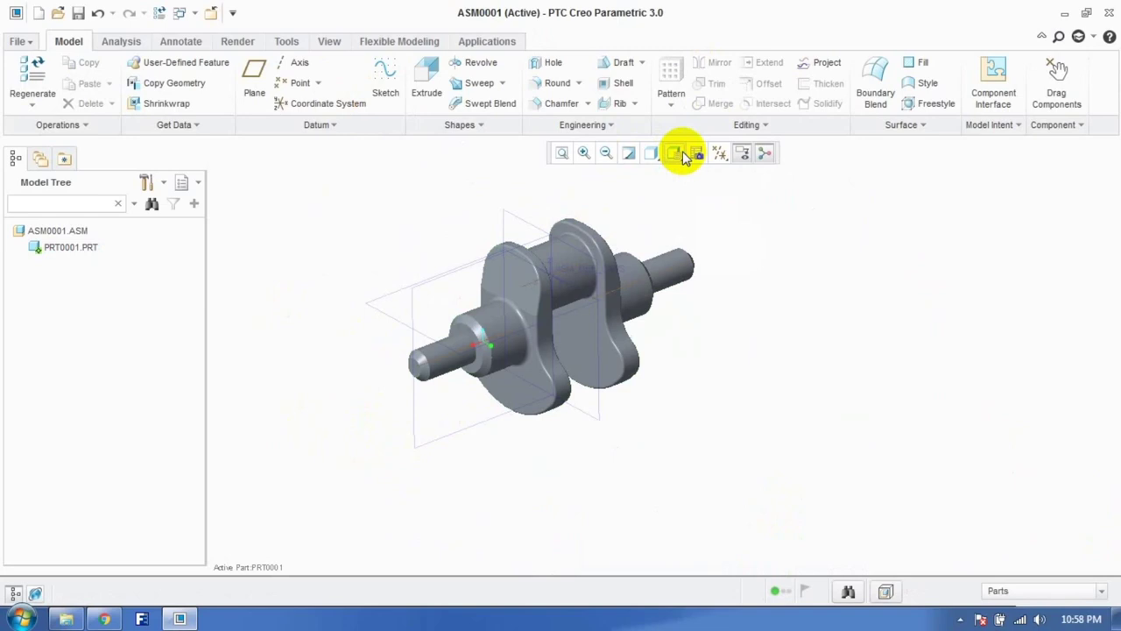
click(678, 153)
click(697, 184)
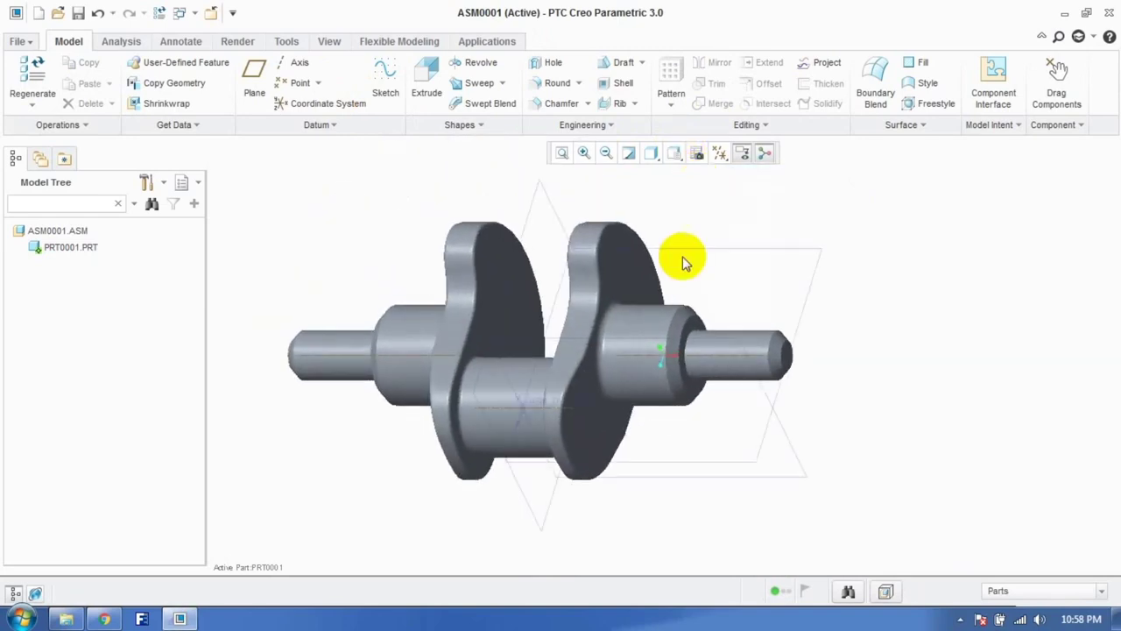
mouse_move(671, 393)
middle_down()
mouse_move(618, 411)
mouse_move(598, 307)
mouse_move(323, 374)
middle_up()
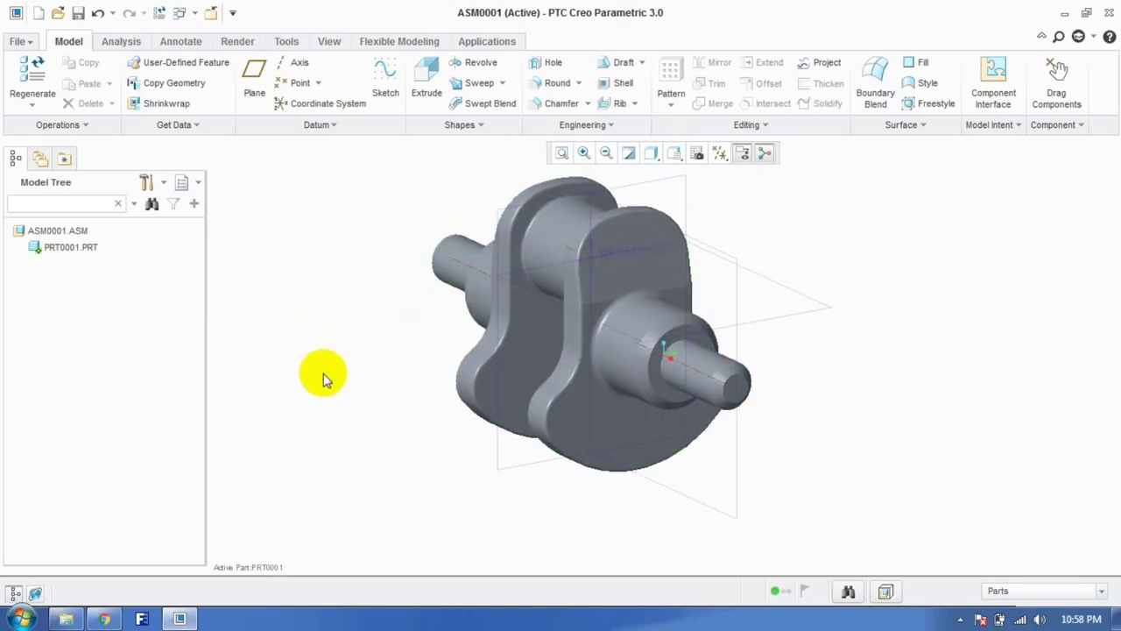
click(61, 230)
right_click(68, 232)
click(100, 242)
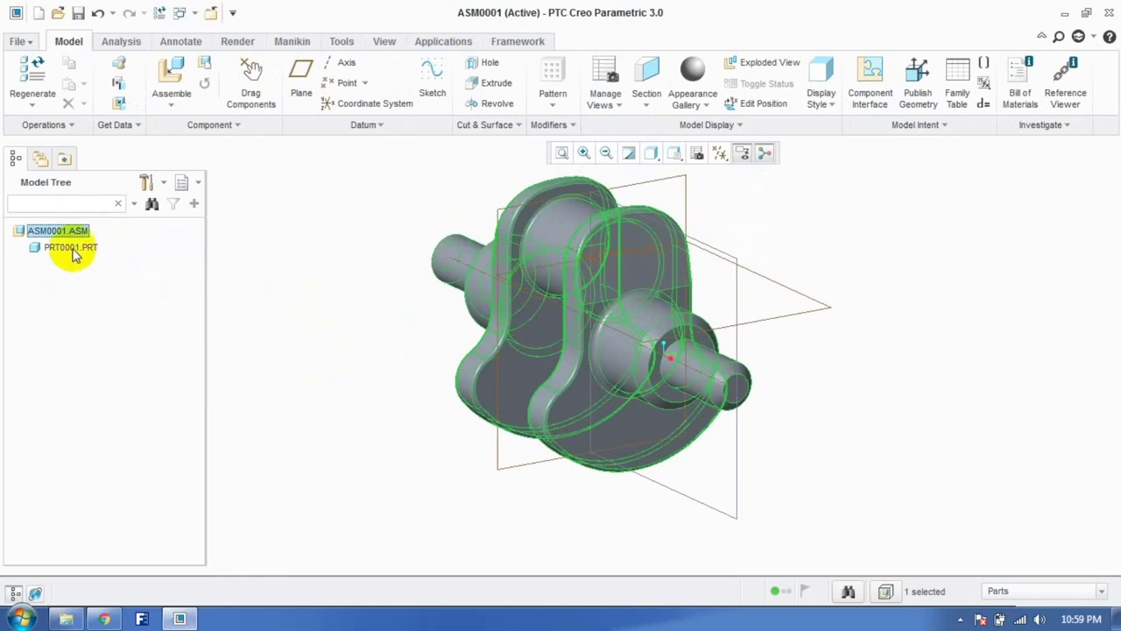
click(537, 329)
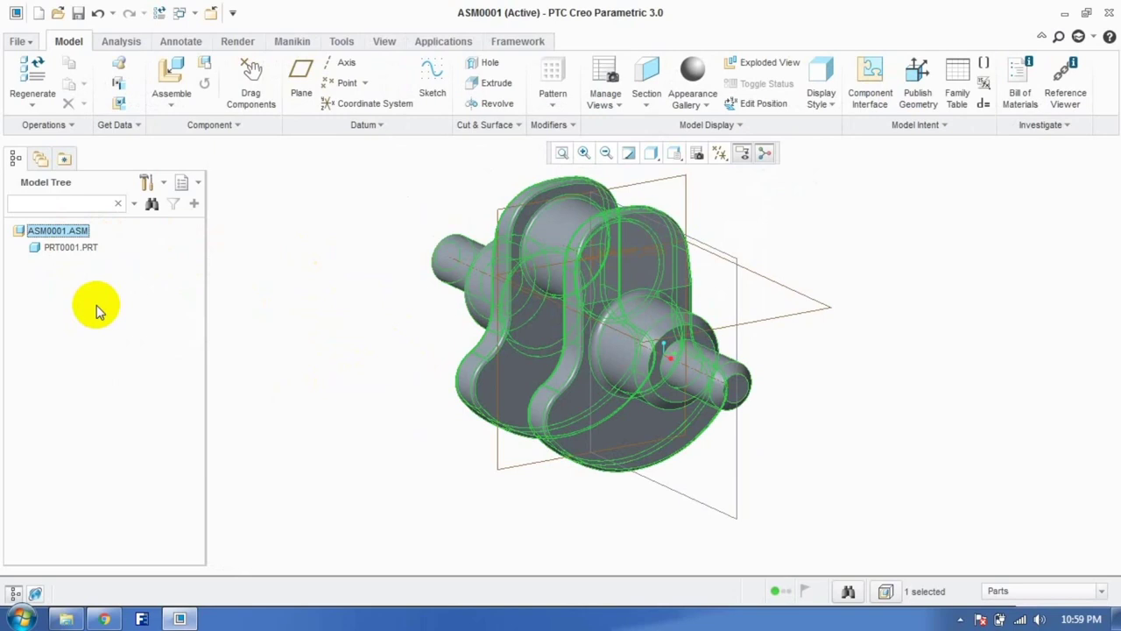
Step: Create an empty solid part PRT0002 in the assembly and activate it
click(209, 68)
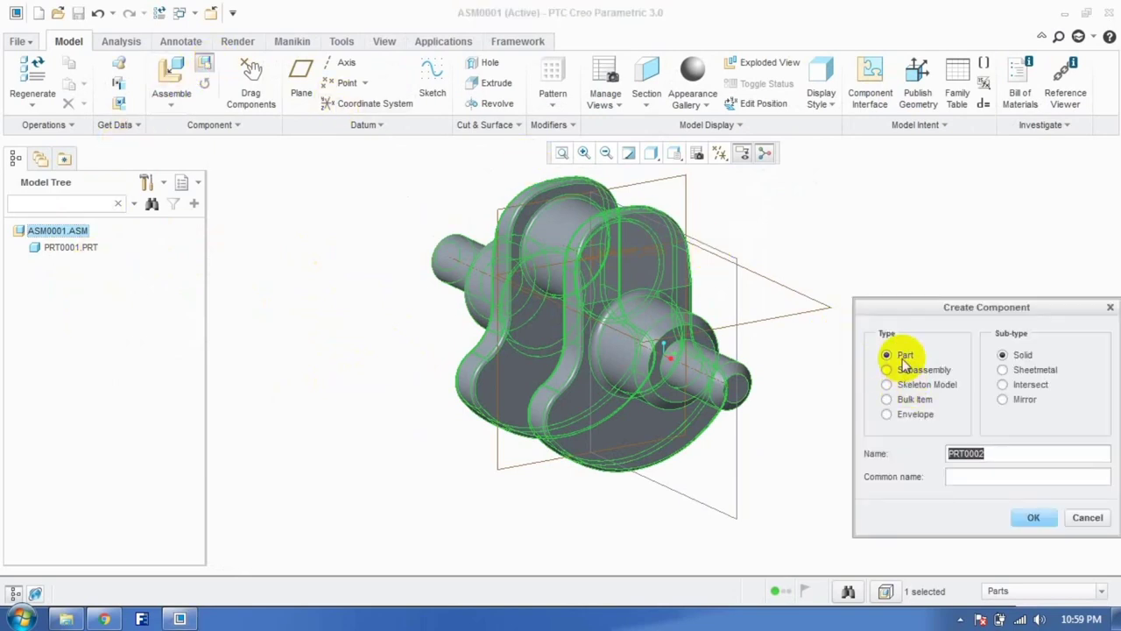
click(1030, 518)
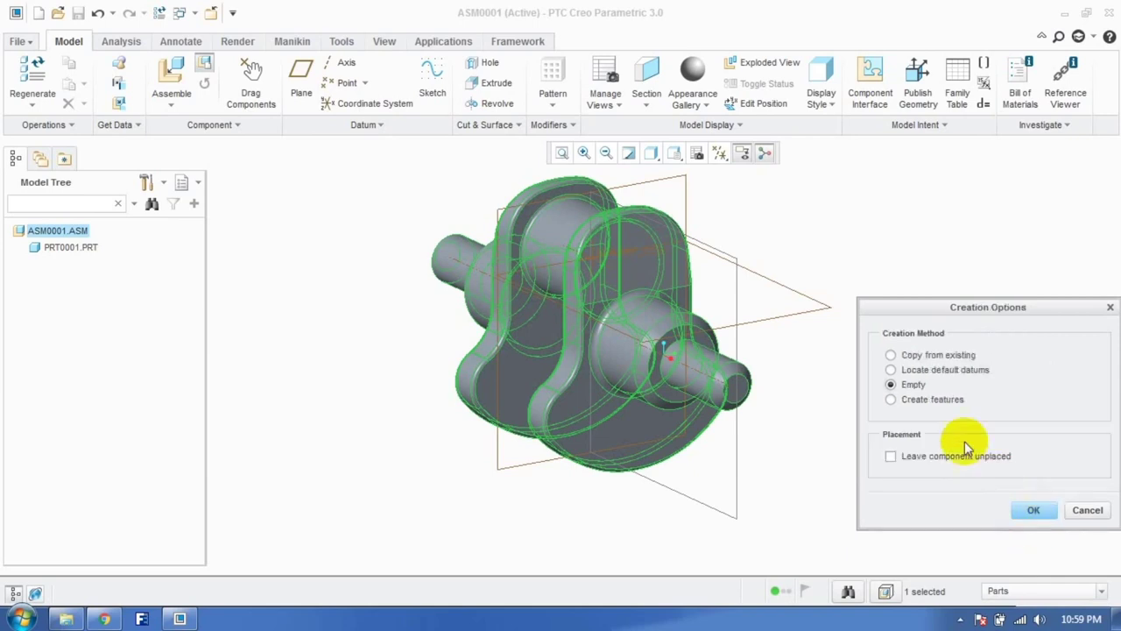
click(1029, 510)
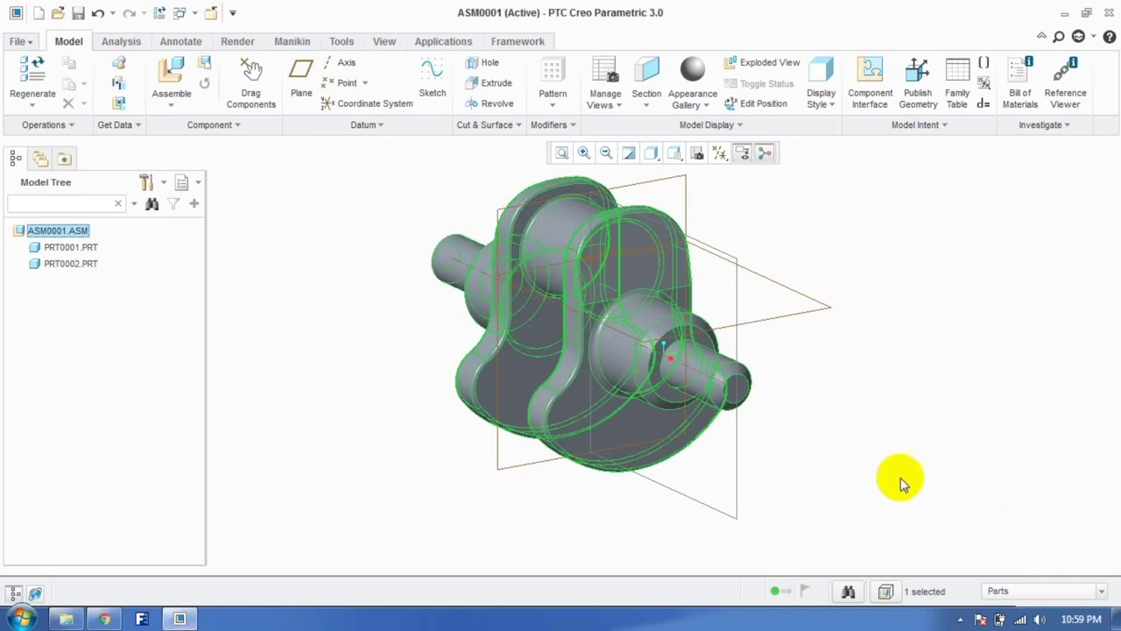
click(87, 272)
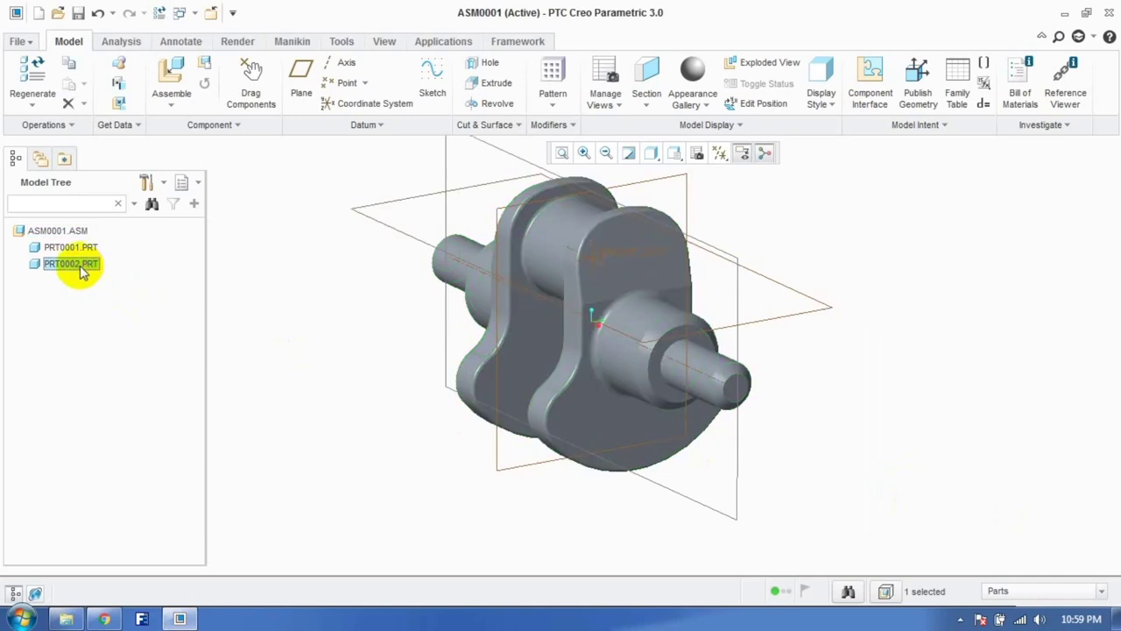
right_click(82, 273)
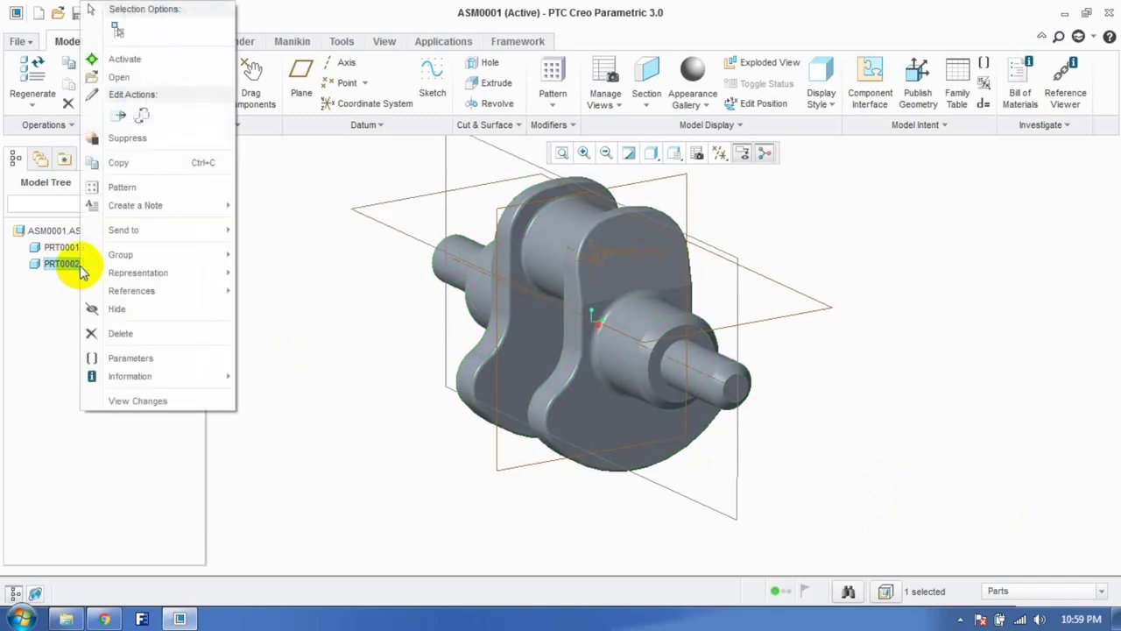
click(121, 57)
middle_drag(438, 278, 462, 282)
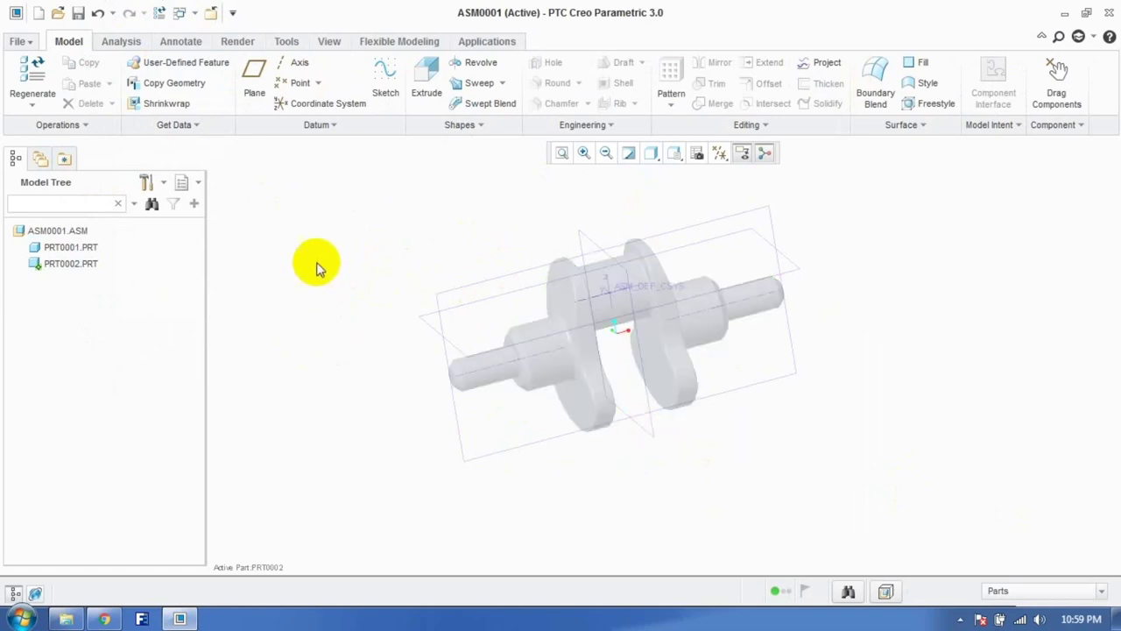
Step: Start an extrude referencing the crankshaft surface and the ASM_TOP and ASM_FRONT planes
click(426, 95)
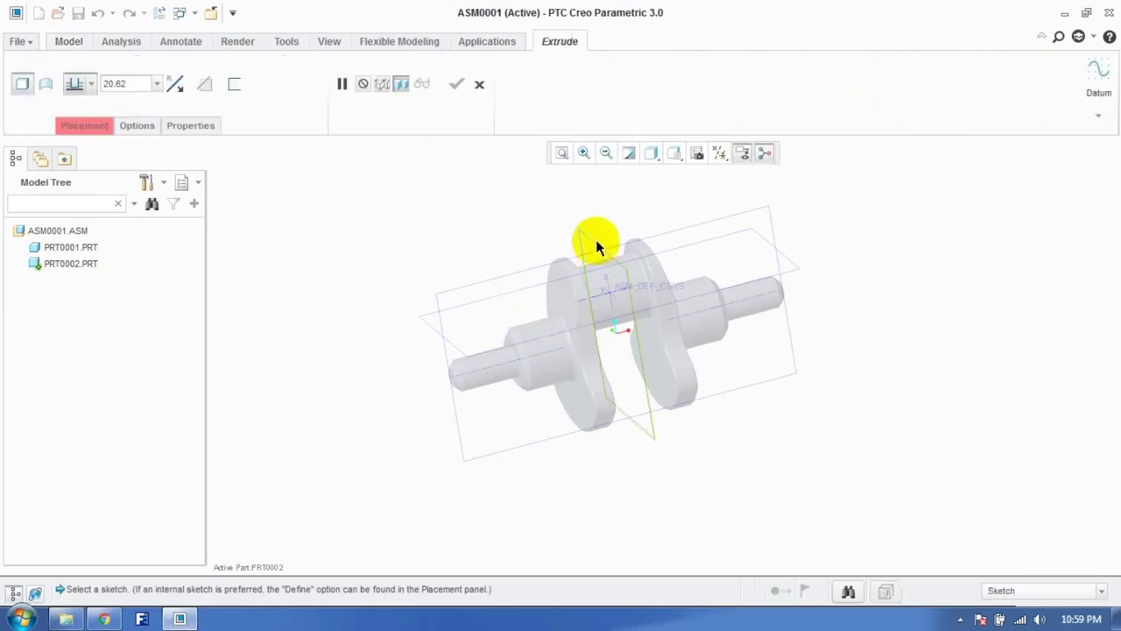
scroll(476, 340, down, 3)
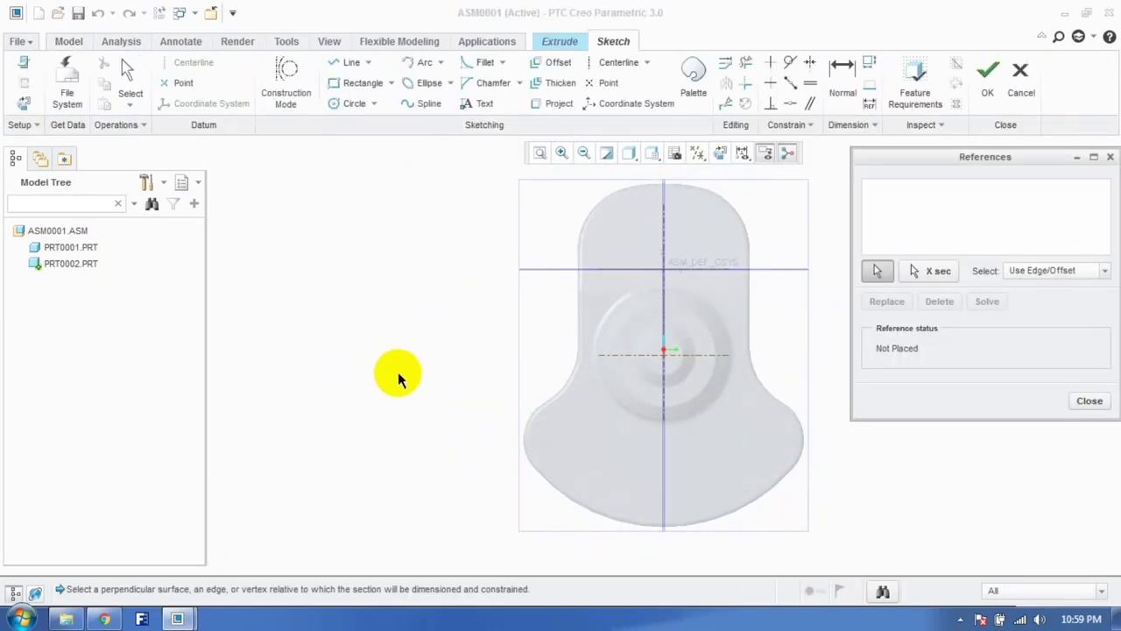
scroll(526, 288, down, 2)
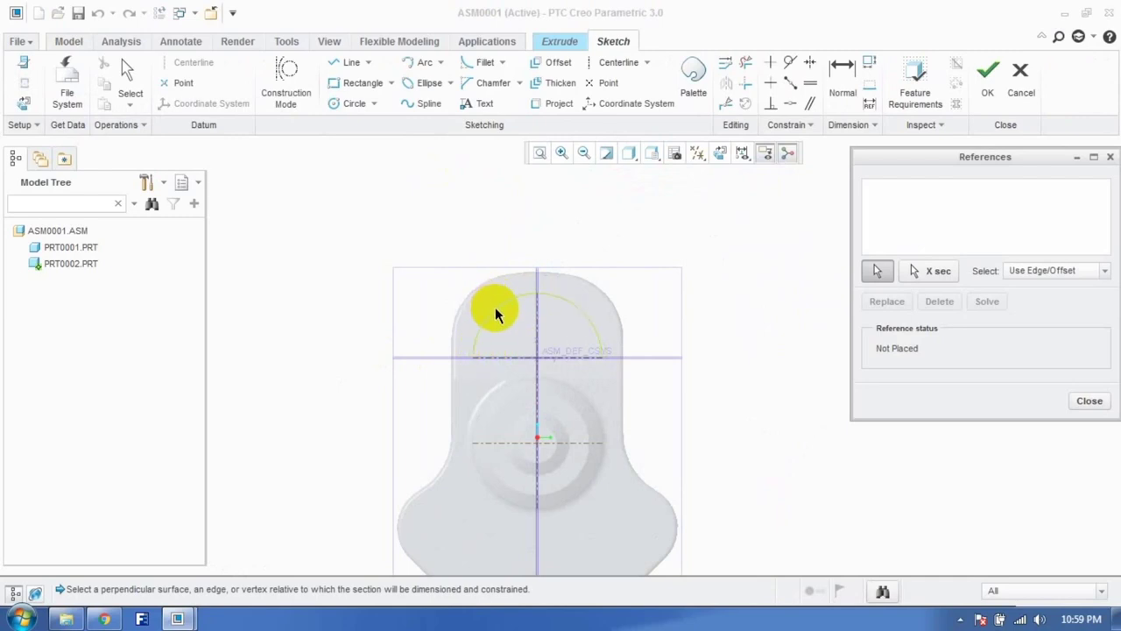
click(503, 308)
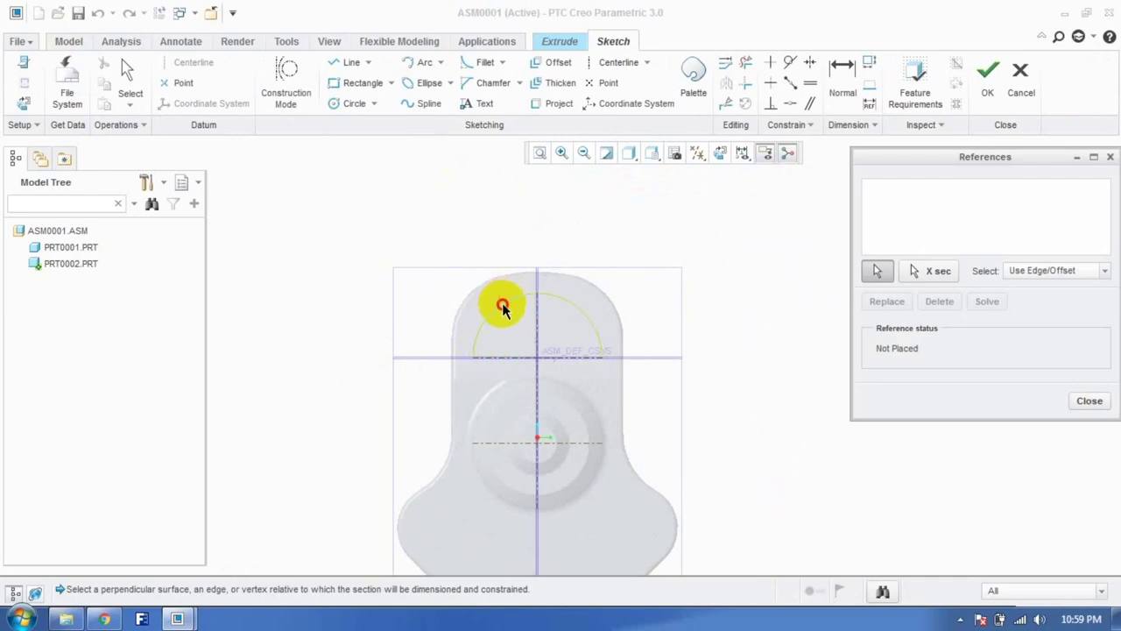
click(537, 325)
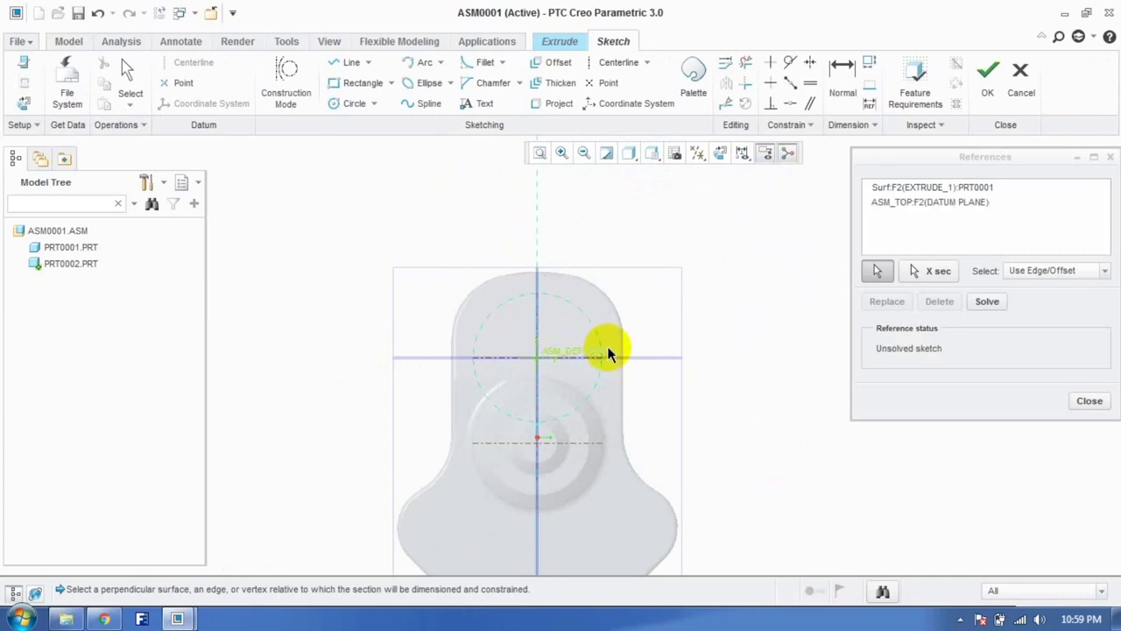
click(1088, 401)
Step: Draw two concentric circles centred on the sketch origin
click(354, 104)
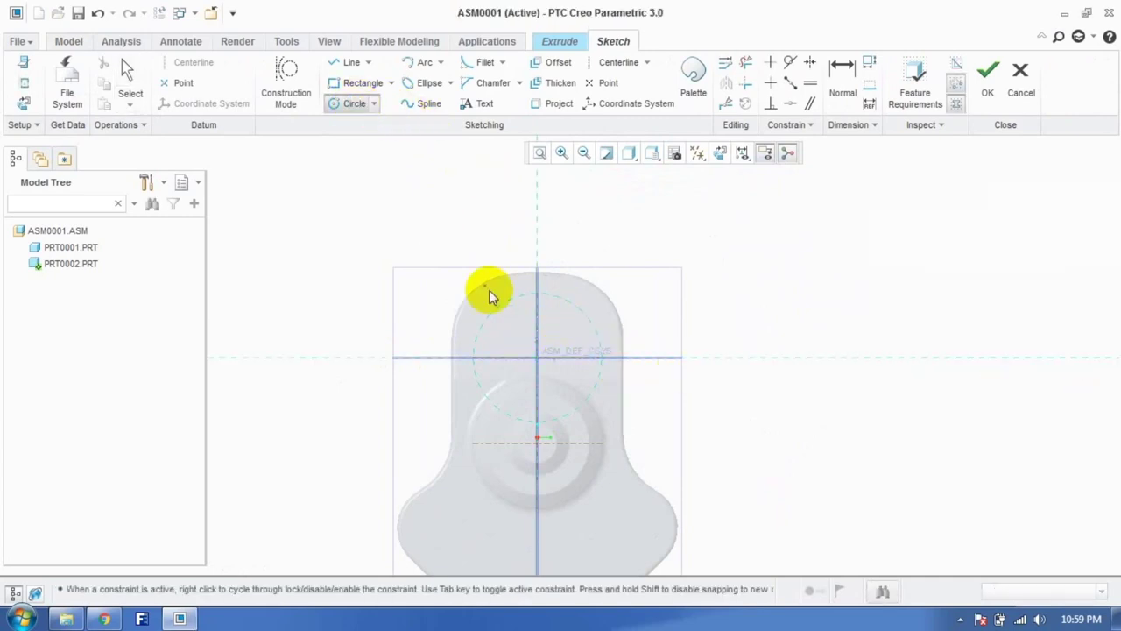
drag(540, 365, 585, 398)
click(589, 400)
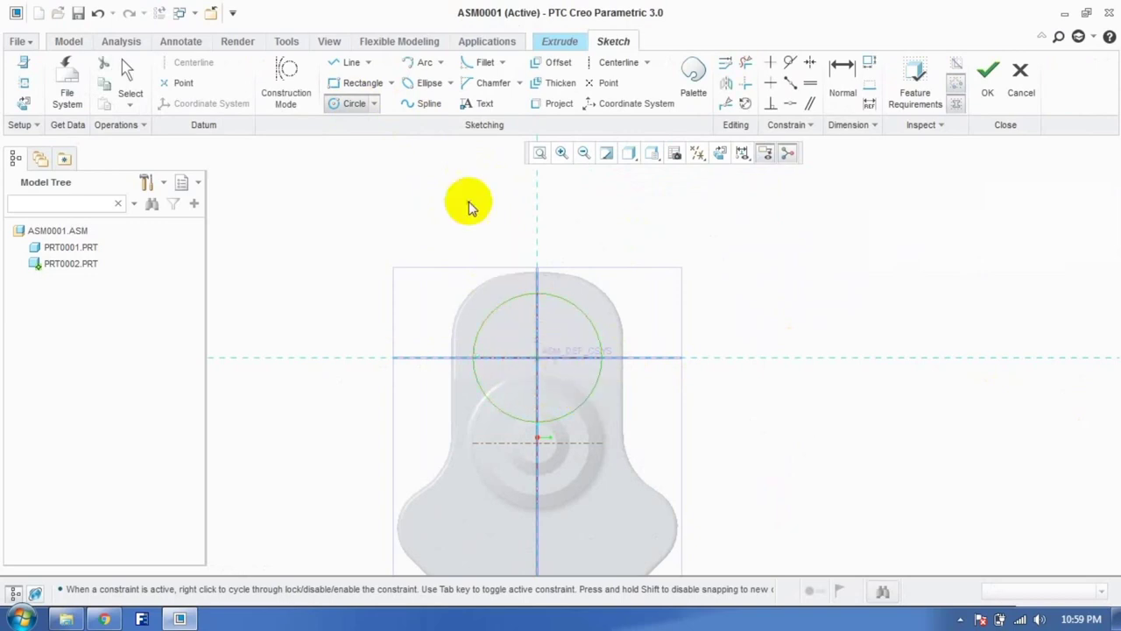
click(352, 106)
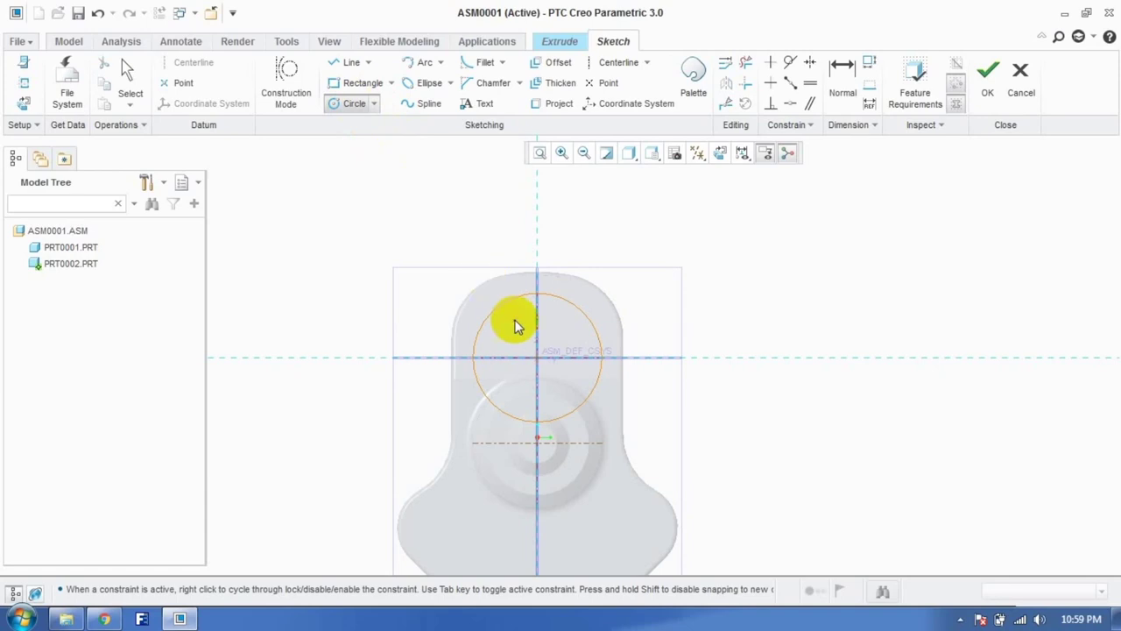
click(540, 357)
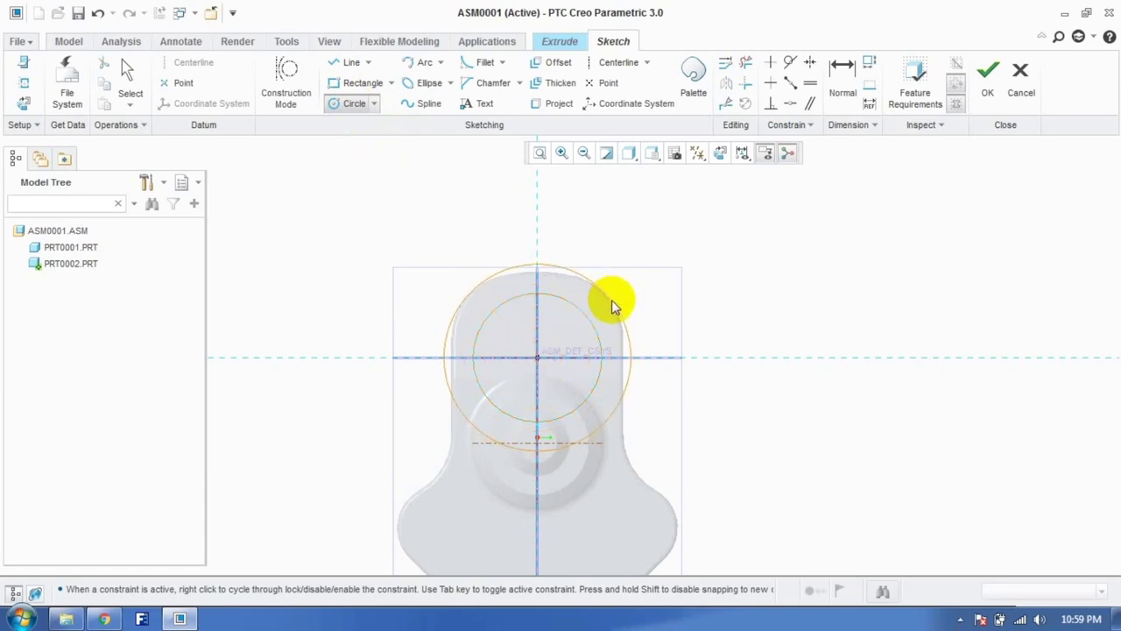
click(616, 302)
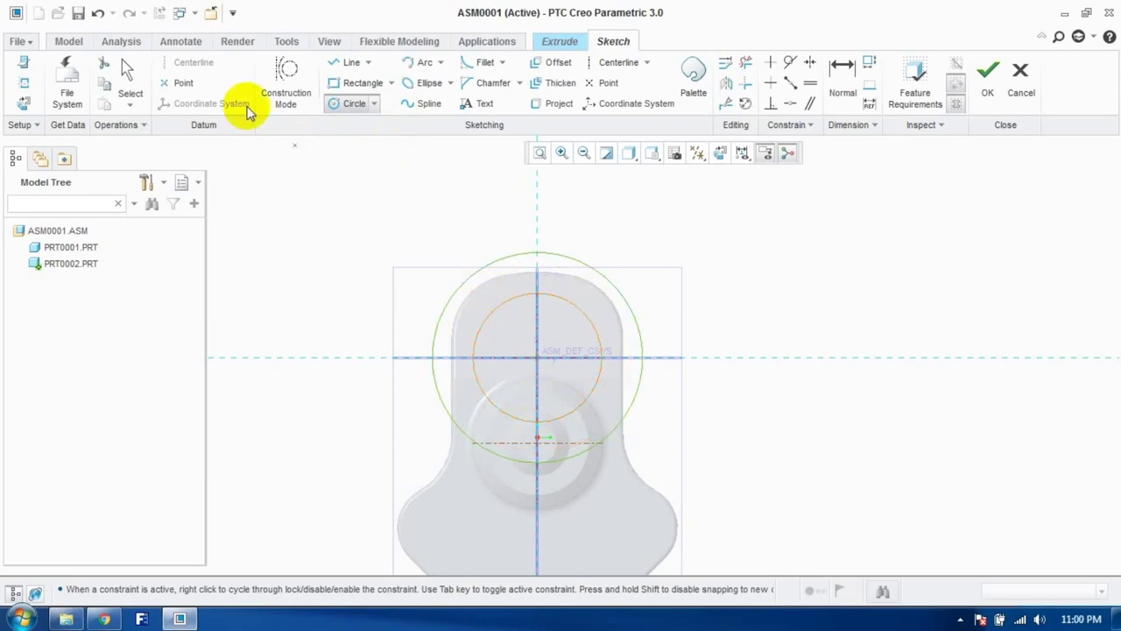
click(126, 72)
Step: Set the outer circle's diameter to 42.5
double_click(410, 257)
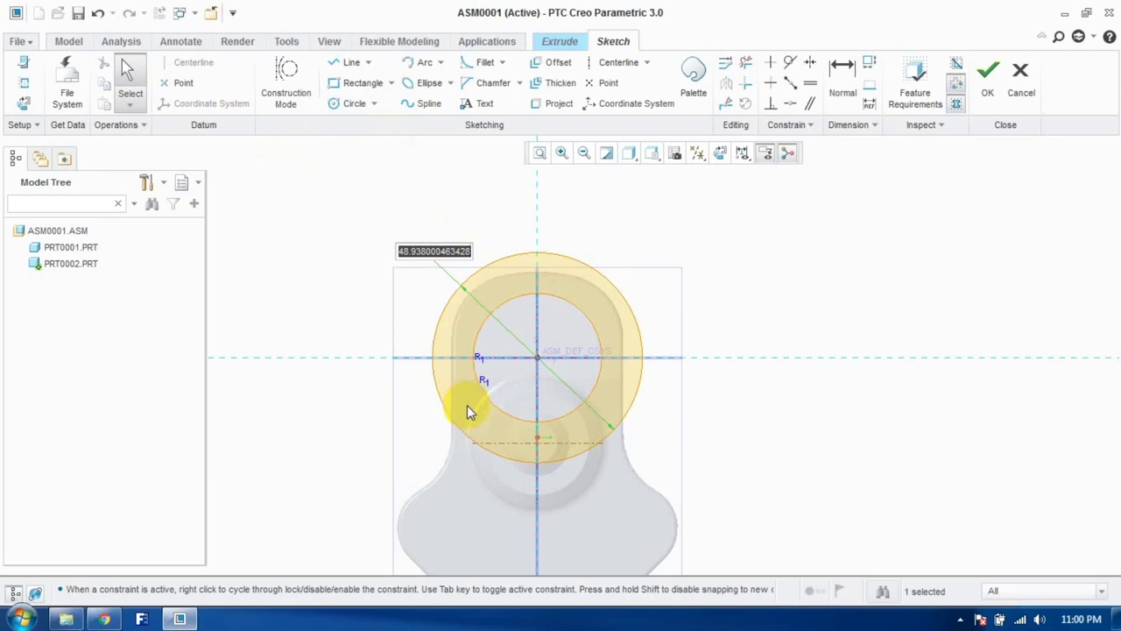
text(40)
key(Return)
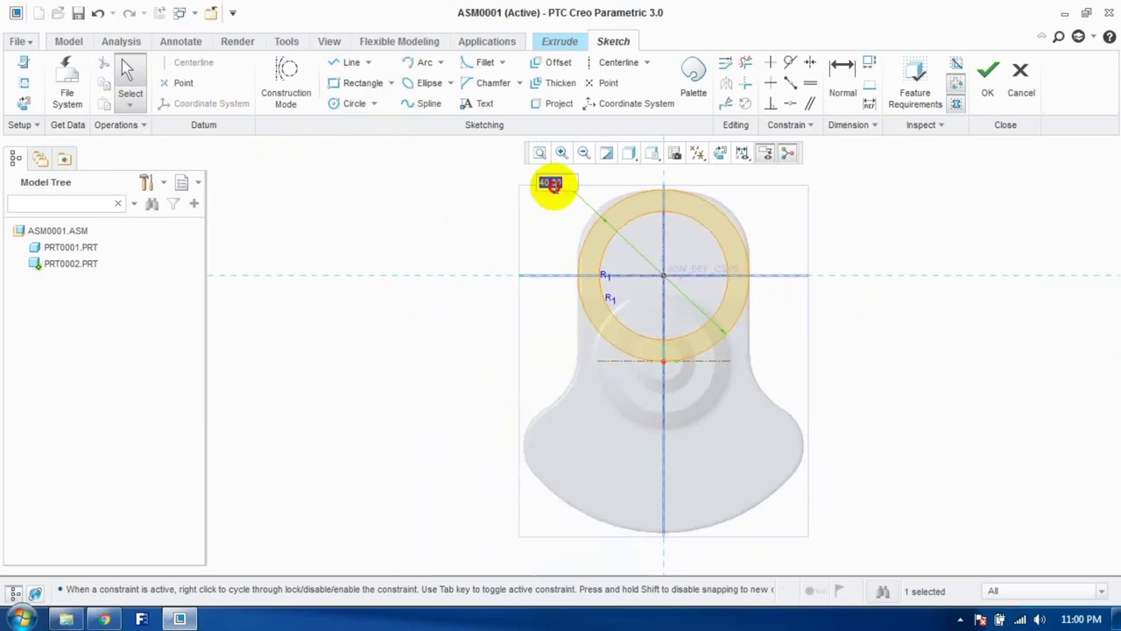
text(42.5)
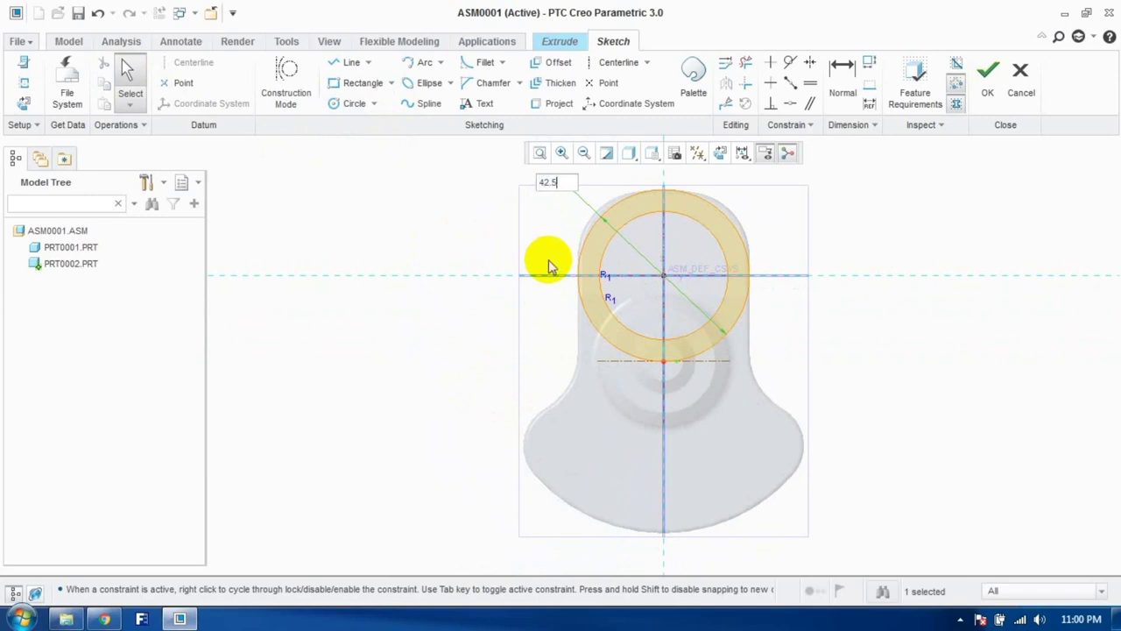
key(Return)
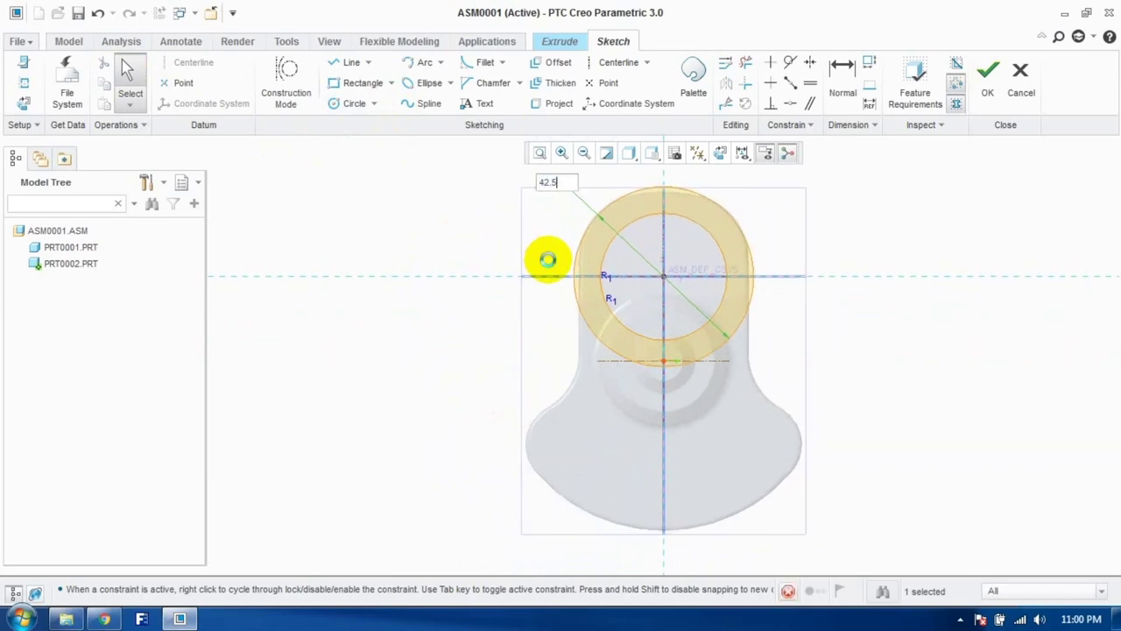
Step: Extrude the ring sketch 15 deep around the crankpin
click(987, 88)
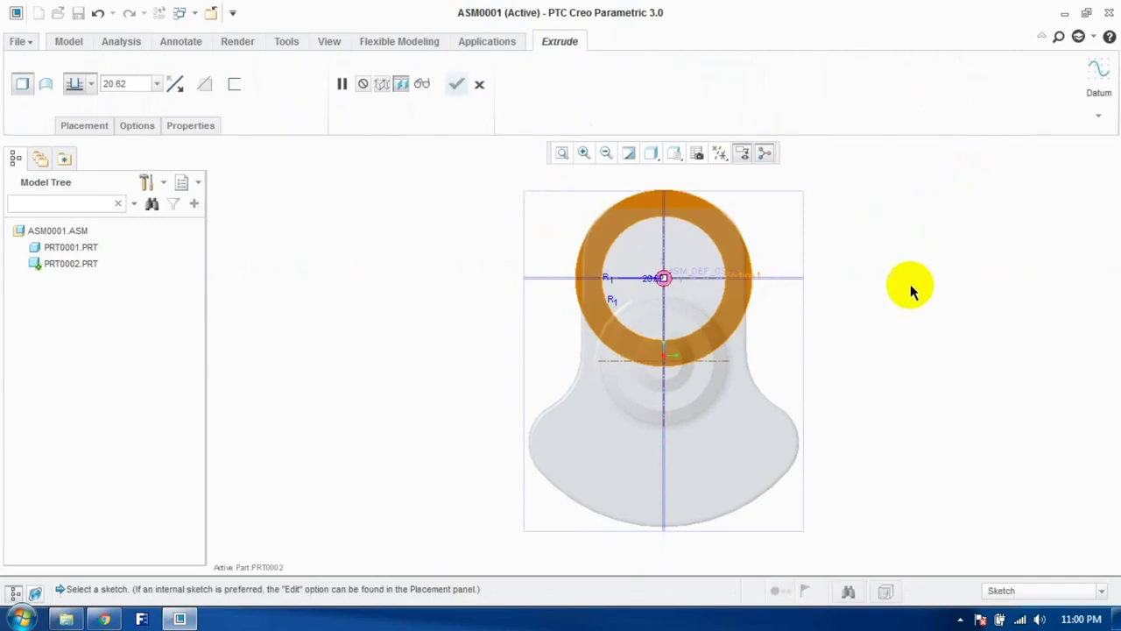
middle_drag(811, 317, 905, 339)
scroll(905, 340, down, 2)
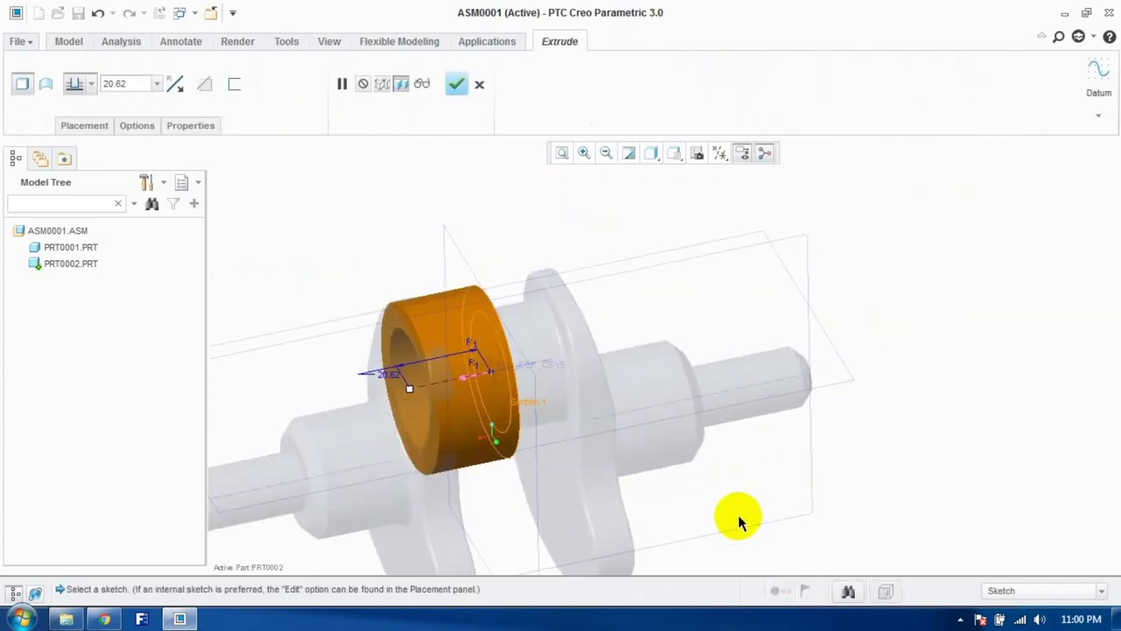
click(531, 408)
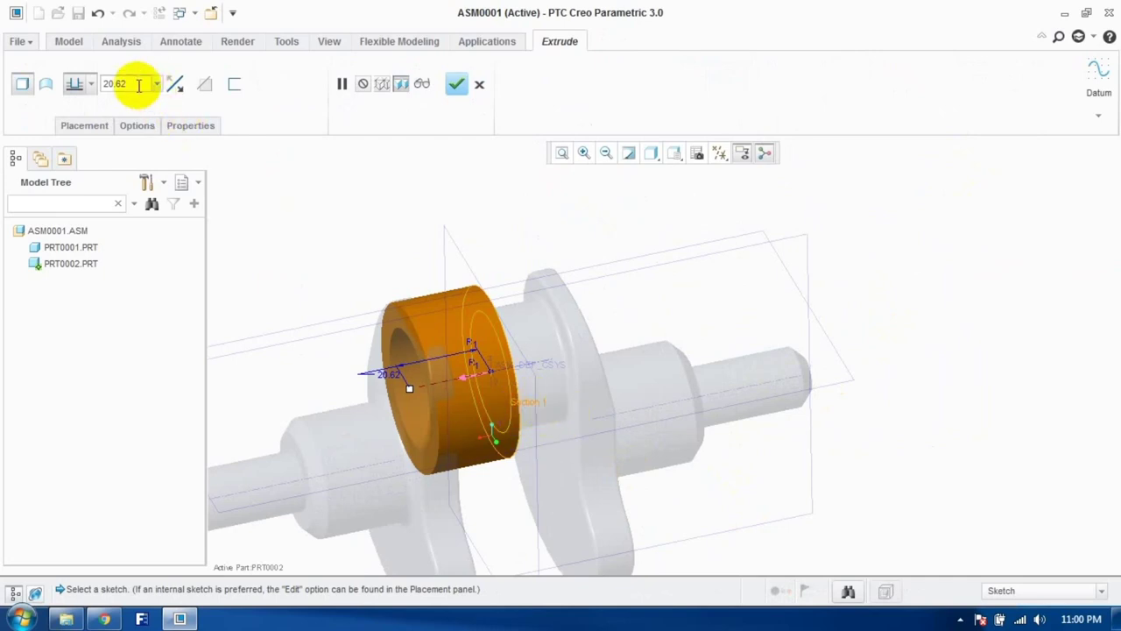
text(15)
key(Return)
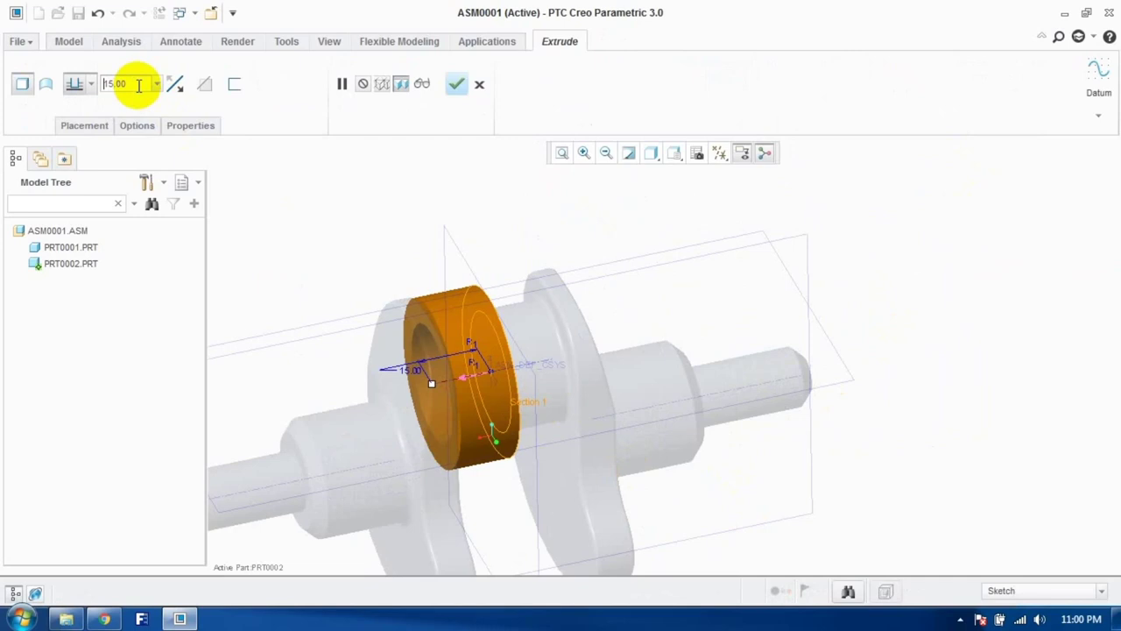
click(457, 84)
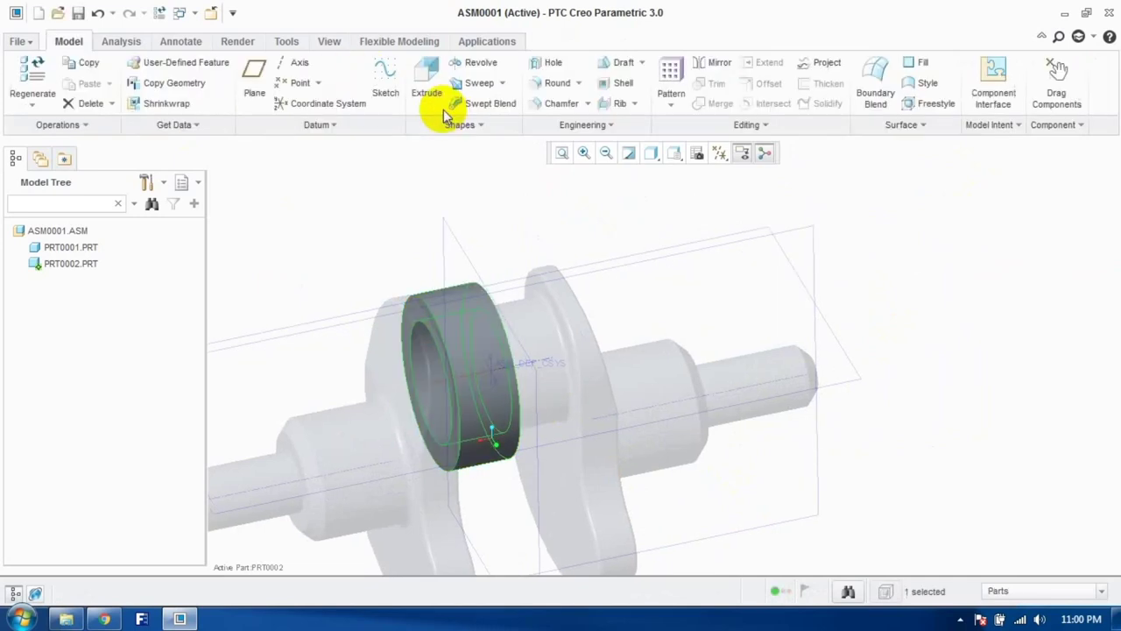
Step: Round the ring's inner edge with a 1.00 radius
middle_drag(420, 281, 426, 253)
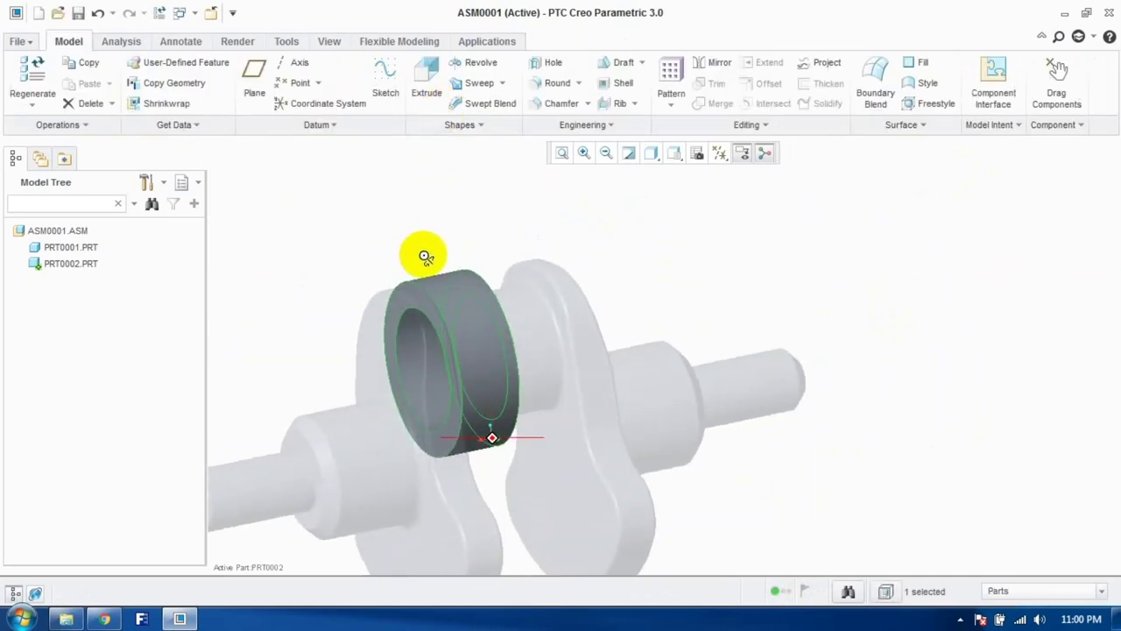
click(545, 82)
click(402, 323)
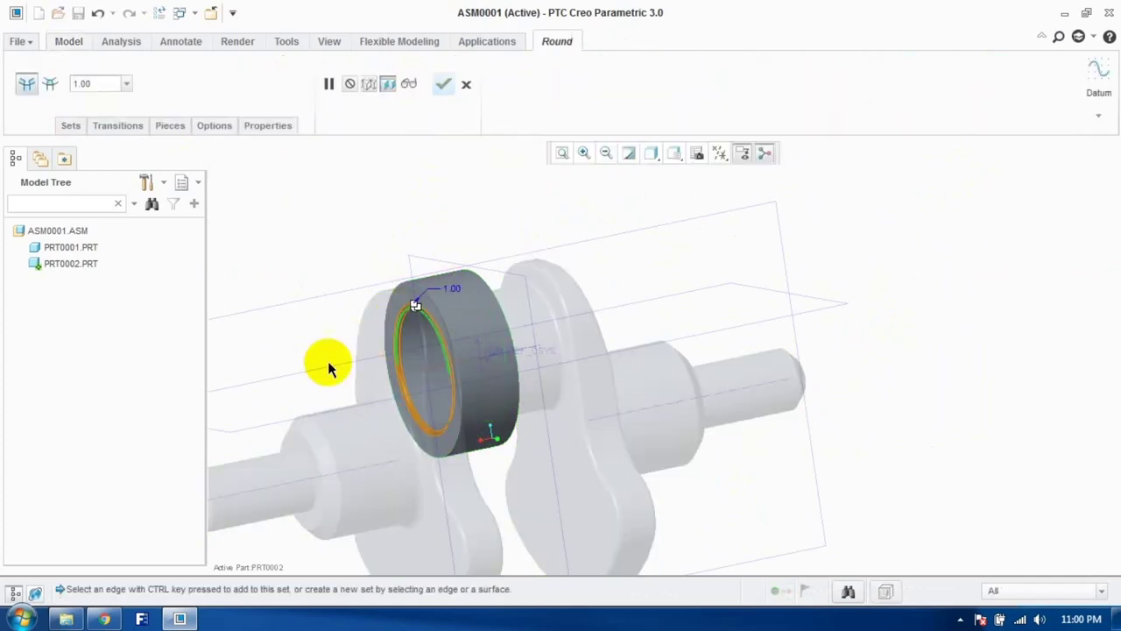
click(450, 84)
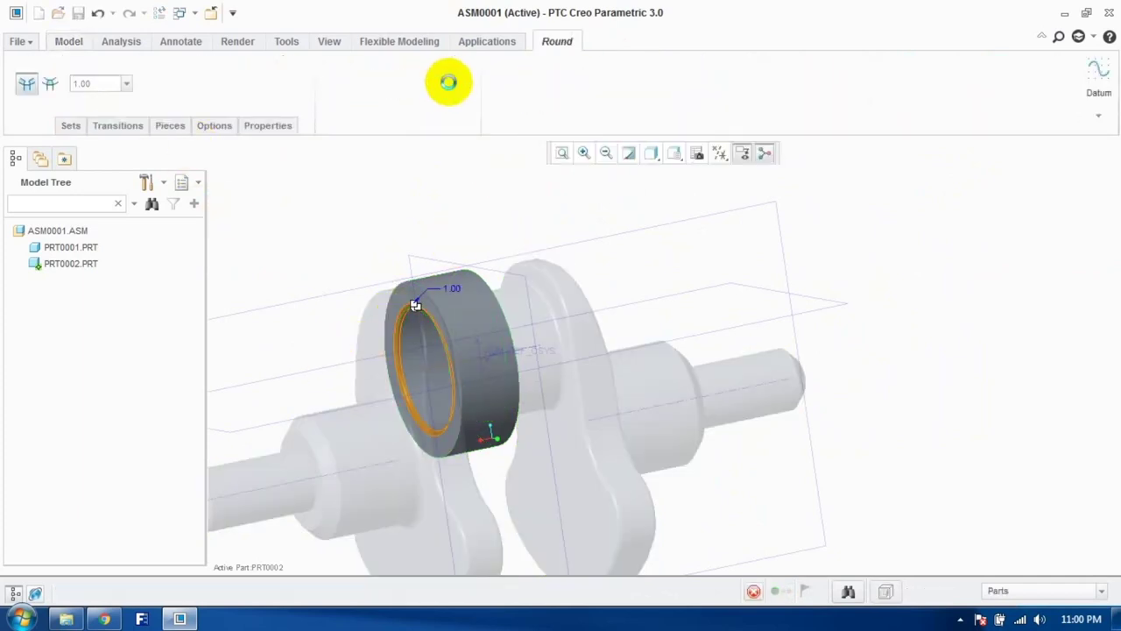
middle_drag(533, 260, 538, 288)
scroll(499, 352, down, 3)
scroll(499, 352, down, 3)
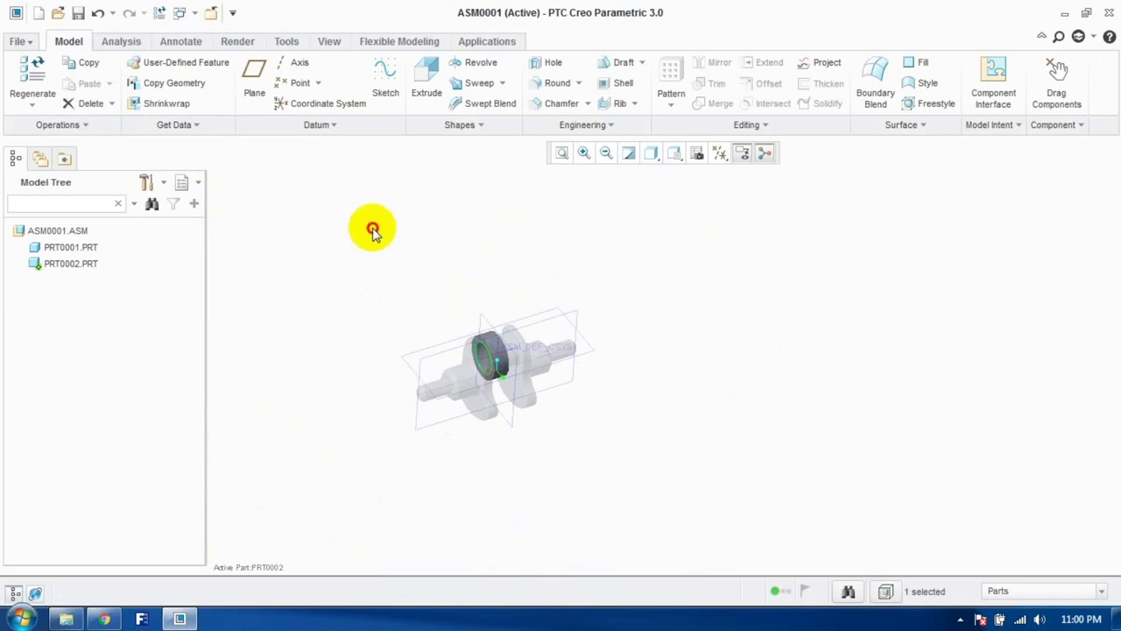
Step: Start a new sketch on the model plane with ASM_TOP as a reference
click(382, 93)
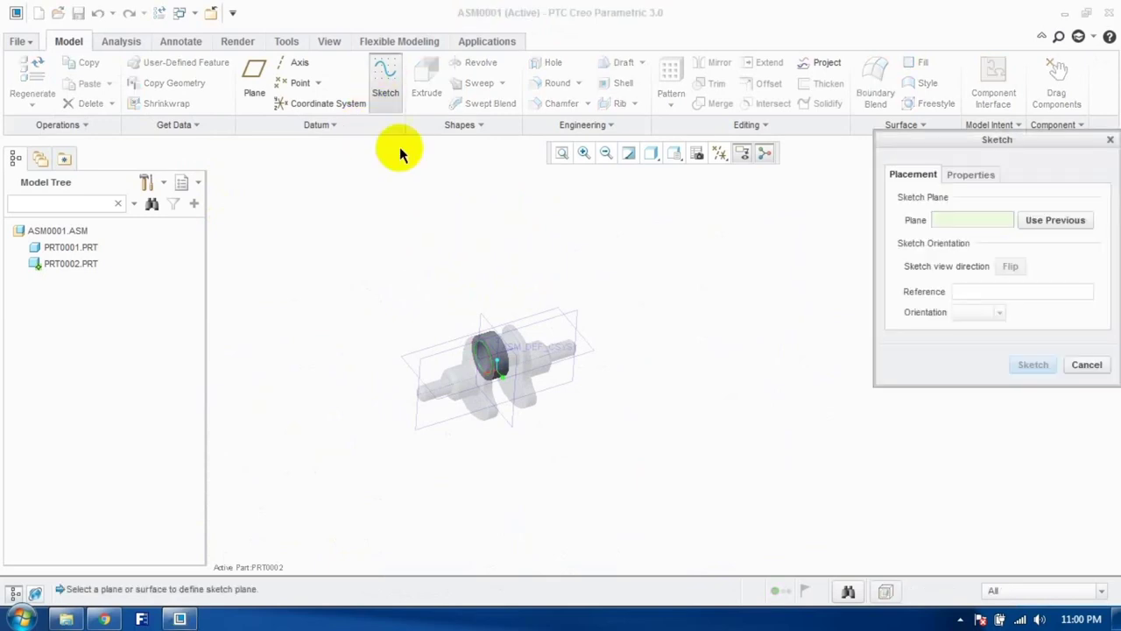
click(505, 418)
click(1032, 366)
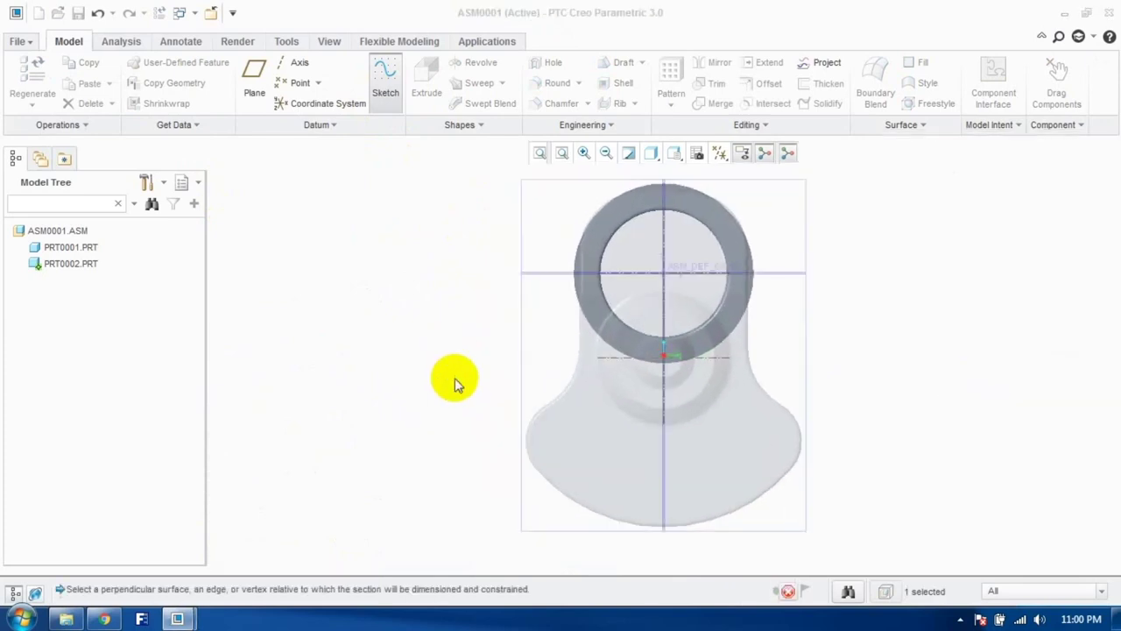
click(590, 331)
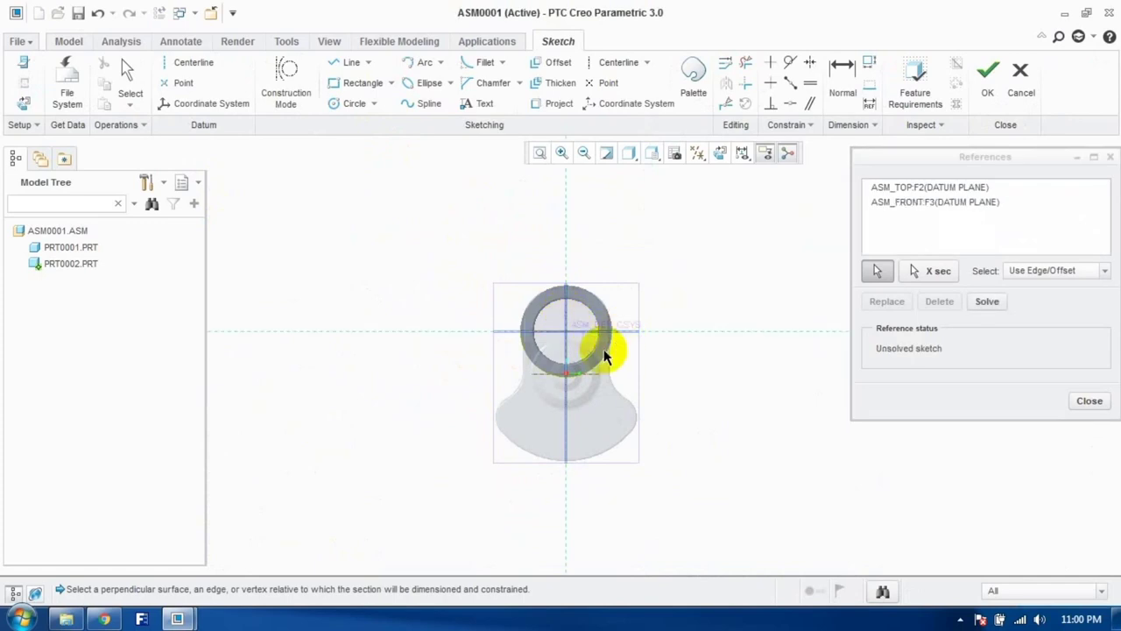
scroll(537, 271, up, 3)
click(1090, 401)
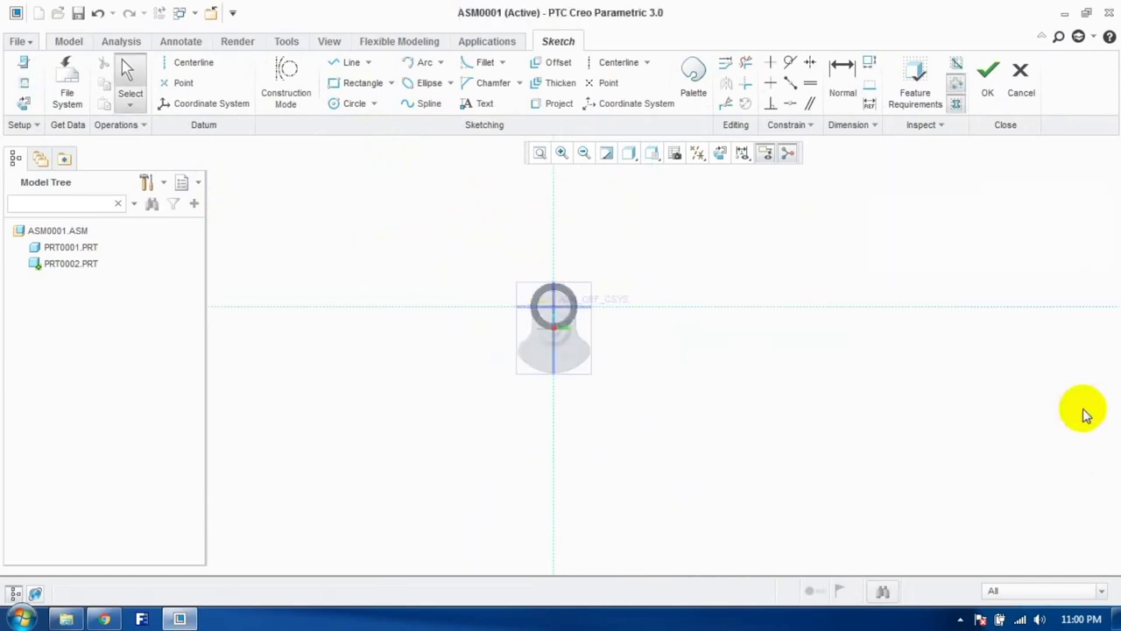
Step: Sketch the concentric circles above the crankpin ring
click(334, 104)
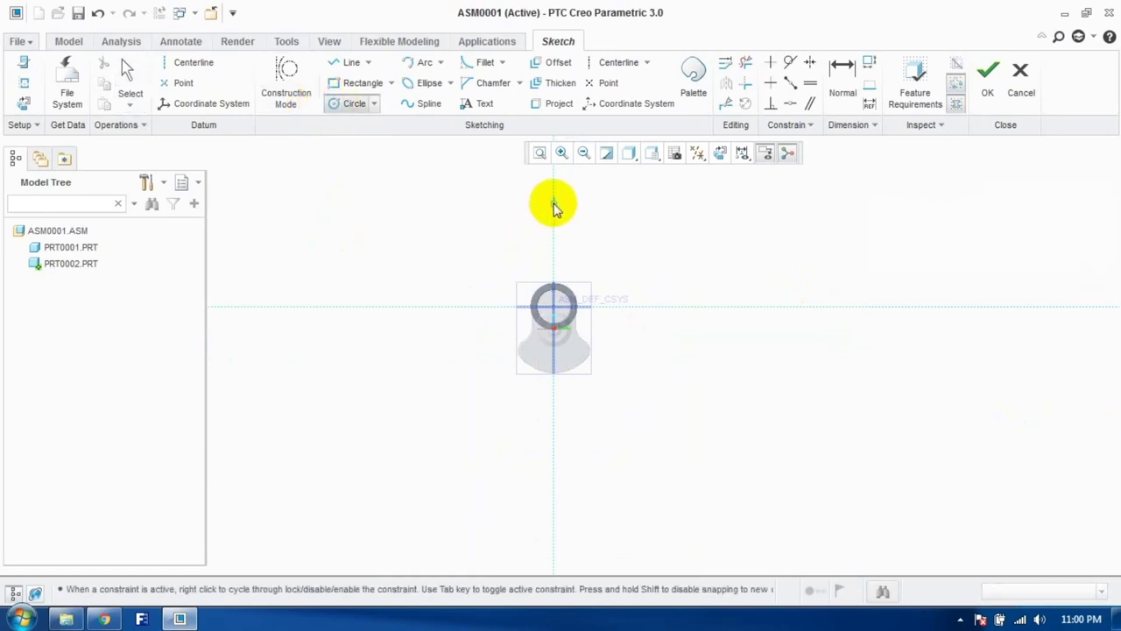
click(553, 204)
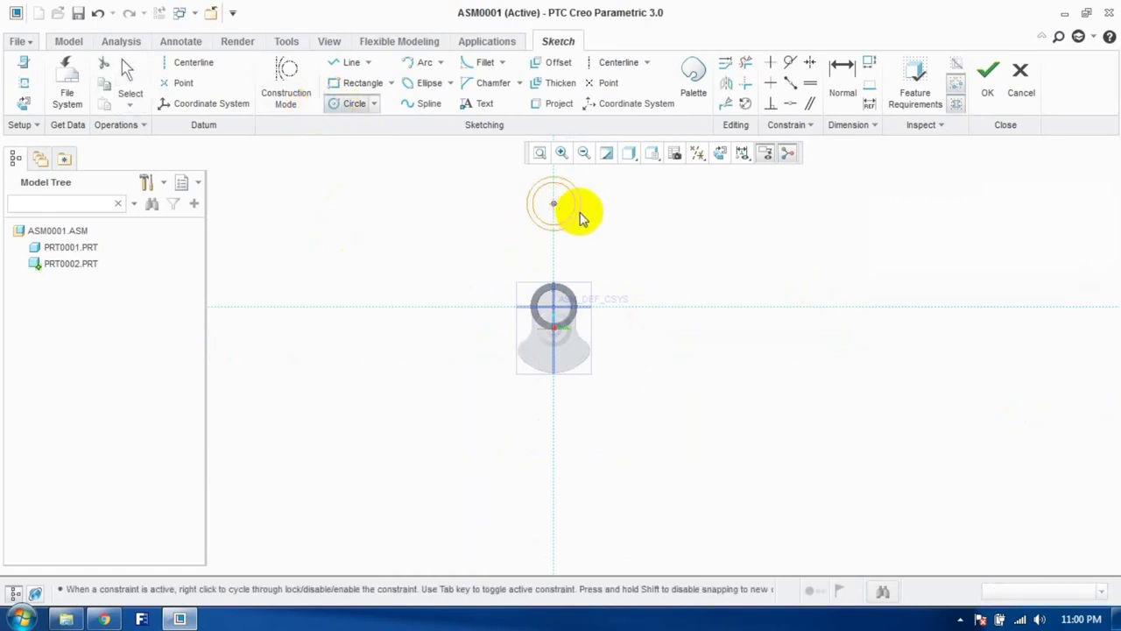
click(584, 219)
click(127, 77)
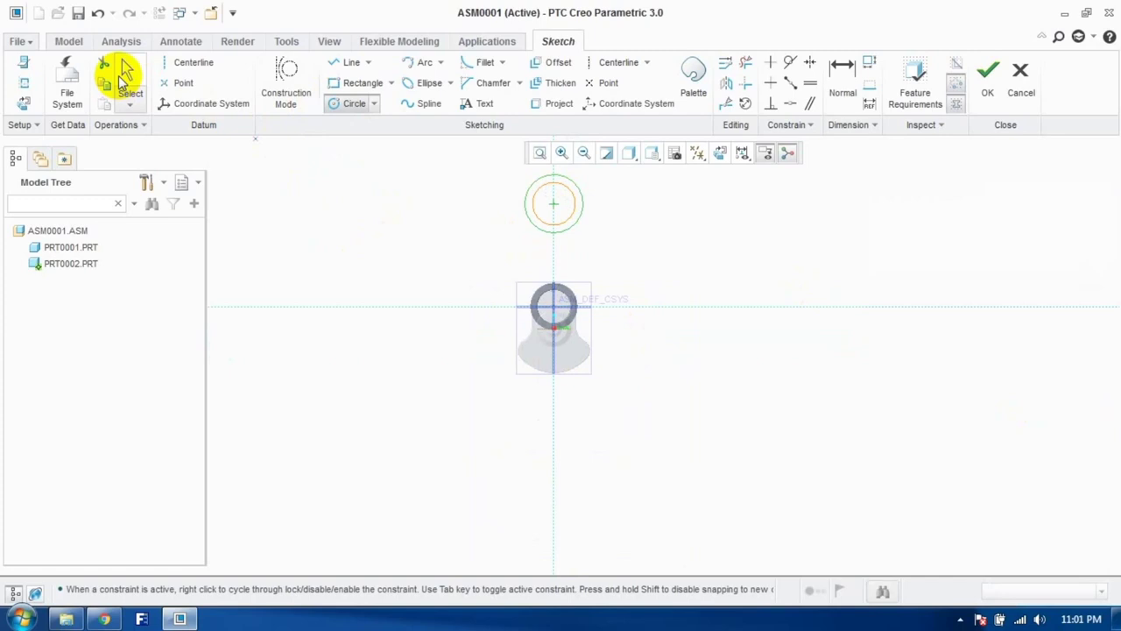
drag(505, 180, 439, 213)
Step: Dimension the circles to 30.00 and 17.50 diameter and the centre distance to 115.00
double_click(439, 214)
text(3)
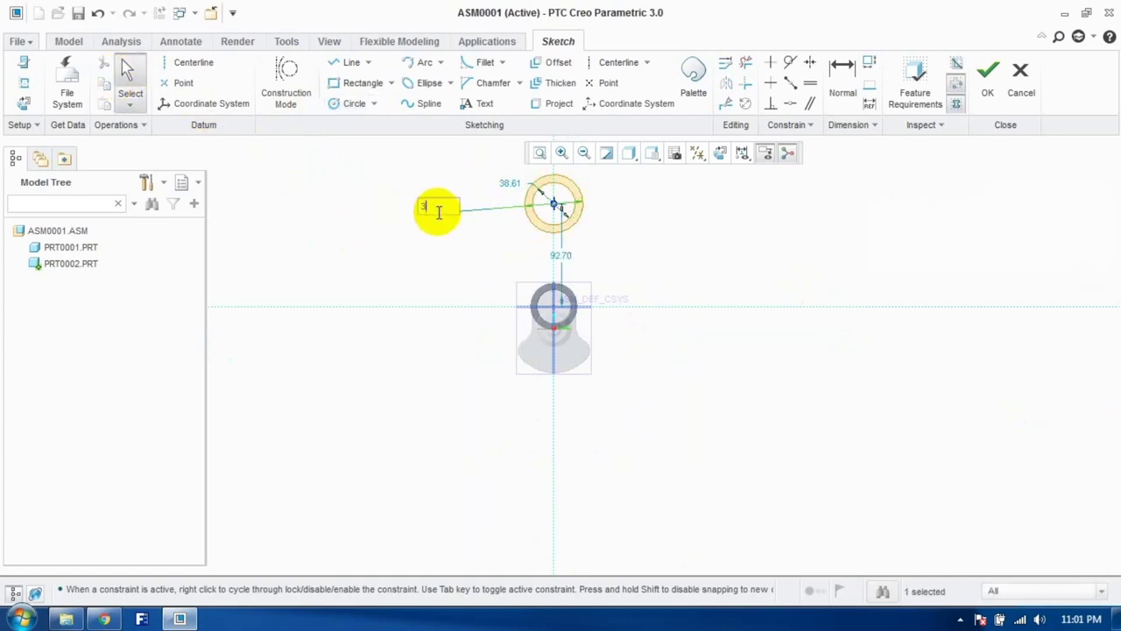
text(8)
key(Return)
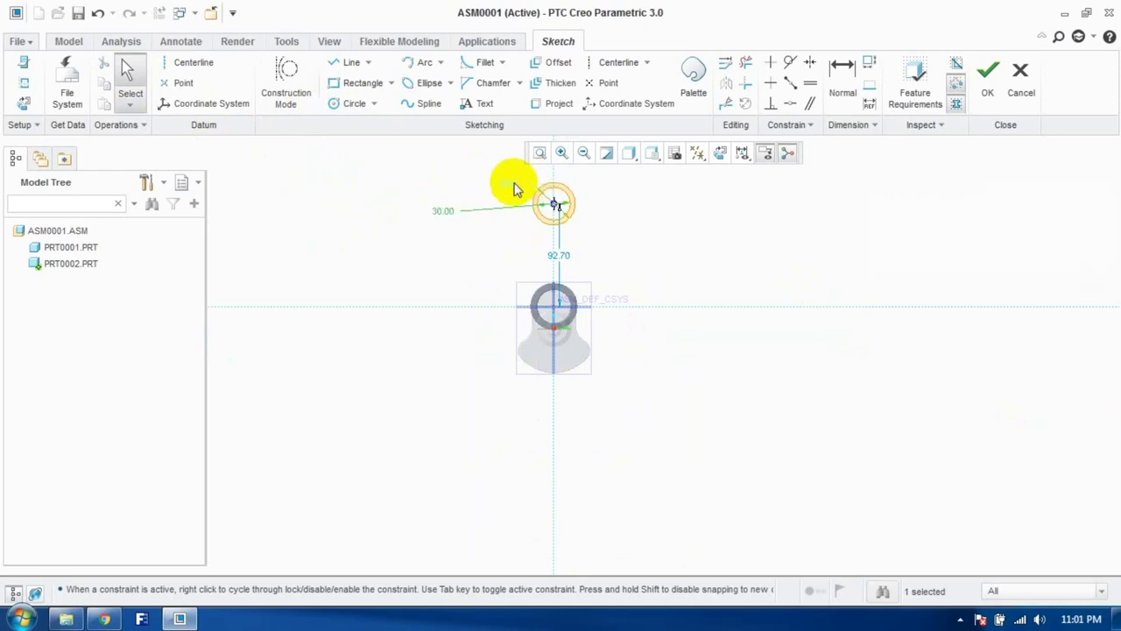
double_click(516, 190)
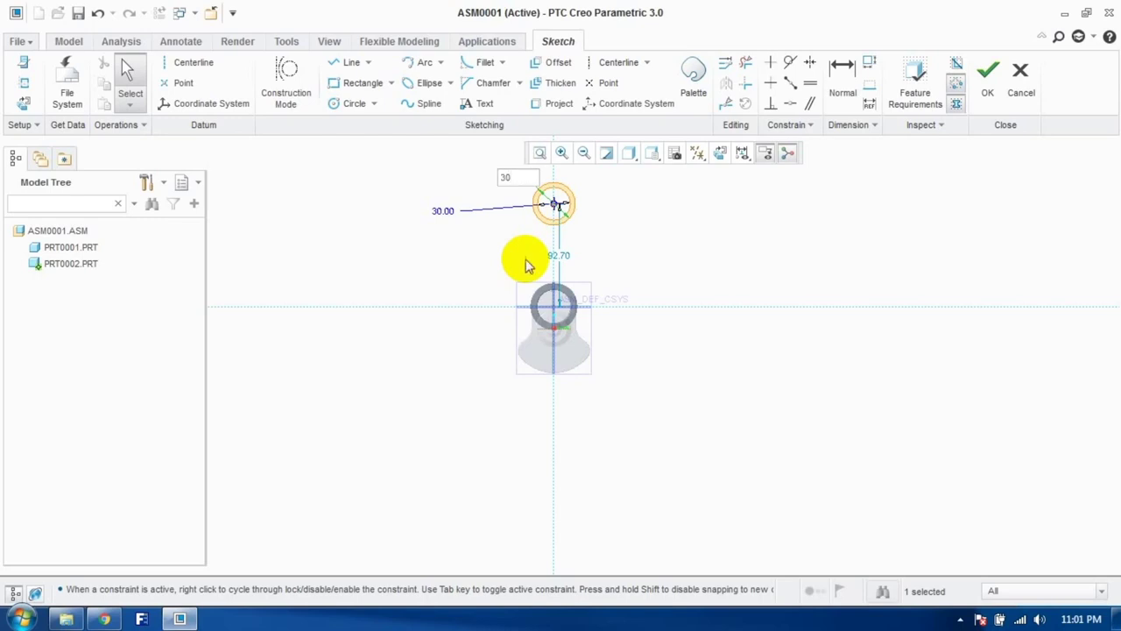
key(Return)
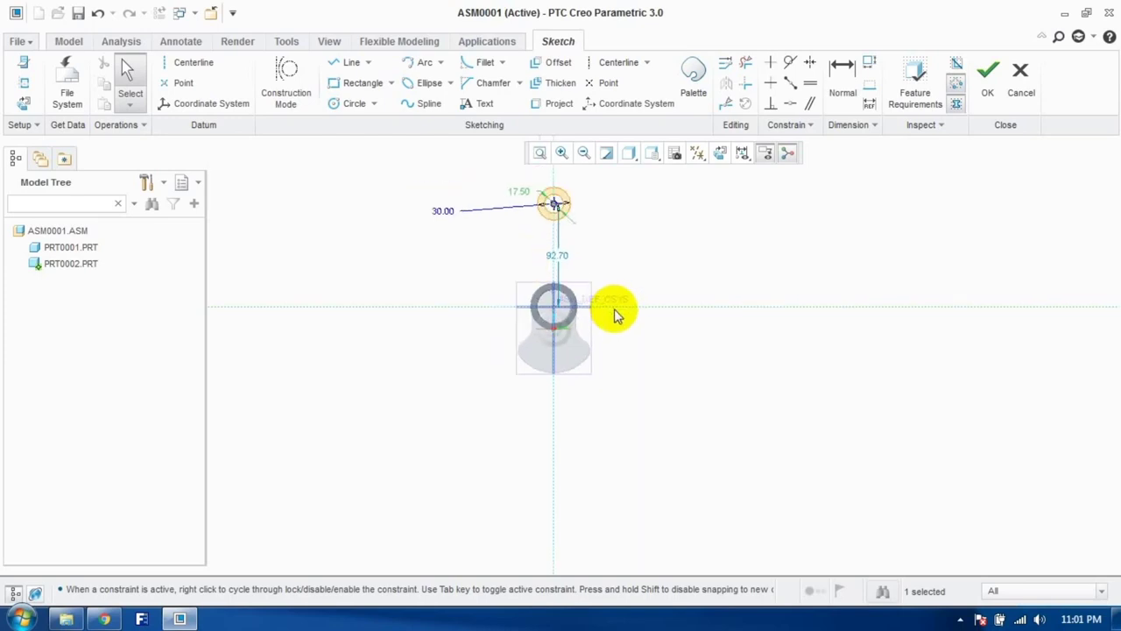
scroll(616, 315, down, 3)
scroll(608, 253, up, 5)
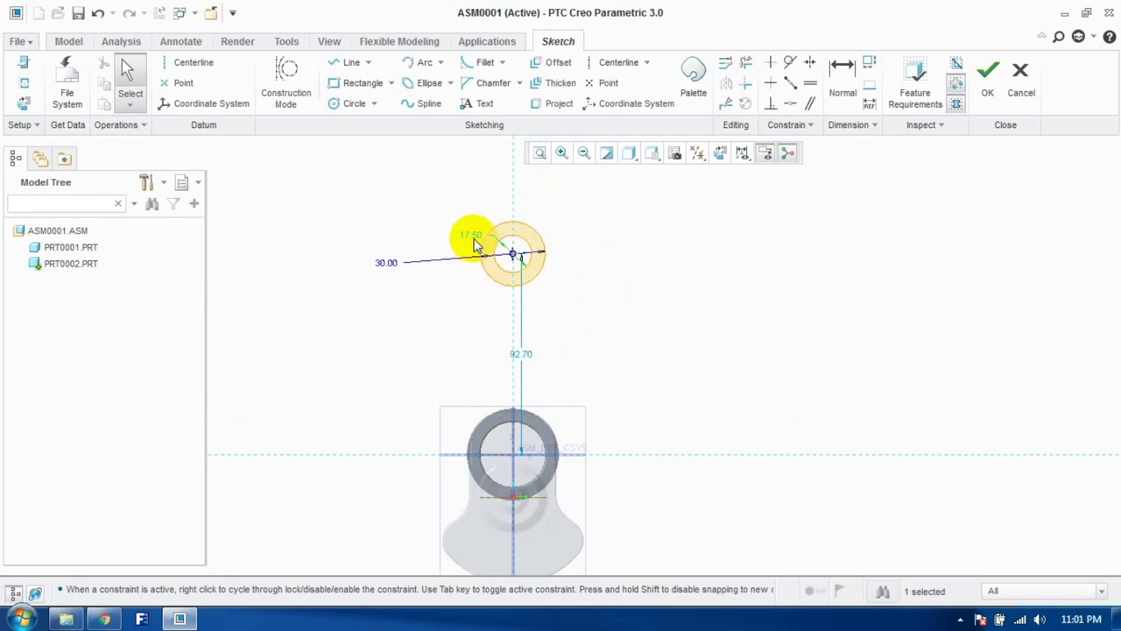
double_click(524, 351)
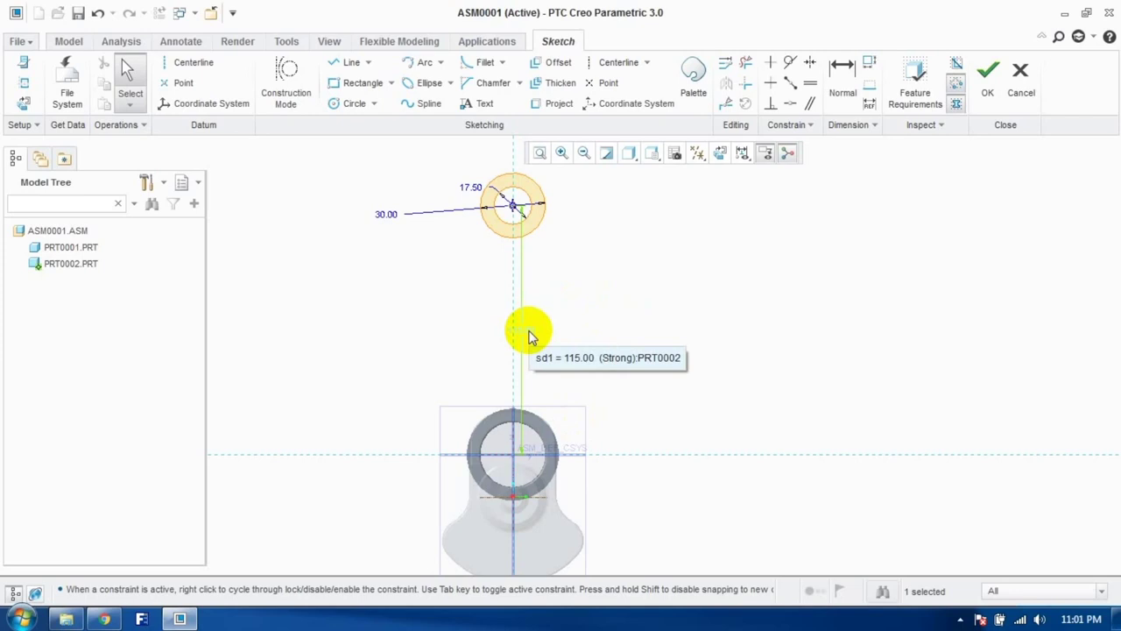
Step: Finish the 30.00/17.50 sketch and extrude it 10 deep as a second ring
click(981, 94)
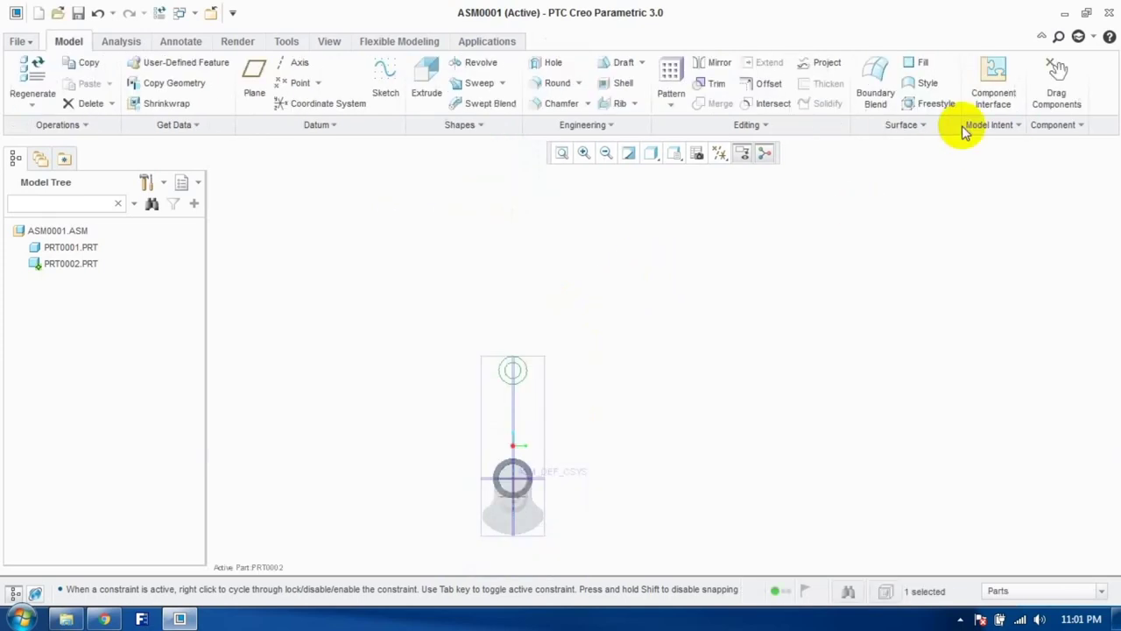
middle_drag(710, 295, 665, 330)
scroll(503, 440, up, 5)
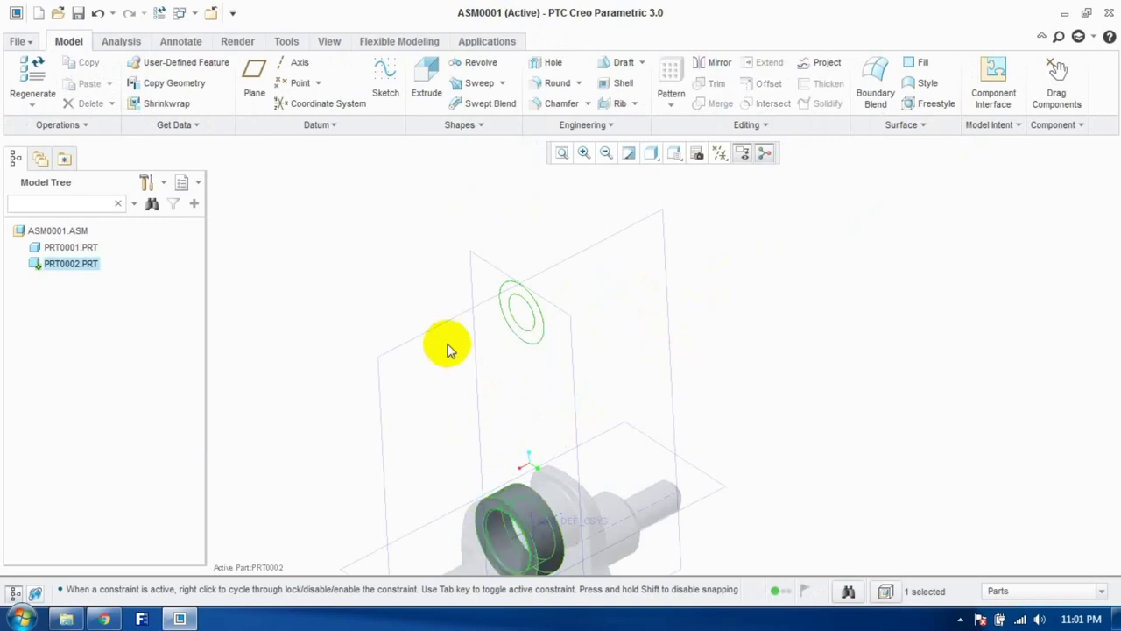
click(422, 81)
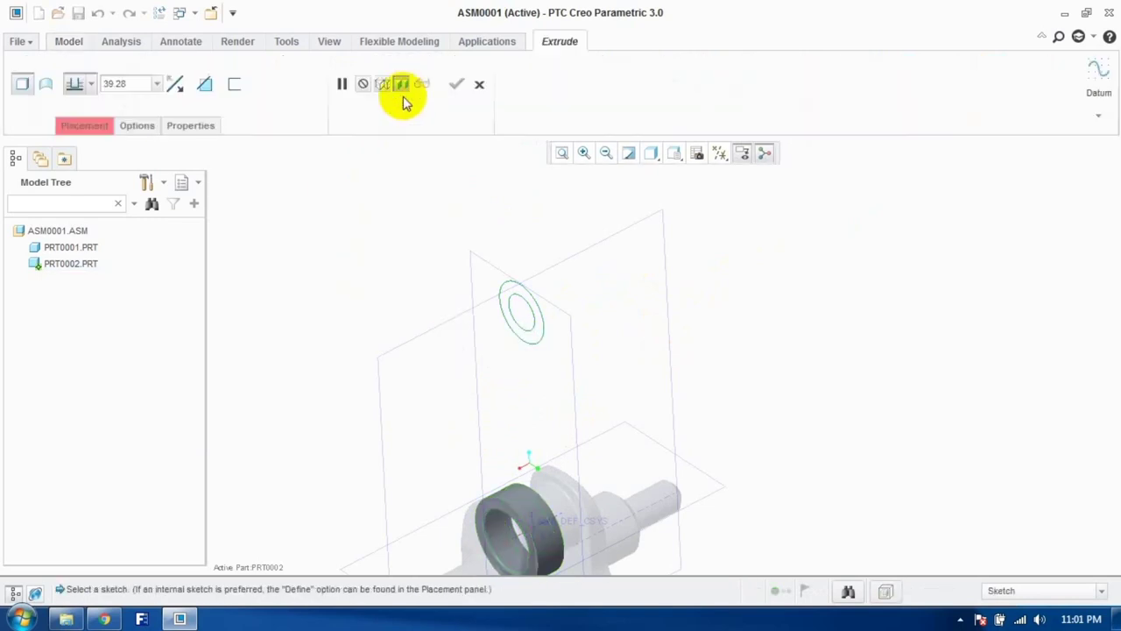
click(527, 334)
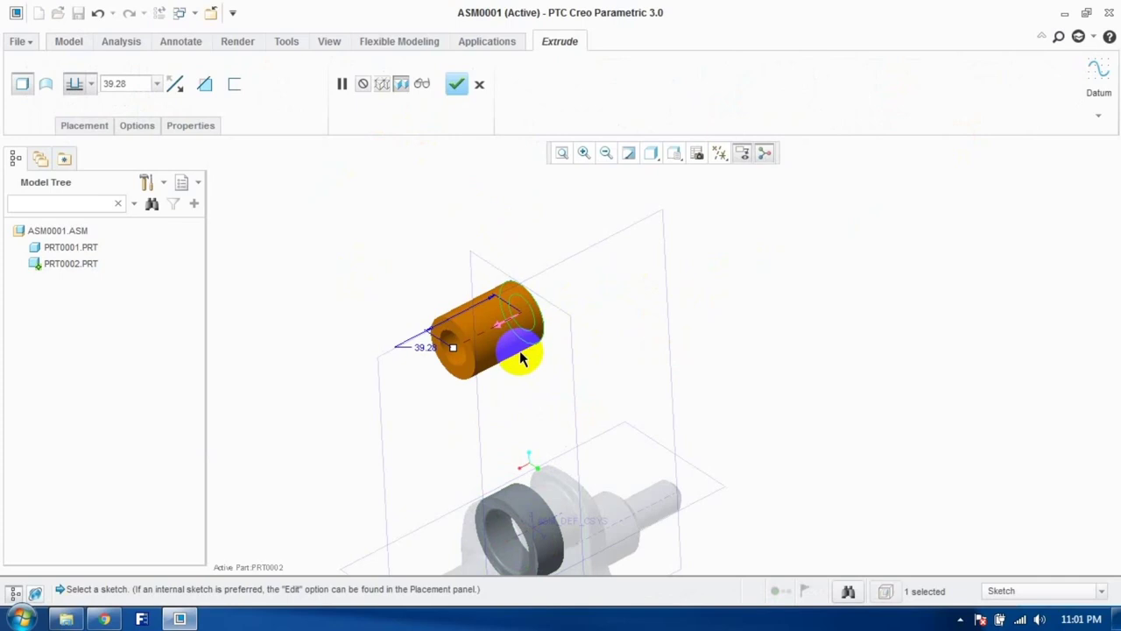
click(133, 85)
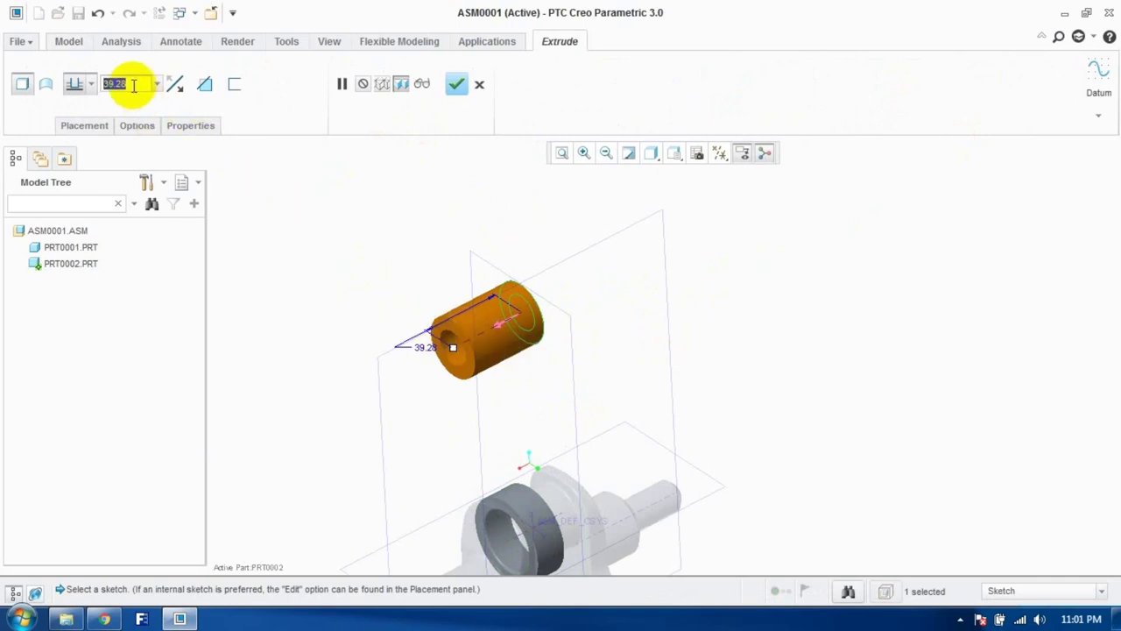
text(10)
key(Return)
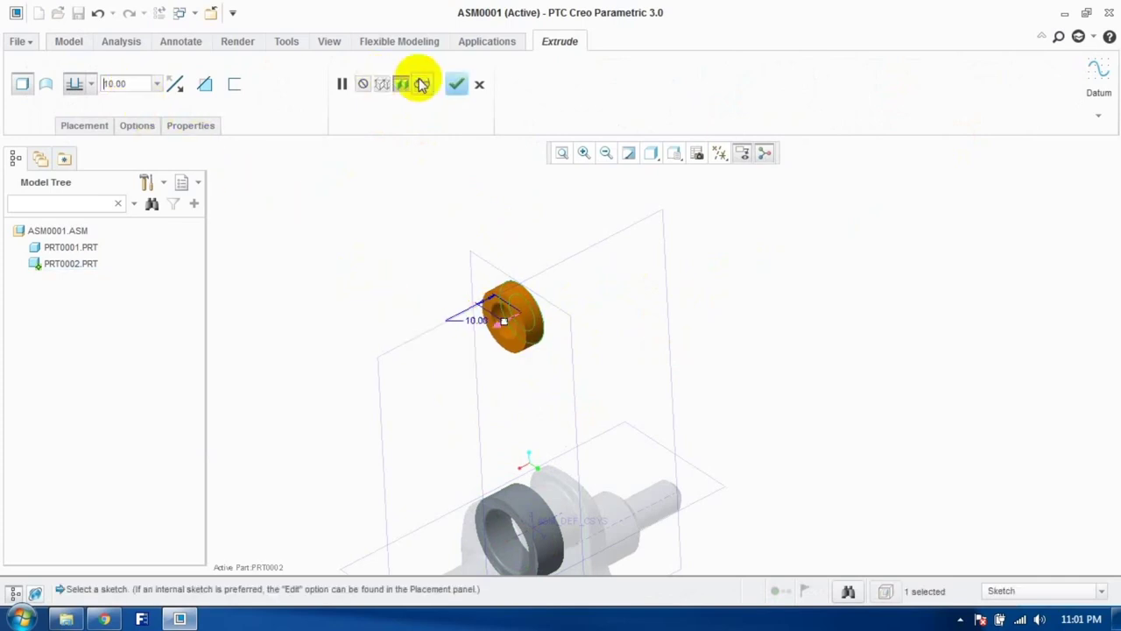
click(456, 84)
middle_drag(566, 342, 561, 308)
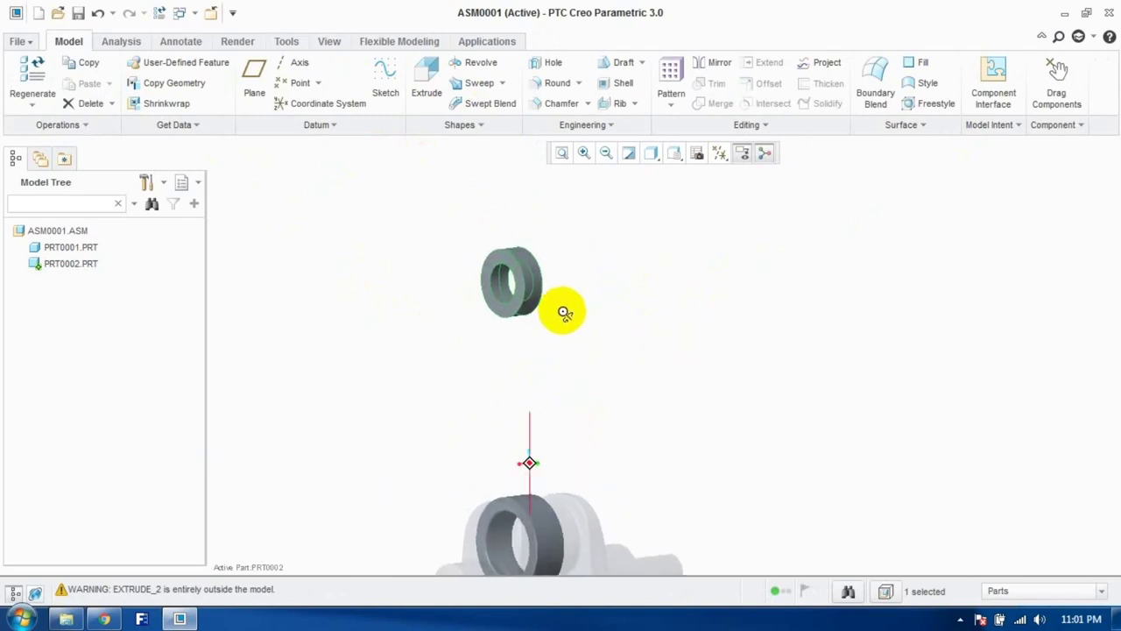
click(636, 332)
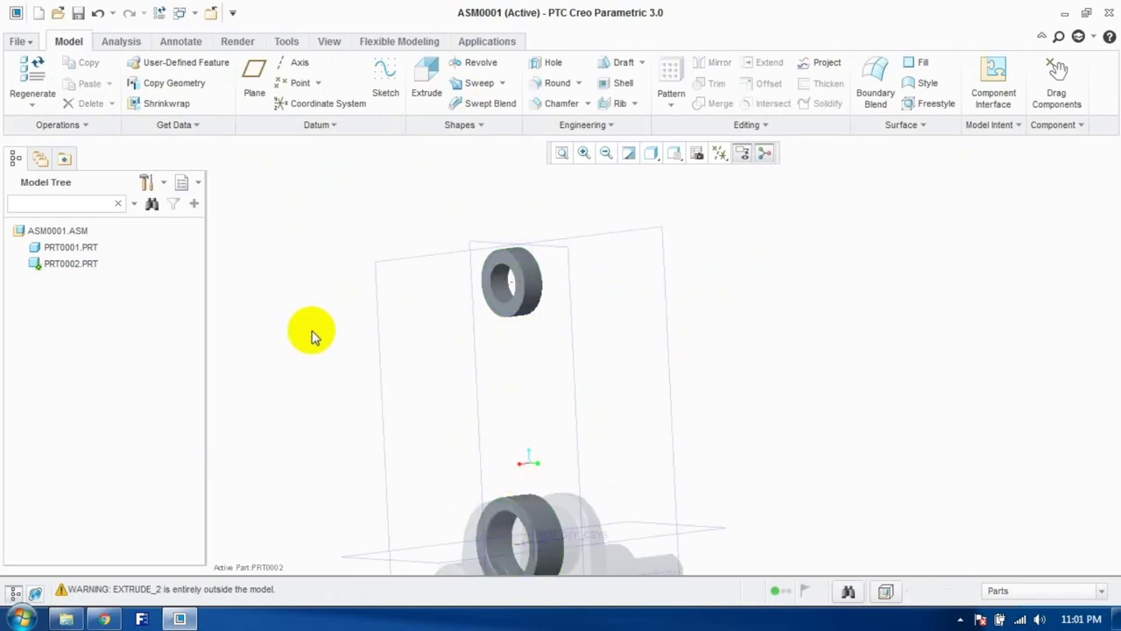
Step: Start a new sketch on the chosen plane of PRT0002
click(386, 87)
middle_drag(526, 227, 666, 291)
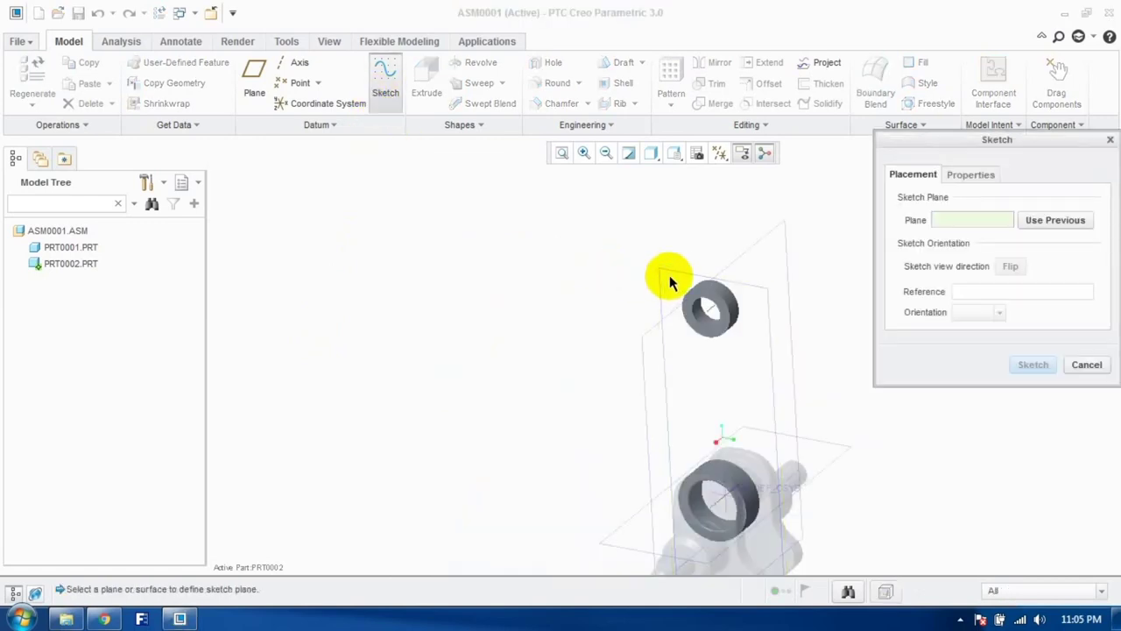
click(670, 280)
click(1033, 364)
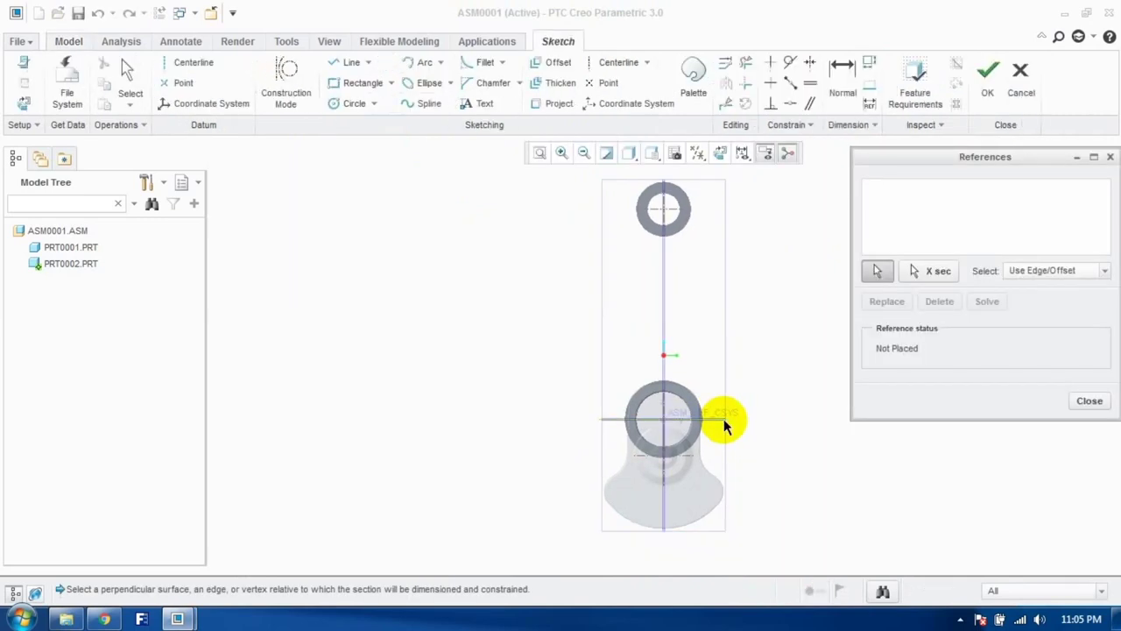
Step: Add surfaces of both rings (Surf:F1 and Surf:F4) as sketch references
scroll(710, 392, down, 2)
scroll(705, 390, up, 6)
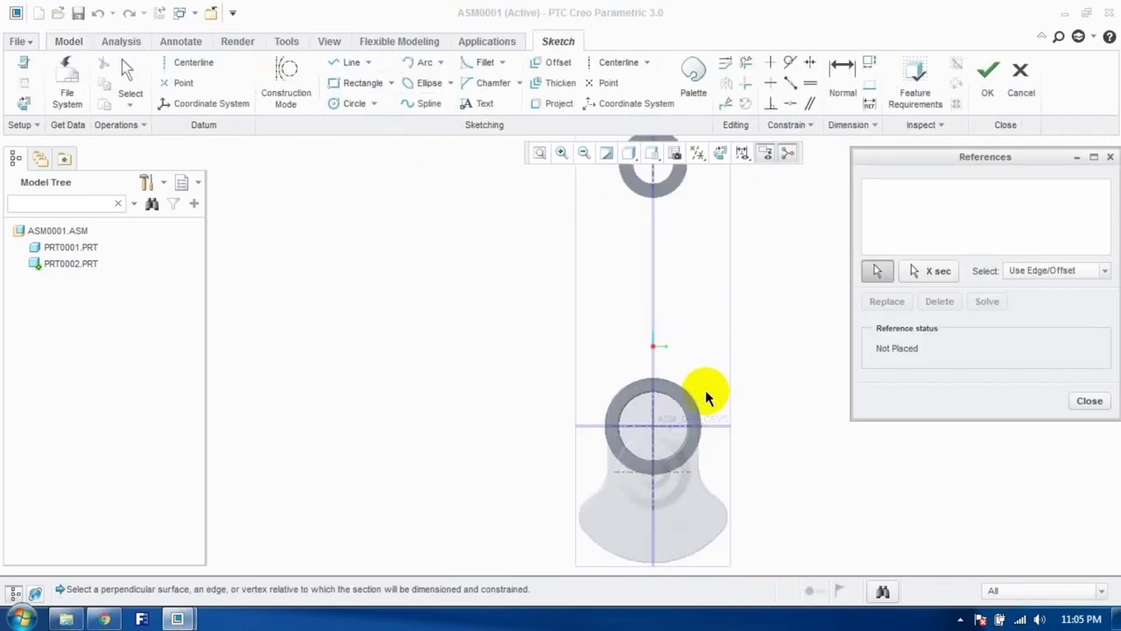
scroll(612, 363, up, 3)
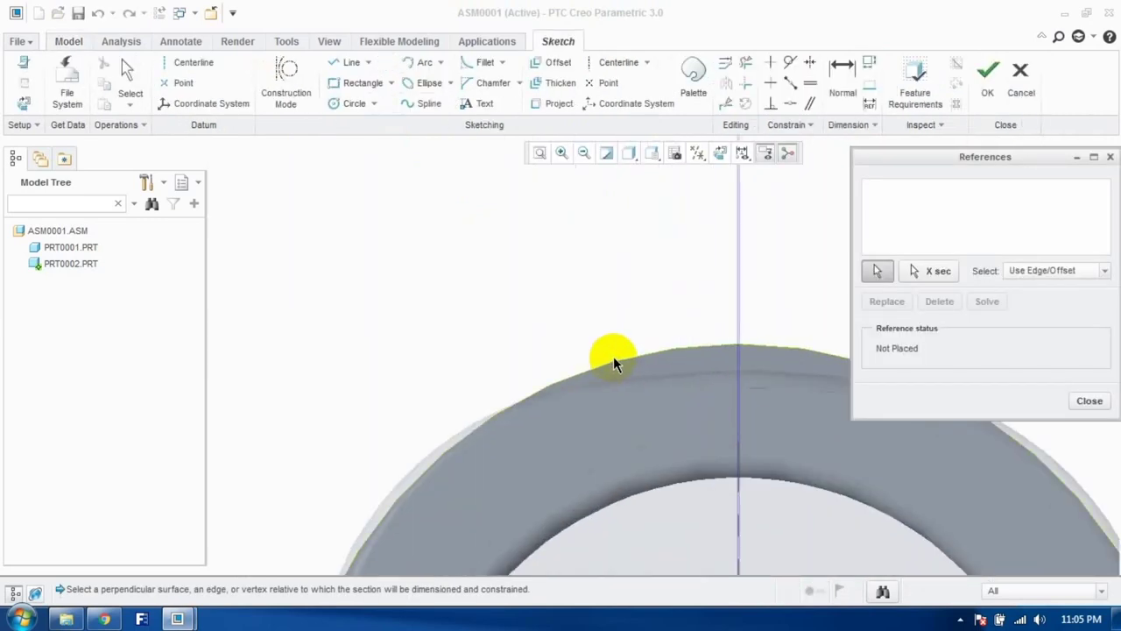
click(613, 355)
scroll(608, 364, down, 5)
scroll(611, 296, up, 2)
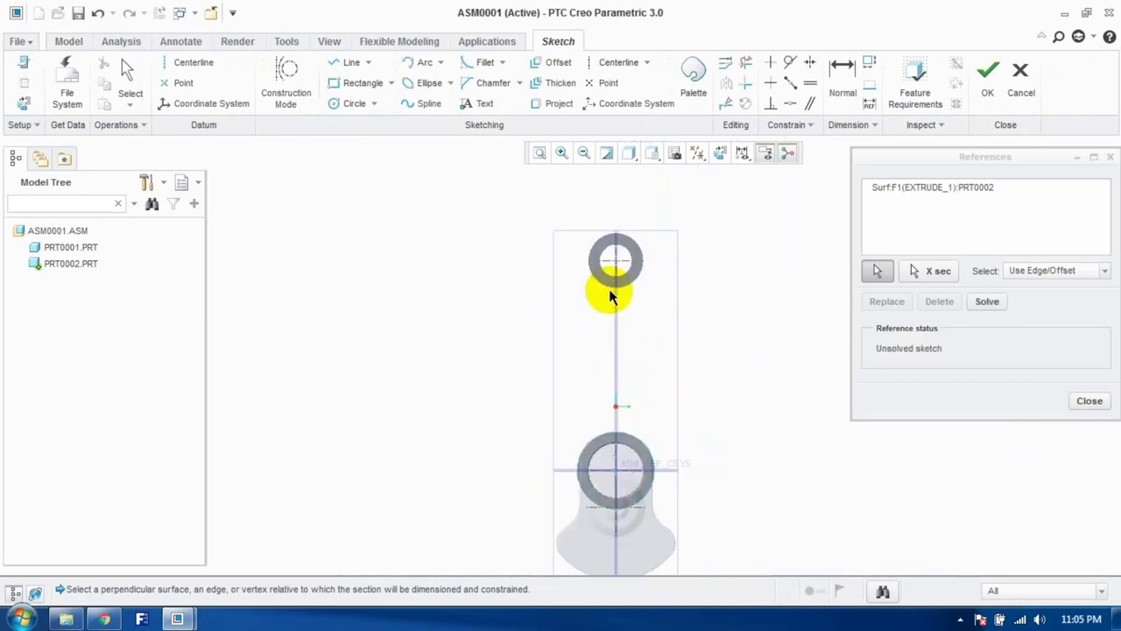
scroll(611, 296, up, 2)
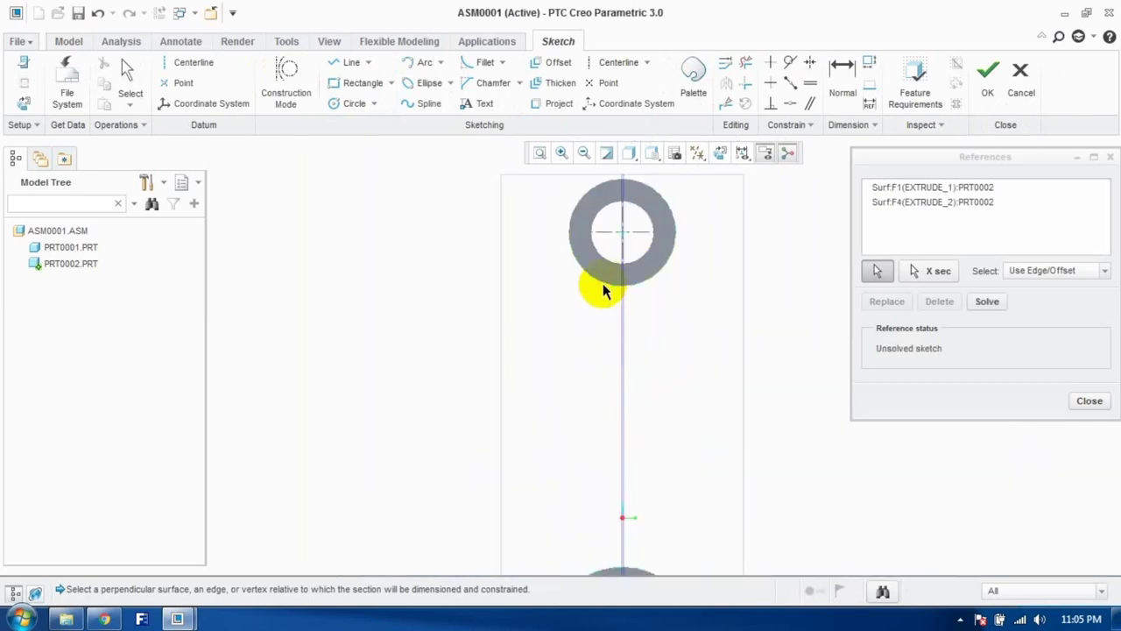
click(605, 252)
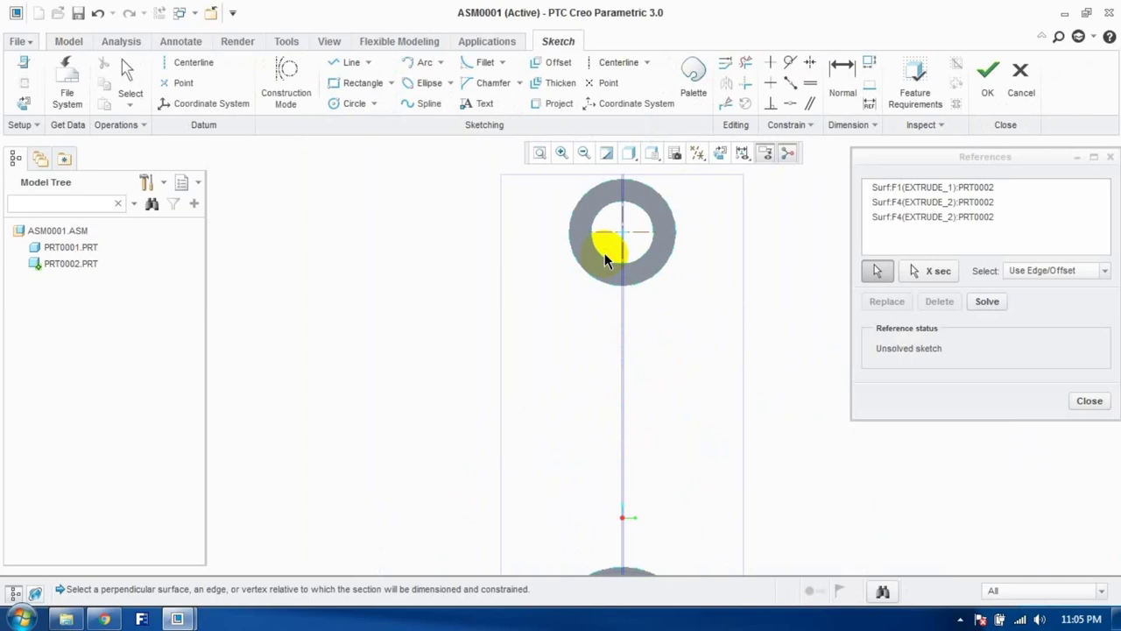
scroll(604, 252, down, 1)
scroll(615, 269, down, 3)
click(1088, 403)
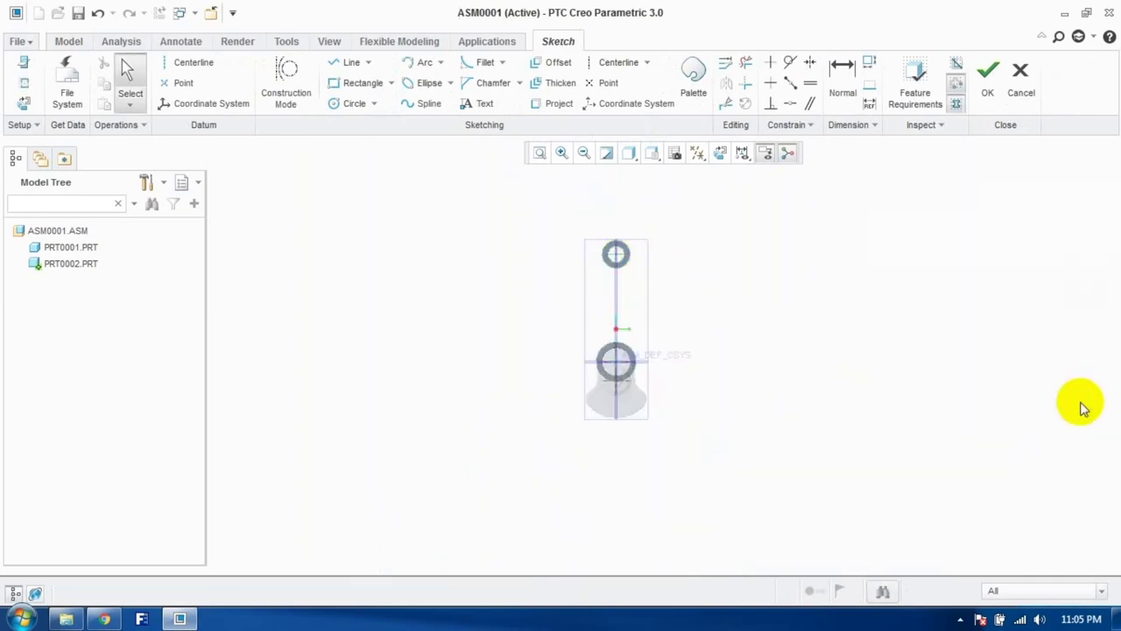
Step: Draw a line beside the rings, constrained vertical and tangent to both
click(342, 103)
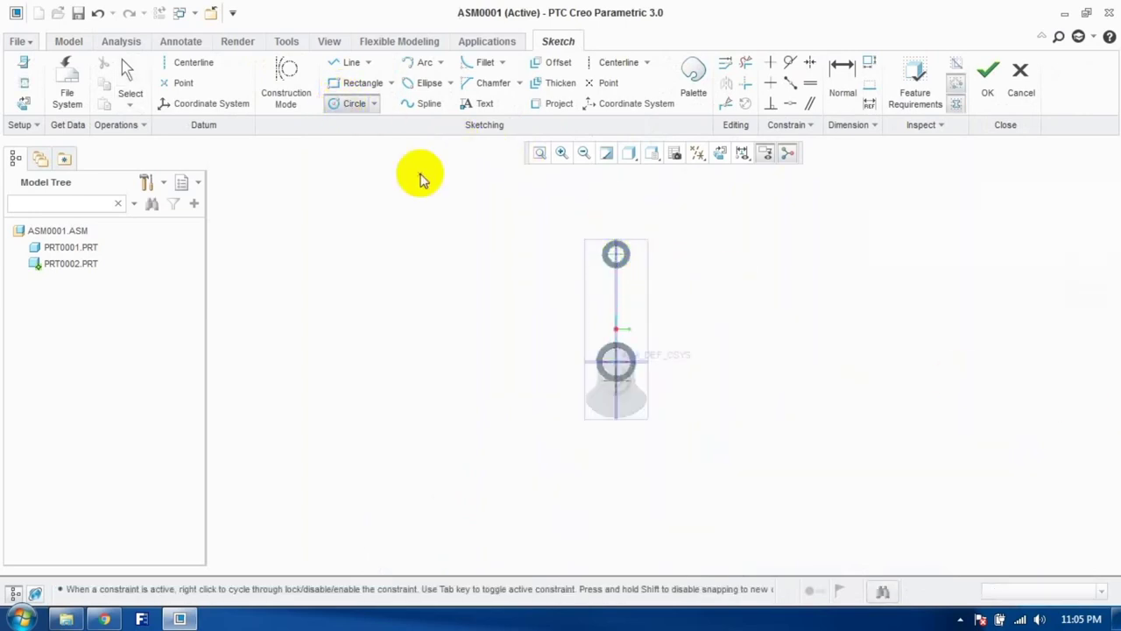
scroll(618, 267, up, 2)
click(634, 246)
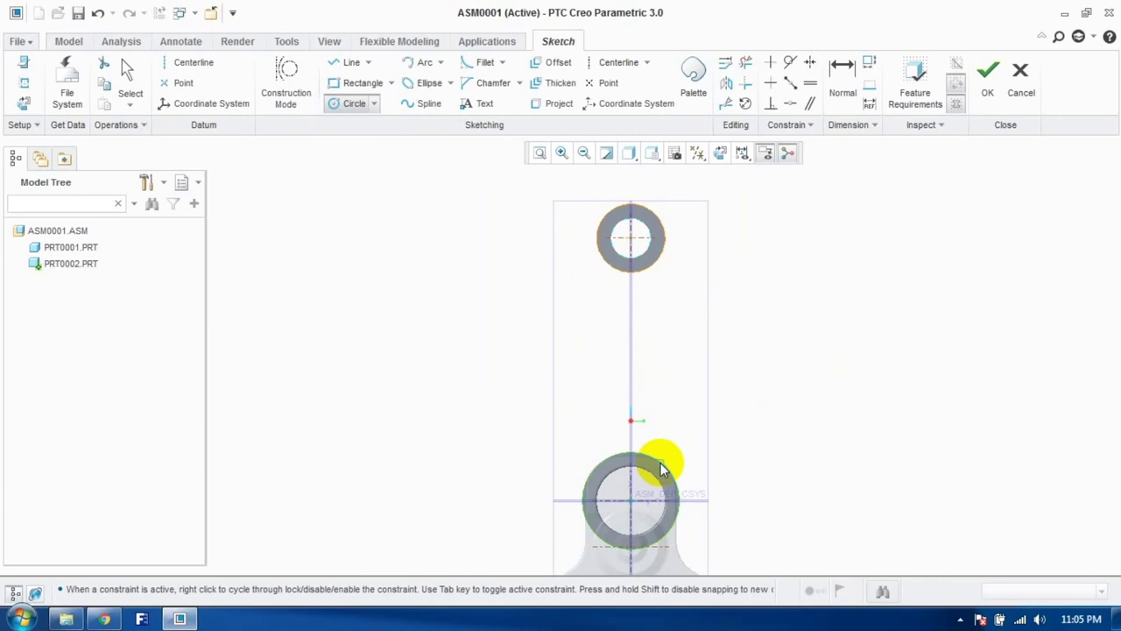
click(350, 63)
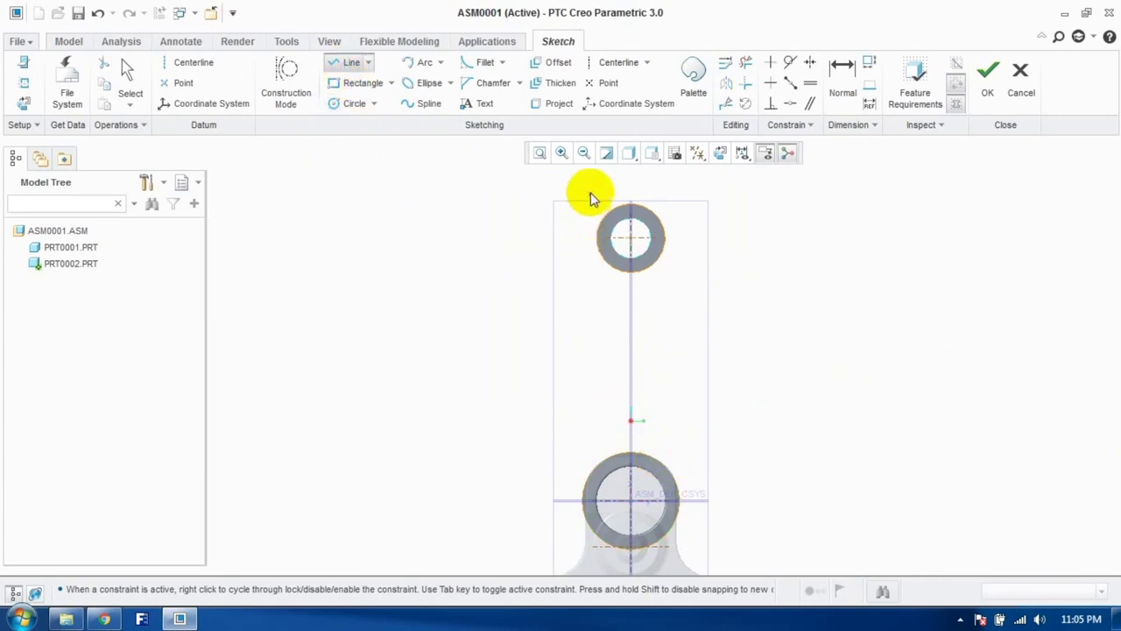
click(576, 541)
click(368, 63)
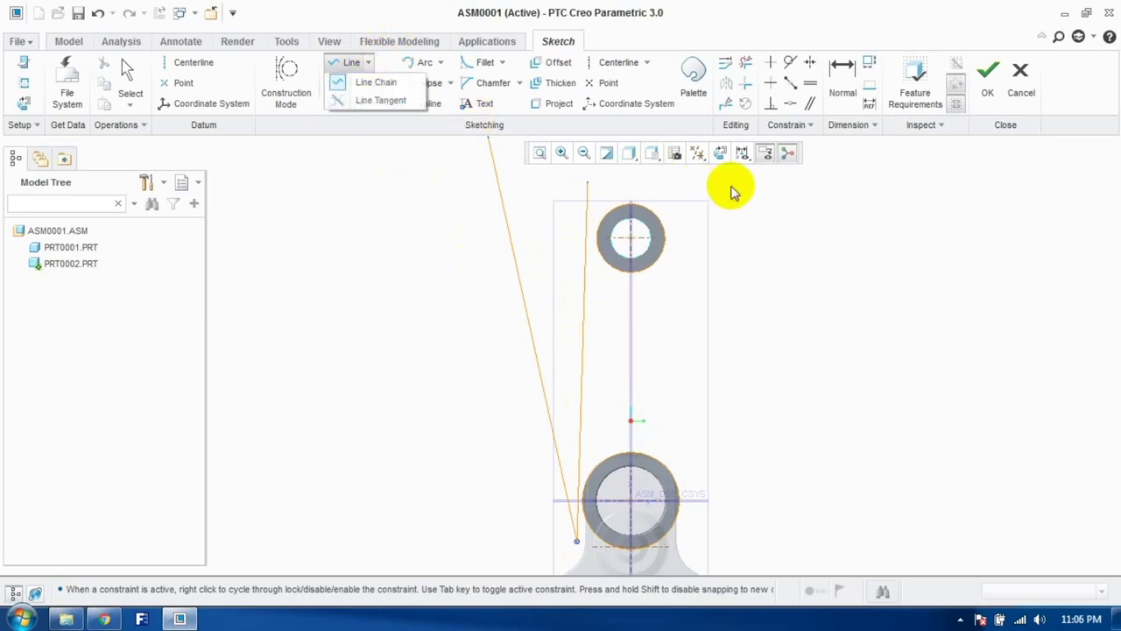
click(349, 65)
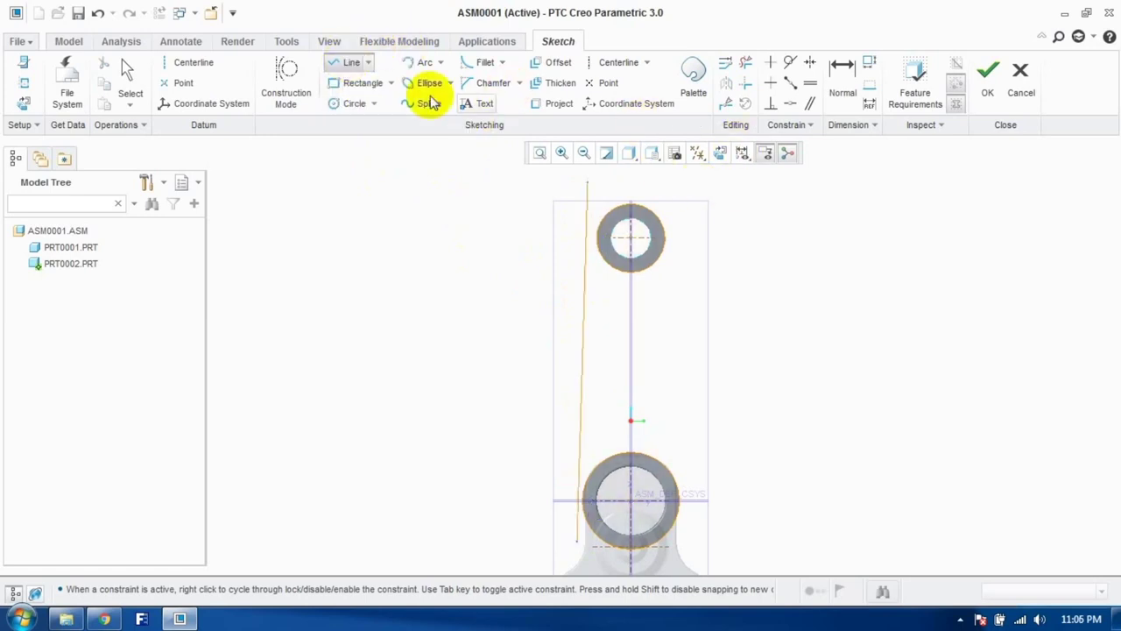
click(771, 67)
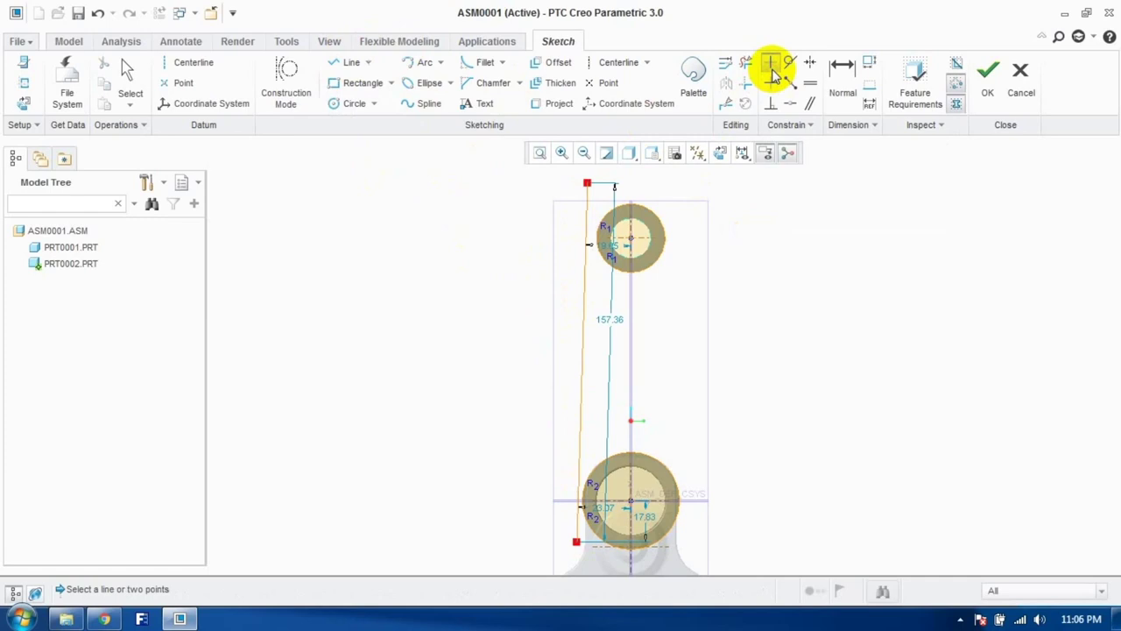
click(581, 355)
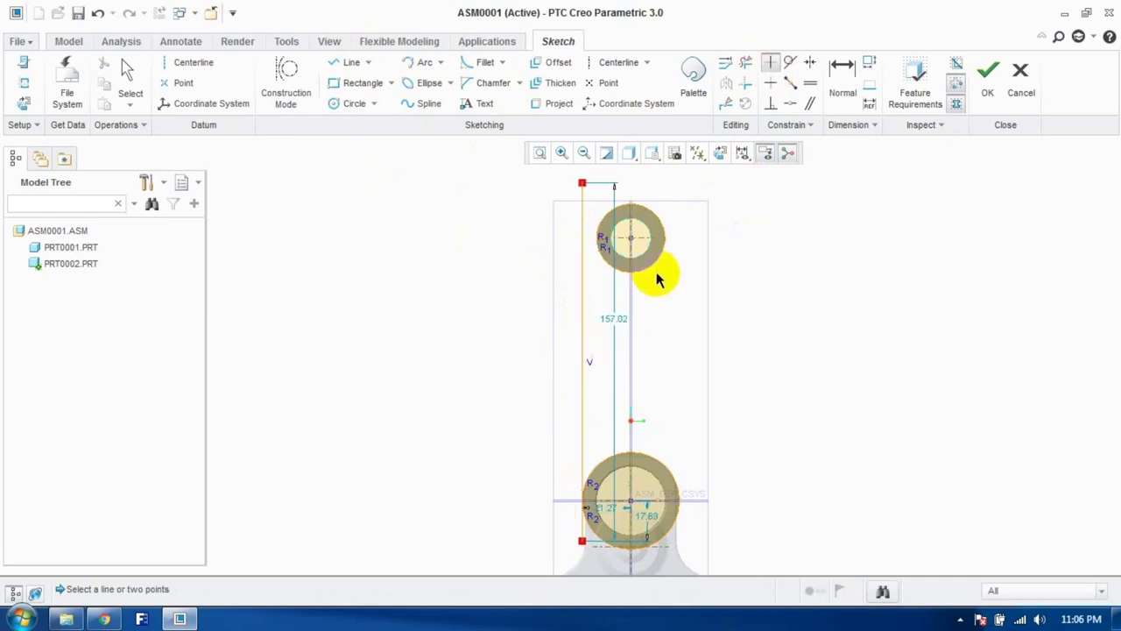
click(790, 63)
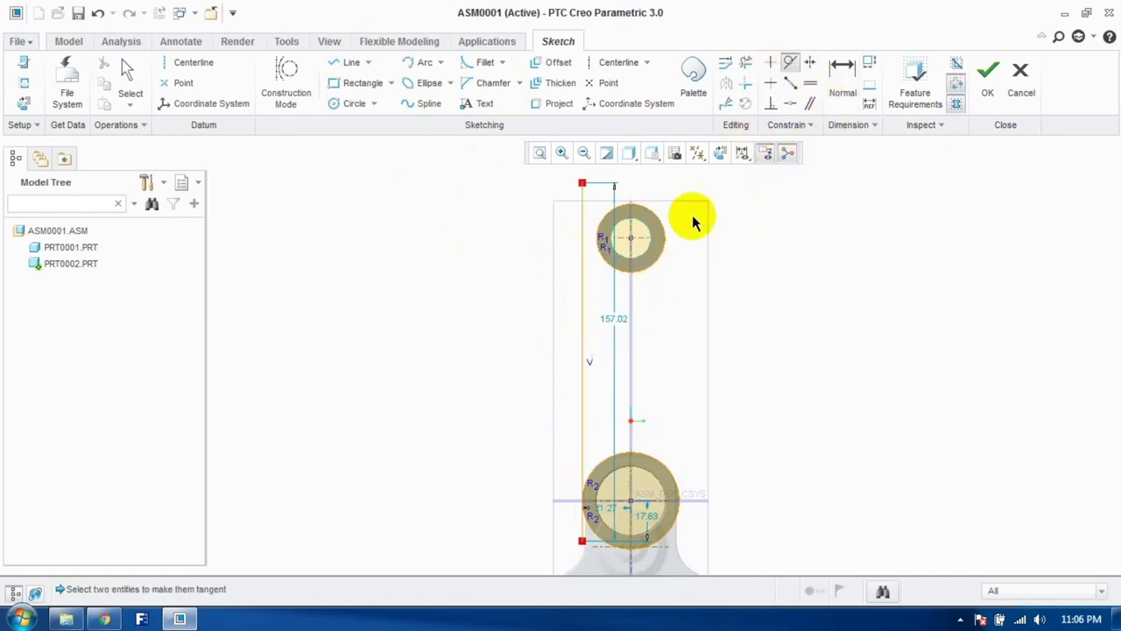
click(582, 296)
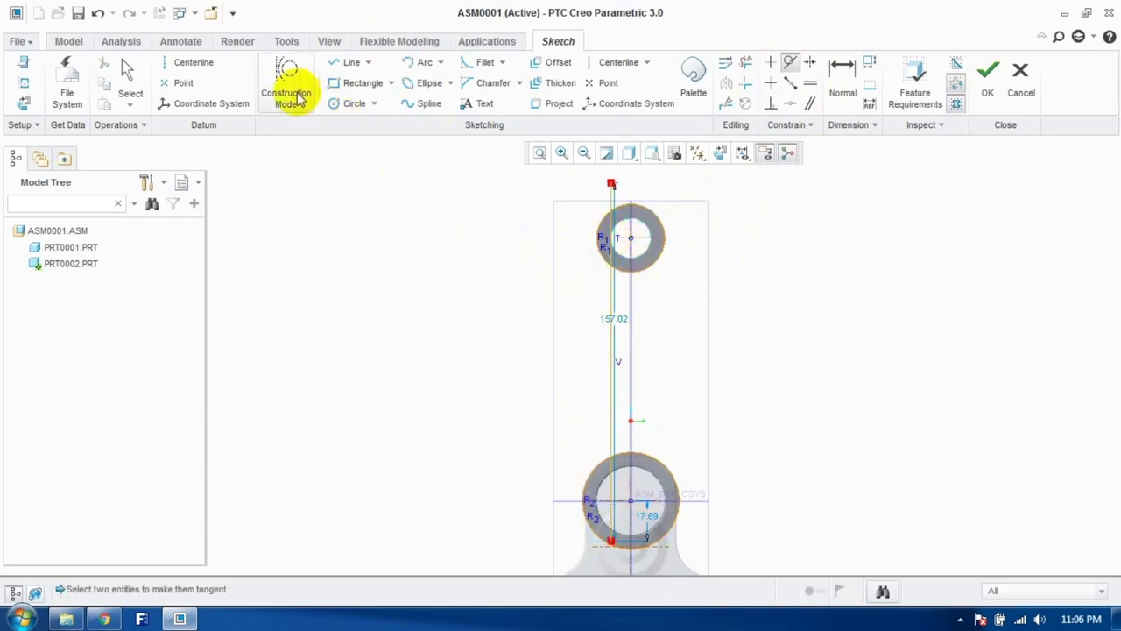
Step: Add a vertical centerline through the ring centres and mirror the line across it
click(193, 63)
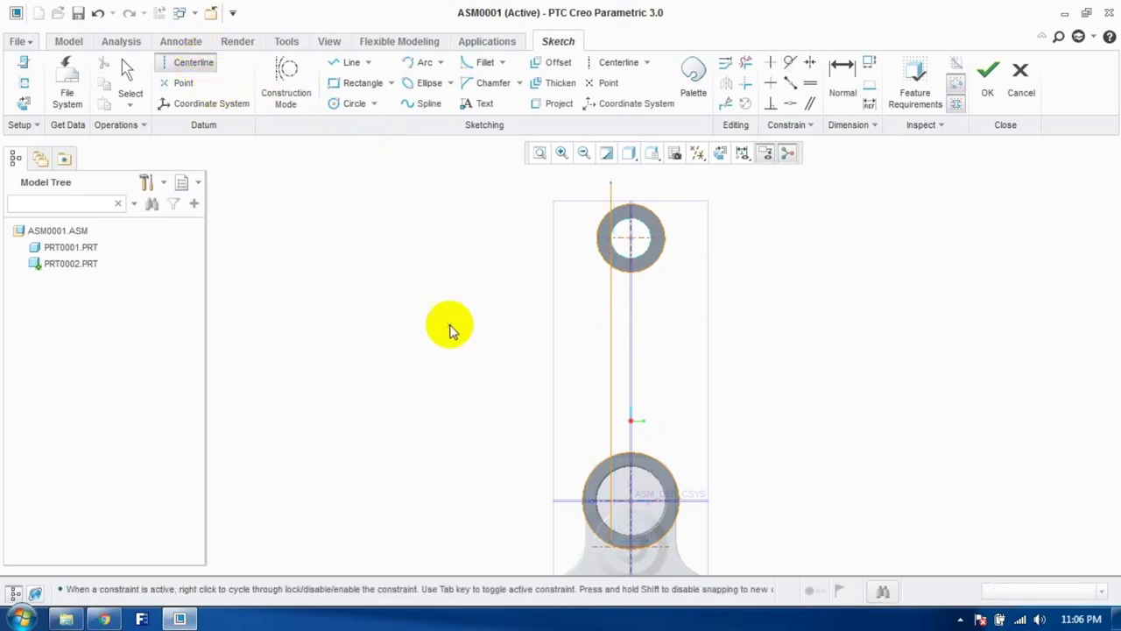
click(632, 326)
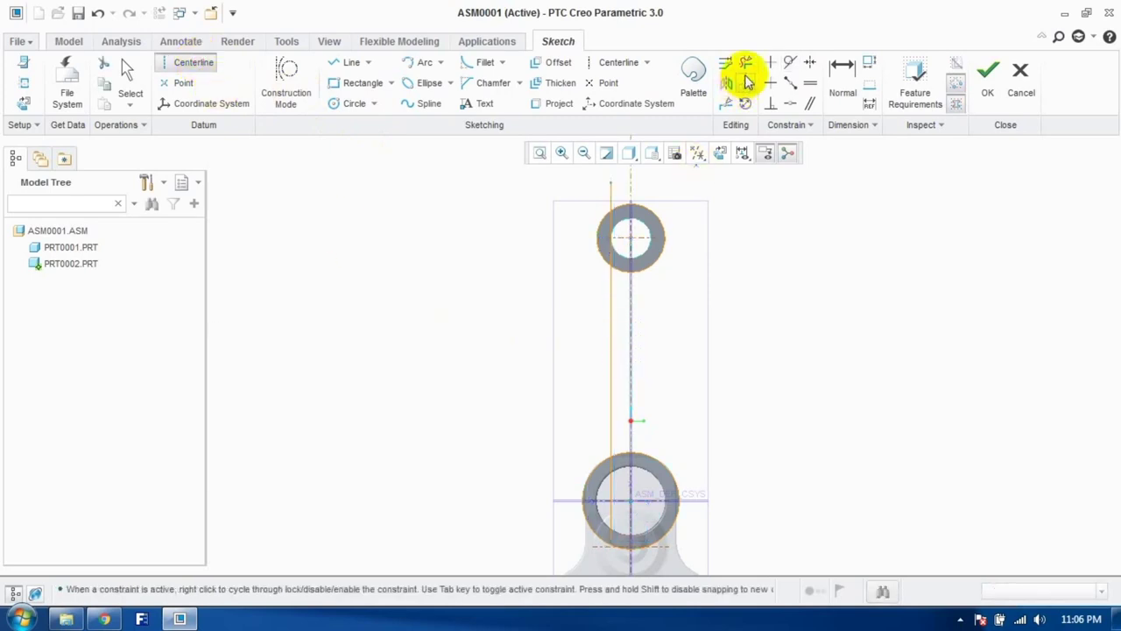
click(131, 77)
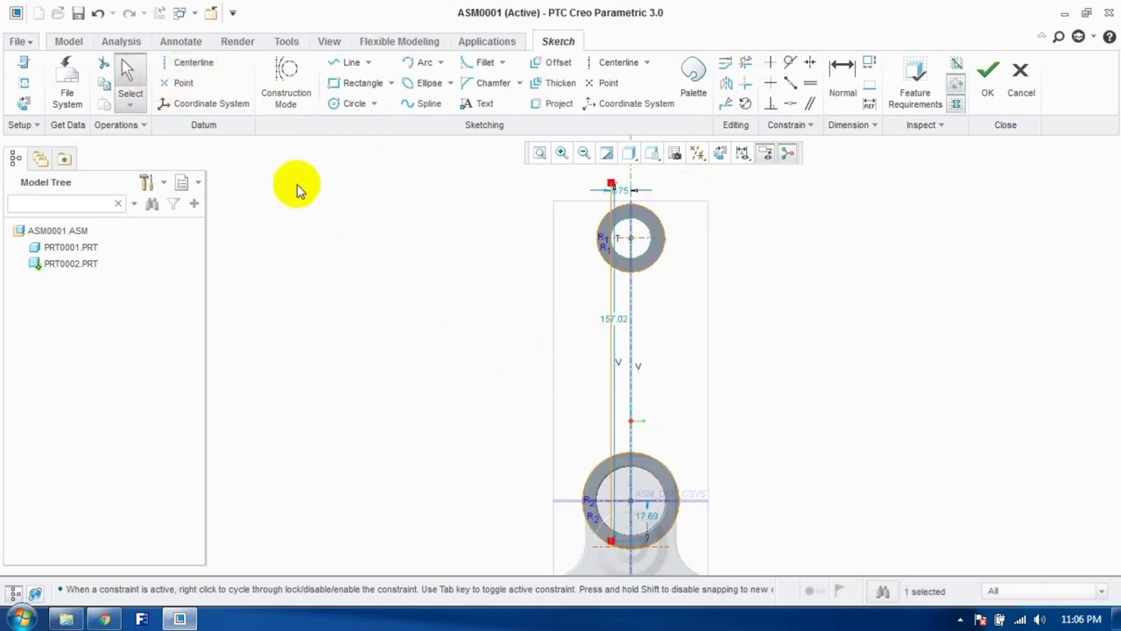
click(727, 84)
click(631, 299)
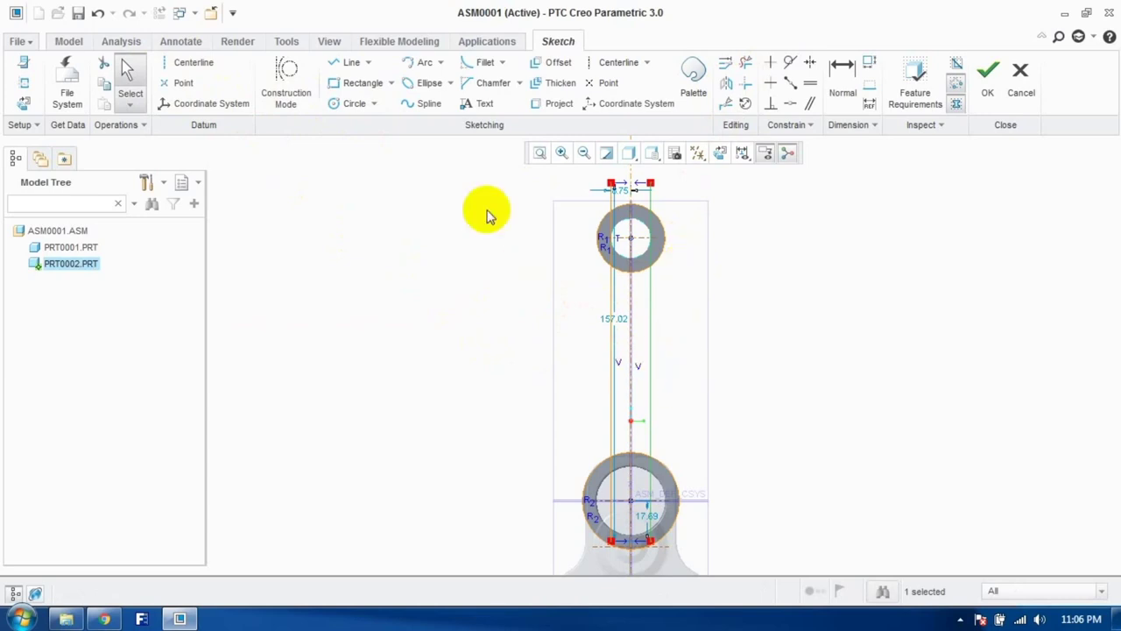
Step: Trim excess line and arc segments at both rings and complete the shank sketch
click(746, 63)
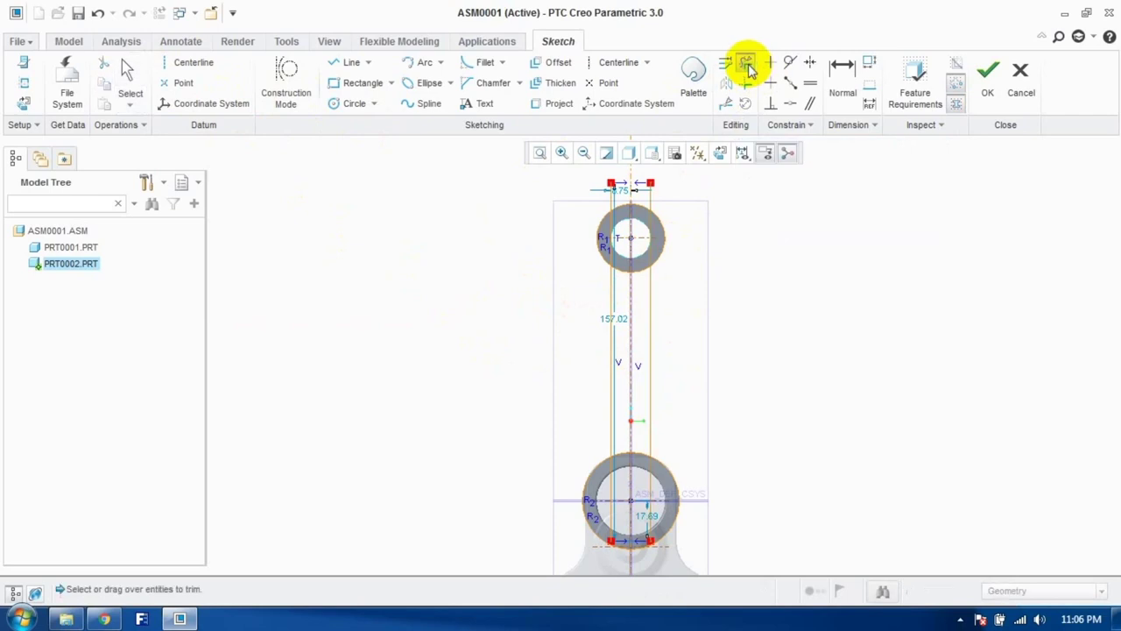
drag(589, 189, 652, 204)
click(613, 239)
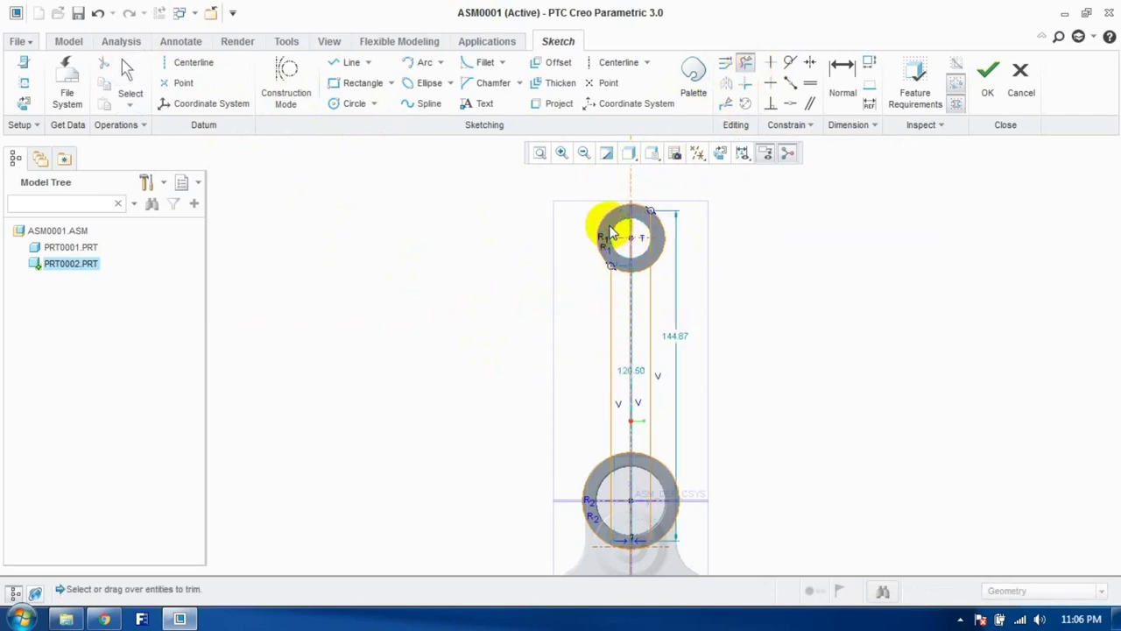
click(665, 257)
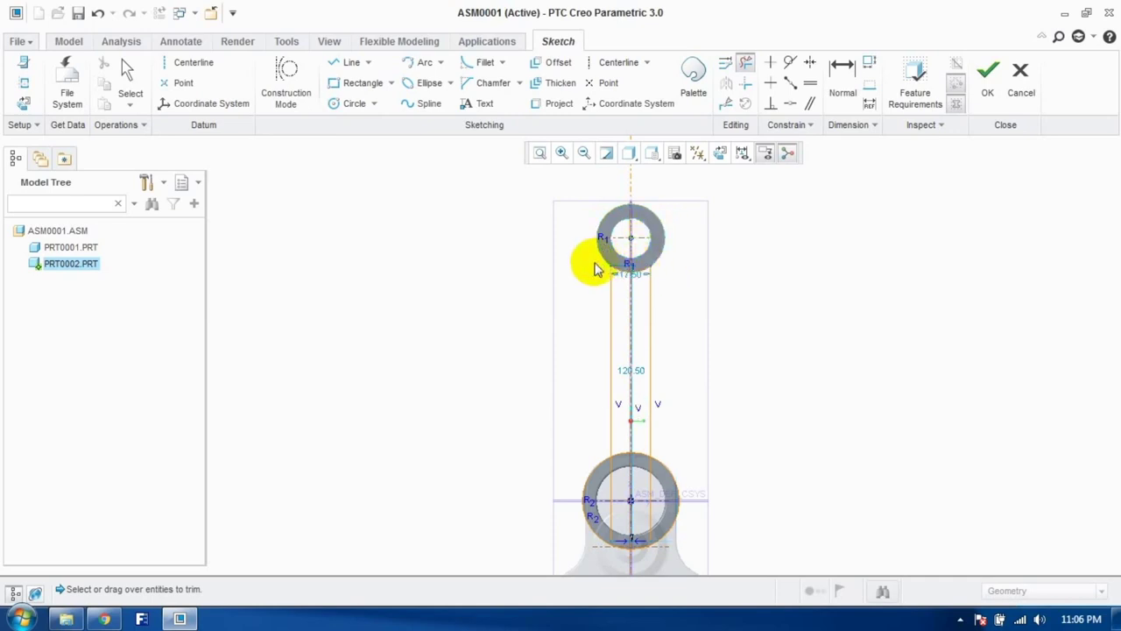
scroll(630, 425, down, 3)
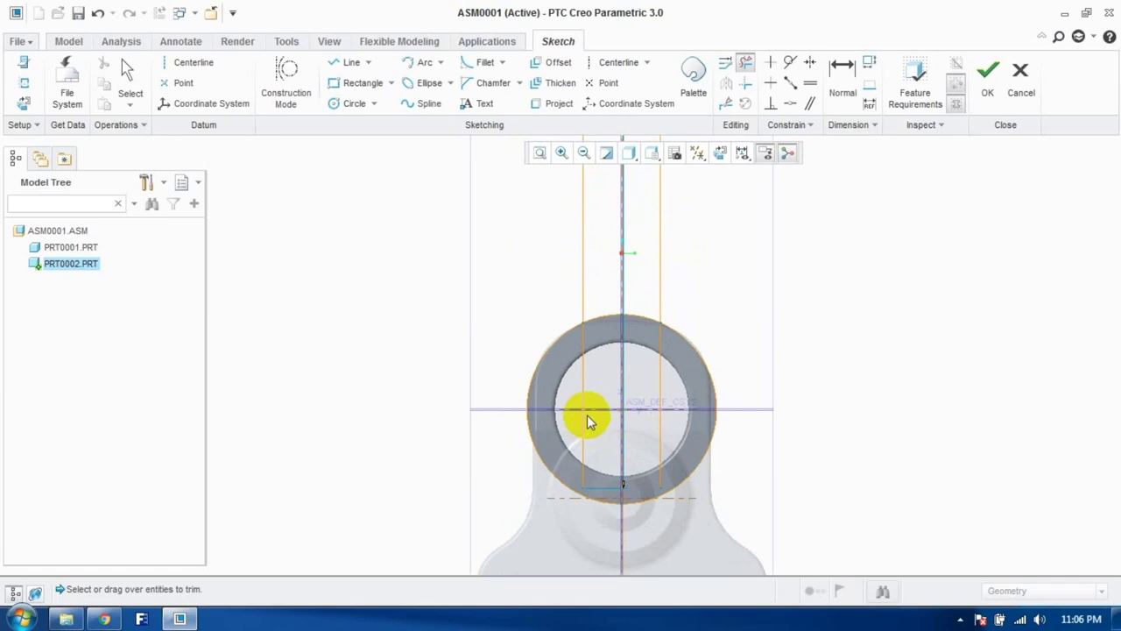
click(585, 417)
click(660, 396)
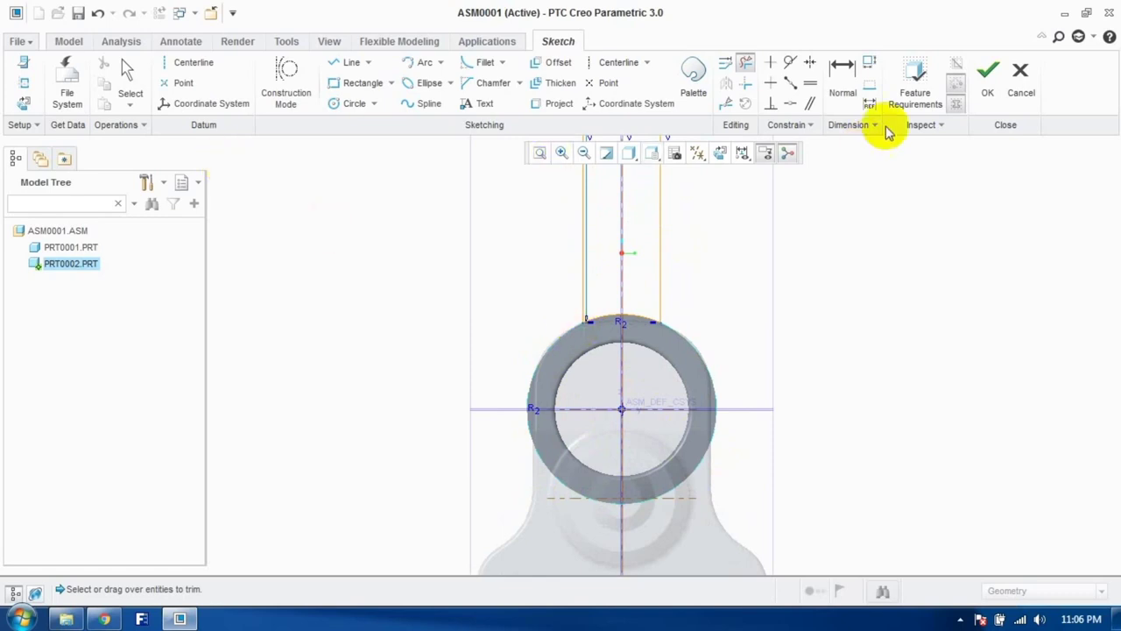
click(130, 76)
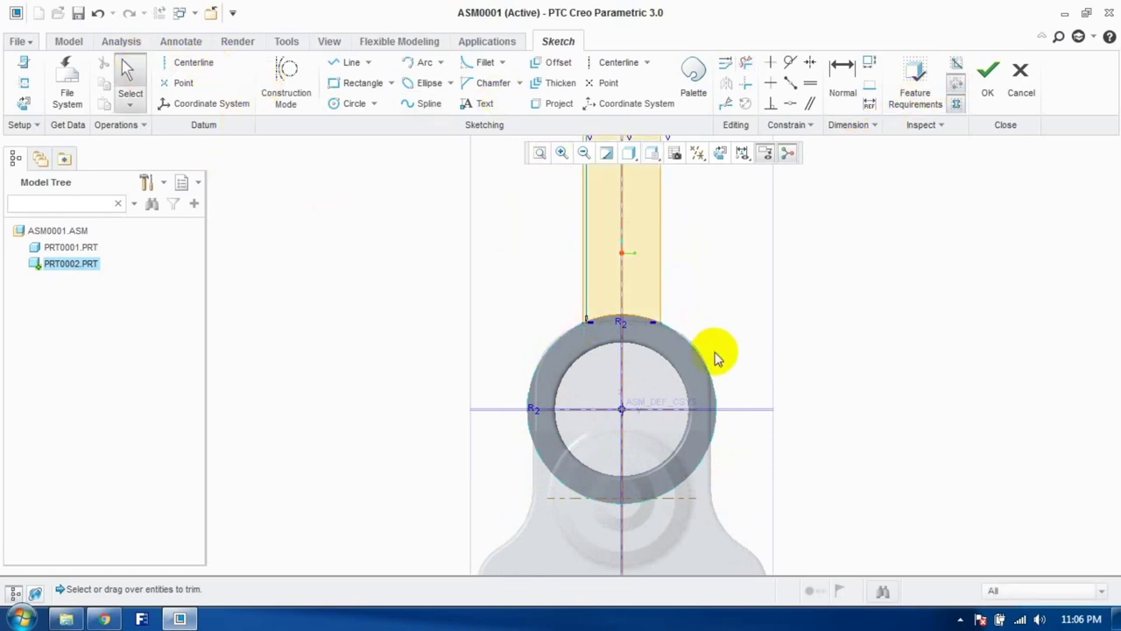
scroll(718, 354, down, 5)
click(981, 77)
mouse_move(866, 243)
middle_down()
mouse_move(801, 236)
mouse_move(736, 289)
middle_up()
Step: Extrude the con-rod shank sketch 7.50 deep, declining the cancel prompt
scroll(700, 324, up, 5)
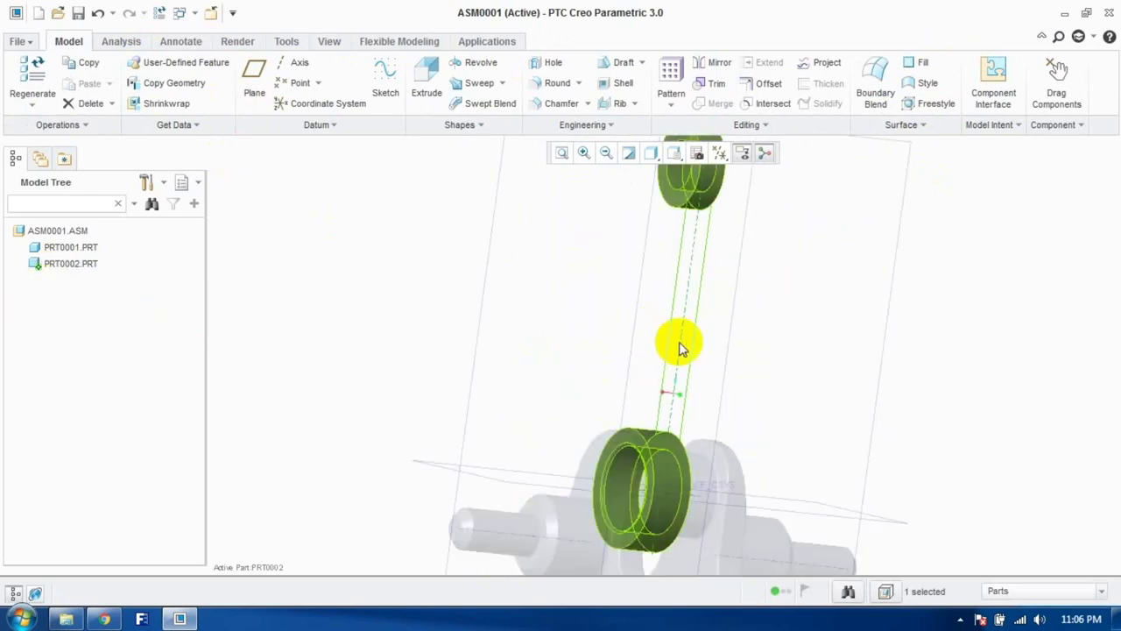
click(426, 79)
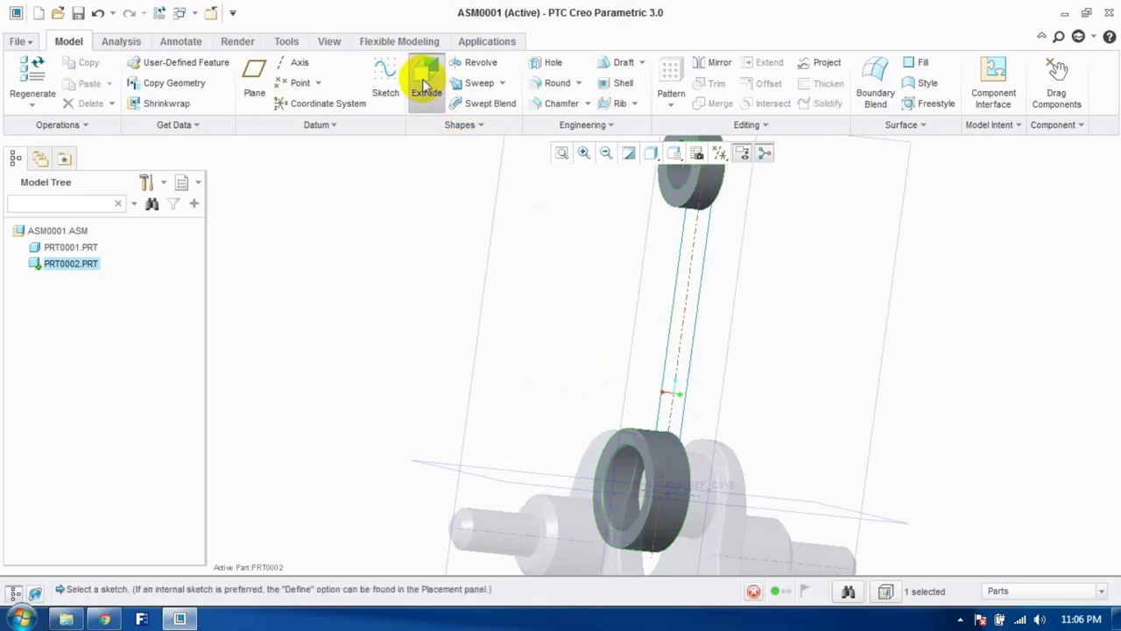
click(694, 353)
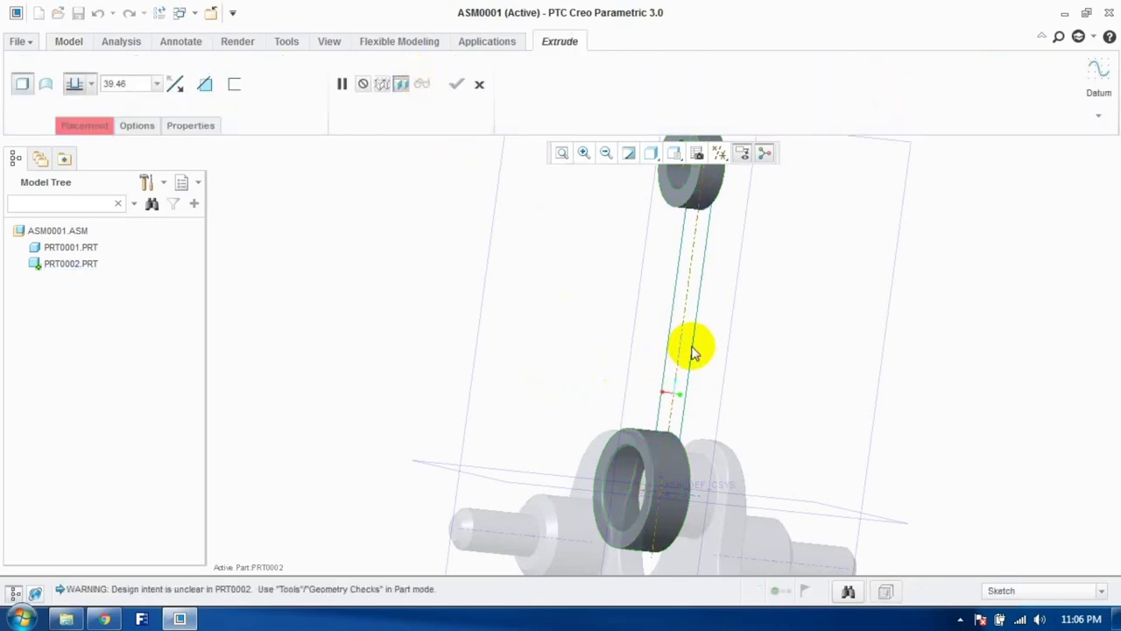
text(7.5)
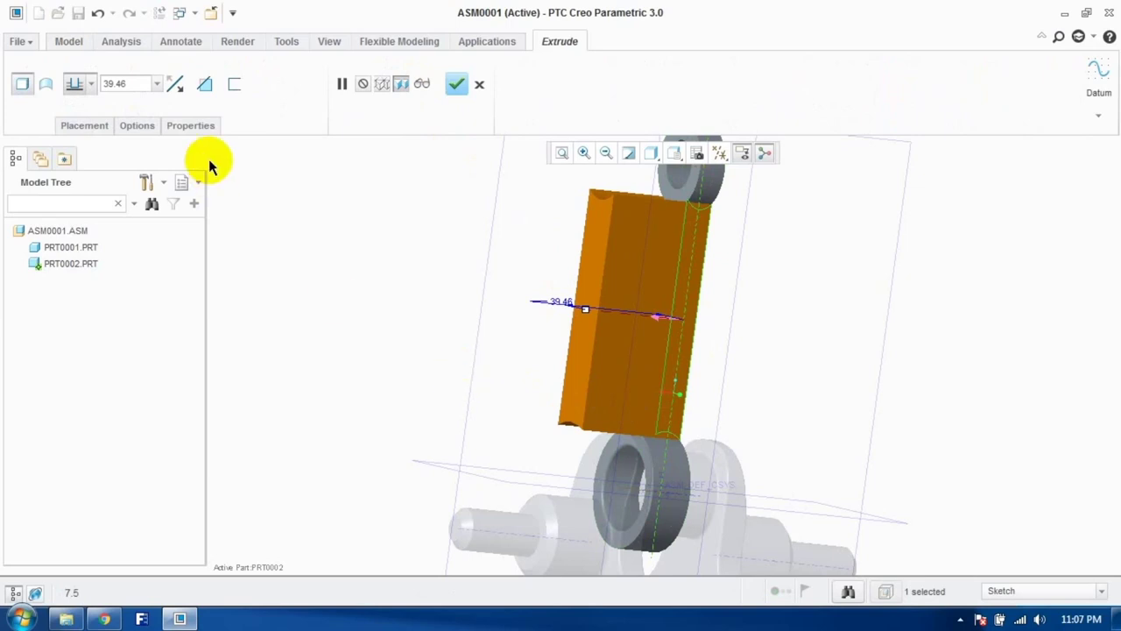
click(143, 77)
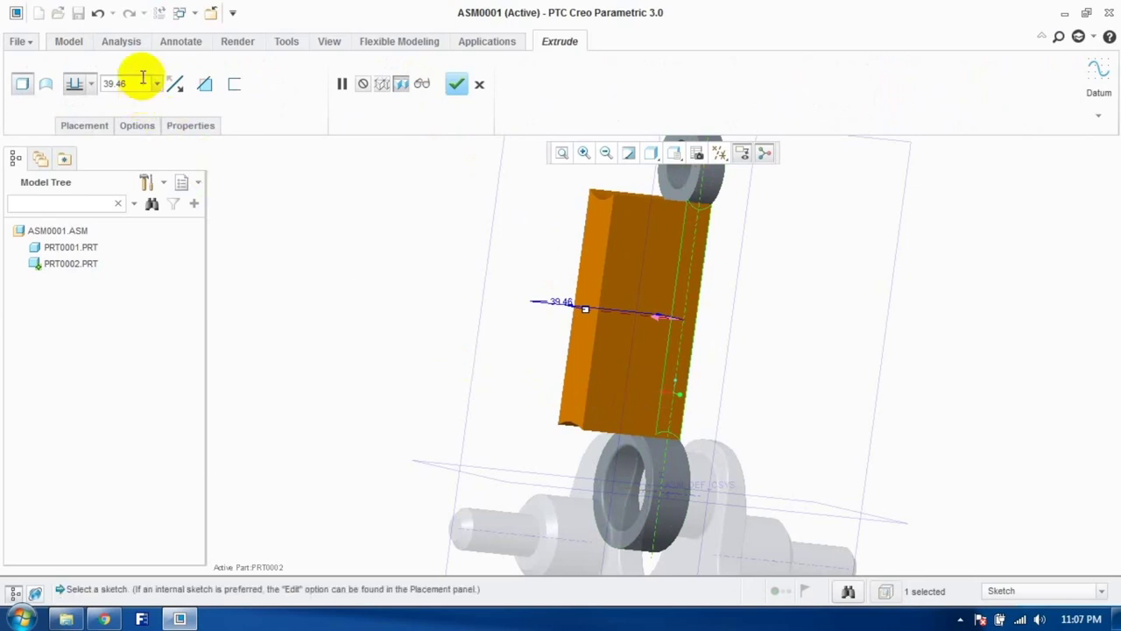
text(7.5)
key(Return)
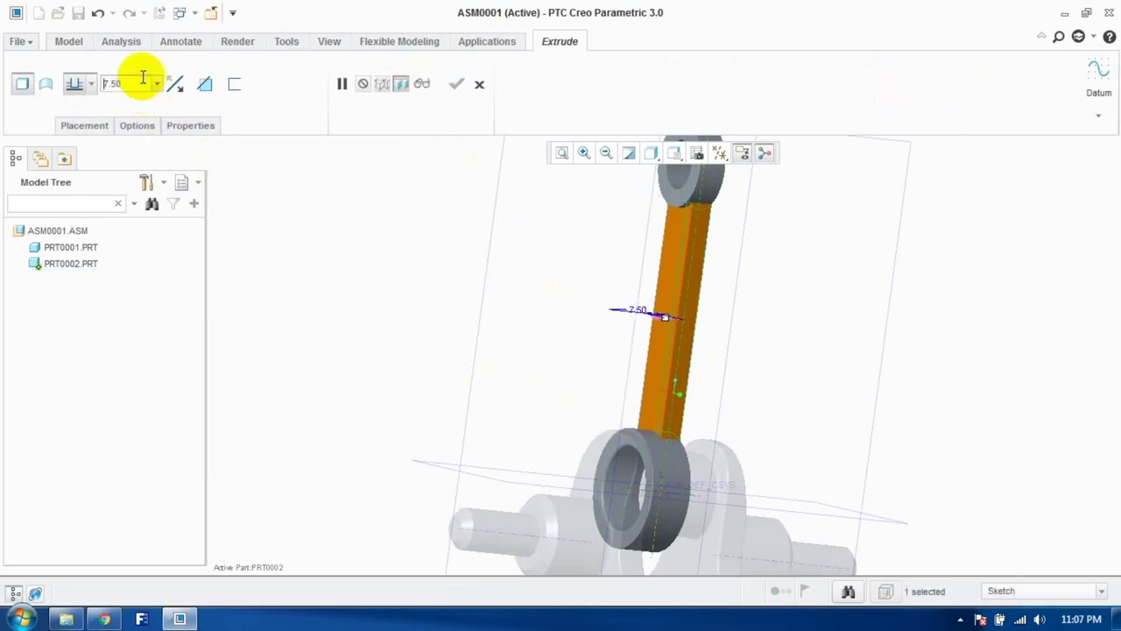
click(478, 84)
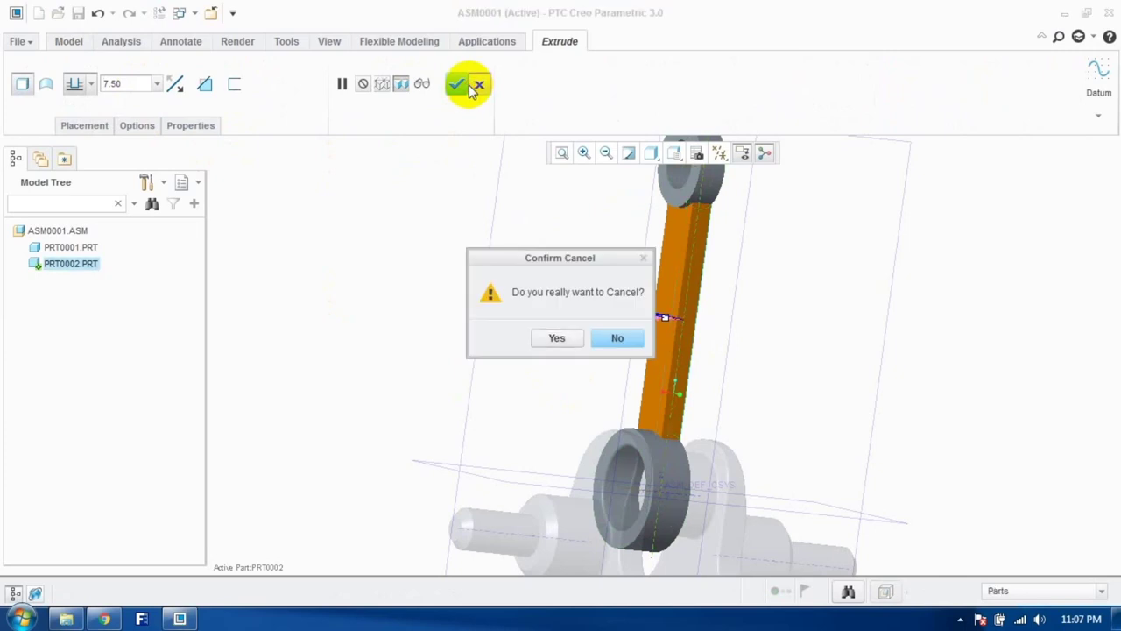
click(606, 350)
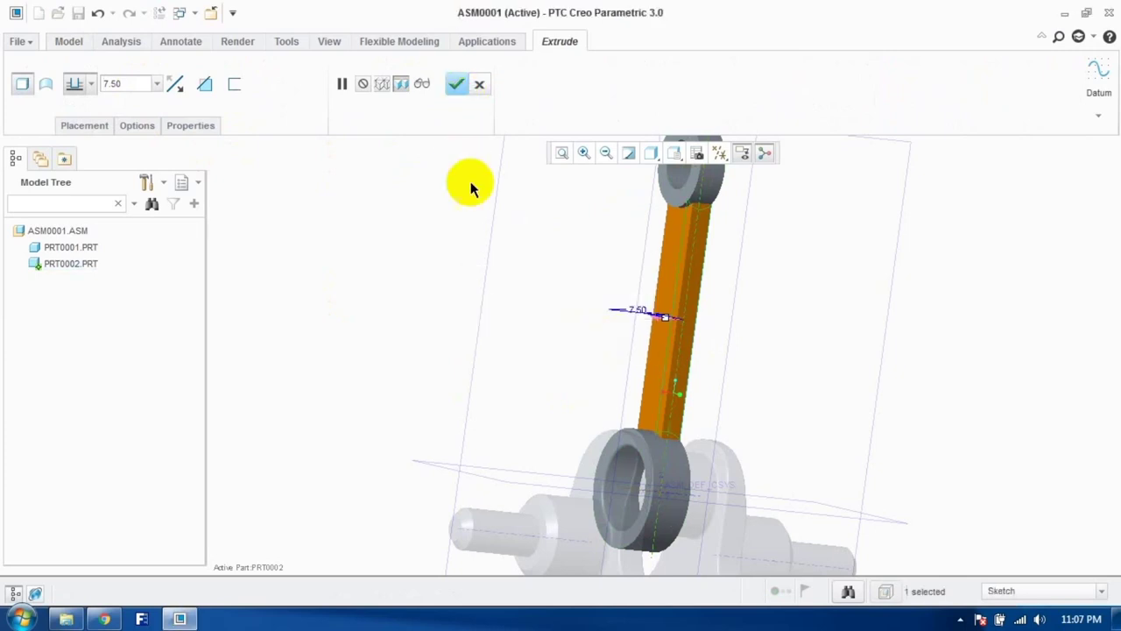
click(456, 84)
middle_drag(608, 333, 734, 257)
Step: Round the shank-to-eye edges on both sides of the shank with a 40.00 radius
click(526, 355)
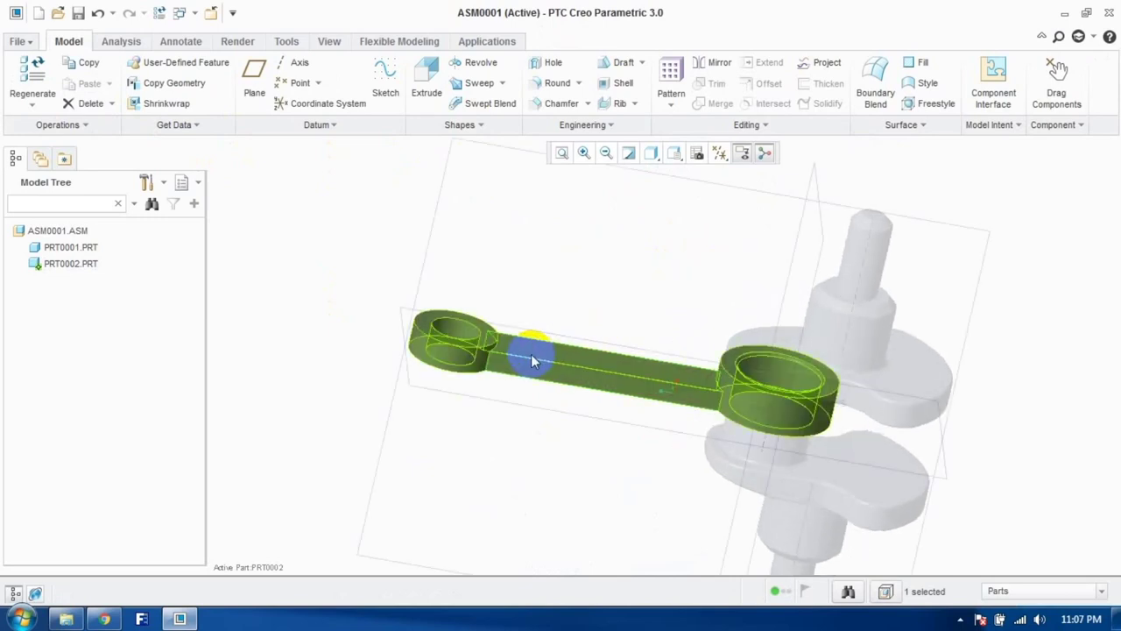
click(368, 243)
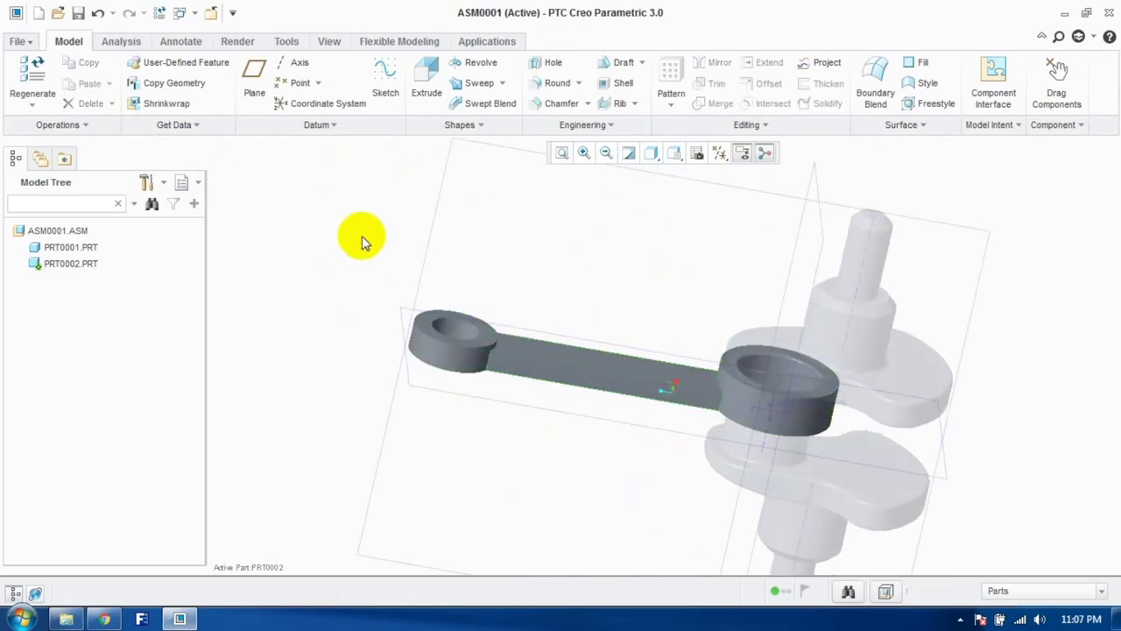
click(555, 82)
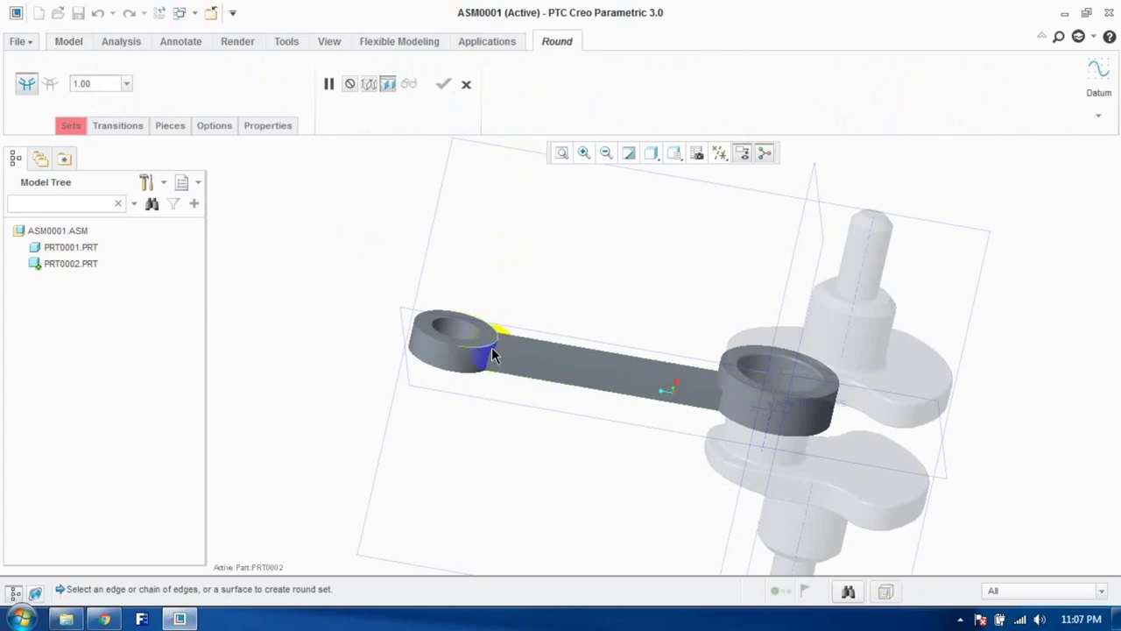
click(489, 369)
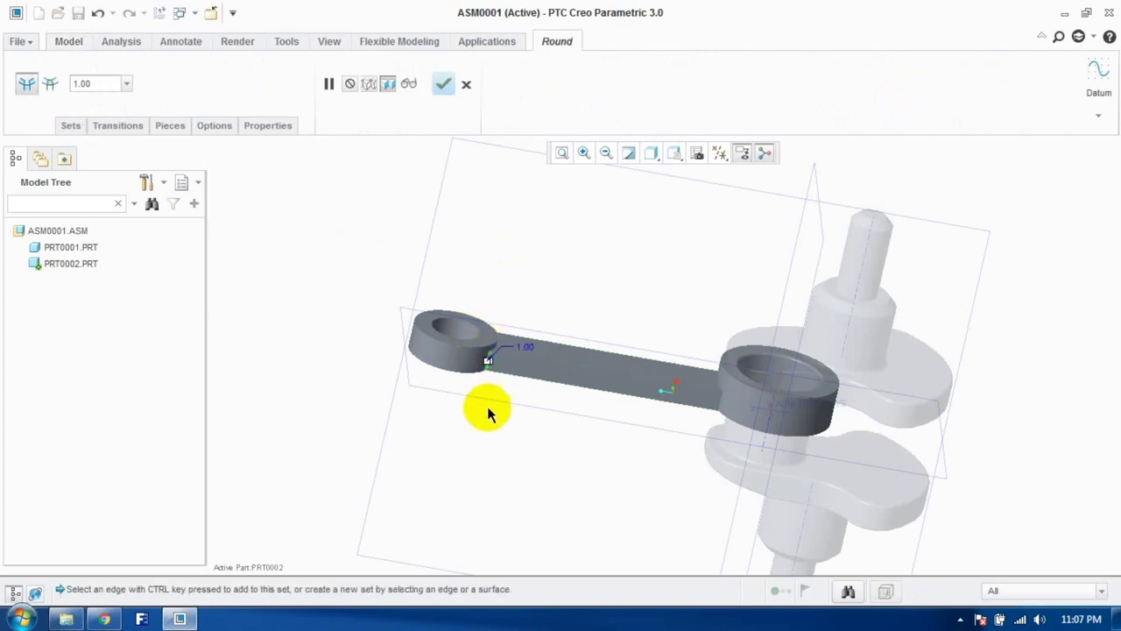
double_click(105, 84)
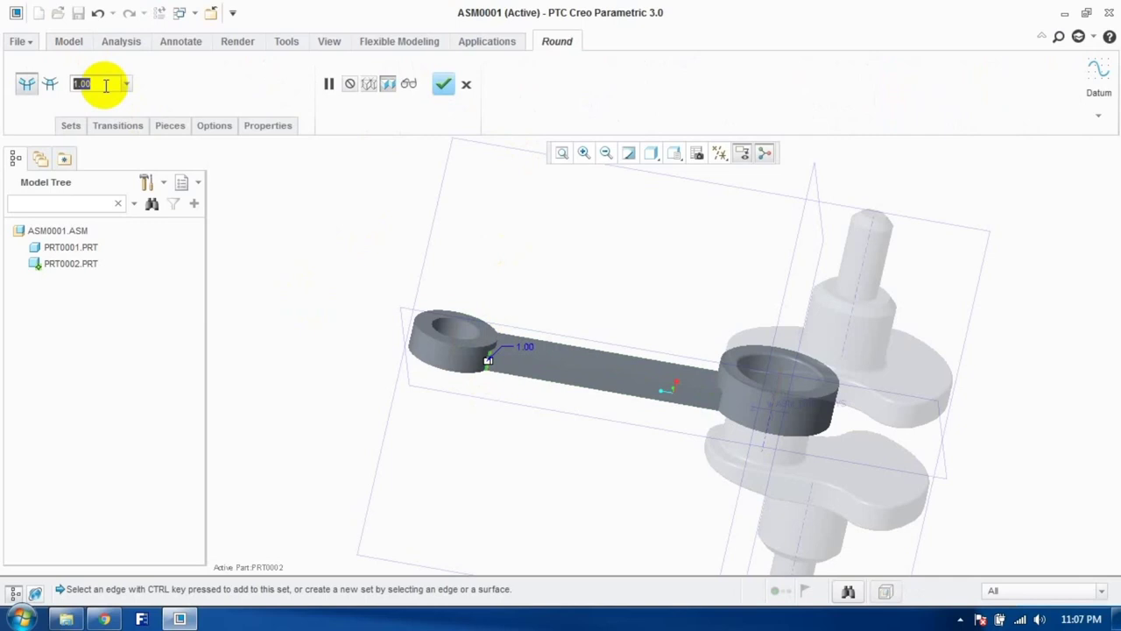
text(40)
key(Return)
middle_drag(468, 274, 429, 363)
scroll(488, 313, down, 3)
scroll(510, 302, up, 8)
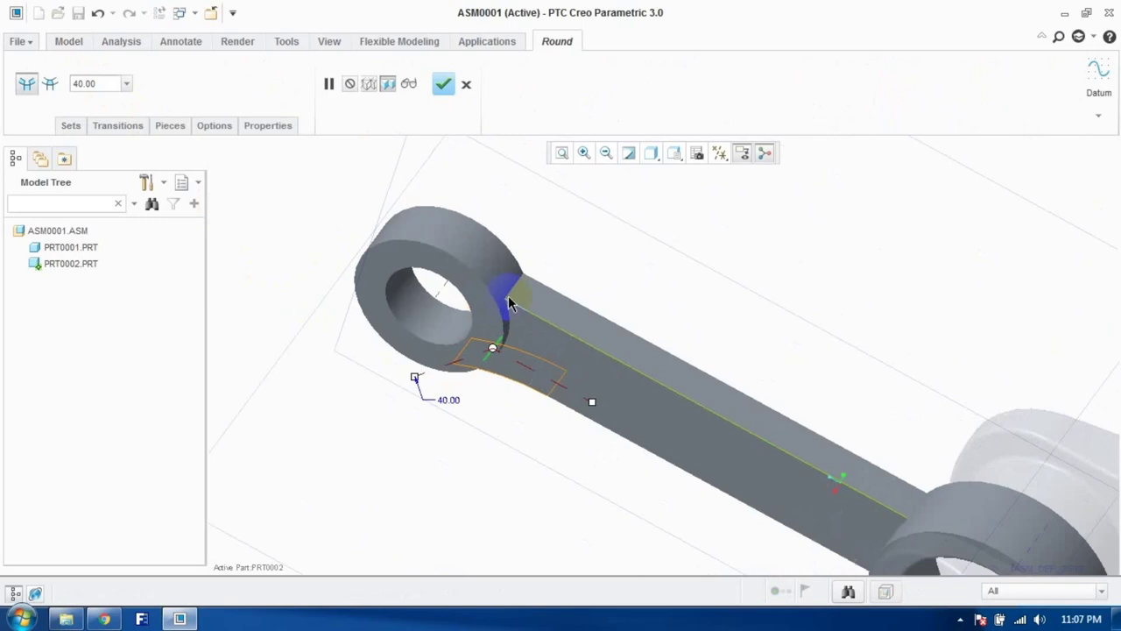
middle_drag(515, 296, 892, 546)
ctrl+click(923, 528)
middle_drag(863, 383, 798, 422)
scroll(796, 421, down, 6)
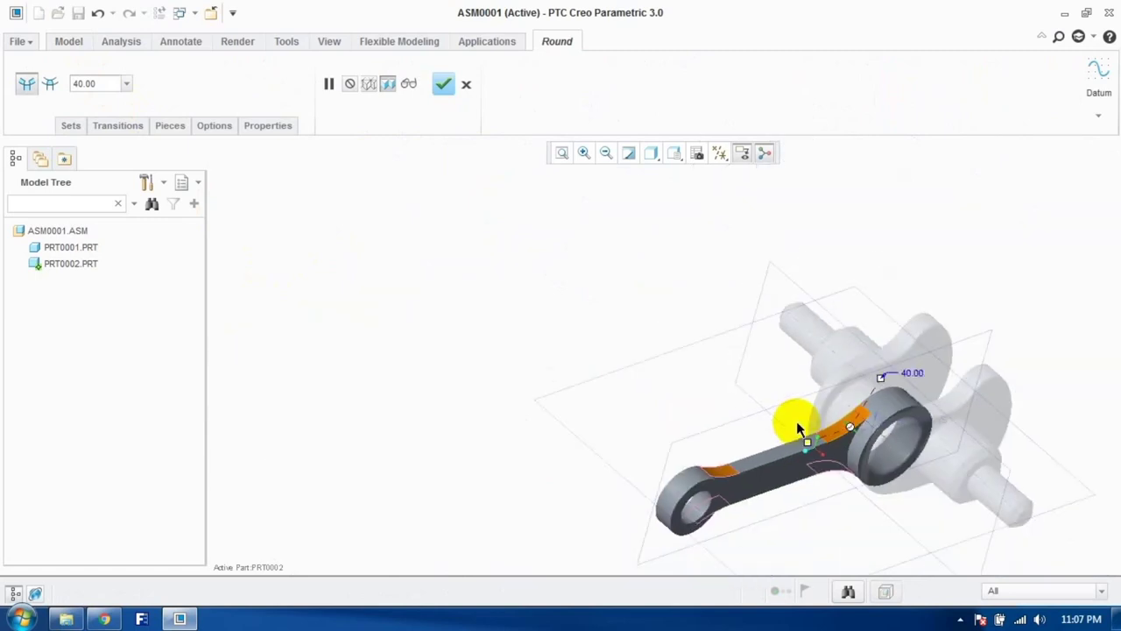
click(444, 84)
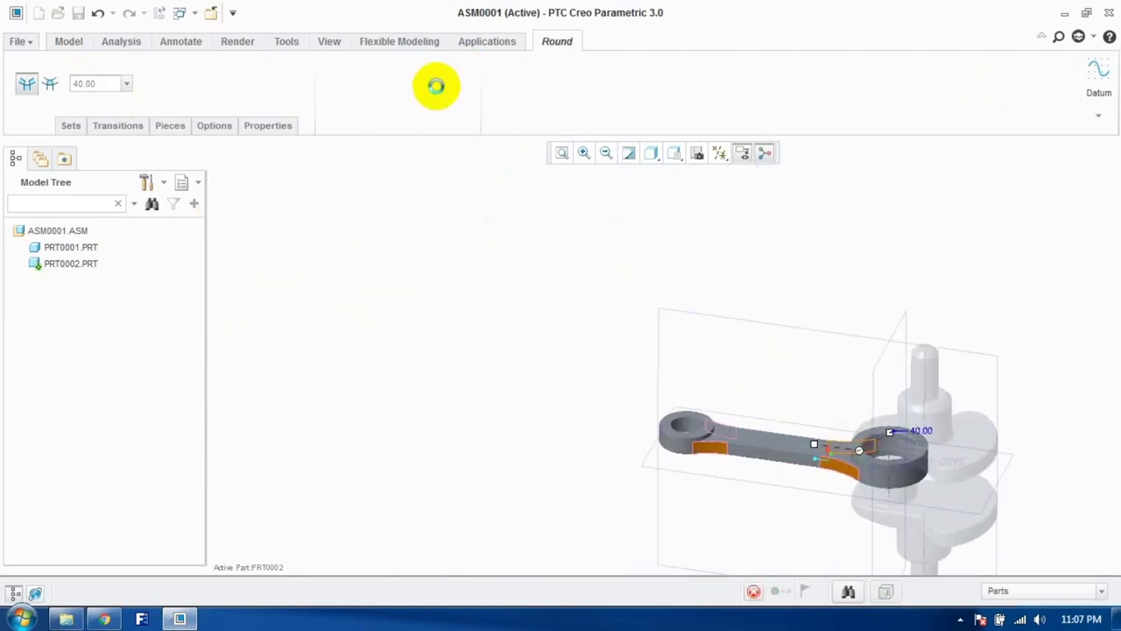
Step: Add a second 40.00 round on the shank edges meeting the big eye
click(554, 83)
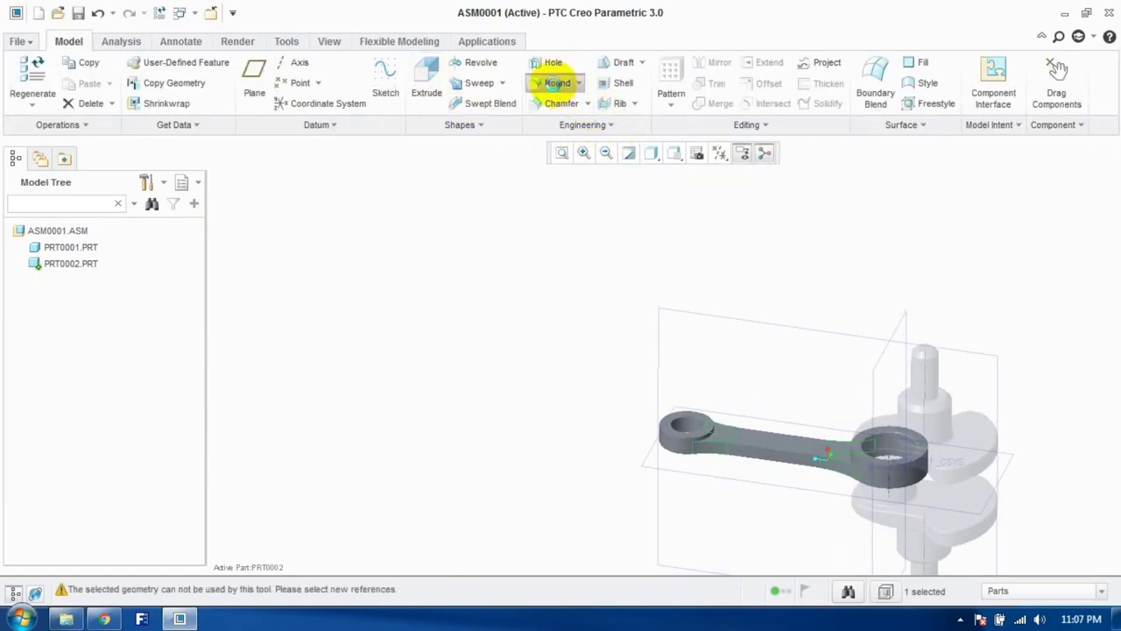
scroll(726, 427, up, 5)
click(687, 446)
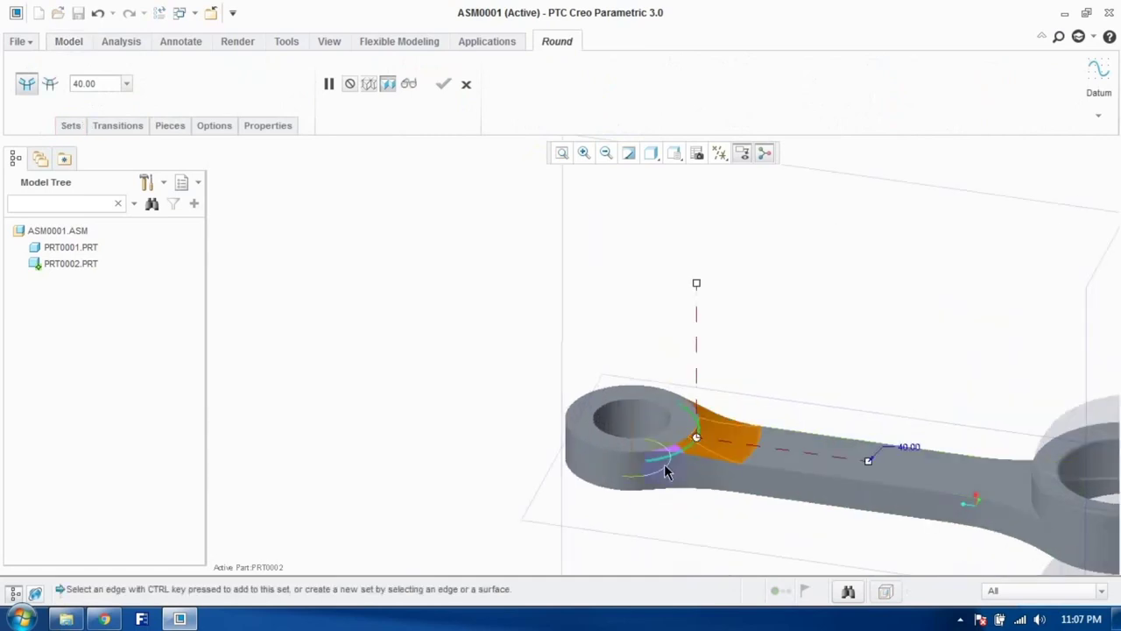
scroll(613, 438, down, 2)
scroll(569, 421, down, 3)
scroll(771, 453, up, 5)
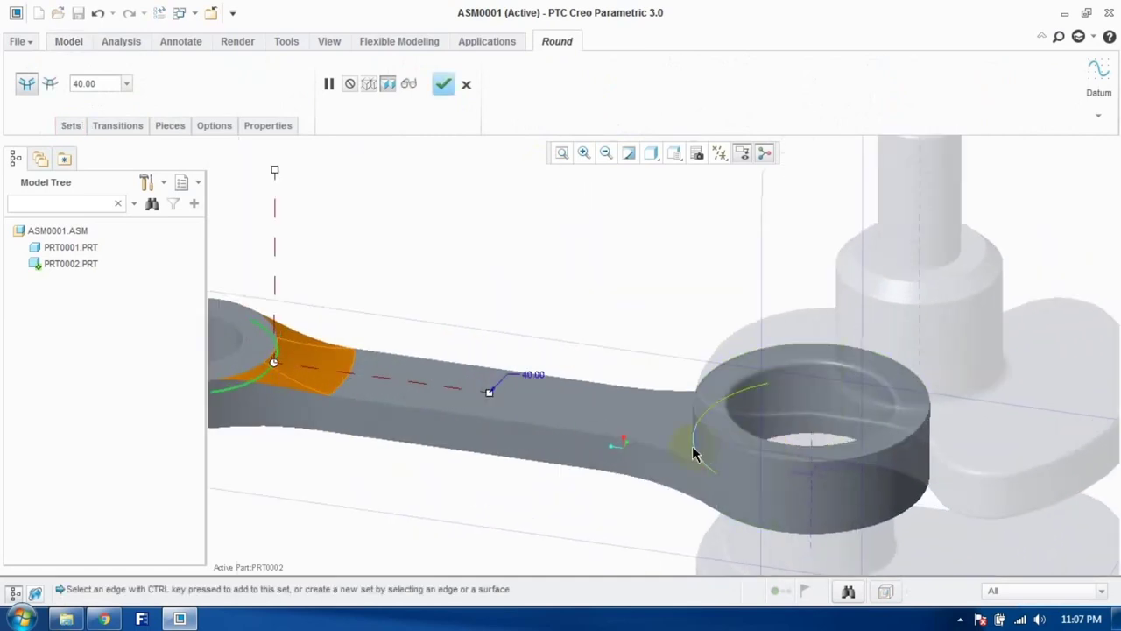
ctrl+click(648, 477)
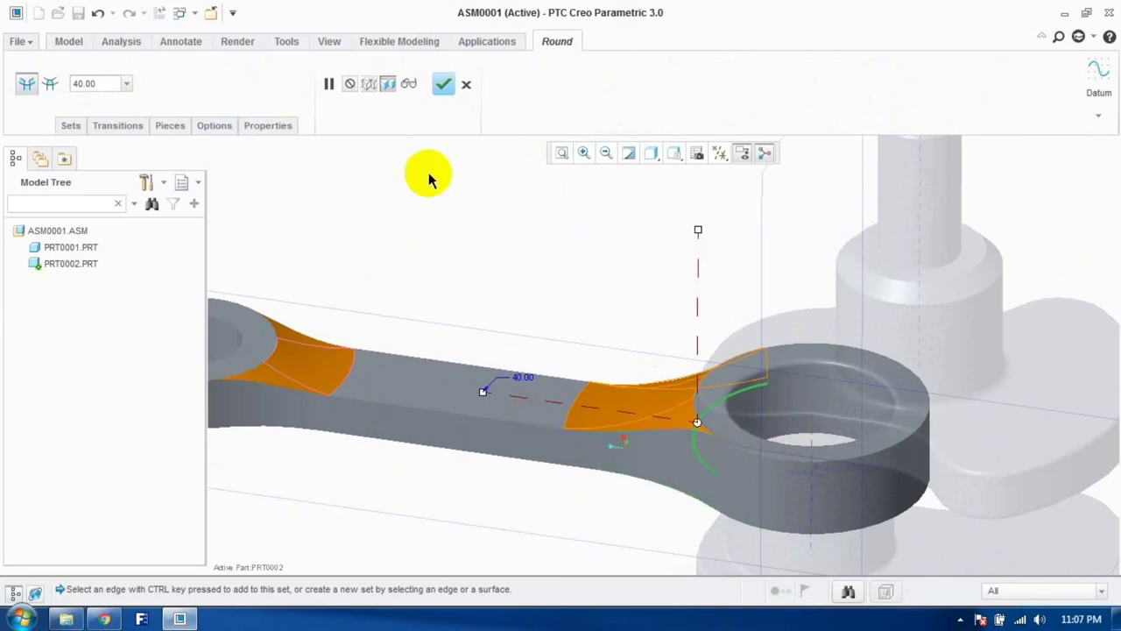
click(443, 83)
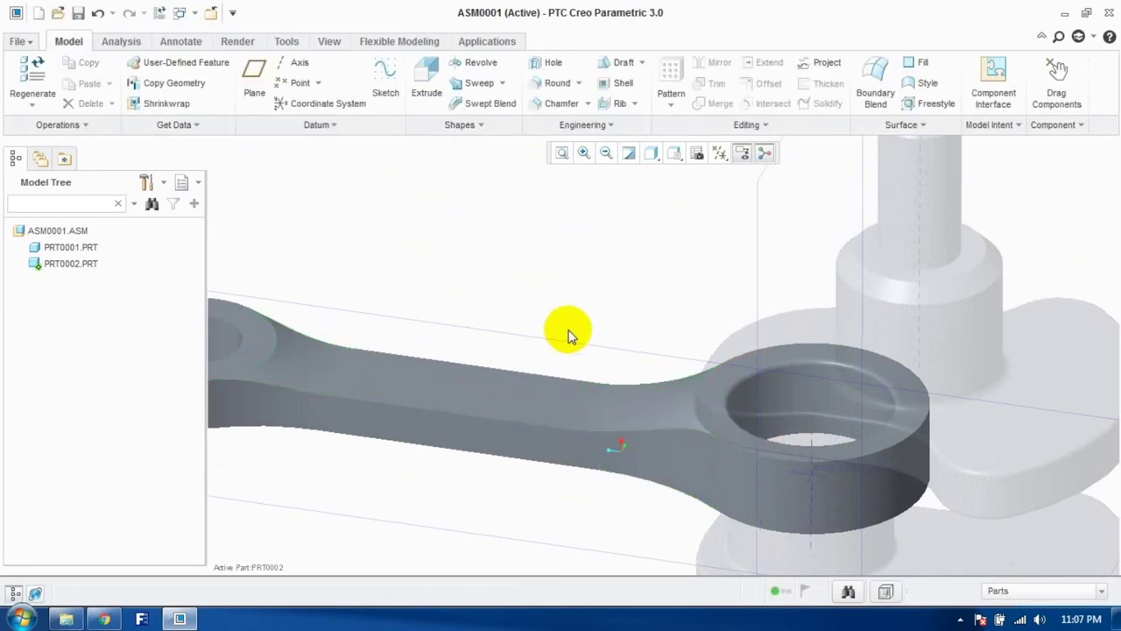
scroll(570, 333, down, 5)
click(657, 385)
middle_drag(657, 385, 473, 329)
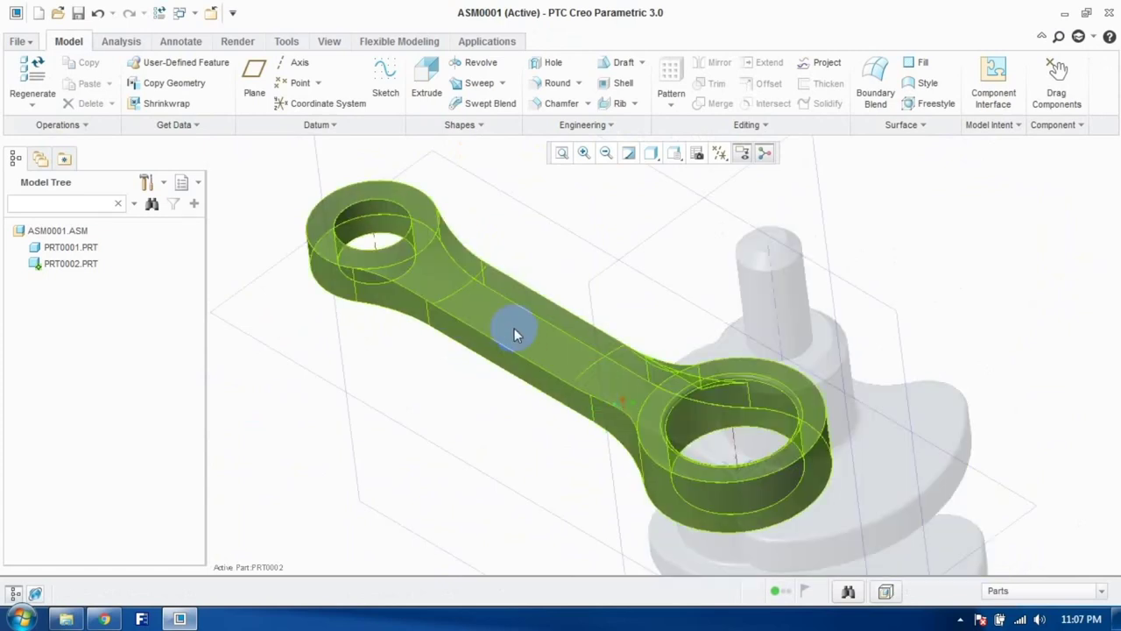
Step: Start an extrusion sketched on the rod's flat face, referencing the vertical datum
click(293, 217)
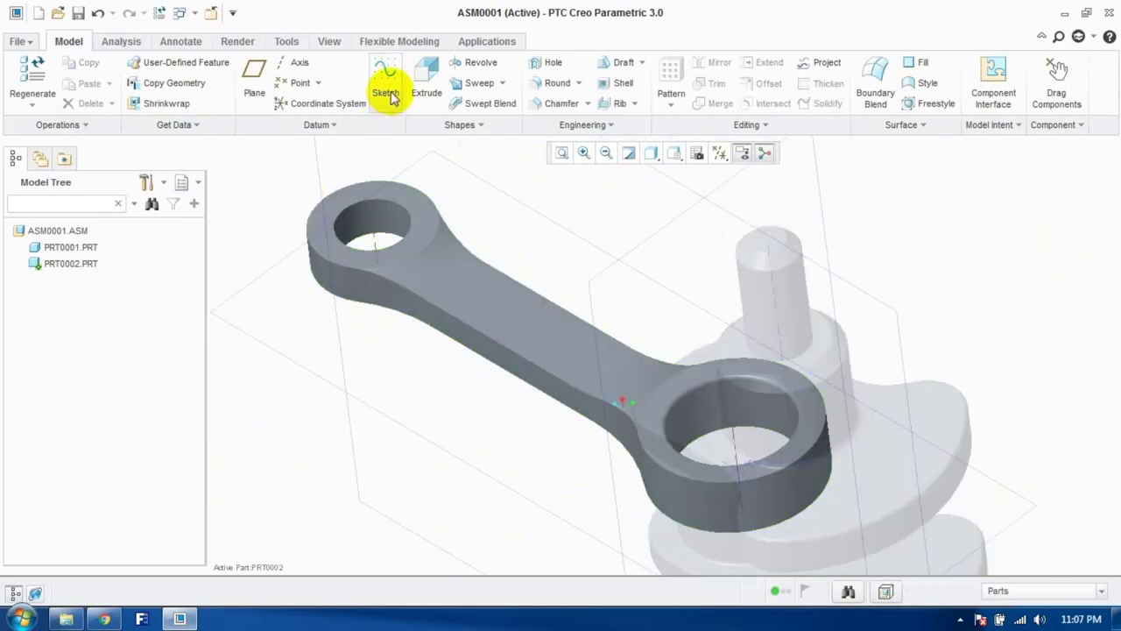
click(428, 88)
click(531, 332)
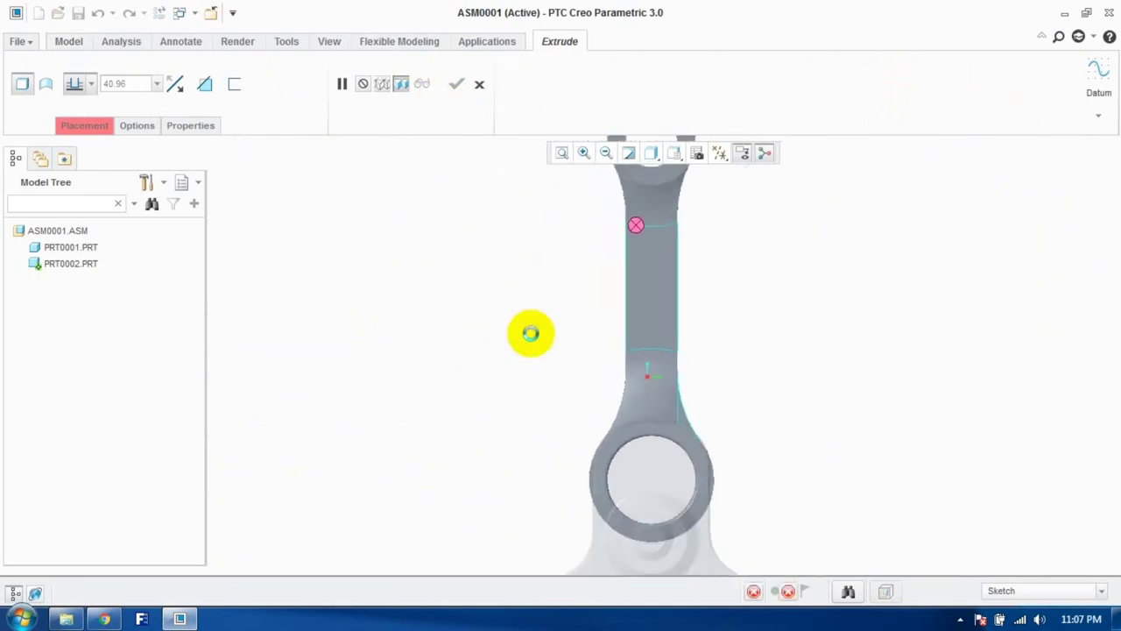
click(666, 312)
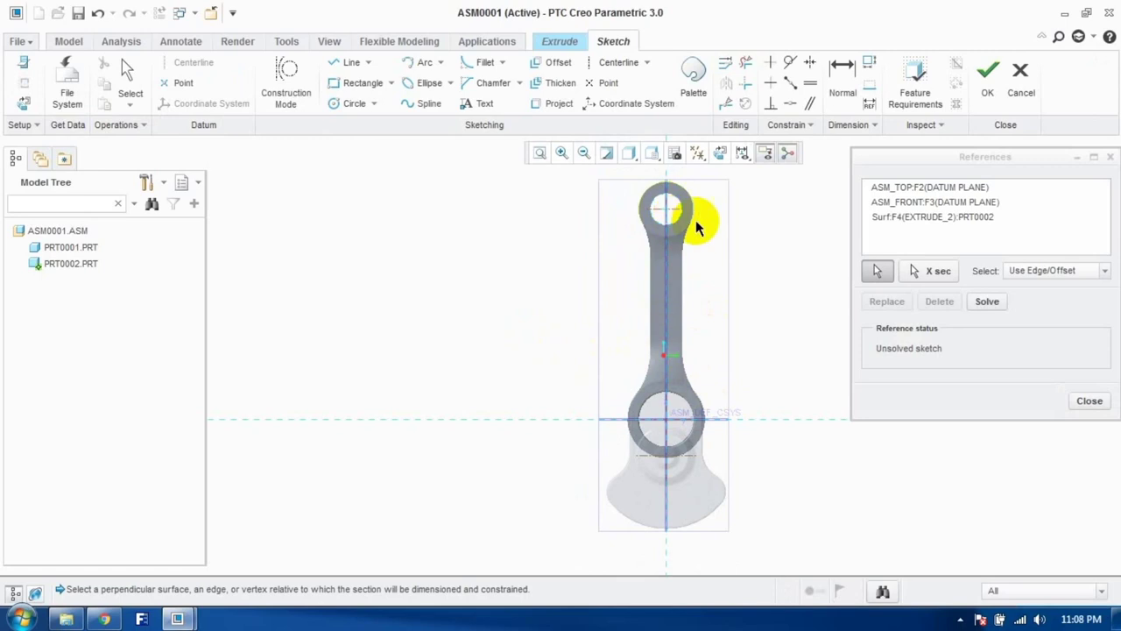
click(1089, 400)
Step: Draw two equal circles on the shank, one above the other
click(337, 103)
scroll(671, 267, up, 2)
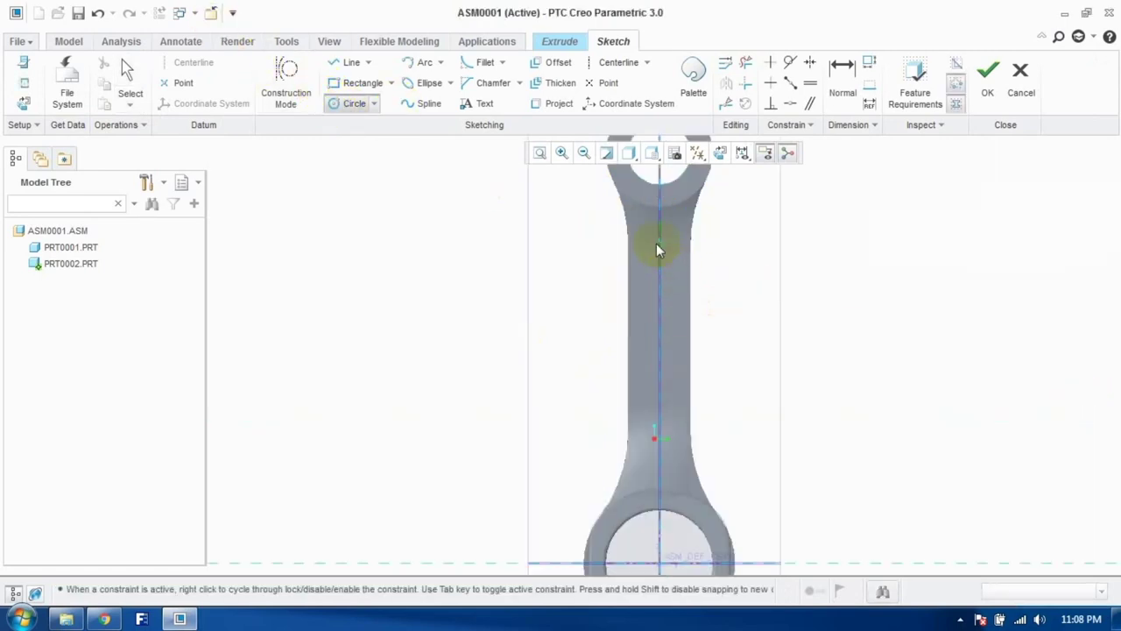
click(668, 261)
click(666, 431)
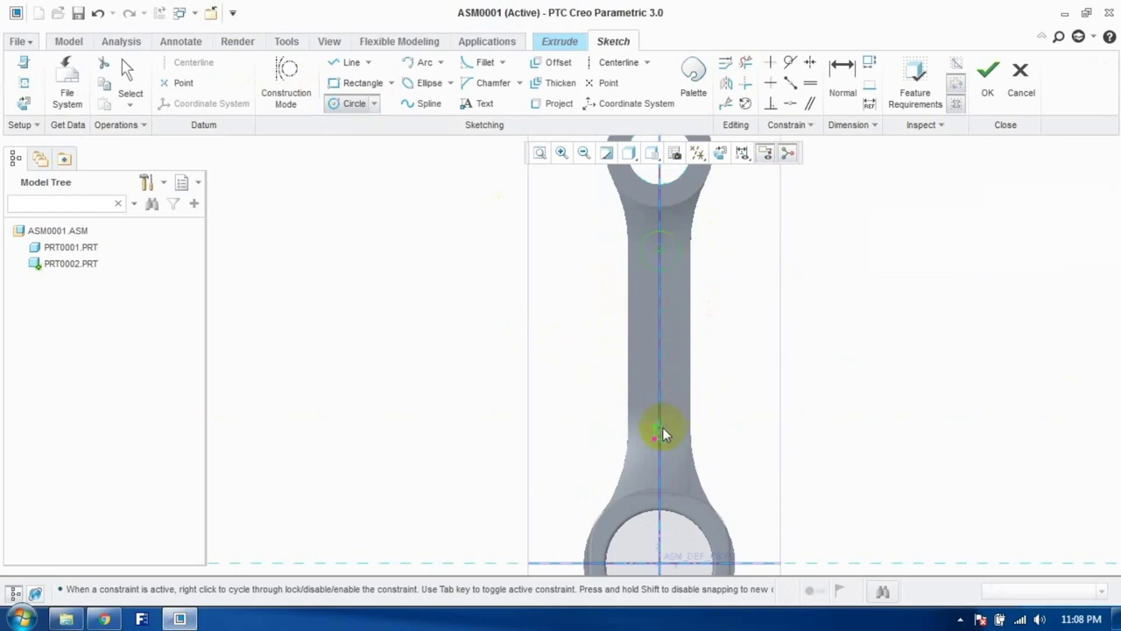
click(671, 444)
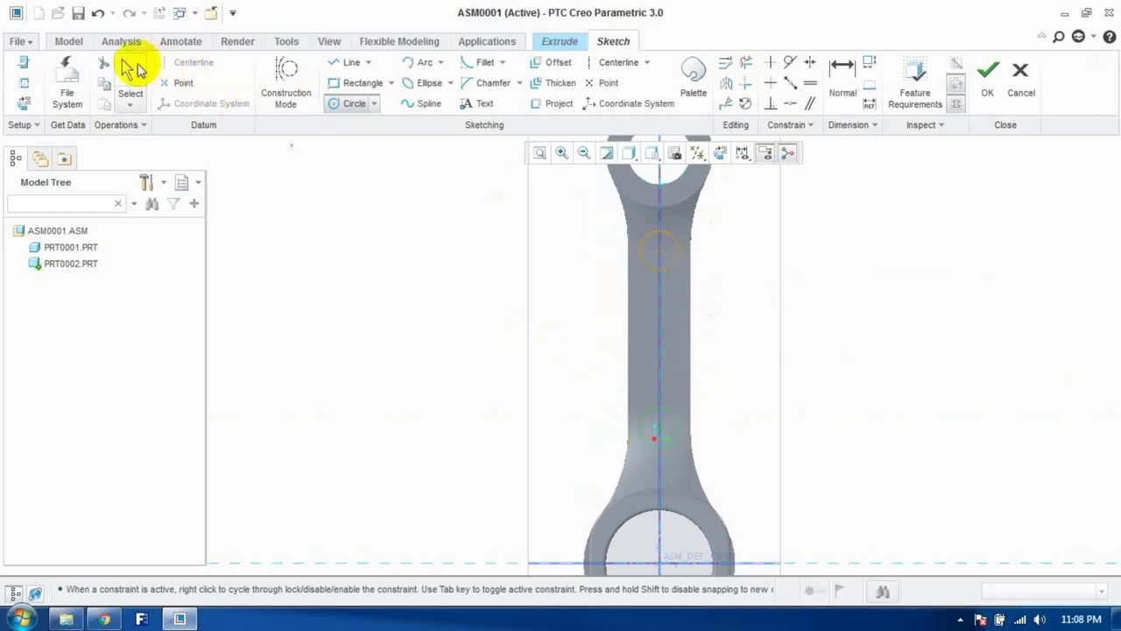
click(130, 70)
Step: Dimension the circles 50.00 apart, 10.00 in size, lower one 35.00 from the big-end centre
click(842, 74)
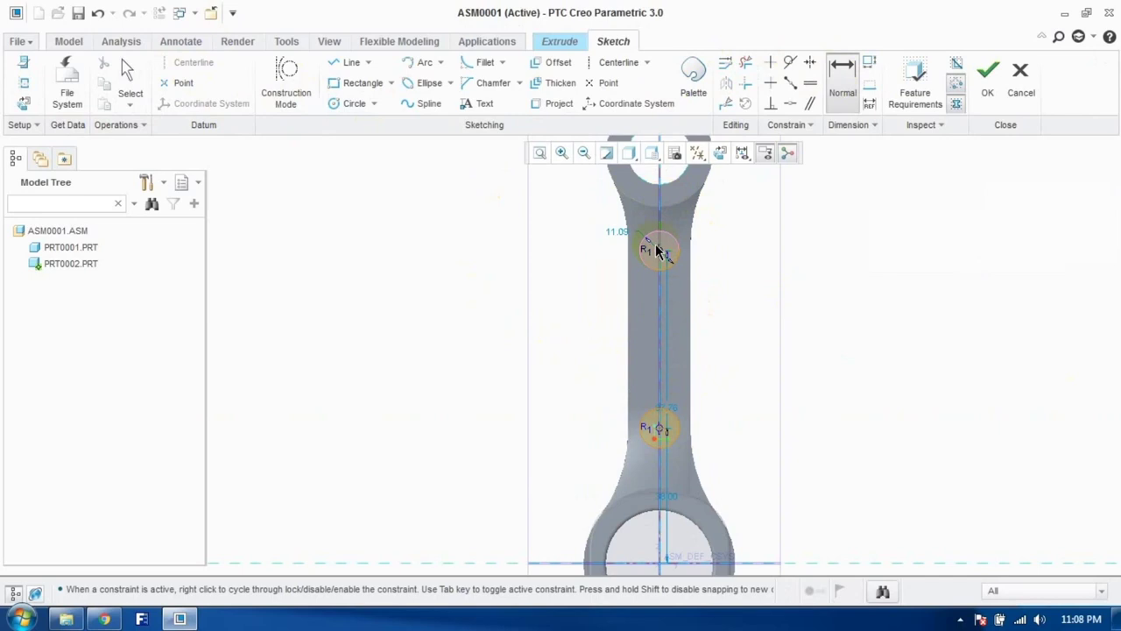
click(663, 432)
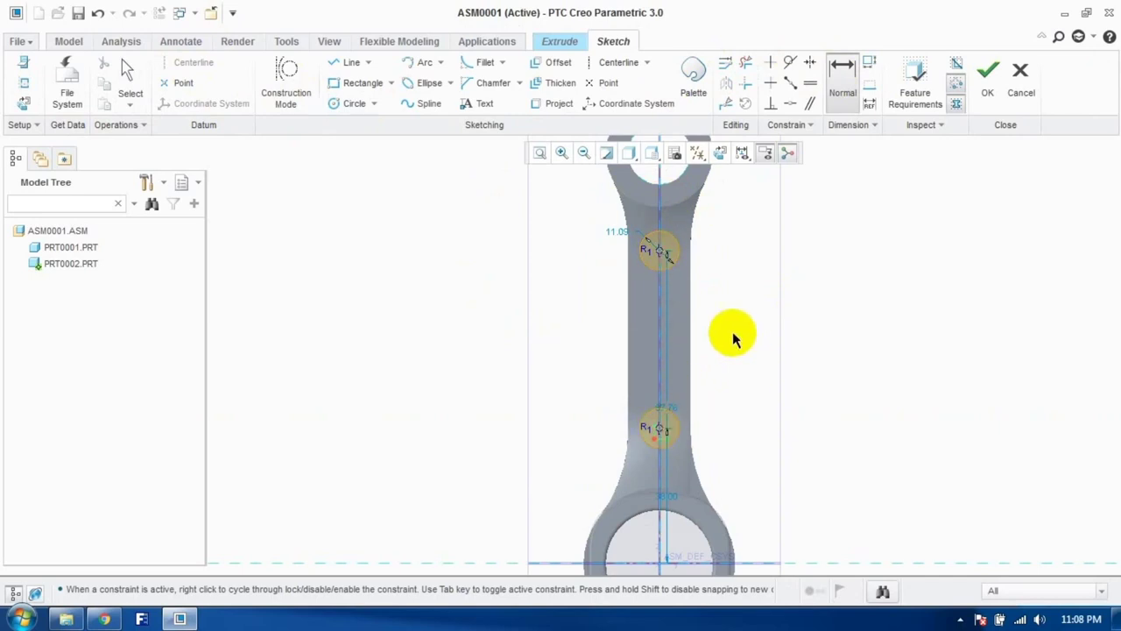
middle_click(730, 333)
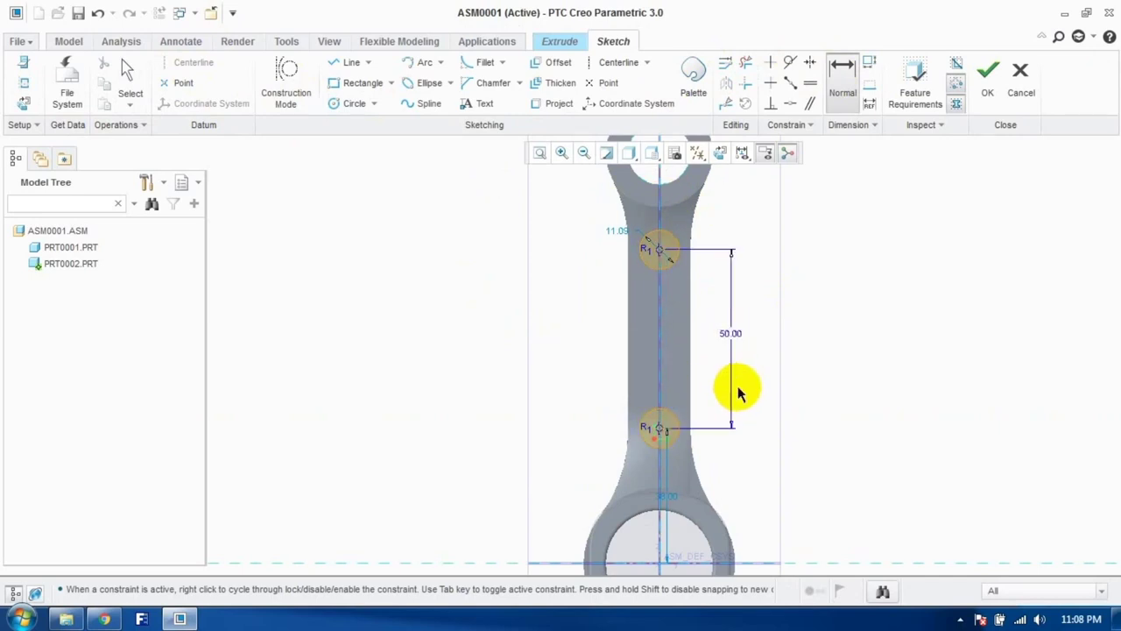
click(616, 236)
text(10)
key(Return)
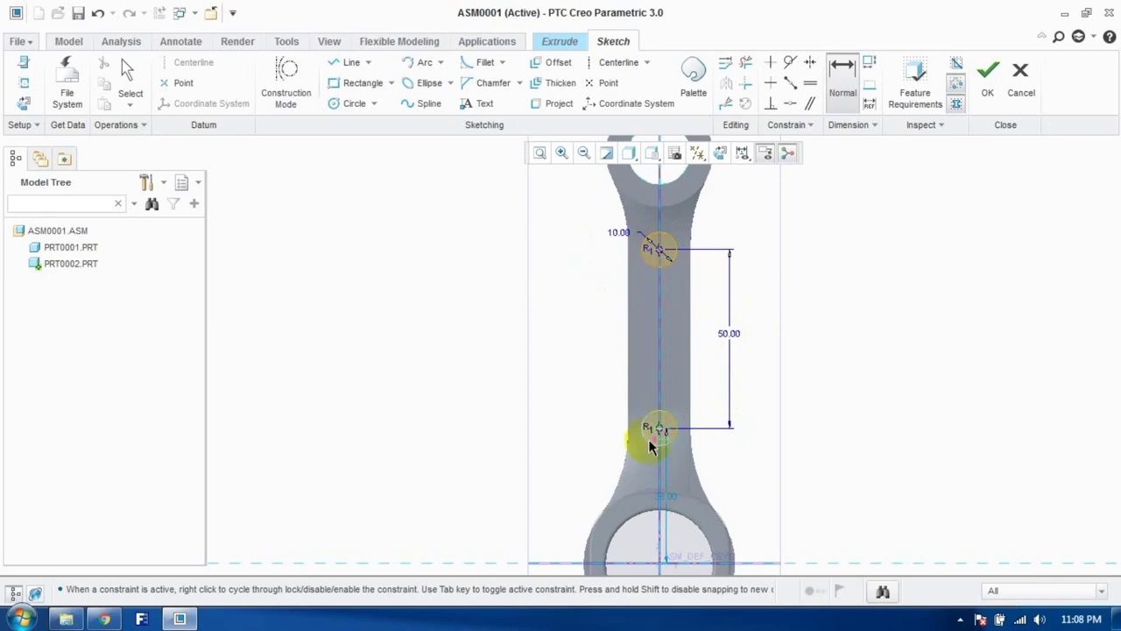
scroll(645, 383, down, 2)
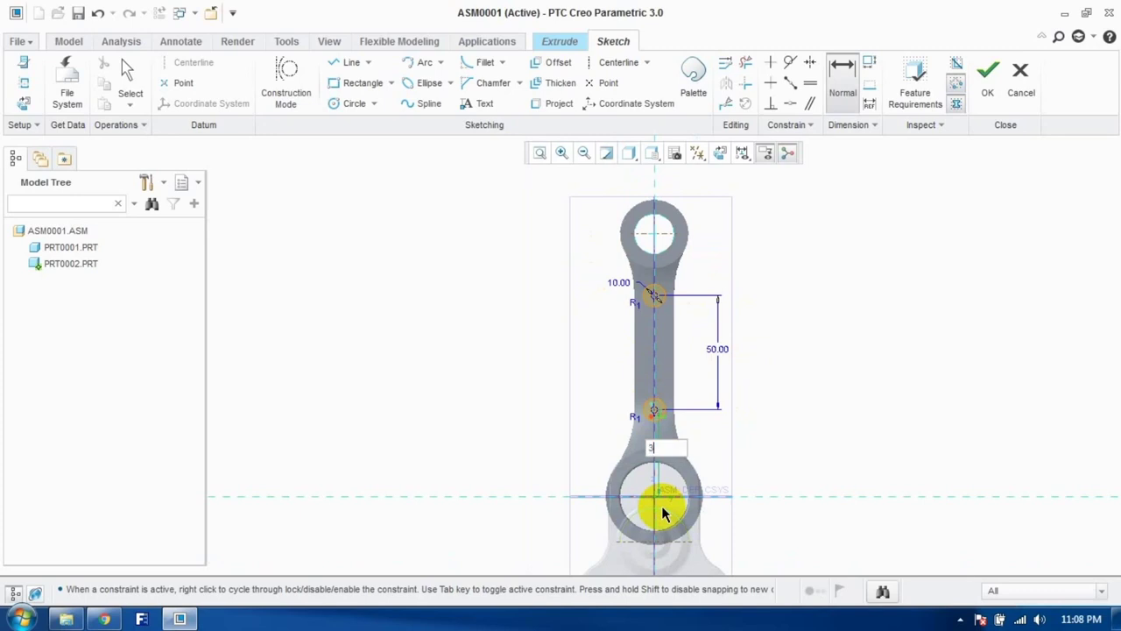
key(Return)
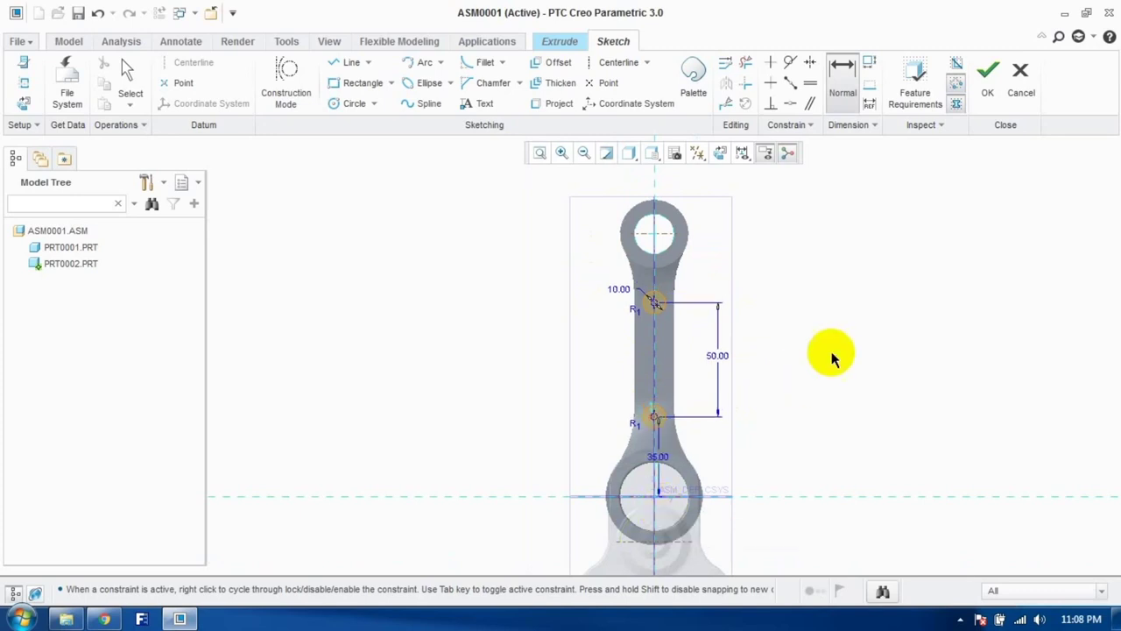
Step: Draw a vertical line on the shank tangent to the 10.00 circles
click(352, 63)
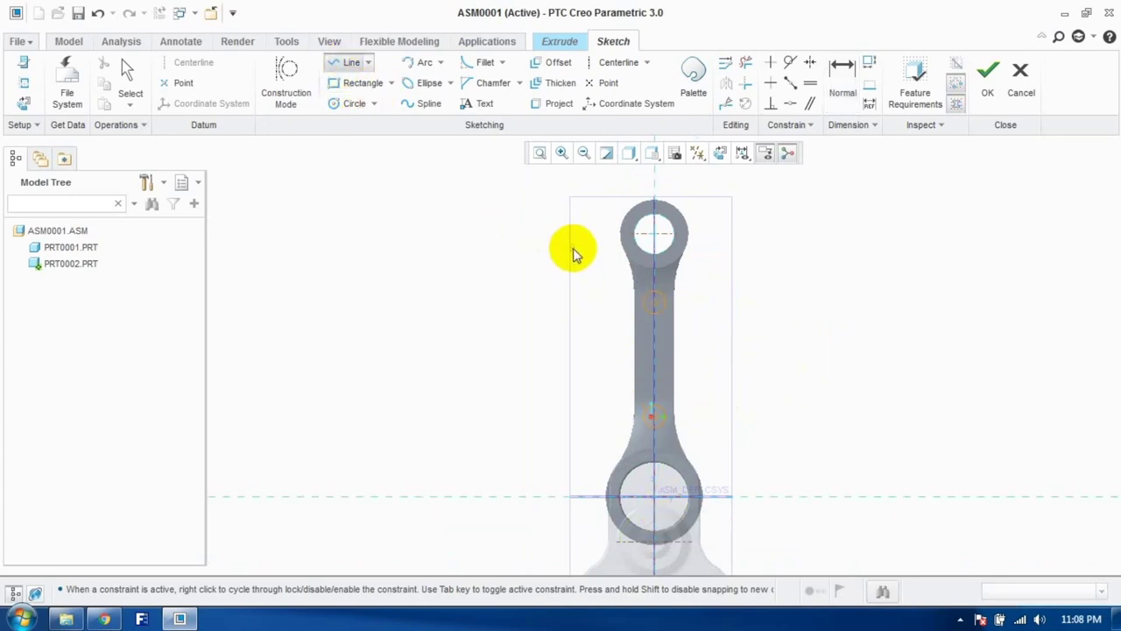
click(603, 240)
click(611, 467)
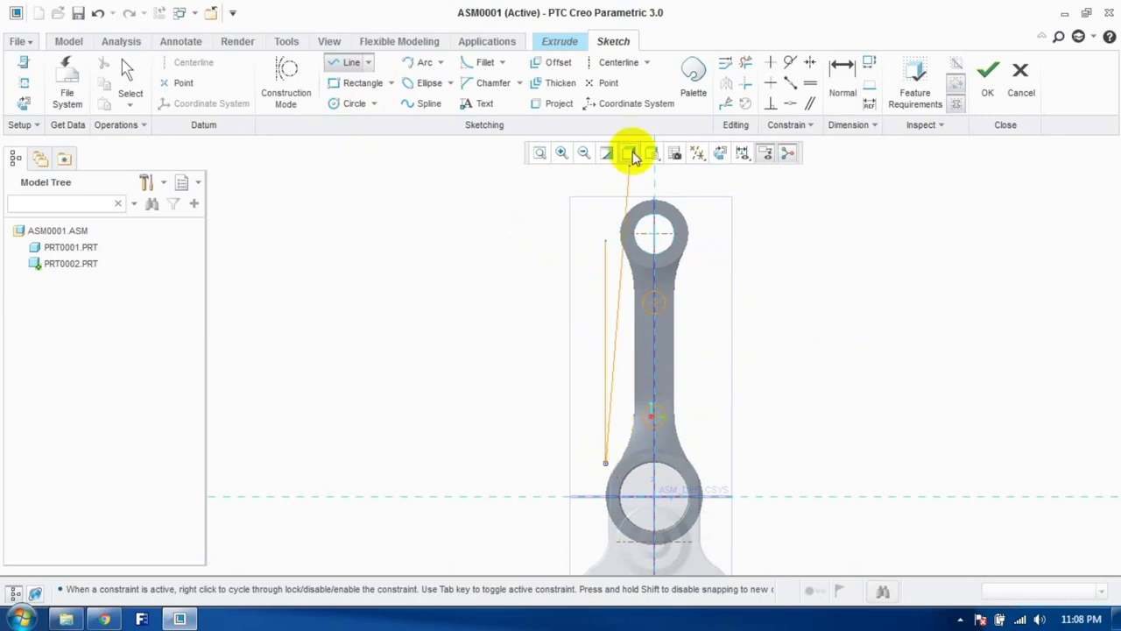
click(787, 62)
click(613, 318)
click(643, 314)
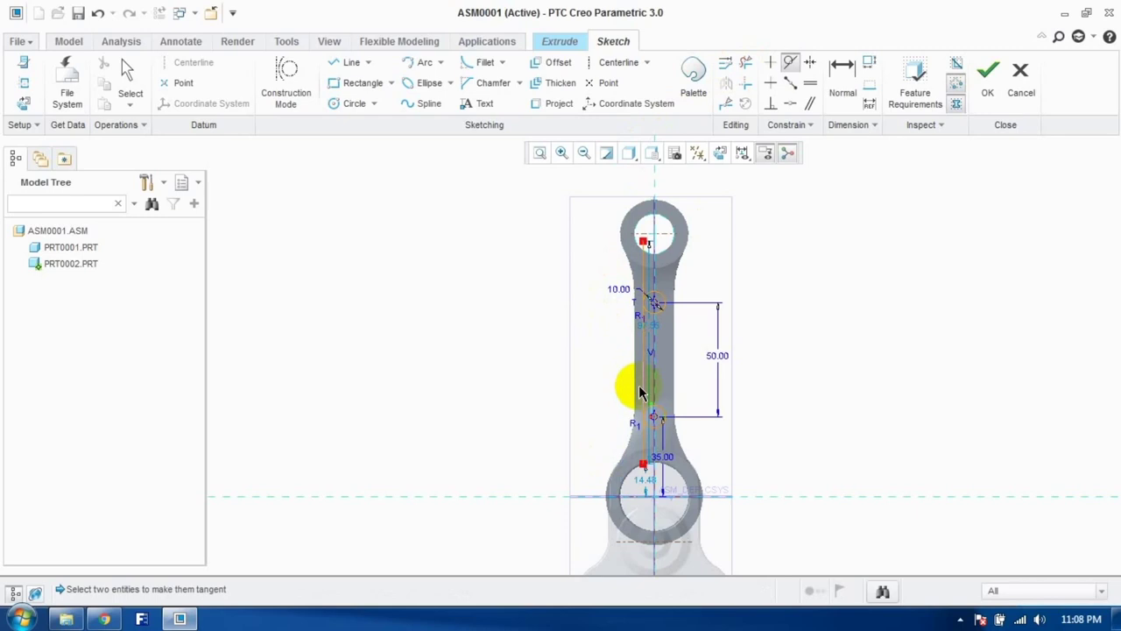
Step: Mirror the tangent line across a vertical centreline through the hole centres
click(612, 70)
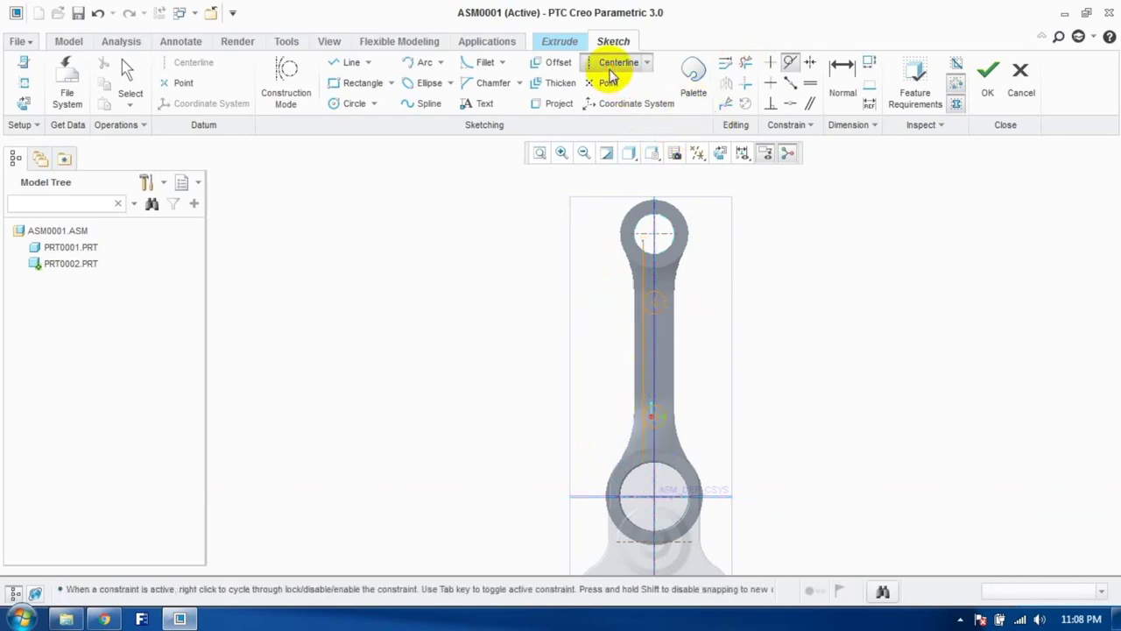
click(654, 237)
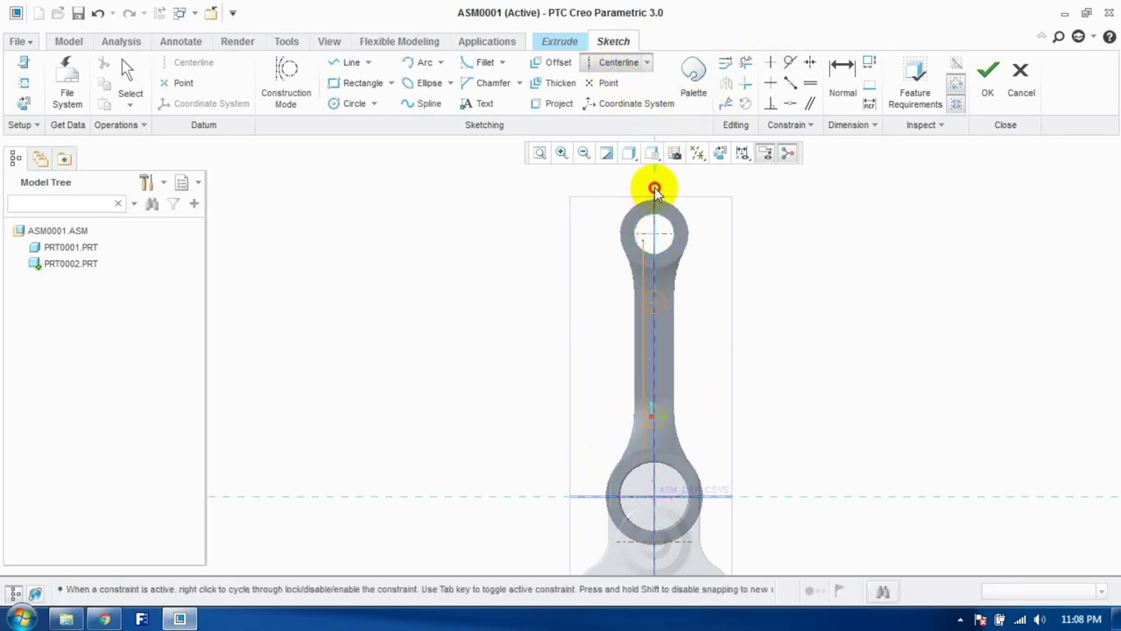
click(129, 80)
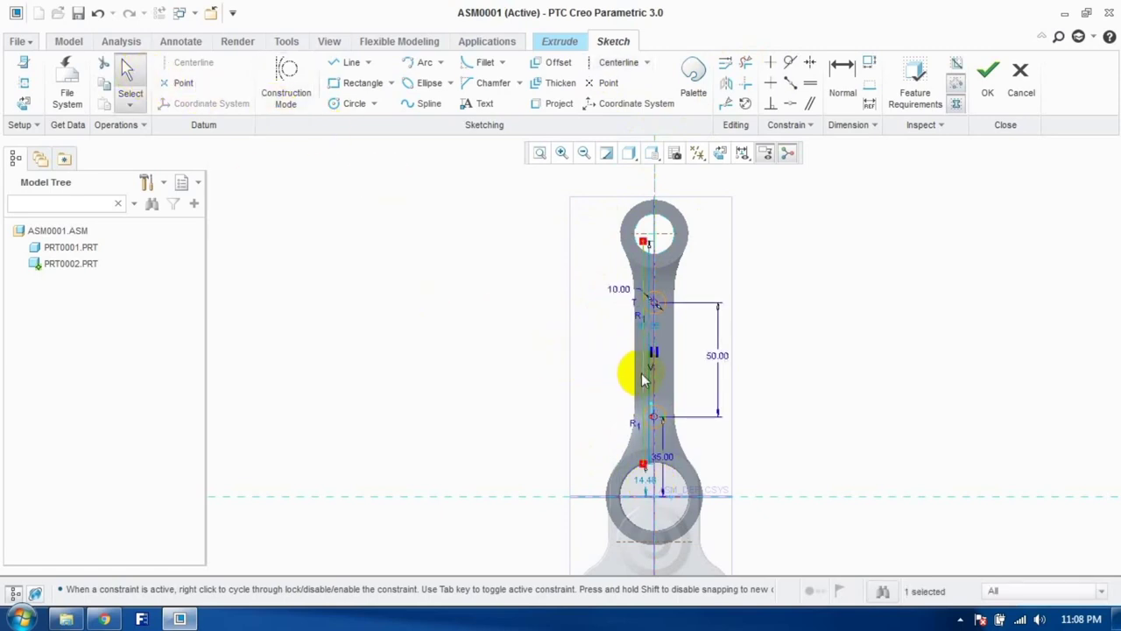
click(726, 85)
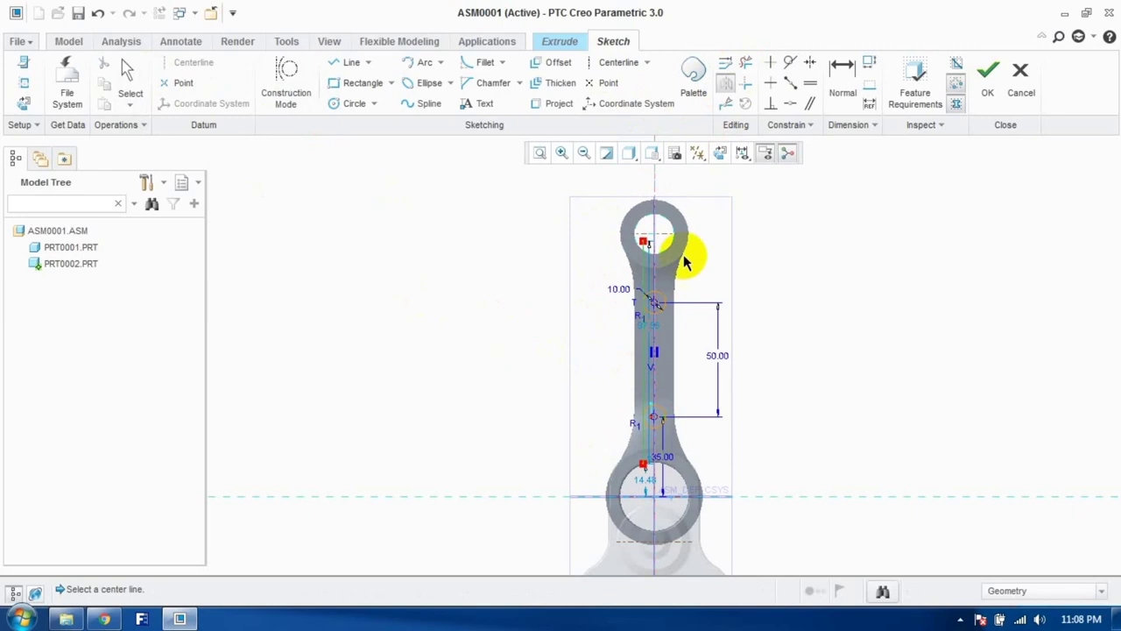
click(655, 349)
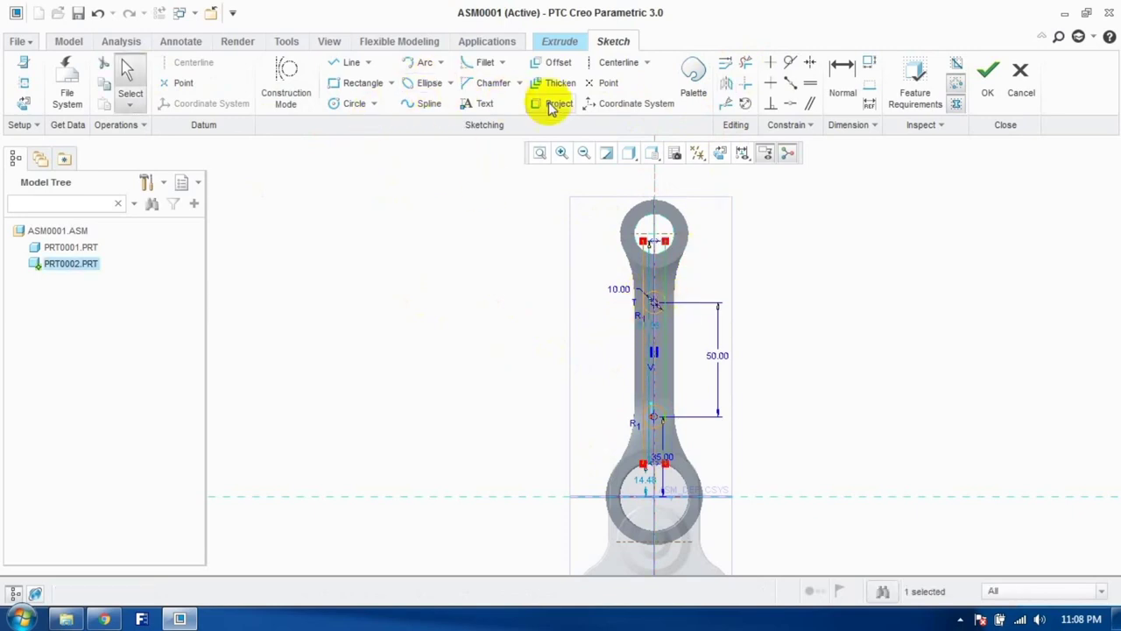
Step: Trim the stray segments and the line portions inside the holes to close the slot
click(745, 63)
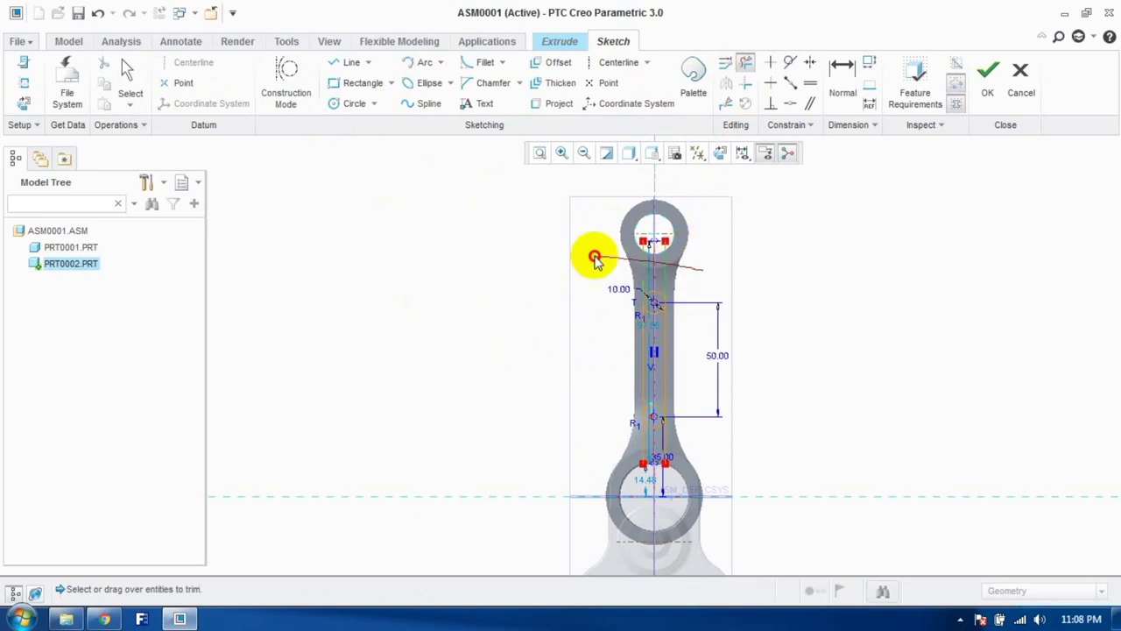
drag(546, 440, 690, 448)
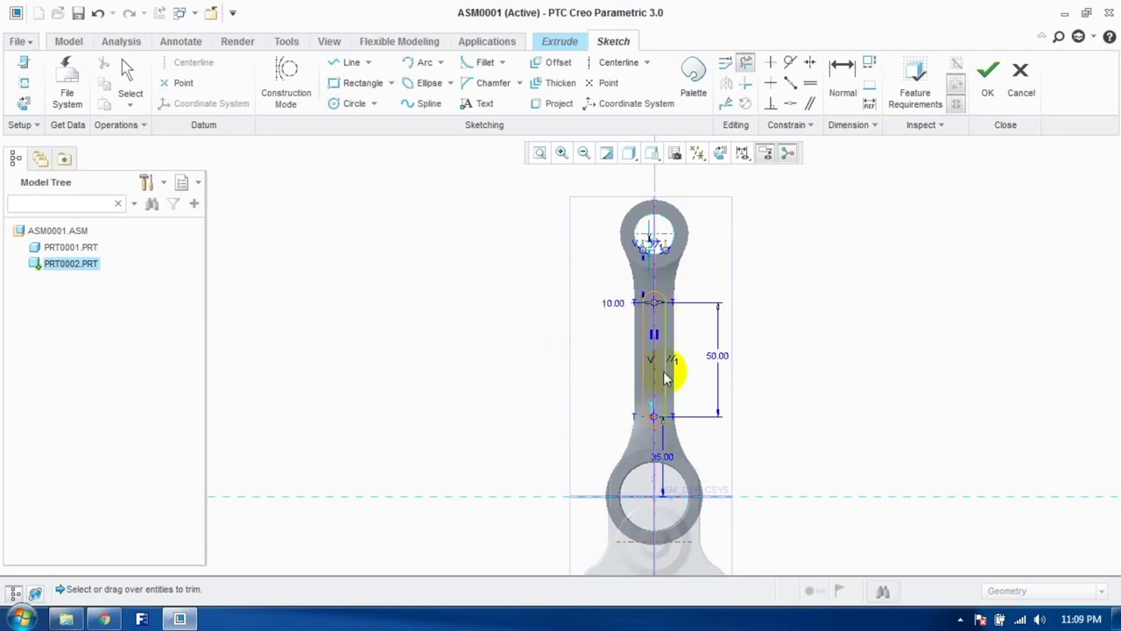
click(981, 103)
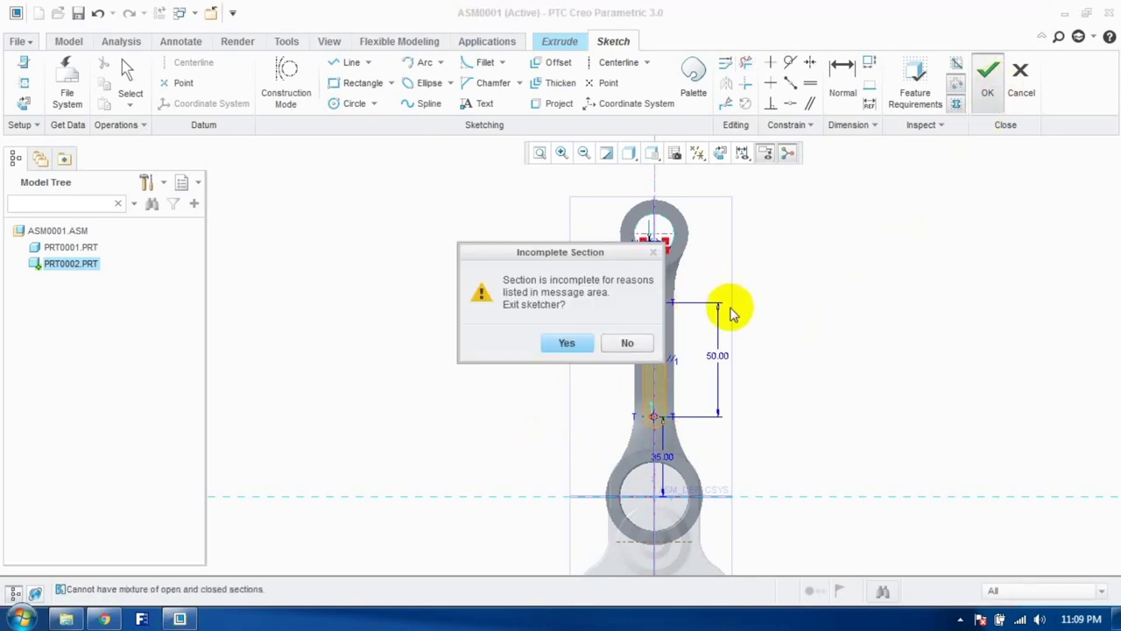
click(623, 343)
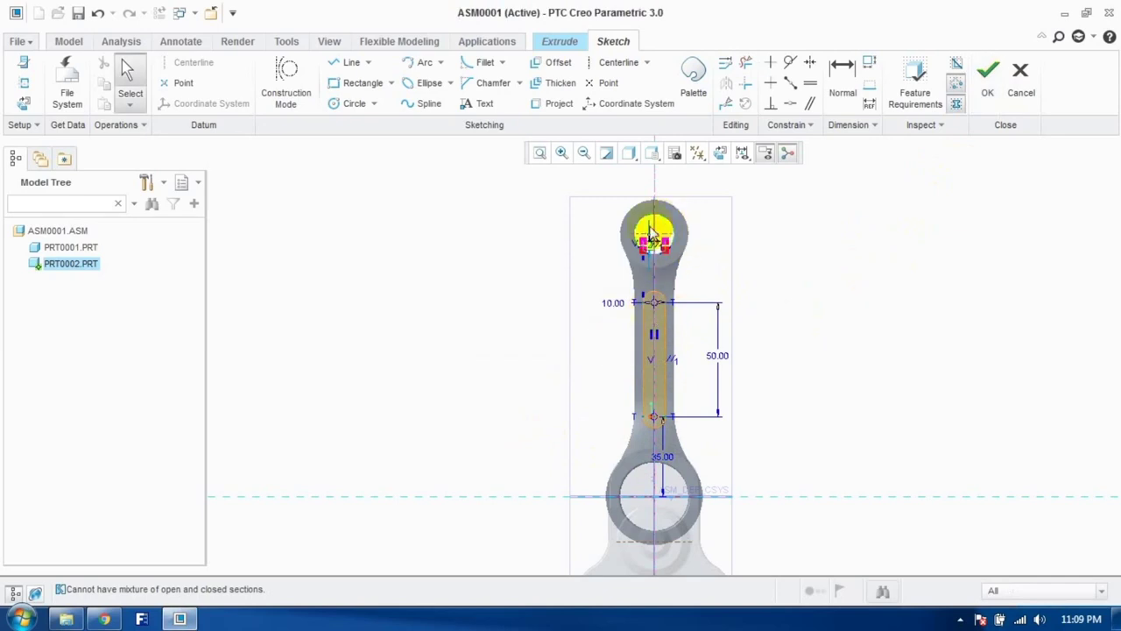
scroll(649, 233, up, 5)
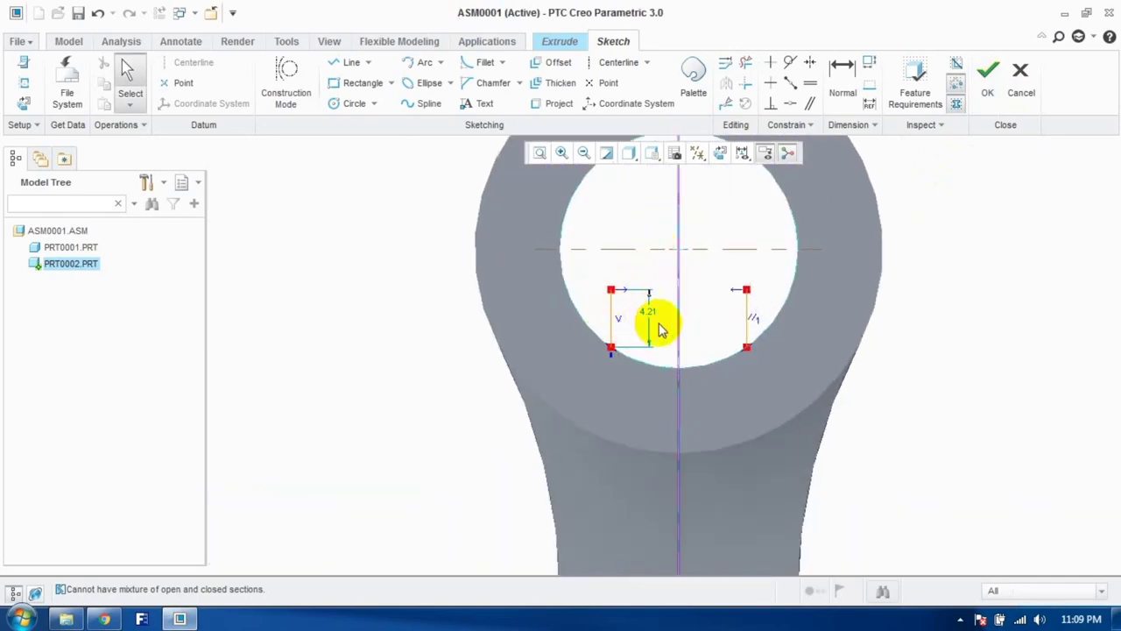
click(745, 63)
click(612, 317)
click(746, 317)
scroll(739, 282, down, 5)
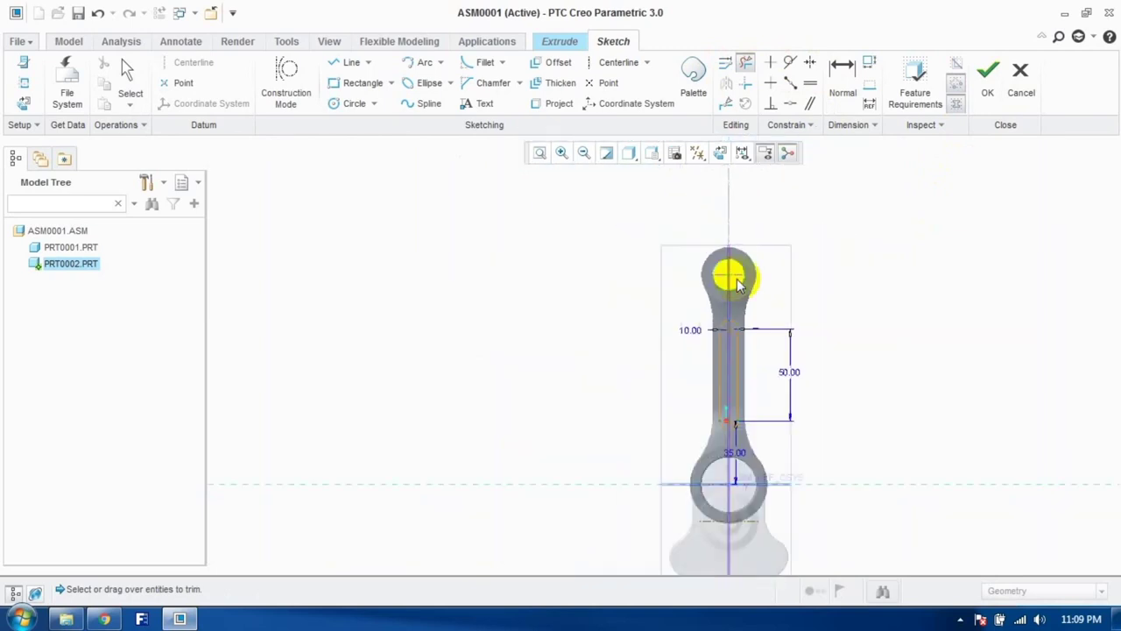
scroll(780, 354, up, 2)
Step: Extrude the slot sketch as a symmetric 5.00-deep material-removing cut
click(988, 84)
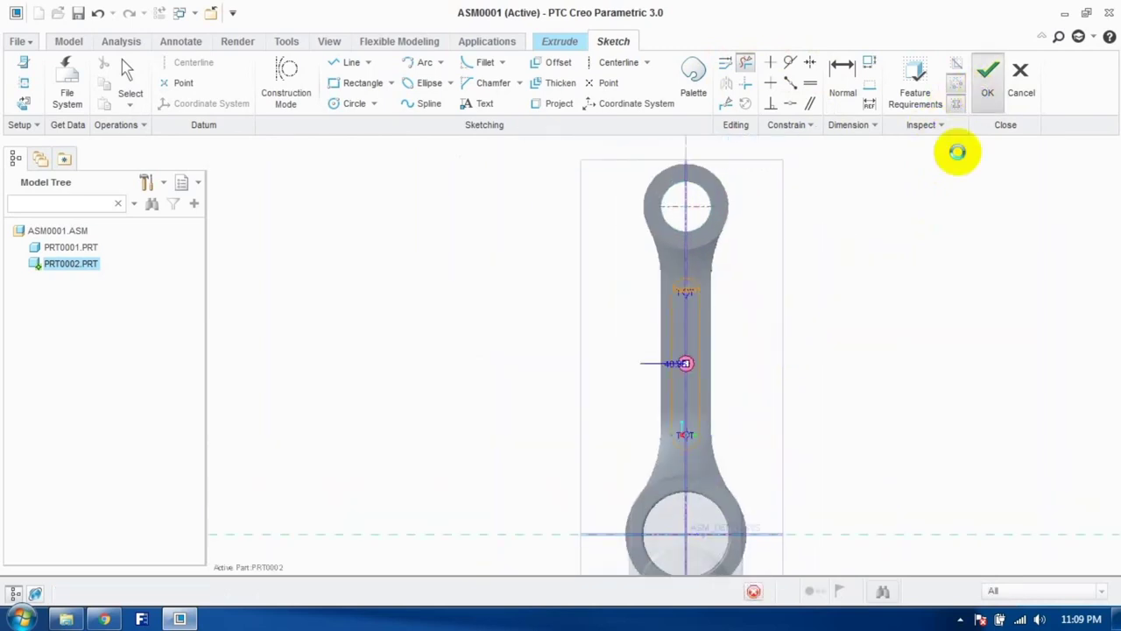
middle_drag(843, 296, 783, 307)
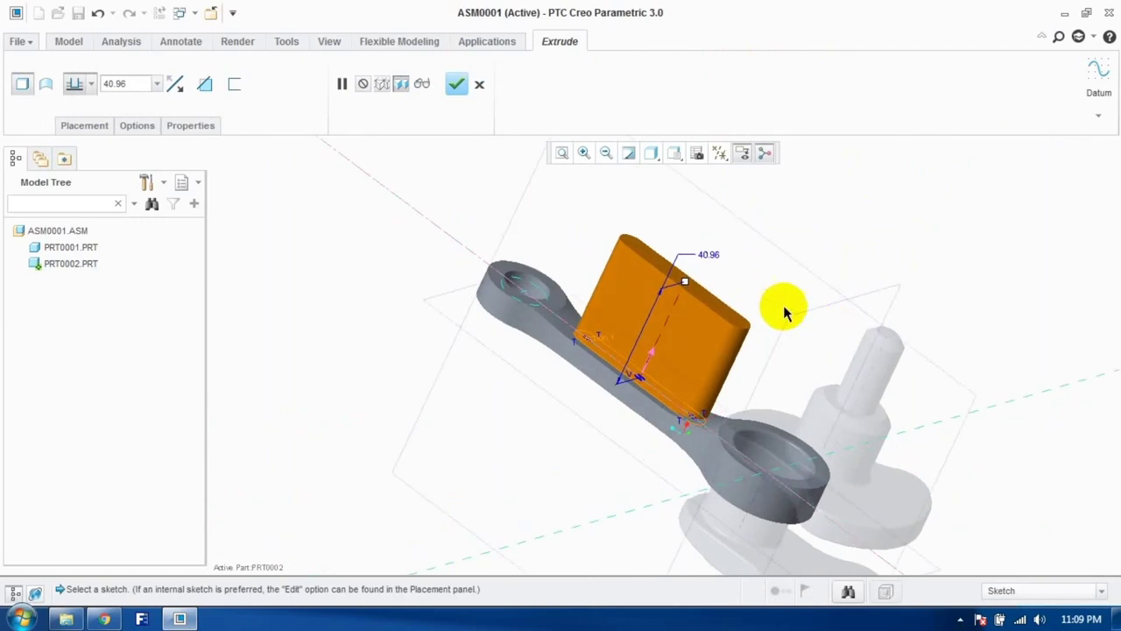
scroll(586, 325, up, 4)
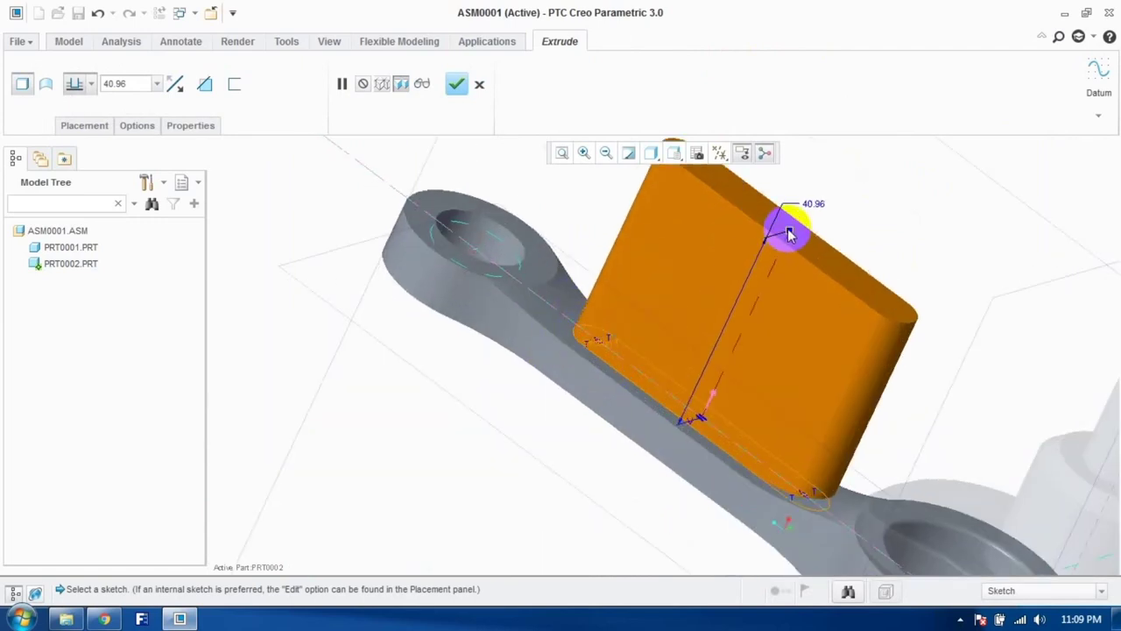
click(91, 84)
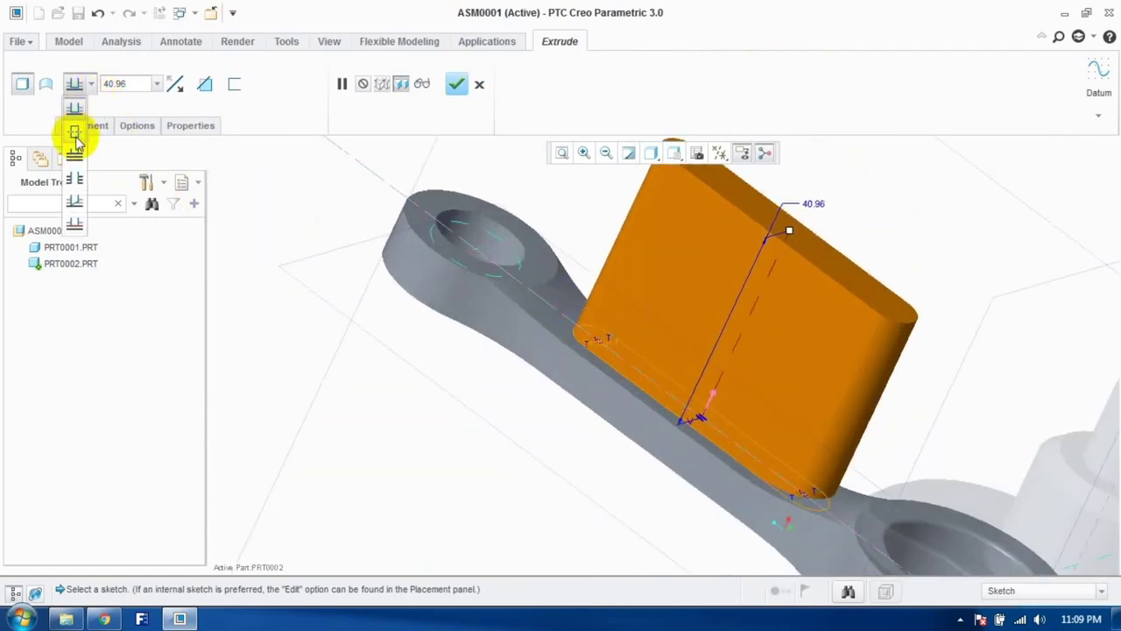
click(77, 136)
double_click(131, 84)
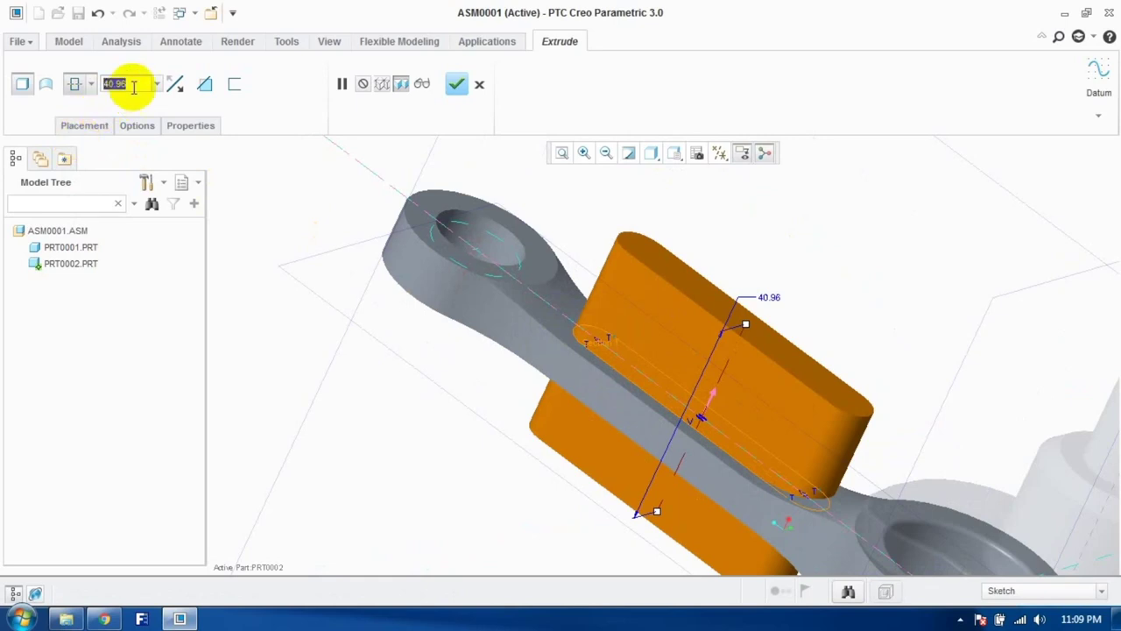
text(5)
key(Return)
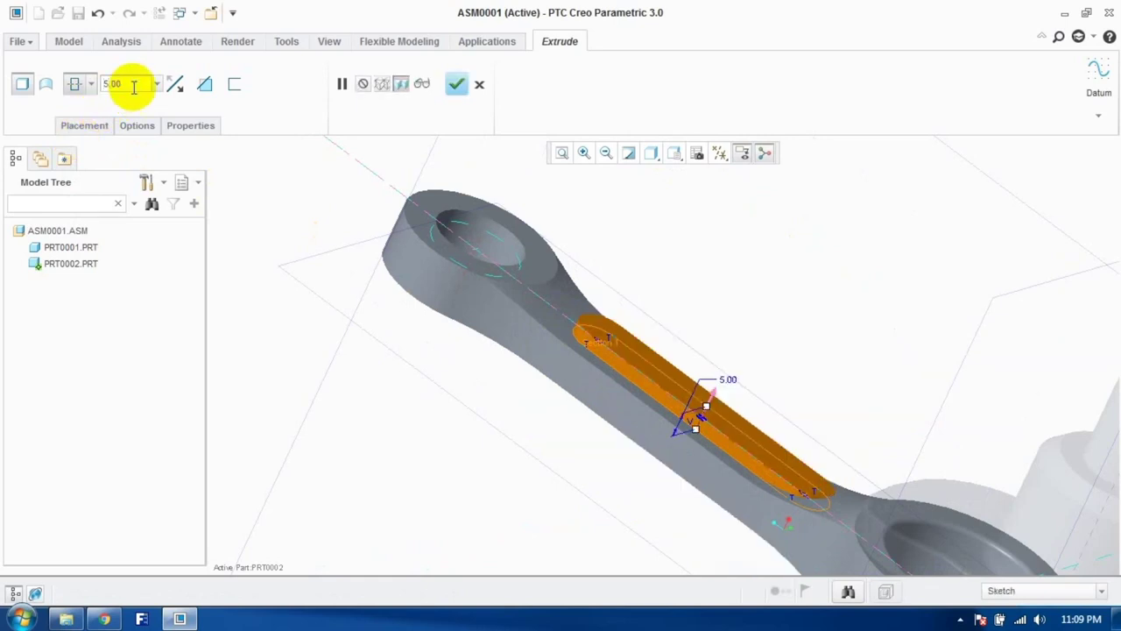
click(202, 83)
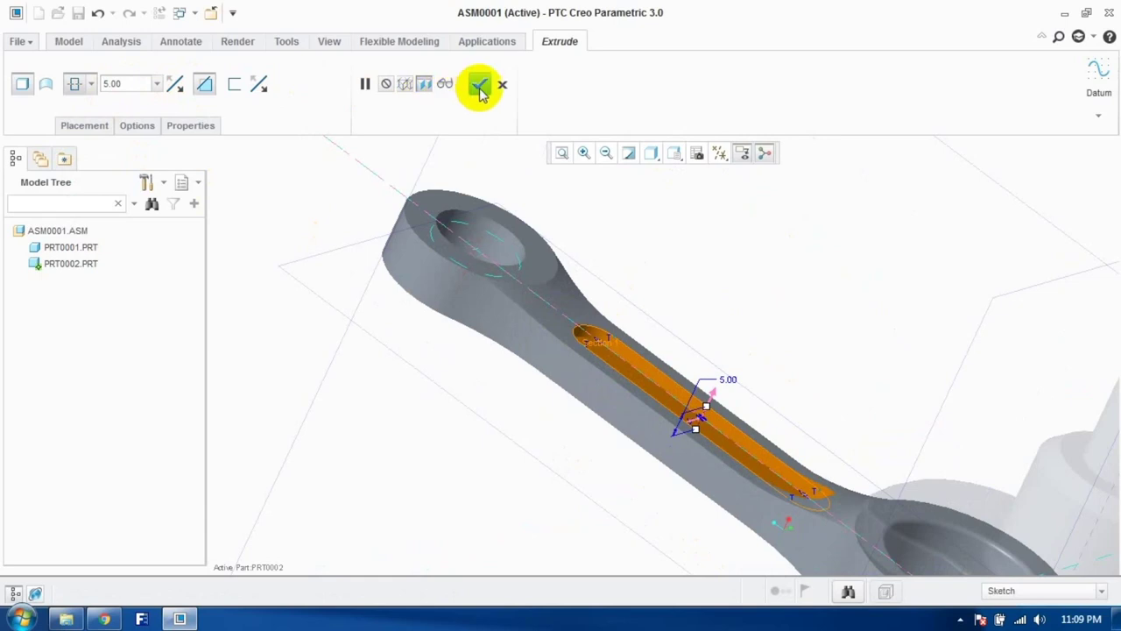
click(479, 86)
mouse_move(631, 288)
middle_down()
mouse_move(593, 283)
mouse_move(613, 290)
middle_up()
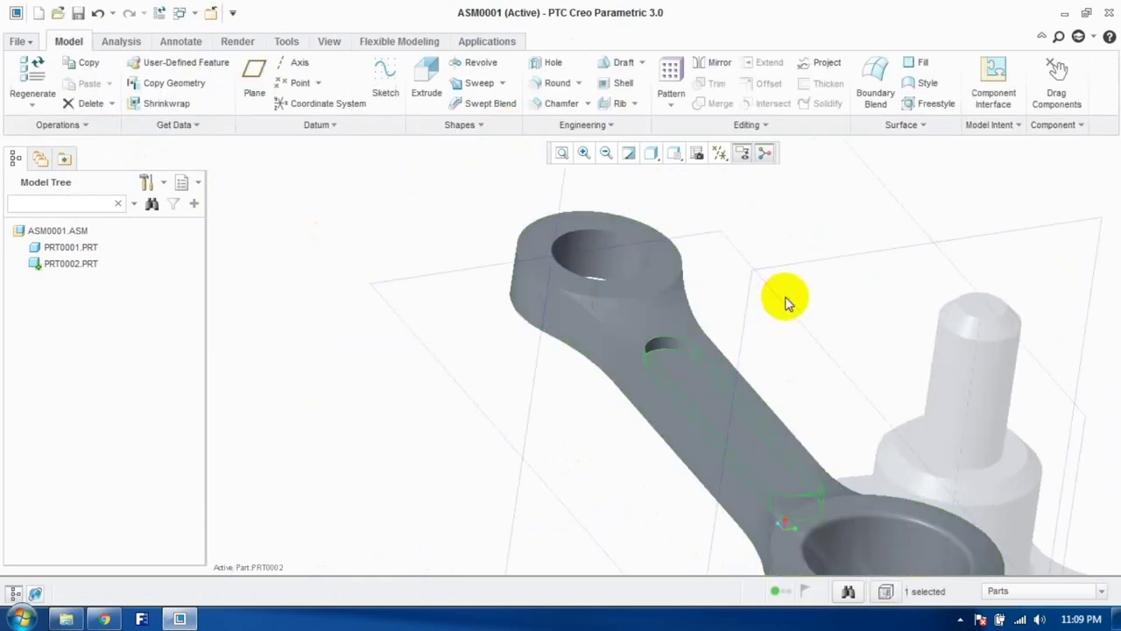
Step: Apply a 1.00 round to both edges of the shank's lightening slot
click(556, 83)
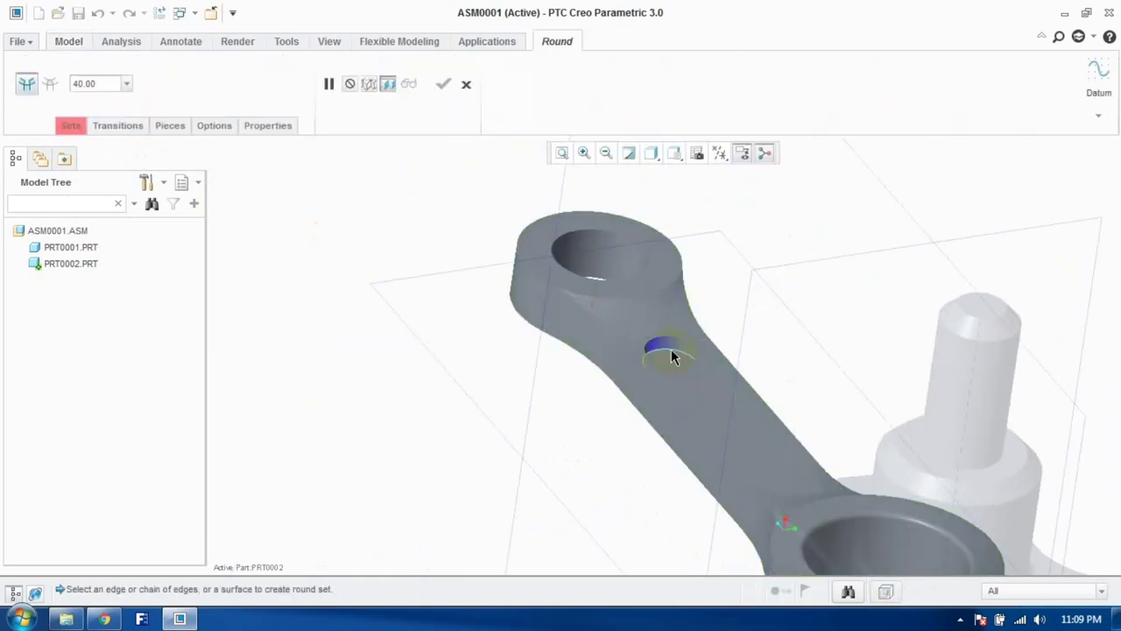
click(662, 349)
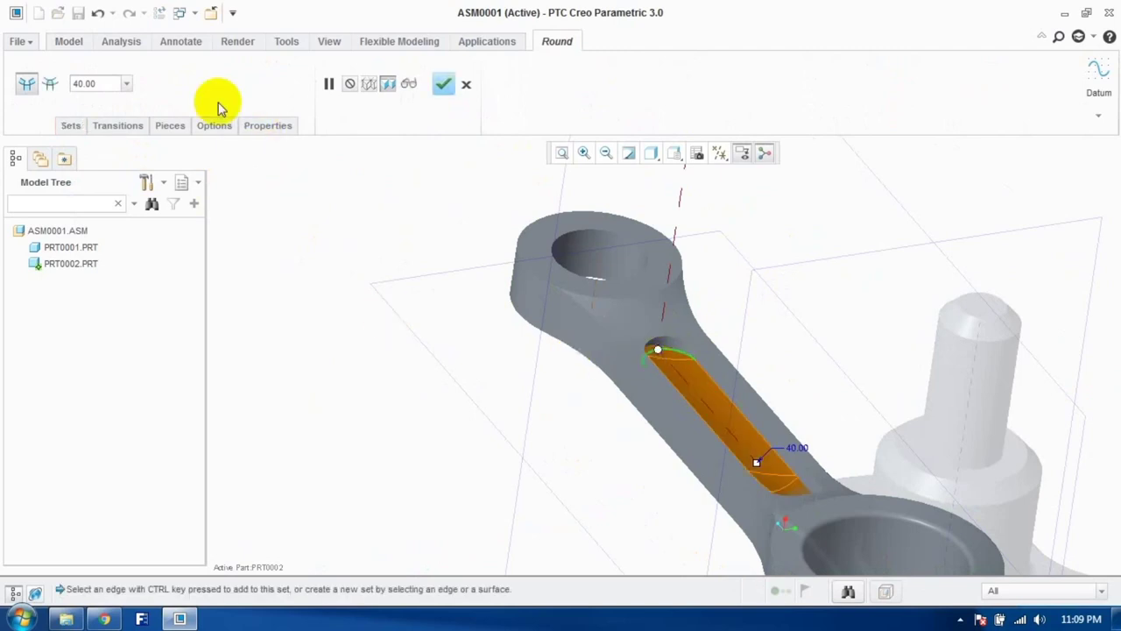
click(99, 81)
text(1)
key(Return)
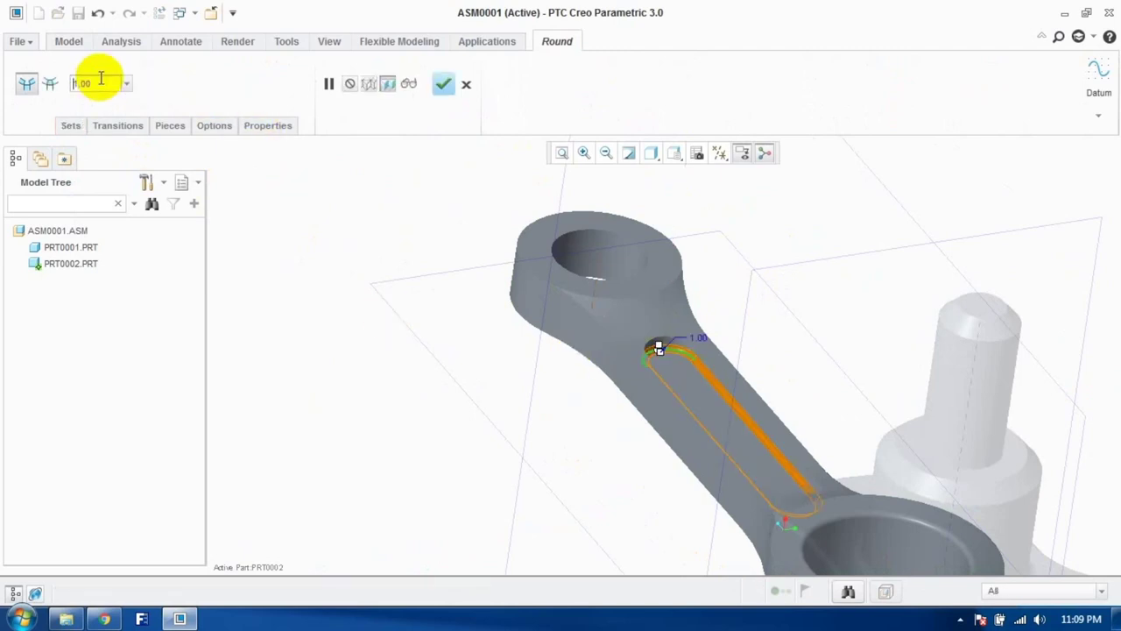
ctrl+click(659, 340)
click(444, 83)
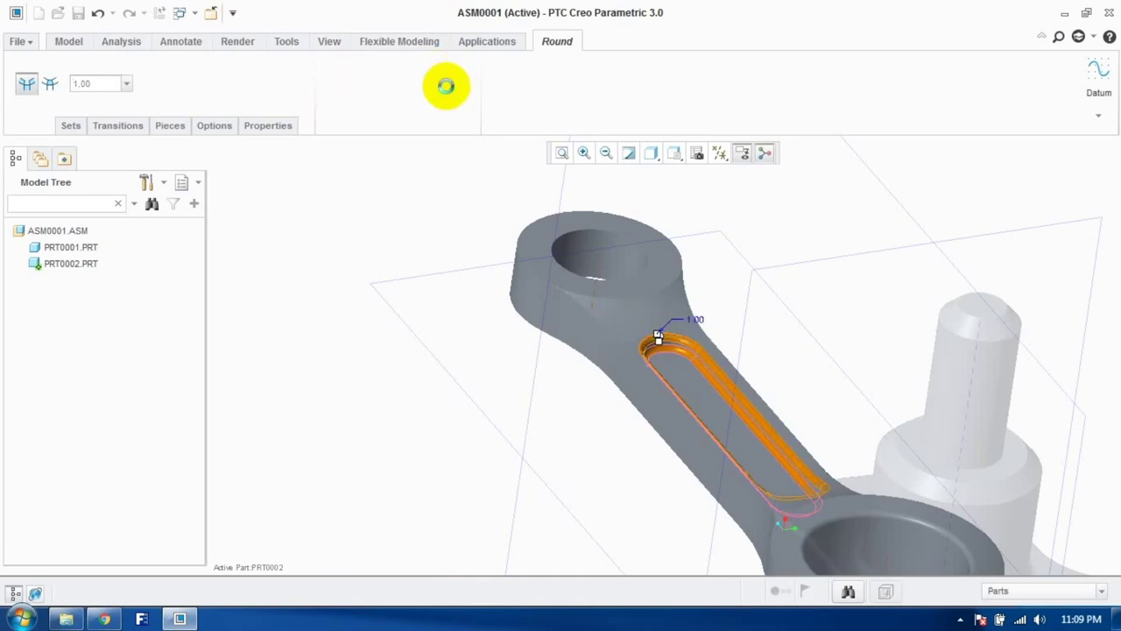
middle_drag(593, 271, 601, 380)
click(389, 359)
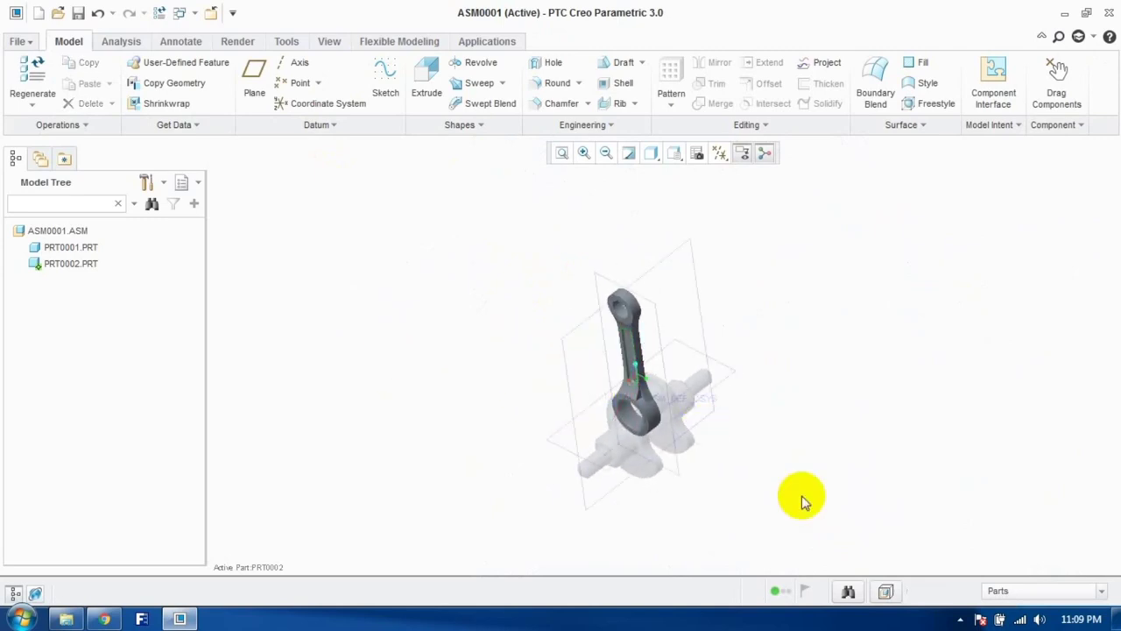
click(999, 590)
click(999, 510)
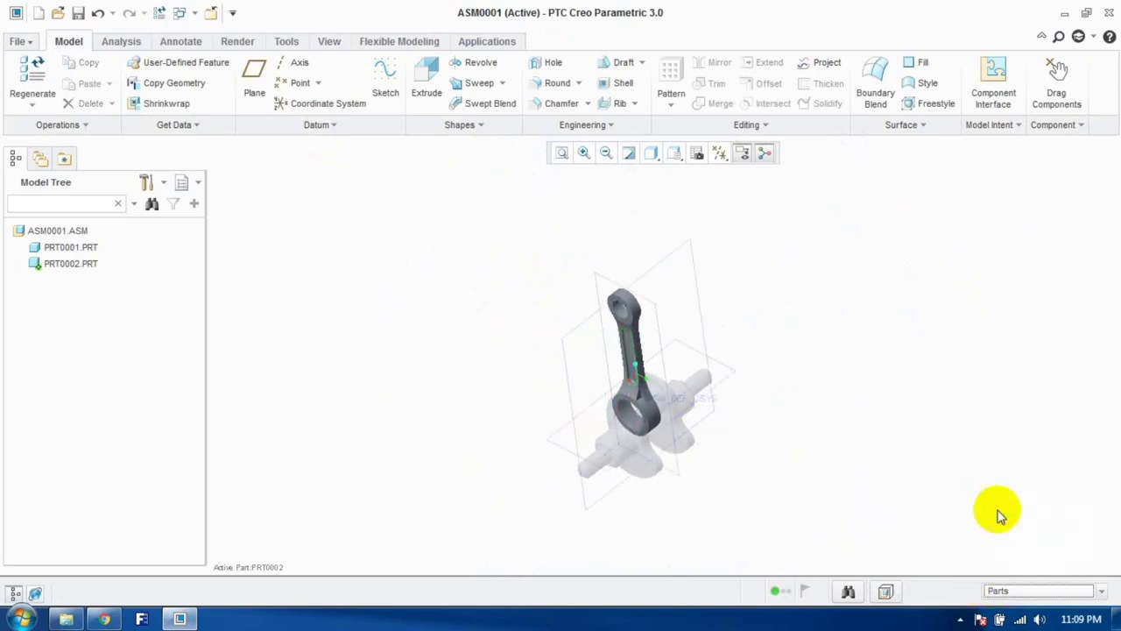
click(636, 317)
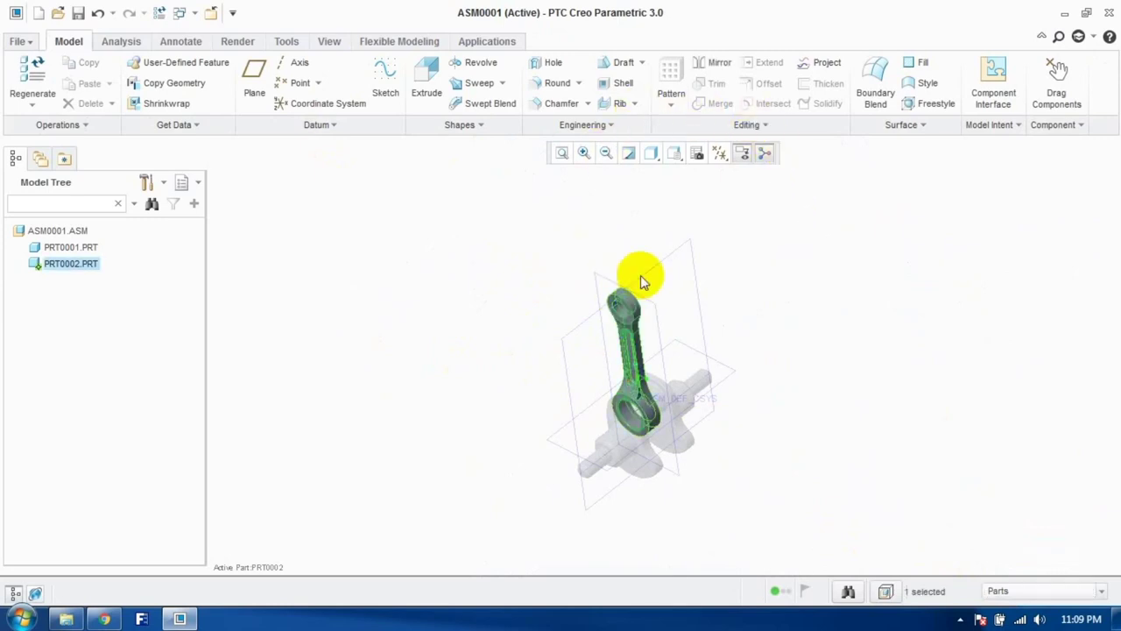
click(701, 63)
click(624, 346)
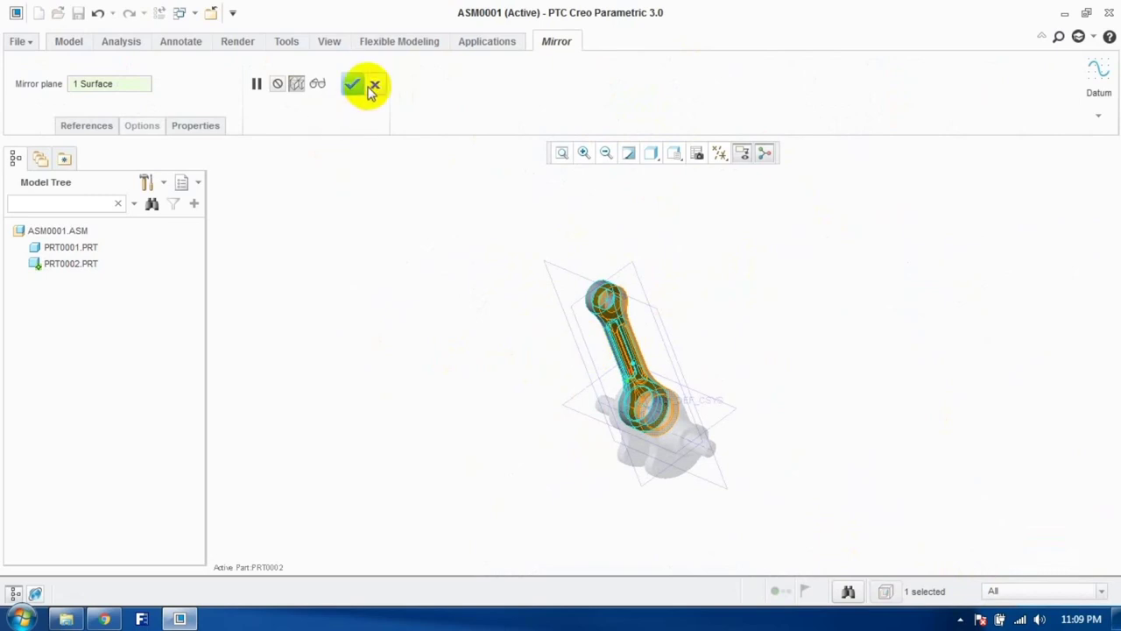
click(374, 86)
middle_drag(483, 335, 514, 313)
scroll(646, 282, up, 4)
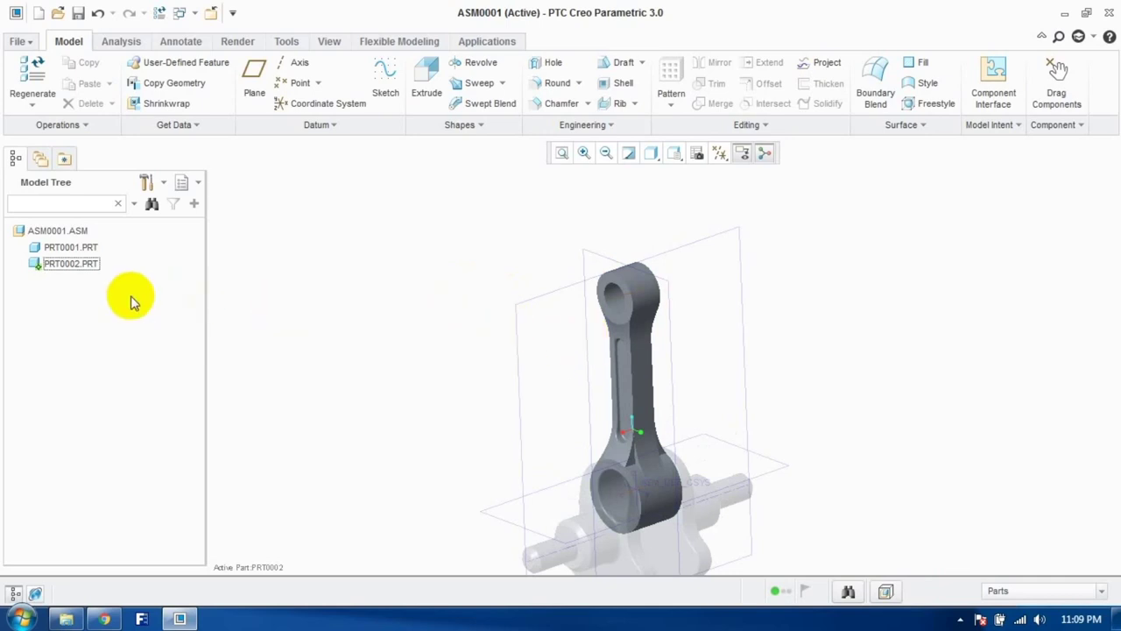
click(65, 232)
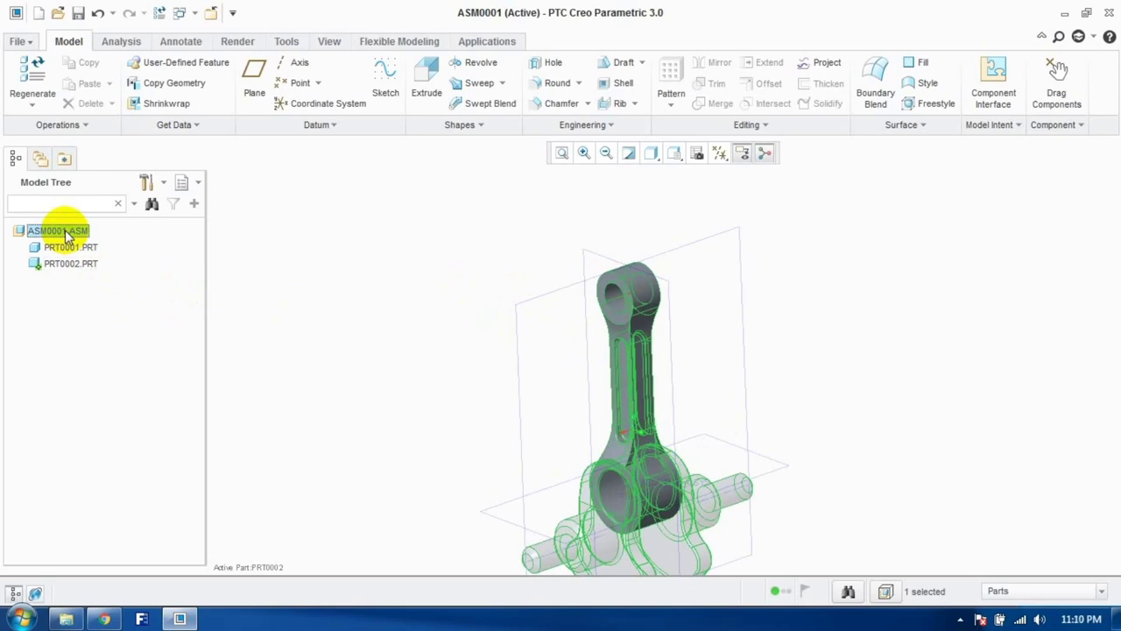
Step: Activate ASM0001 and create an empty solid part PRT0003 in it
right_click(68, 235)
click(82, 239)
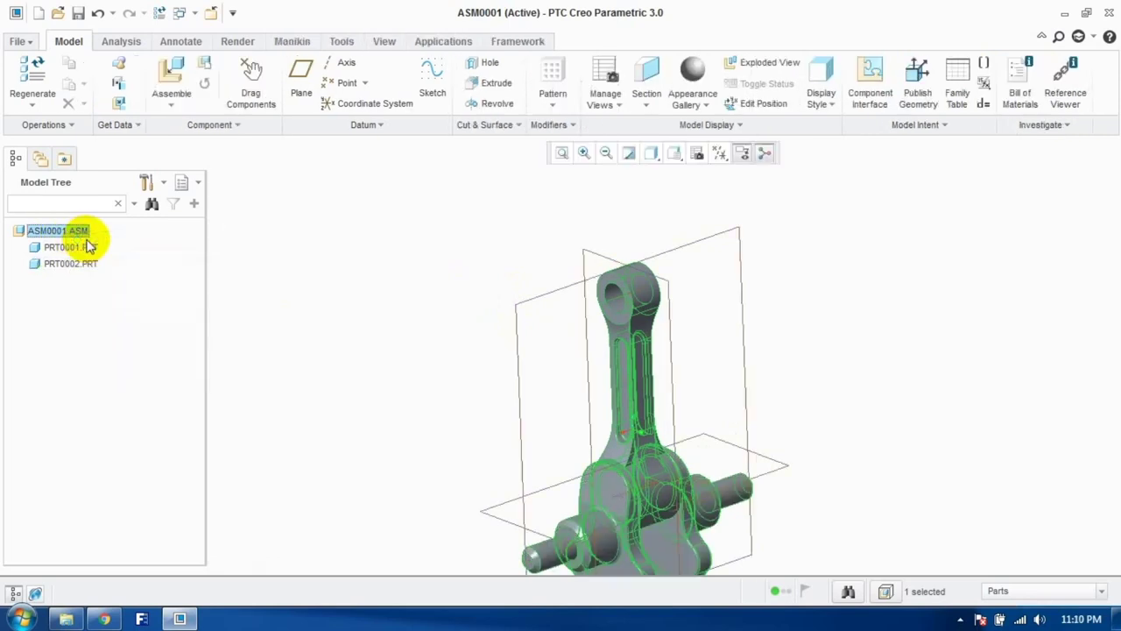
click(208, 67)
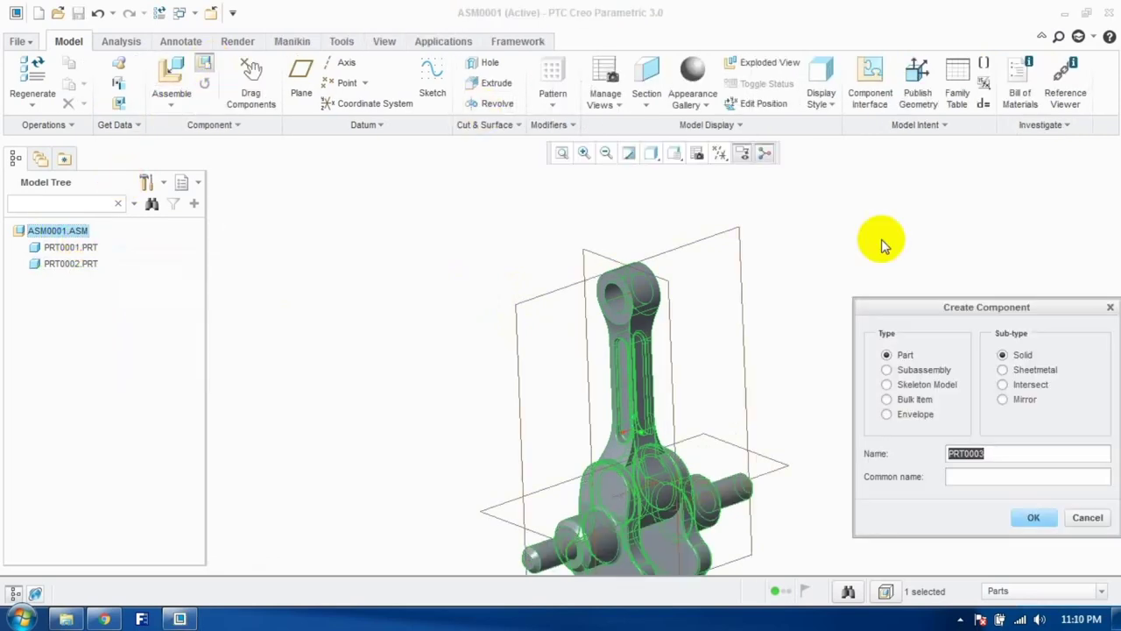
click(1032, 517)
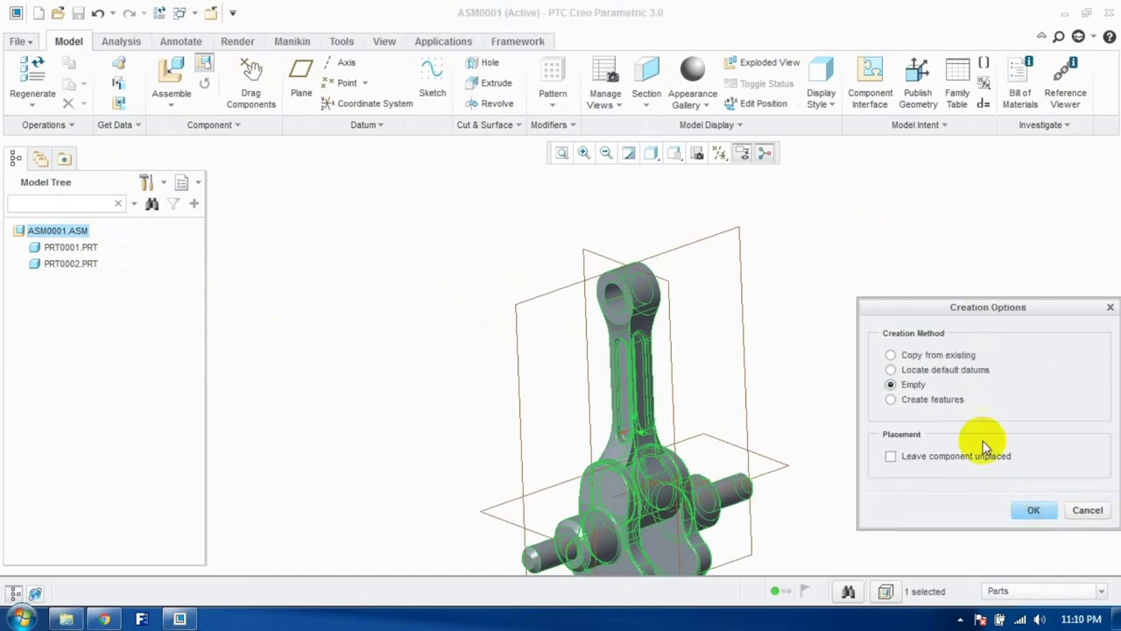
click(1034, 510)
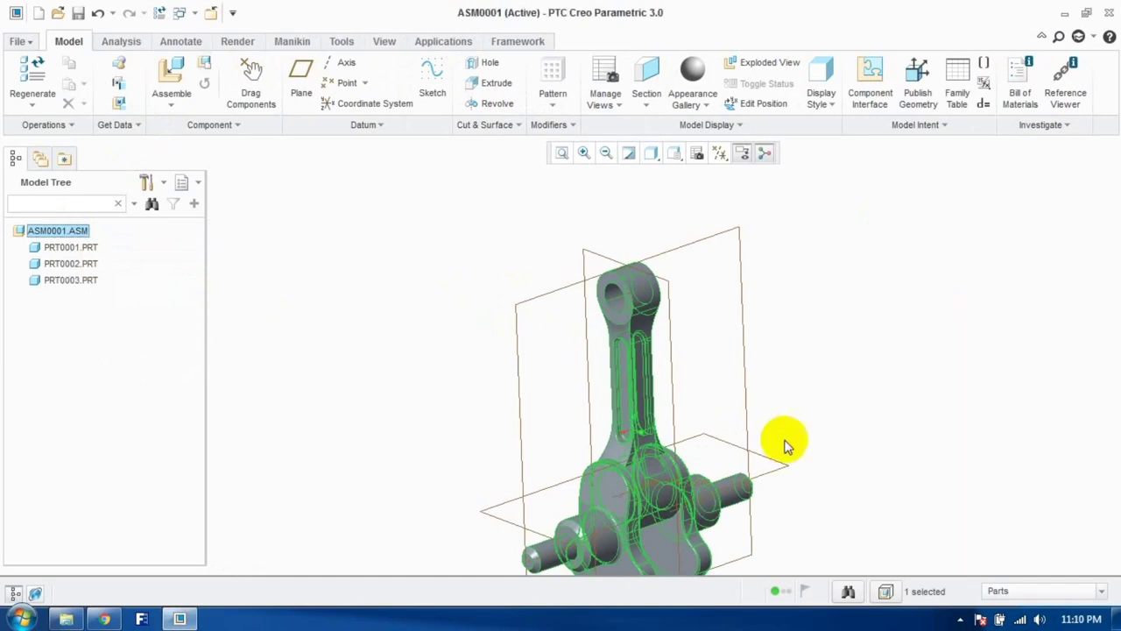
Step: Activate PRT0003 and start a sketch on ASM_RIGHT oriented to ASM_TOP
click(87, 281)
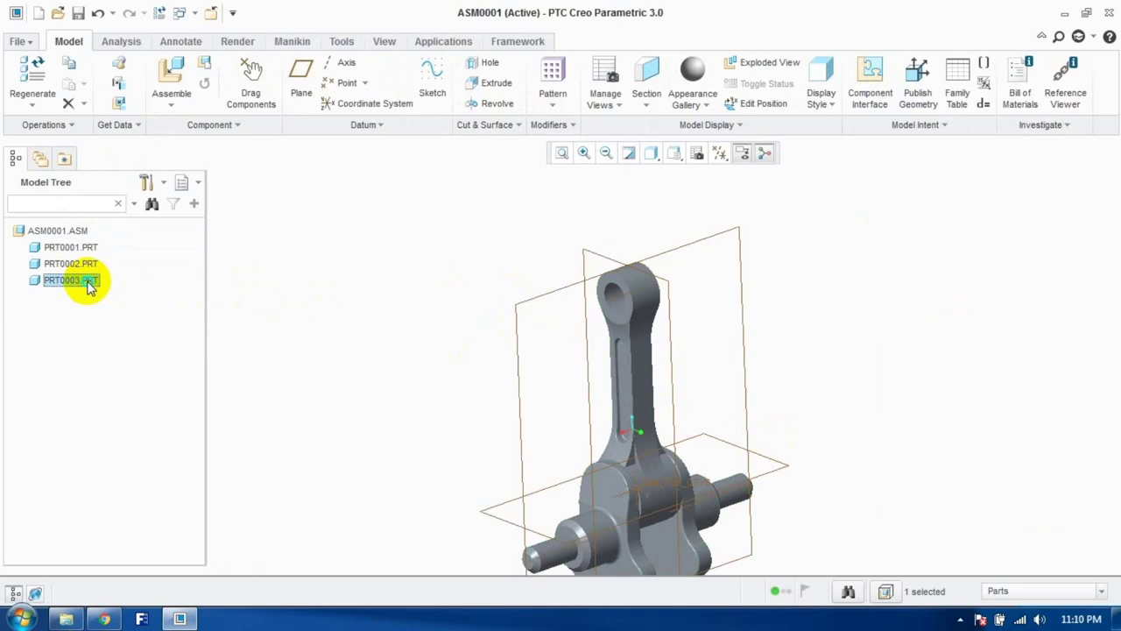
right_click(87, 281)
click(123, 59)
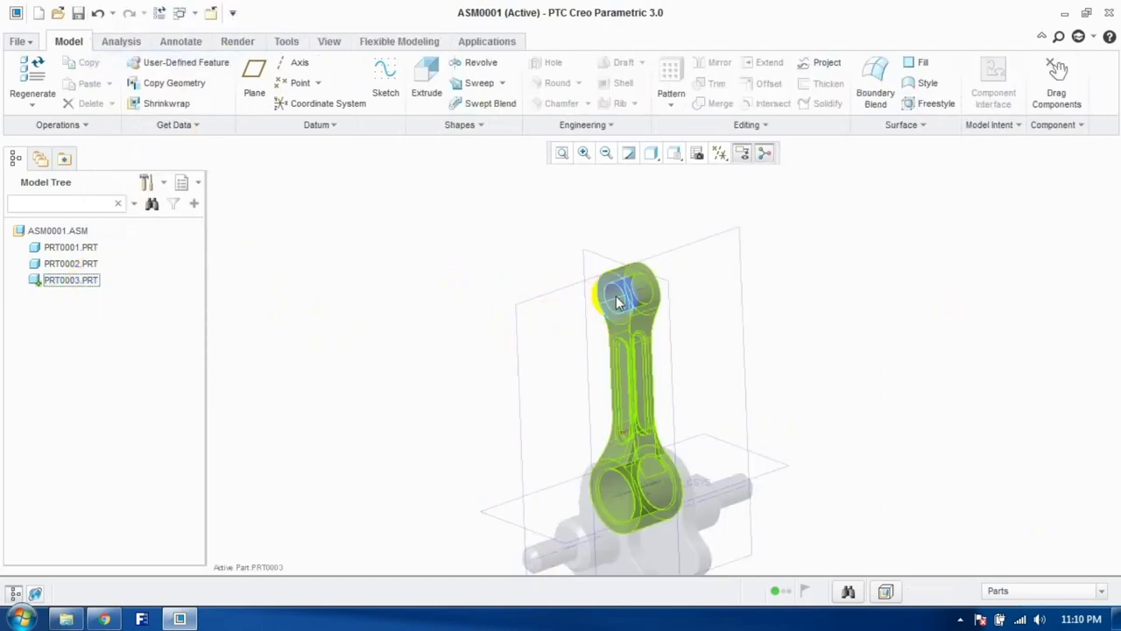
click(648, 256)
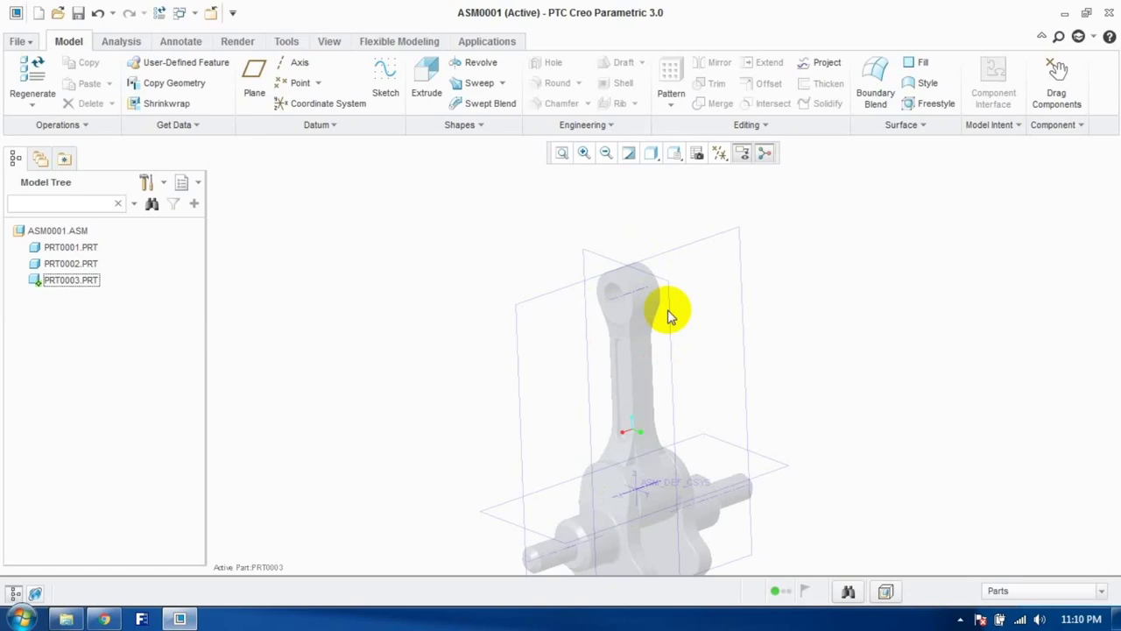
click(386, 95)
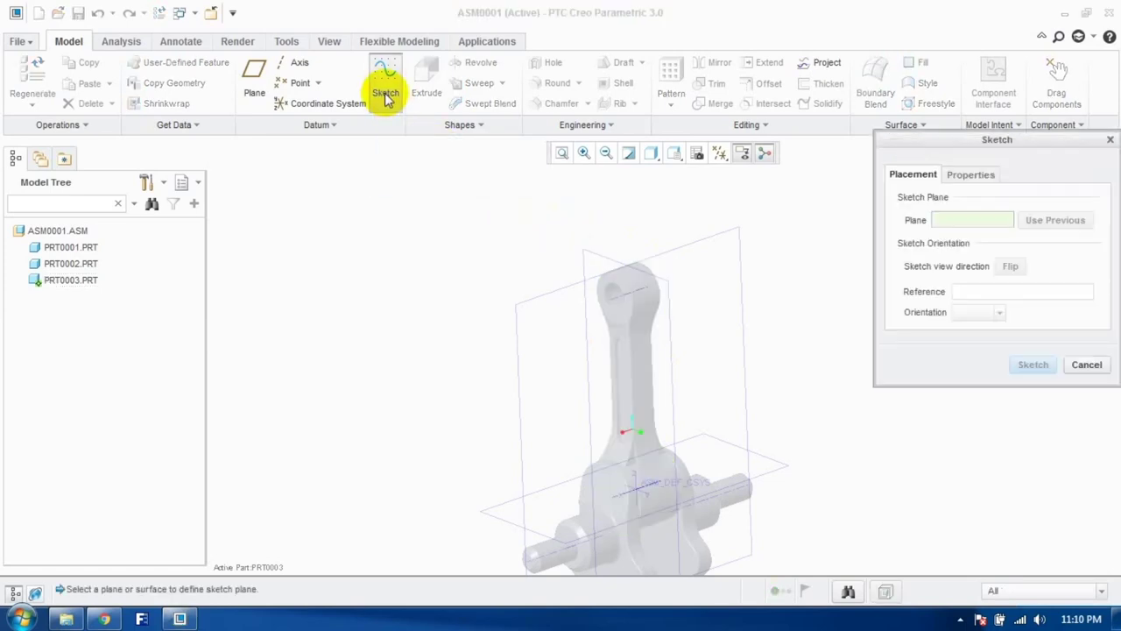
click(587, 258)
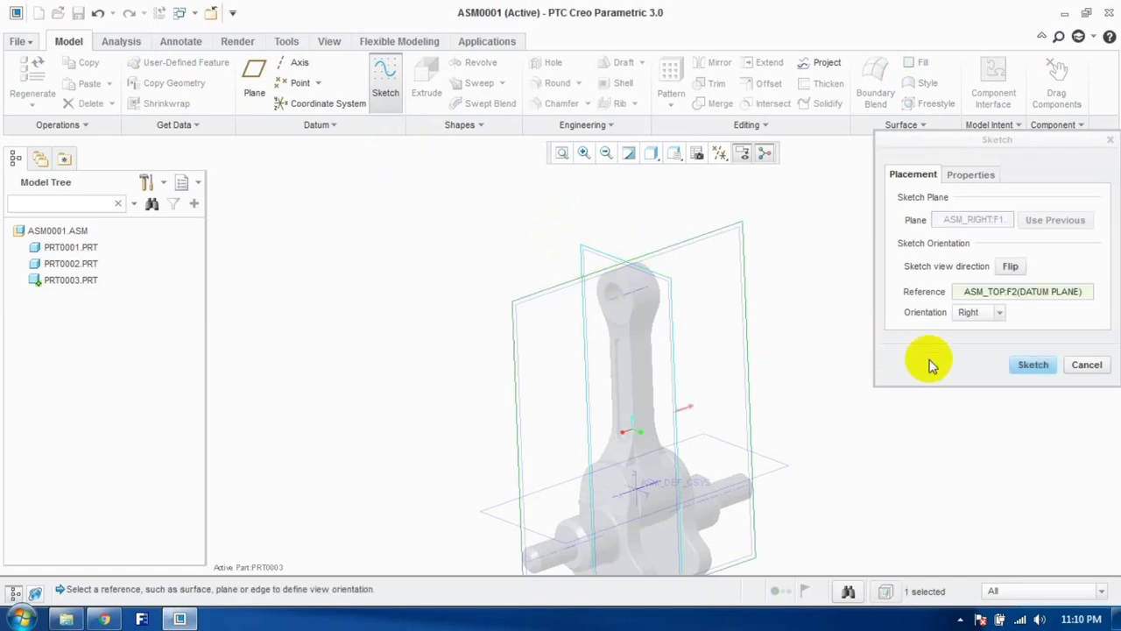
click(1029, 364)
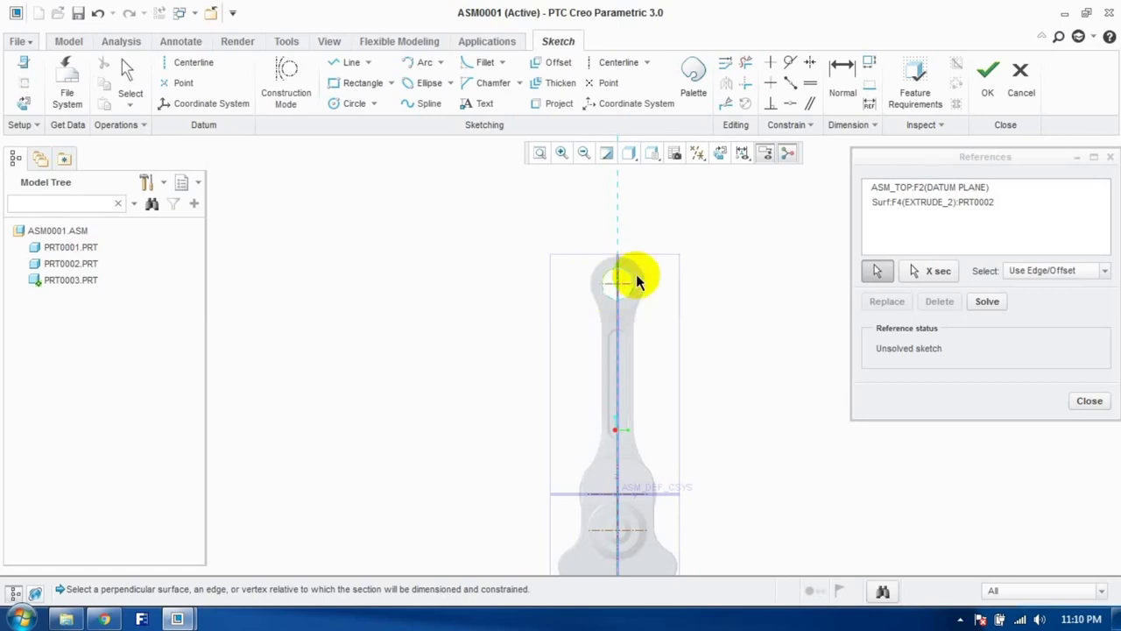
Step: Draw a rectangle above the rod's small end and a vertical centreline along the rod axis
click(1086, 400)
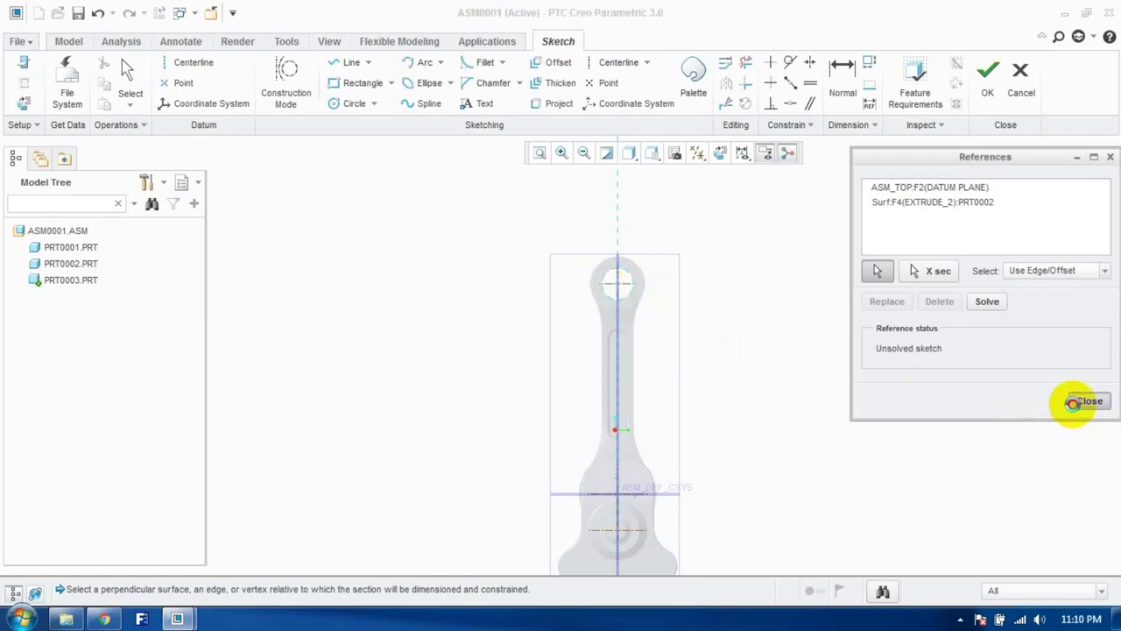
click(359, 83)
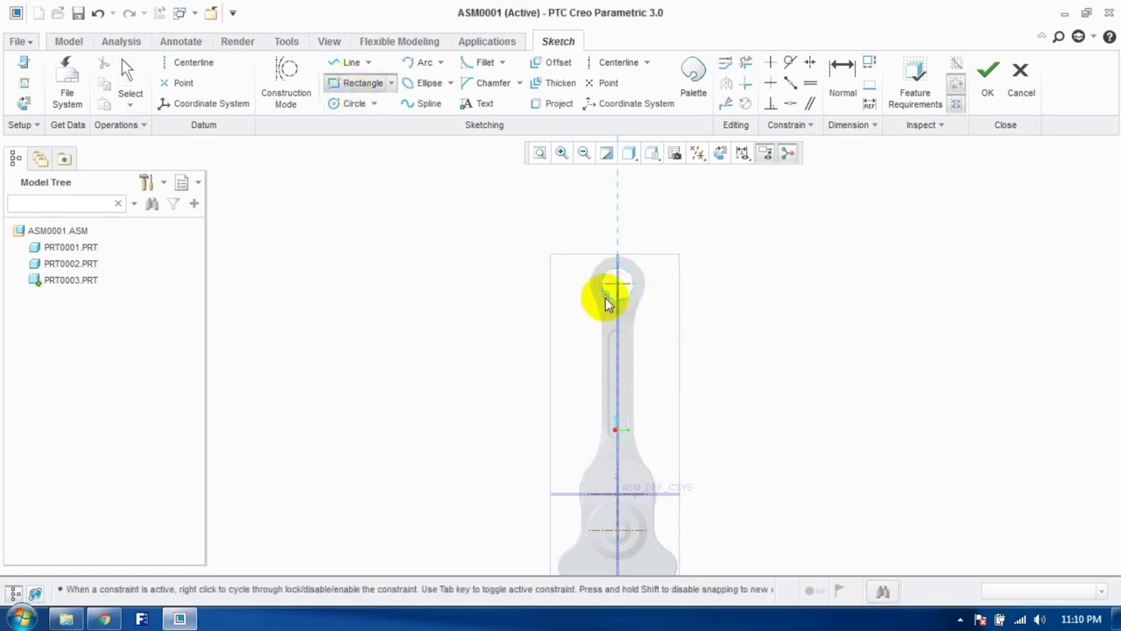
click(619, 326)
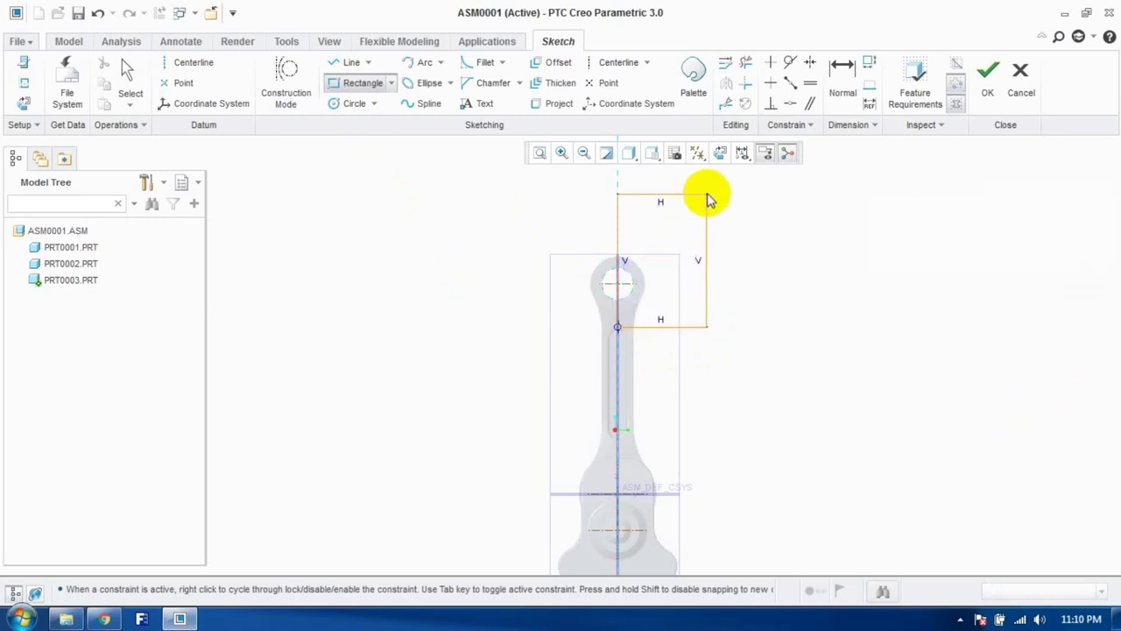
click(707, 193)
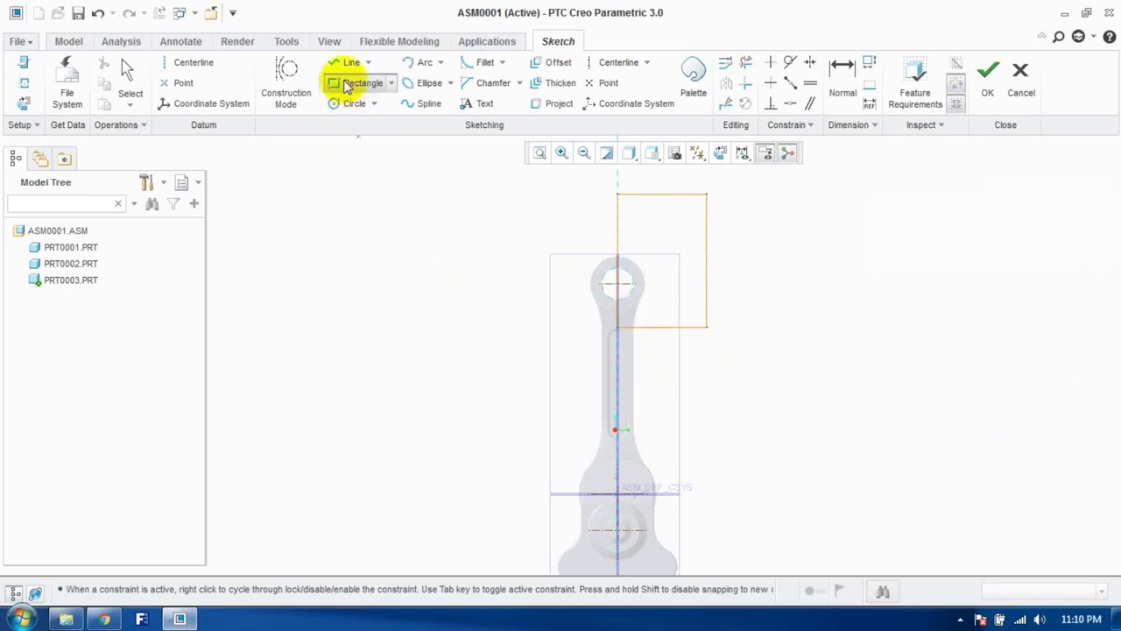
click(197, 63)
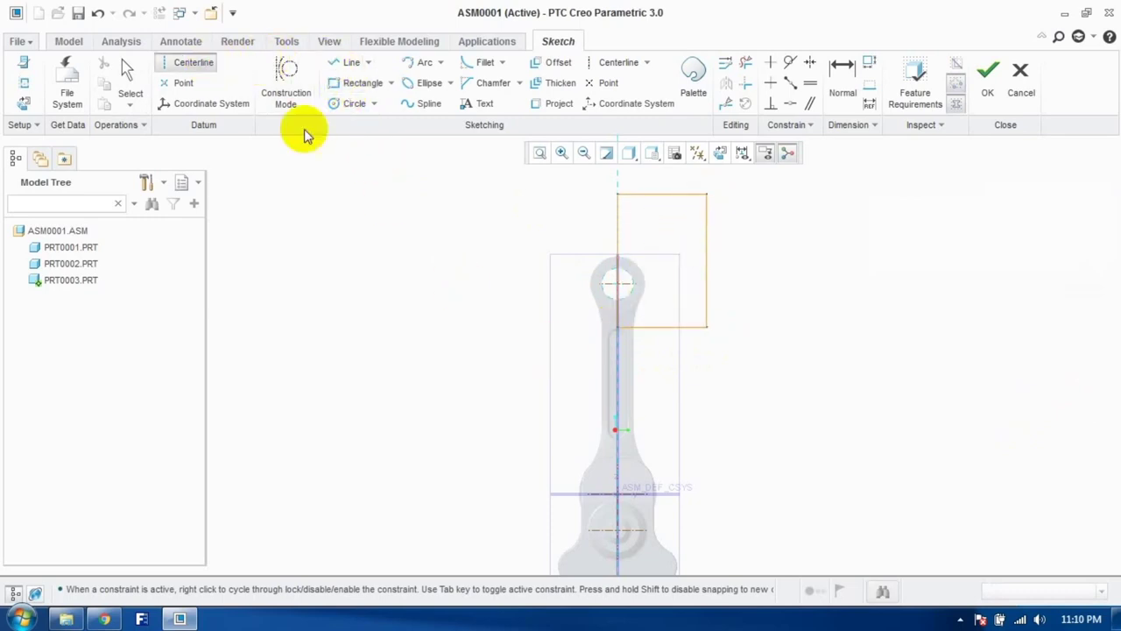
click(618, 179)
click(620, 358)
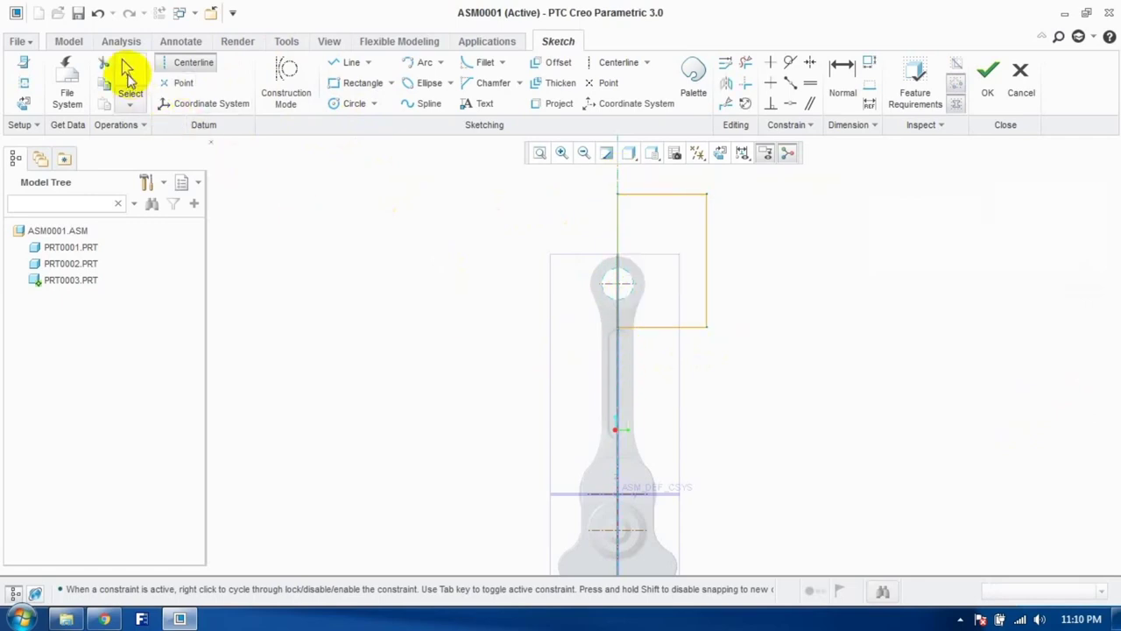
click(128, 74)
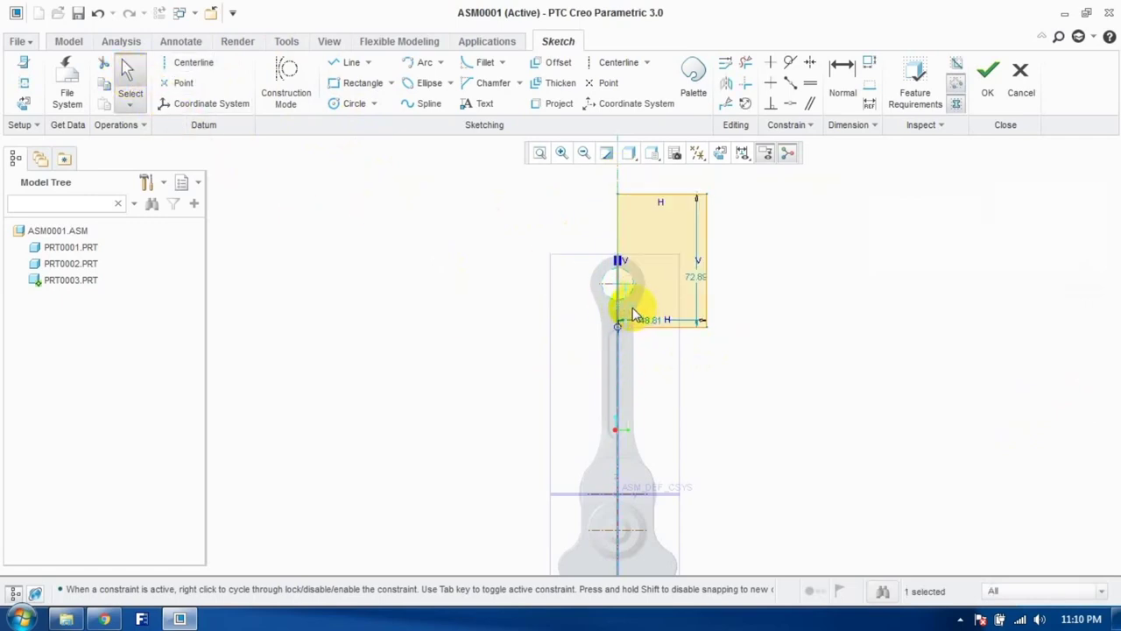
Step: Dimension the rectangle 25.00 below the eye centre, 65.00 tall and 30.00 wide
scroll(639, 302, up, 2)
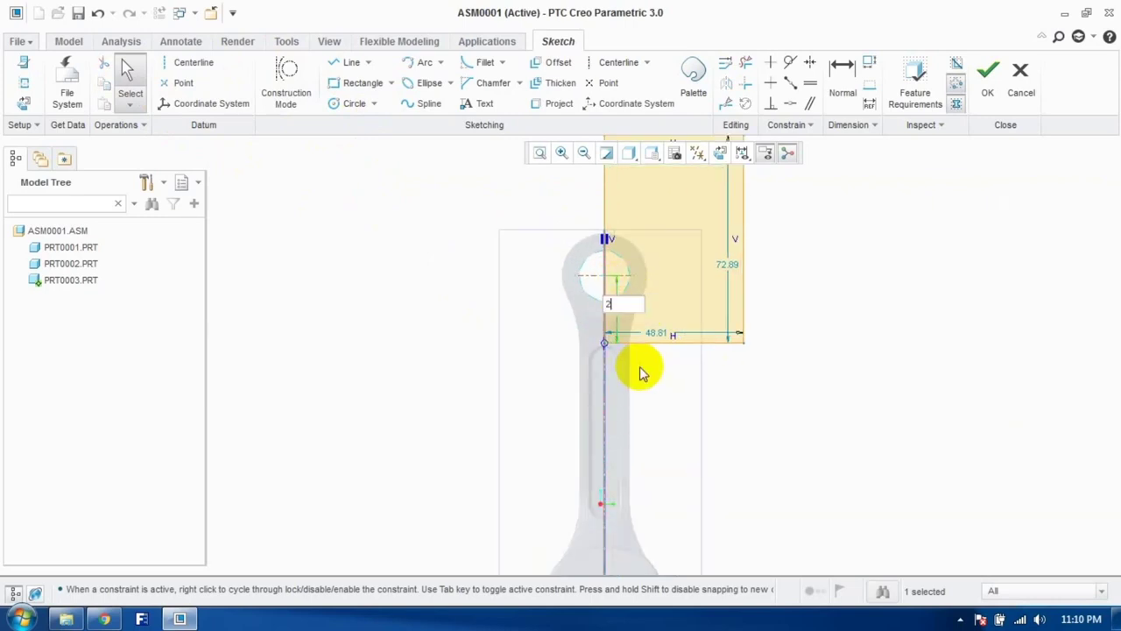
text(0)
scroll(640, 373, down, 4)
key(Return)
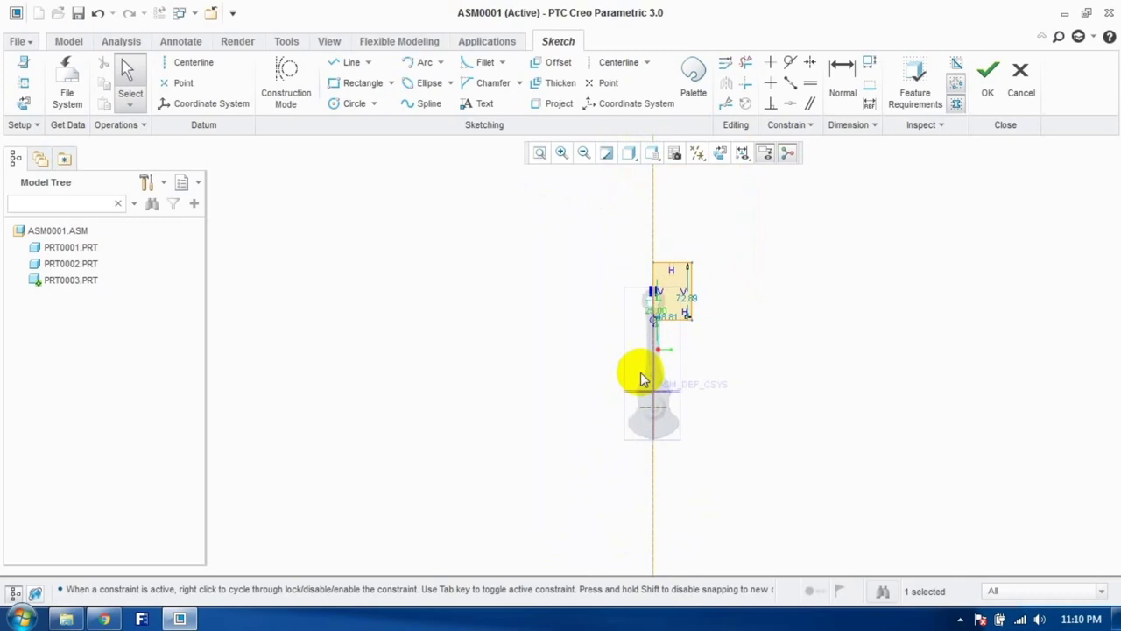
scroll(690, 285, up, 3)
scroll(684, 307, up, 1)
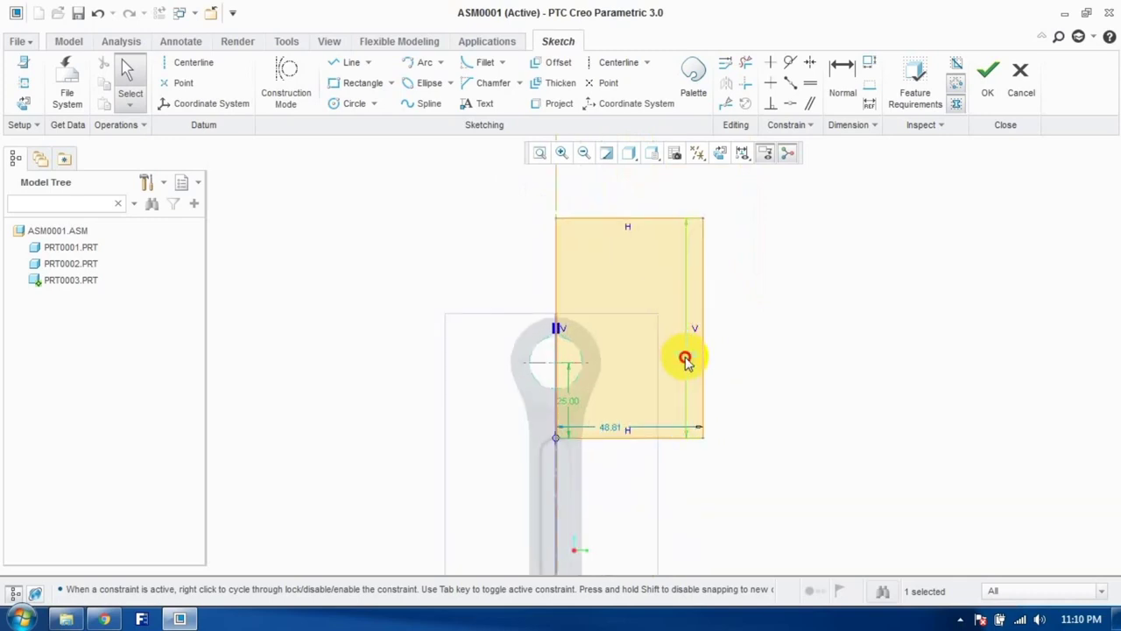
text(65)
scroll(672, 412, down, 3)
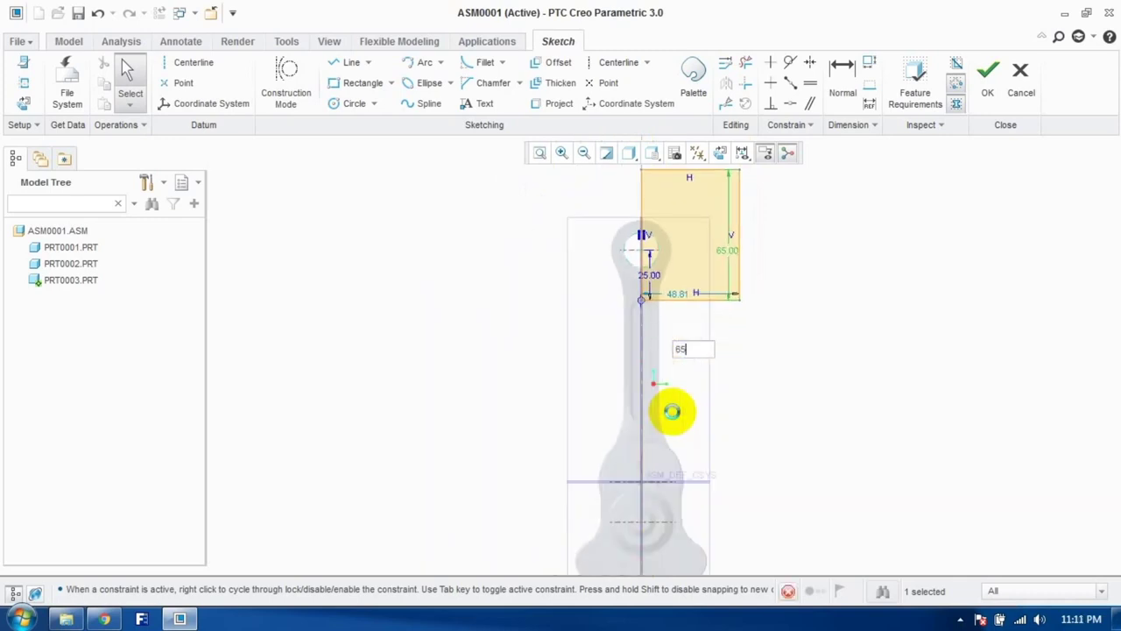
key(Return)
scroll(725, 250, down, 1)
scroll(726, 255, up, 3)
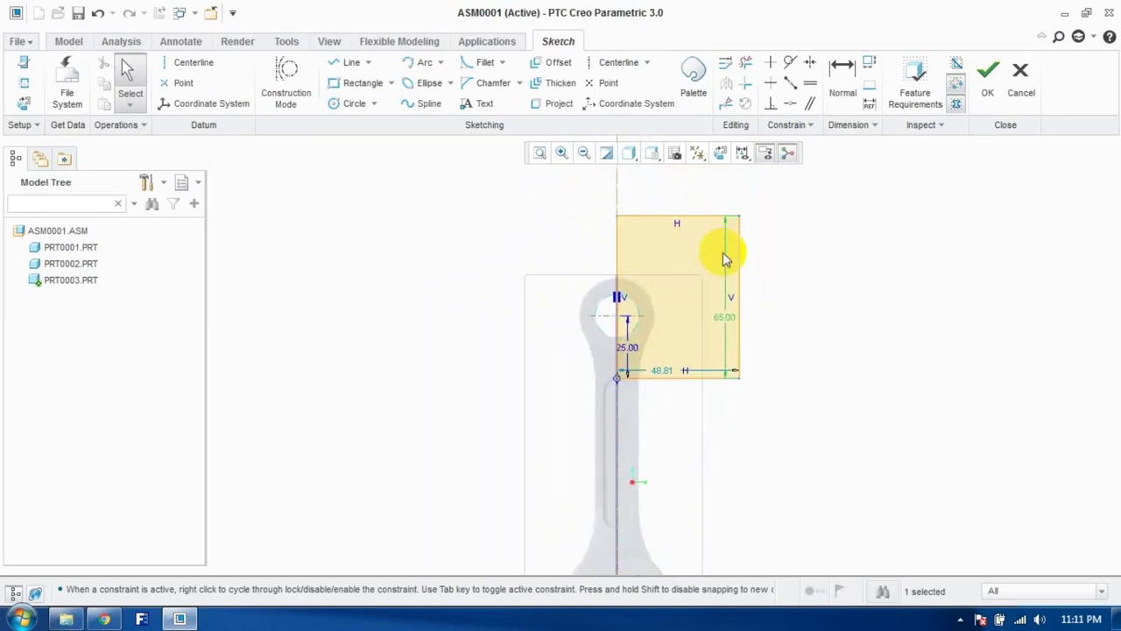
double_click(664, 373)
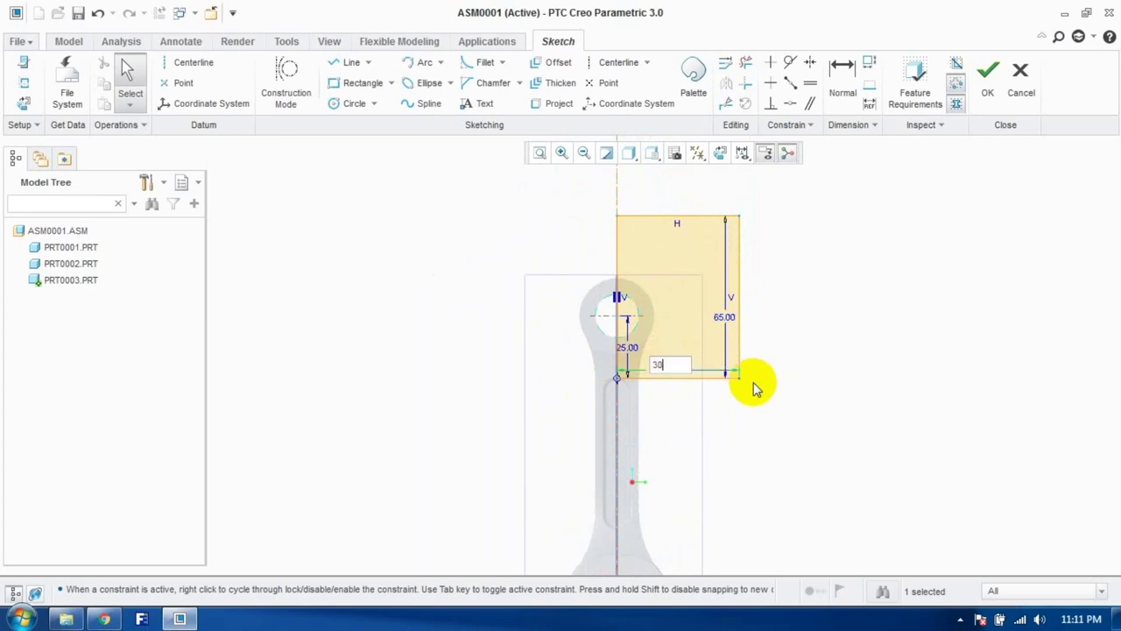
text(30)
key(Return)
scroll(754, 386, down, 2)
scroll(745, 259, up, 3)
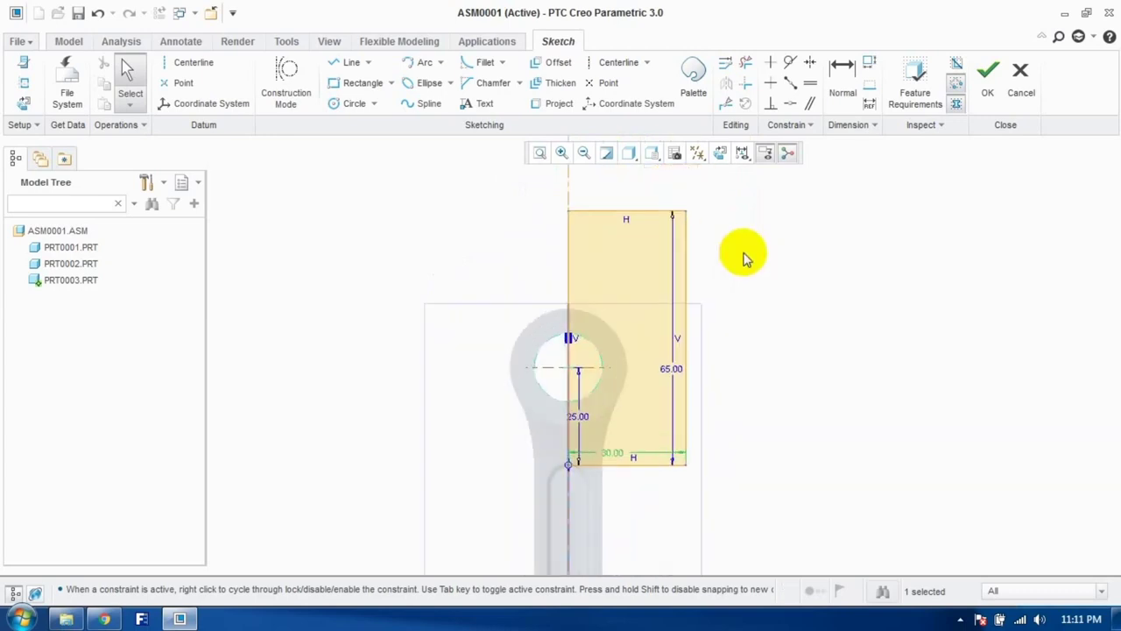
Step: Draw an inner rectangle starting at the outer rectangle's bottom corner
click(353, 86)
click(569, 467)
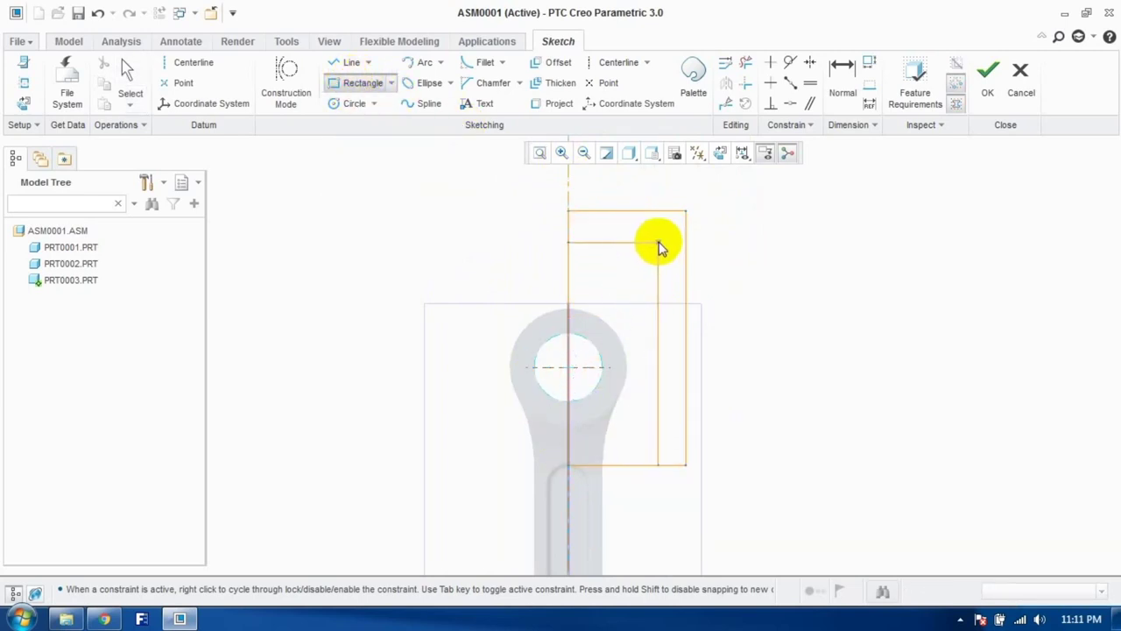
click(659, 246)
click(130, 87)
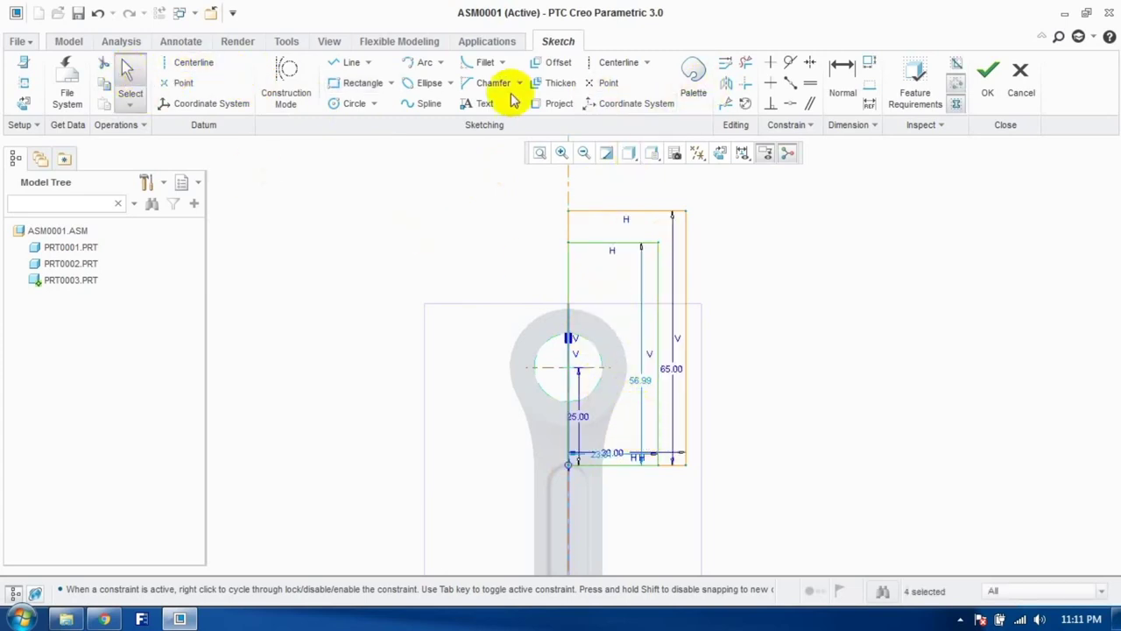
Step: Dimension the side and top gaps between the rectangles to 5 each
click(842, 85)
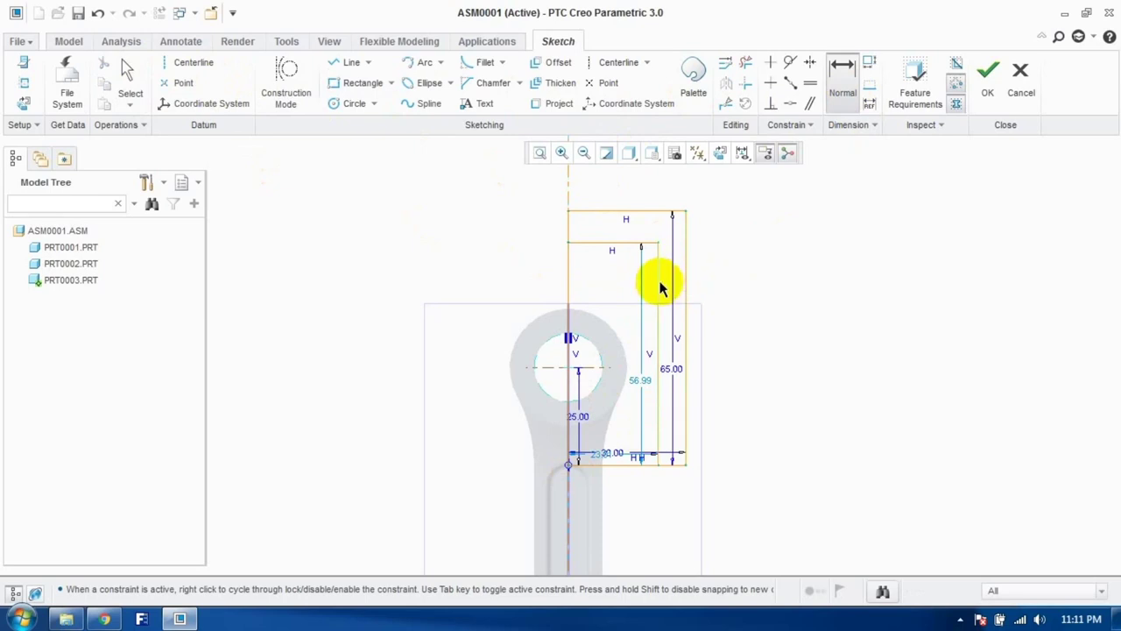
click(687, 292)
middle_click(736, 280)
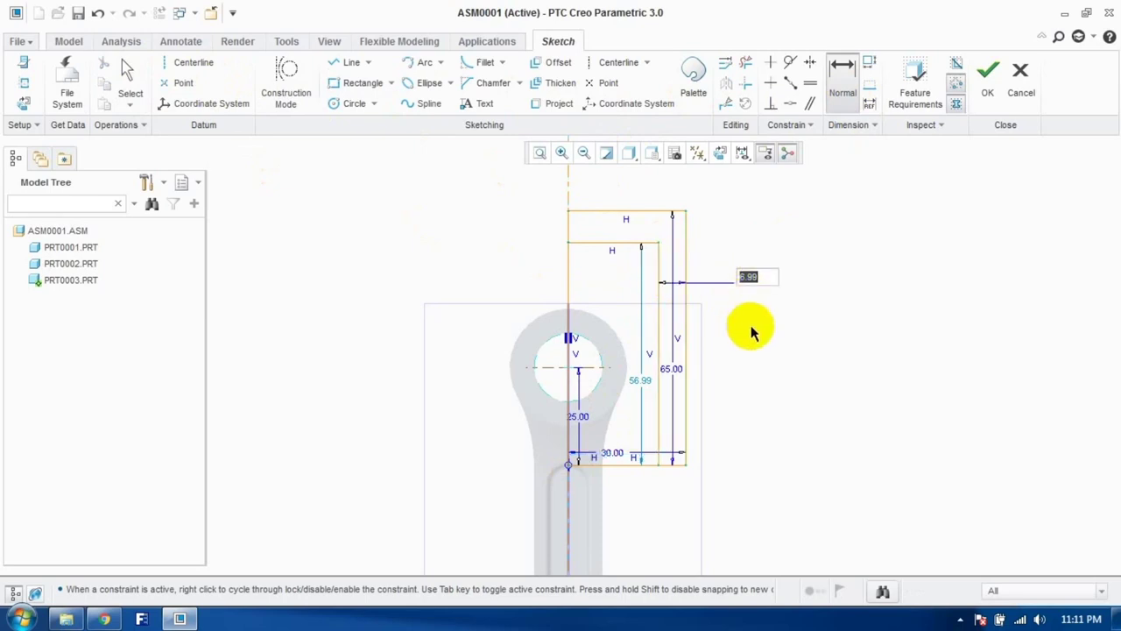
text(5)
key(Return)
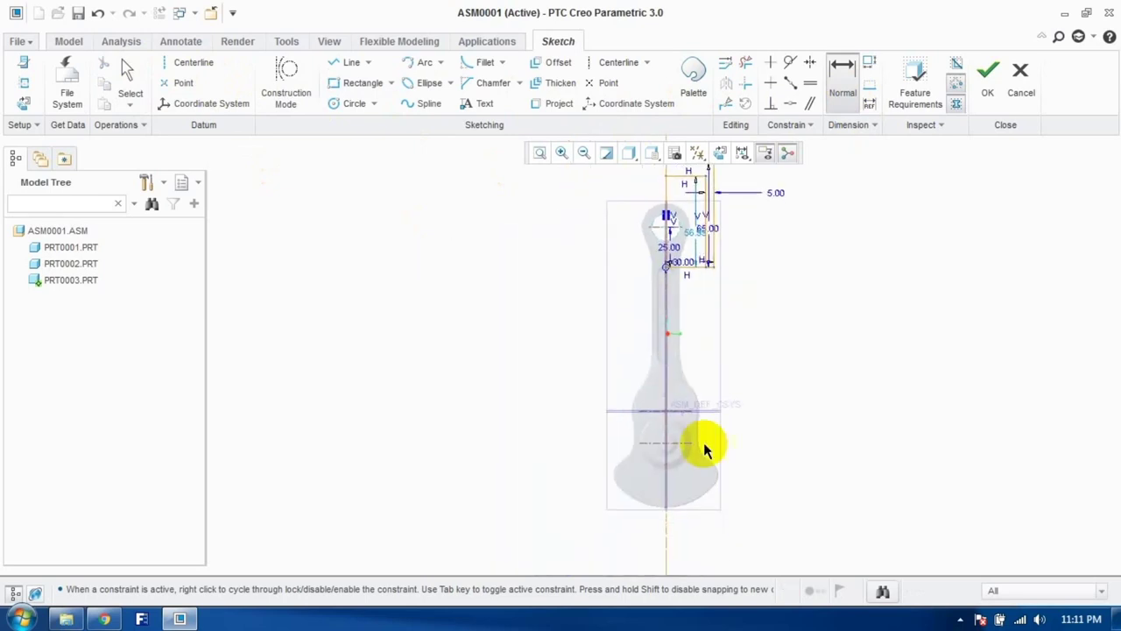
click(678, 259)
click(675, 229)
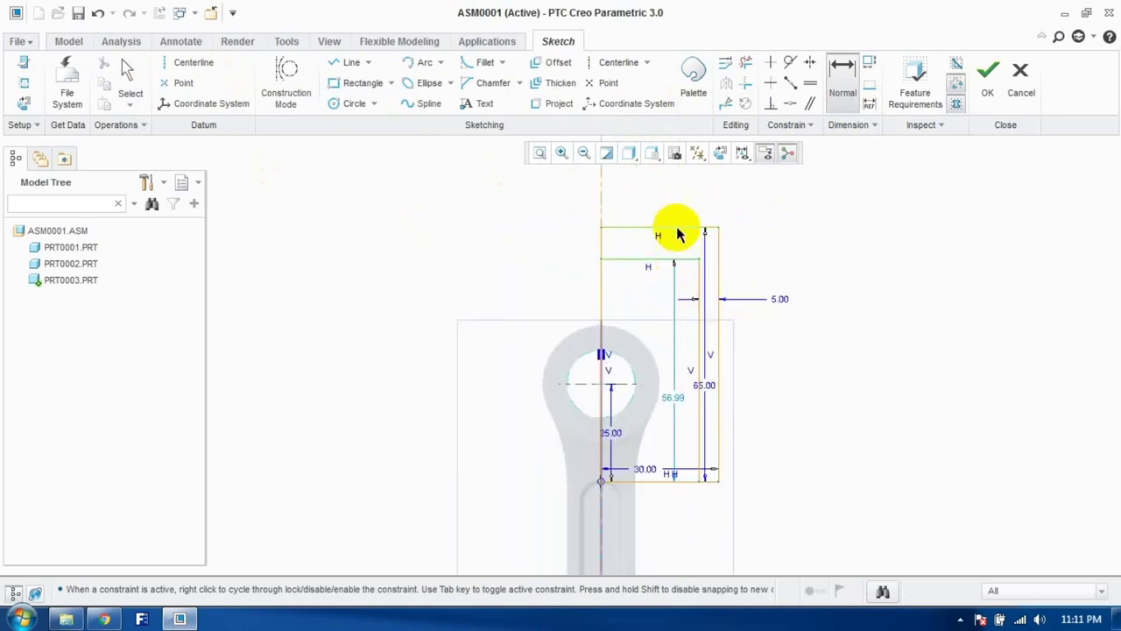
middle_click(730, 245)
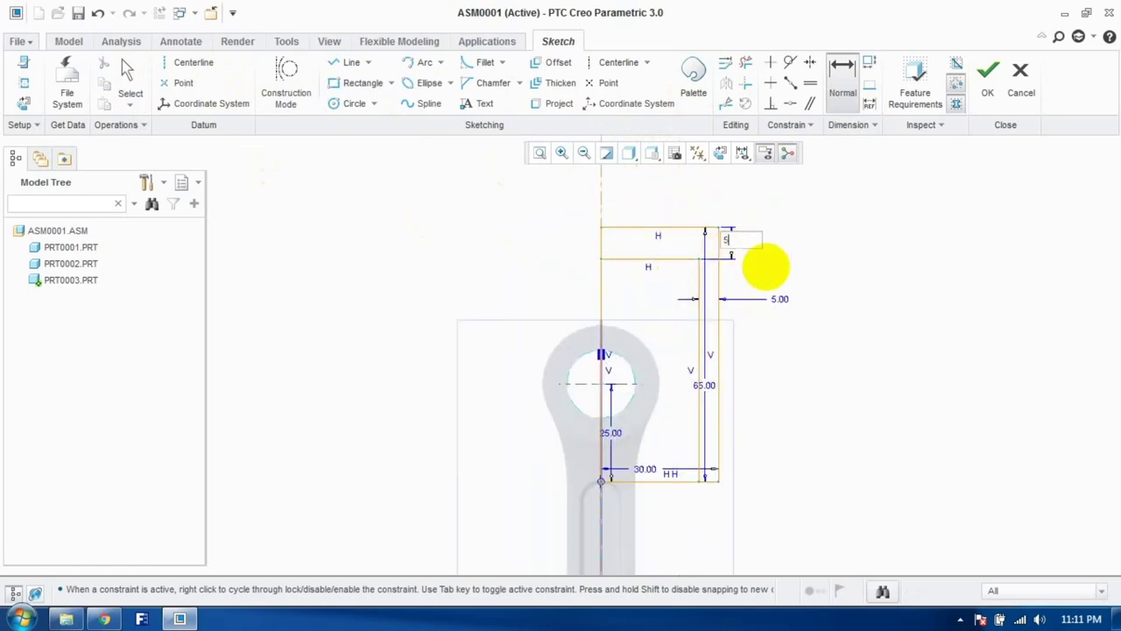
text(5)
key(Return)
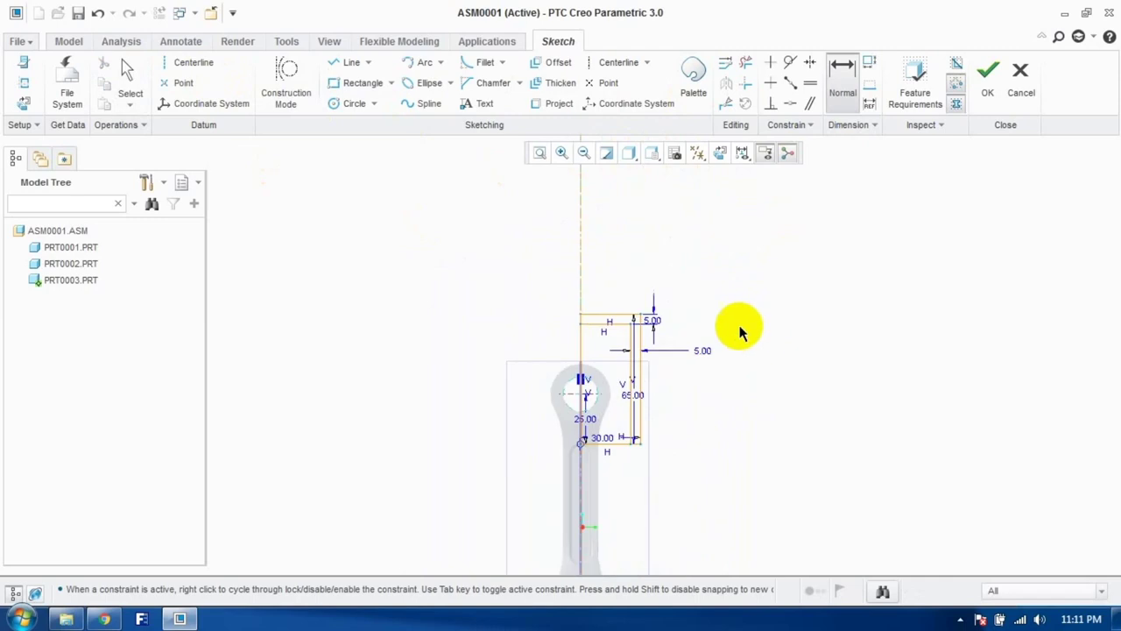
Step: Trim the leftover segments near the circle top and bottom, then finish the sketch
scroll(740, 331, up, 2)
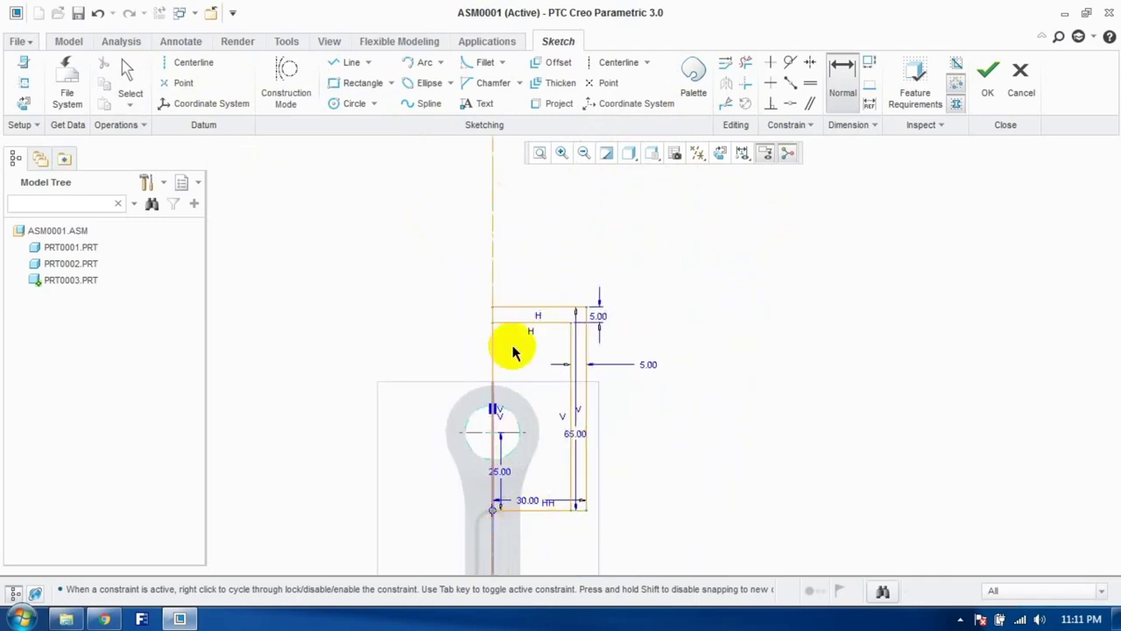
click(744, 63)
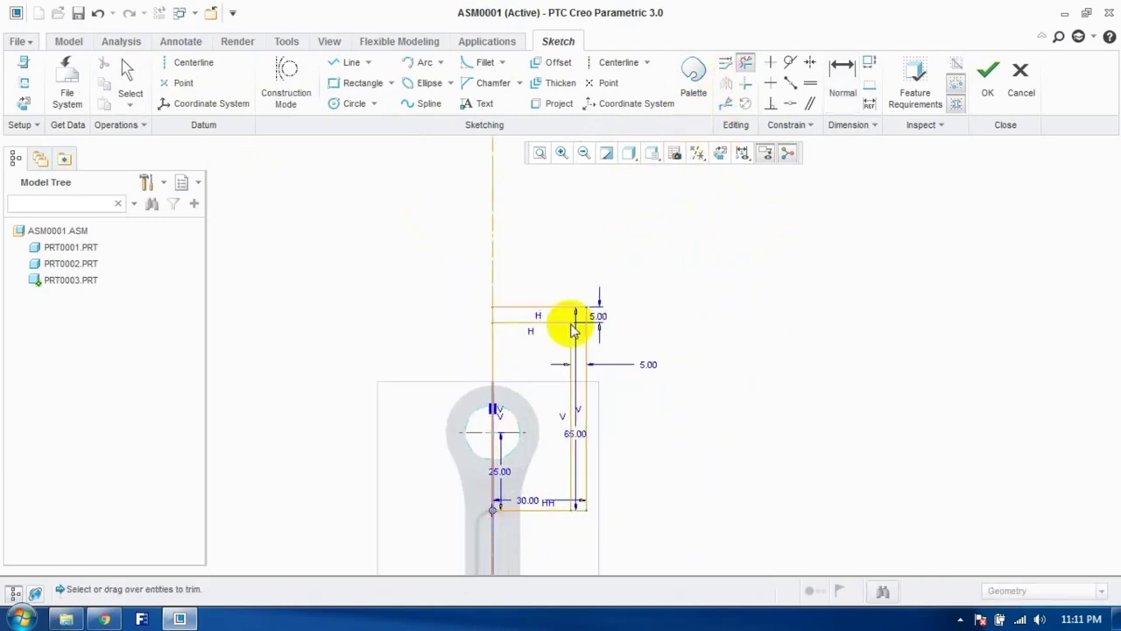
click(494, 407)
drag(543, 477, 536, 543)
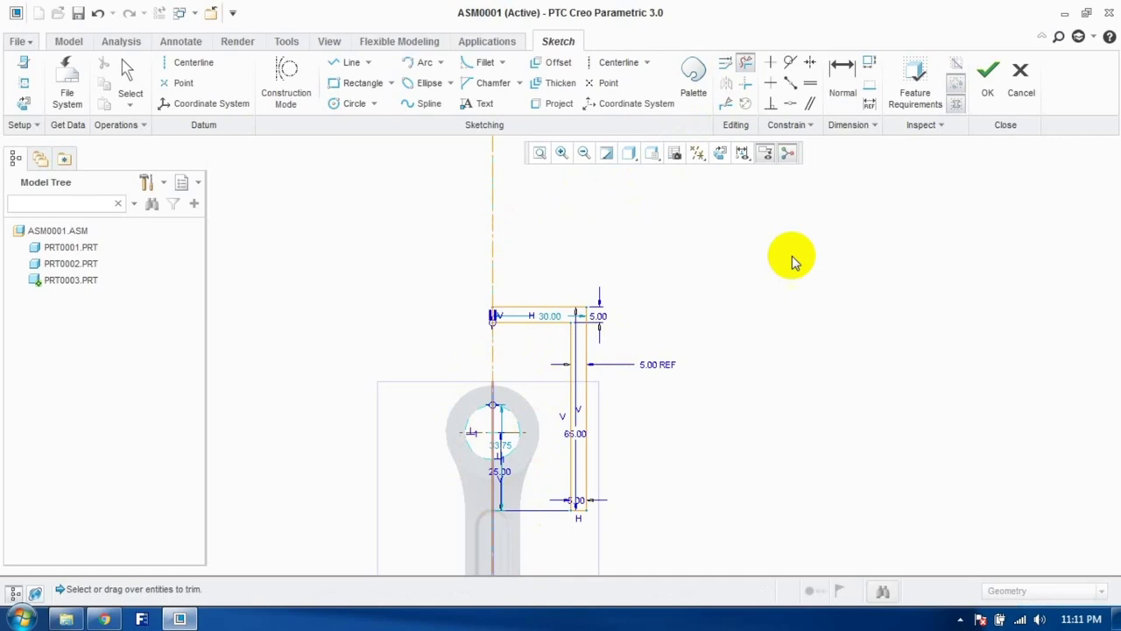
click(985, 101)
Step: Start a revolve on the profile sketch and unlink the sketch in Placement
scroll(718, 388, down, 3)
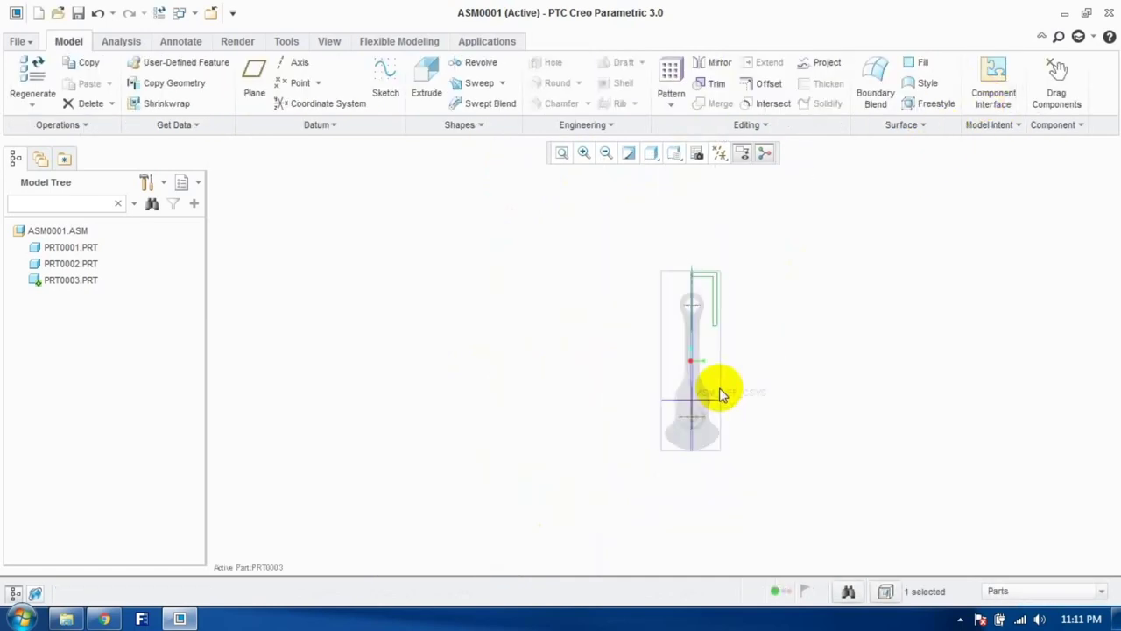
scroll(741, 324, up, 3)
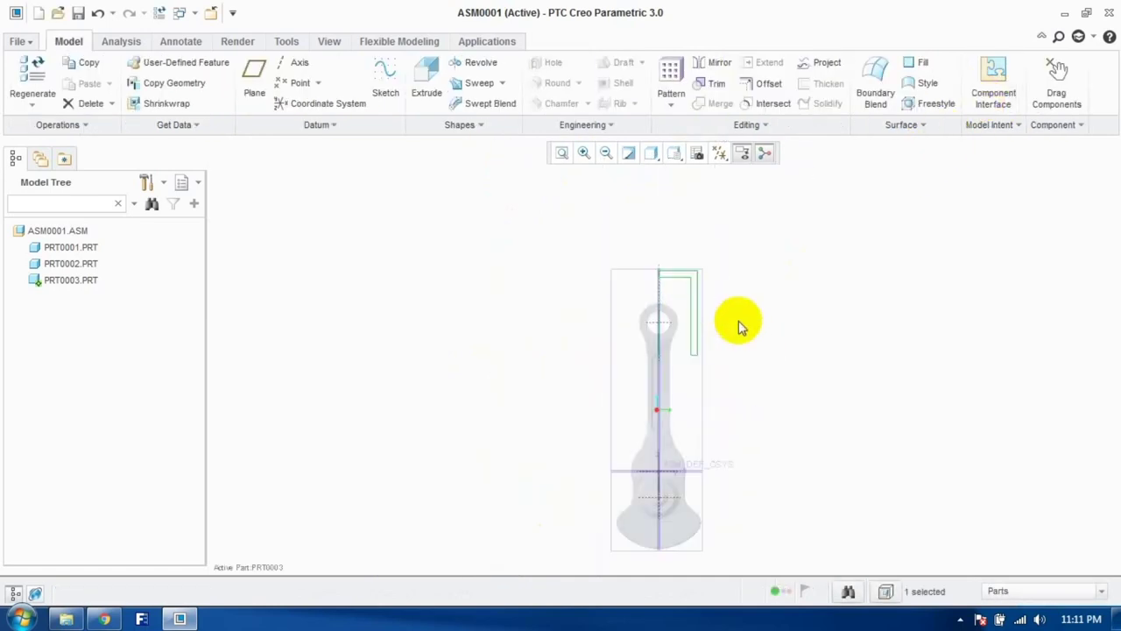
click(480, 64)
click(661, 301)
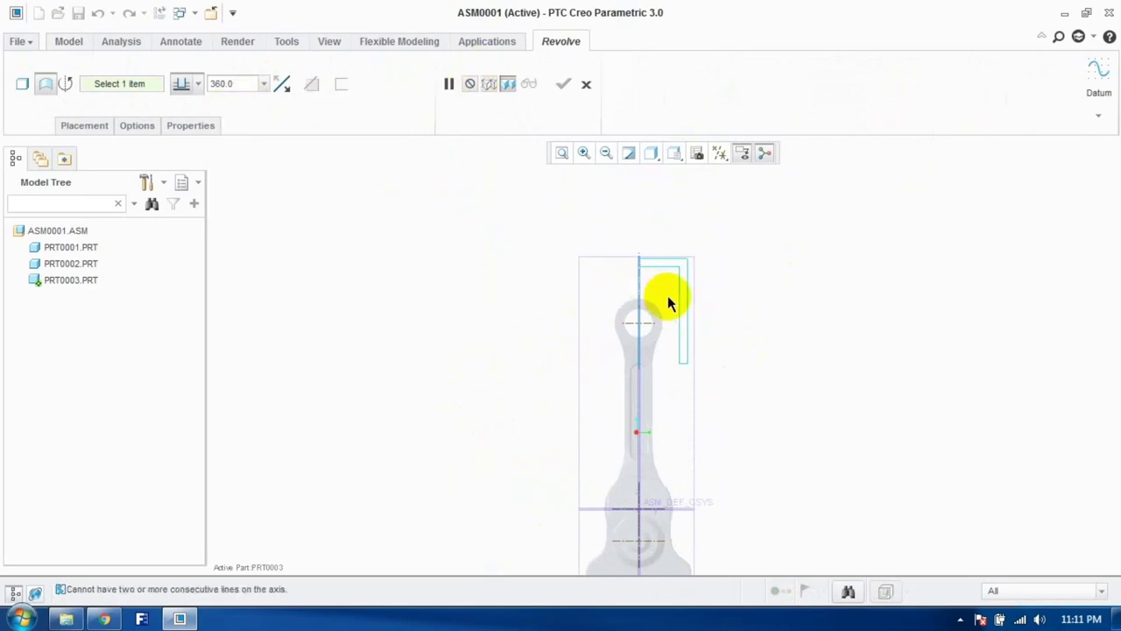
click(680, 303)
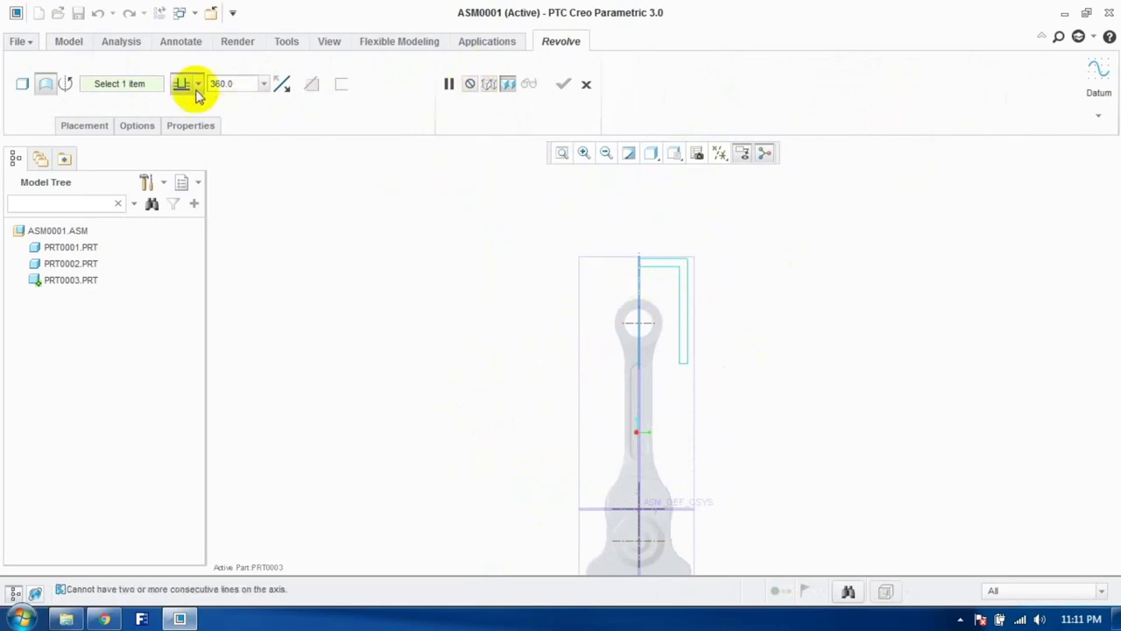
click(87, 125)
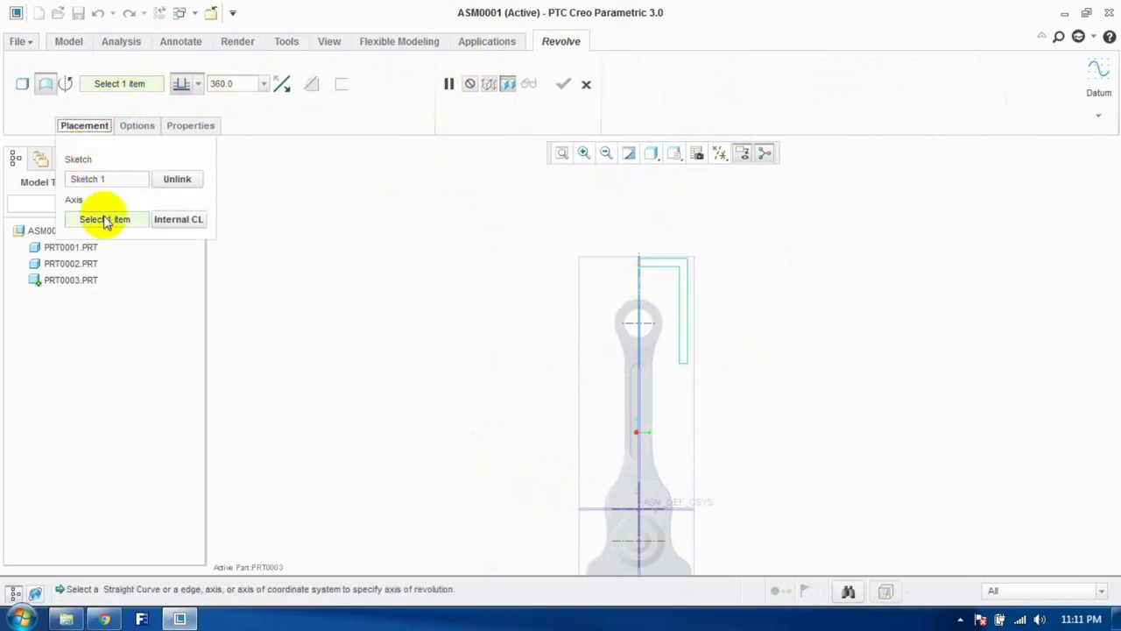
click(638, 378)
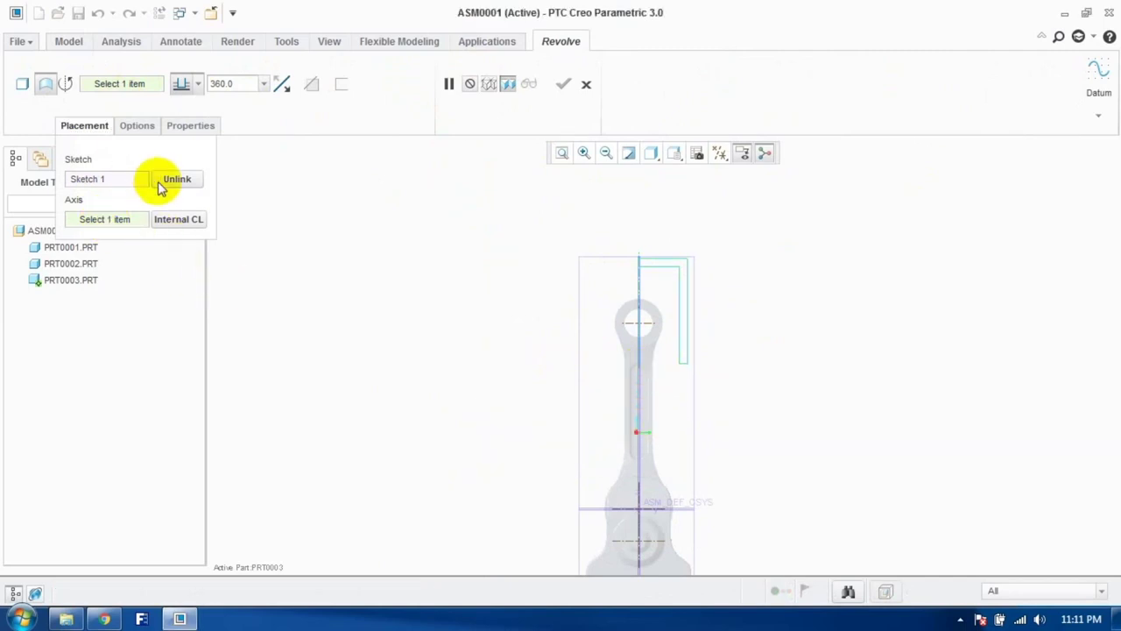
click(178, 188)
click(610, 375)
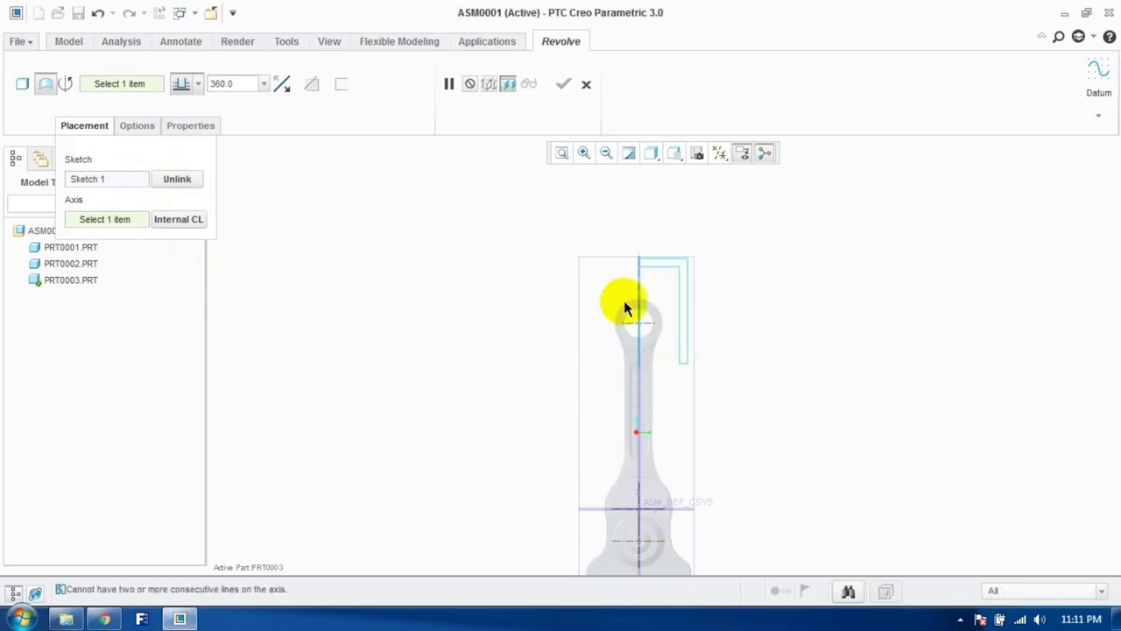
Step: Cancel that revolve, clear the selection, and start a fresh 360° revolve
click(586, 88)
click(552, 339)
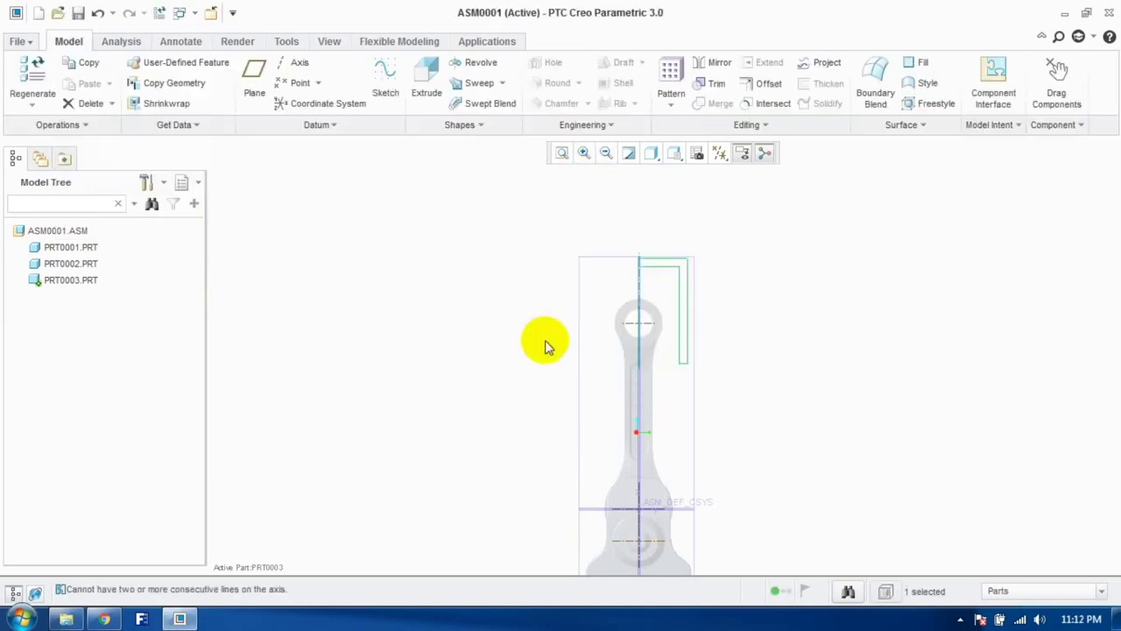
click(505, 299)
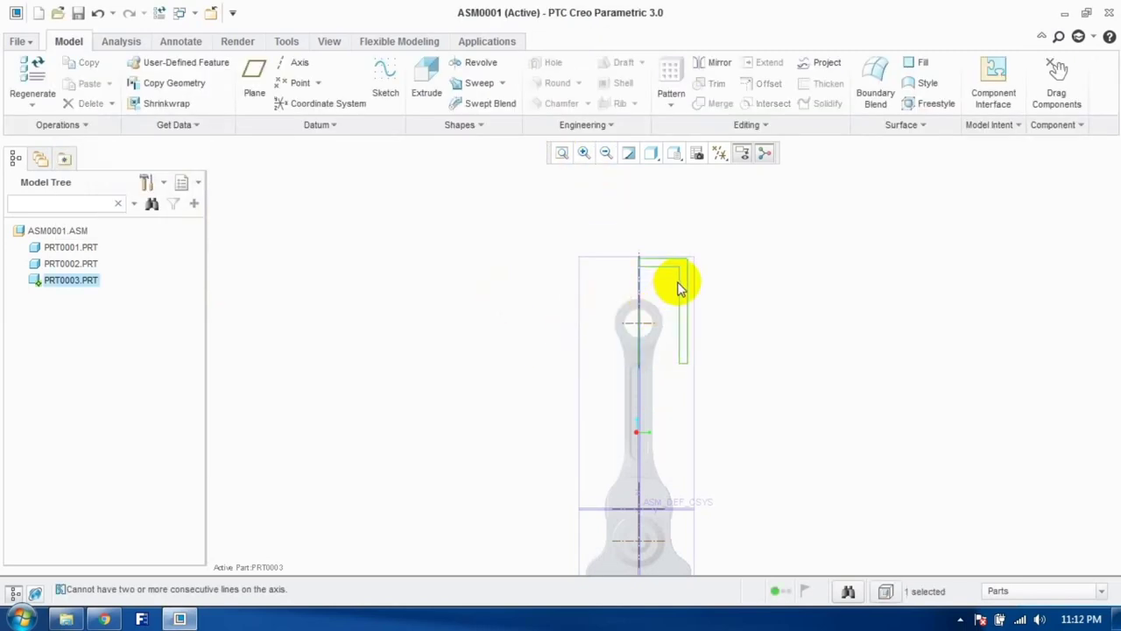
click(463, 66)
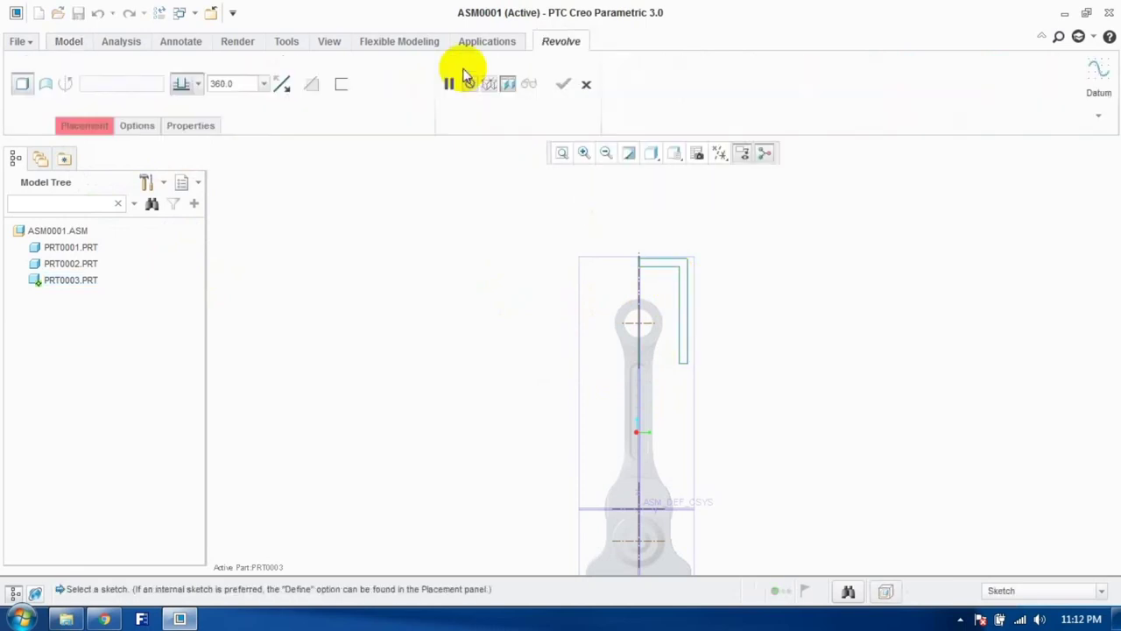
Step: Define an internal sketch on ASM_RIGHT referencing the axis, ASM_FRONT and two profile curves
click(103, 124)
click(180, 184)
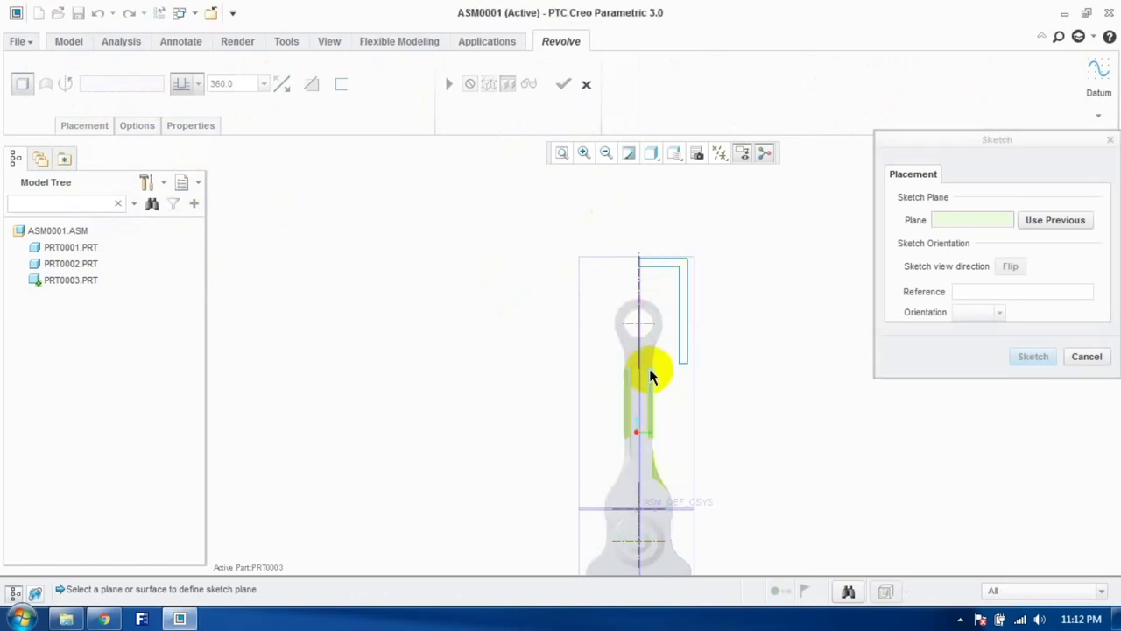
click(598, 263)
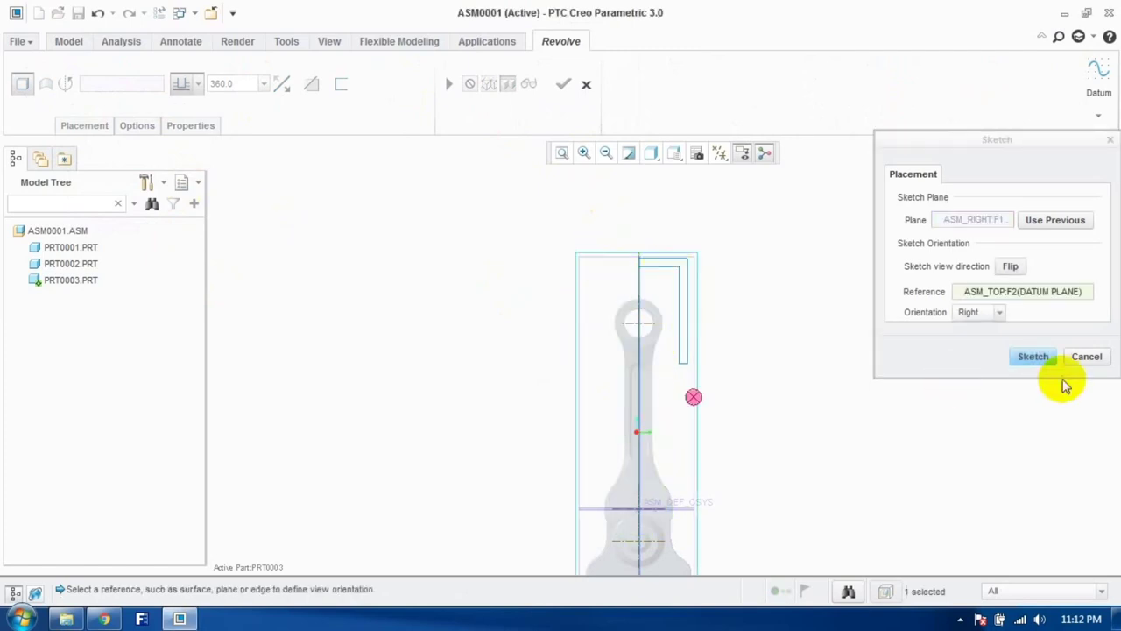
click(1032, 356)
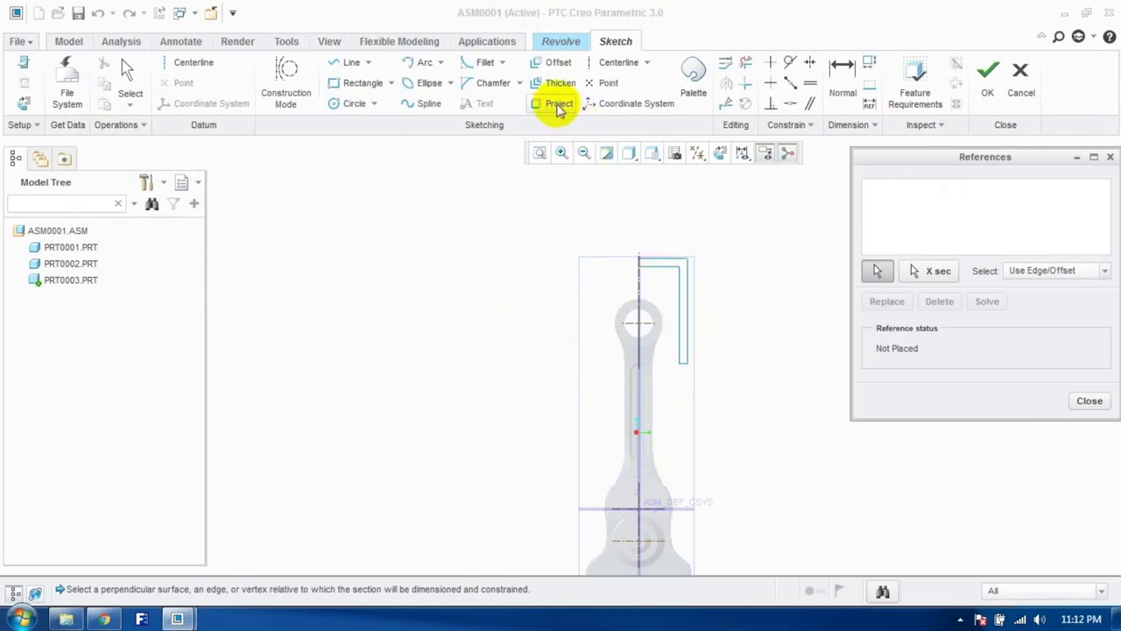
click(639, 275)
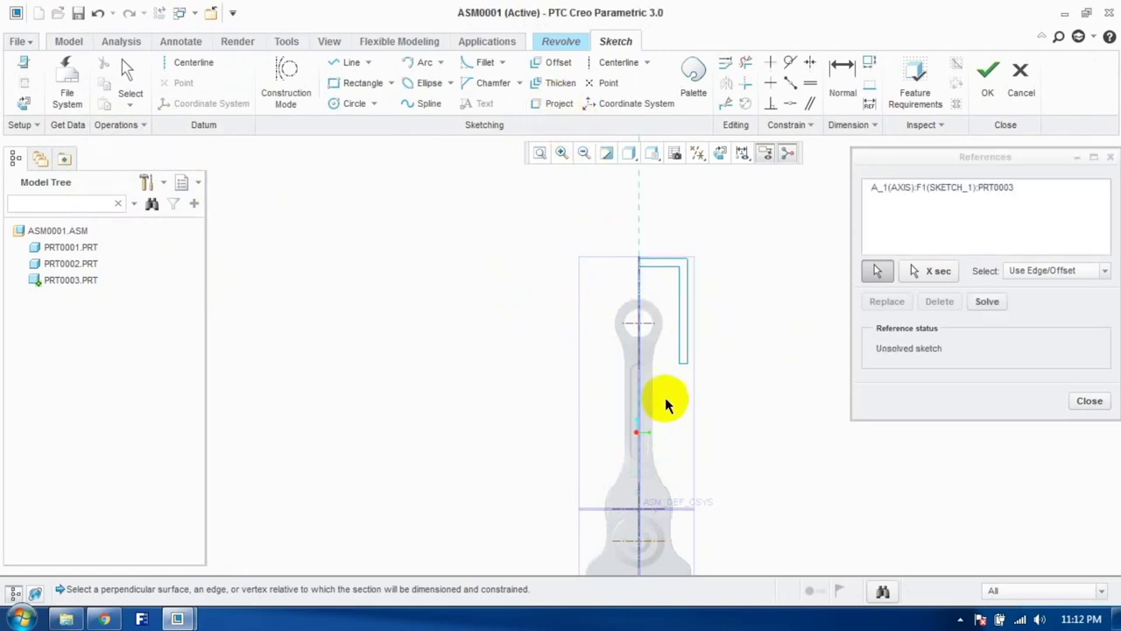
click(667, 515)
click(677, 330)
click(688, 342)
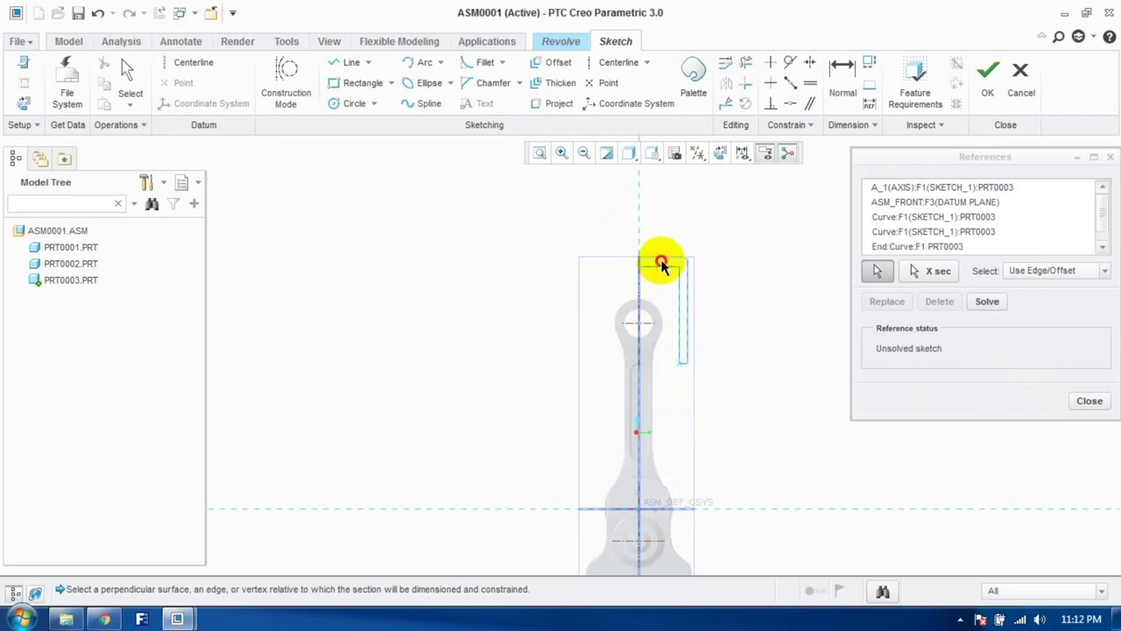
click(1090, 403)
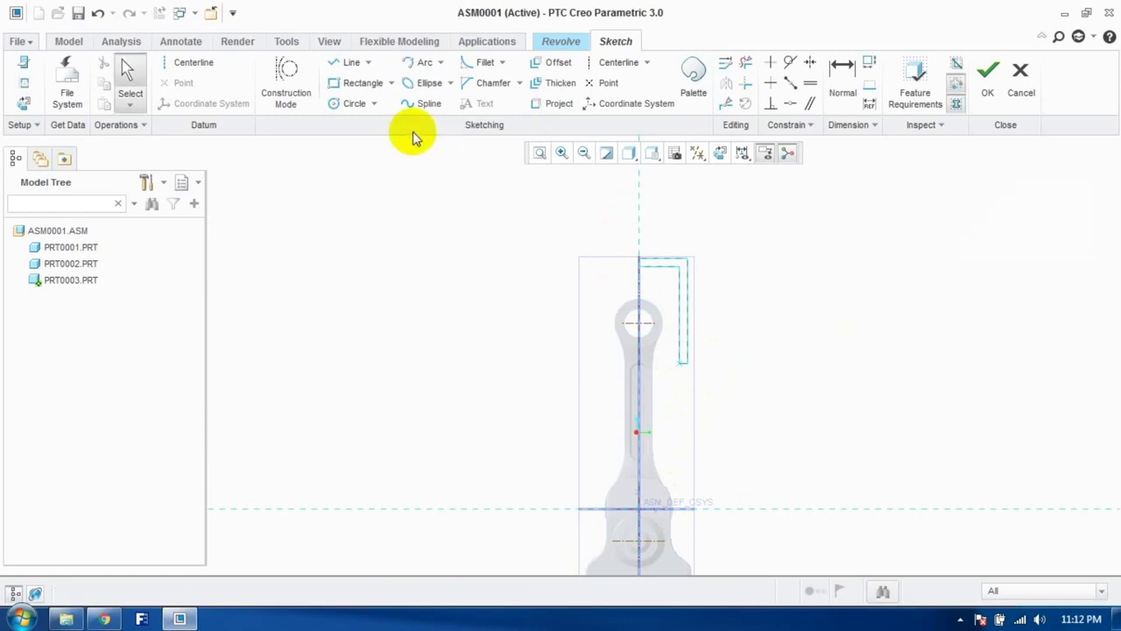
Step: Draw a rectangle from the axis top, trim its left and bottom edges, and add an axis centreline
click(358, 82)
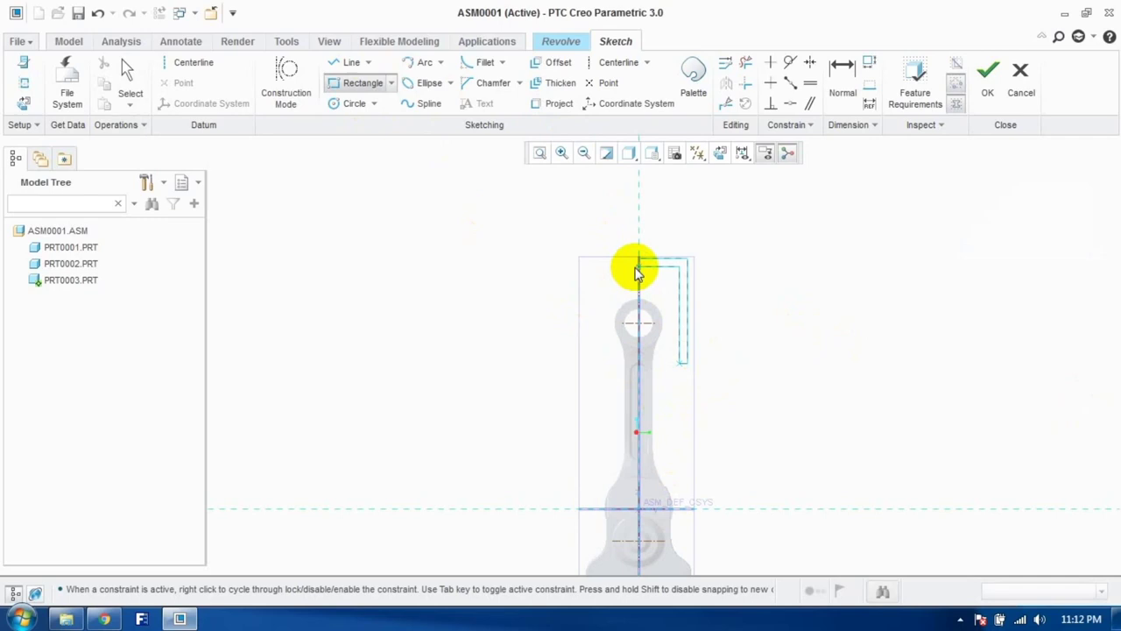
click(642, 275)
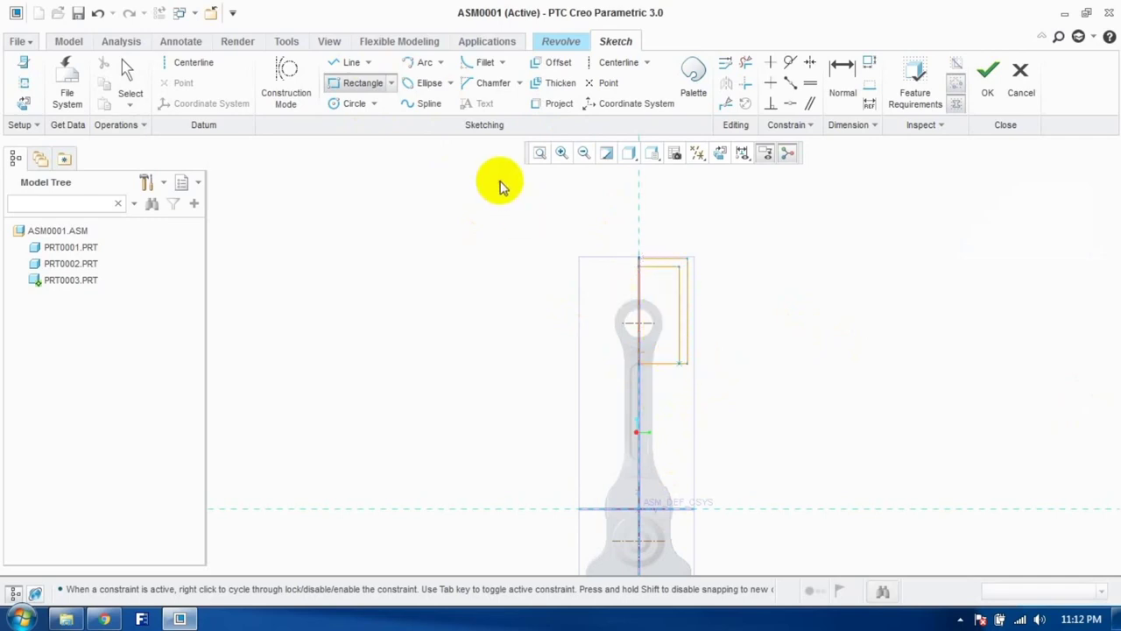
click(745, 64)
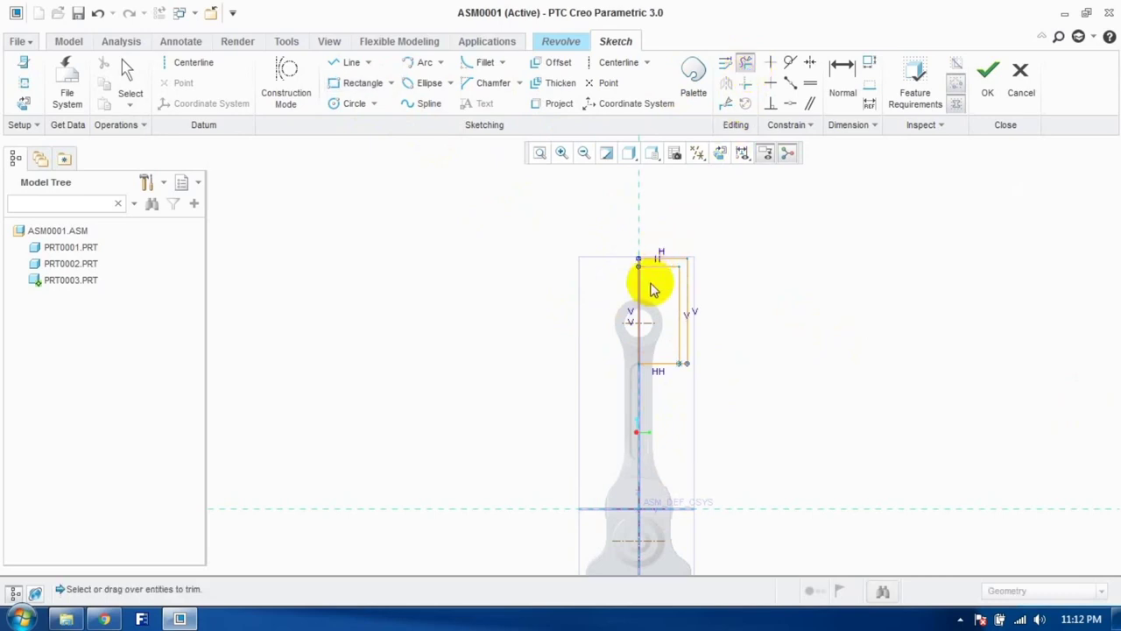
drag(627, 289, 658, 367)
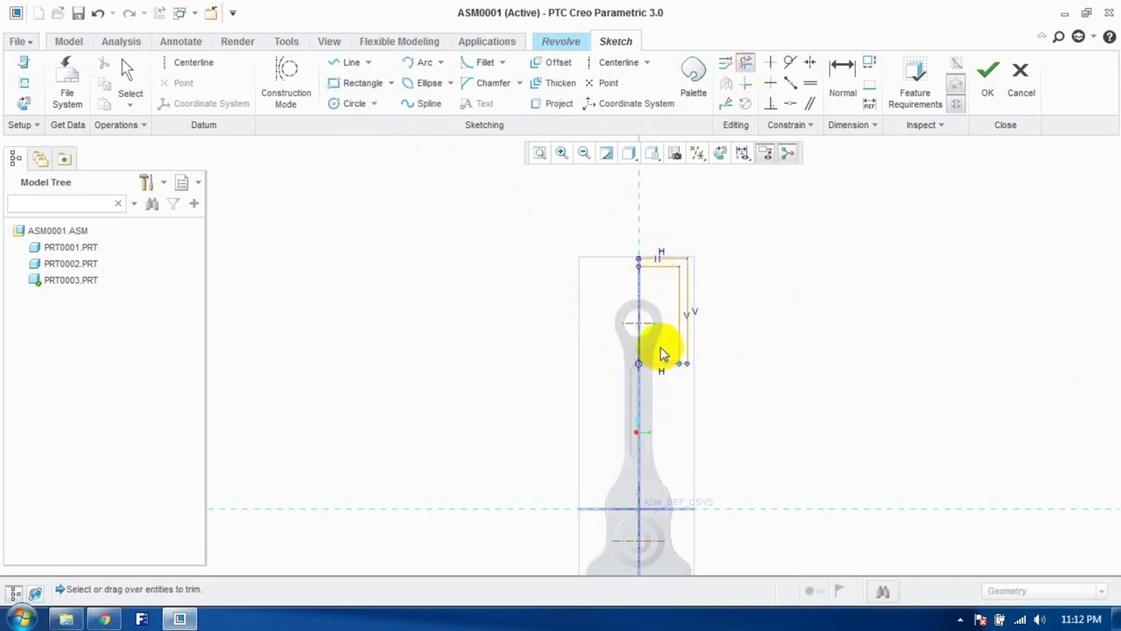
click(193, 64)
click(640, 215)
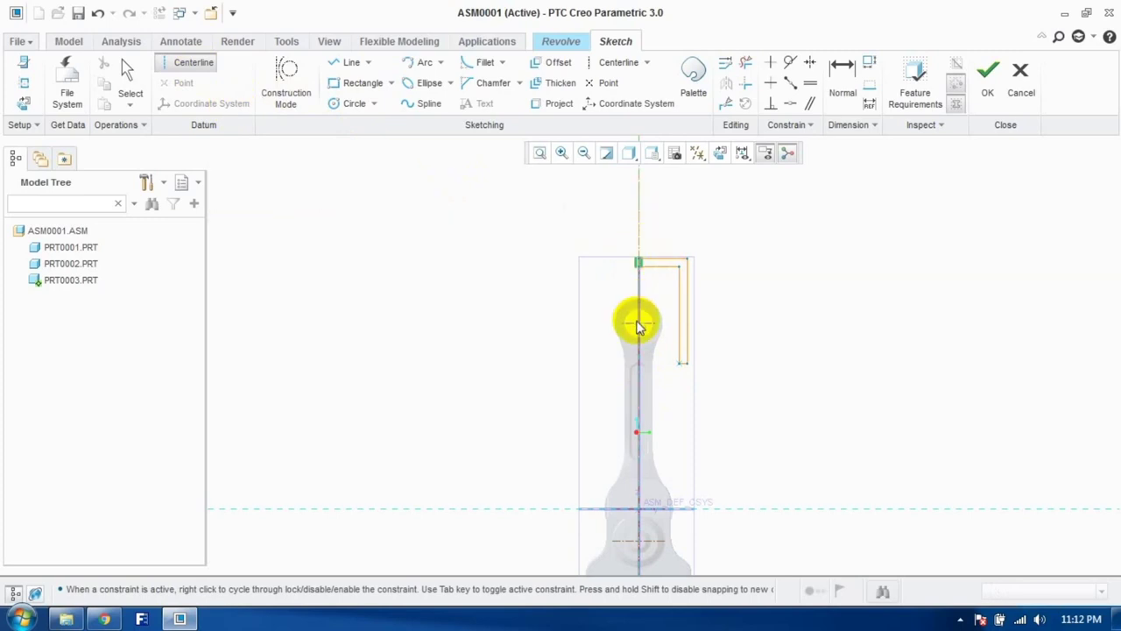
click(637, 326)
Step: Finish the sketch and complete the 360° revolved piston body
click(988, 88)
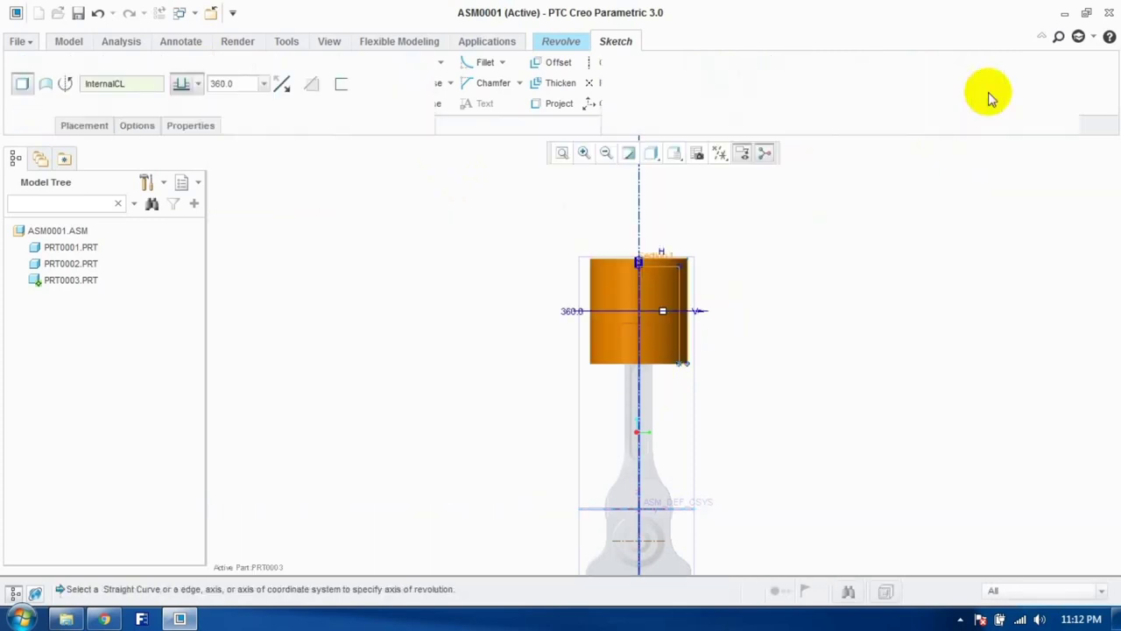
mouse_move(759, 260)
middle_down()
mouse_move(744, 301)
mouse_move(743, 218)
mouse_move(756, 294)
middle_up()
click(563, 83)
mouse_move(529, 271)
middle_down()
mouse_move(543, 196)
mouse_move(510, 265)
middle_up()
click(425, 303)
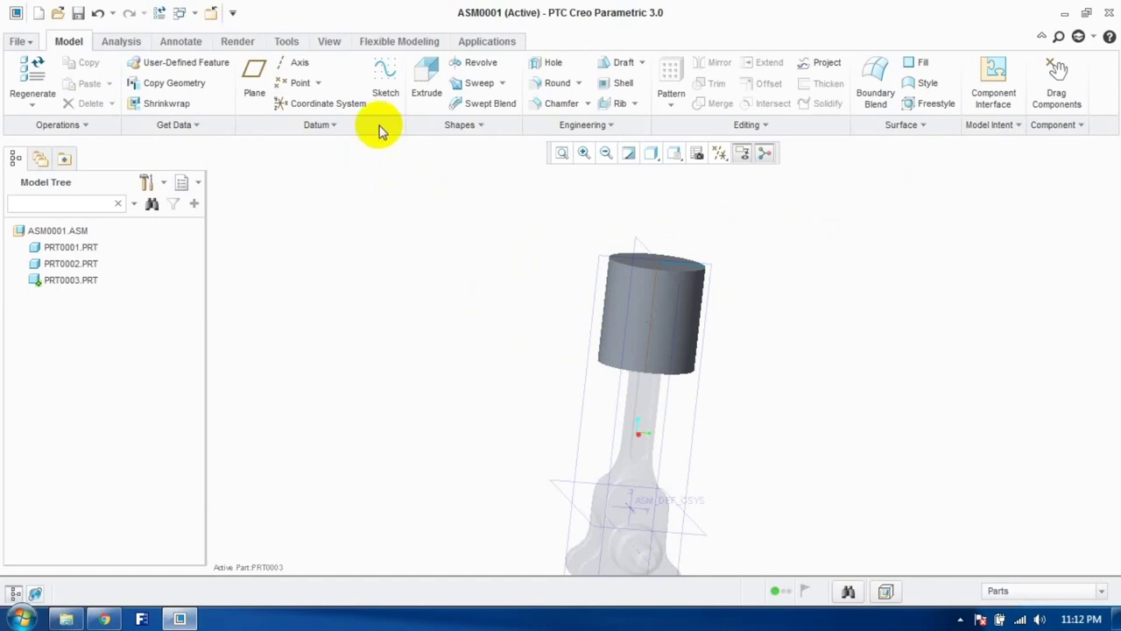
Step: Start an extrude sketch for the pin hole, referencing the piston's top surface
click(426, 93)
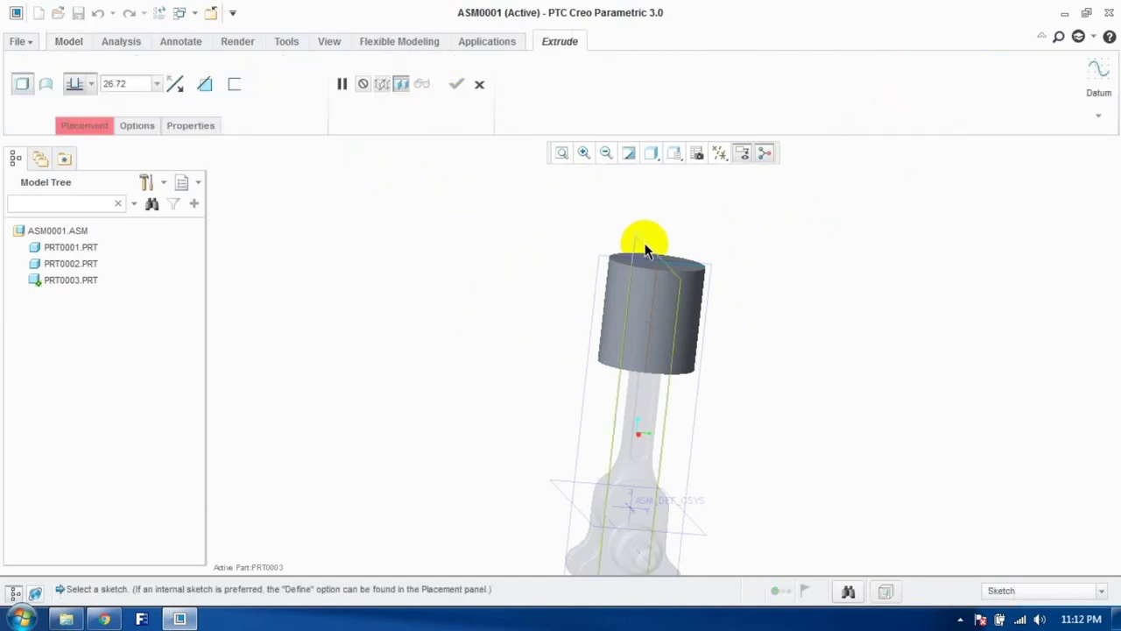
middle_drag(660, 426, 709, 402)
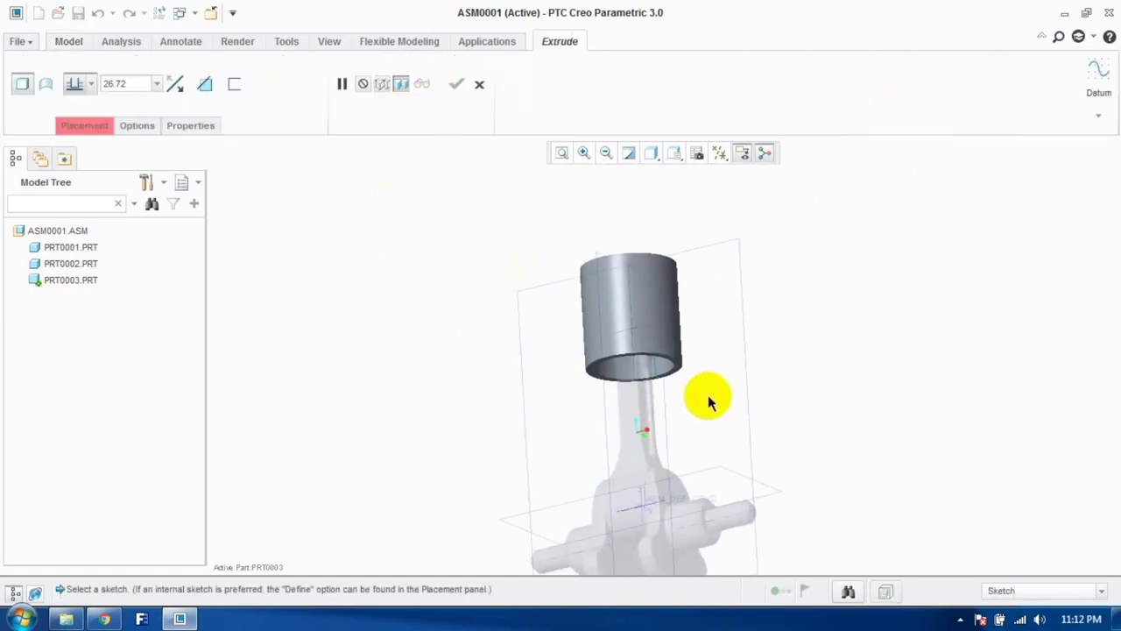
mouse_move(666, 440)
middle_down()
mouse_move(669, 418)
mouse_move(640, 463)
mouse_move(668, 458)
middle_up()
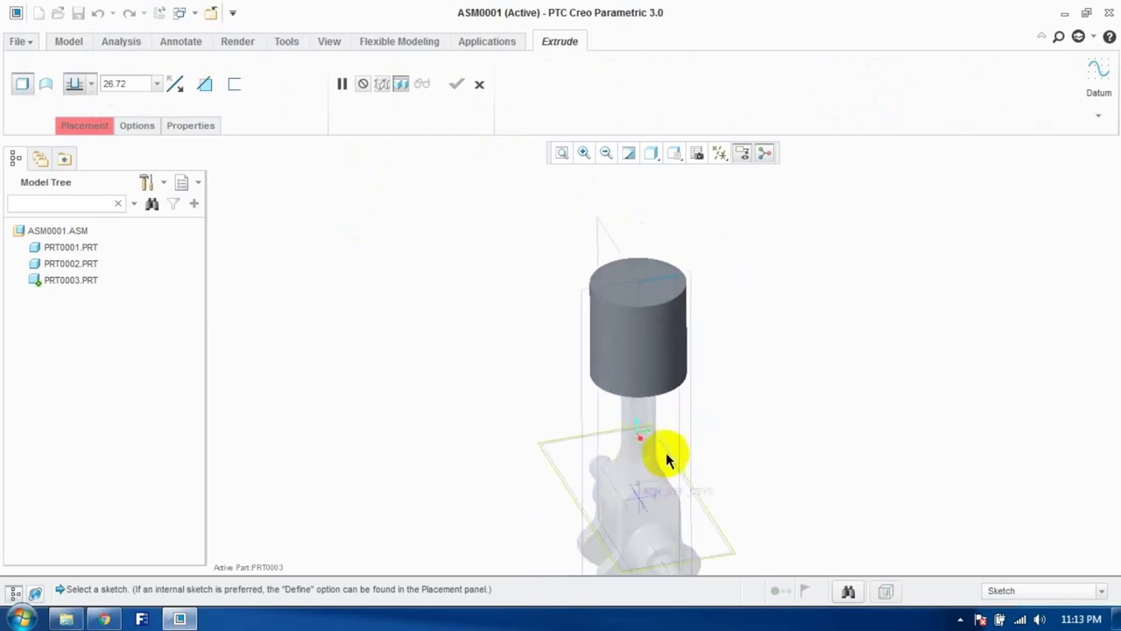
click(689, 269)
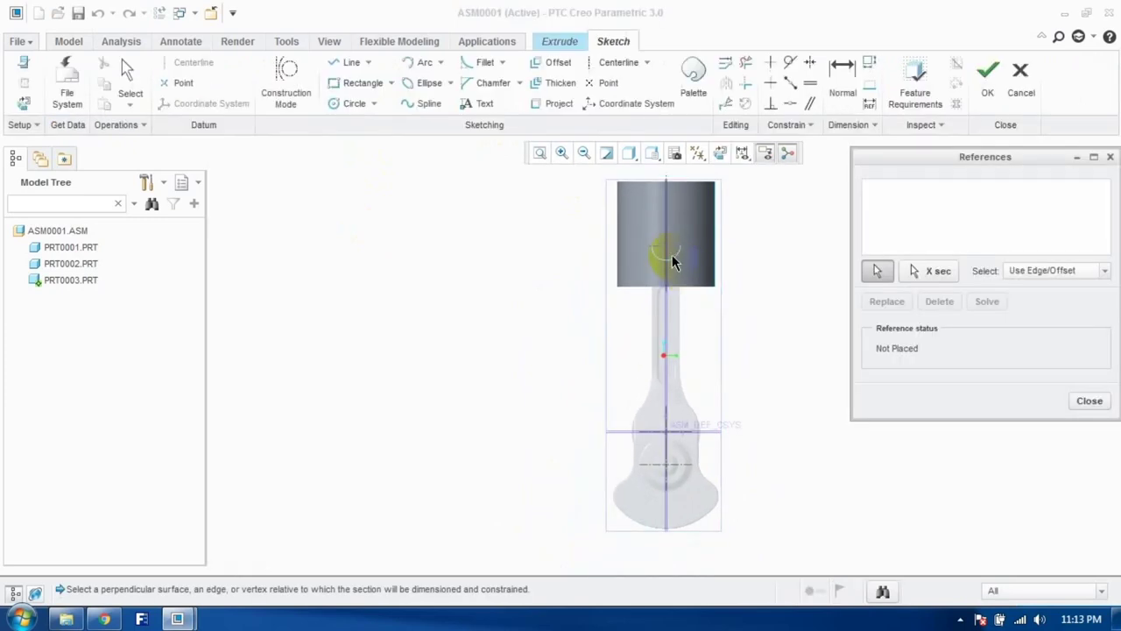
click(667, 255)
click(1088, 401)
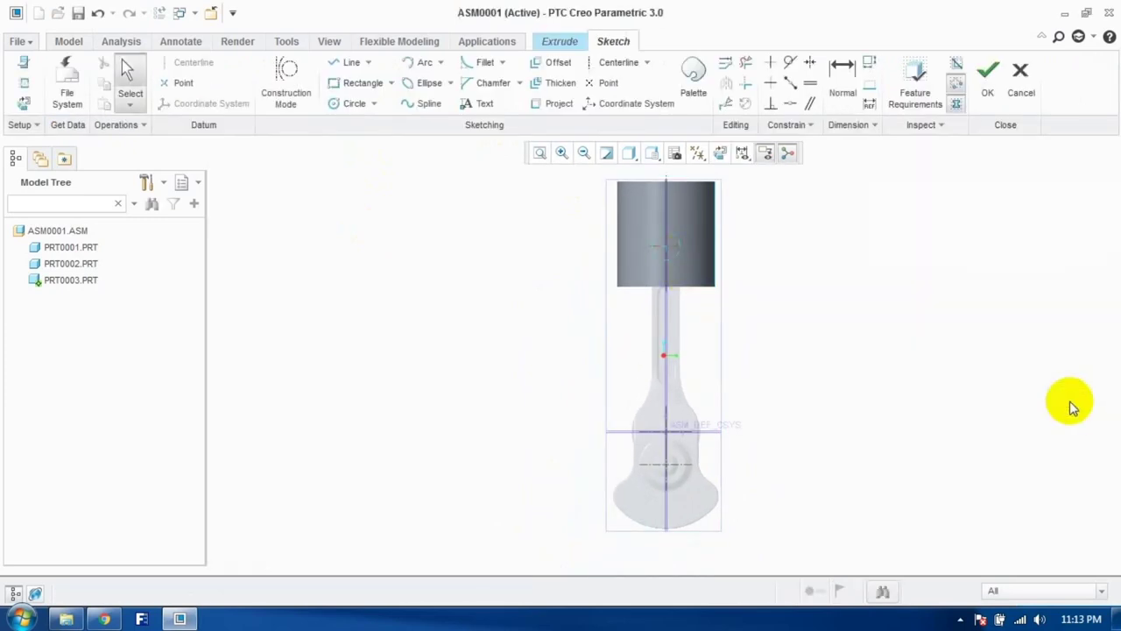
Step: Sketch the pin-hole circle and cut it symmetrically with depth 69.75
click(353, 104)
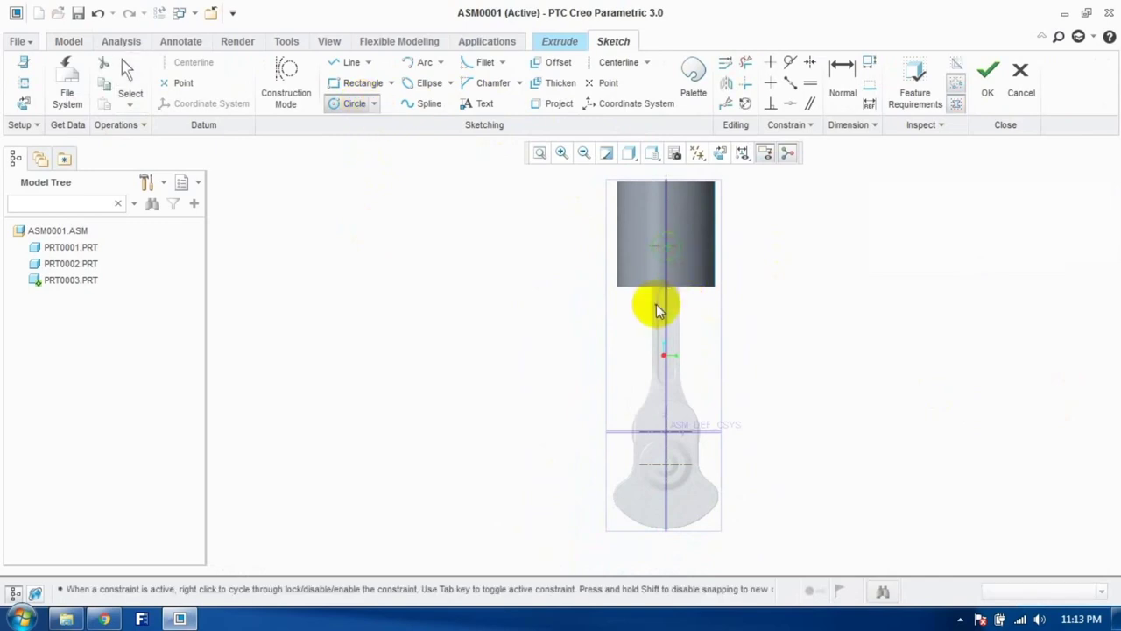
click(997, 94)
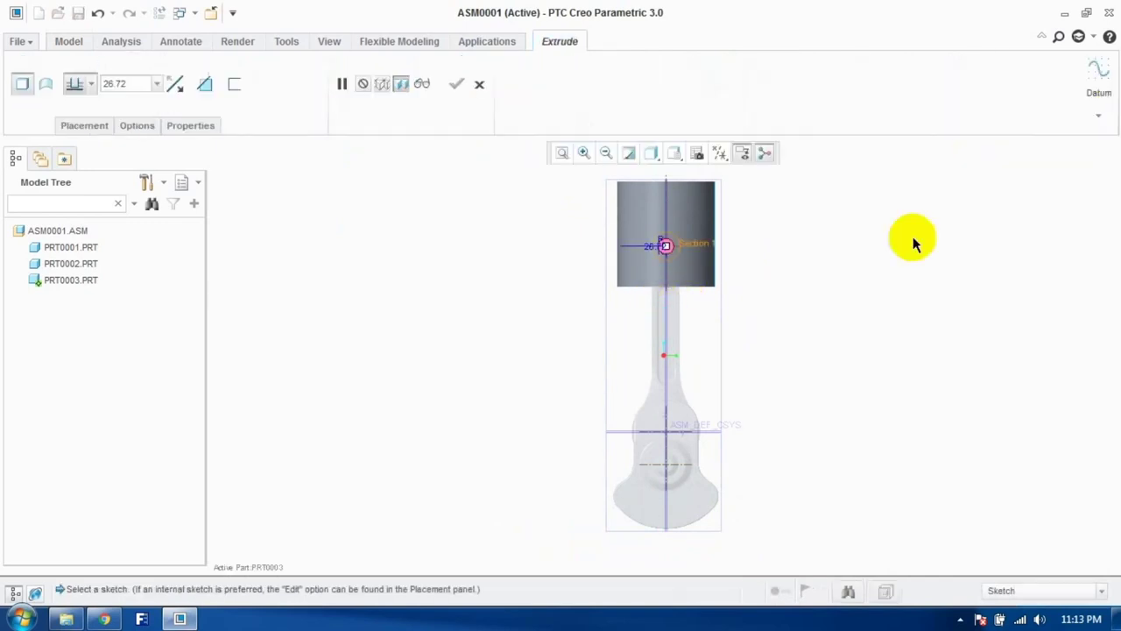
drag(727, 274, 795, 288)
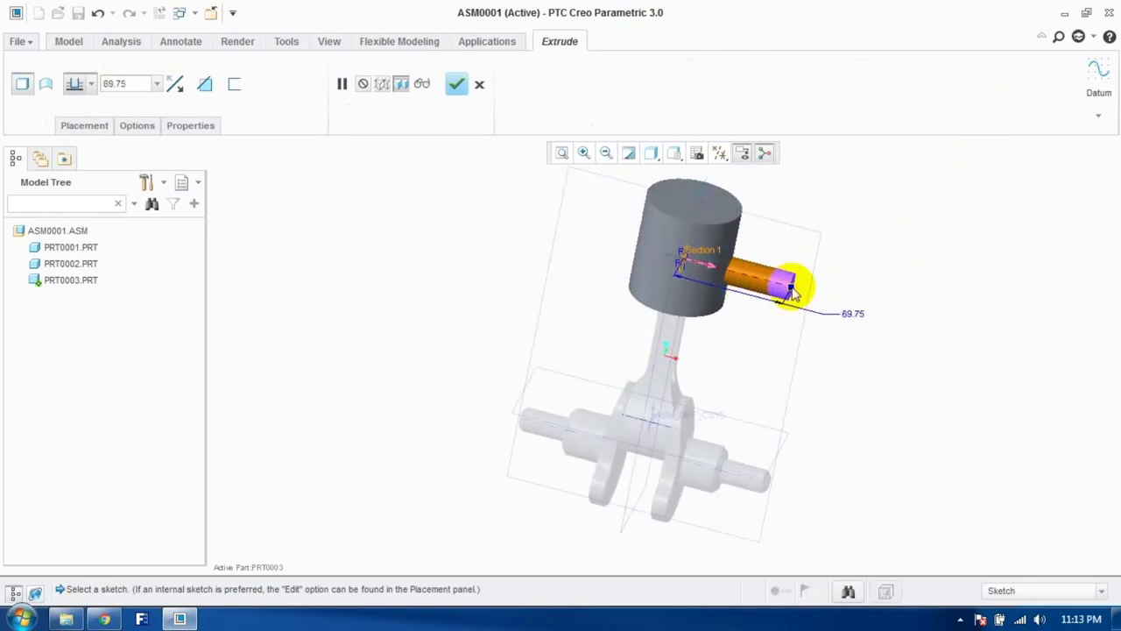
click(208, 91)
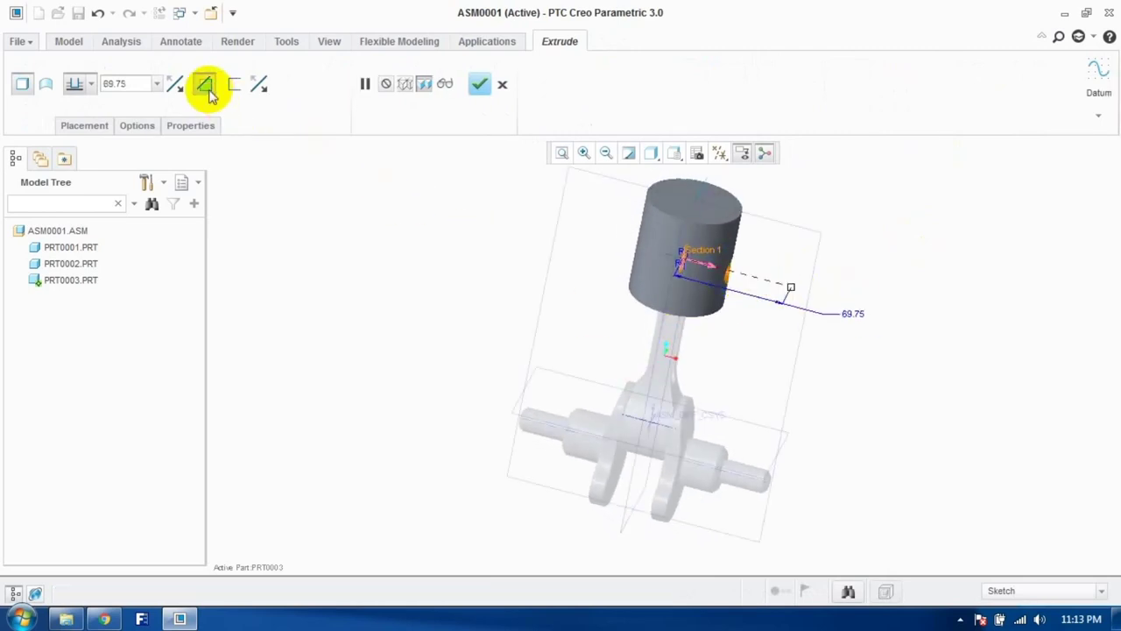
click(90, 84)
click(75, 132)
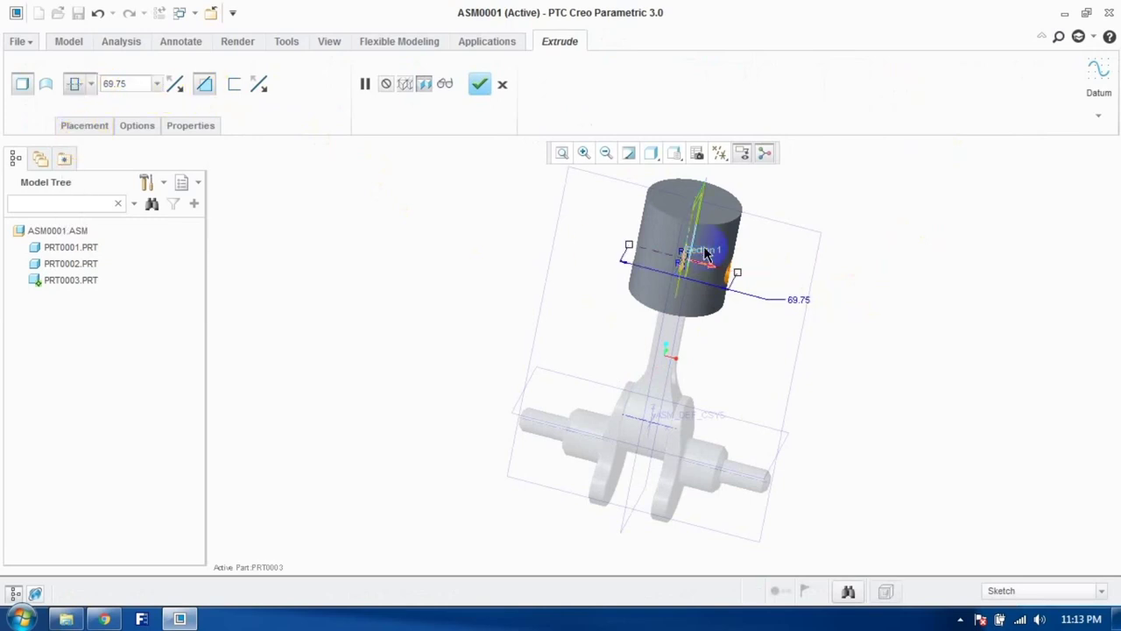
click(481, 84)
middle_drag(645, 258, 768, 333)
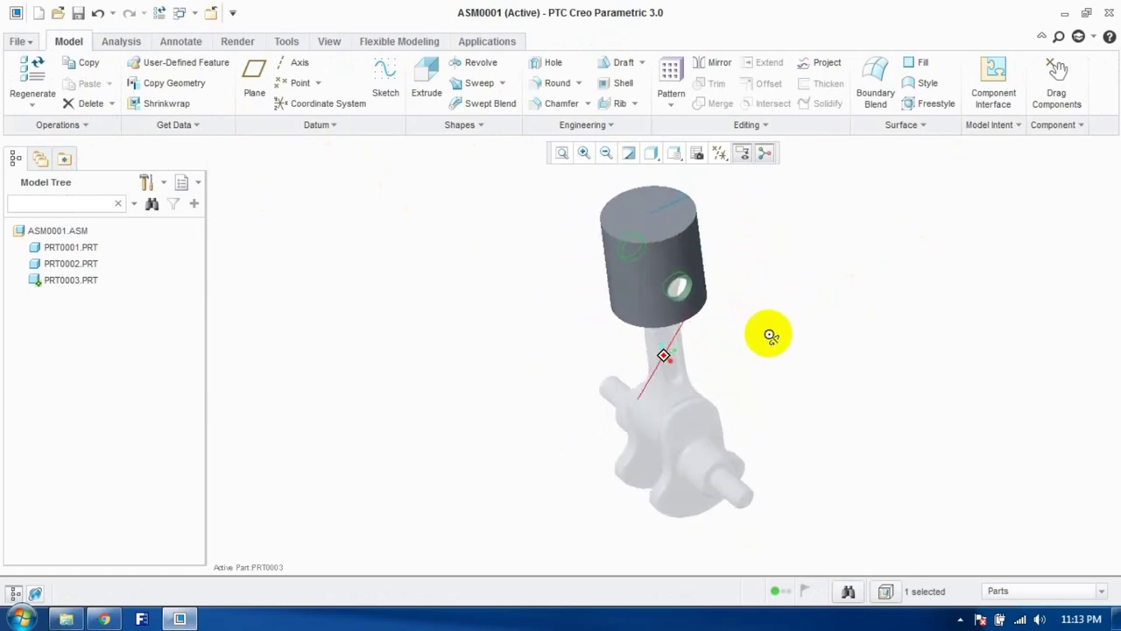
Step: Open a new sketch on ASM_RIGHT referencing the piston's top edge
click(329, 335)
scroll(581, 342, down, 3)
middle_drag(581, 343, 720, 274)
click(726, 263)
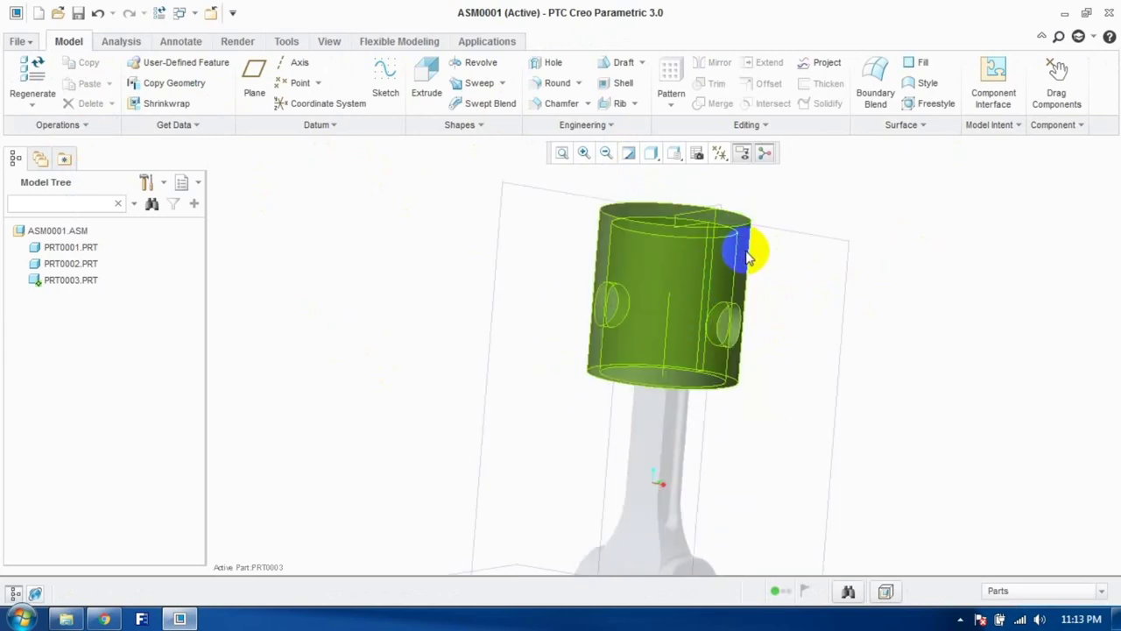
click(751, 270)
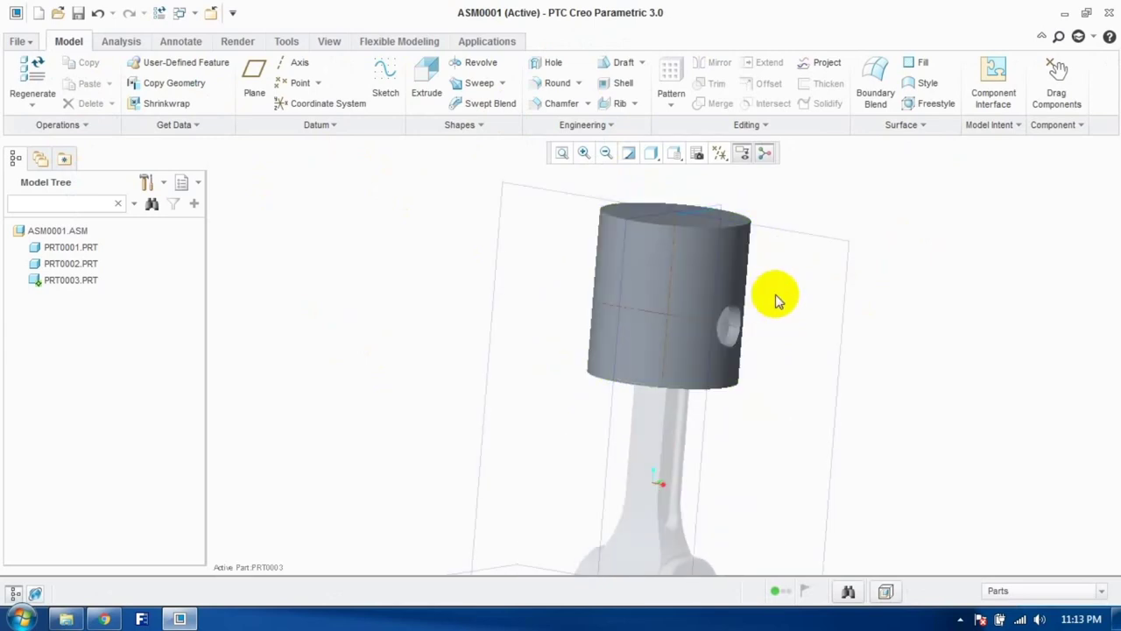
click(389, 94)
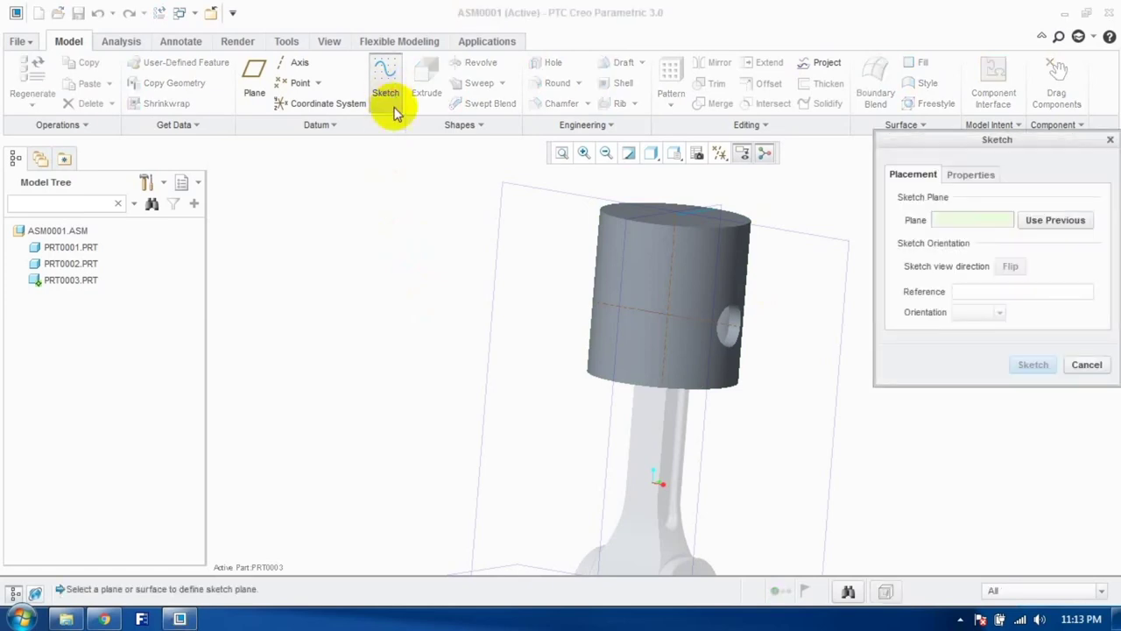
click(659, 216)
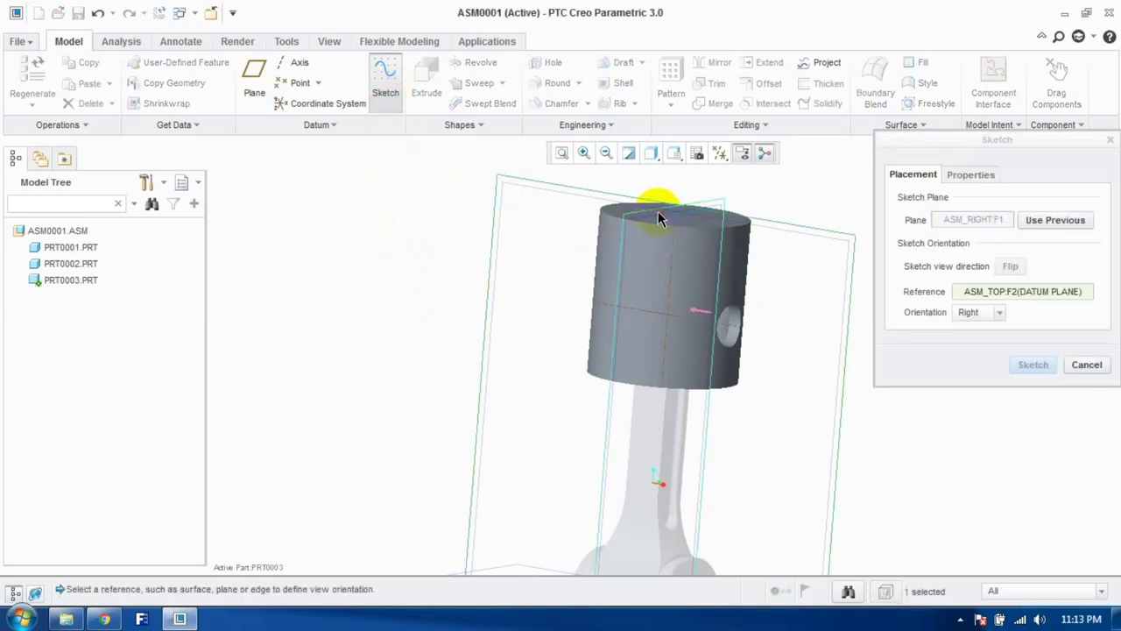
click(1026, 361)
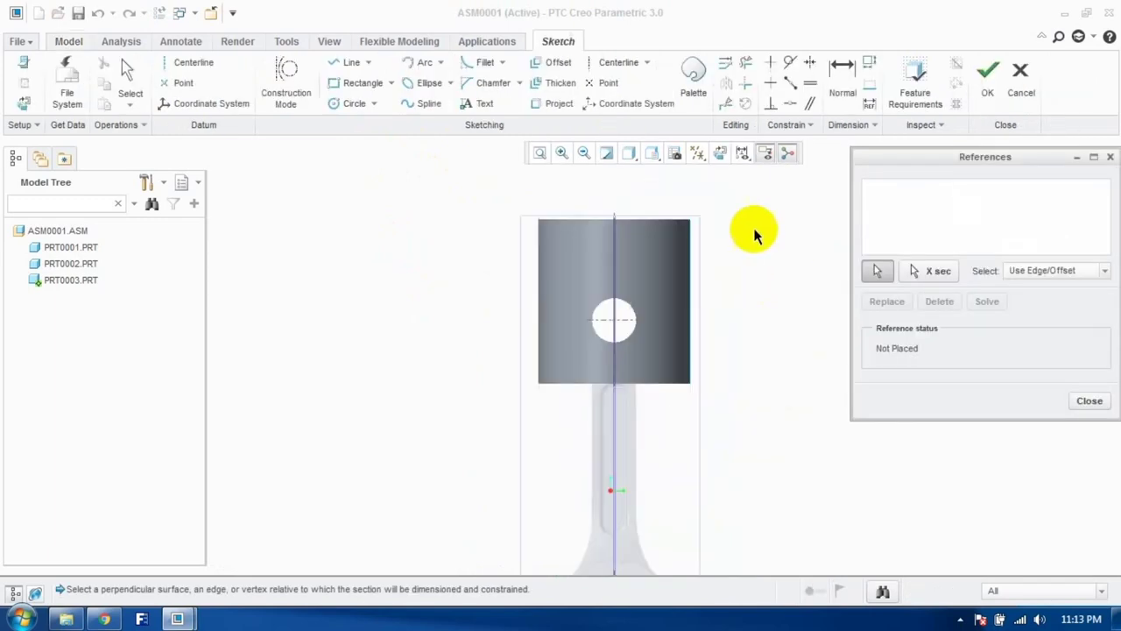
click(658, 220)
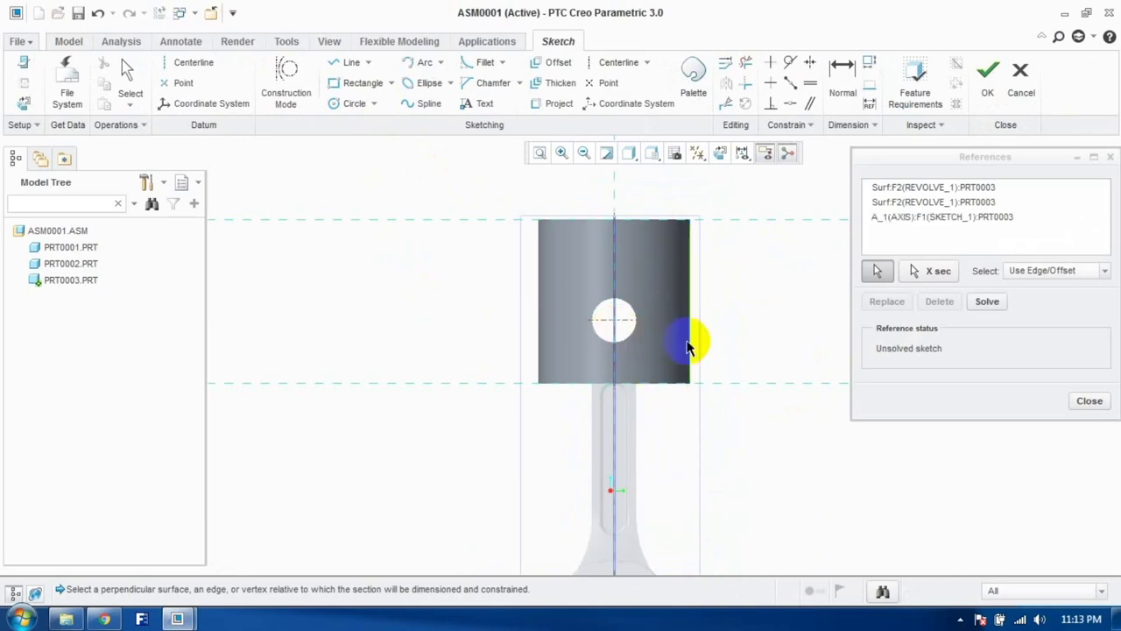
click(1079, 402)
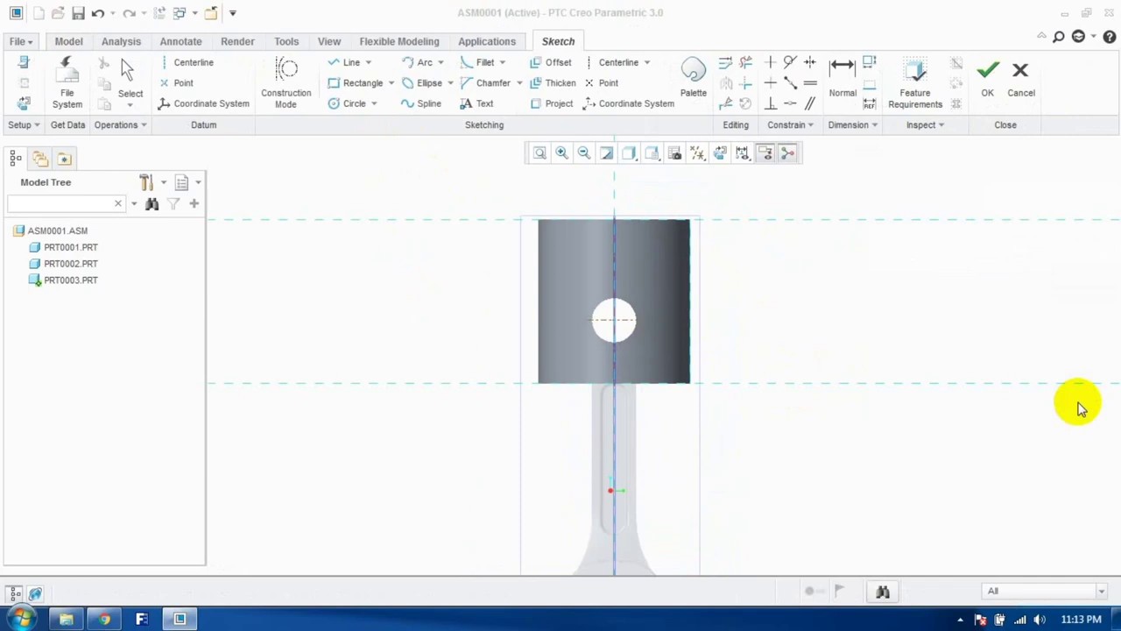
scroll(740, 215, down, 3)
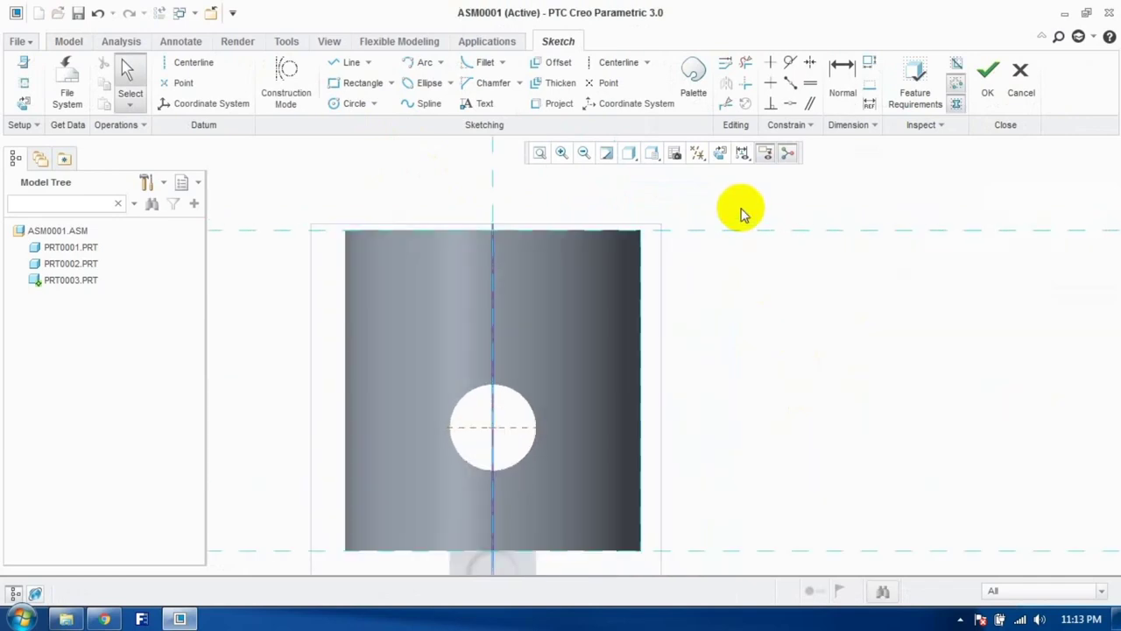
Step: Draw four small groove rectangles along the piston's right edge
click(359, 83)
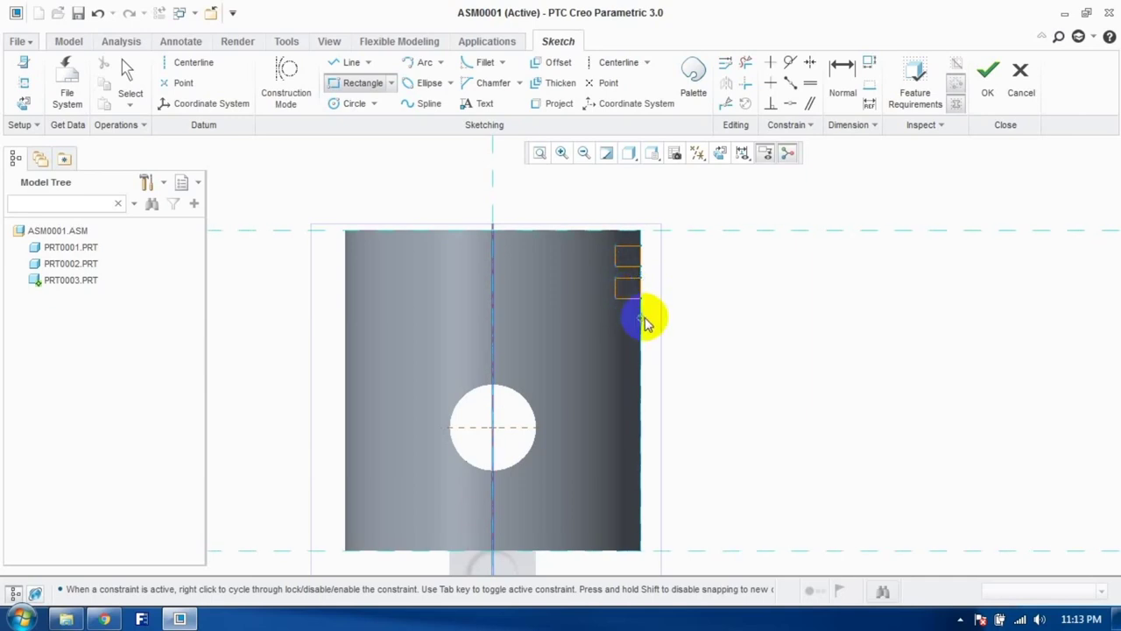
click(621, 337)
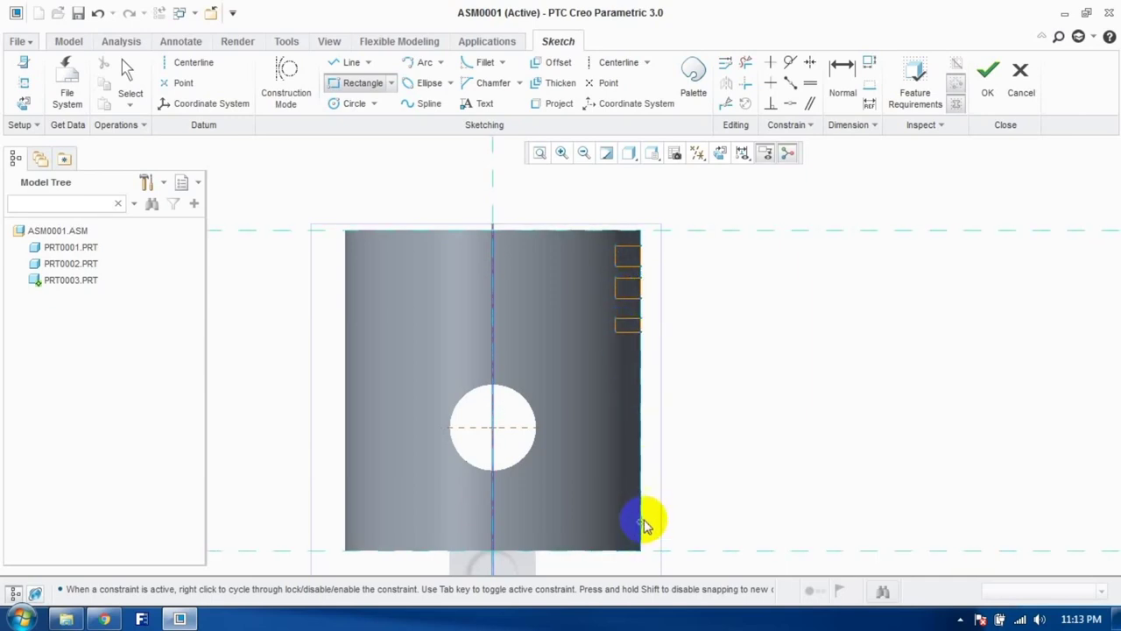
click(620, 533)
click(122, 77)
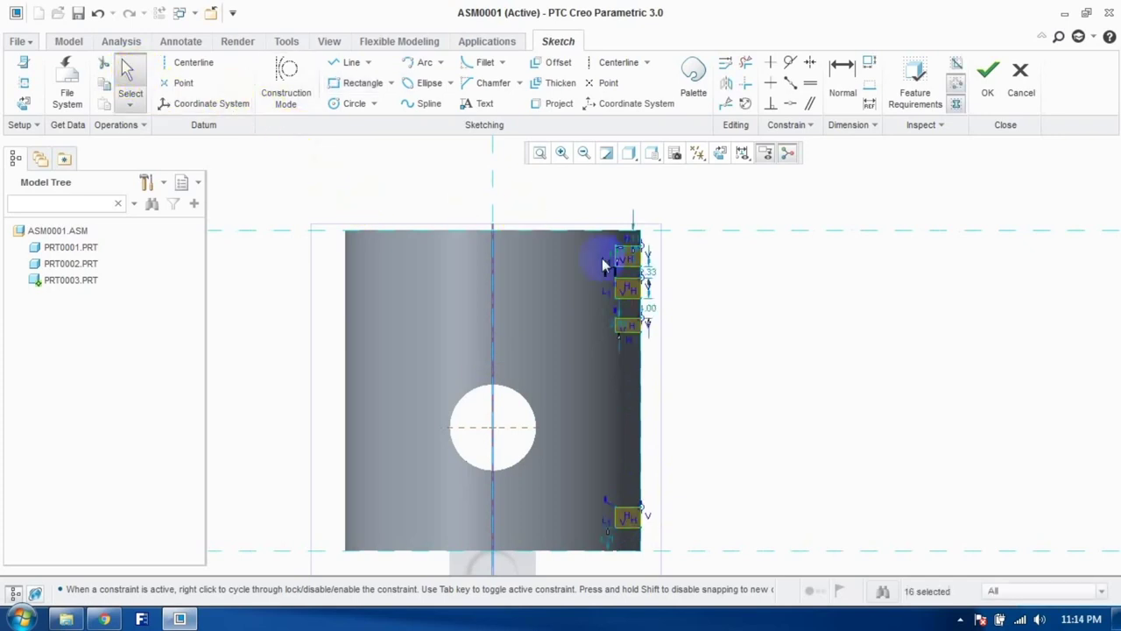
scroll(645, 250, up, 1)
scroll(645, 251, down, 2)
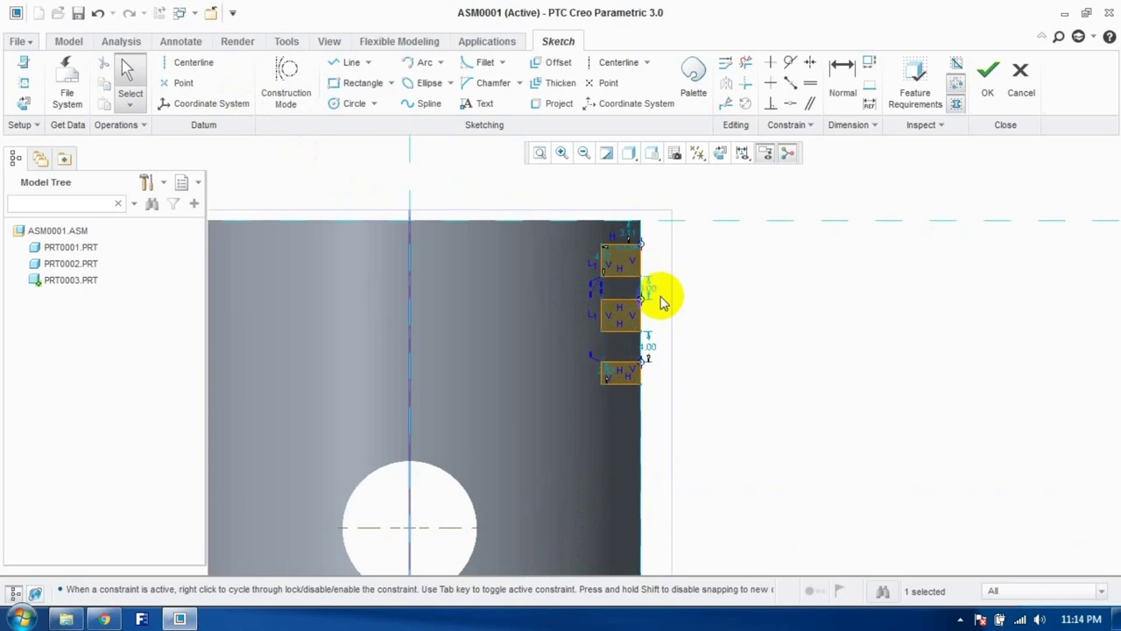
Step: Set the groove dimensions to 2.00 and the top groove's offset to 5.00
click(610, 322)
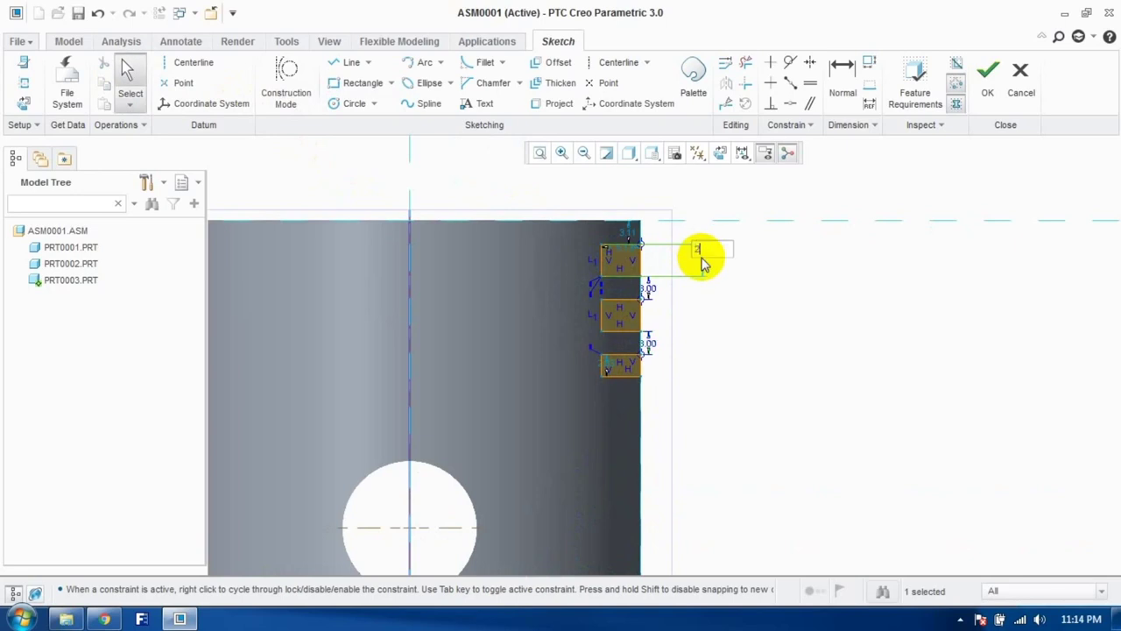
key(Return)
click(611, 339)
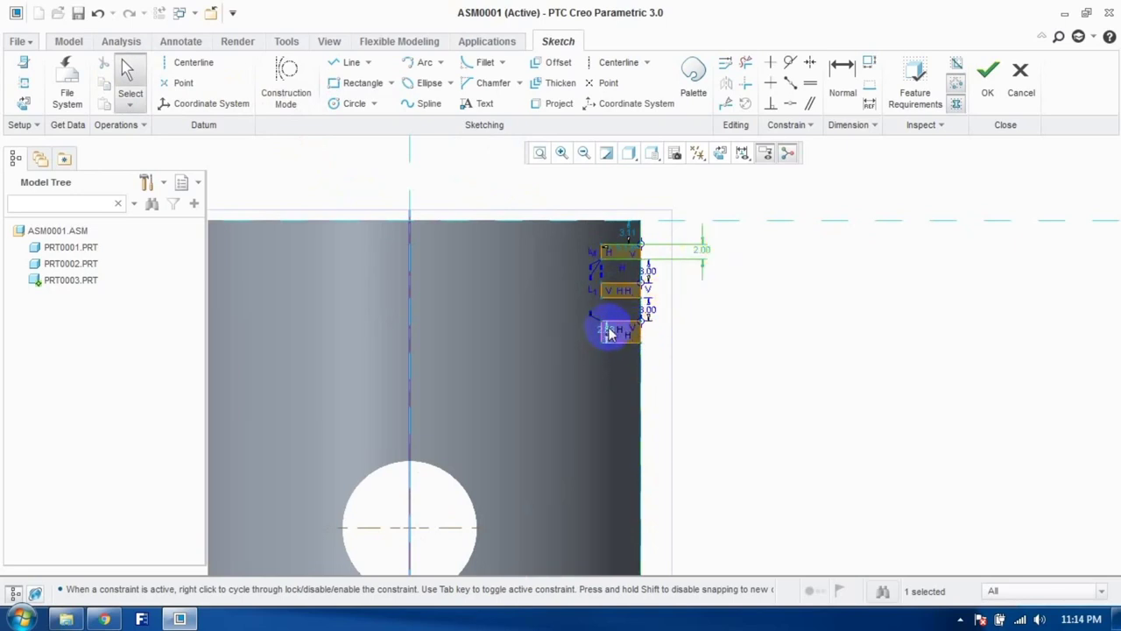
key(Return)
click(622, 256)
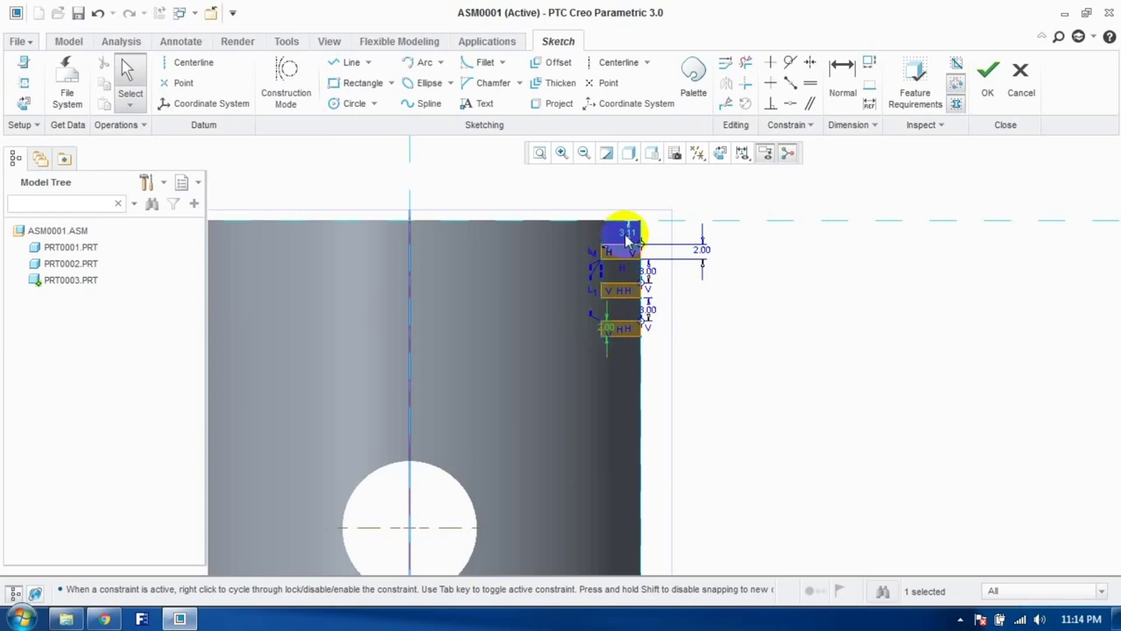
text(5)
key(Return)
Step: Add a centreline and finish the ring-groove sketch
click(627, 271)
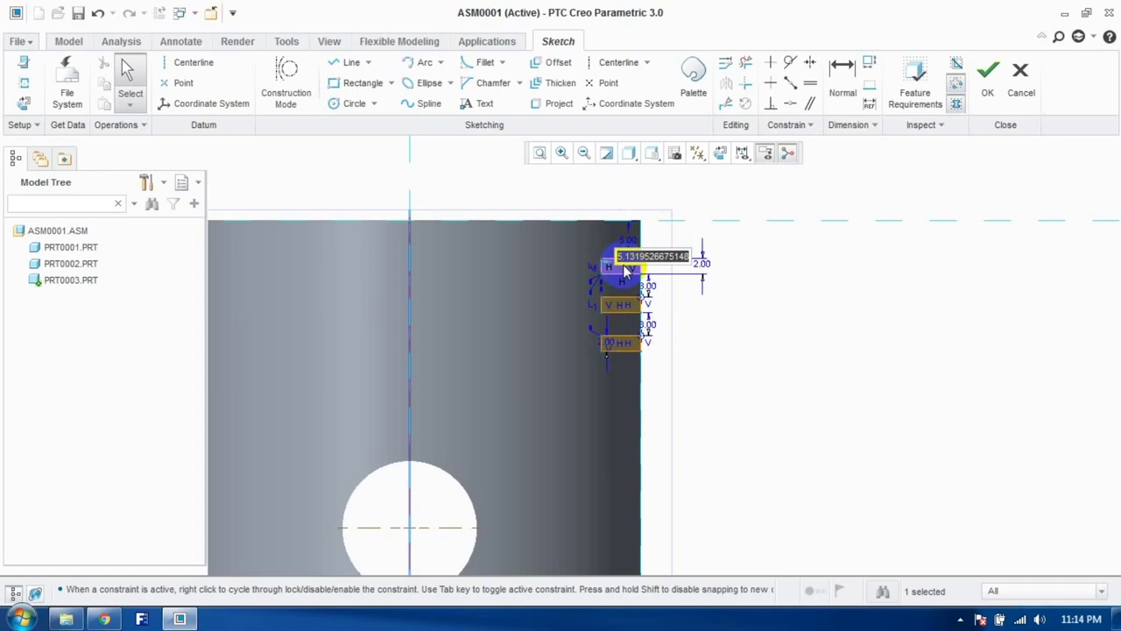
scroll(626, 270, up, 5)
scroll(621, 388, down, 5)
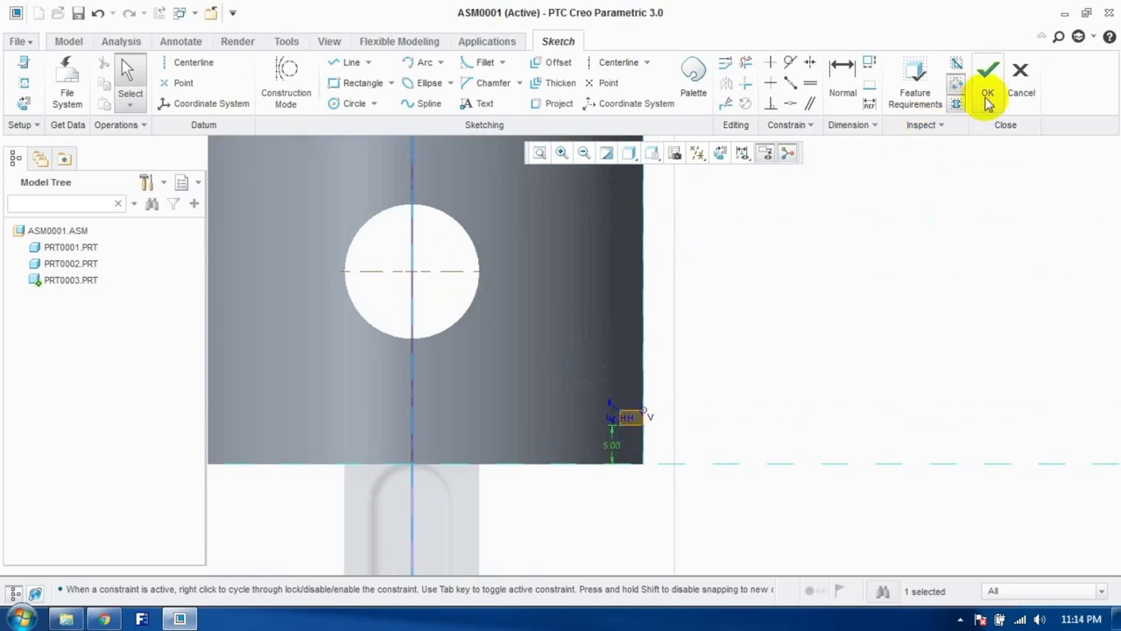
scroll(778, 370, down, 3)
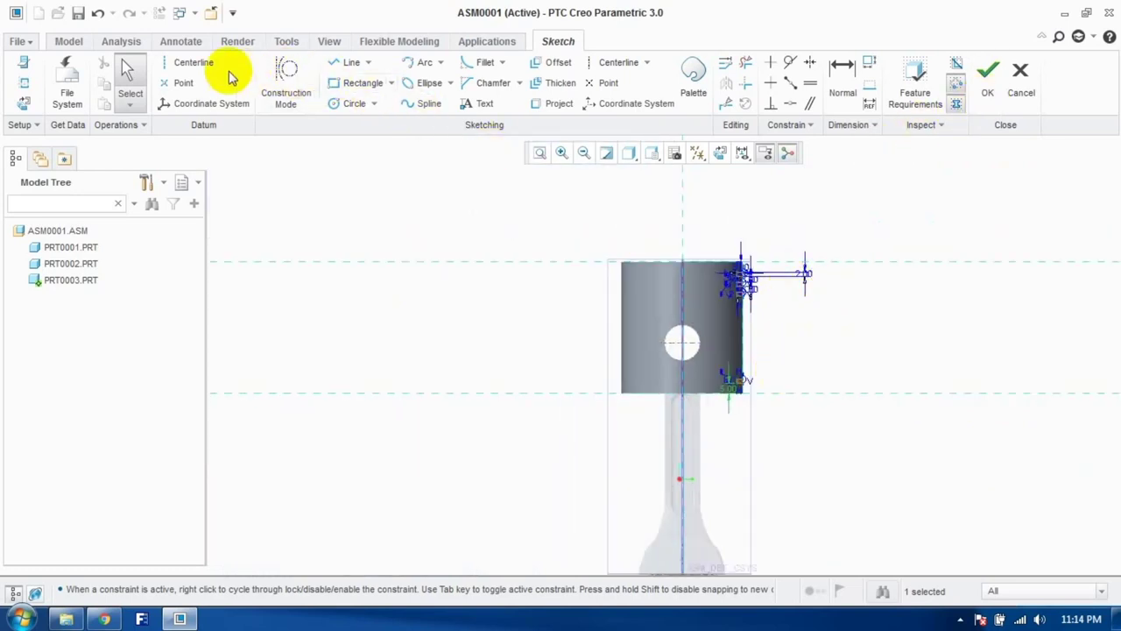
click(190, 63)
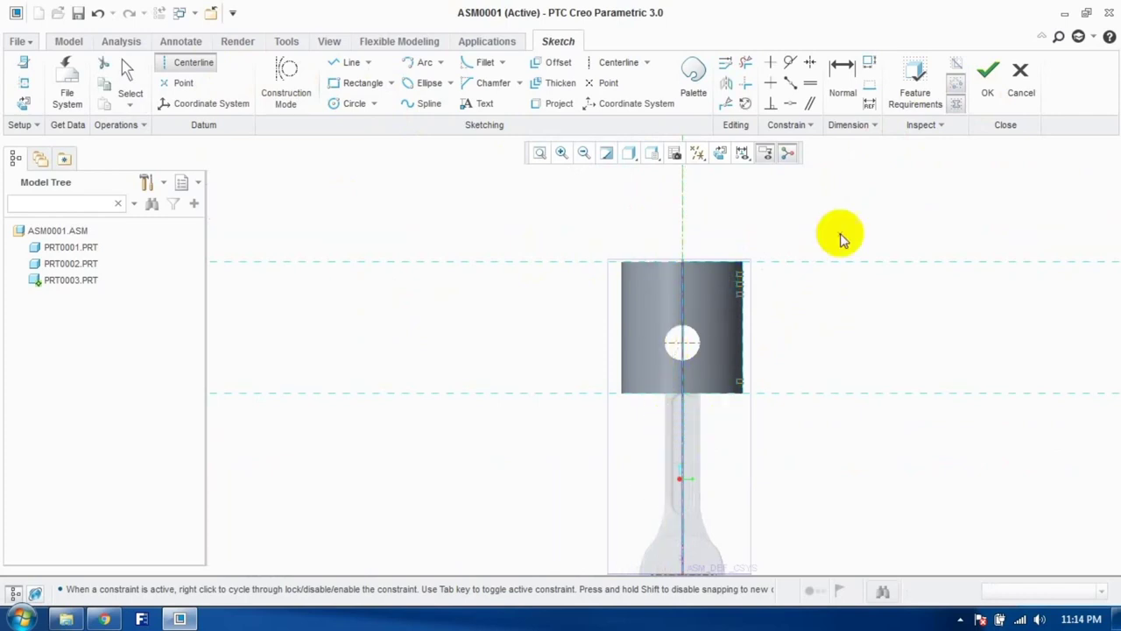
click(988, 88)
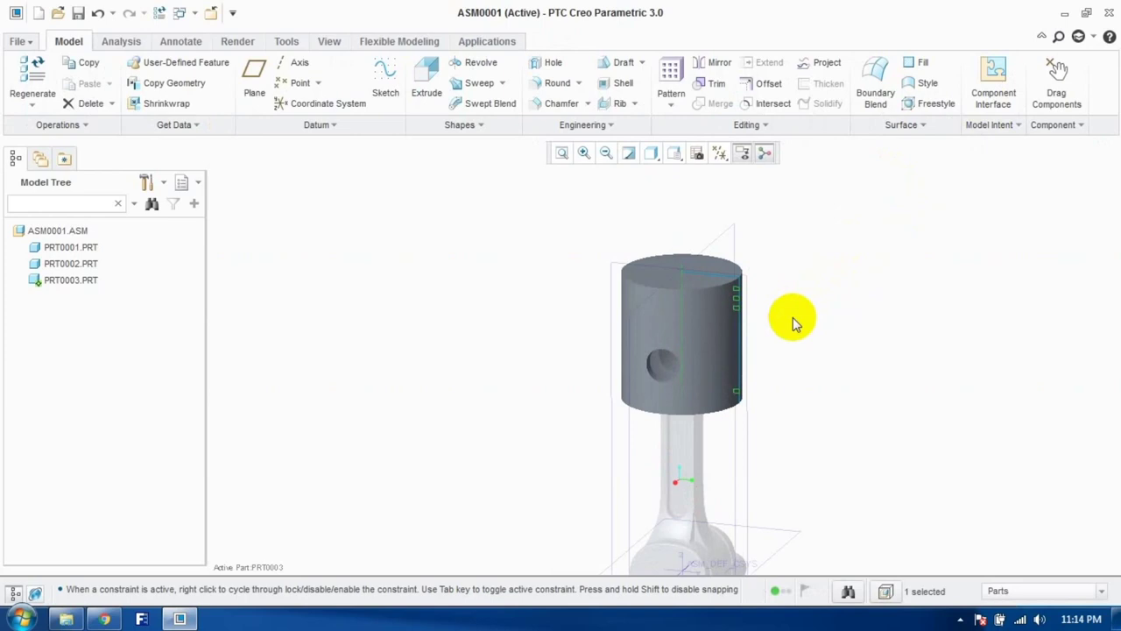
Step: Revolve the groove sketch 360° as a material-removing cut and inspect the grooved piston
click(463, 70)
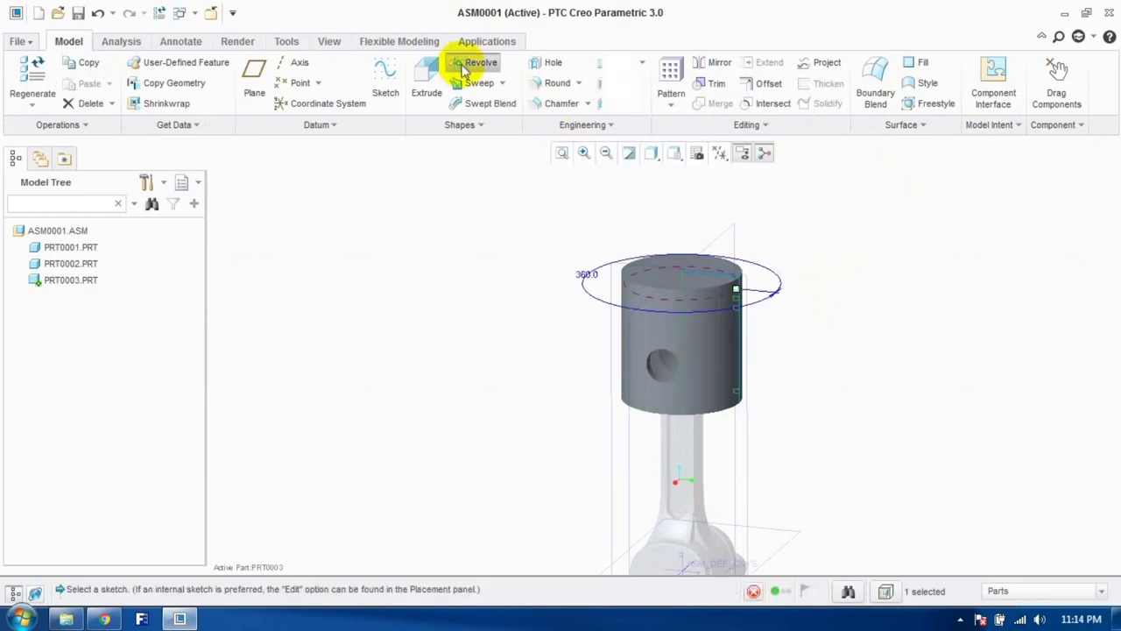
click(313, 87)
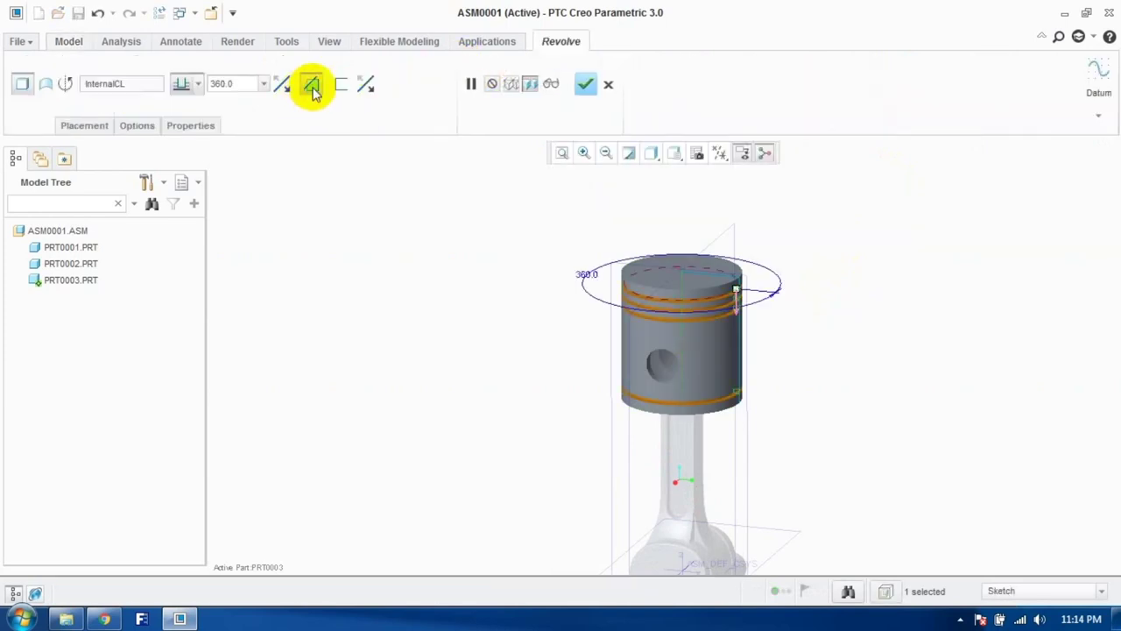
click(563, 85)
middle_drag(635, 258, 720, 271)
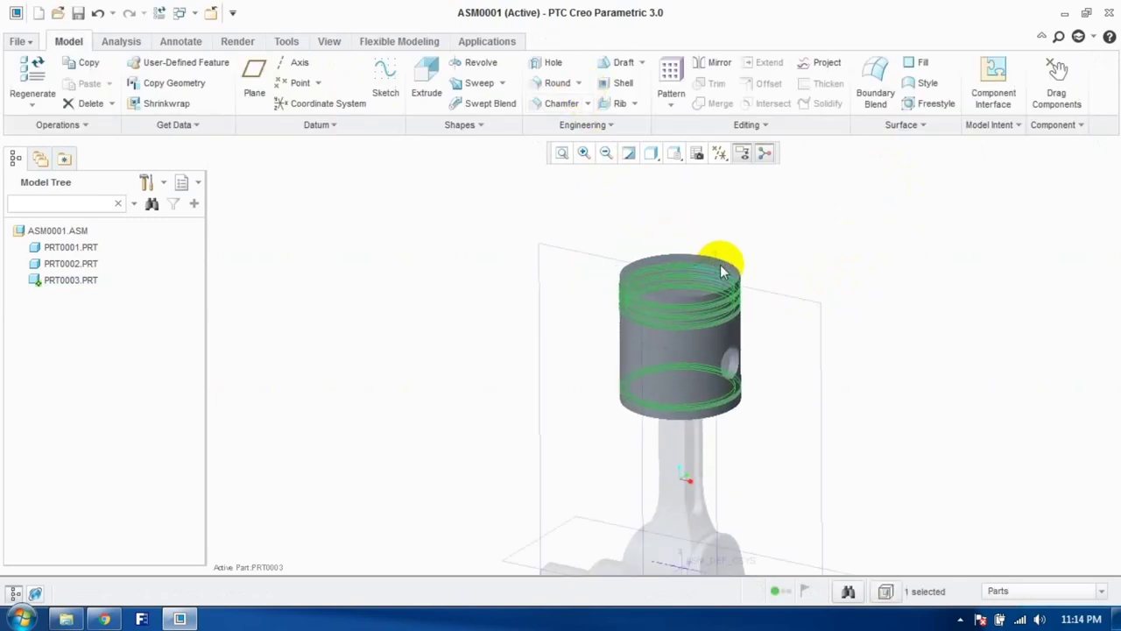
click(830, 315)
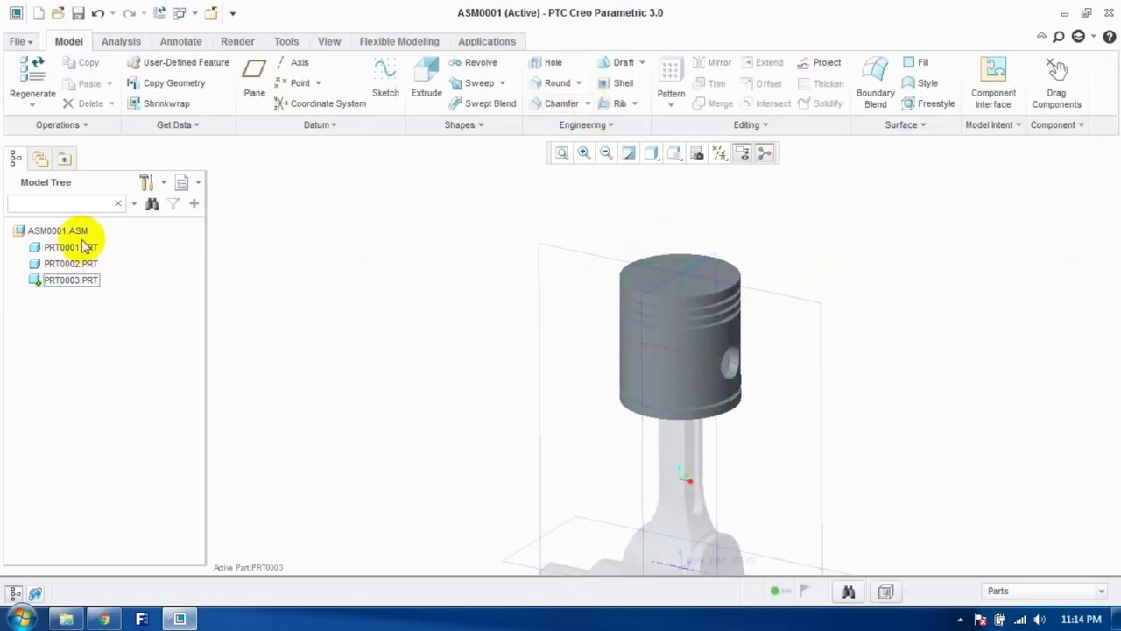
middle_drag(749, 381, 755, 379)
scroll(755, 378, up, 3)
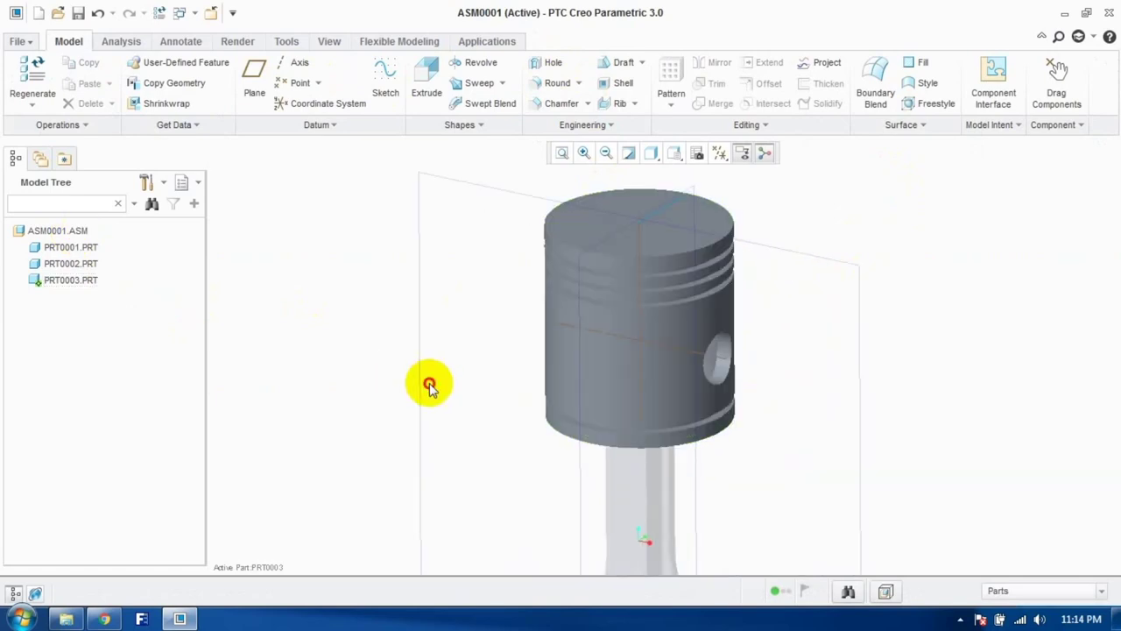
Step: Activate assembly ASM0001 and create an empty new part PRT0004
click(57, 231)
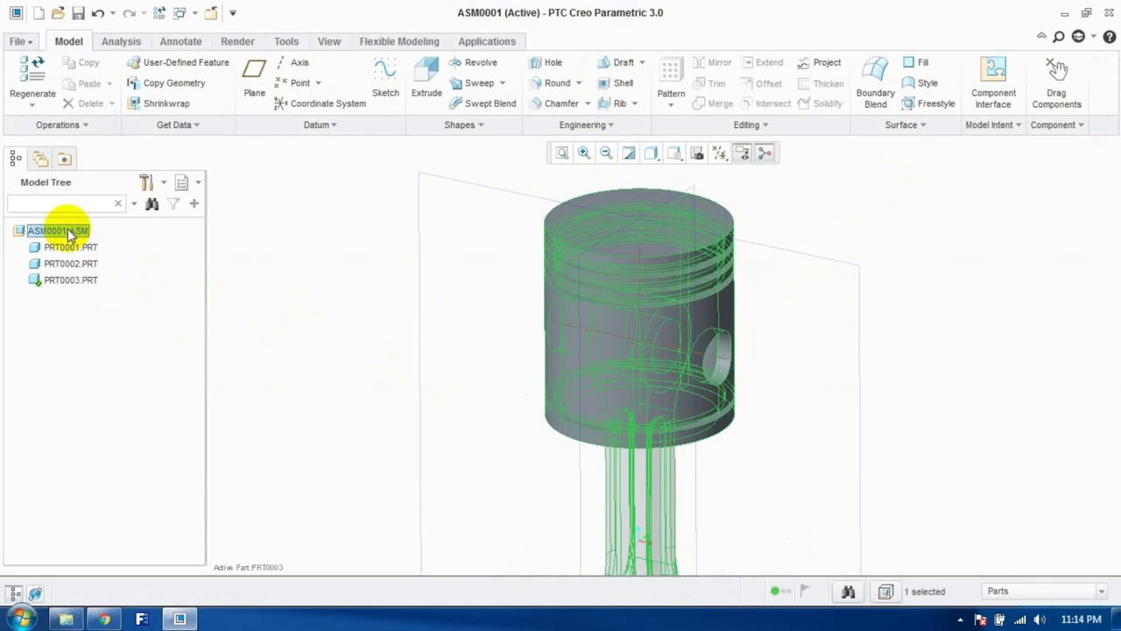
right_click(70, 235)
click(113, 238)
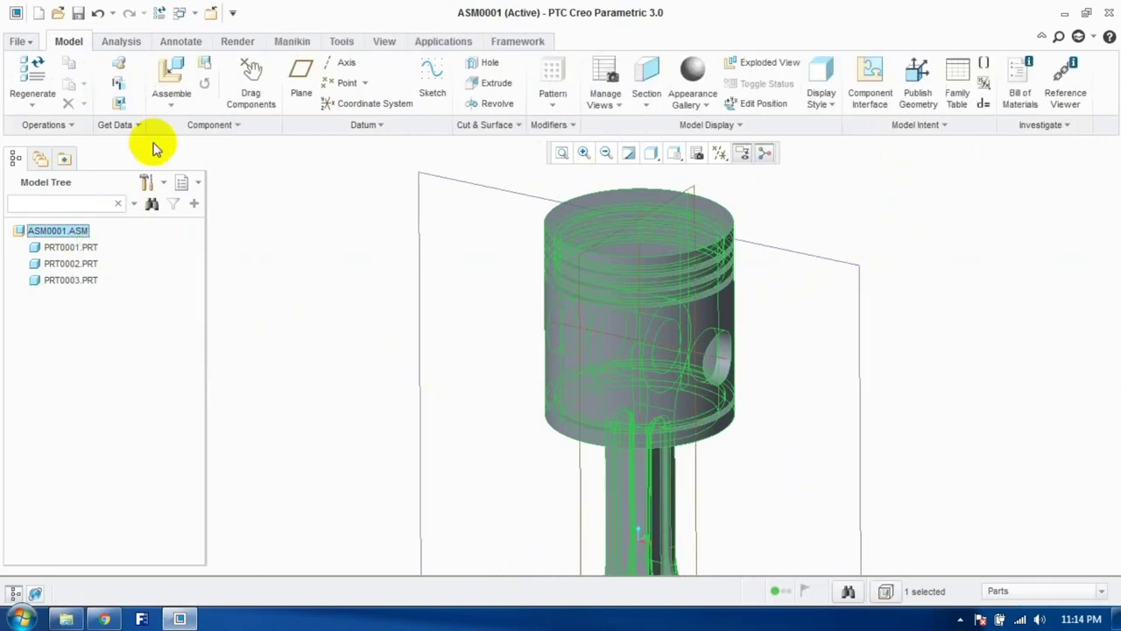
click(207, 74)
click(1034, 519)
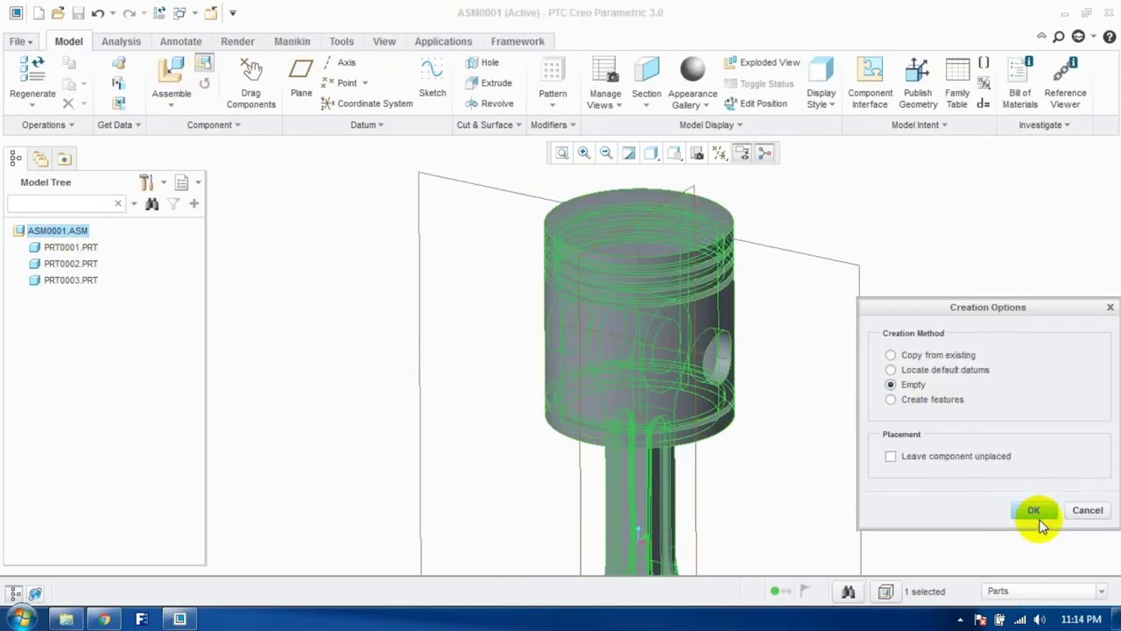
click(1033, 511)
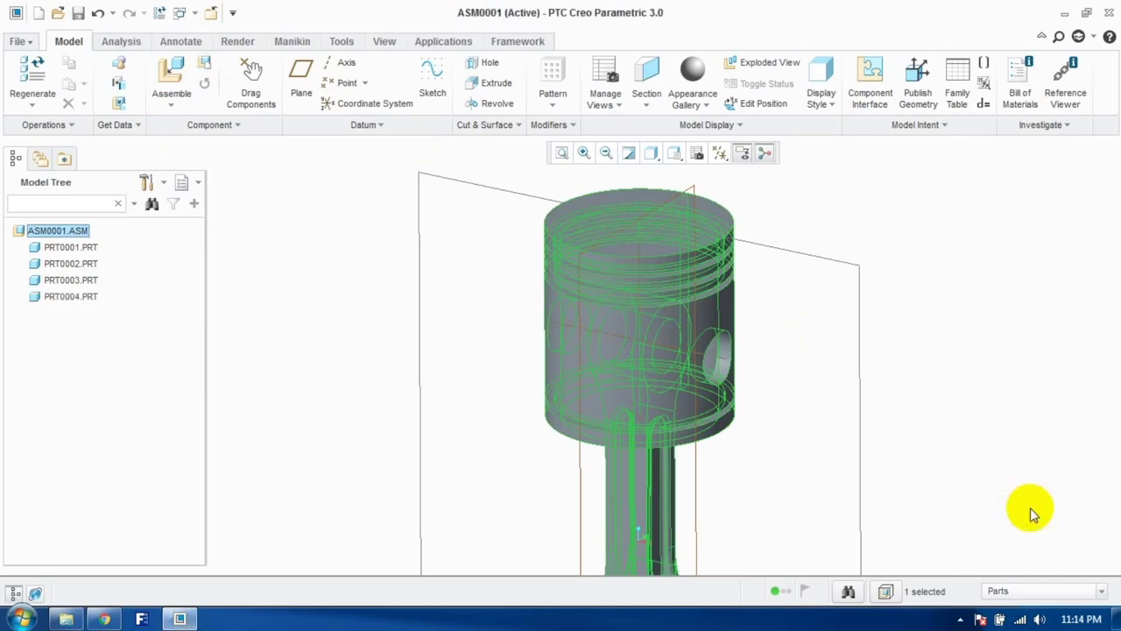
Step: Activate PRT0004 and sketch on the vertical plane, referencing the piston's top surface
click(70, 298)
right_click(71, 301)
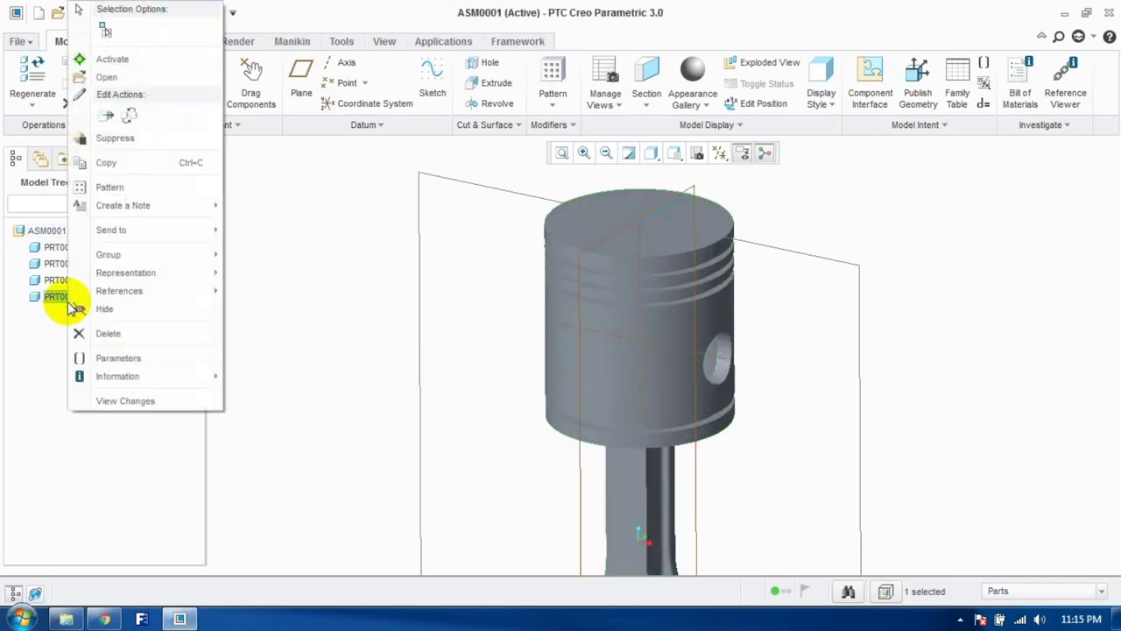
click(110, 60)
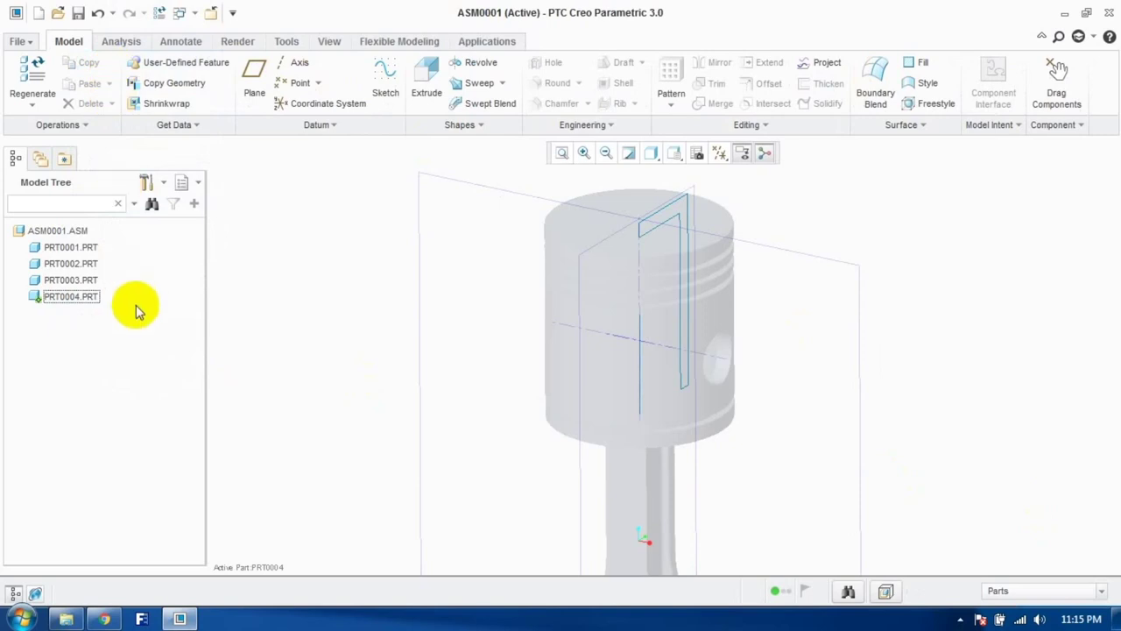
click(592, 252)
click(1033, 365)
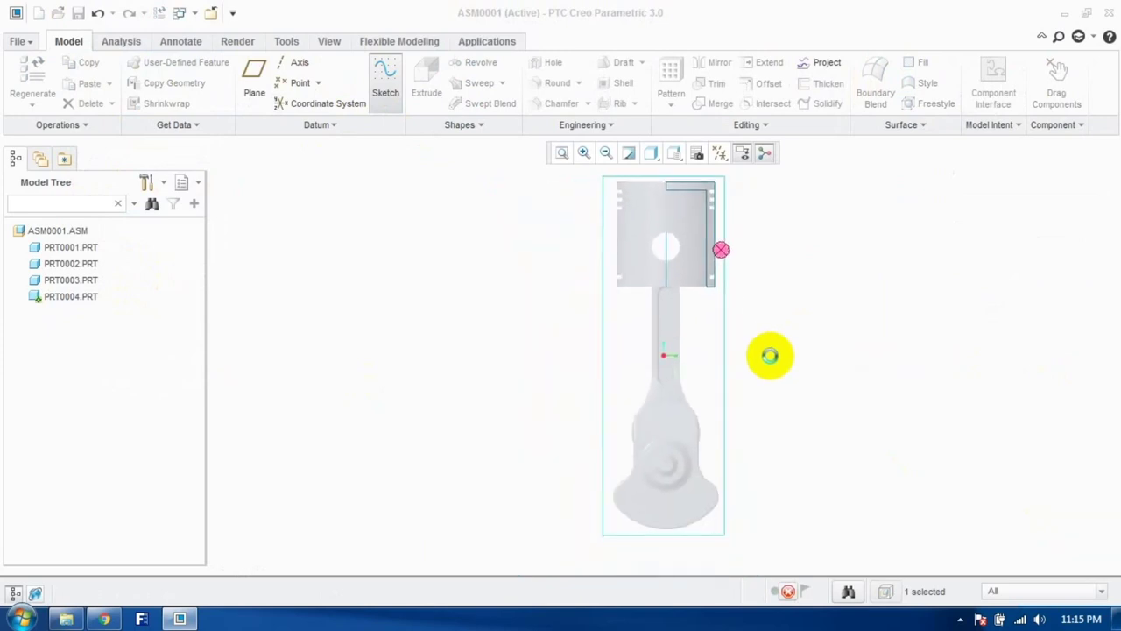
click(674, 258)
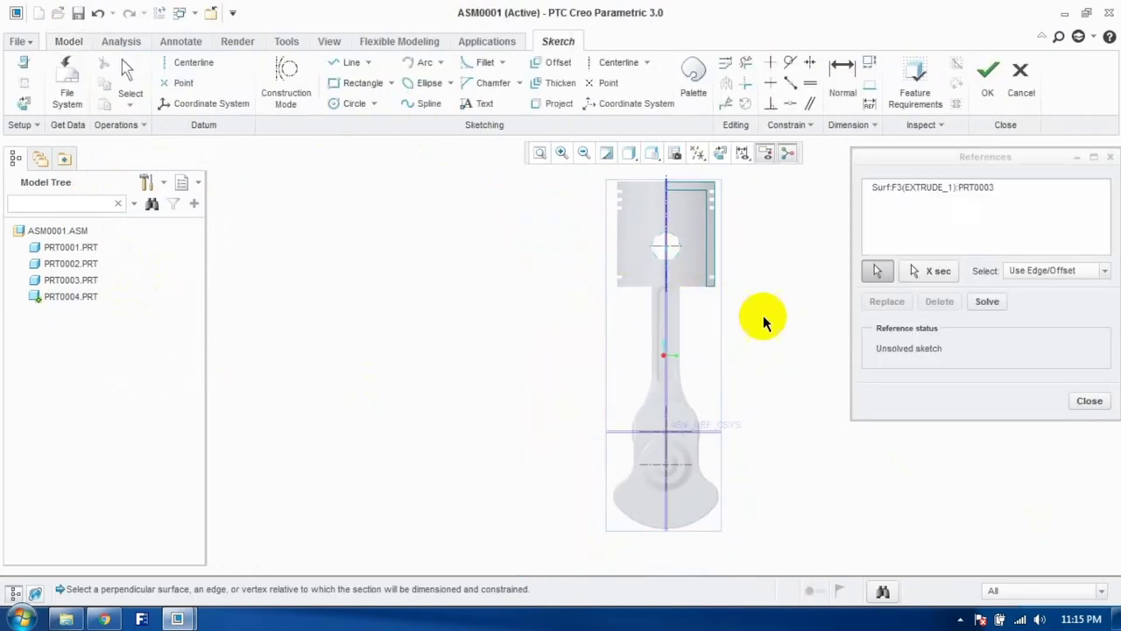
click(1086, 400)
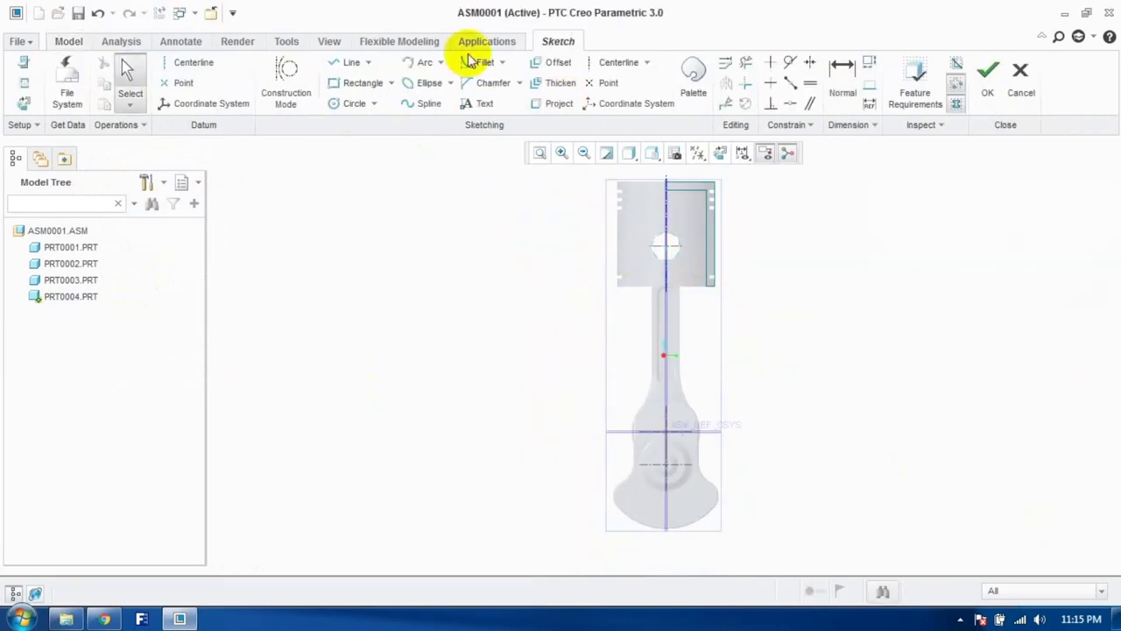
Step: Sketch the pin circle and begin extruding it into a solid
click(352, 102)
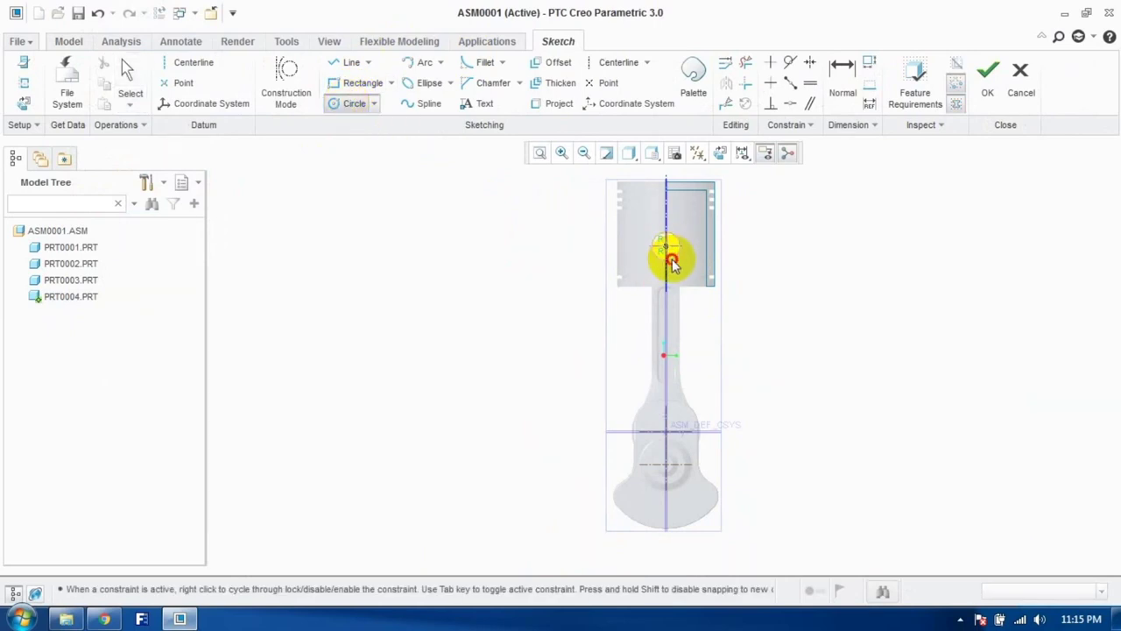
click(984, 91)
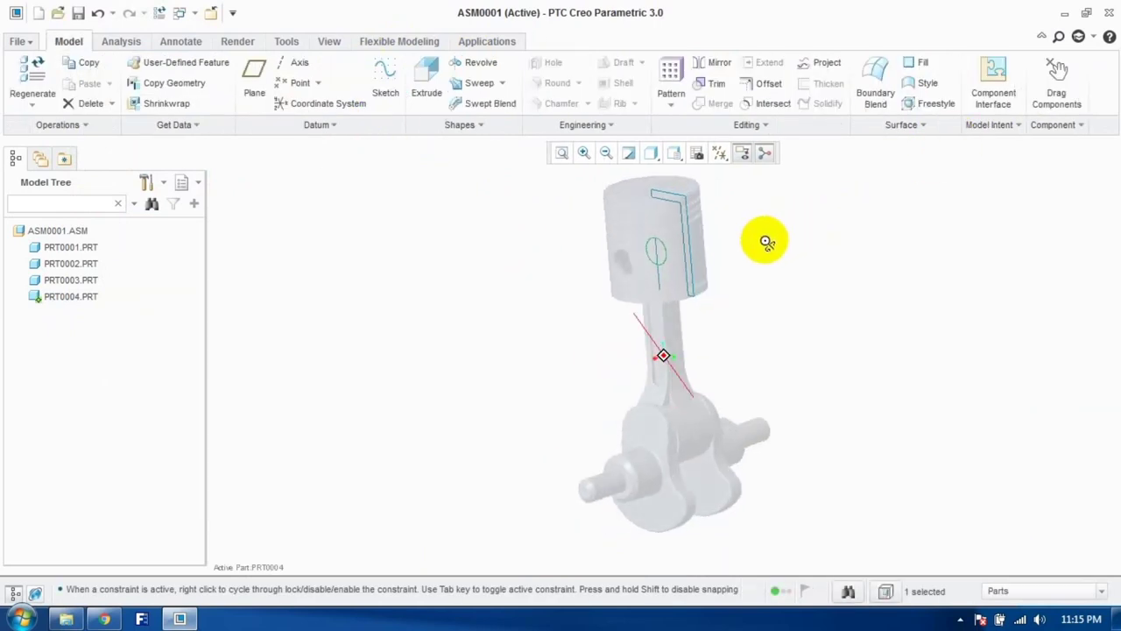
click(425, 81)
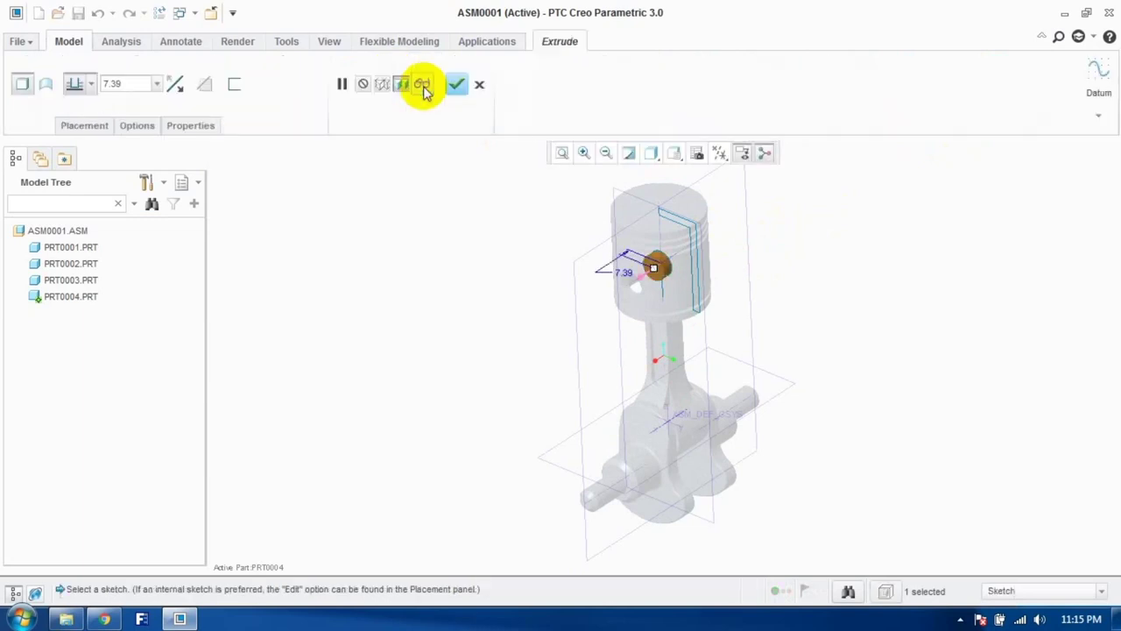
drag(654, 267, 633, 281)
click(122, 84)
scroll(648, 344, up, 3)
middle_drag(653, 383, 608, 362)
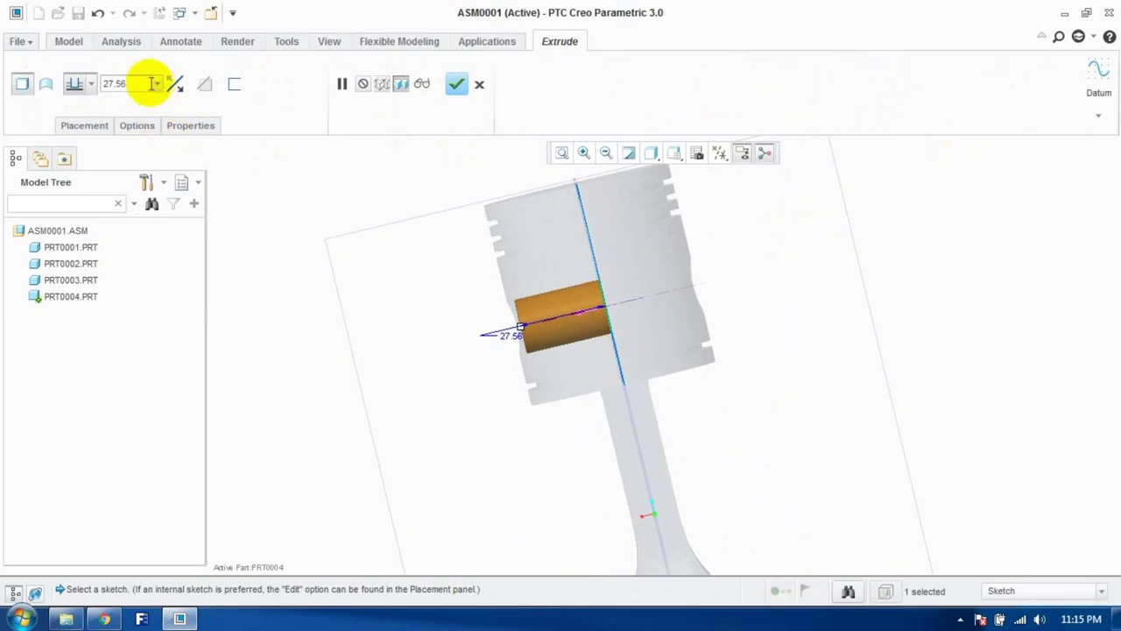
click(74, 88)
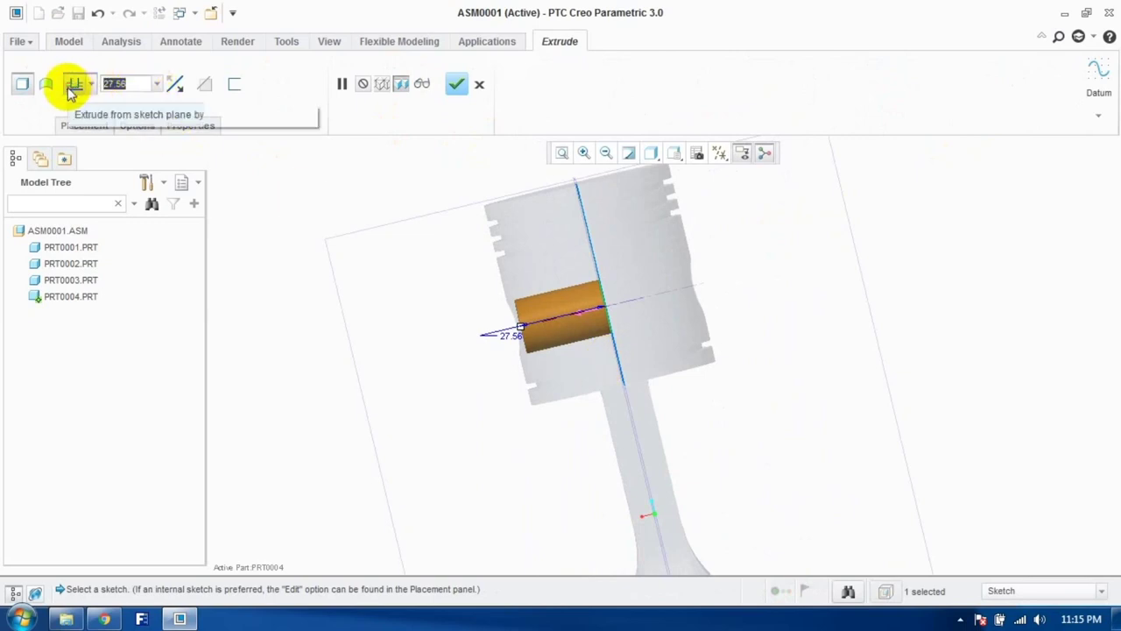
text(5)
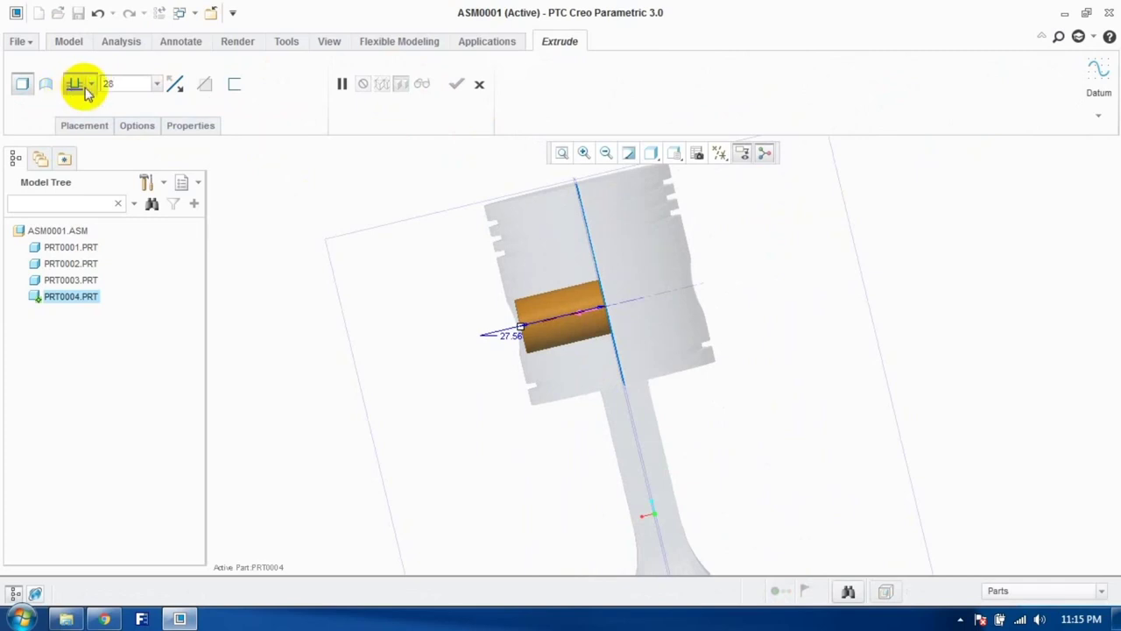
Step: Make the pin extrusion symmetric with depth 28*2 (56) and finish it
click(90, 84)
click(77, 132)
click(117, 84)
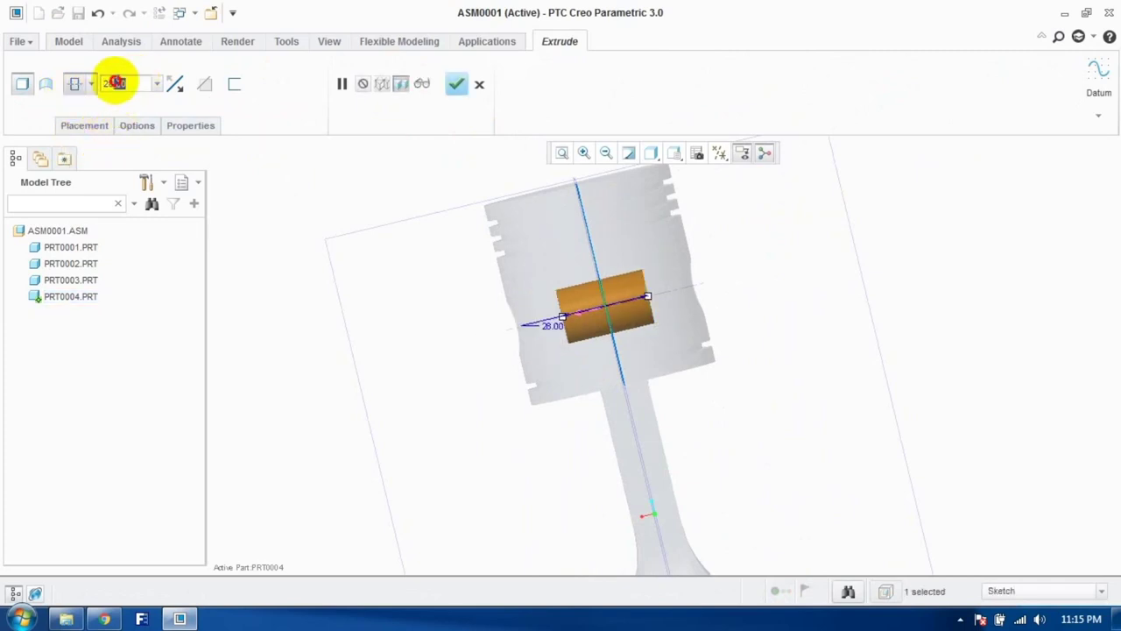
text(2)
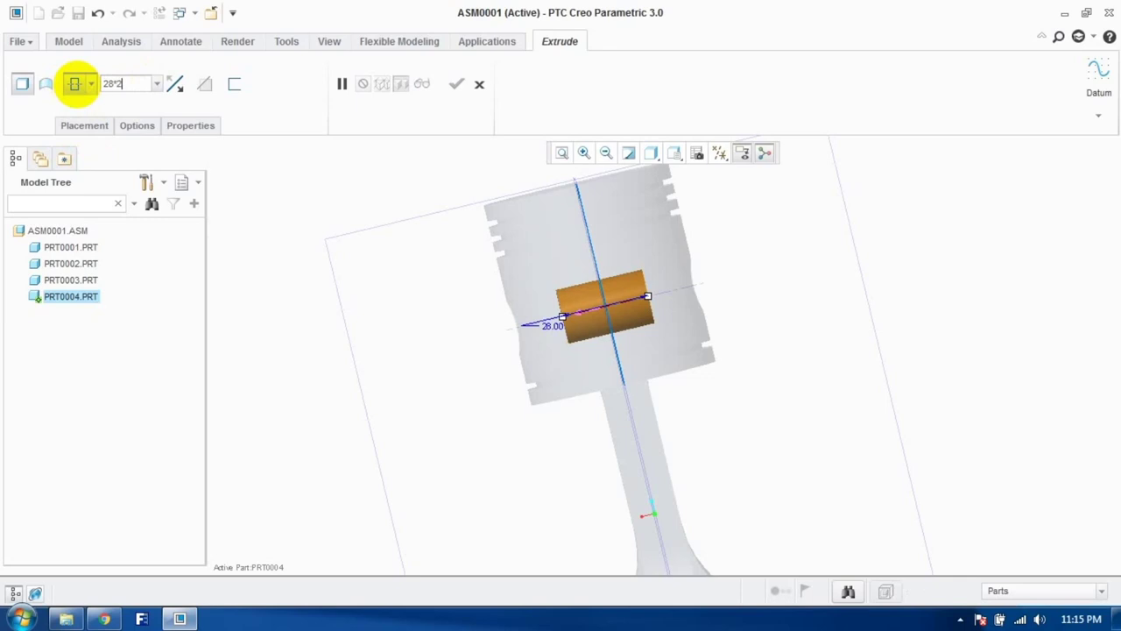
text(8*2)
key(Return)
click(457, 84)
middle_drag(462, 241, 465, 277)
click(537, 332)
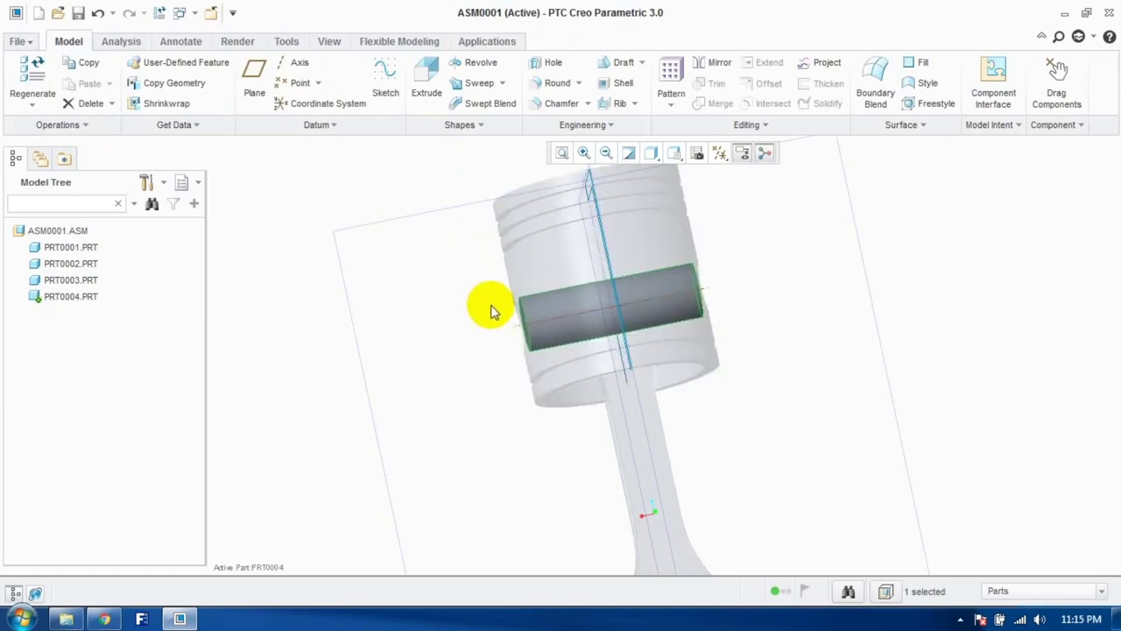
click(64, 231)
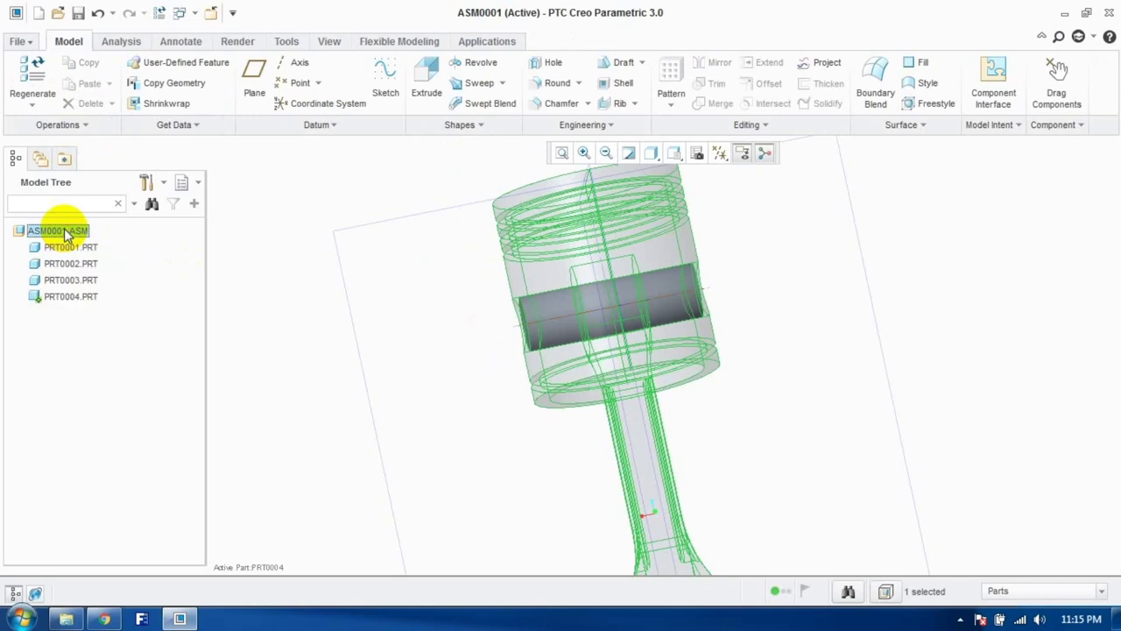
Step: Make the piston part PRT0003 the active part within the assembly
right_click(68, 232)
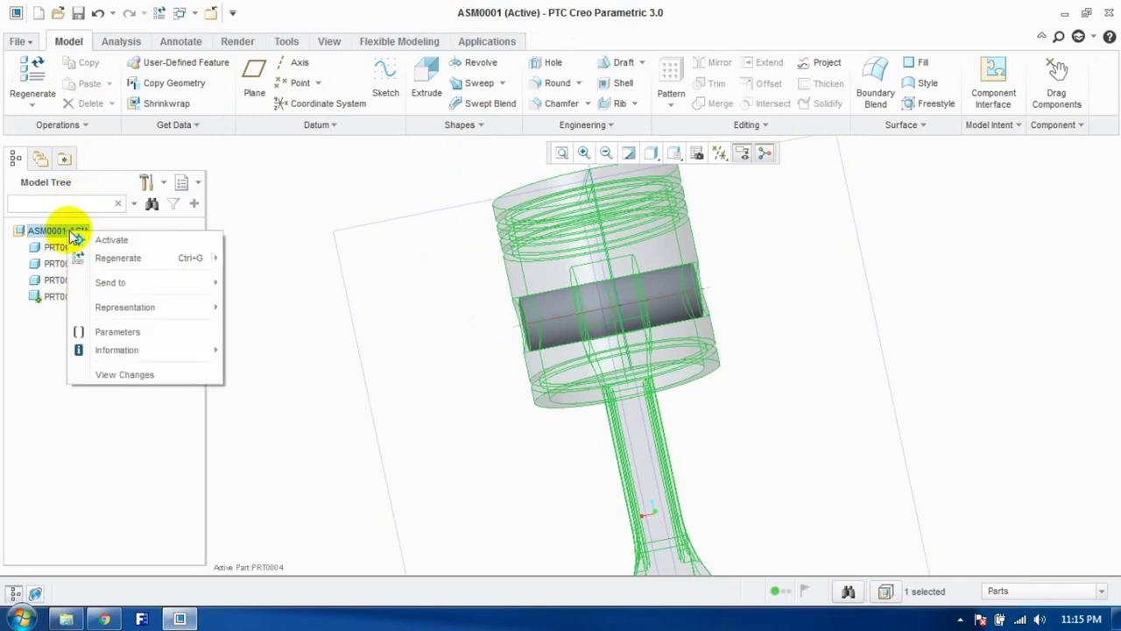
click(79, 239)
click(83, 280)
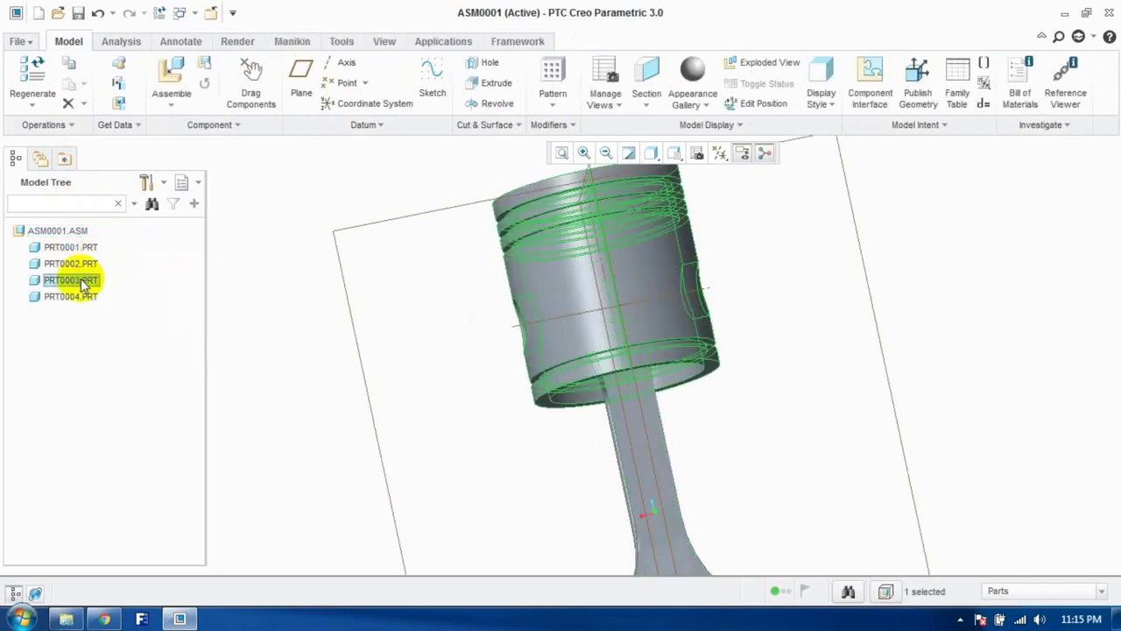
right_click(83, 282)
click(125, 60)
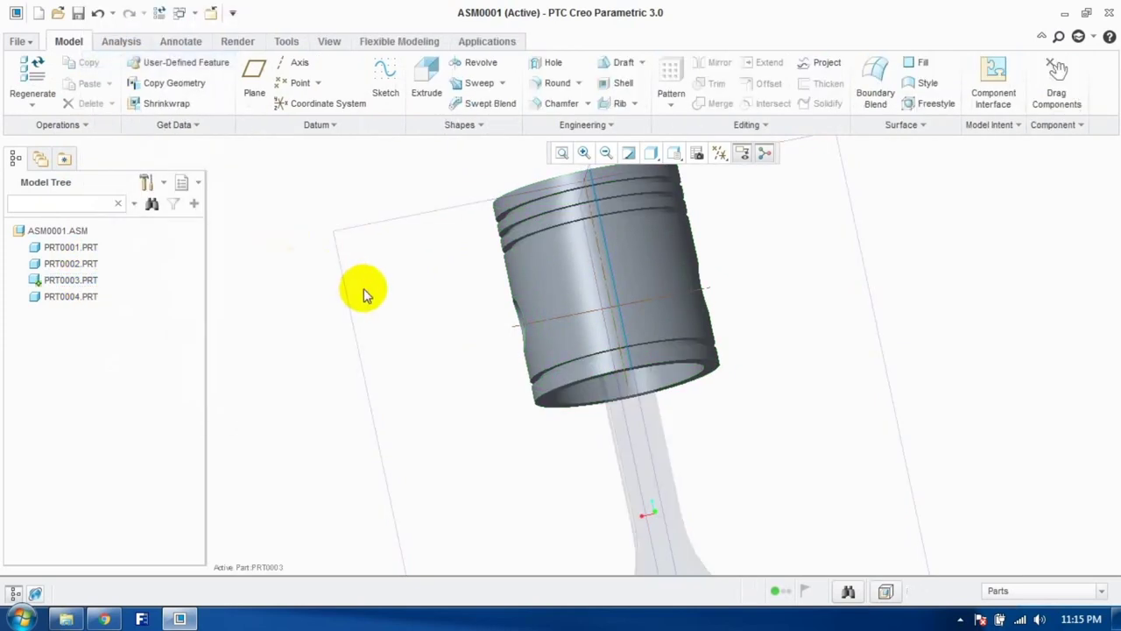
Step: Start a sketch on the datum plane, referencing the piston axis and an edge
click(385, 87)
click(426, 215)
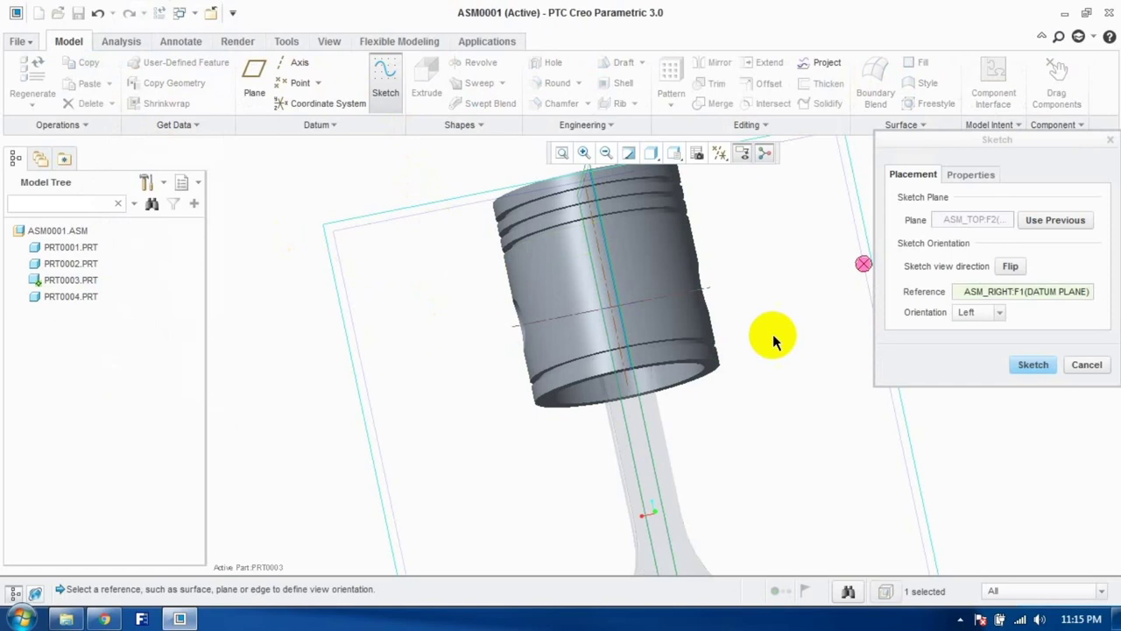
click(1032, 364)
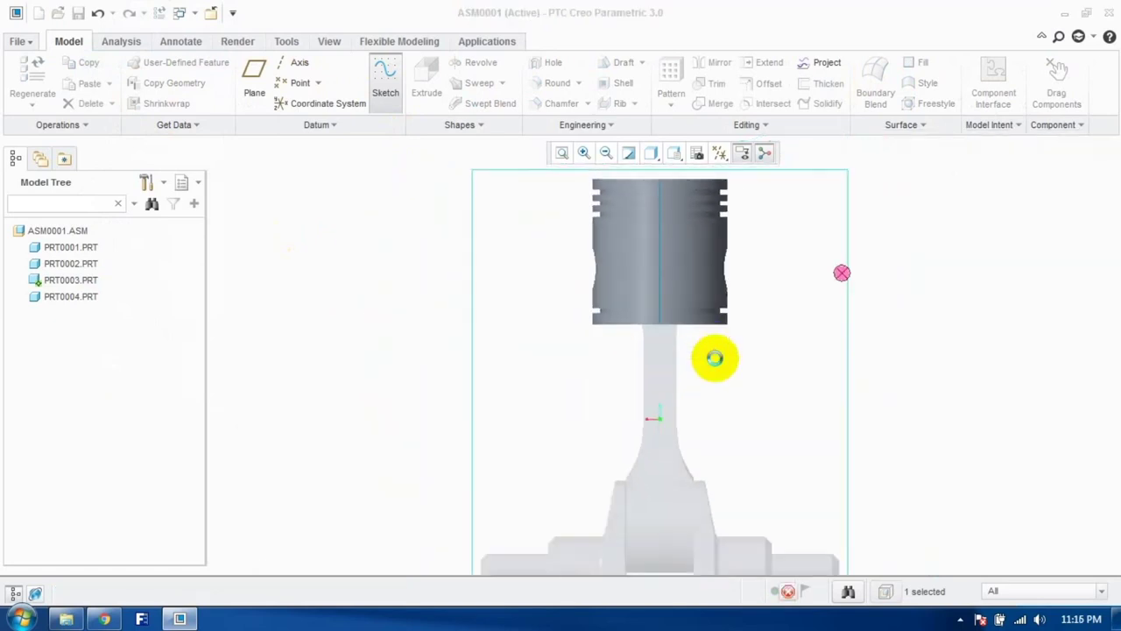
scroll(692, 335, down, 5)
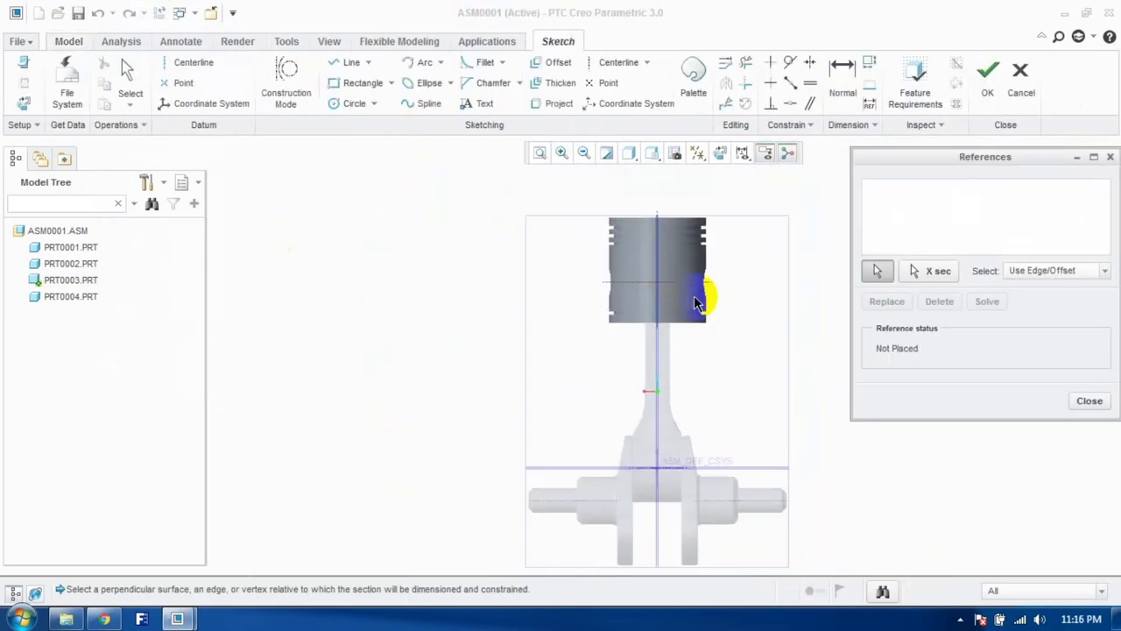
click(622, 314)
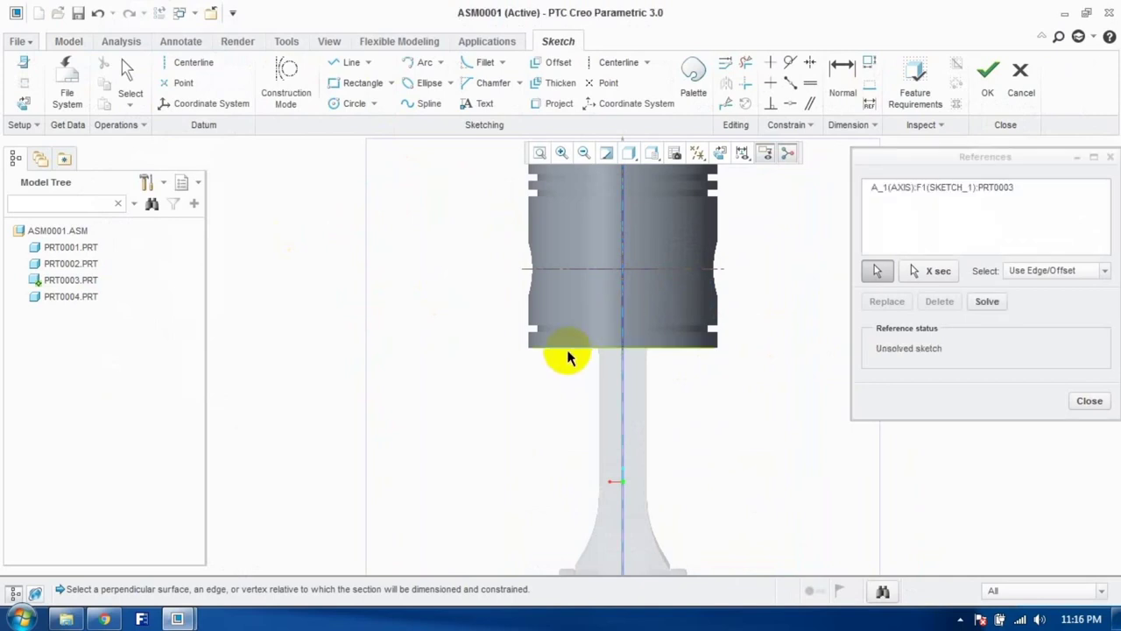
click(554, 272)
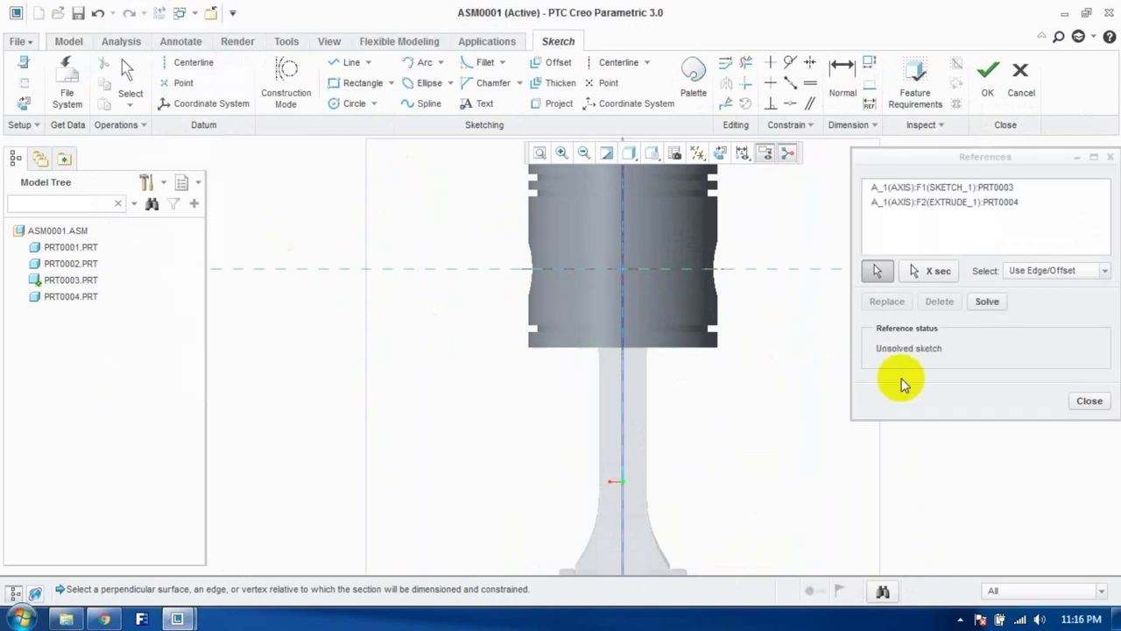
click(1088, 401)
Step: Draw a rectangle beside the piston, dimensioned 28 from the axis and 10 wide
click(345, 83)
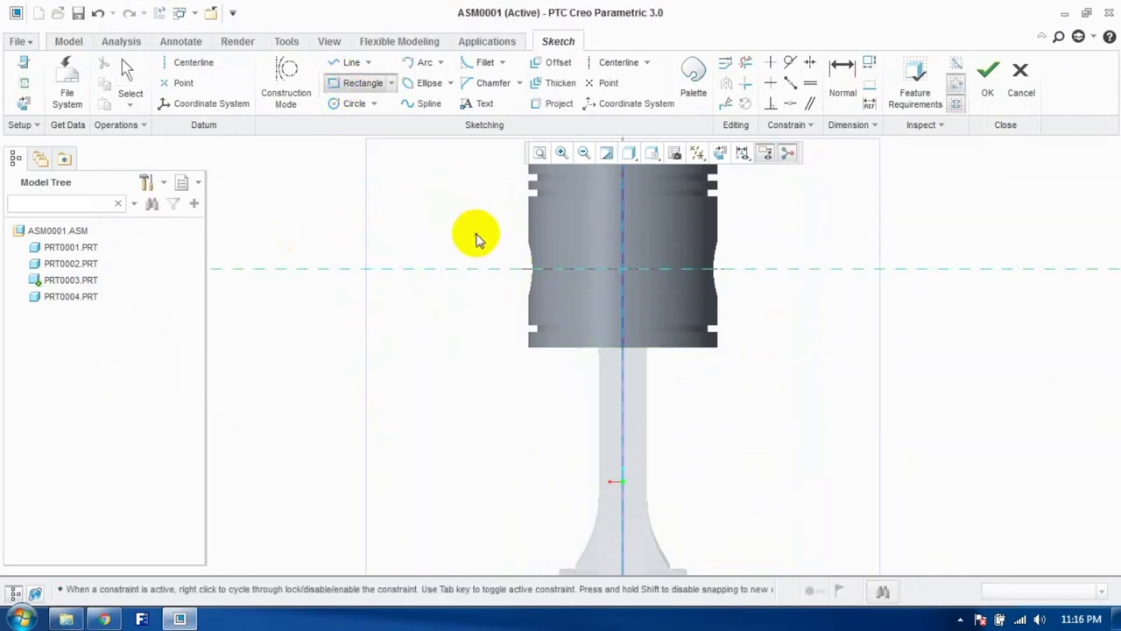
click(503, 233)
click(540, 301)
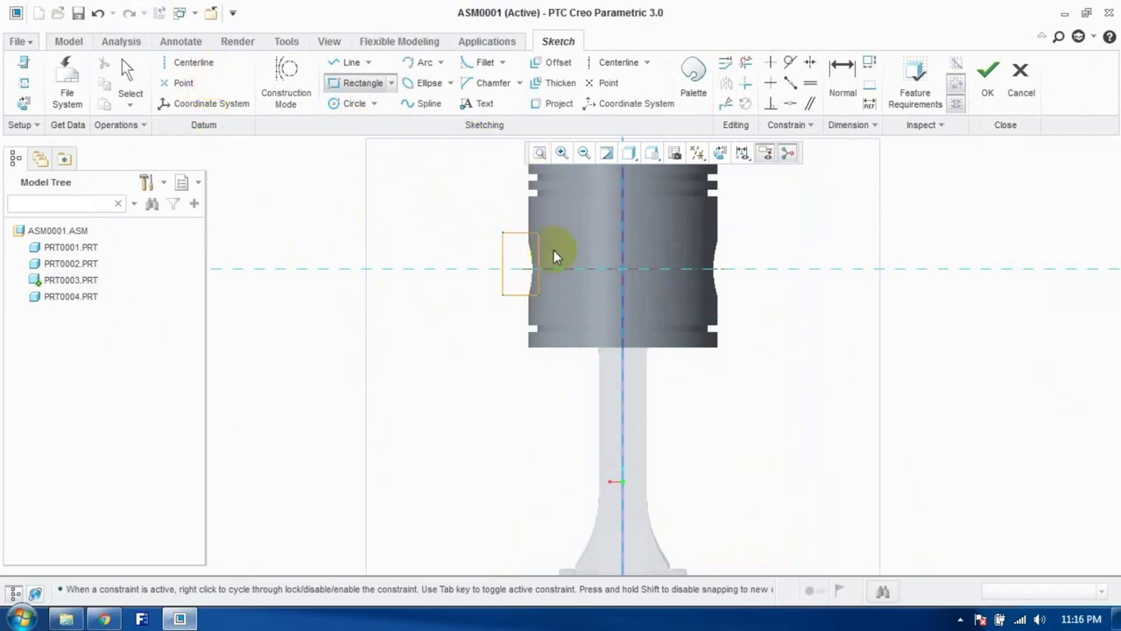
click(130, 73)
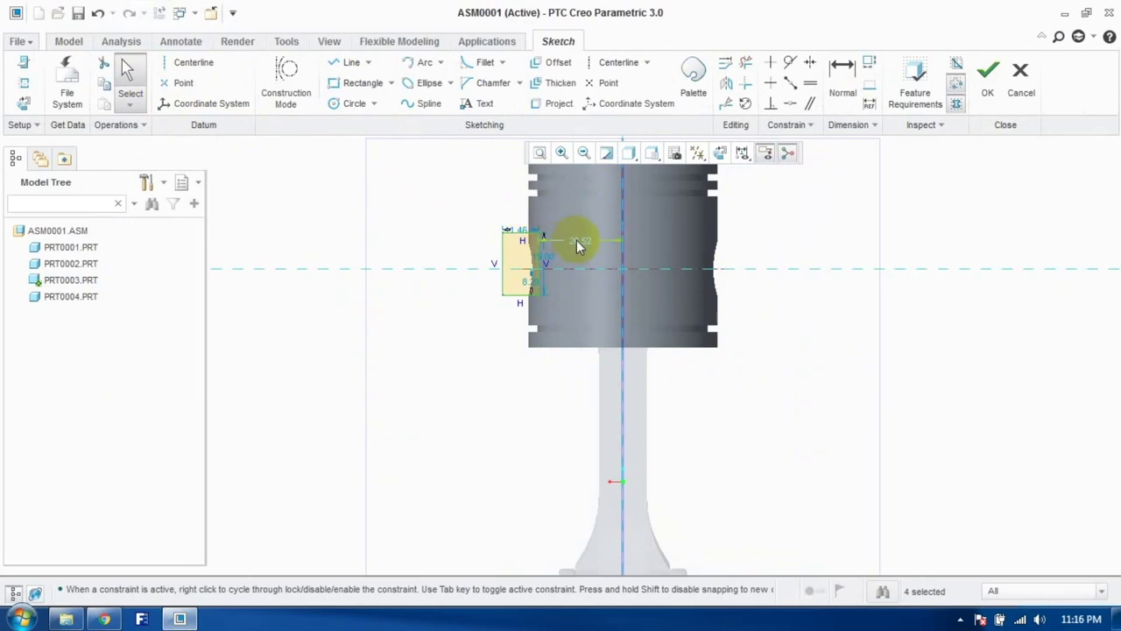
double_click(577, 240)
key(Return)
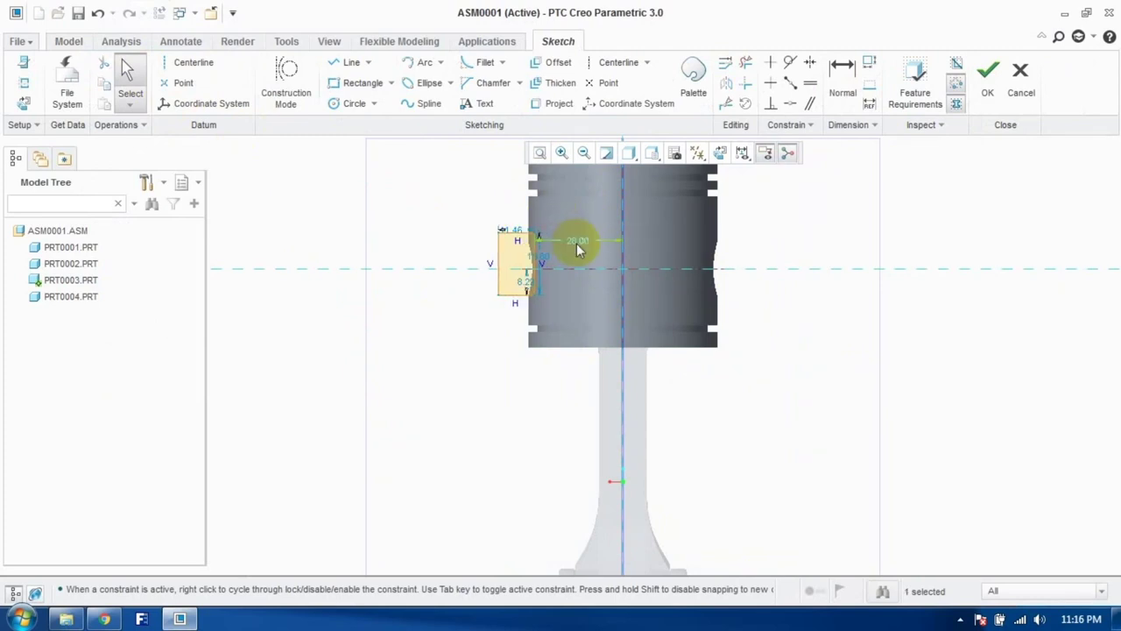
double_click(531, 287)
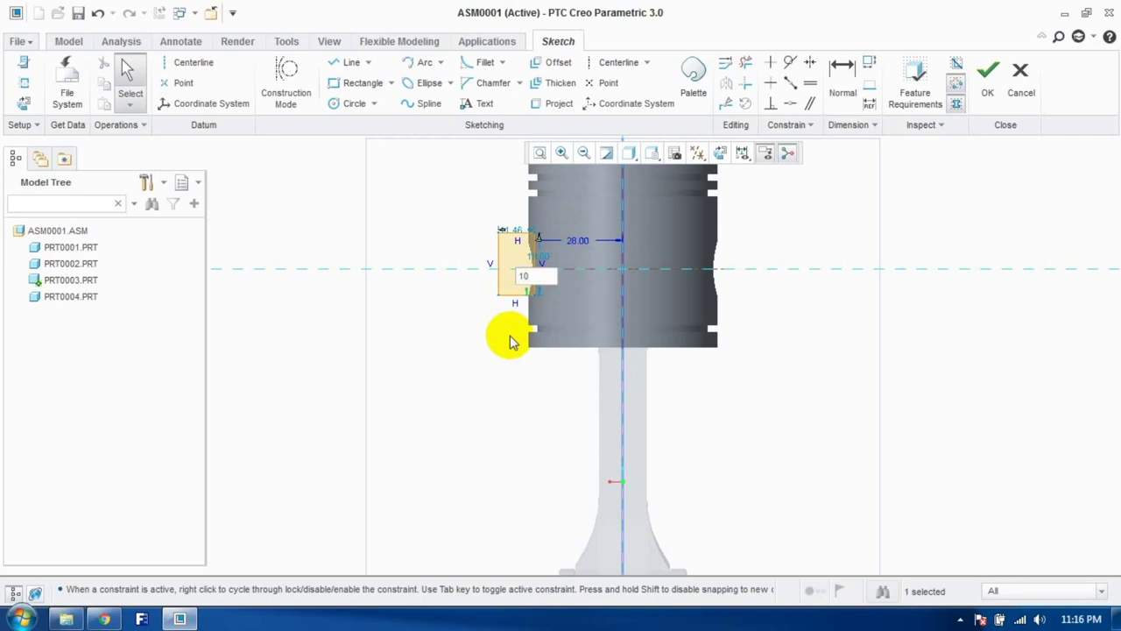
key(Return)
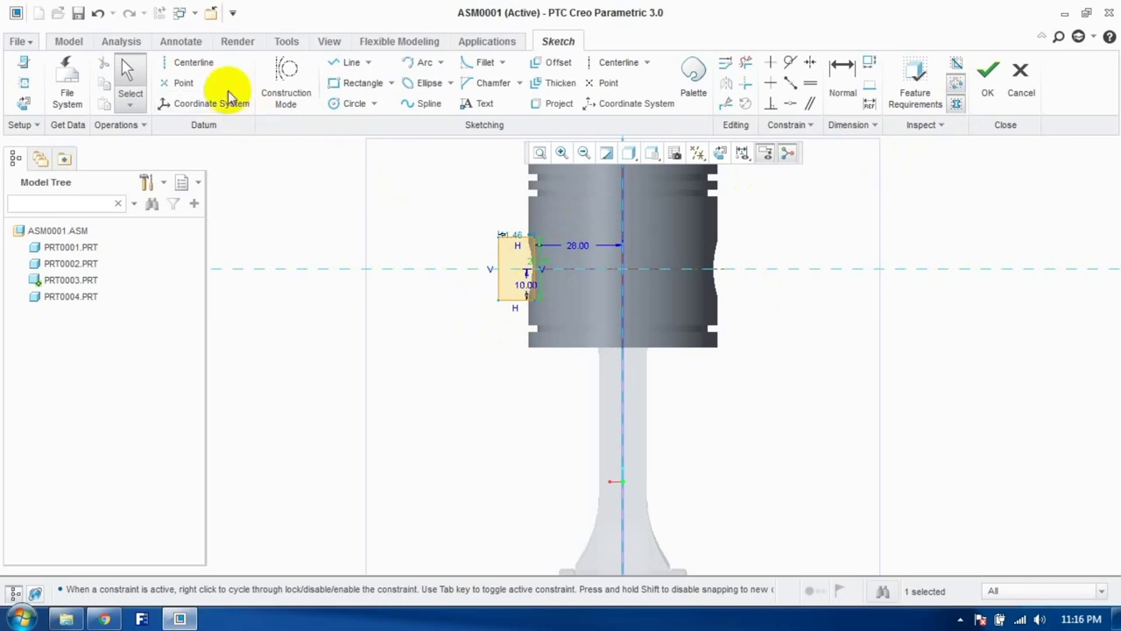
Step: Mirror the rectangle about the vertical centerline and finish the sketch
click(191, 62)
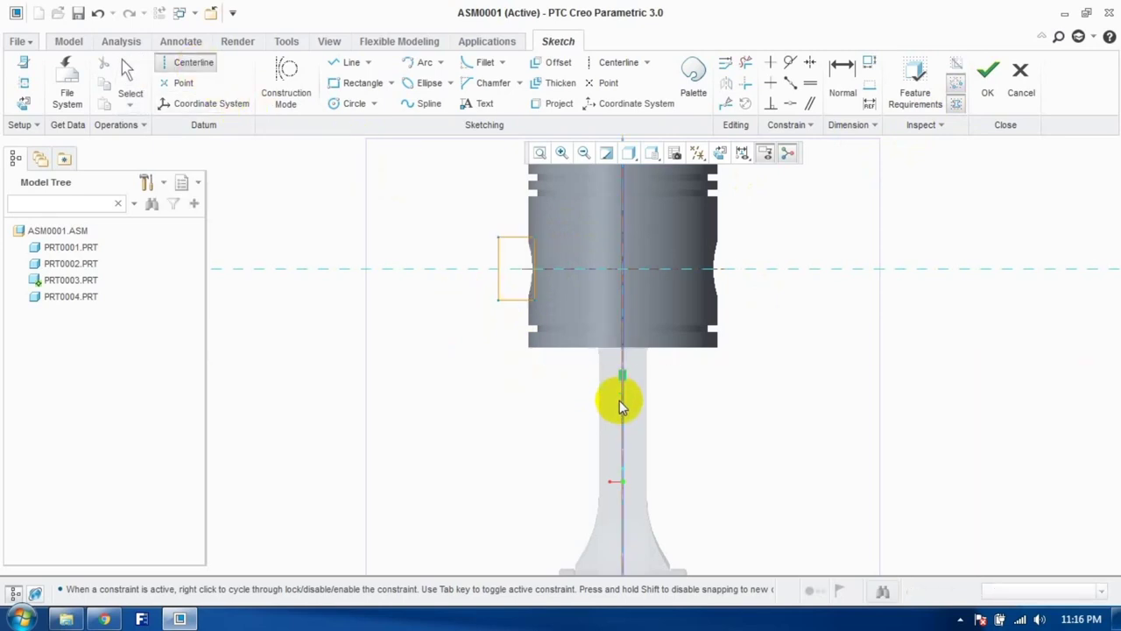
click(130, 77)
mouse_move(448, 213)
mouse_down()
mouse_move(550, 301)
mouse_move(545, 324)
mouse_up()
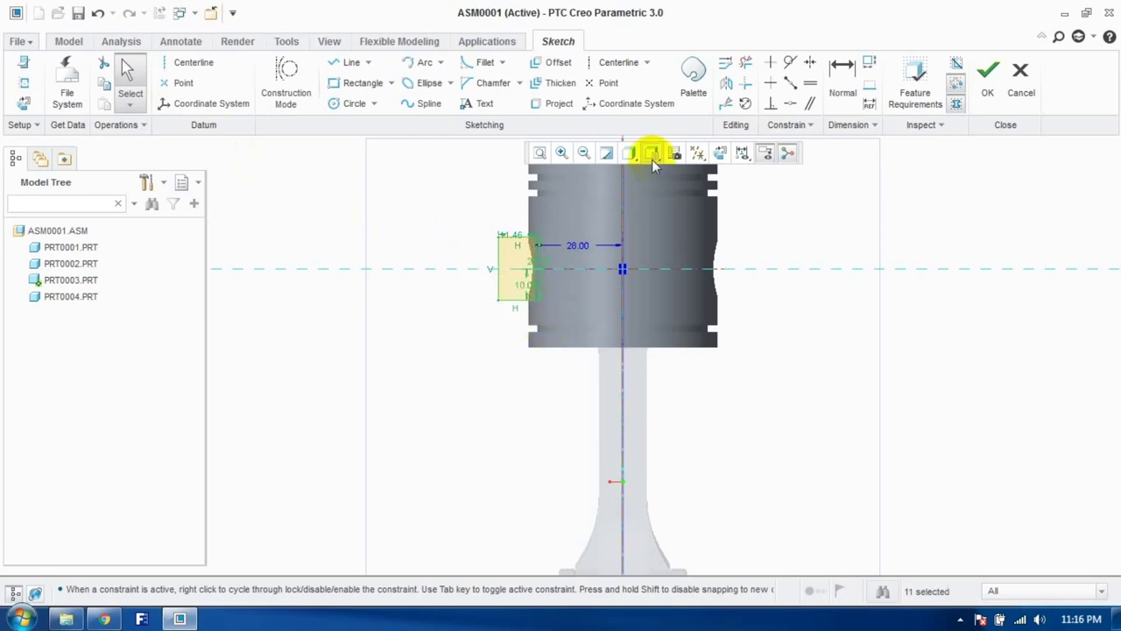
click(725, 84)
click(620, 291)
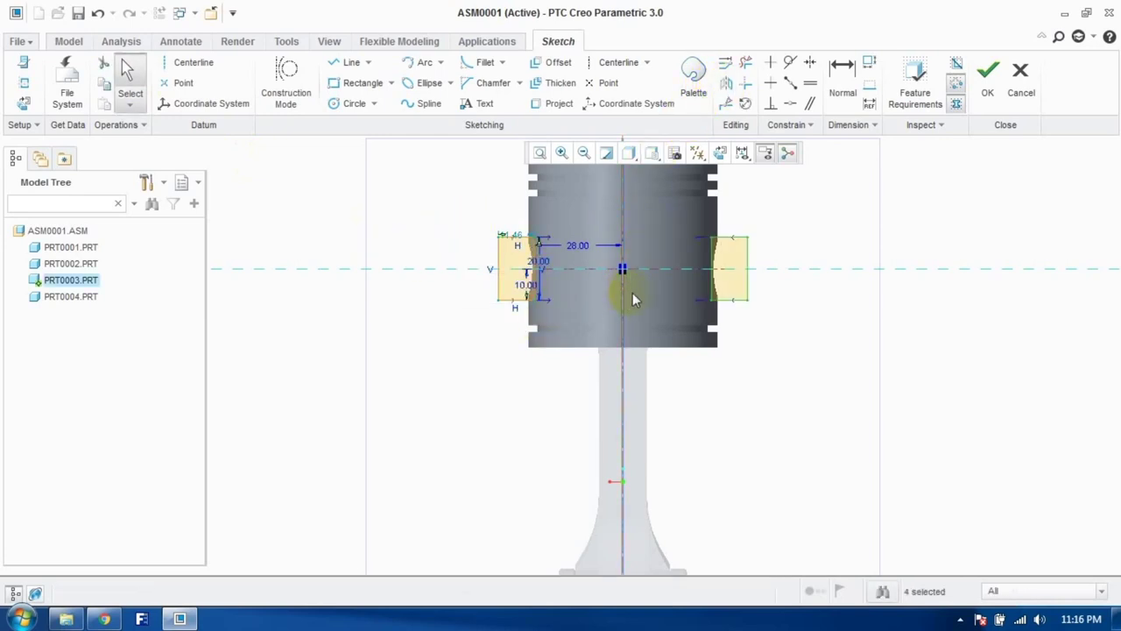
click(988, 93)
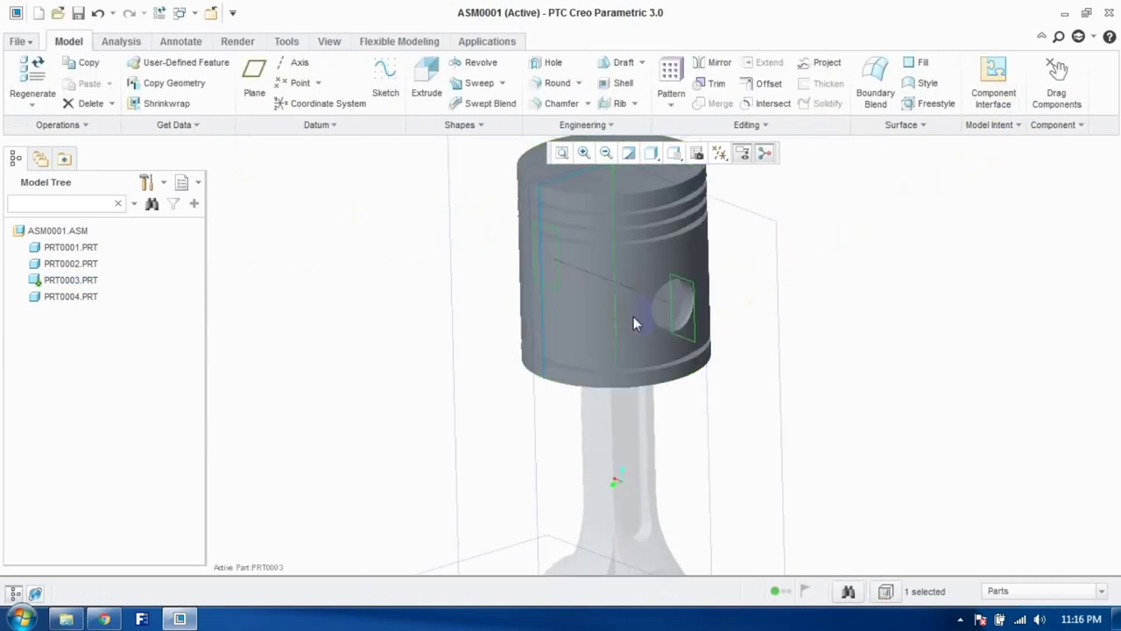
Step: Extrude the sketch symmetrically 126.41 deep as a material cut through the piston
click(427, 83)
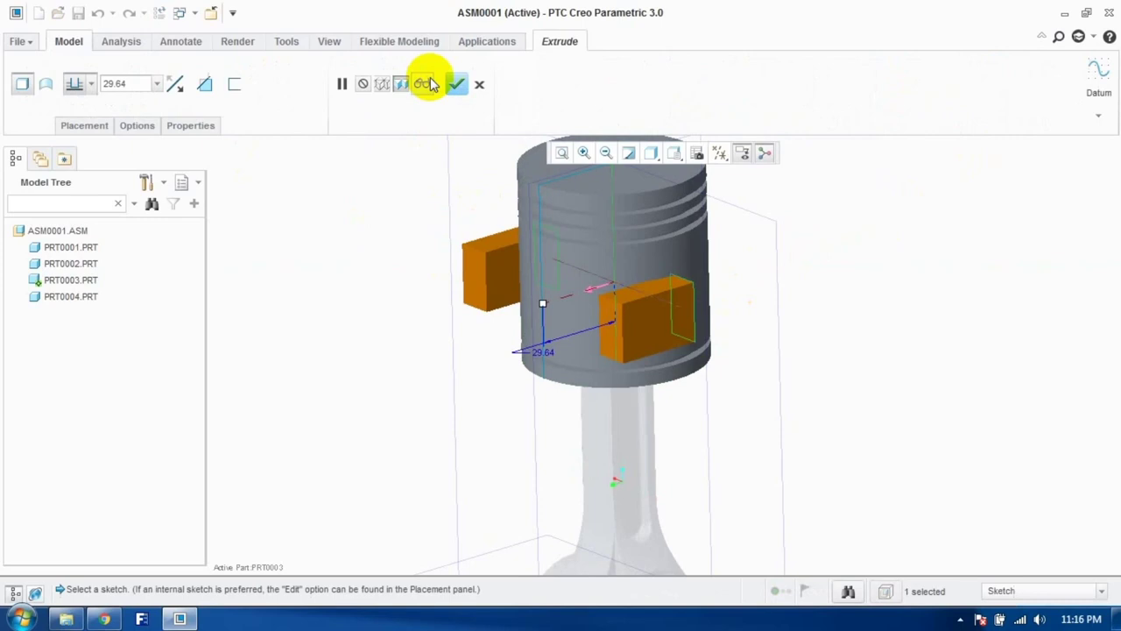
click(158, 84)
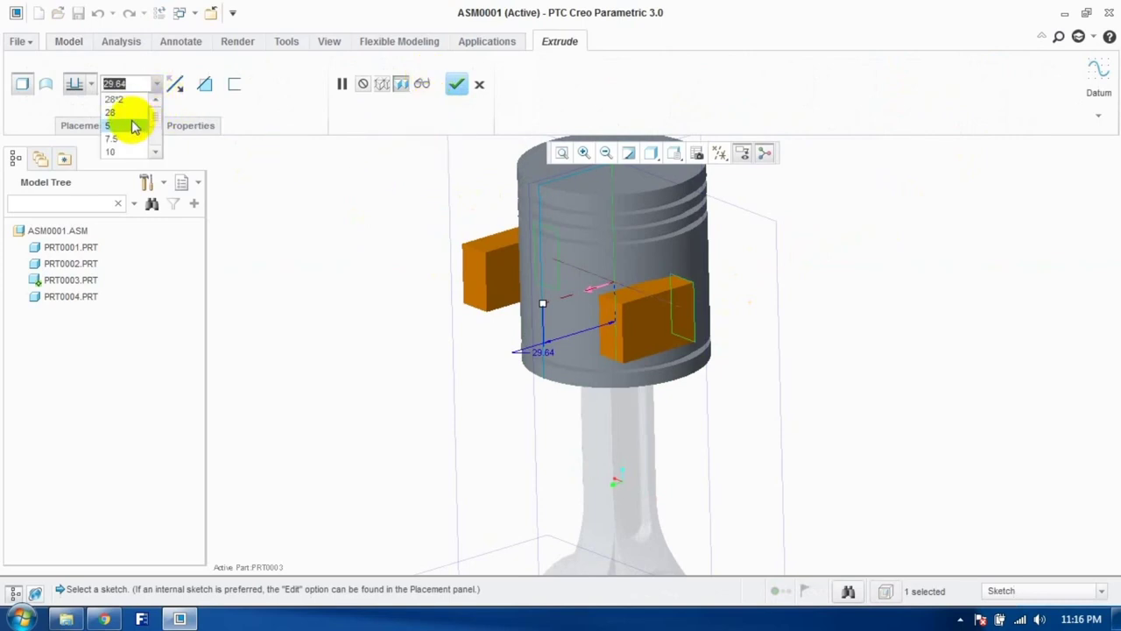
click(91, 84)
click(75, 131)
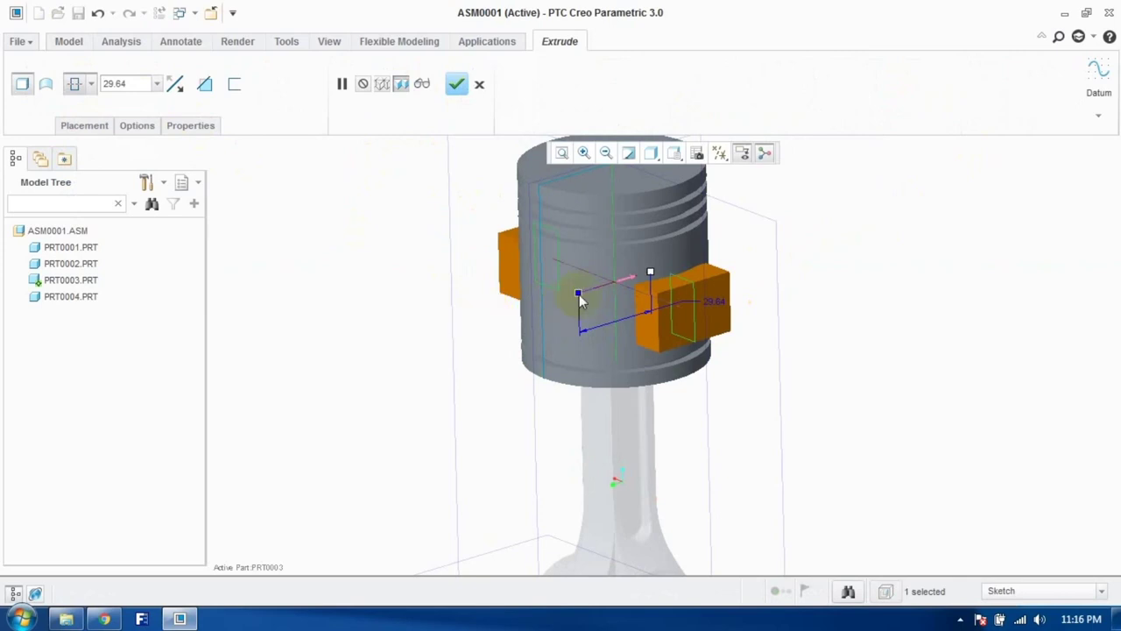
drag(578, 294, 460, 324)
click(205, 84)
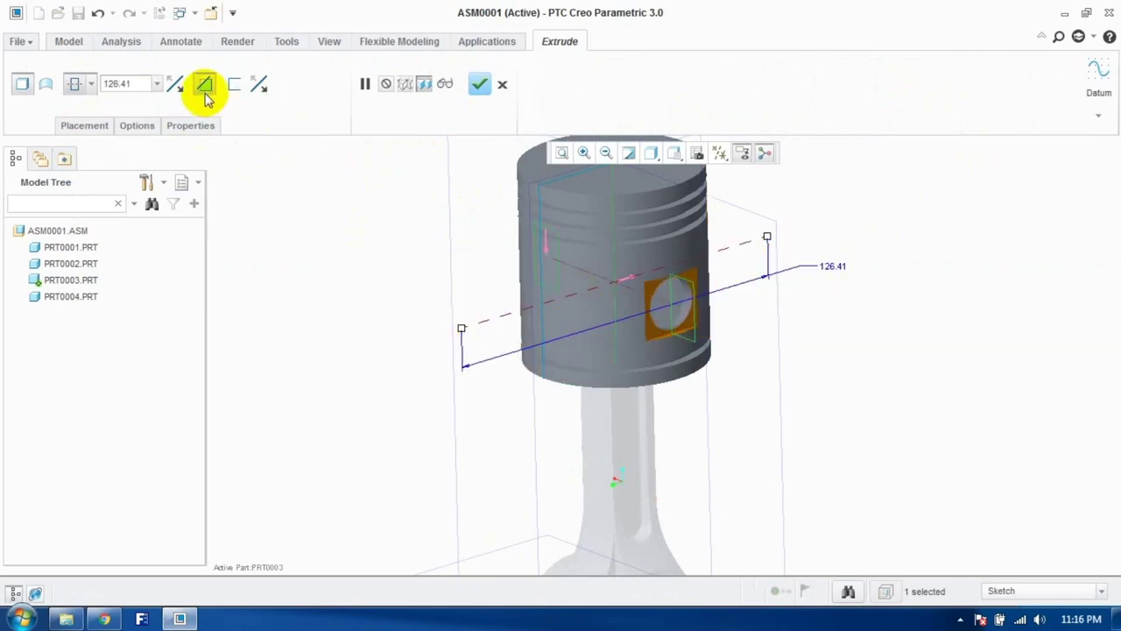
click(478, 86)
middle_drag(758, 325, 656, 303)
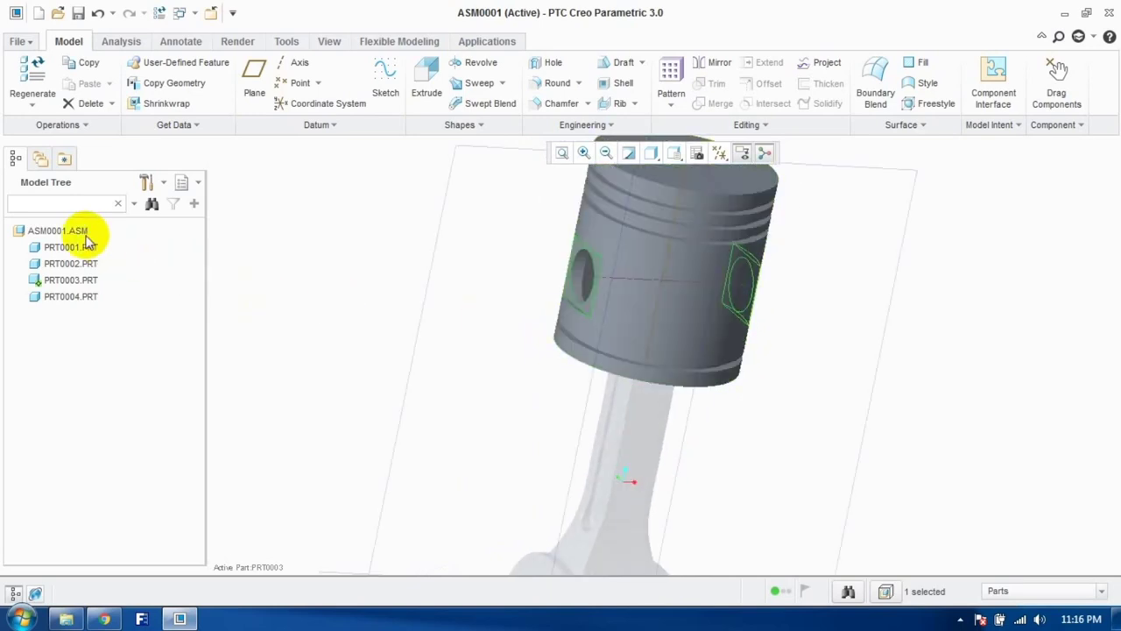
Step: Make the top-level assembly ASM0001.ASM active again
click(58, 231)
right_click(79, 234)
click(112, 241)
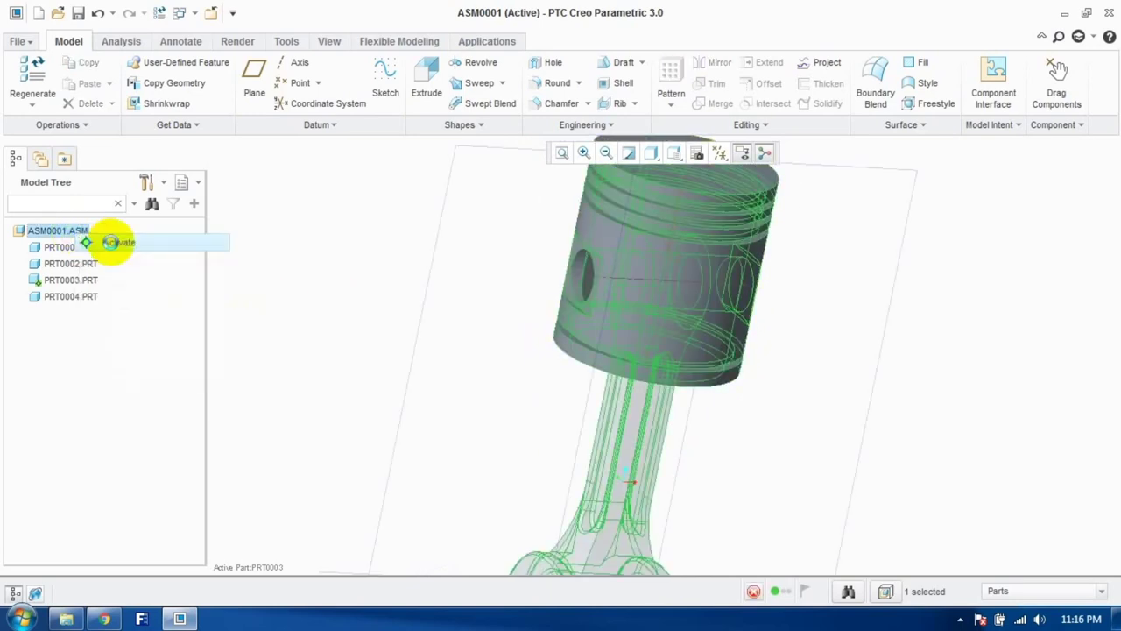
middle_drag(481, 359, 600, 374)
Step: Restore the standard view, start assembling a component, and create a new folder in Desktop\models
click(600, 375)
key(ctrl+d)
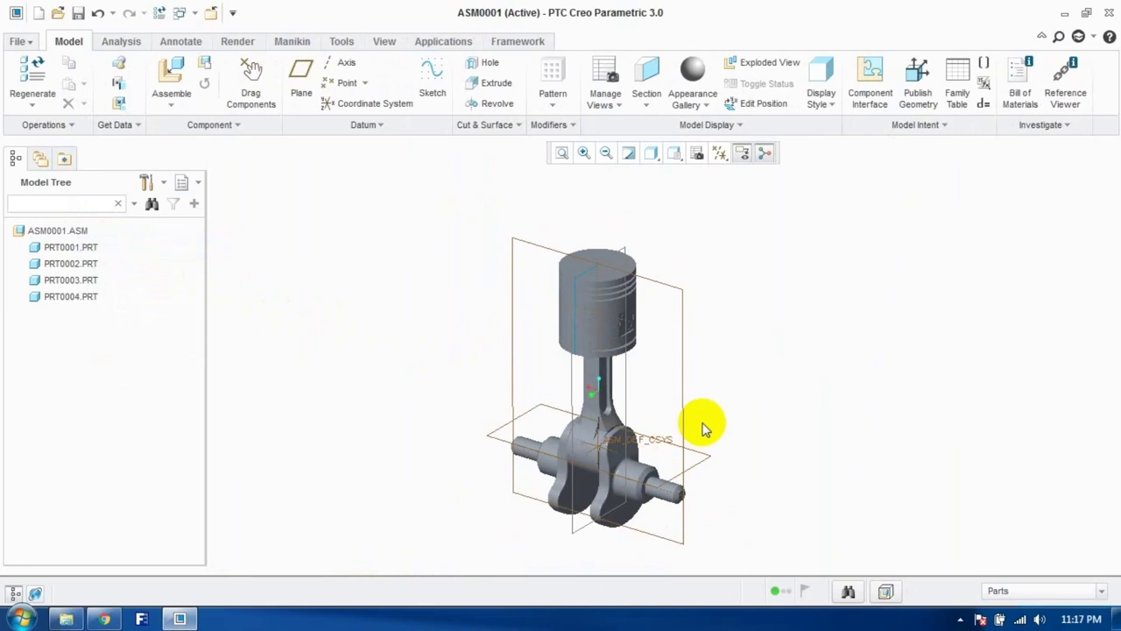
click(179, 76)
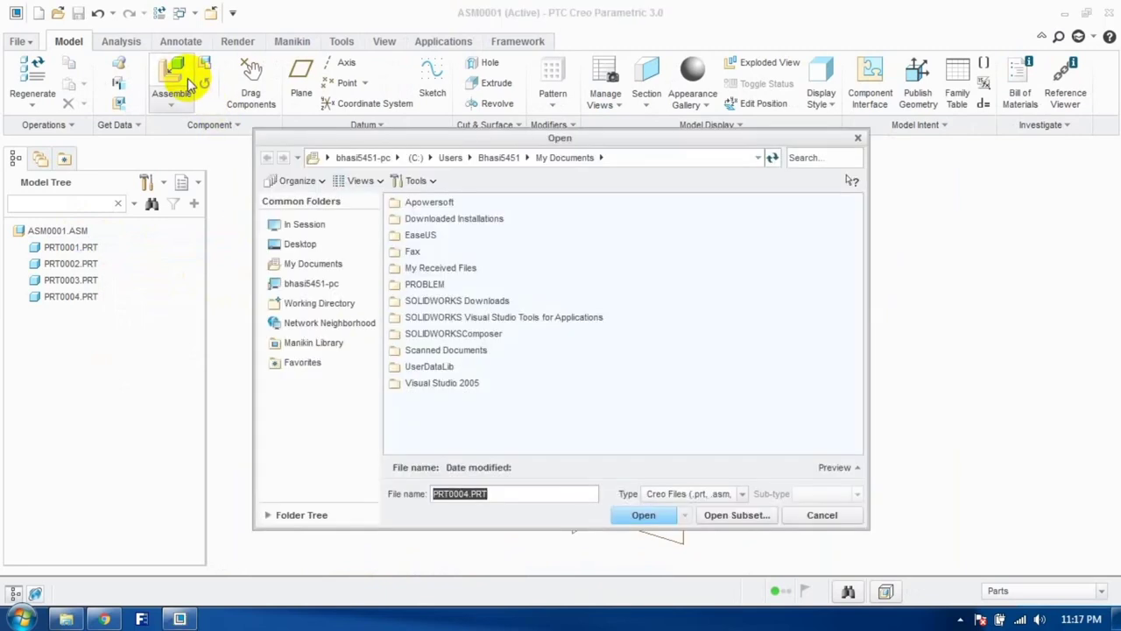
click(300, 245)
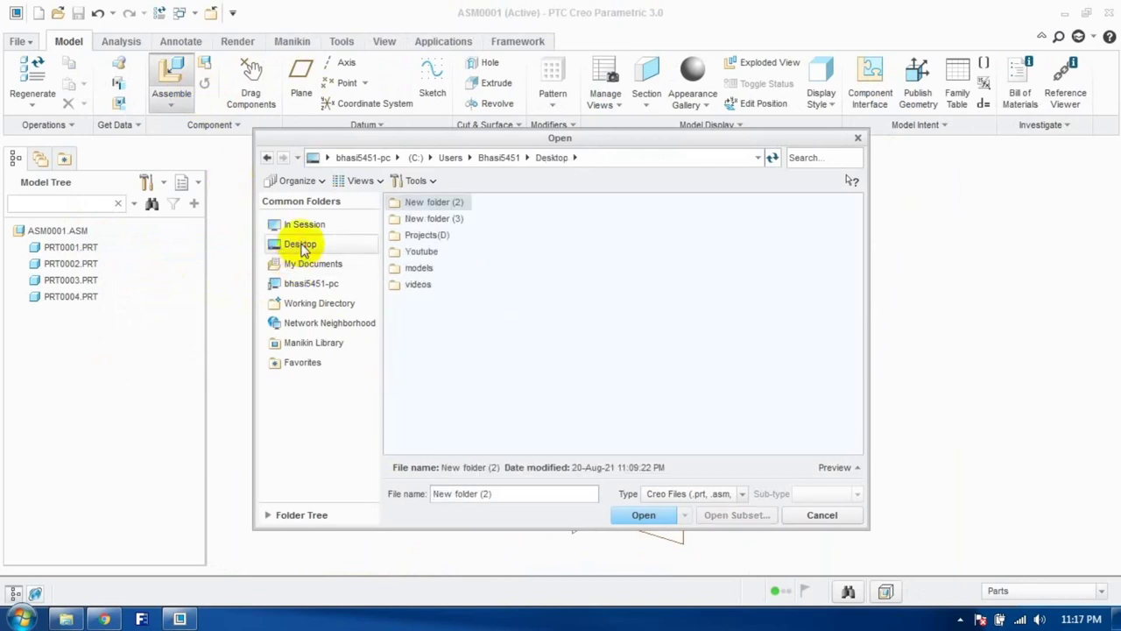
double_click(420, 267)
right_click(443, 399)
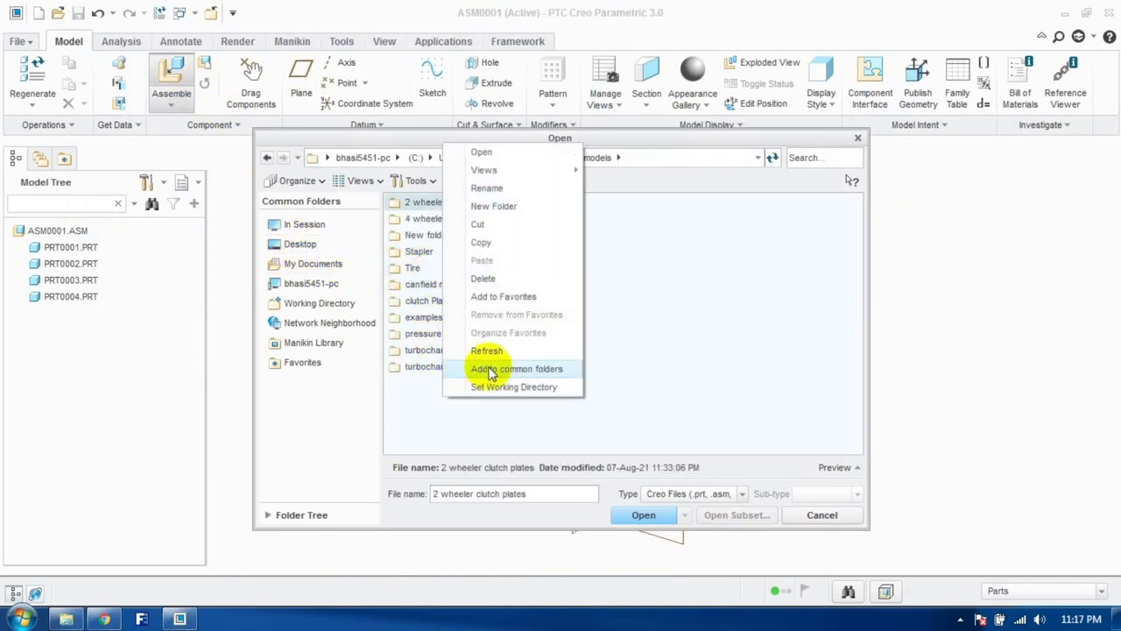
click(502, 208)
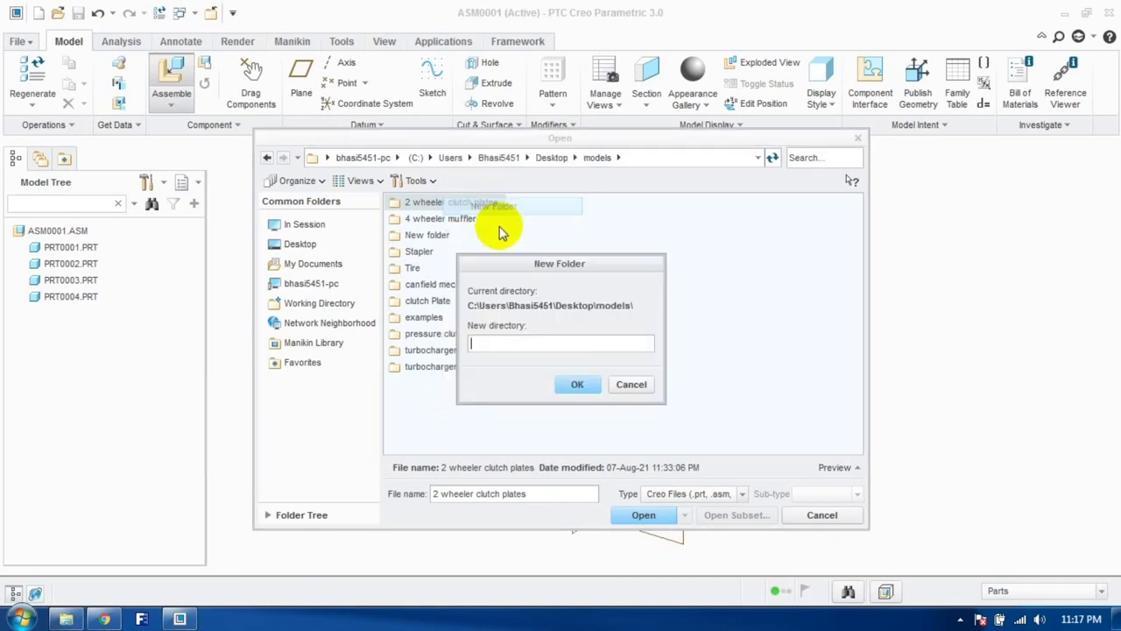
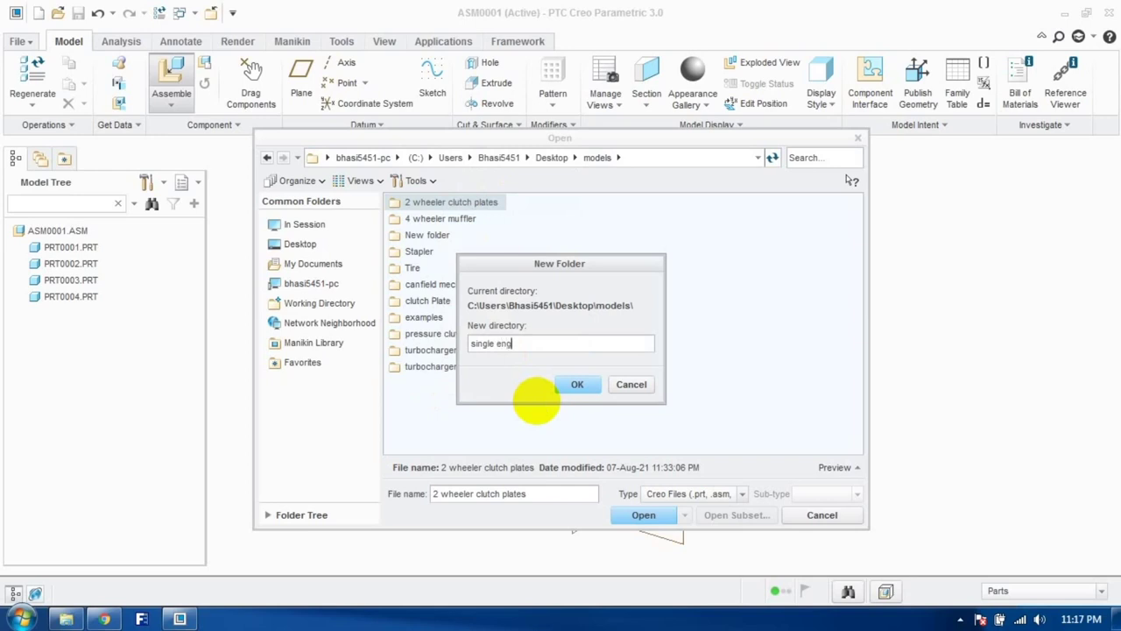
Step: Create the 'single engine' folder inside models and close the Open dialog
click(568, 390)
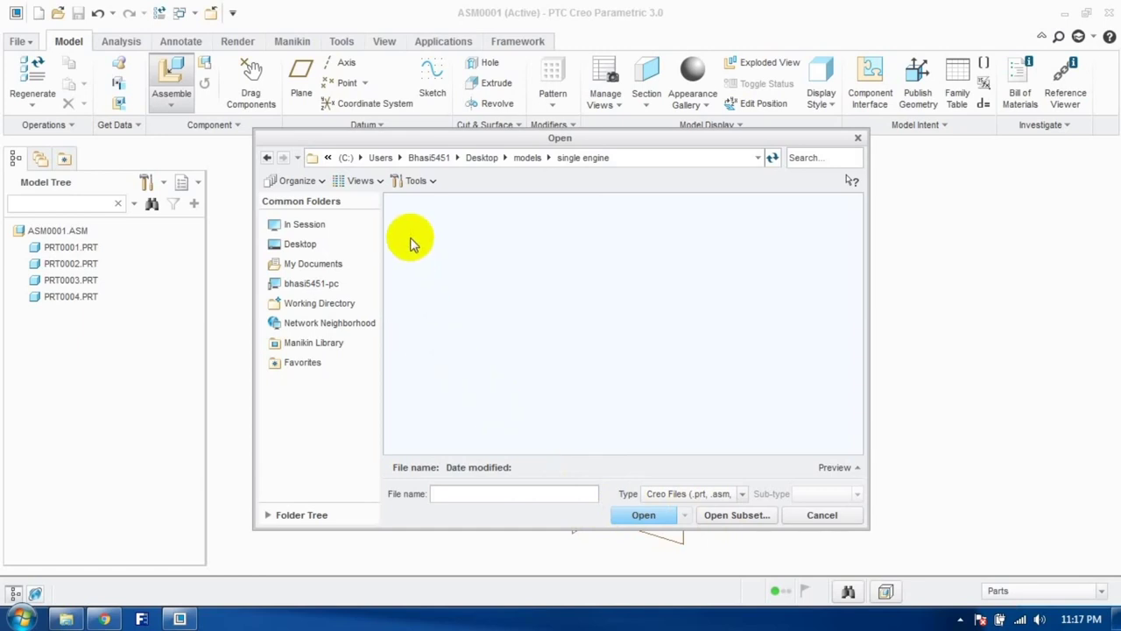
click(567, 158)
click(807, 514)
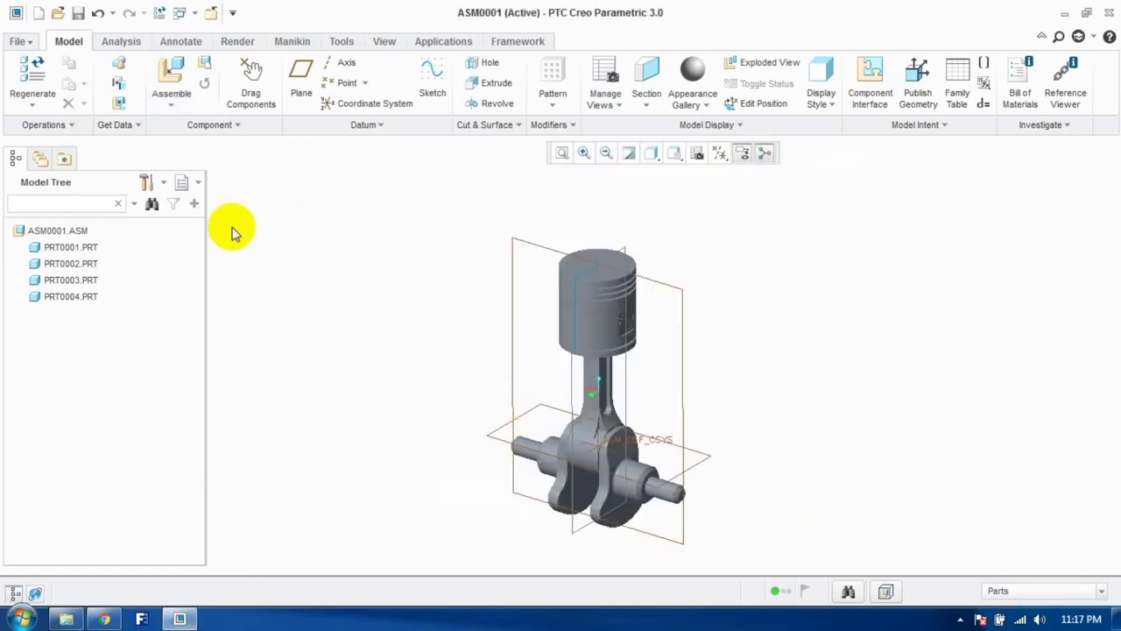
Step: Save ASM0001 into the single engine folder with an empty Save To field, then minimize Creo
click(20, 43)
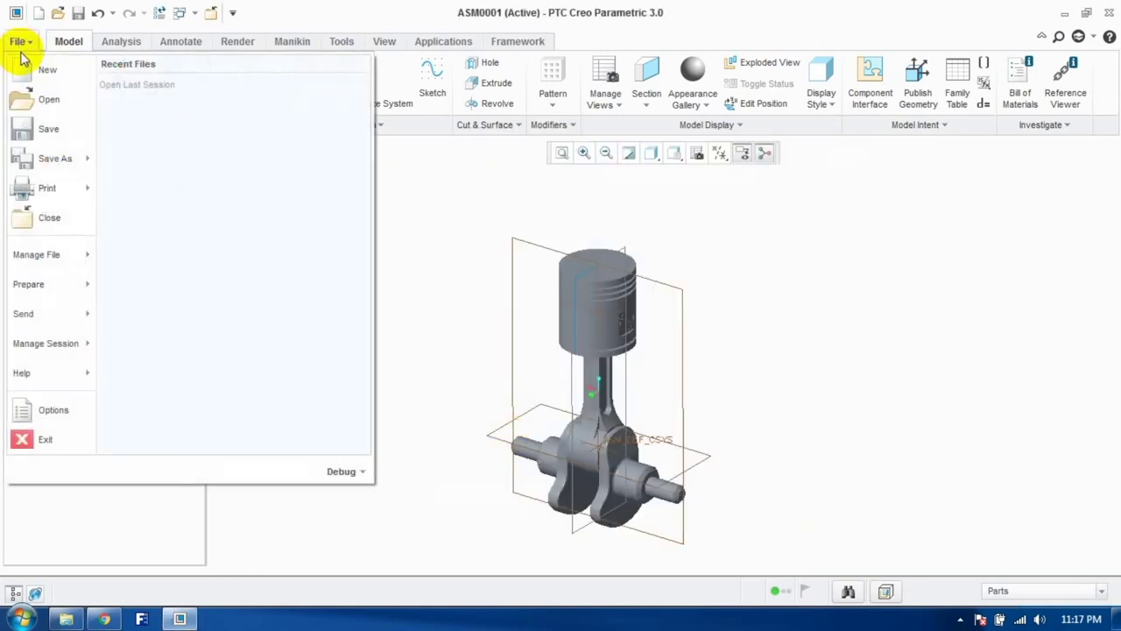
click(39, 130)
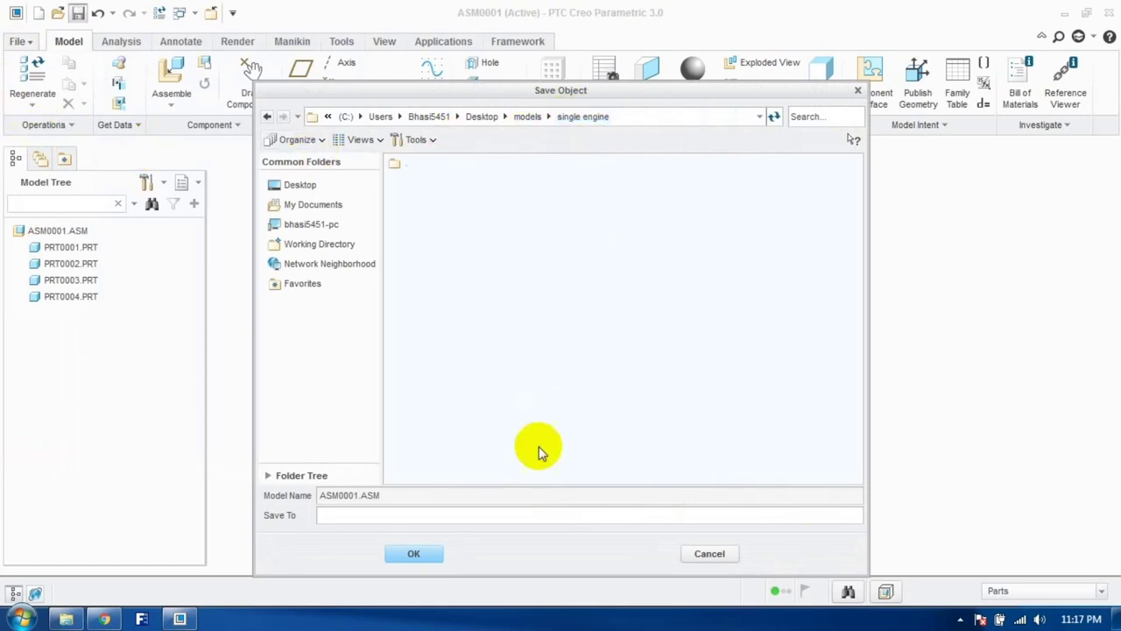
click(371, 514)
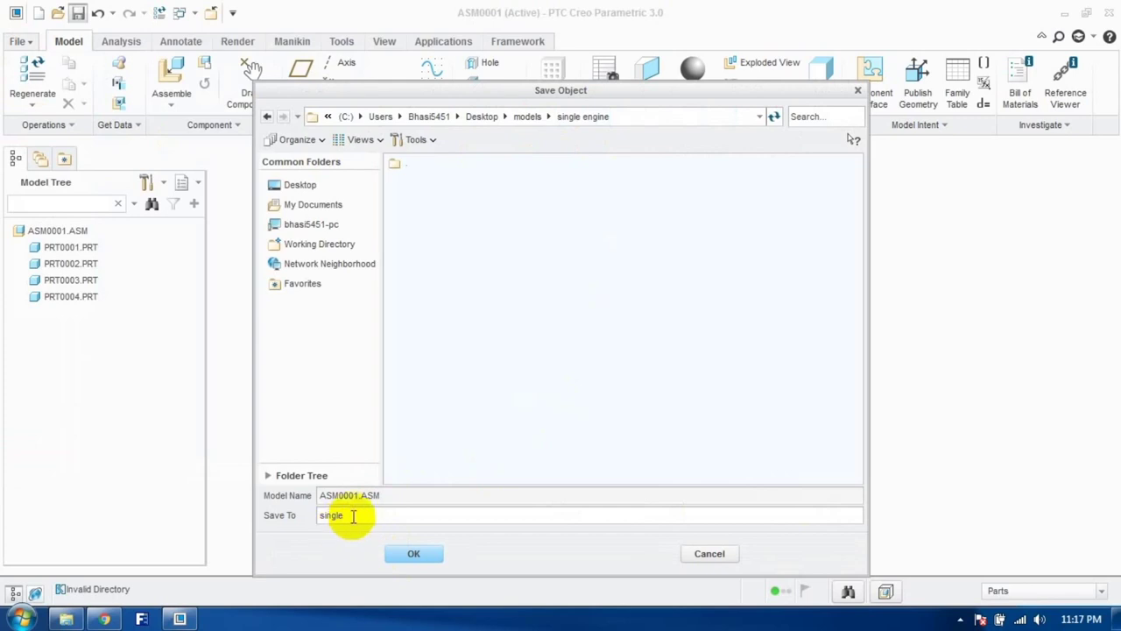
drag(353, 516, 270, 523)
key(BackSpace)
click(430, 550)
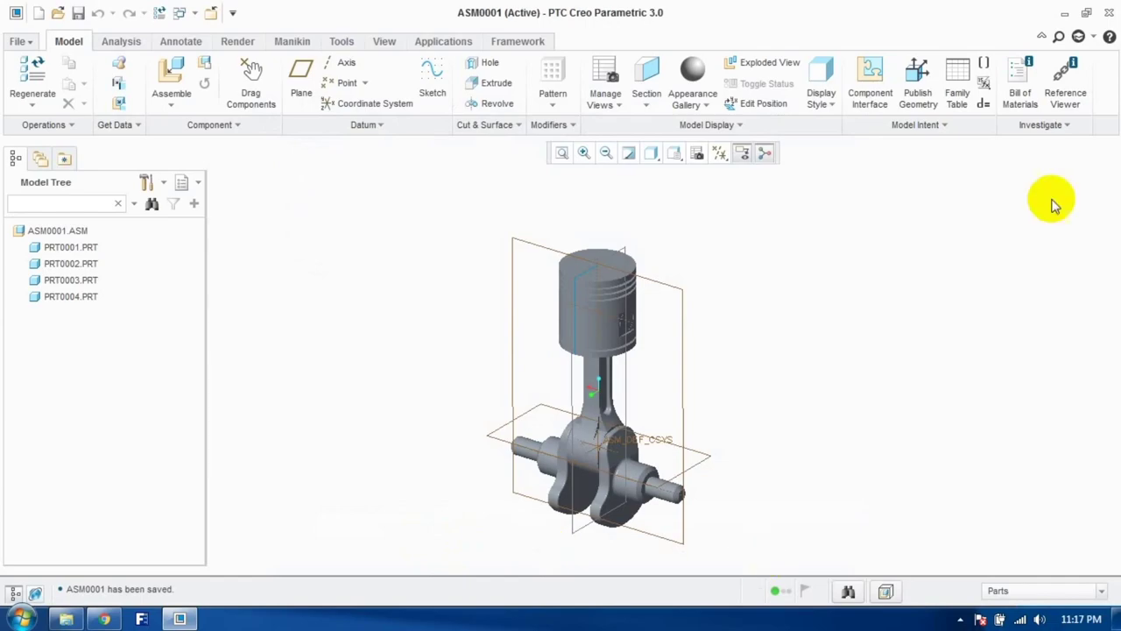
click(1064, 13)
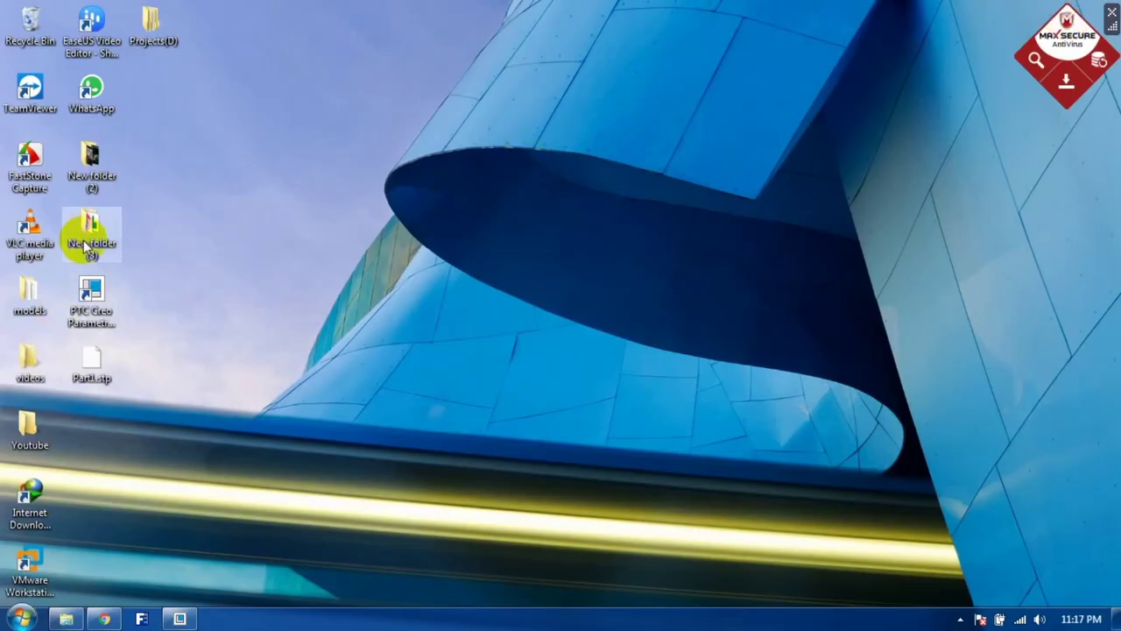
Step: Check that models > single engine holds asm0001.asm and four part files, then return to Creo
double_click(46, 291)
click(183, 244)
double_click(191, 230)
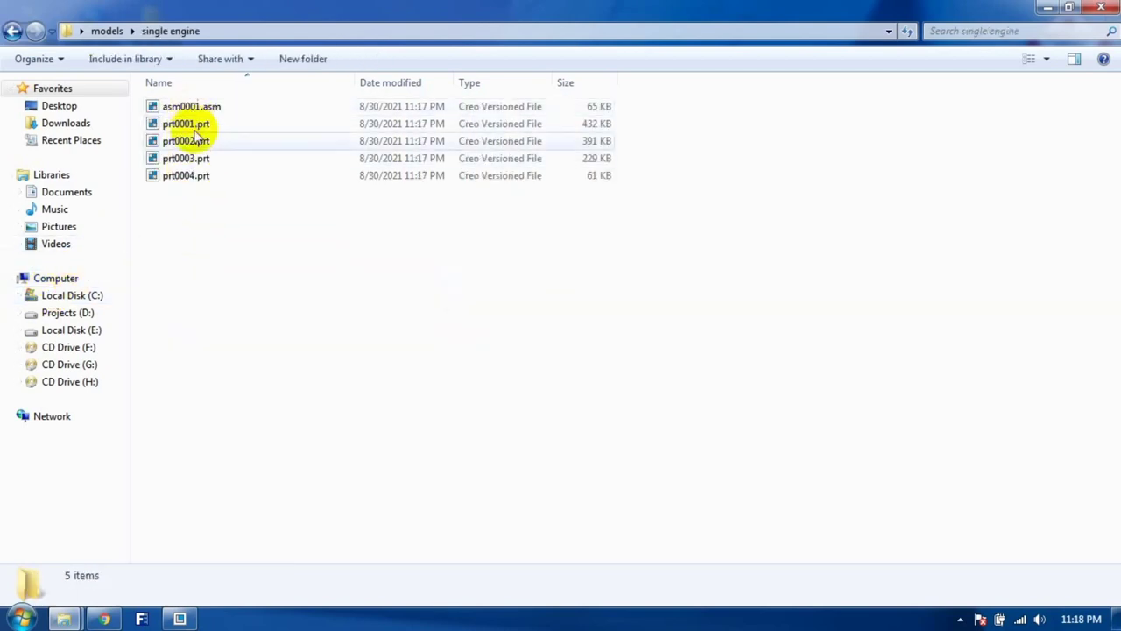
click(1043, 9)
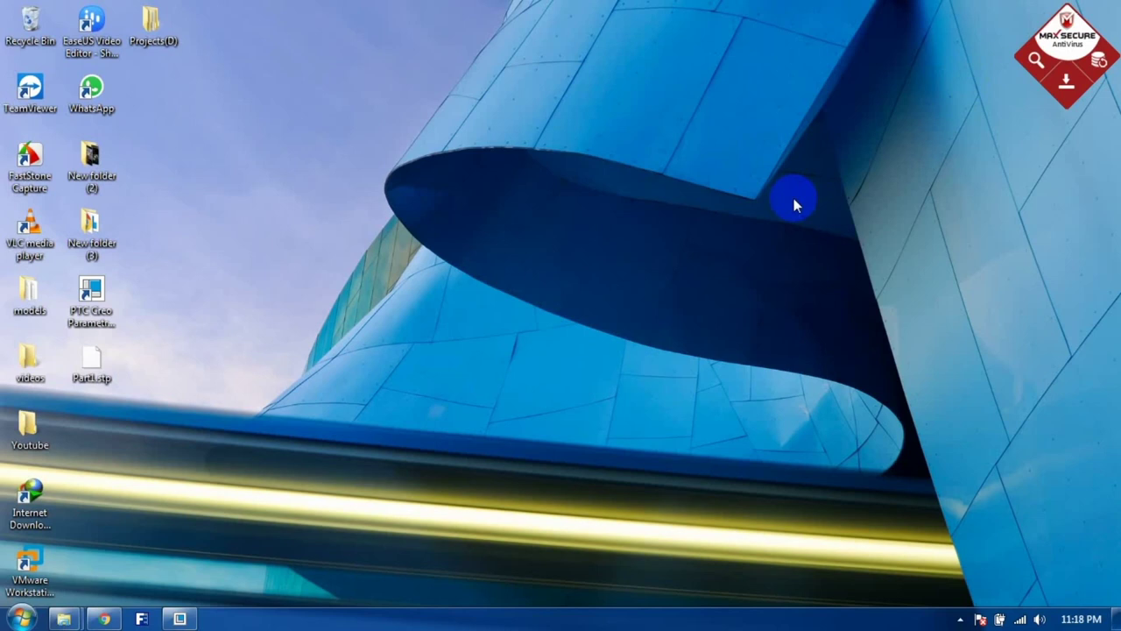
click(195, 617)
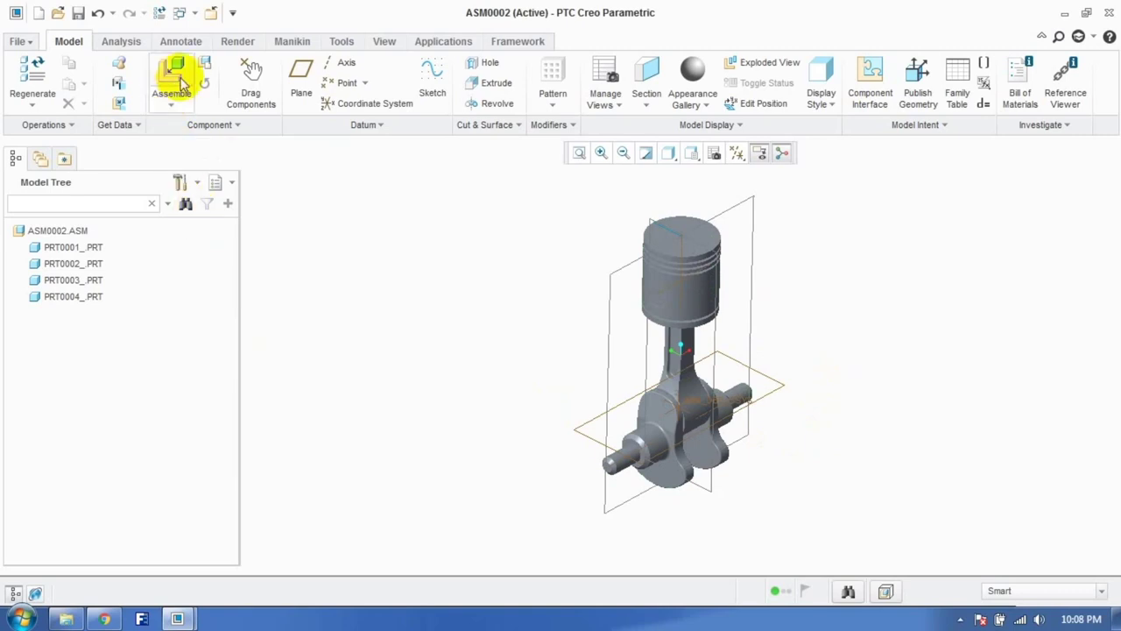
Step: Create an empty part named PRT0005 in ASM0002 and activate it from the Model Tree
click(204, 66)
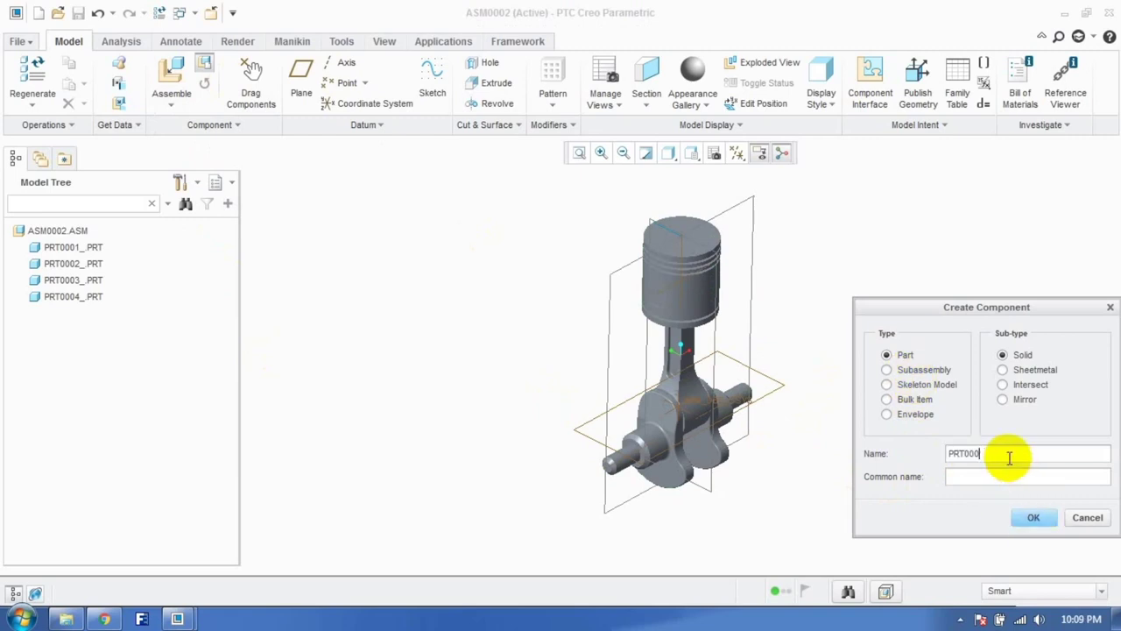
text(5)
click(1032, 517)
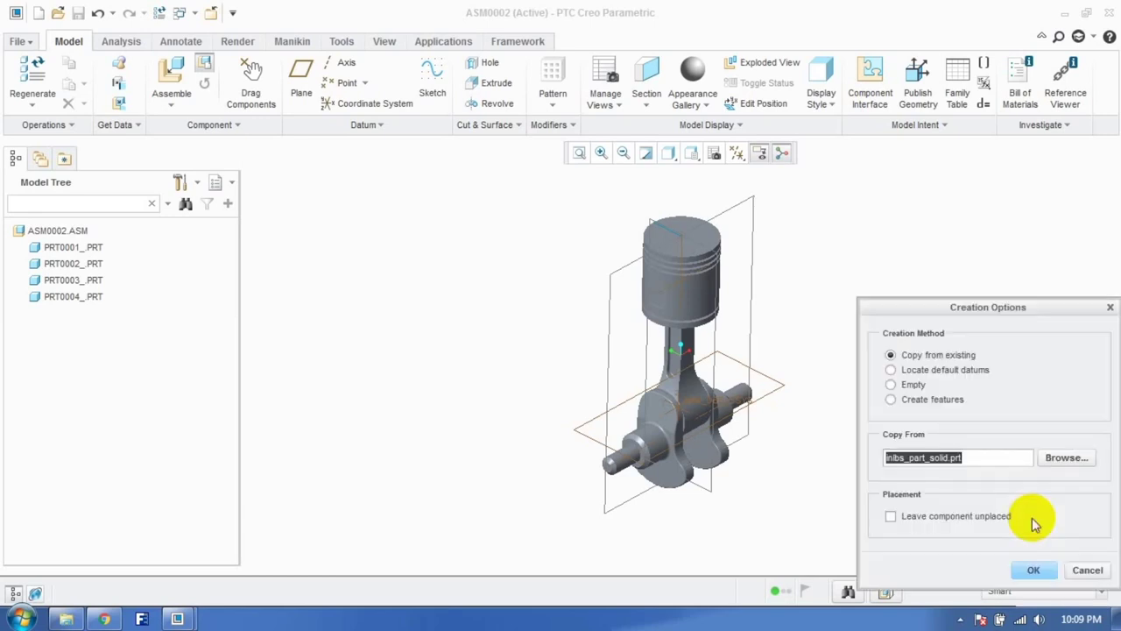
click(911, 386)
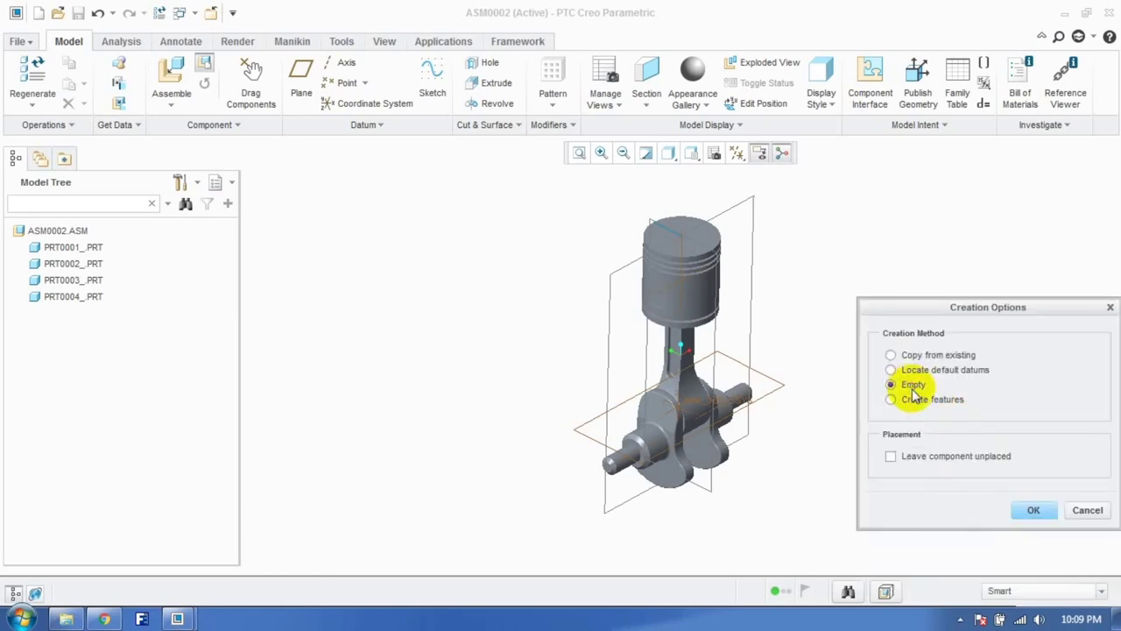
click(1029, 513)
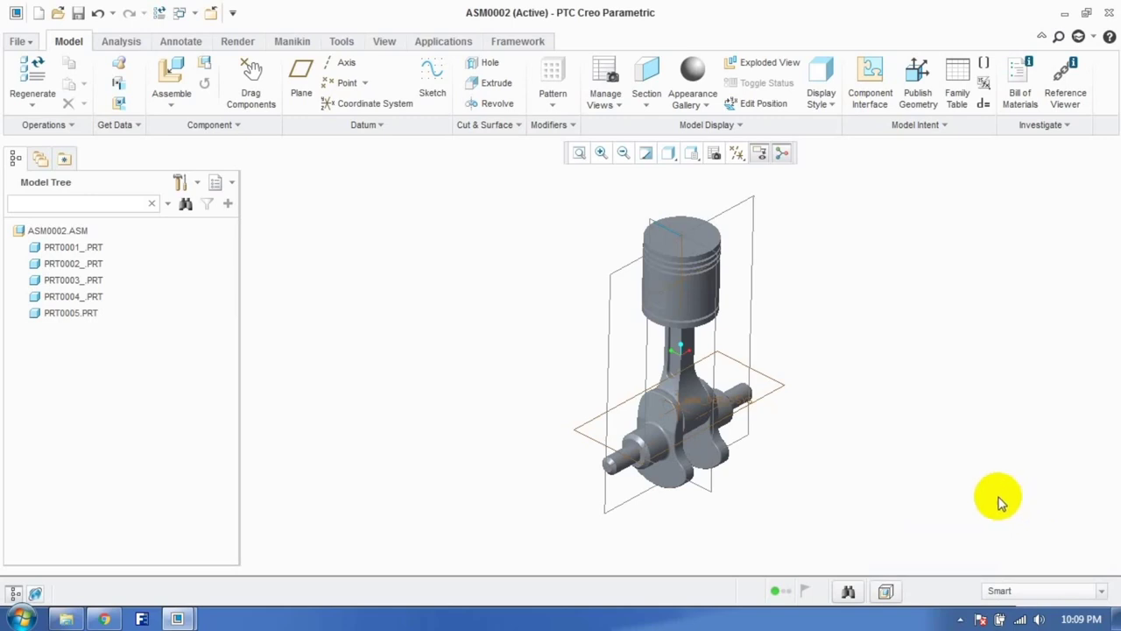
right_click(89, 324)
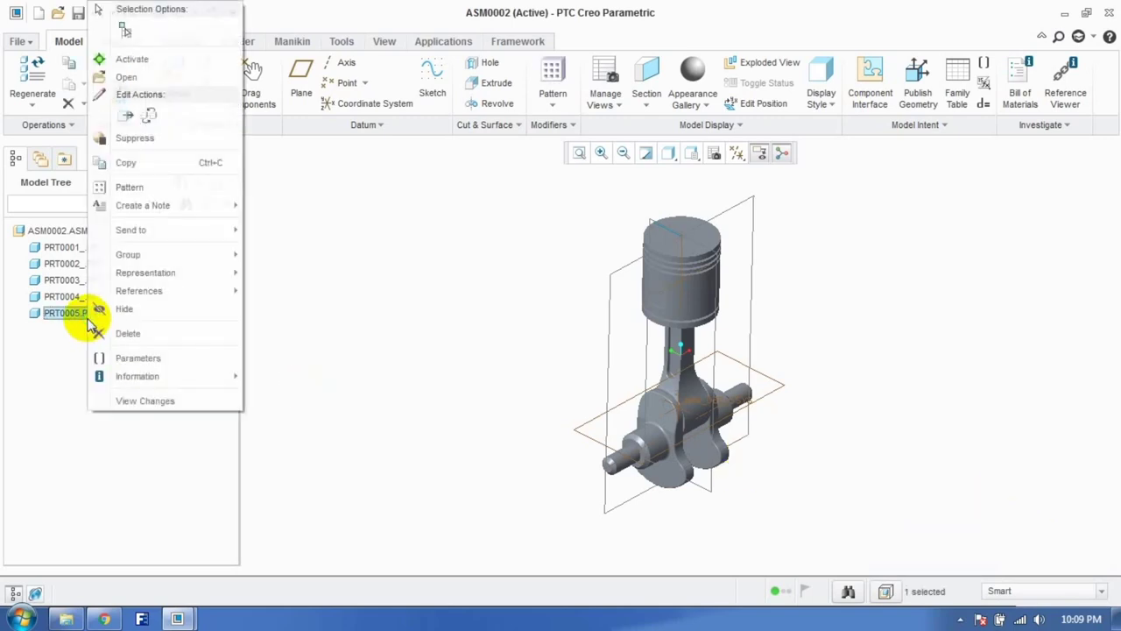
click(131, 60)
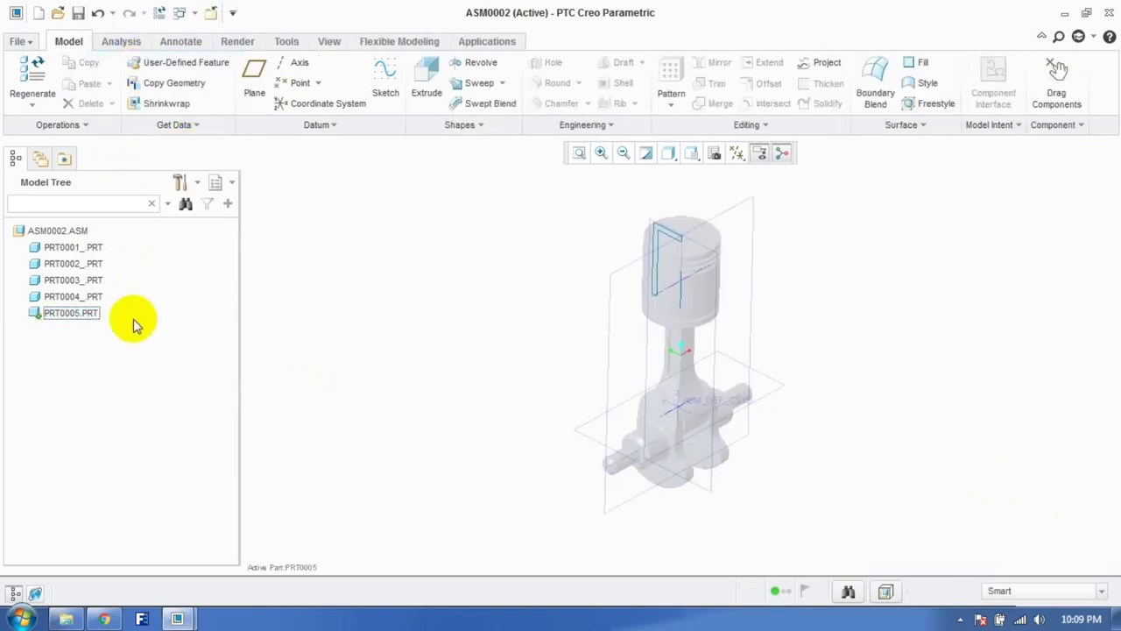
Step: Start an extrusion on the crank pin end face, referencing the pin surface and an edge
click(380, 88)
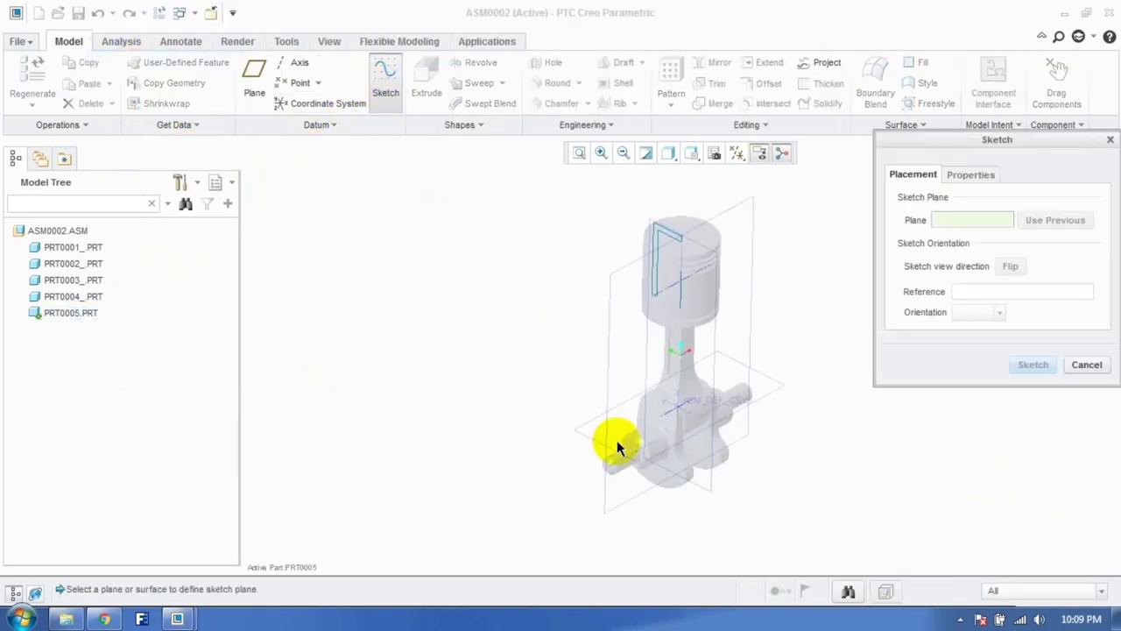
scroll(675, 464, down, 2)
scroll(675, 464, down, 3)
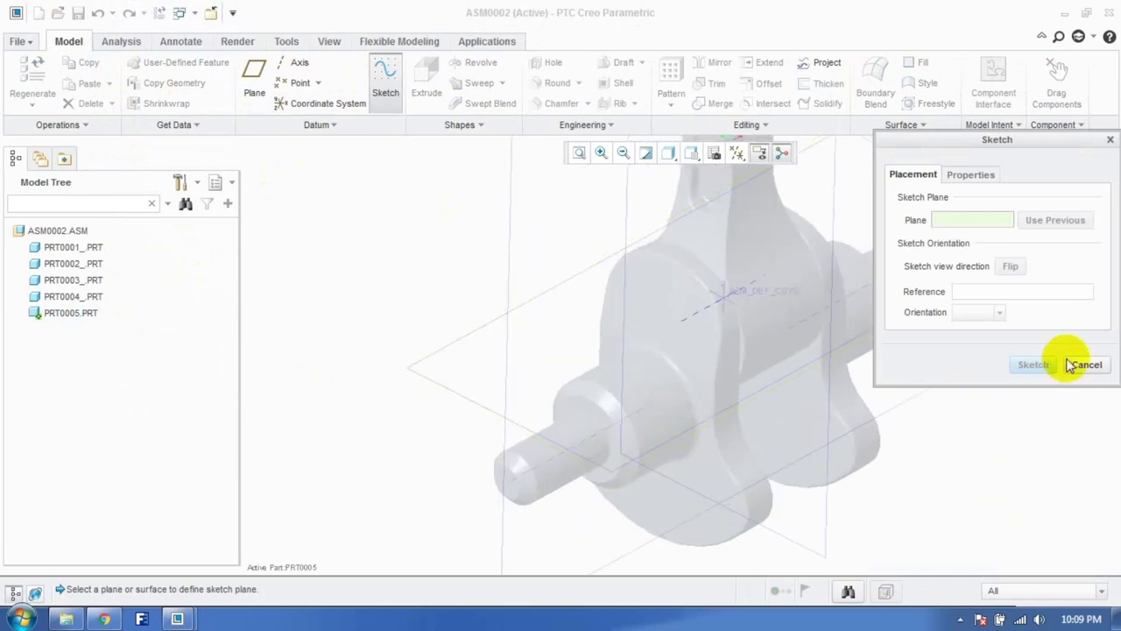
click(1086, 365)
click(428, 81)
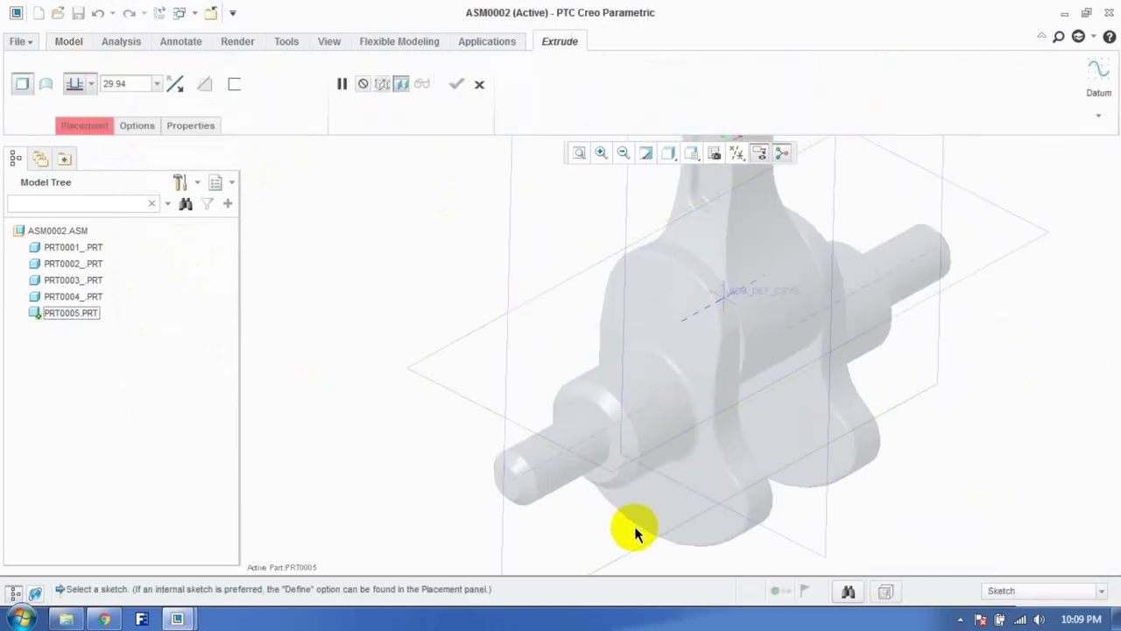
click(612, 461)
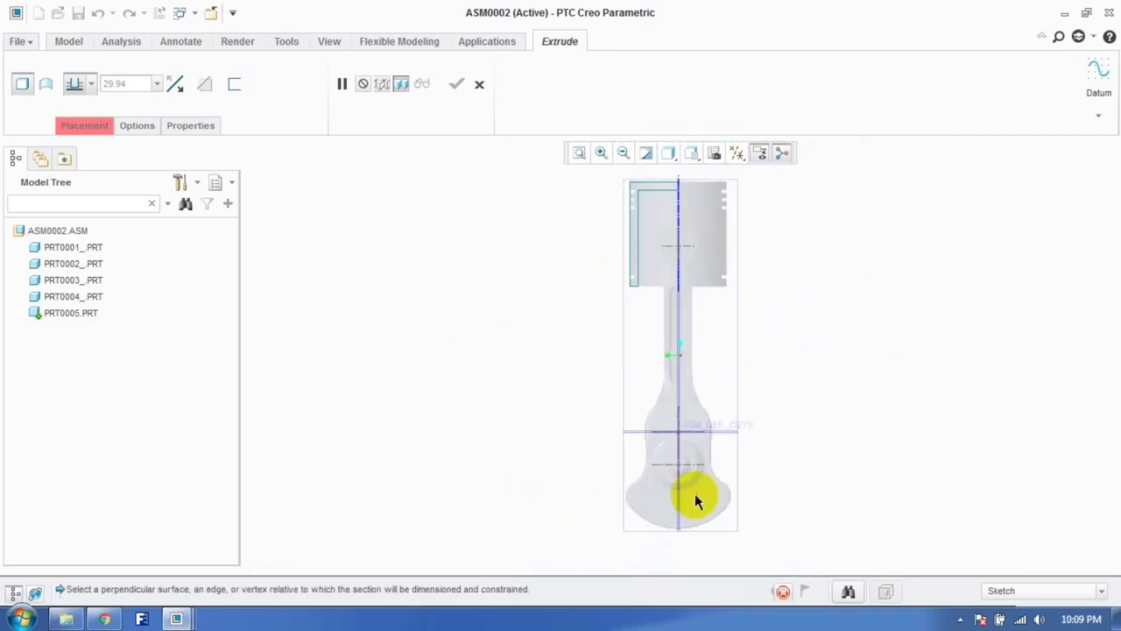
click(681, 448)
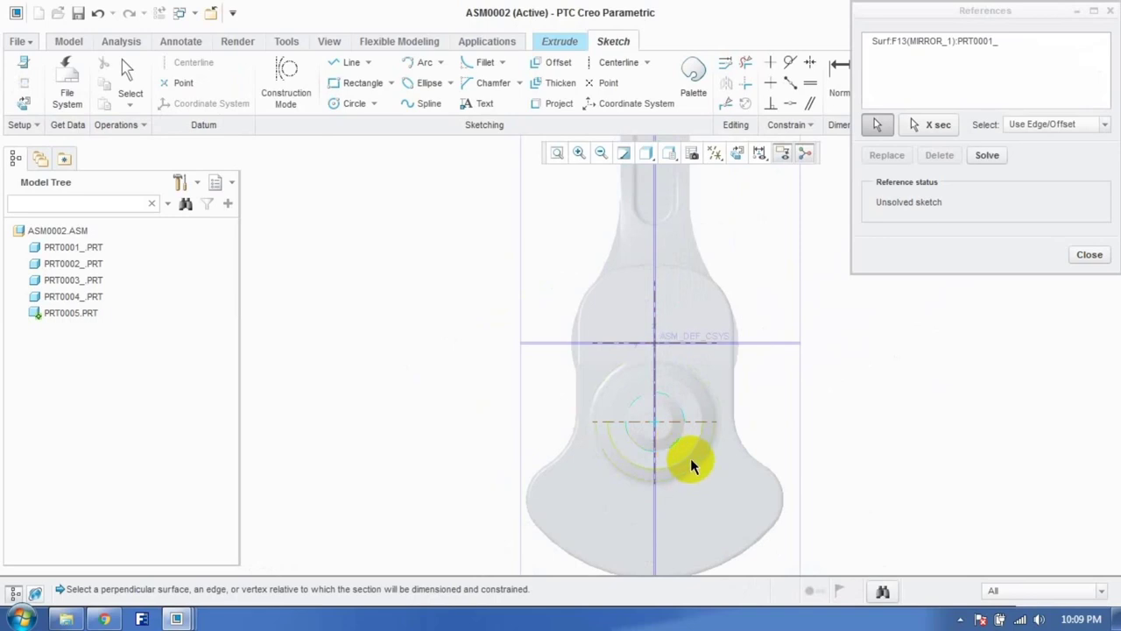
click(690, 461)
click(1086, 254)
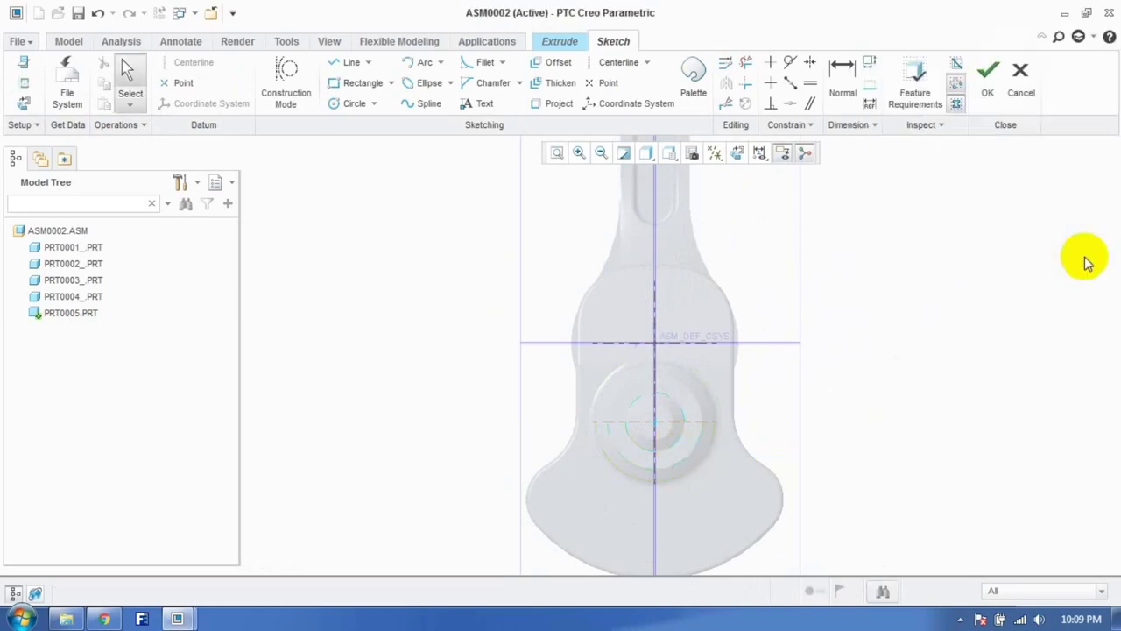
Step: Sketch a circle centred on the crank pin axis and extrude it 10.00 deep
click(341, 104)
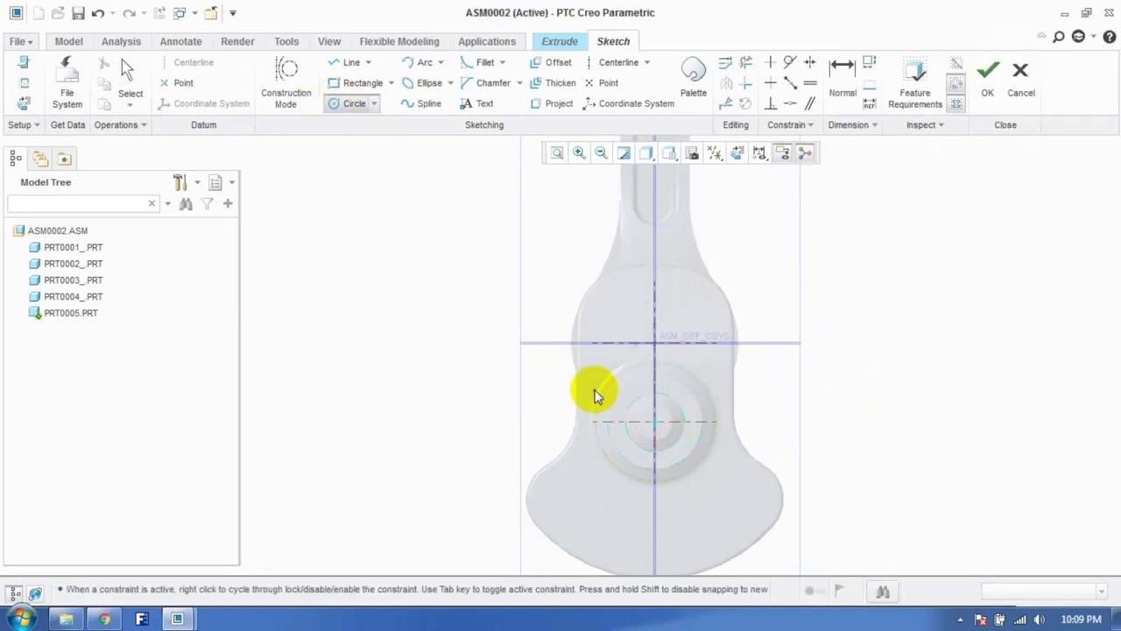
click(655, 423)
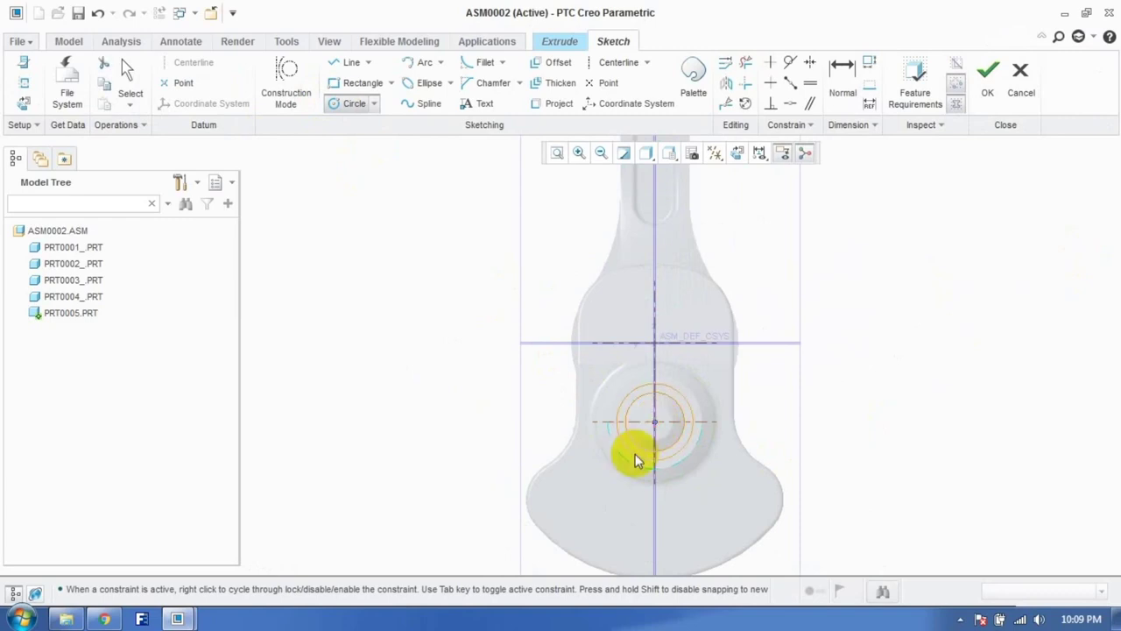
click(634, 463)
click(988, 83)
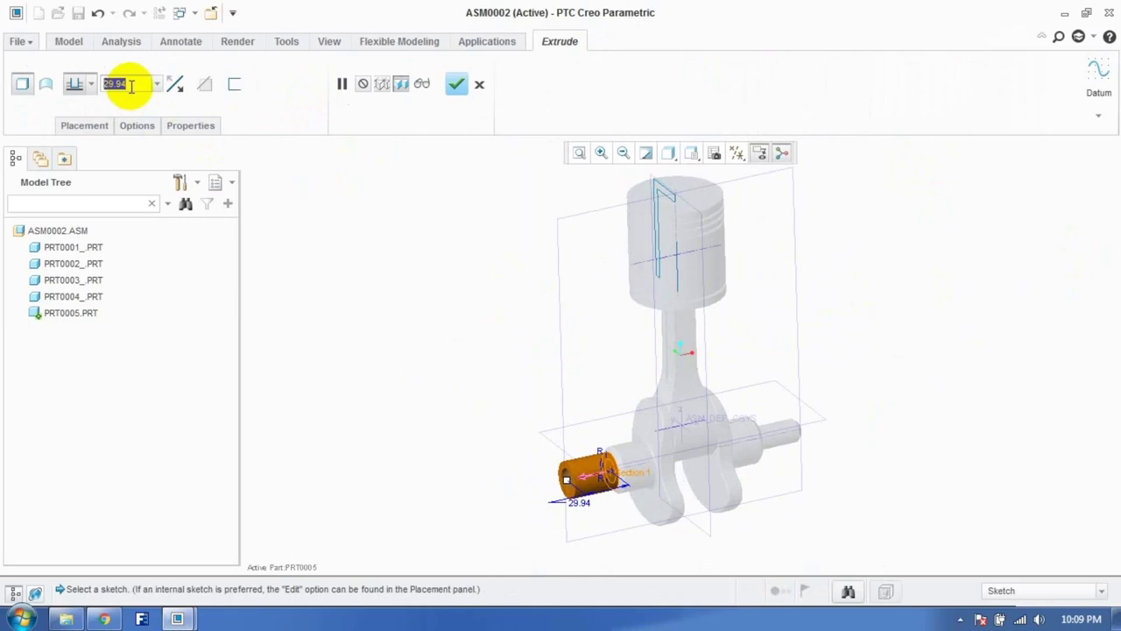
text(10)
key(Return)
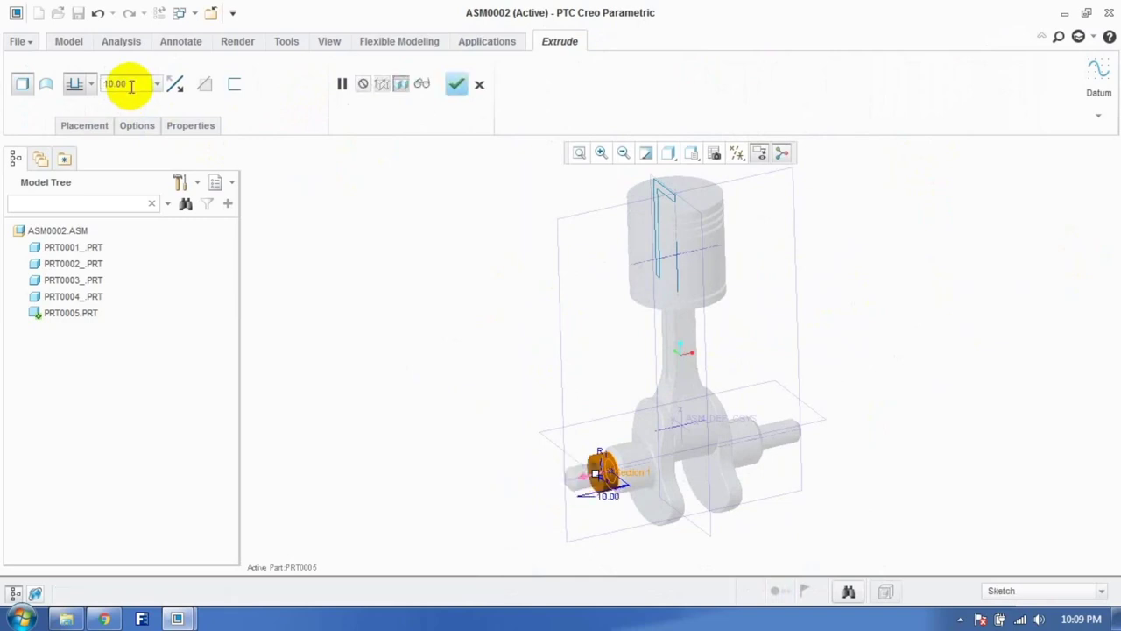
click(457, 84)
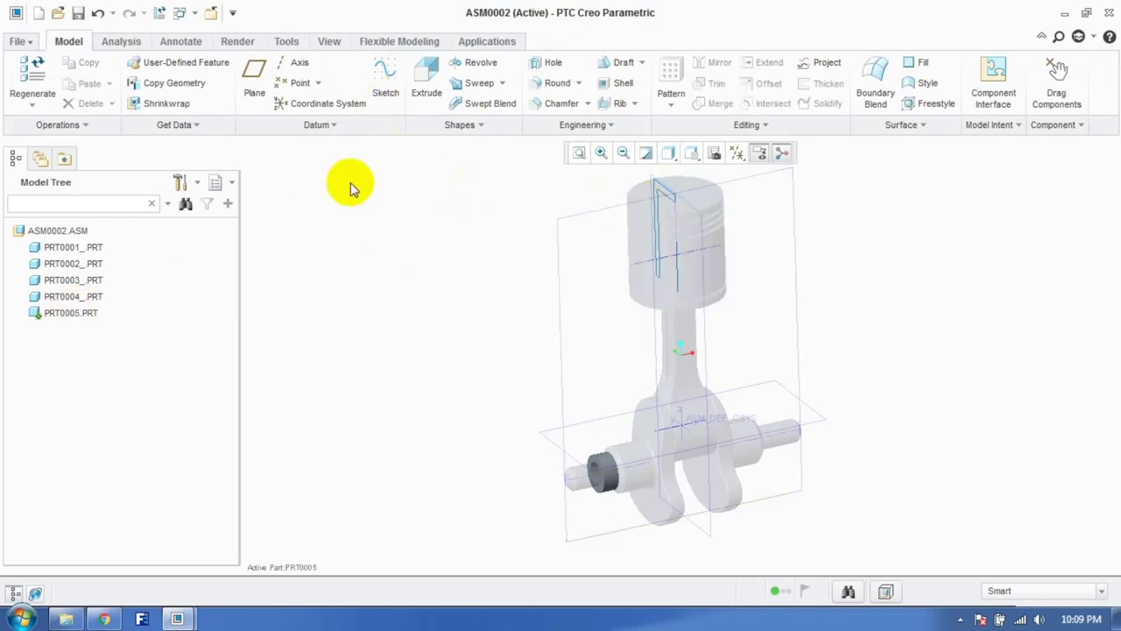
Step: Start a second extrusion on the round top face and draw a circle matching the disk
click(422, 87)
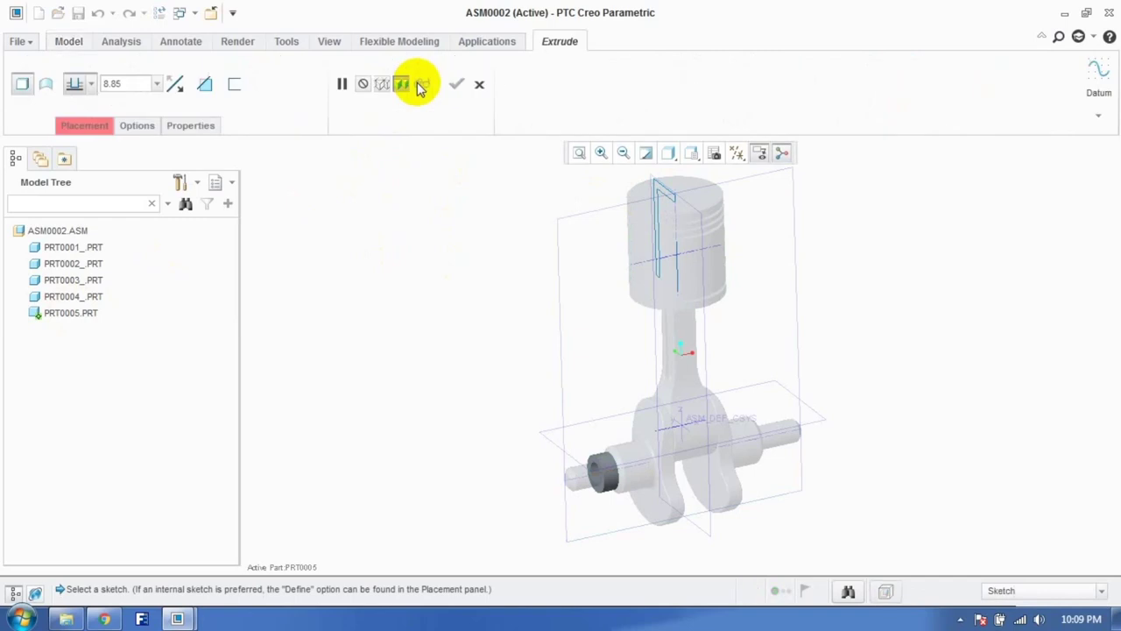
click(701, 205)
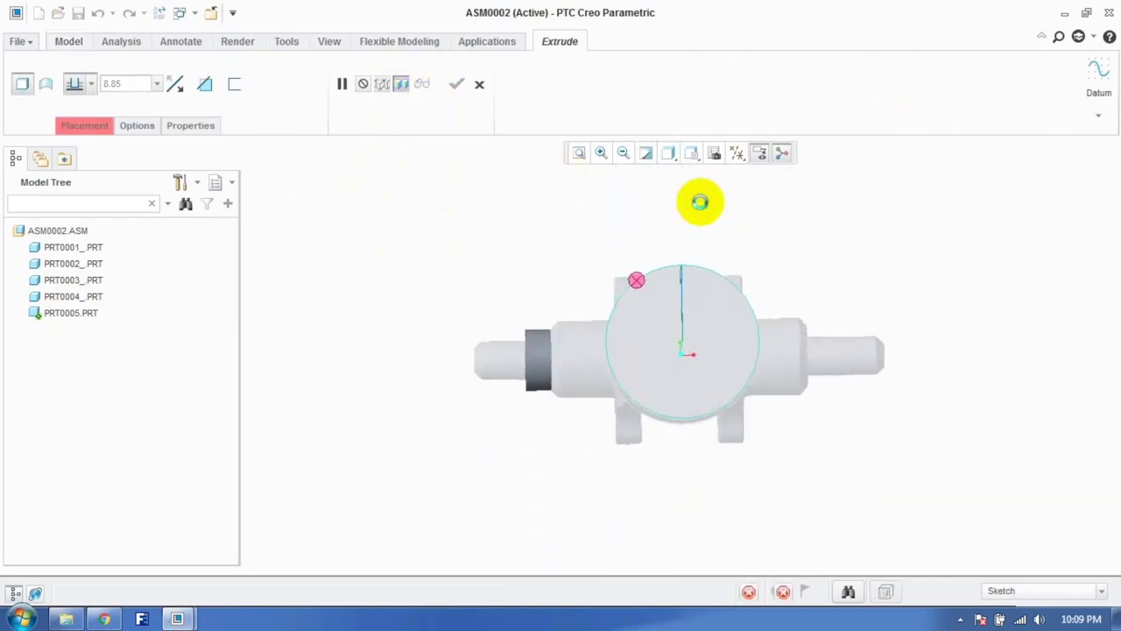
click(732, 296)
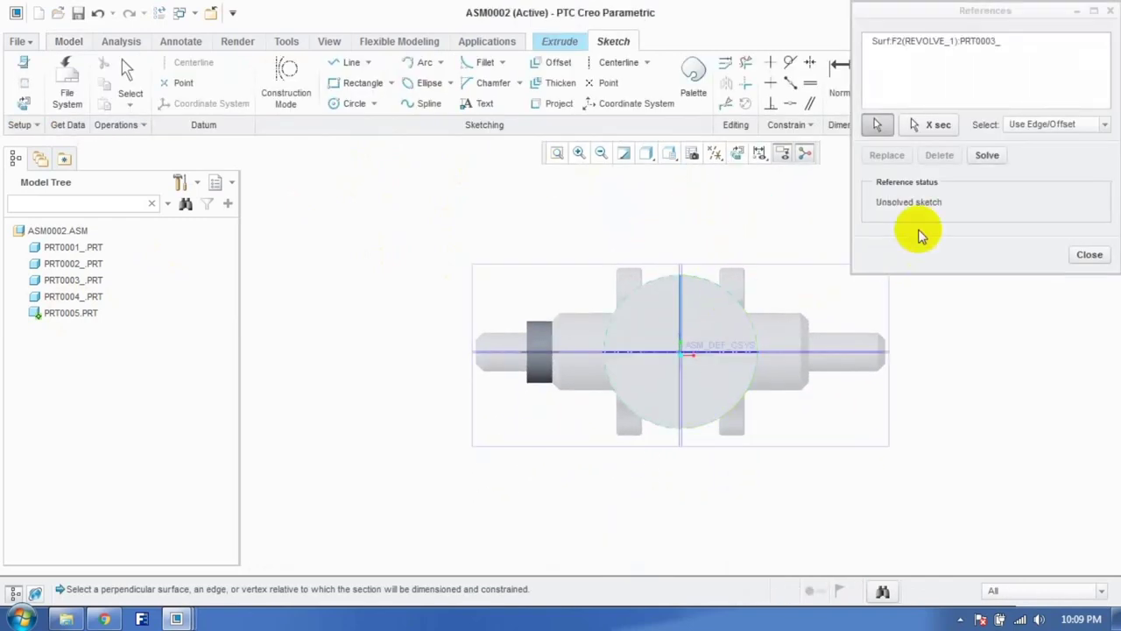
click(681, 324)
click(716, 354)
click(1089, 254)
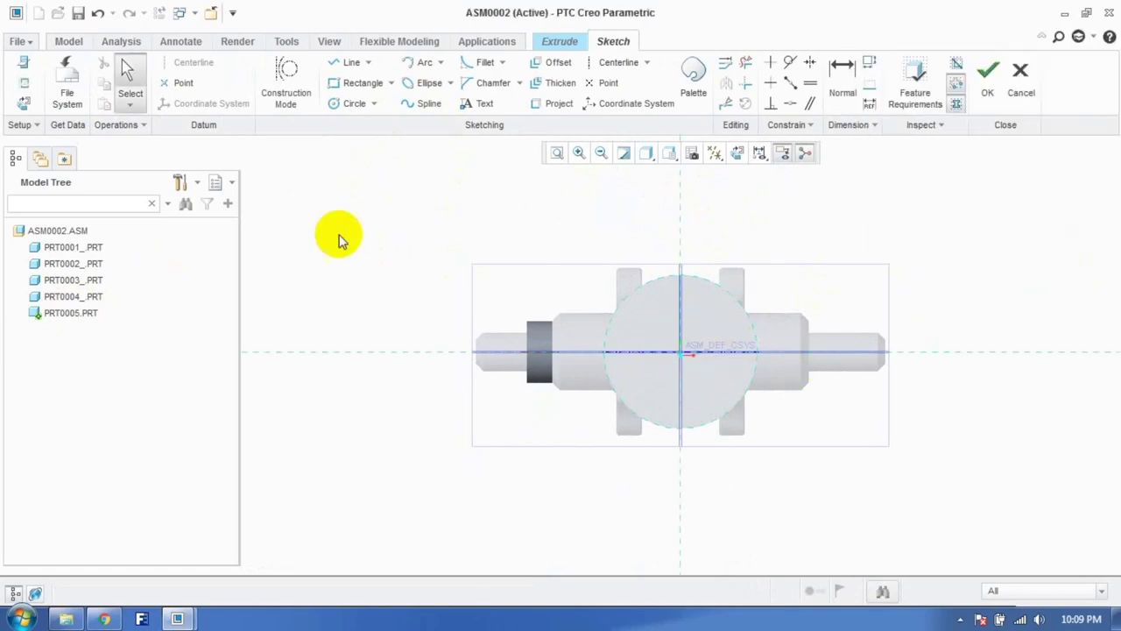
click(343, 104)
click(680, 352)
click(656, 426)
Step: Add a centre-point rectangle at the sketch origin around the circle and finish the sketch
click(391, 83)
click(388, 140)
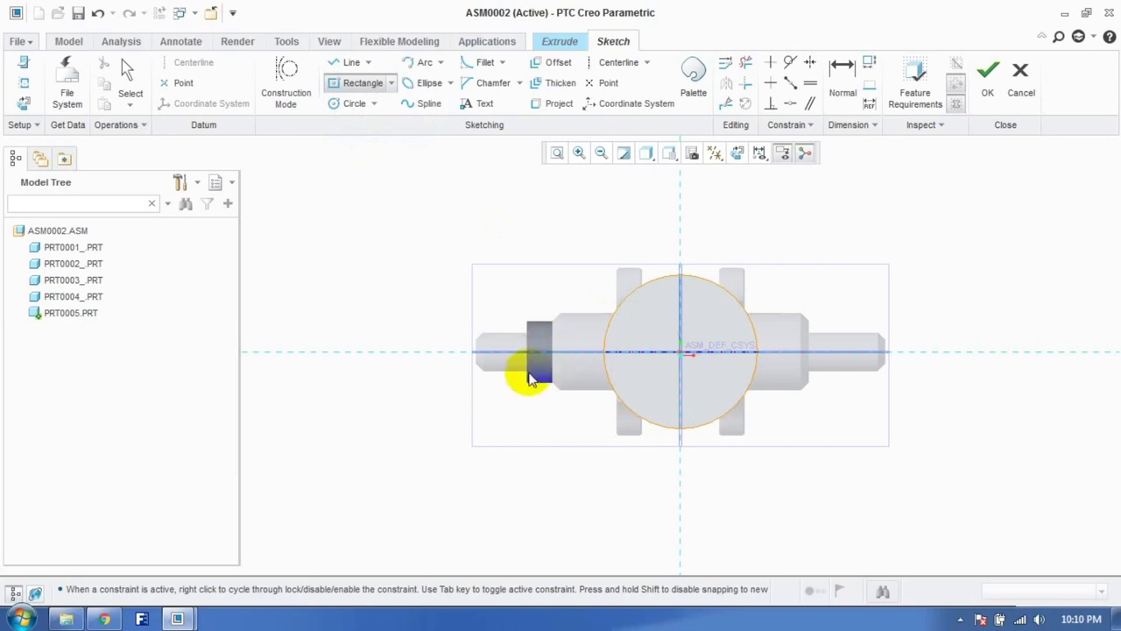
click(26, 86)
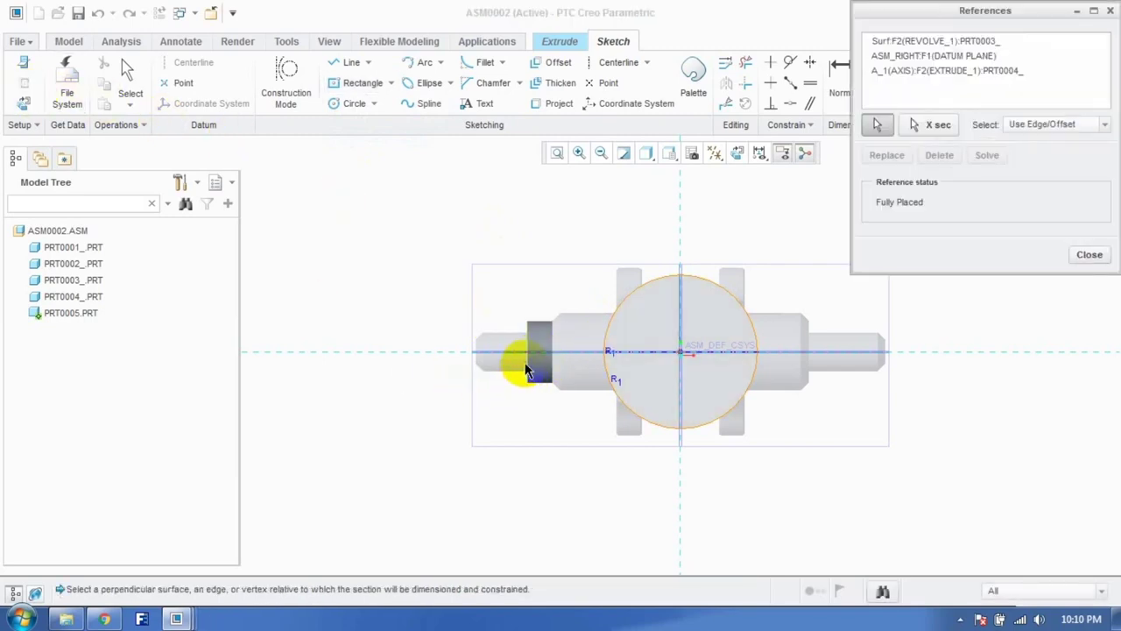
click(1083, 256)
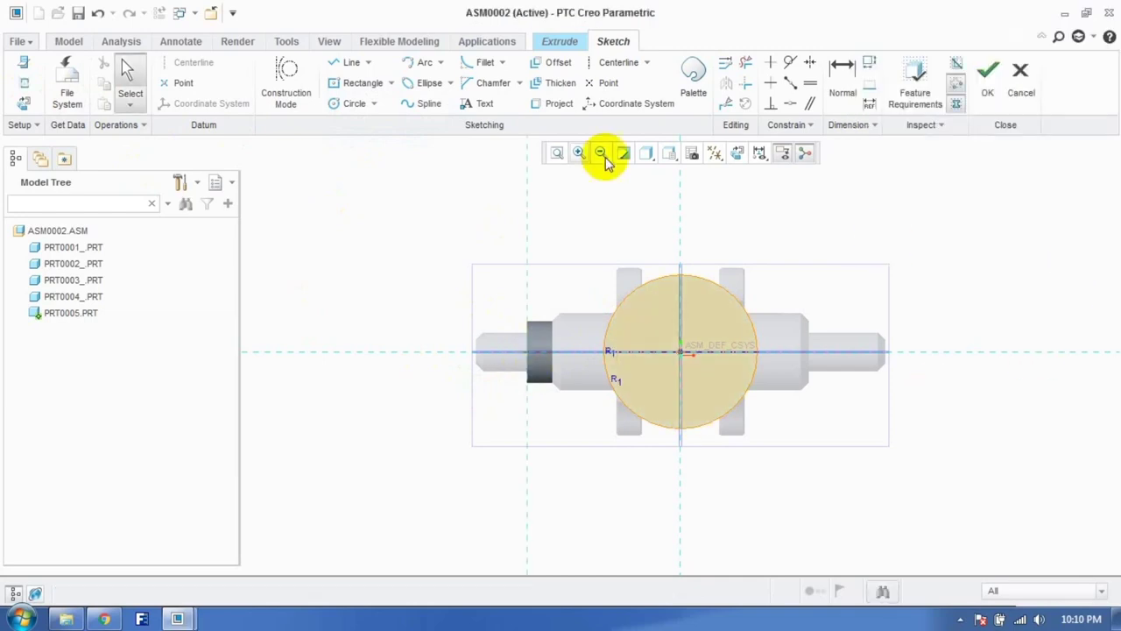
click(351, 82)
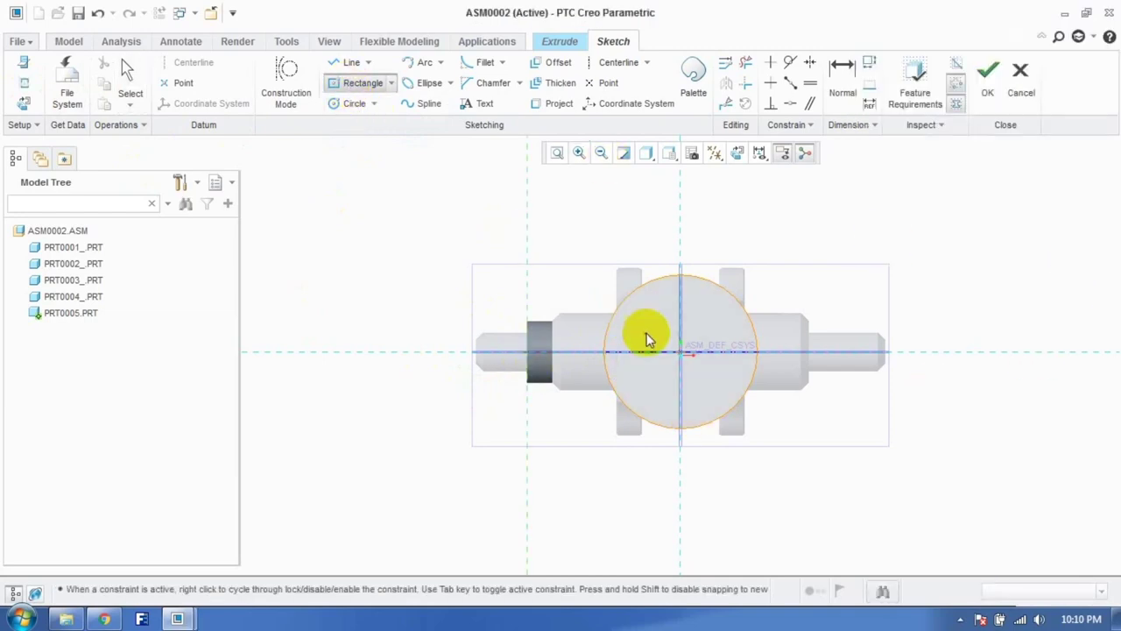
click(603, 354)
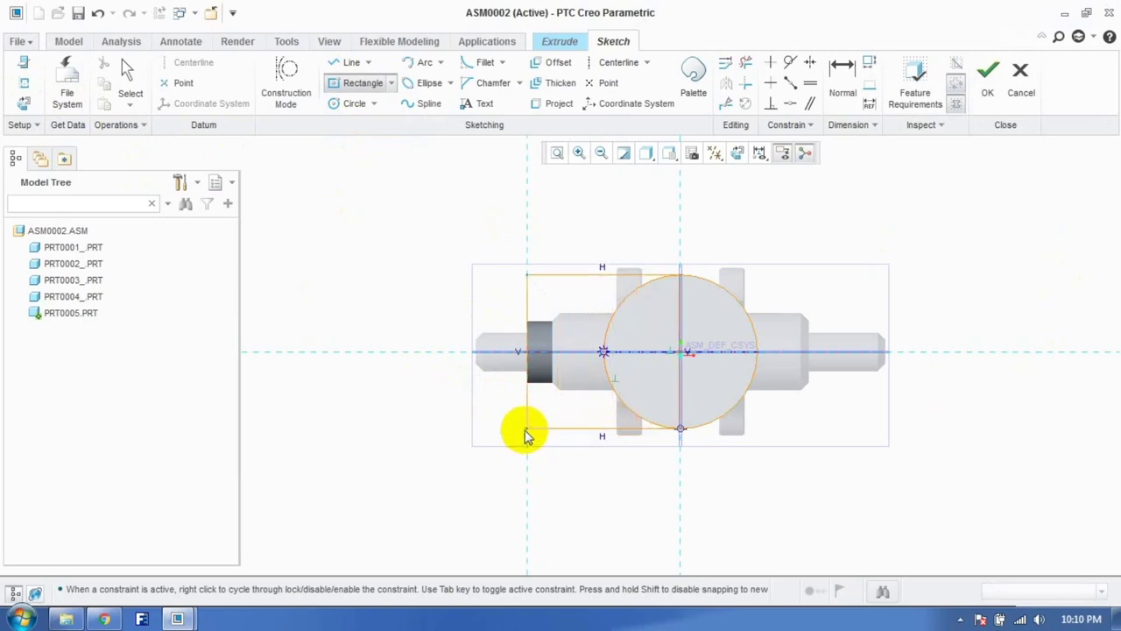
click(355, 102)
click(355, 85)
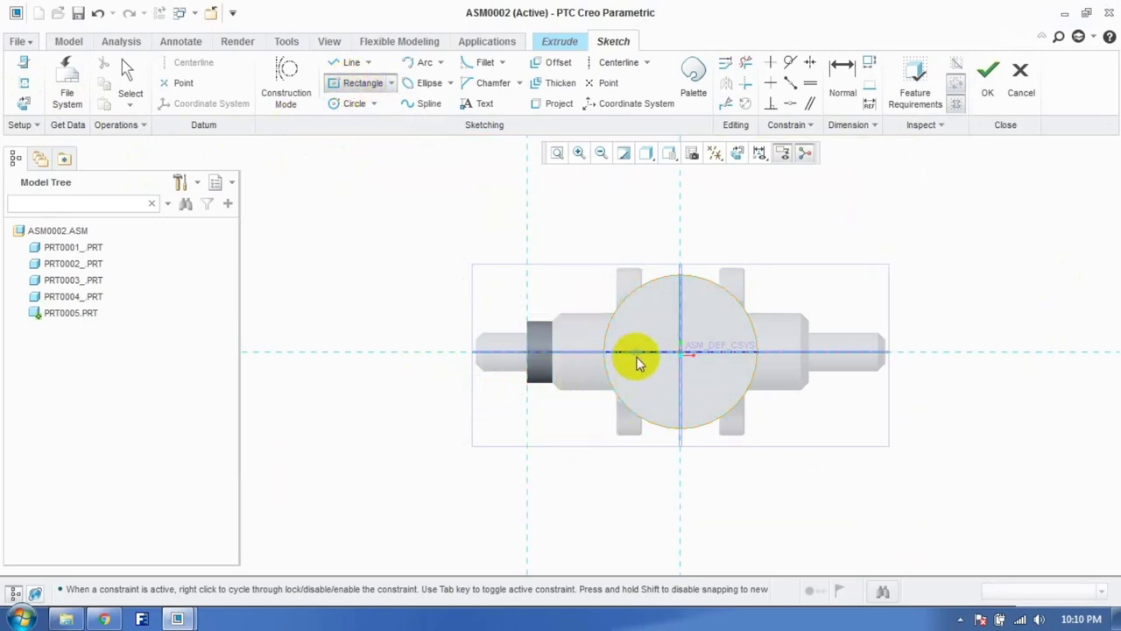
click(680, 354)
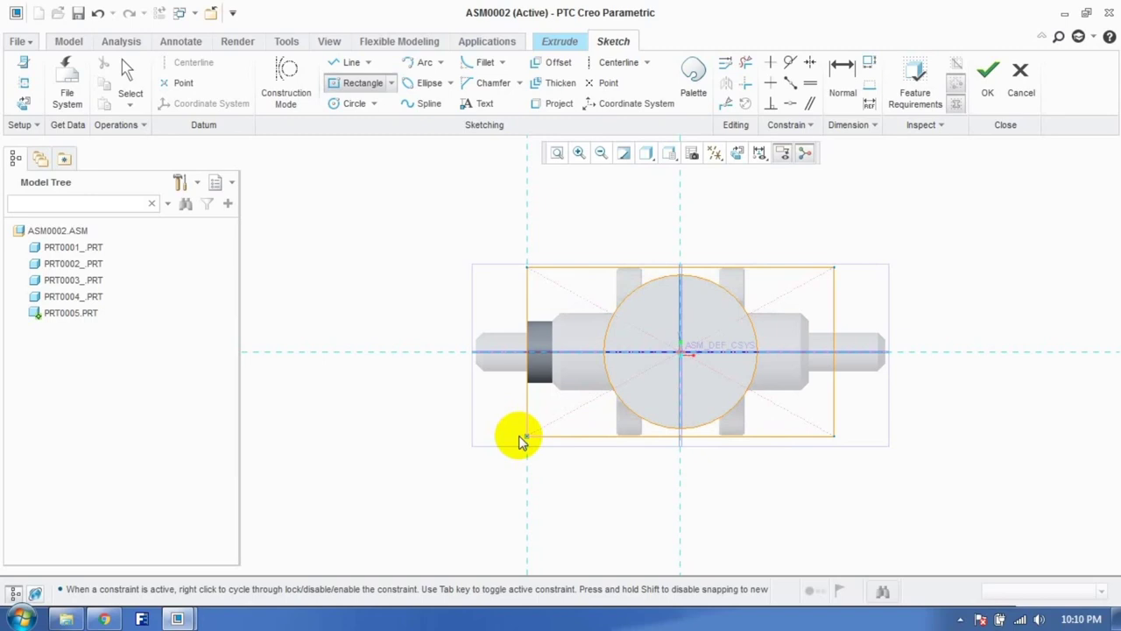
click(520, 441)
click(982, 91)
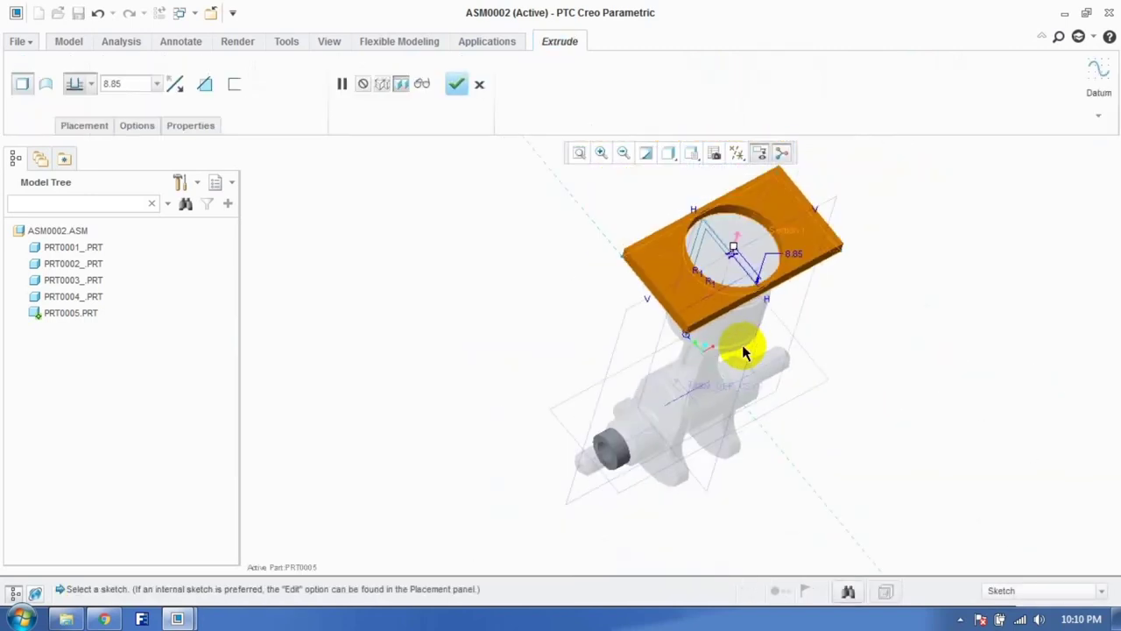
Step: Extrude the plate-with-hole sketch 10 deep
scroll(743, 352, up, 2)
click(178, 85)
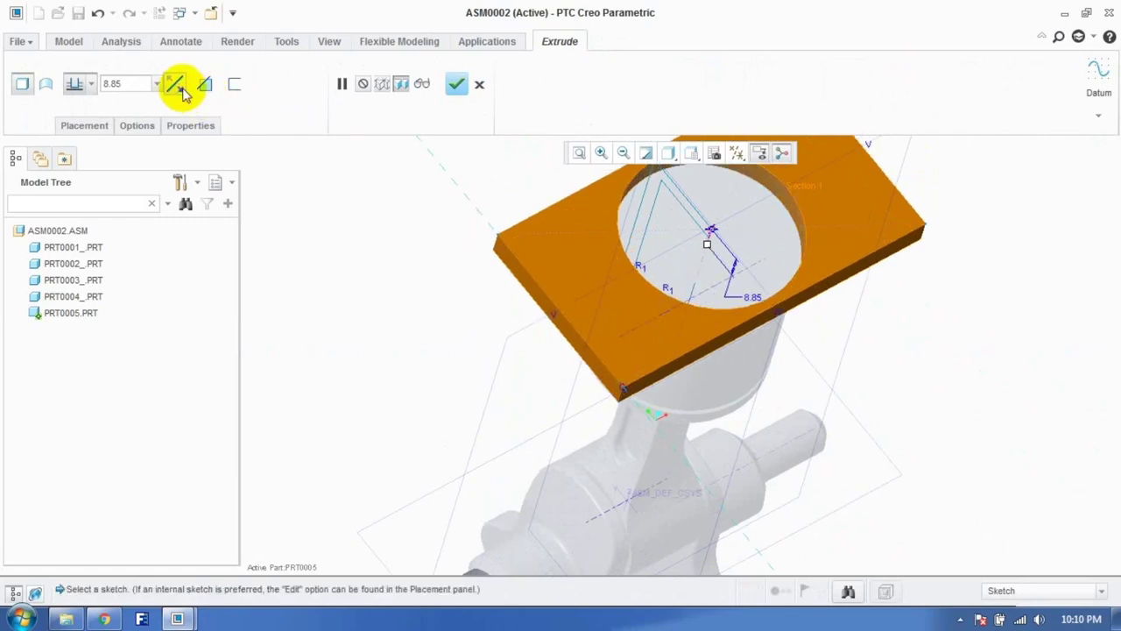
text(10)
key(Return)
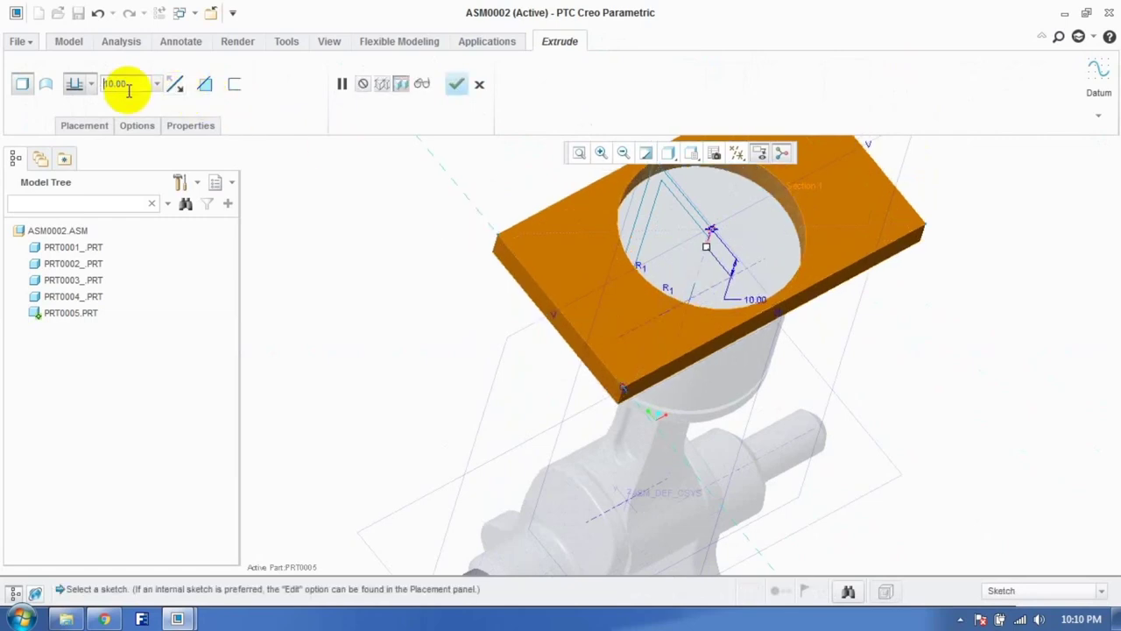
click(454, 85)
scroll(522, 351, down, 3)
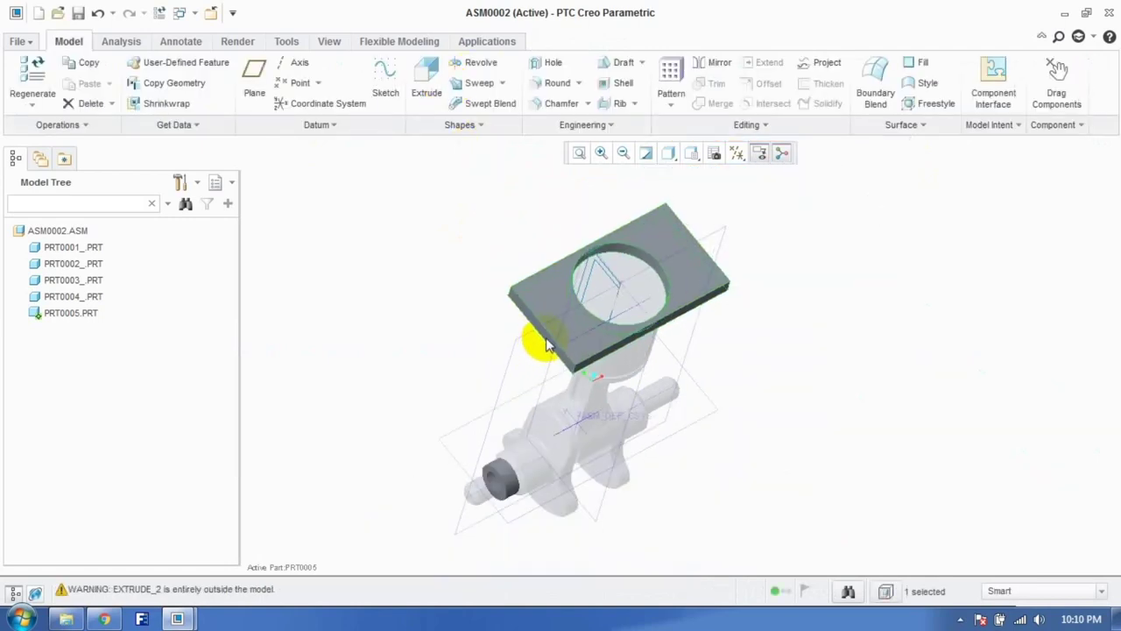
Step: Start a sketch on the cylinder end face with the ring face as a reference
click(332, 415)
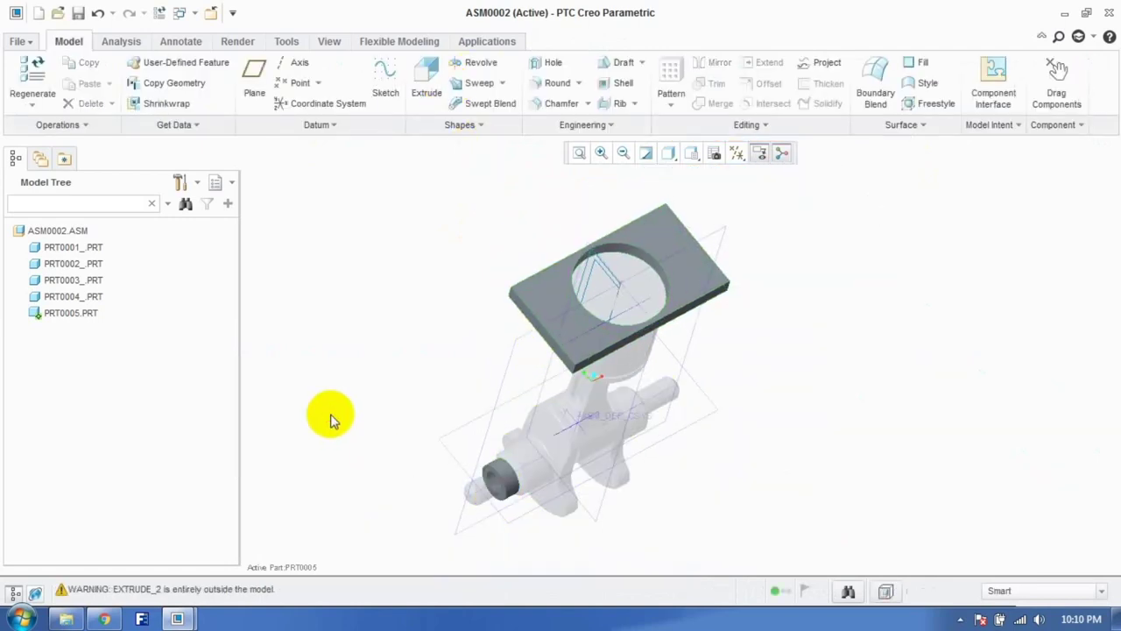
click(386, 93)
scroll(486, 491, up, 3)
click(526, 482)
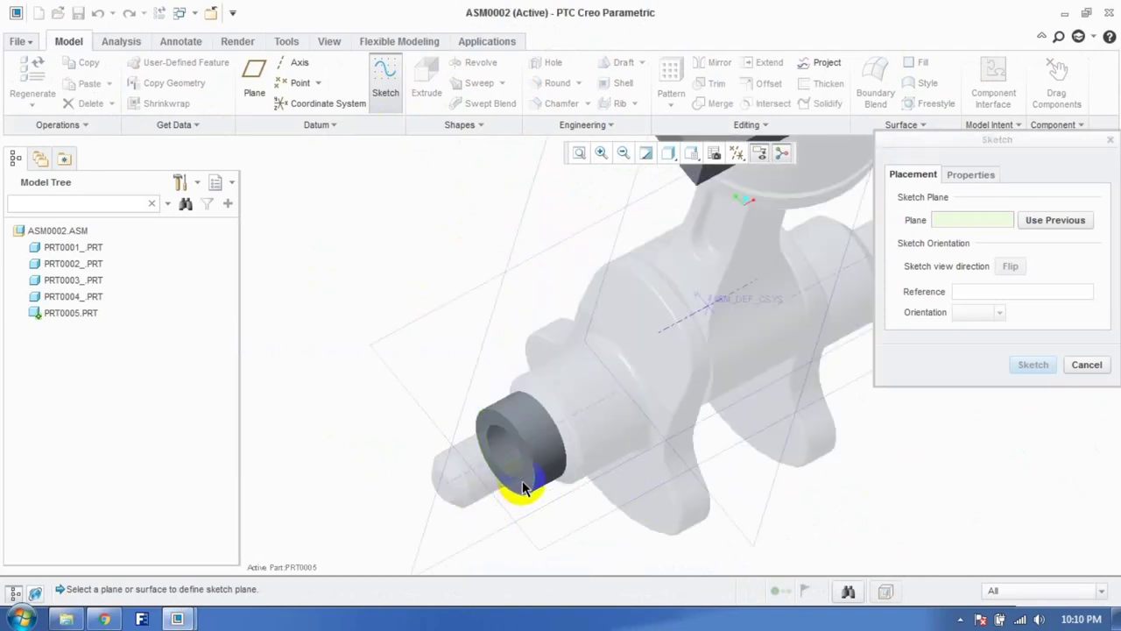
click(1029, 365)
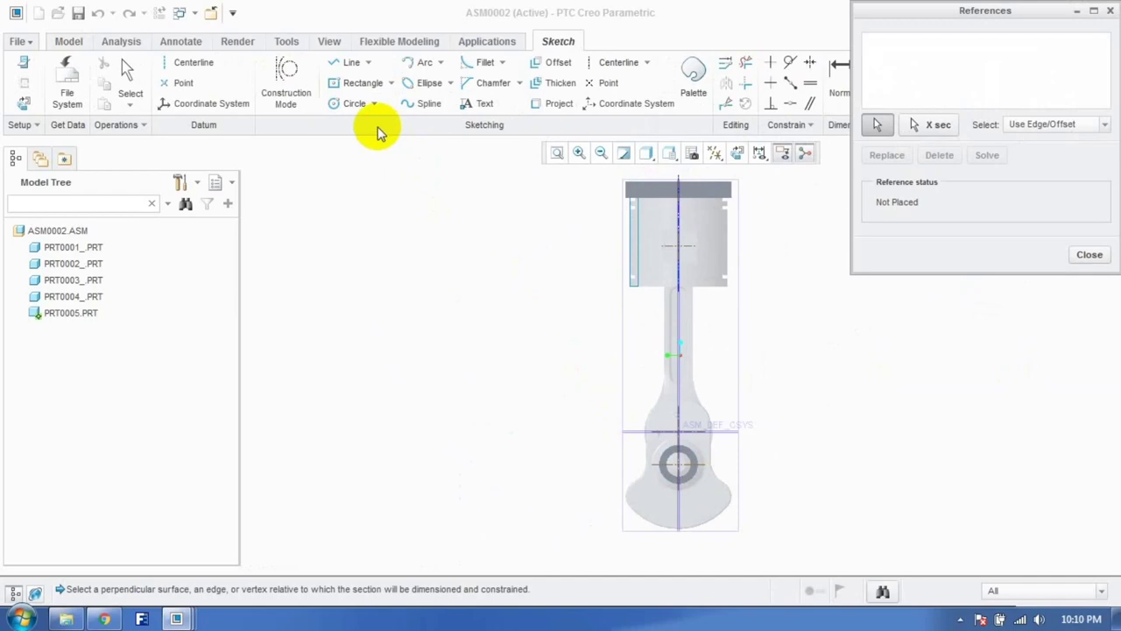
scroll(720, 507, up, 2)
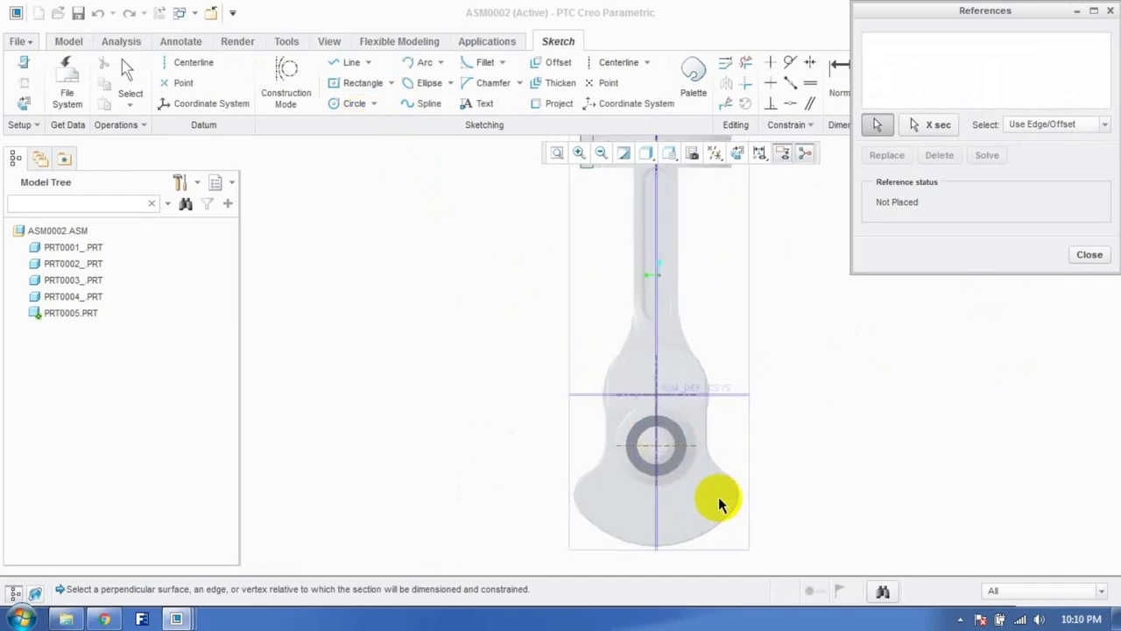
click(680, 474)
scroll(671, 477, down, 2)
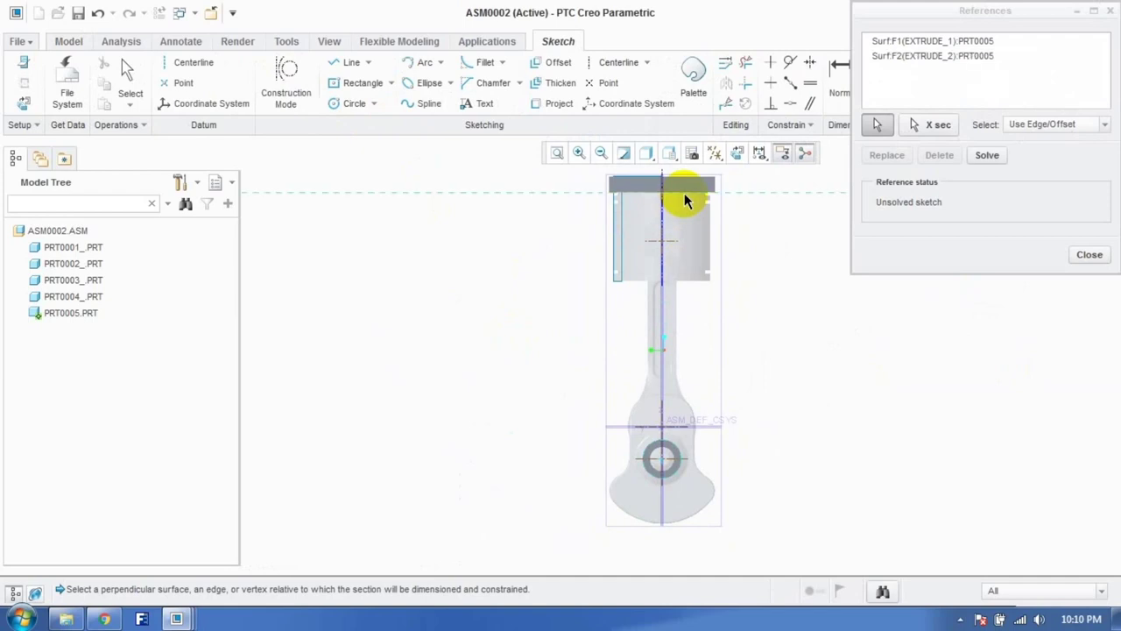
click(1086, 254)
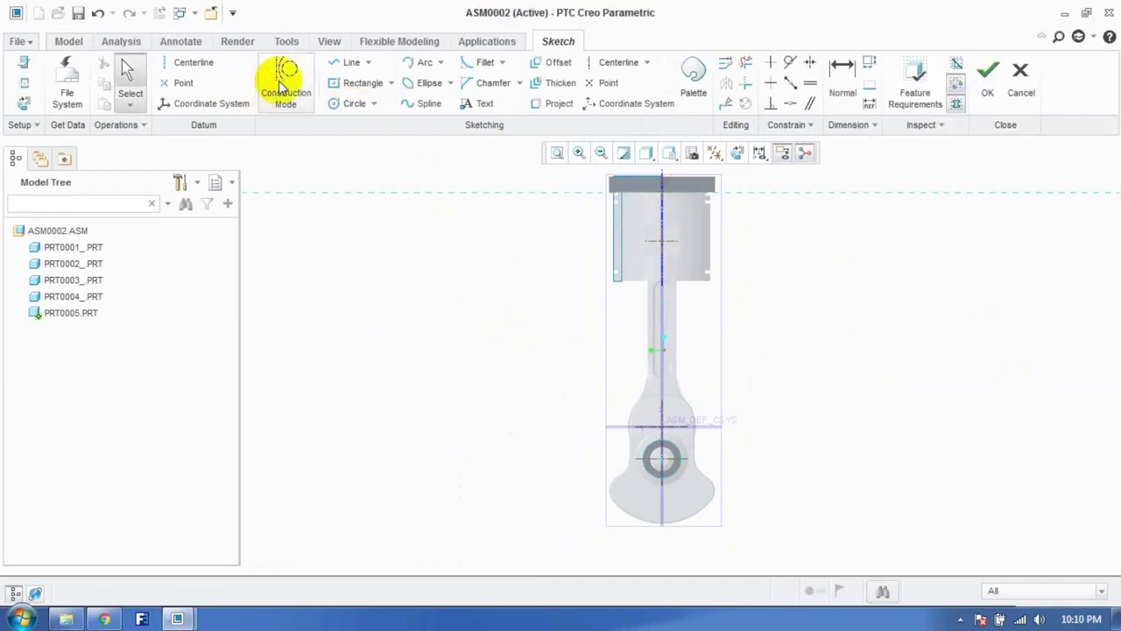
Step: Add the ASM_TOP datum plane as an extra sketch reference
click(345, 88)
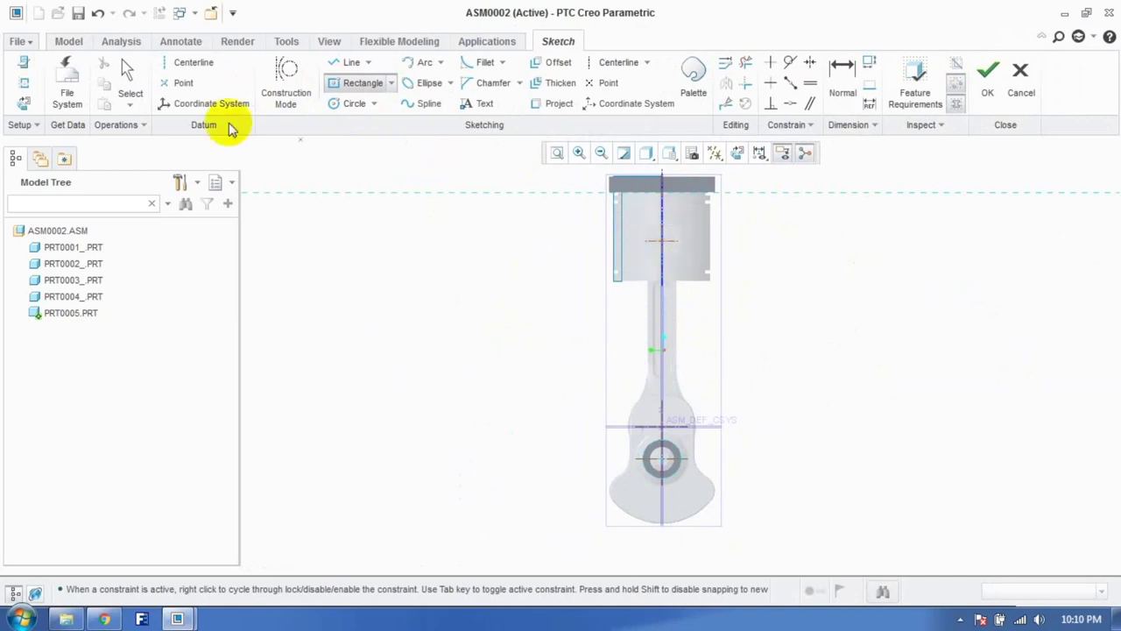
click(25, 83)
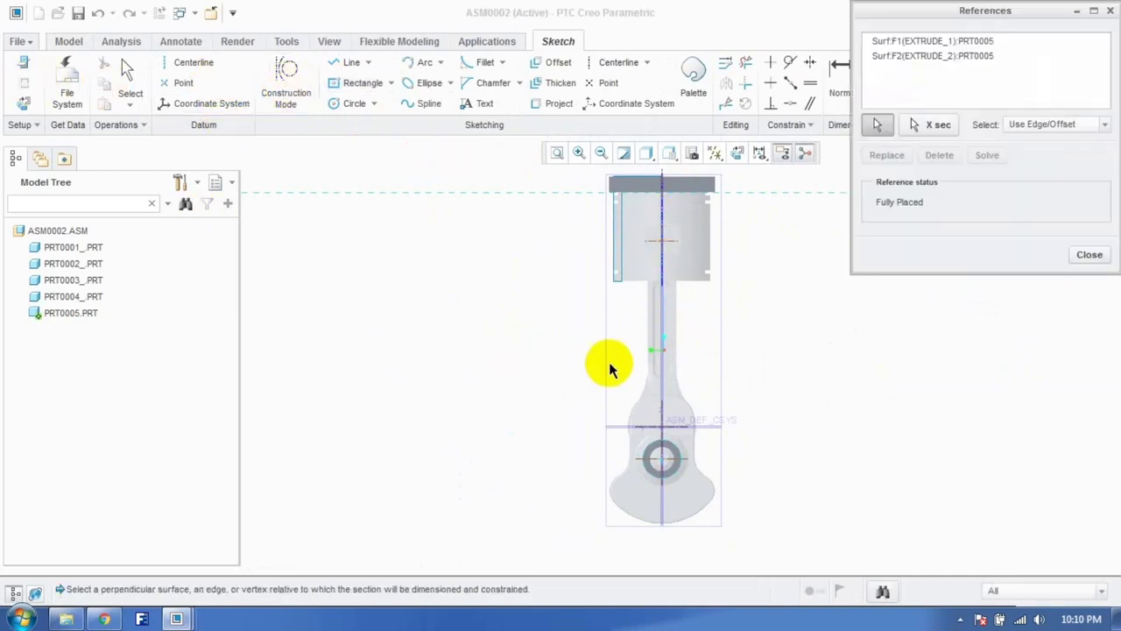
click(659, 333)
click(1086, 254)
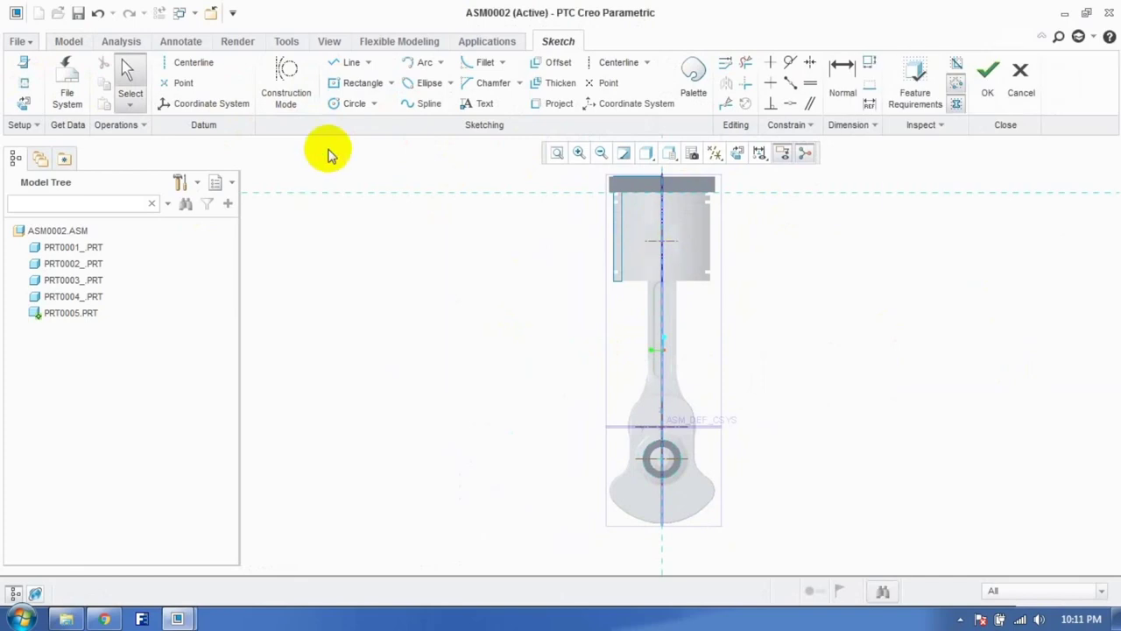
Step: Draw a centre rectangle and circle for the link, trim the extra segments, and orbit to check
click(350, 83)
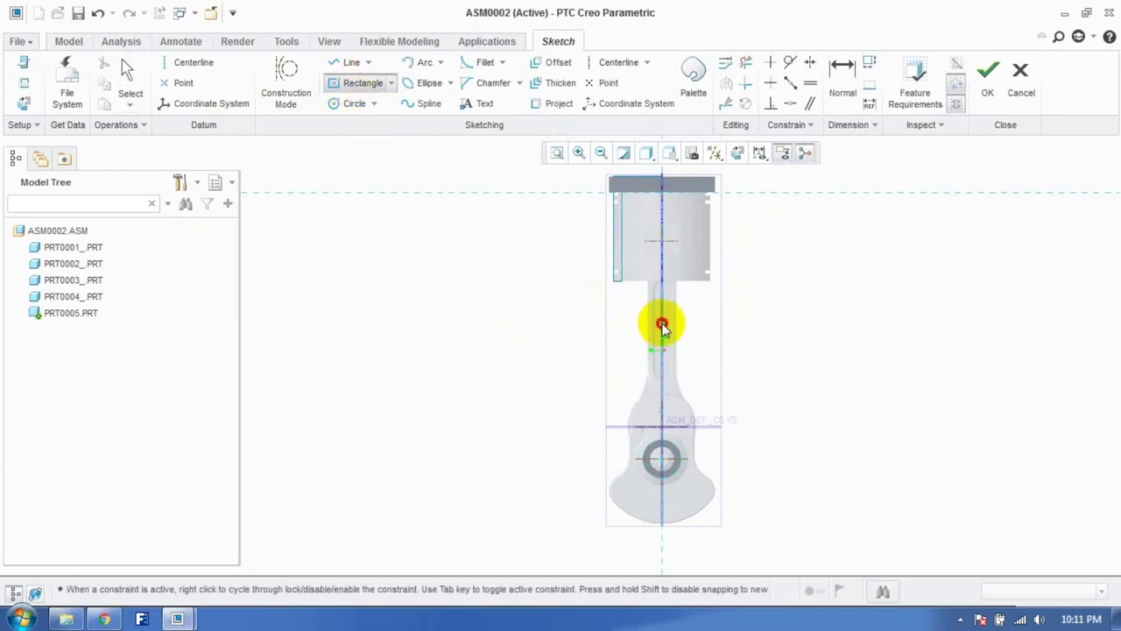
click(661, 325)
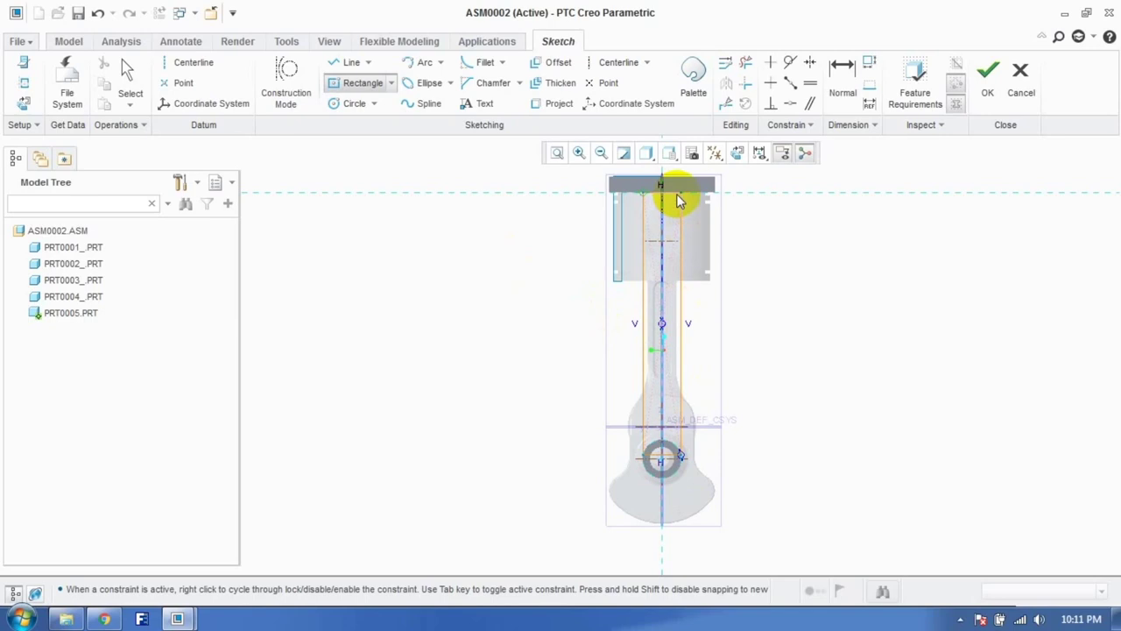
scroll(700, 445, up, 5)
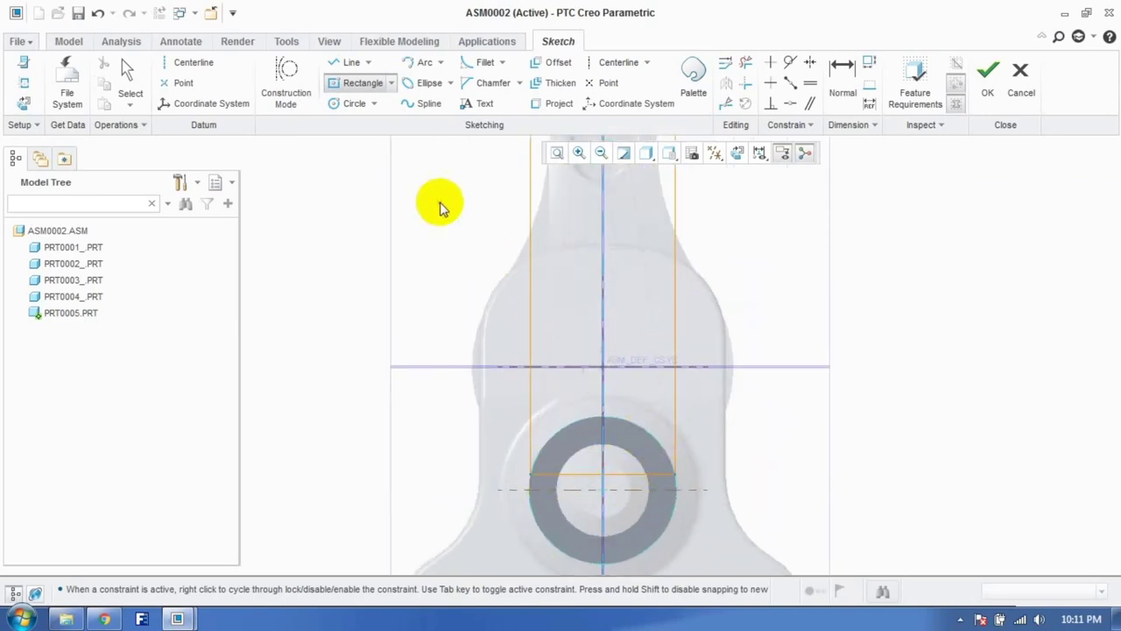
click(359, 106)
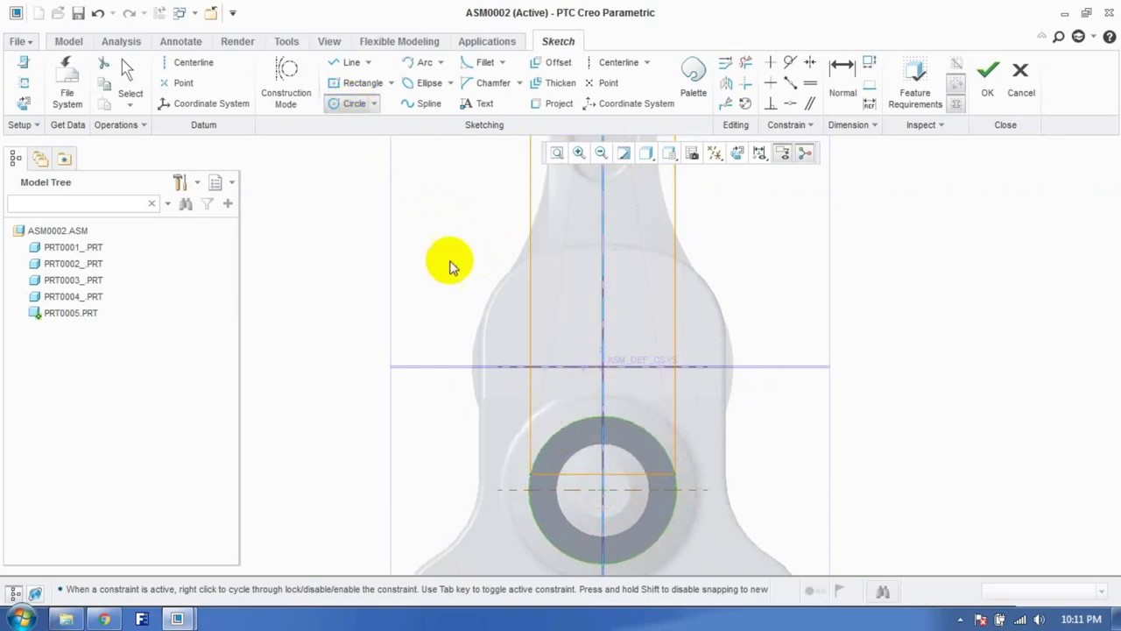
click(745, 64)
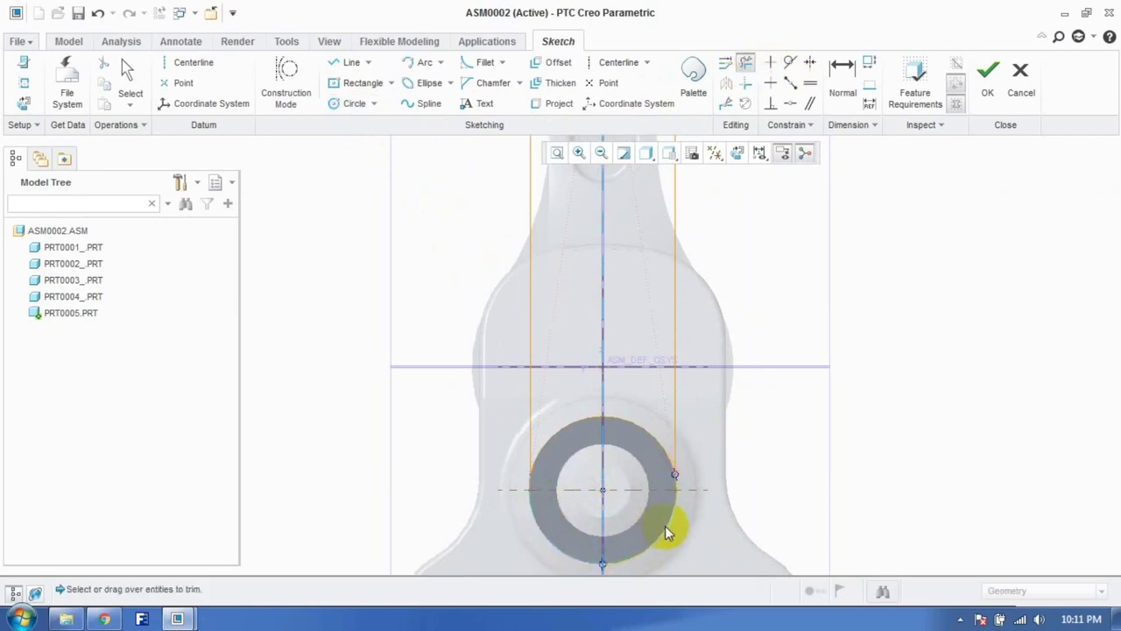
scroll(675, 491, down, 5)
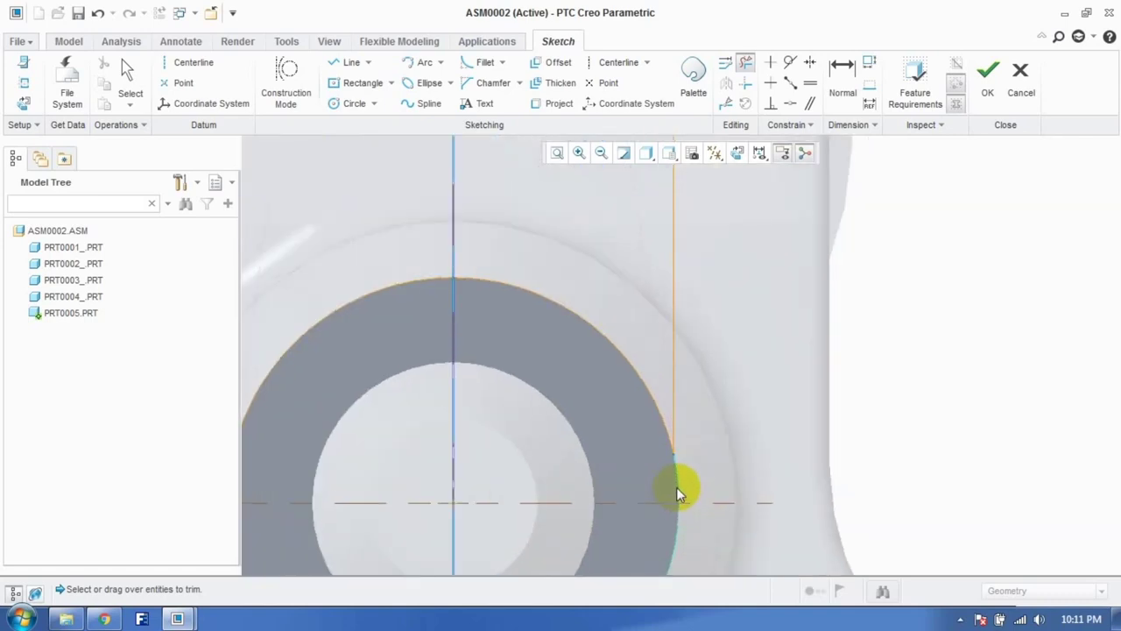
scroll(662, 495, up, 8)
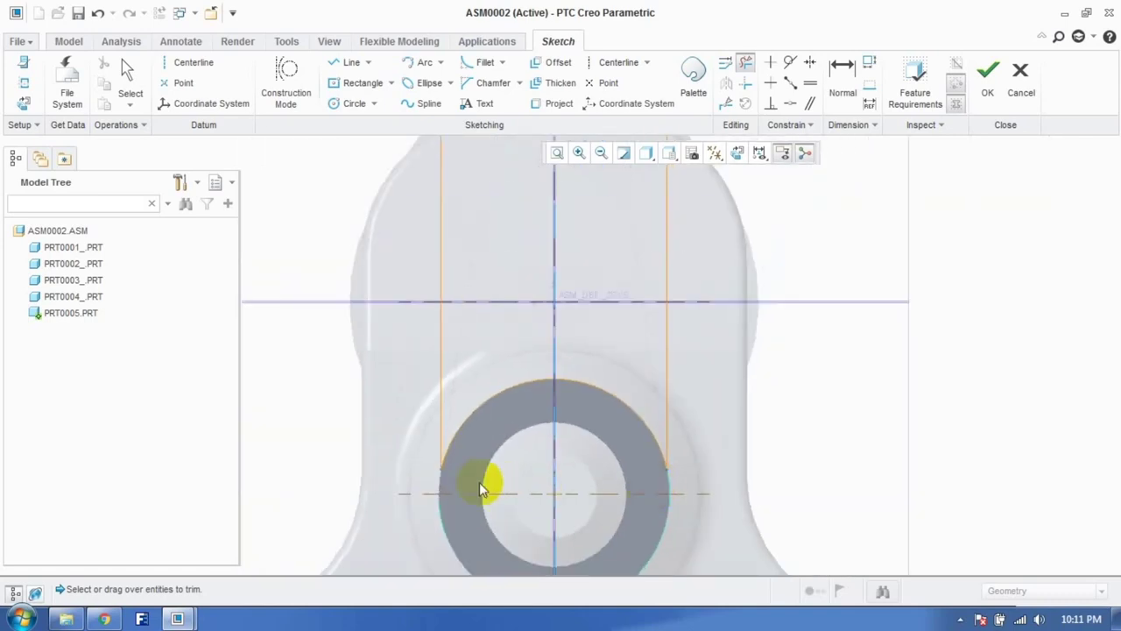
click(130, 79)
mouse_move(526, 313)
middle_down()
mouse_move(476, 332)
mouse_move(488, 359)
mouse_move(400, 201)
middle_up()
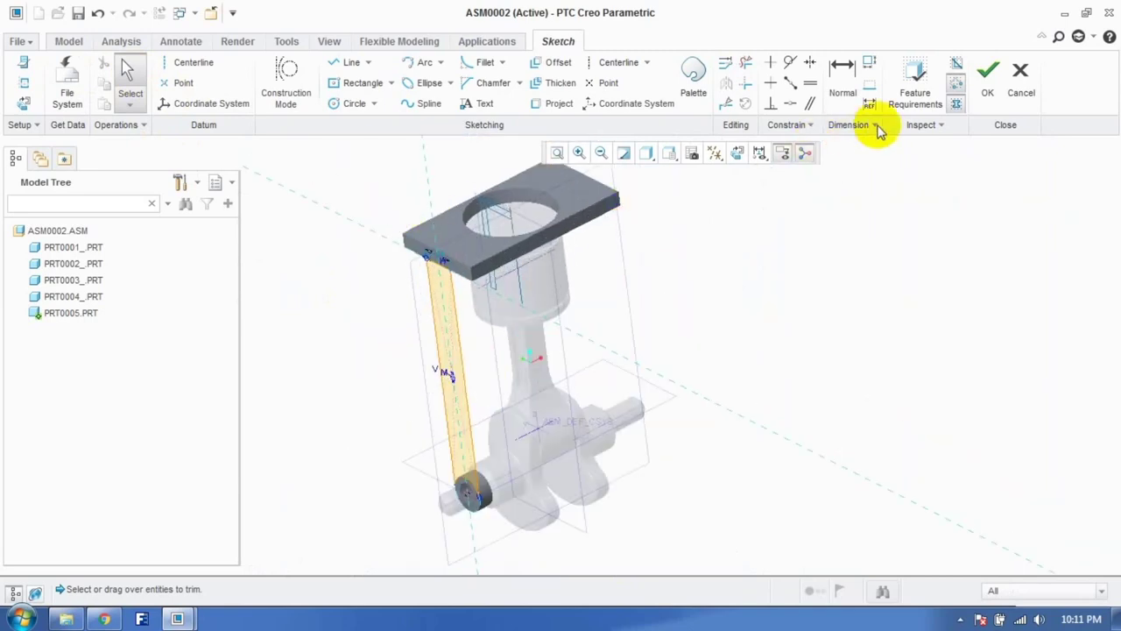
Step: Extrude the link sketch 10 deep in the flipped direction into a solid bar
click(983, 90)
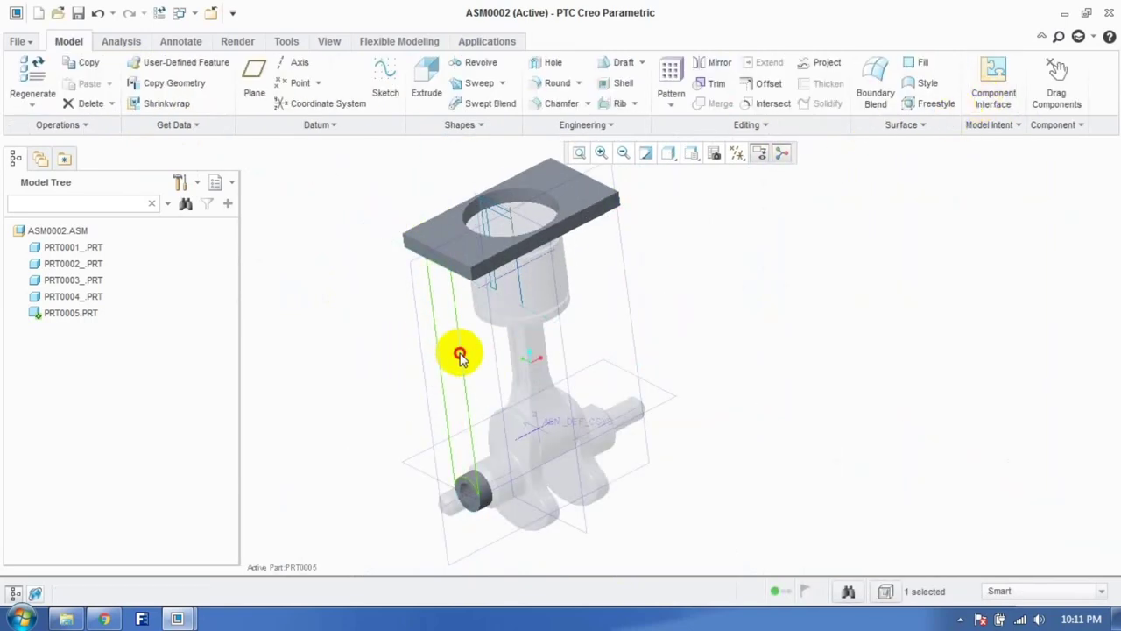
click(422, 83)
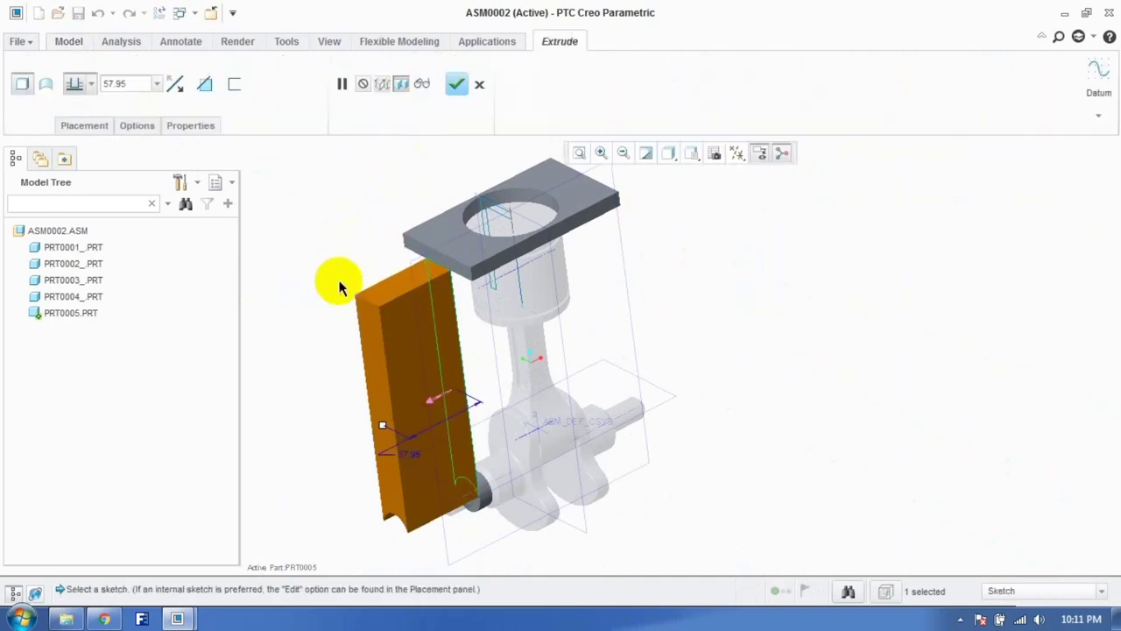
click(174, 84)
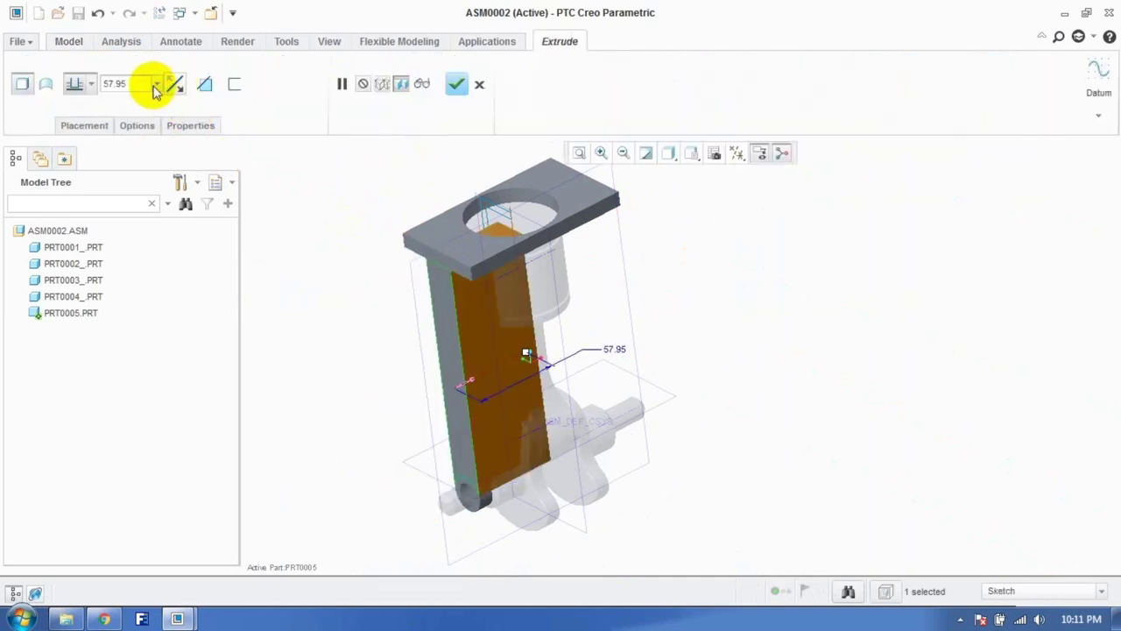
text(10)
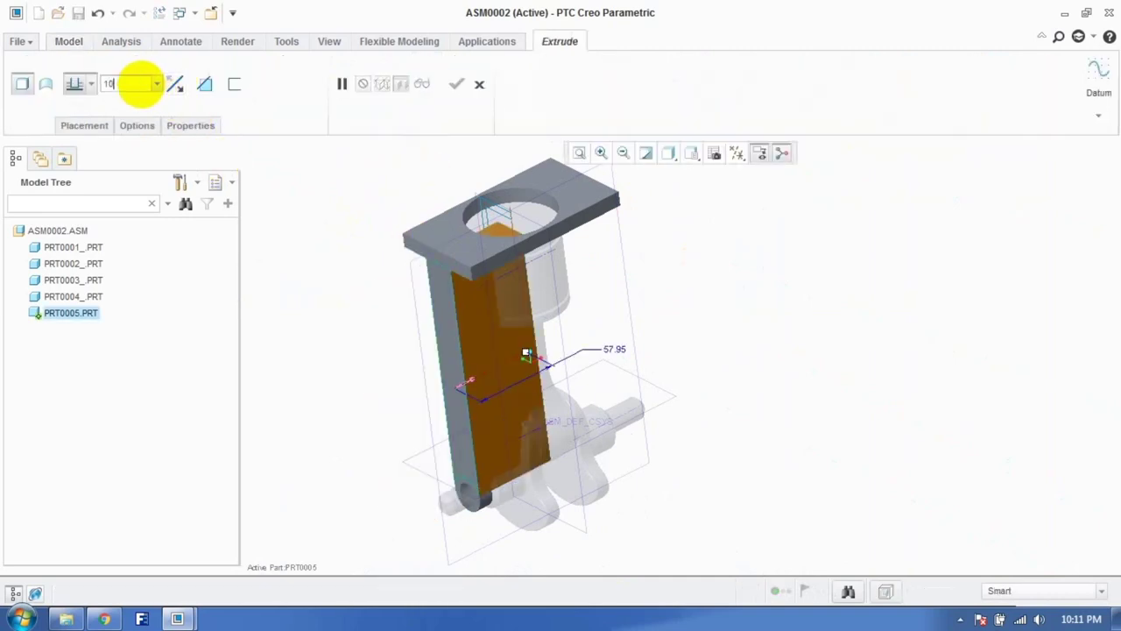
key(Return)
click(451, 90)
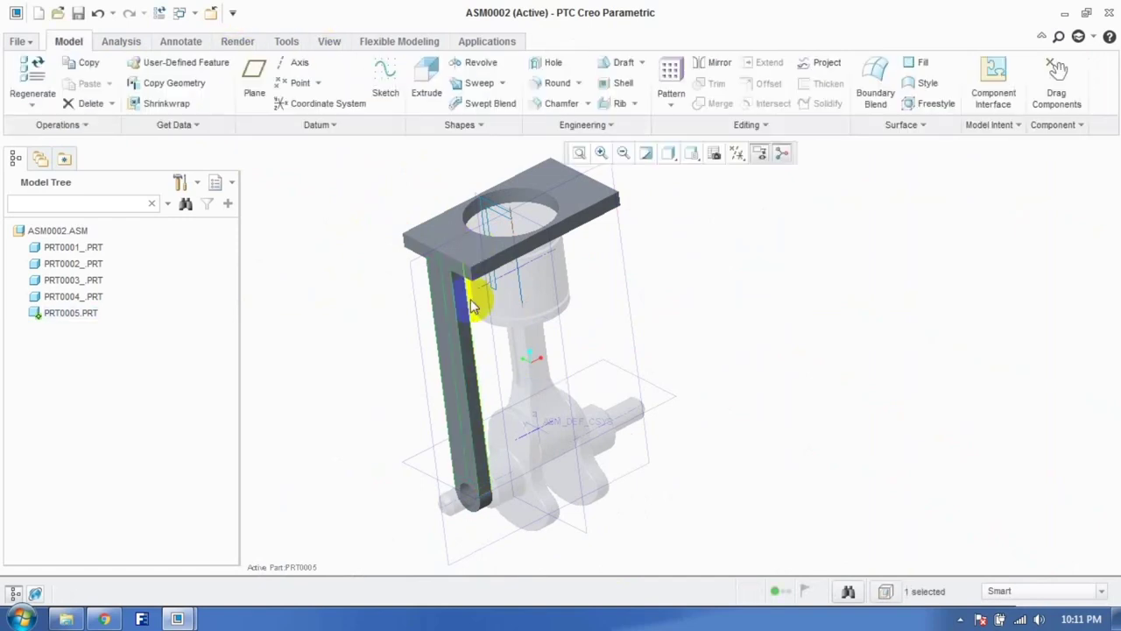
middle_drag(421, 282, 441, 305)
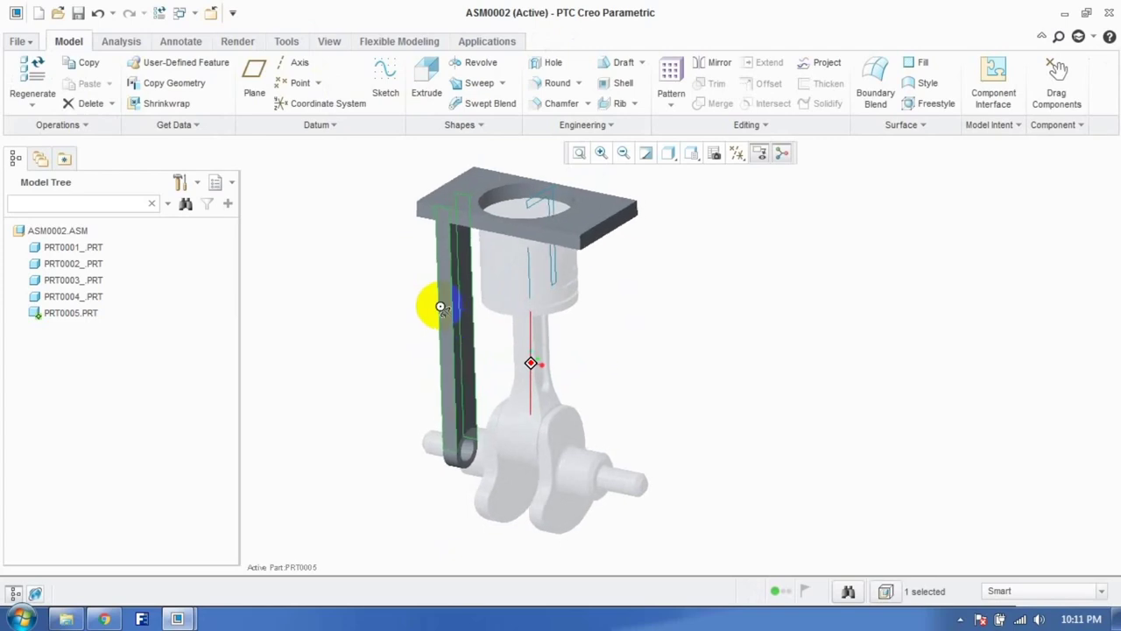
Step: Reactivate the top-level ASM0002 assembly and save it
click(61, 231)
right_click(62, 231)
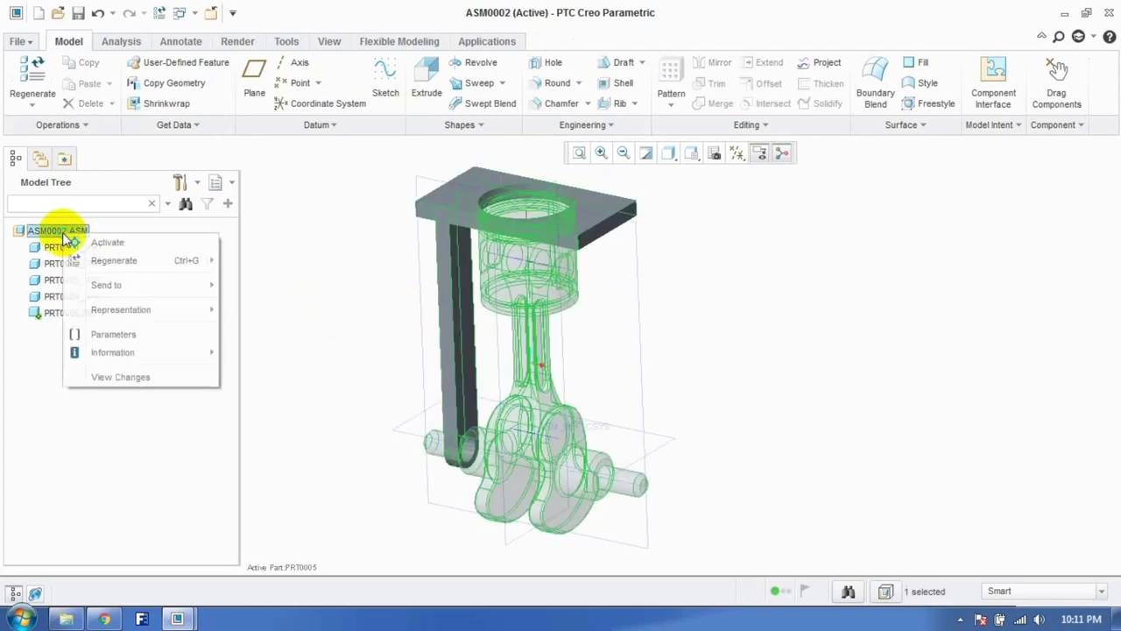
click(77, 242)
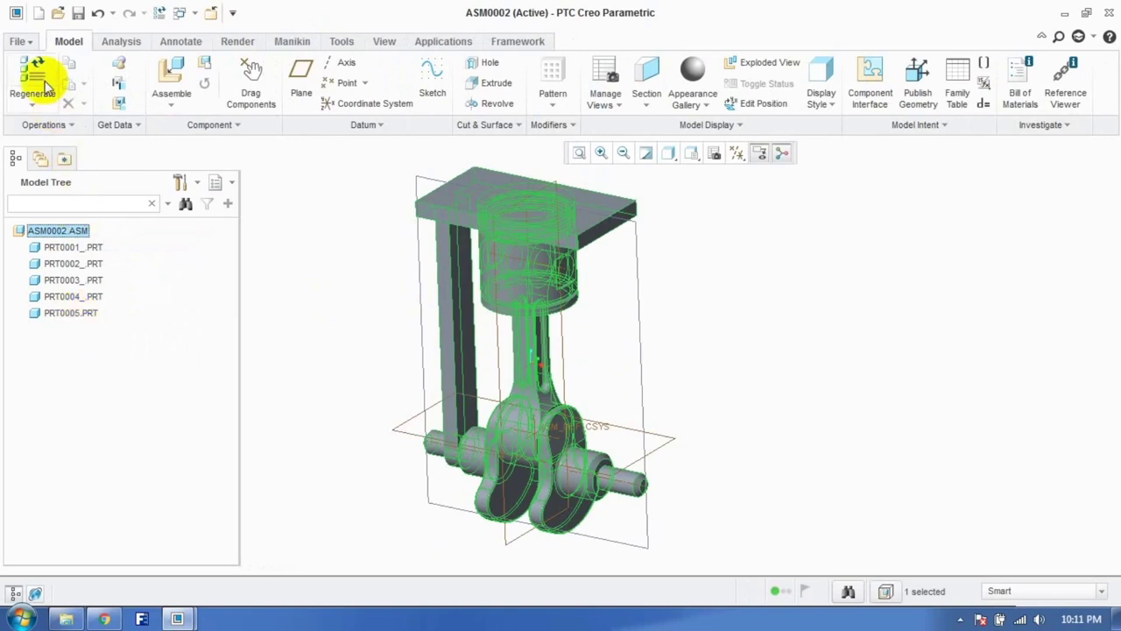
click(27, 42)
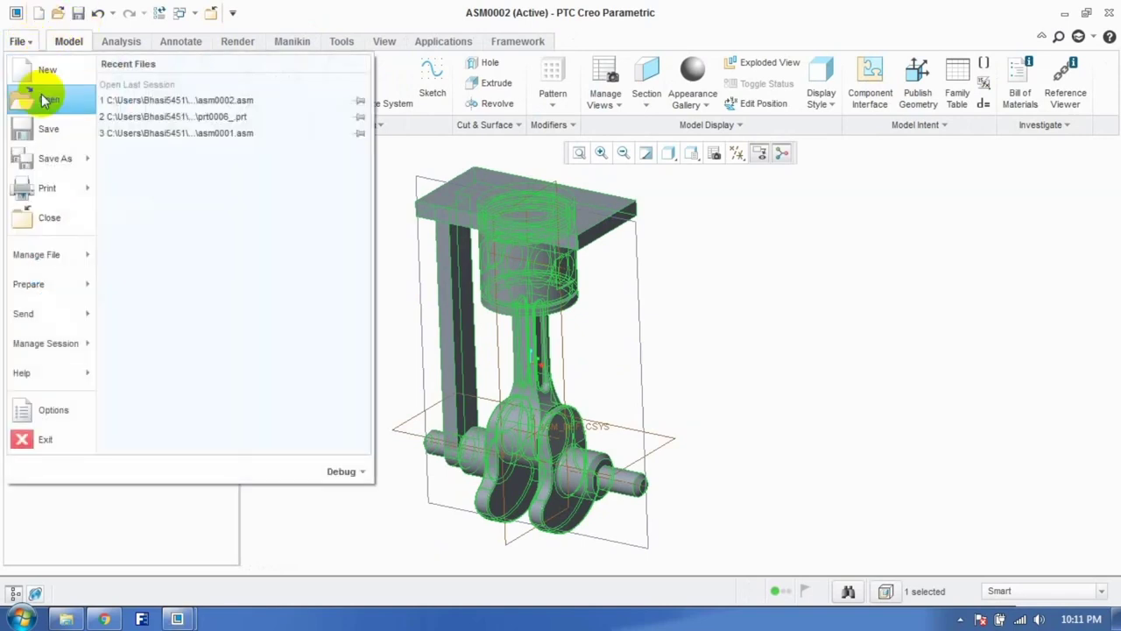
click(46, 129)
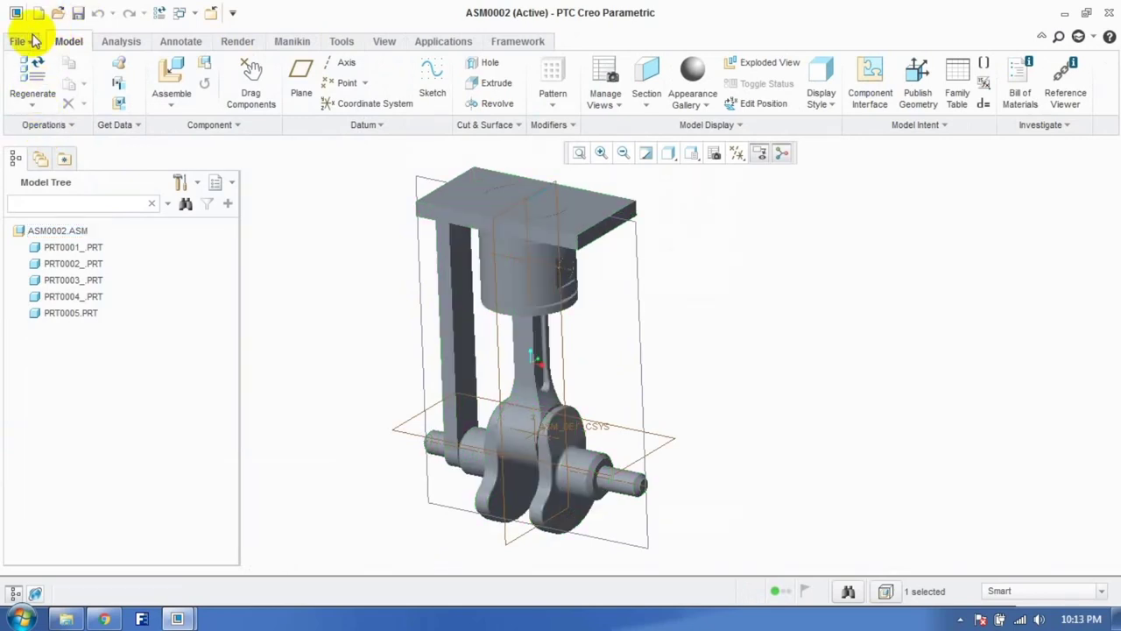
Step: Save a backup of ASM0002, clearing the invalid '123' destination
click(24, 41)
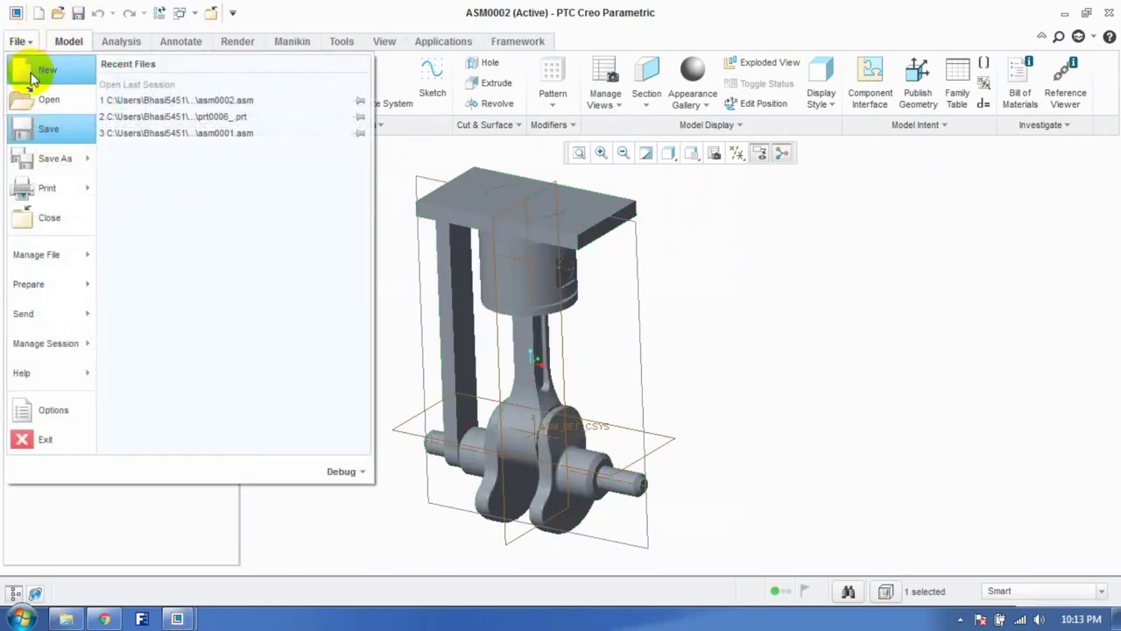
click(51, 132)
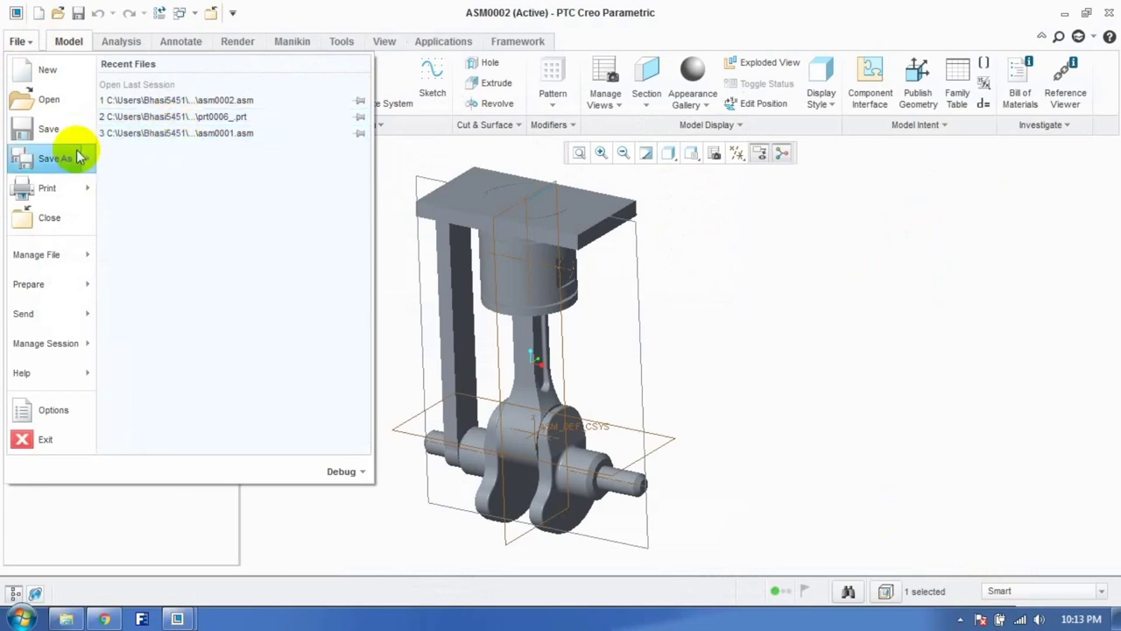
mouse_move(85, 167)
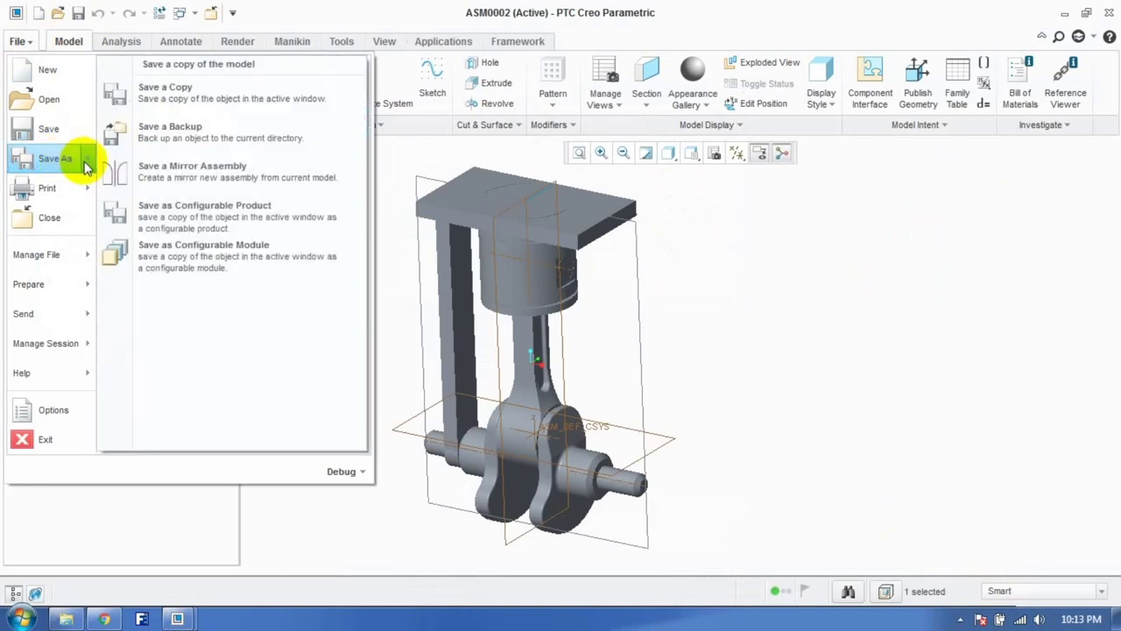
click(148, 134)
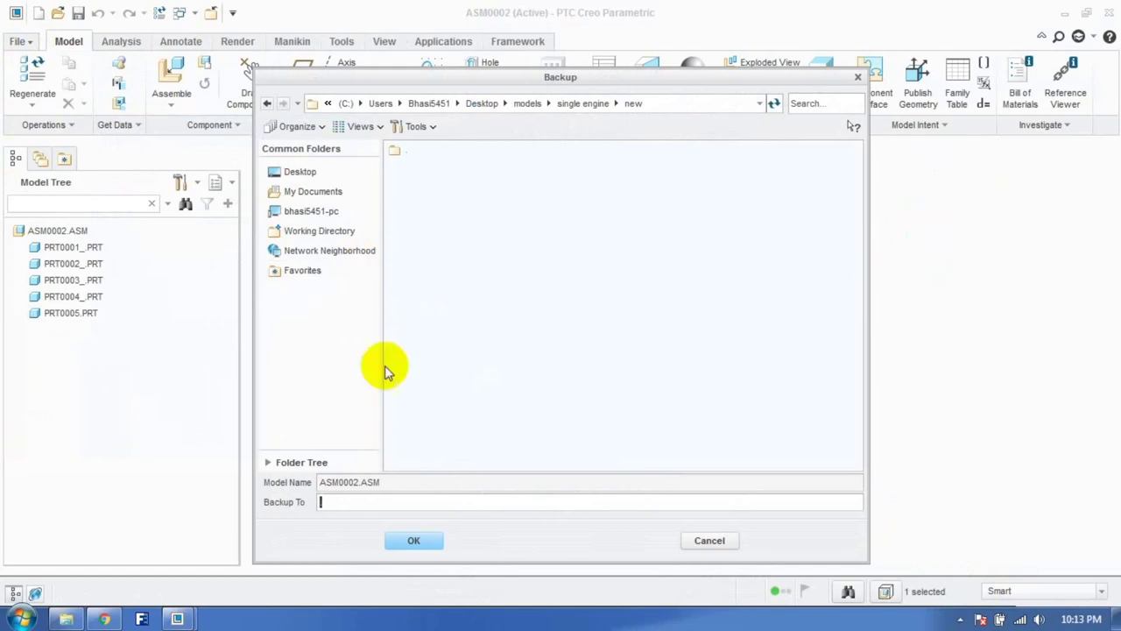
click(350, 503)
click(298, 501)
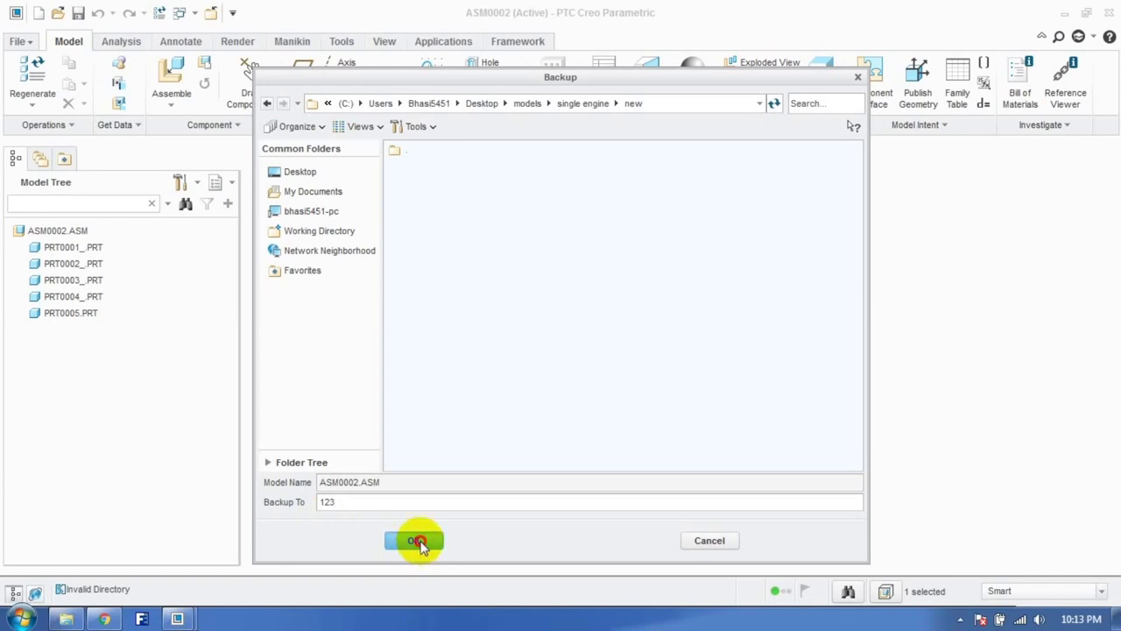
double_click(330, 502)
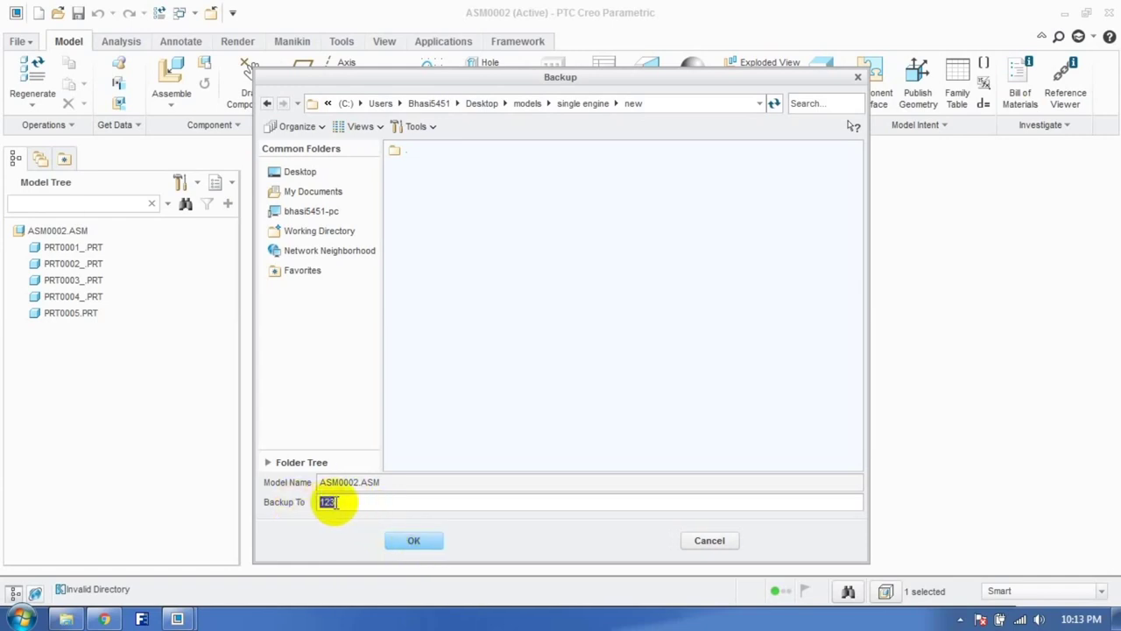
click(398, 541)
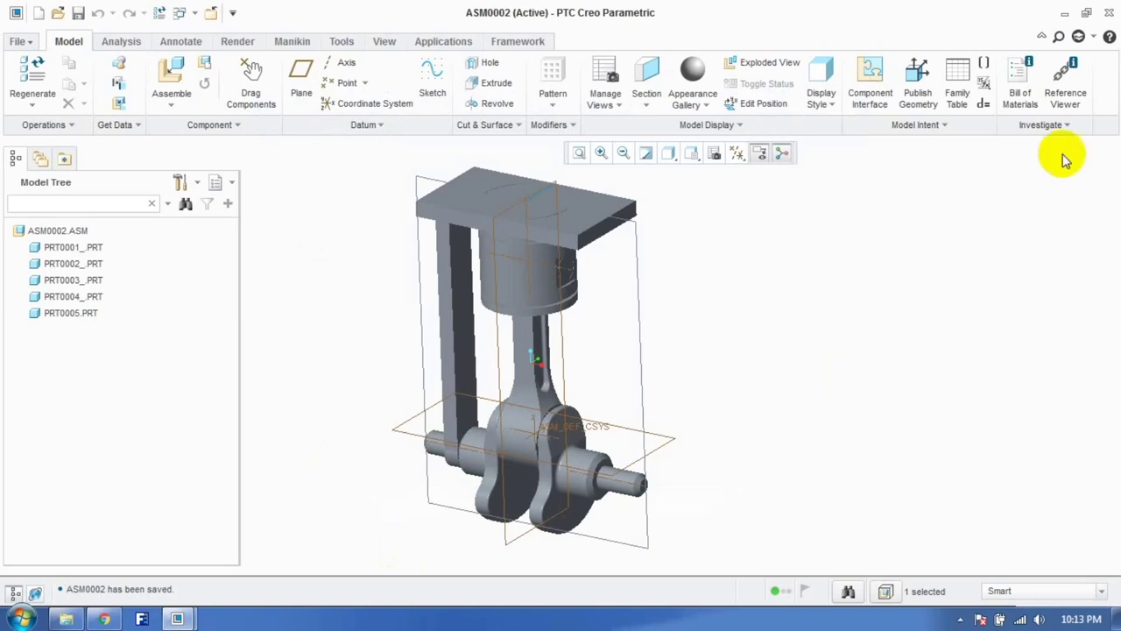
Step: Create the asm0003 assembly, maximize its window, and restore the standard view orientation
click(20, 41)
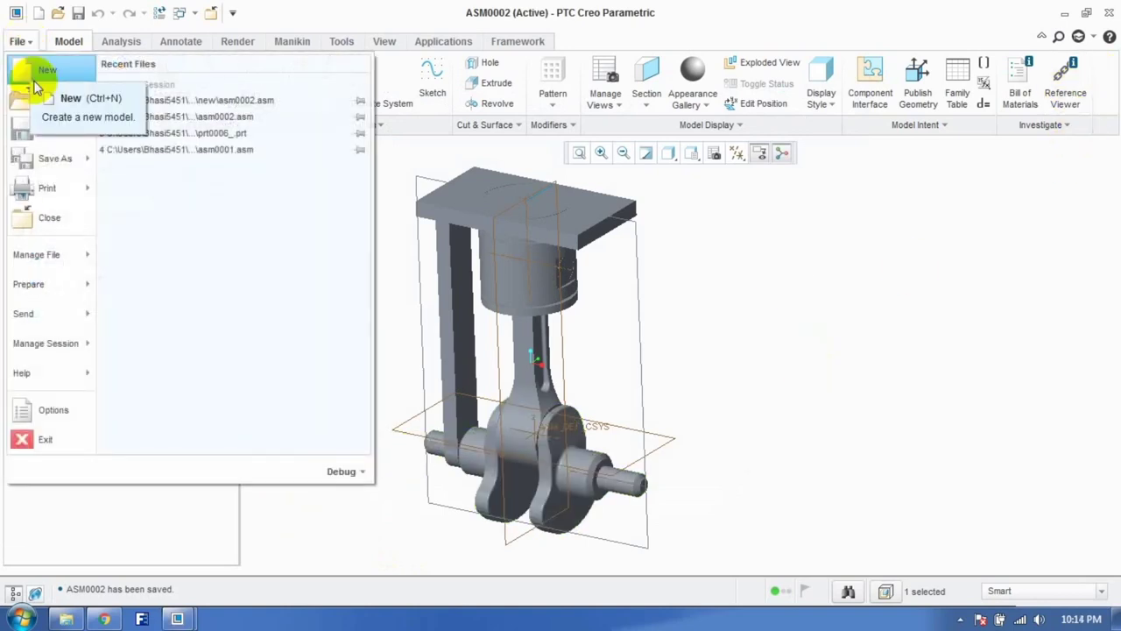
click(35, 79)
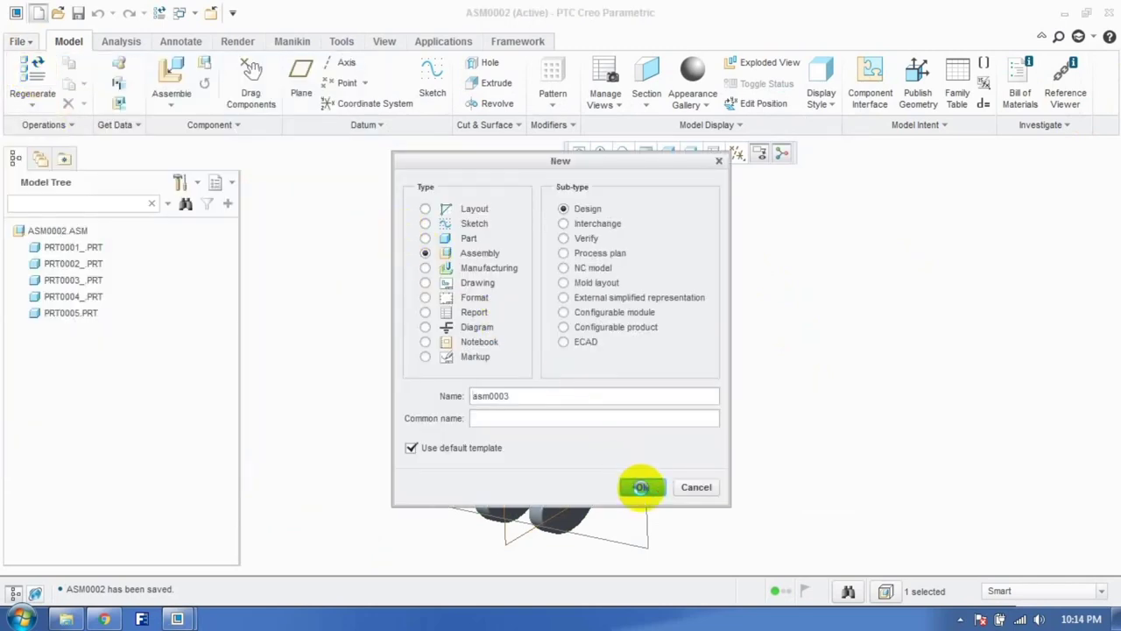
click(640, 487)
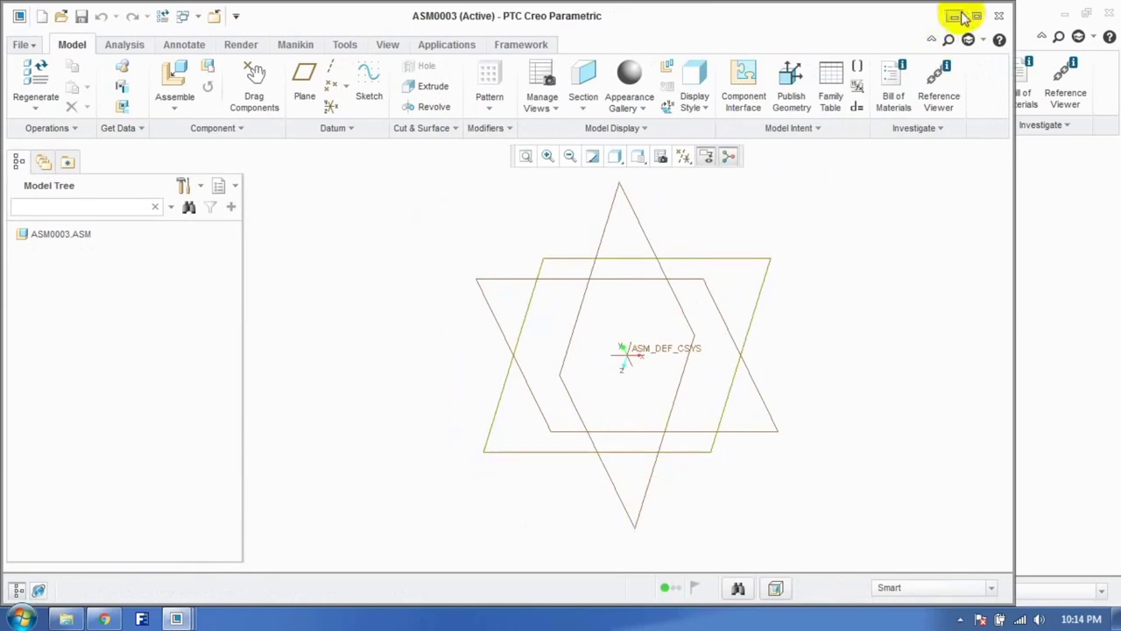
click(975, 16)
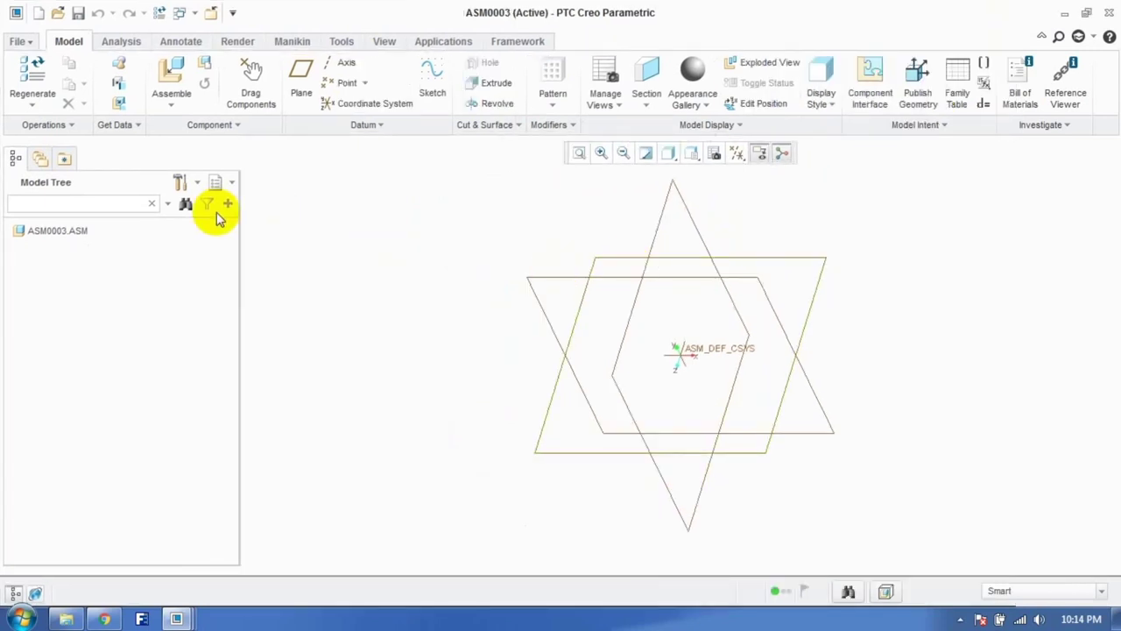
key(ctrl+d)
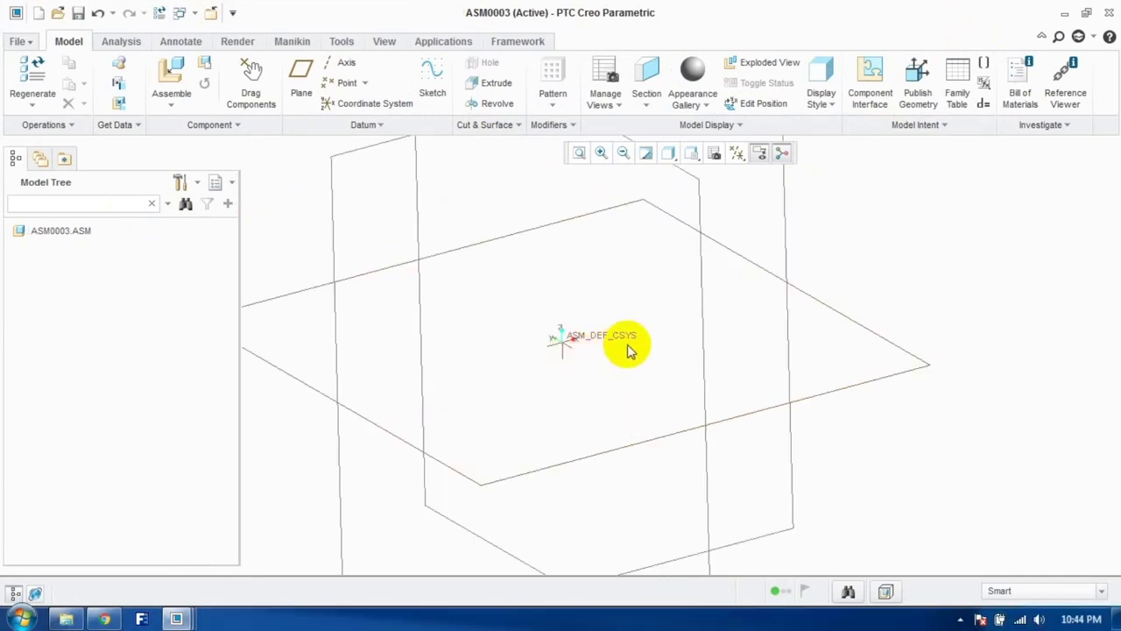
key(ctrl+d)
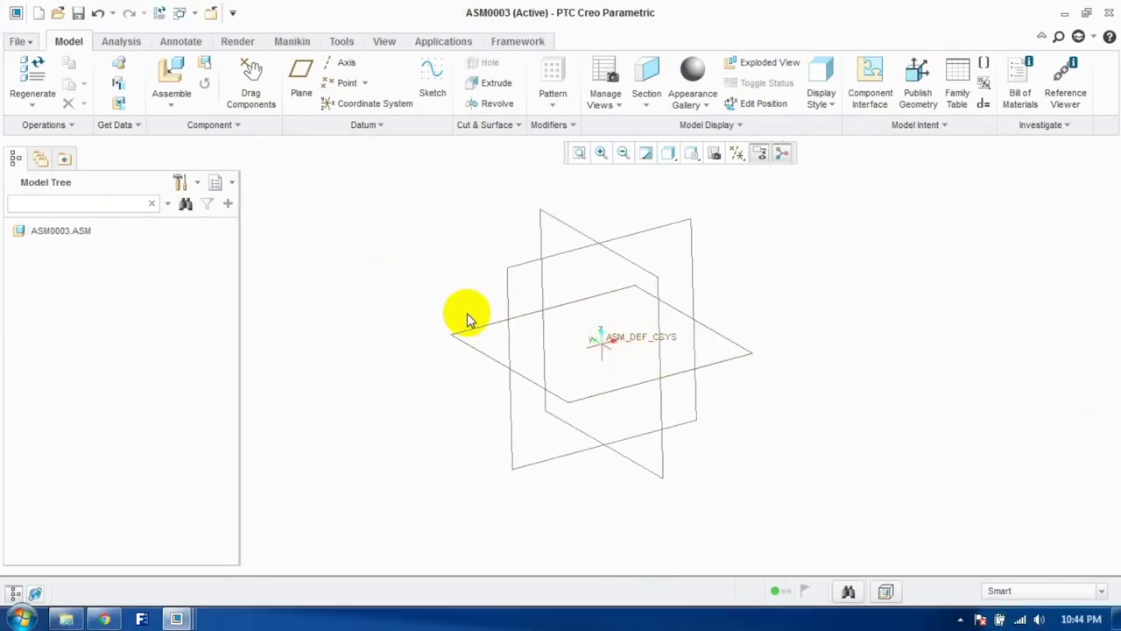
middle_drag(465, 317, 495, 292)
key(ctrl+d)
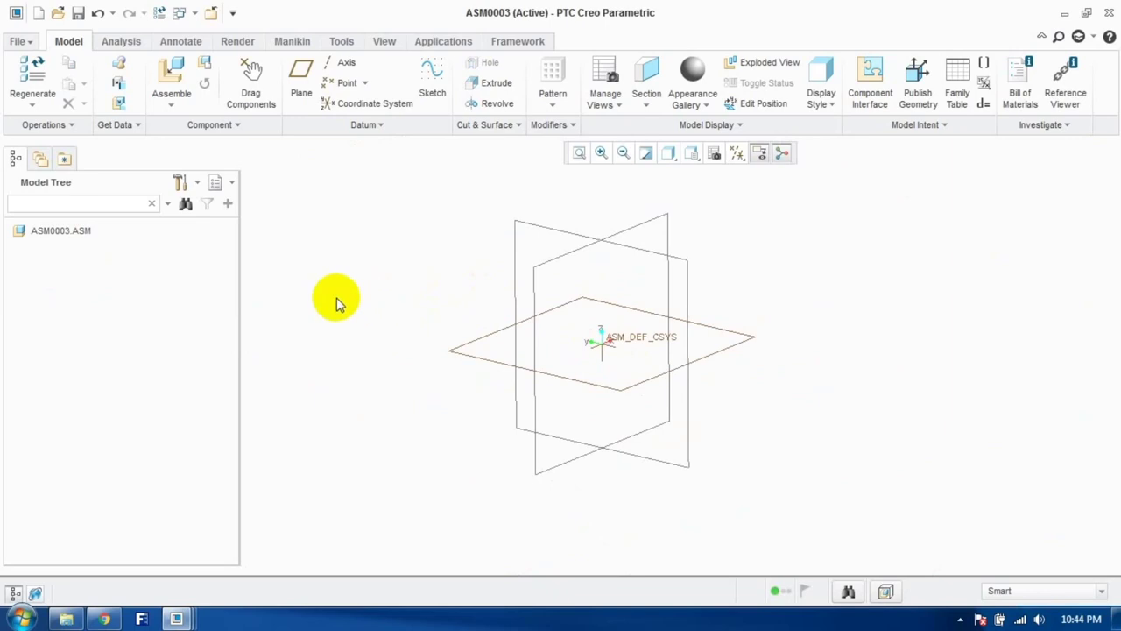
Step: Add the bracket part prt0005.prt to ASM0003 and fix it in place with a Fix constraint
click(176, 77)
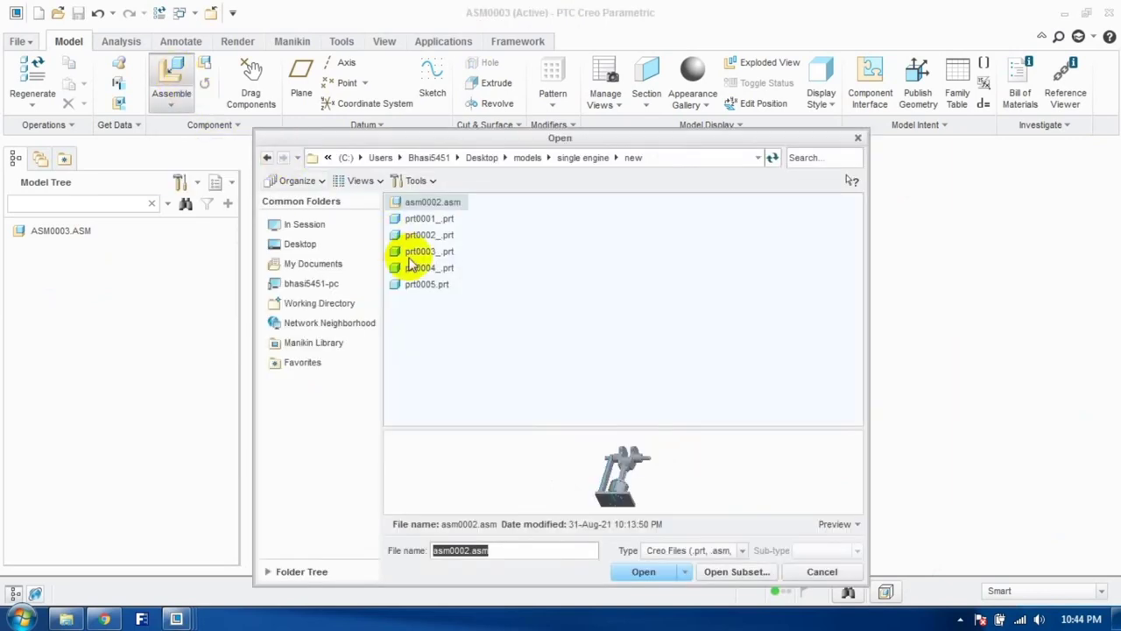
click(422, 286)
click(643, 571)
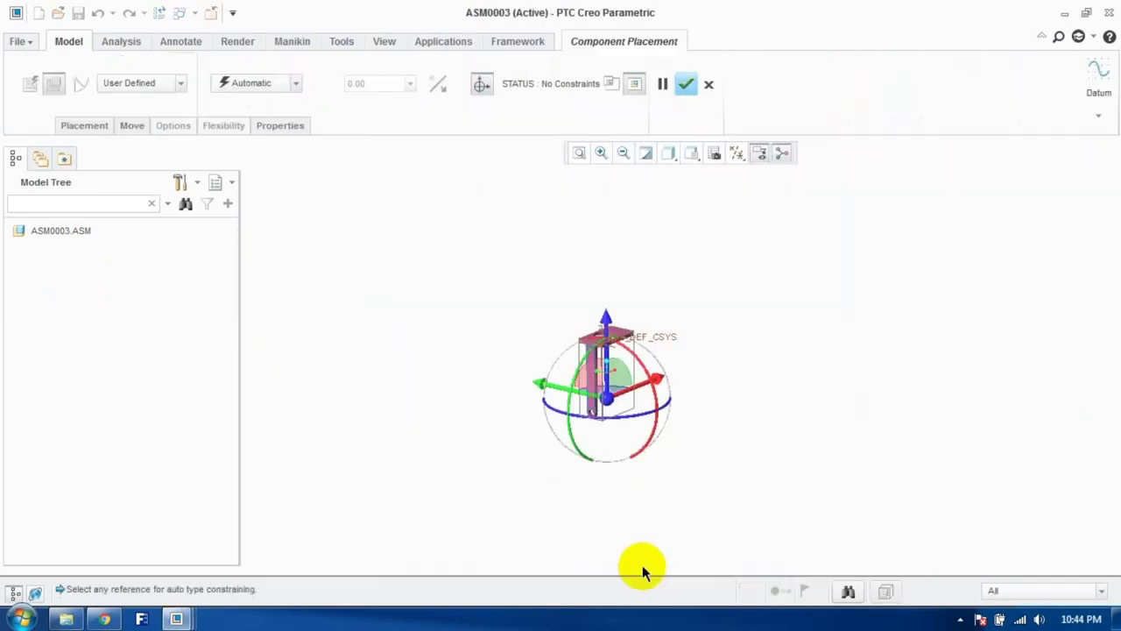
scroll(615, 402, up, 3)
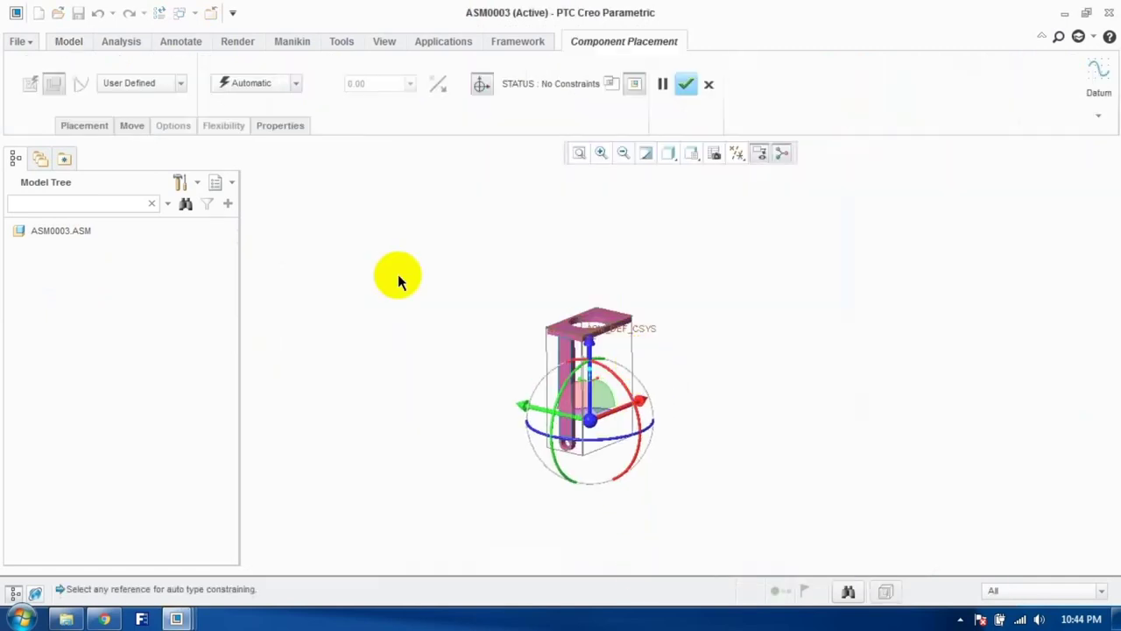
click(298, 84)
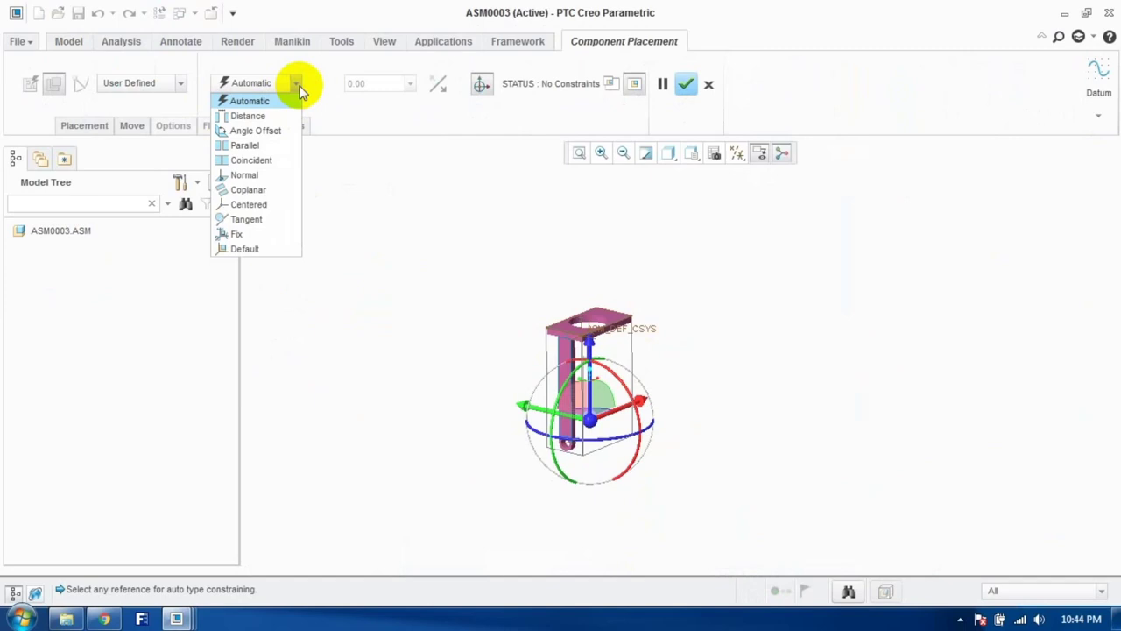
click(269, 232)
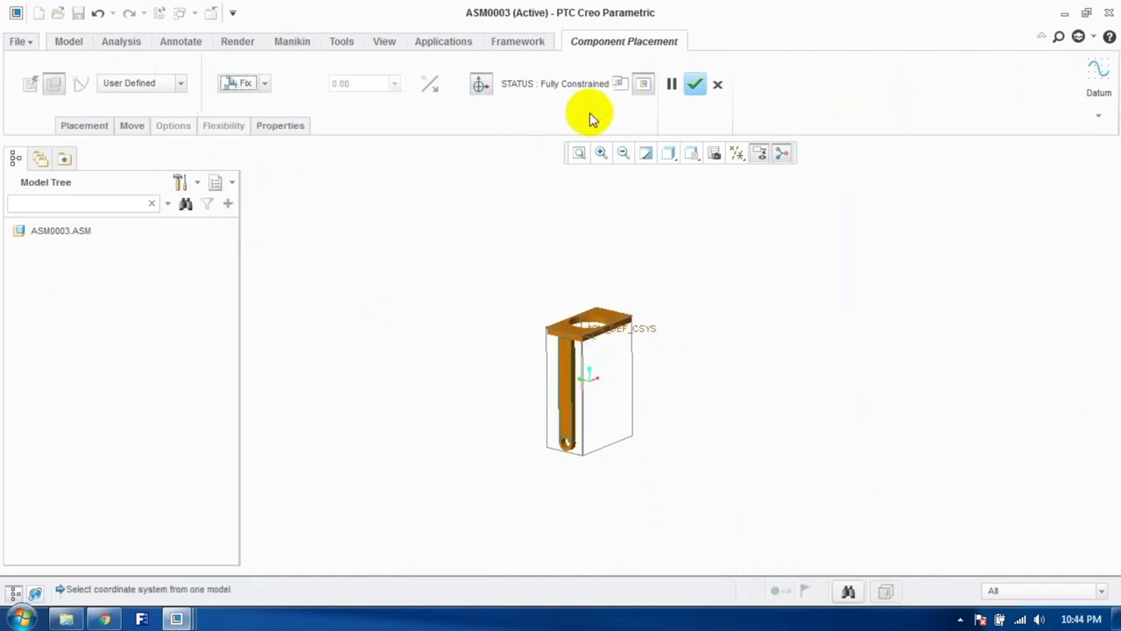
click(693, 84)
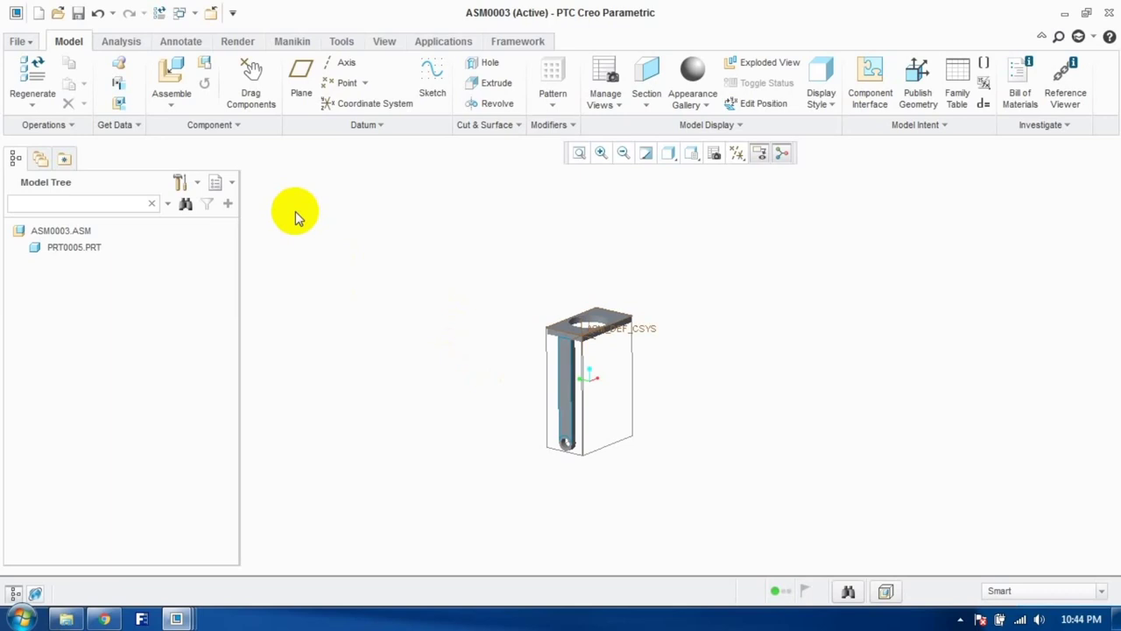
Step: Bring the crankshaft part prt0001_.prt into the assembly for placement
click(176, 75)
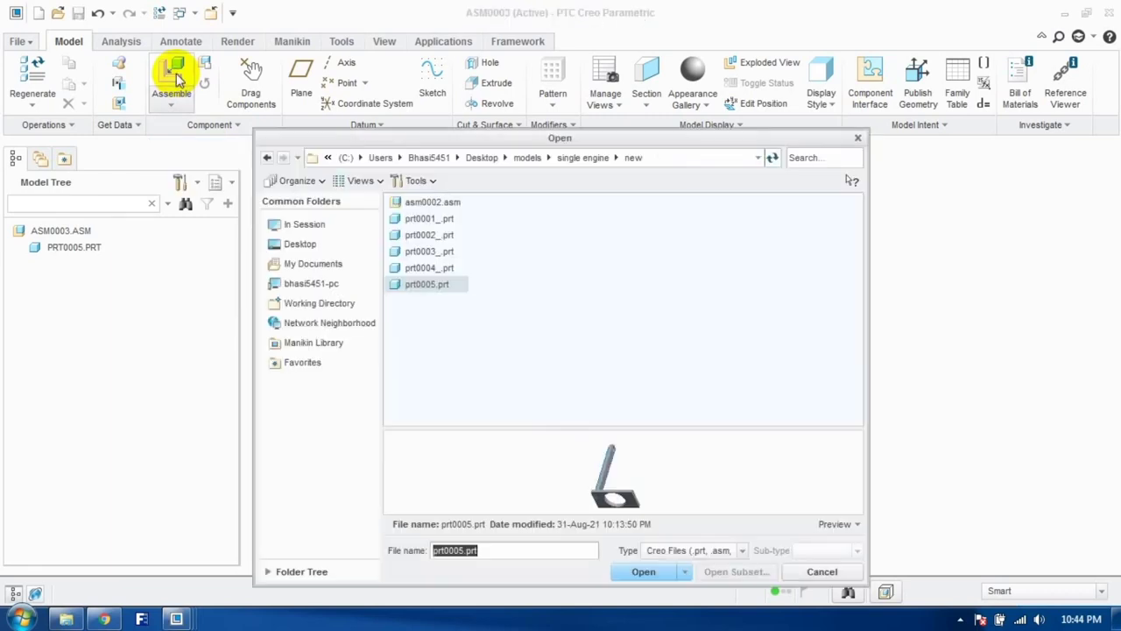
click(429, 220)
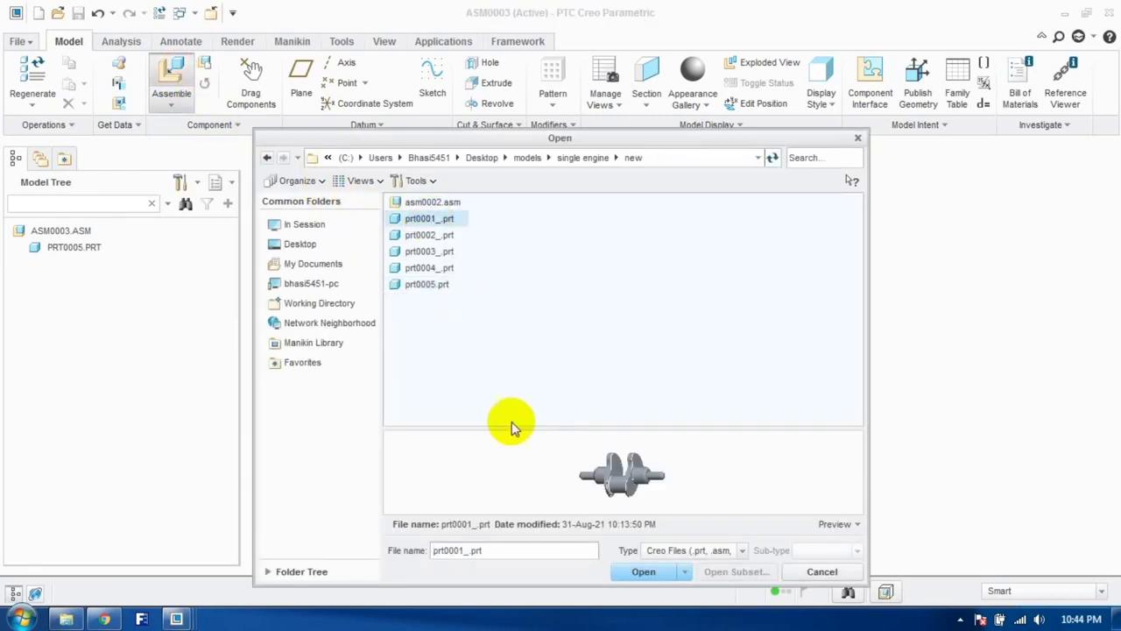
click(643, 571)
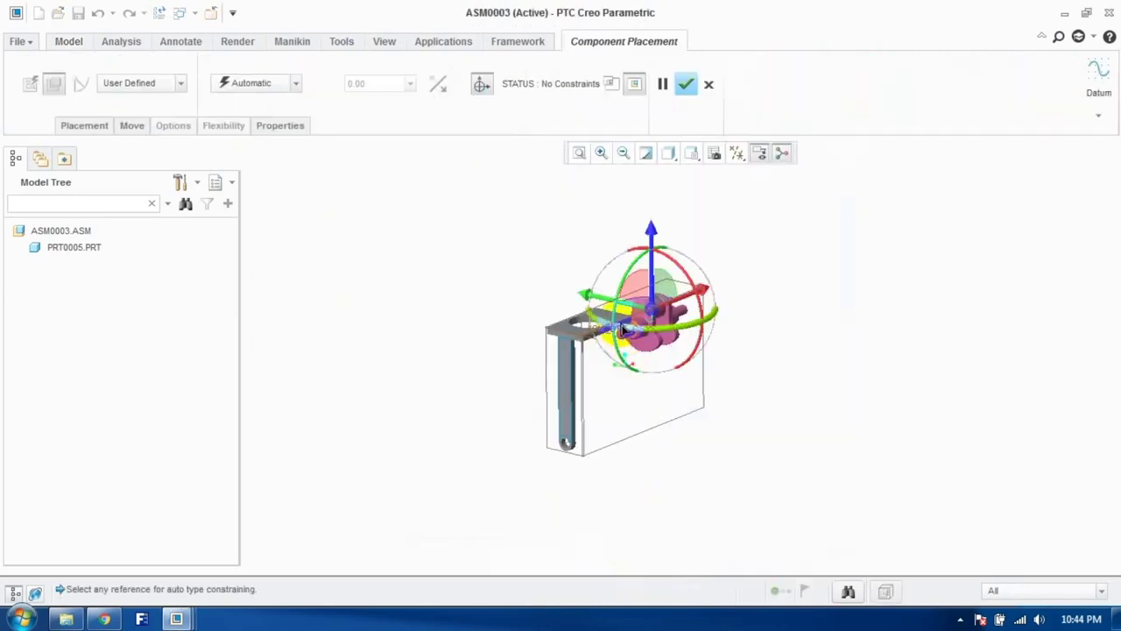
Step: Make the crankshaft's connection a Pin and align its axis with the bracket hole
scroll(647, 360, up, 5)
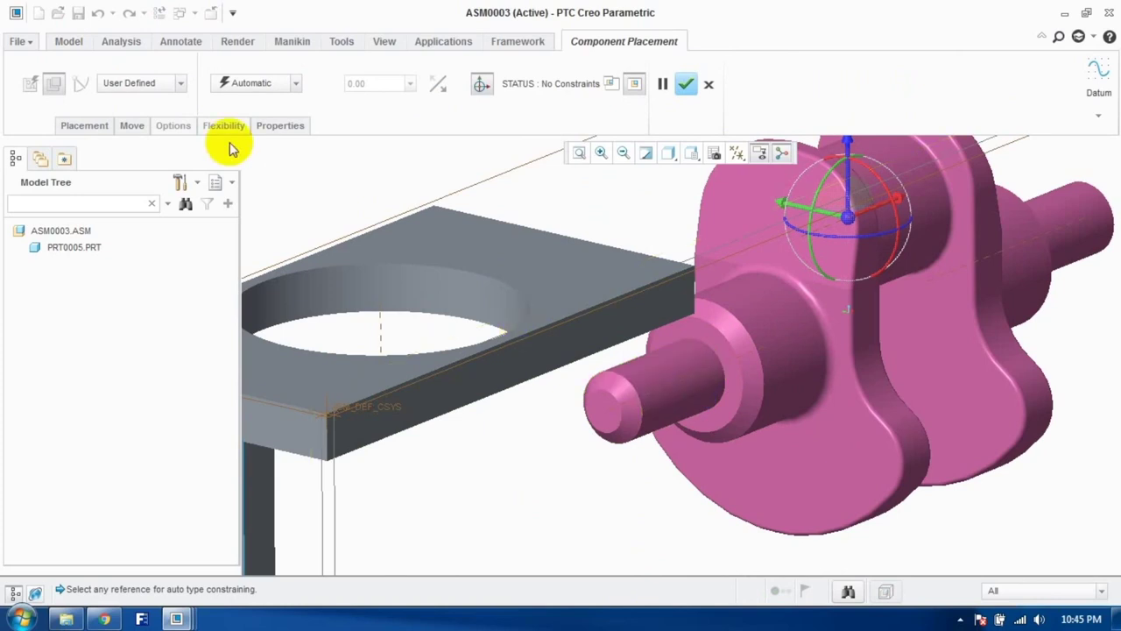
click(179, 85)
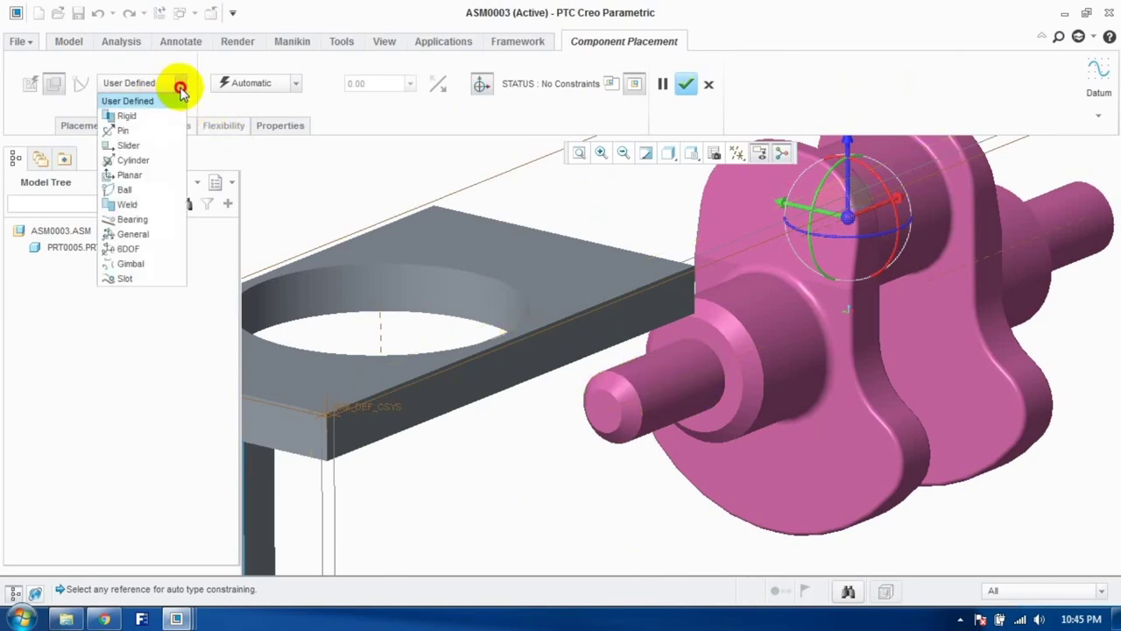
click(149, 130)
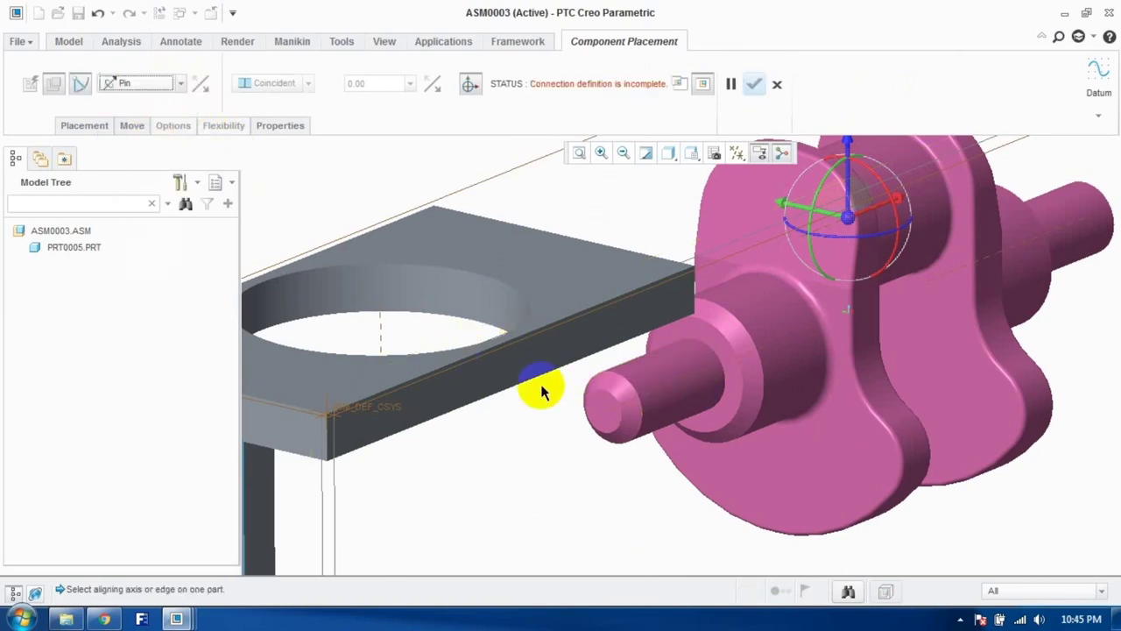
click(663, 397)
key(ctrl+d)
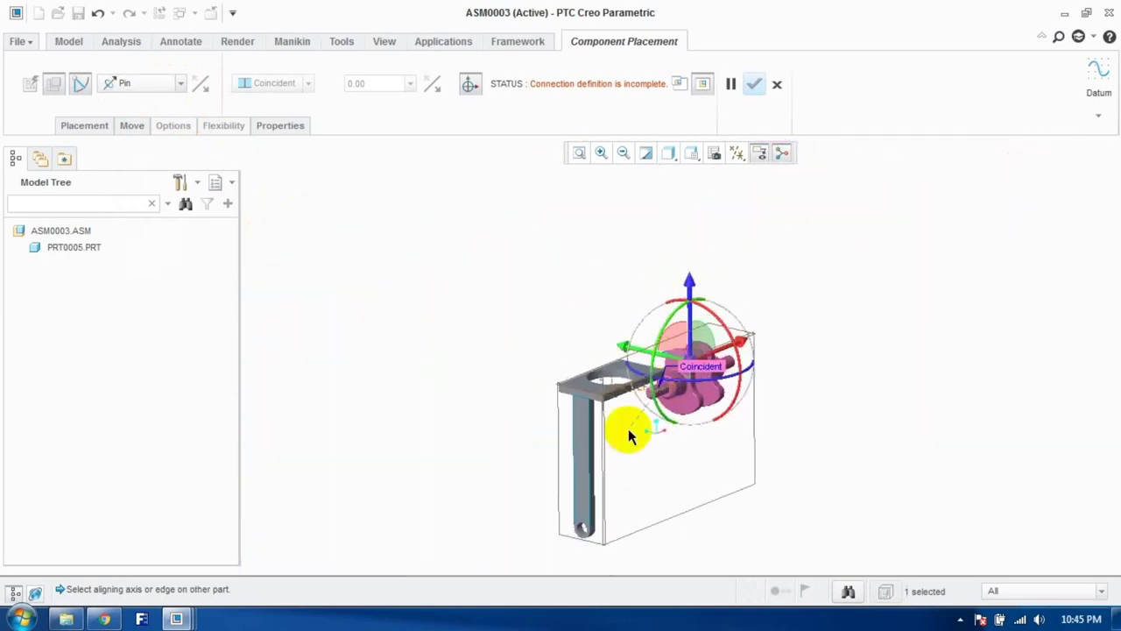
scroll(593, 526, up, 10)
click(562, 554)
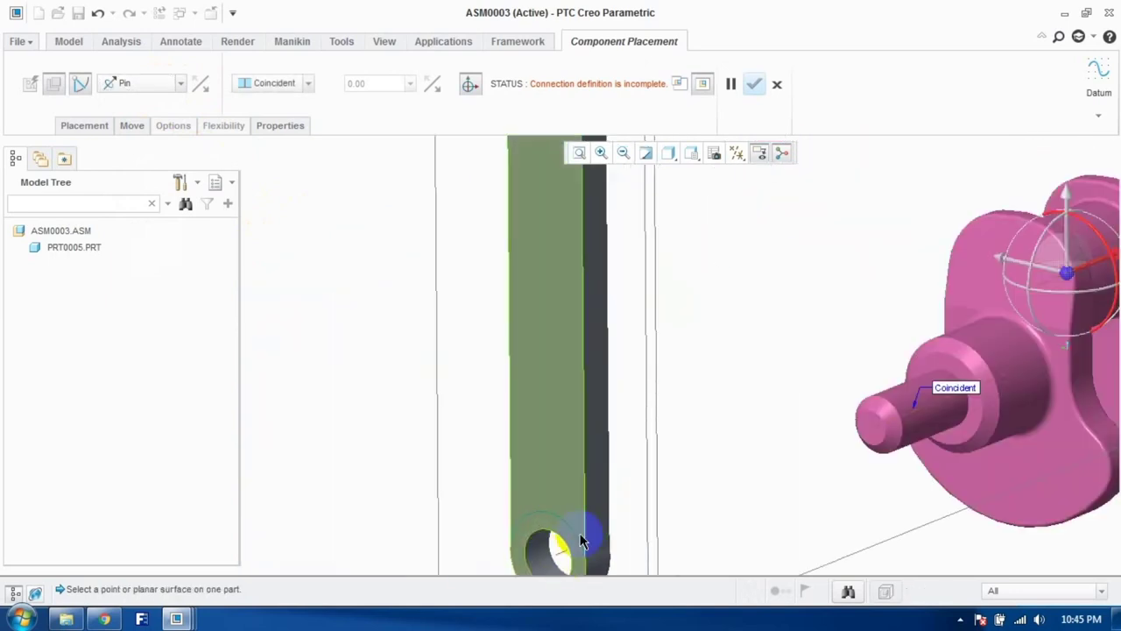
scroll(705, 513, down, 3)
scroll(726, 508, up, 5)
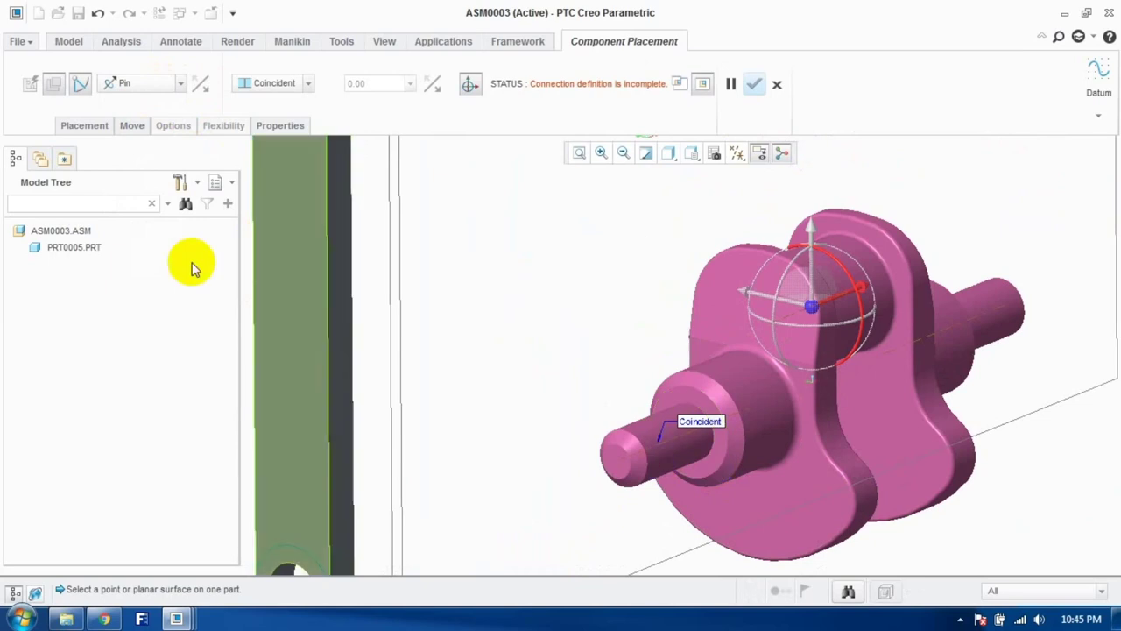
Step: Set the pin's translation faces on the crankshaft and bracket, then accept the placement
click(84, 125)
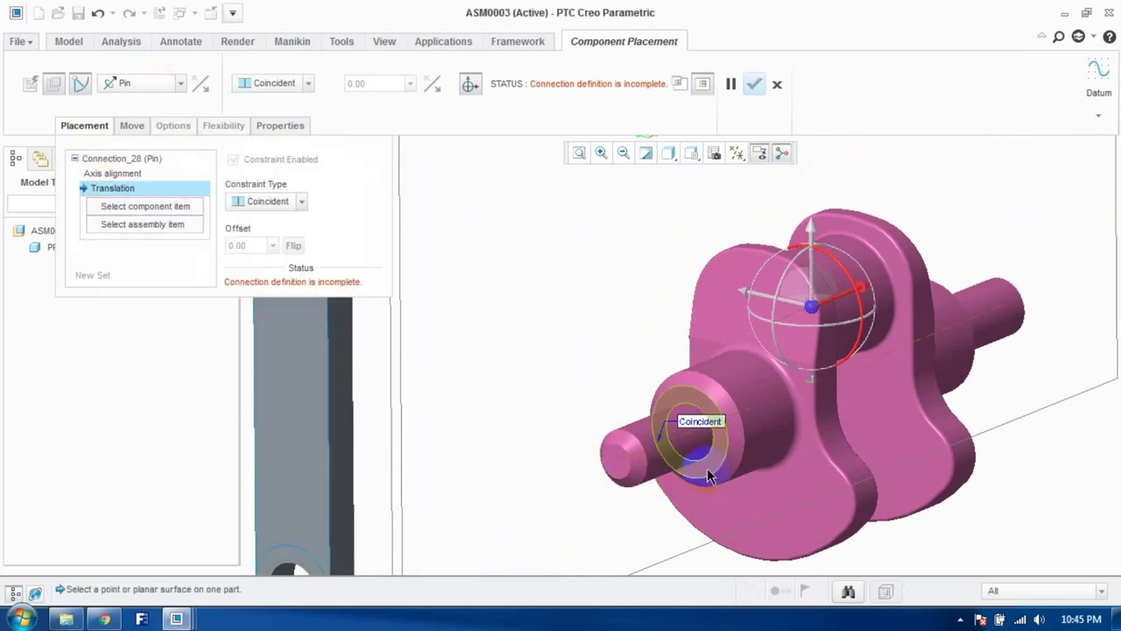
click(710, 476)
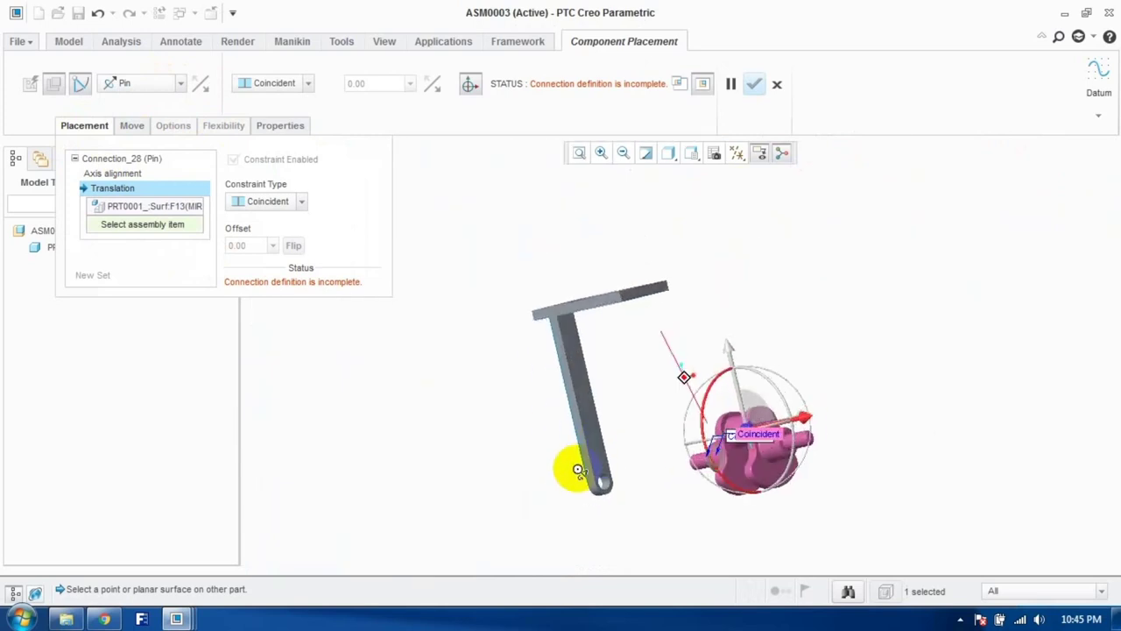
scroll(604, 470, up, 4)
click(618, 461)
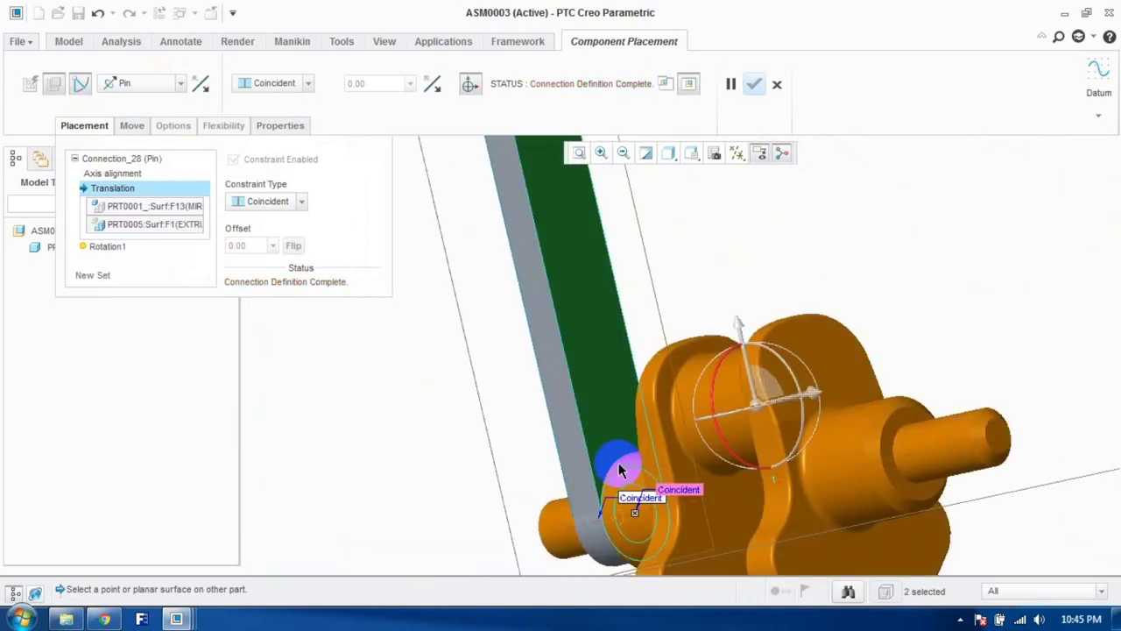
scroll(619, 465, down, 2)
scroll(532, 465, down, 2)
middle_drag(532, 465, 746, 216)
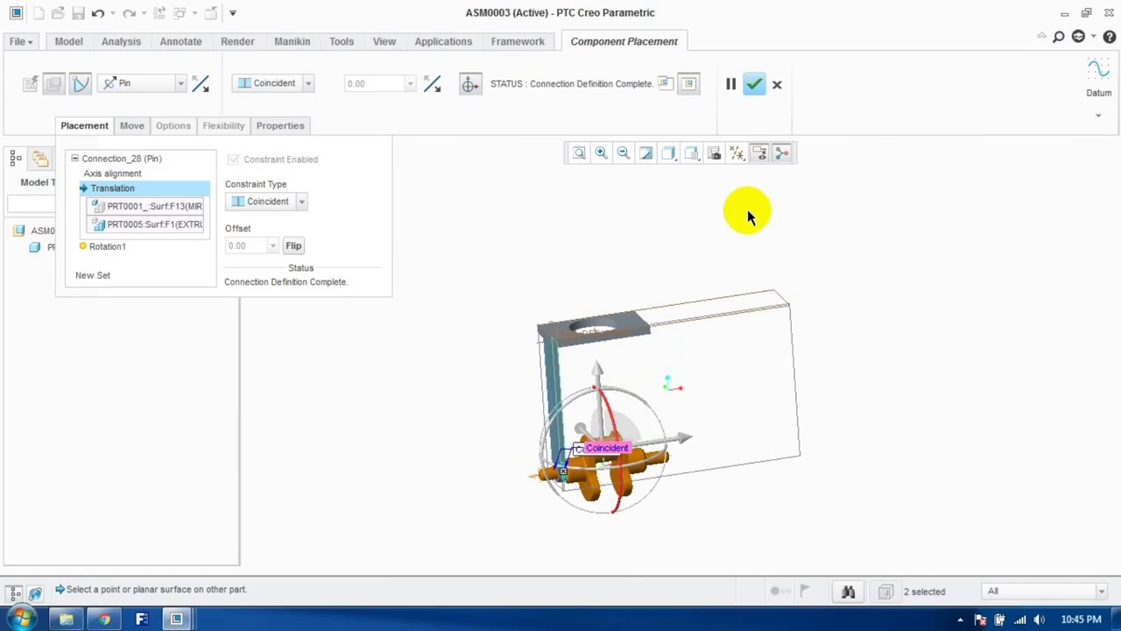
click(754, 88)
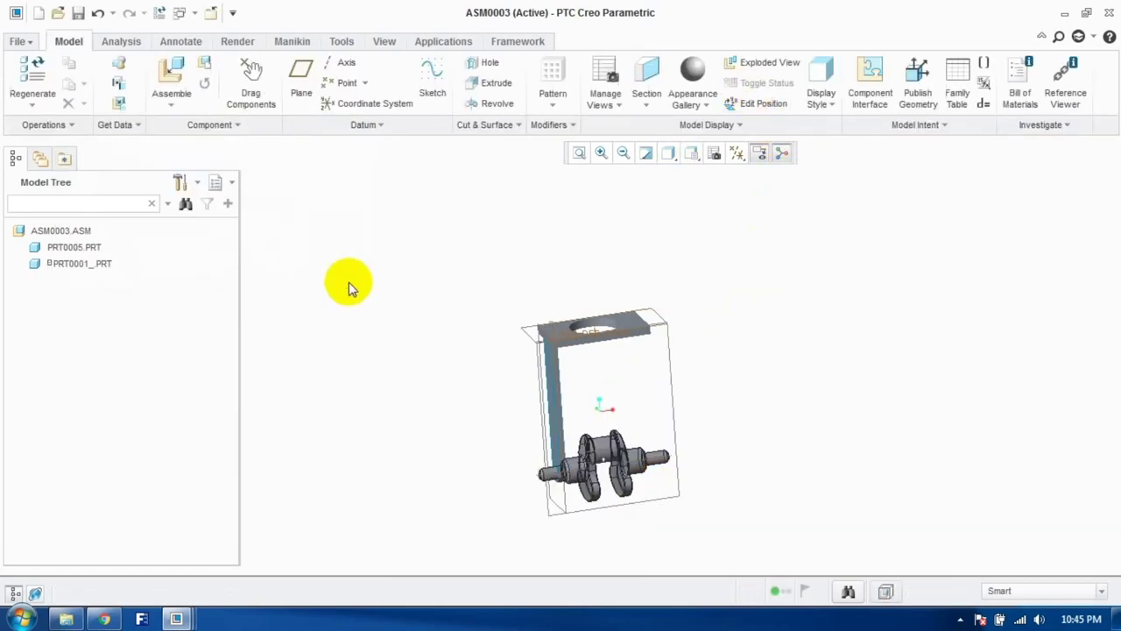
Step: Load the piston part prt0003_.prt into the assembly for placement
click(171, 69)
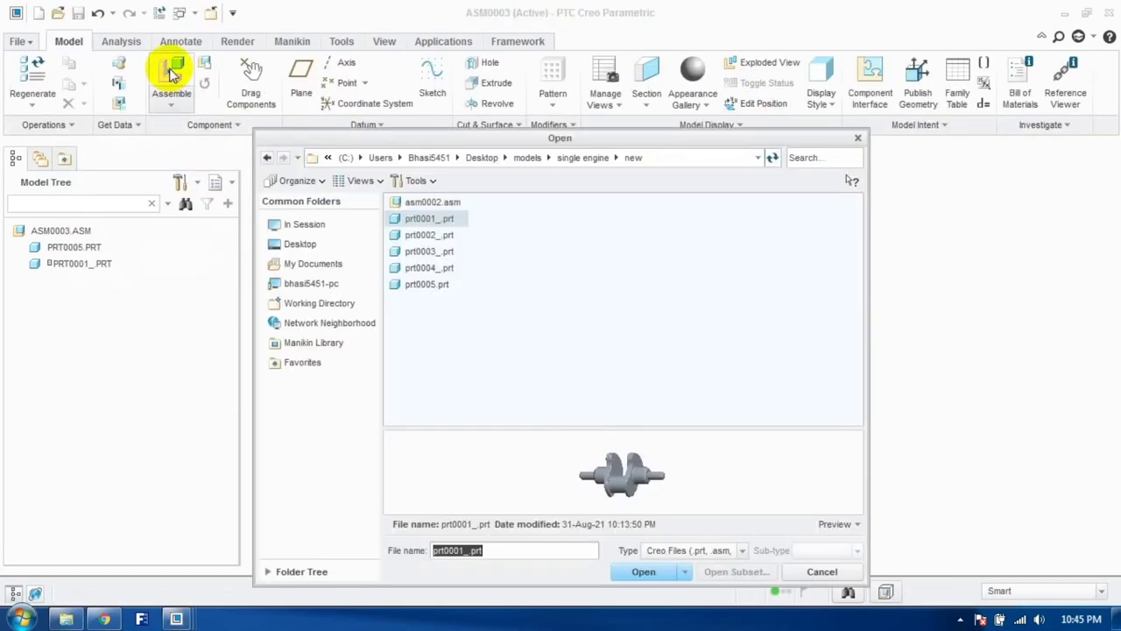
click(427, 253)
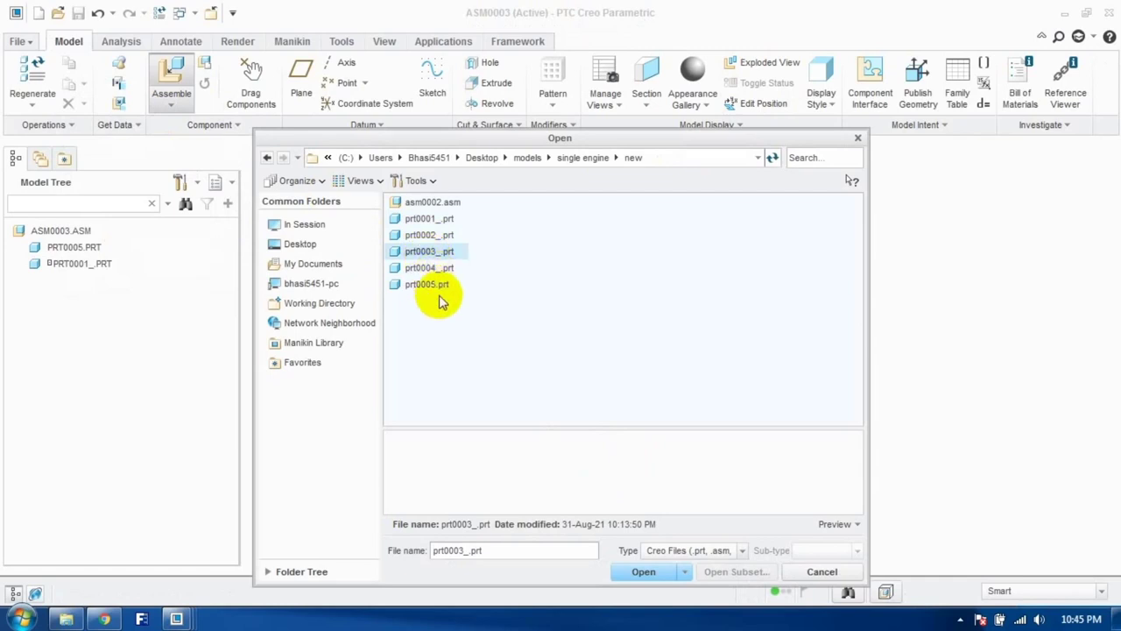
click(643, 571)
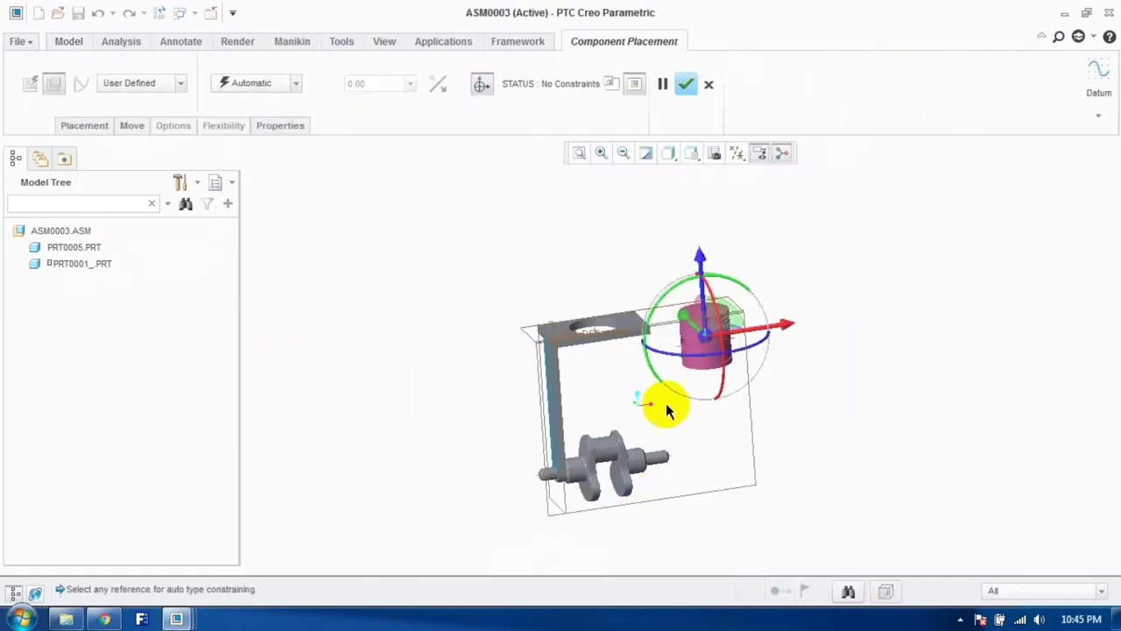
scroll(708, 287, down, 4)
middle_drag(670, 352, 703, 394)
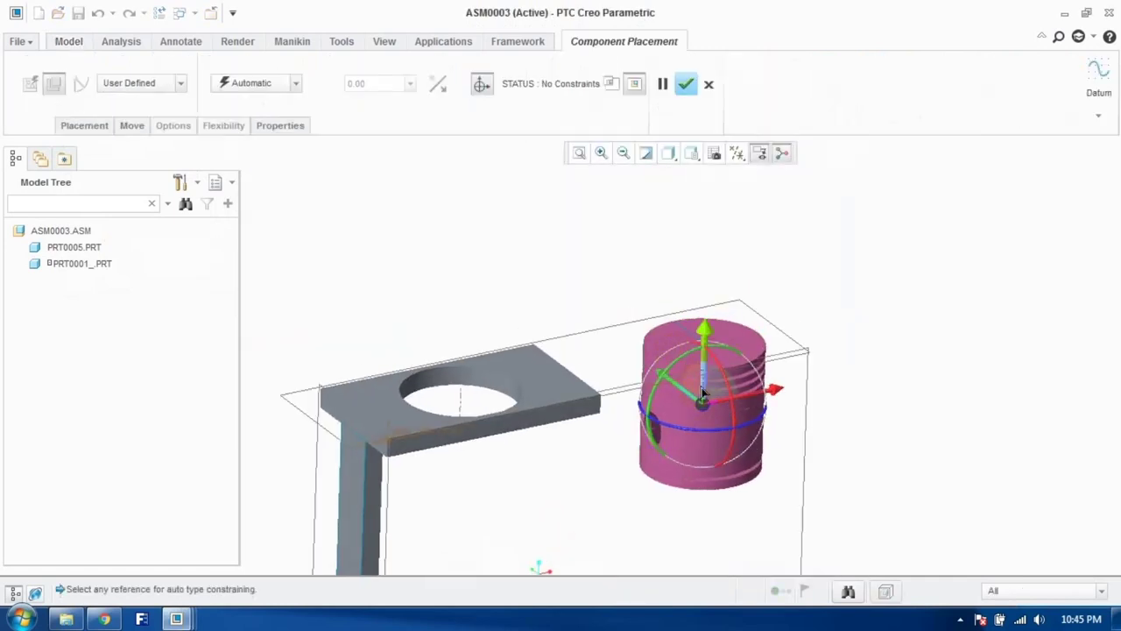
Step: Give the piston a Slider connection aligned with the plate hole and lift it clear
click(182, 88)
click(153, 145)
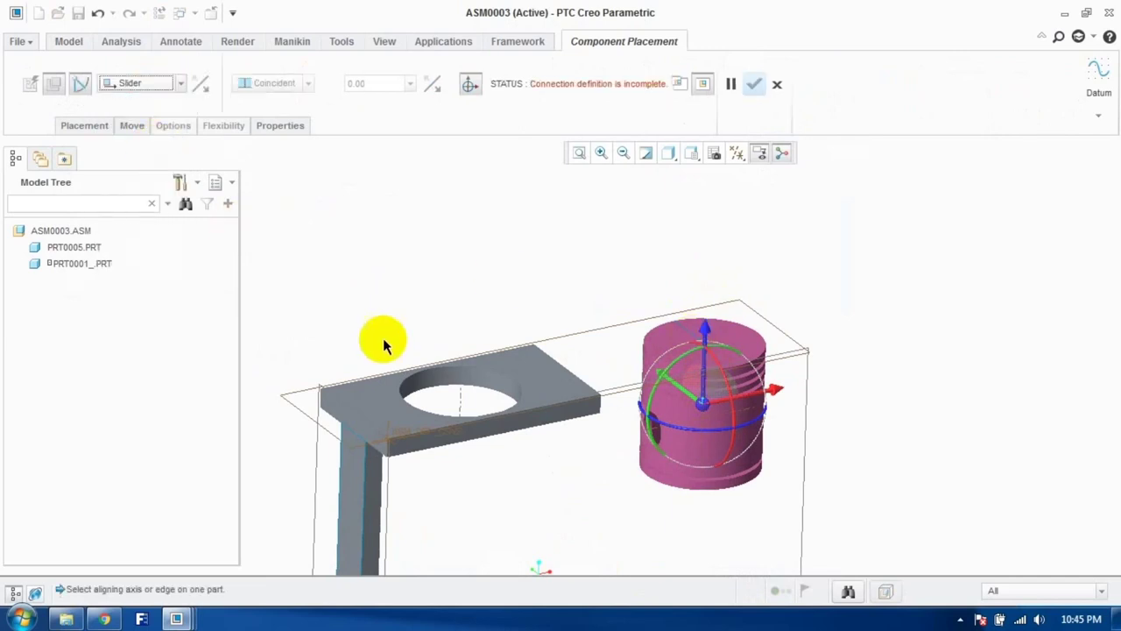
click(453, 378)
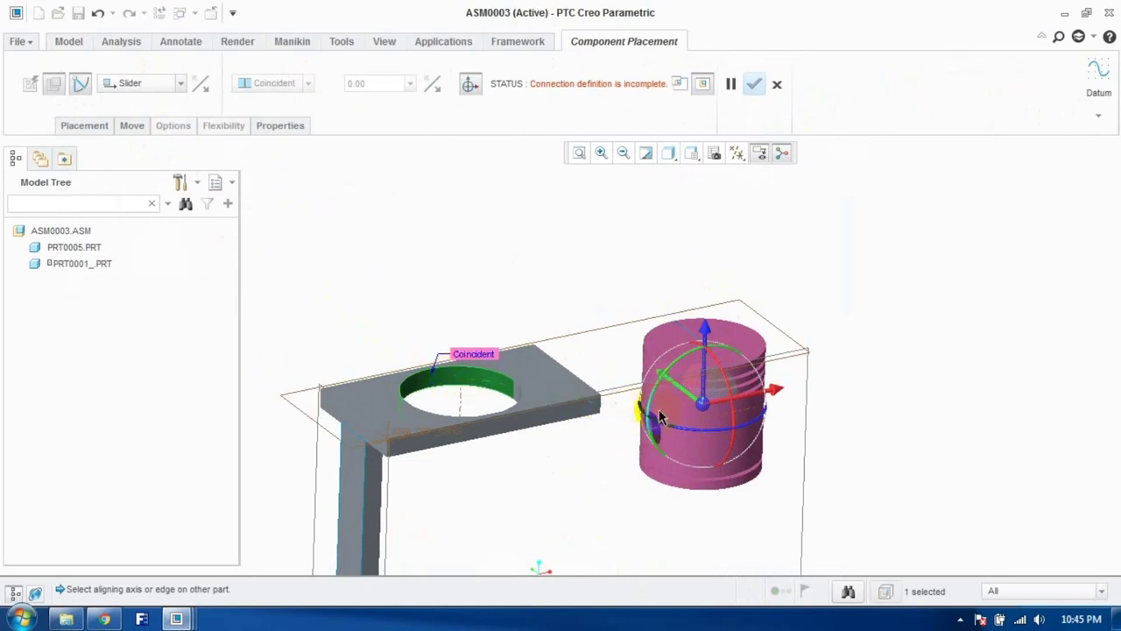
click(689, 424)
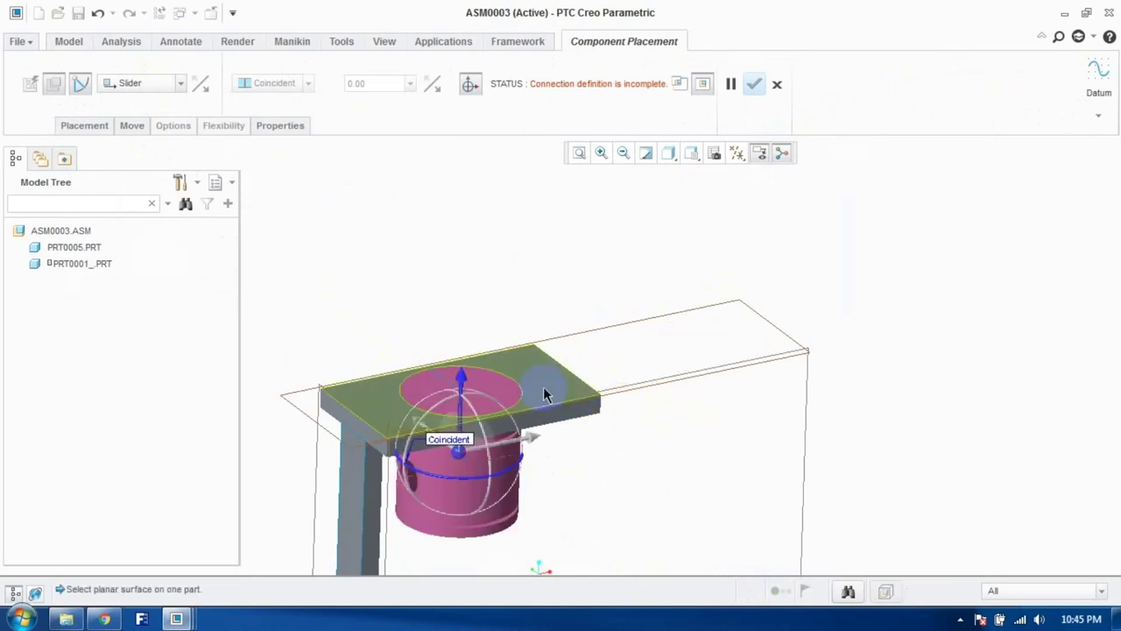
drag(464, 378, 450, 169)
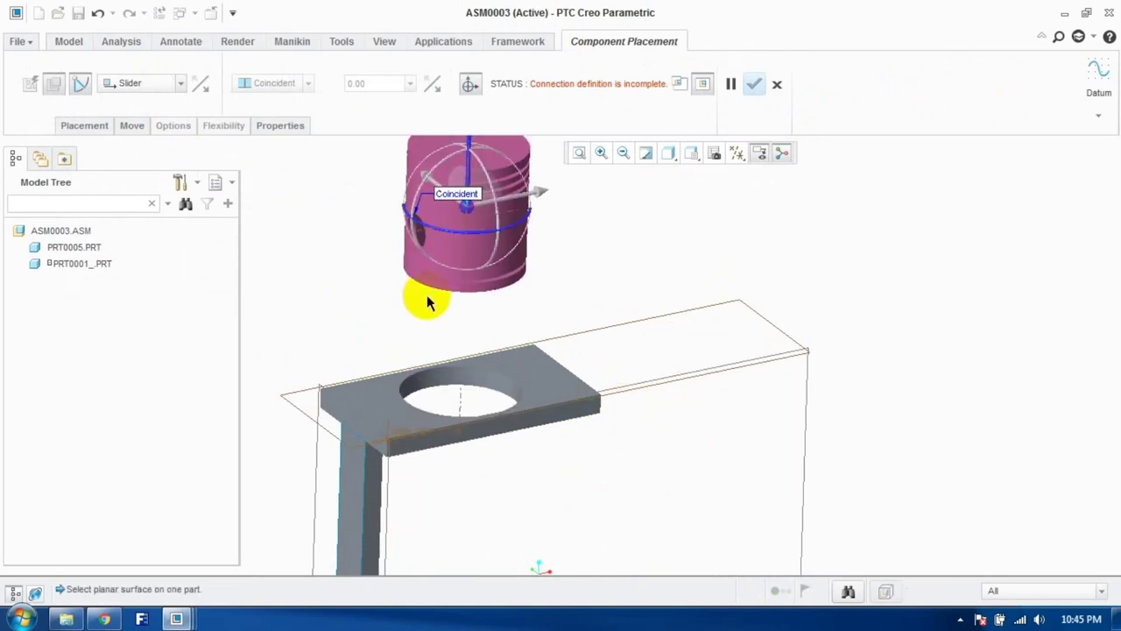
scroll(430, 301, down, 2)
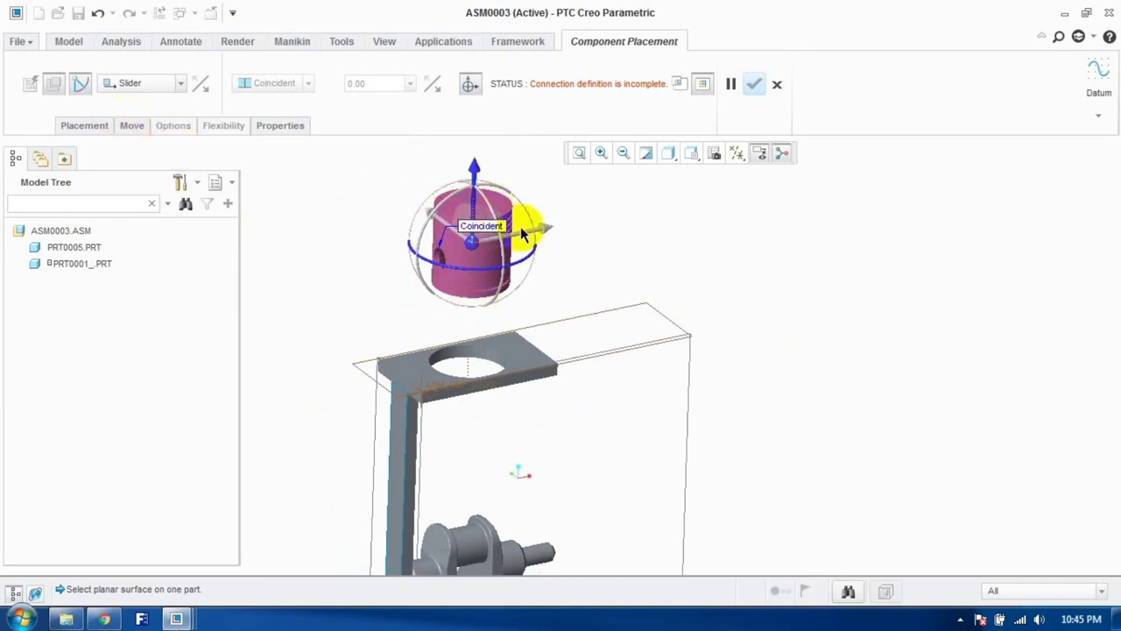
Step: Set the slider's rotation references on the bracket and piston, slide it into position and confirm
click(104, 125)
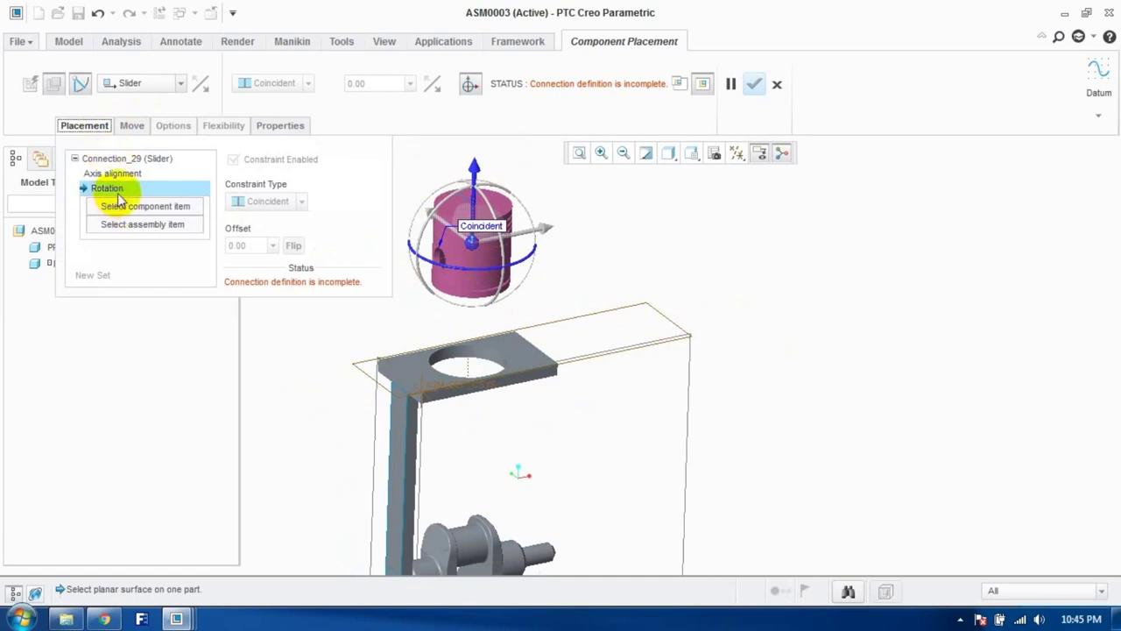
drag(457, 270, 502, 283)
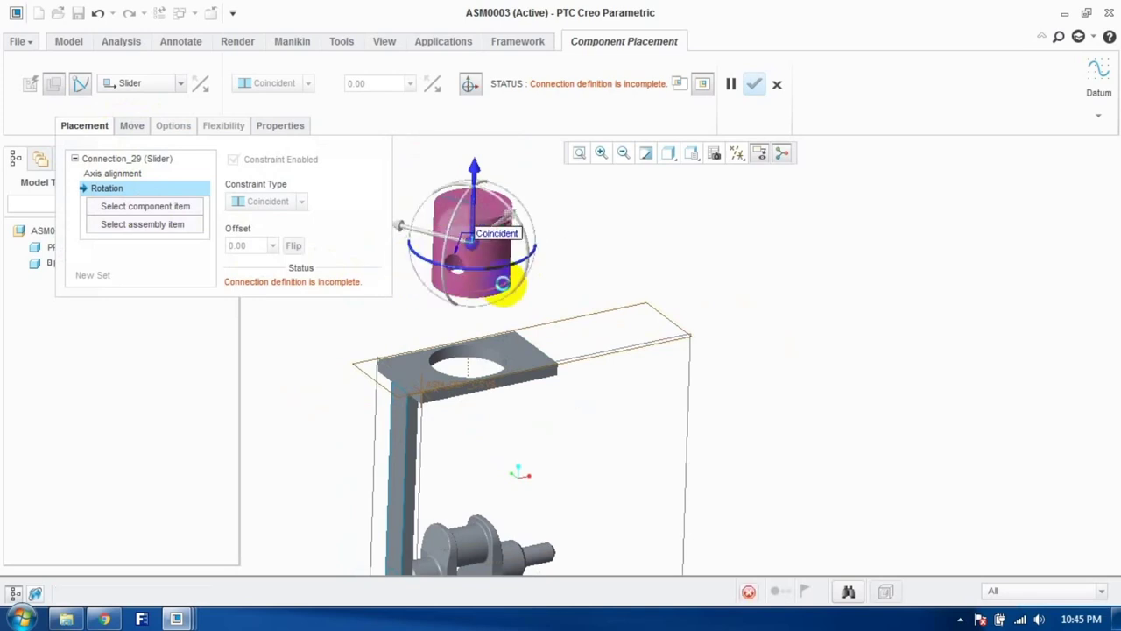
scroll(446, 264, up, 5)
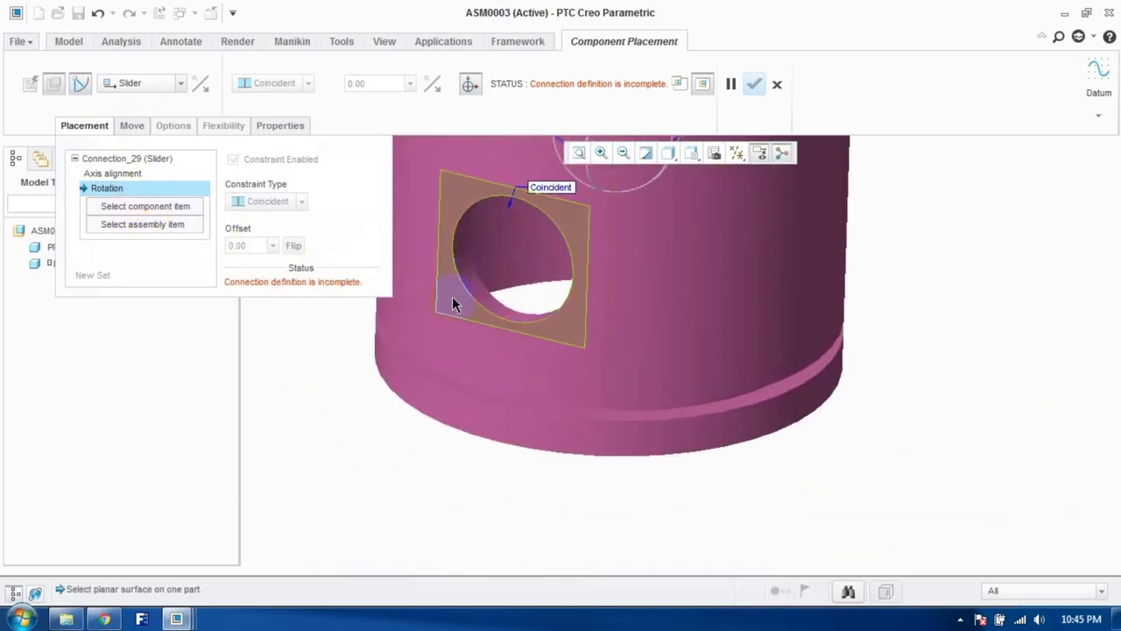
click(452, 295)
scroll(456, 295, down, 5)
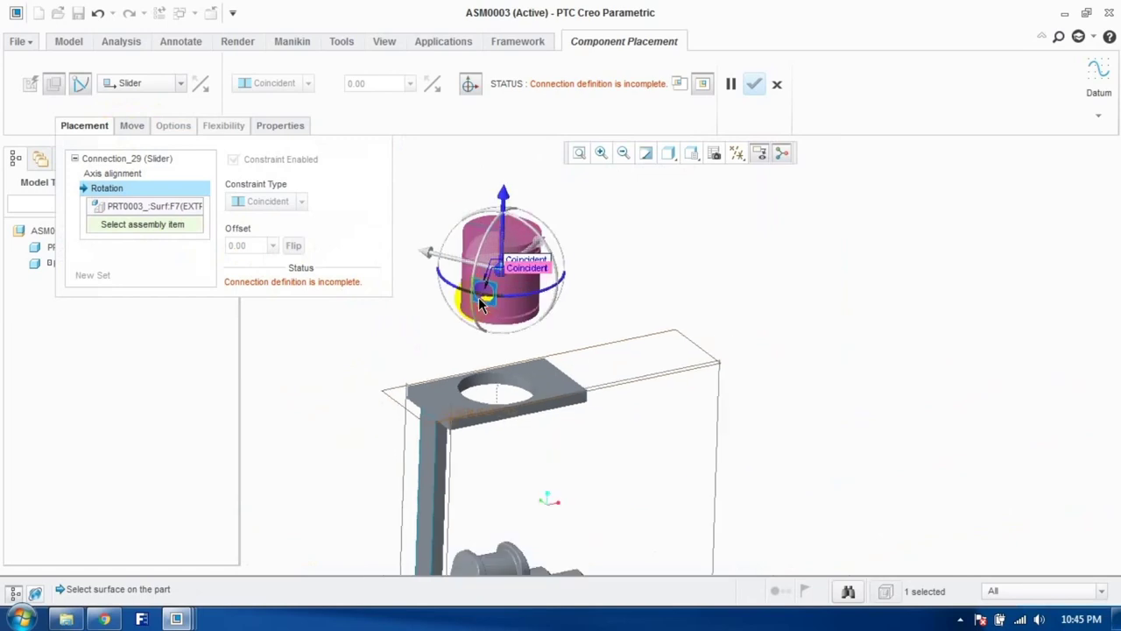
scroll(435, 413, up, 5)
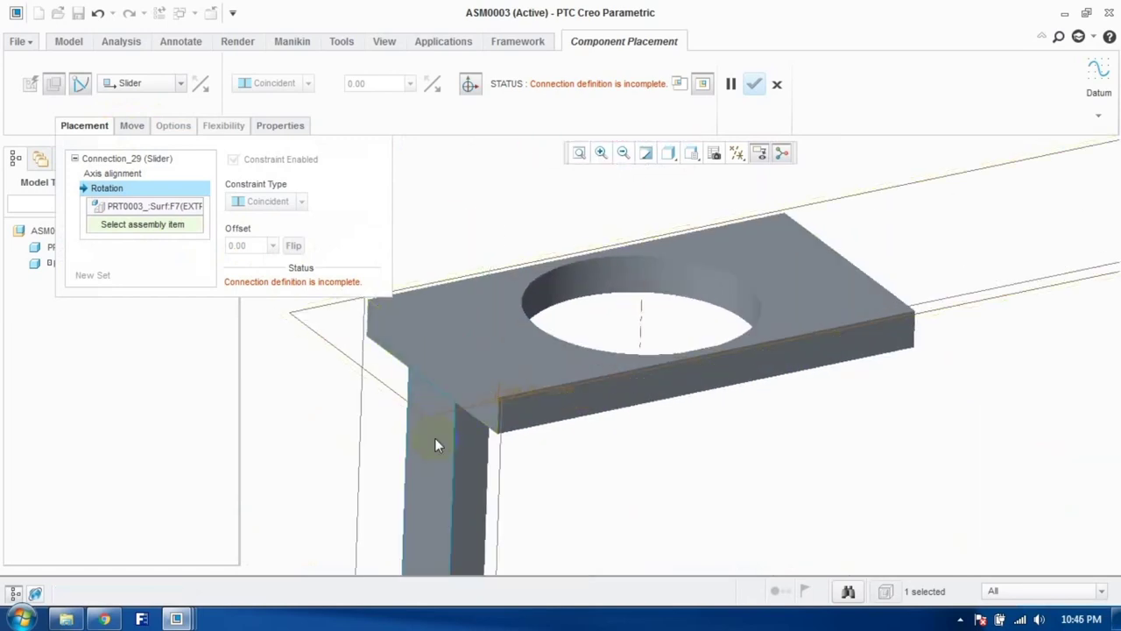
click(434, 444)
scroll(455, 420, down, 5)
drag(538, 200, 550, 173)
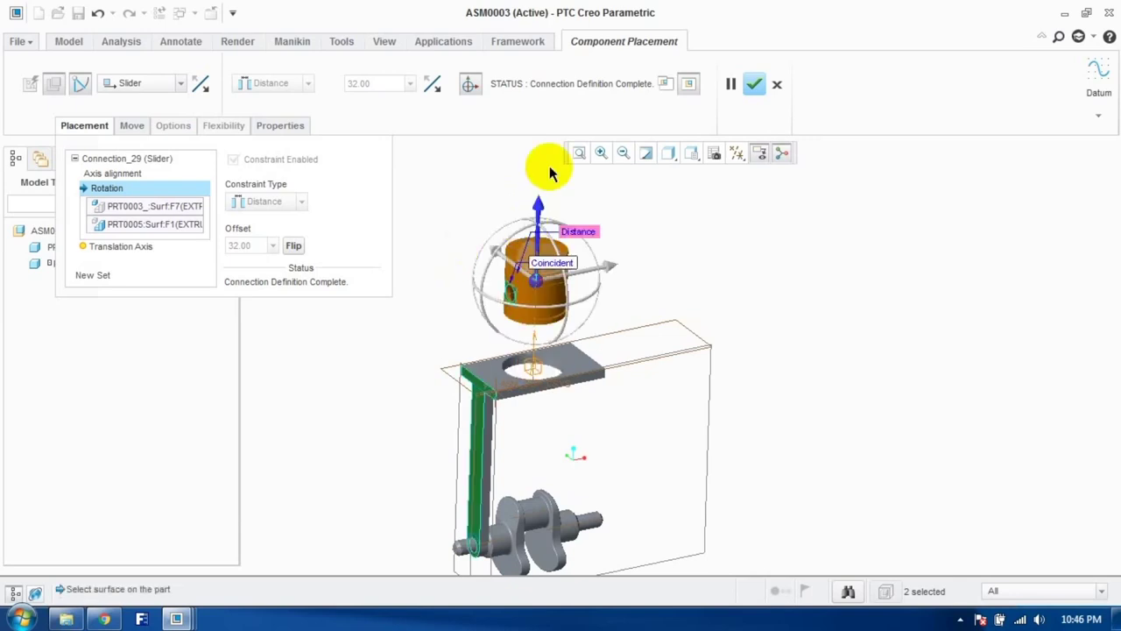
click(755, 86)
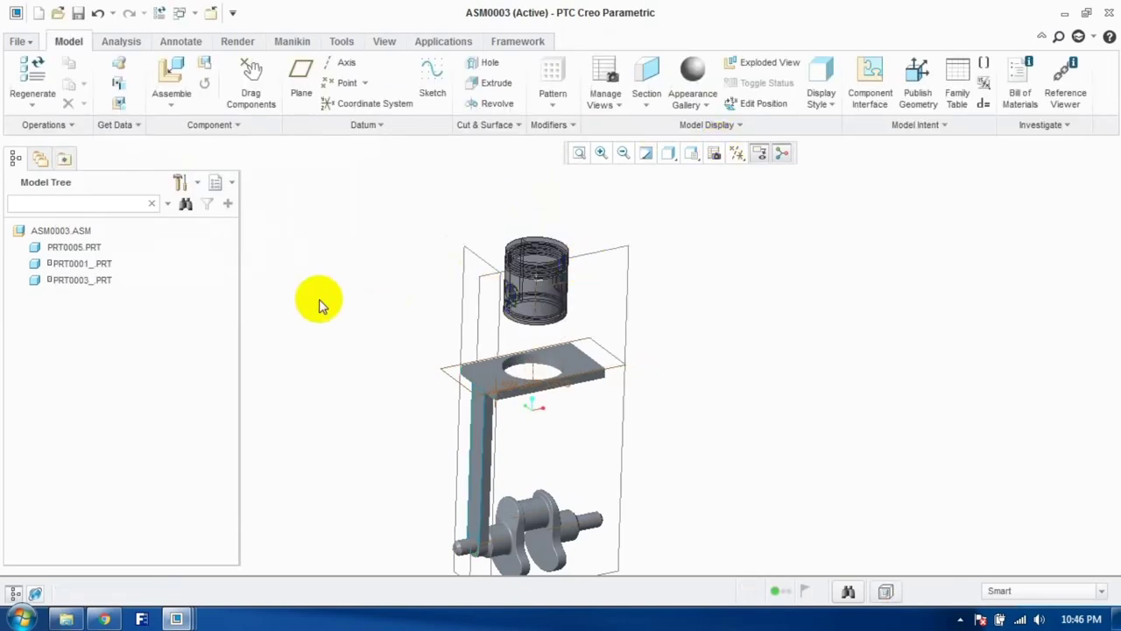
Step: Load the pin part prt0004_.prt into the assembly
scroll(323, 321, down, 2)
scroll(324, 326, up, 4)
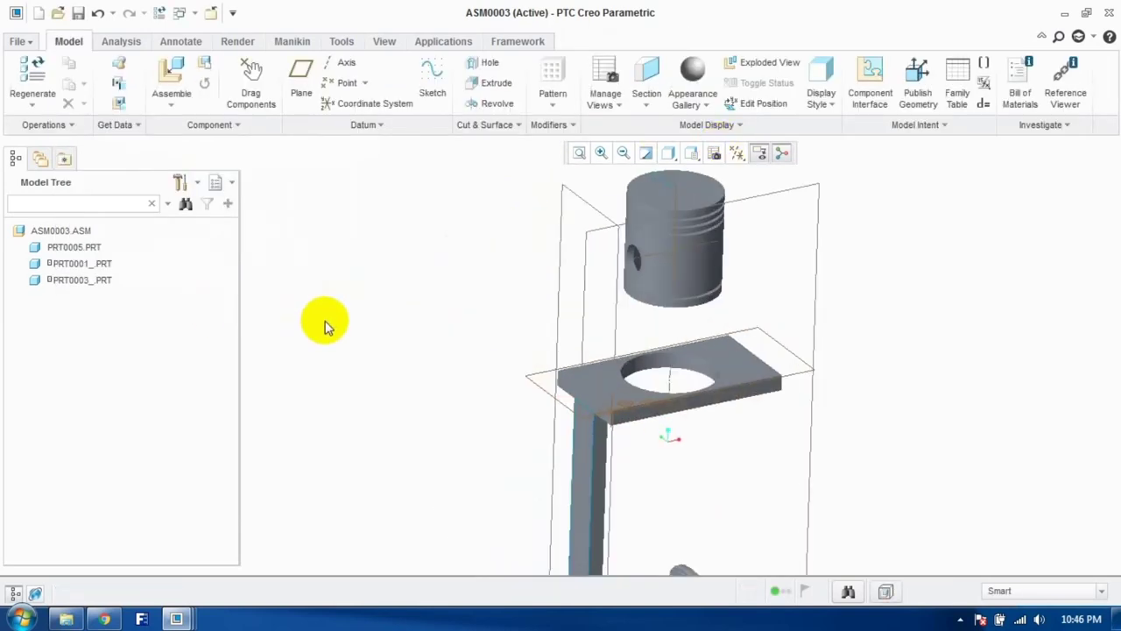
scroll(324, 326, down, 2)
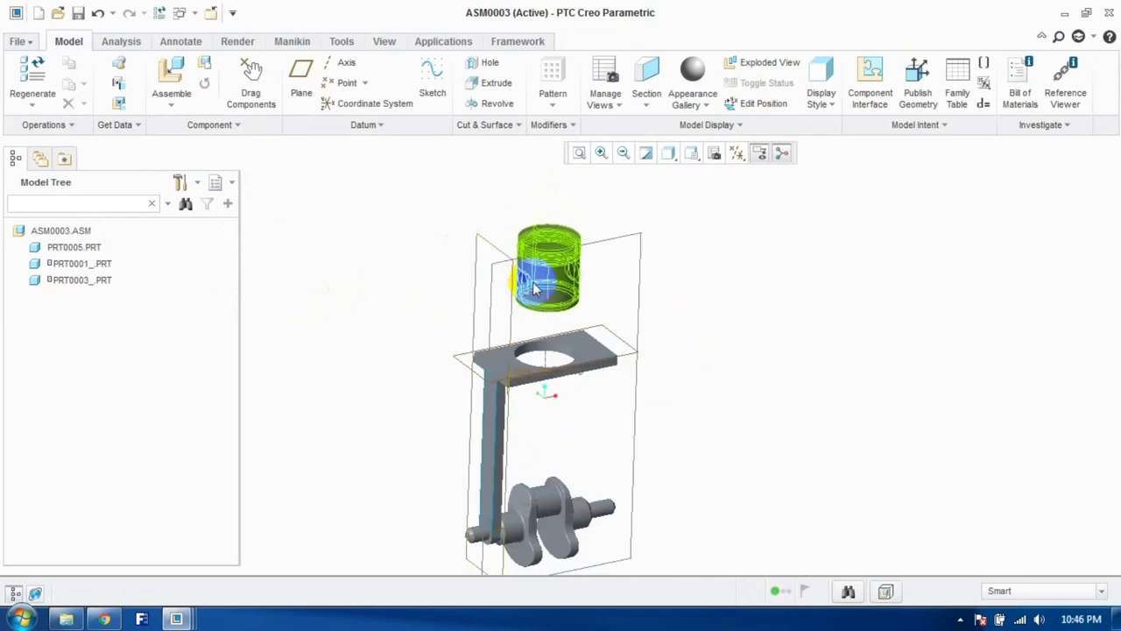
click(175, 77)
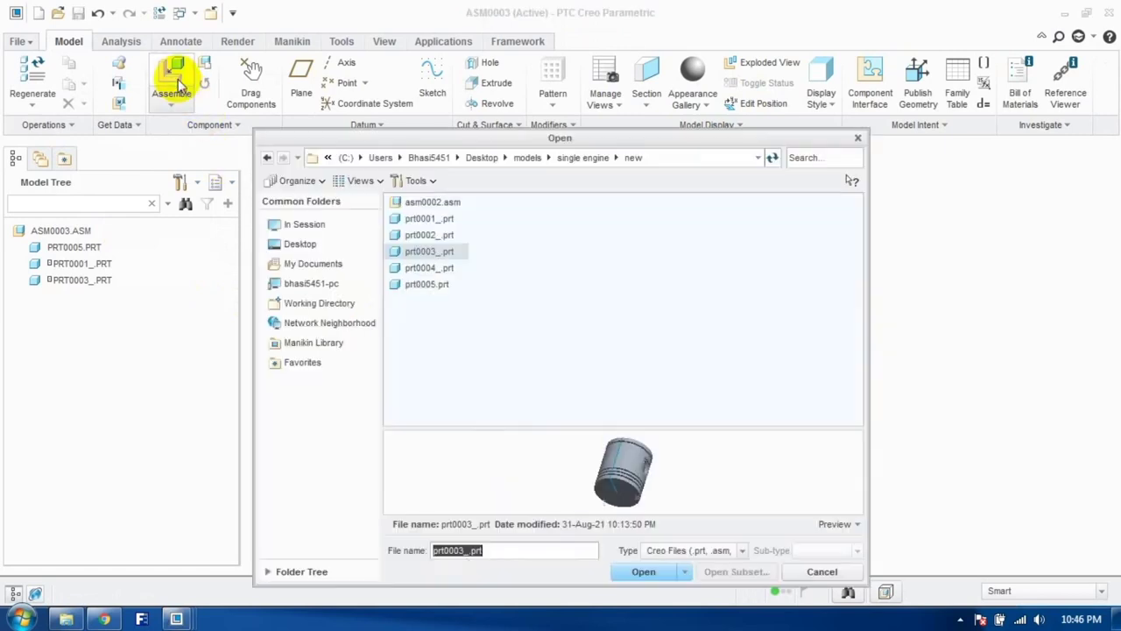
click(423, 268)
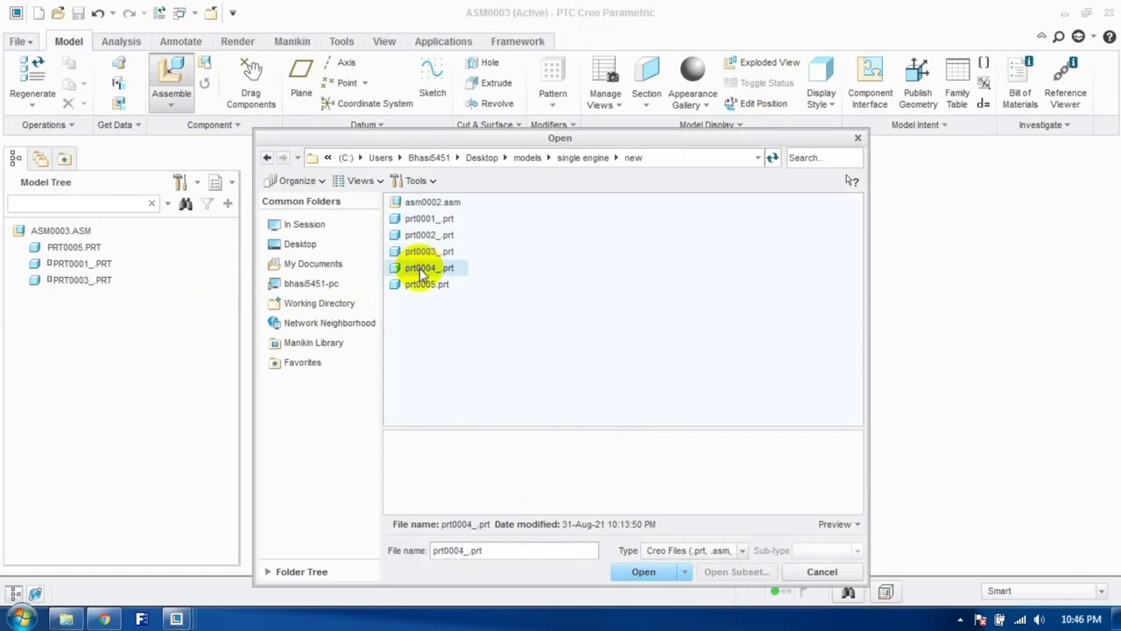
click(638, 569)
Step: Constrain the pin's surface Coincident with the piston hole reference
scroll(648, 228, up, 5)
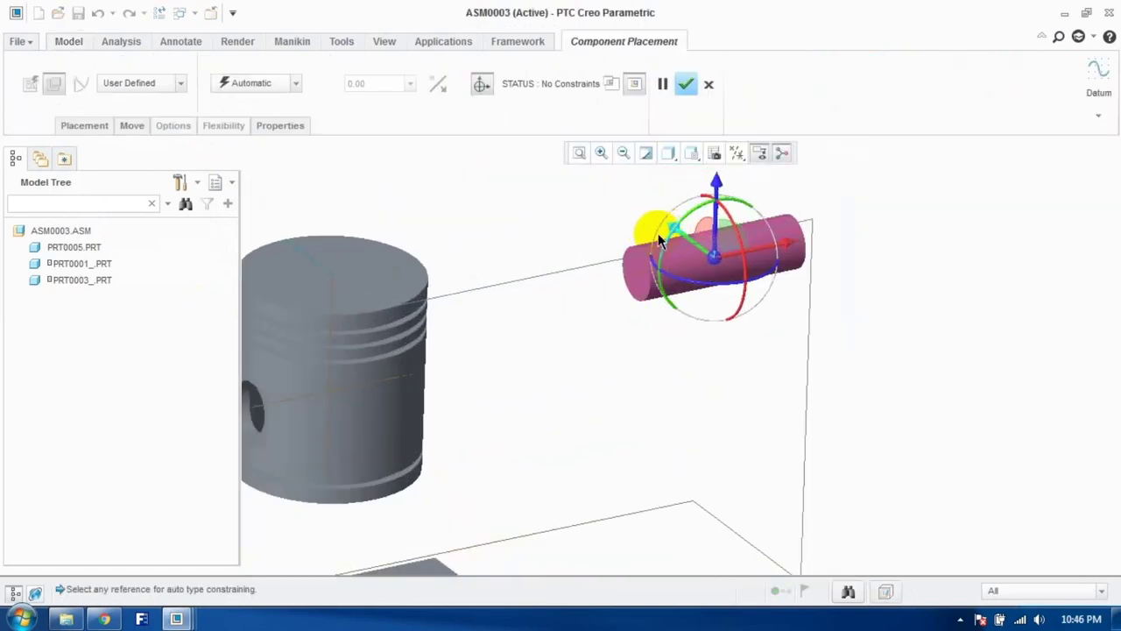
click(664, 279)
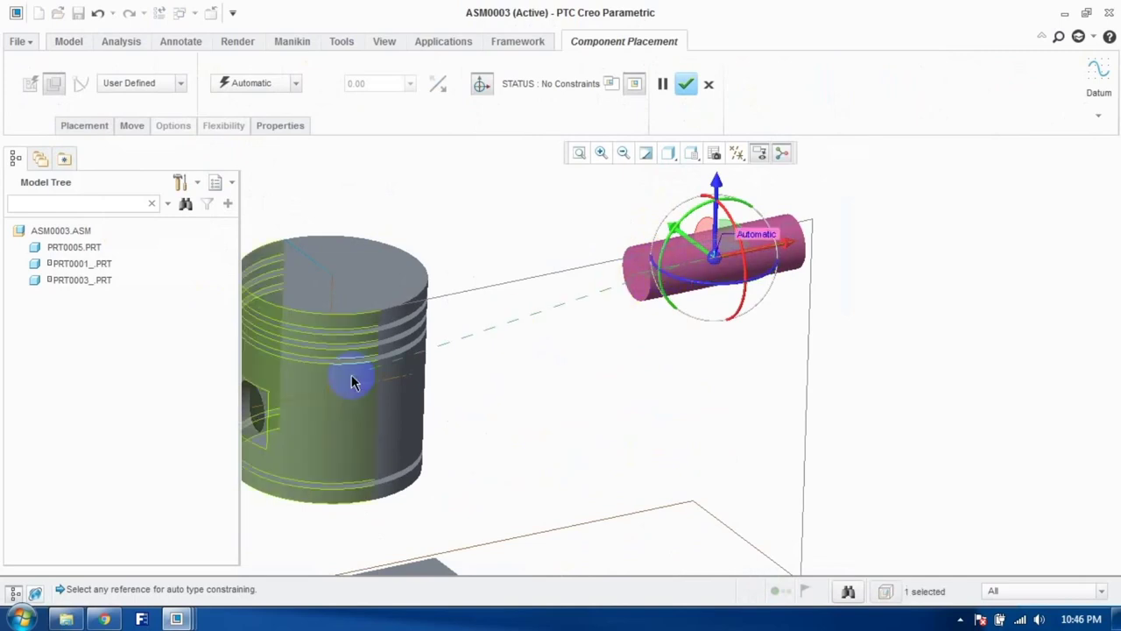
click(314, 401)
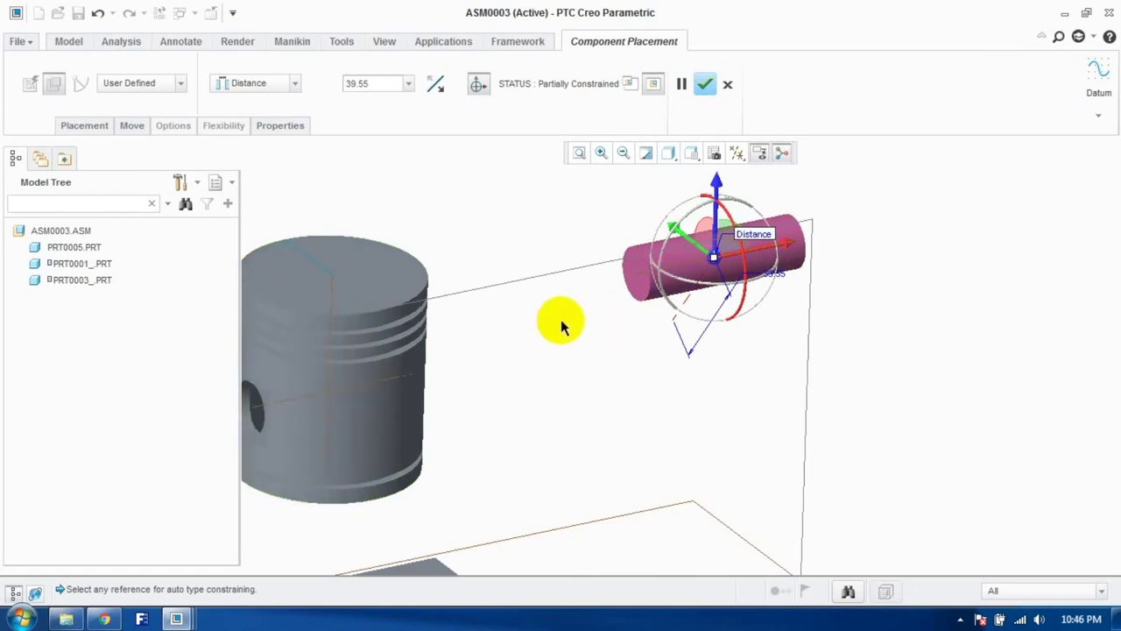
click(293, 81)
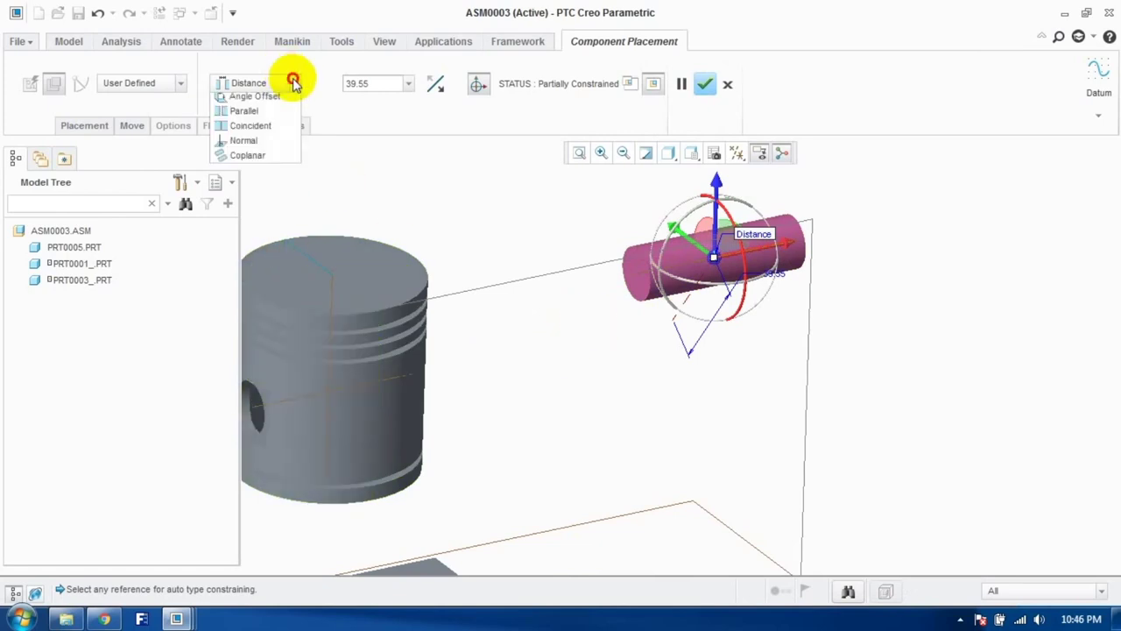
click(269, 144)
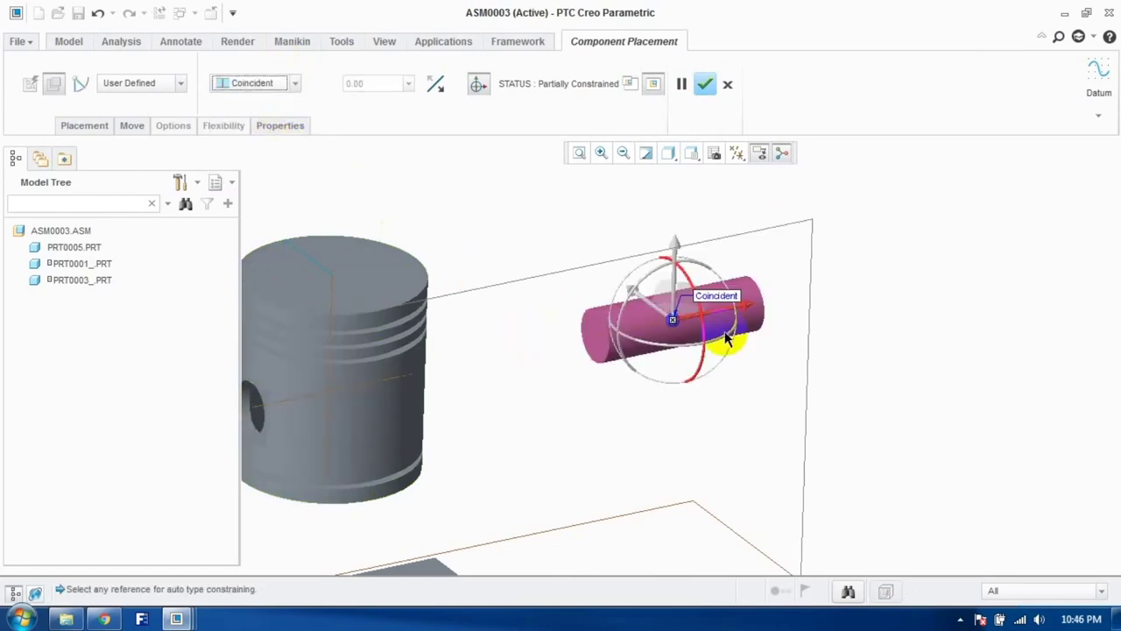
scroll(616, 332, down, 2)
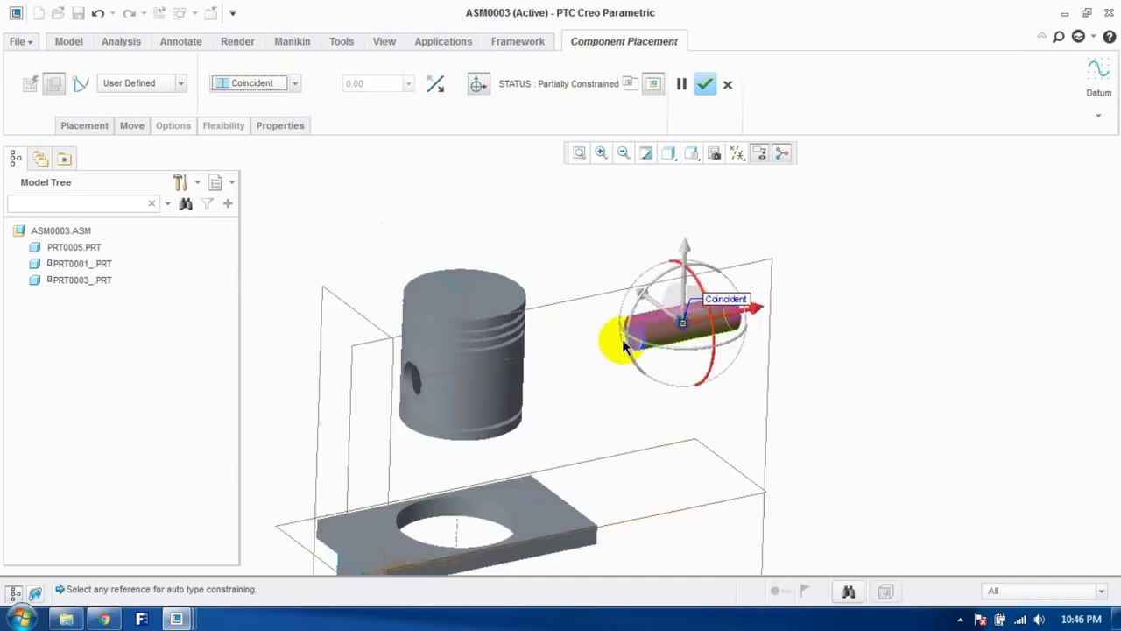
scroll(622, 346, up, 4)
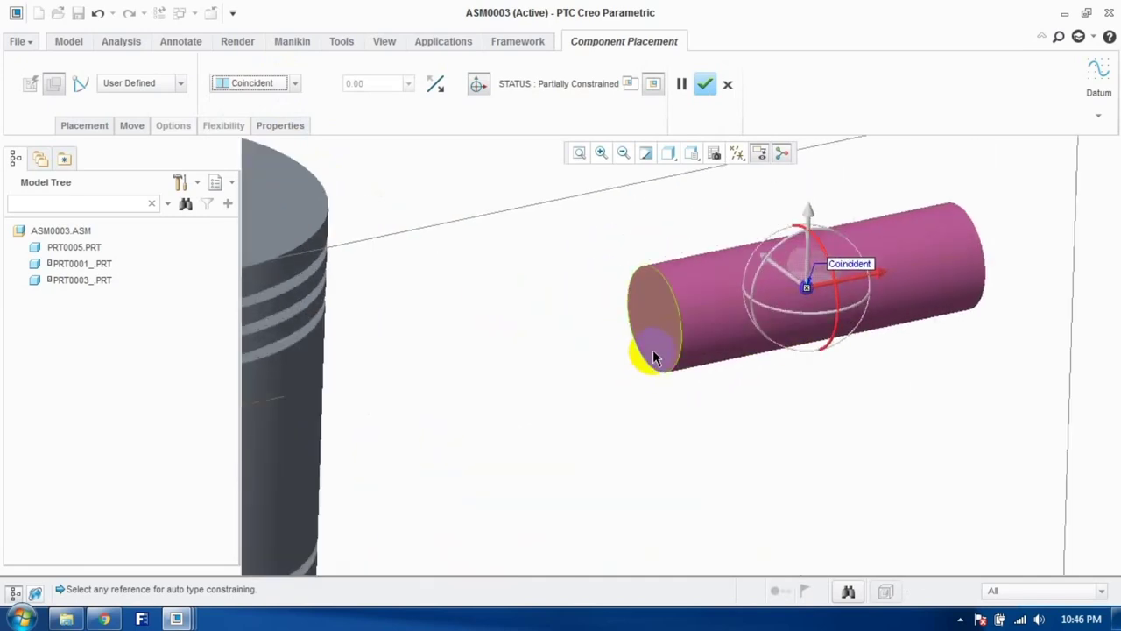
Step: Make the pin's end face Coincident with the face around the piston hole and confirm
click(653, 345)
scroll(652, 346, down, 2)
scroll(526, 367, up, 5)
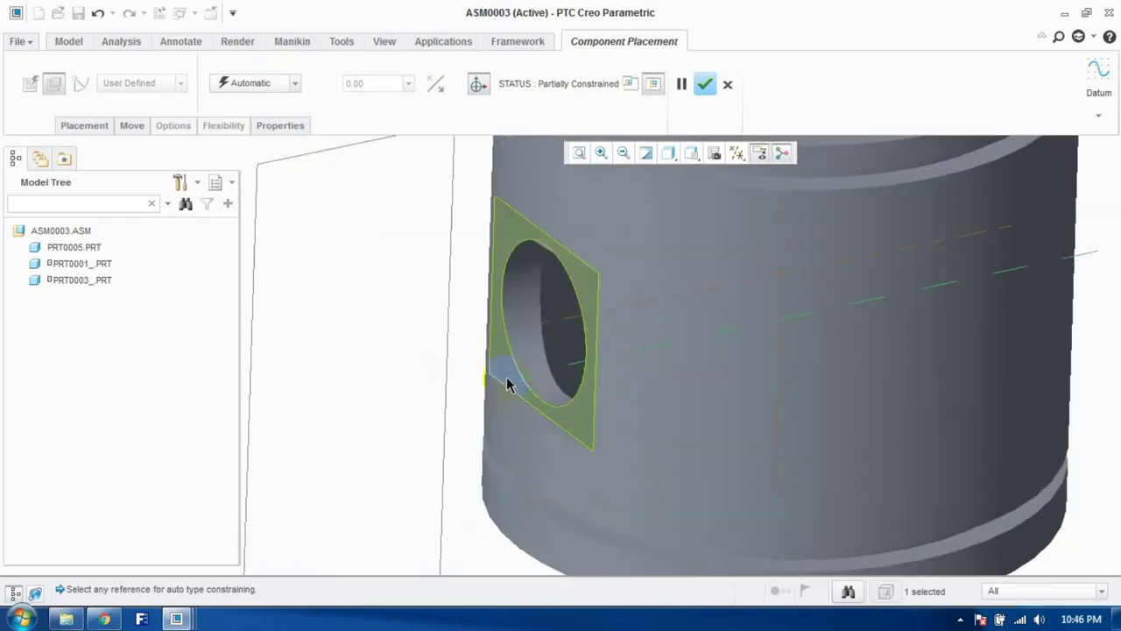
click(505, 381)
scroll(504, 375, down, 5)
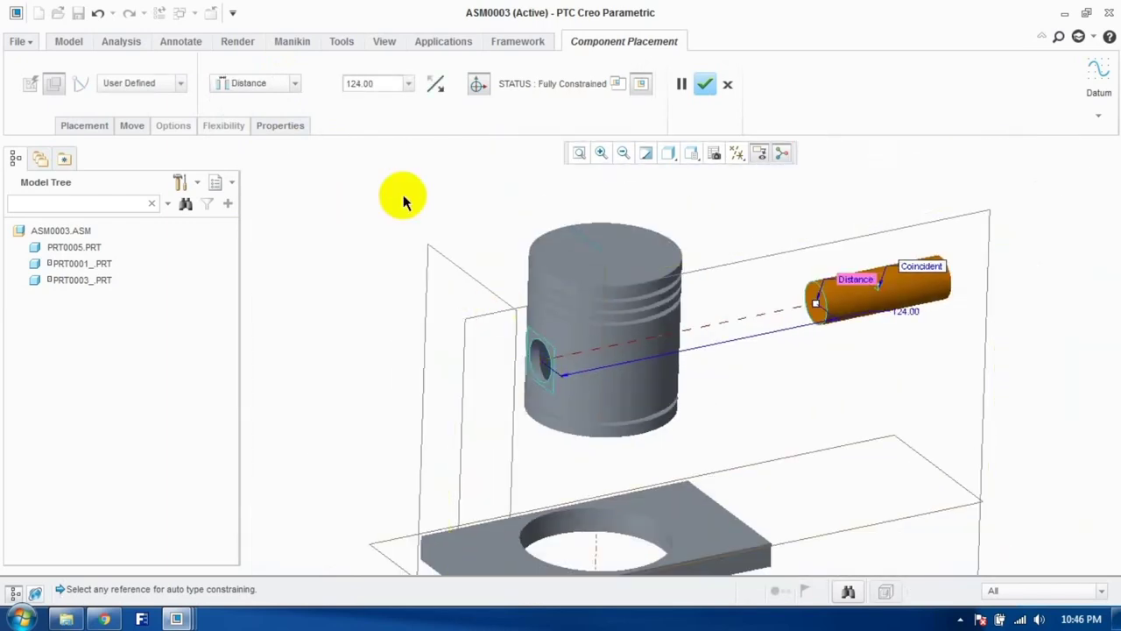
click(294, 84)
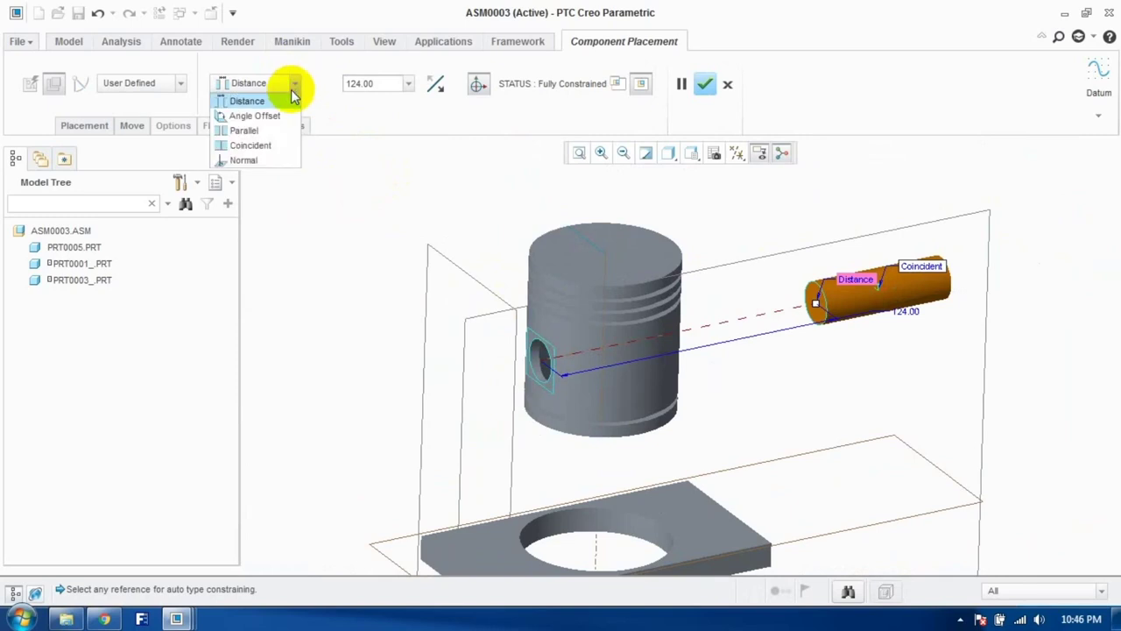
click(271, 147)
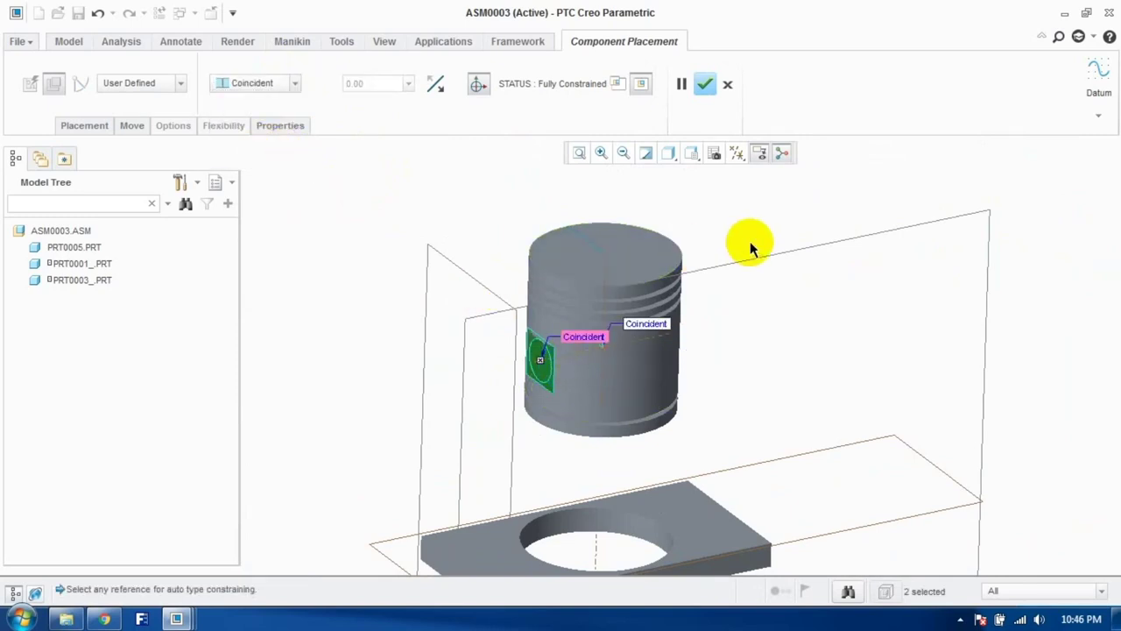
click(705, 84)
scroll(707, 198, down, 3)
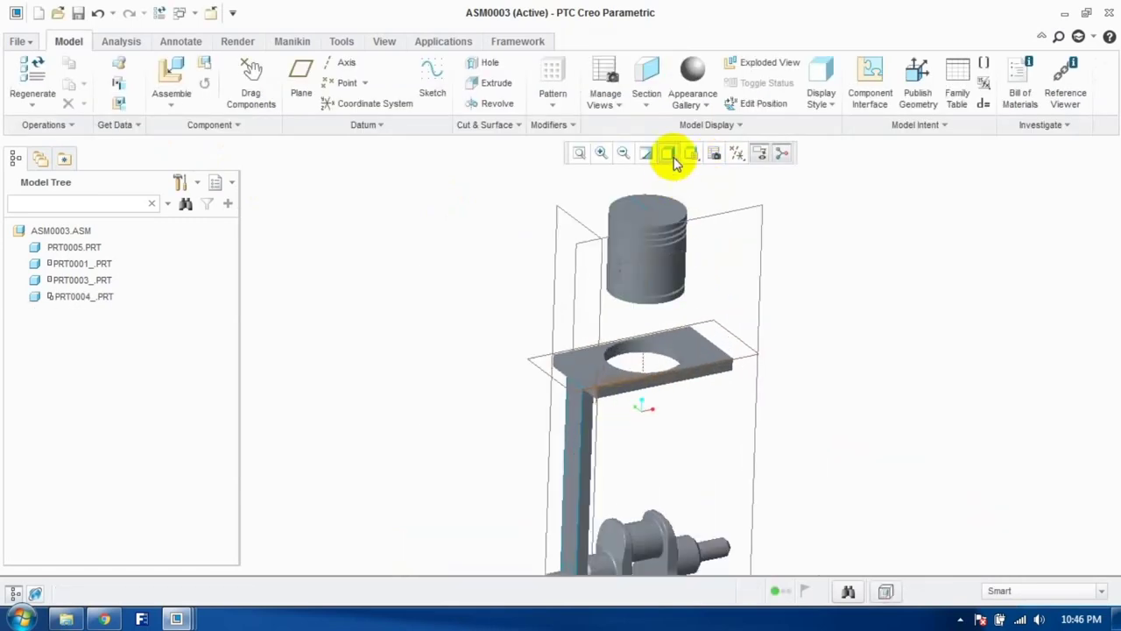
Step: Bring the connecting rod part prt0002_.prt in for placement
click(173, 77)
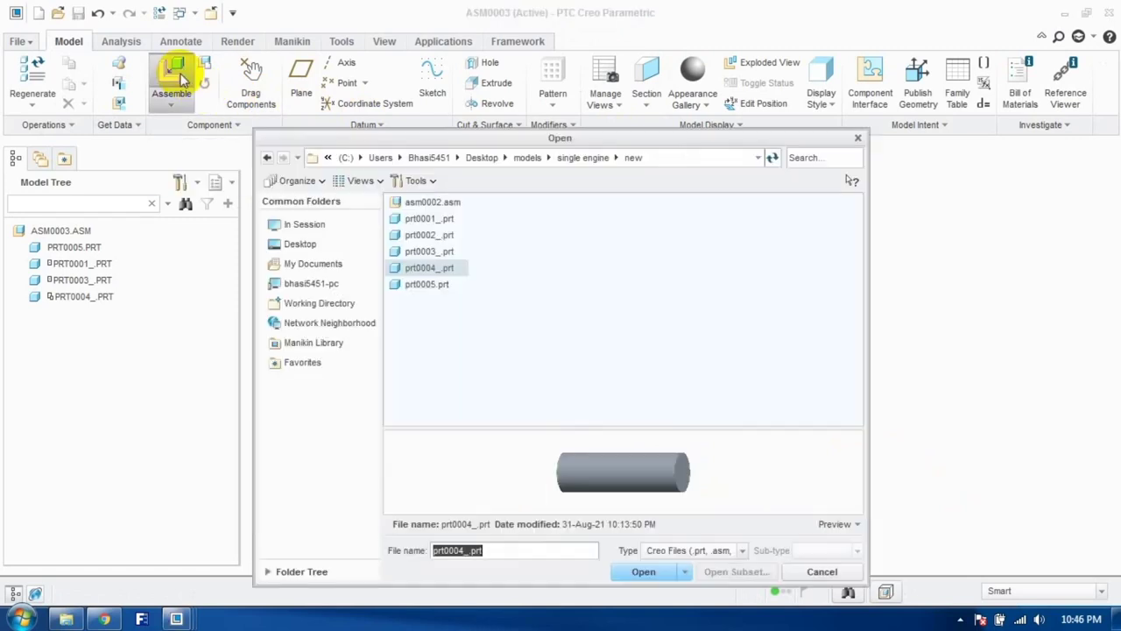
click(426, 235)
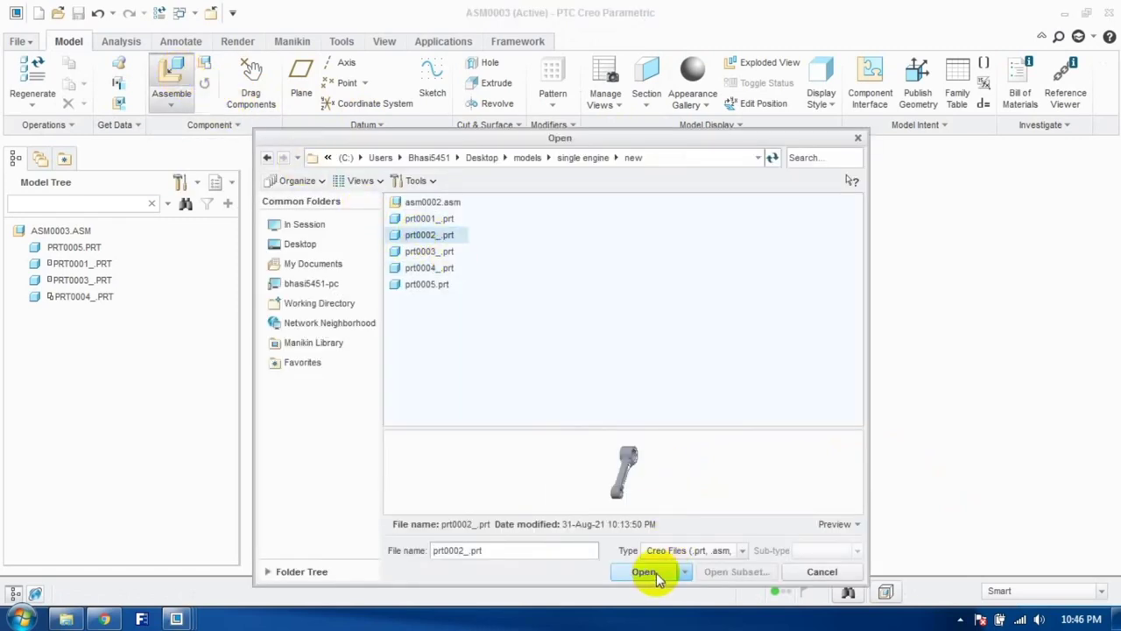
click(657, 571)
Step: Give the rod a Cylinder connection between its top hole and the piston's pin hole
scroll(743, 193, up, 5)
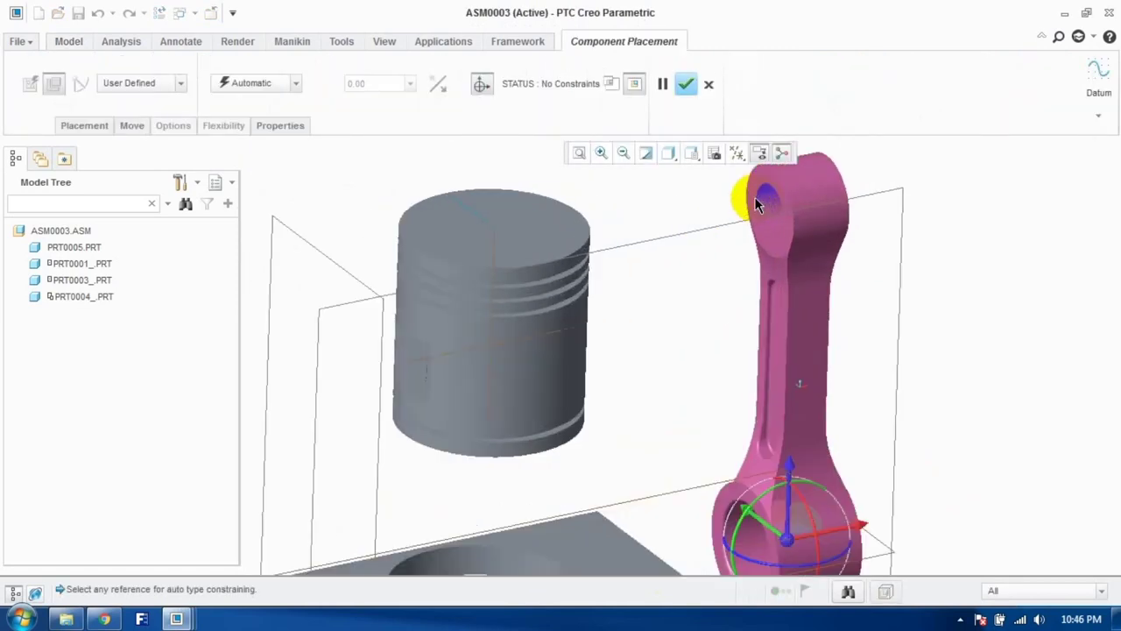
scroll(759, 223, up, 3)
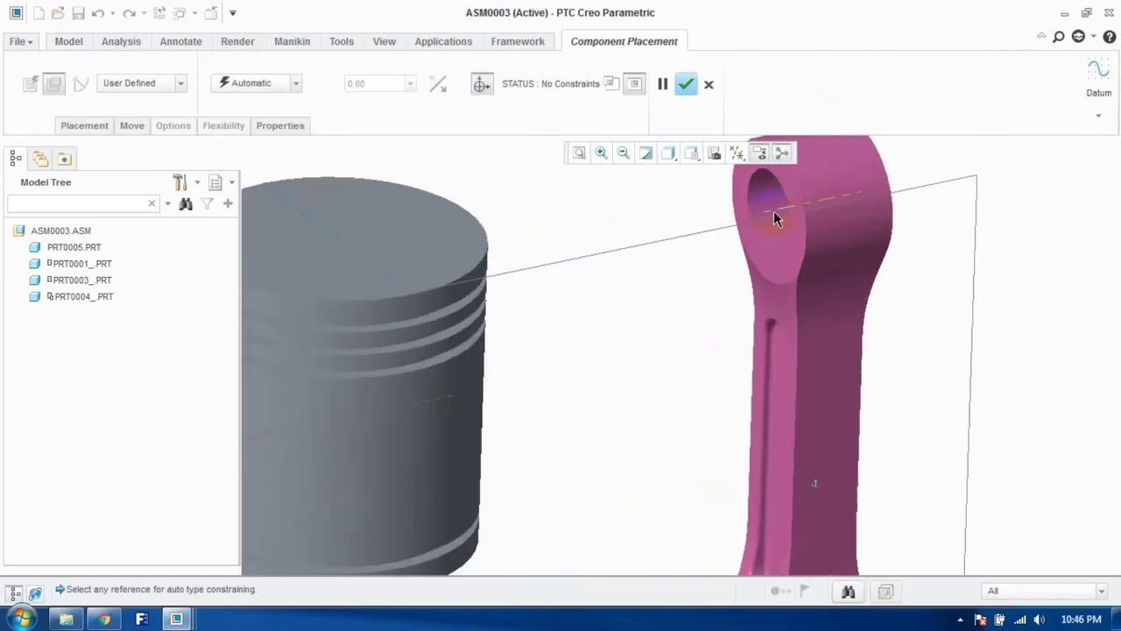
scroll(566, 425, down, 5)
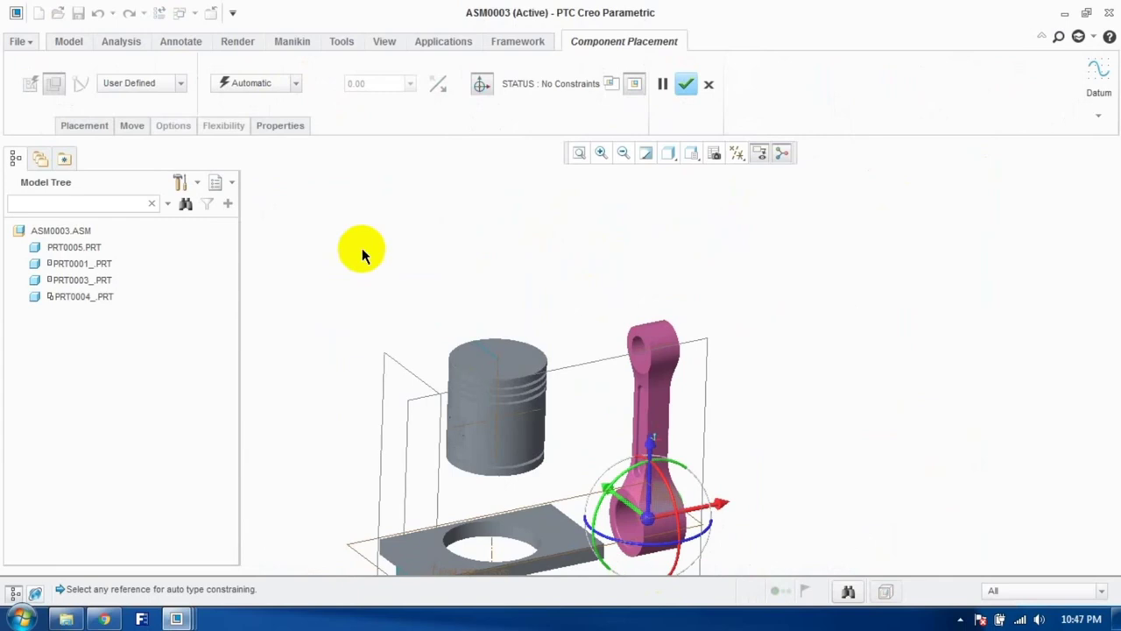
click(181, 84)
click(155, 162)
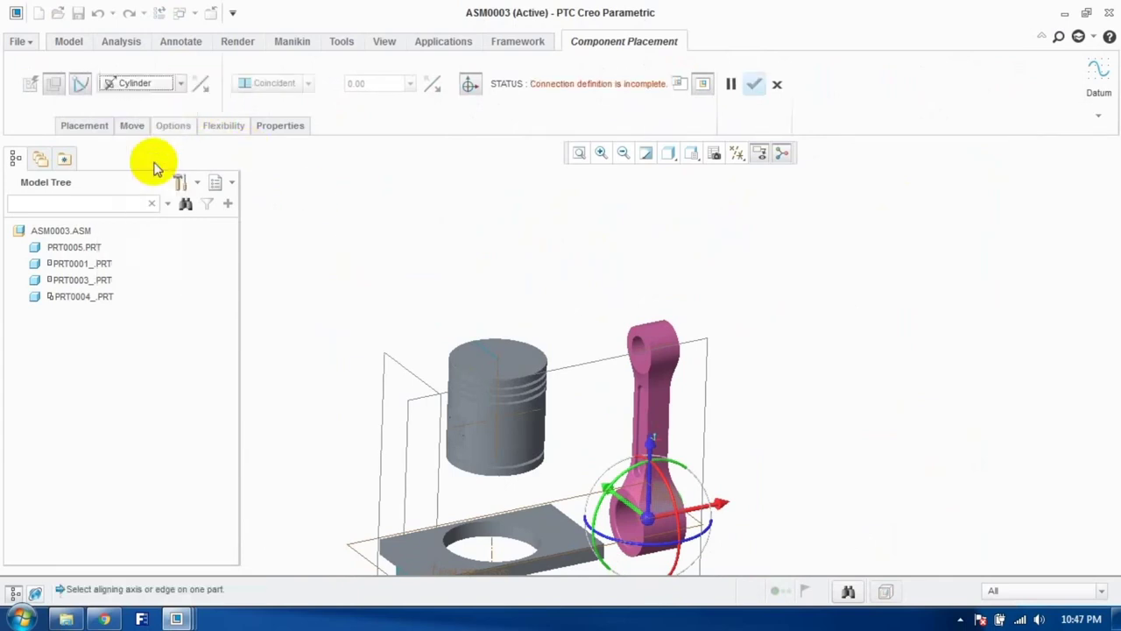
scroll(555, 325, up, 6)
click(557, 355)
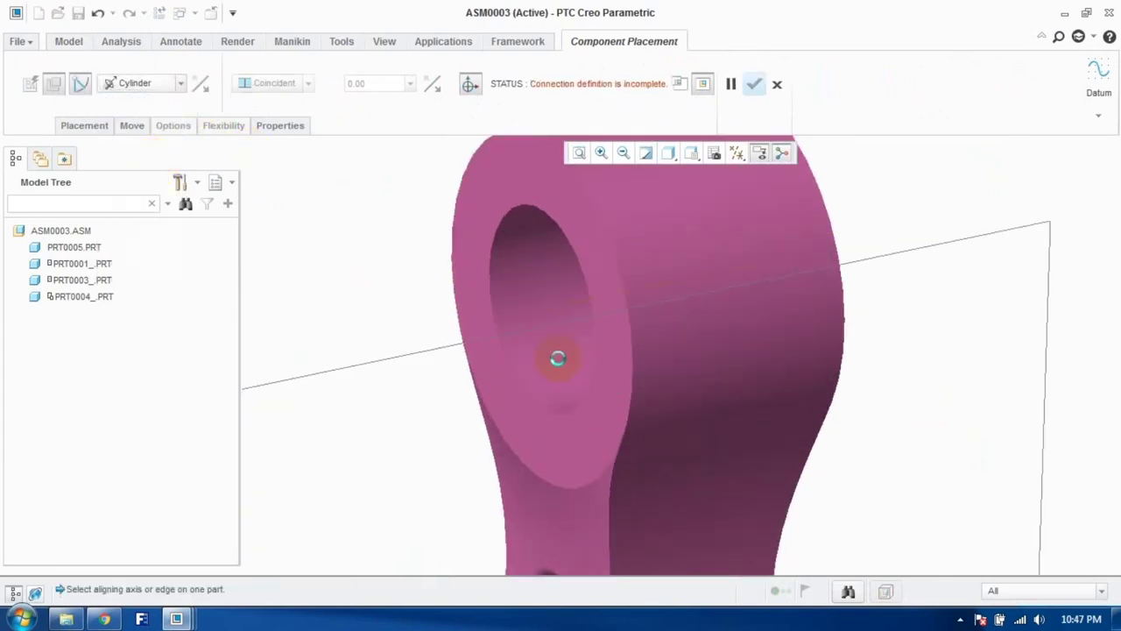
scroll(615, 358, down, 6)
middle_drag(557, 410, 564, 338)
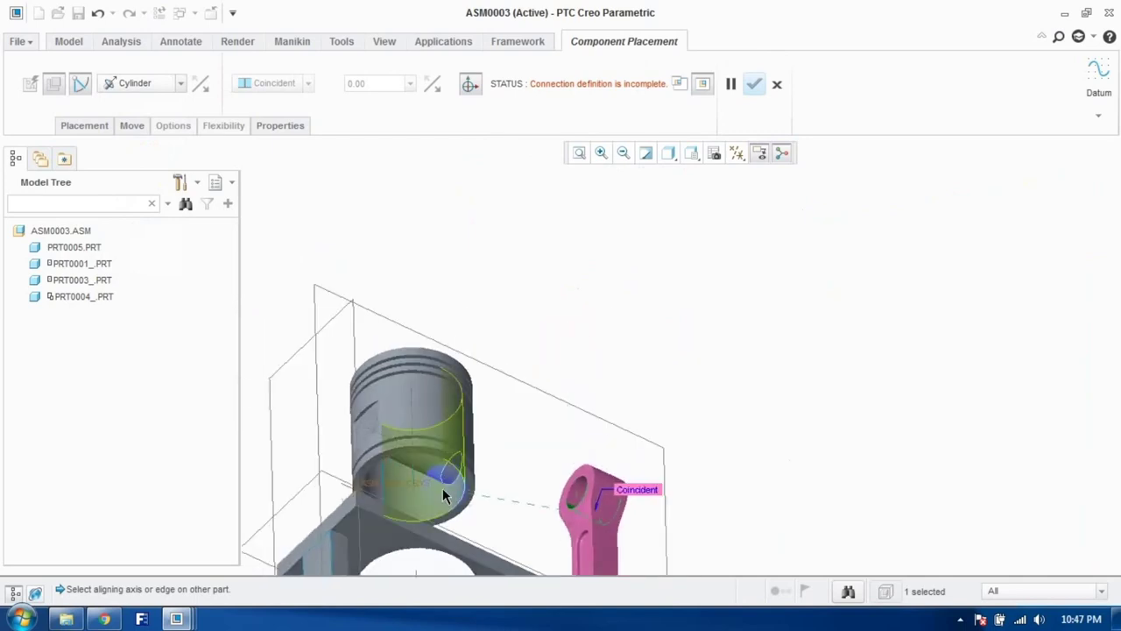
scroll(443, 488, up, 4)
click(468, 457)
scroll(625, 443, down, 6)
middle_drag(635, 490, 658, 471)
scroll(657, 480, up, 5)
scroll(630, 473, up, 3)
drag(572, 400, 592, 425)
scroll(593, 425, down, 5)
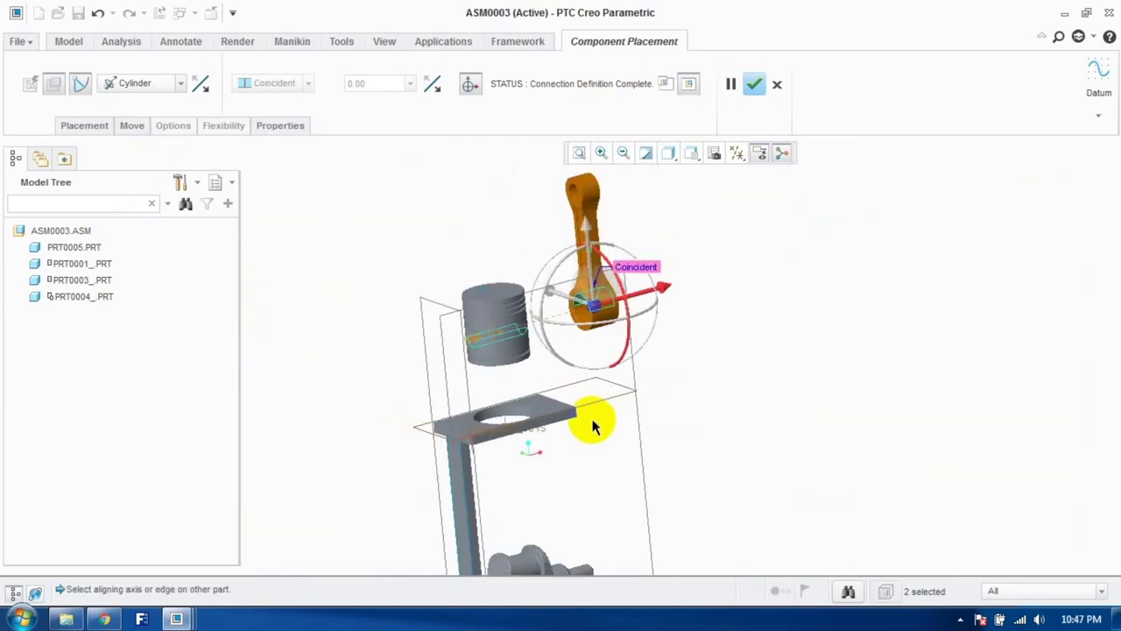
Step: Swap the rod's axis alignment reference and adjust the joint's rotation axis settings
click(101, 126)
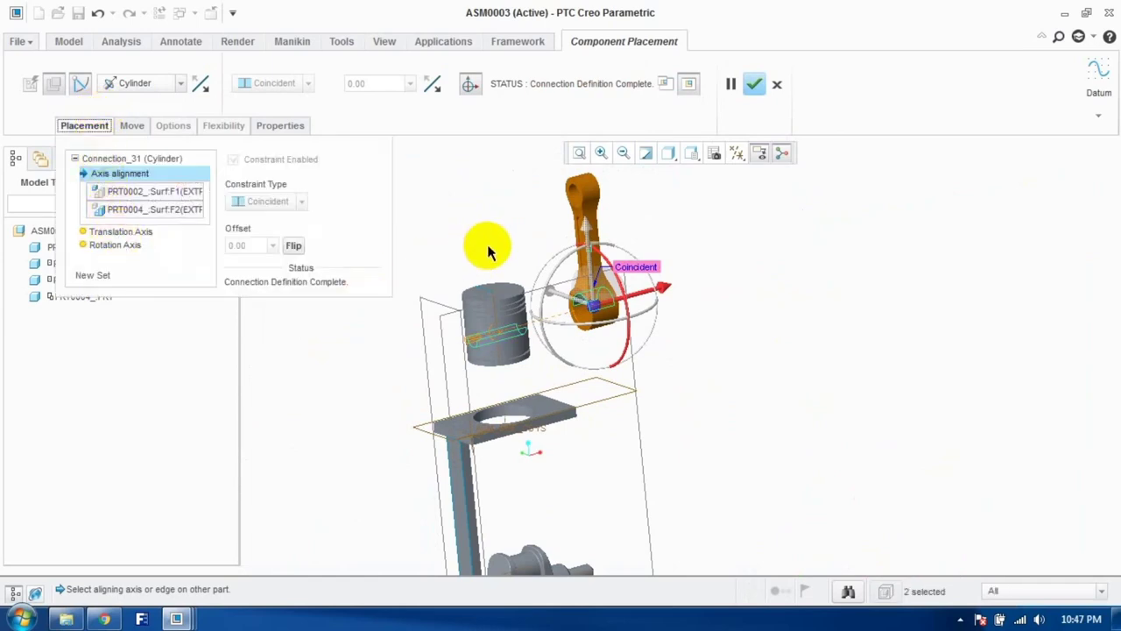
scroll(522, 187, up, 6)
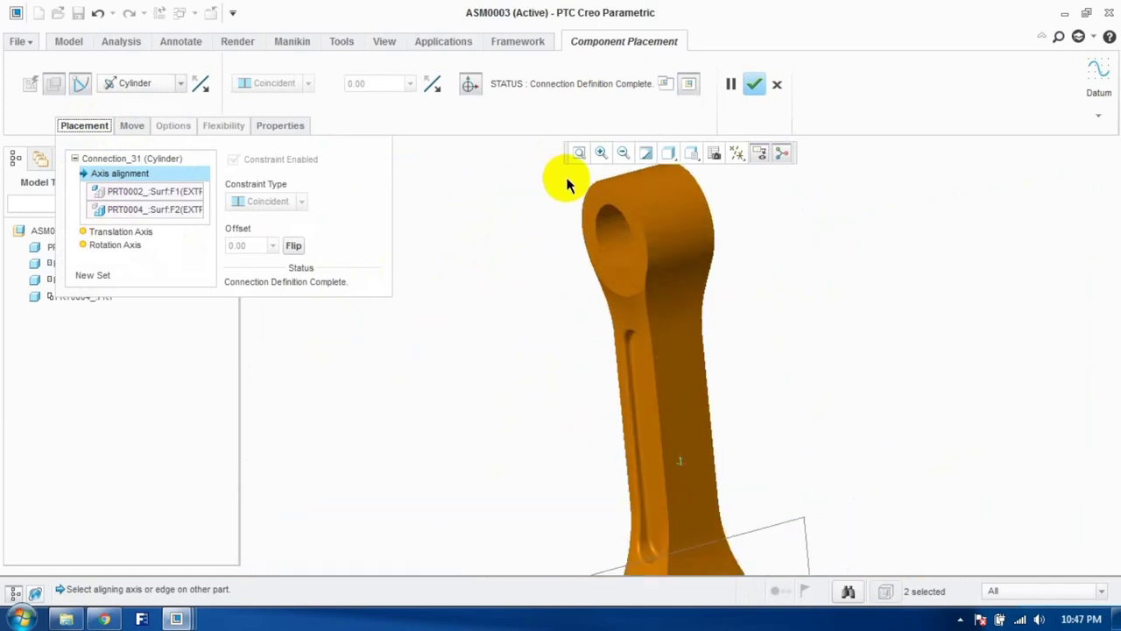
click(616, 231)
scroll(615, 231, down, 6)
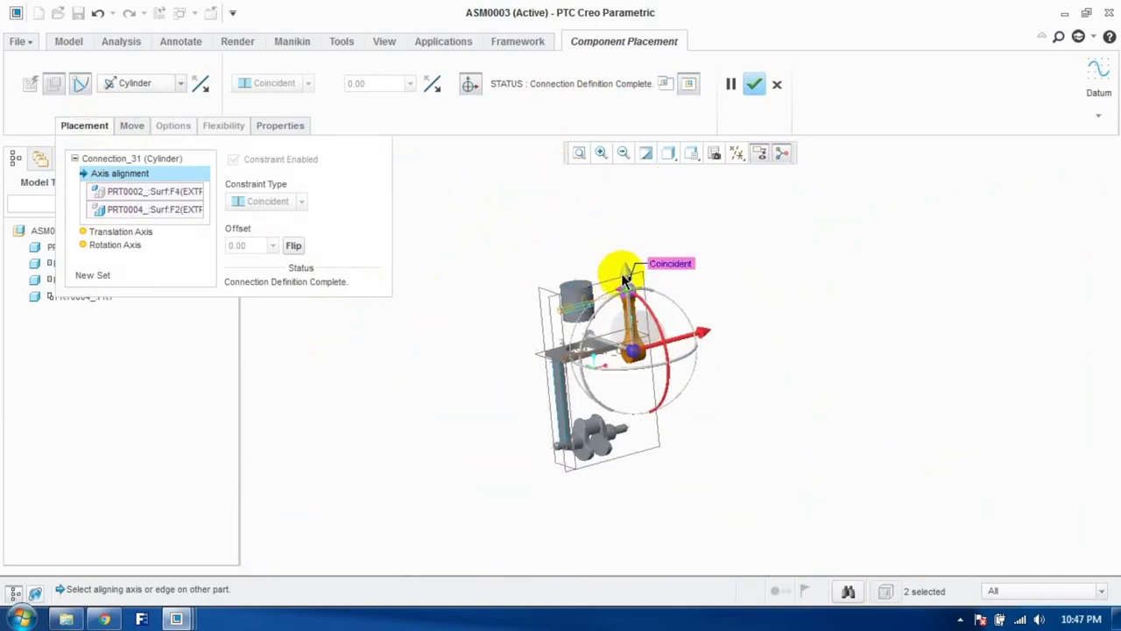
click(156, 245)
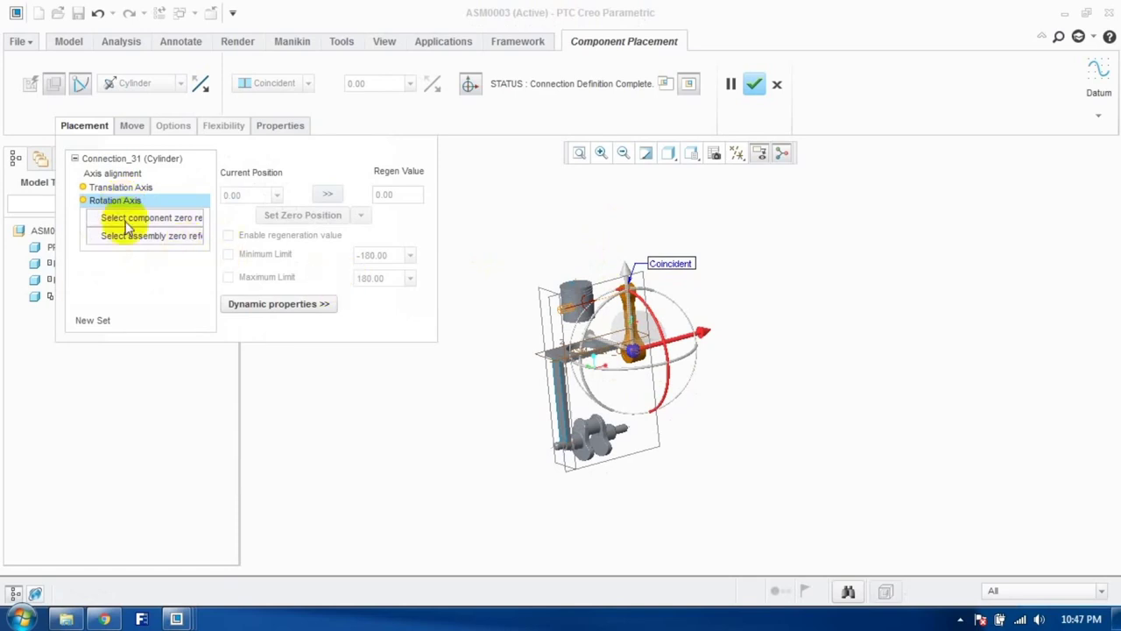
drag(655, 343, 661, 368)
scroll(613, 359, up, 10)
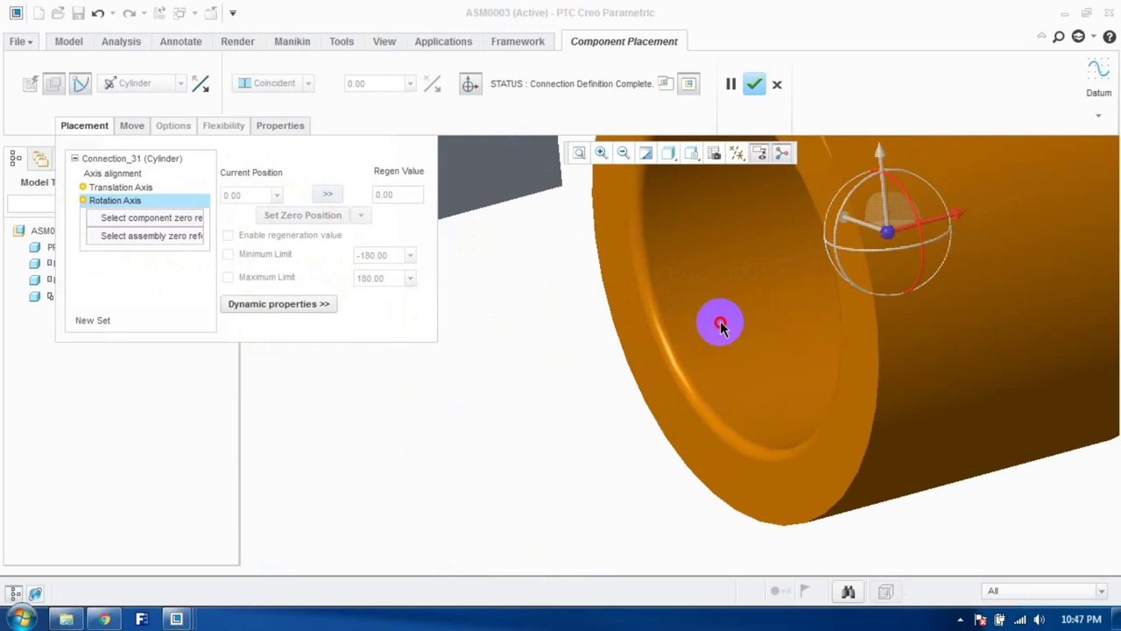
scroll(832, 241, down, 5)
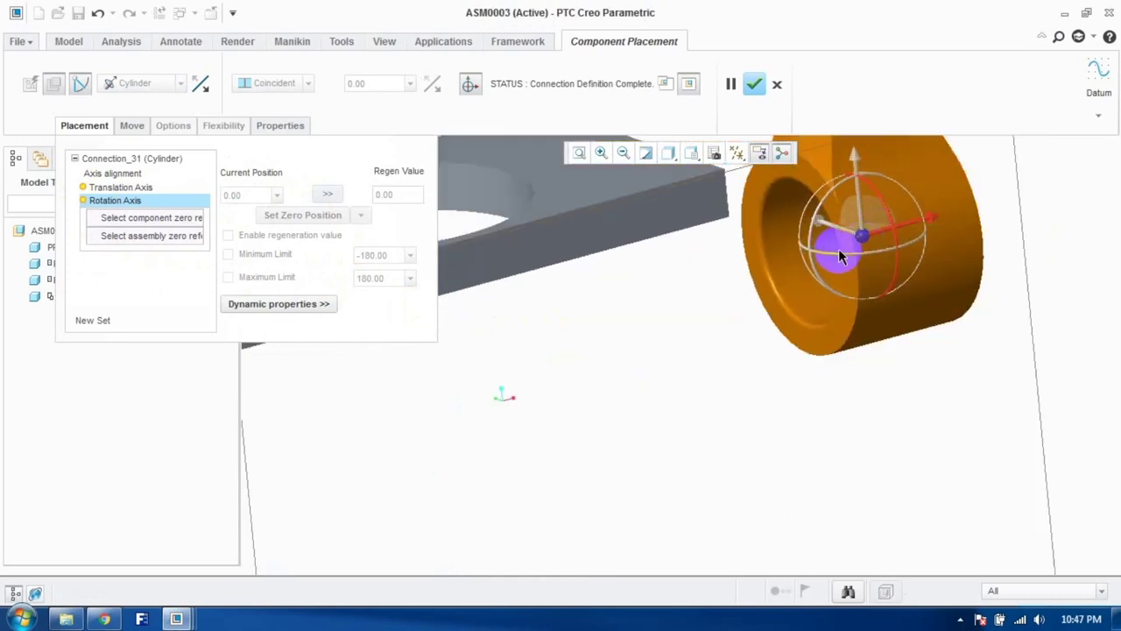
scroll(858, 245, down, 3)
scroll(663, 347, down, 4)
click(140, 218)
scroll(755, 294, up, 3)
scroll(755, 294, up, 2)
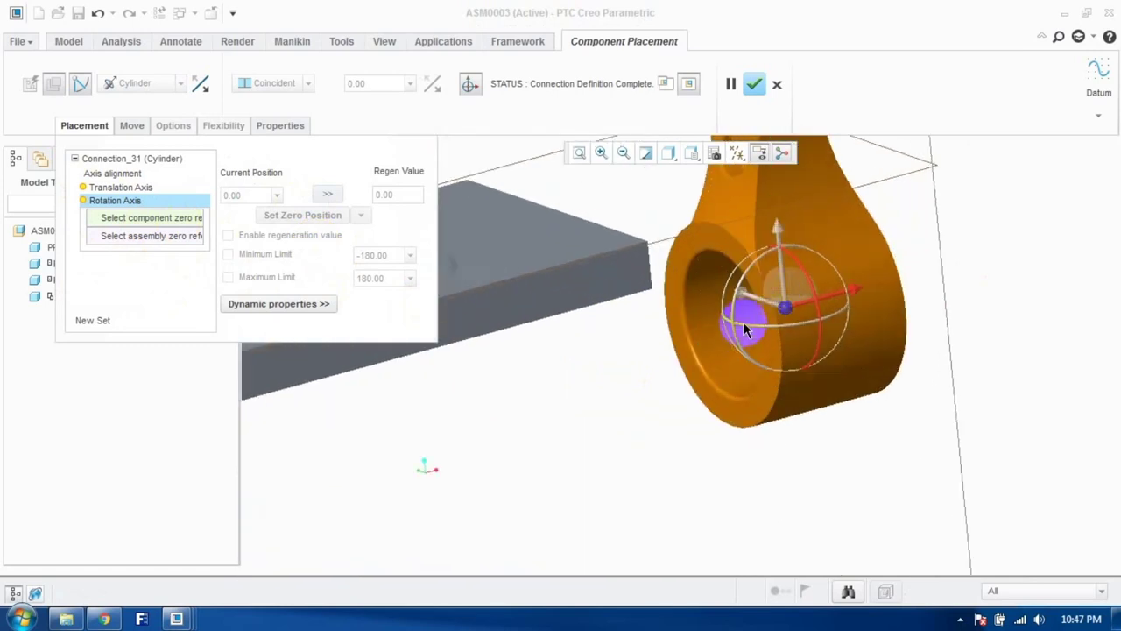
scroll(745, 320, down, 4)
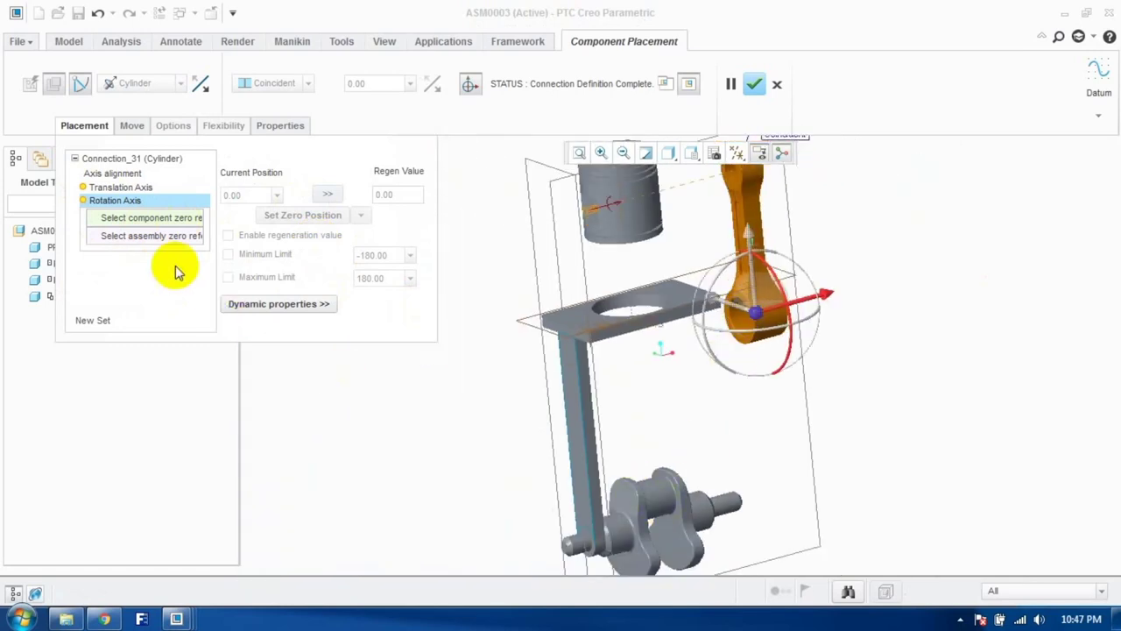
Step: Set the rod hole and piston surface as translation zero references with current position 18
click(131, 187)
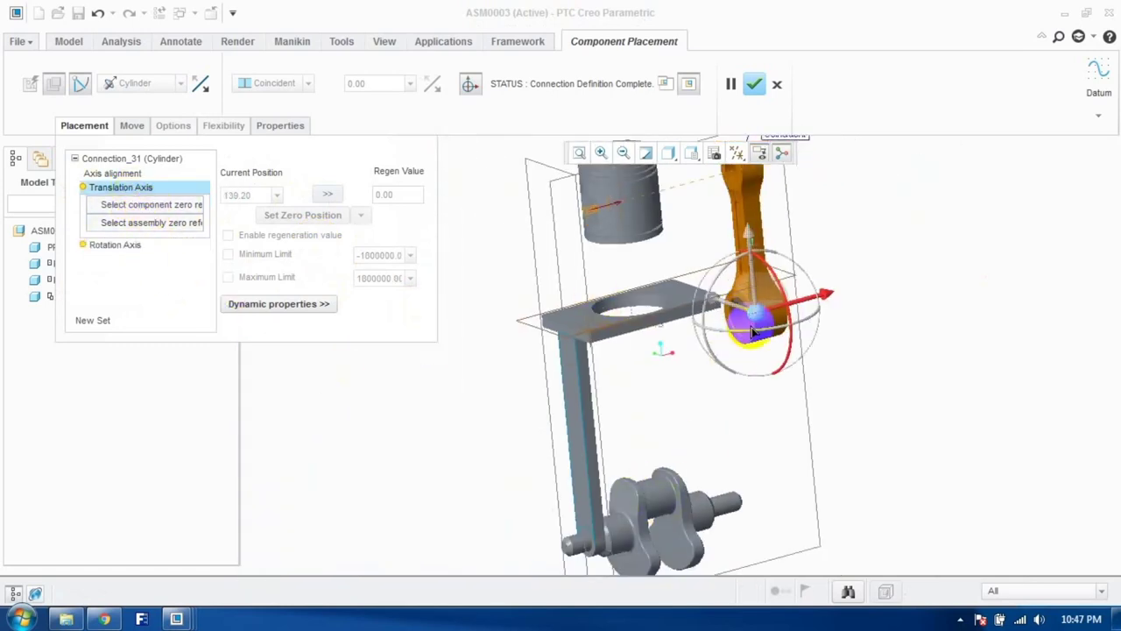
scroll(746, 273, down, 3)
scroll(749, 279, up, 5)
click(800, 289)
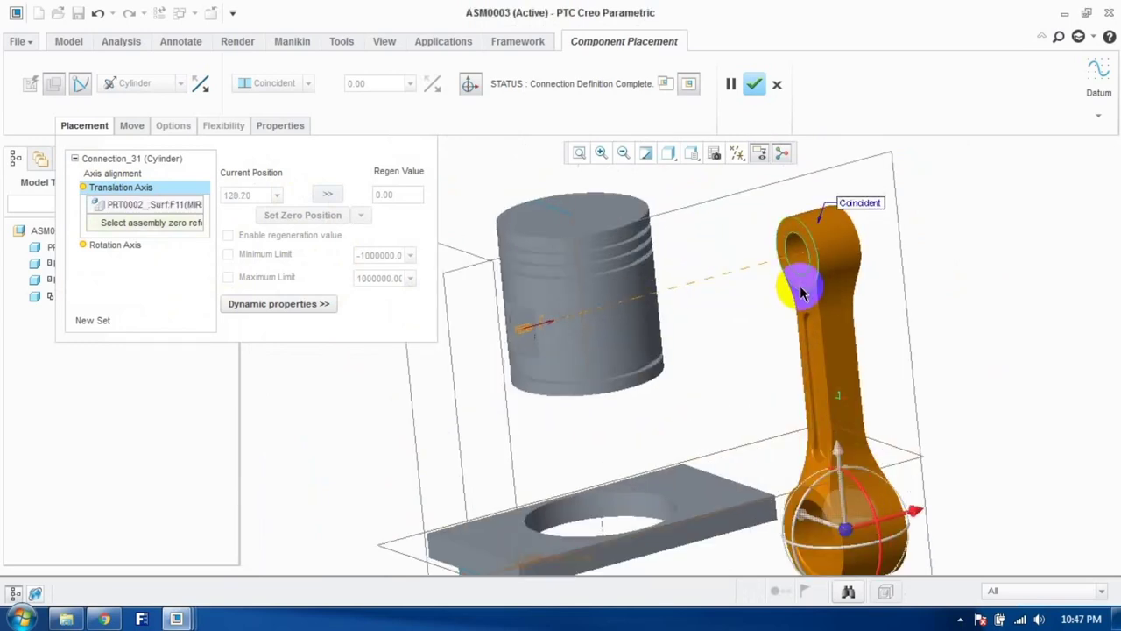
scroll(531, 350, up, 3)
click(538, 362)
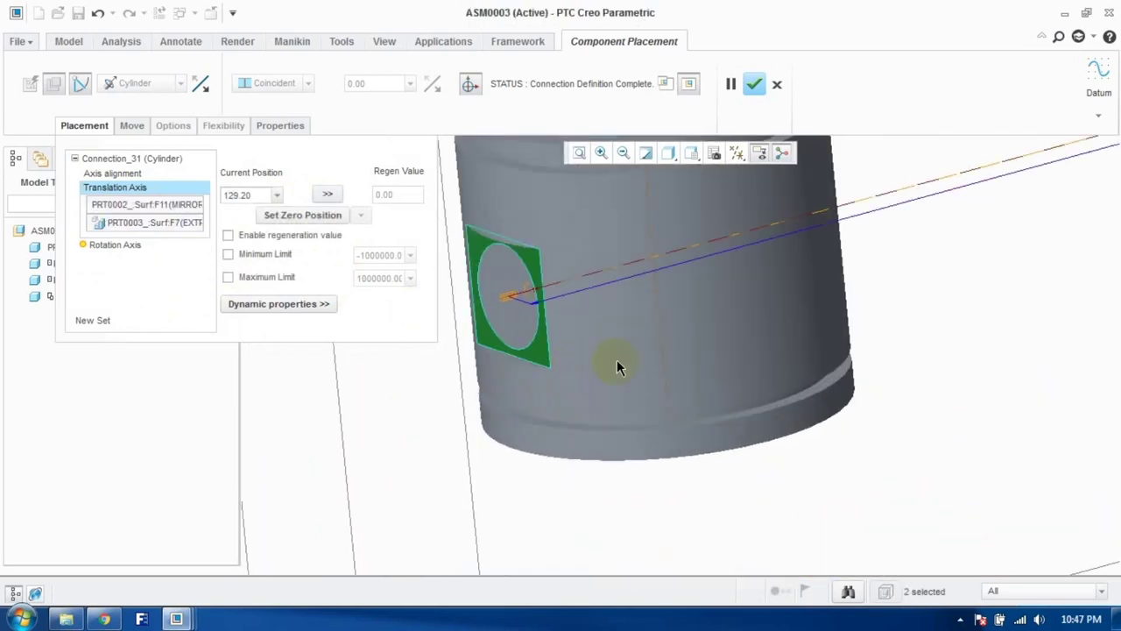
scroll(618, 366, down, 3)
double_click(262, 196)
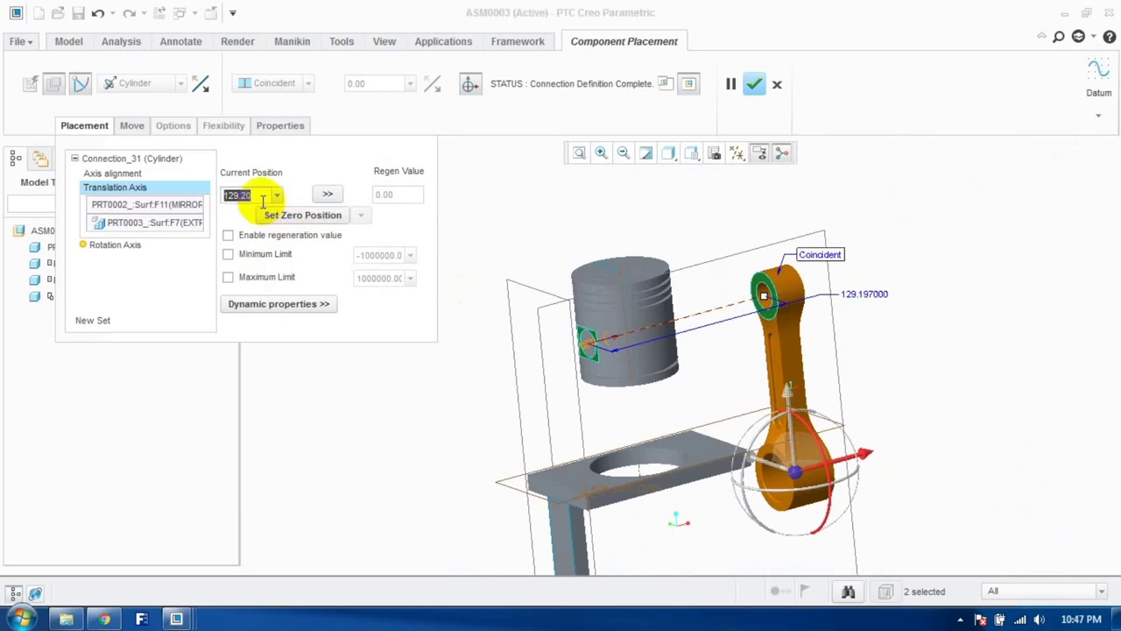
text(18)
key(Return)
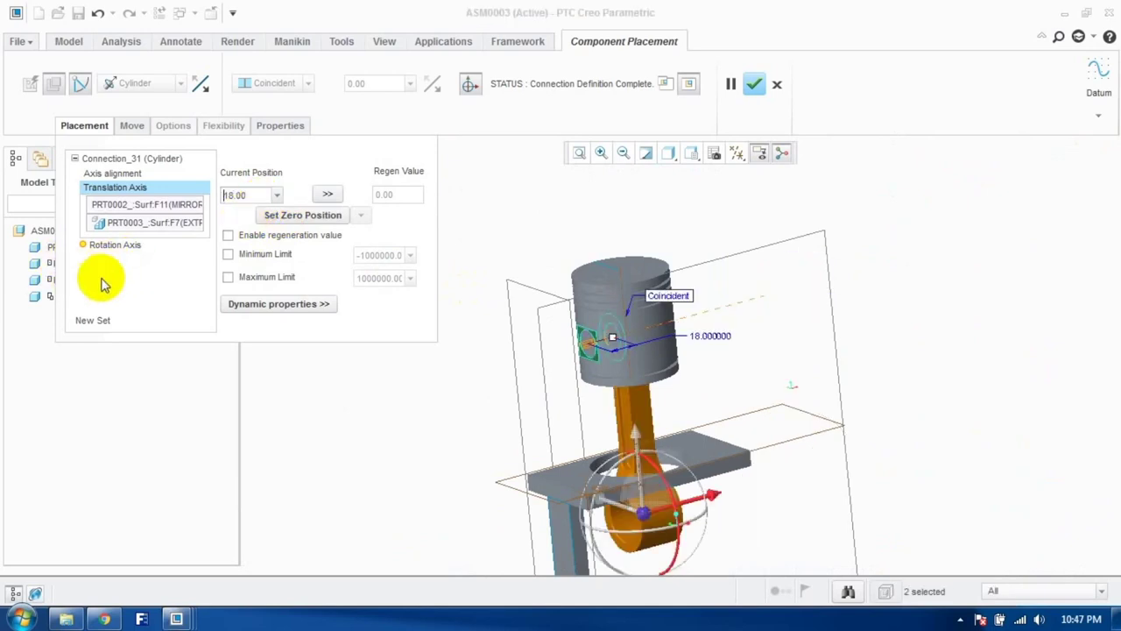
Step: Add a second Cylinder connection aligning the rod's lower bore with the crank pin
click(97, 322)
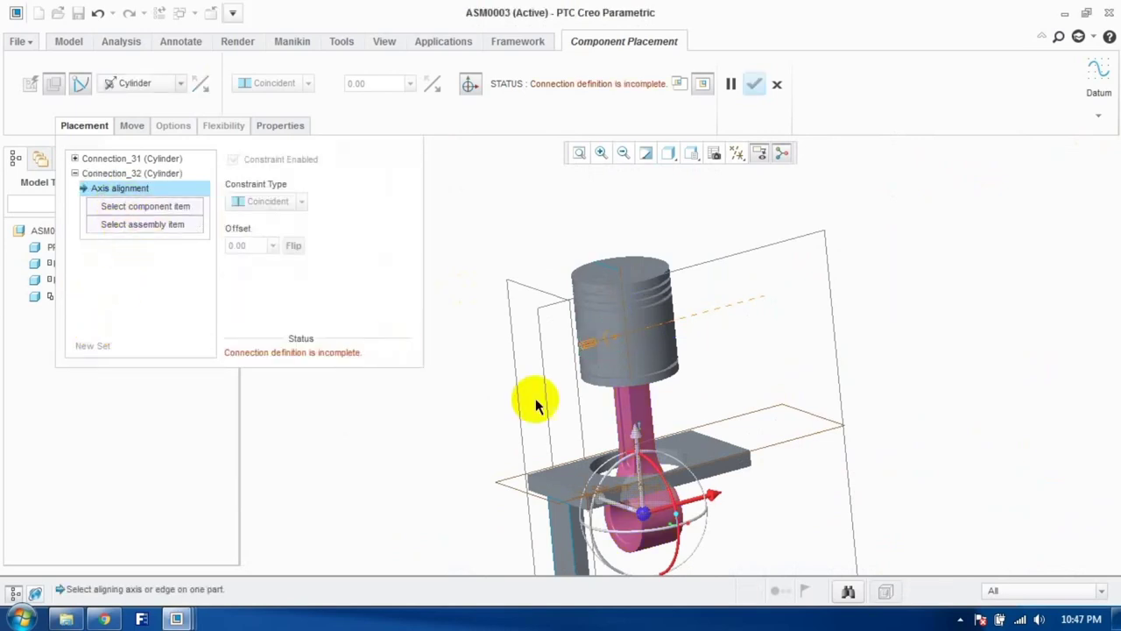
scroll(650, 534, down, 4)
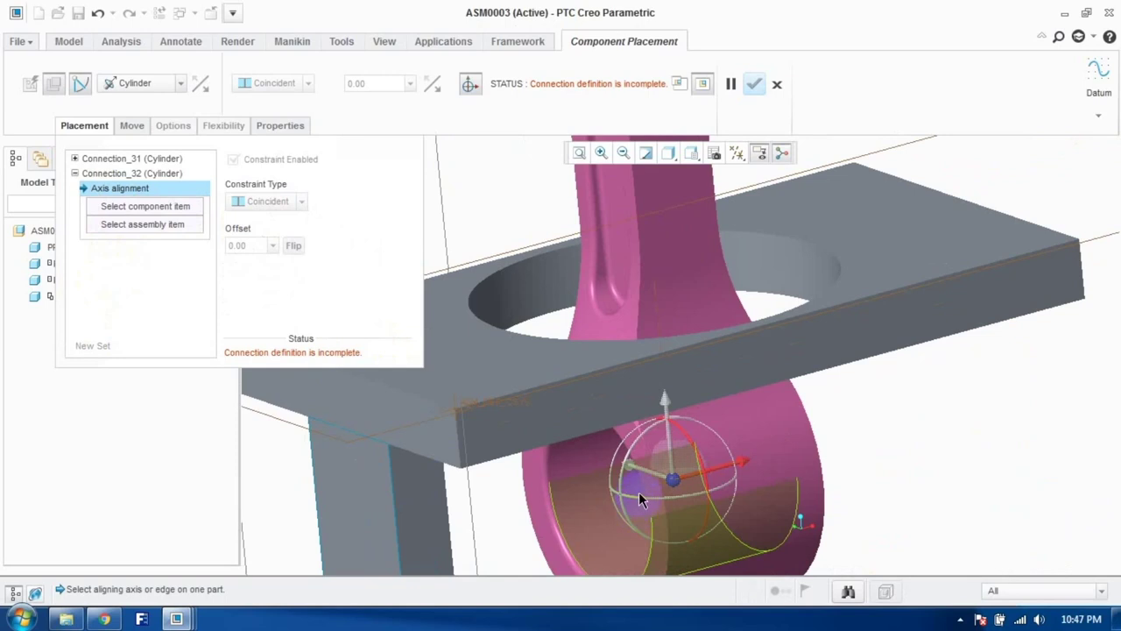
click(595, 526)
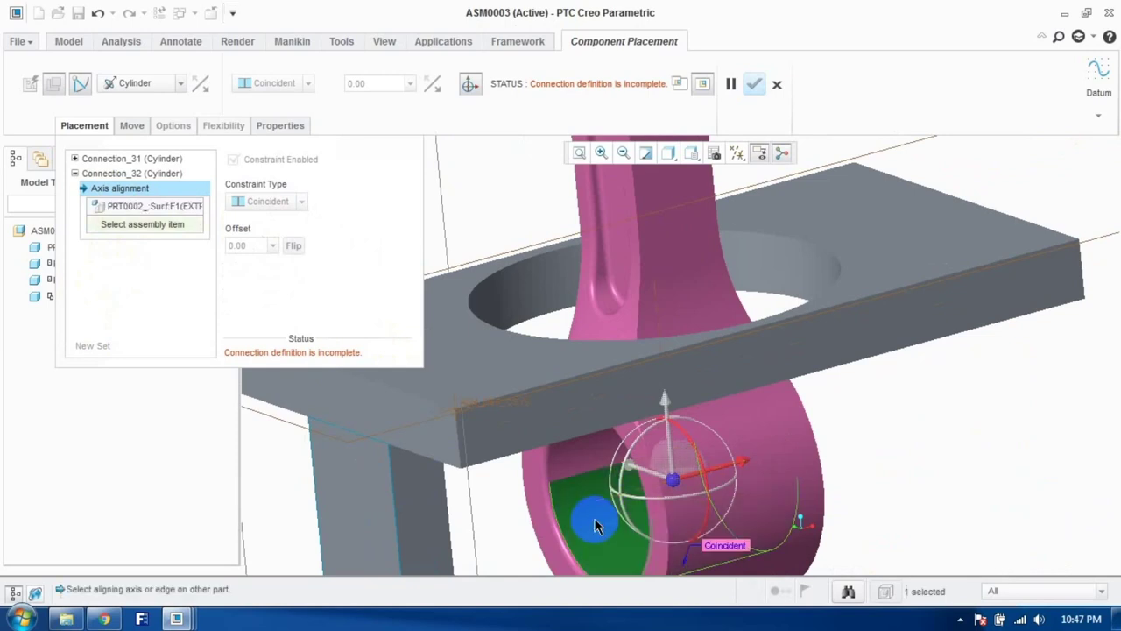
scroll(595, 525, up, 5)
scroll(663, 525, down, 6)
click(665, 473)
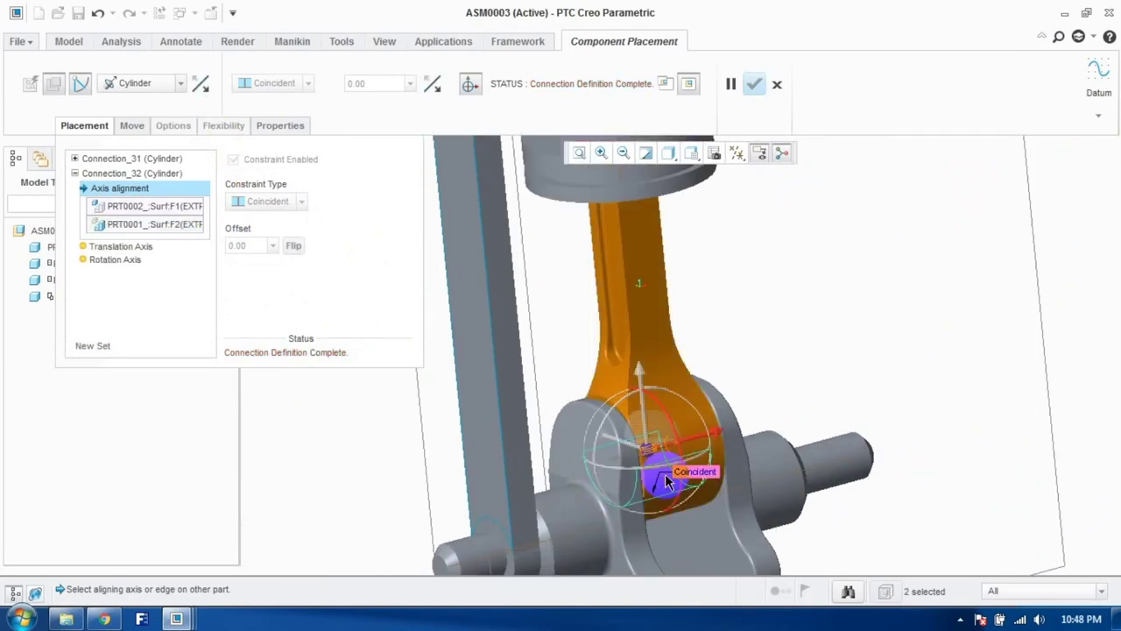
scroll(589, 416, up, 4)
drag(589, 416, 596, 393)
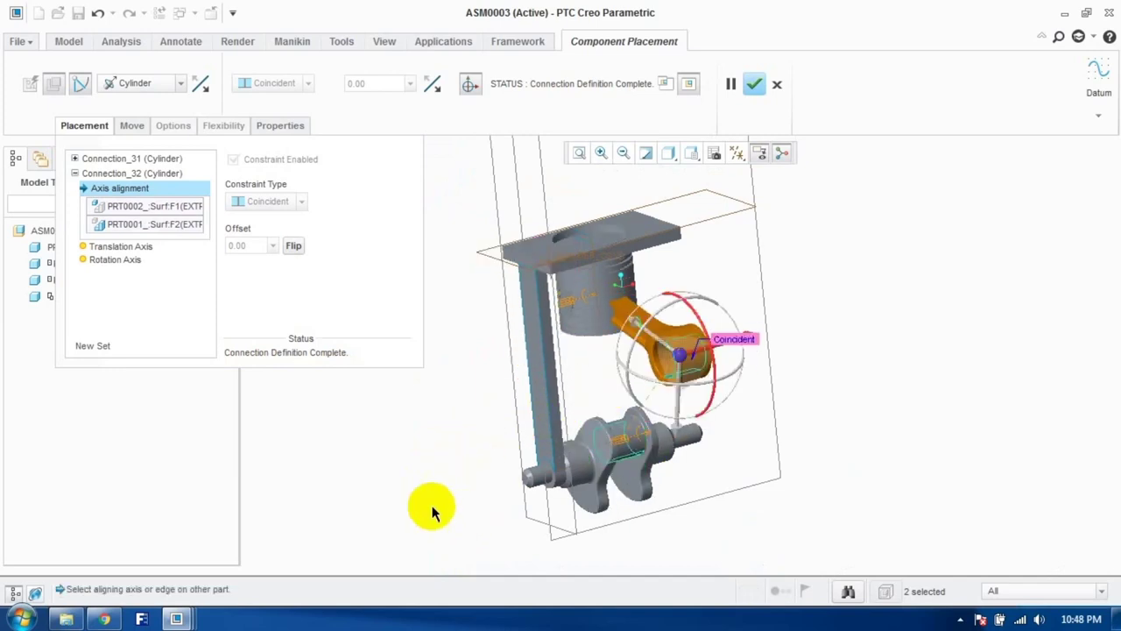
Step: Set rod and crank faces as translation zero references and finish placing the rod
click(121, 247)
scroll(613, 465, up, 5)
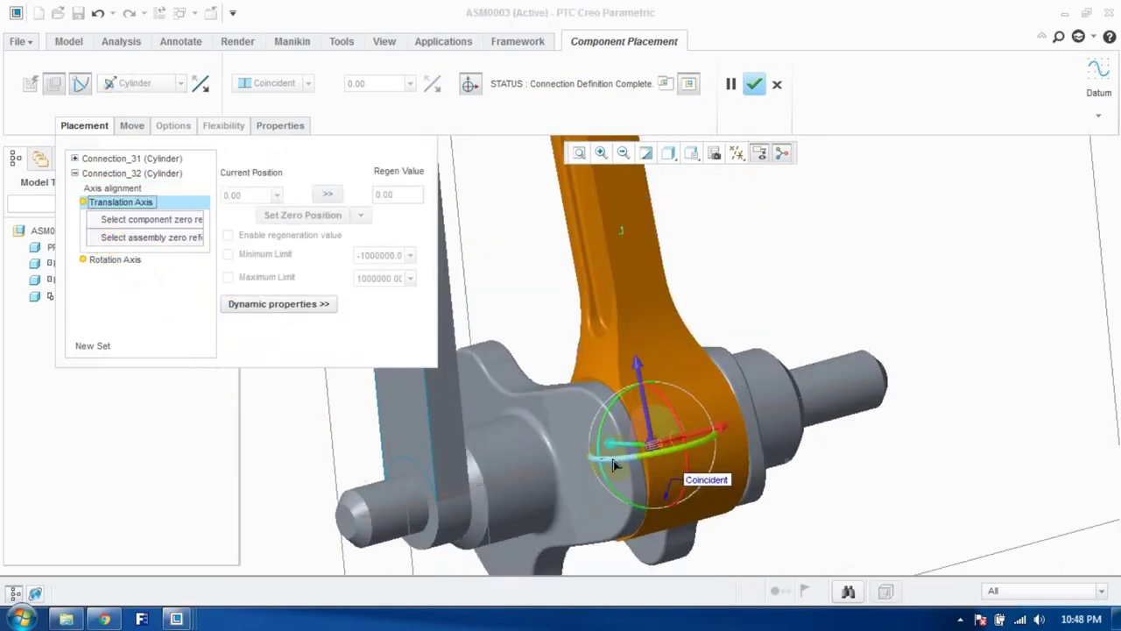
scroll(604, 394, up, 5)
click(620, 368)
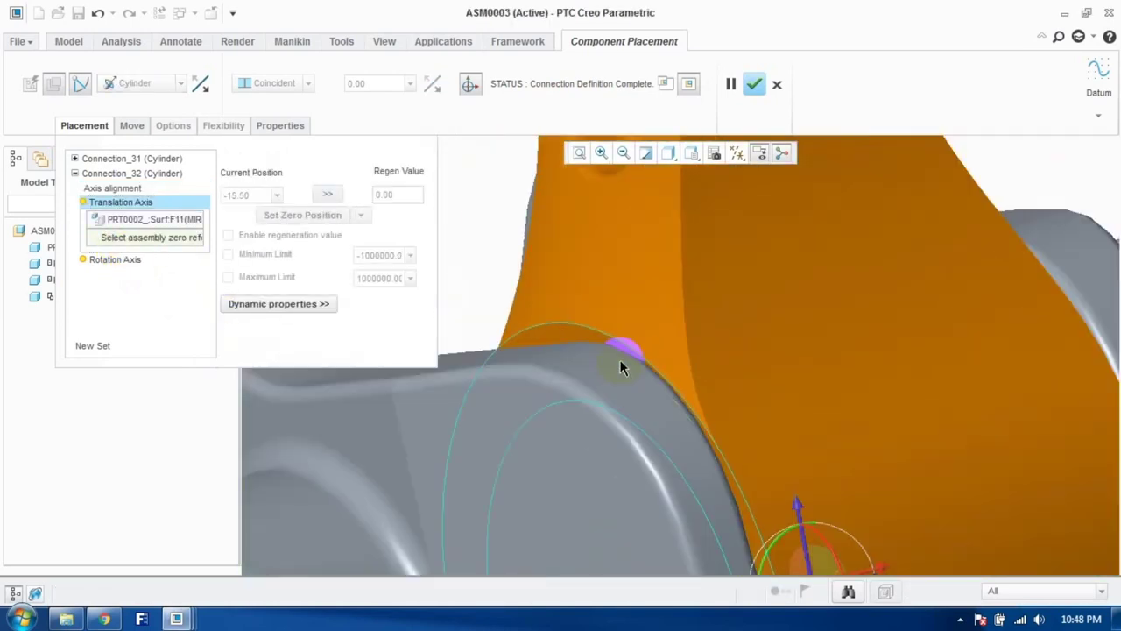
scroll(621, 368, down, 5)
middle_drag(691, 453, 676, 470)
scroll(681, 455, up, 3)
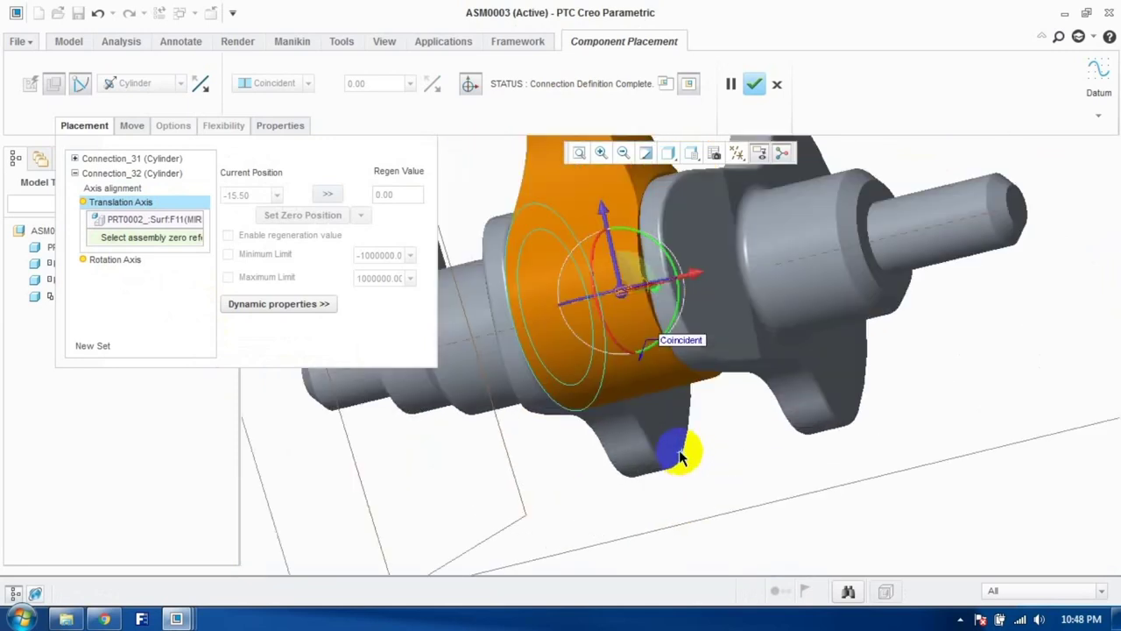
click(677, 451)
scroll(706, 488, down, 5)
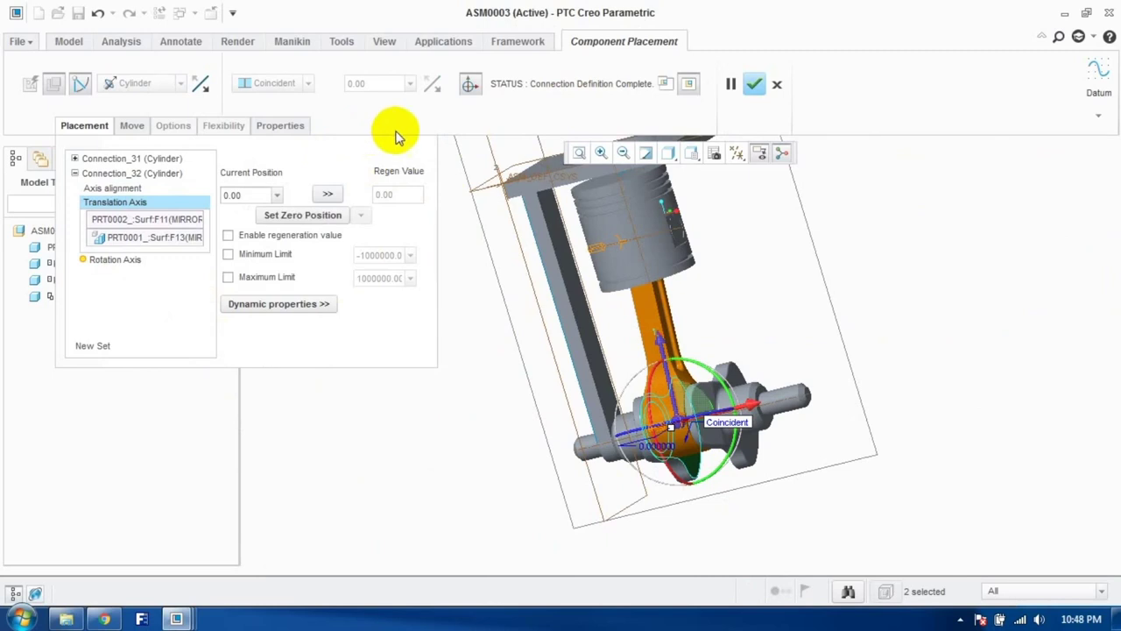
click(753, 84)
middle_drag(658, 361, 738, 339)
key(ctrl+d)
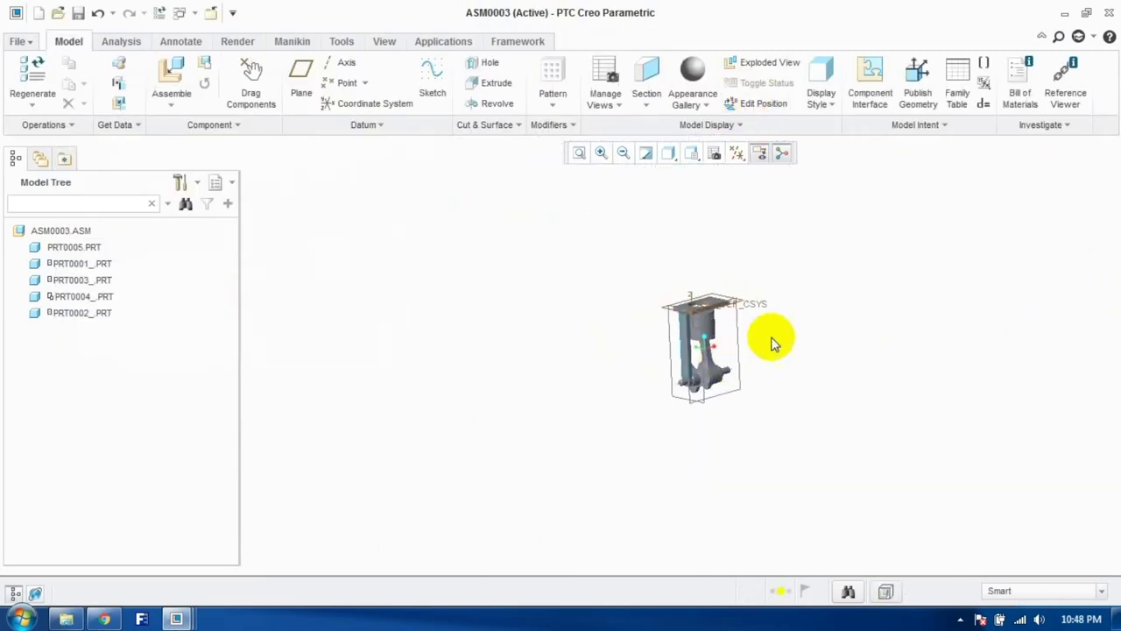
Step: Enter Mechanism mode and start a servo motor driving the crankshaft joint axis
click(437, 43)
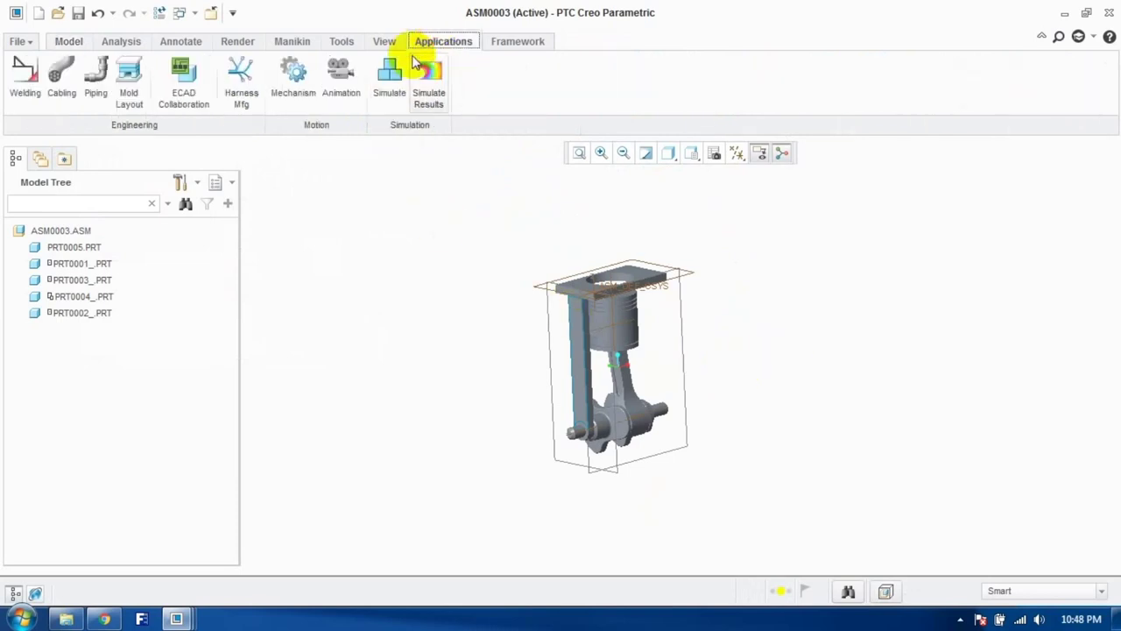
click(315, 91)
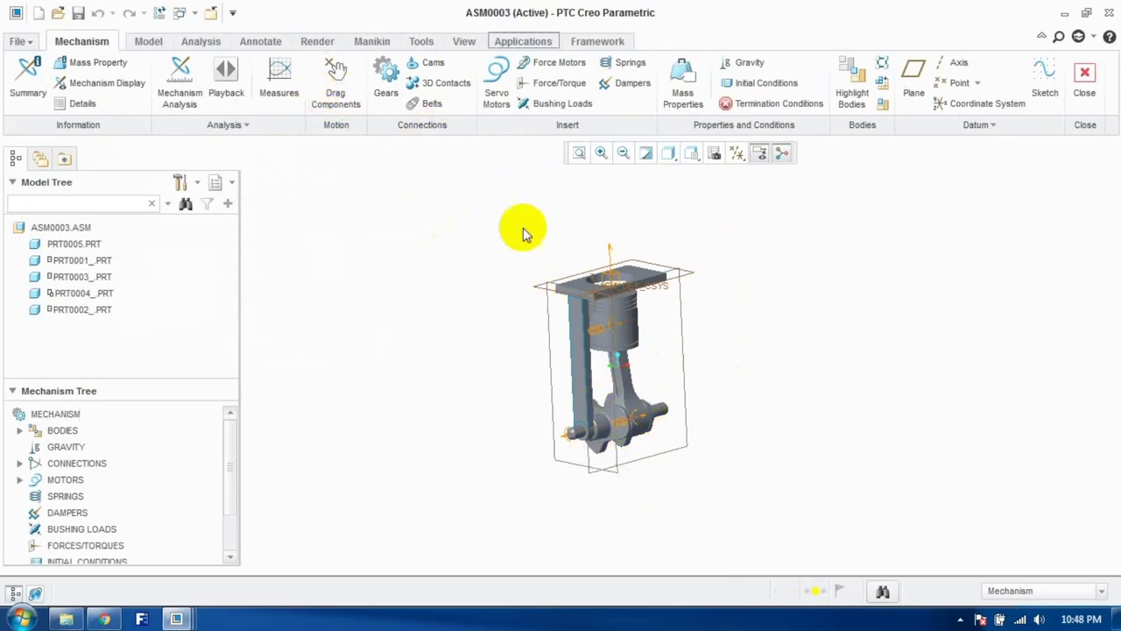
click(498, 103)
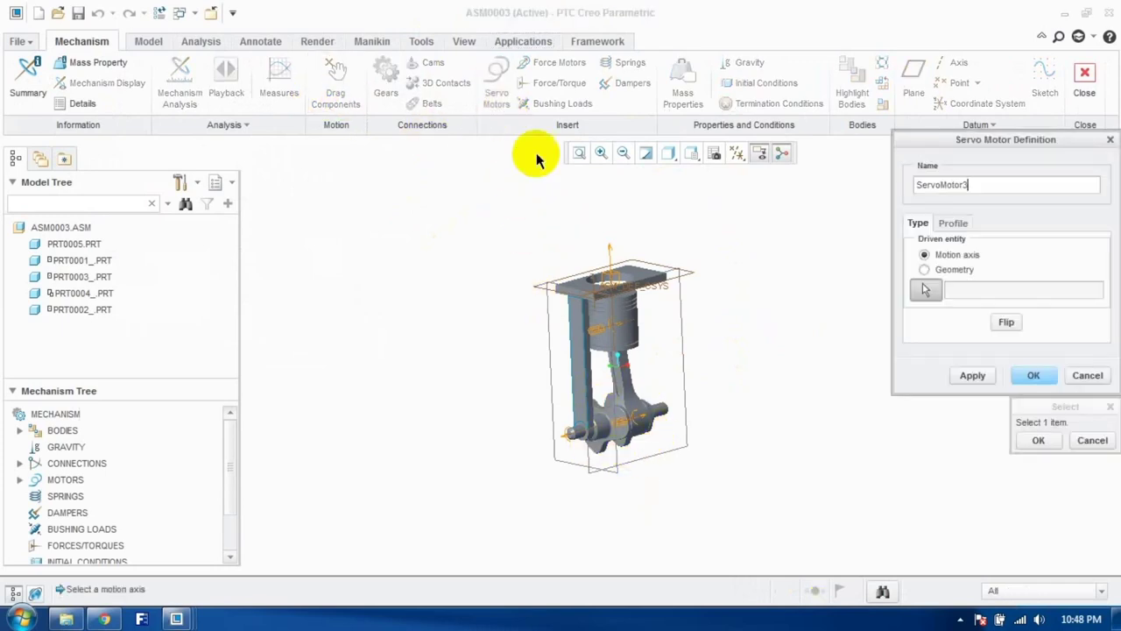
scroll(608, 433, up, 3)
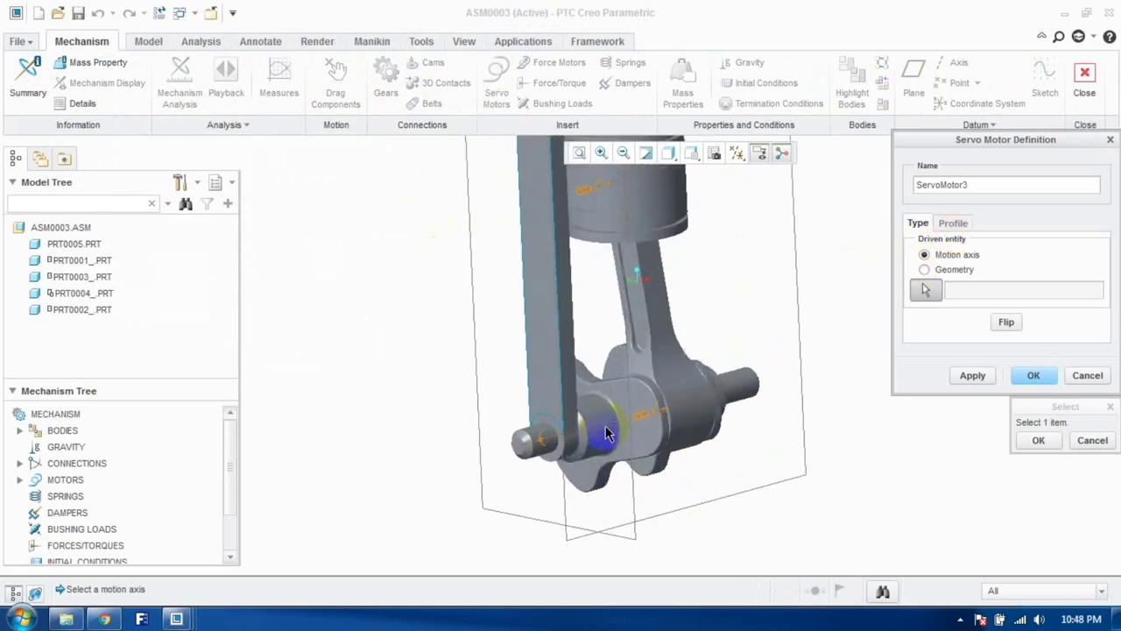
click(546, 451)
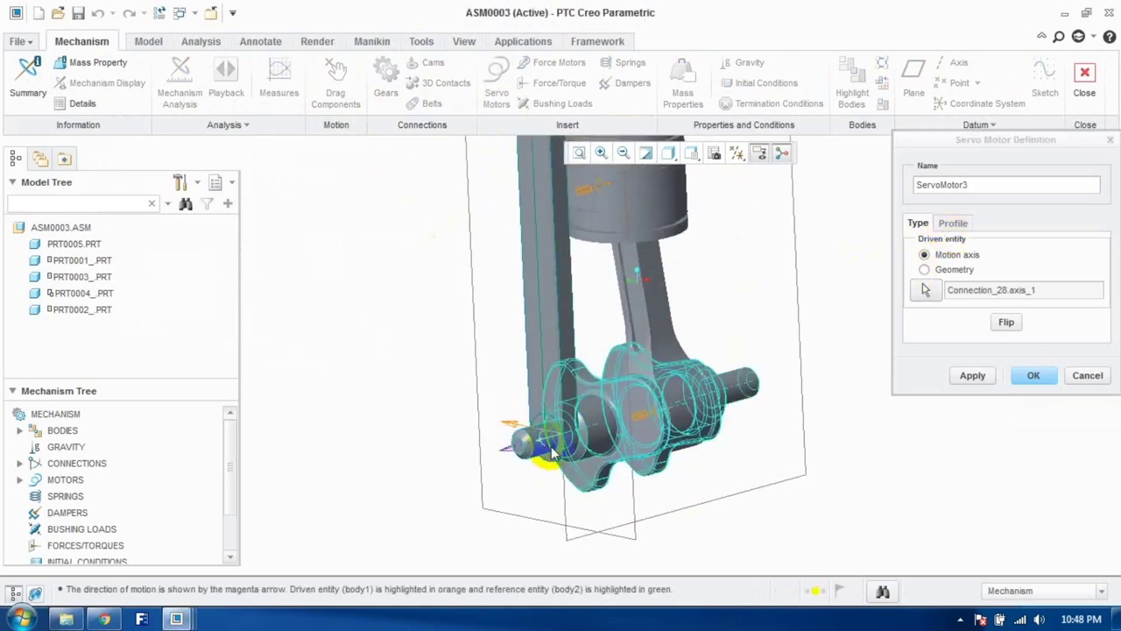
Step: Set the motor profile to Velocity with constant magnitude 1 deg/sec and finish the motor
click(955, 225)
click(964, 253)
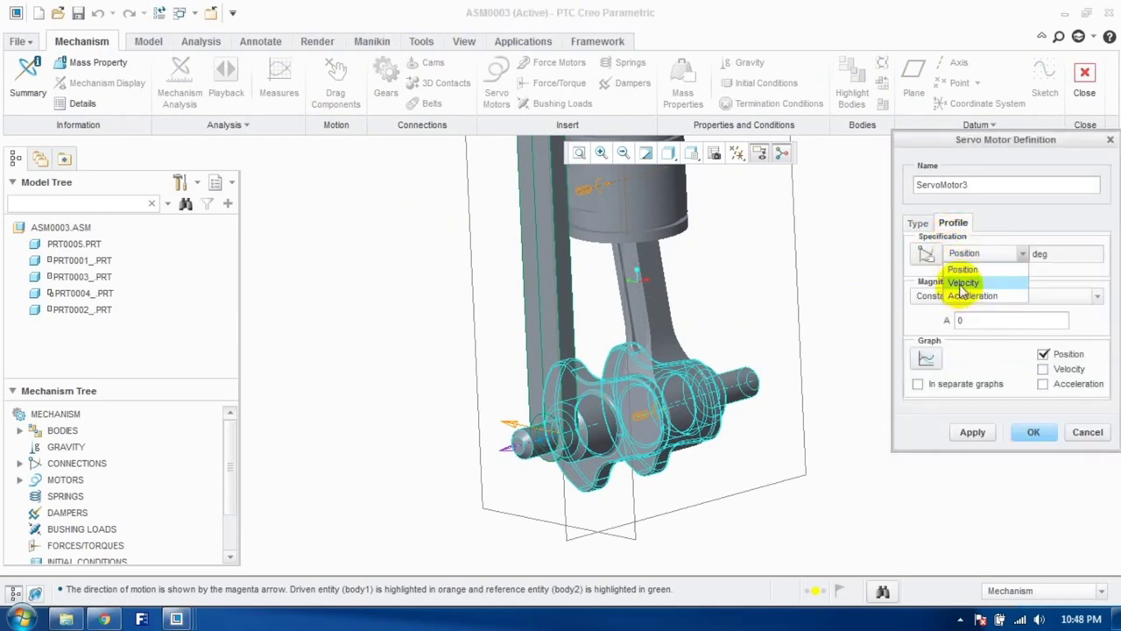
click(964, 282)
click(962, 254)
click(964, 293)
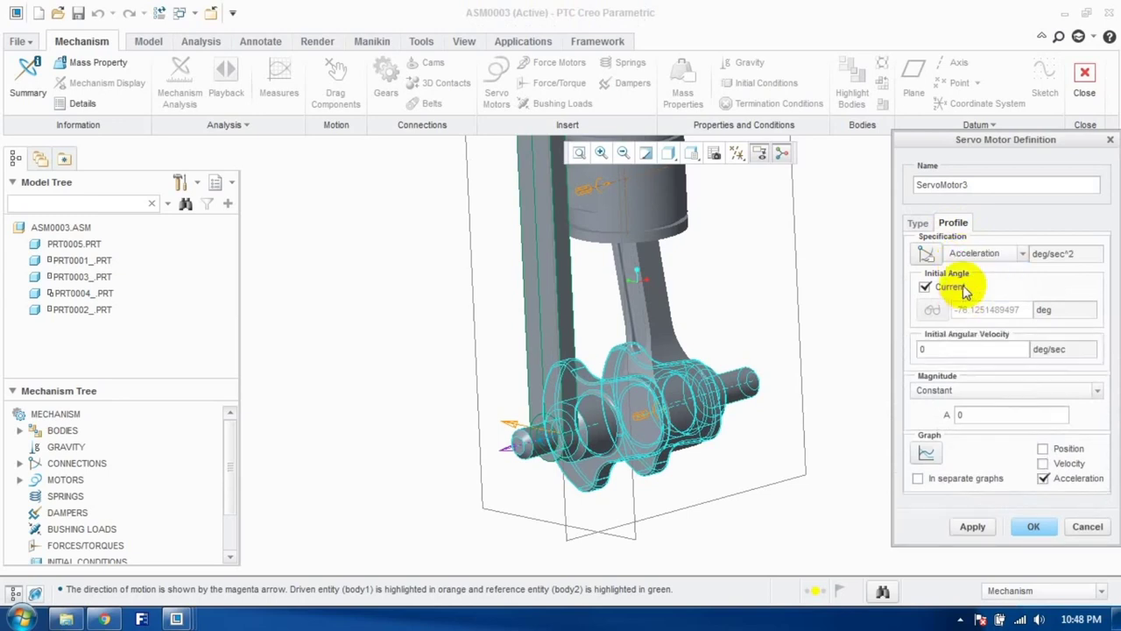
click(962, 254)
click(963, 282)
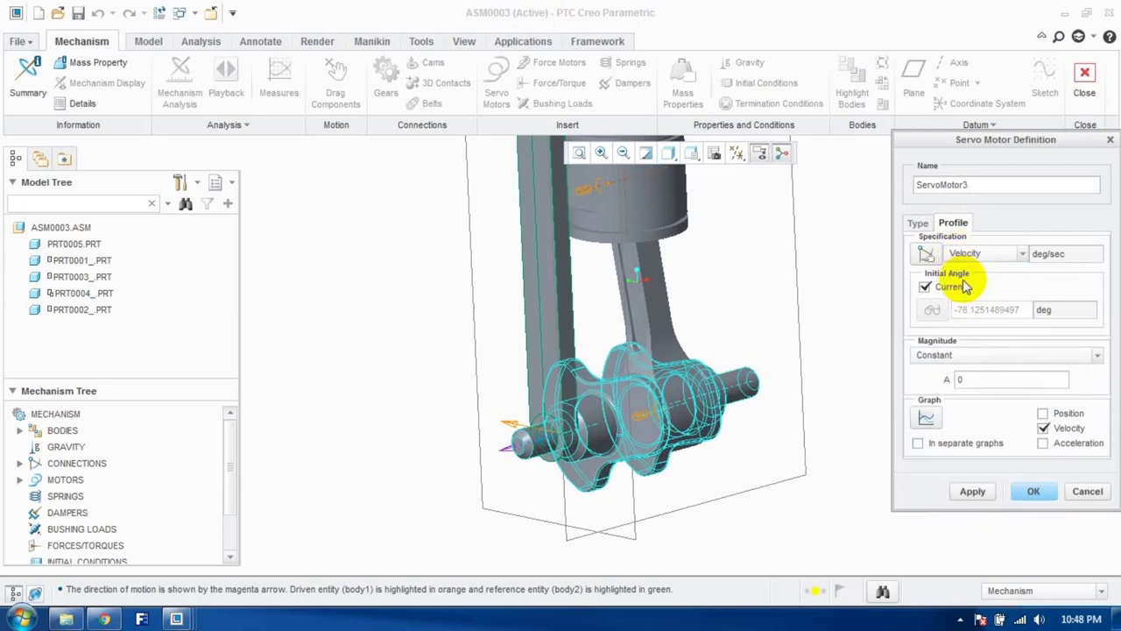
double_click(978, 377)
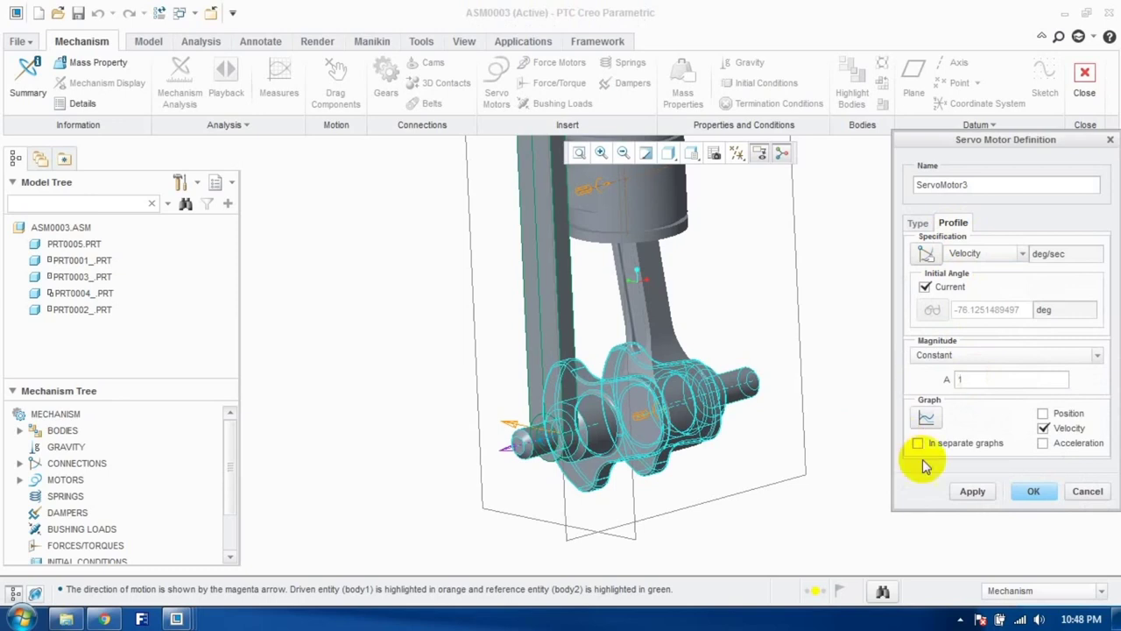
click(1026, 490)
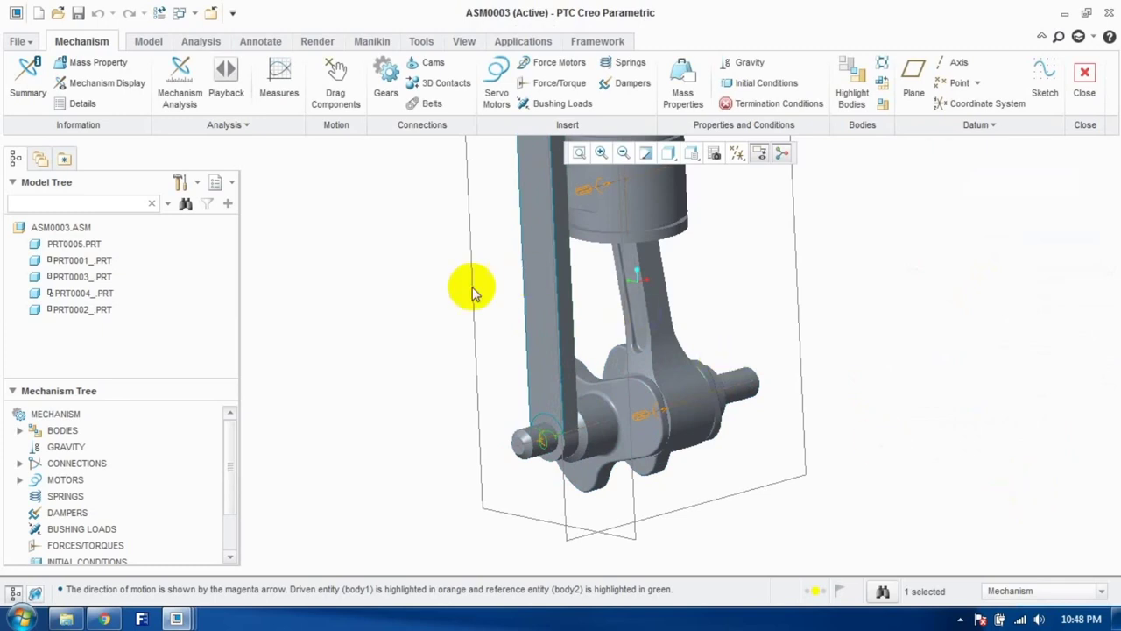
Step: Define a position analysis with end time 360 and frame rate 1, run it, then stop it
click(180, 96)
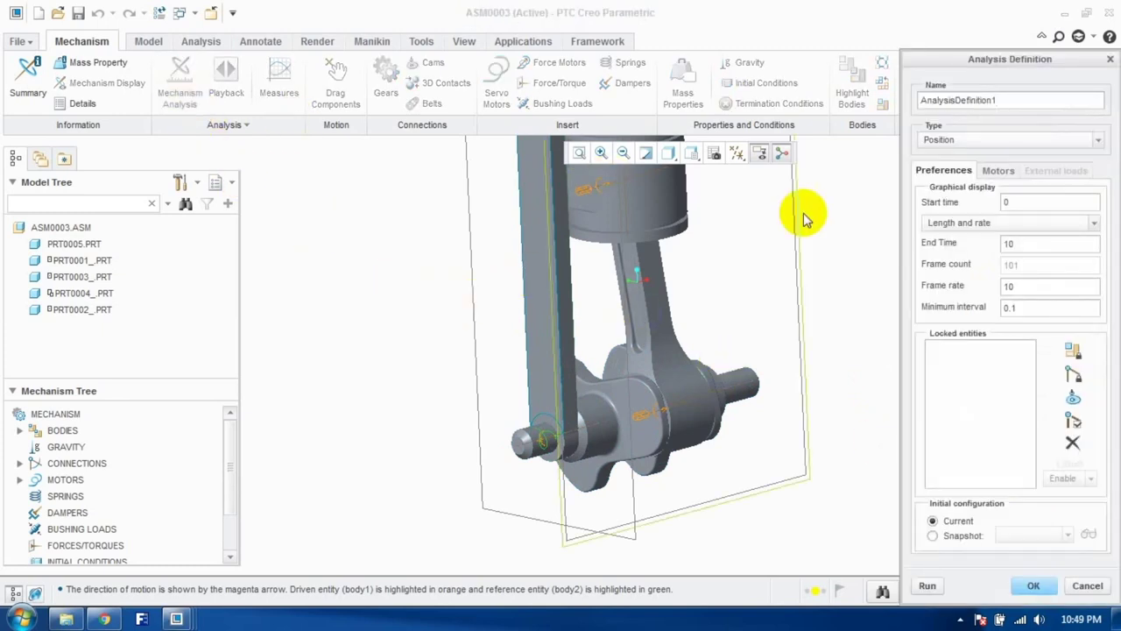
double_click(1025, 245)
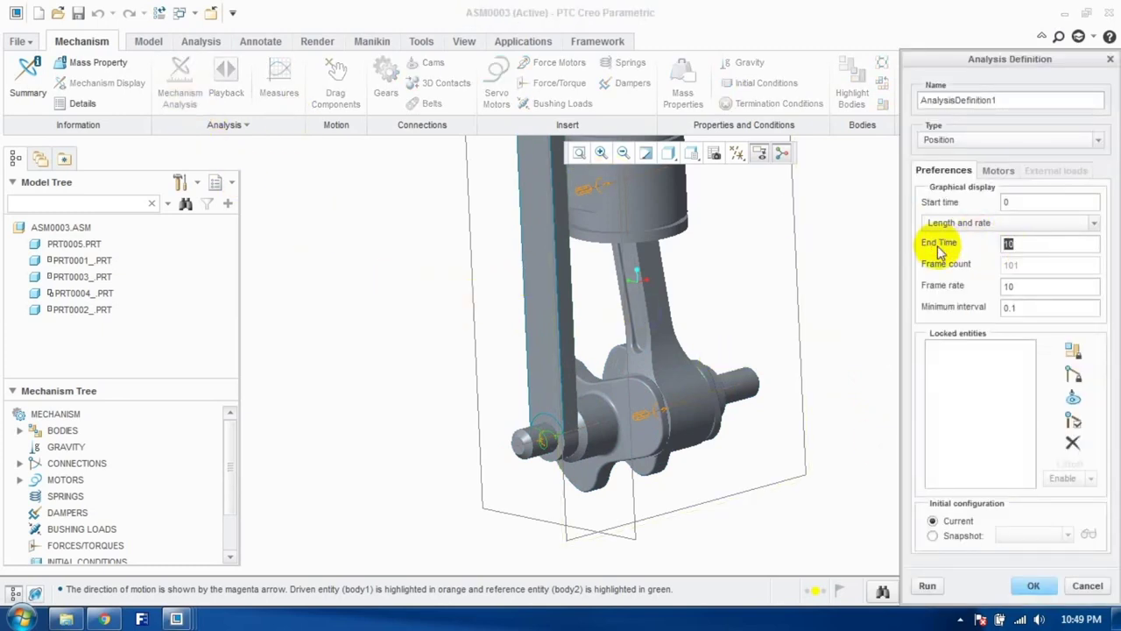
click(1022, 288)
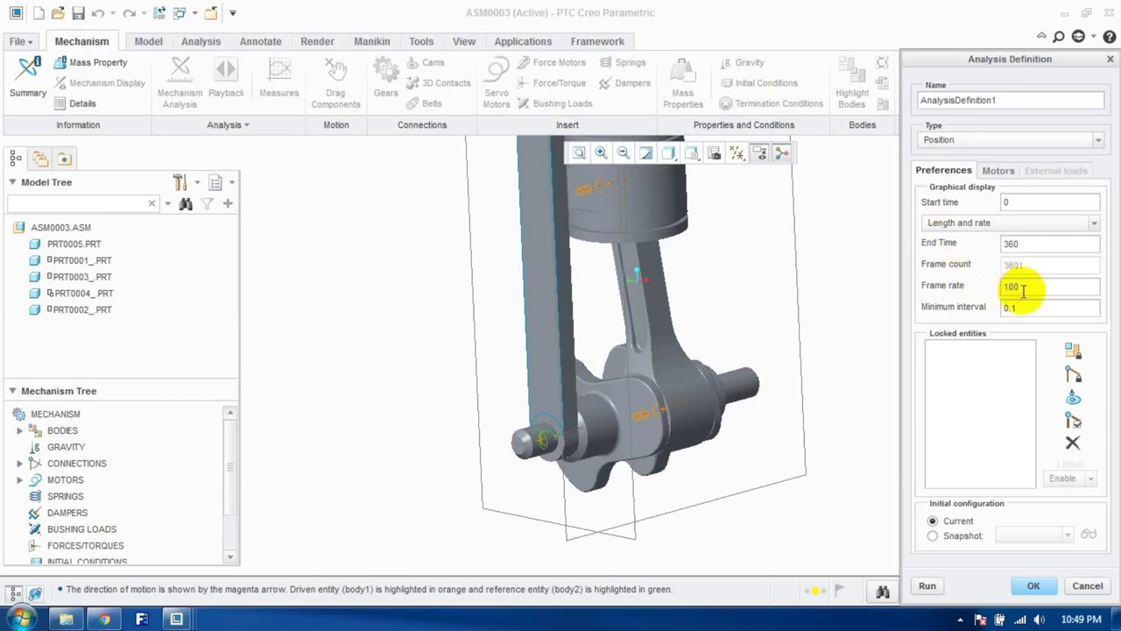
text(0)
click(1023, 307)
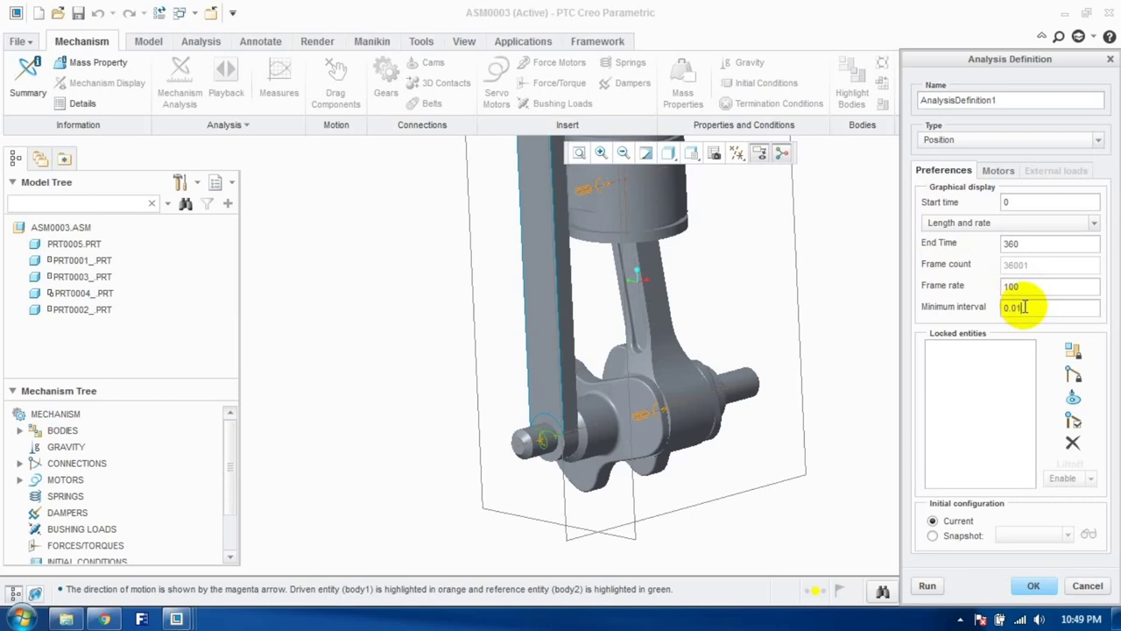
click(928, 585)
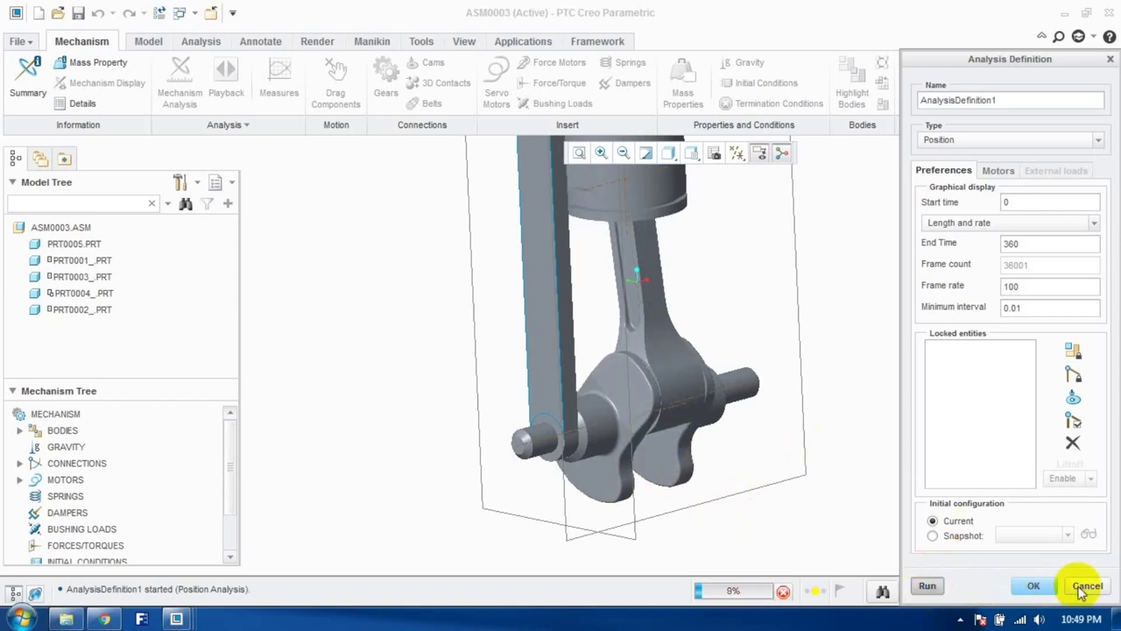
click(782, 591)
Step: Reopen the analysis definition, re-enter end time 360 and run it again
middle_drag(845, 490, 775, 412)
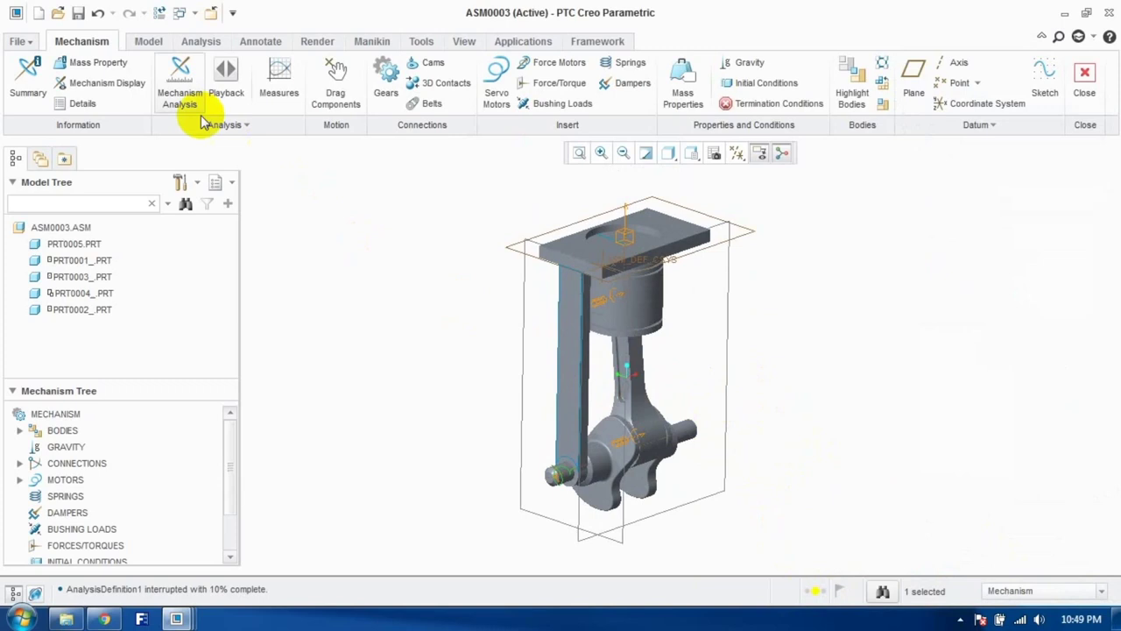
click(172, 98)
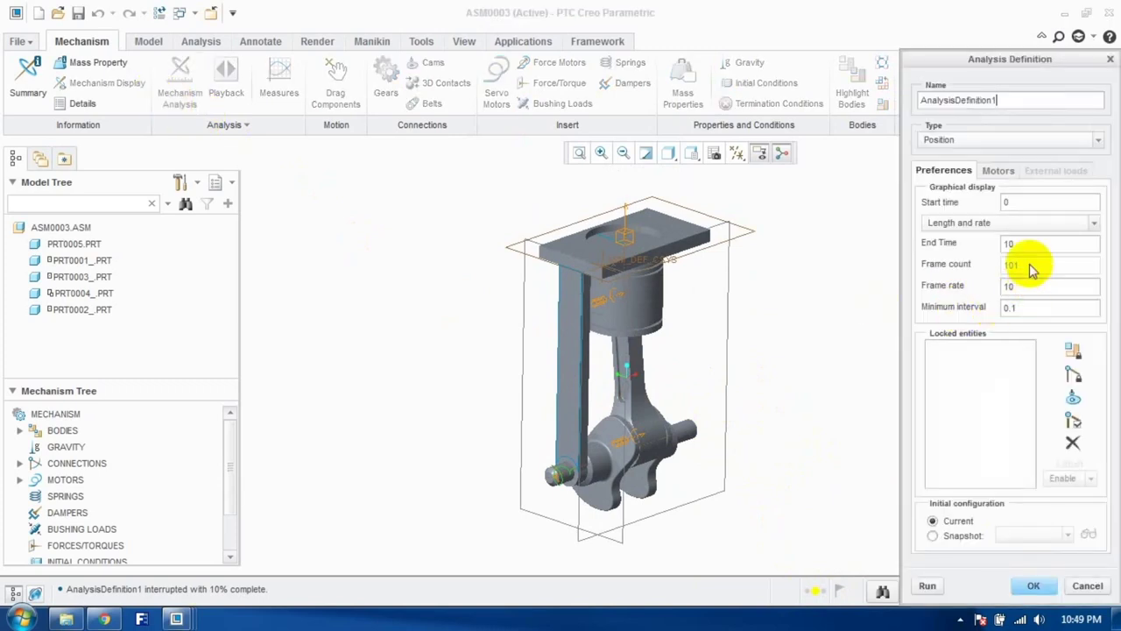
click(953, 246)
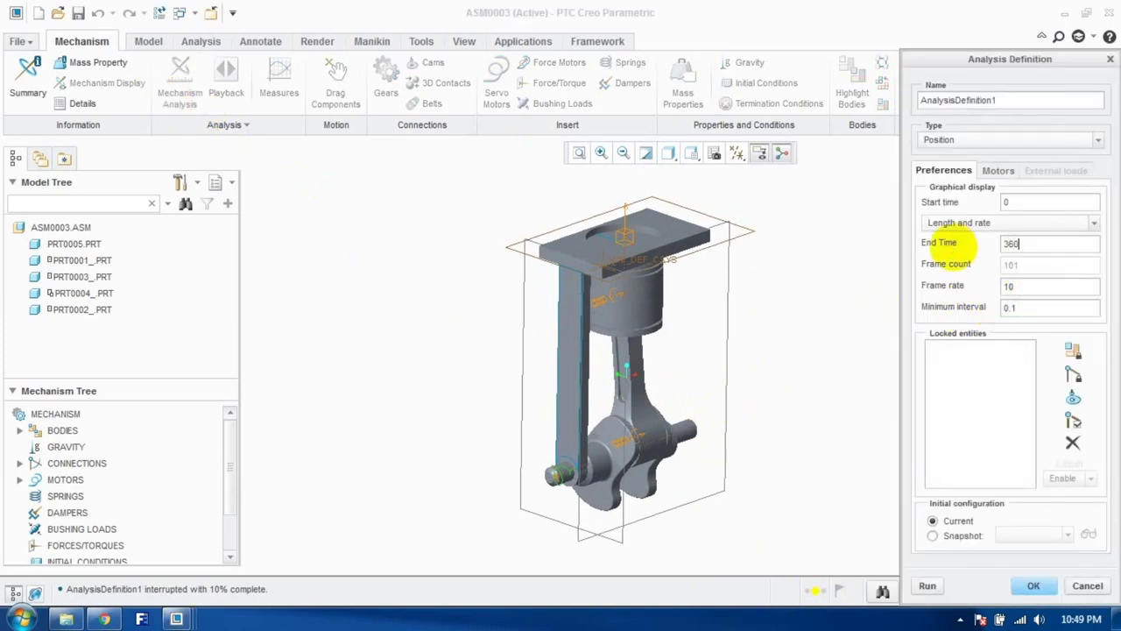
click(1031, 286)
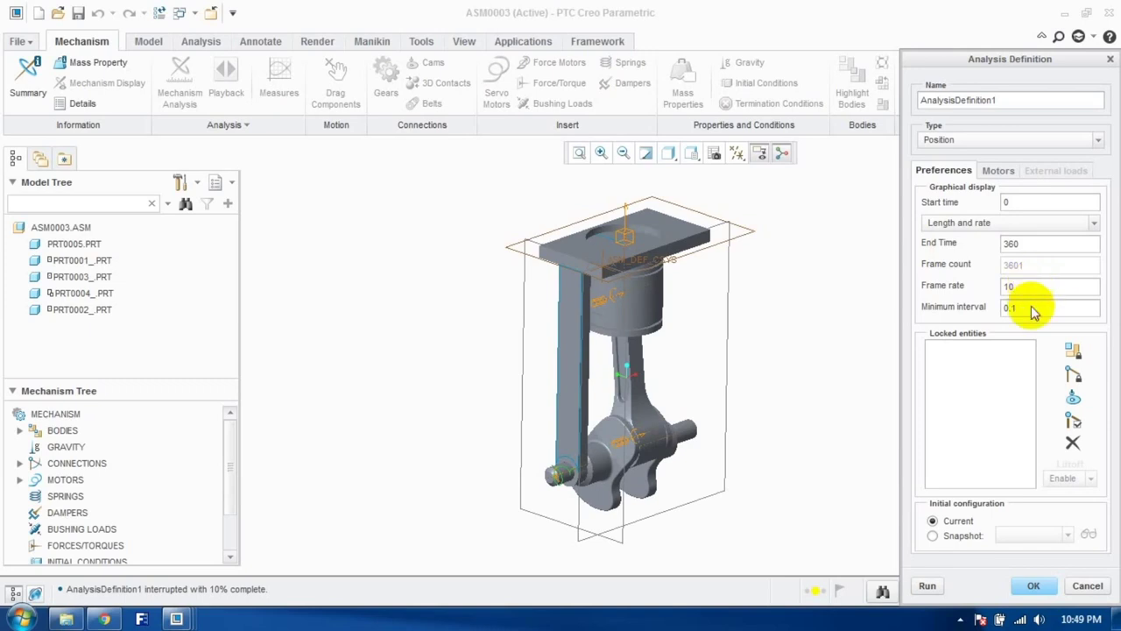
click(930, 586)
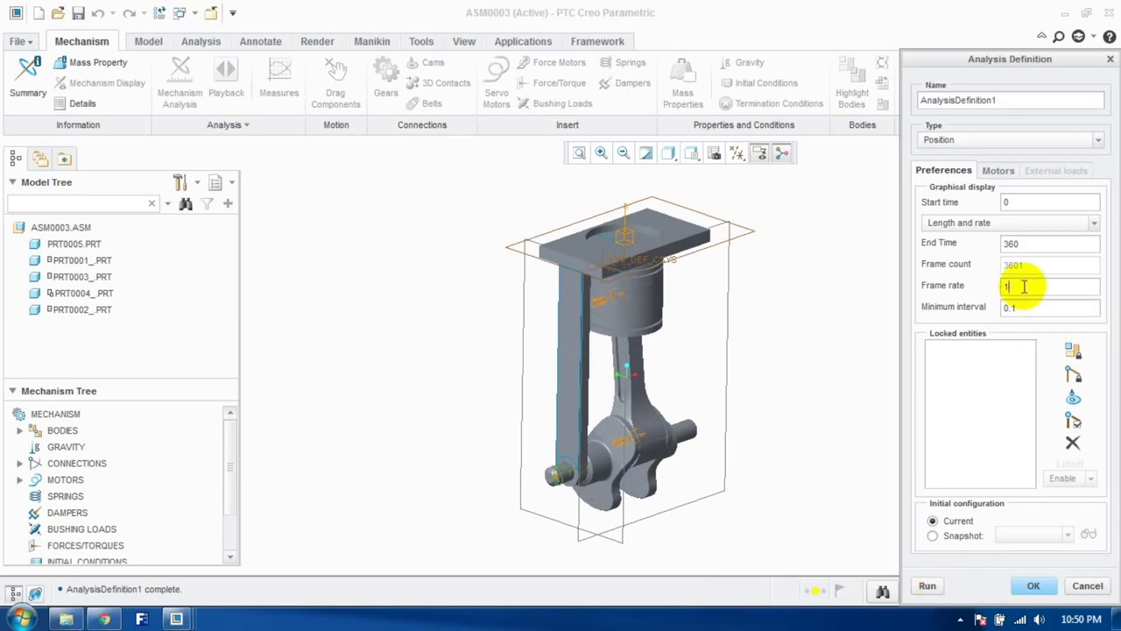
Step: Rerun the analysis over the old results, then set end time 3600 and run again, overwriting
click(927, 585)
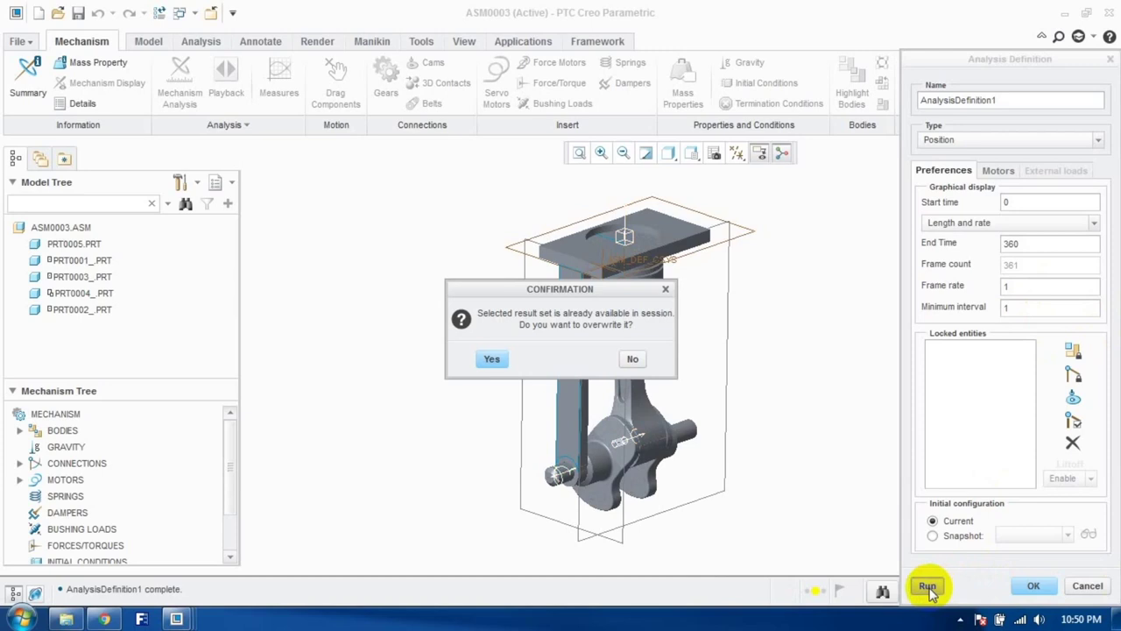
click(495, 359)
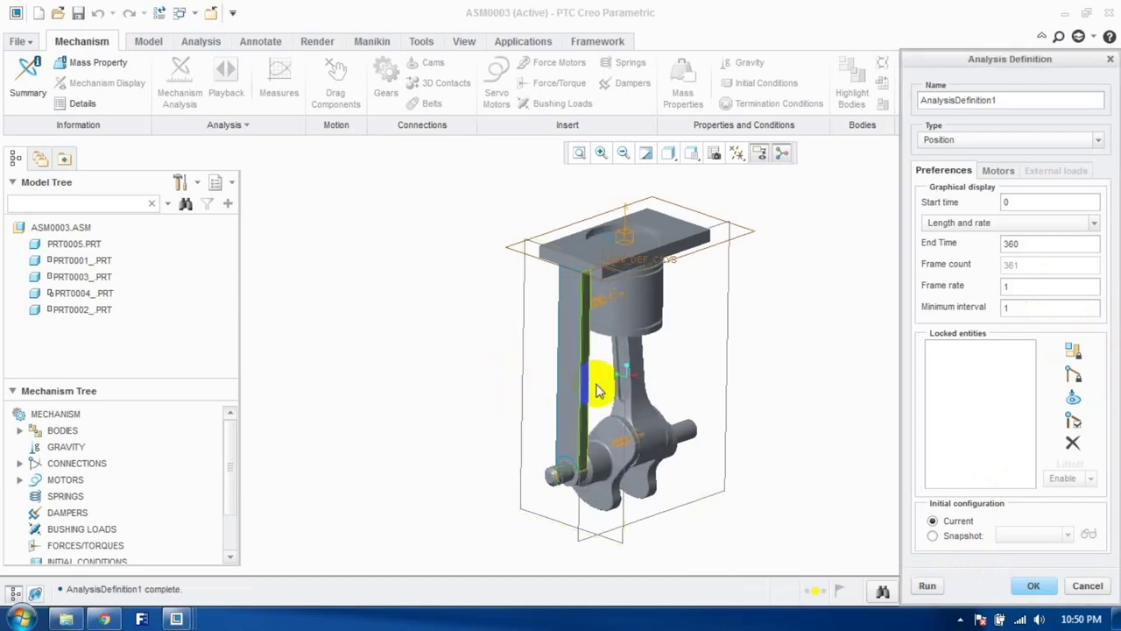
drag(1043, 245, 933, 241)
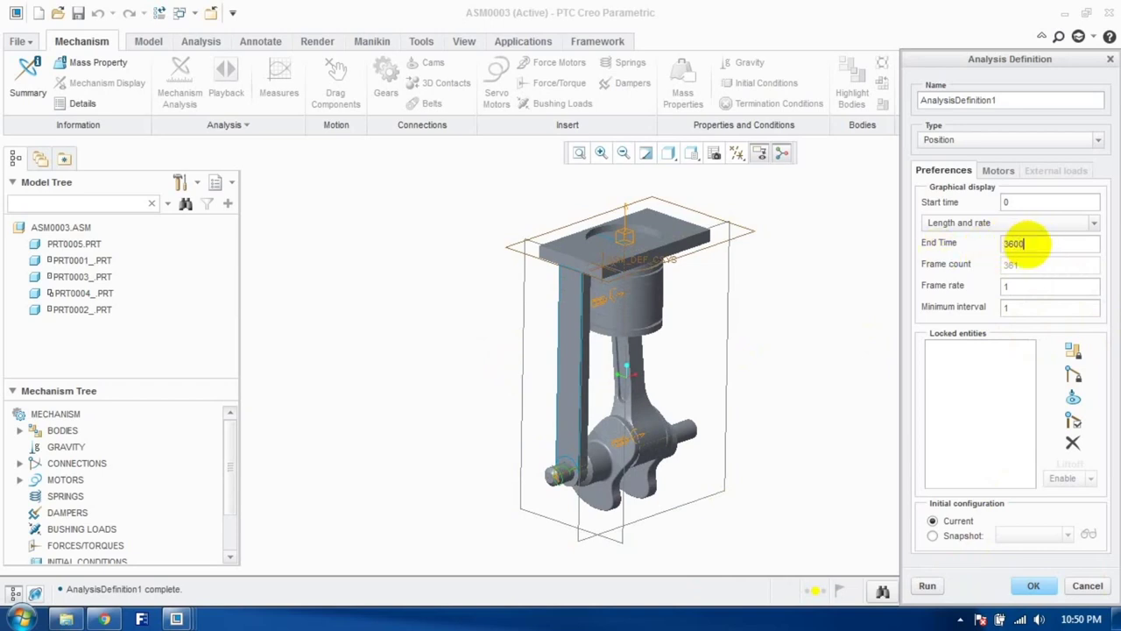
text(3600)
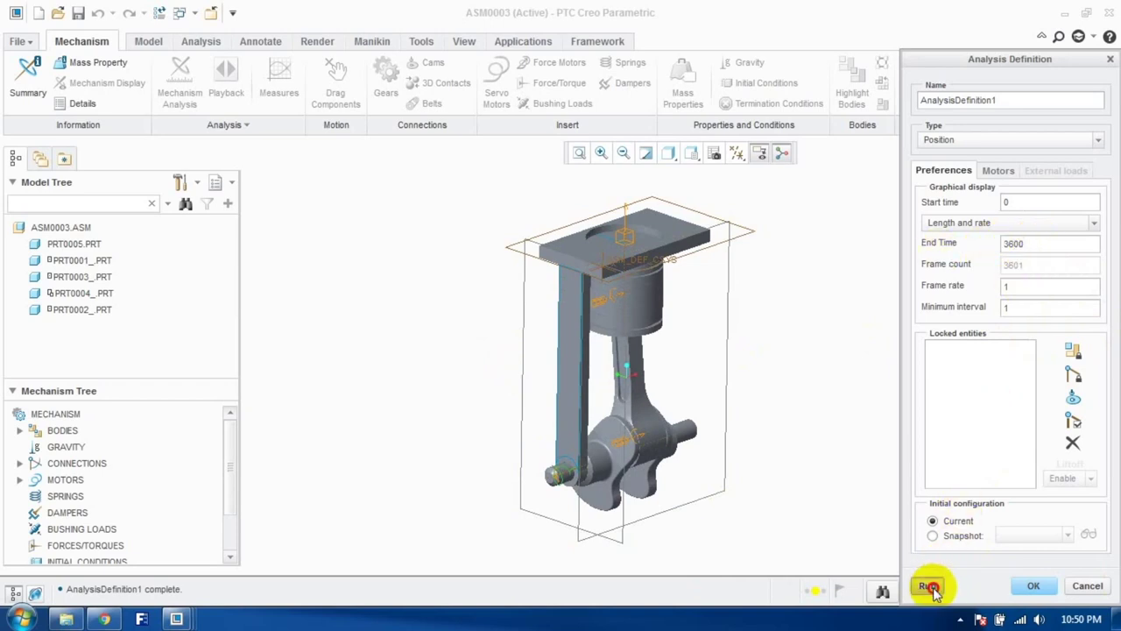
click(927, 585)
click(491, 358)
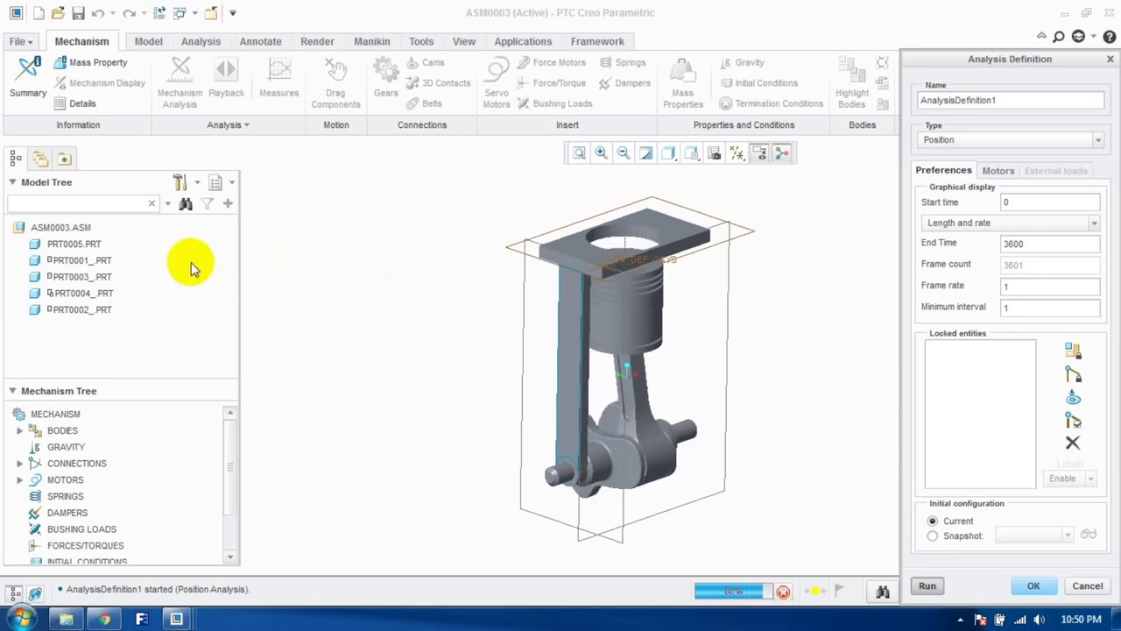
Step: Hide the PRT0005 housing part from the Model Tree
right_click(80, 248)
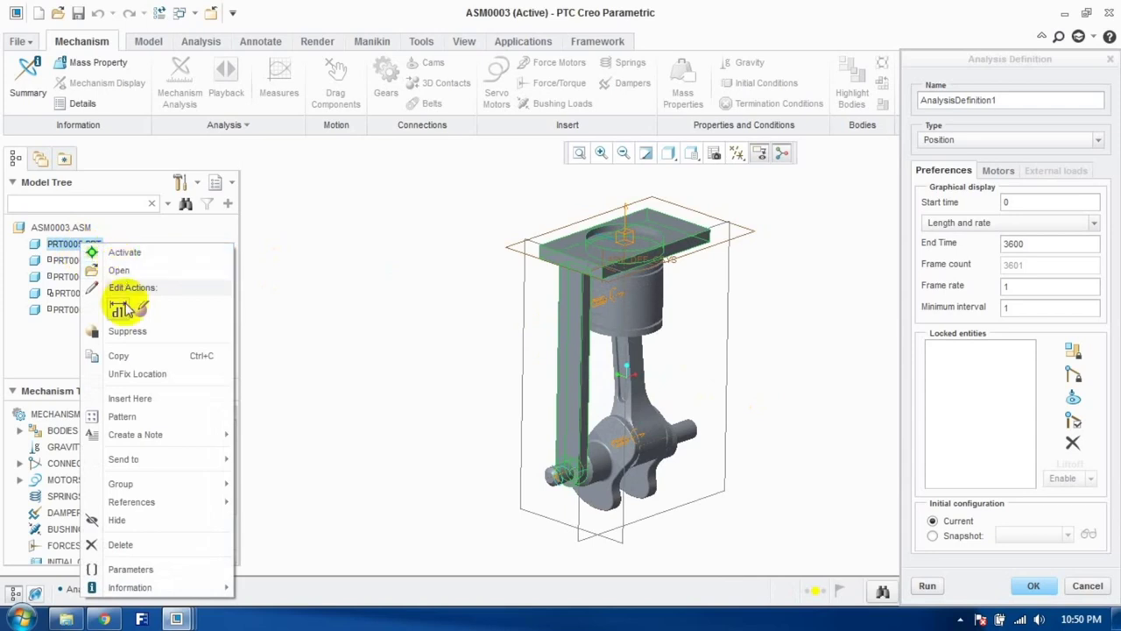
click(121, 519)
mouse_move(593, 295)
middle_down()
mouse_move(582, 314)
mouse_move(596, 299)
middle_up()
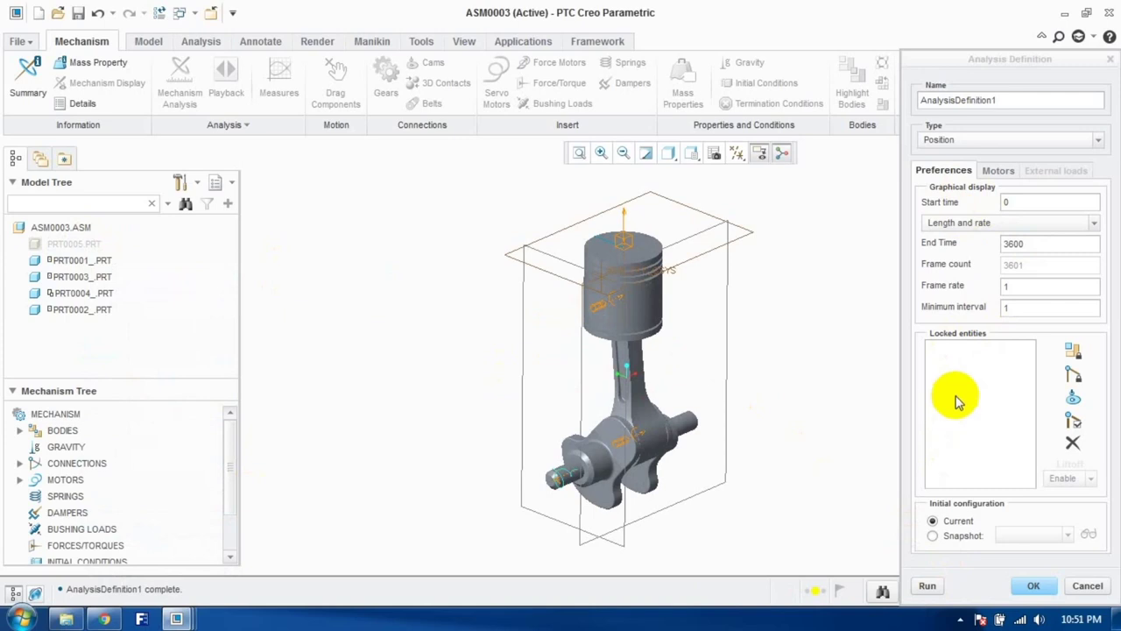
Step: Rerun the analysis overwriting earlier results, then accept and close the analysis definition
click(929, 587)
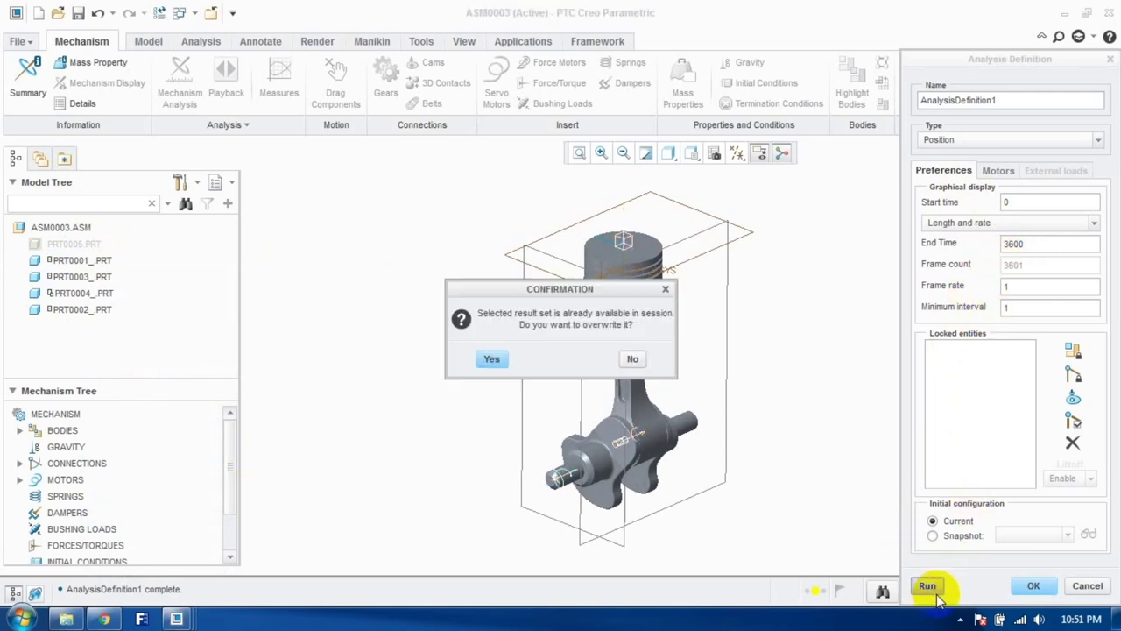
click(491, 358)
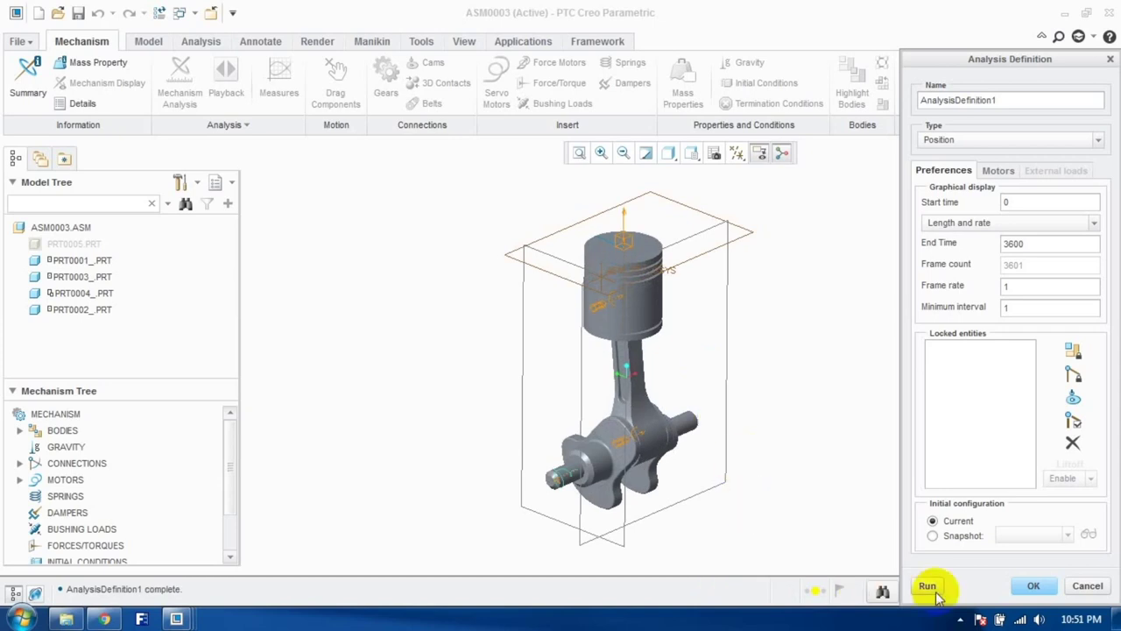
click(1034, 585)
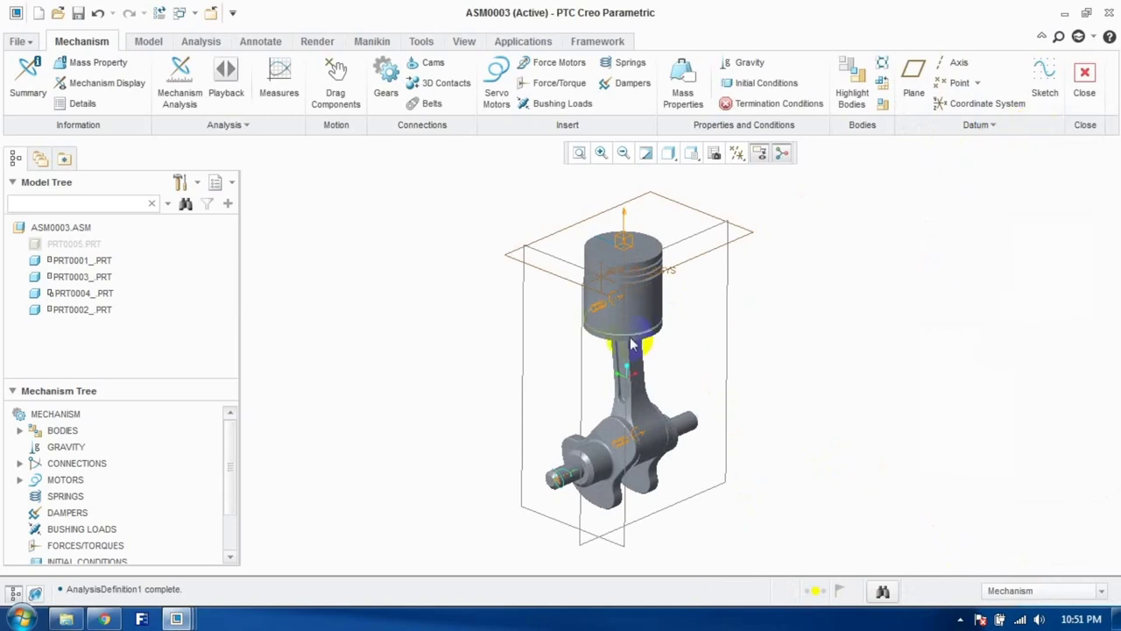
Step: Close Mechanism mode, saving the analysis playback, and switch to the PRT0002 part window
click(1083, 91)
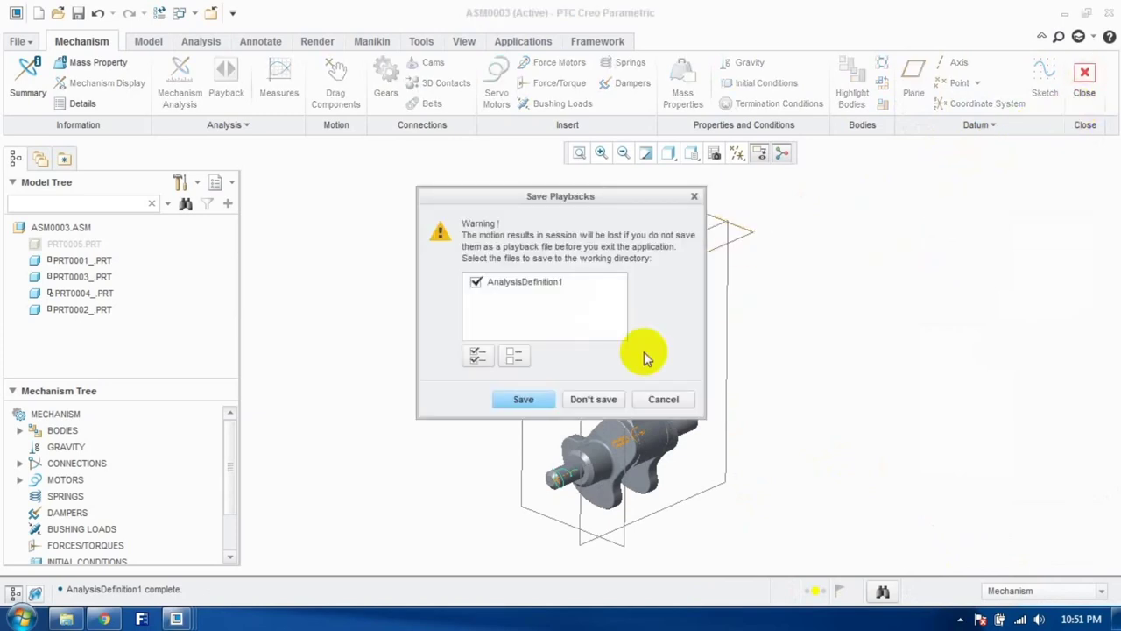
click(520, 404)
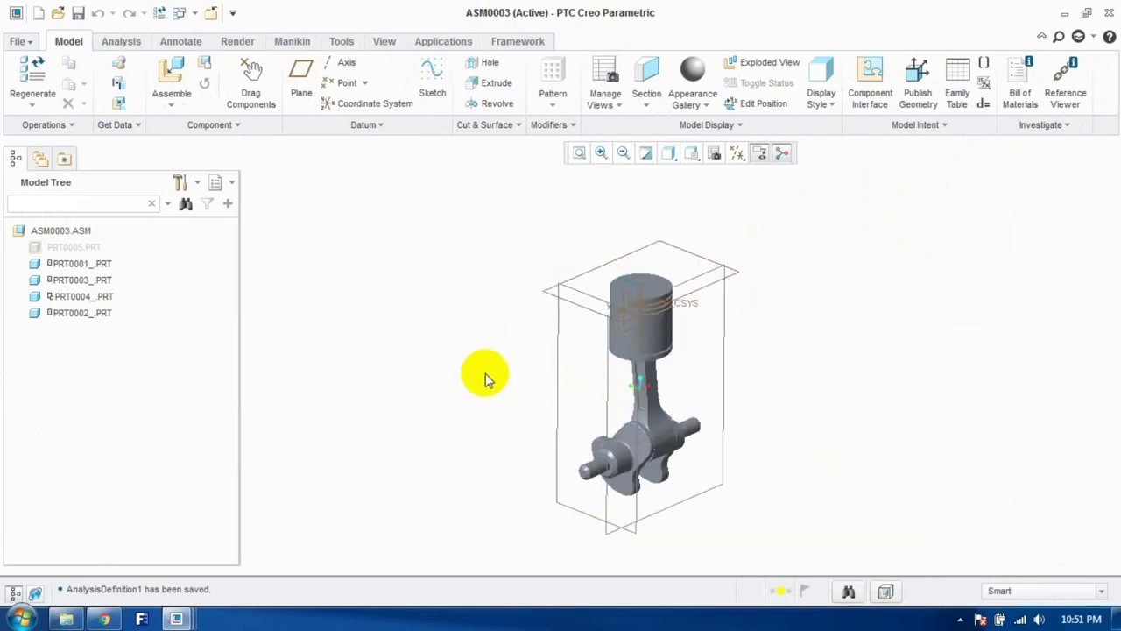
click(960, 619)
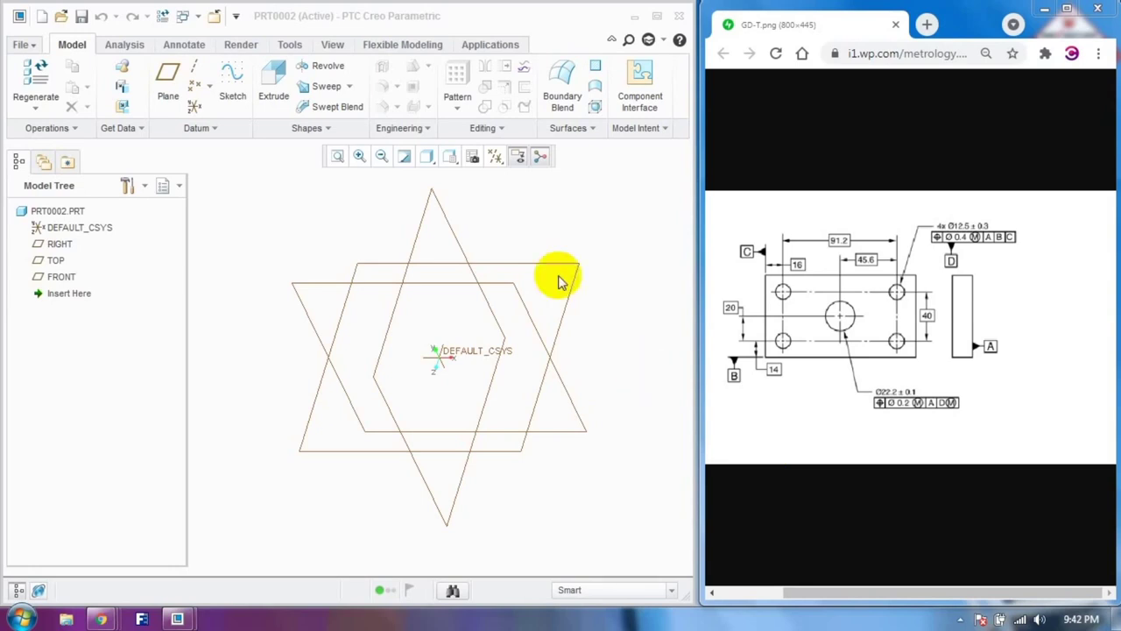
Step: Start an extrusion sketched on TOP and draw the plate rectangle from the origin
click(282, 100)
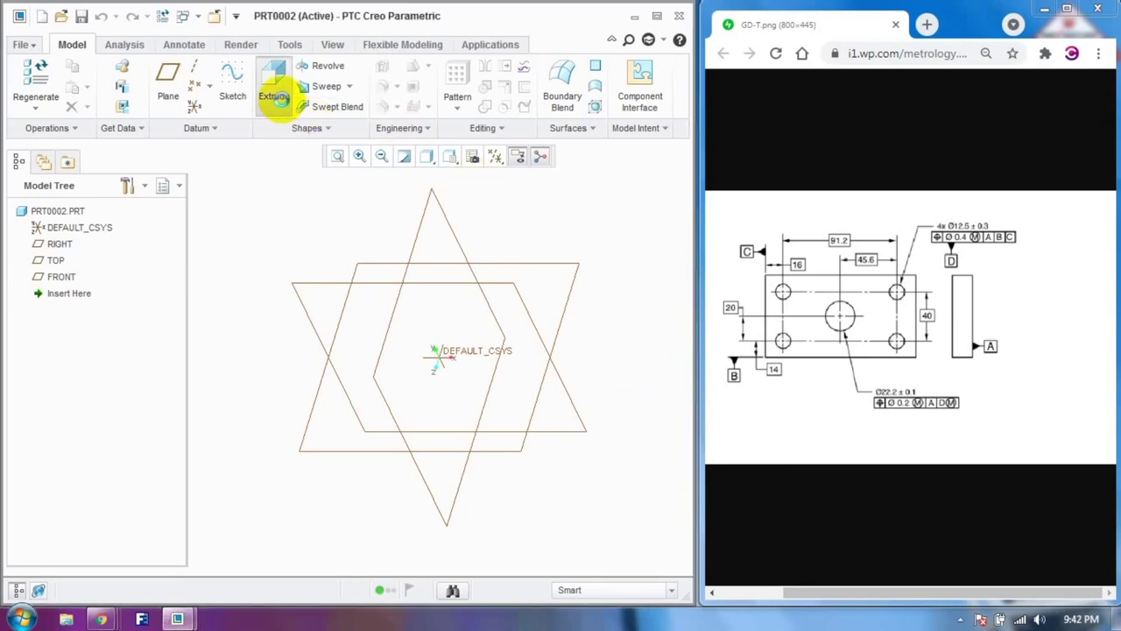
click(560, 265)
click(238, 86)
click(438, 357)
click(552, 300)
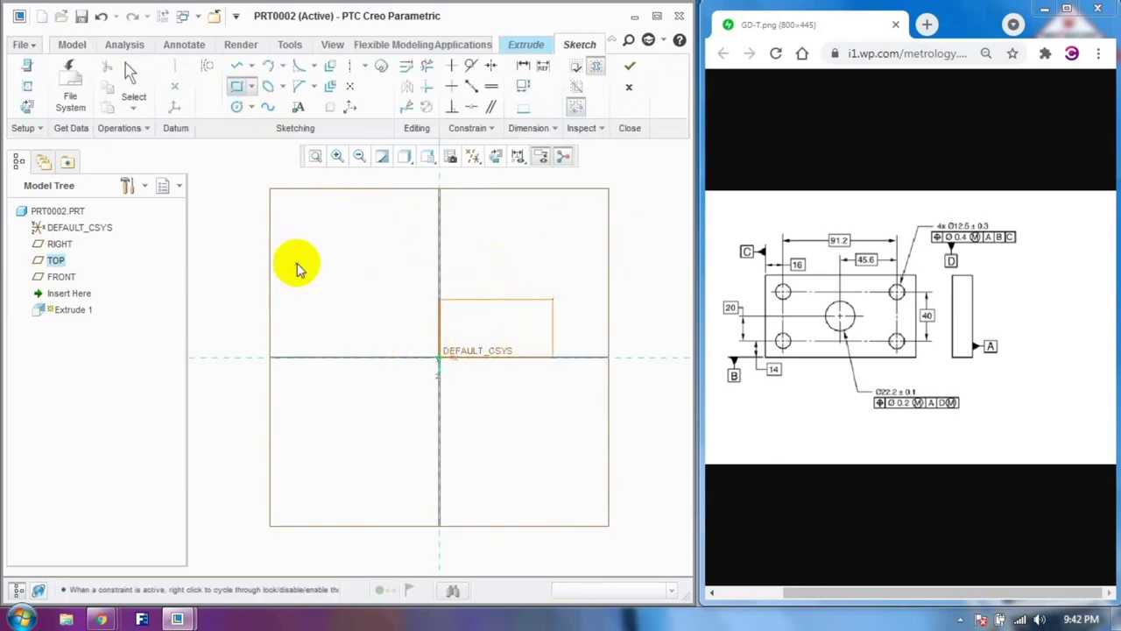
Step: Draw four corner hole circles and one larger central hole circle
click(238, 104)
scroll(487, 326, up, 3)
scroll(393, 308, down, 2)
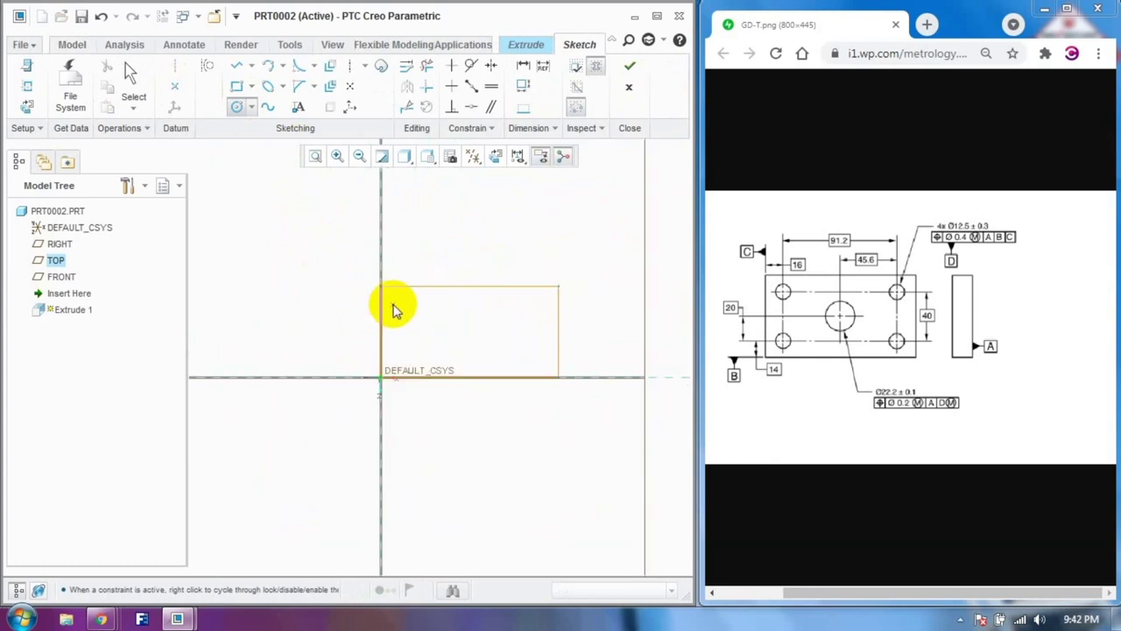
click(404, 303)
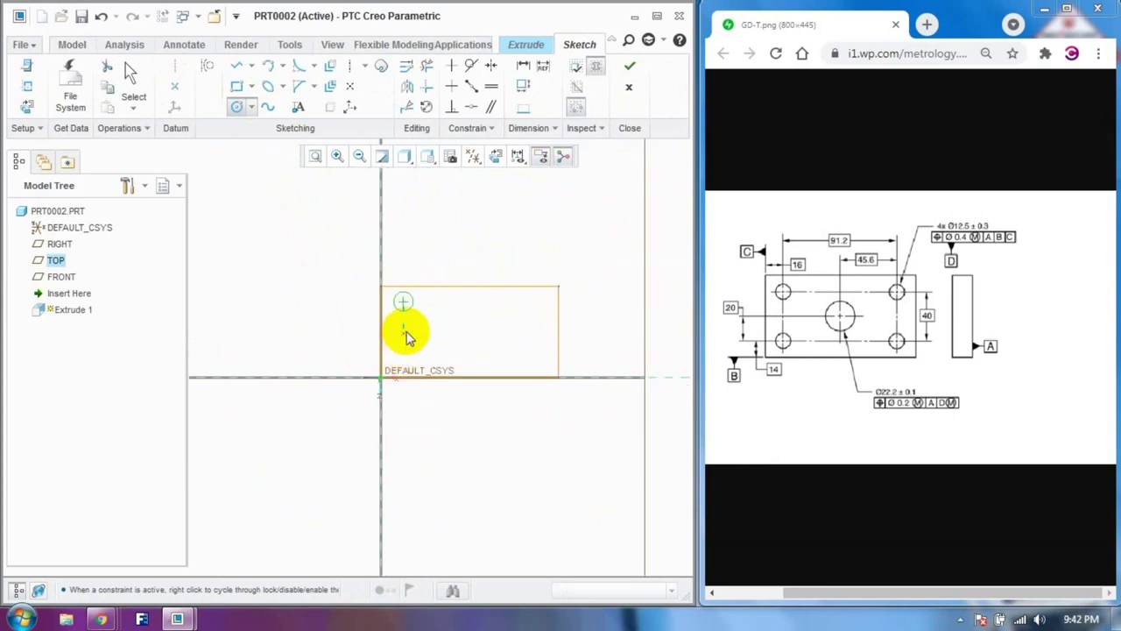
click(403, 349)
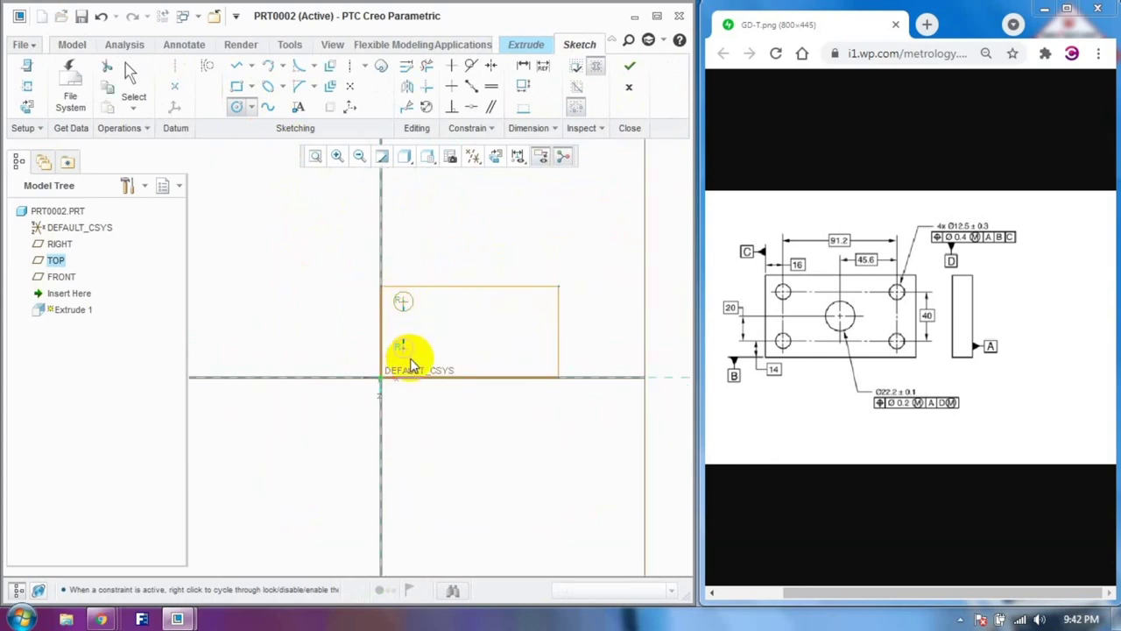
click(529, 303)
click(530, 349)
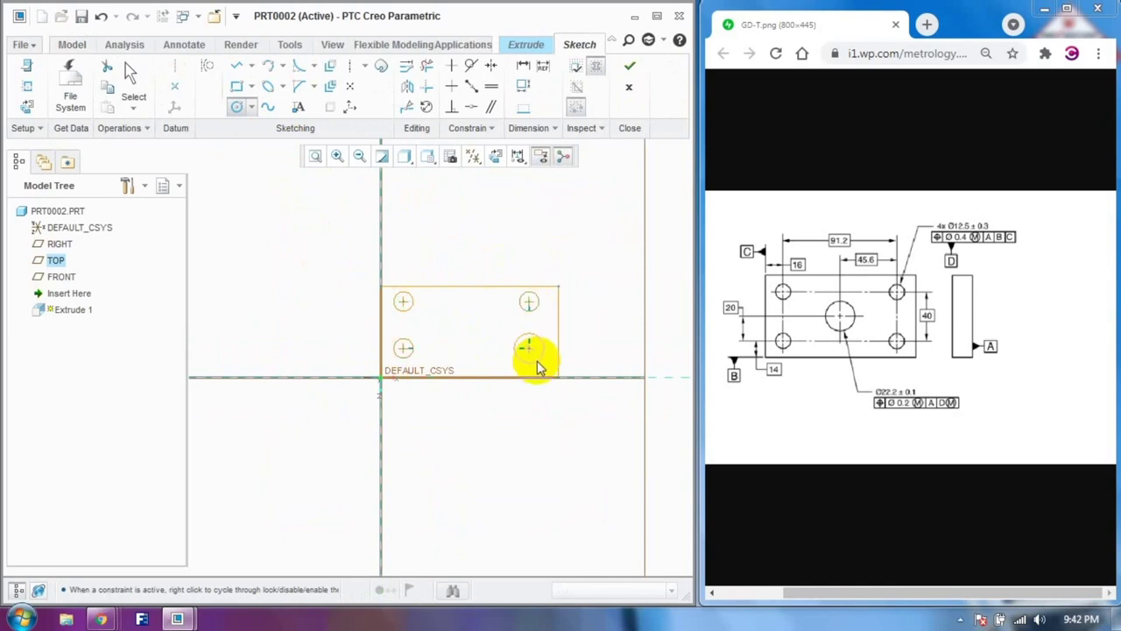
click(482, 334)
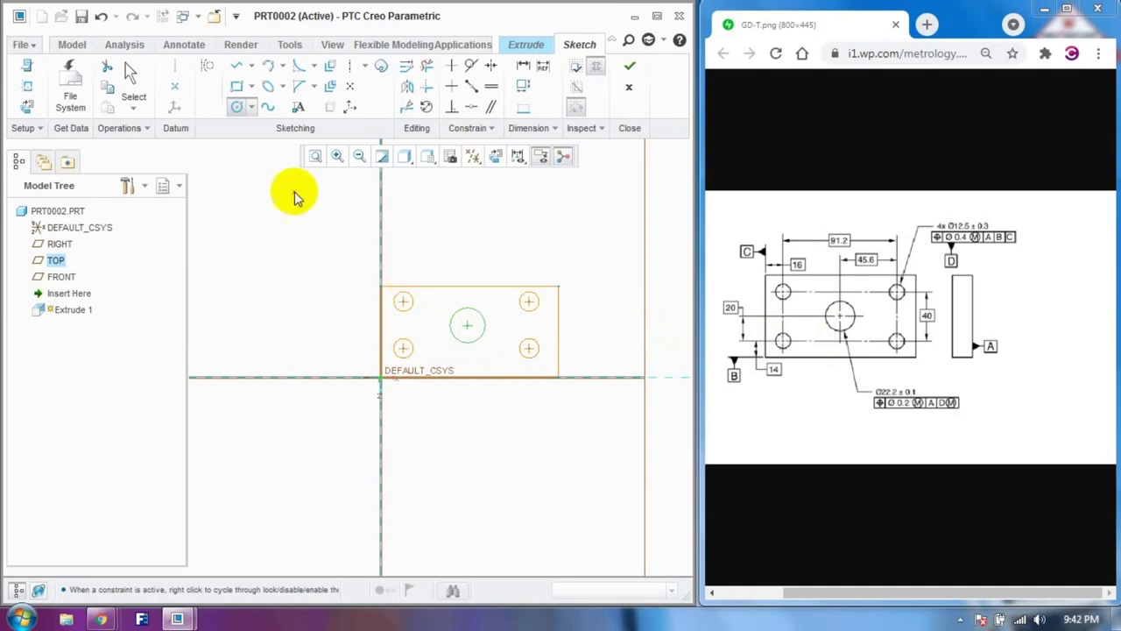
click(130, 74)
scroll(551, 317, up, 3)
scroll(551, 321, down, 3)
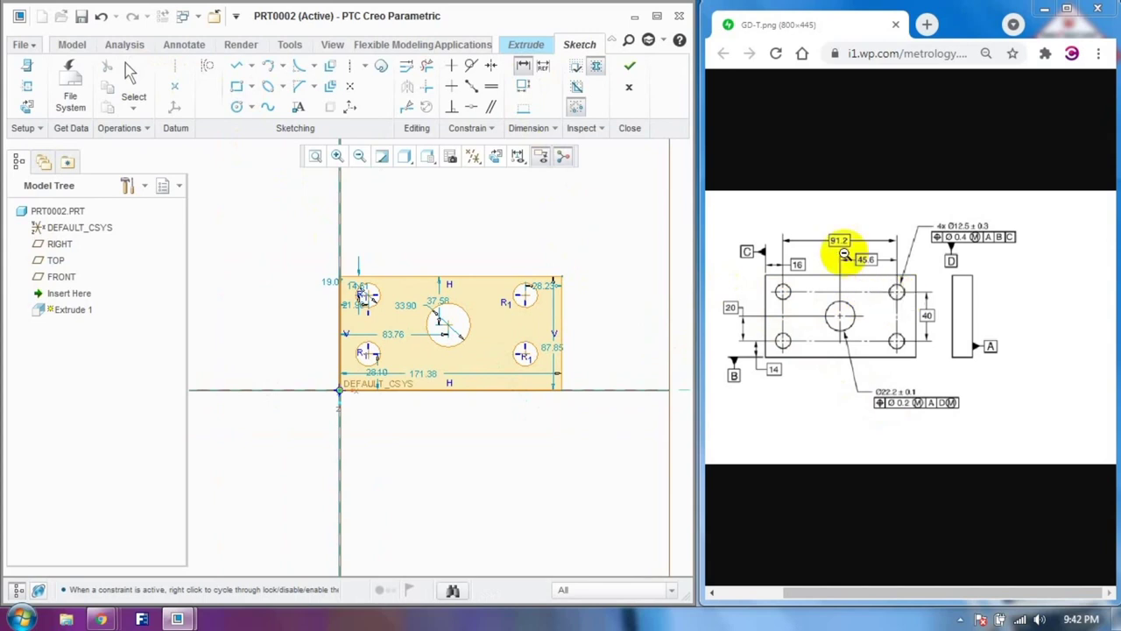
Step: Dimension the corner hole spacing: 91.2 horizontally and 40 vertically
click(373, 300)
click(528, 295)
middle_click(467, 226)
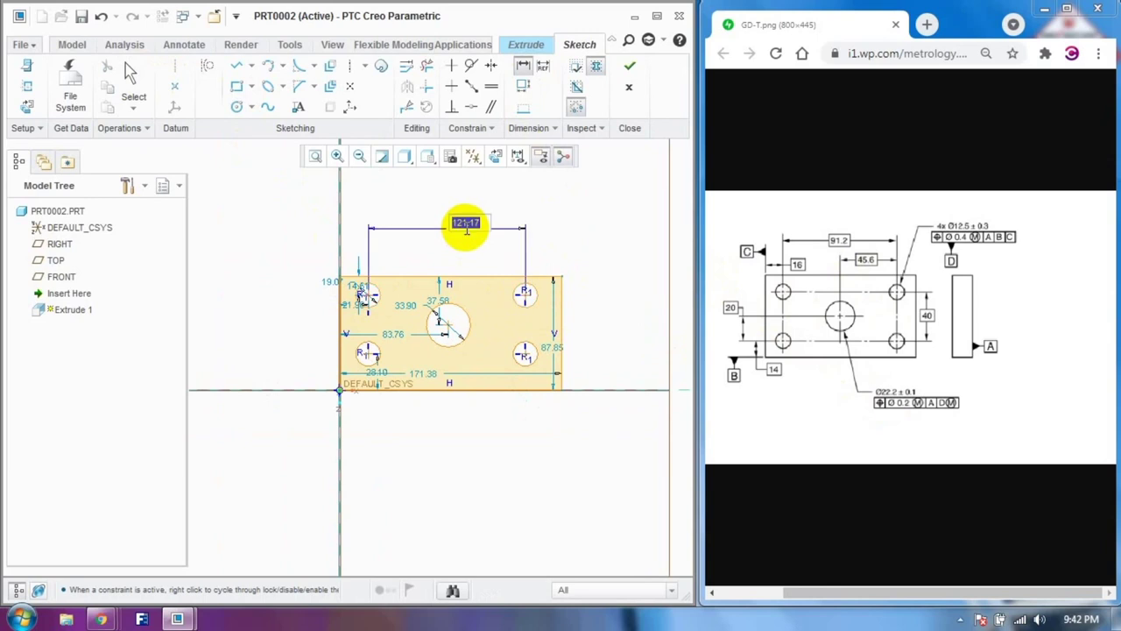
text(91.2)
key(Return)
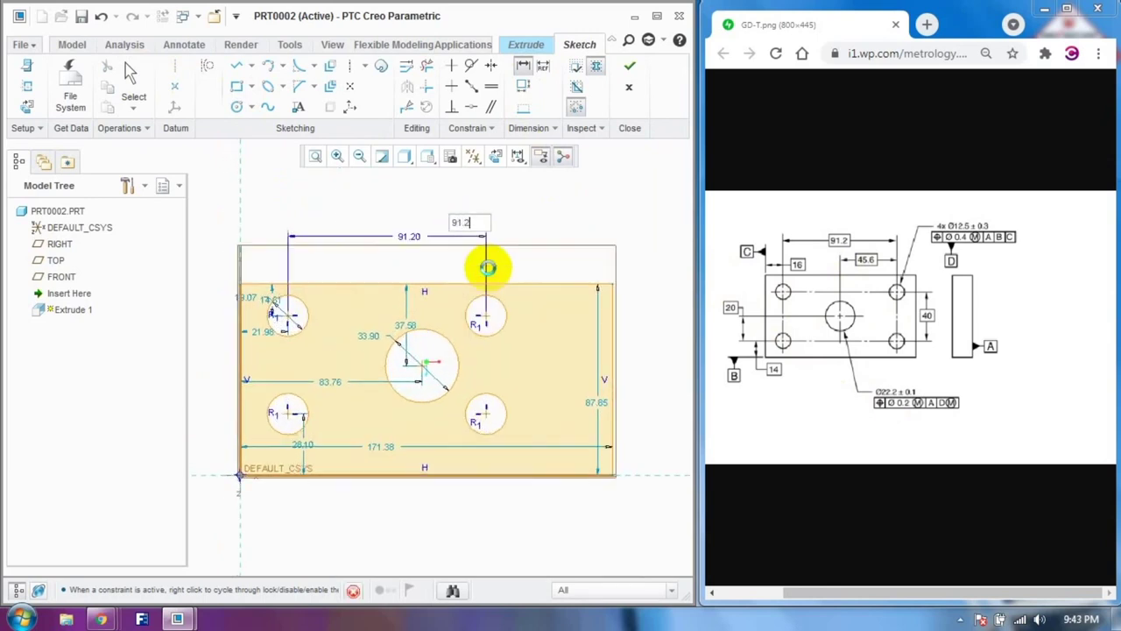
click(292, 312)
click(293, 411)
middle_click(207, 366)
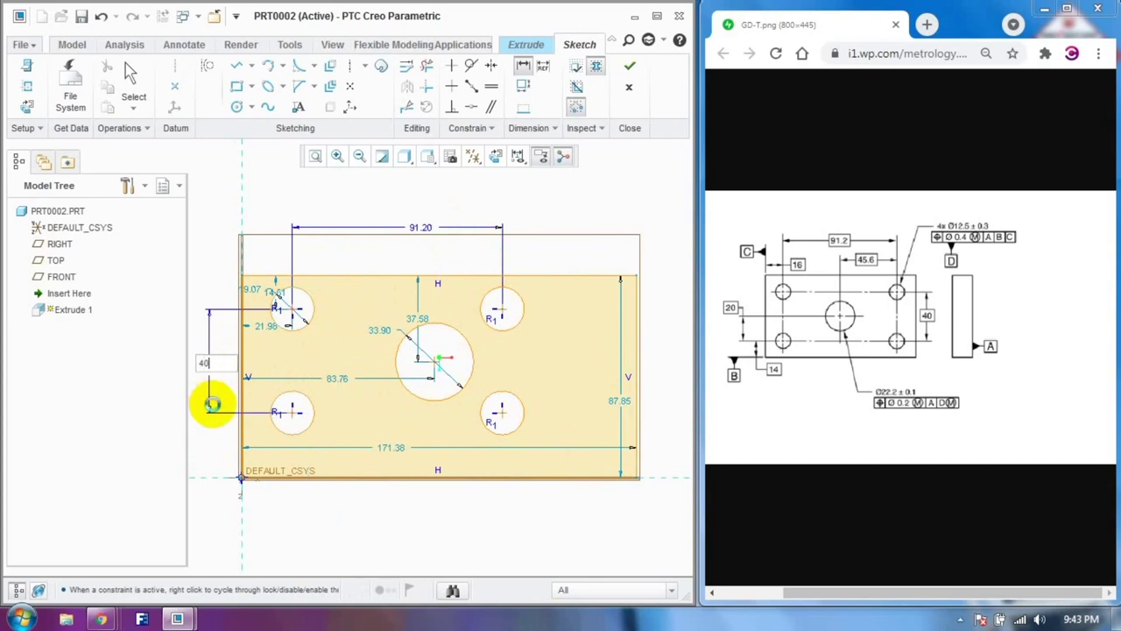
text(40)
key(Return)
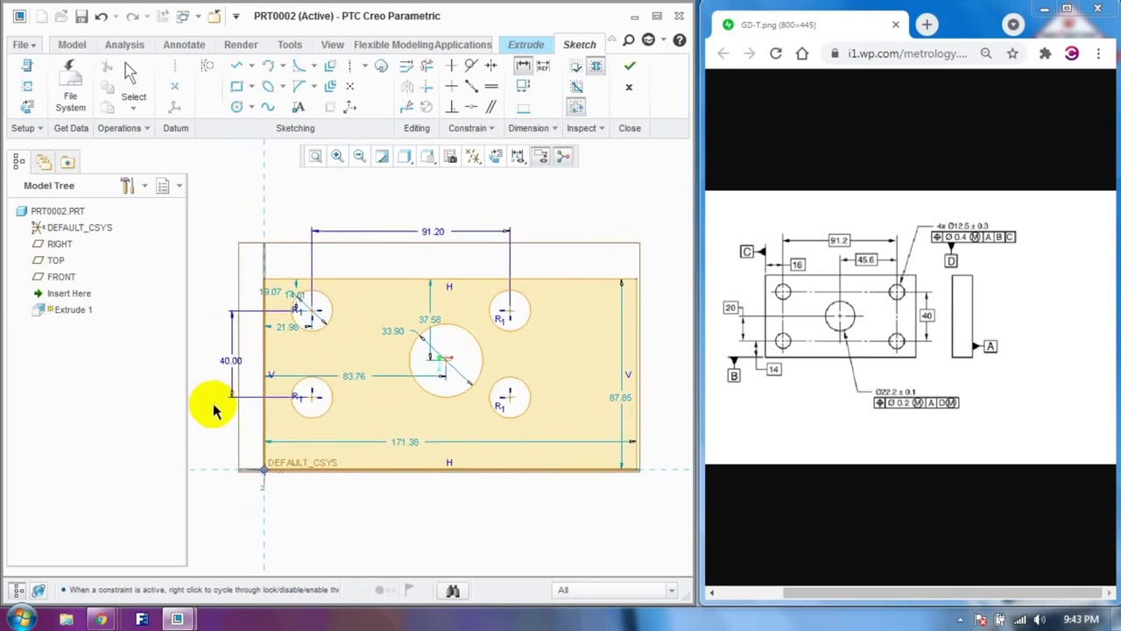
Step: Position the central hole at 45.60 (91.2/2) horizontally and 20 vertically from the corner holes
click(312, 311)
ctrl+click(449, 359)
middle_click(421, 261)
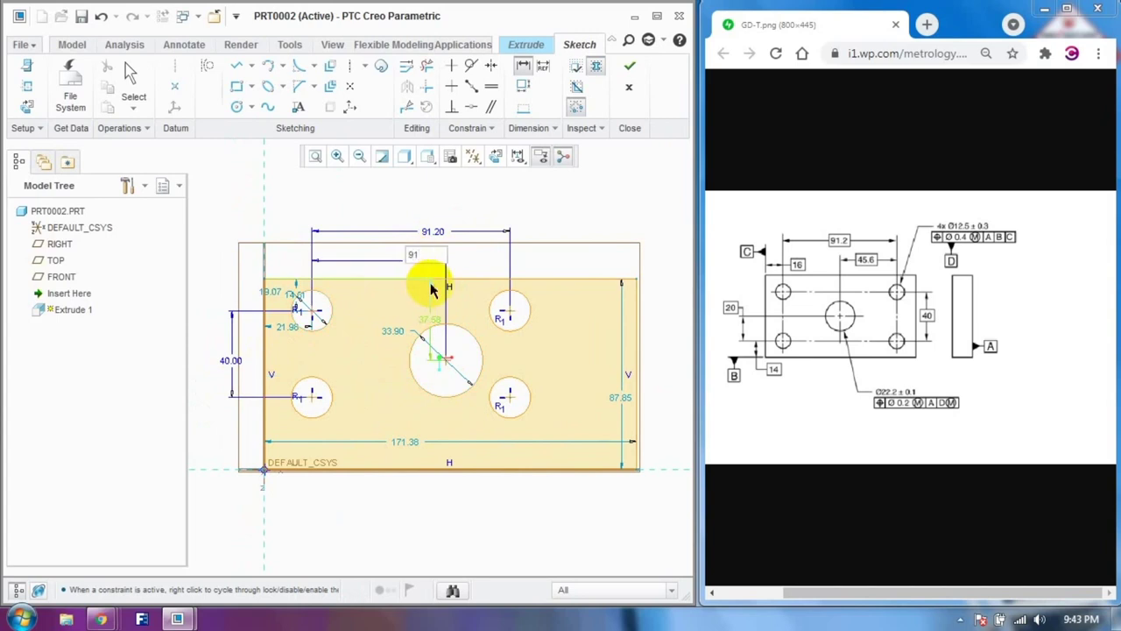
text(91.2/2)
key(Return)
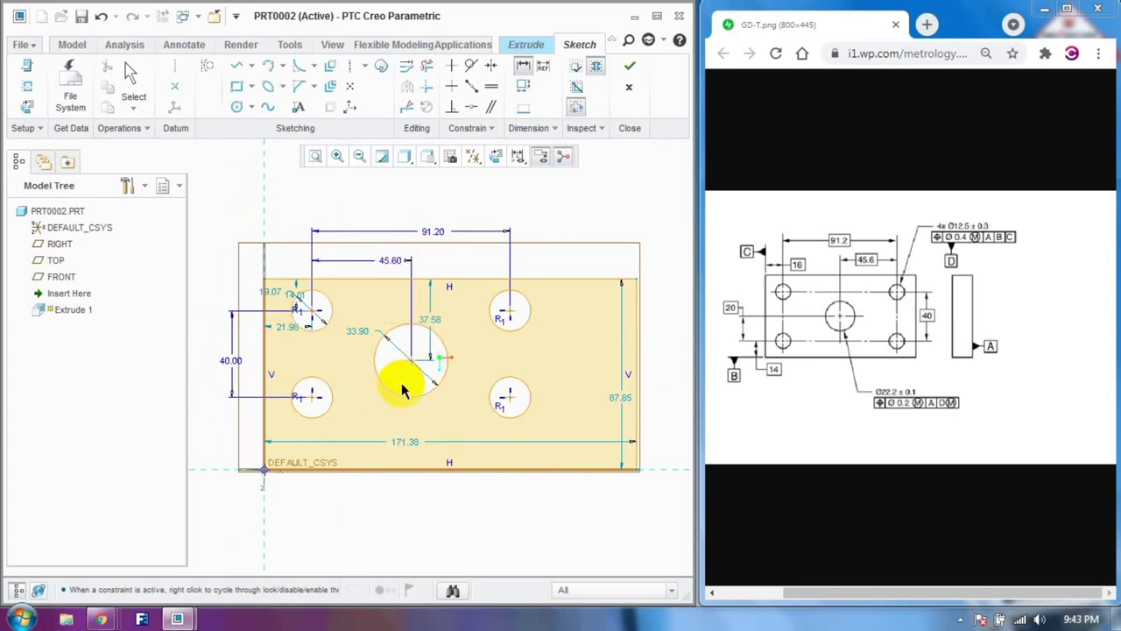
click(312, 399)
click(405, 361)
middle_click(231, 372)
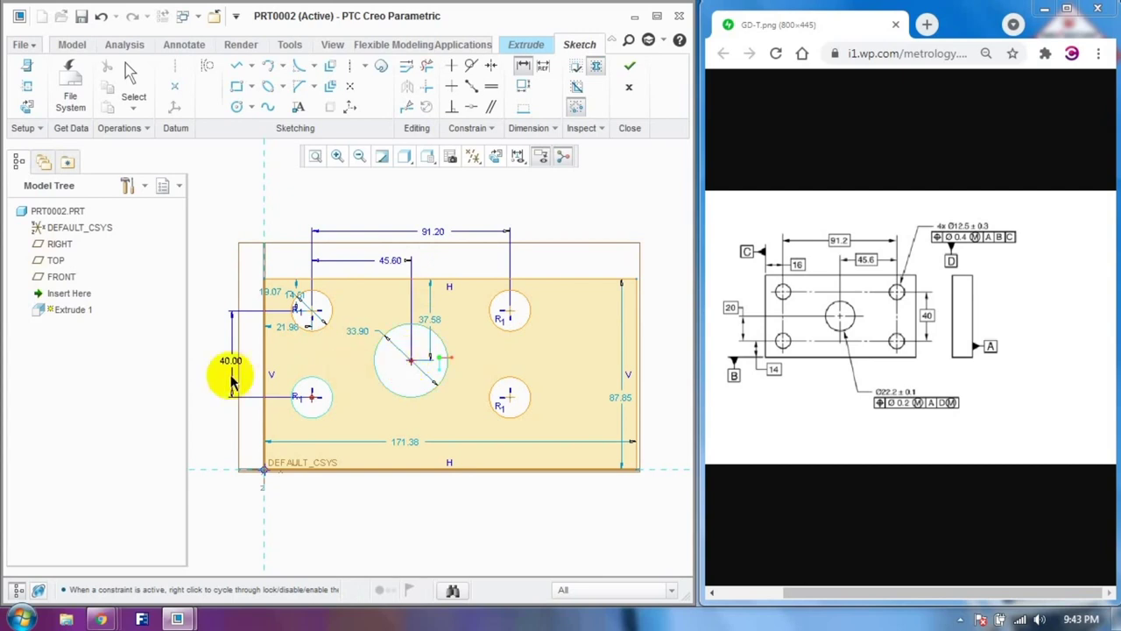
text(20)
key(Return)
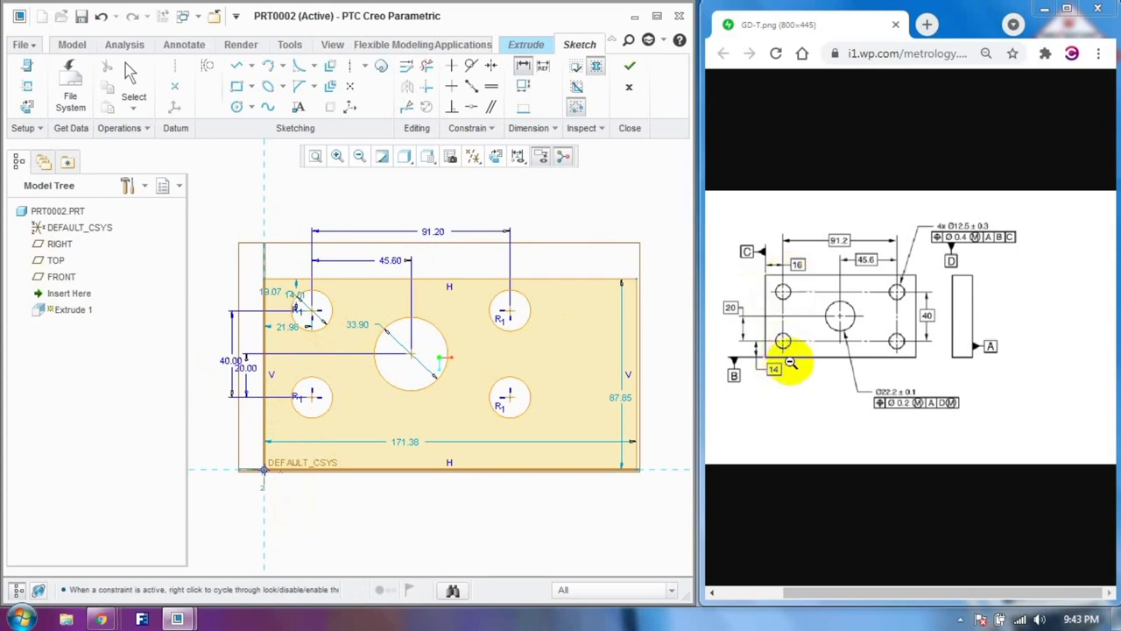
Step: Dimension the holes from the plate edges: 14 top, 14 bottom, 16 left, 16 right
drag(317, 316, 375, 311)
key(Return)
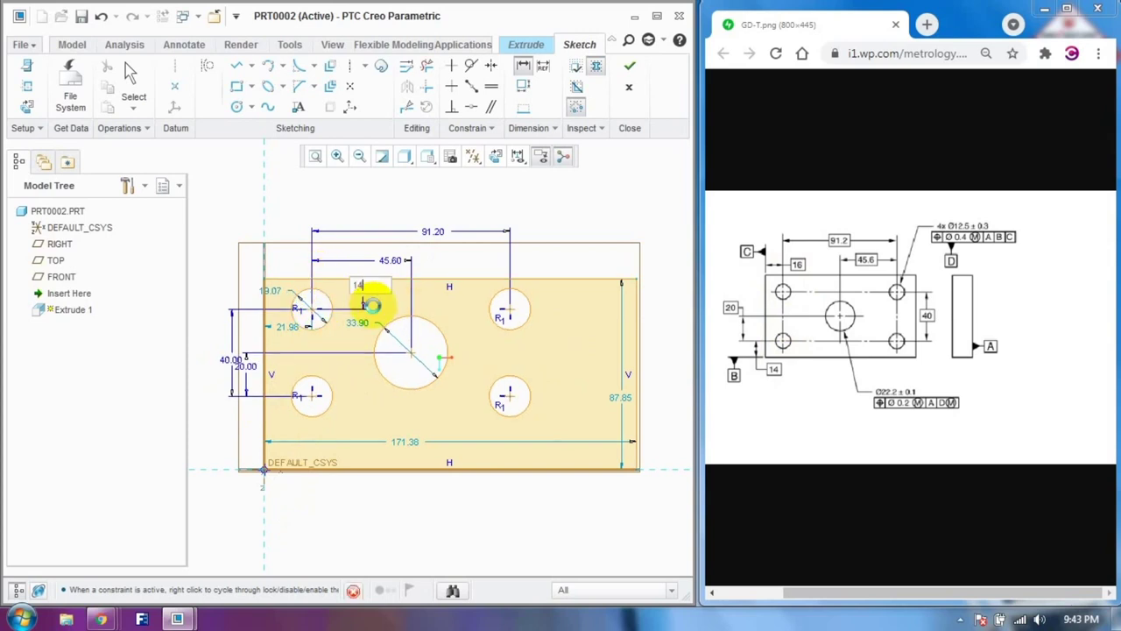
click(317, 466)
middle_click(323, 459)
text(14)
key(Return)
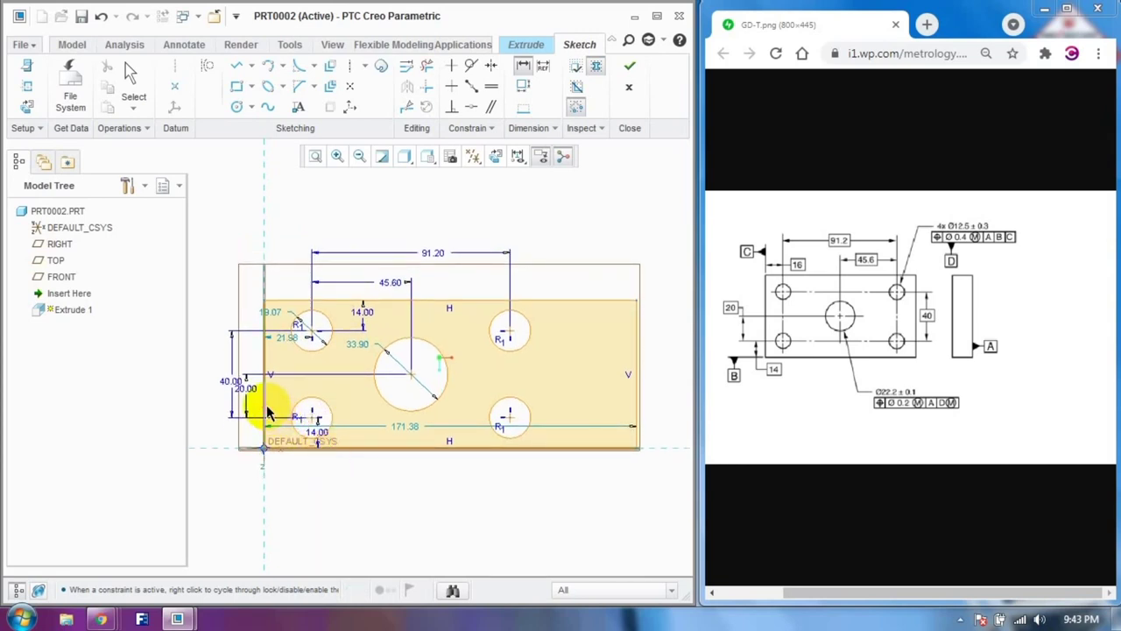
click(317, 423)
middle_click(288, 488)
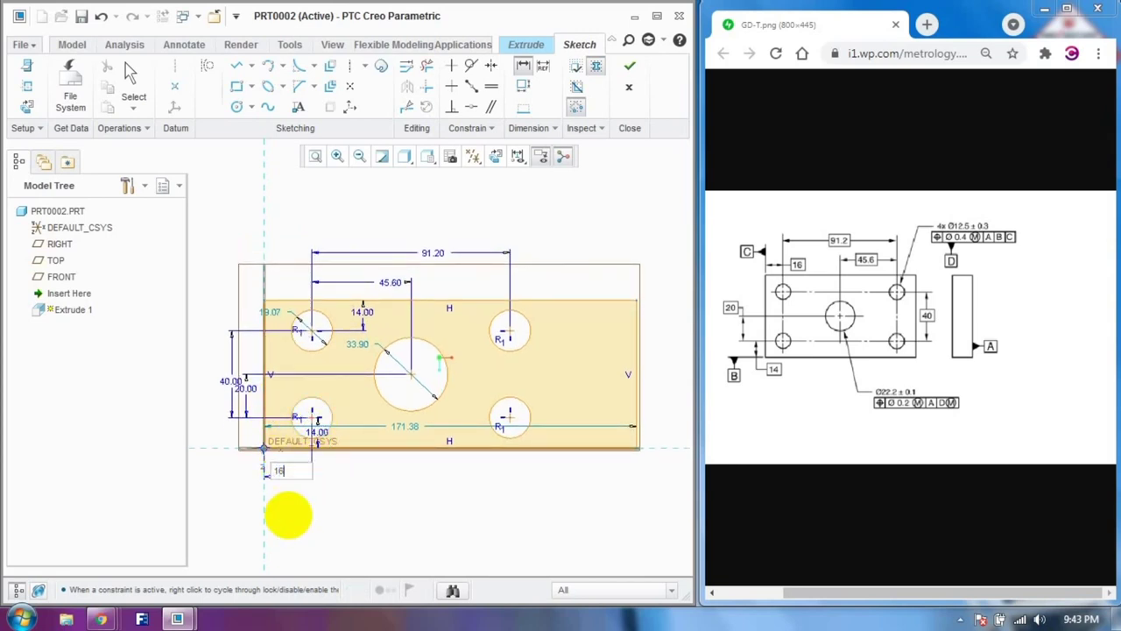
text(16)
key(Return)
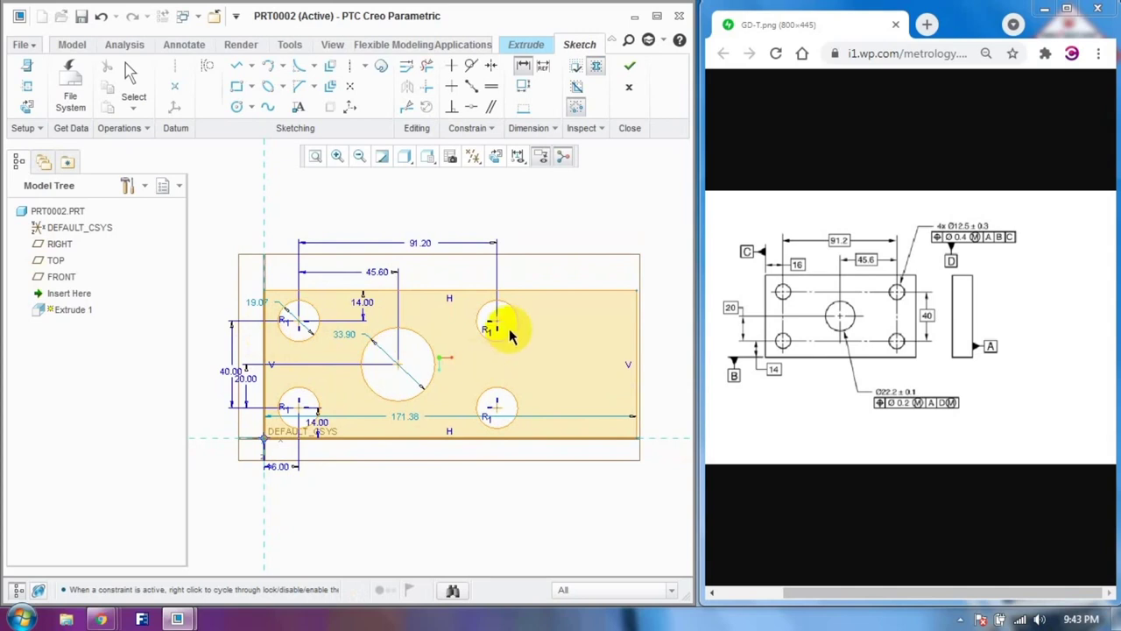
click(500, 317)
middle_click(595, 281)
text(16)
key(Return)
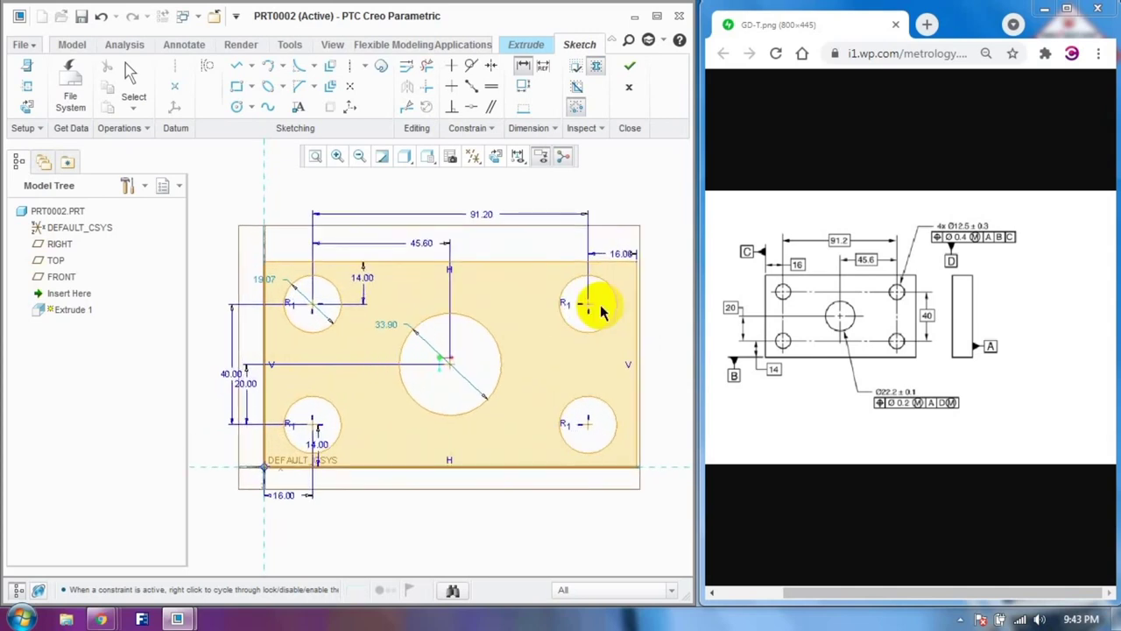
Step: Set the corner hole diameter to 12.5 and the central hole diameter to 22.2
double_click(266, 278)
text(12.5)
key(Return)
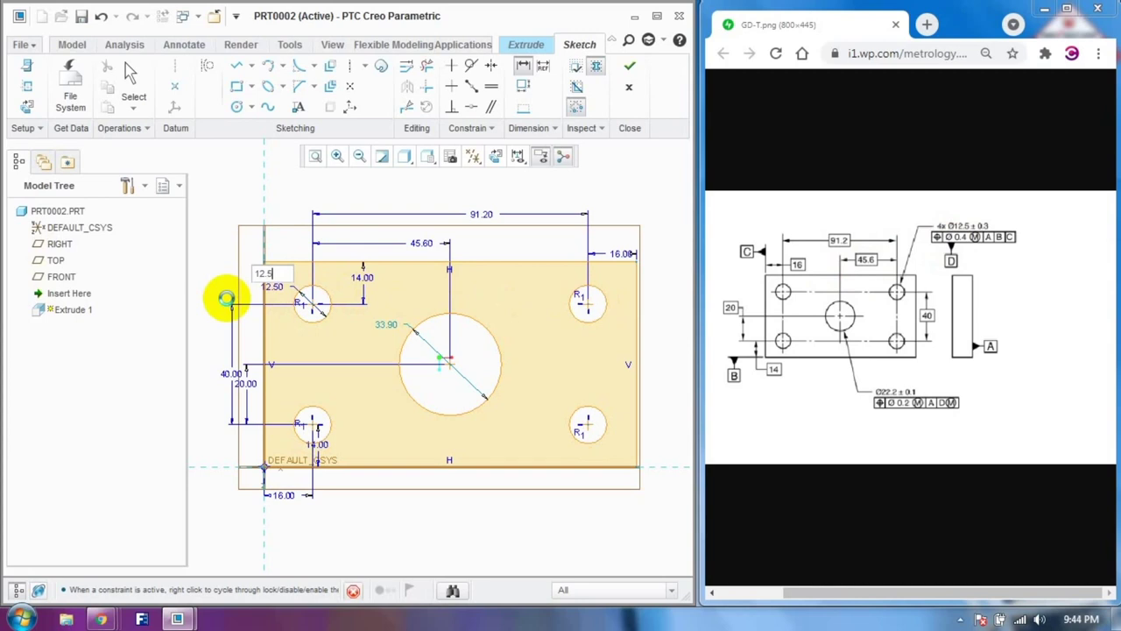
double_click(388, 325)
text(22.2)
key(Return)
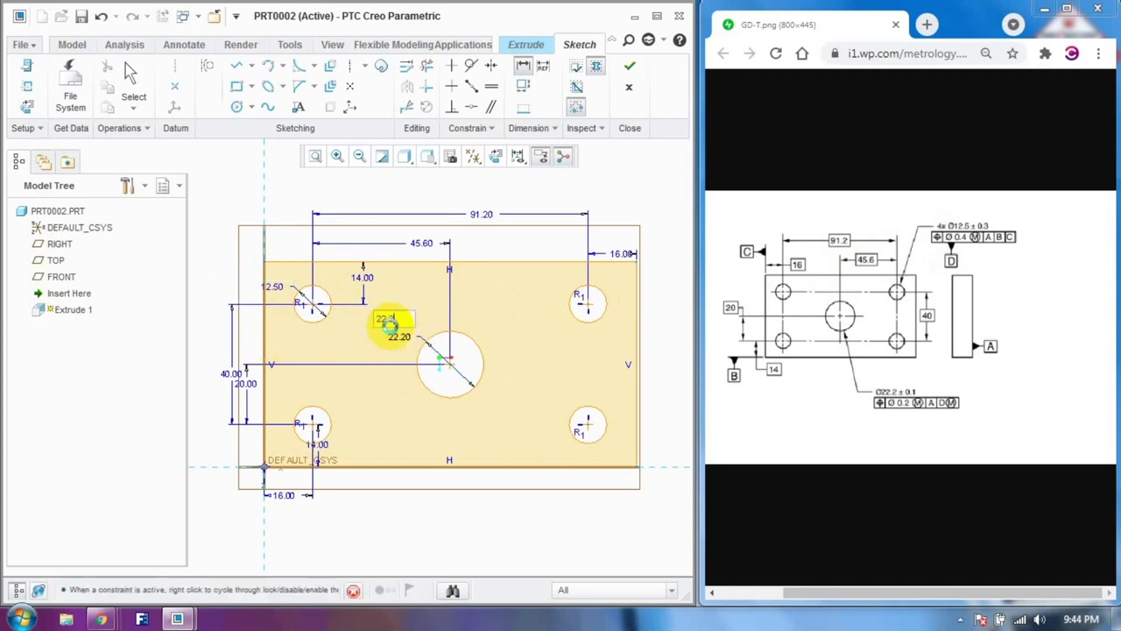
Step: Finish the sketch and extrude the plate to a depth of 10
click(629, 67)
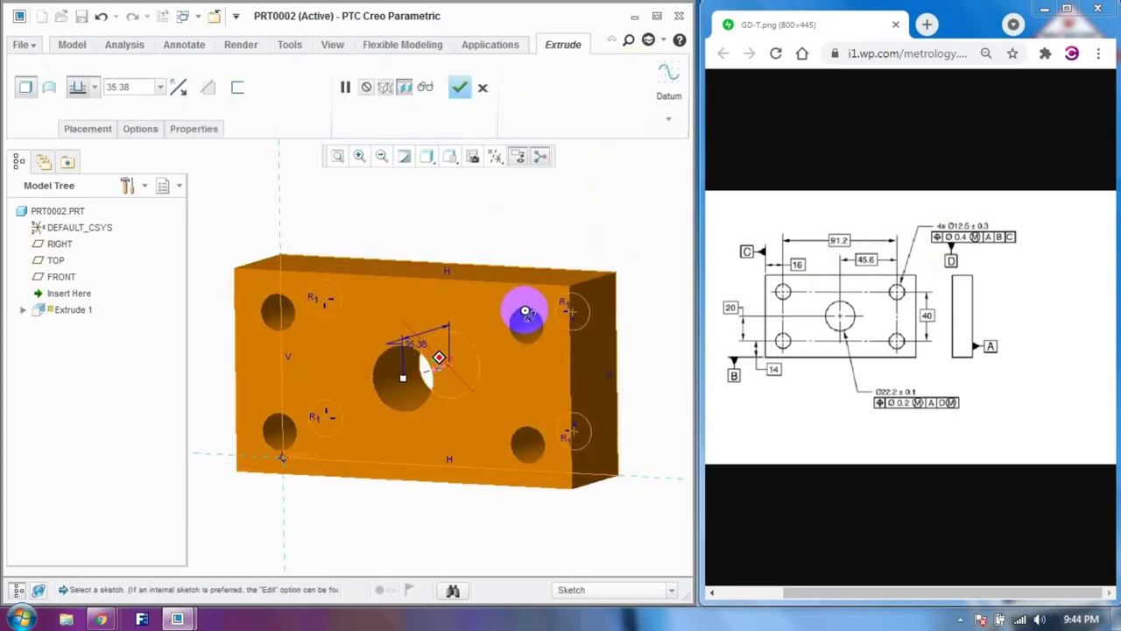
text(10)
key(Return)
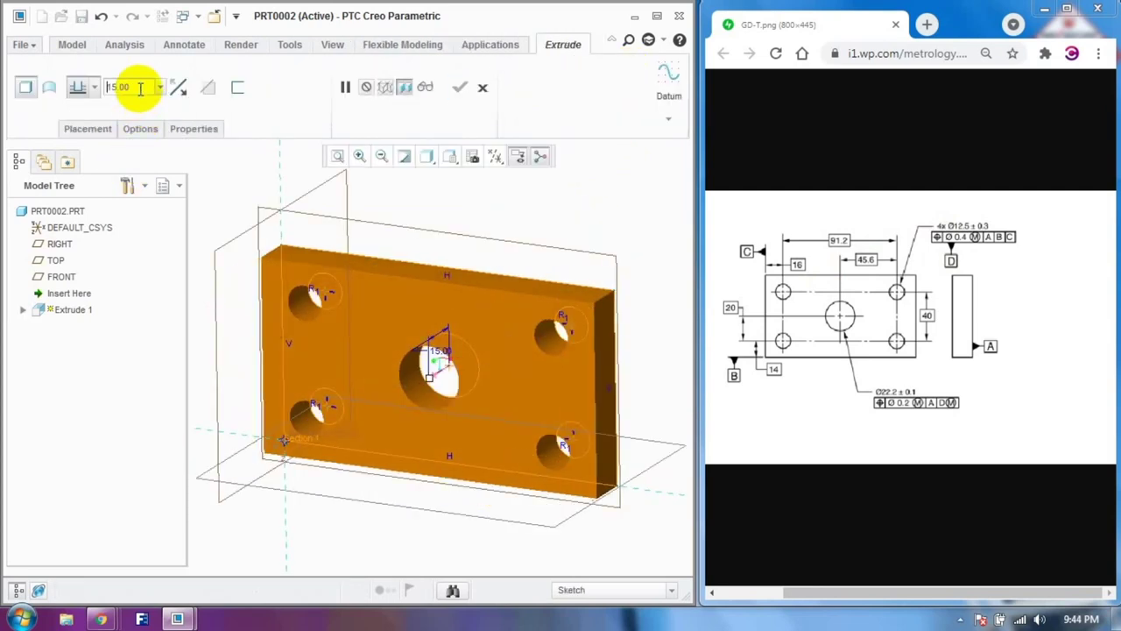
click(460, 86)
middle_drag(375, 280, 376, 220)
Step: Open the Save a Copy dialog from File > Save As
click(24, 48)
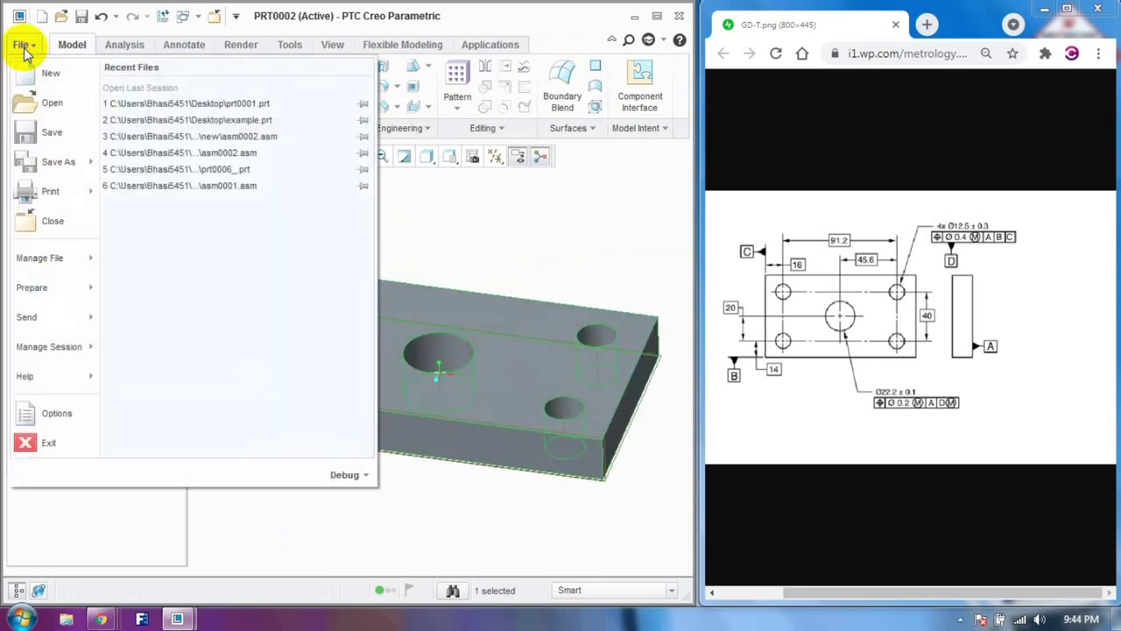
mouse_move(35, 163)
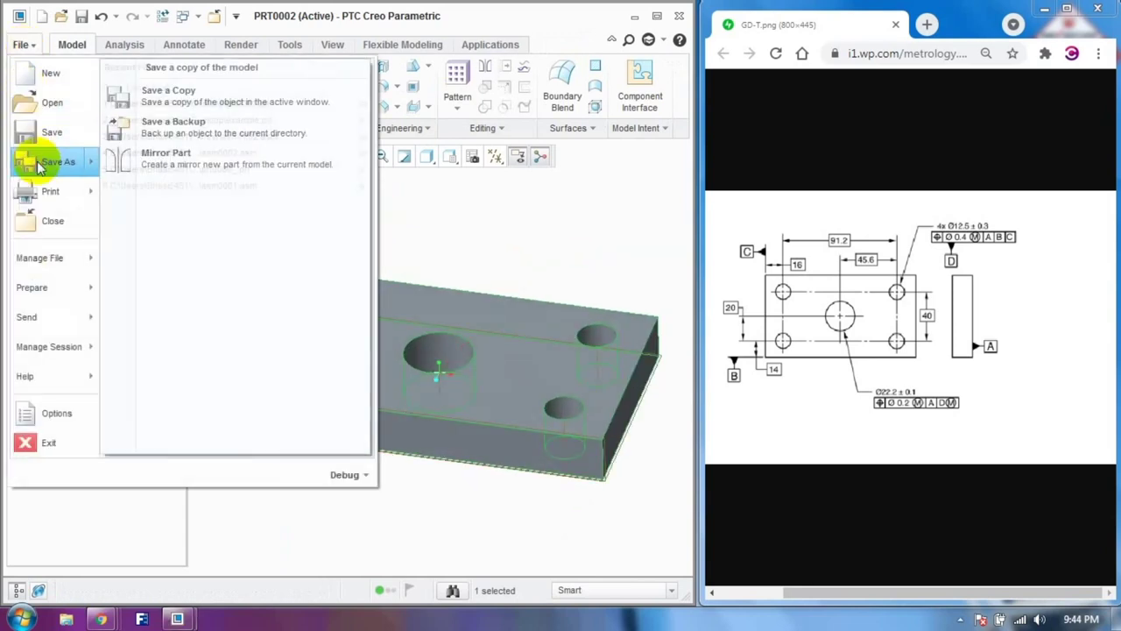
click(173, 105)
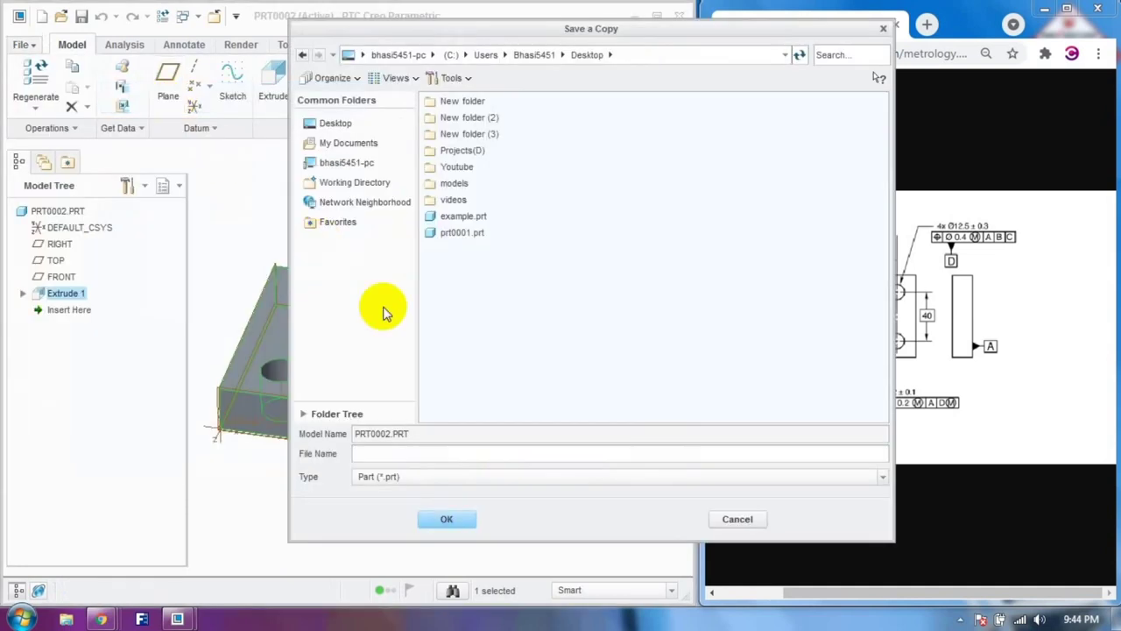
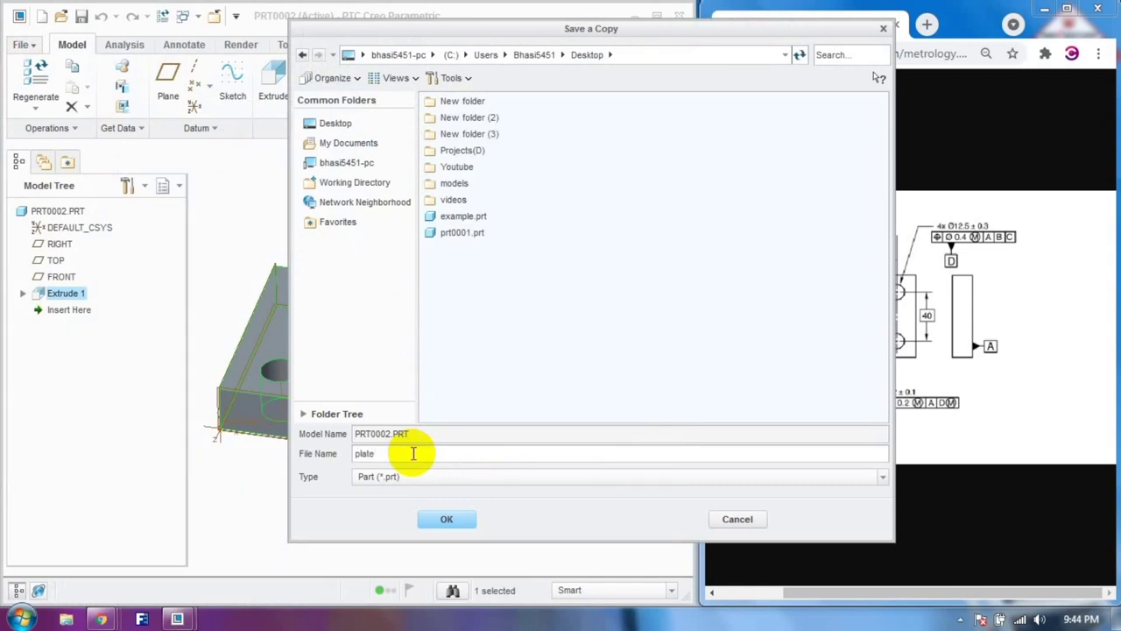
Step: Save the part copy as PLATE and start a new drawing file
click(445, 519)
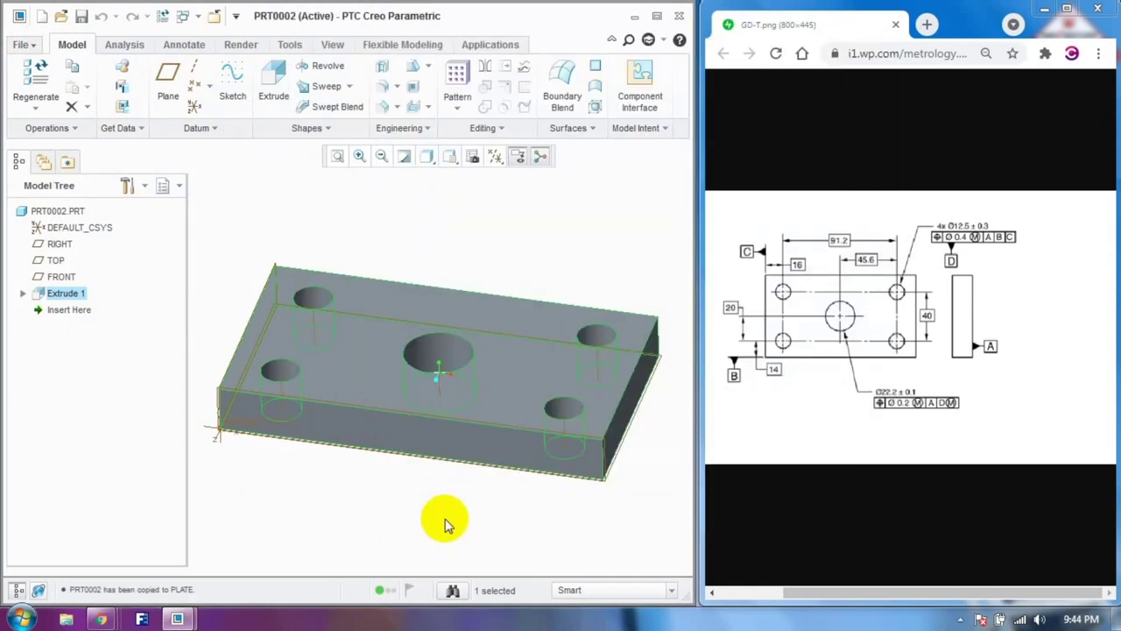
click(23, 46)
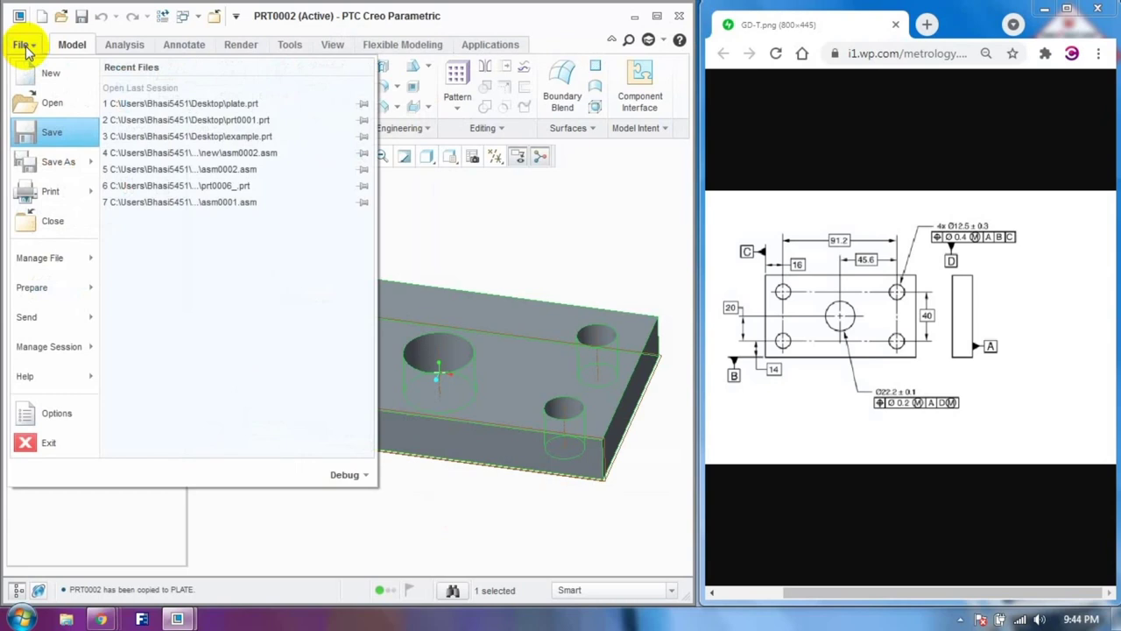
click(44, 73)
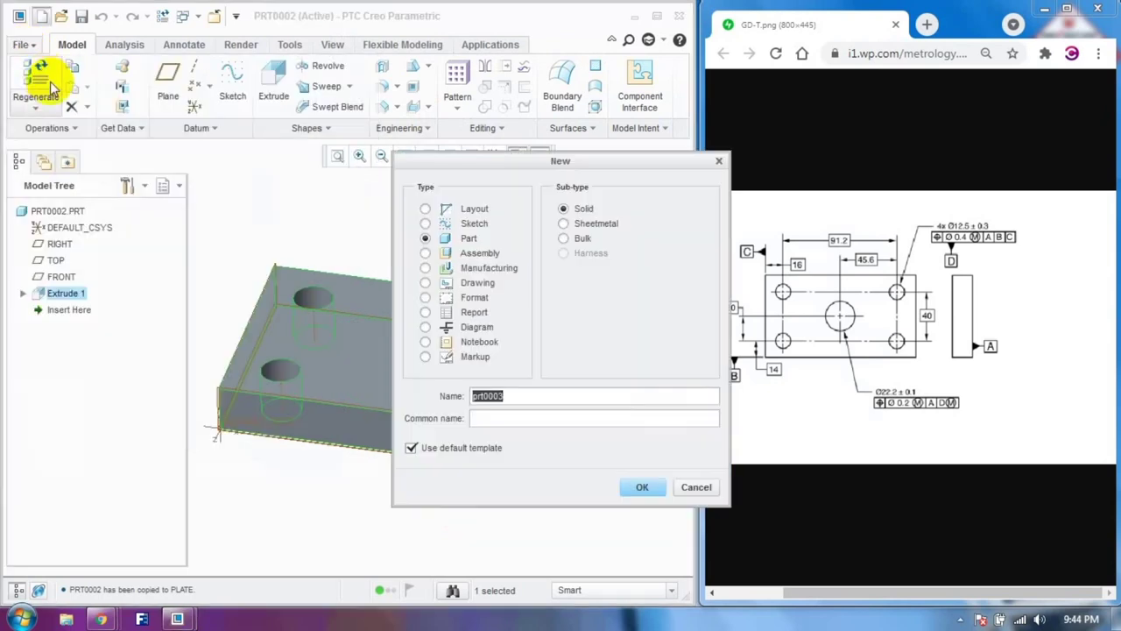
click(424, 283)
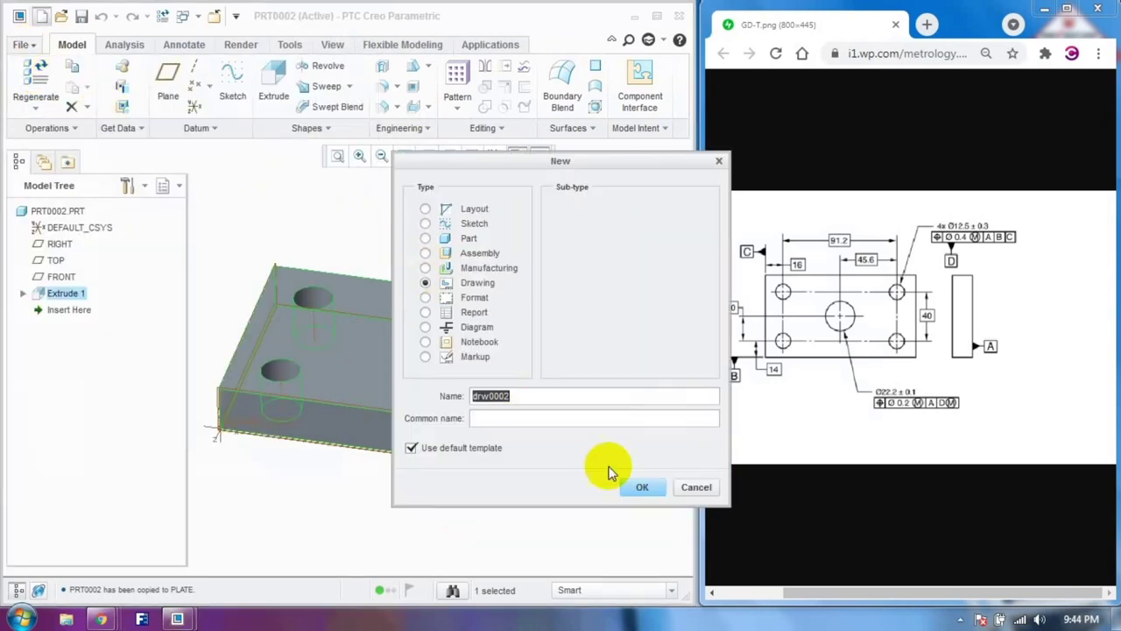
click(641, 490)
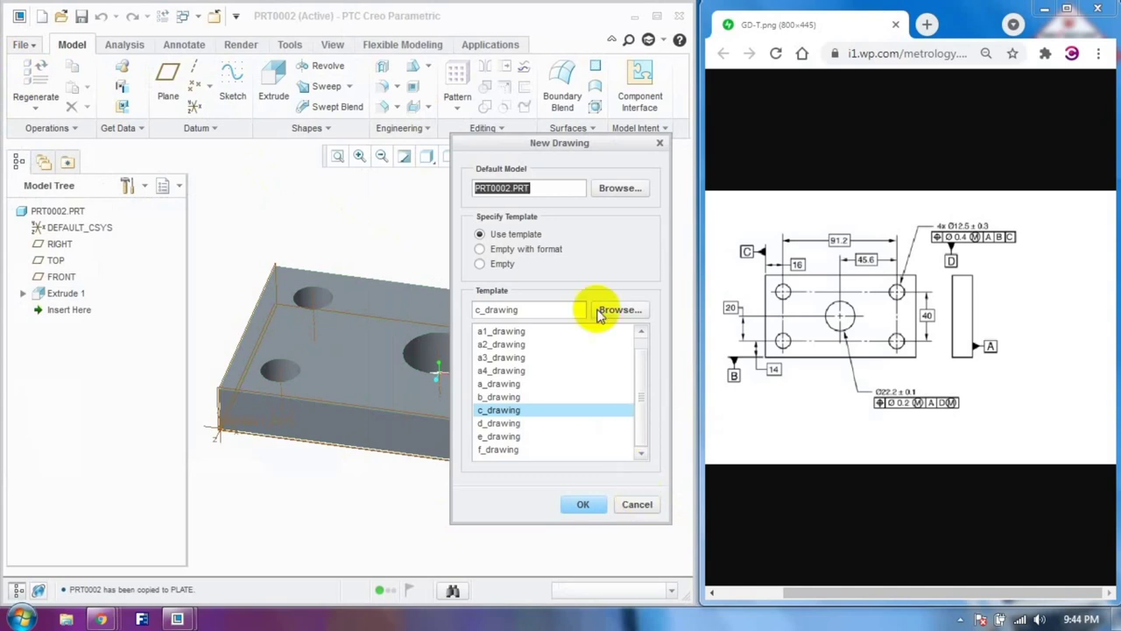
Step: Create an empty A4 landscape drawing and narrow the window beside the reference image
click(501, 264)
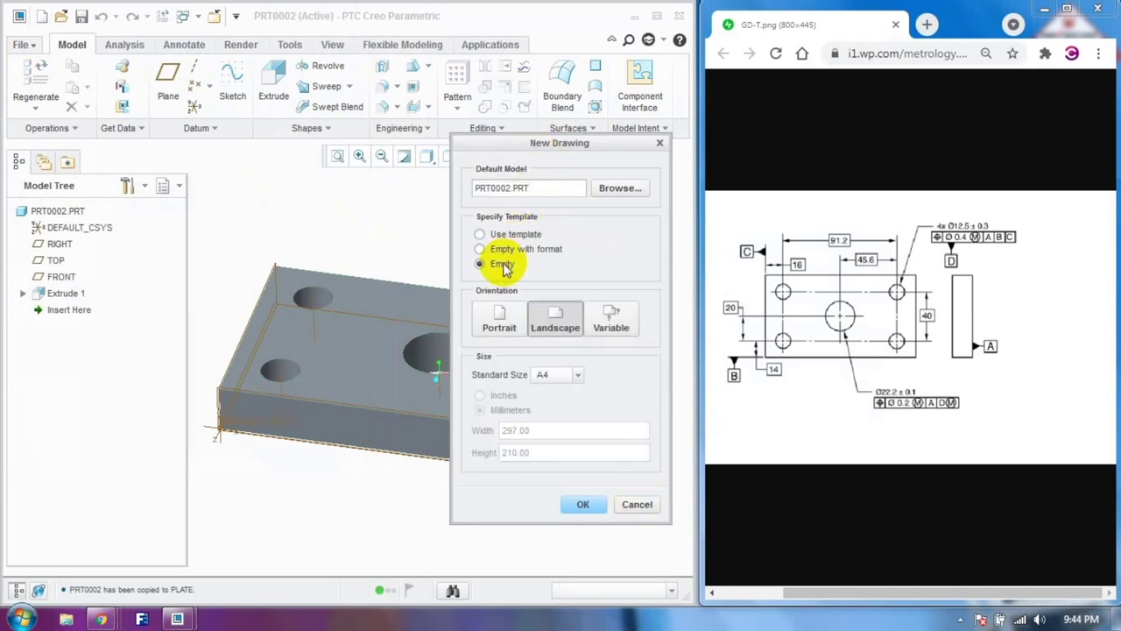
click(577, 376)
click(578, 378)
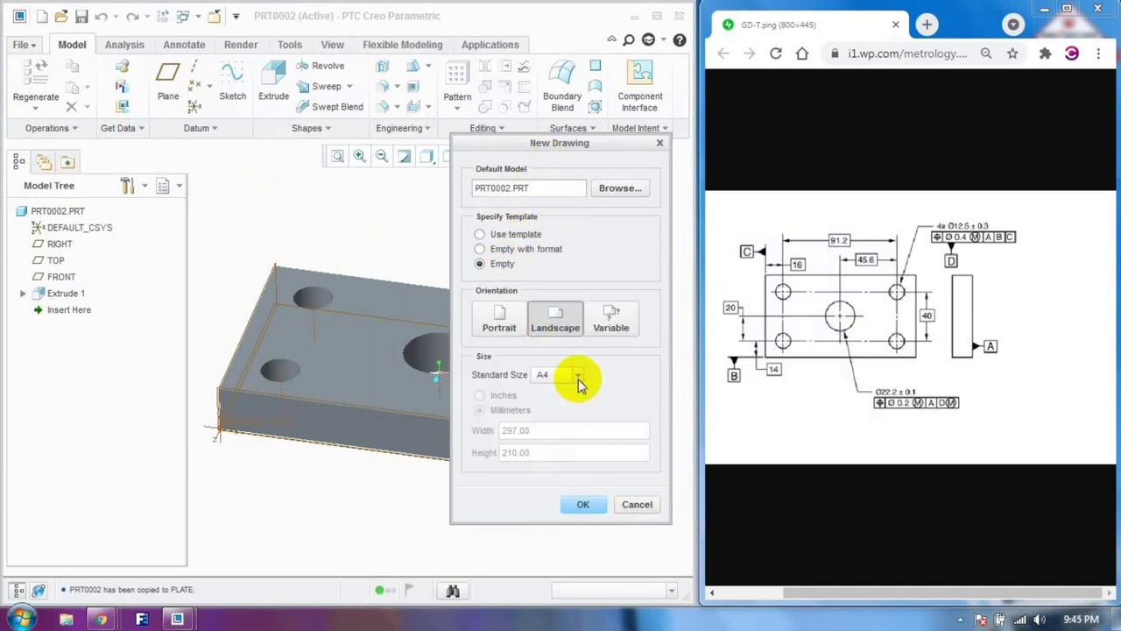
click(582, 505)
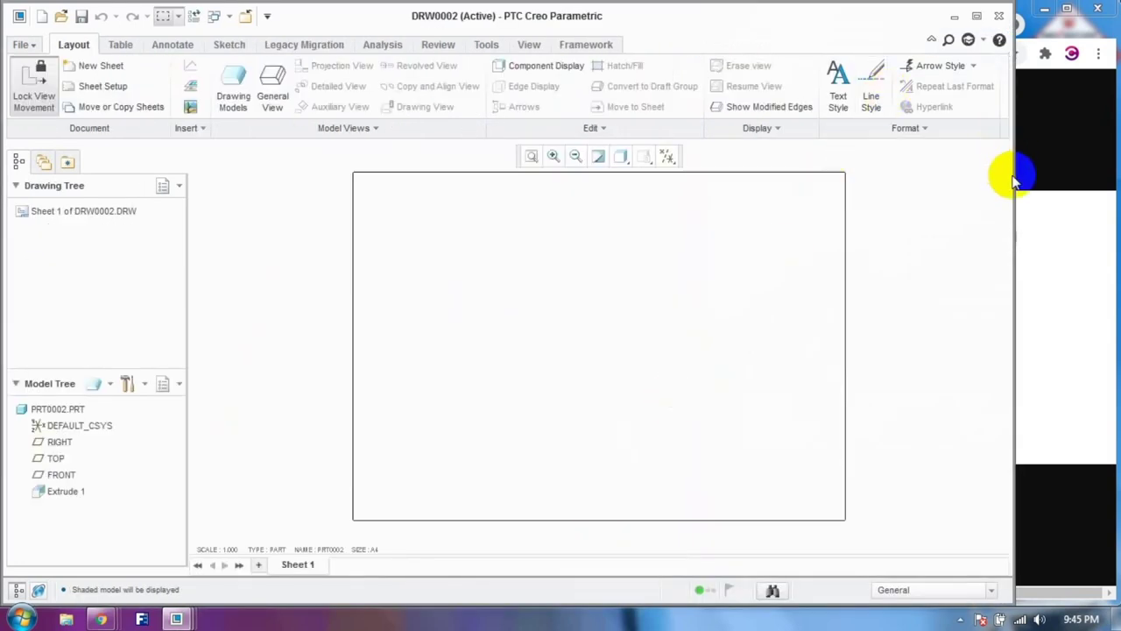
drag(1013, 175, 695, 204)
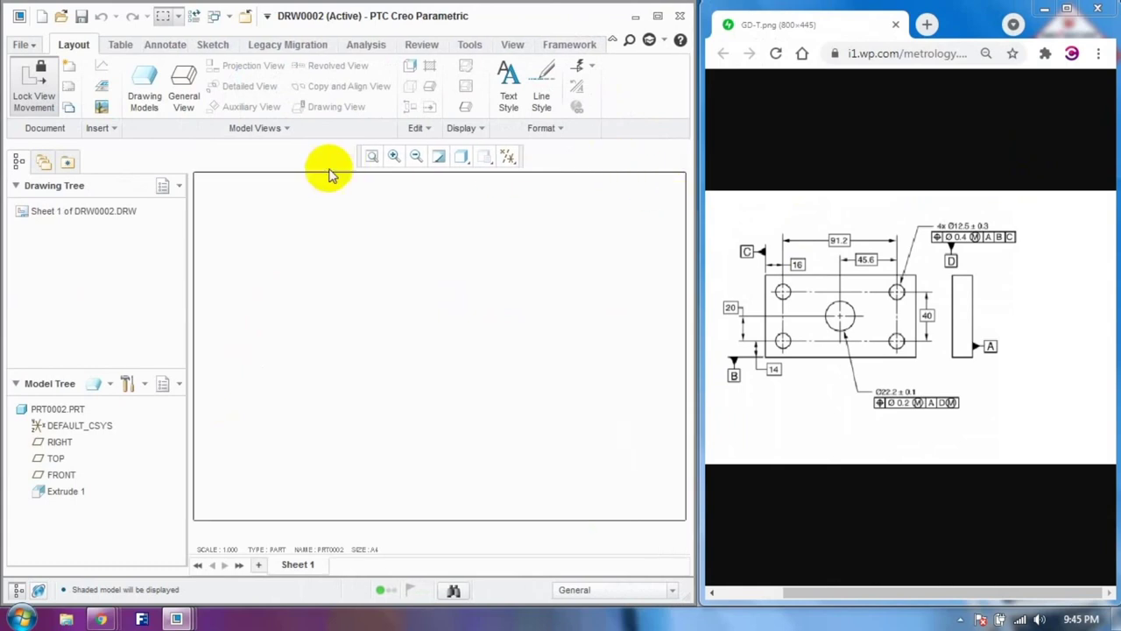
click(158, 100)
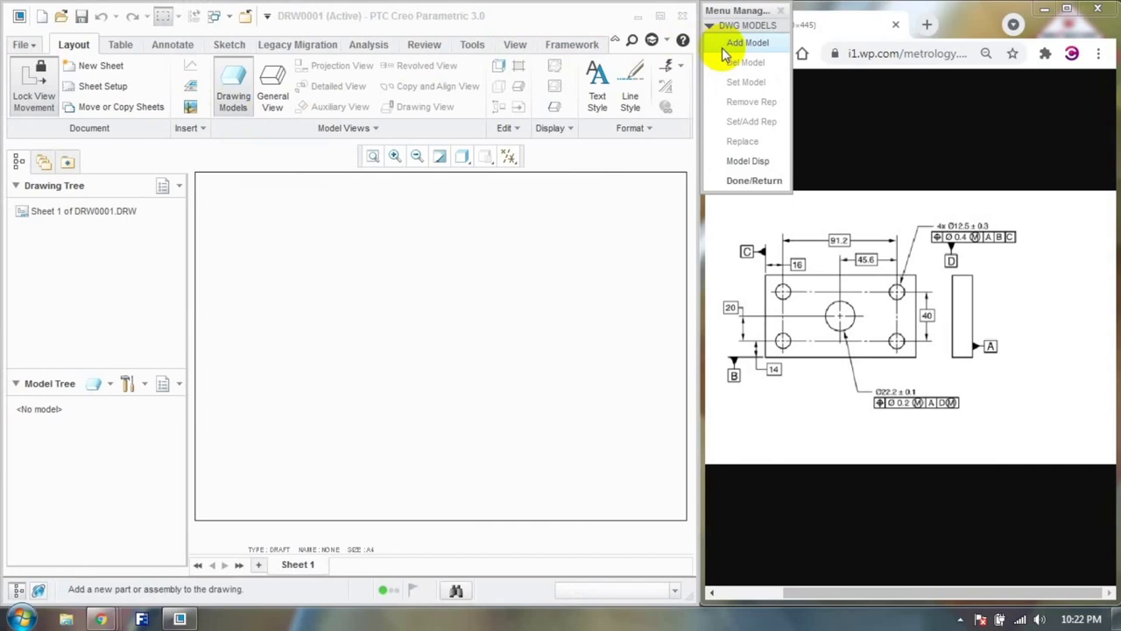
Step: Add plate.prt from the Desktop models folder as the drawing model
click(727, 42)
click(305, 247)
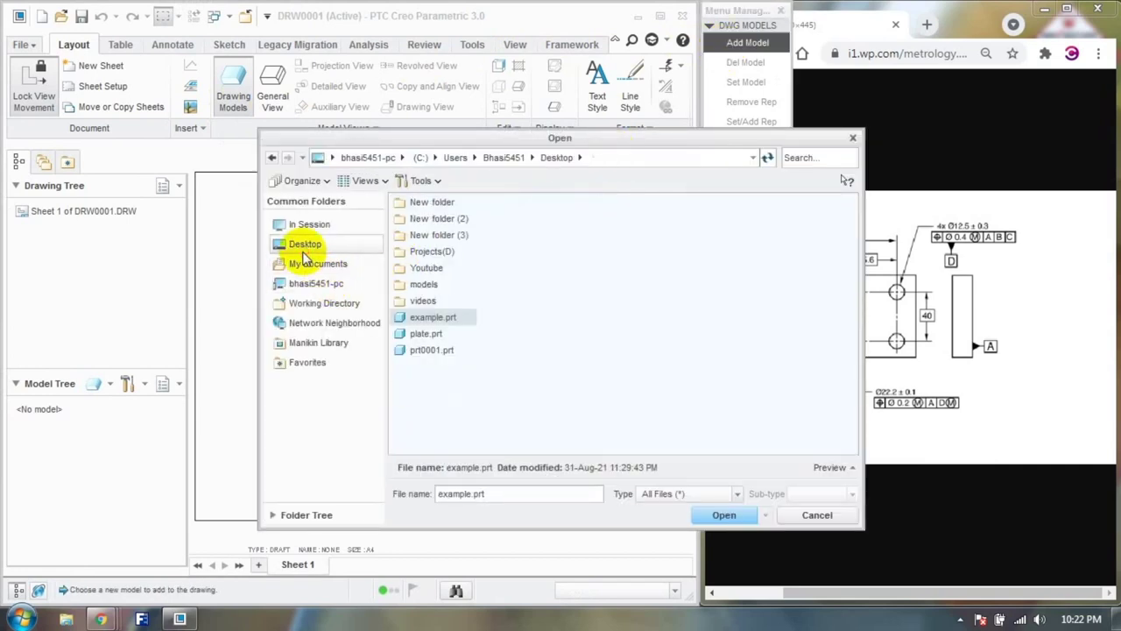
double_click(424, 284)
click(427, 432)
click(707, 519)
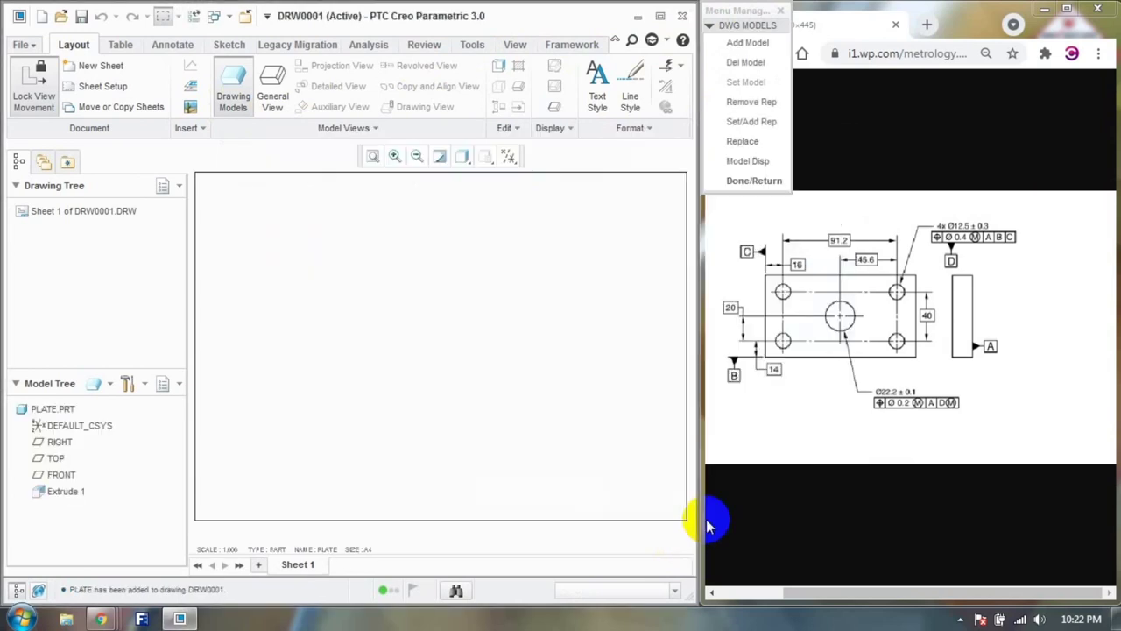
drag(723, 12, 487, 162)
click(508, 331)
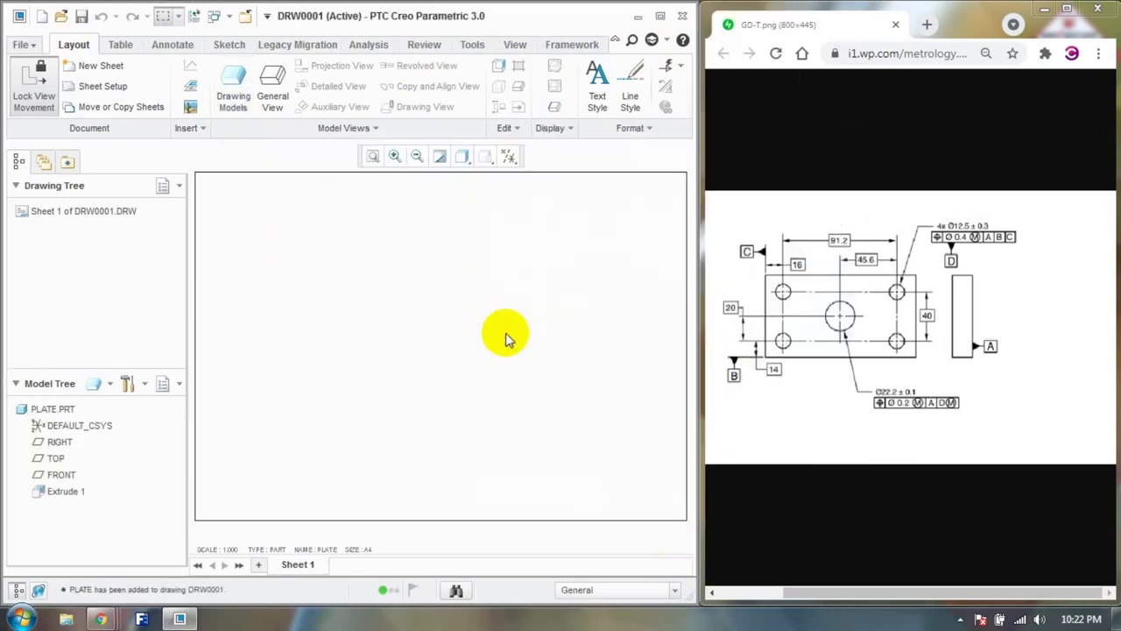
Step: Place a general view of the plate with DEFAULT ALL state, oriented TOP
click(271, 98)
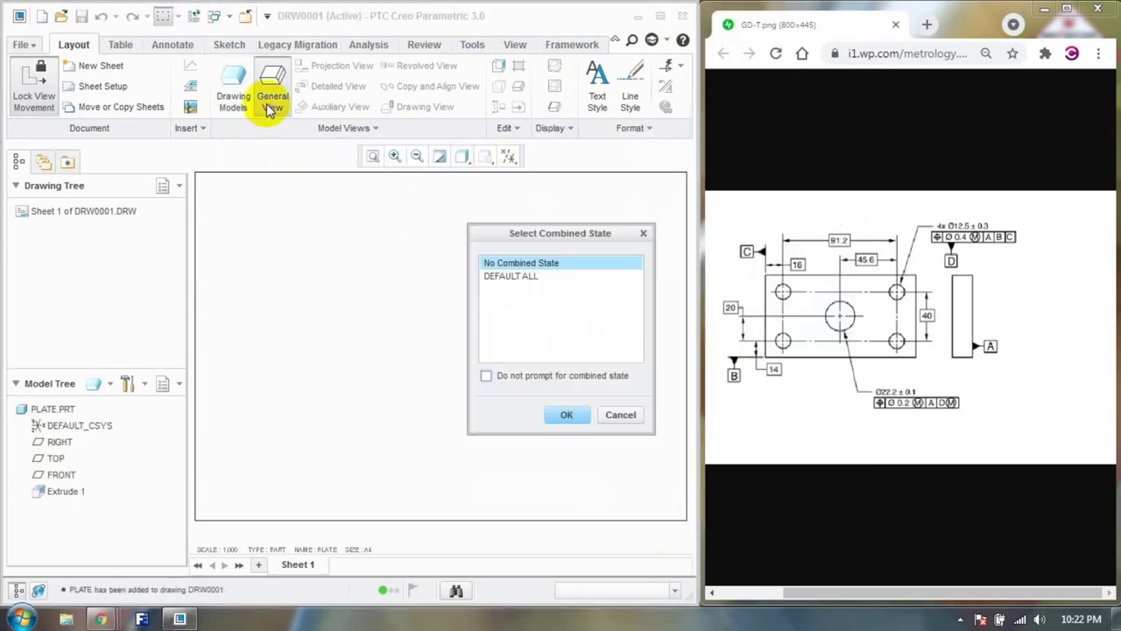
click(498, 278)
click(561, 416)
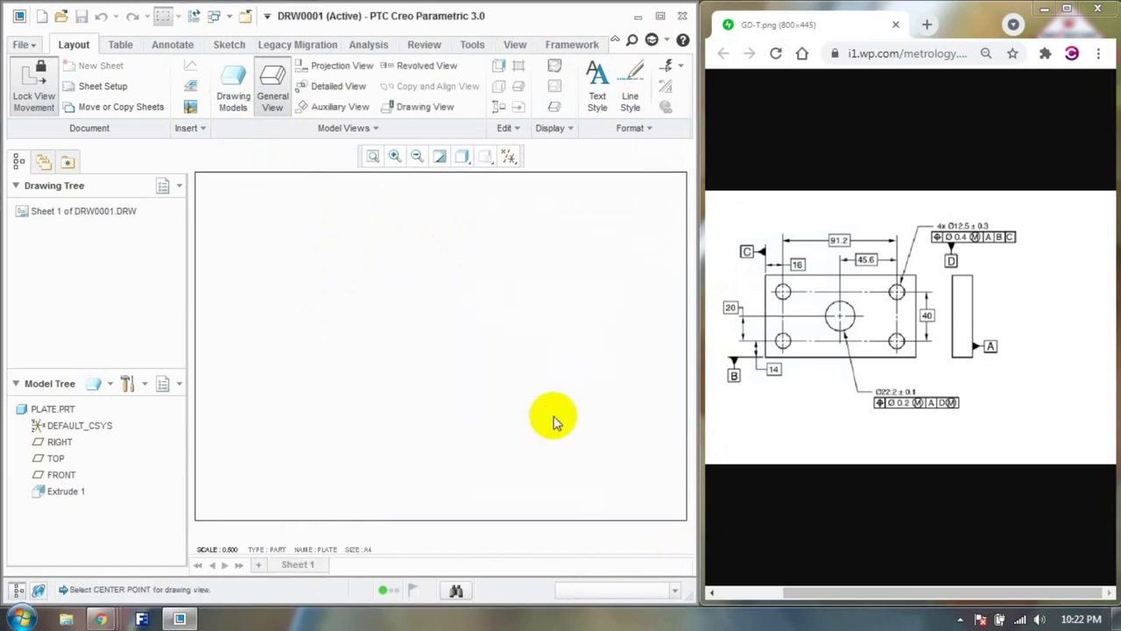
click(370, 344)
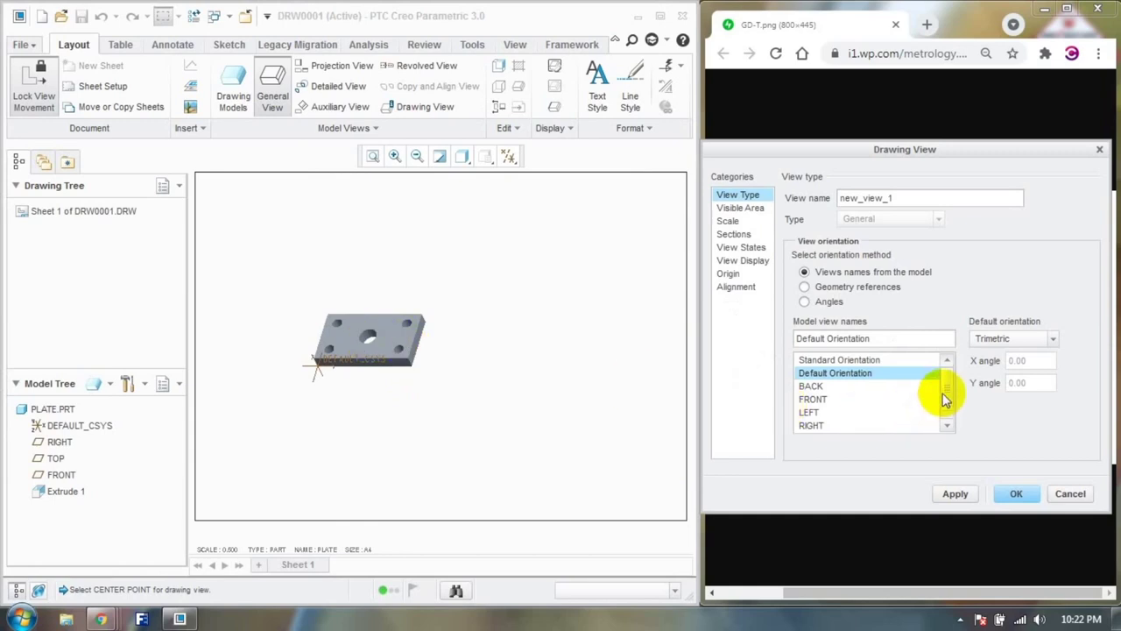
scroll(938, 393, down, 1)
click(808, 426)
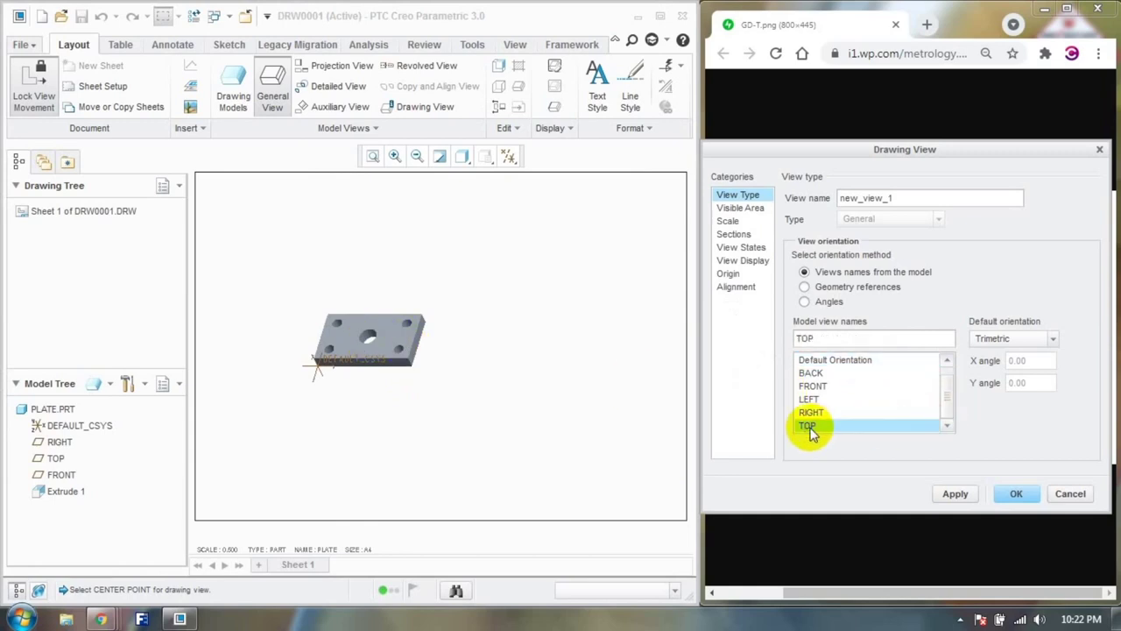
click(961, 493)
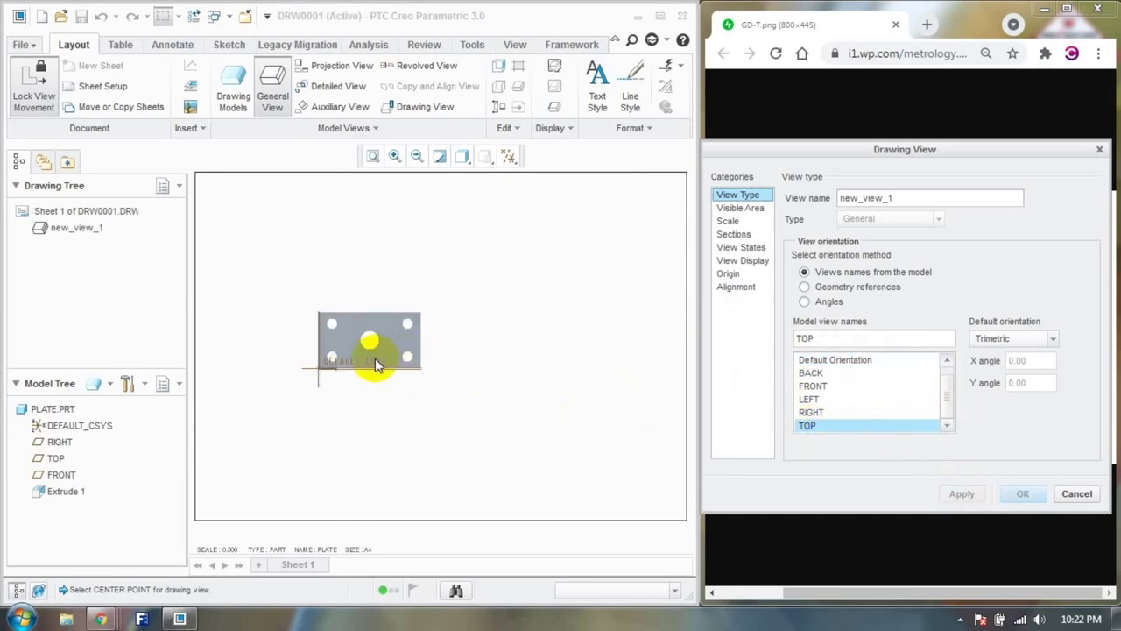
Step: Set the view to a custom scale of 1
click(728, 220)
click(801, 213)
click(882, 219)
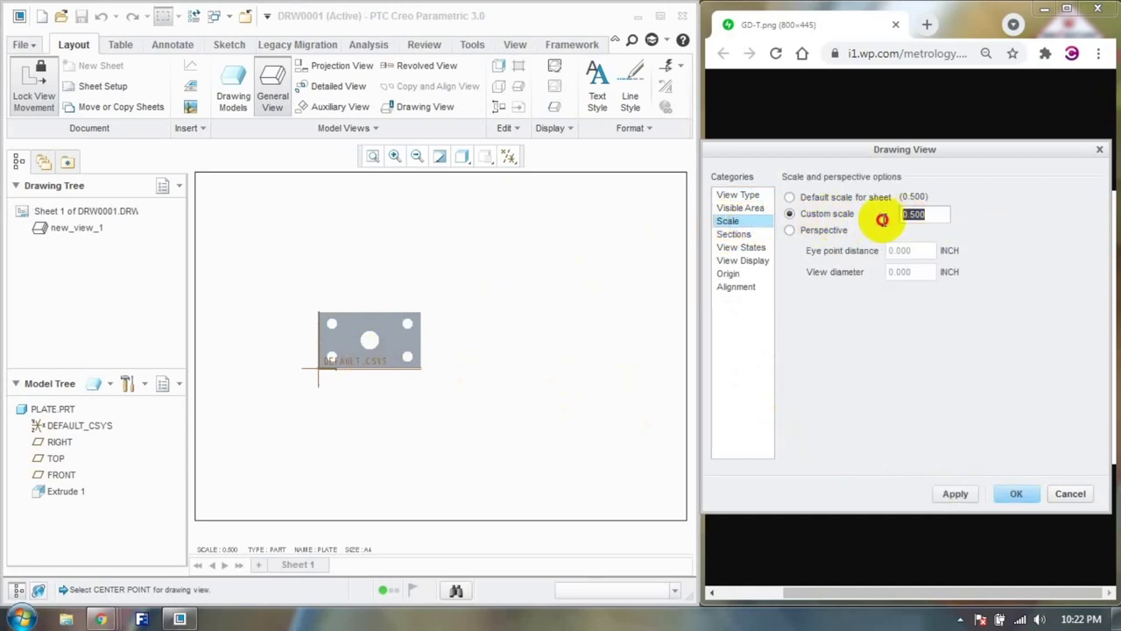
text(1)
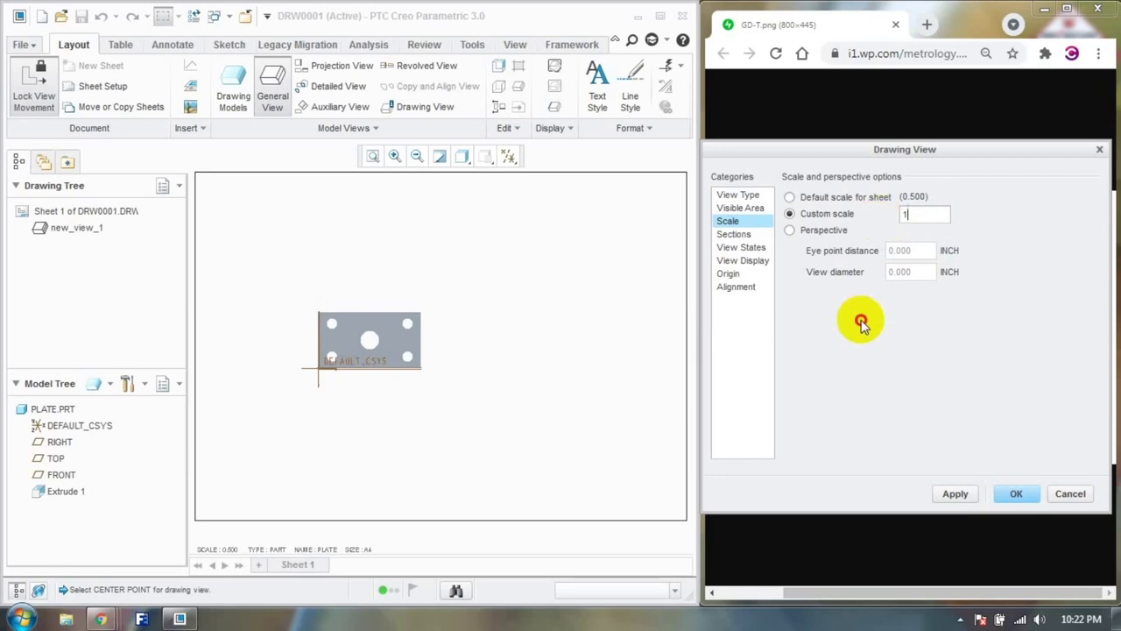
click(960, 495)
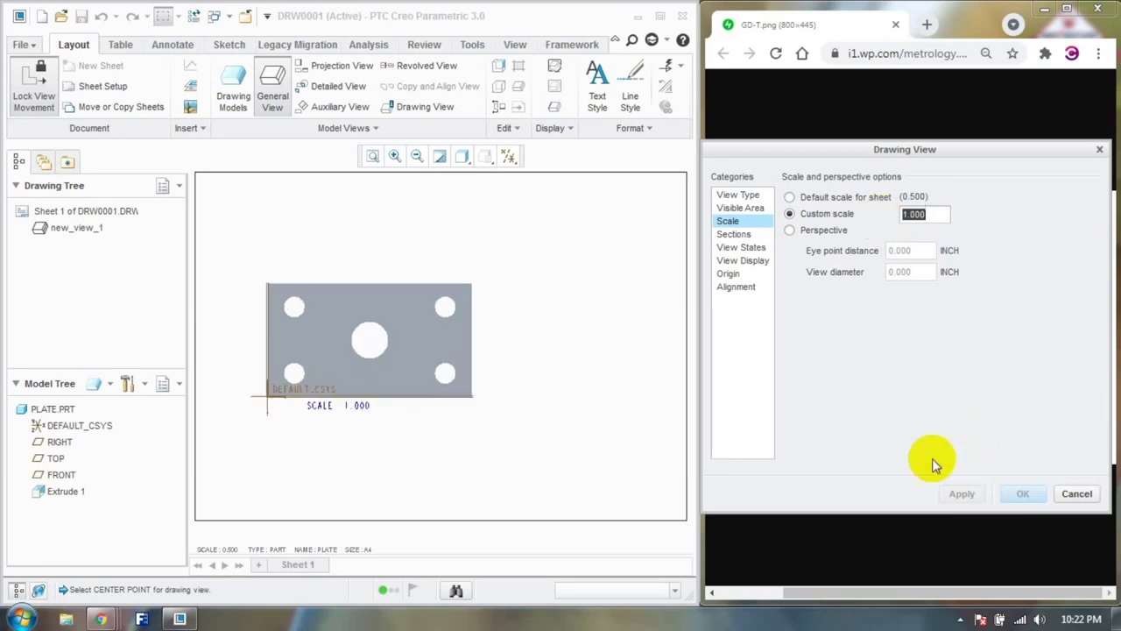
Step: Set the view's display style to Wireframe
click(742, 260)
click(911, 215)
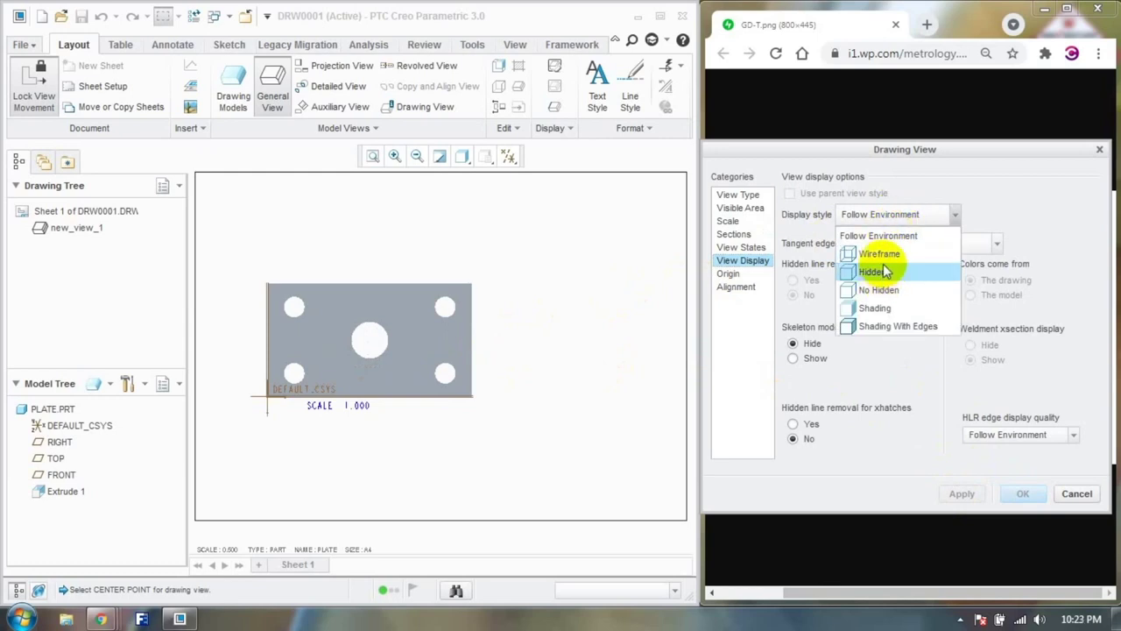
click(881, 254)
click(975, 493)
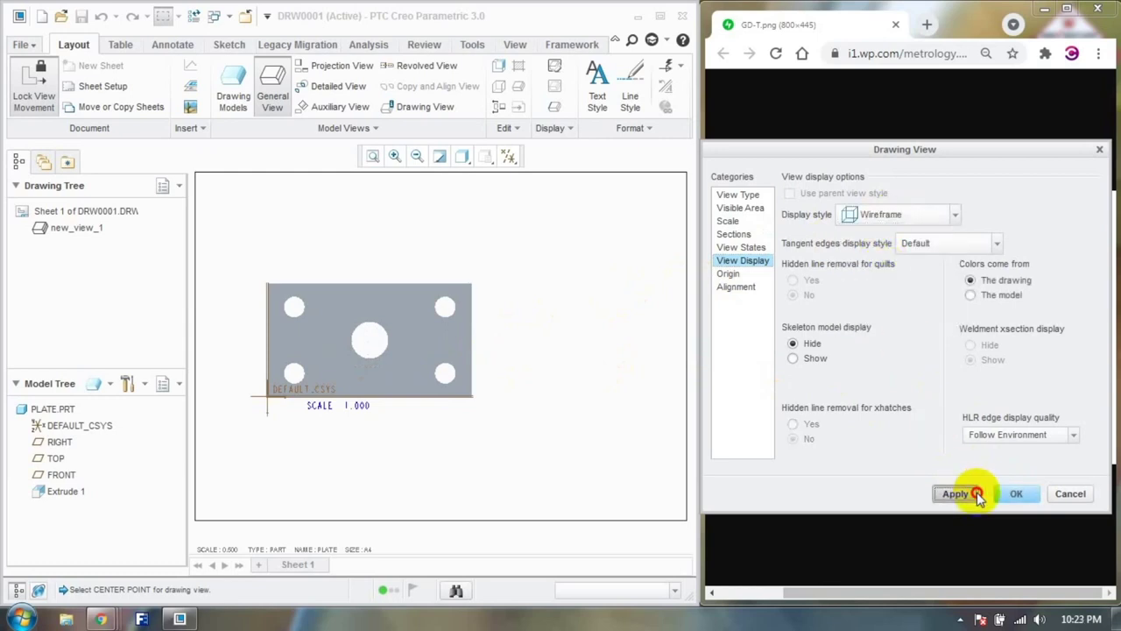
click(1076, 494)
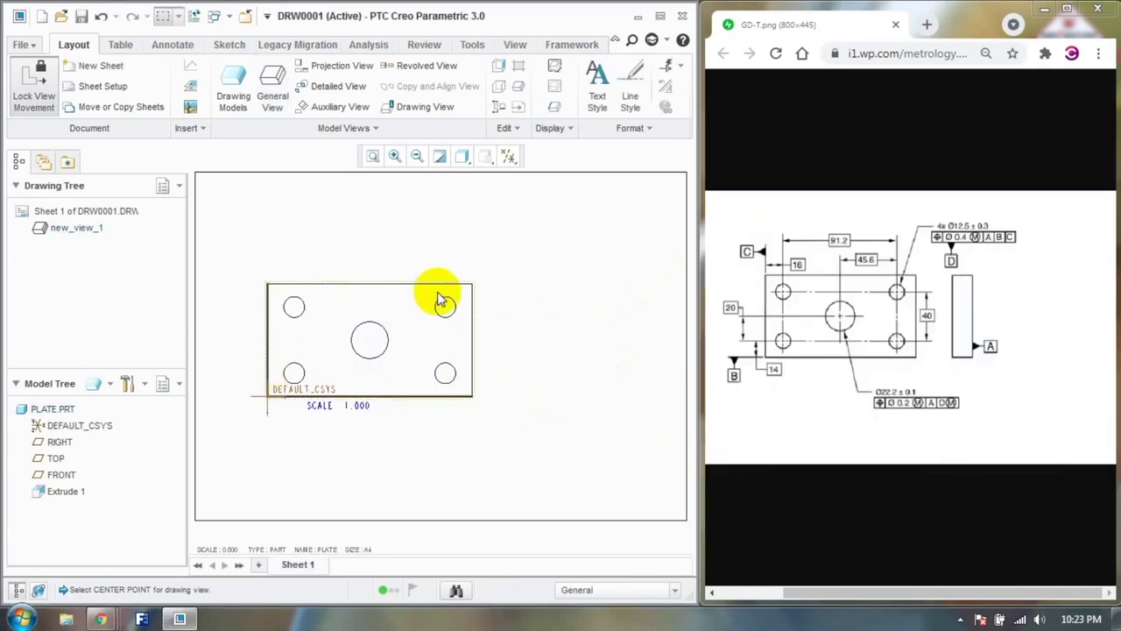
Step: Hide the FRONT, TOP and RIGHT datum planes and the DEFAULT_CSYS coordinate system
right_click(58, 474)
click(92, 524)
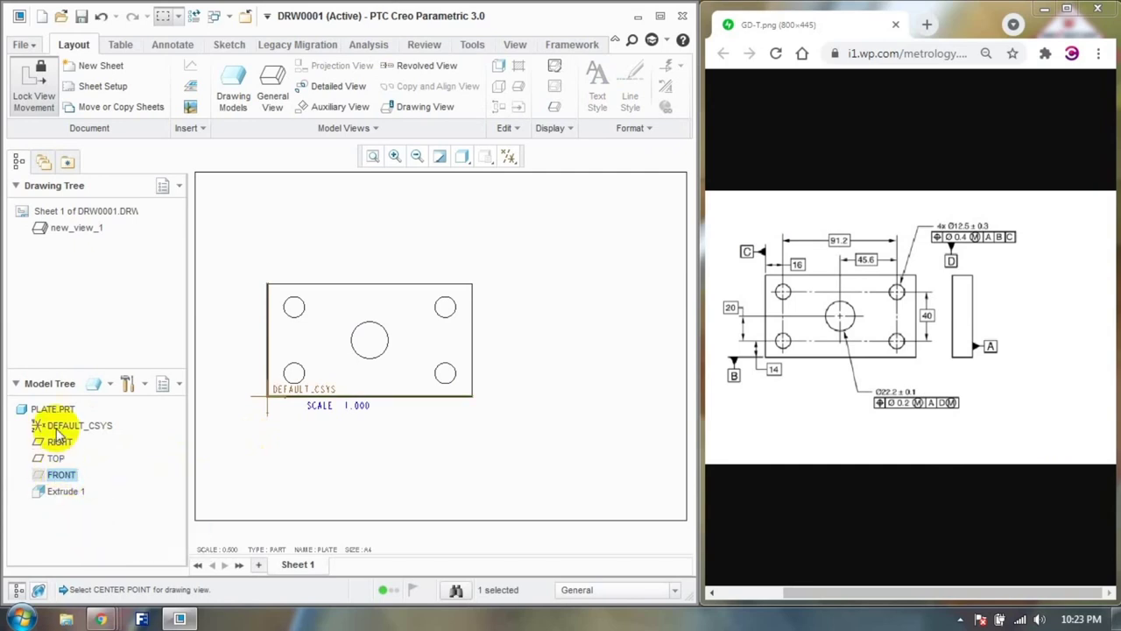
right_click(54, 457)
click(89, 508)
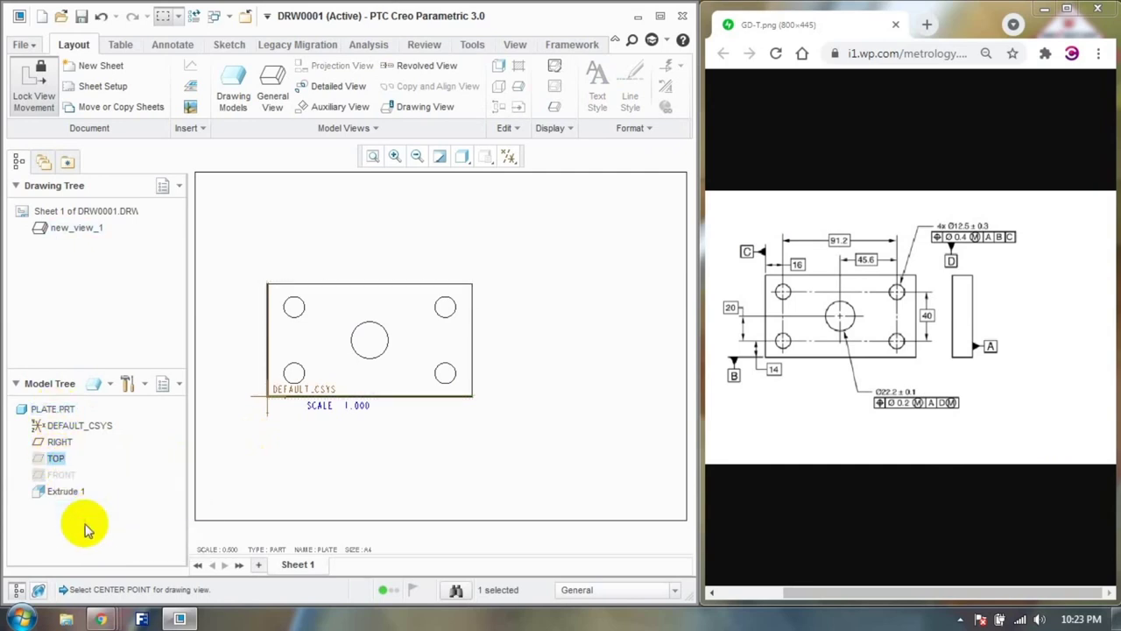
right_click(66, 445)
click(114, 494)
right_click(75, 426)
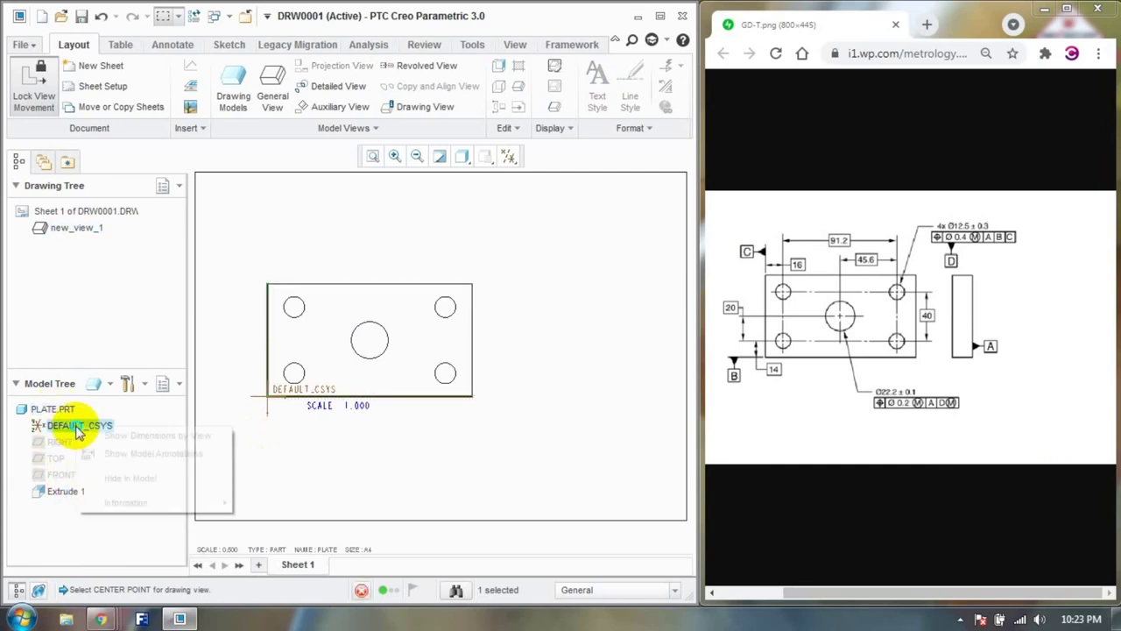
click(114, 492)
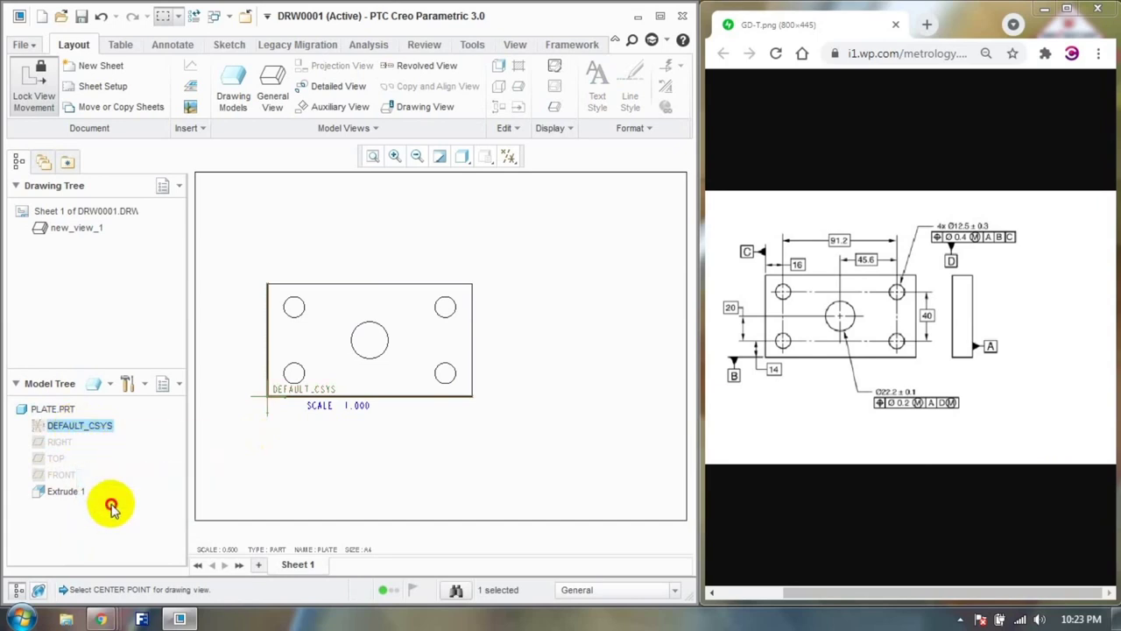
Step: Move the SCALE 1.000 note further below the plate view
double_click(63, 412)
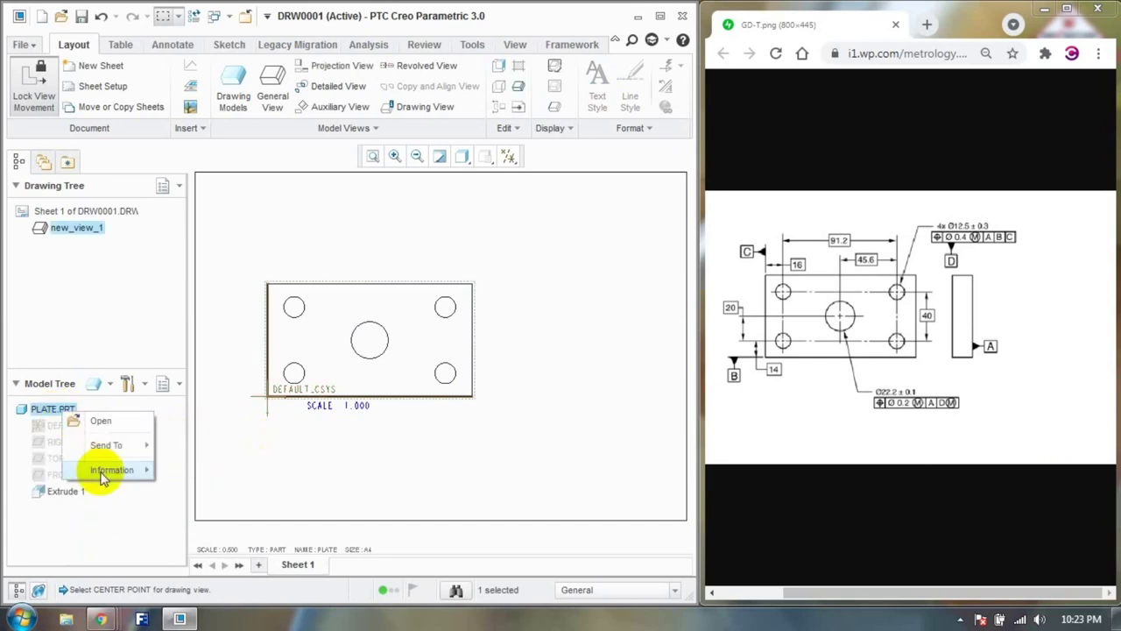
click(100, 356)
click(75, 211)
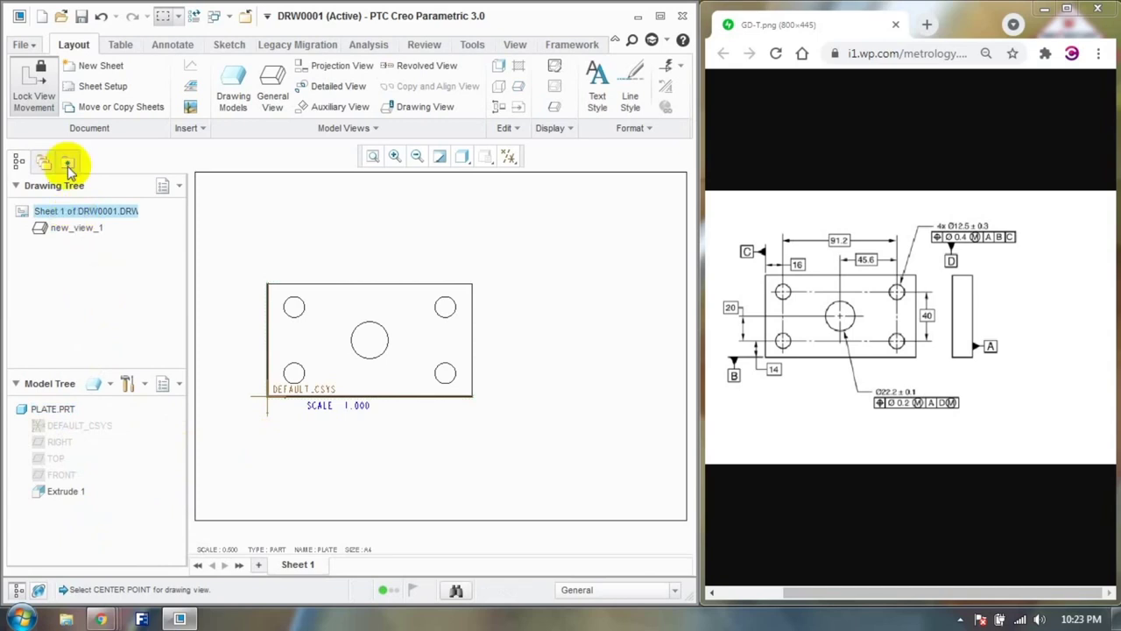
click(321, 406)
drag(320, 408, 357, 473)
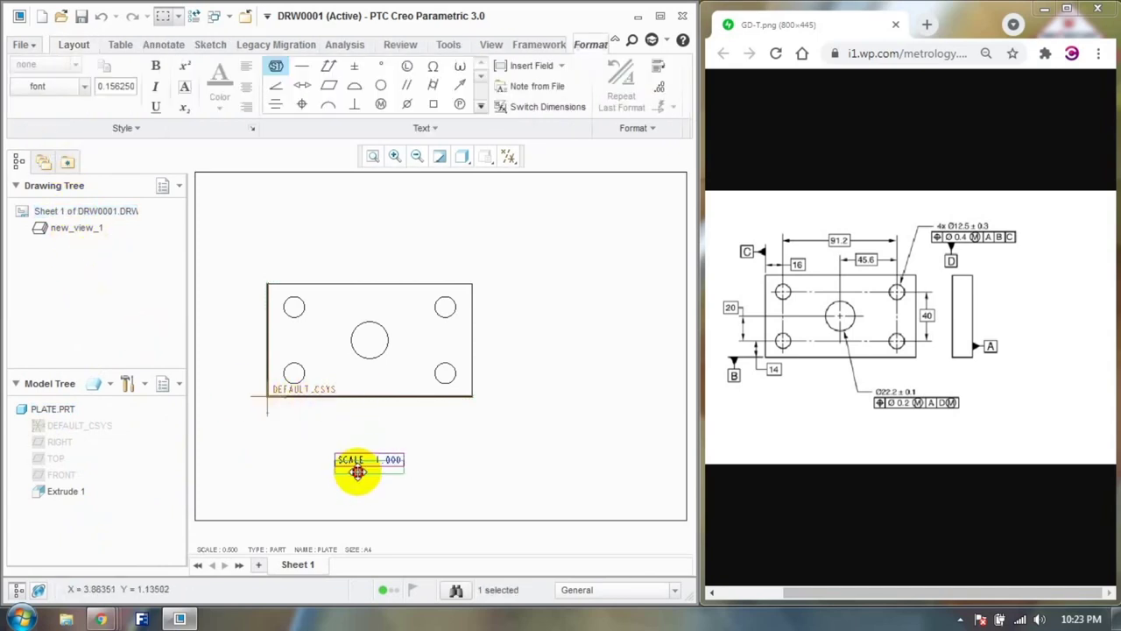
click(407, 493)
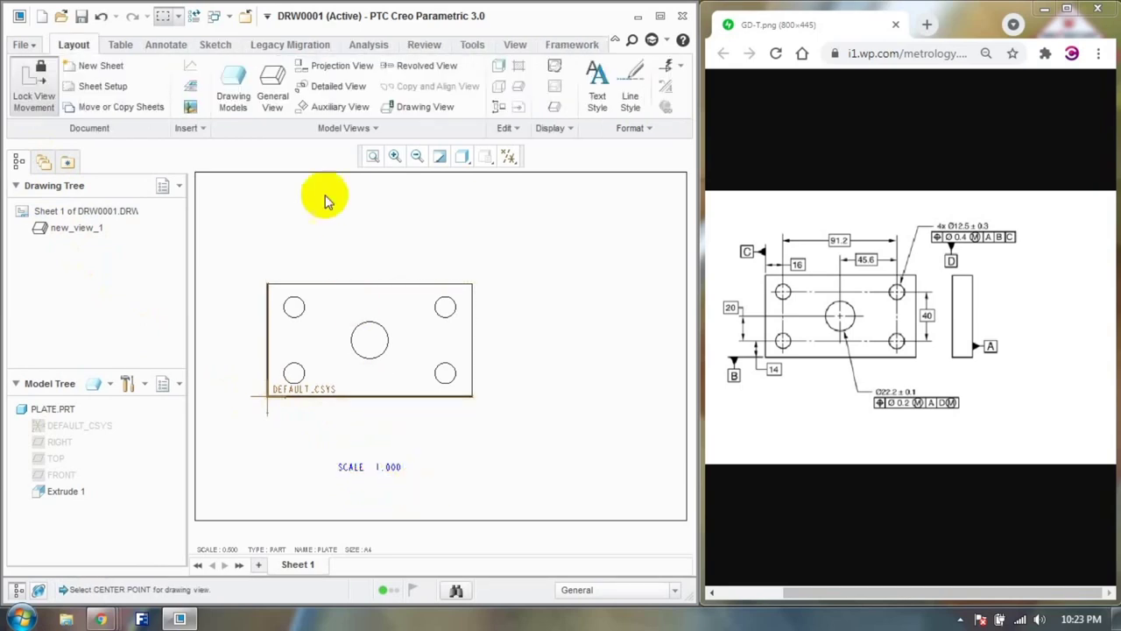
Step: Project a side view right of the plate and set it to No Hidden display
click(309, 68)
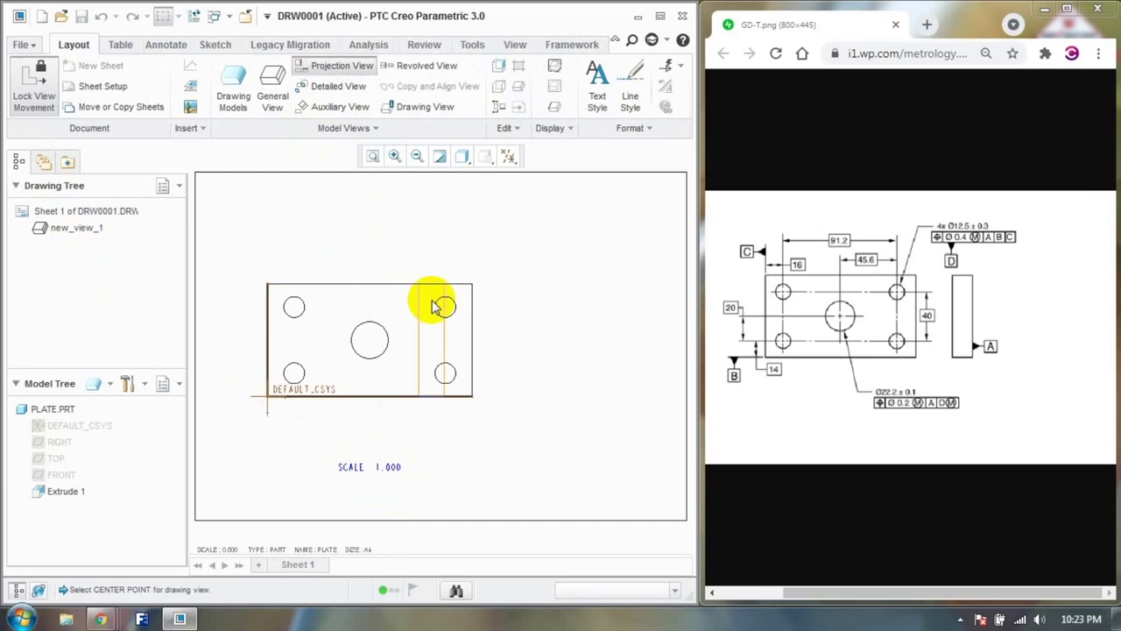
click(570, 351)
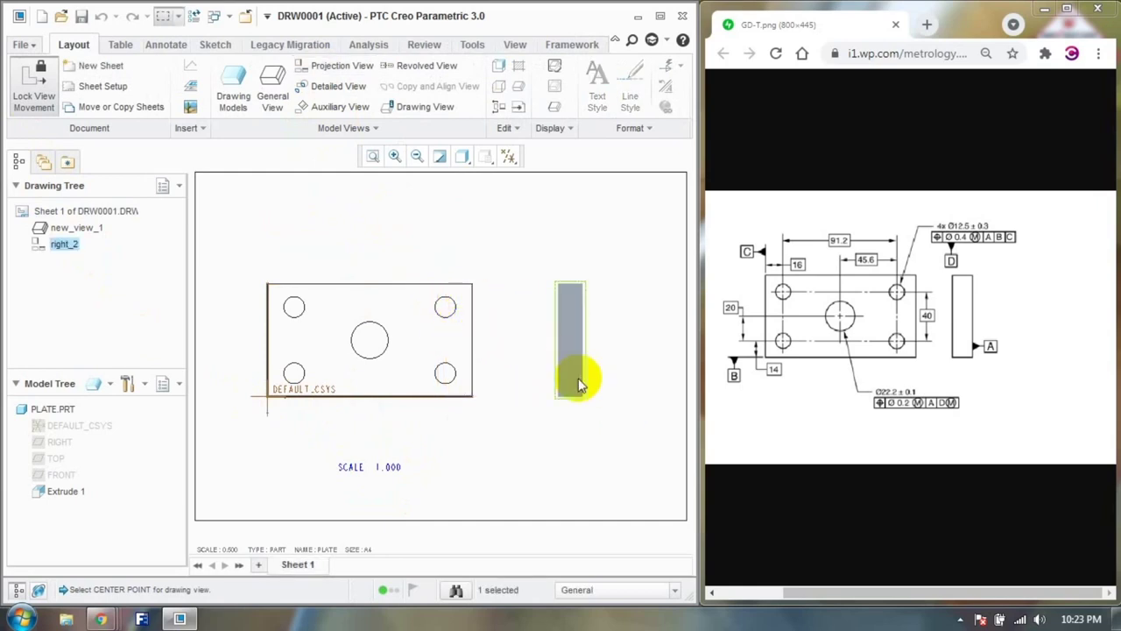
double_click(578, 384)
click(738, 208)
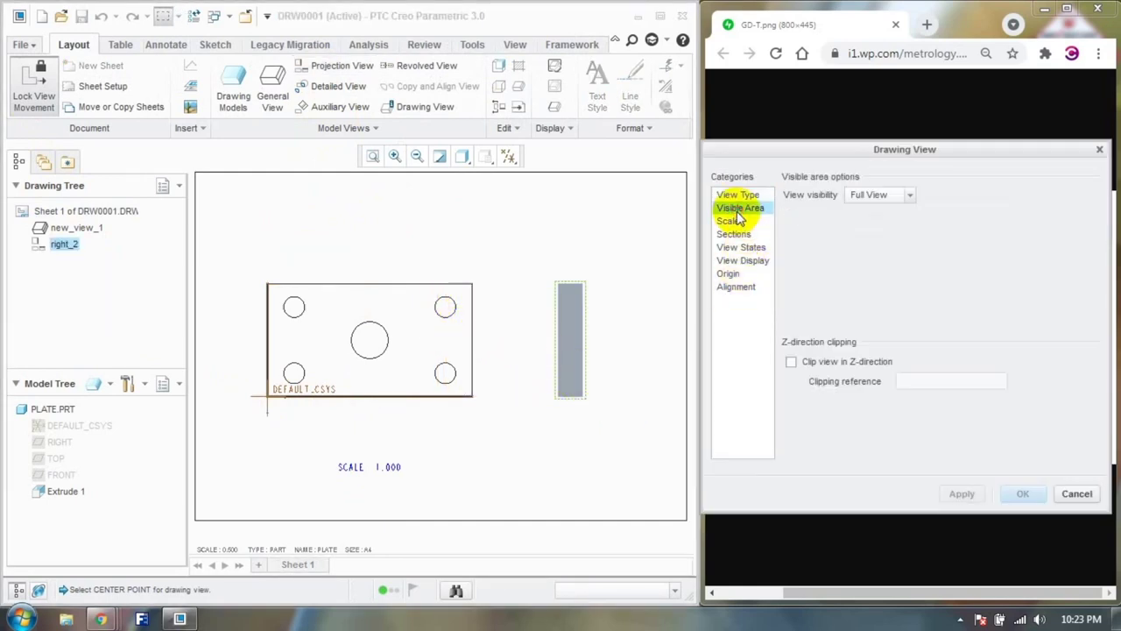
click(728, 195)
click(741, 260)
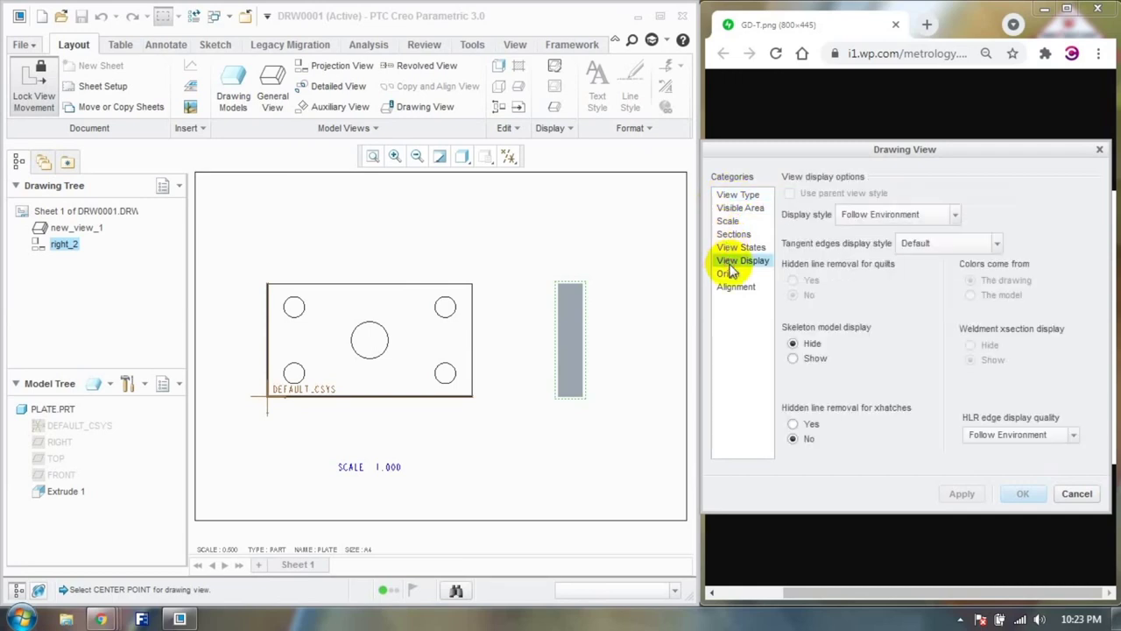
click(881, 215)
click(863, 292)
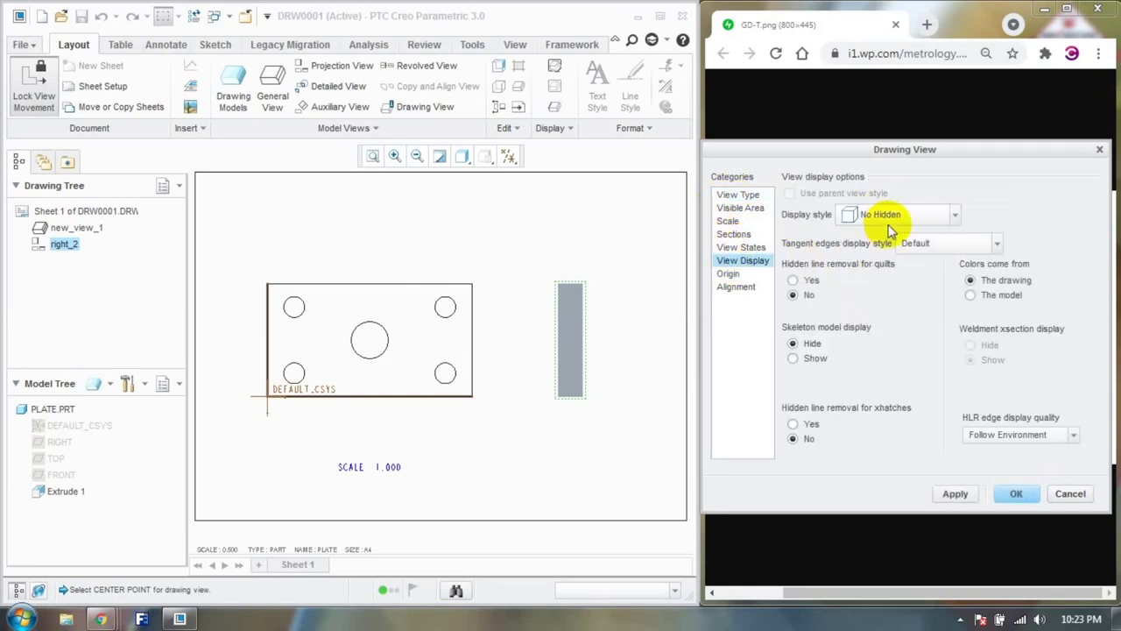
click(956, 494)
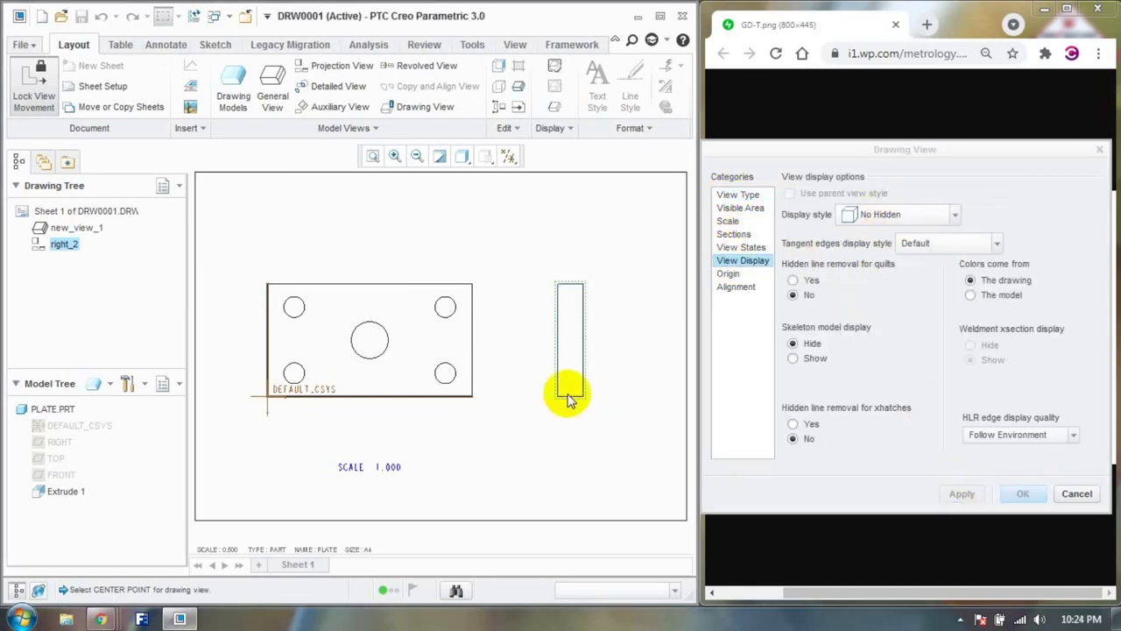
click(1077, 493)
Step: Open the main view's properties and close them unchanged
click(317, 385)
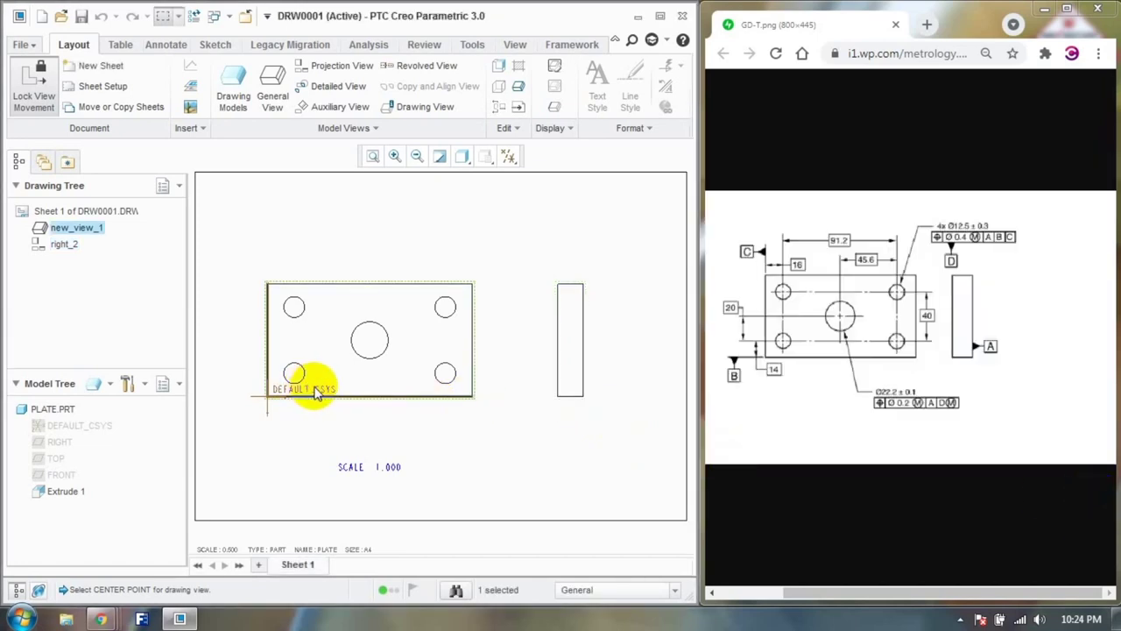
double_click(317, 392)
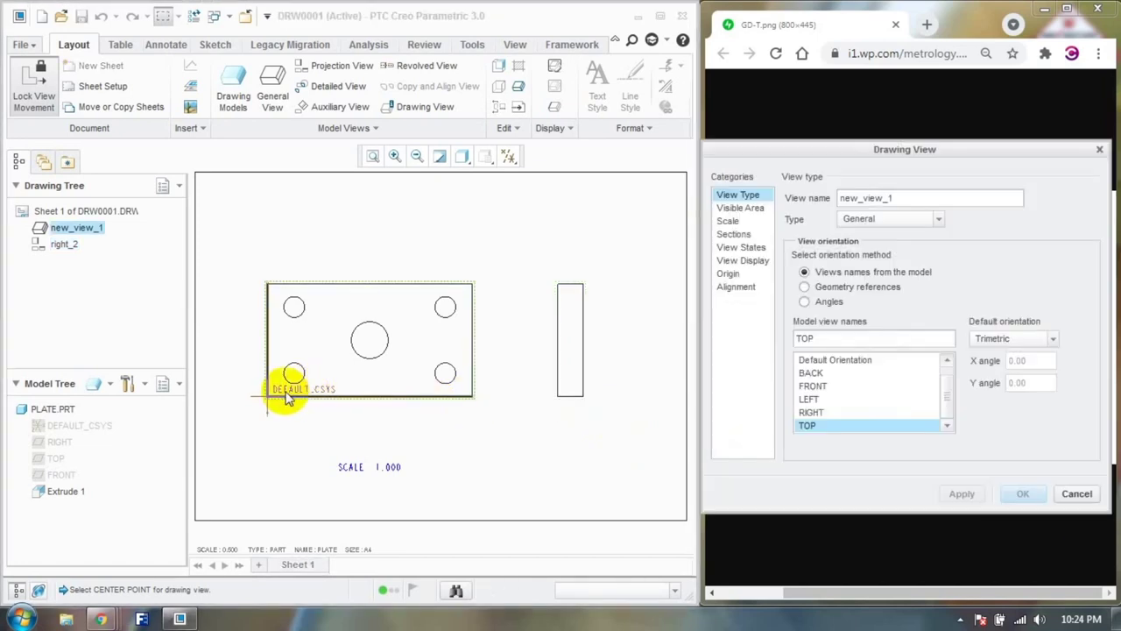
click(1077, 494)
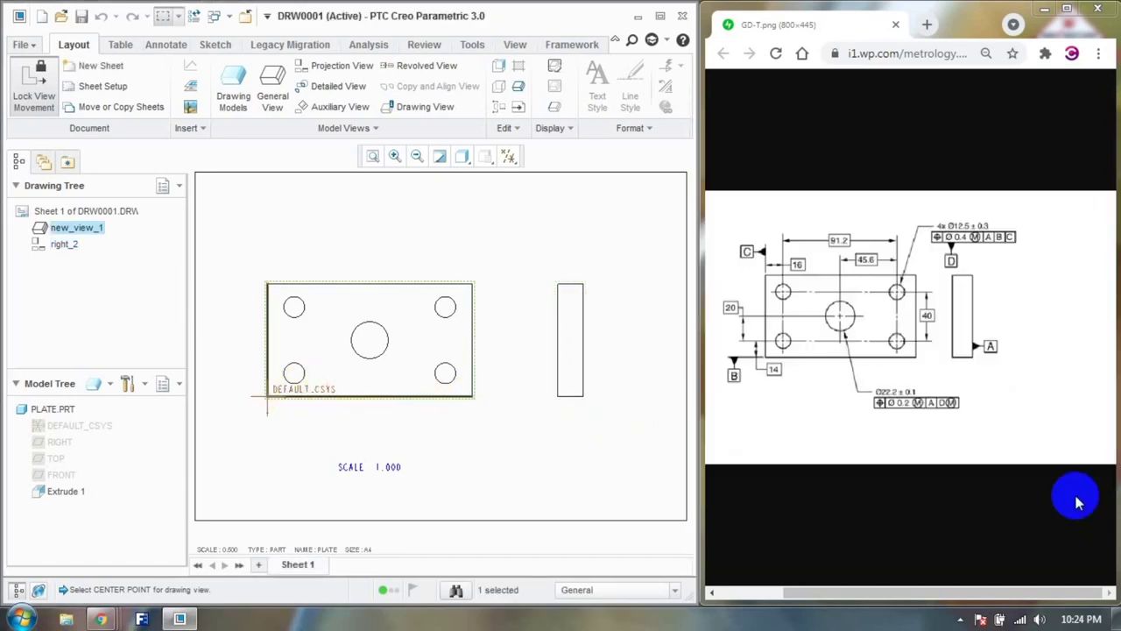
Step: Show all model dimensions on the main plate view
click(166, 45)
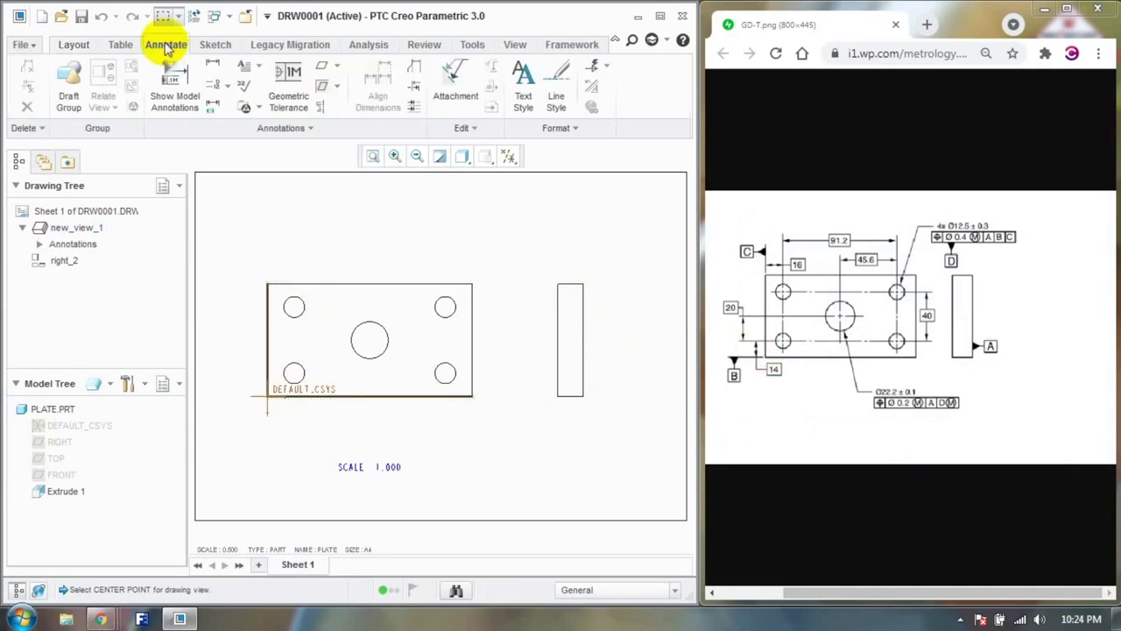
click(313, 295)
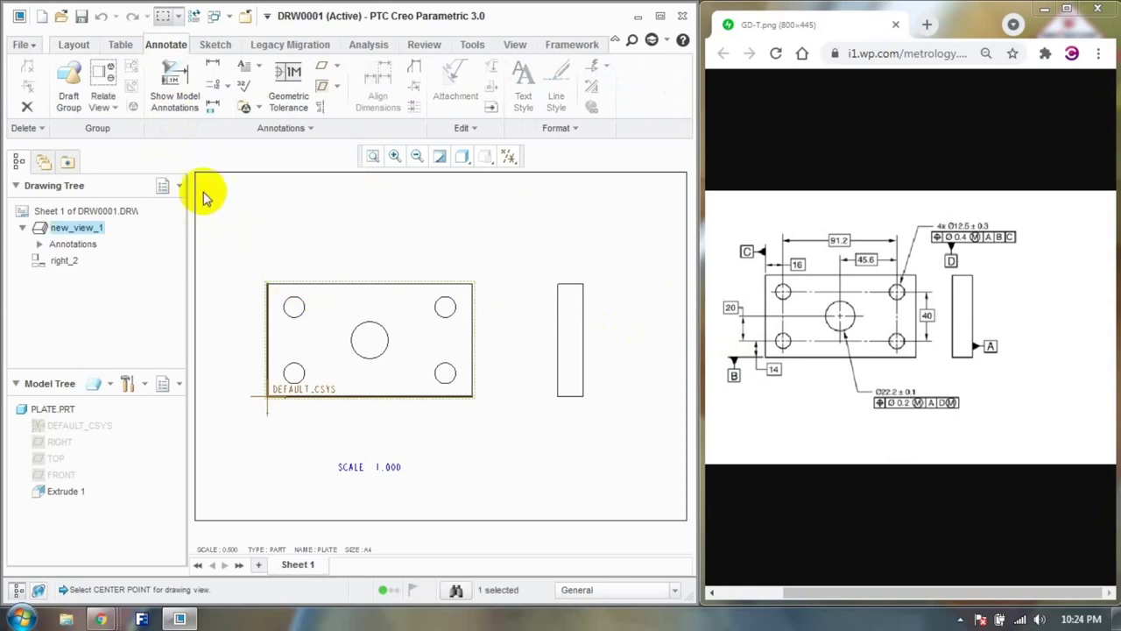
click(178, 112)
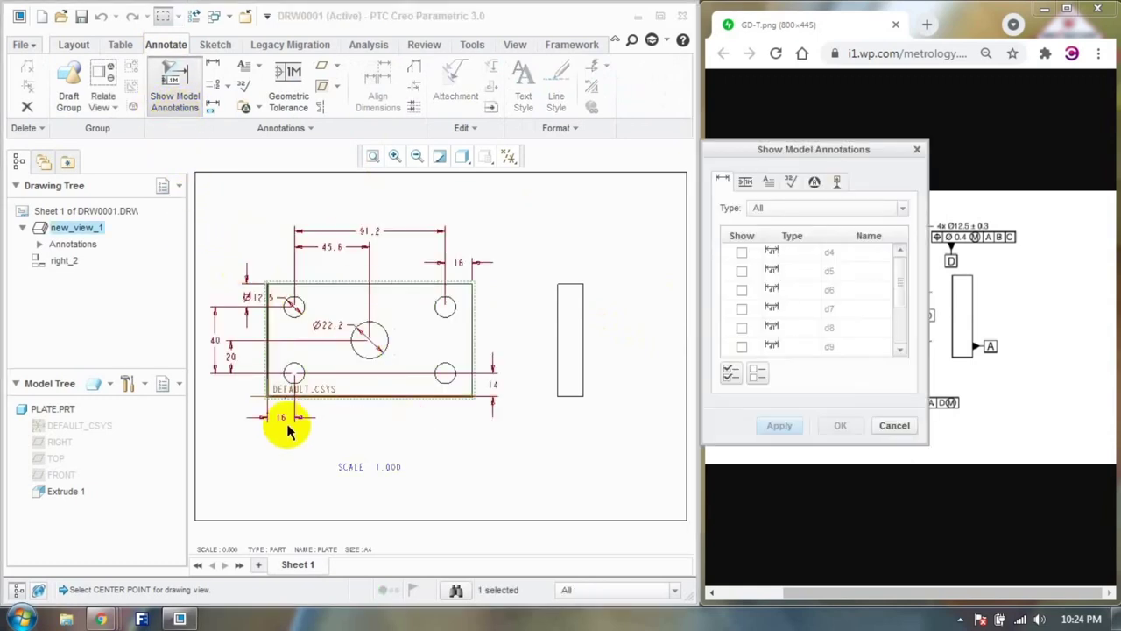
click(730, 376)
click(766, 428)
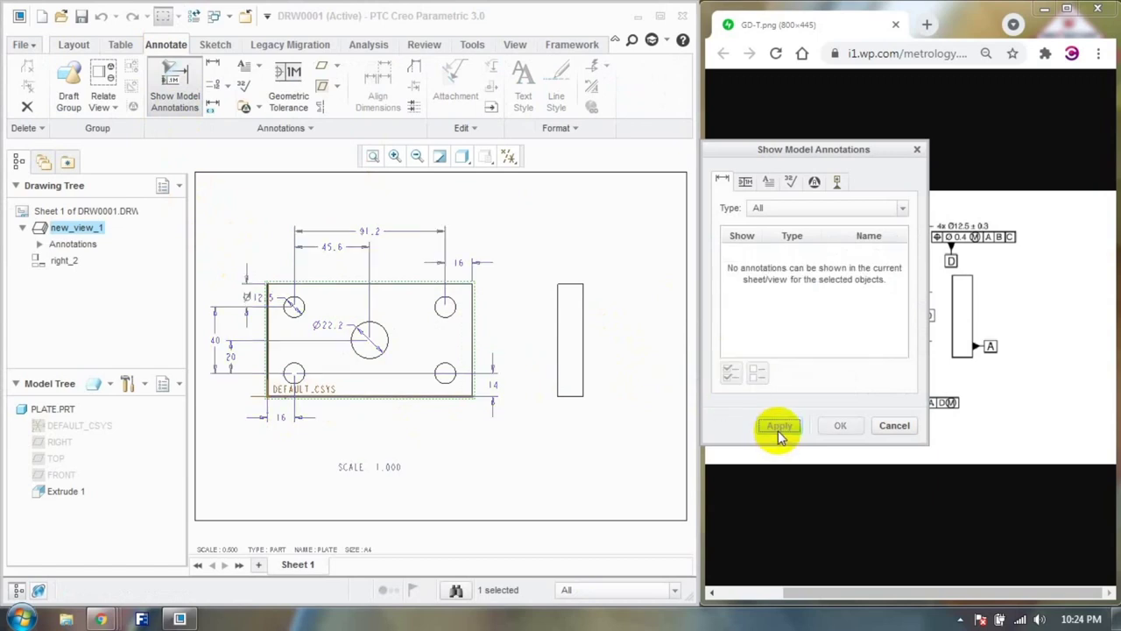
click(901, 427)
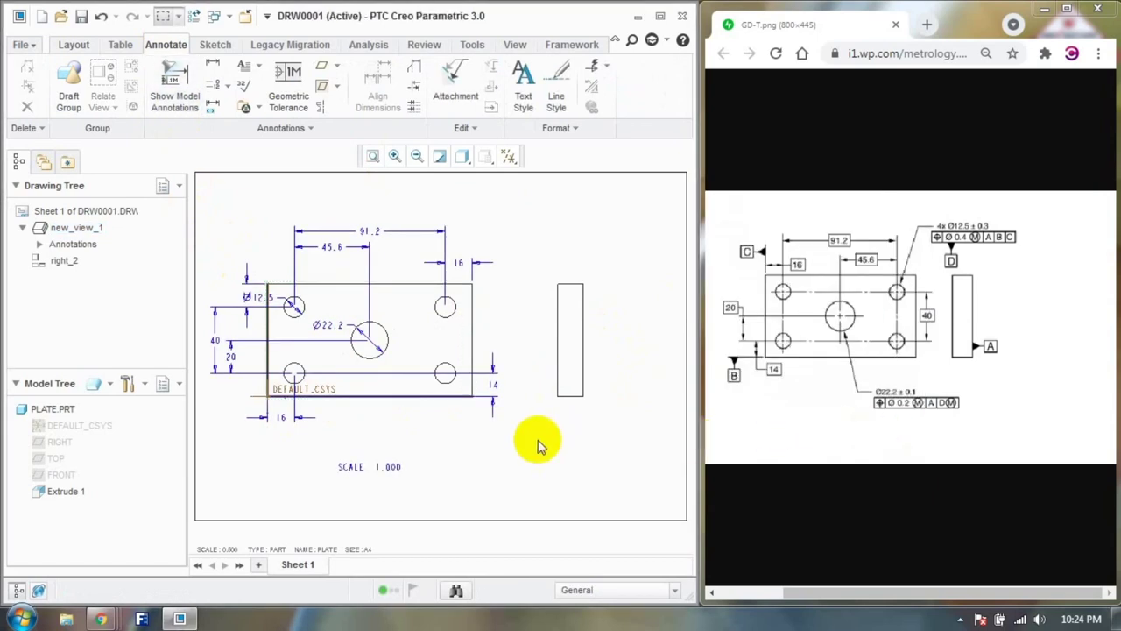
Step: Move the Ø22.2 callout below-right of the plate and reposition the Ø12.5 callout
click(334, 324)
drag(334, 324, 396, 421)
click(474, 474)
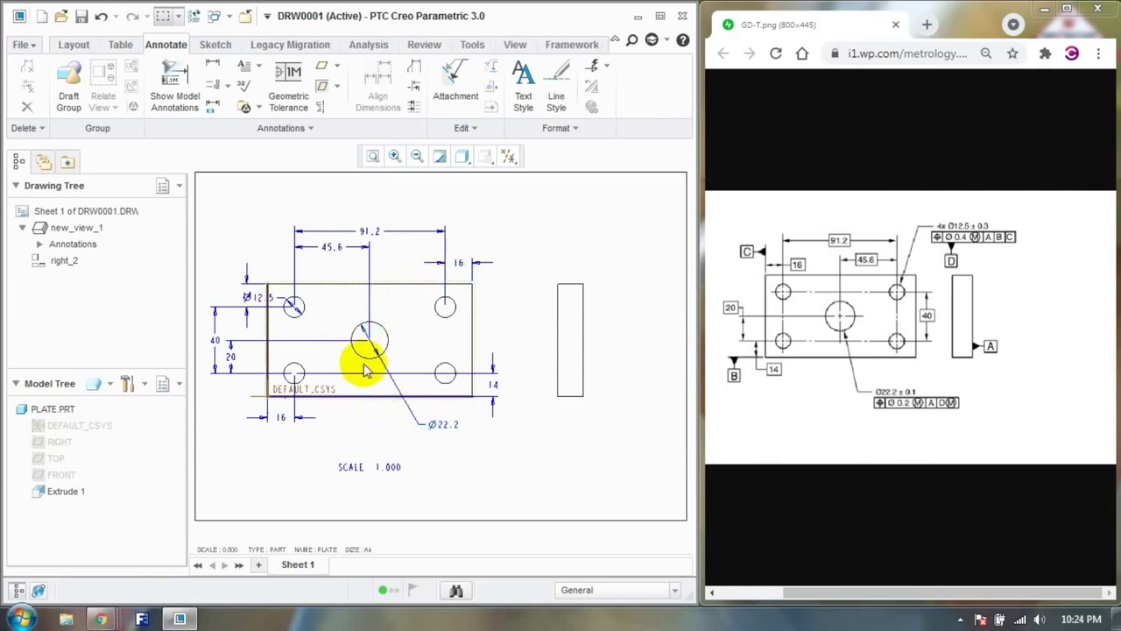
click(257, 300)
drag(258, 300, 245, 238)
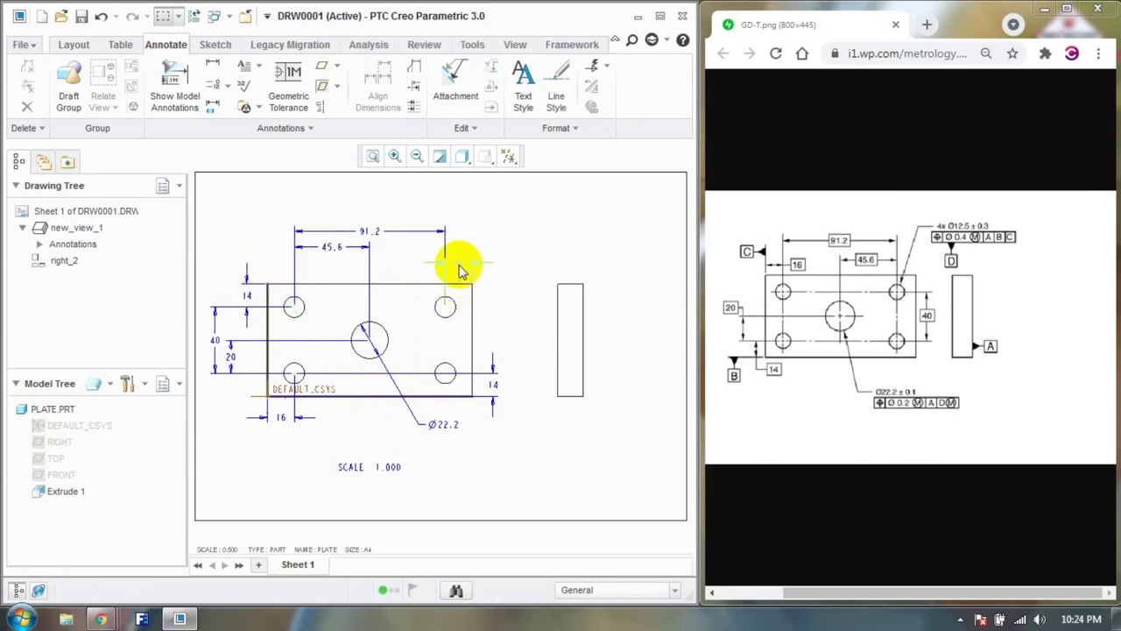
Step: Delete the redundant 16, move 14 to the left side and 40 to the right
click(460, 268)
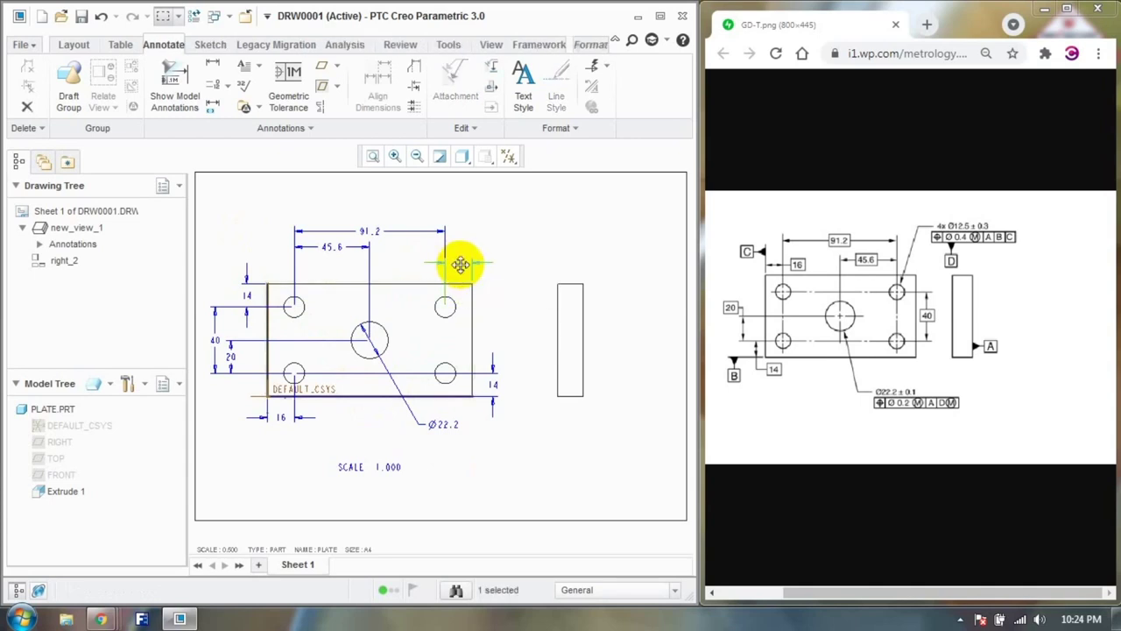
key(Delete)
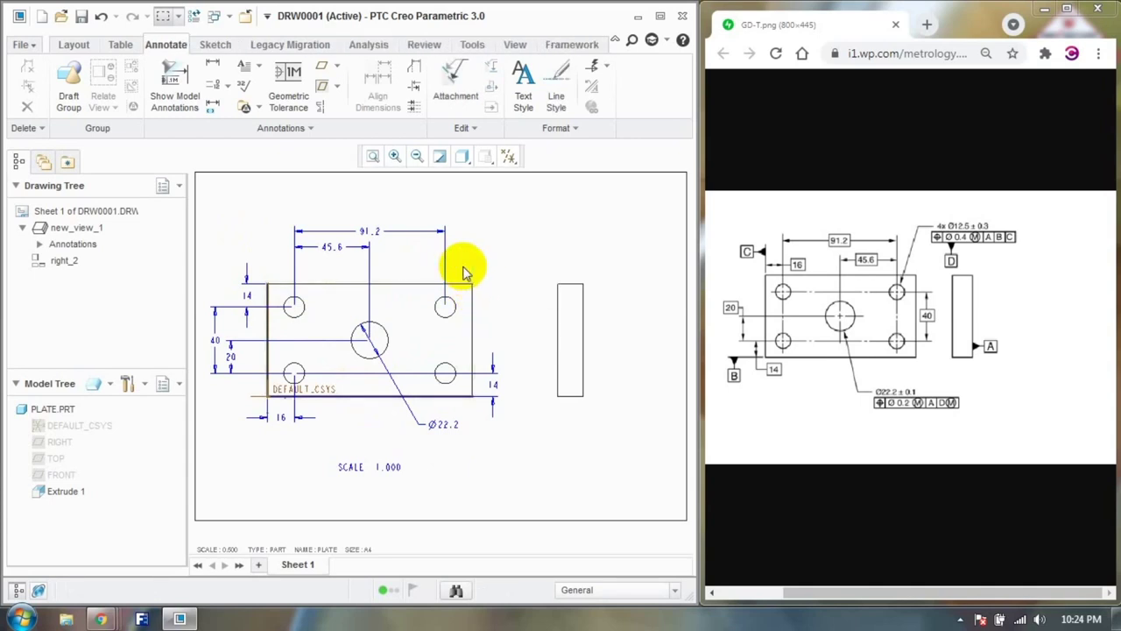
click(492, 390)
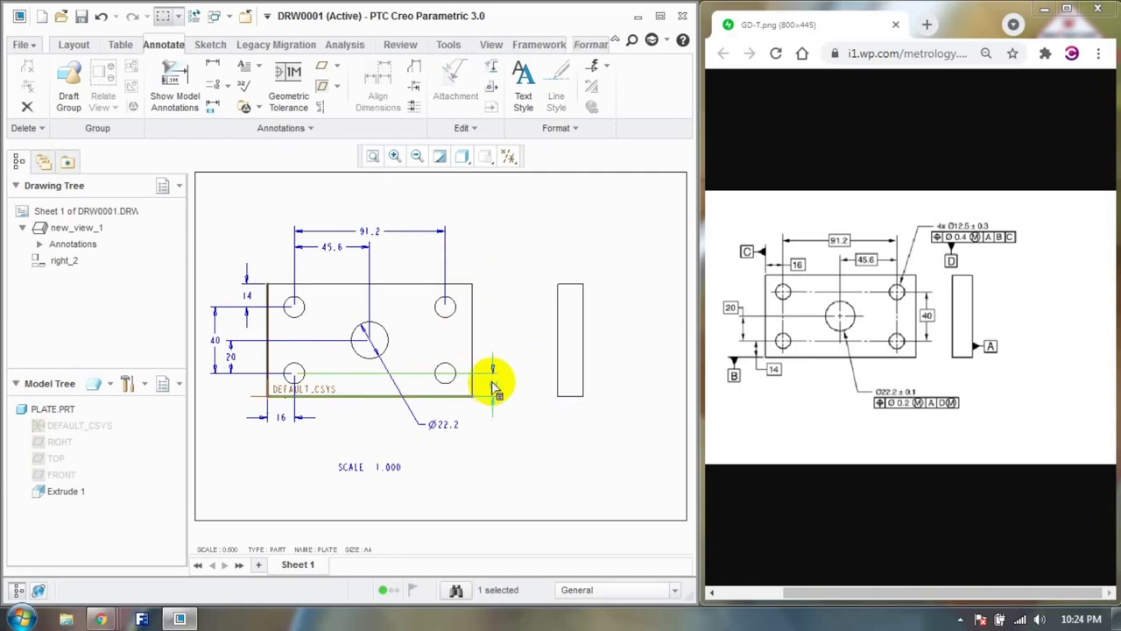
drag(493, 387, 241, 390)
click(220, 438)
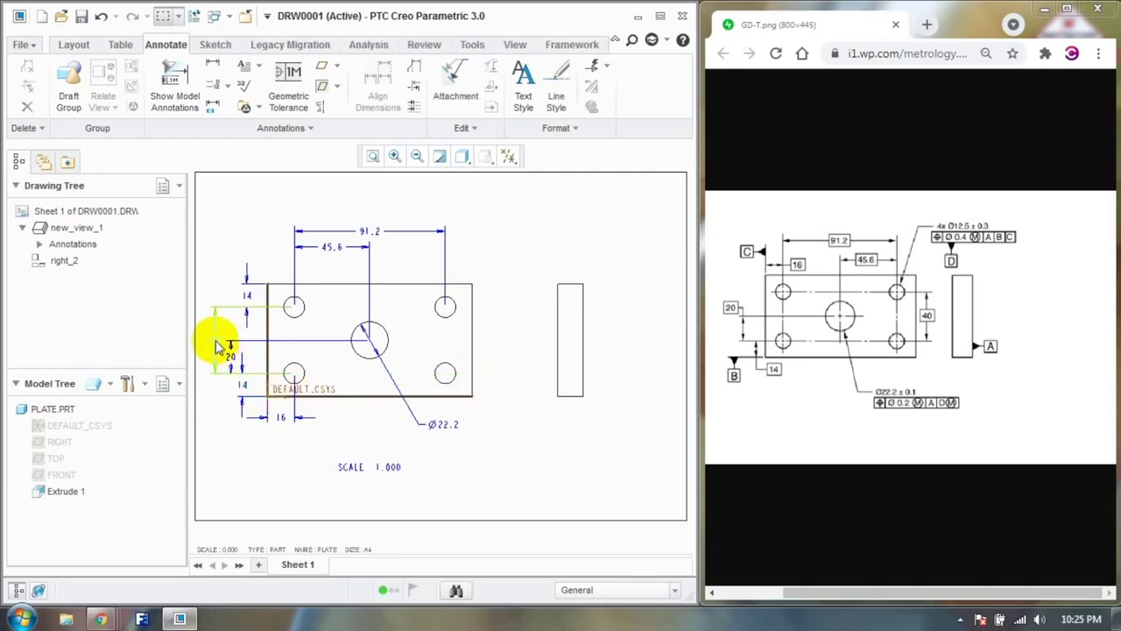
drag(213, 350, 495, 359)
click(500, 451)
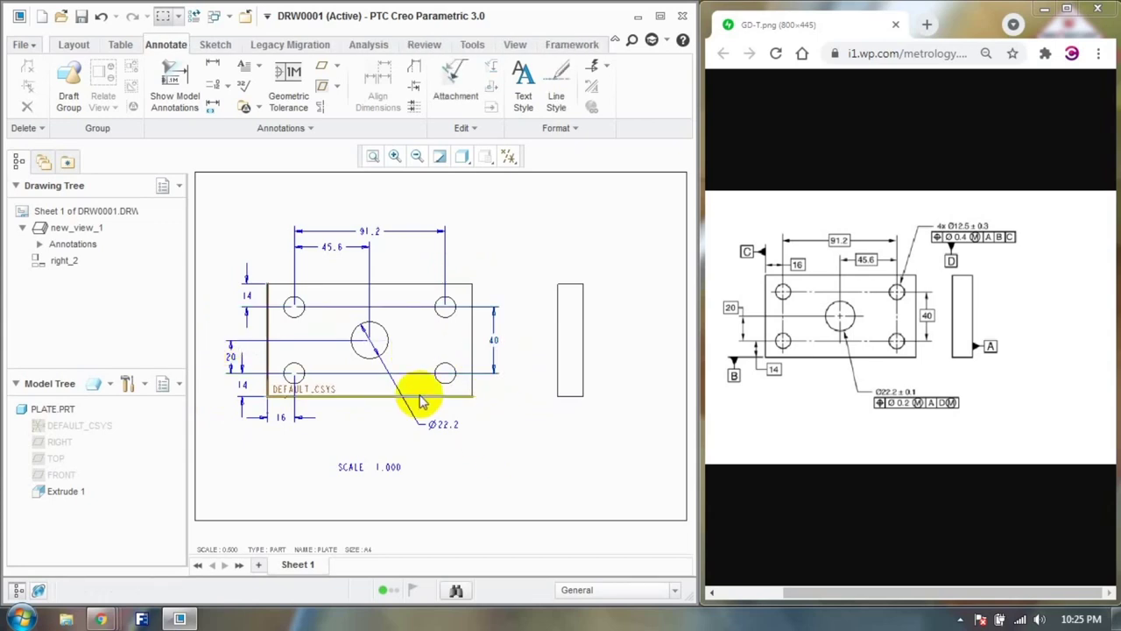
click(217, 74)
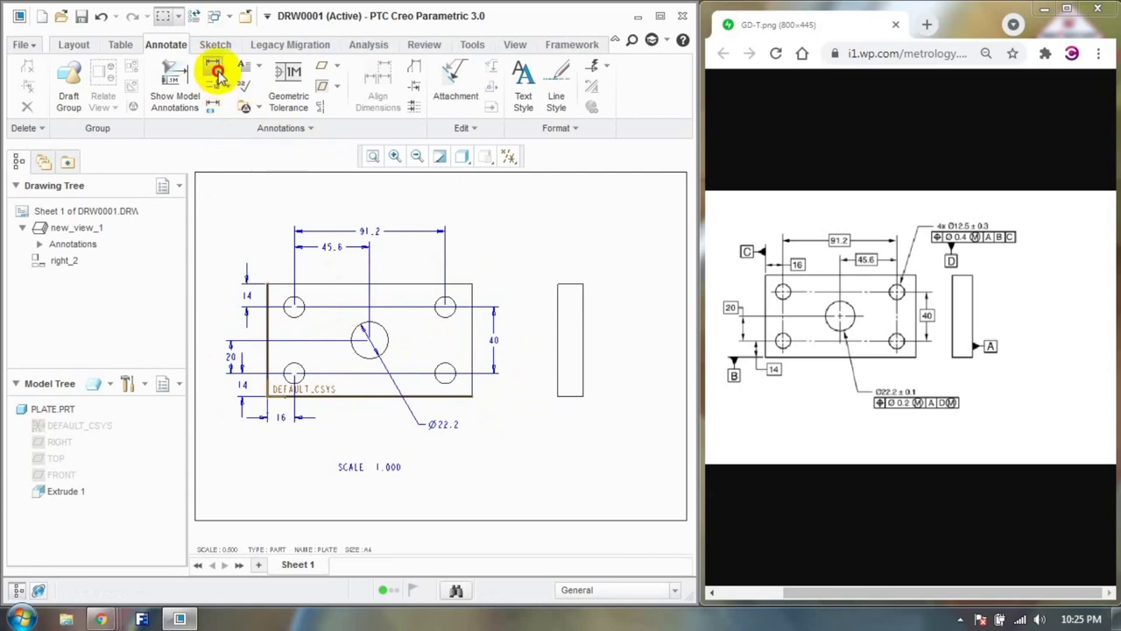
Step: Dimension the upper-right hole as a diameter, placed above-right of the plate
click(442, 319)
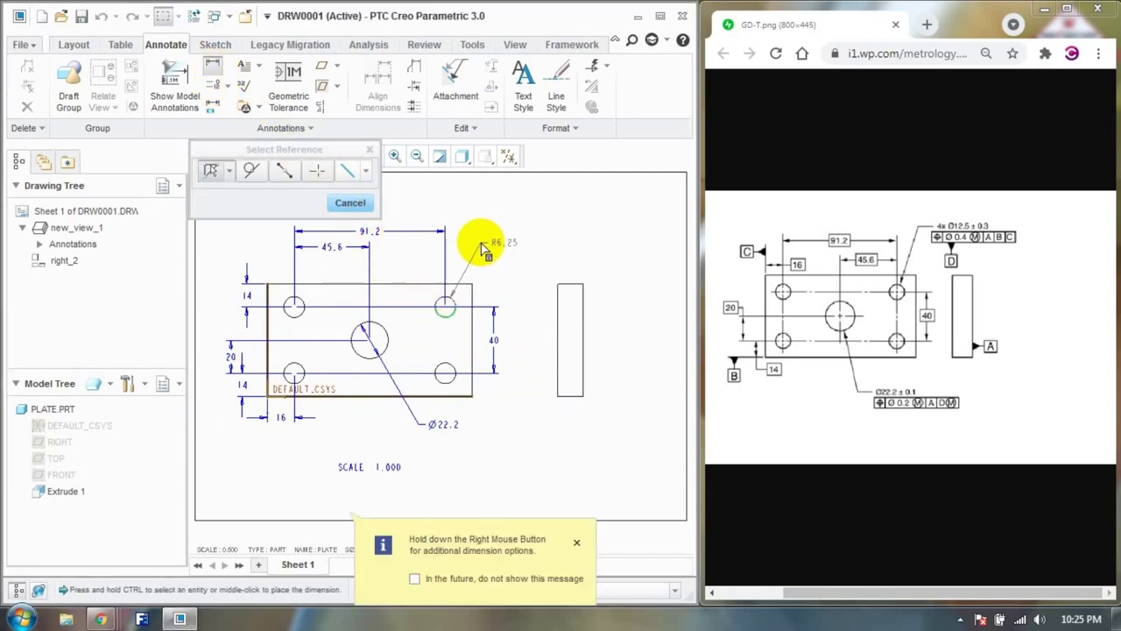
middle_click(488, 250)
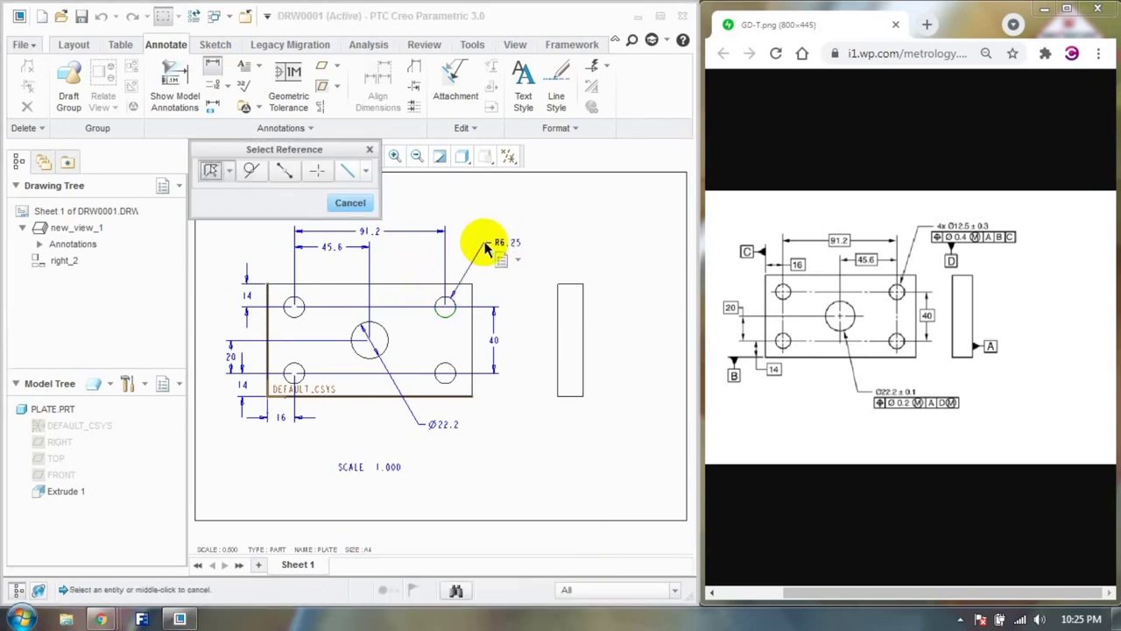
click(516, 264)
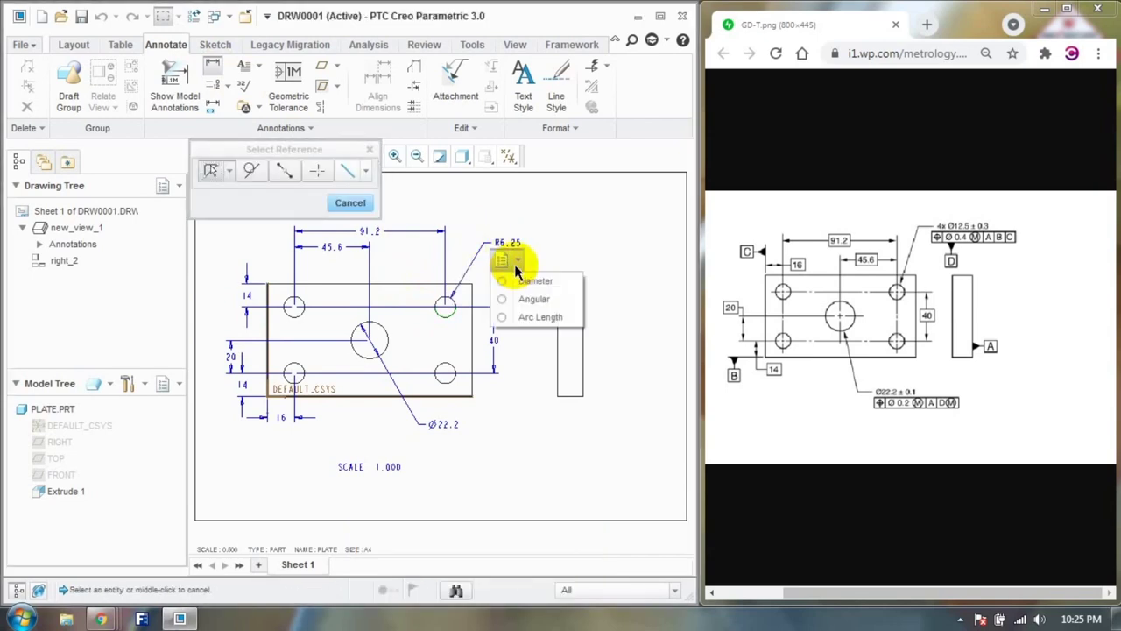
click(523, 282)
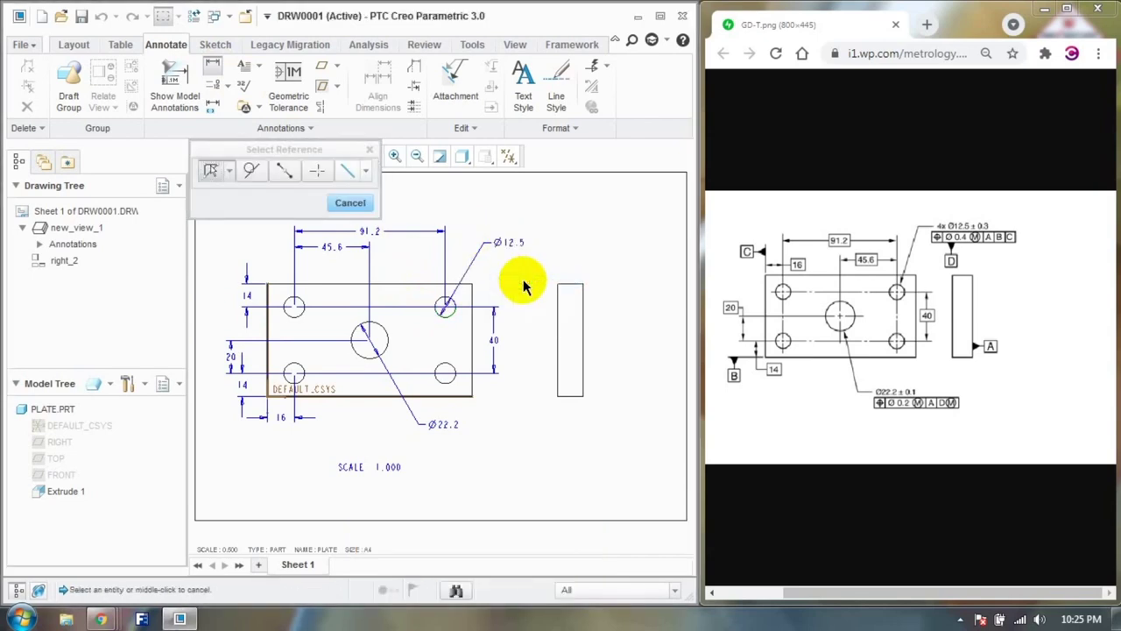
click(350, 202)
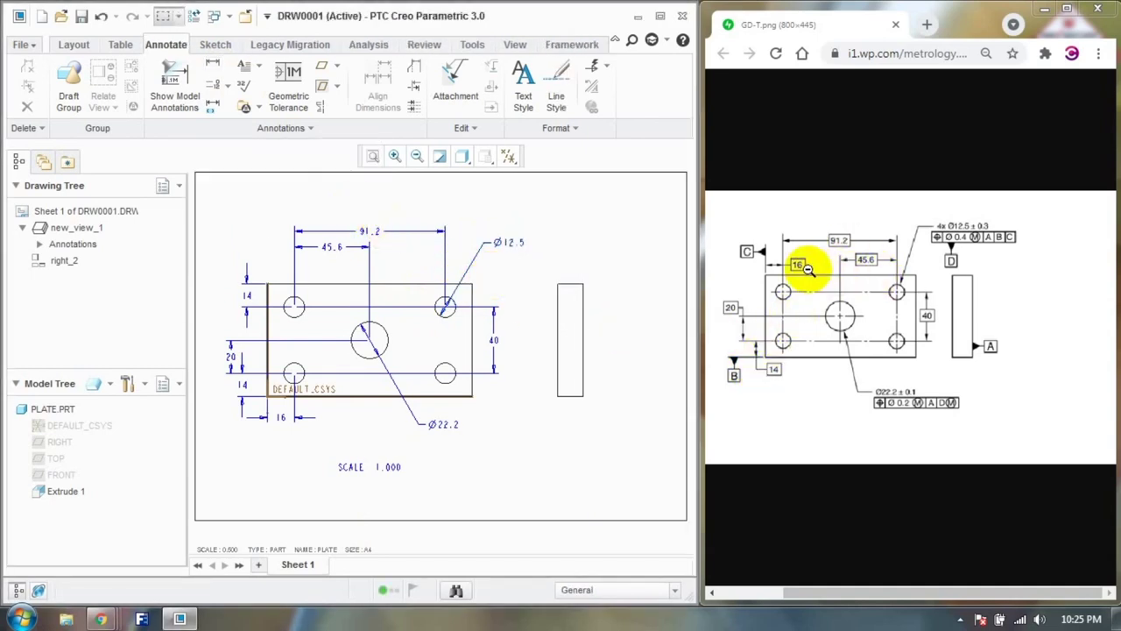
Step: Make the 91.2 dimension a basic dimension
double_click(374, 229)
click(392, 230)
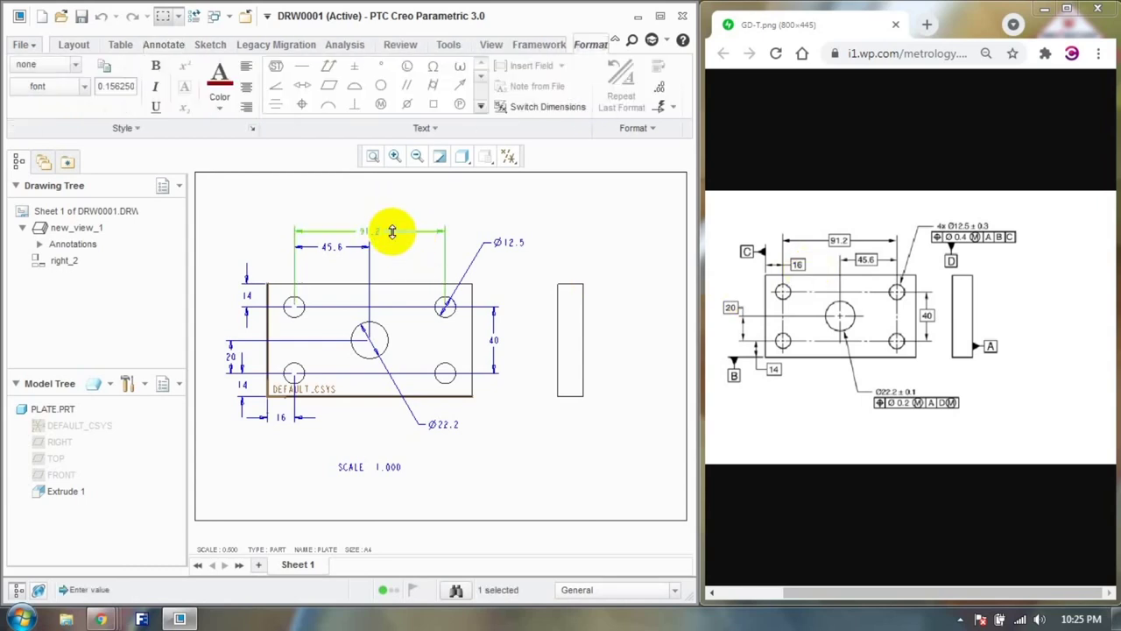
double_click(406, 232)
drag(773, 151, 202, 149)
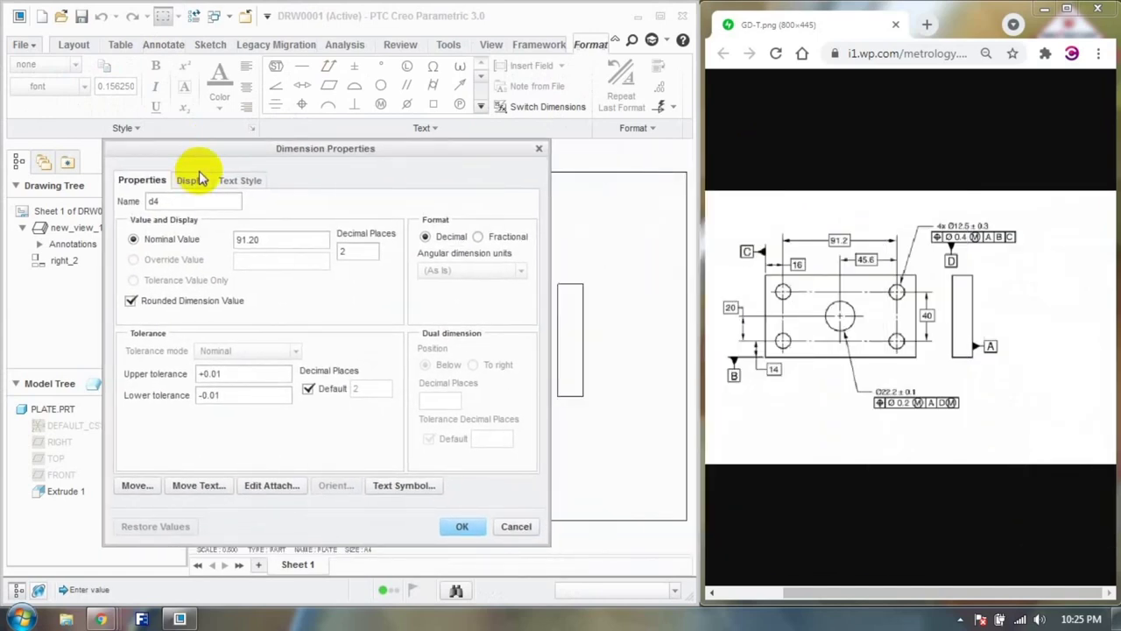
click(230, 182)
click(194, 181)
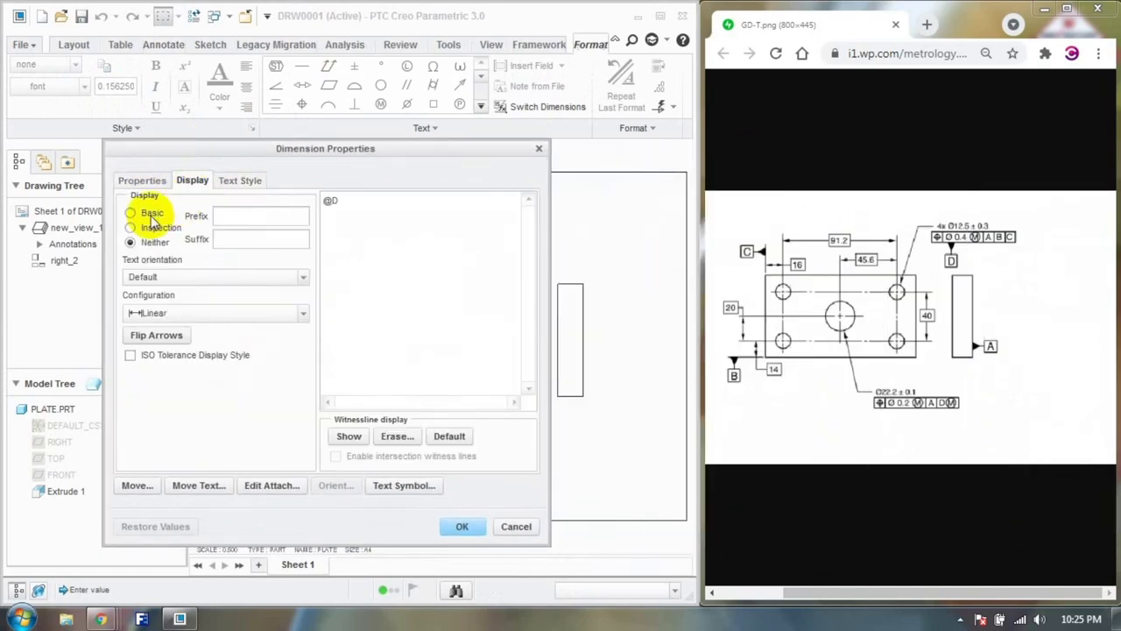
click(460, 527)
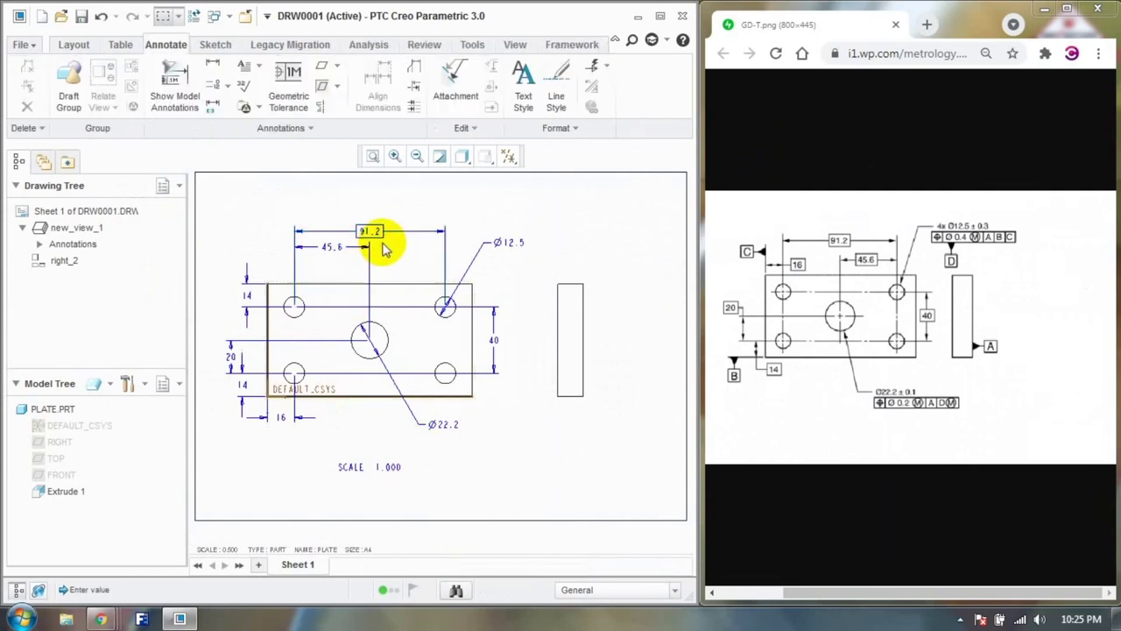
Step: Make the 16 dimension basic and move it above the plate
double_click(300, 421)
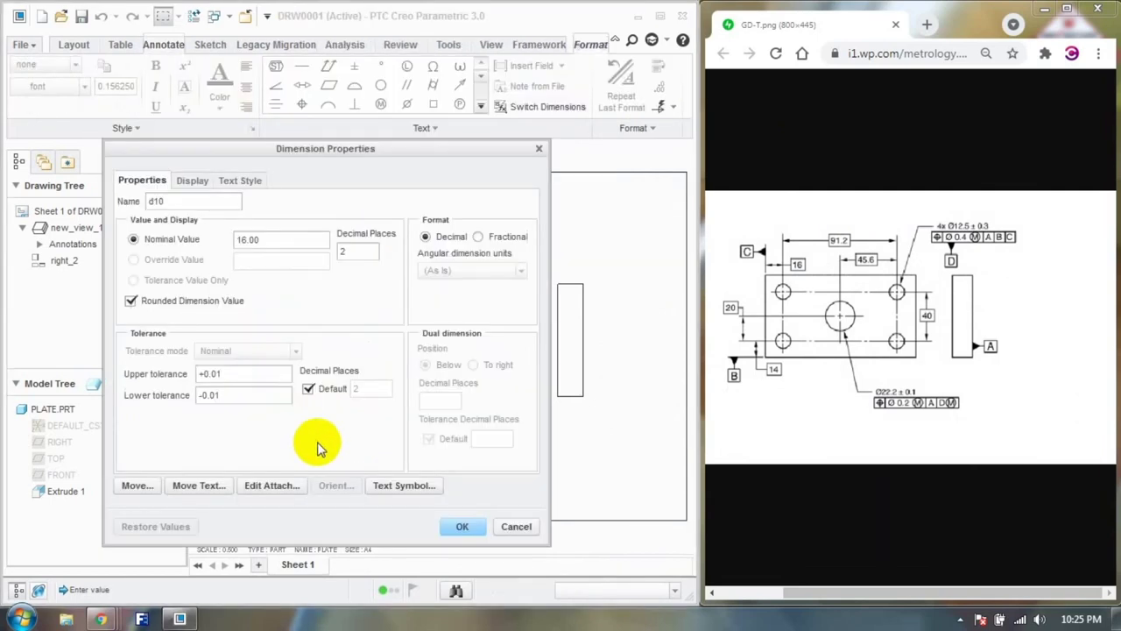
click(193, 180)
click(140, 213)
click(461, 527)
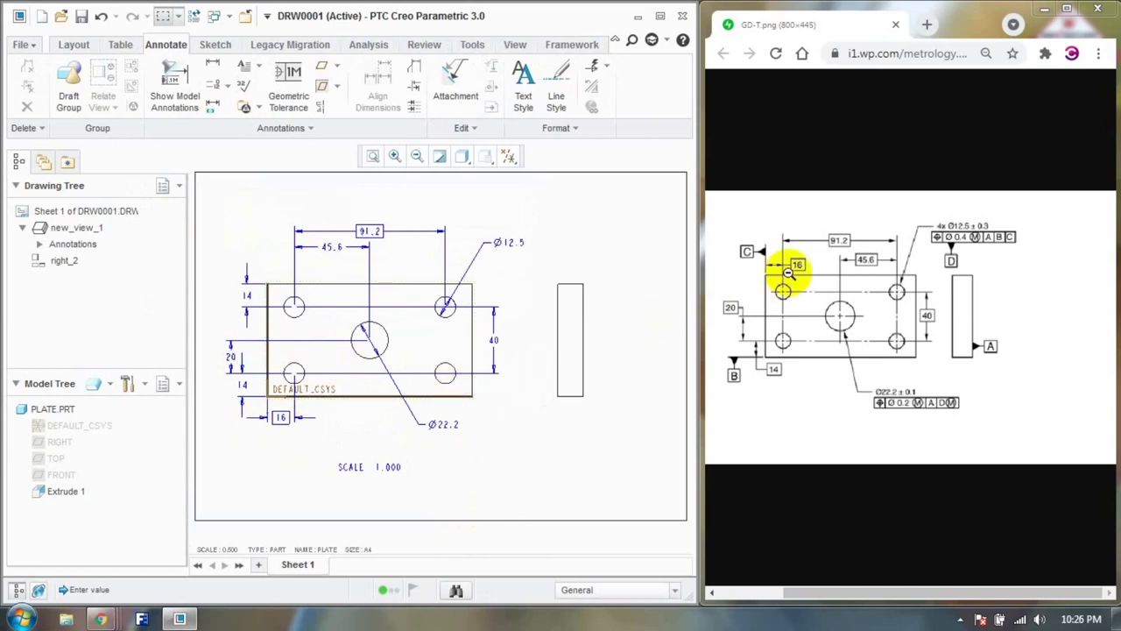
click(300, 422)
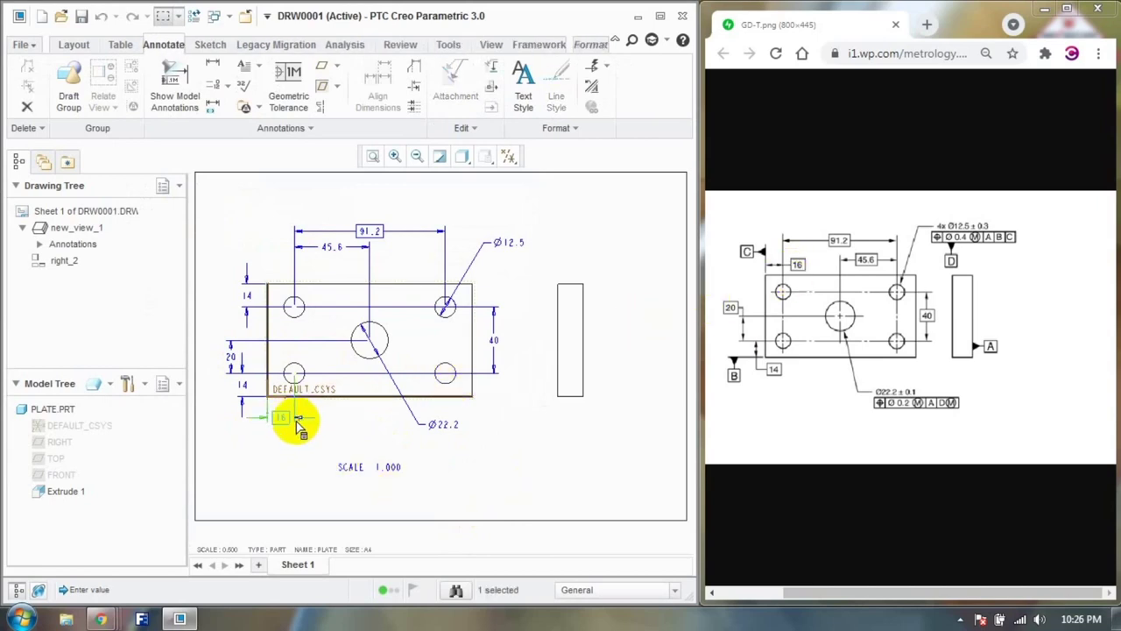
drag(280, 420, 280, 268)
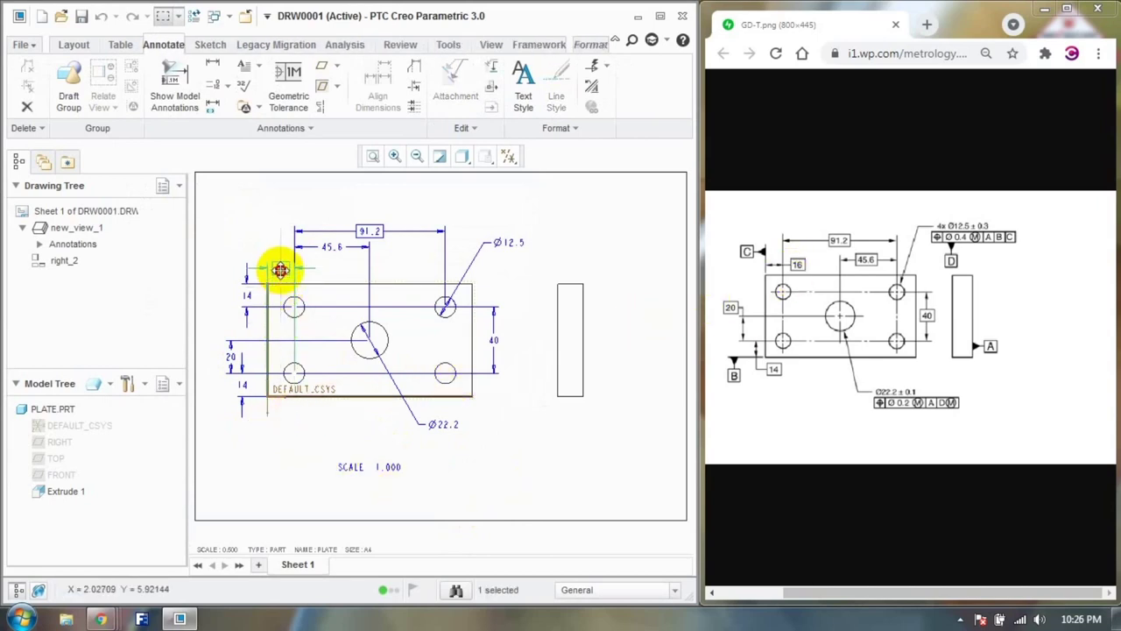
click(330, 265)
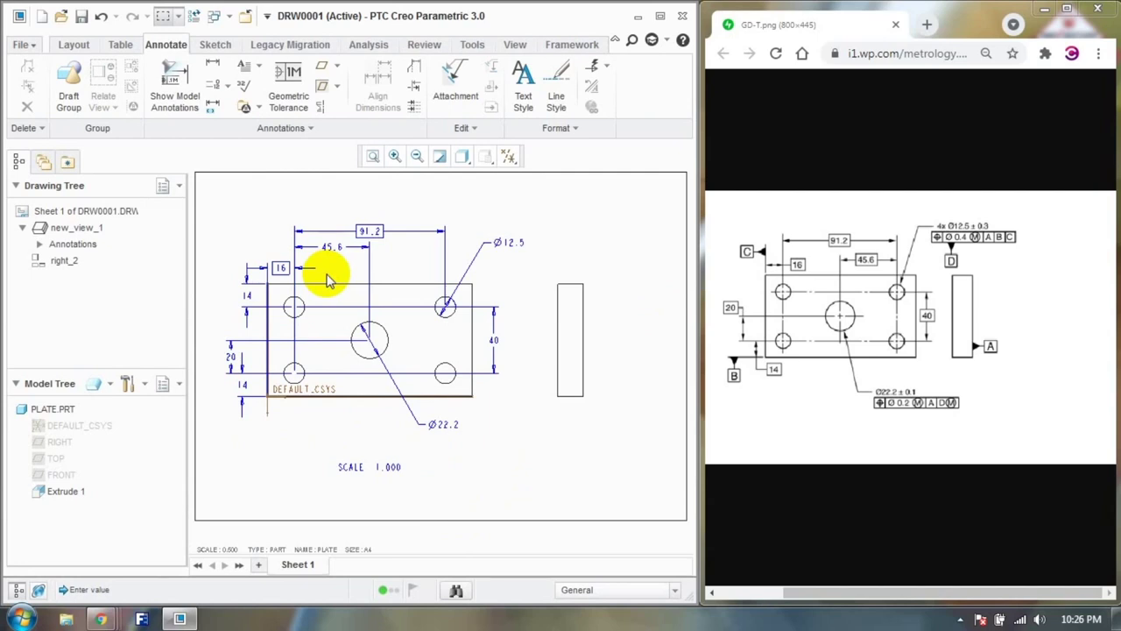
click(250, 308)
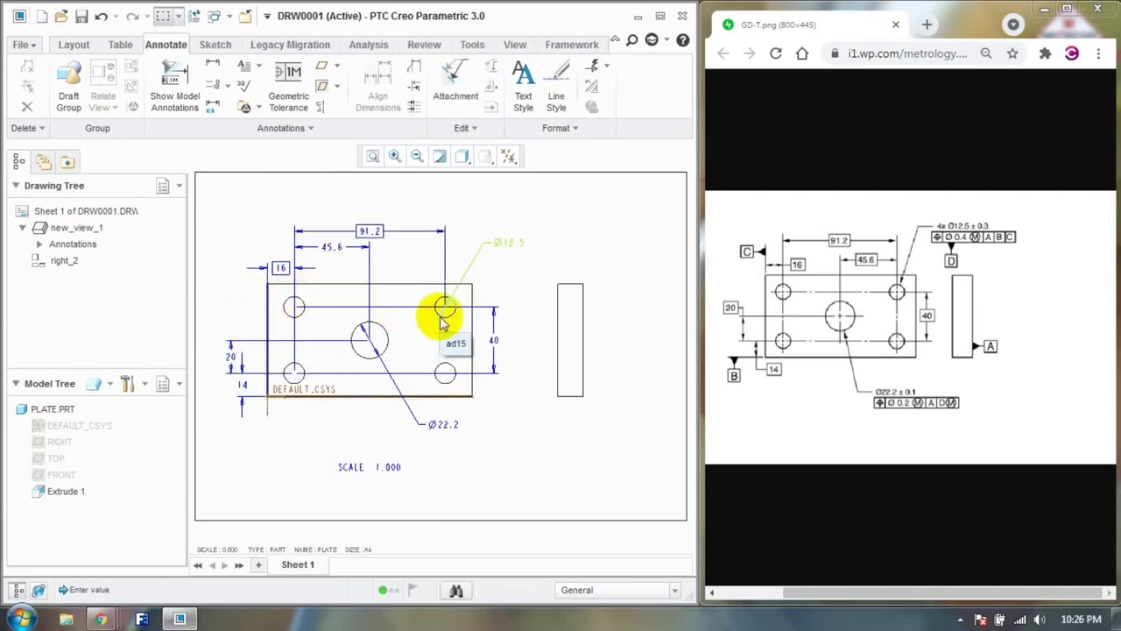
Step: Make the 40 dimension a basic dimension
click(493, 342)
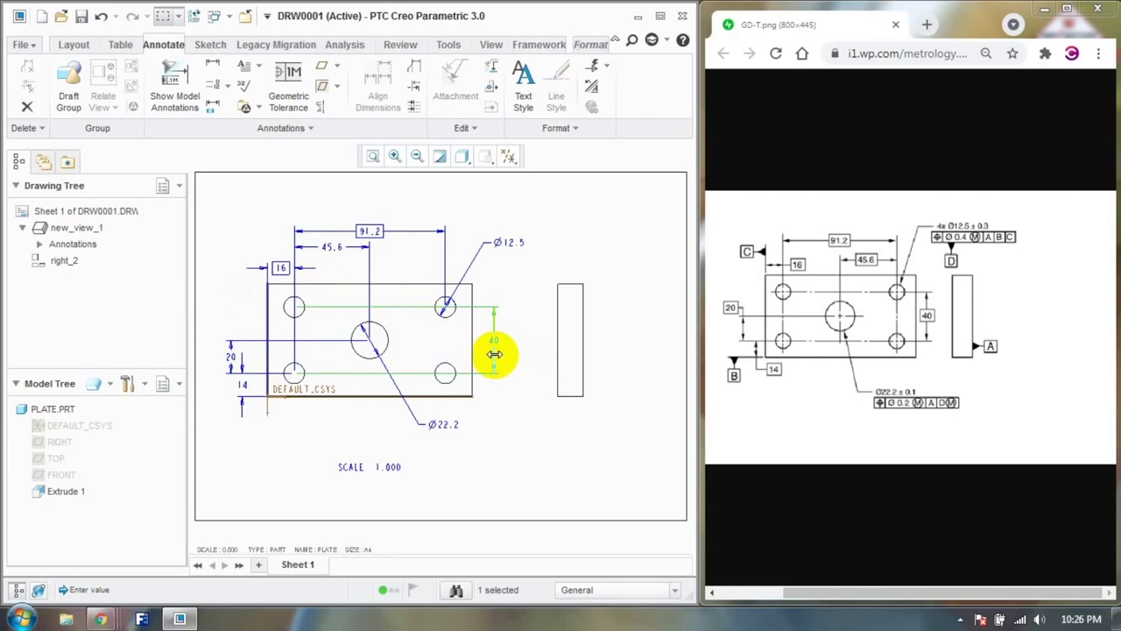
double_click(496, 370)
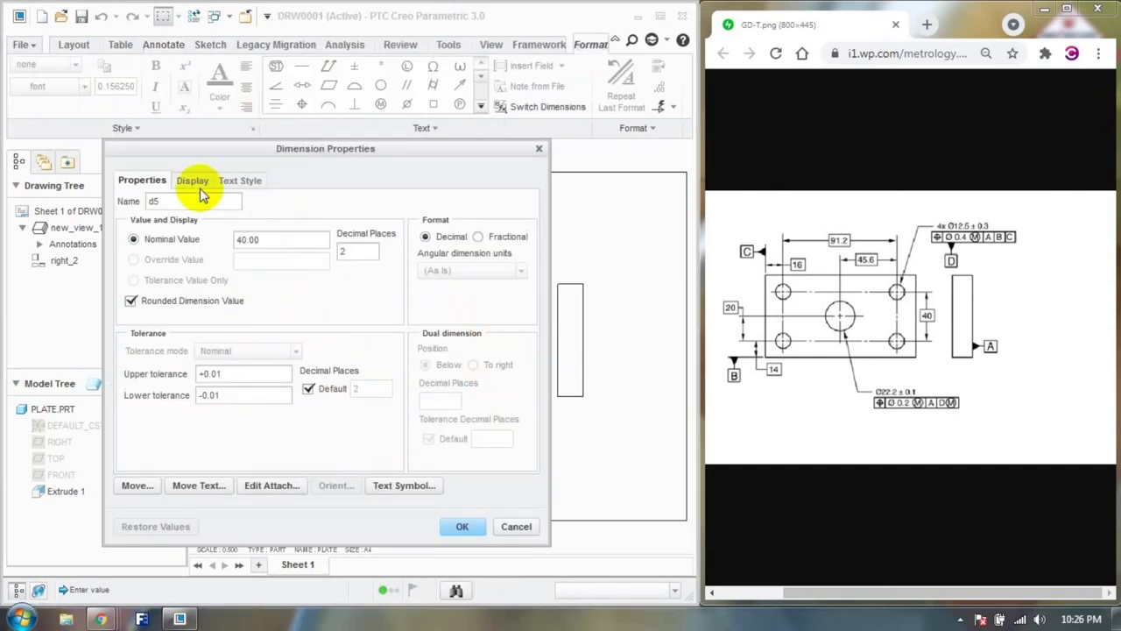
click(193, 180)
click(153, 213)
click(462, 525)
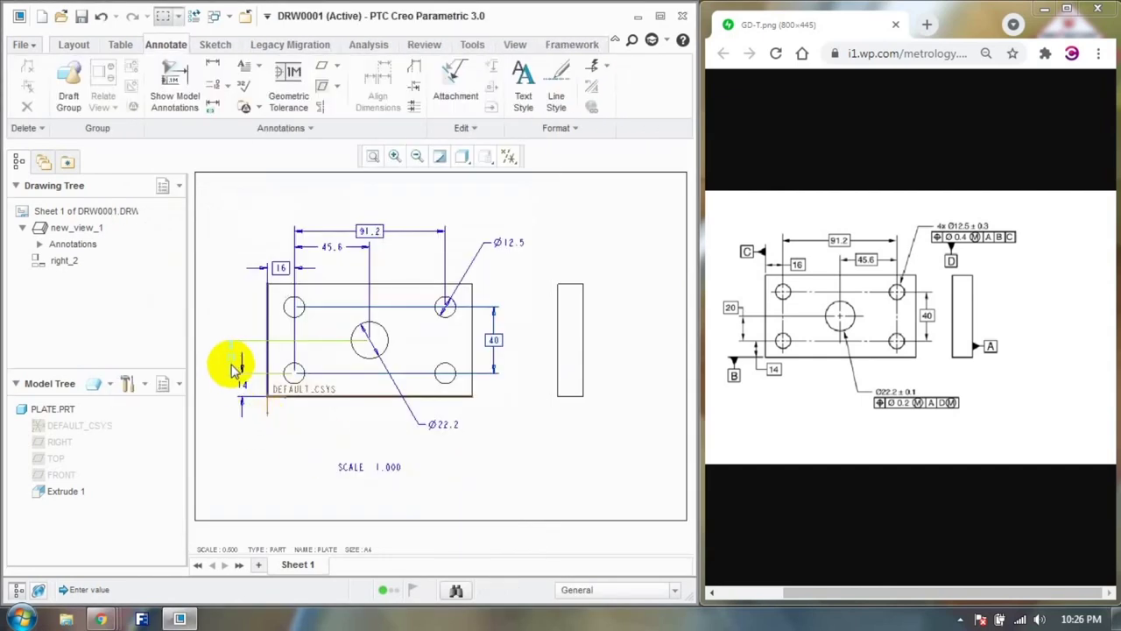
Step: Make the 20, 14 and 45.6 dimensions basic dimensions
double_click(232, 368)
click(192, 181)
click(150, 213)
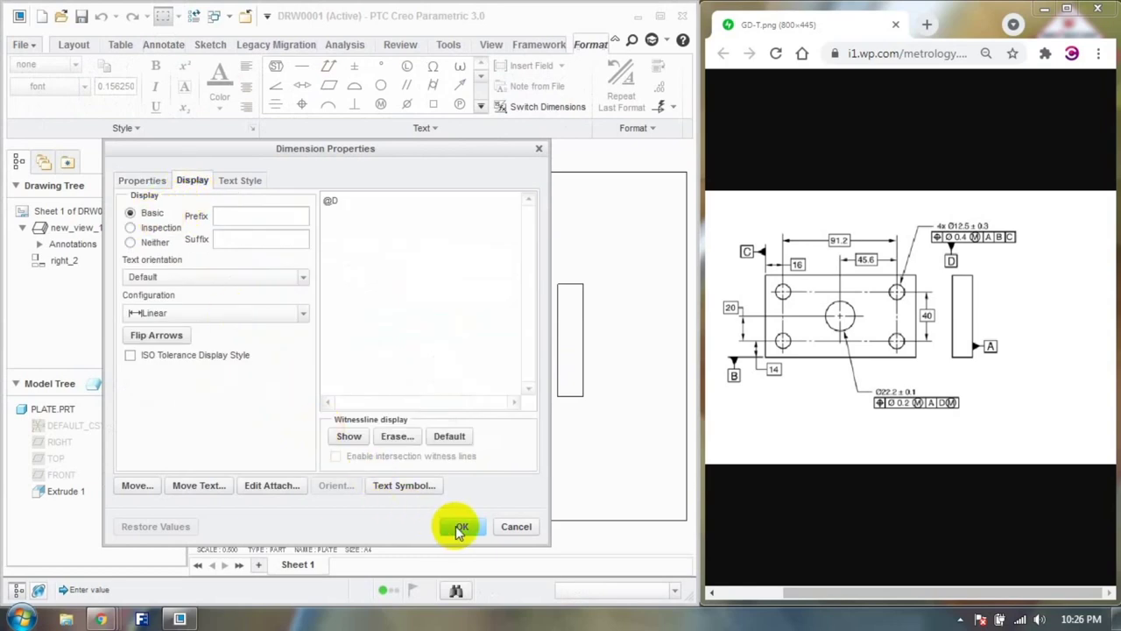
click(458, 526)
double_click(242, 412)
click(193, 179)
click(150, 215)
click(462, 525)
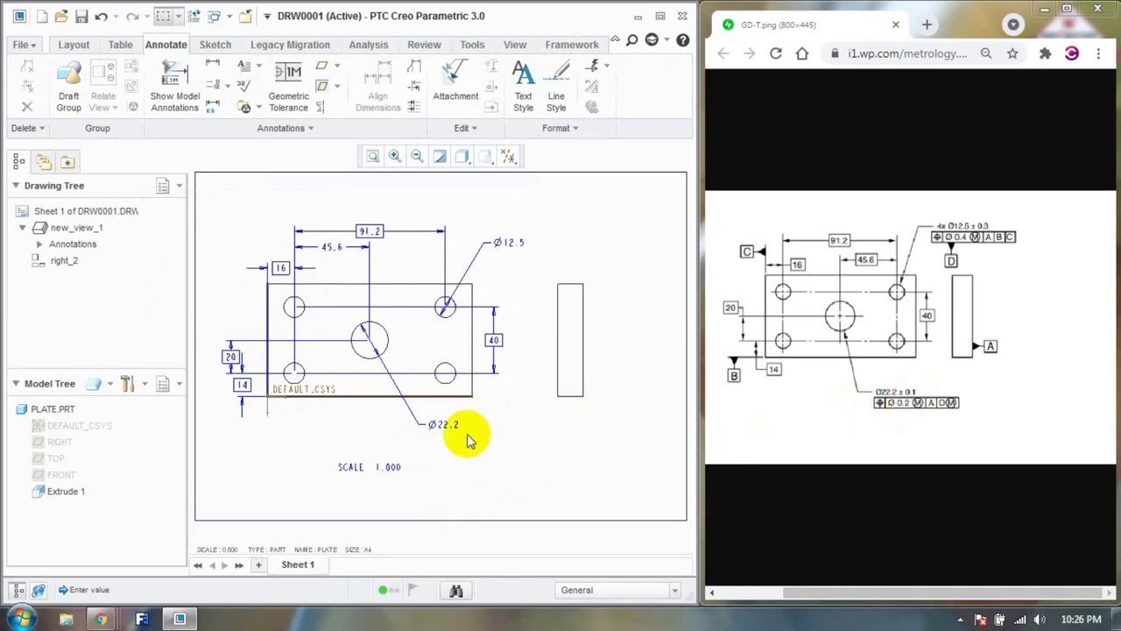
double_click(343, 248)
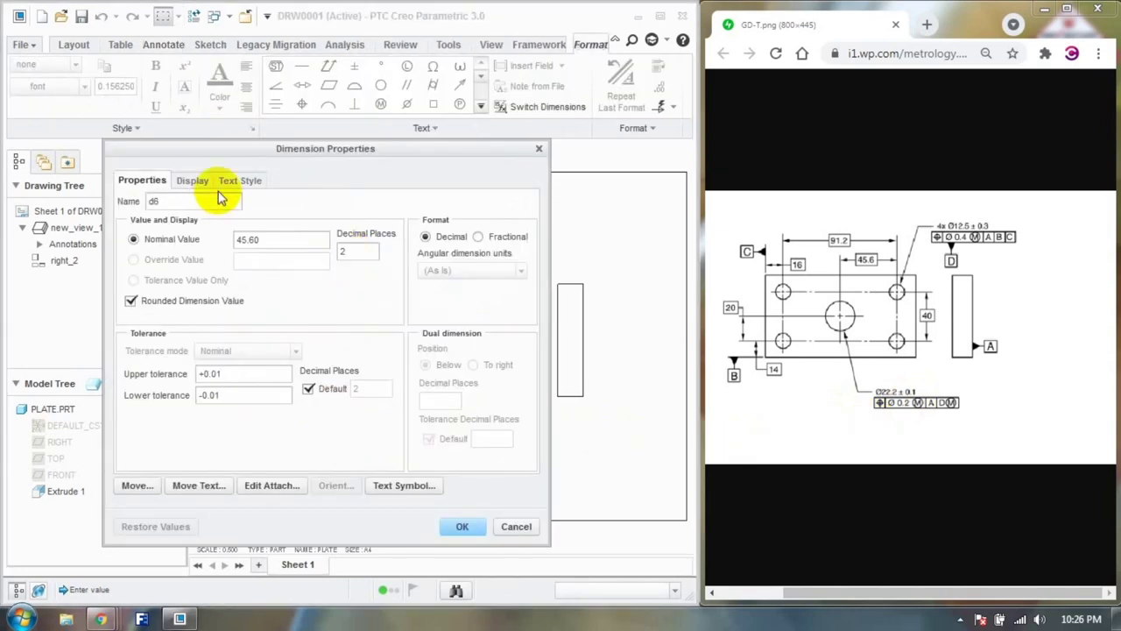
click(193, 181)
click(463, 526)
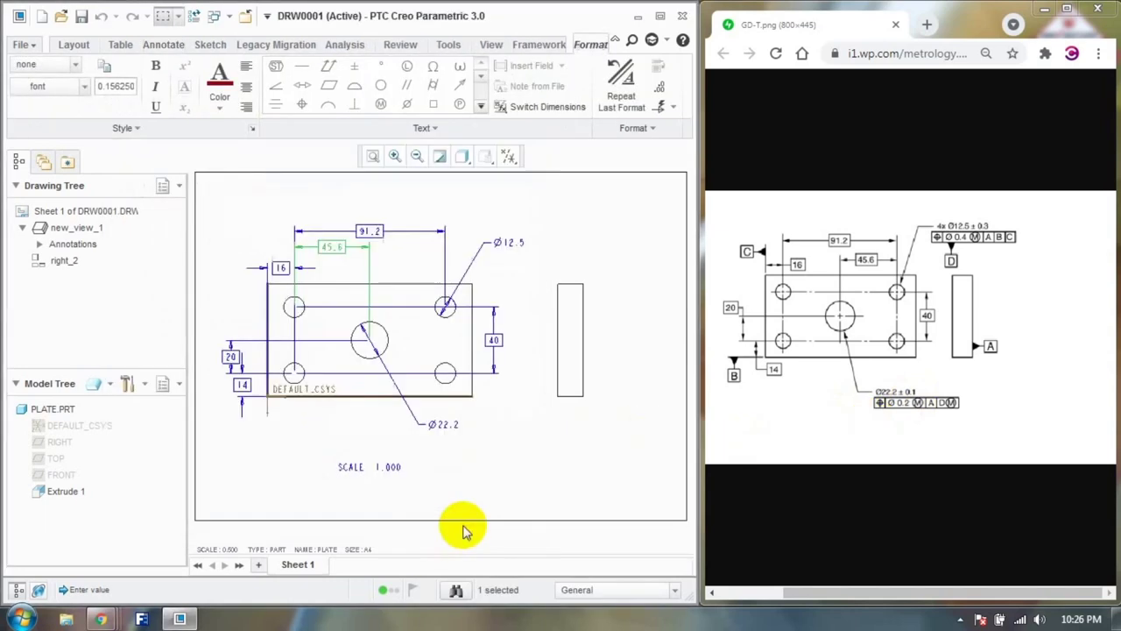
Step: Edit the Ø12.5 dimension text to add the 4x prefix and ± 0.3 tolerance
double_click(514, 241)
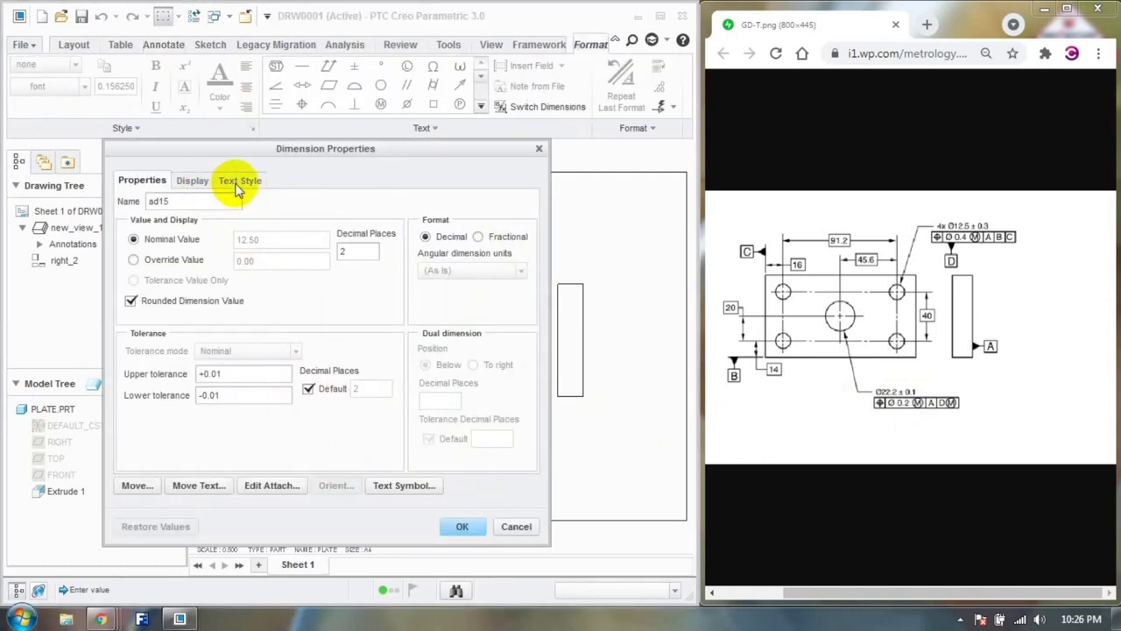
click(233, 181)
click(152, 187)
click(192, 180)
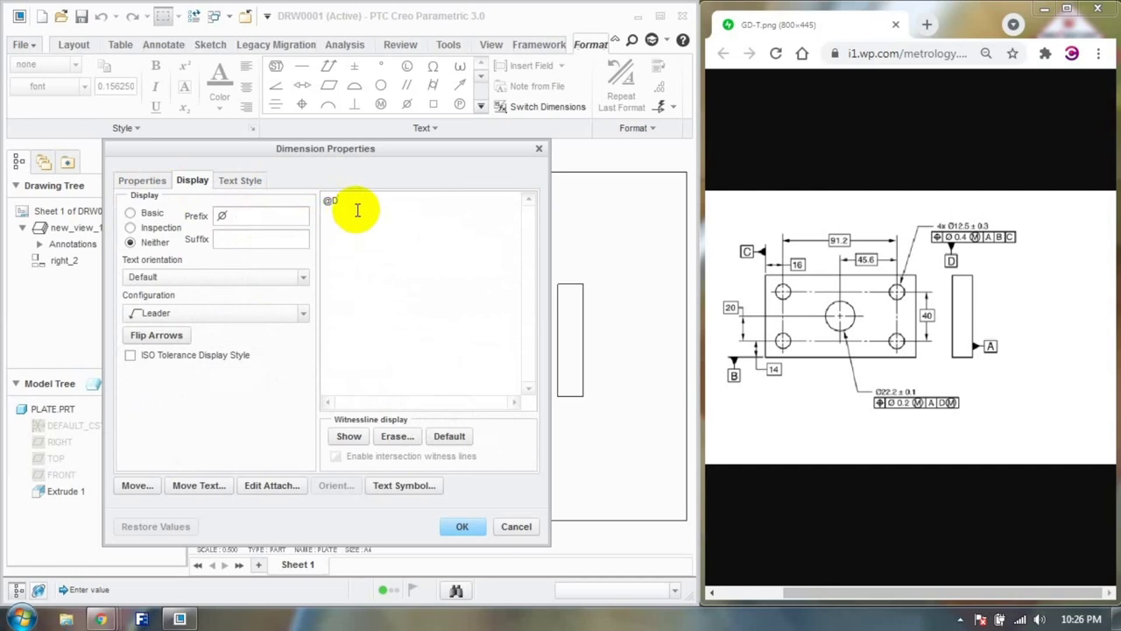
click(398, 485)
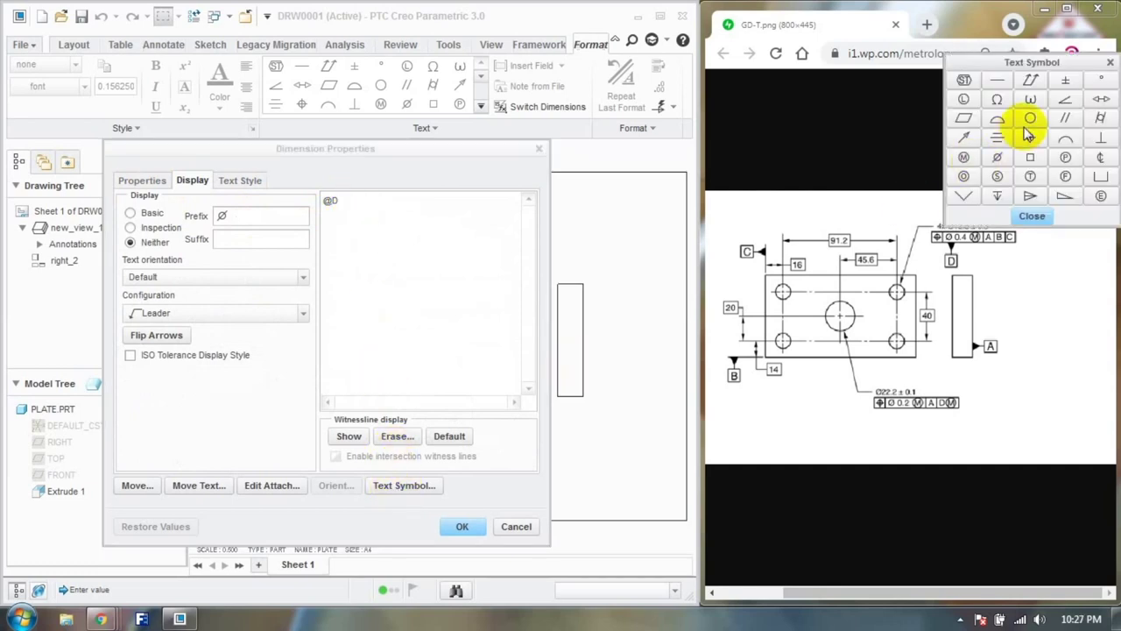
click(1063, 84)
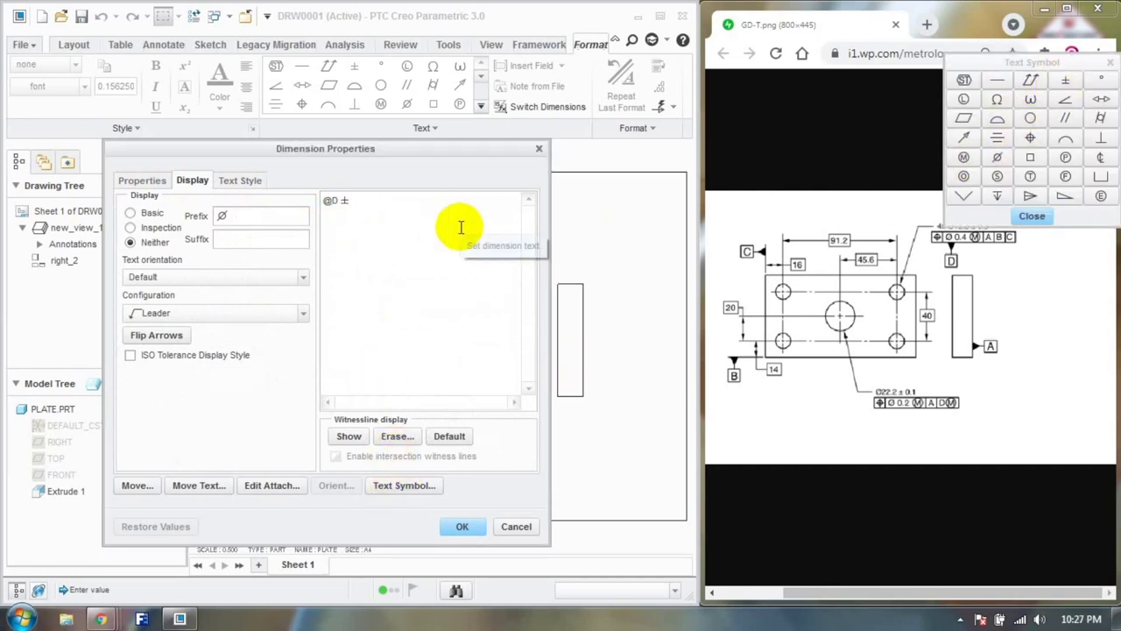
drag(998, 62, 516, 321)
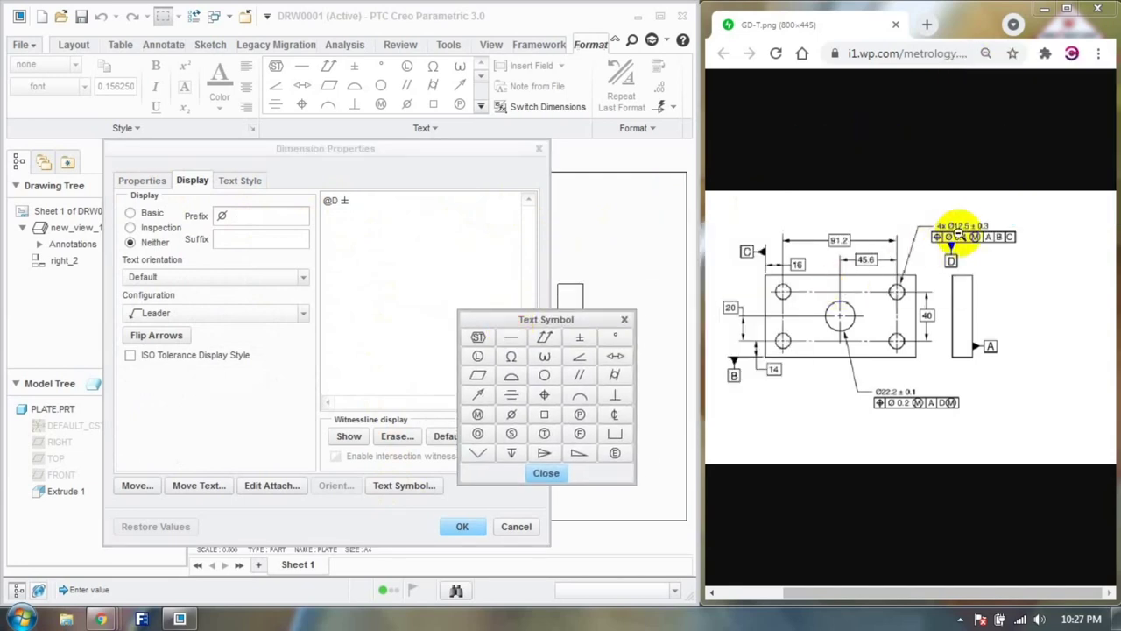
click(359, 203)
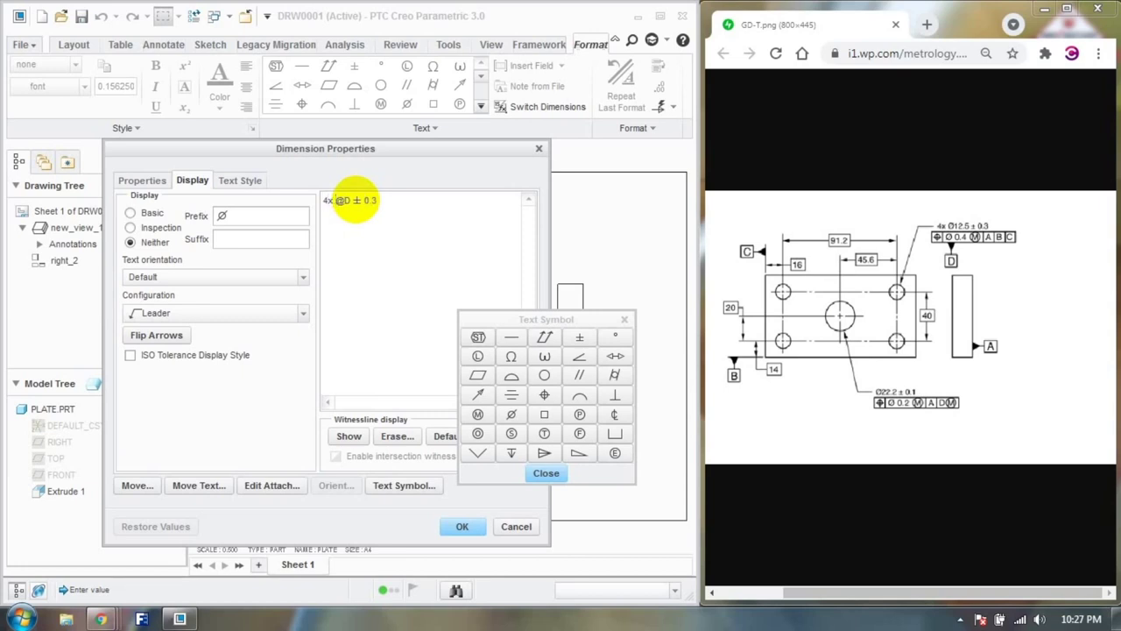
click(556, 474)
click(462, 525)
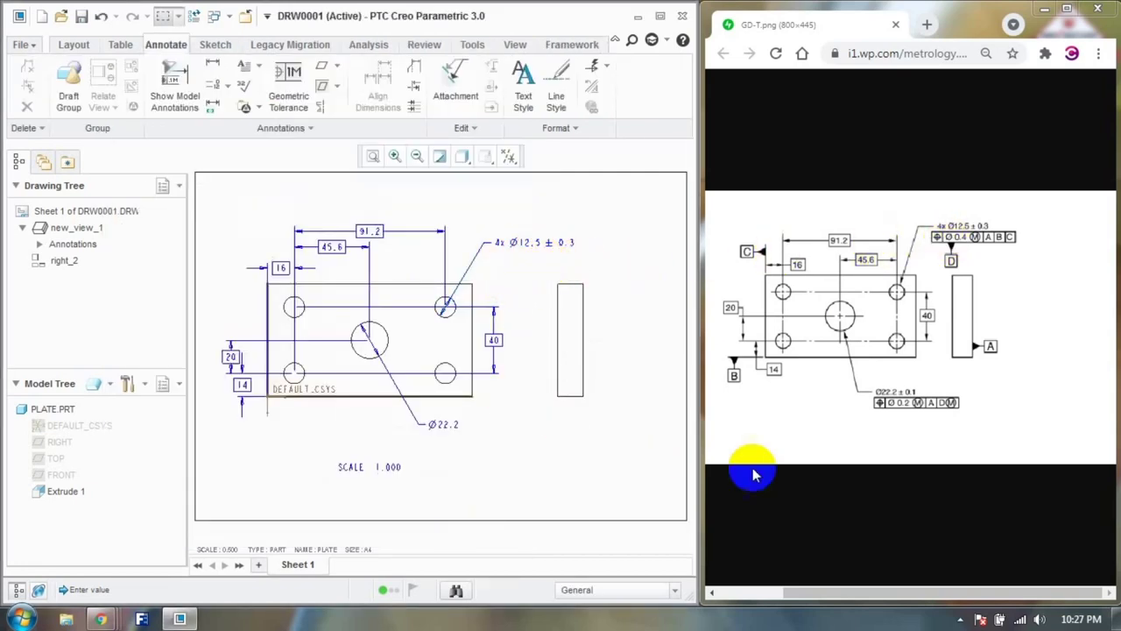
Step: Append ± 0.1 to the Ø22.2 dimension text using the symbol palette
click(450, 428)
double_click(447, 442)
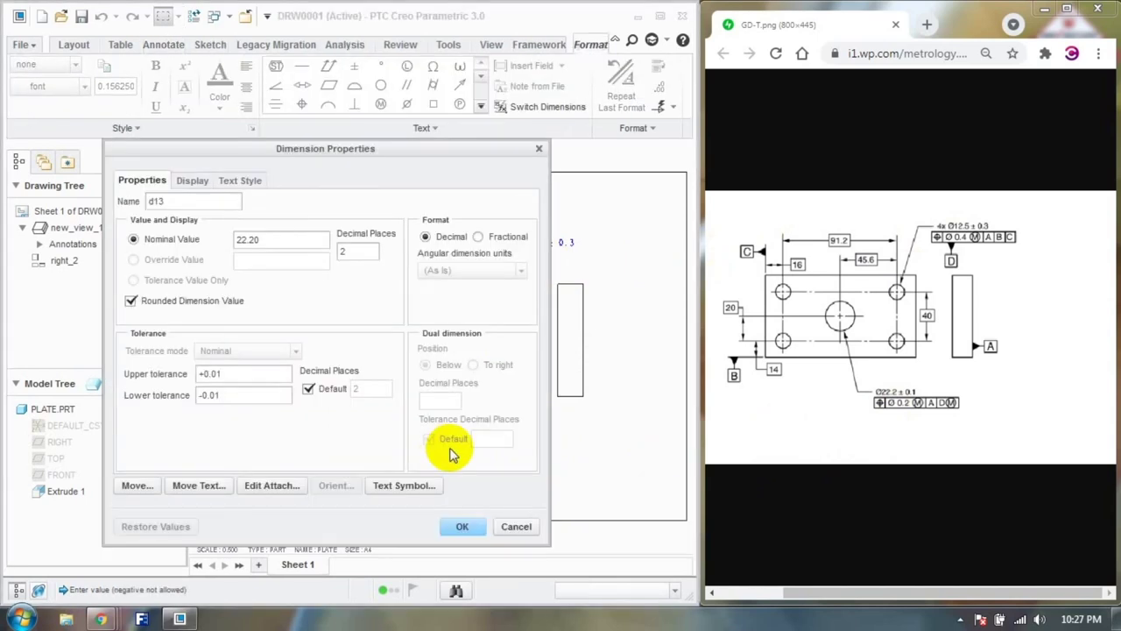
click(194, 181)
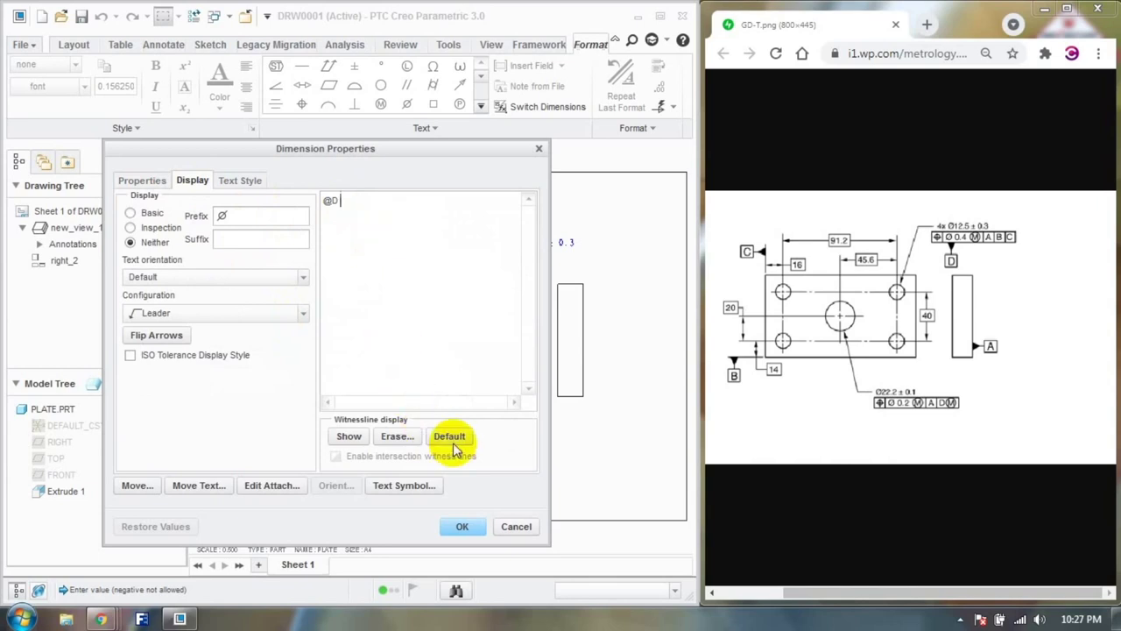
click(404, 485)
click(579, 337)
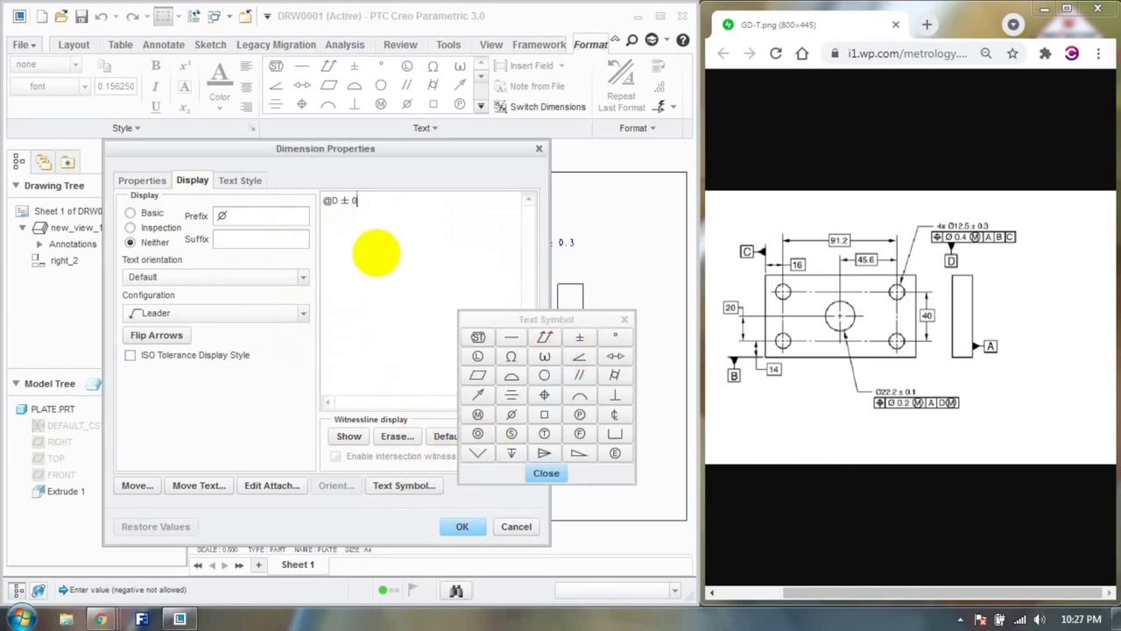
click(544, 473)
click(462, 527)
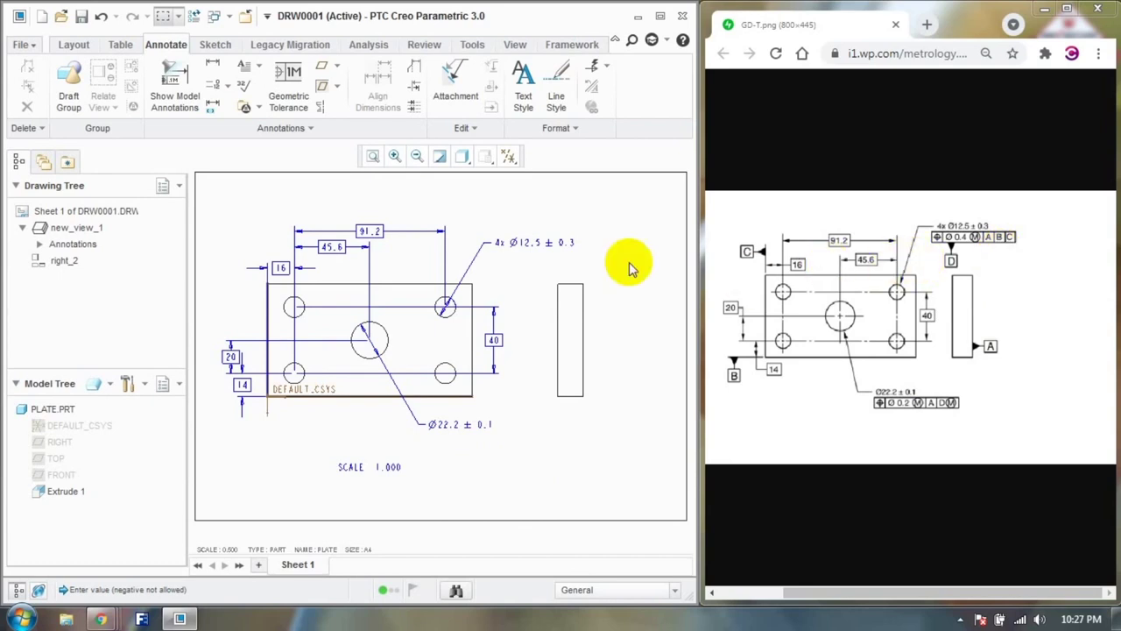
Step: Create datum A with a boxed tag on the side-view surface, and datum B on the plate's bottom edge
click(324, 70)
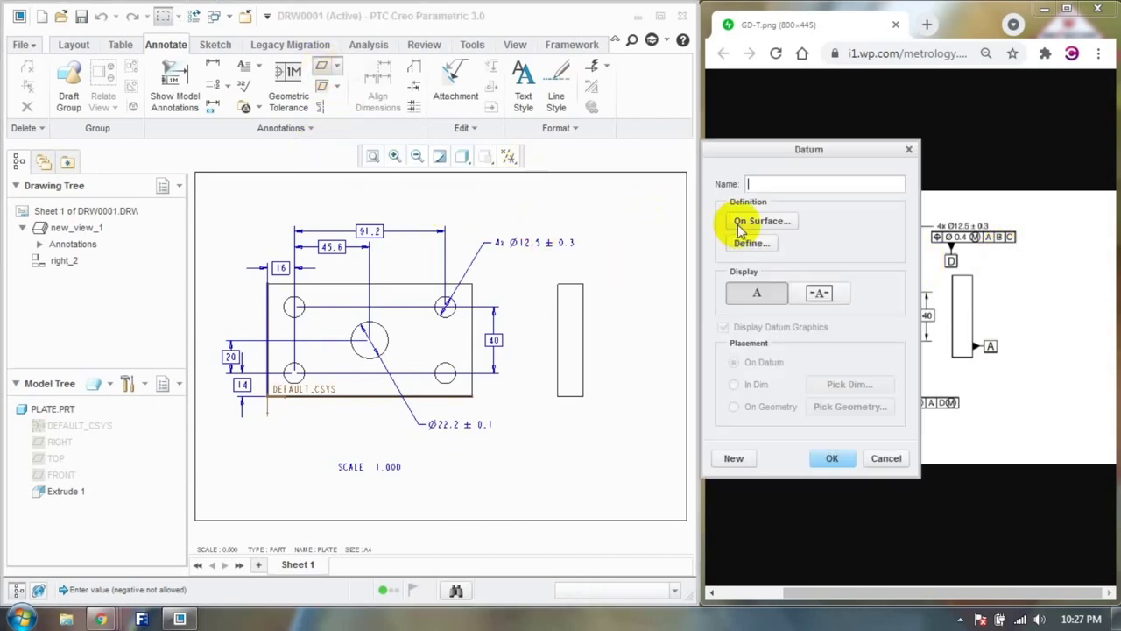
click(763, 188)
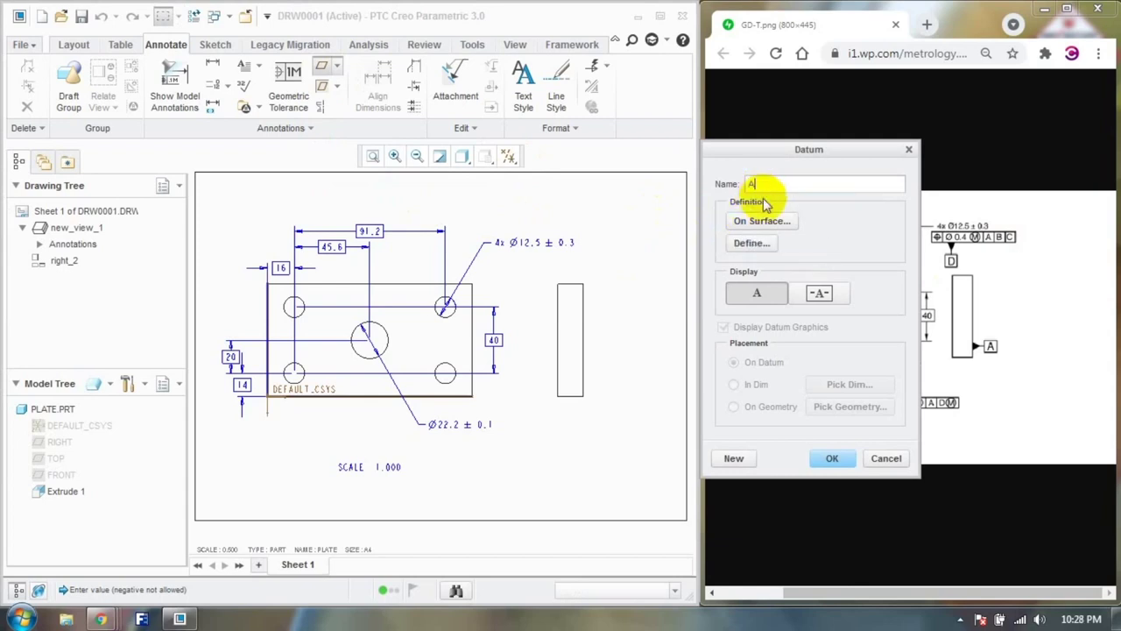
click(585, 374)
click(814, 293)
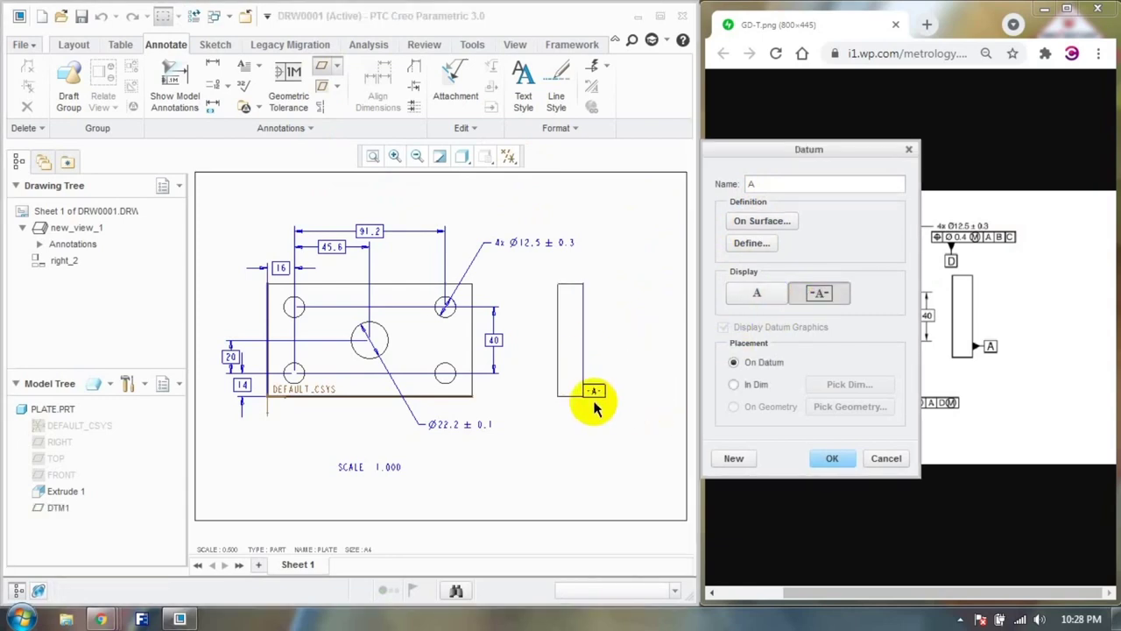
click(823, 458)
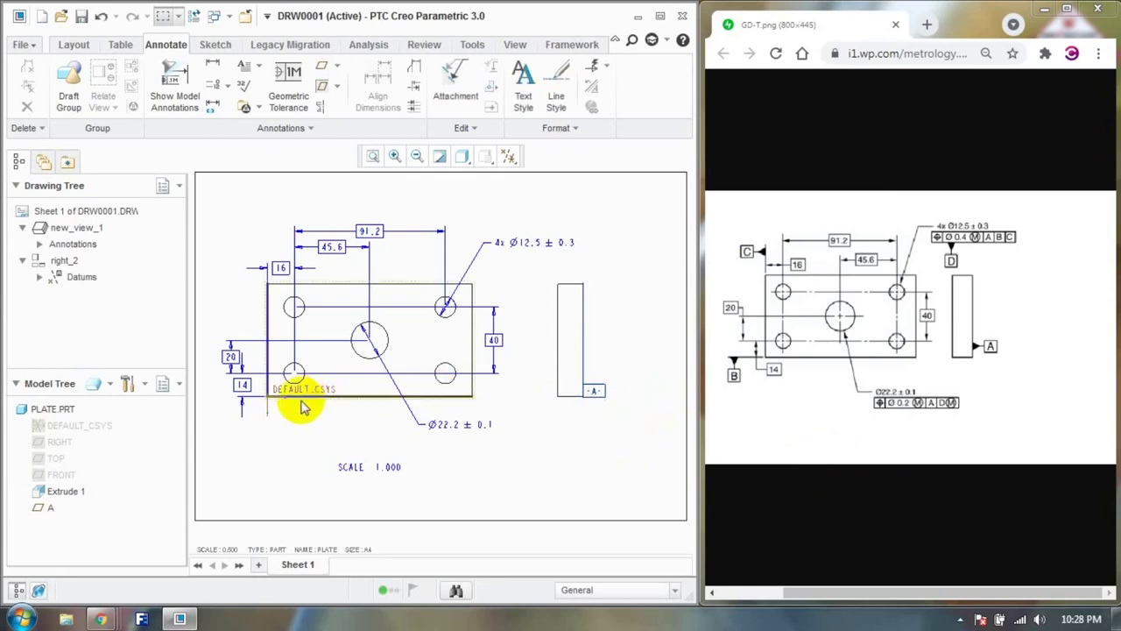
click(321, 67)
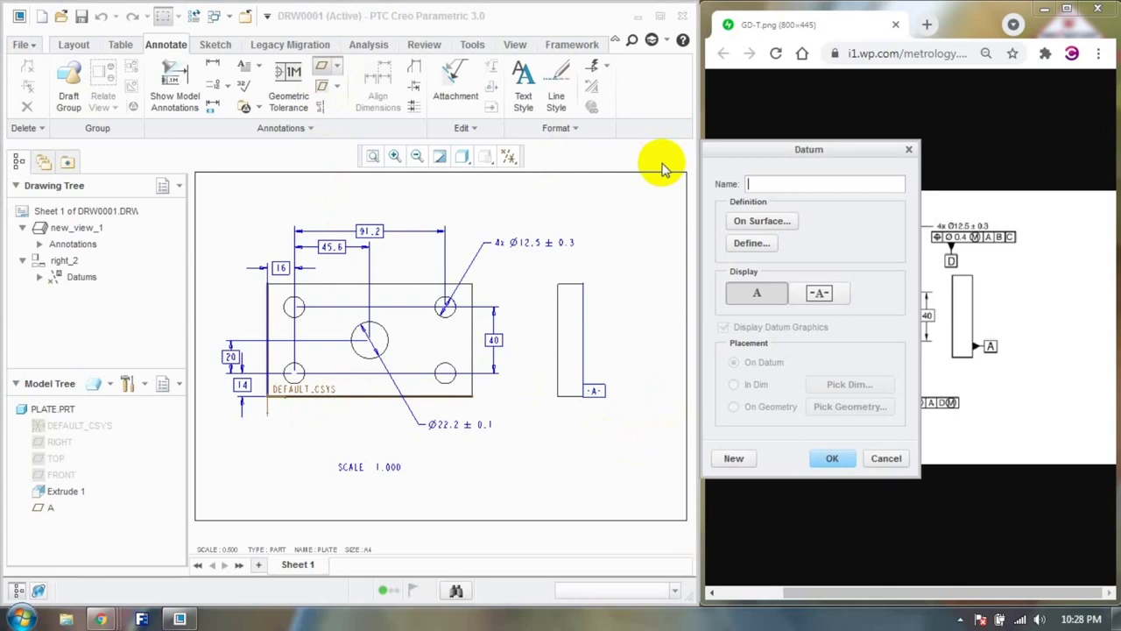
click(417, 403)
click(818, 457)
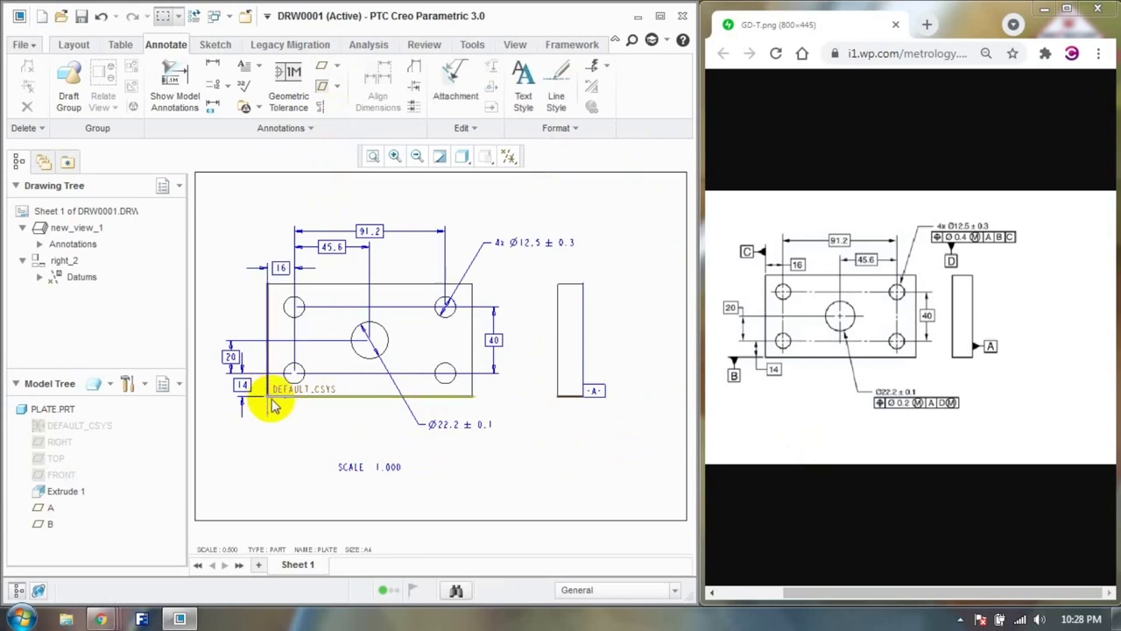
Step: Create datum B1 on the plate's bottom surface with the boxed label style
click(322, 69)
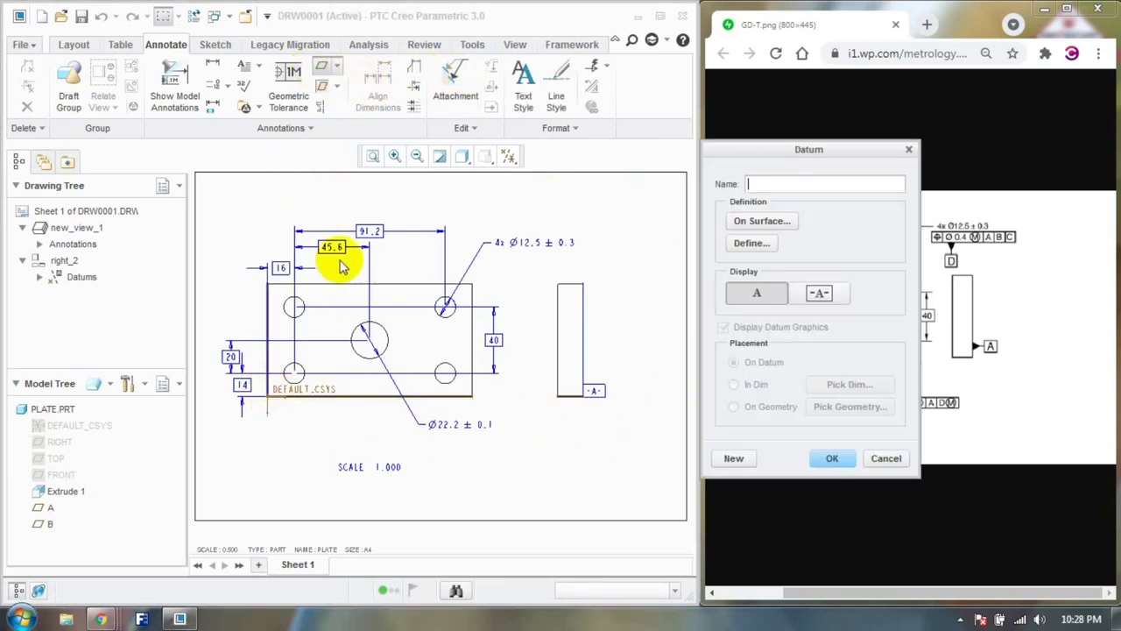
click(758, 222)
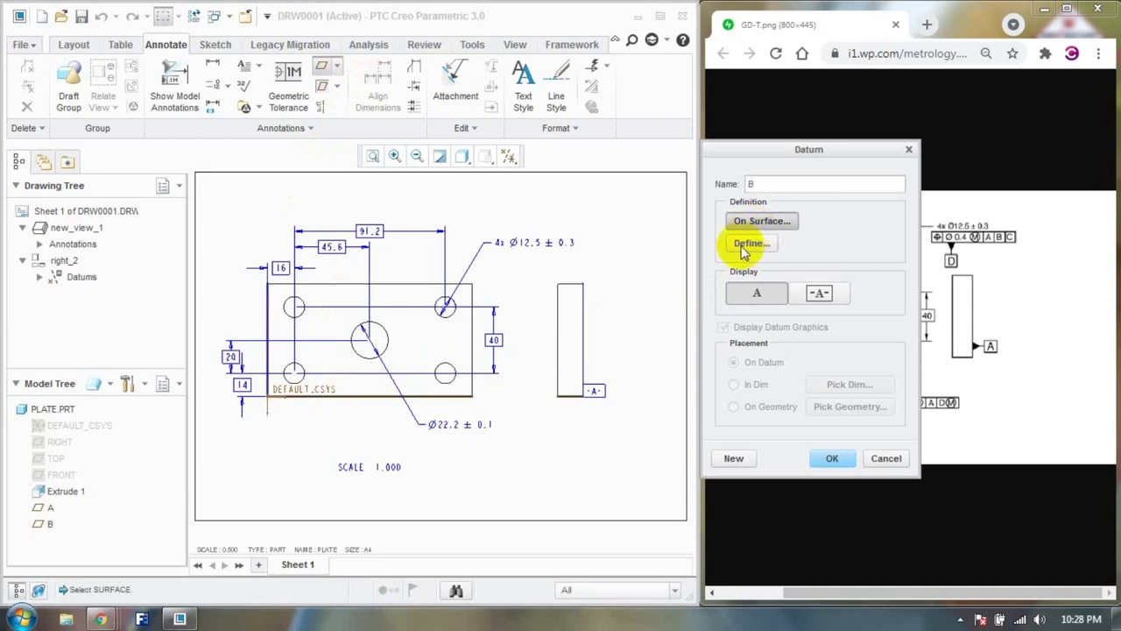
click(390, 403)
click(811, 343)
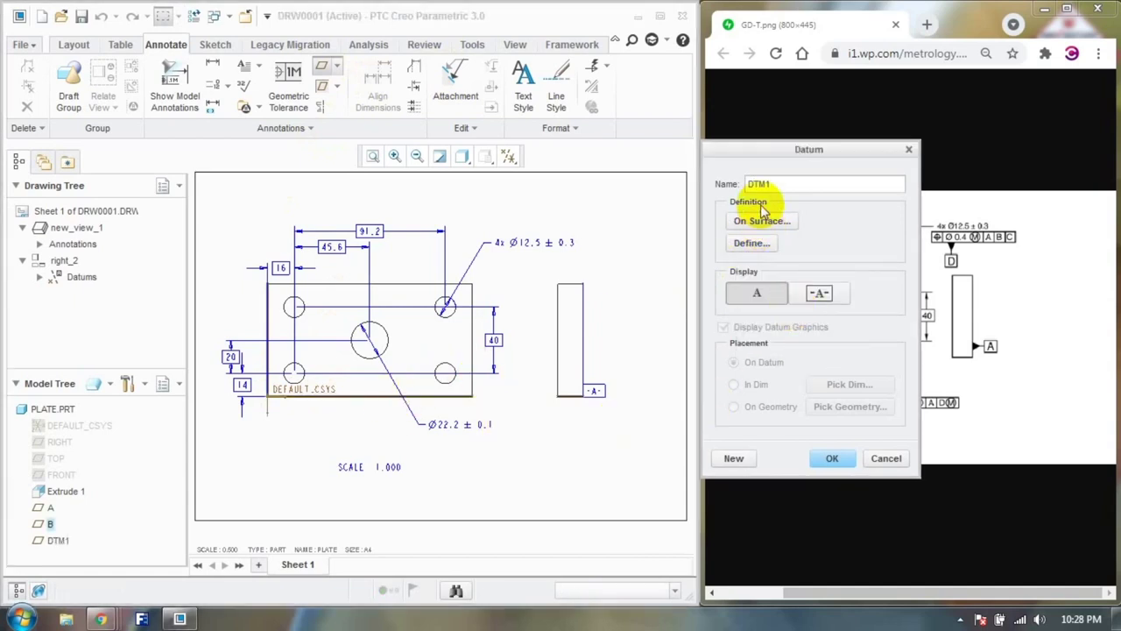
double_click(736, 186)
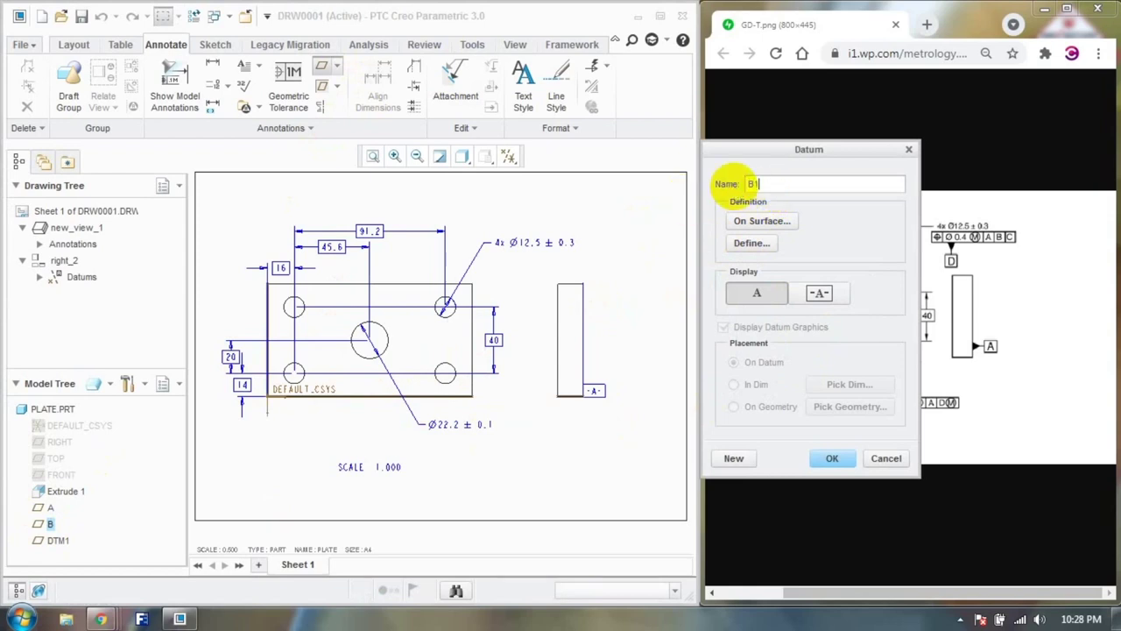
text(B1)
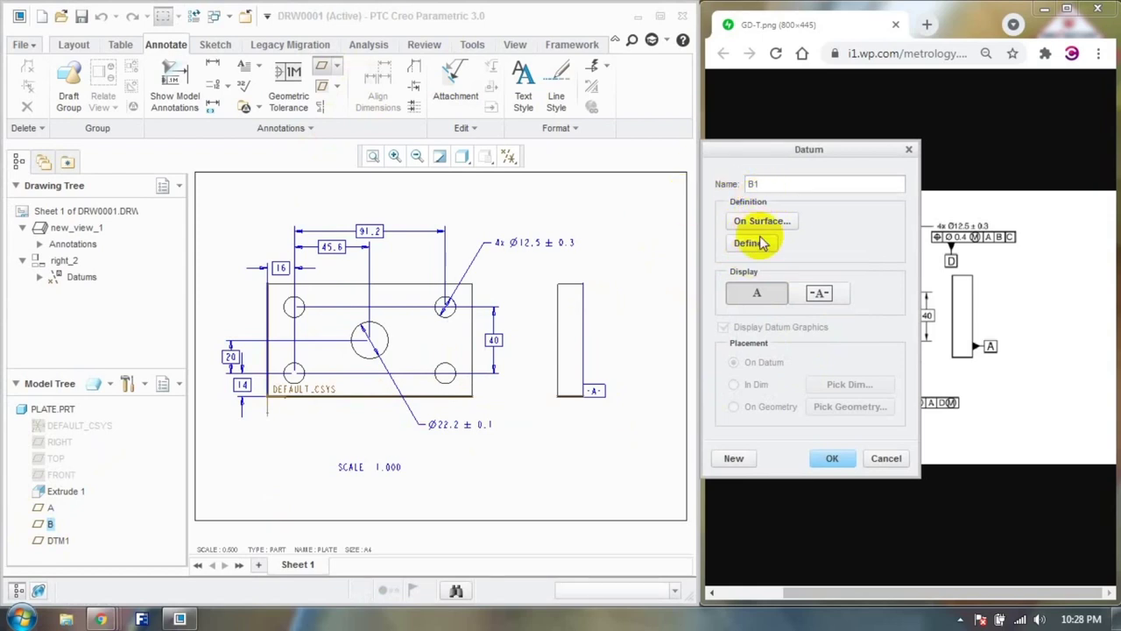
click(808, 292)
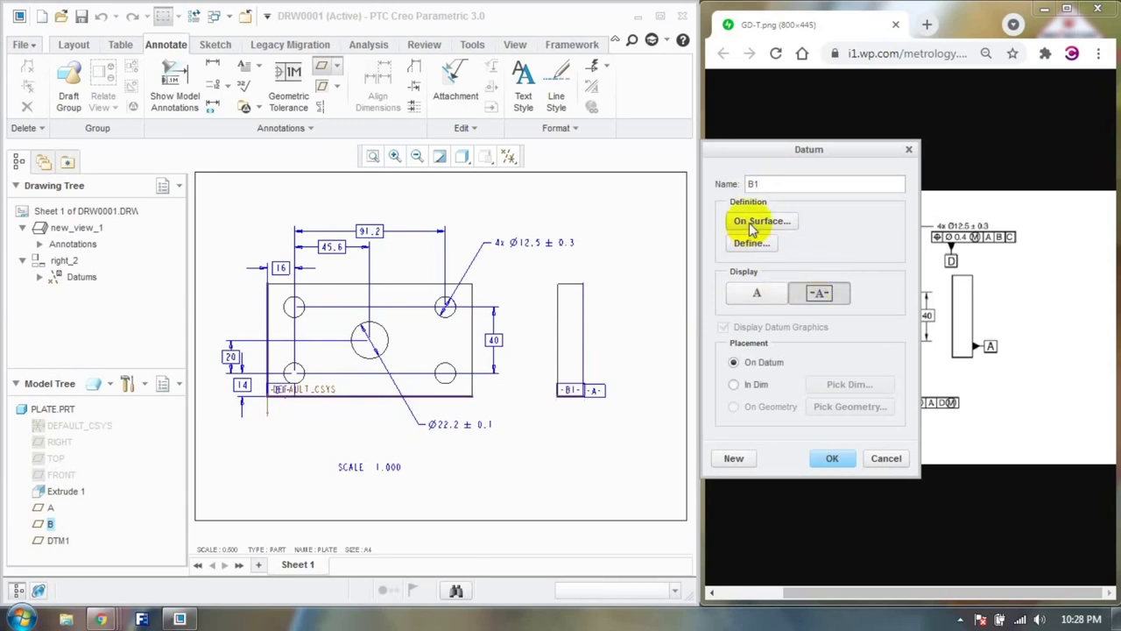
click(832, 458)
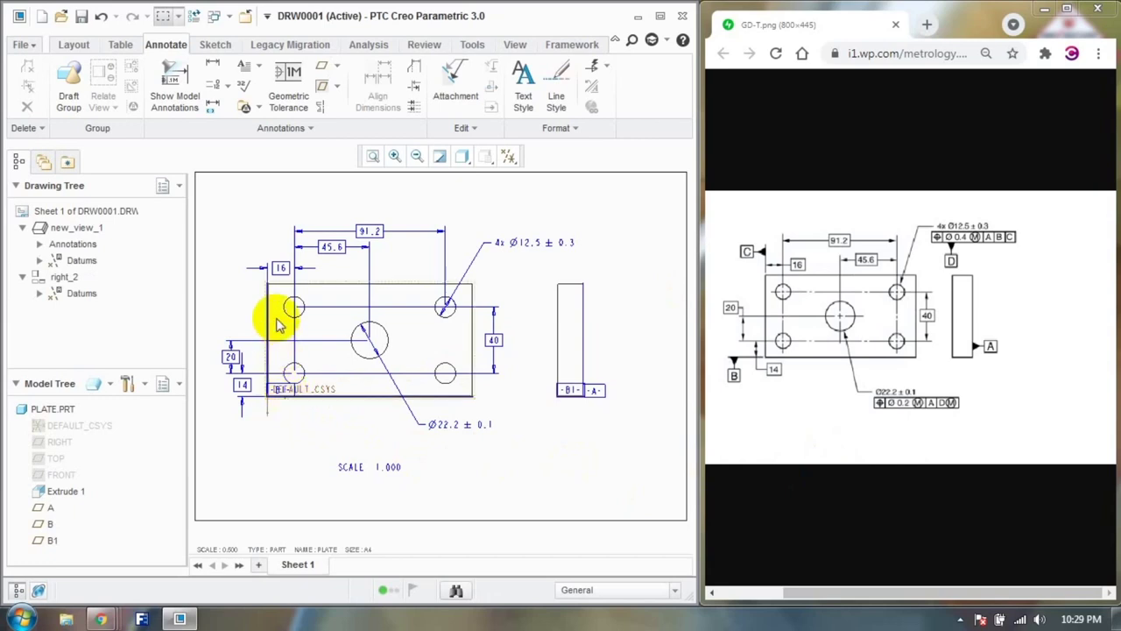
Step: Create datum C on the plate's left side
click(322, 69)
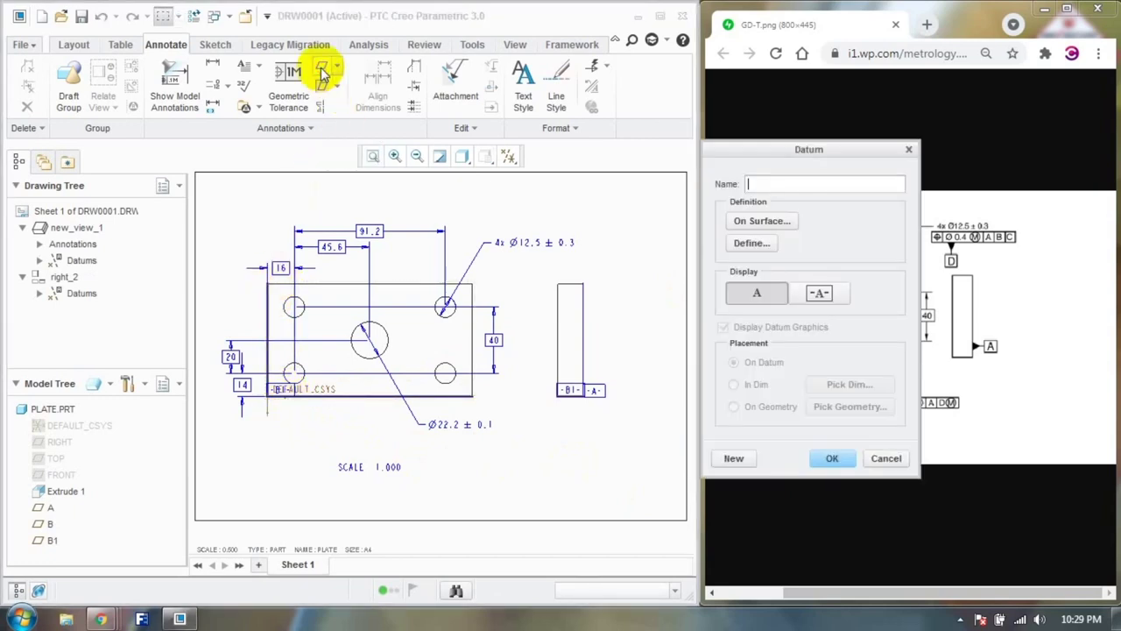
text(C)
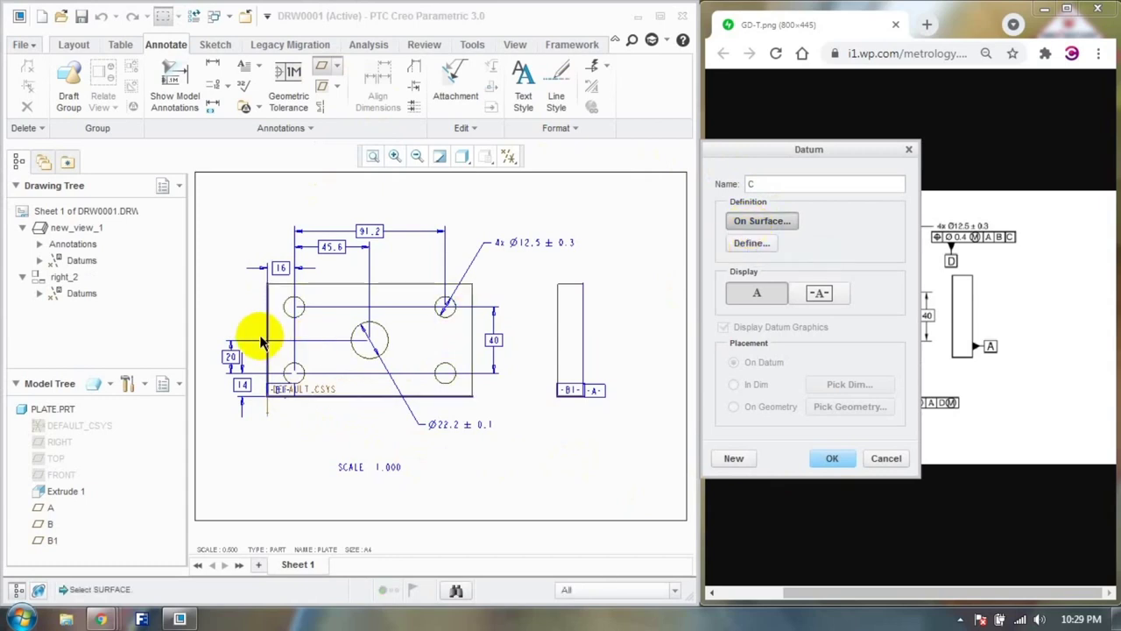
click(268, 329)
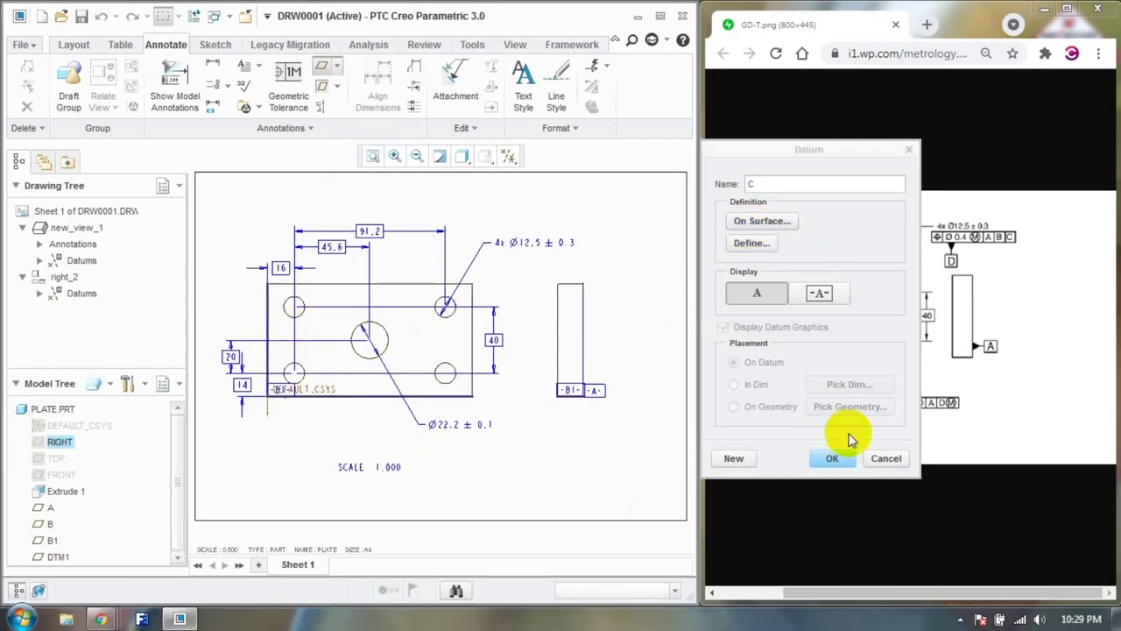
click(832, 459)
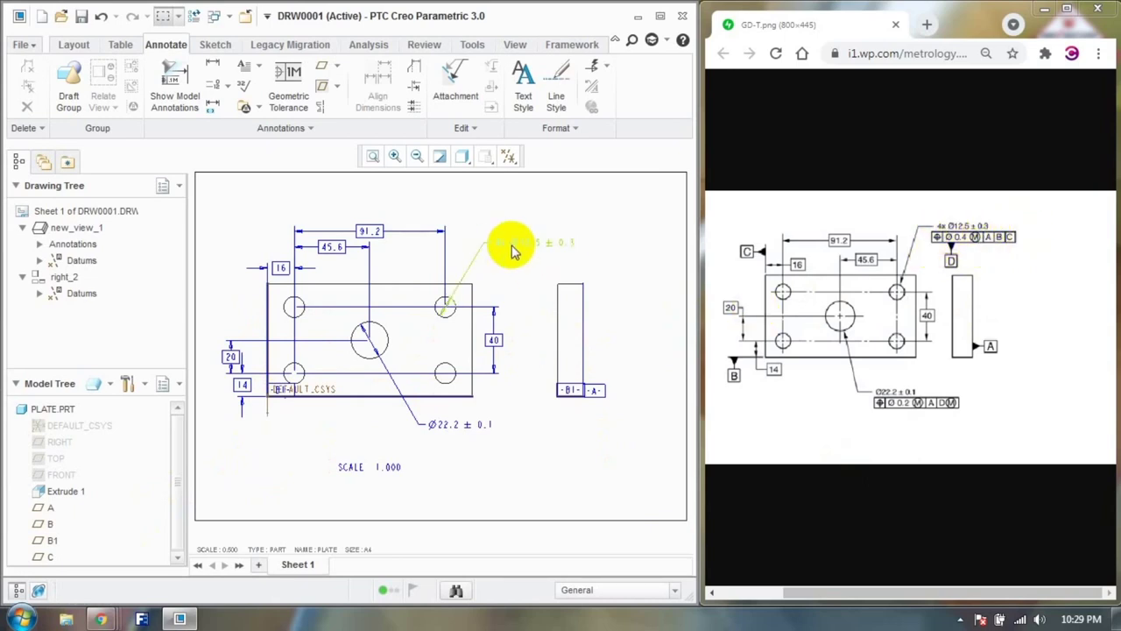
Step: Start a position tolerance on the plate surface, placed under the 4x hole callout
click(288, 92)
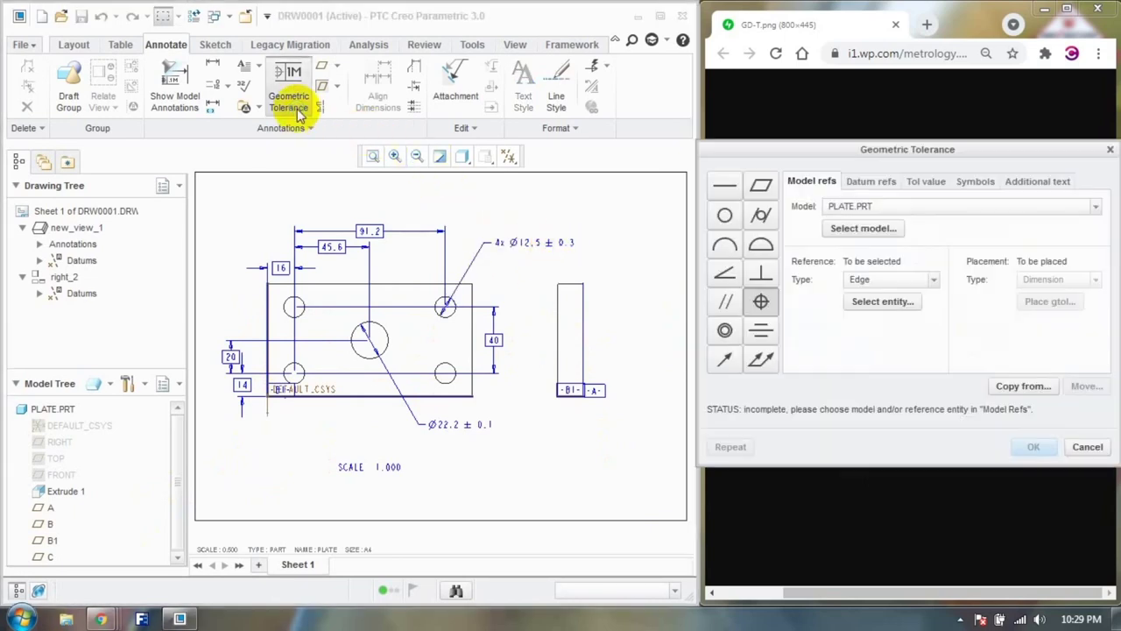
click(407, 289)
click(864, 282)
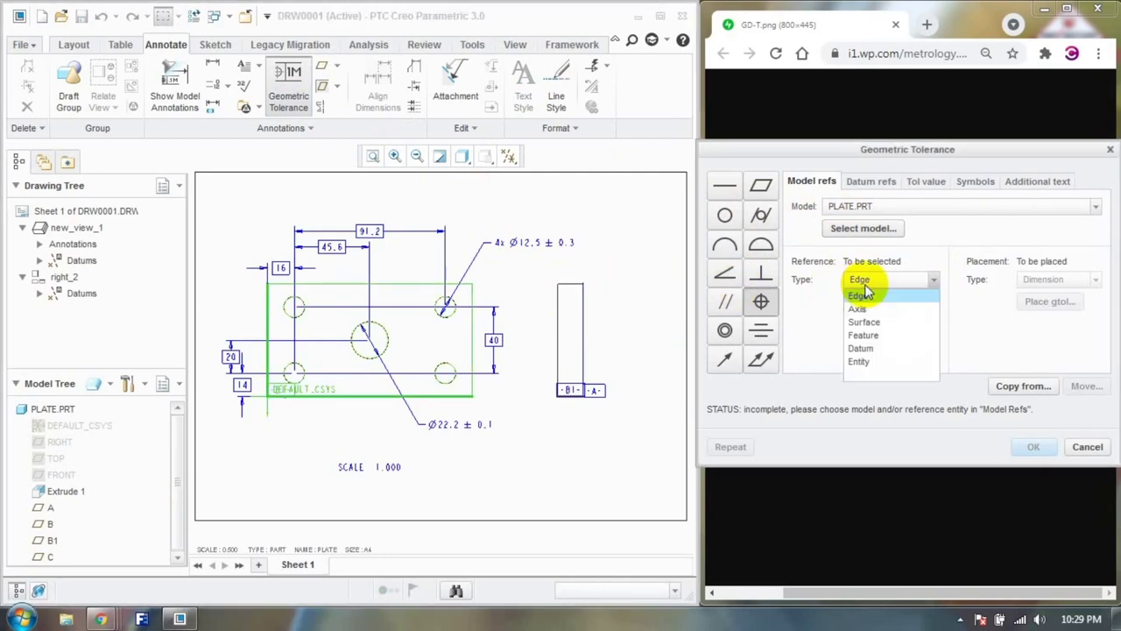
click(864, 321)
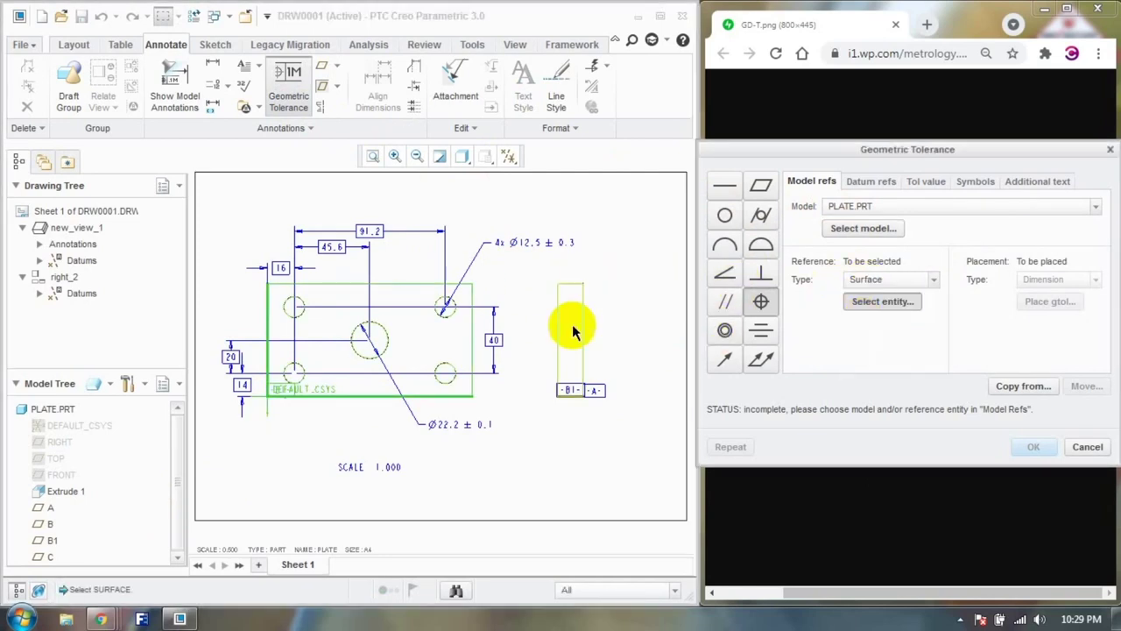
click(390, 289)
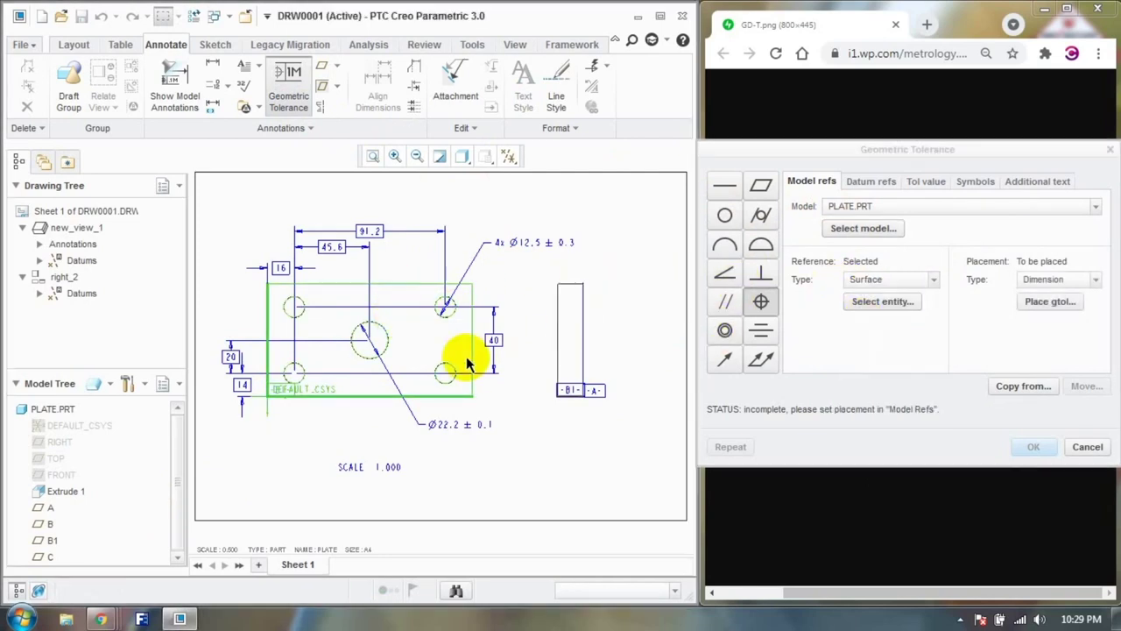
click(1055, 302)
click(531, 244)
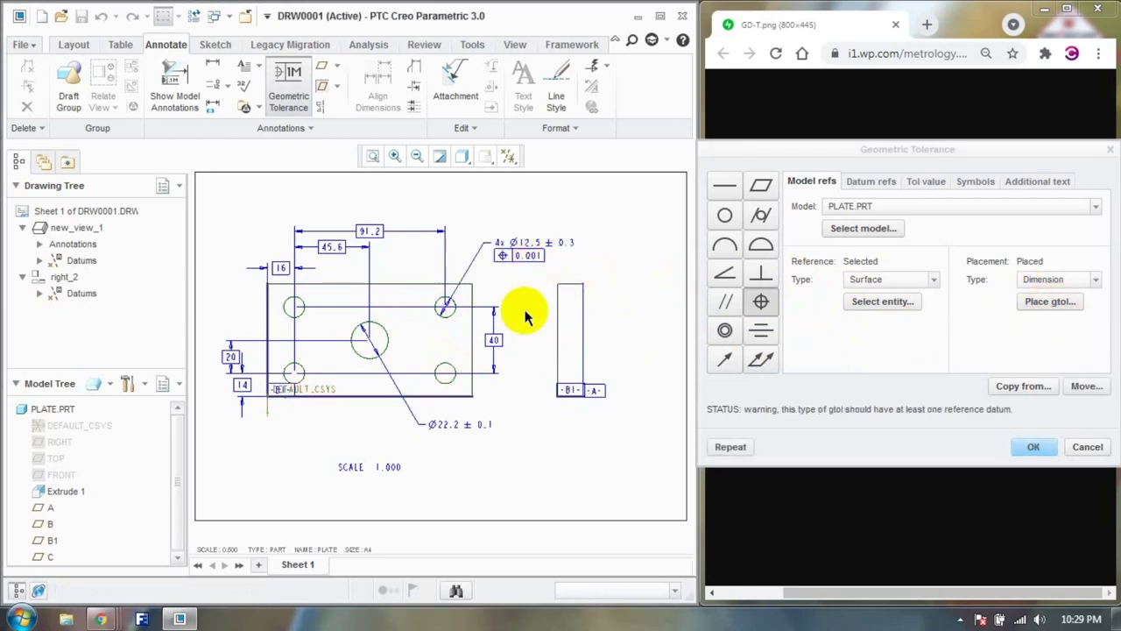
drag(878, 156, 618, 333)
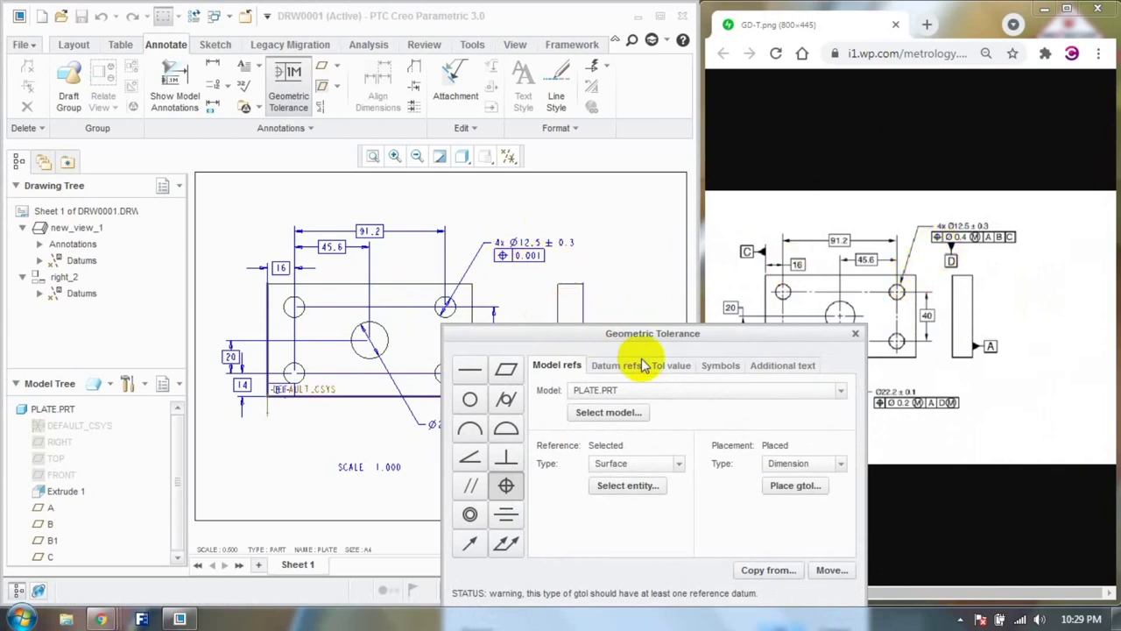
Step: Give the tolerance a diameter symbol, value 0.4 and MMC
click(723, 369)
click(618, 436)
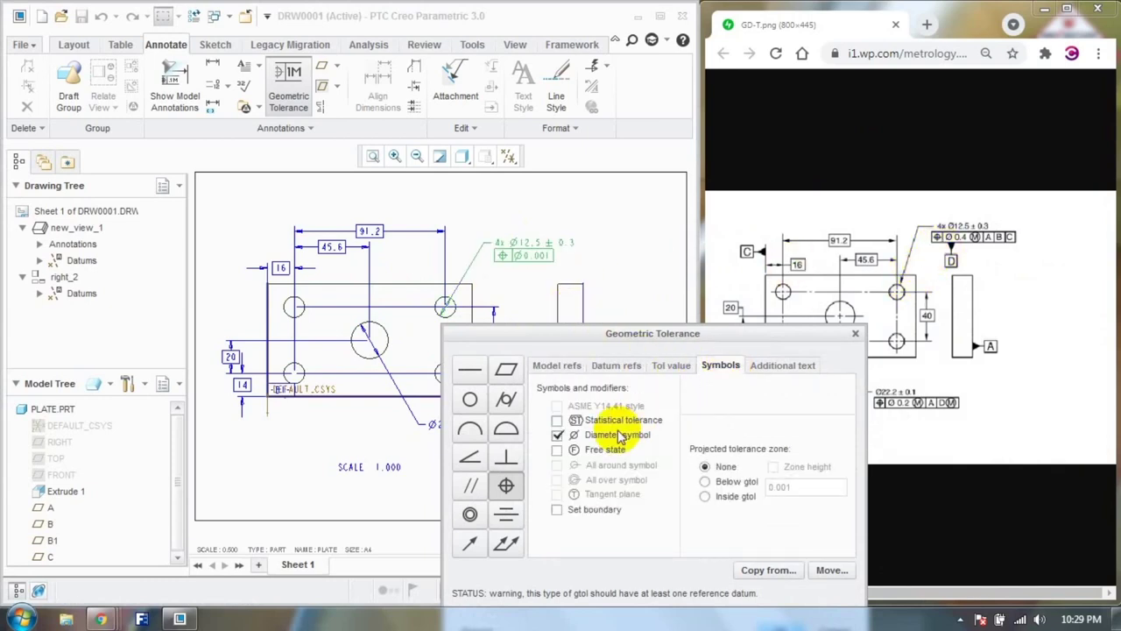
click(669, 365)
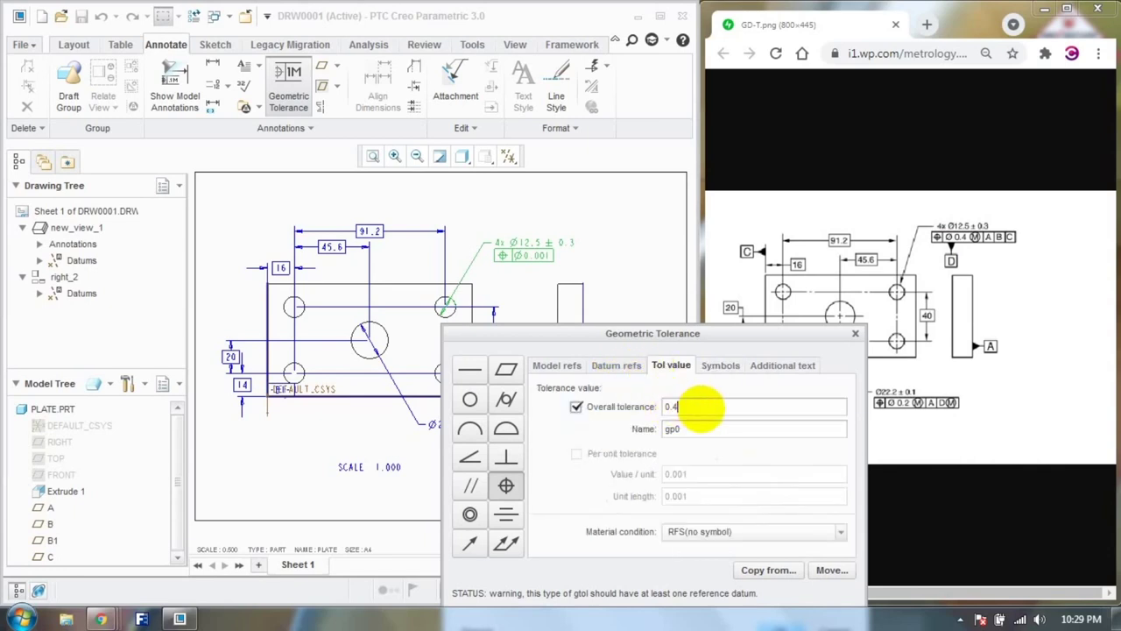
click(705, 427)
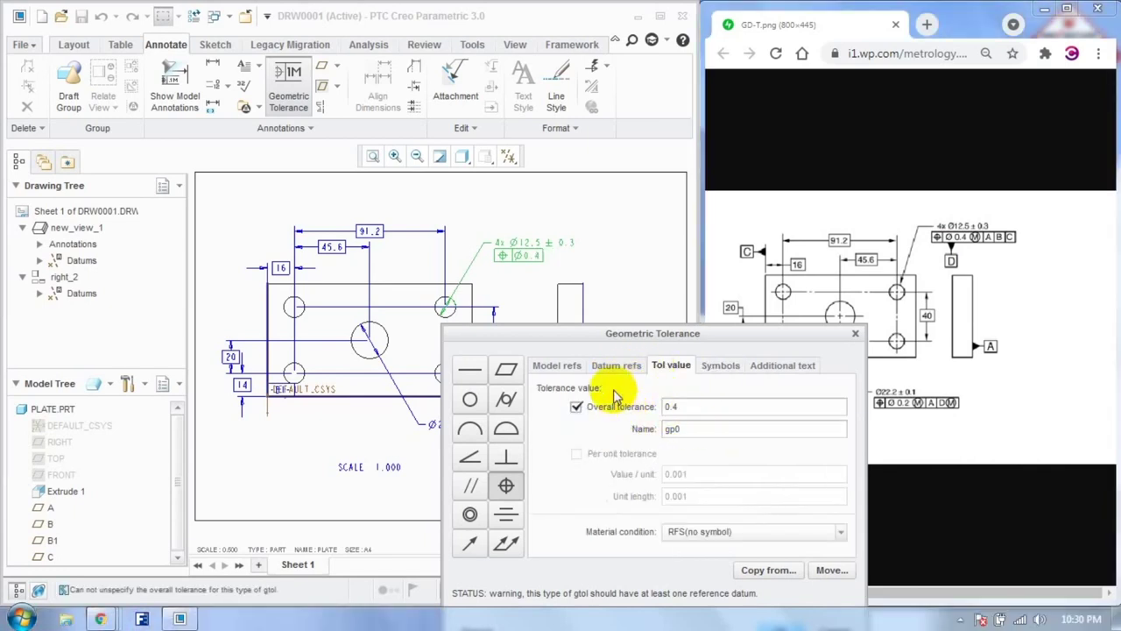
click(675, 531)
click(685, 559)
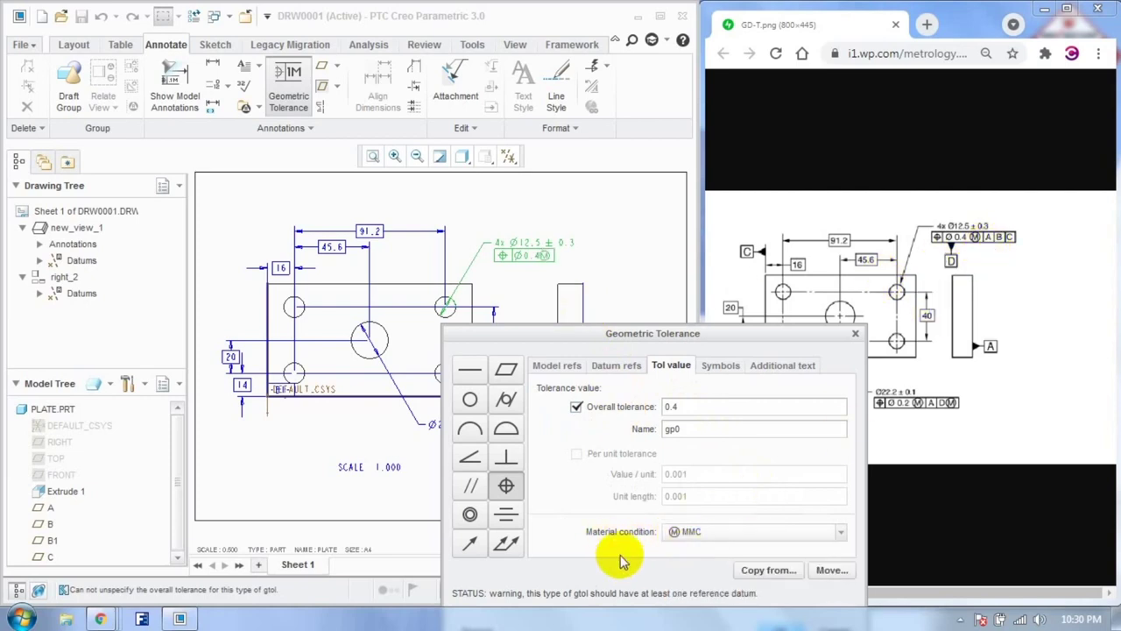
Step: Set datum A as primary and B1 as secondary, leaving tertiary as none
click(616, 365)
click(611, 435)
click(605, 452)
click(613, 409)
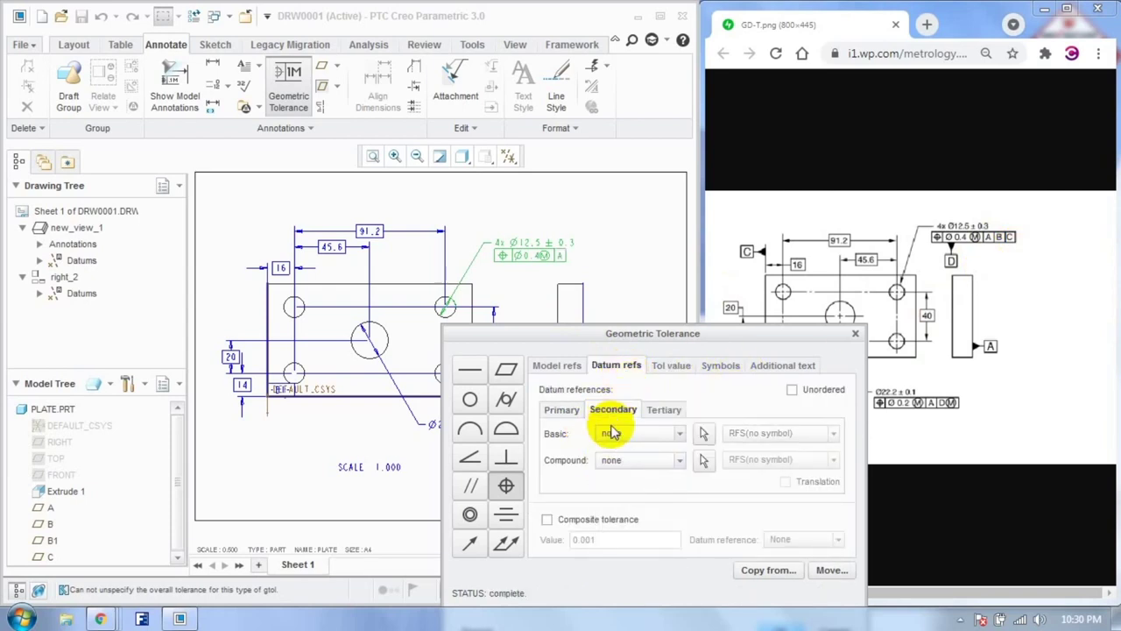
click(618, 433)
click(608, 475)
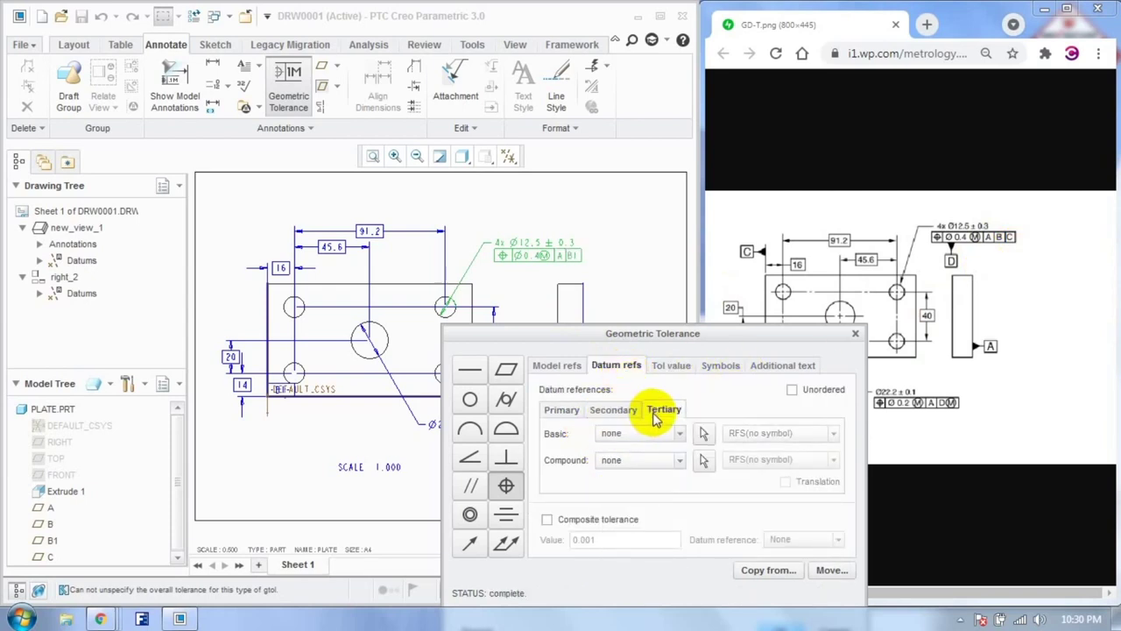
click(657, 412)
click(644, 433)
click(610, 449)
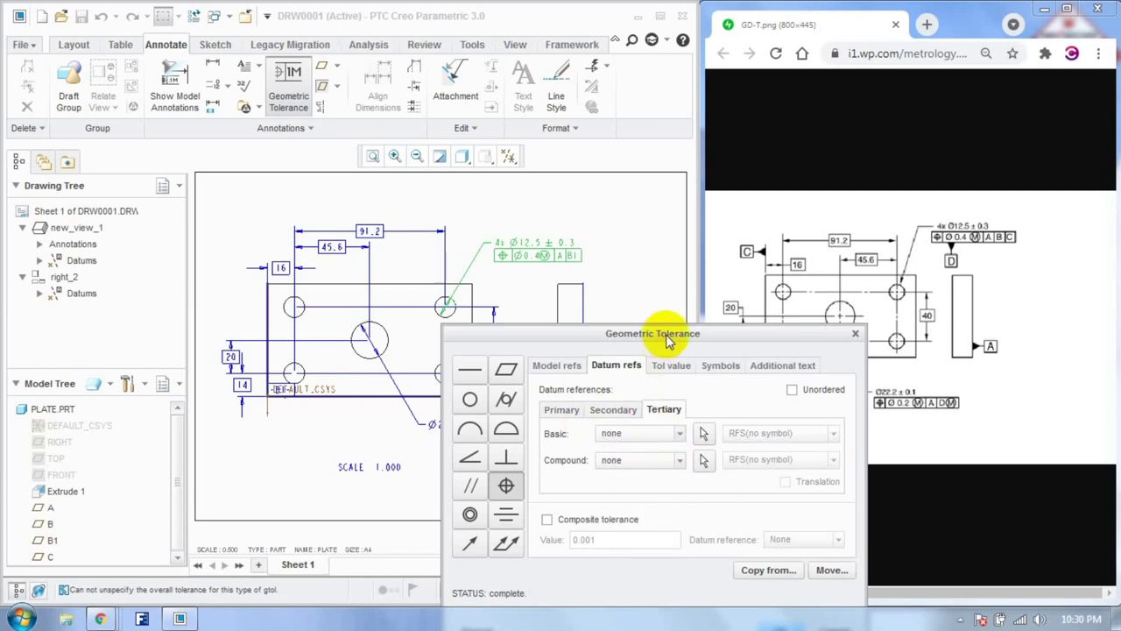
Step: Cancel the tolerance and confirm discarding it
drag(668, 333, 713, 213)
click(872, 507)
click(518, 358)
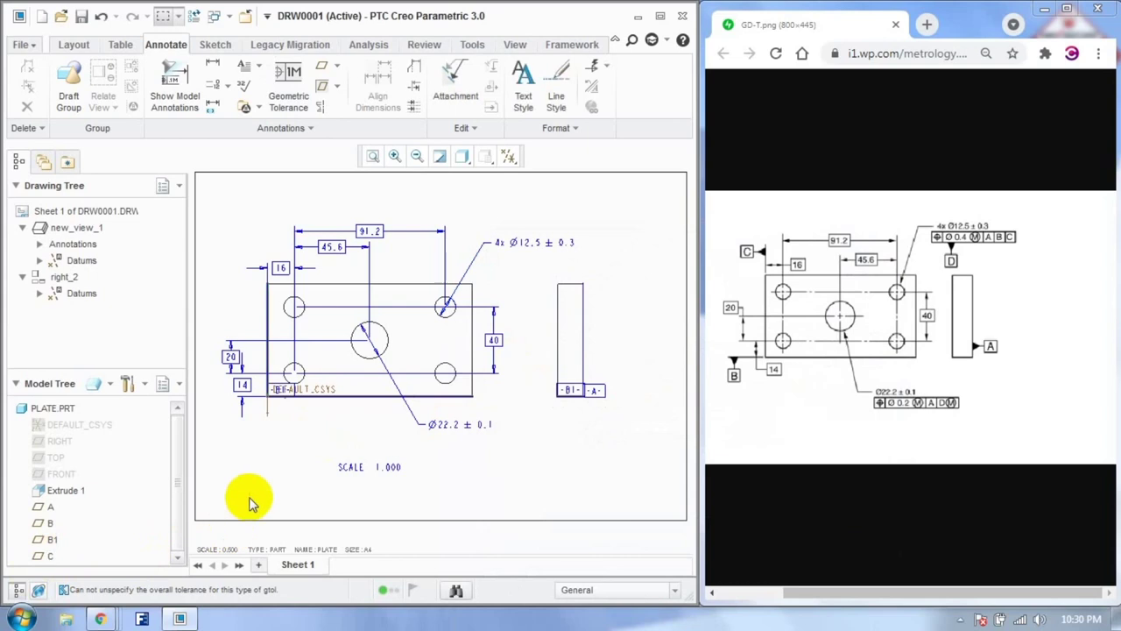
Step: Create datum C1 on the plate's left surface with the boxed -C1- label
click(328, 75)
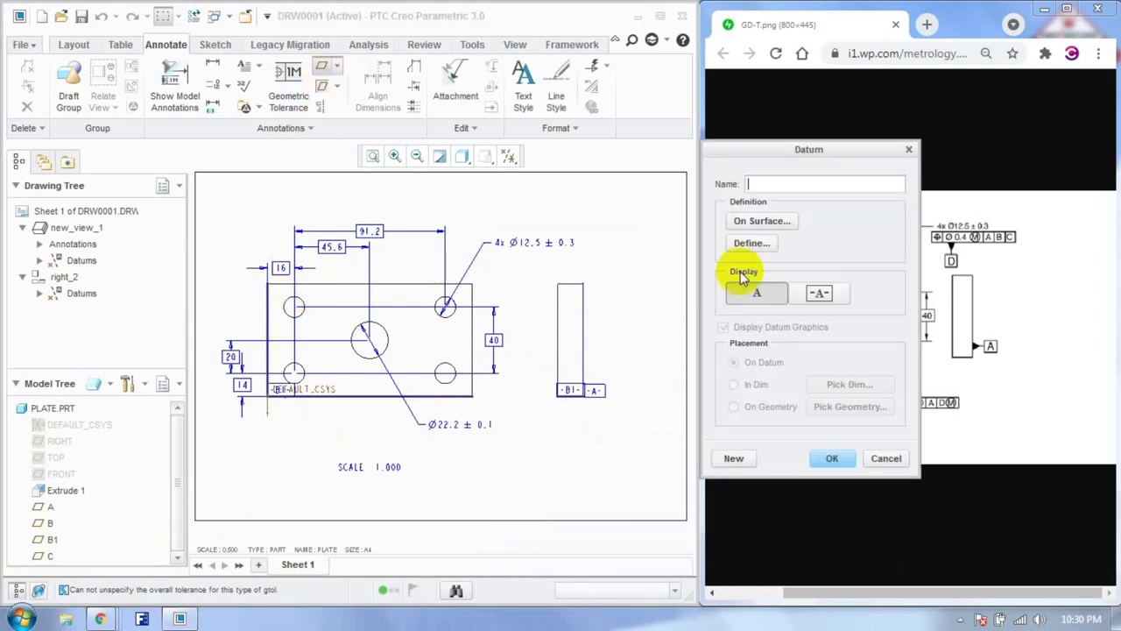
click(761, 220)
click(270, 329)
double_click(758, 184)
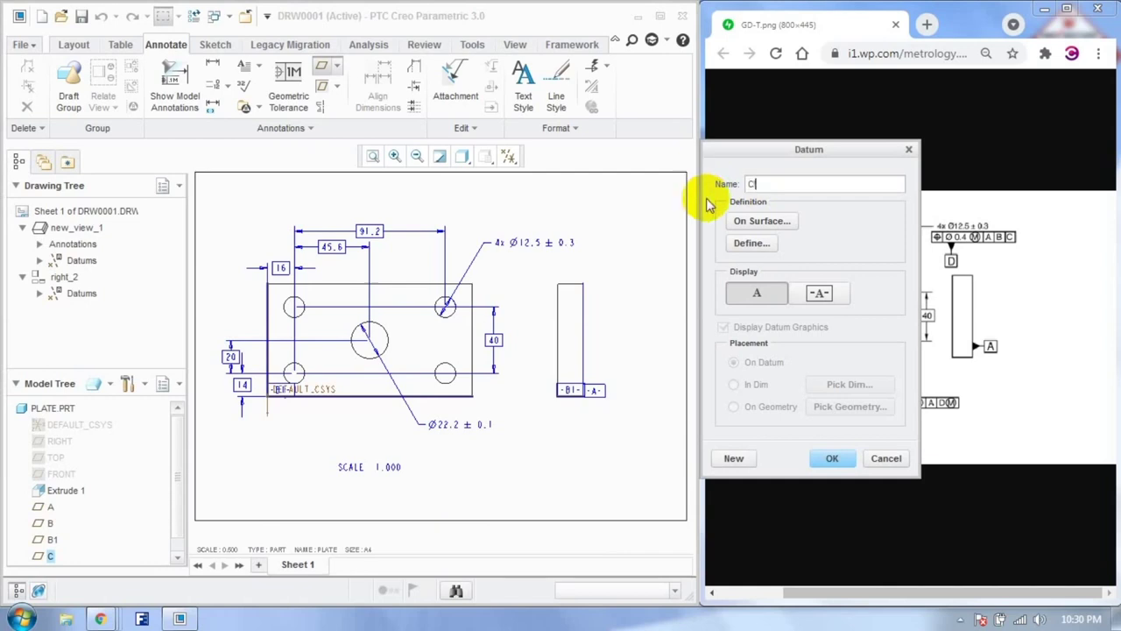
click(818, 293)
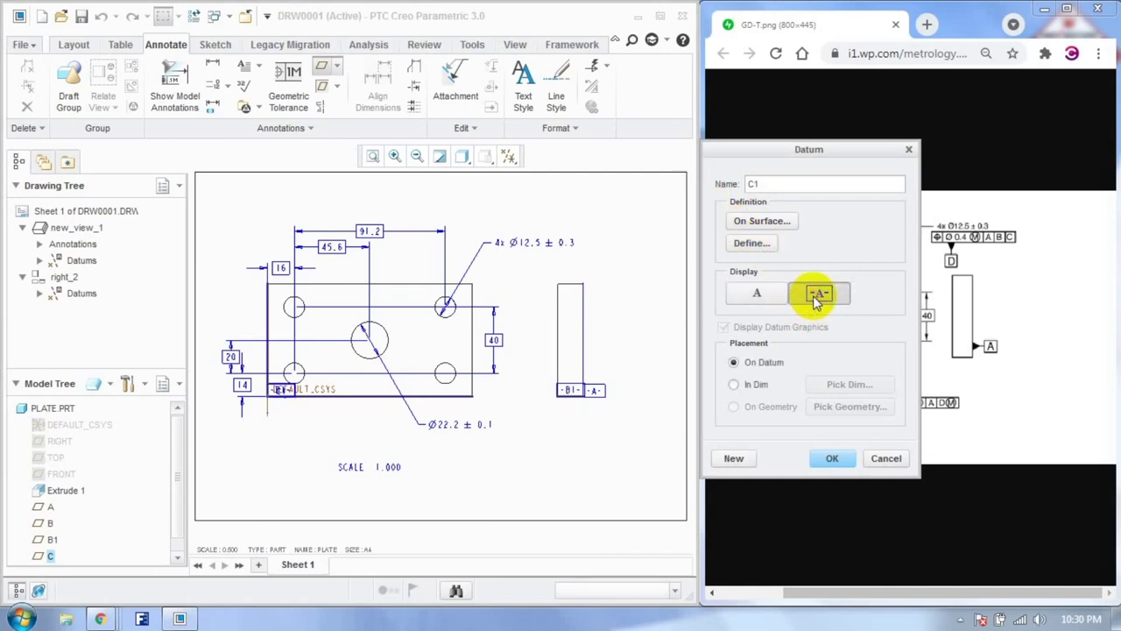
click(828, 459)
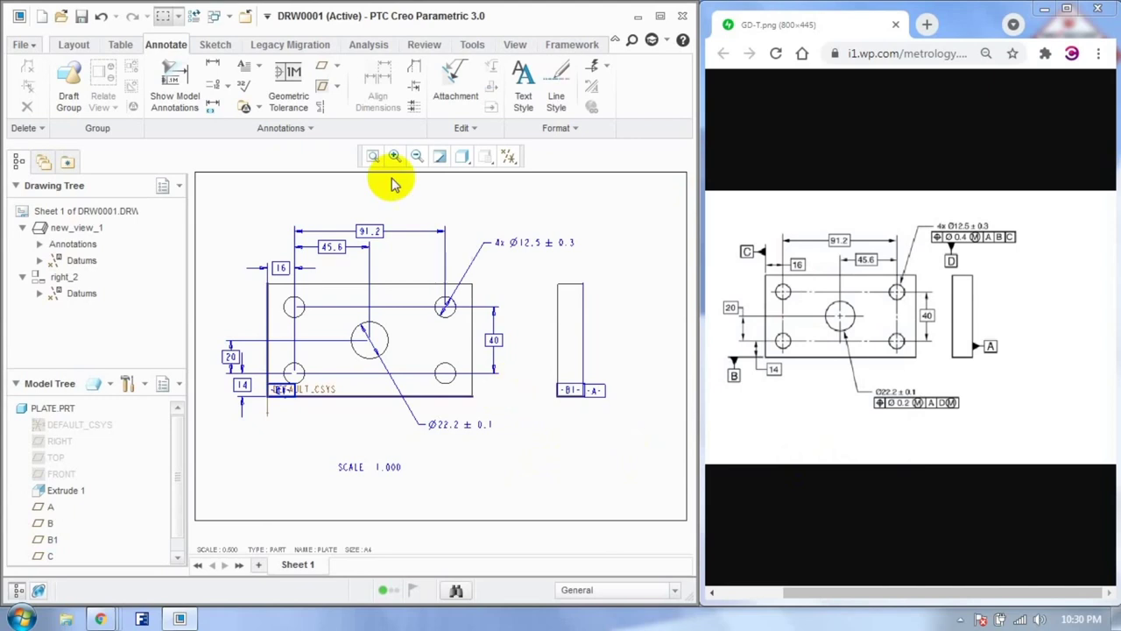
Step: Start a position tolerance referencing the plate surface, attached to the 4x Ø12.5 callout
click(282, 111)
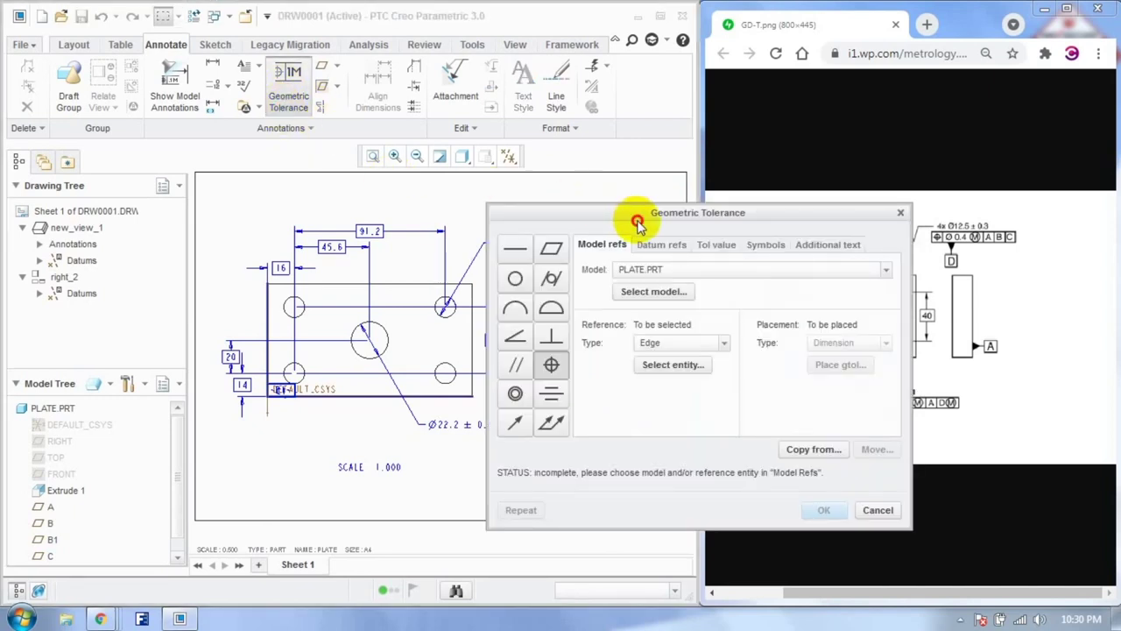
drag(637, 224, 698, 252)
click(709, 318)
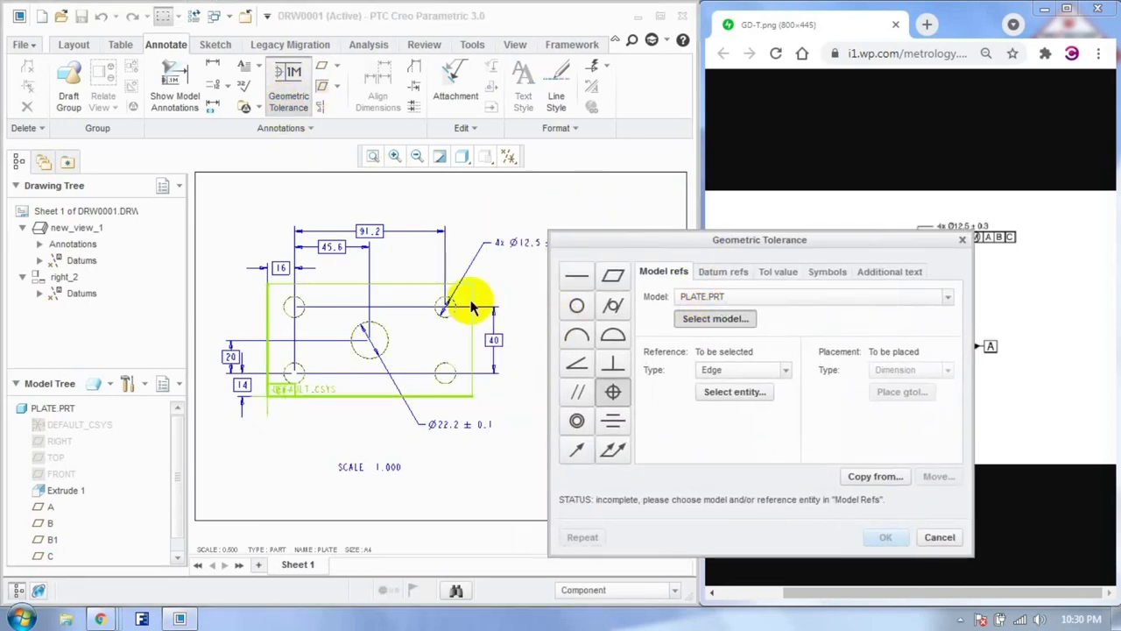
click(418, 289)
click(714, 371)
click(719, 395)
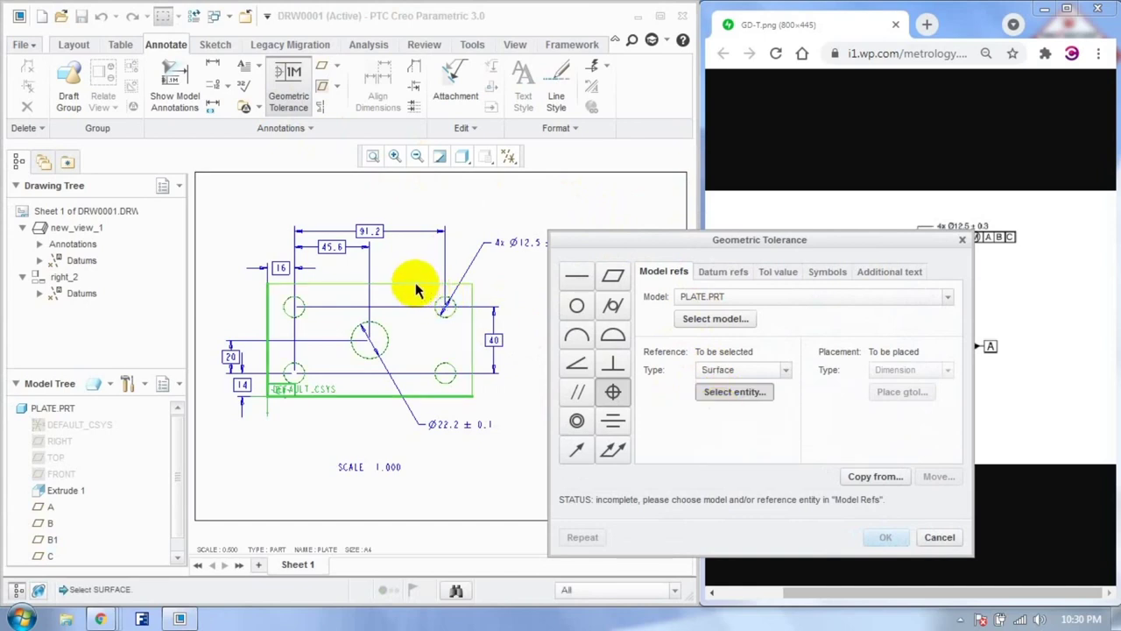
click(419, 289)
click(898, 391)
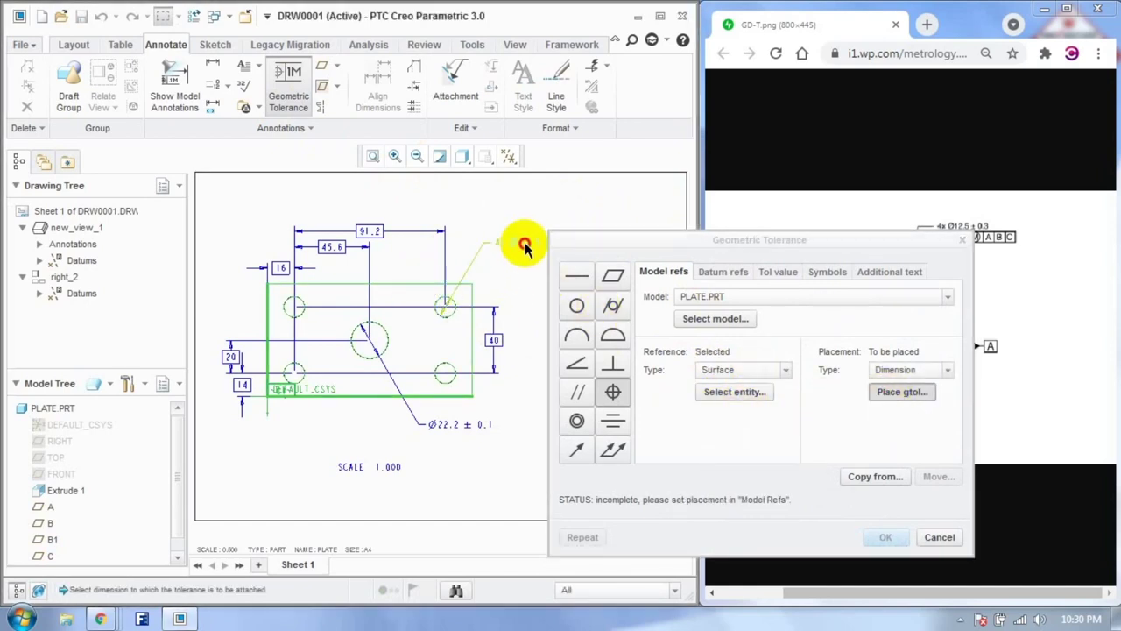
click(524, 247)
drag(625, 237, 645, 313)
Step: Set datums A, B1 and C1 as primary, secondary and tertiary
click(743, 348)
click(740, 416)
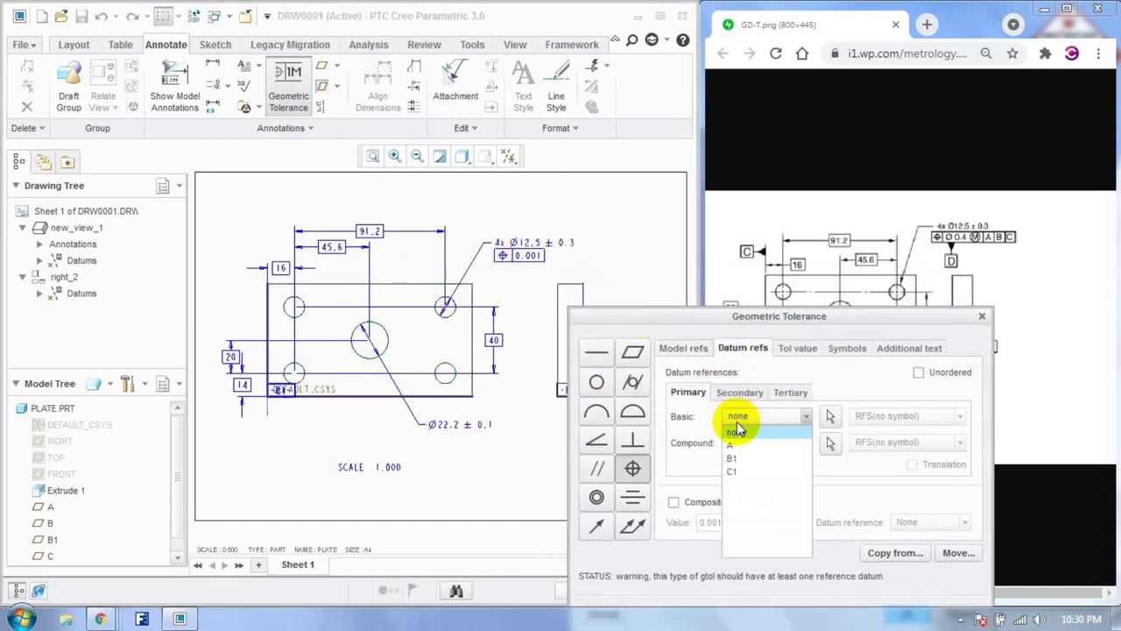
click(730, 445)
click(797, 348)
click(743, 348)
click(740, 392)
click(745, 417)
click(731, 458)
click(790, 392)
click(767, 416)
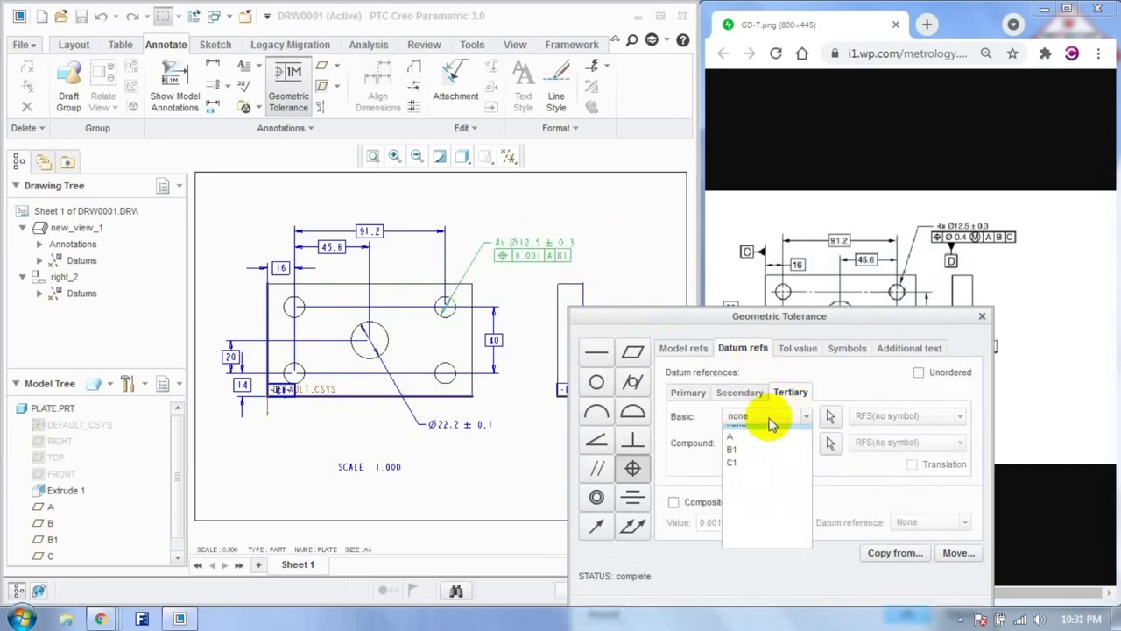
click(752, 471)
Step: Give the tolerance value 0.4 with a diameter symbol and MMC, and finish it
click(797, 348)
double_click(803, 388)
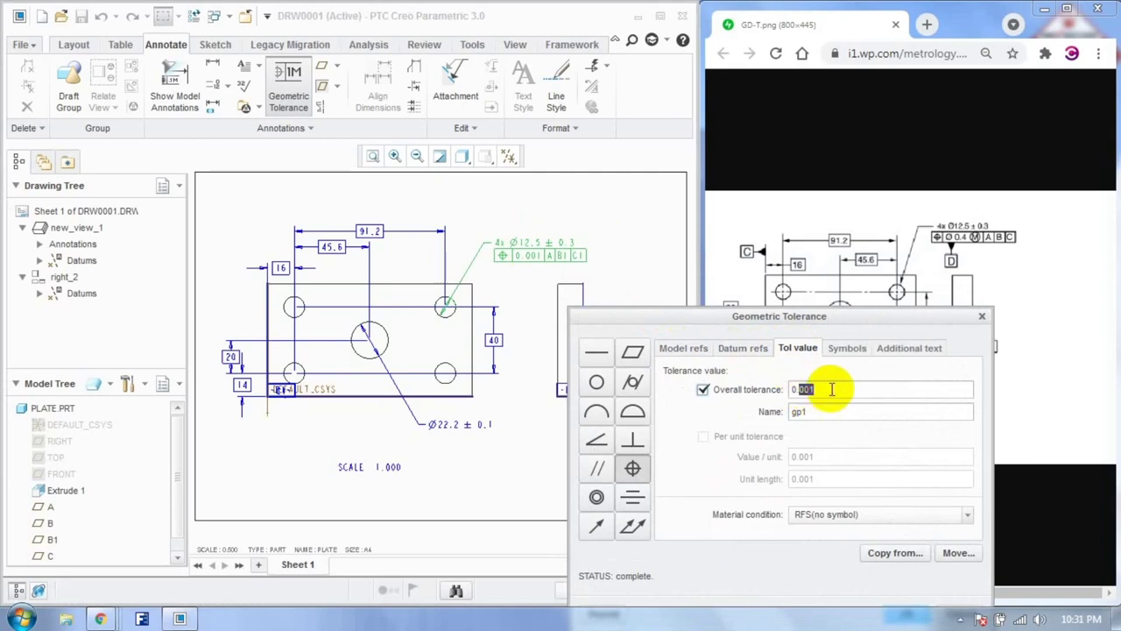
click(847, 348)
click(684, 417)
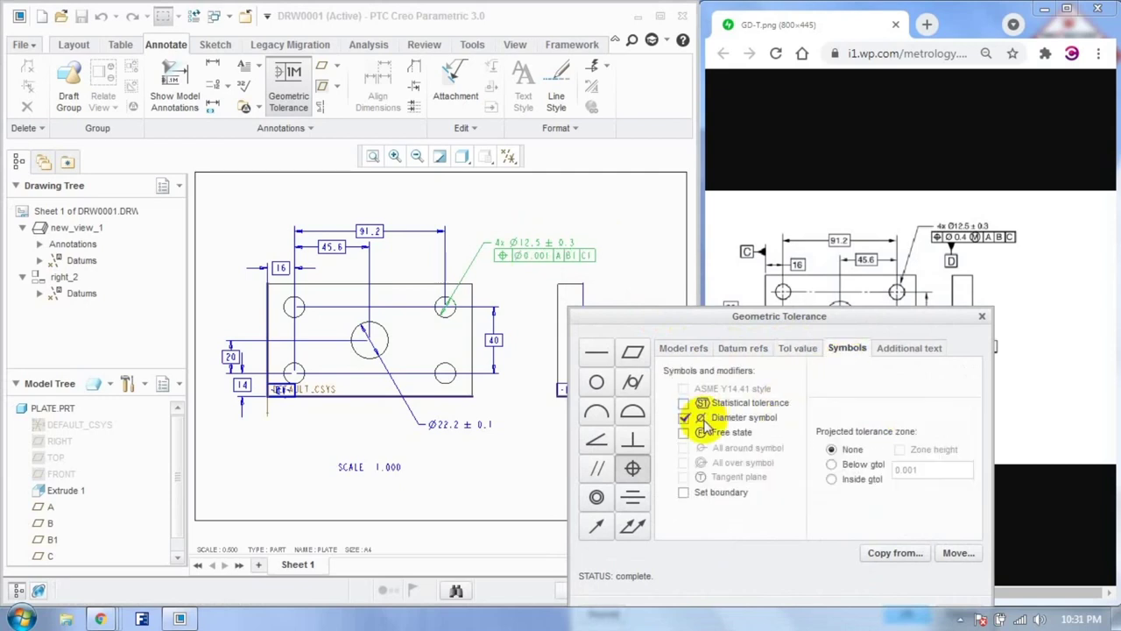
click(797, 348)
click(864, 515)
click(843, 534)
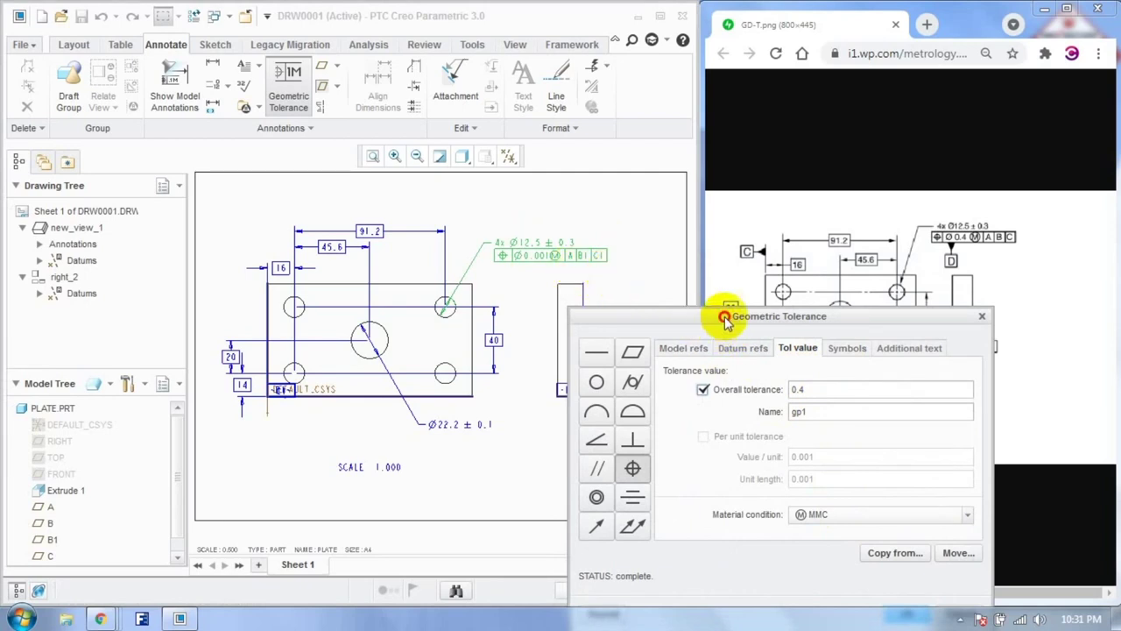
drag(726, 316, 778, 131)
click(946, 417)
click(639, 288)
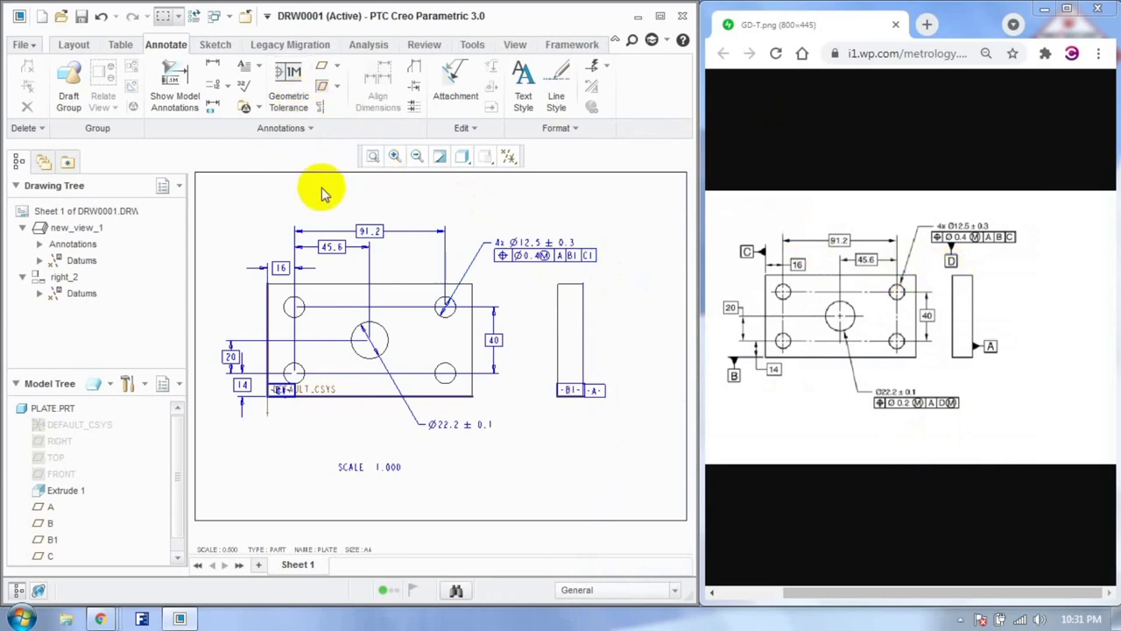
Step: Create datum D on the side-view surface, attached beneath the Ø12.5 position tolerance
click(322, 67)
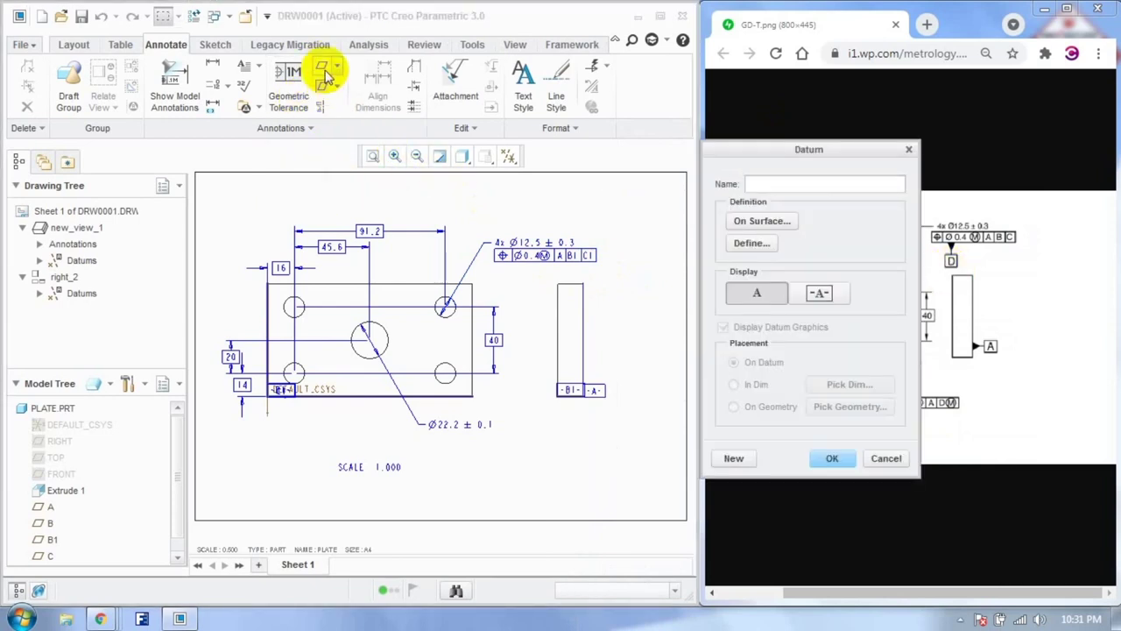
click(763, 185)
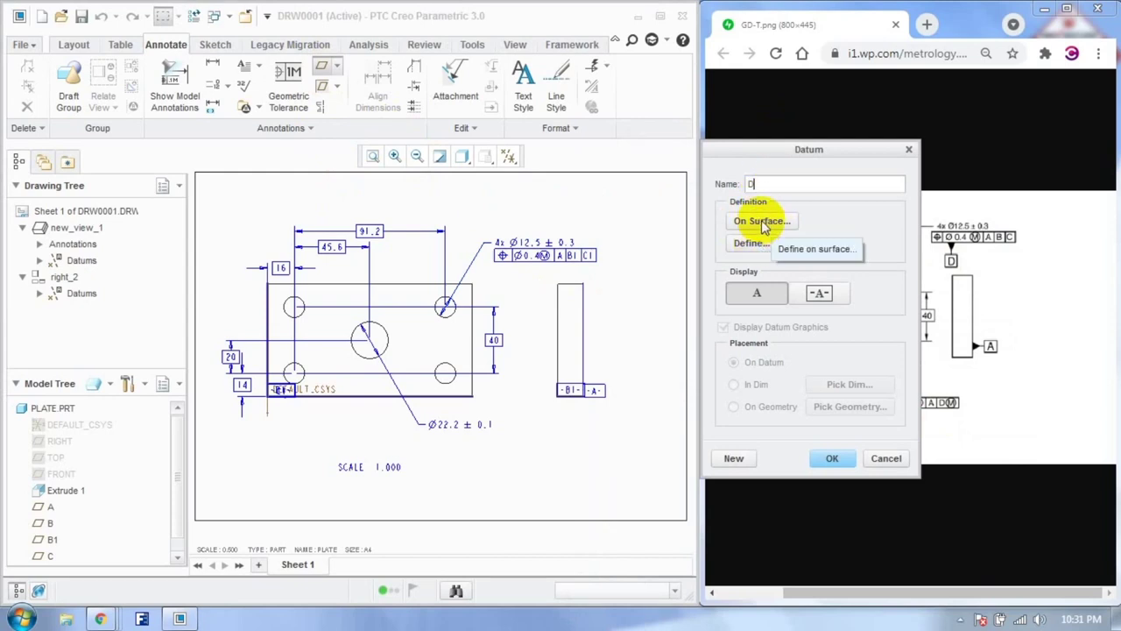
click(762, 224)
click(540, 329)
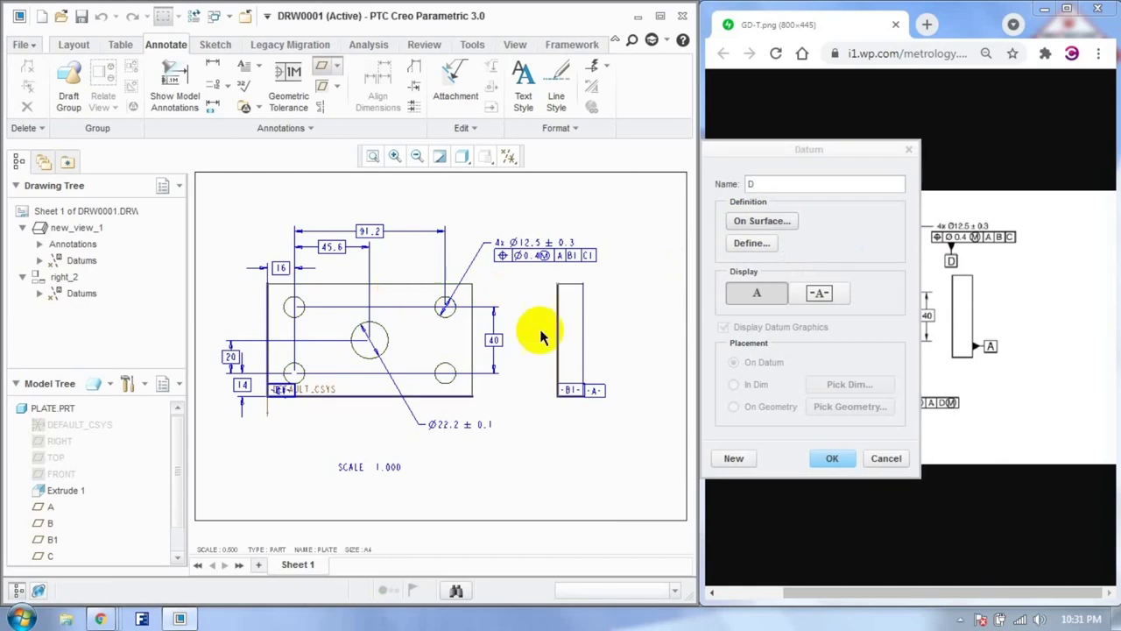
click(821, 296)
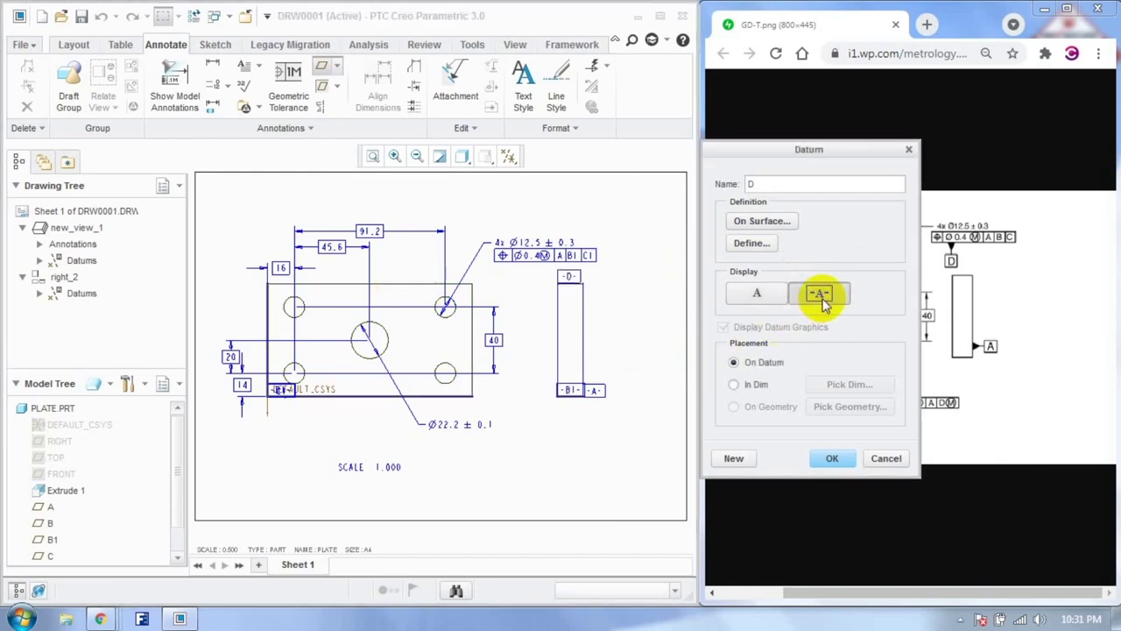
click(755, 387)
click(807, 387)
click(523, 244)
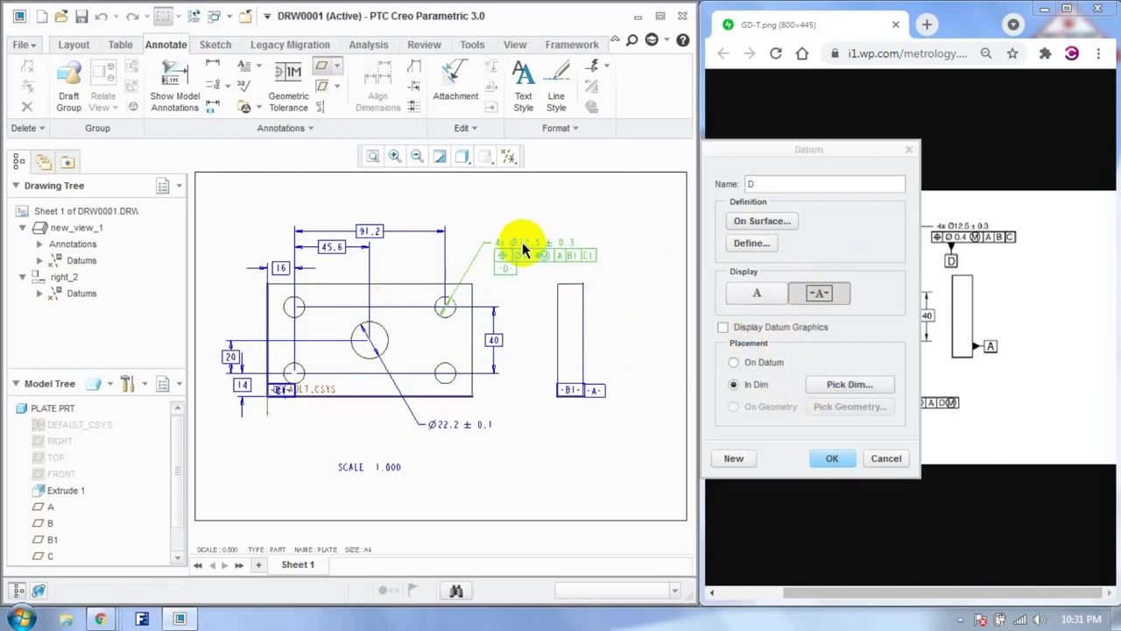
click(819, 458)
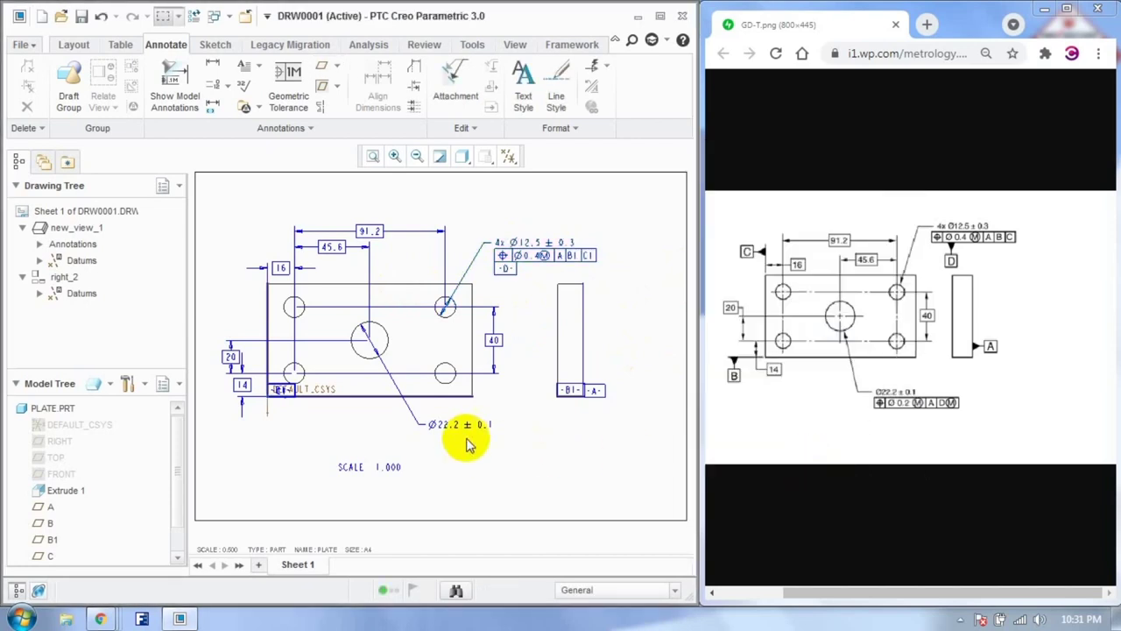
Step: Start a position tolerance on a plate surface, attached to the Ø22.2 dimension
click(293, 112)
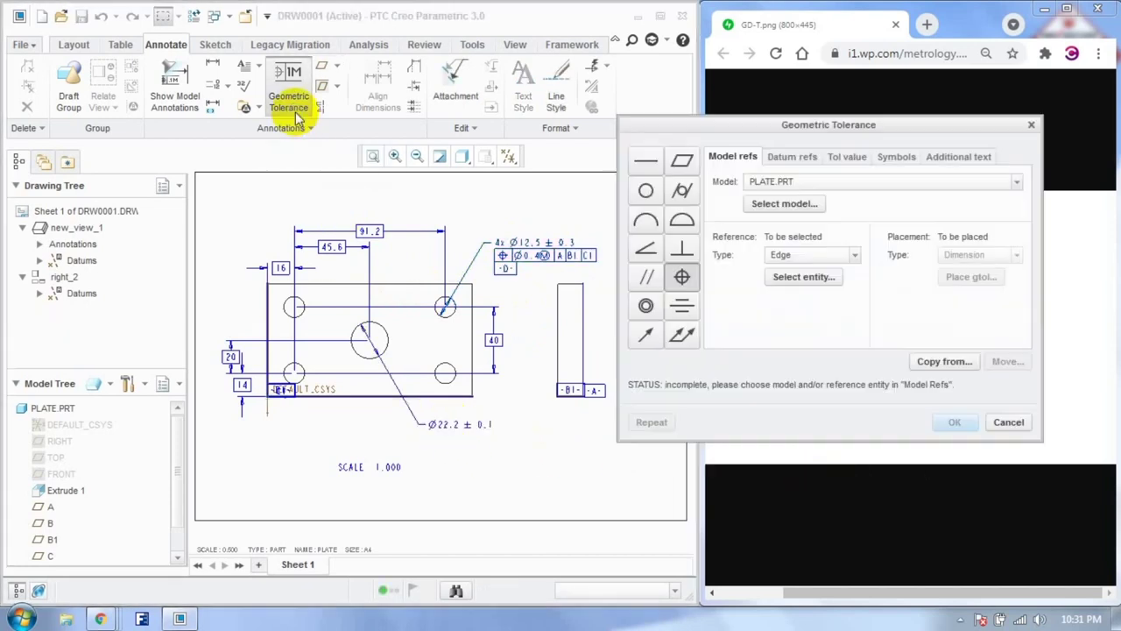
click(784, 204)
click(432, 295)
click(814, 254)
click(793, 283)
click(799, 277)
click(453, 292)
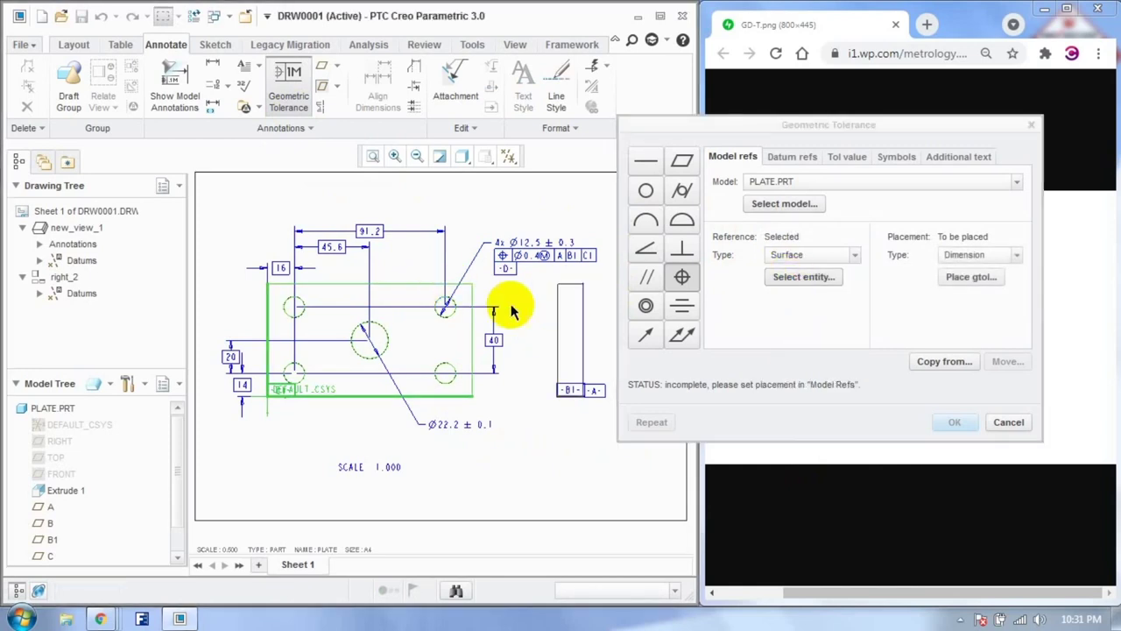
click(806, 277)
click(375, 282)
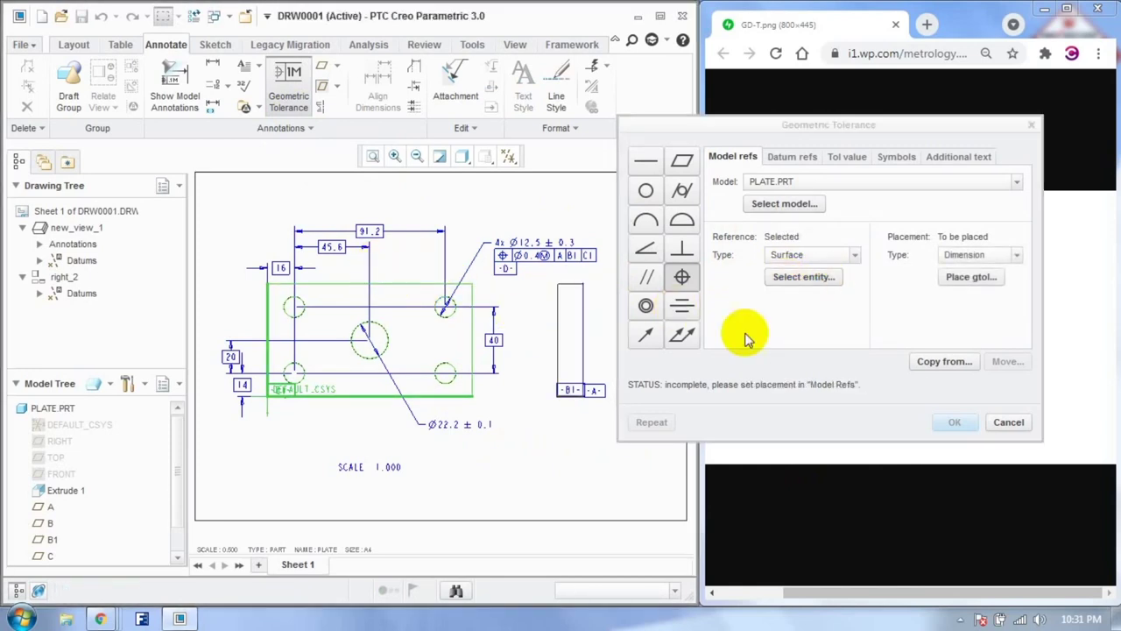
click(973, 276)
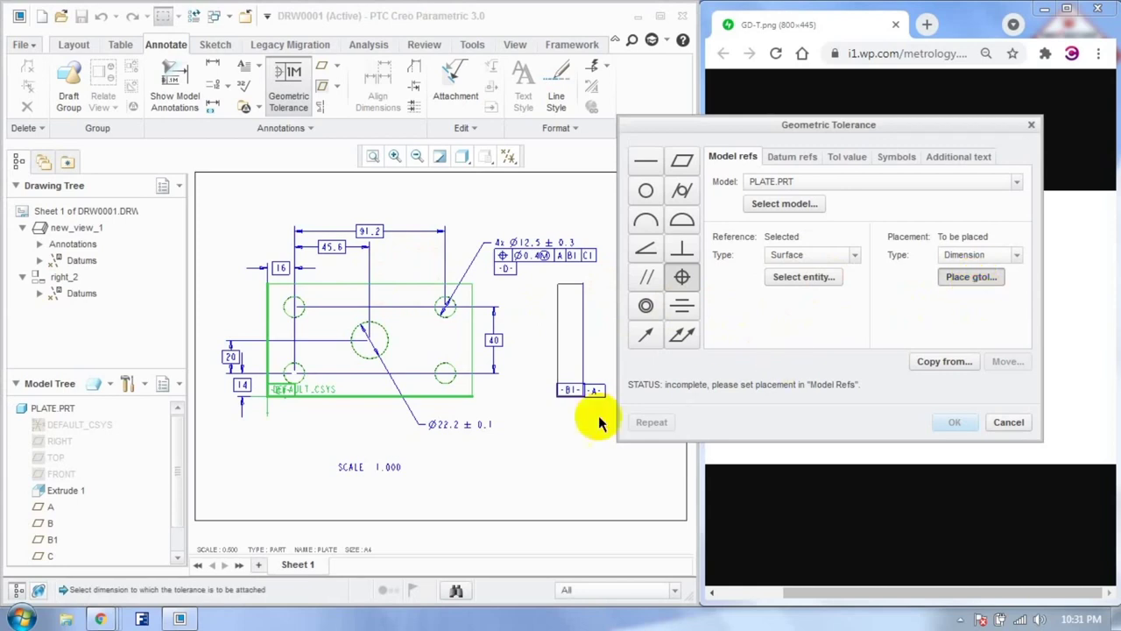
click(451, 429)
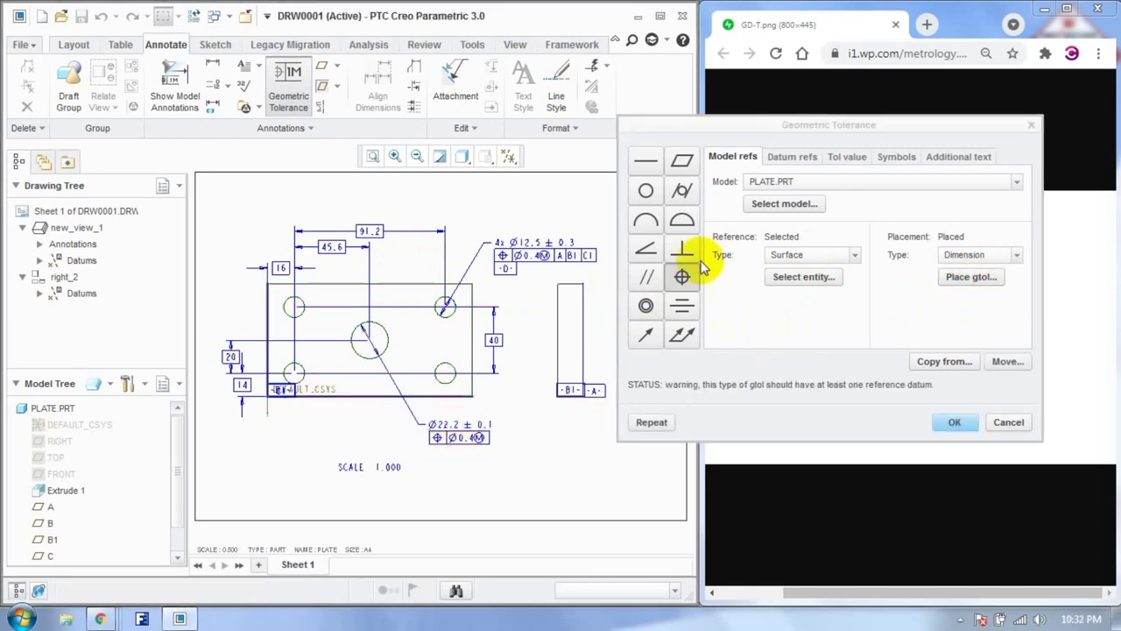
drag(786, 131, 368, 95)
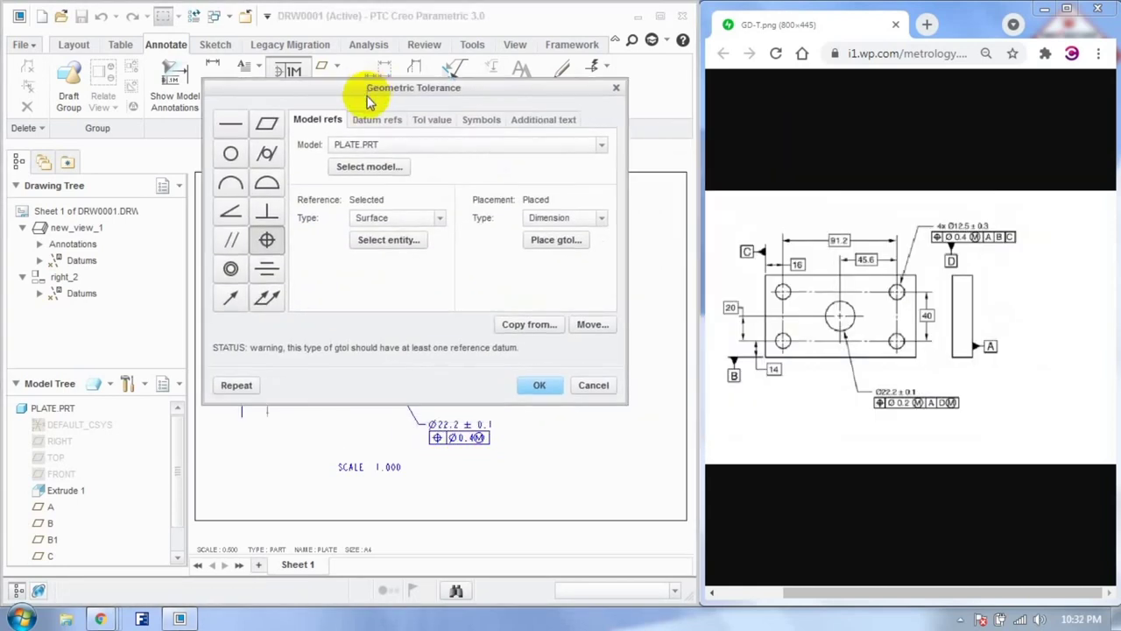
Step: Set datum A as primary and datum D at MMC as secondary
click(369, 121)
click(379, 189)
click(374, 216)
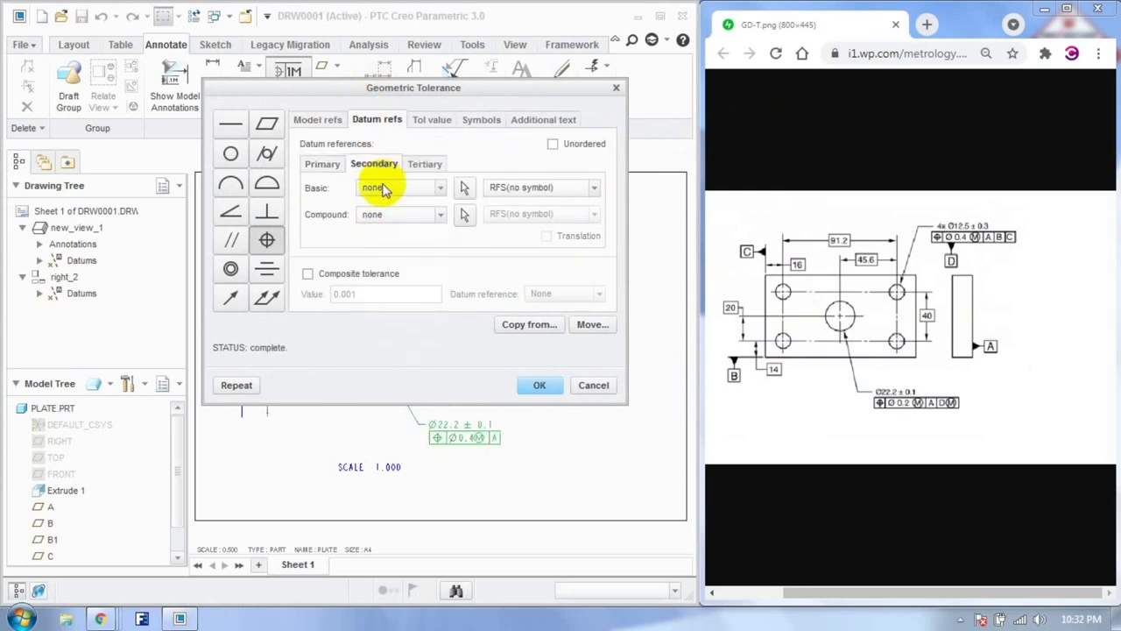
click(382, 189)
click(376, 254)
click(323, 167)
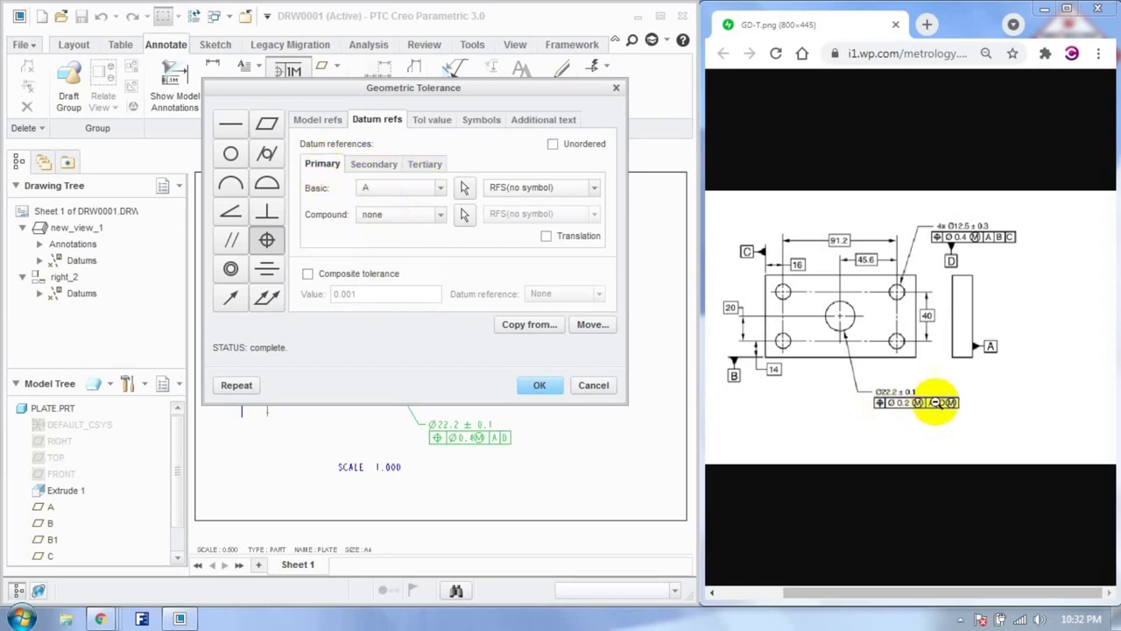
click(383, 168)
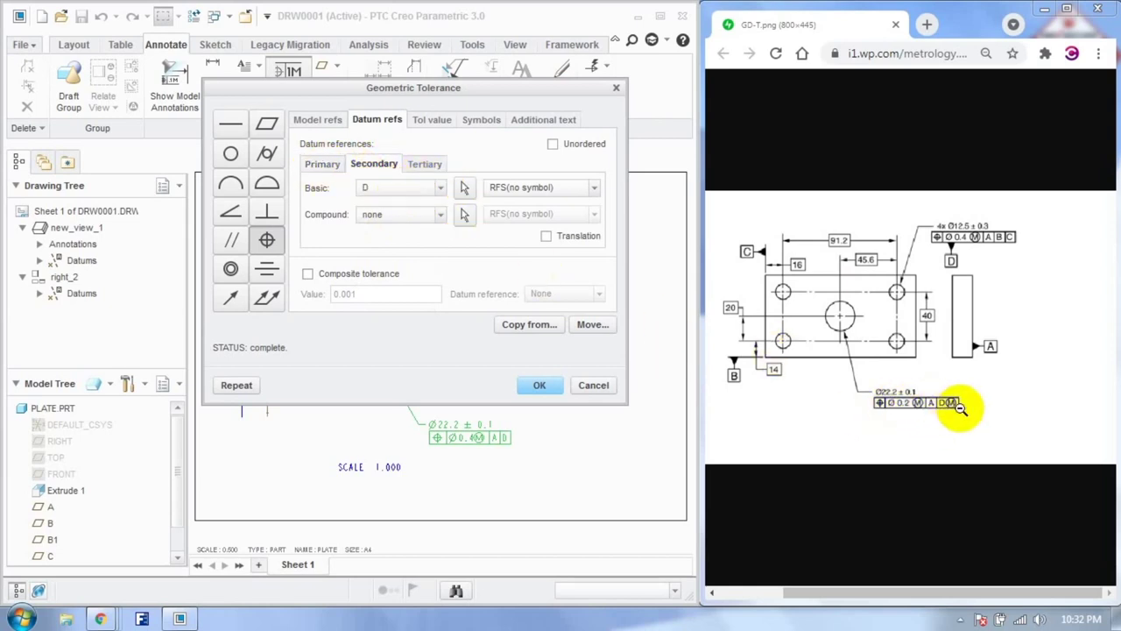
click(561, 188)
click(508, 204)
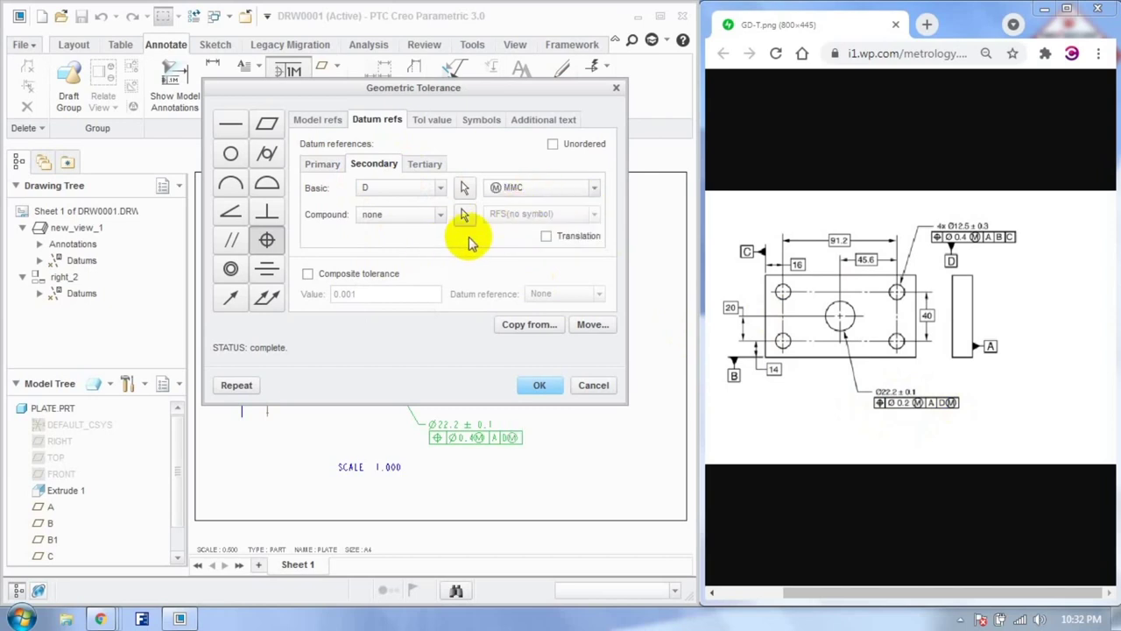
Step: Change the tolerance value to 0.2 and finish the Ø22.2 tolerance
click(432, 120)
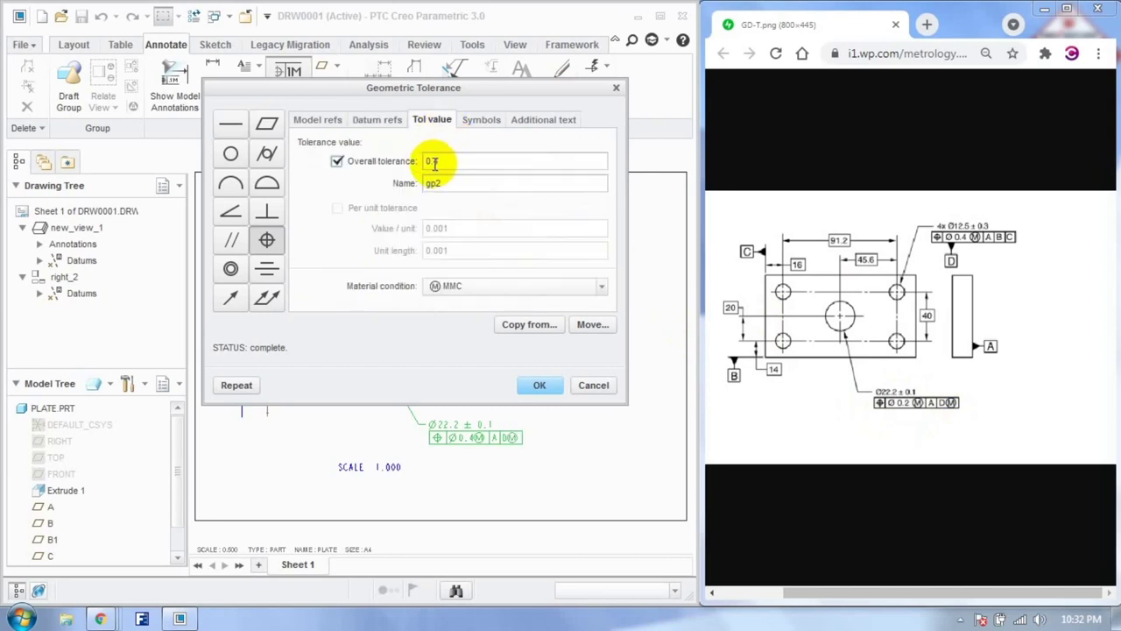
drag(432, 161, 452, 162)
text(2)
click(372, 164)
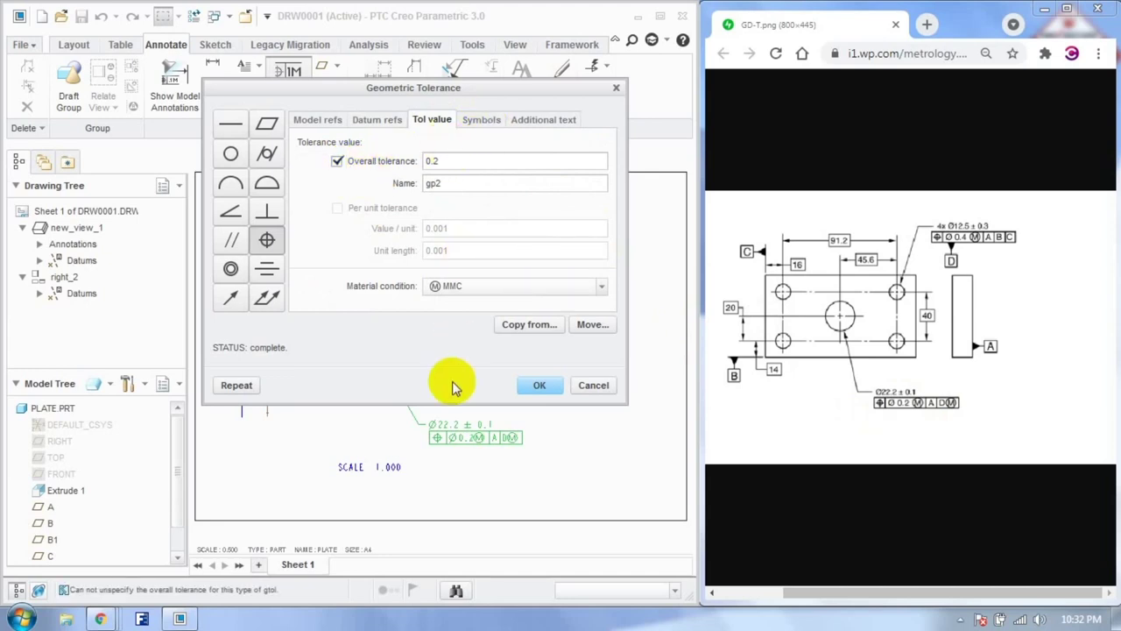
click(532, 384)
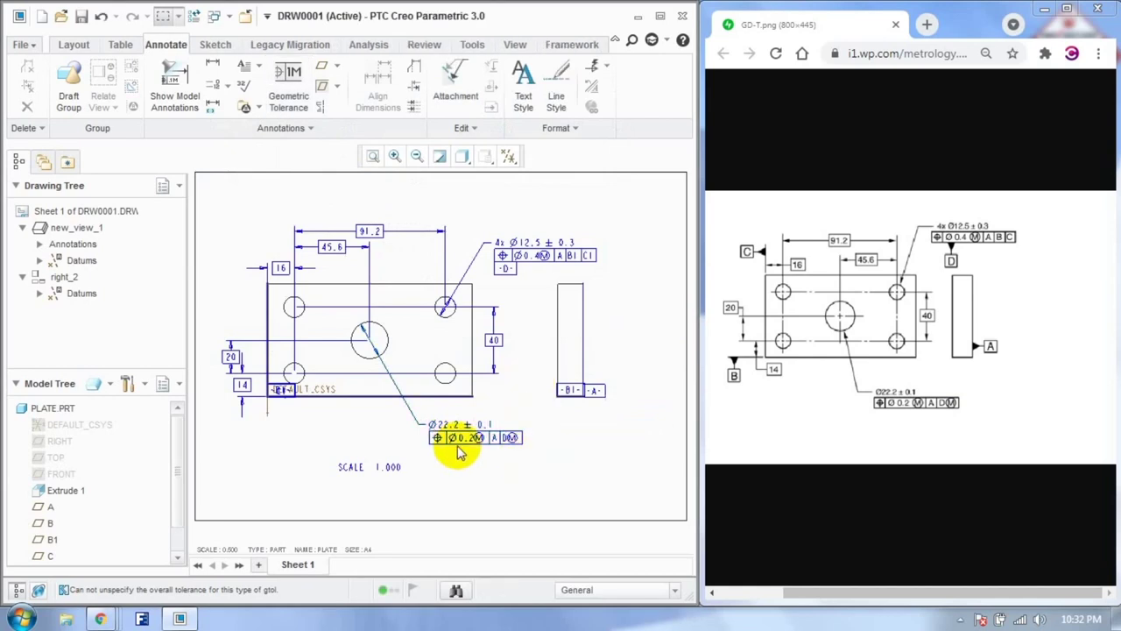